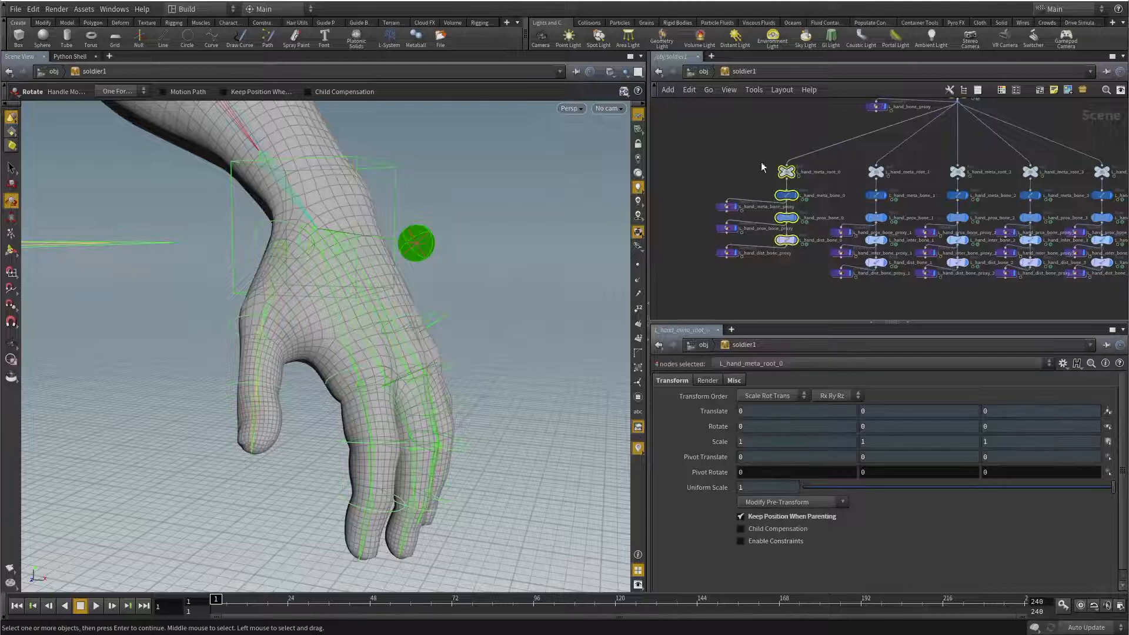
Step: Examine the left thumb's proxy geometry by selecting its meta, prox and dist bone proxy nodes and viewing the hand
{"action": "left_click_drag", "start_coordinate": [297, 362], "coordinate": [231, 263], "text": "alt"}
{"action": "key", "text": "r"}
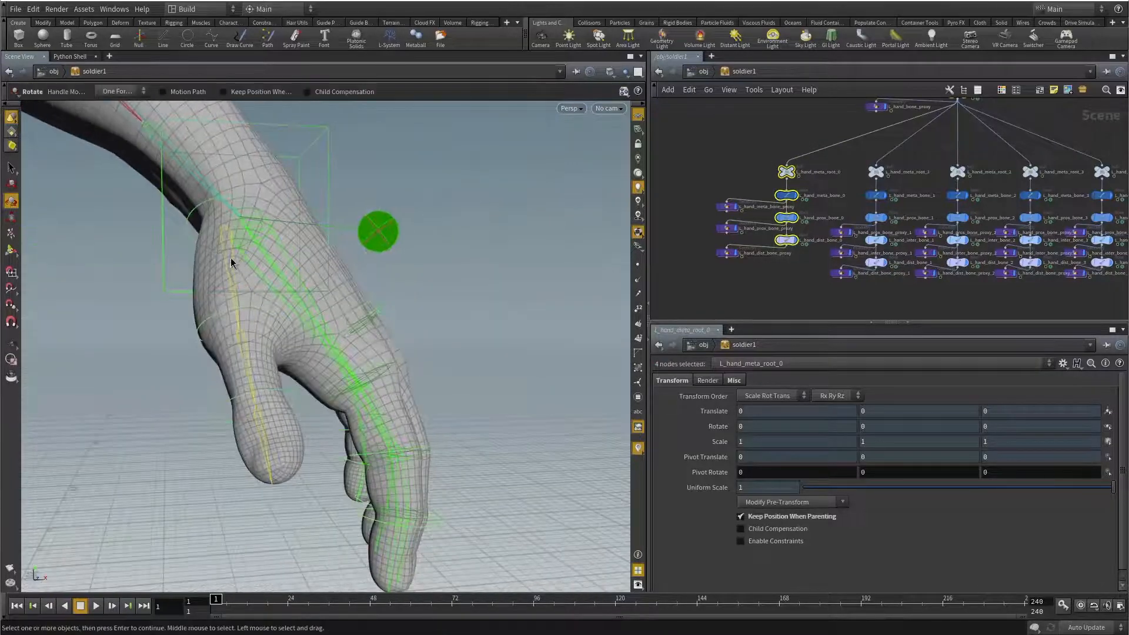
{"action": "left_click_drag", "start_coordinate": [300, 446], "coordinate": [368, 335], "text": "alt"}
{"action": "left_click_drag", "start_coordinate": [711, 182], "coordinate": [735, 269]}
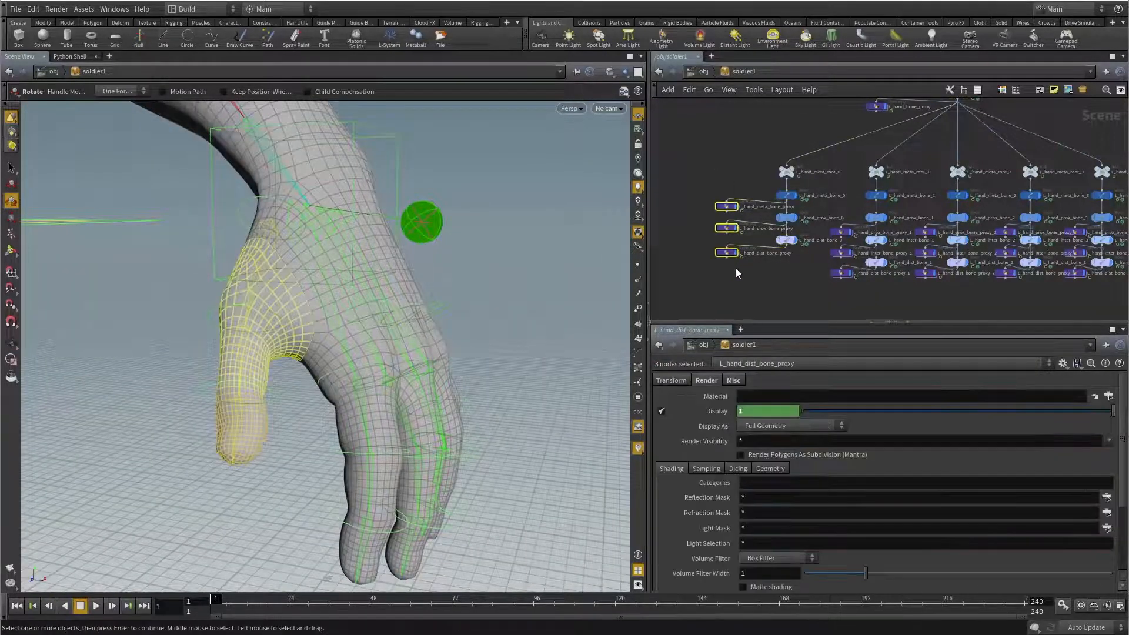
{"action": "left_click_drag", "start_coordinate": [305, 372], "coordinate": [379, 358], "text": "alt"}
{"action": "left_click", "coordinate": [682, 174]}
Step: Inspect the left thumb's meta, prox and dist bone control nodes in the network and on the hand
{"action": "scroll", "coordinate": [725, 269], "scroll_direction": "down", "scroll_amount": 3}
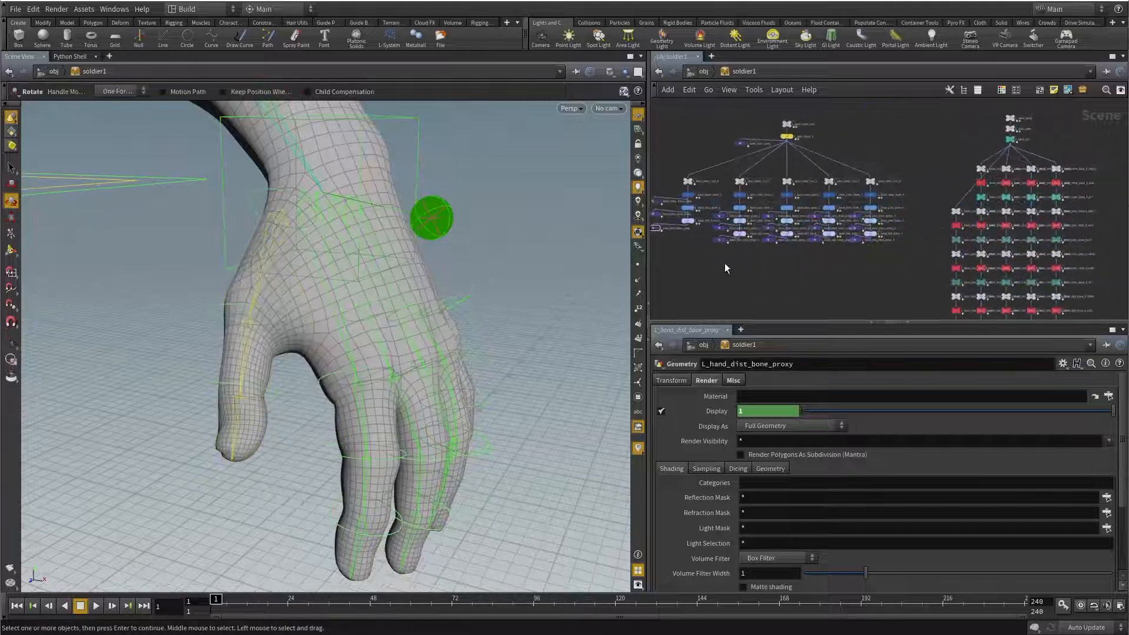
{"action": "middle_click_drag", "start_coordinate": [922, 278], "coordinate": [727, 227]}
{"action": "scroll", "coordinate": [728, 226], "scroll_direction": "up", "scroll_amount": 2}
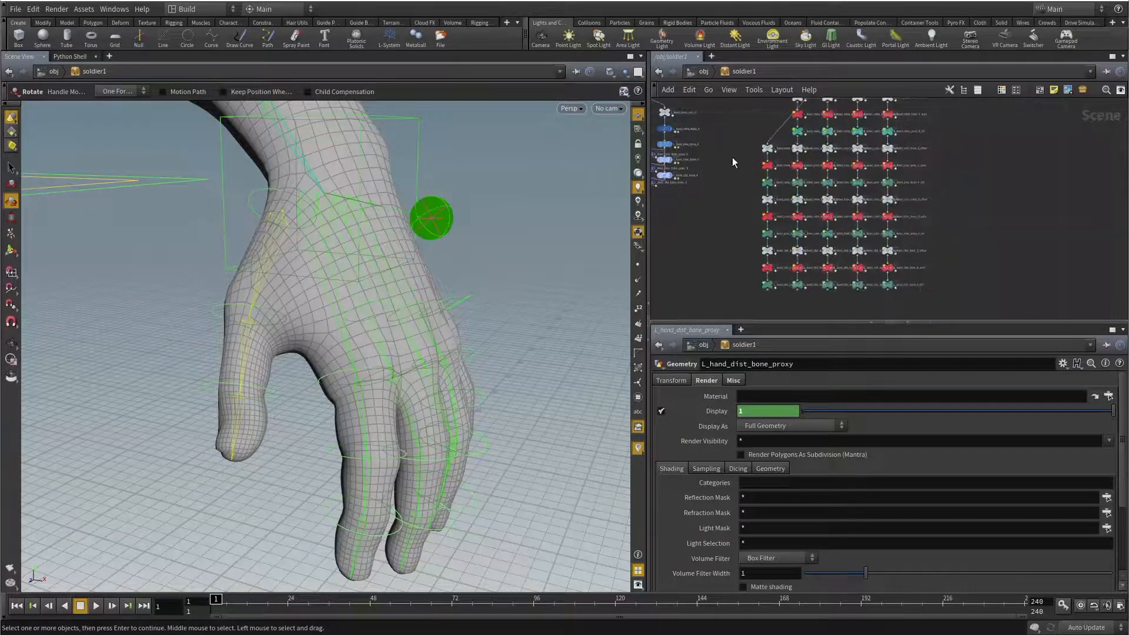
{"action": "left_click", "coordinate": [771, 183]}
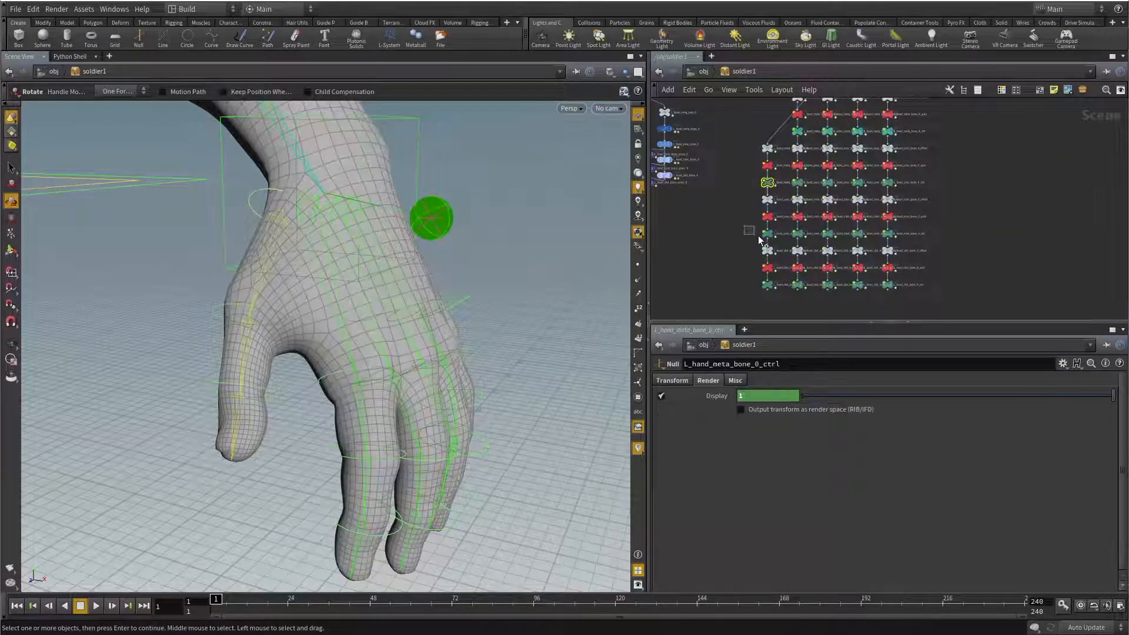
{"action": "left_click_drag", "start_coordinate": [759, 236], "coordinate": [774, 243], "text": "shift"}
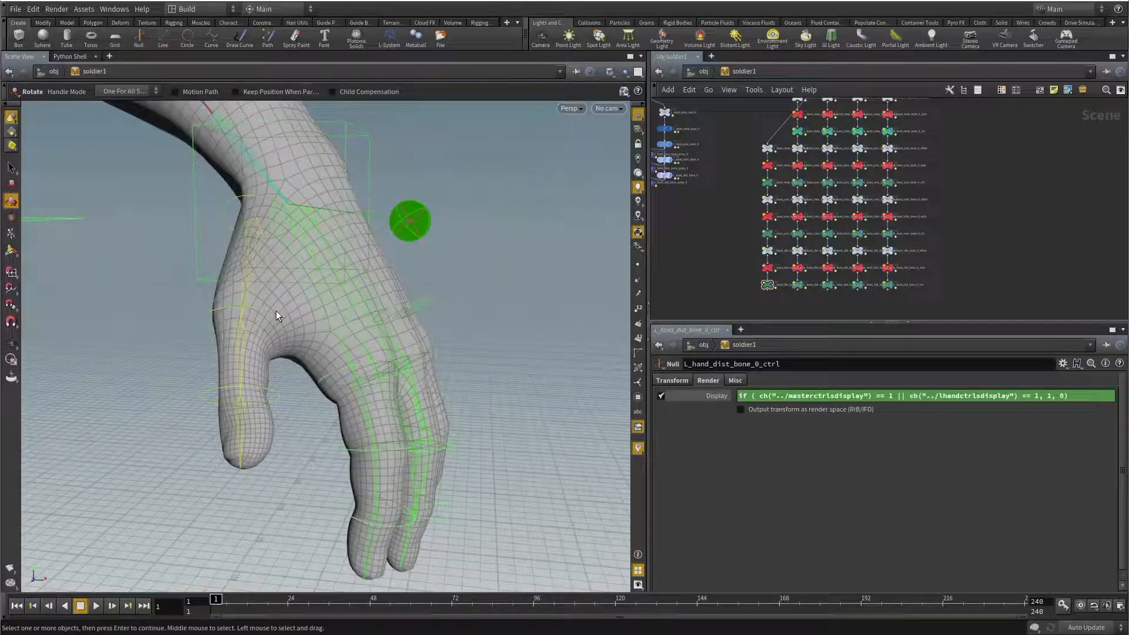
{"action": "mouse_move", "coordinate": [276, 310]}
{"action": "left_mouse_down", "text": "alt"}
{"action": "mouse_move", "coordinate": [214, 297]}
{"action": "mouse_move", "coordinate": [200, 339]}
{"action": "mouse_move", "coordinate": [392, 314]}
{"action": "mouse_move", "coordinate": [293, 317]}
{"action": "left_mouse_up", "text": "alt"}
{"action": "left_click", "coordinate": [231, 315]}
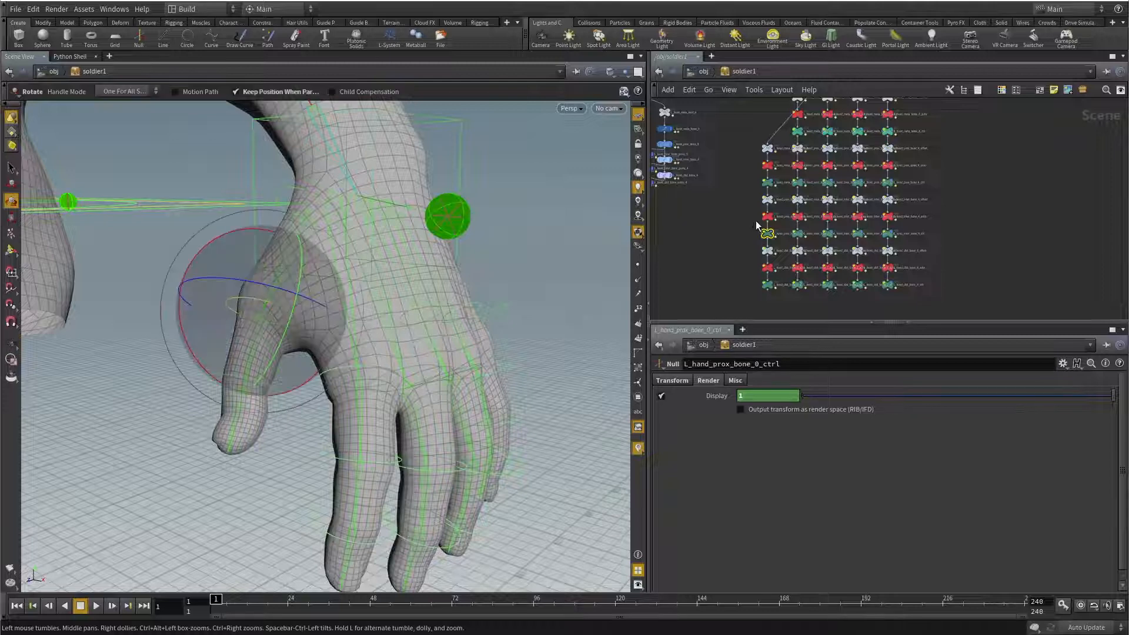
Step: Clear the control selection and open the soldier1 asset's parameters in a separate window
{"action": "left_click", "coordinate": [750, 127]}
{"action": "right_click", "coordinate": [735, 69]}
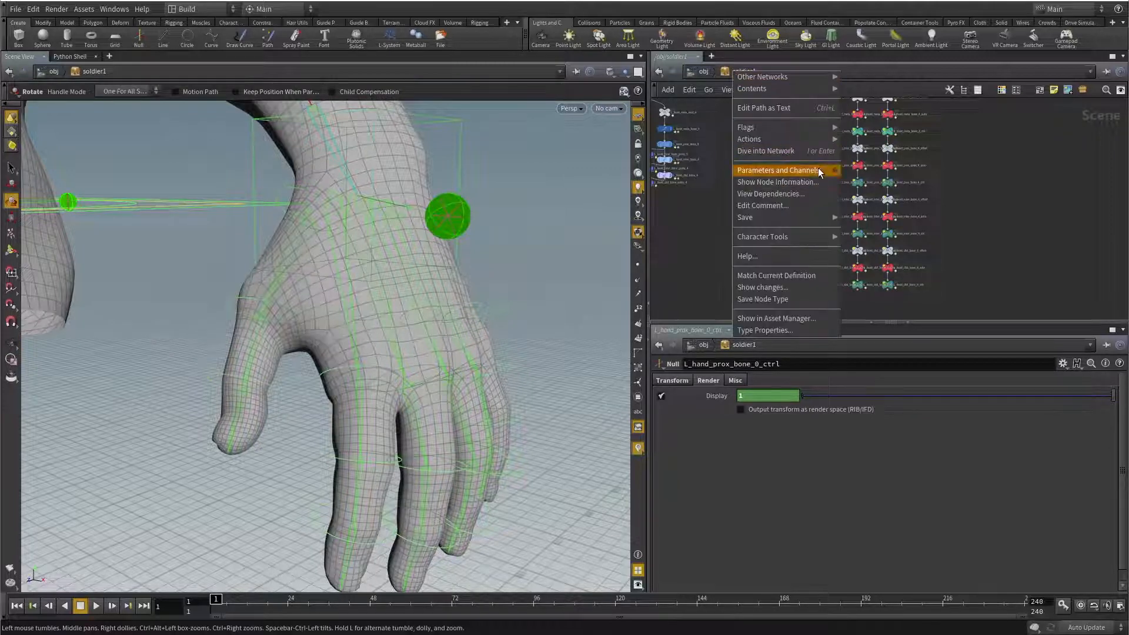
{"action": "mouse_move", "coordinate": [820, 170]}
{"action": "left_click", "coordinate": [863, 171]}
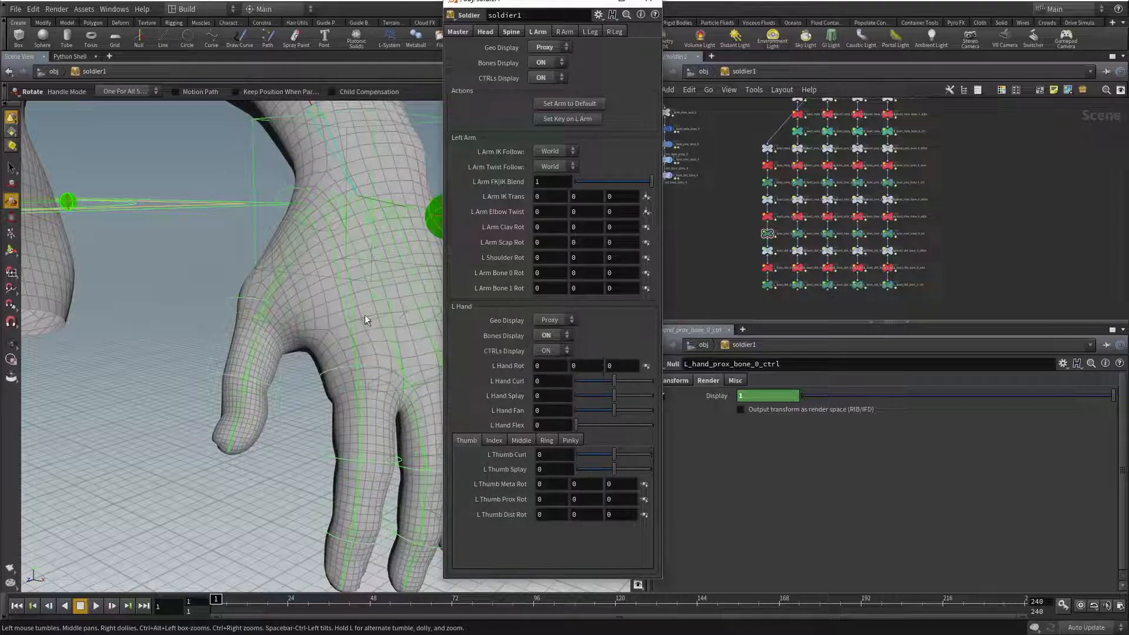
Step: Select the left hand control, try rotating the hand with it, and undo the rotations
{"action": "left_click_drag", "start_coordinate": [365, 319], "coordinate": [348, 229], "text": "alt"}
{"action": "left_click", "coordinate": [357, 235]}
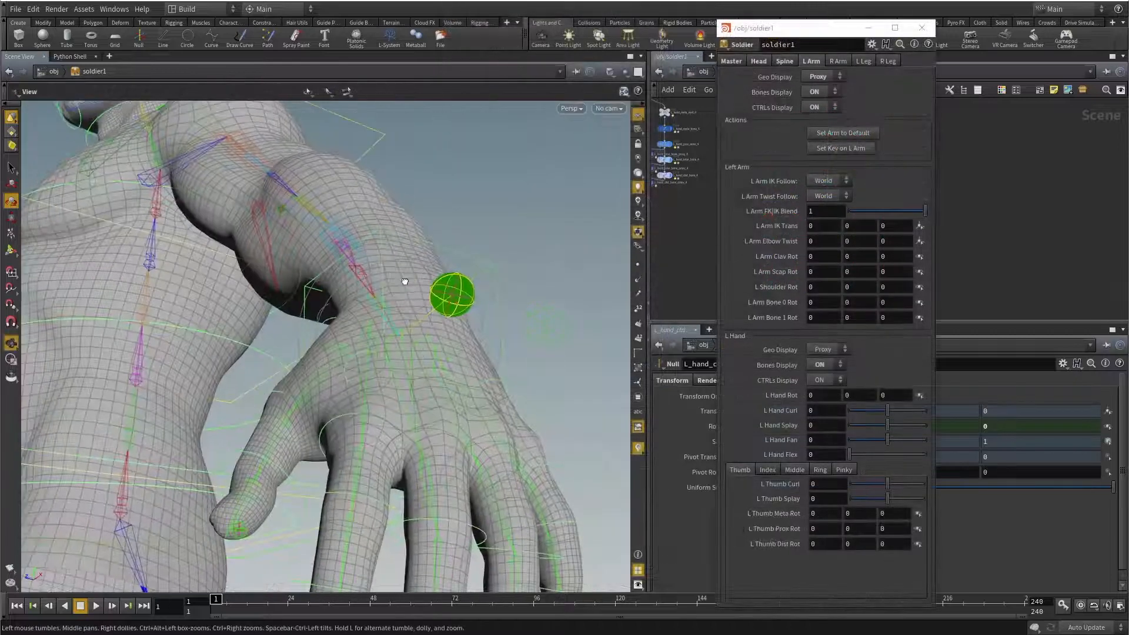
{"action": "left_click_drag", "start_coordinate": [404, 282], "coordinate": [316, 272], "text": "alt"}
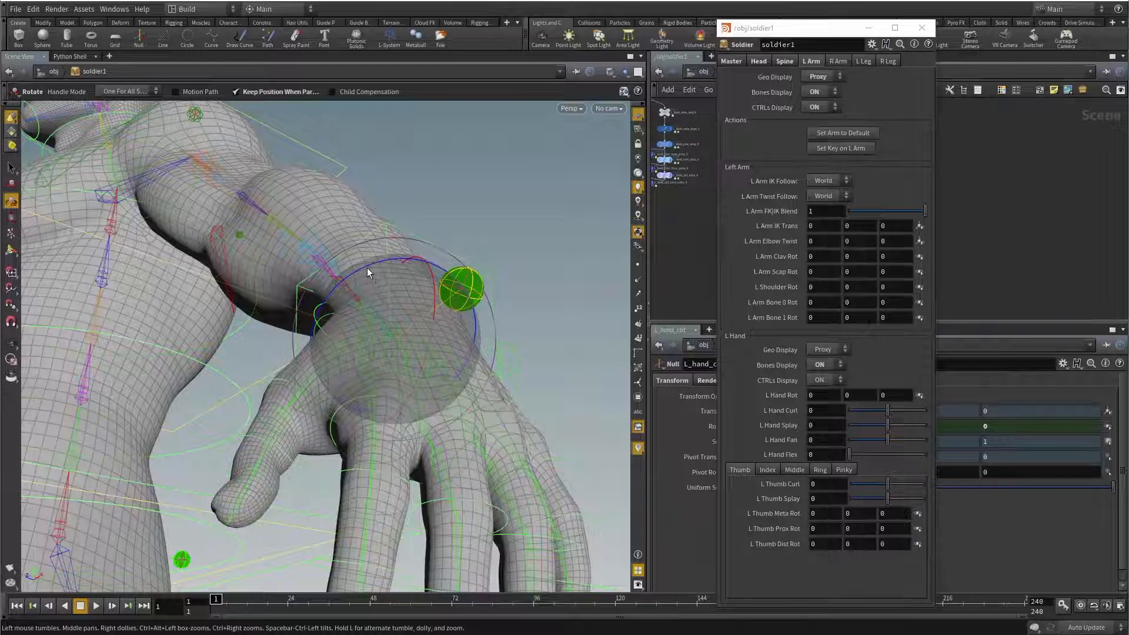
{"action": "mouse_move", "coordinate": [413, 323]}
{"action": "left_mouse_down"}
{"action": "mouse_move", "coordinate": [415, 348]}
{"action": "mouse_move", "coordinate": [419, 329]}
{"action": "left_mouse_up"}
{"action": "key", "text": "ctrl+z"}
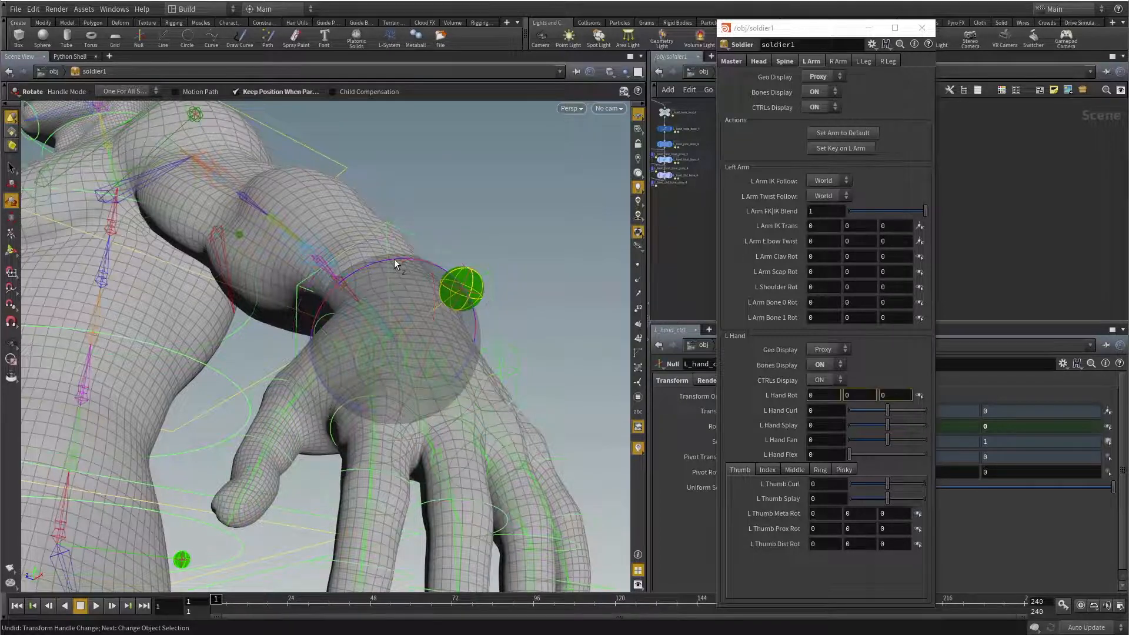
{"action": "left_click_drag", "start_coordinate": [395, 264], "coordinate": [296, 193]}
{"action": "key", "text": "ctrl+z"}
{"action": "key", "text": "r"}
Step: Try the L Hand Curl and L Hand Splay parameters on the left hand and reset them to 0
{"action": "left_click_drag", "start_coordinate": [794, 28], "coordinate": [546, 18]}
{"action": "left_click_drag", "start_coordinate": [404, 300], "coordinate": [404, 292], "text": "alt"}
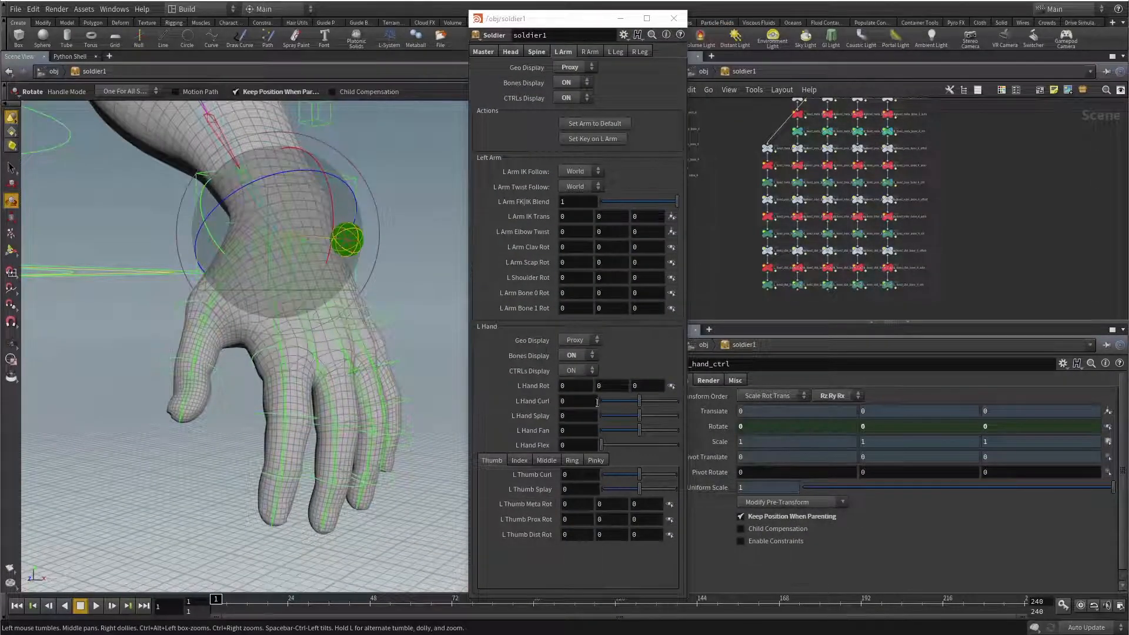
{"action": "left_click_drag", "start_coordinate": [355, 269], "coordinate": [363, 272], "text": "alt"}
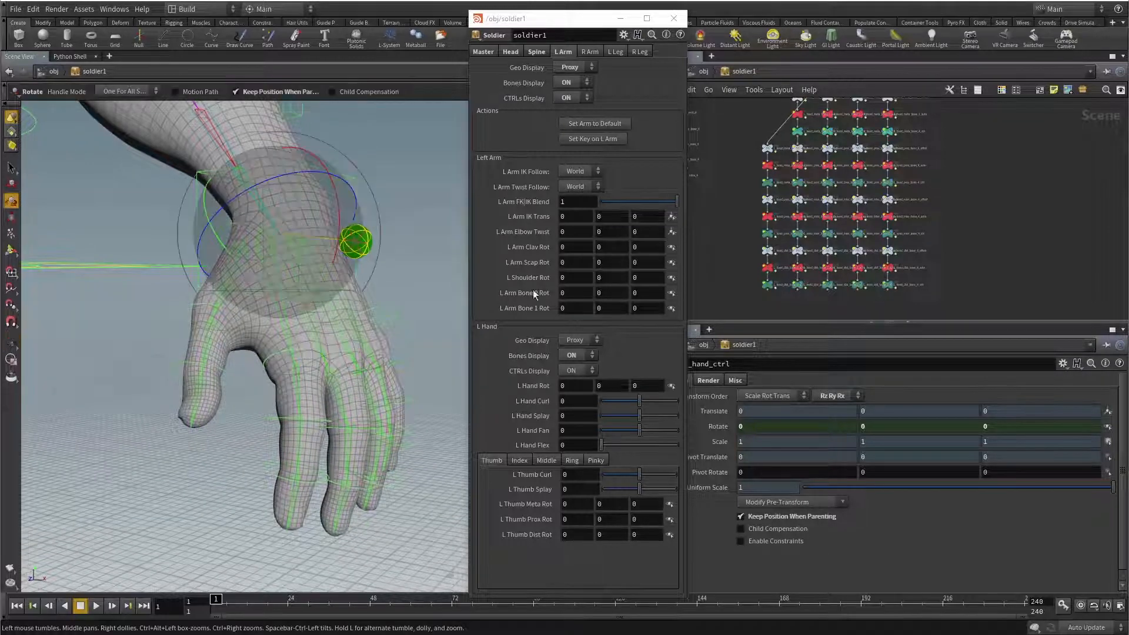
{"action": "left_click", "coordinate": [717, 282]}
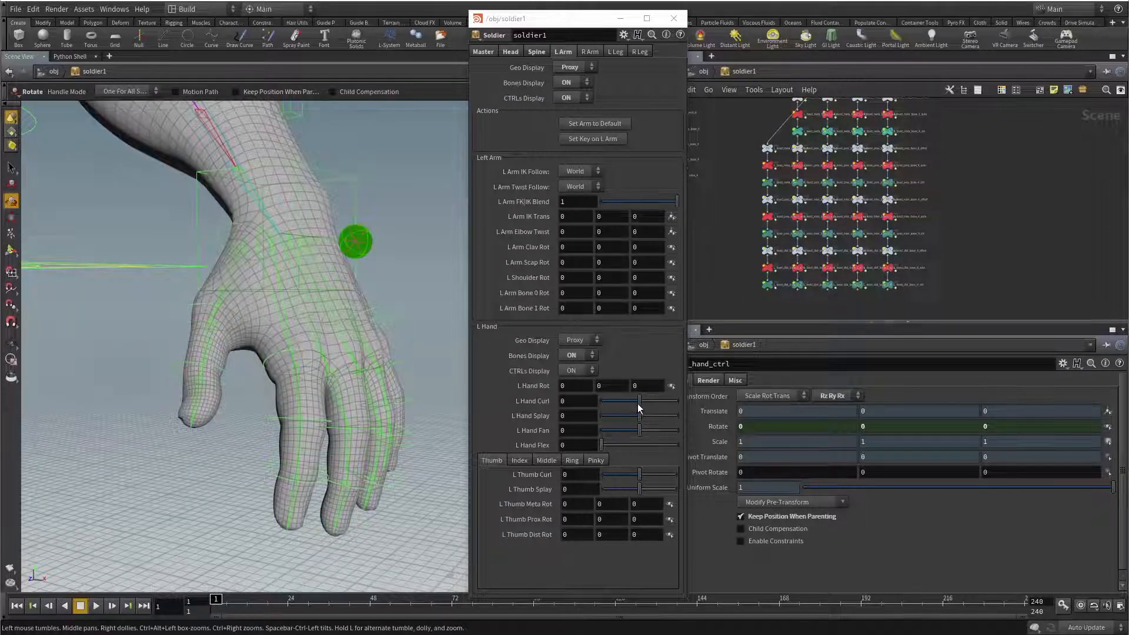
{"action": "left_click_drag", "start_coordinate": [639, 408], "coordinate": [667, 414]}
{"action": "left_click_drag", "start_coordinate": [365, 372], "coordinate": [300, 385], "text": "alt"}
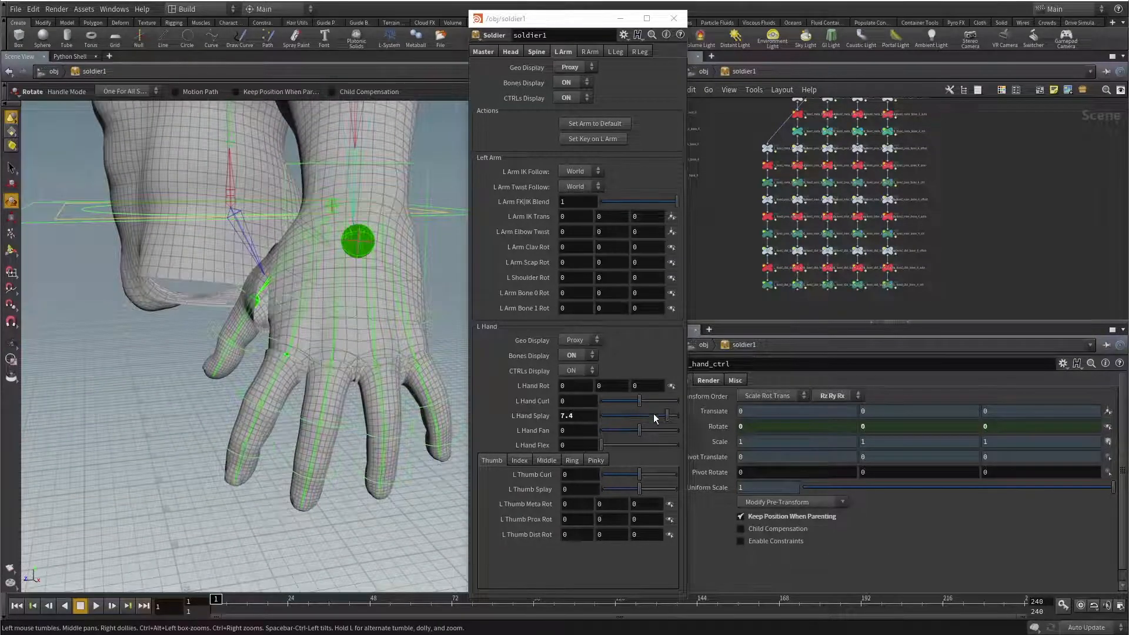
{"action": "mouse_move", "coordinate": [663, 417]}
{"action": "left_mouse_down"}
{"action": "mouse_move", "coordinate": [607, 420]}
{"action": "mouse_move", "coordinate": [663, 418]}
{"action": "mouse_move", "coordinate": [632, 417]}
{"action": "mouse_move", "coordinate": [666, 430]}
{"action": "left_mouse_up"}
{"action": "middle_click", "coordinate": [573, 416], "text": "ctrl"}
Step: Try the L Hand Fan and L Hand Flex parameters on the left hand and reset them to 0
{"action": "mouse_move", "coordinate": [343, 373]}
{"action": "left_mouse_down", "text": "alt"}
{"action": "mouse_move", "coordinate": [376, 376]}
{"action": "mouse_move", "coordinate": [353, 388]}
{"action": "mouse_move", "coordinate": [365, 391]}
{"action": "left_mouse_up", "text": "alt"}
{"action": "mouse_move", "coordinate": [627, 431]}
{"action": "left_mouse_down"}
{"action": "mouse_move", "coordinate": [593, 438]}
{"action": "mouse_move", "coordinate": [661, 436]}
{"action": "mouse_move", "coordinate": [606, 438]}
{"action": "left_mouse_up"}
{"action": "middle_click", "coordinate": [543, 431], "text": "ctrl"}
{"action": "mouse_move", "coordinate": [393, 390]}
{"action": "left_mouse_down", "text": "alt"}
{"action": "mouse_move", "coordinate": [381, 390]}
{"action": "mouse_move", "coordinate": [392, 392]}
{"action": "left_mouse_up", "text": "alt"}
{"action": "mouse_move", "coordinate": [603, 449]}
{"action": "left_mouse_down"}
{"action": "mouse_move", "coordinate": [659, 451]}
{"action": "mouse_move", "coordinate": [591, 443]}
{"action": "left_mouse_up"}
{"action": "left_click_drag", "start_coordinate": [456, 409], "coordinate": [430, 410], "text": "alt"}
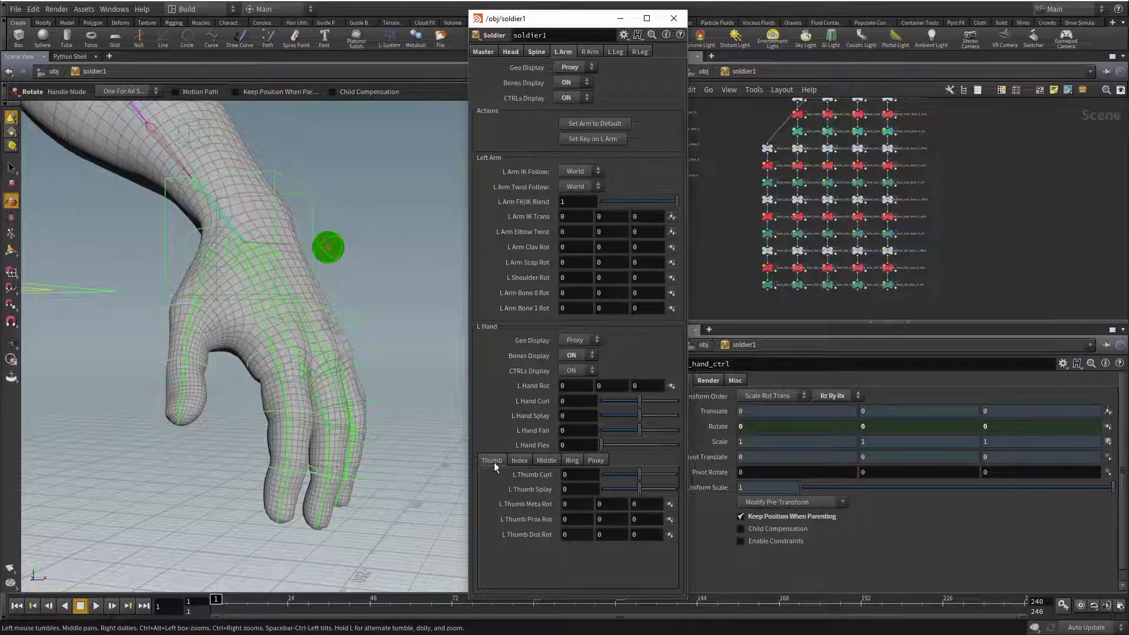
Step: Look through the per-finger parameter groups, including Thumb, Index and Pinky
{"action": "left_click", "coordinate": [518, 465]}
{"action": "left_click", "coordinate": [495, 461]}
{"action": "left_click", "coordinate": [520, 464]}
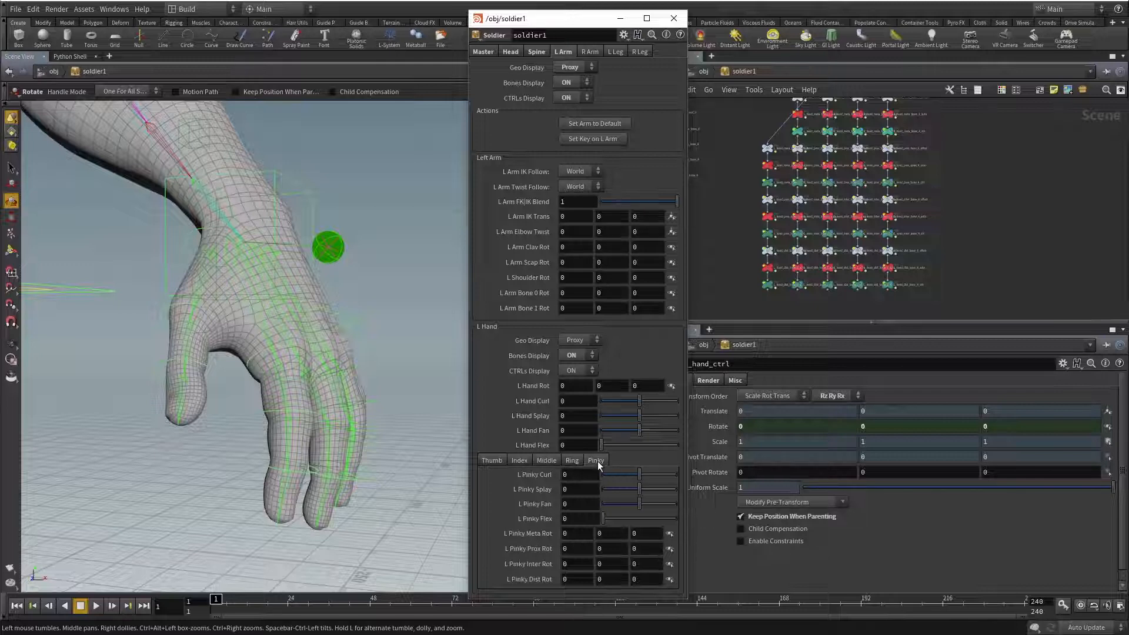
{"action": "left_click", "coordinate": [520, 462]}
Step: Try the index finger's Curl, Splay, Fan and Flex parameters and reset each to its default
{"action": "left_click_drag", "start_coordinate": [431, 457], "coordinate": [395, 420], "text": "alt"}
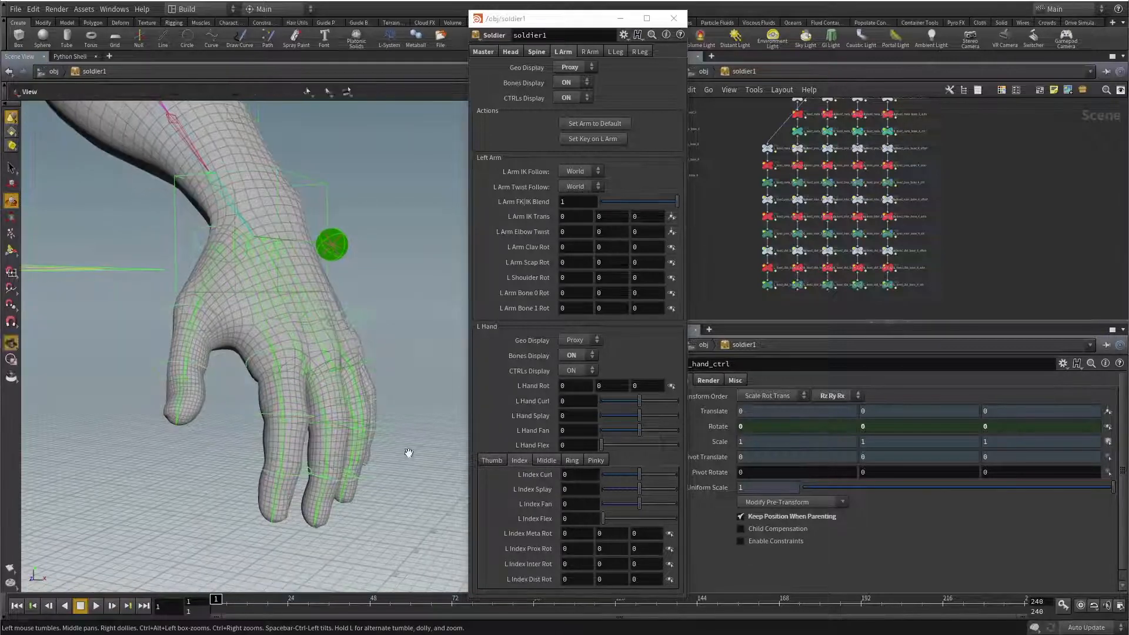
{"action": "left_click_drag", "start_coordinate": [621, 476], "coordinate": [658, 520]}
{"action": "middle_click", "coordinate": [585, 474], "text": "ctrl"}
{"action": "middle_click", "coordinate": [590, 494], "text": "ctrl"}
{"action": "middle_click", "coordinate": [582, 504], "text": "ctrl"}
{"action": "middle_click", "coordinate": [585, 518], "text": "ctrl"}
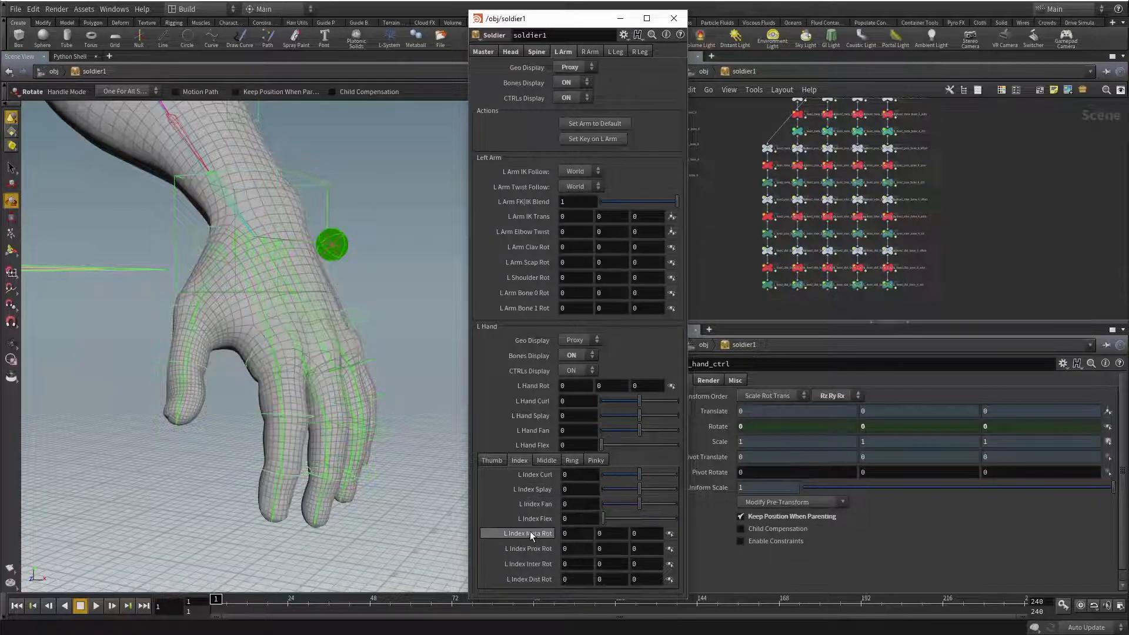
Step: Try rotating the index finger's inter and dist bone controls together in the viewport and undo the rotation
{"action": "left_click_drag", "start_coordinate": [331, 459], "coordinate": [305, 461], "text": "alt"}
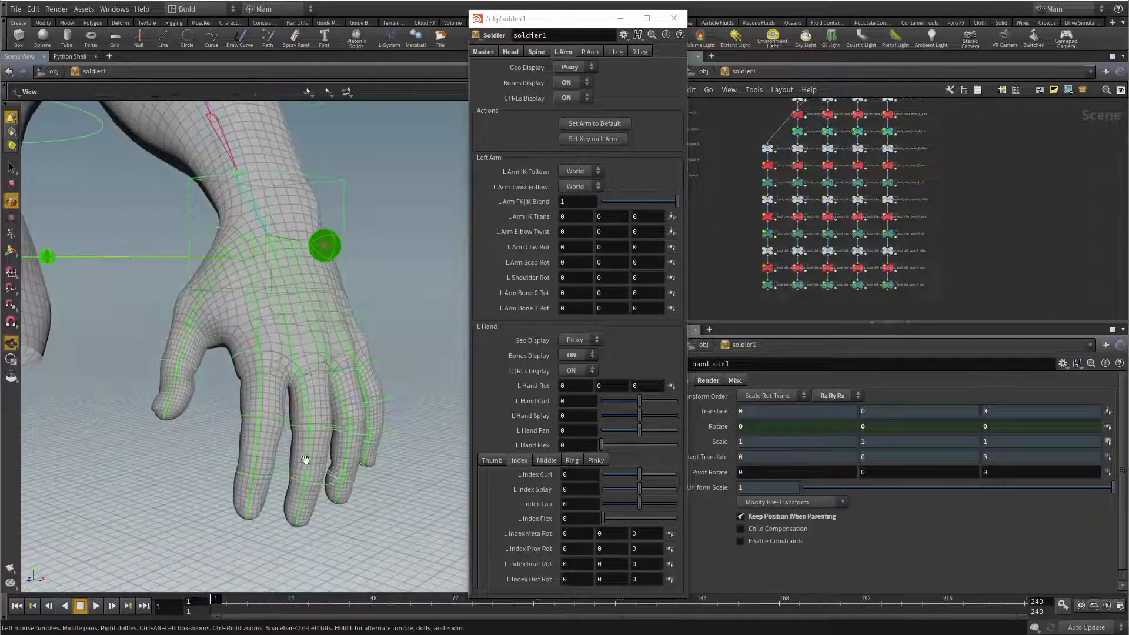
{"action": "left_click_drag", "start_coordinate": [217, 398], "coordinate": [316, 468]}
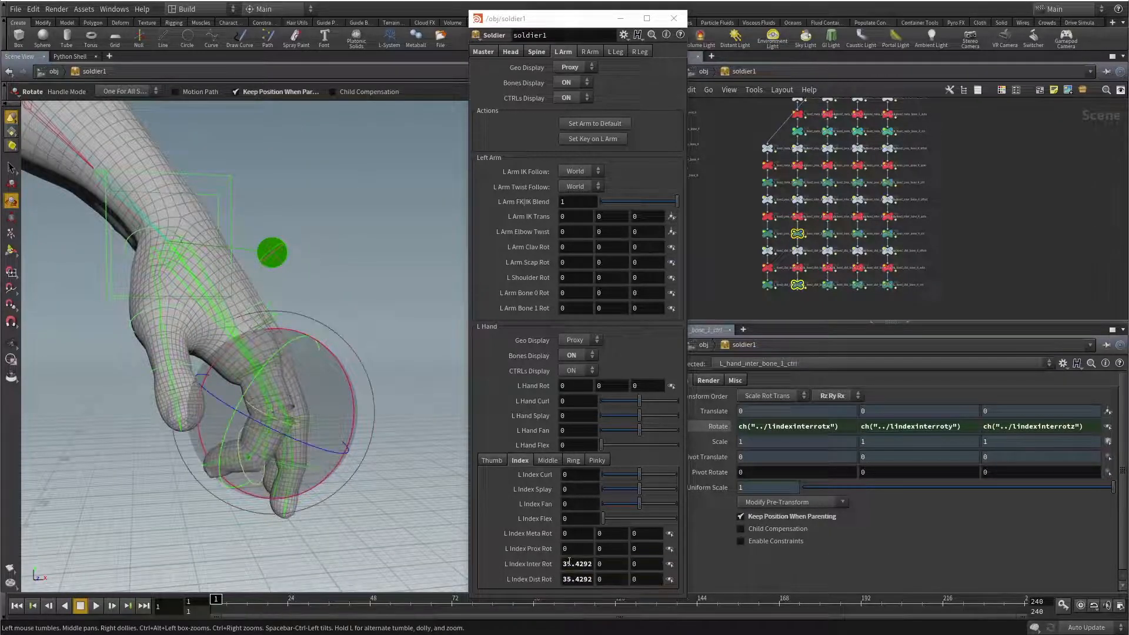
{"action": "key", "text": "ctrl+z"}
Step: Compare the thumb and index parameter groups and try L Thumb Splay on the hand, returning it to 0
{"action": "left_click", "coordinate": [491, 460]}
{"action": "left_click_drag", "start_coordinate": [310, 370], "coordinate": [245, 378], "text": "alt"}
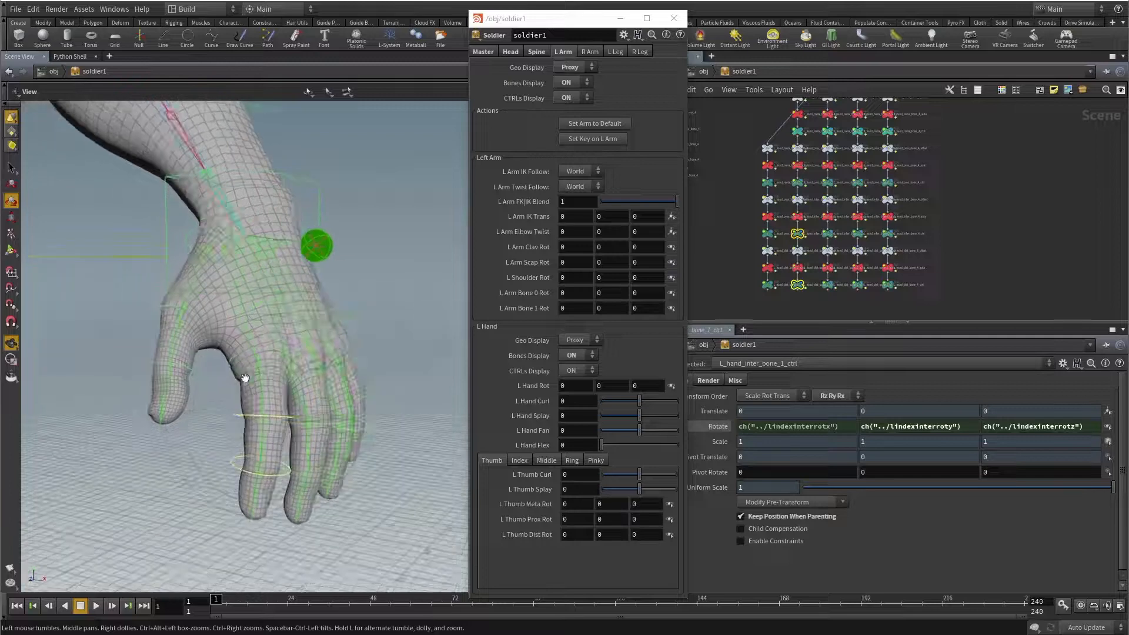
{"action": "left_click", "coordinate": [521, 460]}
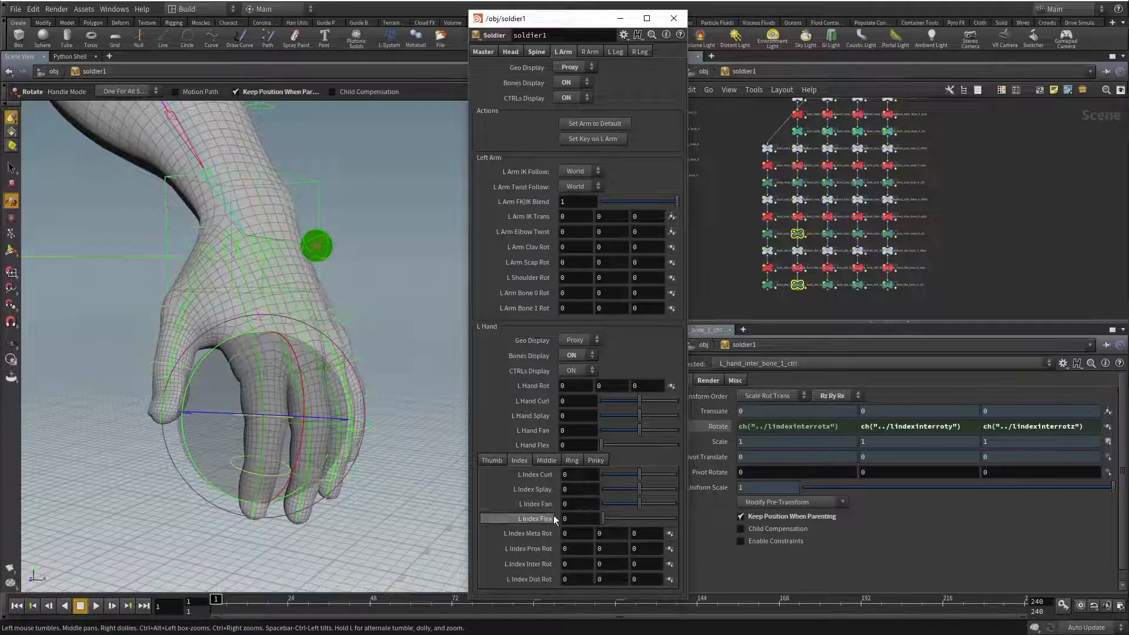
{"action": "left_click", "coordinate": [492, 460]}
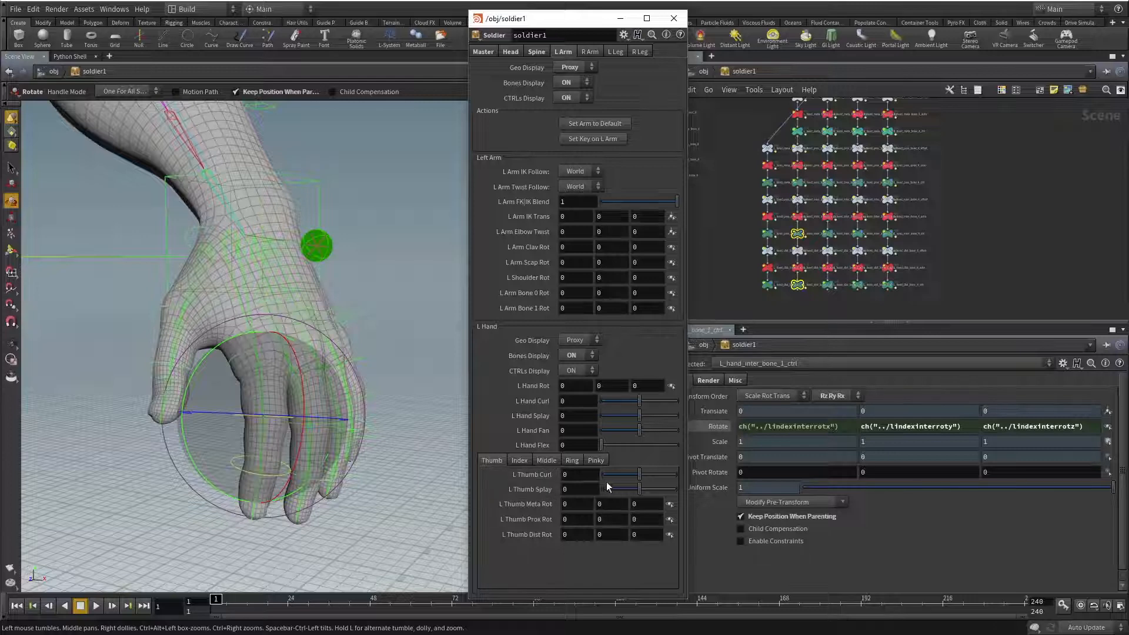
{"action": "mouse_move", "coordinate": [628, 488]}
{"action": "left_mouse_down"}
{"action": "mouse_move", "coordinate": [595, 488]}
{"action": "mouse_move", "coordinate": [636, 494]}
{"action": "left_mouse_up"}
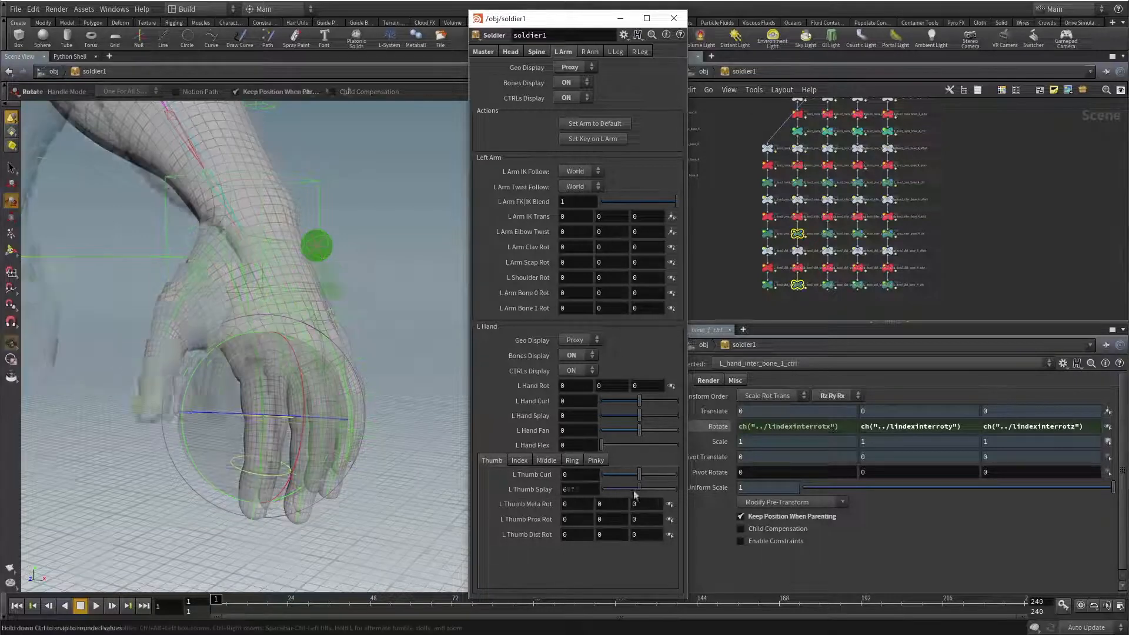
{"action": "mouse_move", "coordinate": [329, 365]}
{"action": "left_mouse_down"}
{"action": "mouse_move", "coordinate": [298, 353]}
{"action": "mouse_move", "coordinate": [310, 383]}
{"action": "mouse_move", "coordinate": [332, 382]}
{"action": "left_mouse_up"}
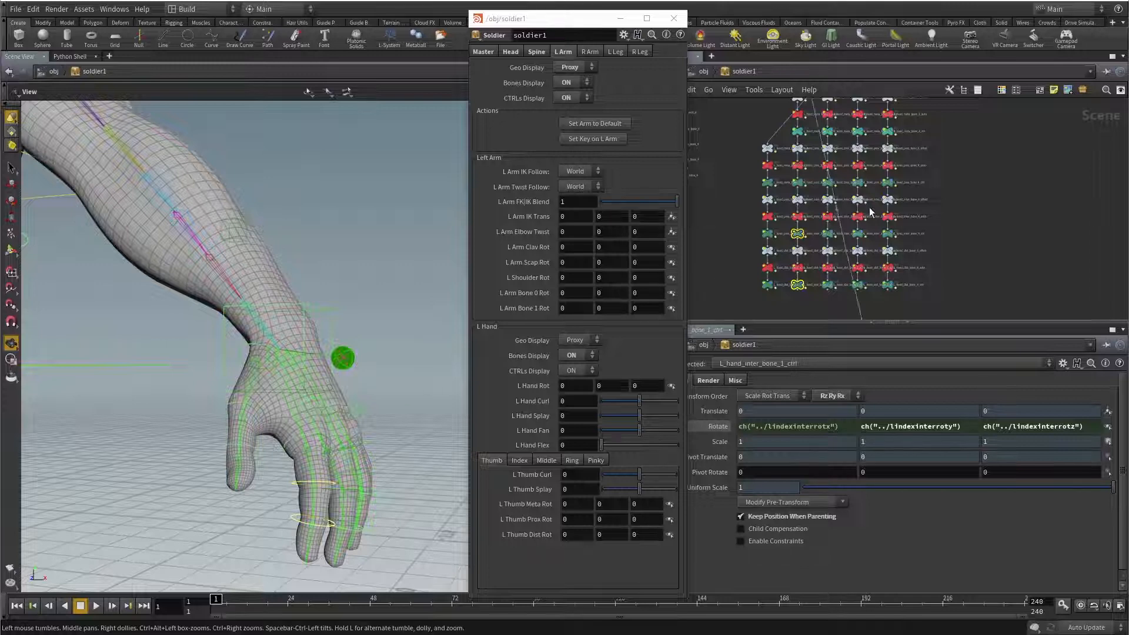
{"action": "left_click_drag", "start_coordinate": [386, 332], "coordinate": [351, 297]}
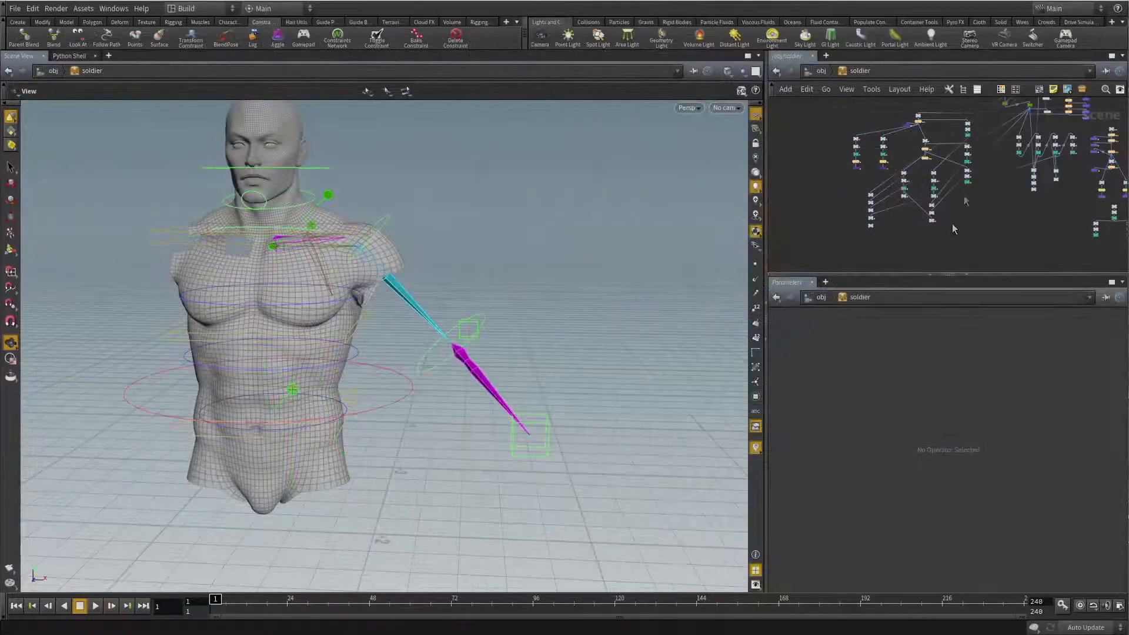
Step: Open the soldier asset's parameters and set the Spine's Geo Display and Ctrls Display to OFF
{"action": "right_click", "coordinate": [858, 72]}
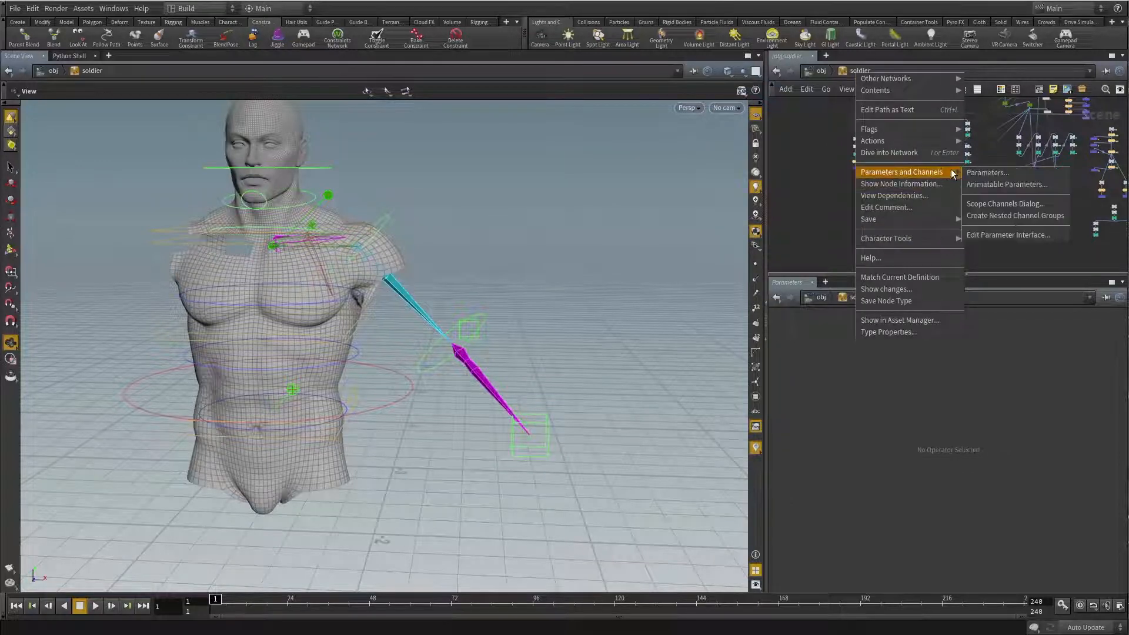
{"action": "left_click", "coordinate": [1035, 172]}
{"action": "left_click", "coordinate": [659, 149]}
{"action": "left_click", "coordinate": [723, 176]}
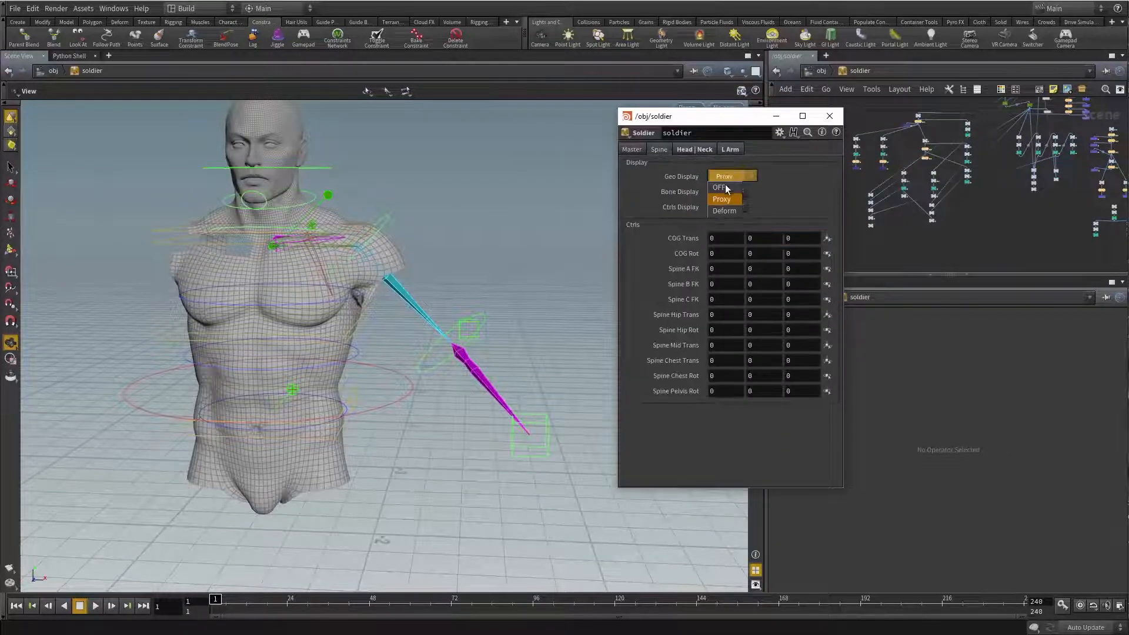
{"action": "left_click", "coordinate": [724, 207]}
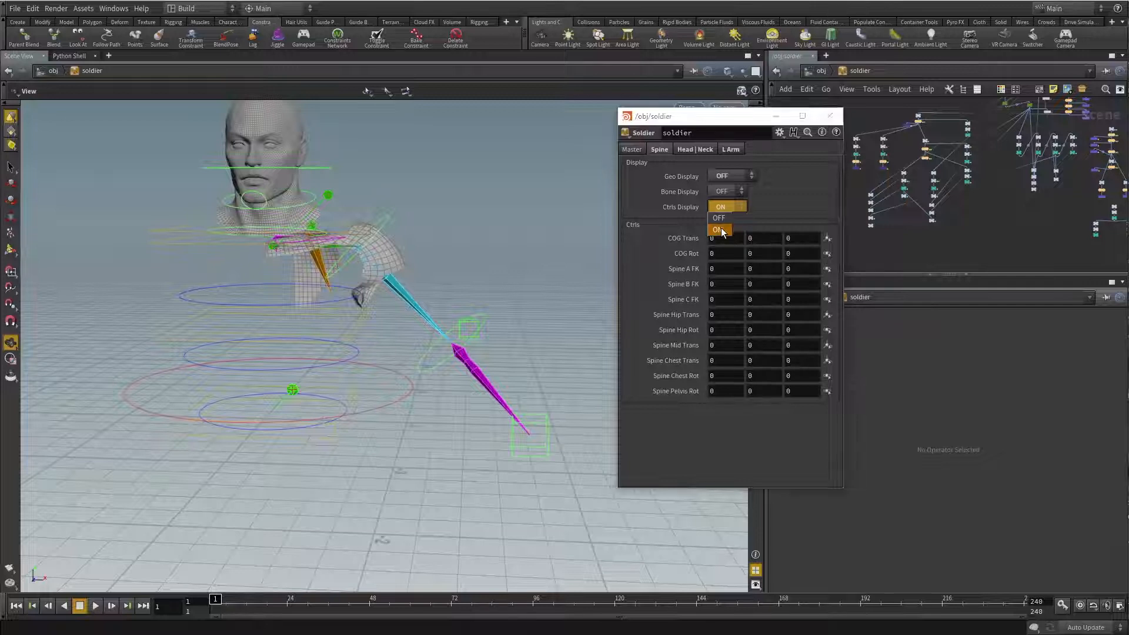
{"action": "left_click", "coordinate": [718, 217]}
Step: Set the Geo Display and Ctrls Display of the head and neck to OFF
{"action": "left_click", "coordinate": [695, 149]}
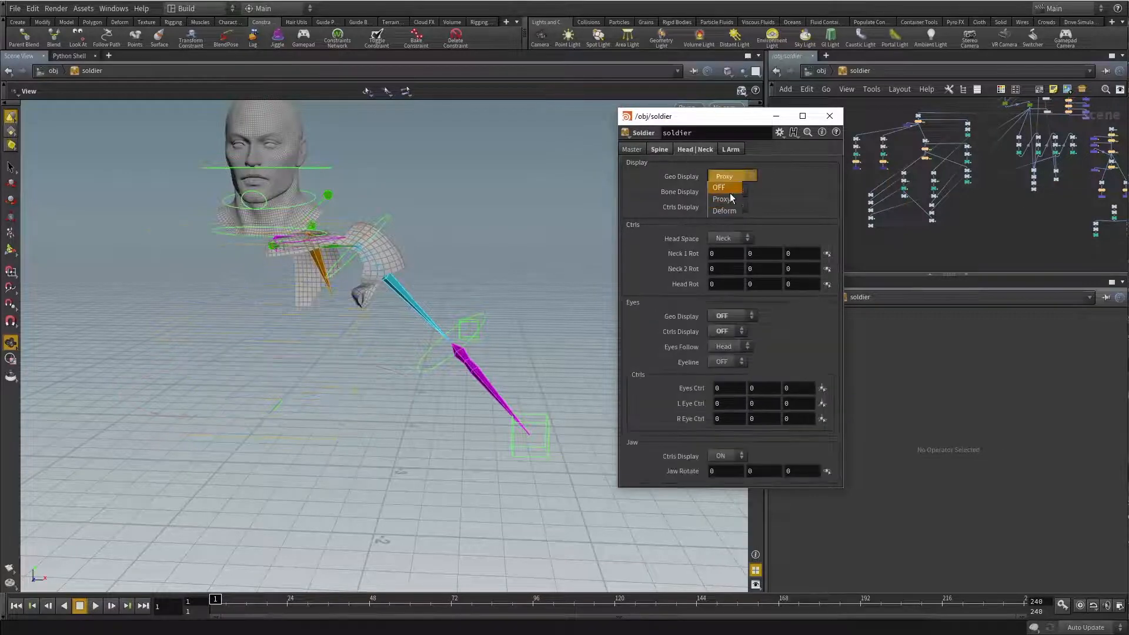
{"action": "left_click", "coordinate": [728, 189]}
{"action": "left_click", "coordinate": [728, 207]}
{"action": "left_click", "coordinate": [721, 222]}
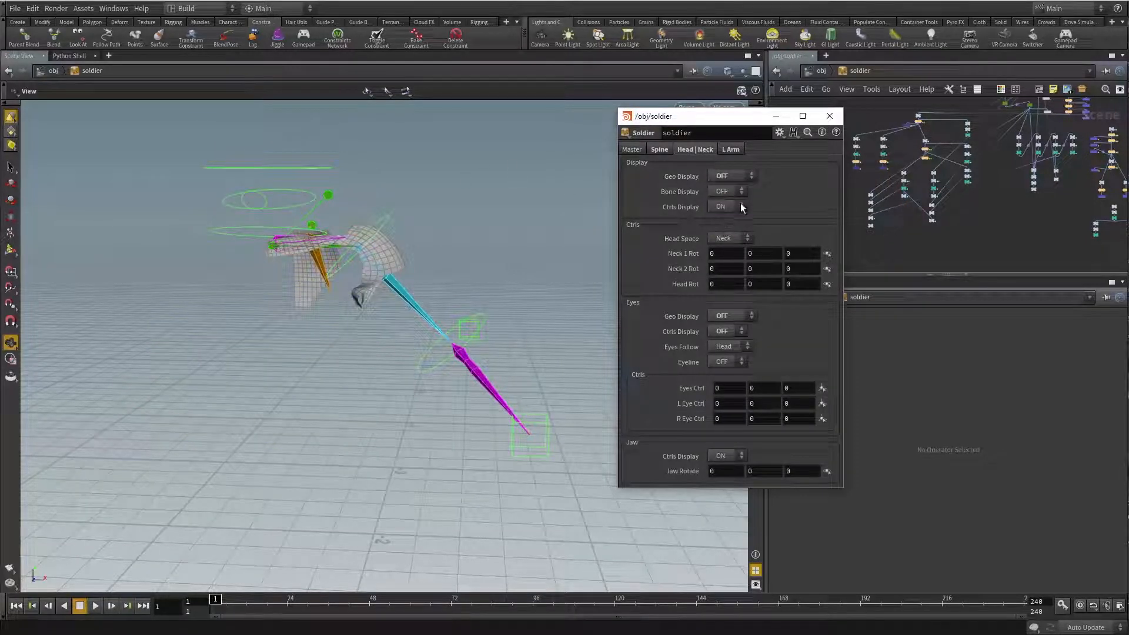
{"action": "left_click", "coordinate": [740, 205]}
{"action": "left_click", "coordinate": [723, 221]}
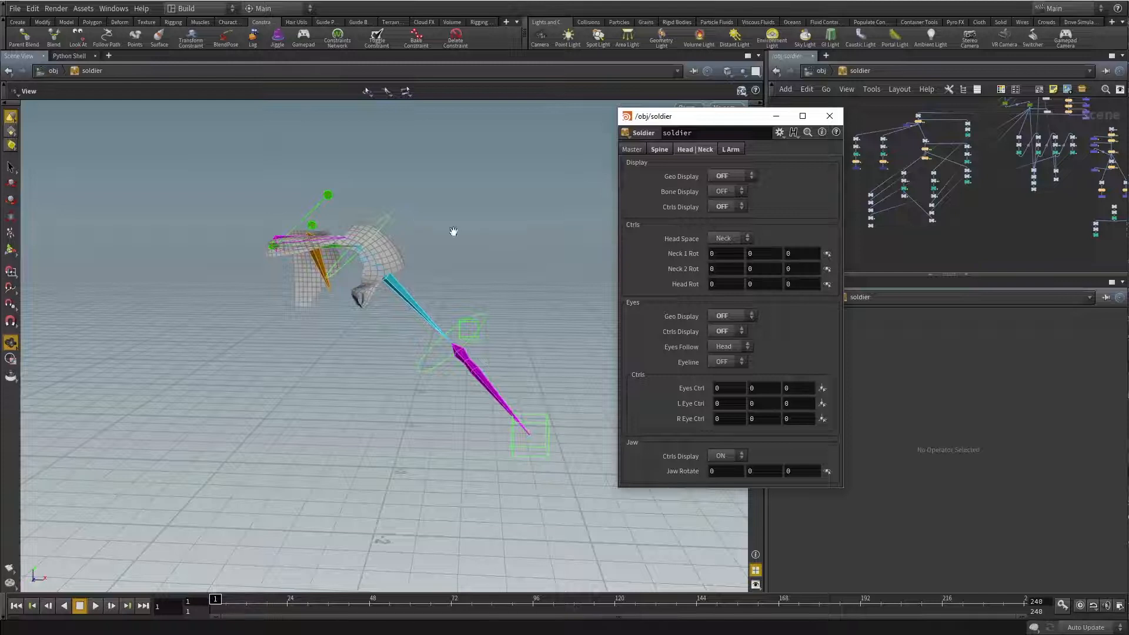
Step: Set the left arm's Geo Display and Ctrls Display to OFF and close the soldier's parameter window
{"action": "left_click", "coordinate": [730, 150]}
{"action": "left_click", "coordinate": [722, 178]}
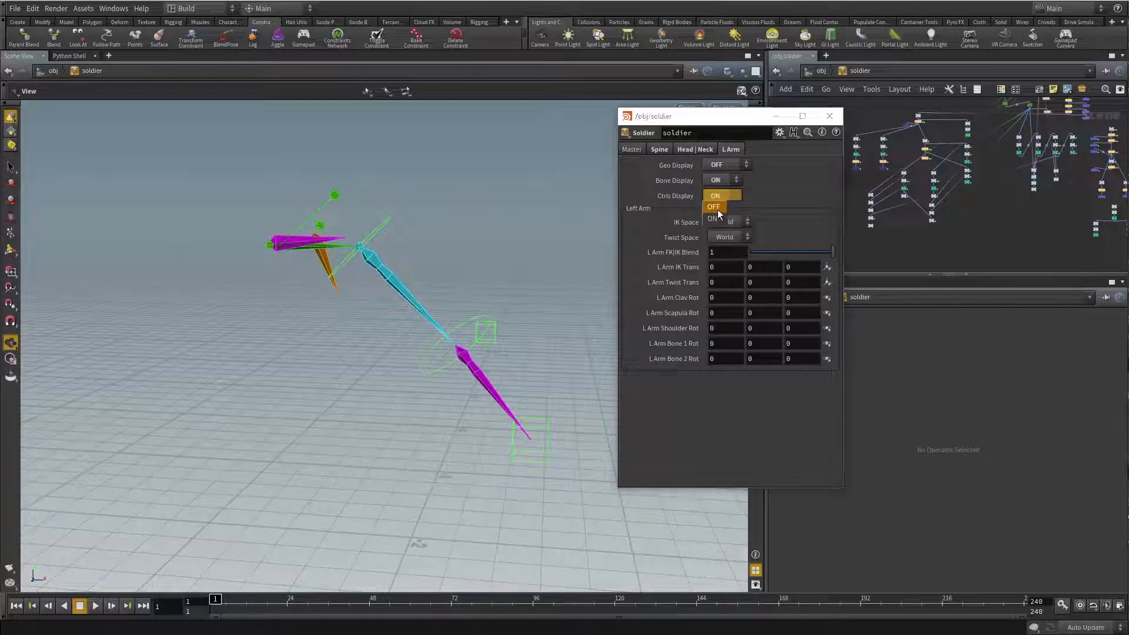
{"action": "left_click", "coordinate": [718, 209]}
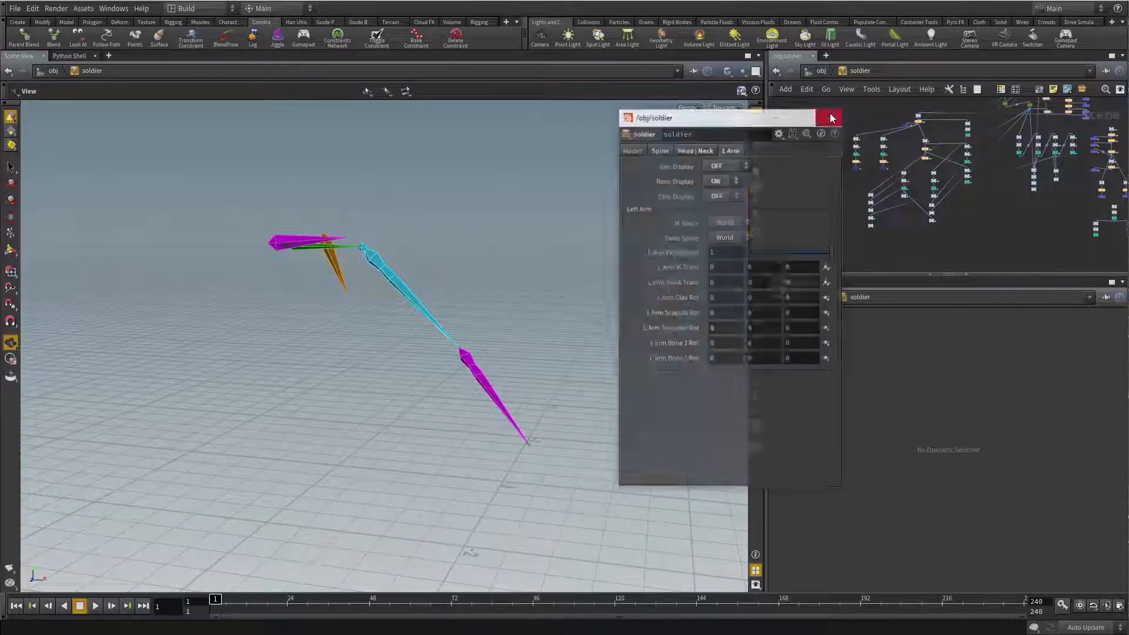
{"action": "left_click", "coordinate": [830, 115]}
Step: Turn on the display of the soldier_body geometry and bring the left arm into view
{"action": "scroll", "coordinate": [870, 210], "scroll_direction": "up", "scroll_amount": 5}
{"action": "scroll", "coordinate": [947, 164], "scroll_direction": "up", "scroll_amount": 2}
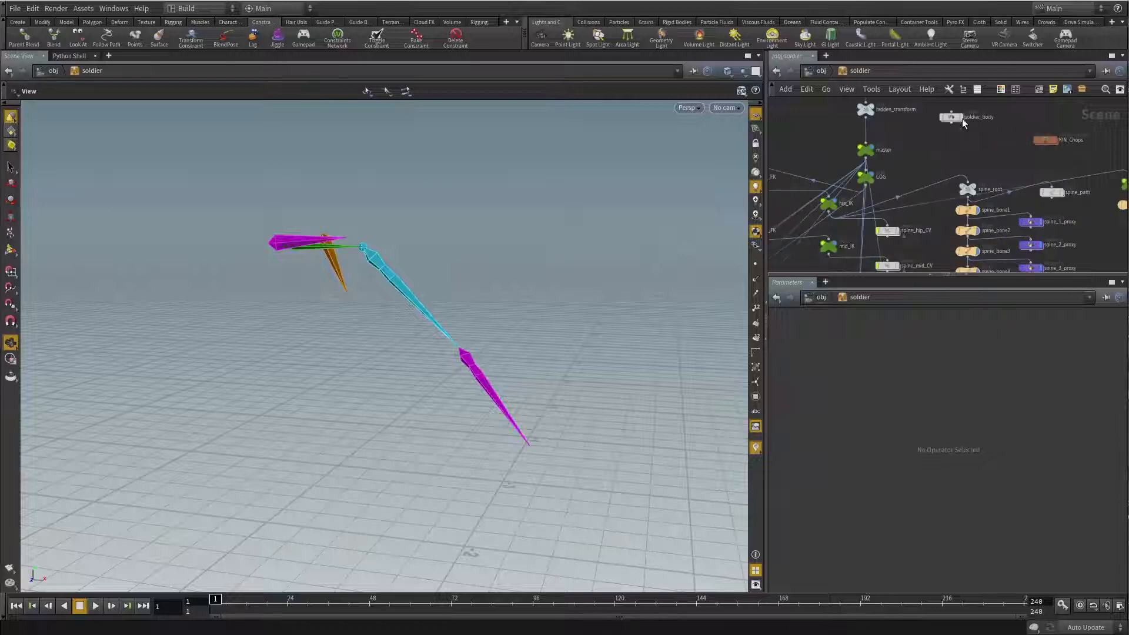
{"action": "left_click", "coordinate": [950, 116]}
{"action": "middle_click_drag", "start_coordinate": [488, 338], "coordinate": [492, 230]}
{"action": "left_click_drag", "start_coordinate": [568, 317], "coordinate": [517, 312]}
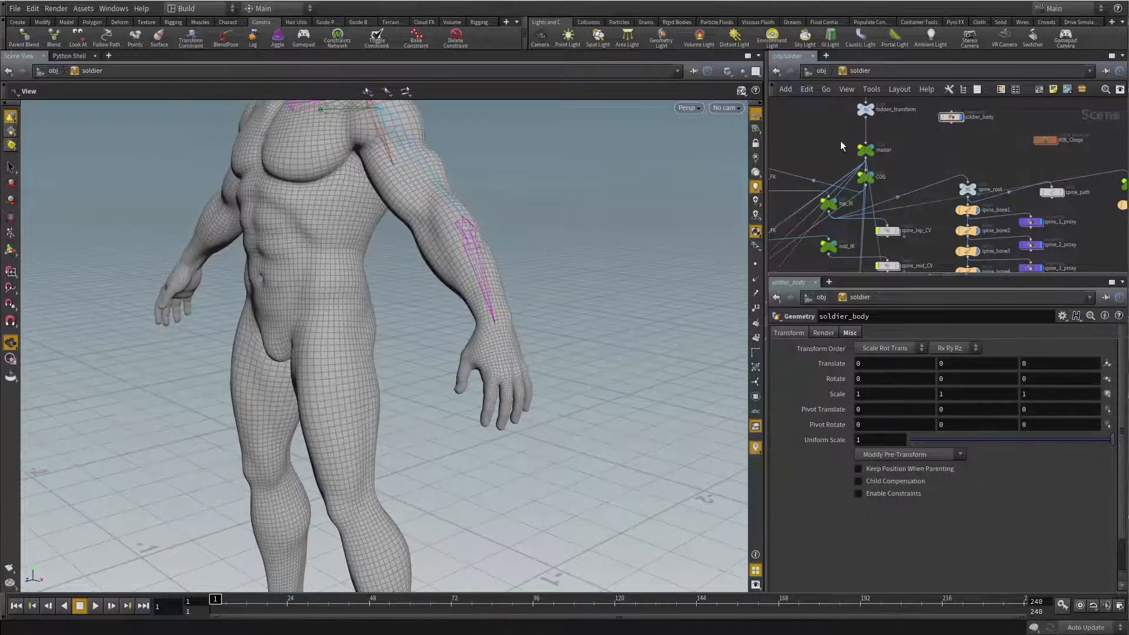
Step: Examine the body mesh around the left wrist and hand from several angles
{"action": "scroll", "coordinate": [840, 141], "scroll_direction": "down", "scroll_amount": 3}
{"action": "middle_click_drag", "start_coordinate": [882, 217], "coordinate": [994, 166]}
{"action": "left_click_drag", "start_coordinate": [517, 305], "coordinate": [537, 383]}
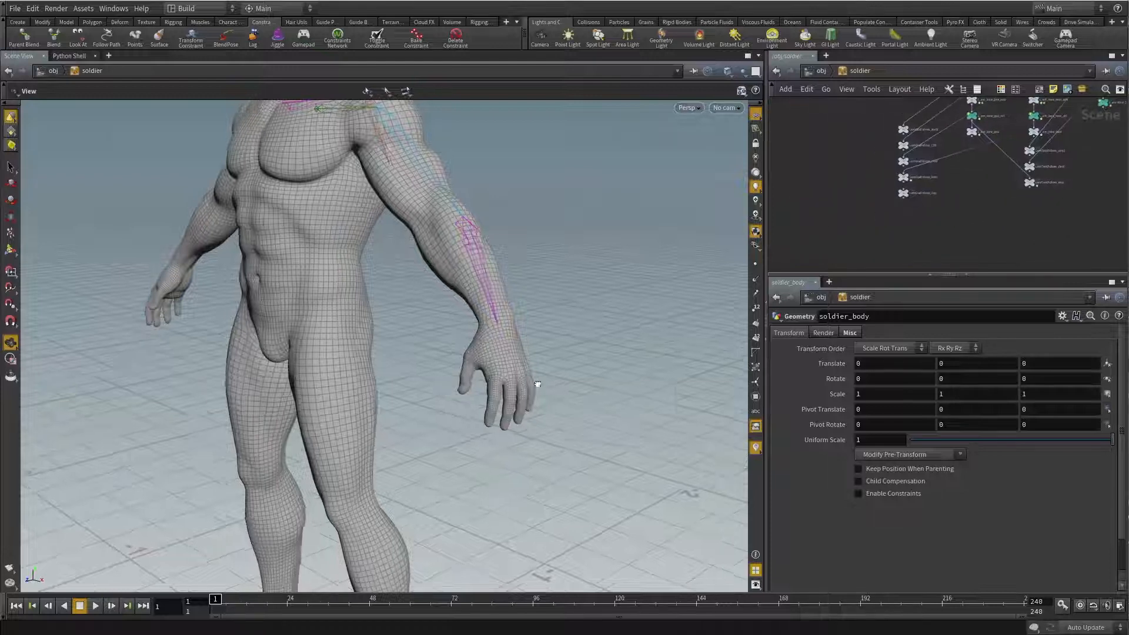
{"action": "right_click_drag", "start_coordinate": [537, 383], "coordinate": [633, 310]}
{"action": "left_click_drag", "start_coordinate": [632, 310], "coordinate": [476, 272]}
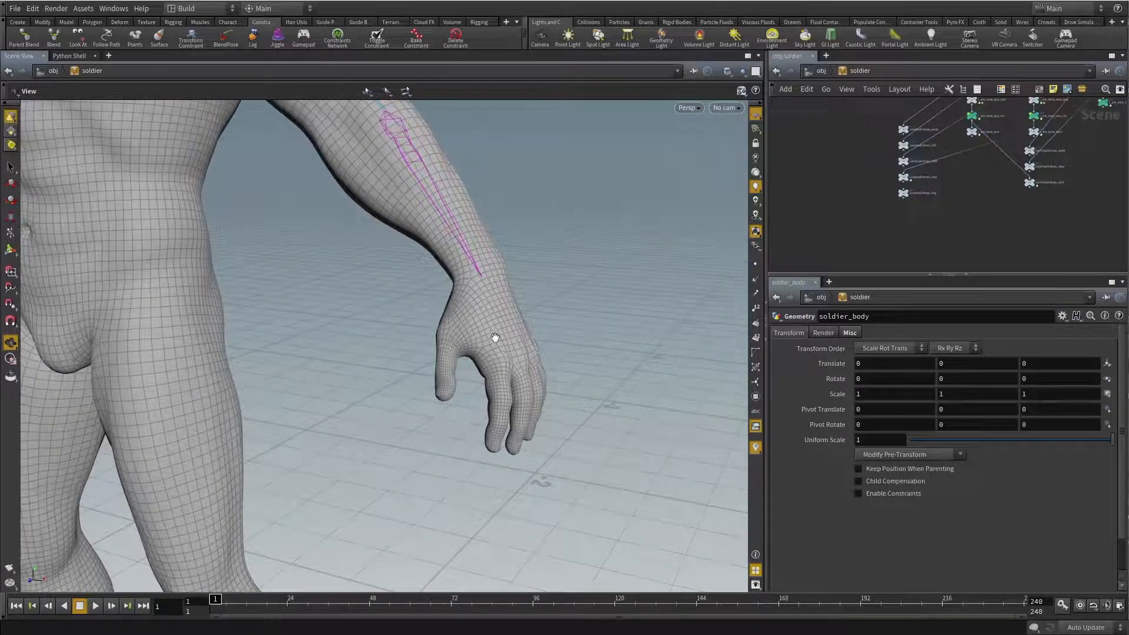
{"action": "left_click_drag", "start_coordinate": [495, 337], "coordinate": [566, 394]}
{"action": "left_click_drag", "start_coordinate": [579, 328], "coordinate": [631, 250]}
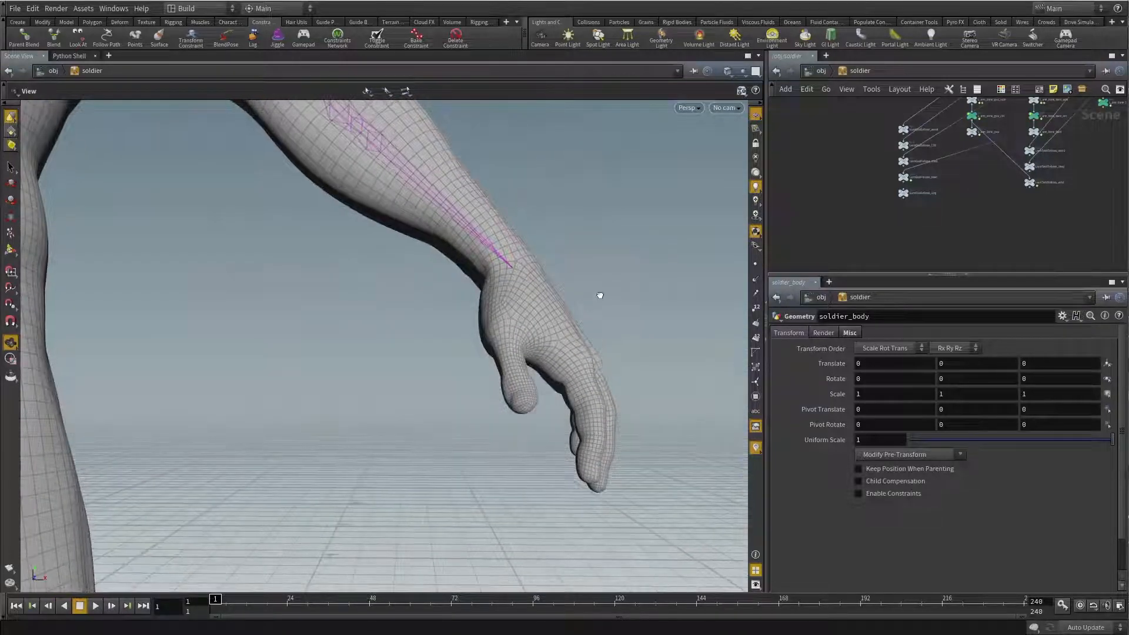
{"action": "left_click_drag", "start_coordinate": [600, 295], "coordinate": [522, 278]}
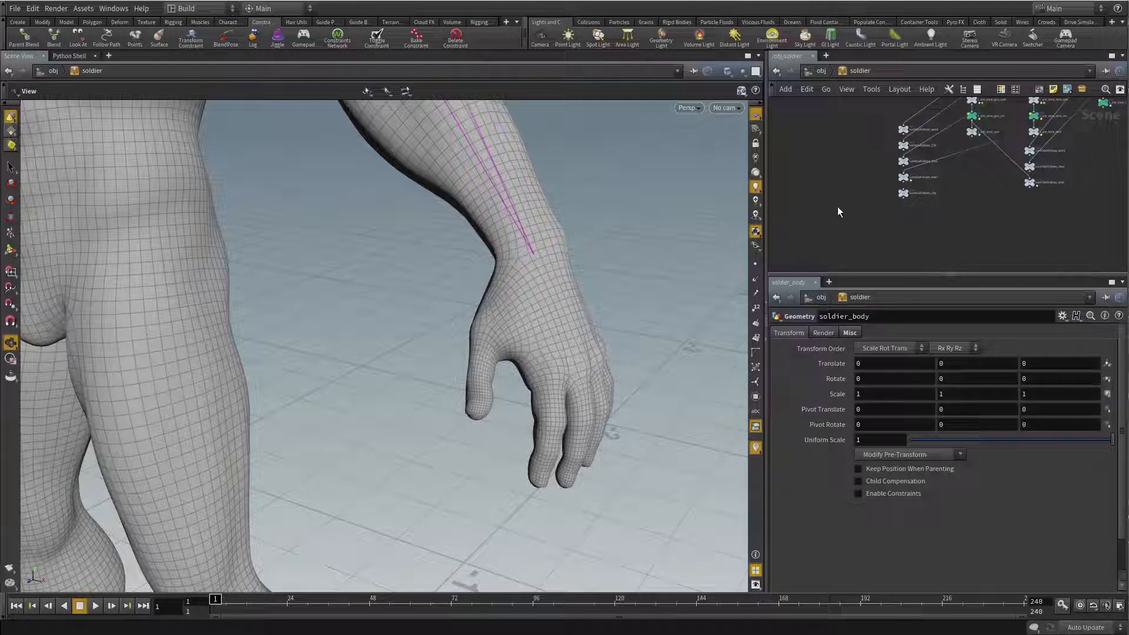
{"action": "scroll", "coordinate": [838, 206], "scroll_direction": "down", "scroll_amount": 3}
{"action": "middle_click_drag", "start_coordinate": [837, 206], "coordinate": [859, 216]}
{"action": "left_click_drag", "start_coordinate": [591, 273], "coordinate": [625, 259]}
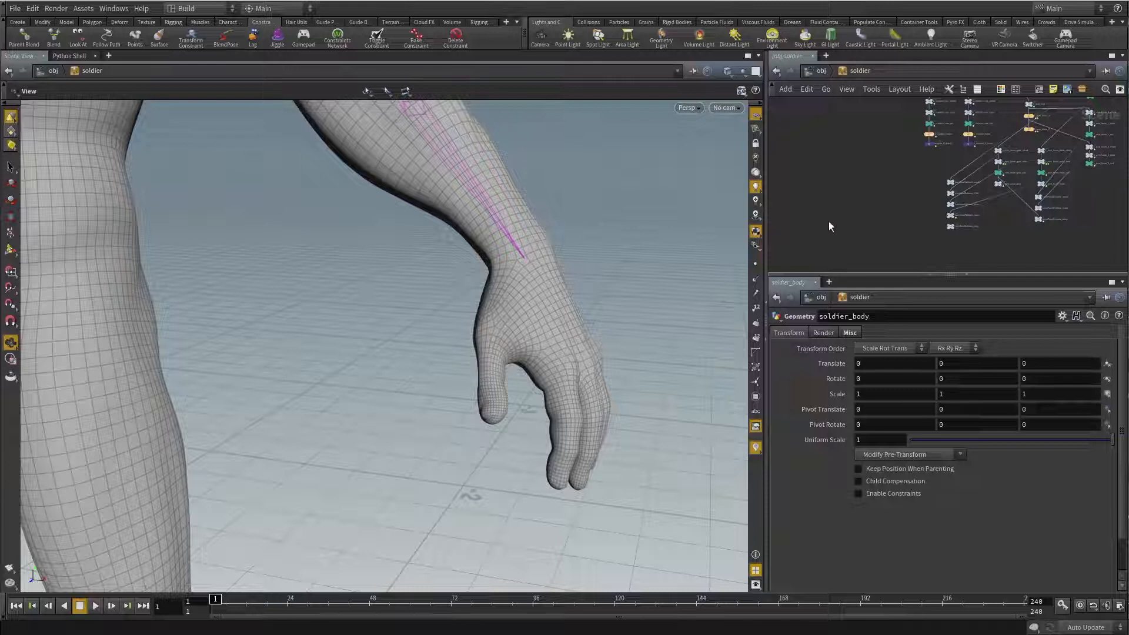
Step: Add a null named L_hand_bone_root in an empty area of the soldier's network
{"action": "scroll", "coordinate": [844, 219], "scroll_direction": "up", "scroll_amount": 3}
{"action": "middle_click_drag", "start_coordinate": [900, 221], "coordinate": [901, 133]}
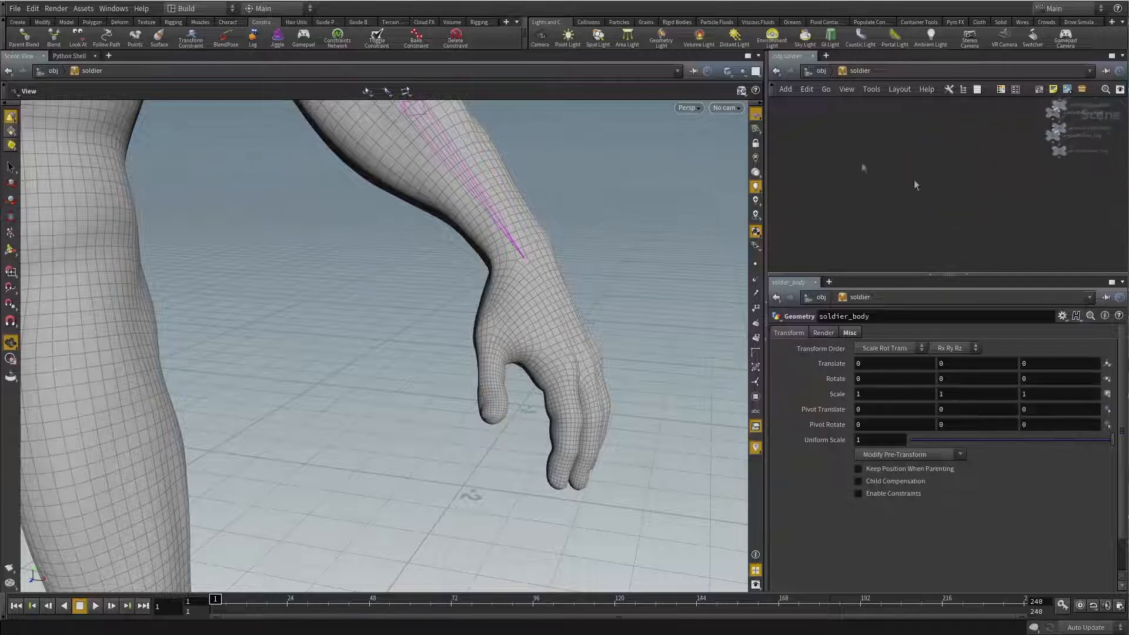
{"action": "key", "text": "Tab"}
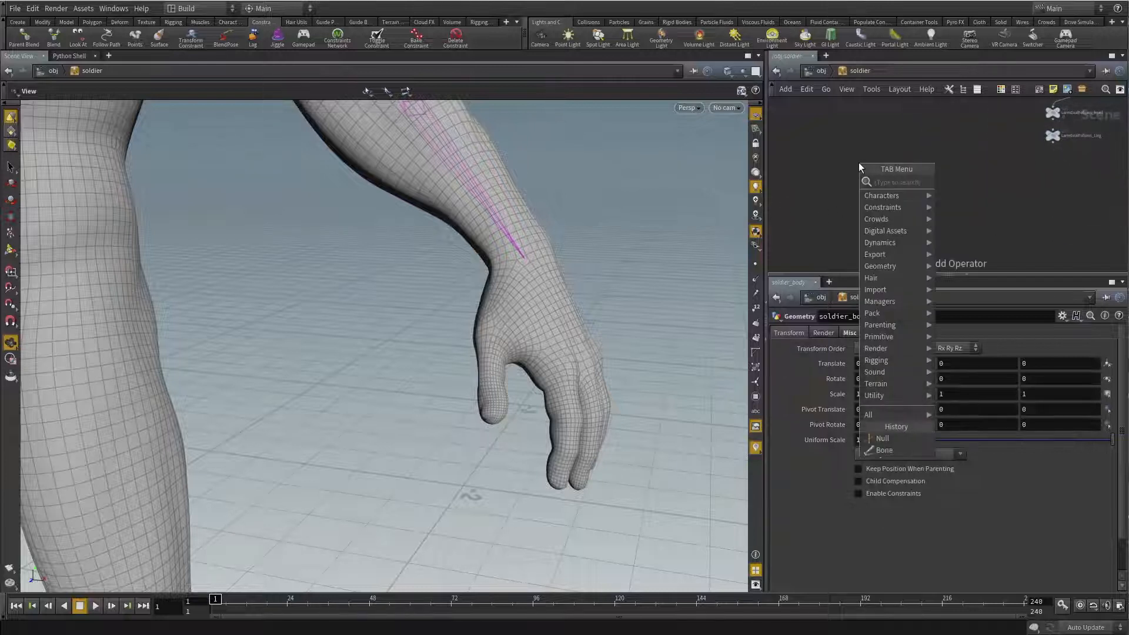
{"action": "left_click", "coordinate": [868, 439]}
{"action": "left_click", "coordinate": [837, 202]}
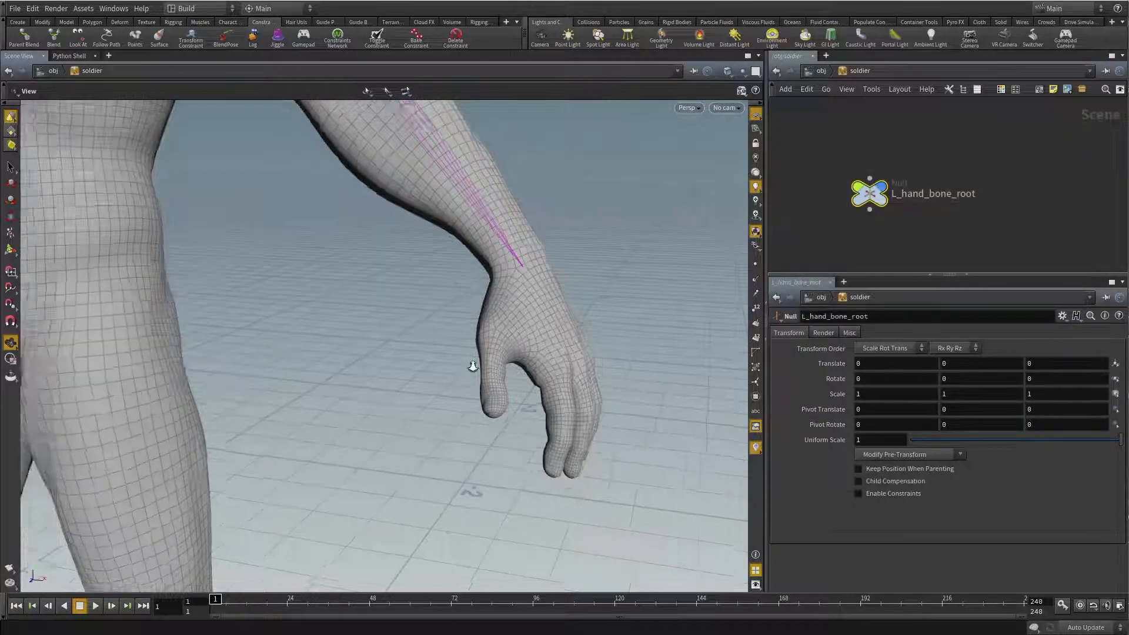
Step: Set the Display Uniform Scale of L_hand_bone_root to 0.2
{"action": "left_click_drag", "start_coordinate": [473, 368], "coordinate": [342, 459]}
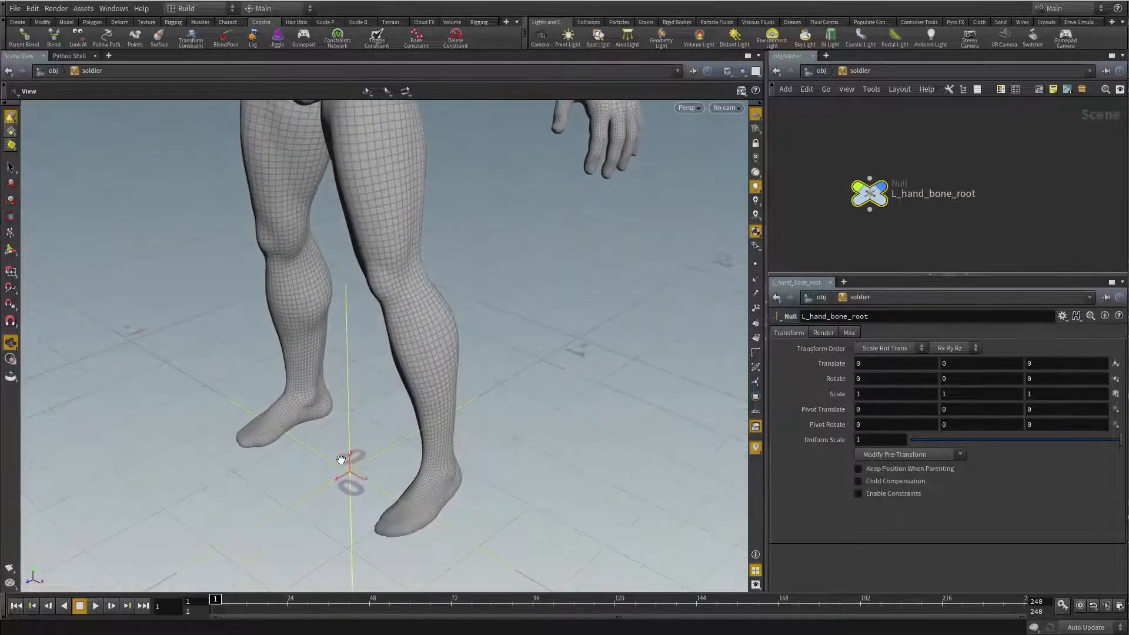
{"action": "left_click", "coordinate": [850, 332]}
{"action": "left_click_drag", "start_coordinate": [926, 416], "coordinate": [915, 418]}
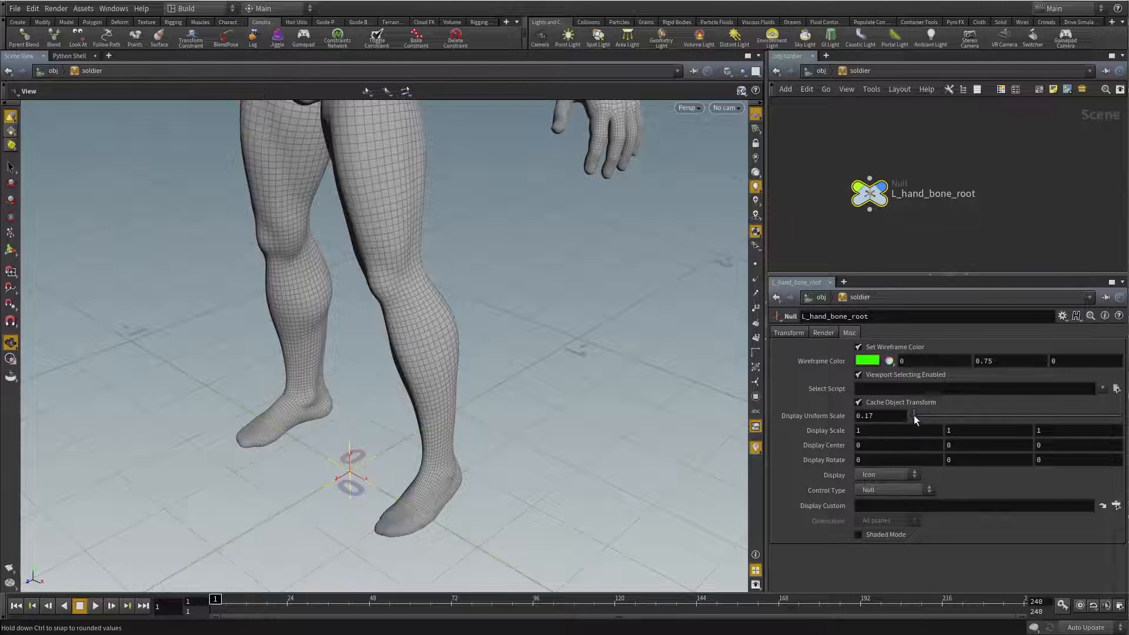
Step: Add a bone below L_hand_bone_root and parent it to that null
{"action": "middle_click_drag", "start_coordinate": [922, 244], "coordinate": [889, 185]}
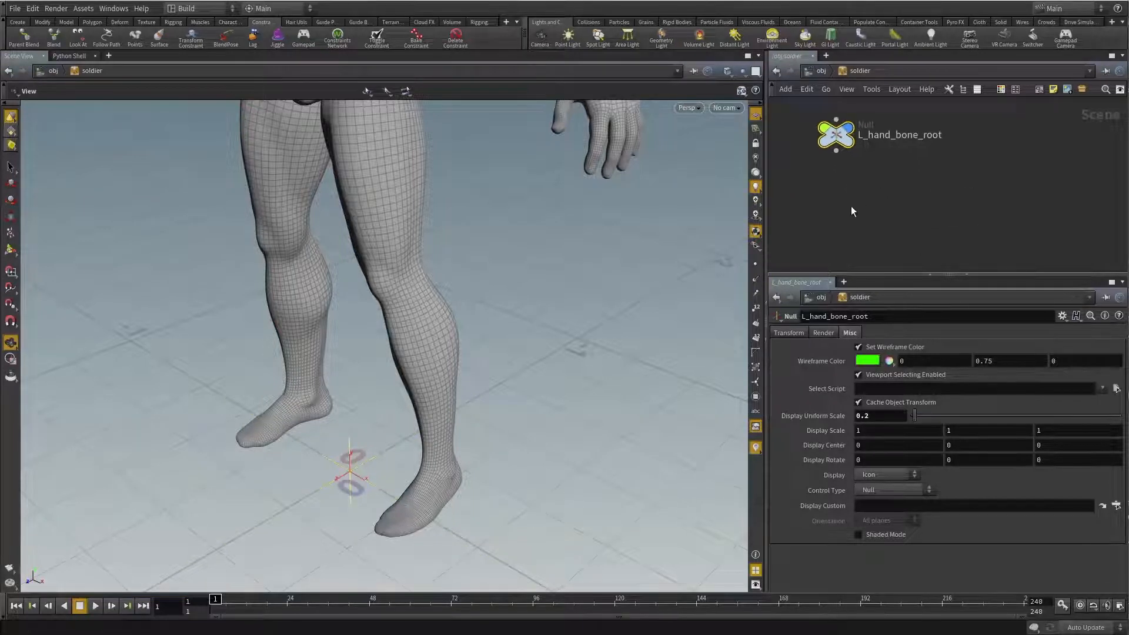
{"action": "key", "text": "Tab"}
{"action": "left_click", "coordinate": [868, 492]}
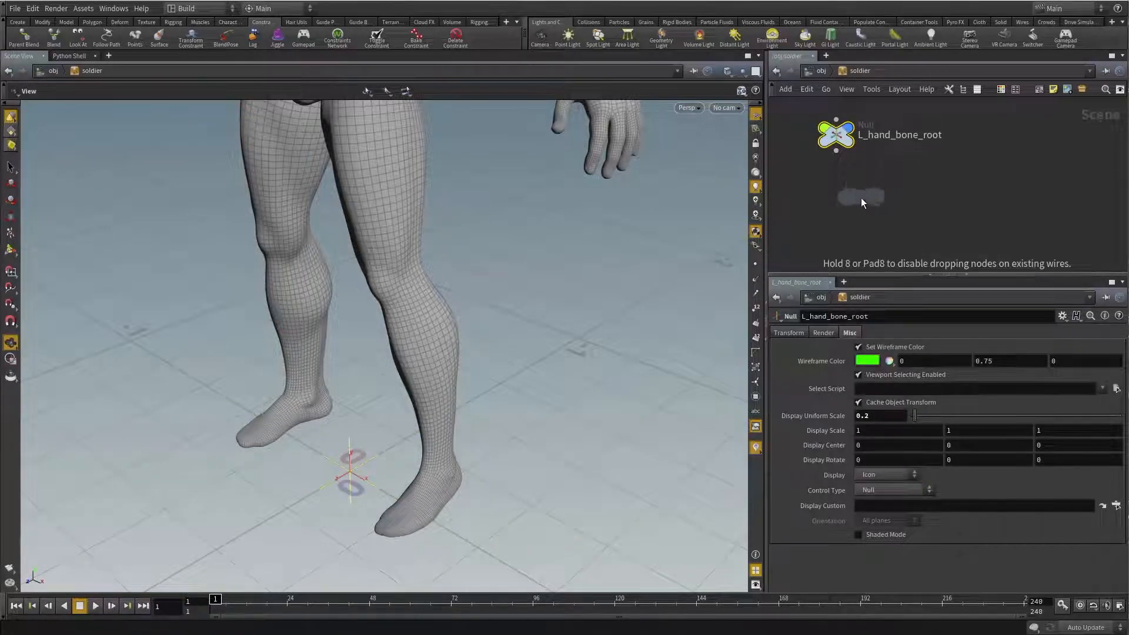
{"action": "left_click", "coordinate": [861, 198]}
{"action": "left_click", "coordinate": [836, 152]}
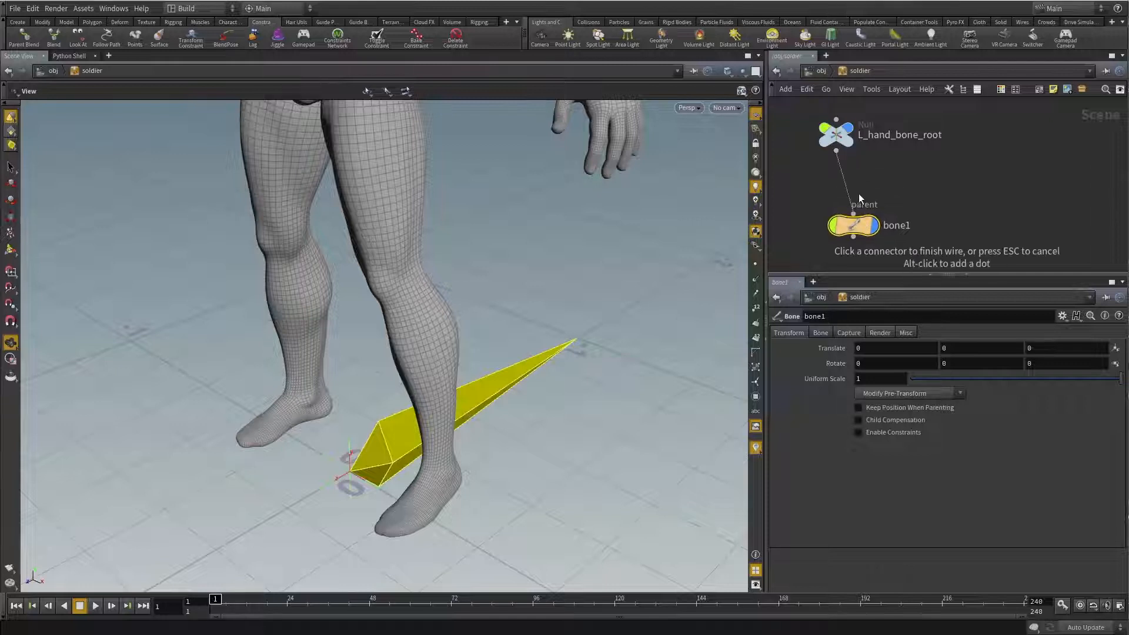
{"action": "left_click", "coordinate": [853, 216]}
{"action": "left_click_drag", "start_coordinate": [867, 227], "coordinate": [844, 229]}
Step: Line up the bone1 node directly beneath L_hand_bone_root in the network
{"action": "left_click_drag", "start_coordinate": [597, 328], "coordinate": [464, 457]}
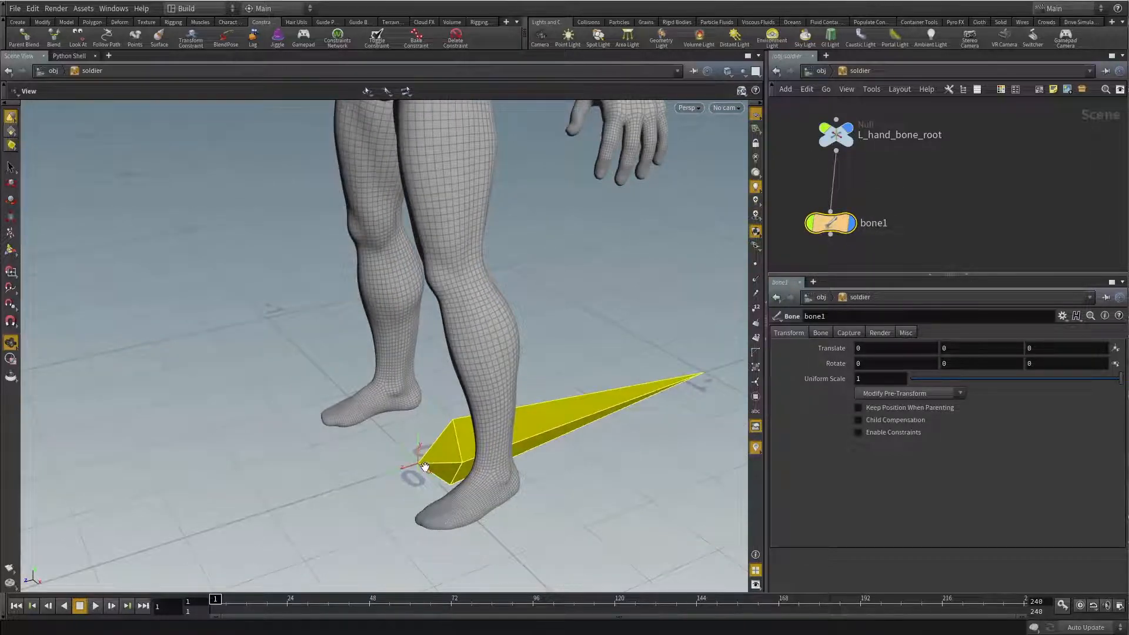
{"action": "left_click", "coordinate": [838, 136]}
{"action": "left_click", "coordinate": [832, 223]}
{"action": "left_click", "coordinate": [837, 137]}
{"action": "left_click", "coordinate": [831, 223]}
{"action": "key", "text": "l"}
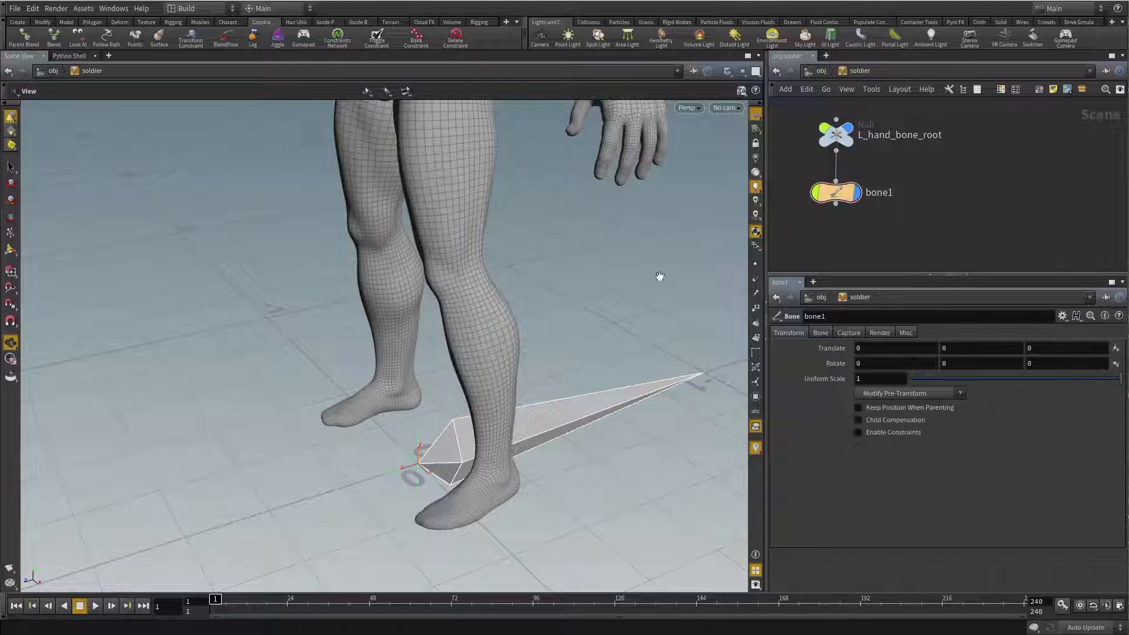
{"action": "left_click_drag", "start_coordinate": [659, 276], "coordinate": [361, 436]}
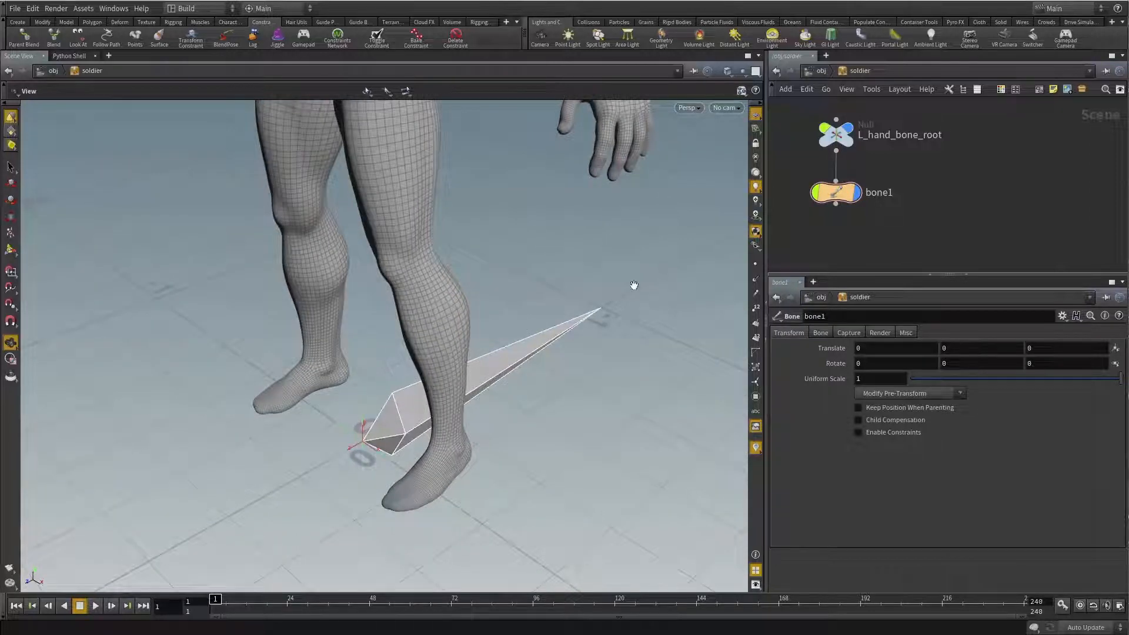
Step: Set the Bone Length of bone1 to 0.152
{"action": "left_click", "coordinate": [836, 192]}
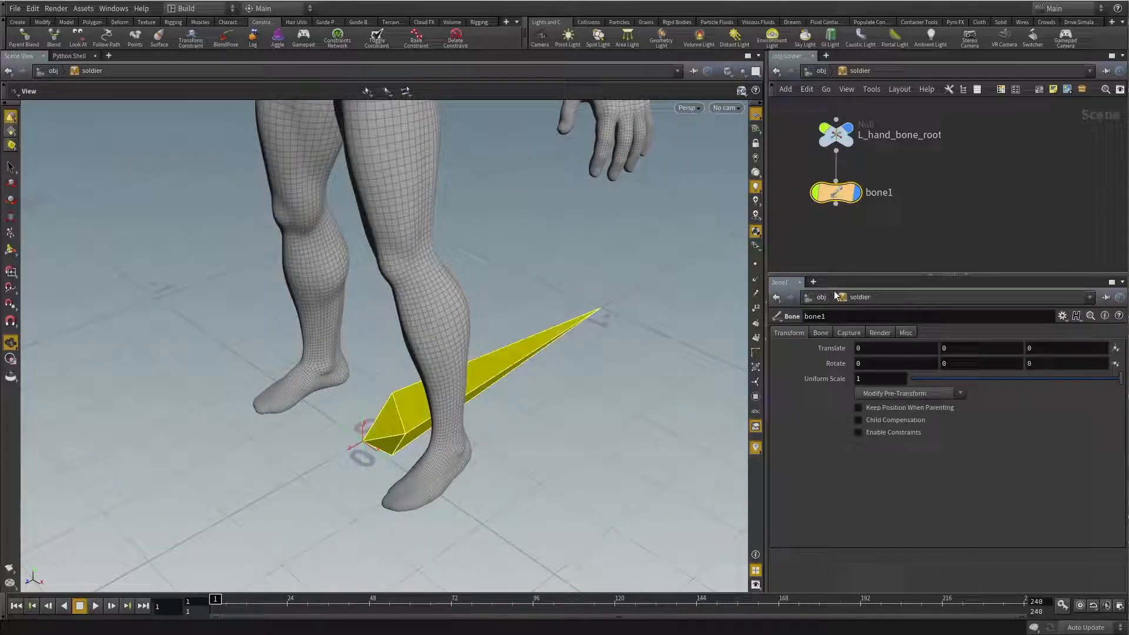
{"action": "left_click", "coordinate": [821, 333]}
{"action": "left_click_drag", "start_coordinate": [925, 374], "coordinate": [926, 377]}
{"action": "left_click_drag", "start_coordinate": [372, 420], "coordinate": [505, 415]}
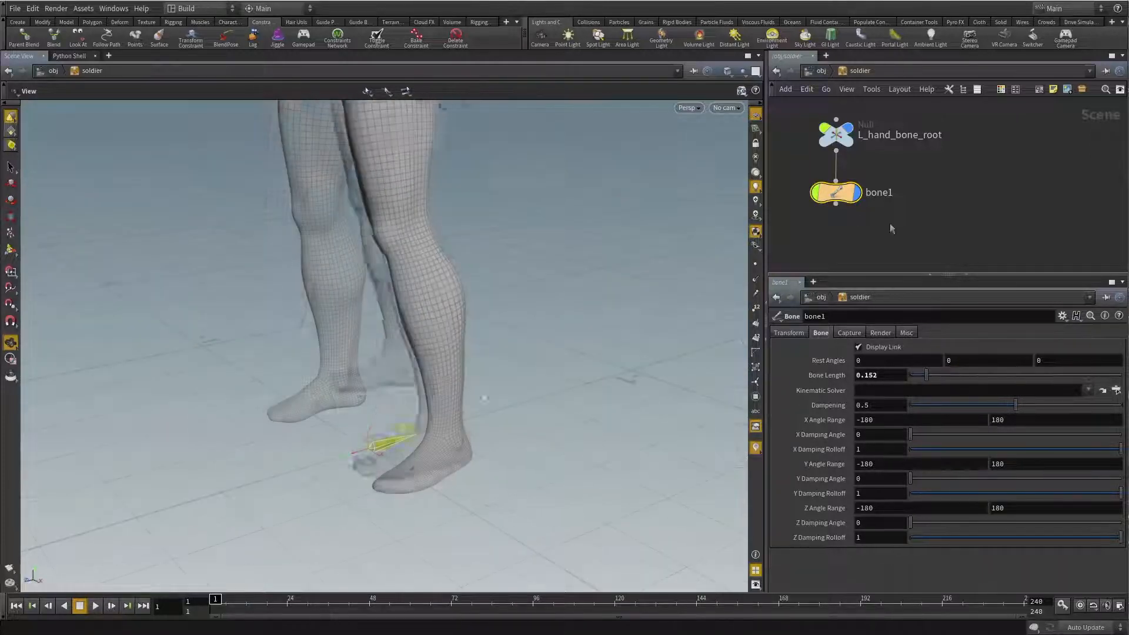
Step: Parent L_hand_bone_root to L_arm_bone_2 by wiring its input to that bone's output
{"action": "left_click", "coordinate": [892, 227]}
{"action": "middle_click_drag", "start_coordinate": [919, 164], "coordinate": [912, 215]}
{"action": "left_click", "coordinate": [829, 170]}
{"action": "scroll", "coordinate": [967, 132], "scroll_direction": "down", "scroll_amount": 5}
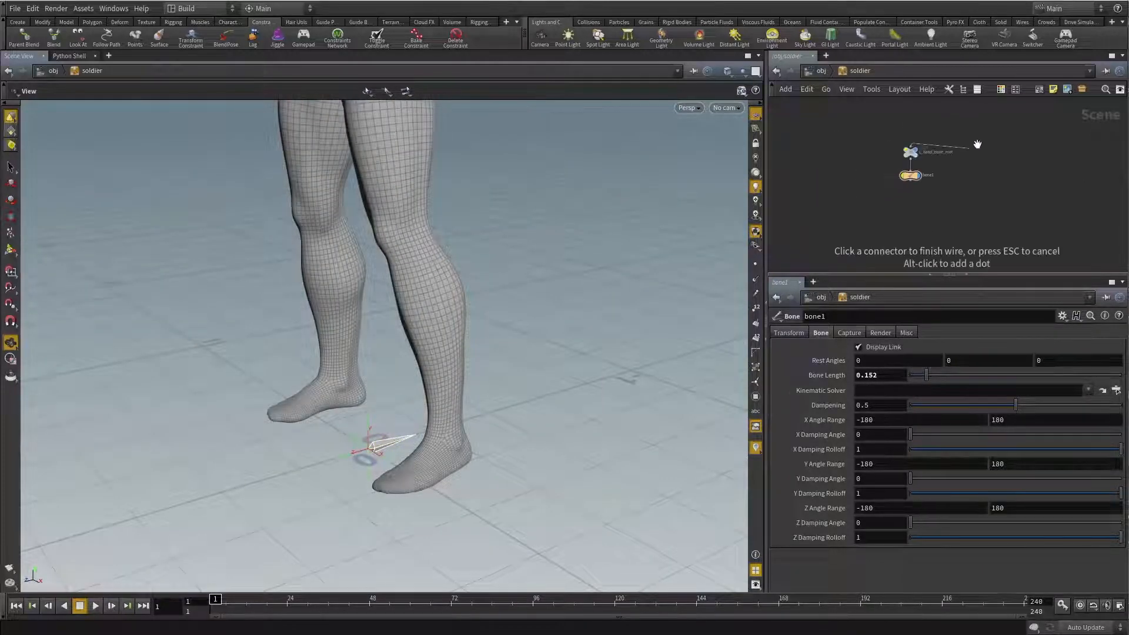
{"action": "middle_click_drag", "start_coordinate": [1016, 110], "coordinate": [856, 225]}
{"action": "scroll", "coordinate": [870, 221], "scroll_direction": "up", "scroll_amount": 5}
{"action": "scroll", "coordinate": [957, 177], "scroll_direction": "down", "scroll_amount": 4}
{"action": "middle_click_drag", "start_coordinate": [1029, 204], "coordinate": [714, 278]}
{"action": "middle_click_drag", "start_coordinate": [1033, 164], "coordinate": [1010, 254]}
{"action": "scroll", "coordinate": [1010, 246], "scroll_direction": "down", "scroll_amount": 3}
{"action": "middle_click_drag", "start_coordinate": [935, 184], "coordinate": [944, 229]}
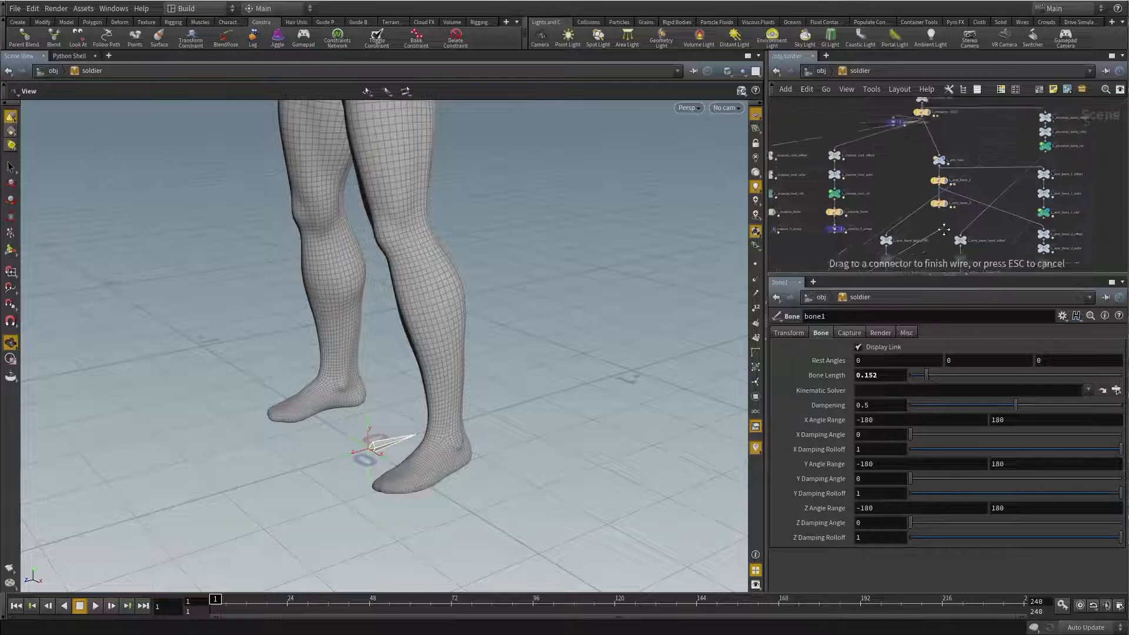
{"action": "scroll", "coordinate": [941, 218], "scroll_direction": "up", "scroll_amount": 5}
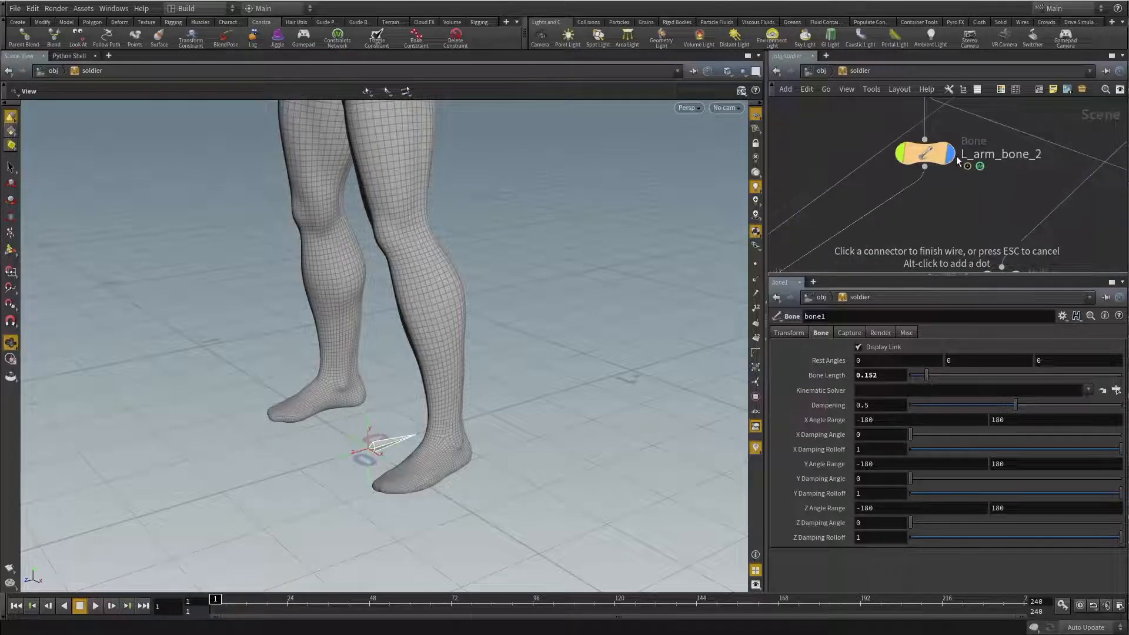
{"action": "left_click", "coordinate": [925, 167]}
Step: Reset the Rest Angles of L_arm_bone_2 to 0 and copy its Bone Length value
{"action": "key", "text": "space+g"}
{"action": "scroll", "coordinate": [561, 245], "scroll_direction": "up", "scroll_amount": 10}
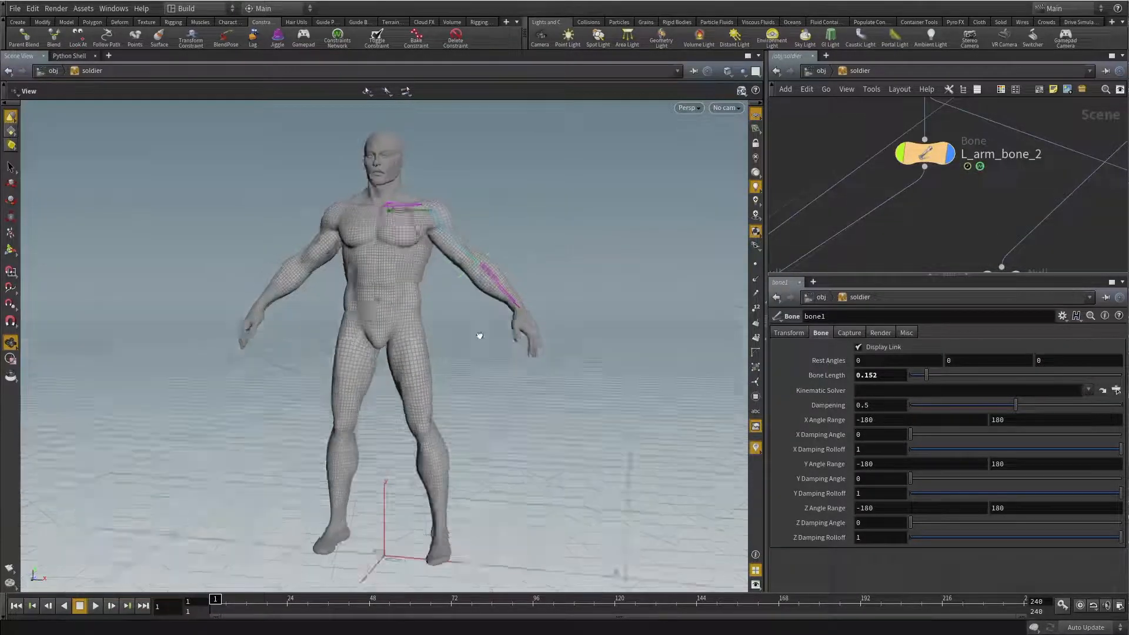
{"action": "left_click_drag", "start_coordinate": [514, 273], "coordinate": [496, 303]}
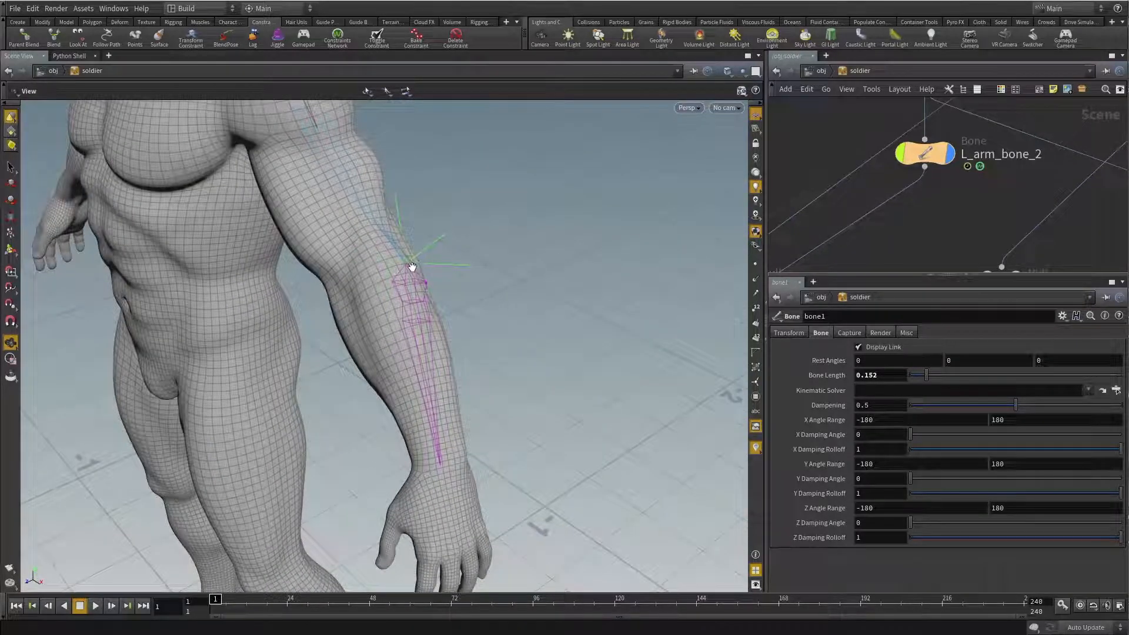
{"action": "left_click", "coordinate": [925, 144]}
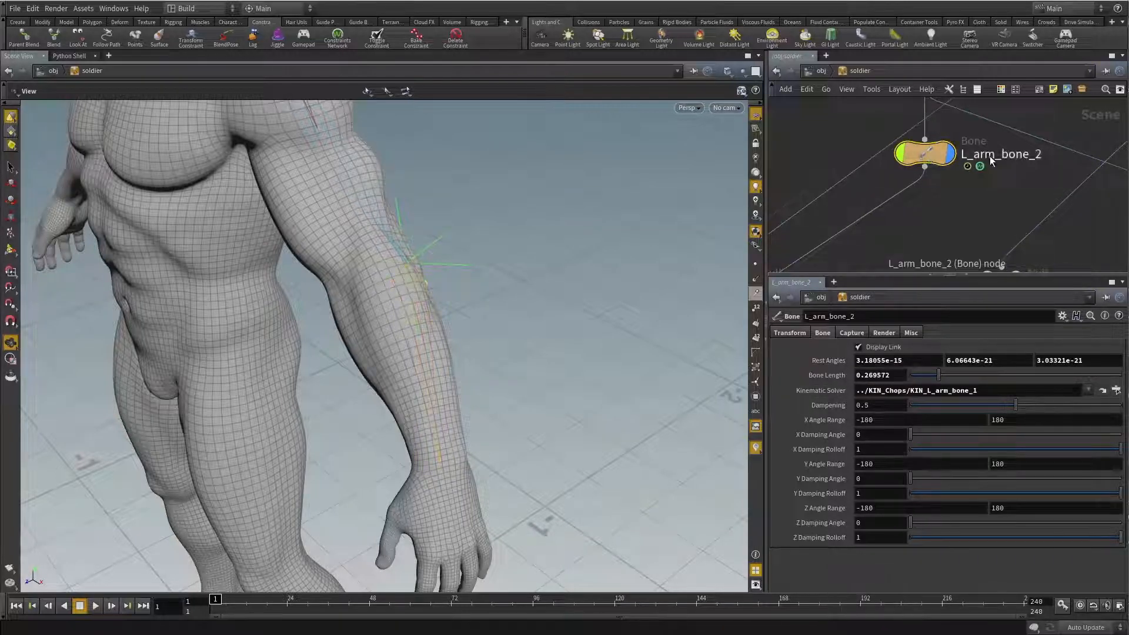
{"action": "middle_click", "coordinate": [813, 360], "text": "ctrl"}
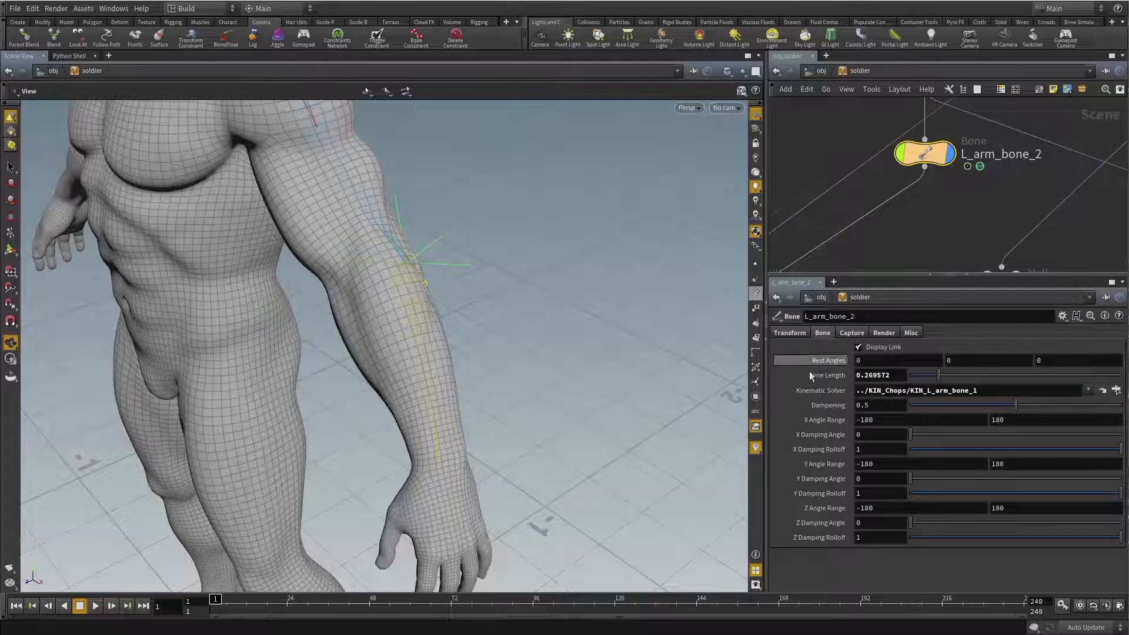
{"action": "left_click_drag", "start_coordinate": [893, 374], "coordinate": [796, 369]}
{"action": "key", "text": "ctrl+c"}
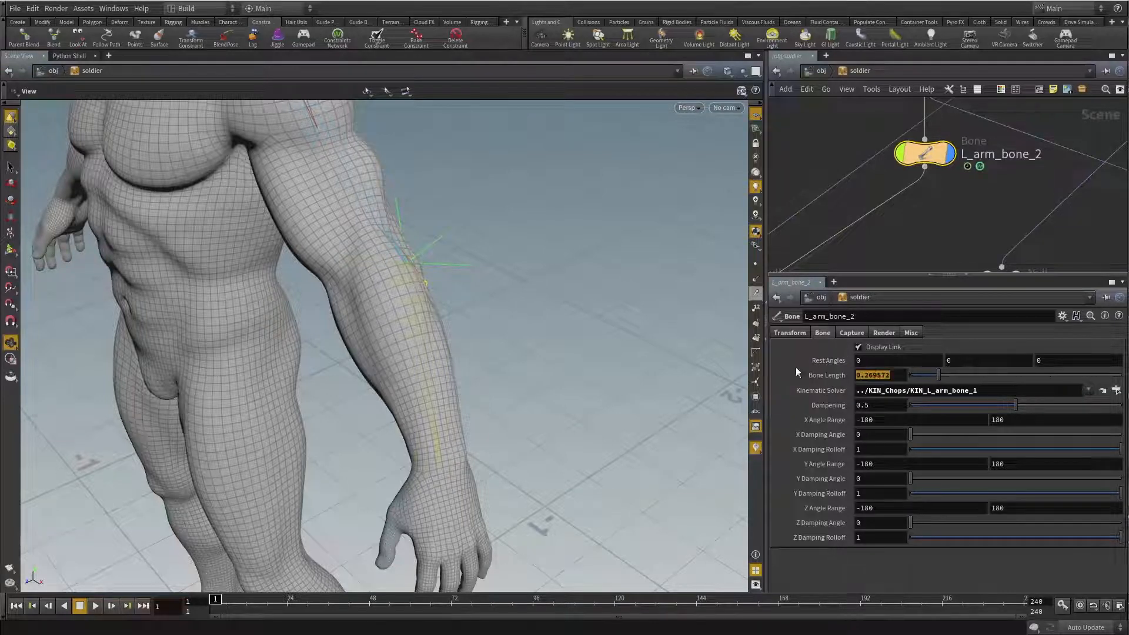
Step: Move L_hand_bone_root to the wrist end of the forearm bone, about -0.269 in Z, and reset its rotation to 0
{"action": "scroll", "coordinate": [909, 245], "scroll_direction": "down", "scroll_amount": 5}
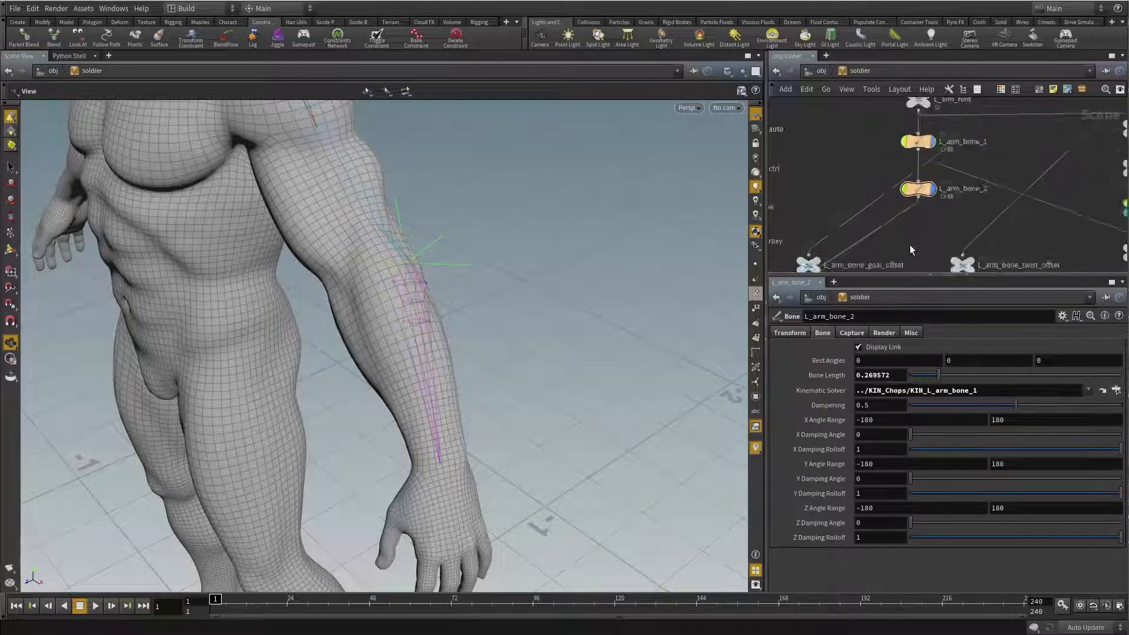
{"action": "middle_click_drag", "start_coordinate": [809, 252], "coordinate": [1057, 24]}
{"action": "scroll", "coordinate": [888, 164], "scroll_direction": "up", "scroll_amount": 3}
{"action": "middle_click_drag", "start_coordinate": [895, 200], "coordinate": [832, 126]}
{"action": "left_click", "coordinate": [895, 147]}
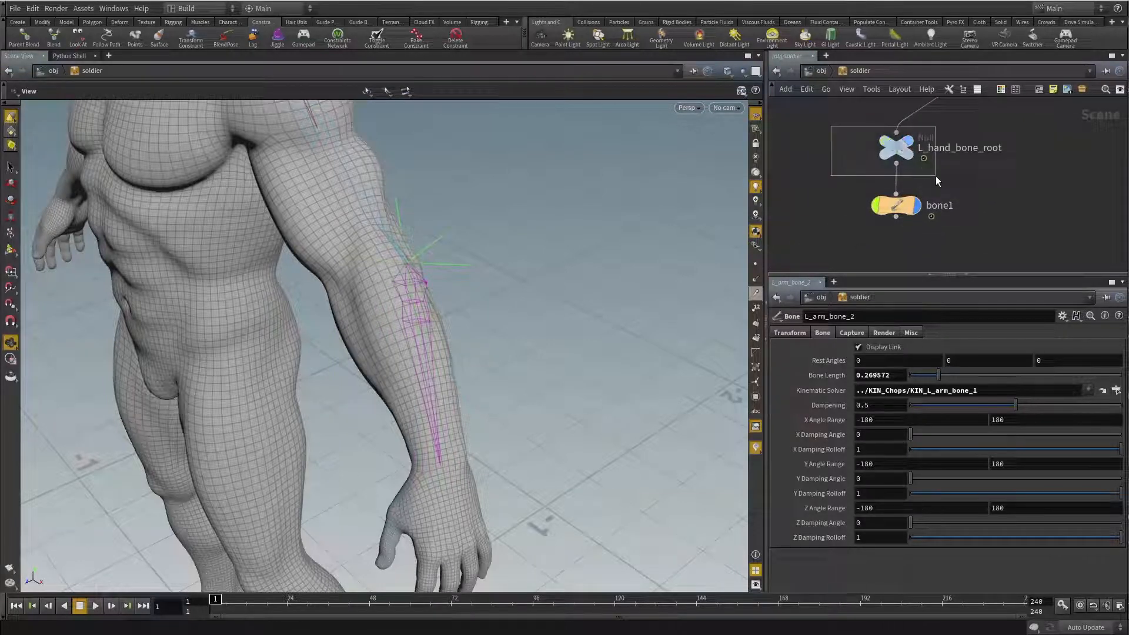
{"action": "left_click", "coordinate": [788, 333]}
{"action": "key", "text": "t"}
{"action": "middle_click_drag", "start_coordinate": [501, 287], "coordinate": [481, 222], "text": "alt"}
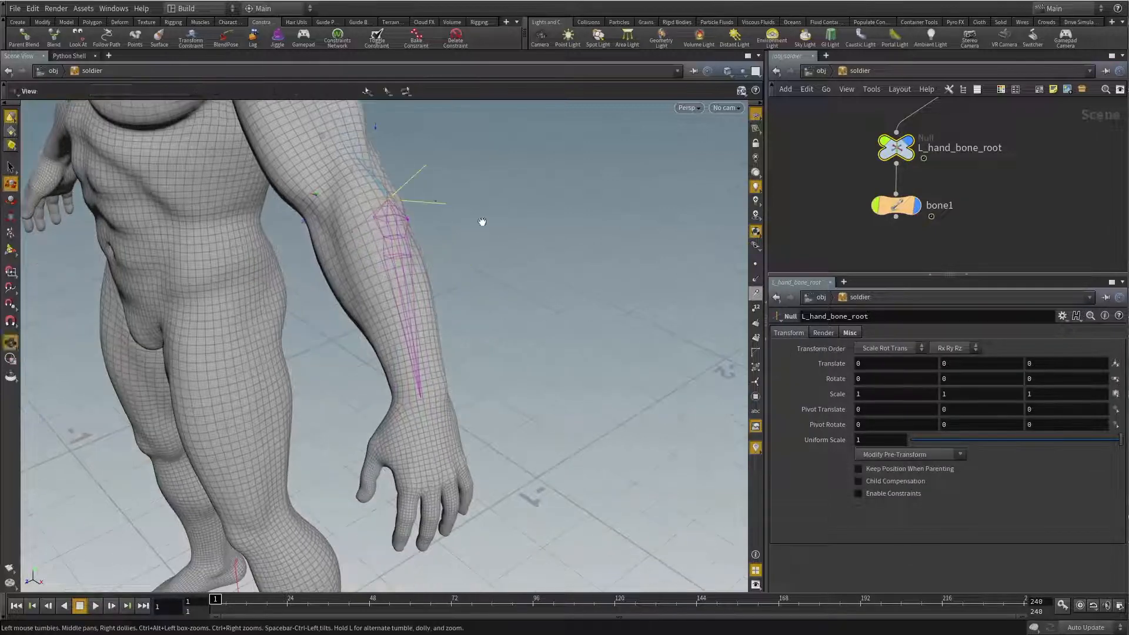
{"action": "left_click_drag", "start_coordinate": [377, 125], "coordinate": [433, 313]}
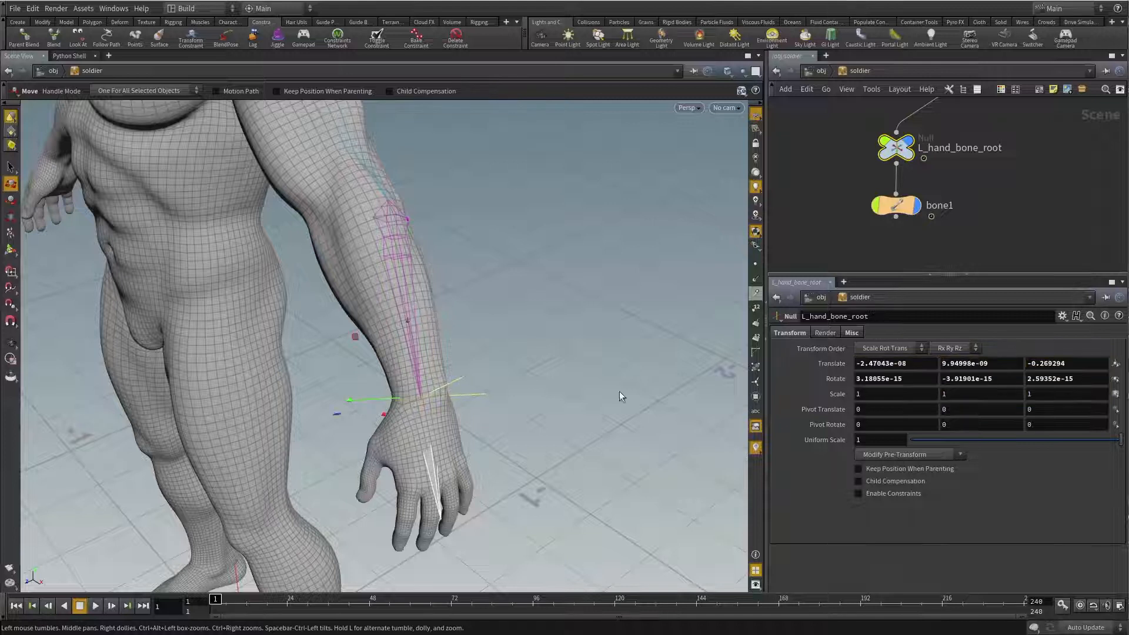
{"action": "middle_click", "coordinate": [841, 379], "text": "ctrl"}
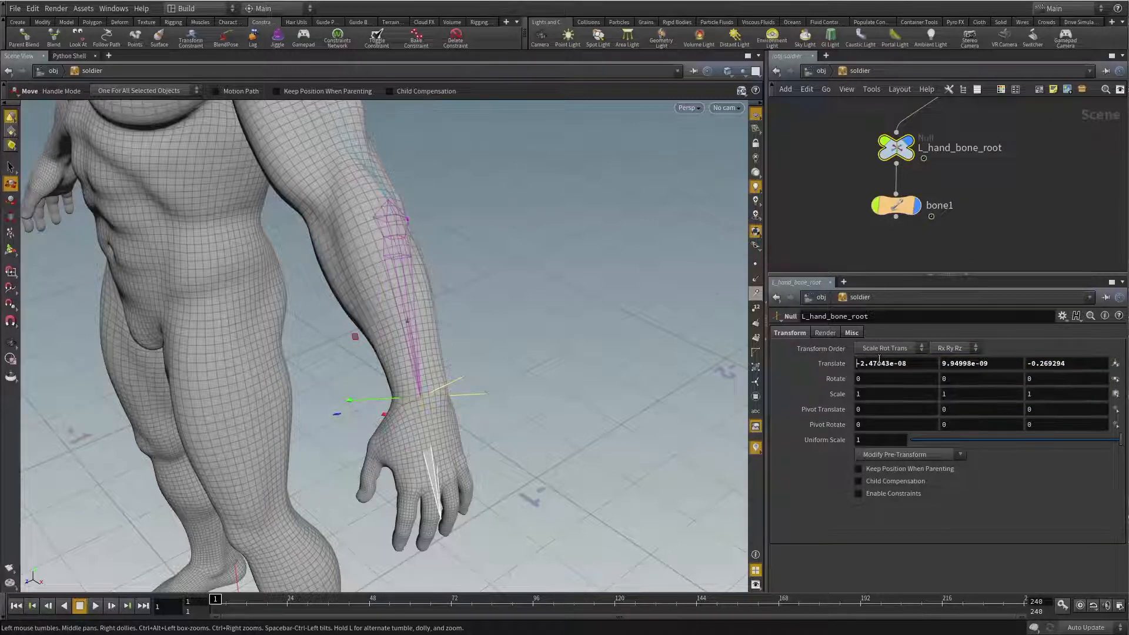
Step: Set L_hand_bone_root's X and Y translation to 0 and its Z translation to the negated forearm bone length, -0.269572
{"action": "middle_click", "coordinate": [878, 364], "text": "ctrl"}
{"action": "middle_click", "coordinate": [969, 364], "text": "ctrl"}
{"action": "left_click_drag", "start_coordinate": [950, 363], "coordinate": [962, 359]}
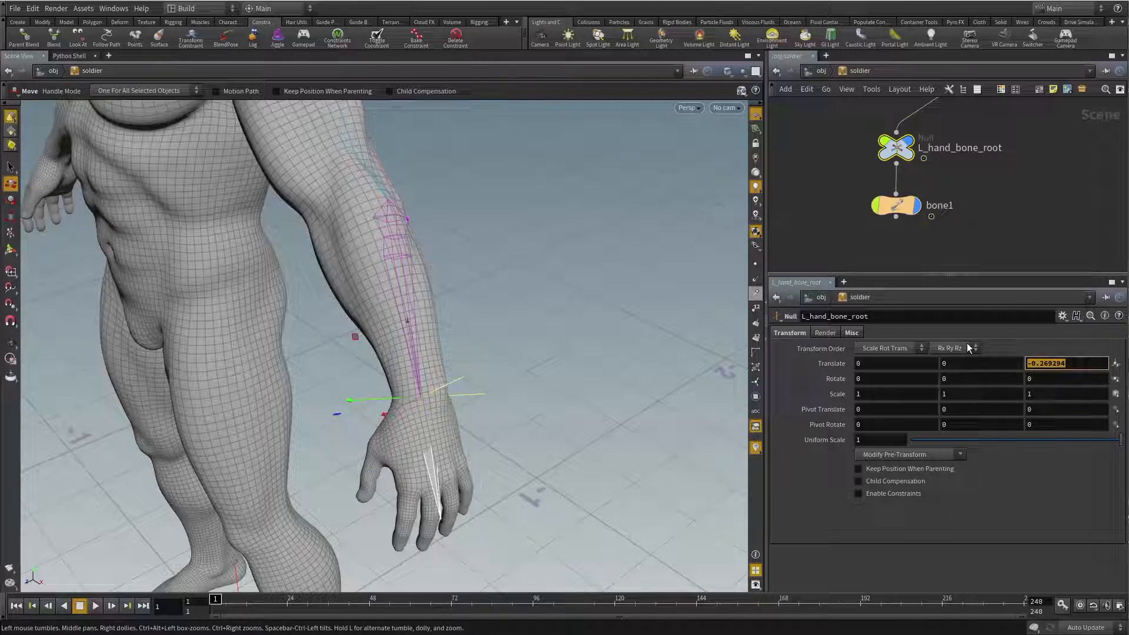
{"action": "key", "text": "ctrl+v"}
{"action": "key", "text": "Home"}
{"action": "type", "text": "-"}
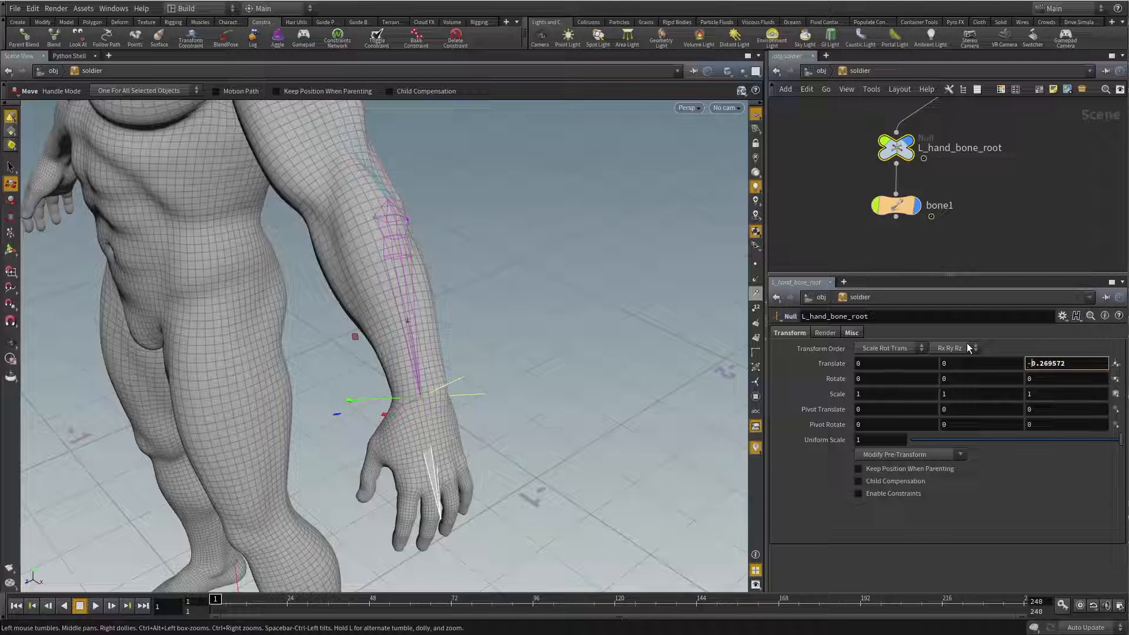
{"action": "key", "text": "Return"}
{"action": "left_click_drag", "start_coordinate": [540, 324], "coordinate": [440, 311], "text": "alt"}
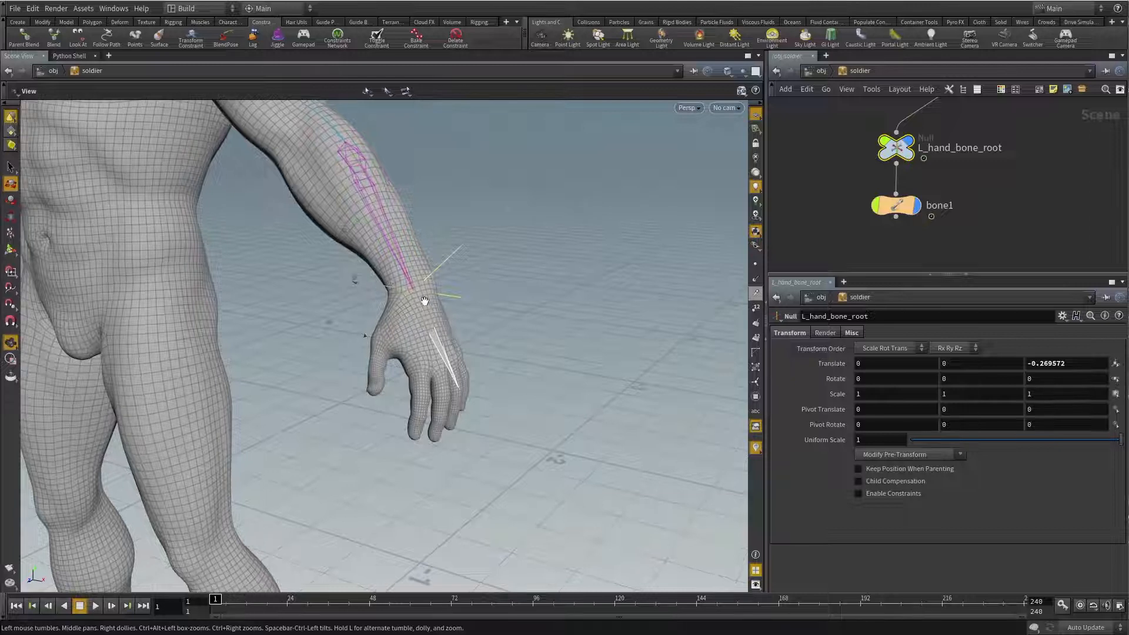
{"action": "key", "text": "t"}
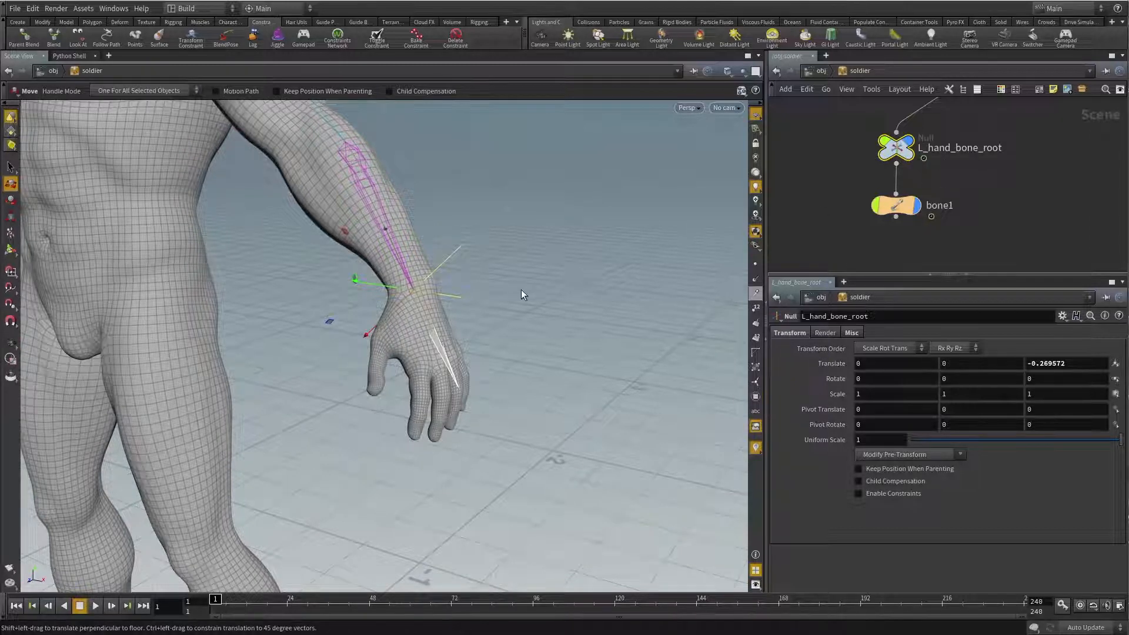
{"action": "left_click_drag", "start_coordinate": [521, 290], "coordinate": [443, 298], "text": "alt"}
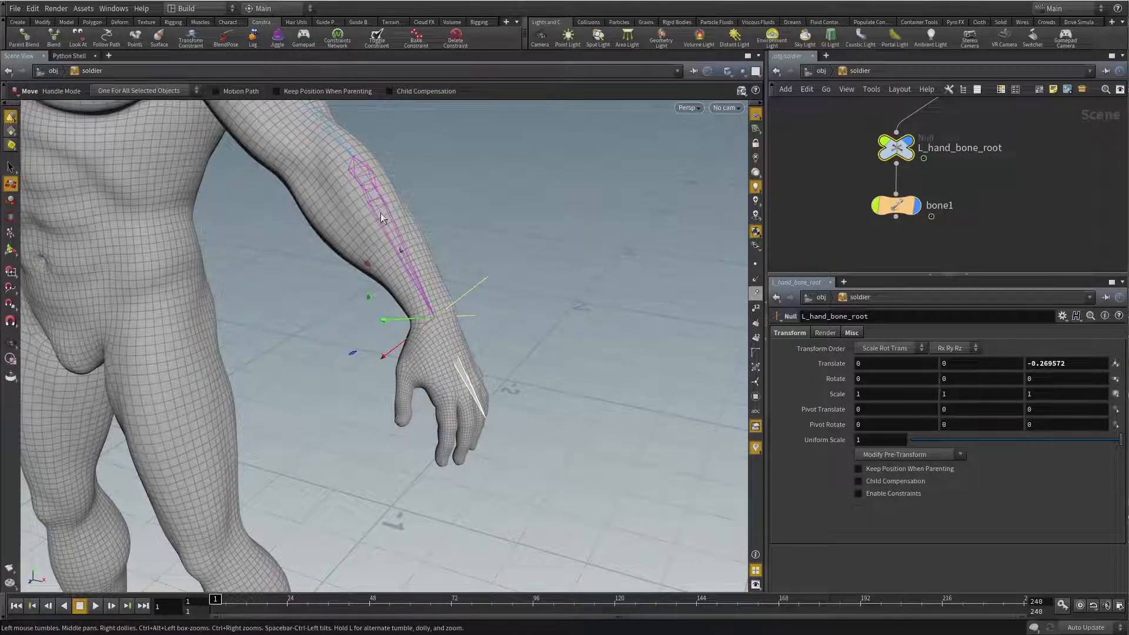
{"action": "left_click_drag", "start_coordinate": [441, 320], "coordinate": [317, 156], "text": "alt"}
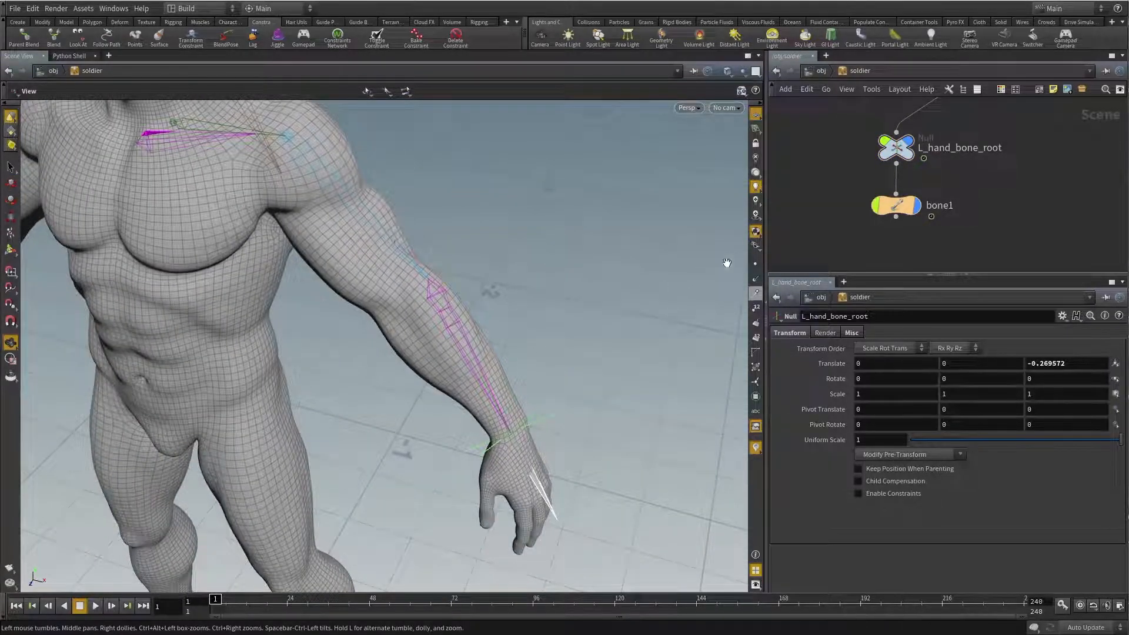
Step: Rename bone1 as L_hand_bone
{"action": "left_click_drag", "start_coordinate": [853, 189], "coordinate": [949, 245]}
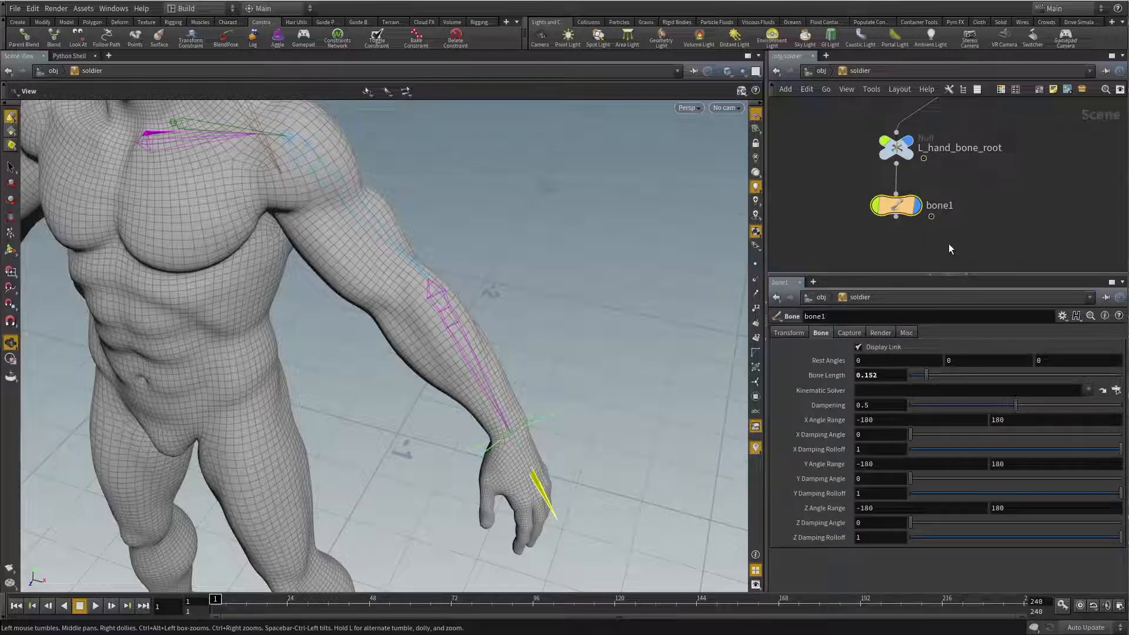
{"action": "double_click", "coordinate": [943, 209]}
{"action": "type", "text": "L_hand_bone"}
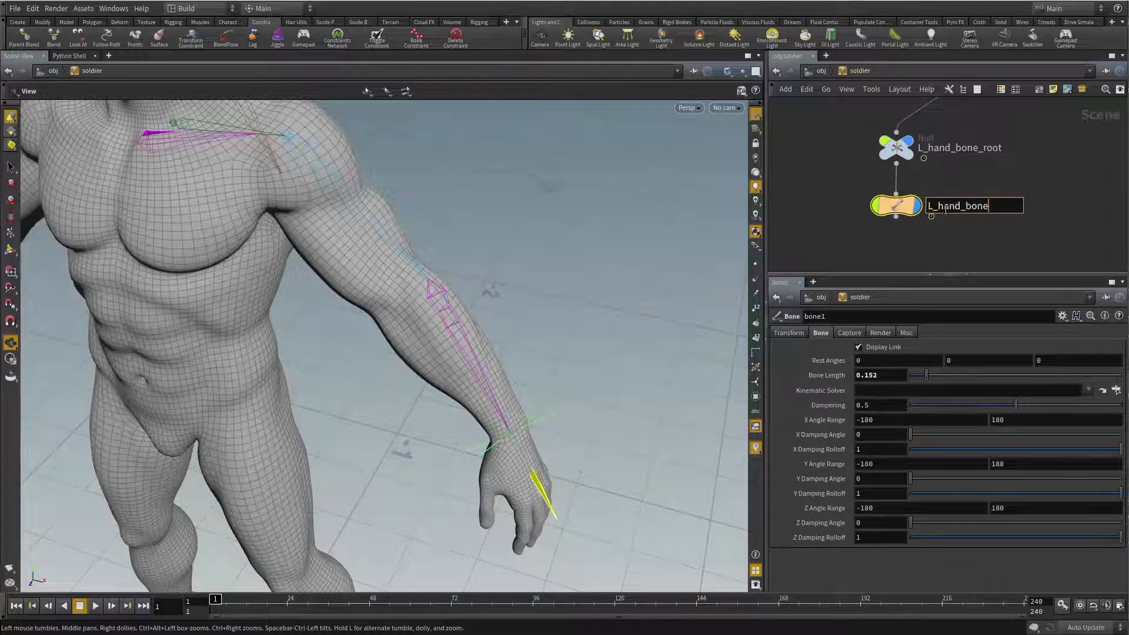
{"action": "key", "text": "Return"}
Step: Rotate L_hand_bone_root about its Z axis to about -104.25 degrees at the wrist
{"action": "key", "text": "r"}
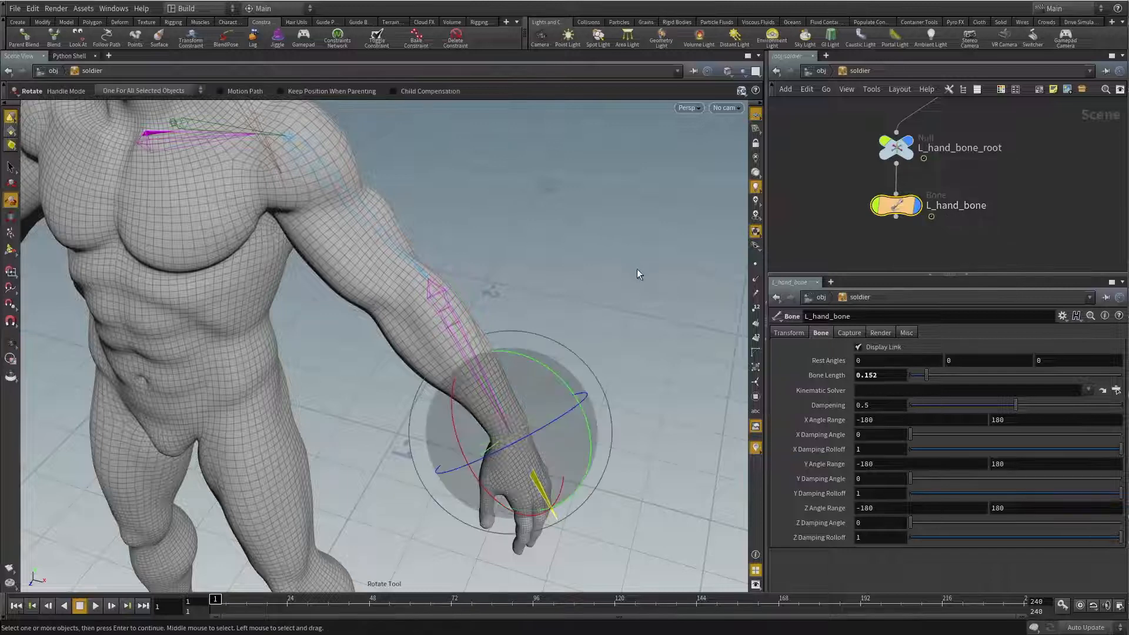
{"action": "left_click_drag", "start_coordinate": [637, 270], "coordinate": [567, 182], "text": "alt"}
{"action": "right_click_drag", "start_coordinate": [566, 181], "coordinate": [526, 277], "text": "alt"}
{"action": "left_click_drag", "start_coordinate": [526, 276], "coordinate": [499, 327], "text": "alt"}
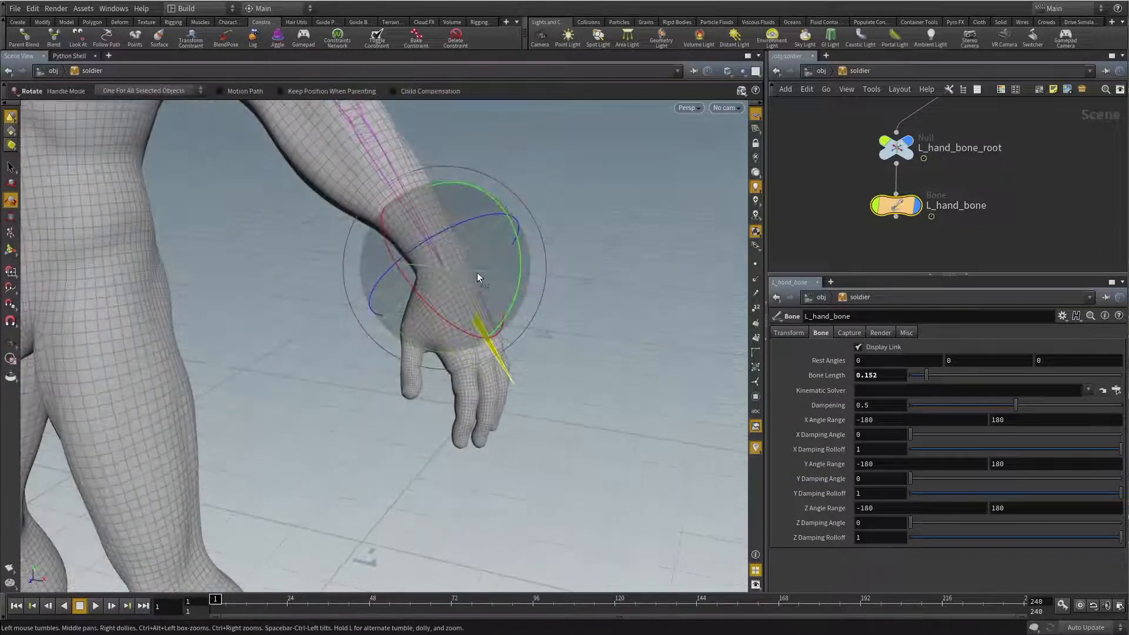
{"action": "left_click_drag", "start_coordinate": [477, 273], "coordinate": [536, 245], "text": "alt"}
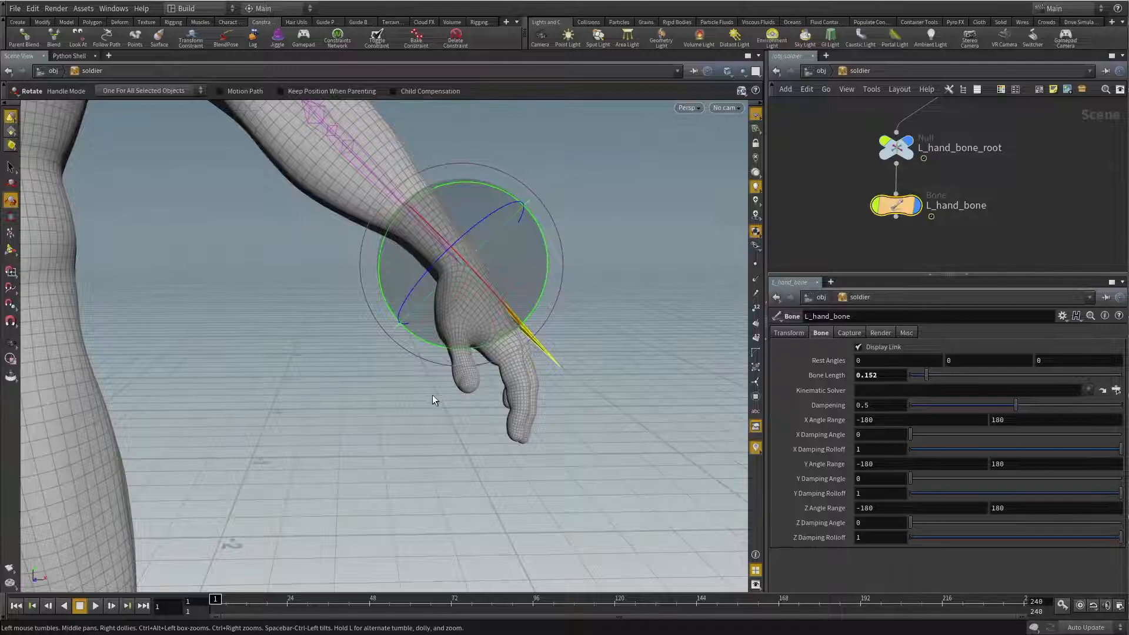
{"action": "left_click_drag", "start_coordinate": [446, 379], "coordinate": [514, 300], "text": "alt"}
{"action": "left_click", "coordinate": [788, 333]}
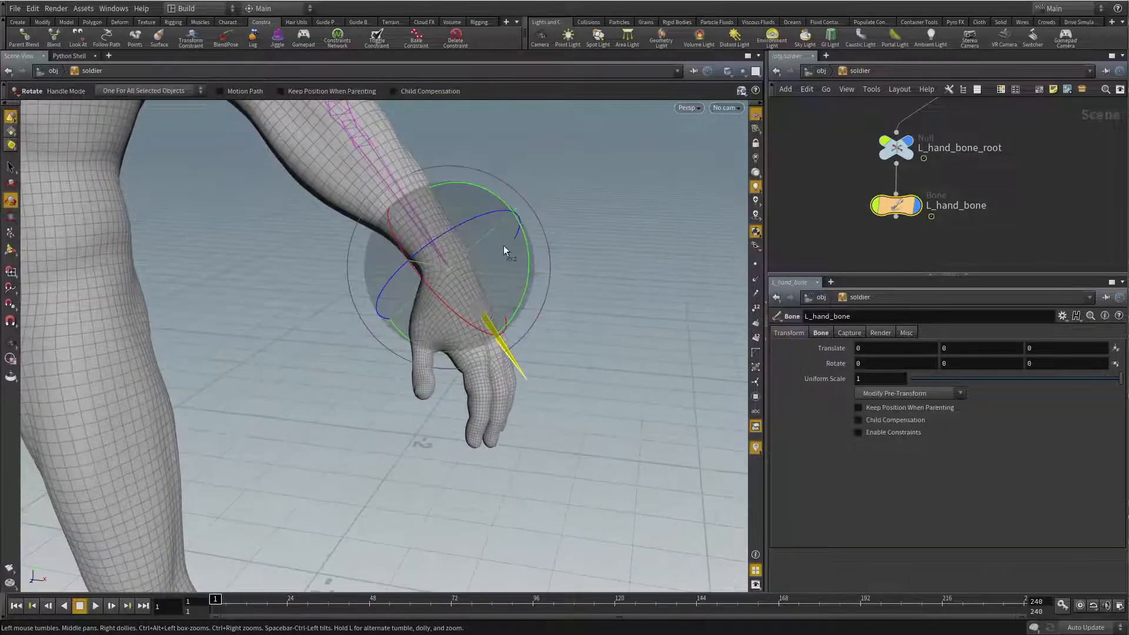
{"action": "left_click_drag", "start_coordinate": [436, 232], "coordinate": [436, 314], "text": "alt"}
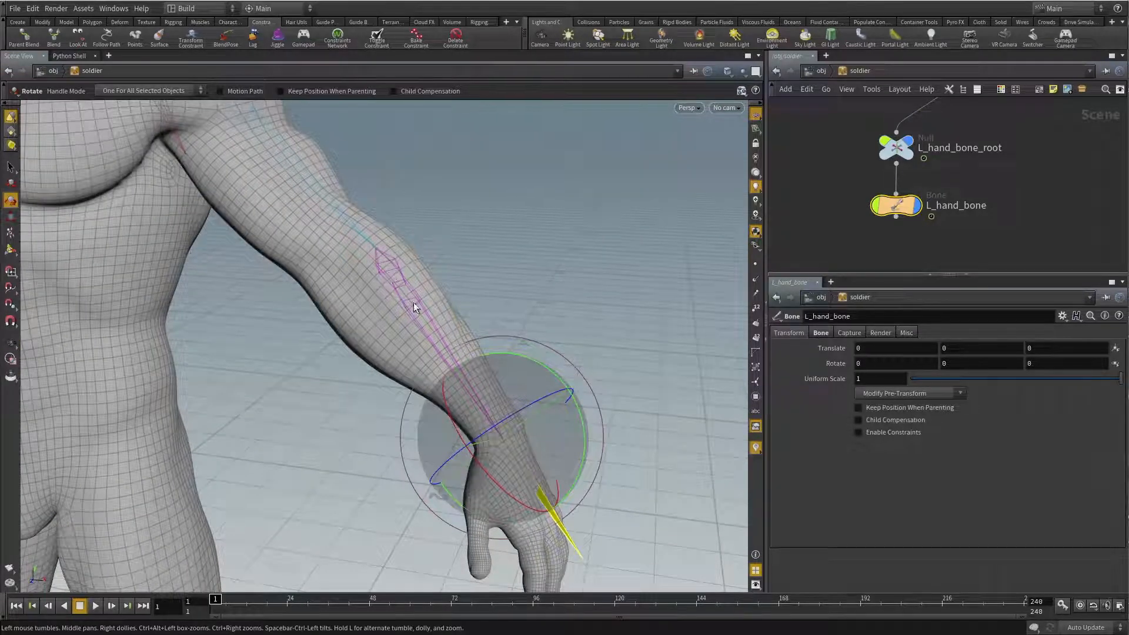
{"action": "left_click_drag", "start_coordinate": [547, 417], "coordinate": [441, 290], "text": "alt"}
{"action": "left_click", "coordinate": [896, 147]}
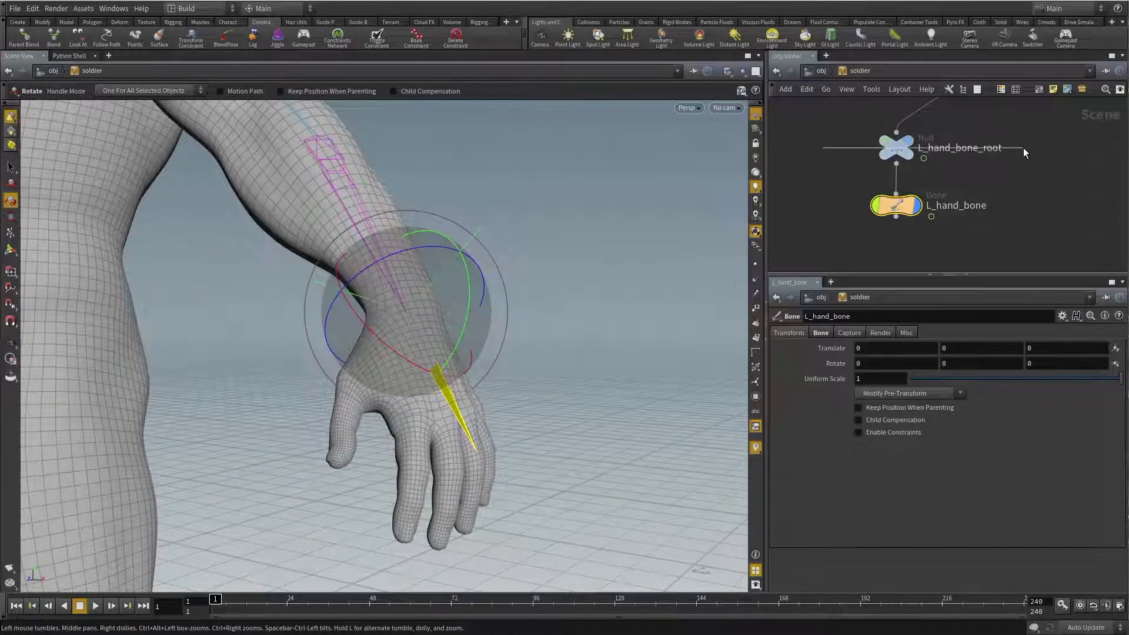
{"action": "left_click_drag", "start_coordinate": [413, 249], "coordinate": [381, 267]}
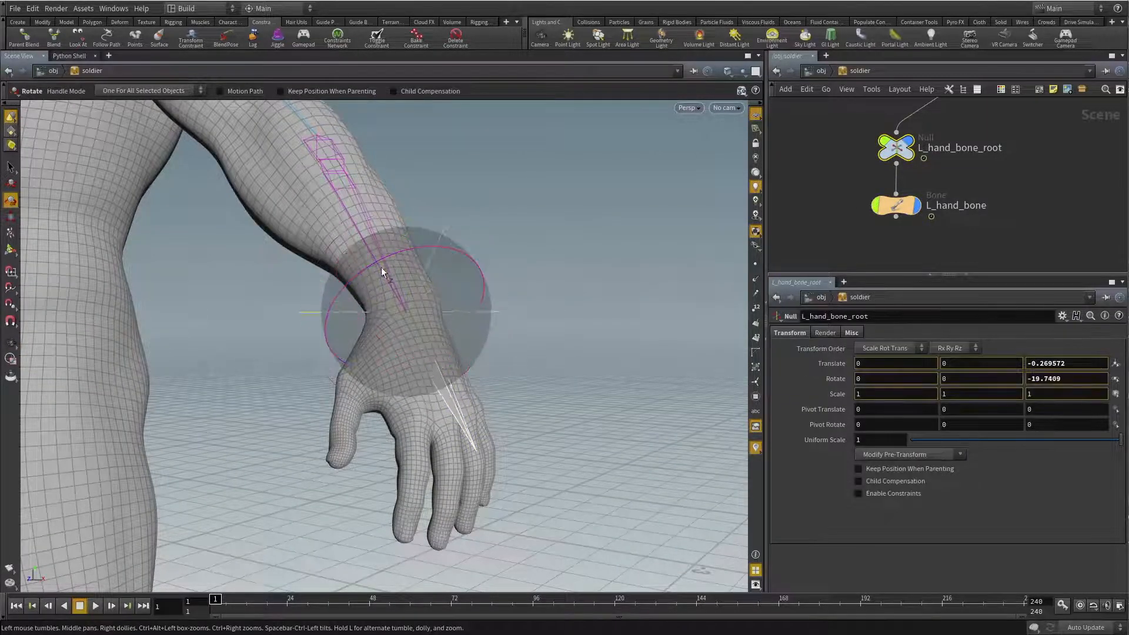
{"action": "left_click_drag", "start_coordinate": [533, 347], "coordinate": [443, 283], "text": "alt"}
{"action": "left_click_drag", "start_coordinate": [410, 348], "coordinate": [517, 323], "text": "alt"}
Step: Try rotating L_hand_bone about its X axis by about 37.7 degrees, and reset that rotation to 0
{"action": "left_click_drag", "start_coordinate": [844, 184], "coordinate": [986, 248]}
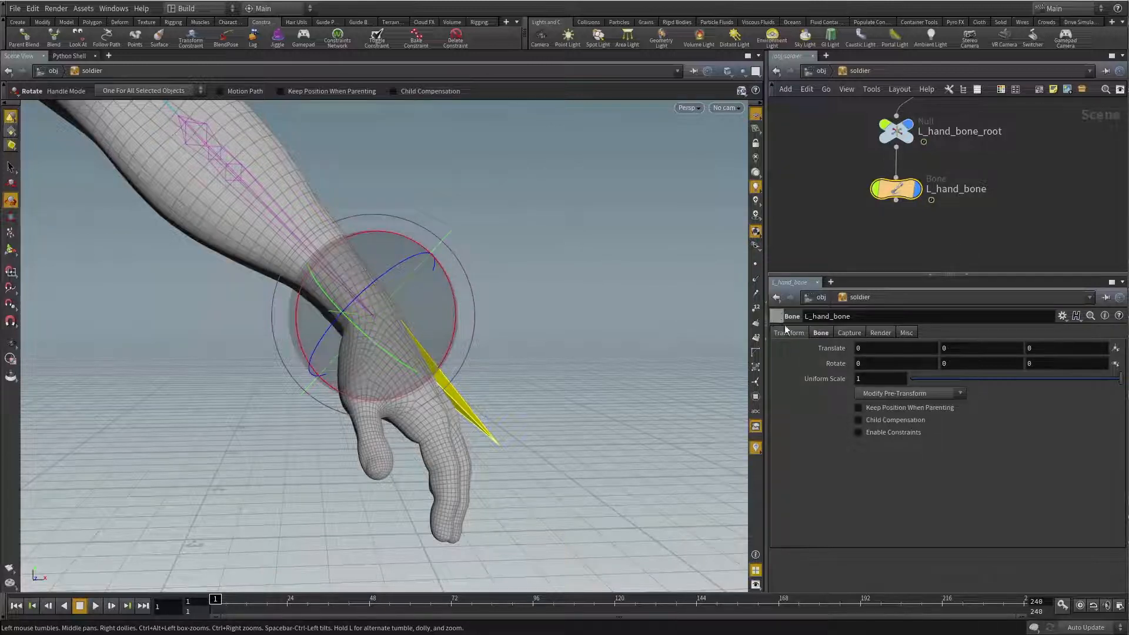
{"action": "left_click_drag", "start_coordinate": [452, 284], "coordinate": [437, 352]}
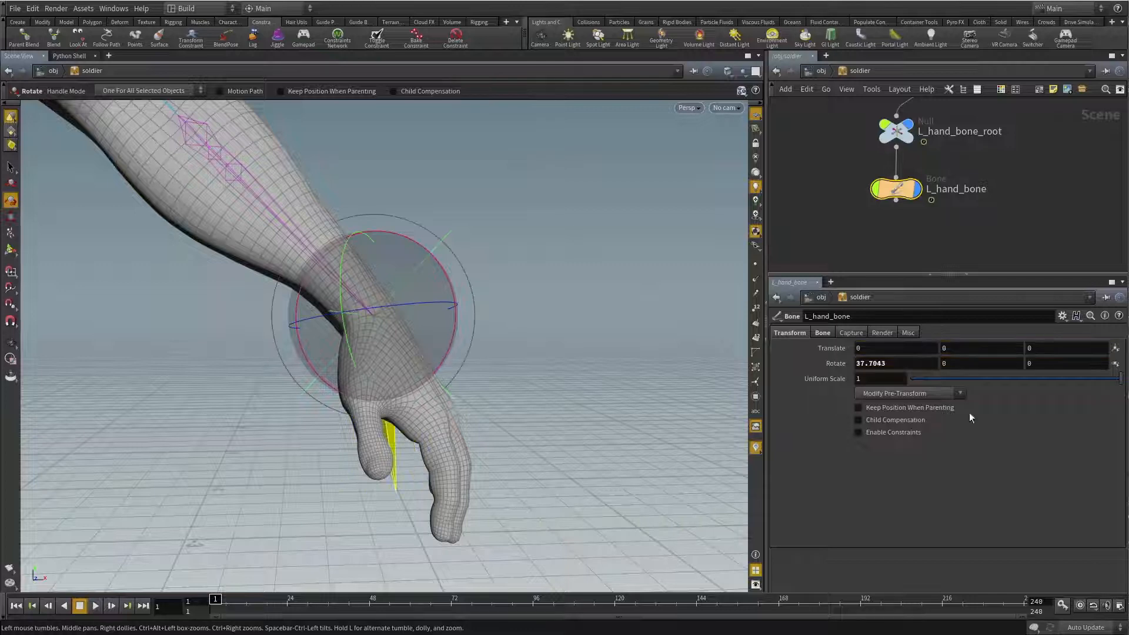
{"action": "left_click_drag", "start_coordinate": [902, 364], "coordinate": [809, 370]}
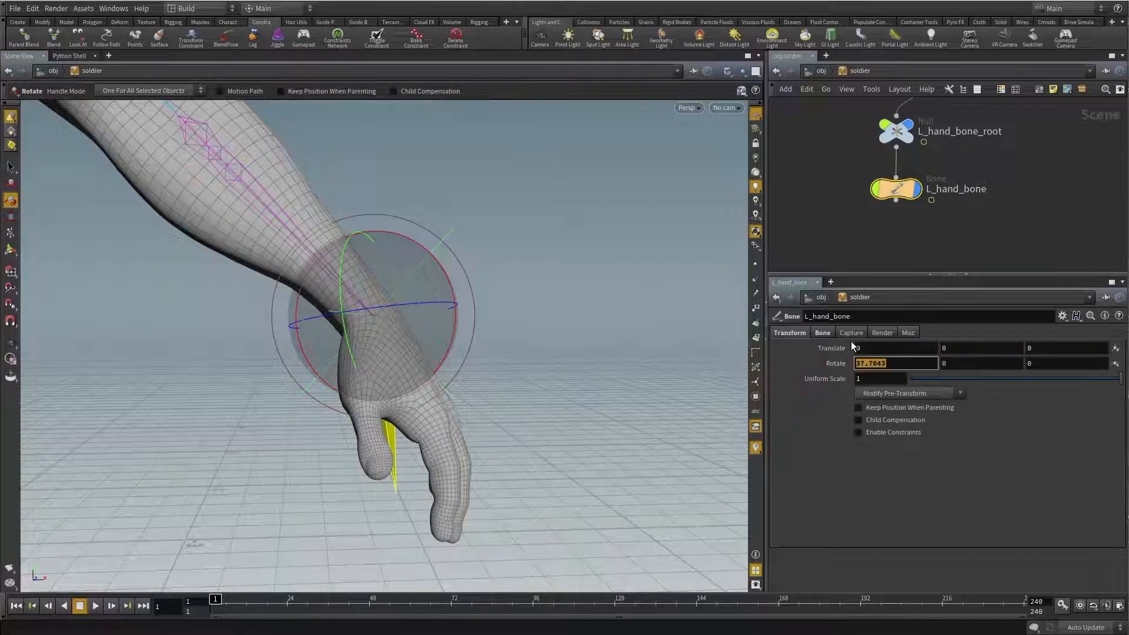
{"action": "type", "text": "0"}
{"action": "key", "text": "Return"}
Step: Rotate L_hand_bone_root to about 14.67 degrees in X and -4.21 in Y so the bone runs into the hand
{"action": "left_click", "coordinate": [889, 133]}
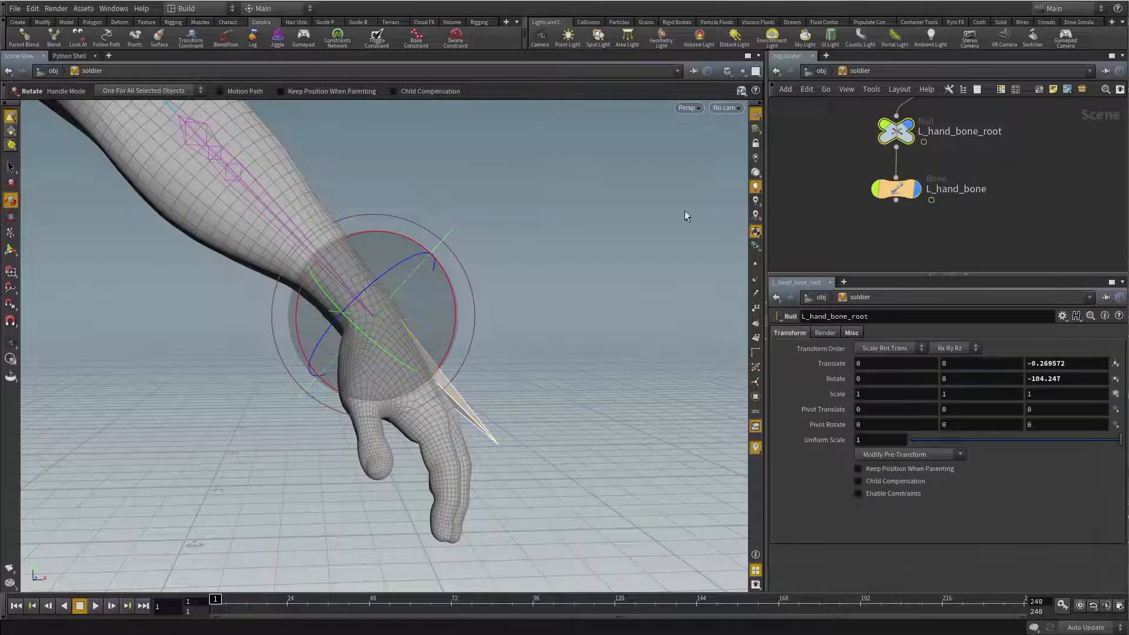
{"action": "left_click_drag", "start_coordinate": [450, 365], "coordinate": [357, 376], "text": "alt"}
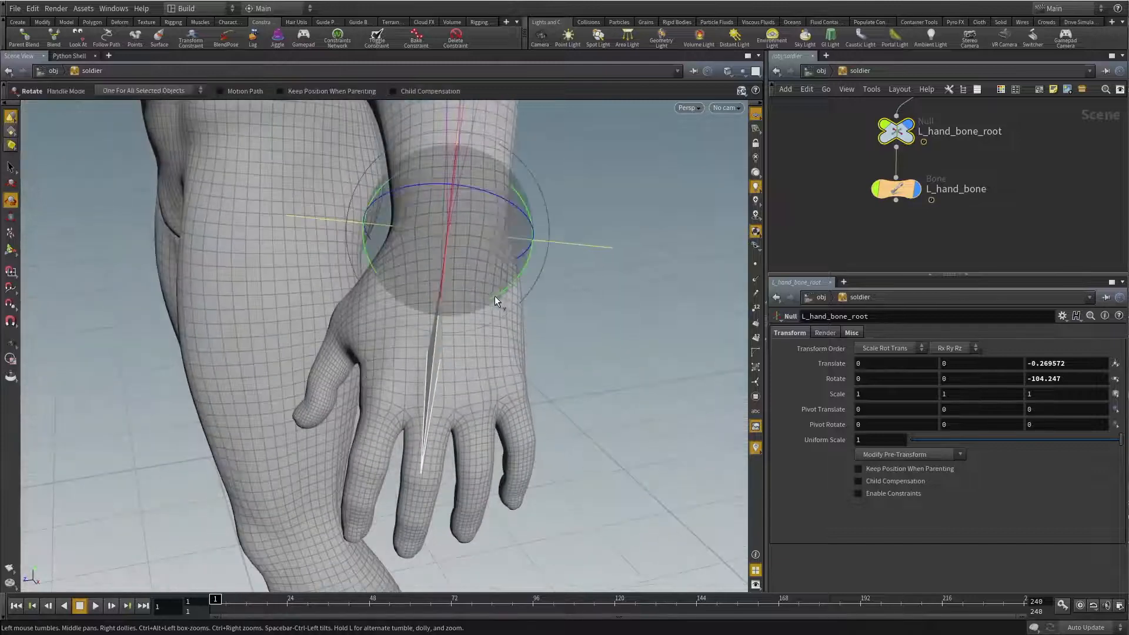
{"action": "left_click_drag", "start_coordinate": [492, 296], "coordinate": [455, 386]}
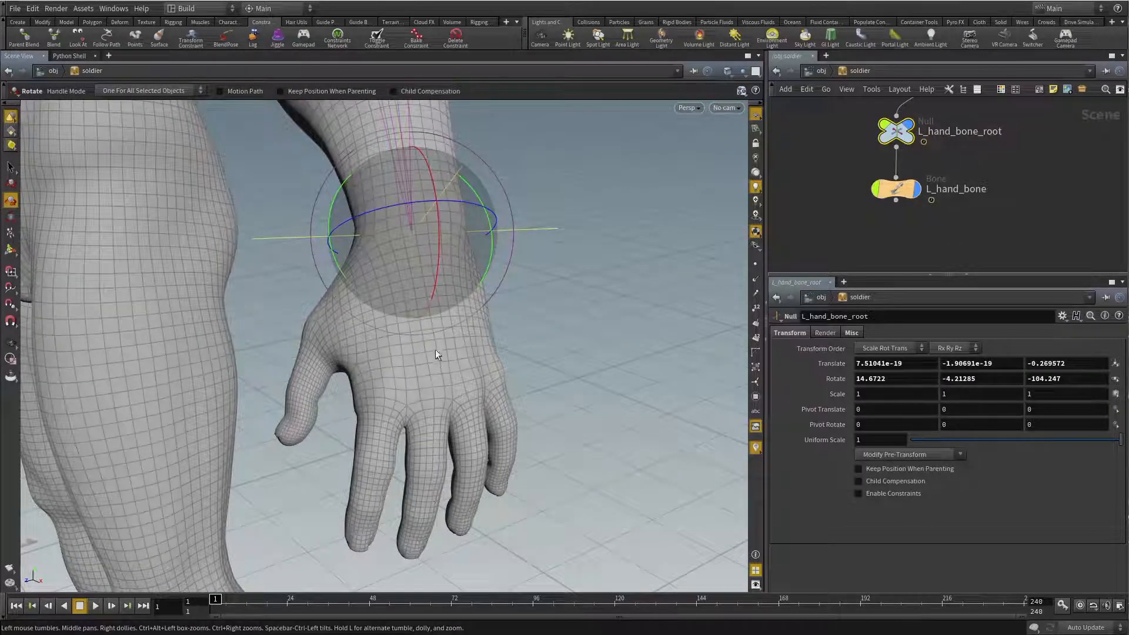
Step: Turn on the X-Ray flag for L_hand_bone
{"action": "right_click", "coordinate": [903, 193]}
{"action": "mouse_move", "coordinate": [910, 199]}
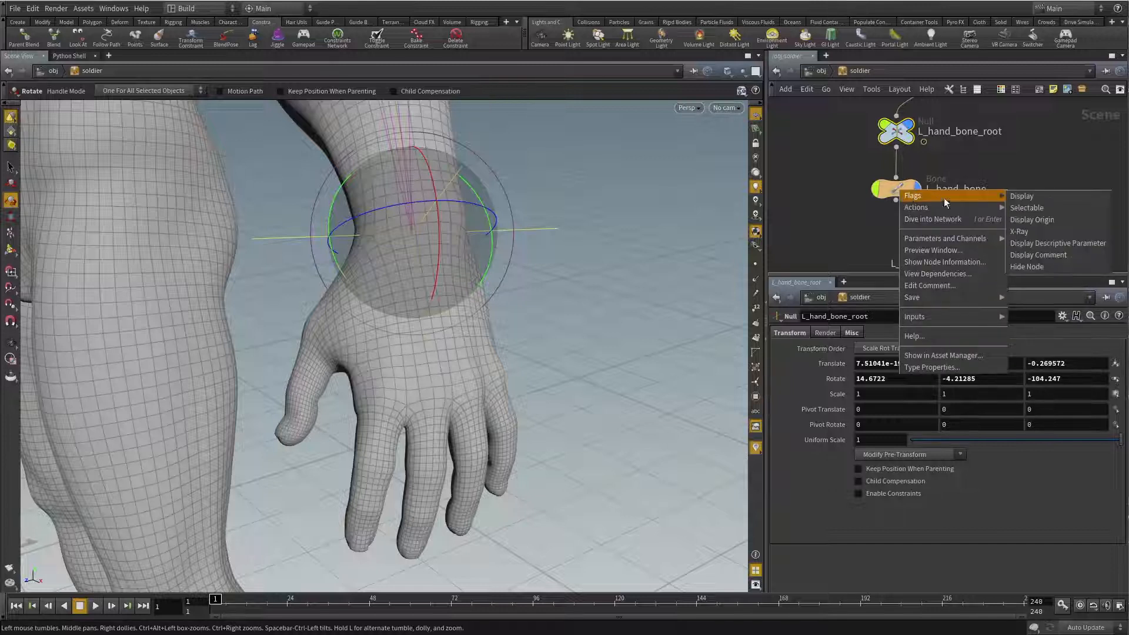
{"action": "left_click", "coordinate": [1021, 231]}
{"action": "left_click_drag", "start_coordinate": [558, 341], "coordinate": [532, 281]}
Step: Fine-tune L_hand_bone_root's rotation to about 17.77, -5.09 and -104.53 degrees, checking the alignment from several sides of the hand
{"action": "key", "text": "r"}
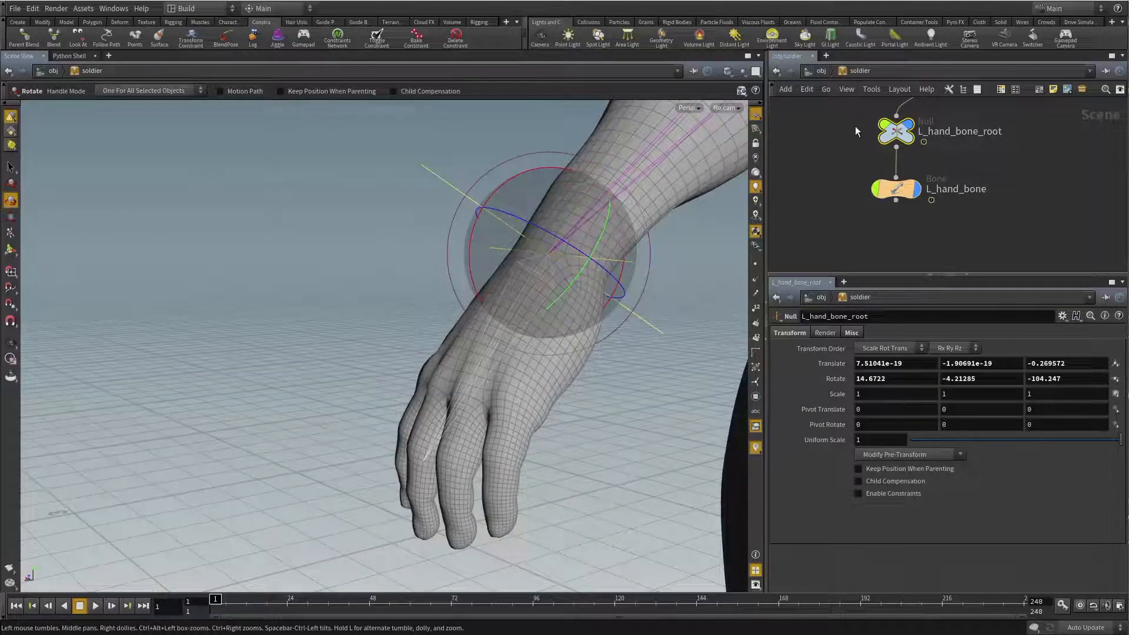
{"action": "left_click_drag", "start_coordinate": [509, 244], "coordinate": [641, 303]}
{"action": "key", "text": "Escape"}
{"action": "key", "text": "r"}
{"action": "key", "text": "Escape"}
Step: Shorten L_hand_bone to a Bone Length of 0.093
{"action": "left_click_drag", "start_coordinate": [828, 176], "coordinate": [1006, 247]}
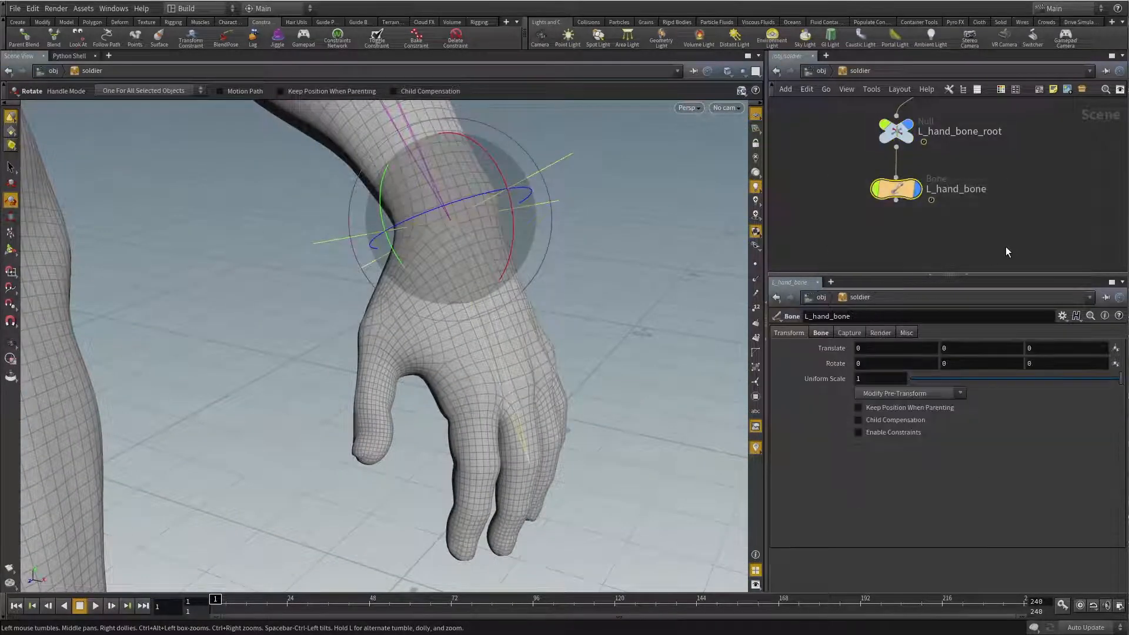
{"action": "left_click", "coordinate": [821, 333]}
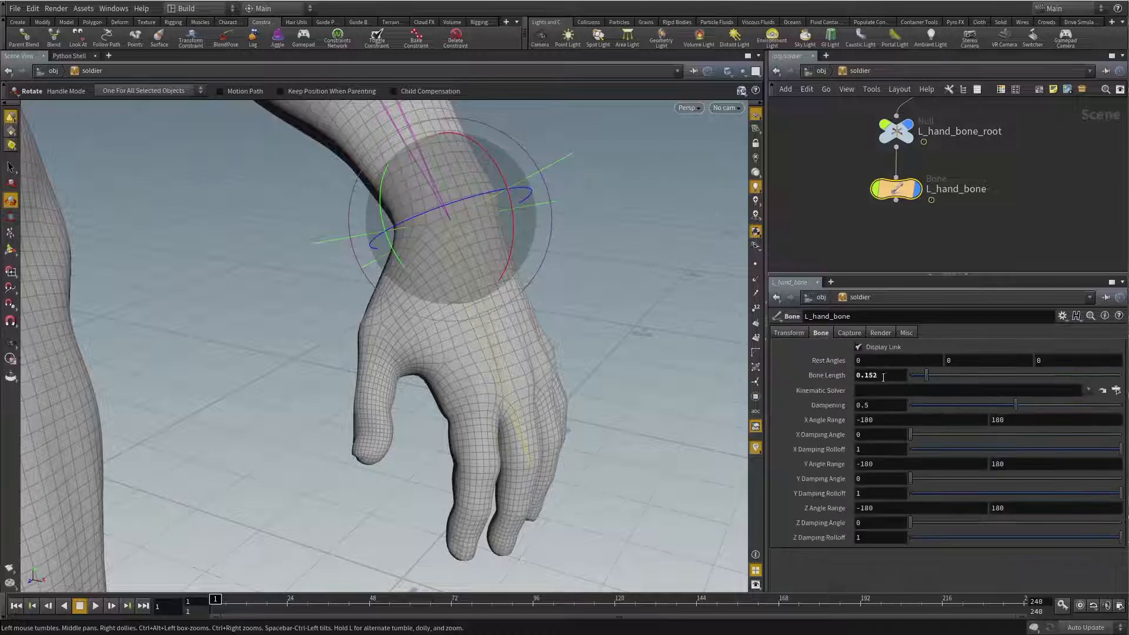
{"action": "middle_click_drag", "start_coordinate": [883, 377], "coordinate": [596, 373]}
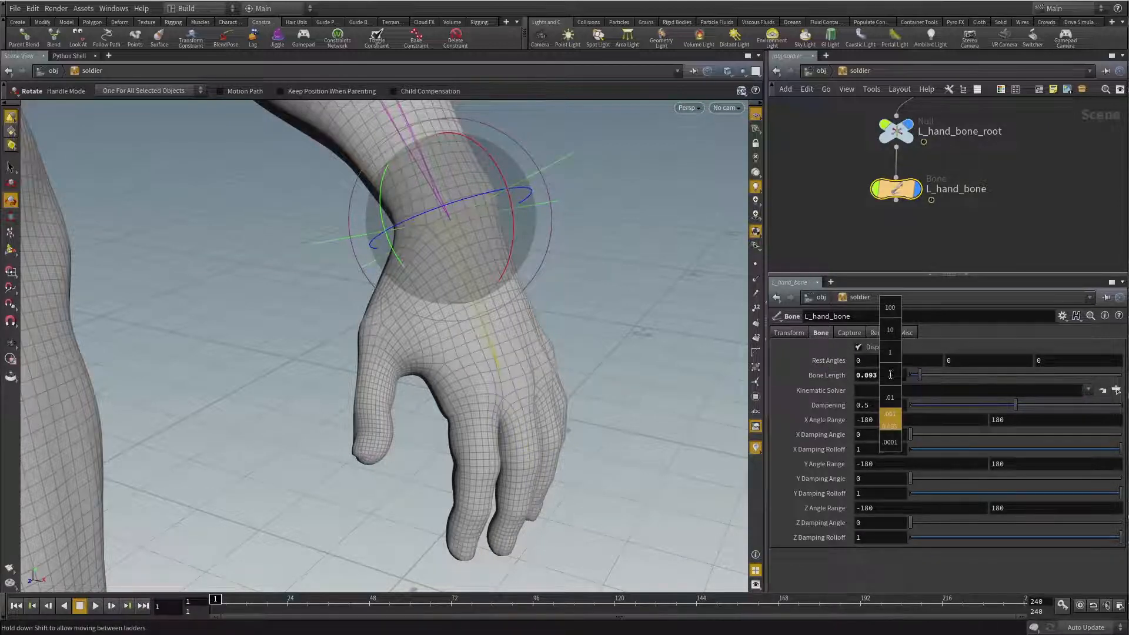
{"action": "left_click_drag", "start_coordinate": [497, 351], "coordinate": [532, 348], "text": "alt"}
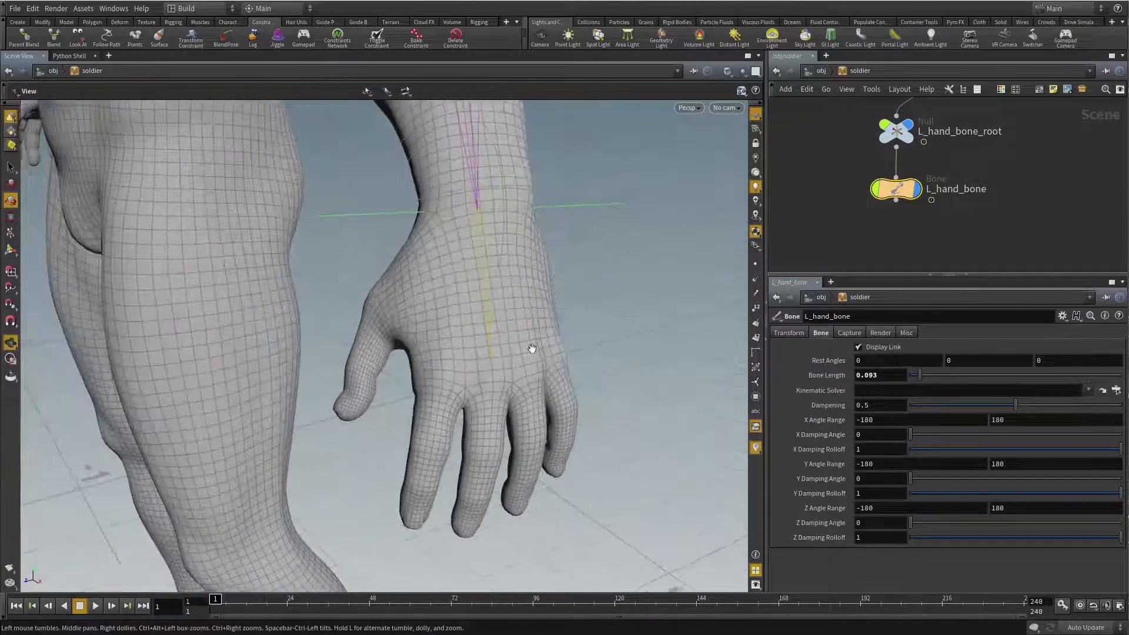
Step: Hide the L_hand_bone_root null in the 3D view
{"action": "key", "text": "r"}
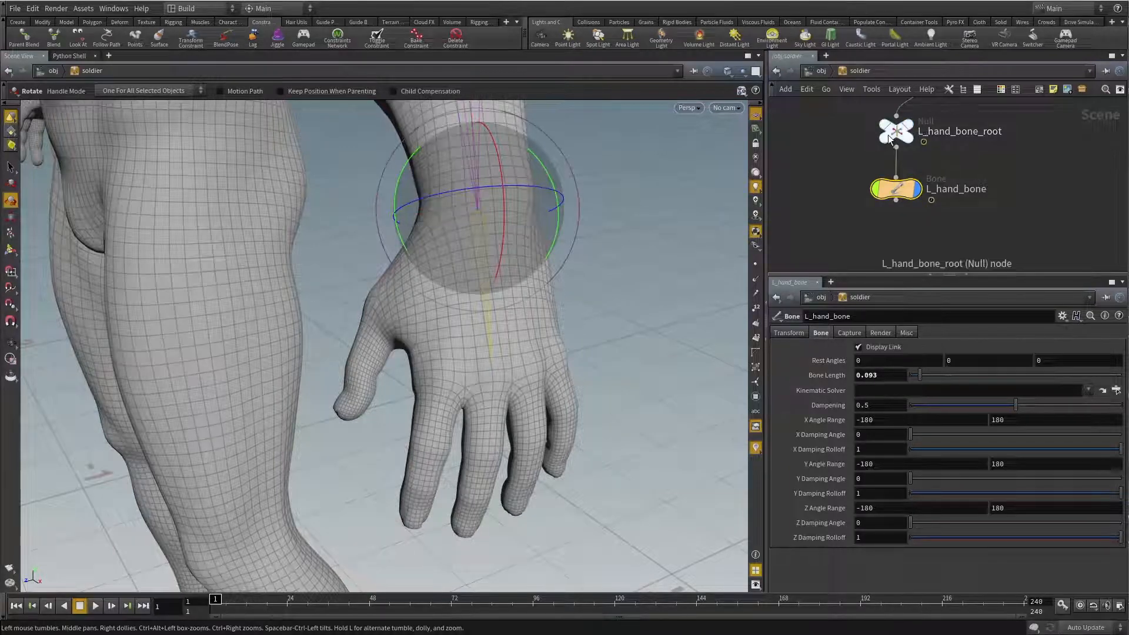
{"action": "left_click", "coordinate": [850, 164]}
{"action": "left_click_drag", "start_coordinate": [597, 211], "coordinate": [685, 228], "text": "alt"}
Step: Change the Wireframe Color of L_hand_bone to red (0.9, 0, 0) and check the bone inside the hand
{"action": "left_click", "coordinate": [894, 189]}
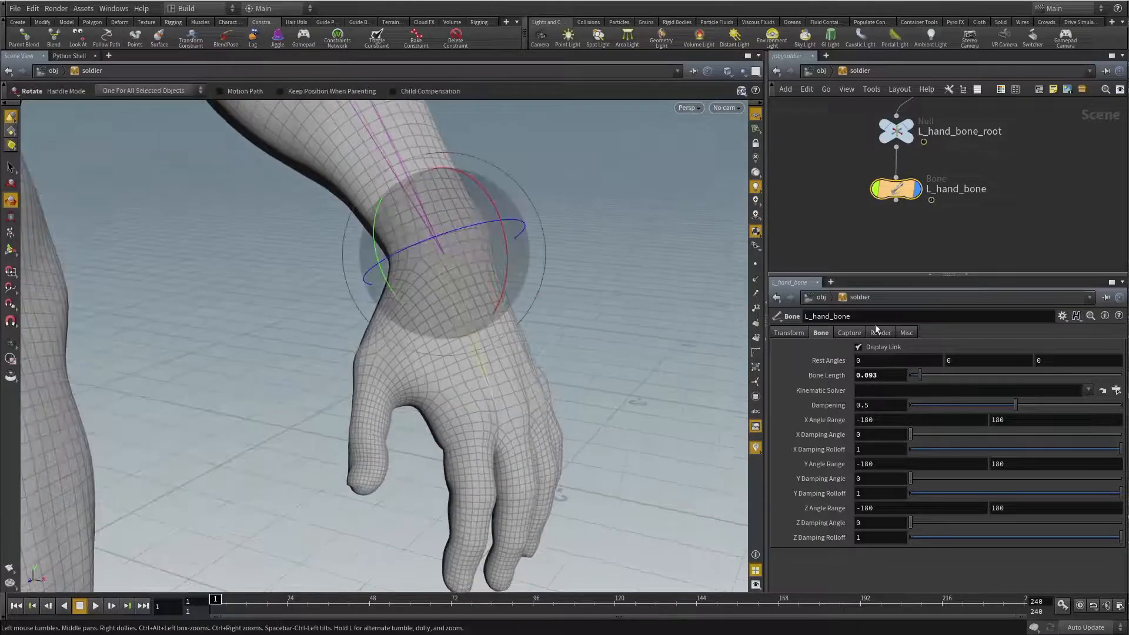
{"action": "left_click", "coordinate": [907, 333]}
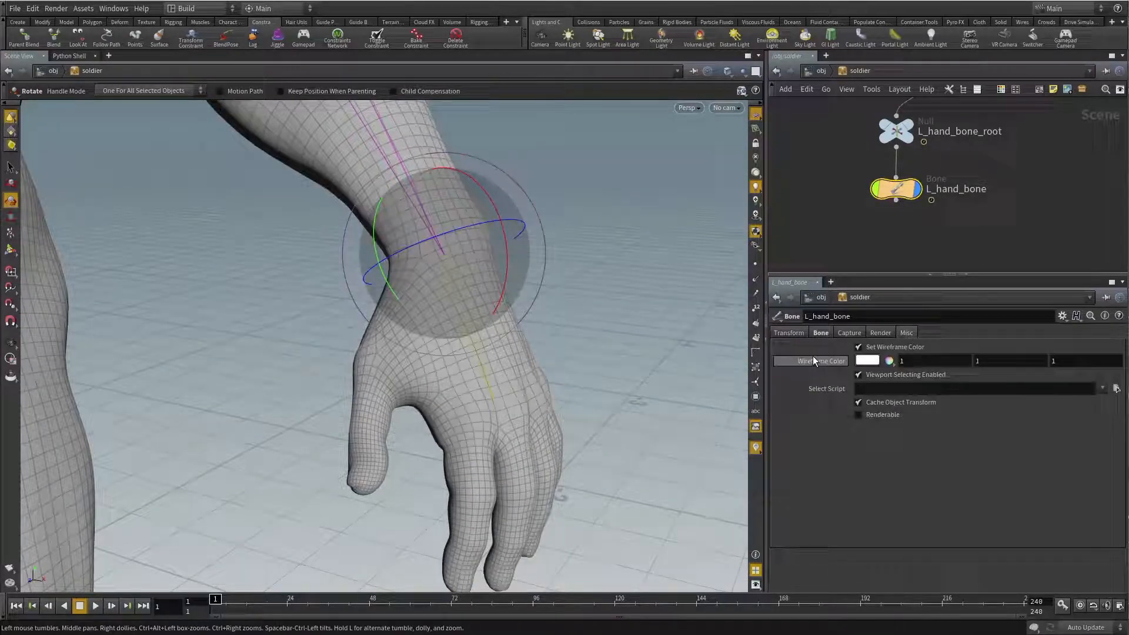
{"action": "left_click", "coordinate": [875, 360]}
{"action": "left_click", "coordinate": [827, 277]}
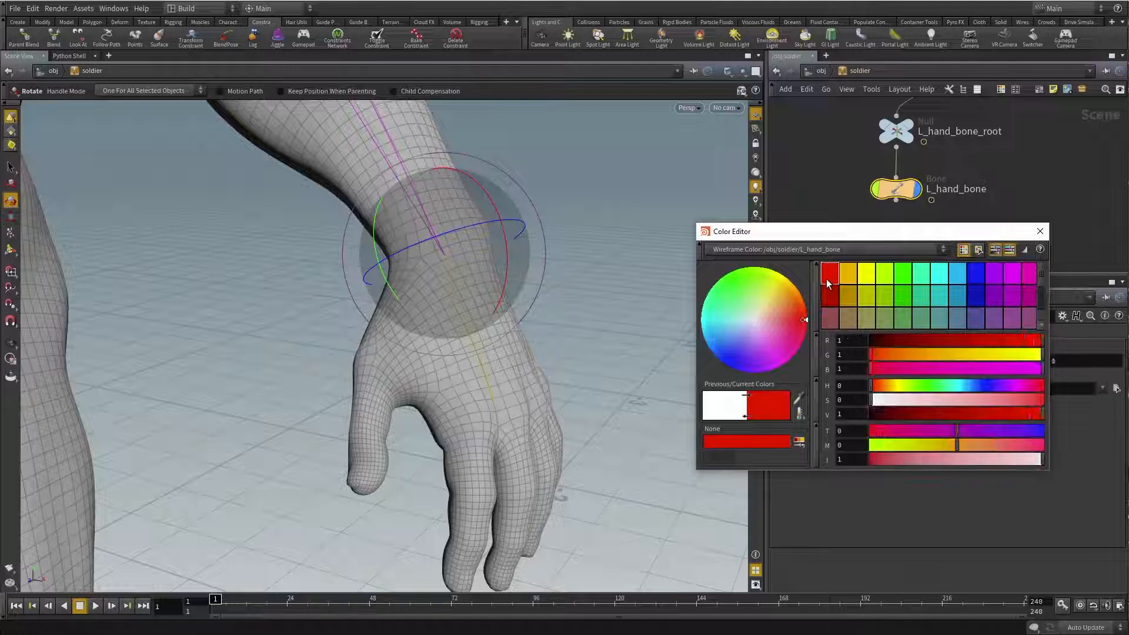
{"action": "left_click", "coordinate": [1040, 231]}
{"action": "key", "text": "Escape"}
{"action": "left_click_drag", "start_coordinate": [615, 249], "coordinate": [524, 219]}
{"action": "key", "text": "r"}
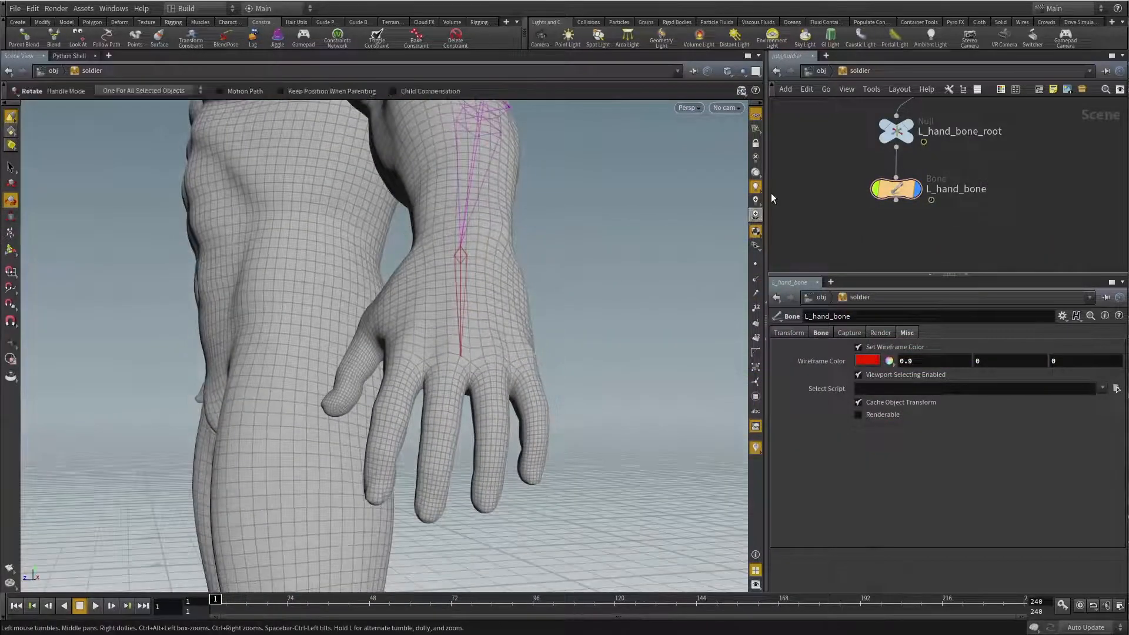
Step: Enable Keep Position When Parenting on L_hand_bone_root and cut its input connection from the forearm bone
{"action": "middle_click_drag", "start_coordinate": [772, 198], "coordinate": [814, 153]}
{"action": "left_click_drag", "start_coordinate": [814, 153], "coordinate": [993, 213]}
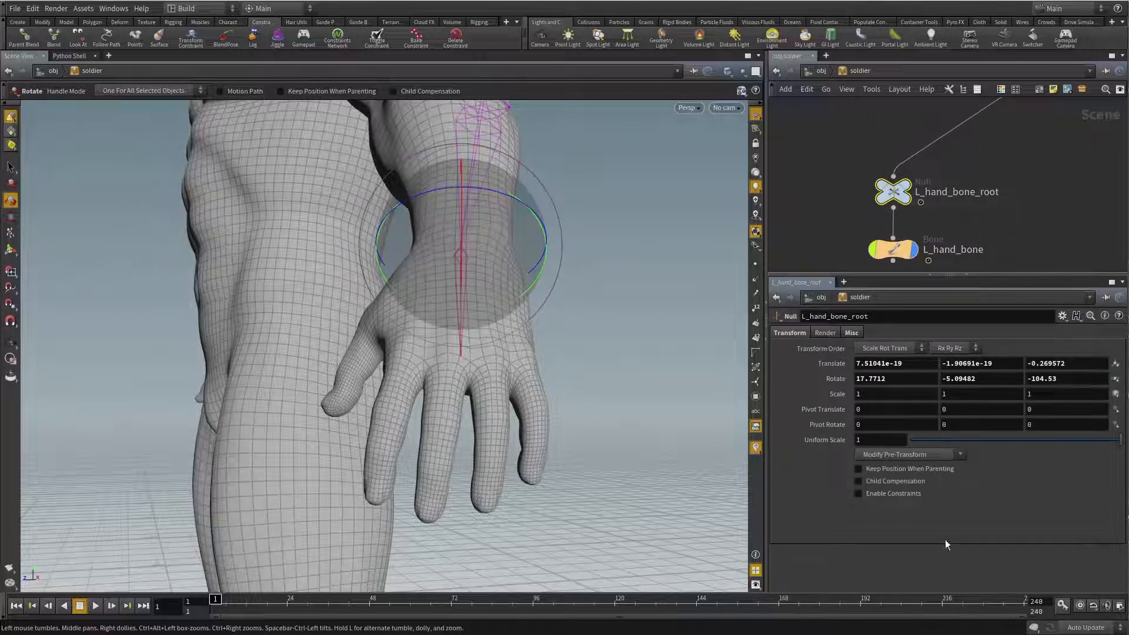
{"action": "left_click", "coordinate": [895, 469]}
{"action": "key", "text": "y"}
{"action": "left_click_drag", "start_coordinate": [910, 157], "coordinate": [950, 154]}
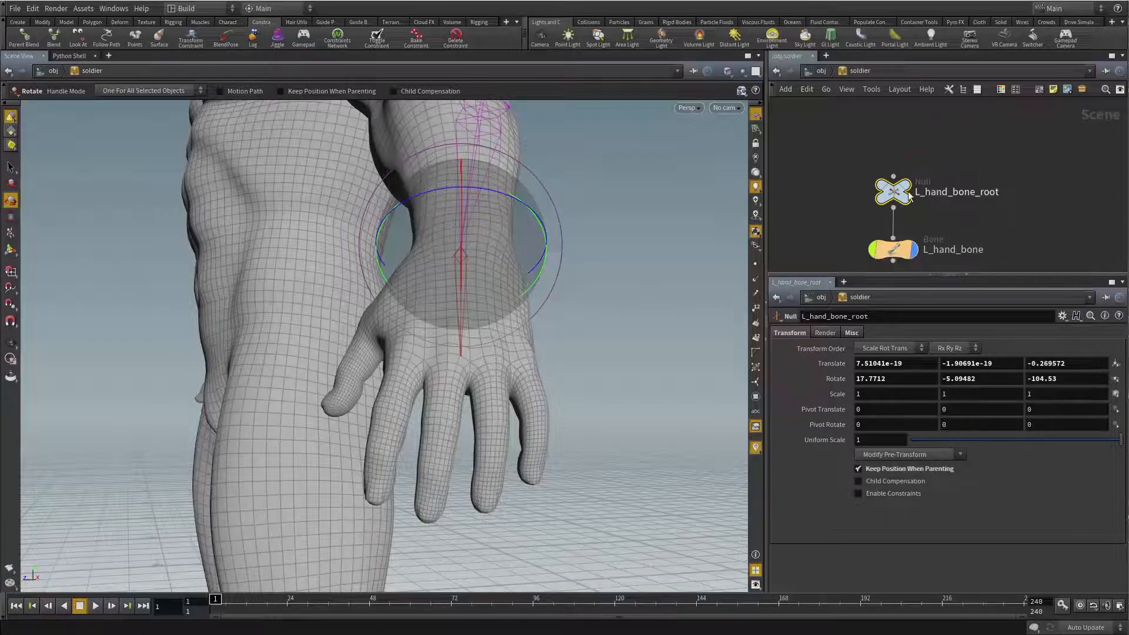
{"action": "key", "text": "Escape"}
{"action": "left_click_drag", "start_coordinate": [482, 340], "coordinate": [524, 348]}
{"action": "key", "text": "Escape"}
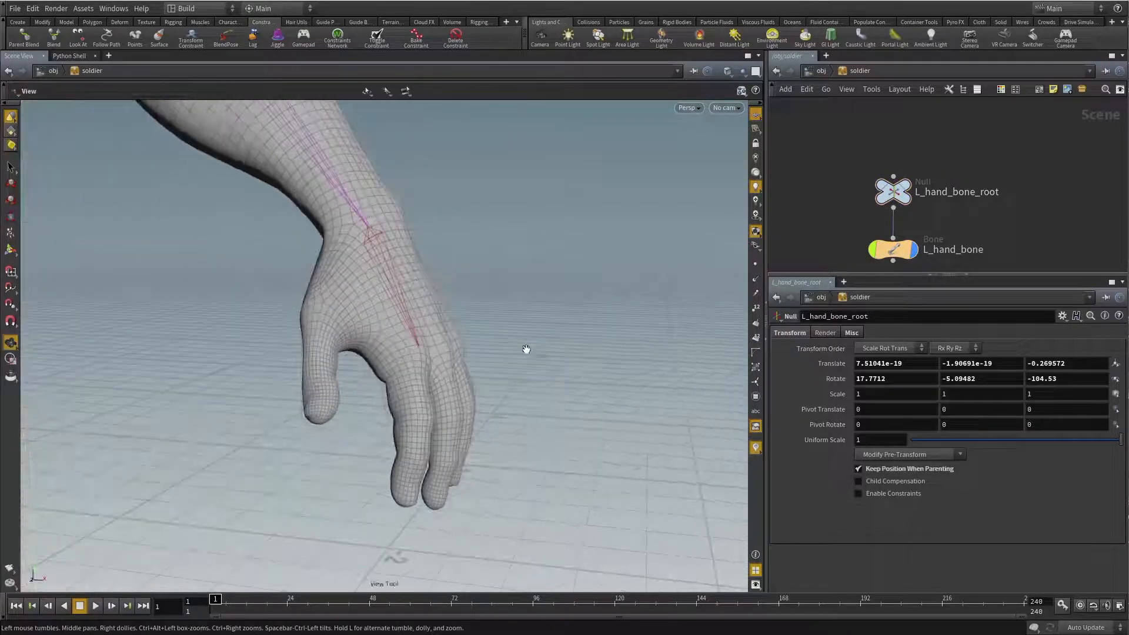
Step: Examine the red hand bone's placement between the left wrist and fingers from several angles
{"action": "left_click_drag", "start_coordinate": [353, 180], "coordinate": [385, 216]}
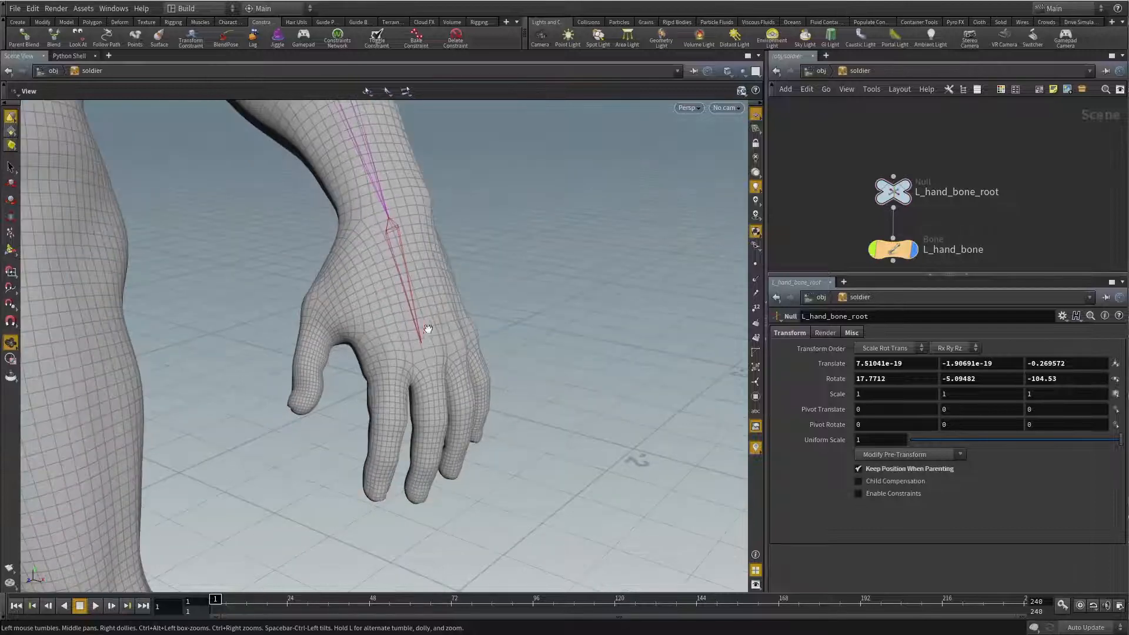
{"action": "left_click_drag", "start_coordinate": [428, 328], "coordinate": [305, 237]}
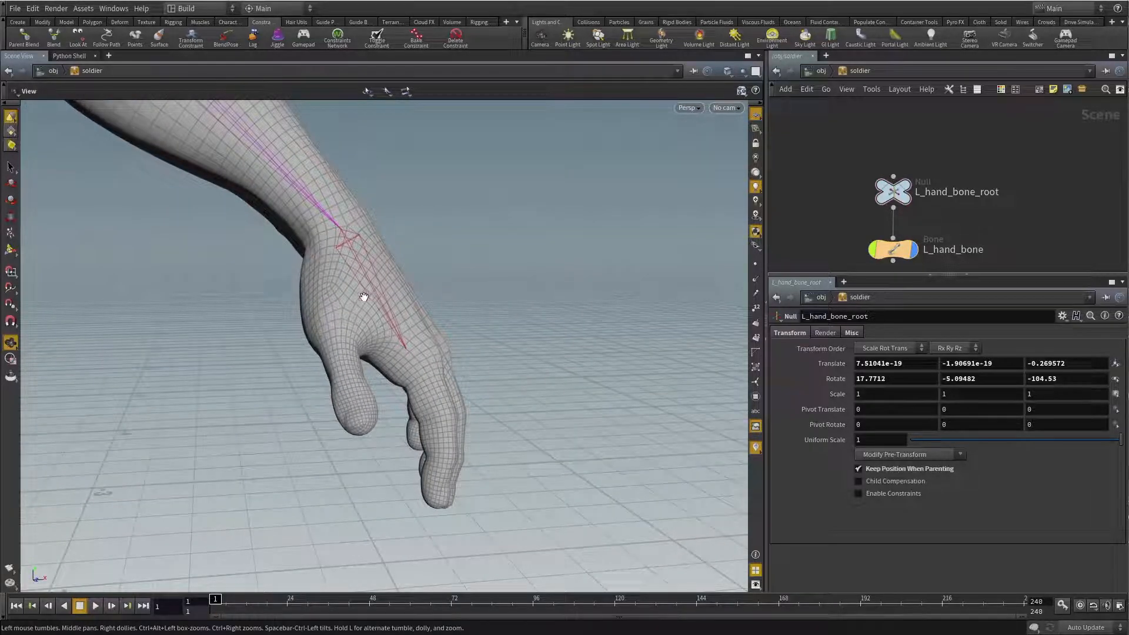
{"action": "left_click_drag", "start_coordinate": [470, 337], "coordinate": [427, 247]}
{"action": "left_click_drag", "start_coordinate": [527, 322], "coordinate": [637, 310]}
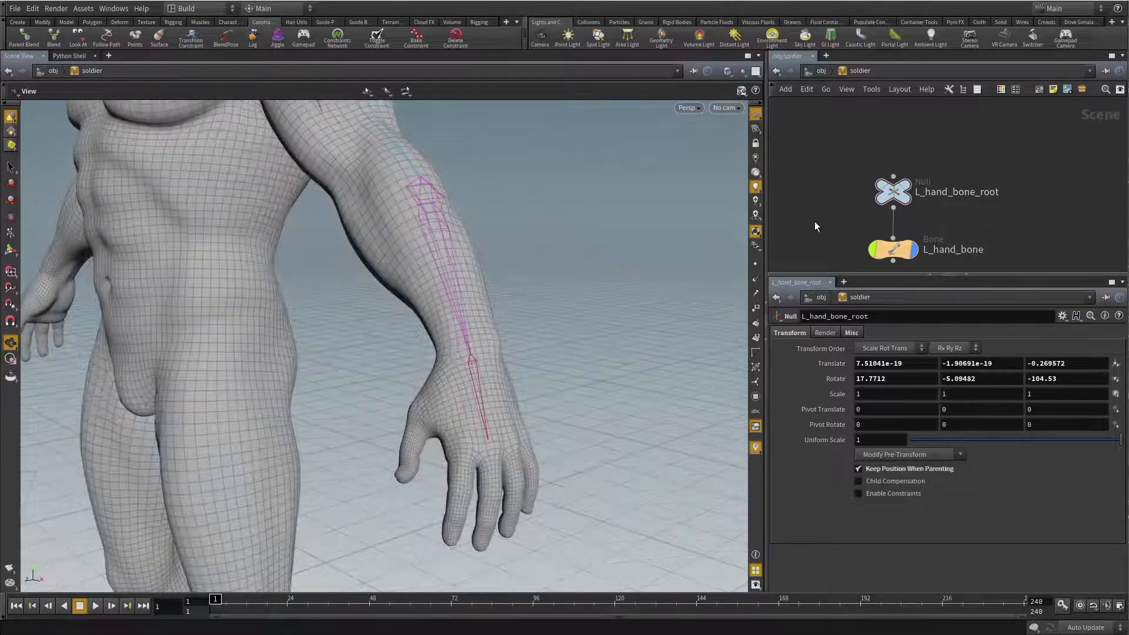
{"action": "scroll", "coordinate": [824, 216], "scroll_direction": "down", "scroll_amount": 2}
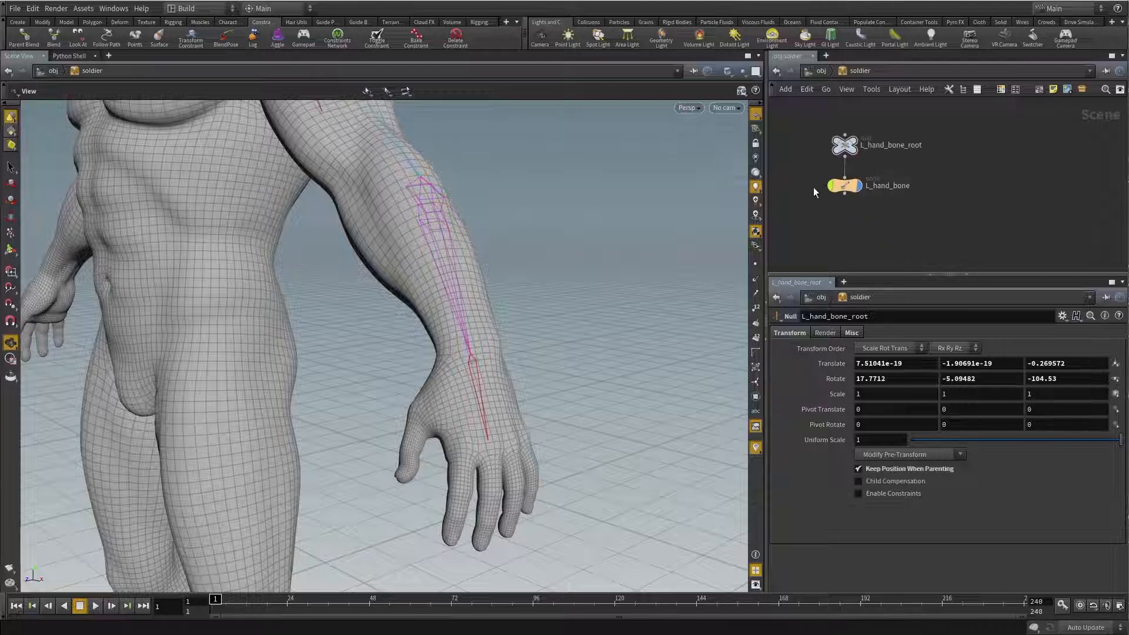
Step: Create an FK control for L_hand_bone, accepting L_hand_bone as the prefix
{"action": "left_click", "coordinate": [845, 186]}
{"action": "mouse_move", "coordinate": [506, 308]}
{"action": "left_mouse_down"}
{"action": "mouse_move", "coordinate": [517, 277]}
{"action": "mouse_move", "coordinate": [522, 307]}
{"action": "left_mouse_up"}
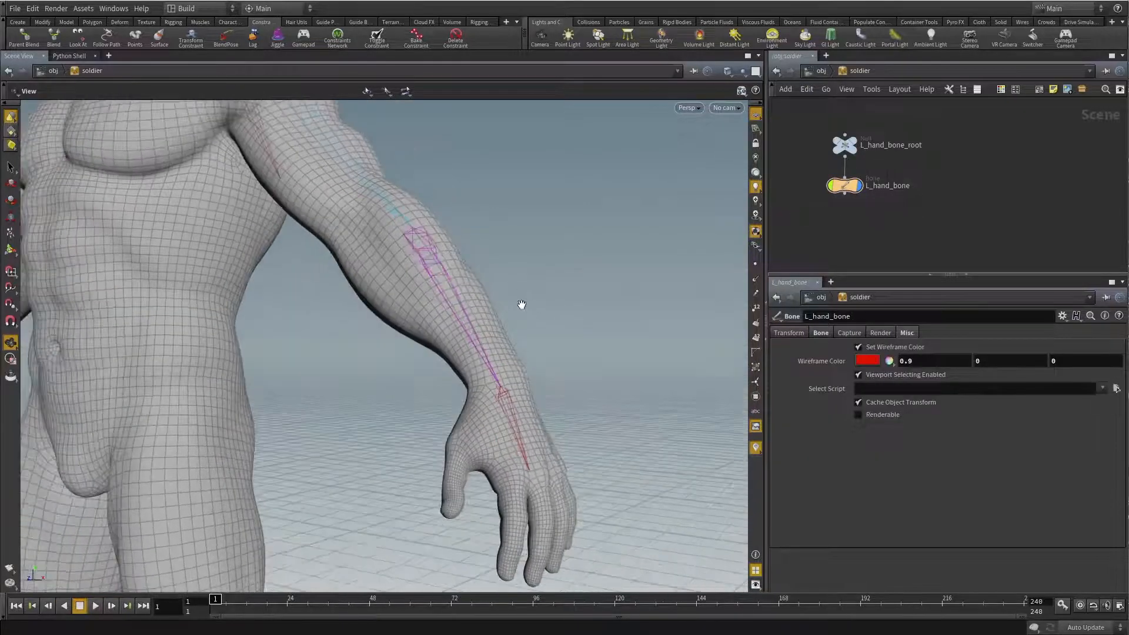
{"action": "left_click_drag", "start_coordinate": [520, 378], "coordinate": [494, 351]}
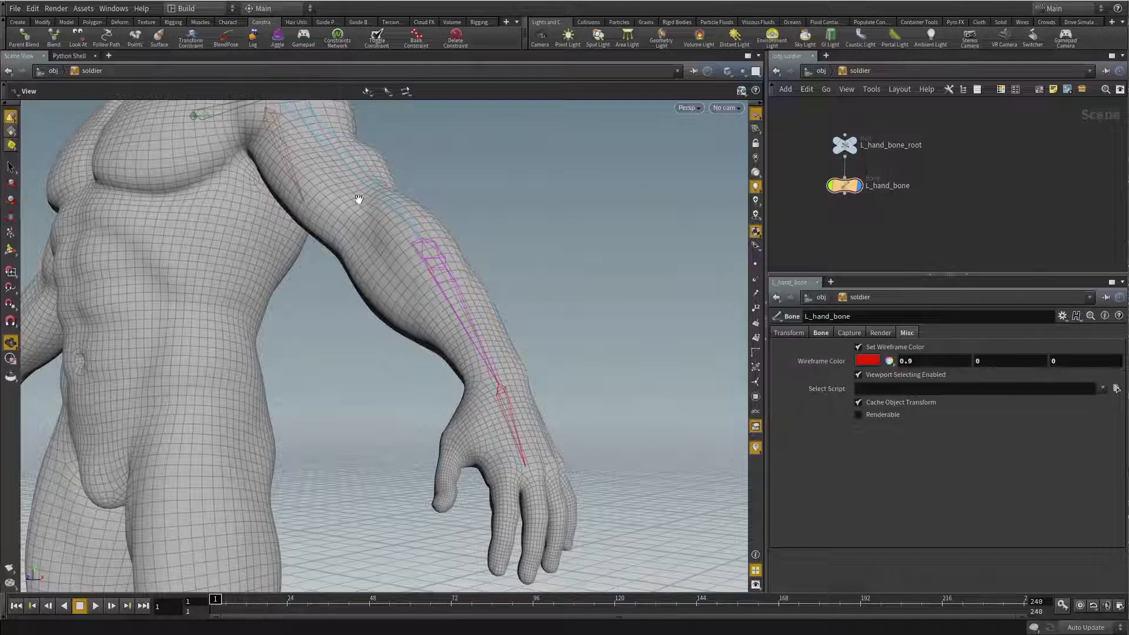
{"action": "left_click_drag", "start_coordinate": [359, 199], "coordinate": [262, 110]}
{"action": "middle_click_drag", "start_coordinate": [883, 223], "coordinate": [859, 234]}
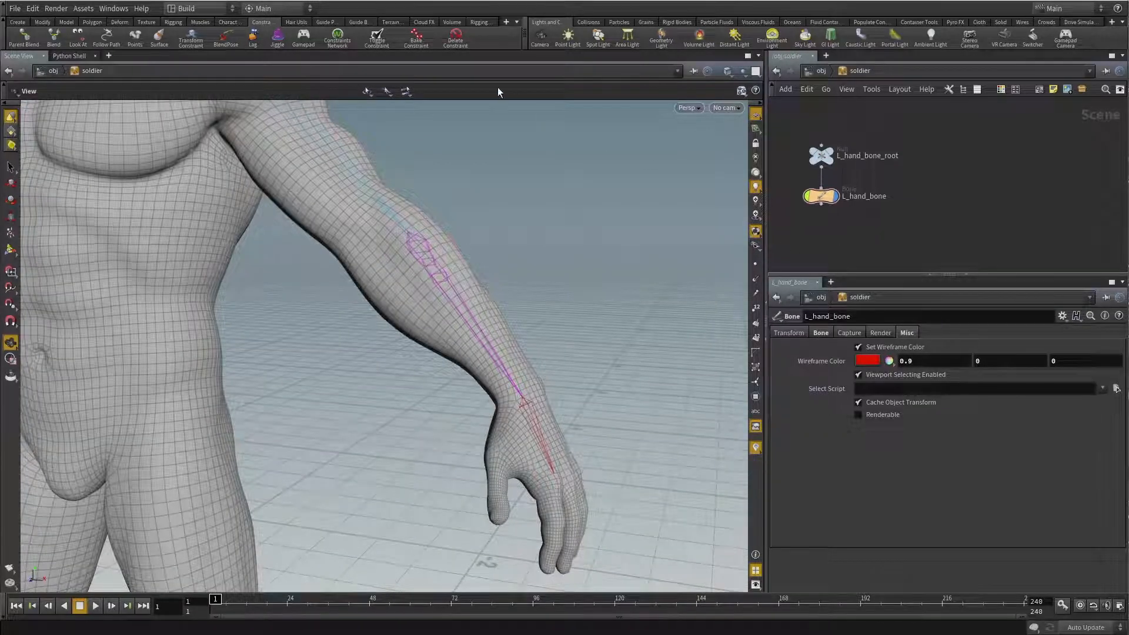
{"action": "left_click", "coordinate": [476, 22]}
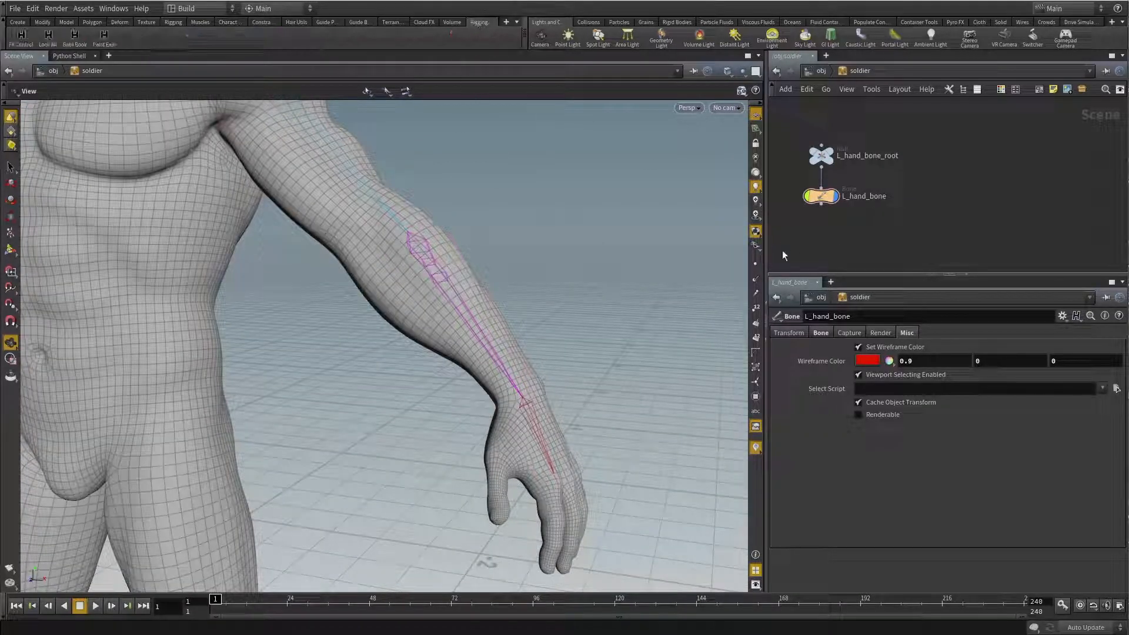
{"action": "left_click_drag", "start_coordinate": [981, 222], "coordinate": [725, 179]}
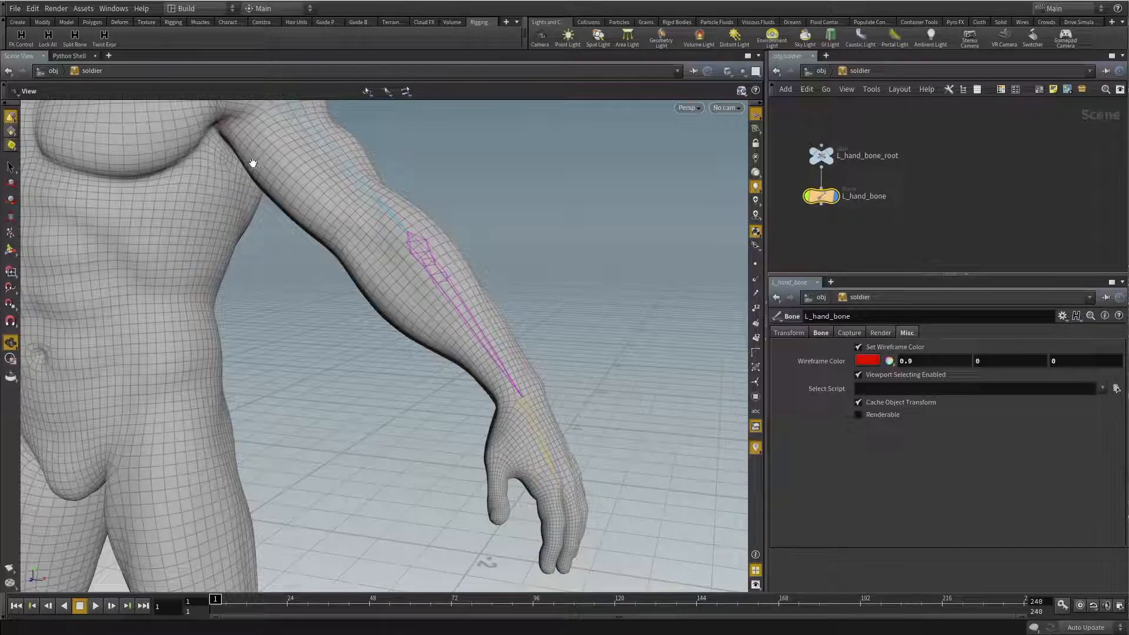
{"action": "left_click", "coordinate": [21, 38]}
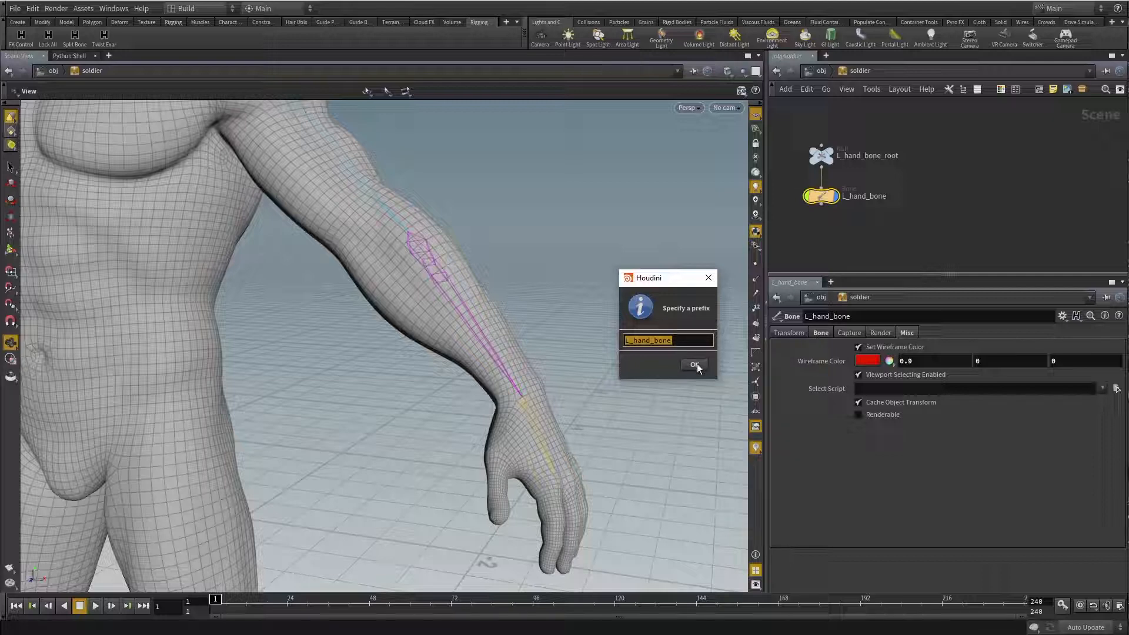
{"action": "left_click", "coordinate": [696, 364]}
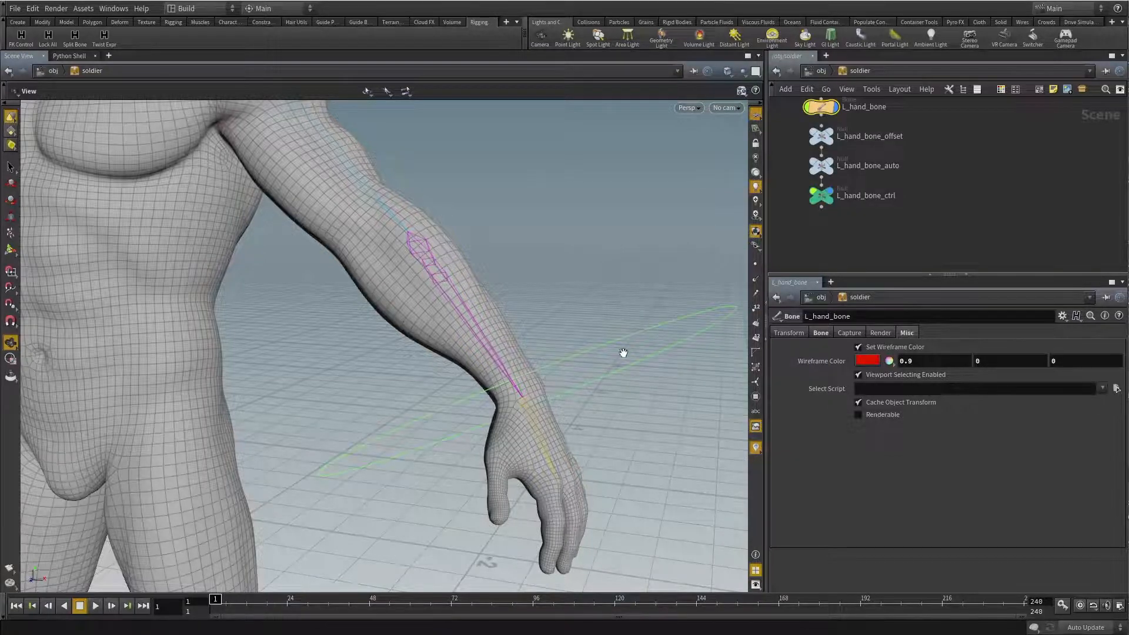
Step: Move the L_hand_bone_offset, L_hand_bone_auto and L_hand_bone_ctrl nulls away from the hand bone nodes in the network
{"action": "left_click_drag", "start_coordinate": [623, 352], "coordinate": [590, 369]}
{"action": "scroll", "coordinate": [950, 217], "scroll_direction": "down", "scroll_amount": 3}
{"action": "middle_click_drag", "start_coordinate": [950, 217], "coordinate": [922, 239]}
{"action": "left_click_drag", "start_coordinate": [925, 241], "coordinate": [1017, 142]}
{"action": "left_click", "coordinate": [965, 181]}
{"action": "middle_click_drag", "start_coordinate": [968, 181], "coordinate": [928, 189]}
{"action": "scroll", "coordinate": [1019, 163], "scroll_direction": "up", "scroll_amount": 3}
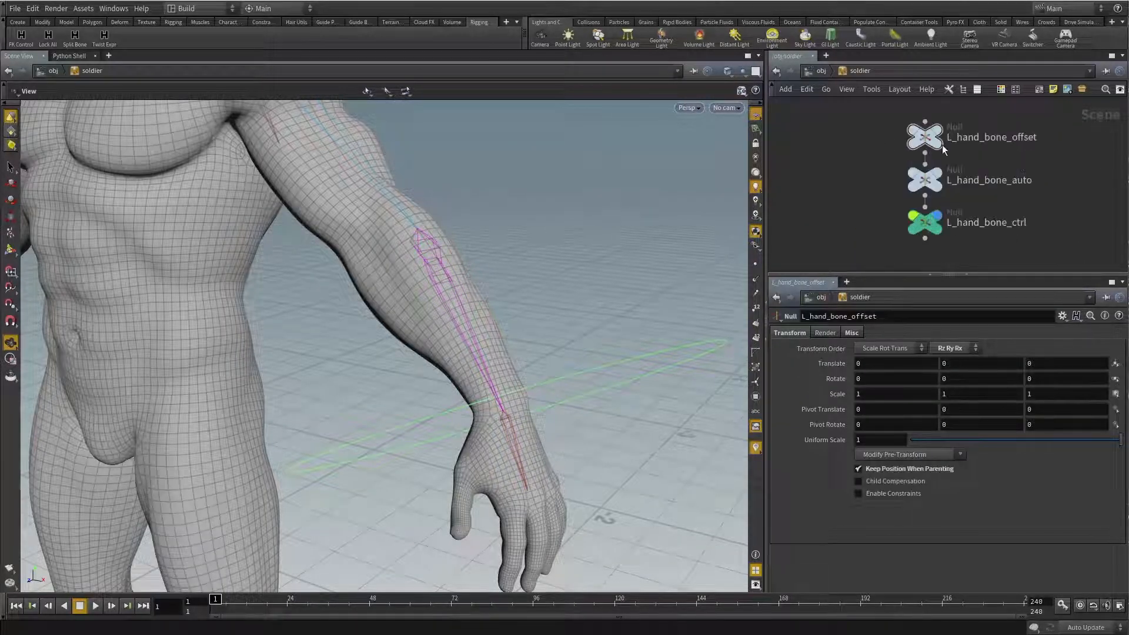
Step: Inspect the L_hand_bone_auto and L_hand_bone_ctrl nulls and view the control circle around the wrist
{"action": "left_click", "coordinate": [989, 183]}
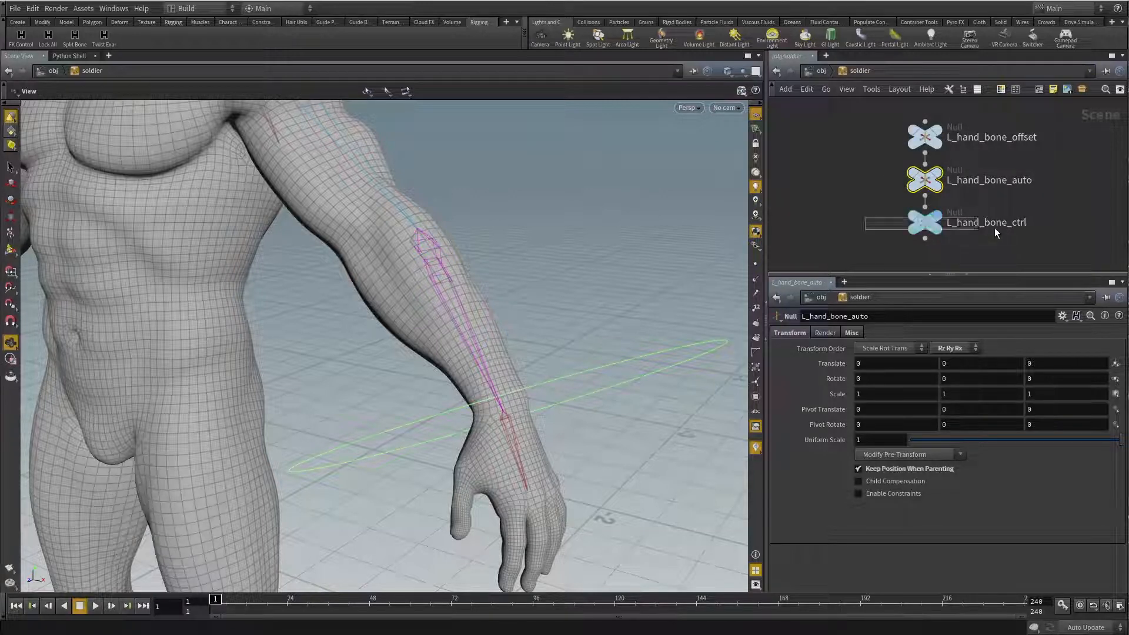
{"action": "left_click_drag", "start_coordinate": [994, 232], "coordinate": [992, 232]}
{"action": "left_click", "coordinate": [821, 196]}
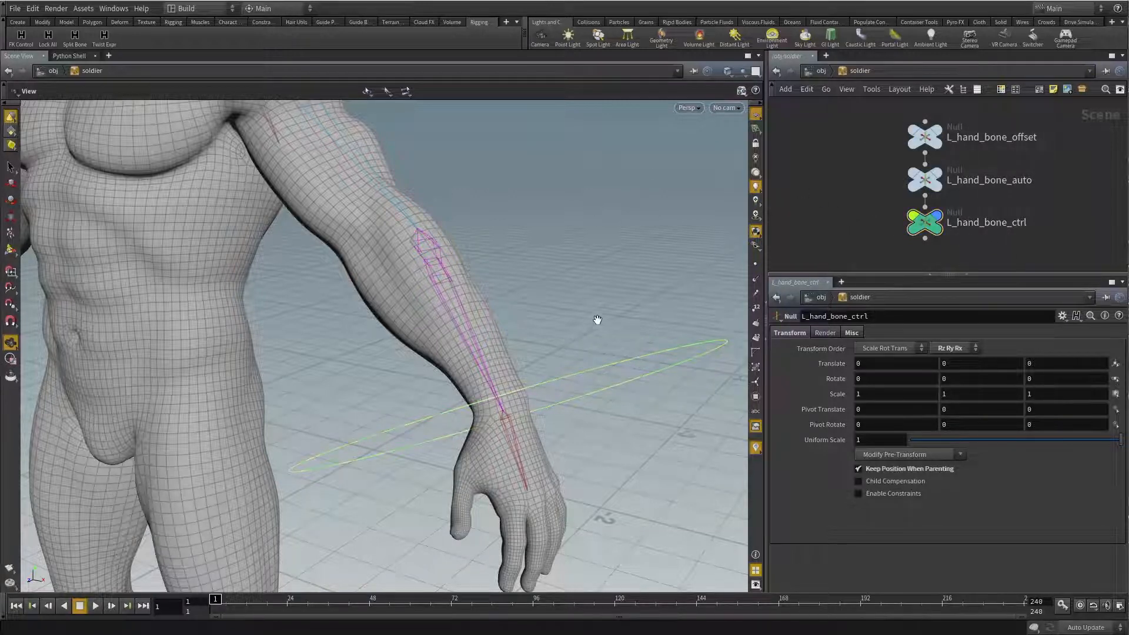
{"action": "left_click_drag", "start_coordinate": [594, 319], "coordinate": [595, 268]}
{"action": "middle_click_drag", "start_coordinate": [612, 285], "coordinate": [598, 270]}
{"action": "left_click_drag", "start_coordinate": [598, 271], "coordinate": [635, 276]}
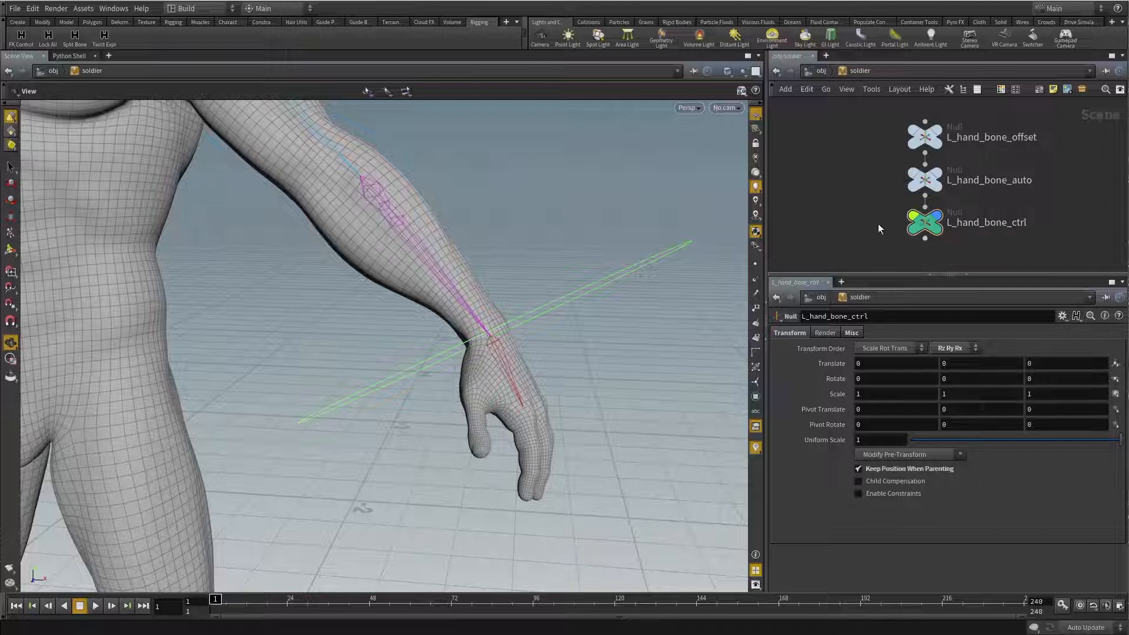
Step: Reduce the Display Uniform Scale of L_hand_bone_ctrl to 0.31
{"action": "left_click", "coordinate": [918, 227]}
{"action": "left_click", "coordinate": [852, 332]}
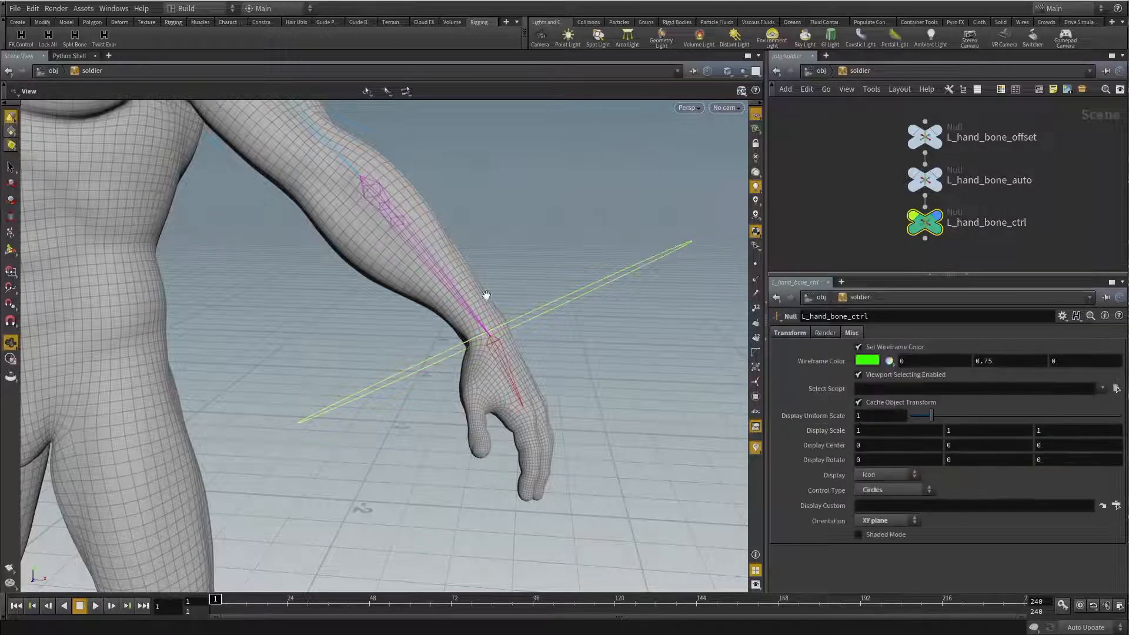
{"action": "left_click_drag", "start_coordinate": [932, 416], "coordinate": [919, 419]}
{"action": "left_click_drag", "start_coordinate": [536, 370], "coordinate": [524, 320]}
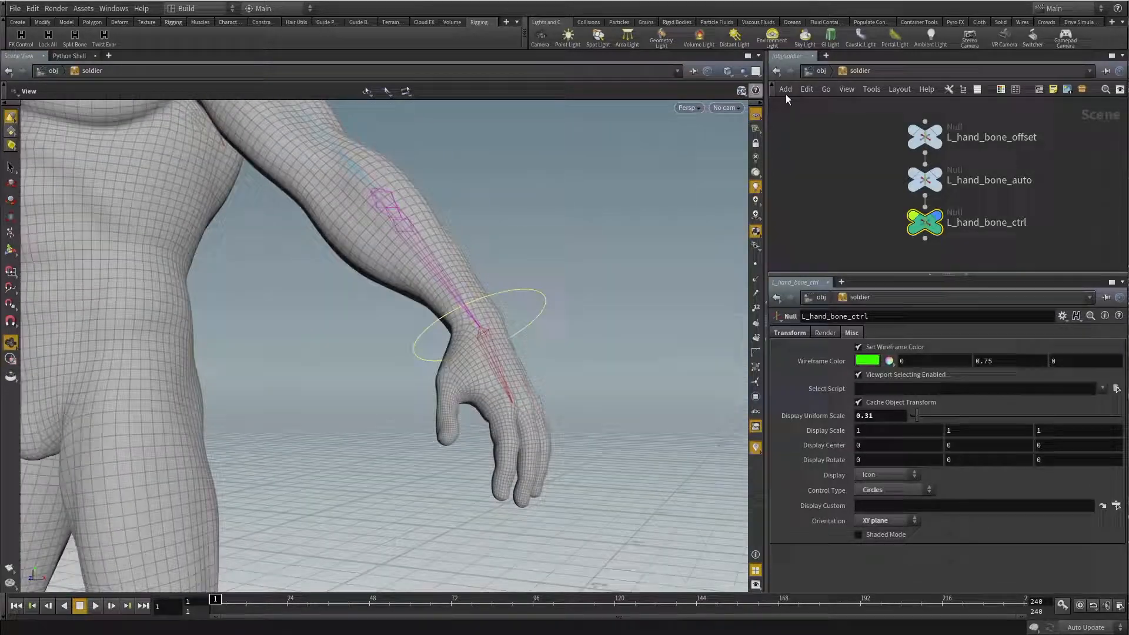
Step: Set the soldier asset's Ctrls Display to ON and compare the hand control's size with the arm controls
{"action": "right_click", "coordinate": [852, 68]}
{"action": "mouse_move", "coordinate": [908, 171]}
{"action": "left_click", "coordinate": [975, 171]}
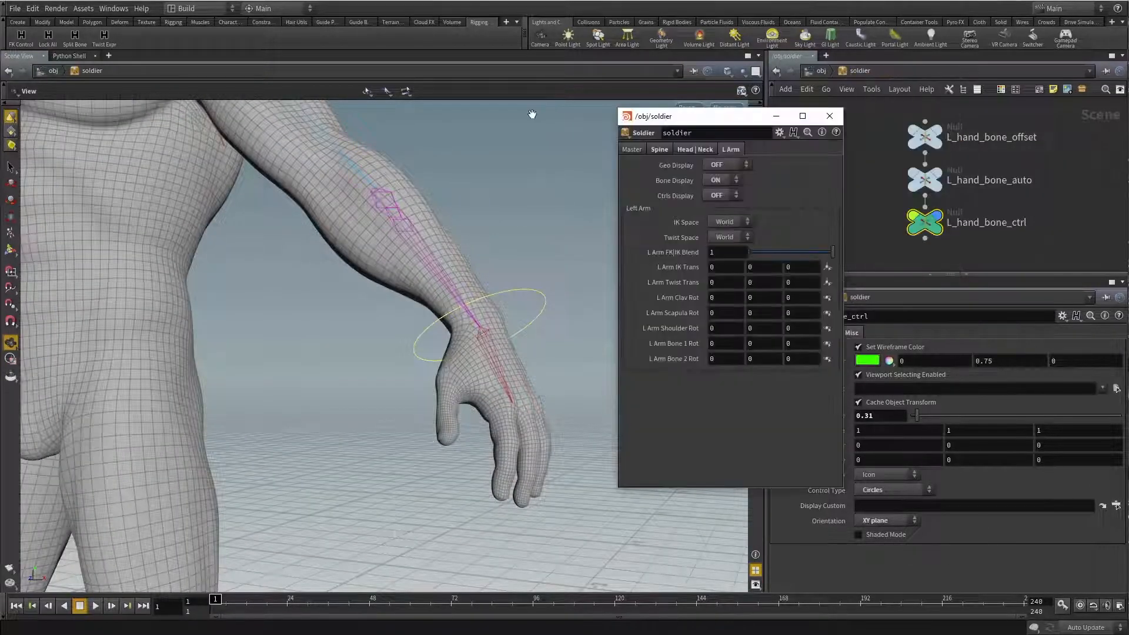
{"action": "left_click", "coordinate": [717, 195]}
{"action": "left_click", "coordinate": [718, 219]}
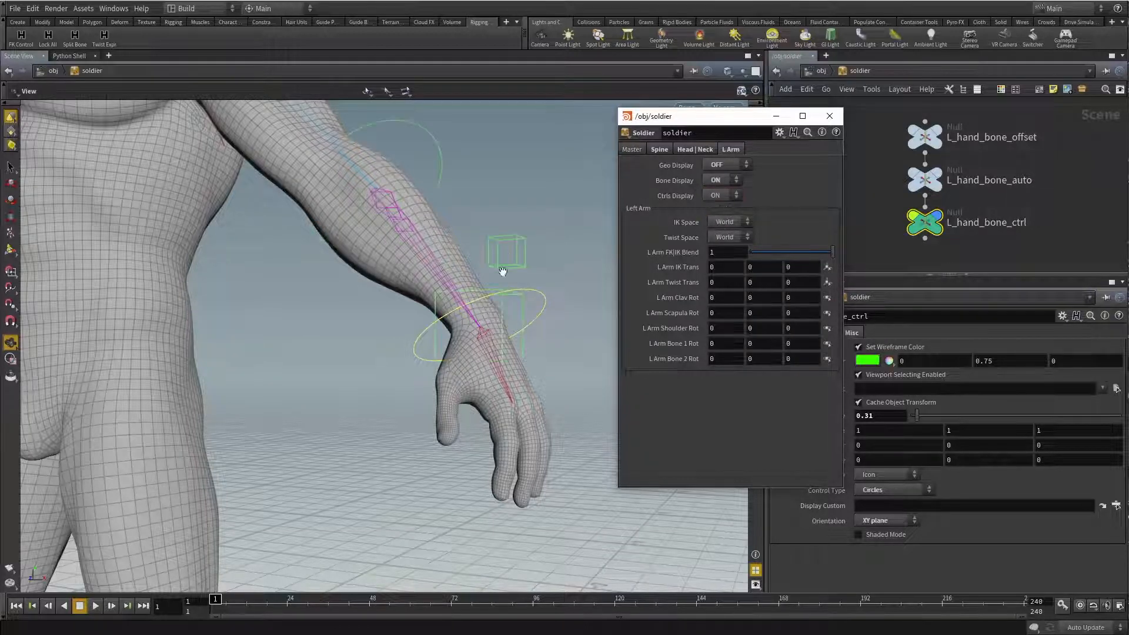
{"action": "left_click_drag", "start_coordinate": [503, 271], "coordinate": [510, 311]}
{"action": "left_click", "coordinate": [829, 116]}
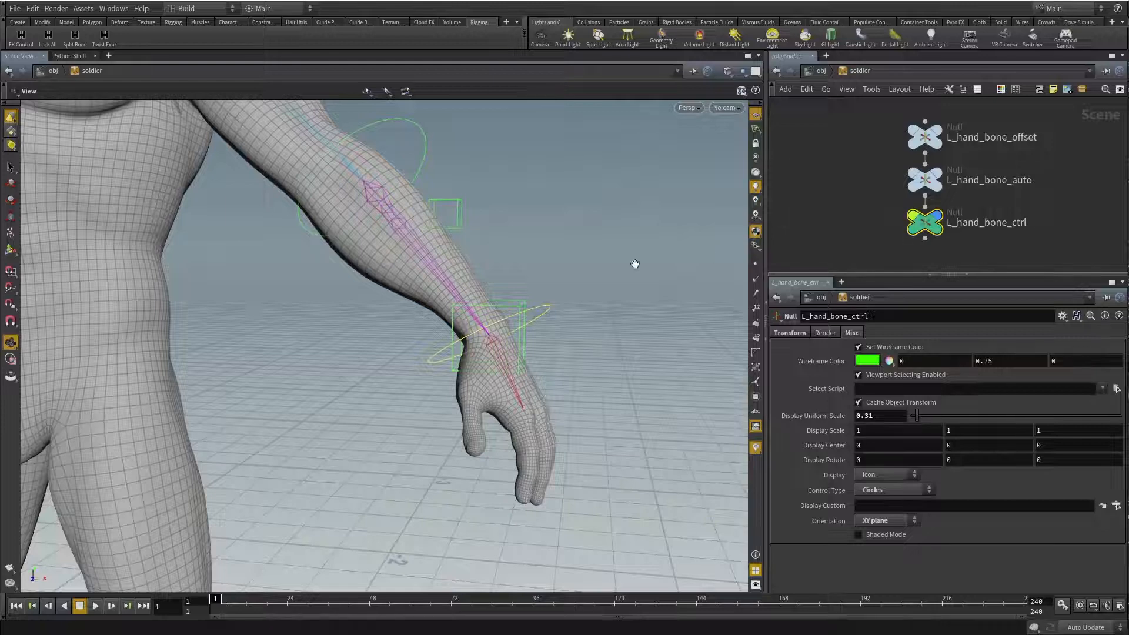
{"action": "mouse_move", "coordinate": [563, 274]}
{"action": "left_mouse_down"}
{"action": "mouse_move", "coordinate": [514, 312]}
{"action": "mouse_move", "coordinate": [555, 396]}
{"action": "mouse_move", "coordinate": [565, 285]}
{"action": "mouse_move", "coordinate": [599, 267]}
{"action": "mouse_move", "coordinate": [558, 276]}
{"action": "left_mouse_up"}
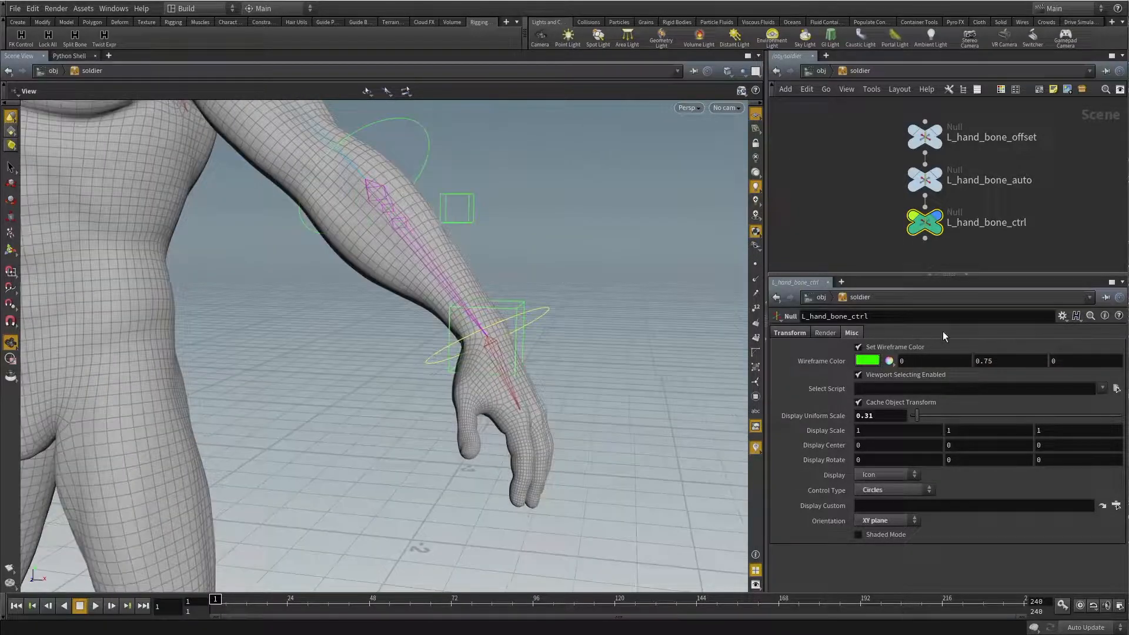
Step: Set the Display Uniform Scale of L_hand_bone_ctrl to 0.3
{"action": "left_click", "coordinate": [880, 415]}
{"action": "type", "text": "0"}
{"action": "key", "text": "Return"}
Step: Set the soldier asset's Ctrls Display to OFF and frame all the hand nodes in the network
{"action": "right_click", "coordinate": [857, 71]}
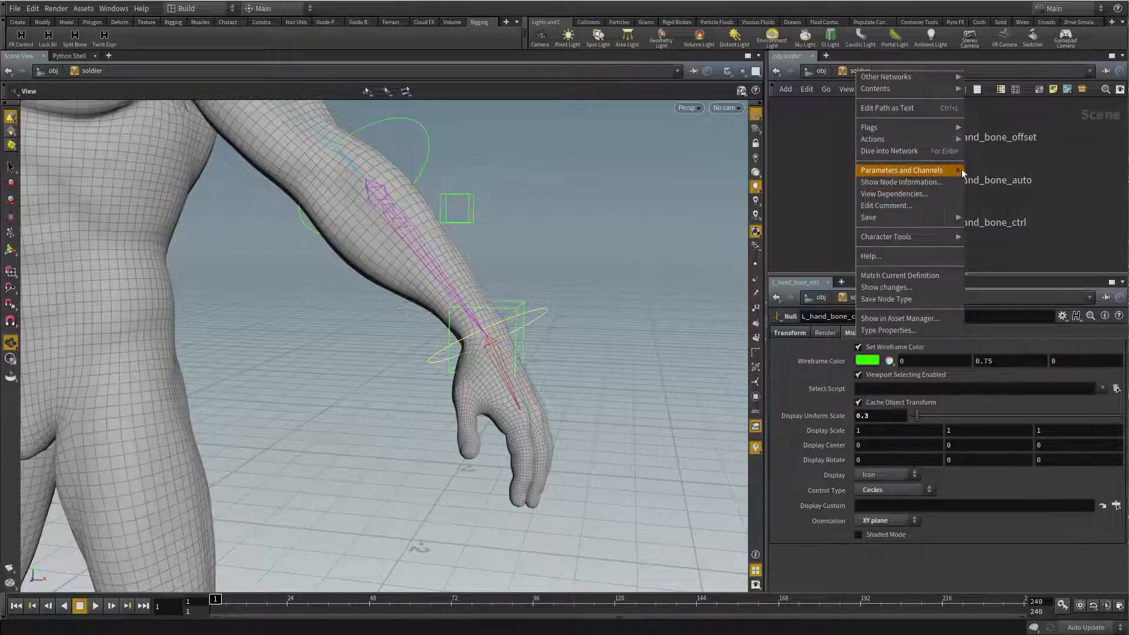
{"action": "left_click", "coordinate": [988, 170]}
{"action": "left_click", "coordinate": [718, 195]}
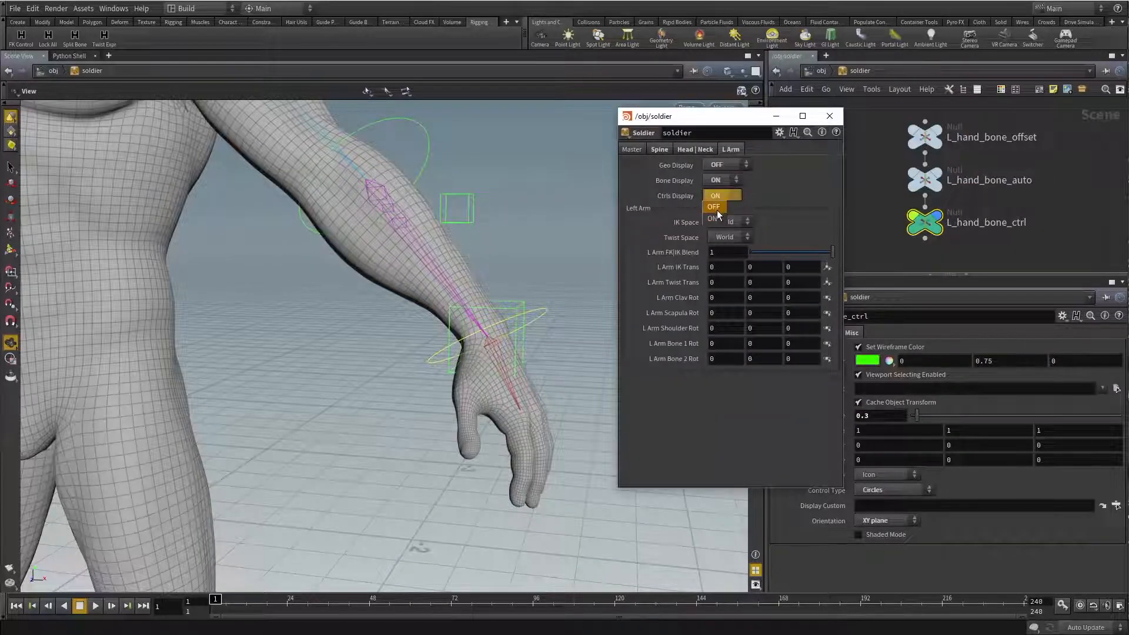
{"action": "left_click", "coordinate": [720, 209]}
{"action": "left_click", "coordinate": [829, 116]}
{"action": "key", "text": "h"}
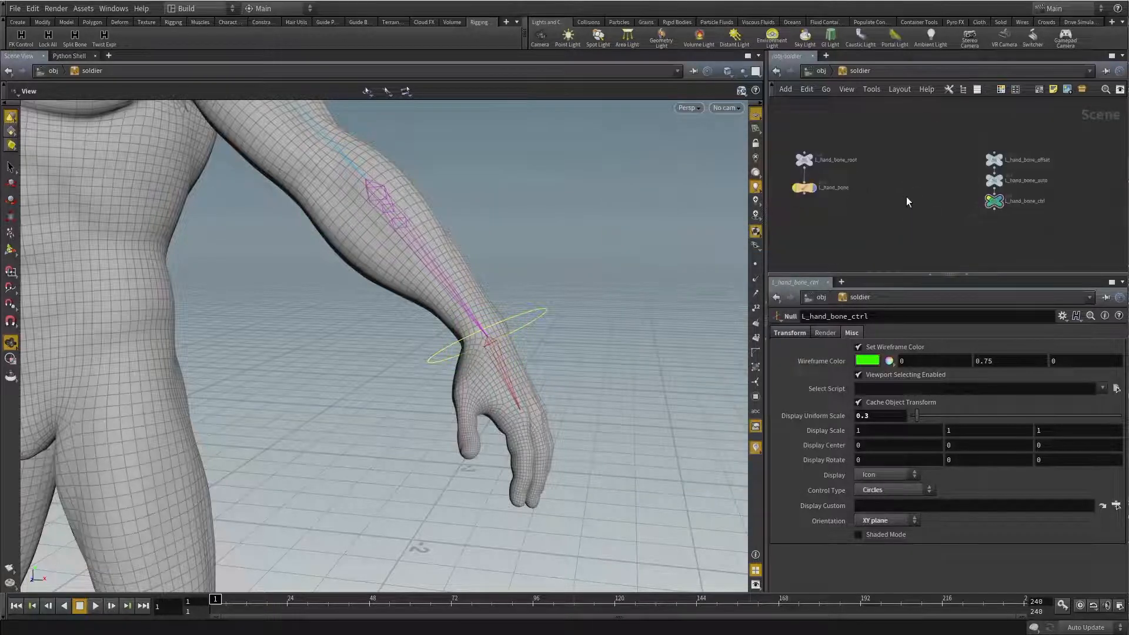
Step: Compare the transform values of the L_hand_bone_root and L_hand_bone_offset nulls
{"action": "left_click_drag", "start_coordinate": [519, 286], "coordinate": [545, 289]}
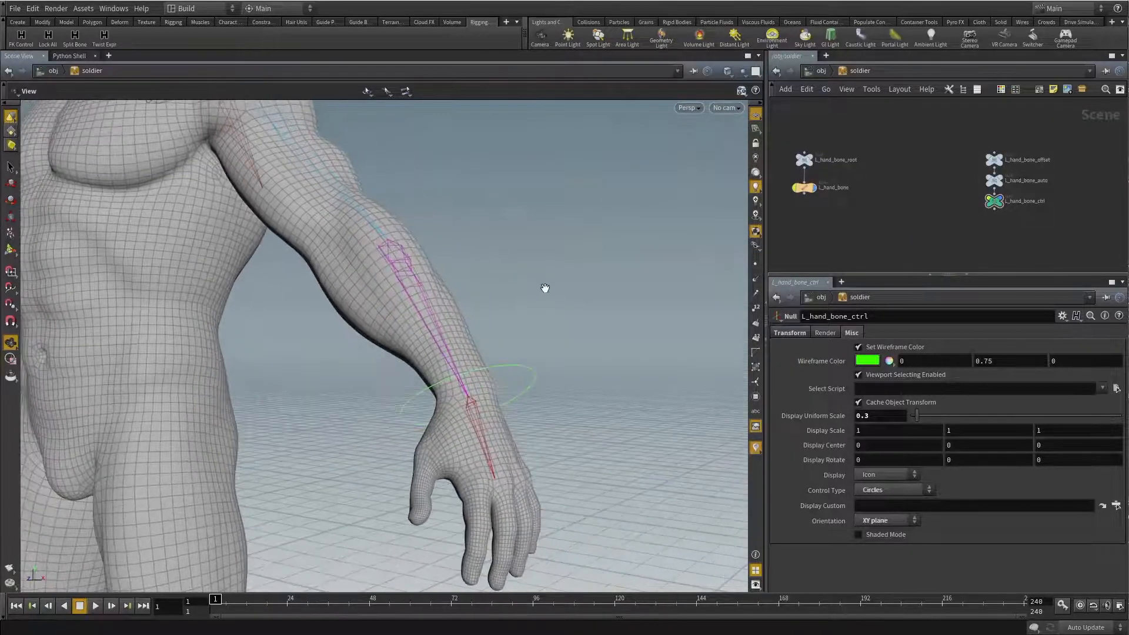
{"action": "left_click", "coordinate": [804, 159]}
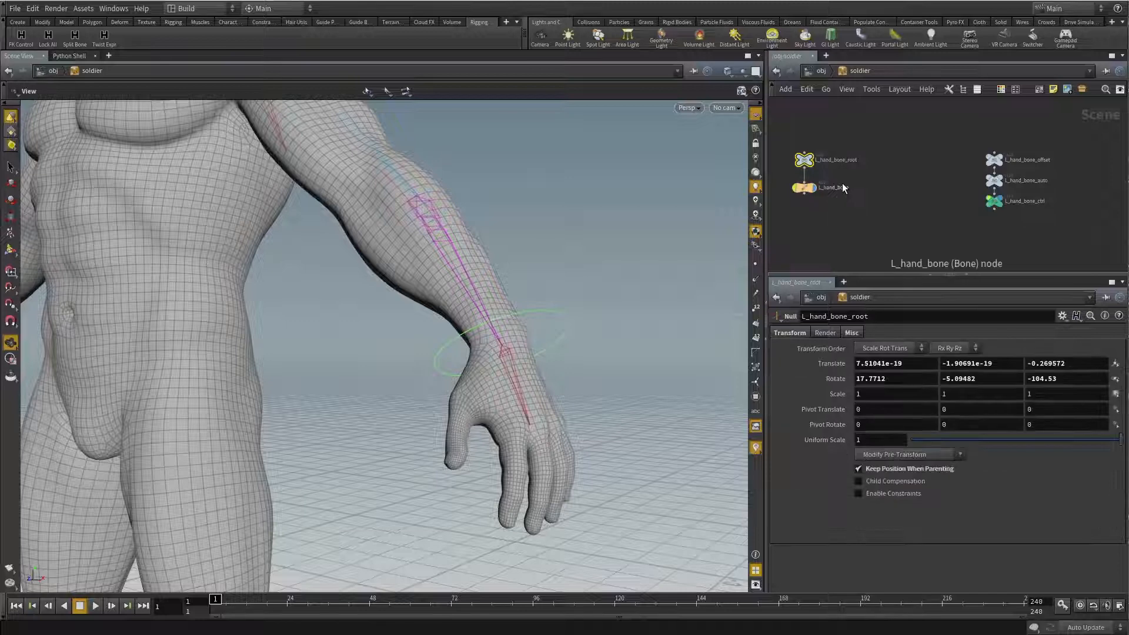
{"action": "left_click", "coordinate": [853, 175]}
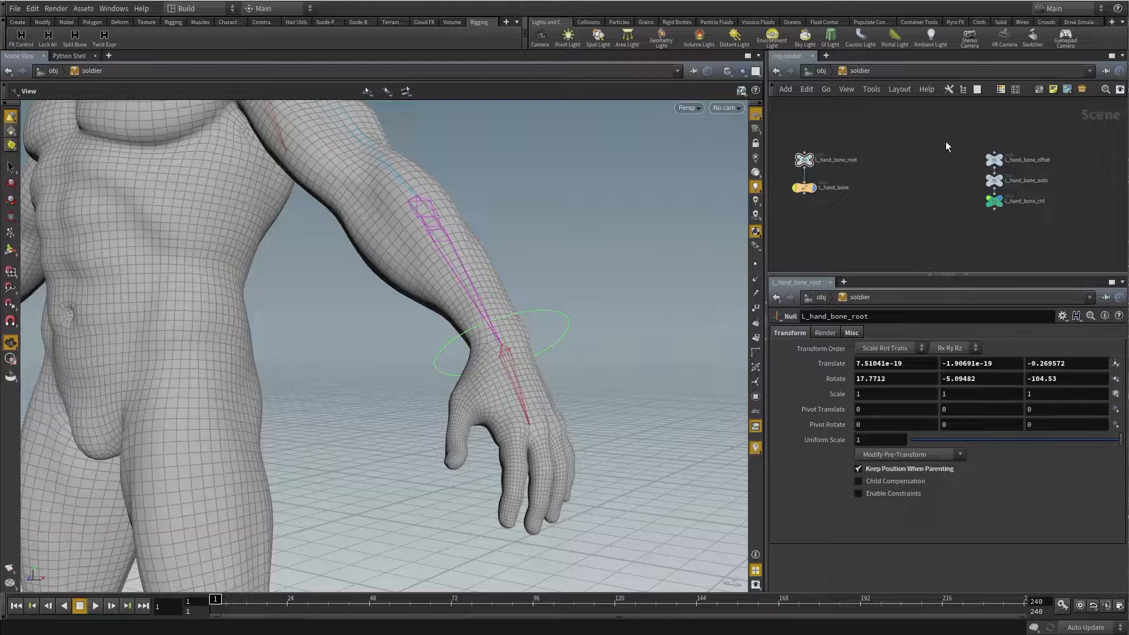
{"action": "left_click", "coordinate": [994, 160]}
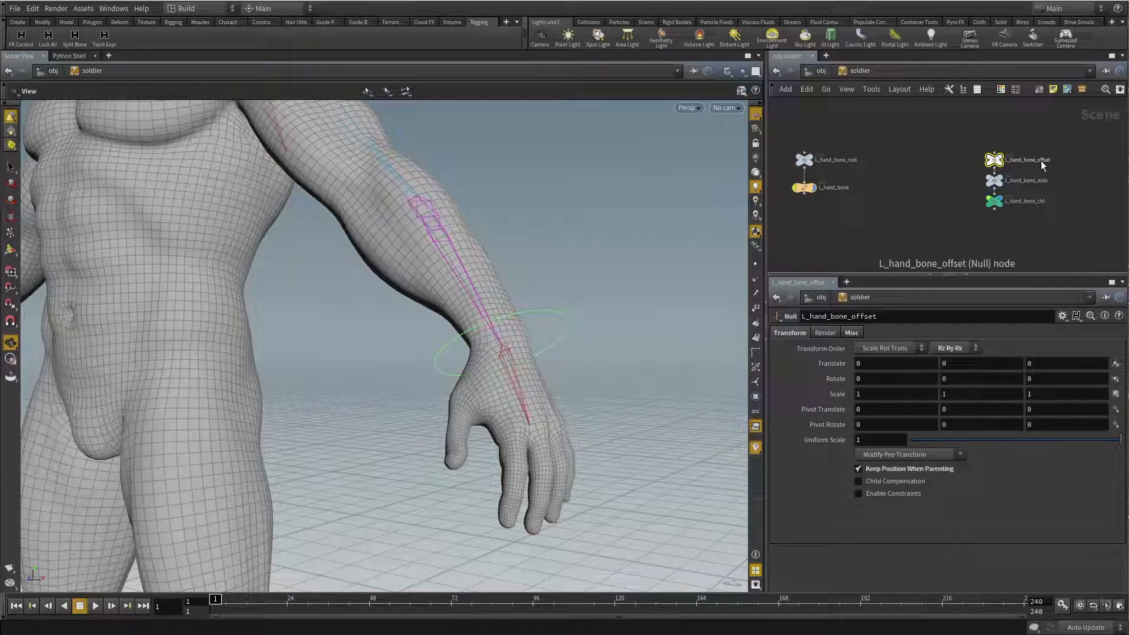
{"action": "left_click_drag", "start_coordinate": [574, 304], "coordinate": [558, 324]}
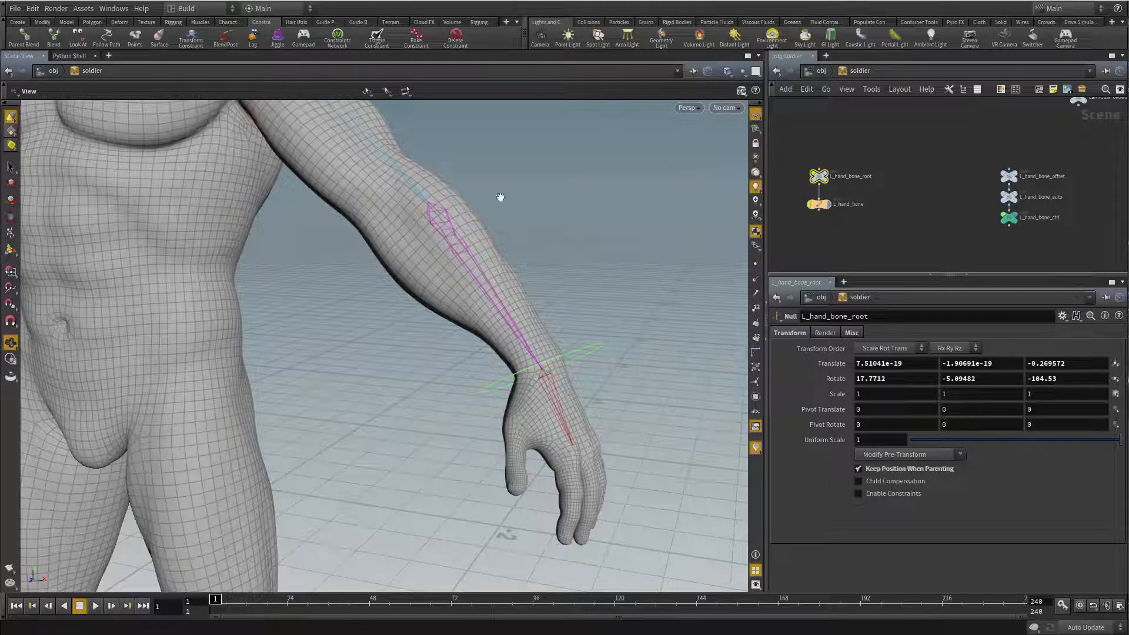
Step: Constrain L_hand_bone_root to forearm bone L_arm_bone_2 with a Parent Blend, keeping its position and affecting only translation and scale
{"action": "left_click", "coordinate": [24, 39]}
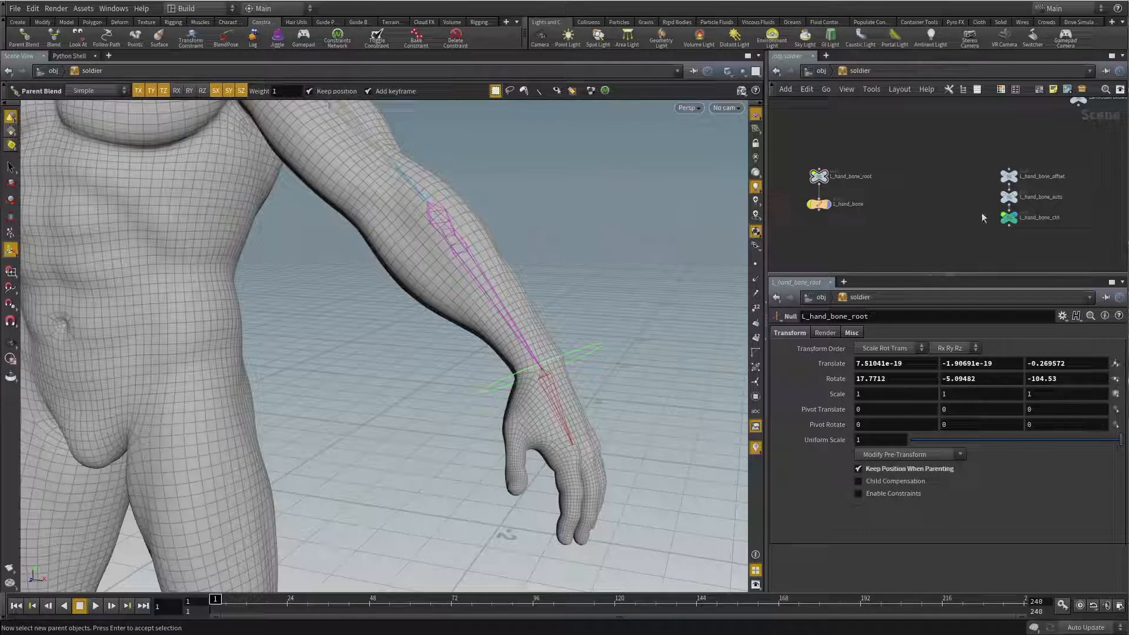
{"action": "left_click", "coordinate": [467, 252]}
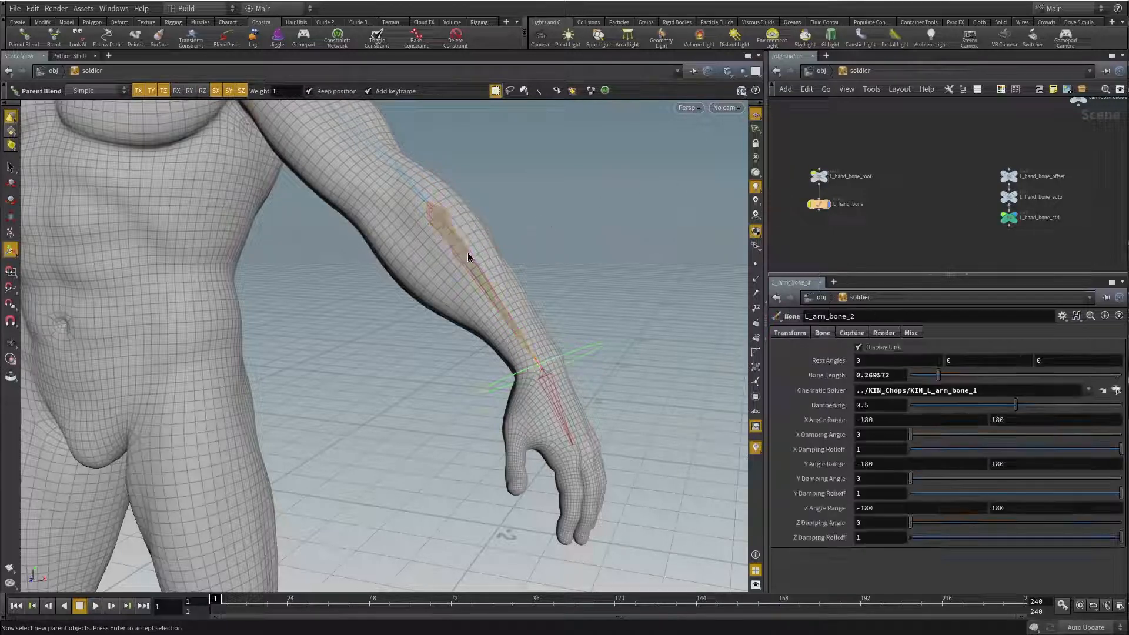
{"action": "key", "text": "Return"}
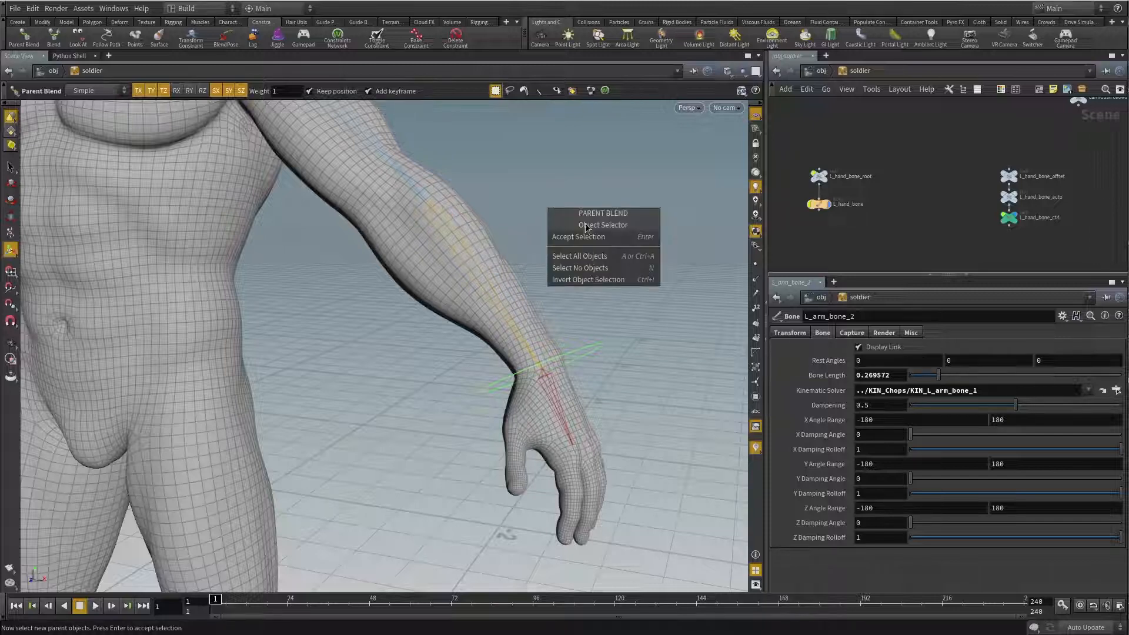
{"action": "left_click", "coordinate": [598, 237]}
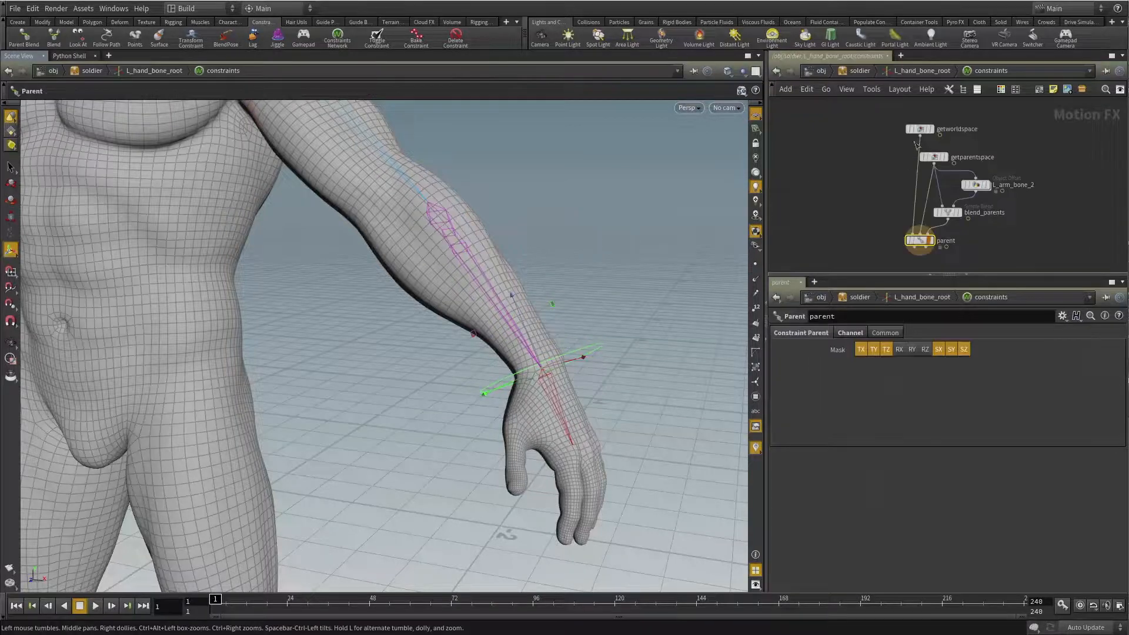
Step: Place the getworldspace node beside getparentspace in the constraints network and show the L_arm_bone_2 Object Offset parameters
{"action": "left_click_drag", "start_coordinate": [920, 129], "coordinate": [859, 157]}
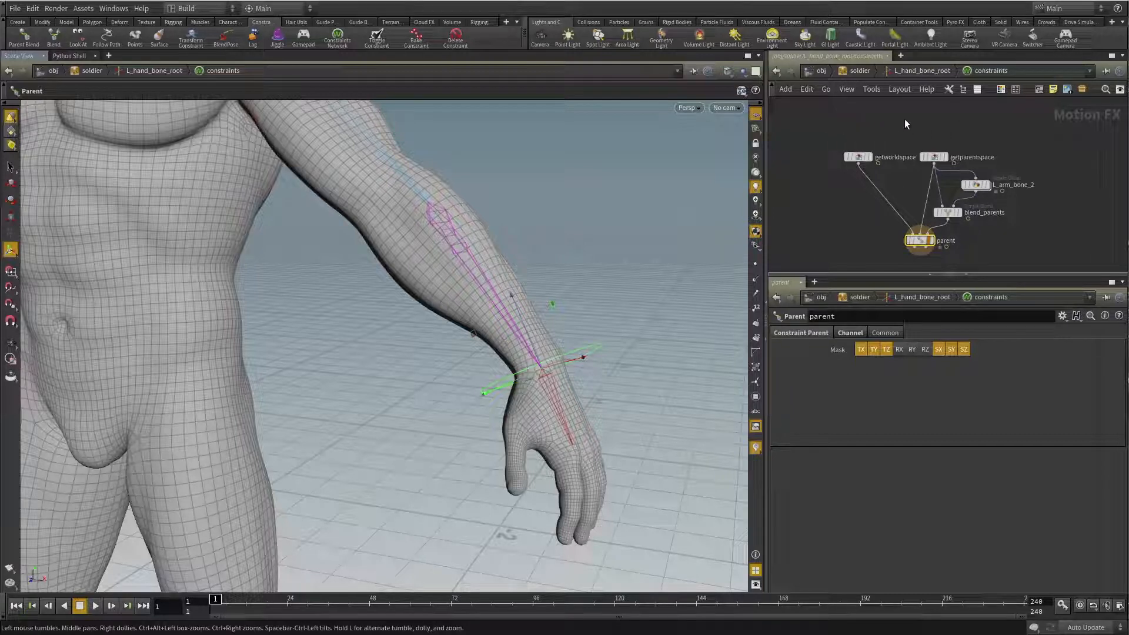
{"action": "left_click", "coordinate": [977, 185]}
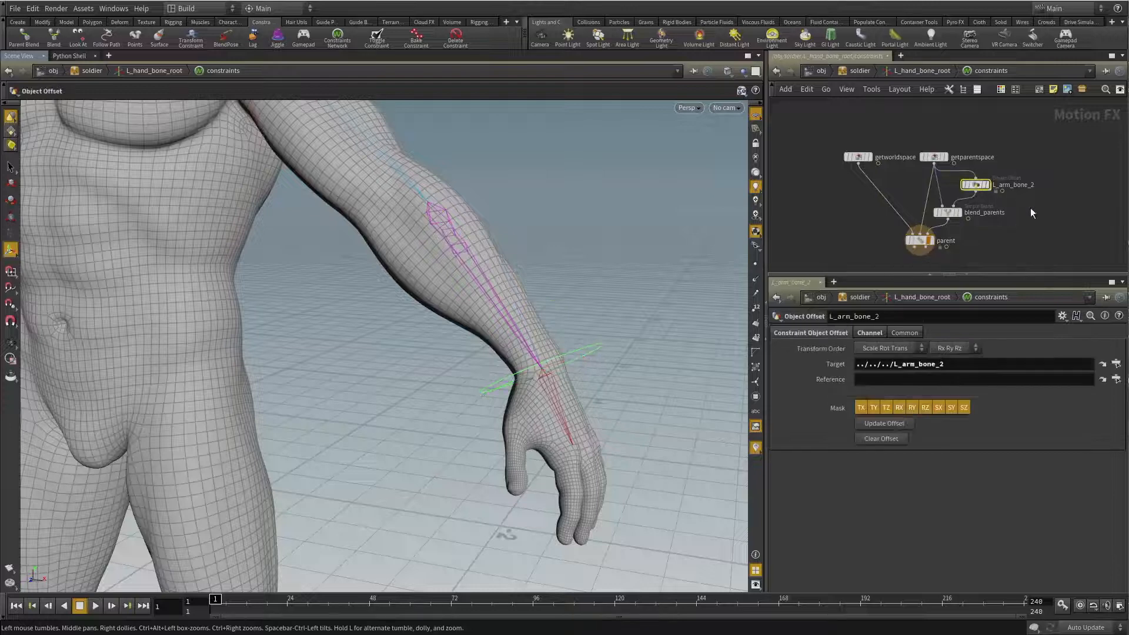
Step: Inspect the parameters of the blend_parents and parent constraint nodes and return to the soldier network
{"action": "middle_click_drag", "start_coordinate": [1047, 242], "coordinate": [1040, 205]}
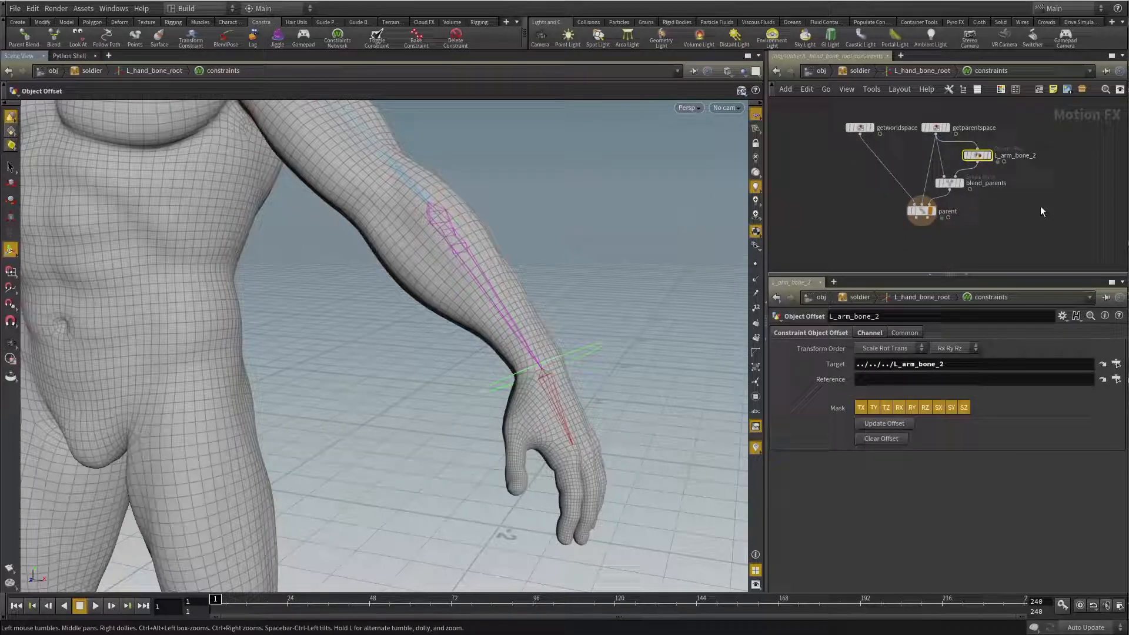
{"action": "left_click", "coordinate": [951, 183]}
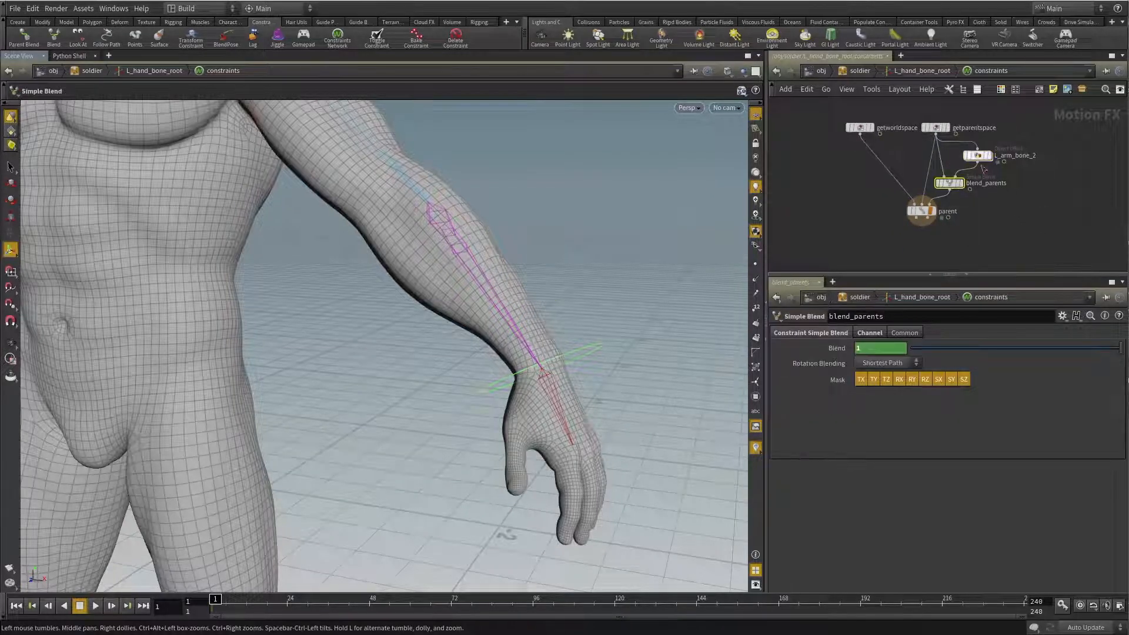
{"action": "left_click", "coordinate": [921, 213]}
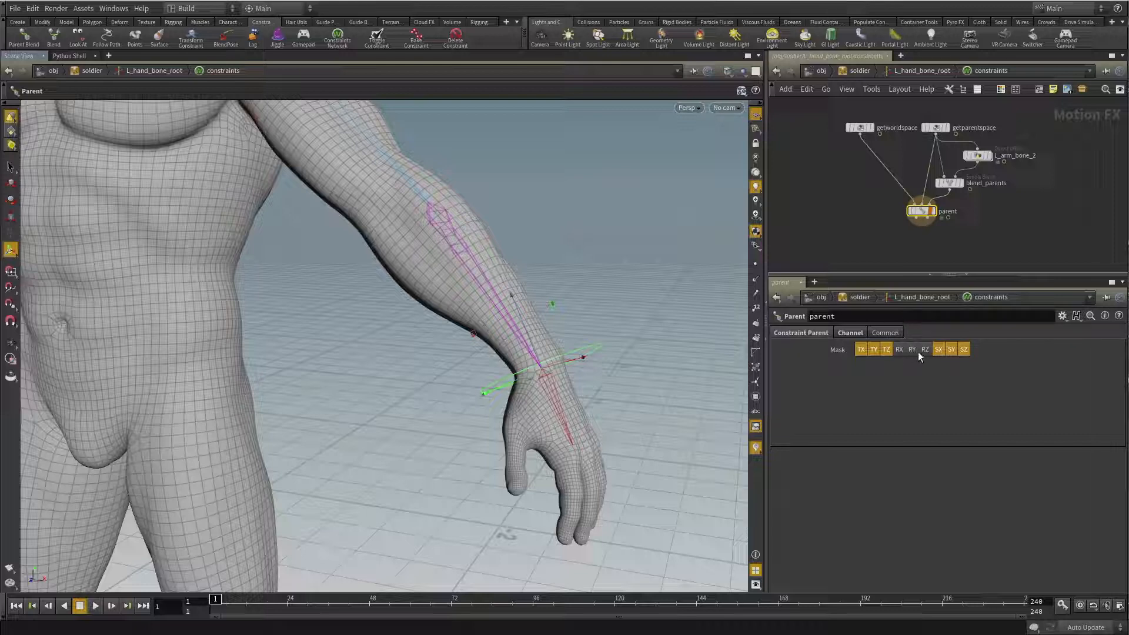
{"action": "key", "text": "u"}
{"action": "key", "text": "u"}
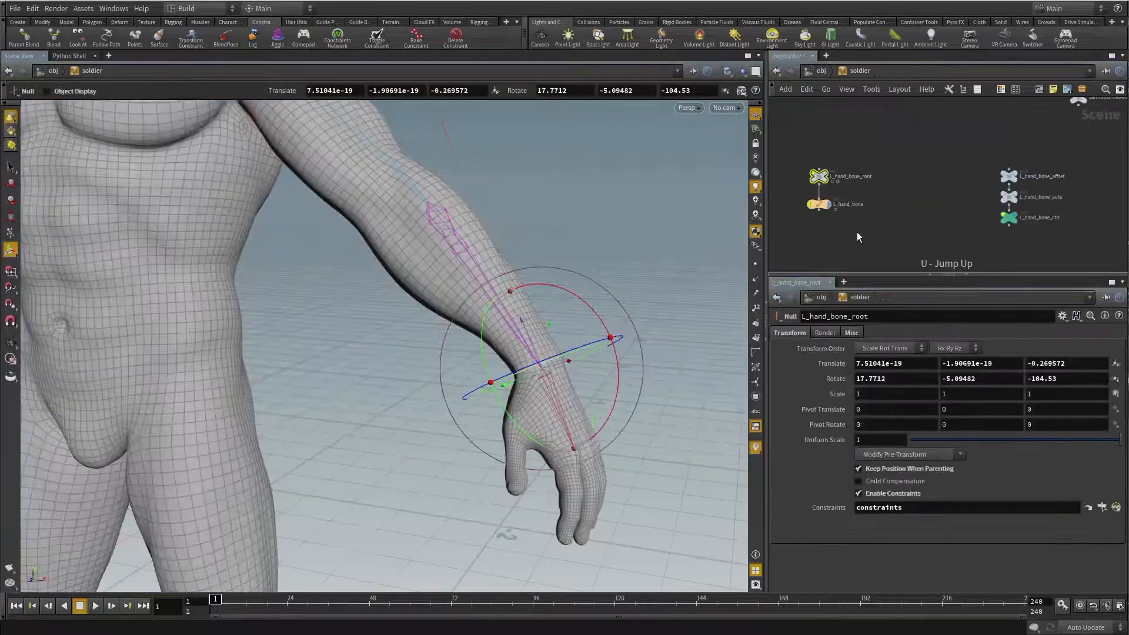
Step: Set the soldier asset's Ctrls Display to ON in its parameter window
{"action": "right_click", "coordinate": [857, 70]}
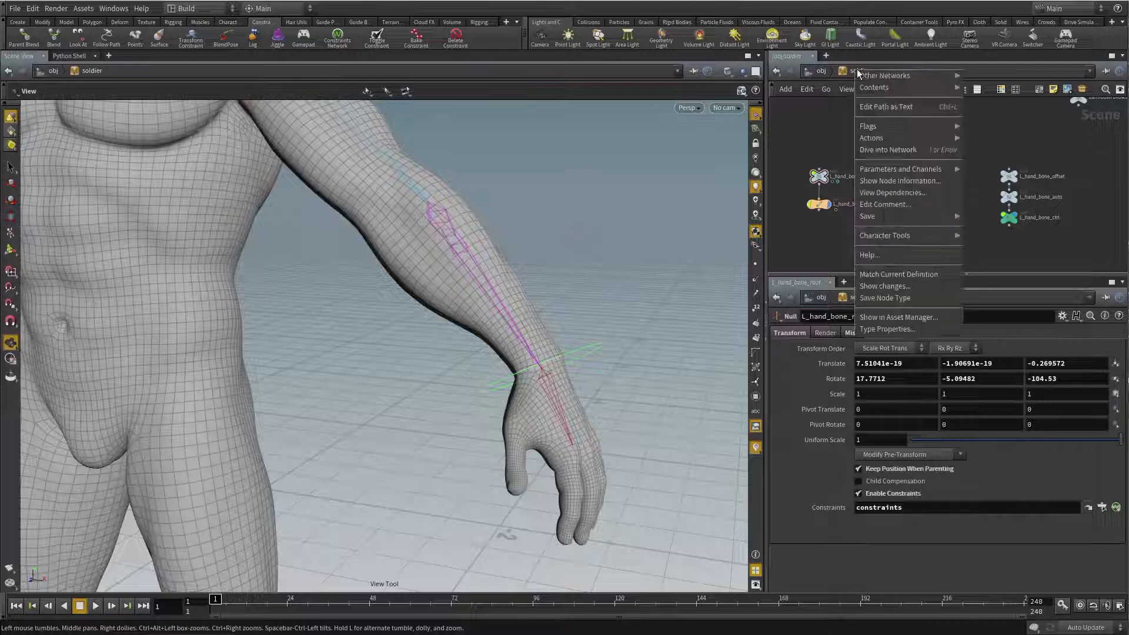
{"action": "mouse_move", "coordinate": [929, 173]}
{"action": "left_click", "coordinate": [1012, 173]}
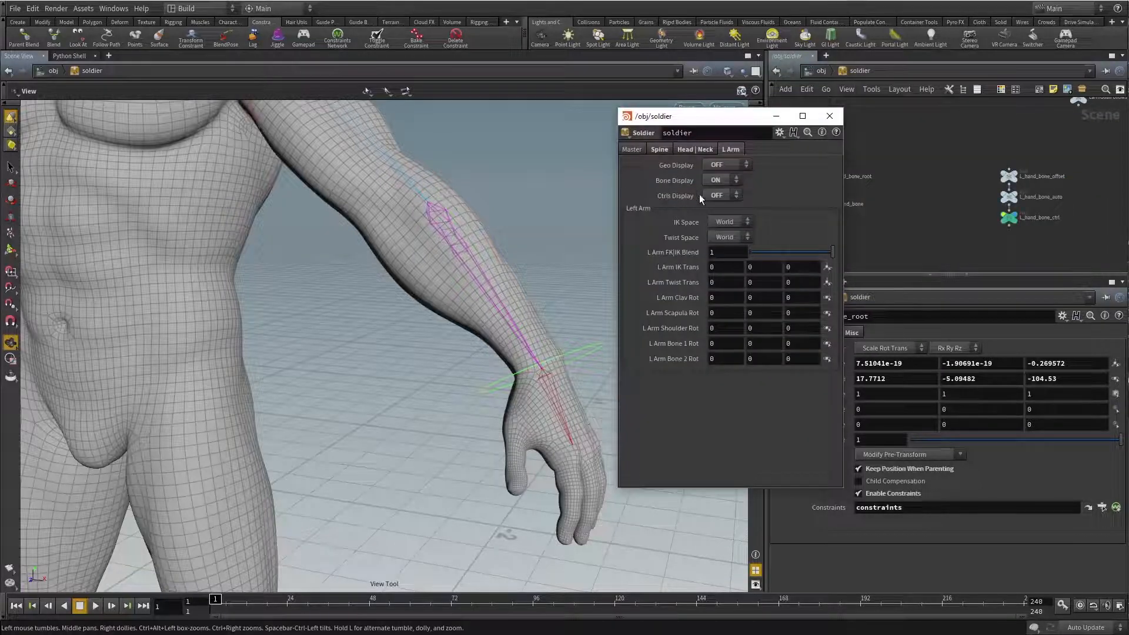
{"action": "left_click", "coordinate": [724, 195]}
{"action": "left_click", "coordinate": [711, 217]}
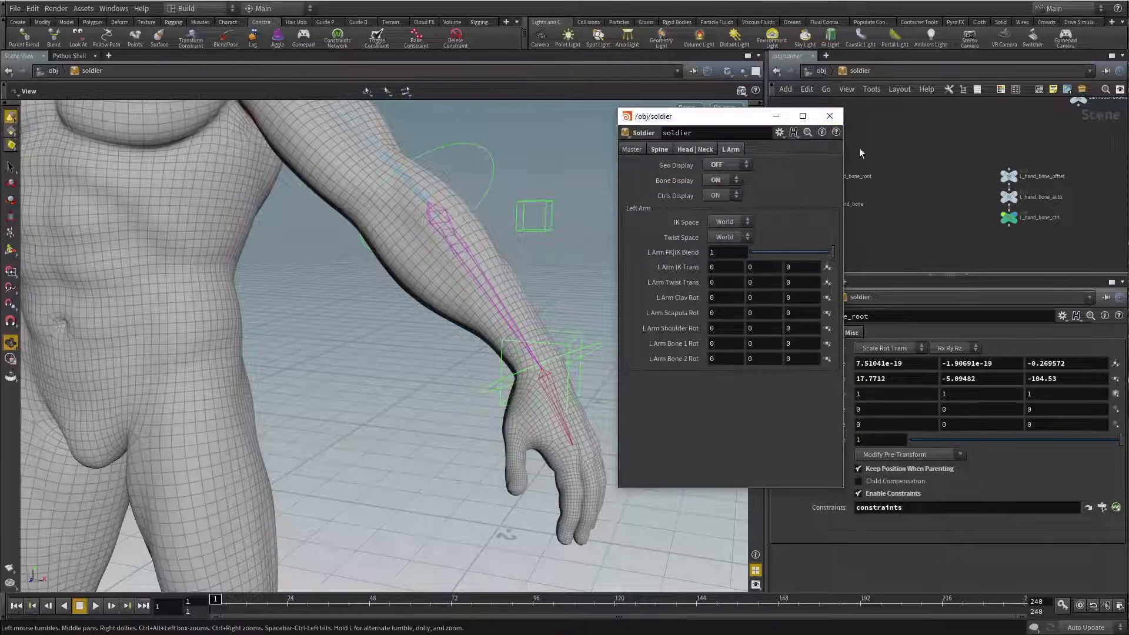
{"action": "left_click", "coordinate": [829, 116]}
Step: Test the hand bone's attachment by moving L_arm_bone_goal_ctrl up and away from the wrist, and undo the move
{"action": "left_click_drag", "start_coordinate": [514, 266], "coordinate": [552, 266]}
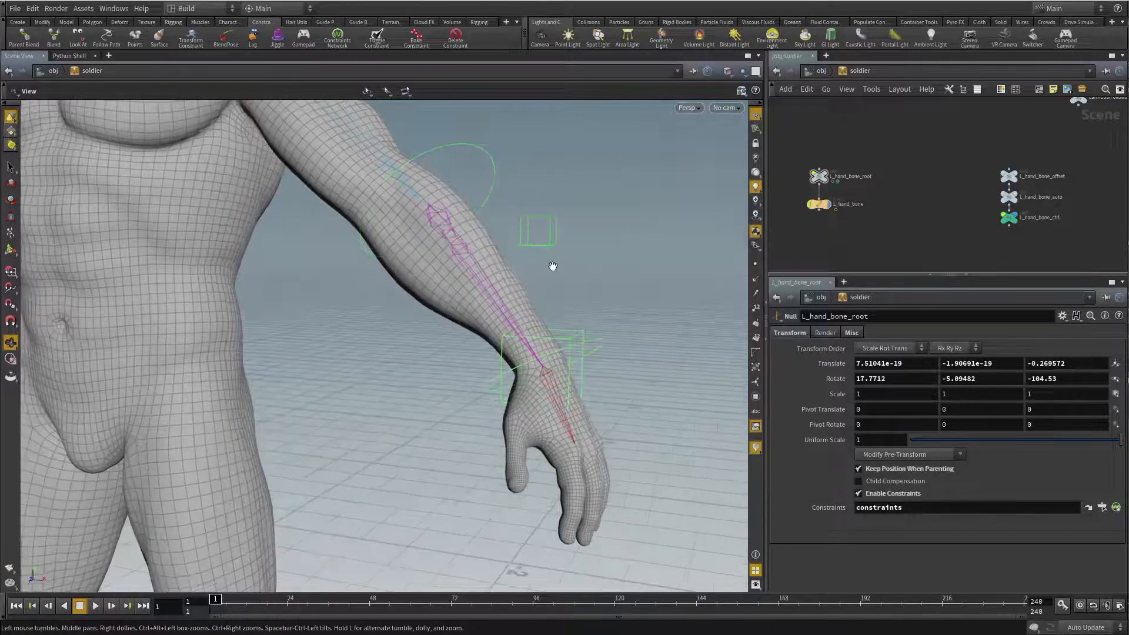
{"action": "key", "text": "t"}
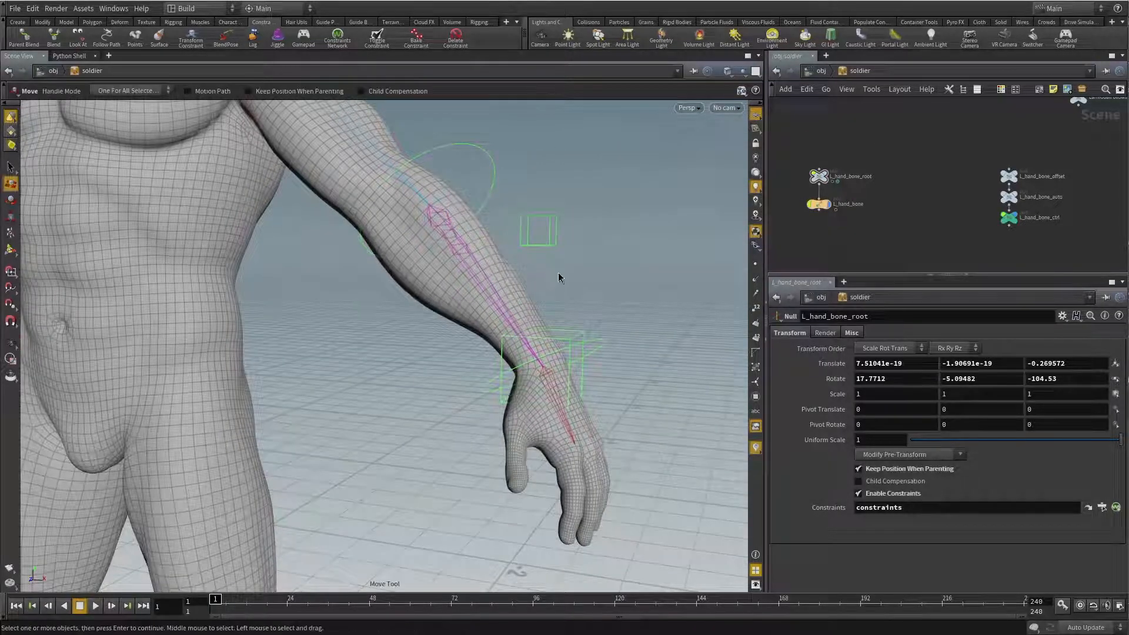
{"action": "left_click", "coordinate": [566, 331]}
{"action": "left_click_drag", "start_coordinate": [543, 368], "coordinate": [627, 293]}
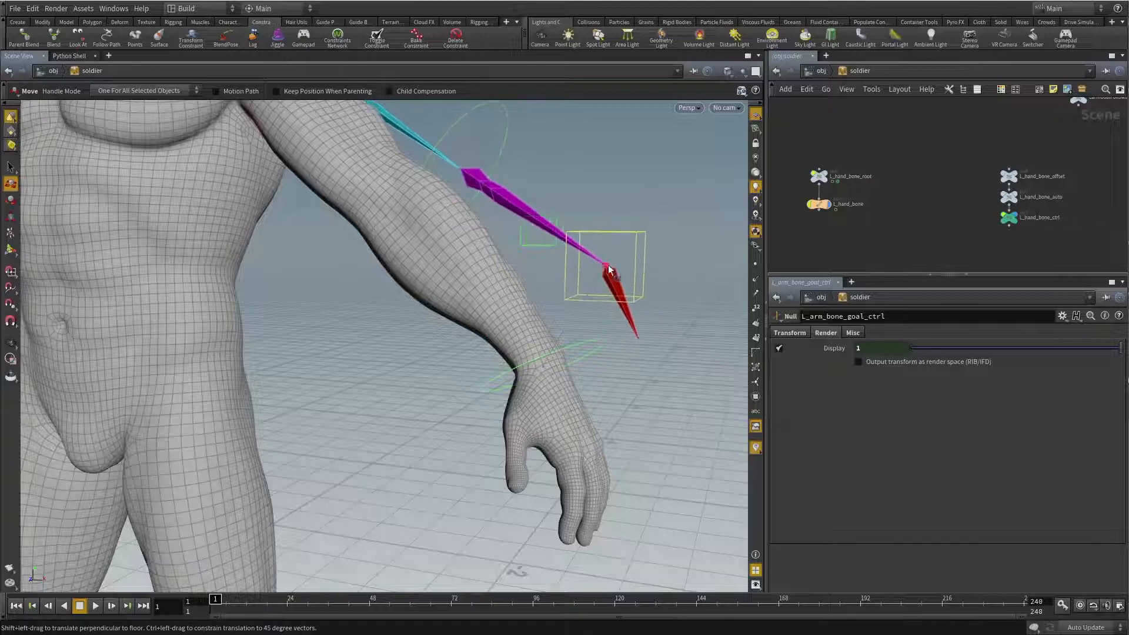
{"action": "key", "text": "ctrl+z"}
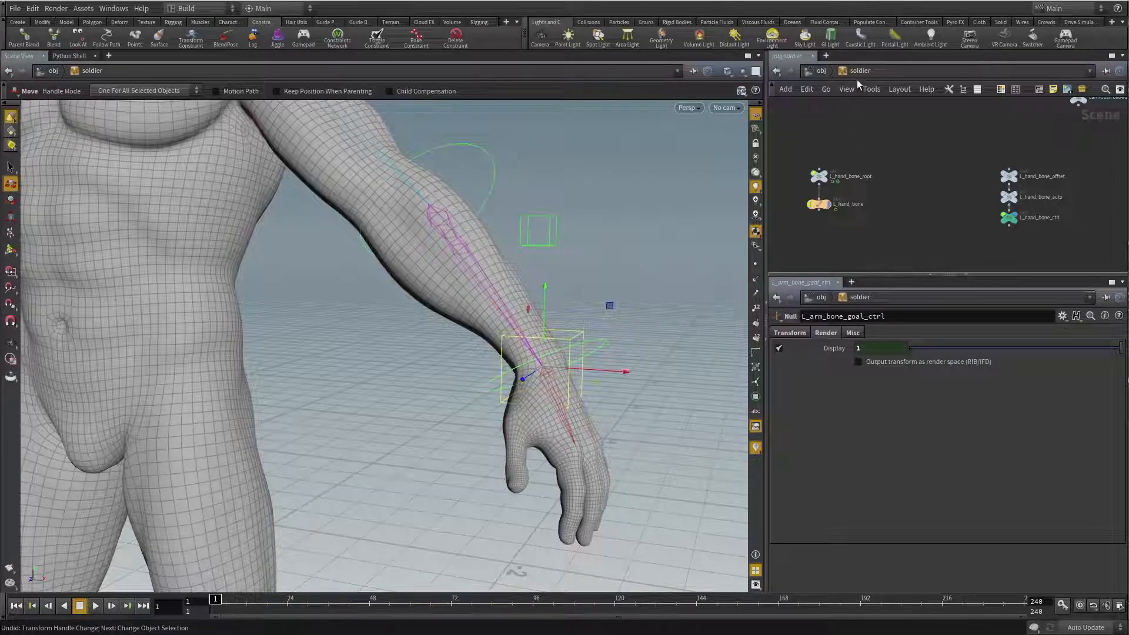
Step: Set the soldier asset's L Arm FK|IK Blend to 0
{"action": "left_click", "coordinate": [869, 88]}
{"action": "mouse_move", "coordinate": [929, 171]}
{"action": "left_click", "coordinate": [981, 174]}
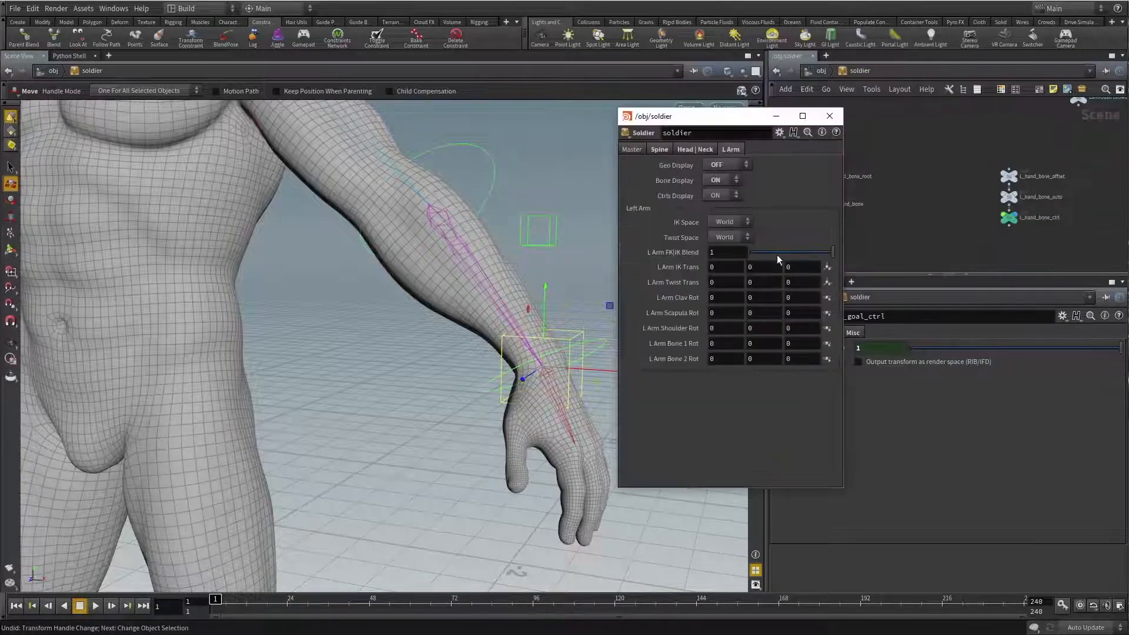
{"action": "left_click", "coordinate": [829, 116]}
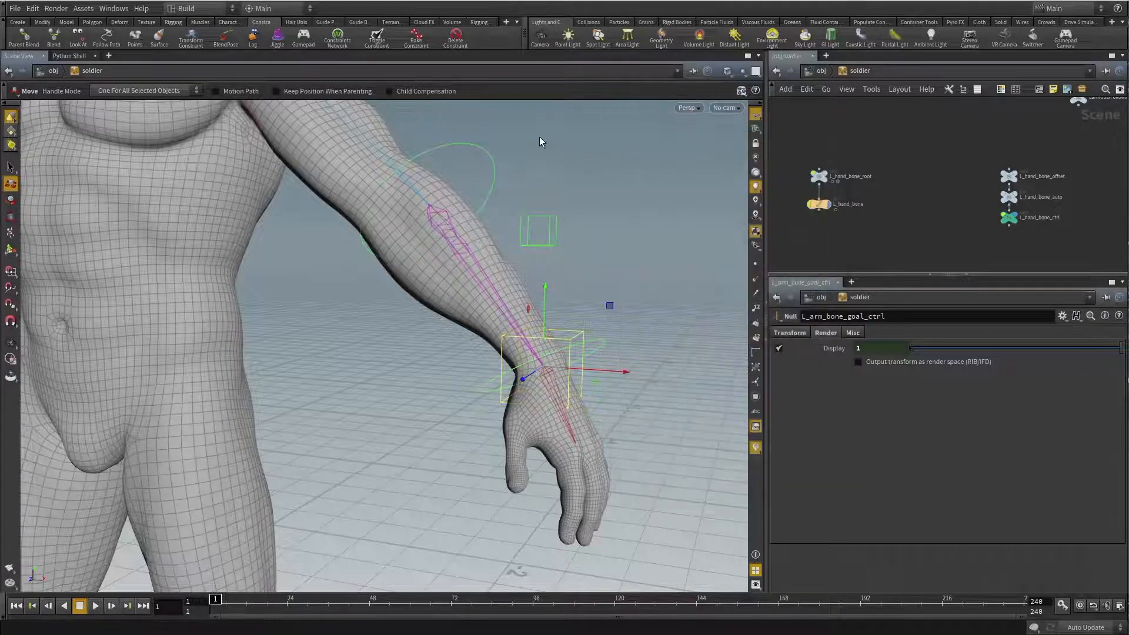
Step: Test the hand bone's attachment in FK by rotating L_arm_bone_2_ctrl so the forearm swings outward, and revert the rotation
{"action": "key", "text": "r"}
{"action": "left_click", "coordinate": [517, 170]}
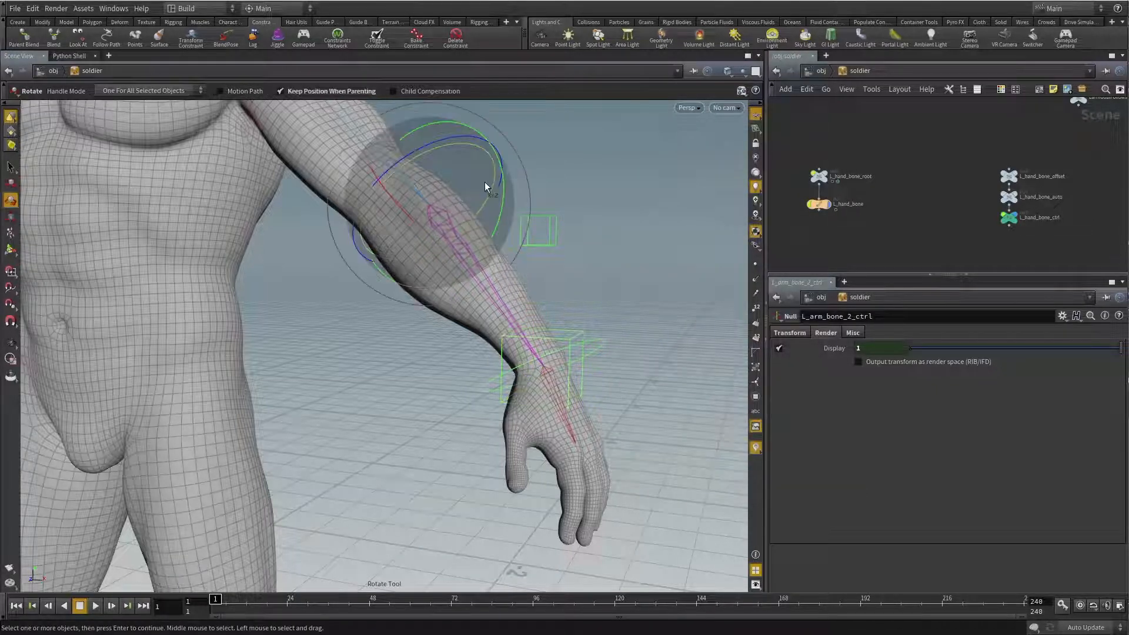
{"action": "left_click_drag", "start_coordinate": [478, 203], "coordinate": [497, 171]}
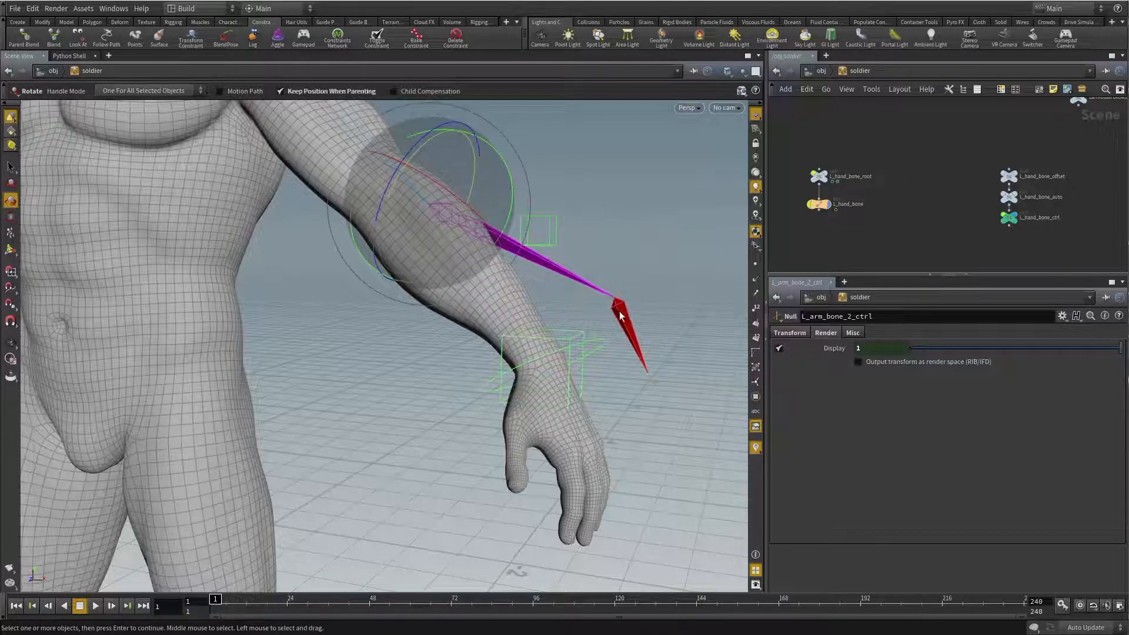
{"action": "key", "text": "Escape"}
Step: Constrain L_hand_bone_offset to forearm bone L_arm_bone_2 with a Parent Blend, keeping its position and affecting only translation and scale
{"action": "left_click_drag", "start_coordinate": [975, 213], "coordinate": [1032, 229]}
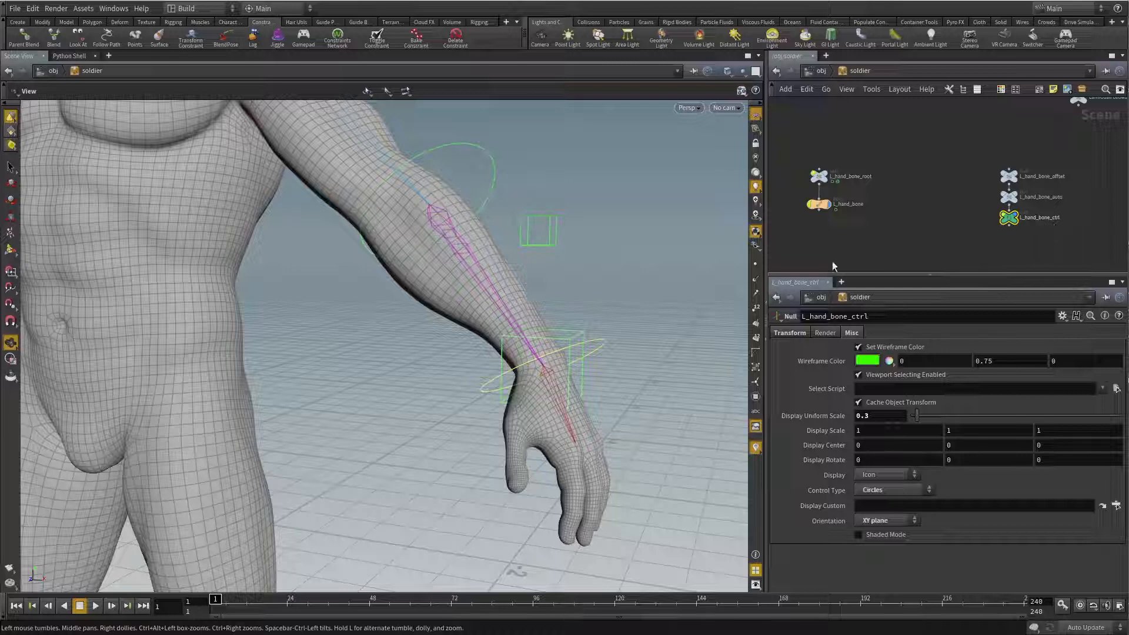
{"action": "left_click", "coordinate": [883, 250]}
{"action": "left_click_drag", "start_coordinate": [961, 174], "coordinate": [1008, 159]}
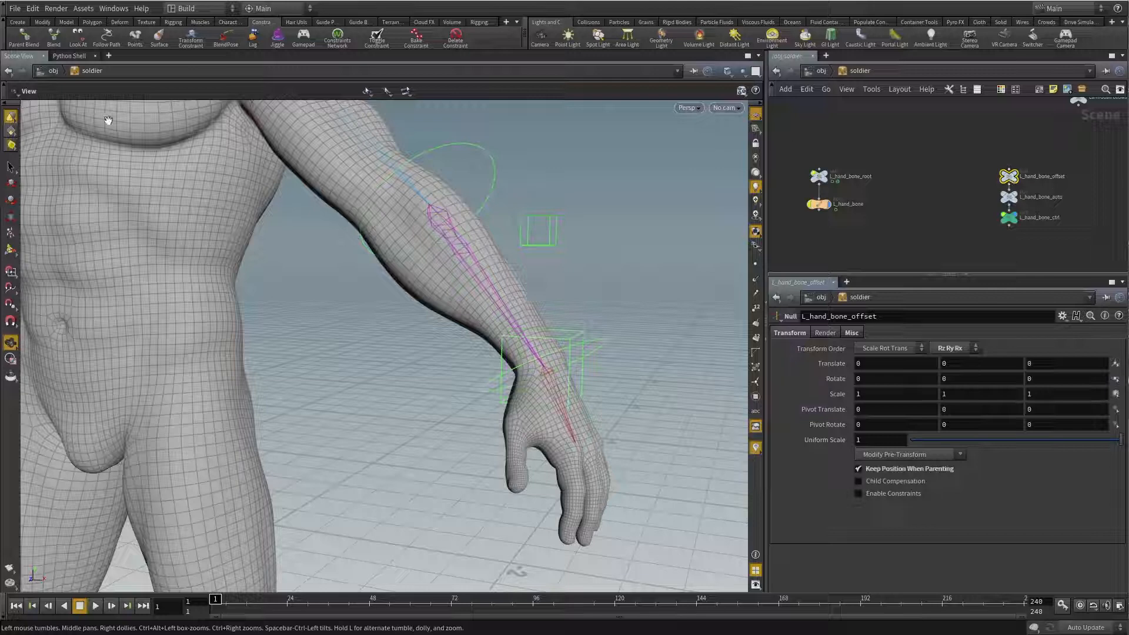
{"action": "left_click", "coordinate": [24, 36]}
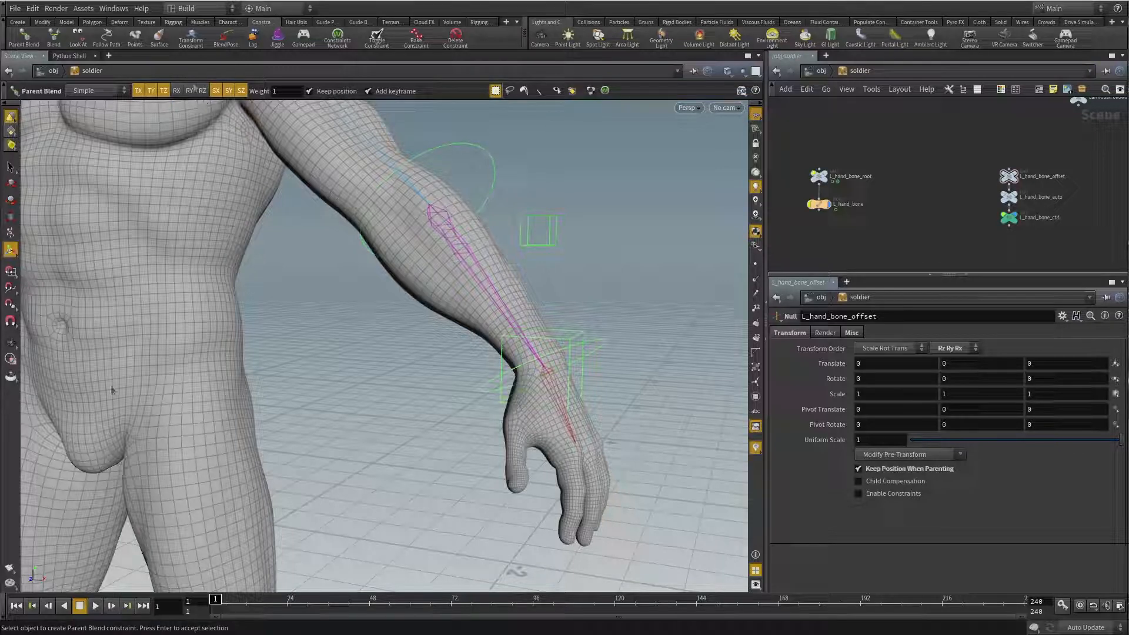
{"action": "right_click", "coordinate": [616, 175]}
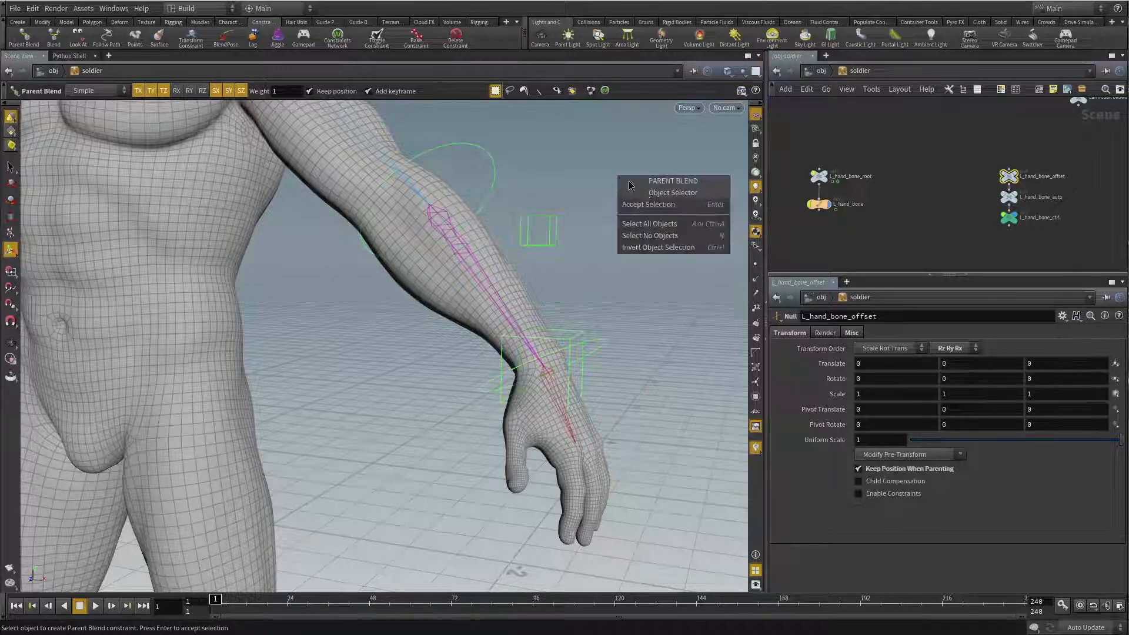
{"action": "left_click", "coordinate": [651, 205]}
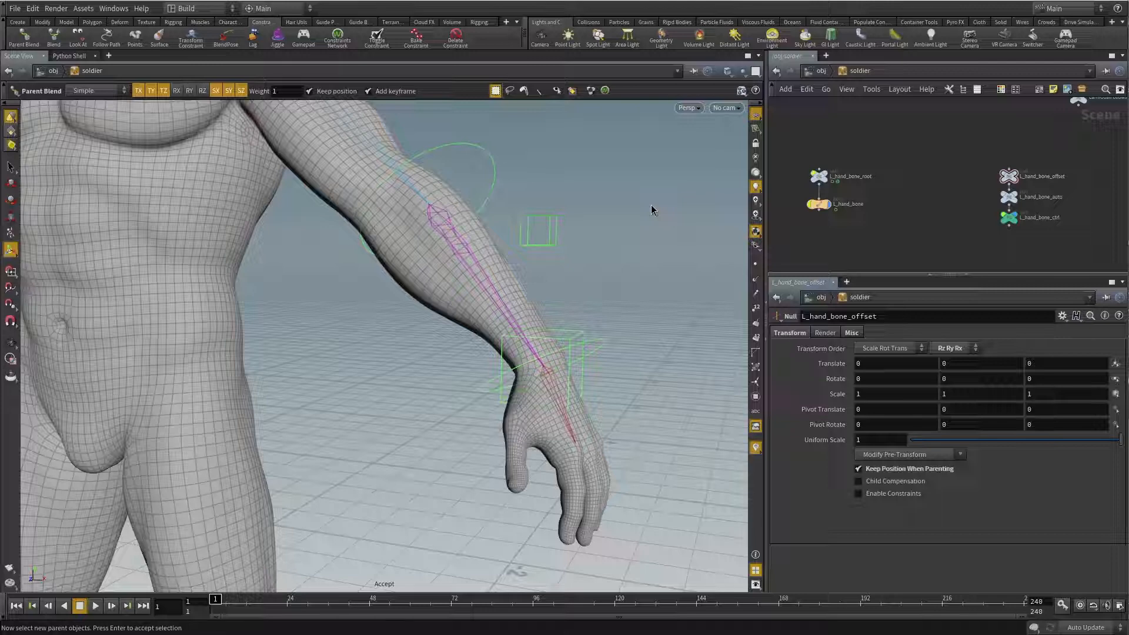
{"action": "left_click", "coordinate": [467, 267]}
{"action": "right_click", "coordinate": [612, 251]}
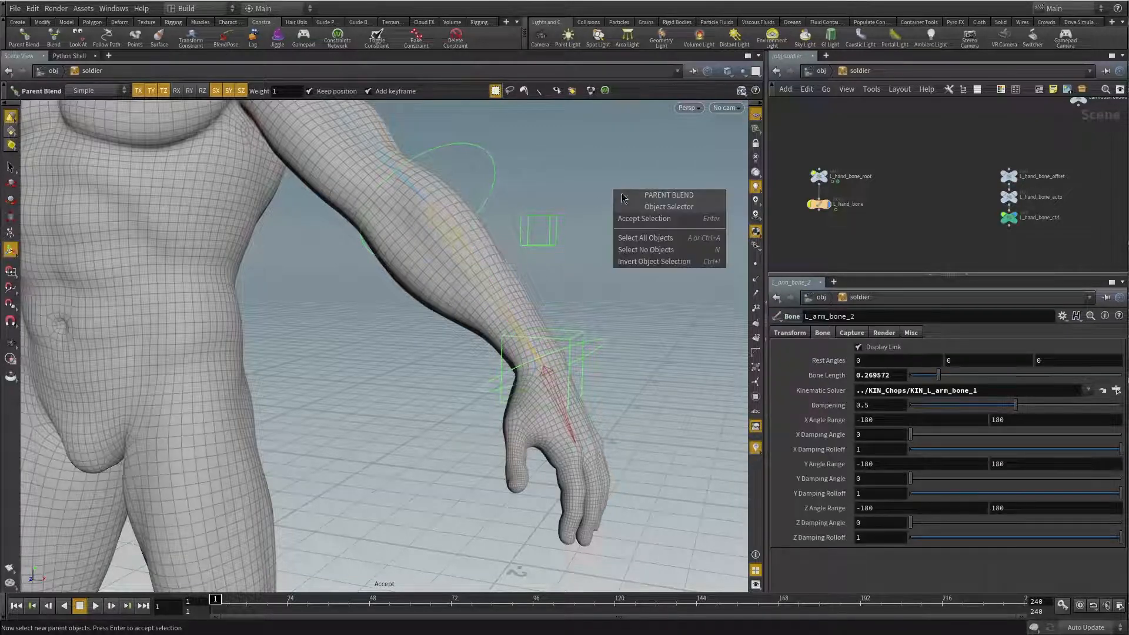
{"action": "left_click", "coordinate": [644, 219]}
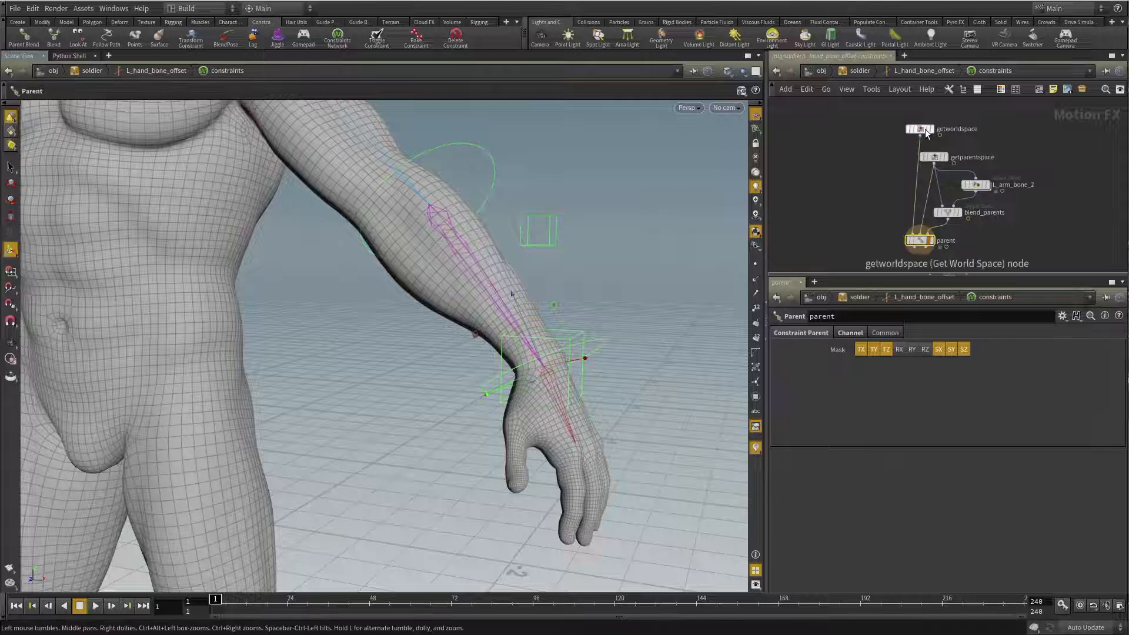
Step: Place getworldspace beside getparentspace in the L_hand_bone_offset constraints network and return to the soldier network
{"action": "left_click_drag", "start_coordinate": [926, 129], "coordinate": [852, 166]}
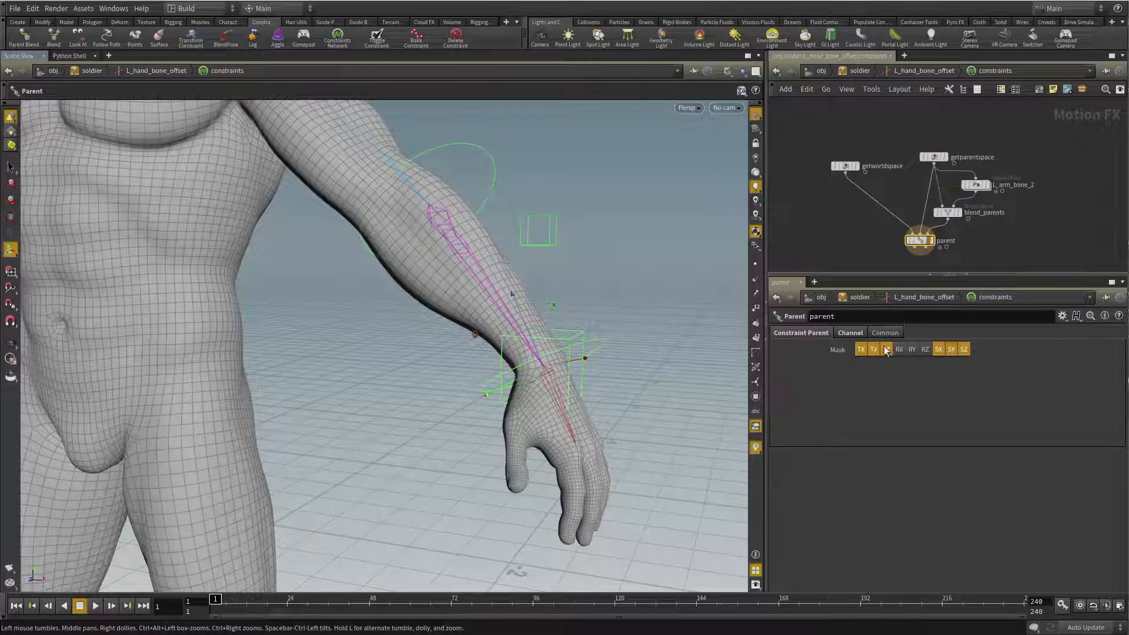
{"action": "left_click", "coordinate": [841, 241]}
{"action": "key", "text": "u"}
{"action": "key", "text": "u"}
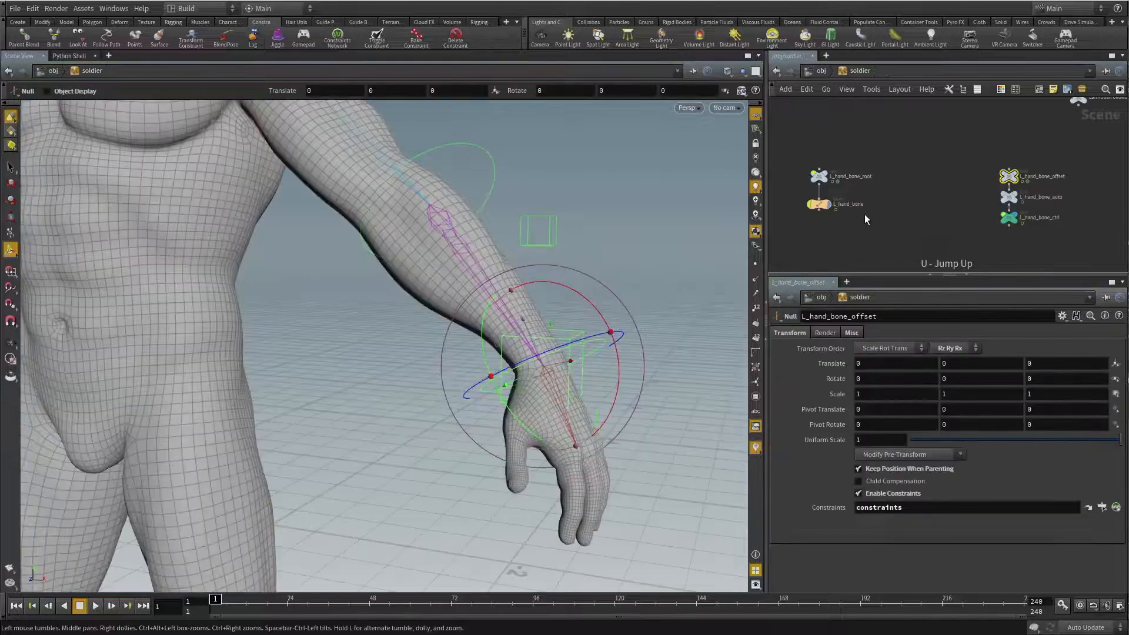
Step: Set the soldier asset's L Arm FK|IK Blend to 1 and minimise its parameter window
{"action": "key", "text": "Escape"}
{"action": "left_click_drag", "start_coordinate": [621, 305], "coordinate": [617, 298]}
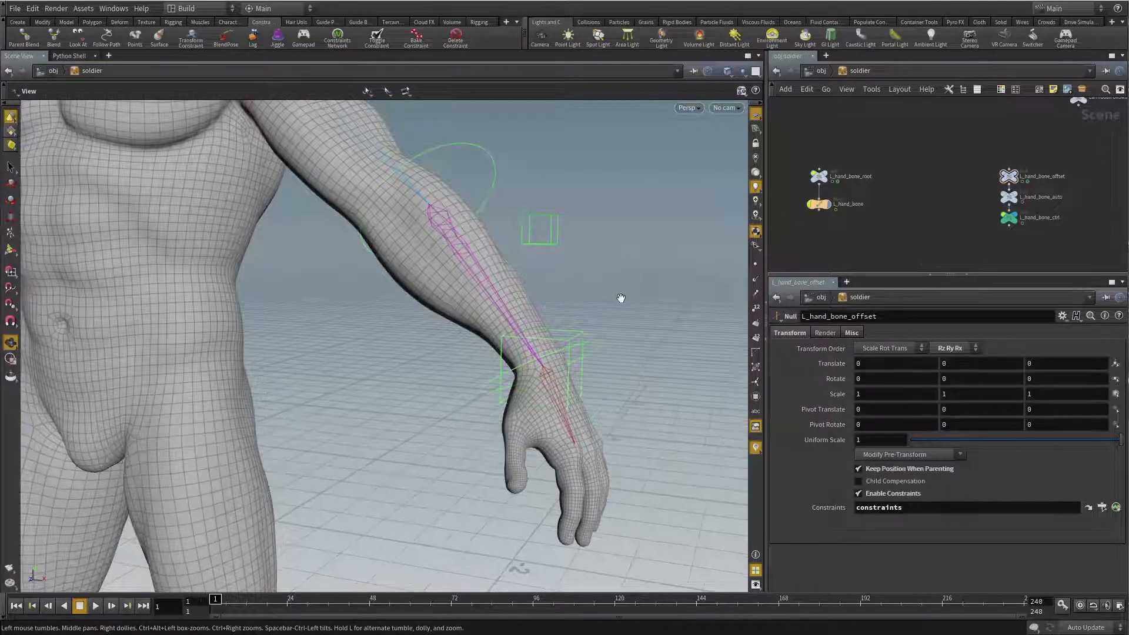
{"action": "key", "text": "t"}
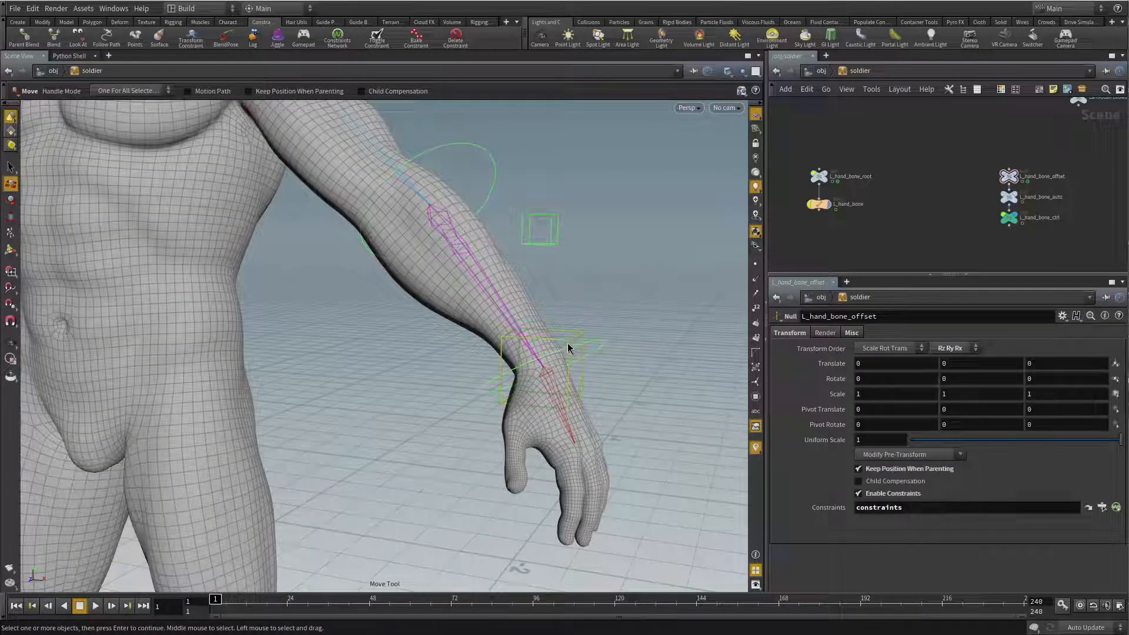
{"action": "right_click", "coordinate": [858, 71]}
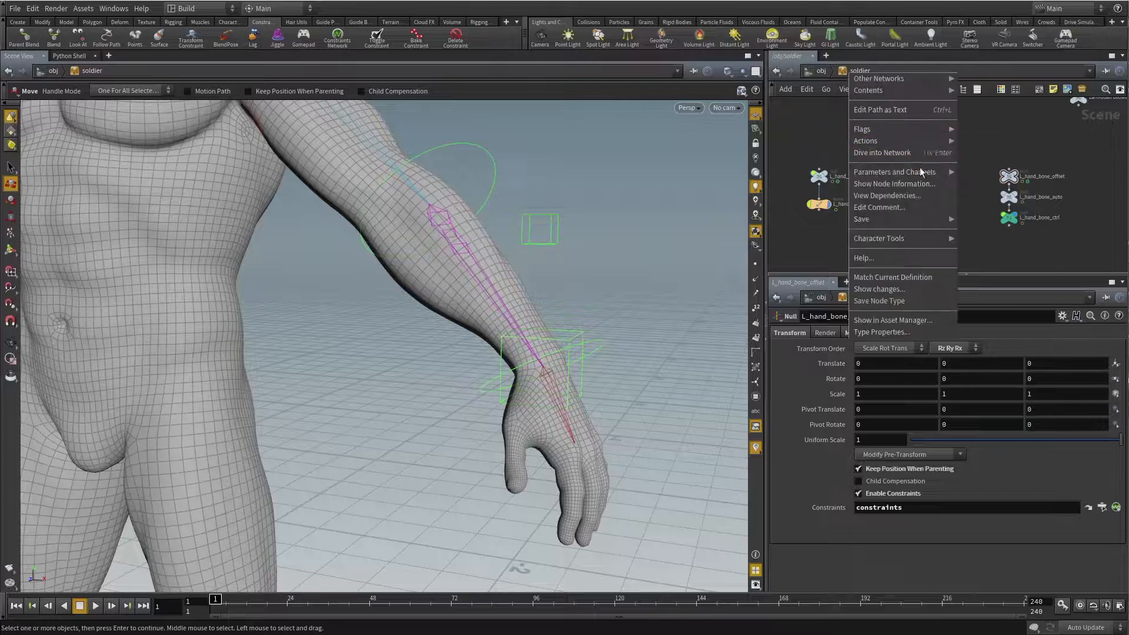
{"action": "mouse_move", "coordinate": [929, 172]}
{"action": "left_click", "coordinate": [982, 172]}
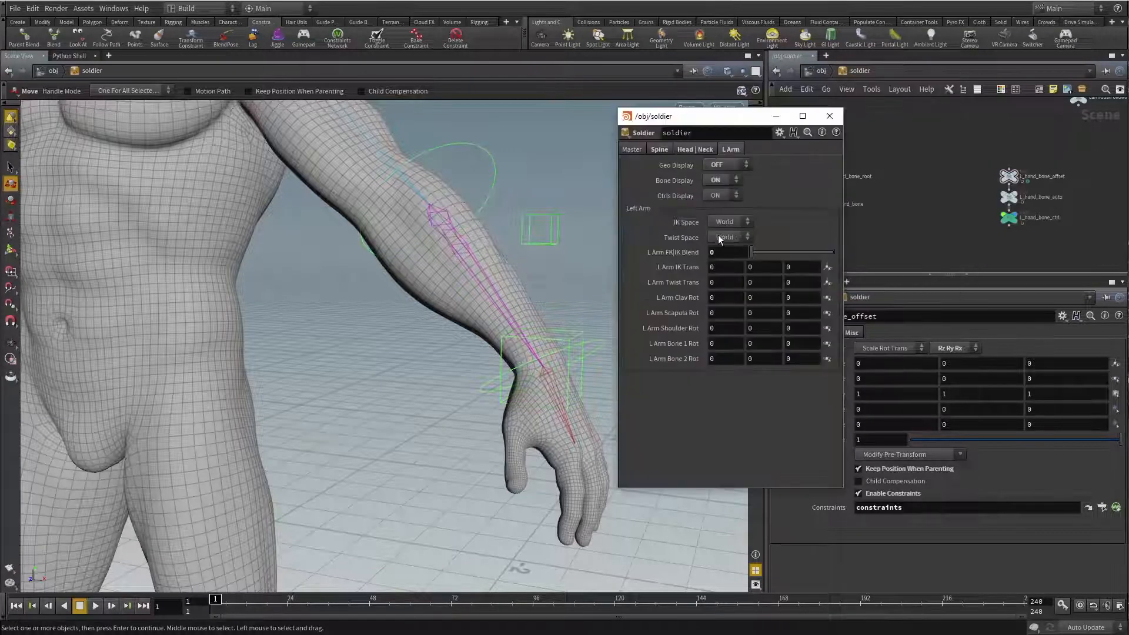
{"action": "left_click", "coordinate": [775, 116]}
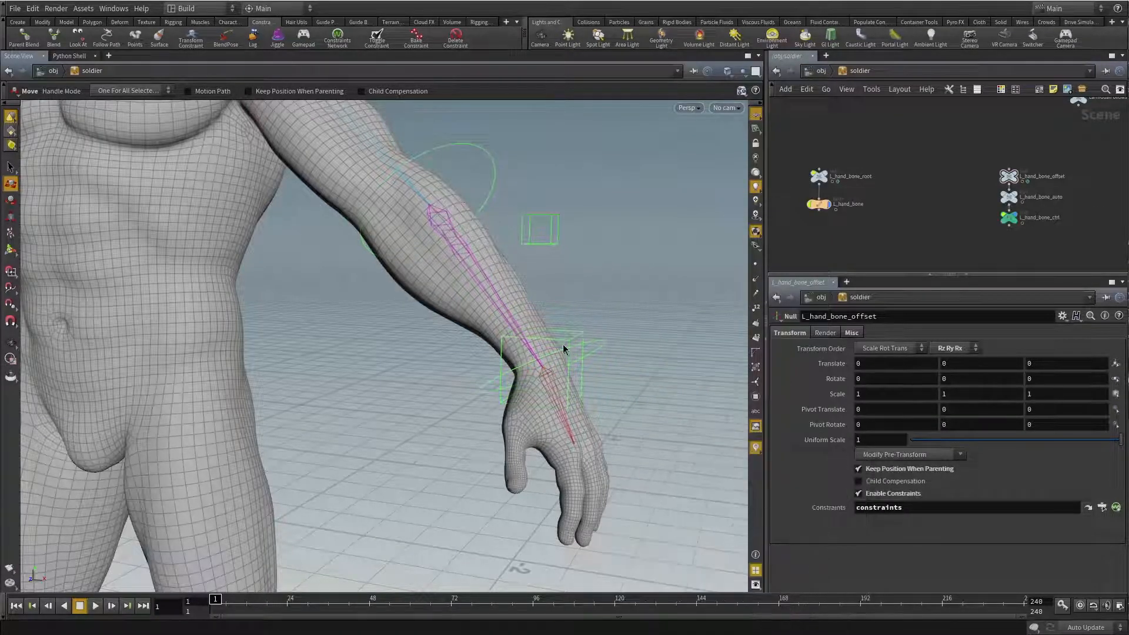
Step: Test whether the wrist control follows in IK by moving L_arm_bone_goal_ctrl up and outward, and undo the move
{"action": "left_click", "coordinate": [557, 343]}
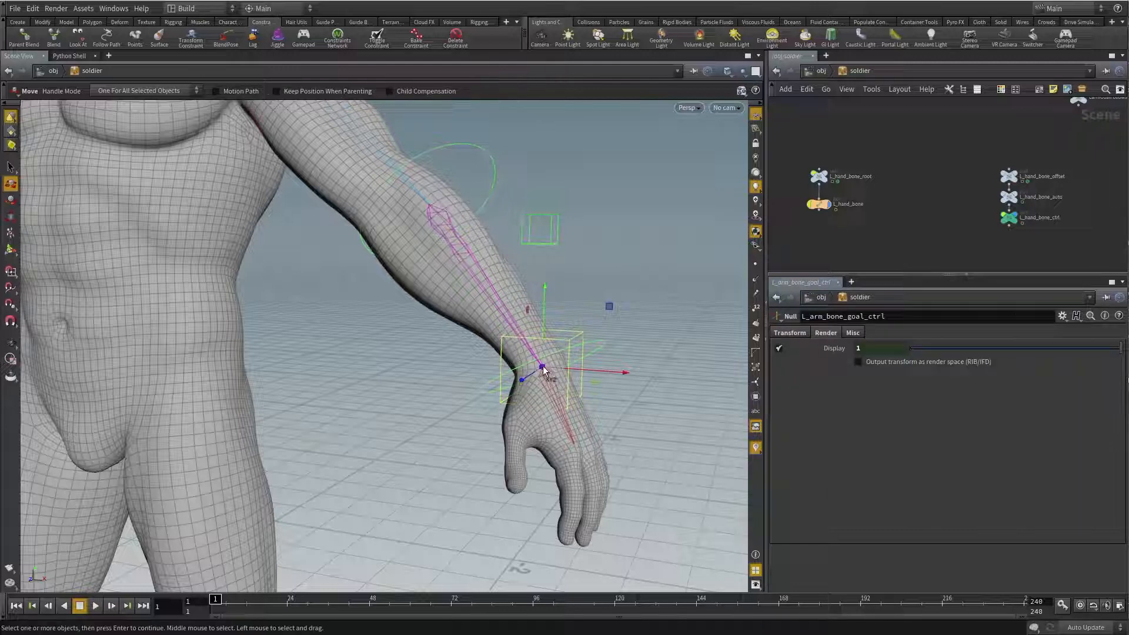
{"action": "left_click_drag", "start_coordinate": [544, 369], "coordinate": [635, 254]}
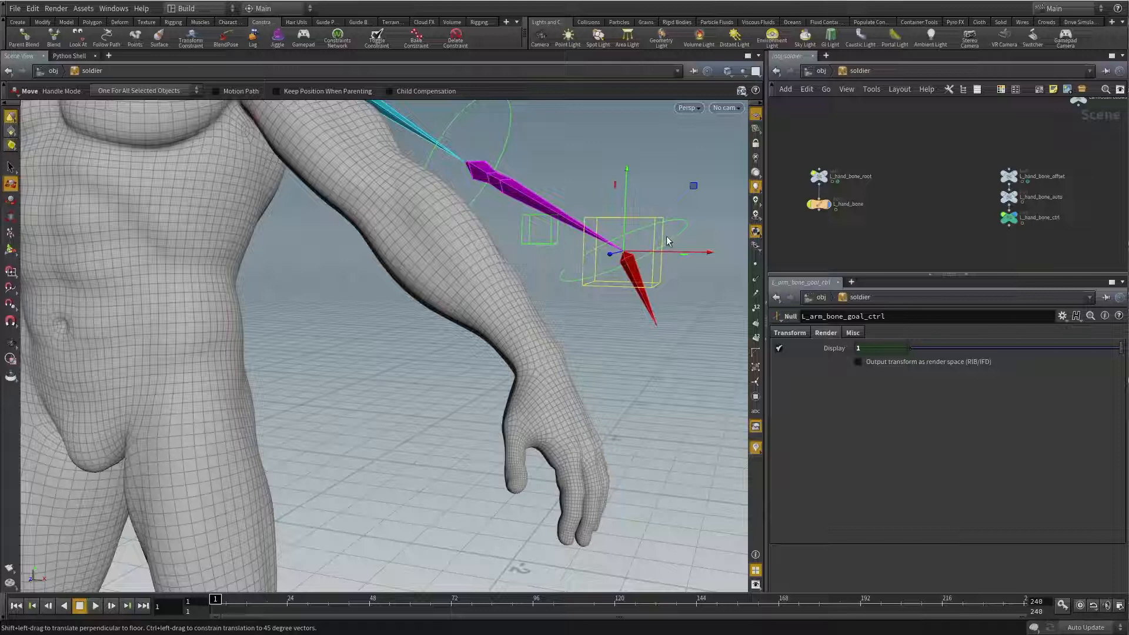
{"action": "key", "text": "ctrl+z"}
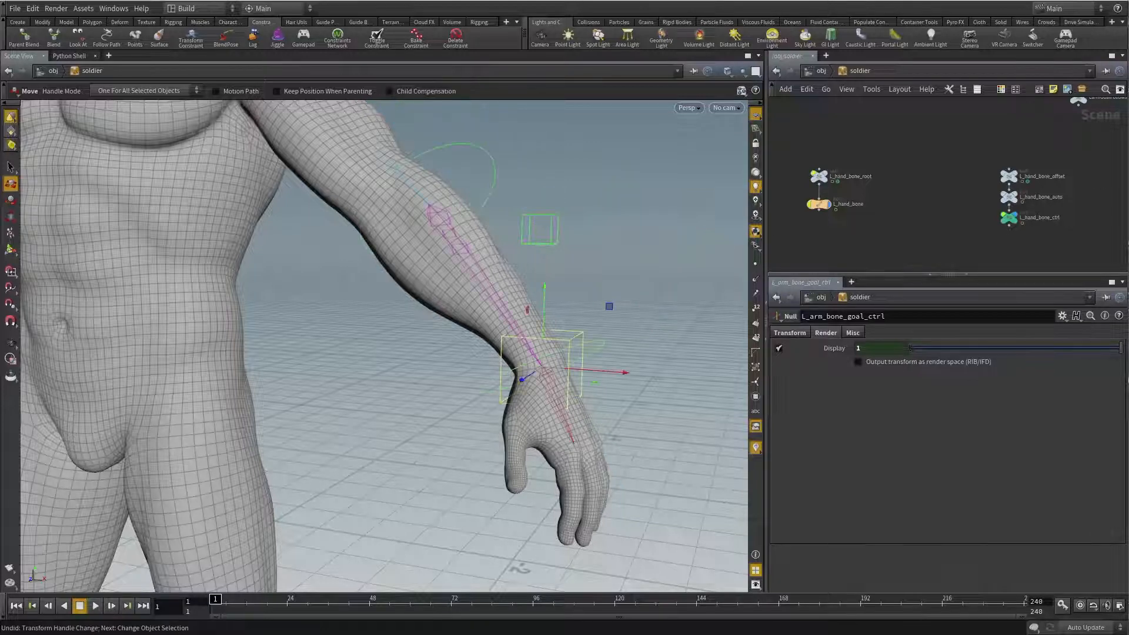
Step: Set L Arm FK|IK Blend back to 0, test-rotate L_arm_bone_2_ctrl to check the wrist control in FK, and undo the rotation
{"action": "left_click_drag", "start_coordinate": [663, 632], "coordinate": [770, 156]}
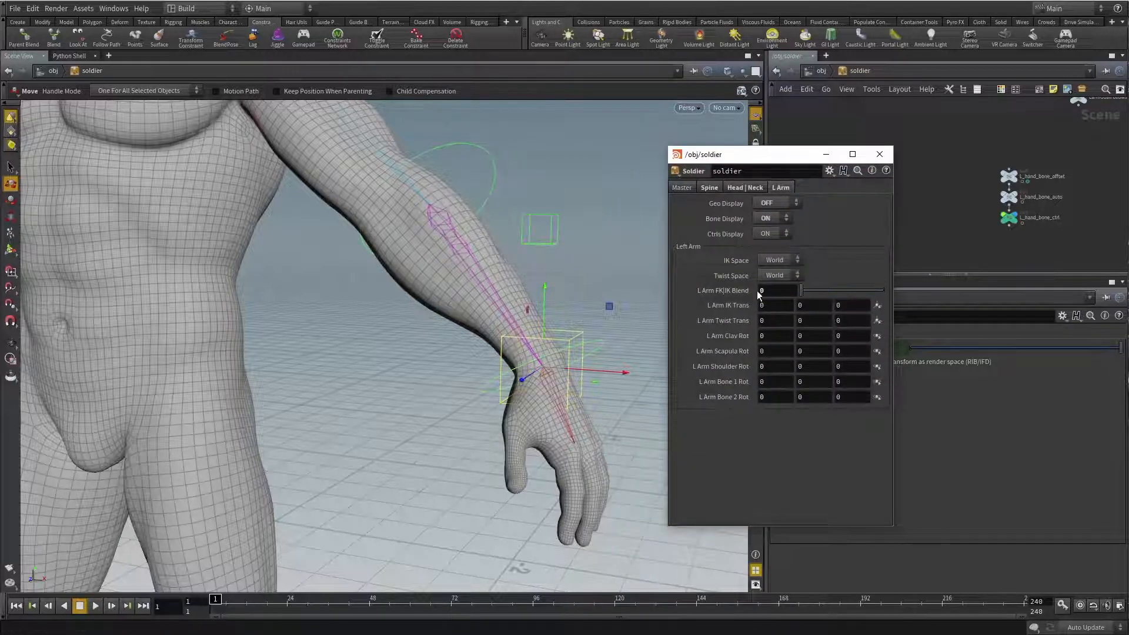
{"action": "left_click", "coordinate": [879, 154]}
{"action": "left_click", "coordinate": [494, 172]}
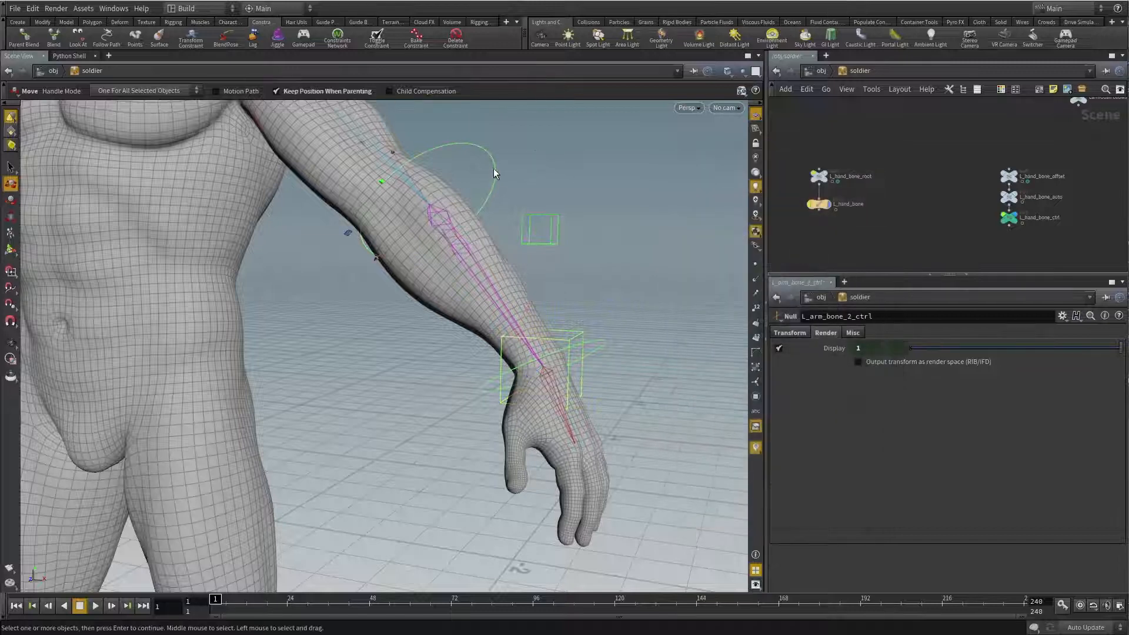
{"action": "key", "text": "r"}
{"action": "left_click_drag", "start_coordinate": [477, 212], "coordinate": [474, 175]}
{"action": "key", "text": "ctrl+z"}
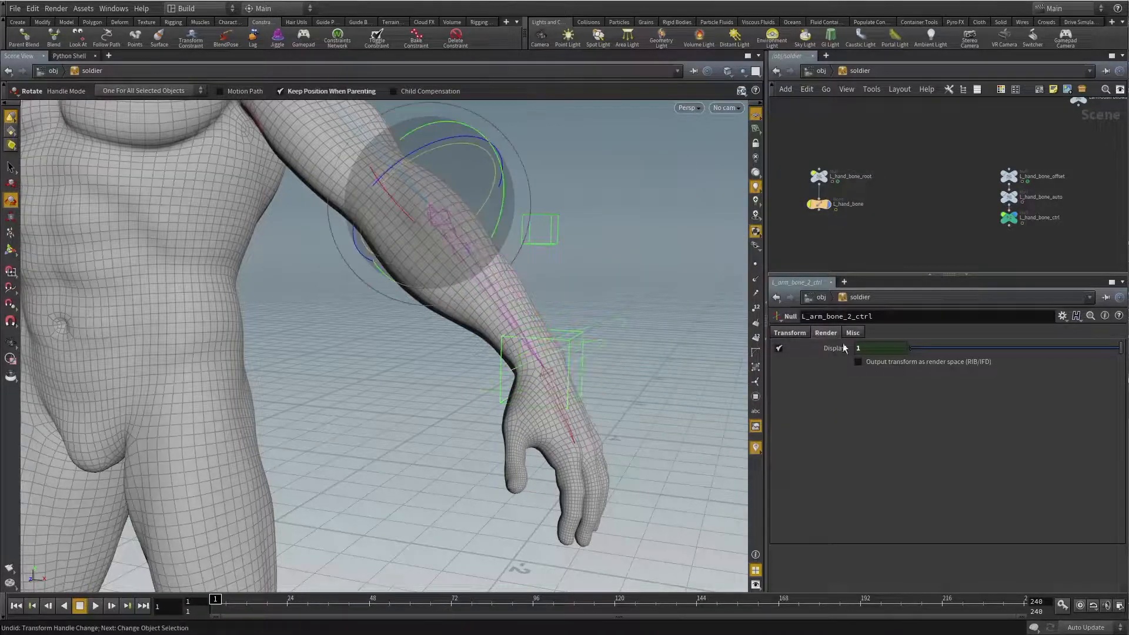
Step: Set the soldier asset's L Arm FK|IK Blend to 1 and close its parameter window
{"action": "left_click", "coordinate": [847, 256]}
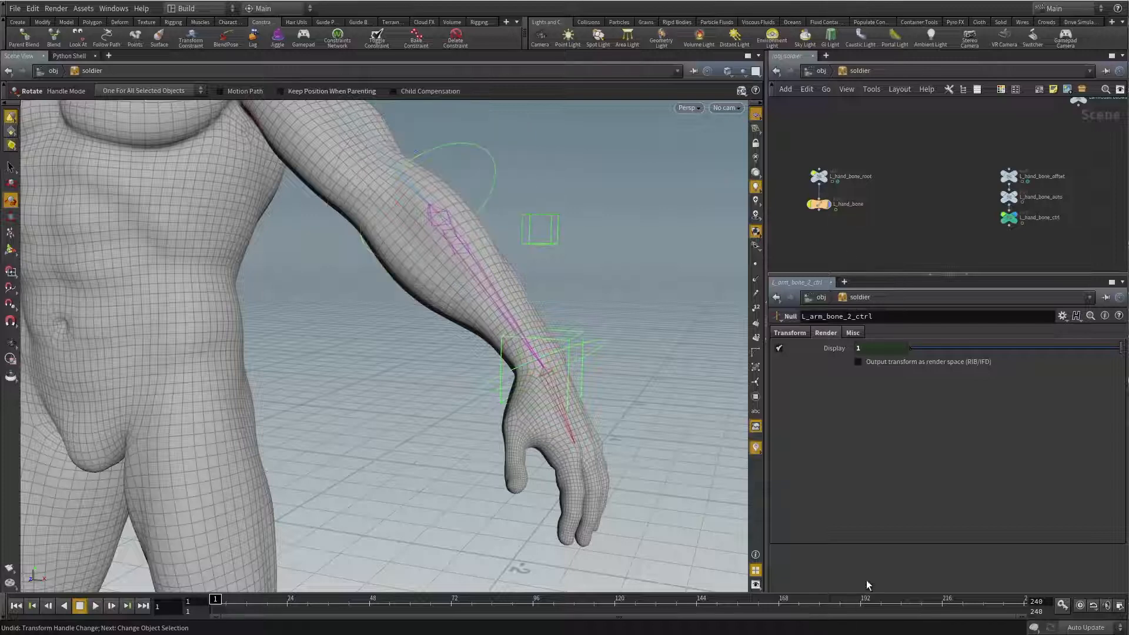
{"action": "right_click", "coordinate": [854, 71]}
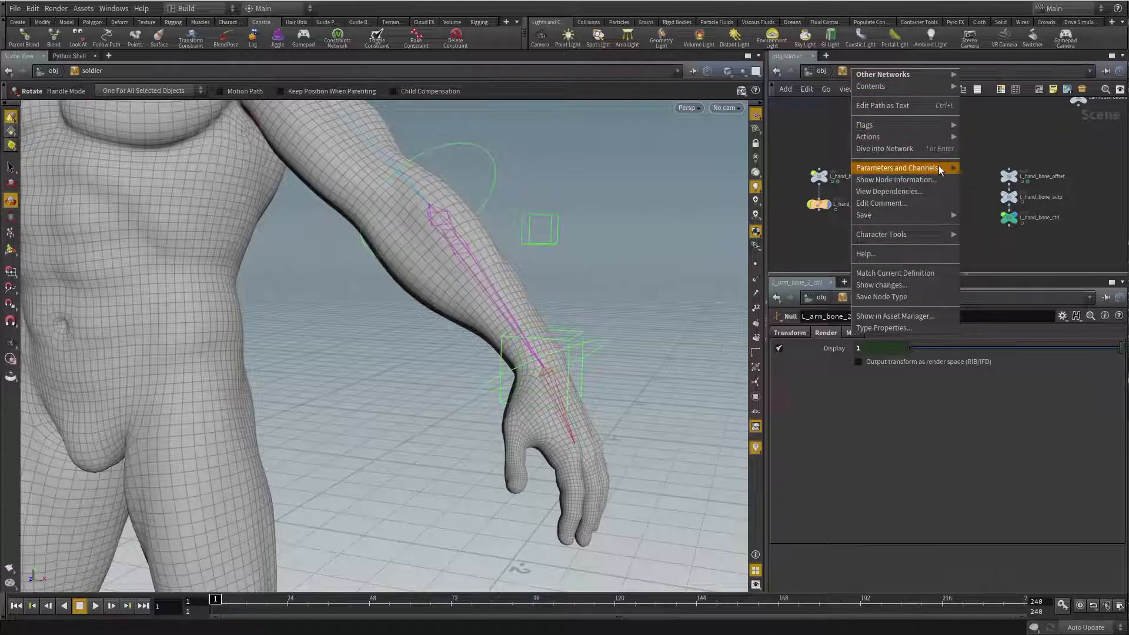
{"action": "mouse_move", "coordinate": [939, 170]}
{"action": "left_click", "coordinate": [979, 171]}
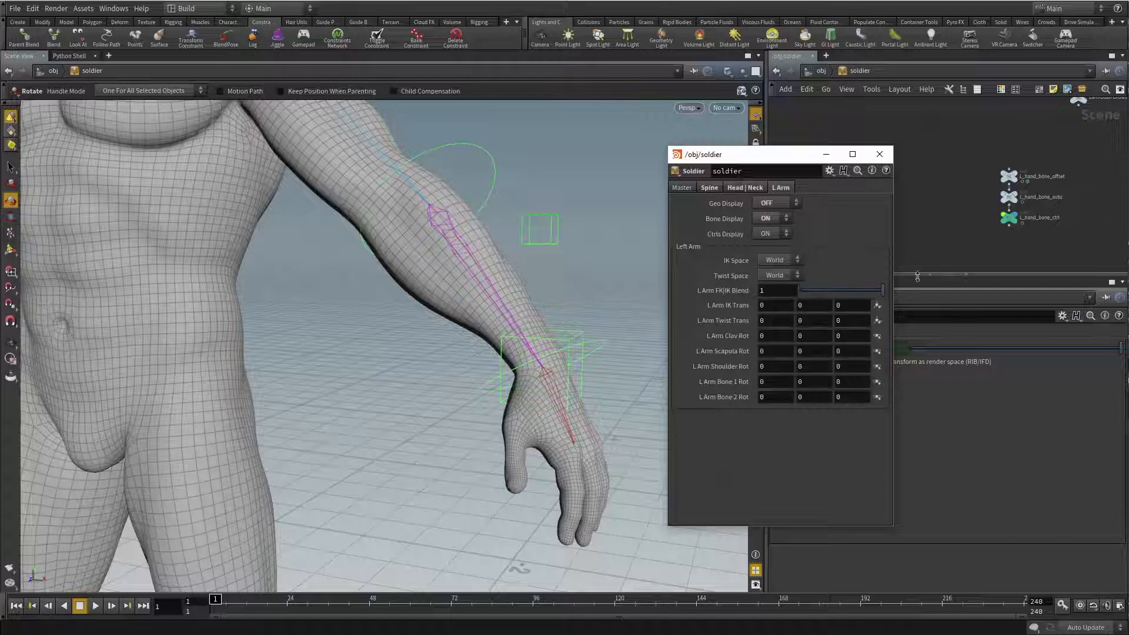
{"action": "left_click", "coordinate": [879, 154]}
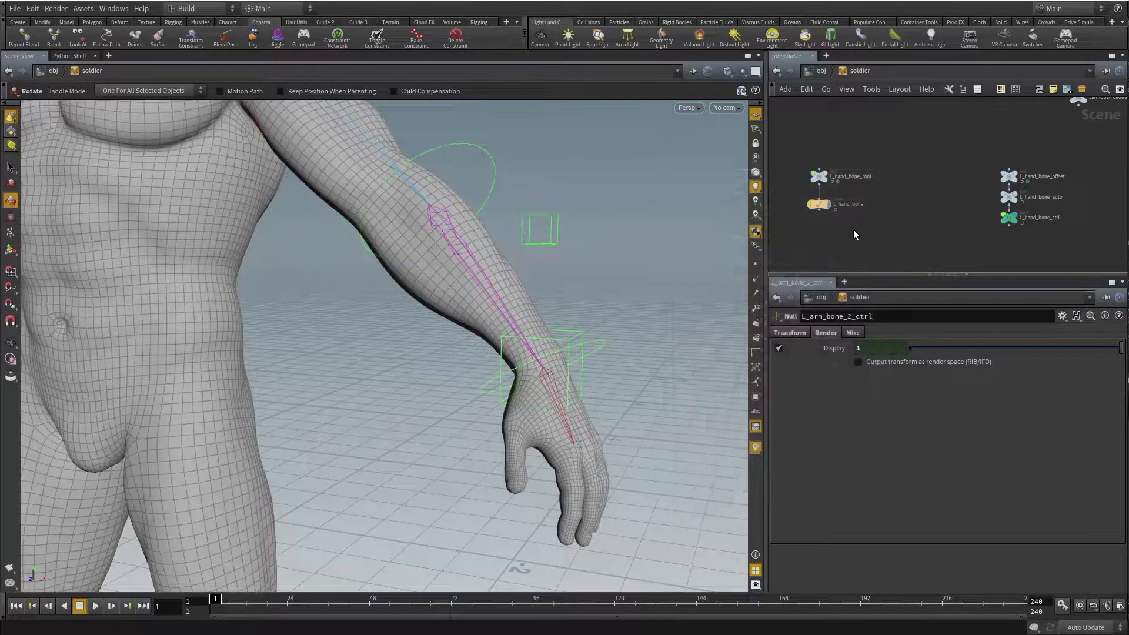
Step: Compare L_hand_bone with L_hand_bone_ctrl and check the control's transform values
{"action": "right_click_drag", "start_coordinate": [655, 262], "coordinate": [617, 300], "text": "alt"}
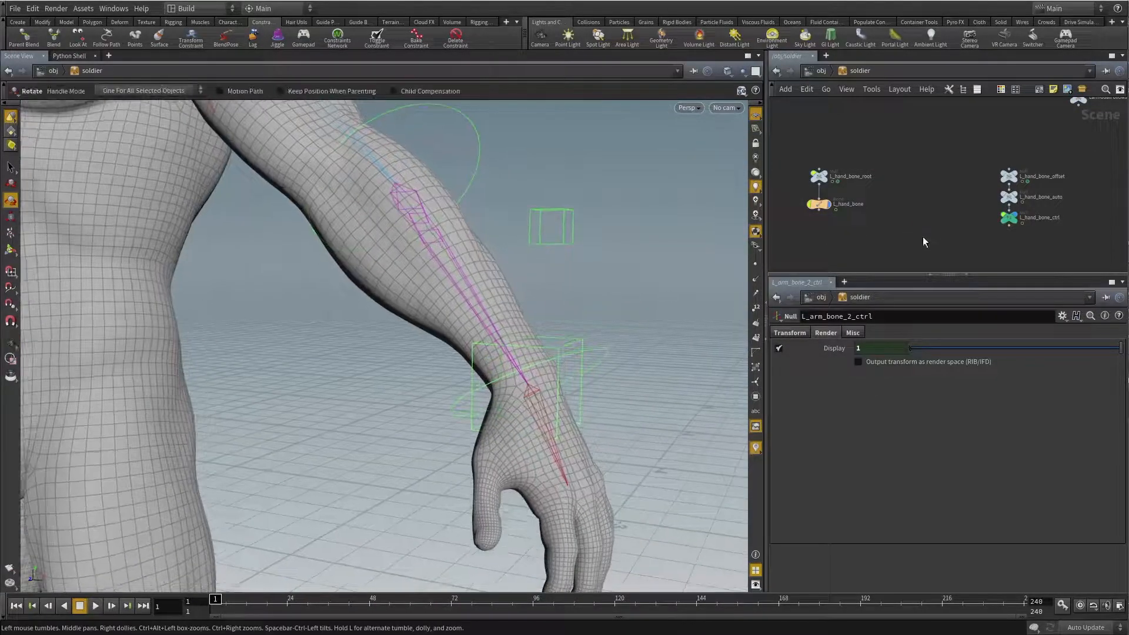
{"action": "left_click", "coordinate": [814, 202]}
{"action": "left_click_drag", "start_coordinate": [637, 318], "coordinate": [625, 318], "text": "alt"}
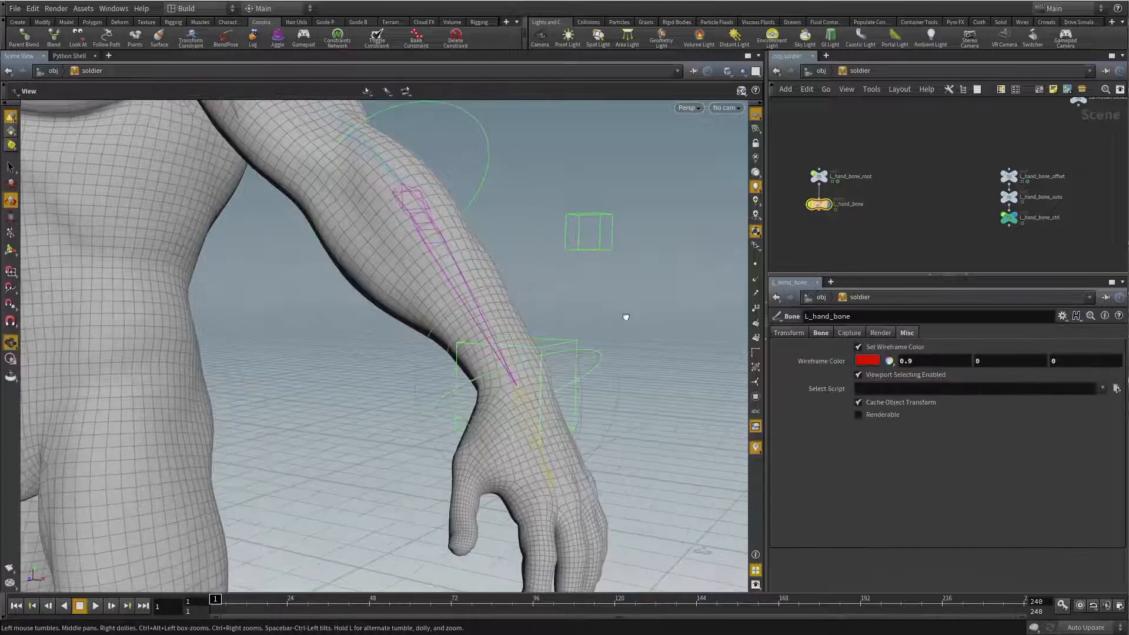
{"action": "left_click", "coordinate": [1029, 216]}
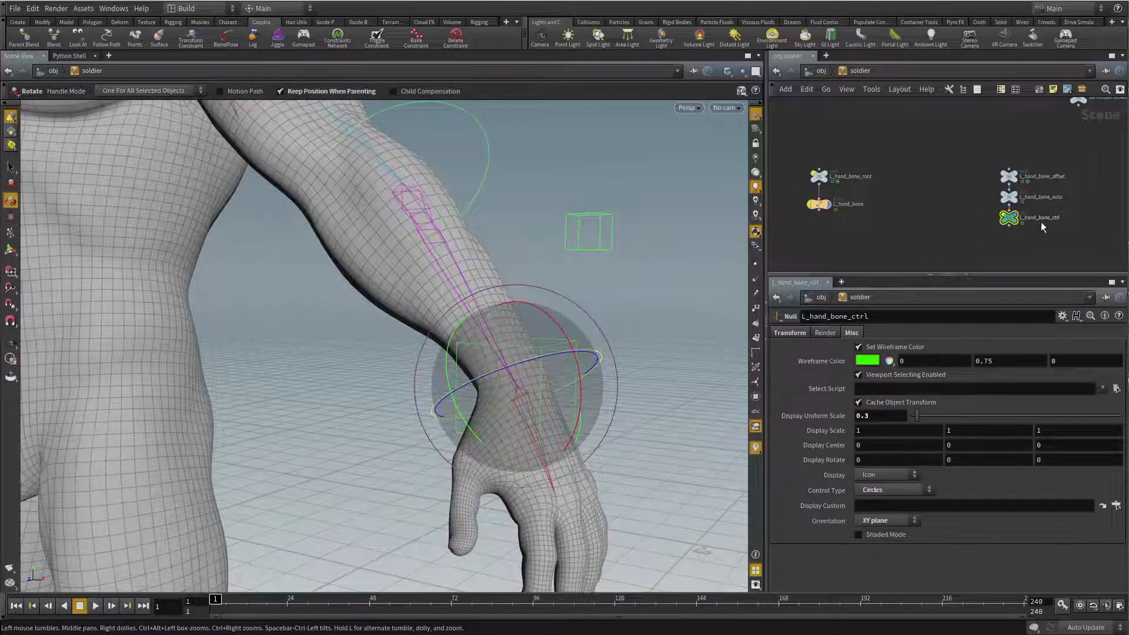
{"action": "left_click", "coordinate": [790, 333]}
{"action": "left_click", "coordinate": [950, 201]}
{"action": "left_click_drag", "start_coordinate": [631, 268], "coordinate": [612, 252], "text": "alt"}
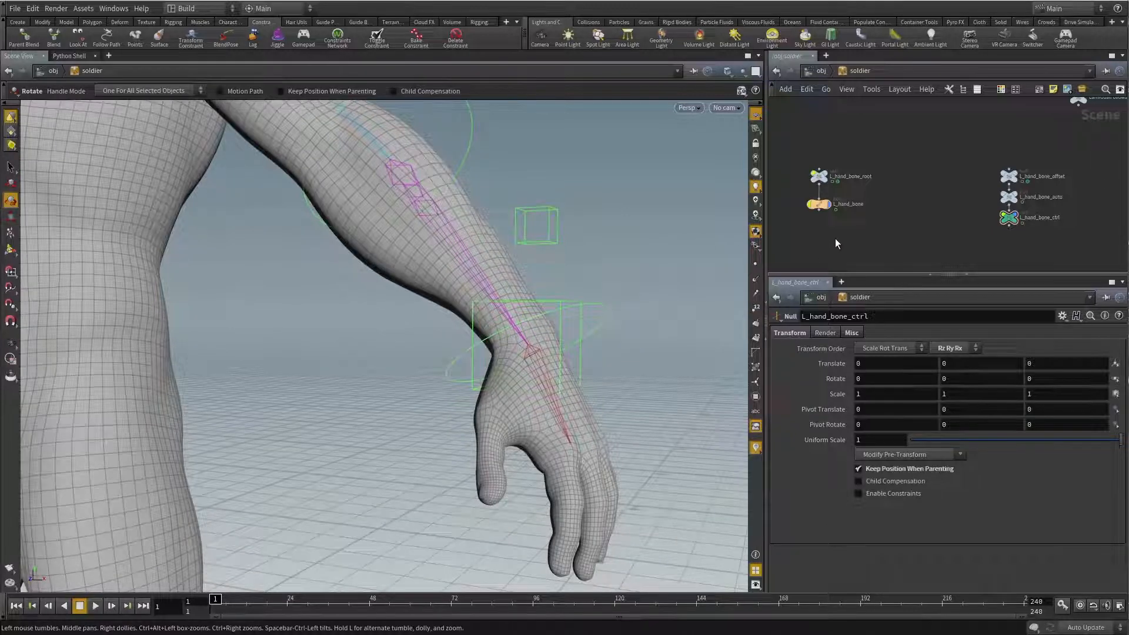
Step: Constrain L_hand_bone to L_hand_bone_ctrl with a Parent Blend limited to the RX, RY and RZ channels
{"action": "left_click", "coordinate": [819, 205]}
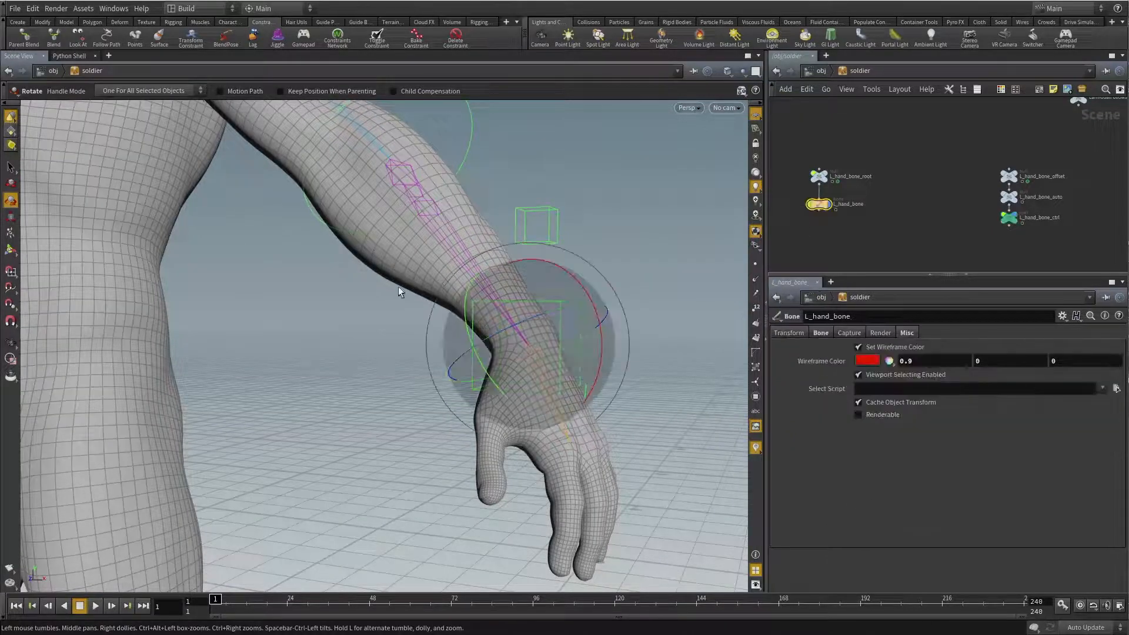
{"action": "left_click", "coordinate": [23, 38]}
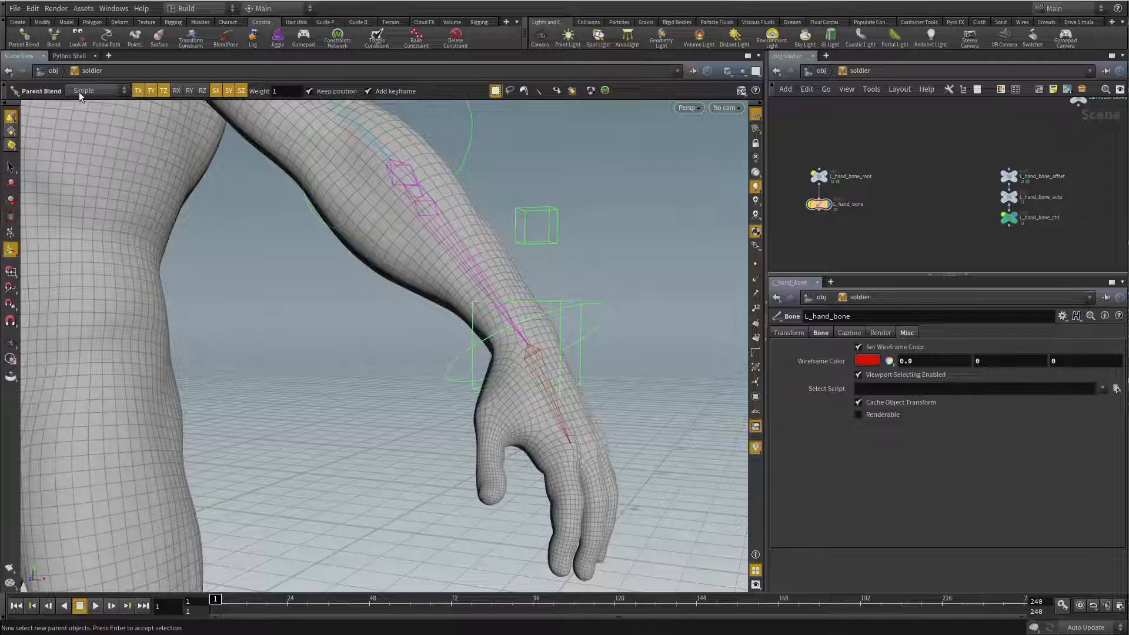
{"action": "left_click", "coordinate": [151, 91]}
{"action": "left_click", "coordinate": [163, 91]}
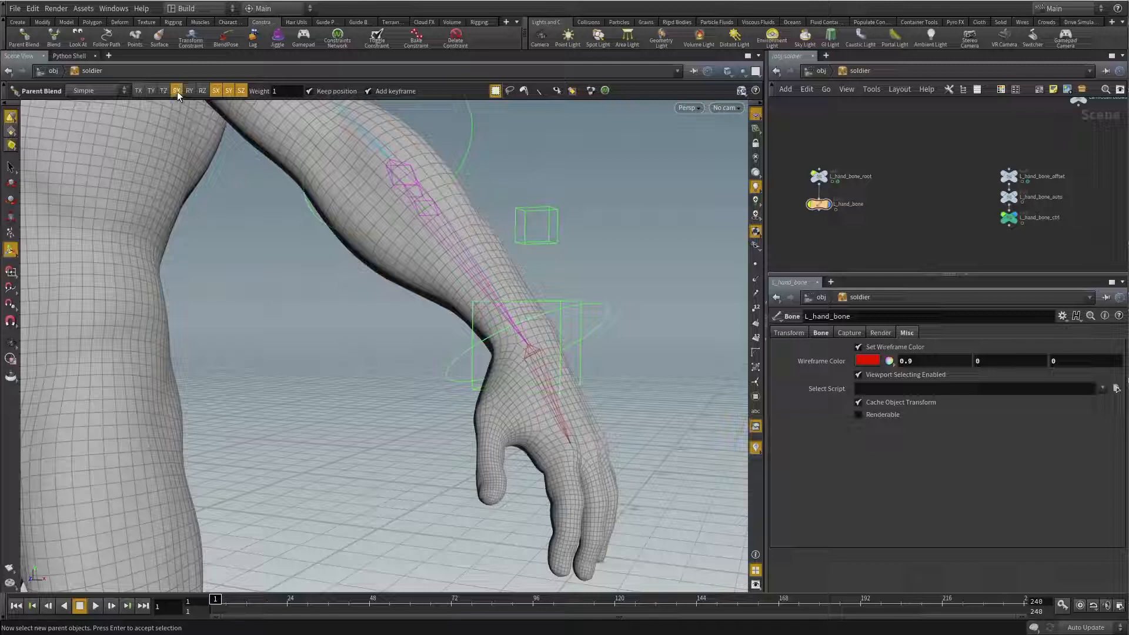
{"action": "left_click", "coordinate": [202, 92]}
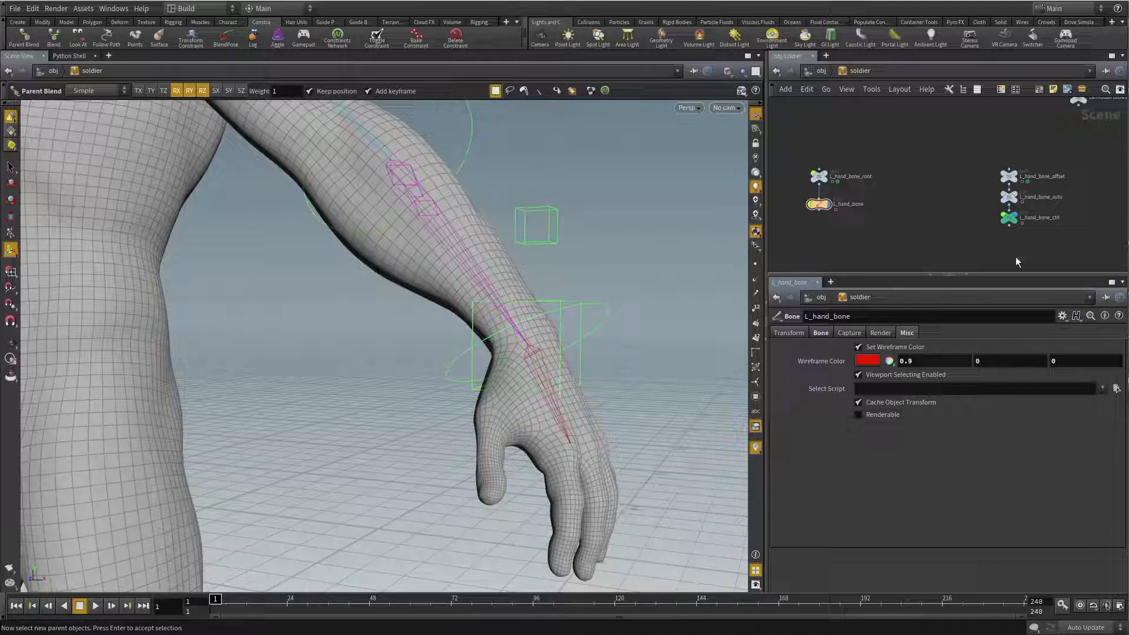
{"action": "left_click", "coordinate": [1008, 217]}
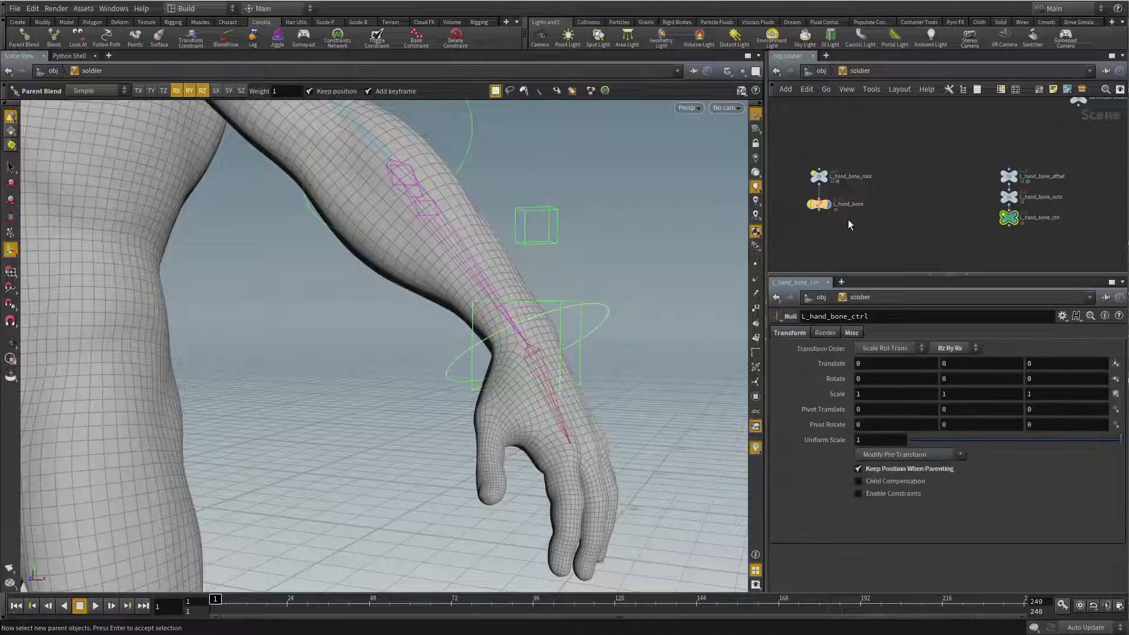
{"action": "right_click", "coordinate": [582, 147]}
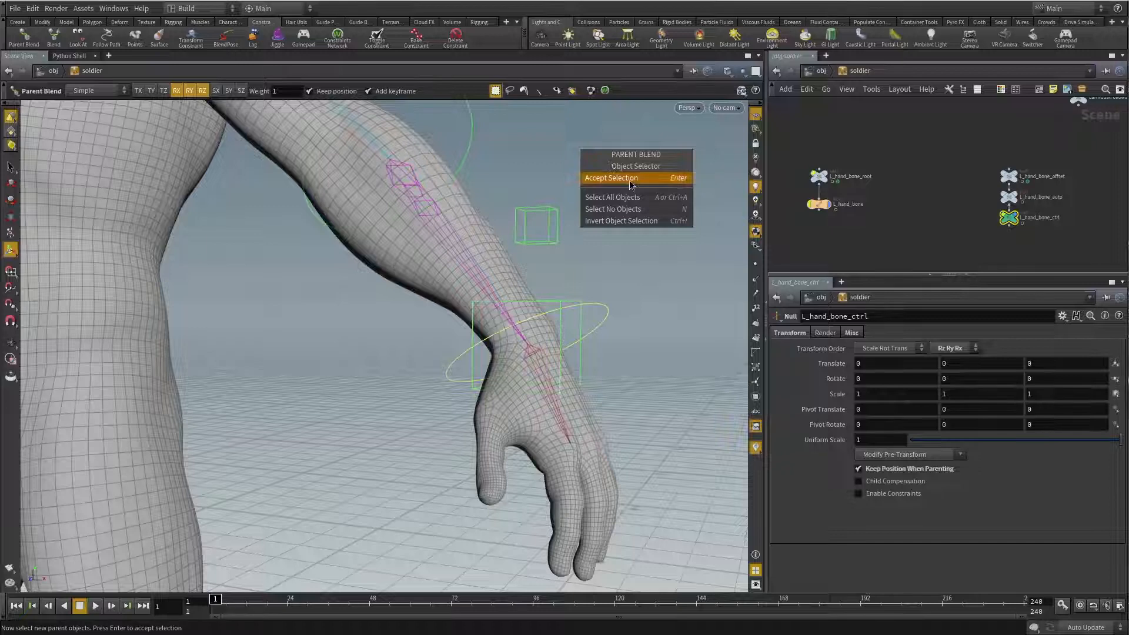
{"action": "left_click", "coordinate": [629, 179]}
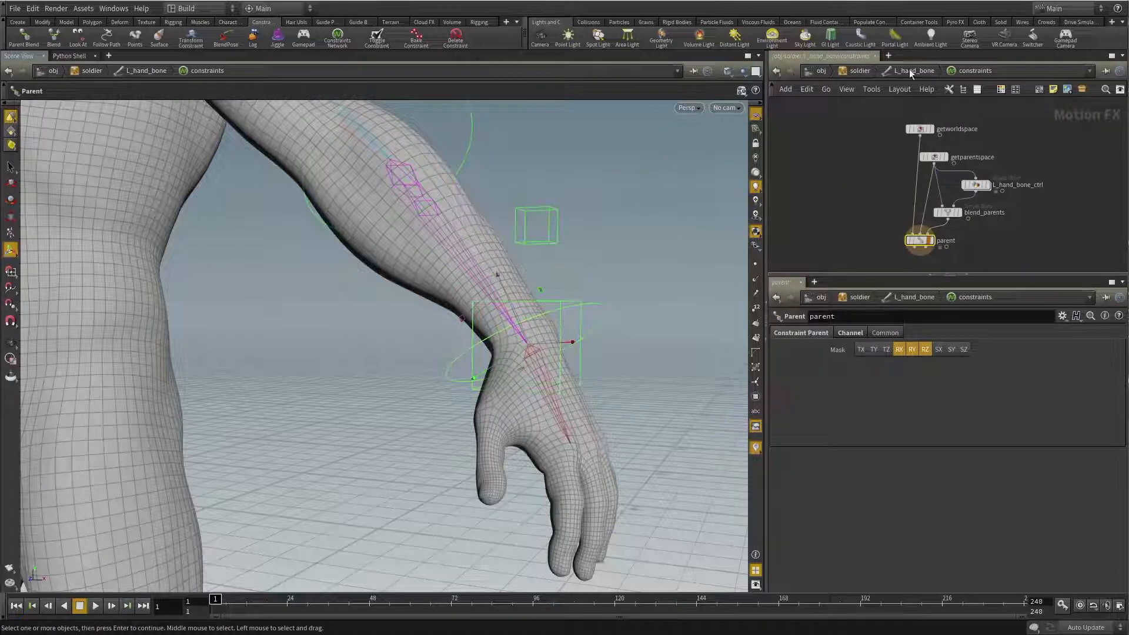
Step: Place getworldspace beside getparentspace in the L_hand_bone constraints network and return to the soldier network
{"action": "left_click_drag", "start_coordinate": [920, 129], "coordinate": [860, 150]}
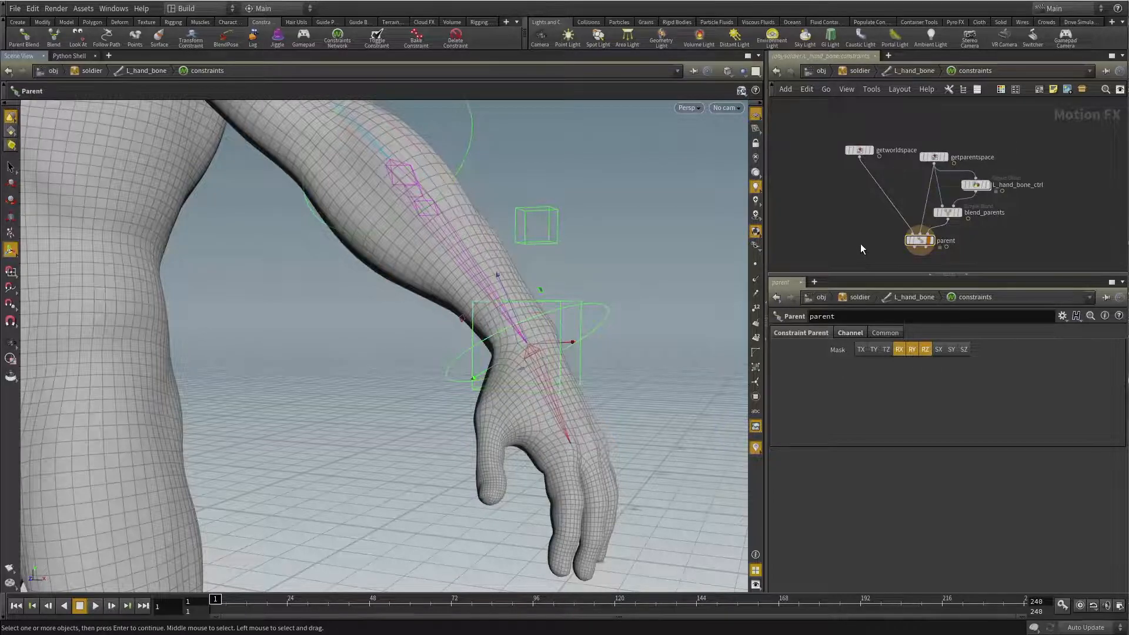
{"action": "key", "text": "u"}
{"action": "key", "text": "u"}
{"action": "key", "text": "Escape"}
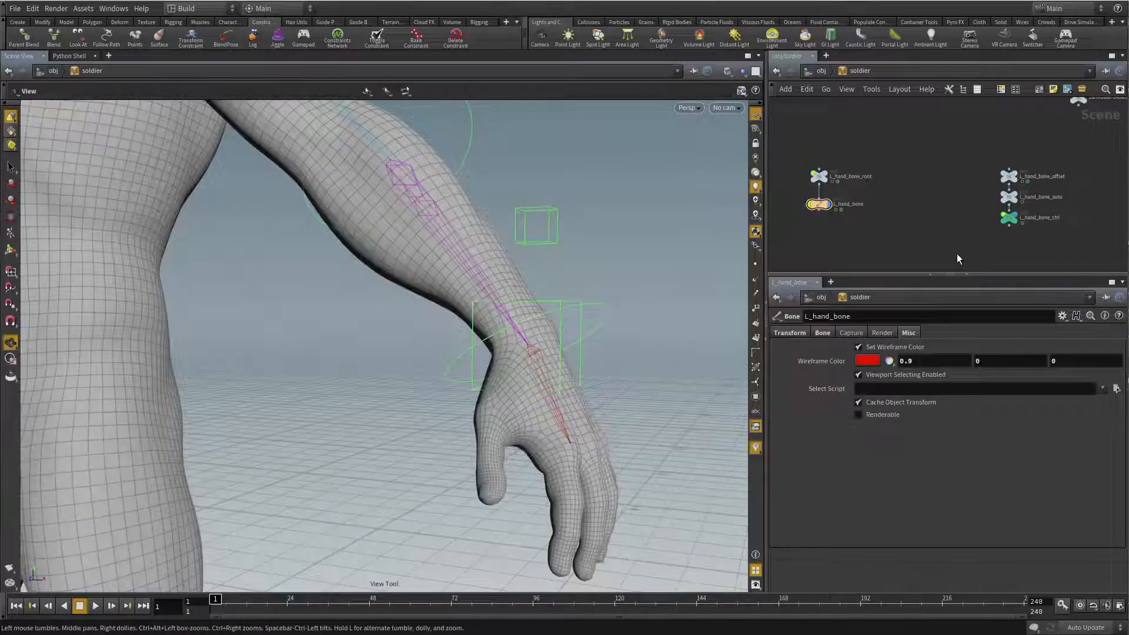
Step: Test-rotate L_hand_bone_ctrl about X to check that the hand bone follows, and reset its X rotation to 0
{"action": "left_click", "coordinate": [1008, 217]}
{"action": "scroll", "coordinate": [1065, 239], "scroll_direction": "up", "scroll_amount": 1}
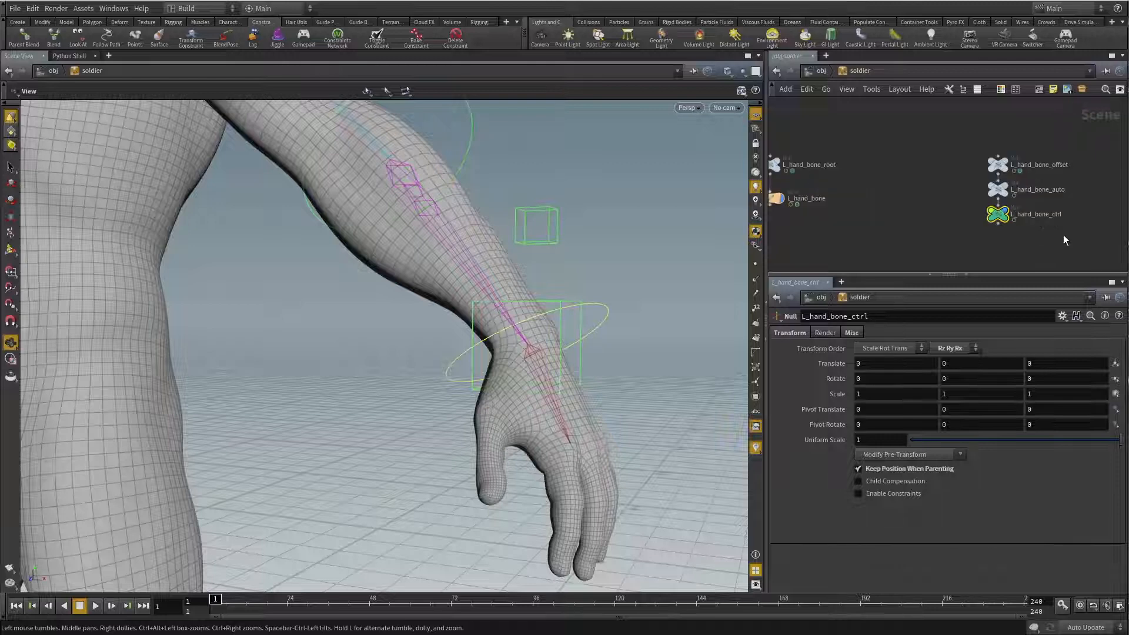
{"action": "key", "text": "r"}
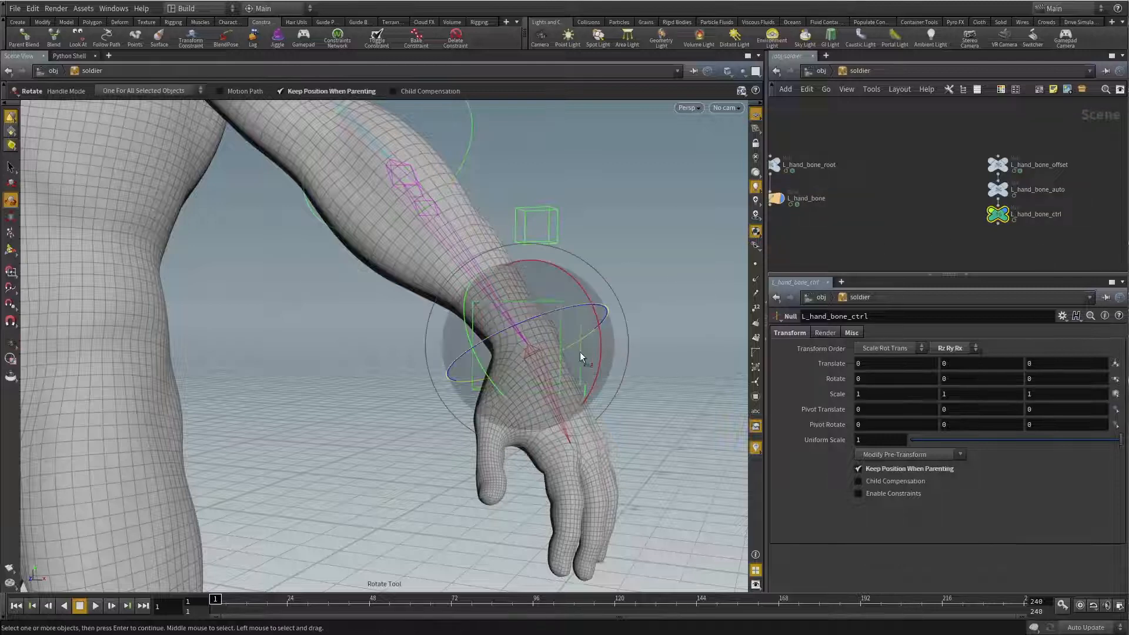
{"action": "left_click_drag", "start_coordinate": [581, 357], "coordinate": [588, 383]}
{"action": "key", "text": "ctrl+z"}
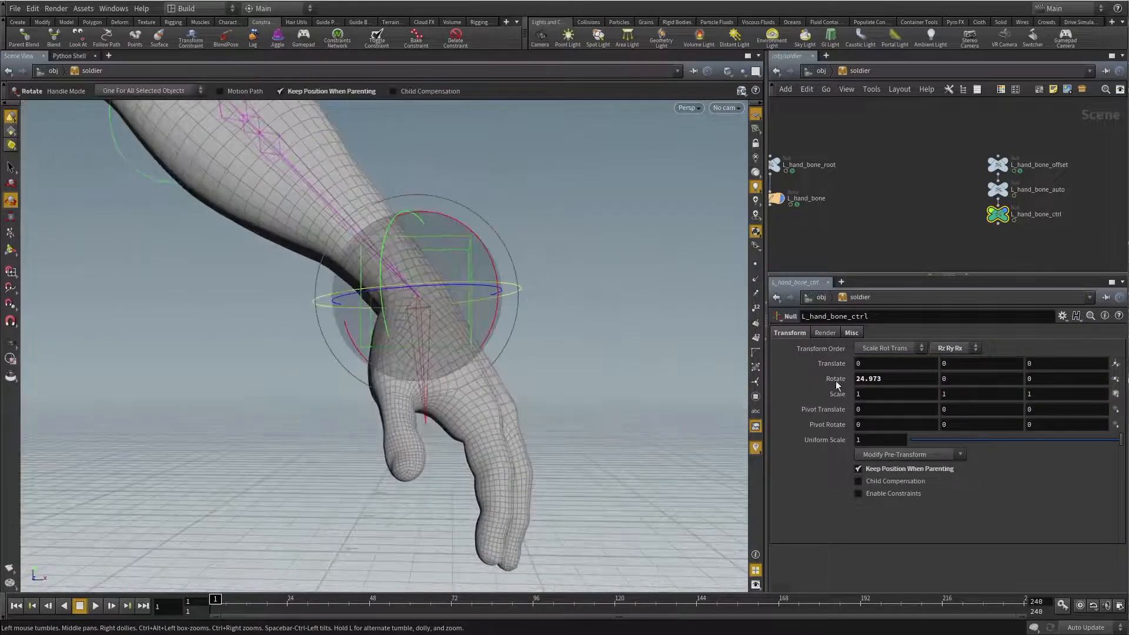
{"action": "left_click_drag", "start_coordinate": [881, 379], "coordinate": [845, 365]}
{"action": "type", "text": "0"}
{"action": "key", "text": "Return"}
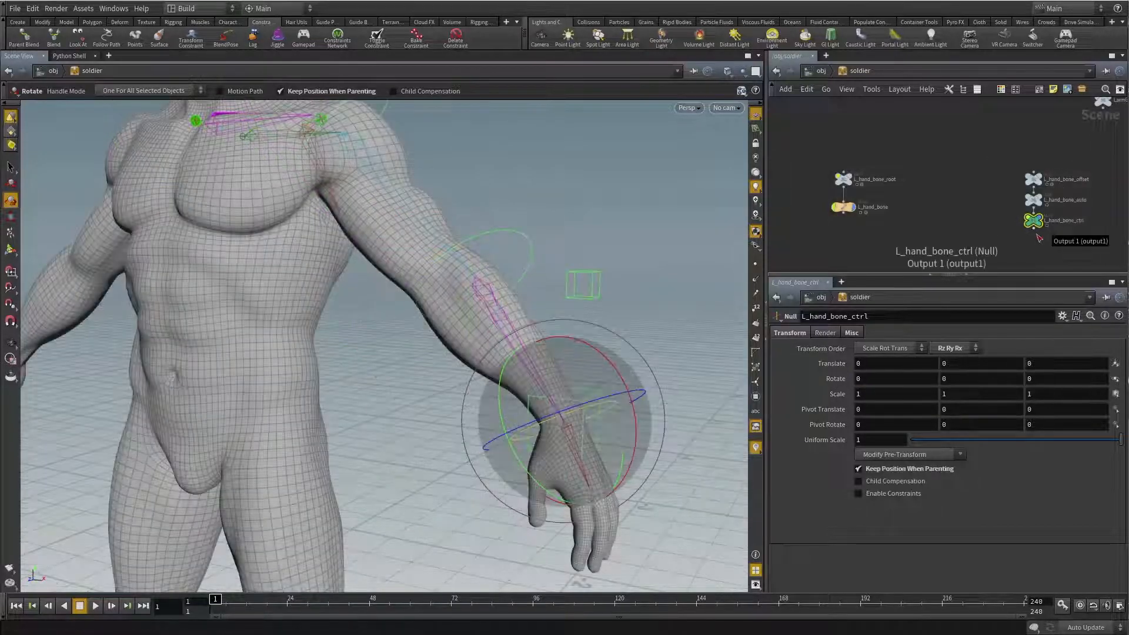
Step: Hide the soldier_body geometry so that only the arm bones and controls are displayed
{"action": "left_click_drag", "start_coordinate": [638, 312], "coordinate": [475, 296], "text": "alt"}
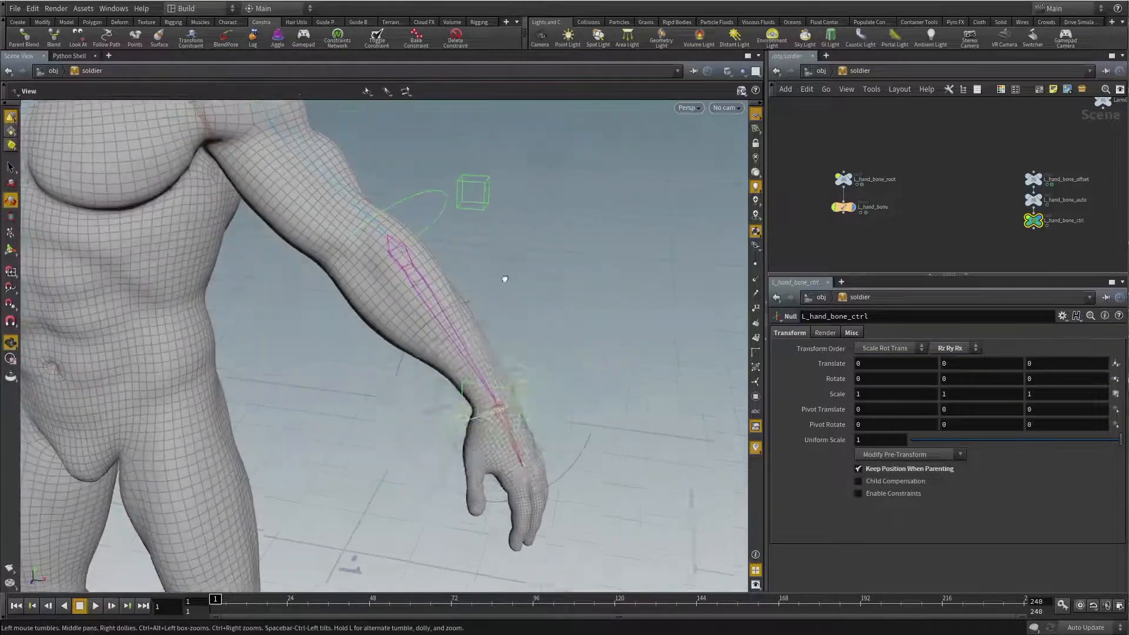
{"action": "key", "text": "r"}
{"action": "middle_click_drag", "start_coordinate": [486, 210], "coordinate": [563, 281], "text": "alt"}
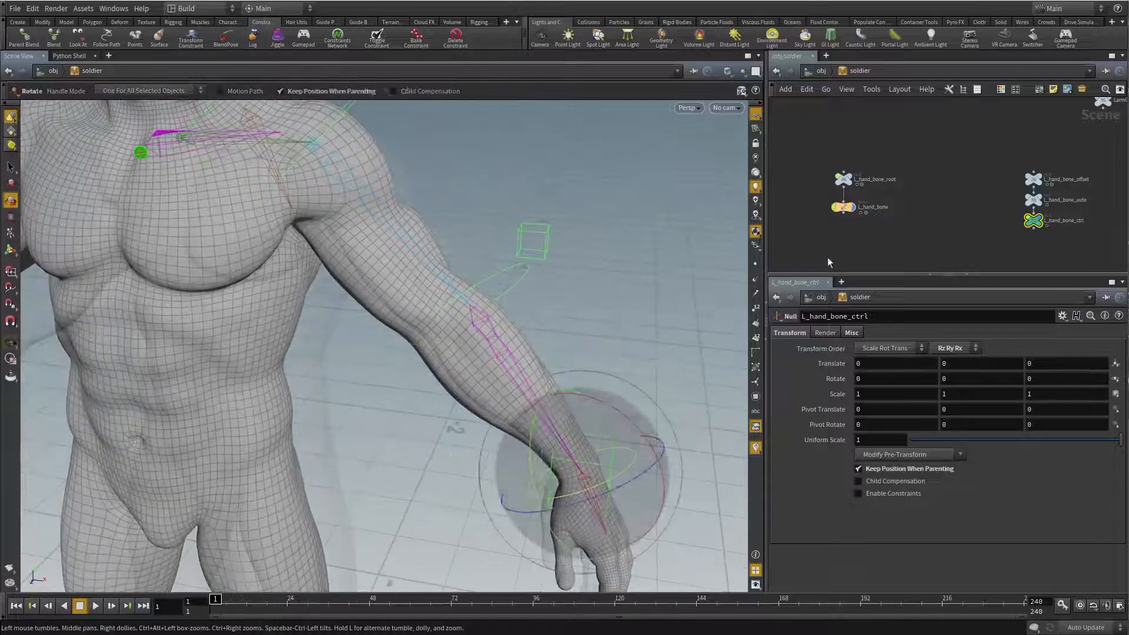
{"action": "left_click_drag", "start_coordinate": [453, 428], "coordinate": [412, 420], "text": "alt"}
{"action": "scroll", "coordinate": [915, 176], "scroll_direction": "down", "scroll_amount": 3}
{"action": "middle_click_drag", "start_coordinate": [956, 152], "coordinate": [866, 221]}
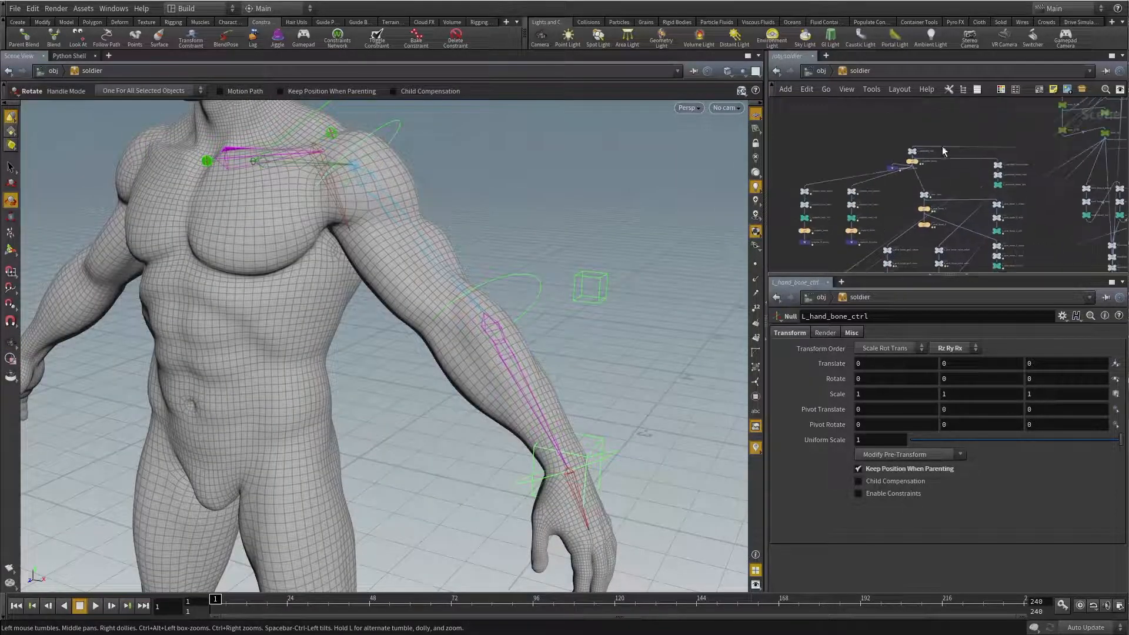
{"action": "scroll", "coordinate": [945, 153], "scroll_direction": "up", "scroll_amount": 5}
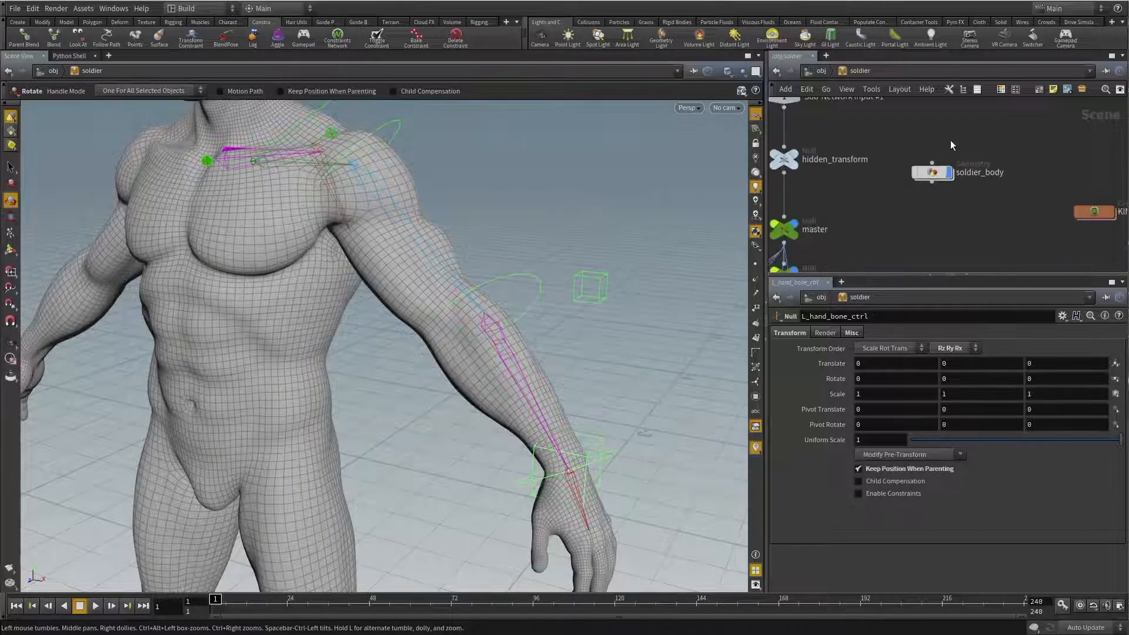
{"action": "left_click", "coordinate": [948, 172]}
{"action": "mouse_move", "coordinate": [526, 251]}
{"action": "left_mouse_down", "text": "alt"}
{"action": "mouse_move", "coordinate": [547, 282]}
{"action": "mouse_move", "coordinate": [524, 269]}
{"action": "left_mouse_up", "text": "alt"}
{"action": "left_click_drag", "start_coordinate": [461, 212], "coordinate": [461, 213], "text": "alt"}
Step: Display the three L_upper_arm and four L_lower_arm geometry nodes
{"action": "scroll", "coordinate": [922, 223], "scroll_direction": "down", "scroll_amount": 5}
{"action": "middle_click_drag", "start_coordinate": [819, 176], "coordinate": [990, 161]}
{"action": "scroll", "coordinate": [990, 161], "scroll_direction": "down", "scroll_amount": 3}
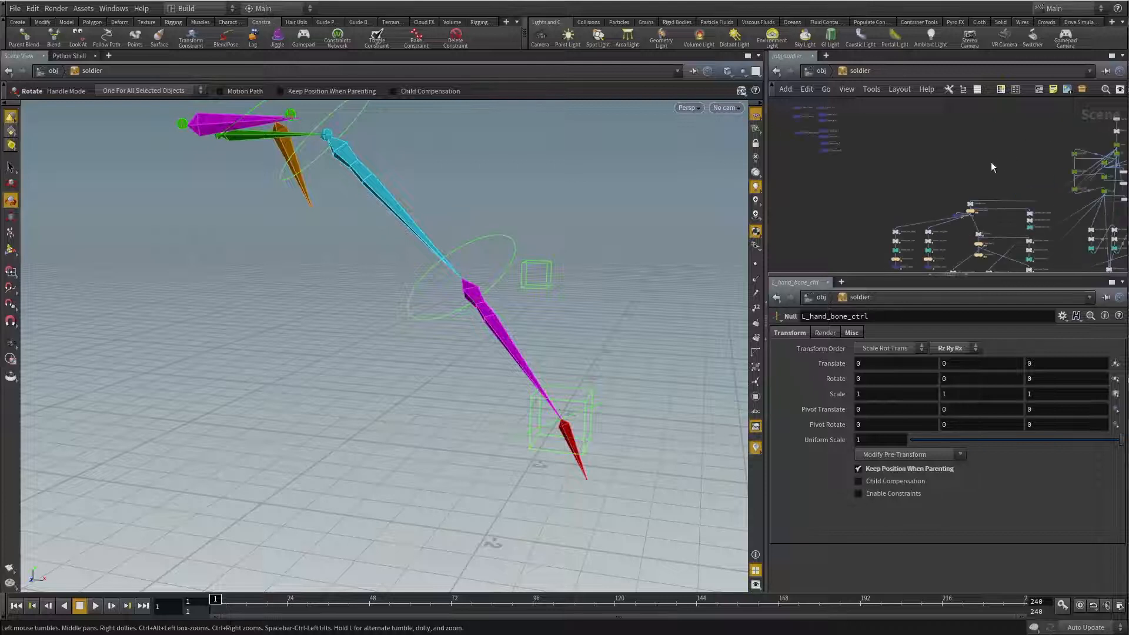
{"action": "middle_click_drag", "start_coordinate": [903, 186], "coordinate": [934, 135]}
{"action": "scroll", "coordinate": [958, 214], "scroll_direction": "up", "scroll_amount": 5}
{"action": "scroll", "coordinate": [968, 208], "scroll_direction": "down", "scroll_amount": 3}
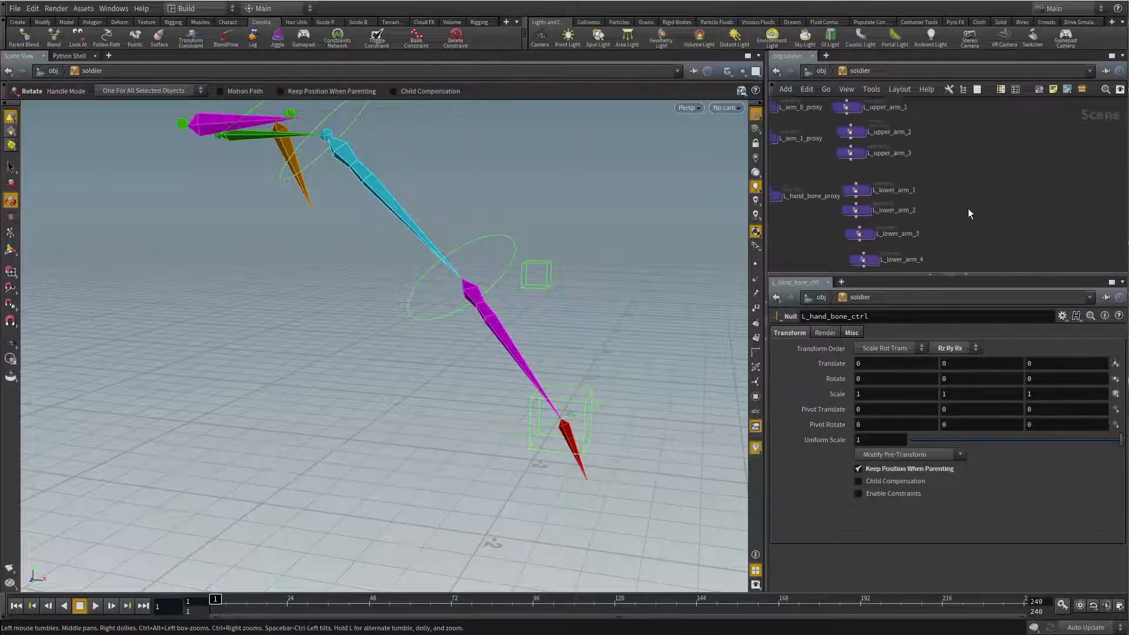
{"action": "scroll", "coordinate": [945, 171], "scroll_direction": "down", "scroll_amount": 3}
{"action": "key", "text": "r"}
{"action": "left_click_drag", "start_coordinate": [980, 241], "coordinate": [848, 106]}
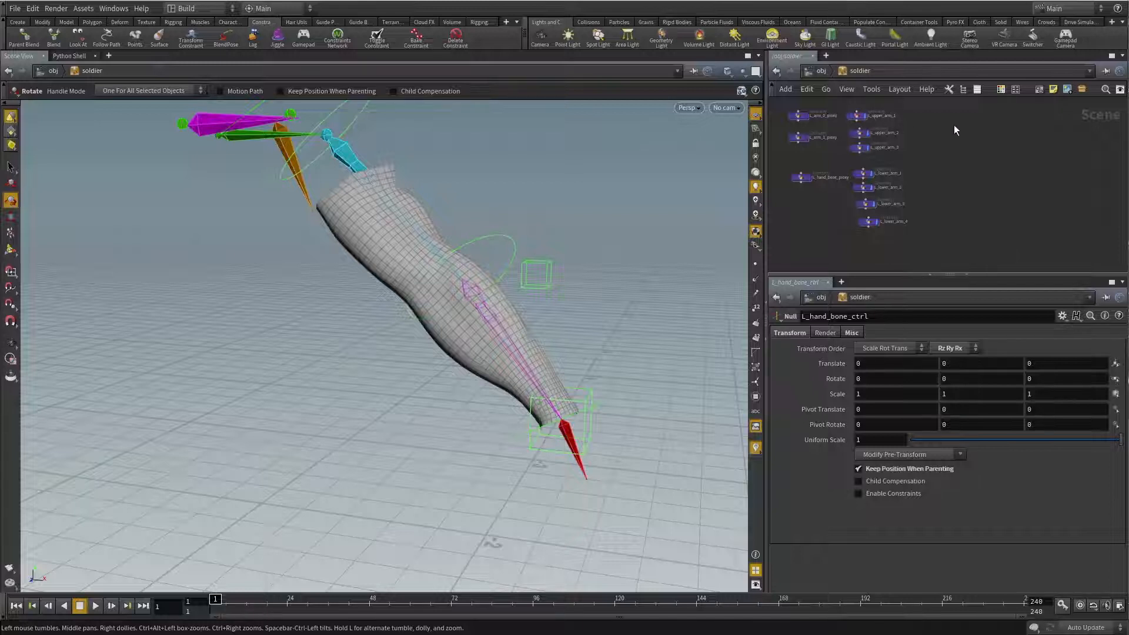
Step: Select the seven L_upper_arm and L_lower_arm geometry nodes and move them next to the left arm rig nodes
{"action": "left_click_drag", "start_coordinate": [945, 108], "coordinate": [859, 236]}
{"action": "scroll", "coordinate": [979, 200], "scroll_direction": "down", "scroll_amount": 2}
{"action": "middle_click_drag", "start_coordinate": [980, 200], "coordinate": [900, 148]}
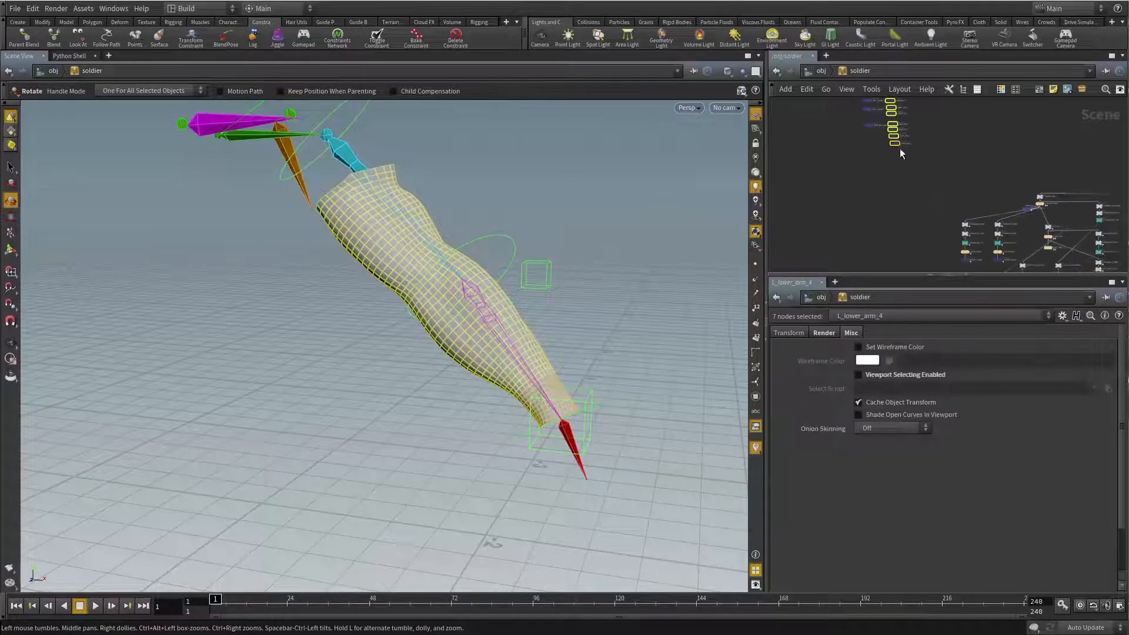
{"action": "left_click_drag", "start_coordinate": [898, 146], "coordinate": [897, 245]}
{"action": "middle_click_drag", "start_coordinate": [952, 186], "coordinate": [945, 88]}
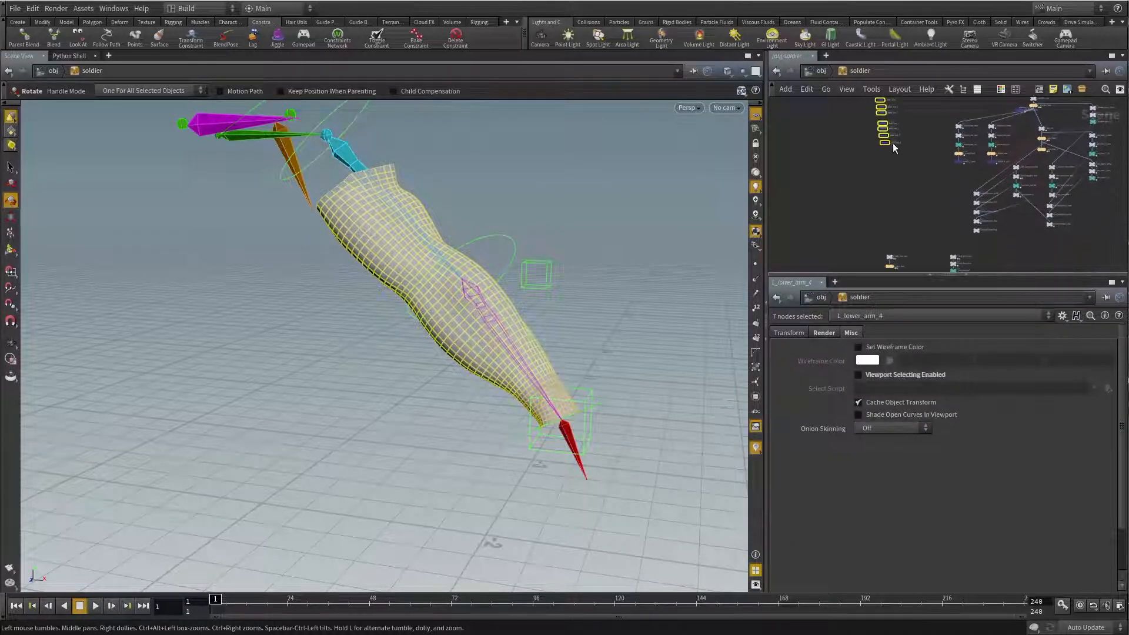
{"action": "left_click_drag", "start_coordinate": [893, 143], "coordinate": [930, 199]}
Step: Examine the L_arm_bone_1 and L_arm_bone_2 nodes and the surrounding arm rig network
{"action": "scroll", "coordinate": [999, 129], "scroll_direction": "up", "scroll_amount": 3}
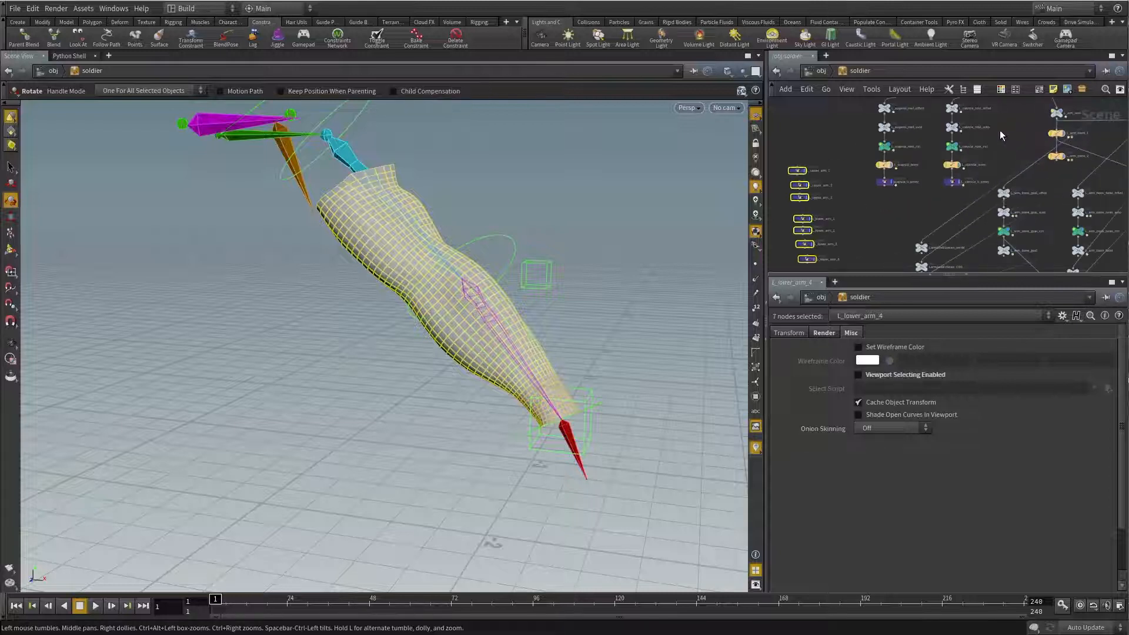
{"action": "middle_click_drag", "start_coordinate": [1050, 189], "coordinate": [986, 214]}
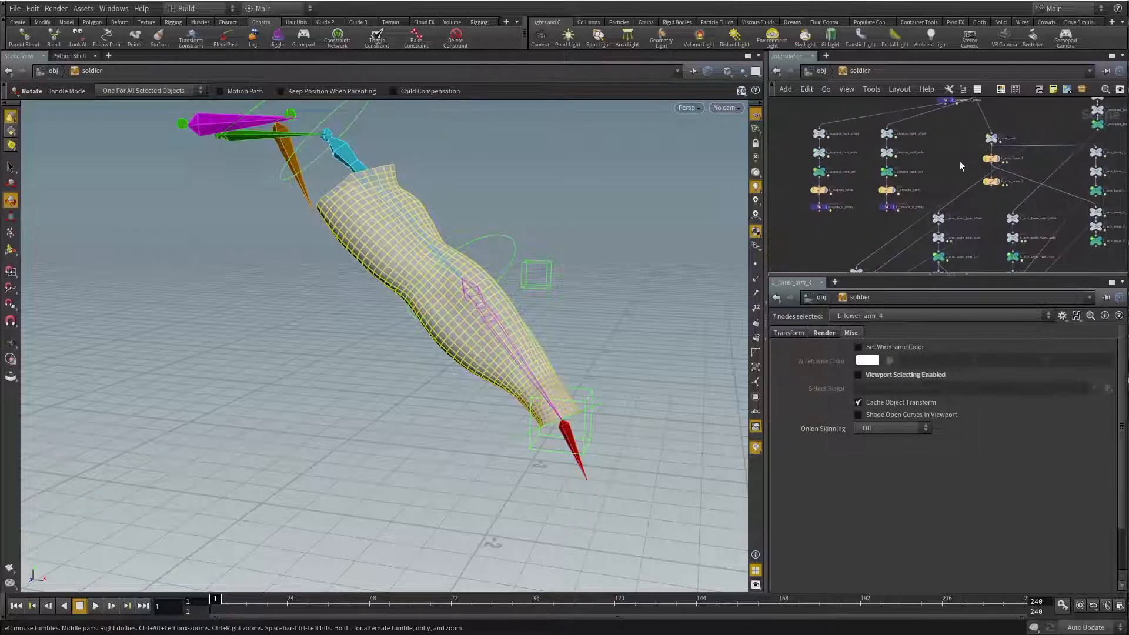
{"action": "scroll", "coordinate": [1008, 170], "scroll_direction": "up", "scroll_amount": 5}
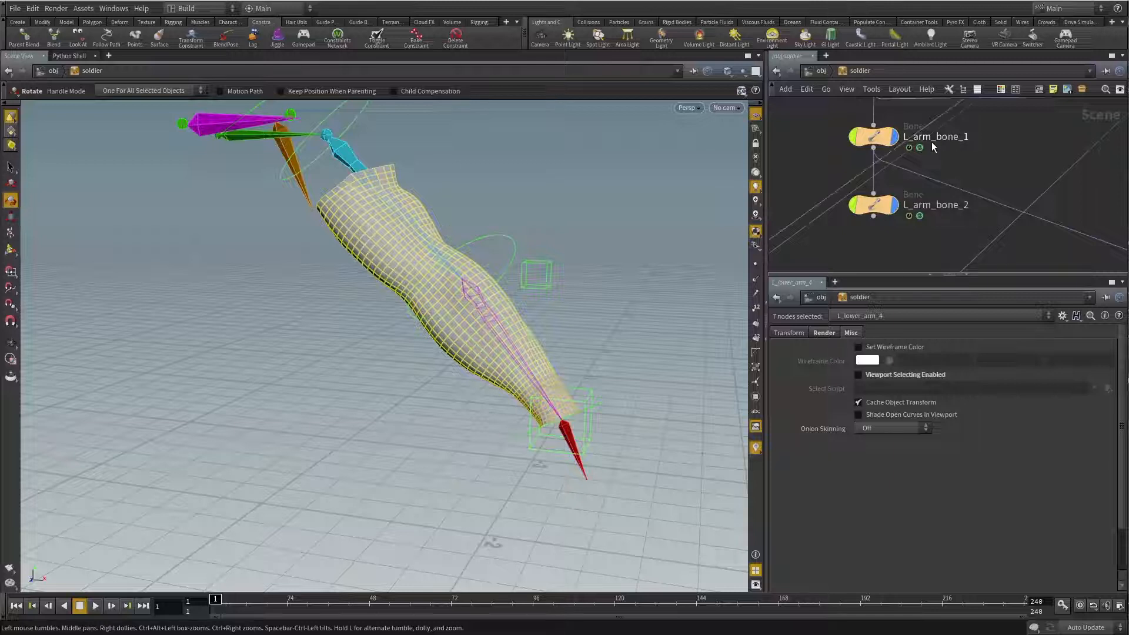
{"action": "scroll", "coordinate": [932, 219], "scroll_direction": "down", "scroll_amount": 8}
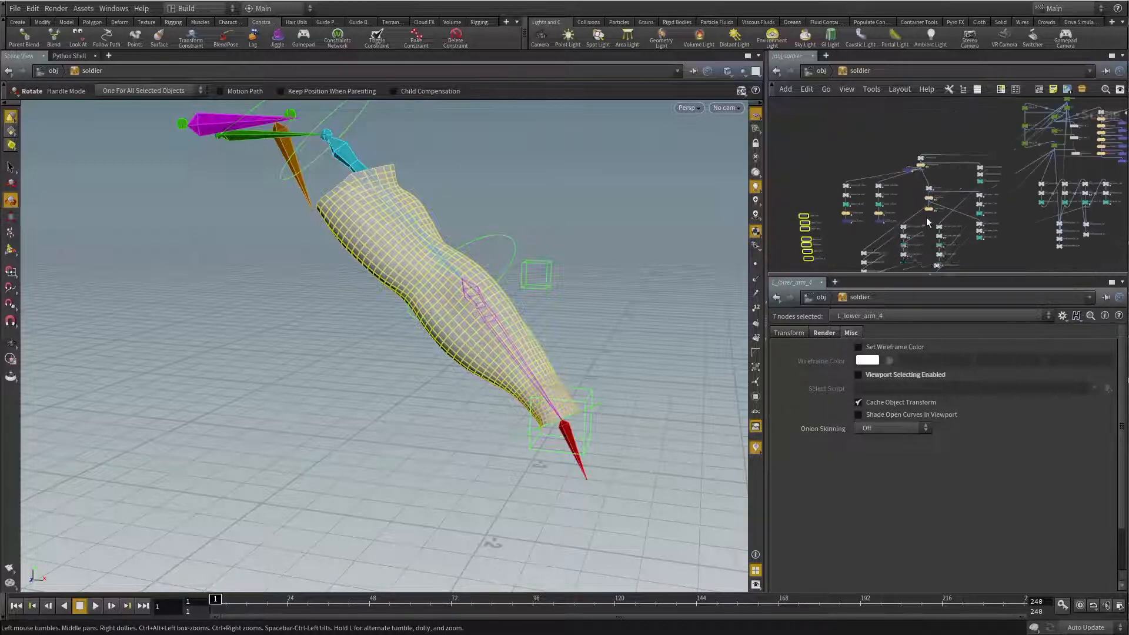
{"action": "middle_click_drag", "start_coordinate": [930, 224], "coordinate": [926, 144]}
{"action": "middle_click_drag", "start_coordinate": [906, 220], "coordinate": [903, 229]}
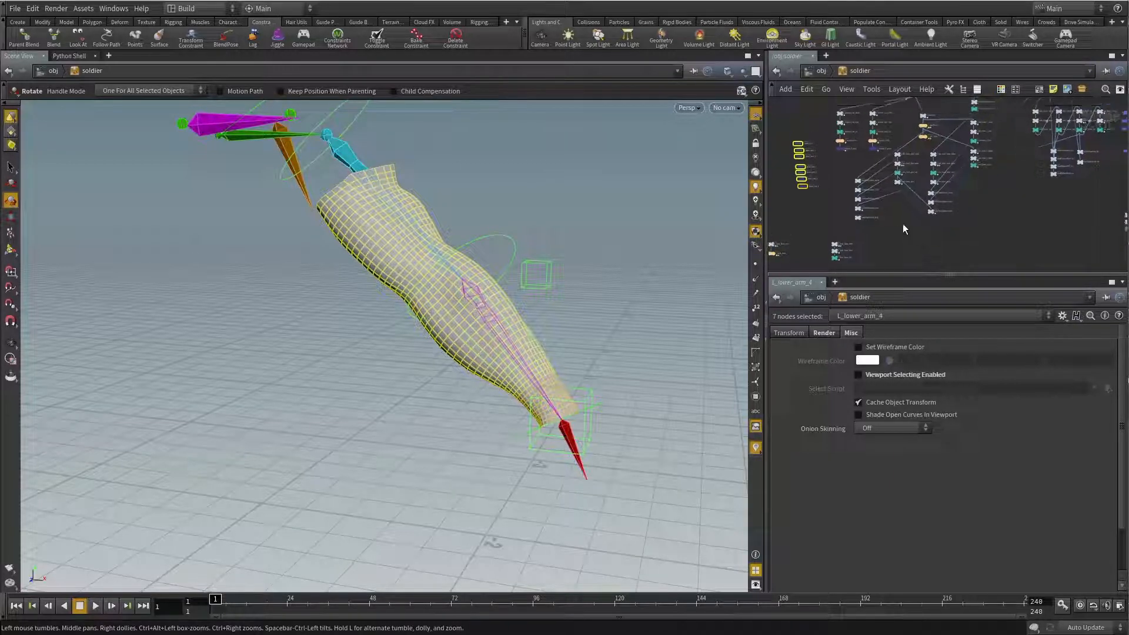
Step: Move the five LarmGoalFollows nodes and the goal and twist control node columns farther away to make room in the arm network
{"action": "left_click_drag", "start_coordinate": [893, 230], "coordinate": [986, 182]}
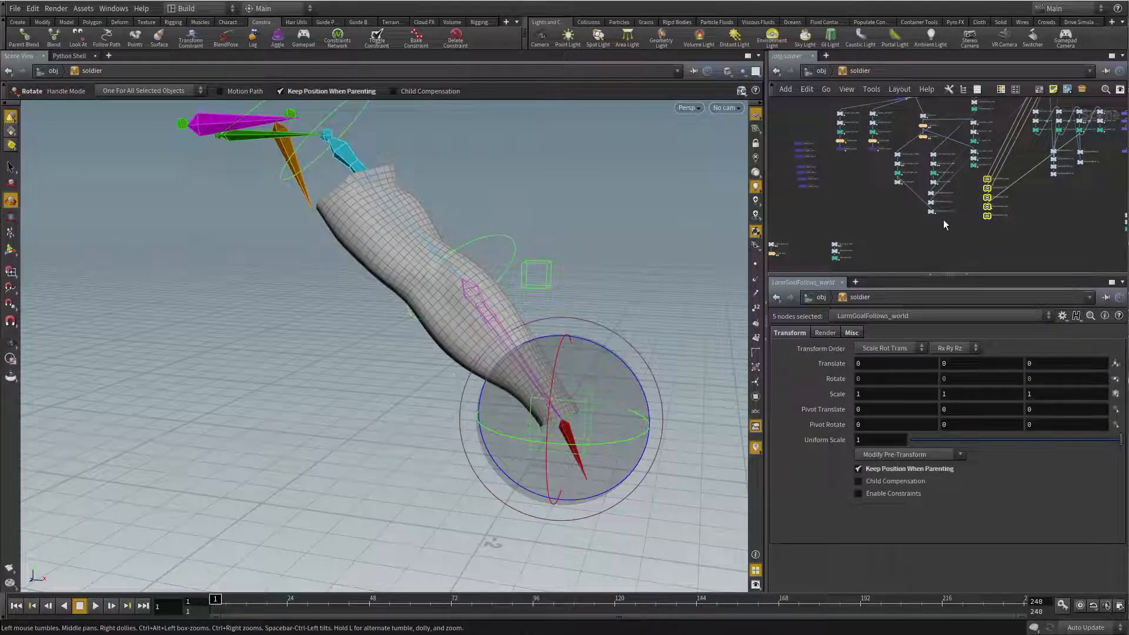
{"action": "left_click_drag", "start_coordinate": [898, 157], "coordinate": [920, 180]}
{"action": "left_click", "coordinate": [895, 161]}
Step: Reposition the L_arm_bone_1 and L_arm_bone_2 nodes so they stand apart from each other beside the arm control nodes
{"action": "scroll", "coordinate": [920, 150], "scroll_direction": "up", "scroll_amount": 3}
{"action": "middle_click_drag", "start_coordinate": [919, 149], "coordinate": [925, 173]}
{"action": "left_click_drag", "start_coordinate": [939, 151], "coordinate": [935, 191]}
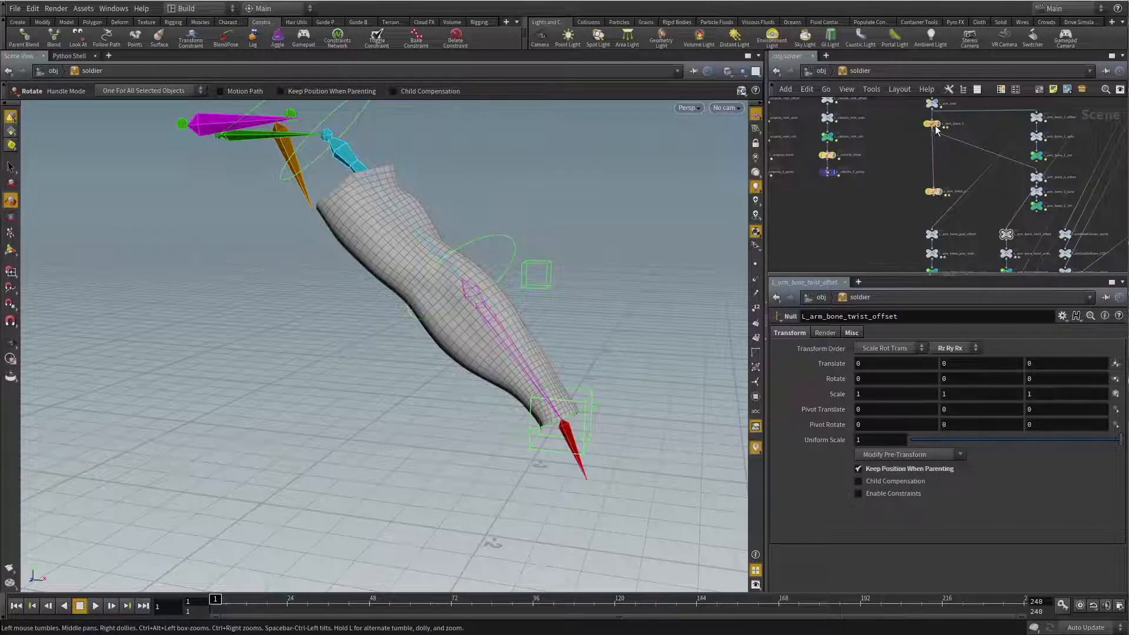
{"action": "left_click_drag", "start_coordinate": [944, 130], "coordinate": [970, 133]}
{"action": "left_click_drag", "start_coordinate": [938, 197], "coordinate": [962, 184]}
Step: Move the three L_upper_arm and four L_lower_arm geometry nodes next to the L_arm_bone_1 and L_arm_bone_2 nodes
{"action": "scroll", "coordinate": [909, 203], "scroll_direction": "down", "scroll_amount": 5}
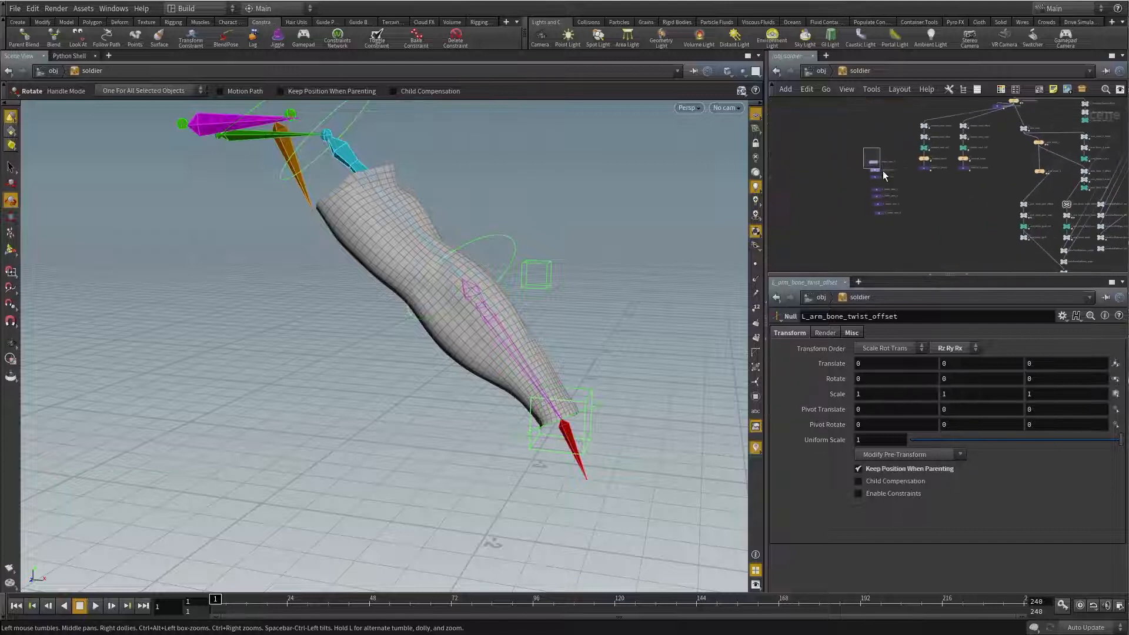
{"action": "left_click_drag", "start_coordinate": [883, 171], "coordinate": [1019, 156]}
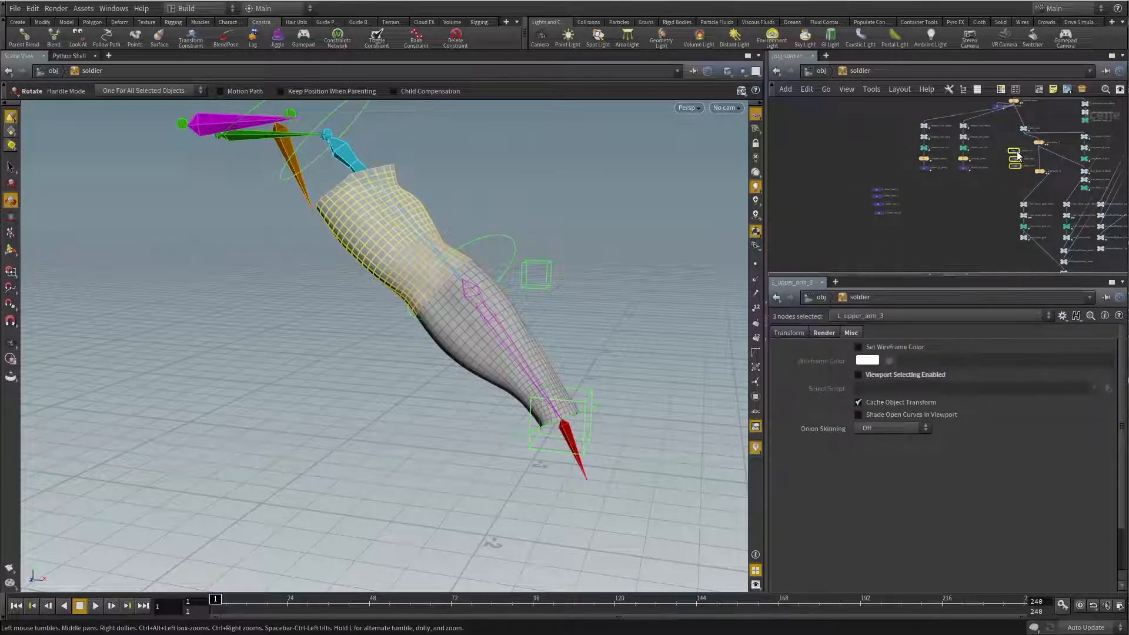
{"action": "scroll", "coordinate": [1017, 152], "scroll_direction": "up", "scroll_amount": 5}
{"action": "scroll", "coordinate": [979, 211], "scroll_direction": "down", "scroll_amount": 2}
{"action": "middle_click_drag", "start_coordinate": [956, 236], "coordinate": [969, 159]}
{"action": "middle_click_drag", "start_coordinate": [793, 203], "coordinate": [898, 187]}
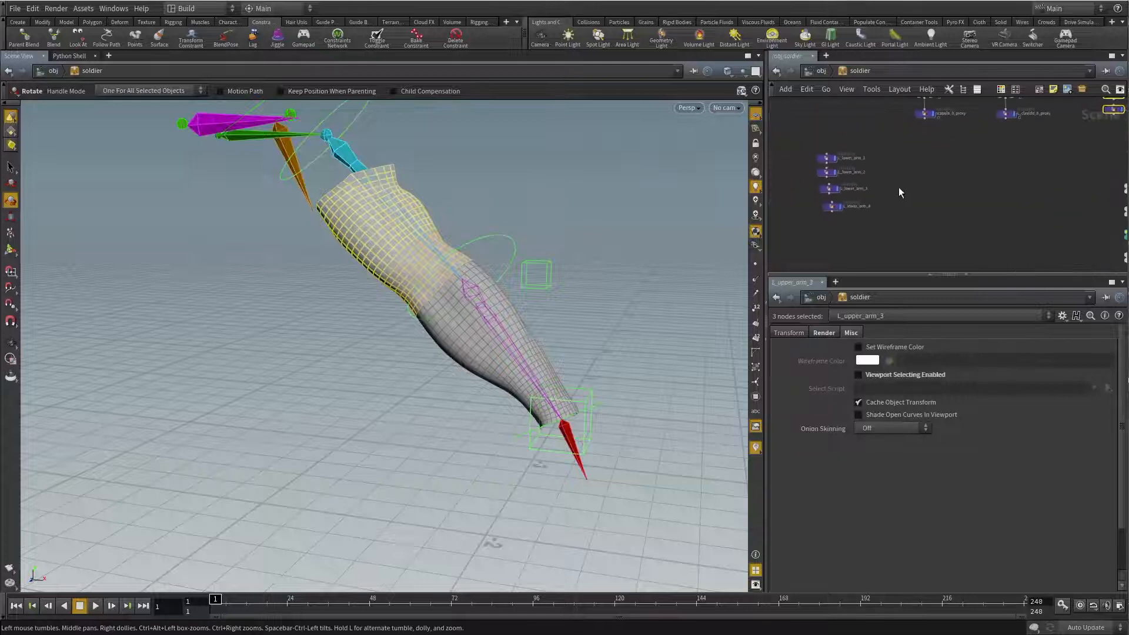
{"action": "left_click_drag", "start_coordinate": [895, 221], "coordinate": [1056, 147]}
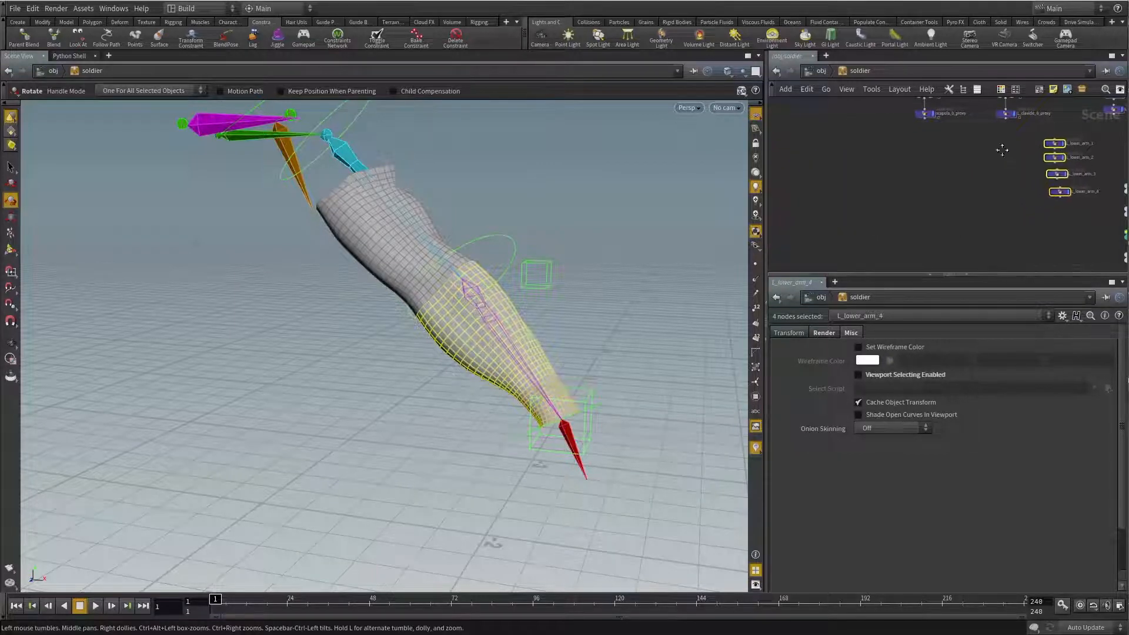
{"action": "middle_click_drag", "start_coordinate": [1002, 150], "coordinate": [785, 211]}
{"action": "left_click_drag", "start_coordinate": [831, 206], "coordinate": [895, 189]}
Step: Align the seven arm geometry nodes into one evenly spaced column and shift it level with L_arm_bone_1
{"action": "left_click_drag", "start_coordinate": [870, 126], "coordinate": [914, 254]}
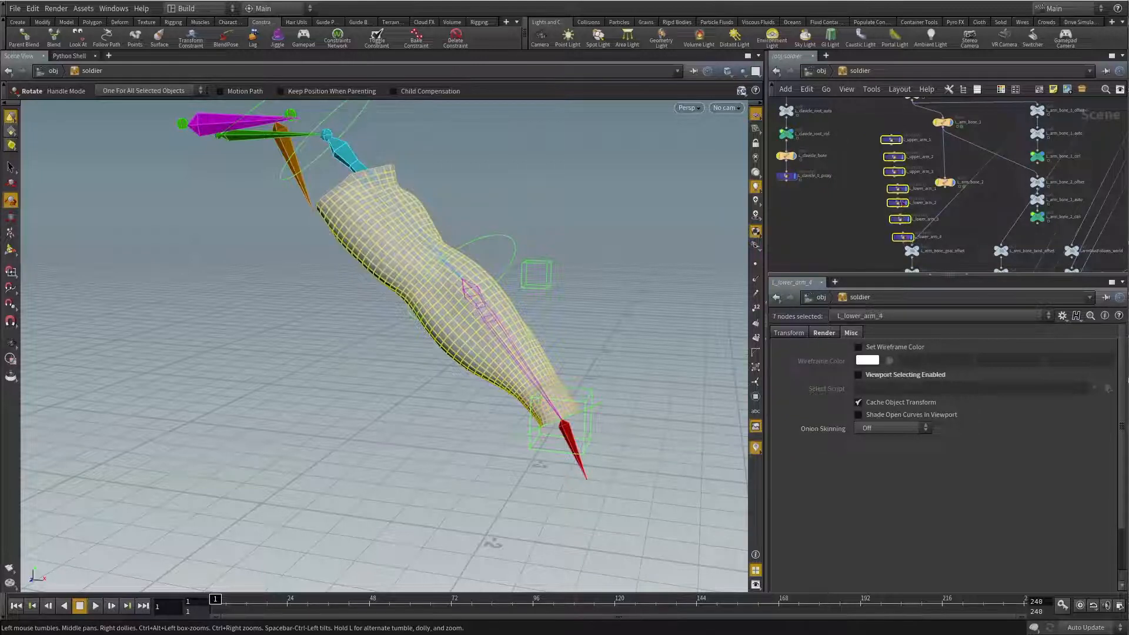
{"action": "key", "text": "a"}
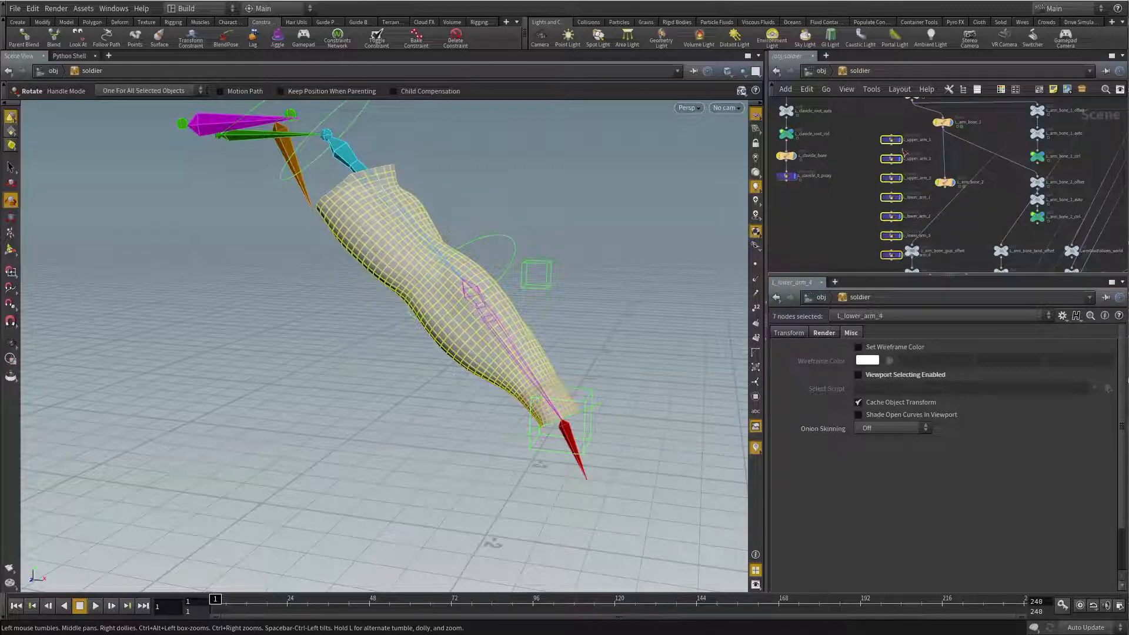
{"action": "left_click_drag", "start_coordinate": [893, 139], "coordinate": [892, 122]}
{"action": "left_click", "coordinate": [858, 134]}
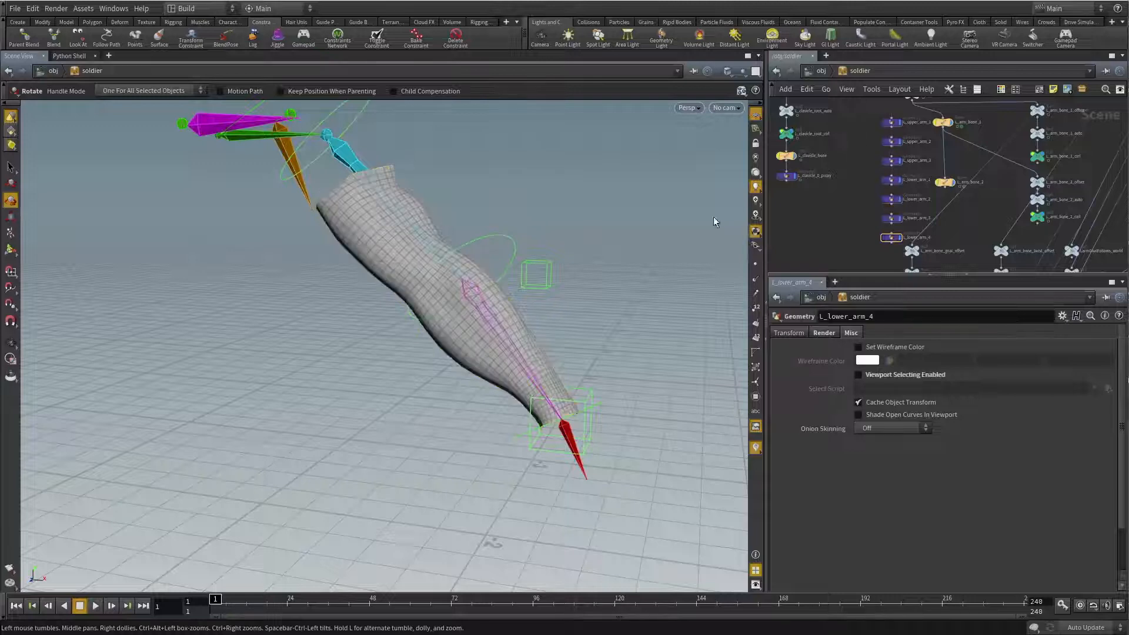
Step: Examine which section of the arm mesh each L_upper_arm and L_lower_arm geometry node covers
{"action": "mouse_move", "coordinate": [538, 283]}
{"action": "left_mouse_down", "text": "alt"}
{"action": "mouse_move", "coordinate": [514, 284]}
{"action": "mouse_move", "coordinate": [528, 294]}
{"action": "left_mouse_up", "text": "alt"}
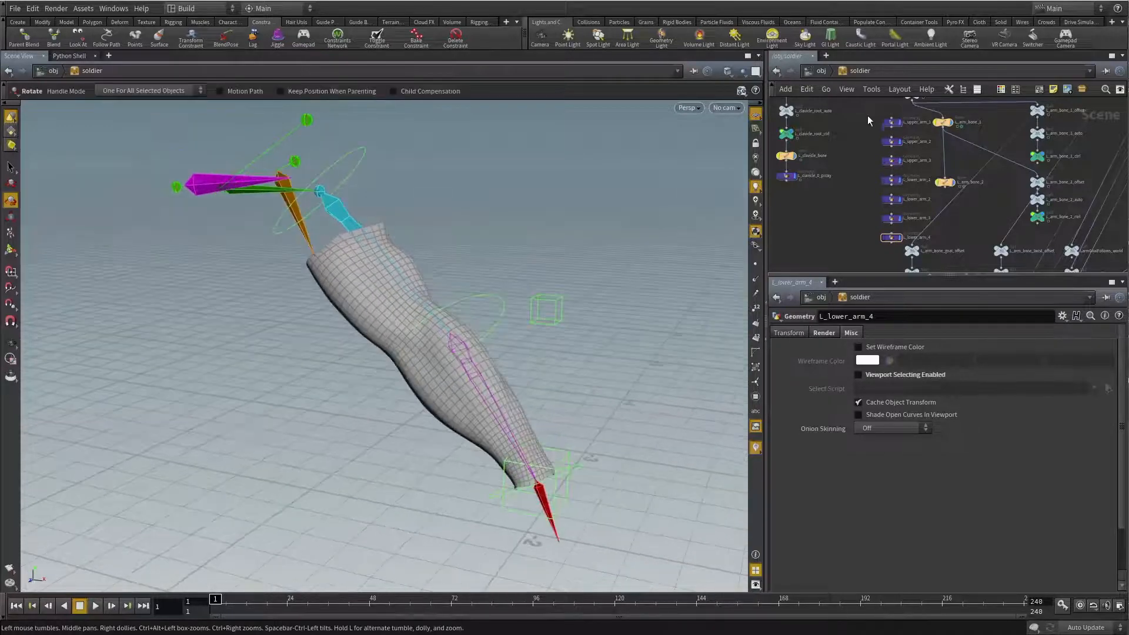
{"action": "scroll", "coordinate": [869, 118], "scroll_direction": "up", "scroll_amount": 3}
{"action": "middle_click_drag", "start_coordinate": [870, 132], "coordinate": [840, 126]}
{"action": "left_click", "coordinate": [868, 162]}
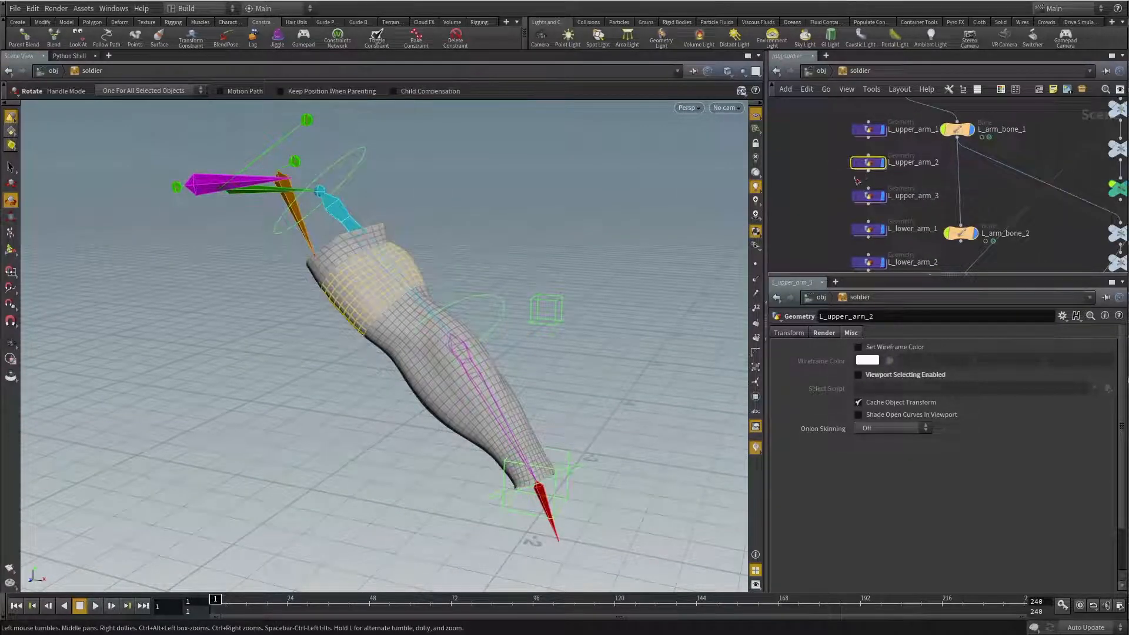
{"action": "left_click", "coordinate": [868, 196]}
{"action": "left_click", "coordinate": [868, 229]}
{"action": "middle_click_drag", "start_coordinate": [842, 268], "coordinate": [831, 186]}
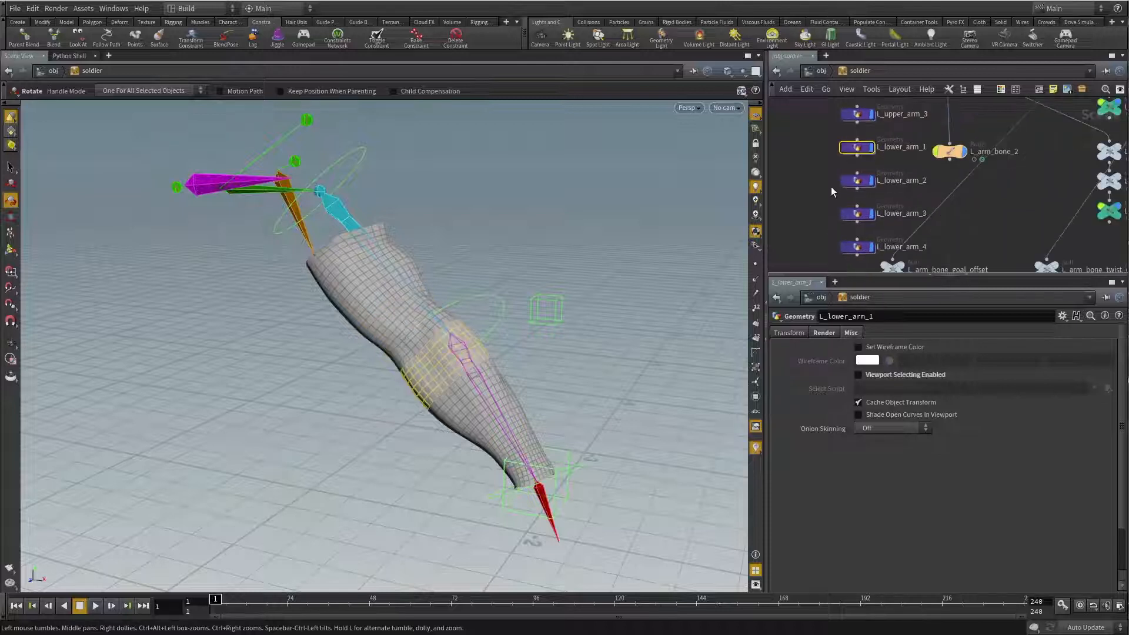
{"action": "left_click", "coordinate": [857, 180]}
{"action": "left_click", "coordinate": [858, 214]}
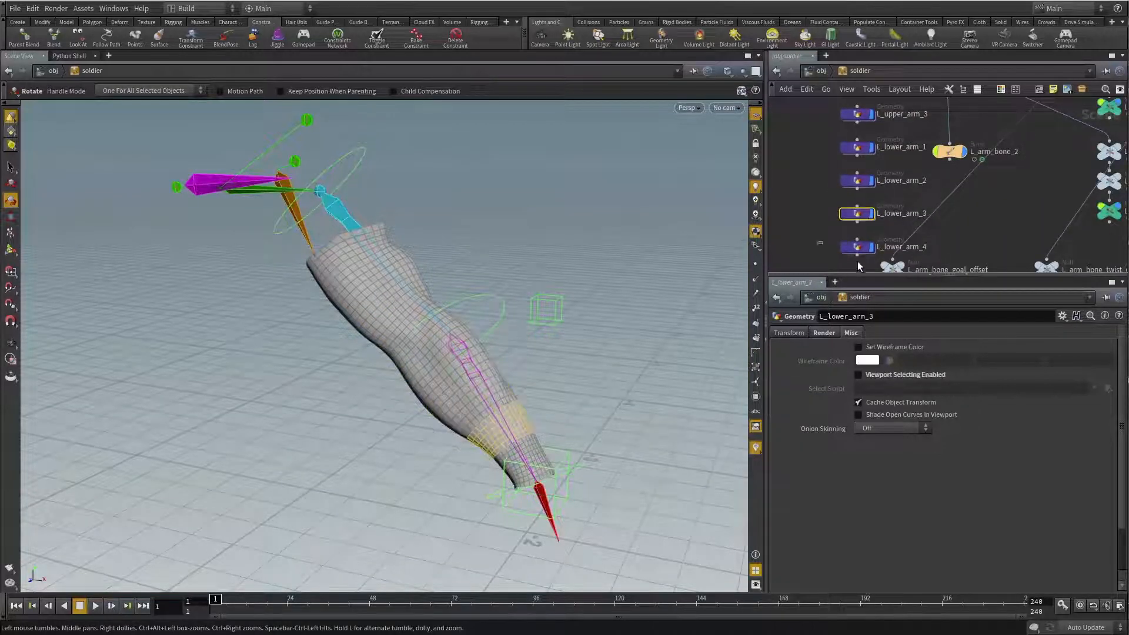
{"action": "left_click", "coordinate": [857, 247]}
Step: Examine L_arm_bone_1 and L_arm_bone_2 against the segmented arm geometry
{"action": "mouse_move", "coordinate": [527, 294]}
{"action": "left_mouse_down"}
{"action": "mouse_move", "coordinate": [382, 301]}
{"action": "mouse_move", "coordinate": [312, 217]}
{"action": "left_mouse_up"}
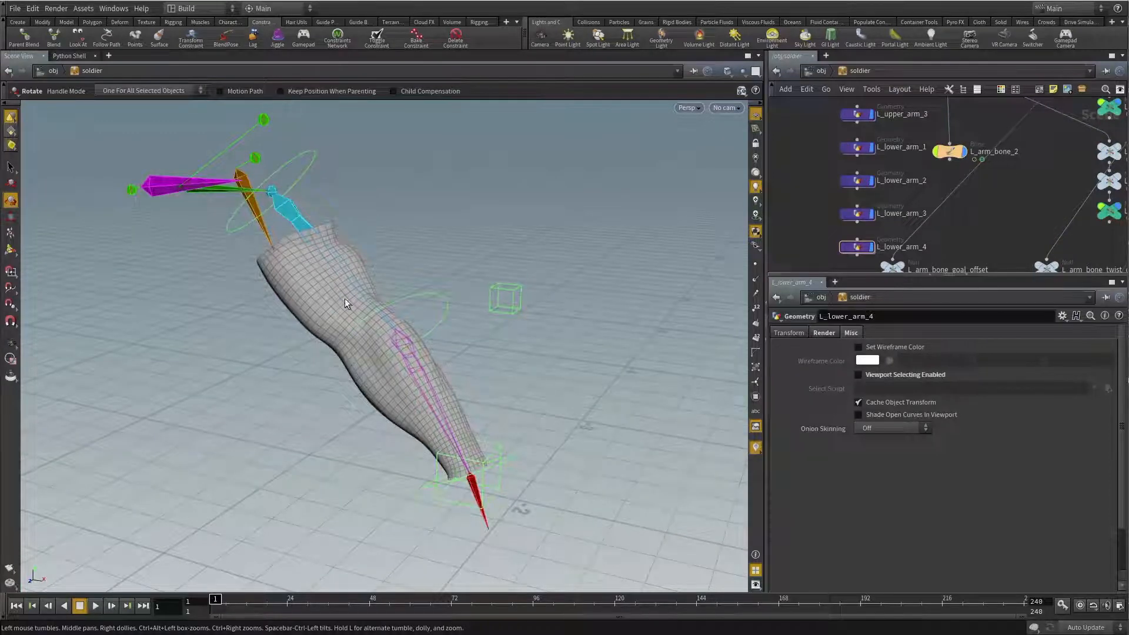
{"action": "middle_click_drag", "start_coordinate": [989, 150], "coordinate": [974, 244]}
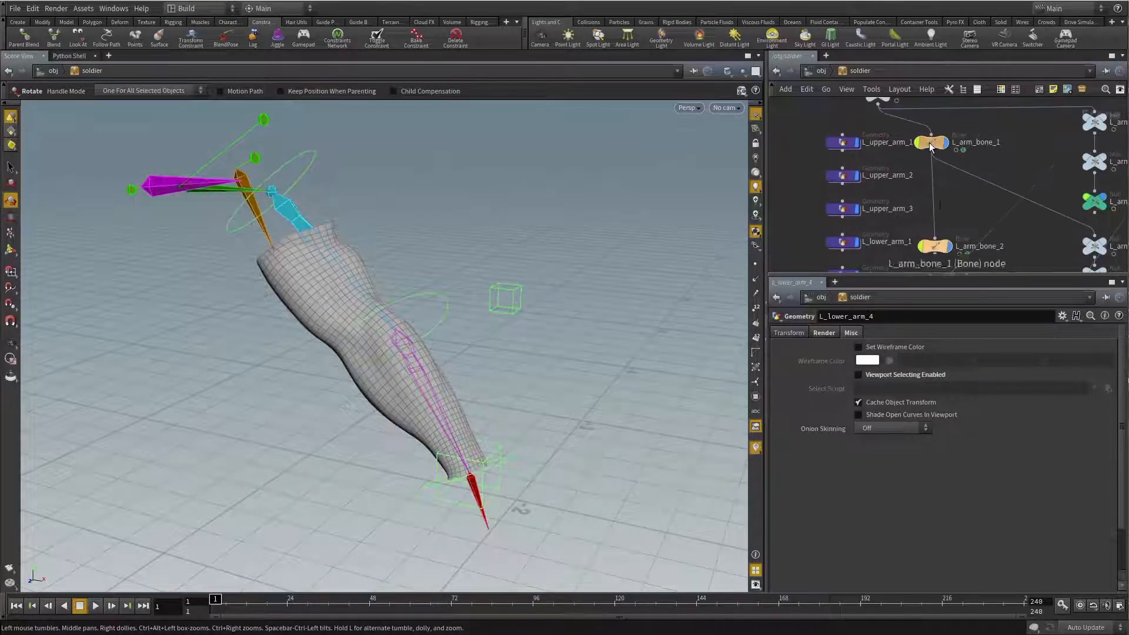
{"action": "left_click", "coordinate": [931, 143]}
{"action": "left_click", "coordinate": [944, 247]}
{"action": "scroll", "coordinate": [788, 204], "scroll_direction": "down", "scroll_amount": 4}
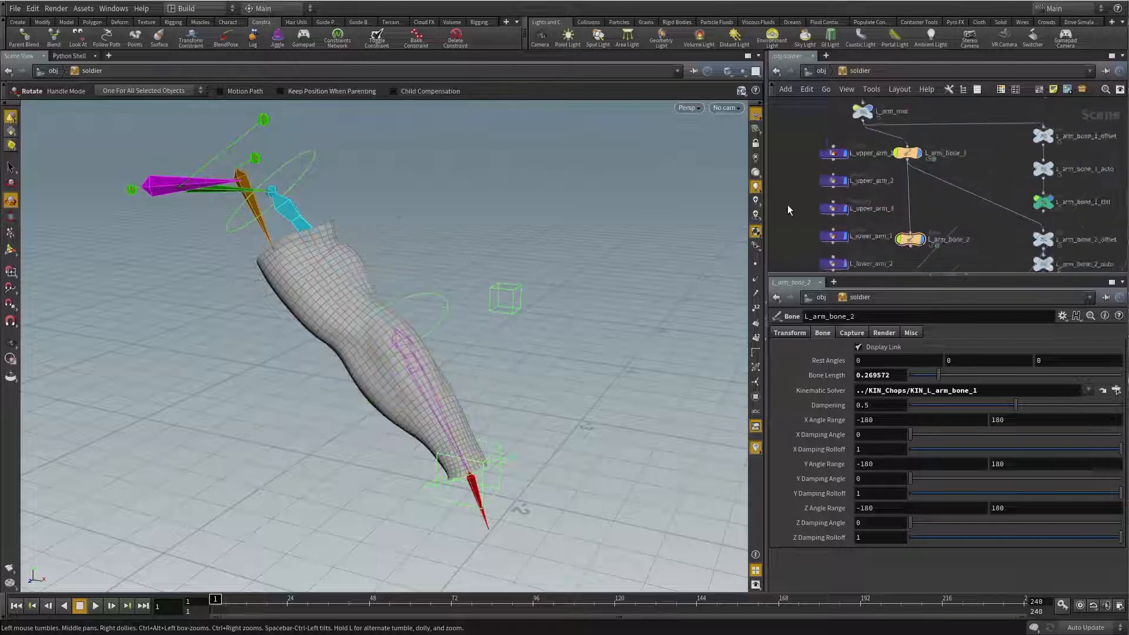
Step: Hide the seven L_upper_arm and L_lower_arm geometry nodes so that only the arm bones and controls are displayed
{"action": "left_click_drag", "start_coordinate": [816, 106], "coordinate": [857, 254]}
{"action": "left_click_drag", "start_coordinate": [459, 250], "coordinate": [522, 251], "text": "alt"}
{"action": "key", "text": "r"}
Step: Split L_arm_bone_1 into four bones with the Split Bone rigging tool, using the prefix twist
{"action": "left_click", "coordinate": [479, 22]}
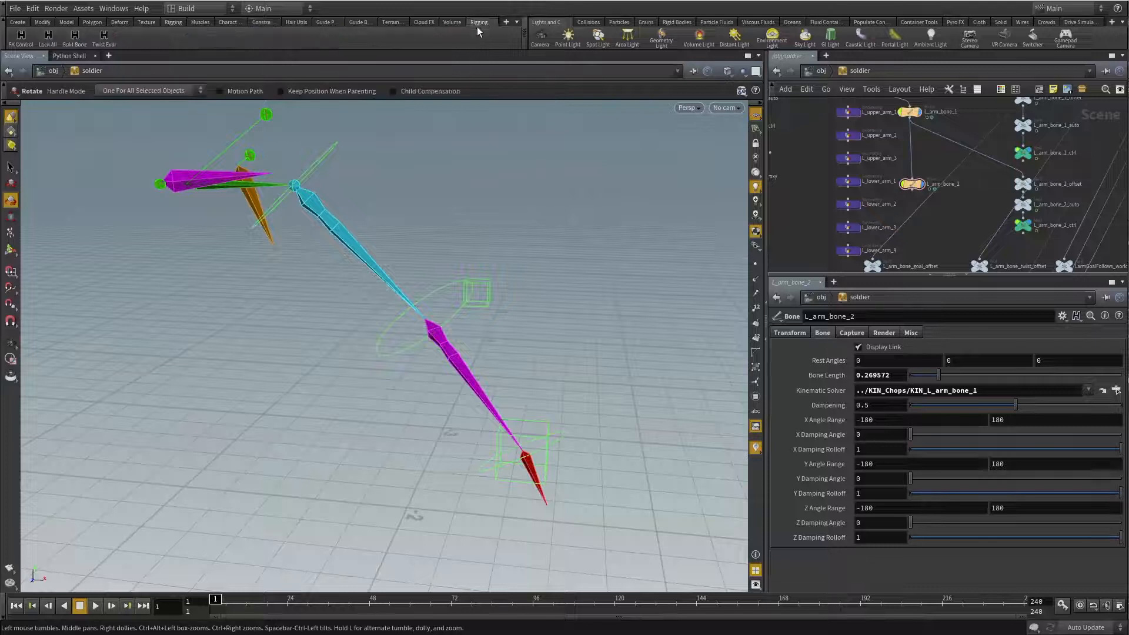
{"action": "left_click_drag", "start_coordinate": [525, 47], "coordinate": [570, 47]}
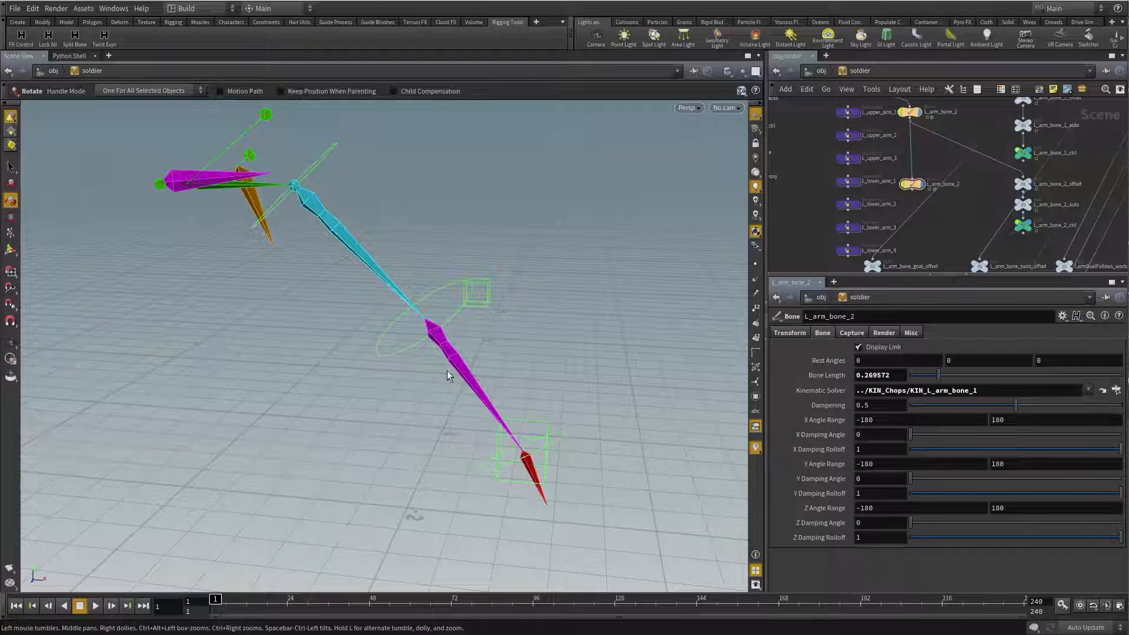
{"action": "left_click", "coordinate": [909, 116]}
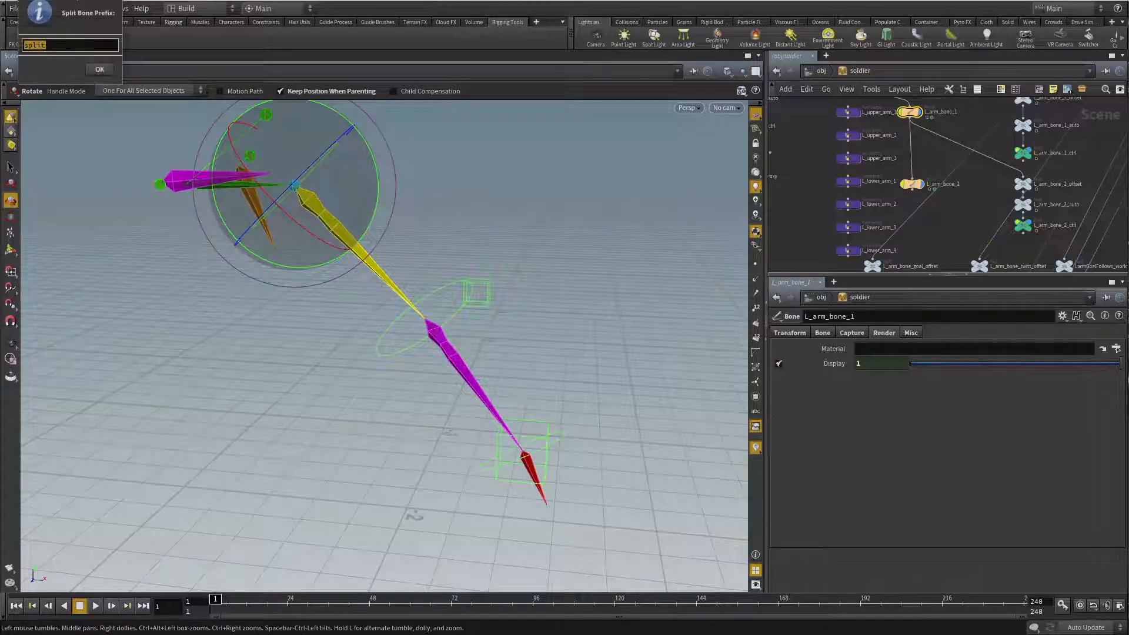
{"action": "left_click", "coordinate": [74, 36]}
{"action": "left_click_drag", "start_coordinate": [358, 179], "coordinate": [601, 222]}
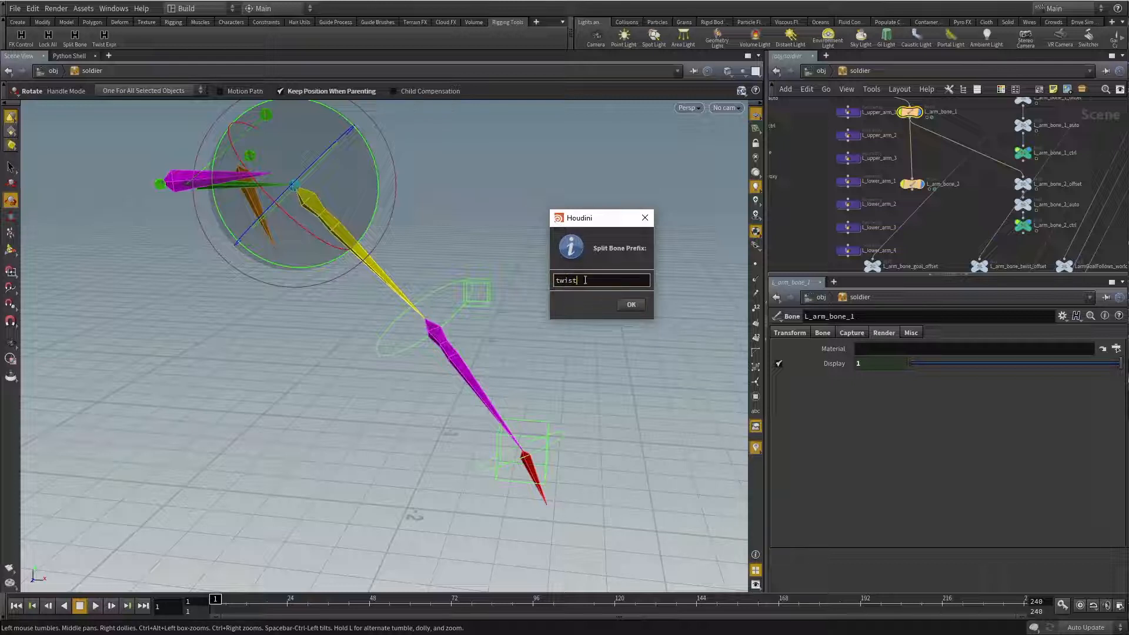
{"action": "left_click", "coordinate": [634, 307]}
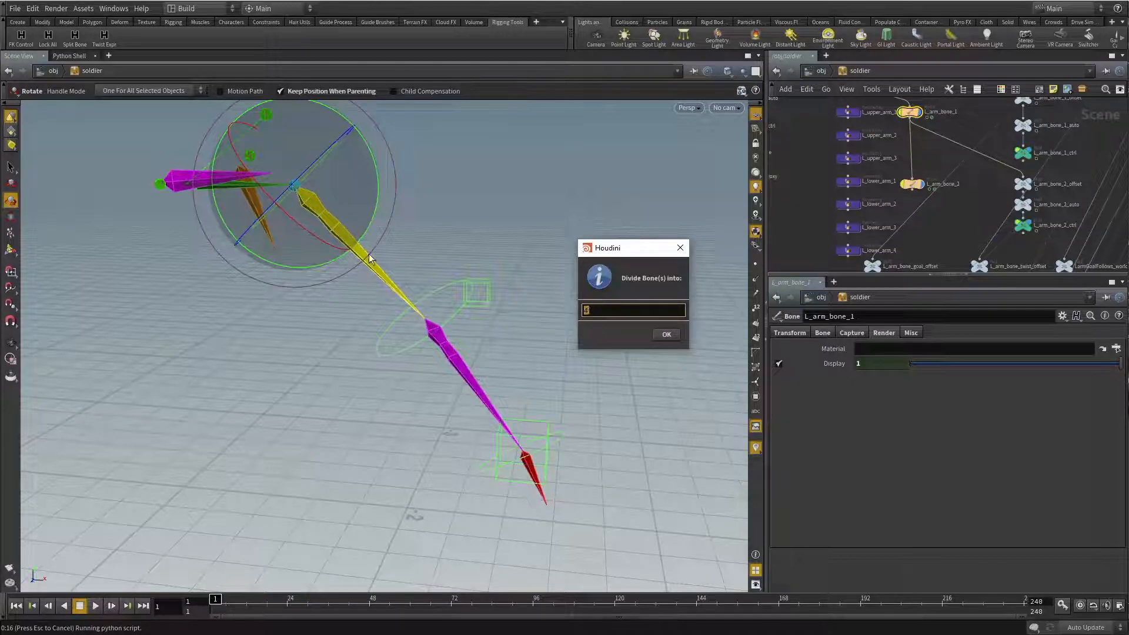
{"action": "left_click", "coordinate": [667, 335]}
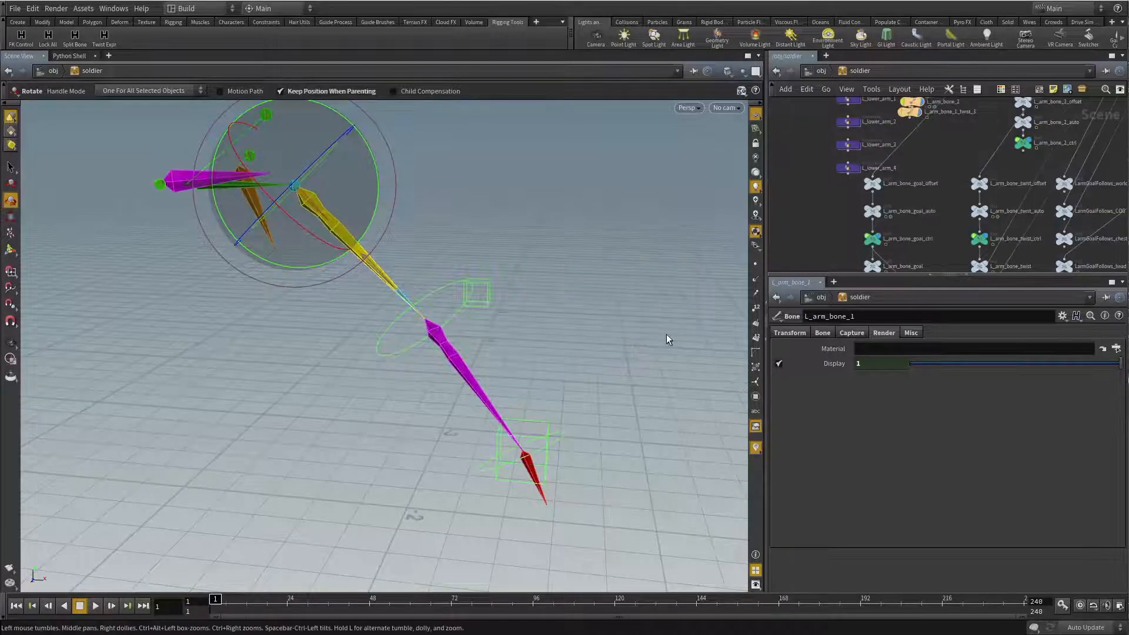
Step: Move the L_arm_bone_2 node clear of the four L_arm_bone_1_twist nodes in the network
{"action": "scroll", "coordinate": [961, 156], "scroll_direction": "down", "scroll_amount": 4}
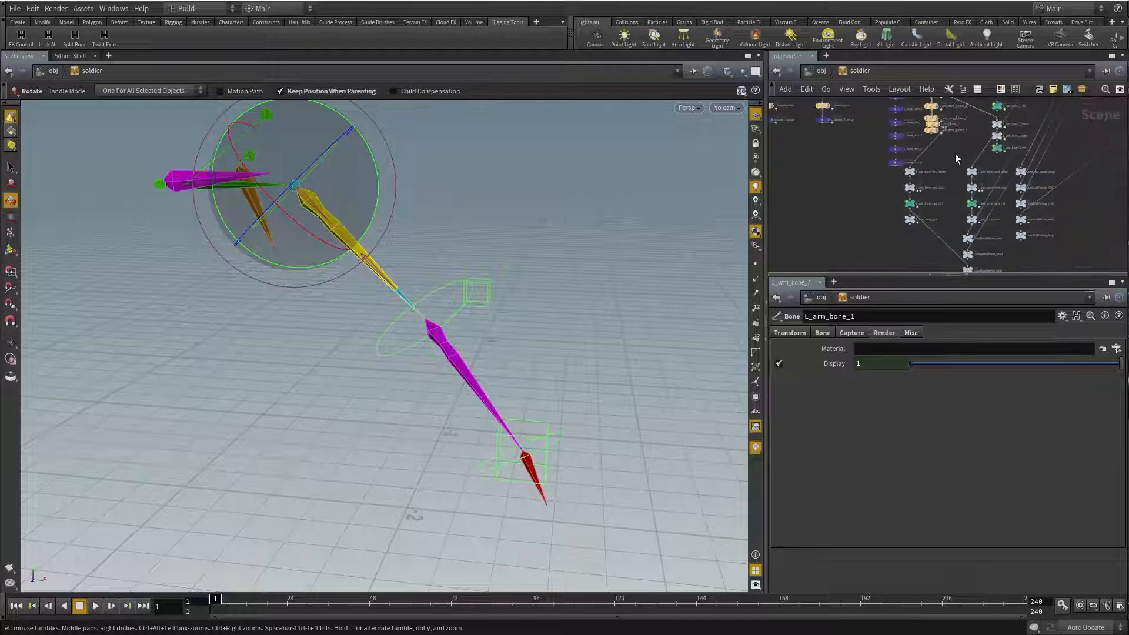
{"action": "middle_click_drag", "start_coordinate": [955, 154], "coordinate": [1040, 228]}
{"action": "scroll", "coordinate": [957, 218], "scroll_direction": "up", "scroll_amount": 3}
{"action": "scroll", "coordinate": [958, 218], "scroll_direction": "up", "scroll_amount": 3}
{"action": "scroll", "coordinate": [980, 219], "scroll_direction": "down", "scroll_amount": 3}
{"action": "scroll", "coordinate": [1021, 232], "scroll_direction": "up", "scroll_amount": 3}
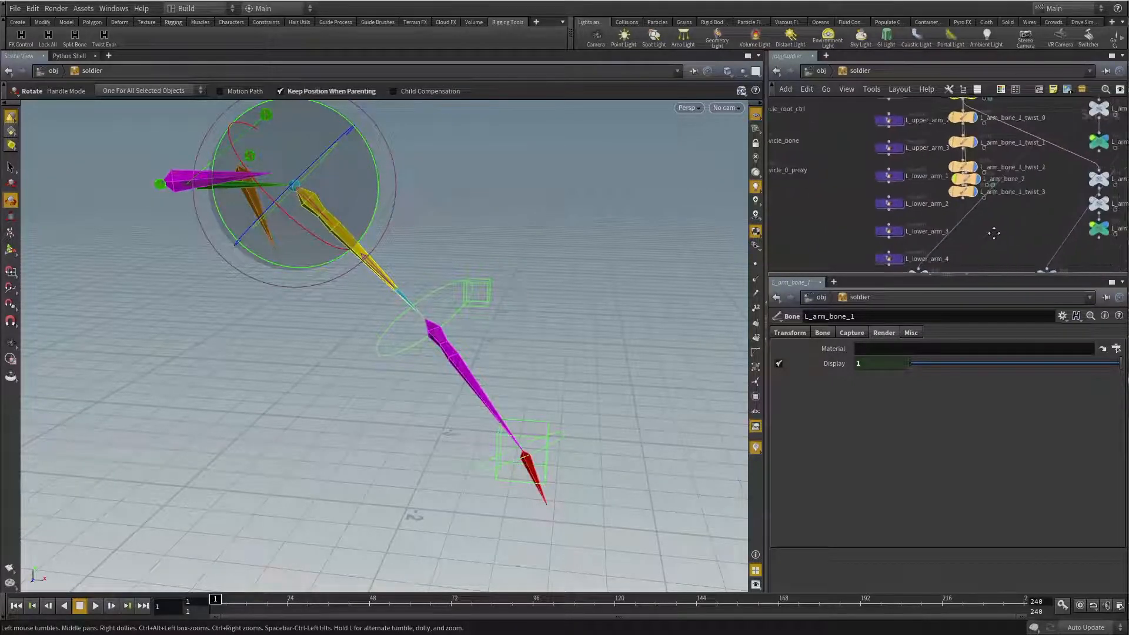
{"action": "left_click_drag", "start_coordinate": [958, 186], "coordinate": [1030, 190]}
{"action": "scroll", "coordinate": [1028, 224], "scroll_direction": "down", "scroll_amount": 3}
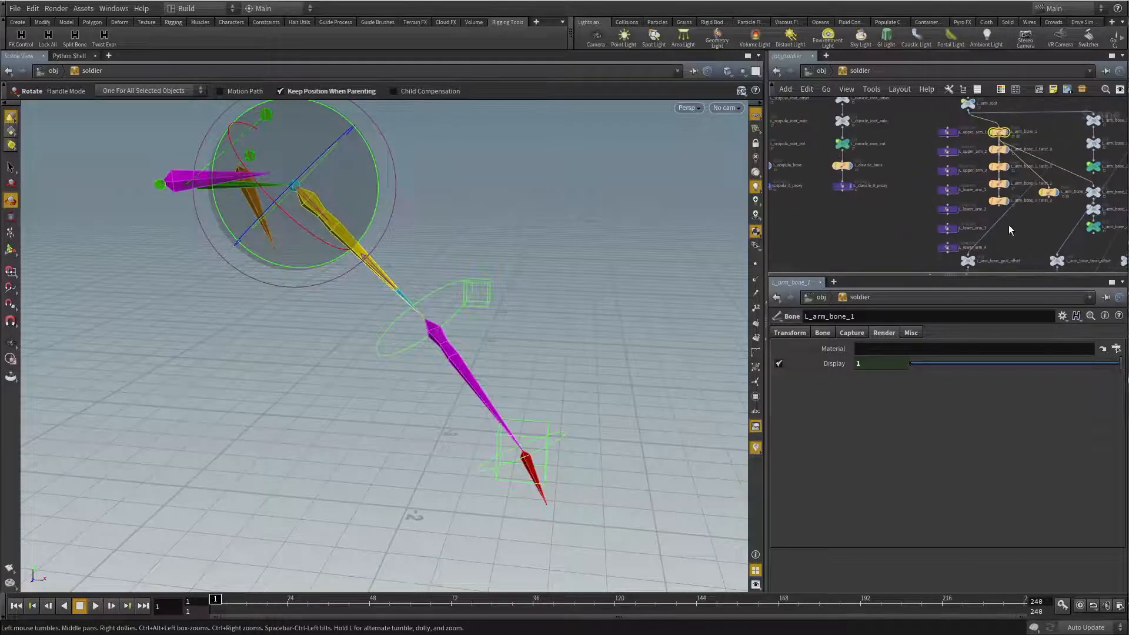
Step: Shift the seven arm geometry nodes outward and place the four twist bone nodes in their own column between them and L_arm_bone_1
{"action": "left_click_drag", "start_coordinate": [926, 127], "coordinate": [965, 262]}
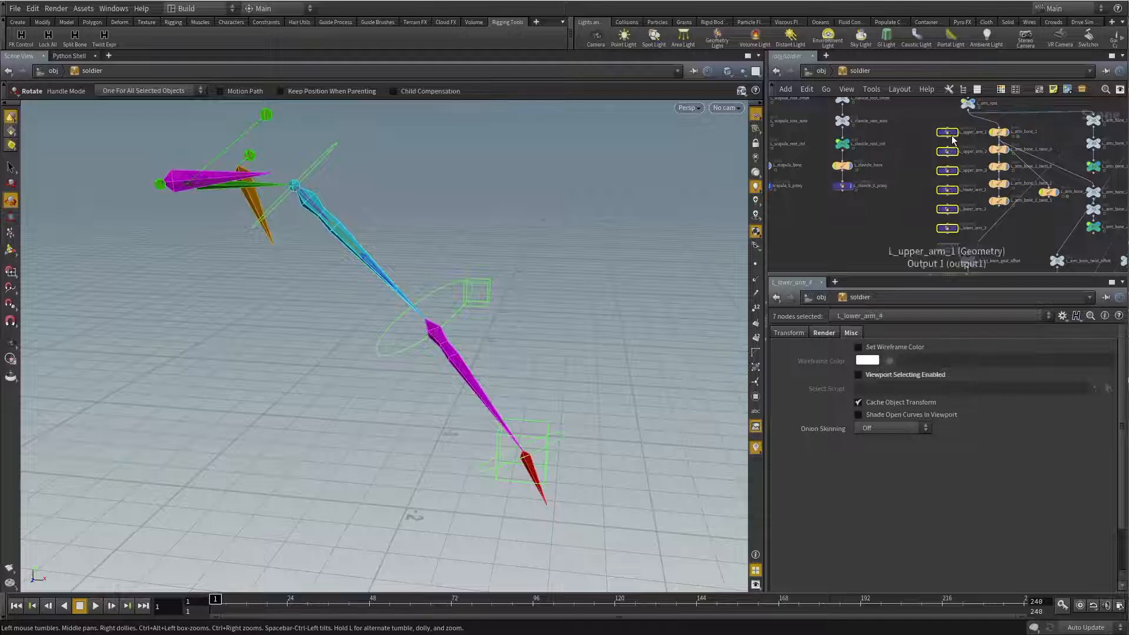
{"action": "left_click_drag", "start_coordinate": [947, 138], "coordinate": [900, 143]}
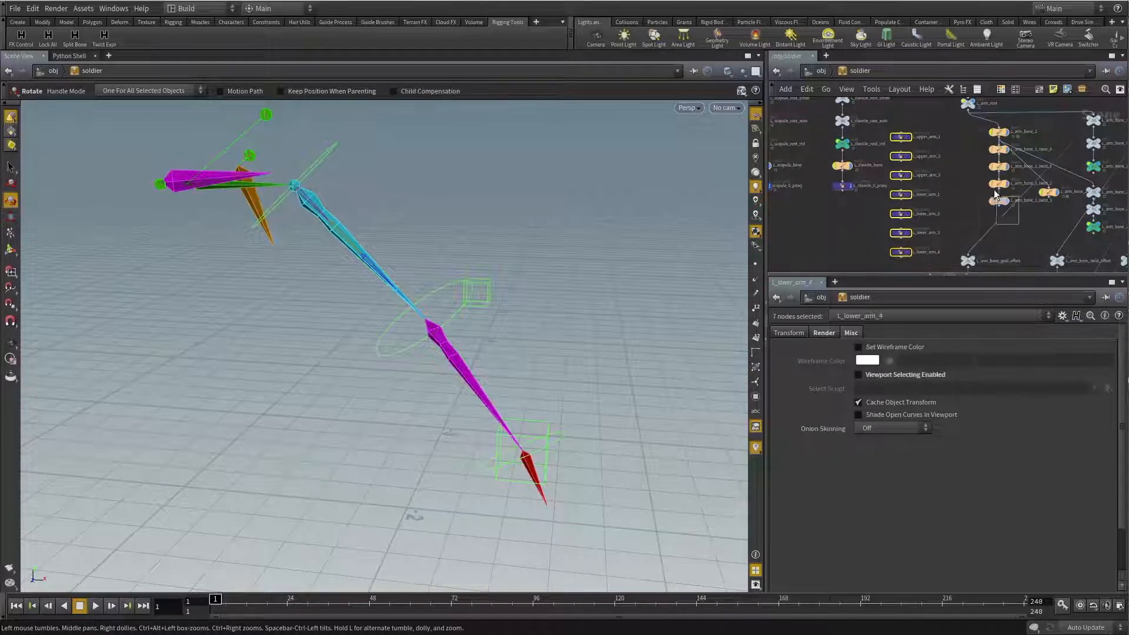
{"action": "left_click_drag", "start_coordinate": [982, 150], "coordinate": [961, 148]}
{"action": "left_click", "coordinate": [951, 122]}
{"action": "left_click_drag", "start_coordinate": [450, 240], "coordinate": [504, 247], "text": "alt"}
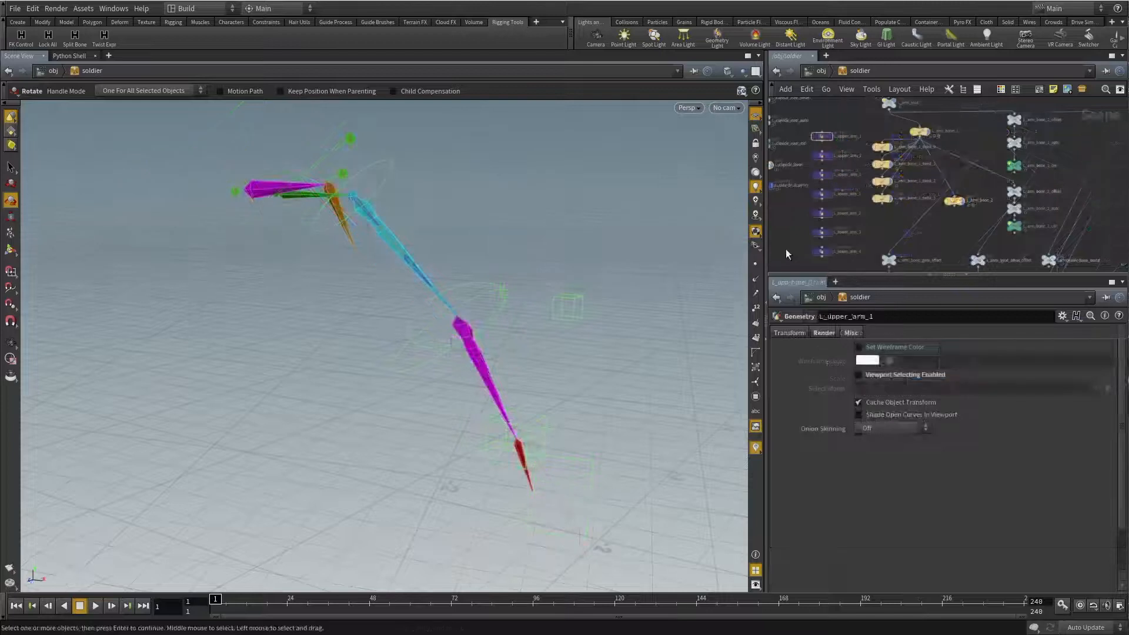
Step: Move the LarmGoalFollows, goal and twist control nodes farther out and place L_arm_bone_2 directly below L_arm_bone_1
{"action": "left_click", "coordinate": [960, 219]}
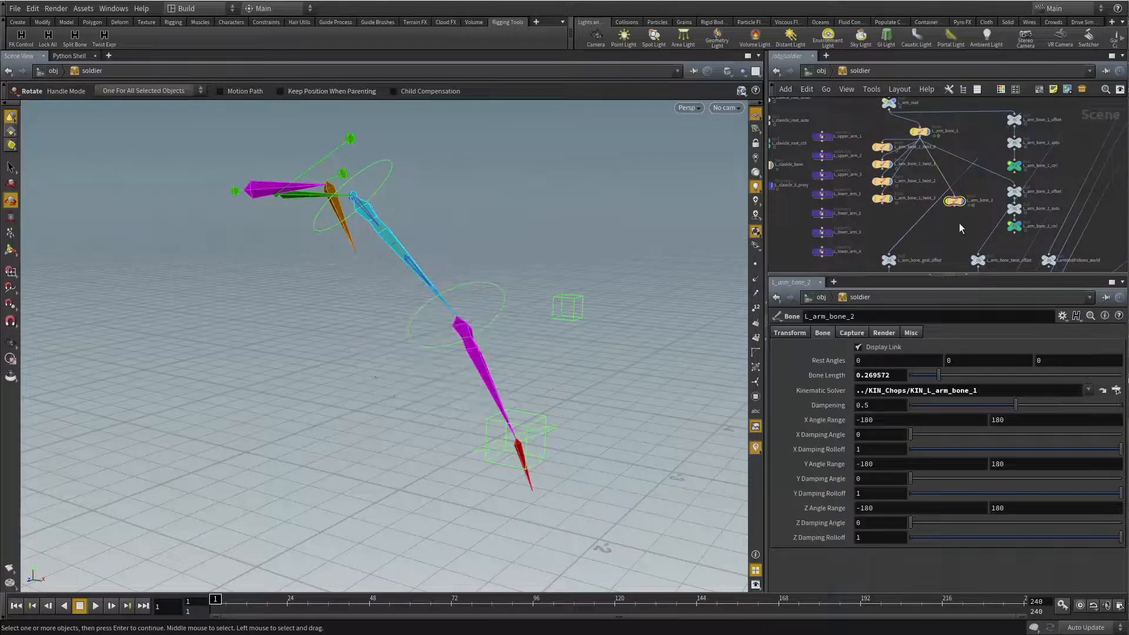
{"action": "scroll", "coordinate": [958, 224], "scroll_direction": "up", "scroll_amount": 2}
{"action": "scroll", "coordinate": [948, 213], "scroll_direction": "down", "scroll_amount": 4}
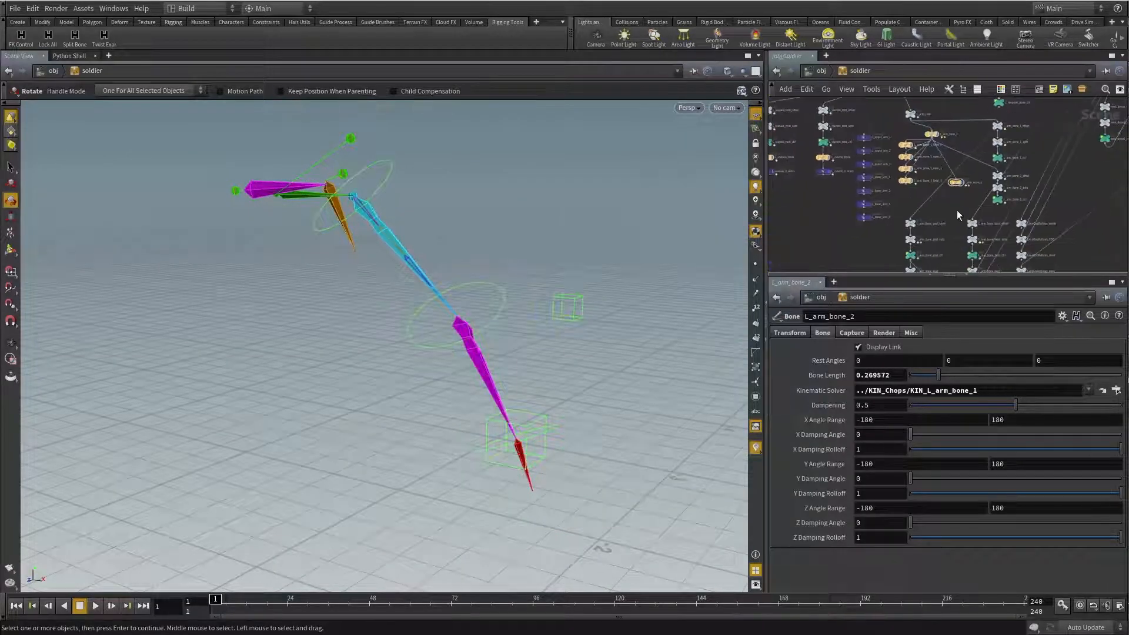
{"action": "scroll", "coordinate": [922, 172], "scroll_direction": "down", "scroll_amount": 3}
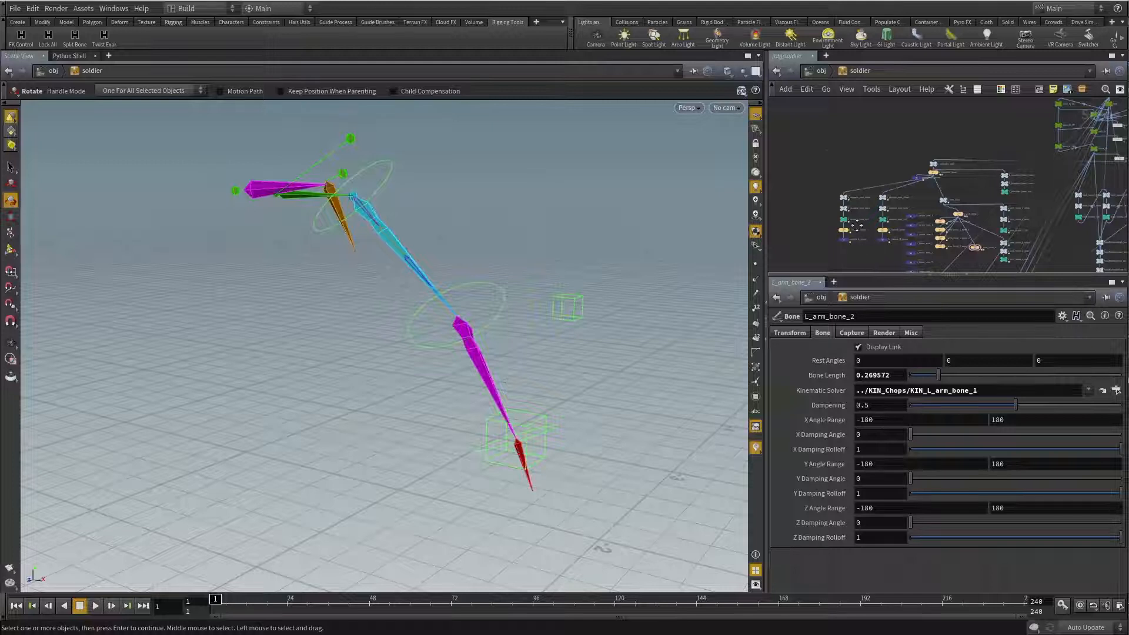
{"action": "middle_click_drag", "start_coordinate": [857, 225], "coordinate": [838, 192]}
{"action": "middle_click_drag", "start_coordinate": [980, 209], "coordinate": [981, 241]}
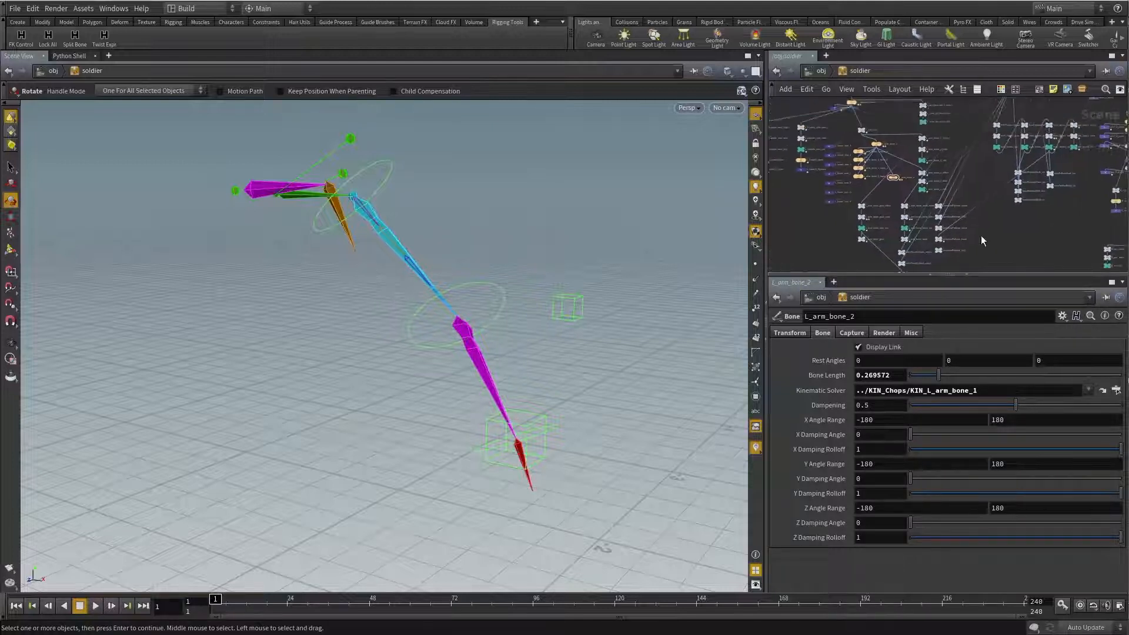
{"action": "left_click_drag", "start_coordinate": [938, 205], "coordinate": [969, 199]}
{"action": "middle_click_drag", "start_coordinate": [945, 184], "coordinate": [946, 138]}
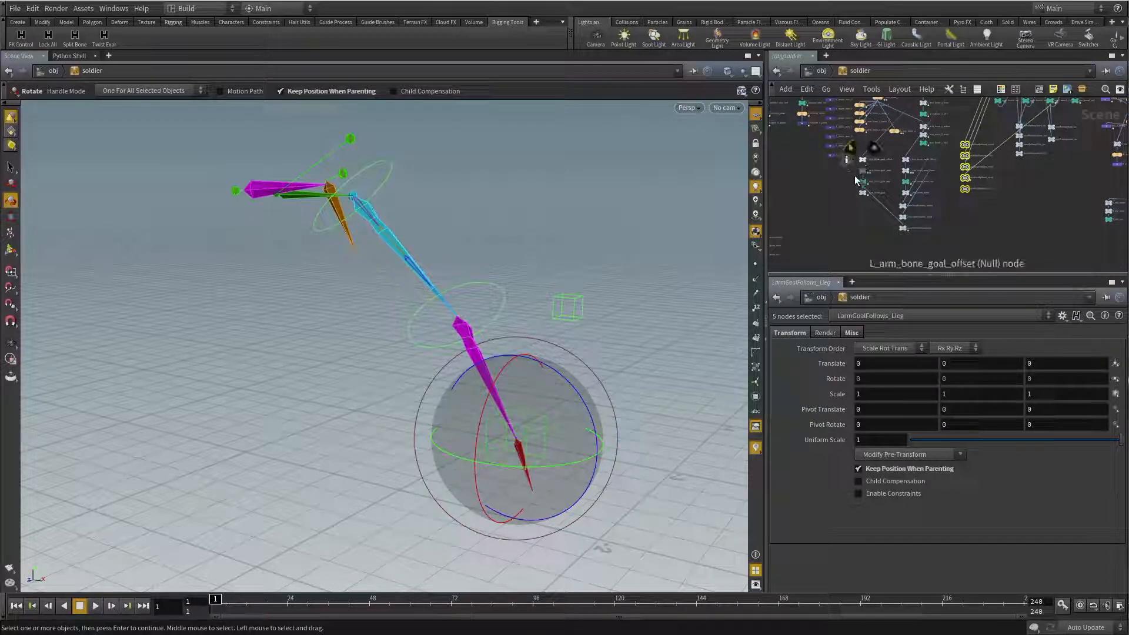
{"action": "left_click_drag", "start_coordinate": [918, 245], "coordinate": [900, 194]}
{"action": "left_click_drag", "start_coordinate": [893, 132], "coordinate": [879, 157]}
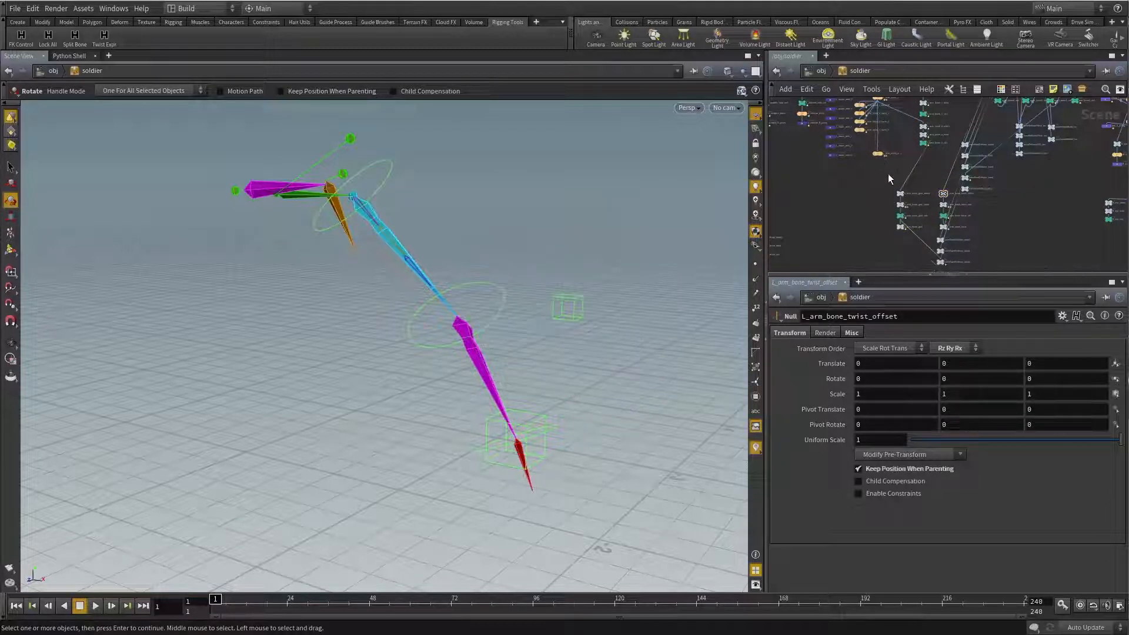
Step: Split L_arm_bone_2 into four bones with the Split Bone rigging tool, using the prefix twist
{"action": "scroll", "coordinate": [888, 177], "scroll_direction": "up", "scroll_amount": 8}
{"action": "left_click", "coordinate": [890, 171]}
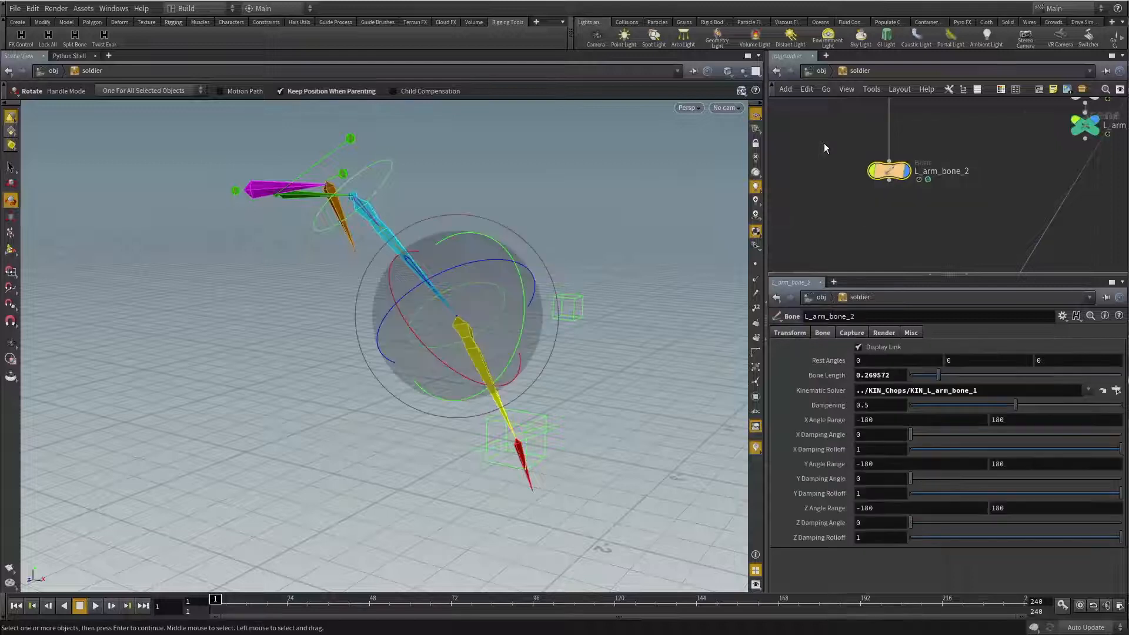
{"action": "left_click", "coordinate": [75, 38]}
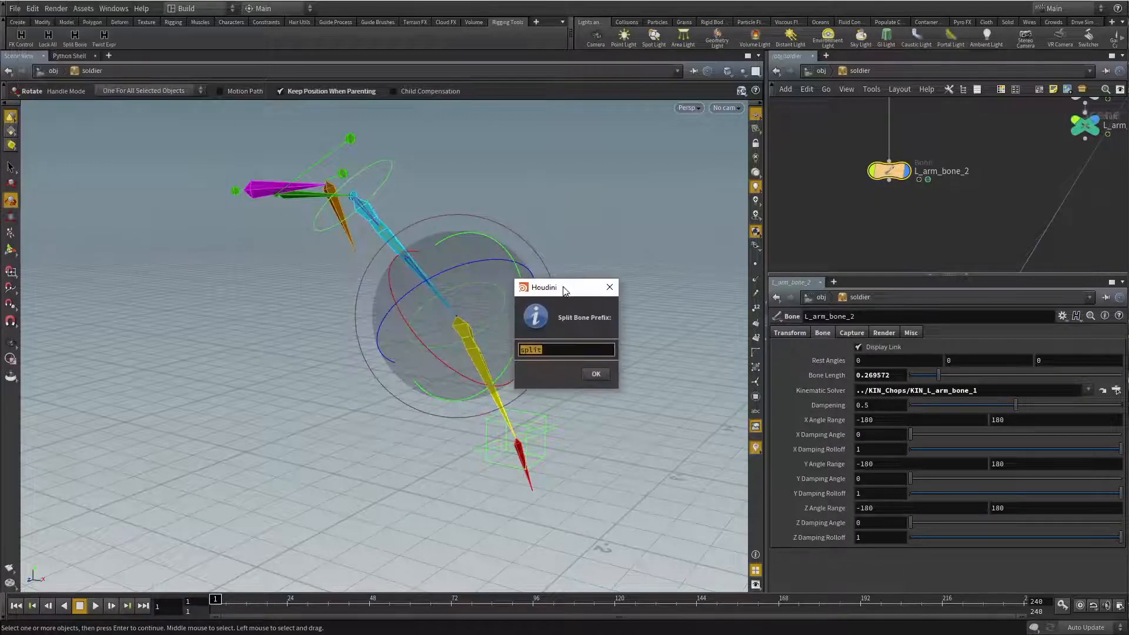
{"action": "left_click", "coordinate": [536, 348]}
{"action": "type", "text": "twist"}
{"action": "left_click", "coordinate": [595, 373]}
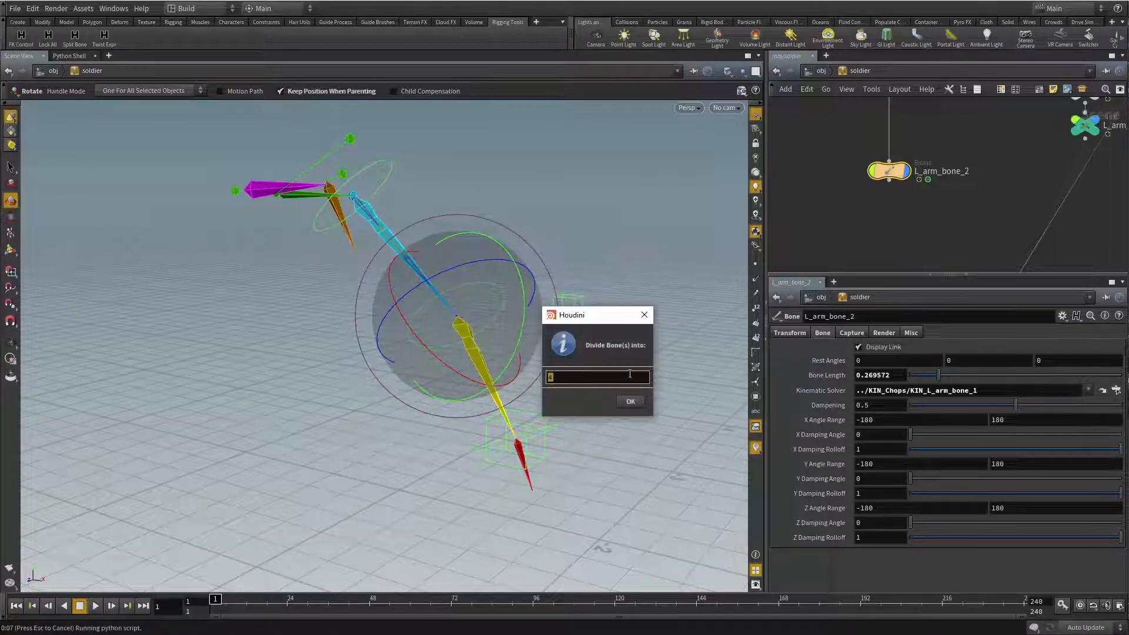
{"action": "left_click", "coordinate": [626, 400]}
{"action": "scroll", "coordinate": [810, 201], "scroll_direction": "down", "scroll_amount": 5}
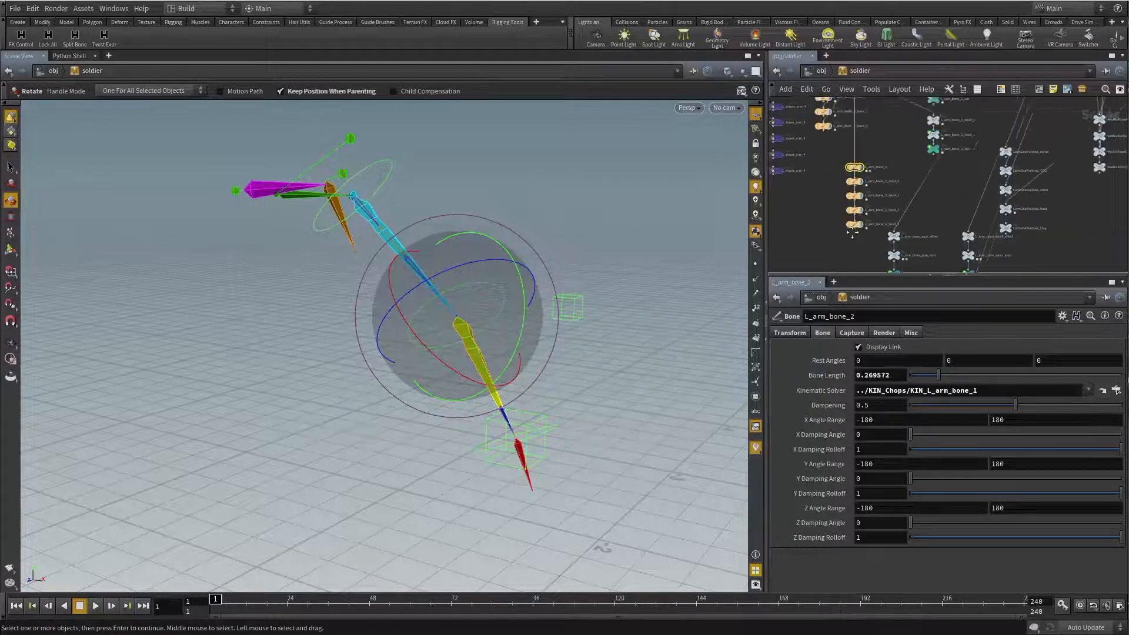
Step: Arrange the four L_arm_bone_2_twist nodes in their own column beside and below L_arm_bone_2
{"action": "left_click_drag", "start_coordinate": [871, 264], "coordinate": [859, 203]}
{"action": "left_click", "coordinate": [869, 184]}
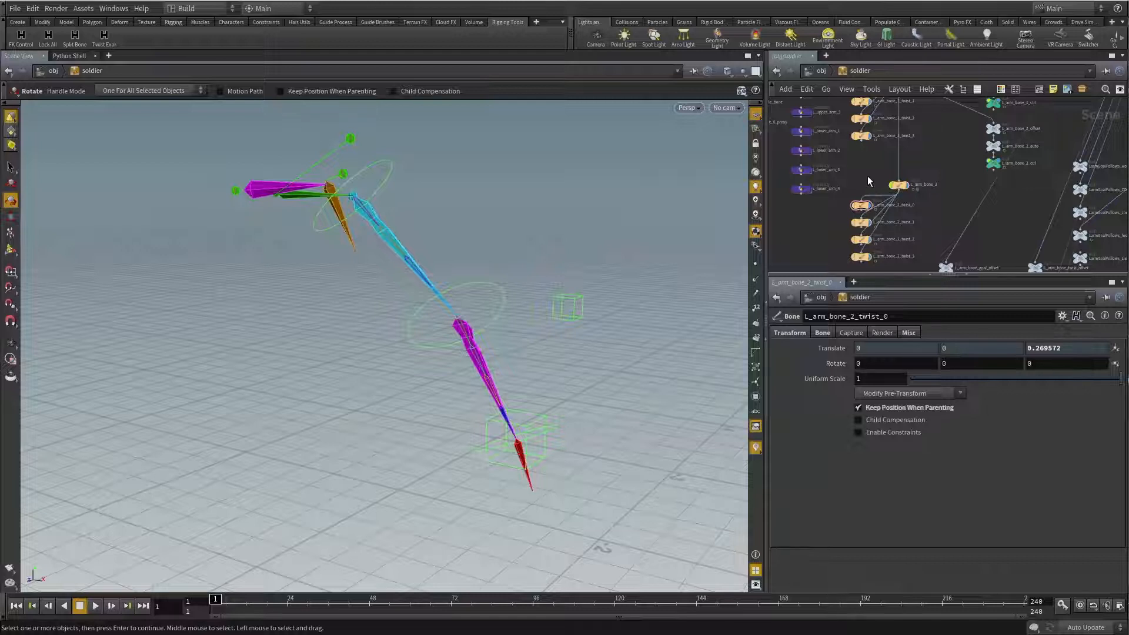
{"action": "left_click_drag", "start_coordinate": [532, 256], "coordinate": [553, 329], "text": "alt"}
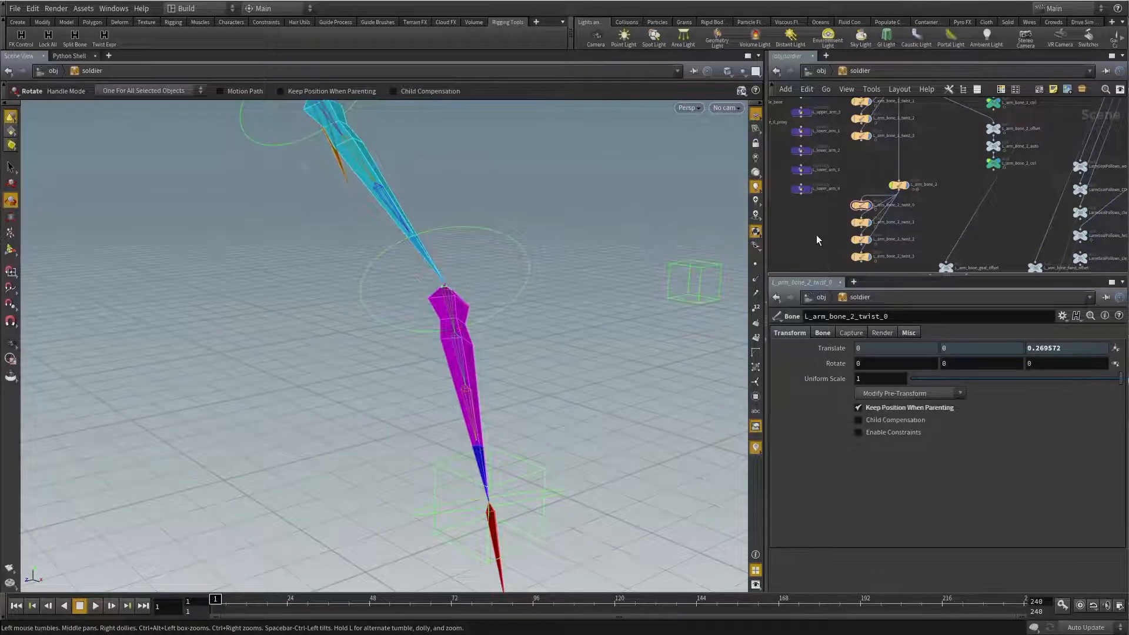
Step: Move the four L_lower_arm geometry nodes down so they line up beside the L_arm_bone_2_twist nodes
{"action": "scroll", "coordinate": [816, 238], "scroll_direction": "down", "scroll_amount": 1}
{"action": "middle_click_drag", "start_coordinate": [817, 243], "coordinate": [840, 256]}
{"action": "mouse_move", "coordinate": [829, 241]}
{"action": "left_mouse_down"}
{"action": "mouse_move", "coordinate": [814, 163]}
{"action": "mouse_move", "coordinate": [834, 224]}
{"action": "left_mouse_up"}
{"action": "left_click", "coordinate": [841, 197]}
{"action": "middle_click_drag", "start_coordinate": [847, 198], "coordinate": [839, 161]}
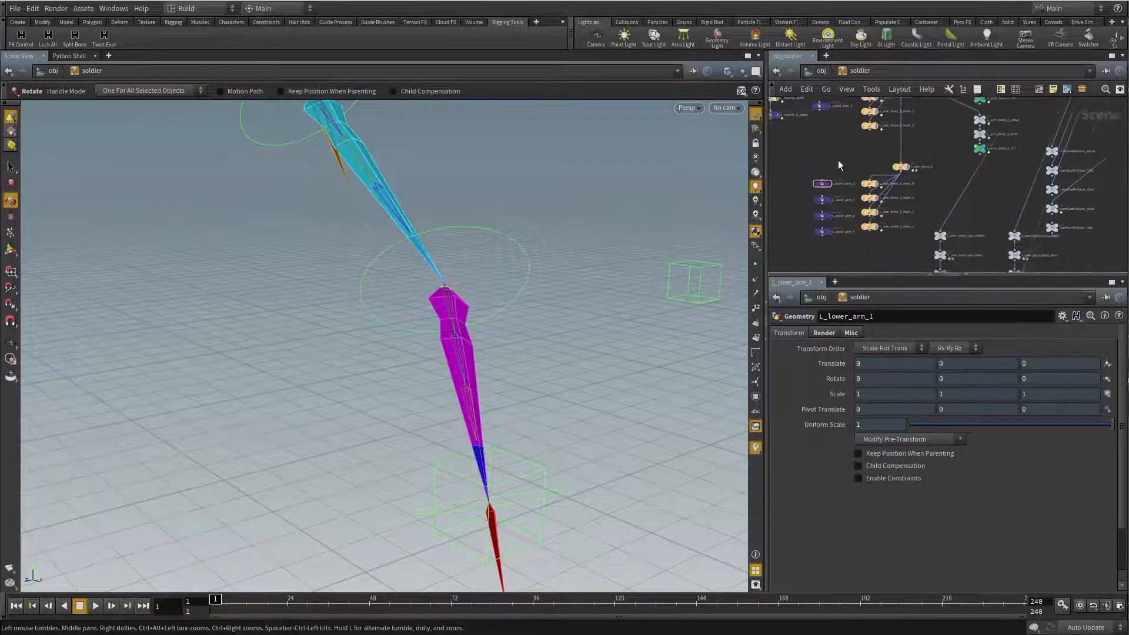
Step: Parent L_lower_arm_1 through L_lower_arm_4 to L_arm_bone_2_twist_0 through L_arm_bone_2_twist_3 respectively
{"action": "scroll", "coordinate": [838, 160], "scroll_direction": "up", "scroll_amount": 4}
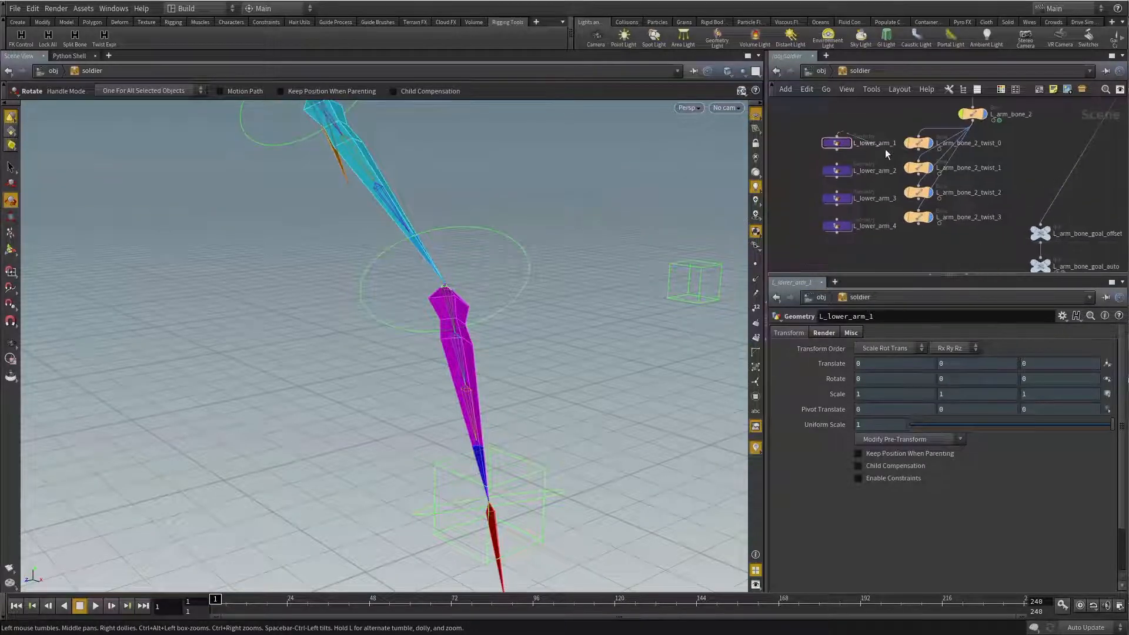
{"action": "left_click_drag", "start_coordinate": [886, 149], "coordinate": [918, 150]}
{"action": "left_click_drag", "start_coordinate": [836, 164], "coordinate": [917, 174]}
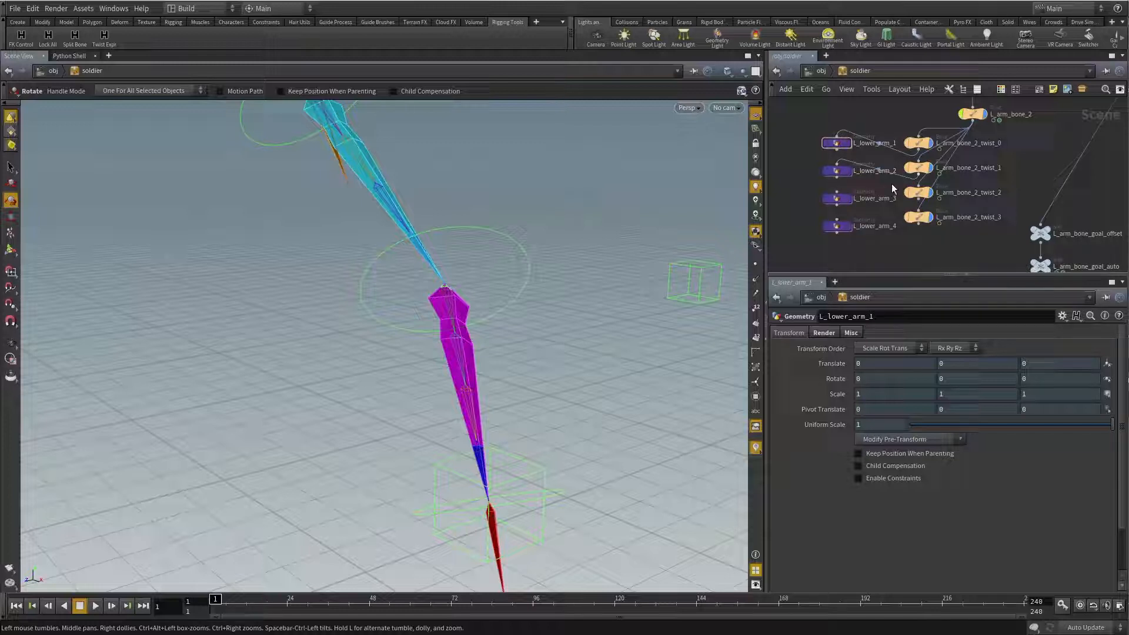
{"action": "left_click", "coordinate": [836, 193]}
{"action": "left_click", "coordinate": [918, 198]}
{"action": "left_click", "coordinate": [836, 219]}
{"action": "left_click", "coordinate": [918, 223]}
Step: Turn on the display of the four L_lower_arm geometry nodes and check where the pieces sit relative to the arm bones
{"action": "key", "text": "r"}
{"action": "left_click_drag", "start_coordinate": [801, 125], "coordinate": [872, 253]}
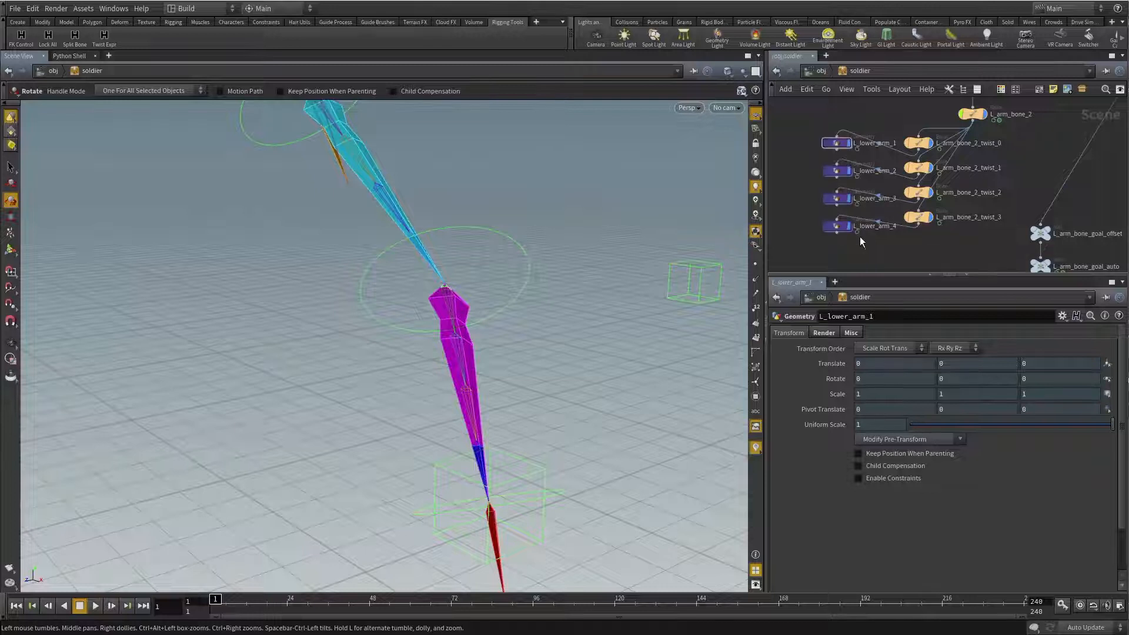
{"action": "double_click", "coordinate": [836, 144]}
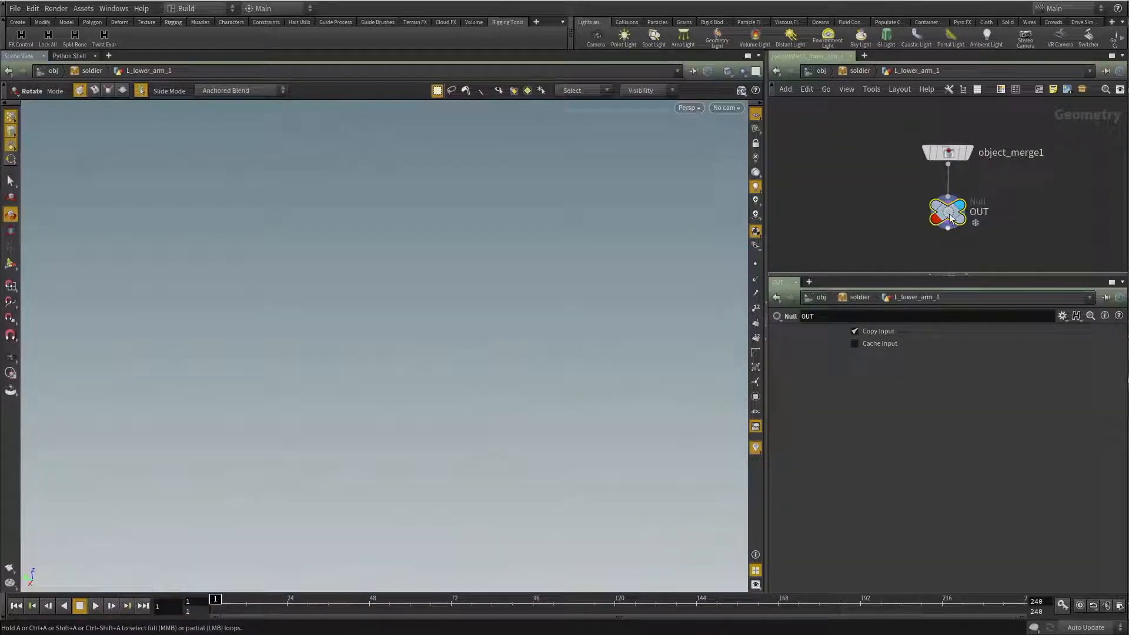
{"action": "key", "text": "u"}
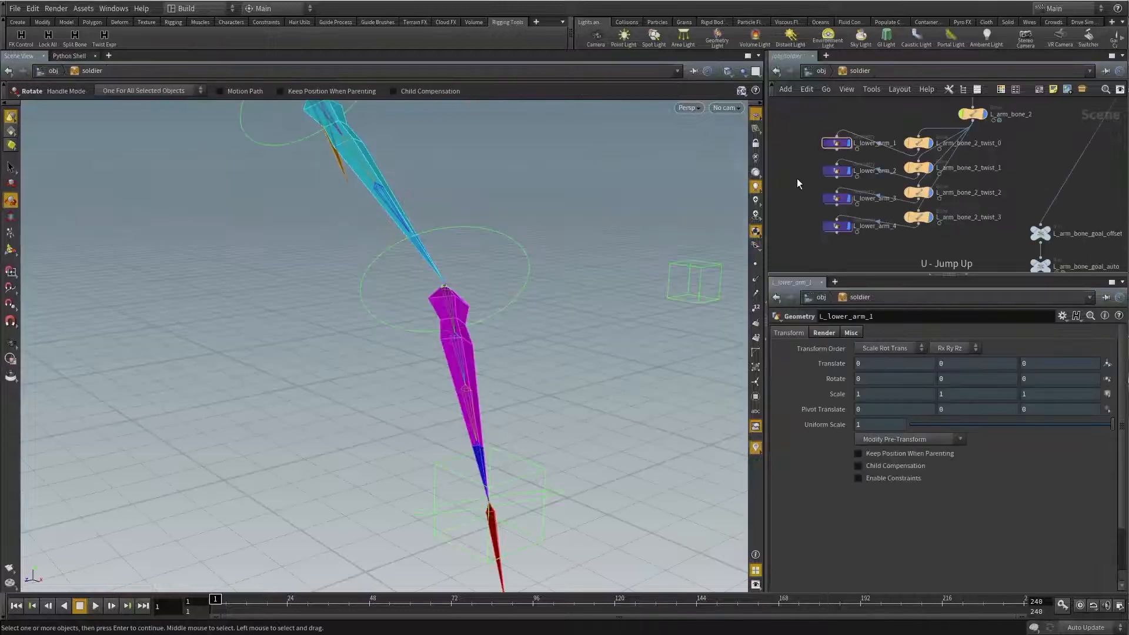
{"action": "key", "text": "Escape"}
{"action": "left_click_drag", "start_coordinate": [378, 253], "coordinate": [308, 304]}
{"action": "key", "text": "r"}
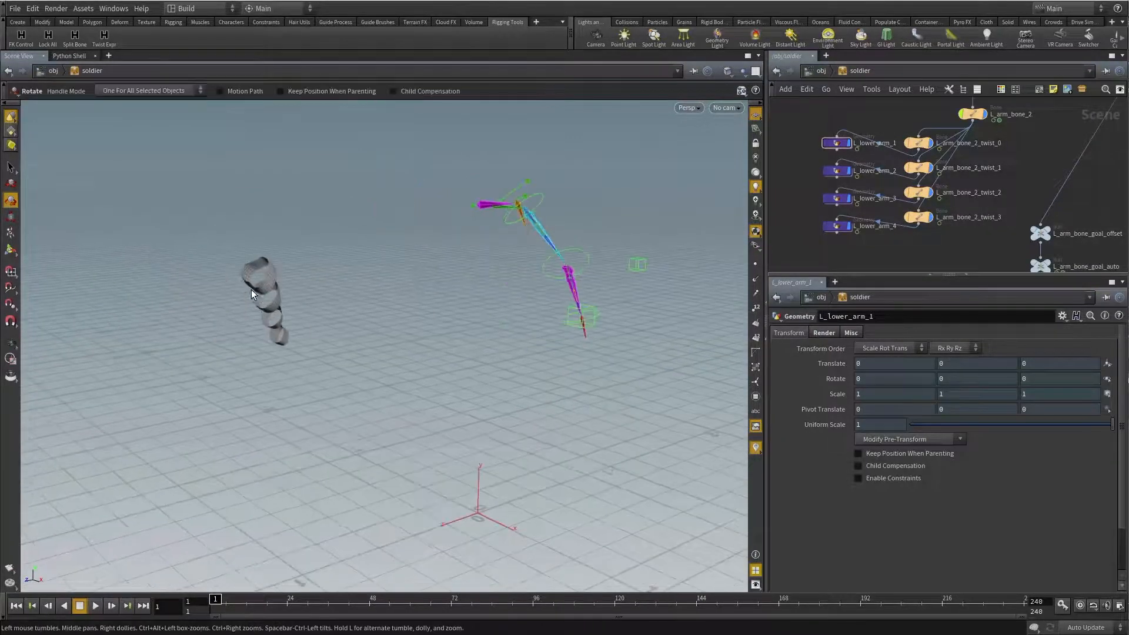
Step: Unlock and relock the OUT nulls inside L_lower_arm_1 and L_lower_arm_2, discarding the locked changes to refresh their geometry
{"action": "double_click", "coordinate": [836, 144]}
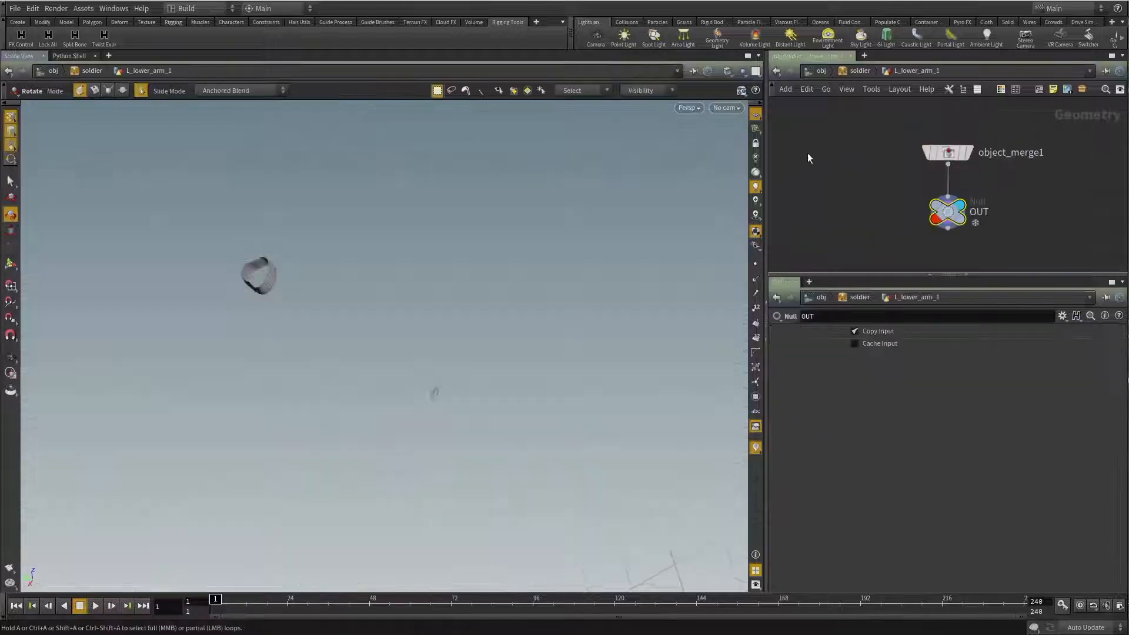
{"action": "left_click", "coordinate": [937, 222]}
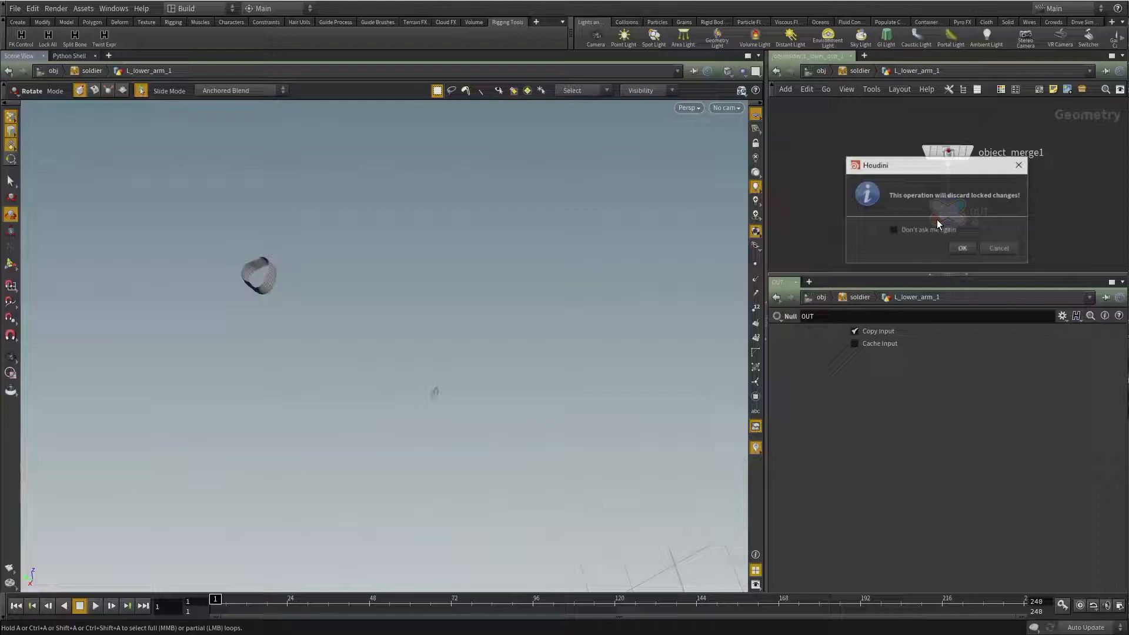
{"action": "left_click", "coordinate": [959, 249]}
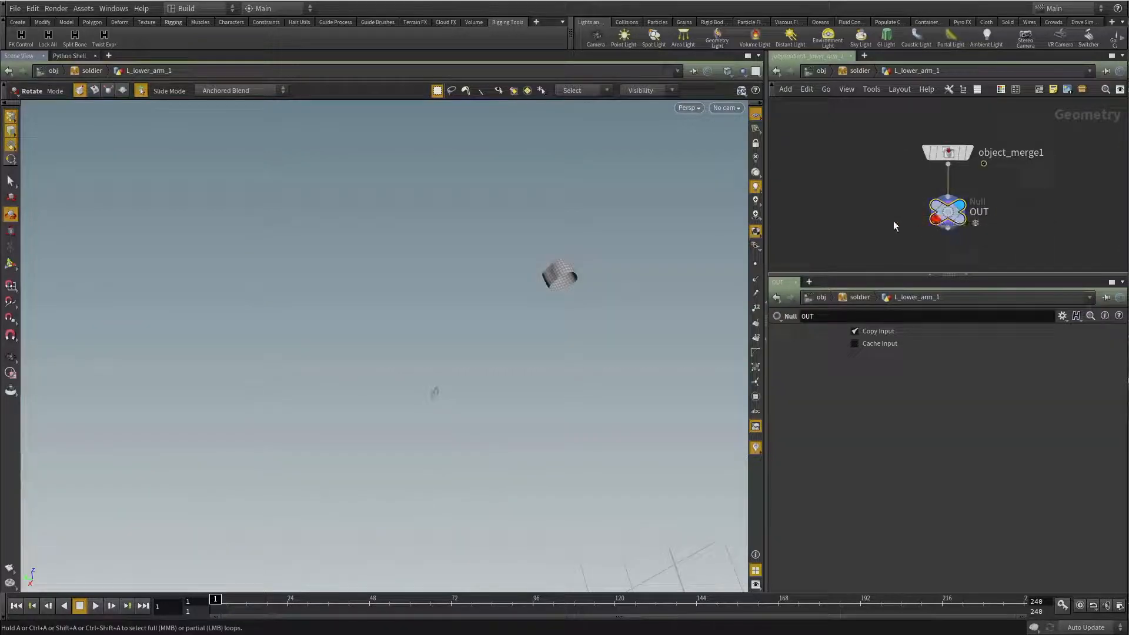
{"action": "key", "text": "u"}
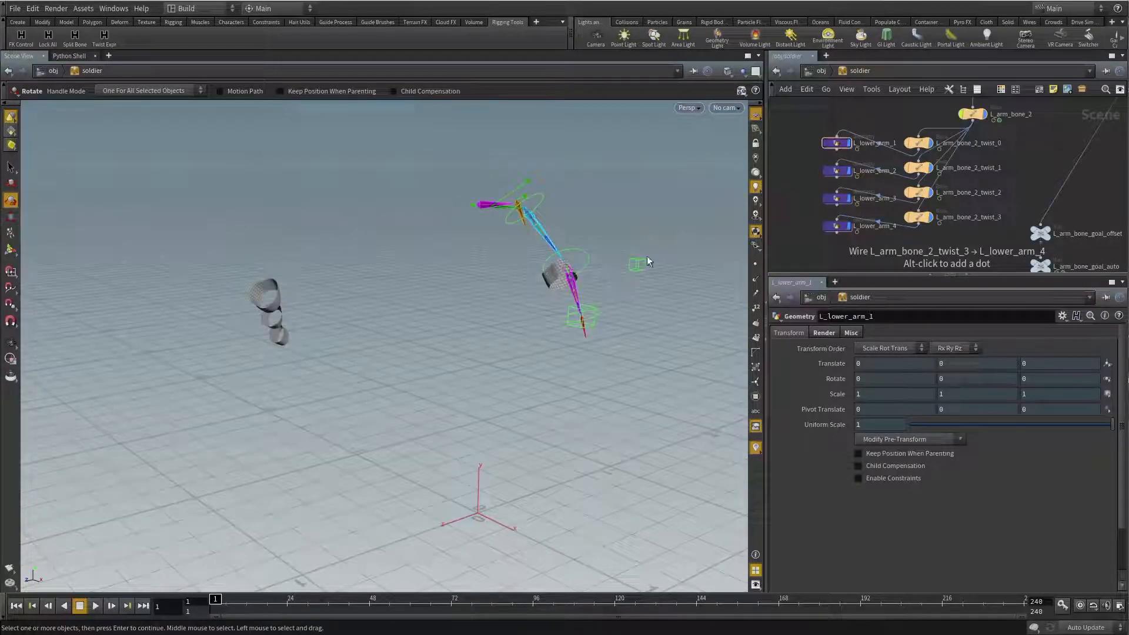
{"action": "double_click", "coordinate": [836, 171]}
{"action": "left_click", "coordinate": [937, 222]}
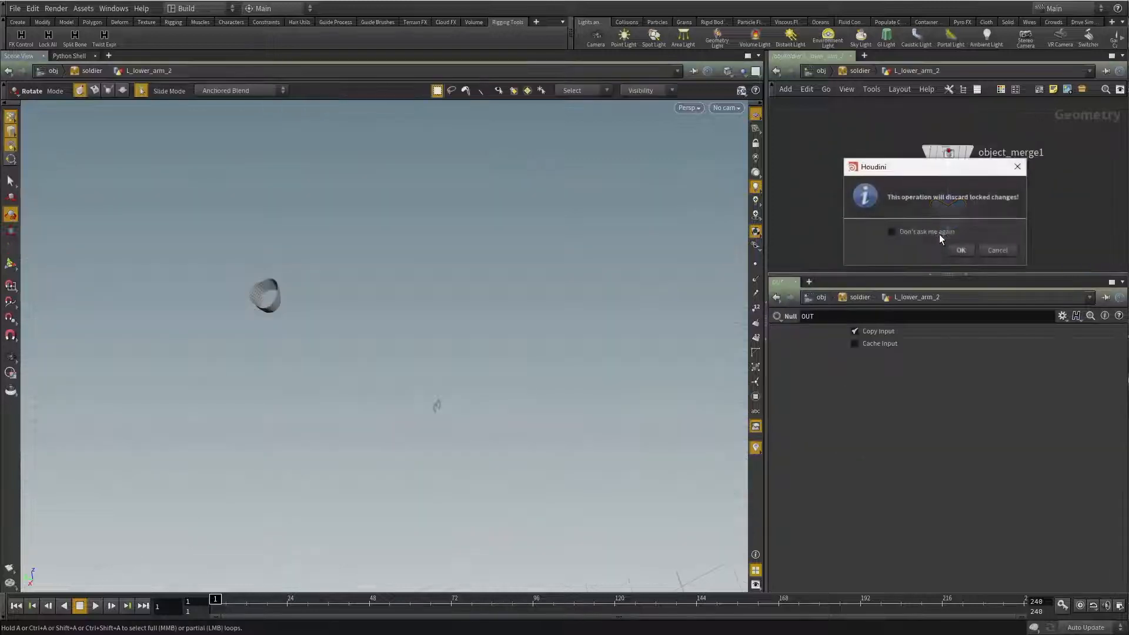
{"action": "key", "text": "Return"}
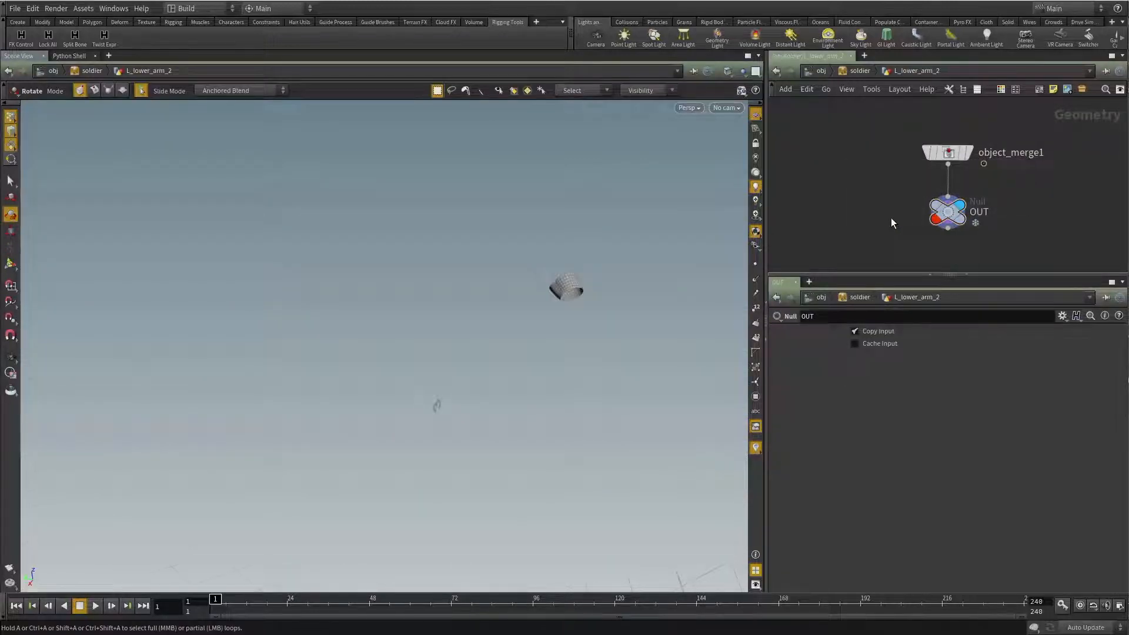
{"action": "key", "text": "u"}
Step: Unlock and relock the OUT nulls inside L_lower_arm_3 and L_lower_arm_4, discarding the locked changes to refresh their geometry
{"action": "left_click", "coordinate": [833, 199]}
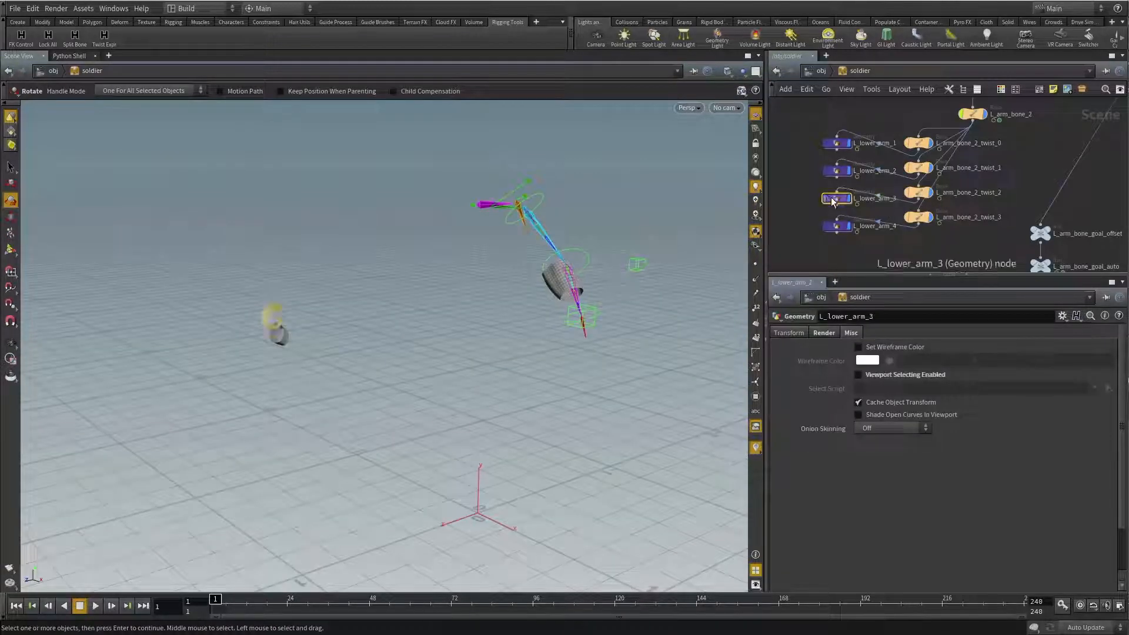
{"action": "double_click", "coordinate": [832, 199]}
{"action": "left_click", "coordinate": [937, 222]}
{"action": "left_click", "coordinate": [946, 246]}
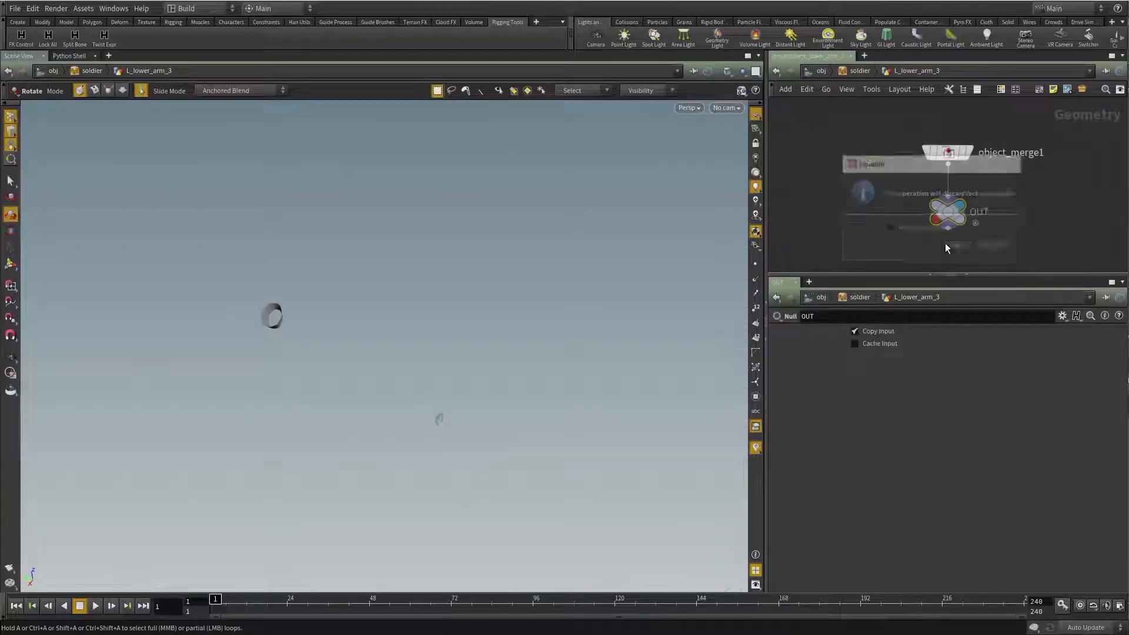
{"action": "key", "text": "u"}
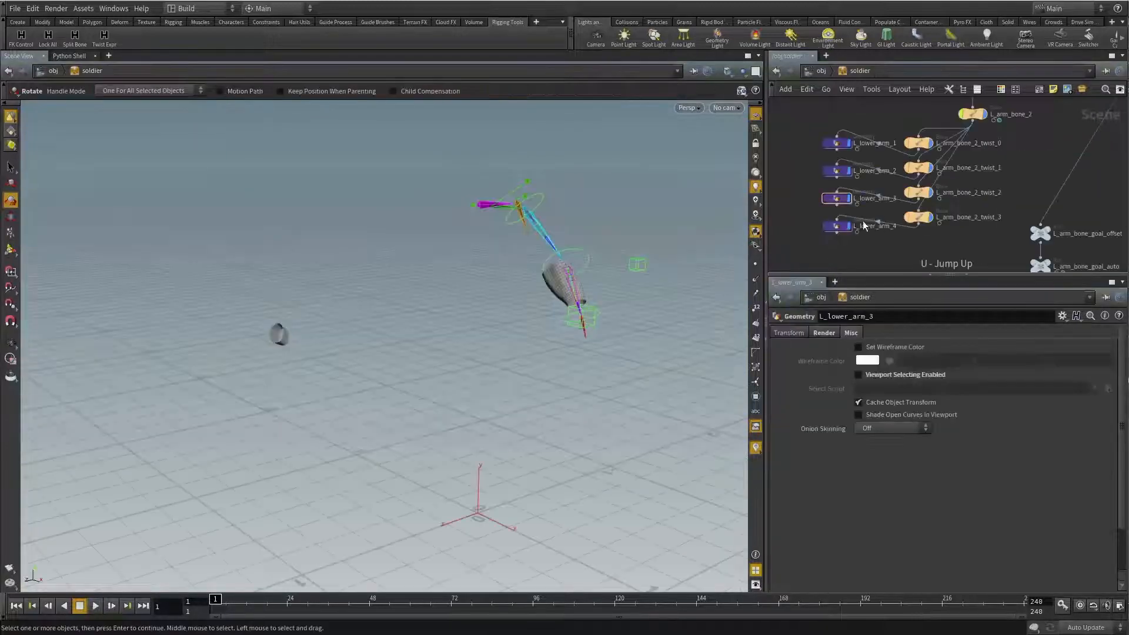
{"action": "double_click", "coordinate": [837, 226]}
{"action": "left_click", "coordinate": [937, 223]}
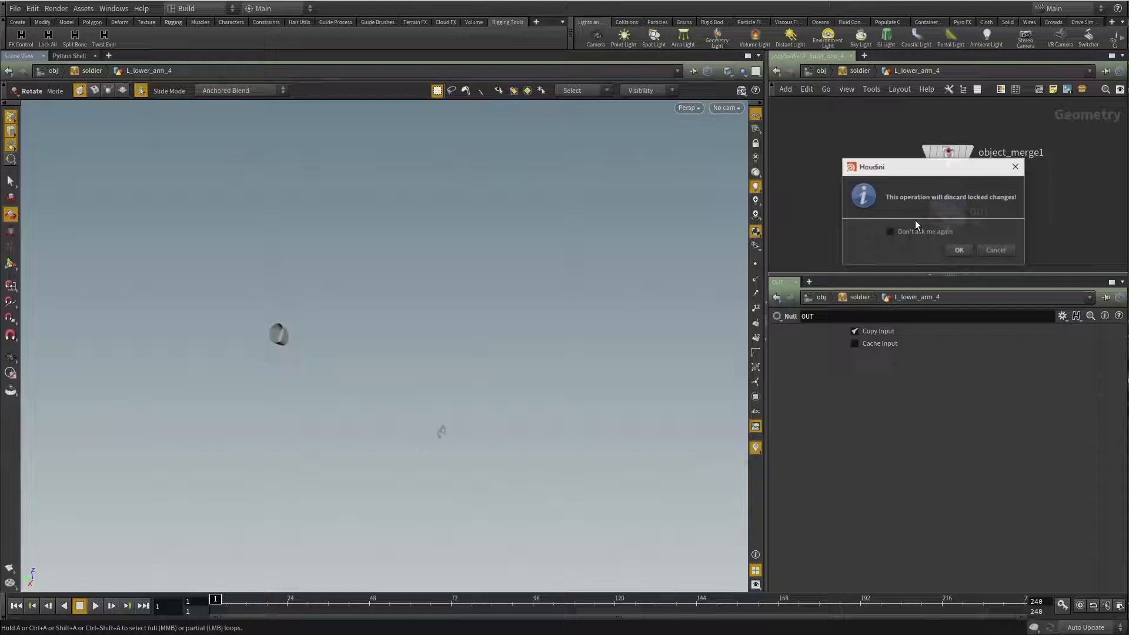
{"action": "left_click", "coordinate": [958, 251]}
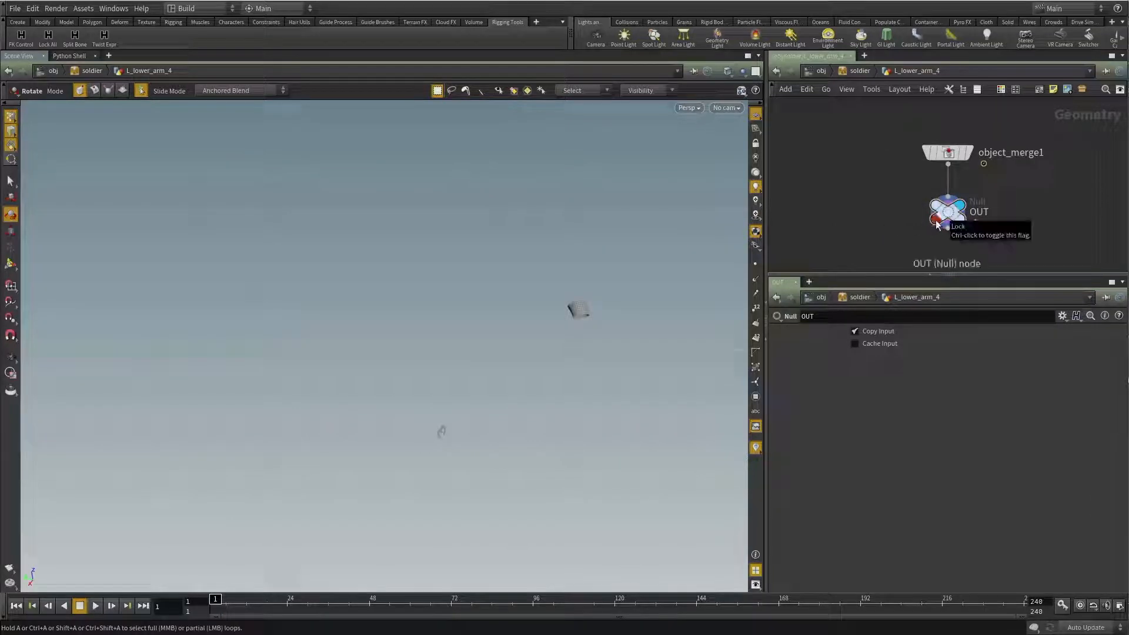
{"action": "key", "text": "u"}
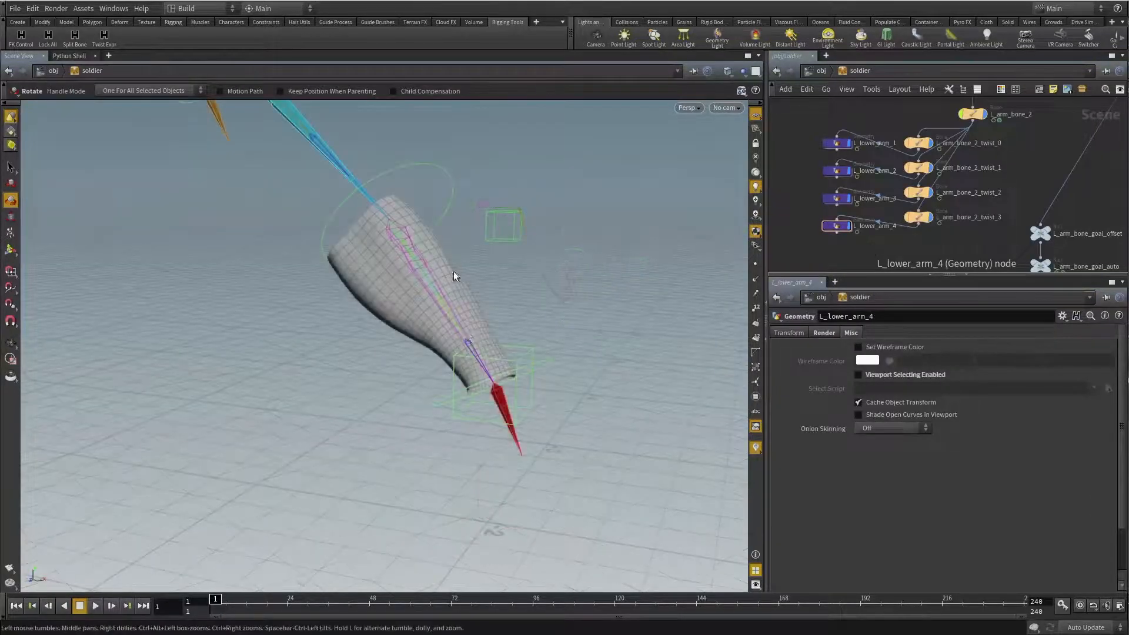
{"action": "left_click_drag", "start_coordinate": [454, 275], "coordinate": [507, 285]}
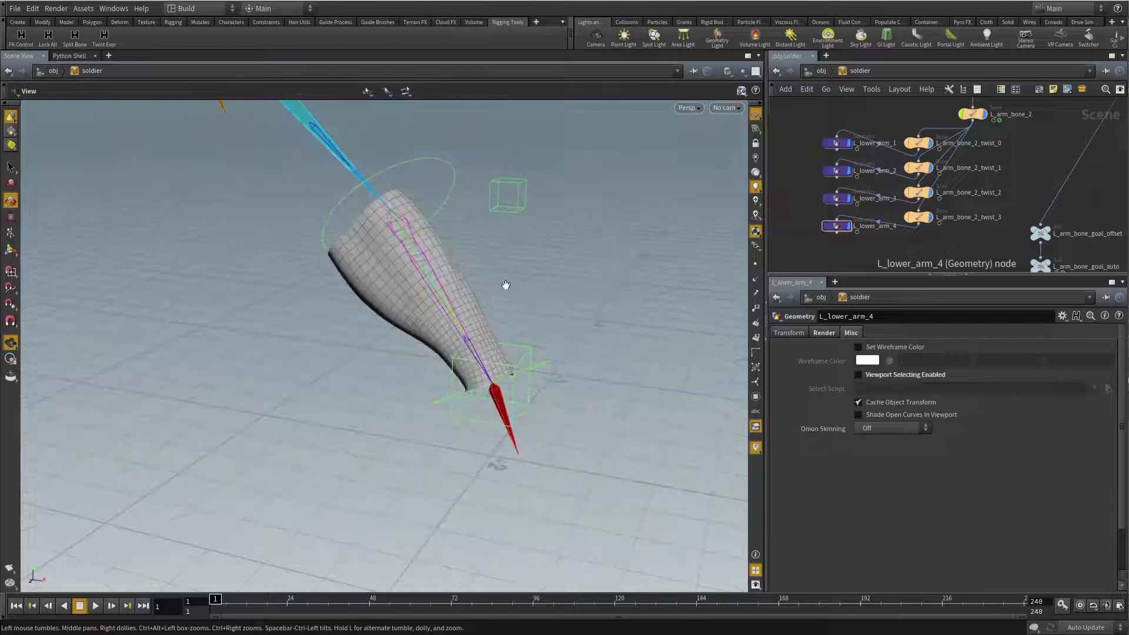
Step: Test-rotate L_arm_bone_2_twist_1 to check how the forearm pieces follow, and undo the rotation
{"action": "left_click", "coordinate": [918, 168]}
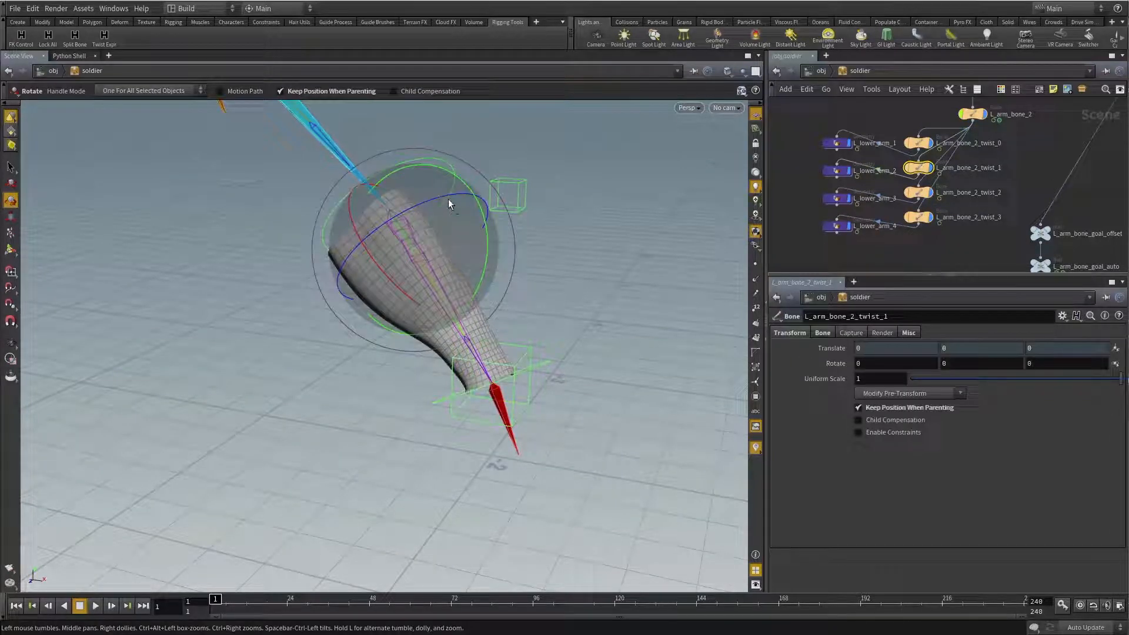
{"action": "mouse_move", "coordinate": [447, 202]}
{"action": "left_mouse_down"}
{"action": "mouse_move", "coordinate": [432, 212]}
{"action": "mouse_move", "coordinate": [458, 199]}
{"action": "left_mouse_up"}
{"action": "key", "text": "ctrl+z"}
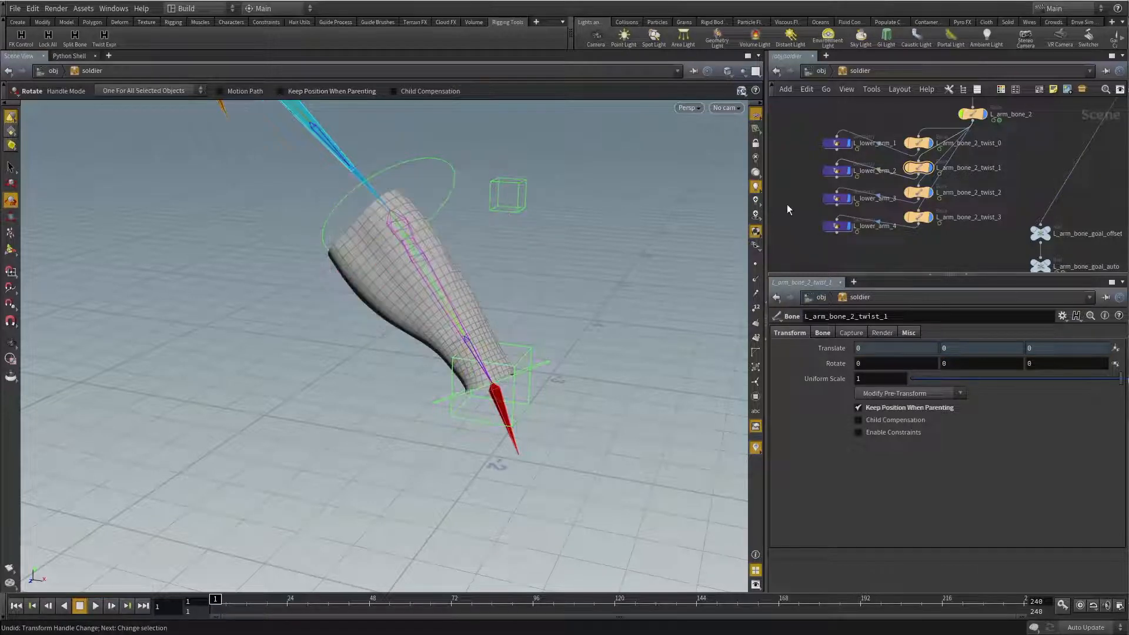
Step: Place the three L_upper_arm nodes beside the L_arm_bone_1 twist bones and parent them to L_arm_bone_1_twist_1, twist_2 and twist_3 respectively
{"action": "middle_click_drag", "start_coordinate": [827, 303], "coordinate": [847, 424]}
{"action": "middle_click_drag", "start_coordinate": [875, 244], "coordinate": [857, 233]}
{"action": "mouse_move", "coordinate": [867, 193]}
{"action": "left_mouse_down"}
{"action": "mouse_move", "coordinate": [836, 120]}
{"action": "mouse_move", "coordinate": [864, 160]}
{"action": "mouse_move", "coordinate": [862, 195]}
{"action": "left_mouse_up"}
{"action": "left_click", "coordinate": [857, 166]}
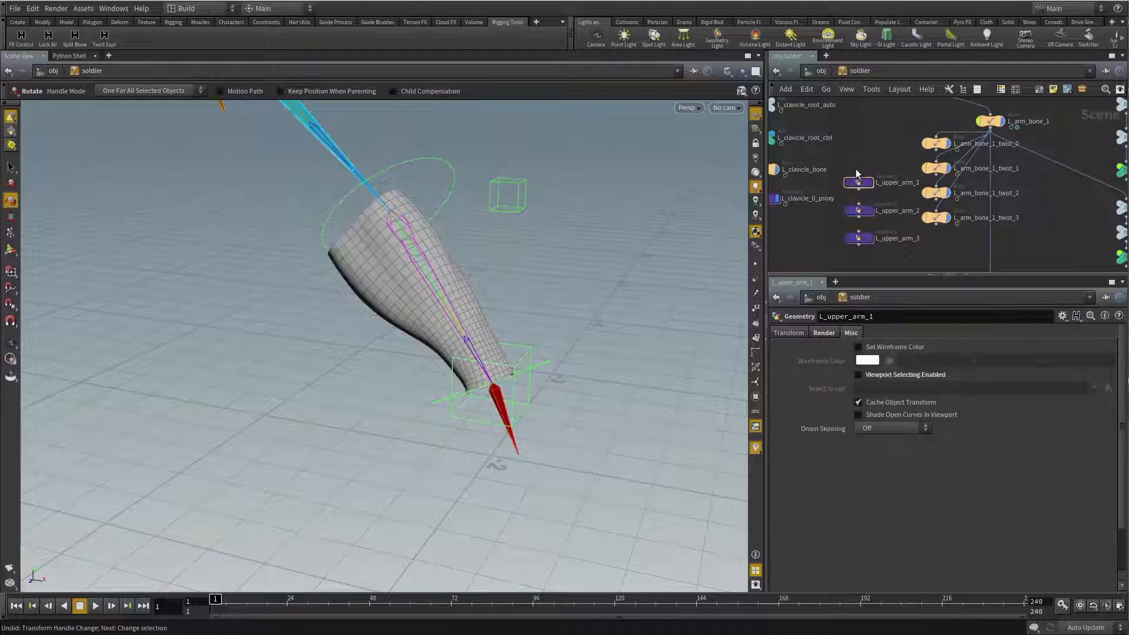
{"action": "left_click", "coordinate": [858, 176]}
{"action": "left_click", "coordinate": [935, 176]}
Step: Unlock the OUT nulls inside L_upper_arm_1 and L_upper_arm_2, discarding the locked changes to refresh their geometry
{"action": "double_click", "coordinate": [858, 183]}
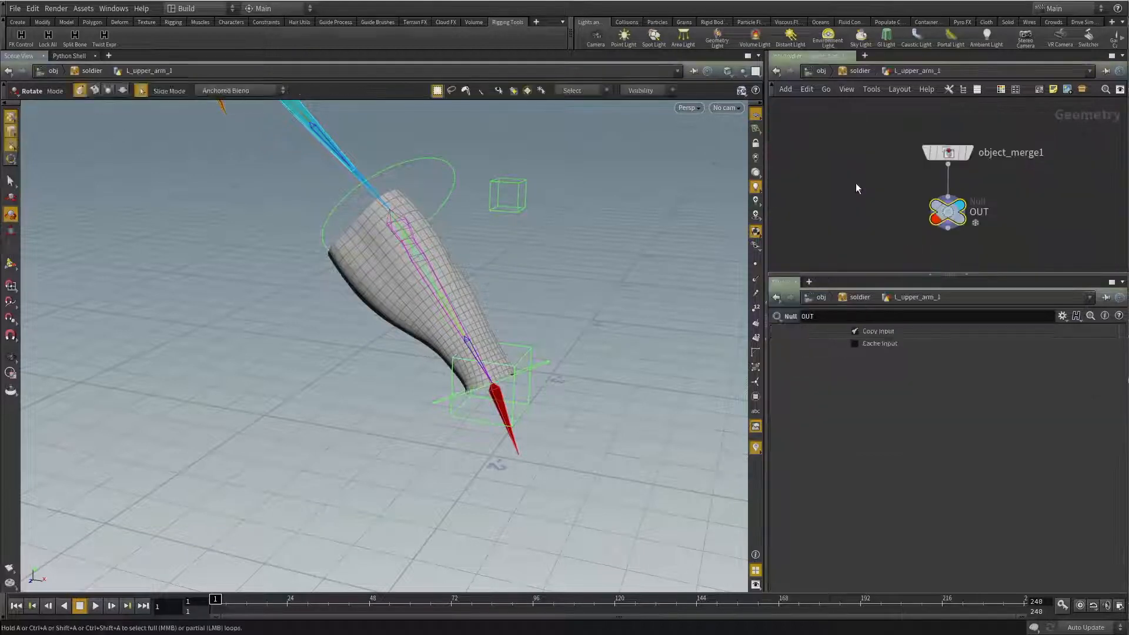
{"action": "left_click", "coordinate": [939, 225]}
{"action": "left_click", "coordinate": [960, 250]}
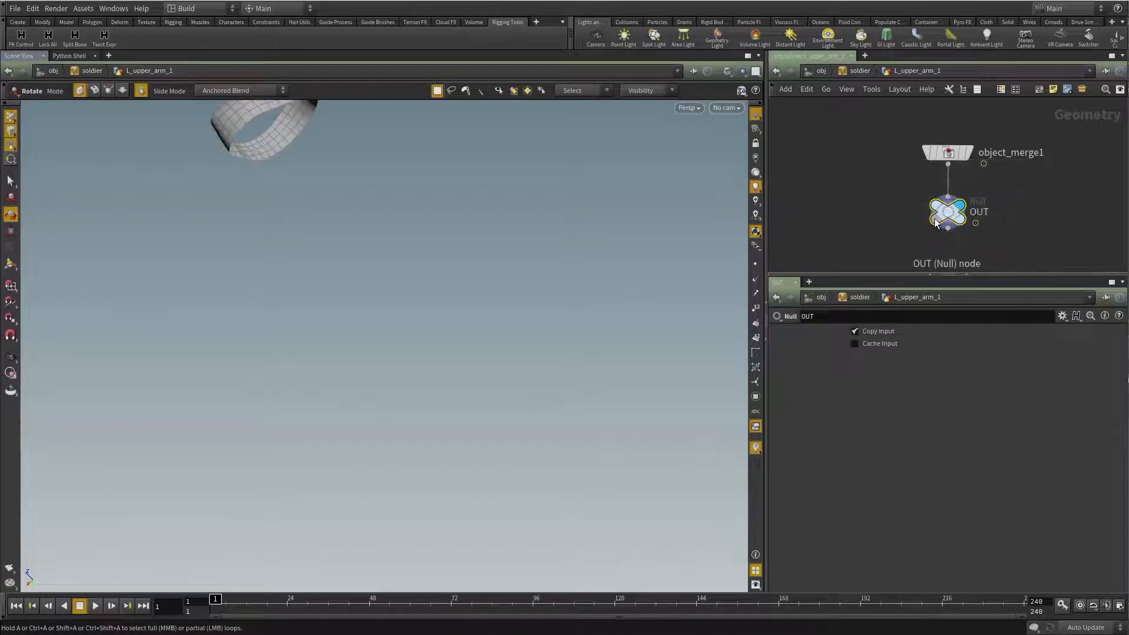
{"action": "key", "text": "u"}
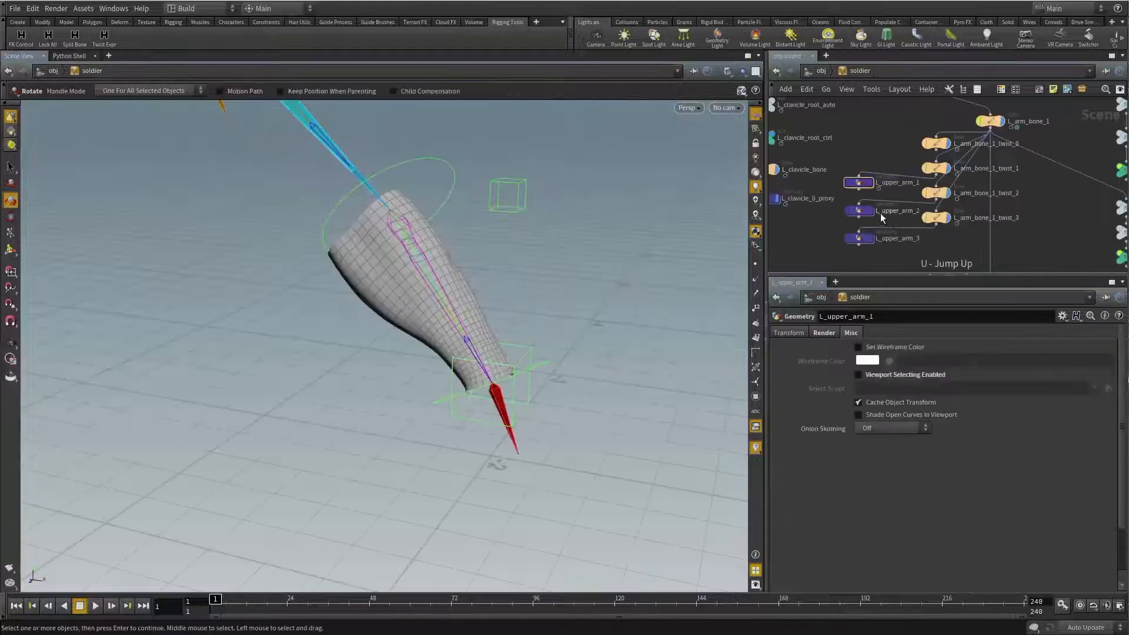
{"action": "left_click", "coordinate": [860, 211]}
{"action": "double_click", "coordinate": [860, 210]}
{"action": "left_click", "coordinate": [935, 222]}
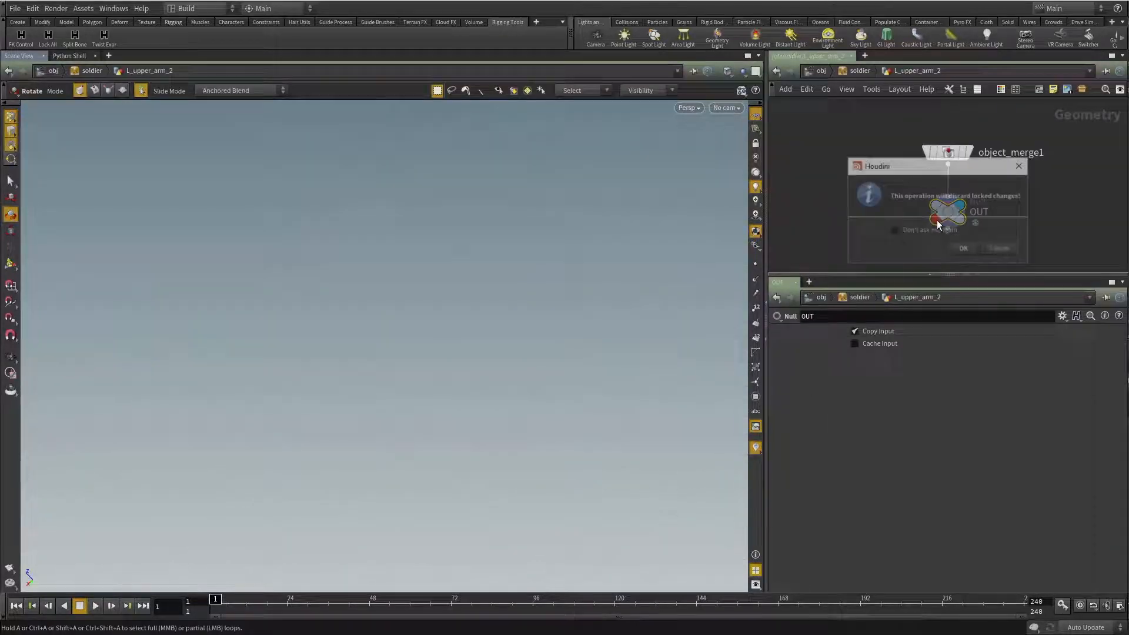
{"action": "left_click", "coordinate": [960, 246]}
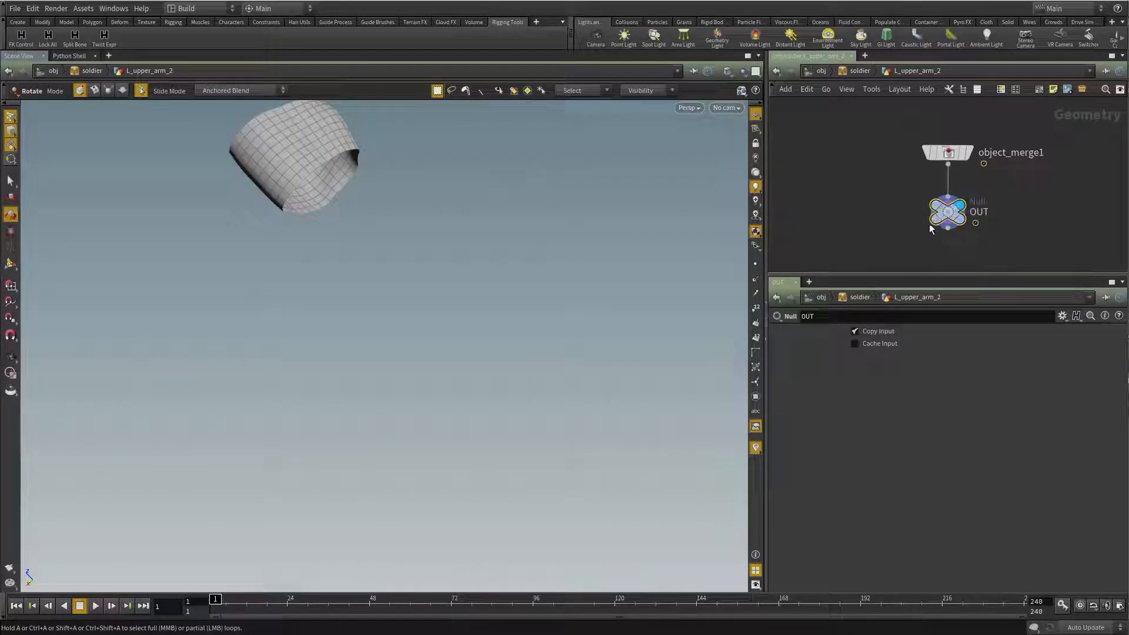
{"action": "key", "text": "u"}
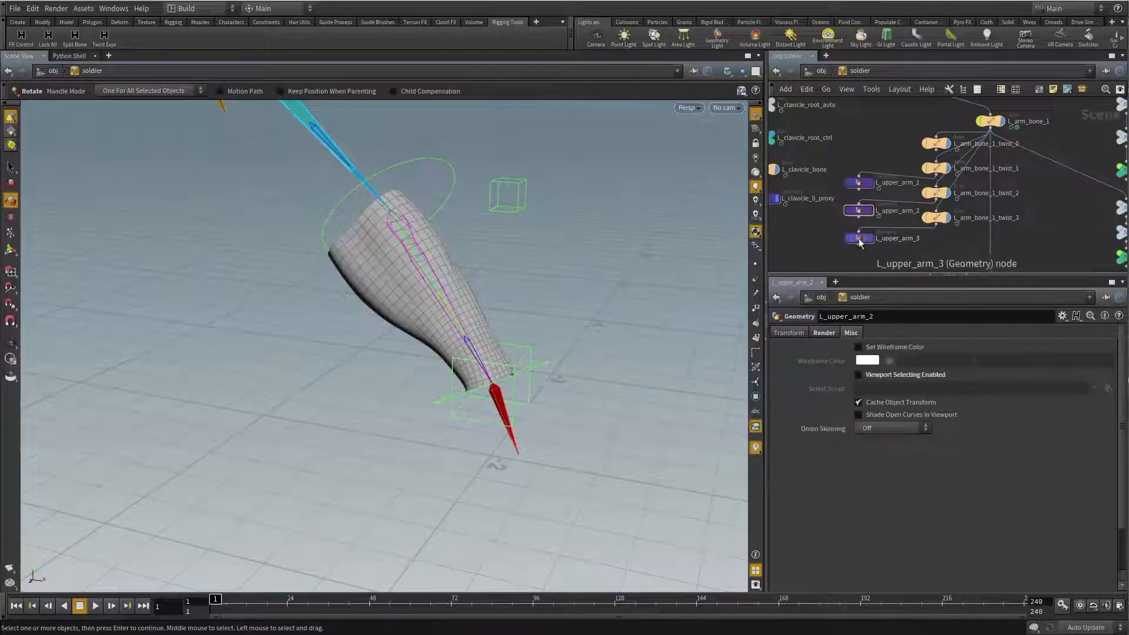
Step: Unlock the OUT null inside L_upper_arm_3 to refresh its geometry, and display the three L_upper_arm pieces
{"action": "double_click", "coordinate": [922, 229]}
{"action": "left_click", "coordinate": [935, 220]}
{"action": "left_click", "coordinate": [955, 248]}
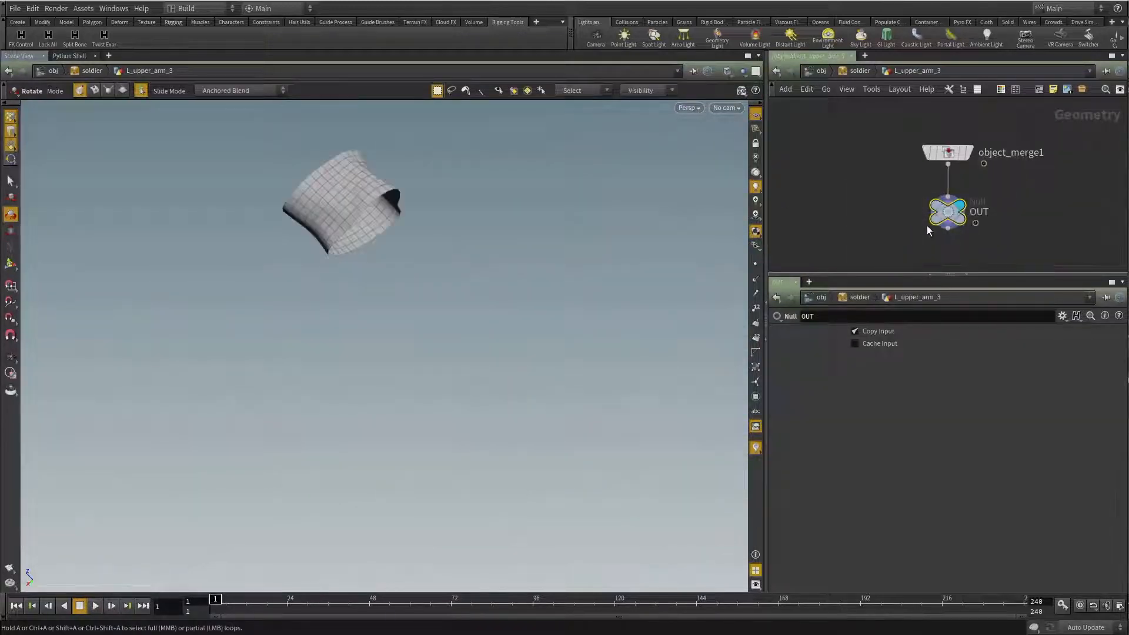
{"action": "key", "text": "u"}
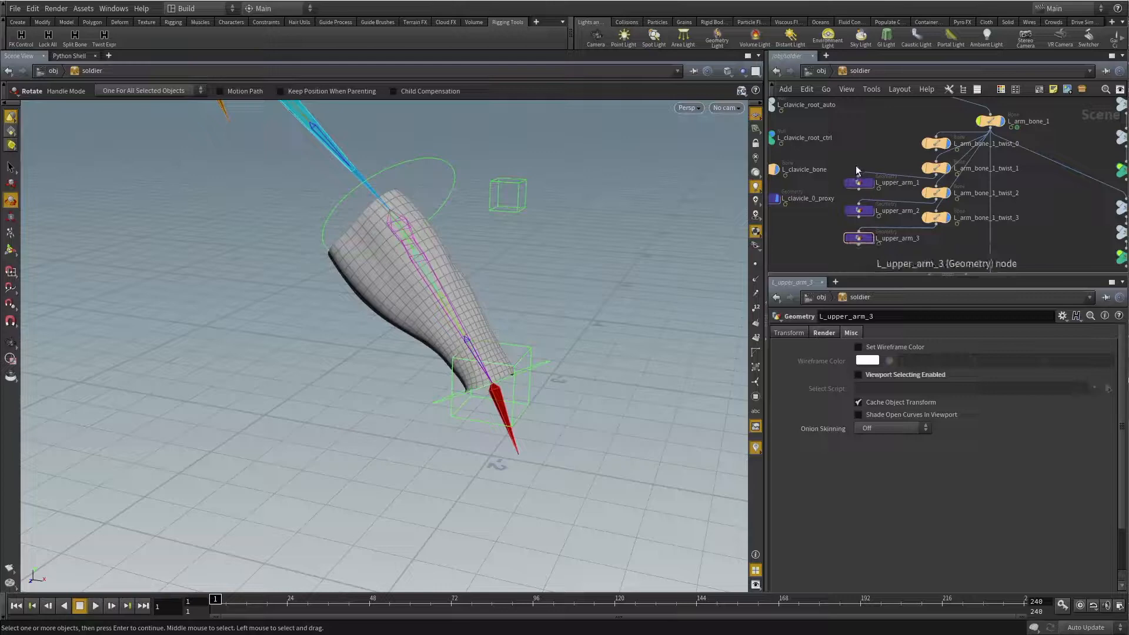
{"action": "key", "text": "r"}
{"action": "left_click_drag", "start_coordinate": [834, 153], "coordinate": [882, 247]}
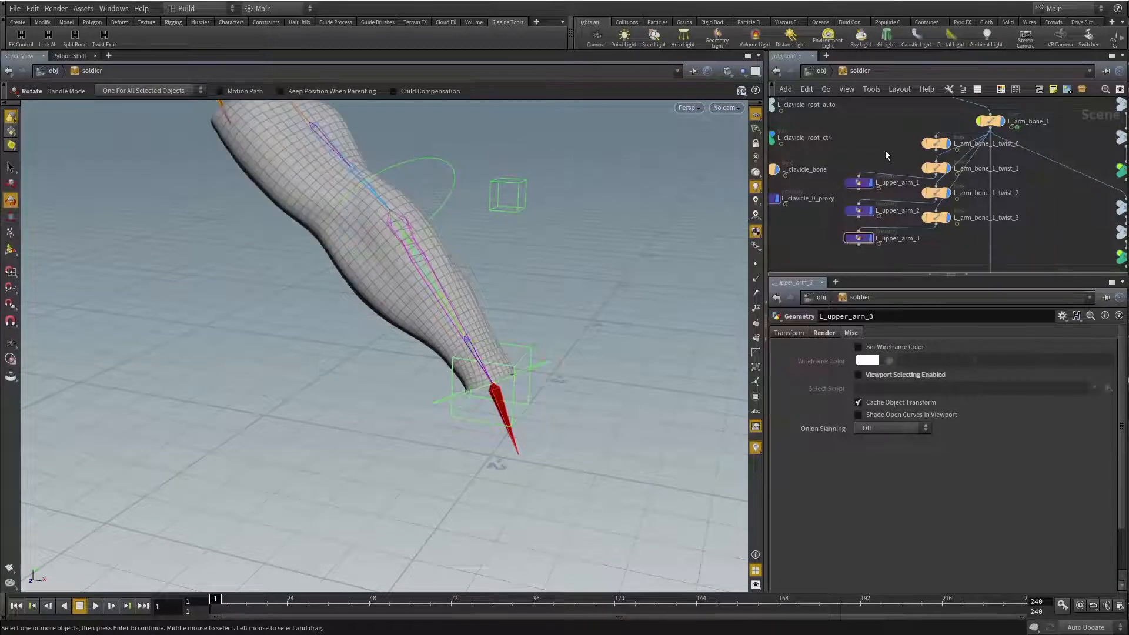
Step: Inspect the assembled left arm from several angles and highlight the L_arm_bone_1 and L_arm_bone_2 twist bones in the network
{"action": "left_click_drag", "start_coordinate": [448, 253], "coordinate": [514, 338]}
{"action": "key", "text": "r"}
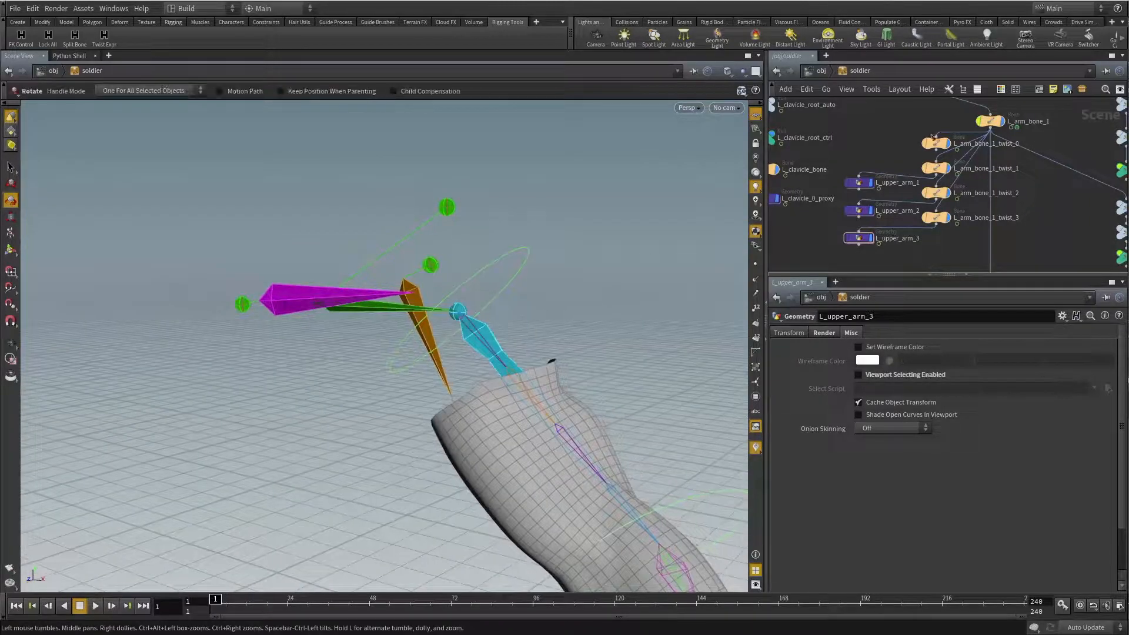
{"action": "left_click", "coordinate": [939, 144]}
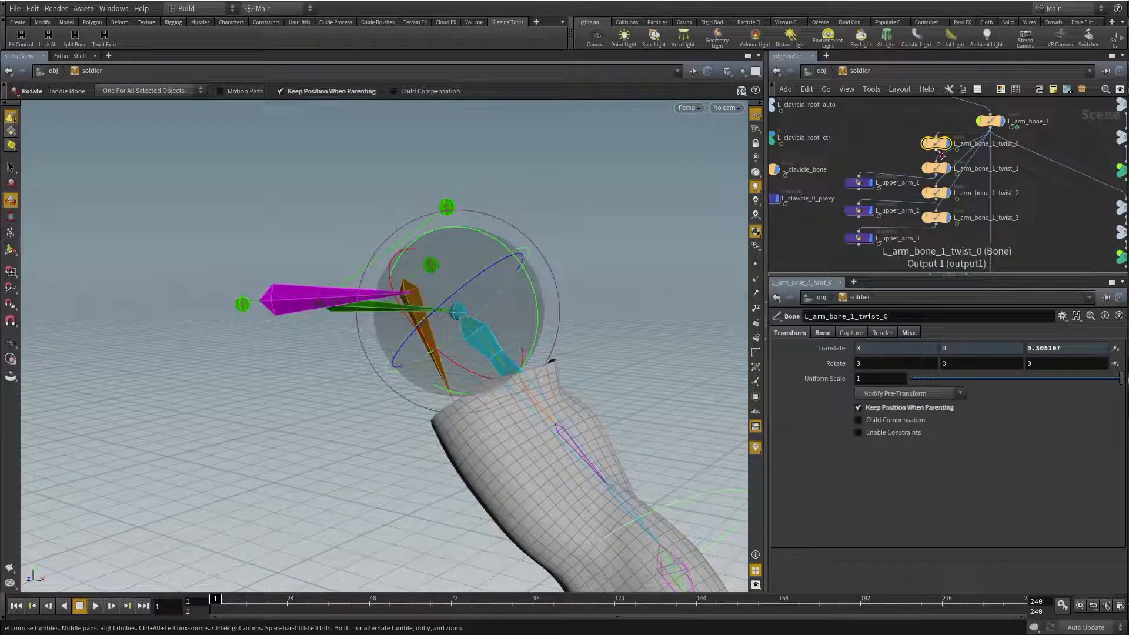
{"action": "left_click", "coordinate": [900, 144]}
{"action": "left_click_drag", "start_coordinate": [524, 309], "coordinate": [501, 318]}
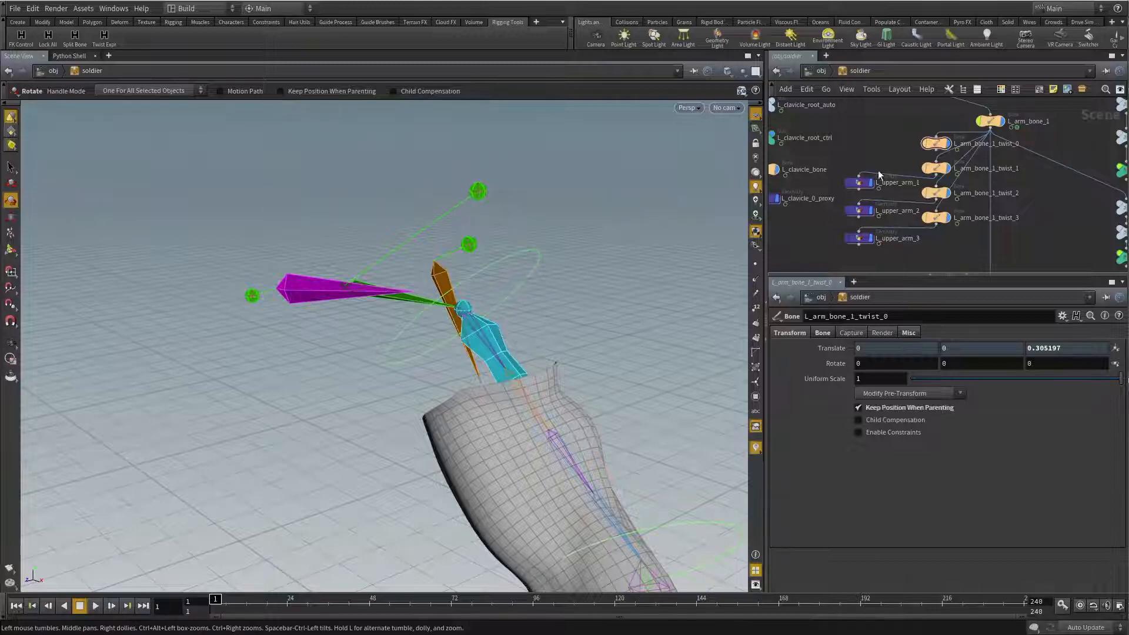
{"action": "left_click_drag", "start_coordinate": [575, 245], "coordinate": [472, 276]}
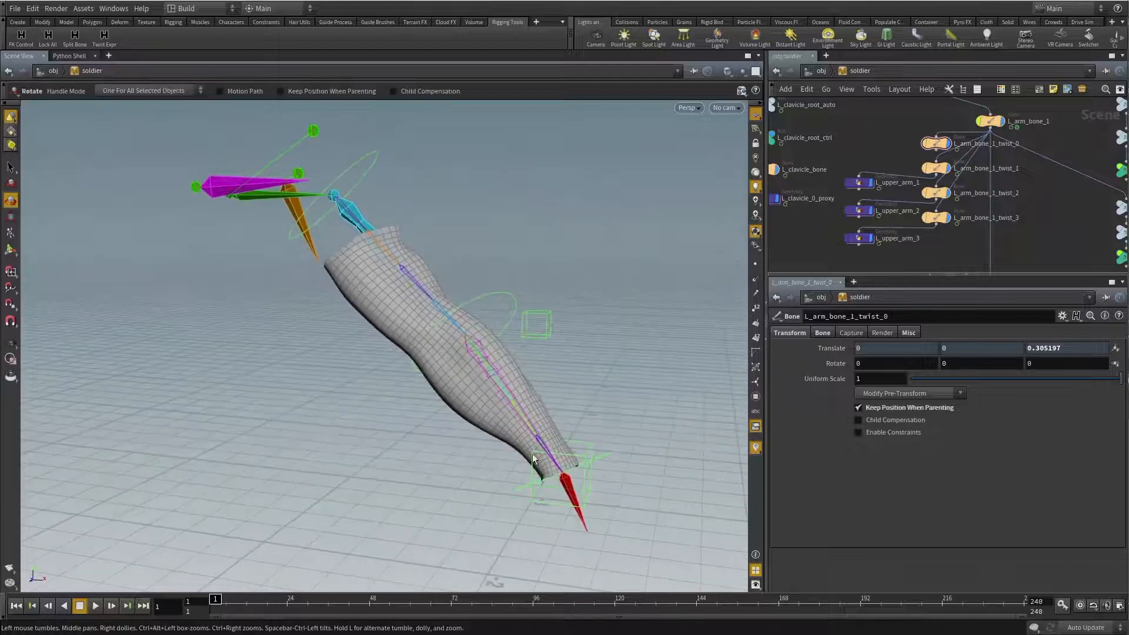
{"action": "left_click_drag", "start_coordinate": [593, 454], "coordinate": [495, 258]}
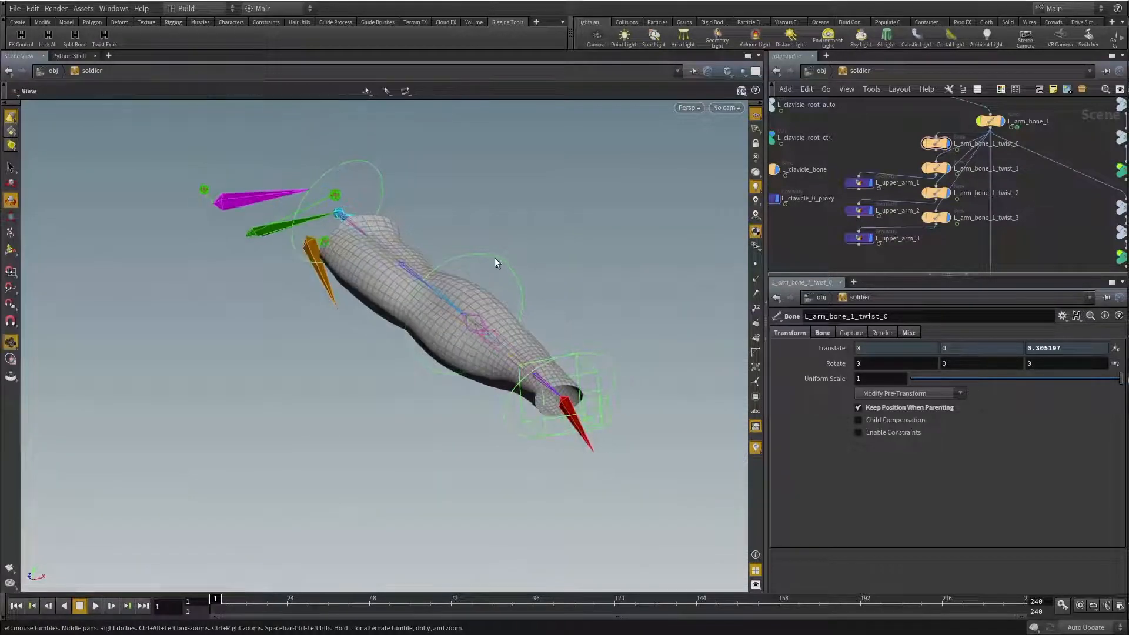
{"action": "left_click_drag", "start_coordinate": [533, 301], "coordinate": [583, 345]}
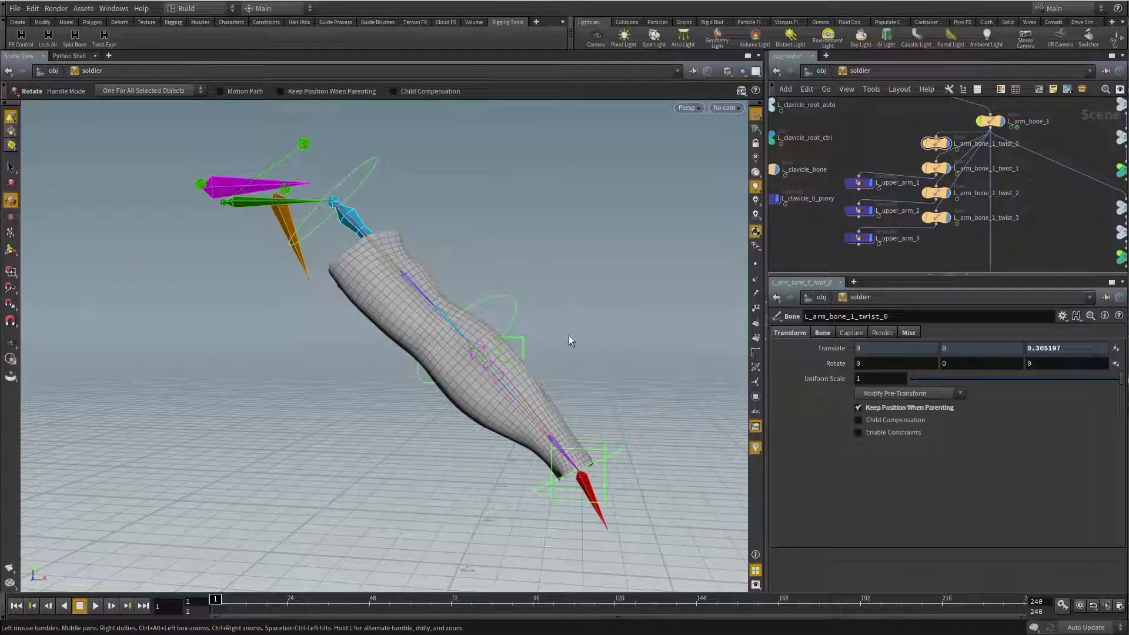
{"action": "left_click_drag", "start_coordinate": [569, 341], "coordinate": [848, 225]}
{"action": "left_click_drag", "start_coordinate": [913, 130], "coordinate": [943, 238]}
{"action": "middle_click_drag", "start_coordinate": [944, 239], "coordinate": [879, 138]}
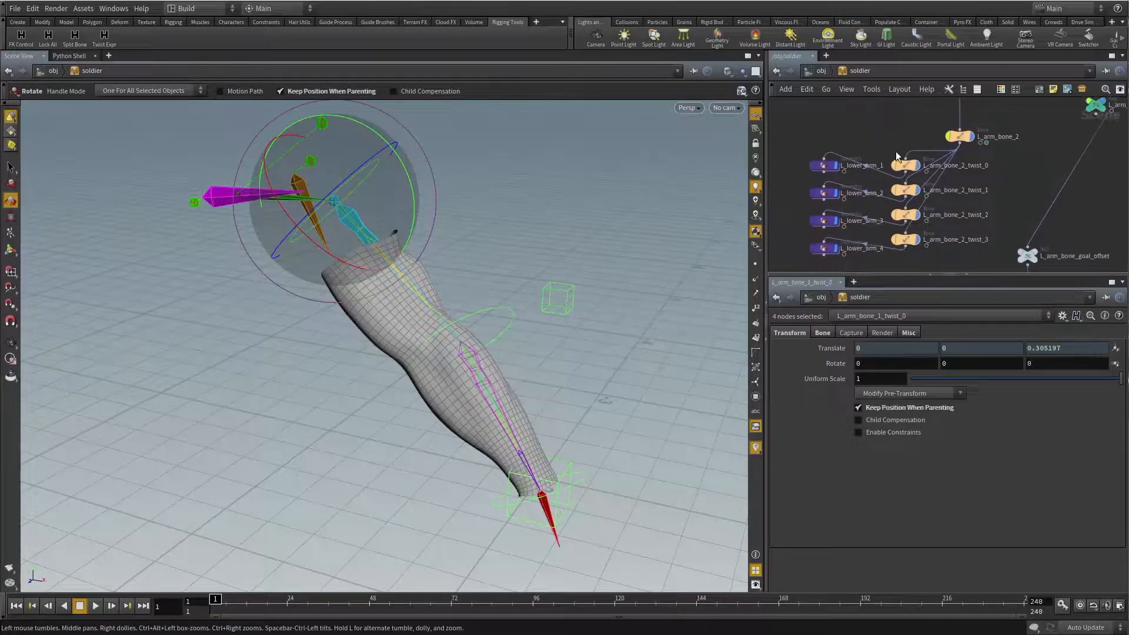
{"action": "left_click_drag", "start_coordinate": [895, 150], "coordinate": [920, 249]}
{"action": "left_click", "coordinate": [786, 187]}
Step: Test-rotate L_hand_bone_ctrl at the wrist and undo the rotation
{"action": "left_click_drag", "start_coordinate": [504, 311], "coordinate": [577, 379], "text": "alt"}
{"action": "key", "text": "r"}
{"action": "left_click", "coordinate": [572, 381]}
{"action": "left_click_drag", "start_coordinate": [564, 379], "coordinate": [550, 438]}
{"action": "key", "text": "ctrl+z"}
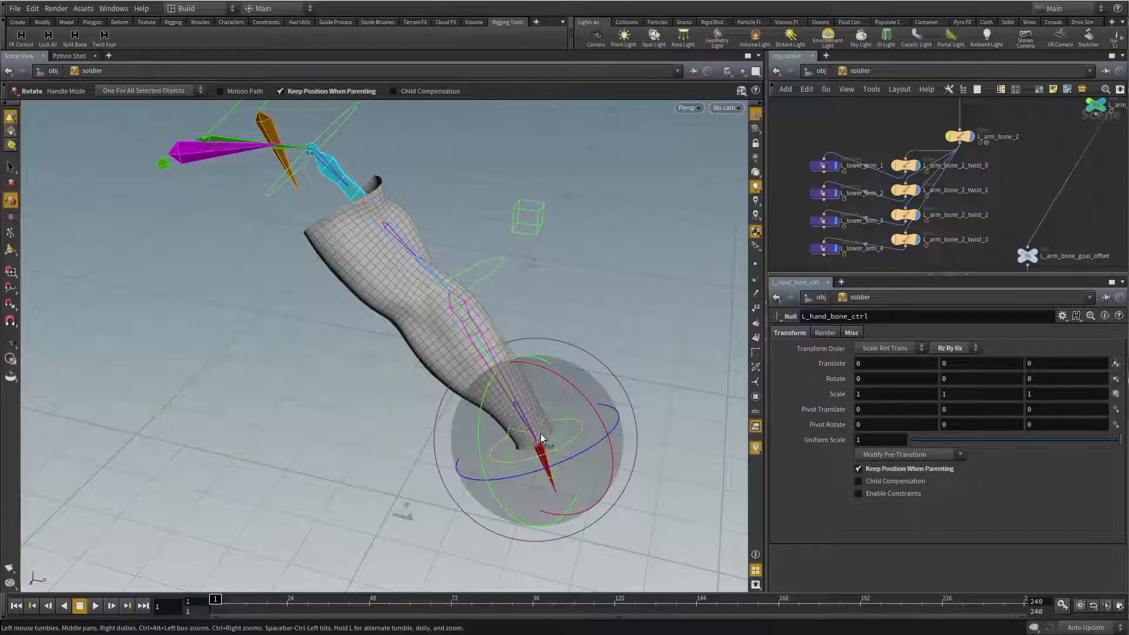
Step: Select L_arm_bone_1_ctrl and L_arm_bone_2_ctrl in turn to examine where the arm's twist controls sit
{"action": "key", "text": "Escape"}
{"action": "left_click_drag", "start_coordinate": [476, 319], "coordinate": [394, 154]}
{"action": "key", "text": "r"}
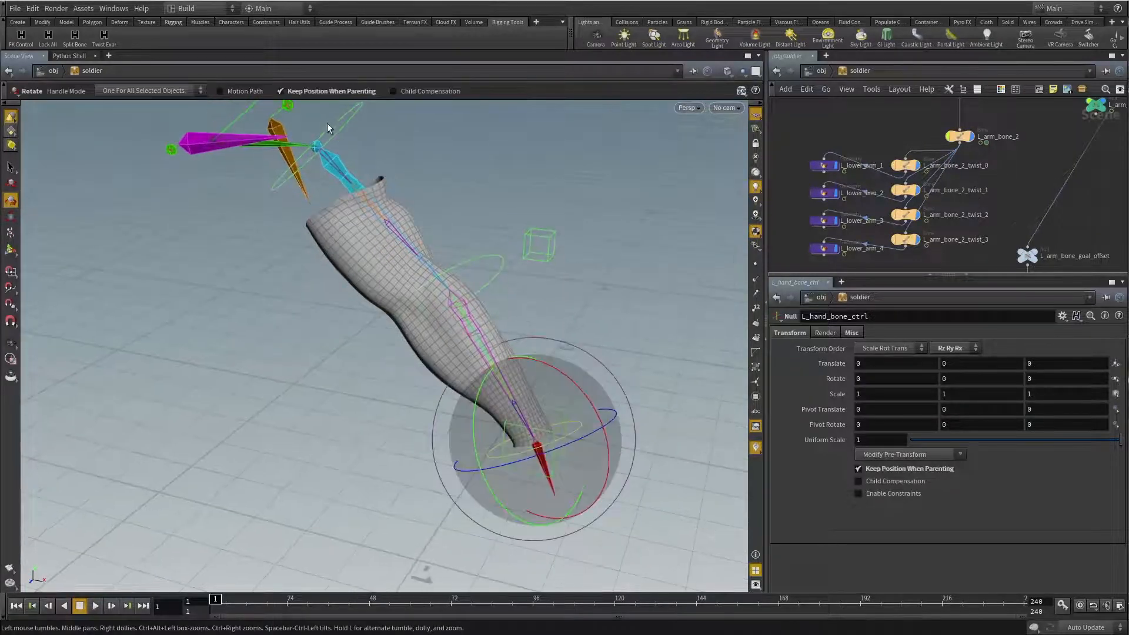
{"action": "left_click", "coordinate": [327, 124]}
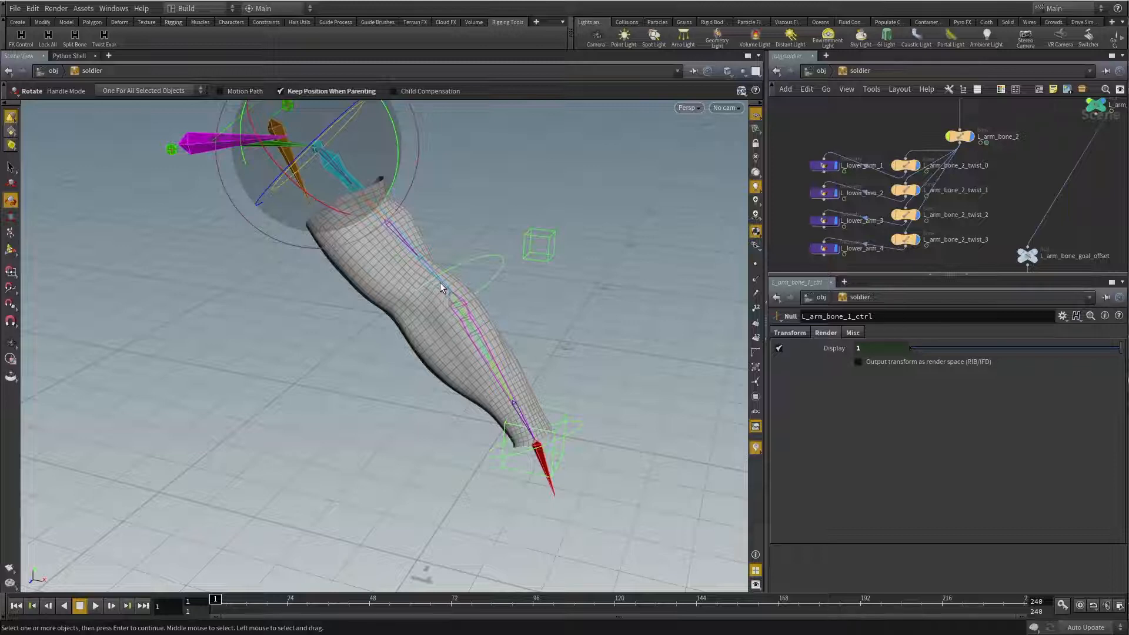
{"action": "left_click", "coordinate": [490, 264]}
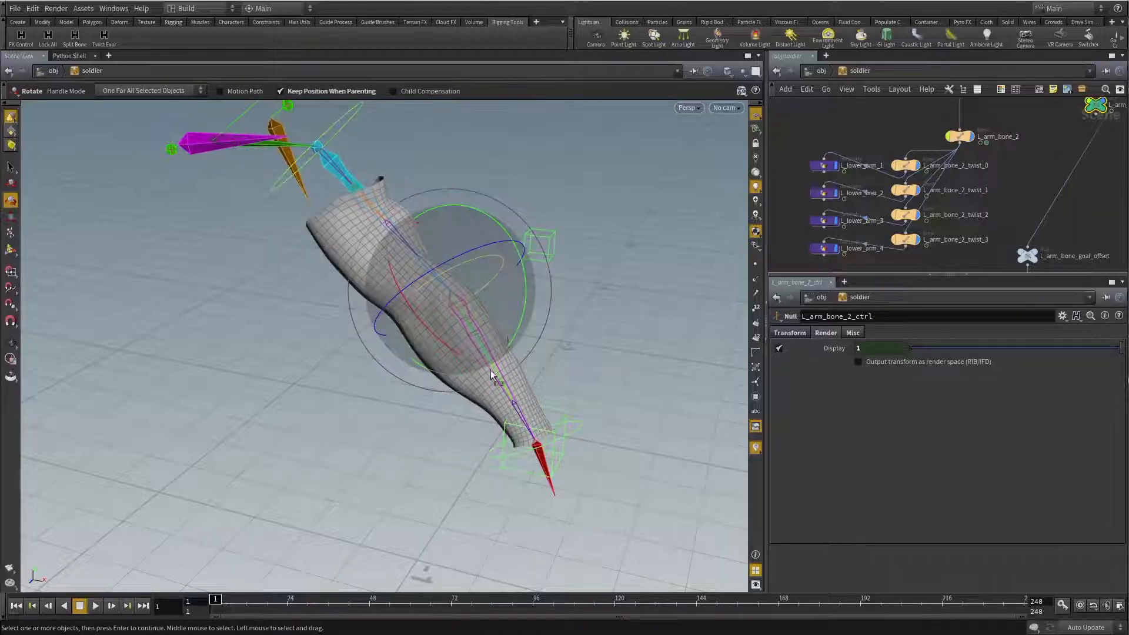
{"action": "key", "text": "Escape"}
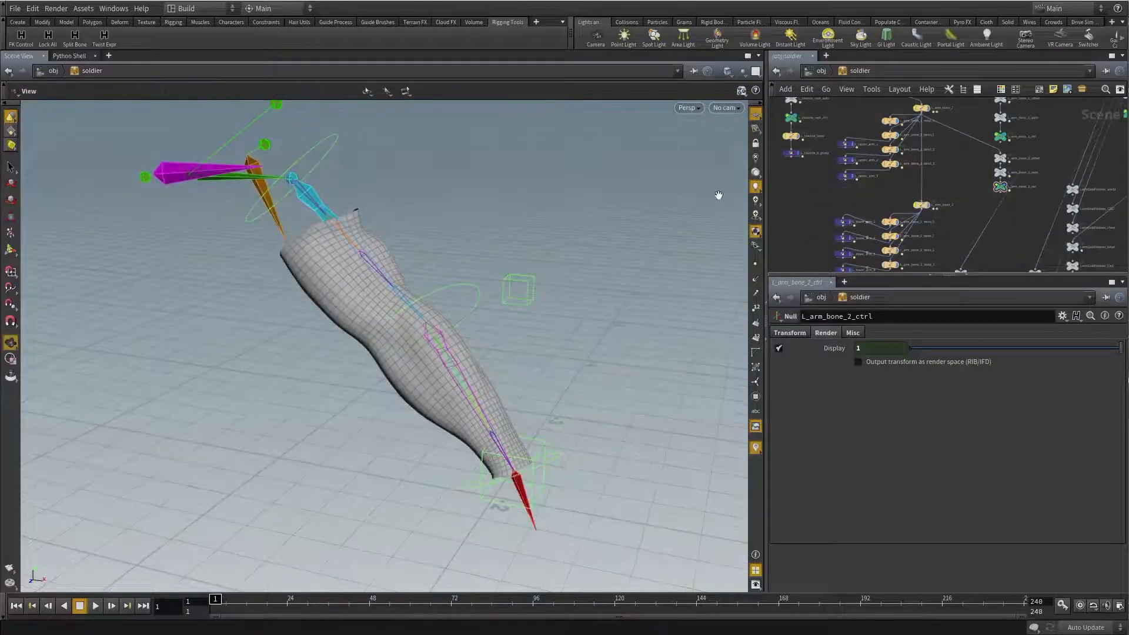
{"action": "left_click_drag", "start_coordinate": [435, 178], "coordinate": [384, 172]}
{"action": "left_click", "coordinate": [422, 234]}
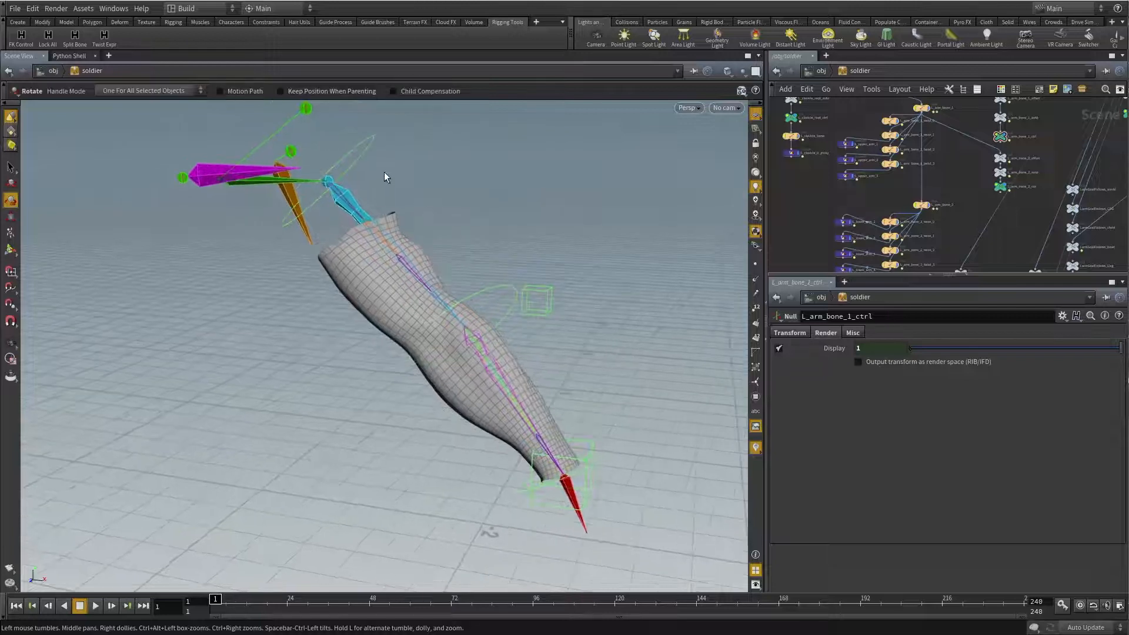
Step: Start the Twist Expr tool and accept L_arm_bone_1_ctrl and L_arm_bone_2_ctrl as the first and last control objects
{"action": "left_click", "coordinate": [104, 39]}
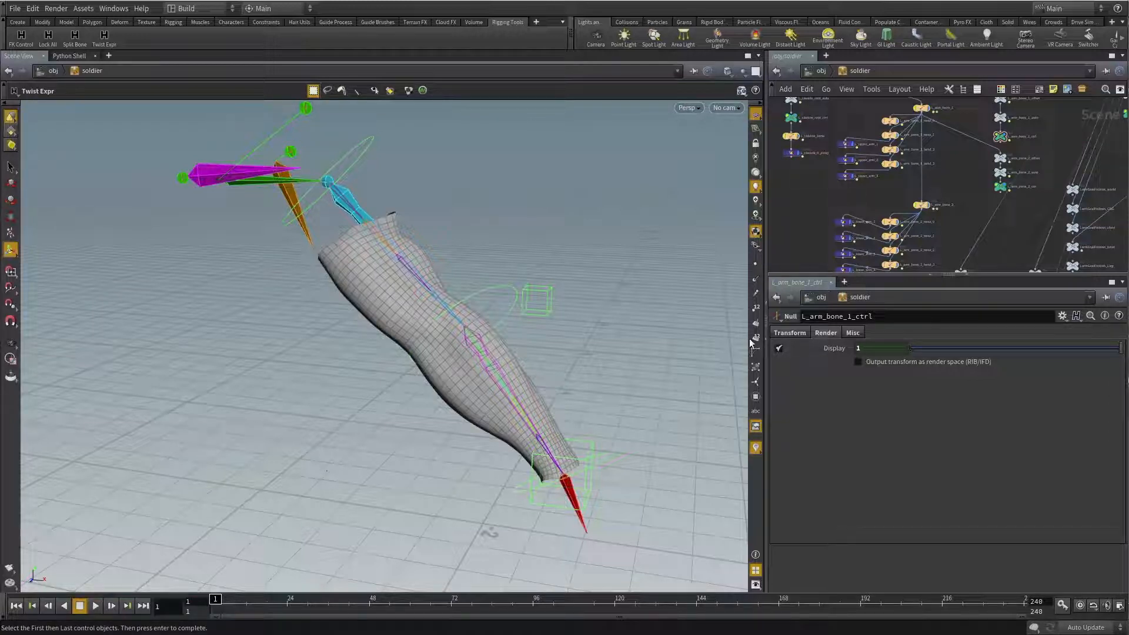
{"action": "middle_click_drag", "start_coordinate": [801, 218], "coordinate": [837, 240]}
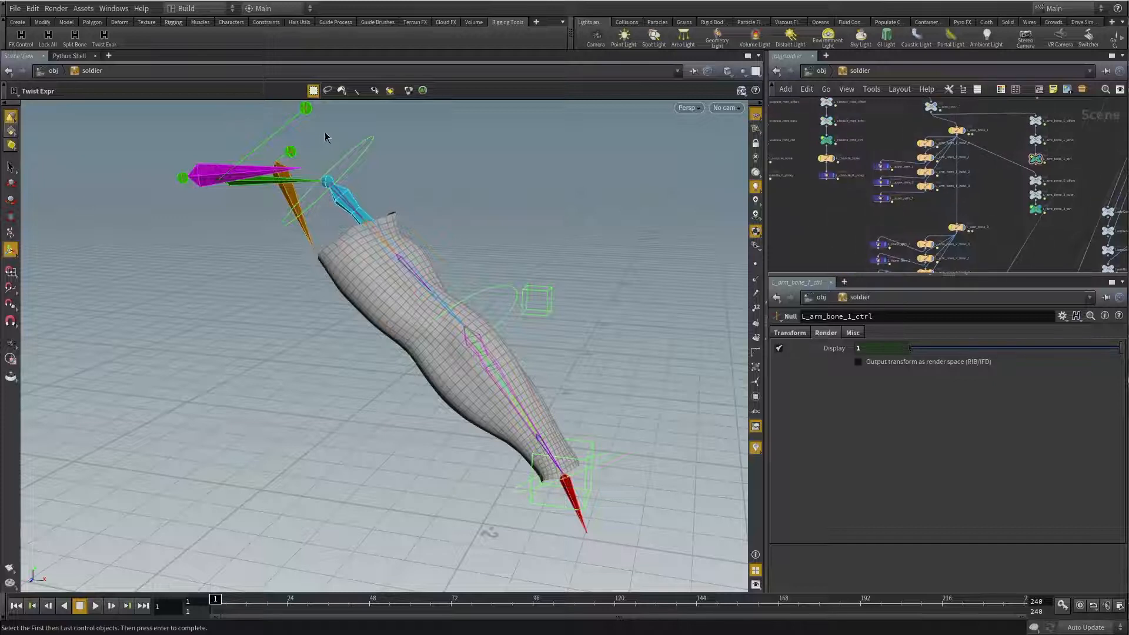
{"action": "left_click_drag", "start_coordinate": [325, 133], "coordinate": [392, 160]}
{"action": "left_click", "coordinate": [503, 301], "text": "shift"}
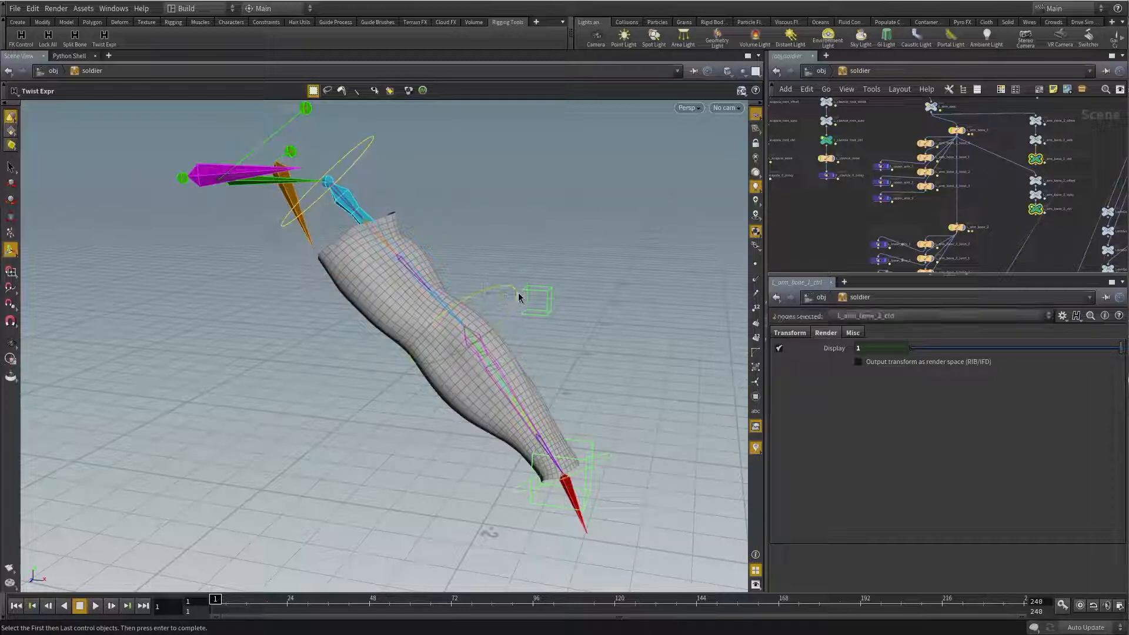
{"action": "right_click", "coordinate": [552, 238]}
{"action": "left_click", "coordinate": [574, 212]}
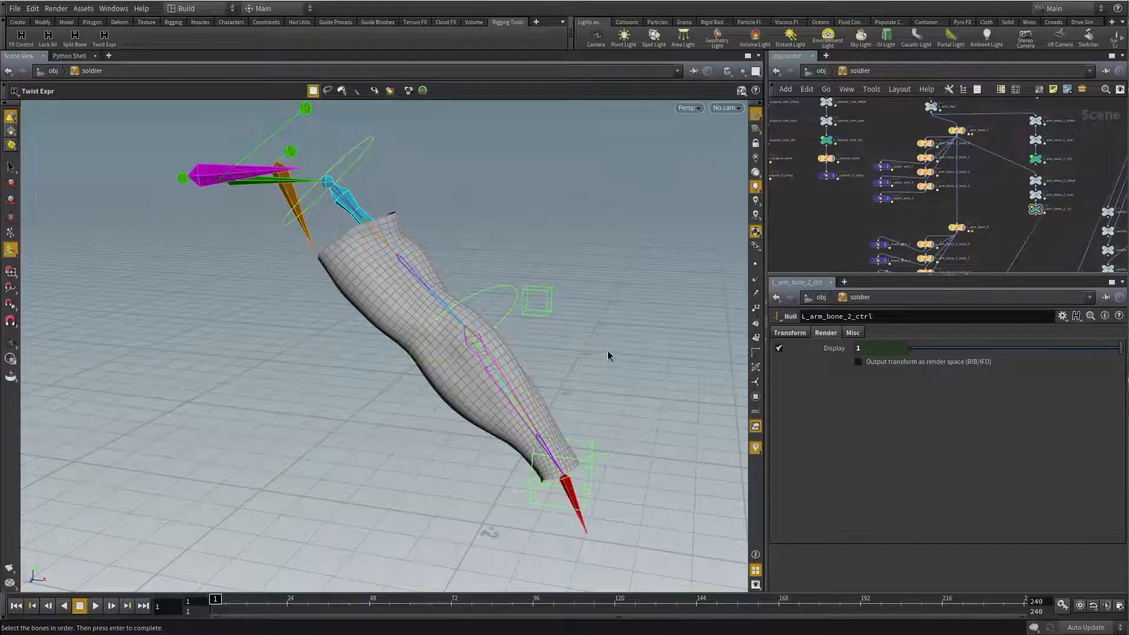
Step: Apply the twist expression to L_arm_bone_1_twist_0, twist_1, twist_2 and twist_3, selected in that order
{"action": "scroll", "coordinate": [934, 219], "scroll_direction": "up", "scroll_amount": 4}
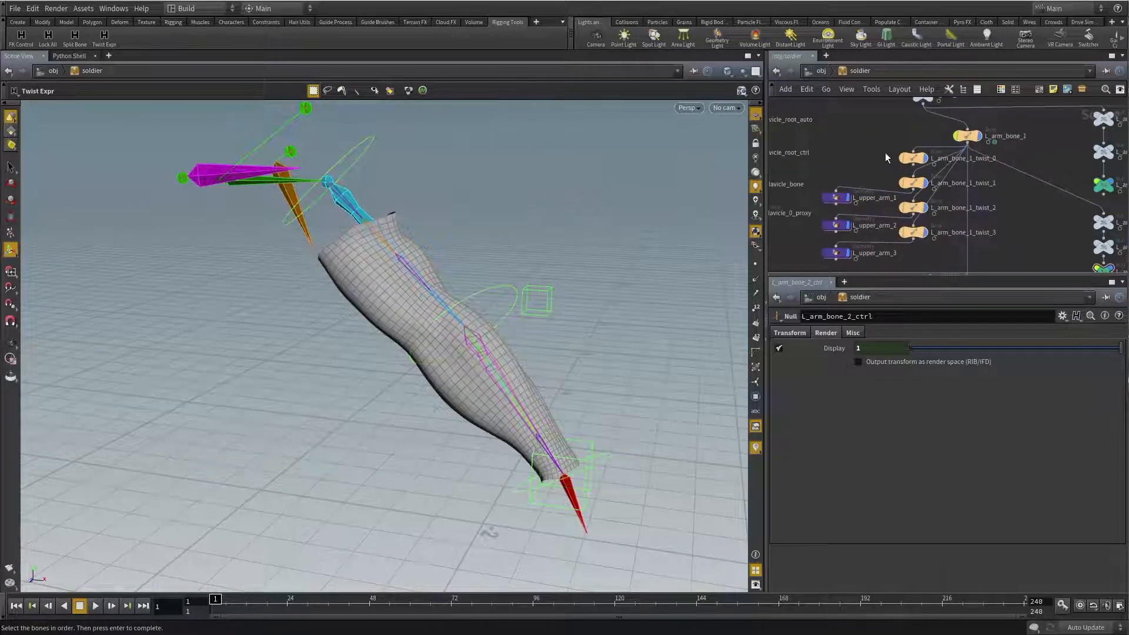
{"action": "left_click", "coordinate": [912, 158]}
{"action": "left_click", "coordinate": [913, 183], "text": "shift"}
{"action": "left_click", "coordinate": [913, 208], "text": "shift"}
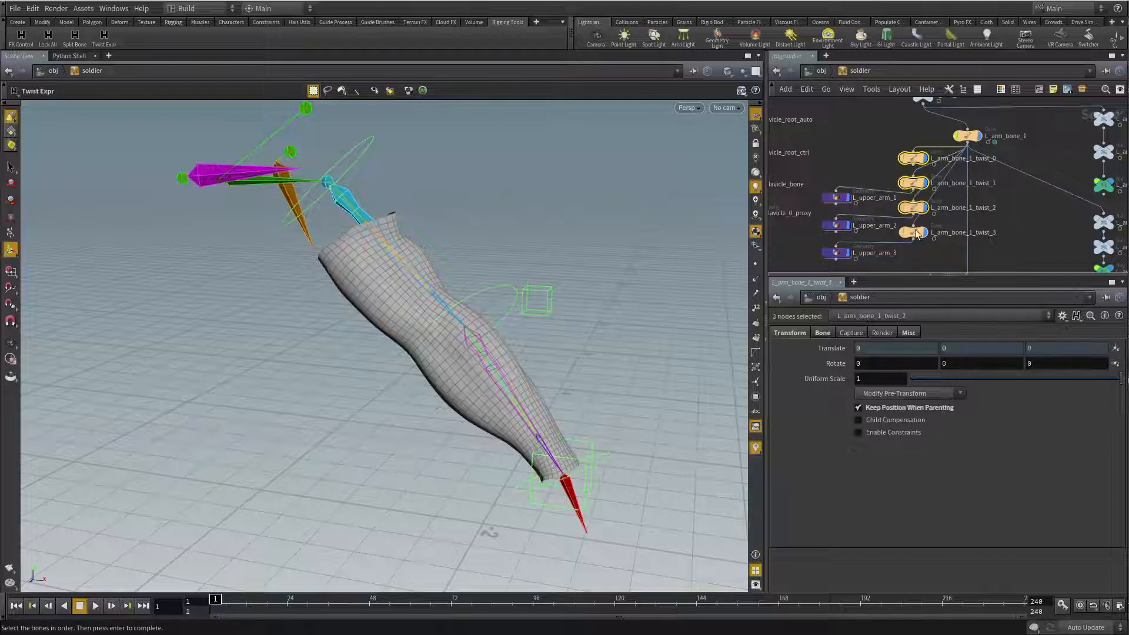
{"action": "left_click", "coordinate": [915, 233], "text": "shift"}
{"action": "right_click", "coordinate": [553, 178]}
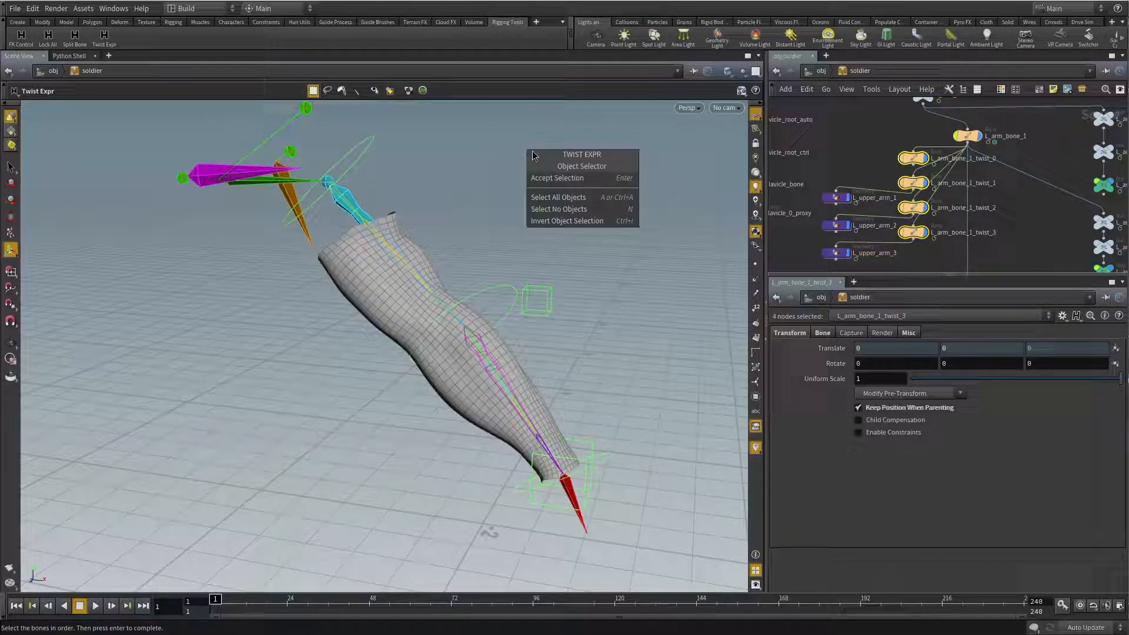
{"action": "left_click", "coordinate": [553, 178]}
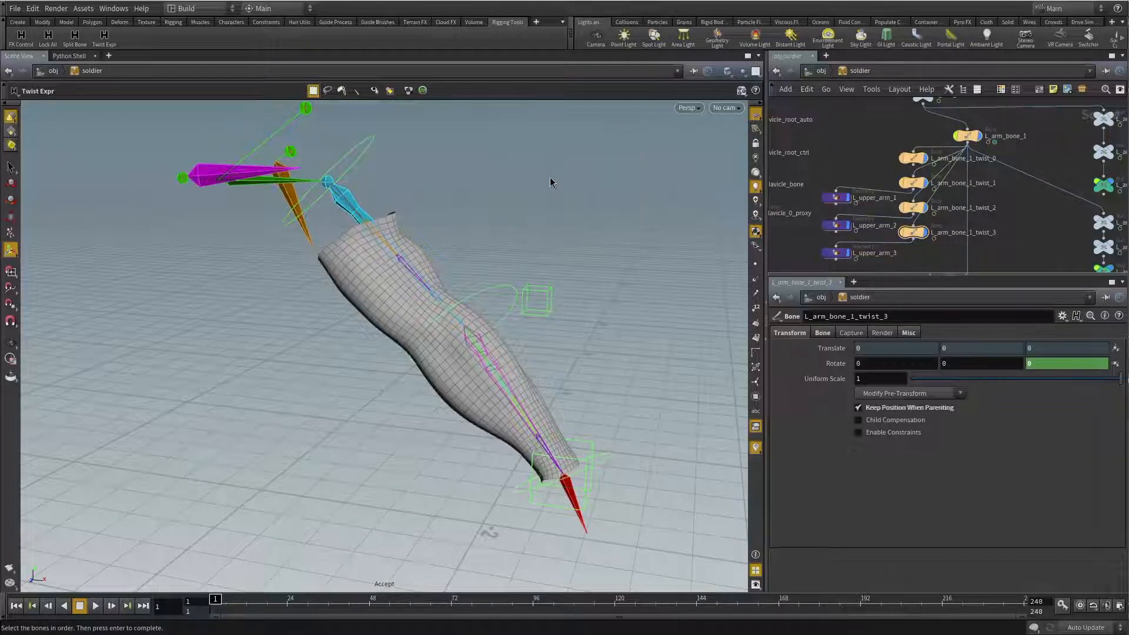
Step: Check the Z rotation expression on the four L_arm_bone_1 twist bones
{"action": "left_click_drag", "start_coordinate": [899, 136], "coordinate": [932, 256]}
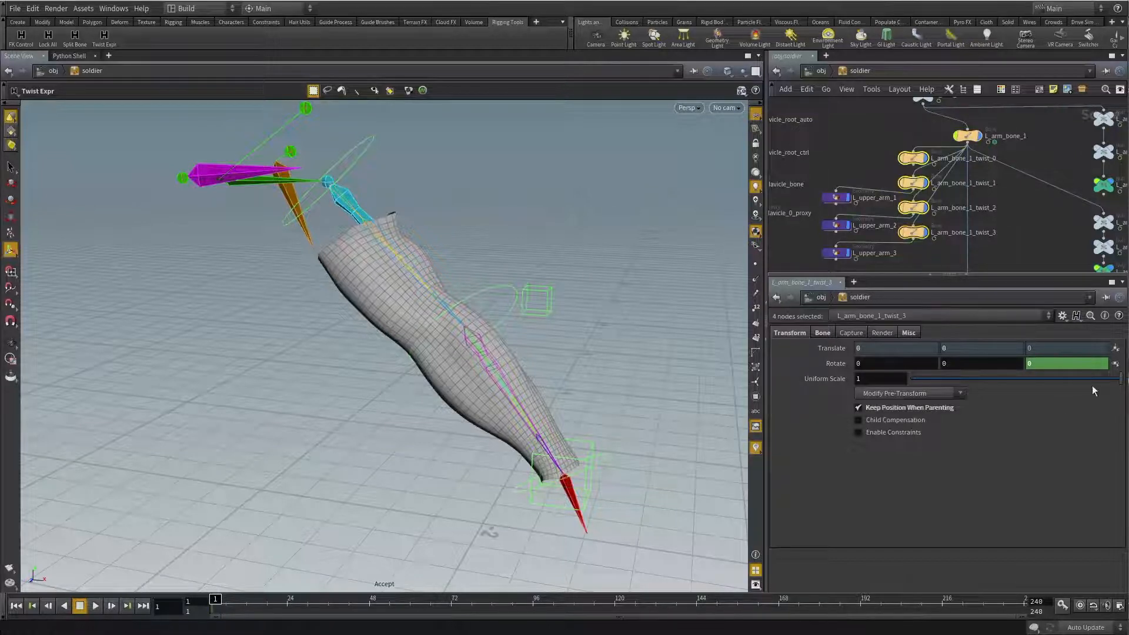
{"action": "left_click", "coordinate": [832, 364]}
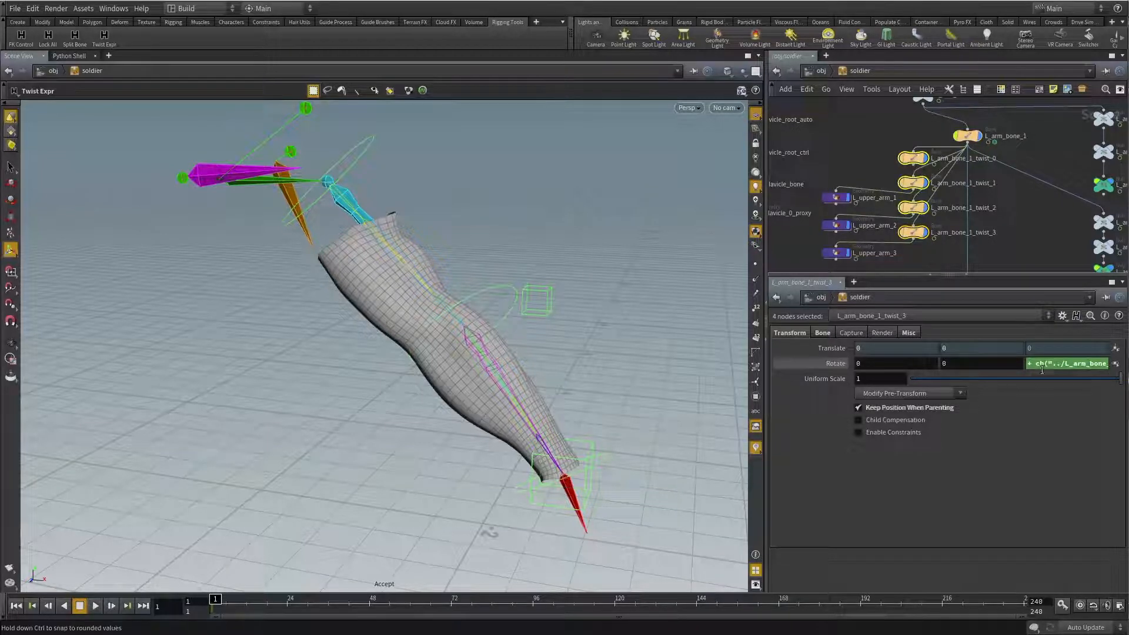
{"action": "left_click", "coordinate": [836, 364]}
{"action": "left_click", "coordinate": [867, 161]}
Step: Test-rotate L_arm_bone_1_ctrl and L_arm_bone_2_ctrl to check how the upper arm twists, and undo the rotation
{"action": "mouse_move", "coordinate": [465, 238]}
{"action": "left_mouse_down", "text": "alt"}
{"action": "mouse_move", "coordinate": [424, 252]}
{"action": "mouse_move", "coordinate": [439, 263]}
{"action": "mouse_move", "coordinate": [436, 233]}
{"action": "mouse_move", "coordinate": [456, 240]}
{"action": "left_mouse_up", "text": "alt"}
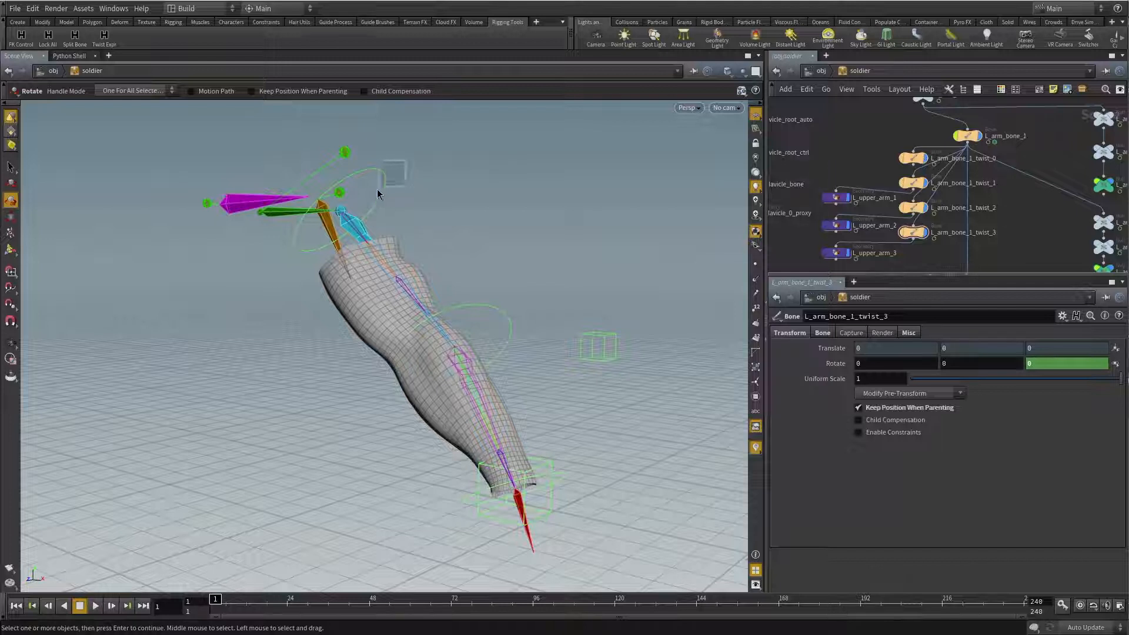
{"action": "left_click", "coordinate": [393, 175]}
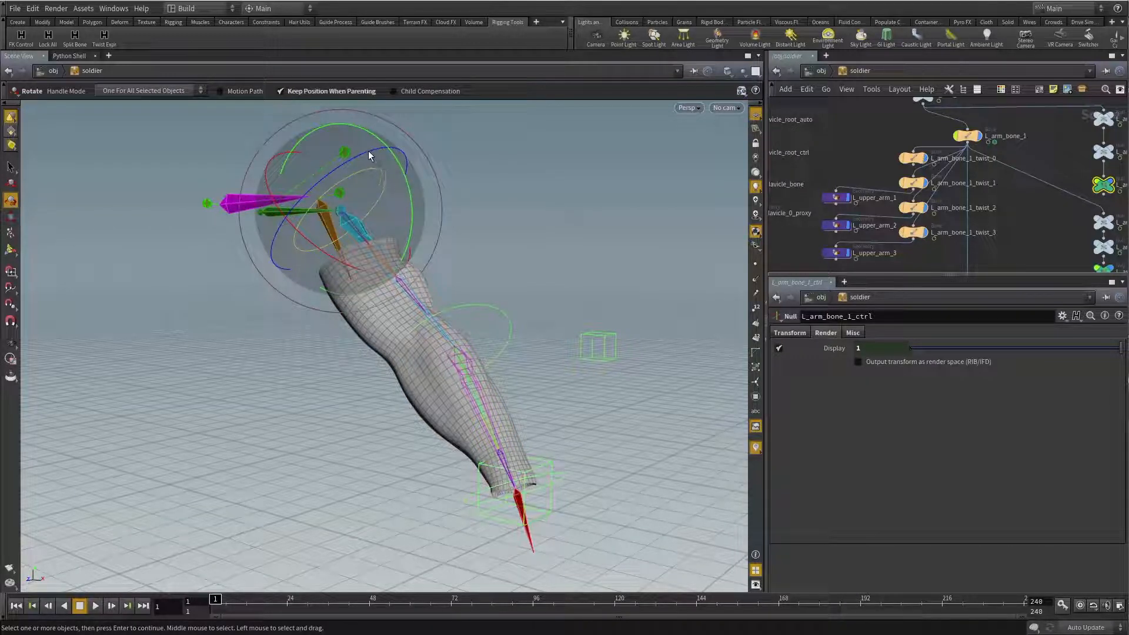
{"action": "left_click_drag", "start_coordinate": [368, 151], "coordinate": [347, 182]}
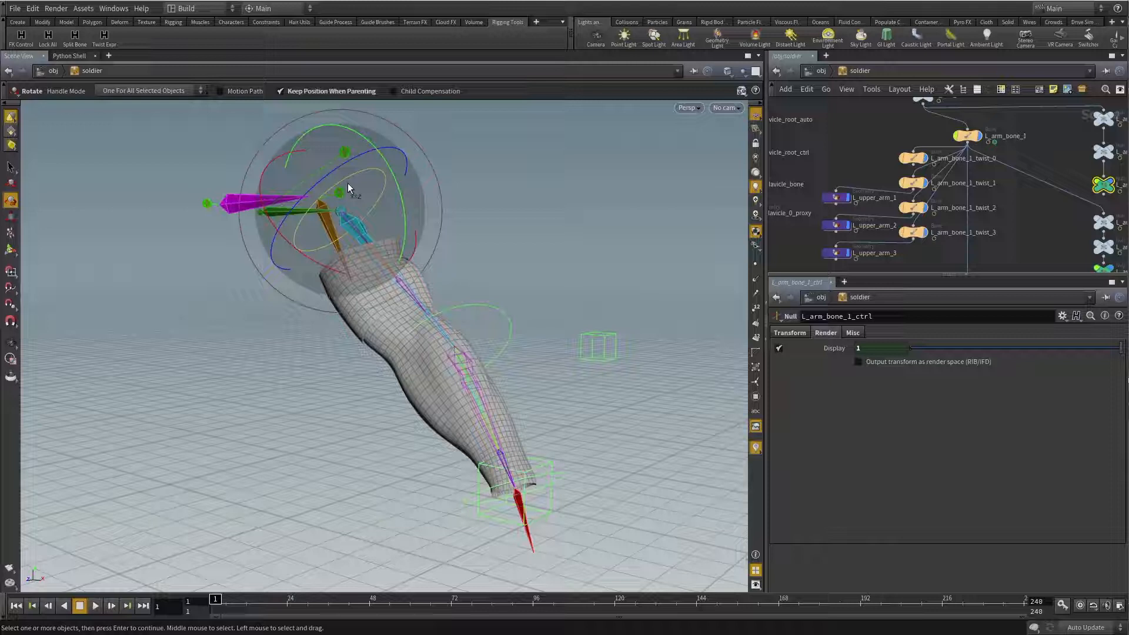
{"action": "left_click", "coordinate": [484, 284]}
{"action": "left_click", "coordinate": [522, 335]}
{"action": "left_click_drag", "start_coordinate": [484, 290], "coordinate": [518, 312]}
{"action": "key", "text": "ctrl+z"}
Step: Run Twist Expr again and accept L_arm_bone_2_ctrl and L_hand_bone_ctrl as the first and last control objects
{"action": "middle_click_drag", "start_coordinate": [494, 335], "coordinate": [464, 277], "text": "alt"}
{"action": "left_click", "coordinate": [784, 243]}
{"action": "middle_click_drag", "start_coordinate": [552, 285], "coordinate": [501, 275], "text": "alt"}
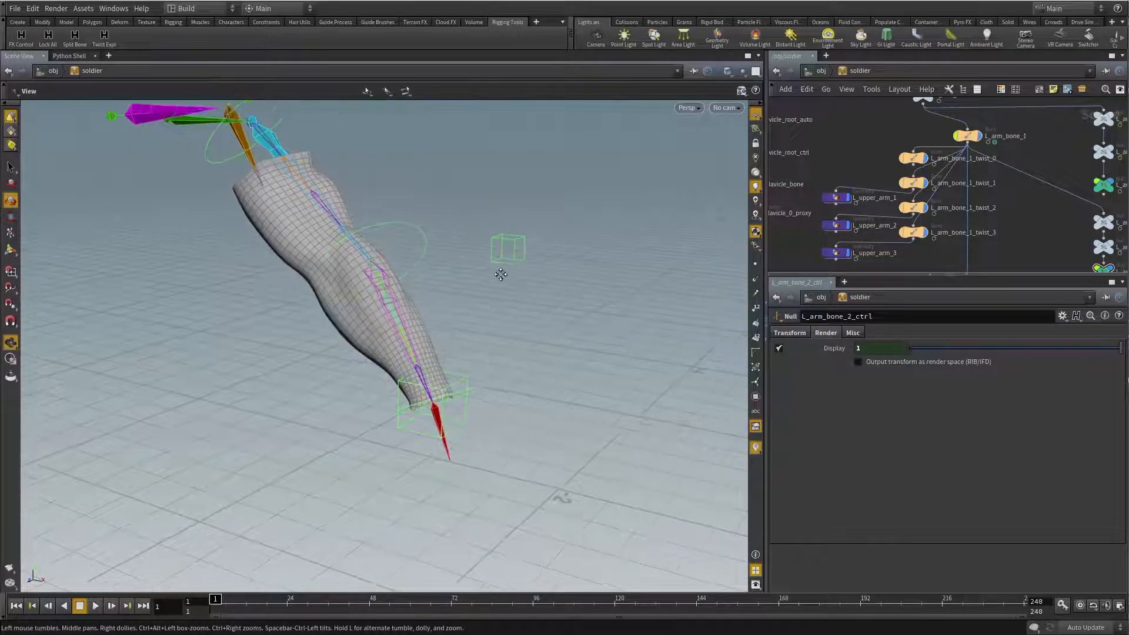
{"action": "left_click_drag", "start_coordinate": [502, 274], "coordinate": [519, 262], "text": "alt"}
{"action": "middle_click_drag", "start_coordinate": [519, 262], "coordinate": [512, 300], "text": "alt"}
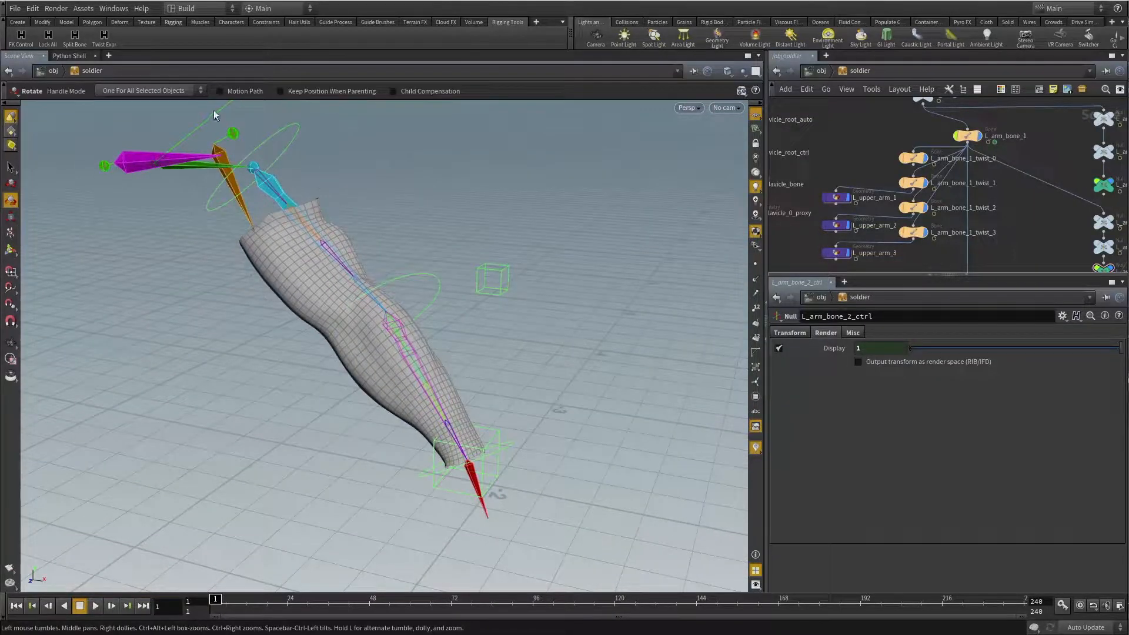
{"action": "left_click", "coordinate": [105, 40]}
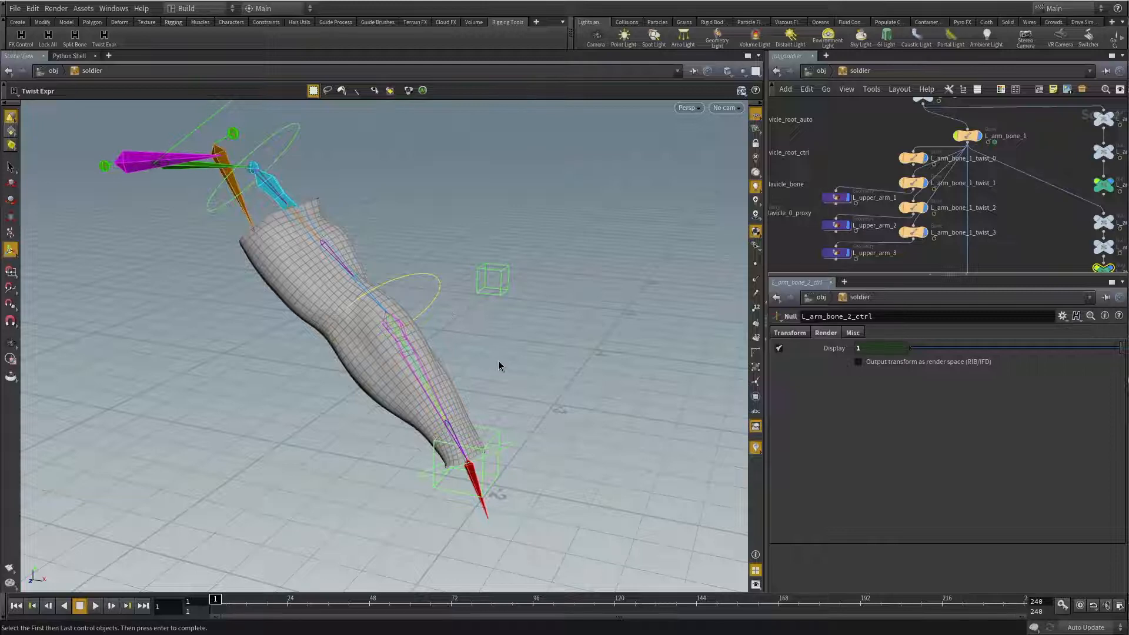
{"action": "middle_click_drag", "start_coordinate": [508, 372], "coordinate": [439, 305], "text": "alt"}
{"action": "right_click_drag", "start_coordinate": [439, 305], "coordinate": [474, 326], "text": "alt"}
{"action": "left_click_drag", "start_coordinate": [474, 325], "coordinate": [502, 341], "text": "alt"}
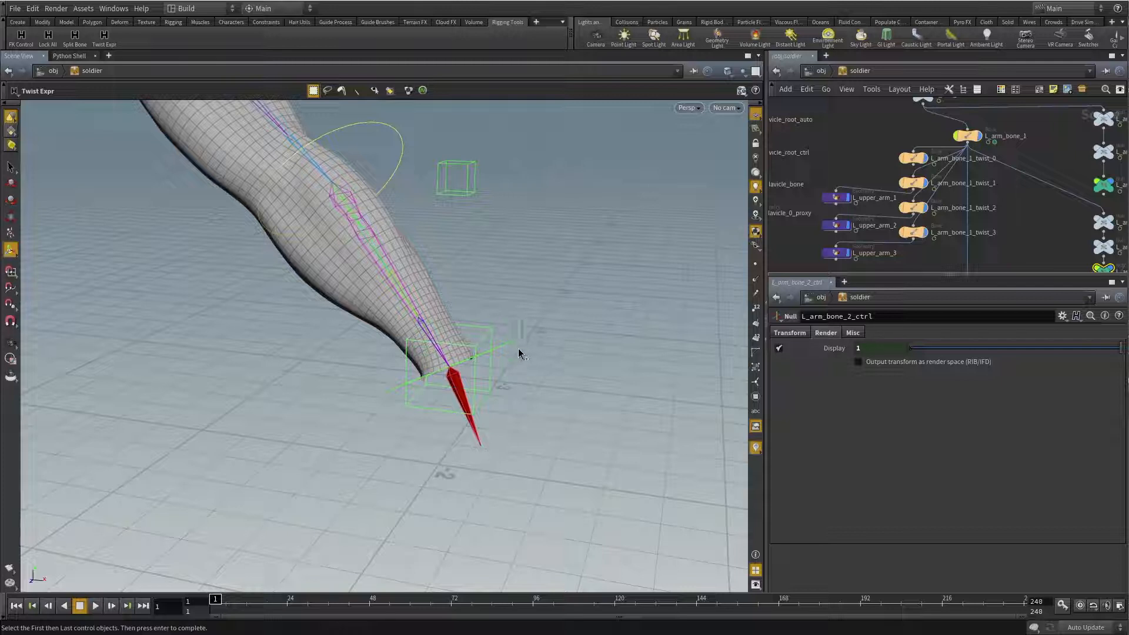
{"action": "left_click", "coordinate": [509, 359]}
{"action": "right_click", "coordinate": [563, 249]}
{"action": "left_click", "coordinate": [584, 269]}
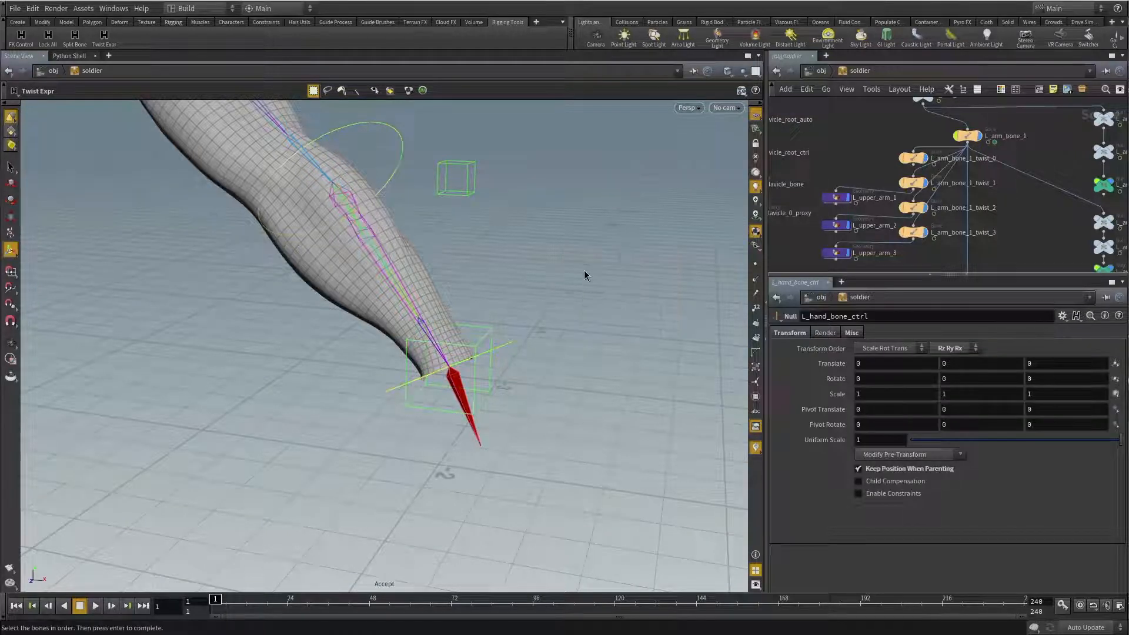
Step: Apply the twist expression to L_arm_bone_2_twist_0, twist_1, twist_2 and twist_3, selected in that order
{"action": "middle_click_drag", "start_coordinate": [890, 169], "coordinate": [870, 71]}
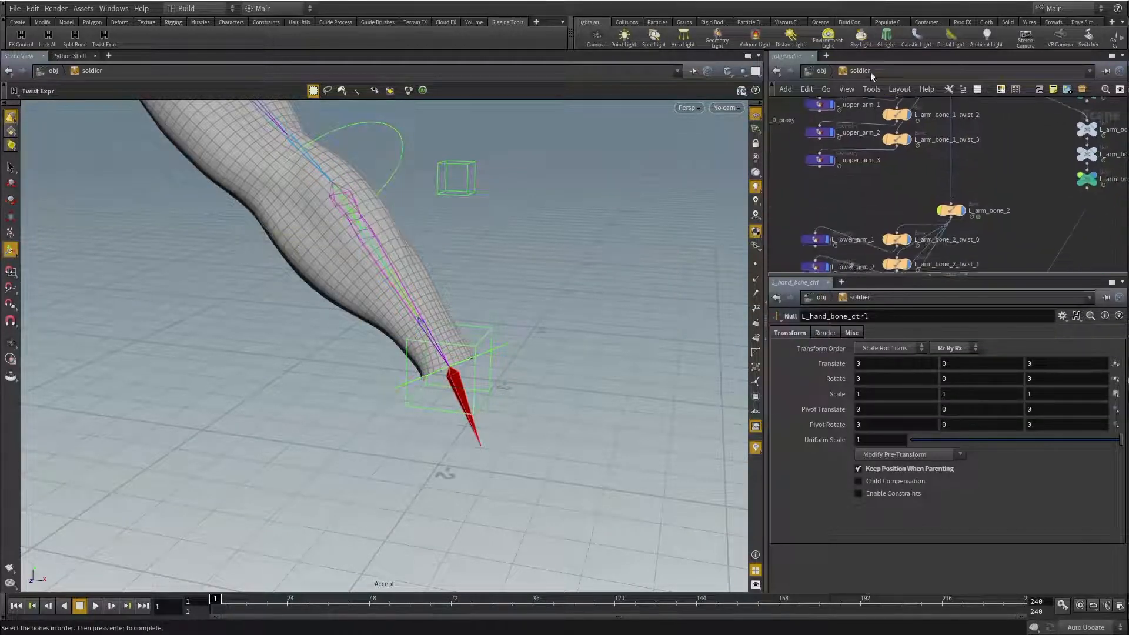
{"action": "middle_click_drag", "start_coordinate": [909, 180], "coordinate": [903, 104]}
{"action": "left_click", "coordinate": [891, 164]}
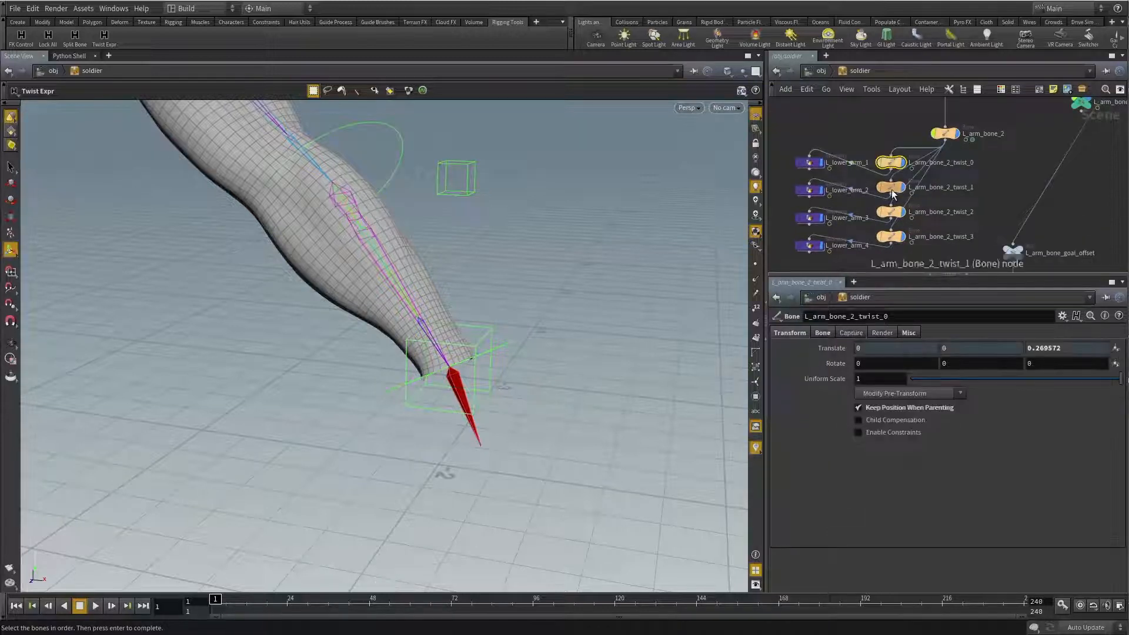
{"action": "left_click", "coordinate": [891, 188], "text": "shift"}
{"action": "left_click", "coordinate": [890, 212], "text": "shift"}
{"action": "left_click", "coordinate": [891, 237], "text": "shift"}
{"action": "right_click", "coordinate": [622, 193]}
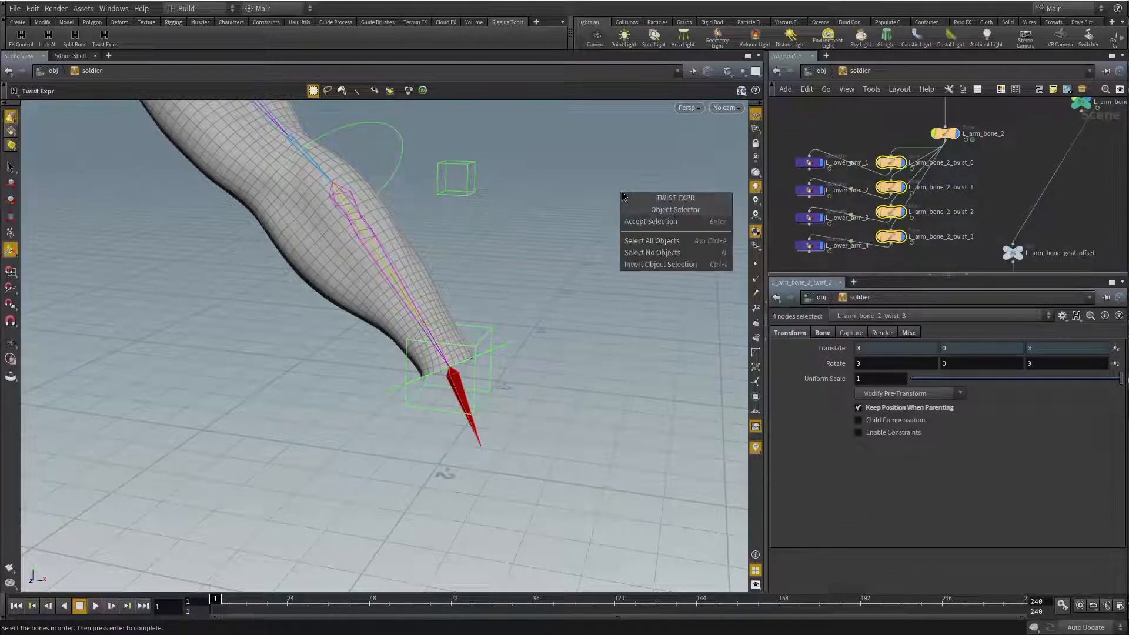
{"action": "left_click", "coordinate": [649, 222]}
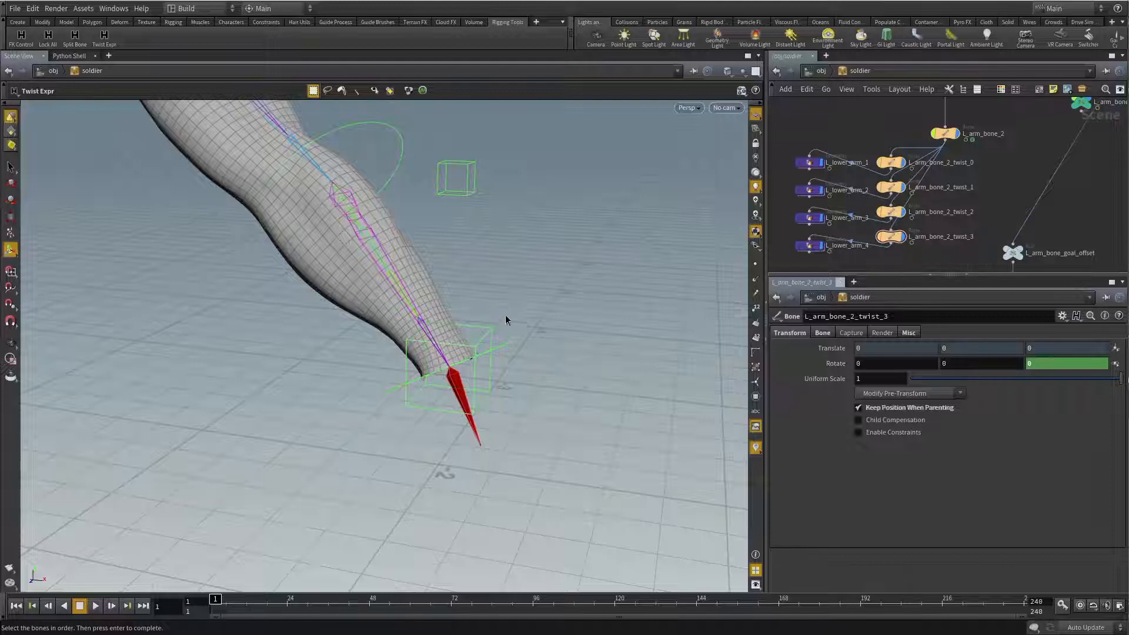
Step: Test-rotate L_arm_bone_2_ctrl to check how the arm segments twist around the elbow
{"action": "left_click_drag", "start_coordinate": [506, 315], "coordinate": [491, 292], "text": "alt"}
{"action": "key", "text": "r"}
{"action": "middle_click_drag", "start_coordinate": [500, 275], "coordinate": [541, 328], "text": "alt"}
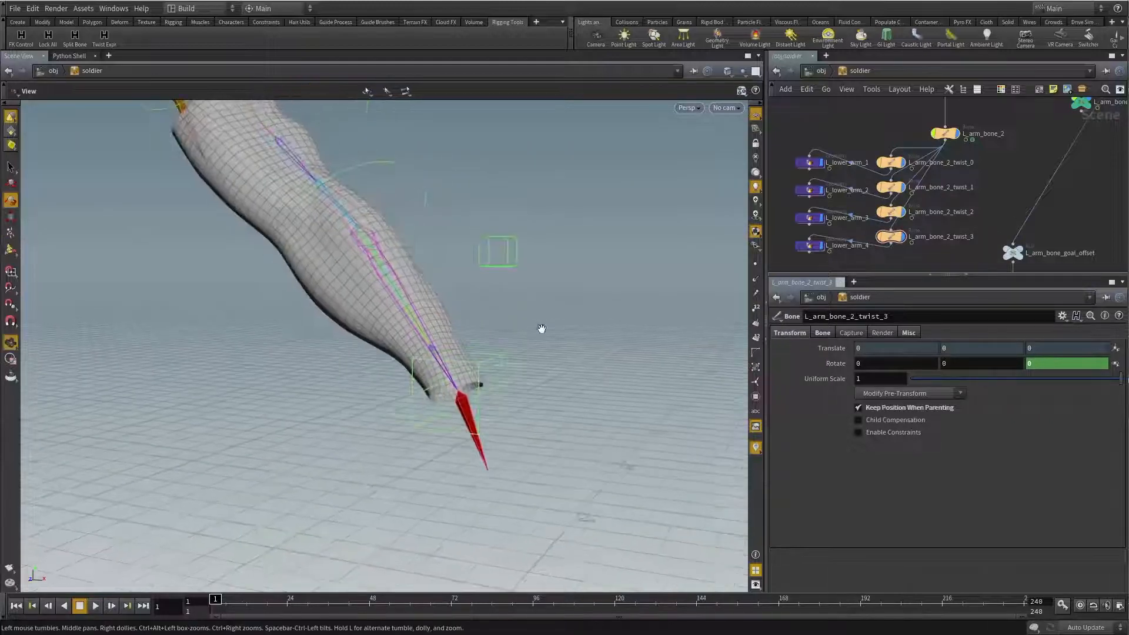
{"action": "left_click_drag", "start_coordinate": [541, 328], "coordinate": [496, 305], "text": "alt"}
{"action": "middle_click_drag", "start_coordinate": [496, 305], "coordinate": [503, 312], "text": "alt"}
{"action": "left_click", "coordinate": [439, 230]}
{"action": "left_click_drag", "start_coordinate": [439, 229], "coordinate": [493, 238], "text": "alt"}
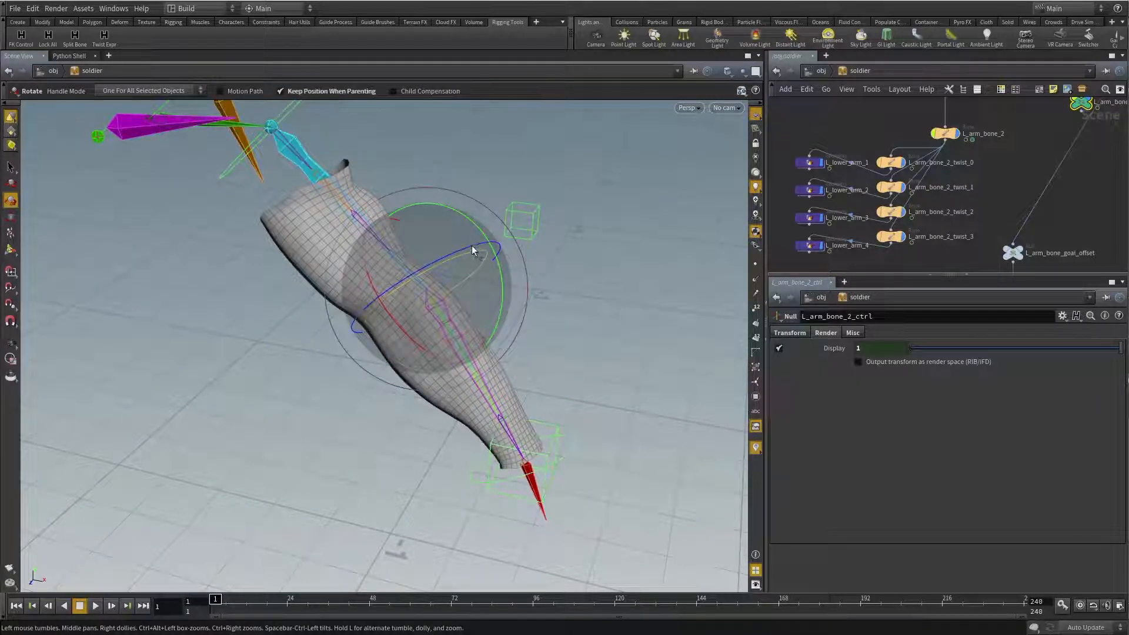
{"action": "left_click_drag", "start_coordinate": [471, 246], "coordinate": [433, 287]}
{"action": "middle_click_drag", "start_coordinate": [588, 415], "coordinate": [560, 341], "text": "alt"}
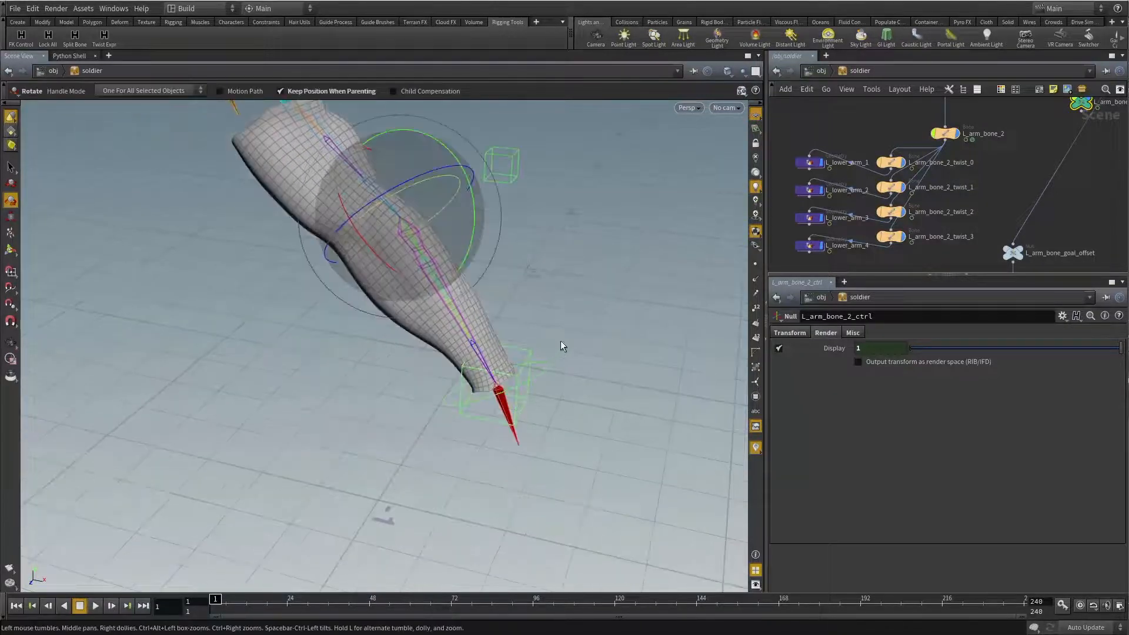
Step: Test-rotate L_hand_bone_ctrl to check how the forearm twists toward the wrist, and undo the rotation
{"action": "left_click_drag", "start_coordinate": [561, 342], "coordinate": [529, 391]}
{"action": "left_click_drag", "start_coordinate": [562, 397], "coordinate": [506, 305], "text": "alt"}
{"action": "middle_click_drag", "start_coordinate": [507, 305], "coordinate": [505, 365], "text": "alt"}
{"action": "key", "text": "r"}
{"action": "left_click_drag", "start_coordinate": [538, 376], "coordinate": [497, 378]}
{"action": "key", "text": "ctrl+z"}
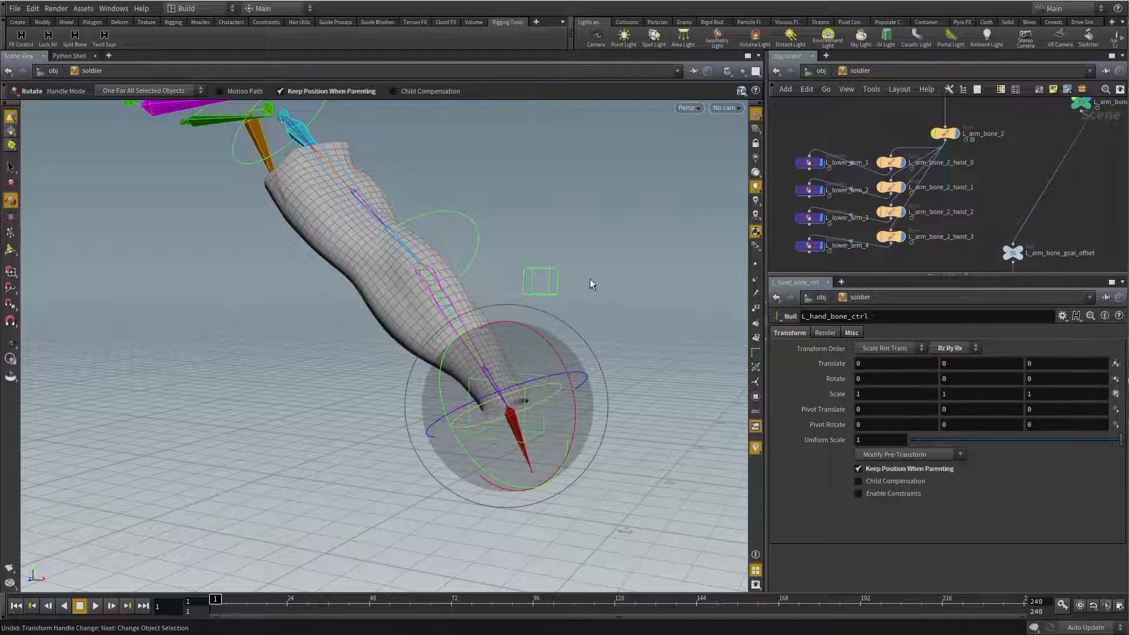
{"action": "key", "text": "Escape"}
{"action": "mouse_move", "coordinate": [530, 268]}
{"action": "left_mouse_down"}
{"action": "mouse_move", "coordinate": [532, 252]}
{"action": "mouse_move", "coordinate": [523, 277]}
{"action": "mouse_move", "coordinate": [535, 272]}
{"action": "mouse_move", "coordinate": [512, 272]}
{"action": "left_mouse_up"}
{"action": "key", "text": "r"}
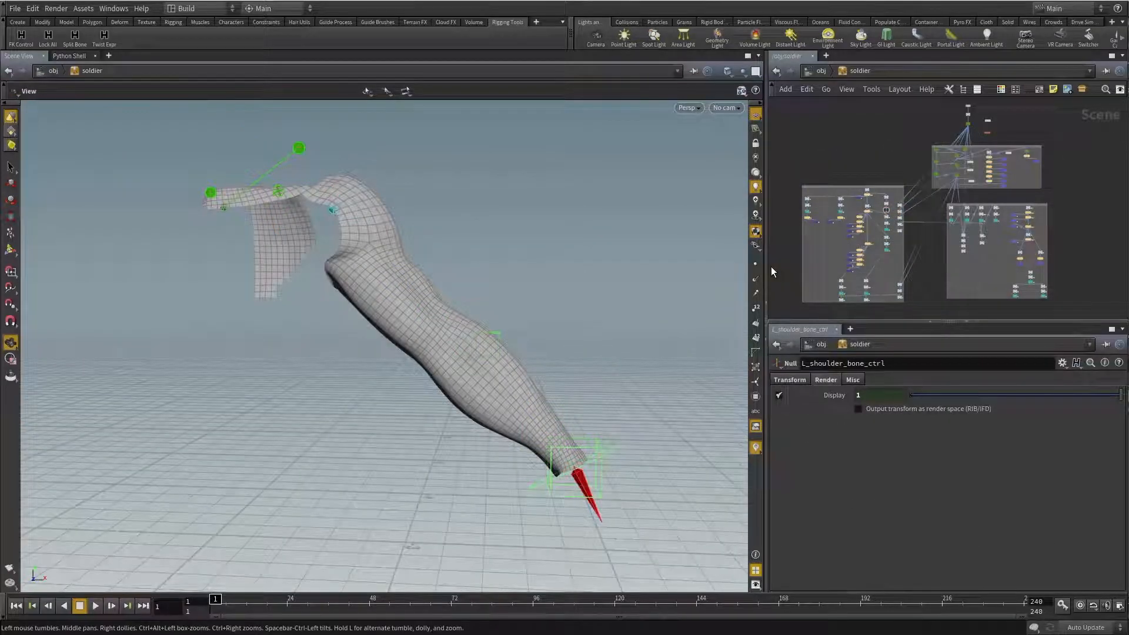
Step: Examine the rig's node network, including the SPINE network box and the other grouped sections around it
{"action": "left_click_drag", "start_coordinate": [575, 280], "coordinate": [556, 297]}
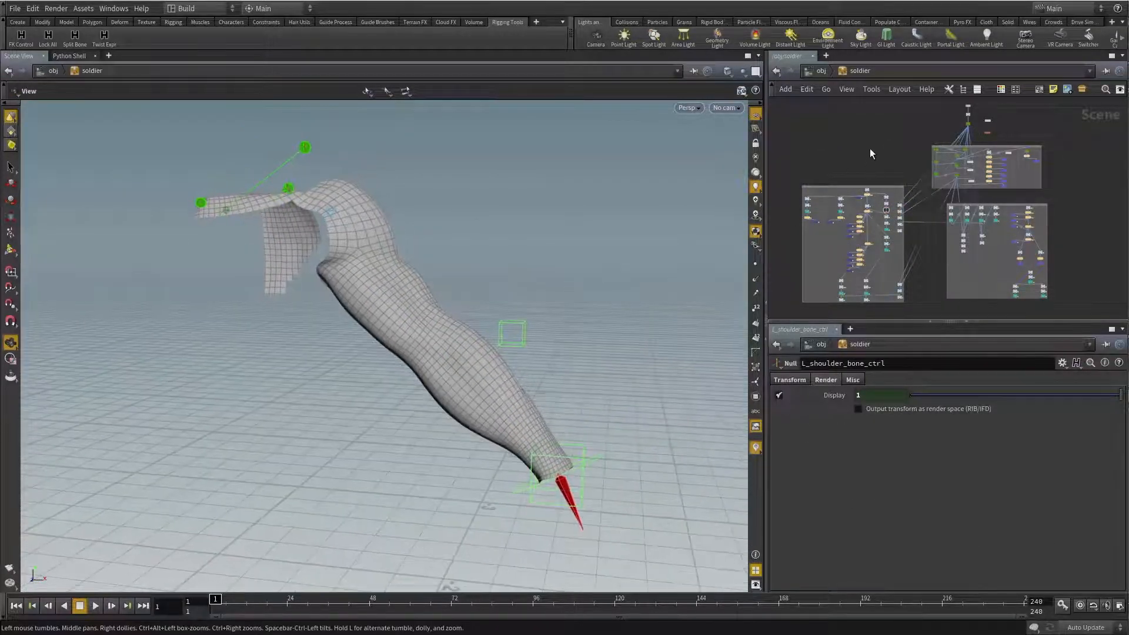
{"action": "middle_click_drag", "start_coordinate": [870, 148], "coordinate": [858, 142]}
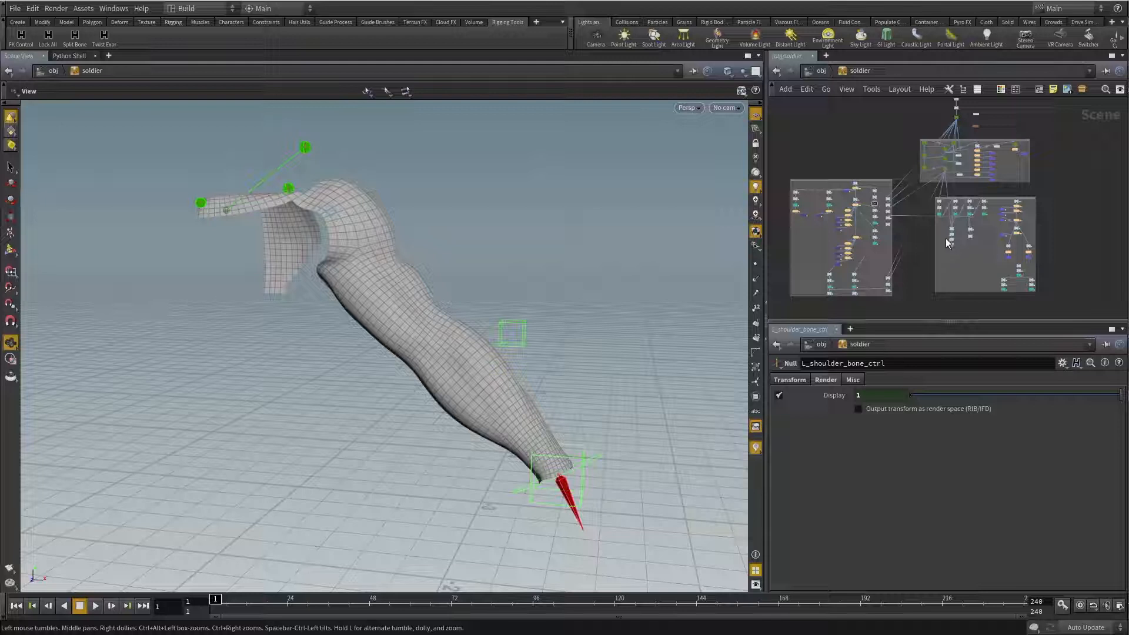
{"action": "scroll", "coordinate": [921, 141], "scroll_direction": "up", "scroll_amount": 3}
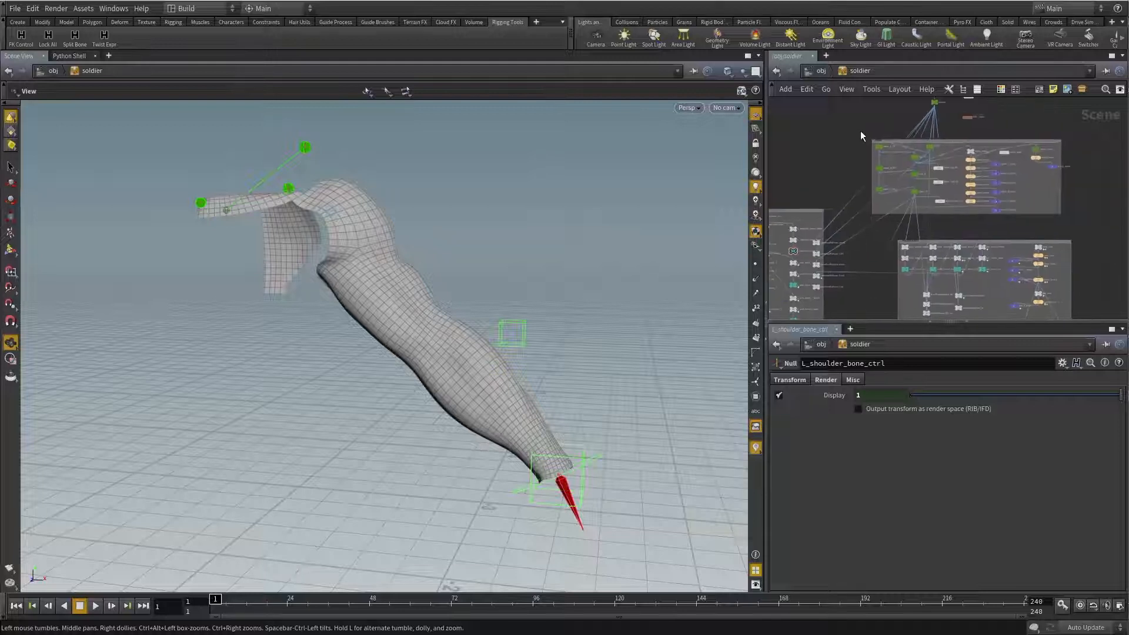
{"action": "scroll", "coordinate": [921, 172], "scroll_direction": "up", "scroll_amount": 3}
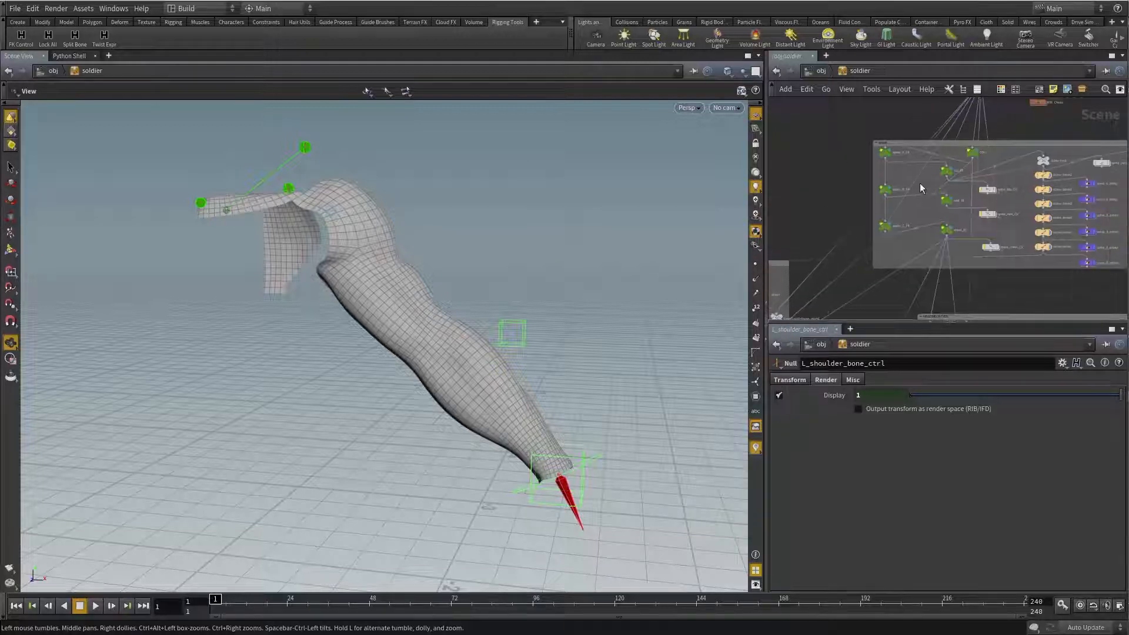
{"action": "scroll", "coordinate": [932, 164], "scroll_direction": "up", "scroll_amount": 3}
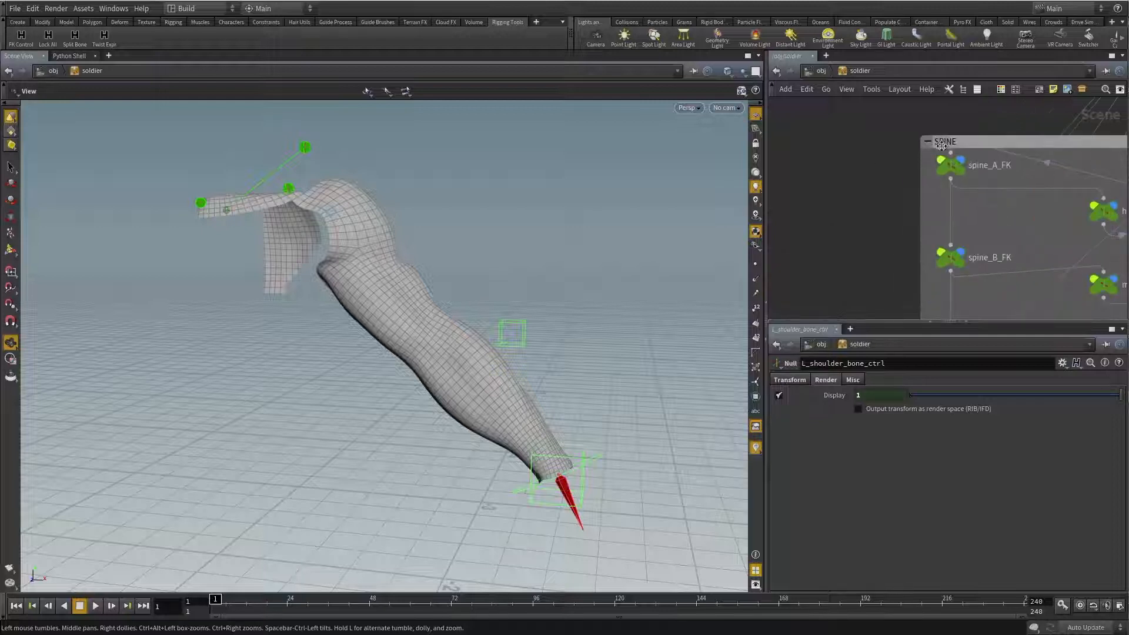
{"action": "scroll", "coordinate": [834, 166], "scroll_direction": "down", "scroll_amount": 10}
{"action": "middle_click_drag", "start_coordinate": [889, 188], "coordinate": [1096, 217]}
{"action": "middle_click_drag", "start_coordinate": [955, 180], "coordinate": [852, 209]}
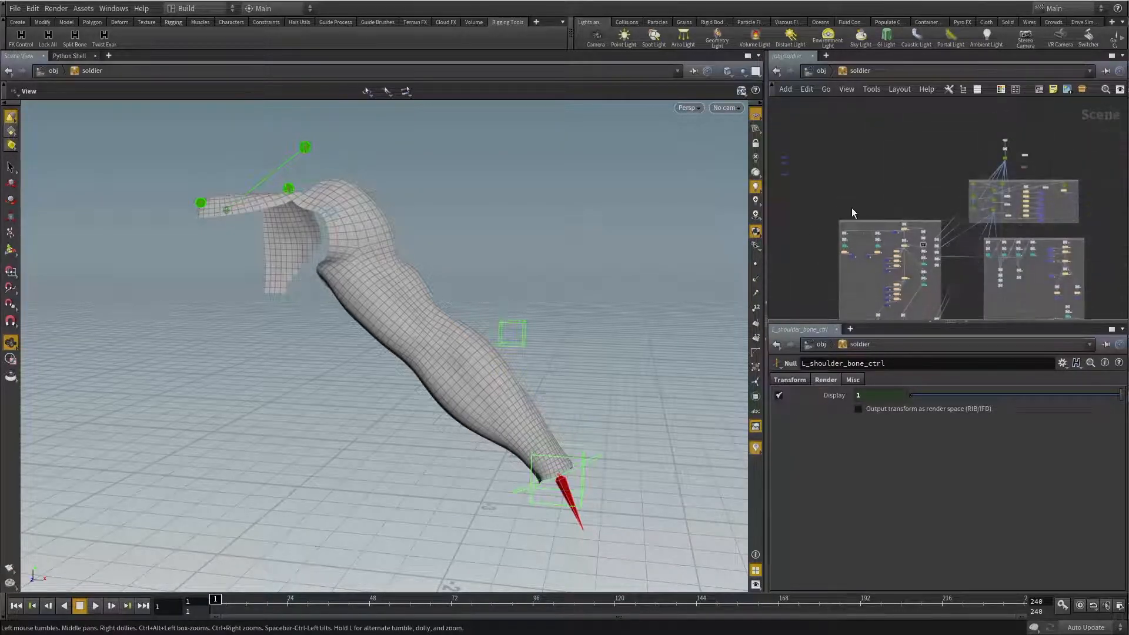
Step: Display the network's group list to review the bone, control and proxy groups, and hide it again
{"action": "key", "text": "shift+z"}
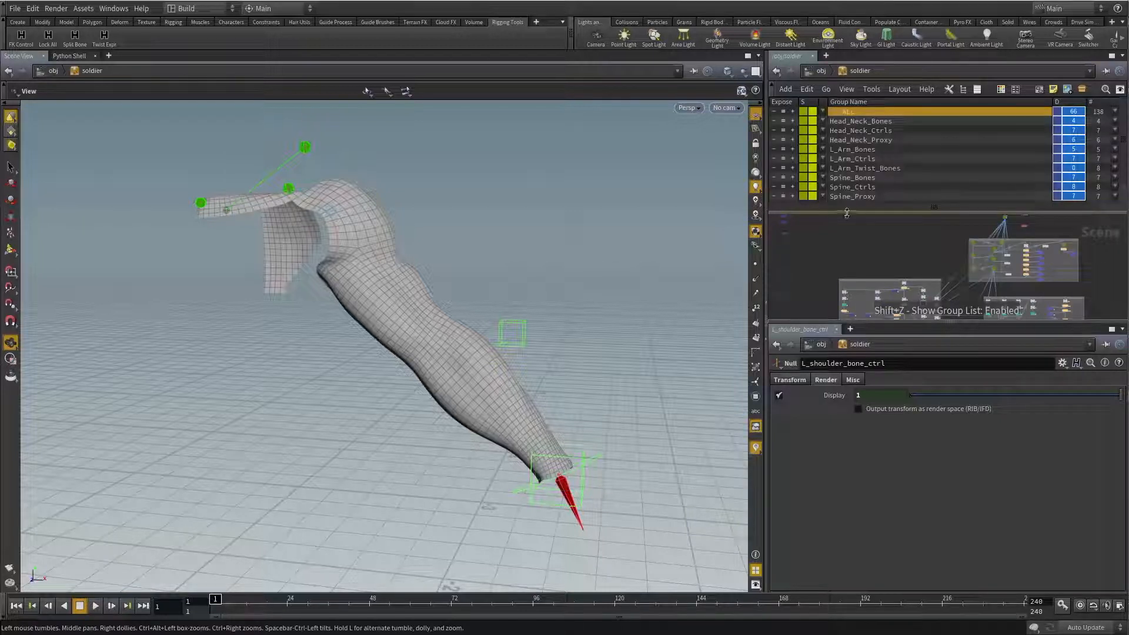
{"action": "left_click_drag", "start_coordinate": [847, 213], "coordinate": [847, 230]}
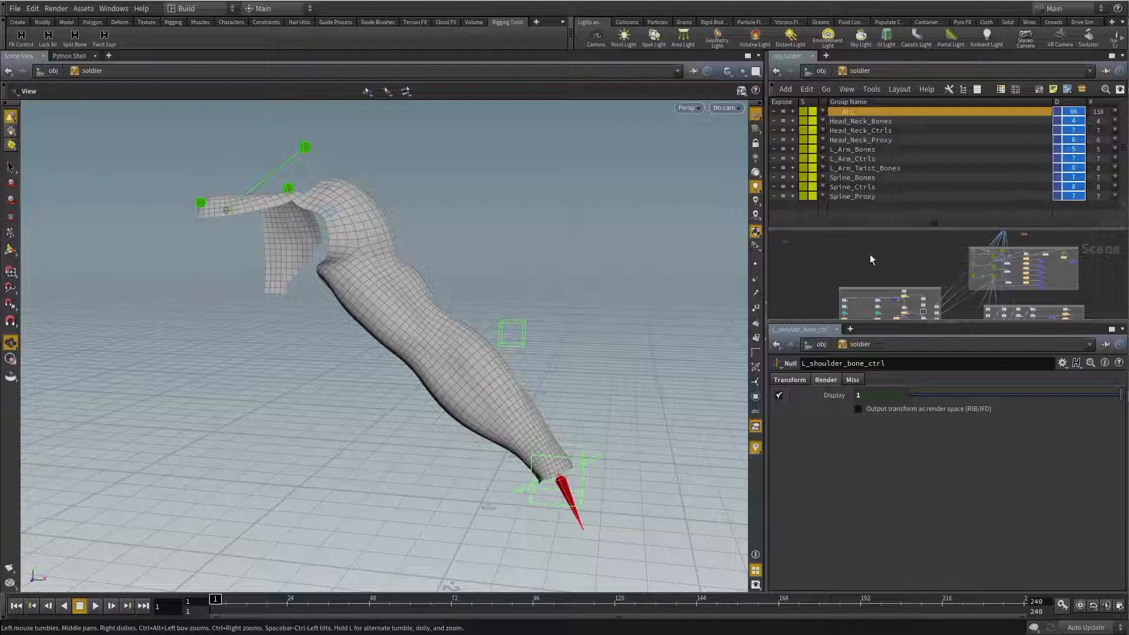
{"action": "key", "text": "shift+z"}
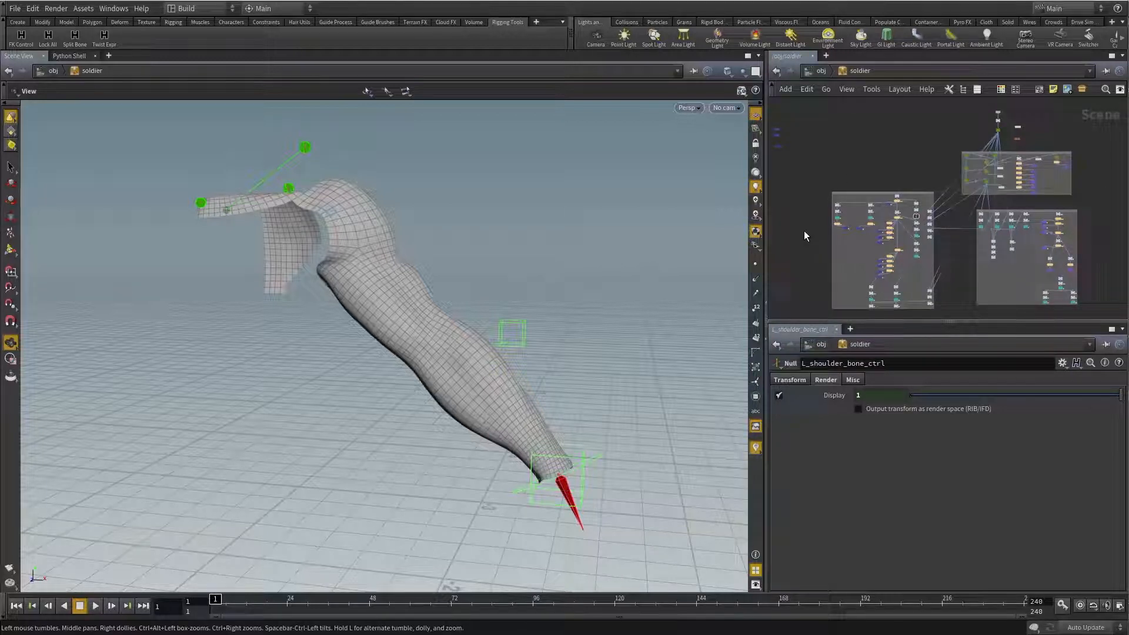
{"action": "key", "text": "shift+z"}
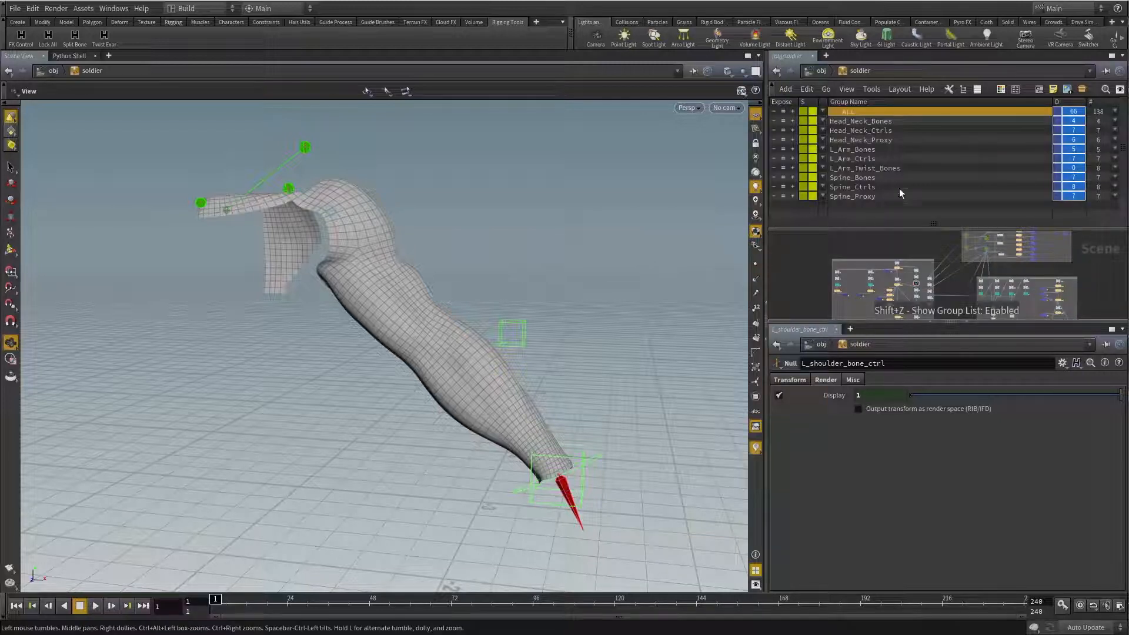
{"action": "key", "text": "shift+z"}
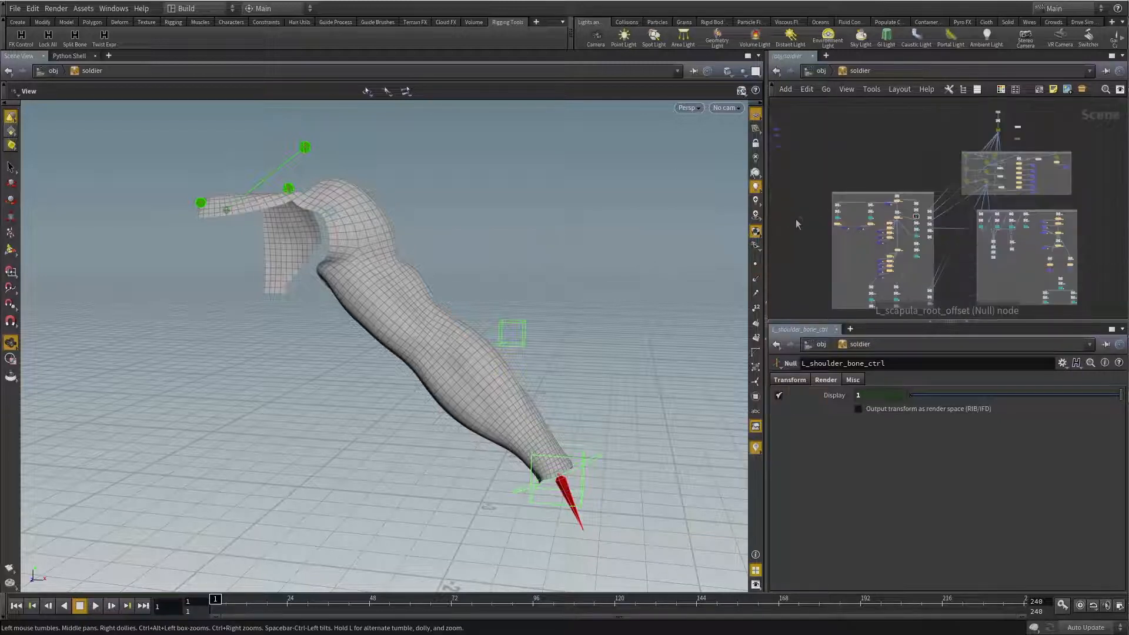
Step: Select the L_upper_arm_1 proxy node in the arm network and reveal the expression on its Display parameter
{"action": "left_click_drag", "start_coordinate": [496, 325], "coordinate": [477, 327]}
{"action": "scroll", "coordinate": [875, 245], "scroll_direction": "up", "scroll_amount": 5}
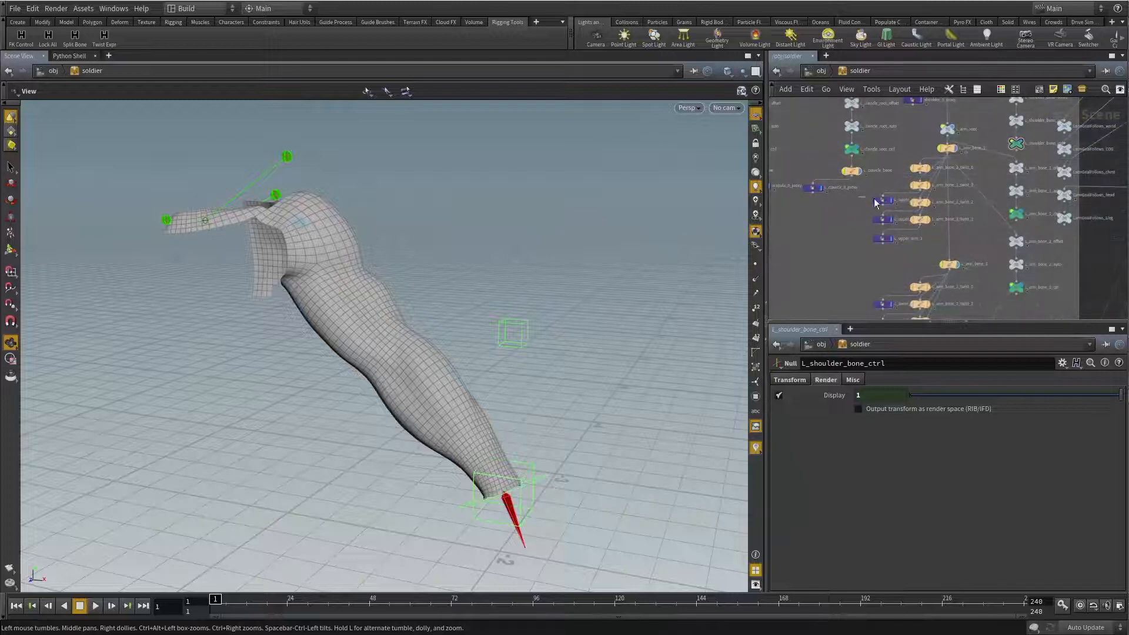
{"action": "left_click", "coordinate": [880, 201]}
{"action": "left_click", "coordinate": [837, 411]}
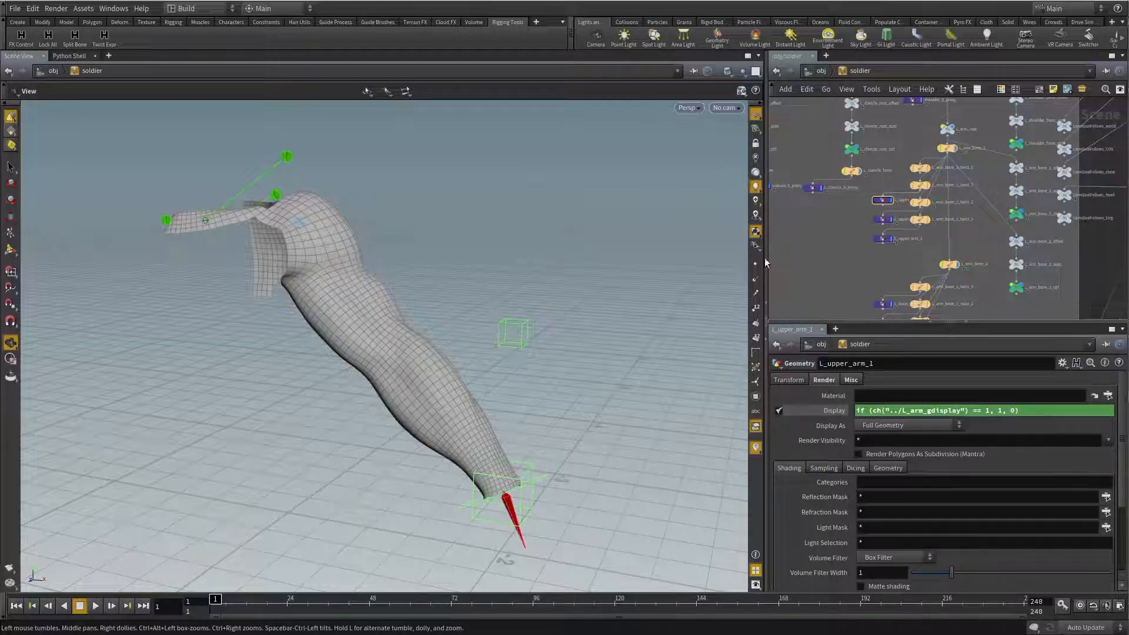
Step: Open the soldier asset's parameters in a floating window and reposition it over the viewport
{"action": "right_click", "coordinate": [844, 71]}
{"action": "mouse_move", "coordinate": [888, 167]}
{"action": "left_click", "coordinate": [962, 169]}
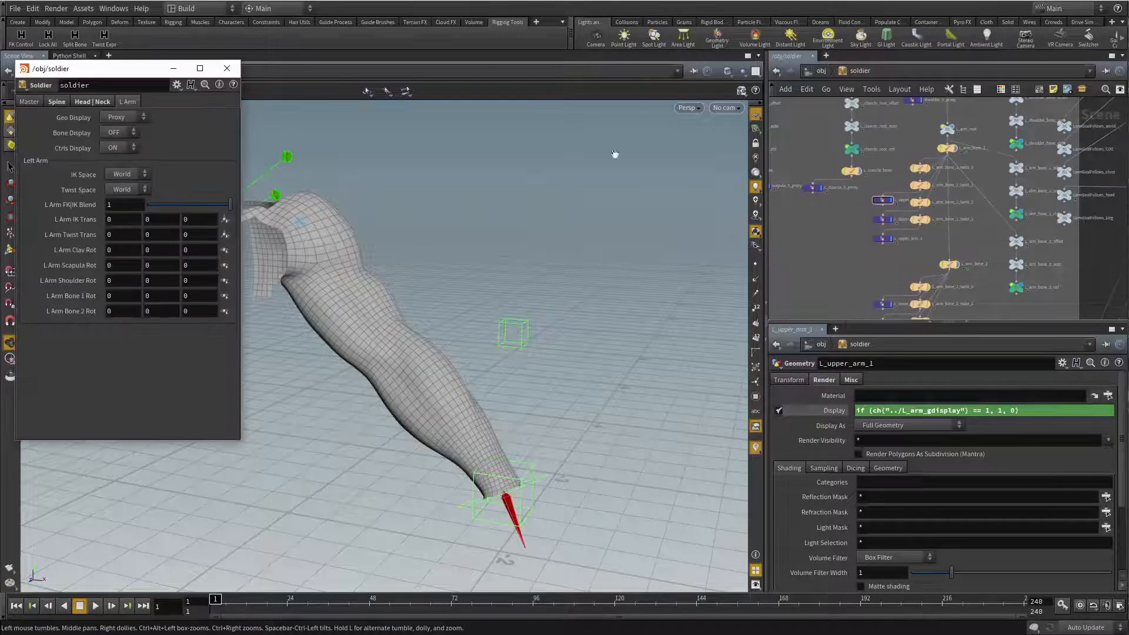
{"action": "left_click_drag", "start_coordinate": [105, 78], "coordinate": [111, 124]}
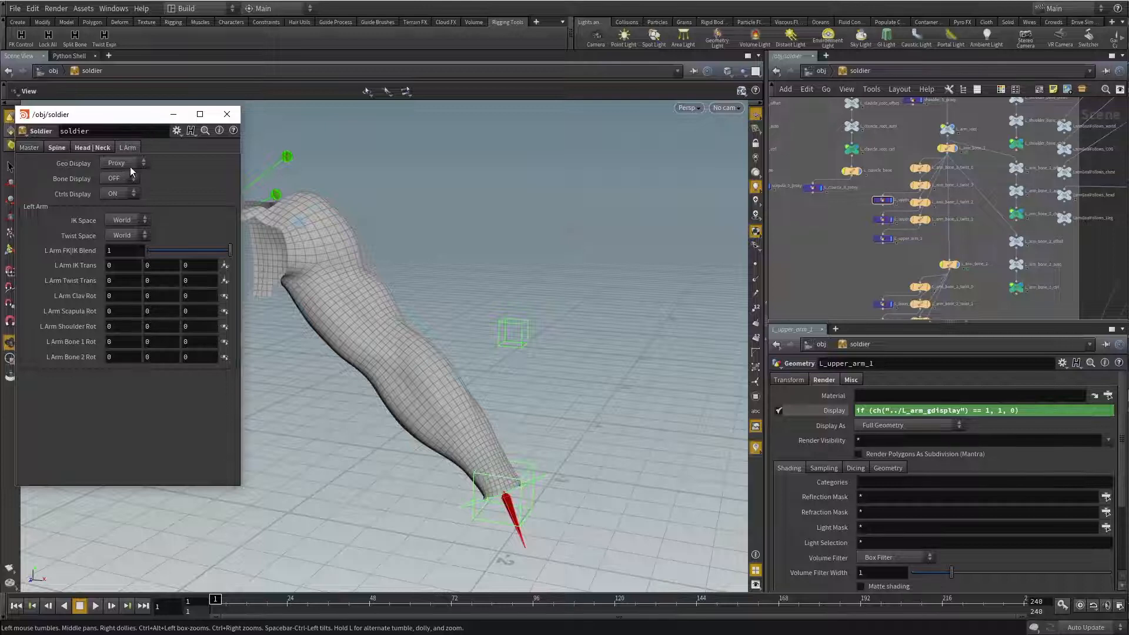
Step: Test the left arm's Geo Display with OFF, Proxy and Deform, and return it to Proxy
{"action": "left_click", "coordinate": [125, 163]}
{"action": "left_click", "coordinate": [123, 180]}
{"action": "left_click_drag", "start_coordinate": [447, 294], "coordinate": [541, 385]}
{"action": "left_click", "coordinate": [132, 162]}
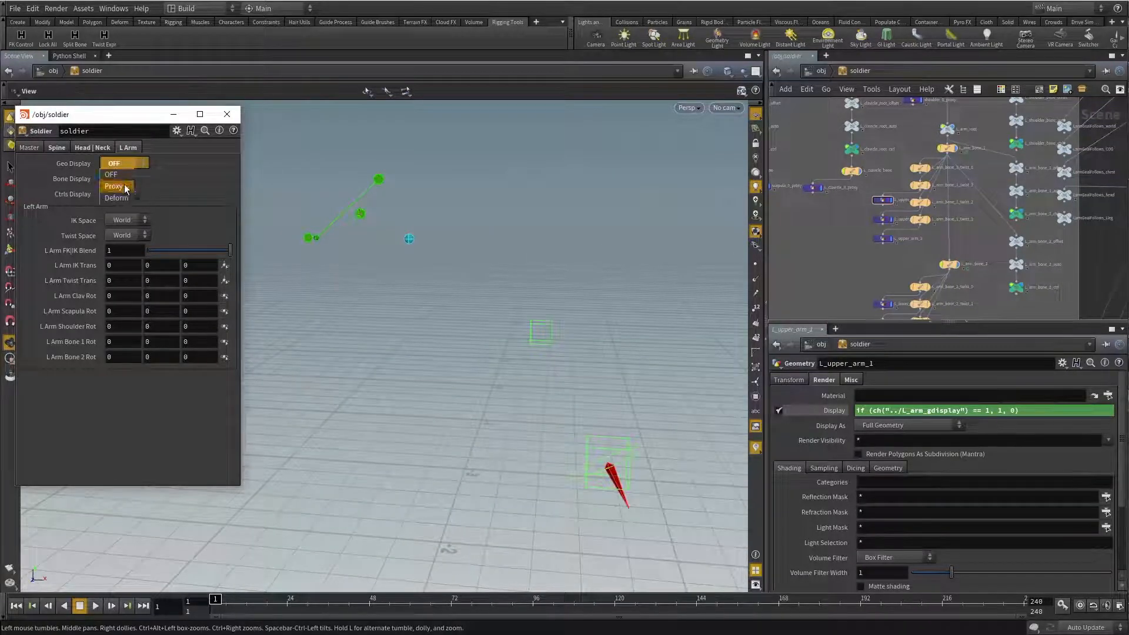
{"action": "left_click", "coordinate": [124, 187]}
{"action": "left_click", "coordinate": [130, 164]}
{"action": "left_click", "coordinate": [114, 200]}
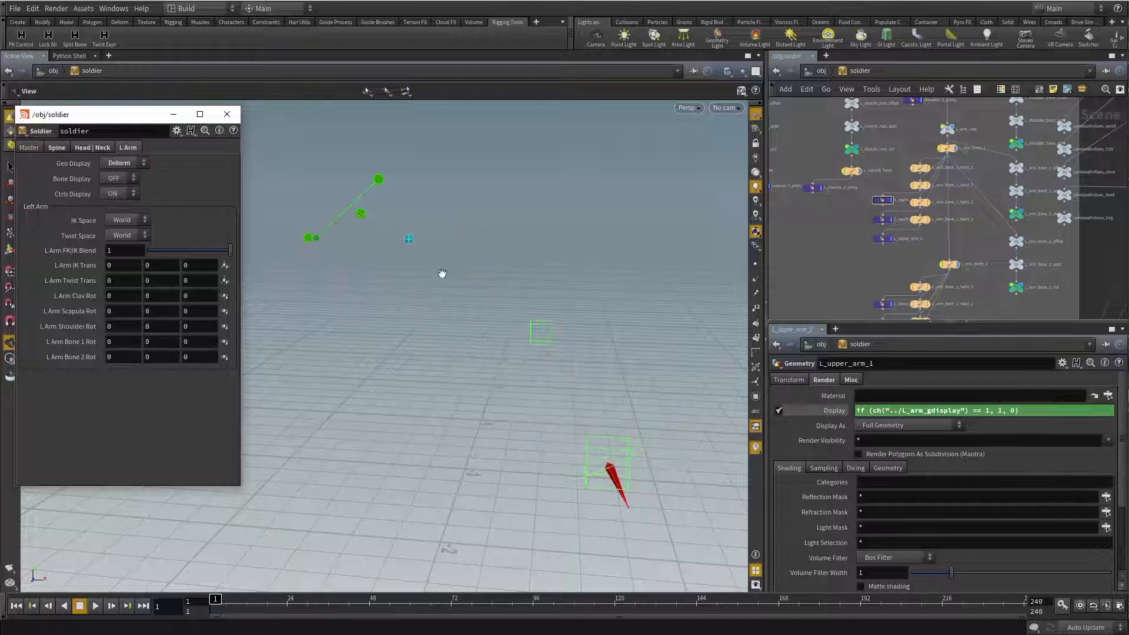
{"action": "left_click", "coordinate": [122, 163]}
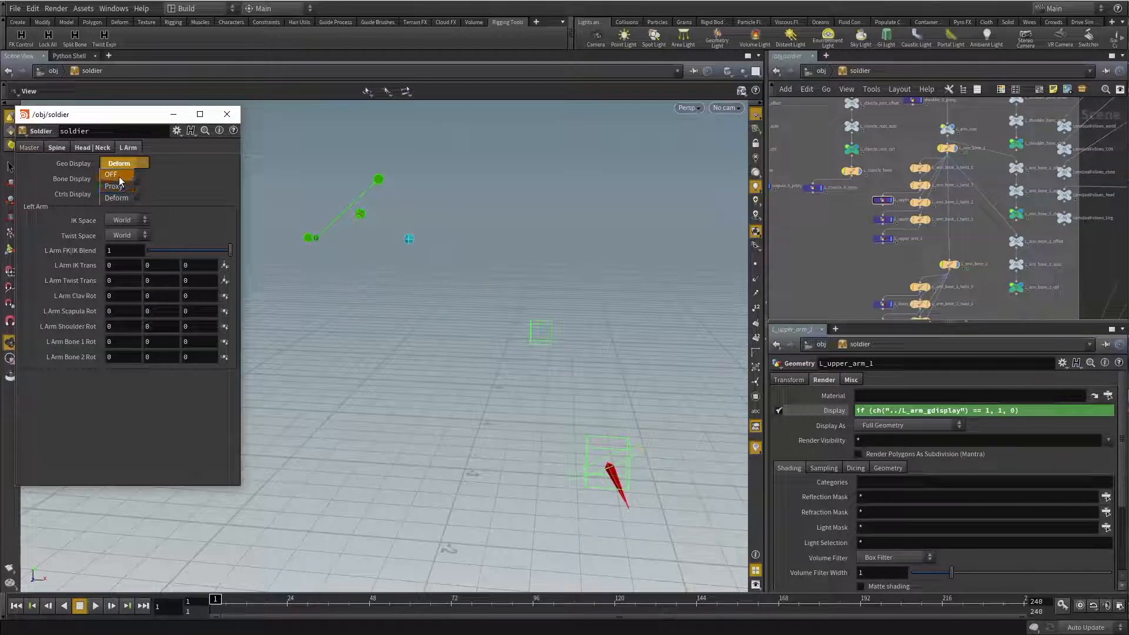
{"action": "left_click", "coordinate": [115, 186]}
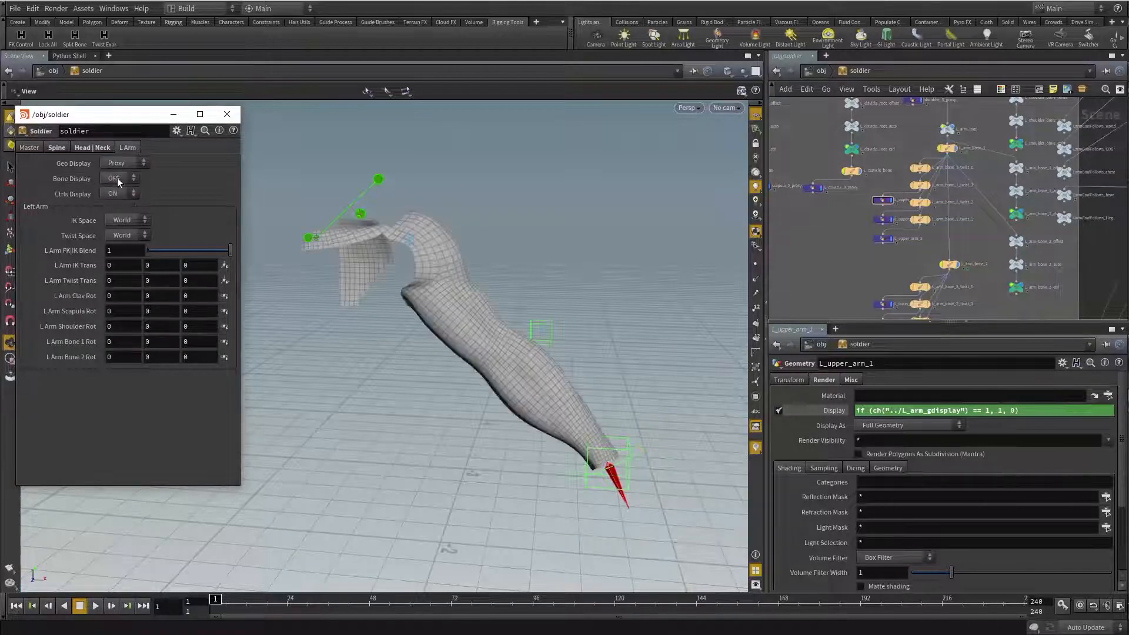
Step: Test the left arm's Bone Display by switching it ON and OFF while inspecting the arm, leaving it OFF
{"action": "left_click", "coordinate": [118, 178]}
{"action": "left_click", "coordinate": [116, 205]}
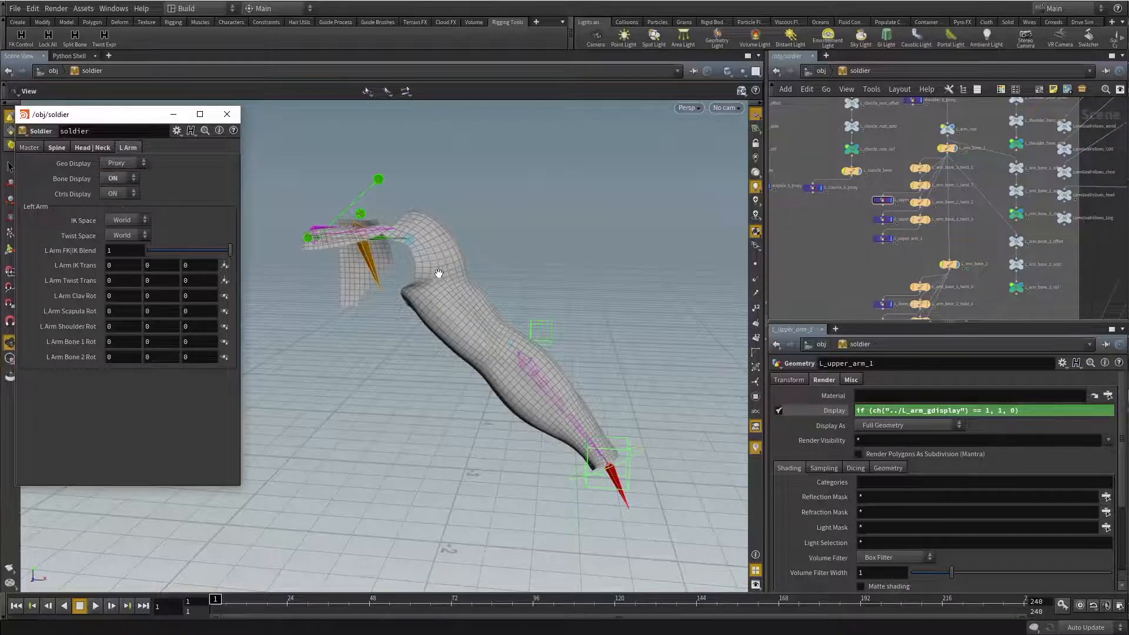
{"action": "mouse_move", "coordinate": [457, 266]}
{"action": "left_mouse_down"}
{"action": "mouse_move", "coordinate": [444, 282]}
{"action": "mouse_move", "coordinate": [448, 275]}
{"action": "left_mouse_up"}
{"action": "right_click_drag", "start_coordinate": [449, 274], "coordinate": [471, 263]}
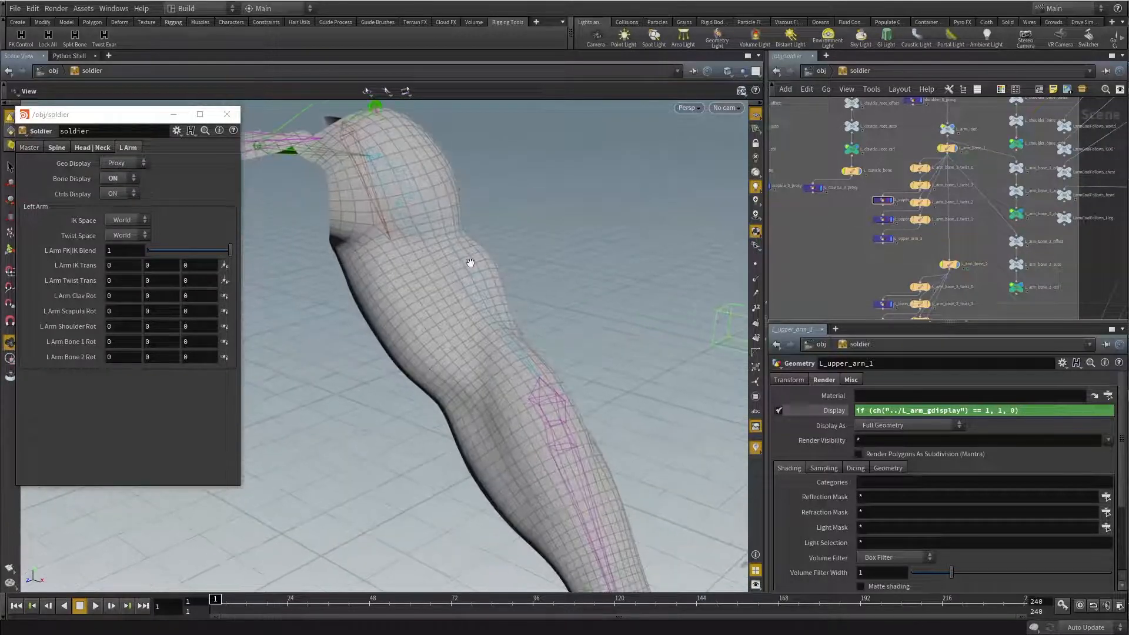
{"action": "left_click_drag", "start_coordinate": [471, 263], "coordinate": [517, 324]}
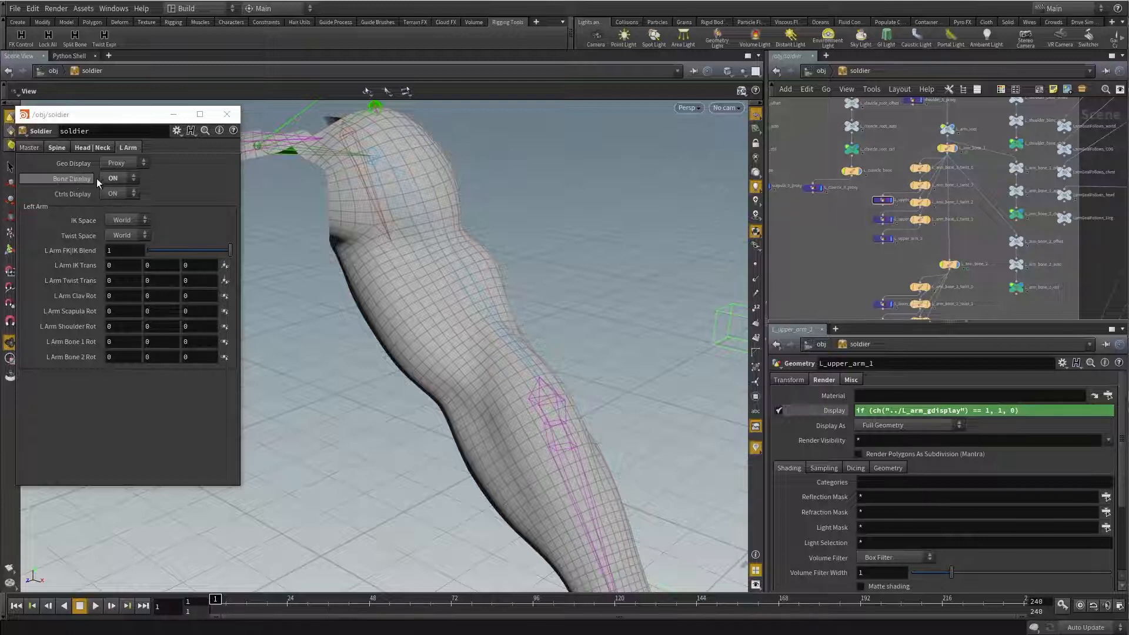
{"action": "left_click", "coordinate": [118, 179]}
{"action": "left_click", "coordinate": [116, 190]}
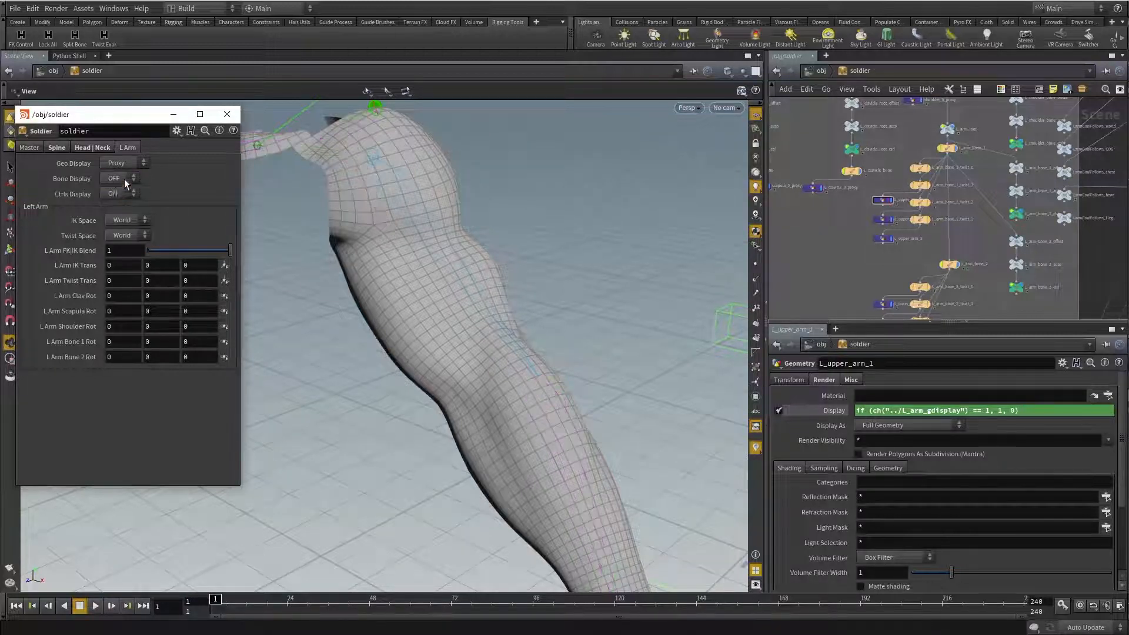
{"action": "left_click", "coordinate": [124, 180]}
{"action": "left_click", "coordinate": [114, 202]}
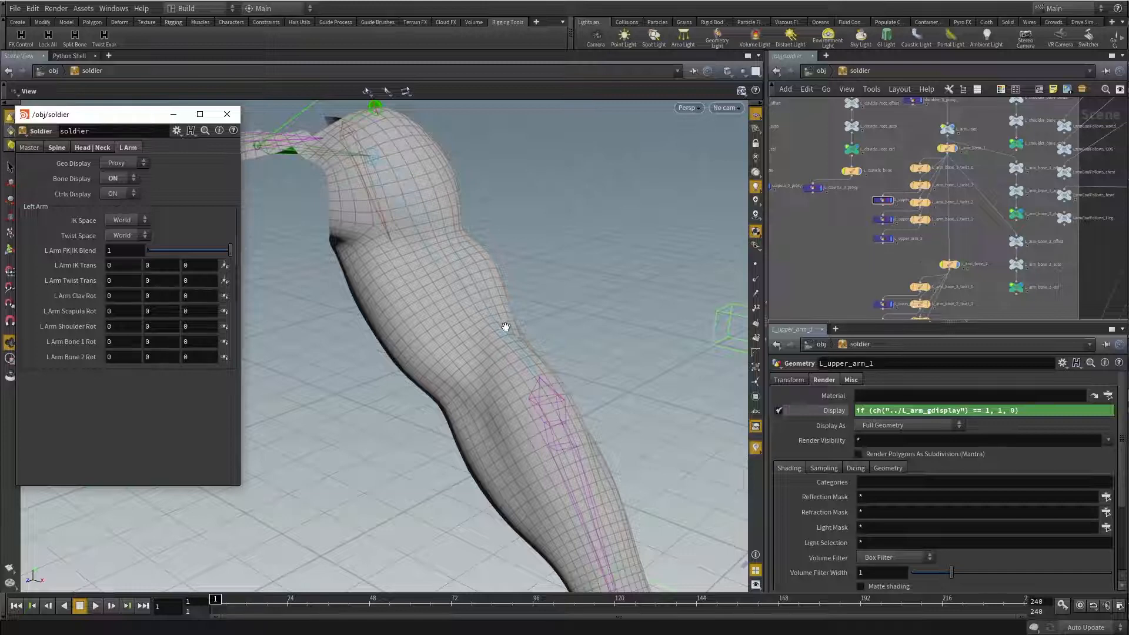
{"action": "left_click", "coordinate": [119, 179]}
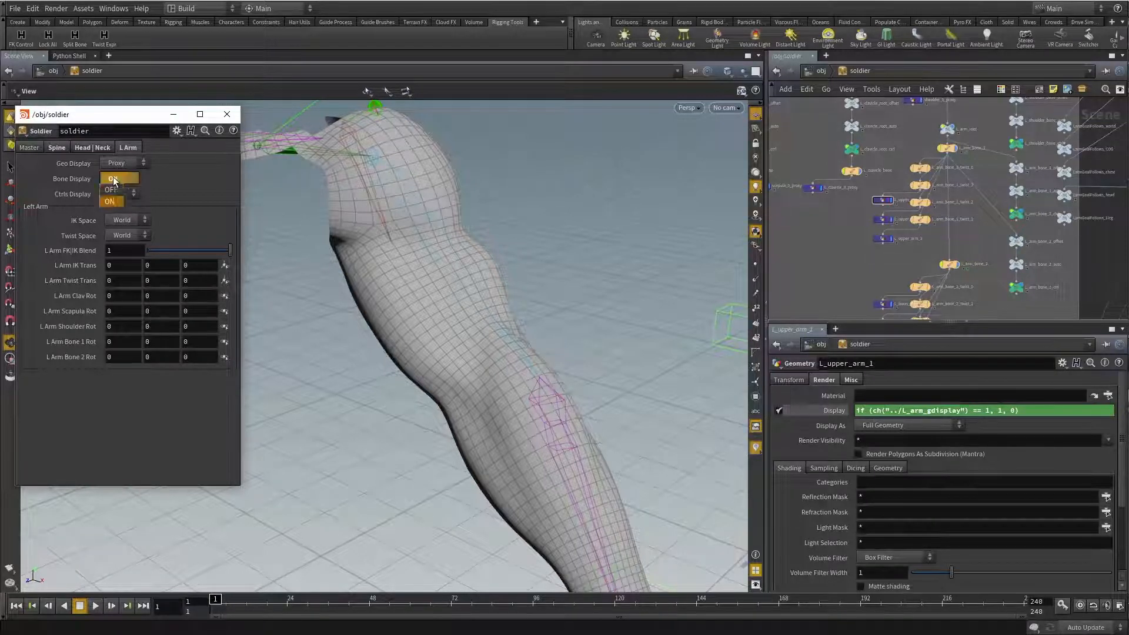
{"action": "left_click", "coordinate": [113, 189]}
Step: Test the left arm's Ctrls Display by setting it to OFF and back to ON
{"action": "left_click", "coordinate": [121, 194]}
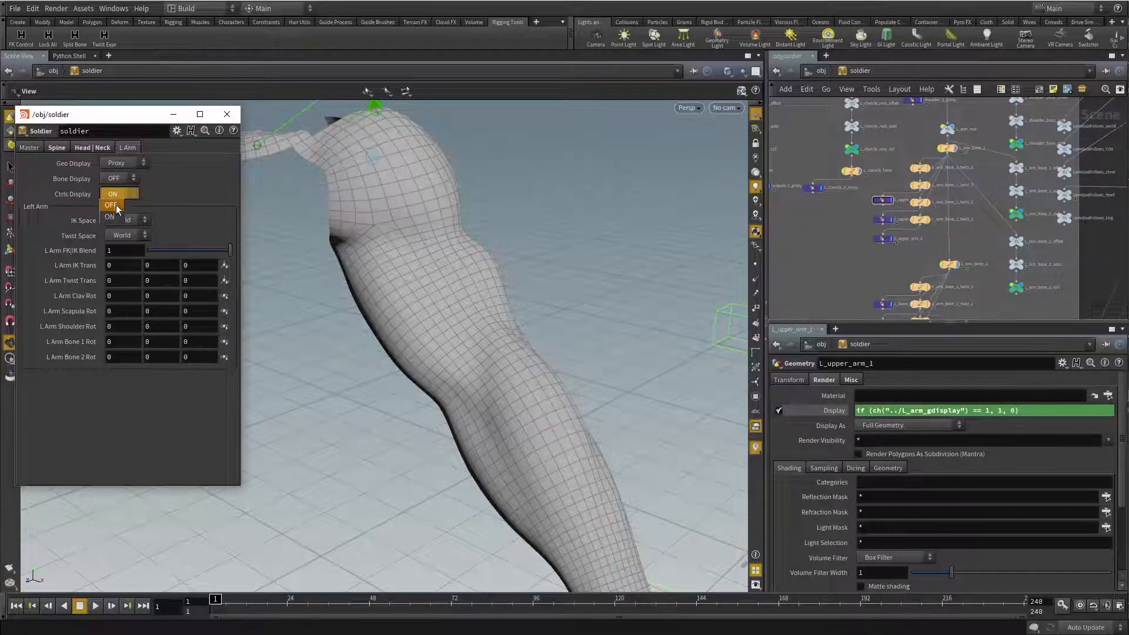
{"action": "left_click", "coordinate": [110, 205]}
{"action": "left_click_drag", "start_coordinate": [517, 251], "coordinate": [494, 221]}
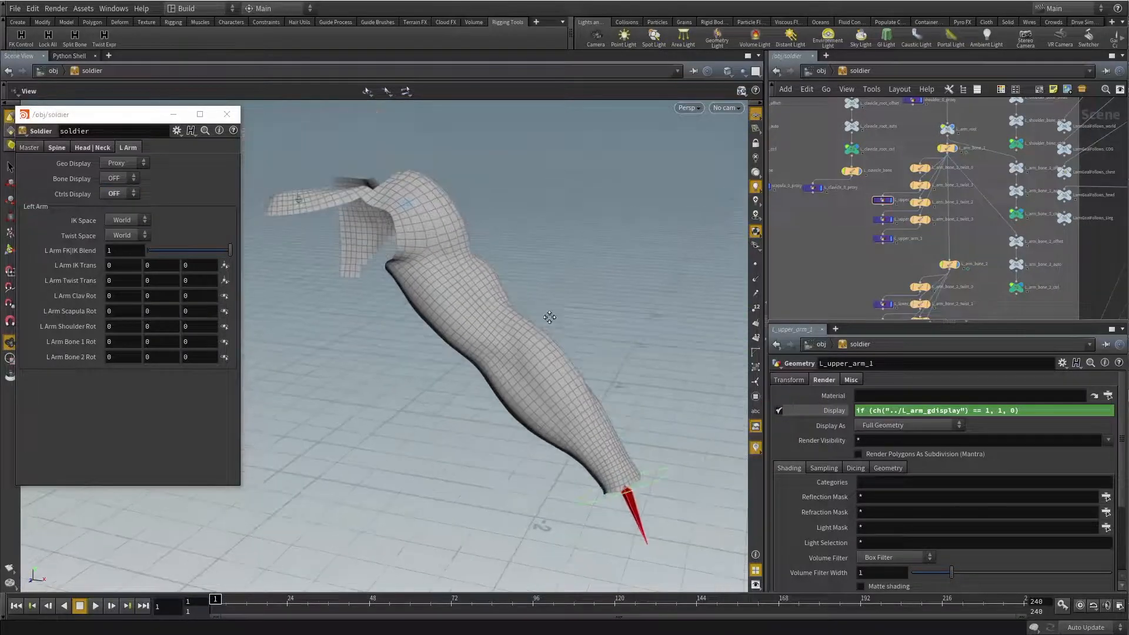
{"action": "left_click", "coordinate": [127, 195]}
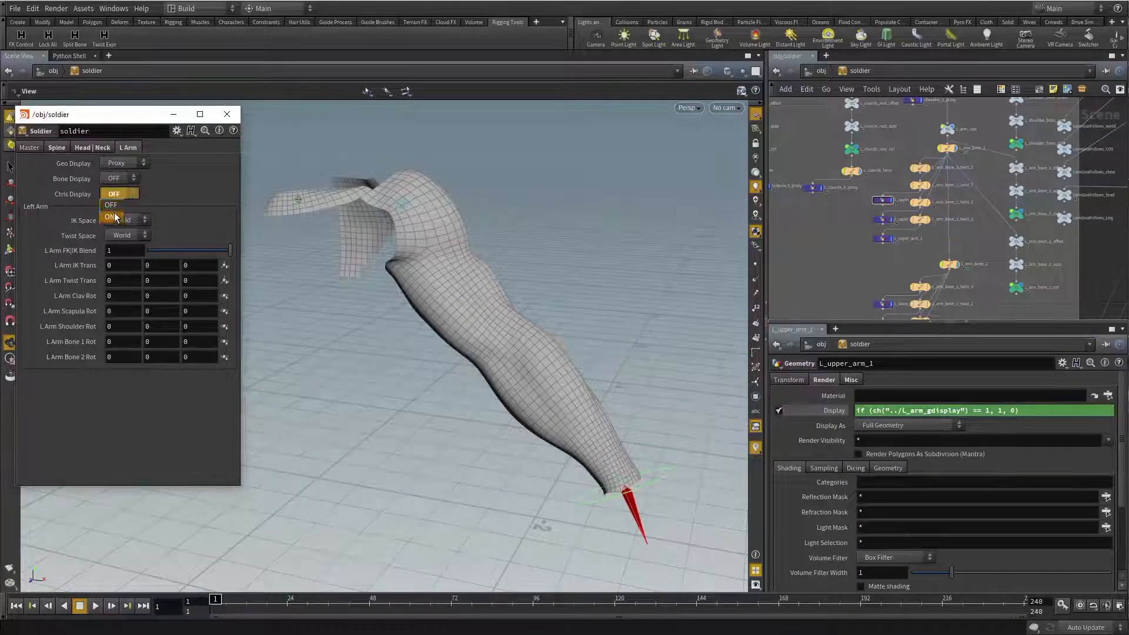
{"action": "left_click", "coordinate": [118, 211]}
Step: Test the L Arm FK/IK Blend by lowering it to about 0.51 and returning it to 1
{"action": "left_click_drag", "start_coordinate": [582, 318], "coordinate": [372, 276]}
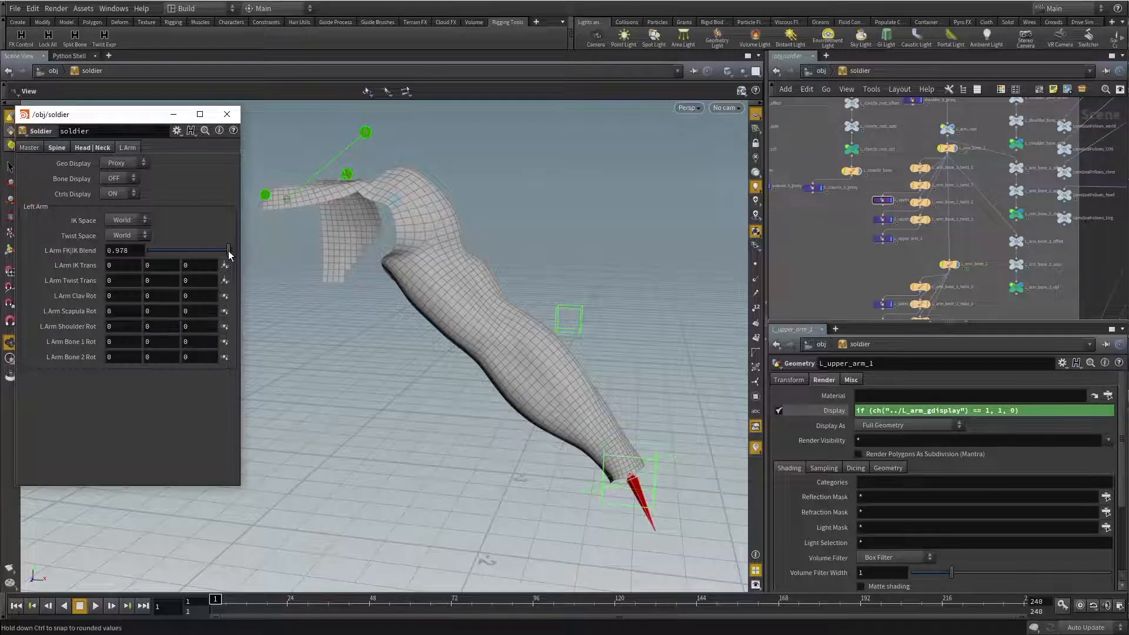
{"action": "left_click_drag", "start_coordinate": [230, 254], "coordinate": [192, 263]}
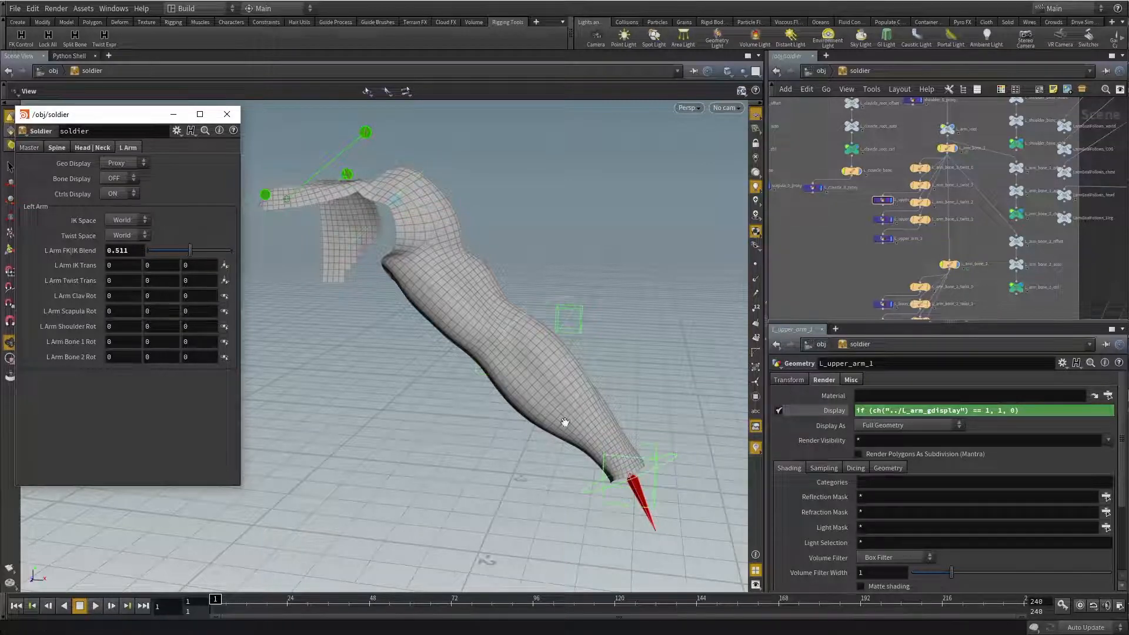
{"action": "left_click_drag", "start_coordinate": [191, 257], "coordinate": [253, 259]}
Step: Open the Display expression of L_arm_bone_1_ctrl in the expression editor, widened enough to read the whole line
{"action": "middle_click_drag", "start_coordinate": [984, 202], "coordinate": [924, 213]}
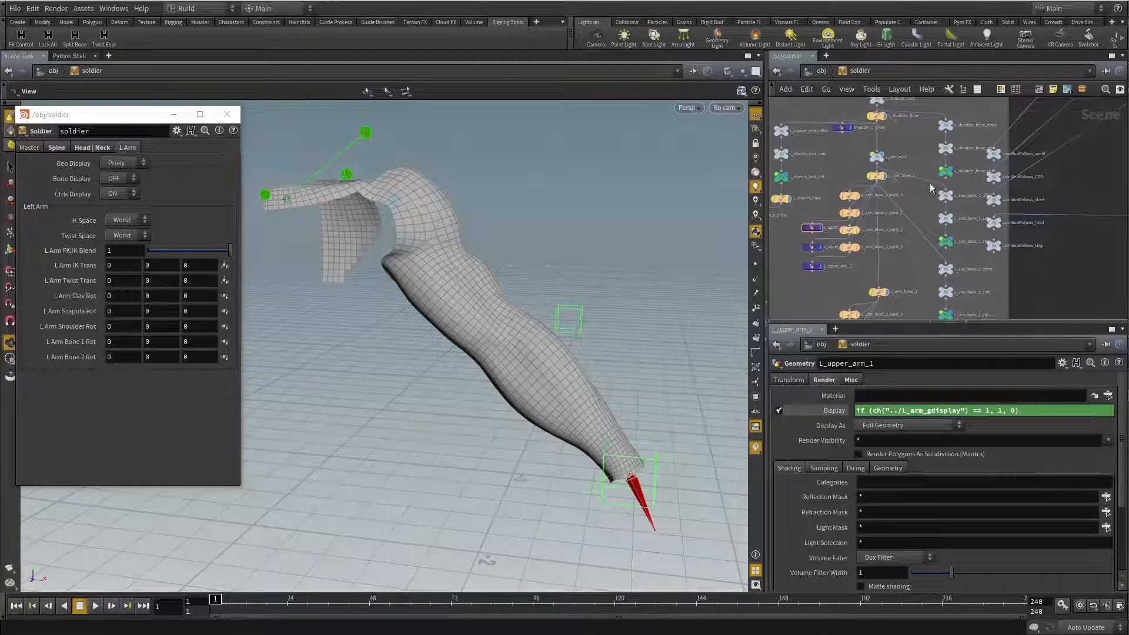
{"action": "left_click", "coordinate": [946, 241]}
{"action": "left_click", "coordinate": [884, 396]}
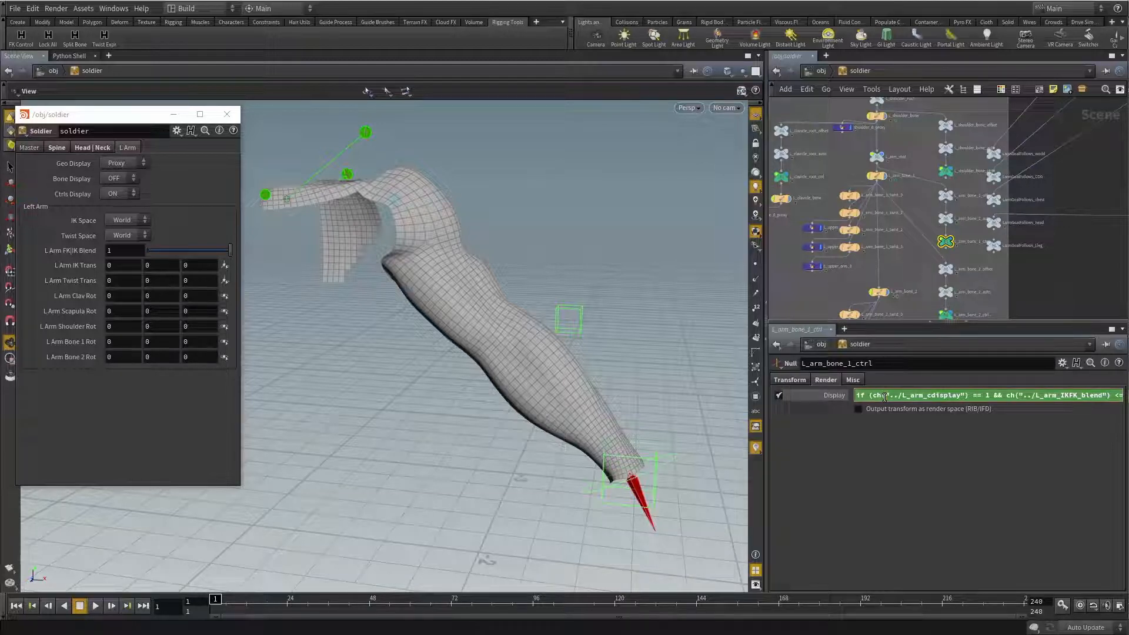
{"action": "key", "text": "alt+e"}
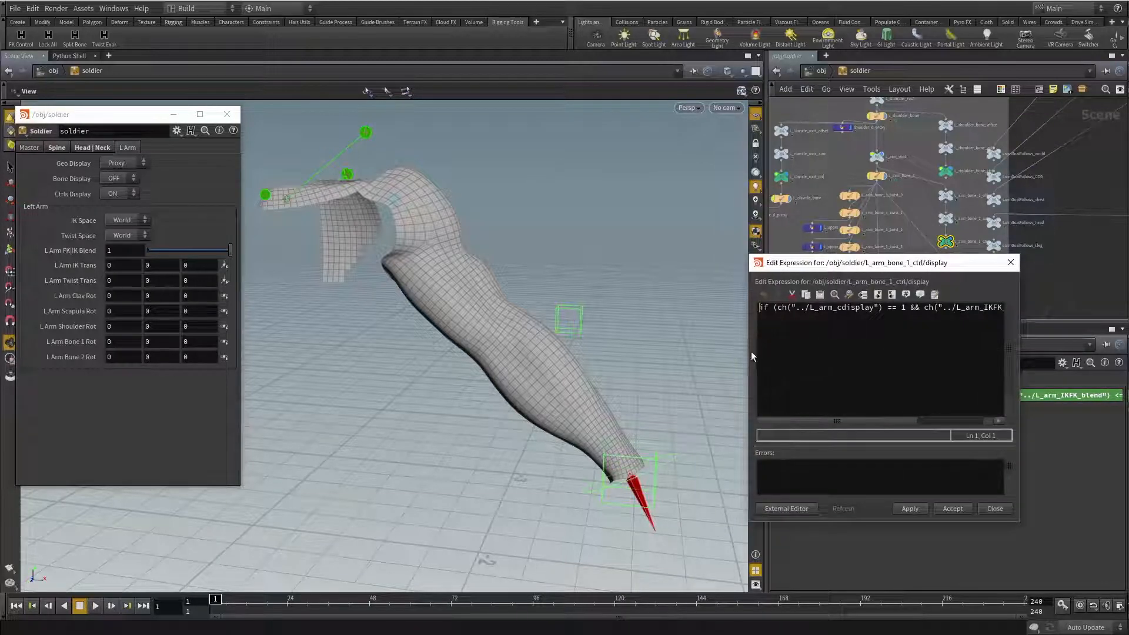
{"action": "left_click_drag", "start_coordinate": [750, 356], "coordinate": [561, 353]}
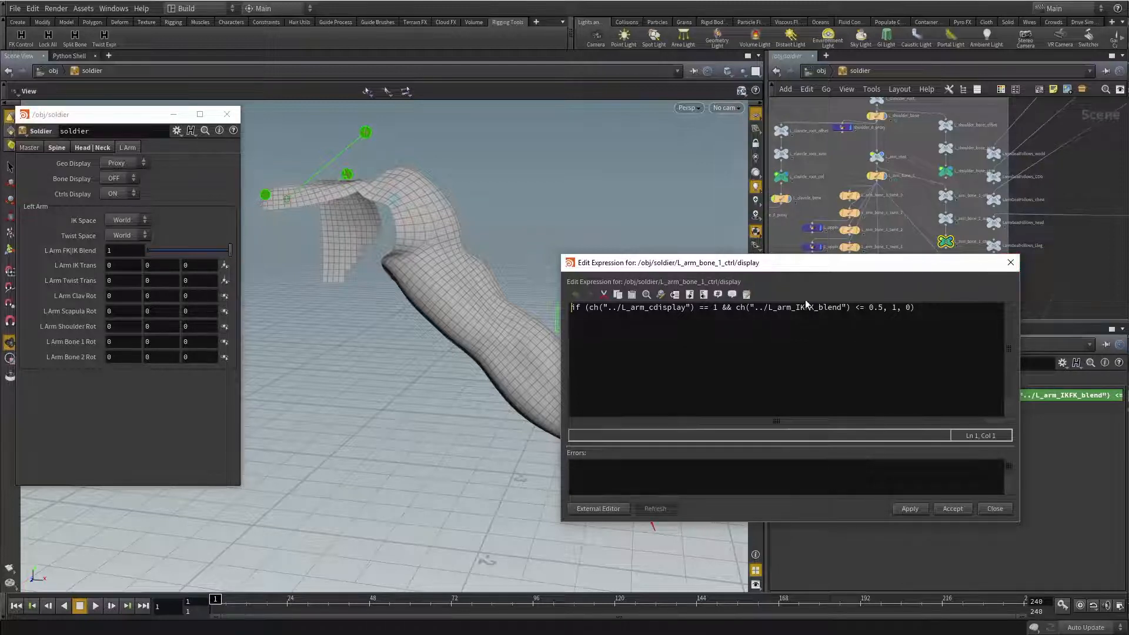
{"action": "left_click_drag", "start_coordinate": [815, 271], "coordinate": [801, 276]}
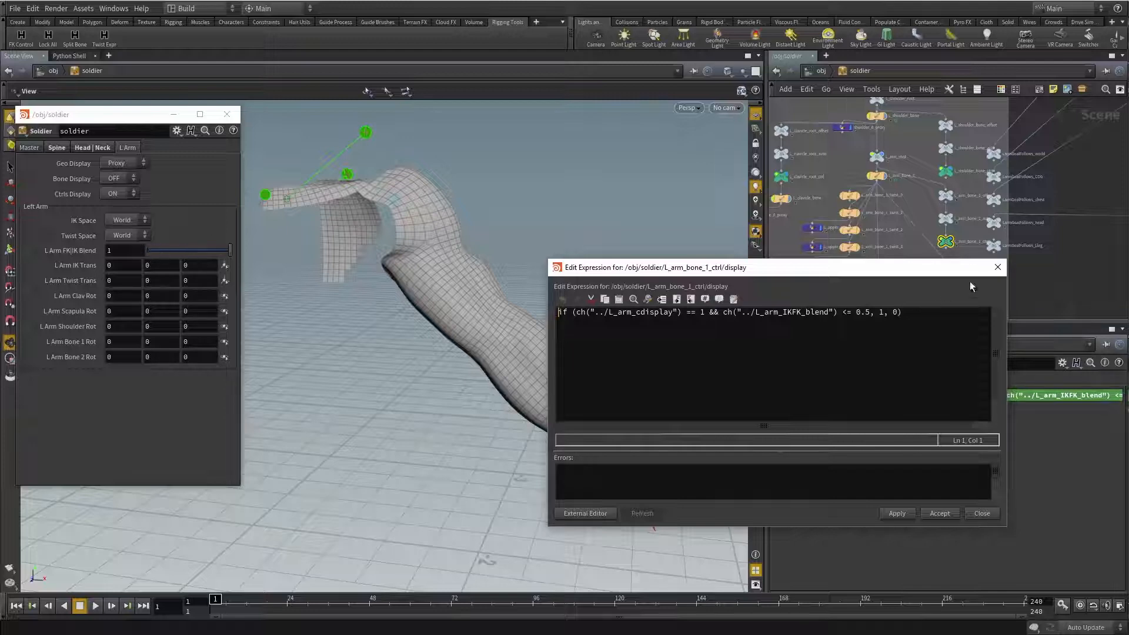
Step: Open the Display expression of L_arm_bone_goal_ctrl in the expression editor, check its FK/IK blend condition and accept it
{"action": "left_click", "coordinate": [997, 267]}
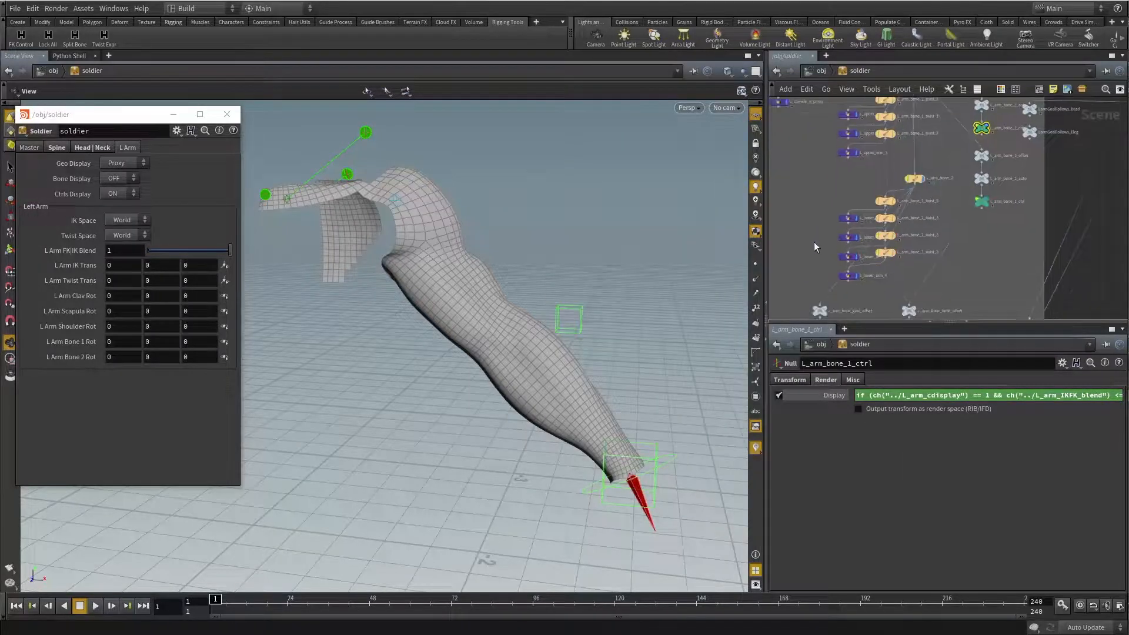
{"action": "left_click", "coordinate": [821, 243]}
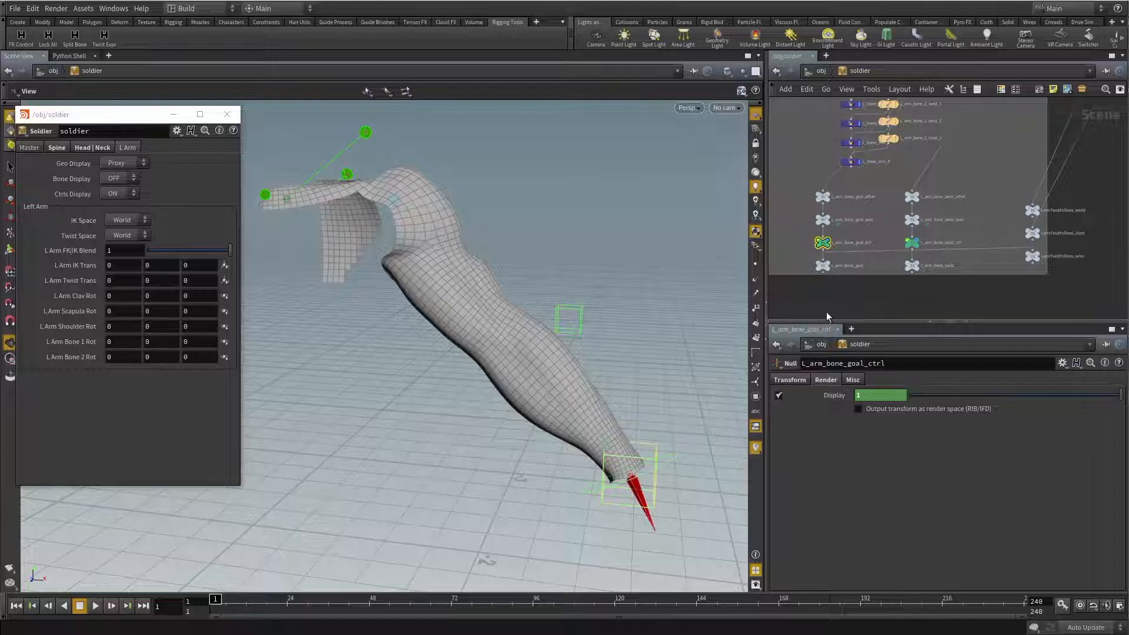
{"action": "left_click", "coordinate": [830, 395]}
{"action": "key", "text": "alt+e"}
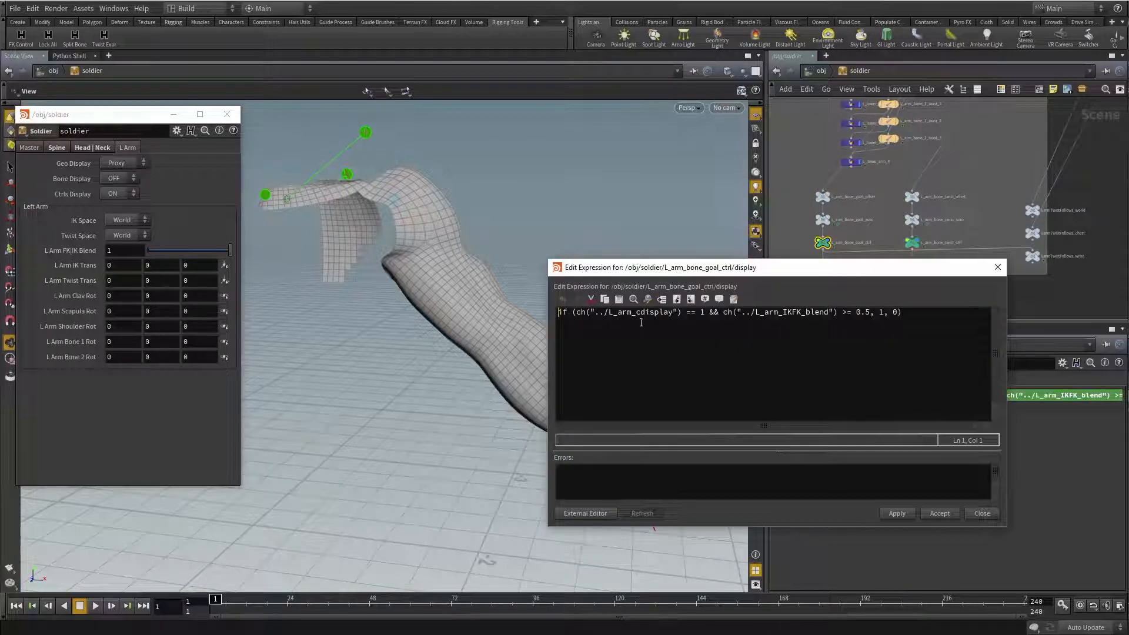
{"action": "left_click_drag", "start_coordinate": [838, 315], "coordinate": [847, 317]}
{"action": "left_click", "coordinate": [940, 513]}
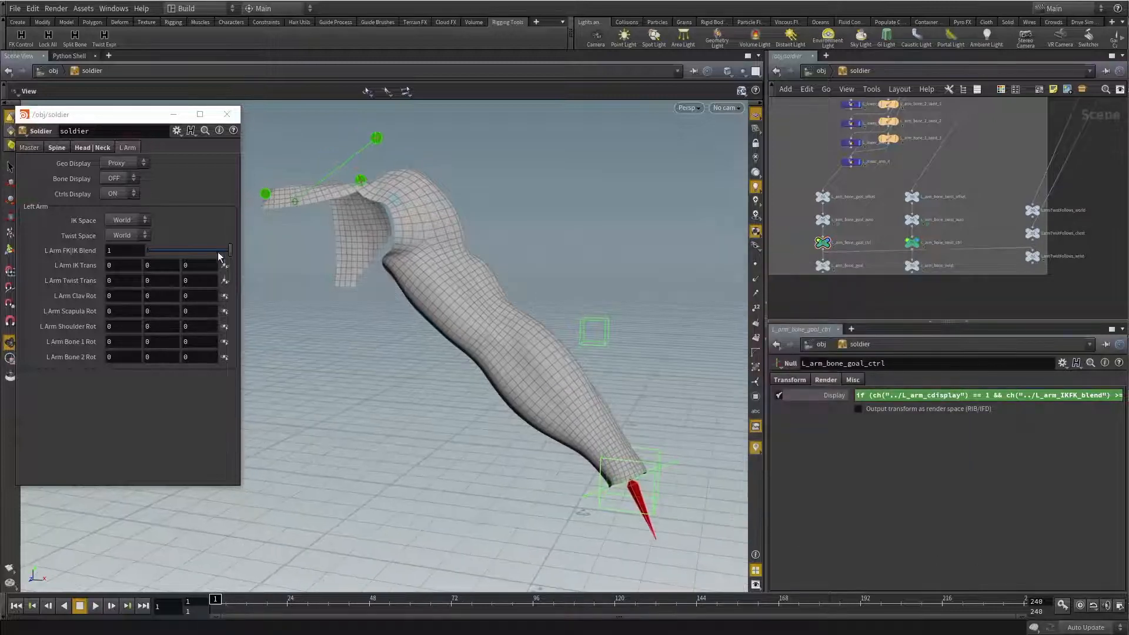
Step: Test the L Arm FK/IK Blend, leaving it at 1, and close the floating soldier parameter window
{"action": "mouse_move", "coordinate": [230, 250]}
{"action": "left_mouse_down"}
{"action": "mouse_move", "coordinate": [140, 249]}
{"action": "mouse_move", "coordinate": [245, 253]}
{"action": "left_mouse_up"}
{"action": "key", "text": "h"}
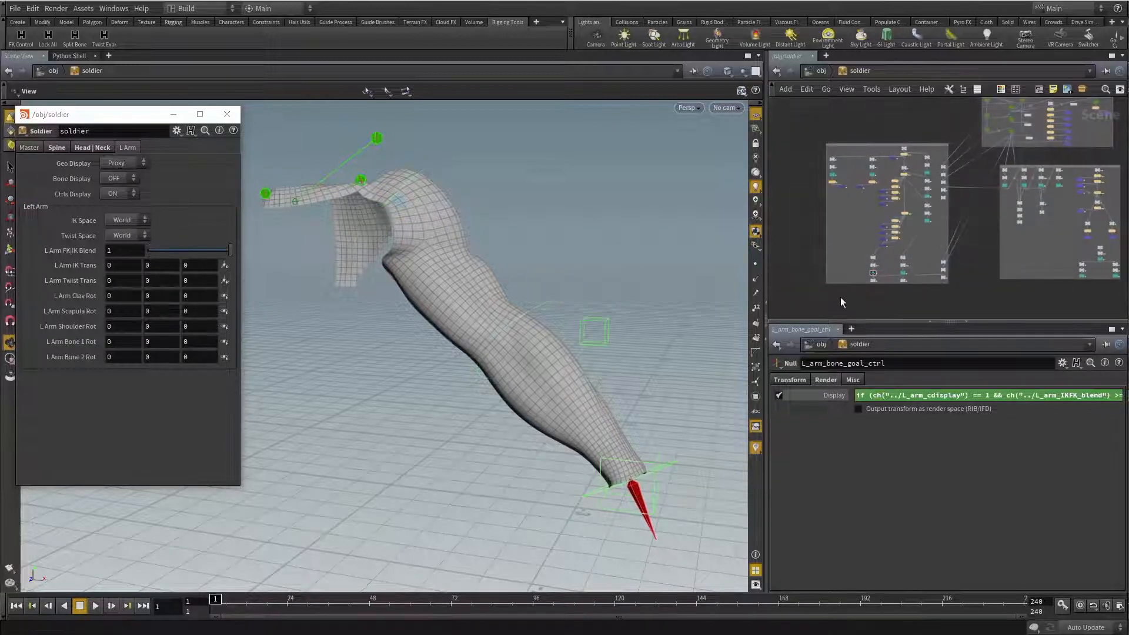
{"action": "left_click", "coordinate": [227, 114]}
{"action": "left_click_drag", "start_coordinate": [556, 297], "coordinate": [522, 275]}
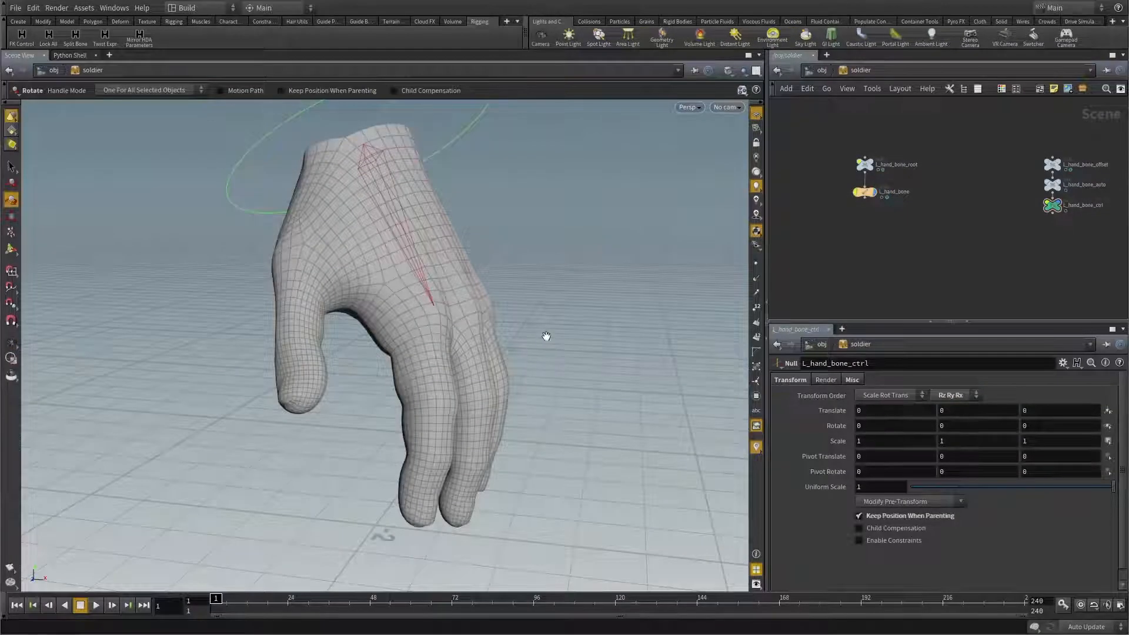
Step: Start the Bones tool for drawing a chain in the left hand
{"action": "key", "text": "Escape"}
{"action": "left_click_drag", "start_coordinate": [546, 337], "coordinate": [481, 303]}
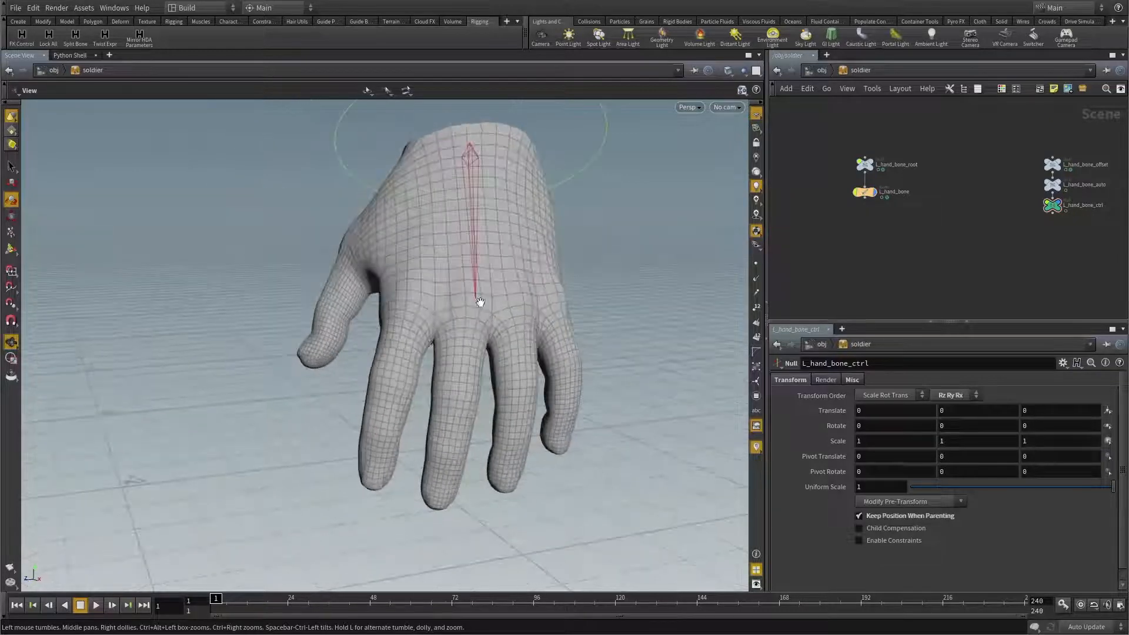
{"action": "left_click_drag", "start_coordinate": [438, 341], "coordinate": [524, 294], "text": "alt"}
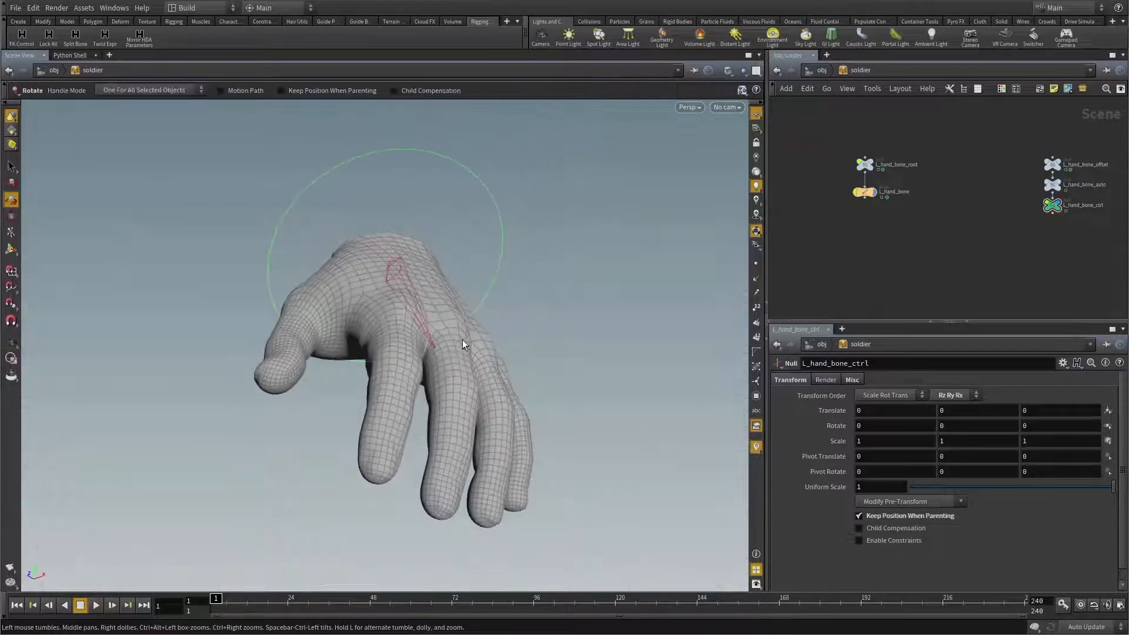
{"action": "left_click_drag", "start_coordinate": [462, 339], "coordinate": [400, 382], "text": "alt"}
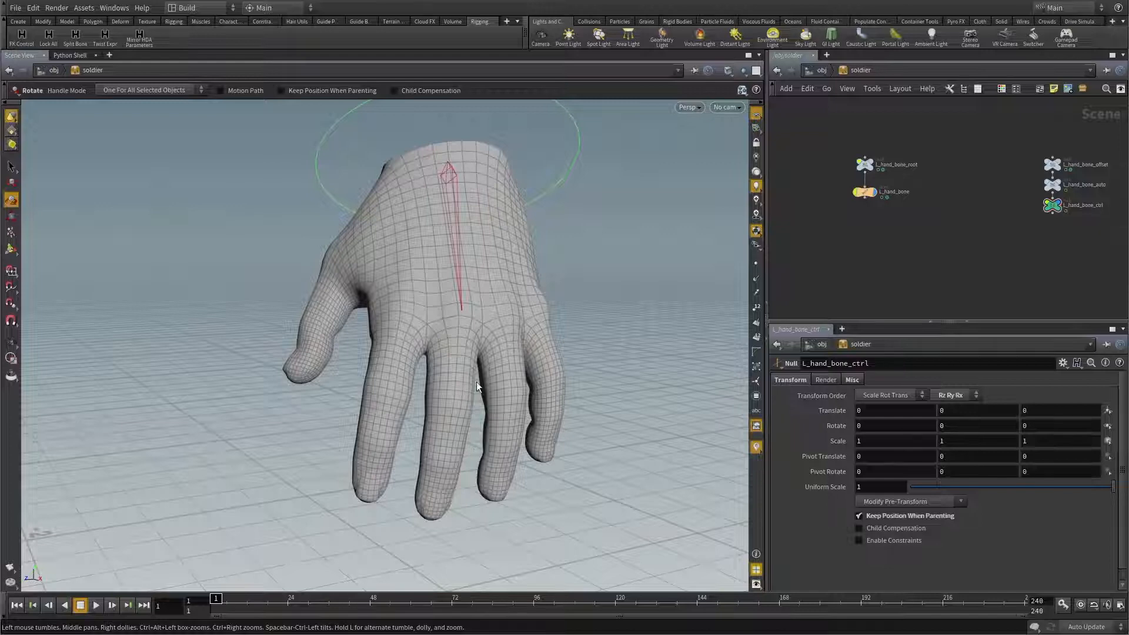
{"action": "left_click_drag", "start_coordinate": [529, 397], "coordinate": [495, 390], "text": "alt"}
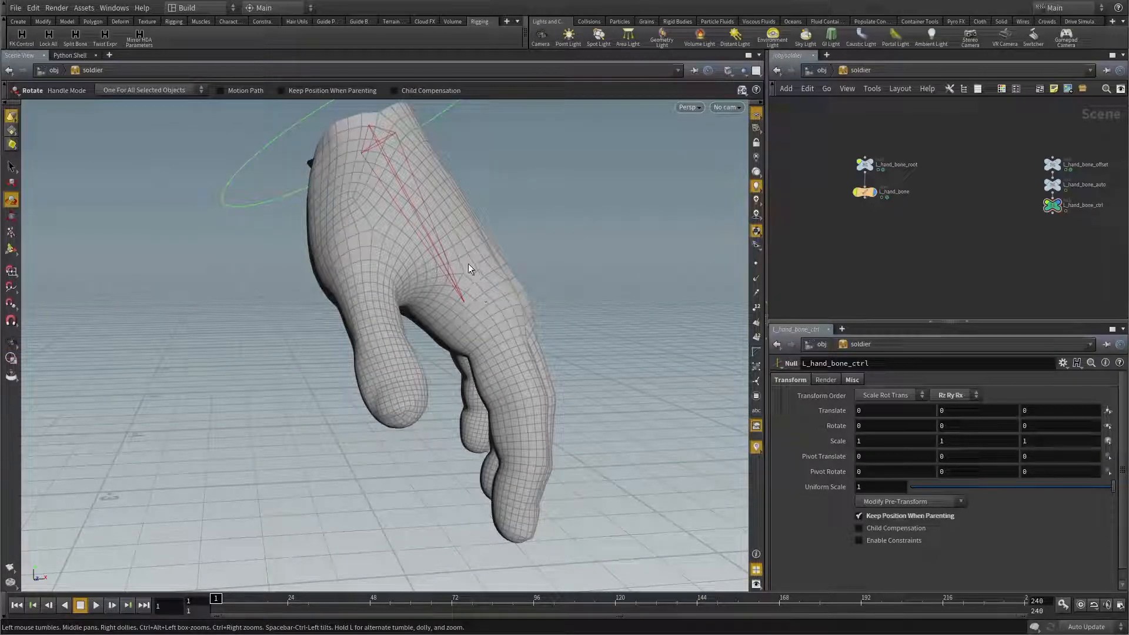
{"action": "left_click_drag", "start_coordinate": [517, 281], "coordinate": [592, 252], "text": "alt"}
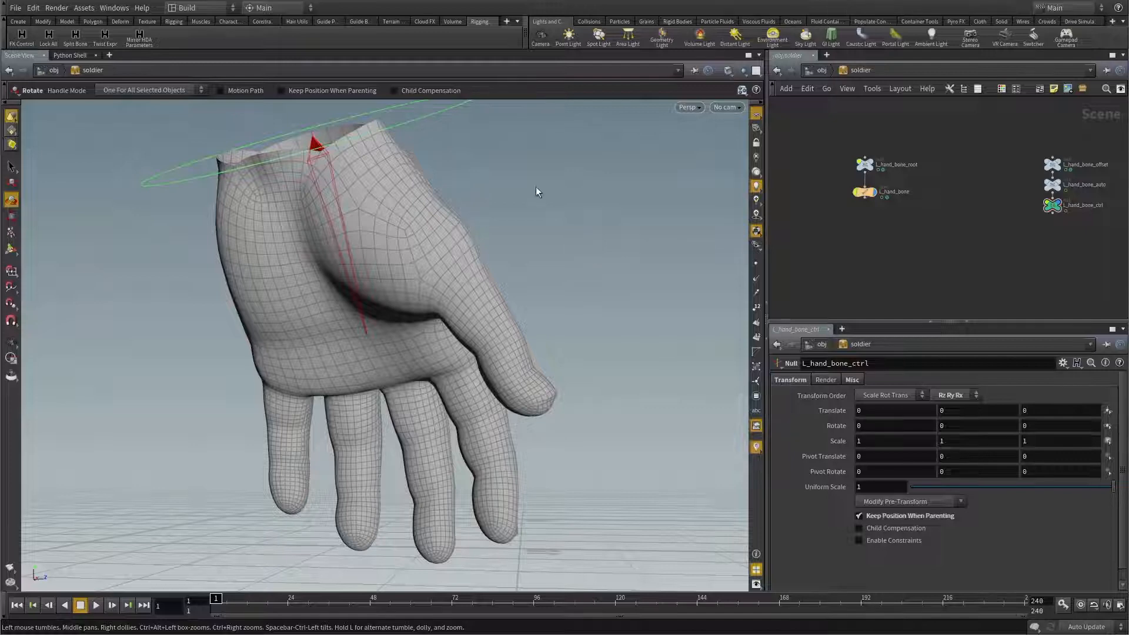
{"action": "key", "text": "Tab"}
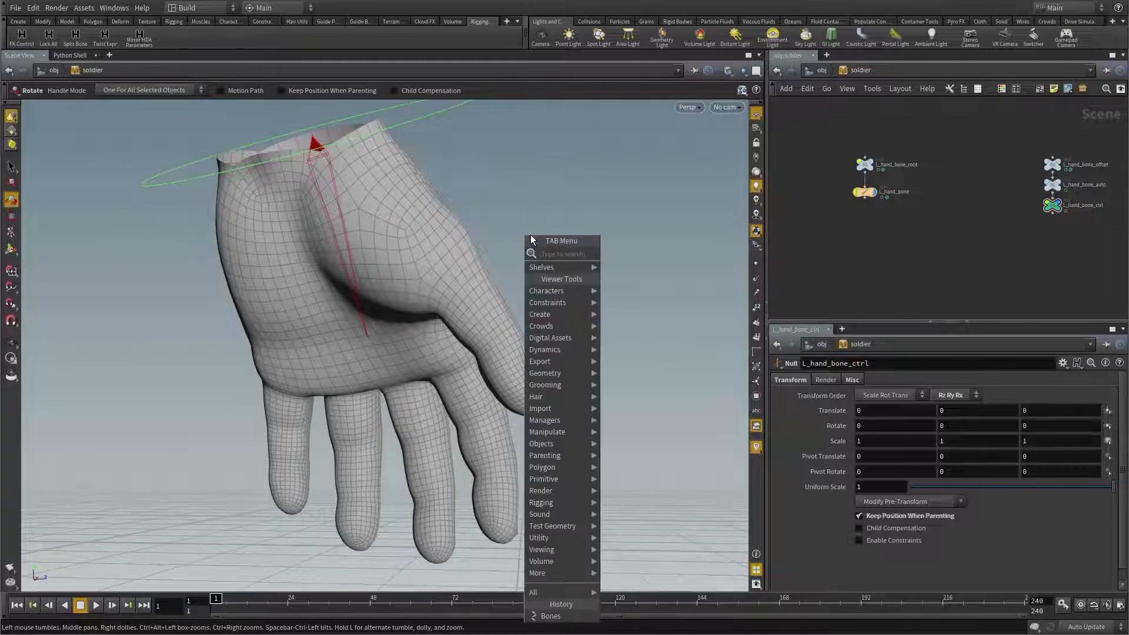
{"action": "left_click", "coordinate": [550, 616]}
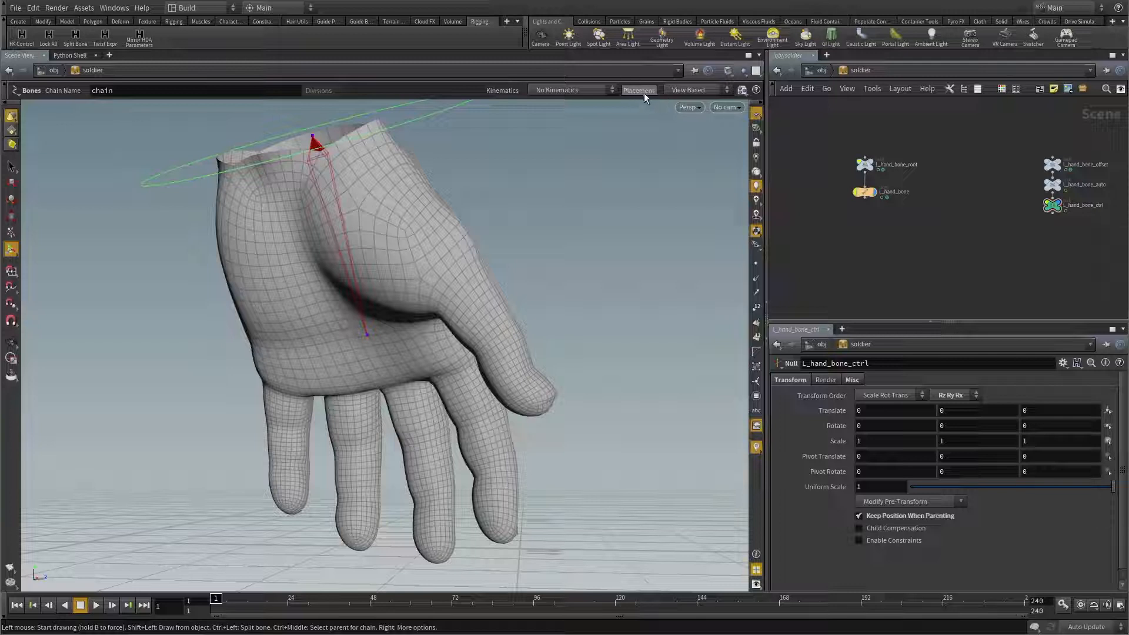
Step: Review the Bones tool's Placement options, leaving View Based selected, and inspect the palm and wrist opening of the hand
{"action": "left_click", "coordinate": [687, 90]}
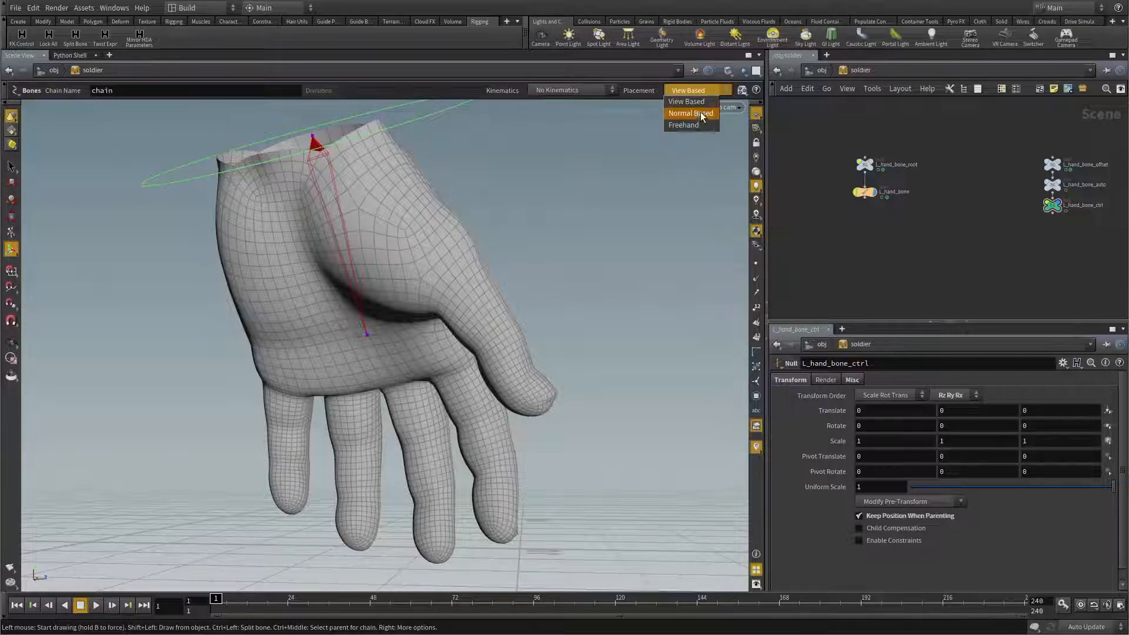
{"action": "left_click", "coordinate": [647, 92]}
{"action": "left_click_drag", "start_coordinate": [646, 106], "coordinate": [535, 222], "text": "alt"}
{"action": "middle_click_drag", "start_coordinate": [519, 215], "coordinate": [530, 229], "text": "alt"}
{"action": "left_click_drag", "start_coordinate": [530, 229], "coordinate": [494, 232], "text": "alt"}
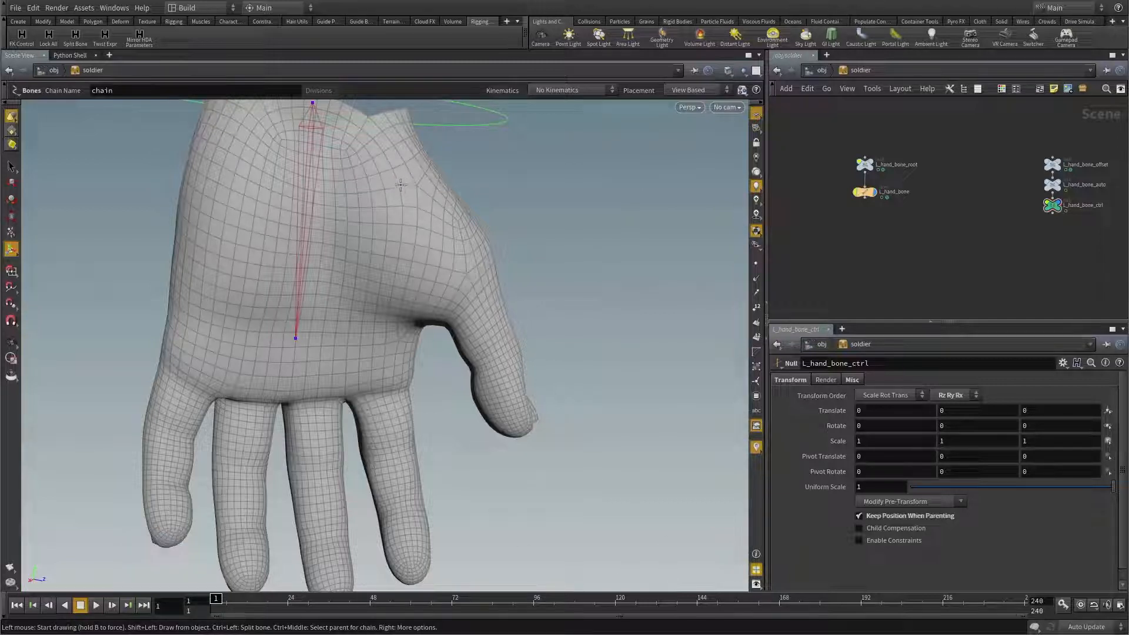
{"action": "left_click_drag", "start_coordinate": [402, 182], "coordinate": [511, 113], "text": "alt"}
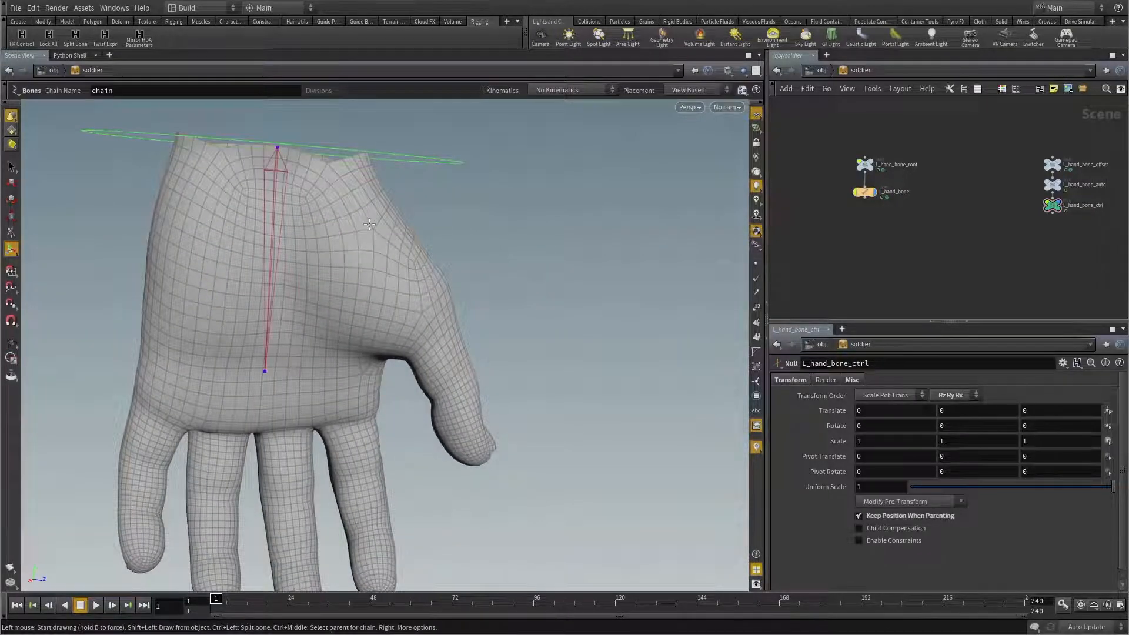
{"action": "left_click_drag", "start_coordinate": [371, 226], "coordinate": [416, 365], "text": "alt"}
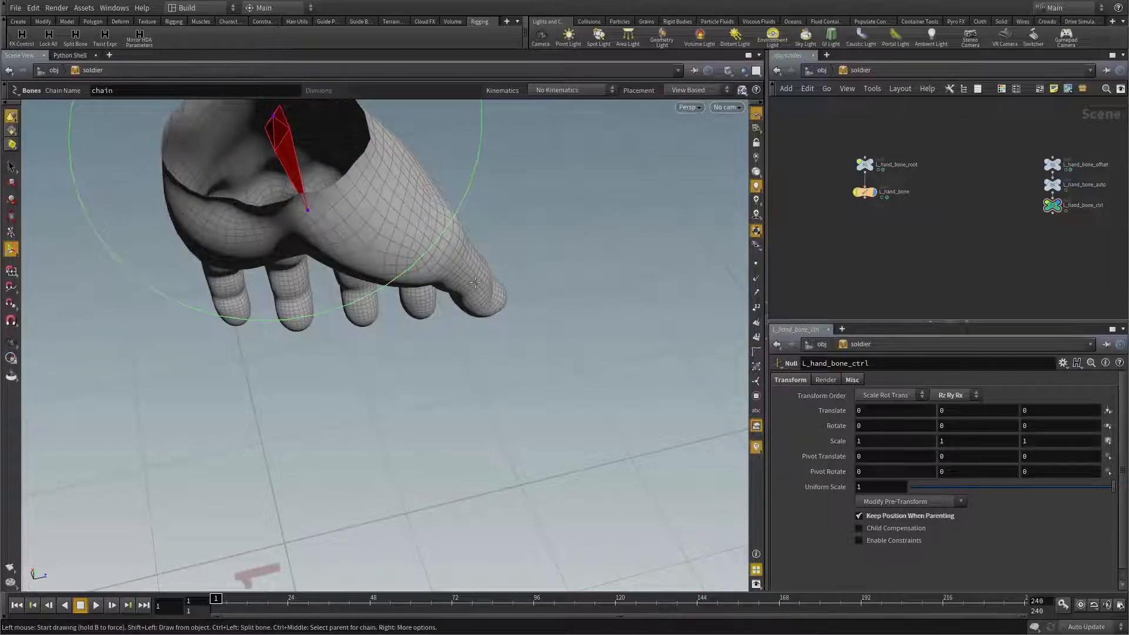
Step: Try the Normal Based and Freehand bone placement modes, then restore View Based placement
{"action": "left_click", "coordinate": [703, 90]}
{"action": "left_click", "coordinate": [694, 112]}
{"action": "left_click_drag", "start_coordinate": [435, 261], "coordinate": [391, 251], "text": "alt"}
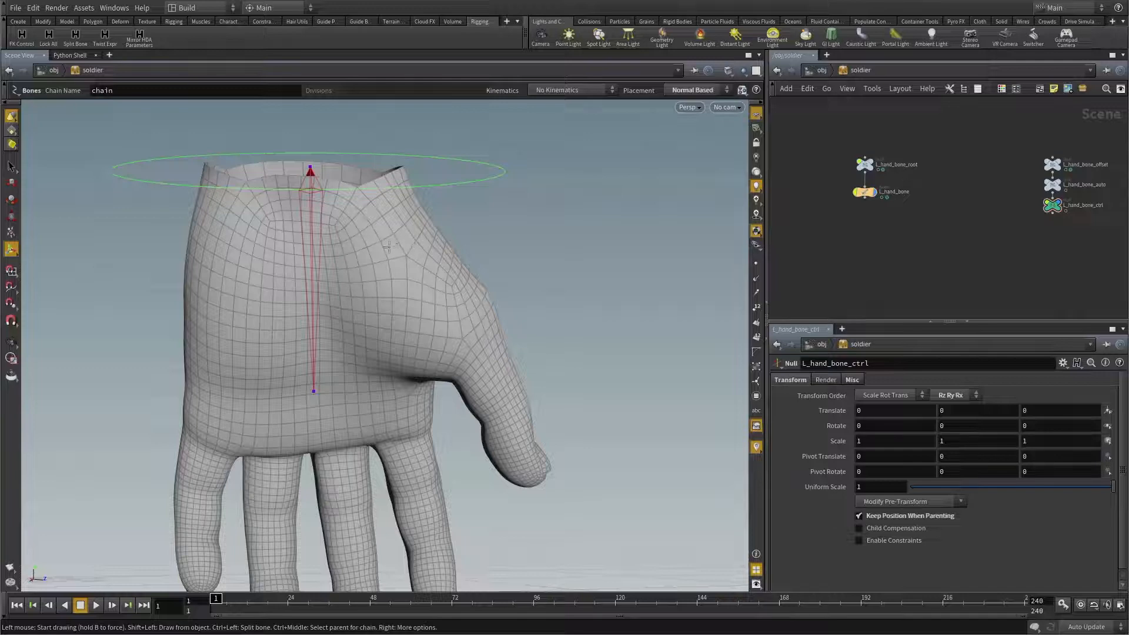
{"action": "left_click_drag", "start_coordinate": [393, 247], "coordinate": [421, 247], "text": "alt"}
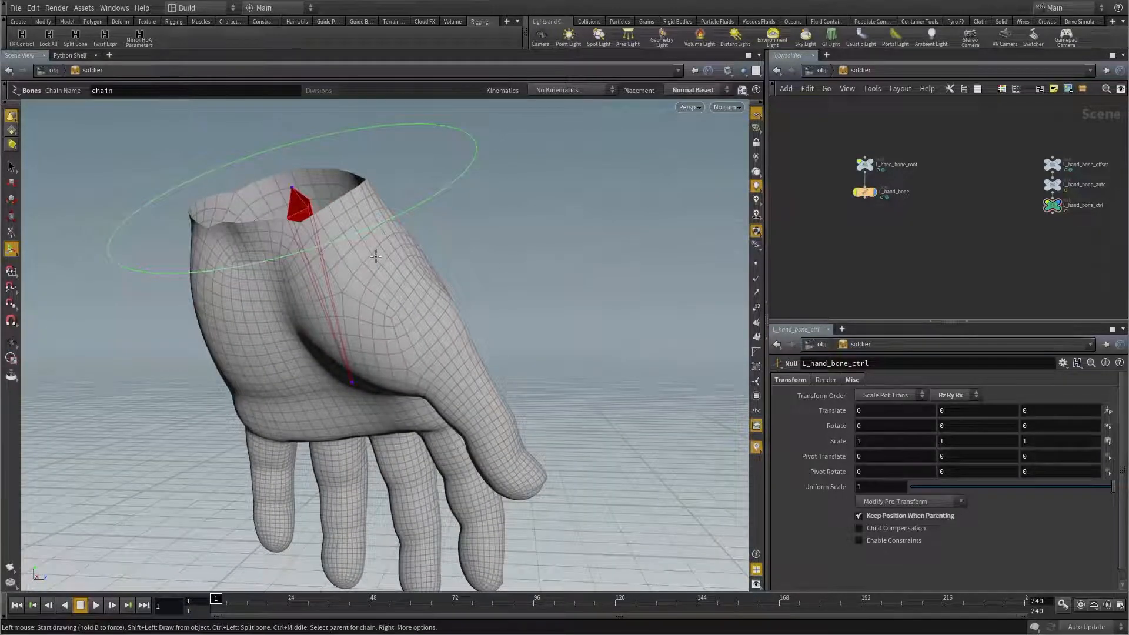
{"action": "left_click", "coordinate": [708, 92]}
{"action": "left_click", "coordinate": [687, 126]}
{"action": "left_click_drag", "start_coordinate": [412, 247], "coordinate": [315, 233], "text": "alt"}
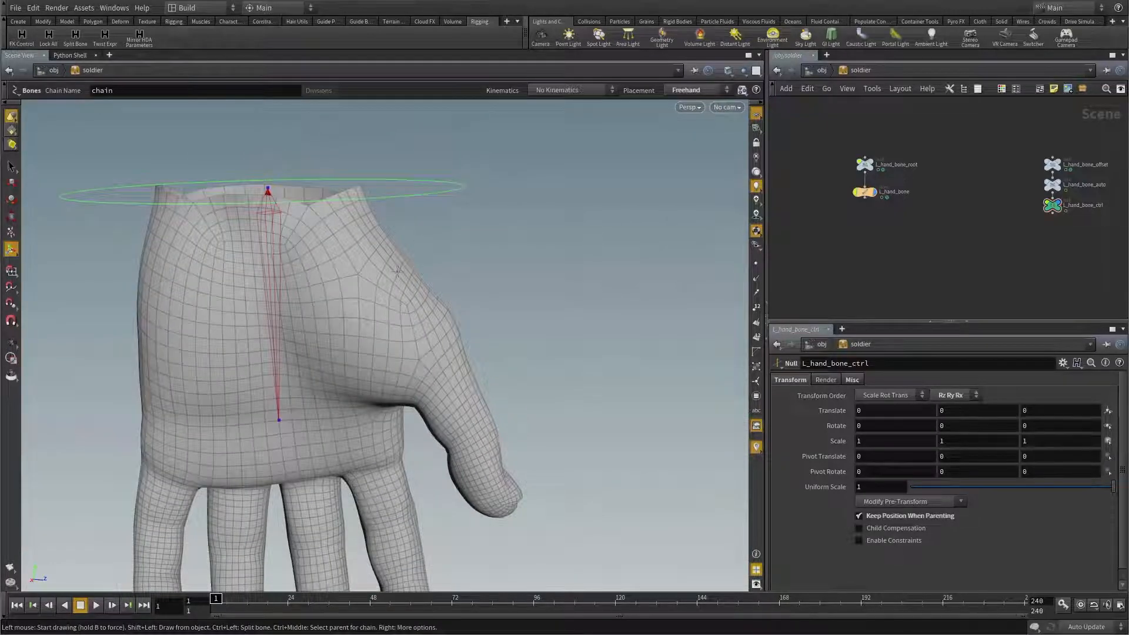
{"action": "left_click_drag", "start_coordinate": [507, 243], "coordinate": [394, 240], "text": "alt"}
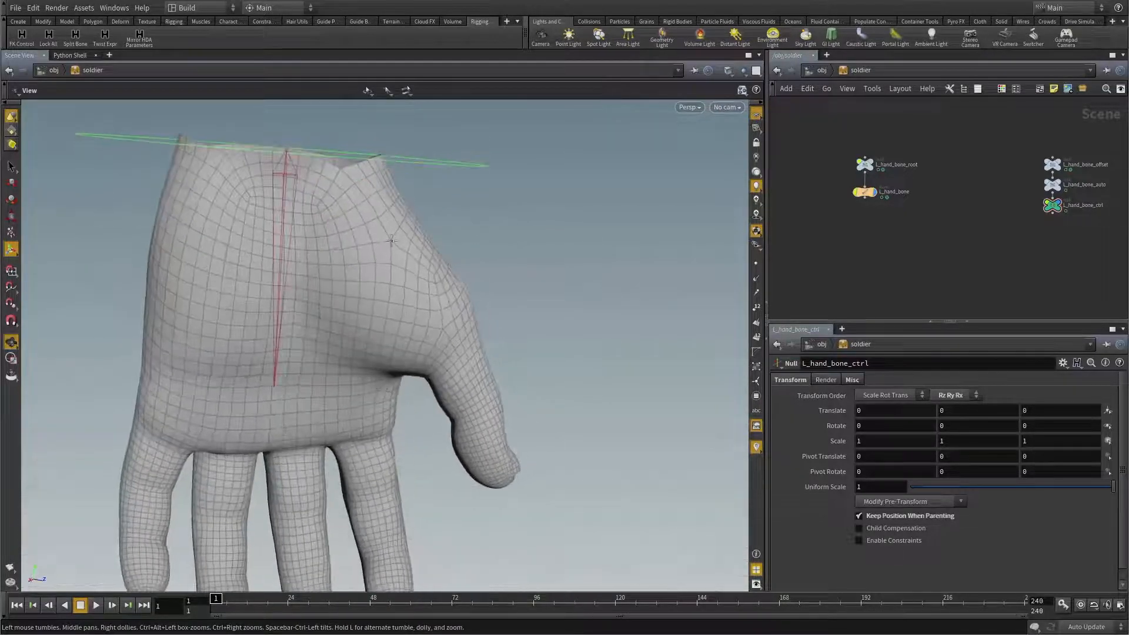
{"action": "left_click", "coordinate": [682, 94]}
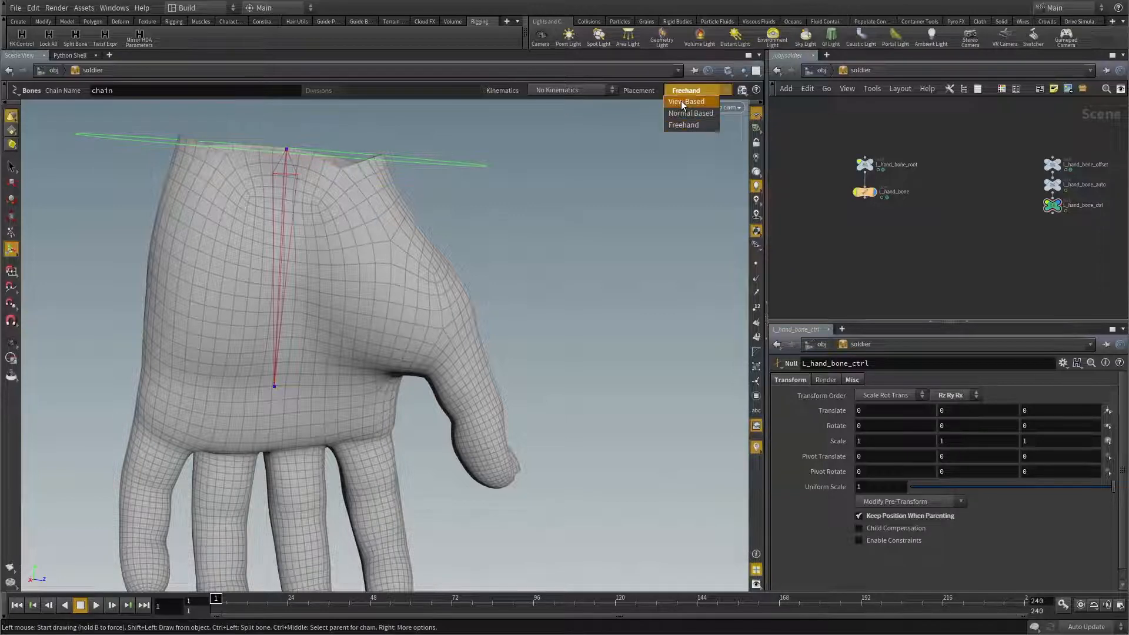
{"action": "left_click", "coordinate": [683, 104]}
Step: Switch the viewport from perspective to orthographic projection
{"action": "middle_click_drag", "start_coordinate": [572, 235], "coordinate": [577, 207], "text": "alt"}
{"action": "left_click_drag", "start_coordinate": [577, 206], "coordinate": [514, 214], "text": "alt"}
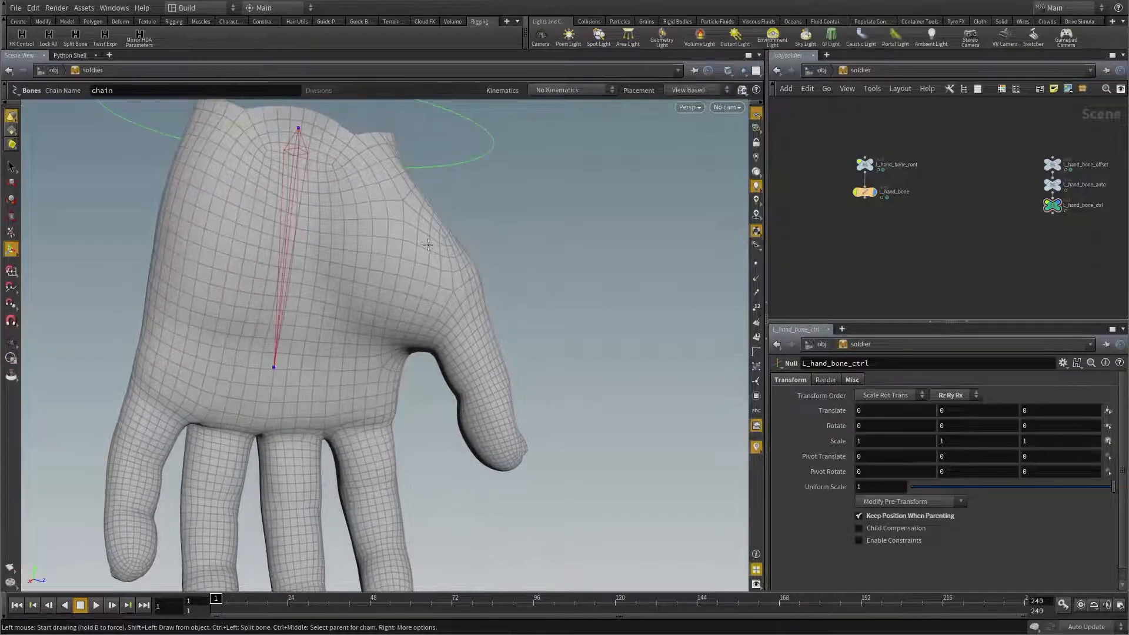
{"action": "left_click_drag", "start_coordinate": [388, 217], "coordinate": [471, 206], "text": "alt"}
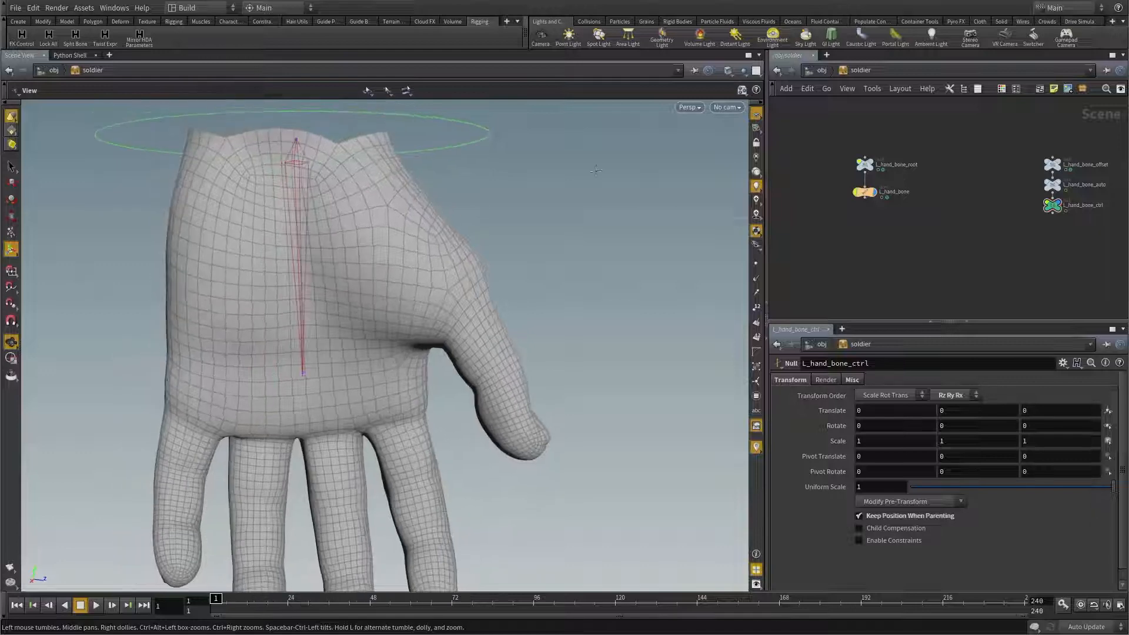
{"action": "left_click", "coordinate": [686, 108]}
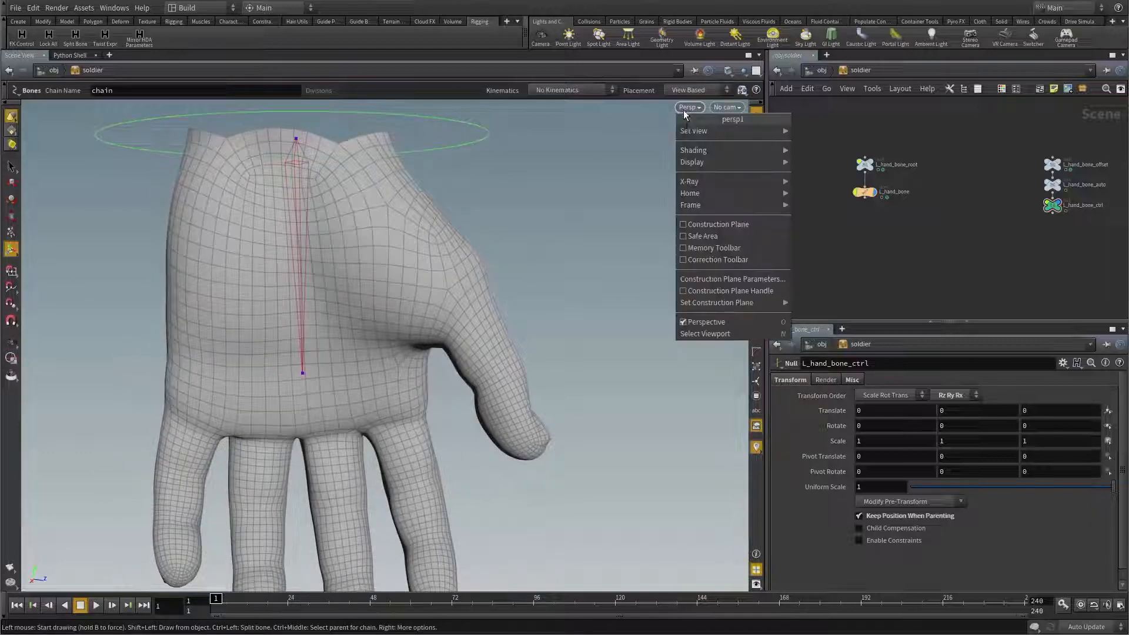
{"action": "left_click", "coordinate": [693, 325]}
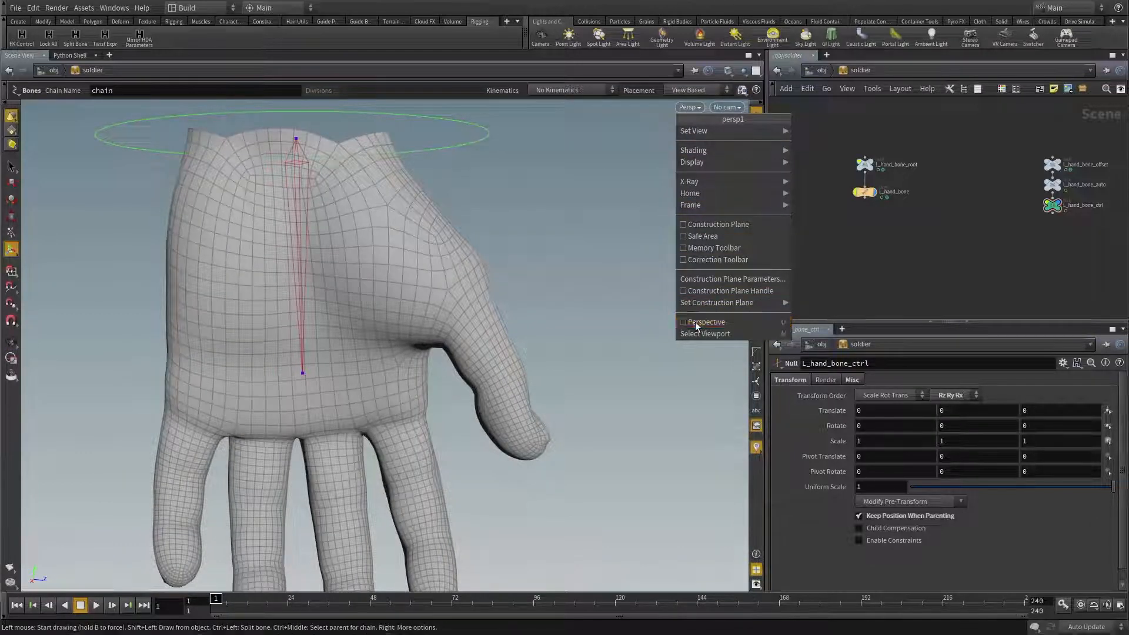
Step: Draw a three-bone chain from the base of the left thumb to its tip using View Based placement
{"action": "middle_click_drag", "start_coordinate": [494, 307], "coordinate": [449, 229], "text": "alt"}
{"action": "left_click_drag", "start_coordinate": [448, 229], "coordinate": [468, 224], "text": "alt"}
{"action": "right_click_drag", "start_coordinate": [468, 223], "coordinate": [386, 232], "text": "alt"}
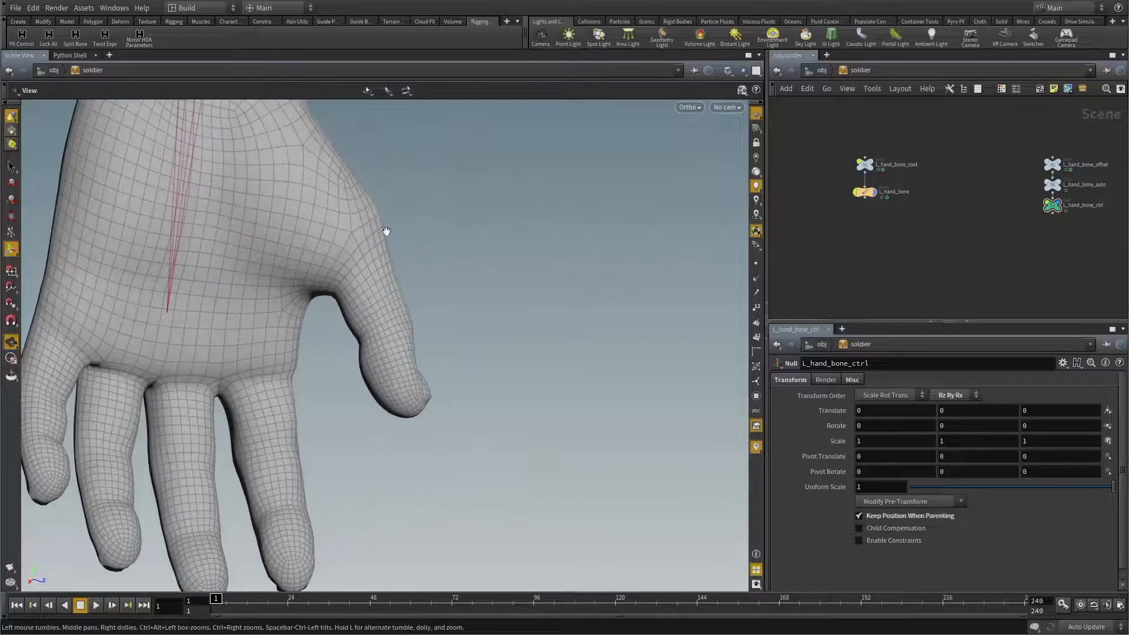
{"action": "middle_click_drag", "start_coordinate": [385, 231], "coordinate": [510, 247], "text": "alt"}
{"action": "left_click_drag", "start_coordinate": [509, 247], "coordinate": [468, 260], "text": "alt"}
{"action": "middle_click_drag", "start_coordinate": [469, 259], "coordinate": [406, 274], "text": "alt"}
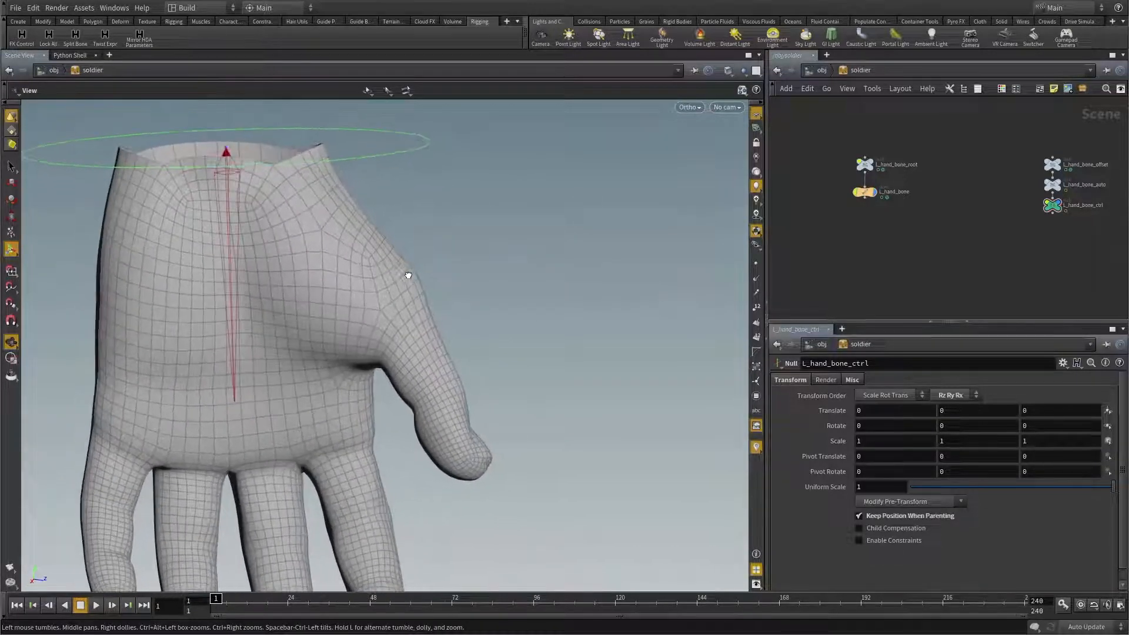
{"action": "left_click", "coordinate": [316, 213]}
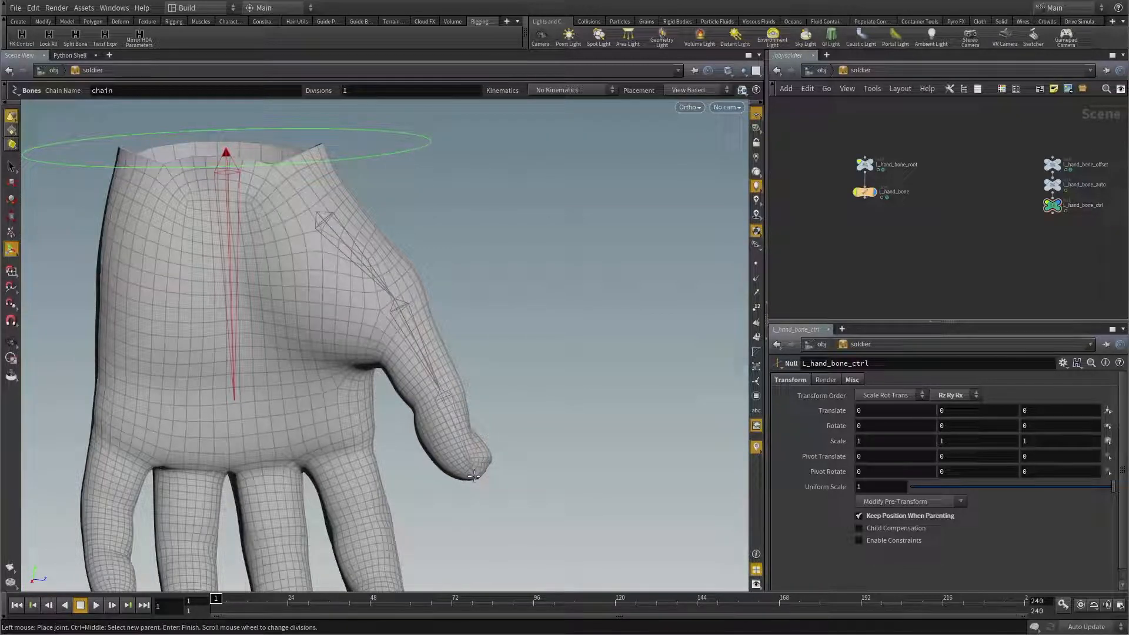
{"action": "right_click", "coordinate": [542, 314]}
{"action": "left_click", "coordinate": [569, 332]}
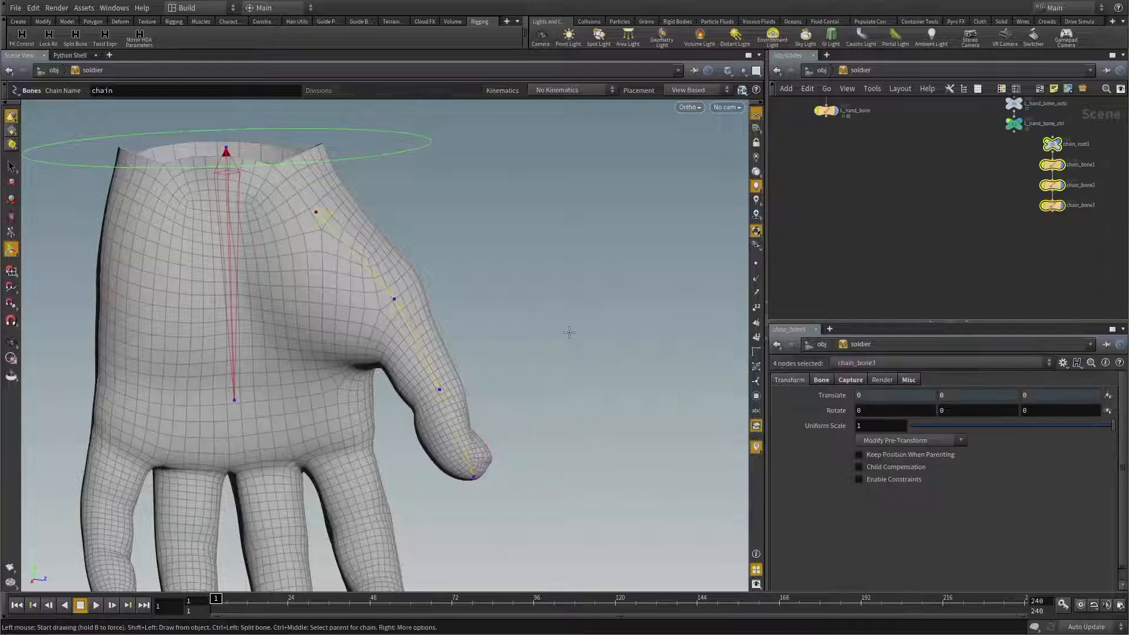
Step: Move the new chain root and its three bone nodes to free space below L_hand_bone in the network
{"action": "left_click_drag", "start_coordinate": [1042, 154], "coordinate": [810, 164]}
{"action": "middle_click_drag", "start_coordinate": [883, 155], "coordinate": [963, 176]}
{"action": "left_click_drag", "start_coordinate": [907, 180], "coordinate": [840, 170]}
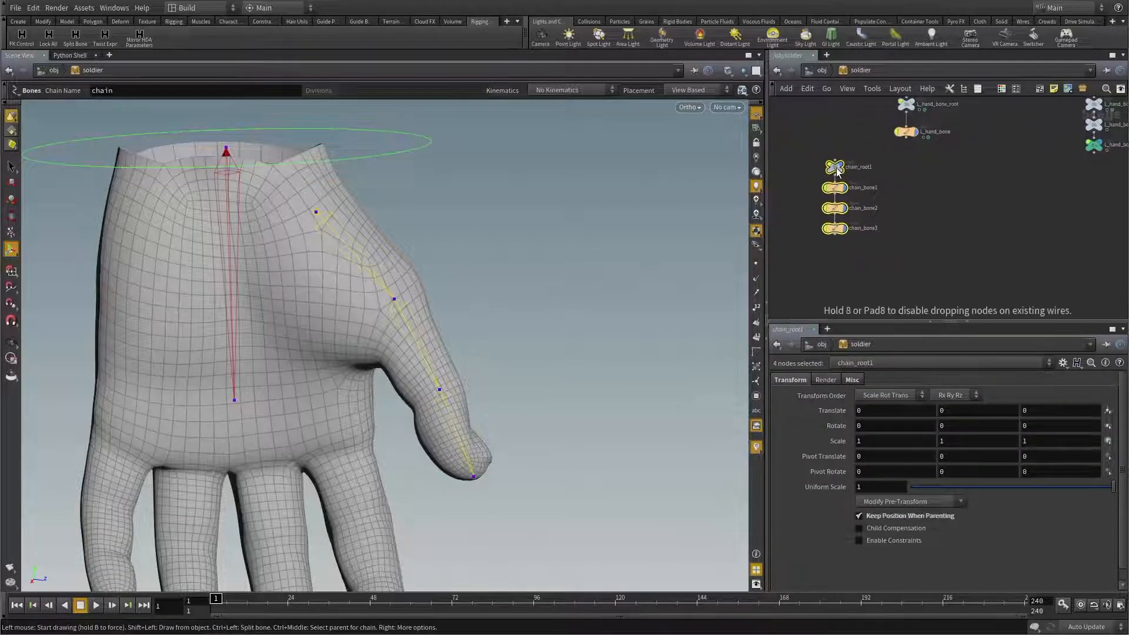
Step: Examine how the new thumb bone chain sits inside the thumb mesh from the side and the palm
{"action": "key", "text": "Escape"}
{"action": "left_click_drag", "start_coordinate": [553, 257], "coordinate": [463, 265]}
{"action": "middle_click_drag", "start_coordinate": [464, 266], "coordinate": [431, 309]}
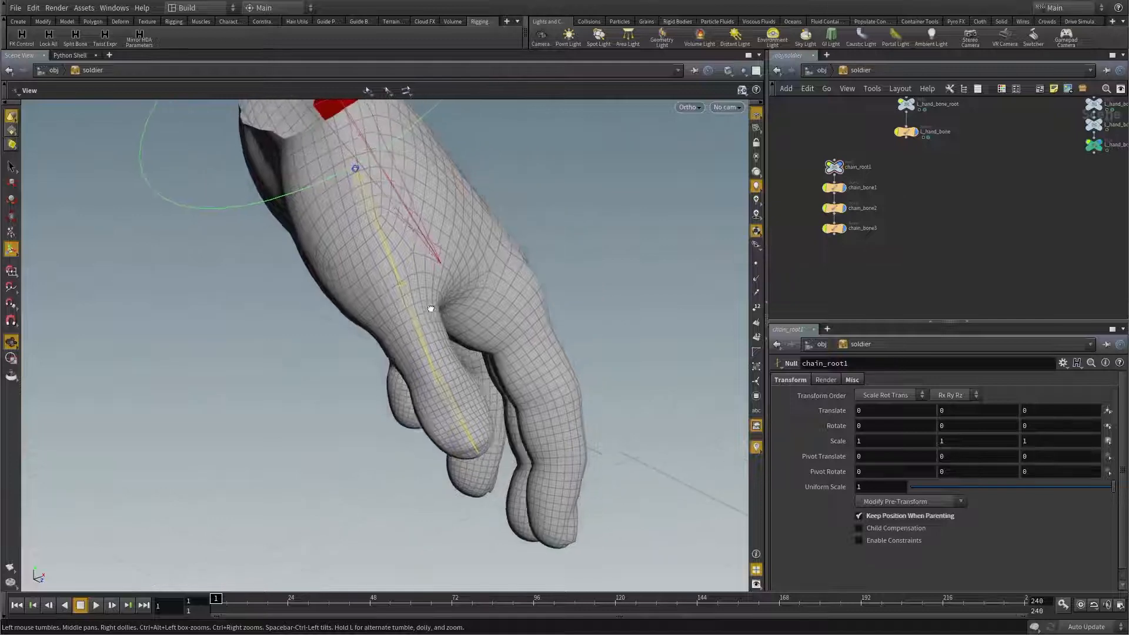
{"action": "left_click_drag", "start_coordinate": [431, 310], "coordinate": [431, 298]}
{"action": "middle_click_drag", "start_coordinate": [505, 315], "coordinate": [461, 308]}
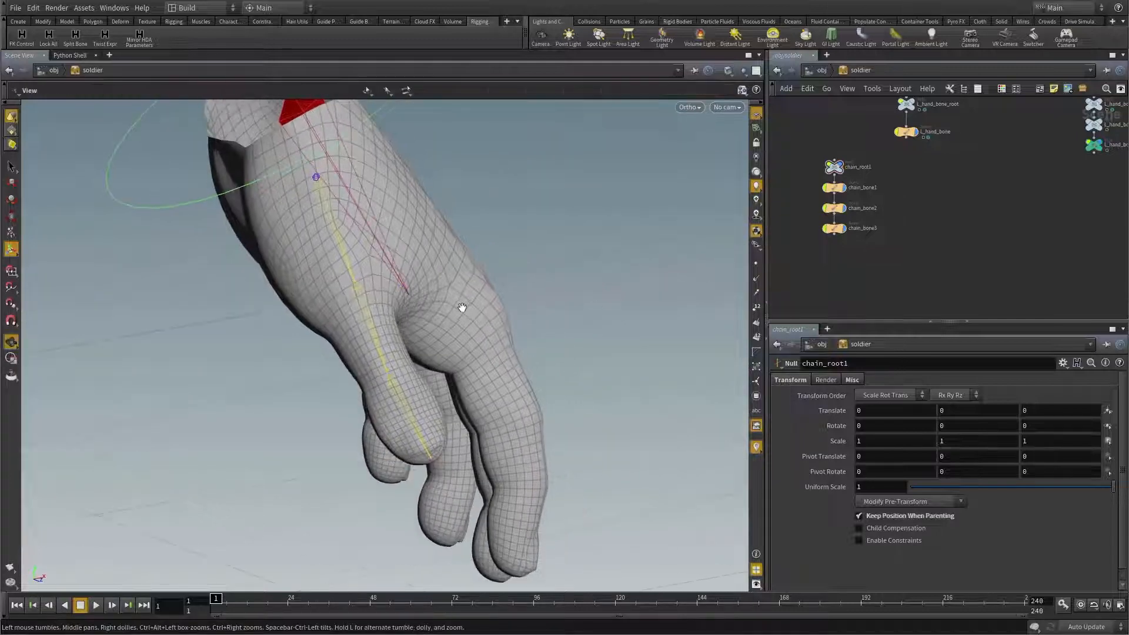
{"action": "right_click_drag", "start_coordinate": [461, 308], "coordinate": [492, 297]}
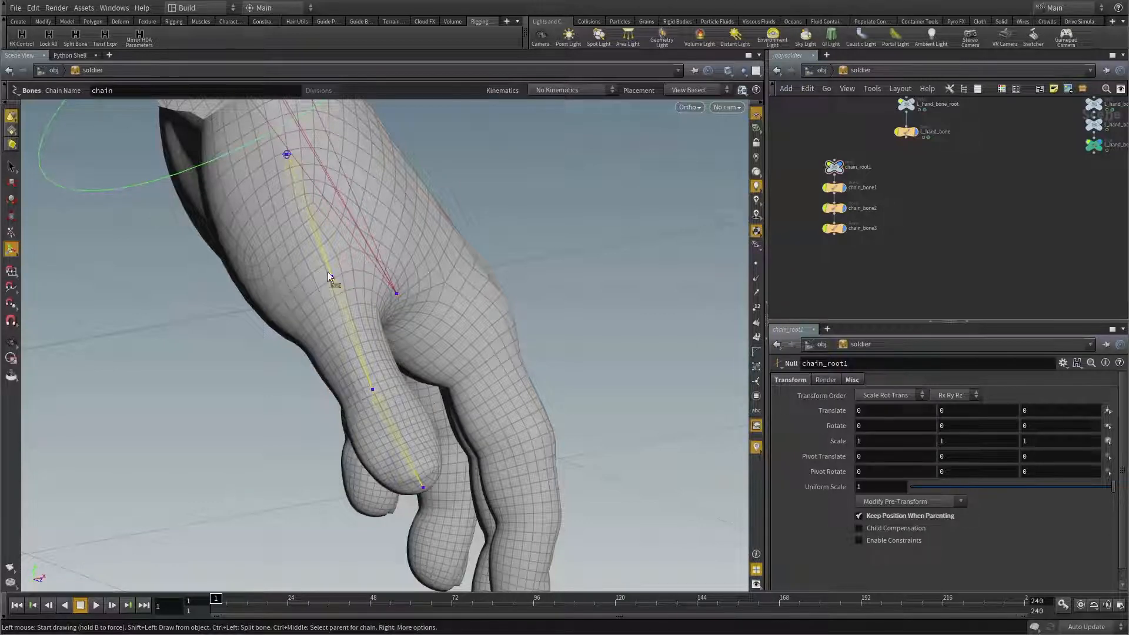
{"action": "left_click_drag", "start_coordinate": [280, 316], "coordinate": [401, 250]}
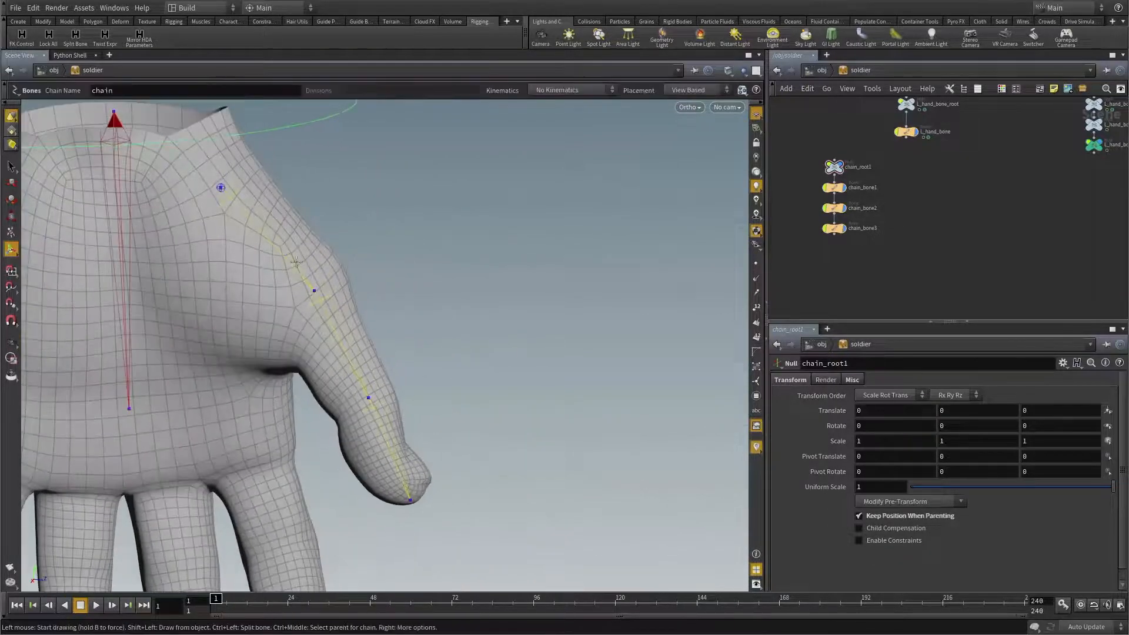
Step: Switch the viewport back to perspective projection and examine the thumb bone chain from the side
{"action": "middle_click_drag", "start_coordinate": [367, 335], "coordinate": [387, 317]}
{"action": "left_click_drag", "start_coordinate": [387, 317], "coordinate": [506, 365]}
{"action": "left_click", "coordinate": [688, 108]}
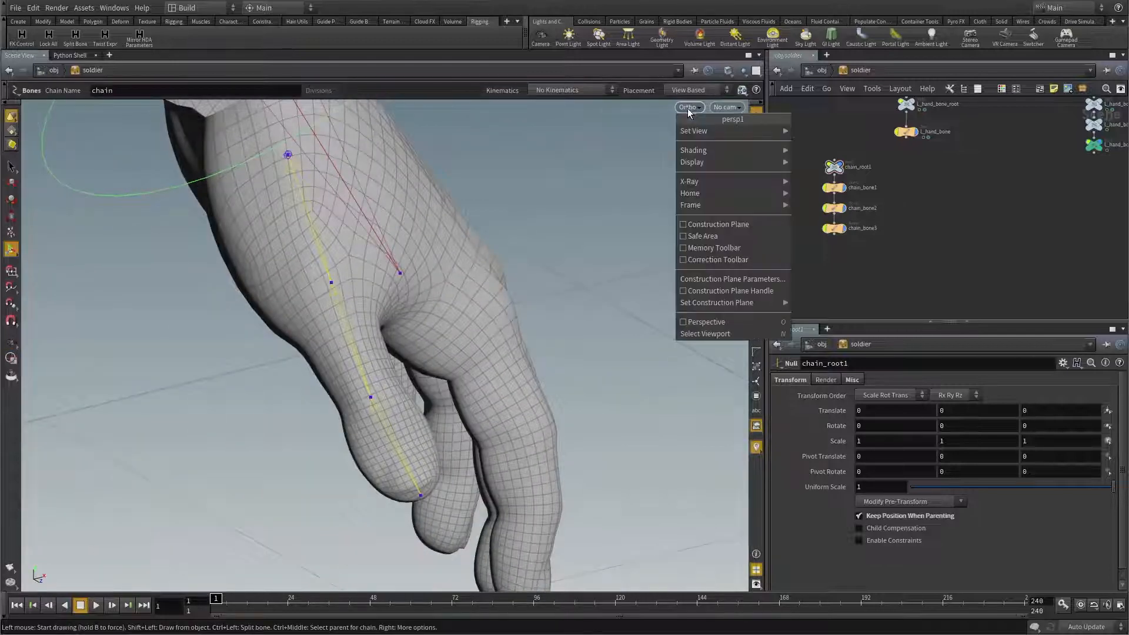
{"action": "left_click", "coordinate": [711, 324]}
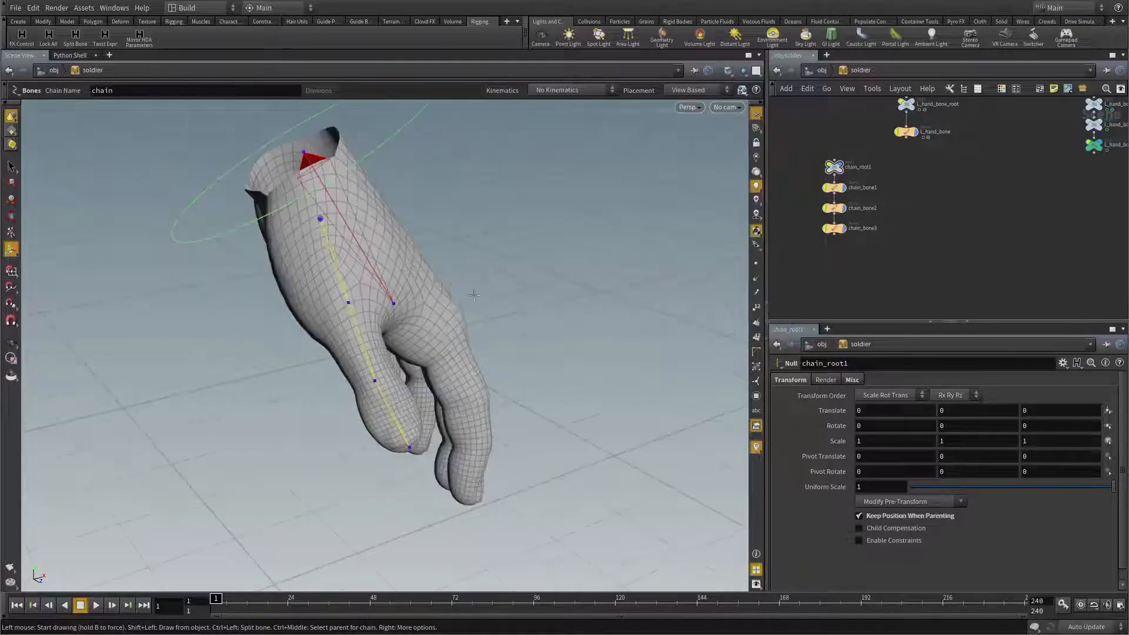
{"action": "right_click_drag", "start_coordinate": [474, 293], "coordinate": [416, 275]}
{"action": "left_click_drag", "start_coordinate": [416, 275], "coordinate": [320, 214]}
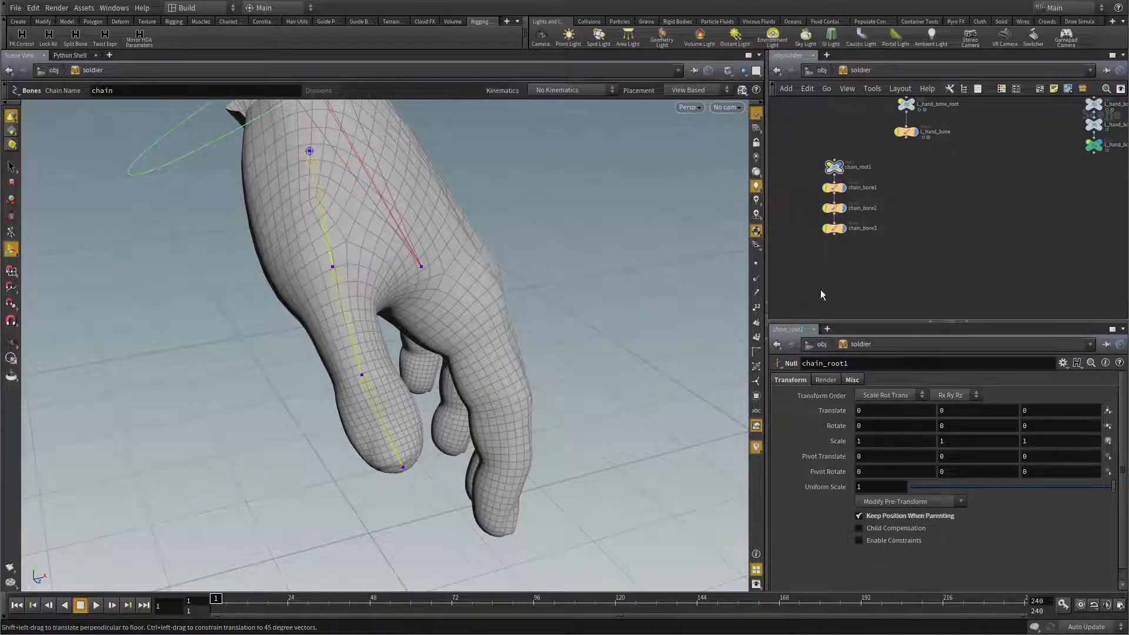
Step: Try rotating the thumb chain's three bones together to fit the thumb
{"action": "key", "text": "Escape"}
{"action": "left_click_drag", "start_coordinate": [810, 188], "coordinate": [810, 189]}
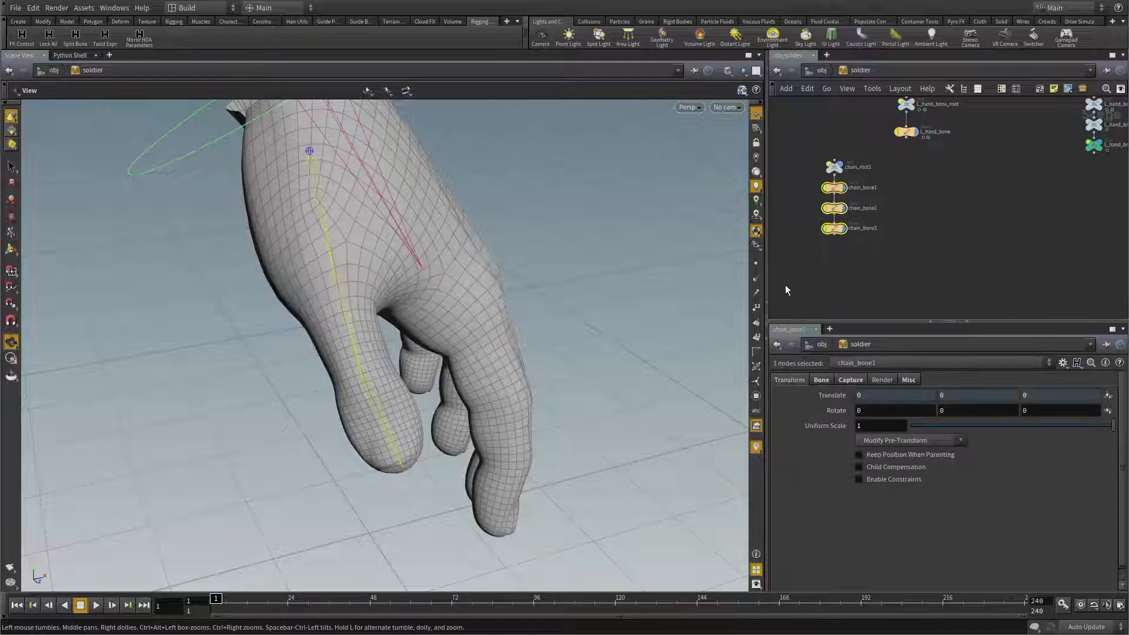
{"action": "left_click_drag", "start_coordinate": [517, 248], "coordinate": [509, 319]}
{"action": "key", "text": "r"}
{"action": "key", "text": "Escape"}
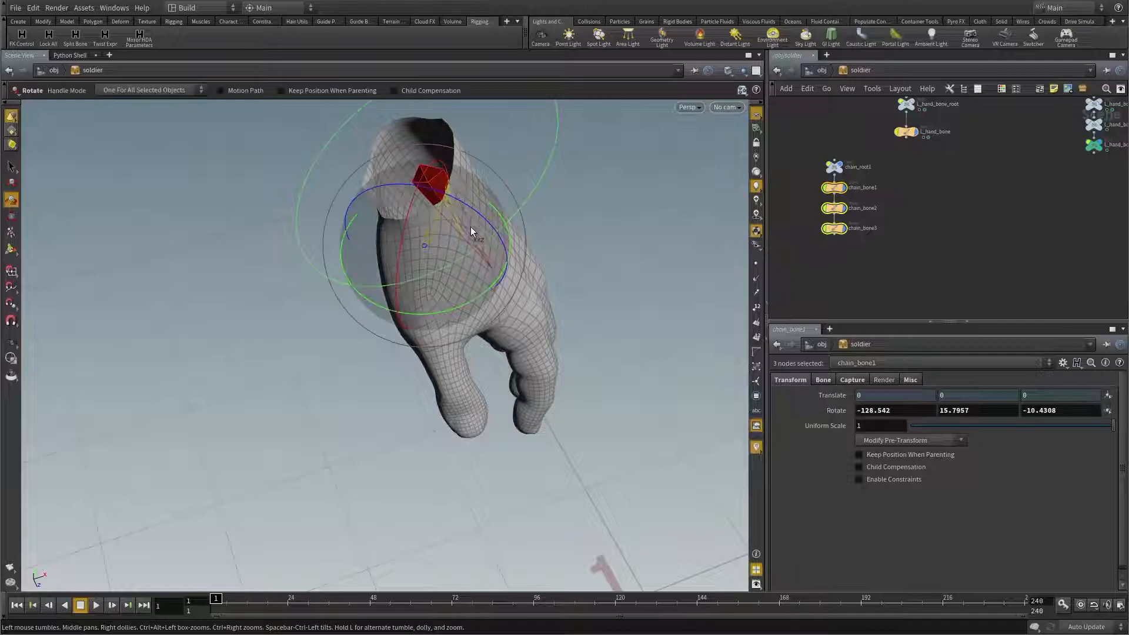
Step: Undo the rotation of the three thumb bones
{"action": "left_click_drag", "start_coordinate": [471, 230], "coordinate": [545, 254], "text": "alt"}
{"action": "key", "text": "ctrl+z"}
{"action": "key", "text": "ctrl+z"}
{"action": "key", "text": "ctrl+z"}
{"action": "middle_click_drag", "start_coordinate": [546, 279], "coordinate": [504, 263], "text": "alt"}
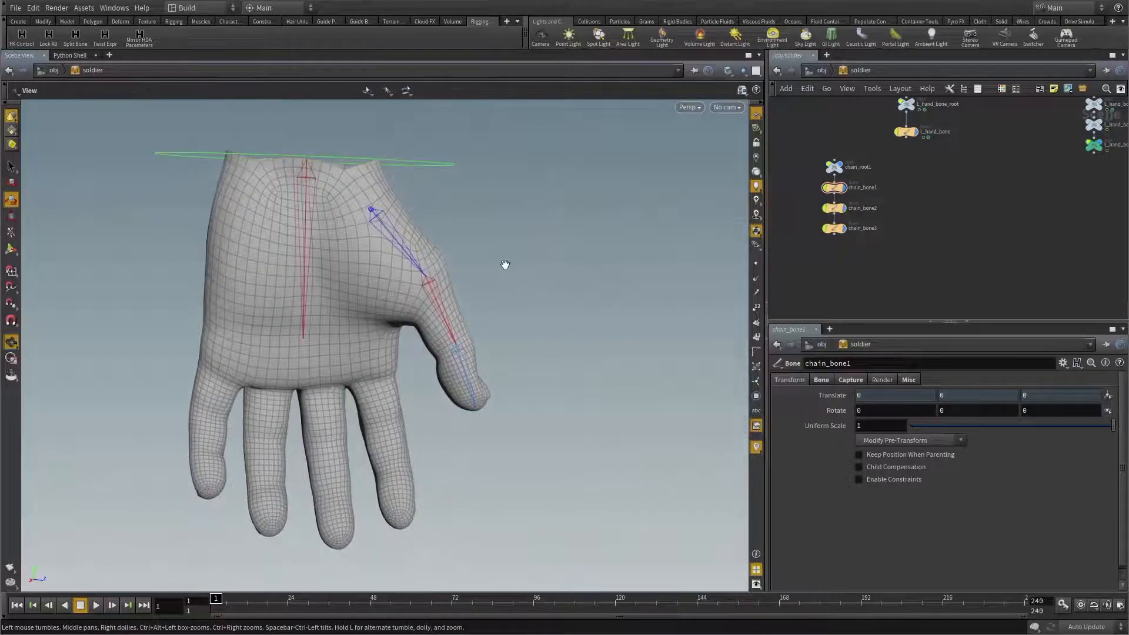
Step: Delete the thumb chain's root and its three bones from the network
{"action": "right_click_drag", "start_coordinate": [504, 264], "coordinate": [537, 257], "text": "alt"}
{"action": "middle_click_drag", "start_coordinate": [537, 257], "coordinate": [537, 264], "text": "alt"}
{"action": "left_click_drag", "start_coordinate": [536, 264], "coordinate": [533, 260], "text": "alt"}
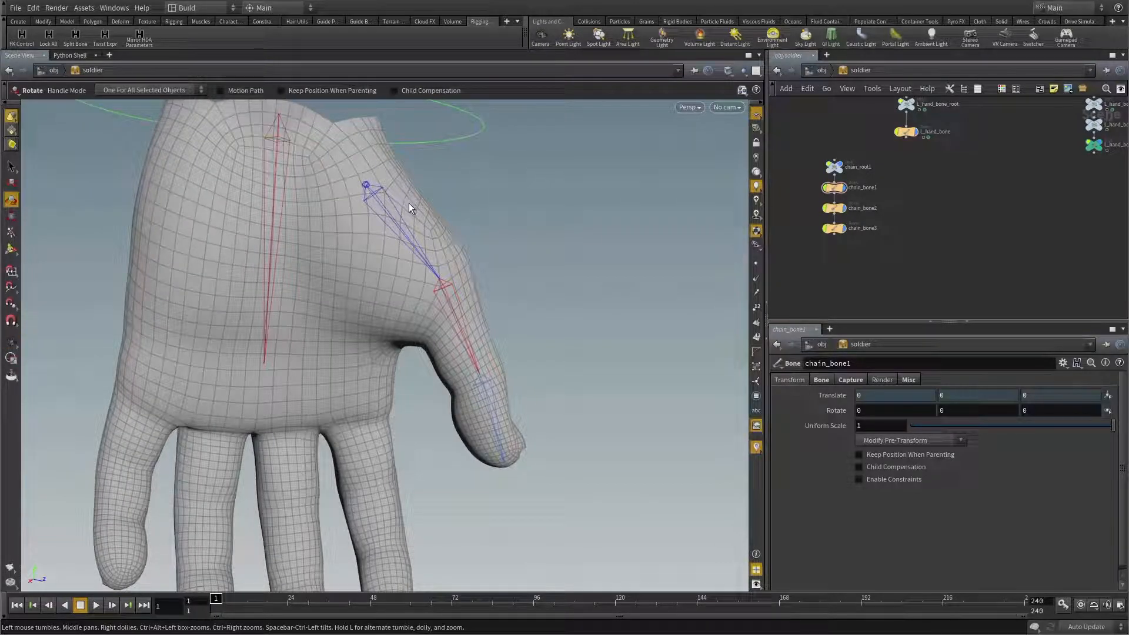
{"action": "left_click_drag", "start_coordinate": [806, 150], "coordinate": [890, 260]}
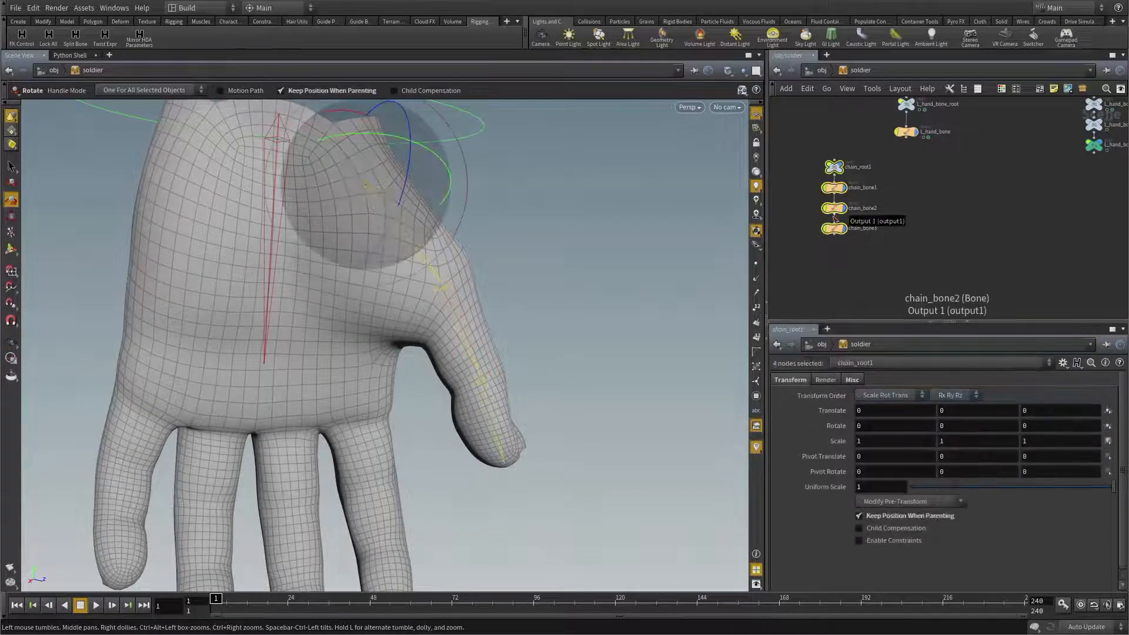
{"action": "key", "text": "Delete"}
{"action": "left_click_drag", "start_coordinate": [481, 274], "coordinate": [519, 211], "text": "alt"}
Step: Start the Bones tool and switch the viewport to orthographic projection, facing the left palm and thumb
{"action": "key", "text": "Tab"}
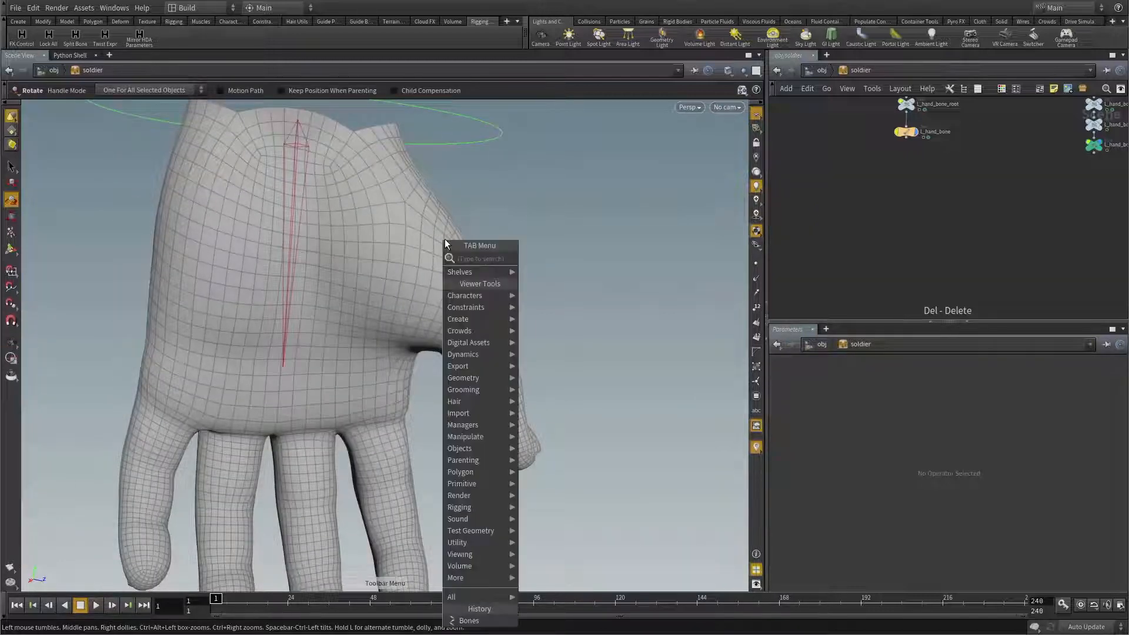
{"action": "left_click", "coordinate": [488, 621]}
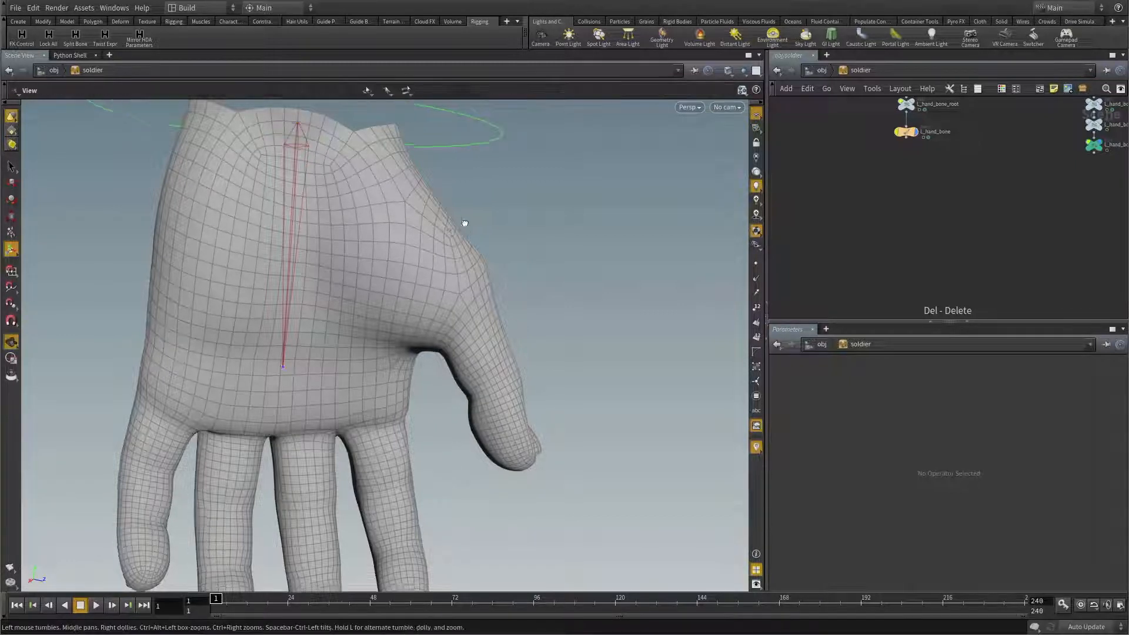
{"action": "left_click_drag", "start_coordinate": [461, 222], "coordinate": [486, 244], "text": "alt"}
{"action": "left_click_drag", "start_coordinate": [591, 199], "coordinate": [580, 221], "text": "alt"}
{"action": "left_click", "coordinate": [688, 108]}
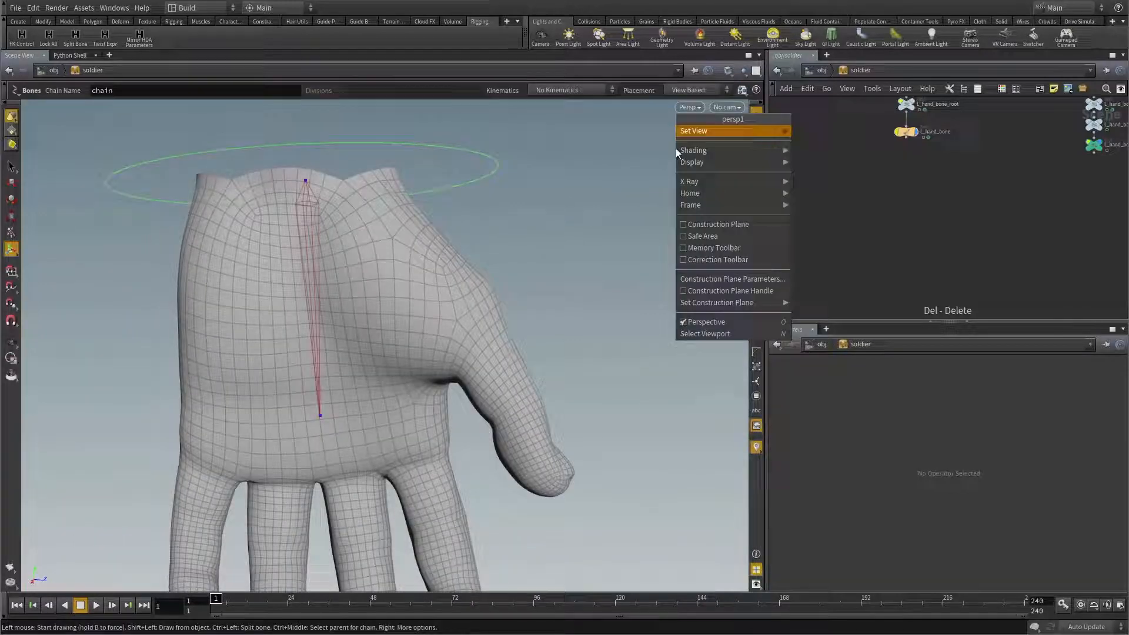
{"action": "left_click", "coordinate": [692, 324]}
{"action": "middle_click_drag", "start_coordinate": [594, 267], "coordinate": [523, 242], "text": "alt"}
{"action": "left_click_drag", "start_coordinate": [523, 242], "coordinate": [565, 252], "text": "alt"}
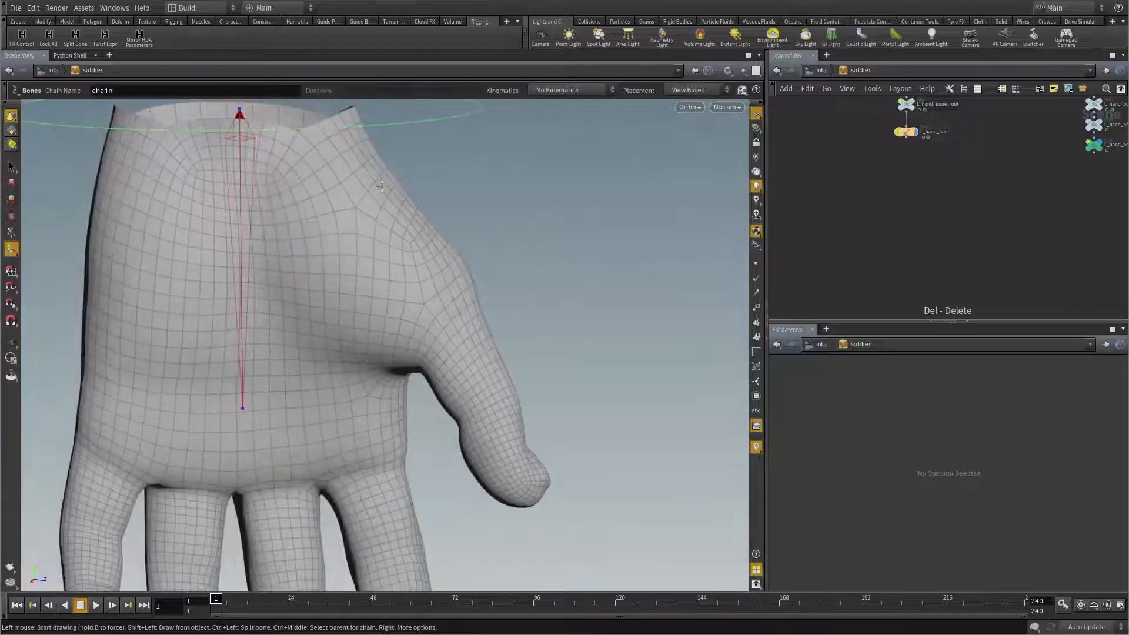
Step: Draw a chain with 3 divisions from the base of the left thumb to its tip using View Based placement
{"action": "left_click", "coordinate": [338, 171]}
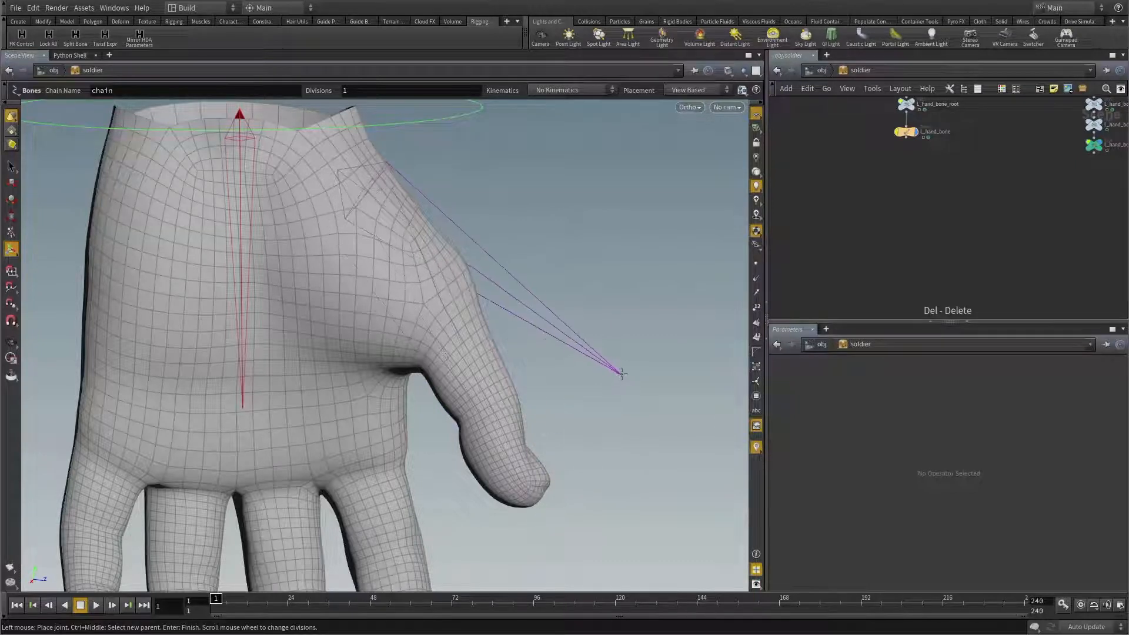
{"action": "scroll", "coordinate": [622, 356], "scroll_direction": "up", "scroll_amount": 1}
{"action": "scroll", "coordinate": [631, 360], "scroll_direction": "up", "scroll_amount": 1}
{"action": "left_click", "coordinate": [529, 504]}
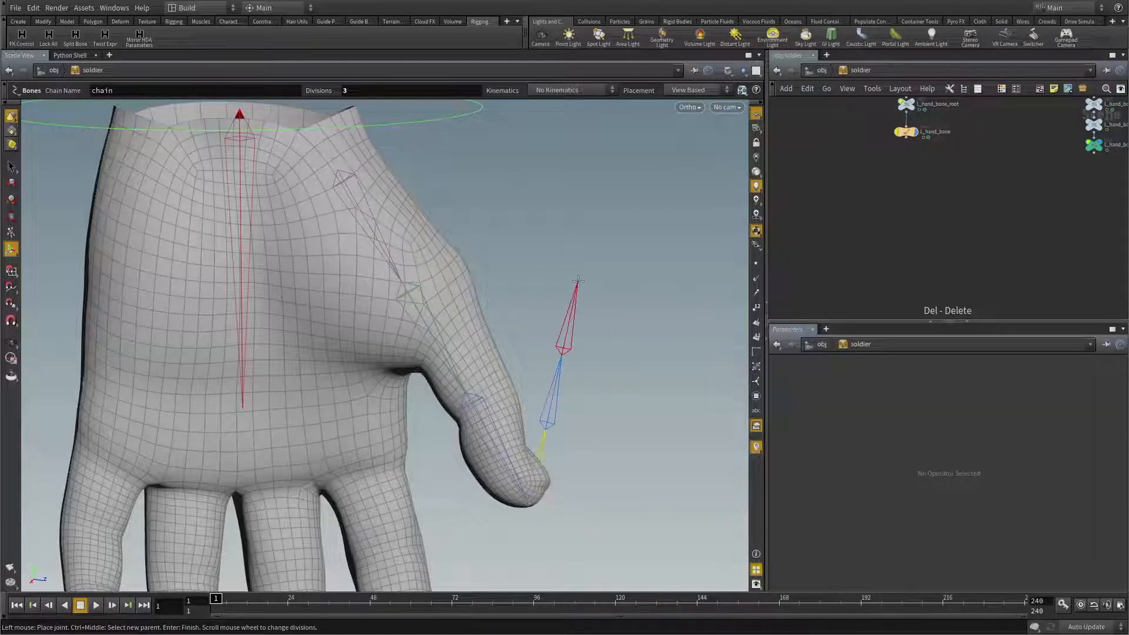
{"action": "right_click", "coordinate": [575, 281]}
{"action": "left_click", "coordinate": [600, 301]}
Step: Move the new thumb chain's root and three bone nodes to free space beside L_hand_bone in the network
{"action": "left_click", "coordinate": [984, 166]}
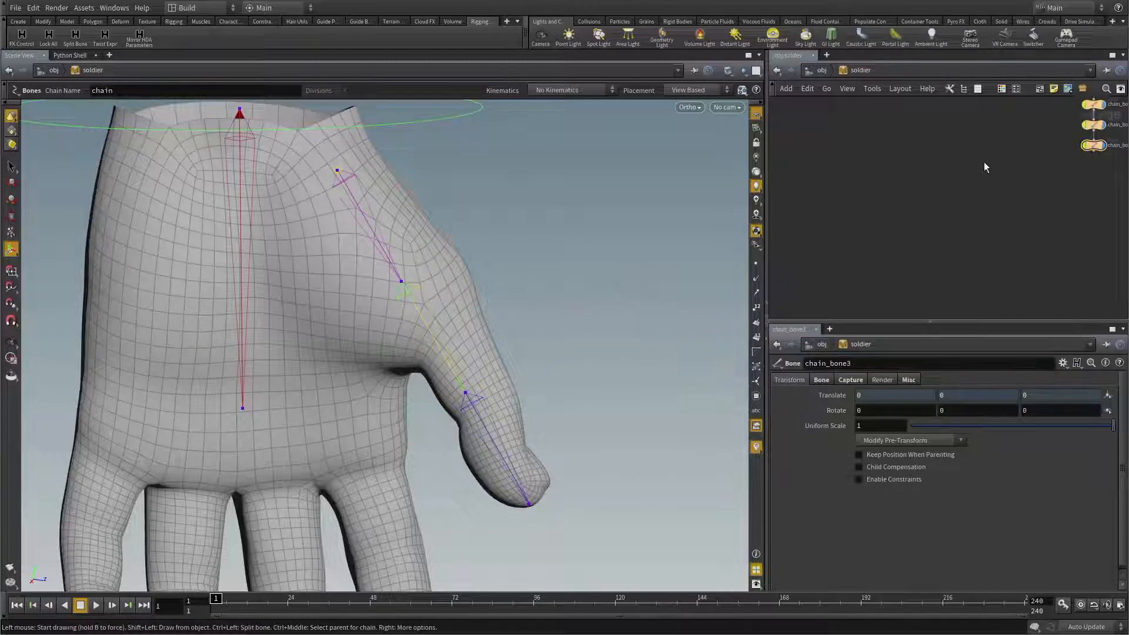
{"action": "middle_click_drag", "start_coordinate": [1076, 177], "coordinate": [970, 265]}
{"action": "left_click_drag", "start_coordinate": [1046, 273], "coordinate": [827, 199]}
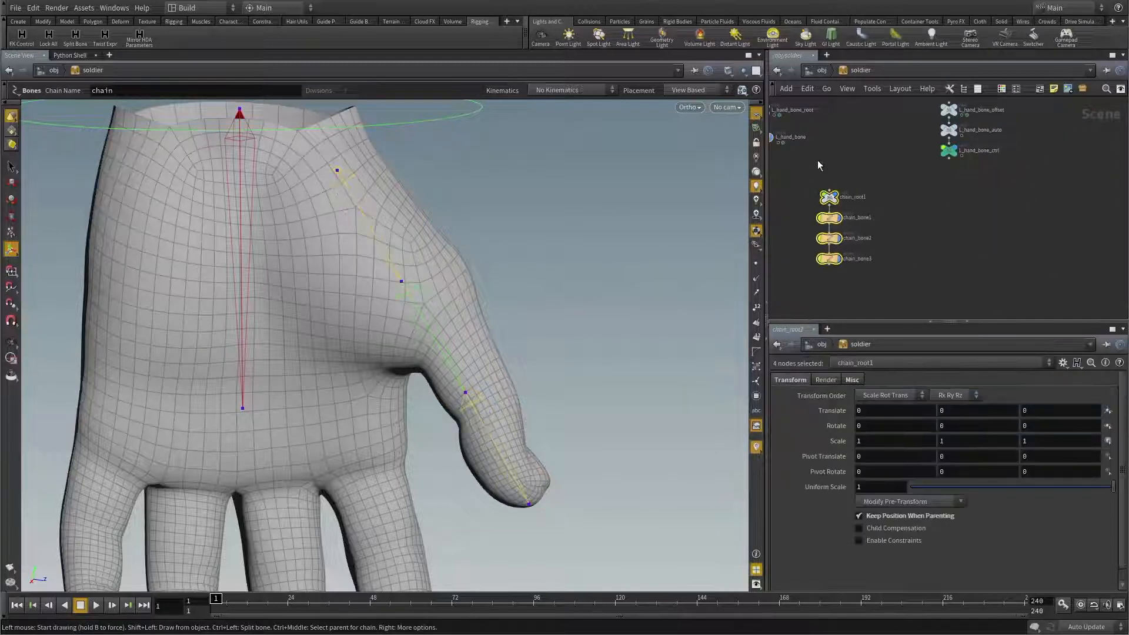
{"action": "middle_click_drag", "start_coordinate": [817, 161], "coordinate": [1005, 181]}
{"action": "left_click_drag", "start_coordinate": [1014, 217], "coordinate": [824, 139]}
Step: Return the viewport to perspective projection and examine how the new chain sits inside the thumb
{"action": "left_click", "coordinate": [690, 108]}
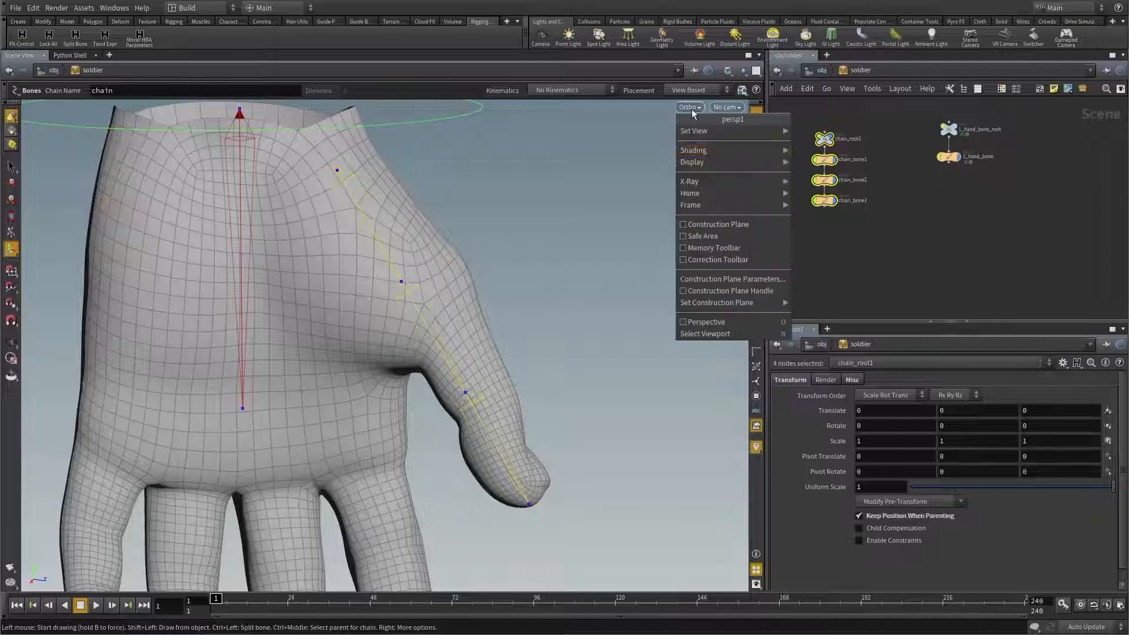
{"action": "left_click", "coordinate": [693, 321]}
{"action": "left_click", "coordinate": [785, 245]}
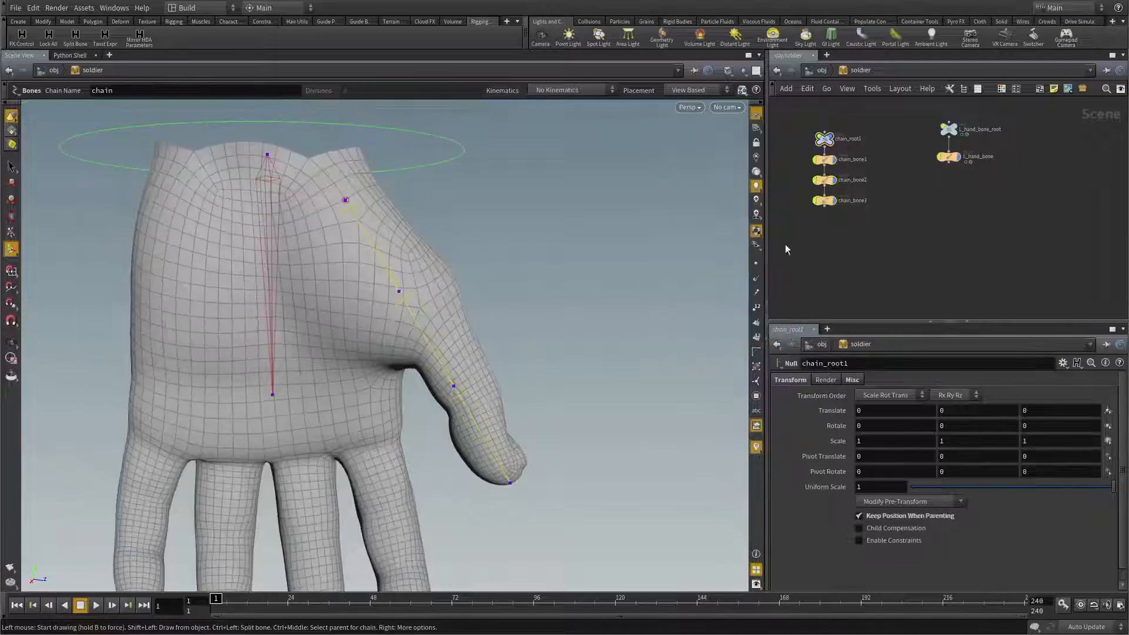
{"action": "left_click_drag", "start_coordinate": [469, 288], "coordinate": [342, 353], "text": "alt"}
{"action": "middle_click_drag", "start_coordinate": [484, 279], "coordinate": [434, 299], "text": "alt"}
{"action": "left_click_drag", "start_coordinate": [434, 299], "coordinate": [413, 284], "text": "alt"}
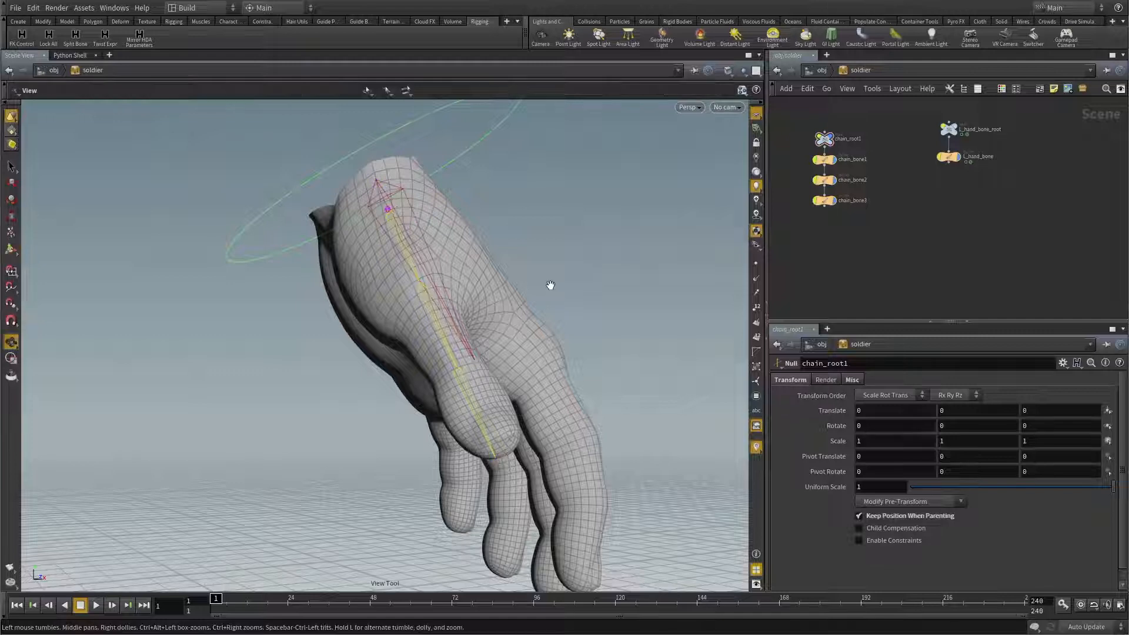
{"action": "left_click_drag", "start_coordinate": [502, 284], "coordinate": [494, 330], "text": "alt"}
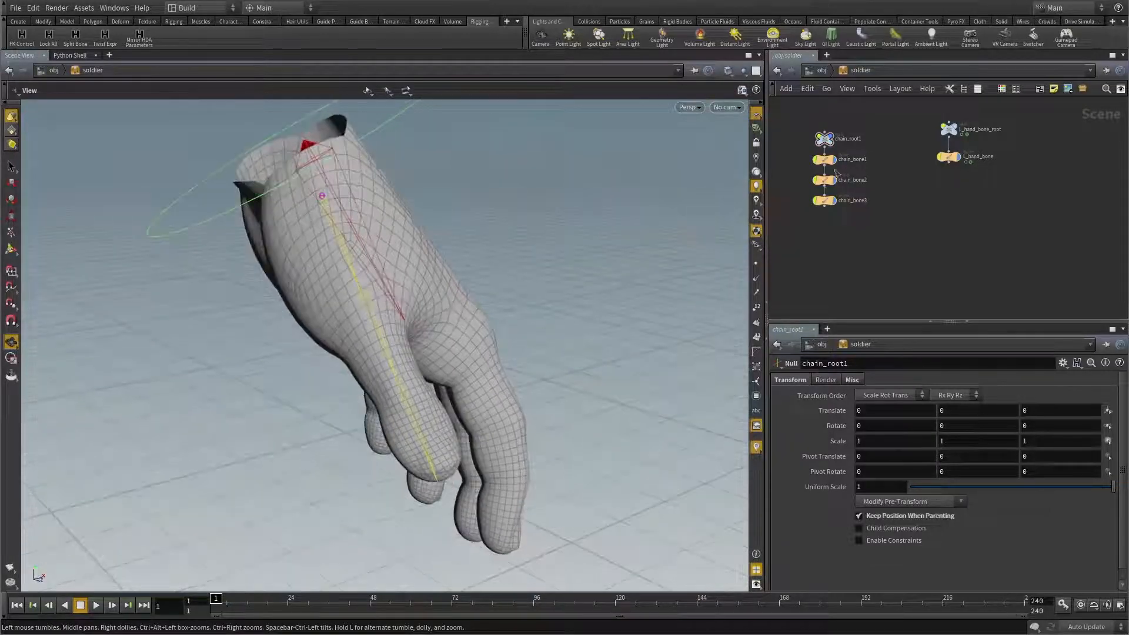
Step: Nudge the thumb chain's root along Z and rotate it to about 1.16, -17.3, -10.7 to try aligning the bones with the thumb
{"action": "middle_click_drag", "start_coordinate": [805, 156], "coordinate": [825, 195]}
{"action": "left_click_drag", "start_coordinate": [812, 157], "coordinate": [864, 182]}
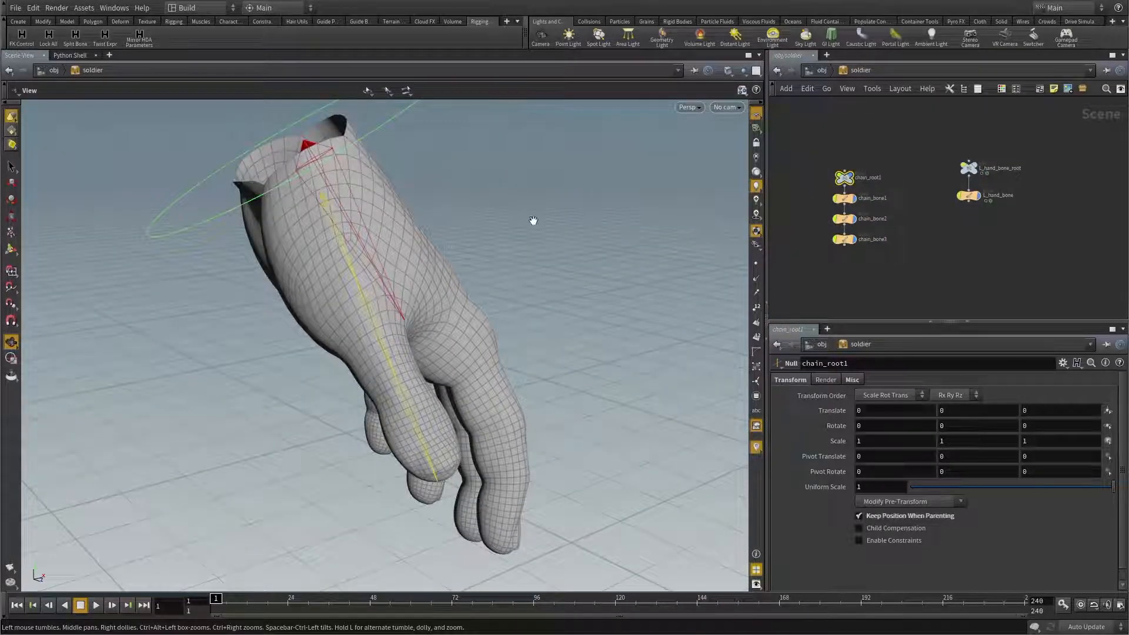
{"action": "left_click_drag", "start_coordinate": [443, 244], "coordinate": [529, 227]}
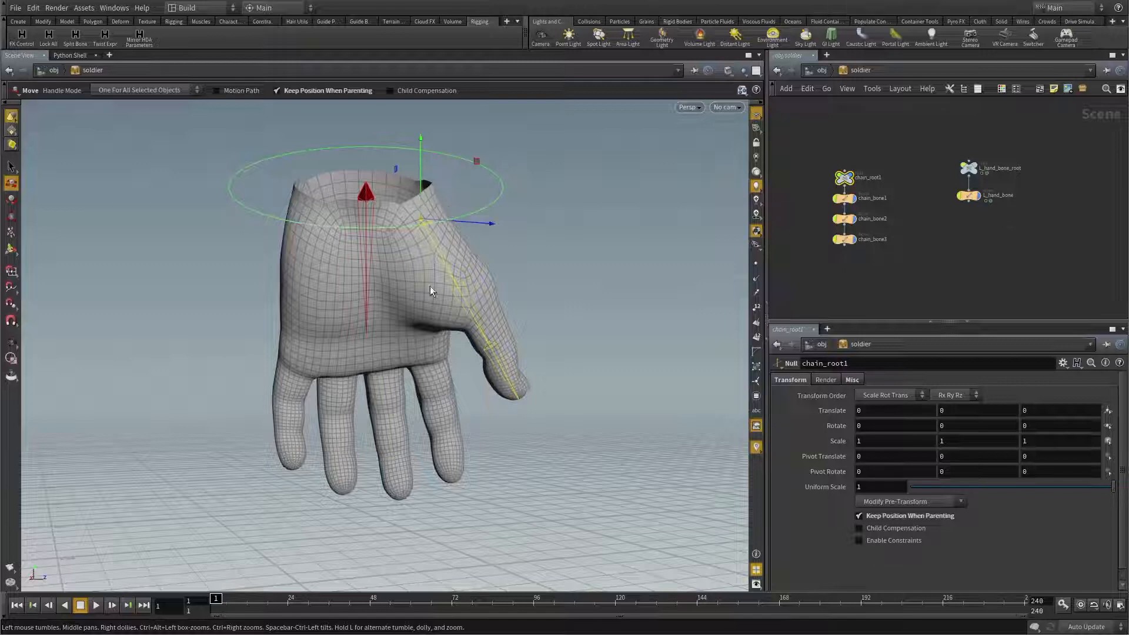
{"action": "left_click_drag", "start_coordinate": [432, 291], "coordinate": [425, 219]}
{"action": "right_click_drag", "start_coordinate": [591, 253], "coordinate": [484, 282]}
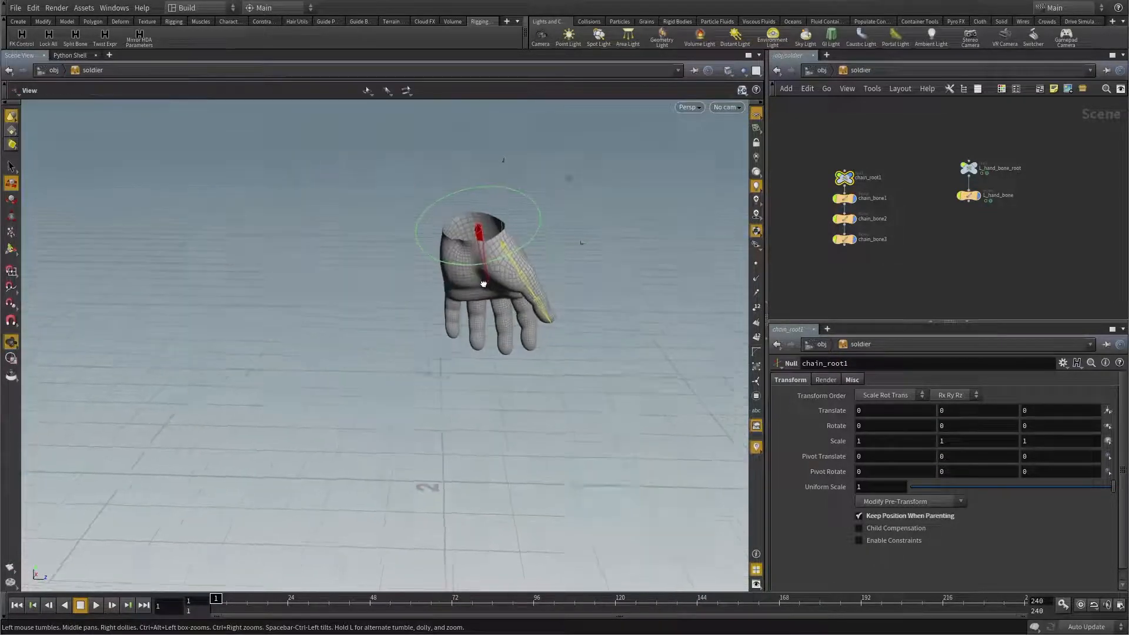
{"action": "left_click_drag", "start_coordinate": [484, 282], "coordinate": [473, 192]}
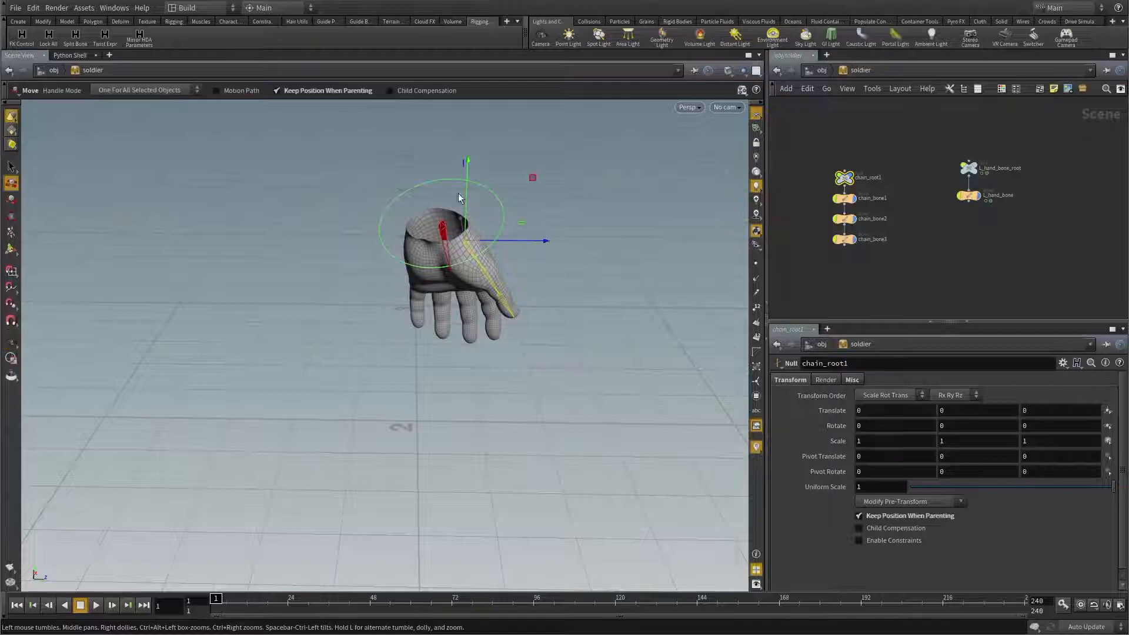
{"action": "left_click_drag", "start_coordinate": [494, 242], "coordinate": [471, 252]}
{"action": "right_click_drag", "start_coordinate": [471, 252], "coordinate": [581, 221]}
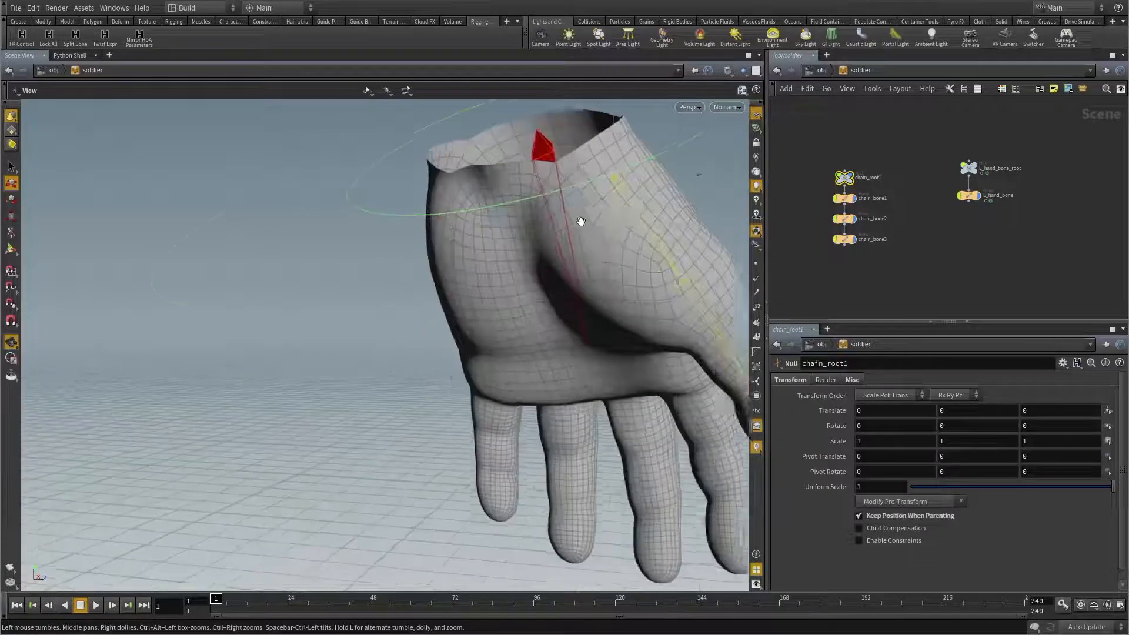
{"action": "middle_click_drag", "start_coordinate": [581, 222], "coordinate": [368, 292]}
{"action": "left_click_drag", "start_coordinate": [368, 292], "coordinate": [388, 281]}
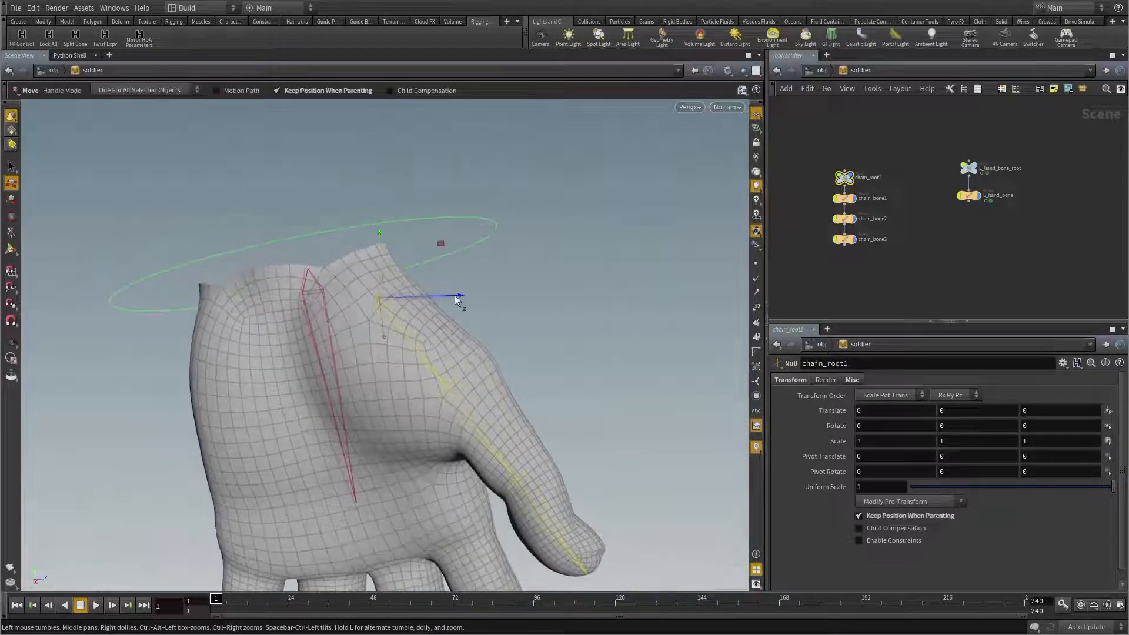
{"action": "left_click_drag", "start_coordinate": [458, 297], "coordinate": [388, 240]}
{"action": "key", "text": "r"}
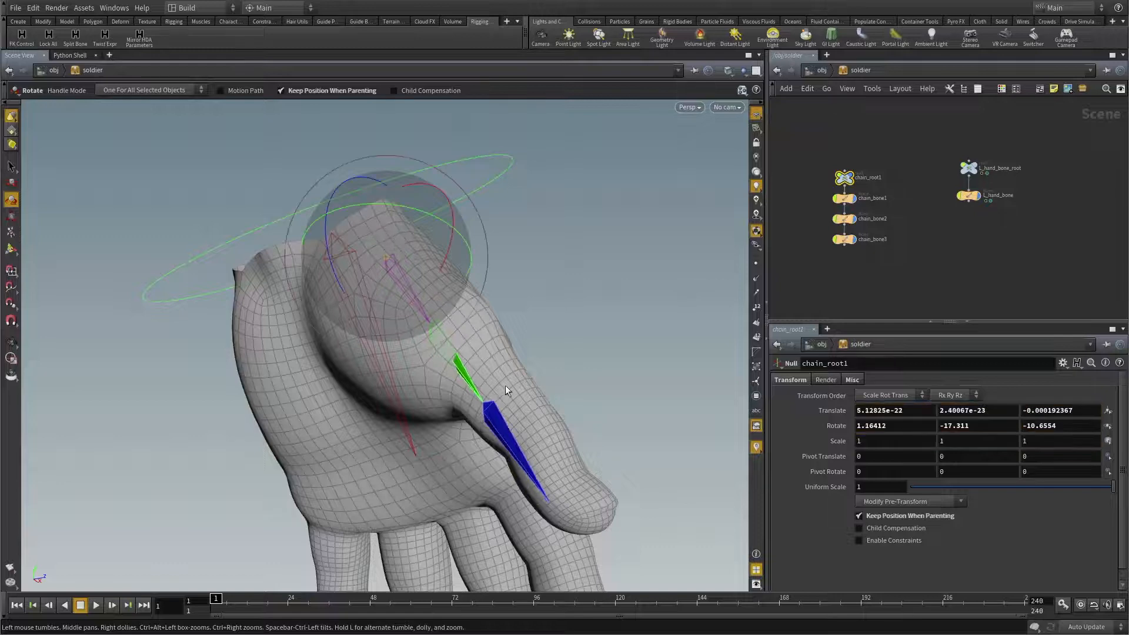
{"action": "left_click_drag", "start_coordinate": [492, 306], "coordinate": [819, 305]}
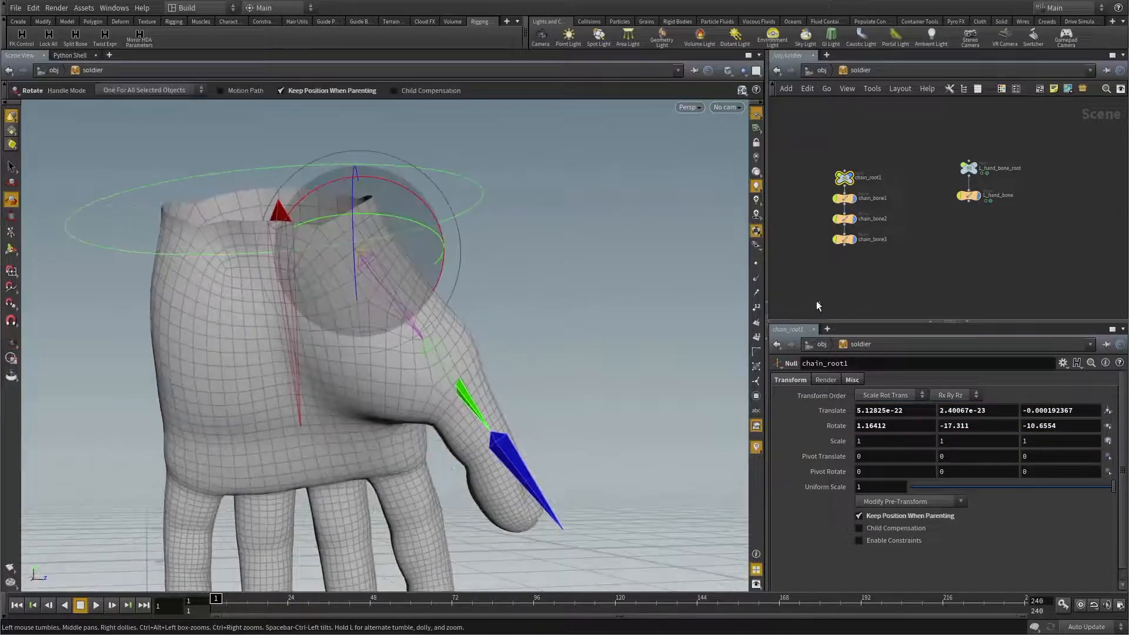
Step: Delete the rotated thumb chain's root together with its three bones
{"action": "left_click_drag", "start_coordinate": [852, 241], "coordinate": [822, 184]}
{"action": "key", "text": "Delete"}
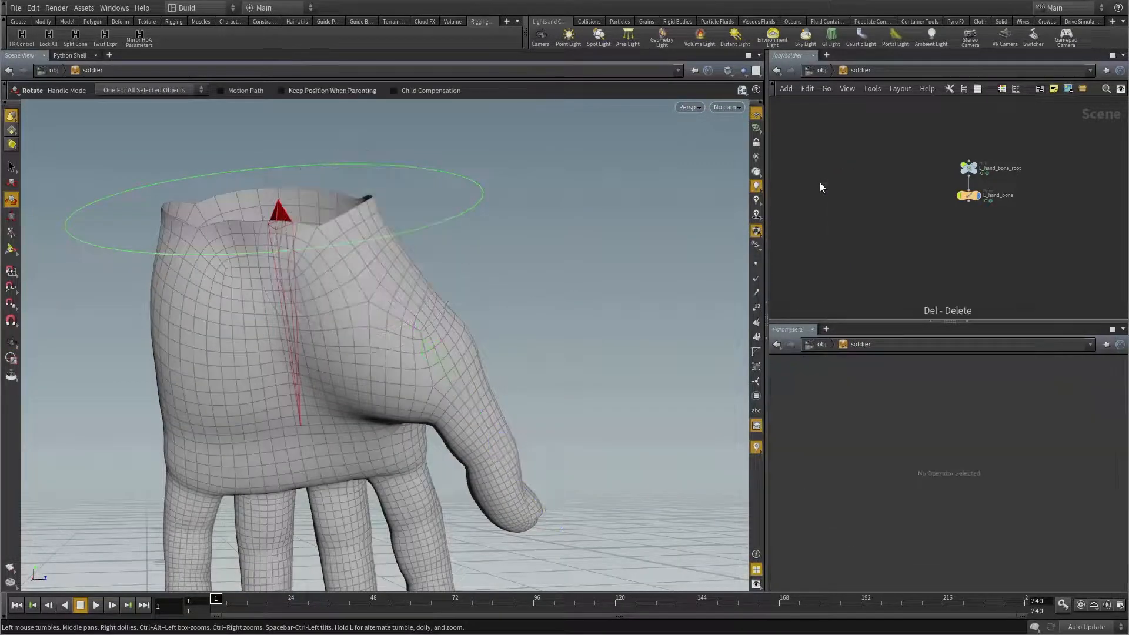
{"action": "key", "text": "Escape"}
{"action": "scroll", "coordinate": [522, 264], "scroll_direction": "up", "scroll_amount": 3}
{"action": "left_click_drag", "start_coordinate": [497, 252], "coordinate": [279, 119]}
{"action": "key", "text": "r"}
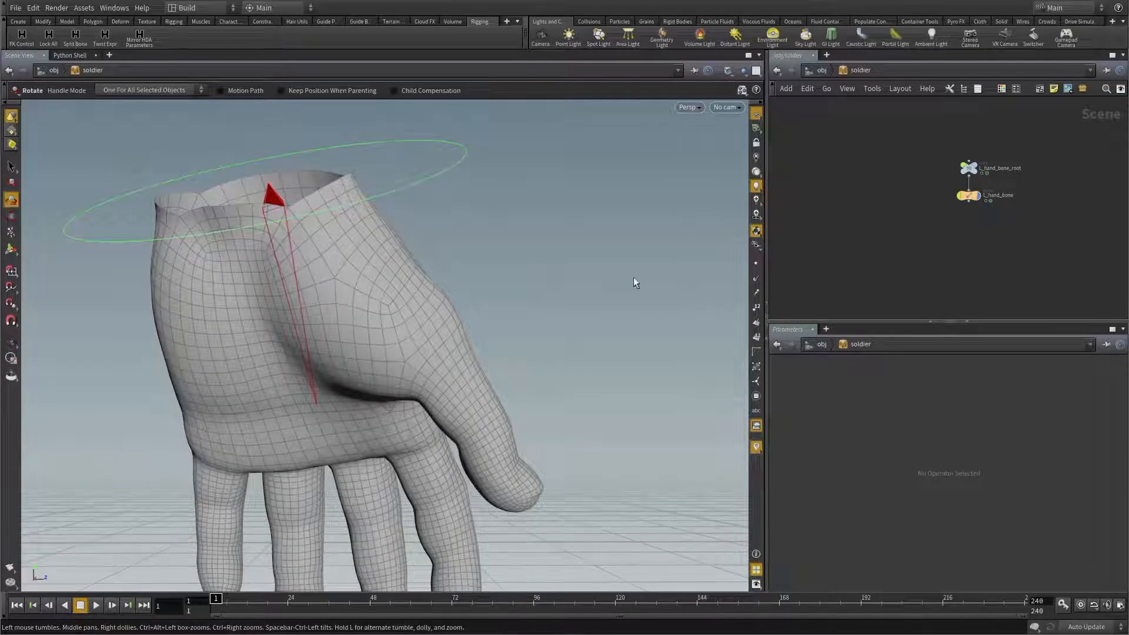
Step: Set the viewport to orthographic projection with the left palm and thumb facing the view
{"action": "key", "text": "Escape"}
{"action": "left_click_drag", "start_coordinate": [636, 283], "coordinate": [550, 258]}
{"action": "key", "text": "r"}
{"action": "left_click", "coordinate": [686, 108]}
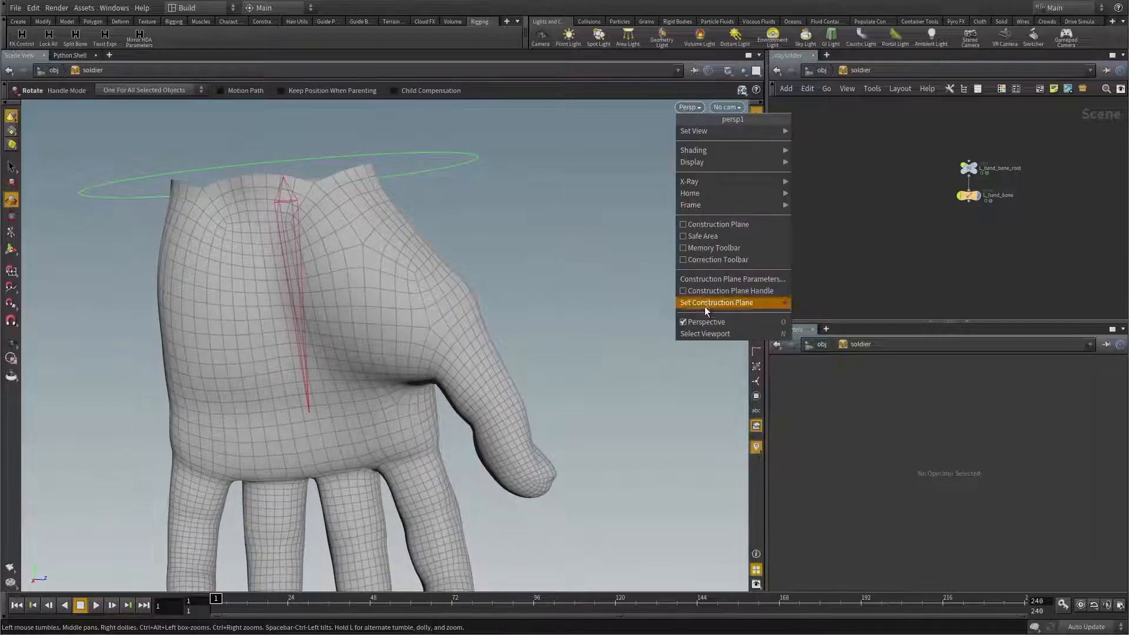
{"action": "left_click", "coordinate": [702, 322]}
{"action": "key", "text": "Escape"}
{"action": "mouse_move", "coordinate": [541, 270]}
{"action": "left_mouse_down"}
{"action": "mouse_move", "coordinate": [529, 263]}
{"action": "mouse_move", "coordinate": [555, 269]}
{"action": "left_mouse_up"}
{"action": "key", "text": "r"}
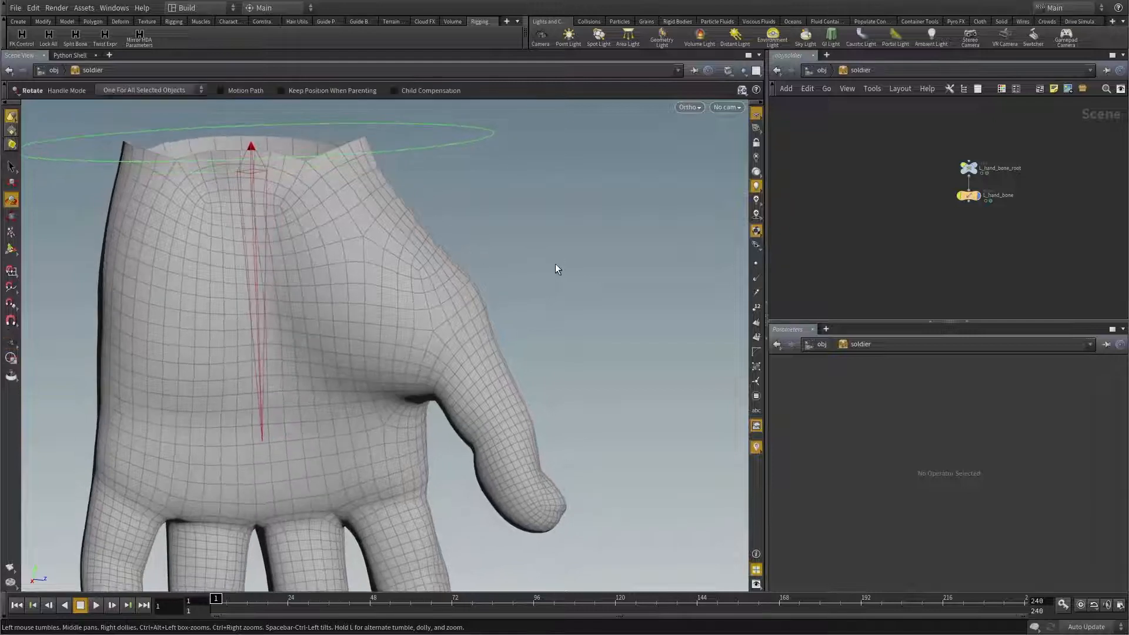
Step: Draw a one-division bone chain without kinematics from the base of the thumb in the palm to the thumb tip
{"action": "key", "text": "Tab"}
{"action": "key", "text": "Return"}
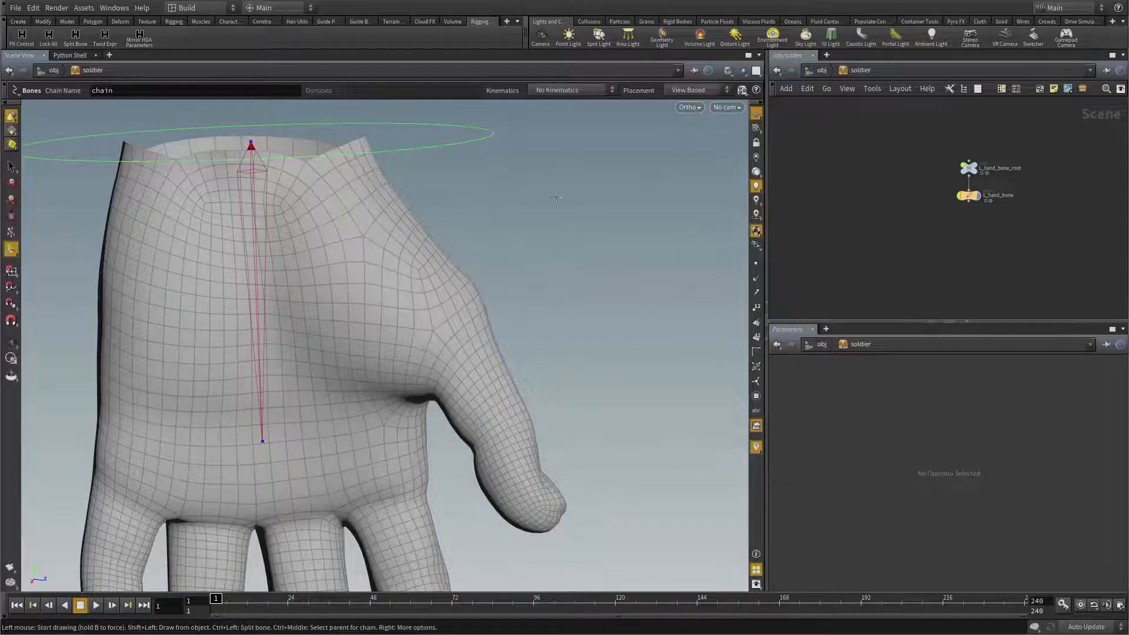
{"action": "middle_click_drag", "start_coordinate": [497, 218], "coordinate": [490, 204], "text": "alt"}
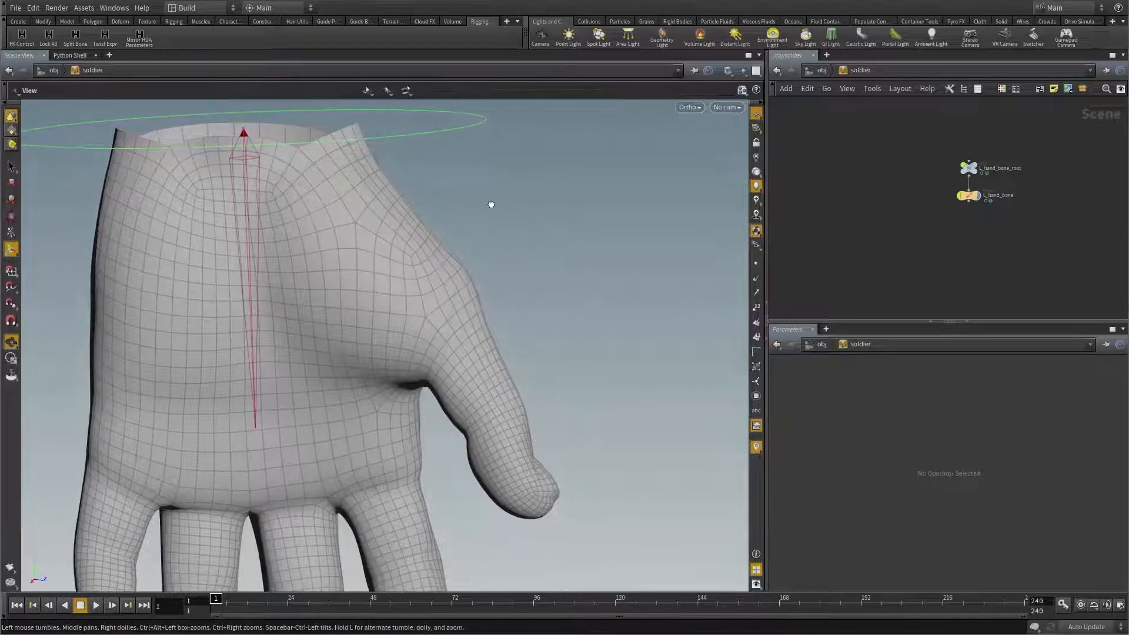
{"action": "left_click", "coordinate": [330, 176]}
{"action": "left_click", "coordinate": [448, 238]}
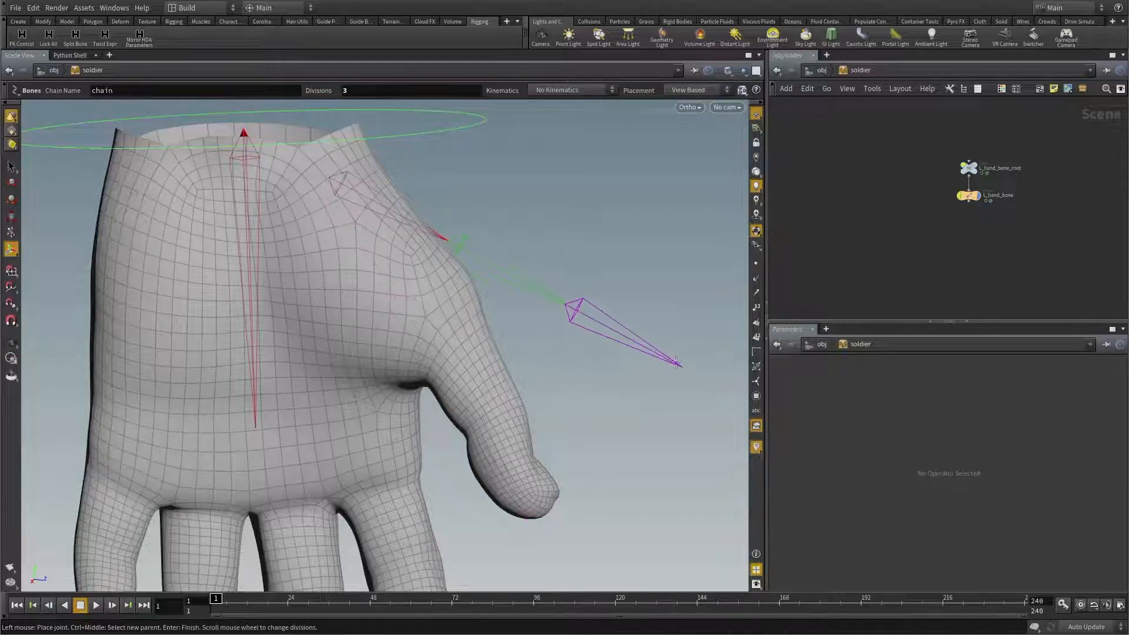
{"action": "scroll", "coordinate": [676, 363], "scroll_direction": "down", "scroll_amount": 2}
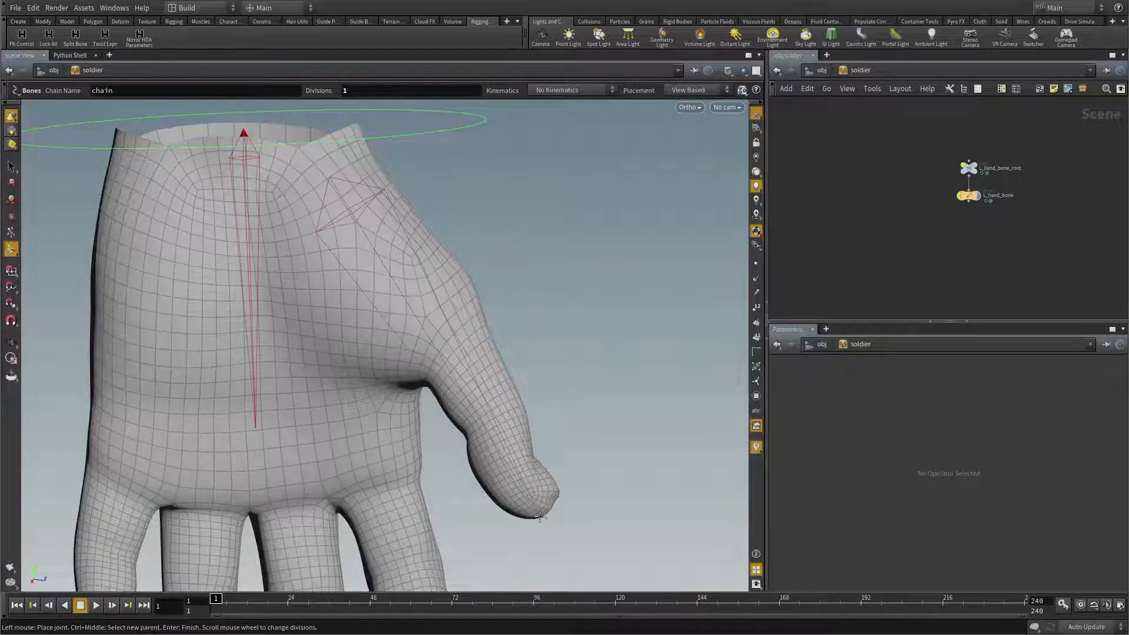
{"action": "right_click", "coordinate": [562, 299]}
{"action": "left_click", "coordinate": [576, 318]}
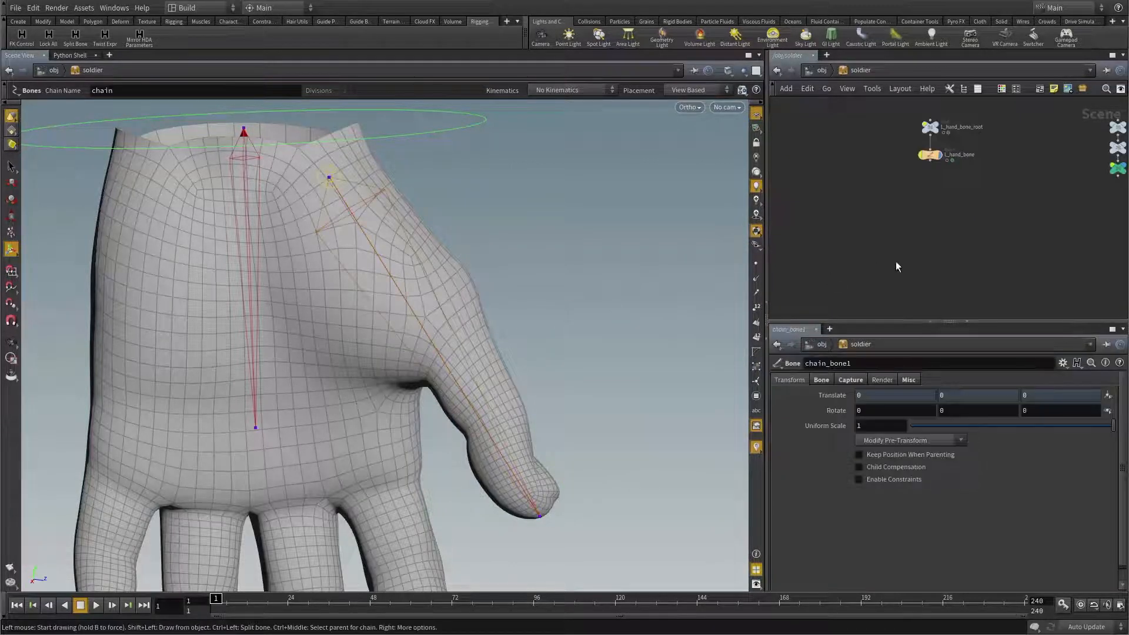
Step: Place the new chain's root and bone nodes beside the hand bone nodes in the network and select the root
{"action": "left_click_drag", "start_coordinate": [1043, 207], "coordinate": [822, 200]}
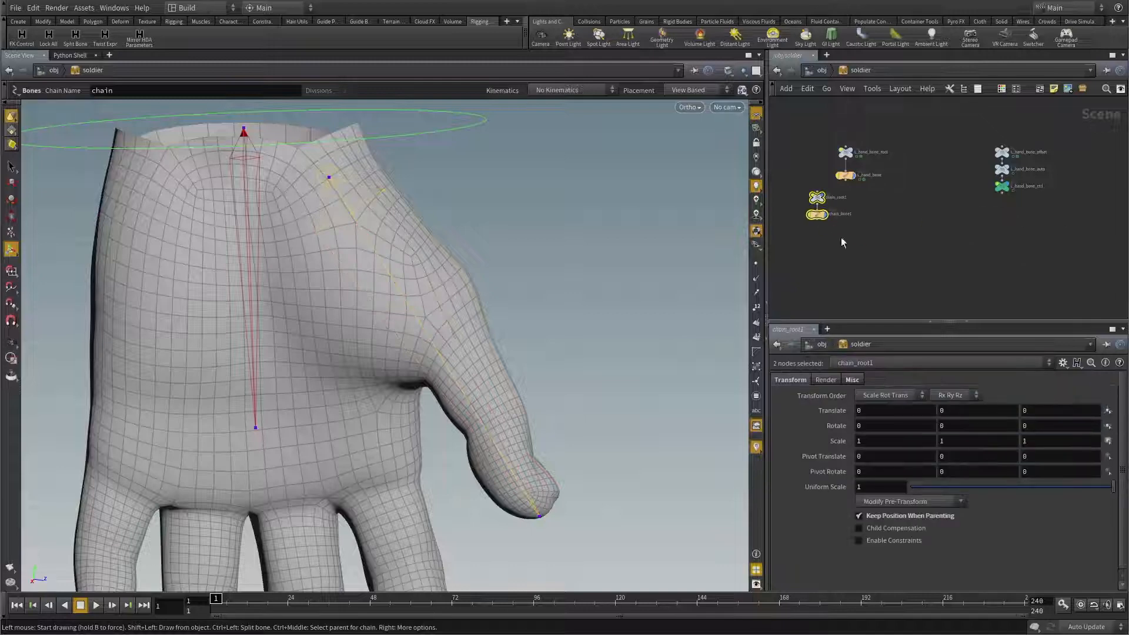
{"action": "middle_click_drag", "start_coordinate": [841, 238], "coordinate": [957, 268]}
{"action": "left_click_drag", "start_coordinate": [932, 234], "coordinate": [867, 182]}
{"action": "left_click", "coordinate": [860, 224]}
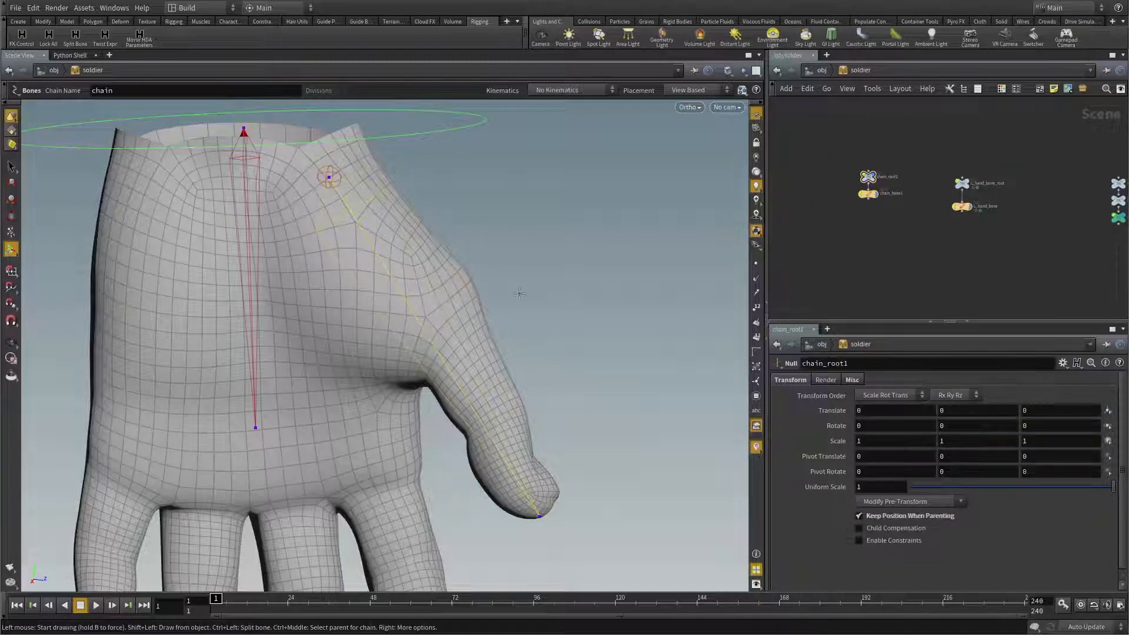
Step: Split the long thumb bone into 3 bones, keeping the prefix split
{"action": "left_click_drag", "start_coordinate": [519, 292], "coordinate": [330, 240], "text": "alt"}
{"action": "left_click_drag", "start_coordinate": [399, 304], "coordinate": [529, 329], "text": "alt"}
{"action": "key", "text": "alt"}
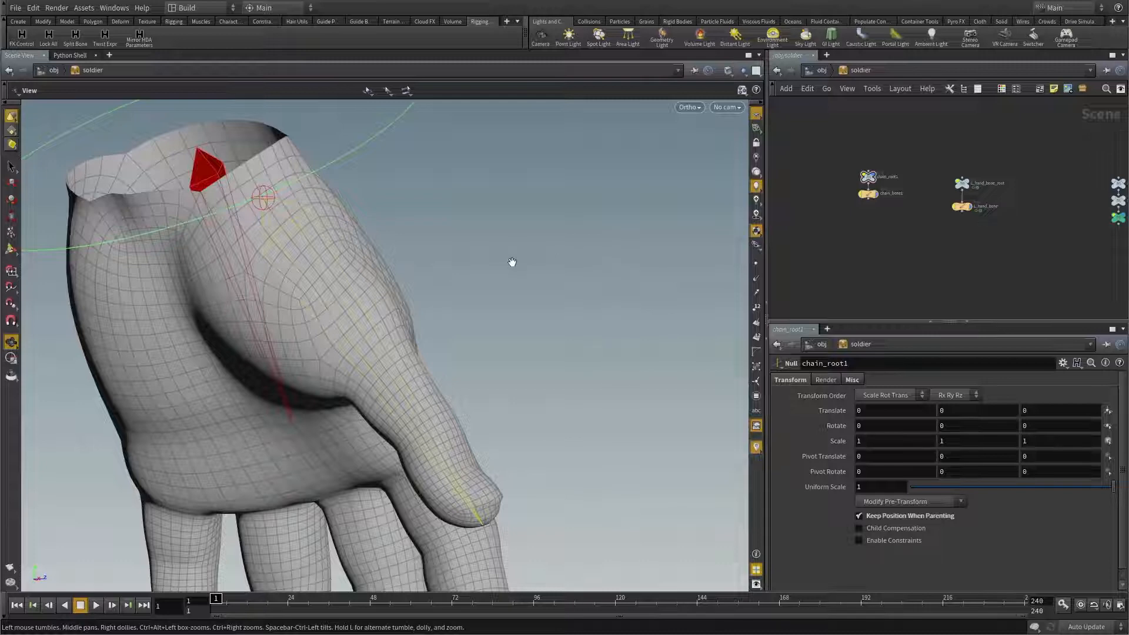
{"action": "left_click_drag", "start_coordinate": [495, 263], "coordinate": [588, 270], "text": "alt"}
{"action": "scroll", "coordinate": [874, 221], "scroll_direction": "up", "scroll_amount": 3}
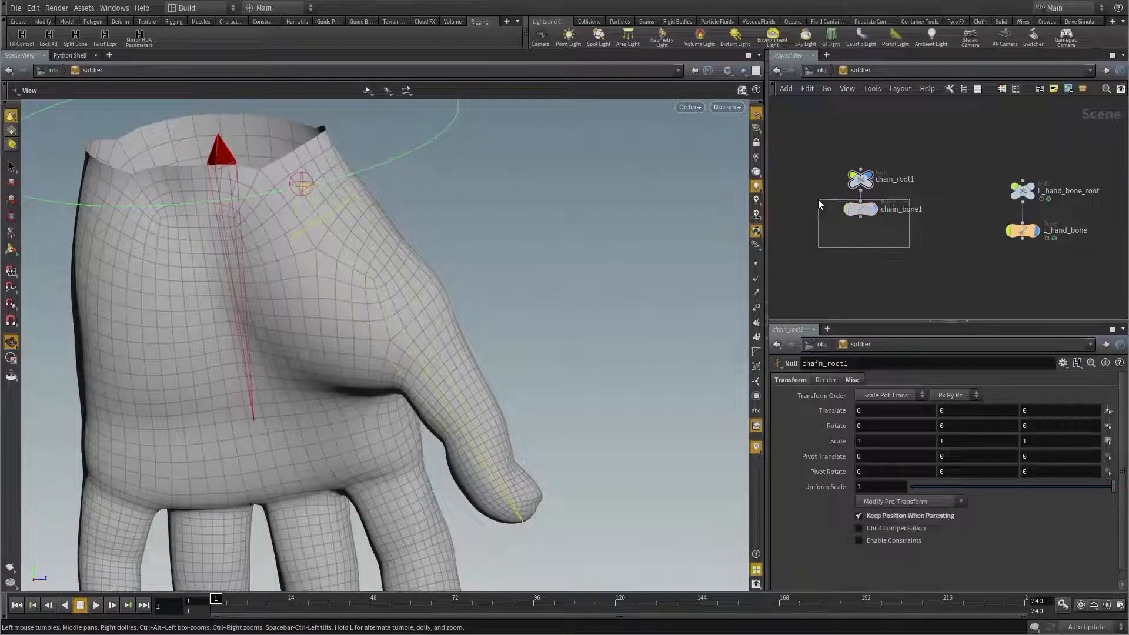
{"action": "left_click_drag", "start_coordinate": [821, 203], "coordinate": [821, 208]}
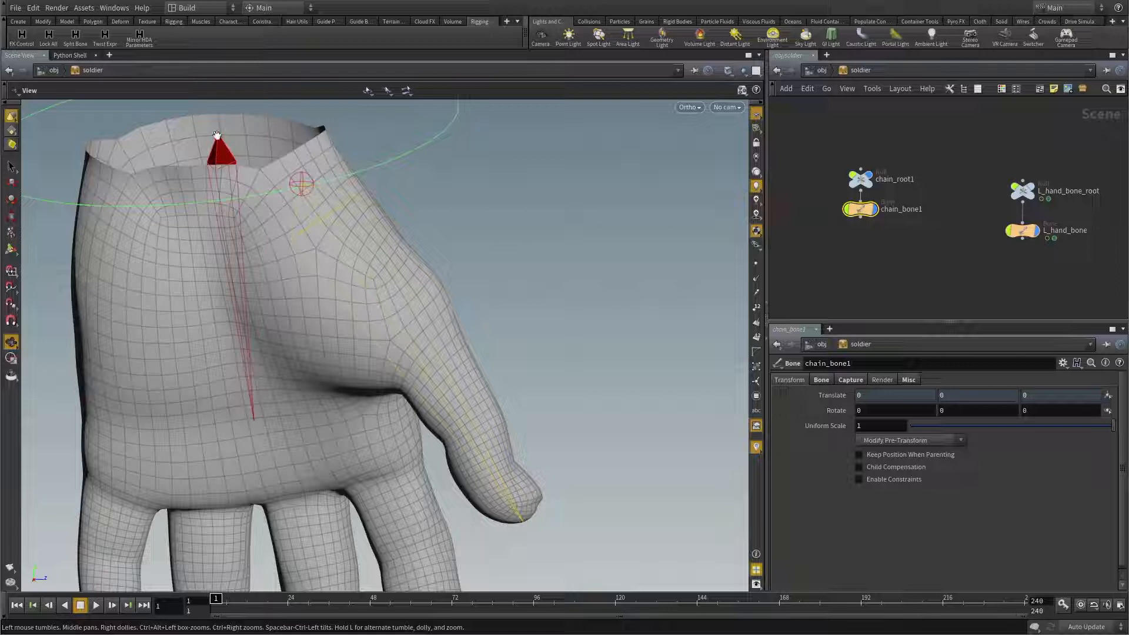
{"action": "left_click", "coordinate": [75, 41]}
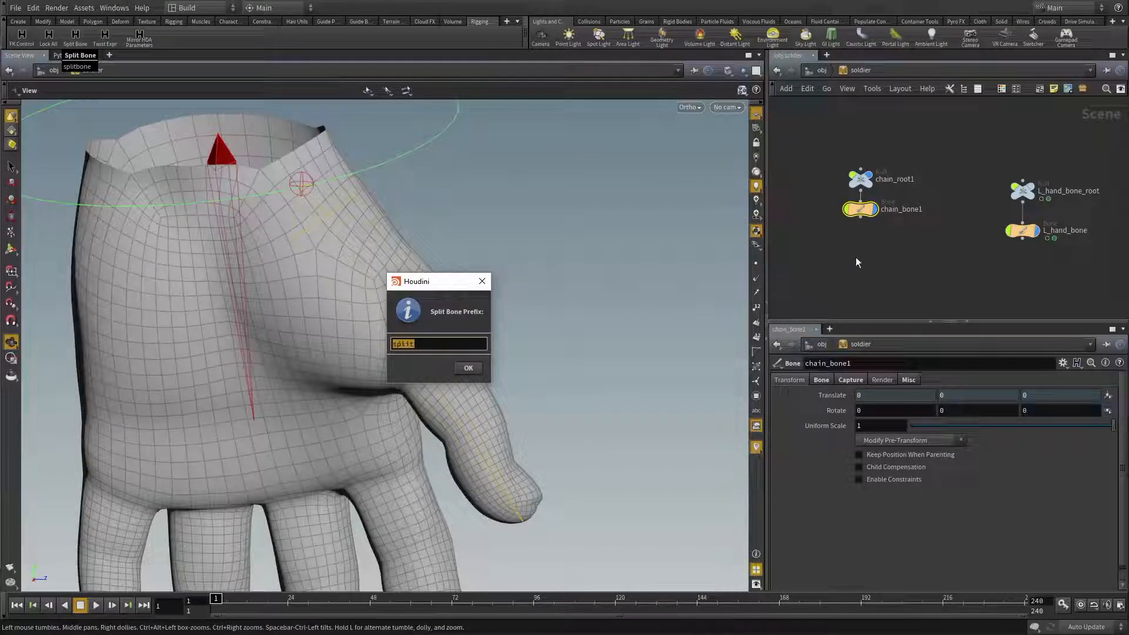
{"action": "left_click", "coordinate": [468, 369]}
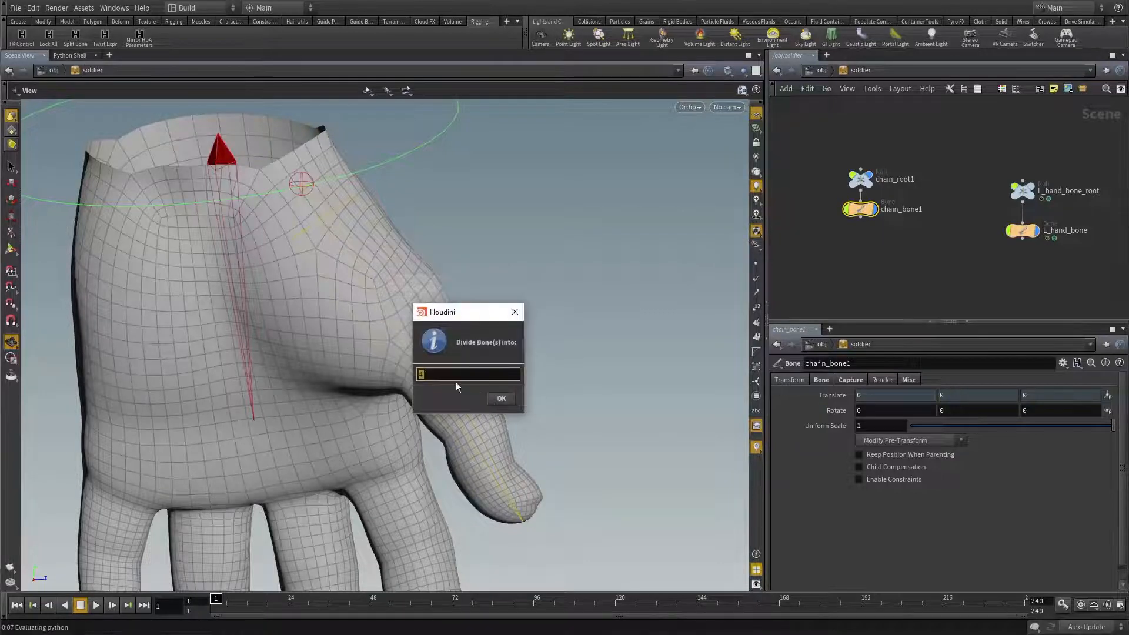
{"action": "type", "text": "3"}
{"action": "left_click", "coordinate": [501, 399]}
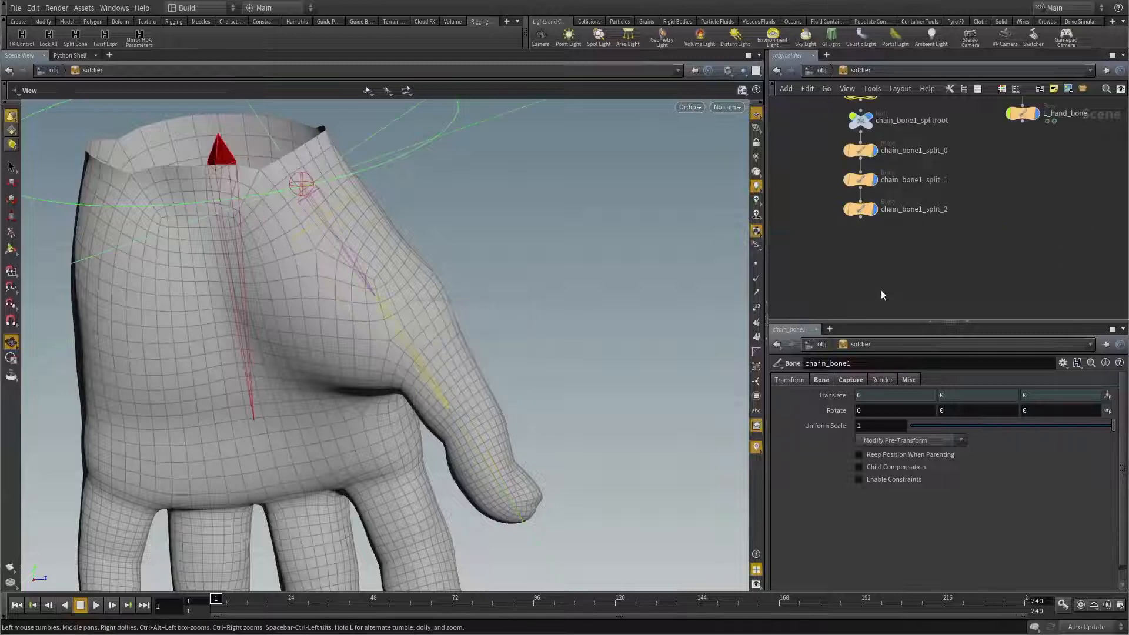
Step: Set the split root and its three bone nodes apart from the original thumb chain in the network
{"action": "scroll", "coordinate": [919, 266], "scroll_direction": "down", "scroll_amount": 1}
{"action": "middle_click_drag", "start_coordinate": [923, 254], "coordinate": [920, 285]}
{"action": "left_click_drag", "start_coordinate": [921, 283], "coordinate": [847, 172]}
{"action": "middle_click_drag", "start_coordinate": [828, 172], "coordinate": [888, 205]}
{"action": "left_click_drag", "start_coordinate": [924, 209], "coordinate": [821, 169]}
{"action": "left_click", "coordinate": [929, 214]}
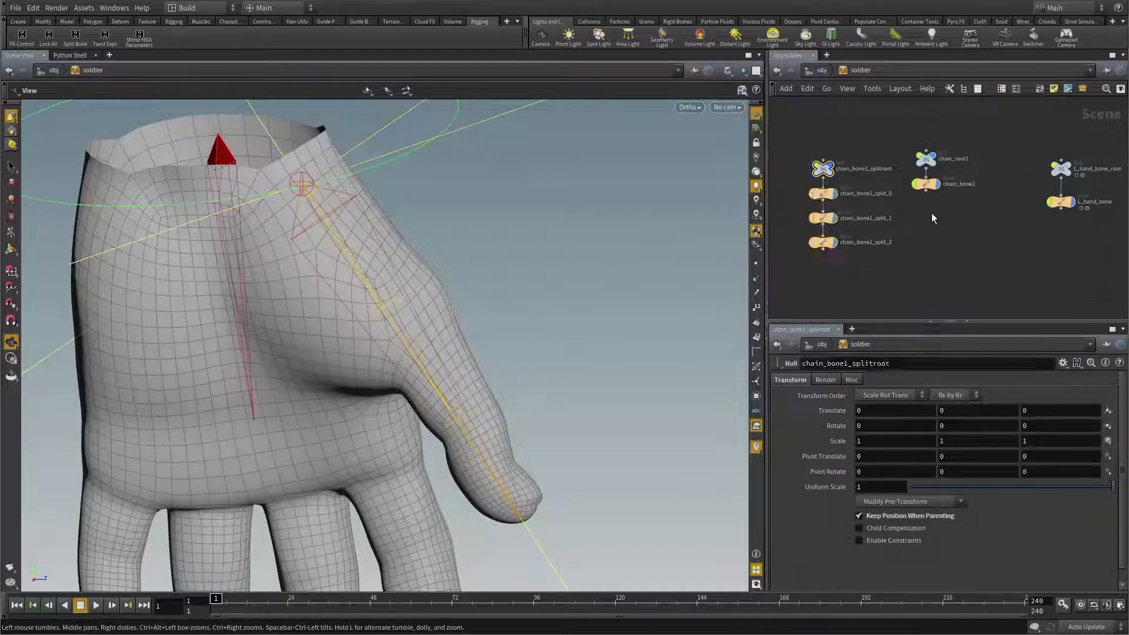
{"action": "key", "text": "r"}
{"action": "left_click_drag", "start_coordinate": [990, 229], "coordinate": [877, 113]}
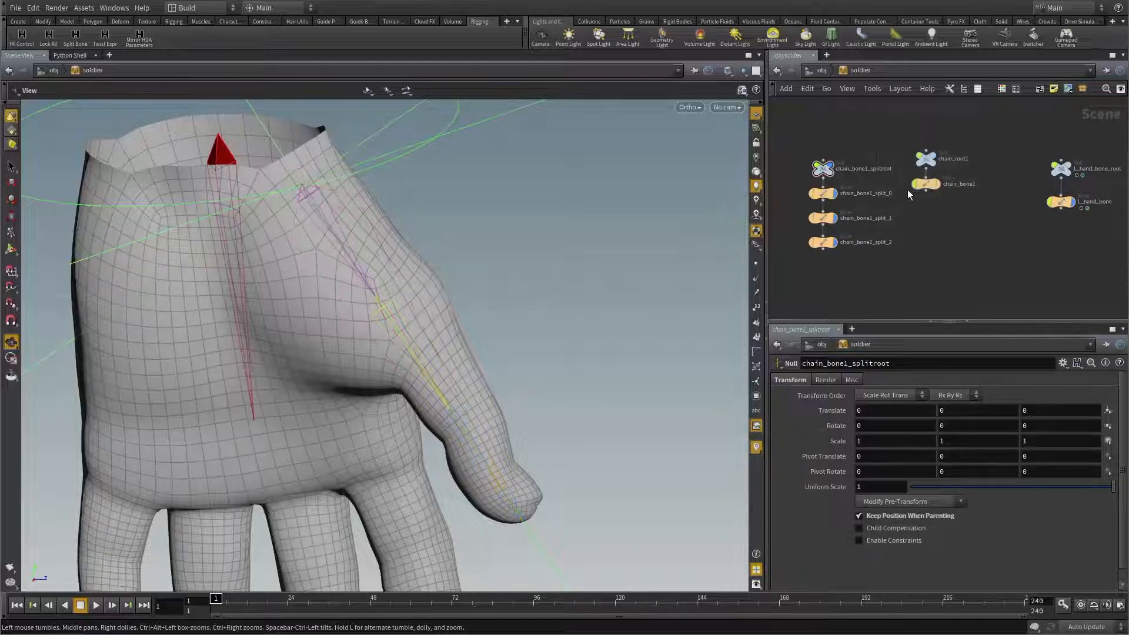
{"action": "middle_click_drag", "start_coordinate": [912, 205], "coordinate": [954, 217]}
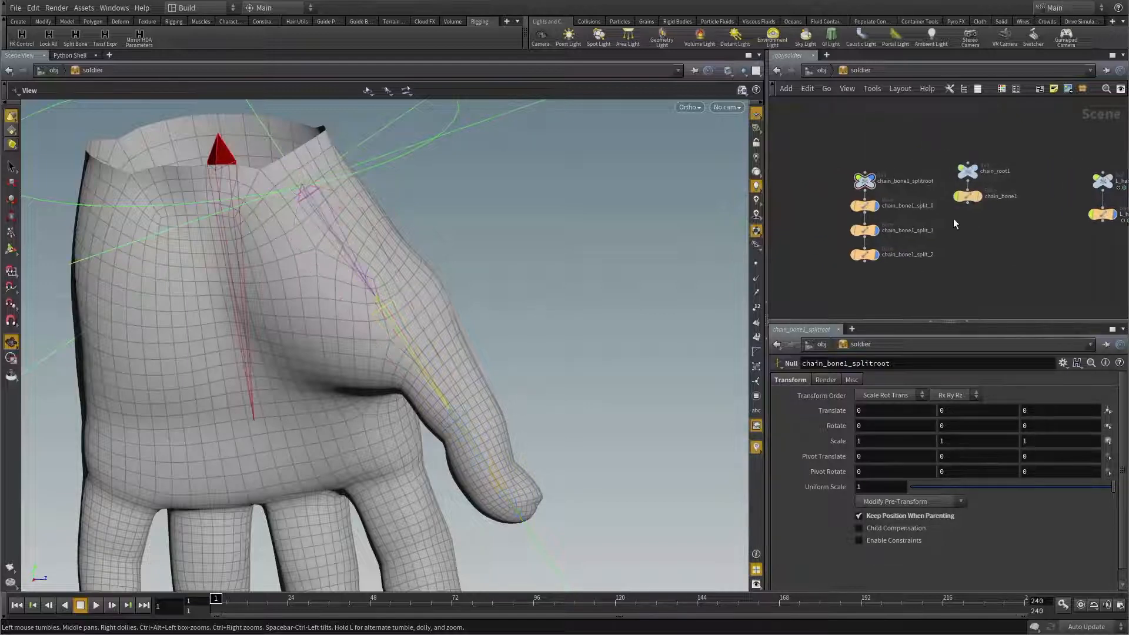
Step: Set the split root's display uniform scale to 0.03 and return the viewport to perspective projection
{"action": "left_click", "coordinate": [851, 380]}
{"action": "left_click_drag", "start_coordinate": [931, 464], "coordinate": [910, 468]}
{"action": "left_click", "coordinate": [690, 108]}
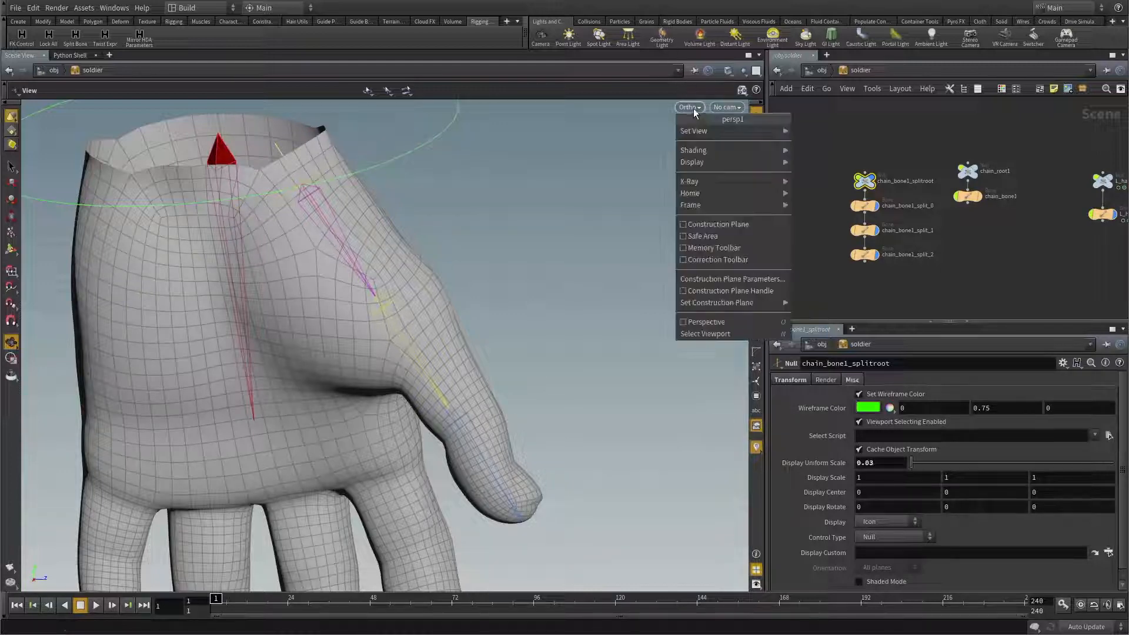
{"action": "left_click", "coordinate": [685, 322]}
Step: Examine from several angles how the three split bones and their root sit inside the thumb mesh
{"action": "left_click_drag", "start_coordinate": [471, 210], "coordinate": [370, 226]}
{"action": "scroll", "coordinate": [815, 216], "scroll_direction": "up", "scroll_amount": 3}
{"action": "middle_click_drag", "start_coordinate": [828, 214], "coordinate": [805, 184]}
{"action": "left_click_drag", "start_coordinate": [819, 159], "coordinate": [883, 284]}
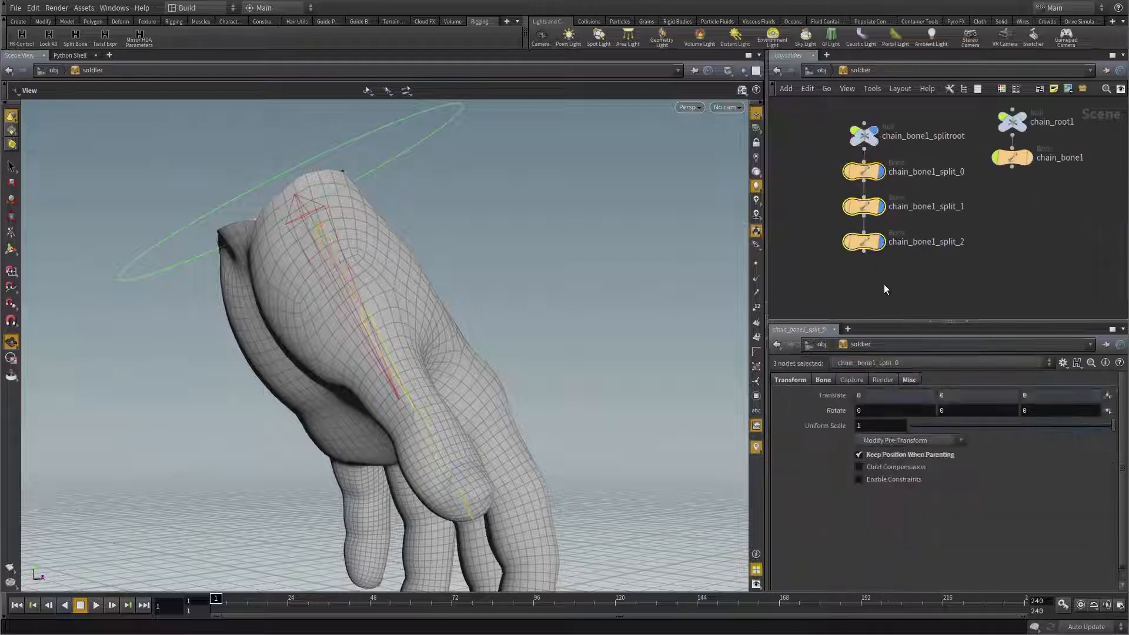
{"action": "left_click_drag", "start_coordinate": [395, 332], "coordinate": [430, 394]}
{"action": "left_click_drag", "start_coordinate": [420, 318], "coordinate": [529, 376]}
{"action": "left_click_drag", "start_coordinate": [810, 129], "coordinate": [881, 142]}
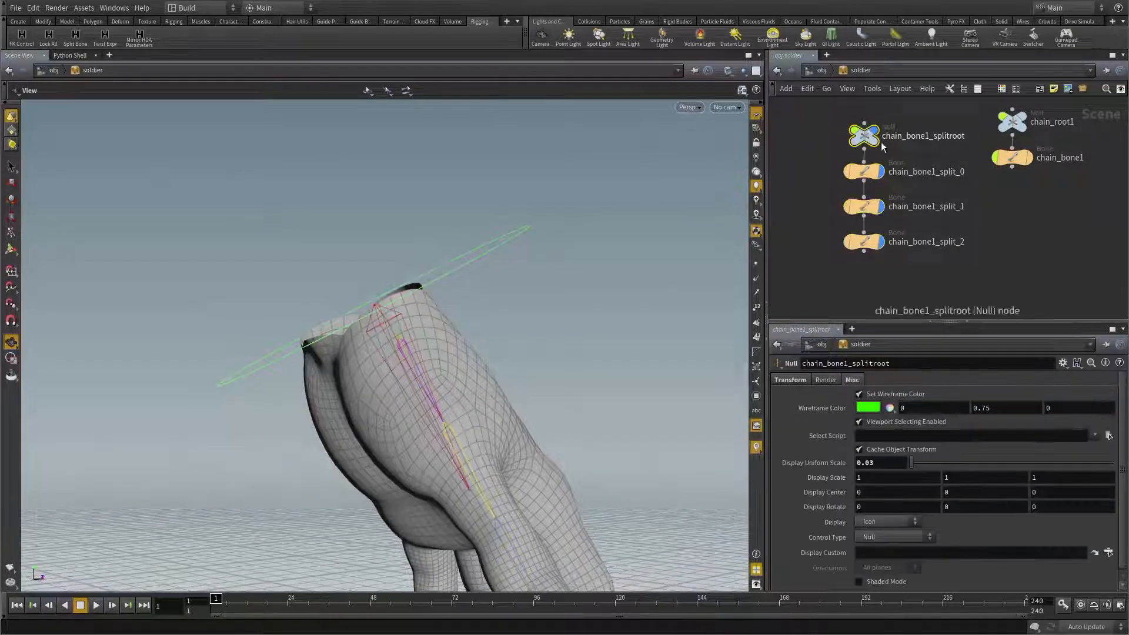
{"action": "left_click_drag", "start_coordinate": [541, 260], "coordinate": [471, 212]}
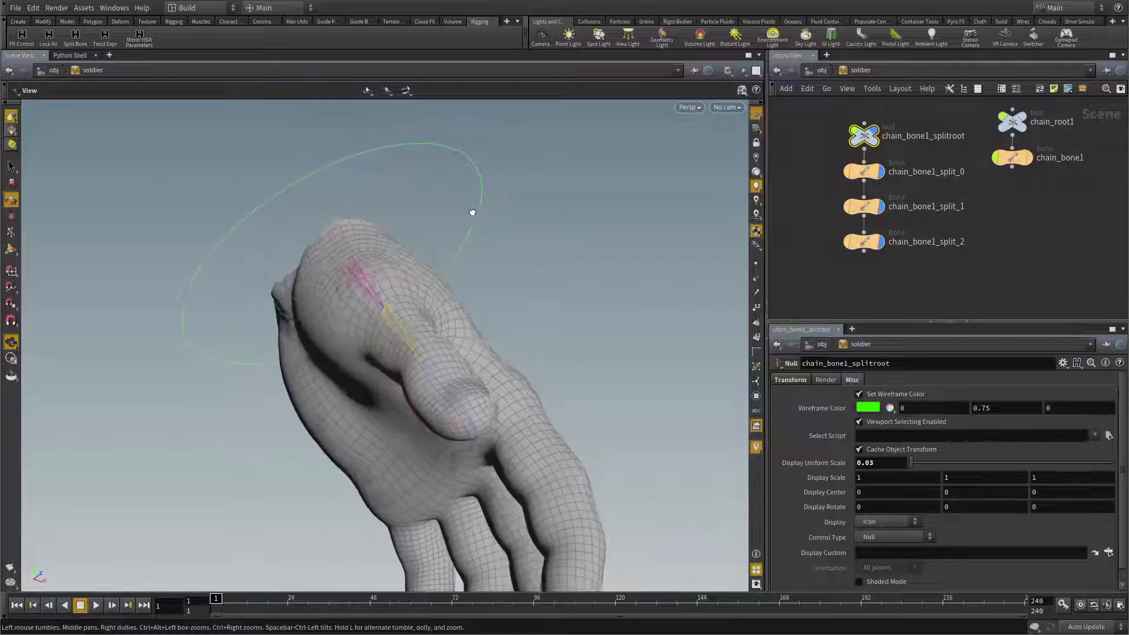
{"action": "key", "text": "r"}
{"action": "left_click_drag", "start_coordinate": [369, 299], "coordinate": [580, 297]}
{"action": "key", "text": "ctrl+z"}
{"action": "key", "text": "Escape"}
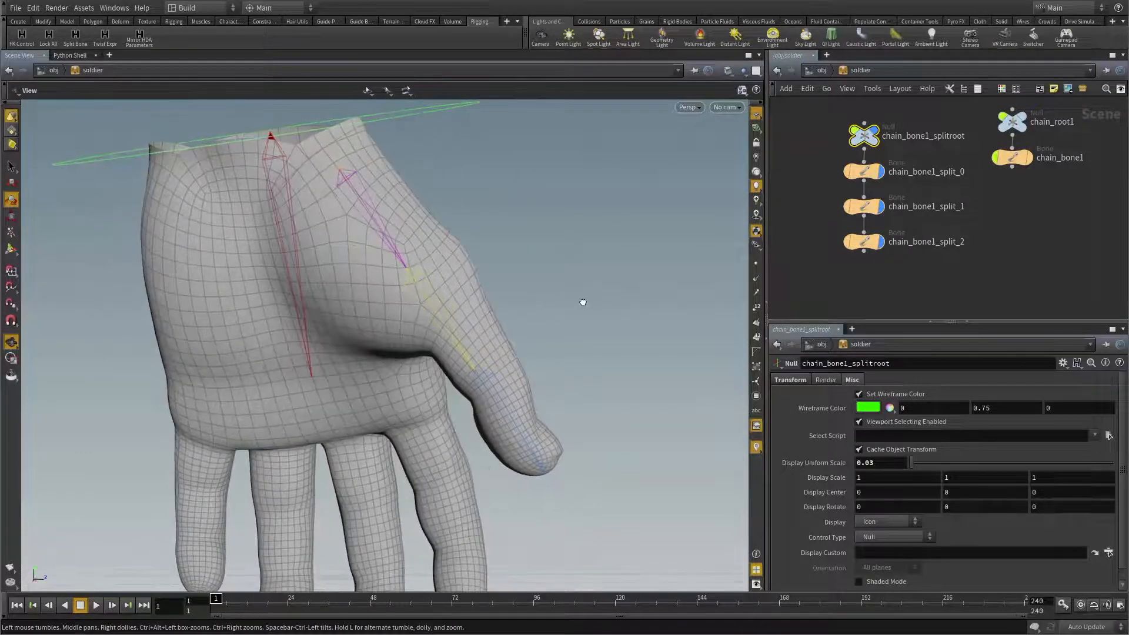
Step: Test the bend direction by rotating the three split bones to 22 about X, and reset their rotation
{"action": "key", "text": "r"}
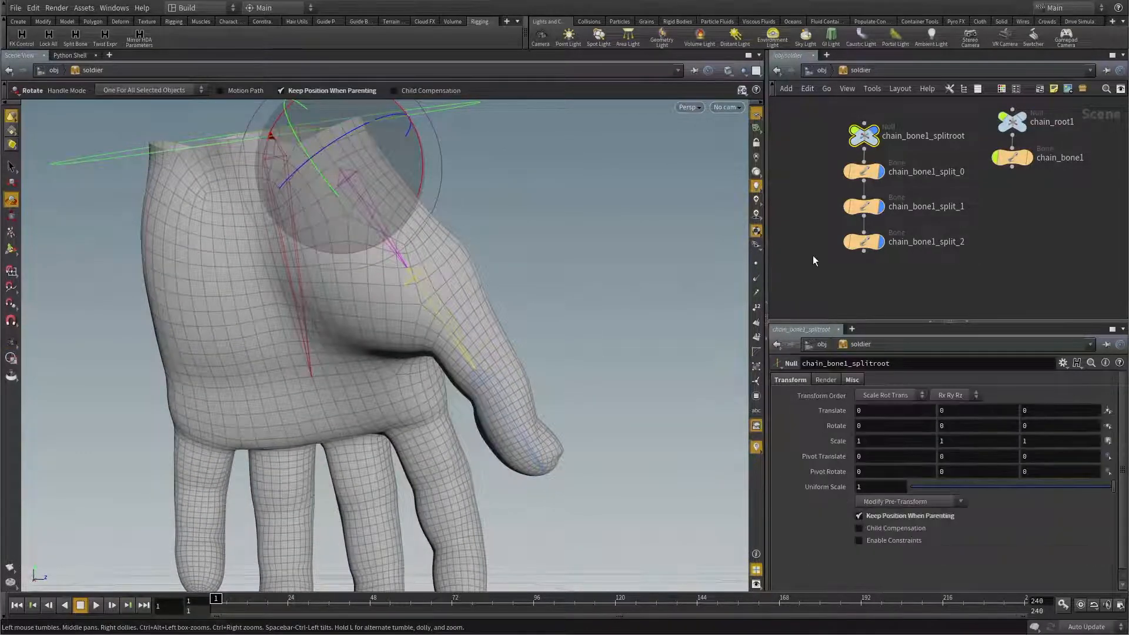
{"action": "left_click_drag", "start_coordinate": [914, 292], "coordinate": [826, 170]}
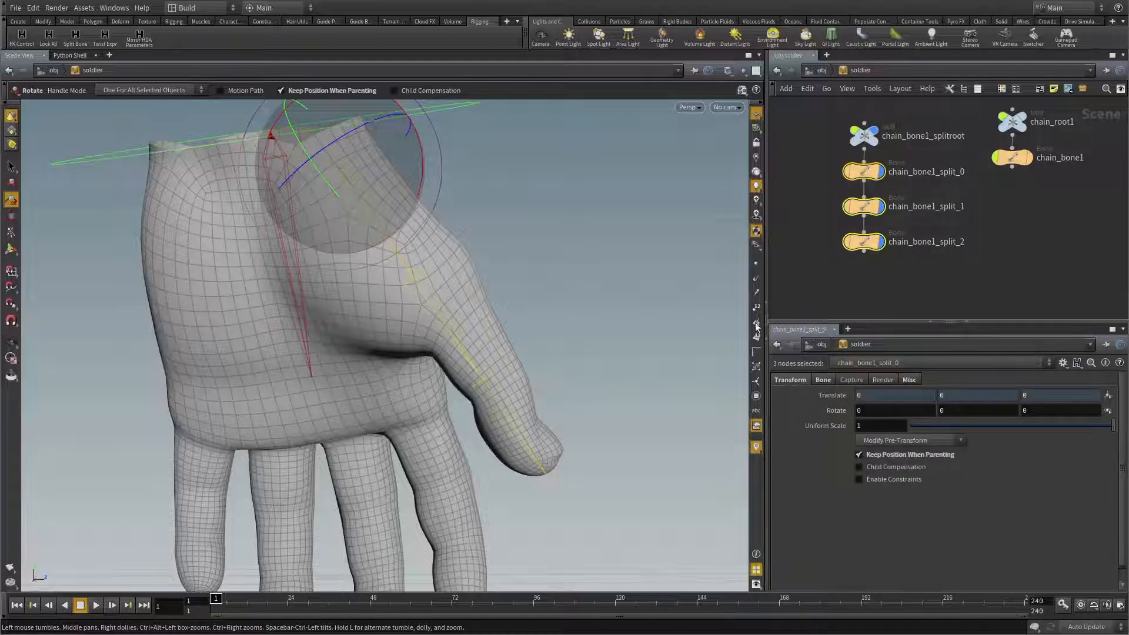
{"action": "left_click_drag", "start_coordinate": [518, 272], "coordinate": [535, 292], "text": "alt"}
{"action": "left_click_drag", "start_coordinate": [827, 276], "coordinate": [905, 165]}
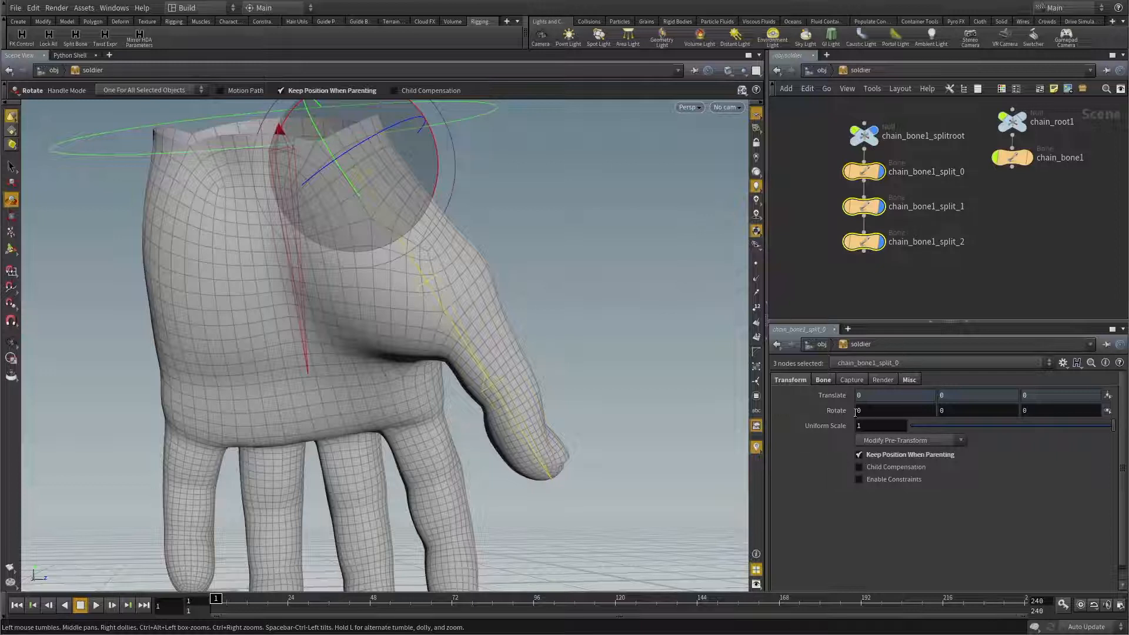
{"action": "middle_click_drag", "start_coordinate": [863, 411], "coordinate": [994, 396]}
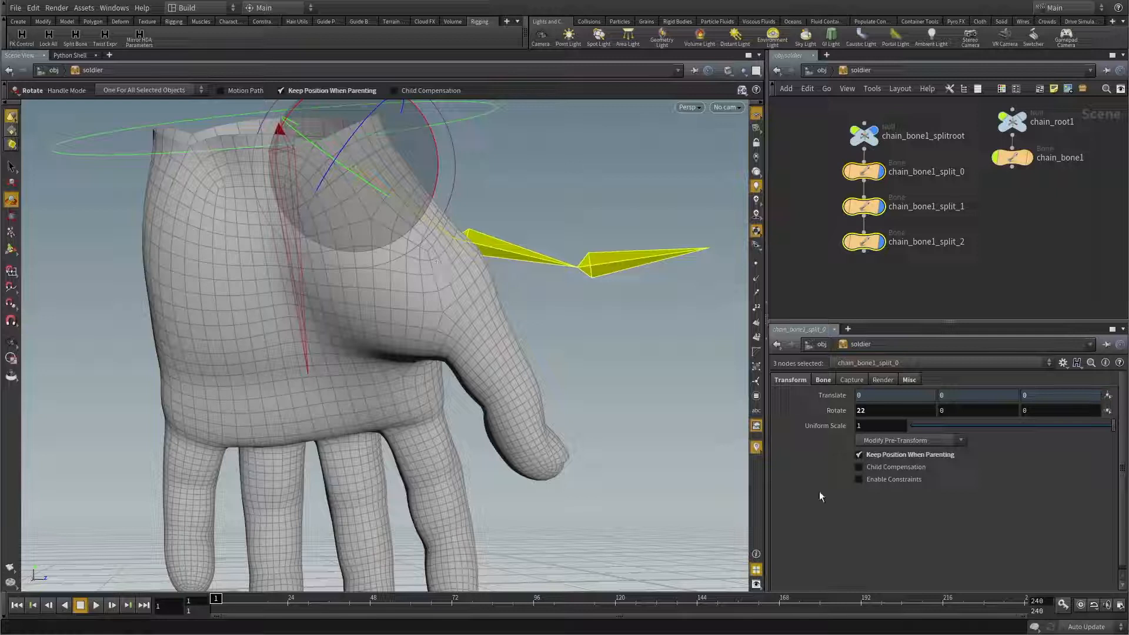
{"action": "middle_click", "coordinate": [872, 416], "text": "ctrl"}
Step: Rotate the split root to 180 about Z and clean its transform into the pre-transform
{"action": "left_click_drag", "start_coordinate": [812, 125], "coordinate": [902, 142]}
{"action": "left_click", "coordinate": [1048, 427]}
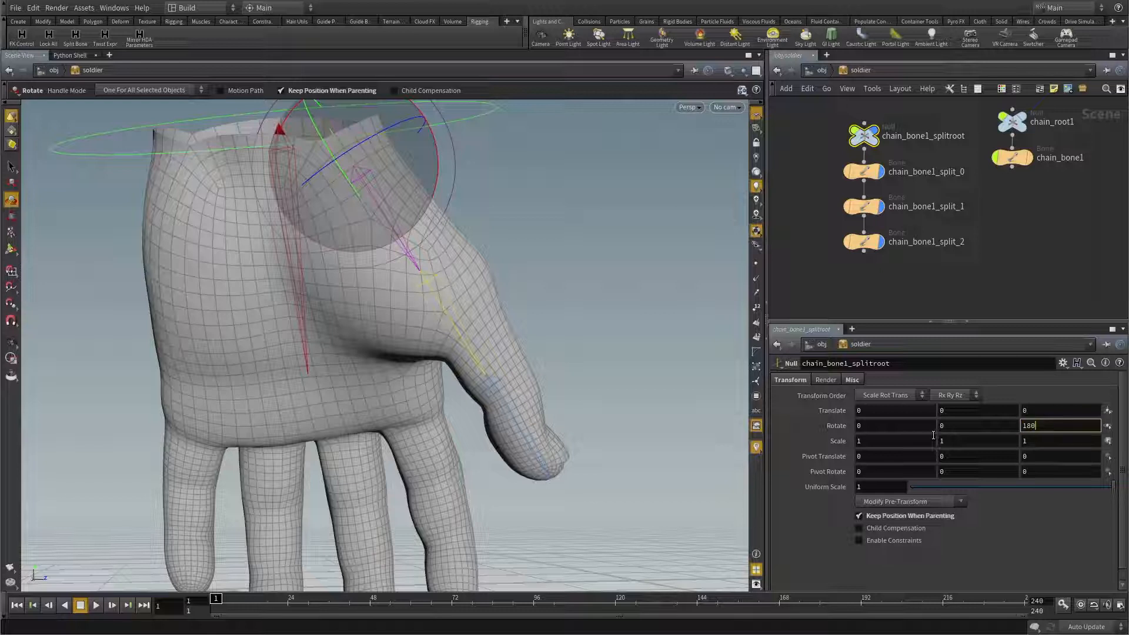
{"action": "key", "text": "Return"}
{"action": "left_click", "coordinate": [901, 501]}
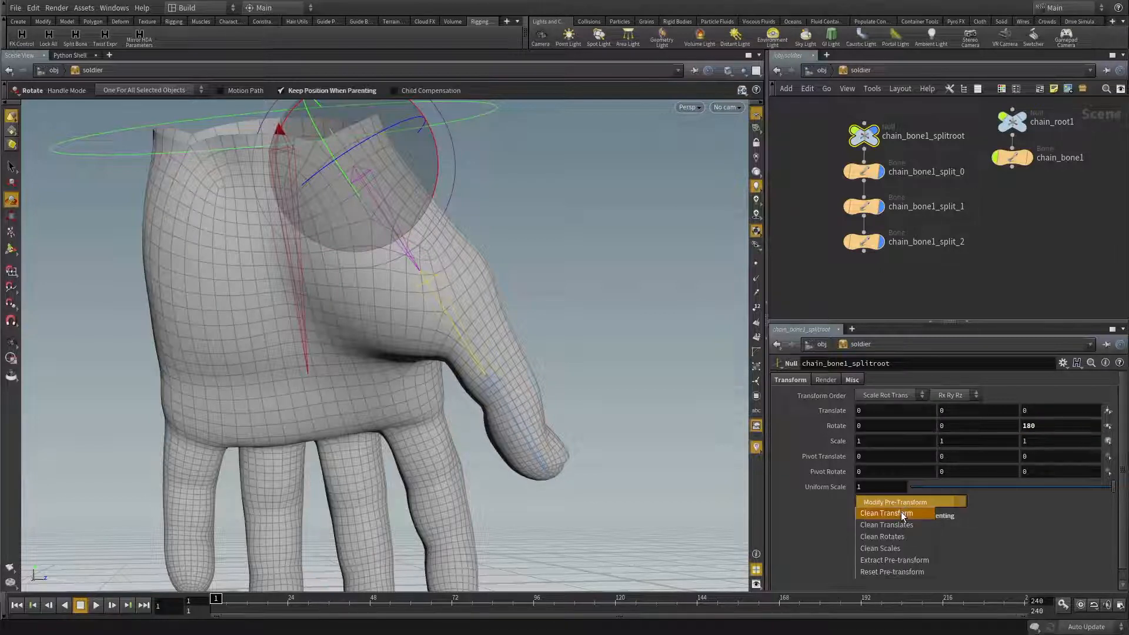
{"action": "left_click", "coordinate": [901, 513]}
Step: Test-bend the three split bones to about 39.4 on X, and reset their rotation to the default
{"action": "left_click_drag", "start_coordinate": [841, 276], "coordinate": [830, 164]}
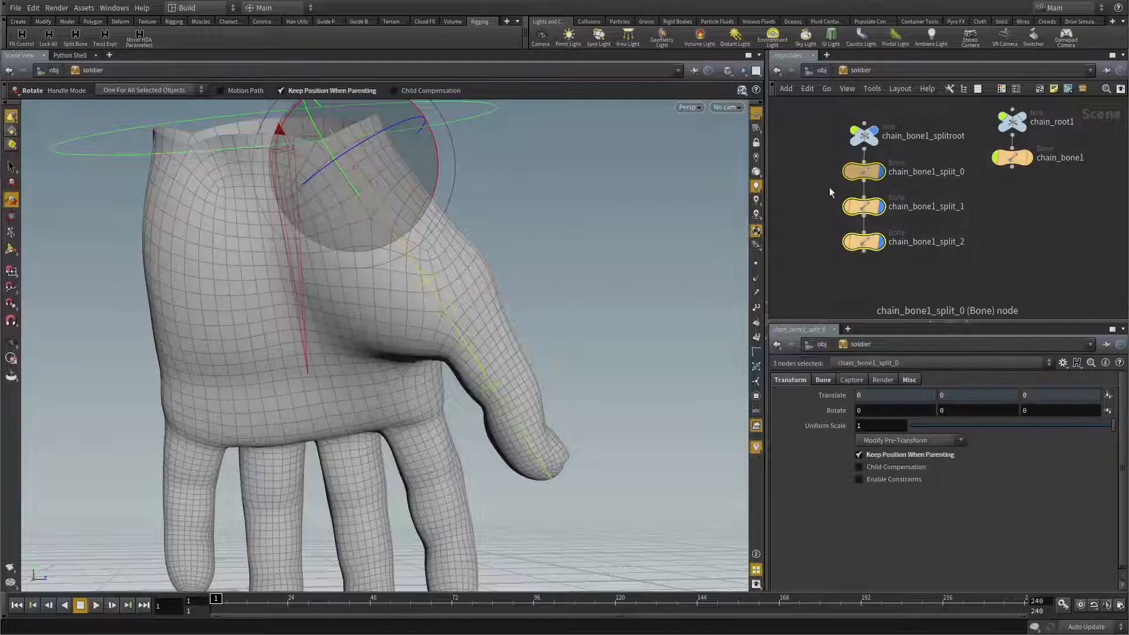
{"action": "left_click_drag", "start_coordinate": [436, 175], "coordinate": [393, 302]}
{"action": "key", "text": "Escape"}
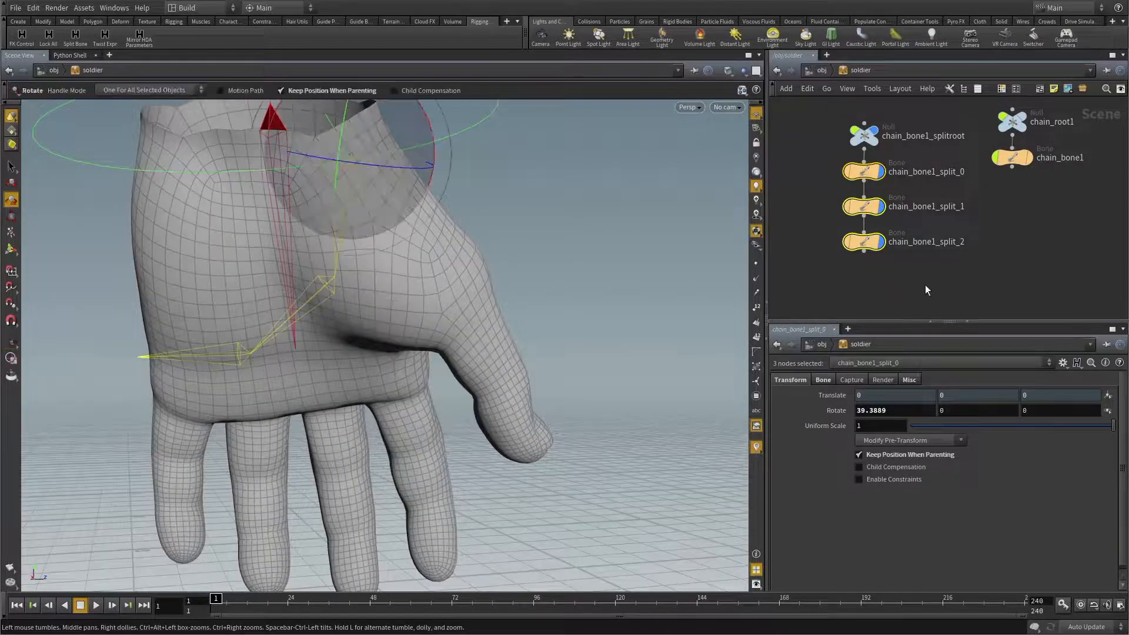
{"action": "left_click_drag", "start_coordinate": [925, 284], "coordinate": [828, 164]}
{"action": "middle_click", "coordinate": [895, 414], "text": "ctrl"}
{"action": "left_click", "coordinate": [792, 277]}
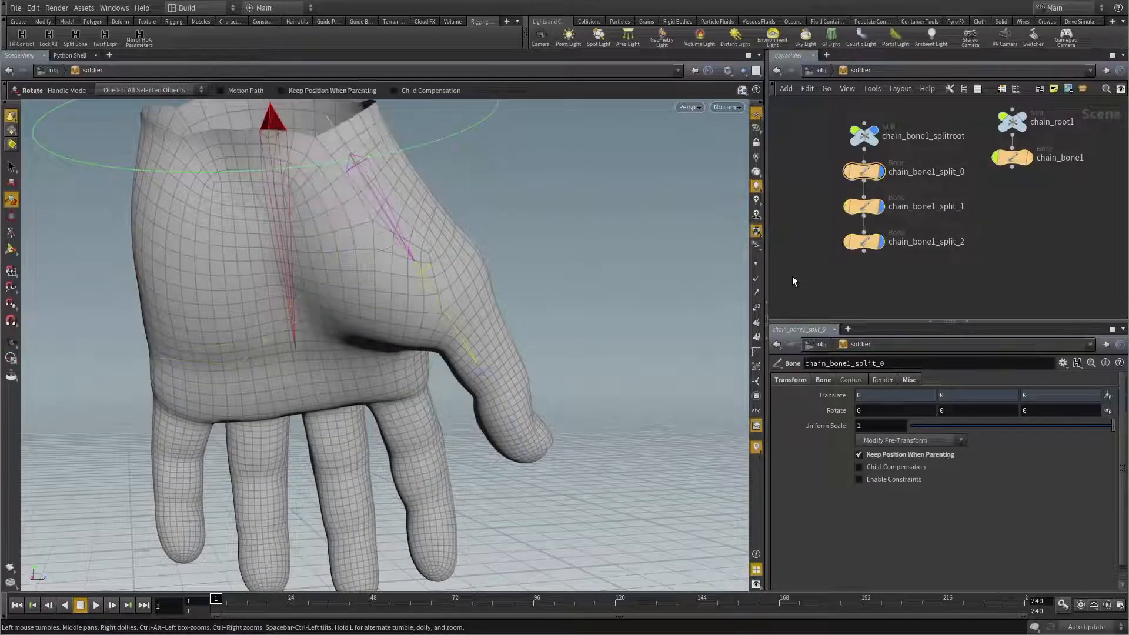
Step: Move the split root to about -0.005 along X to shift the chain inside the thumb
{"action": "left_click_drag", "start_coordinate": [518, 329], "coordinate": [823, 147], "text": "alt"}
{"action": "left_click", "coordinate": [850, 137]}
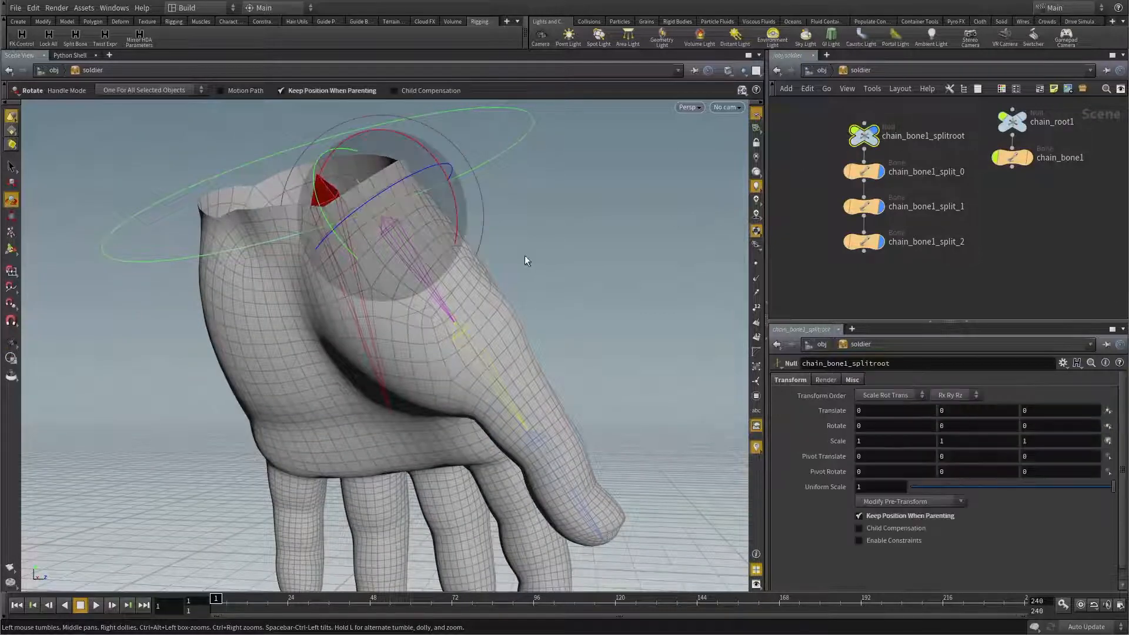
{"action": "left_click_drag", "start_coordinate": [524, 255], "coordinate": [399, 183], "text": "alt"}
{"action": "key", "text": "t"}
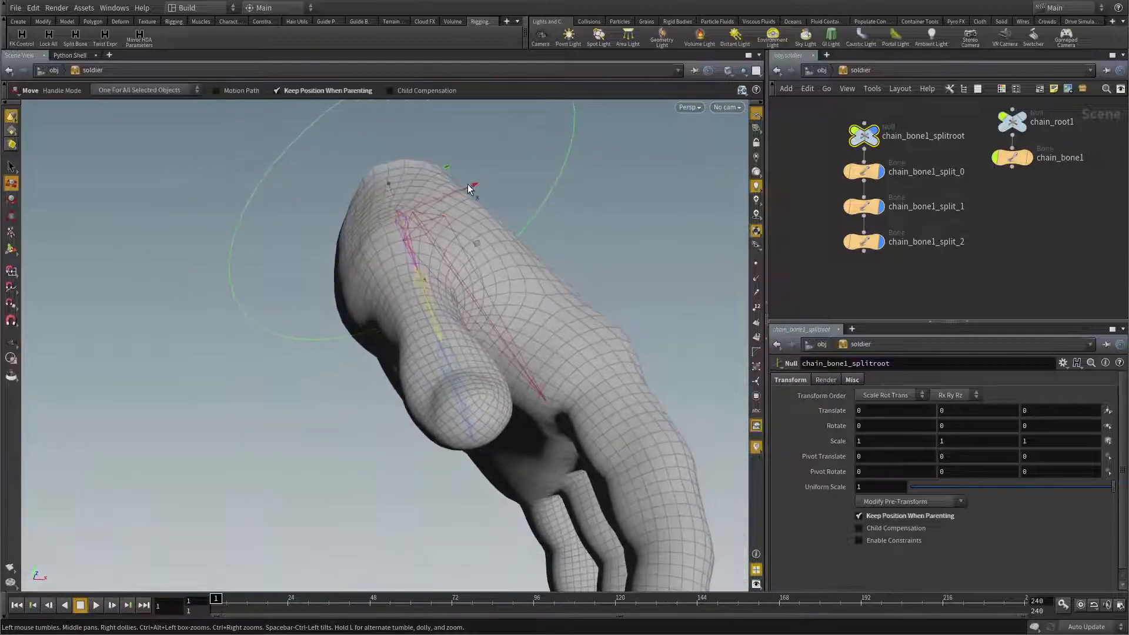
{"action": "left_click_drag", "start_coordinate": [472, 183], "coordinate": [459, 193]}
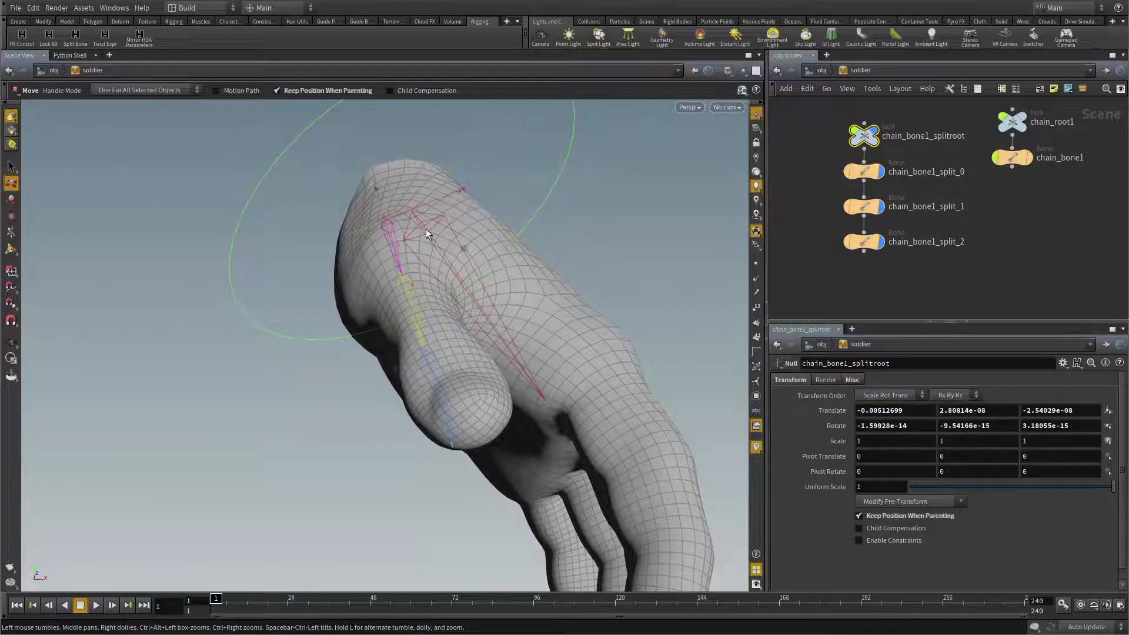
Step: Rotate the split root to about -3.07 about Y to line the bone chain up with the thumb
{"action": "left_click_drag", "start_coordinate": [426, 228], "coordinate": [494, 303], "text": "alt"}
{"action": "key", "text": "r"}
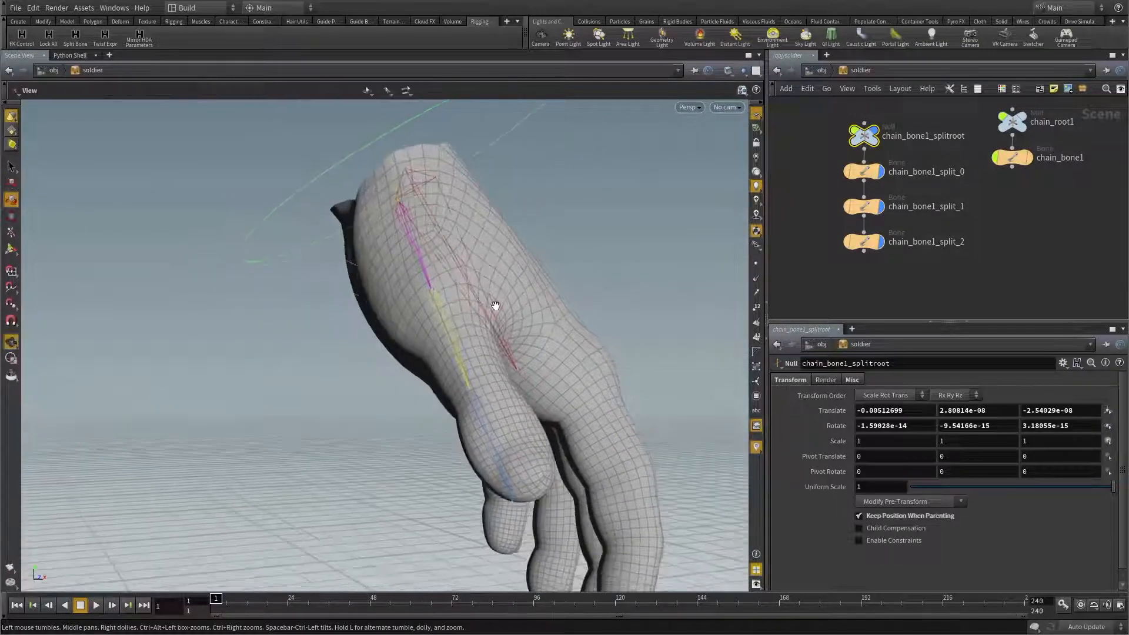
{"action": "right_click_drag", "start_coordinate": [494, 303], "coordinate": [500, 302], "text": "alt"}
{"action": "middle_click_drag", "start_coordinate": [500, 303], "coordinate": [428, 286], "text": "alt"}
{"action": "right_click_drag", "start_coordinate": [427, 286], "coordinate": [449, 268], "text": "alt"}
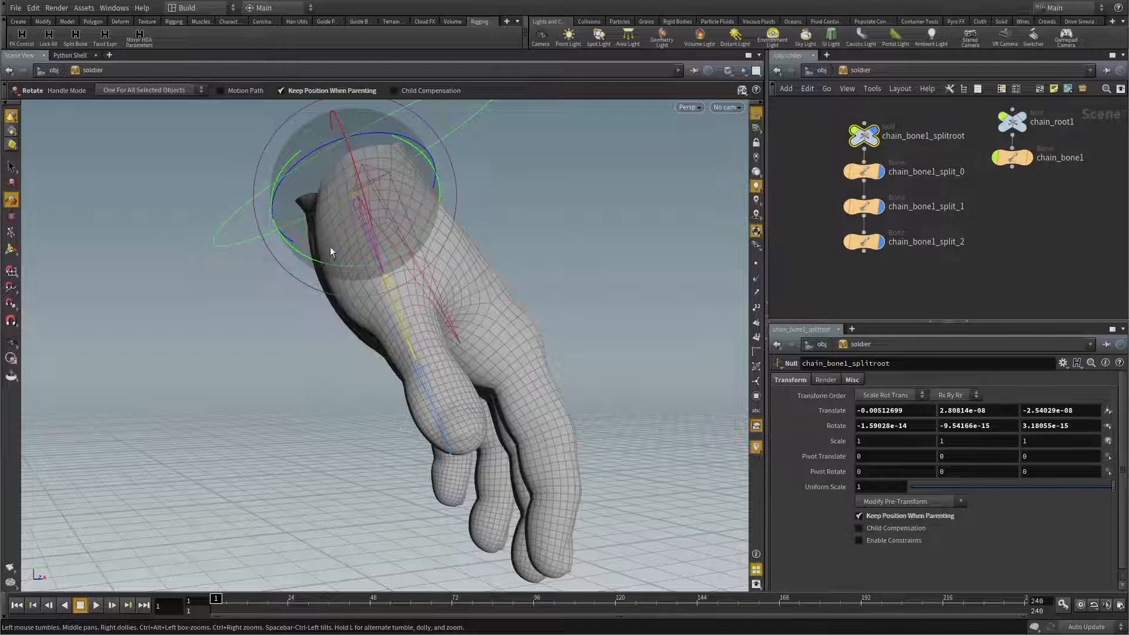
{"action": "left_click_drag", "start_coordinate": [401, 253], "coordinate": [411, 267]}
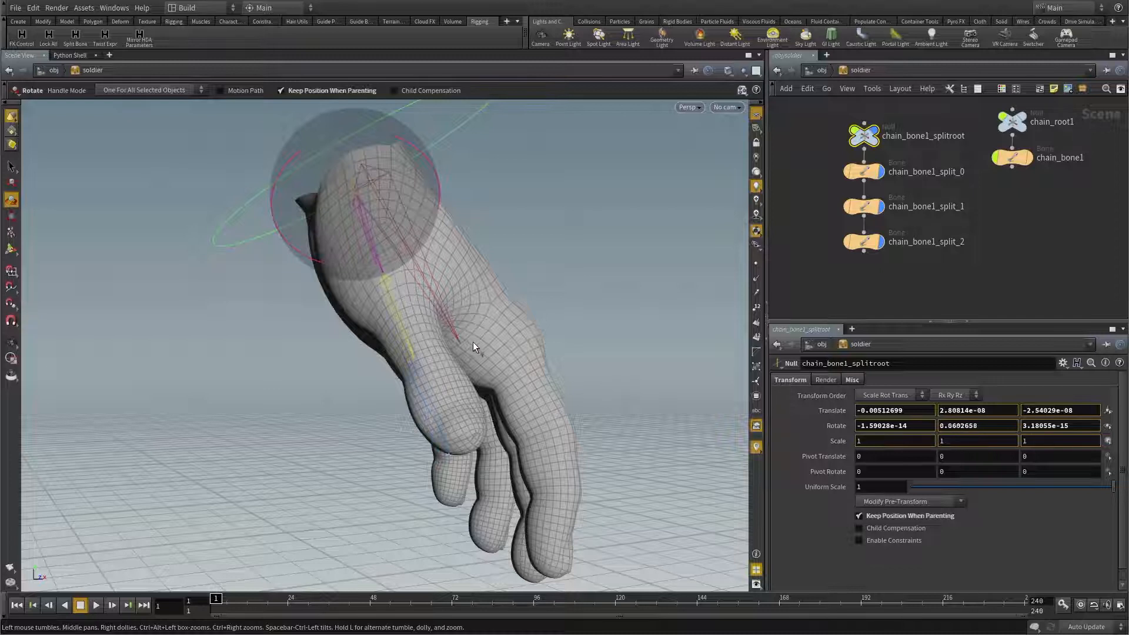
{"action": "left_click_drag", "start_coordinate": [535, 437], "coordinate": [478, 334]}
{"action": "left_click_drag", "start_coordinate": [533, 404], "coordinate": [593, 496]}
{"action": "mouse_move", "coordinate": [668, 545]}
{"action": "left_mouse_down"}
{"action": "mouse_move", "coordinate": [628, 563]}
{"action": "mouse_move", "coordinate": [654, 558]}
{"action": "left_mouse_up"}
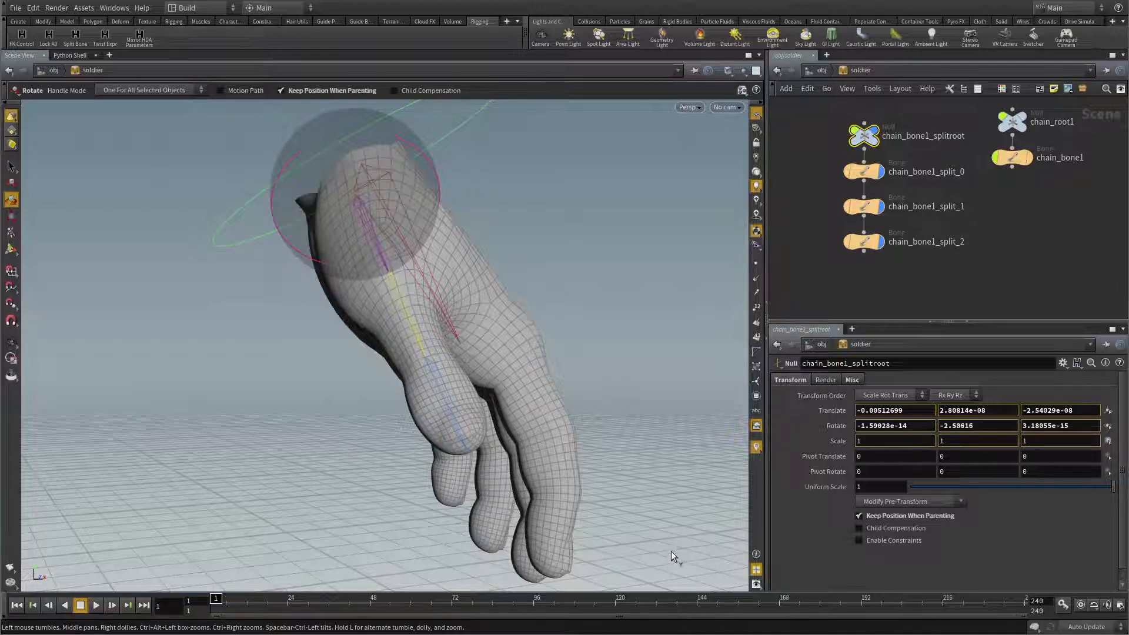
{"action": "left_click_drag", "start_coordinate": [675, 549], "coordinate": [672, 552]}
{"action": "left_click_drag", "start_coordinate": [680, 553], "coordinate": [679, 553]}
Step: Move the split root to about -0.0066 along X to centre the chain inside the thumb
{"action": "left_click_drag", "start_coordinate": [513, 321], "coordinate": [589, 312], "text": "alt"}
{"action": "key", "text": "t"}
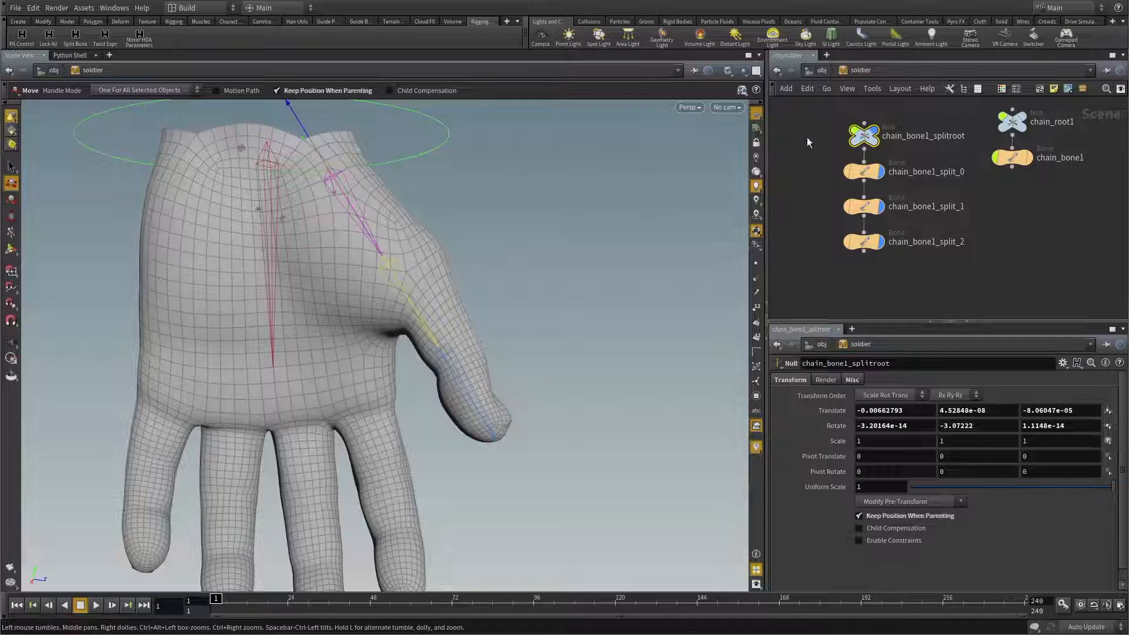
{"action": "left_click_drag", "start_coordinate": [532, 254], "coordinate": [399, 219], "text": "alt"}
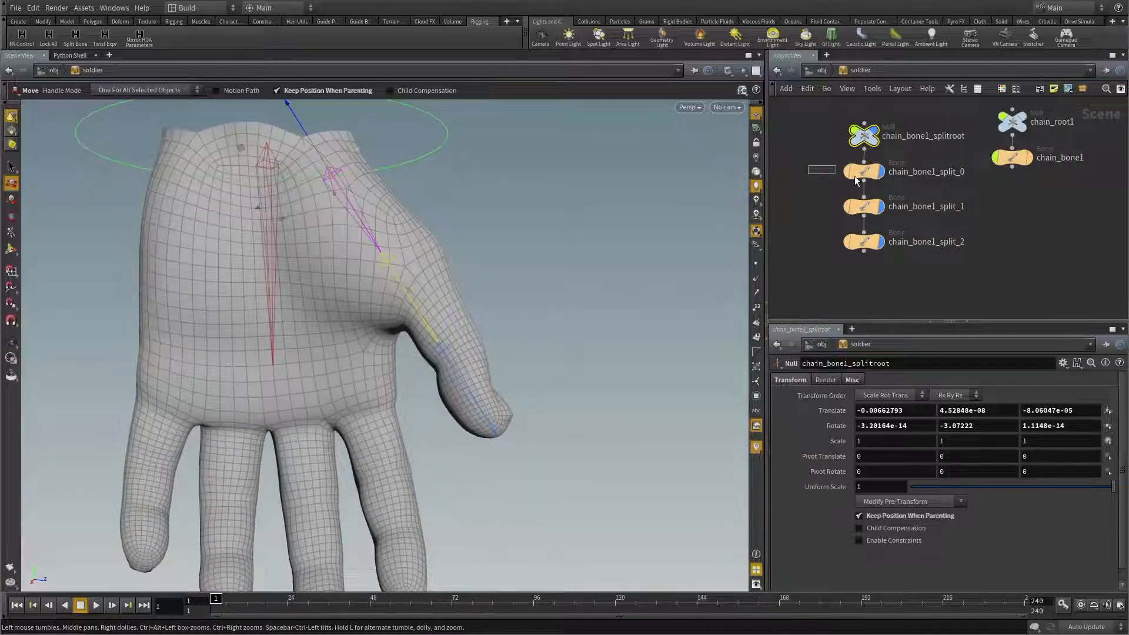
Step: Rotate the first split bone to about -11.8 about X and set its bone length to about 0.0487
{"action": "left_click", "coordinate": [903, 183]}
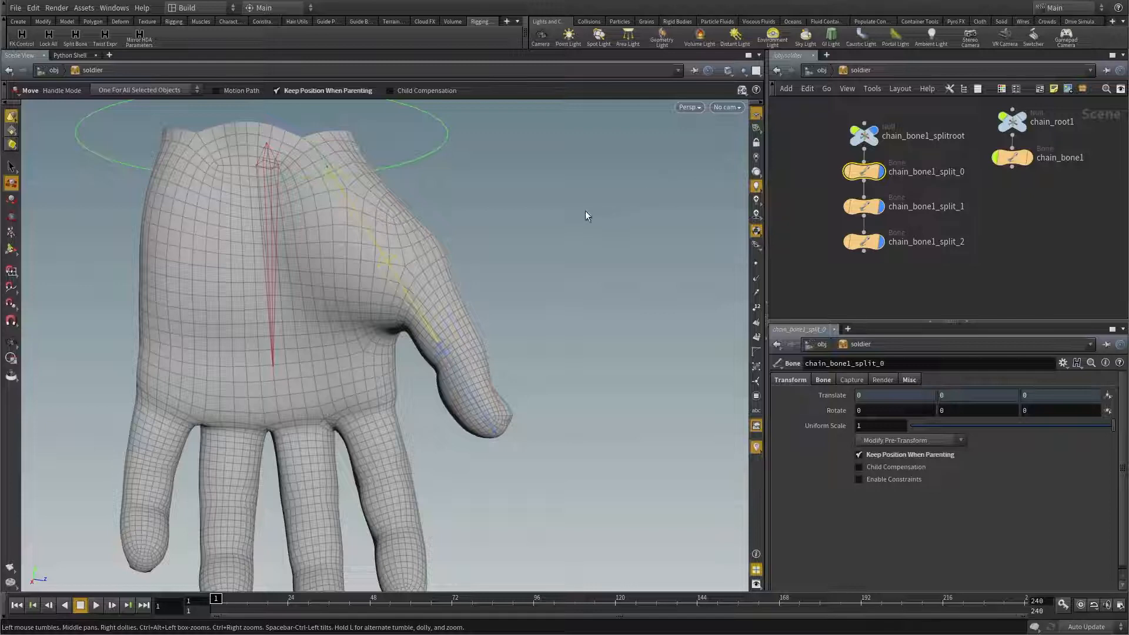
{"action": "key", "text": "r"}
{"action": "left_click_drag", "start_coordinate": [584, 213], "coordinate": [404, 216], "text": "alt"}
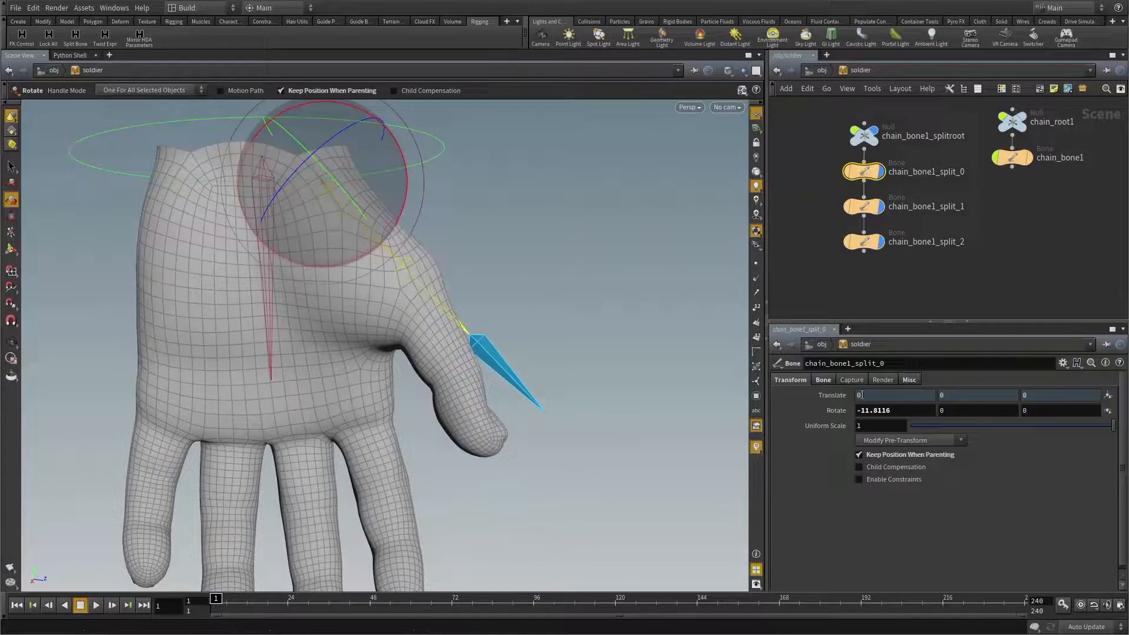
{"action": "left_click", "coordinate": [824, 383]}
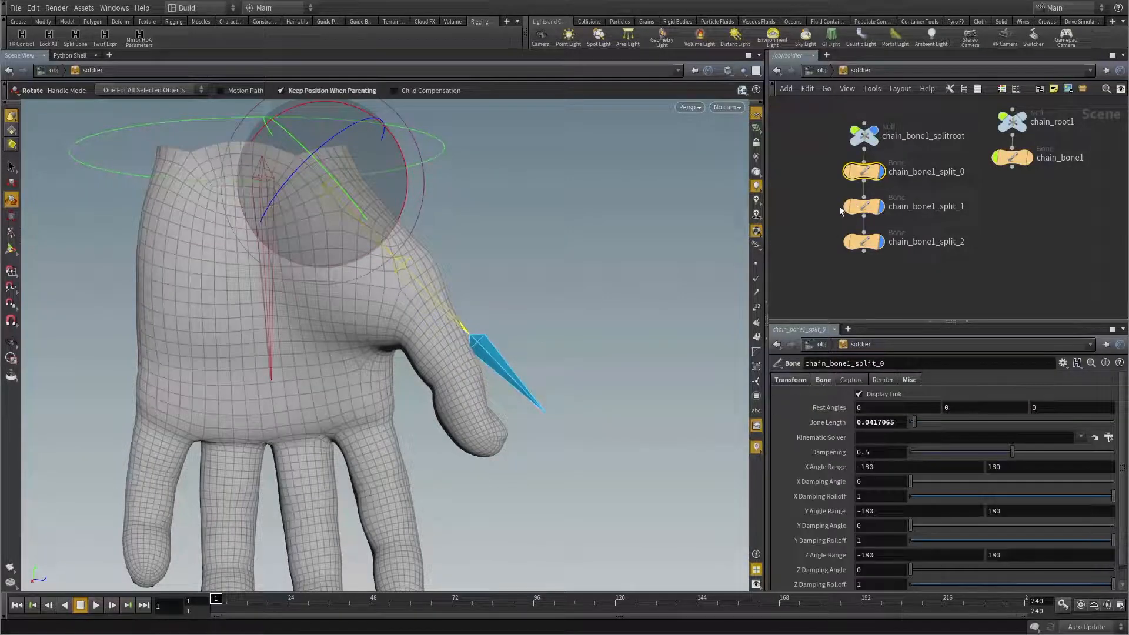
{"action": "middle_click_drag", "start_coordinate": [875, 423], "coordinate": [919, 465]}
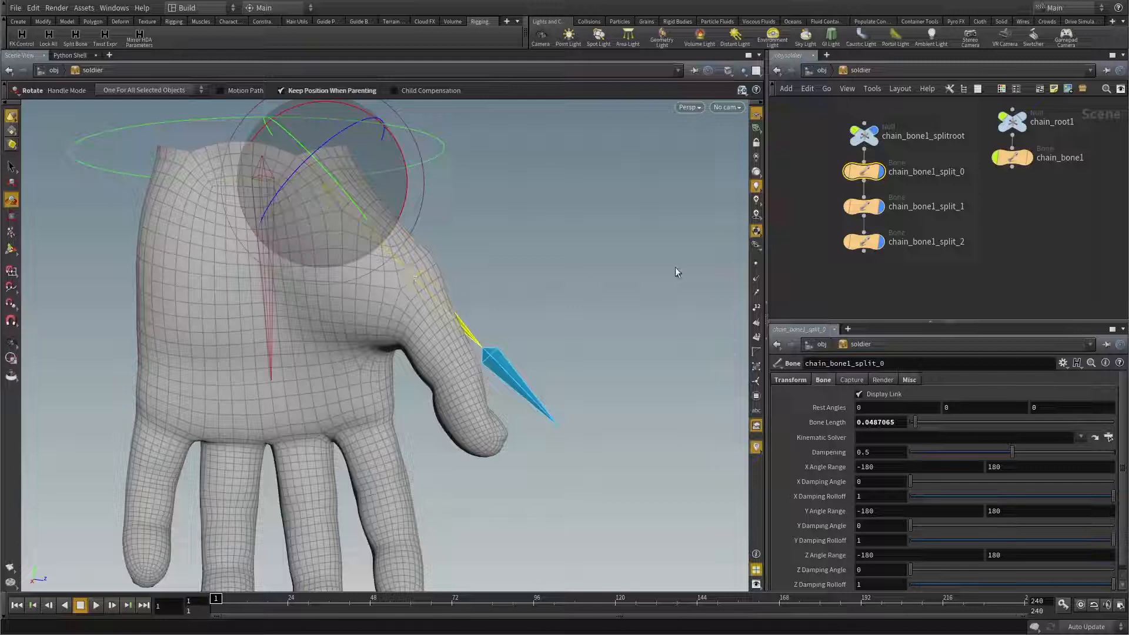
Step: Rotate the second split bone to about 18.1 about X and lengthen it to reach the thumb's last joint
{"action": "left_click", "coordinate": [864, 206]}
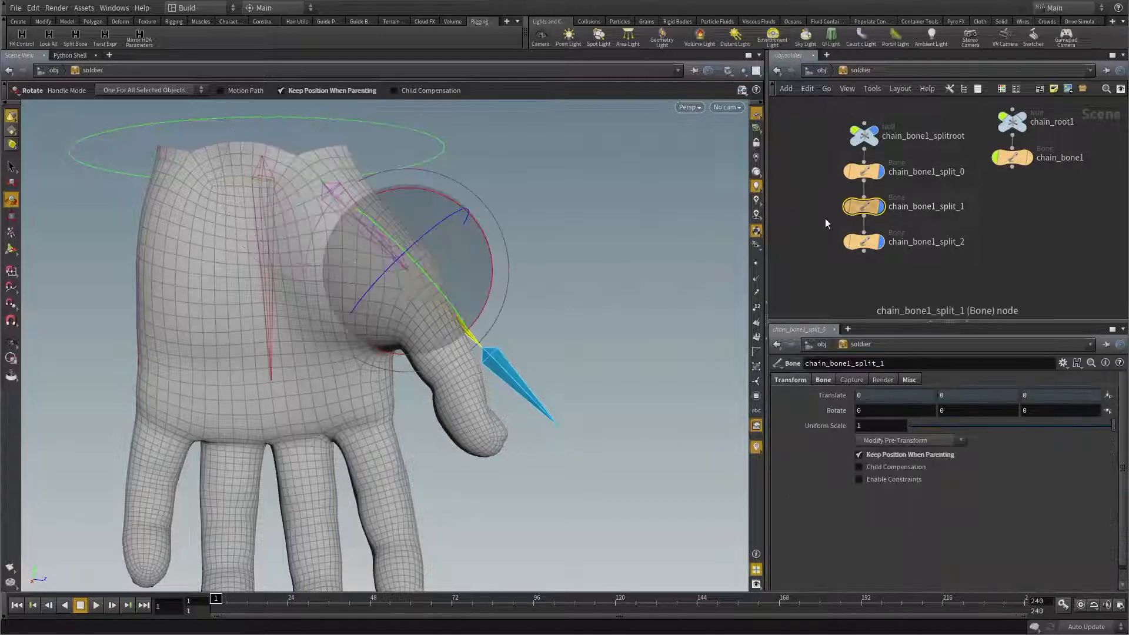
{"action": "left_click_drag", "start_coordinate": [491, 271], "coordinate": [468, 291]}
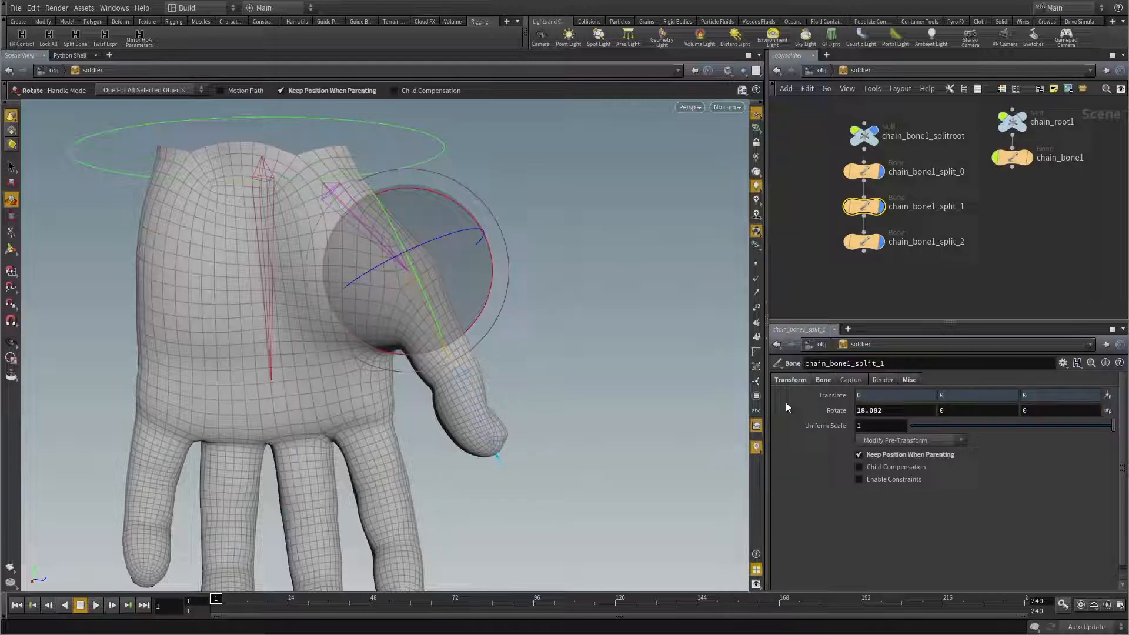
{"action": "left_click", "coordinate": [823, 379]}
{"action": "middle_click_drag", "start_coordinate": [866, 422], "coordinate": [888, 469]}
Step: Rotate the third split bone slightly to follow the thumb tip and set its bone length to about 0.0337
{"action": "left_click_drag", "start_coordinate": [932, 263], "coordinate": [809, 239]}
{"action": "left_click_drag", "start_coordinate": [542, 372], "coordinate": [538, 378]}
{"action": "left_click", "coordinate": [824, 380]}
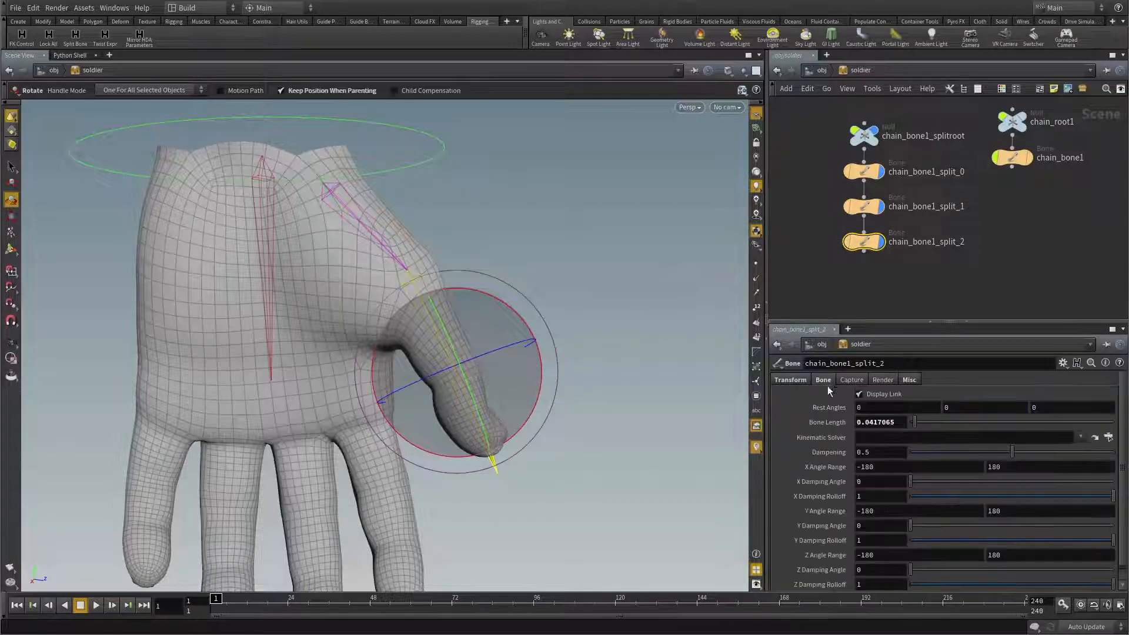
{"action": "middle_click_drag", "start_coordinate": [878, 424], "coordinate": [828, 462]}
Step: Clean the transforms of all three split bones together into their pre-transforms
{"action": "left_click_drag", "start_coordinate": [615, 287], "coordinate": [670, 245], "text": "alt"}
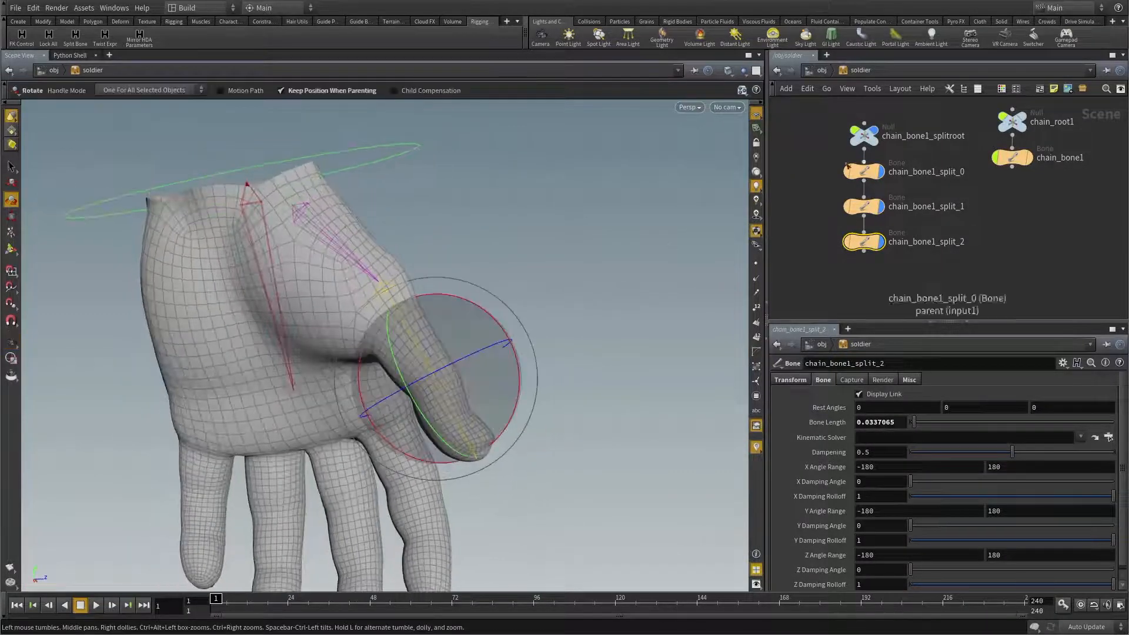
{"action": "left_click_drag", "start_coordinate": [436, 278], "coordinate": [564, 265], "text": "alt"}
{"action": "left_click_drag", "start_coordinate": [921, 284], "coordinate": [809, 172]}
{"action": "left_click", "coordinate": [791, 378]}
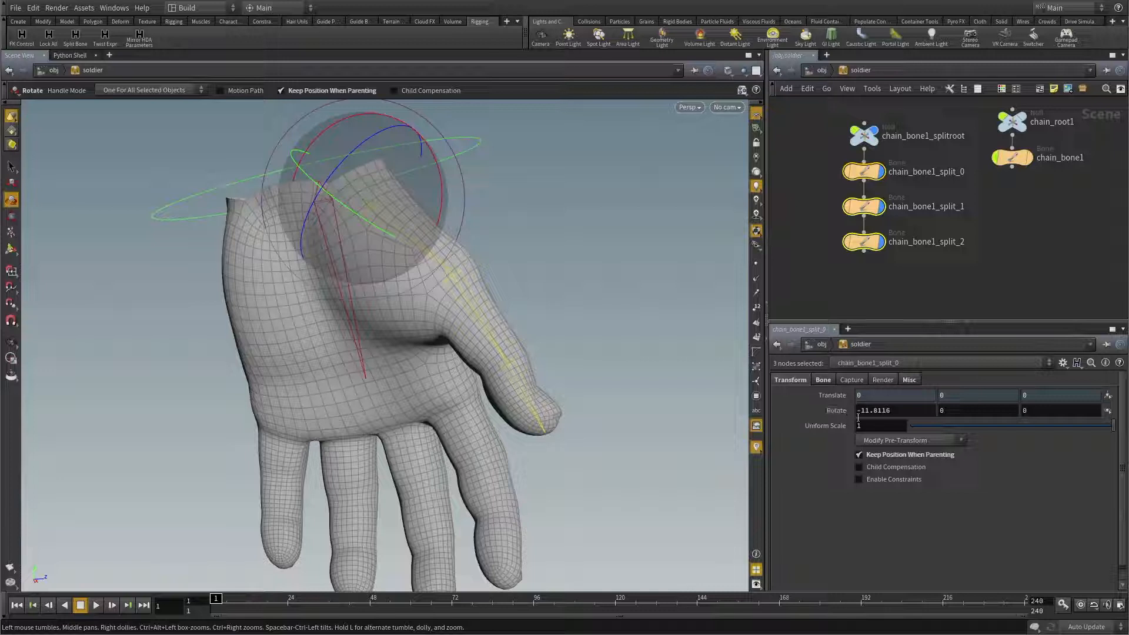
{"action": "left_click", "coordinate": [910, 445]}
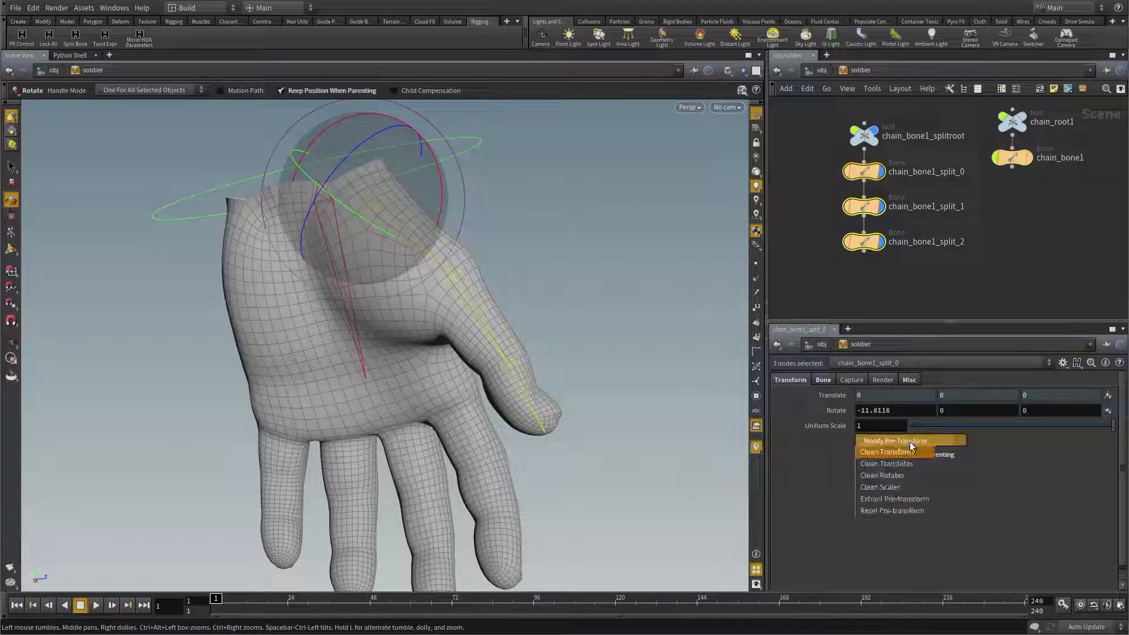
{"action": "left_click", "coordinate": [887, 451]}
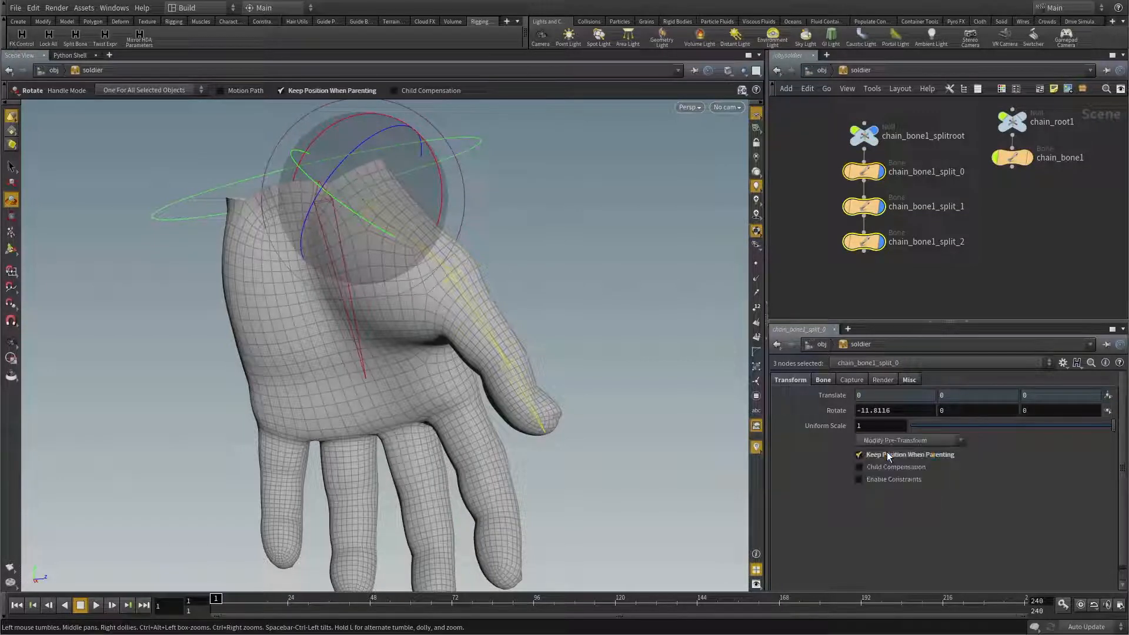
{"action": "left_click", "coordinate": [829, 280]}
Step: Examine the thumb chain's alignment inside the hand mesh from the side, back and palm
{"action": "left_click_drag", "start_coordinate": [597, 268], "coordinate": [372, 319], "text": "alt"}
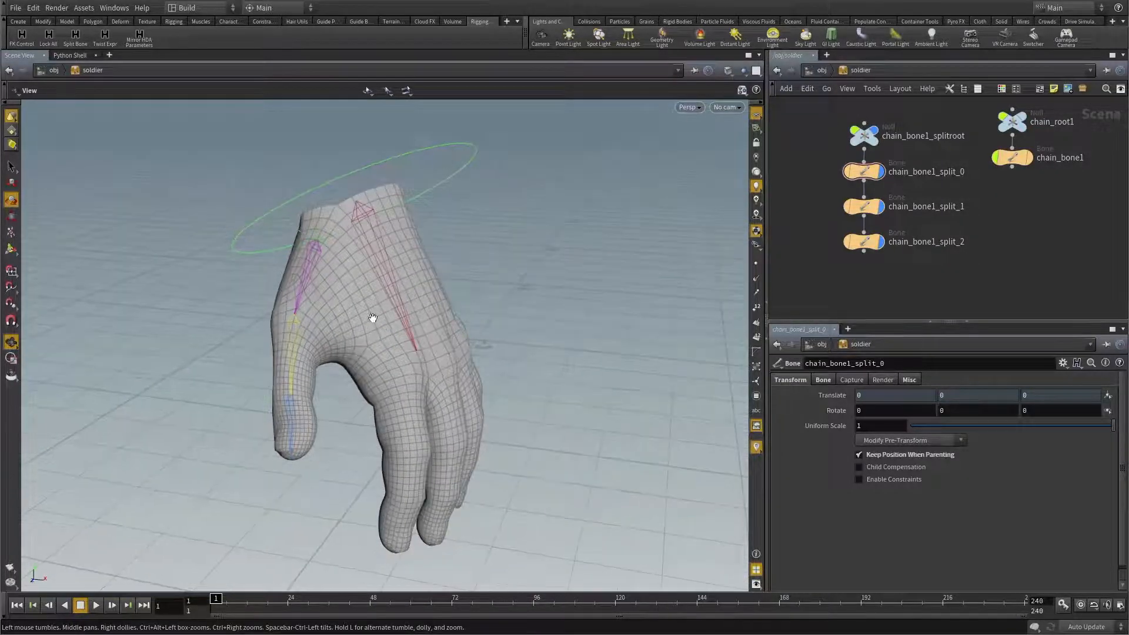
{"action": "right_click_drag", "start_coordinate": [371, 319], "coordinate": [406, 313]}
{"action": "middle_click_drag", "start_coordinate": [405, 313], "coordinate": [440, 272]}
{"action": "key", "text": "r"}
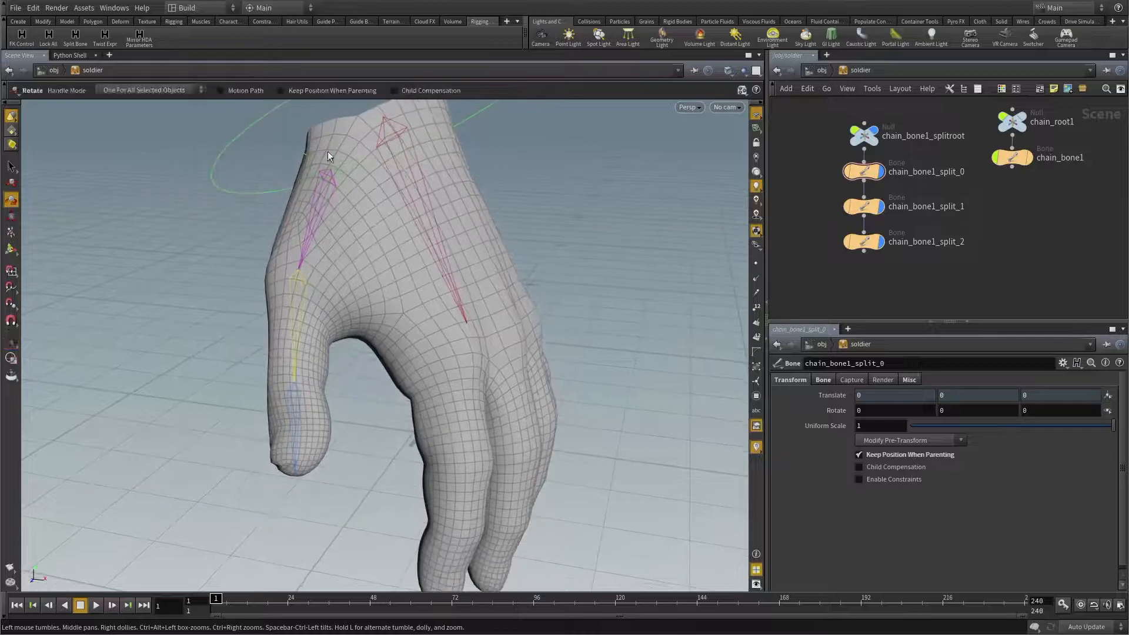
{"action": "right_click_drag", "start_coordinate": [445, 304], "coordinate": [461, 300]}
{"action": "left_click_drag", "start_coordinate": [461, 300], "coordinate": [455, 297]}
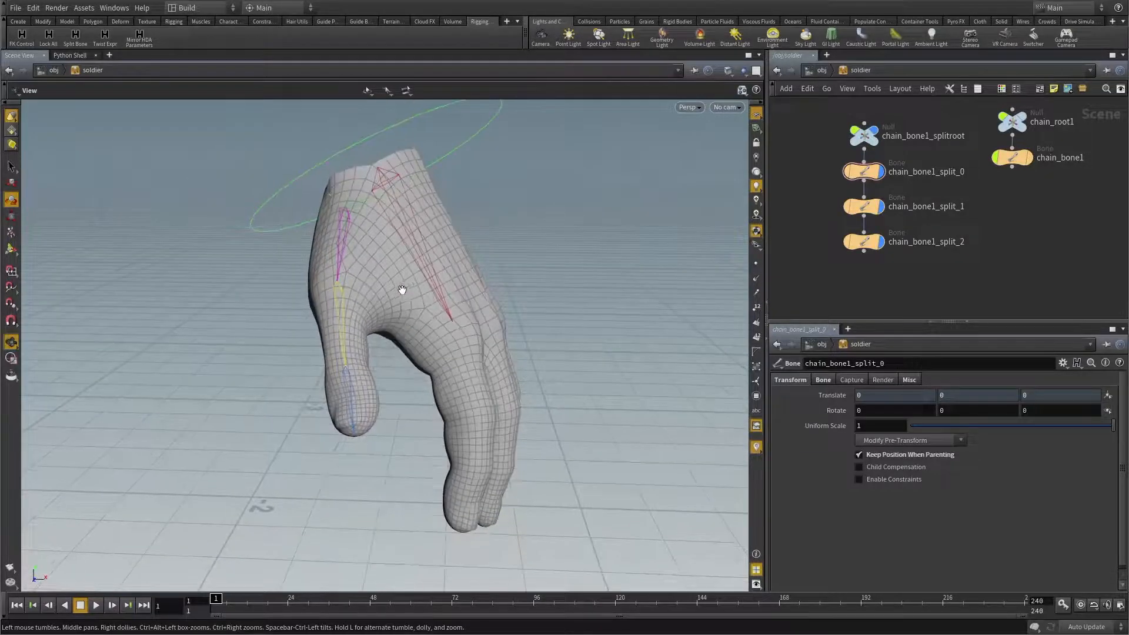
{"action": "left_click_drag", "start_coordinate": [373, 288], "coordinate": [417, 301]}
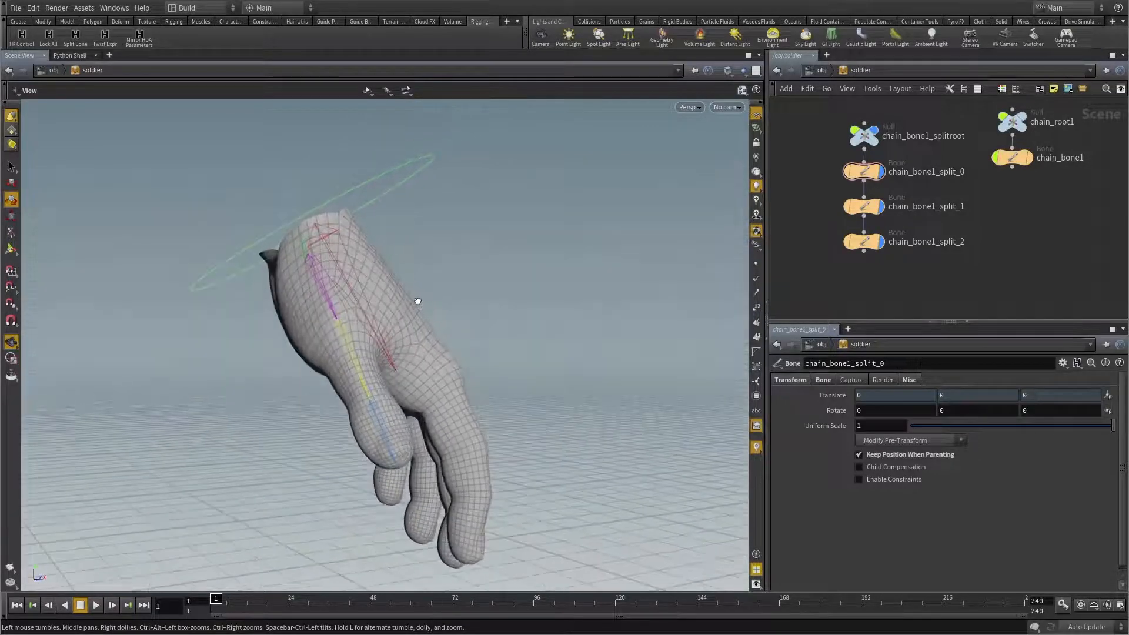
{"action": "key", "text": "r"}
{"action": "left_click_drag", "start_coordinate": [366, 369], "coordinate": [501, 405]}
{"action": "middle_click_drag", "start_coordinate": [502, 406], "coordinate": [429, 342]}
{"action": "left_click_drag", "start_coordinate": [429, 342], "coordinate": [598, 385]}
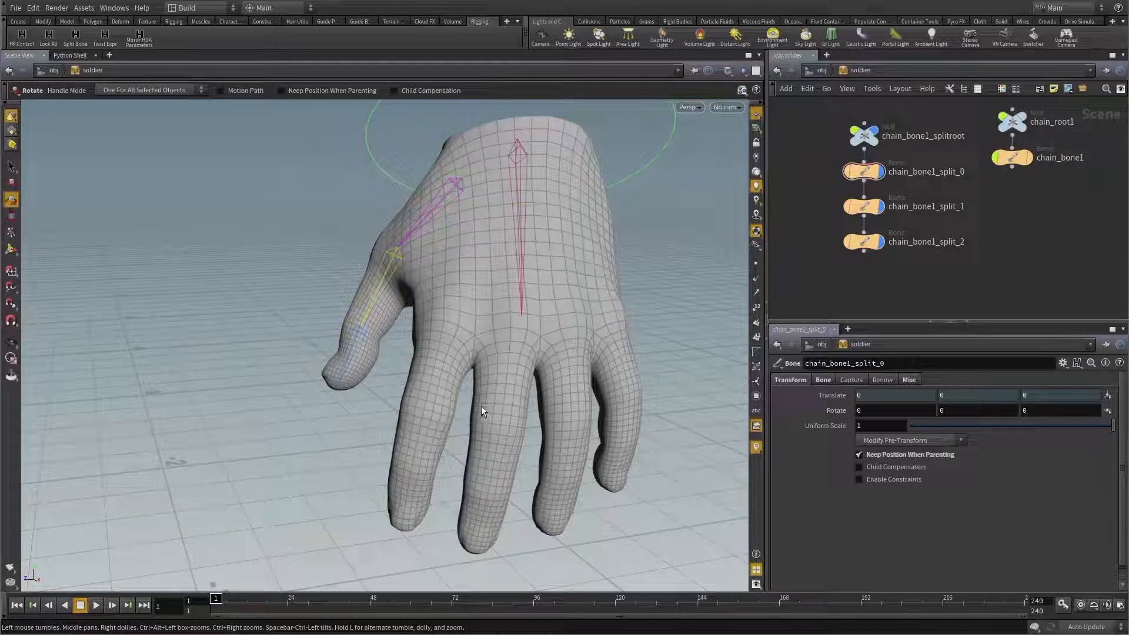
{"action": "left_click_drag", "start_coordinate": [422, 352], "coordinate": [365, 261]}
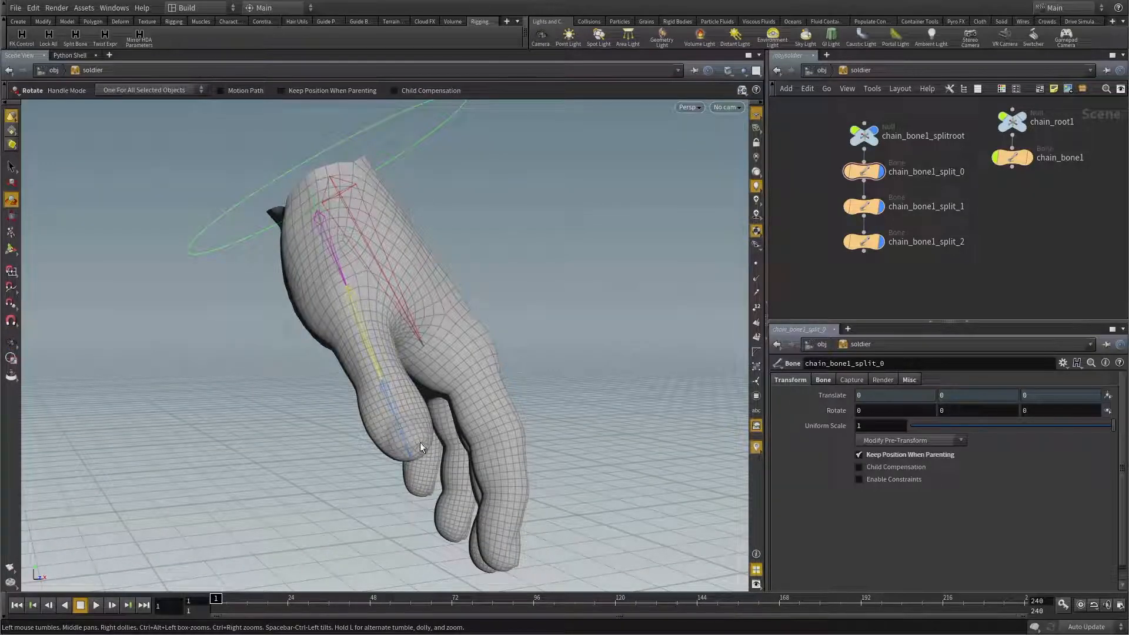
{"action": "left_click_drag", "start_coordinate": [422, 436], "coordinate": [341, 295]}
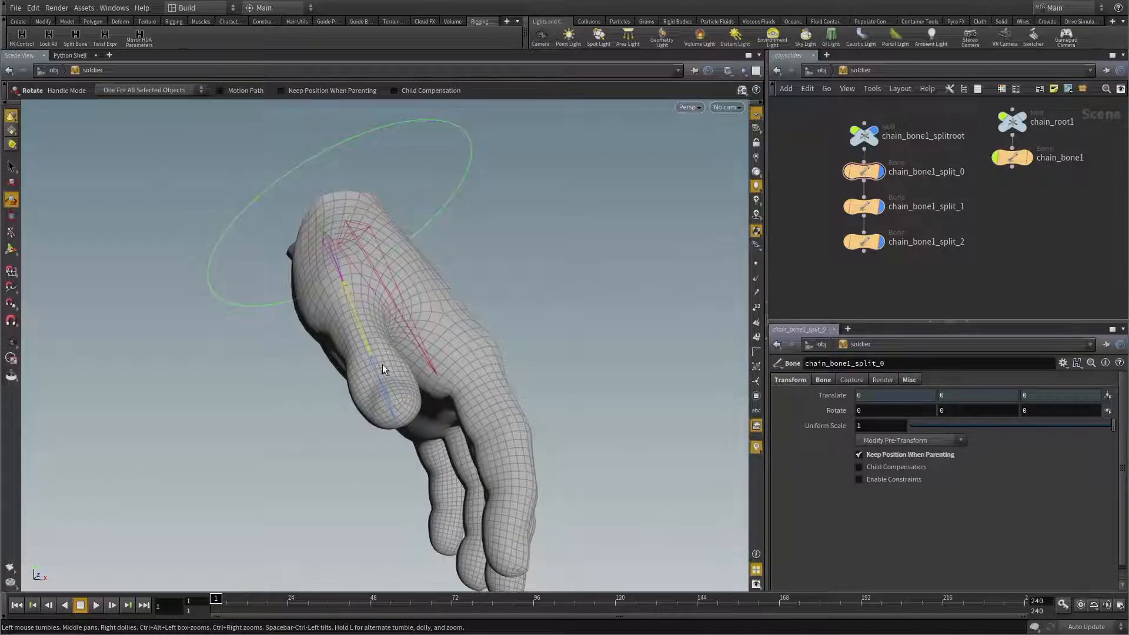
{"action": "left_click_drag", "start_coordinate": [383, 371], "coordinate": [524, 259]}
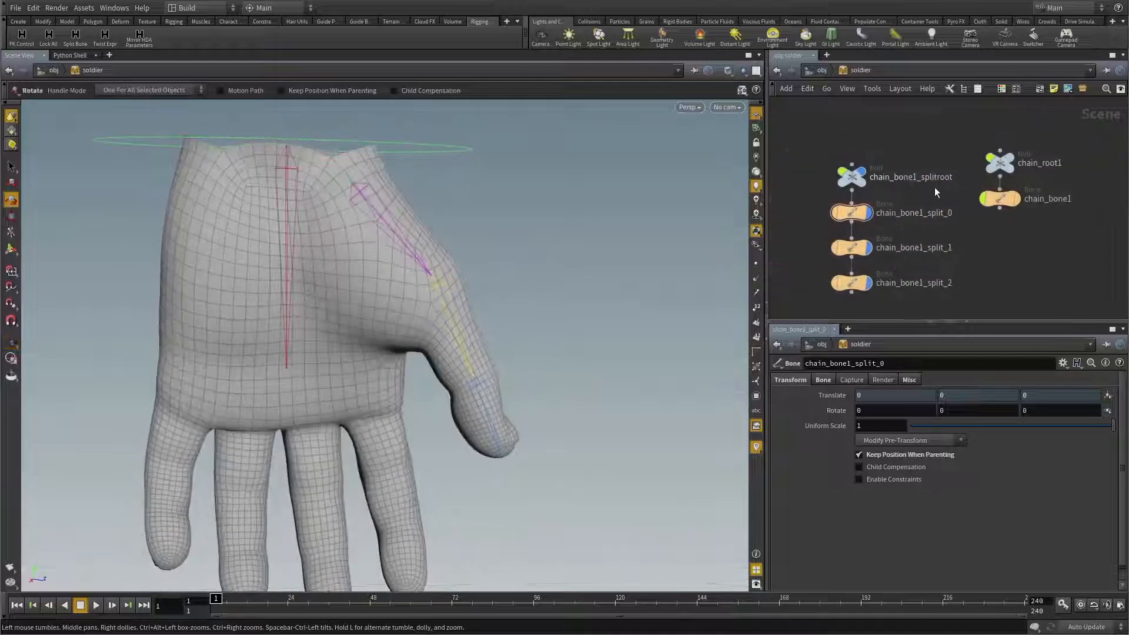
Step: Rename the chain_bone1_splitroot null as L_hand_meta_root_0
{"action": "double_click", "coordinate": [917, 177]}
{"action": "type", "text": "L_hand_meta_root_0"}
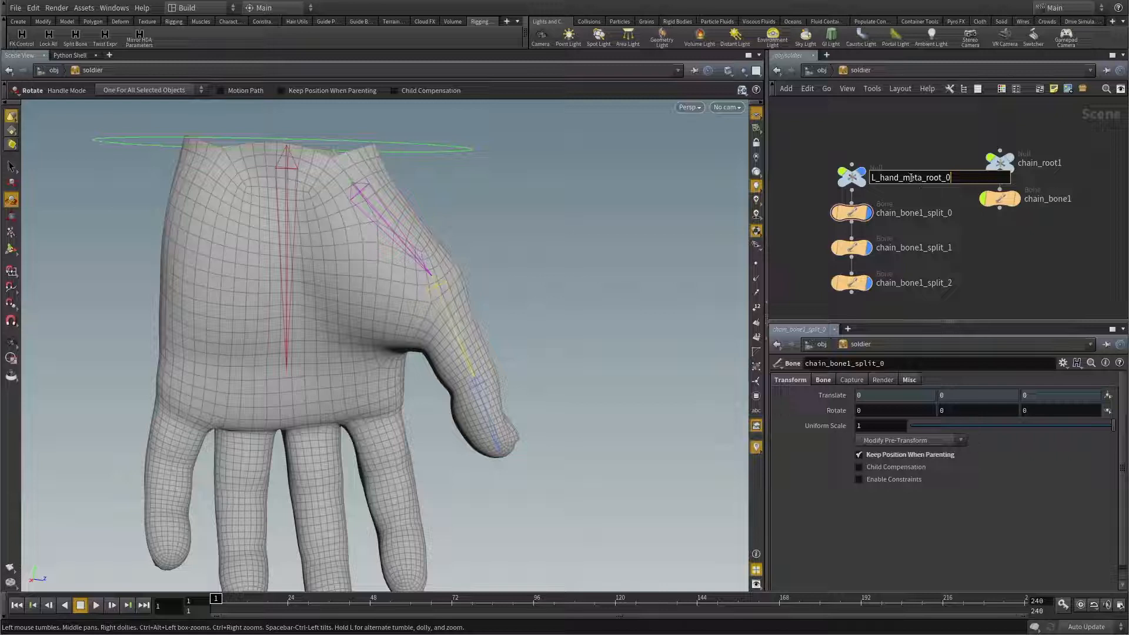
{"action": "key", "text": "Return"}
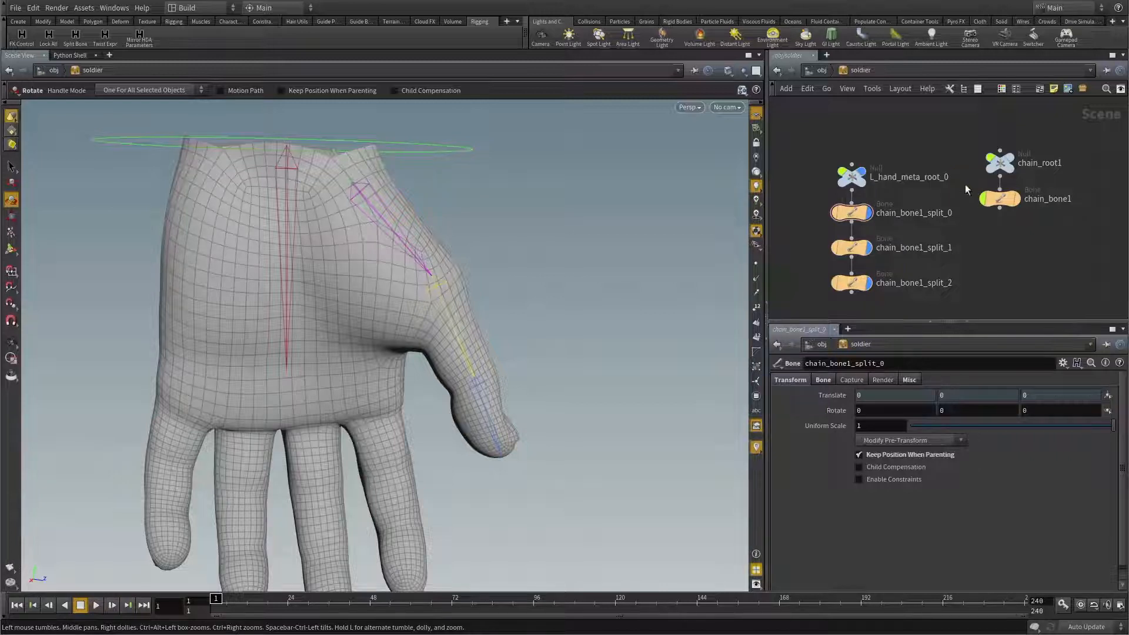
Step: Review the soldier asset's left arm parameters in a separate window, close it, and locate the left hand bone nodes in the network
{"action": "middle_click_drag", "start_coordinate": [965, 184], "coordinate": [929, 156]}
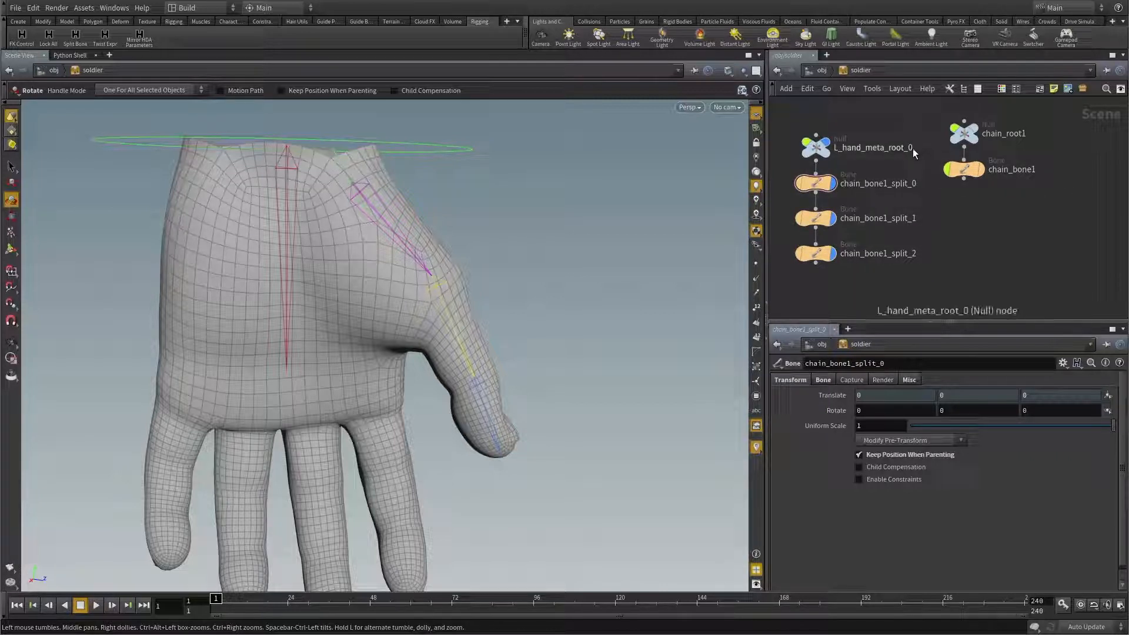
{"action": "left_click_drag", "start_coordinate": [453, 288], "coordinate": [432, 250]}
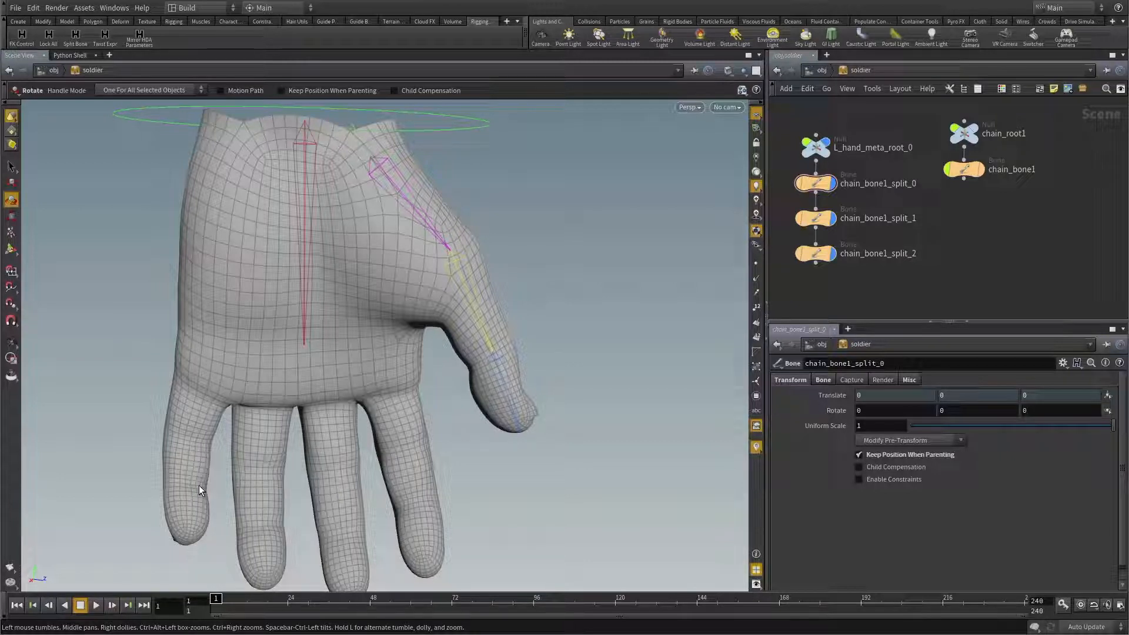
{"action": "right_click", "coordinate": [849, 72]}
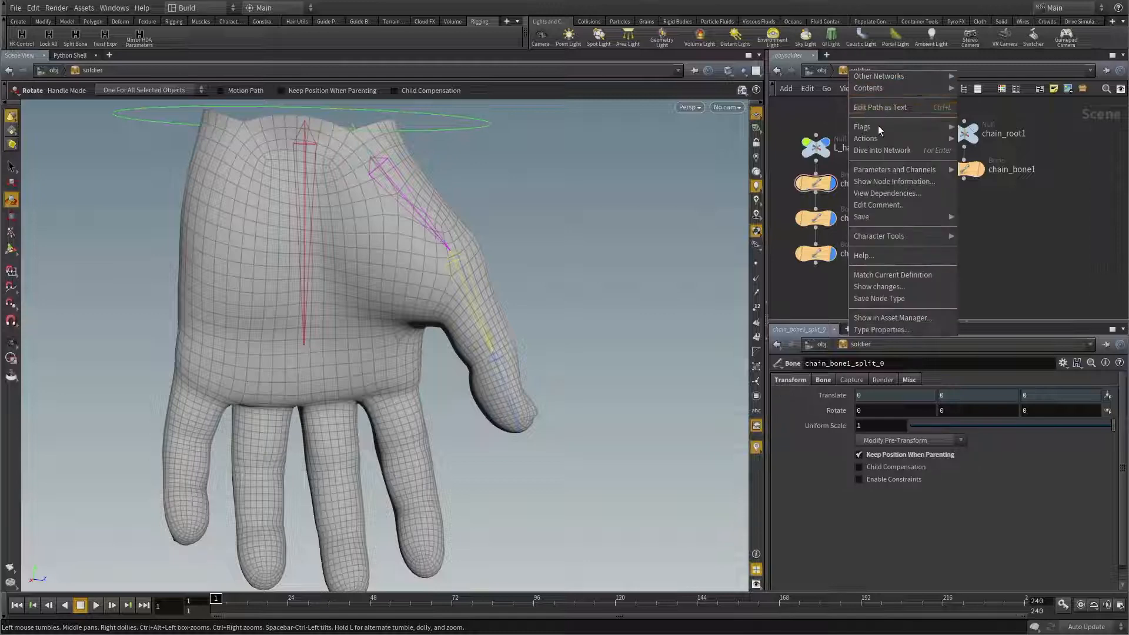
{"action": "mouse_move", "coordinate": [906, 171]}
{"action": "left_click", "coordinate": [987, 171]}
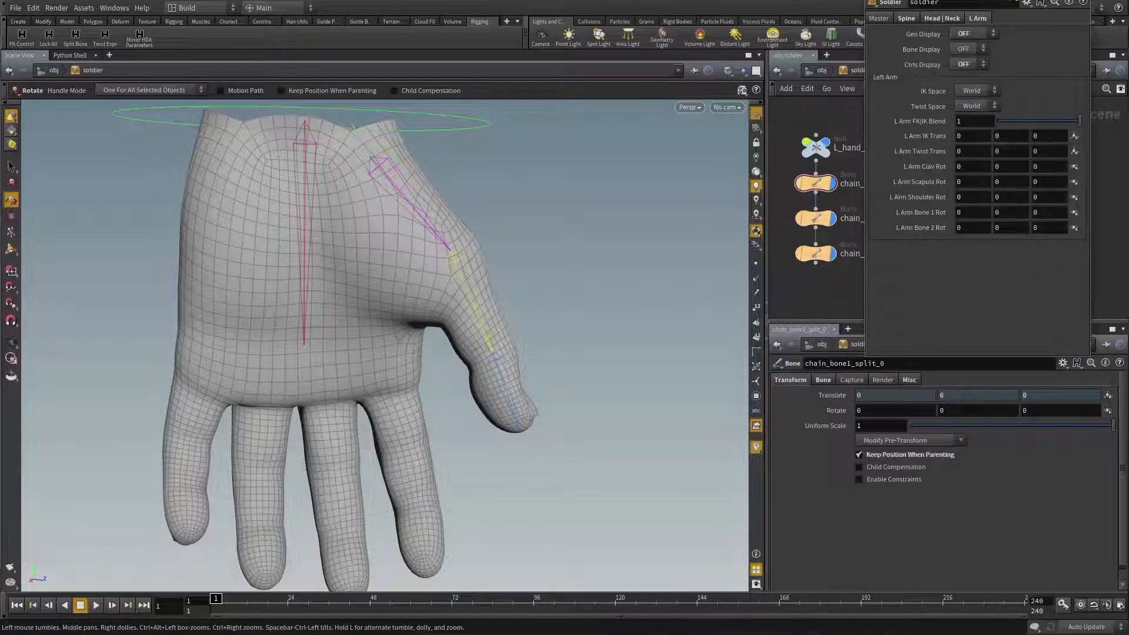
{"action": "left_click_drag", "start_coordinate": [996, 1], "coordinate": [584, 19]}
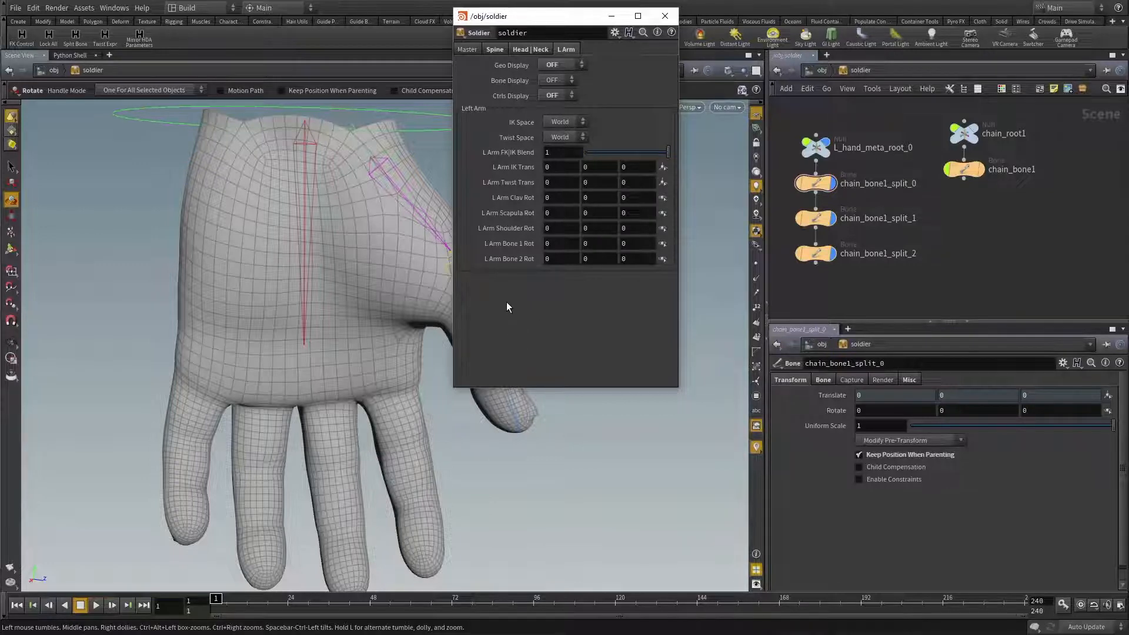
{"action": "left_click", "coordinate": [665, 16]}
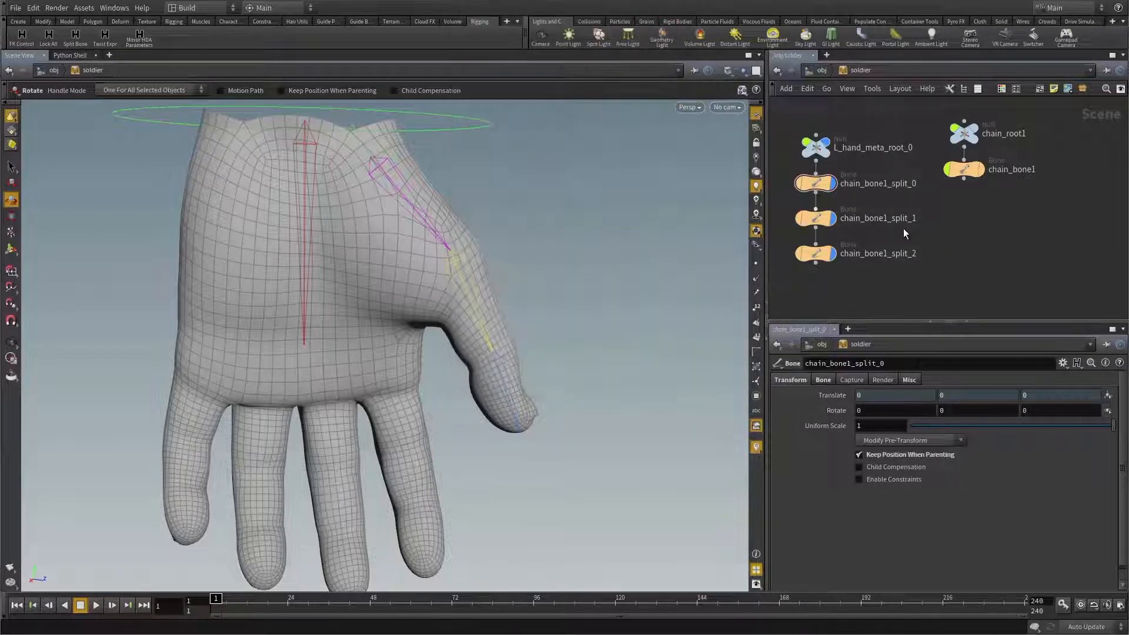
{"action": "scroll", "coordinate": [917, 231], "scroll_direction": "down", "scroll_amount": 2}
{"action": "scroll", "coordinate": [916, 231], "scroll_direction": "down", "scroll_amount": 3}
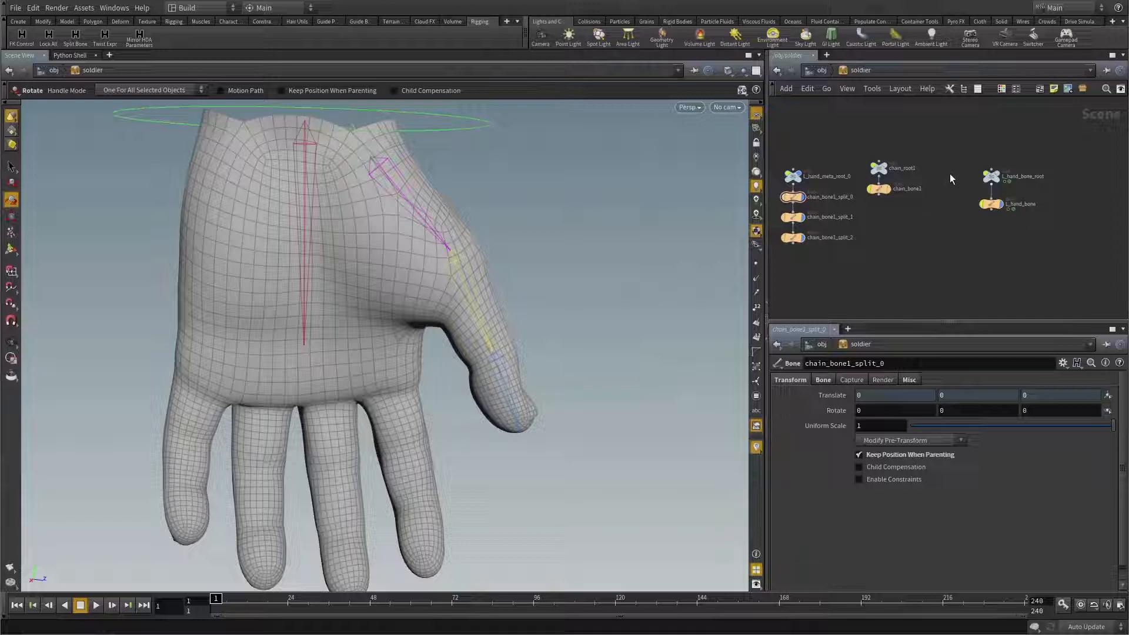
{"action": "middle_click_drag", "start_coordinate": [908, 217], "coordinate": [934, 212]}
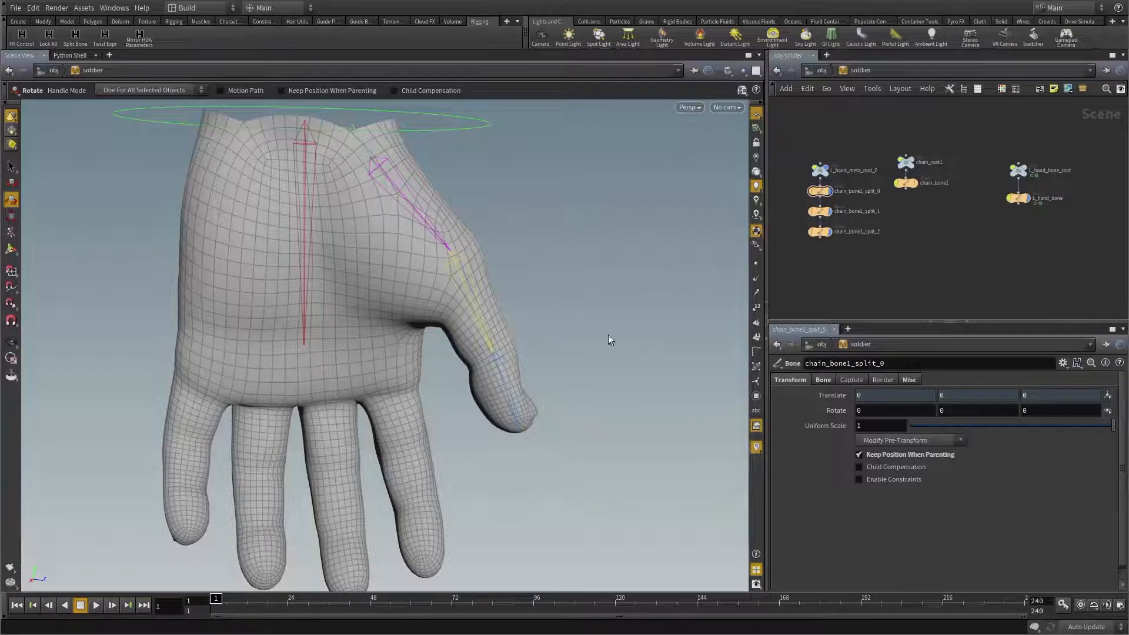
Step: Rename the chain_bone1_split_0 bone as L_hand_meta_bone_0, reusing the copied name of the L_hand_meta_root_0 null
{"action": "scroll", "coordinate": [909, 228], "scroll_direction": "up", "scroll_amount": 3}
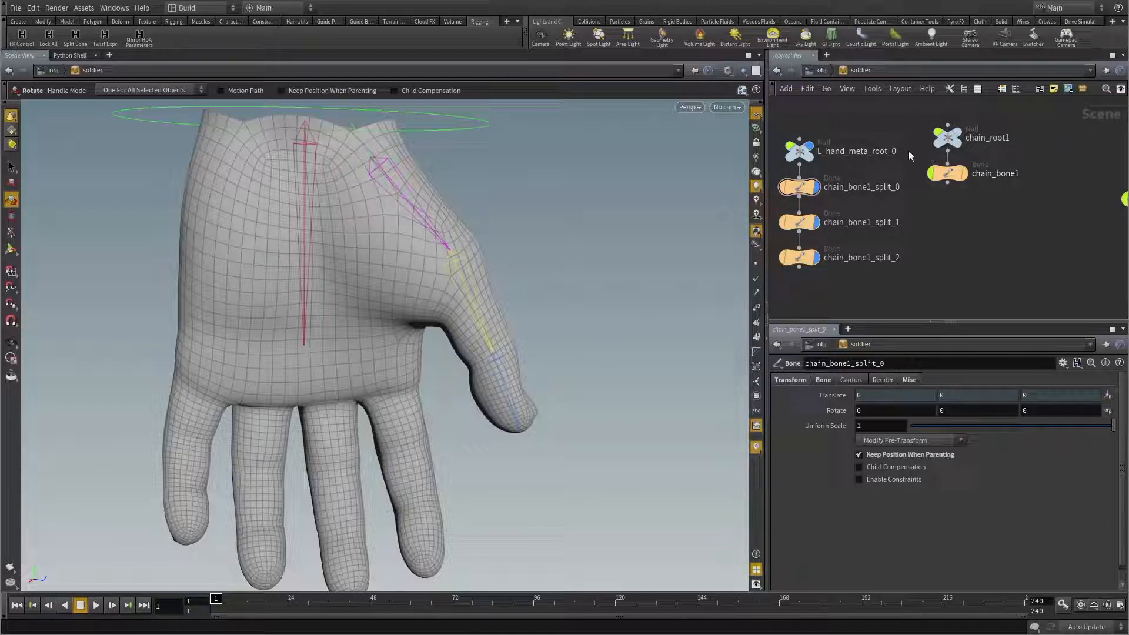
{"action": "key", "text": "h"}
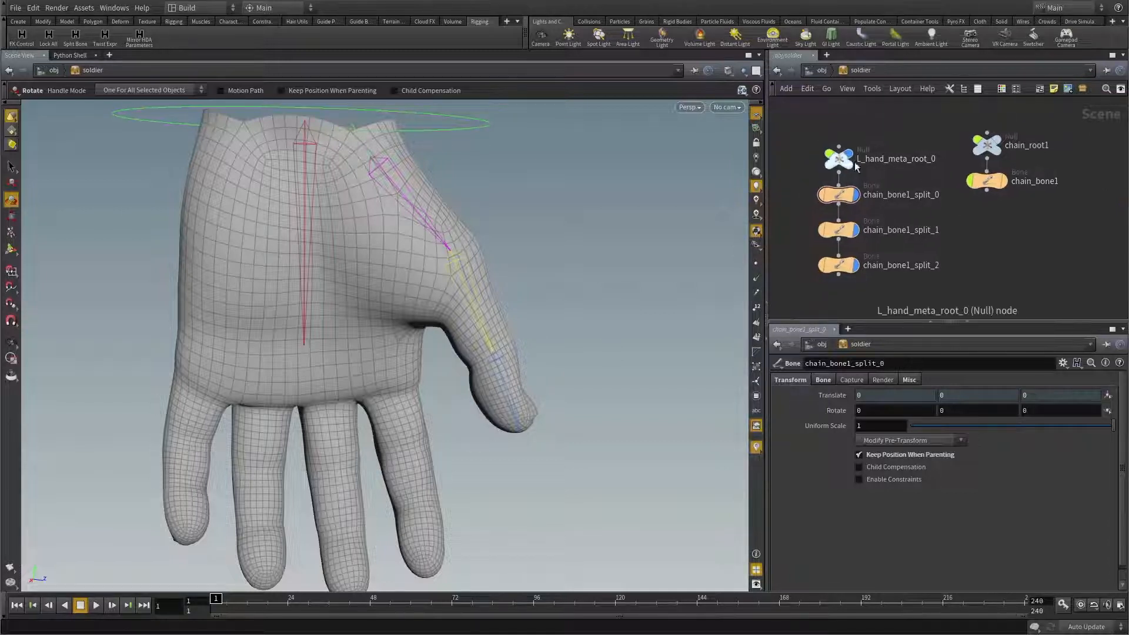
{"action": "left_click_drag", "start_coordinate": [886, 168], "coordinate": [889, 168]}
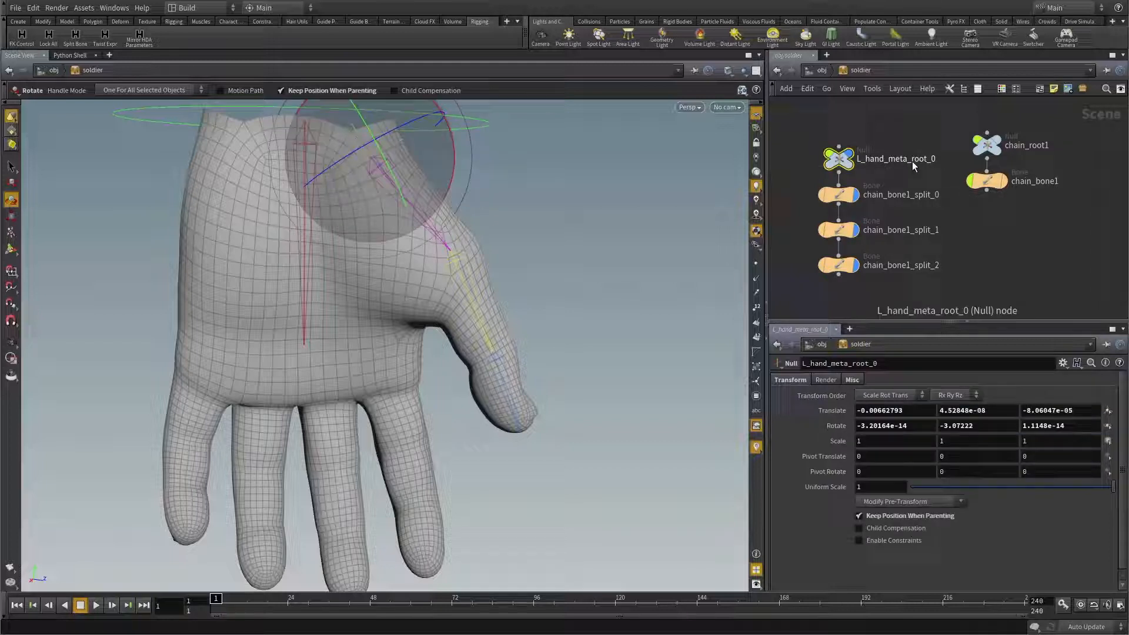
{"action": "double_click", "coordinate": [879, 162]}
{"action": "double_click", "coordinate": [879, 163]}
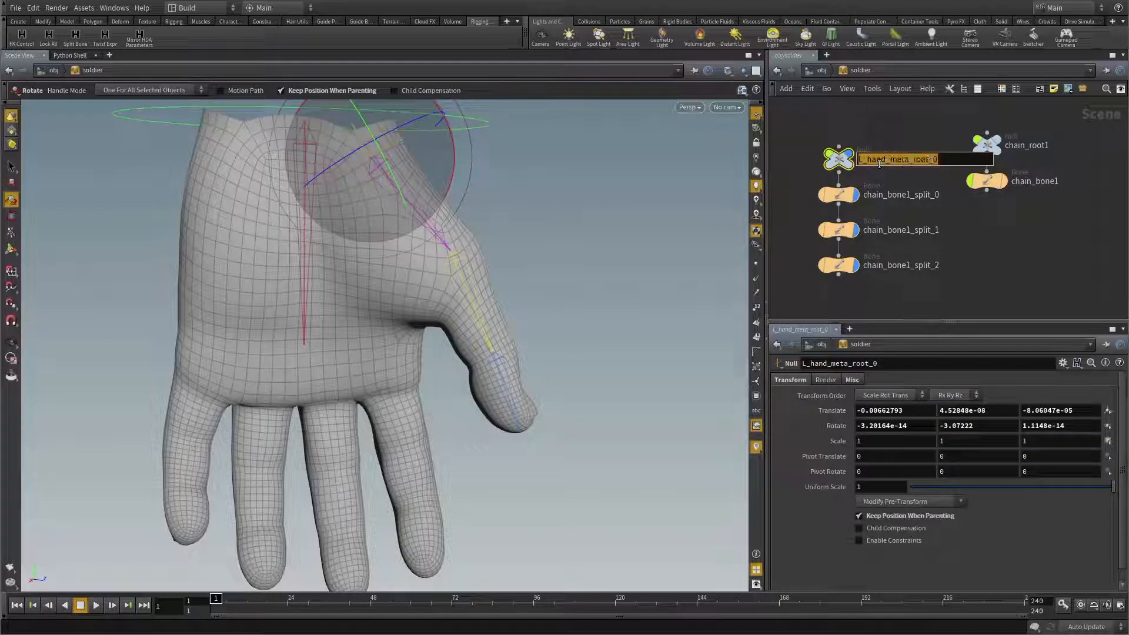
{"action": "key", "text": "ctrl+c"}
{"action": "left_click", "coordinate": [897, 119]}
{"action": "double_click", "coordinate": [885, 195]}
{"action": "key", "text": "ctrl+v"}
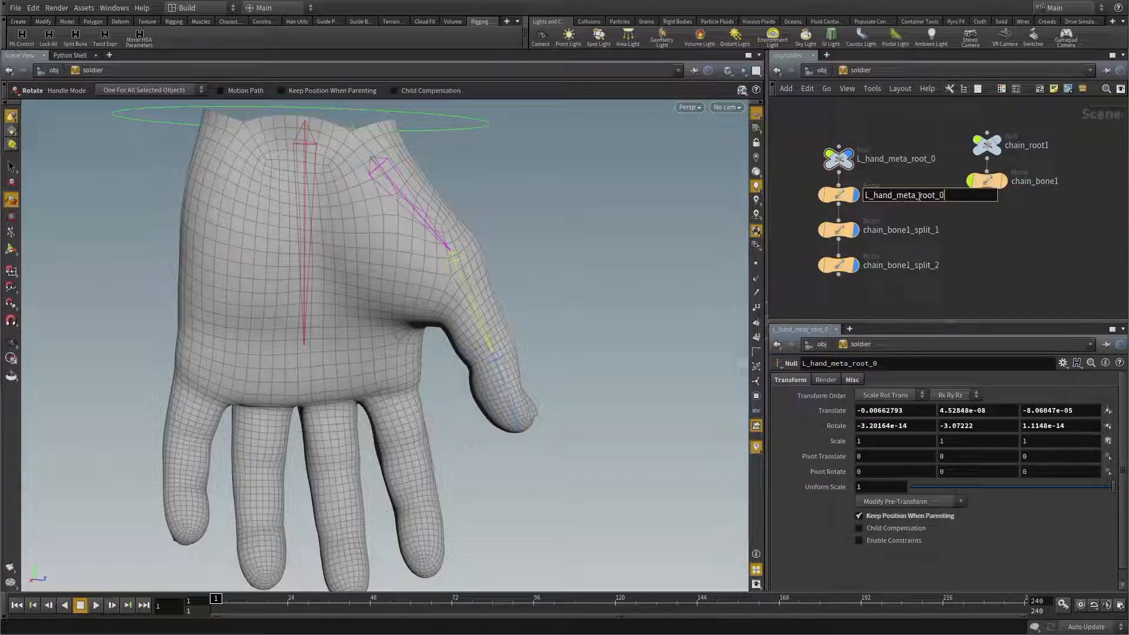
{"action": "type", "text": "bone"}
{"action": "key", "text": "Return"}
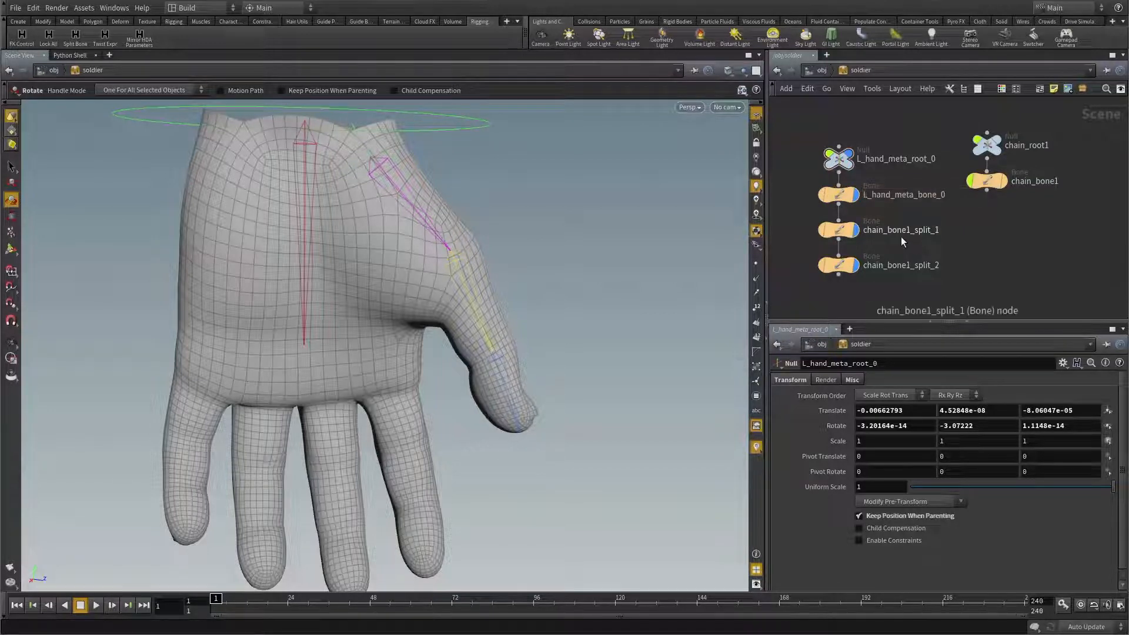
Step: Rename the chain_bone1_split_1 bone as L_hand_prox_bone_0
{"action": "double_click", "coordinate": [900, 237]}
{"action": "key", "text": "ctrl+v"}
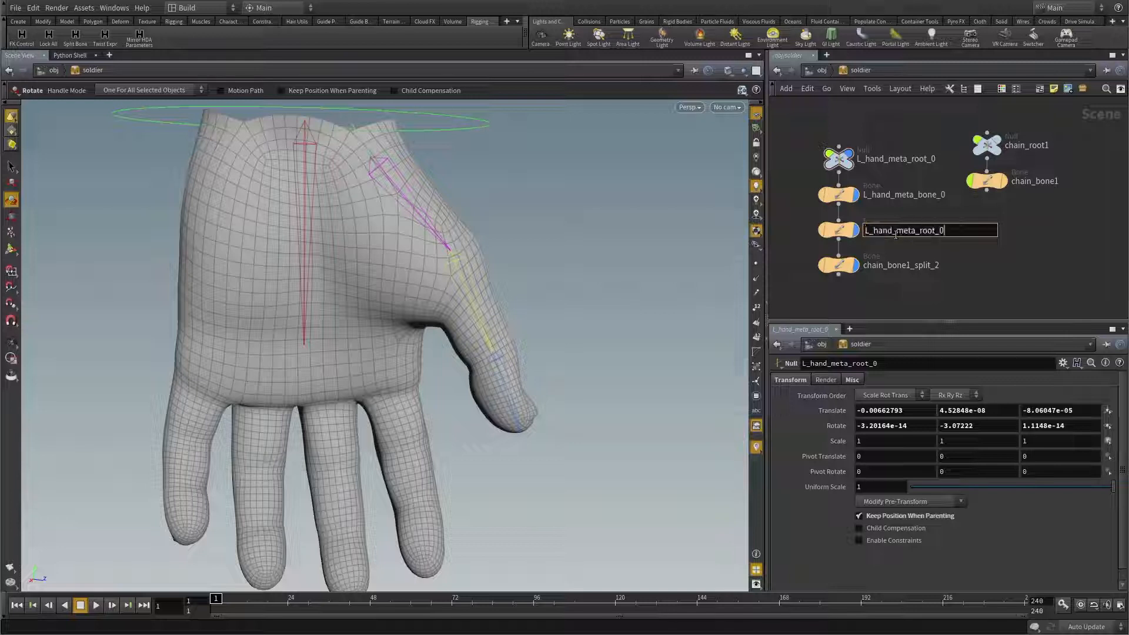
{"action": "left_click_drag", "start_coordinate": [895, 234], "coordinate": [901, 236]}
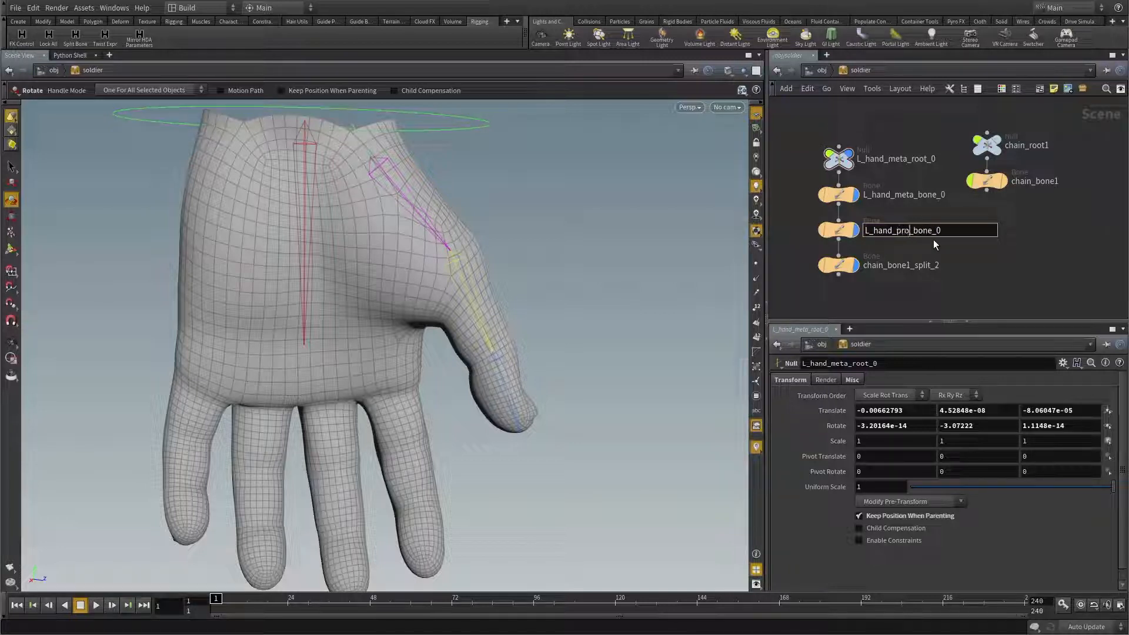
{"action": "key", "text": "Return"}
Step: Rename the chain_bone1_split_2 bone as L_hand_dist_root_0 and compare the bone names with the human hand bone diagram in the browser
{"action": "double_click", "coordinate": [891, 266]}
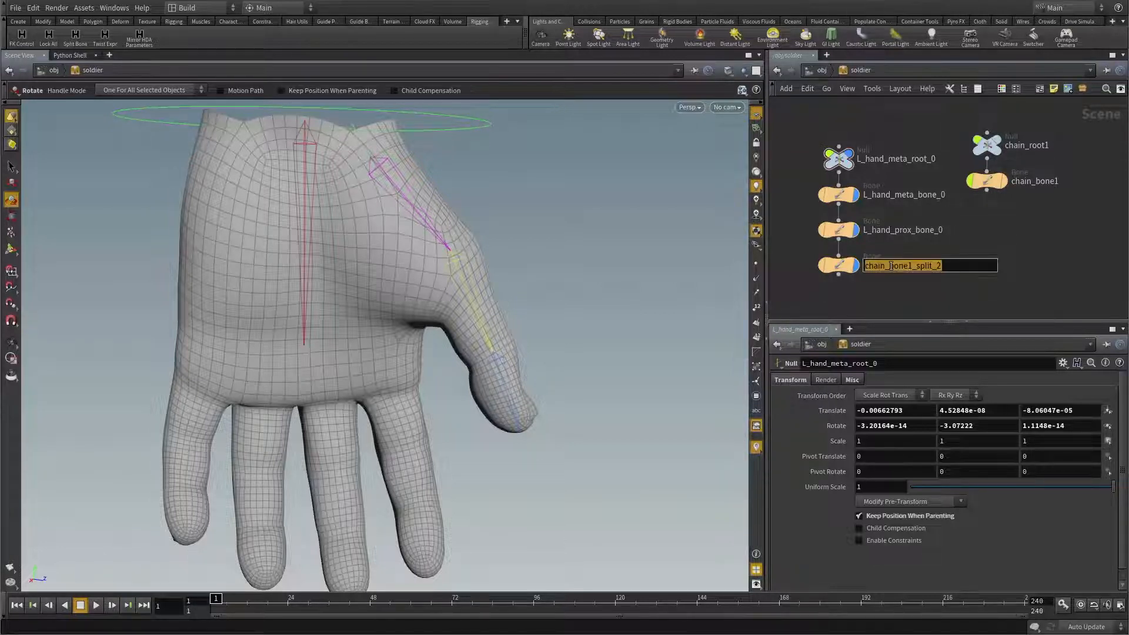
{"action": "key", "text": "ctrl+v"}
{"action": "left_click_drag", "start_coordinate": [895, 268], "coordinate": [908, 270]}
{"action": "key", "text": "Return"}
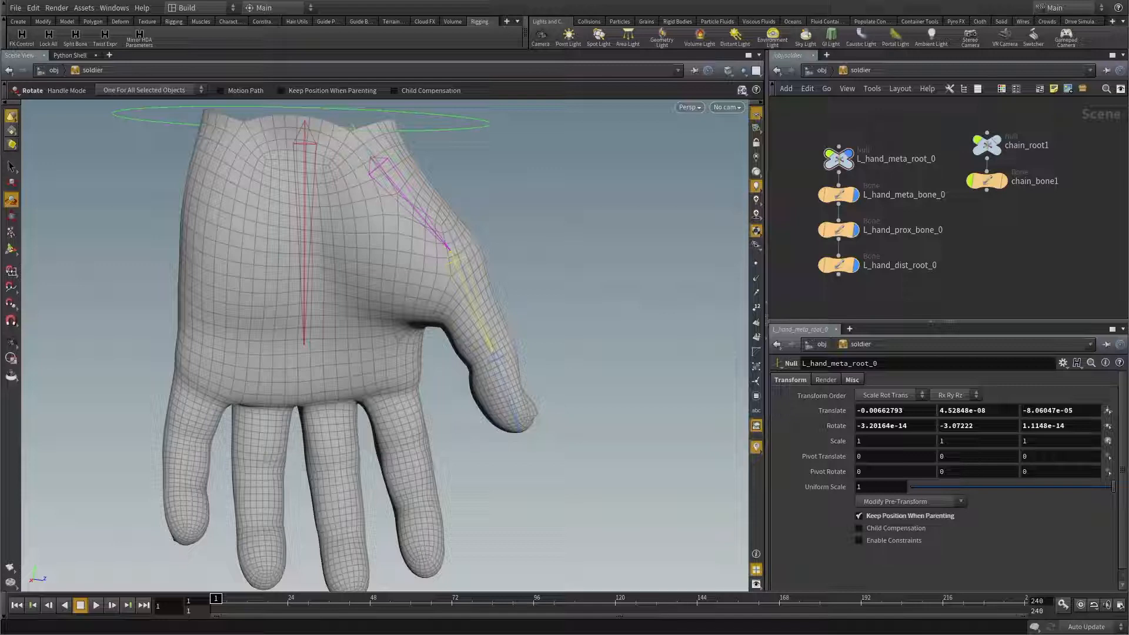
{"action": "left_click_drag", "start_coordinate": [1128, 94], "coordinate": [570, 80]}
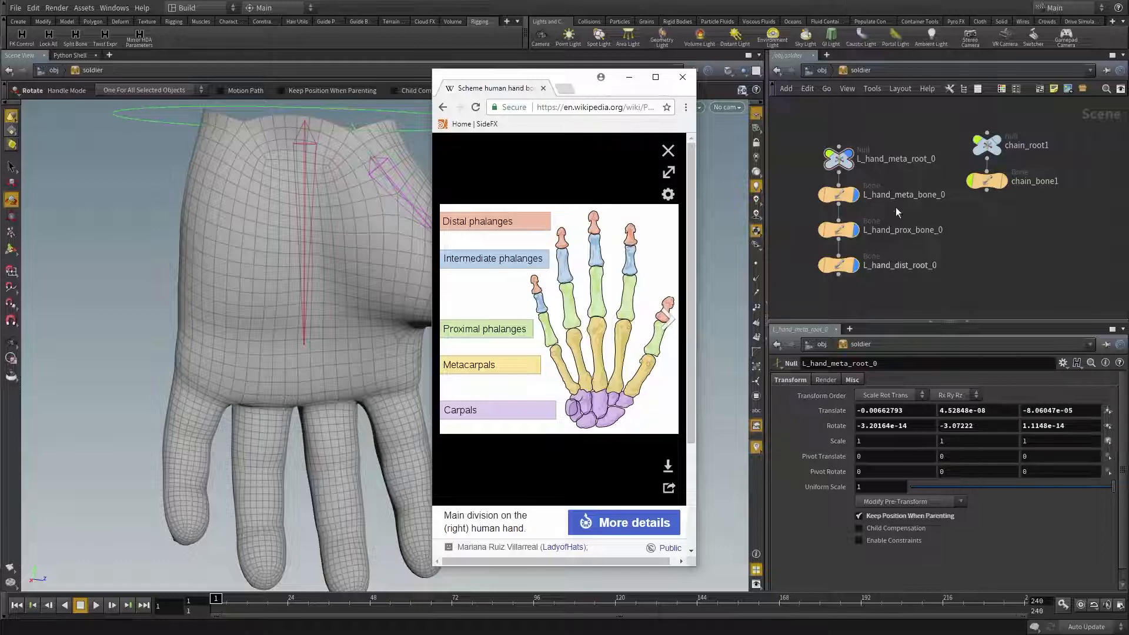
{"action": "left_click", "coordinate": [864, 286]}
Step: Delete the leftover chain_root1 and chain_bone1 nodes and lay out the remaining hand nodes in the network
{"action": "scroll", "coordinate": [1007, 221], "scroll_direction": "down", "scroll_amount": 3}
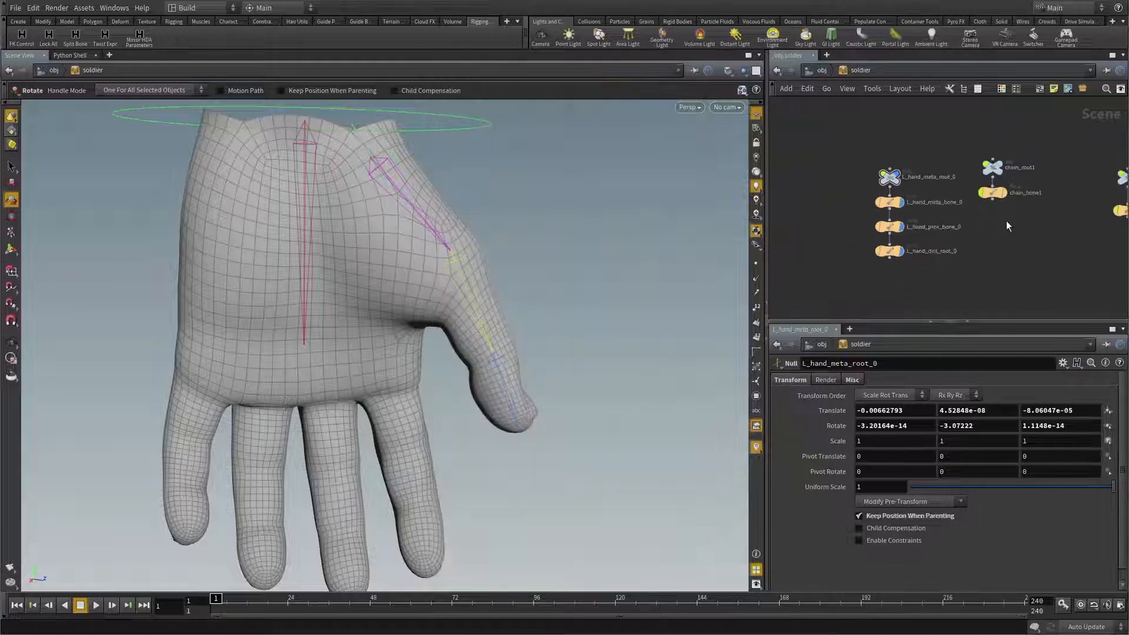
{"action": "left_click_drag", "start_coordinate": [990, 228], "coordinate": [936, 120]}
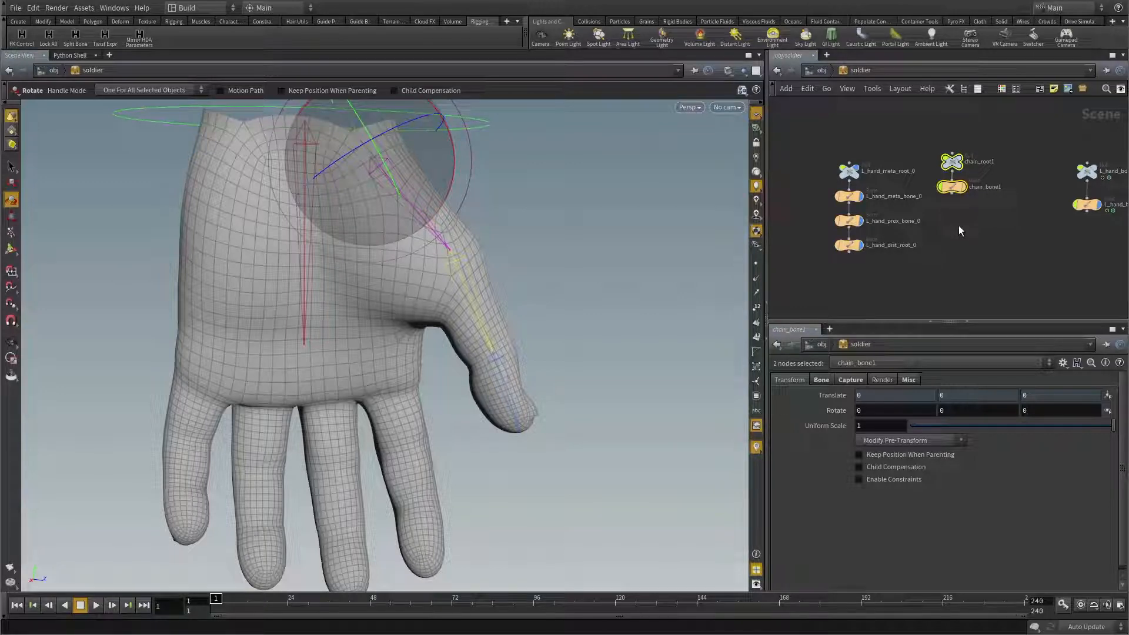
{"action": "key", "text": "Delete"}
{"action": "key", "text": "l"}
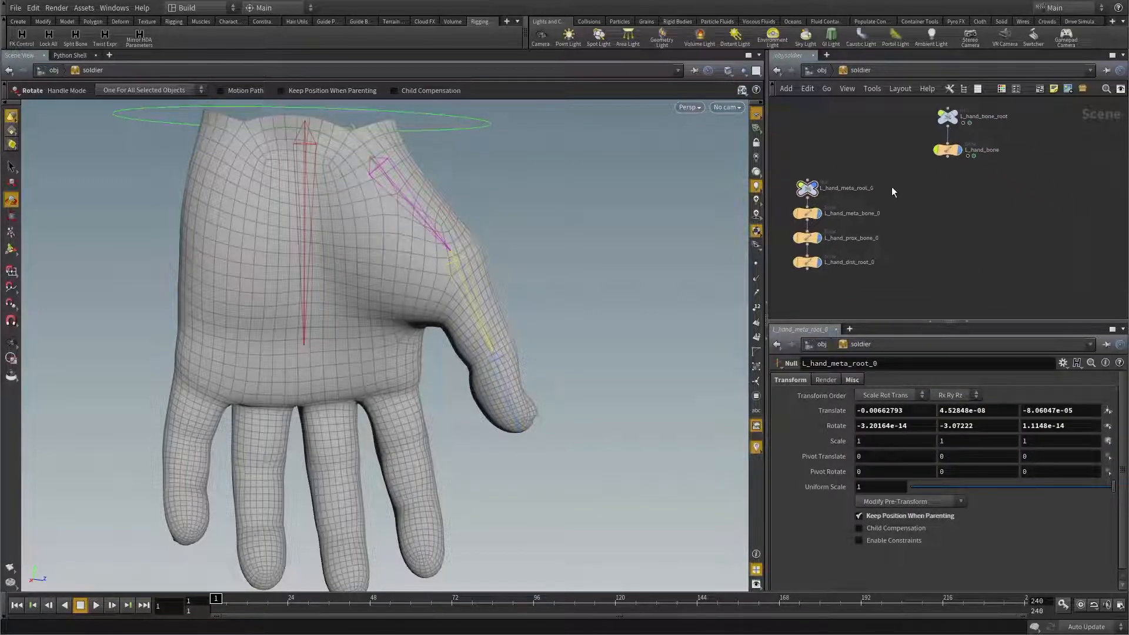
{"action": "key", "text": "h"}
Step: Examine the hand bone and the thumb chain inside the hand mesh from the palm, the side and the back
{"action": "left_click_drag", "start_coordinate": [384, 294], "coordinate": [356, 448]}
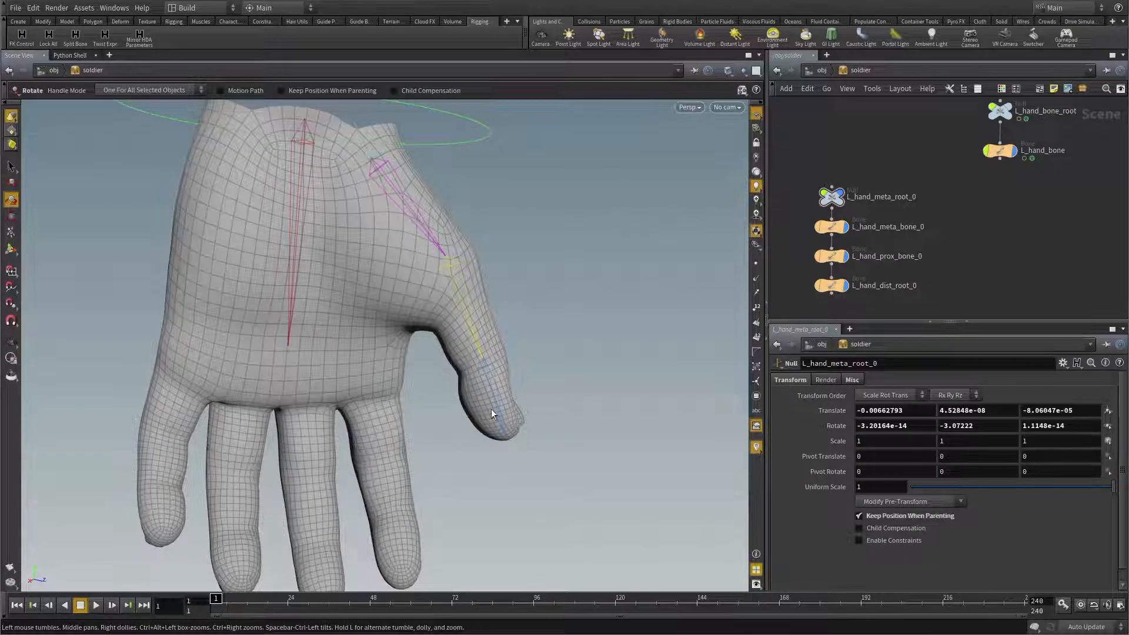
{"action": "left_click_drag", "start_coordinate": [492, 408], "coordinate": [516, 403]}
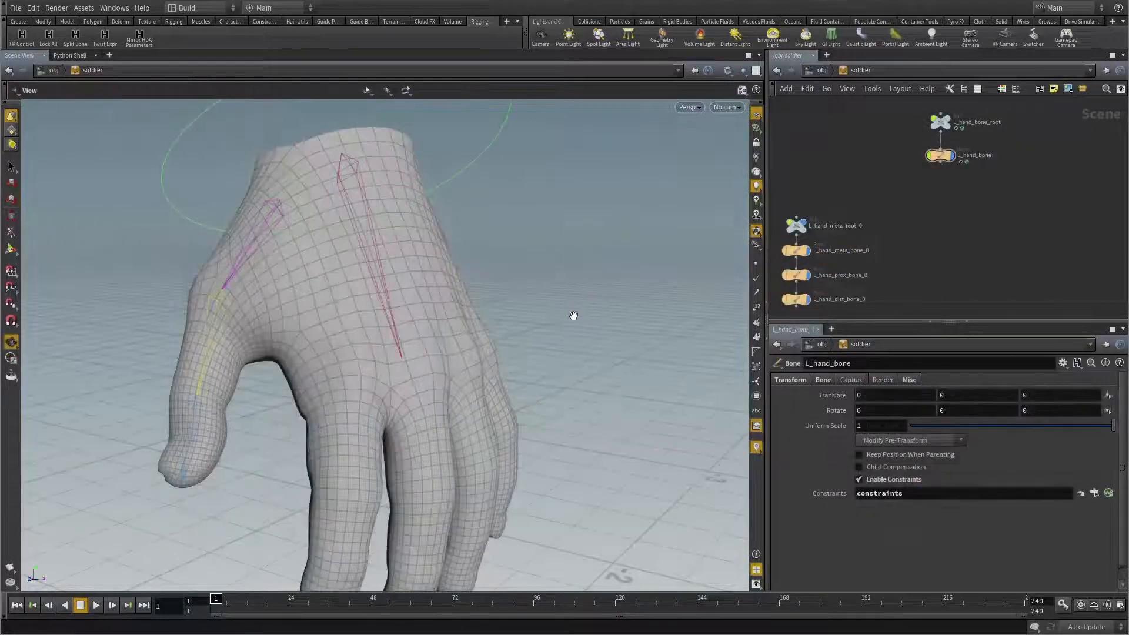
{"action": "left_click_drag", "start_coordinate": [573, 316], "coordinate": [498, 263]}
{"action": "right_click_drag", "start_coordinate": [497, 263], "coordinate": [466, 302]}
{"action": "left_click_drag", "start_coordinate": [467, 302], "coordinate": [434, 235]}
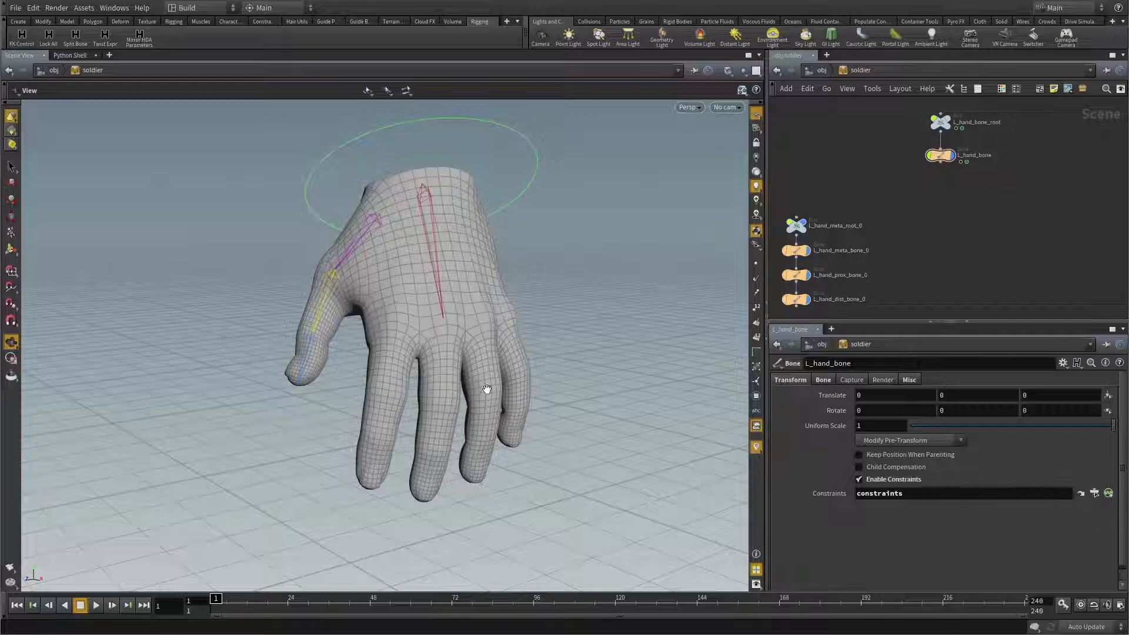
{"action": "middle_click_drag", "start_coordinate": [459, 337], "coordinate": [406, 365]}
{"action": "left_click_drag", "start_coordinate": [405, 365], "coordinate": [443, 347]}
{"action": "right_click_drag", "start_coordinate": [443, 348], "coordinate": [466, 351]}
{"action": "middle_click_drag", "start_coordinate": [466, 351], "coordinate": [487, 337]}
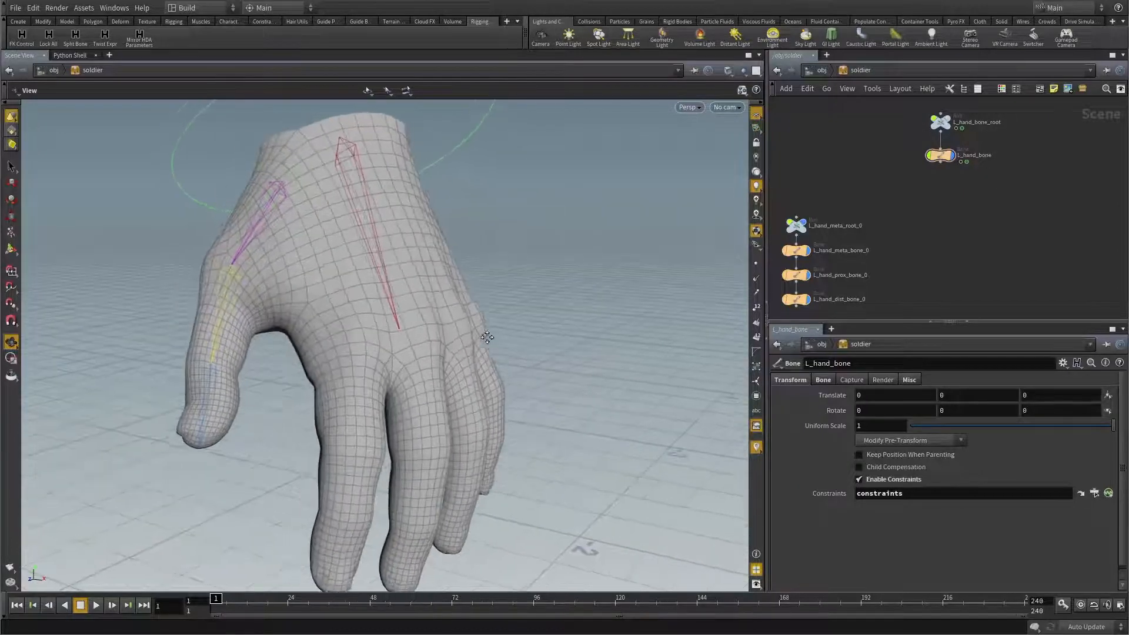
{"action": "left_click_drag", "start_coordinate": [487, 337], "coordinate": [433, 351]}
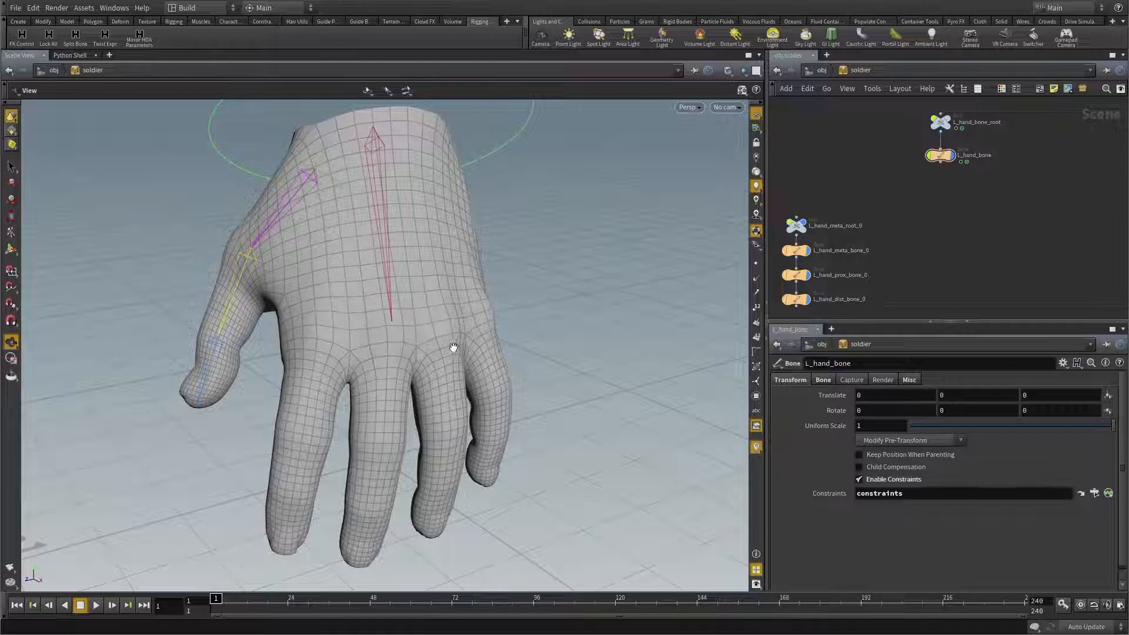
{"action": "left_click_drag", "start_coordinate": [413, 333], "coordinate": [453, 312]}
{"action": "middle_click_drag", "start_coordinate": [388, 277], "coordinate": [433, 291]}
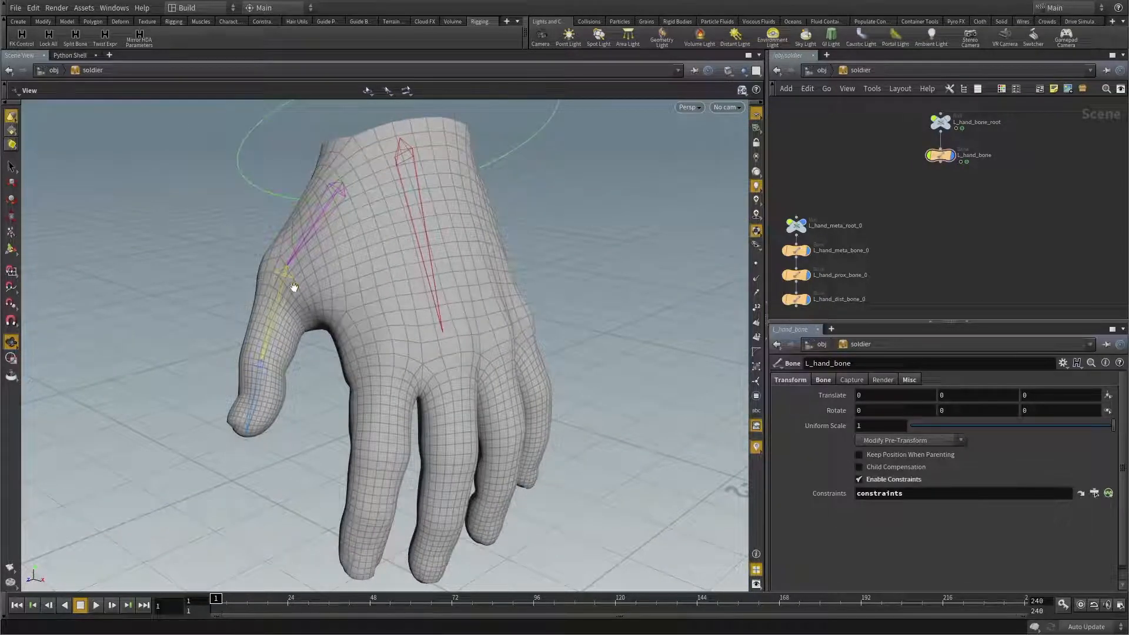
{"action": "left_click_drag", "start_coordinate": [495, 242], "coordinate": [428, 252]}
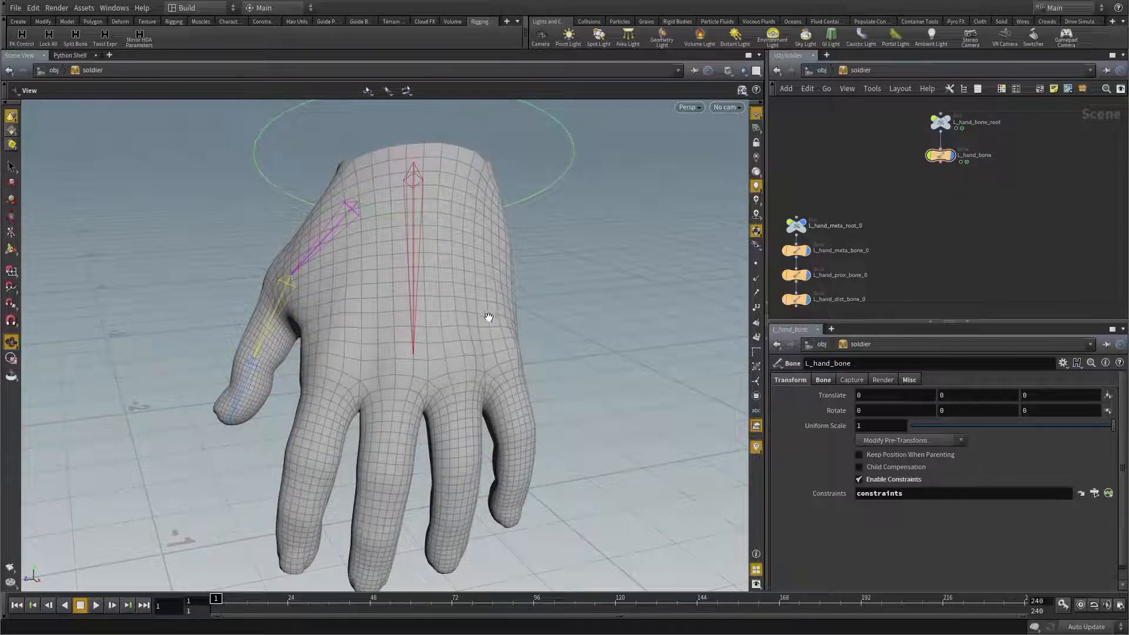
Step: Draw a single grid-snapped bone in the Right view, from the world origin horizontally to the next grid line
{"action": "key", "text": "h"}
{"action": "middle_click_drag", "start_coordinate": [469, 360], "coordinate": [418, 118]}
{"action": "left_click_drag", "start_coordinate": [447, 282], "coordinate": [400, 310]}
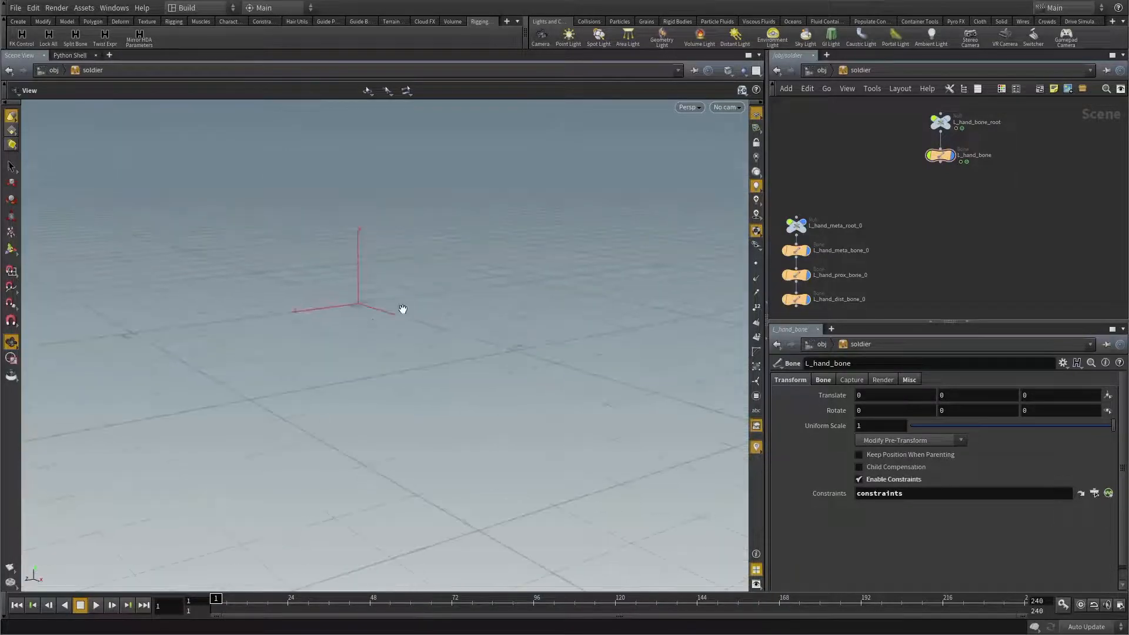
{"action": "middle_click_drag", "start_coordinate": [371, 284], "coordinate": [403, 390]}
{"action": "key", "text": "space+4"}
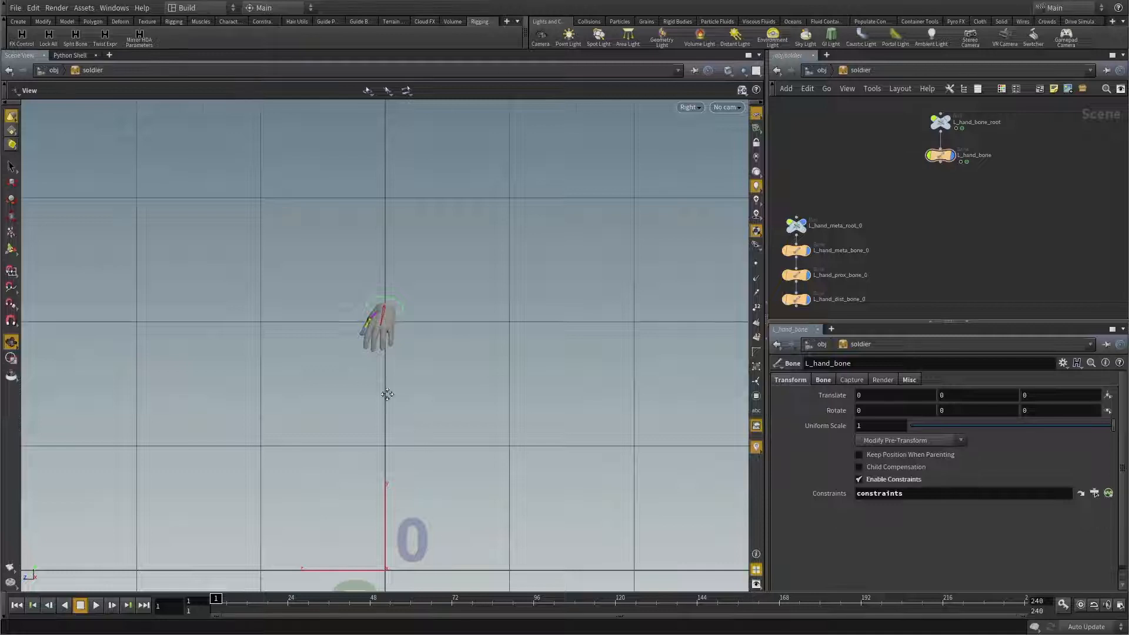
{"action": "scroll", "coordinate": [450, 288], "scroll_direction": "up", "scroll_amount": 5}
{"action": "key", "text": "Tab"}
{"action": "middle_click_drag", "start_coordinate": [450, 287], "coordinate": [102, 299]}
{"action": "left_click", "coordinate": [416, 347]}
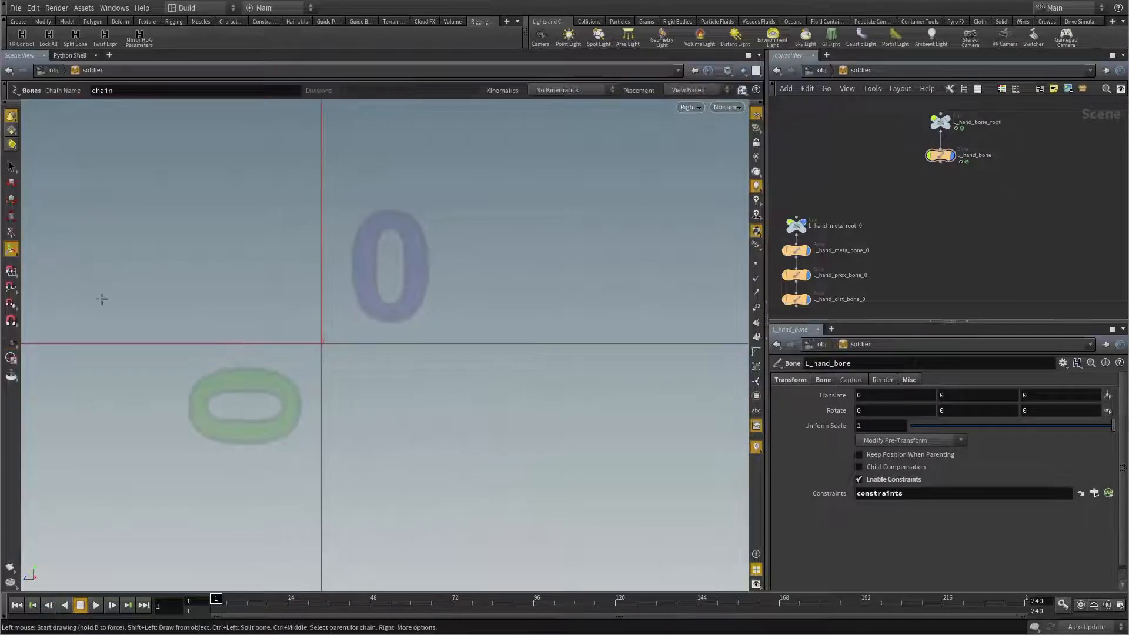
{"action": "middle_click_drag", "start_coordinate": [316, 287], "coordinate": [200, 307]}
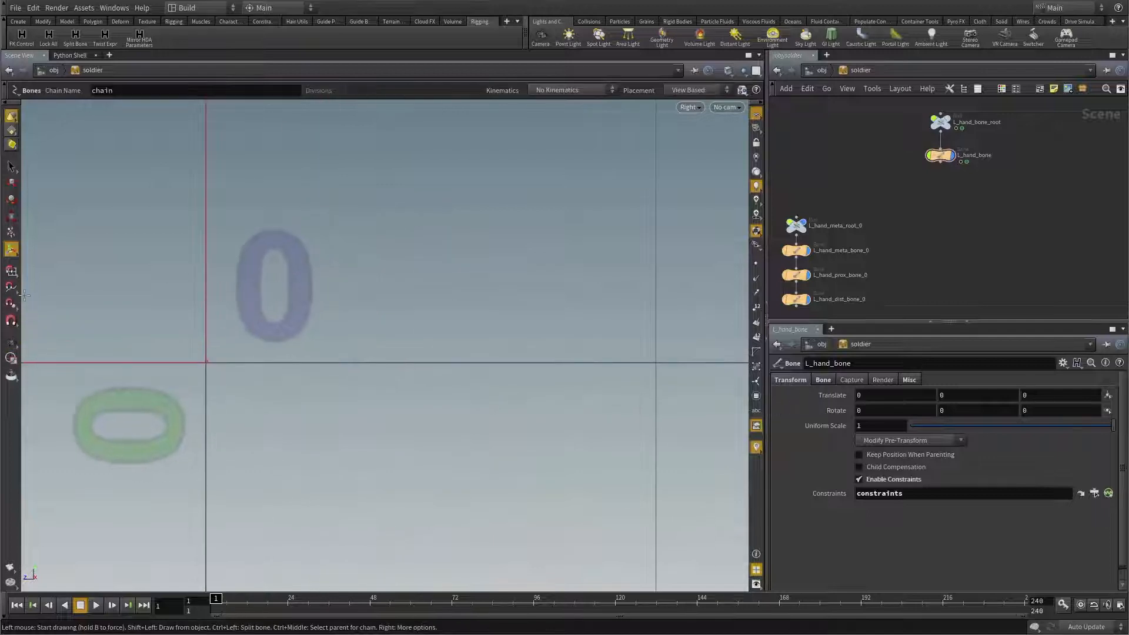
{"action": "left_click", "coordinate": [206, 363]}
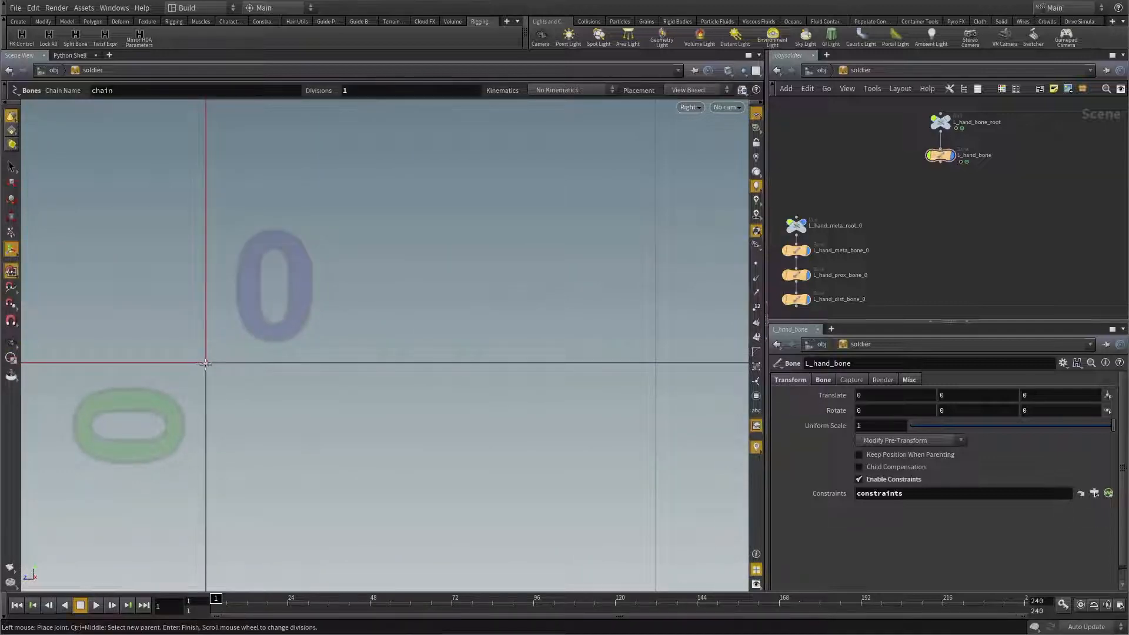
{"action": "right_click_drag", "start_coordinate": [410, 318], "coordinate": [353, 347]}
{"action": "middle_click_drag", "start_coordinate": [517, 347], "coordinate": [376, 365]}
{"action": "left_click", "coordinate": [473, 373]}
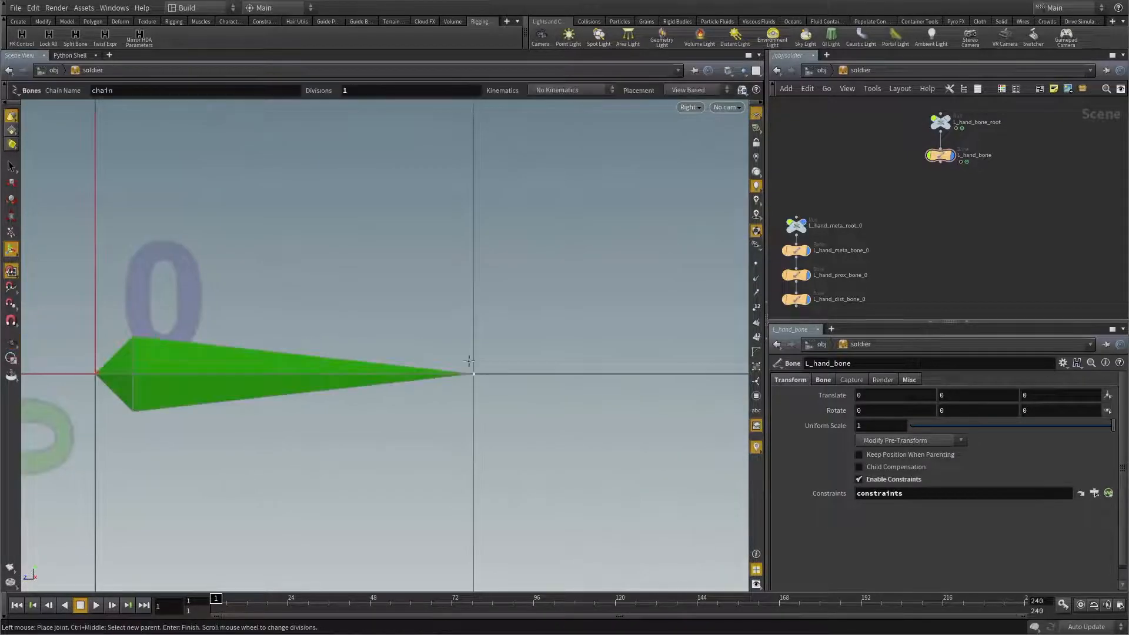
{"action": "right_click", "coordinate": [464, 313]}
{"action": "left_click", "coordinate": [462, 302]}
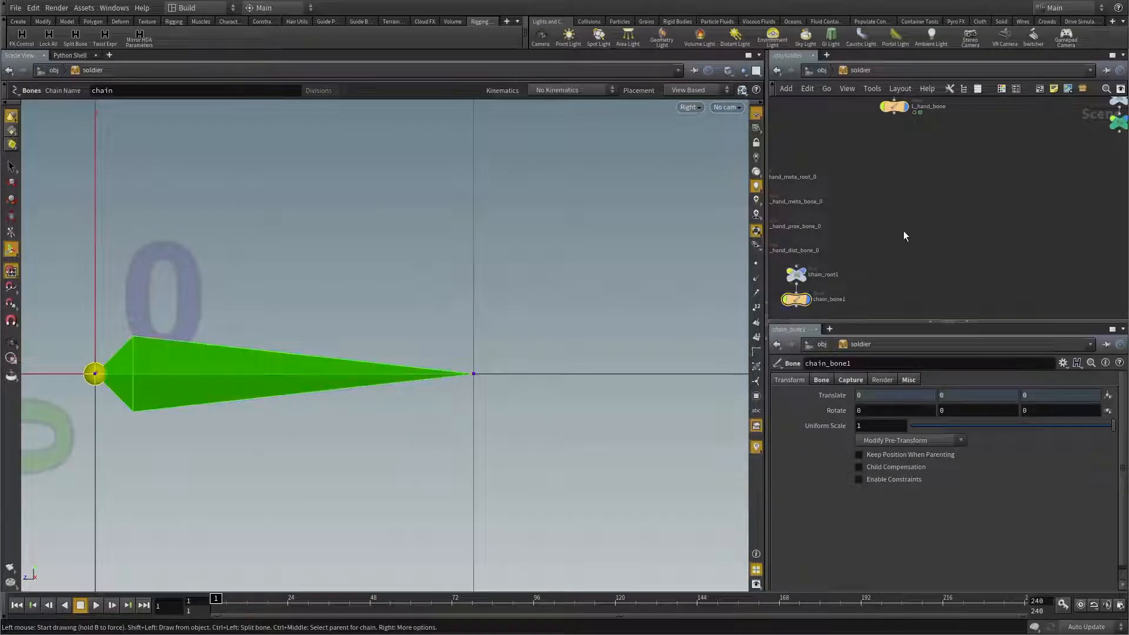
Step: Lay out the network and place the new chain_root1 and chain_bone1 nodes below L_hand_bone, beside the thumb chain nodes
{"action": "key", "text": "l"}
{"action": "left_click", "coordinate": [899, 282]}
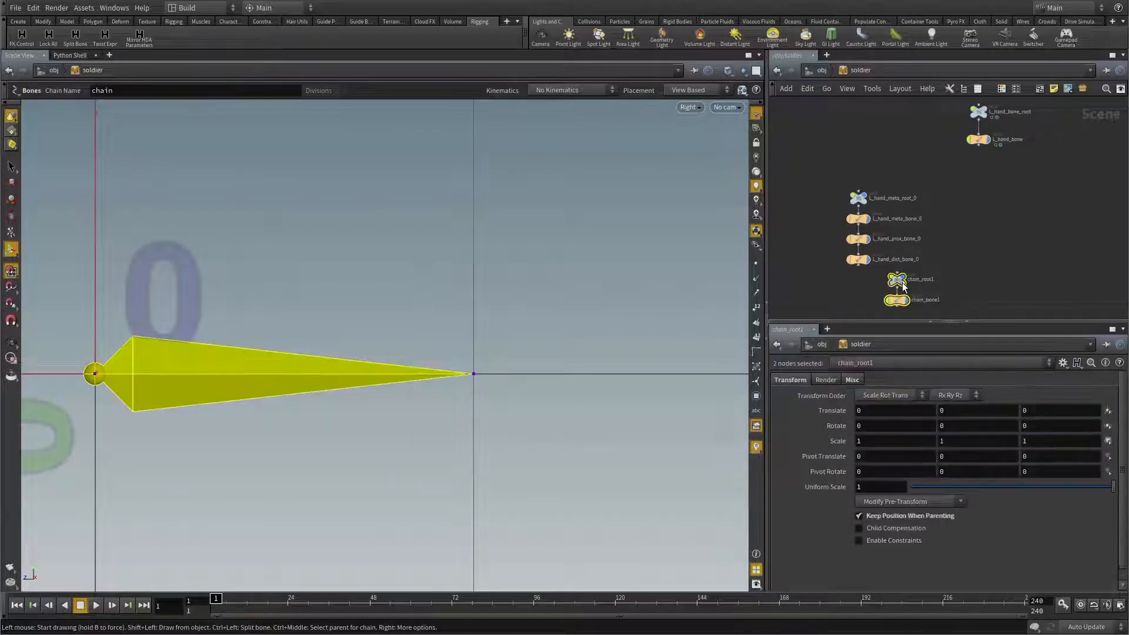
{"action": "left_click_drag", "start_coordinate": [904, 289], "coordinate": [1013, 188]}
{"action": "left_click", "coordinate": [953, 182]}
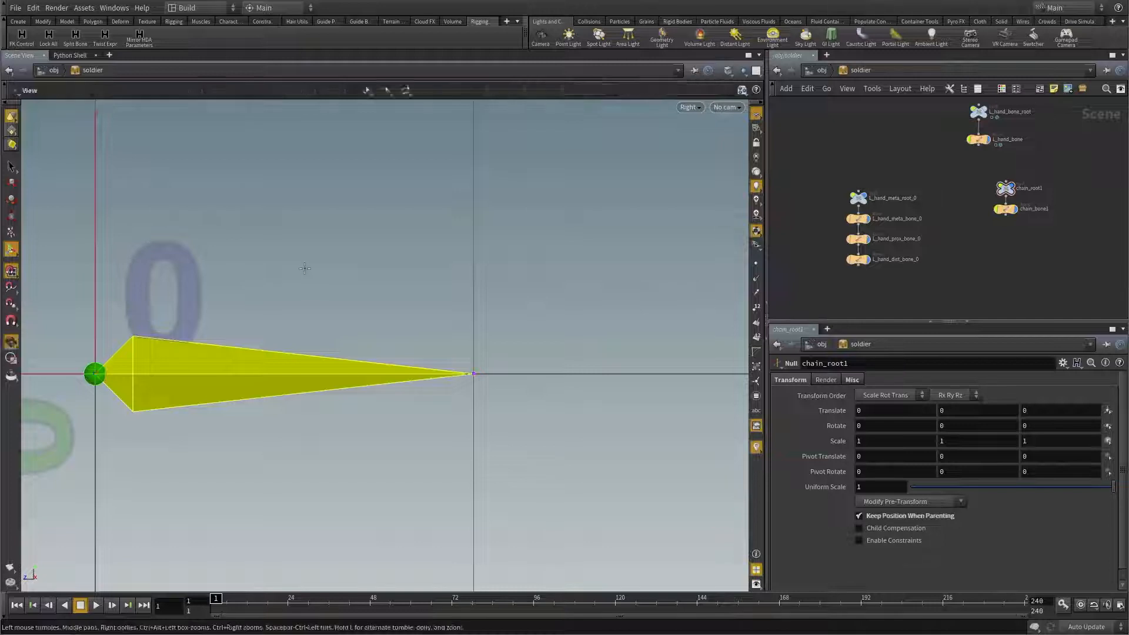
Step: Try parenting chain_root1 to L_hand_bone in the perspective view, undo the connection and select chain_root1
{"action": "key", "text": "space+1"}
{"action": "left_click_drag", "start_coordinate": [309, 269], "coordinate": [371, 358], "text": "alt"}
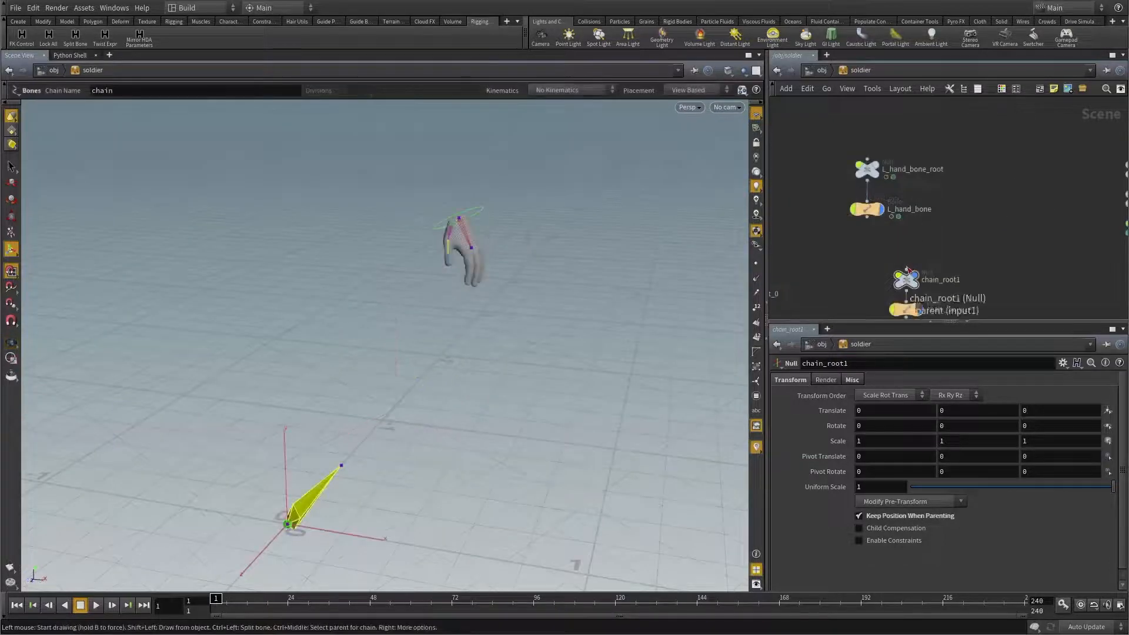
{"action": "left_click", "coordinate": [907, 269]}
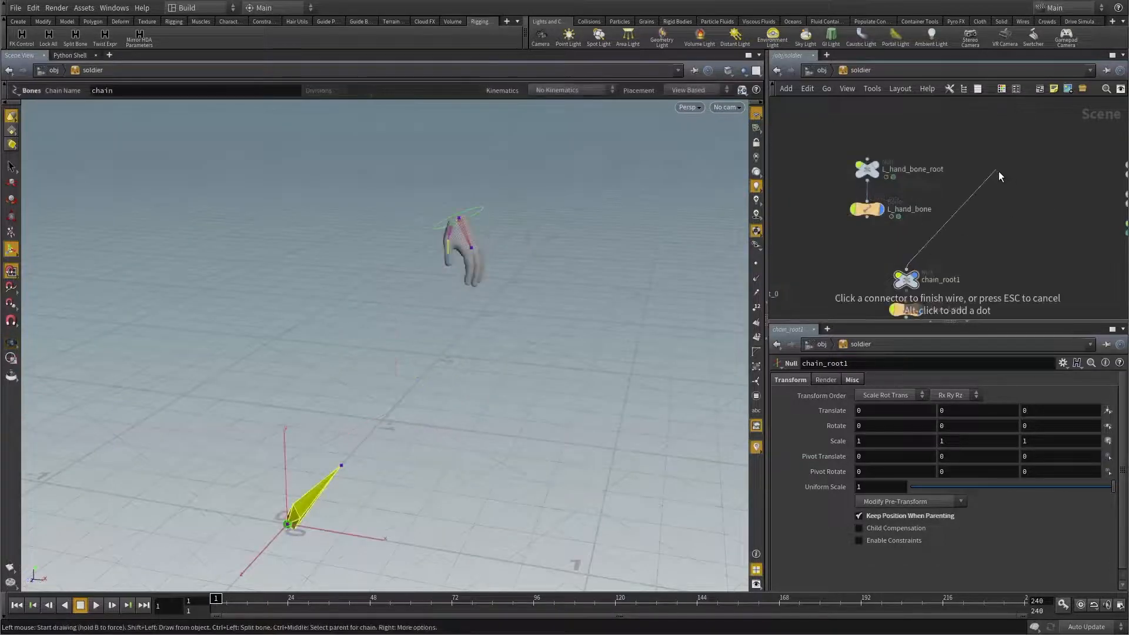
{"action": "left_click", "coordinate": [869, 220]}
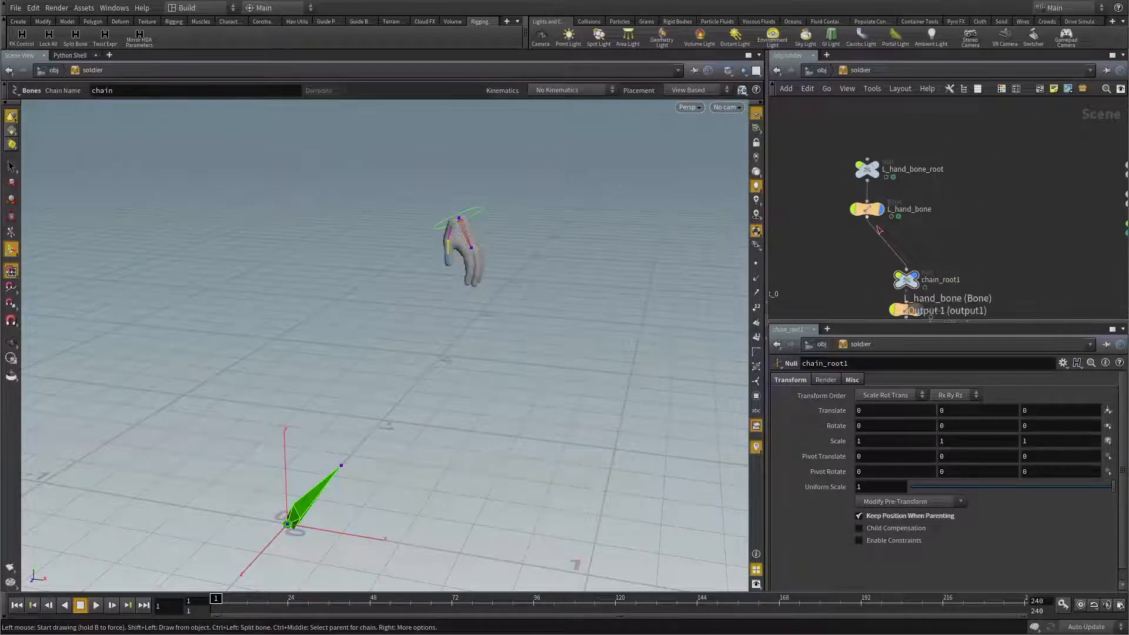
{"action": "middle_click_drag", "start_coordinate": [923, 270], "coordinate": [924, 244]}
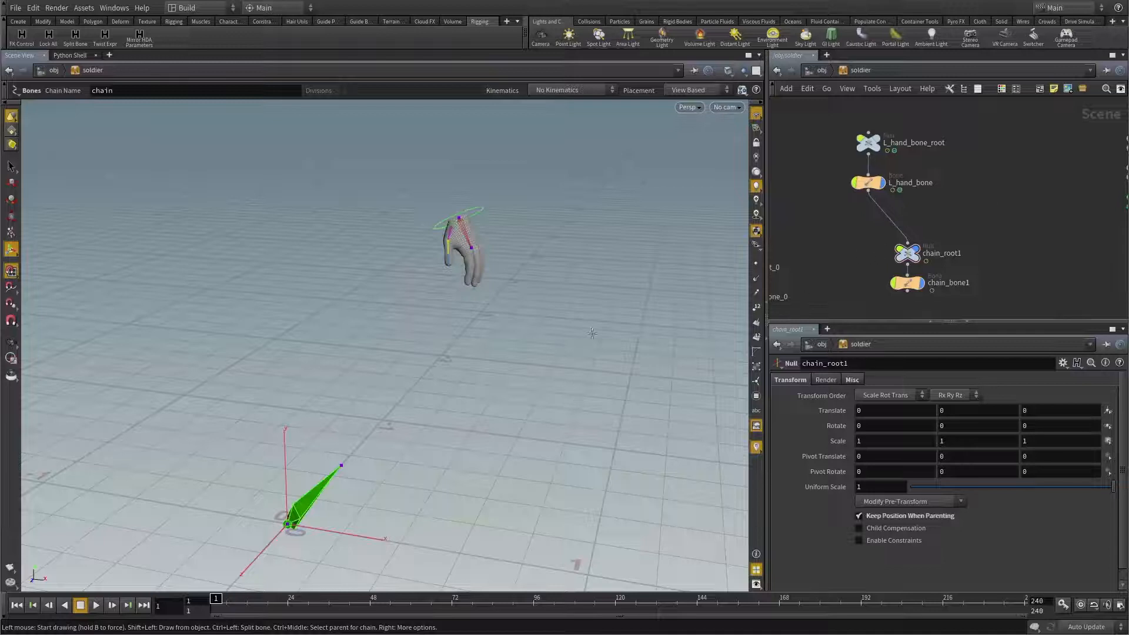
{"action": "key", "text": "ctrl+z"}
{"action": "left_click", "coordinate": [911, 256]}
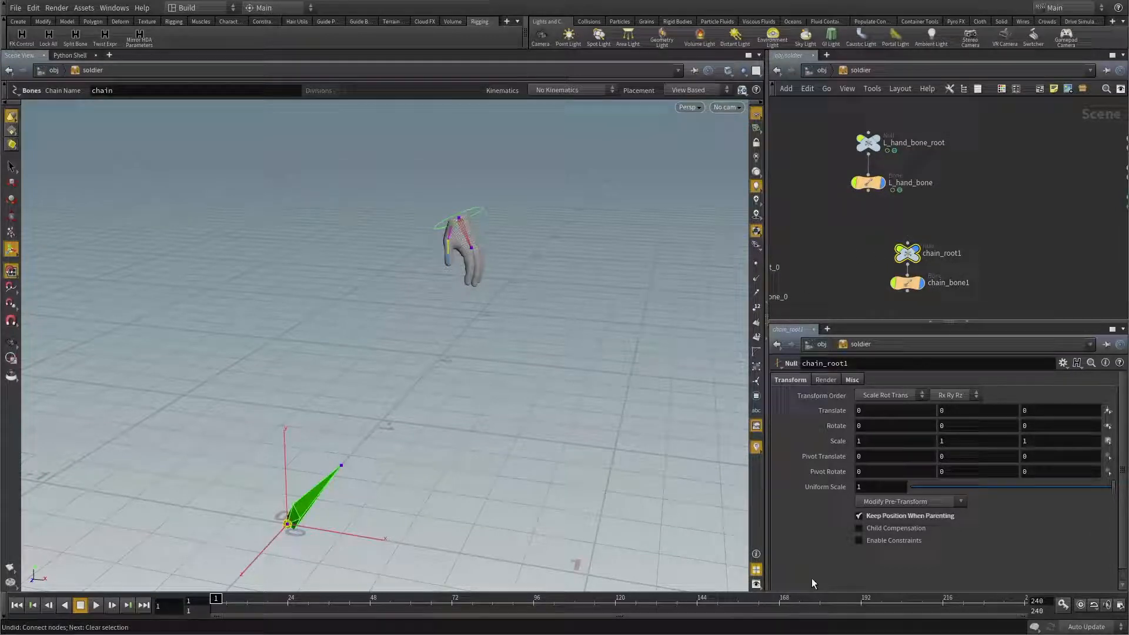
Step: Turn off Keep Position When Parenting on chain_root1 and parent it to L_hand_bone
{"action": "left_click", "coordinate": [867, 515]}
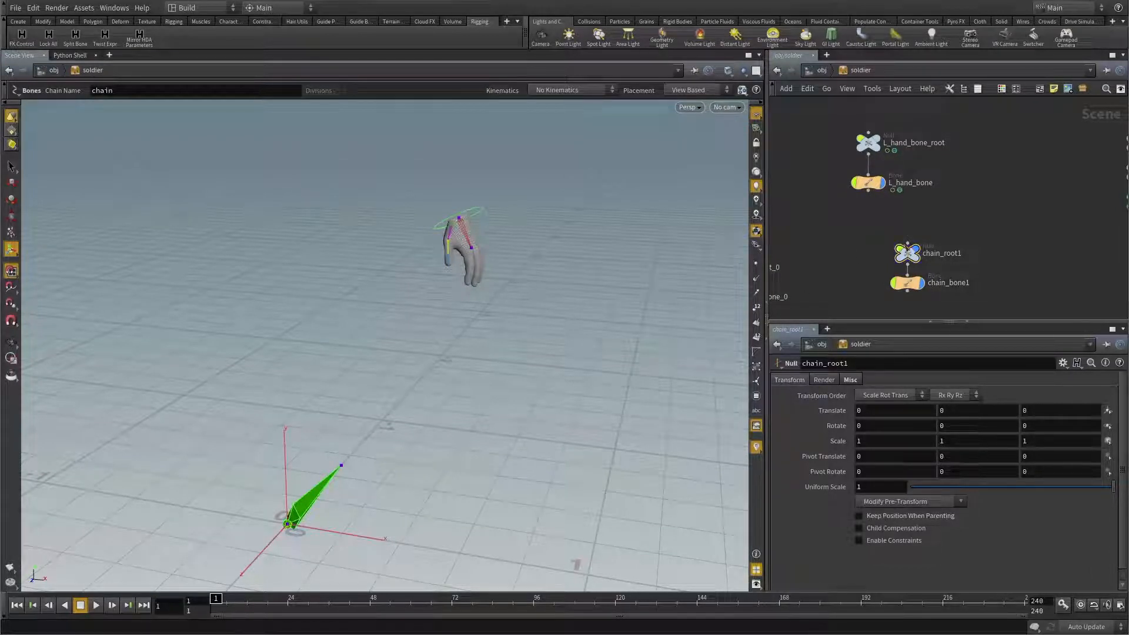
{"action": "left_click", "coordinate": [908, 242]}
{"action": "left_click", "coordinate": [868, 192]}
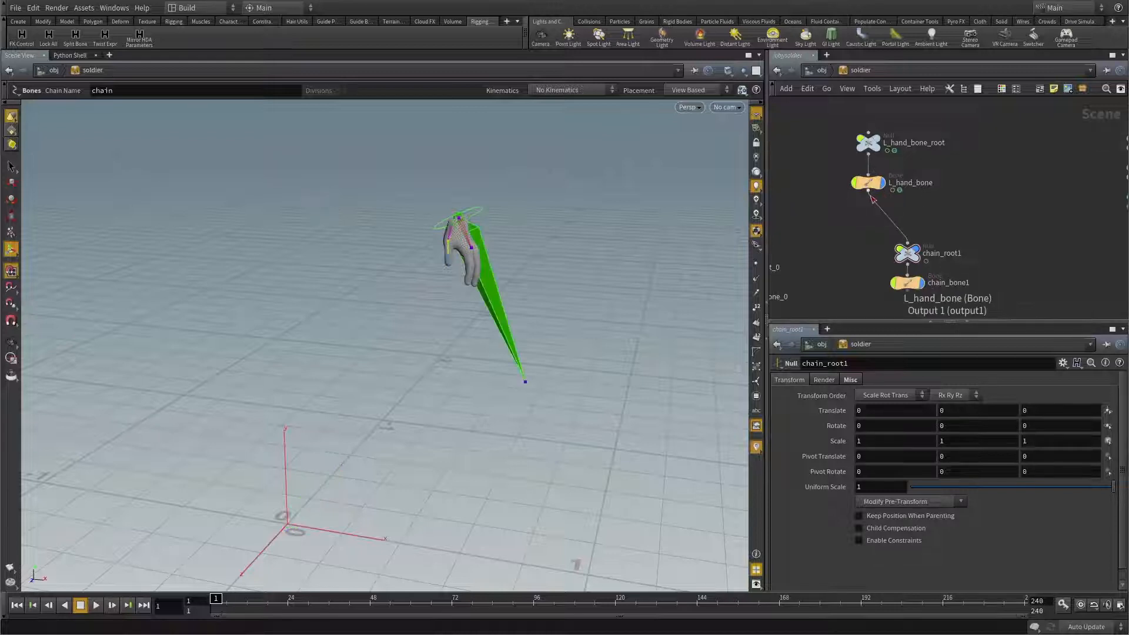
Step: Shorten chain_bone1 to a bone length of 0.088 so it fits inside the hand
{"action": "key", "text": "Escape"}
{"action": "mouse_move", "coordinate": [446, 306]}
{"action": "left_mouse_down"}
{"action": "mouse_move", "coordinate": [567, 302]}
{"action": "mouse_move", "coordinate": [553, 329]}
{"action": "mouse_move", "coordinate": [443, 298]}
{"action": "left_mouse_up"}
{"action": "middle_click_drag", "start_coordinate": [464, 270], "coordinate": [456, 257]}
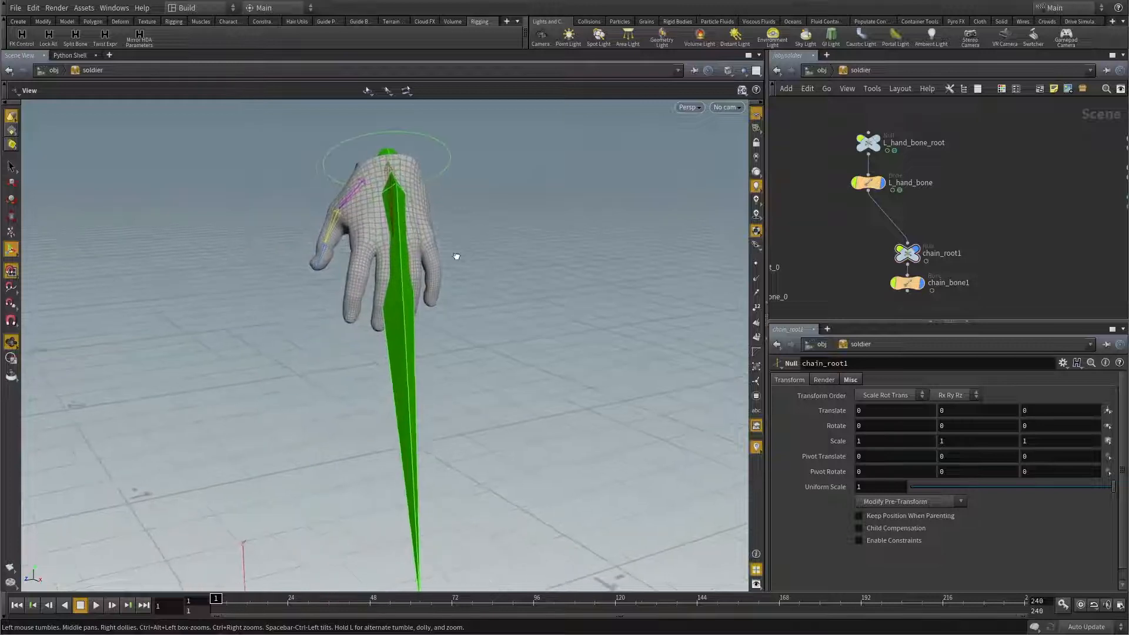
{"action": "left_click_drag", "start_coordinate": [456, 257], "coordinate": [512, 262]}
{"action": "left_click", "coordinate": [908, 283]}
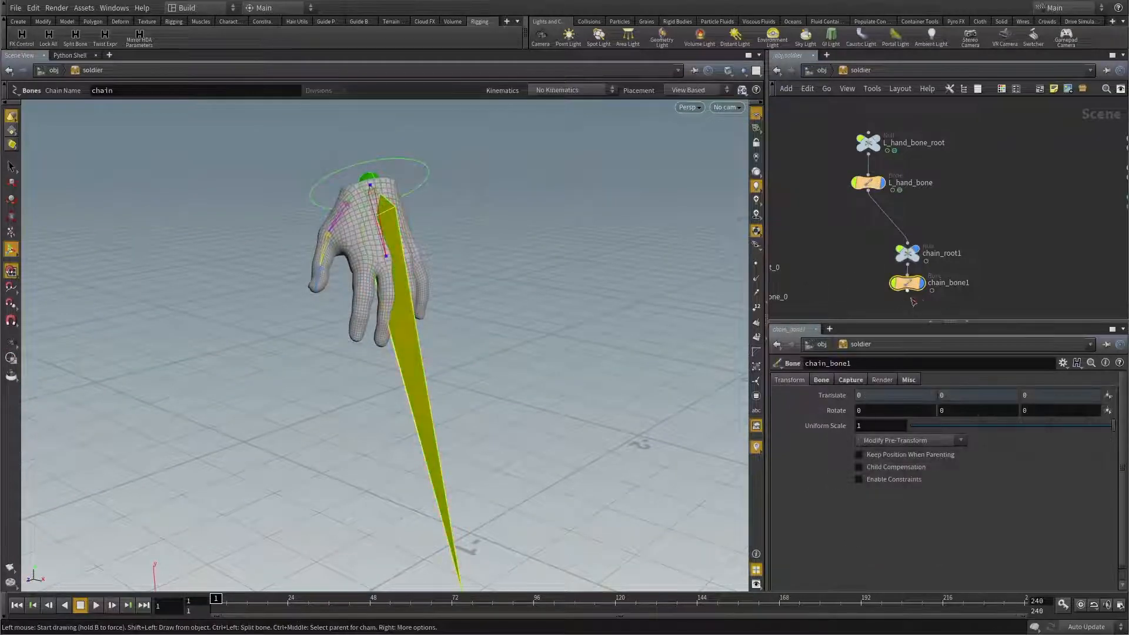
{"action": "left_click", "coordinate": [821, 380]}
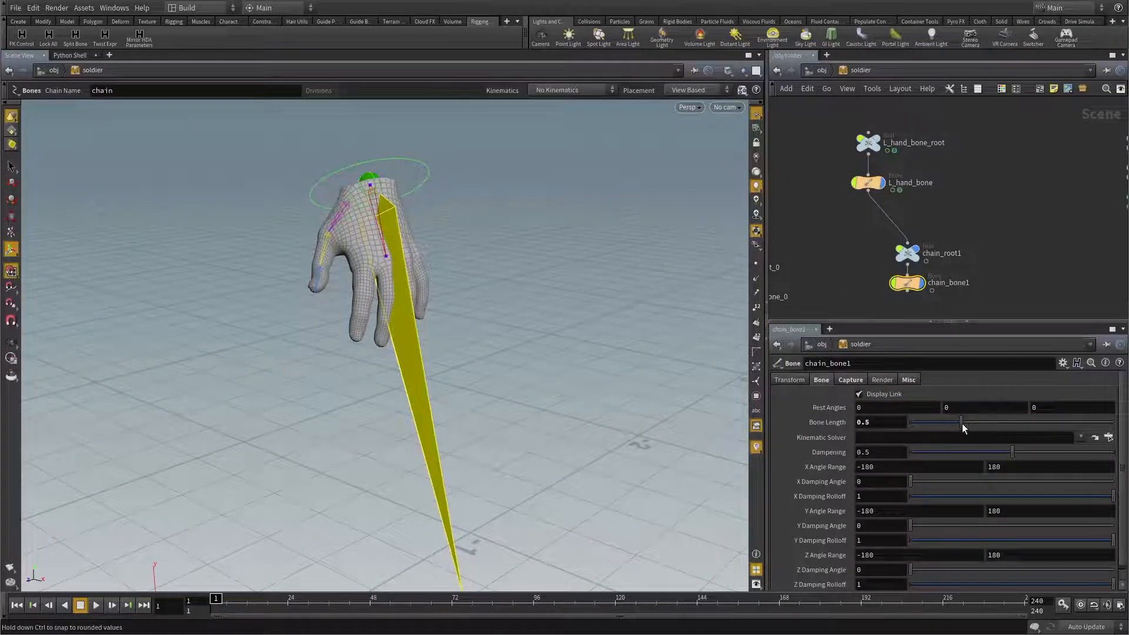
{"action": "left_click_drag", "start_coordinate": [961, 422], "coordinate": [919, 429]}
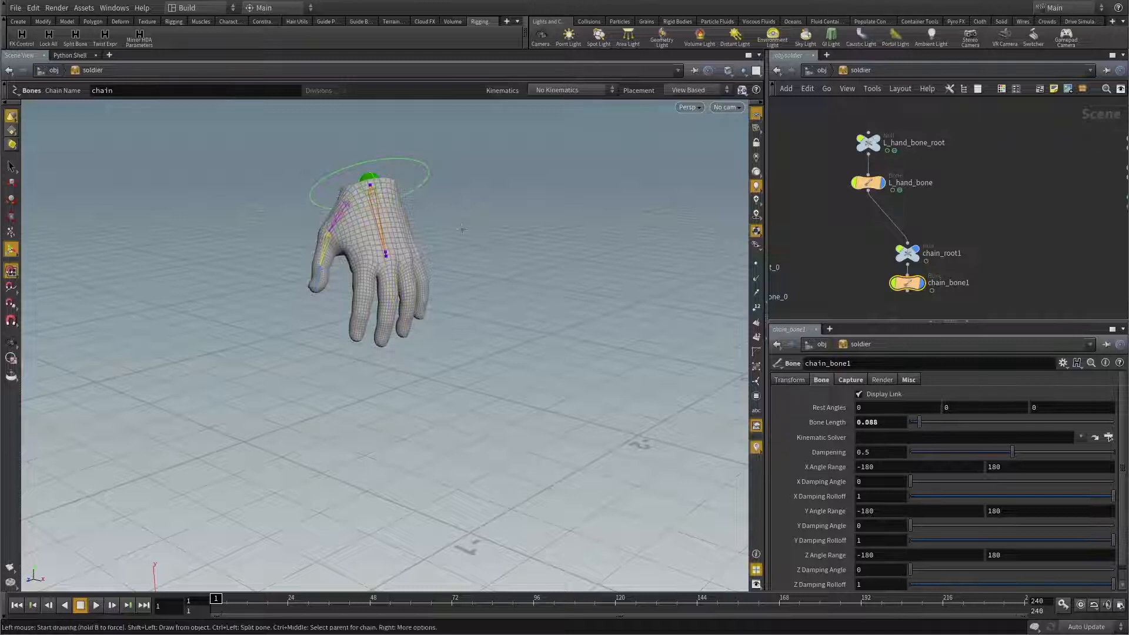
Step: Turn off grid snapping and move chain_root1 sideways toward the thumb side, to about -0.0154 in X
{"action": "left_click_drag", "start_coordinate": [364, 300], "coordinate": [415, 307], "text": "alt"}
{"action": "right_click_drag", "start_coordinate": [416, 307], "coordinate": [500, 300], "text": "alt"}
{"action": "middle_click_drag", "start_coordinate": [353, 291], "coordinate": [450, 277], "text": "alt"}
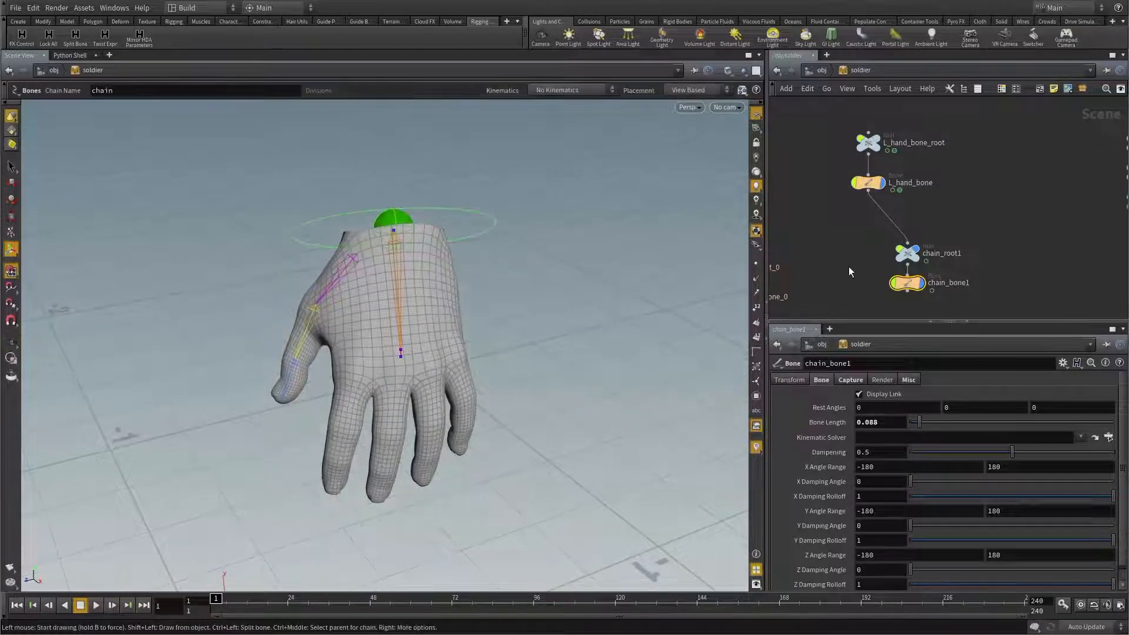
{"action": "left_click_drag", "start_coordinate": [843, 245], "coordinate": [972, 258]}
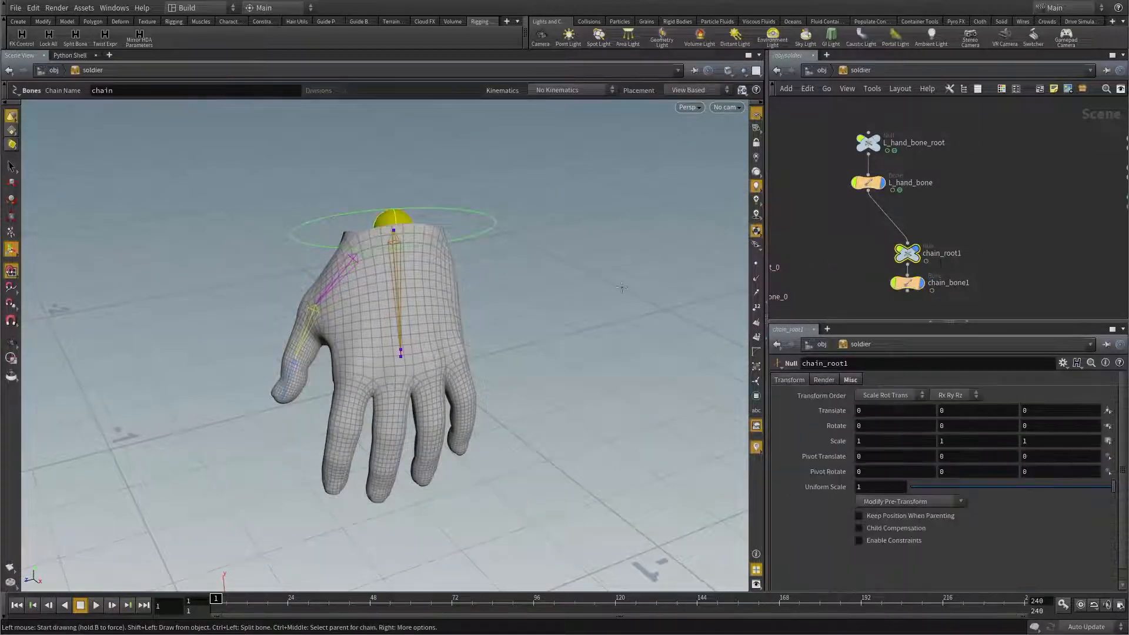
{"action": "key", "text": "Escape"}
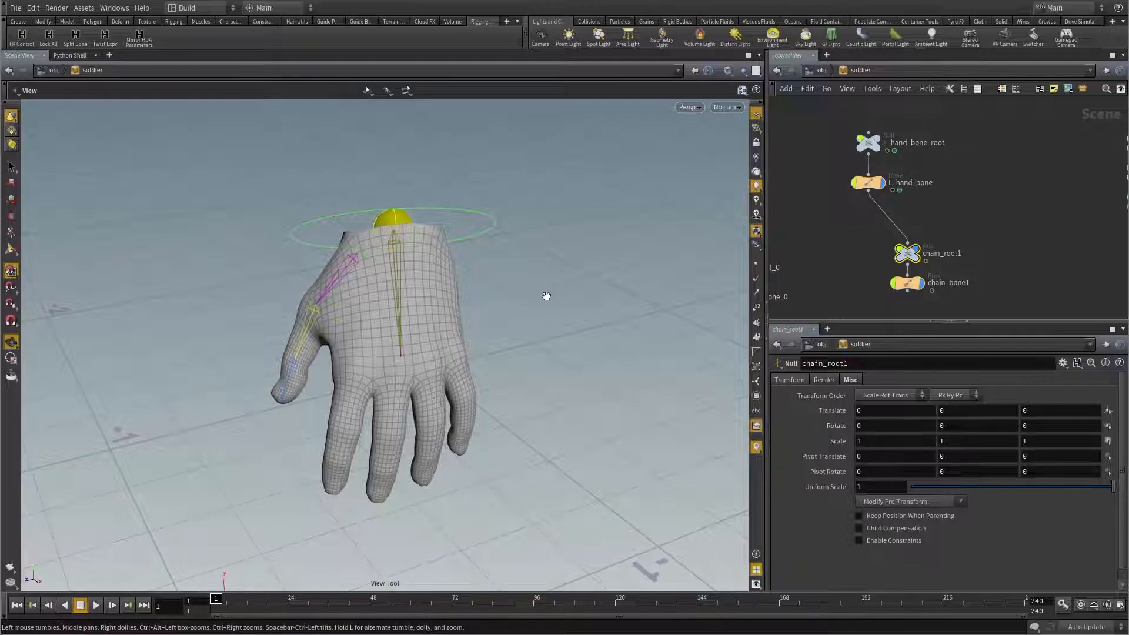
{"action": "key", "text": "t"}
{"action": "scroll", "coordinate": [482, 276], "scroll_direction": "up", "scroll_amount": 5}
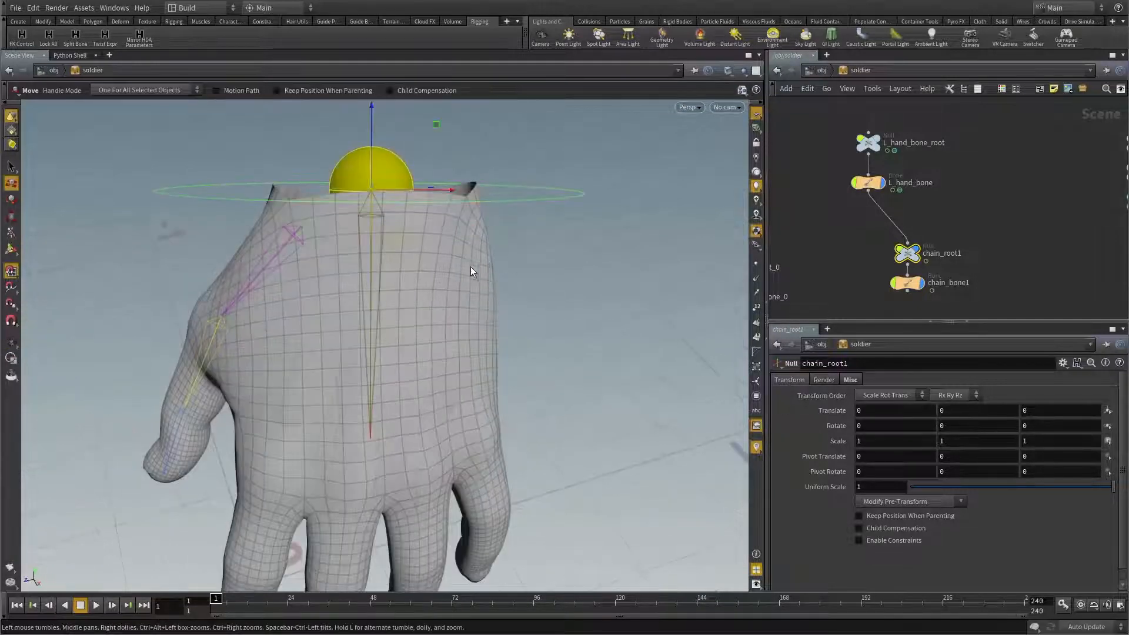
{"action": "left_click_drag", "start_coordinate": [457, 193], "coordinate": [432, 198]}
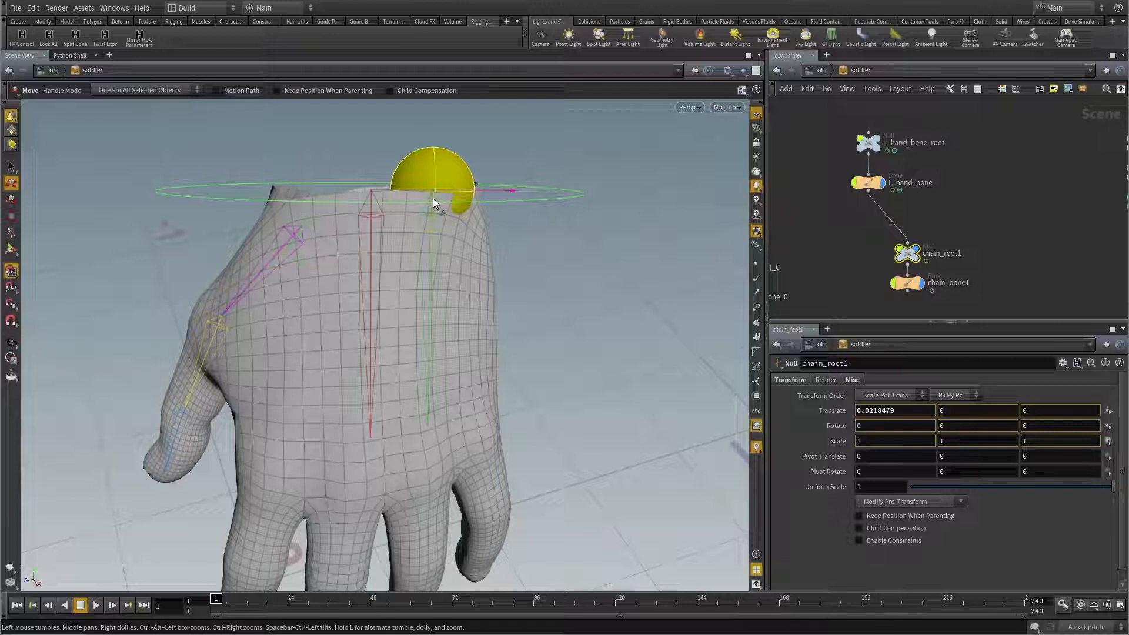
{"action": "key", "text": "ctrl+z"}
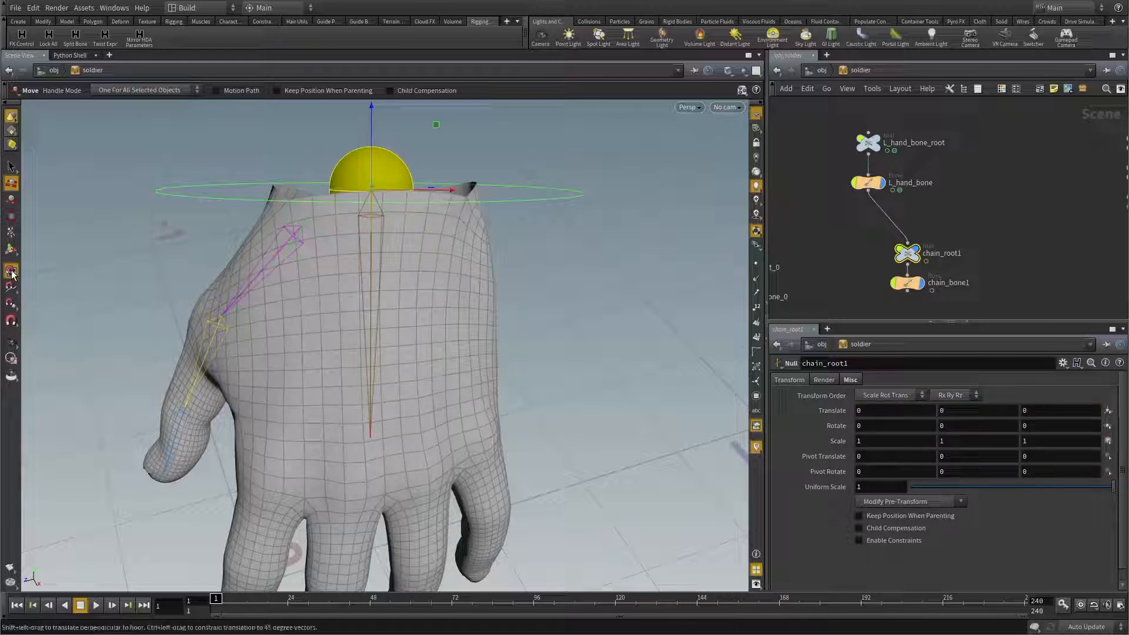
{"action": "left_click_drag", "start_coordinate": [366, 243], "coordinate": [412, 240]}
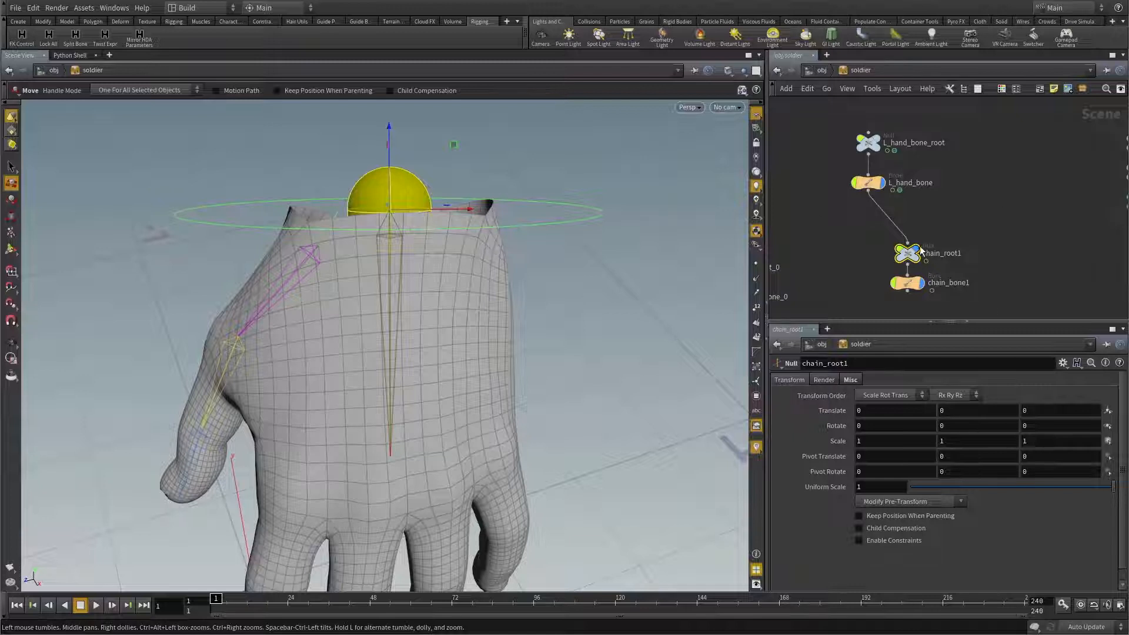
{"action": "left_click_drag", "start_coordinate": [472, 209], "coordinate": [415, 214]}
{"action": "left_click_drag", "start_coordinate": [434, 257], "coordinate": [464, 259]}
{"action": "scroll", "coordinate": [468, 239], "scroll_direction": "down", "scroll_amount": 2}
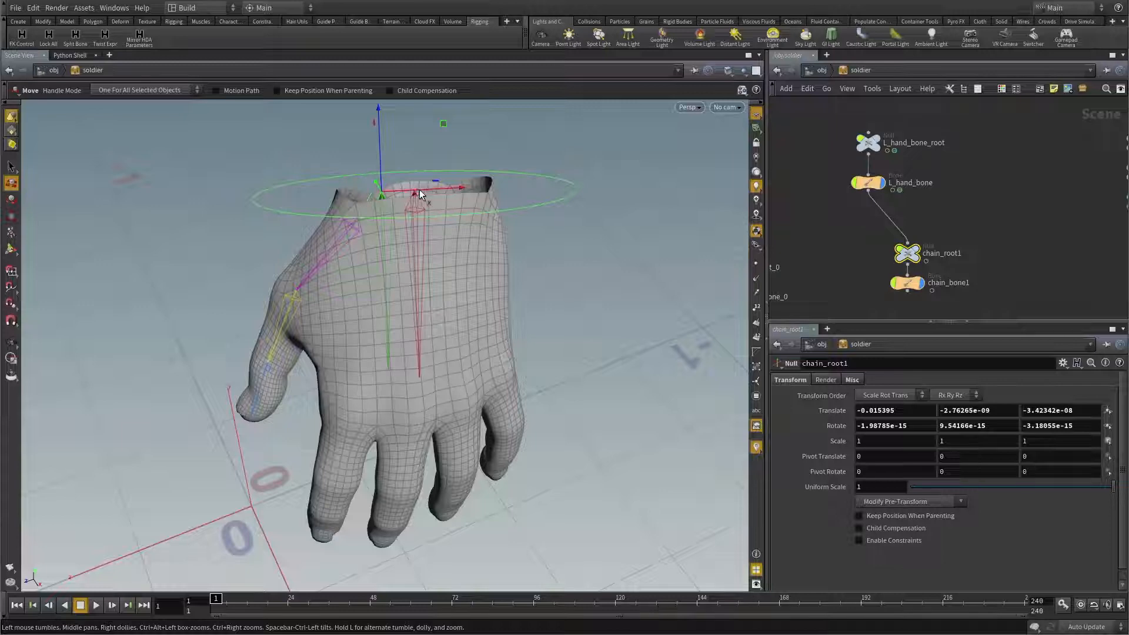
Step: Consult the human hand bone diagram in the web browser, then return to Houdini and examine L_hand_bone against it
{"action": "left_click_drag", "start_coordinate": [1128, 88], "coordinate": [729, 88]}
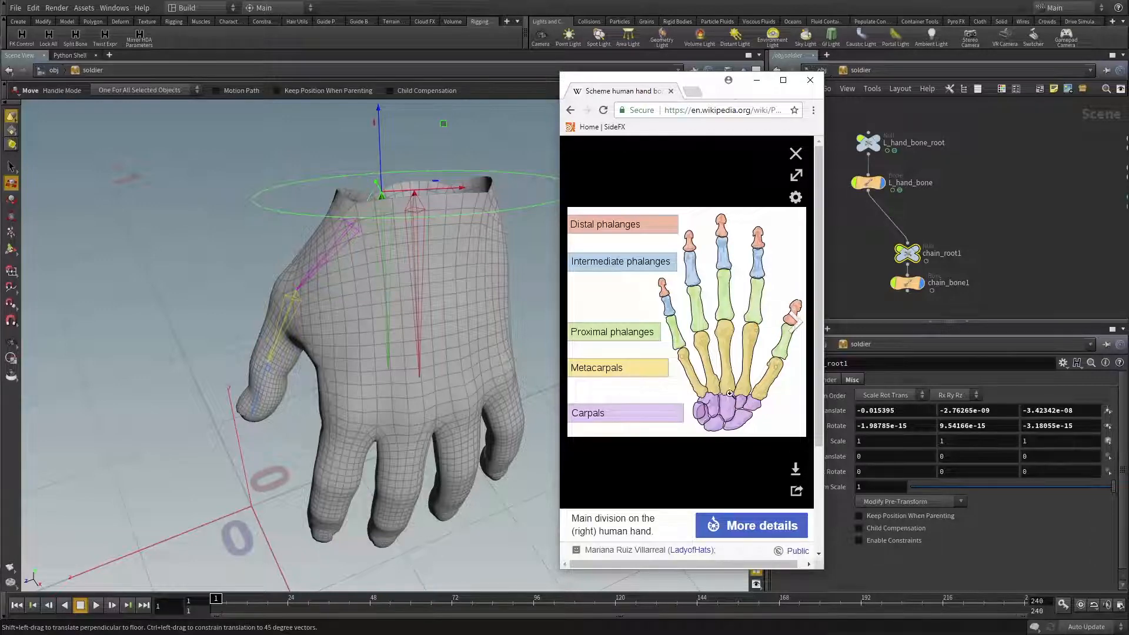
{"action": "key", "text": "alt+Tab"}
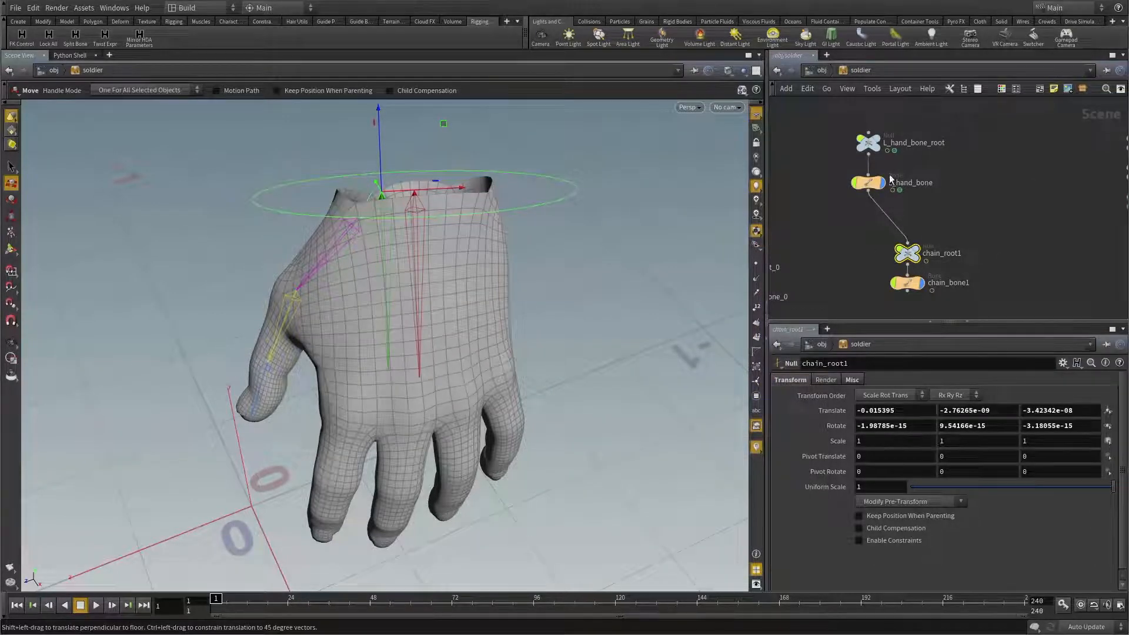
{"action": "left_click", "coordinate": [869, 183]}
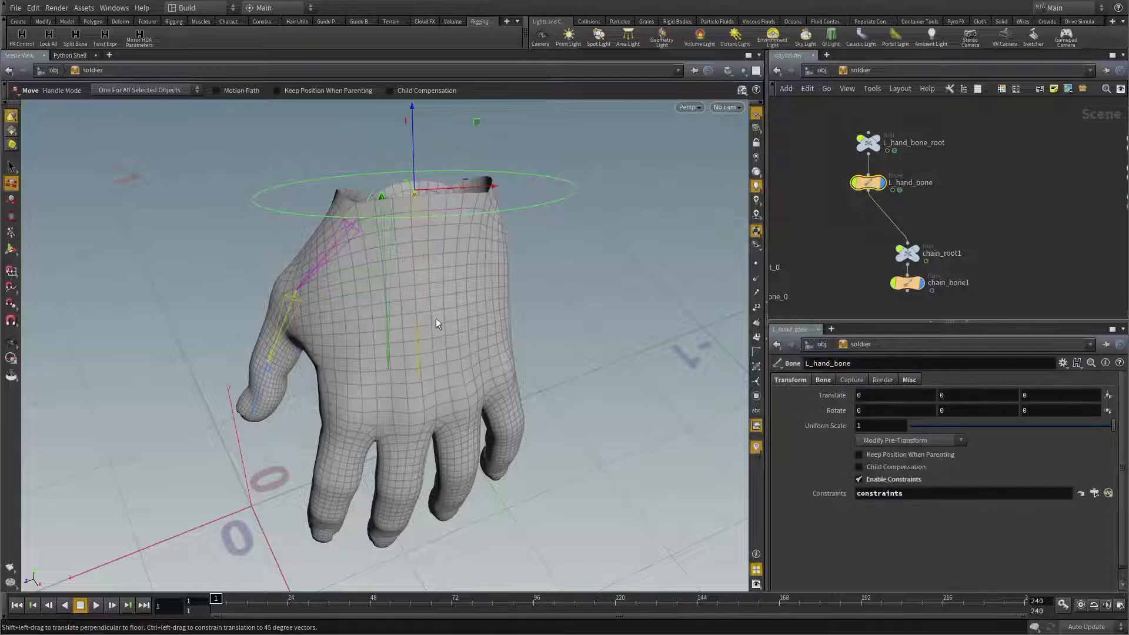
{"action": "mouse_move", "coordinate": [435, 323]}
{"action": "left_mouse_down"}
{"action": "mouse_move", "coordinate": [537, 285]}
{"action": "mouse_move", "coordinate": [584, 235]}
{"action": "mouse_move", "coordinate": [382, 277]}
{"action": "mouse_move", "coordinate": [420, 294]}
{"action": "mouse_move", "coordinate": [361, 303]}
{"action": "mouse_move", "coordinate": [470, 312]}
{"action": "mouse_move", "coordinate": [441, 341]}
{"action": "left_mouse_up"}
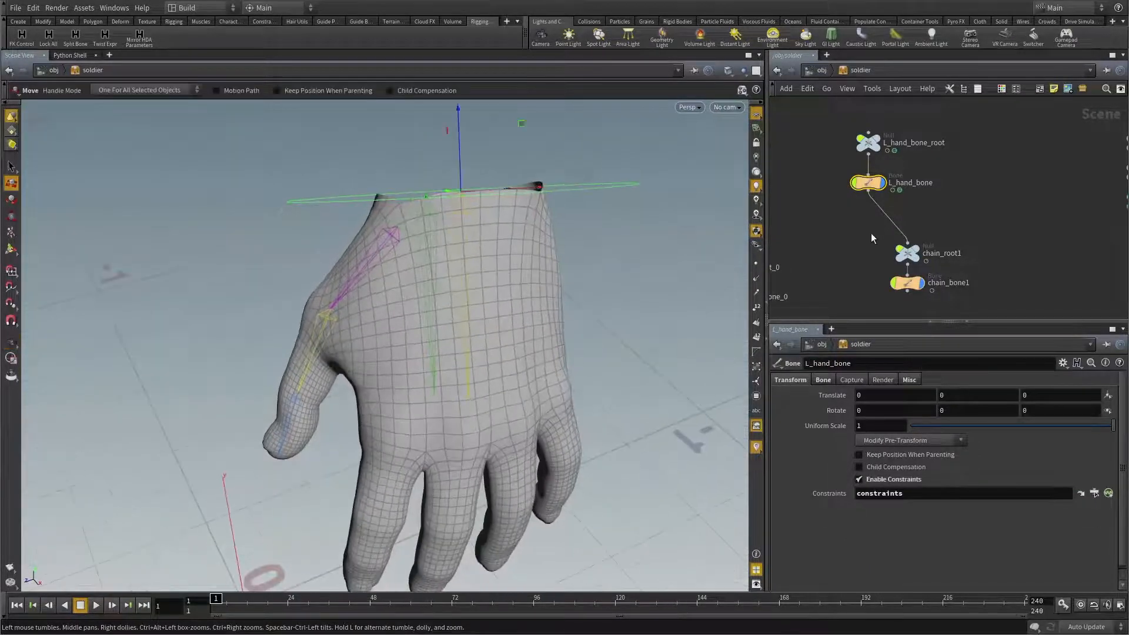
Step: Rotate chain_root1 to about -6.07 in X and 8.6 in Y, angling its bone toward the index knuckle
{"action": "left_click", "coordinate": [907, 253]}
{"action": "left_click_drag", "start_coordinate": [499, 279], "coordinate": [547, 296]}
{"action": "key", "text": "r"}
{"action": "left_click_drag", "start_coordinate": [425, 188], "coordinate": [435, 179]}
Step: Fine-tune chain_bone1's bone length against the knuckle inside the hand mesh
{"action": "left_click", "coordinate": [907, 283]}
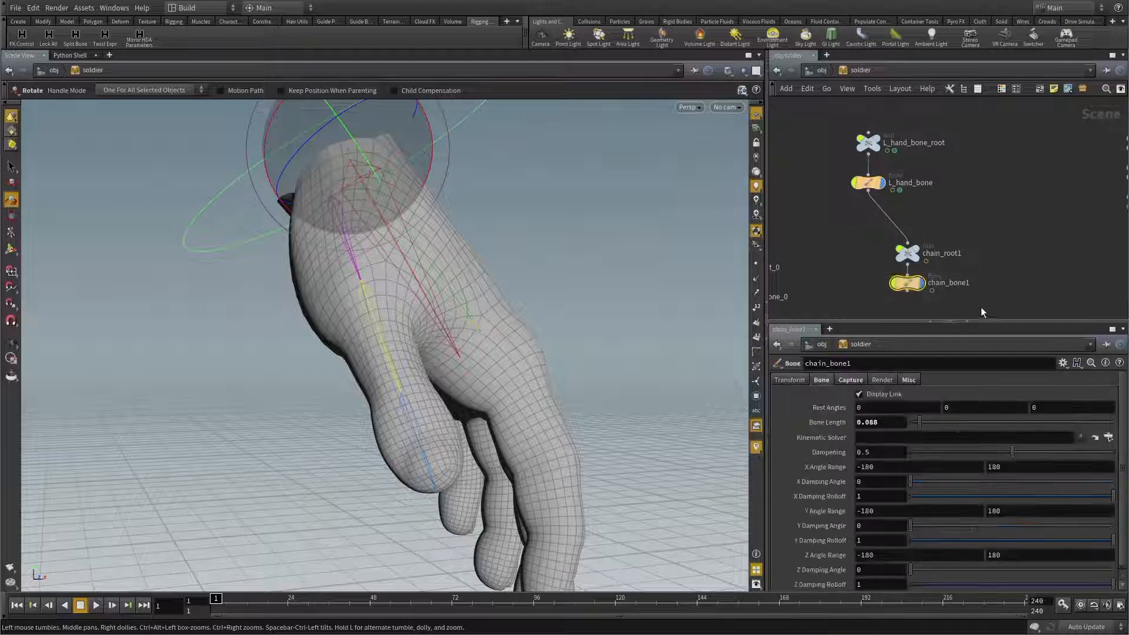
{"action": "middle_click_drag", "start_coordinate": [898, 422], "coordinate": [966, 457]}
{"action": "left_click_drag", "start_coordinate": [561, 337], "coordinate": [523, 344], "text": "alt"}
{"action": "left_click_drag", "start_coordinate": [474, 272], "coordinate": [699, 329], "text": "alt"}
Step: Test chain_bone1's X rotation at about 44.55 degrees and reset it to 0
{"action": "left_click", "coordinate": [782, 378]}
{"action": "left_click_drag", "start_coordinate": [612, 276], "coordinate": [383, 204], "text": "alt"}
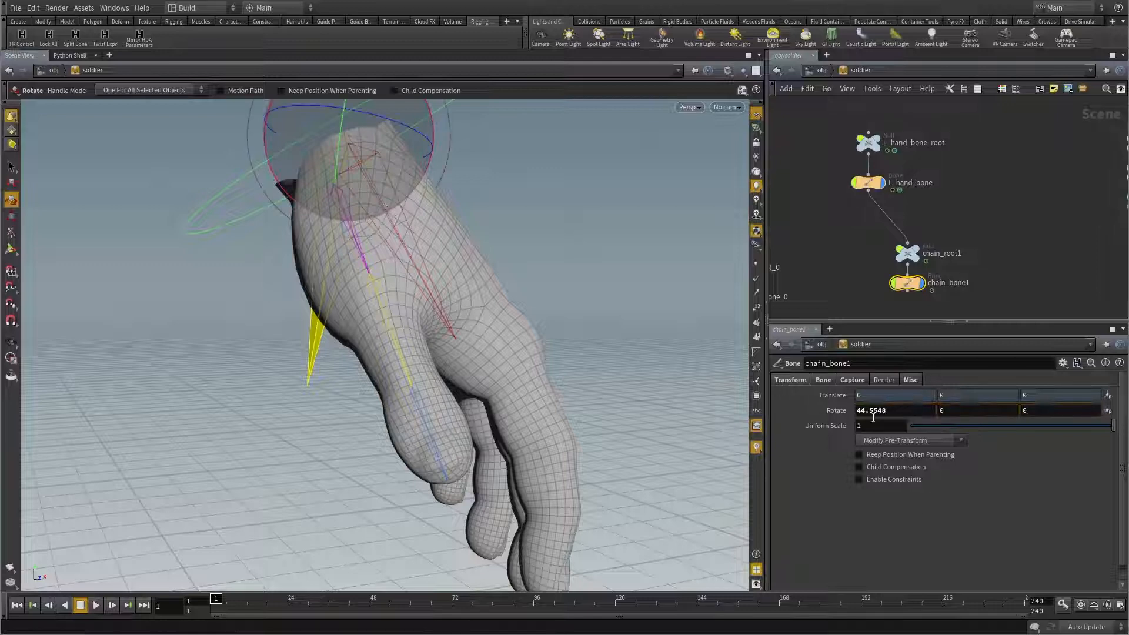
{"action": "middle_click", "coordinate": [892, 411], "text": "ctrl"}
{"action": "left_click_drag", "start_coordinate": [622, 312], "coordinate": [457, 314], "text": "alt"}
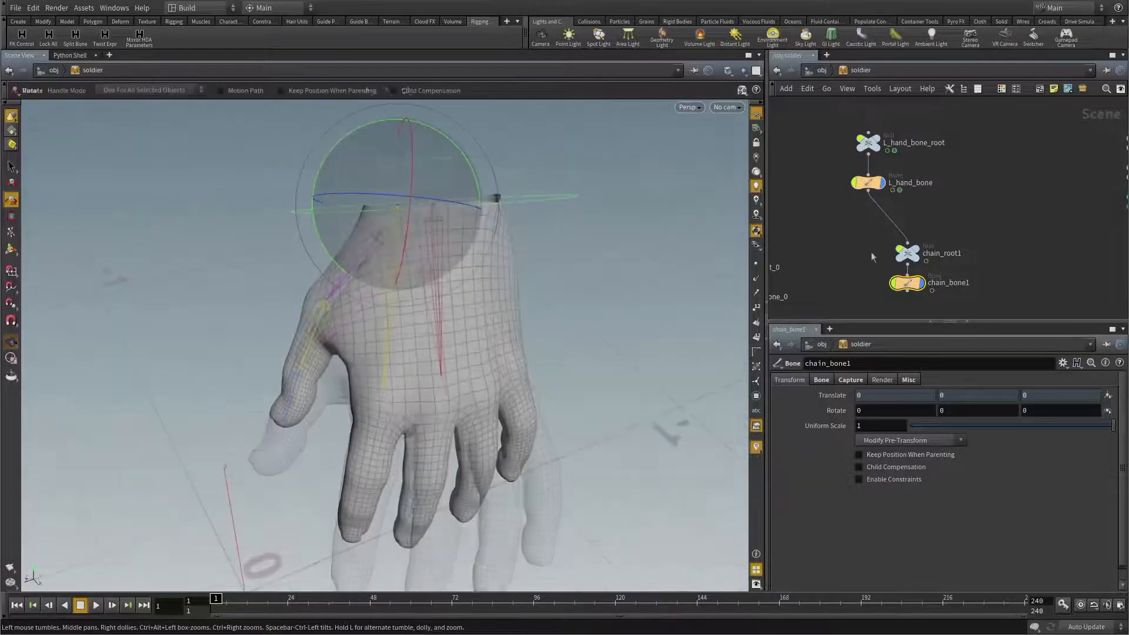
Step: Reposition chain_root1 at the wrist to about -0.0171 in X and -0.0003 in Z
{"action": "left_click", "coordinate": [903, 253]}
{"action": "key", "text": "t"}
{"action": "mouse_move", "coordinate": [448, 207]}
{"action": "left_mouse_down"}
{"action": "mouse_move", "coordinate": [469, 192]}
{"action": "mouse_move", "coordinate": [433, 207]}
{"action": "mouse_move", "coordinate": [441, 218]}
{"action": "left_mouse_up"}
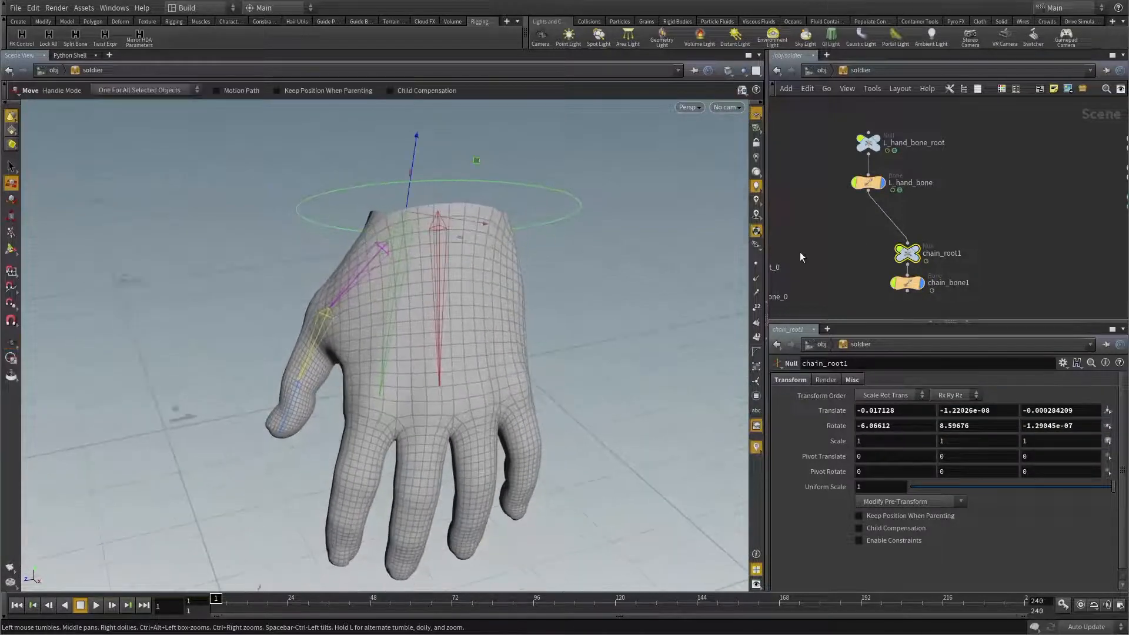
Step: Rename chain_root1 as L_hand_meta_root_1, reusing the thumb root's name
{"action": "left_click", "coordinate": [842, 277]}
{"action": "middle_click_drag", "start_coordinate": [841, 277], "coordinate": [1029, 260]}
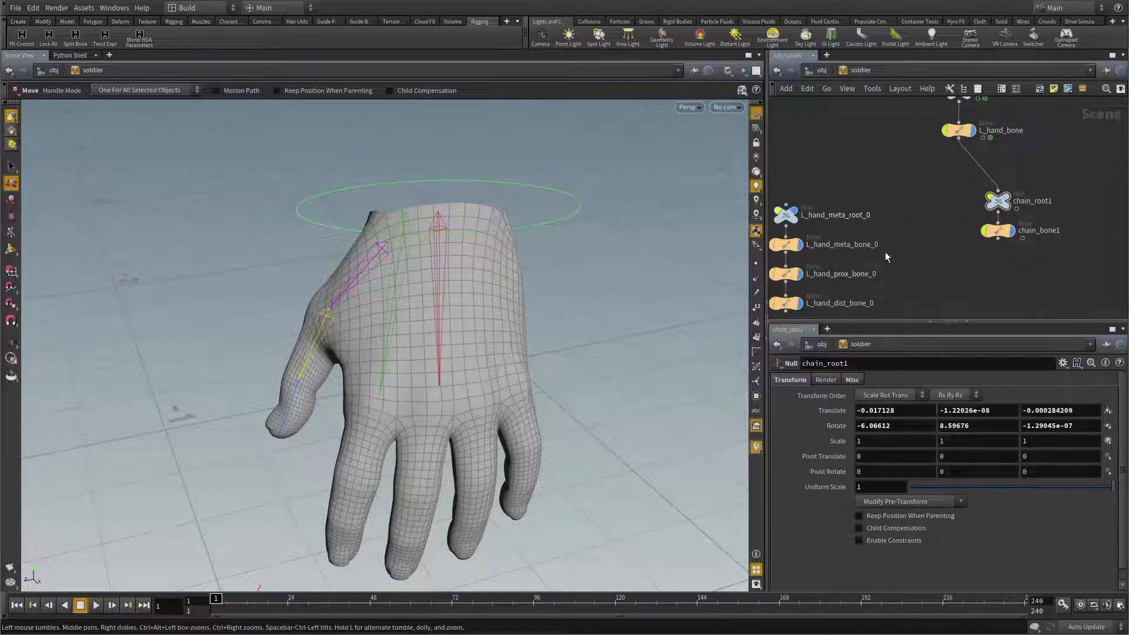
{"action": "double_click", "coordinate": [836, 215]}
{"action": "key", "text": "ctrl+c"}
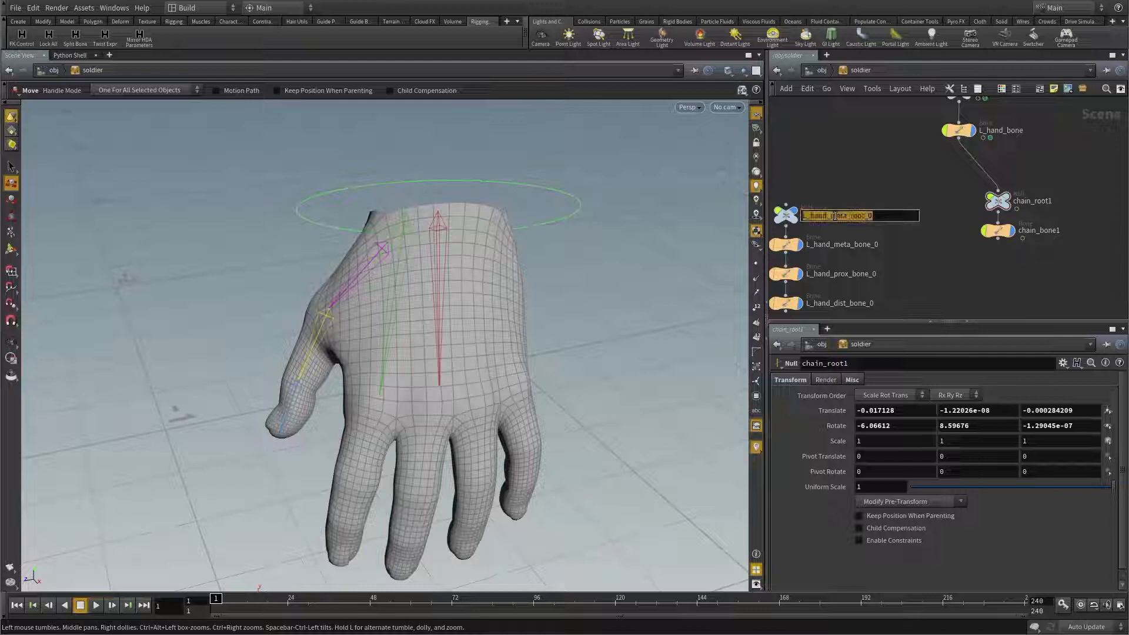
{"action": "left_click", "coordinate": [852, 191]}
{"action": "middle_click_drag", "start_coordinate": [1022, 202], "coordinate": [951, 206]}
{"action": "double_click", "coordinate": [950, 206]}
{"action": "key", "text": "ctrl+v"}
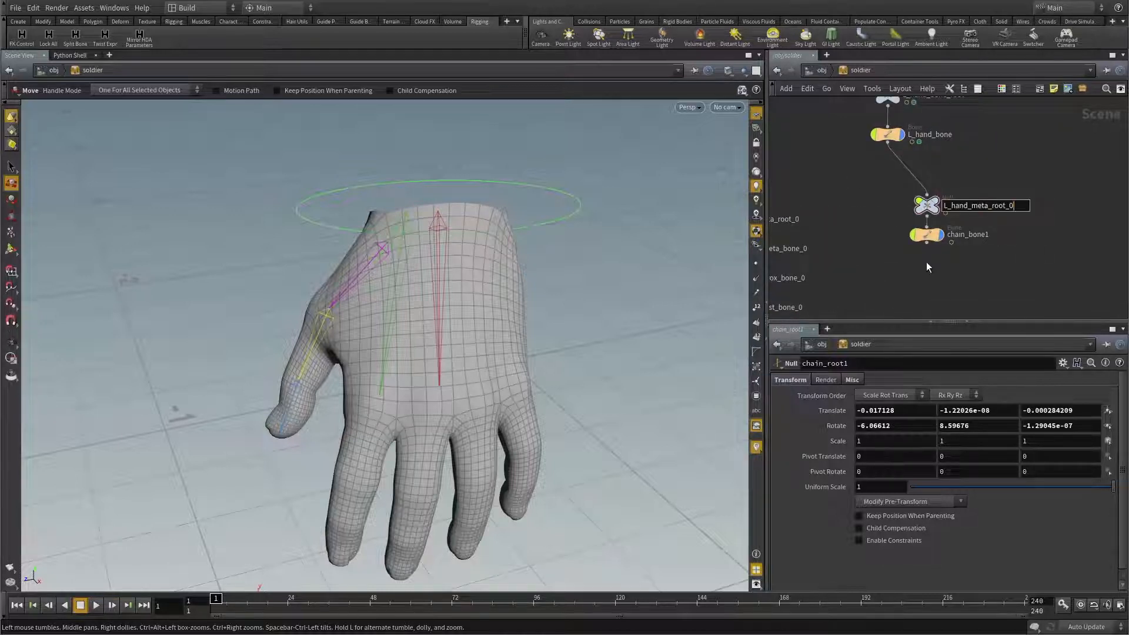
{"action": "key", "text": "Return"}
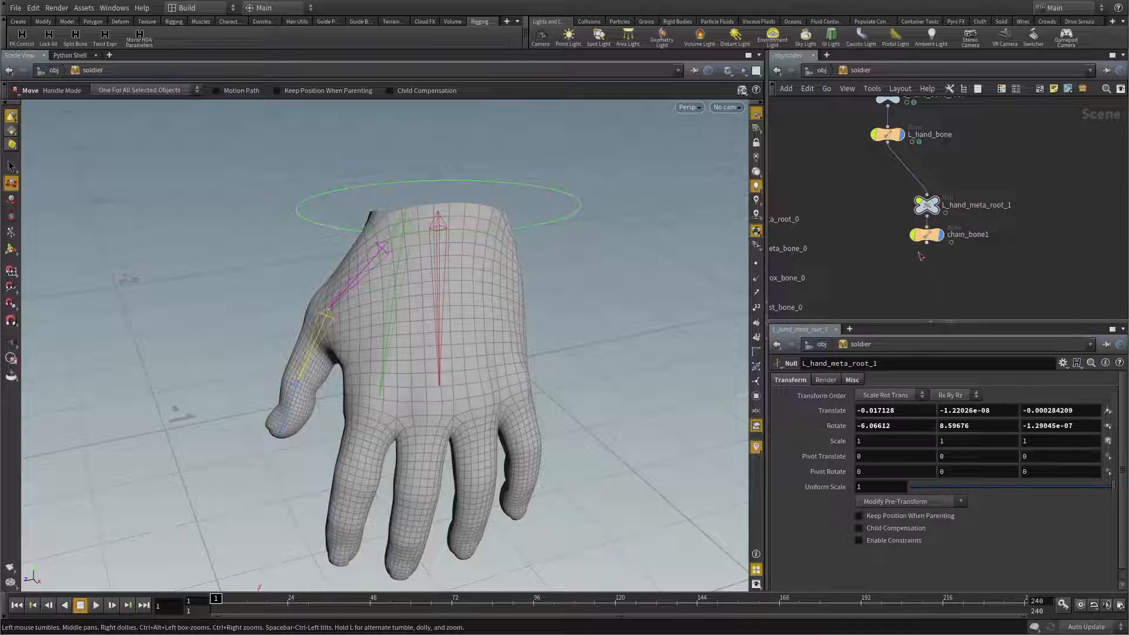
Step: Rename chain_bone1 as L_hand_meta_bone_1, following the thumb meta bone's naming
{"action": "middle_click_drag", "start_coordinate": [809, 255], "coordinate": [861, 236]}
{"action": "double_click", "coordinate": [838, 235]}
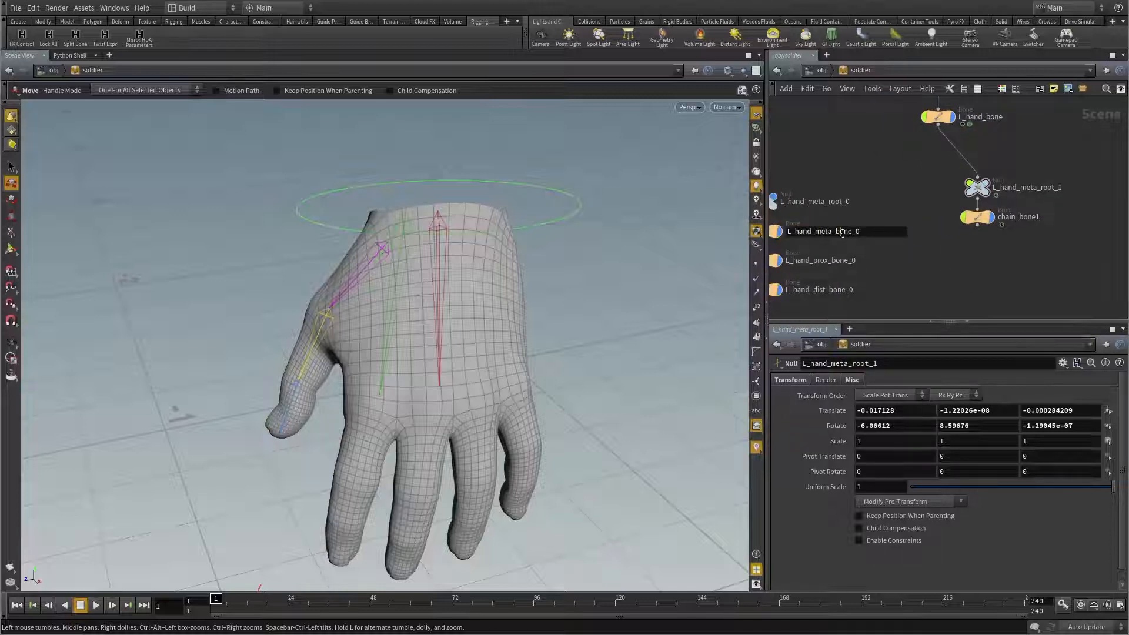
{"action": "double_click", "coordinate": [1002, 218]}
{"action": "type", "text": "L_hand_meta_bone_0"}
{"action": "key", "text": "BackSpace"}
{"action": "type", "text": "1"}
{"action": "key", "text": "Return"}
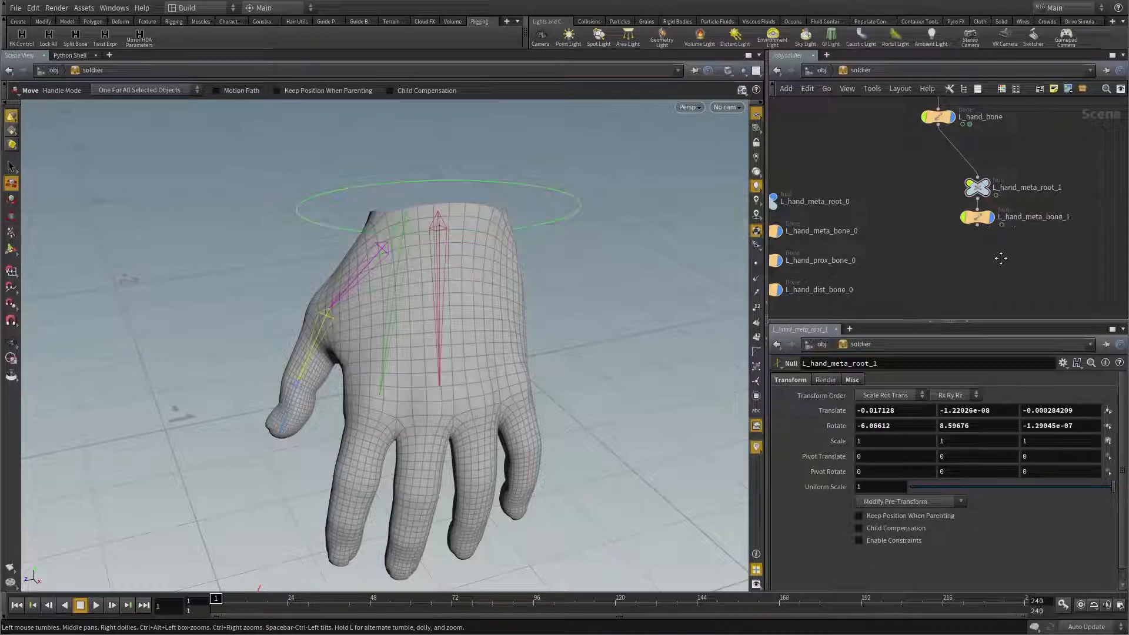
{"action": "mouse_move", "coordinate": [975, 260]}
{"action": "middle_mouse_down"}
{"action": "mouse_move", "coordinate": [965, 258]}
{"action": "mouse_move", "coordinate": [987, 255]}
{"action": "middle_mouse_up"}
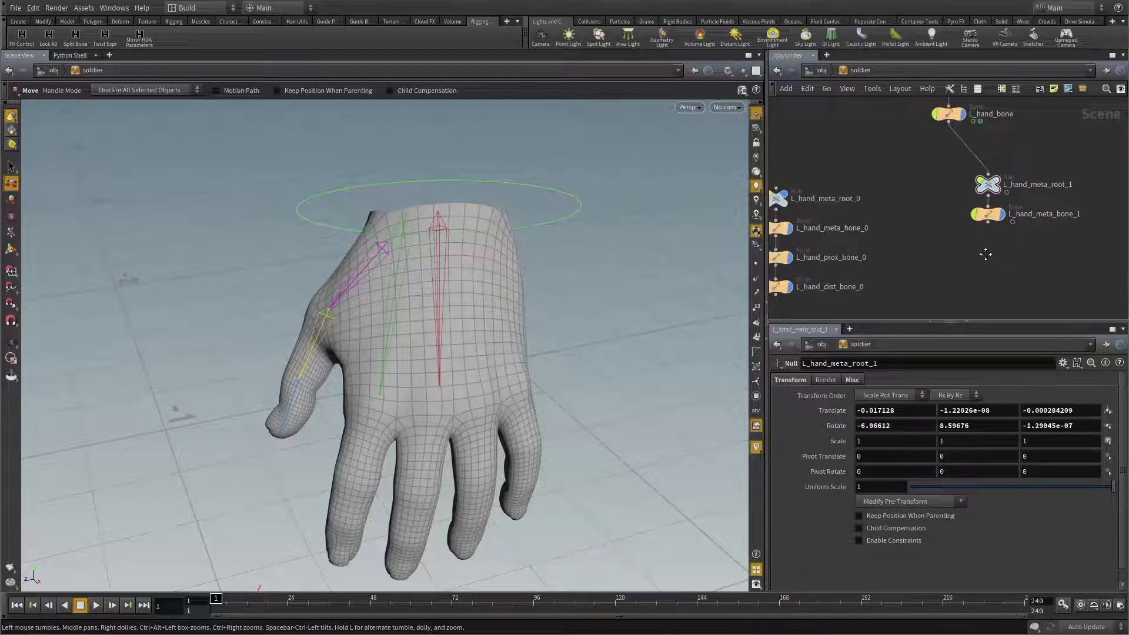
{"action": "double_click", "coordinate": [818, 229]}
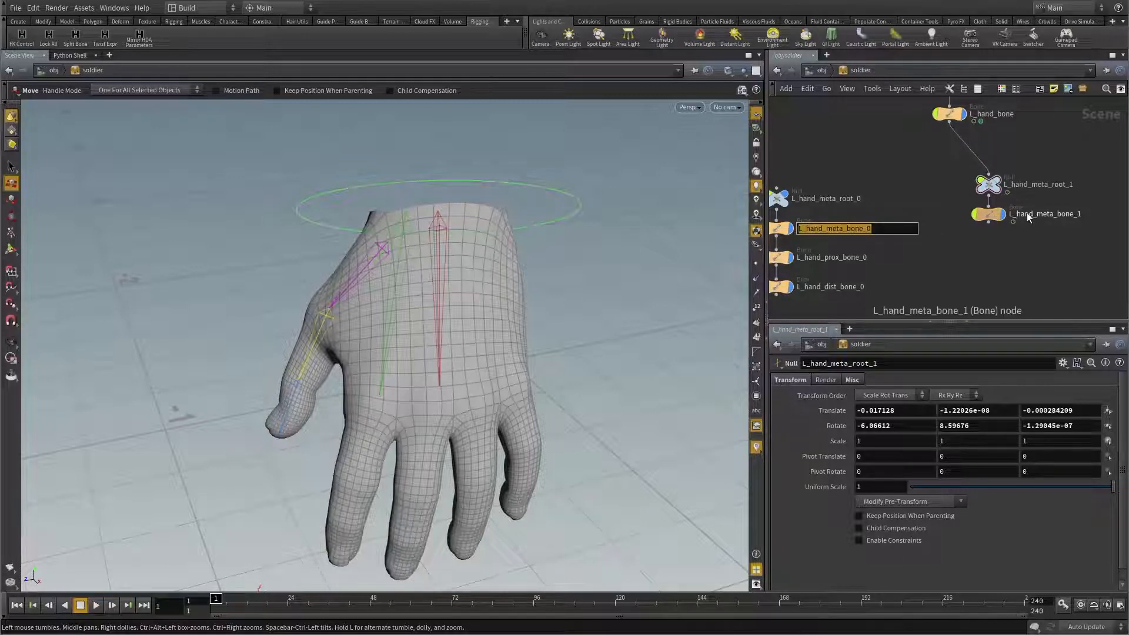
{"action": "left_click", "coordinate": [1020, 256]}
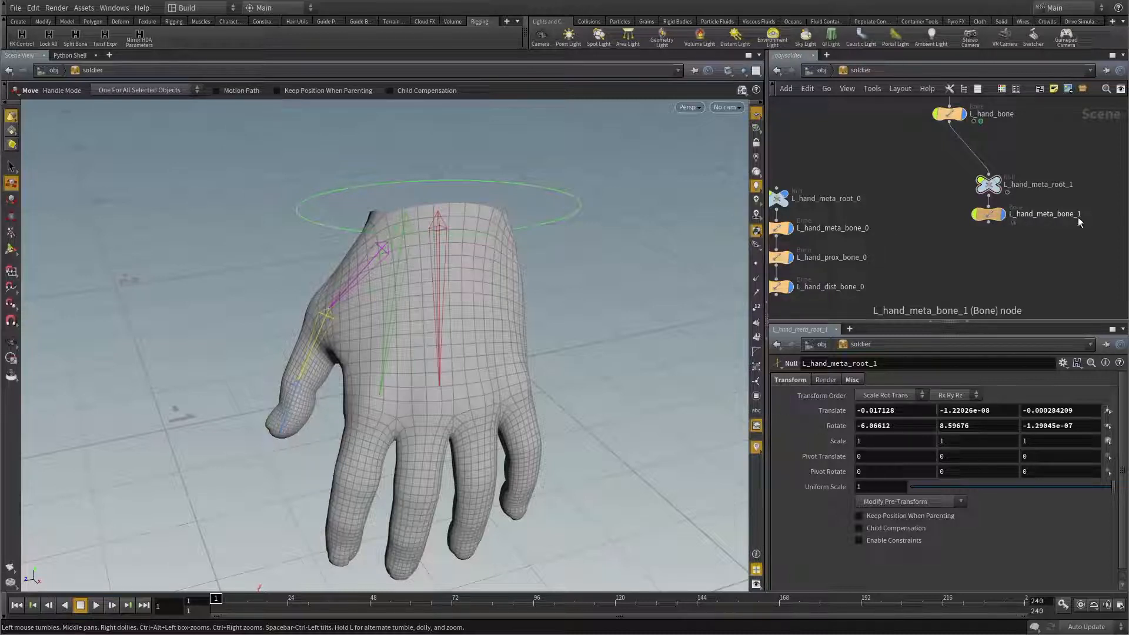
Step: Paste three copies of the L_hand_meta_root_1 and L_hand_meta_bone_1 pair in a row beside it, and select all four meta roots
{"action": "middle_click_drag", "start_coordinate": [1057, 231], "coordinate": [950, 249]}
{"action": "left_click_drag", "start_coordinate": [941, 263], "coordinate": [828, 205]}
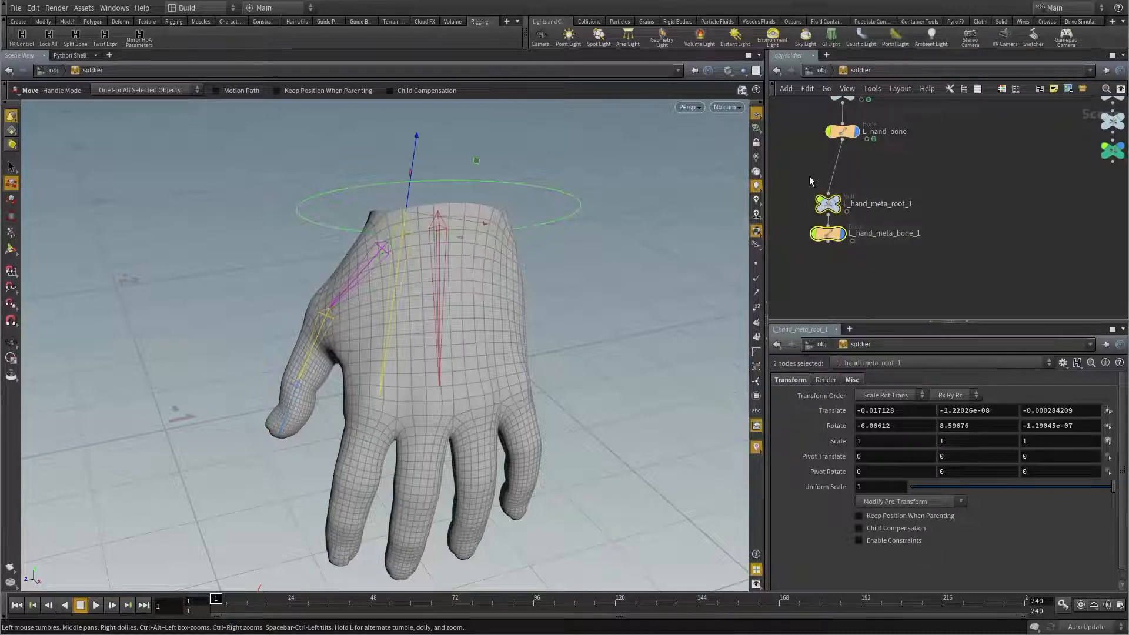
{"action": "key", "text": "ctrl+v"}
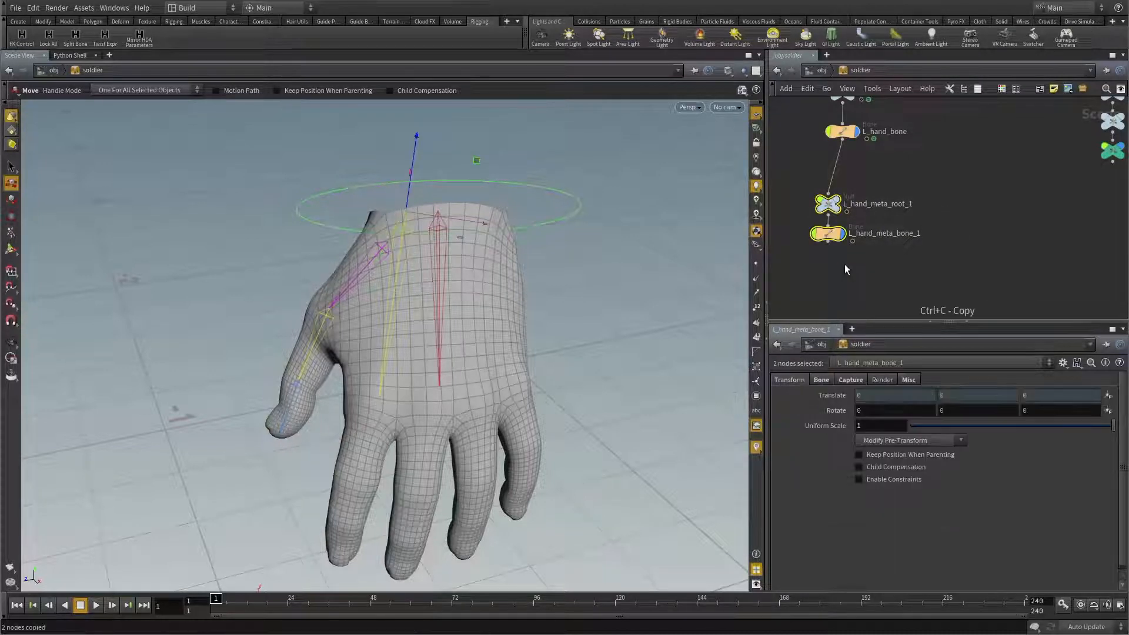
{"action": "left_click_drag", "start_coordinate": [859, 280], "coordinate": [957, 227]}
{"action": "middle_click_drag", "start_coordinate": [1066, 238], "coordinate": [982, 230]}
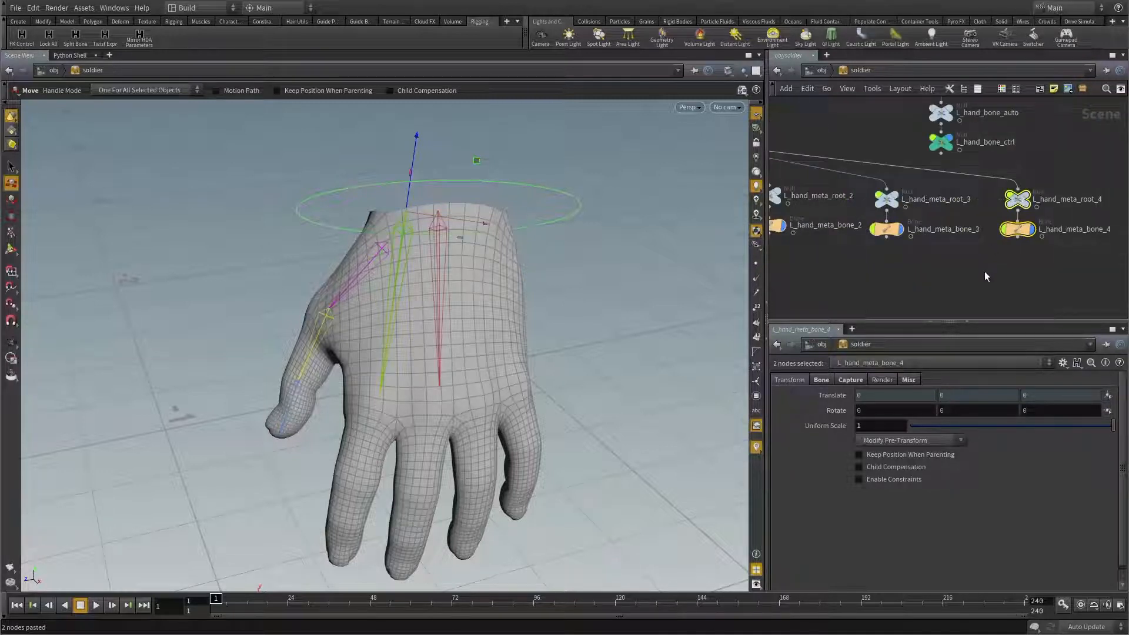
{"action": "scroll", "coordinate": [970, 262], "scroll_direction": "down", "scroll_amount": 3}
{"action": "left_click_drag", "start_coordinate": [979, 221], "coordinate": [1048, 232]}
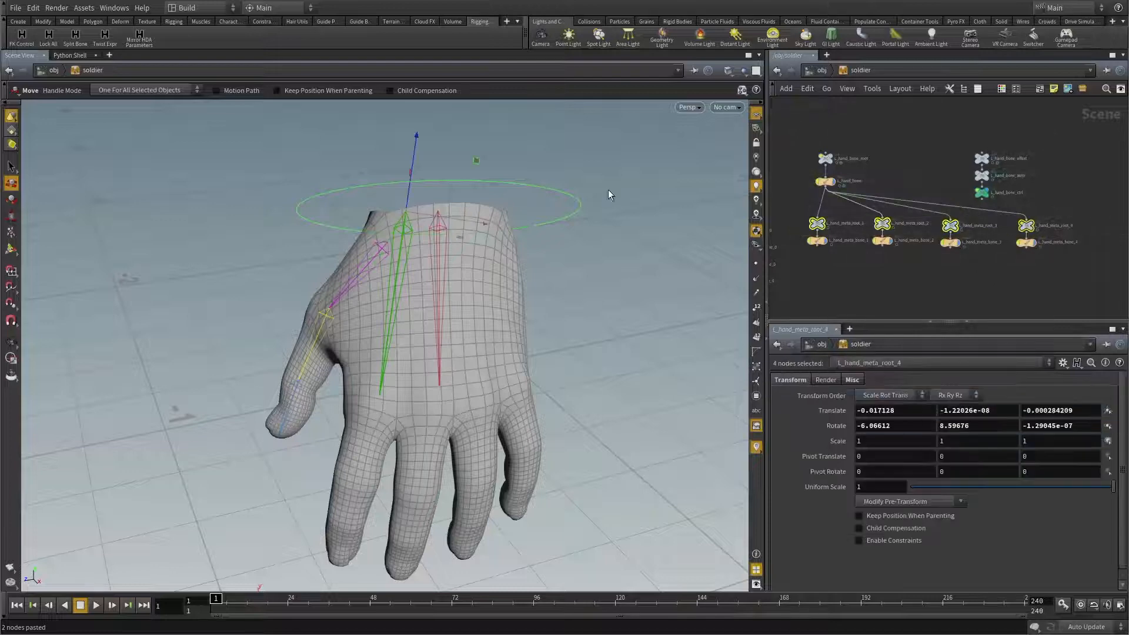
Step: Check each numbered L_hand_meta_root and L_hand_meta_bone pair in the network against its metacarpal bone in the hand
{"action": "left_click_drag", "start_coordinate": [509, 254], "coordinate": [490, 268], "text": "alt"}
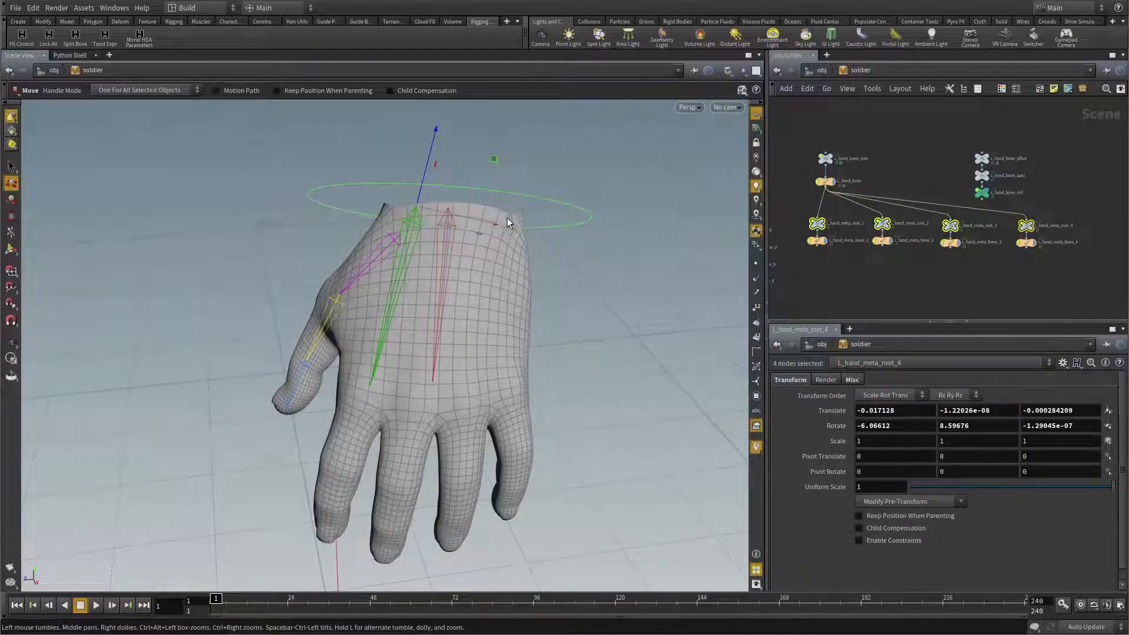
{"action": "left_click_drag", "start_coordinate": [507, 218], "coordinate": [584, 290], "text": "alt"}
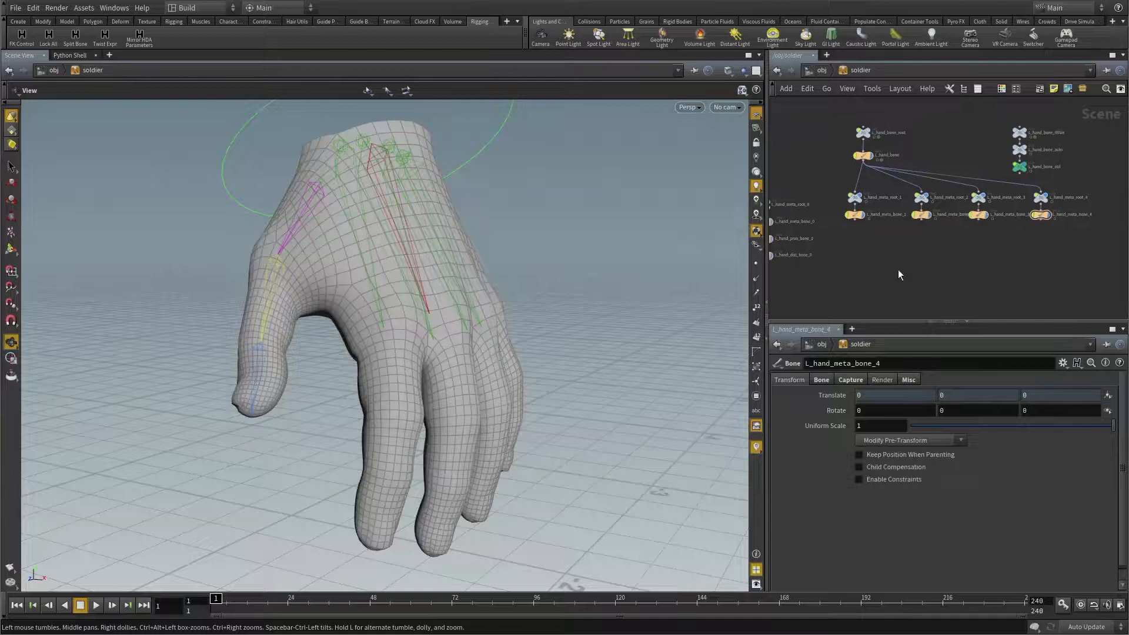
{"action": "scroll", "coordinate": [899, 265], "scroll_direction": "up", "scroll_amount": 2}
{"action": "middle_click_drag", "start_coordinate": [902, 257], "coordinate": [866, 265]}
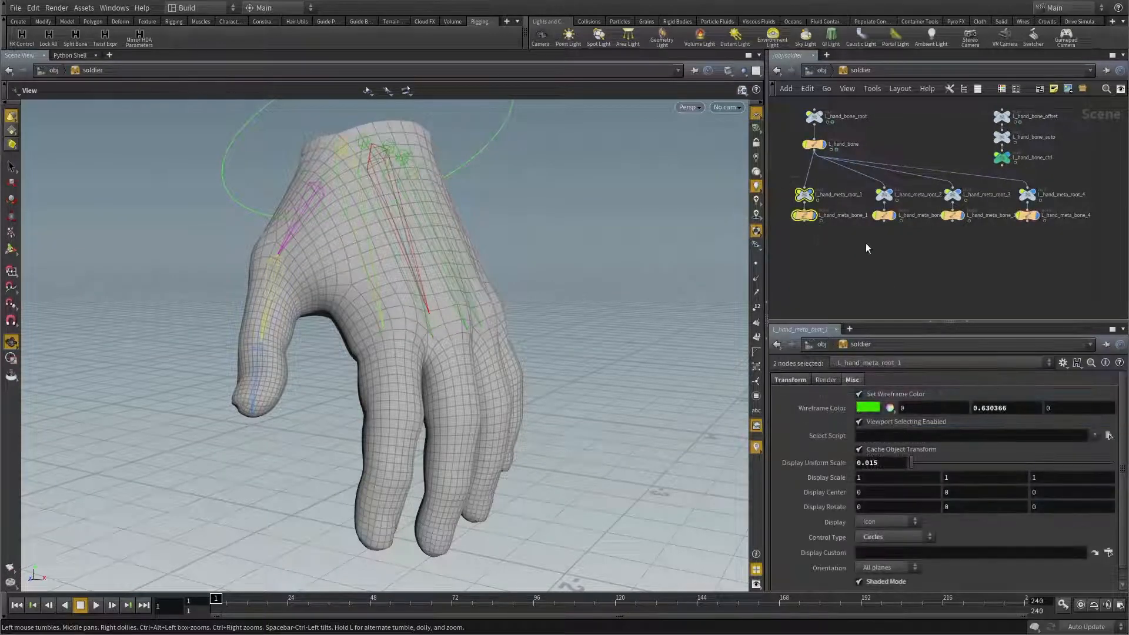
{"action": "left_click_drag", "start_coordinate": [865, 242], "coordinate": [906, 182]}
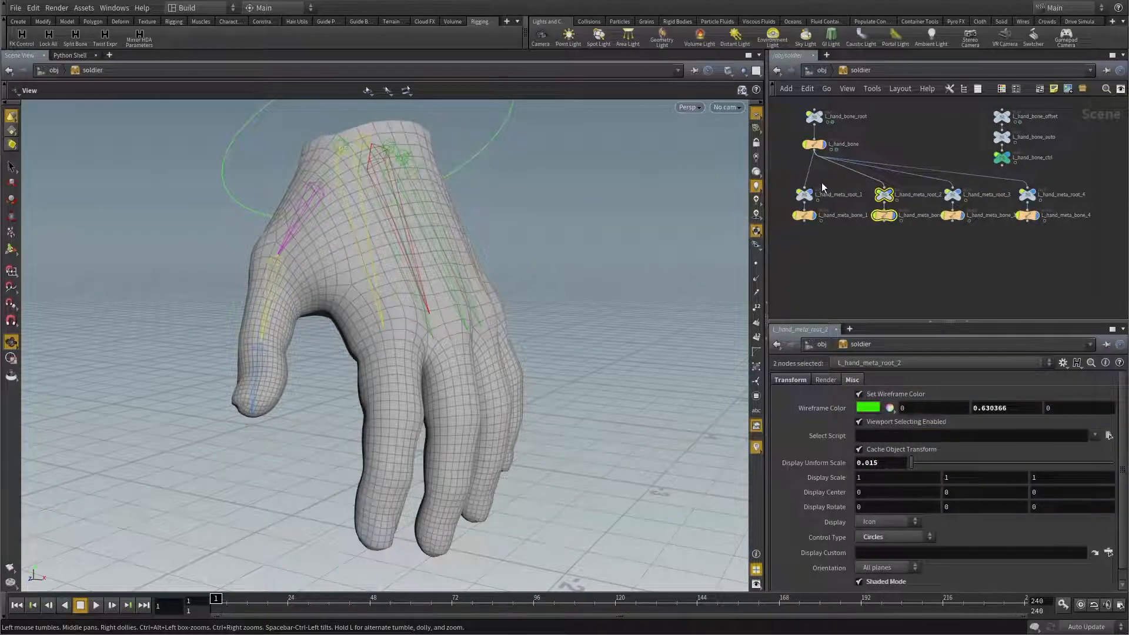
{"action": "scroll", "coordinate": [836, 199], "scroll_direction": "up", "scroll_amount": 3}
{"action": "scroll", "coordinate": [849, 231], "scroll_direction": "down", "scroll_amount": 3}
{"action": "middle_click_drag", "start_coordinate": [851, 238], "coordinate": [827, 228]}
{"action": "left_click_drag", "start_coordinate": [802, 246], "coordinate": [778, 192]}
{"action": "left_click_drag", "start_coordinate": [563, 292], "coordinate": [325, 192]}
{"action": "left_click_drag", "start_coordinate": [418, 233], "coordinate": [437, 269]}
{"action": "left_click_drag", "start_coordinate": [887, 254], "coordinate": [865, 199]}
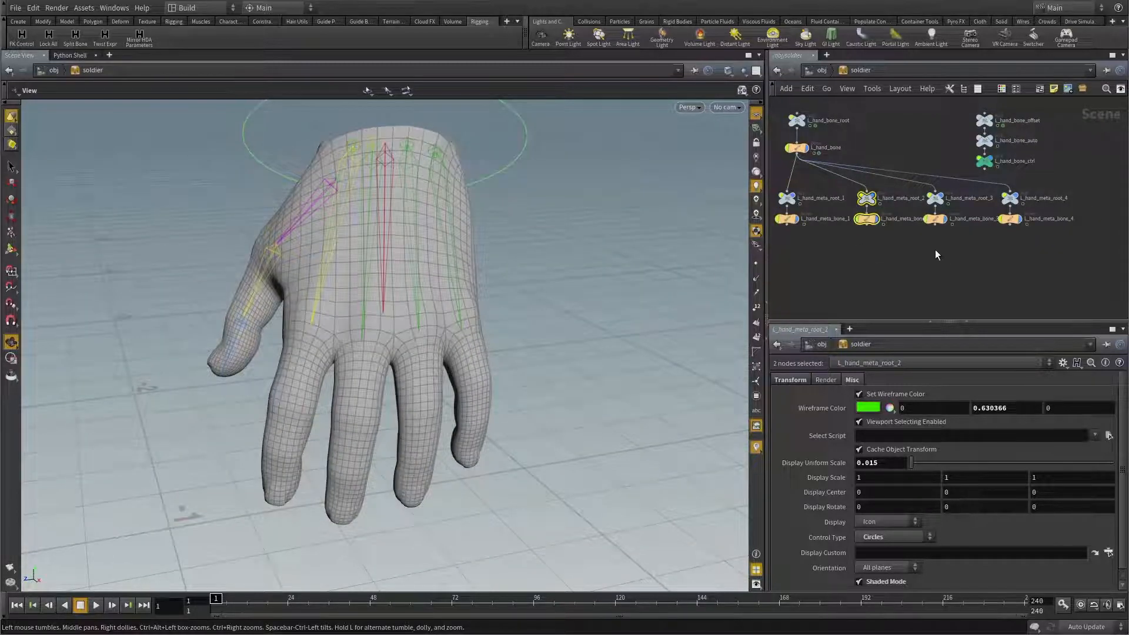
{"action": "left_click_drag", "start_coordinate": [954, 252], "coordinate": [927, 194]}
{"action": "left_click_drag", "start_coordinate": [1012, 200], "coordinate": [999, 194]}
{"action": "left_click", "coordinate": [926, 240]}
Step: Examine the spread and alignment of the four metacarpal bones from the back of the hand, the wrist opening and the side
{"action": "left_click_drag", "start_coordinate": [470, 277], "coordinate": [298, 323]}
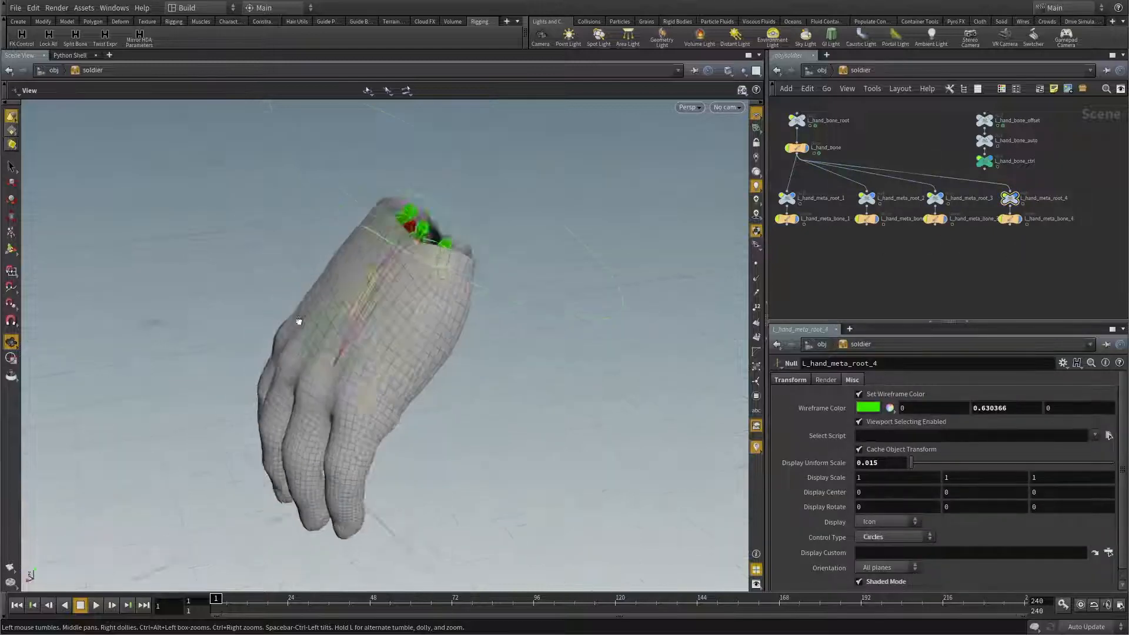
{"action": "scroll", "coordinate": [298, 323], "scroll_direction": "up", "scroll_amount": 5}
{"action": "scroll", "coordinate": [447, 276], "scroll_direction": "down", "scroll_amount": 5}
{"action": "left_click_drag", "start_coordinate": [431, 279], "coordinate": [435, 254]}
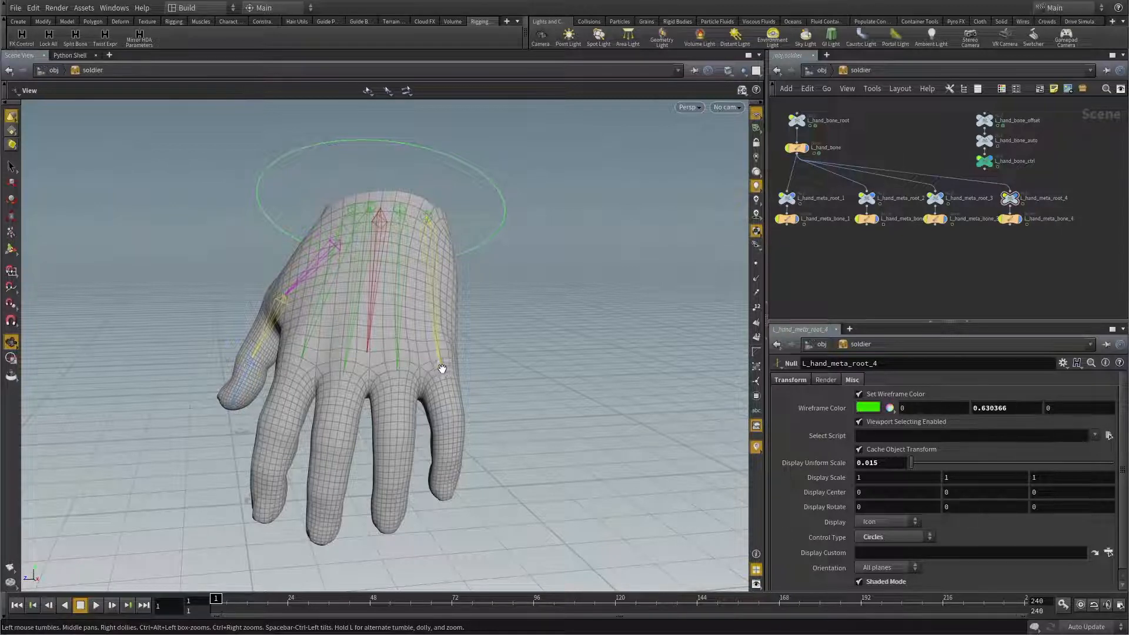
{"action": "left_click_drag", "start_coordinate": [433, 362], "coordinate": [331, 368]}
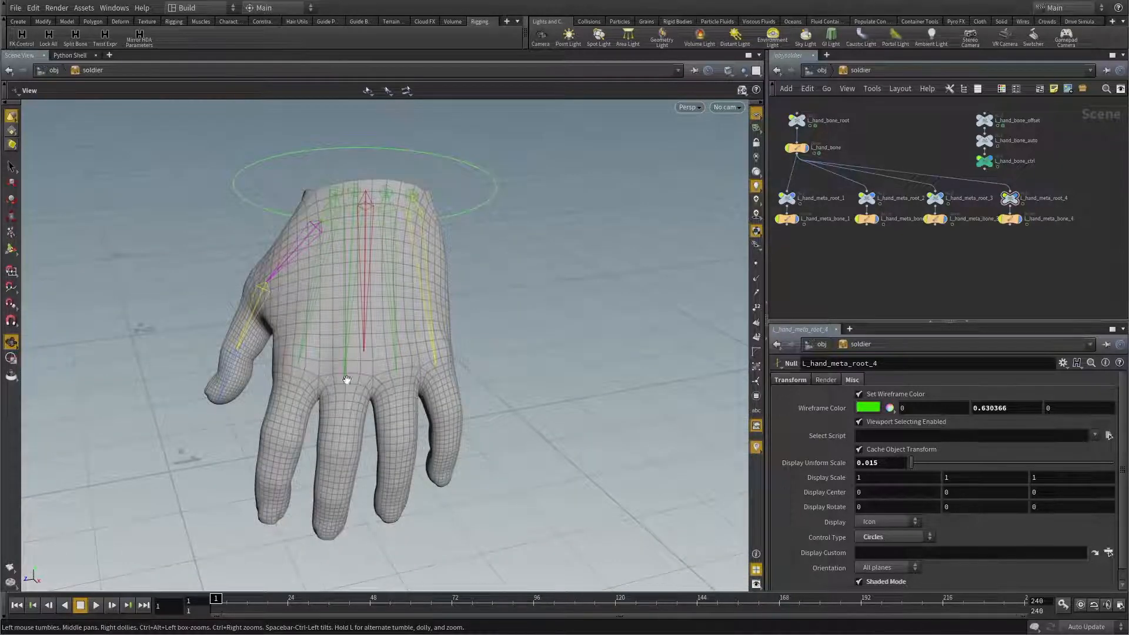
{"action": "left_click_drag", "start_coordinate": [421, 352], "coordinate": [421, 306]}
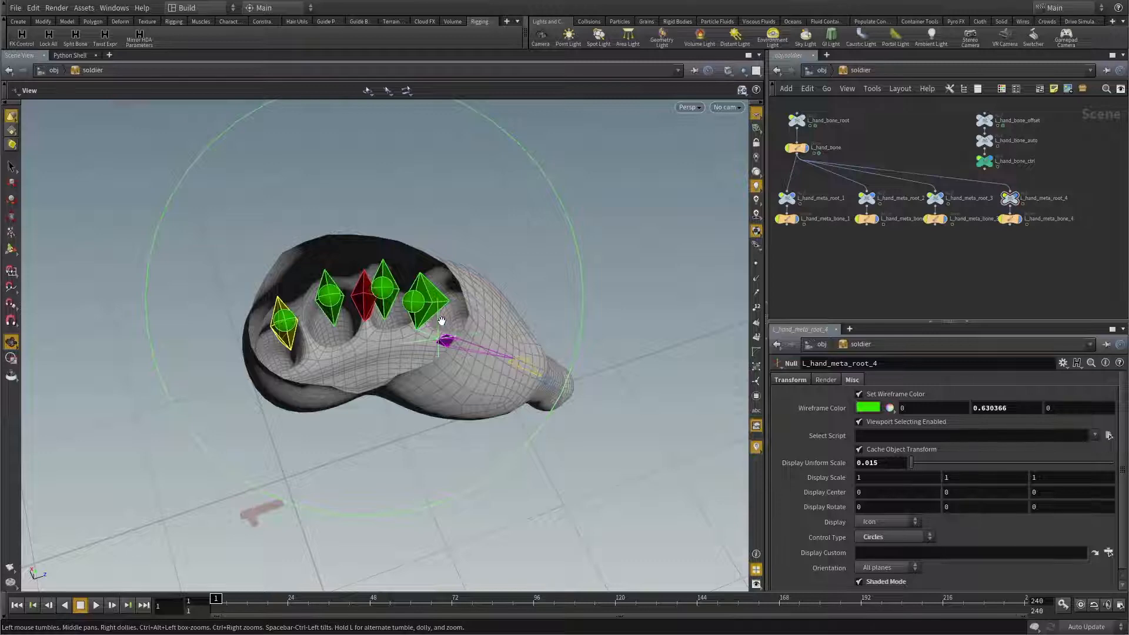
{"action": "left_click_drag", "start_coordinate": [442, 321], "coordinate": [262, 194]}
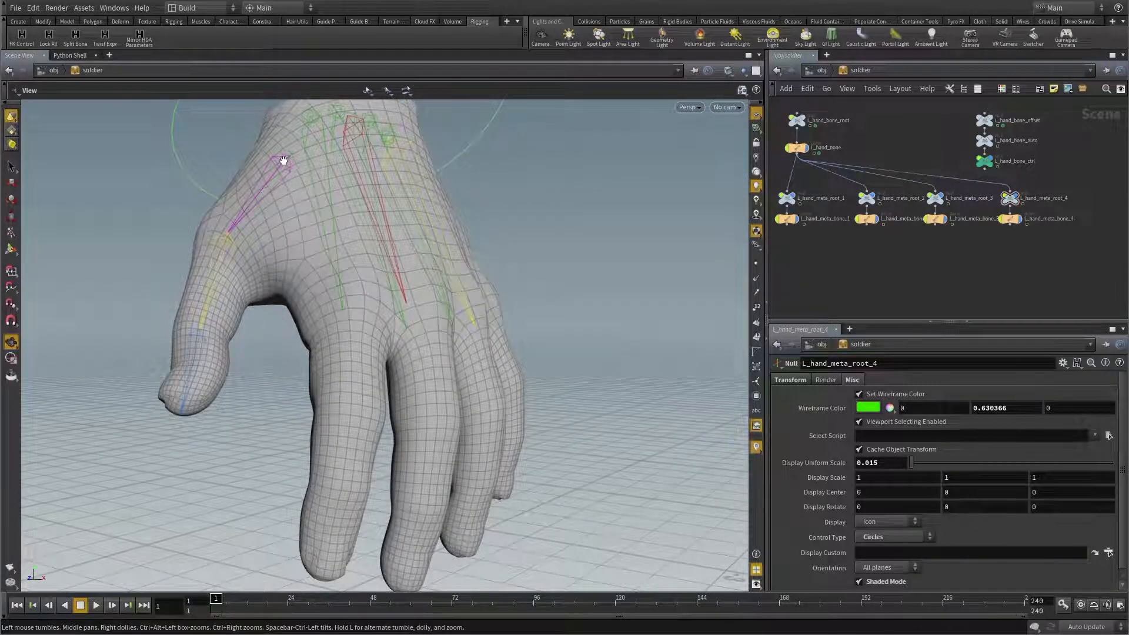
Step: Examine the side profile of the fingers below the metacarpals, noting where the finger joints bend
{"action": "left_click_drag", "start_coordinate": [378, 333], "coordinate": [443, 267]}
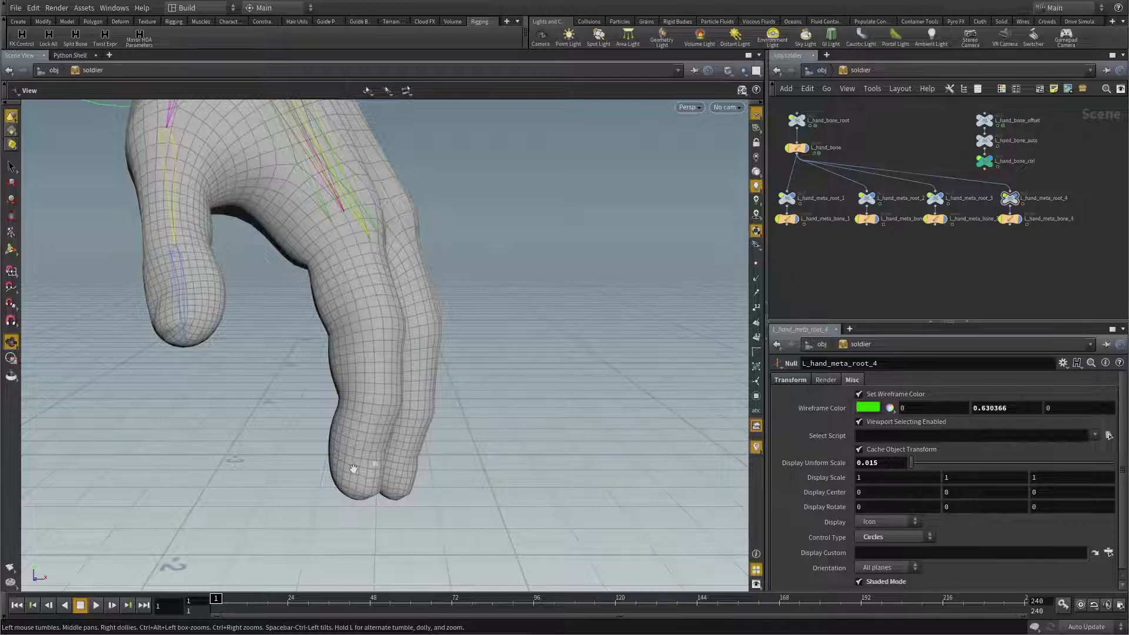
{"action": "left_click_drag", "start_coordinate": [335, 232], "coordinate": [342, 254]}
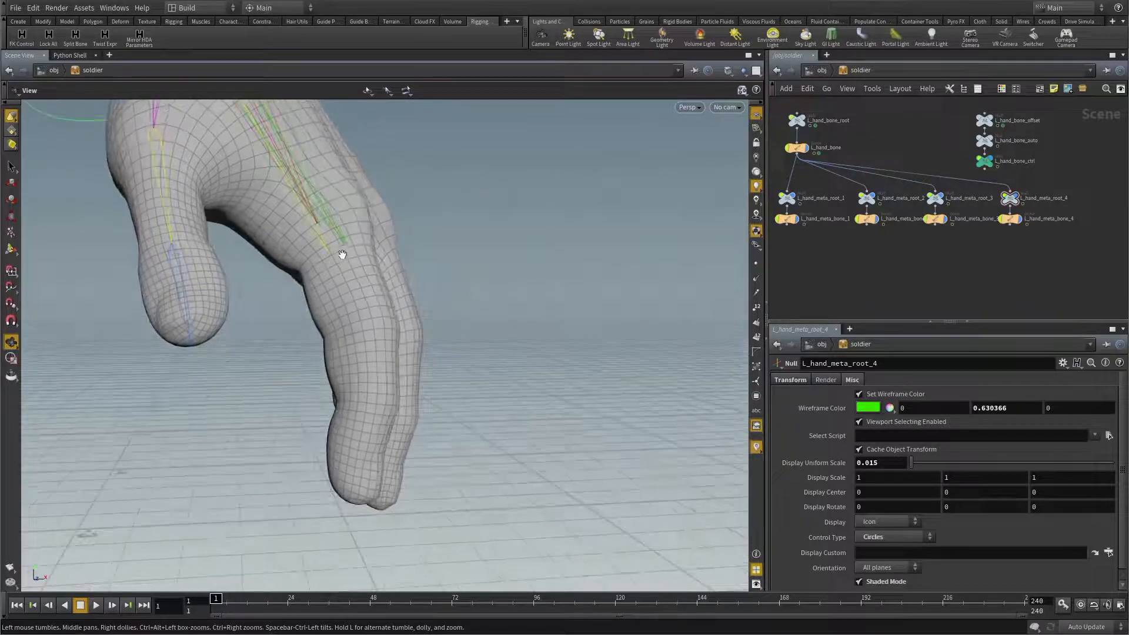
{"action": "left_click_drag", "start_coordinate": [345, 316], "coordinate": [206, 366]}
{"action": "left_click_drag", "start_coordinate": [344, 268], "coordinate": [353, 330]}
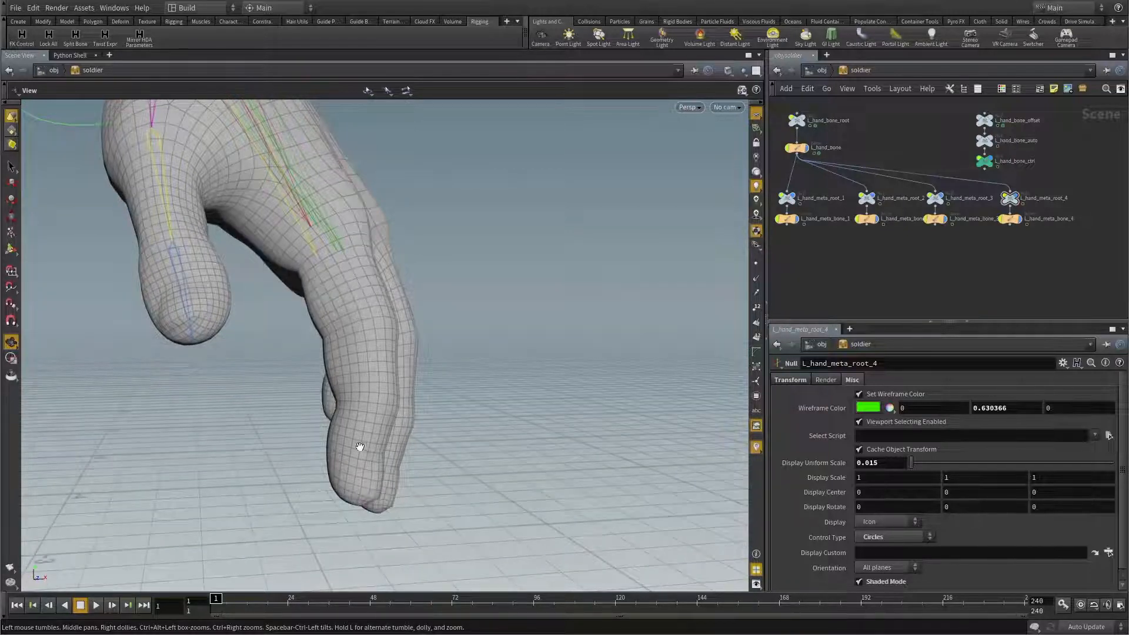
{"action": "left_click_drag", "start_coordinate": [429, 378], "coordinate": [656, 384]}
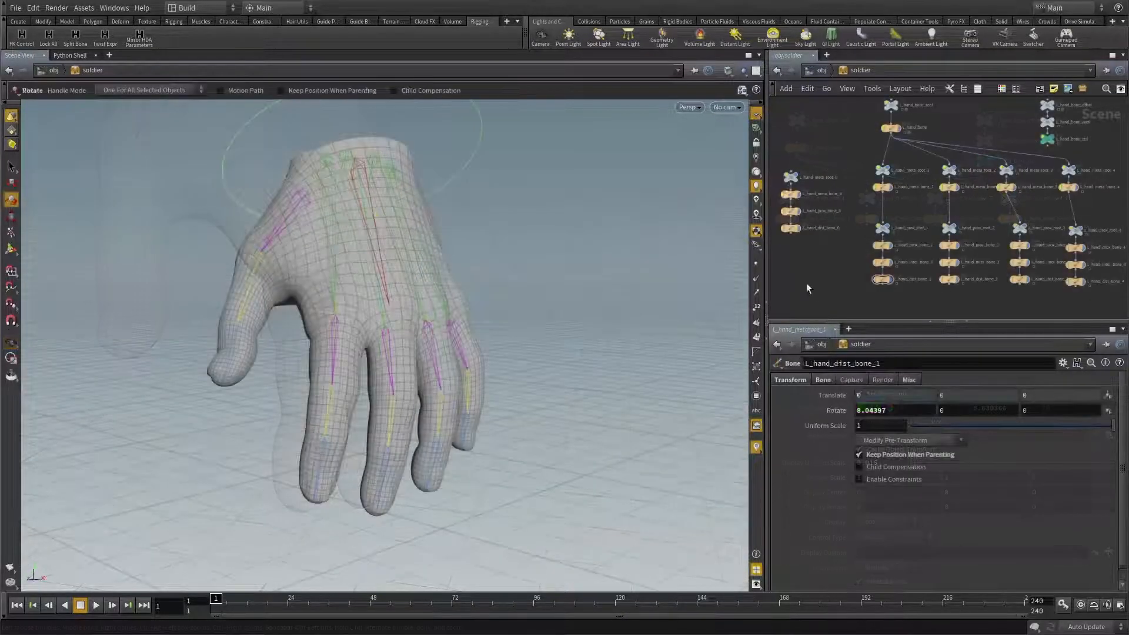
Step: Inspect how the proximal, intermediate and distal bones follow the curve of each finger from the side and front
{"action": "left_click_drag", "start_coordinate": [487, 335], "coordinate": [407, 299]}
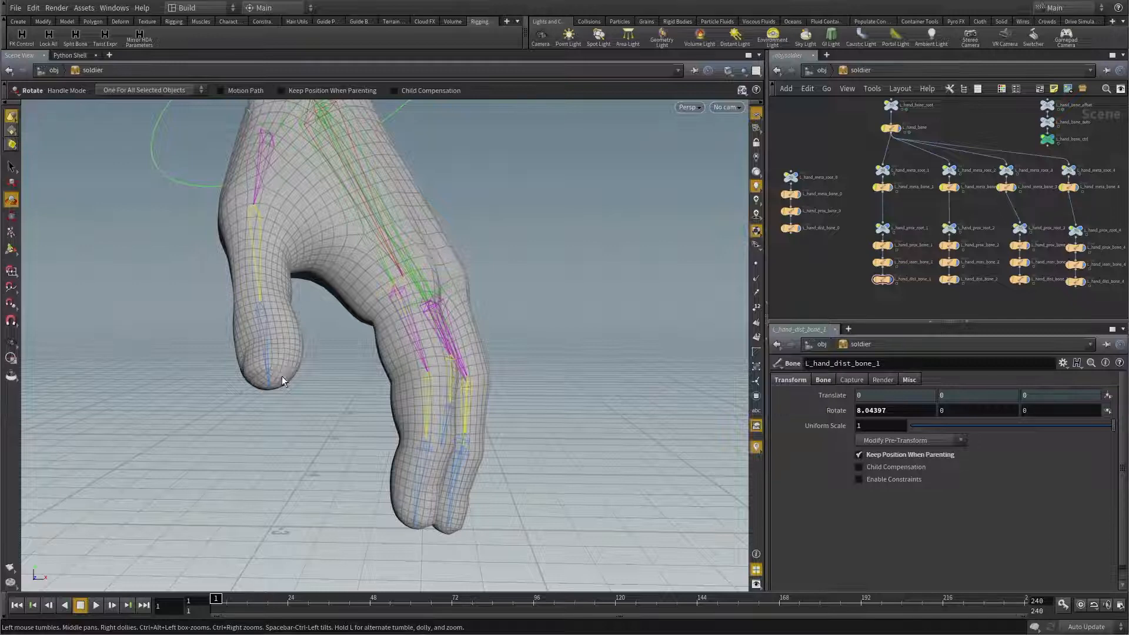
{"action": "left_click_drag", "start_coordinate": [282, 376], "coordinate": [370, 253]}
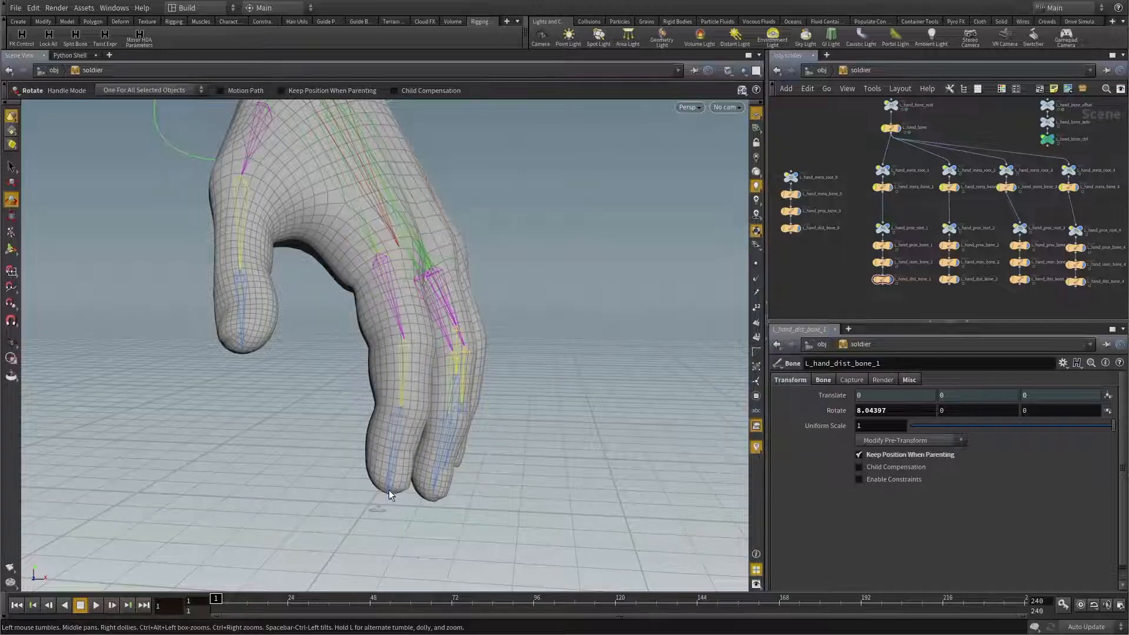
{"action": "left_click_drag", "start_coordinate": [521, 315], "coordinate": [484, 333]}
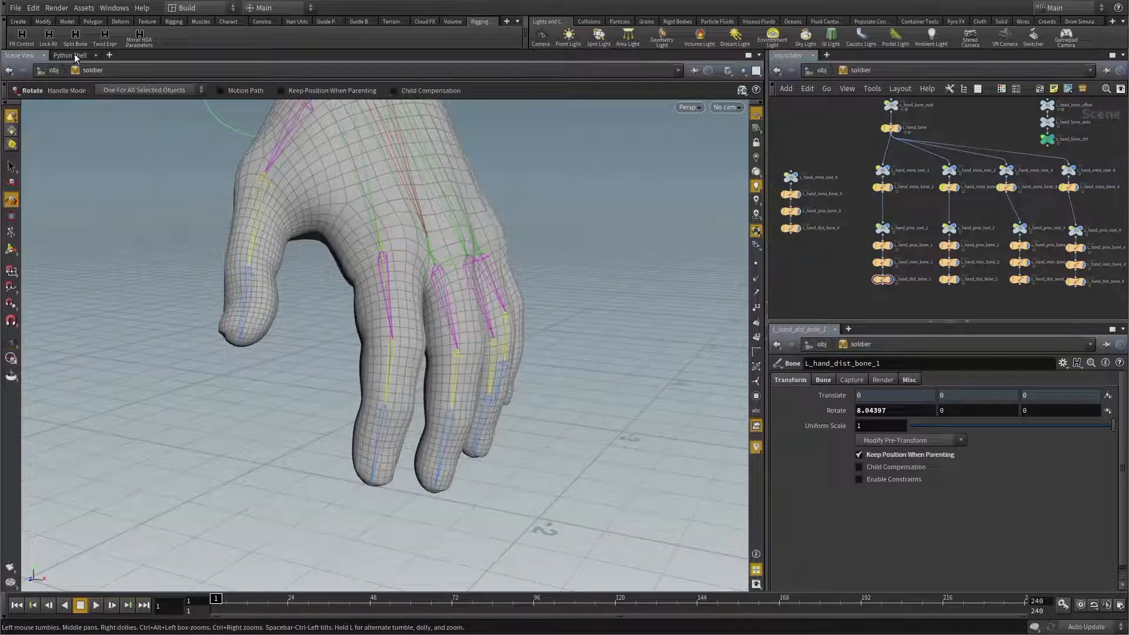
{"action": "left_click_drag", "start_coordinate": [505, 355], "coordinate": [509, 318], "text": "alt"}
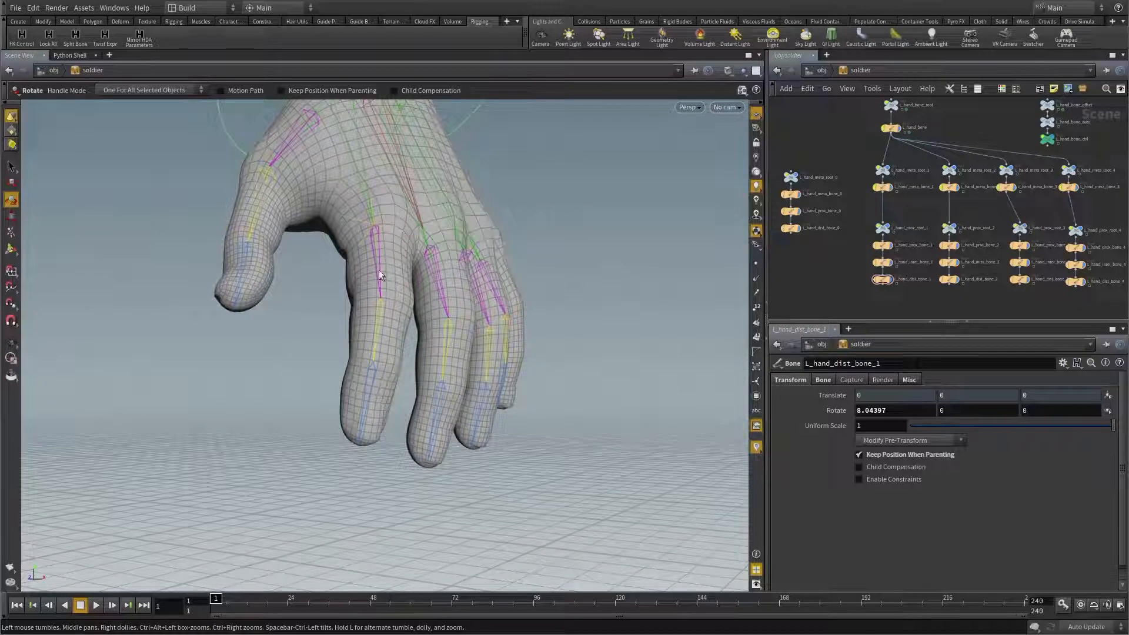
{"action": "left_click_drag", "start_coordinate": [360, 320], "coordinate": [355, 246], "text": "alt"}
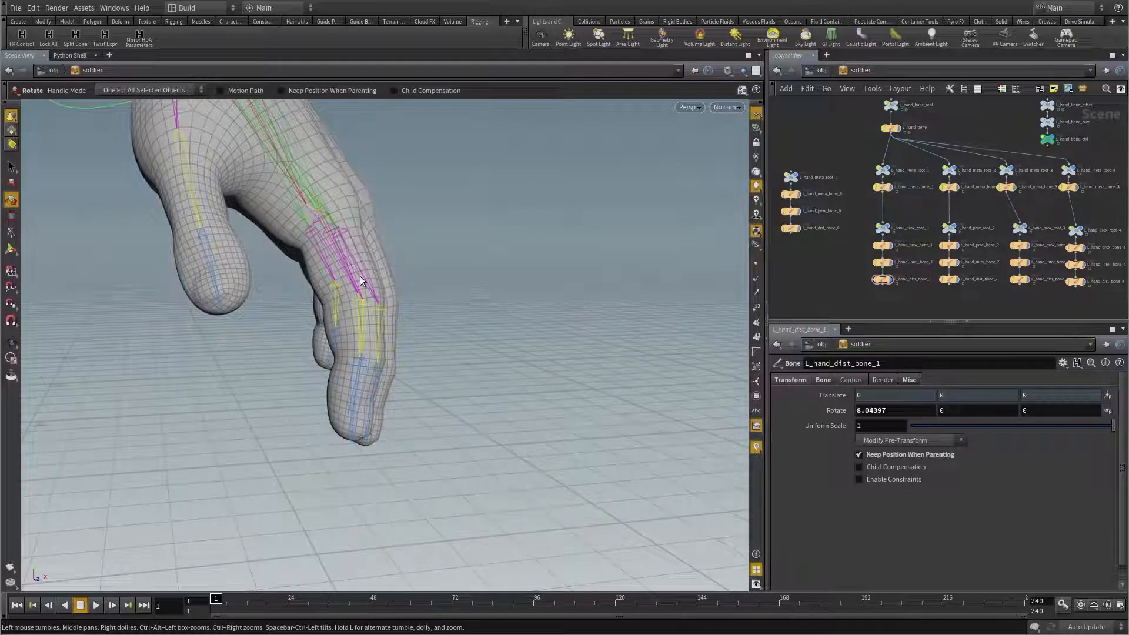
{"action": "left_click_drag", "start_coordinate": [409, 272], "coordinate": [341, 246], "text": "alt"}
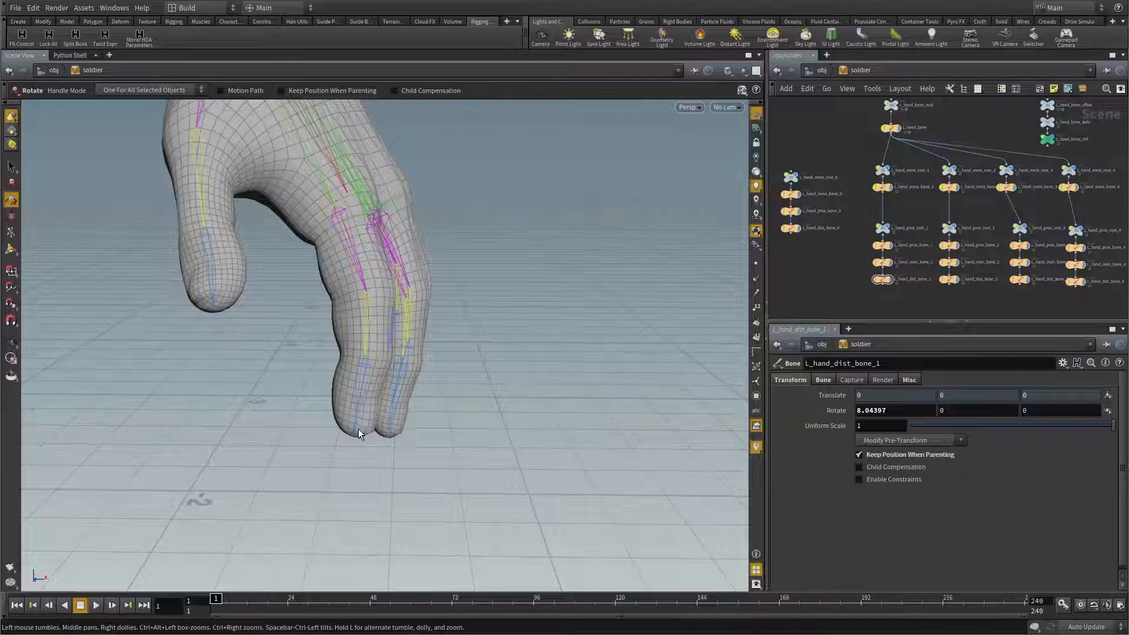
{"action": "left_click_drag", "start_coordinate": [511, 327], "coordinate": [394, 351], "text": "alt"}
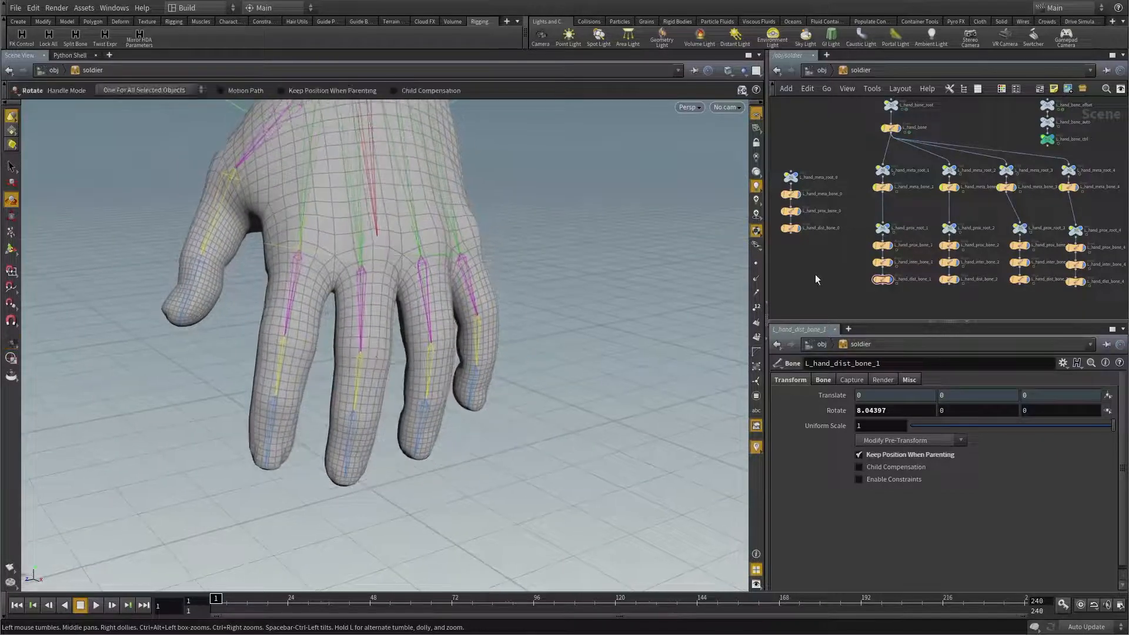
Step: Duplicate the four-node L_hand_prox_root_4 chain beside the original, and delete the duplicate
{"action": "scroll", "coordinate": [820, 272], "scroll_direction": "up", "scroll_amount": 3}
{"action": "middle_click_drag", "start_coordinate": [809, 274], "coordinate": [805, 275]}
{"action": "middle_click_drag", "start_coordinate": [949, 283], "coordinate": [917, 282]}
{"action": "scroll", "coordinate": [999, 283], "scroll_direction": "down", "scroll_amount": 2}
{"action": "middle_click_drag", "start_coordinate": [1011, 283], "coordinate": [946, 286]}
{"action": "left_click_drag", "start_coordinate": [1025, 298], "coordinate": [930, 200]}
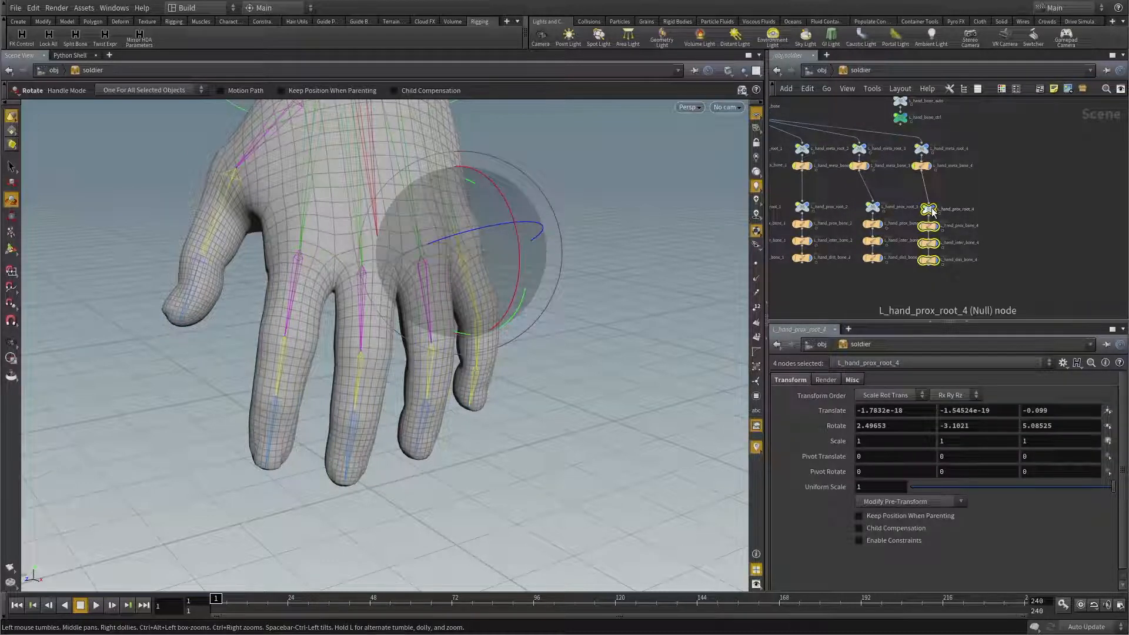
{"action": "left_click_drag", "start_coordinate": [928, 209], "coordinate": [1007, 213], "text": "alt"}
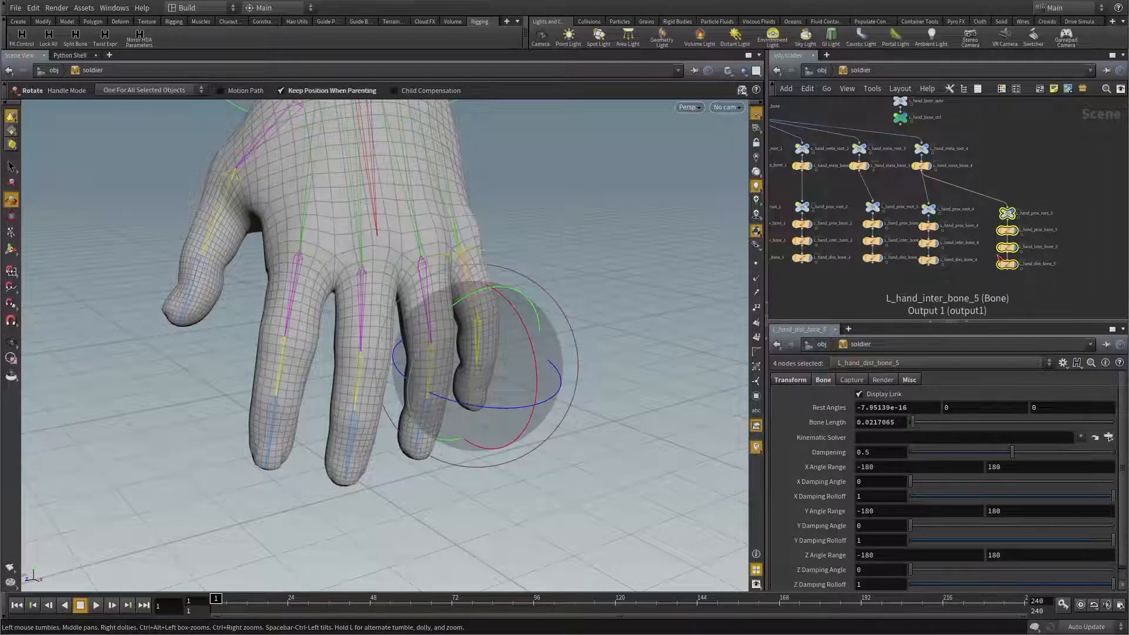
{"action": "left_click", "coordinate": [1020, 197]}
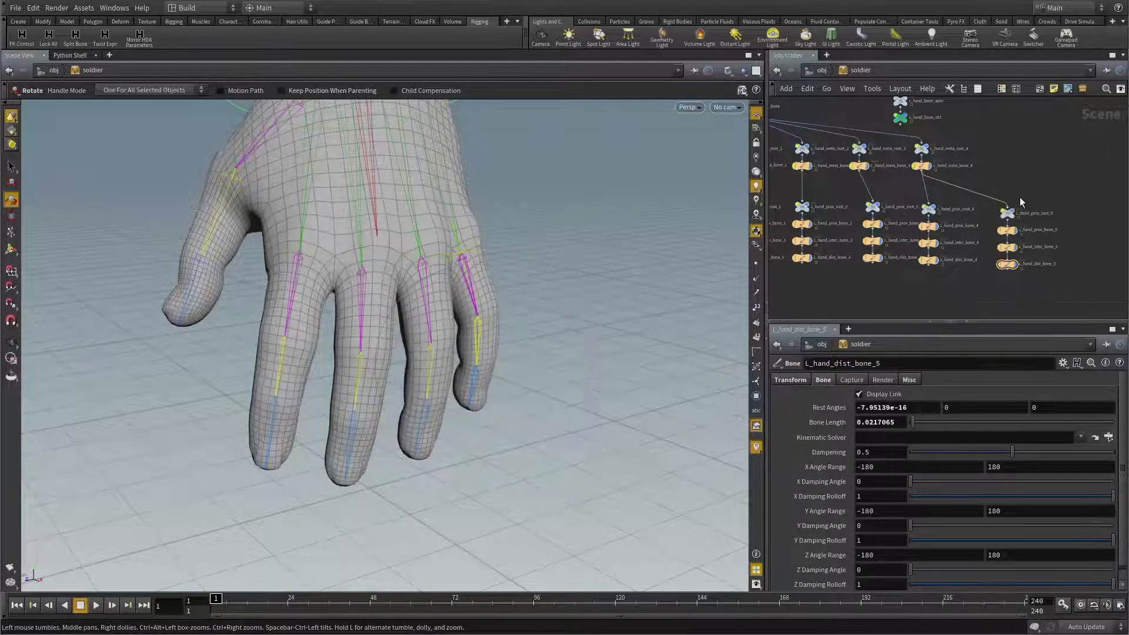
{"action": "left_click", "coordinate": [1007, 213]}
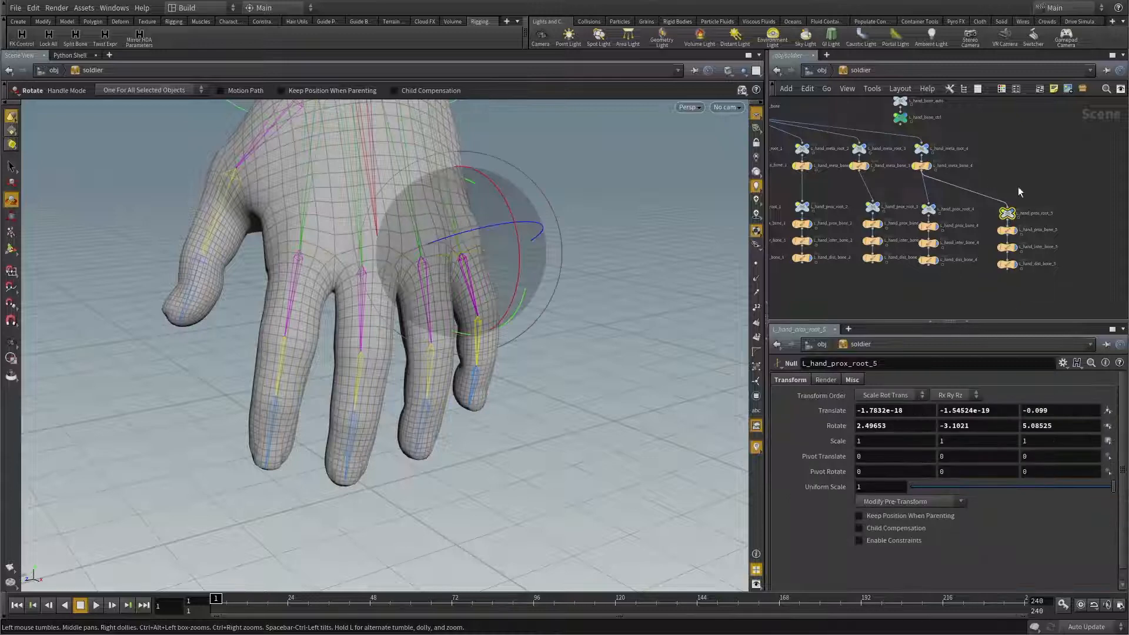
{"action": "left_click_drag", "start_coordinate": [1028, 186], "coordinate": [998, 269]}
{"action": "key", "text": "Delete"}
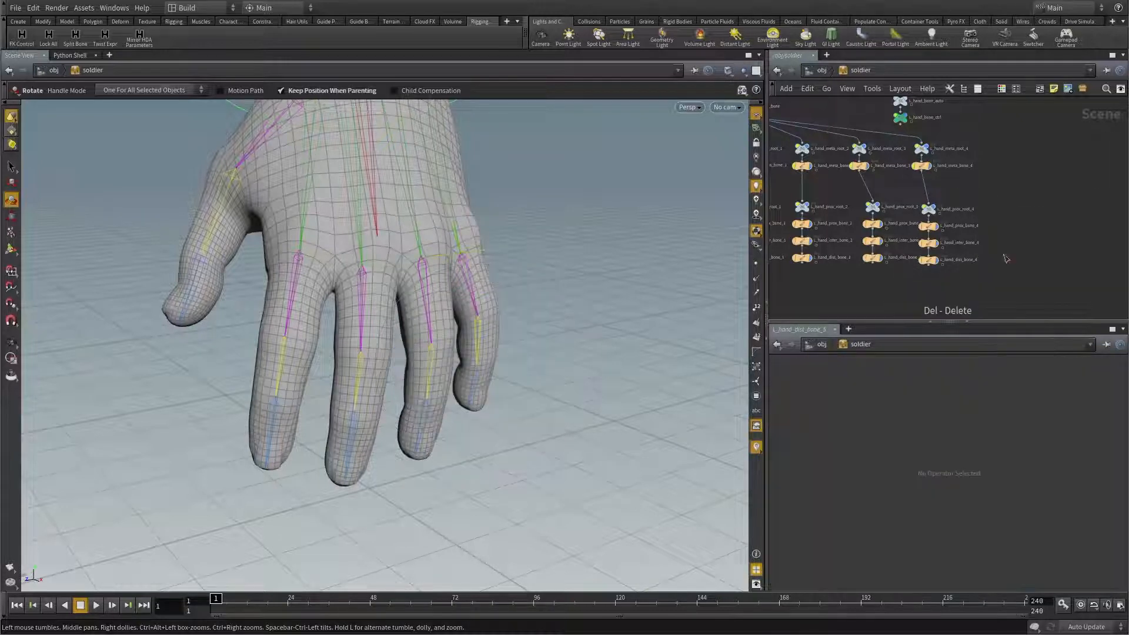
Step: Review the thumb and four finger chains in the network together with their bones in the hand
{"action": "middle_click_drag", "start_coordinate": [966, 260], "coordinate": [1049, 275]}
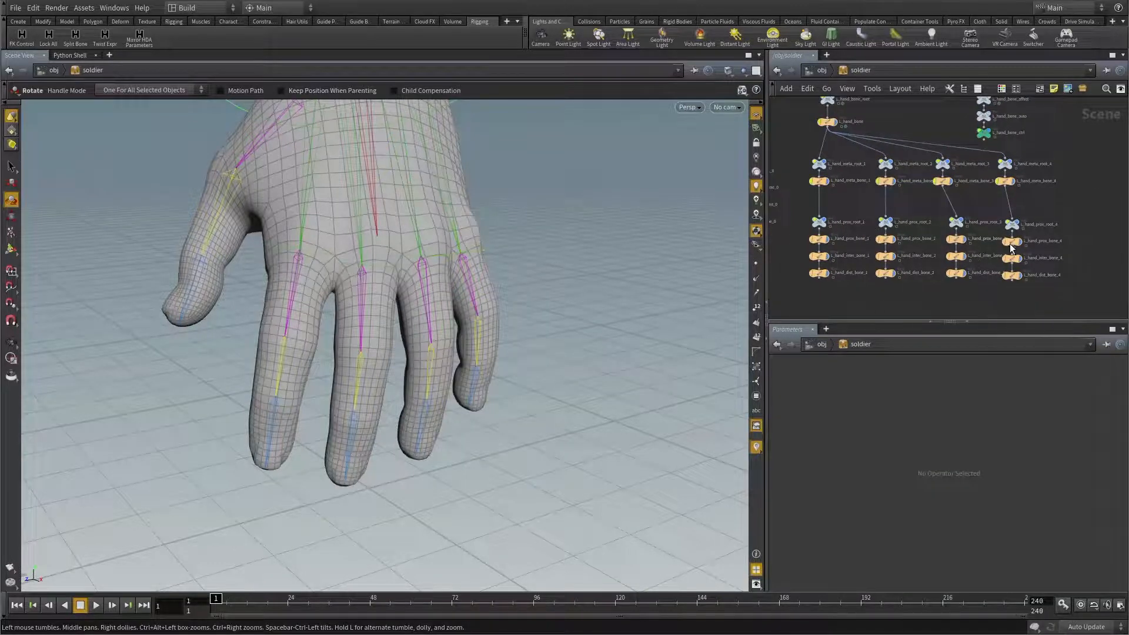
{"action": "middle_click_drag", "start_coordinate": [948, 294], "coordinate": [931, 292]}
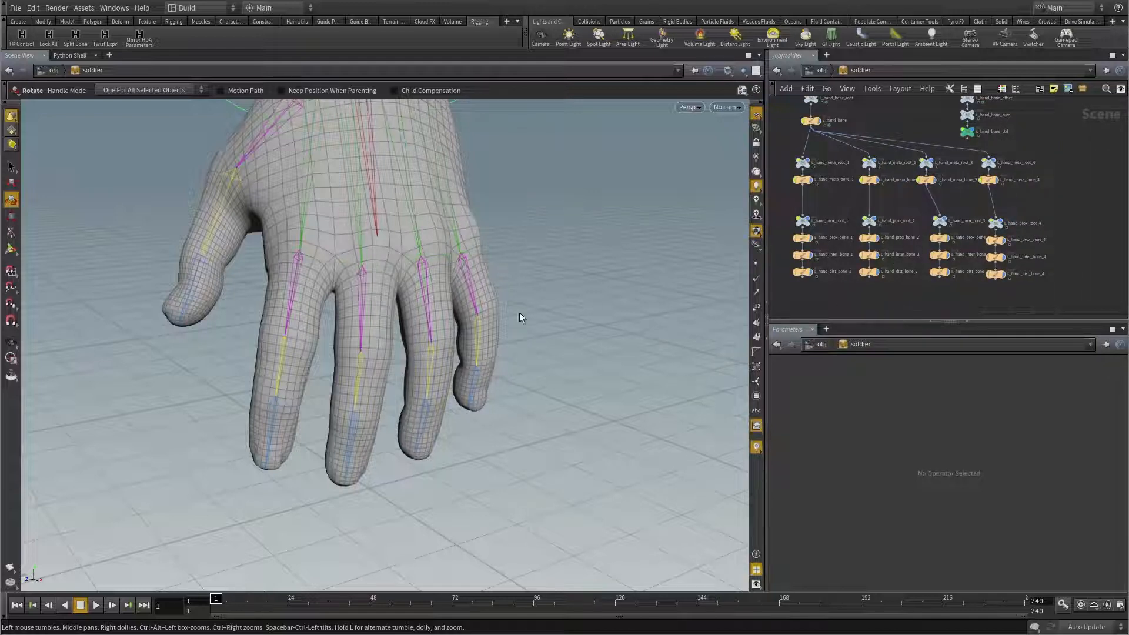
{"action": "left_click_drag", "start_coordinate": [520, 312], "coordinate": [471, 310], "text": "alt"}
{"action": "mouse_move", "coordinate": [471, 310]}
{"action": "right_mouse_down", "text": "alt"}
{"action": "mouse_move", "coordinate": [521, 303]}
{"action": "mouse_move", "coordinate": [473, 307]}
{"action": "right_mouse_up", "text": "alt"}
{"action": "scroll", "coordinate": [872, 289], "scroll_direction": "down", "scroll_amount": 3}
{"action": "middle_click_drag", "start_coordinate": [844, 291], "coordinate": [887, 292]}
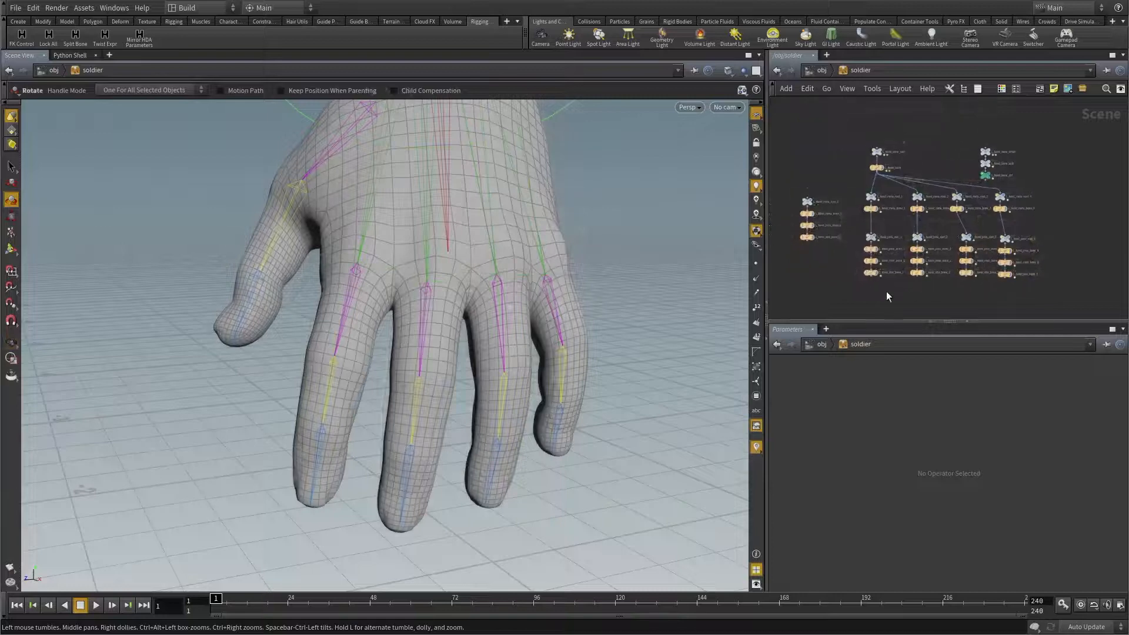
{"action": "scroll", "coordinate": [886, 291], "scroll_direction": "up", "scroll_amount": 2}
{"action": "scroll", "coordinate": [834, 238], "scroll_direction": "up", "scroll_amount": 3}
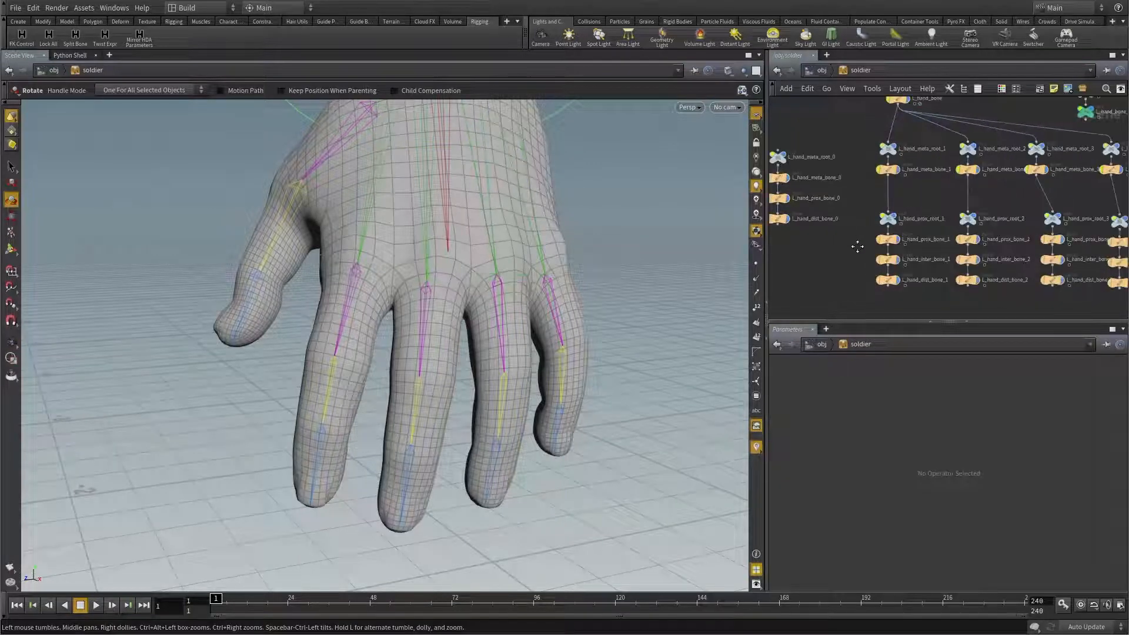
Step: Parent the thumb's L_hand_meta_root_0 to L_hand_bone with Keep Position When Parenting on
{"action": "left_click", "coordinate": [867, 189]}
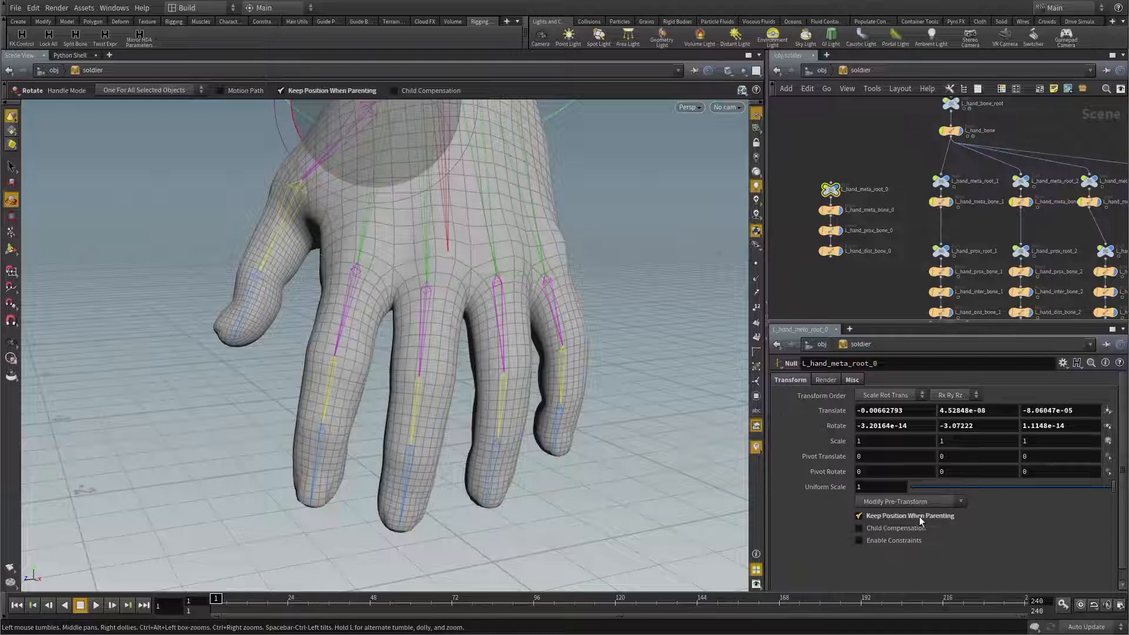
{"action": "left_click", "coordinate": [852, 136]}
{"action": "middle_click_drag", "start_coordinate": [851, 136], "coordinate": [843, 159]}
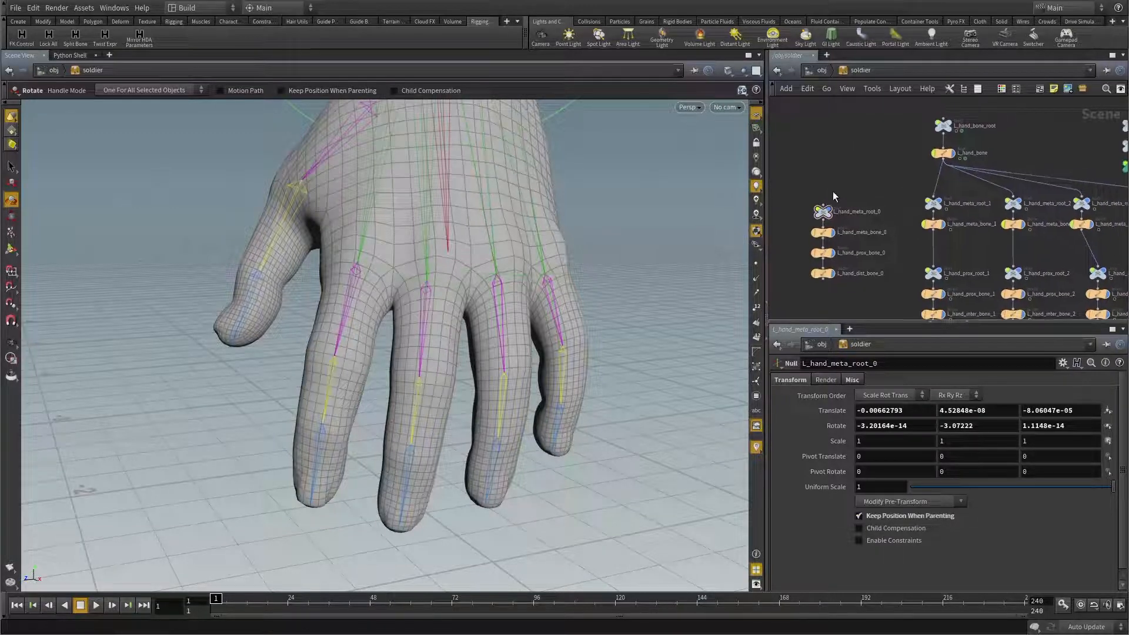
{"action": "left_click", "coordinate": [824, 202]}
{"action": "left_click", "coordinate": [940, 171]}
Step: Try rotating the twelve proximal, intermediate and distal finger bones together to curl the fingers, and undo the rotation
{"action": "middle_click_drag", "start_coordinate": [911, 187], "coordinate": [852, 182]}
{"action": "middle_click_drag", "start_coordinate": [998, 238], "coordinate": [986, 211]}
{"action": "scroll", "coordinate": [838, 254], "scroll_direction": "down", "scroll_amount": 3}
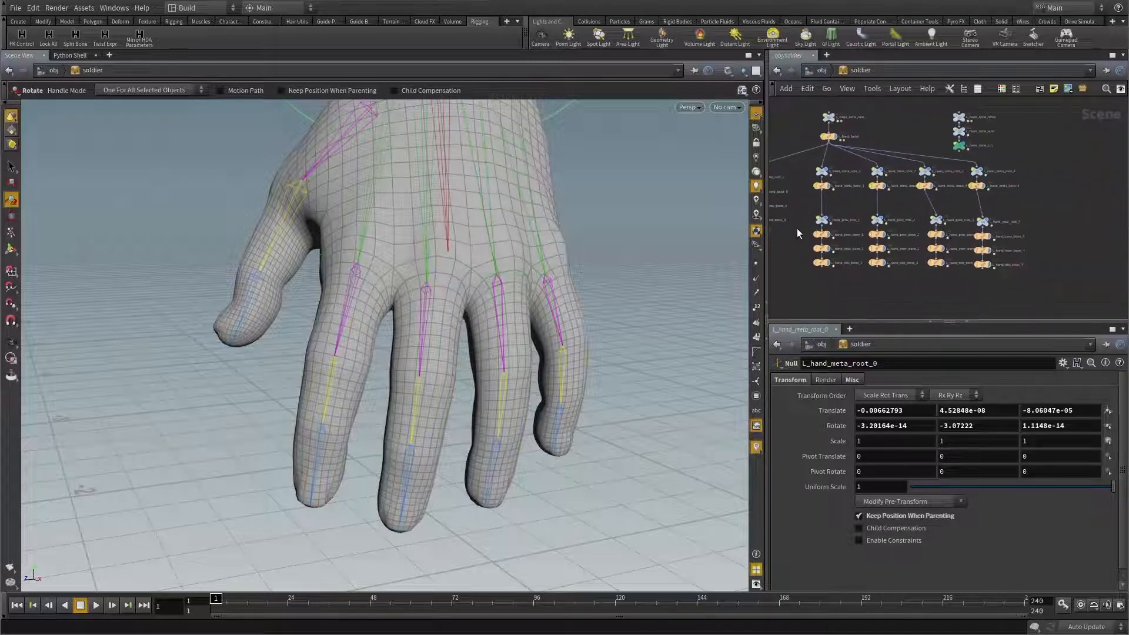
{"action": "left_click_drag", "start_coordinate": [798, 227], "coordinate": [997, 276]}
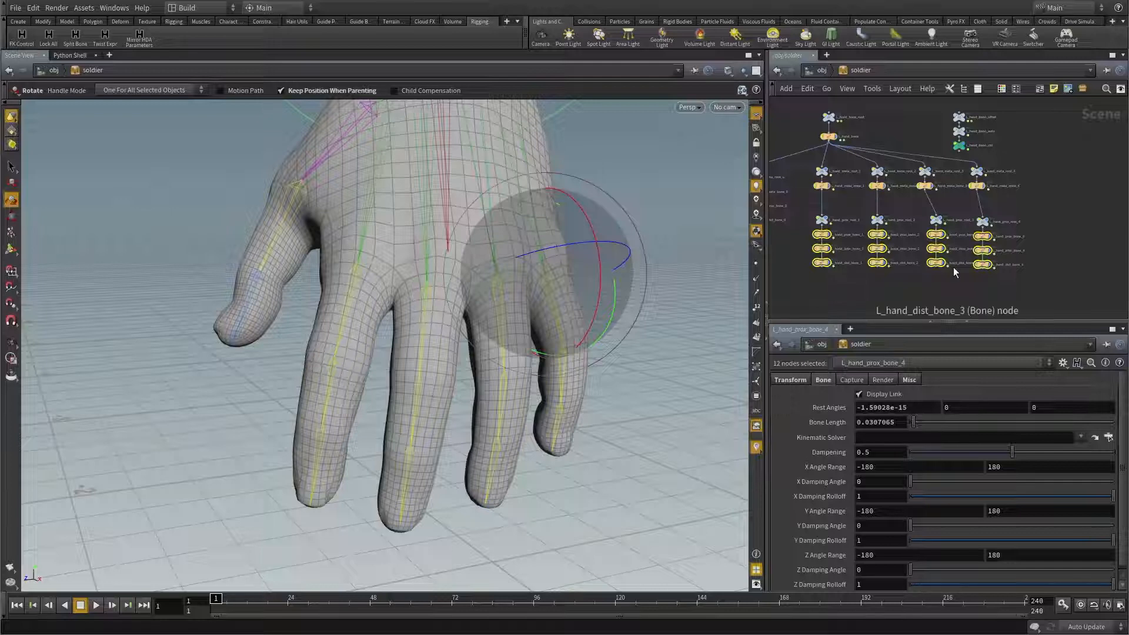
{"action": "left_click_drag", "start_coordinate": [682, 242], "coordinate": [541, 241]}
{"action": "key", "text": "r"}
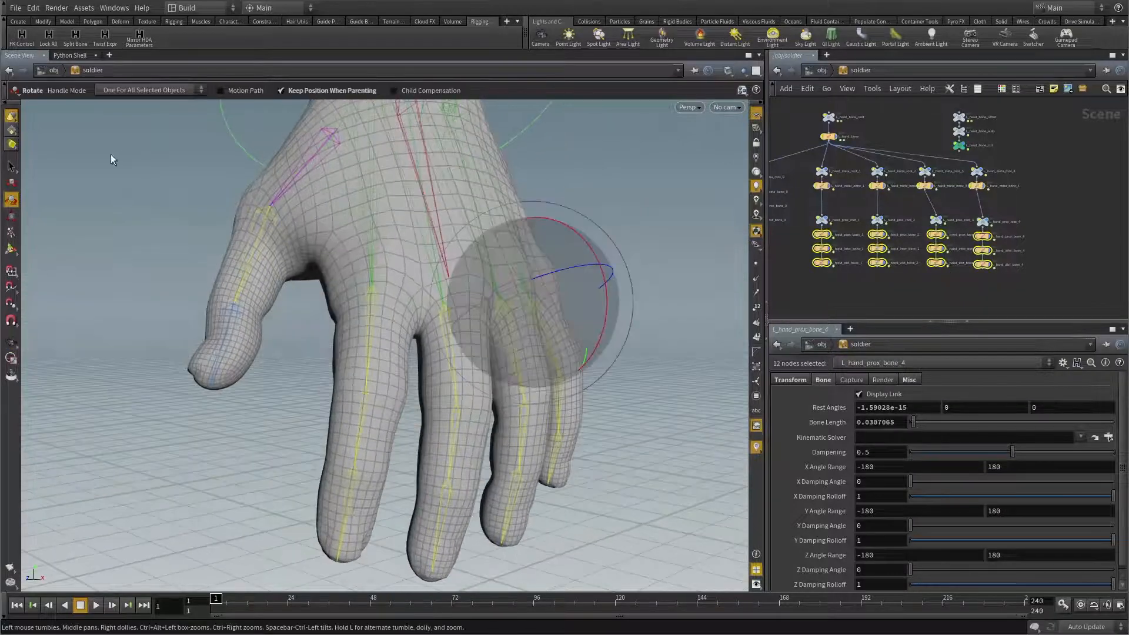
{"action": "key", "text": "Escape"}
{"action": "left_click_drag", "start_coordinate": [584, 320], "coordinate": [471, 334]}
{"action": "key", "text": "r"}
{"action": "key", "text": "Escape"}
{"action": "key", "text": "ctrl+z"}
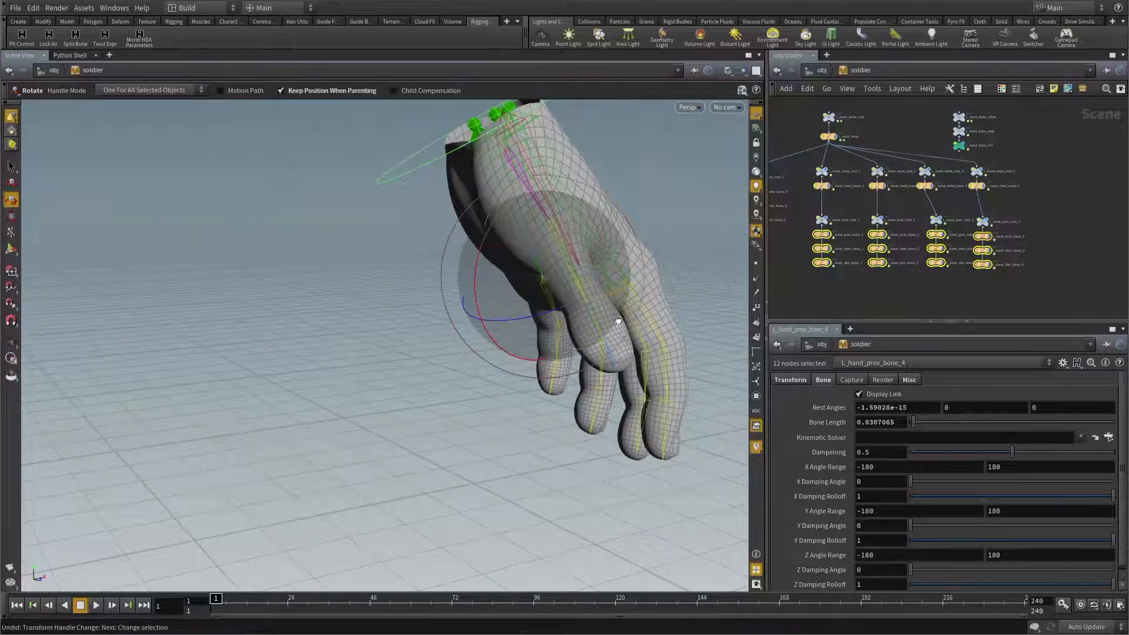
{"action": "key", "text": "Escape"}
{"action": "left_click_drag", "start_coordinate": [618, 321], "coordinate": [369, 280]}
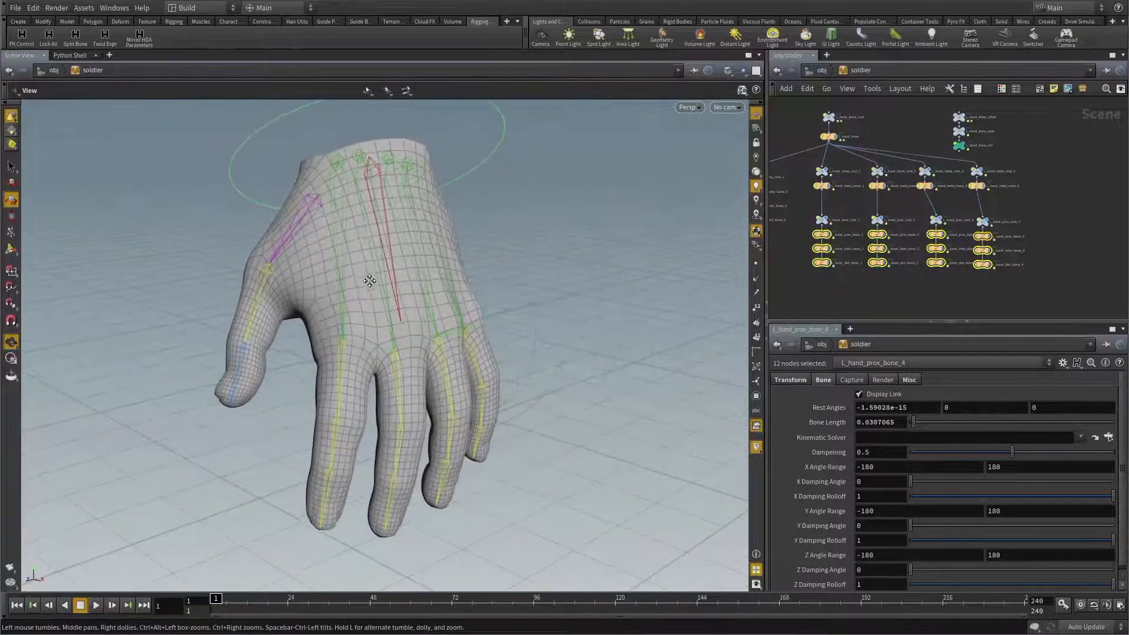
{"action": "middle_click_drag", "start_coordinate": [370, 280], "coordinate": [373, 288]}
Step: Apply Clean Transform to all thumb, metacarpal and finger bones of the left hand together, excluding L_hand_bone
{"action": "left_click", "coordinate": [859, 281]}
{"action": "middle_click_drag", "start_coordinate": [876, 292], "coordinate": [927, 302]}
{"action": "left_click_drag", "start_coordinate": [785, 232], "coordinate": [791, 203]}
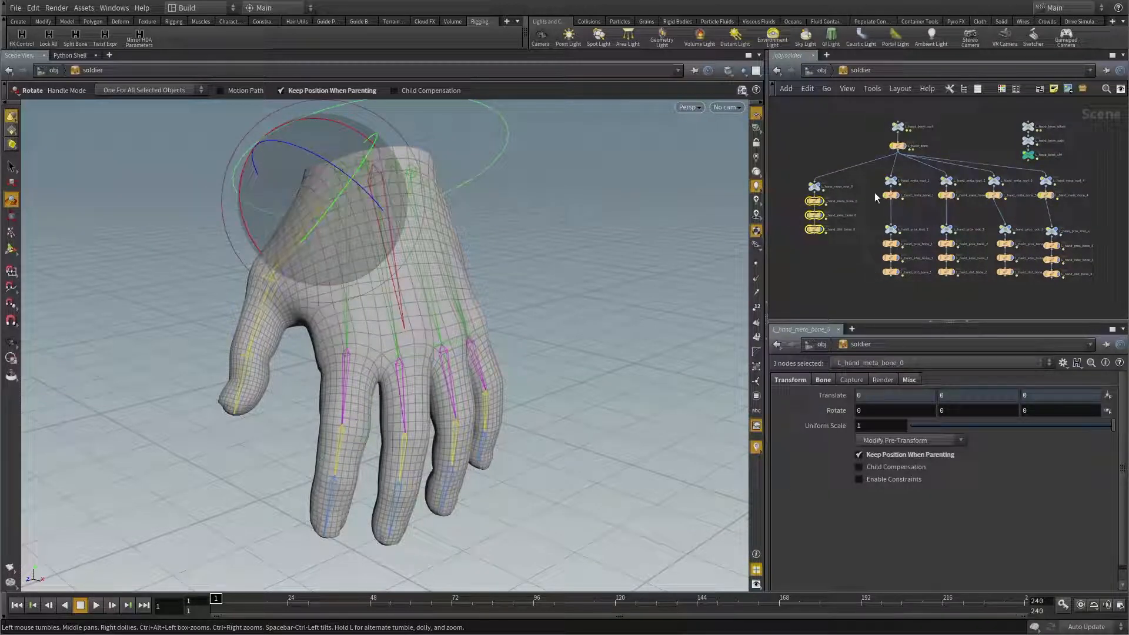
{"action": "left_click_drag", "start_coordinate": [874, 191], "coordinate": [1075, 220], "text": "shift"}
{"action": "left_click_drag", "start_coordinate": [873, 241], "coordinate": [1061, 291], "text": "shift"}
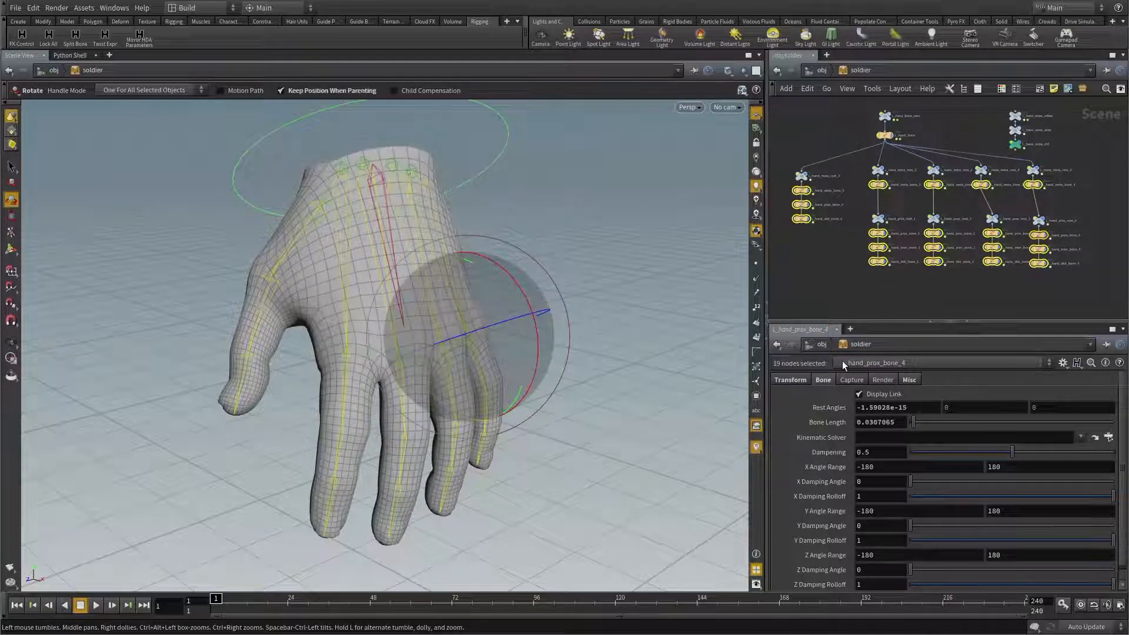
{"action": "left_click", "coordinate": [796, 380]}
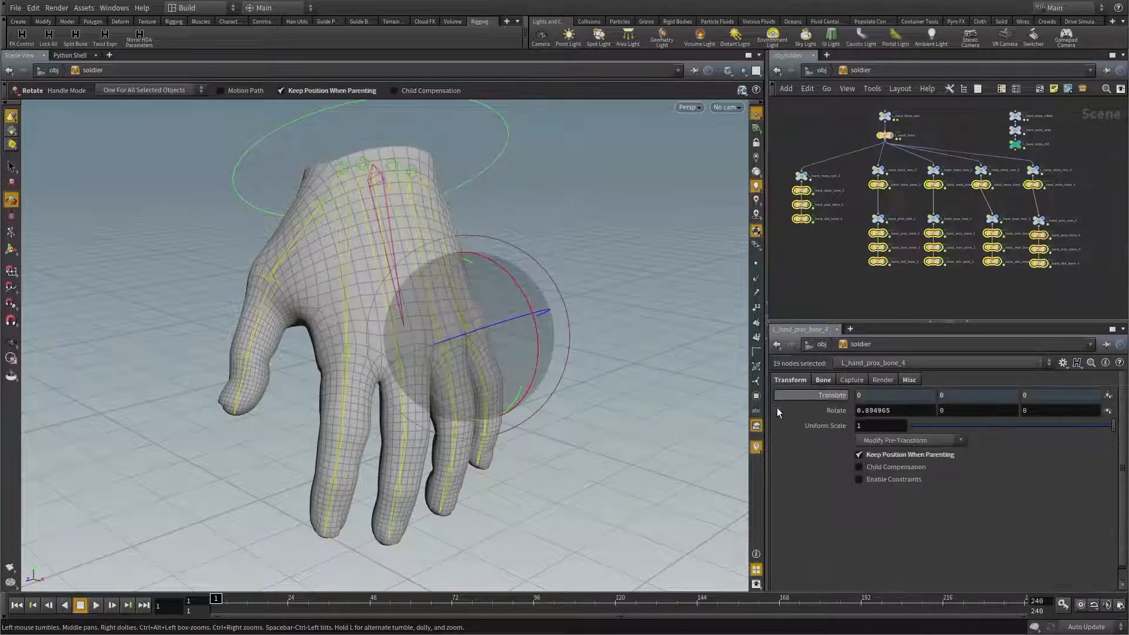
{"action": "left_click", "coordinate": [897, 441]}
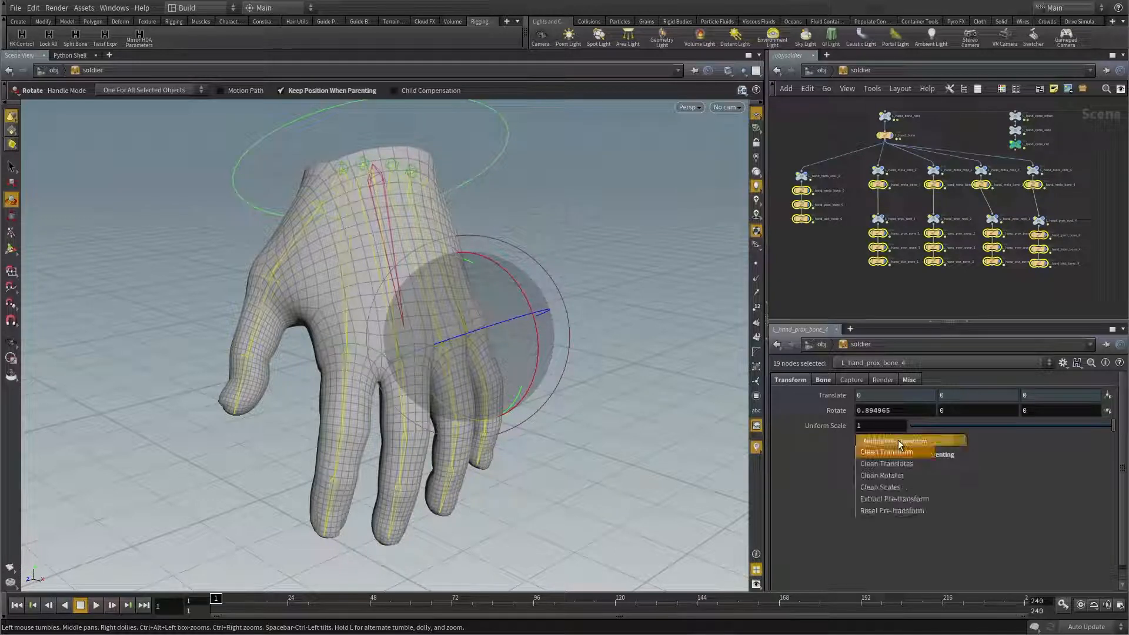
{"action": "left_click", "coordinate": [871, 451]}
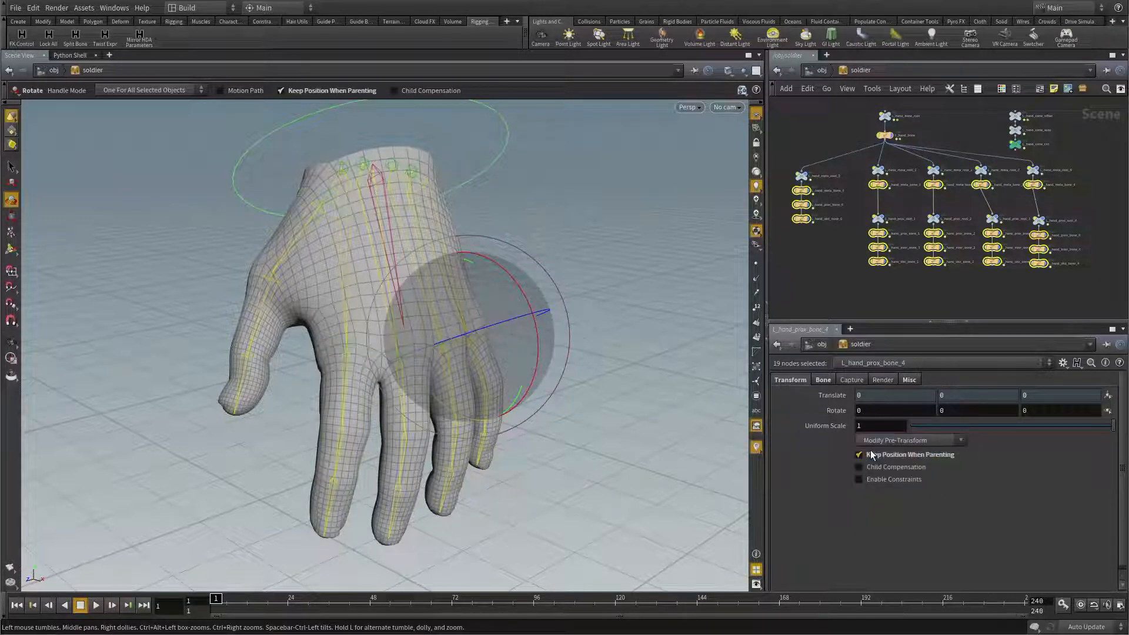
Step: Set the first Rest Angles value to 0 on the selected thumb and finger bones, and clear the selection
{"action": "left_click", "coordinate": [821, 381]}
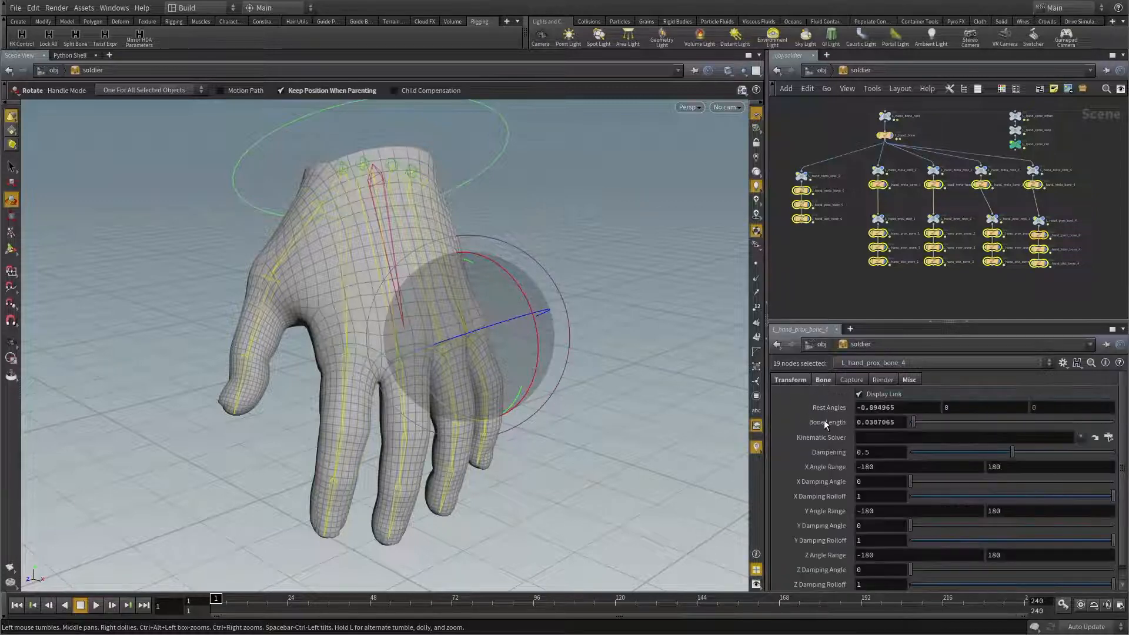
{"action": "left_click", "coordinate": [919, 406]}
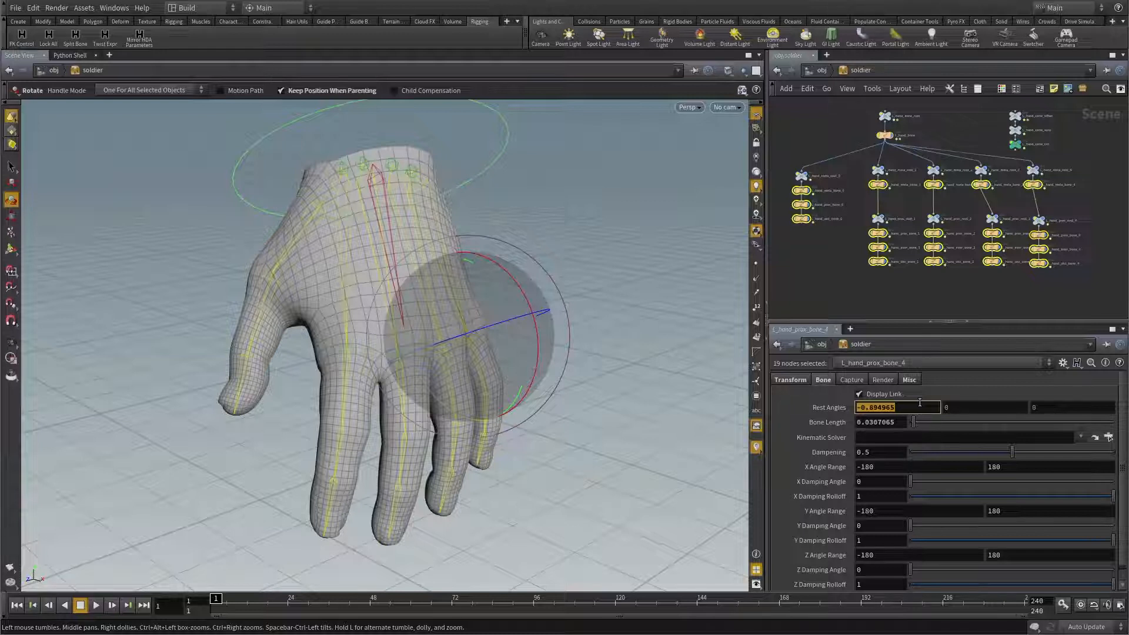
{"action": "type", "text": "0"}
{"action": "key", "text": "Return"}
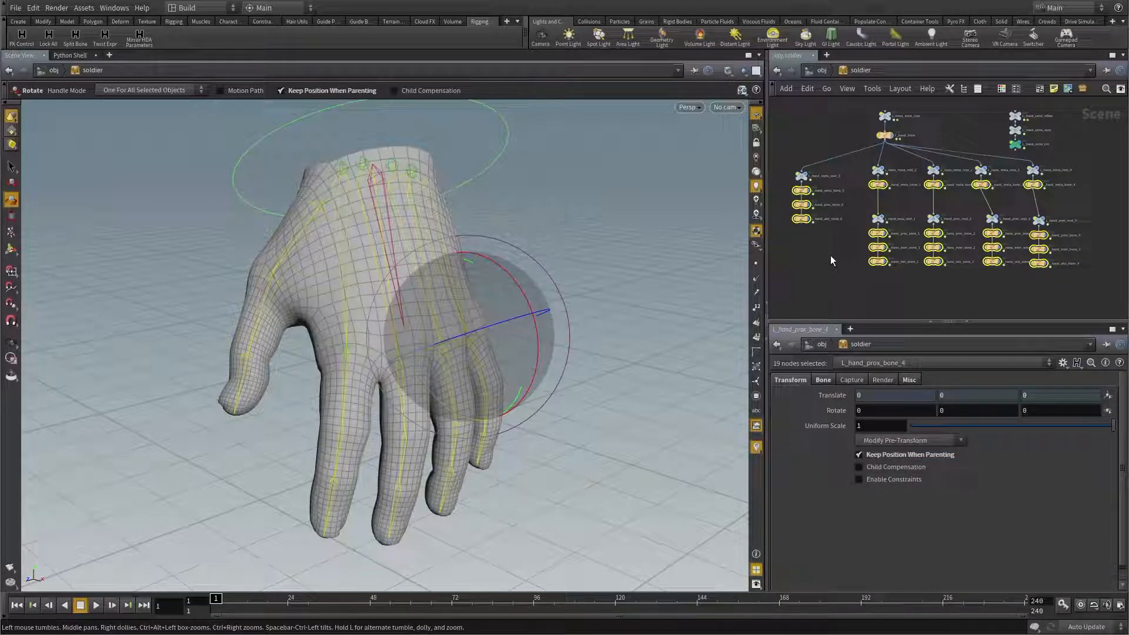
{"action": "scroll", "coordinate": [827, 257], "scroll_direction": "up", "scroll_amount": 3}
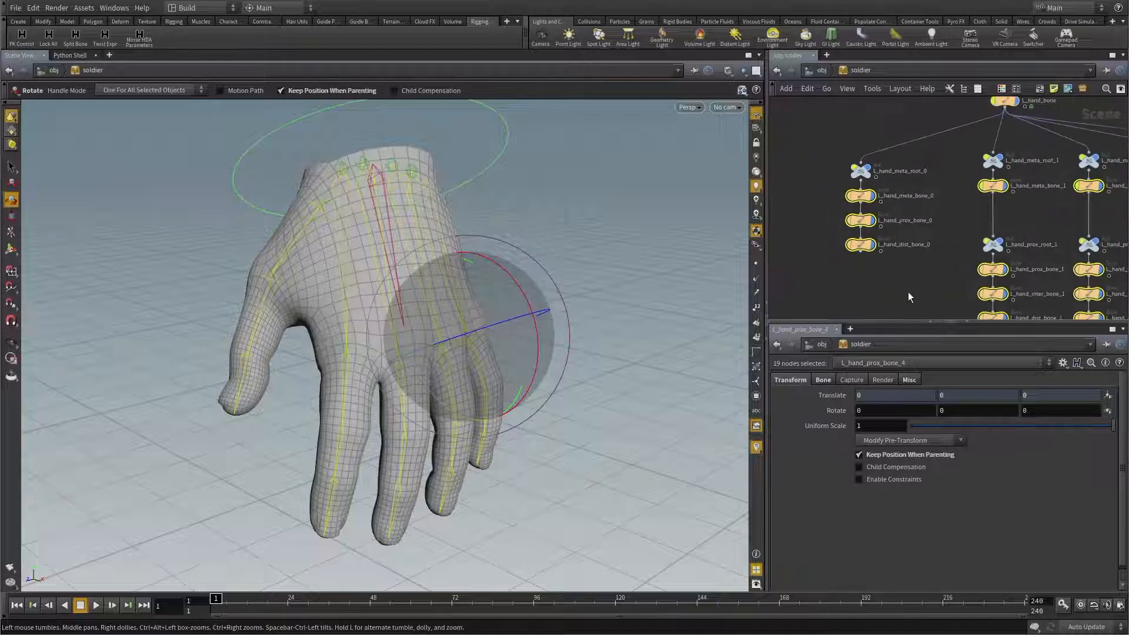
{"action": "mouse_move", "coordinate": [909, 292]}
{"action": "middle_mouse_down"}
{"action": "mouse_move", "coordinate": [847, 254]}
{"action": "mouse_move", "coordinate": [831, 264]}
{"action": "middle_mouse_up"}
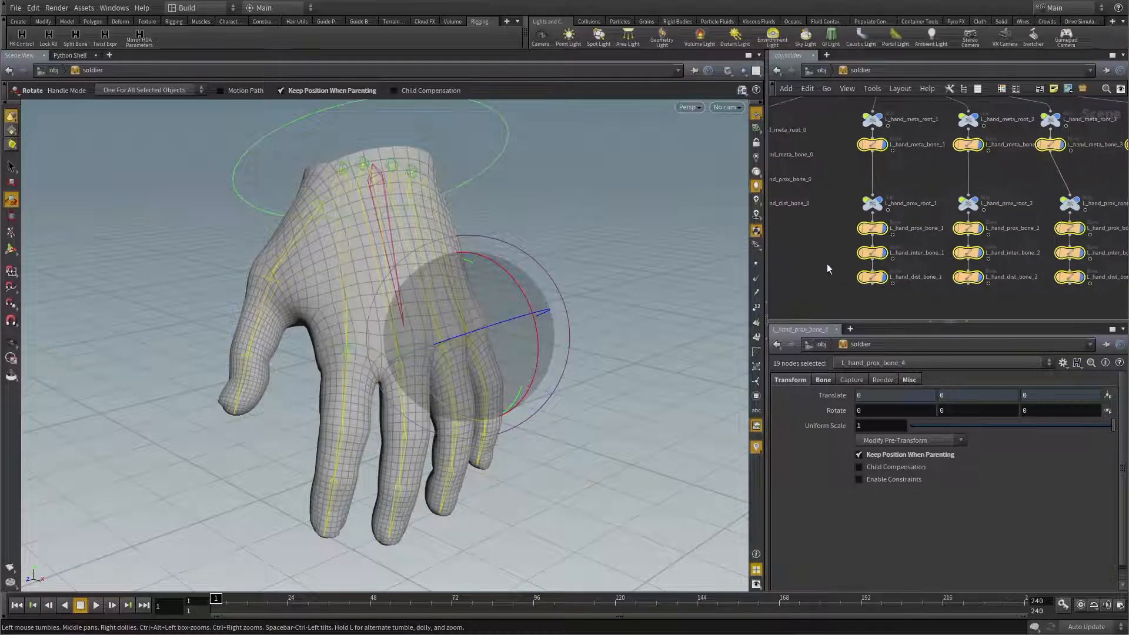
{"action": "left_click", "coordinate": [827, 269]}
Step: Disable Viewport Selecting Enabled on the five L_hand_meta_root and four L_hand_prox_root nulls together
{"action": "left_click_drag", "start_coordinate": [558, 356], "coordinate": [547, 376], "text": "alt"}
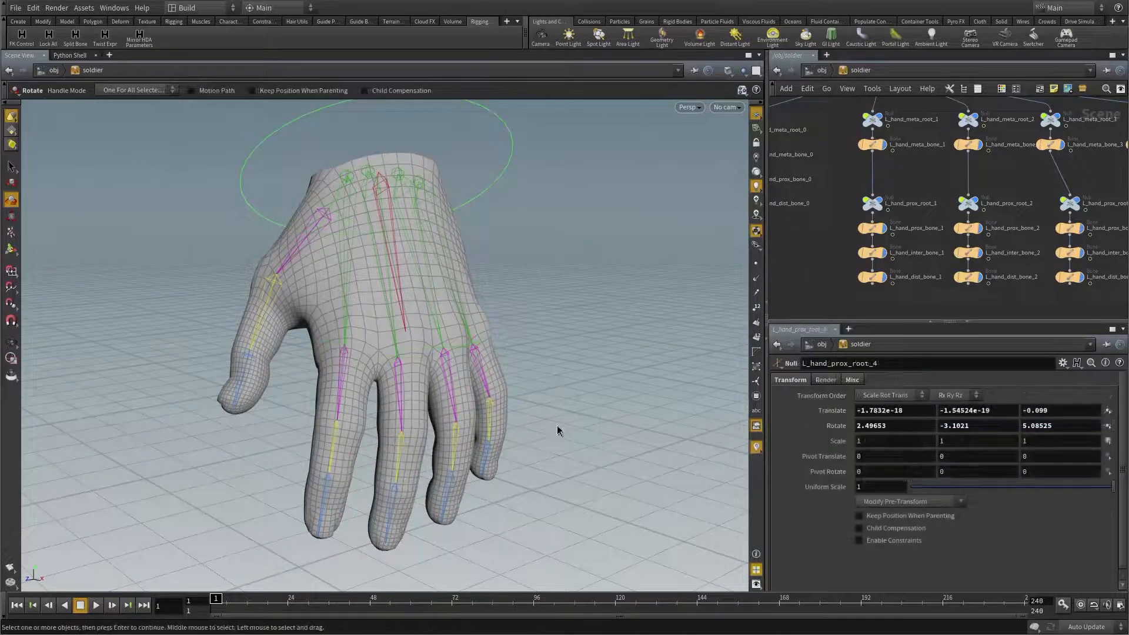
{"action": "scroll", "coordinate": [997, 312], "scroll_direction": "down", "scroll_amount": 2}
{"action": "scroll", "coordinate": [826, 193], "scroll_direction": "up", "scroll_amount": 2}
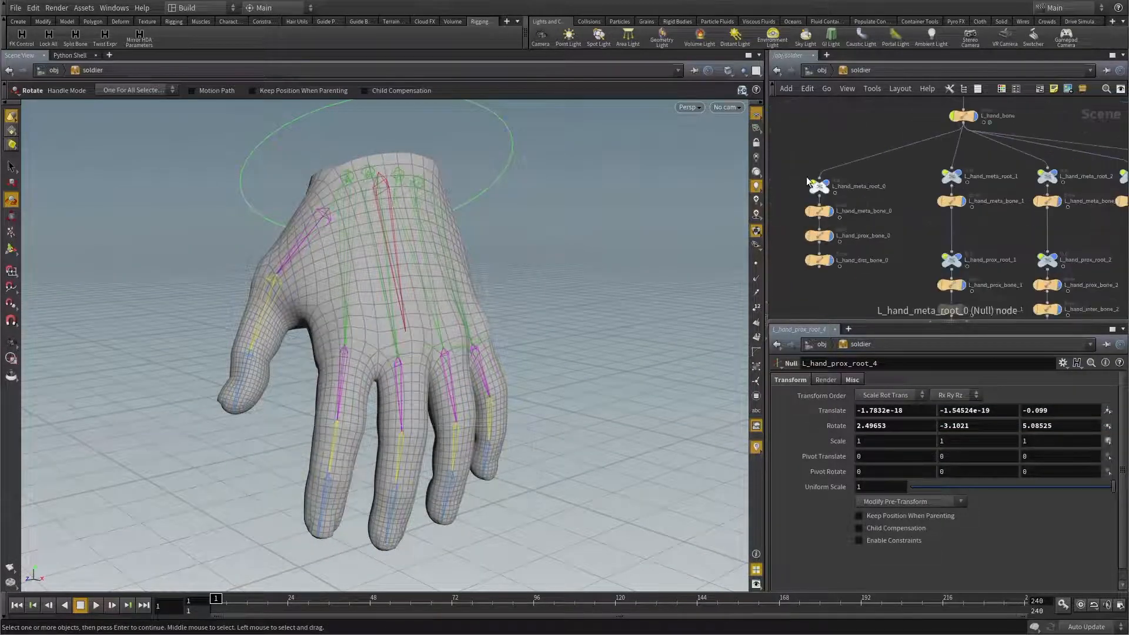
{"action": "left_click_drag", "start_coordinate": [791, 154], "coordinate": [845, 196]}
{"action": "middle_click_drag", "start_coordinate": [924, 237], "coordinate": [882, 205]}
{"action": "left_click_drag", "start_coordinate": [879, 211], "coordinate": [1013, 234], "text": "shift"}
{"action": "middle_click_drag", "start_coordinate": [930, 213], "coordinate": [887, 255]}
{"action": "left_click_drag", "start_coordinate": [841, 177], "coordinate": [973, 197], "text": "shift"}
{"action": "middle_click_drag", "start_coordinate": [965, 234], "coordinate": [828, 208]}
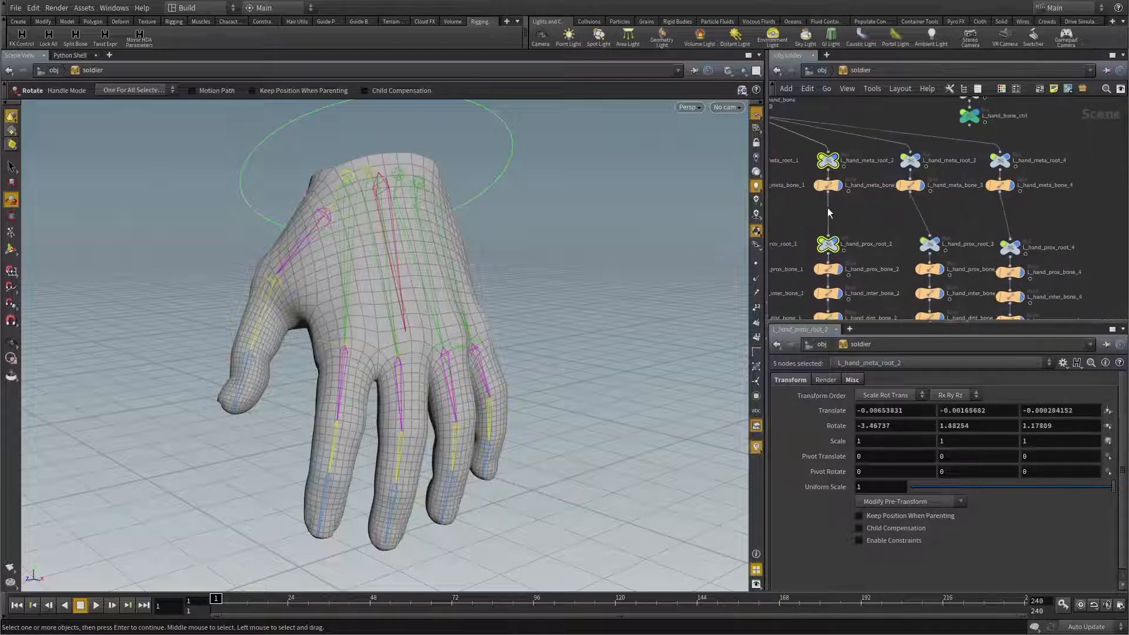
{"action": "left_click_drag", "start_coordinate": [942, 238], "coordinate": [1021, 253], "text": "shift"}
{"action": "left_click_drag", "start_coordinate": [883, 150], "coordinate": [1055, 178], "text": "shift"}
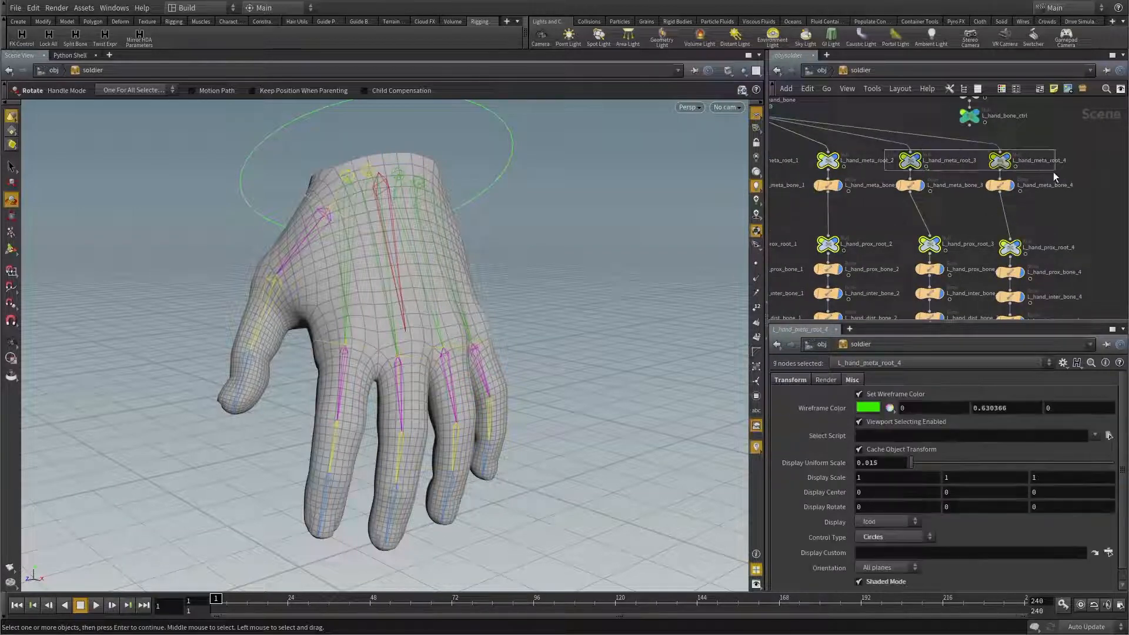
{"action": "left_click", "coordinate": [993, 157]}
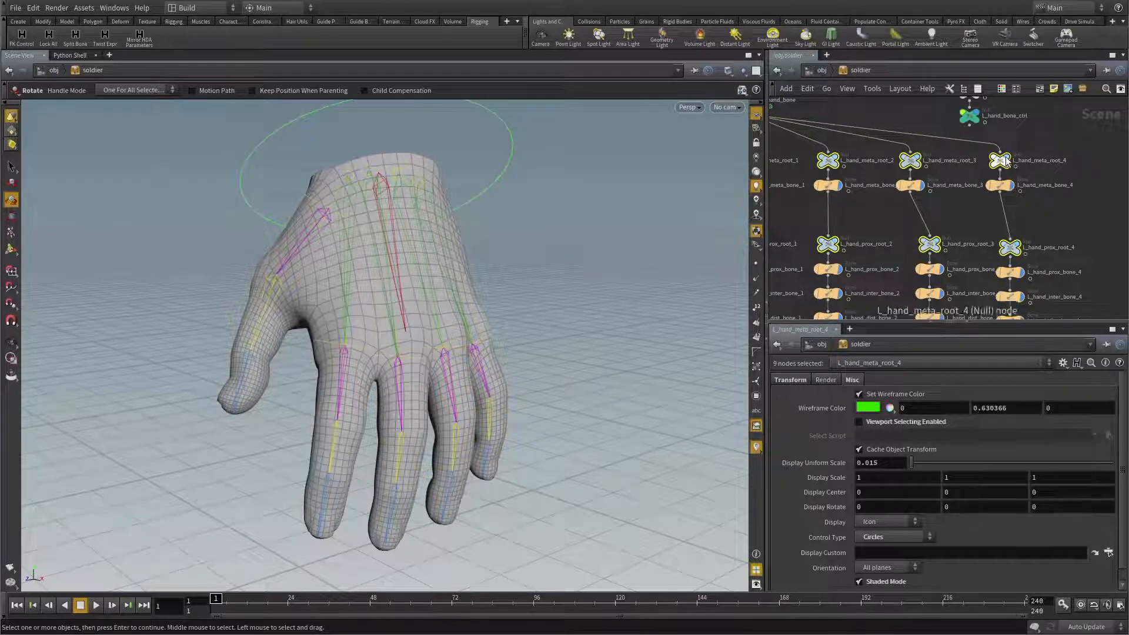
{"action": "left_click", "coordinate": [968, 212]}
Step: Align the L_hand_prox_root_3 and L_hand_prox_root_4 chains beneath their metacarpal bones in the network
{"action": "middle_click_drag", "start_coordinate": [970, 209], "coordinate": [1024, 189]}
{"action": "scroll", "coordinate": [943, 190], "scroll_direction": "down", "scroll_amount": 2}
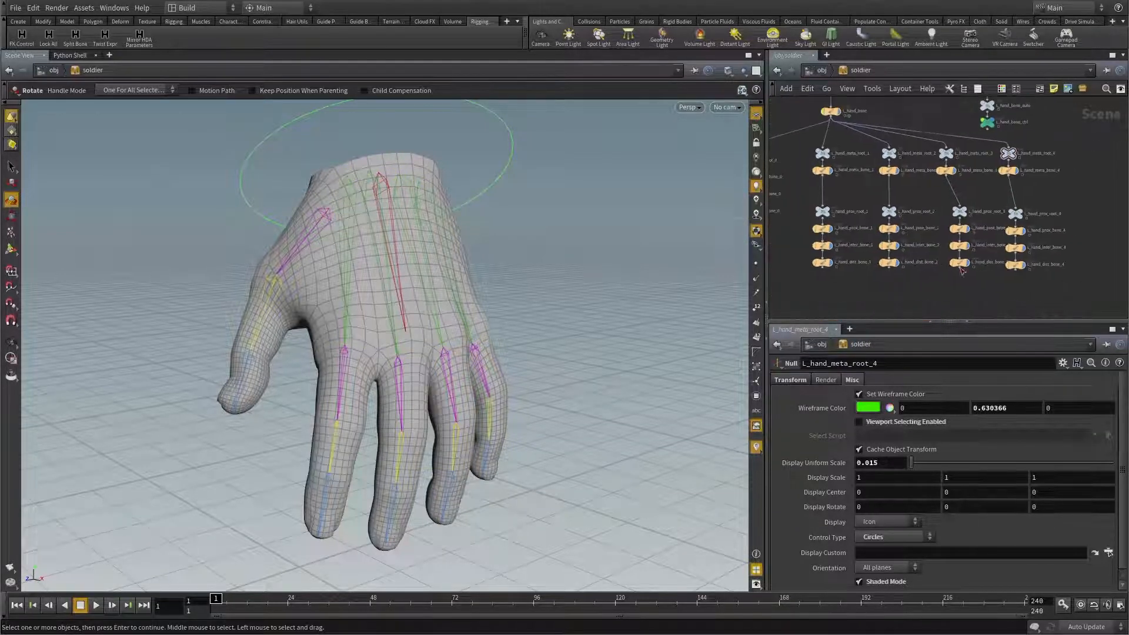
{"action": "left_click_drag", "start_coordinate": [961, 275], "coordinate": [948, 213]}
{"action": "left_click_drag", "start_coordinate": [1079, 185], "coordinate": [1001, 272]}
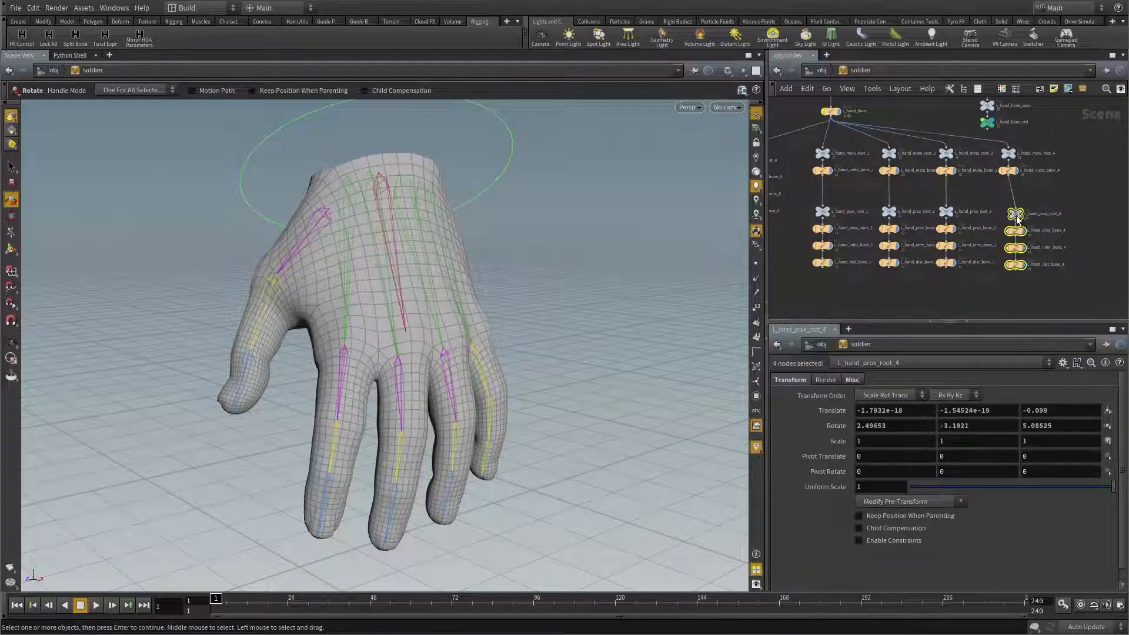
{"action": "left_click_drag", "start_coordinate": [1016, 215], "coordinate": [1011, 211]}
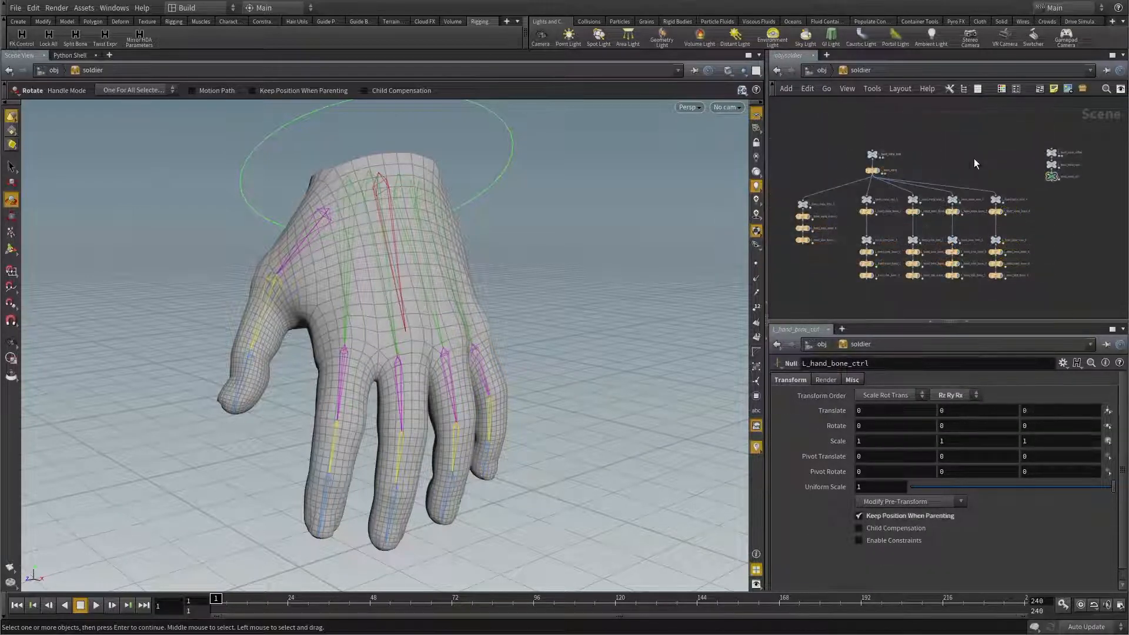
Step: Test-rotate the whole hand with L_hand_bone_ctrl, undo the rotation, and view the hand from other angles
{"action": "left_click_drag", "start_coordinate": [522, 222], "coordinate": [524, 217], "text": "alt"}
{"action": "left_click", "coordinate": [486, 157]}
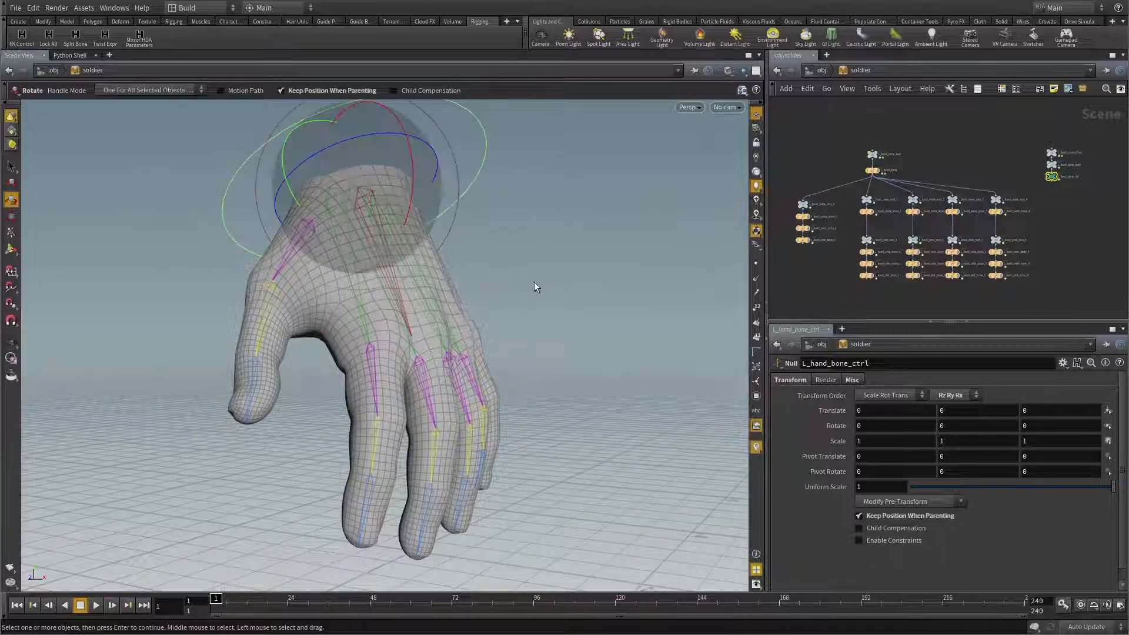
{"action": "left_click_drag", "start_coordinate": [383, 213], "coordinate": [359, 208]}
{"action": "key", "text": "ctrl+z"}
{"action": "left_click_drag", "start_coordinate": [510, 247], "coordinate": [456, 270], "text": "alt"}
{"action": "key", "text": "Escape"}
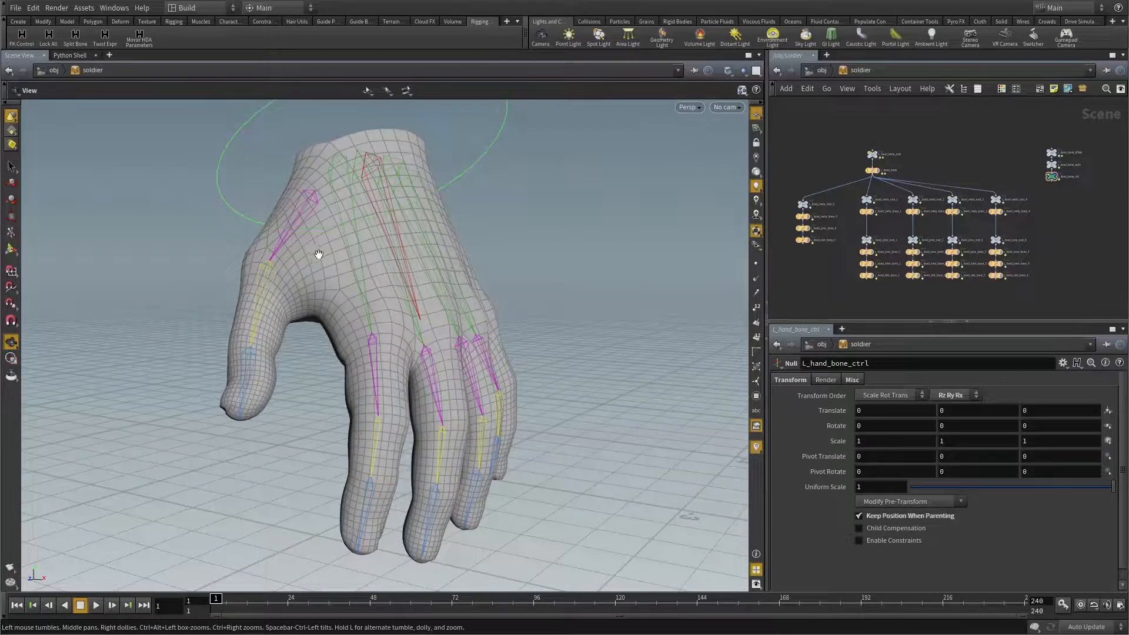
{"action": "left_click_drag", "start_coordinate": [308, 339], "coordinate": [362, 352]}
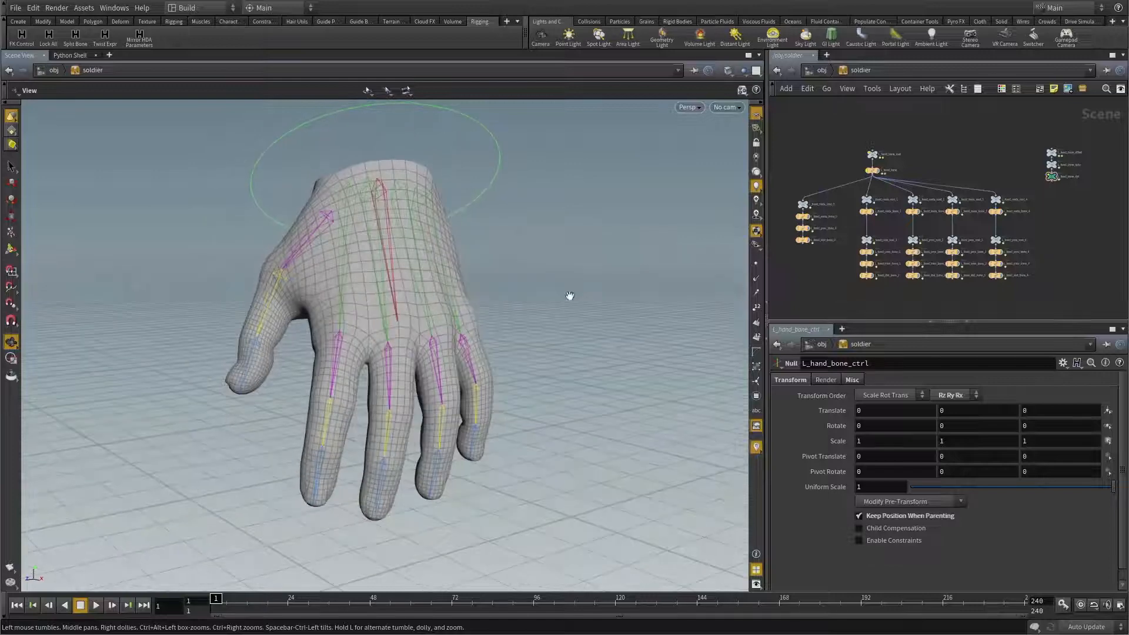
Step: Review the L_hand_bone offset, auto and ctrl nulls beside the finger chains, and view the hand from the side
{"action": "middle_click_drag", "start_coordinate": [1076, 218], "coordinate": [1041, 216]}
{"action": "left_click_drag", "start_coordinate": [1071, 207], "coordinate": [1002, 143]}
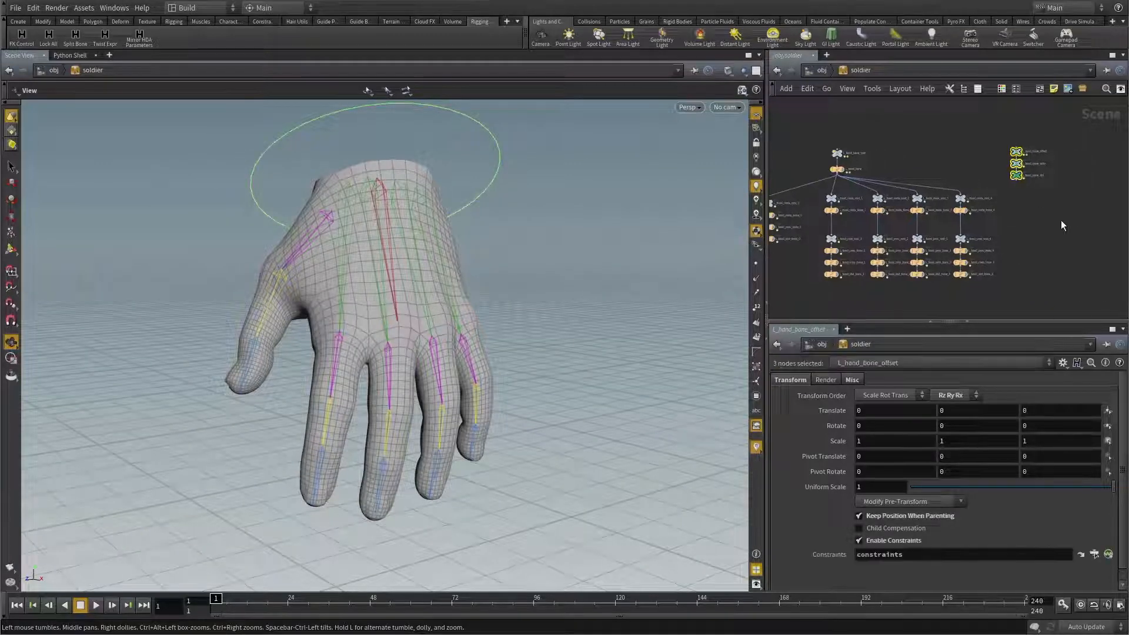
{"action": "left_click", "coordinate": [1061, 220]}
{"action": "left_click_drag", "start_coordinate": [425, 282], "coordinate": [298, 292]}
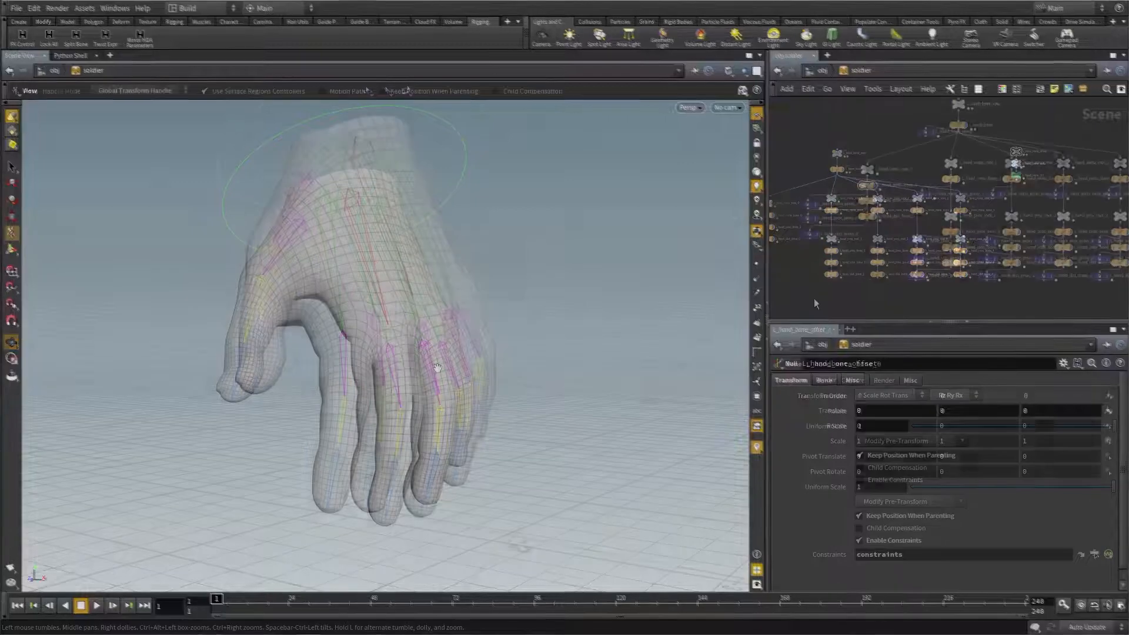
Step: Inspect the thumb's meta, prox and dist proxy geometries, including the node contents of L_hand_dist_proxy_0
{"action": "scroll", "coordinate": [837, 277], "scroll_direction": "up", "scroll_amount": 3}
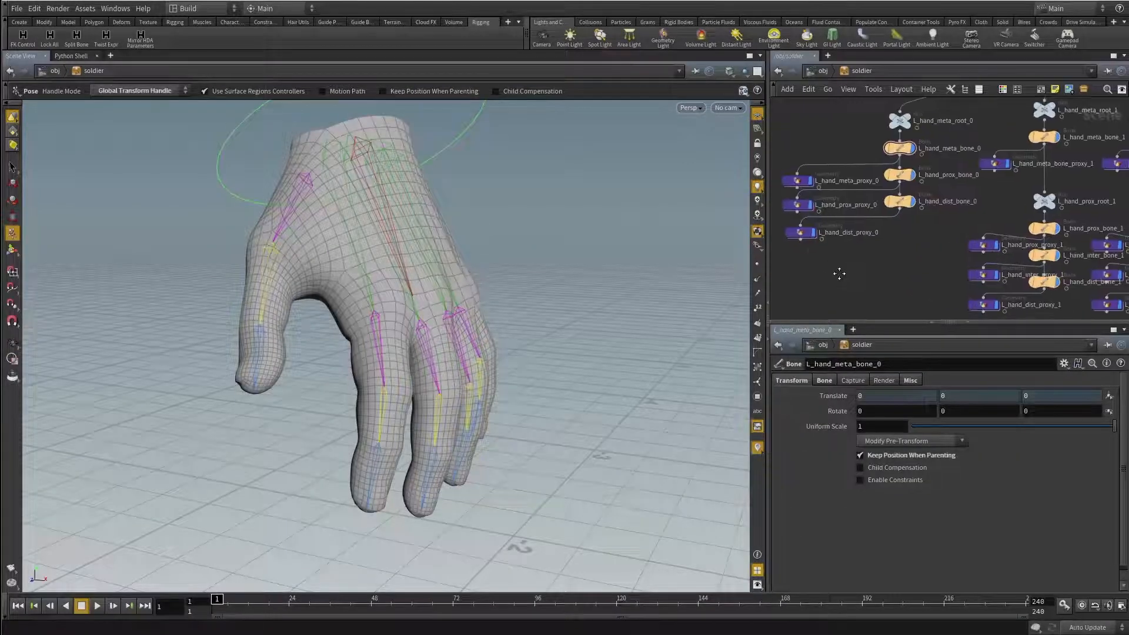
{"action": "key", "text": "Escape"}
{"action": "left_click_drag", "start_coordinate": [380, 329], "coordinate": [412, 310]}
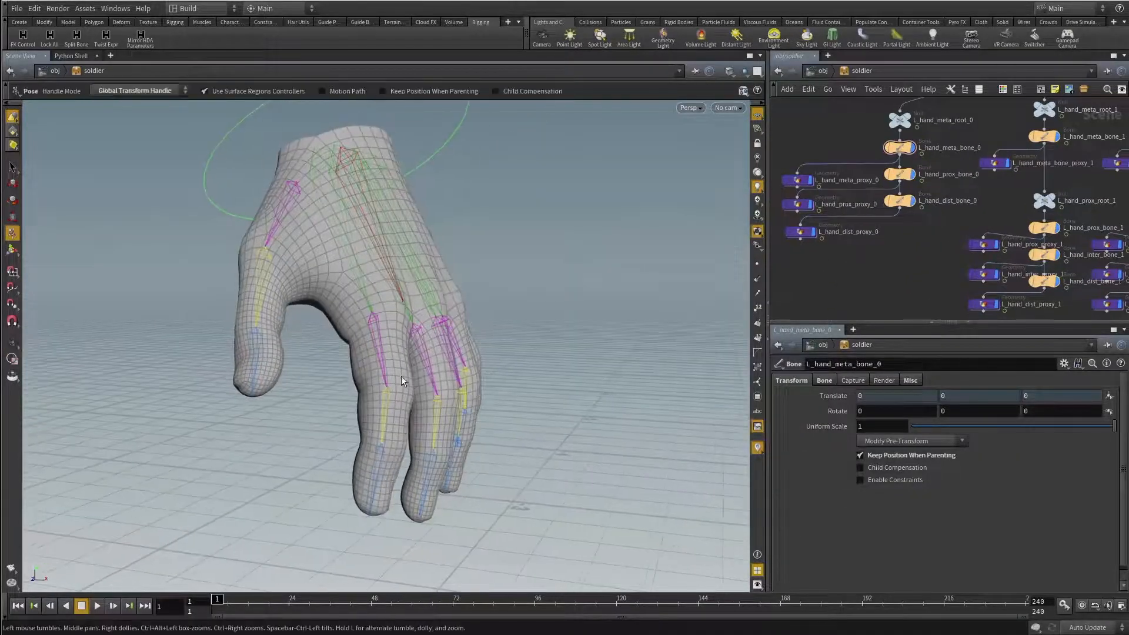
{"action": "scroll", "coordinate": [866, 263], "scroll_direction": "down", "scroll_amount": 2}
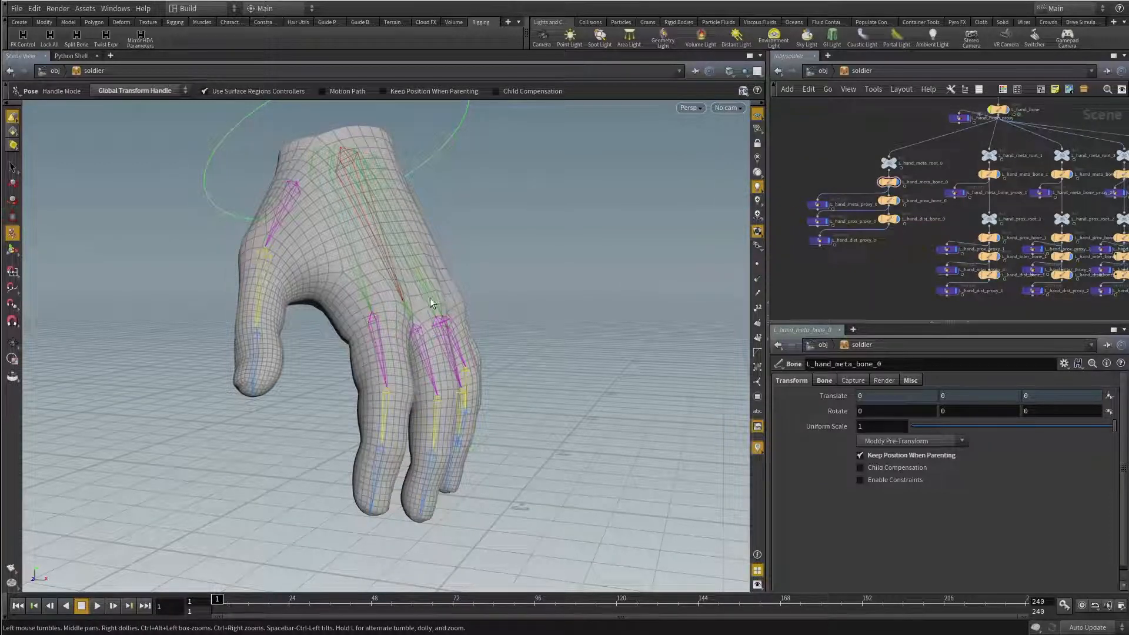
{"action": "left_click", "coordinate": [818, 204]}
{"action": "left_click", "coordinate": [819, 221]}
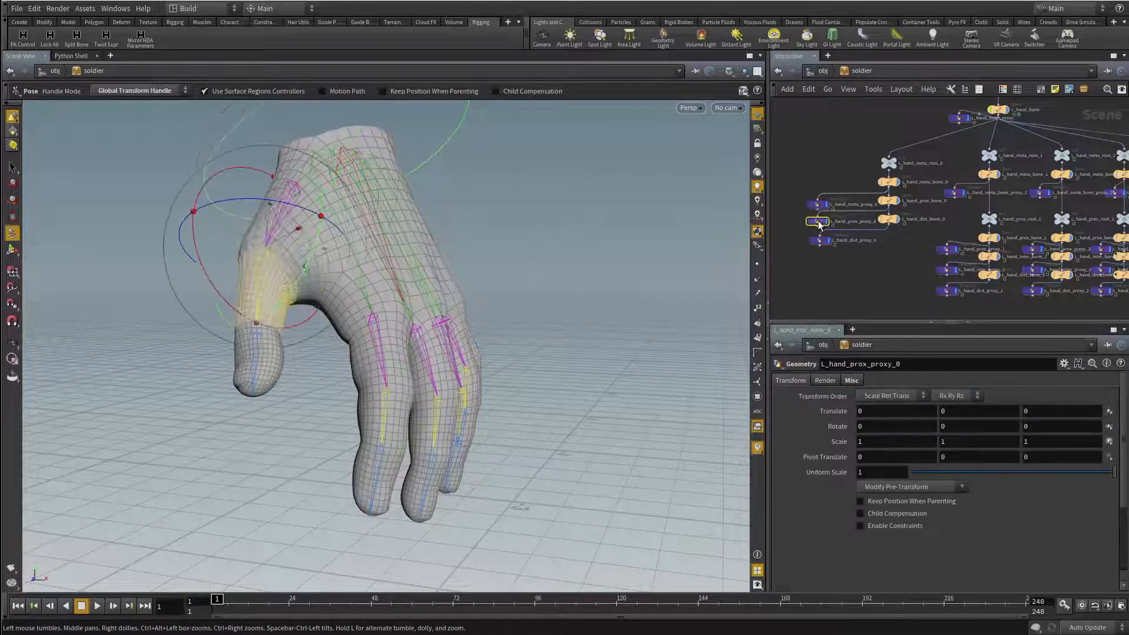
{"action": "left_click", "coordinate": [819, 240]}
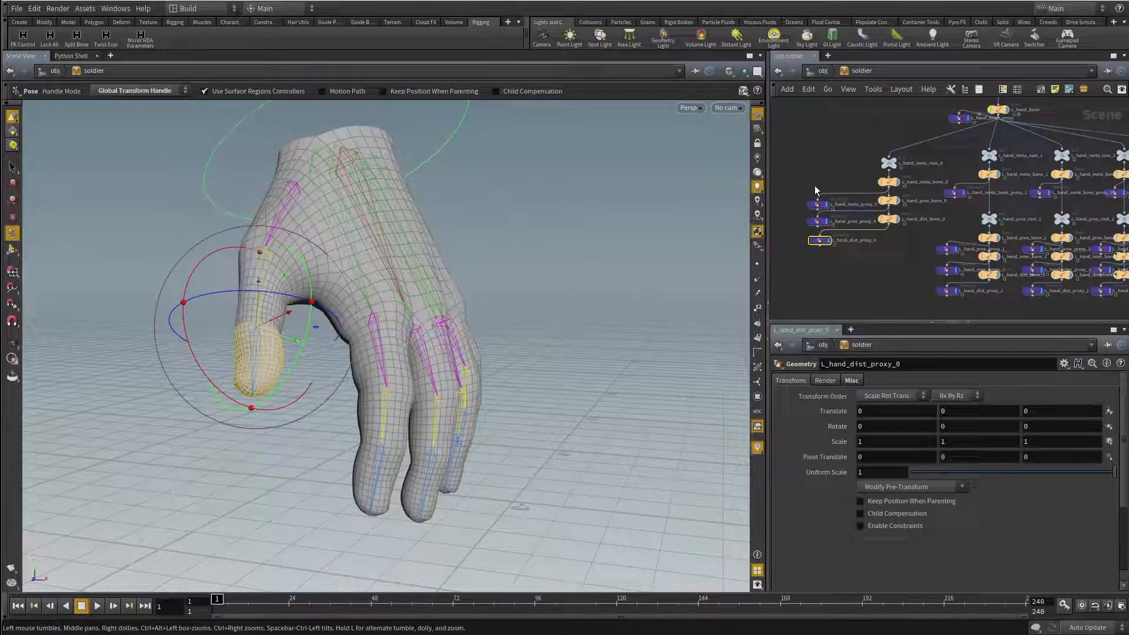
{"action": "double_click", "coordinate": [819, 240]}
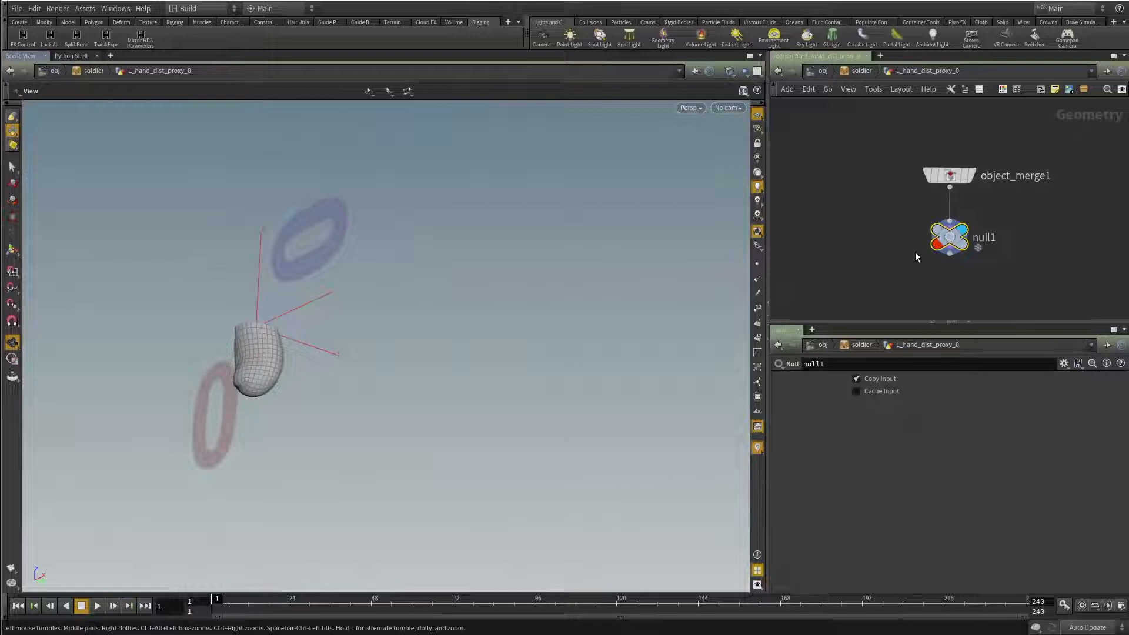
{"action": "left_click", "coordinate": [860, 76]}
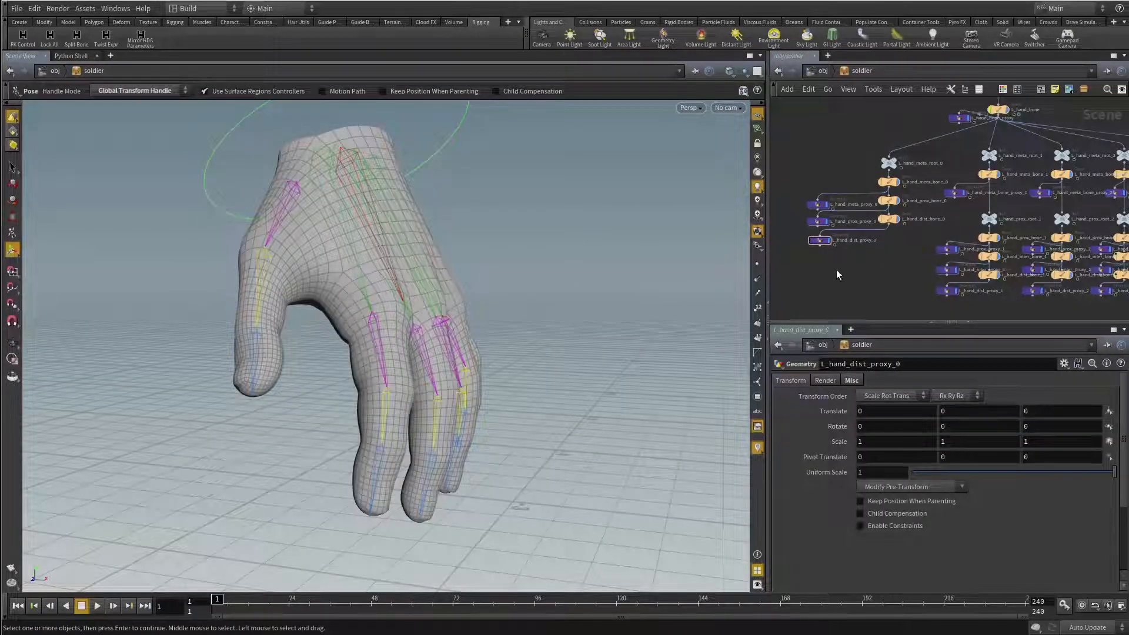
Step: Test-rotate the prox, inter and dist bones of finger 1 together, and undo the rotation
{"action": "scroll", "coordinate": [834, 266], "scroll_direction": "up", "scroll_amount": 4}
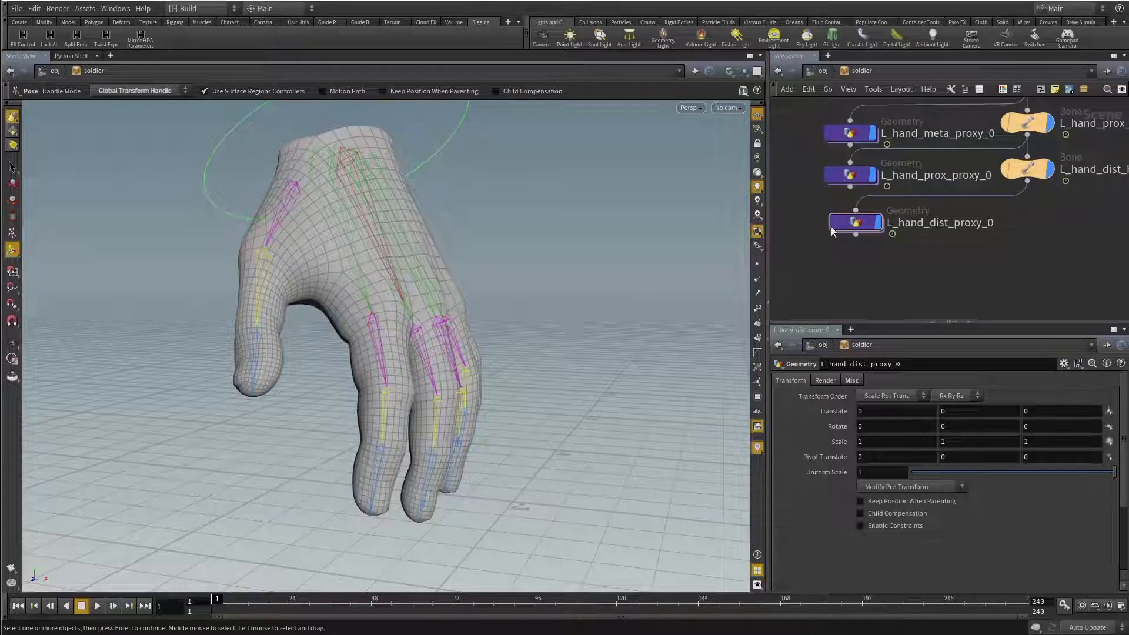
{"action": "scroll", "coordinate": [917, 261], "scroll_direction": "down", "scroll_amount": 4}
{"action": "middle_click_drag", "start_coordinate": [1099, 297], "coordinate": [952, 266]}
{"action": "left_click_drag", "start_coordinate": [958, 286], "coordinate": [935, 206]}
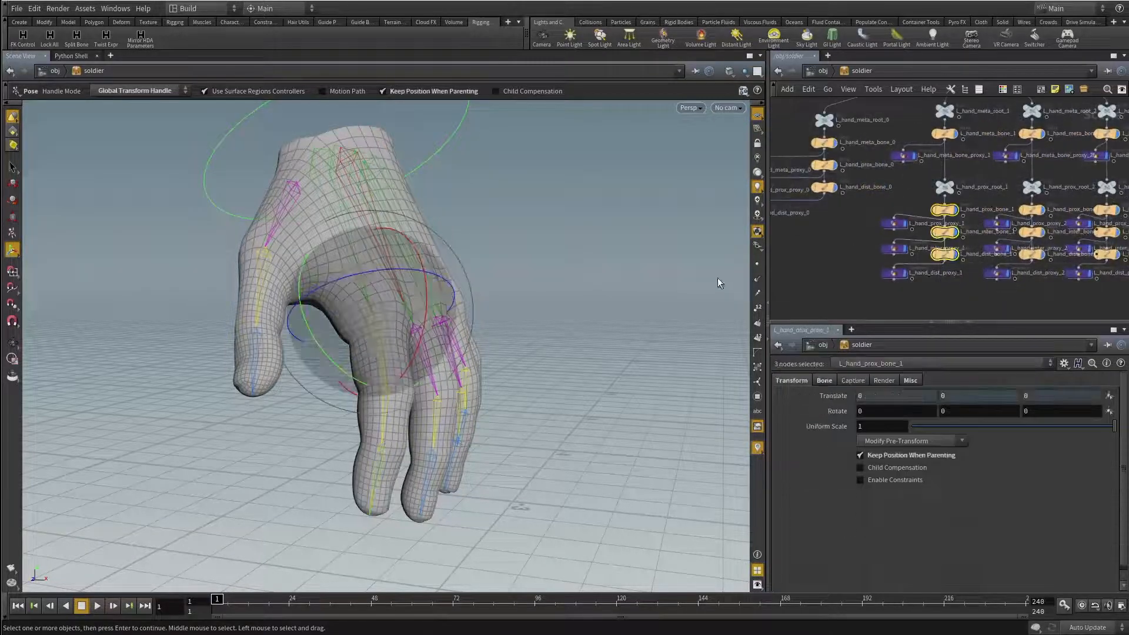
{"action": "left_click_drag", "start_coordinate": [428, 320], "coordinate": [405, 372]}
{"action": "key", "text": "ctrl+z"}
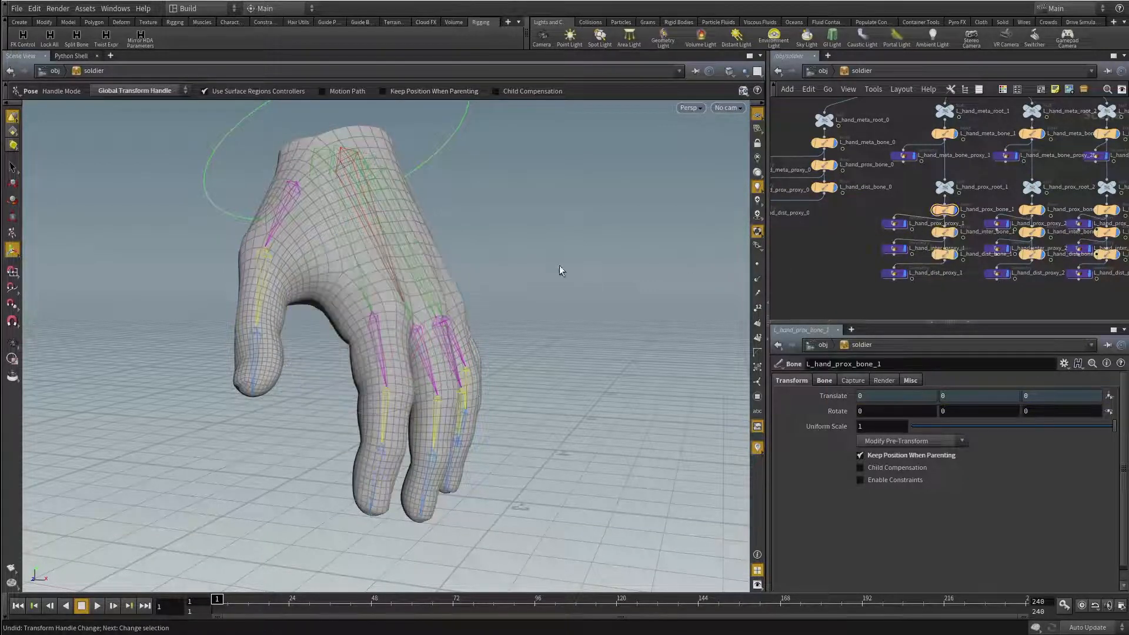
{"action": "key", "text": "Escape"}
Step: Create an FK control for the thumb's metacarpal bone with the prefix L_hand_meta_bone_0
{"action": "left_click_drag", "start_coordinate": [561, 272], "coordinate": [506, 229]}
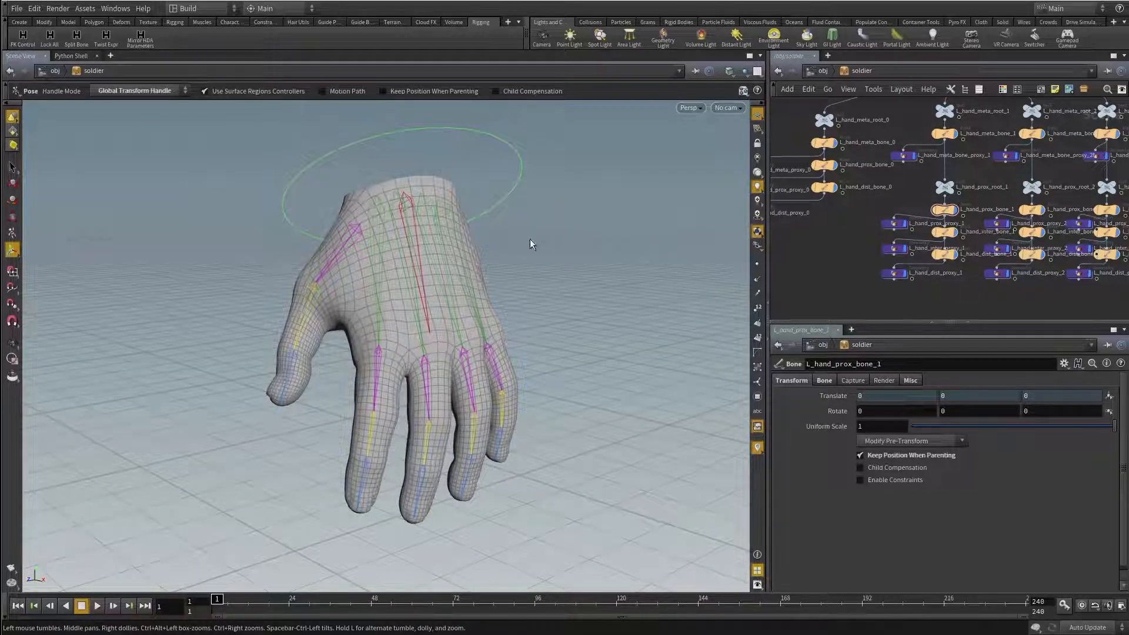
{"action": "scroll", "coordinate": [844, 251], "scroll_direction": "down", "scroll_amount": 2}
{"action": "middle_click_drag", "start_coordinate": [846, 252], "coordinate": [869, 265]}
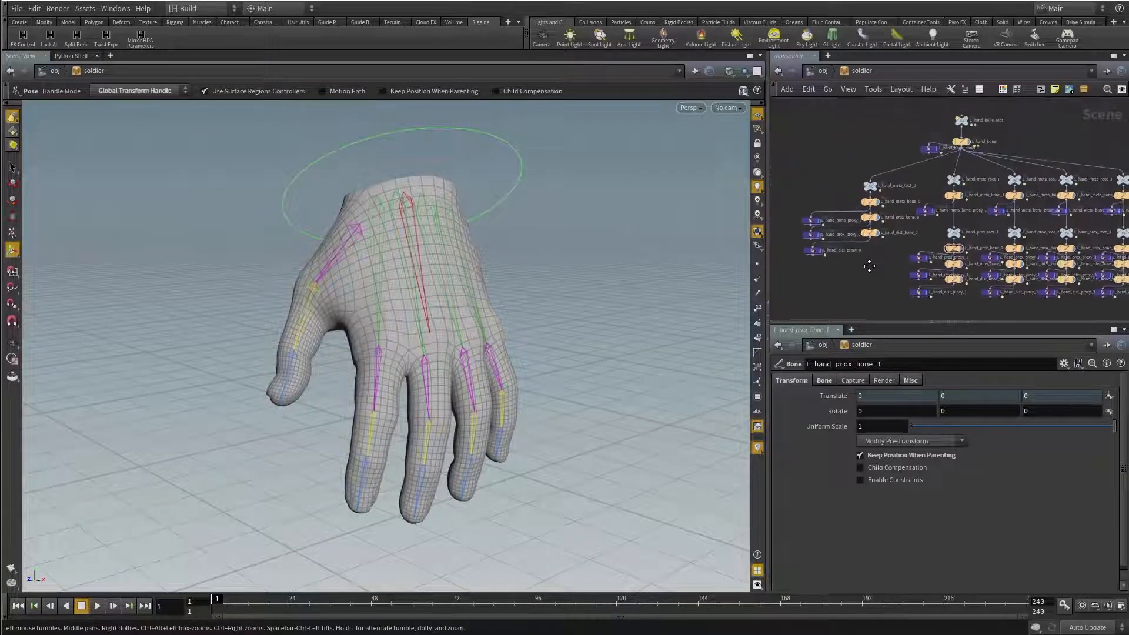
{"action": "left_click", "coordinate": [871, 202]}
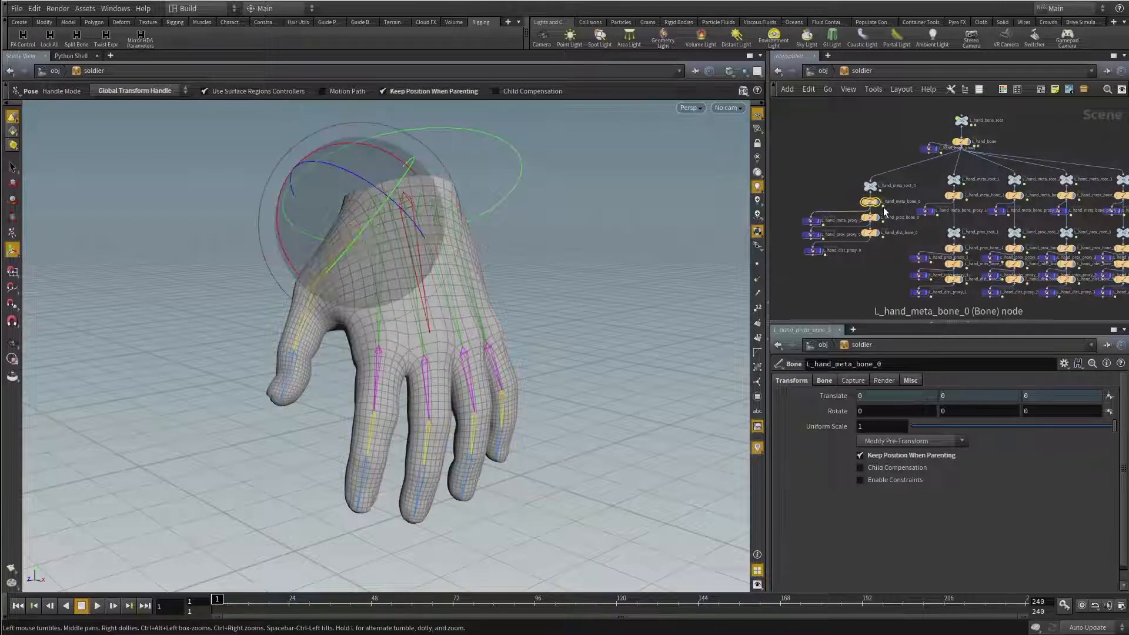
{"action": "left_click", "coordinate": [23, 36]}
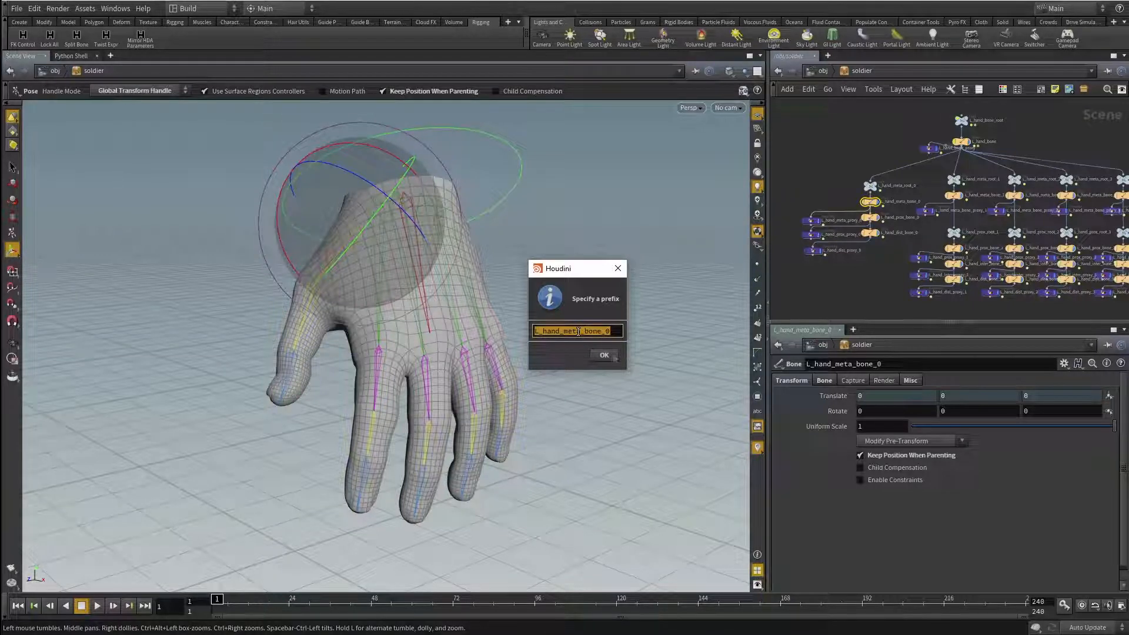
{"action": "left_click", "coordinate": [605, 356]}
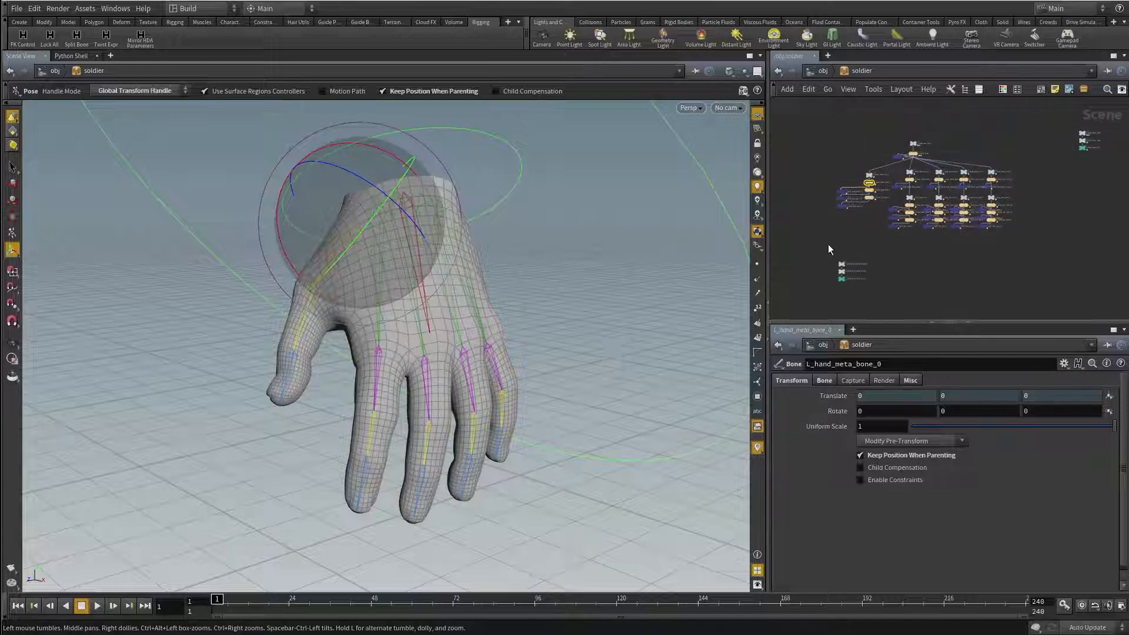
Step: Inspect the offset, auto and ctrl nulls of L_hand_meta_bone_0 and the control circle around the hand from several angles
{"action": "left_click", "coordinate": [859, 195]}
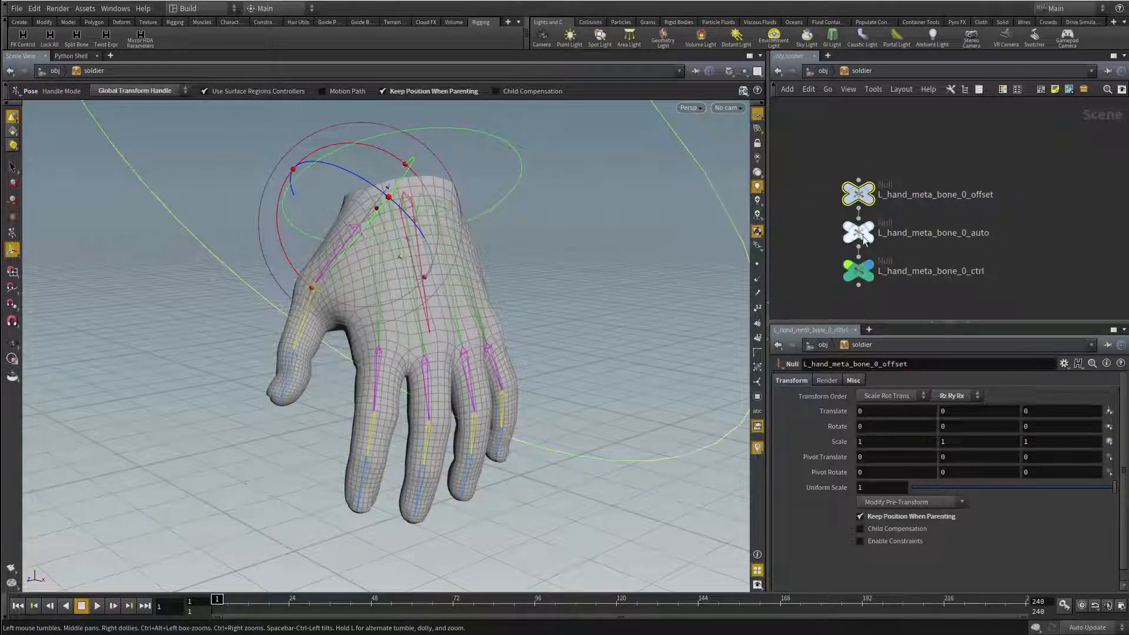
{"action": "left_click", "coordinate": [861, 234]}
{"action": "left_click", "coordinate": [860, 272]}
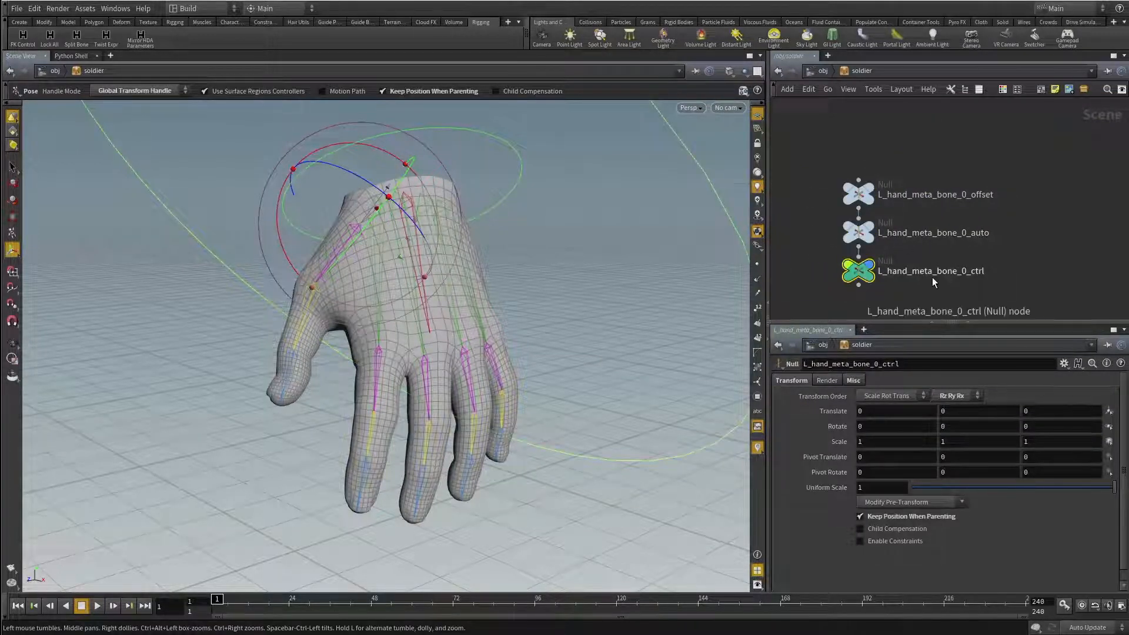
{"action": "left_click_drag", "start_coordinate": [578, 193], "coordinate": [435, 263], "text": "alt"}
{"action": "middle_click_drag", "start_coordinate": [435, 263], "coordinate": [444, 315], "text": "alt"}
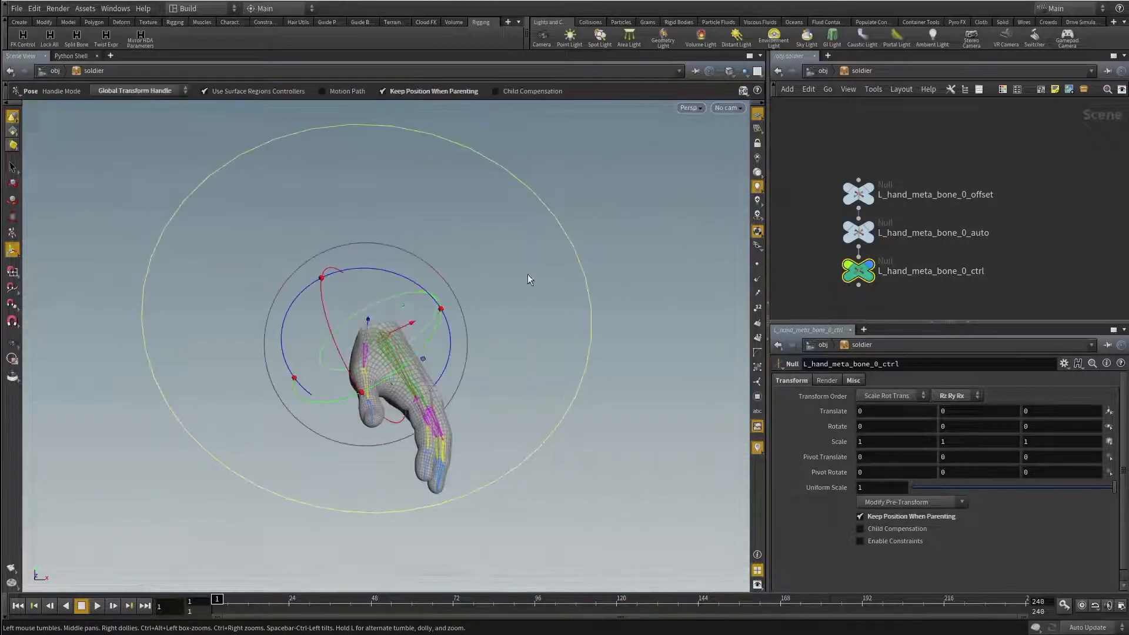
{"action": "left_click_drag", "start_coordinate": [560, 277], "coordinate": [263, 293], "text": "alt"}
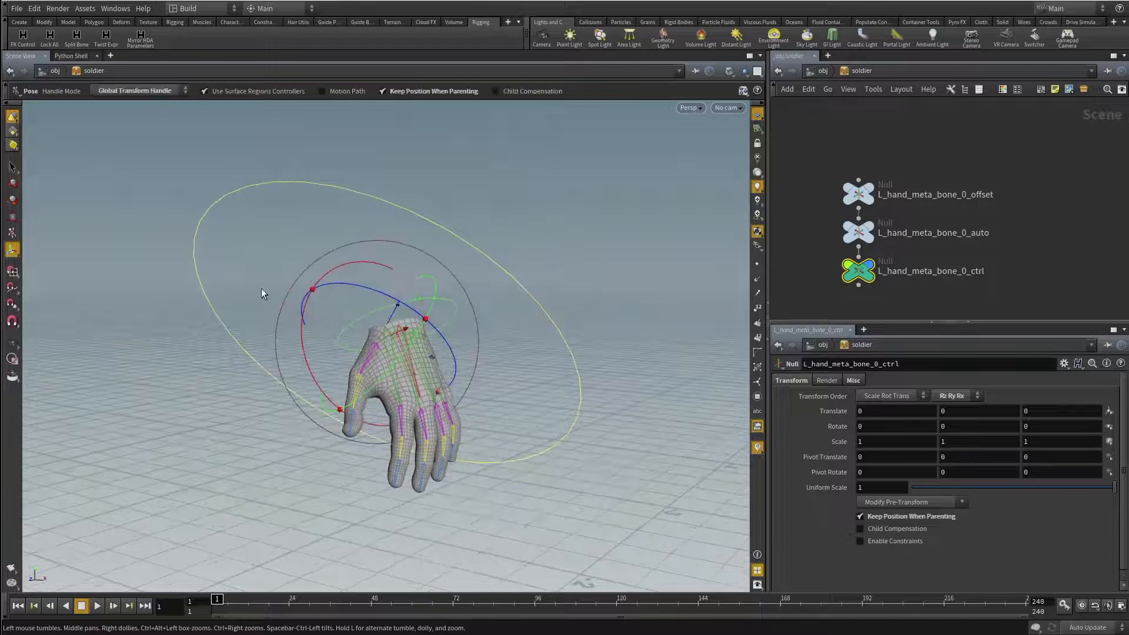
Step: Set the display uniform scale of L_hand_meta_bone_0_ctrl to 0.15
{"action": "left_click", "coordinate": [819, 242]}
{"action": "left_click", "coordinate": [859, 279]}
{"action": "left_click_drag", "start_coordinate": [403, 351], "coordinate": [618, 423], "text": "alt"}
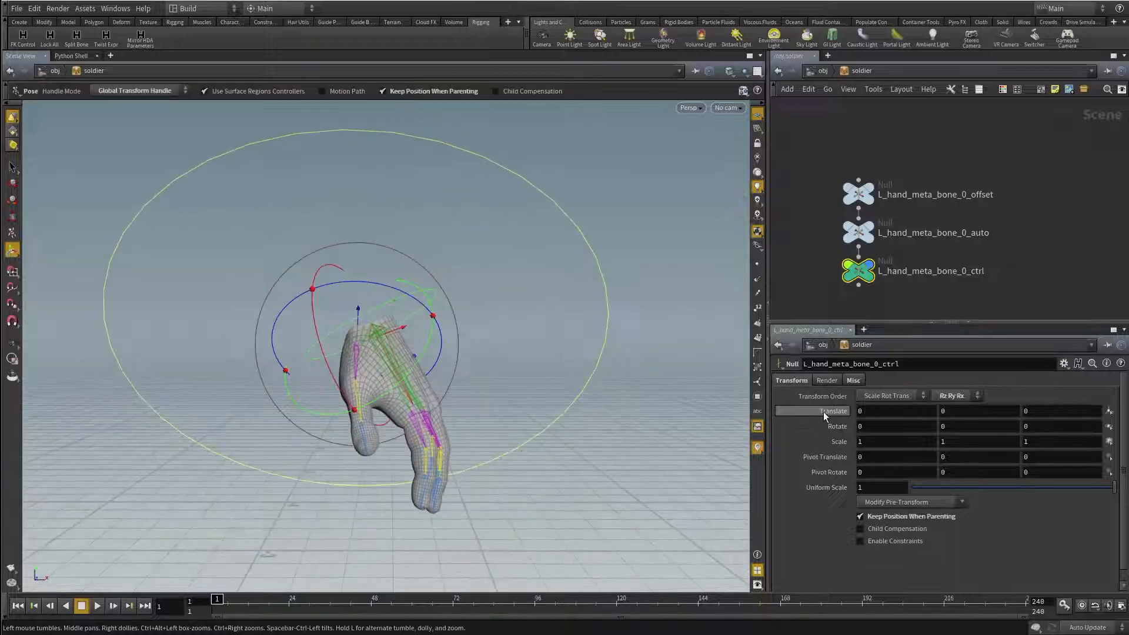
{"action": "left_click", "coordinate": [853, 381]}
{"action": "left_click_drag", "start_coordinate": [932, 463], "coordinate": [915, 466]}
{"action": "double_click", "coordinate": [877, 464]}
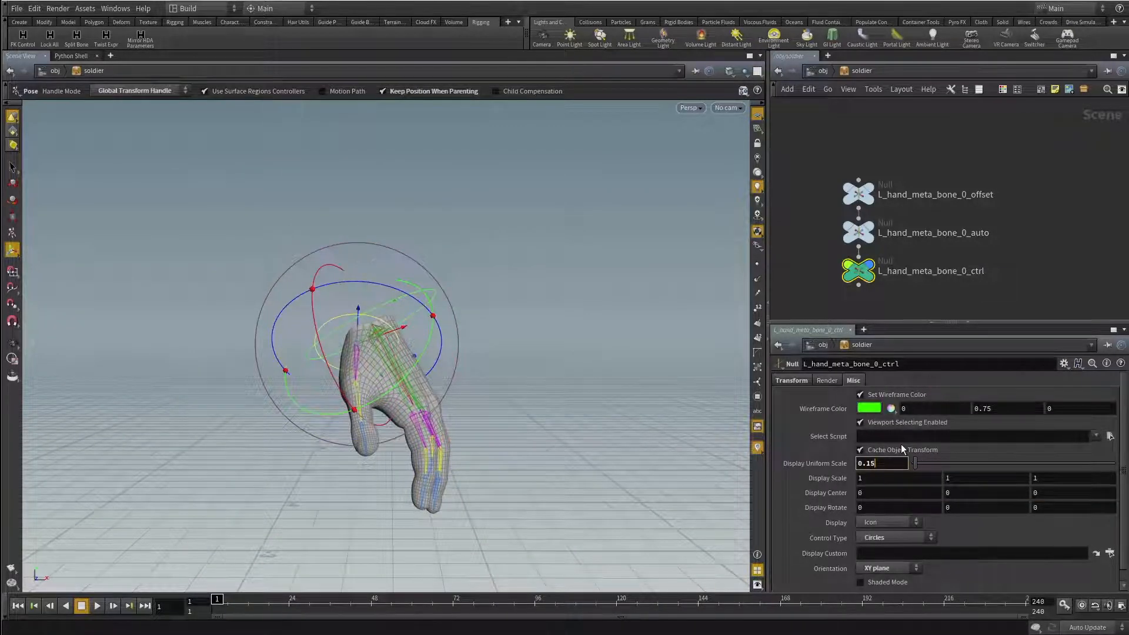
Step: Set the display uniform scale of L_hand_meta_bone_0_ctrl to 0.15 and check the circle around the hand
{"action": "type", "text": "15"}
{"action": "key", "text": "Return"}
{"action": "left_click", "coordinate": [537, 386]}
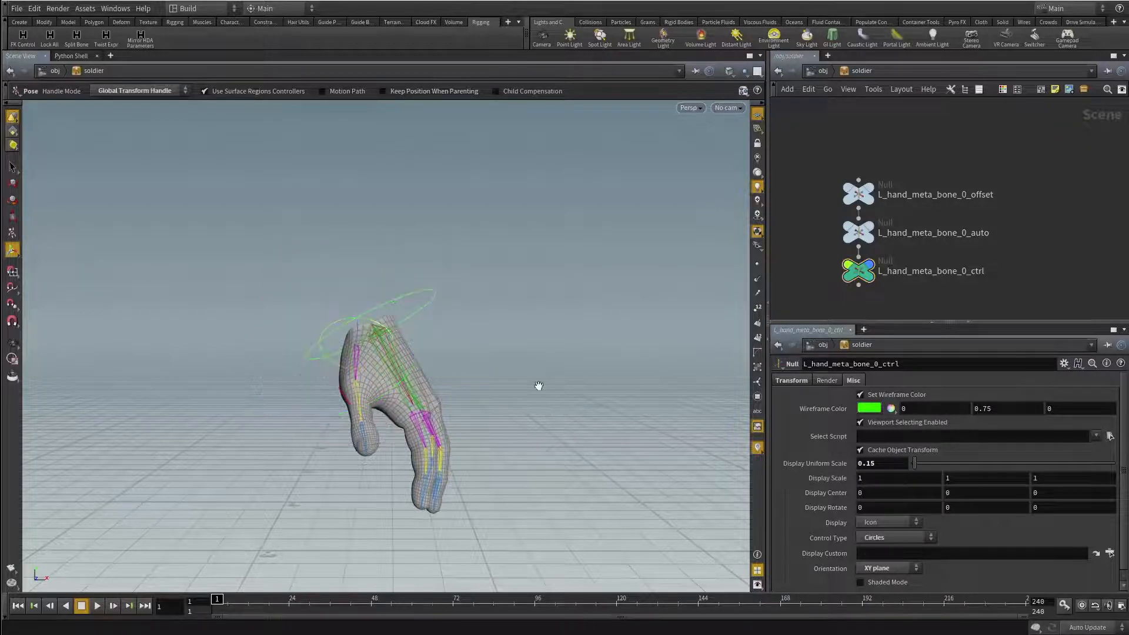
{"action": "right_click_drag", "start_coordinate": [537, 386], "coordinate": [433, 373], "text": "alt"}
{"action": "left_click_drag", "start_coordinate": [433, 372], "coordinate": [529, 377], "text": "alt"}
Step: Set the display uniform scale of L_hand_meta_bone_0_ctrl to 0.10
{"action": "left_click_drag", "start_coordinate": [871, 468], "coordinate": [878, 469]}
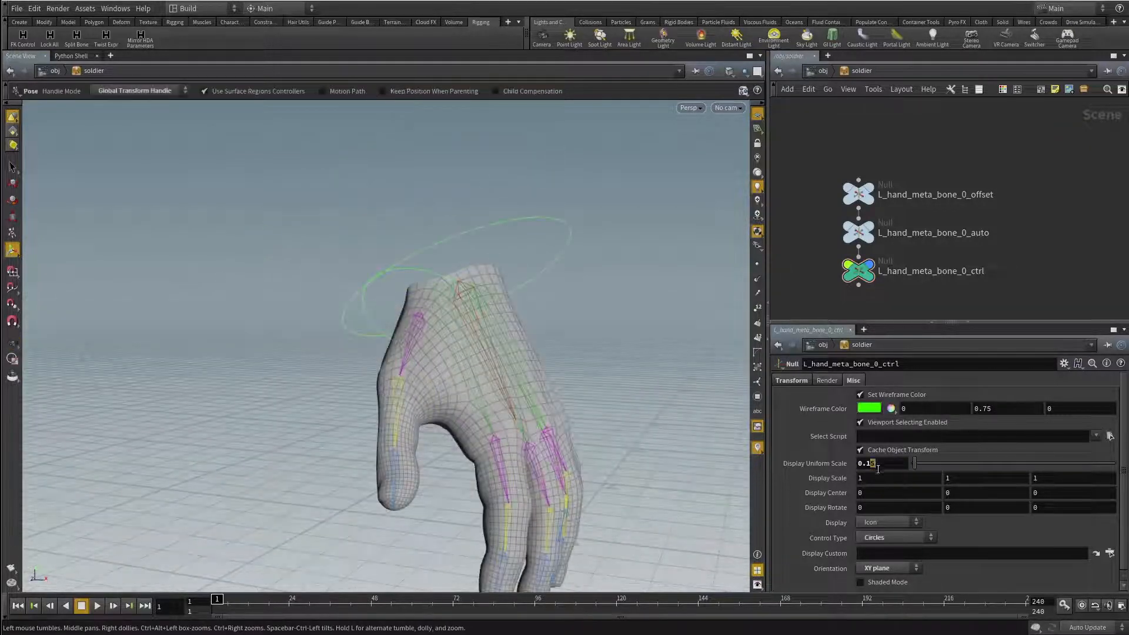
{"action": "type", "text": "0"}
{"action": "key", "text": "Return"}
{"action": "left_click_drag", "start_coordinate": [516, 310], "coordinate": [506, 285], "text": "alt"}
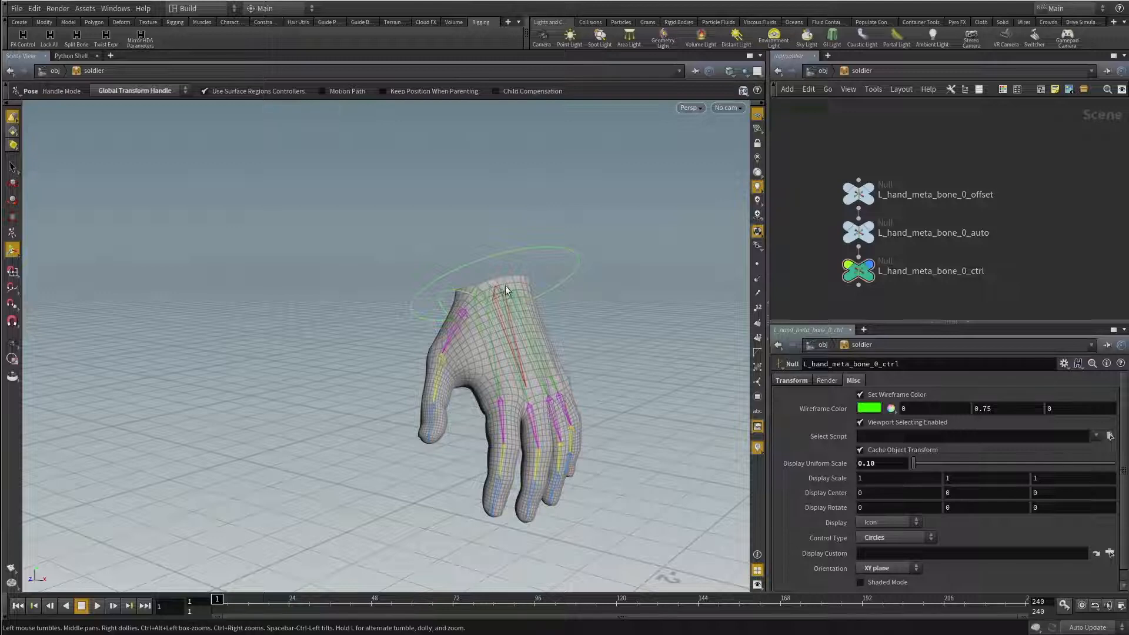
Step: Open the FK Control shelf tool's script for editing and locate the ctrlsize variable that drives the control's geoscale
{"action": "right_click", "coordinate": [23, 38]}
{"action": "left_click", "coordinate": [44, 61]}
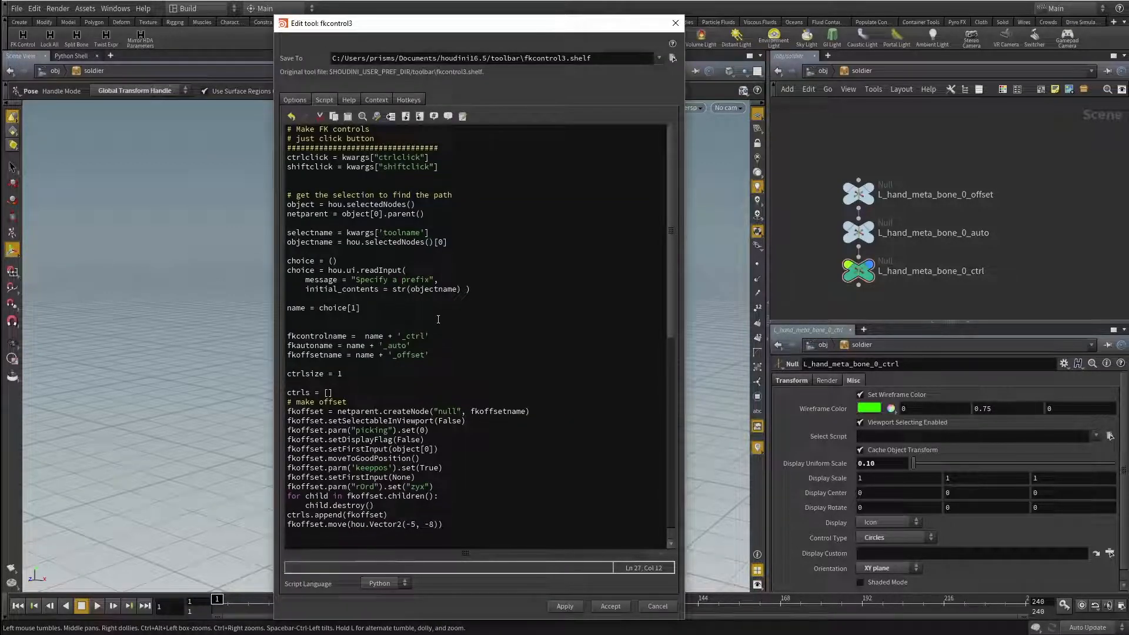
{"action": "scroll", "coordinate": [438, 319], "scroll_direction": "down", "scroll_amount": 13}
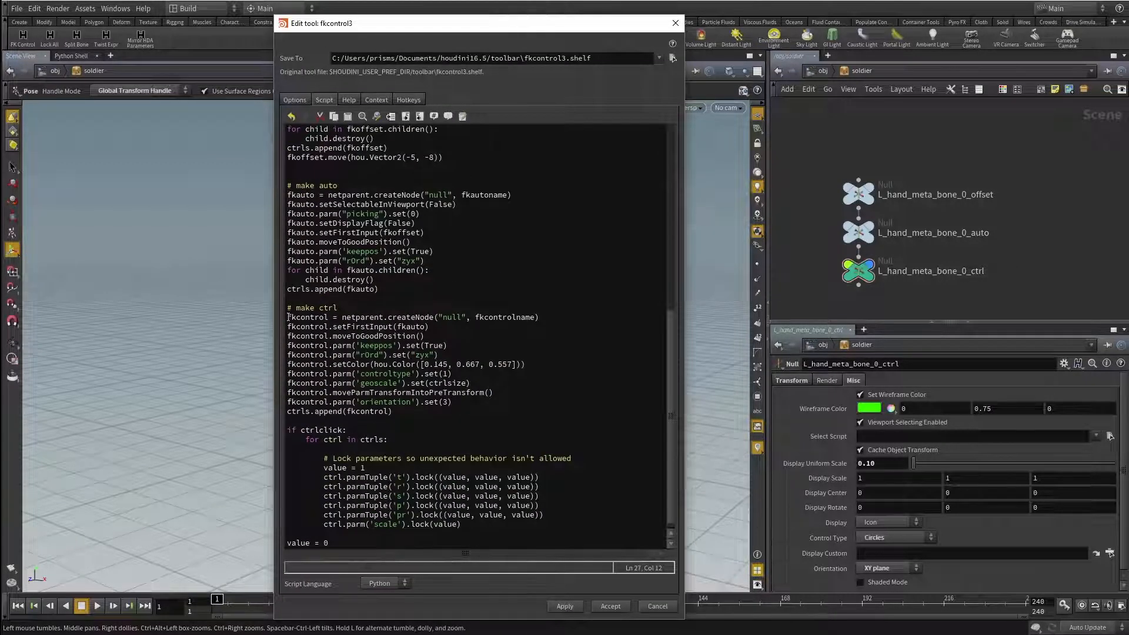
{"action": "left_click_drag", "start_coordinate": [288, 318], "coordinate": [329, 318]}
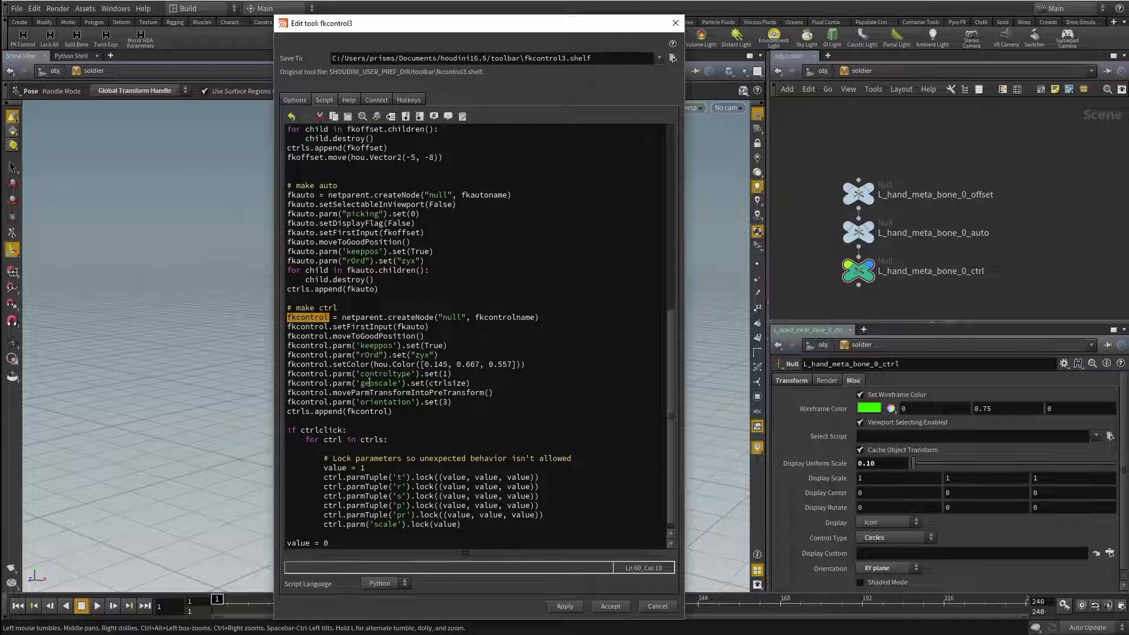
{"action": "left_click_drag", "start_coordinate": [366, 382], "coordinate": [474, 384]}
{"action": "left_click", "coordinate": [474, 383]}
{"action": "double_click", "coordinate": [438, 383]}
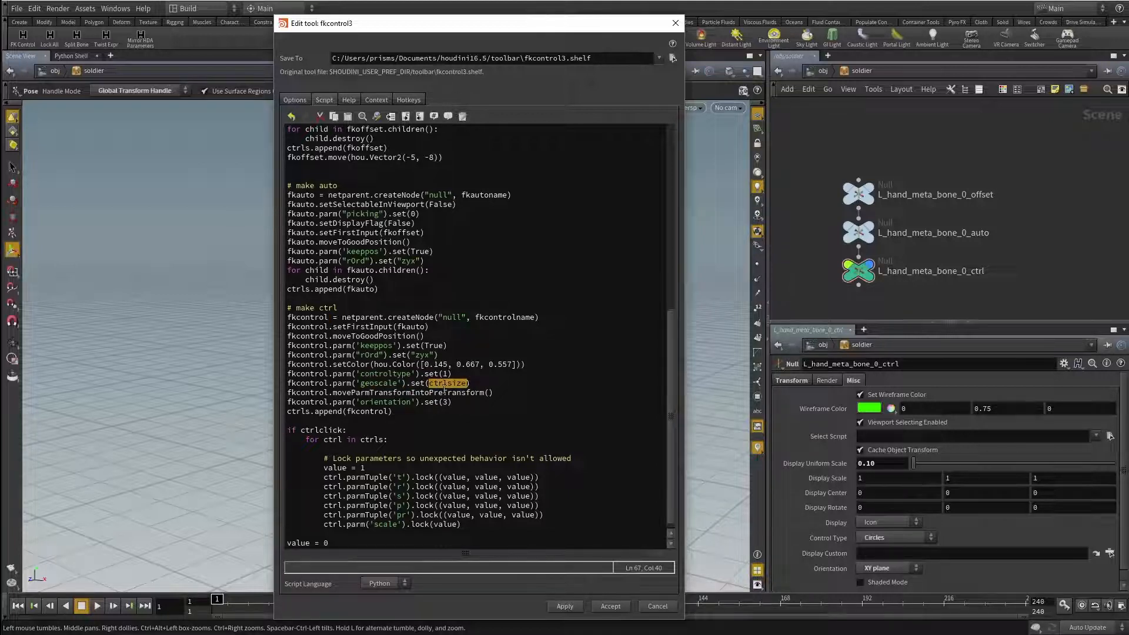
{"action": "scroll", "coordinate": [444, 388], "scroll_direction": "up", "scroll_amount": 8}
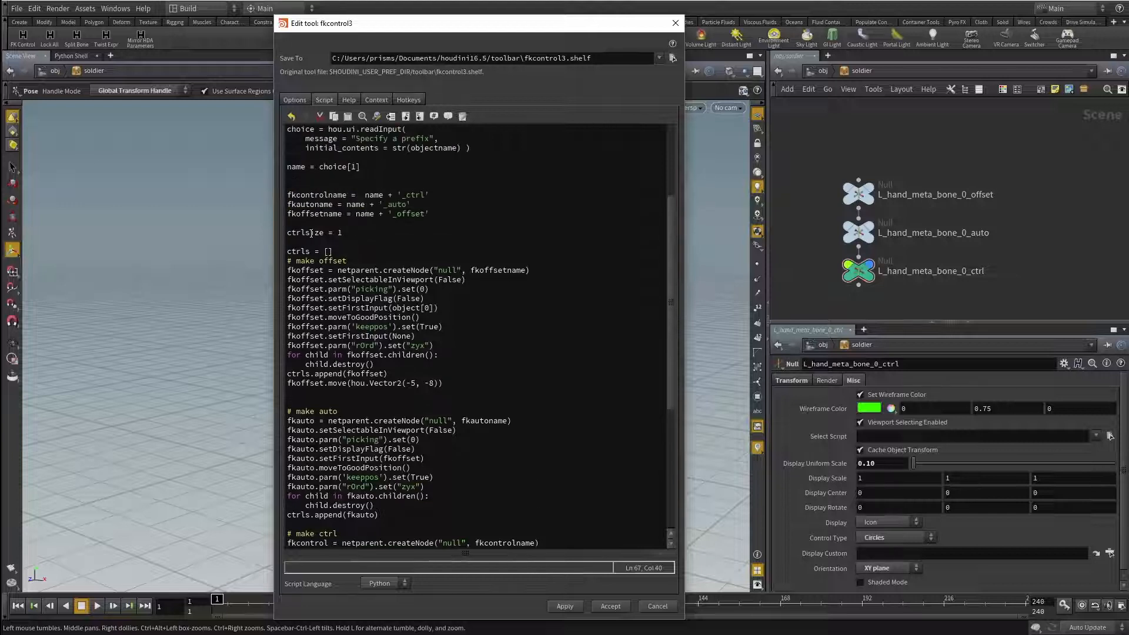
Step: Set ctrlsize to 0.1 in the FK Control script and accept the tool changes
{"action": "left_click", "coordinate": [339, 233]}
{"action": "type", "text": "1"}
{"action": "key", "text": "Return"}
{"action": "type", "text": "."}
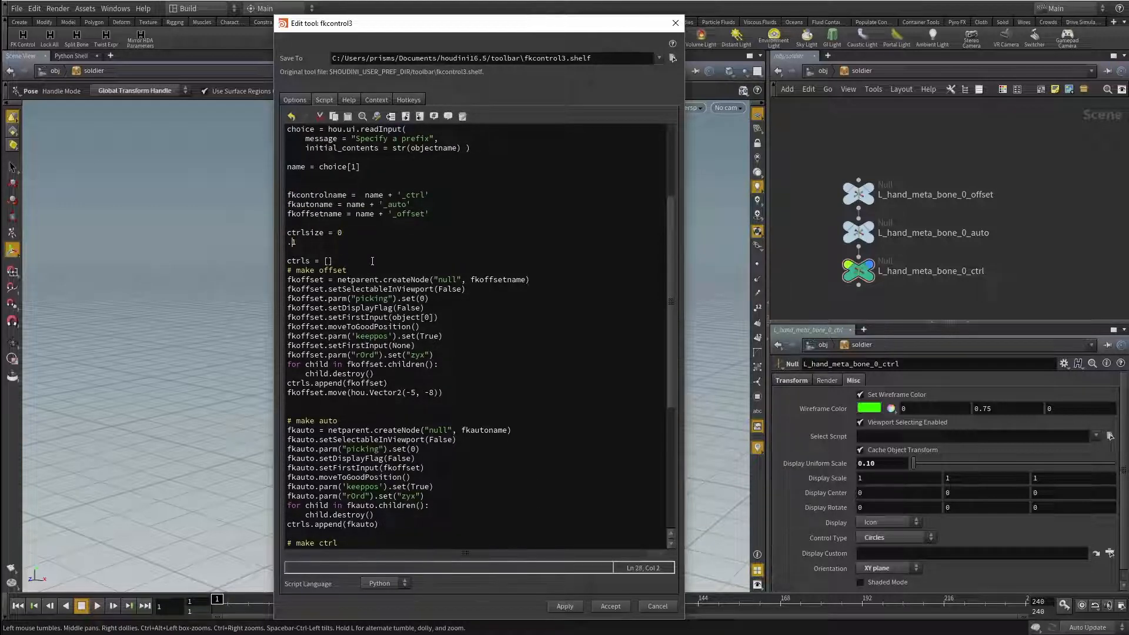
{"action": "key", "text": "BackSpace"}
{"action": "key", "text": "BackSpace"}
{"action": "key", "text": "BackSpace"}
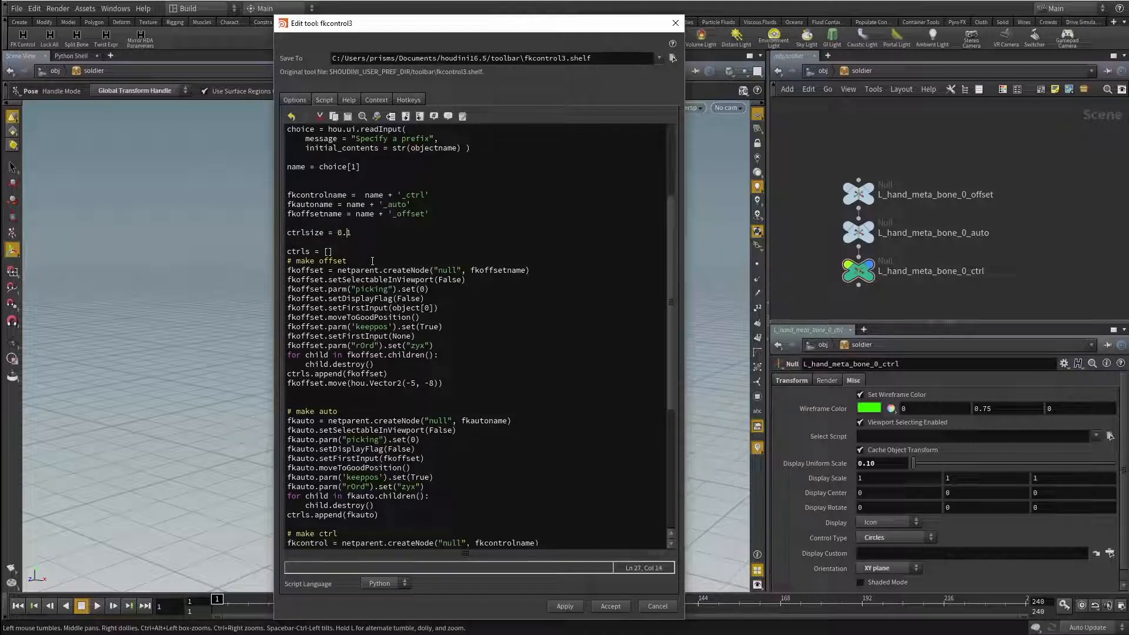
{"action": "left_click", "coordinate": [609, 605]}
Step: Create an FK control for the thumb's L_hand_prox_bone_0 with the FK Control tool, keeping the suggested prefix
{"action": "scroll", "coordinate": [814, 257], "scroll_direction": "down", "scroll_amount": 3}
{"action": "left_click_drag", "start_coordinate": [814, 201], "coordinate": [933, 269]}
{"action": "left_click", "coordinate": [940, 276]}
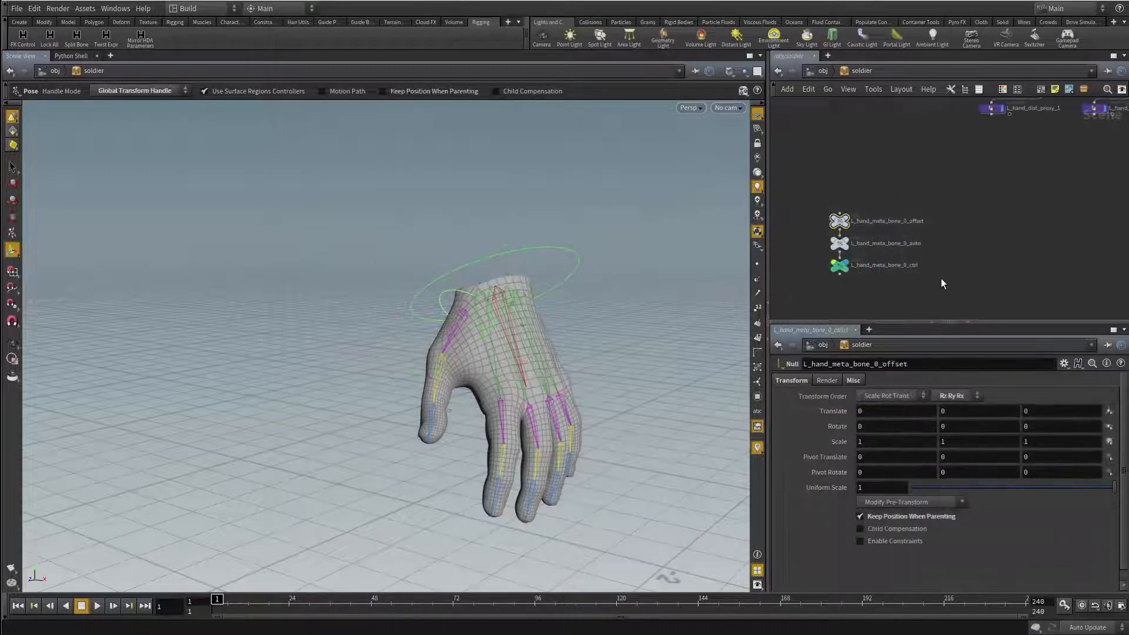
{"action": "left_click_drag", "start_coordinate": [813, 196], "coordinate": [926, 294]}
{"action": "scroll", "coordinate": [937, 284], "scroll_direction": "down", "scroll_amount": 4}
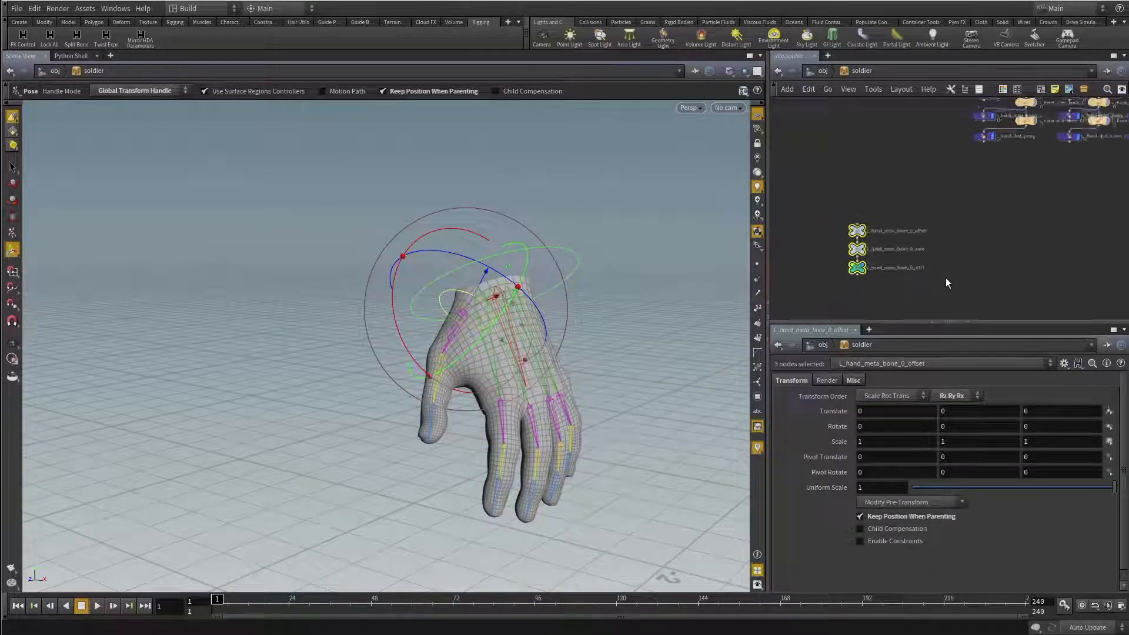
{"action": "middle_click_drag", "start_coordinate": [867, 207], "coordinate": [868, 251]}
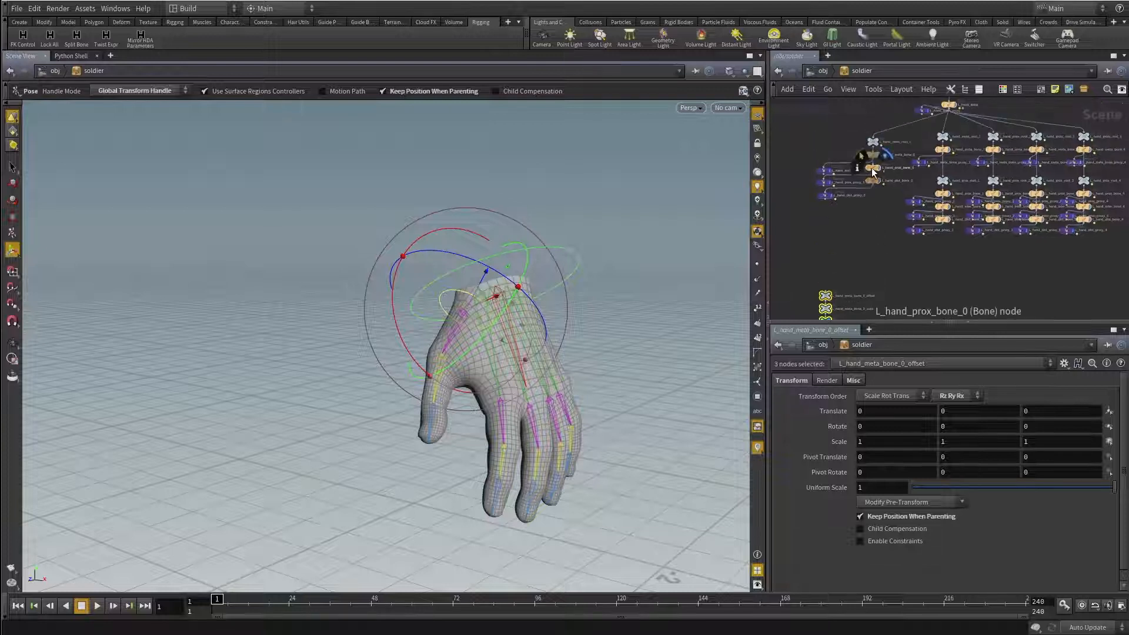
{"action": "left_click", "coordinate": [872, 167]}
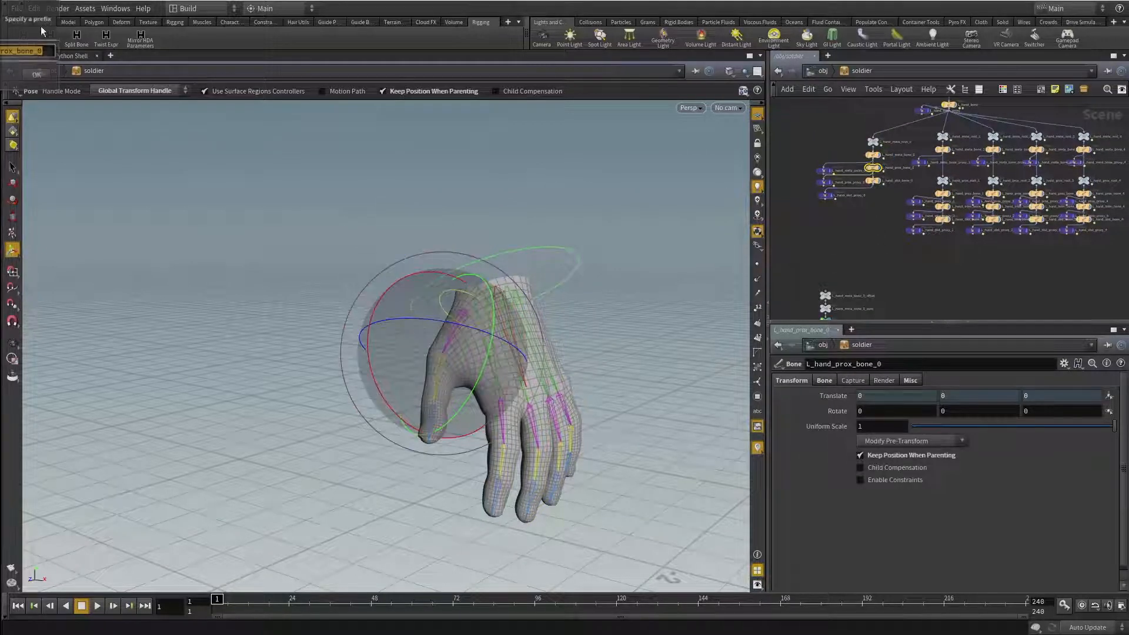
{"action": "left_click", "coordinate": [23, 37]}
{"action": "left_click", "coordinate": [450, 300]}
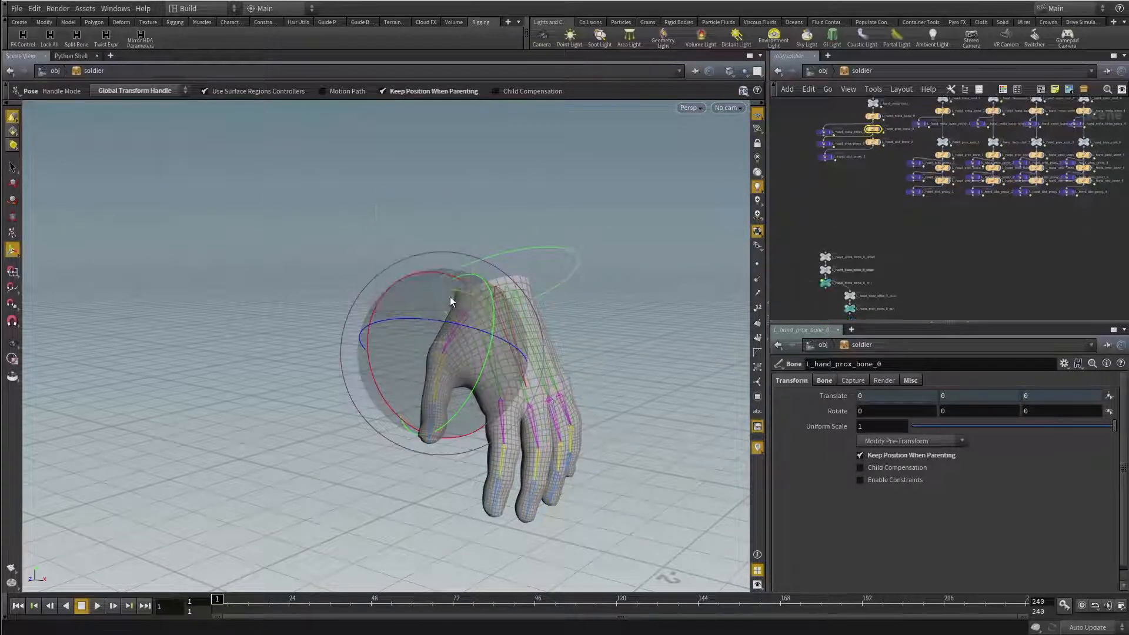
Step: Place the L_hand_prox_bone_0 offset, auto and ctrl nulls beside the meta_bone_0 chain, select the ctrl and check its circle on the thumb
{"action": "scroll", "coordinate": [882, 288], "scroll_direction": "up", "scroll_amount": 3}
{"action": "middle_click_drag", "start_coordinate": [964, 225], "coordinate": [1027, 175]}
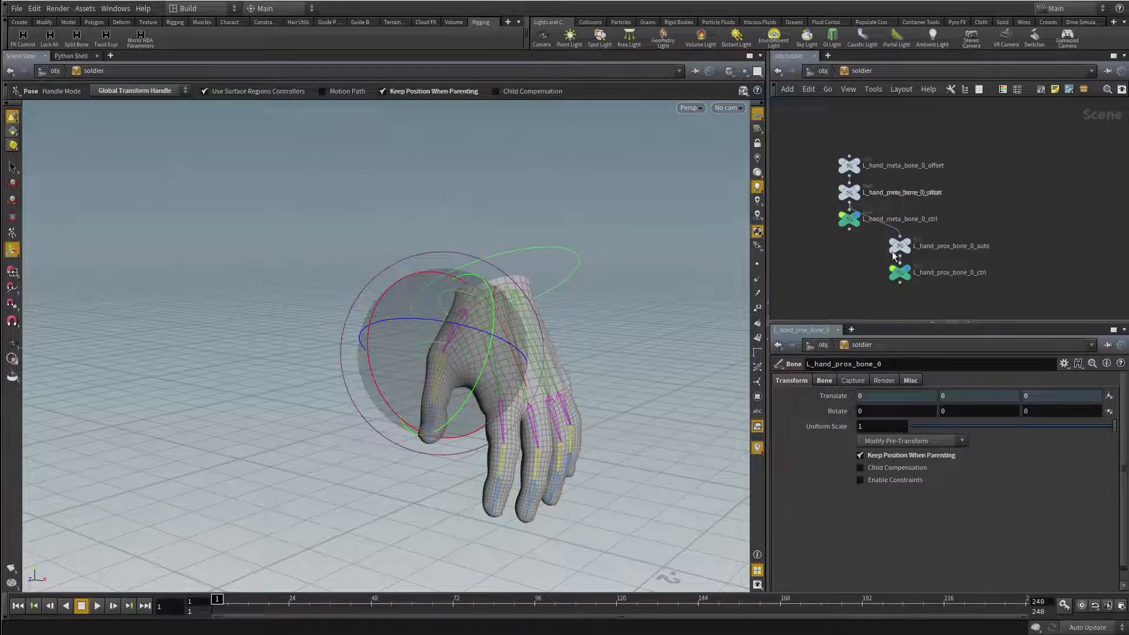
{"action": "left_click_drag", "start_coordinate": [922, 293], "coordinate": [963, 162]}
{"action": "left_click", "coordinate": [962, 236]}
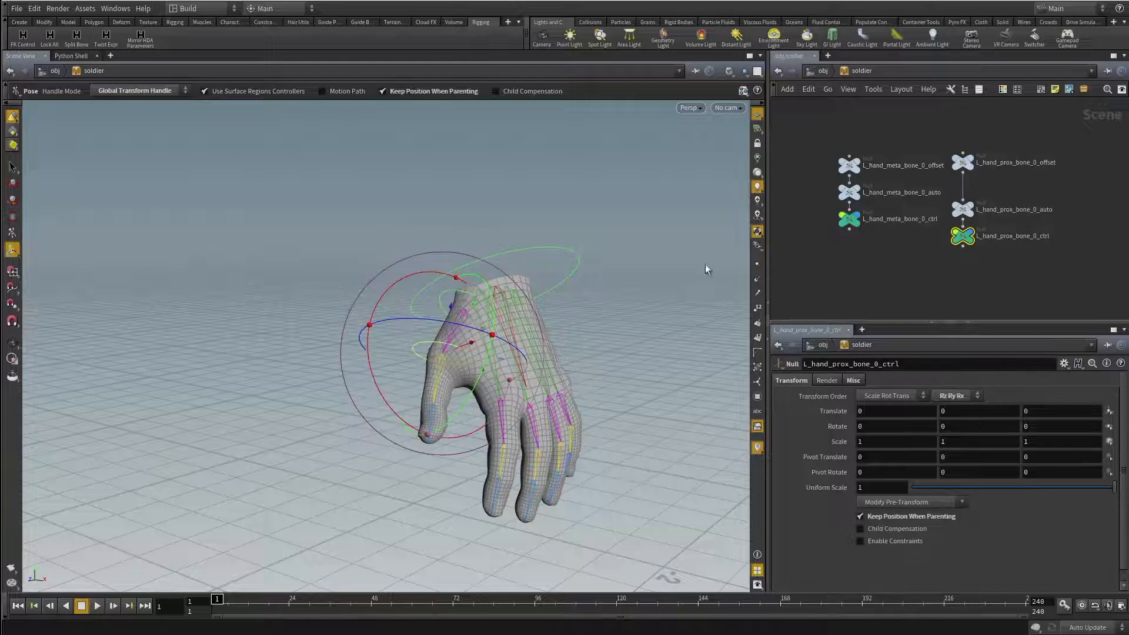
{"action": "left_click_drag", "start_coordinate": [454, 335], "coordinate": [431, 330], "text": "alt"}
{"action": "right_click_drag", "start_coordinate": [431, 330], "coordinate": [529, 345], "text": "alt"}
{"action": "middle_click_drag", "start_coordinate": [530, 346], "coordinate": [499, 244], "text": "alt"}
{"action": "right_click_drag", "start_coordinate": [499, 244], "coordinate": [476, 283], "text": "alt"}
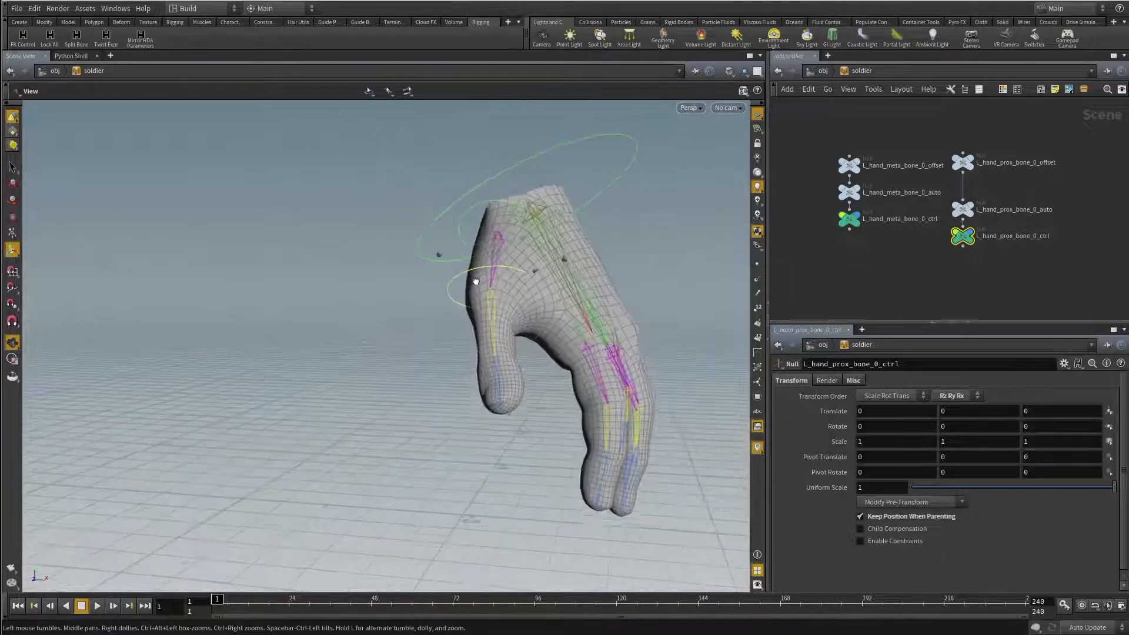
{"action": "left_click_drag", "start_coordinate": [476, 282], "coordinate": [423, 283], "text": "alt"}
Step: Create an FK control for L_hand_dist_bone_0 with the FK Control tool, keeping the suggested prefix
{"action": "left_click", "coordinate": [826, 288]}
{"action": "scroll", "coordinate": [881, 270], "scroll_direction": "down", "scroll_amount": 3}
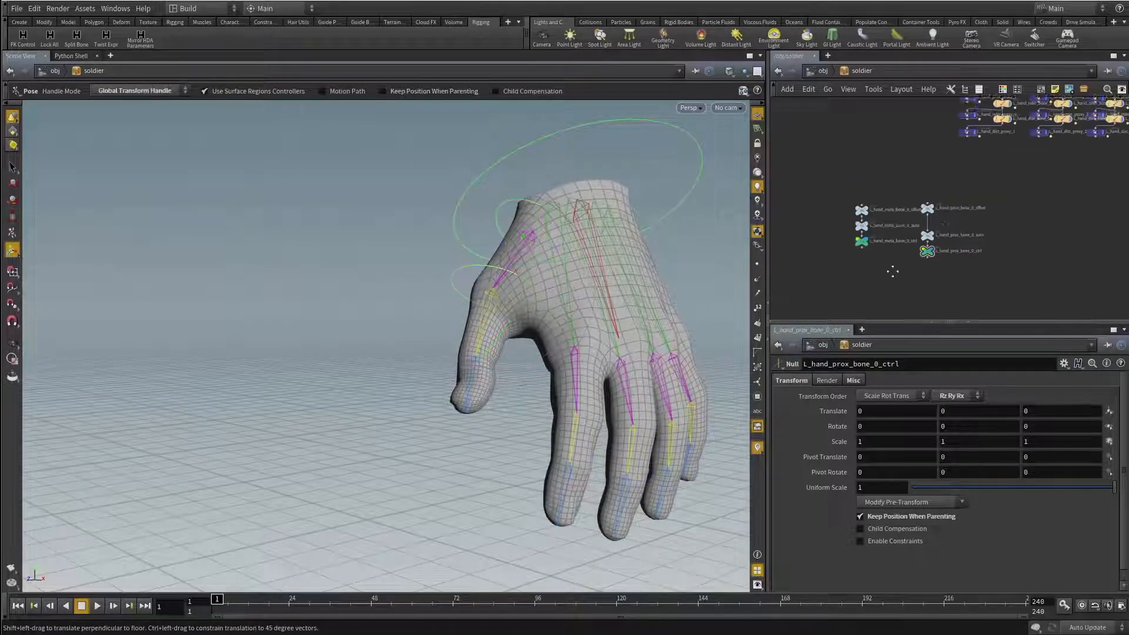
{"action": "middle_click_drag", "start_coordinate": [892, 270], "coordinate": [826, 286]}
{"action": "middle_click_drag", "start_coordinate": [841, 131], "coordinate": [881, 216]}
{"action": "left_click", "coordinate": [893, 176]}
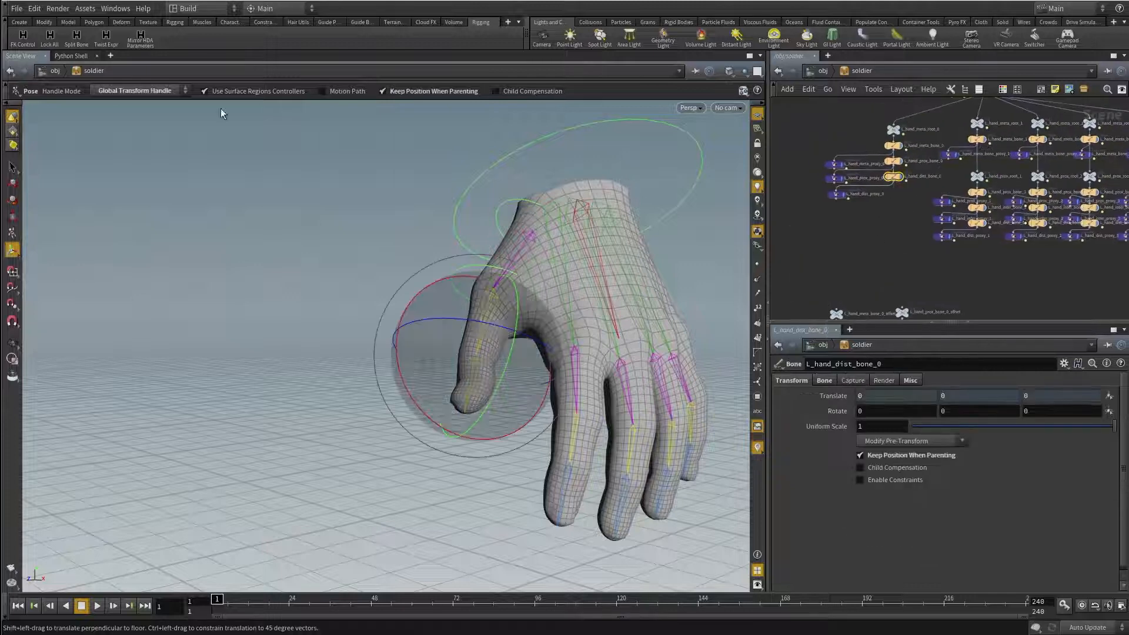
{"action": "left_click", "coordinate": [23, 37]}
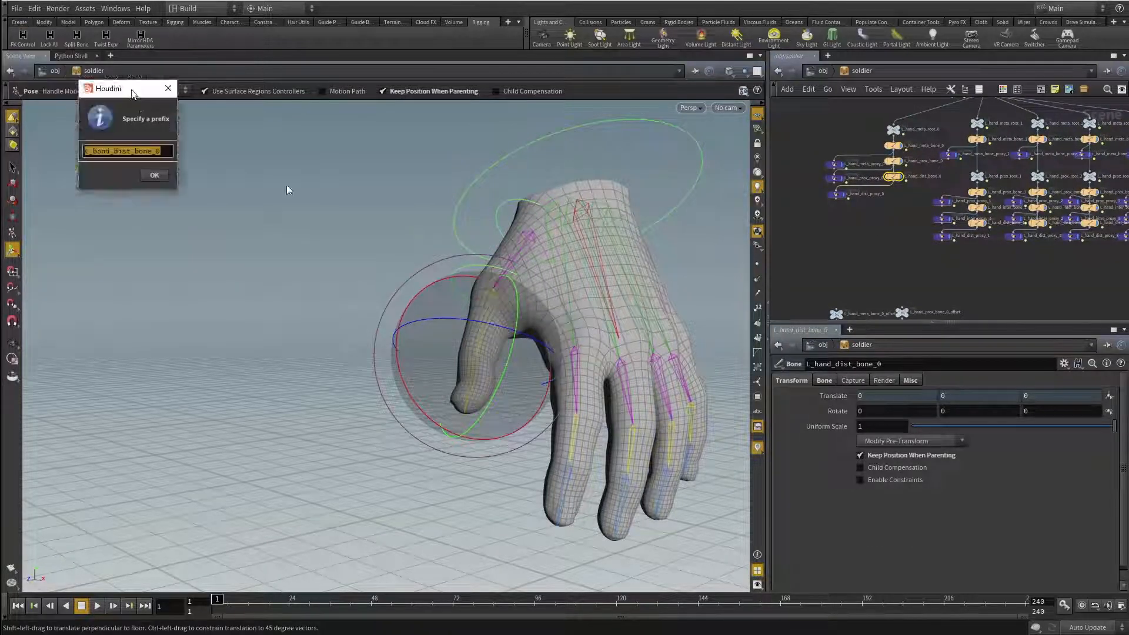
{"action": "left_click", "coordinate": [529, 347]}
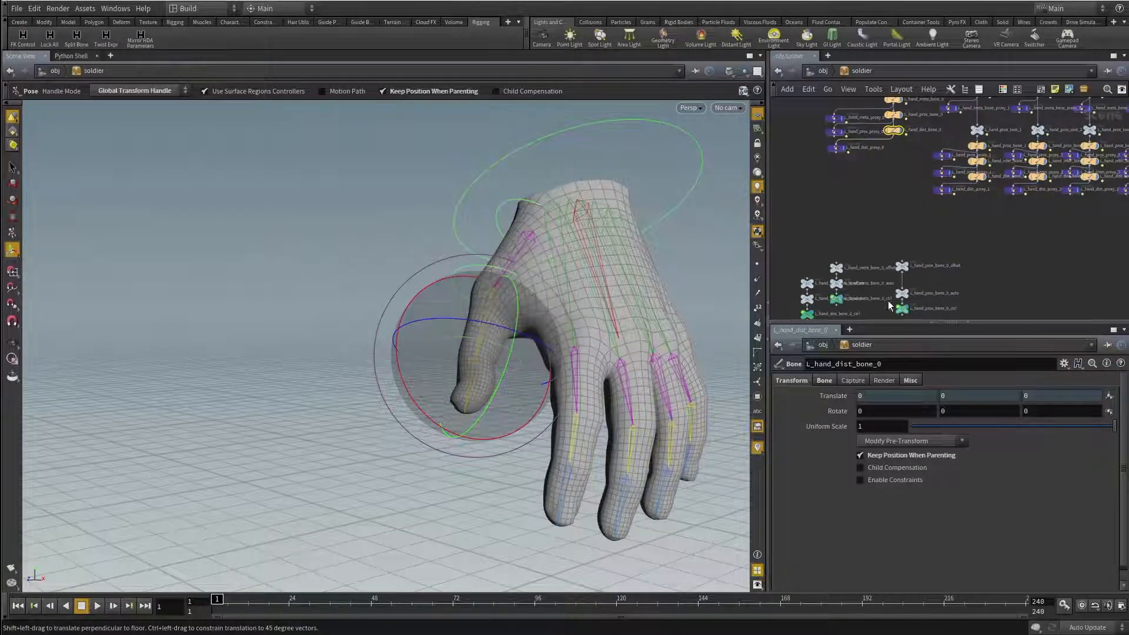
{"action": "middle_click_drag", "start_coordinate": [877, 309], "coordinate": [884, 279]}
{"action": "left_click", "coordinate": [866, 301]}
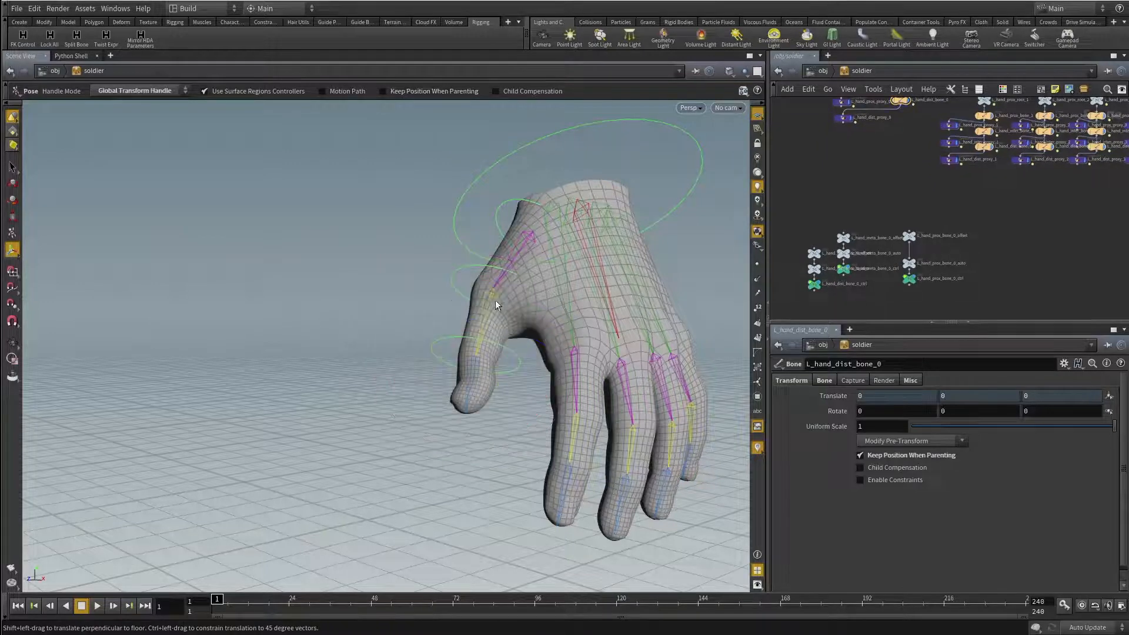
Step: Examine the hand from several angles, checking the control circles around the thumb and finger bones
{"action": "mouse_move", "coordinate": [496, 305]}
{"action": "left_mouse_down"}
{"action": "mouse_move", "coordinate": [527, 309]}
{"action": "mouse_move", "coordinate": [499, 295]}
{"action": "left_mouse_up"}
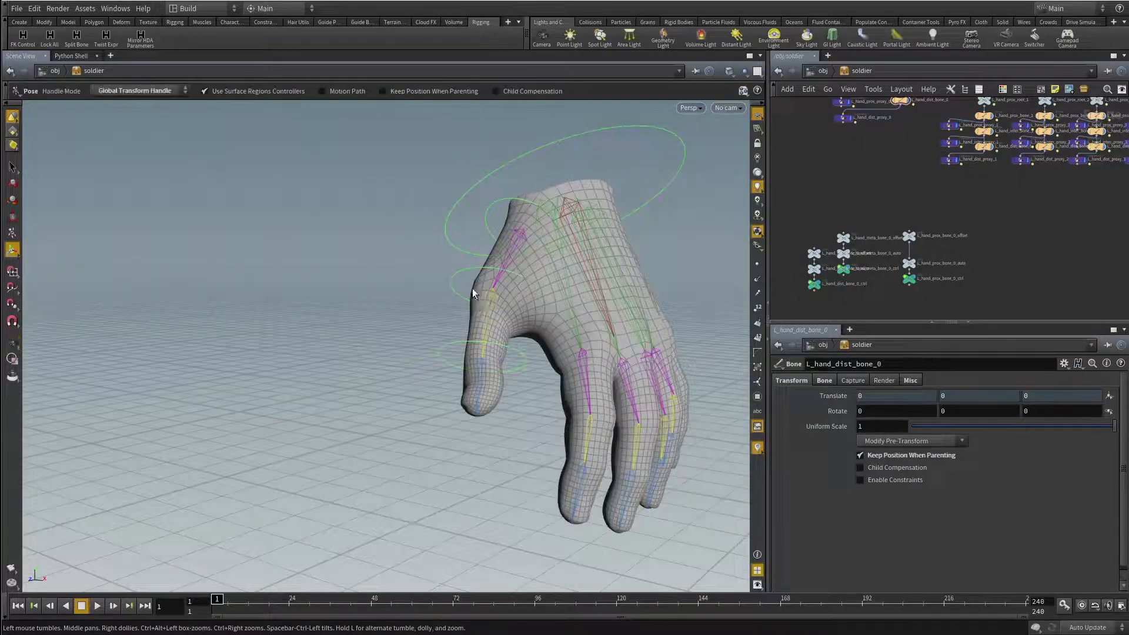
{"action": "left_click_drag", "start_coordinate": [478, 348], "coordinate": [452, 382]}
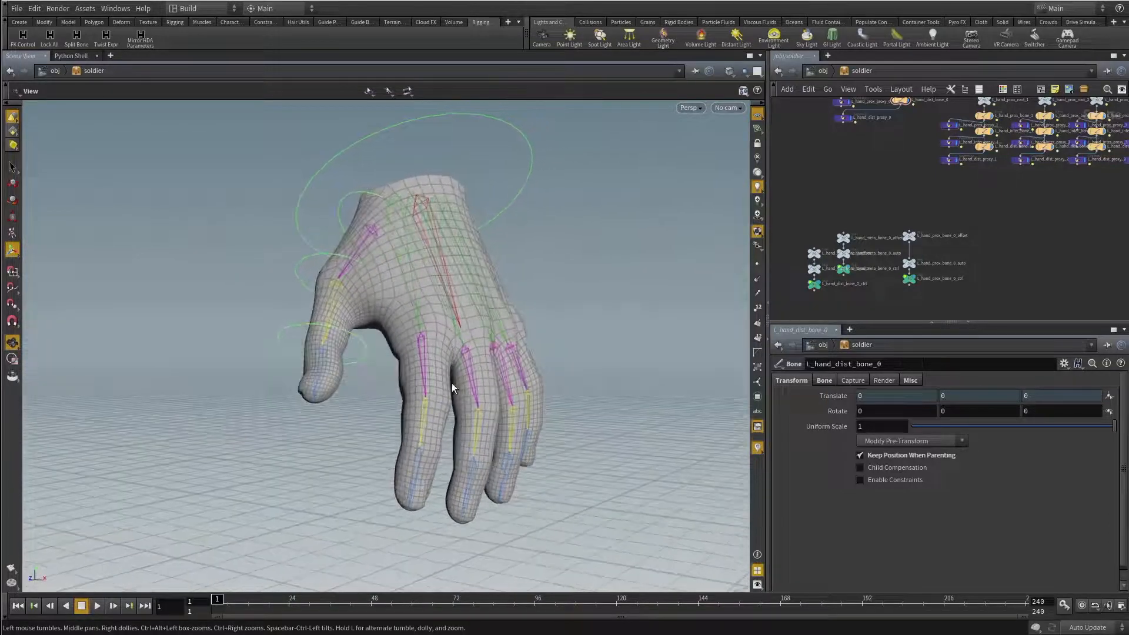
{"action": "left_click_drag", "start_coordinate": [407, 302], "coordinate": [425, 246]}
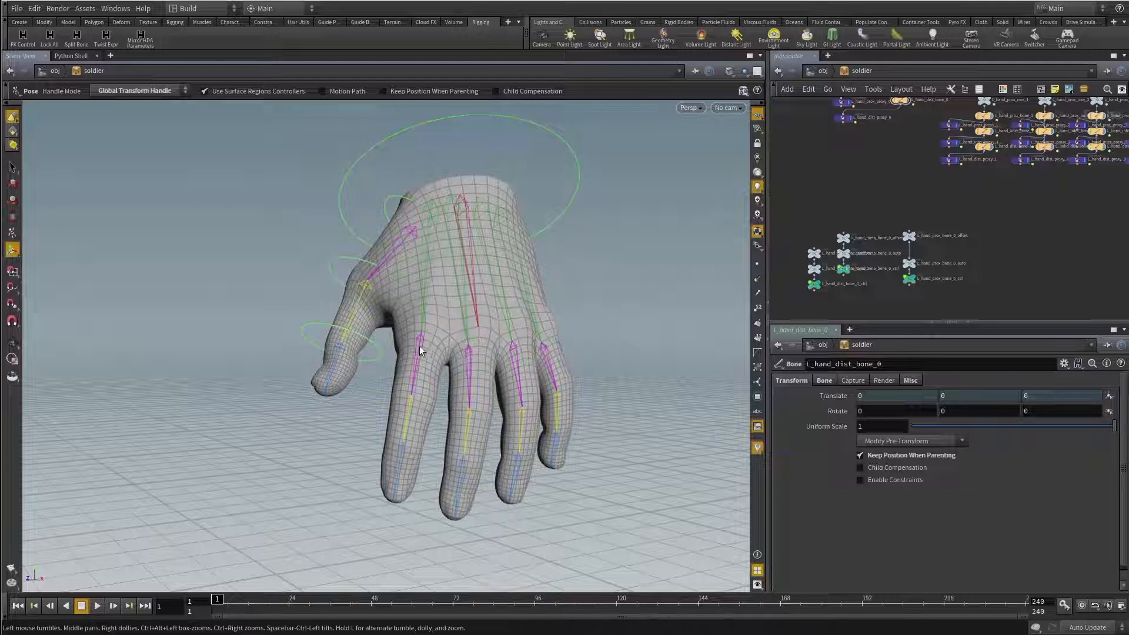
{"action": "left_click_drag", "start_coordinate": [419, 346], "coordinate": [419, 391]}
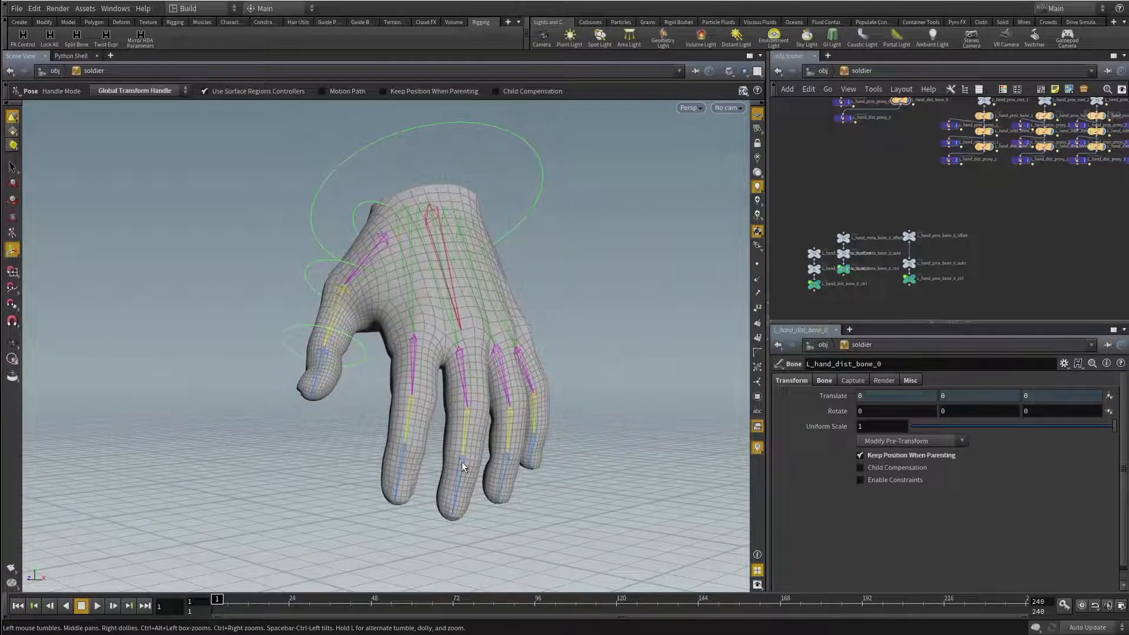
{"action": "left_click_drag", "start_coordinate": [463, 466], "coordinate": [481, 277]}
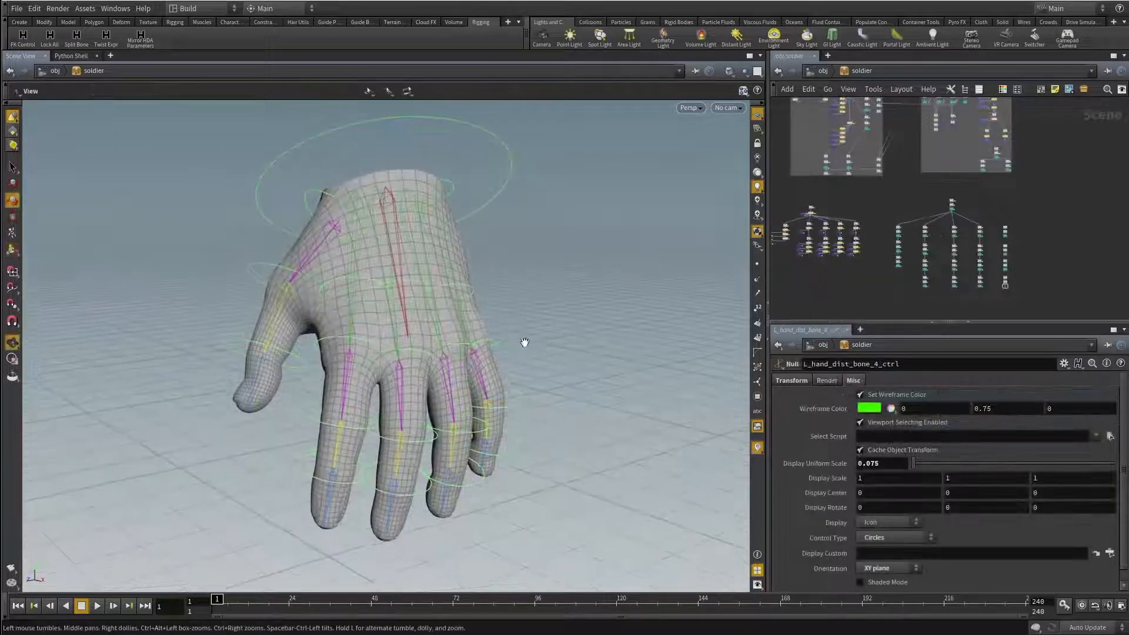
{"action": "left_click_drag", "start_coordinate": [523, 343], "coordinate": [442, 330]}
{"action": "right_click_drag", "start_coordinate": [442, 329], "coordinate": [419, 284]}
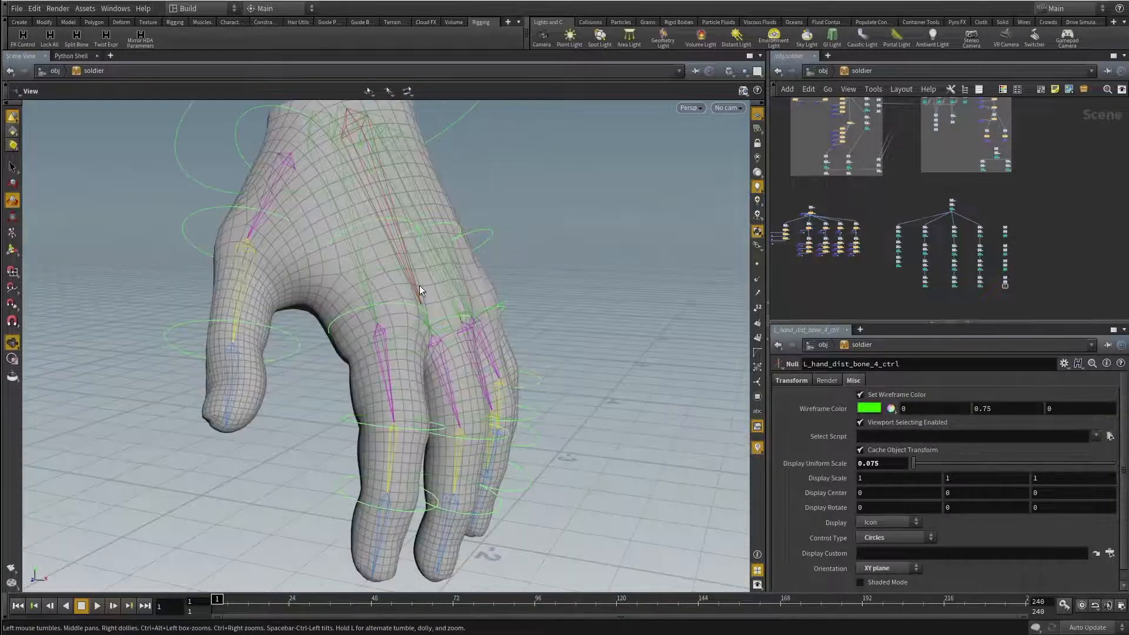
{"action": "left_click_drag", "start_coordinate": [569, 381], "coordinate": [371, 235]}
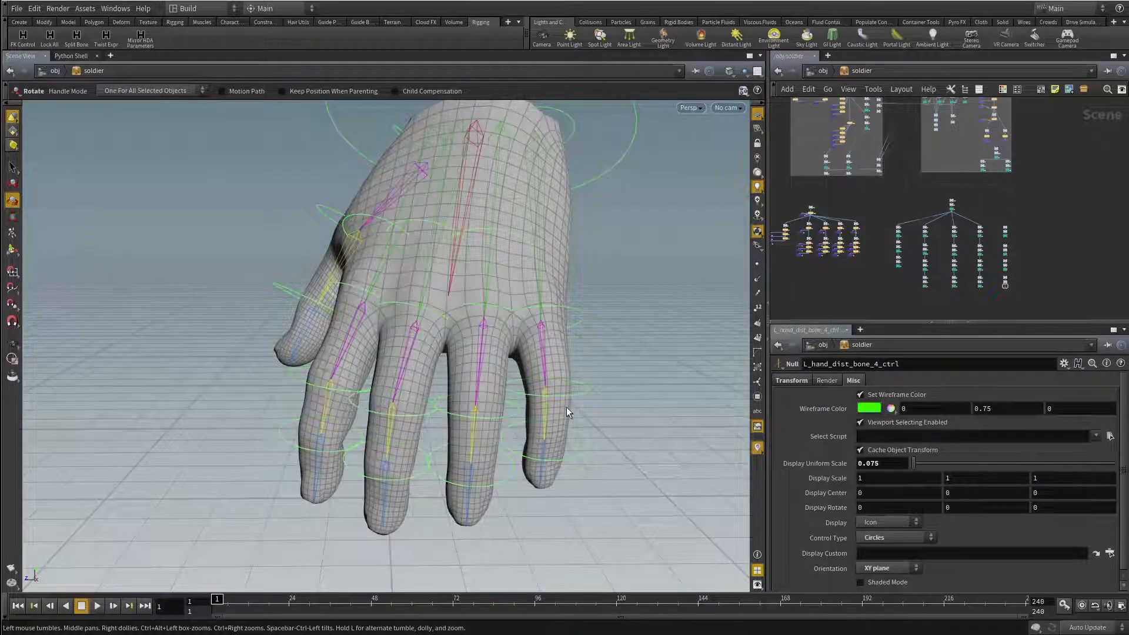
{"action": "left_click_drag", "start_coordinate": [525, 288], "coordinate": [517, 305]}
Step: Examine in the network how the finger control chains connect under L_hand_bone_ctrl, following the thumb's meta, prox and dist nulls
{"action": "scroll", "coordinate": [880, 257], "scroll_direction": "up", "scroll_amount": 5}
{"action": "middle_click_drag", "start_coordinate": [878, 249], "coordinate": [812, 276]}
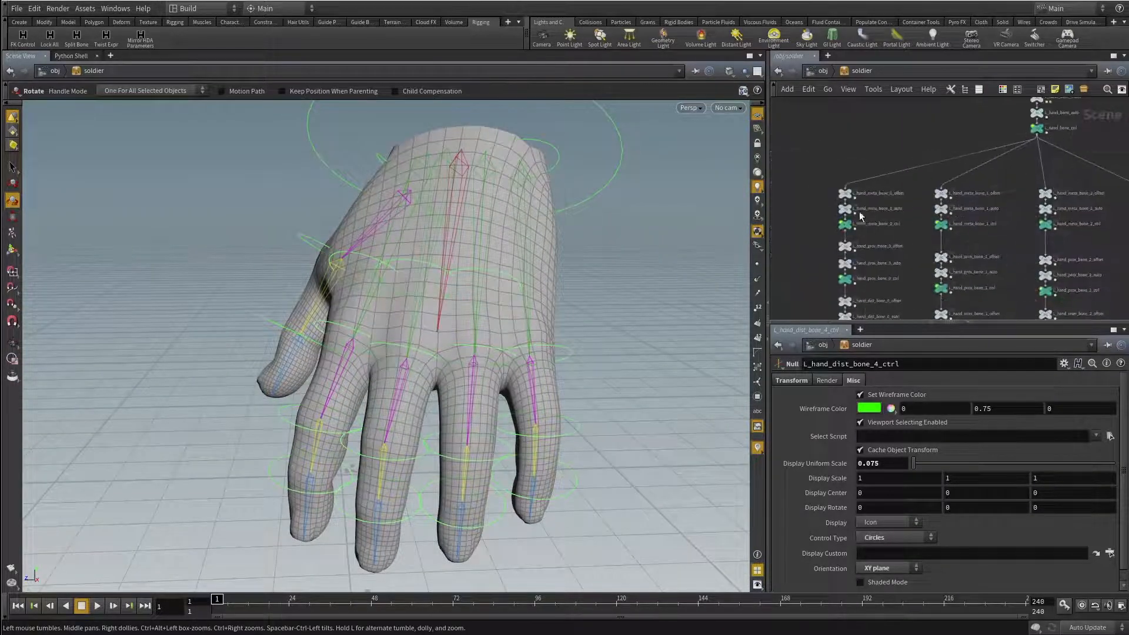
{"action": "middle_click_drag", "start_coordinate": [842, 172], "coordinate": [806, 185]}
{"action": "left_click_drag", "start_coordinate": [830, 207], "coordinate": [944, 210]}
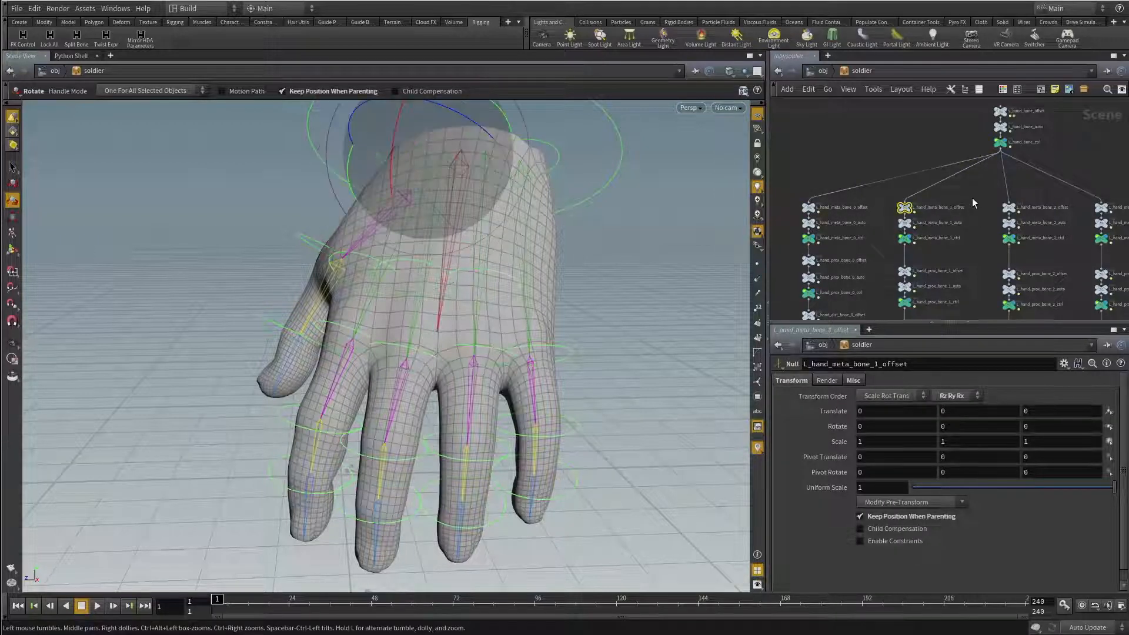
{"action": "left_click", "coordinate": [980, 194]}
{"action": "middle_click_drag", "start_coordinate": [977, 187], "coordinate": [959, 201]}
{"action": "left_click_drag", "start_coordinate": [948, 153], "coordinate": [1046, 163]}
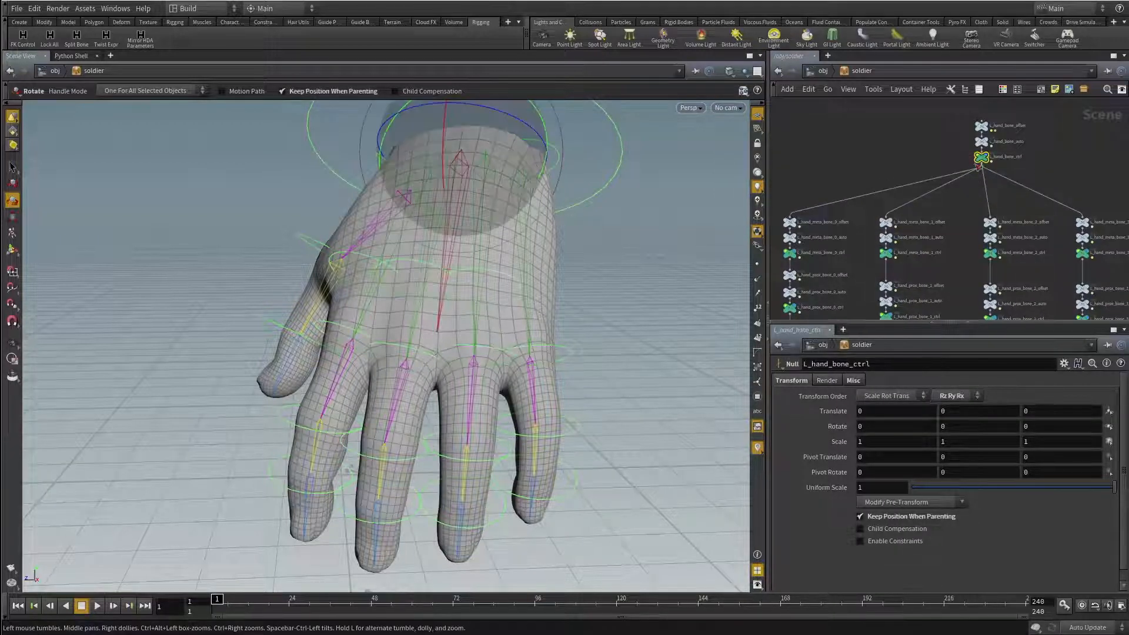
{"action": "left_click", "coordinate": [872, 154]}
{"action": "middle_click_drag", "start_coordinate": [841, 194], "coordinate": [908, 129]}
{"action": "mouse_move", "coordinate": [826, 180]}
{"action": "middle_mouse_down"}
{"action": "mouse_move", "coordinate": [793, 128]}
{"action": "mouse_move", "coordinate": [813, 171]}
{"action": "middle_mouse_up"}
{"action": "scroll", "coordinate": [796, 133], "scroll_direction": "up", "scroll_amount": 3}
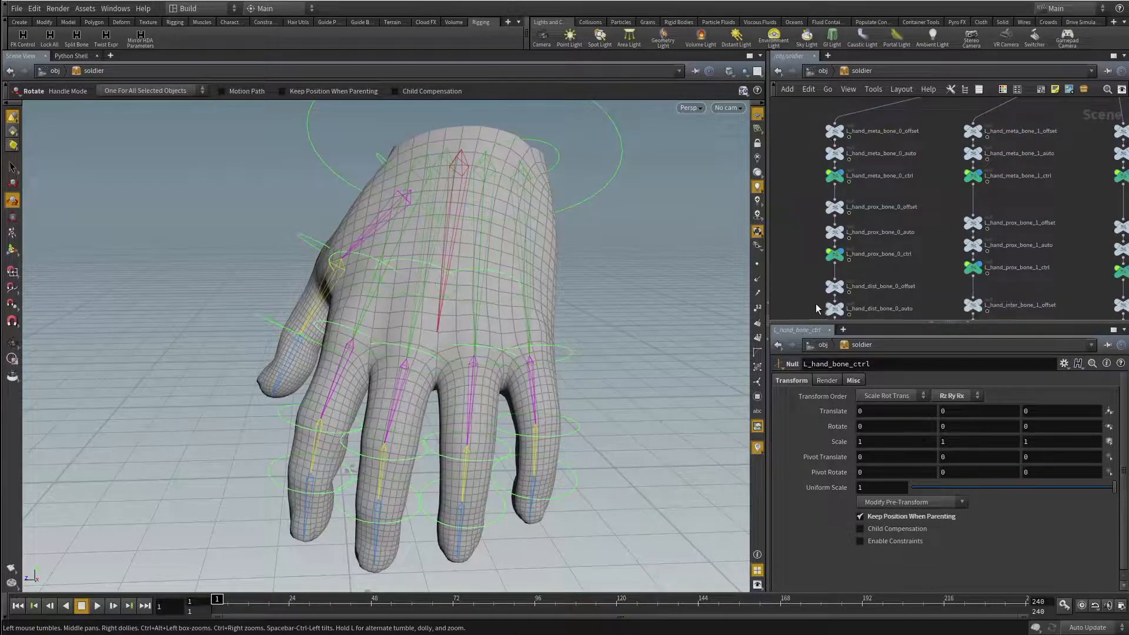
{"action": "middle_click_drag", "start_coordinate": [812, 274], "coordinate": [813, 255]}
{"action": "middle_click_drag", "start_coordinate": [835, 185], "coordinate": [832, 171]}
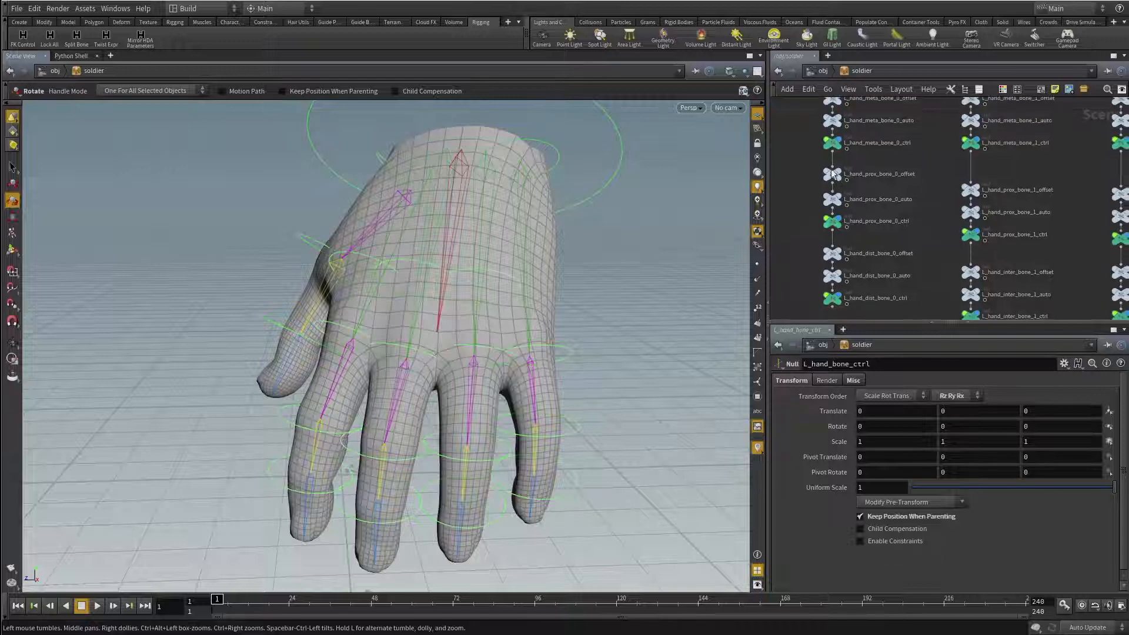
Step: Examine the thumb control chain by selecting L_hand_meta_bone_0_ctrl, L_hand_prox_bone_0_offset and L_hand_dist_bone_0_offset and viewing their pivots on the hand
{"action": "left_click", "coordinate": [832, 143]}
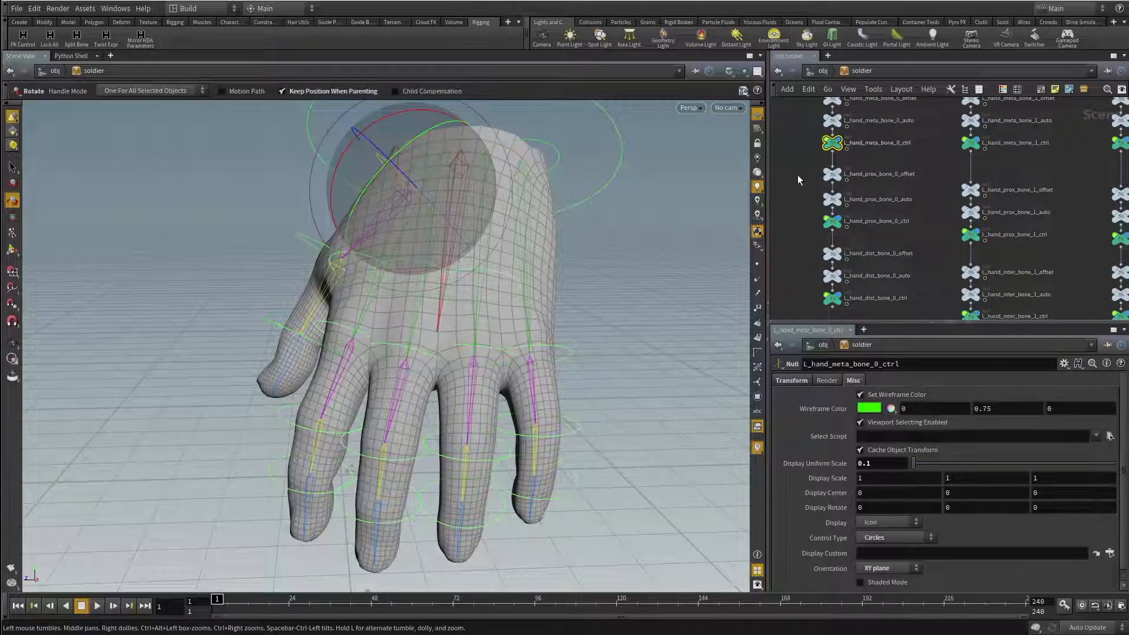
{"action": "left_click", "coordinate": [853, 177]}
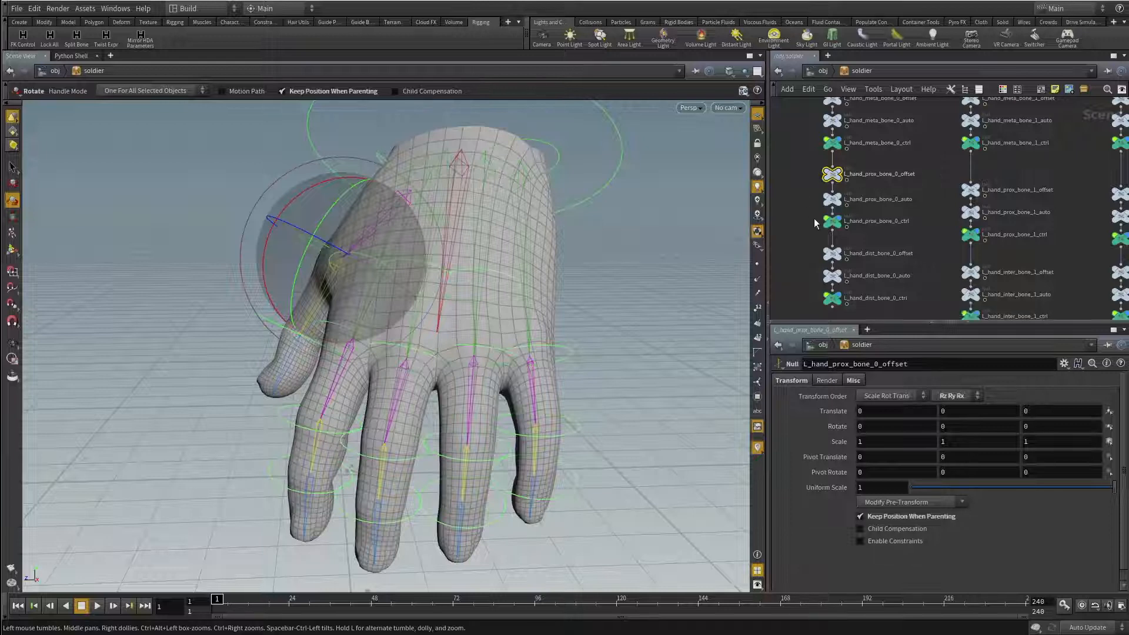
{"action": "left_click", "coordinate": [832, 253]}
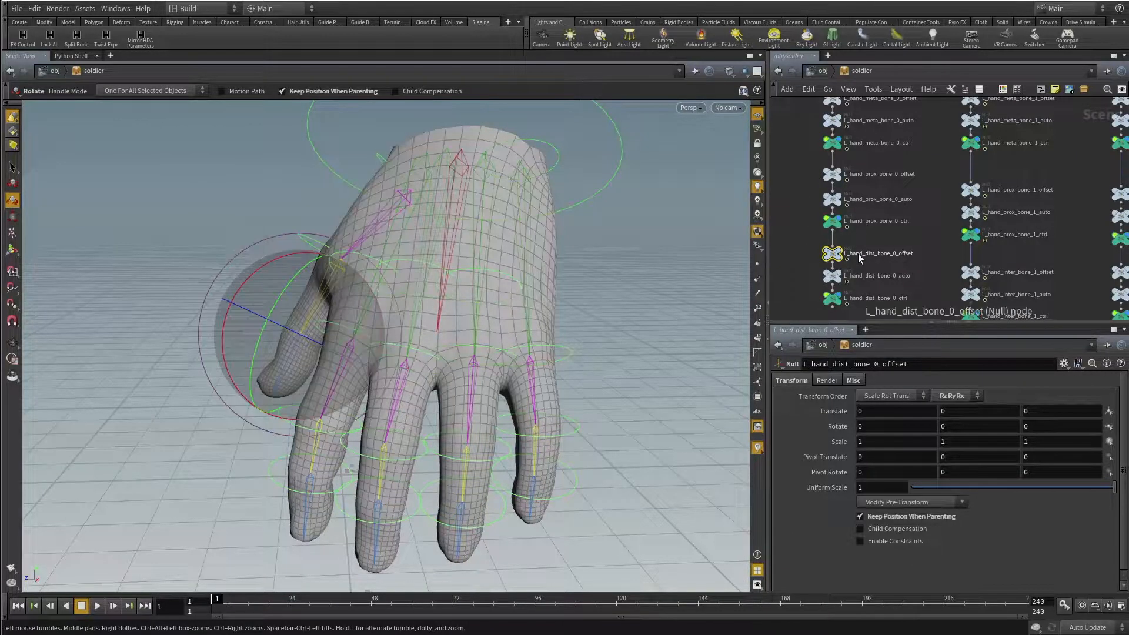
{"action": "key", "text": "Escape"}
{"action": "left_click_drag", "start_coordinate": [494, 252], "coordinate": [491, 277]}
{"action": "key", "text": "Escape"}
{"action": "left_click_drag", "start_coordinate": [417, 272], "coordinate": [499, 268]}
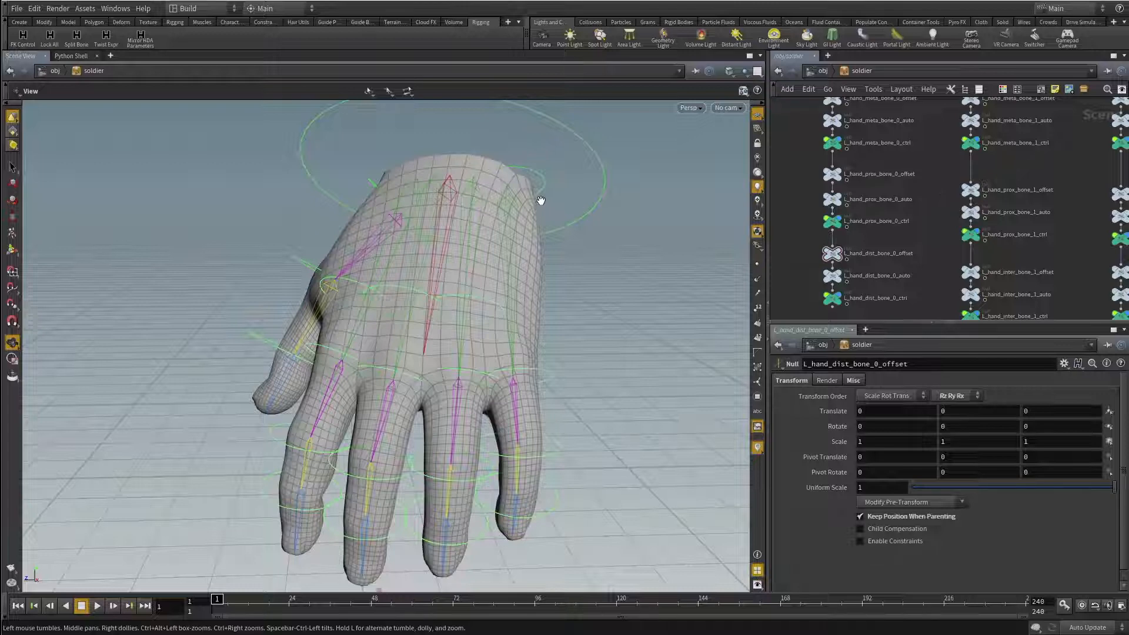
Step: Select the L_hand_meta_bone_4_ctrl circle at the wrist, check it from several angles and locate its node in the network
{"action": "key", "text": "r"}
{"action": "left_click", "coordinate": [550, 188]}
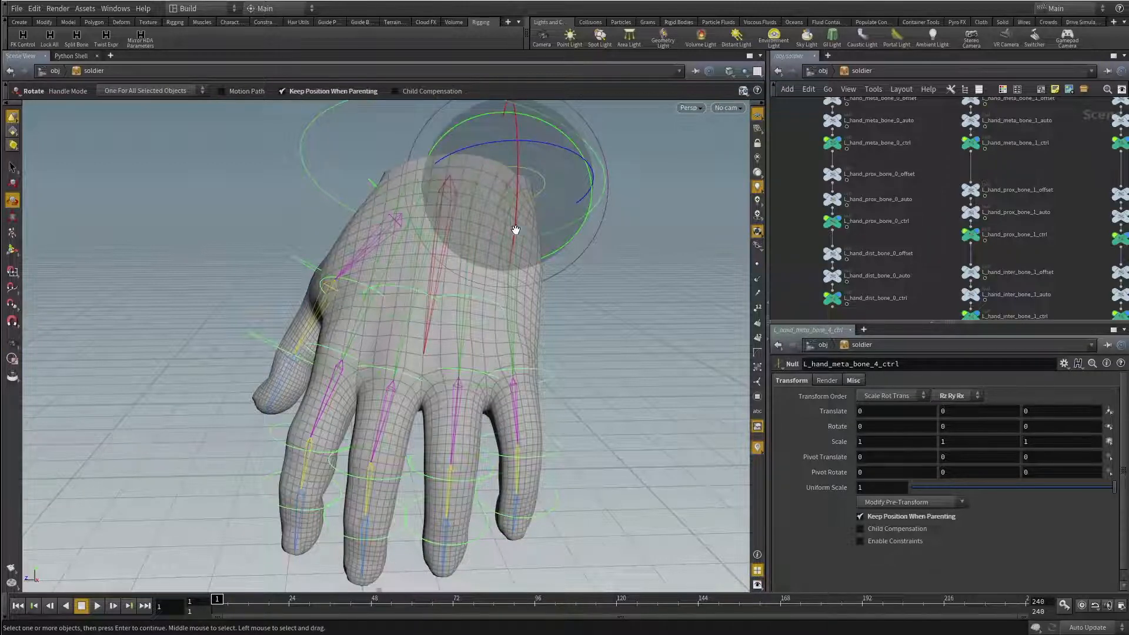
{"action": "left_click_drag", "start_coordinate": [514, 232], "coordinate": [392, 365]}
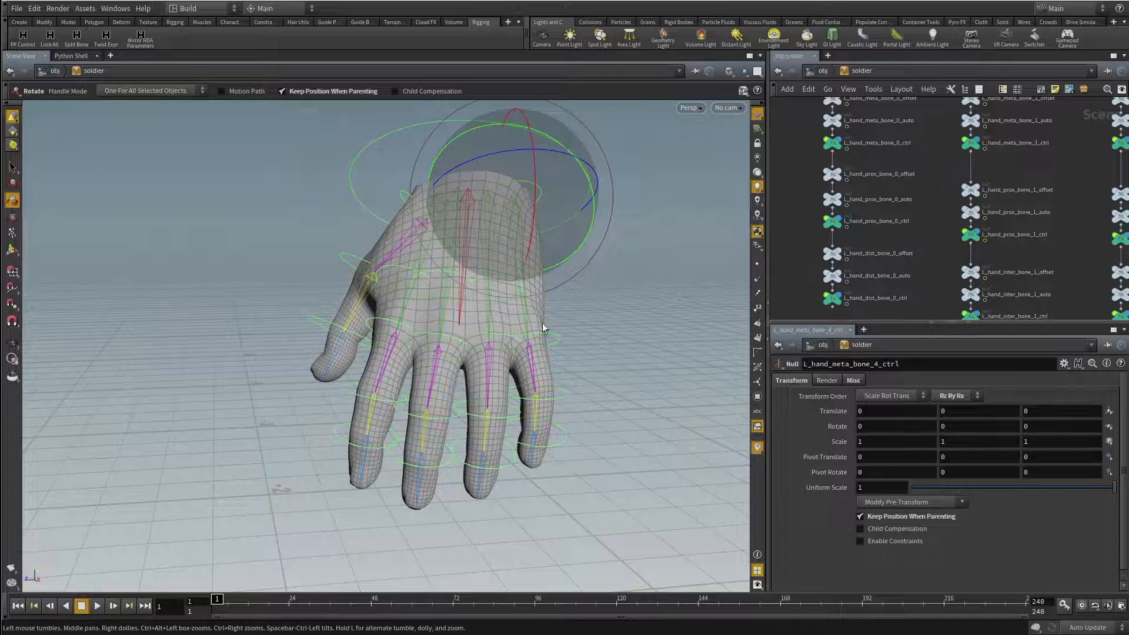
{"action": "key", "text": "Escape"}
{"action": "left_click_drag", "start_coordinate": [543, 328], "coordinate": [446, 344]}
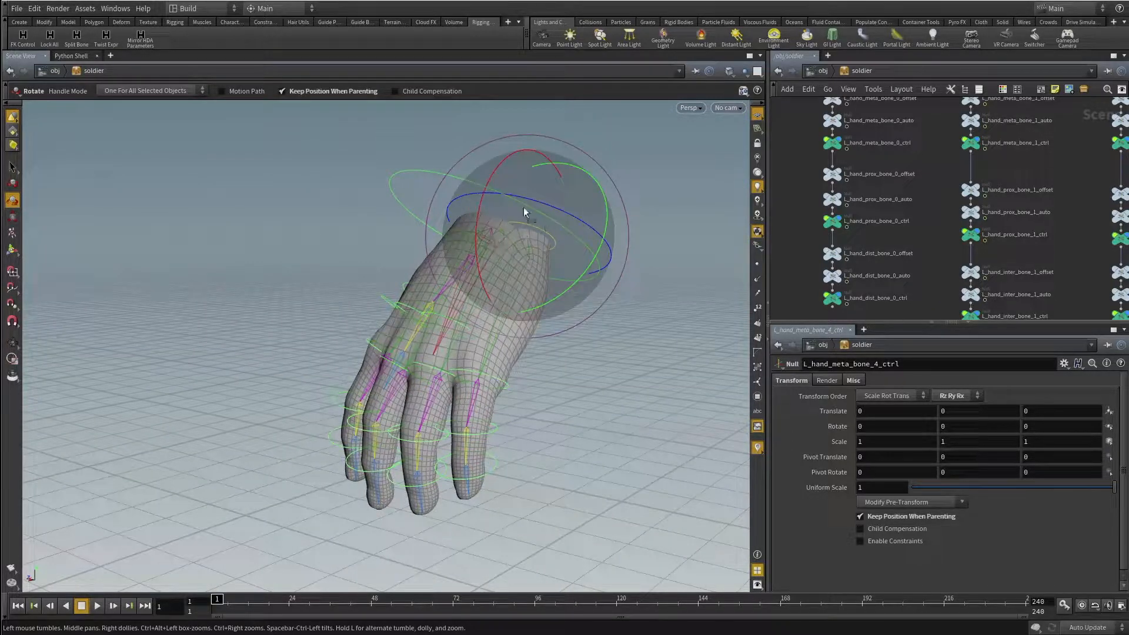
{"action": "left_click_drag", "start_coordinate": [490, 272], "coordinate": [588, 311], "text": "alt"}
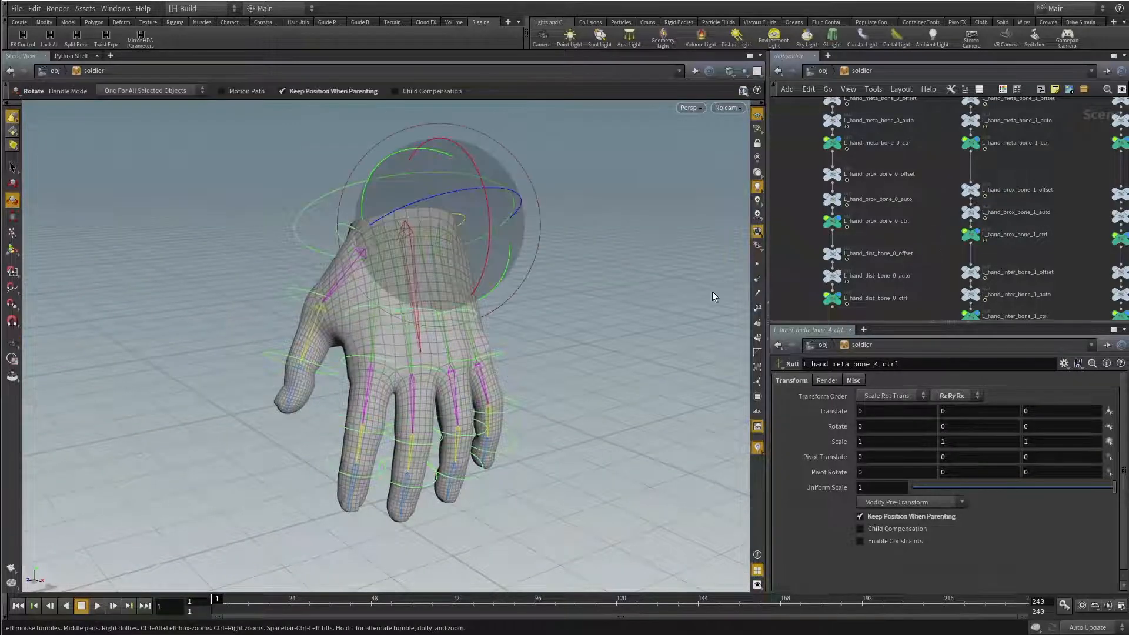
{"action": "key", "text": "f"}
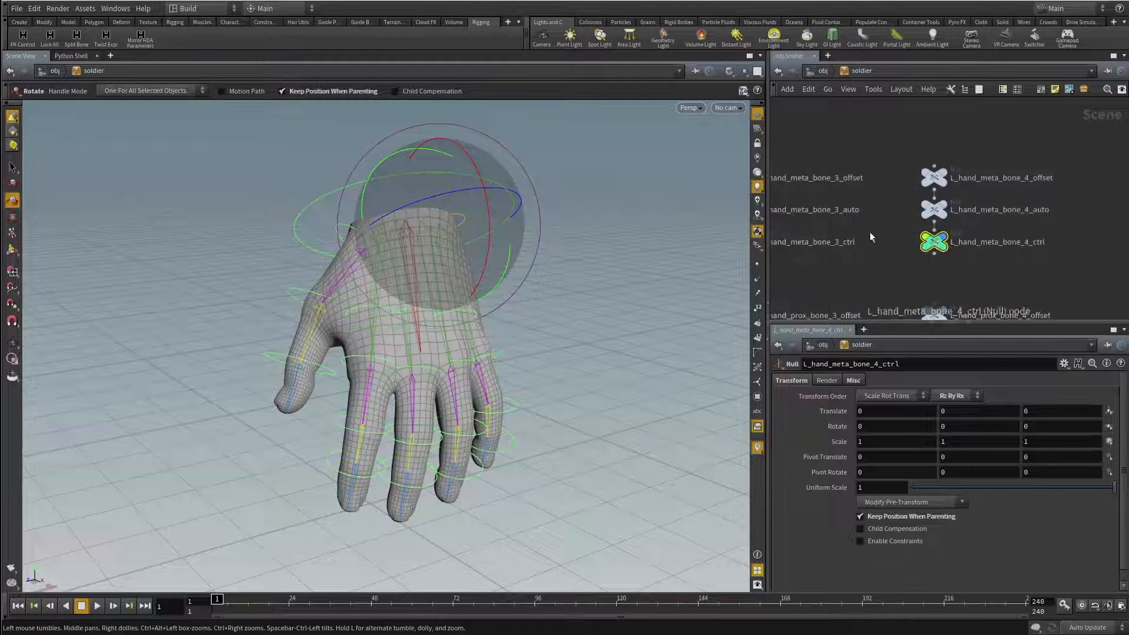
Step: Move L_hand_meta_bone_4_ctrl along its bone towards the knuckle, setting its Z translate to -0.075
{"action": "middle_click_drag", "start_coordinate": [520, 234], "coordinate": [519, 257], "text": "alt"}
{"action": "key", "text": "t"}
{"action": "left_click_drag", "start_coordinate": [522, 256], "coordinate": [471, 208], "text": "alt"}
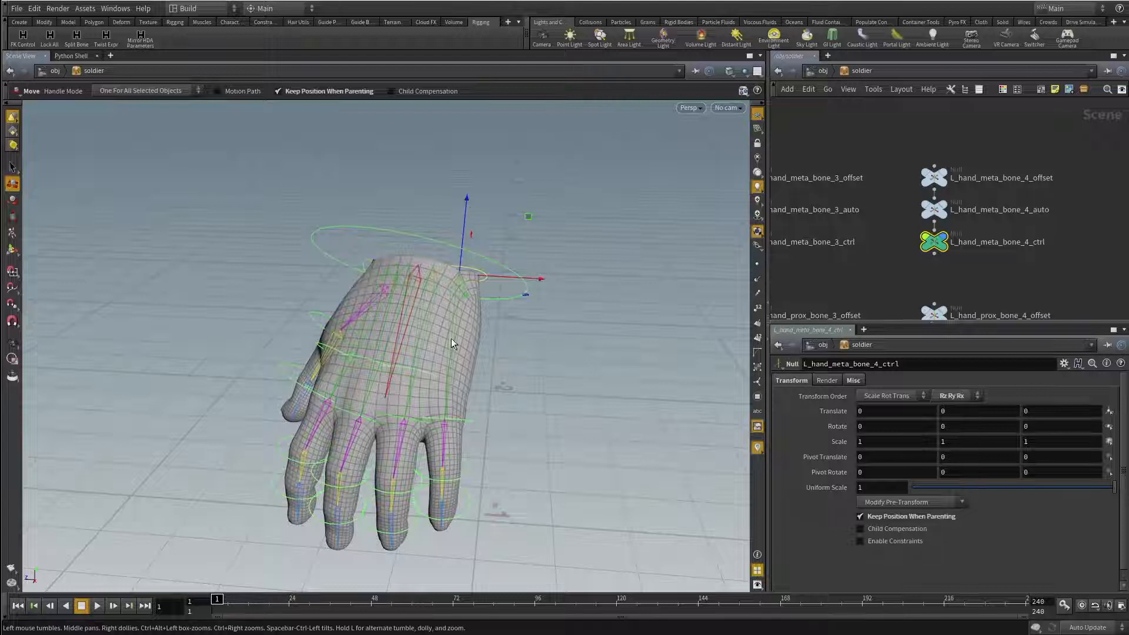
{"action": "left_click_drag", "start_coordinate": [471, 209], "coordinate": [467, 305]}
{"action": "left_click_drag", "start_coordinate": [1045, 411], "coordinate": [1091, 407]}
{"action": "type", "text": "5"}
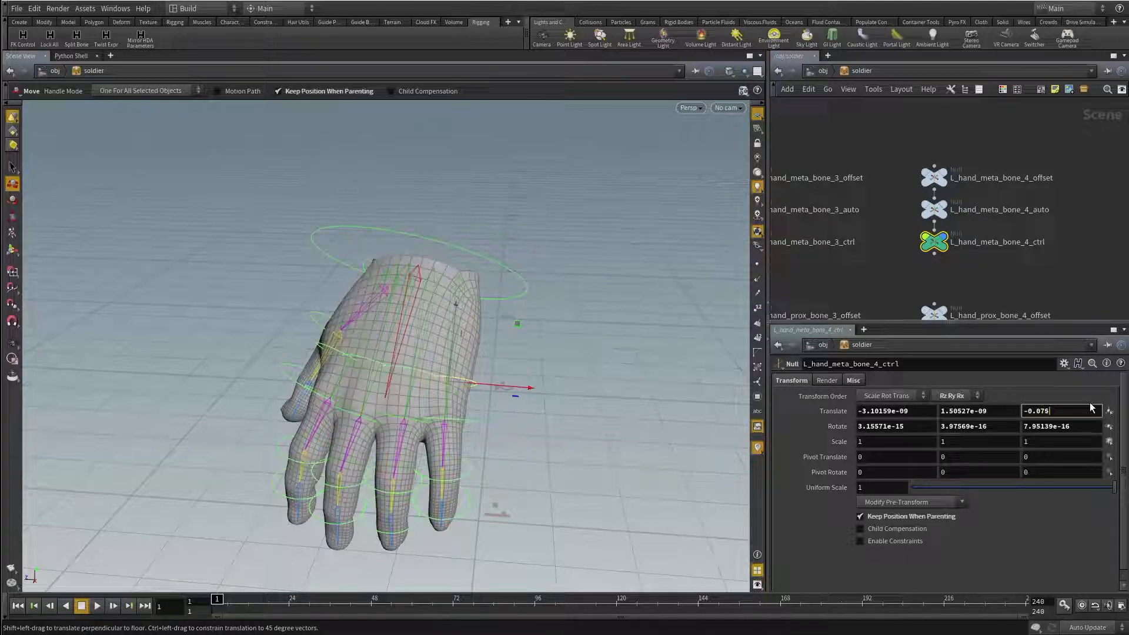
{"action": "key", "text": "Return"}
Step: Reset the X and Y translate and all three rotate values of L_hand_meta_bone_4_ctrl to 0
{"action": "middle_click", "coordinate": [917, 411], "text": "ctrl"}
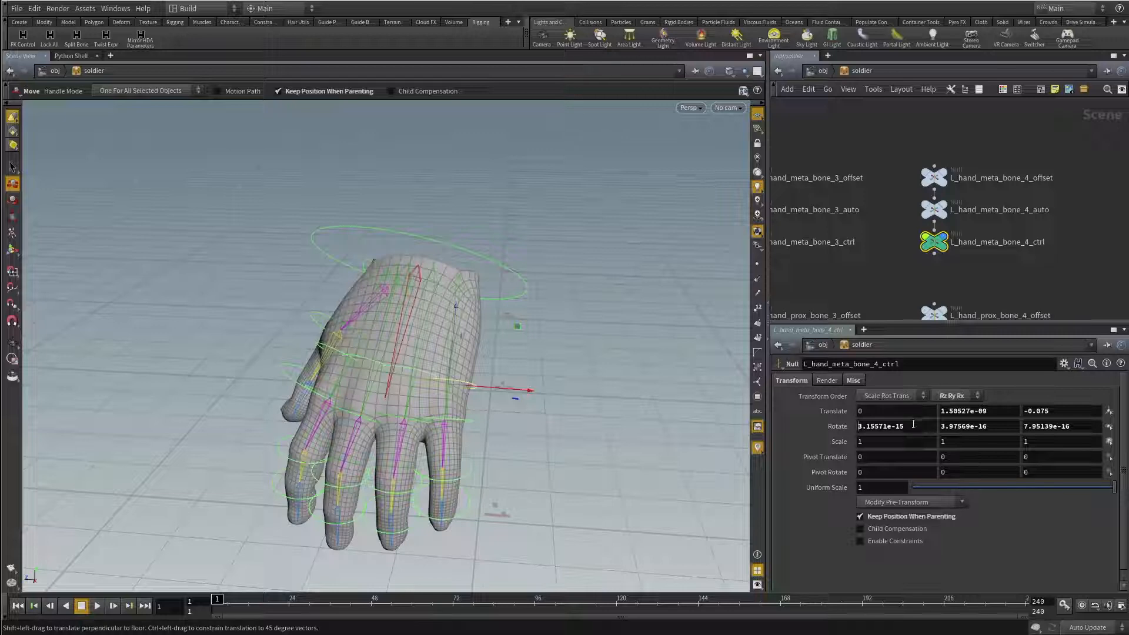
{"action": "middle_click", "coordinate": [916, 426], "text": "ctrl"}
{"action": "middle_click", "coordinate": [964, 411], "text": "ctrl"}
{"action": "middle_click", "coordinate": [1009, 426], "text": "ctrl"}
{"action": "middle_click", "coordinate": [1059, 426], "text": "ctrl"}
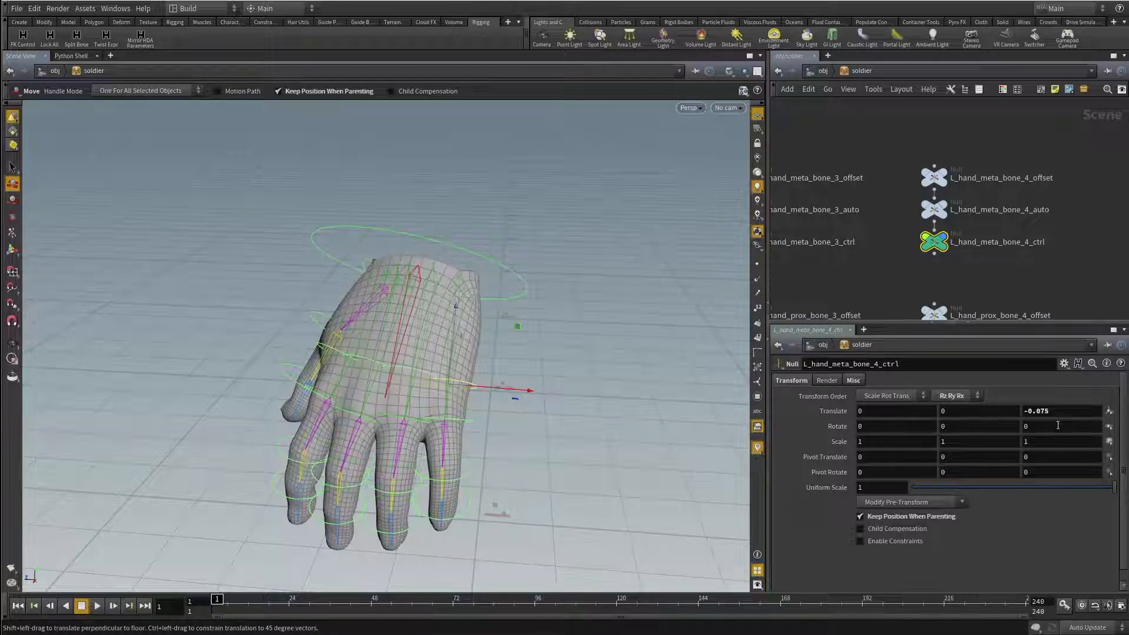
Step: Set the Y translate of L_hand_meta_bone_4_ctrl to -0.01 and check the circle's position on the back of the hand
{"action": "left_click_drag", "start_coordinate": [496, 407], "coordinate": [556, 364], "text": "alt"}
{"action": "mouse_move", "coordinate": [963, 413]}
{"action": "middle_mouse_down"}
{"action": "mouse_move", "coordinate": [961, 432]}
{"action": "mouse_move", "coordinate": [943, 432]}
{"action": "mouse_move", "coordinate": [965, 424]}
{"action": "middle_mouse_up"}
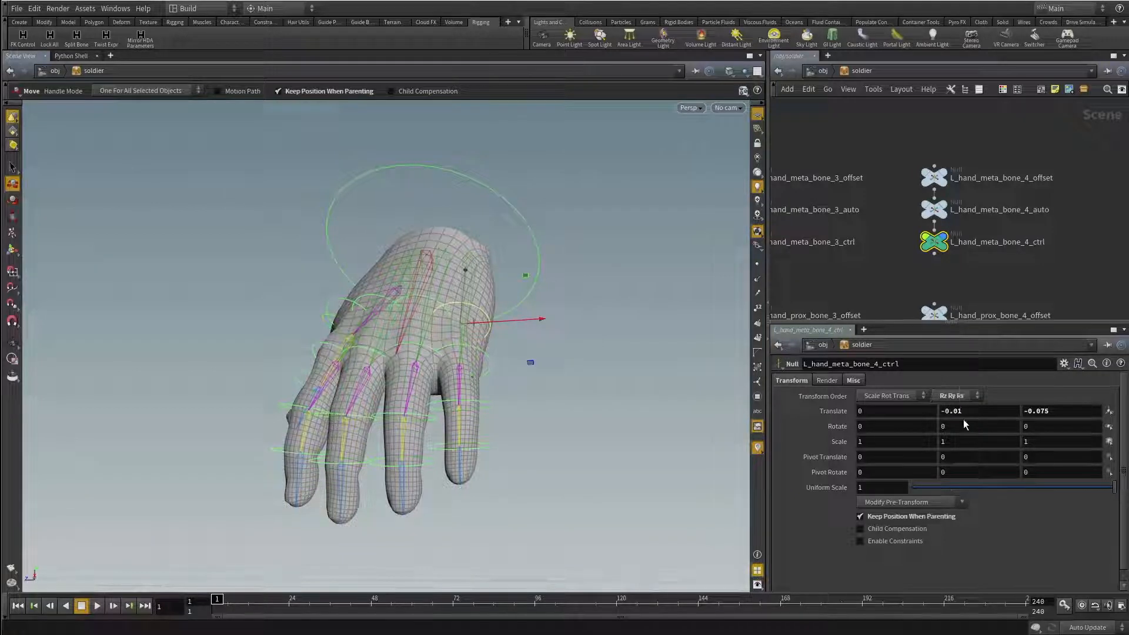
{"action": "left_click_drag", "start_coordinate": [562, 362], "coordinate": [550, 383], "text": "alt"}
{"action": "right_click_drag", "start_coordinate": [549, 383], "coordinate": [563, 382], "text": "alt"}
{"action": "left_click_drag", "start_coordinate": [562, 383], "coordinate": [555, 366], "text": "alt"}
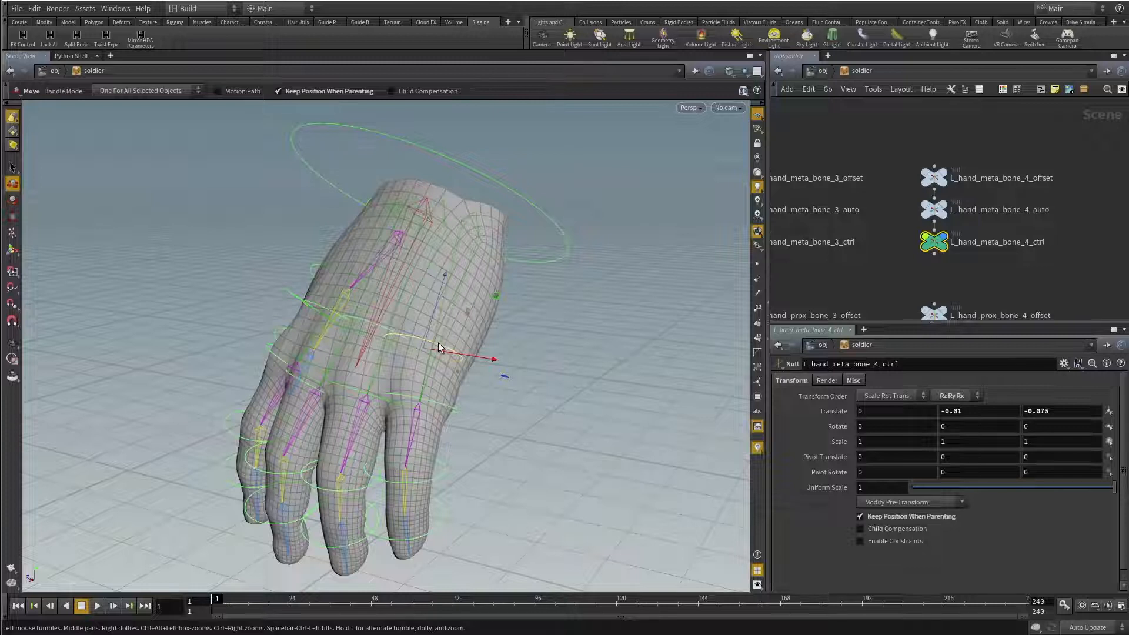
Step: Try rotating L_hand_meta_bone_4_ctrl to test its pivot, and undo the rotation
{"action": "key", "text": "r"}
{"action": "left_click_drag", "start_coordinate": [420, 351], "coordinate": [446, 348]}
{"action": "key", "text": "ctrl+z"}
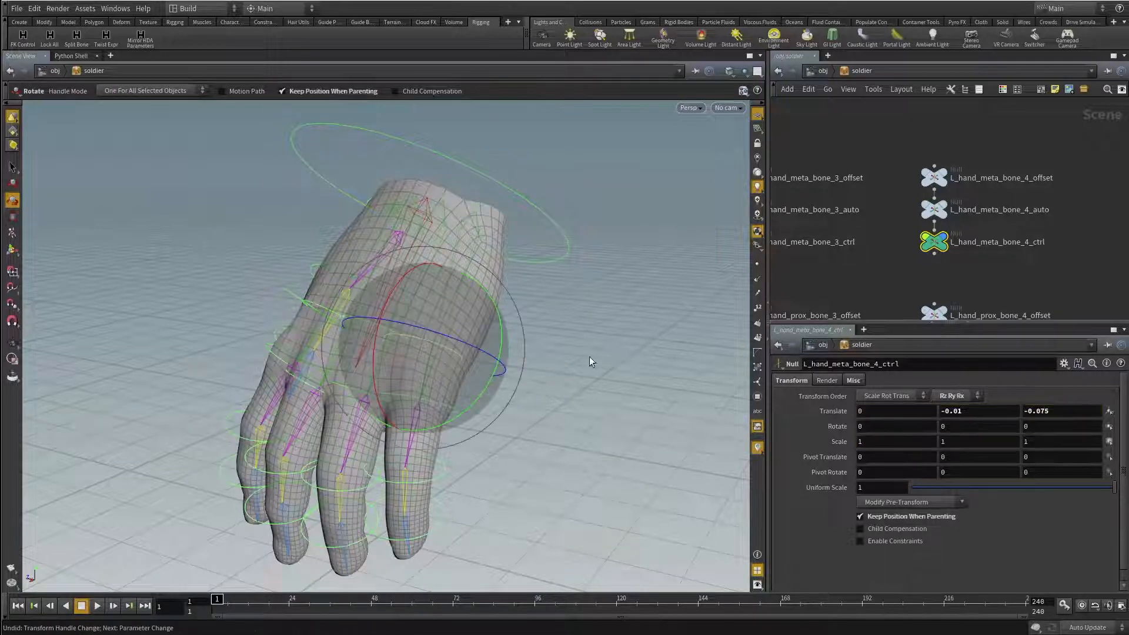
Step: Copy the Translate values of L_hand_meta_bone_4_ctrl and paste them into its Pivot Translate
{"action": "right_click", "coordinate": [834, 410]}
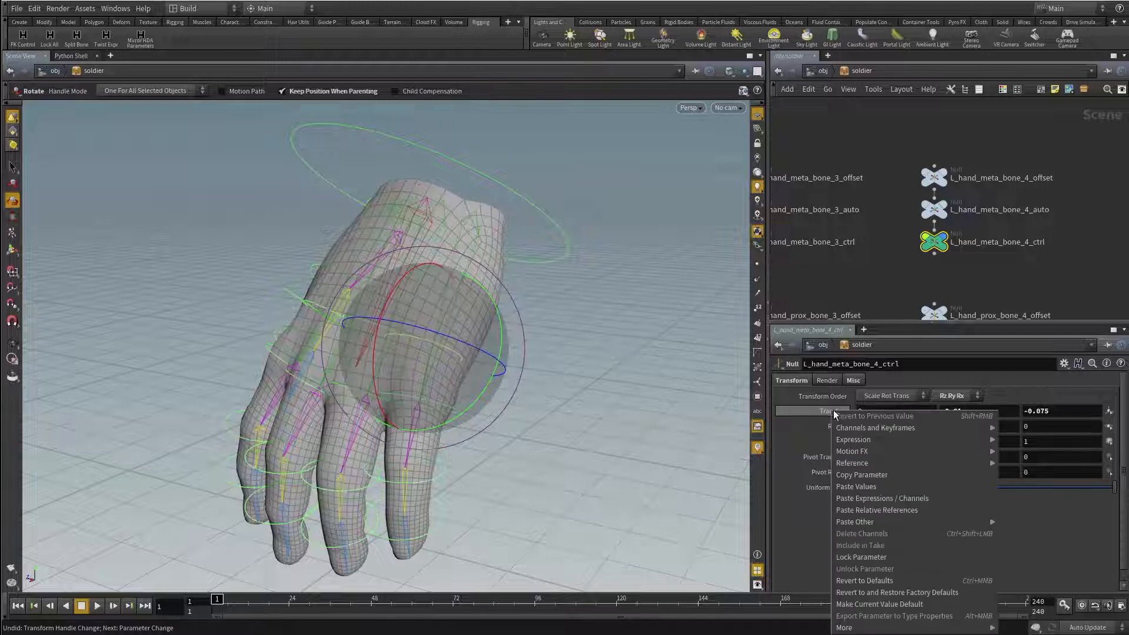
{"action": "left_click", "coordinate": [860, 475]}
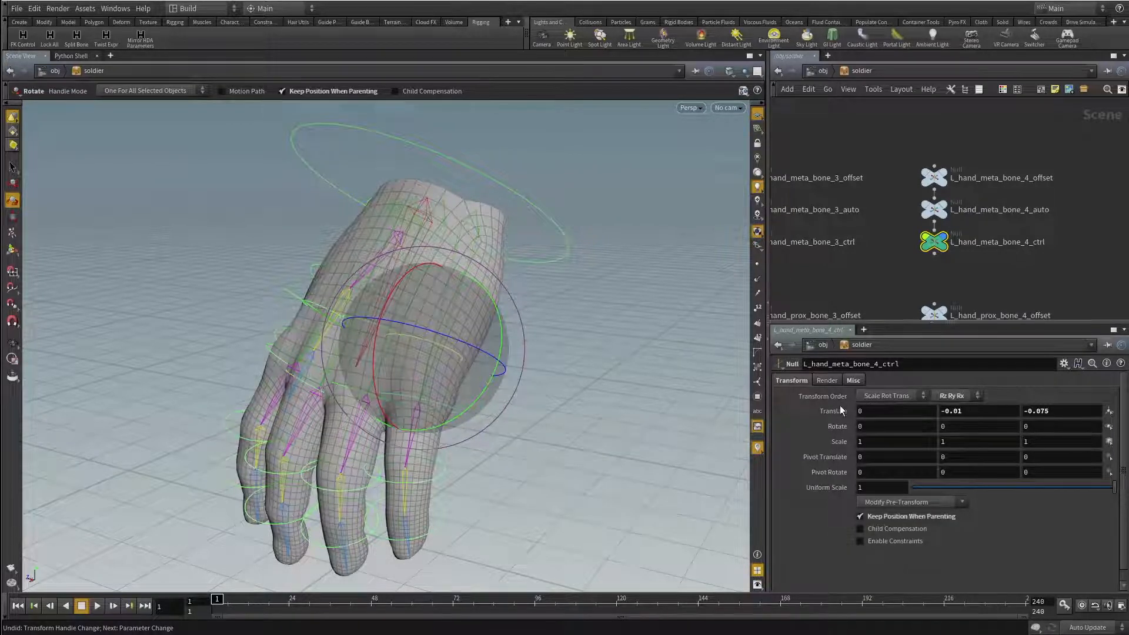
{"action": "right_click", "coordinate": [835, 456]}
{"action": "left_click", "coordinate": [837, 531]}
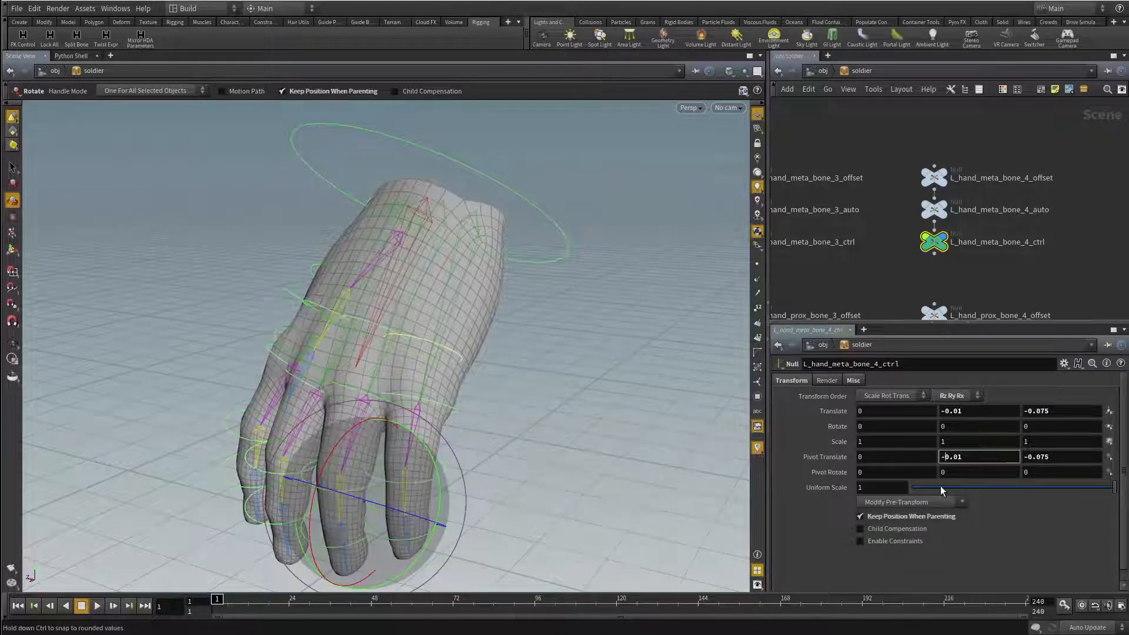
Step: Invert the pivot offset of L_hand_meta_bone_4_ctrl by setting Pivot Translate Y to 0.01 and Z to 0.075
{"action": "key", "text": "BackSpace"}
{"action": "key", "text": "Return"}
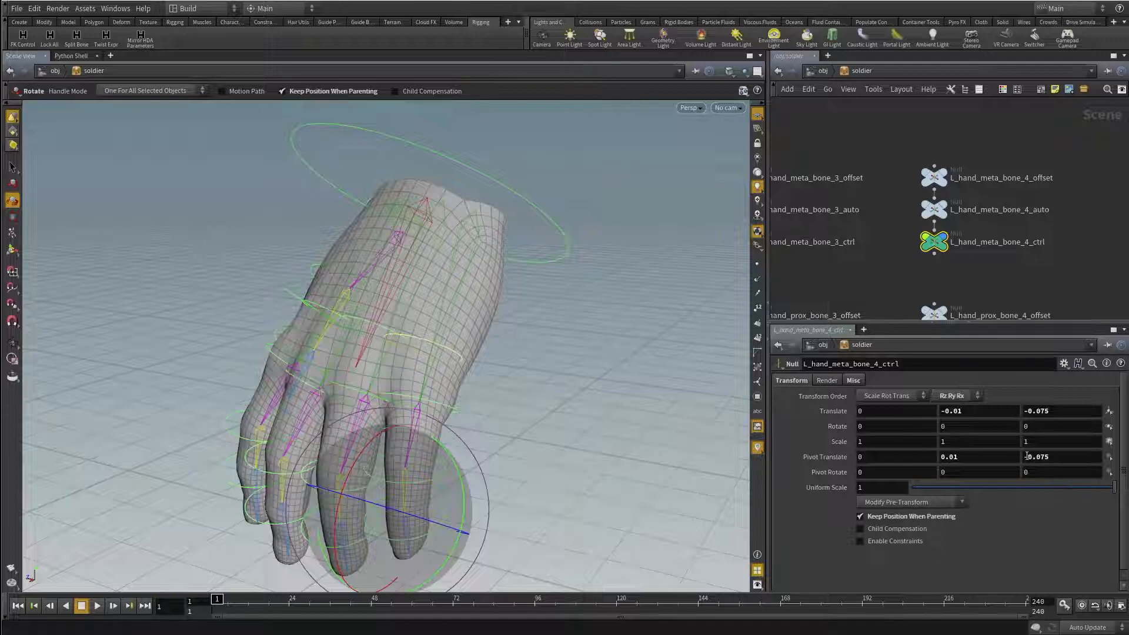
{"action": "left_click", "coordinate": [1027, 456]}
{"action": "key", "text": "BackSpace"}
{"action": "key", "text": "Return"}
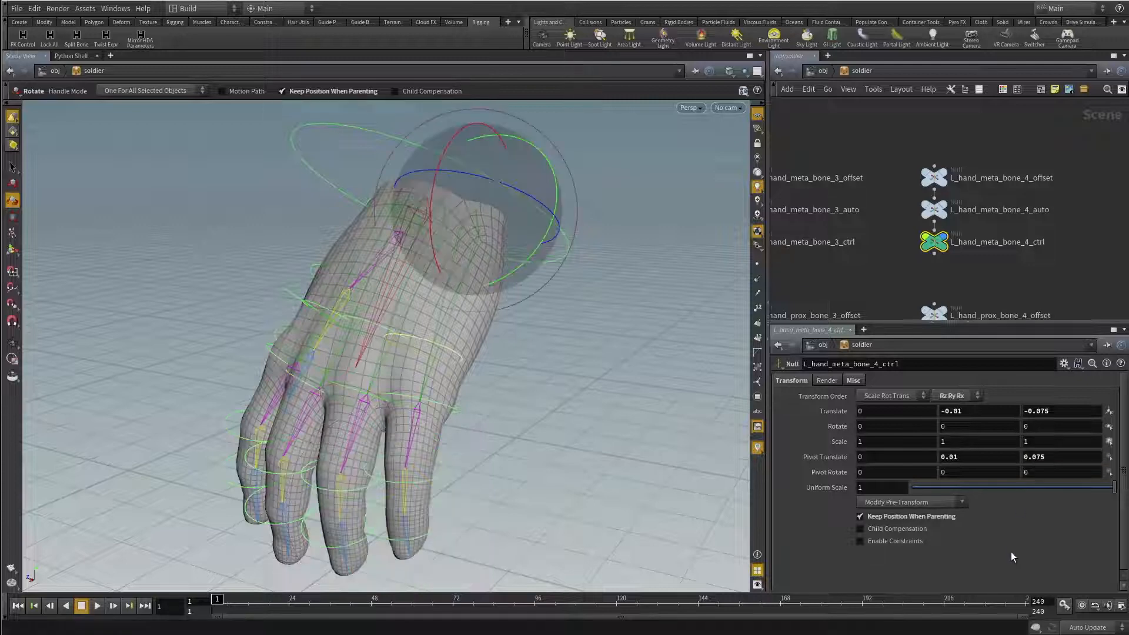
Step: Test the new pivot by rotating L_hand_meta_bone_4_ctrl about X, and undo the rotation
{"action": "key", "text": "Escape"}
{"action": "key", "text": "r"}
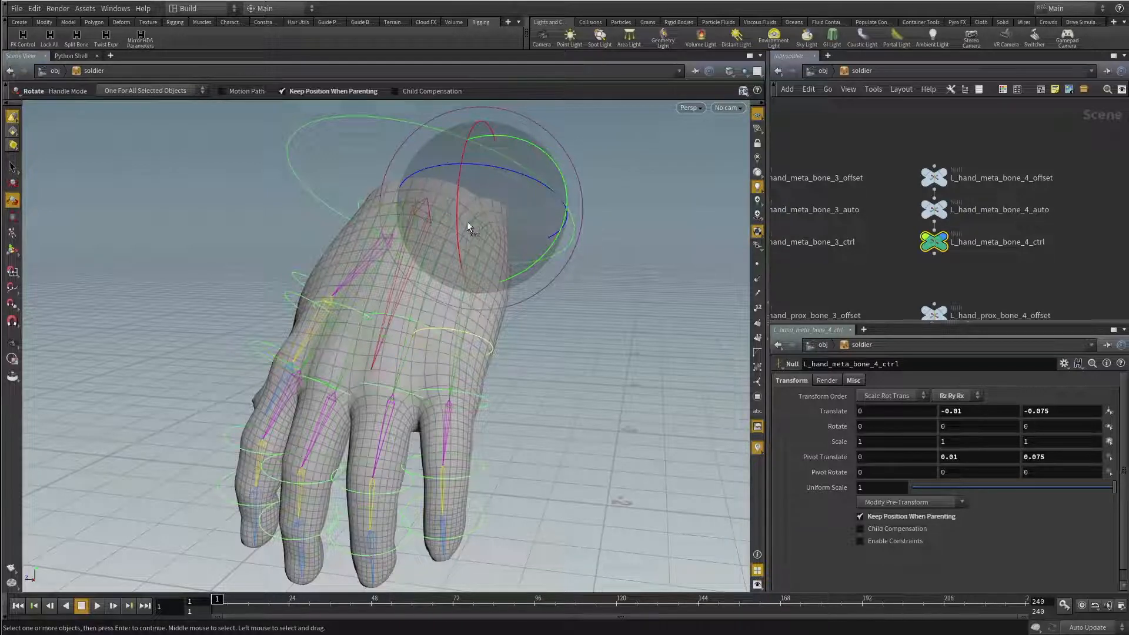
{"action": "left_click_drag", "start_coordinate": [464, 221], "coordinate": [465, 194]}
{"action": "key", "text": "ctrl+z"}
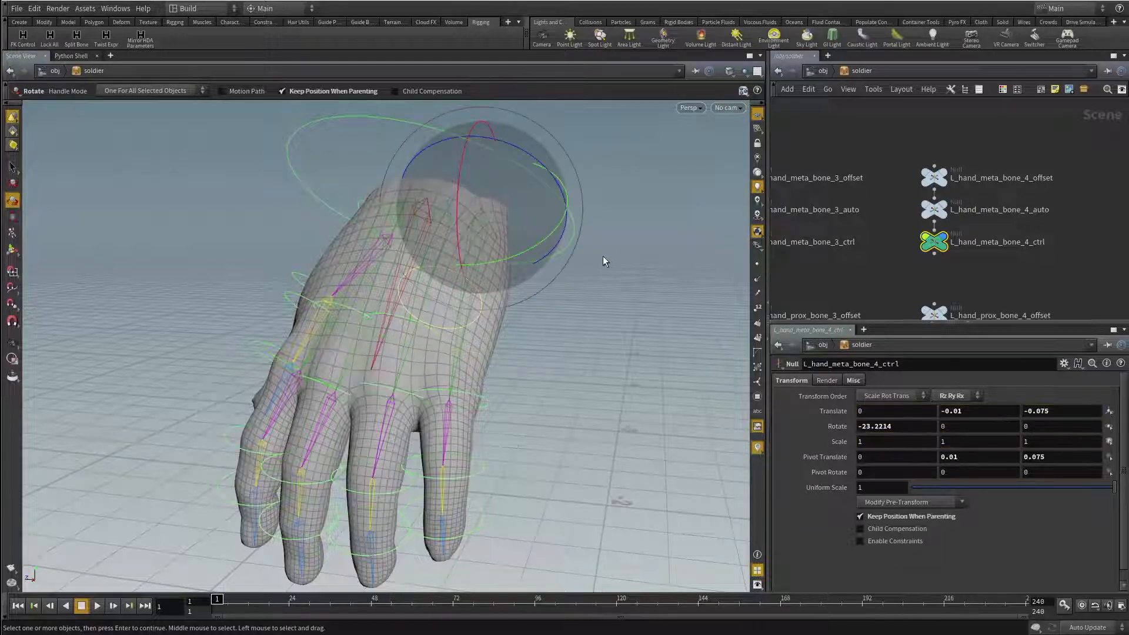
Step: Parent L_hand_meta_bone_4_offset under L_hand_bone_ctrl by wiring the two nulls together in the network
{"action": "left_click", "coordinate": [867, 262]}
{"action": "scroll", "coordinate": [868, 260], "scroll_direction": "down", "scroll_amount": 3}
{"action": "middle_click_drag", "start_coordinate": [868, 180], "coordinate": [989, 246]}
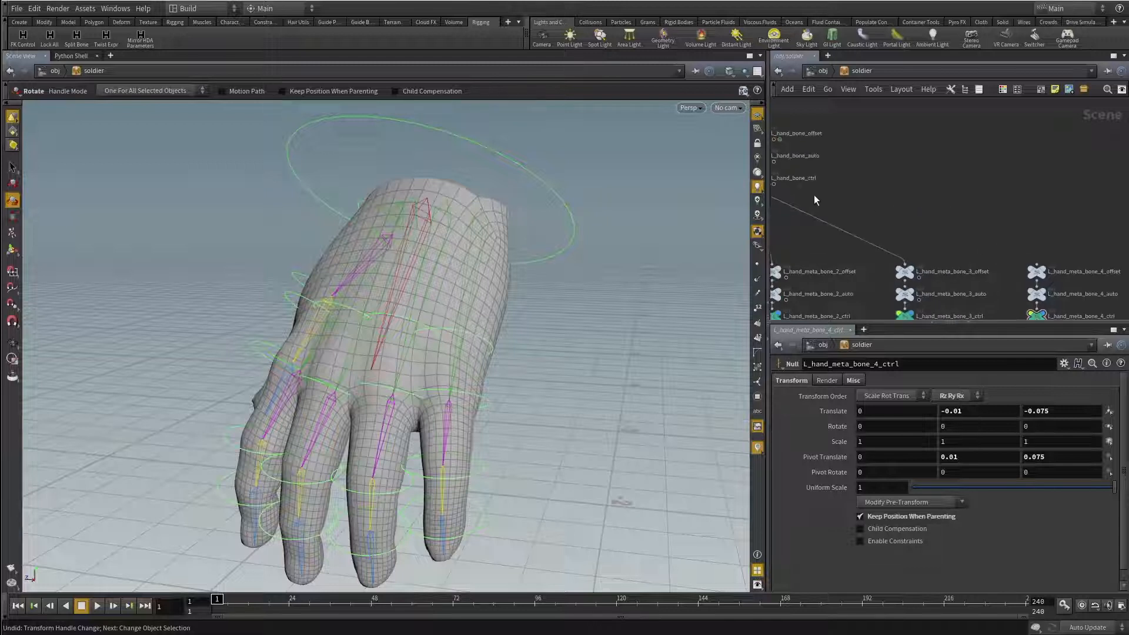
{"action": "middle_click_drag", "start_coordinate": [814, 197], "coordinate": [843, 188]}
{"action": "left_click", "coordinate": [849, 185]}
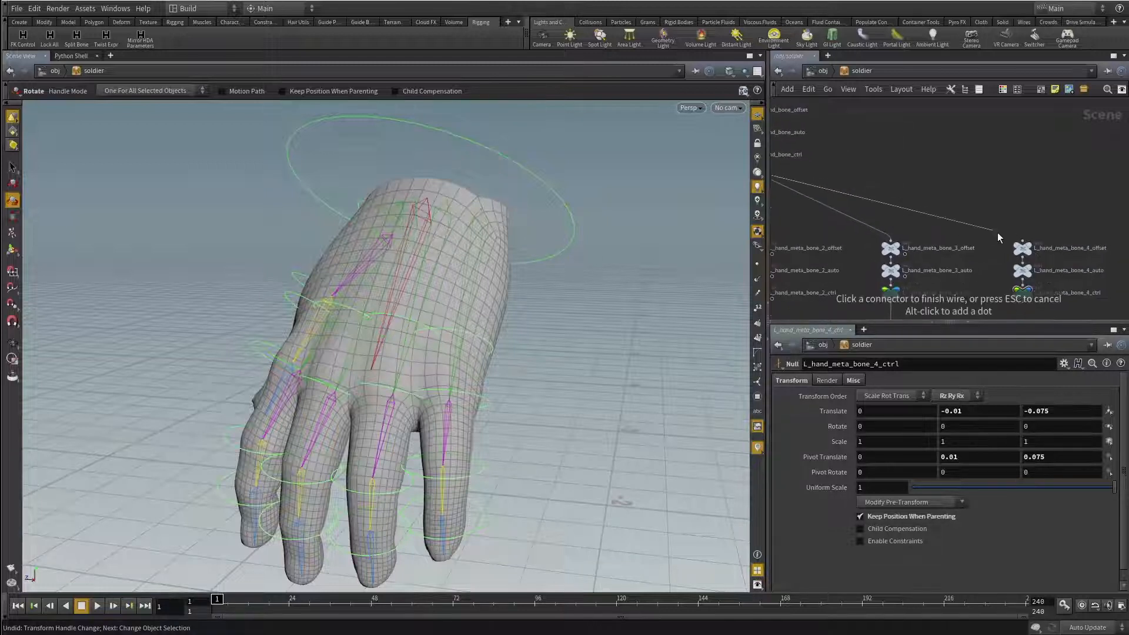
{"action": "left_click", "coordinate": [1019, 244]}
Step: Chain the bone_4 finger nulls by wiring the meta, prox and inter ctrls to the prox, inter and dist offsets respectively
{"action": "middle_click_drag", "start_coordinate": [998, 293], "coordinate": [923, 160]}
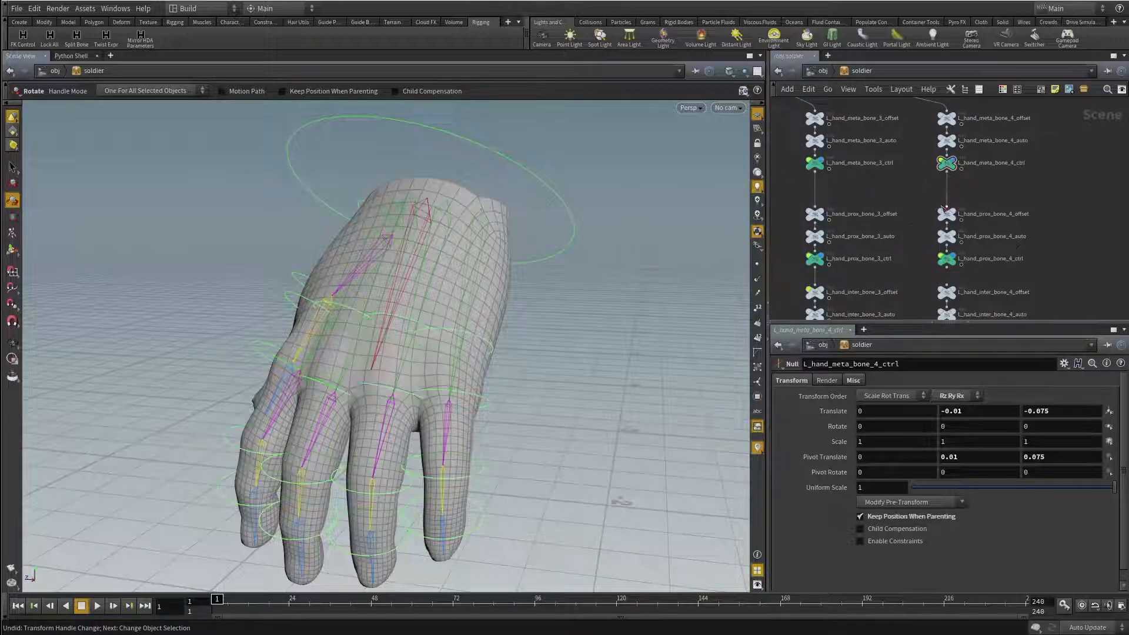
{"action": "middle_click_drag", "start_coordinate": [929, 313], "coordinate": [893, 204]}
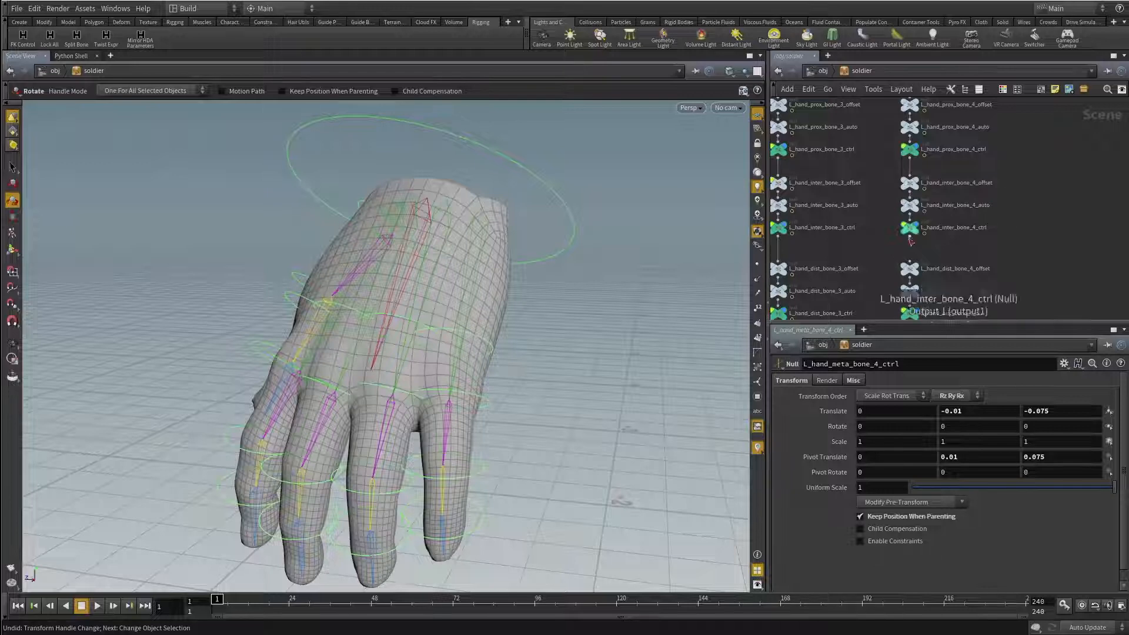
{"action": "scroll", "coordinate": [878, 239], "scroll_direction": "down", "scroll_amount": 2}
{"action": "middle_click_drag", "start_coordinate": [879, 238], "coordinate": [1115, 197]}
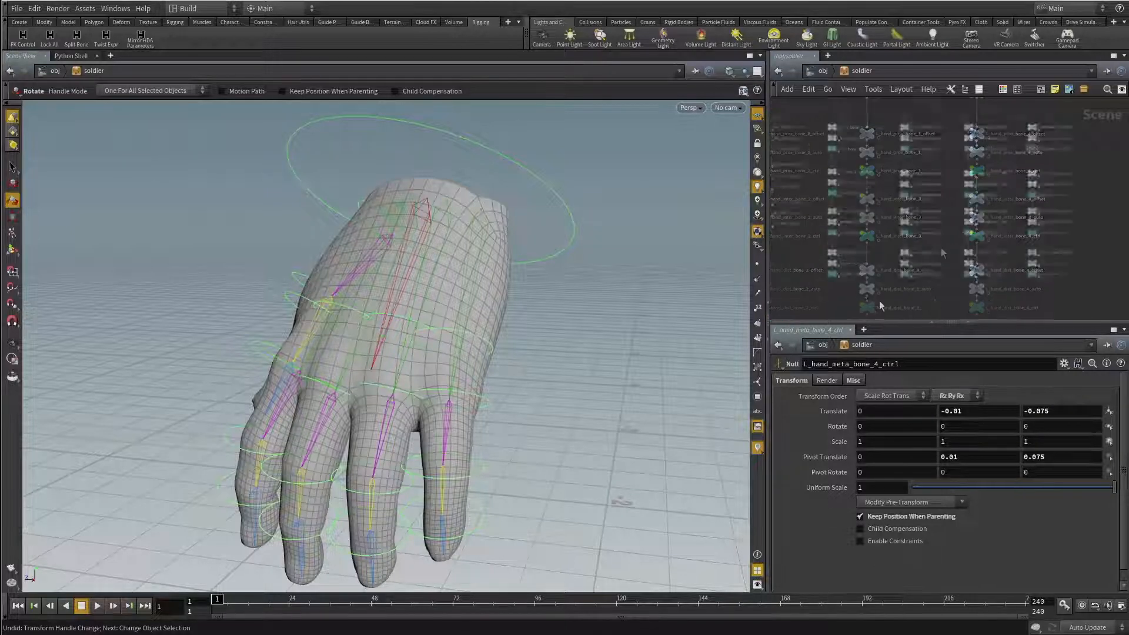
{"action": "scroll", "coordinate": [876, 295], "scroll_direction": "down", "scroll_amount": 3}
Step: Select L_hand_bone_ctrl, rotate it to test that the finger controls follow, and undo the rotation
{"action": "left_click_drag", "start_coordinate": [464, 332], "coordinate": [355, 246], "text": "alt"}
{"action": "left_click_drag", "start_coordinate": [461, 318], "coordinate": [537, 227], "text": "alt"}
{"action": "left_click", "coordinate": [463, 214]}
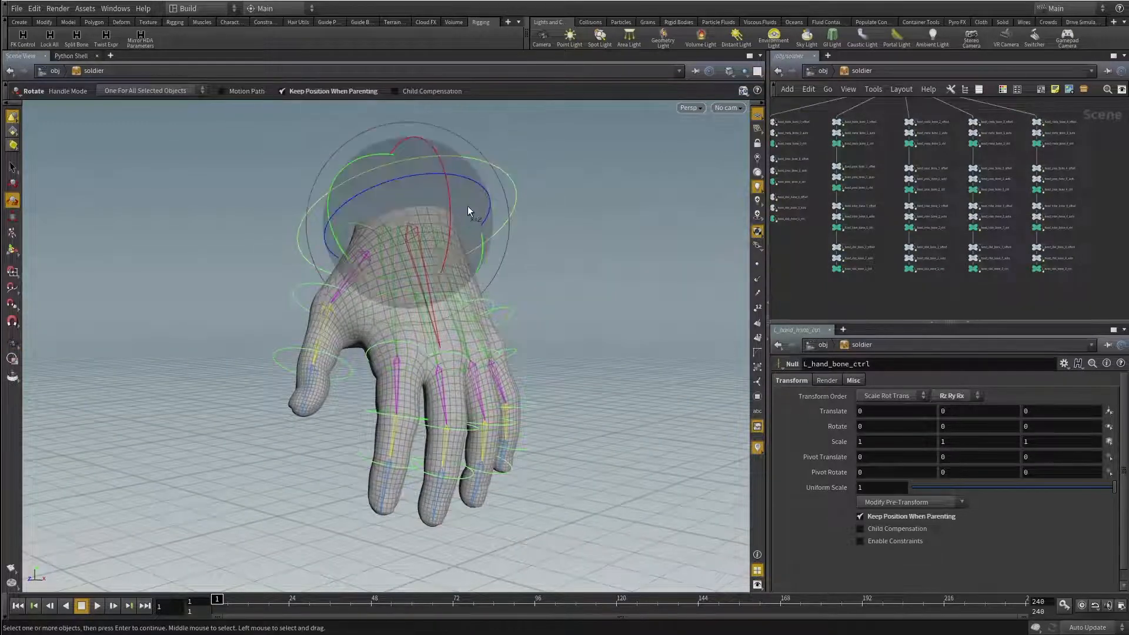
{"action": "mouse_move", "coordinate": [464, 210]}
{"action": "left_mouse_down"}
{"action": "mouse_move", "coordinate": [449, 203]}
{"action": "mouse_move", "coordinate": [471, 197]}
{"action": "mouse_move", "coordinate": [474, 212]}
{"action": "mouse_move", "coordinate": [461, 200]}
{"action": "left_mouse_up"}
{"action": "key", "text": "ctrl+z"}
Step: Rotate L_hand_meta_bone_4_ctrl to test its child controls, and undo the rotation
{"action": "left_click_drag", "start_coordinate": [465, 252], "coordinate": [530, 297], "text": "alt"}
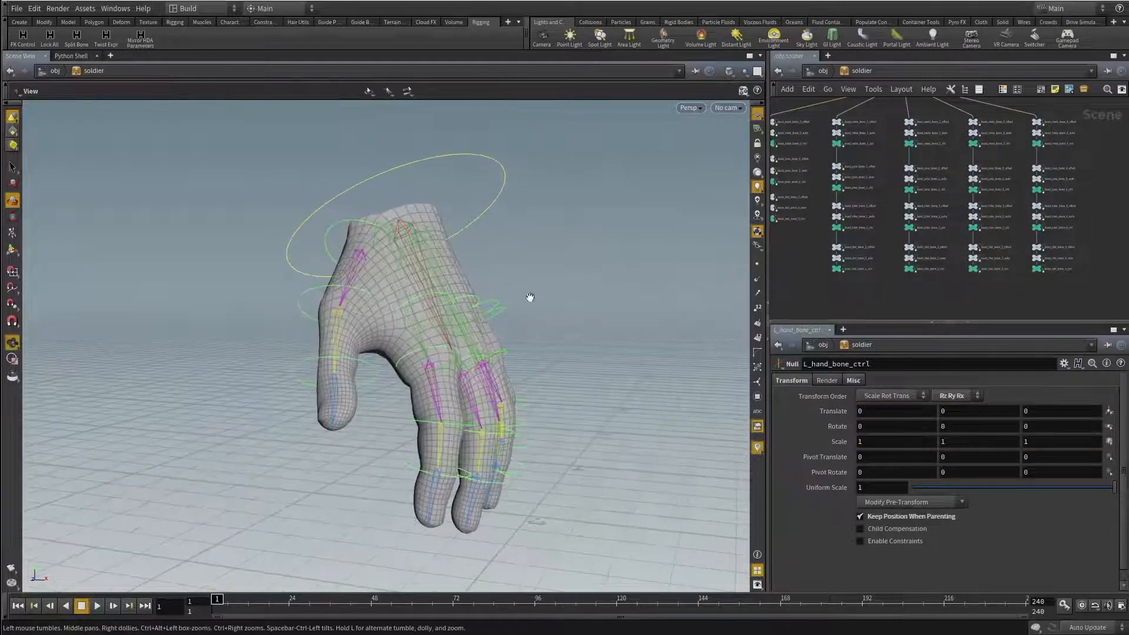
{"action": "left_click_drag", "start_coordinate": [441, 186], "coordinate": [449, 165]}
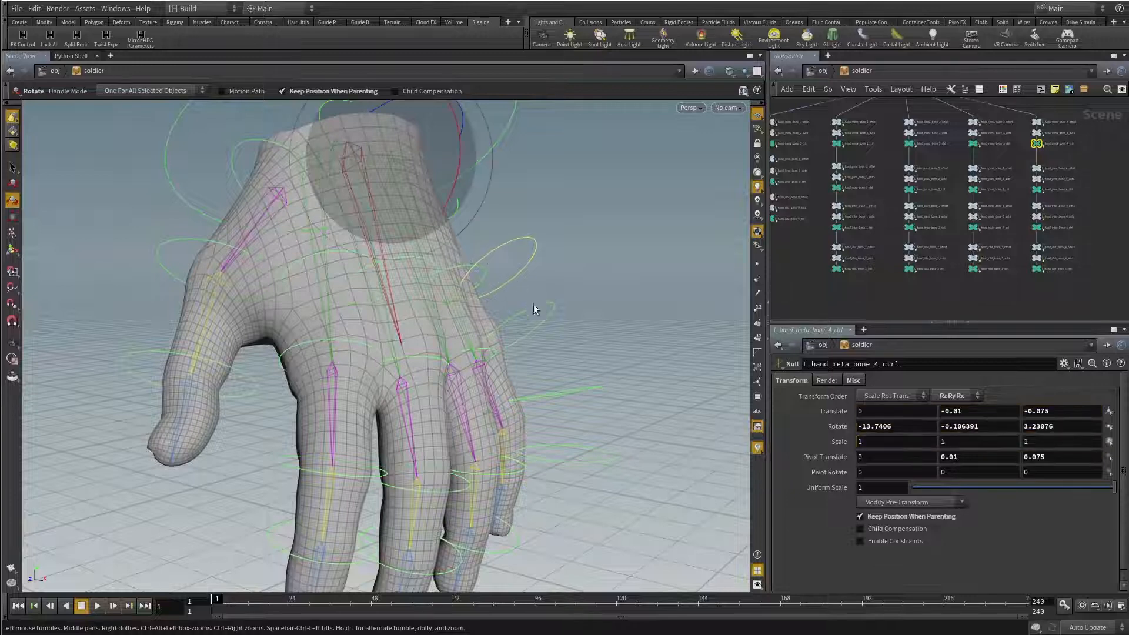
{"action": "key", "text": "ctrl+z"}
{"action": "key", "text": "Escape"}
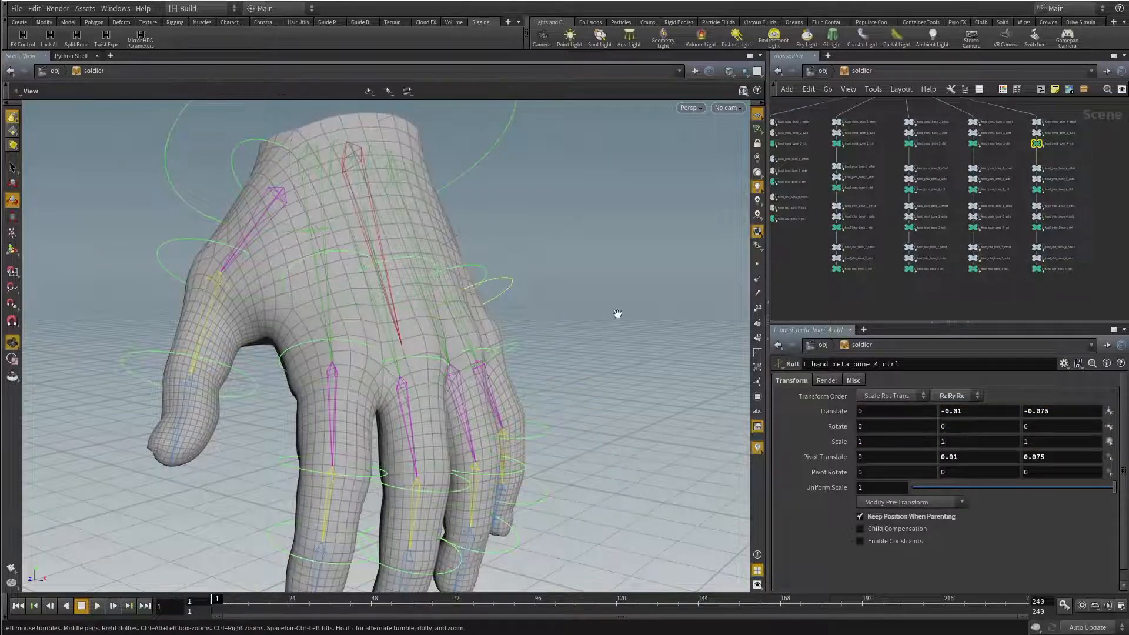
Step: Select several finger inter and dist ctrls together, clear the selection, and examine the hand controls and the overall network hierarchy
{"action": "left_click_drag", "start_coordinate": [615, 316], "coordinate": [420, 367]}
{"action": "key", "text": "r"}
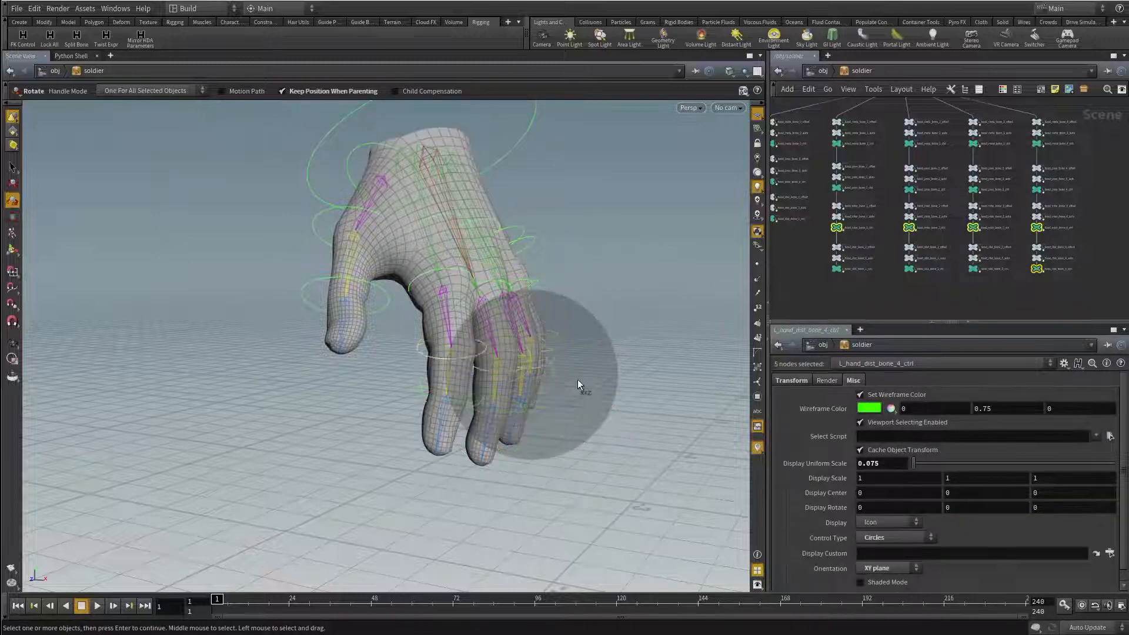
{"action": "left_click", "coordinate": [638, 316]}
{"action": "left_click_drag", "start_coordinate": [637, 316], "coordinate": [511, 355], "text": "alt"}
{"action": "left_click_drag", "start_coordinate": [573, 372], "coordinate": [504, 335], "text": "alt"}
{"action": "right_click_drag", "start_coordinate": [504, 335], "coordinate": [514, 295], "text": "alt"}
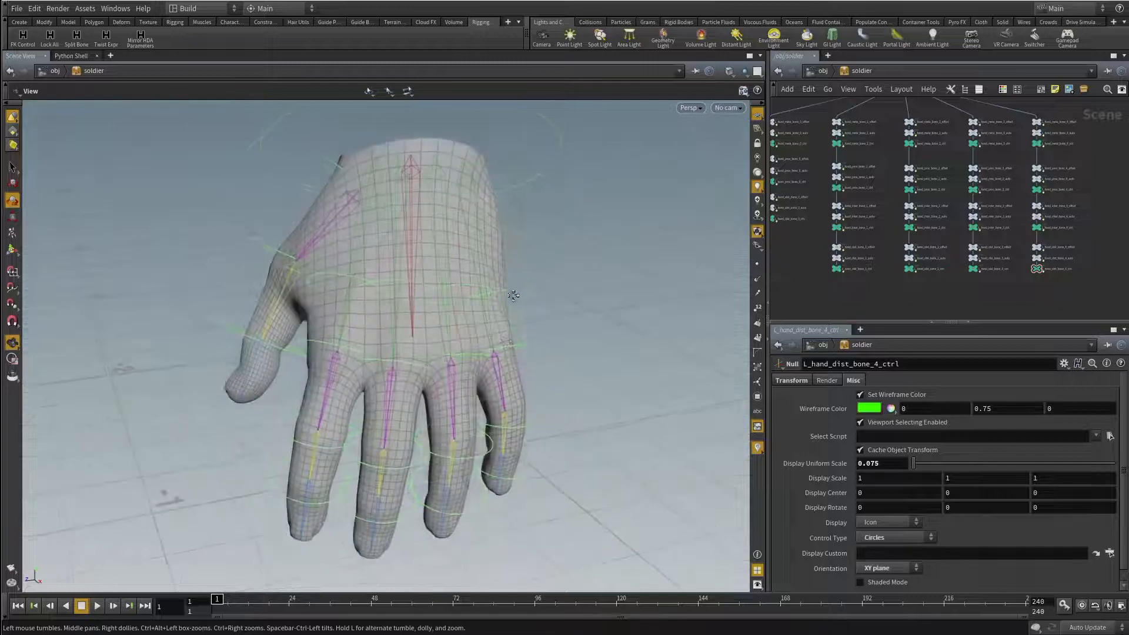
{"action": "left_click_drag", "start_coordinate": [513, 295], "coordinate": [530, 303], "text": "alt"}
{"action": "right_click_drag", "start_coordinate": [529, 302], "coordinate": [524, 305], "text": "alt"}
{"action": "scroll", "coordinate": [788, 273], "scroll_direction": "down", "scroll_amount": 2}
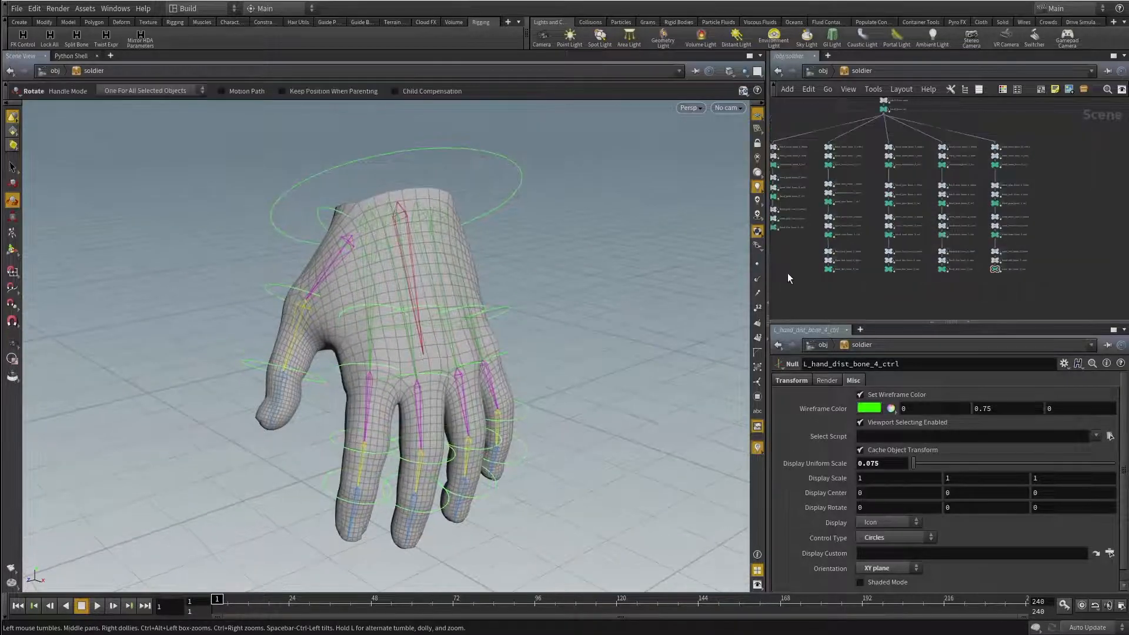
Step: Start a Simple type Blend constraint and accept L_hand_meta_bone_0 as the object to constrain
{"action": "scroll", "coordinate": [788, 273], "scroll_direction": "down", "scroll_amount": 4}
{"action": "middle_click_drag", "start_coordinate": [795, 277], "coordinate": [900, 272]}
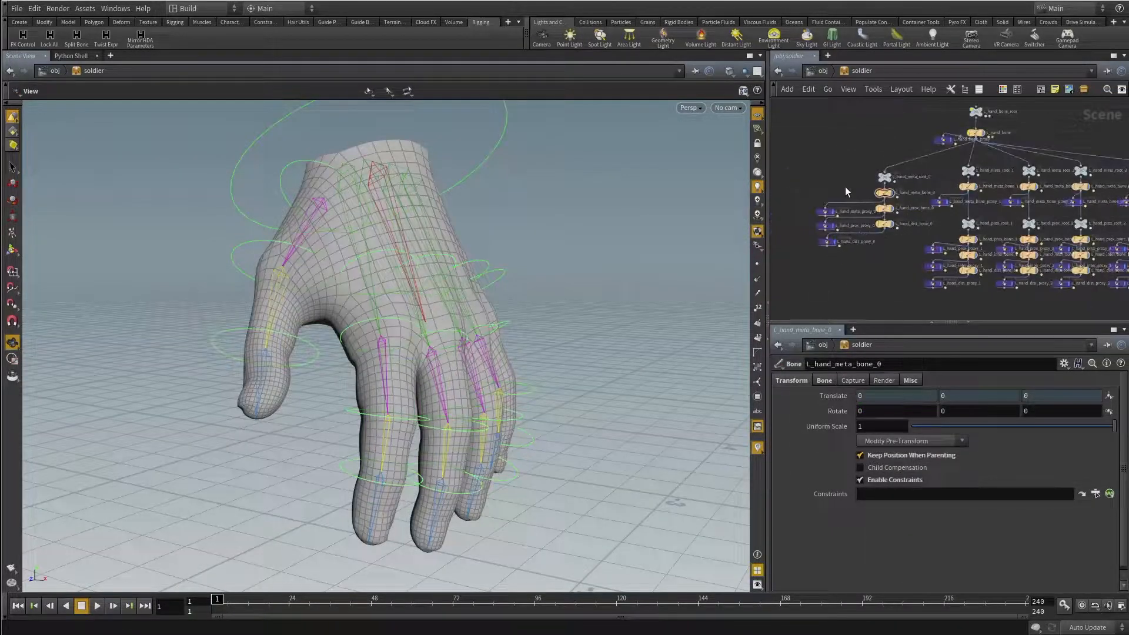
{"action": "left_click_drag", "start_coordinate": [841, 187], "coordinate": [898, 200]}
{"action": "left_click_drag", "start_coordinate": [432, 267], "coordinate": [382, 203]}
{"action": "left_click", "coordinate": [267, 23]}
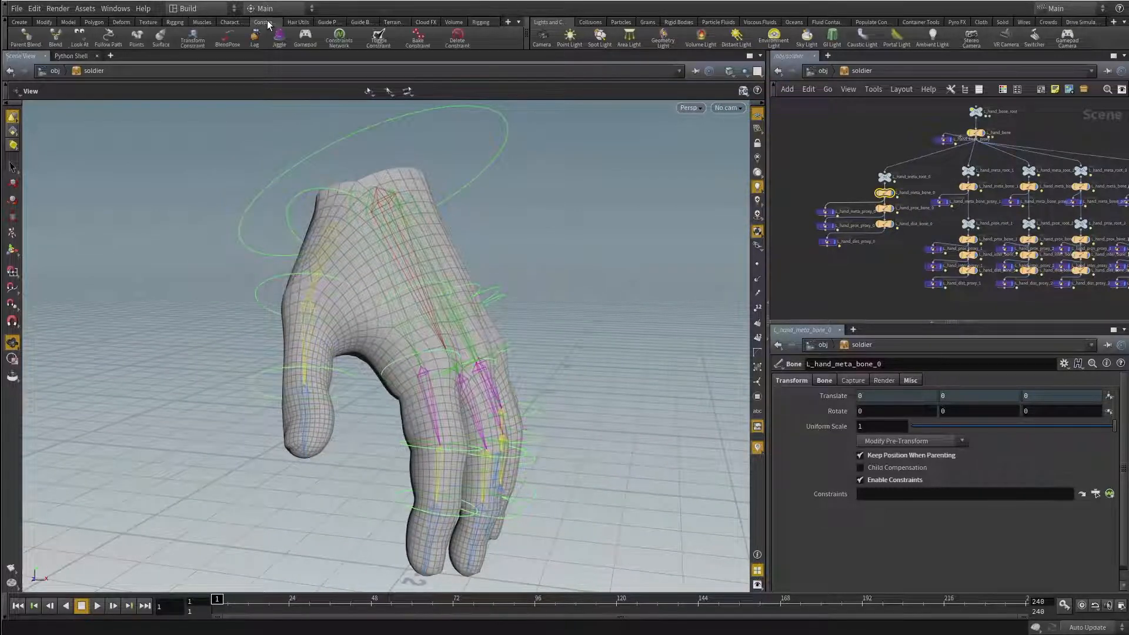
{"action": "left_click", "coordinate": [56, 38]}
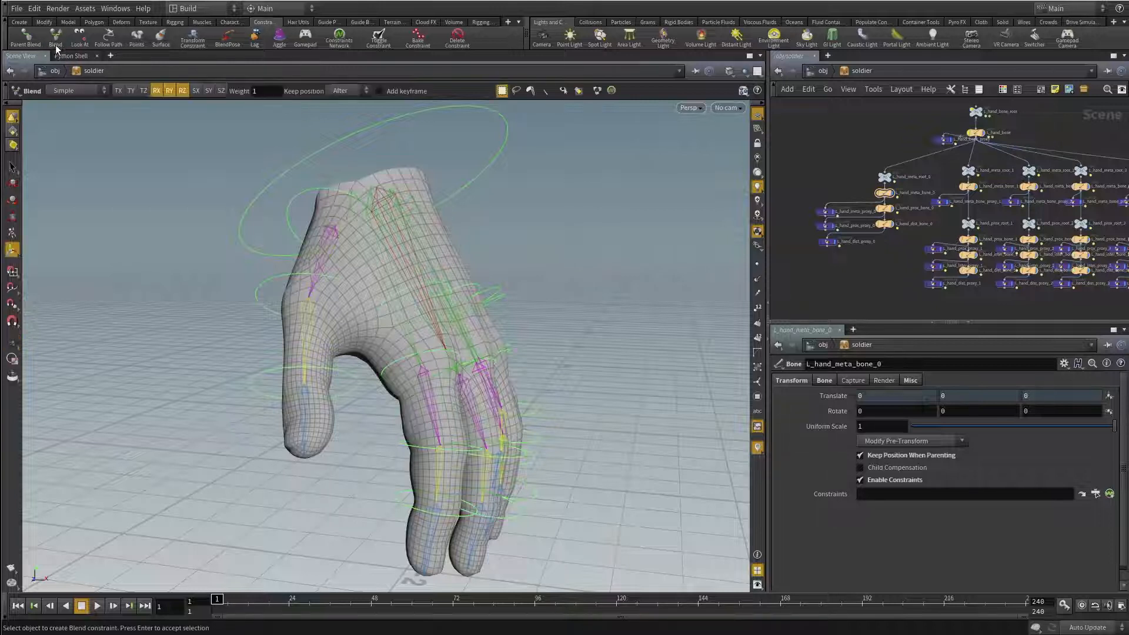
{"action": "left_click", "coordinate": [71, 93]}
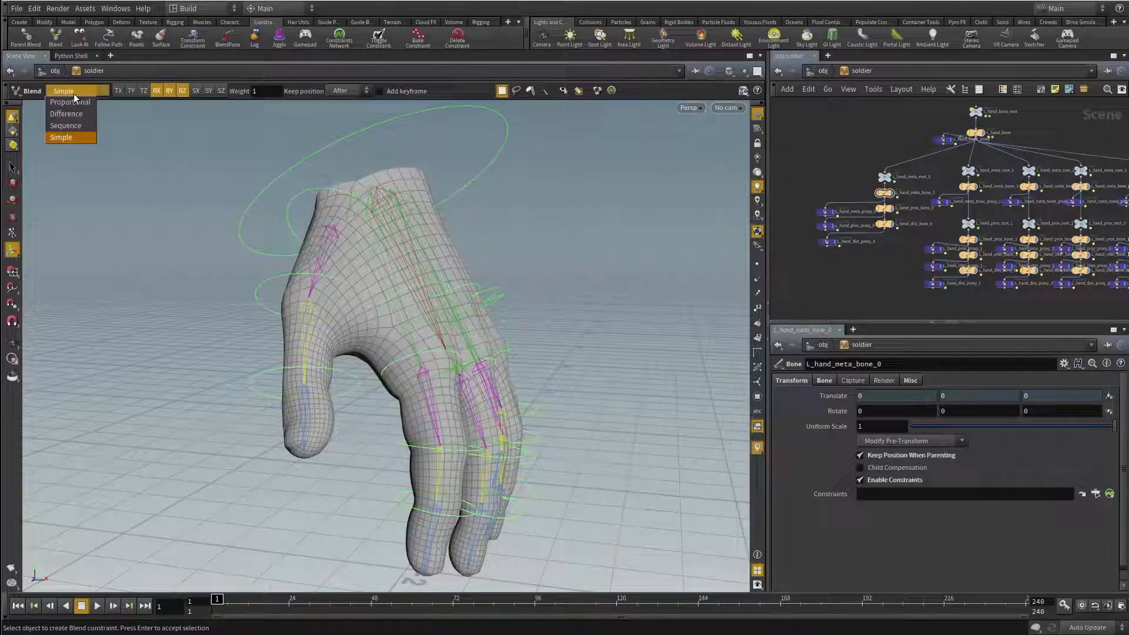
{"action": "left_click", "coordinate": [74, 139]}
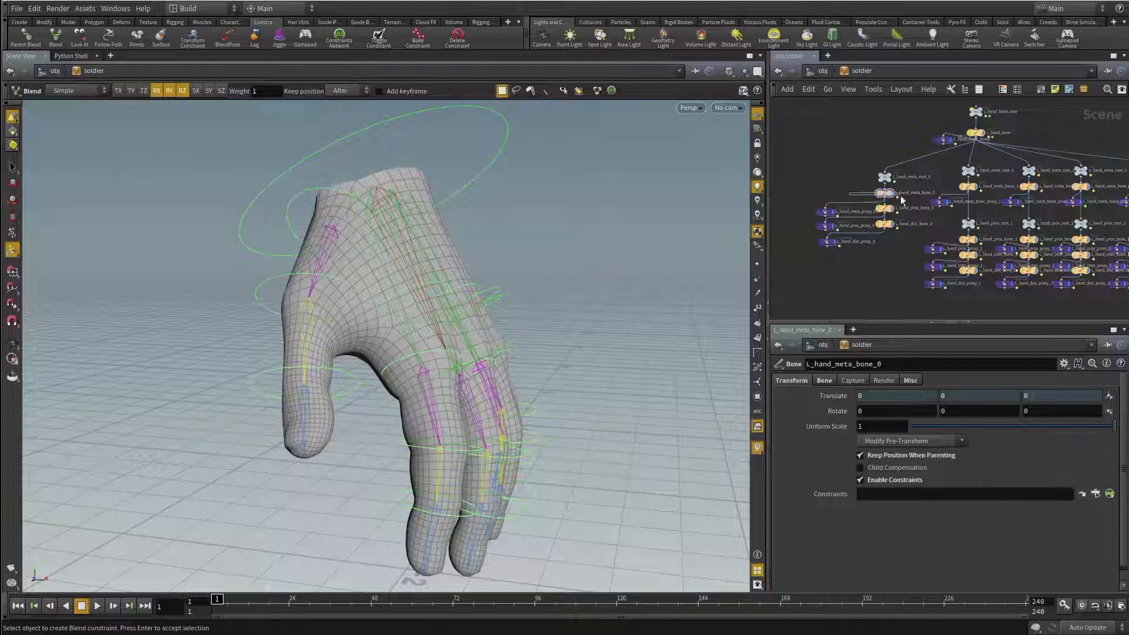
{"action": "right_click", "coordinate": [588, 206]}
{"action": "left_click", "coordinate": [625, 240]}
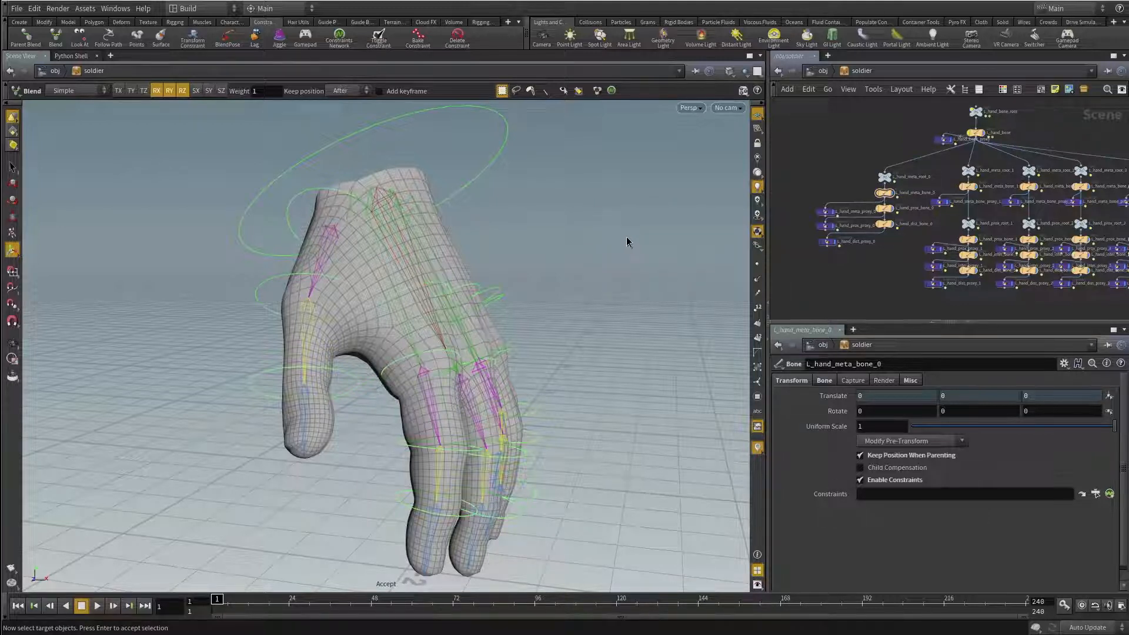
Step: Set L_hand_meta_bone_0_ctrl as the Blend constraint's target and accept it to create the constraint
{"action": "middle_click_drag", "start_coordinate": [888, 258], "coordinate": [427, 180]}
{"action": "middle_click_drag", "start_coordinate": [791, 139], "coordinate": [850, 210]}
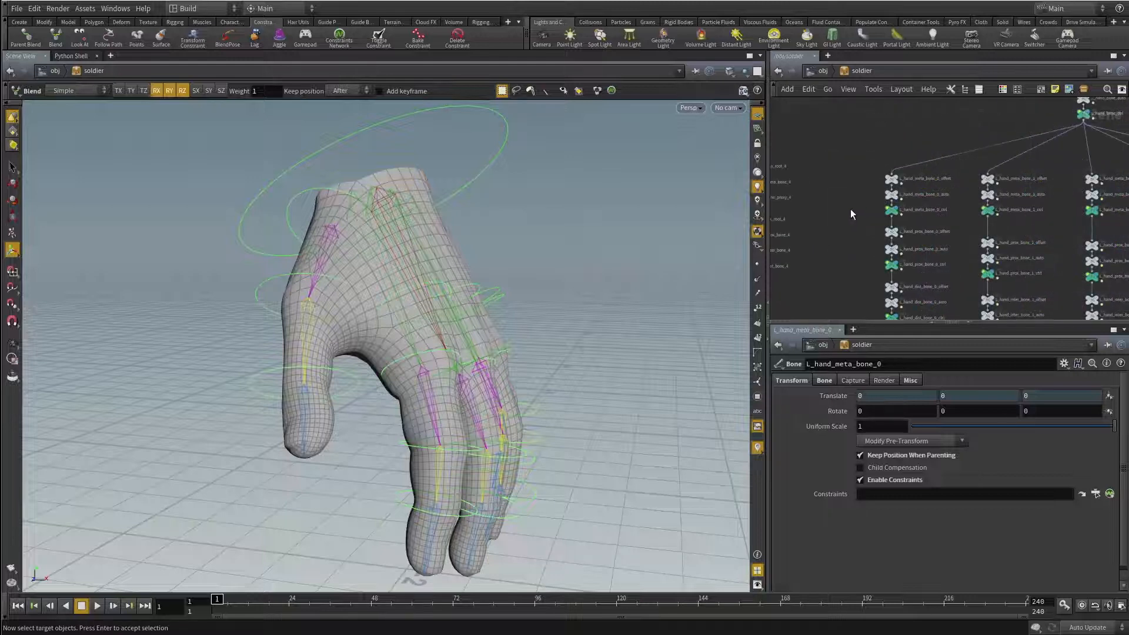
{"action": "left_click", "coordinate": [891, 210]}
{"action": "scroll", "coordinate": [926, 216], "scroll_direction": "up", "scroll_amount": 3}
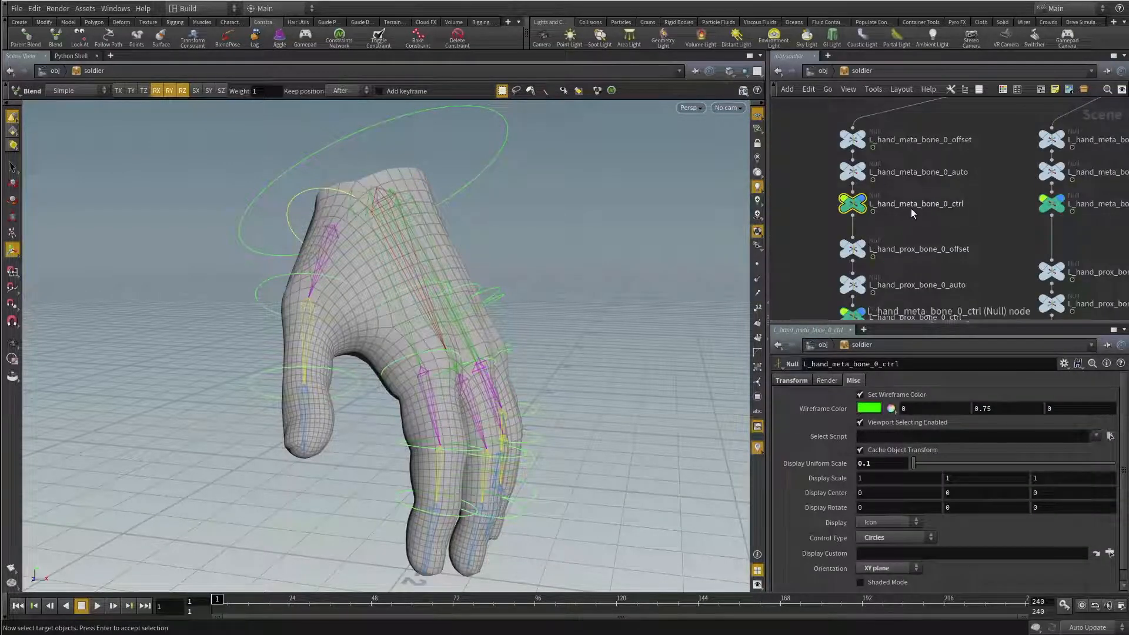
{"action": "right_click", "coordinate": [625, 185]}
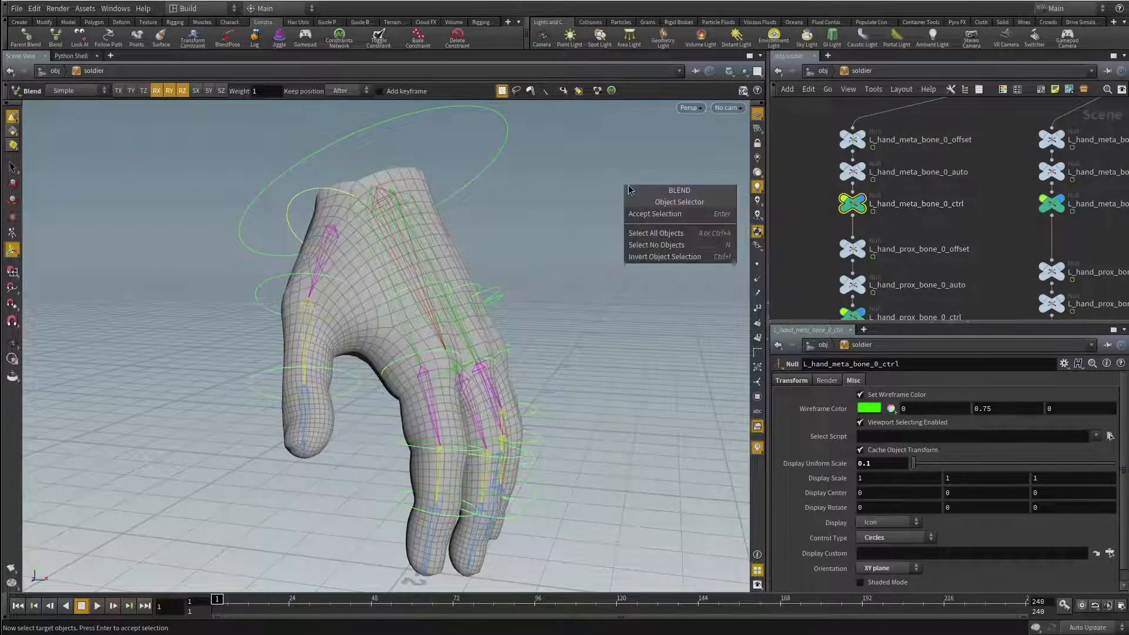
{"action": "left_click", "coordinate": [654, 215]}
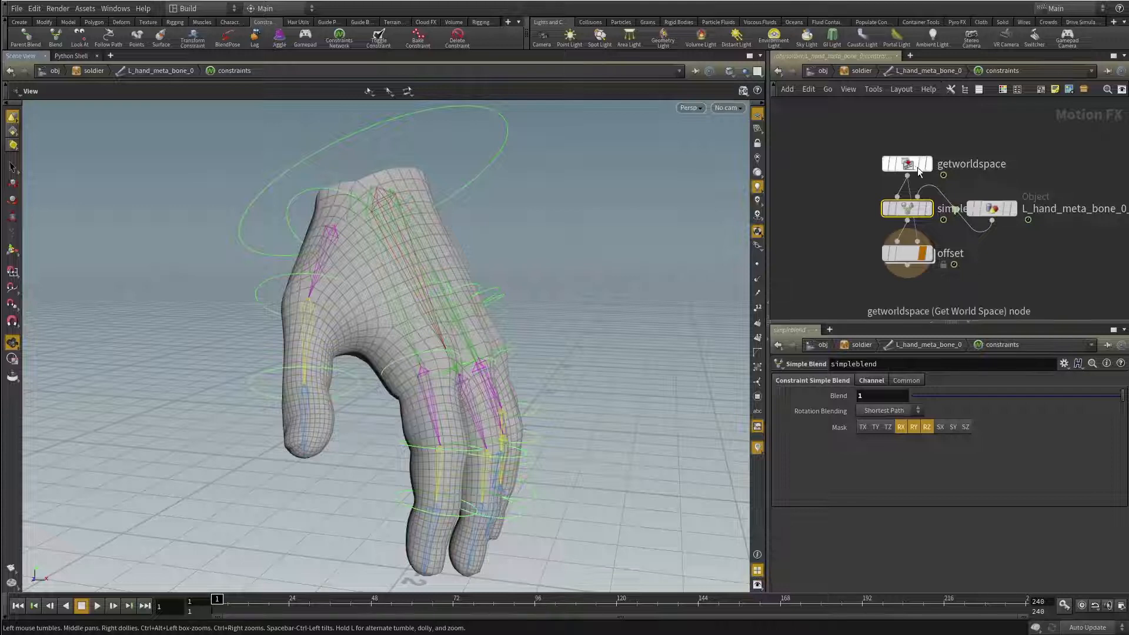
Step: Spread out the getworldspace, offset and L_hand_meta_bone_0_ctrl nodes around simpleblend in the constraint network
{"action": "left_click_drag", "start_coordinate": [916, 167], "coordinate": [878, 122]}
{"action": "middle_click_drag", "start_coordinate": [849, 171], "coordinate": [841, 144]}
{"action": "left_click_drag", "start_coordinate": [903, 227], "coordinate": [886, 282]}
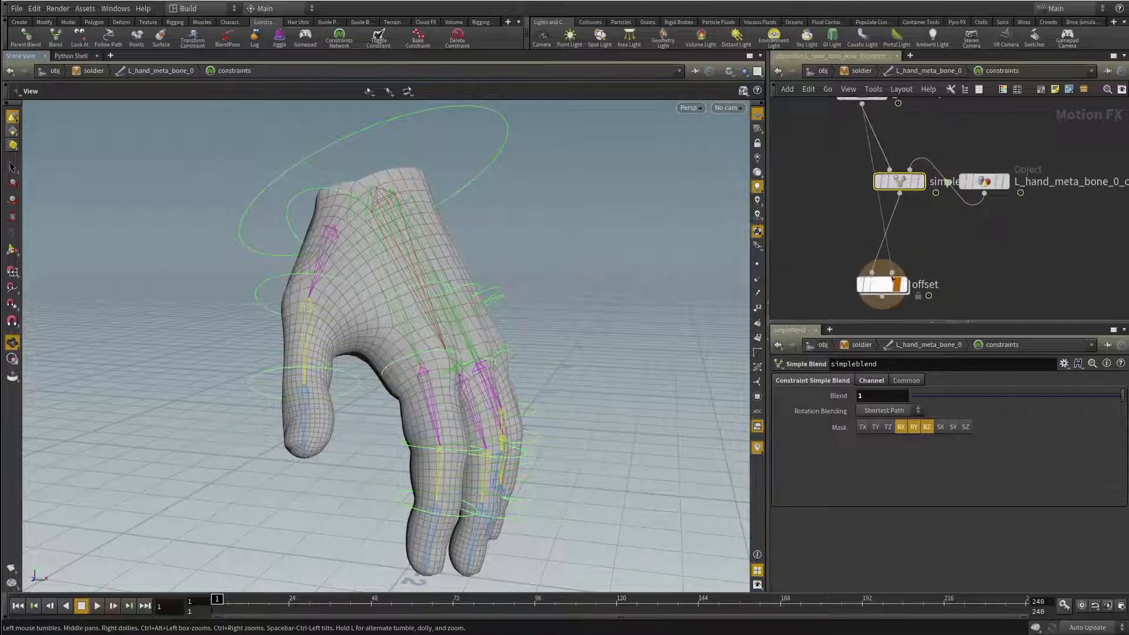
{"action": "left_click_drag", "start_coordinate": [985, 183], "coordinate": [1005, 138]}
{"action": "middle_click_drag", "start_coordinate": [921, 130], "coordinate": [922, 214]}
Step: Inspect the parameters of the getworldspace, L_hand_meta_bone_0_ctrl object, simpleblend and offset constraint nodes
{"action": "left_click", "coordinate": [862, 177]}
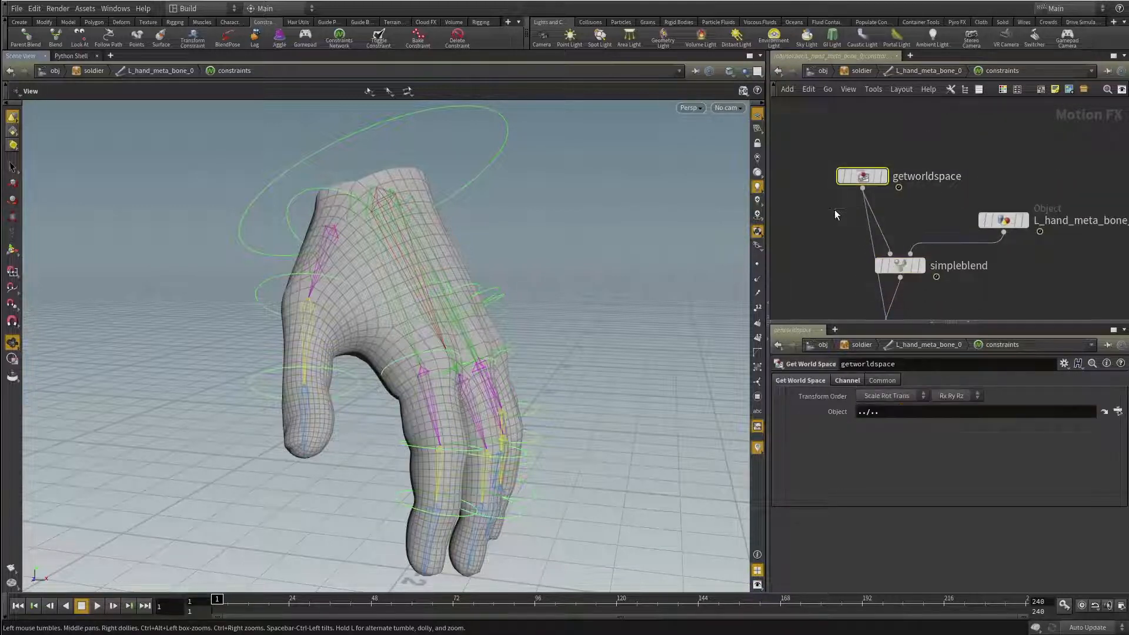
{"action": "middle_click_drag", "start_coordinate": [1010, 168], "coordinate": [976, 125]}
{"action": "left_click", "coordinate": [969, 177]}
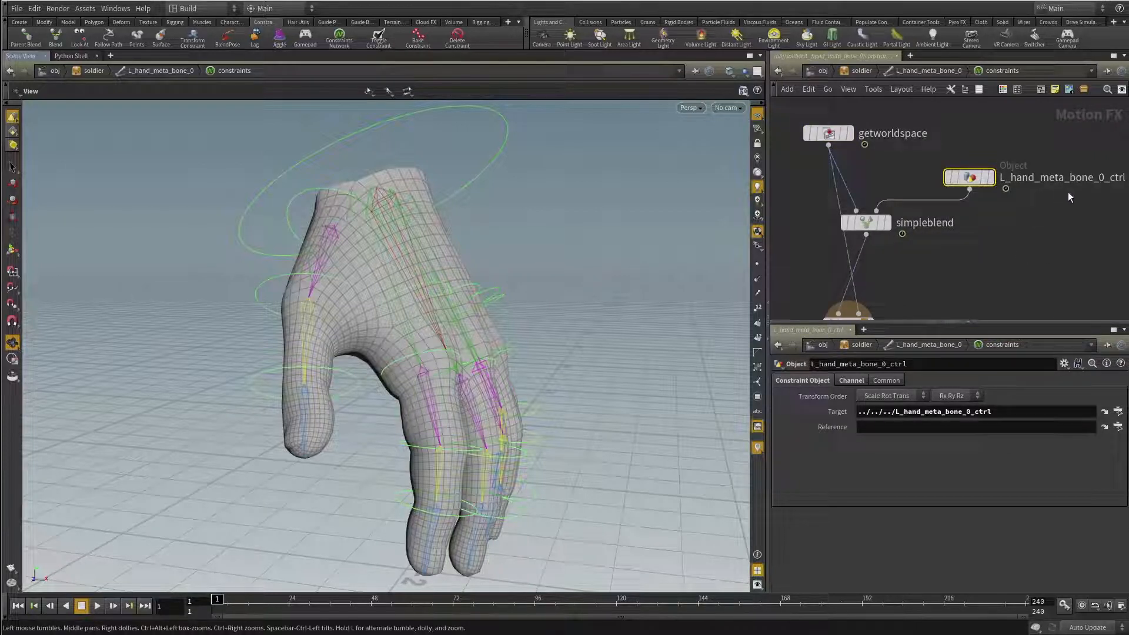
{"action": "middle_click_drag", "start_coordinate": [954, 230], "coordinate": [1015, 209]}
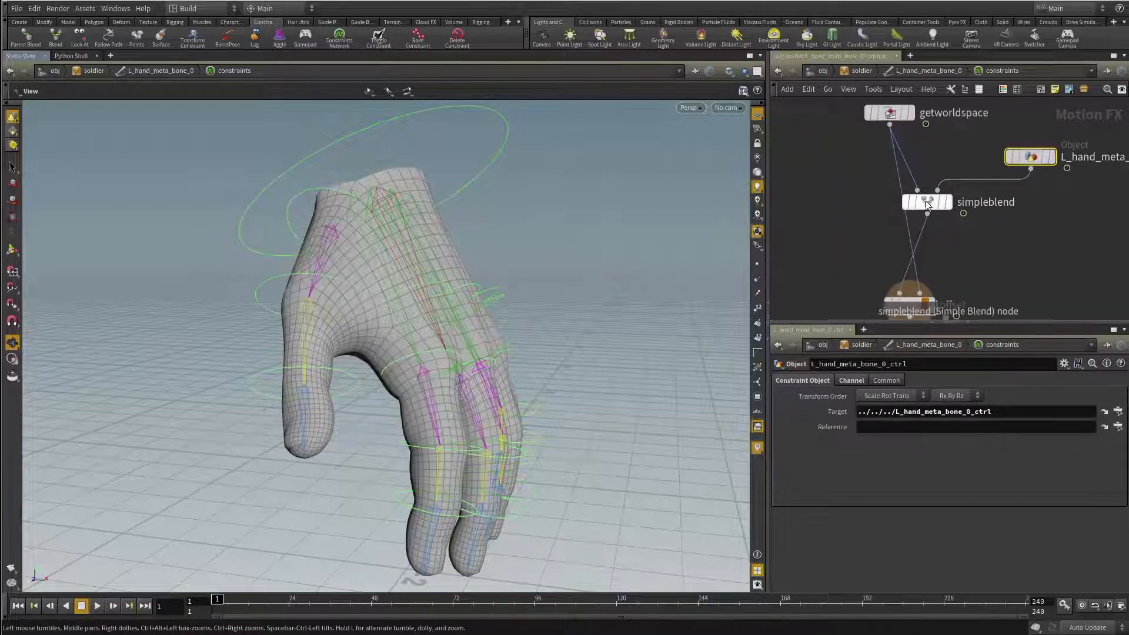
{"action": "left_click", "coordinate": [866, 223]}
{"action": "left_click", "coordinate": [904, 306]}
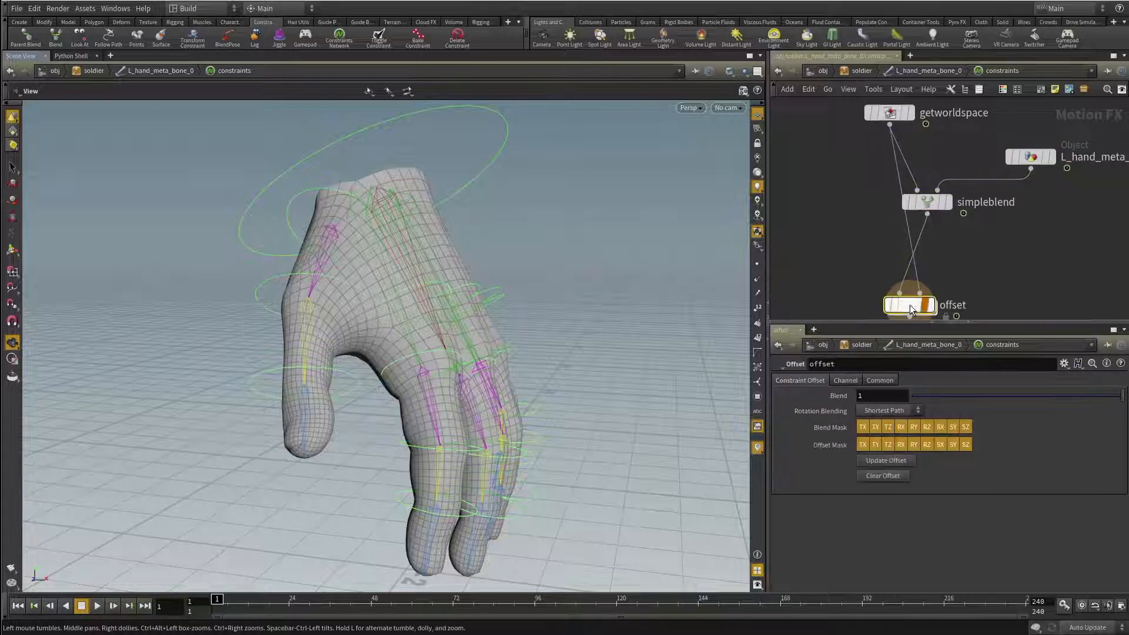
{"action": "middle_click_drag", "start_coordinate": [840, 274], "coordinate": [838, 243]}
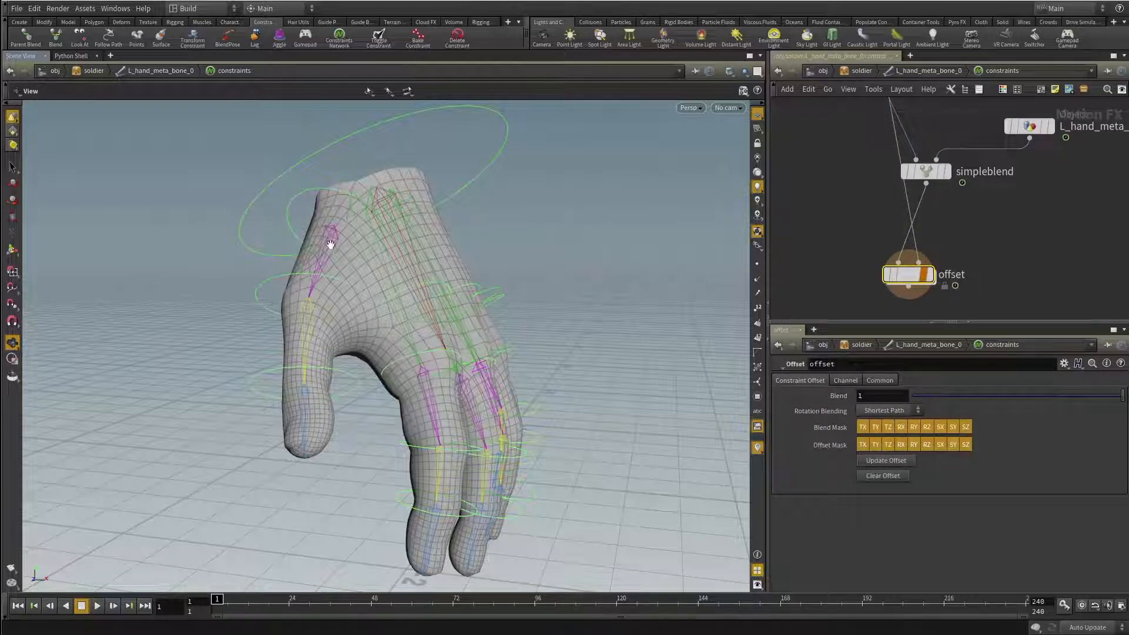
{"action": "left_click_drag", "start_coordinate": [330, 235], "coordinate": [399, 253]}
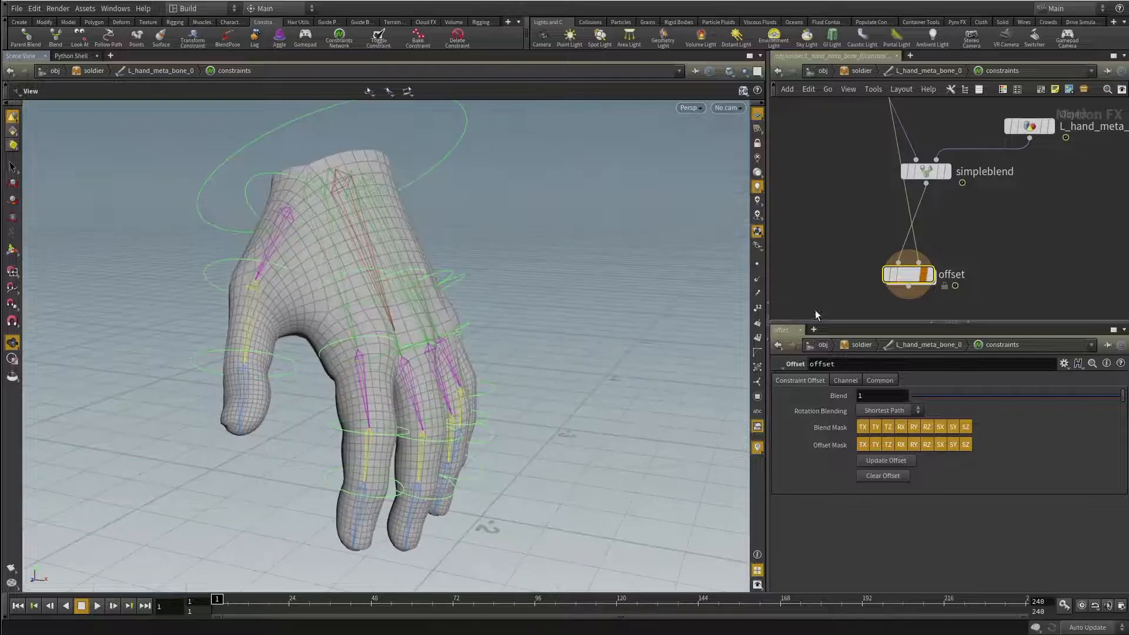
Step: Return to the soldier network, rotate L_hand_meta_bone_0_ctrl to test the thumb constraint, and reset its rotation to default
{"action": "left_click", "coordinate": [856, 71]}
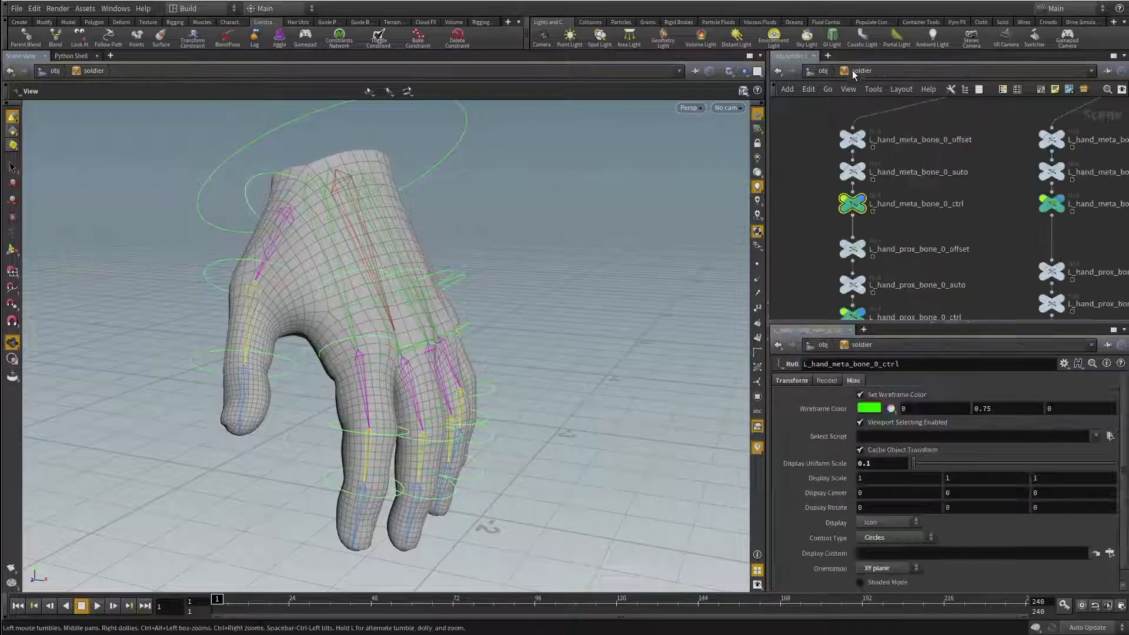
{"action": "left_click_drag", "start_coordinate": [439, 217], "coordinate": [499, 223]}
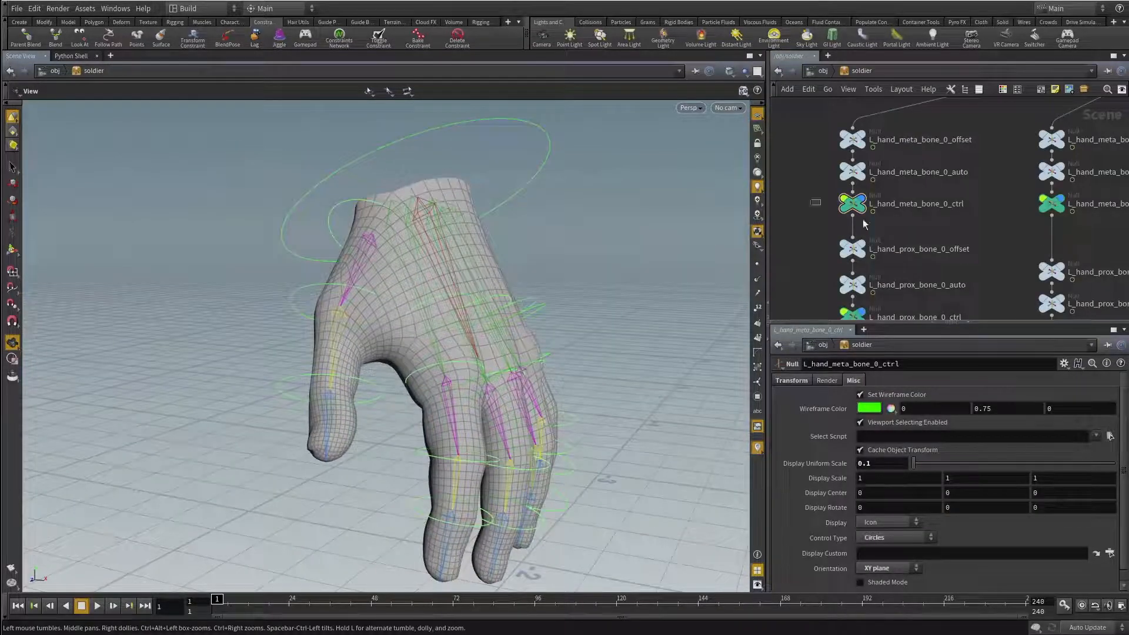
{"action": "key", "text": "r"}
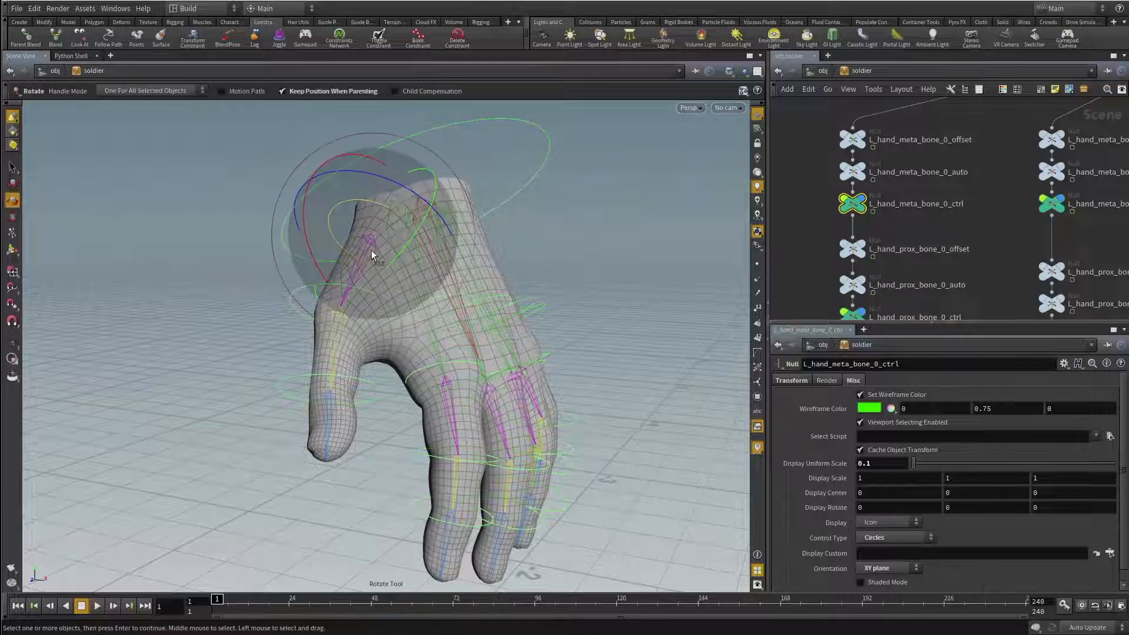
{"action": "left_click_drag", "start_coordinate": [371, 249], "coordinate": [383, 247], "text": "alt"}
{"action": "right_click_drag", "start_coordinate": [383, 247], "coordinate": [297, 250], "text": "alt"}
{"action": "left_click_drag", "start_coordinate": [297, 250], "coordinate": [331, 266], "text": "alt"}
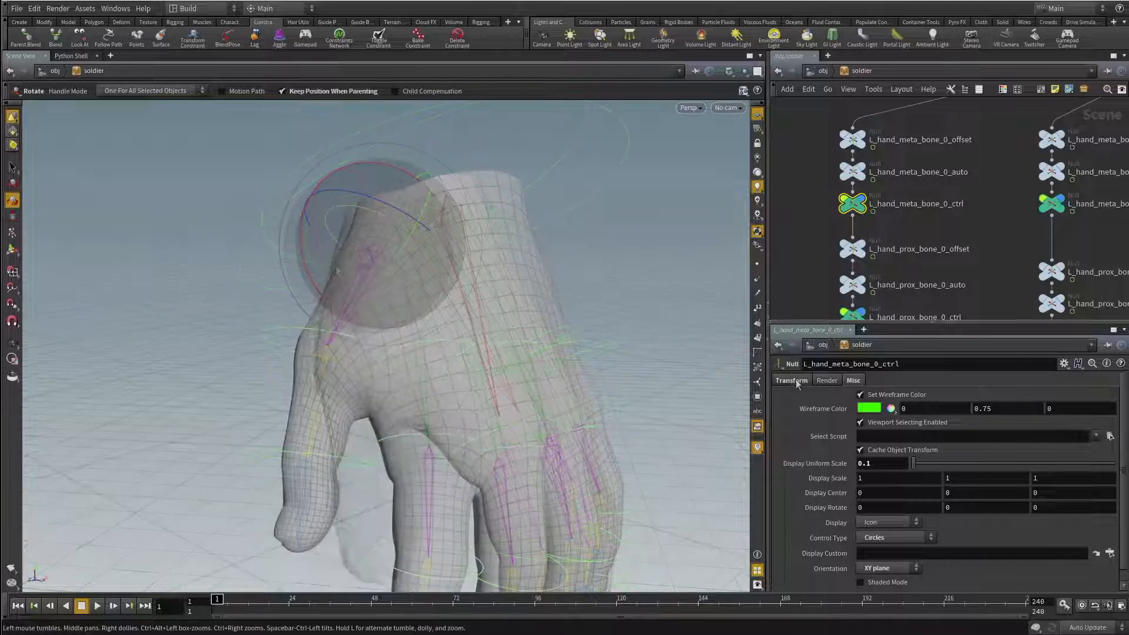
{"action": "left_click", "coordinate": [791, 380]}
{"action": "middle_click", "coordinate": [829, 426], "text": "ctrl"}
{"action": "left_click", "coordinate": [667, 270]}
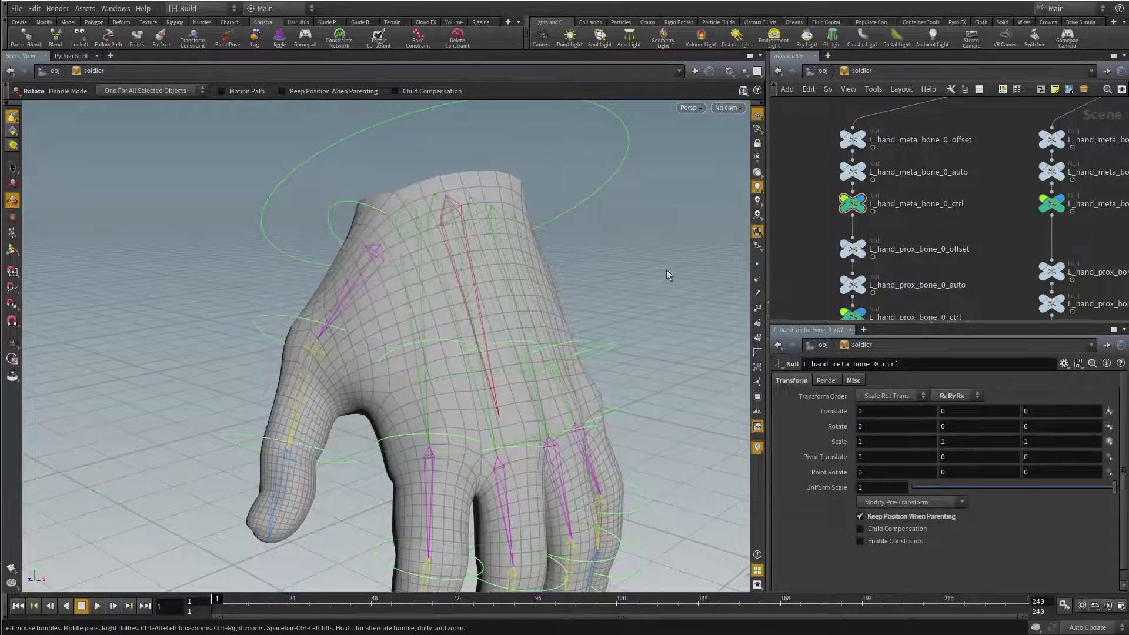
Step: Examine the left hand's thumb and finger bones and control circles from several angles
{"action": "right_click_drag", "start_coordinate": [666, 270], "coordinate": [524, 277], "text": "alt"}
{"action": "left_click_drag", "start_coordinate": [524, 277], "coordinate": [469, 282], "text": "alt"}
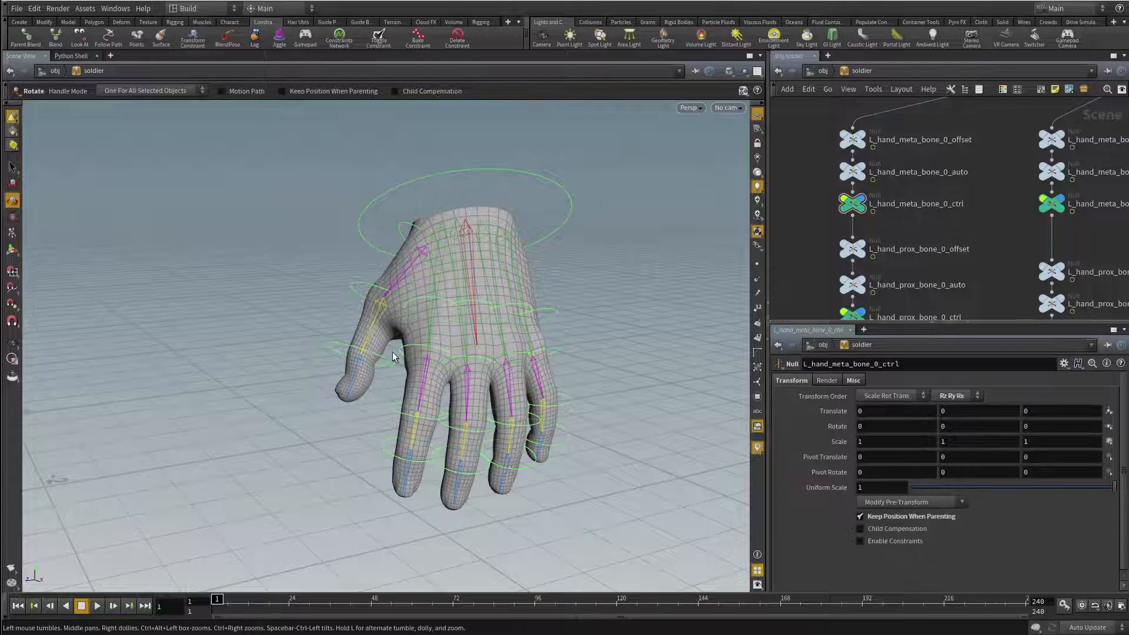
{"action": "left_click_drag", "start_coordinate": [393, 352], "coordinate": [408, 292], "text": "alt"}
{"action": "left_click_drag", "start_coordinate": [356, 389], "coordinate": [416, 285], "text": "alt"}
{"action": "key", "text": "r"}
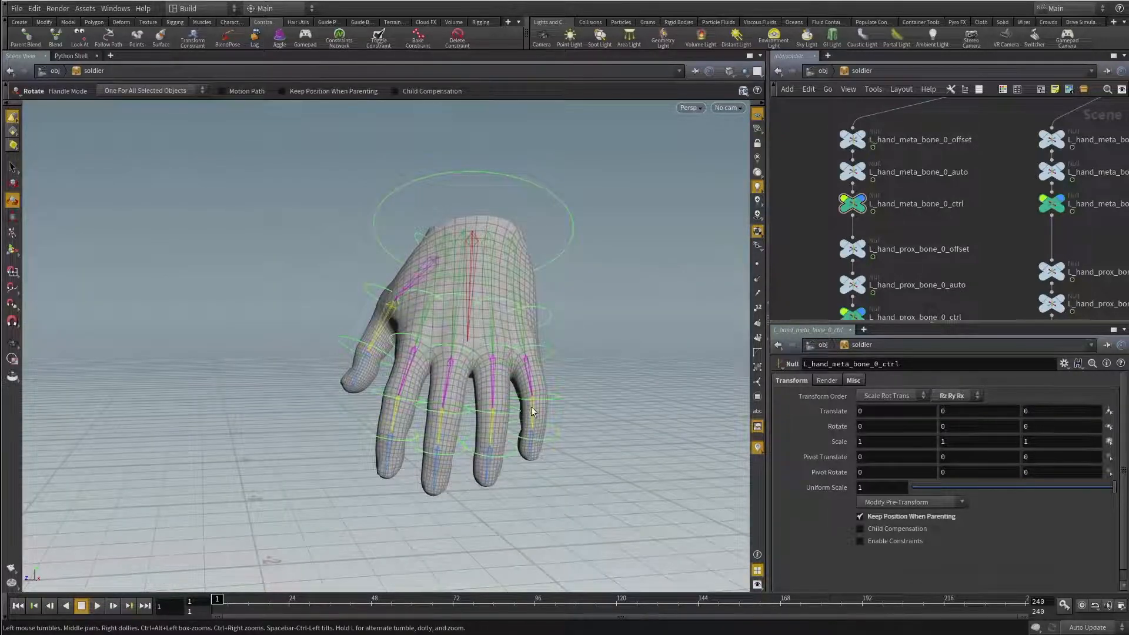
{"action": "left_click_drag", "start_coordinate": [474, 363], "coordinate": [517, 366], "text": "alt"}
{"action": "middle_click_drag", "start_coordinate": [517, 366], "coordinate": [474, 378], "text": "alt"}
{"action": "right_click_drag", "start_coordinate": [474, 378], "coordinate": [532, 382], "text": "alt"}
{"action": "middle_click_drag", "start_coordinate": [532, 382], "coordinate": [530, 358], "text": "alt"}
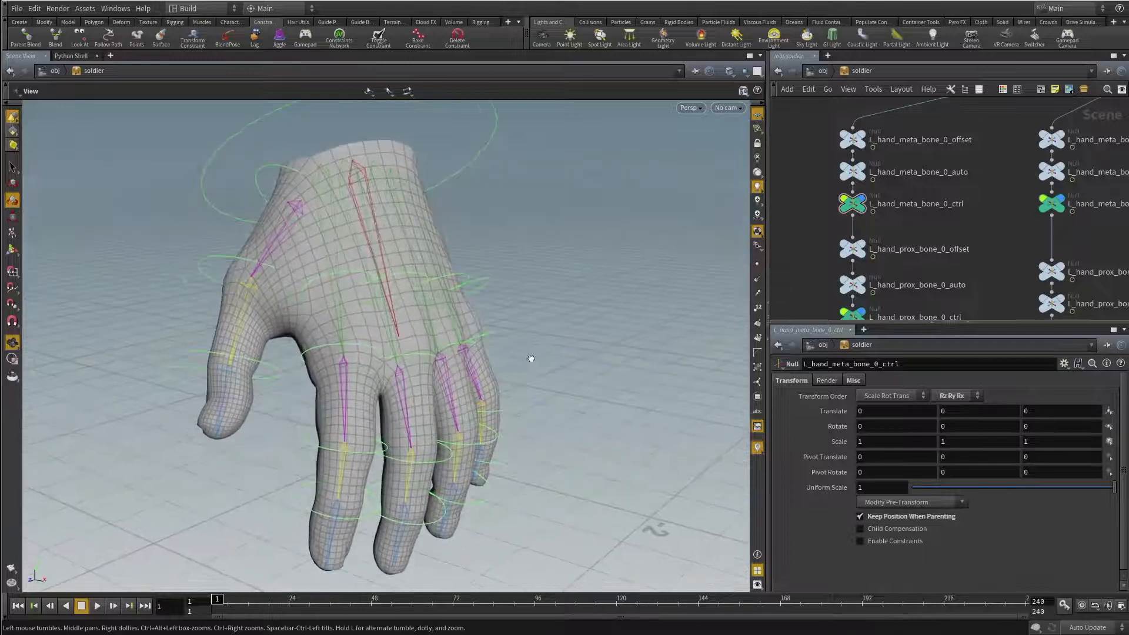
{"action": "left_click_drag", "start_coordinate": [531, 358], "coordinate": [546, 356]}
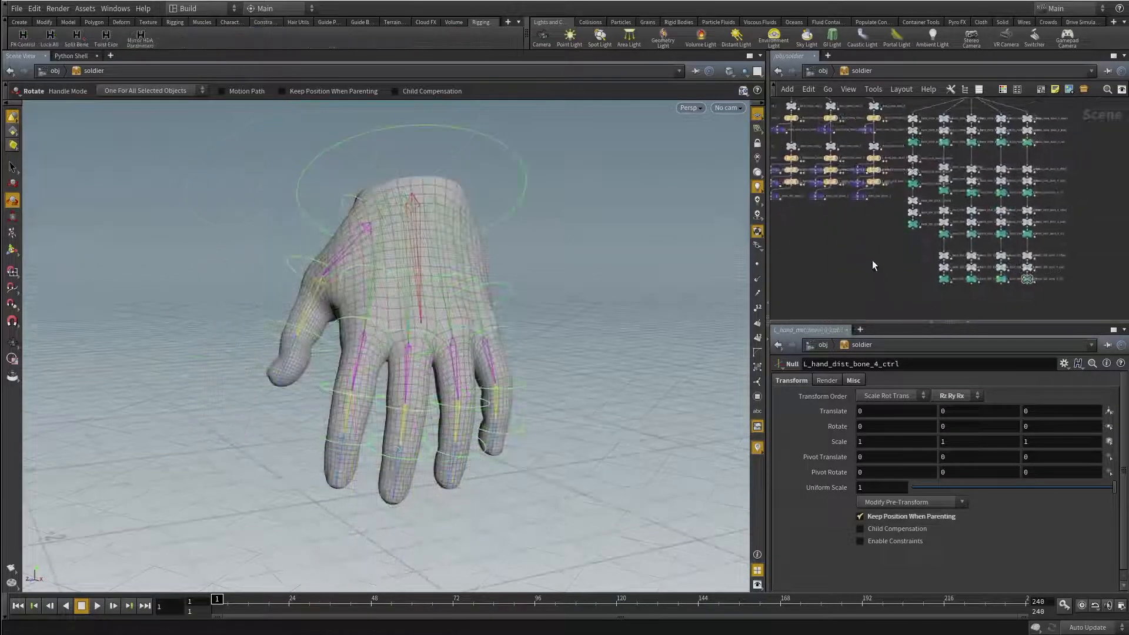
Step: Select the inter and dist ctrls of all four fingers, rotate them as a test, undo it, and clear the selection
{"action": "scroll", "coordinate": [873, 260], "scroll_direction": "up", "scroll_amount": 2}
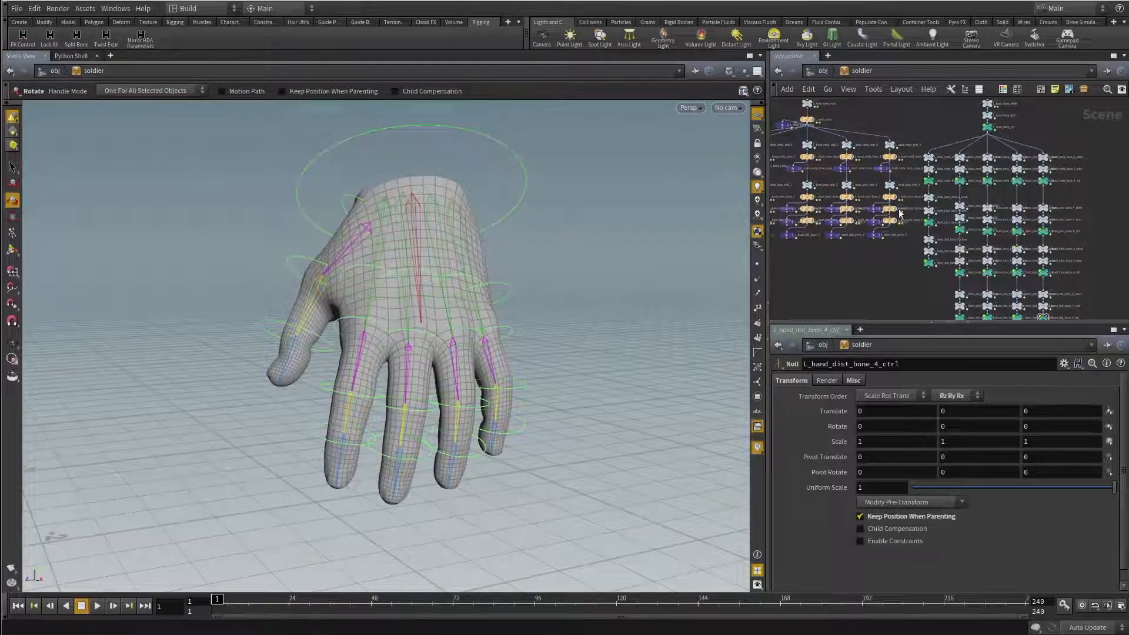
{"action": "left_click_drag", "start_coordinate": [473, 389], "coordinate": [554, 388]}
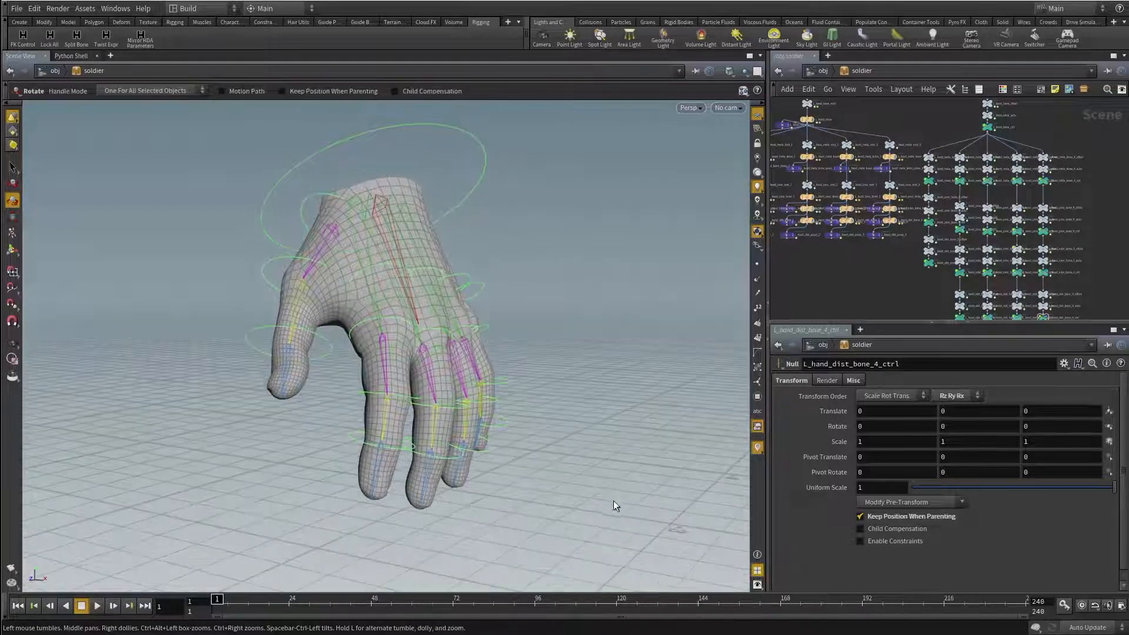
{"action": "left_click_drag", "start_coordinate": [613, 506], "coordinate": [332, 376]}
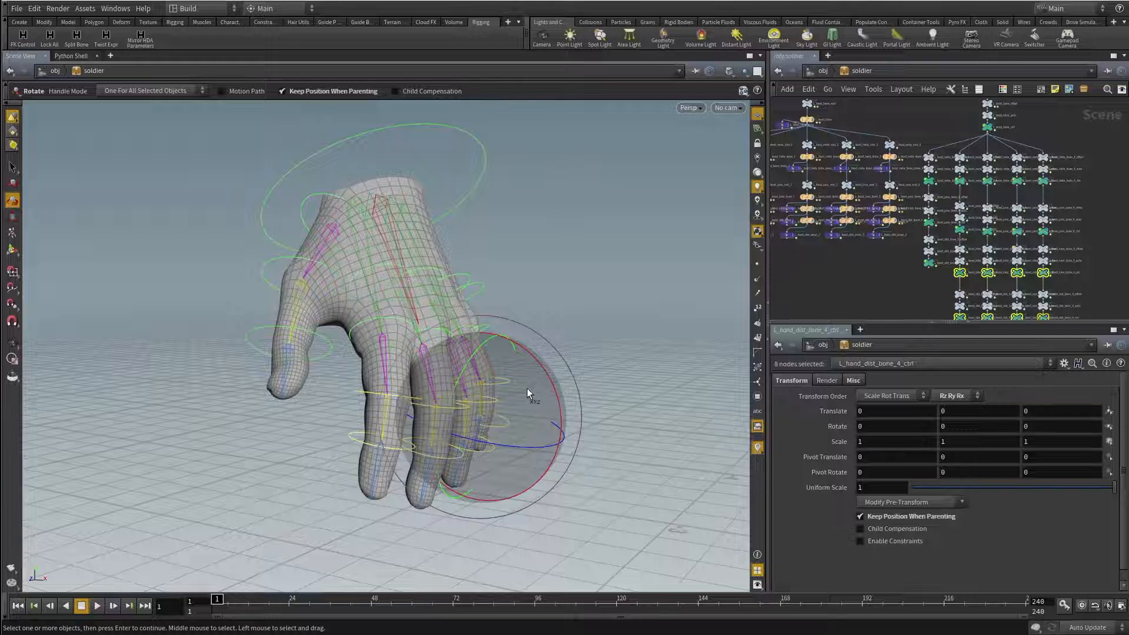
{"action": "left_click_drag", "start_coordinate": [527, 388], "coordinate": [553, 397]}
{"action": "key", "text": "ctrl+z"}
{"action": "key", "text": "ctrl+z"}
{"action": "left_click", "coordinate": [559, 306]}
{"action": "left_click_drag", "start_coordinate": [595, 327], "coordinate": [571, 331], "text": "alt"}
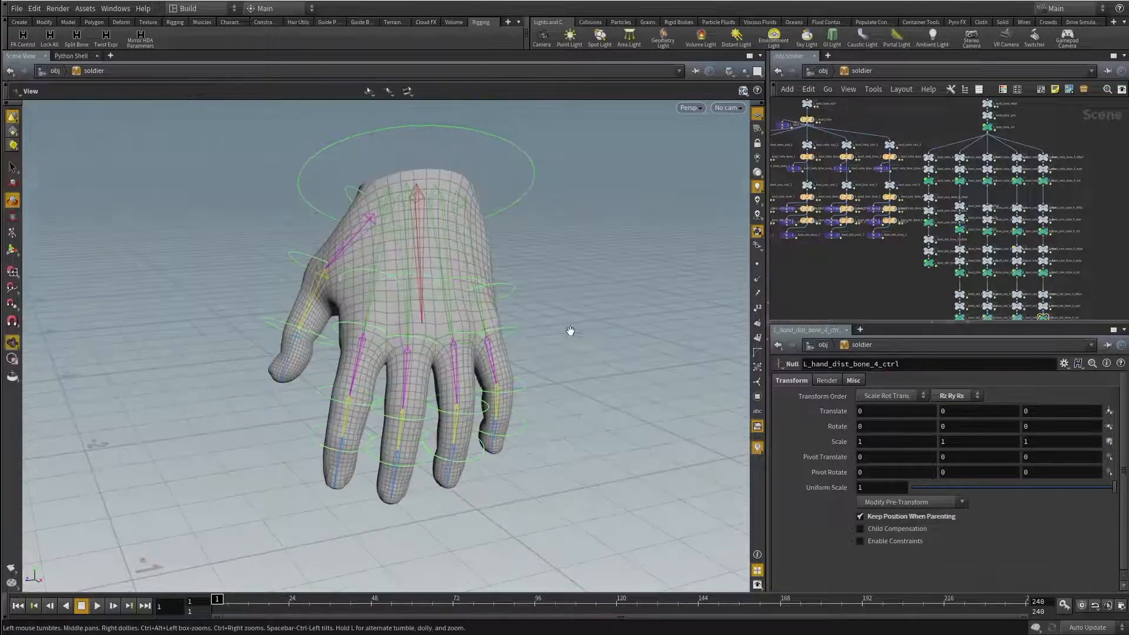
Step: Show and enlarge the network's group list, and select the members of L_Hand_Bones and L_Hand_Ctrls in turn
{"action": "scroll", "coordinate": [894, 280], "scroll_direction": "down", "scroll_amount": 3}
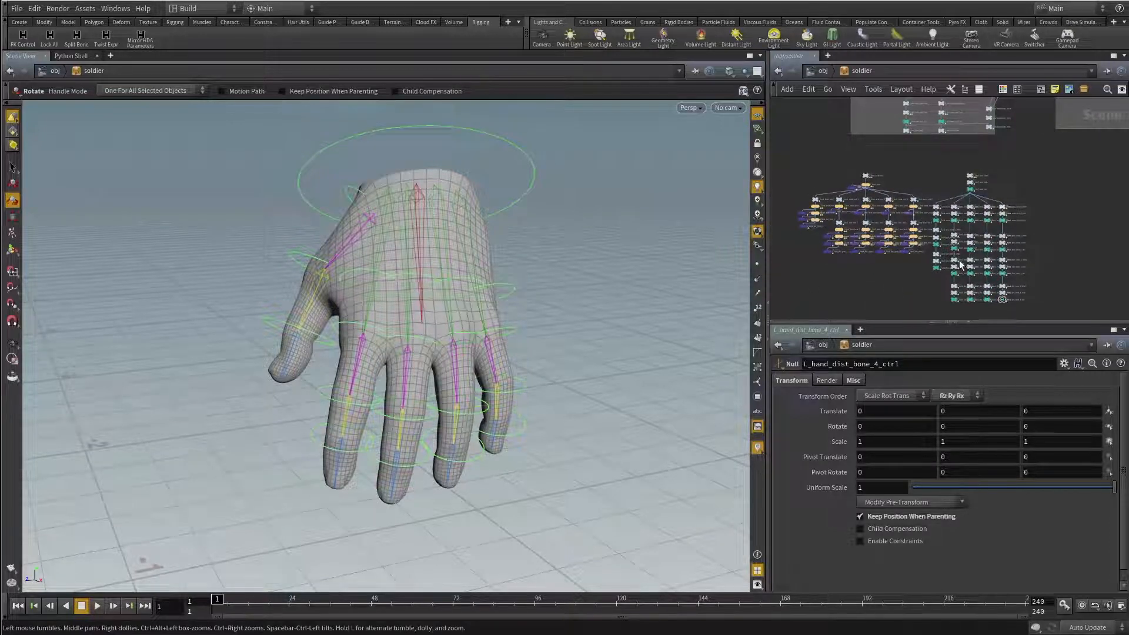
{"action": "middle_click_drag", "start_coordinate": [871, 279], "coordinate": [1002, 297]}
{"action": "scroll", "coordinate": [945, 267], "scroll_direction": "up", "scroll_amount": 3}
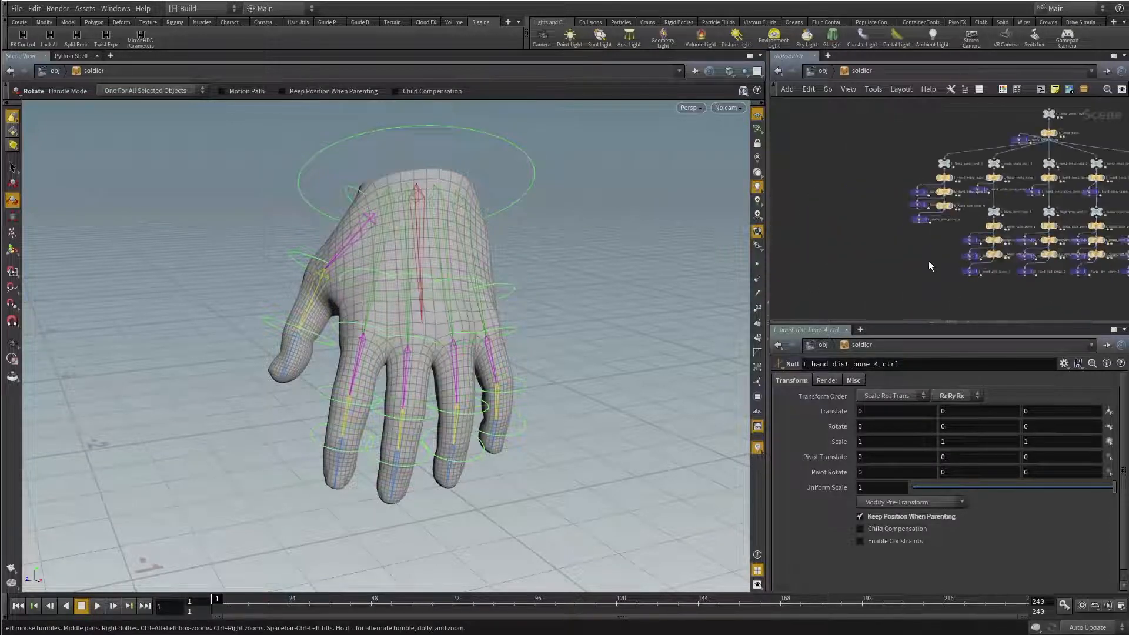
{"action": "scroll", "coordinate": [895, 265], "scroll_direction": "down", "scroll_amount": 2}
{"action": "middle_click_drag", "start_coordinate": [895, 266], "coordinate": [833, 252]}
{"action": "key", "text": "shift+z"}
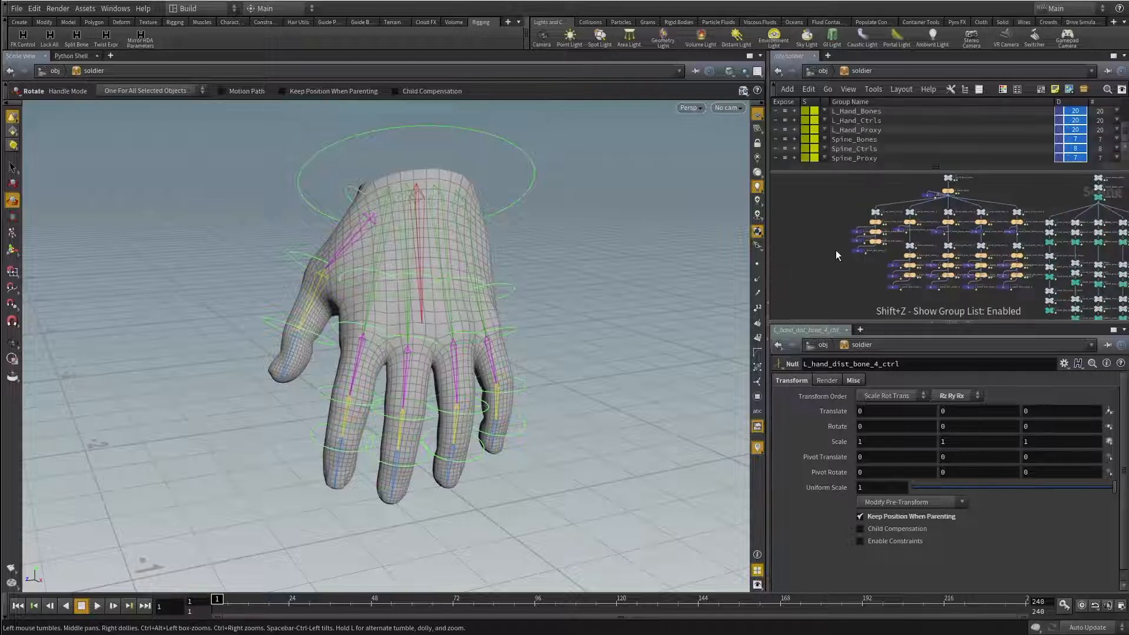
{"action": "left_click_drag", "start_coordinate": [833, 191], "coordinate": [833, 227]}
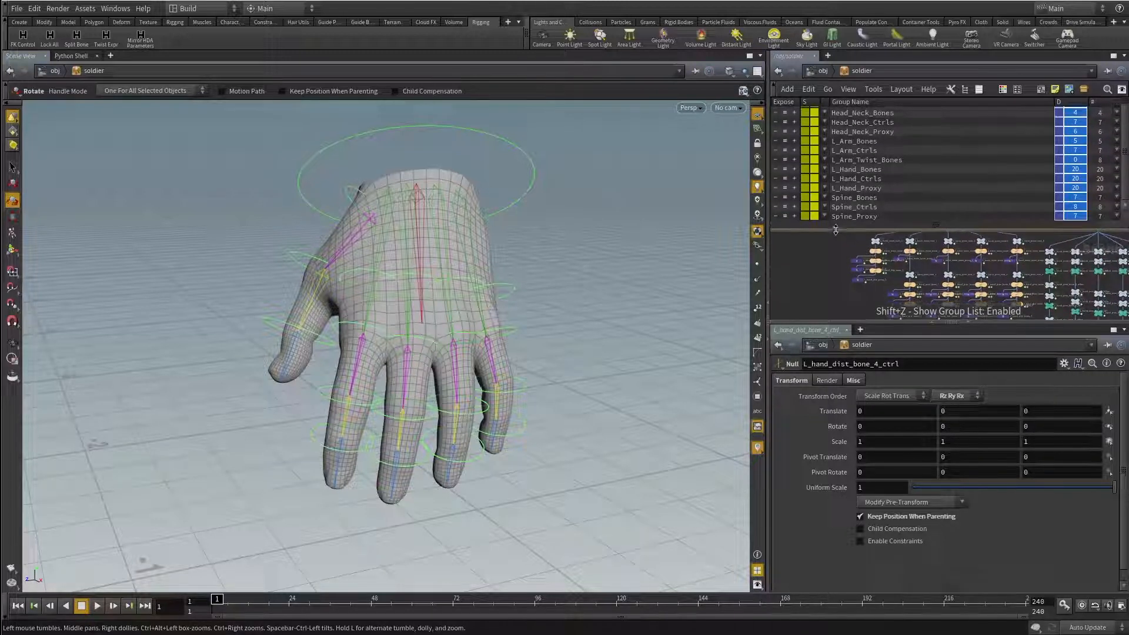
{"action": "left_click", "coordinate": [815, 169]}
{"action": "left_click", "coordinate": [815, 178]}
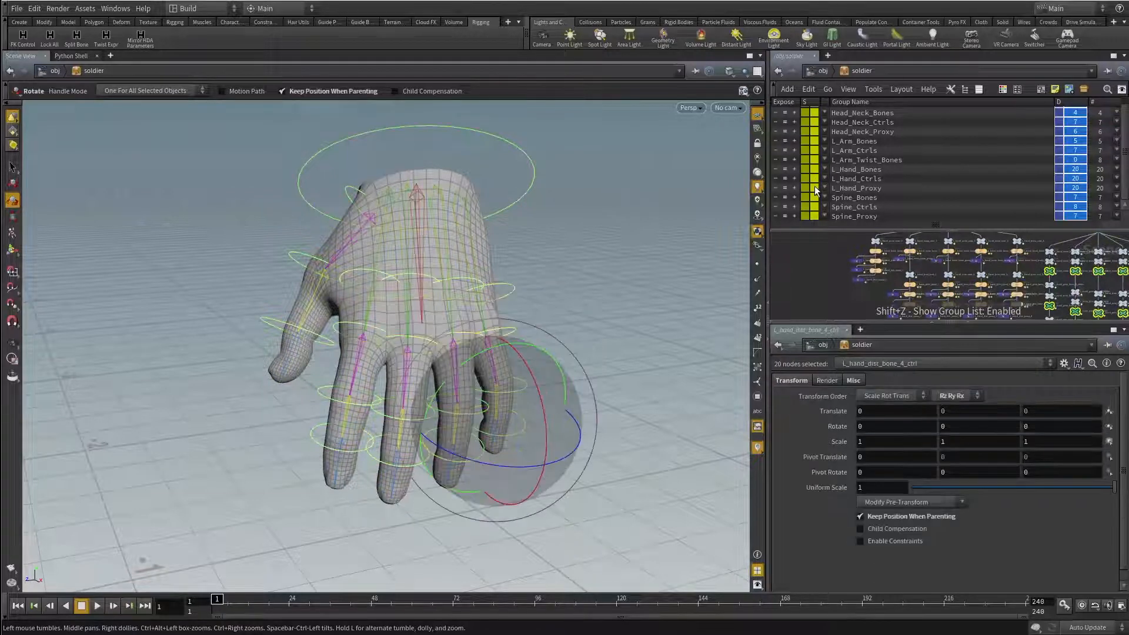
Step: Select the members of the L_Hand_Proxy group, clear that selection, and hide the network's group list
{"action": "left_click", "coordinate": [814, 187]}
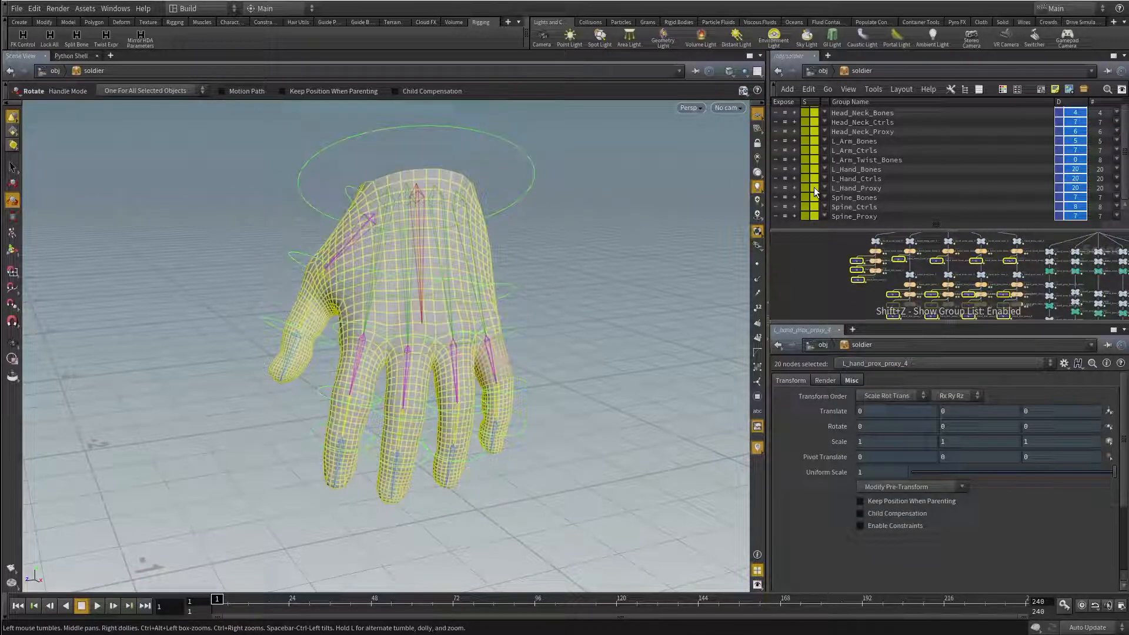
{"action": "left_click", "coordinate": [803, 274]}
{"action": "key", "text": "shift+g"}
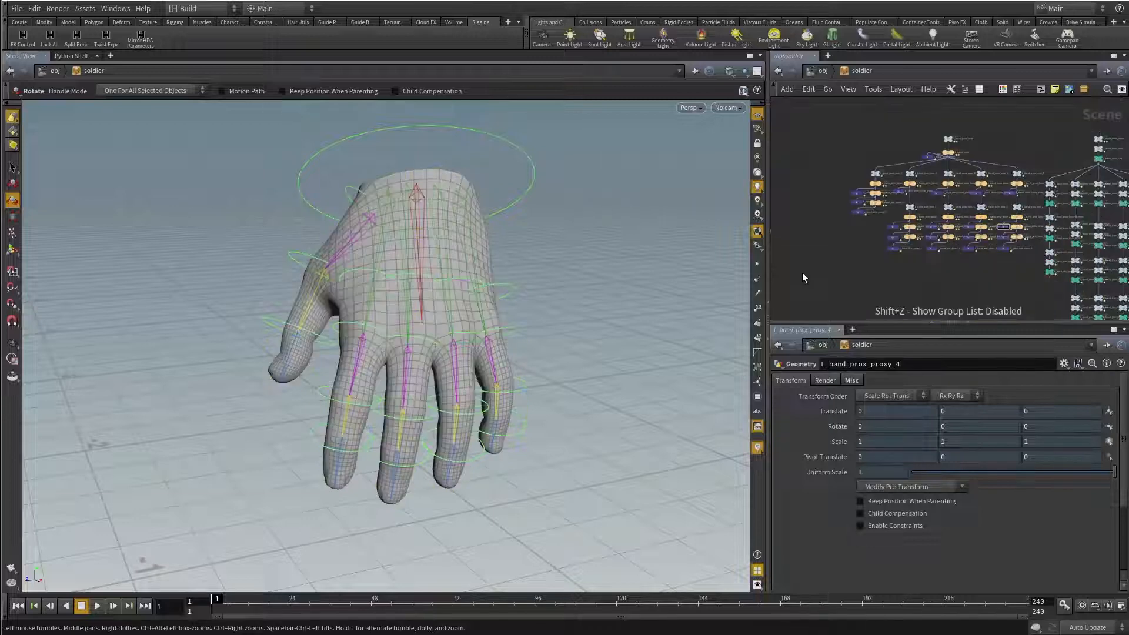
Step: Examine the left hand's bone, proxy and root nodes in the network, checking L_hand_dist_proxy_0 at the thumb tip
{"action": "mouse_move", "coordinate": [869, 286]}
{"action": "middle_mouse_down"}
{"action": "mouse_move", "coordinate": [817, 263]}
{"action": "mouse_move", "coordinate": [859, 278]}
{"action": "middle_mouse_up"}
{"action": "scroll", "coordinate": [829, 206], "scroll_direction": "up", "scroll_amount": 5}
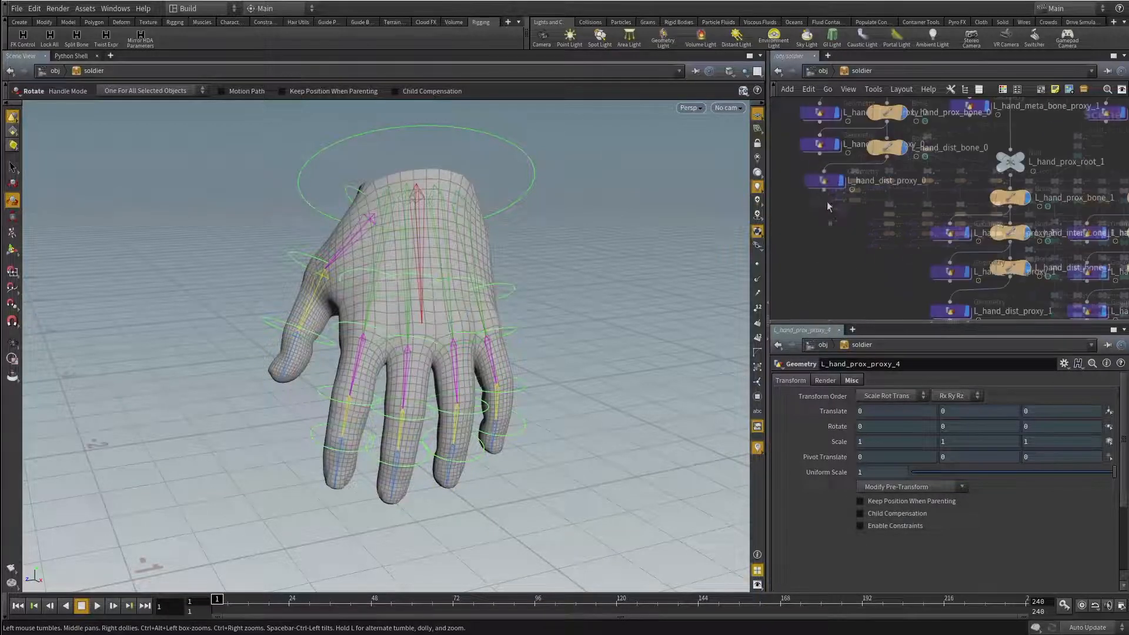
{"action": "left_click", "coordinate": [823, 180]}
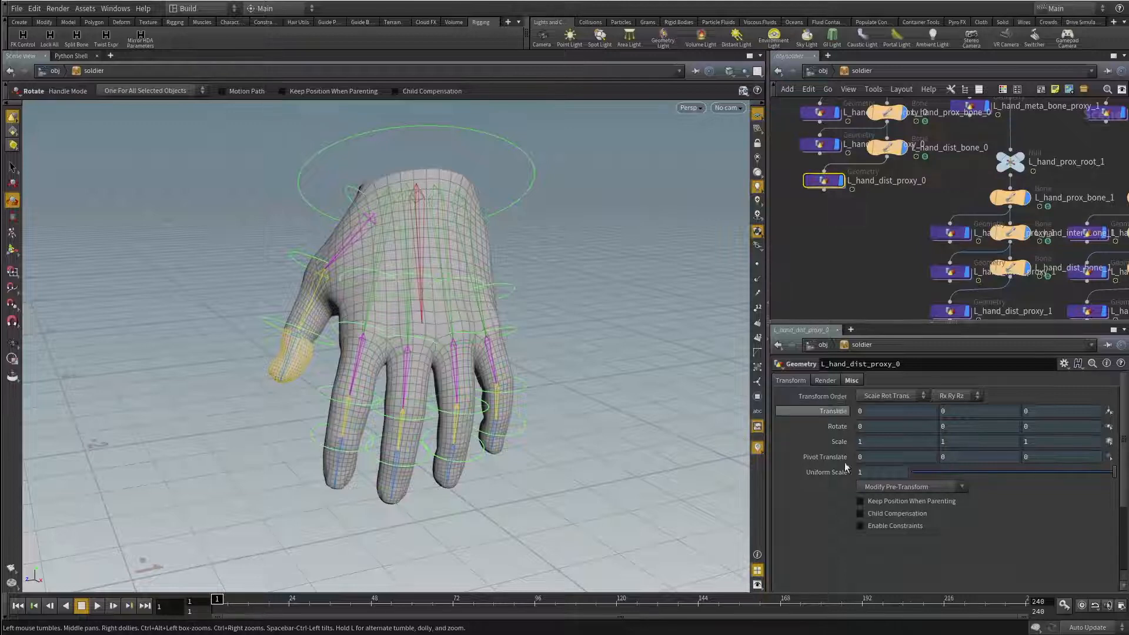
{"action": "left_click", "coordinate": [835, 246]}
{"action": "scroll", "coordinate": [834, 242], "scroll_direction": "down", "scroll_amount": 5}
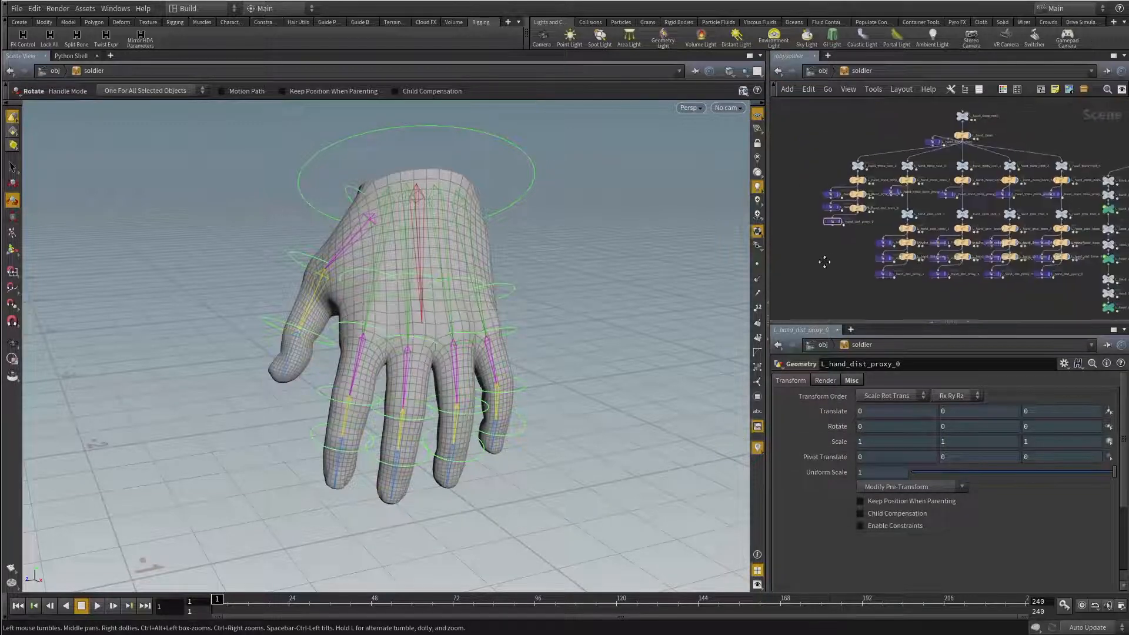
{"action": "scroll", "coordinate": [1004, 271], "scroll_direction": "down", "scroll_amount": 2}
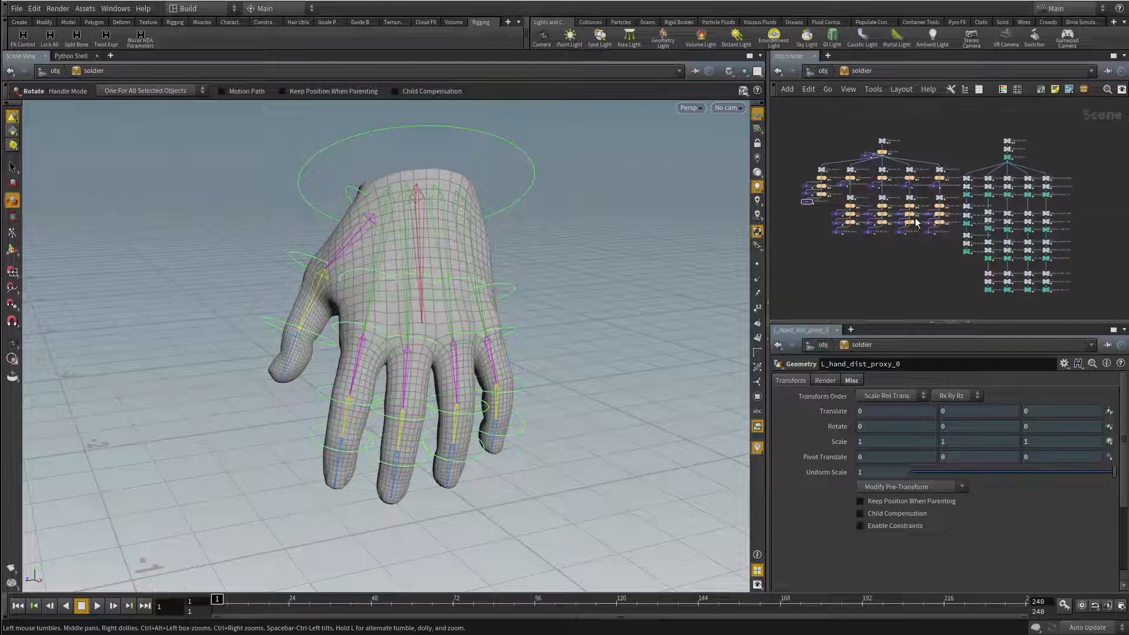
{"action": "scroll", "coordinate": [900, 256], "scroll_direction": "up", "scroll_amount": 3}
{"action": "scroll", "coordinate": [901, 237], "scroll_direction": "up", "scroll_amount": 3}
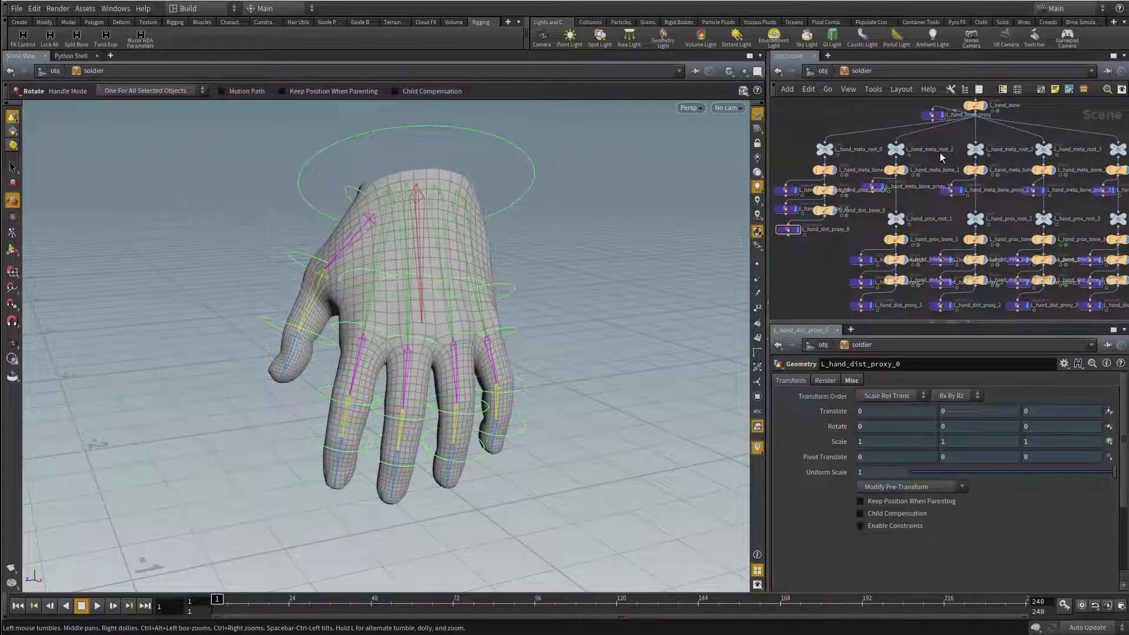
{"action": "scroll", "coordinate": [933, 158], "scroll_direction": "up", "scroll_amount": 5}
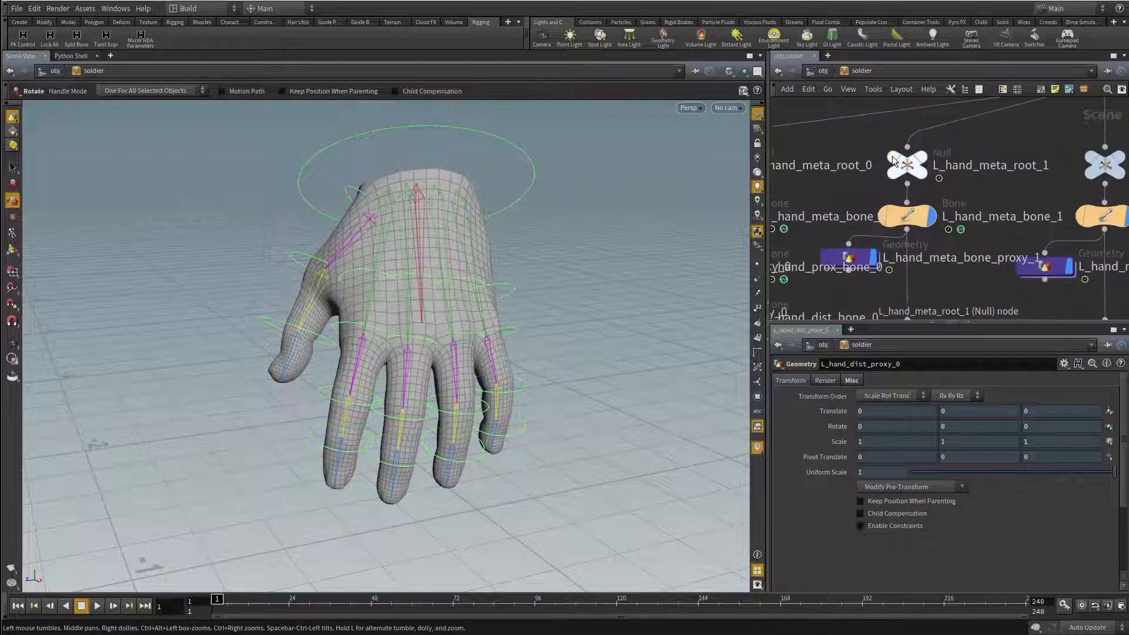
{"action": "scroll", "coordinate": [959, 161], "scroll_direction": "down", "scroll_amount": 5}
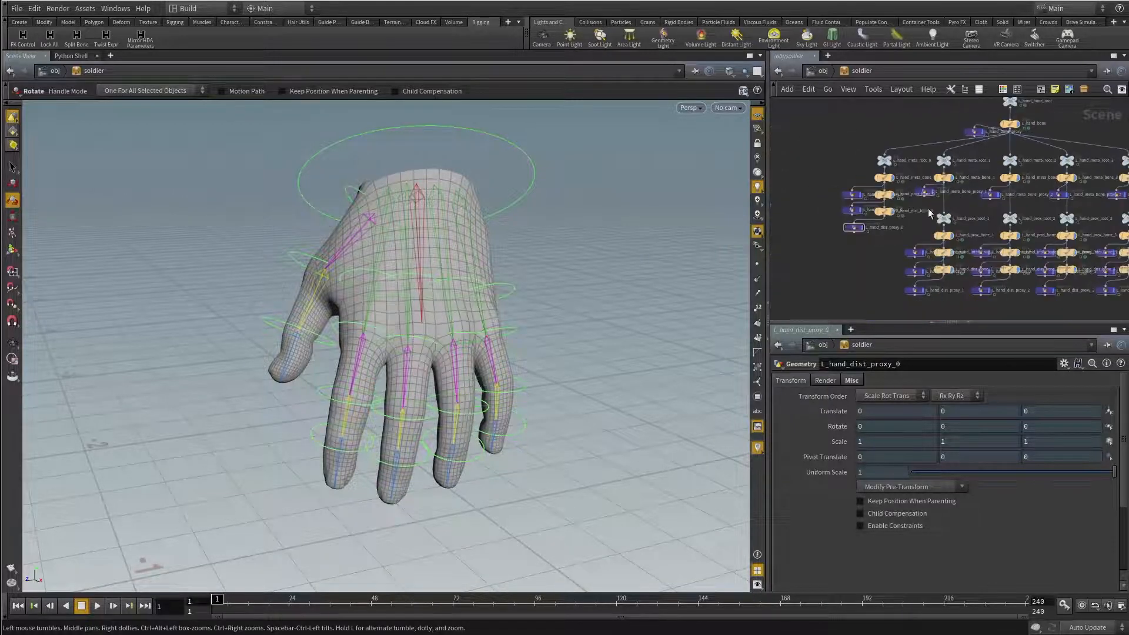
{"action": "scroll", "coordinate": [929, 212], "scroll_direction": "down", "scroll_amount": 3}
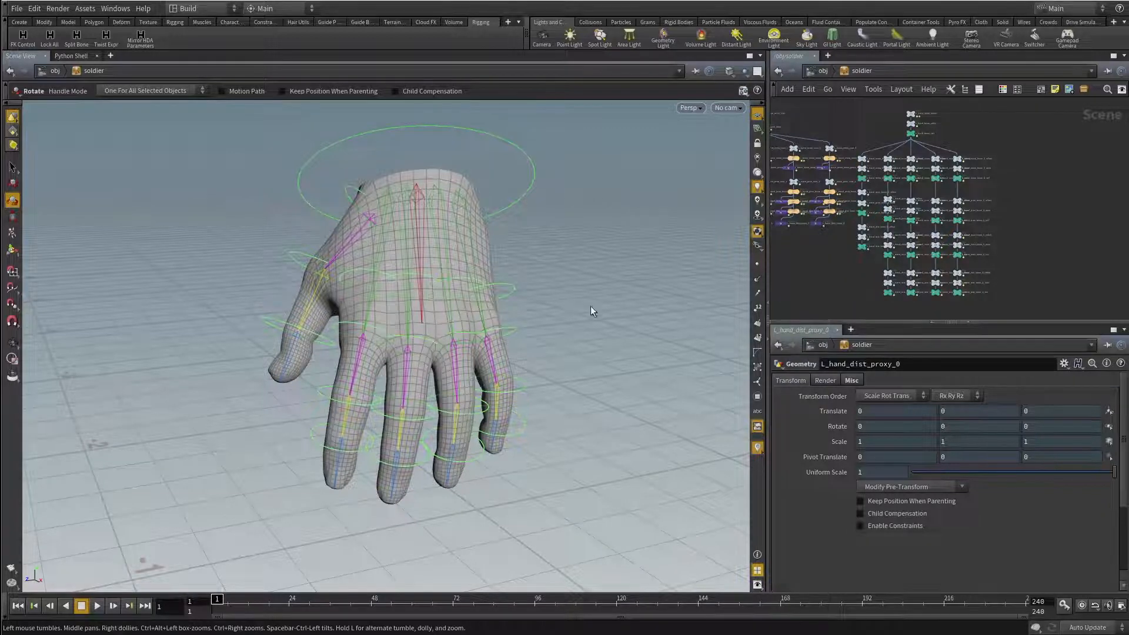
Step: Open the soldier asset's parameters in a floating window and review its L Arm settings
{"action": "left_click_drag", "start_coordinate": [590, 310], "coordinate": [565, 306]}
{"action": "right_click", "coordinate": [848, 72]}
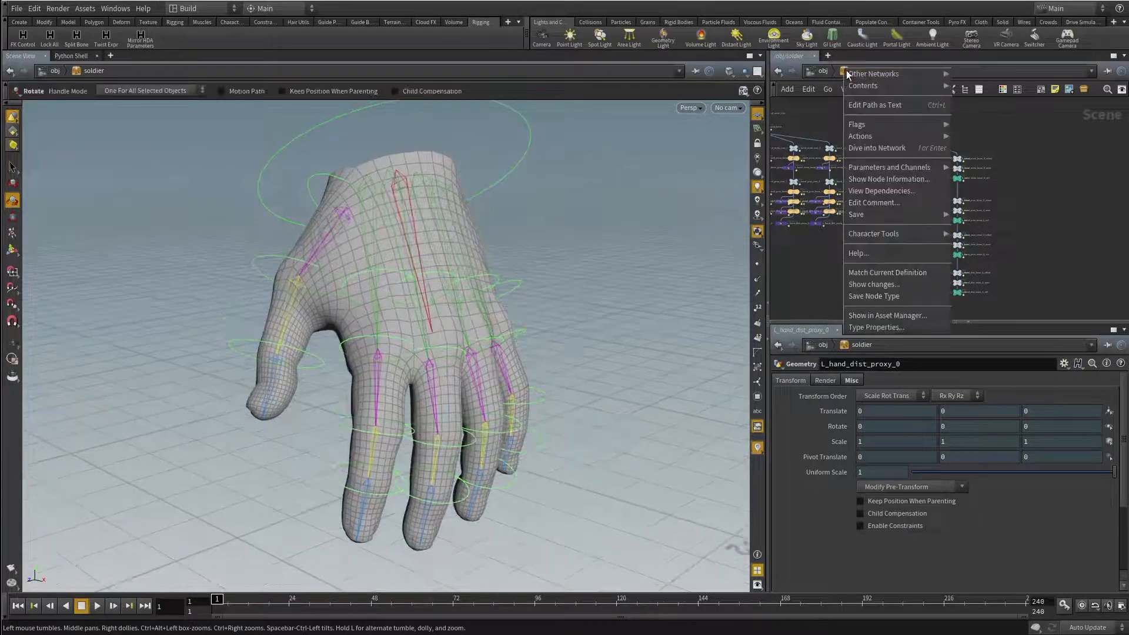
{"action": "mouse_move", "coordinate": [894, 168]}
{"action": "left_click", "coordinate": [987, 168]}
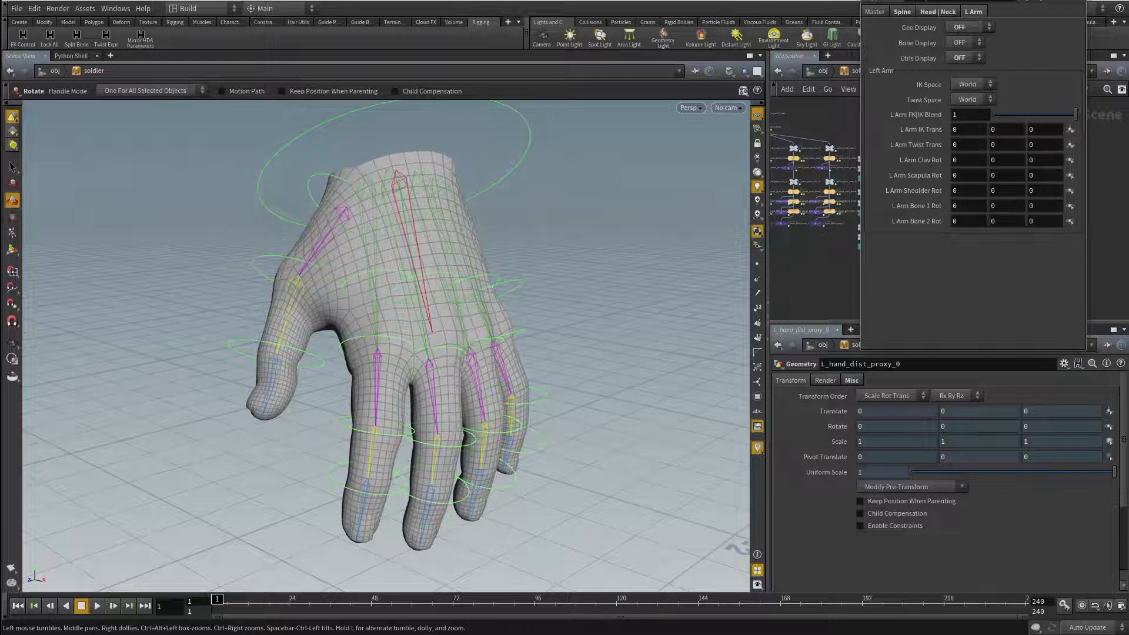
{"action": "left_click_drag", "start_coordinate": [943, 1], "coordinate": [156, 122]}
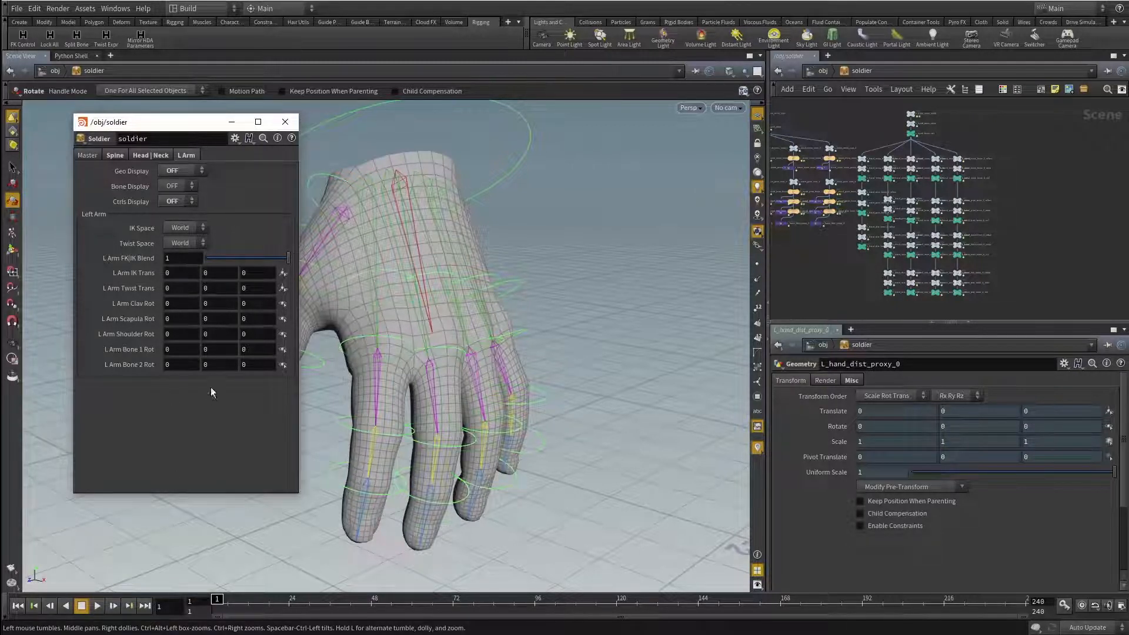
{"action": "left_click_drag", "start_coordinate": [205, 126], "coordinate": [269, 52]}
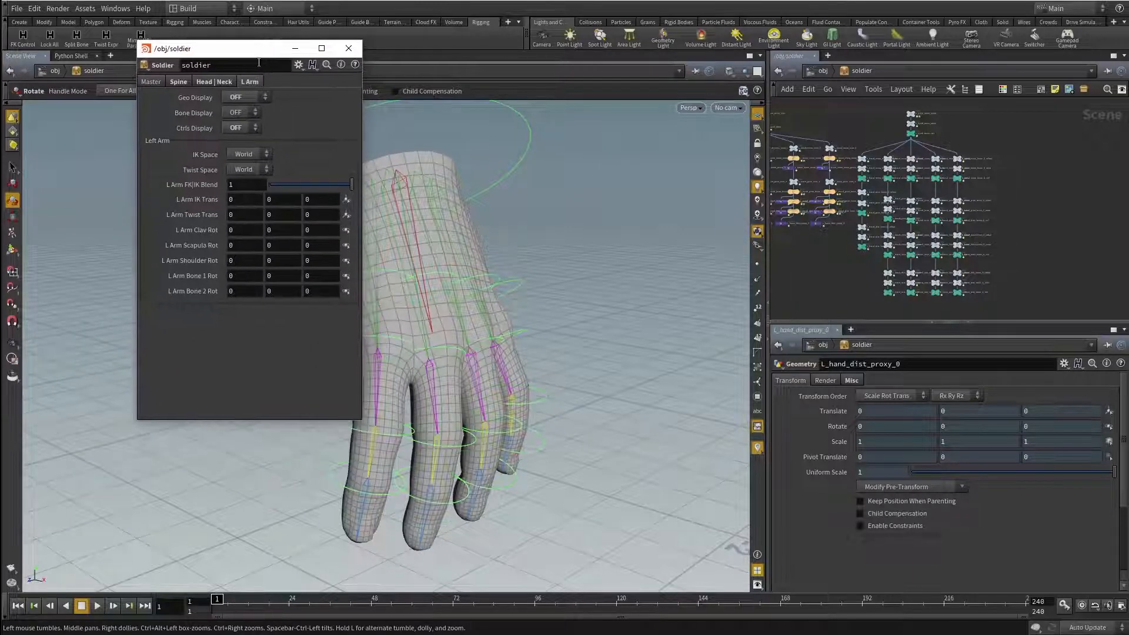
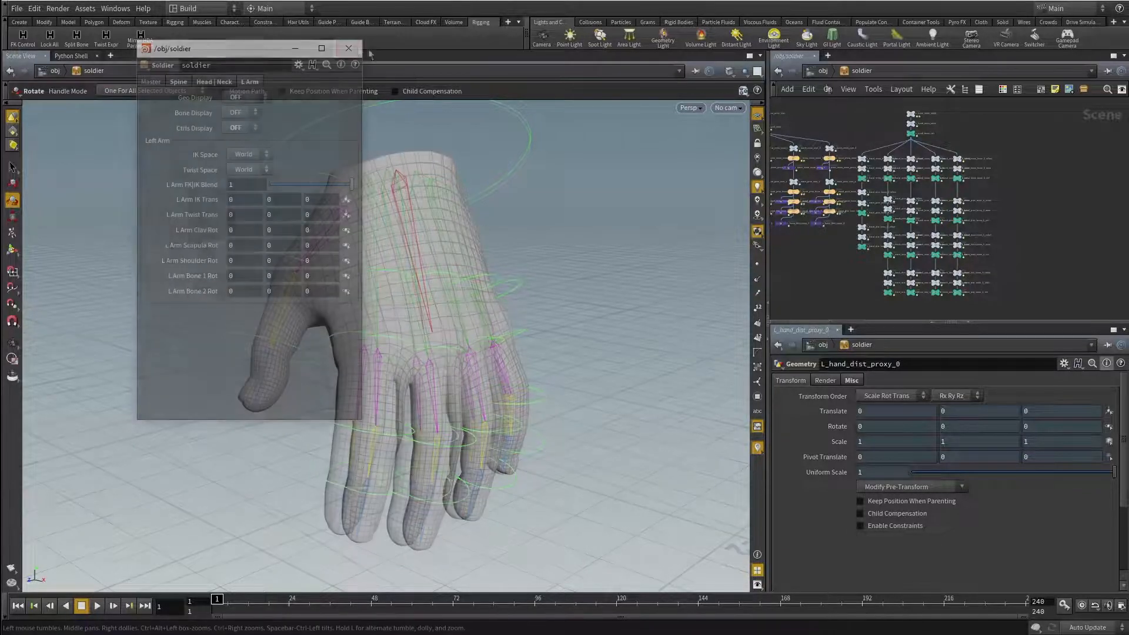
Step: Open the soldier asset's type properties, collapse the Master, Spine and Head | Neck parameter folders, and select the L Arm folder
{"action": "right_click", "coordinate": [849, 70]}
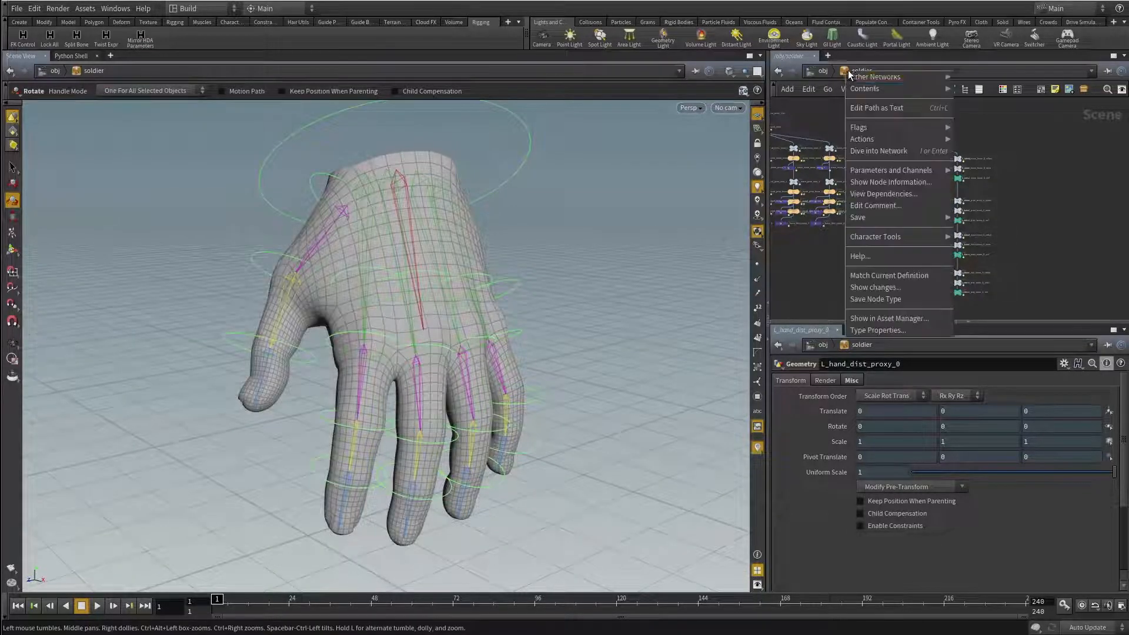
{"action": "left_click", "coordinate": [873, 330]}
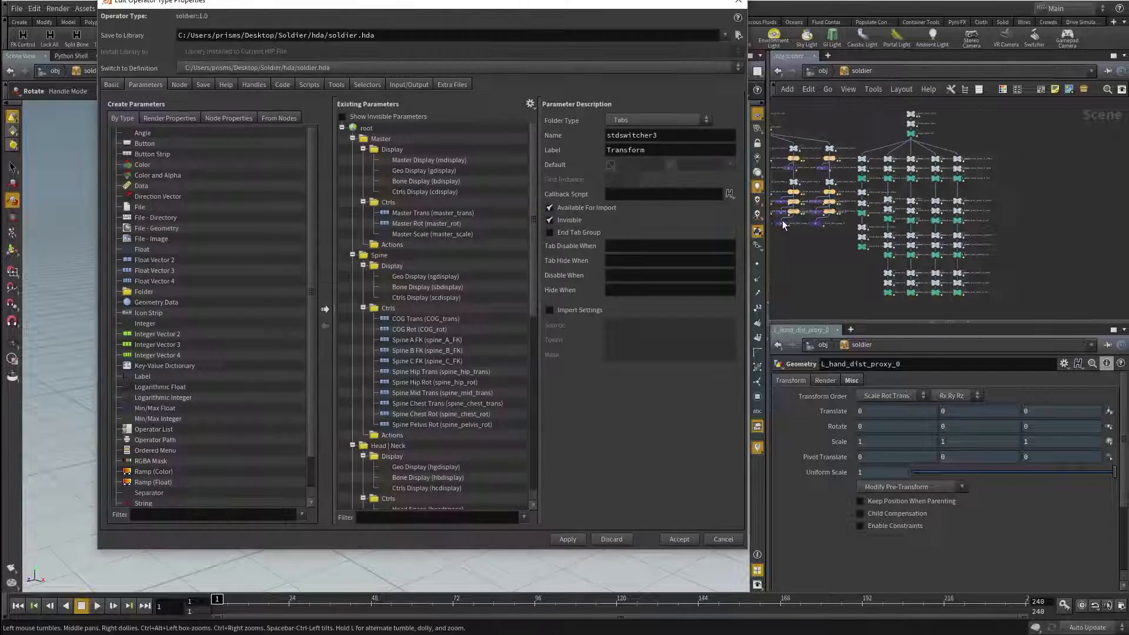
{"action": "left_click", "coordinate": [352, 139]}
{"action": "left_click", "coordinate": [352, 149]}
{"action": "left_click", "coordinate": [352, 160]}
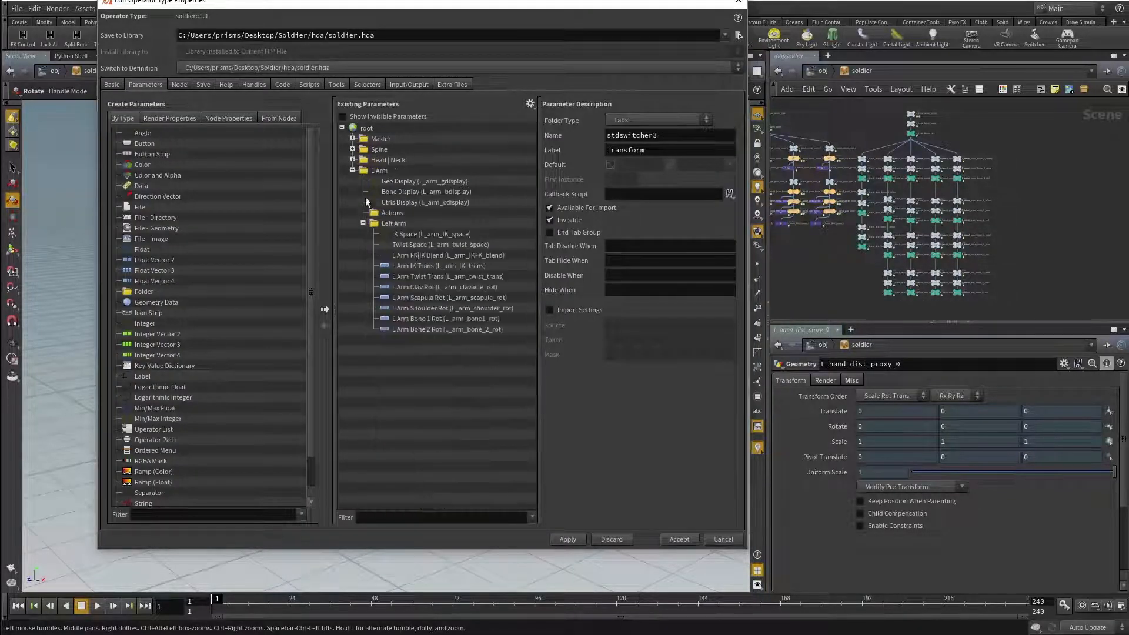
{"action": "left_click", "coordinate": [366, 170]}
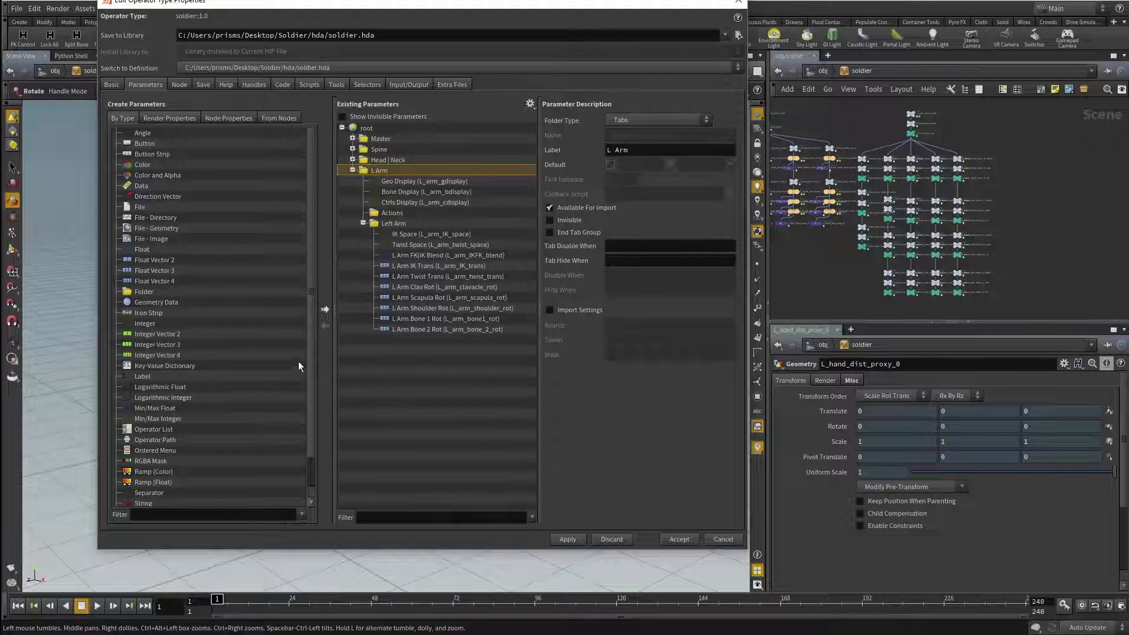
Step: Add a Simple folder named L_Hand with the label L Hand below the Left Arm folder in L Arm
{"action": "left_click_drag", "start_coordinate": [140, 292], "coordinate": [461, 363]}
{"action": "double_click", "coordinate": [670, 135]}
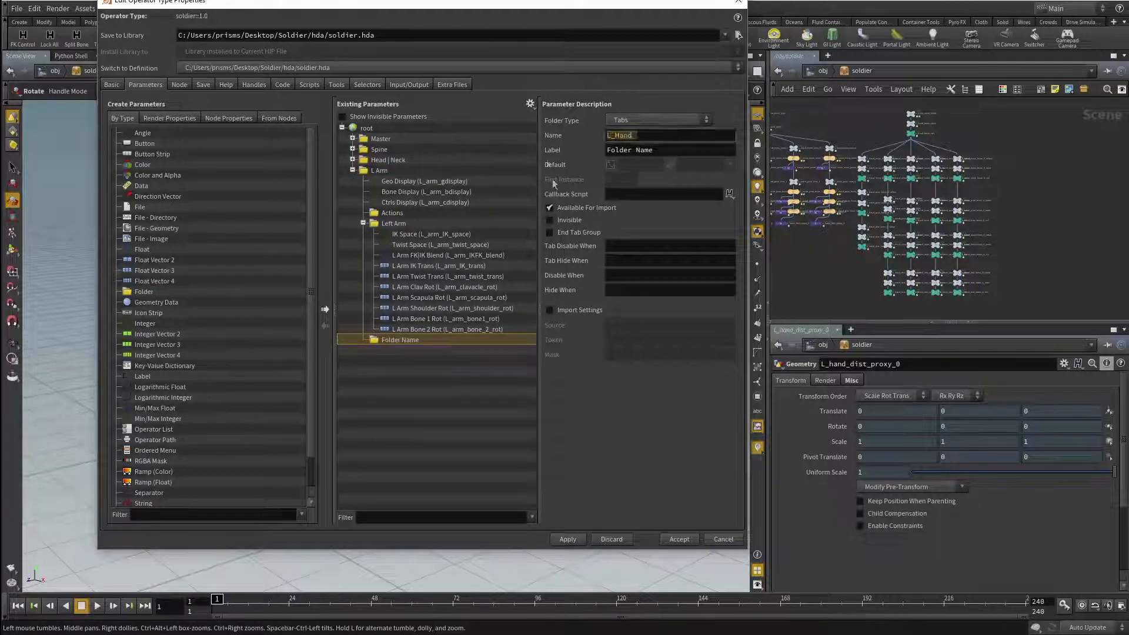
{"action": "type", "text": "L_Hand"}
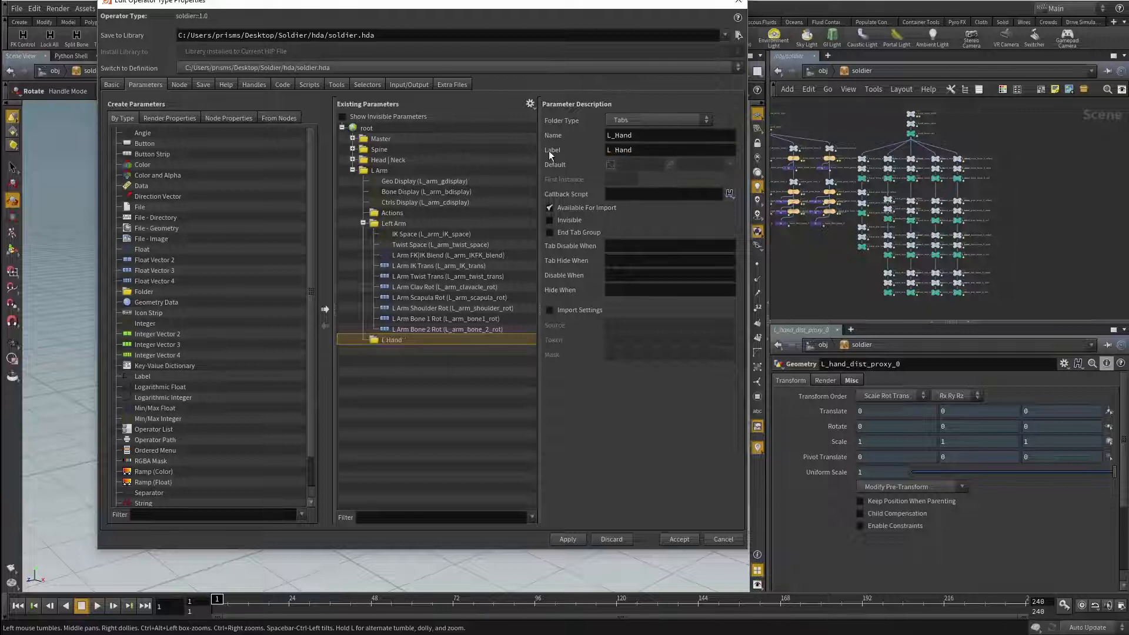
{"action": "left_click", "coordinate": [616, 121]}
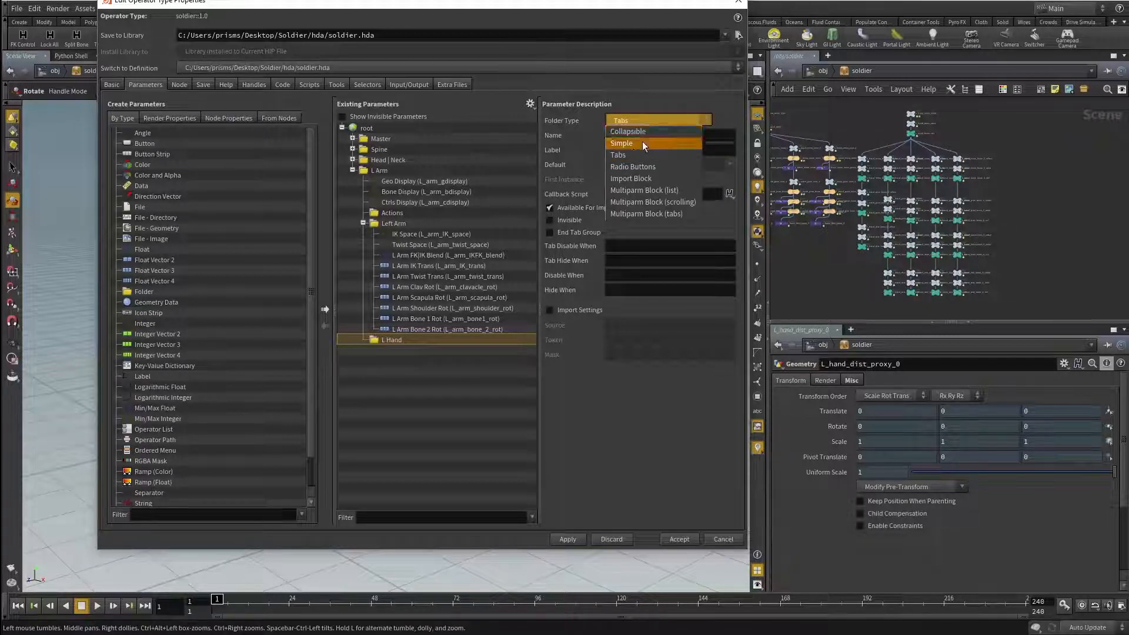
{"action": "left_click", "coordinate": [622, 143]}
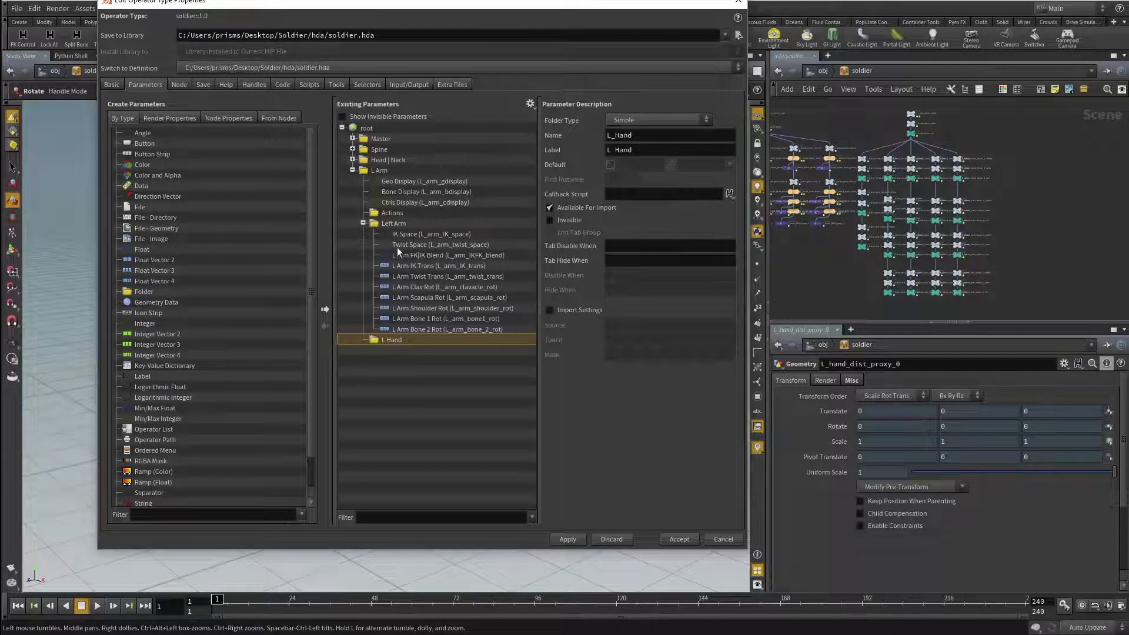
Step: Copy the L Arm folder's Geo Display, Bone Display and Ctrls Display parameters into the L Hand folder
{"action": "left_click", "coordinate": [383, 183]}
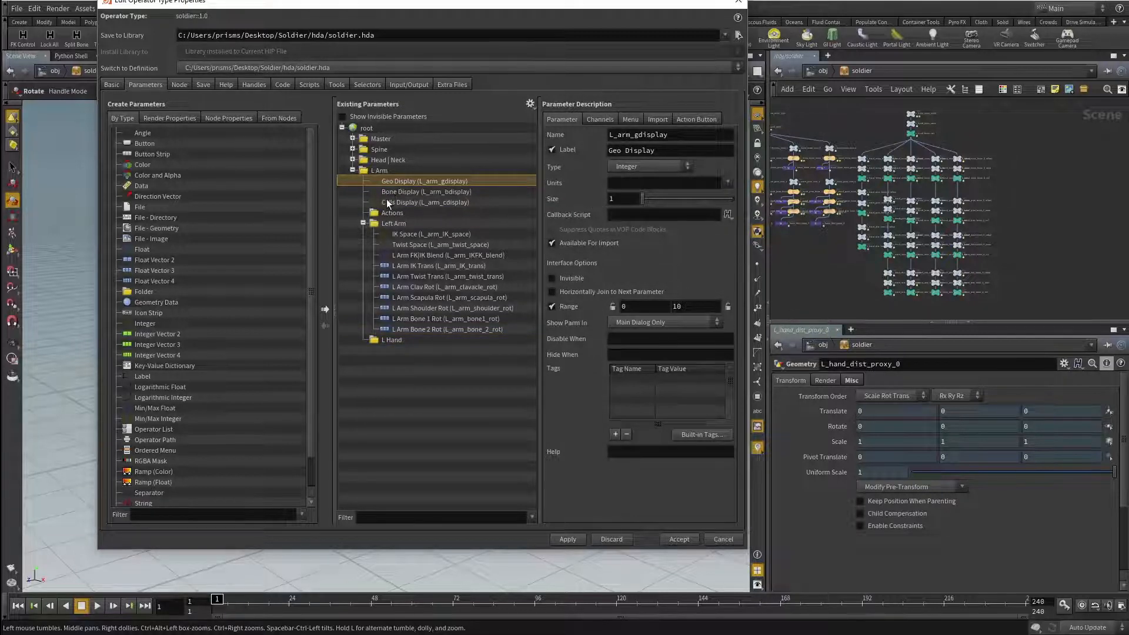
{"action": "left_click", "coordinate": [388, 201], "text": "shift"}
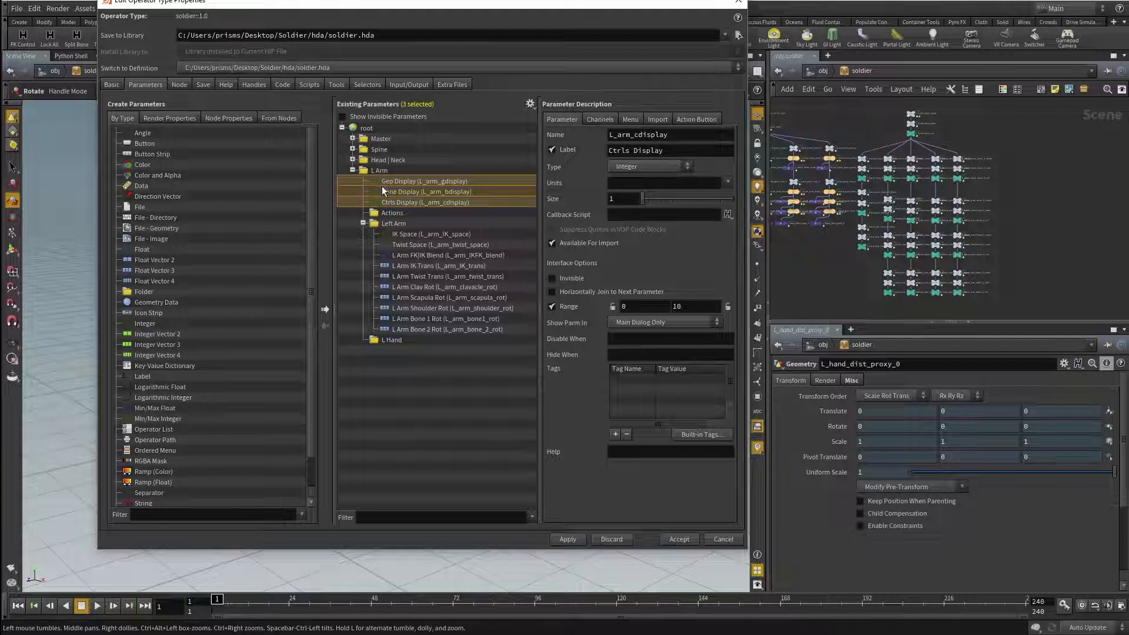
{"action": "key", "text": "ctrl+v"}
{"action": "left_click_drag", "start_coordinate": [374, 216], "coordinate": [399, 378]}
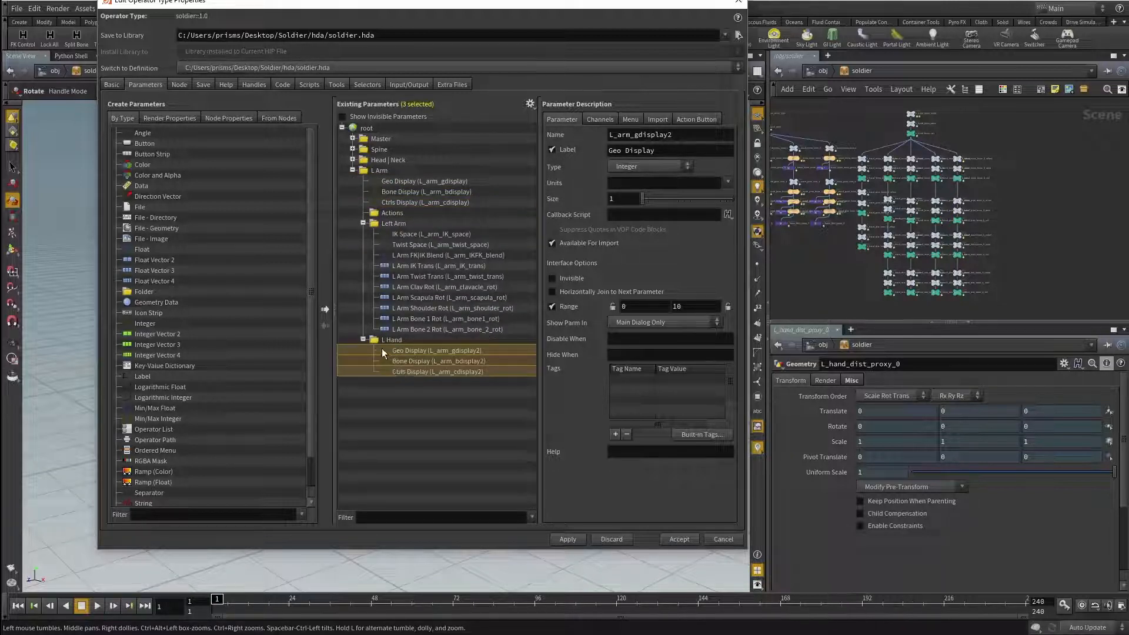
Step: Rename the L Hand folder's Geo Display parameter as L_hand_gdisplay
{"action": "left_click", "coordinate": [383, 351]}
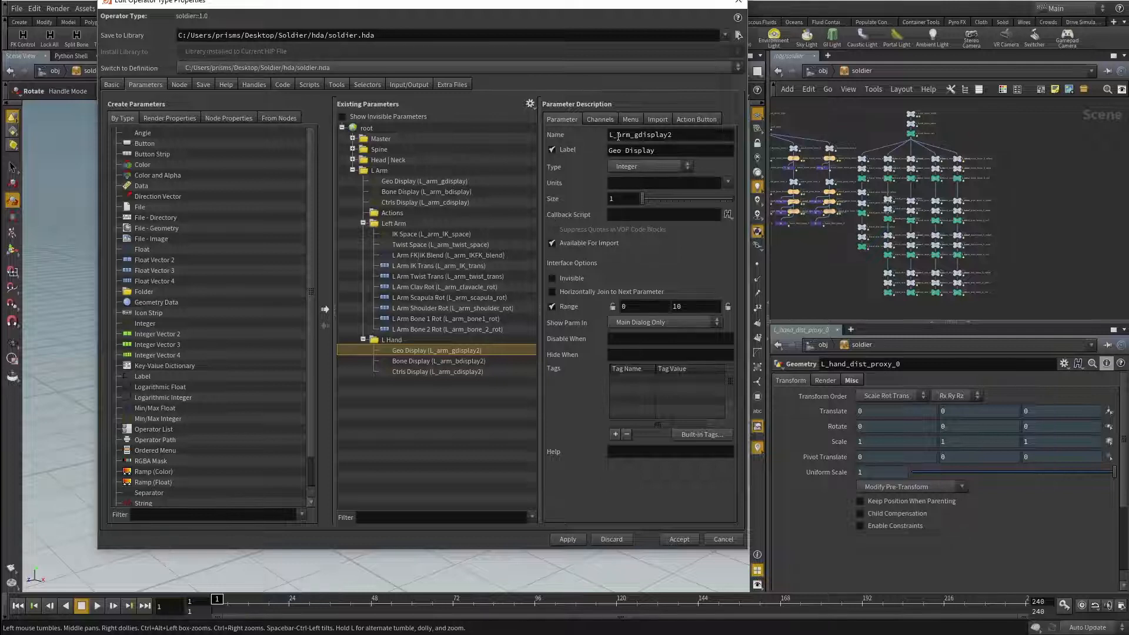
{"action": "left_click_drag", "start_coordinate": [618, 136], "coordinate": [631, 135]}
{"action": "type", "text": "hand"}
{"action": "key", "text": "End"}
{"action": "key", "text": "BackSpace"}
{"action": "key", "text": "Return"}
Step: Rename the L Hand folder's Bone Display parameter as L_hand_bdisplay
{"action": "left_click", "coordinate": [420, 361]}
{"action": "left_click_drag", "start_coordinate": [615, 137], "coordinate": [628, 136]}
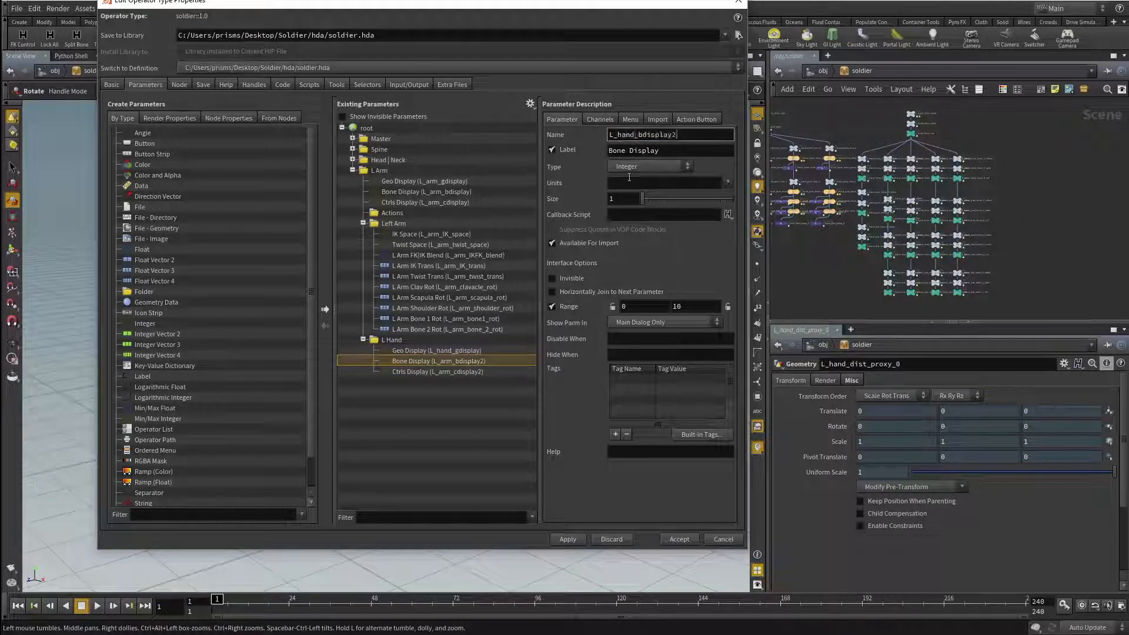
{"action": "type", "text": "hand"}
{"action": "key", "text": "End"}
{"action": "key", "text": "BackSpace"}
{"action": "key", "text": "Return"}
Step: Rename the L Hand folder's Ctrls Display parameter as L_hand_cdisplay
{"action": "left_click", "coordinate": [479, 372]}
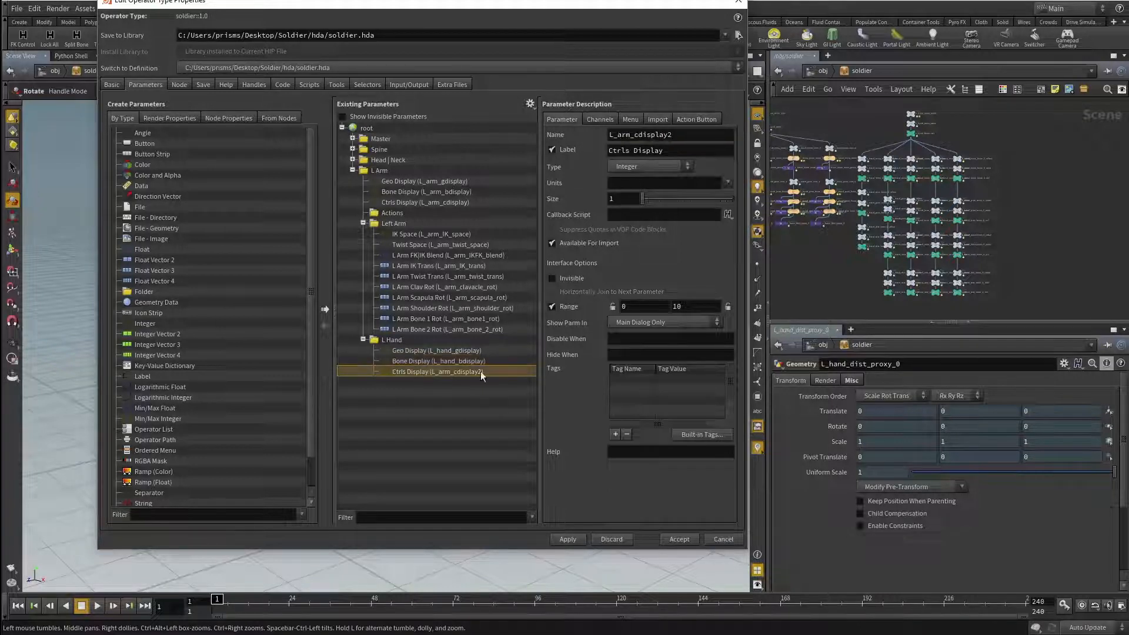
{"action": "left_click_drag", "start_coordinate": [616, 135], "coordinate": [628, 135]}
{"action": "type", "text": "hand"}
{"action": "key", "text": "End"}
{"action": "key", "text": "BackSpace"}
{"action": "key", "text": "Return"}
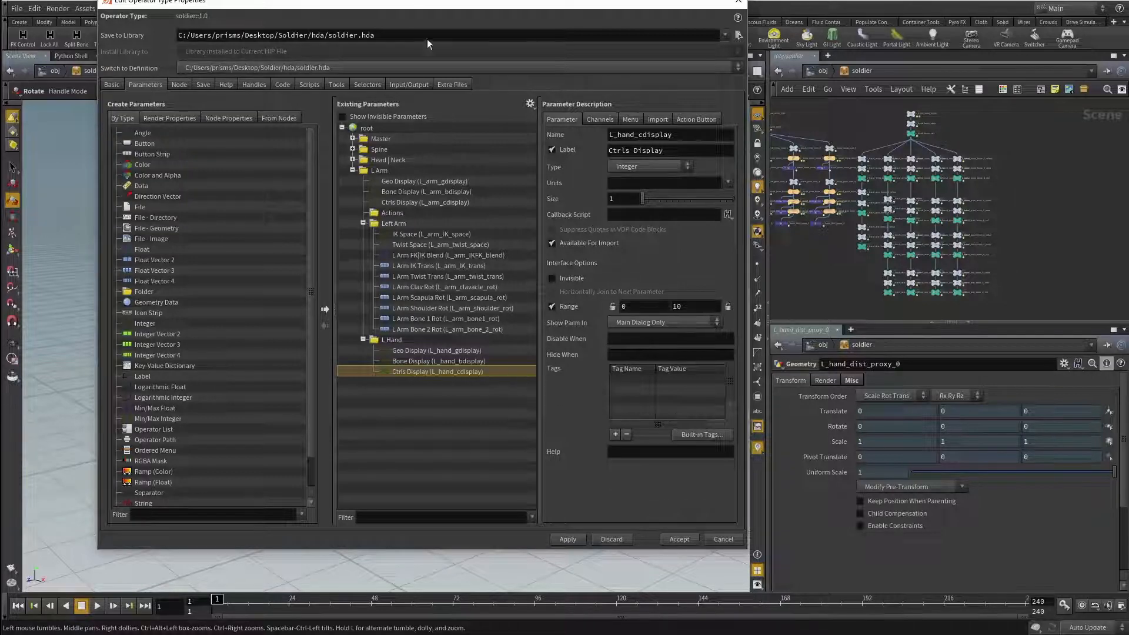
Step: Select the wrist control L_hand_bone_ctrl and add its Rotate parameter to the L Hand folder below Ctrls Display
{"action": "left_click_drag", "start_coordinate": [427, 1], "coordinate": [761, 17]}
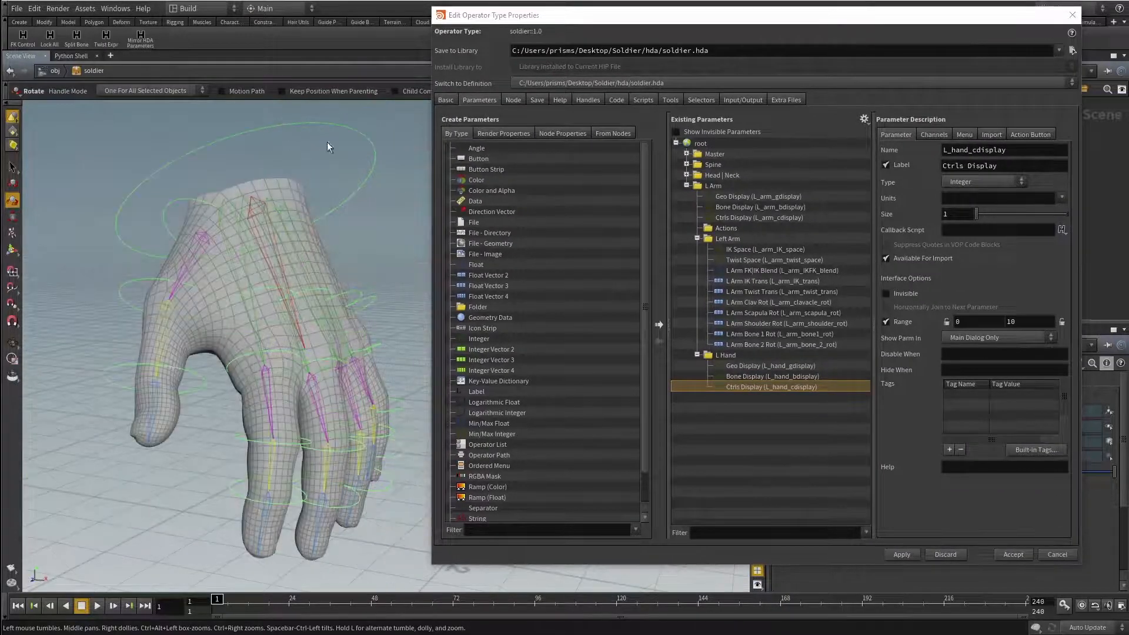
{"action": "left_click", "coordinate": [372, 150]}
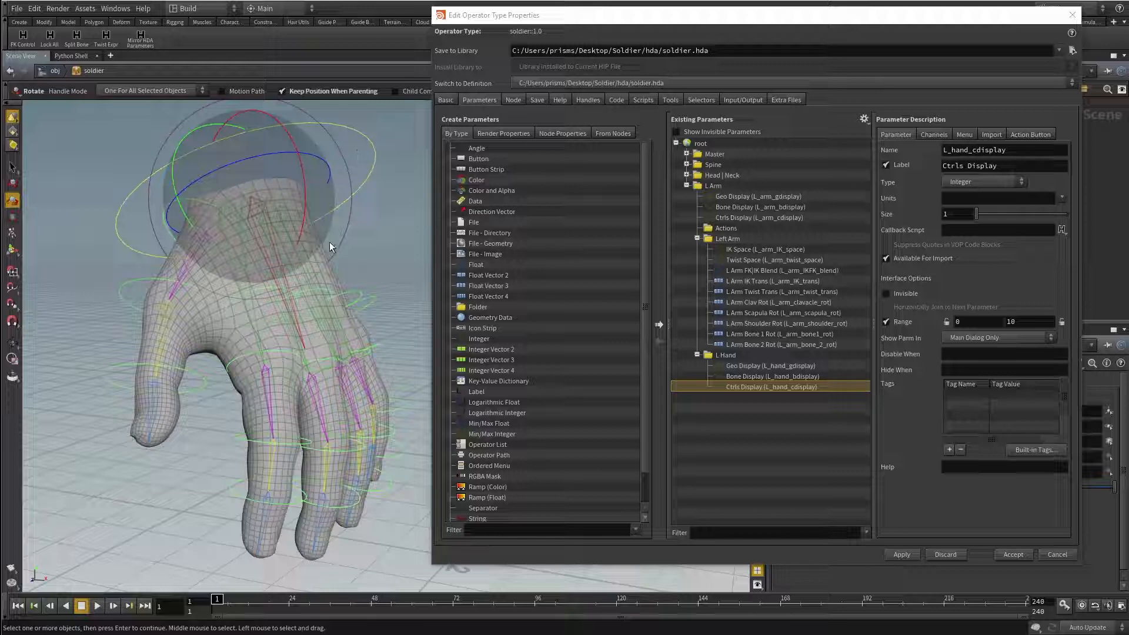
{"action": "left_click_drag", "start_coordinate": [360, 298], "coordinate": [392, 351]}
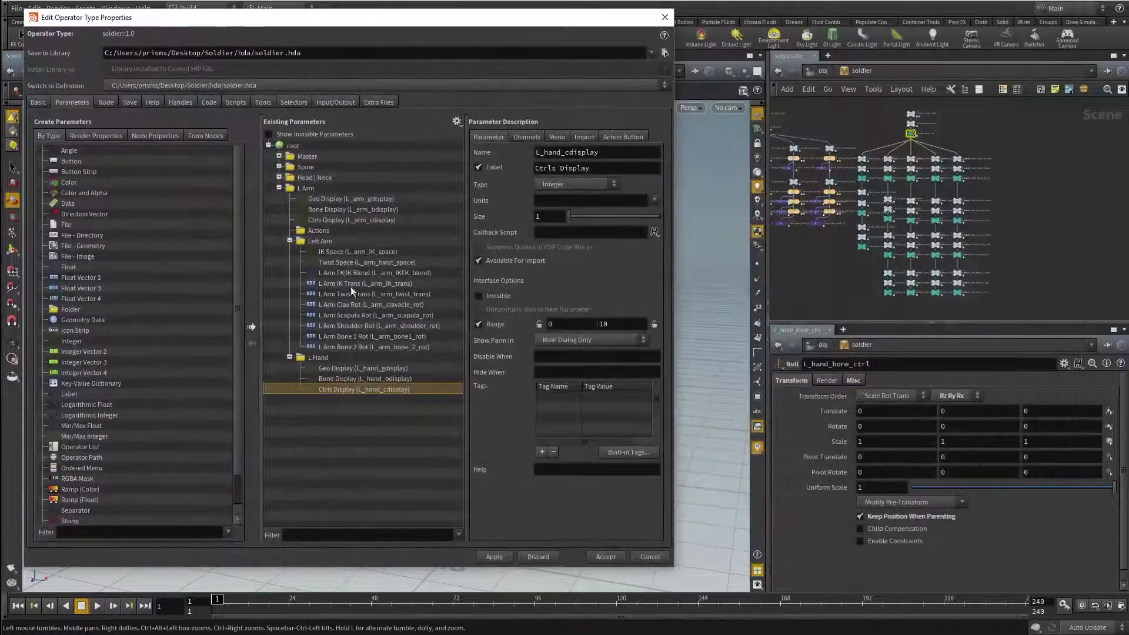
{"action": "scroll", "coordinate": [882, 147], "scroll_direction": "up", "scroll_amount": 3}
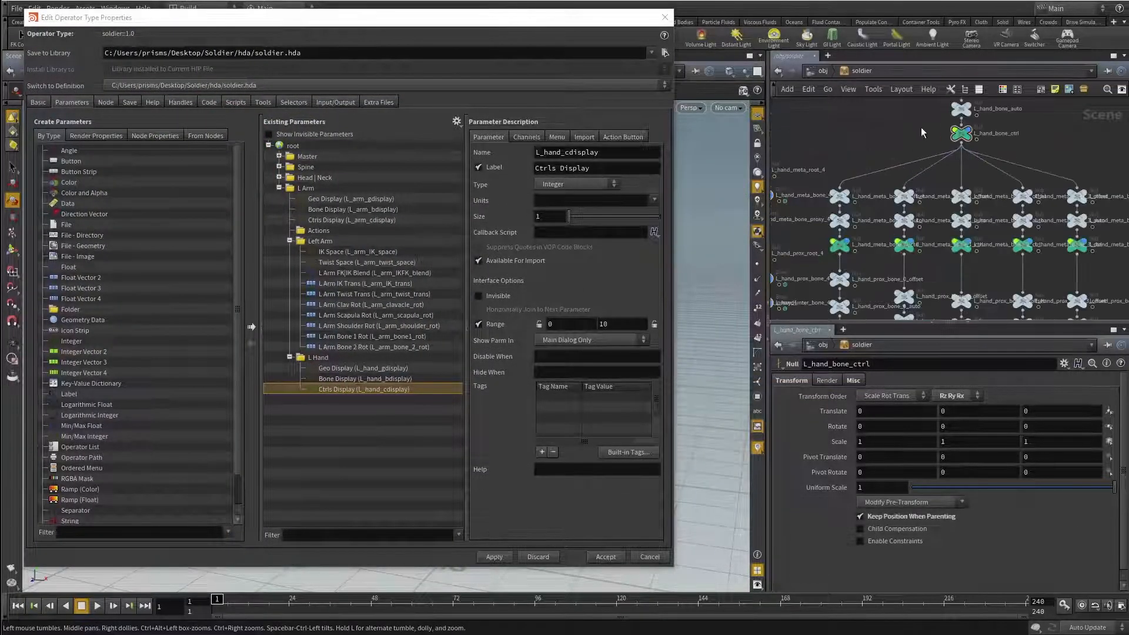
{"action": "left_click", "coordinate": [962, 144]}
{"action": "key", "text": "Escape"}
{"action": "left_click_drag", "start_coordinate": [936, 127], "coordinate": [1005, 143]}
{"action": "left_click_drag", "start_coordinate": [598, 452], "coordinate": [311, 363]}
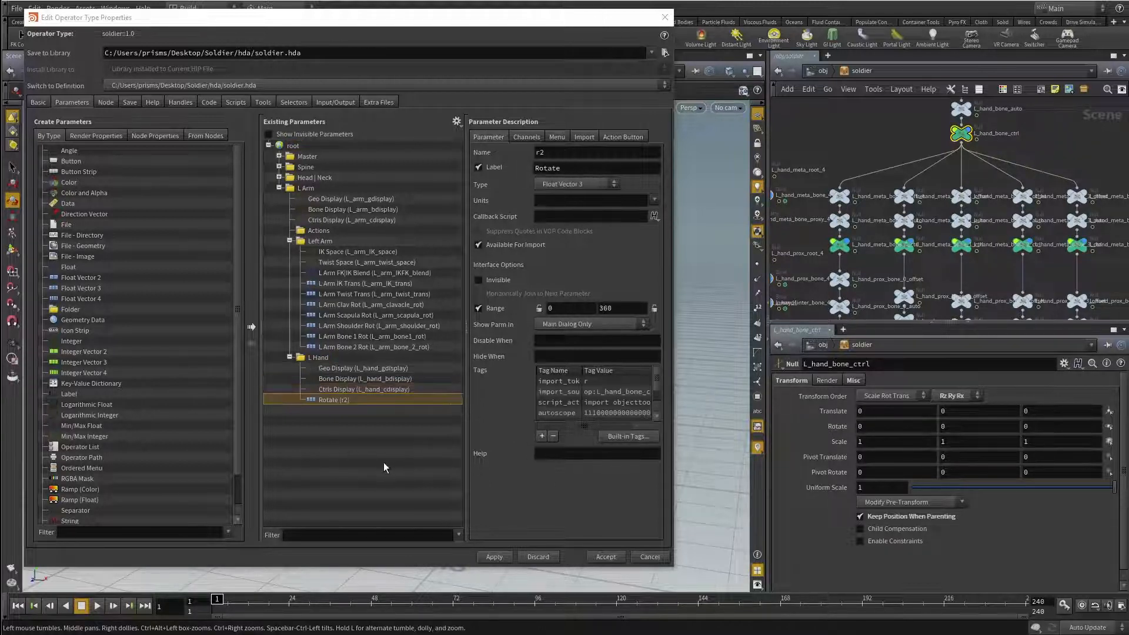
Step: Rename the L Hand folder's new Rotate parameter as L_hand_bone_ctrl and label it L Hand Bone Rot
{"action": "double_click", "coordinate": [568, 153]}
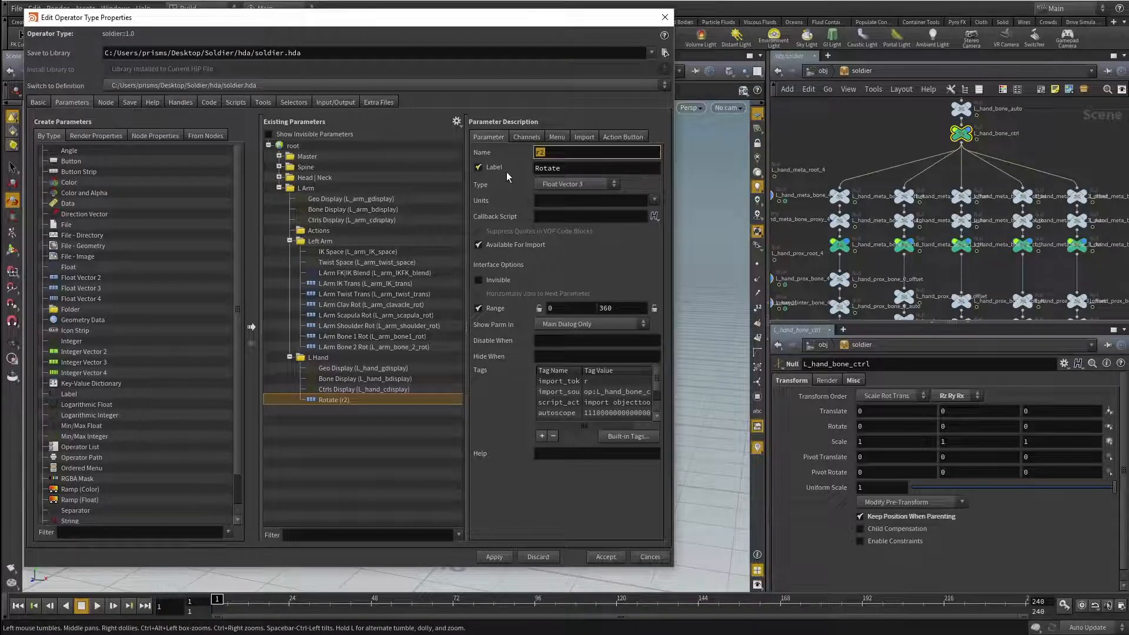
{"action": "type", "text": "L_hand_bone_ctrl"}
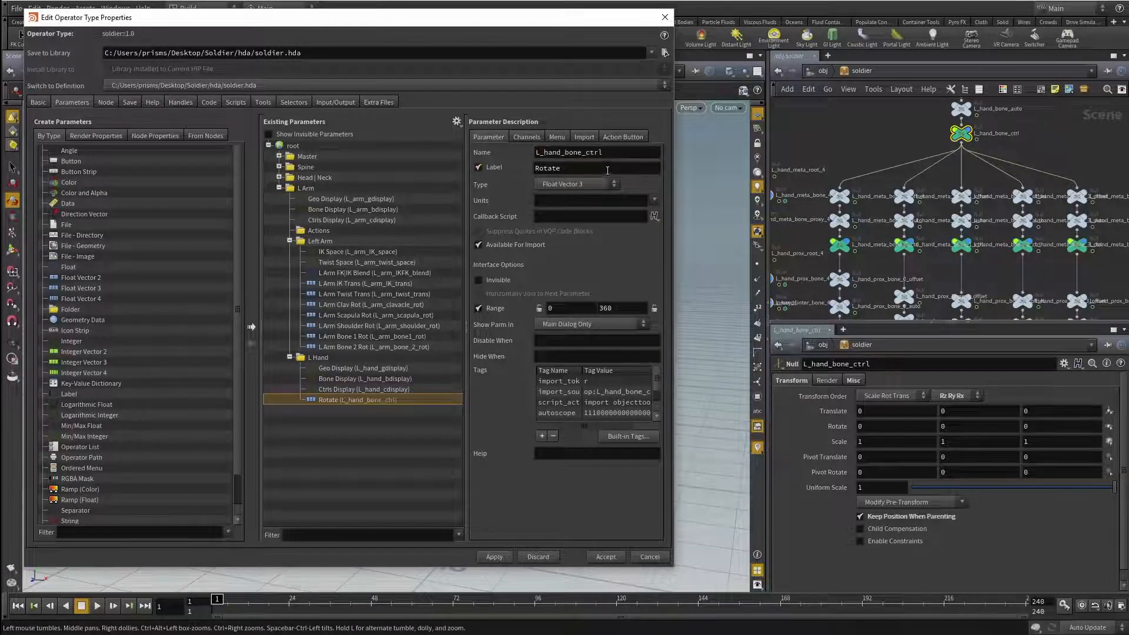
{"action": "key", "text": "Tab"}
{"action": "type", "text": "L Hand Bone Rot"}
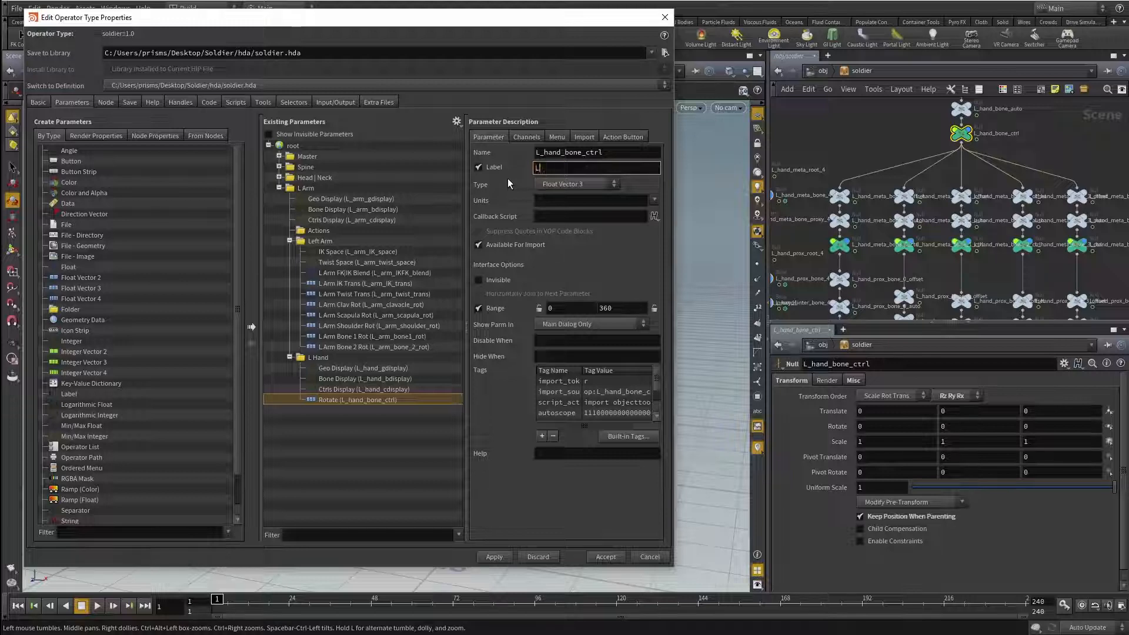
{"action": "key", "text": "Return"}
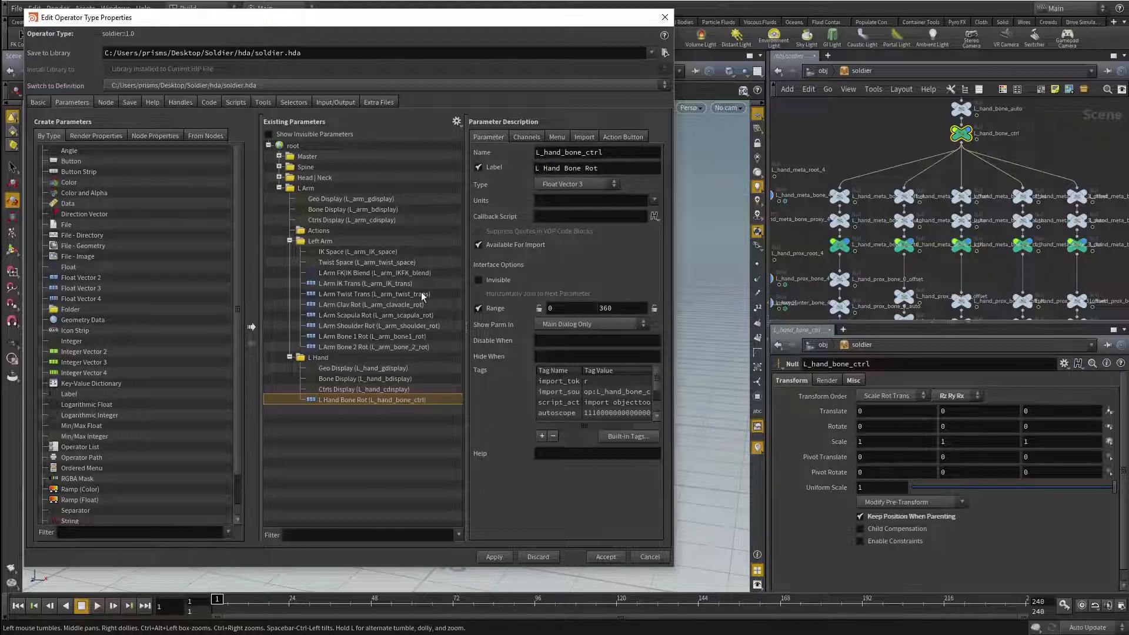
{"action": "left_click_drag", "start_coordinate": [575, 22], "coordinate": [942, 32]}
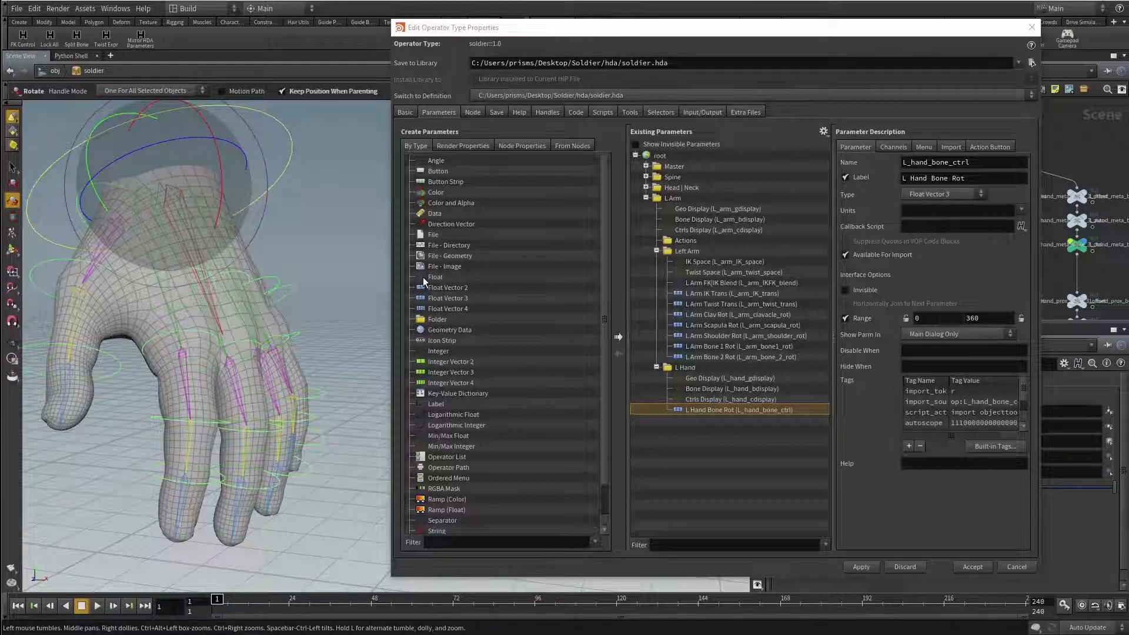
{"action": "left_click_drag", "start_coordinate": [422, 281], "coordinate": [685, 373]}
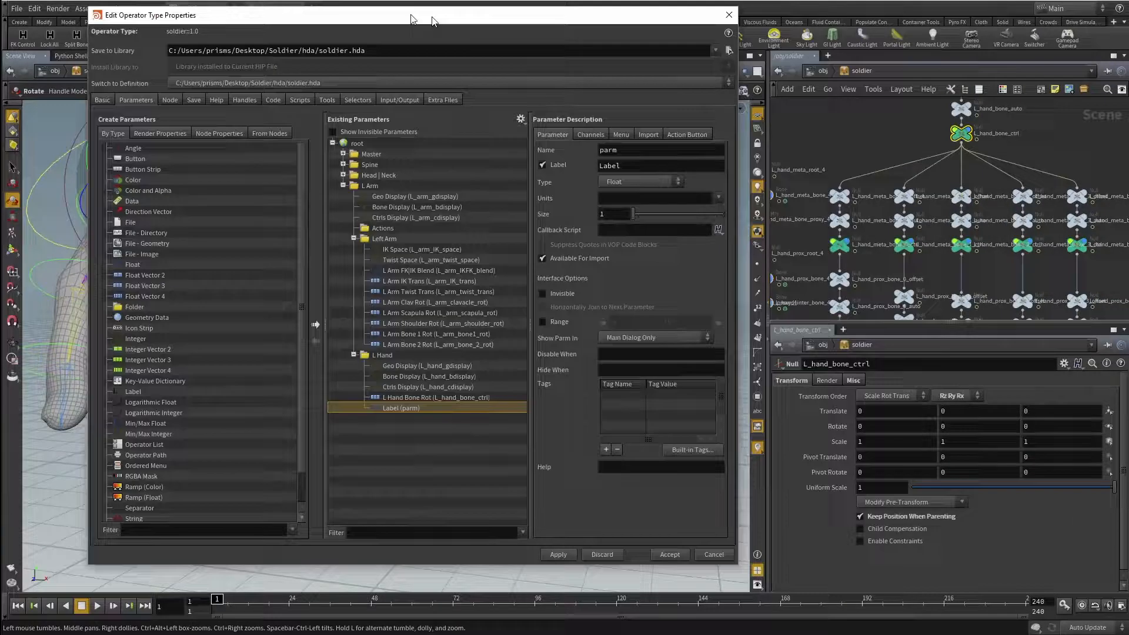
{"action": "left_click_drag", "start_coordinate": [736, 28], "coordinate": [386, 10]}
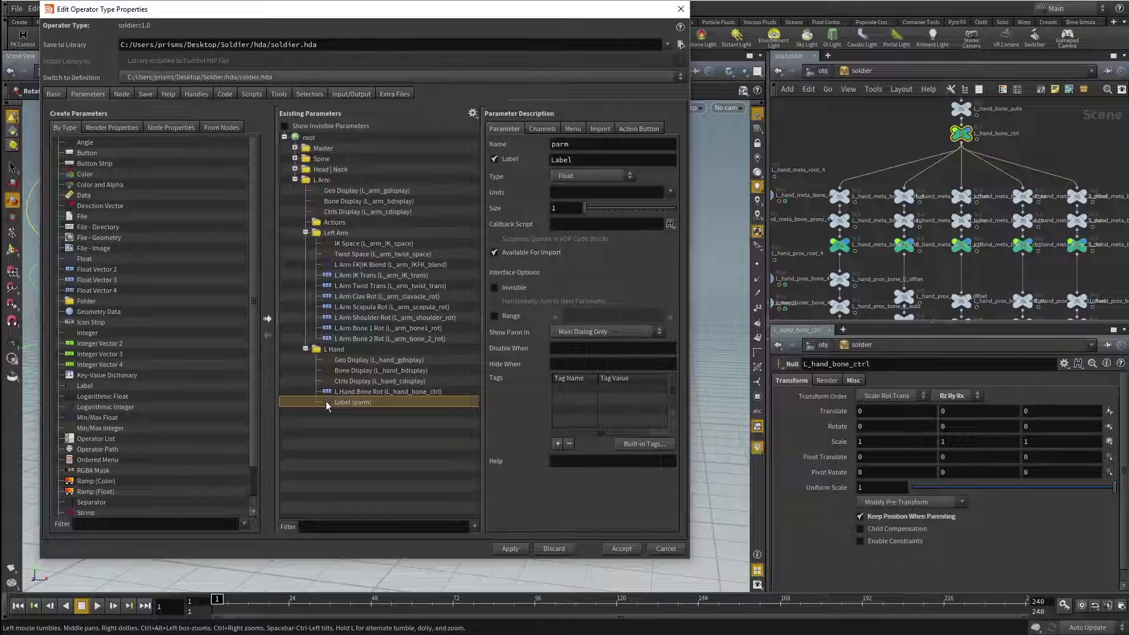
{"action": "key", "text": "Delete"}
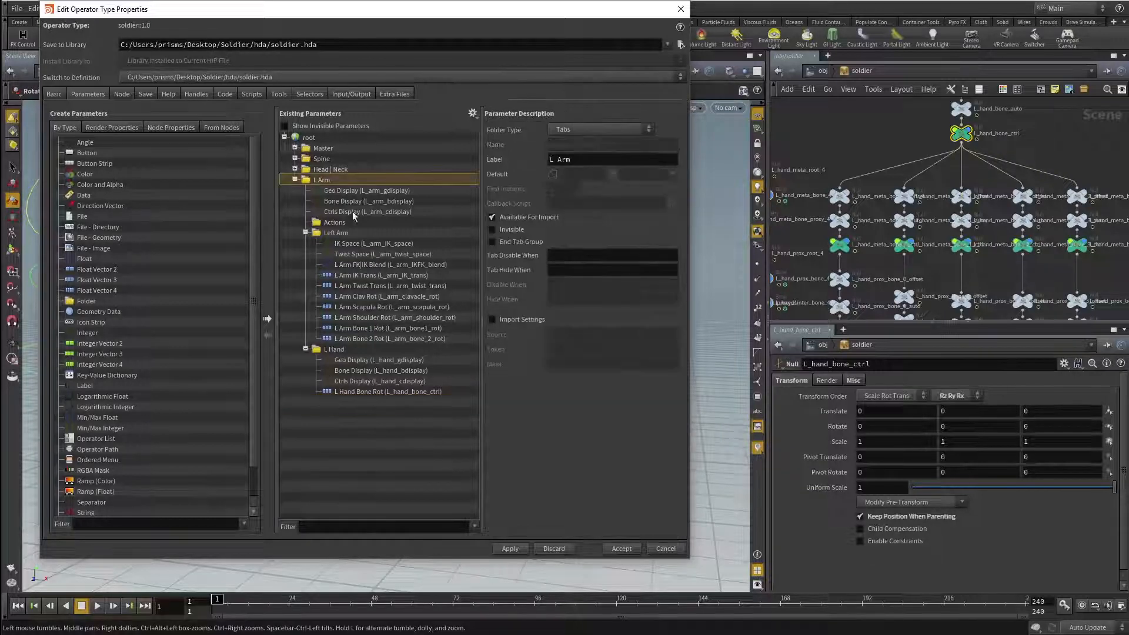
Step: Add a Float parameter below L Hand Bone Rot, named L_hand_curl and labelled L Hand Curl
{"action": "left_click_drag", "start_coordinate": [73, 260], "coordinate": [363, 416]}
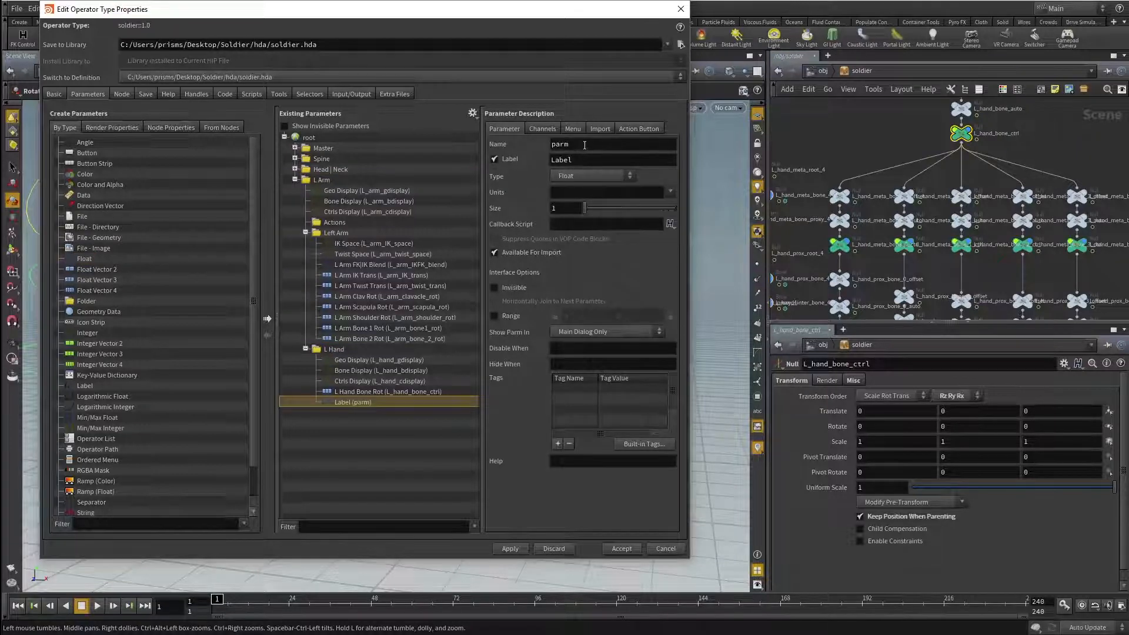
{"action": "double_click", "coordinate": [617, 143]}
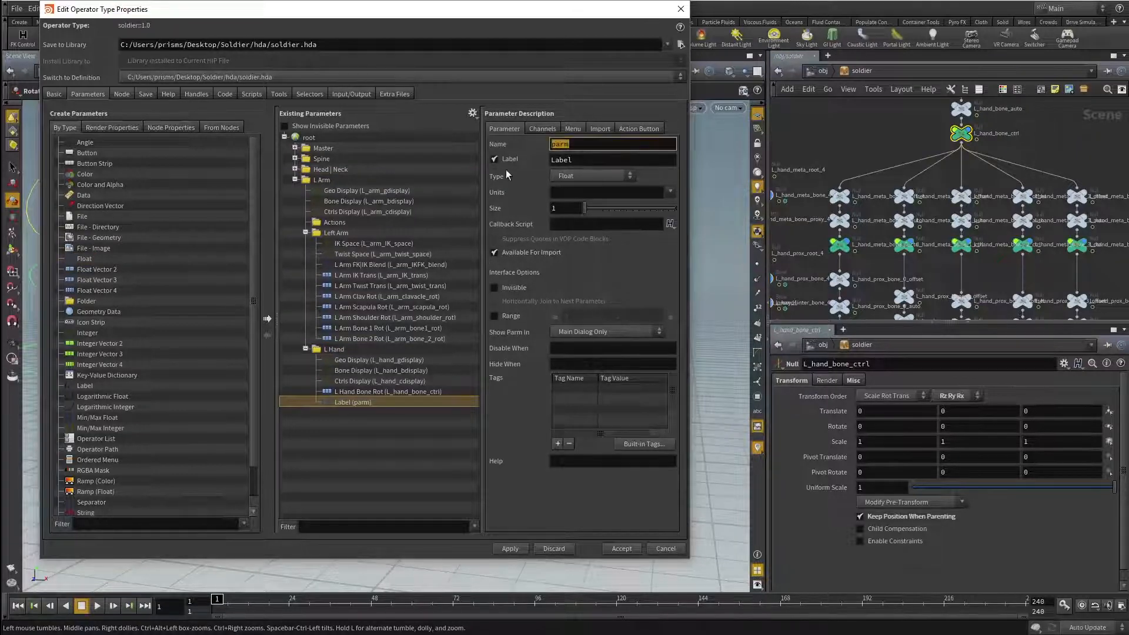
{"action": "type", "text": "L_hand_curl"}
{"action": "key", "text": "Return"}
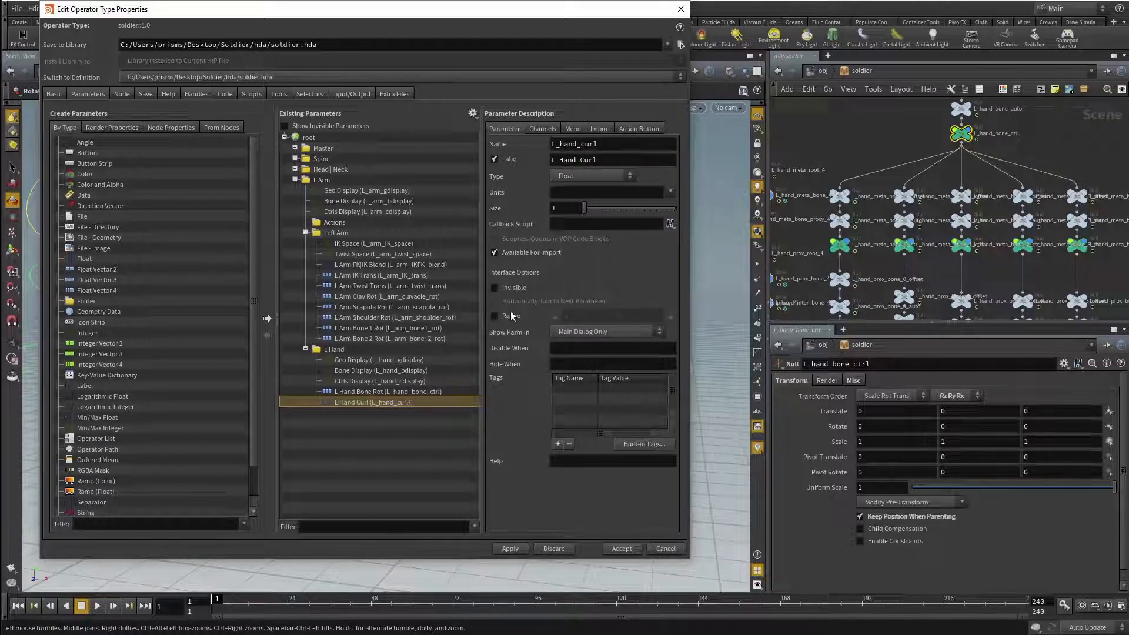
Step: Give the L Hand Curl parameter a range of -10 to 10 and lock both limits
{"action": "left_click", "coordinate": [495, 317]}
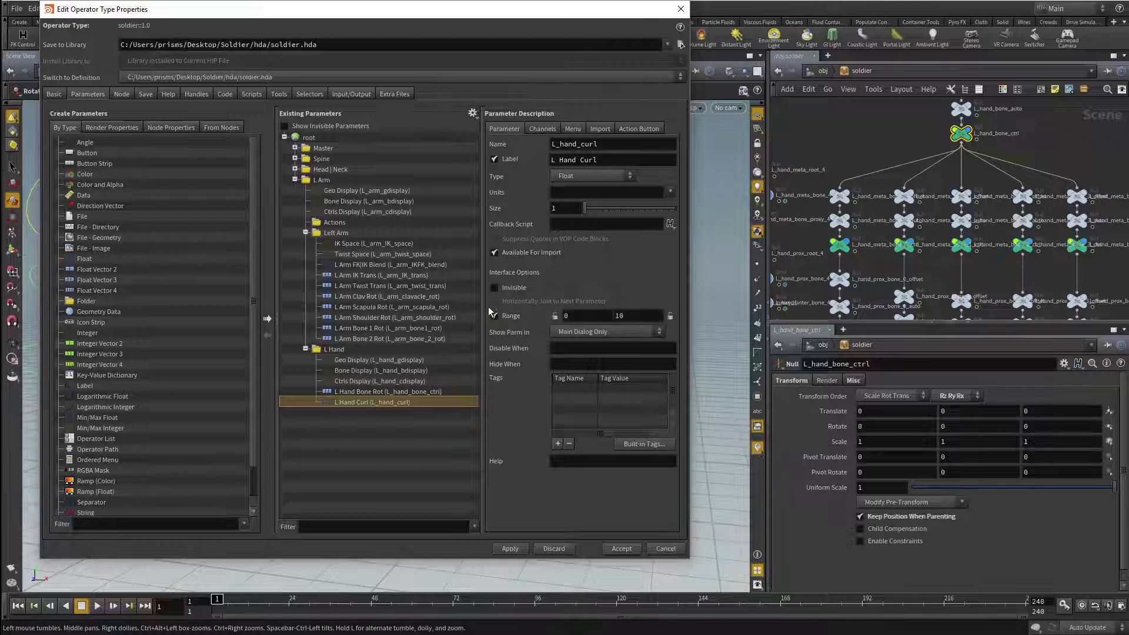
{"action": "left_click", "coordinate": [580, 317]}
{"action": "key", "text": "Tab"}
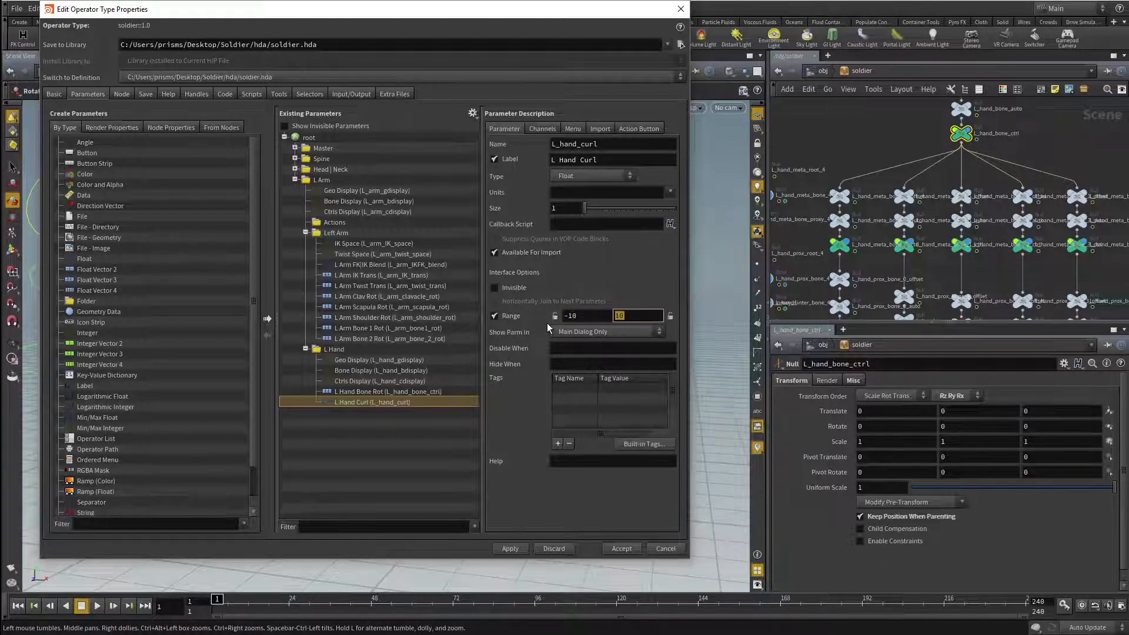
{"action": "key", "text": "Return"}
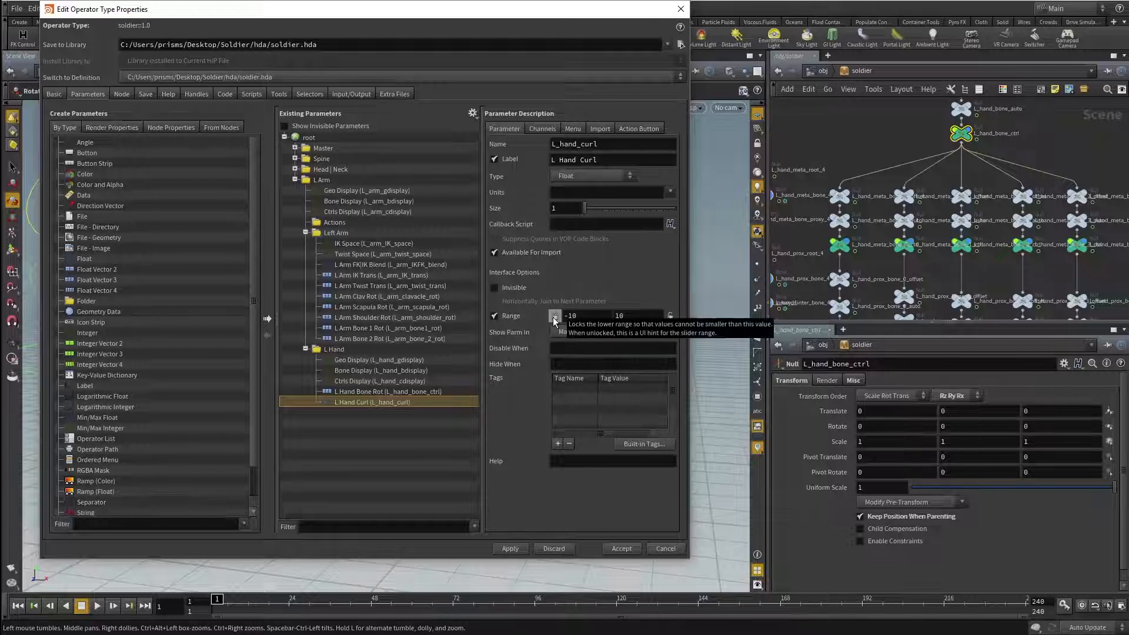
{"action": "left_click", "coordinate": [555, 316]}
{"action": "left_click", "coordinate": [671, 318]}
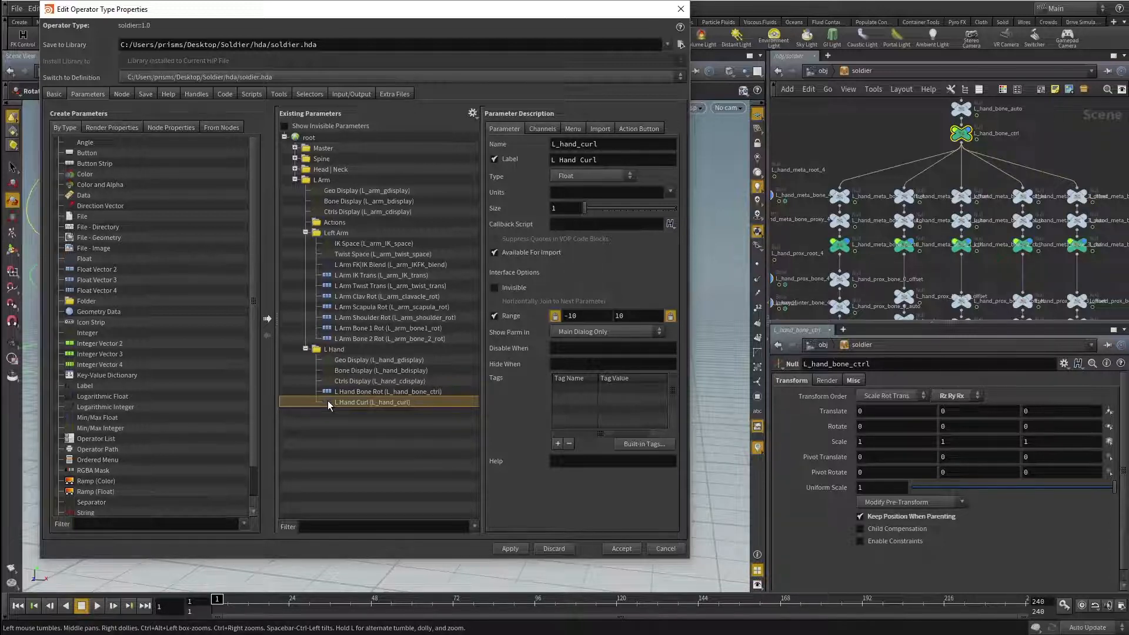
Step: Make three copies of the L Hand Curl parameter inside the L Hand folder
{"action": "key", "text": "ctrl+v"}
{"action": "key", "text": "ctrl+v"}
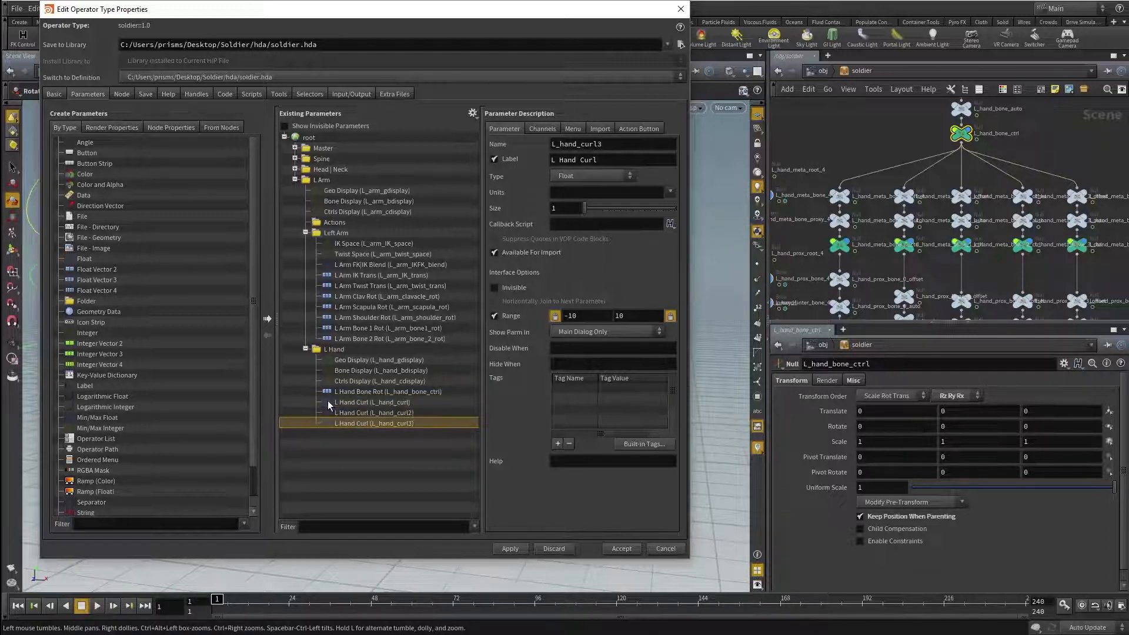
{"action": "key", "text": "ctrl+v"}
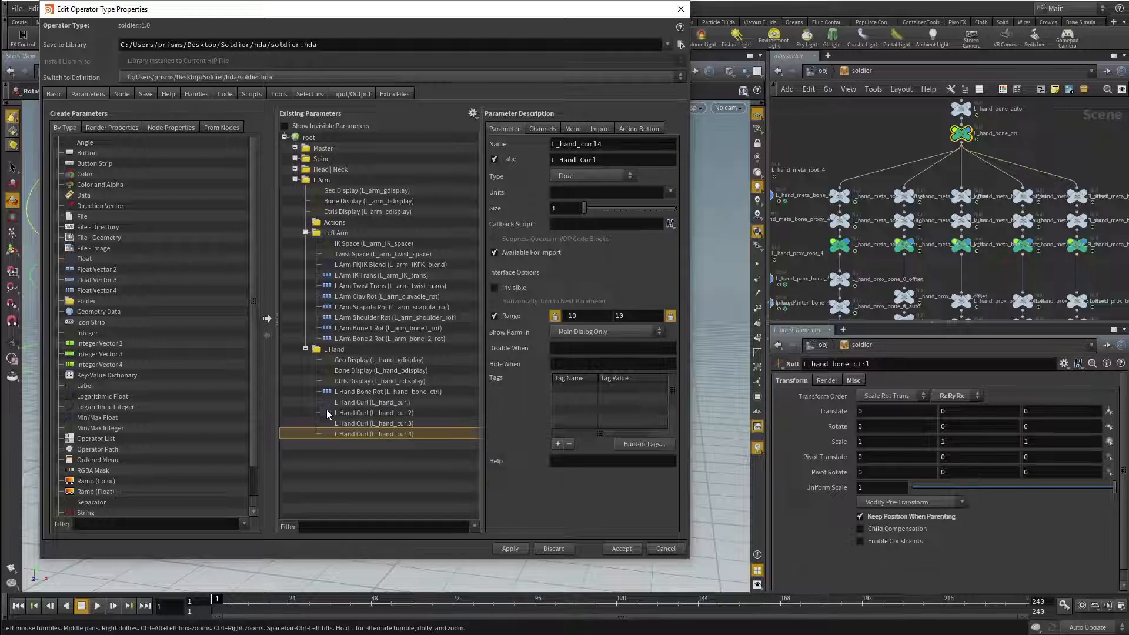
Step: Rename the first L Hand Curl copy as L_hand_splay and label it L Hand Spaly
{"action": "left_click", "coordinate": [353, 413]}
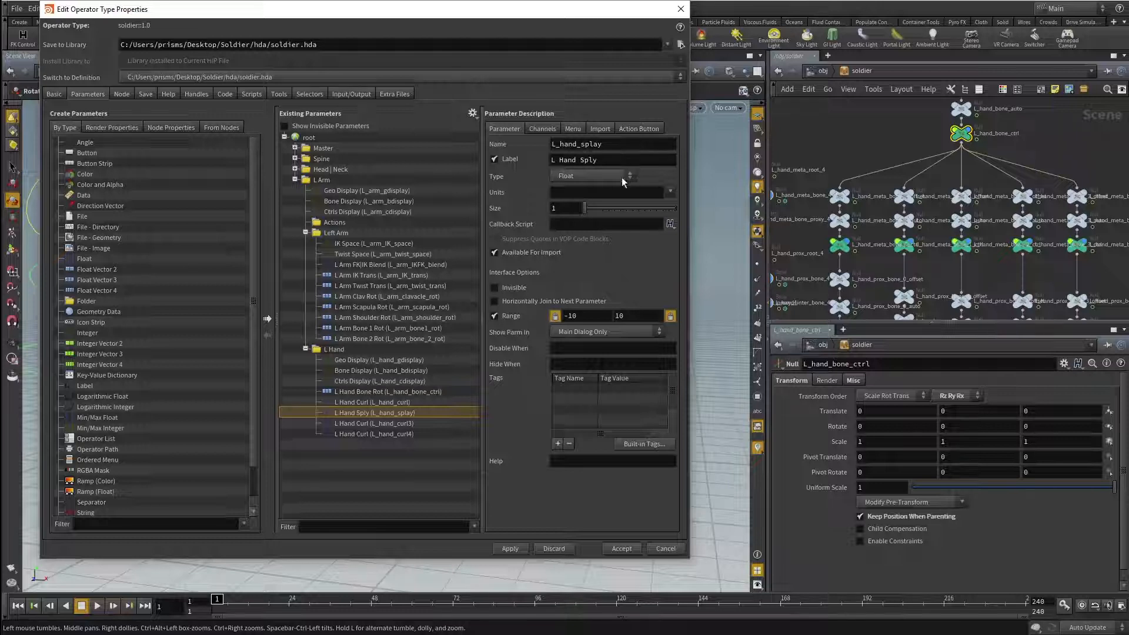
{"action": "left_click", "coordinate": [588, 160]}
{"action": "key", "text": "Return"}
Step: Rename the second L Hand Curl copy as L_hand_fan and label it L Hand Fan
{"action": "left_click", "coordinate": [413, 425]}
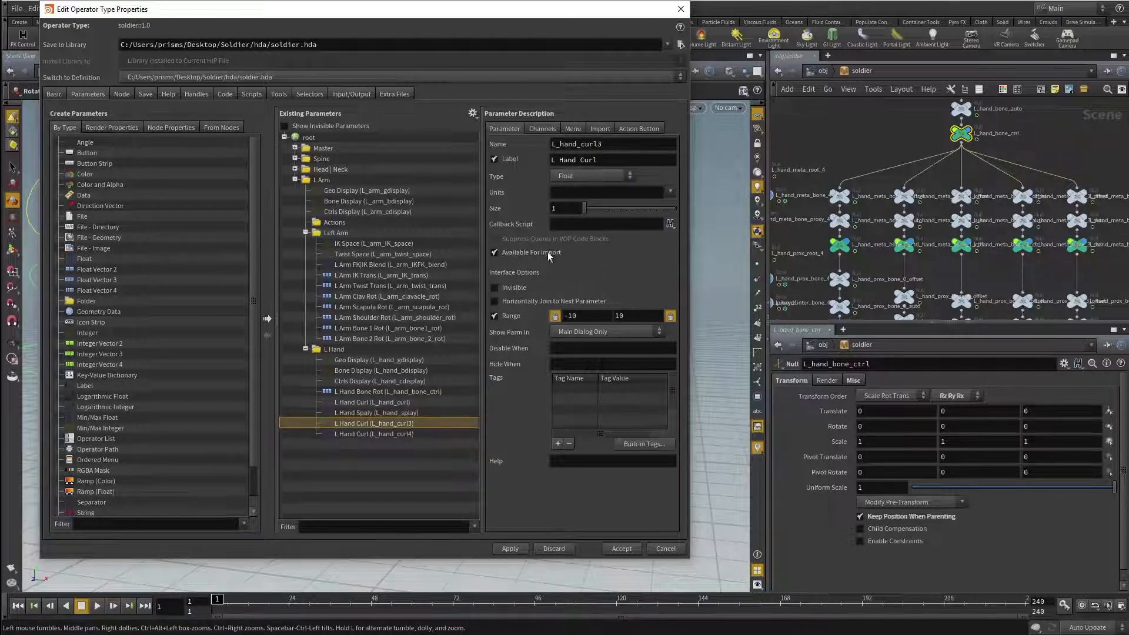
{"action": "double_click", "coordinate": [589, 144]}
{"action": "type", "text": "fan"}
{"action": "double_click", "coordinate": [590, 159]}
{"action": "type", "text": "Fan"}
{"action": "key", "text": "Return"}
Step: Rename the third L Hand Curl copy as L_hand_flex and label it L Hand Flex
{"action": "left_click", "coordinate": [372, 434]}
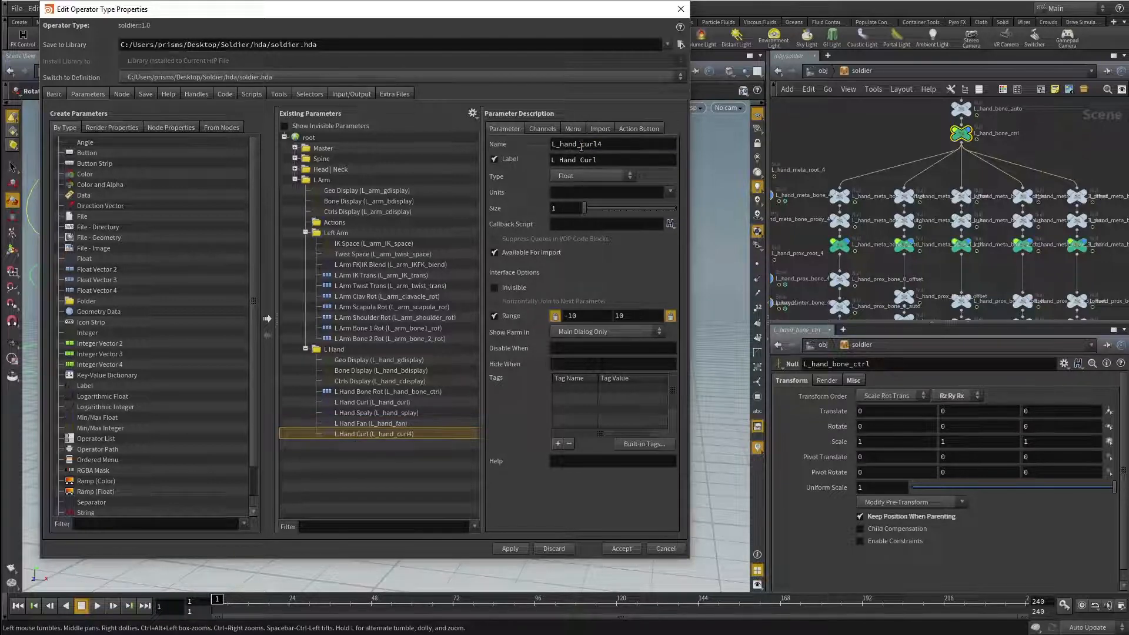
{"action": "double_click", "coordinate": [589, 144]}
{"action": "type", "text": "flex"}
{"action": "double_click", "coordinate": [590, 159]}
{"action": "type", "text": "Flex"}
{"action": "key", "text": "Return"}
{"action": "left_click", "coordinate": [329, 403]}
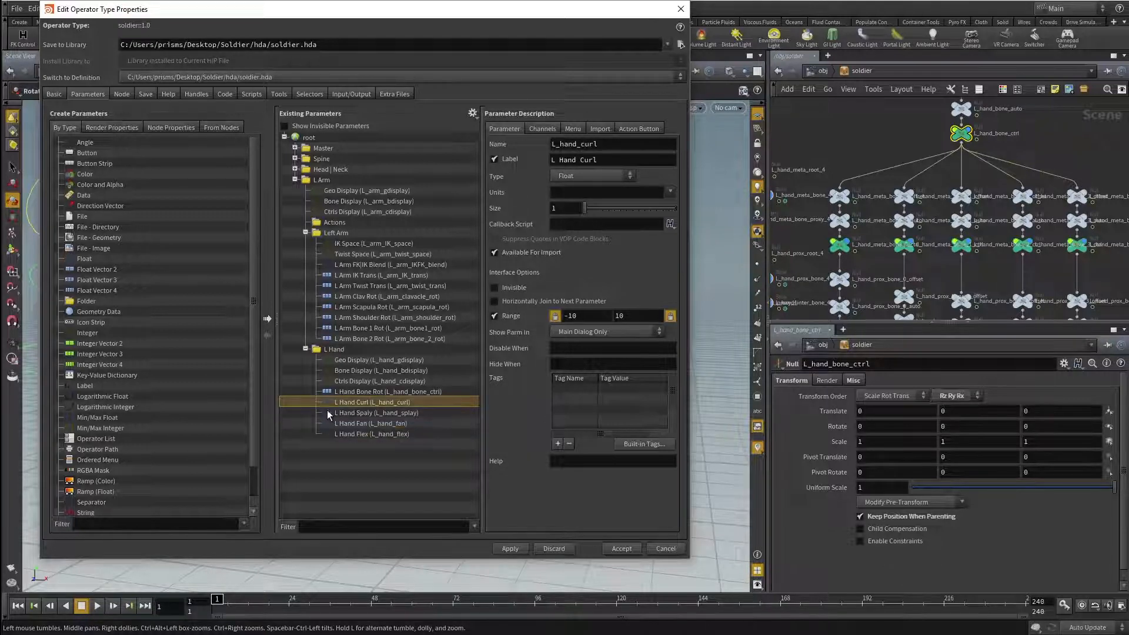
{"action": "left_click", "coordinate": [329, 413]}
{"action": "left_click", "coordinate": [329, 423]}
{"action": "left_click", "coordinate": [330, 434]}
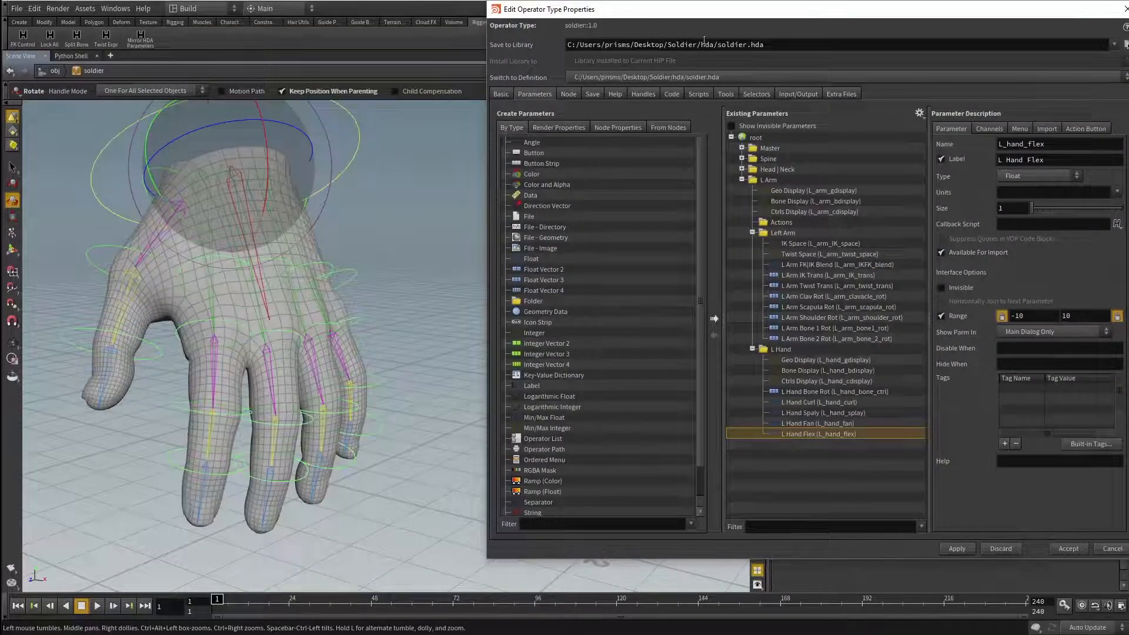
{"action": "left_click_drag", "start_coordinate": [722, 18], "coordinate": [271, 20]}
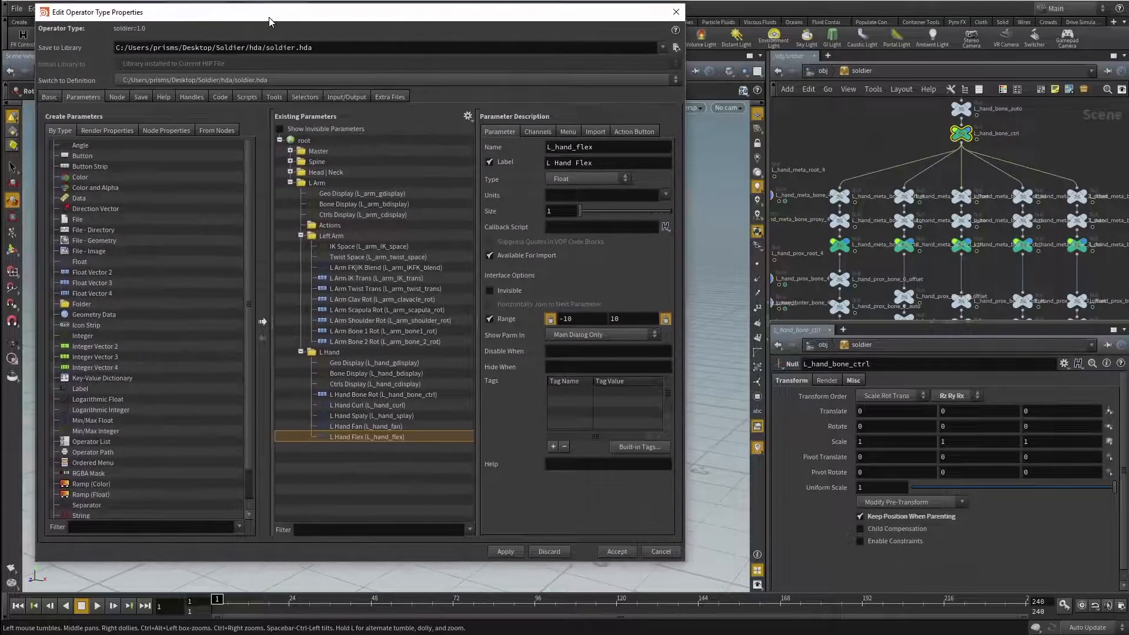
Step: Add a subfolder at the end of the L Hand folder, named L_thumb and labelled L Thumb
{"action": "left_click_drag", "start_coordinate": [78, 304], "coordinate": [323, 359]}
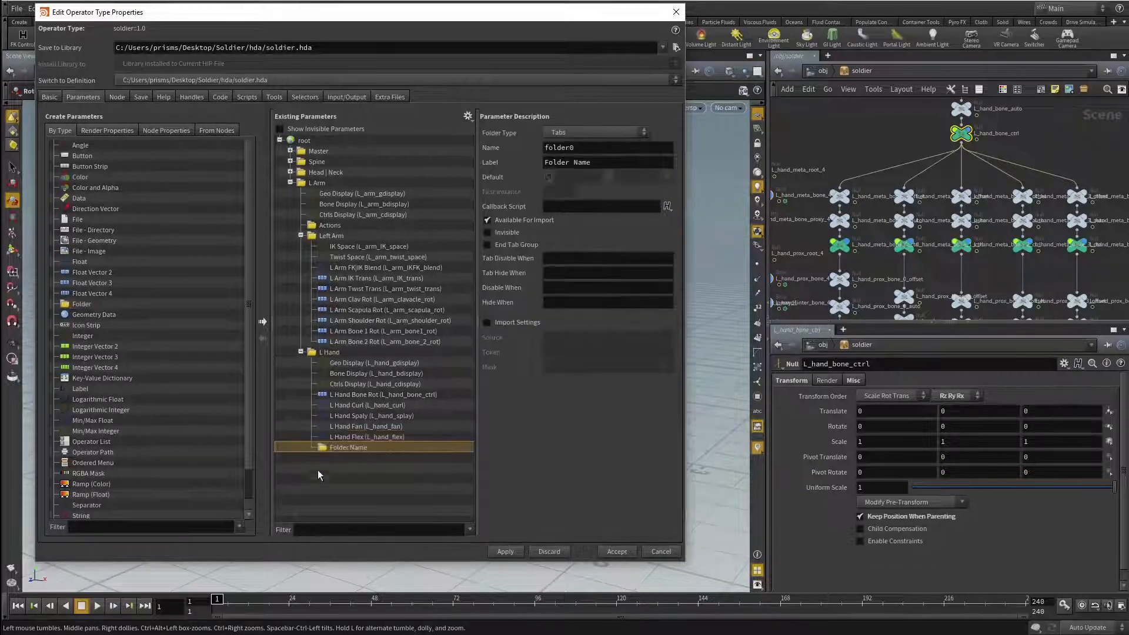
{"action": "double_click", "coordinate": [593, 148]}
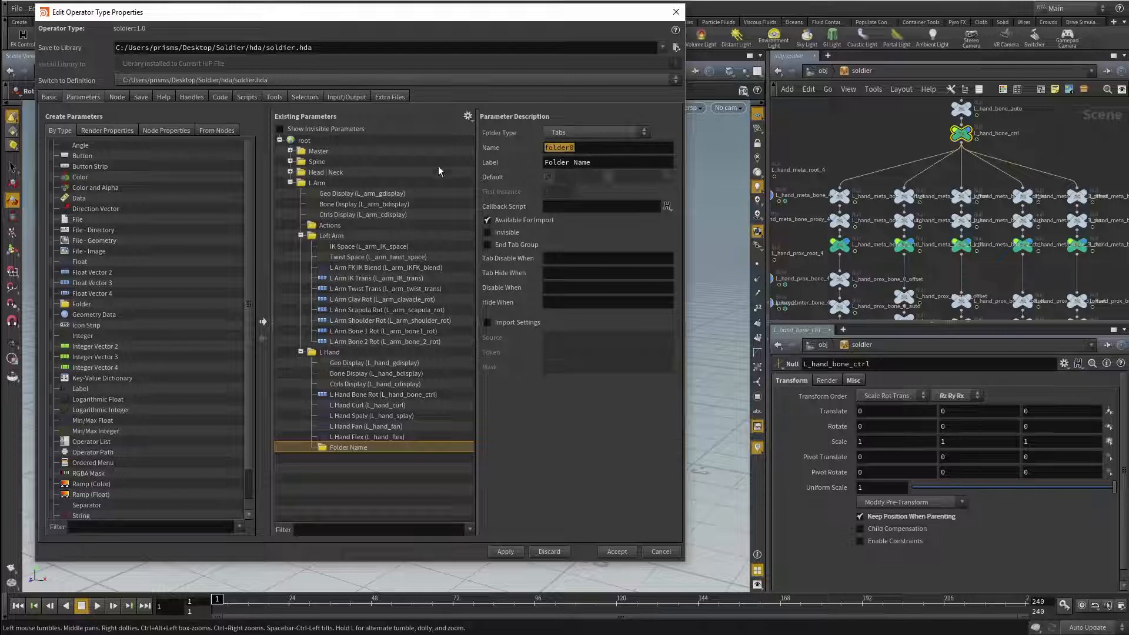
{"action": "type", "text": "L_thumb"}
{"action": "key", "text": "Tab"}
{"action": "type", "text": "L"}
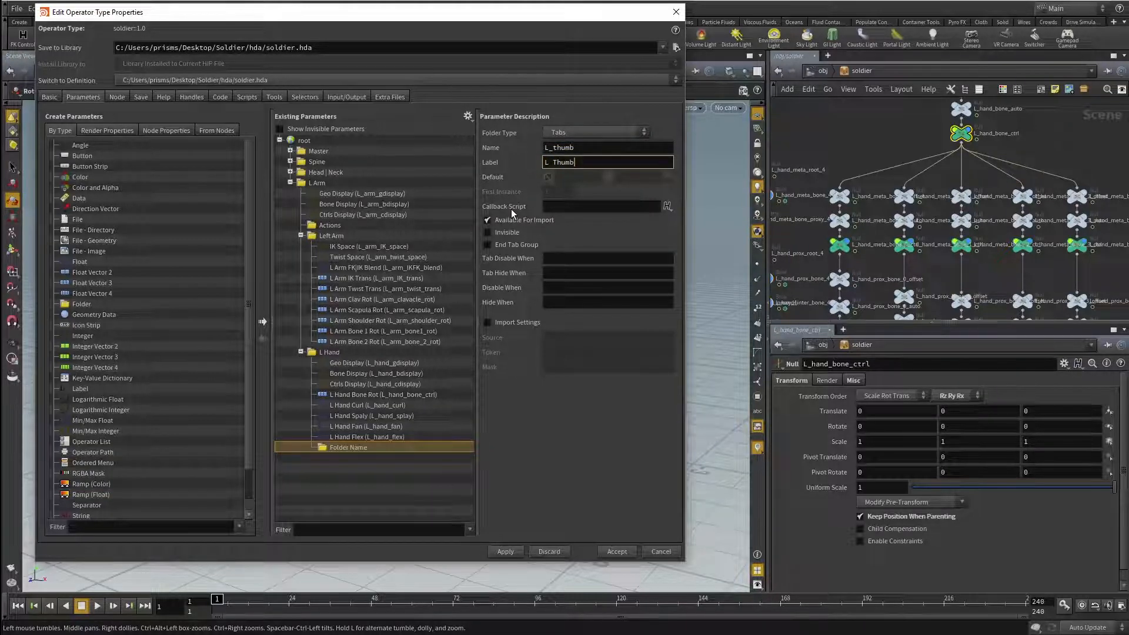
{"action": "key", "text": "Return"}
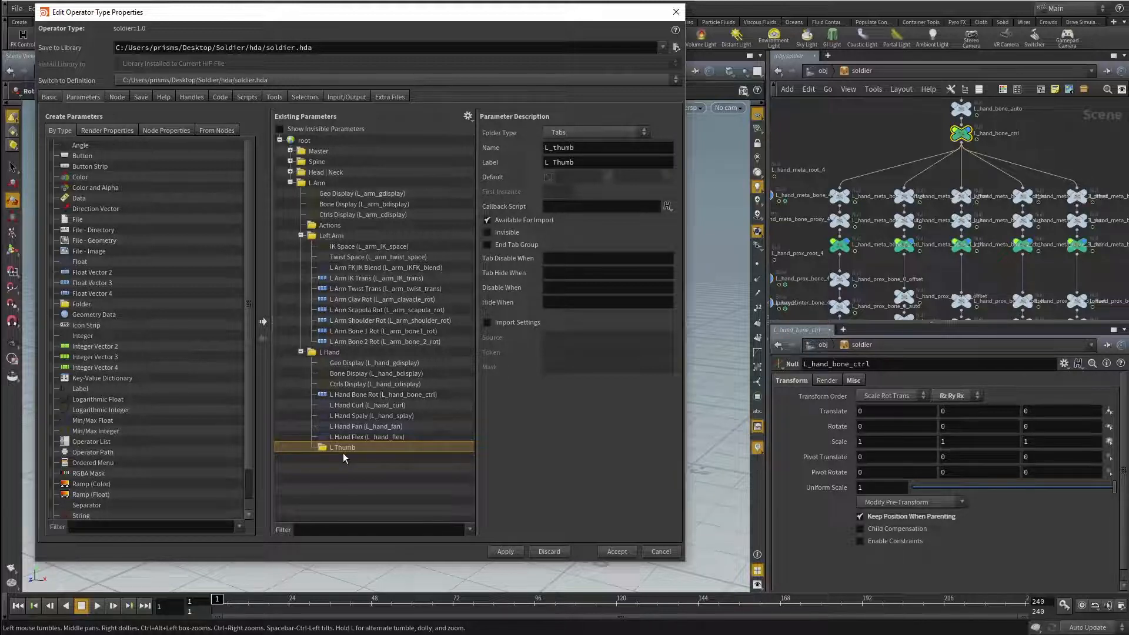
Step: Make four copies of the L Thumb folder inside the L Hand folder
{"action": "key", "text": "ctrl+v"}
{"action": "key", "text": "ctrl+v"}
{"action": "key", "text": "ctrl+v"}
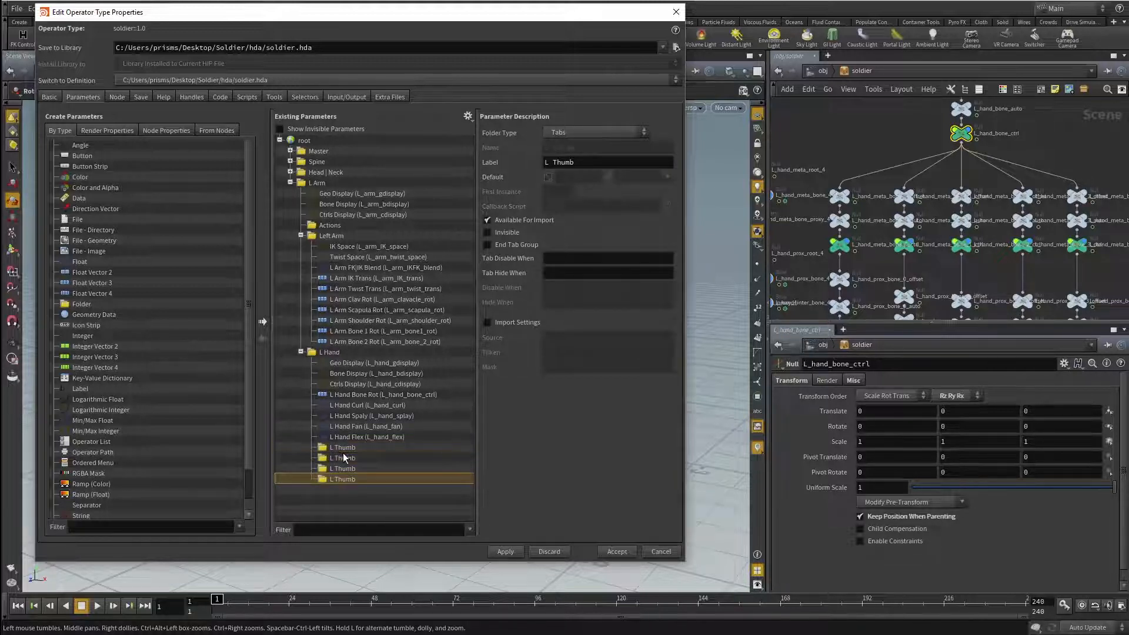
{"action": "key", "text": "ctrl+v"}
Step: Relabel the four L Thumb folder copies as L Index, L Middle, L Ring and L Pinky
{"action": "left_click", "coordinate": [344, 458]}
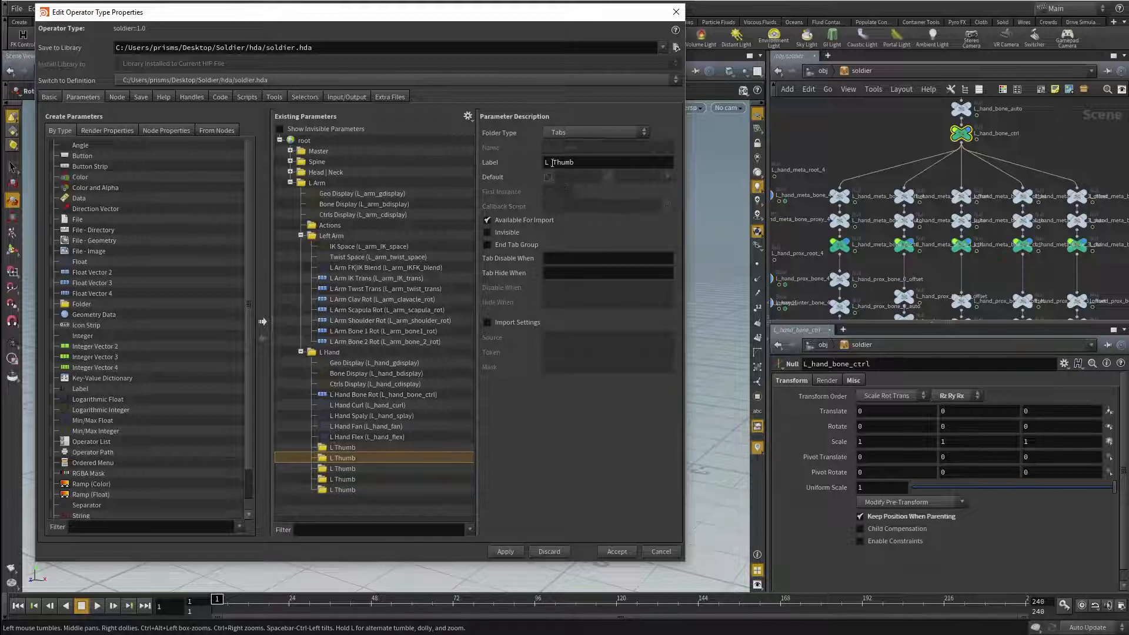
{"action": "double_click", "coordinate": [555, 163]}
{"action": "type", "text": "Index"}
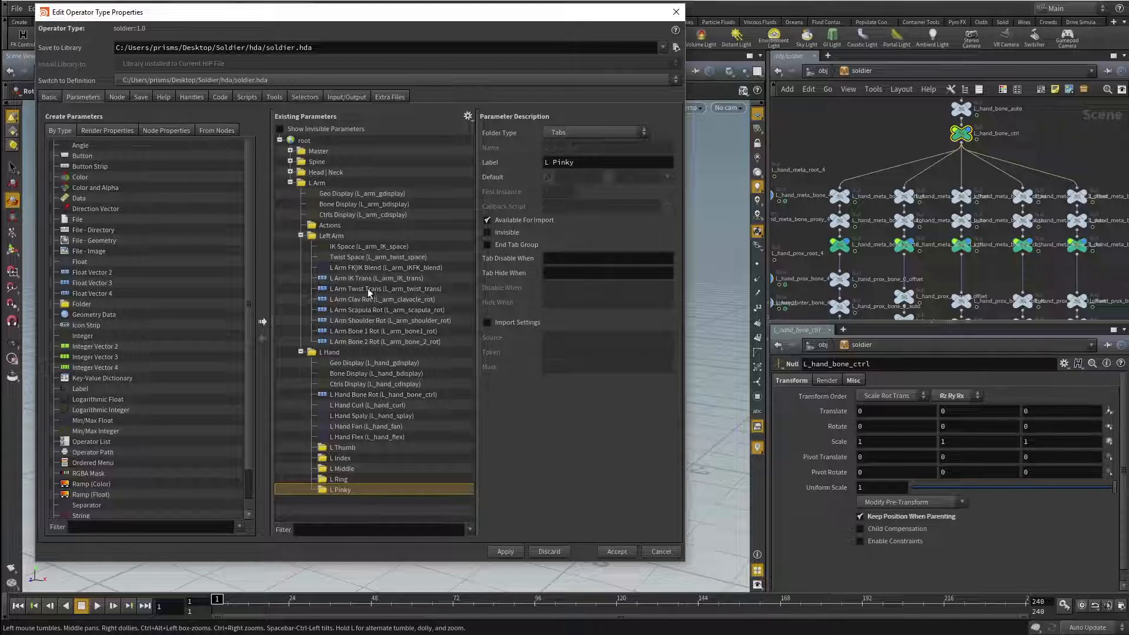
{"action": "left_click", "coordinate": [326, 449]}
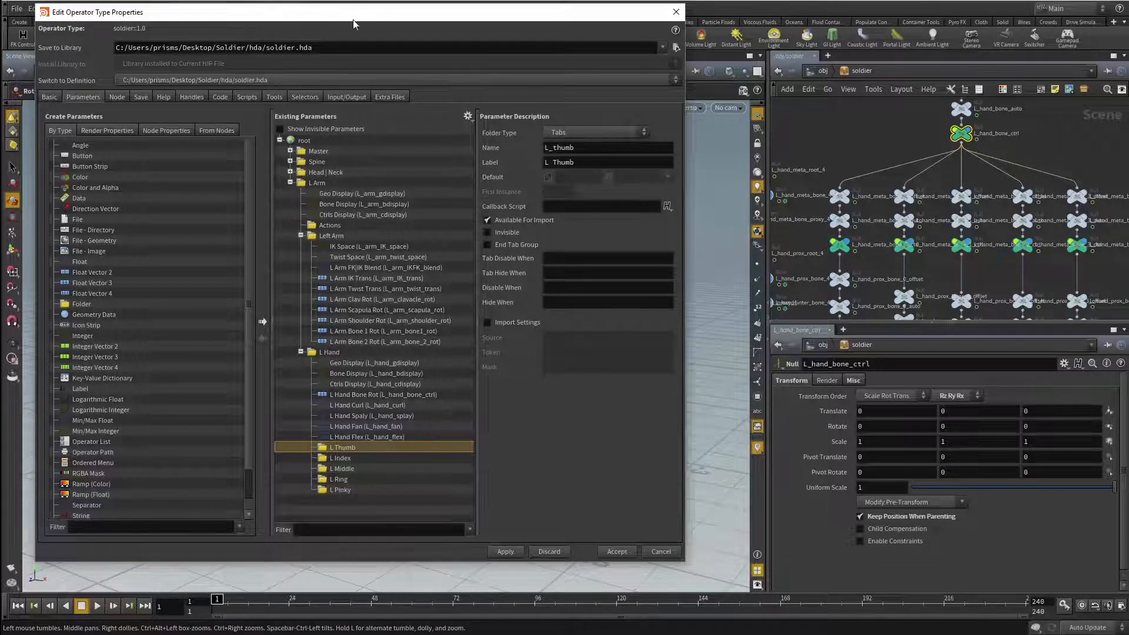
{"action": "left_click_drag", "start_coordinate": [352, 17], "coordinate": [735, 30]}
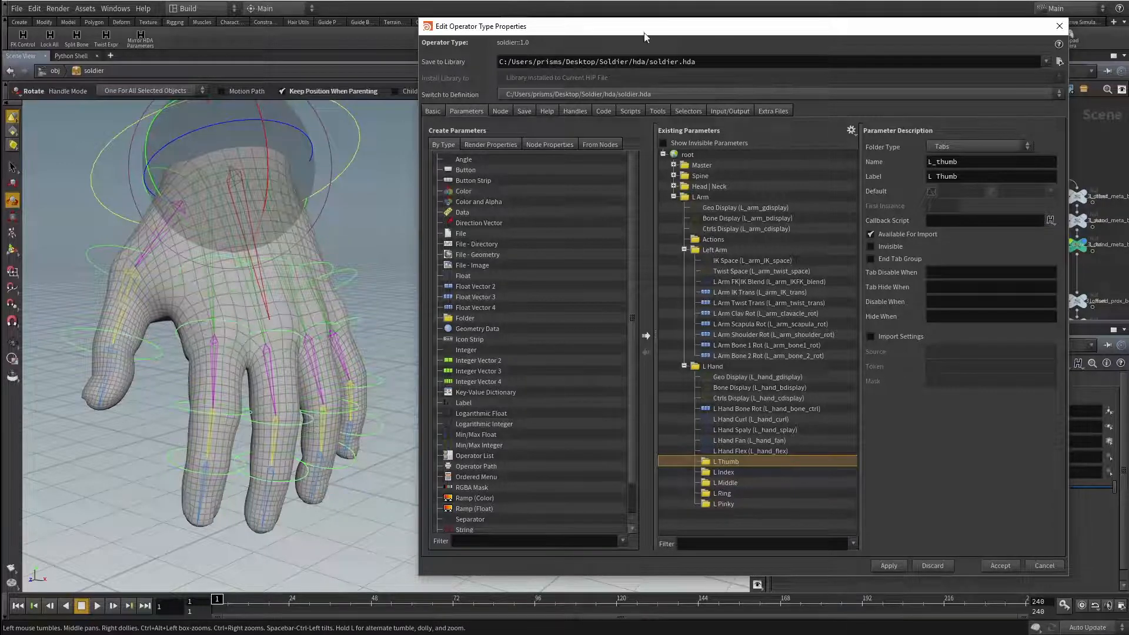
{"action": "left_click_drag", "start_coordinate": [644, 33], "coordinate": [279, 3]}
Step: Duplicate the L Hand Curl and L Hand Spaly parameters and move the copies into the L Thumb folder
{"action": "left_click", "coordinate": [350, 389]}
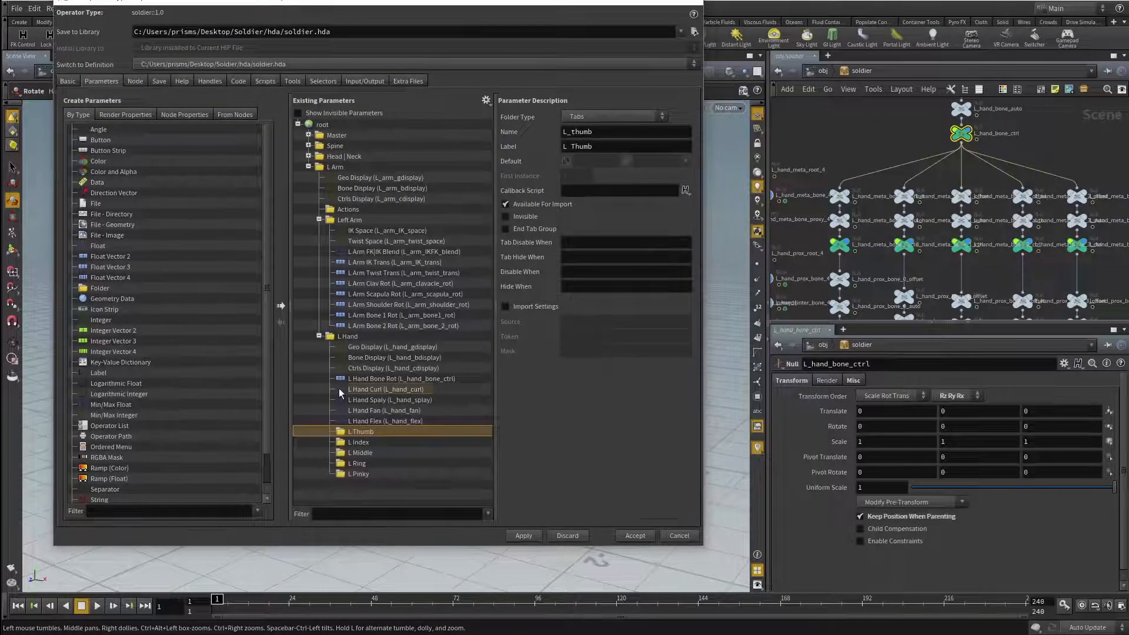
{"action": "left_click", "coordinate": [344, 401], "text": "shift"}
{"action": "key", "text": "ctrl+v"}
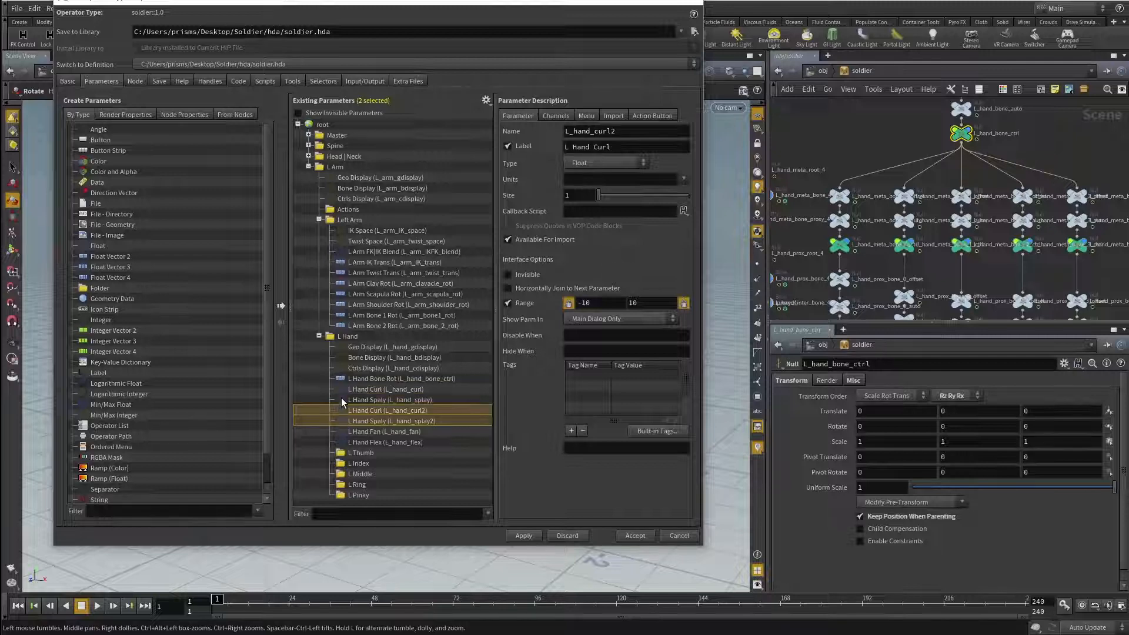
{"action": "left_click_drag", "start_coordinate": [344, 405], "coordinate": [367, 458]}
{"action": "left_click", "coordinate": [352, 445]}
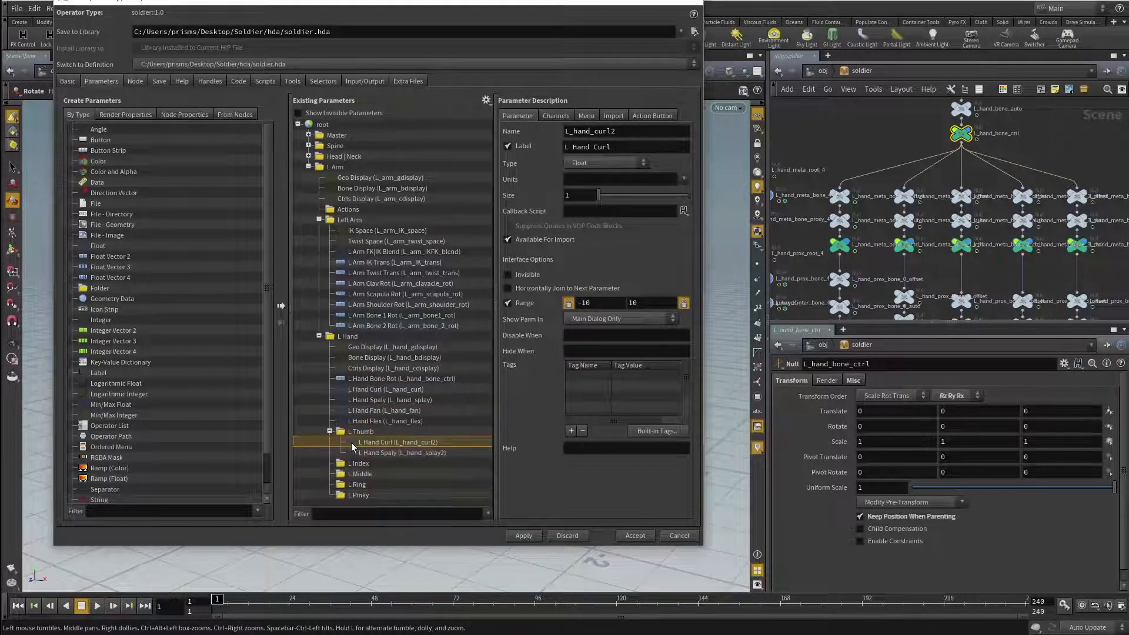
Step: Rename the two parameters in the L Thumb folder as L_thumb_curl and L_thumb_splay, labelled L Thumb Curl and L Thumb Spaly
{"action": "left_click_drag", "start_coordinate": [574, 132], "coordinate": [589, 132]}
{"action": "type", "text": "thumb"}
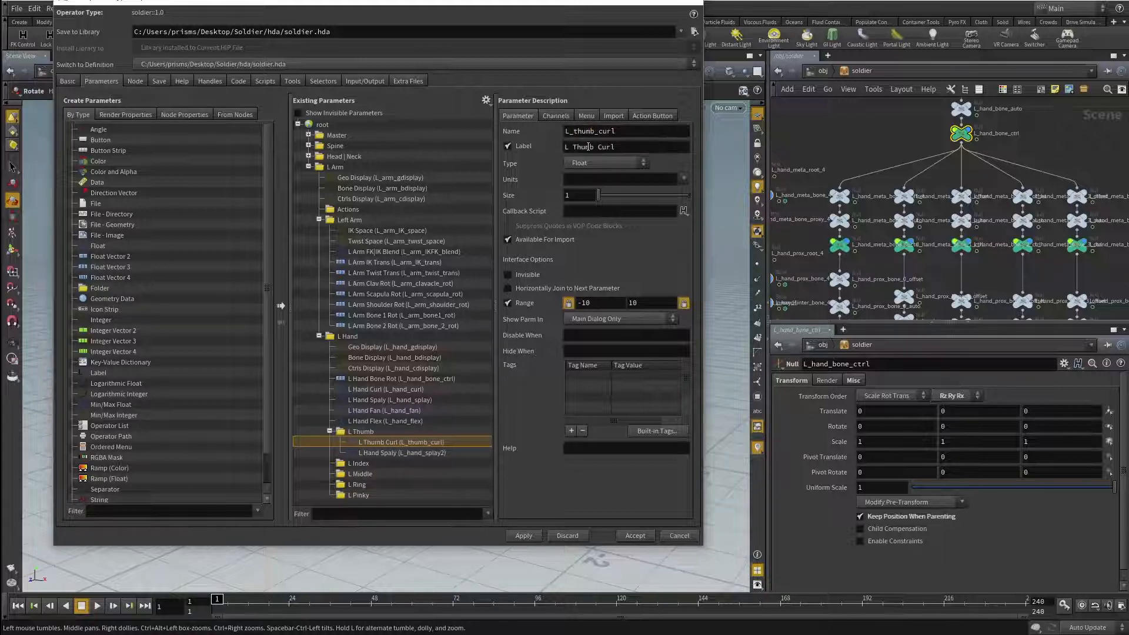
{"action": "left_click", "coordinate": [357, 453]}
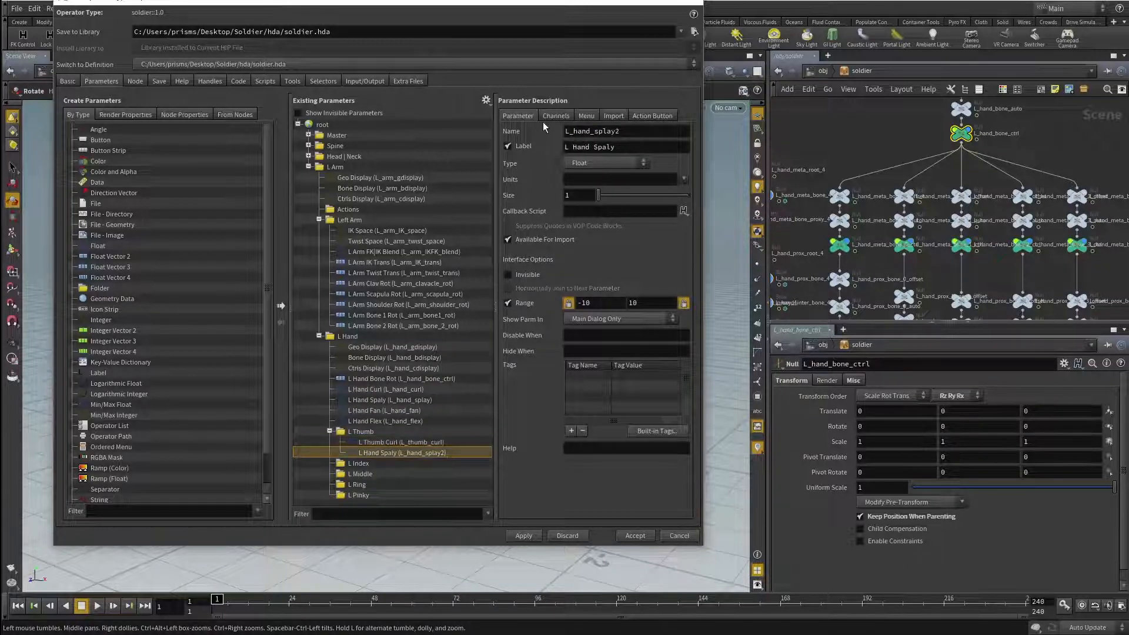
{"action": "left_click_drag", "start_coordinate": [574, 132], "coordinate": [588, 132]}
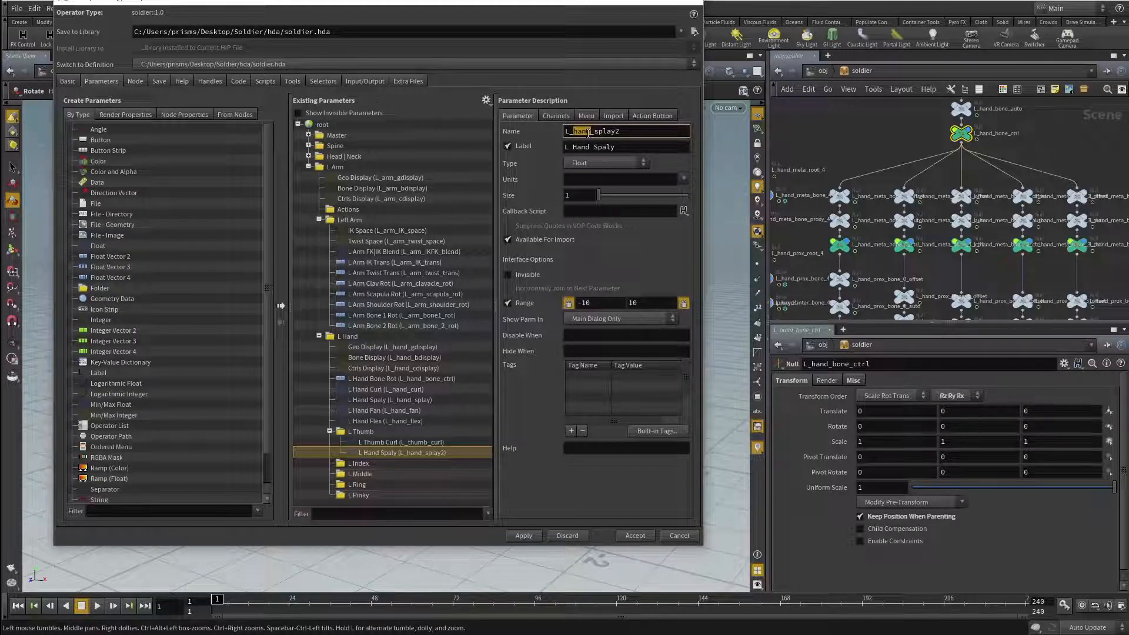
{"action": "type", "text": "thumb"}
{"action": "key", "text": "End"}
{"action": "key", "text": "BackSpace"}
{"action": "key", "text": "Return"}
{"action": "double_click", "coordinate": [576, 147]}
{"action": "type", "text": "Thumb"}
{"action": "key", "text": "Return"}
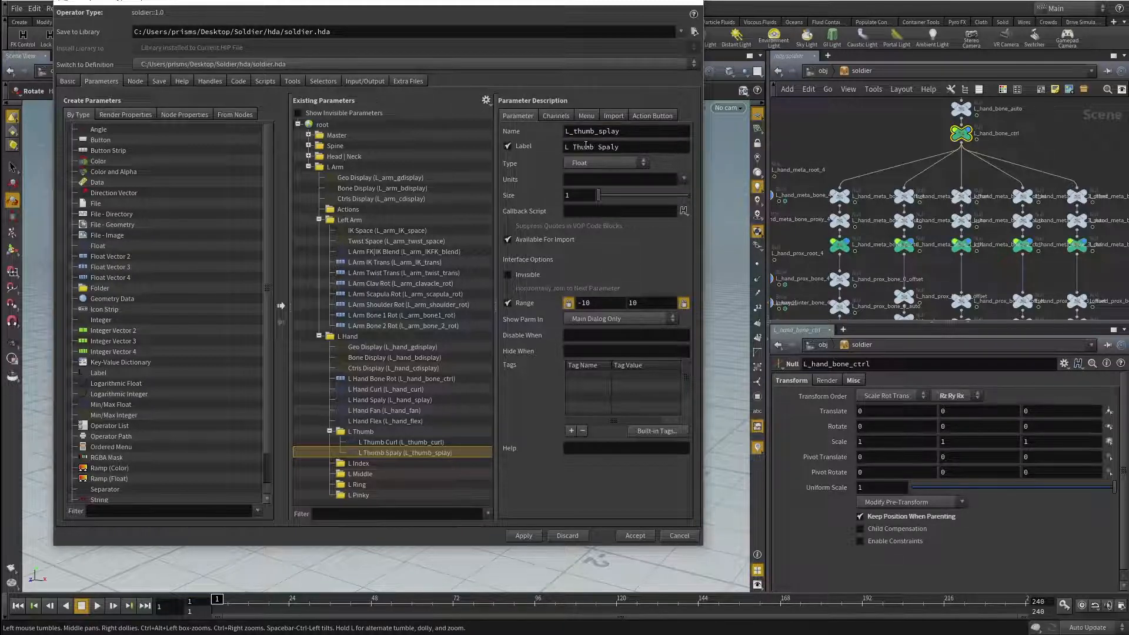
Step: Add the Rotate parameter of L_hand_meta_bone_0_ctrl to the L Thumb folder, named L_thumb_meta_rot and labelled L Thumb Meta Rot
{"action": "scroll", "coordinate": [851, 142], "scroll_direction": "down", "scroll_amount": 3}
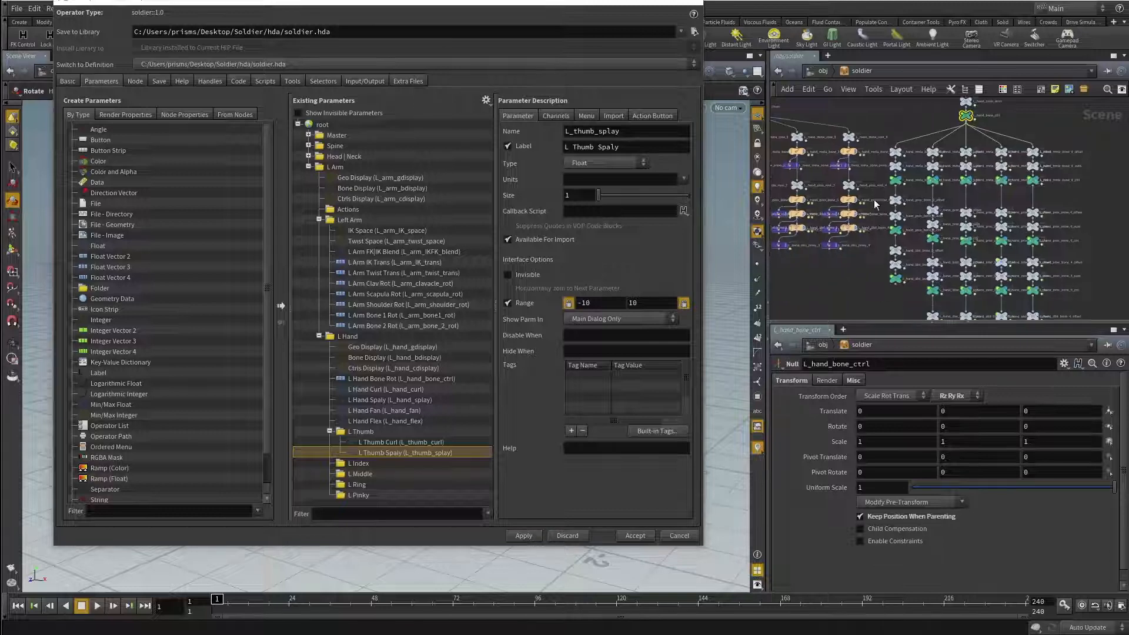
{"action": "scroll", "coordinate": [860, 265], "scroll_direction": "up", "scroll_amount": 3}
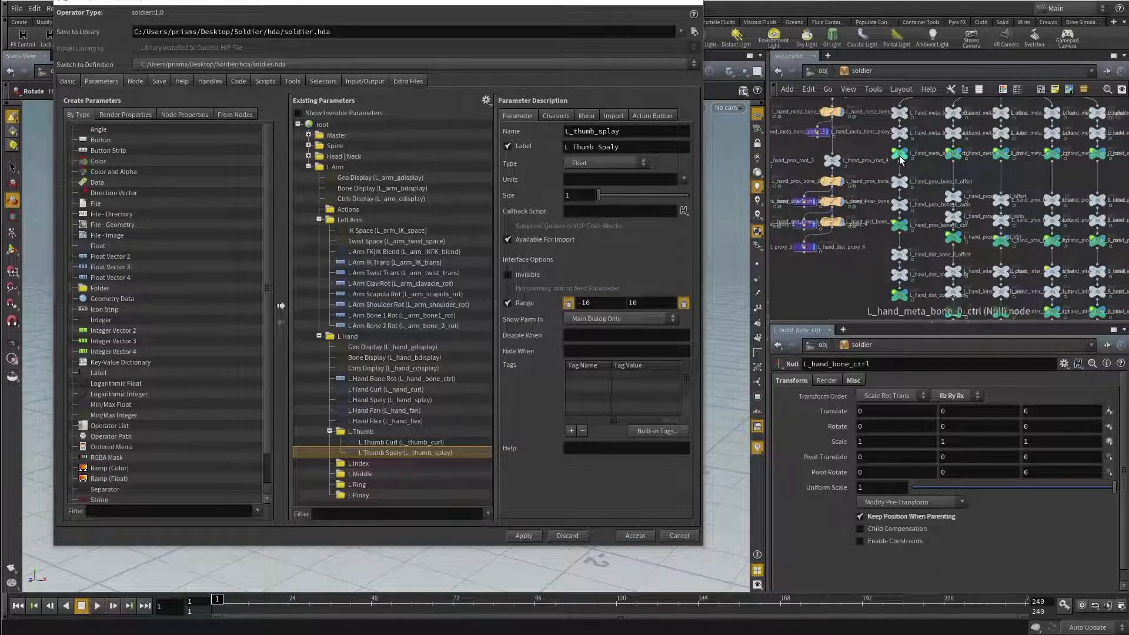
{"action": "left_click", "coordinate": [900, 157]}
{"action": "scroll", "coordinate": [898, 157], "scroll_direction": "up", "scroll_amount": 3}
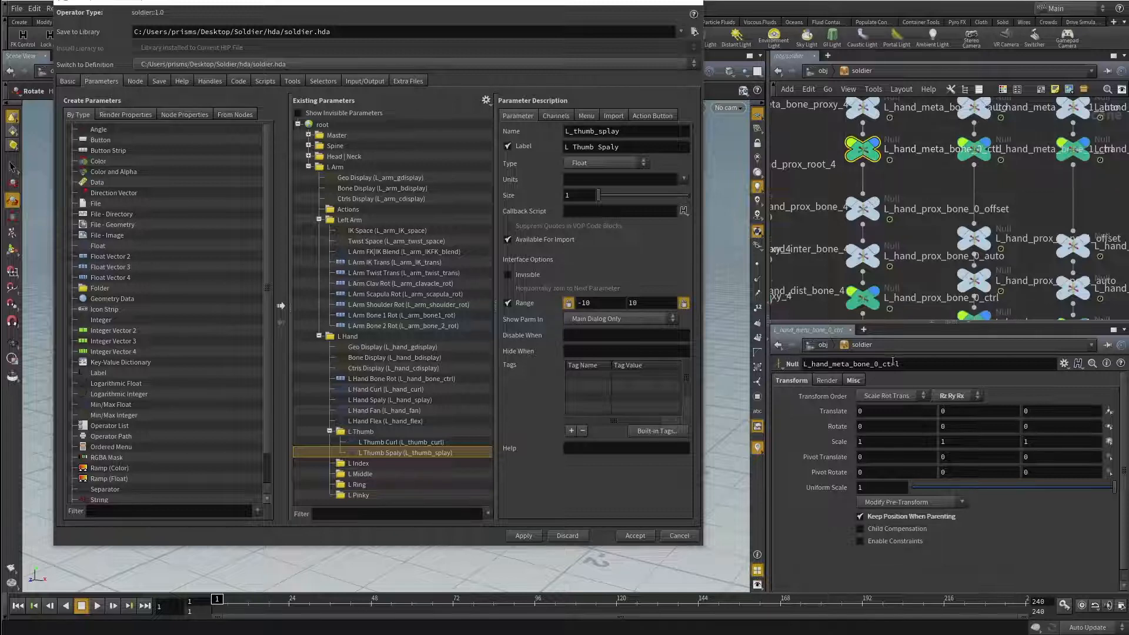
{"action": "left_click_drag", "start_coordinate": [795, 426], "coordinate": [364, 452]}
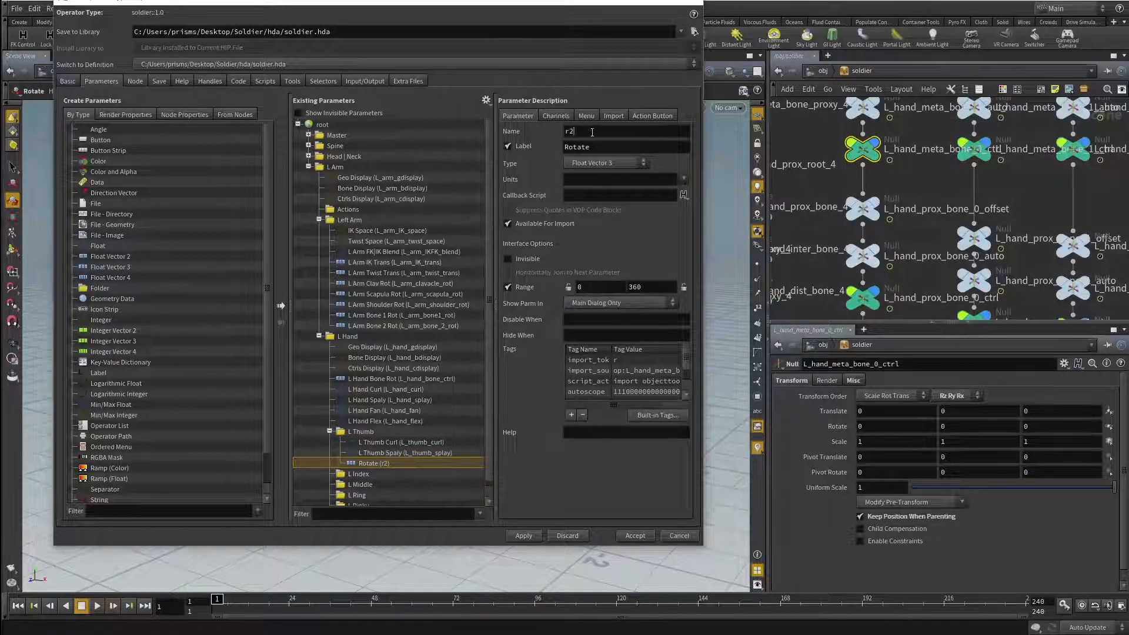
{"action": "double_click", "coordinate": [574, 131]}
{"action": "type", "text": "L_thumb_meta_rot"}
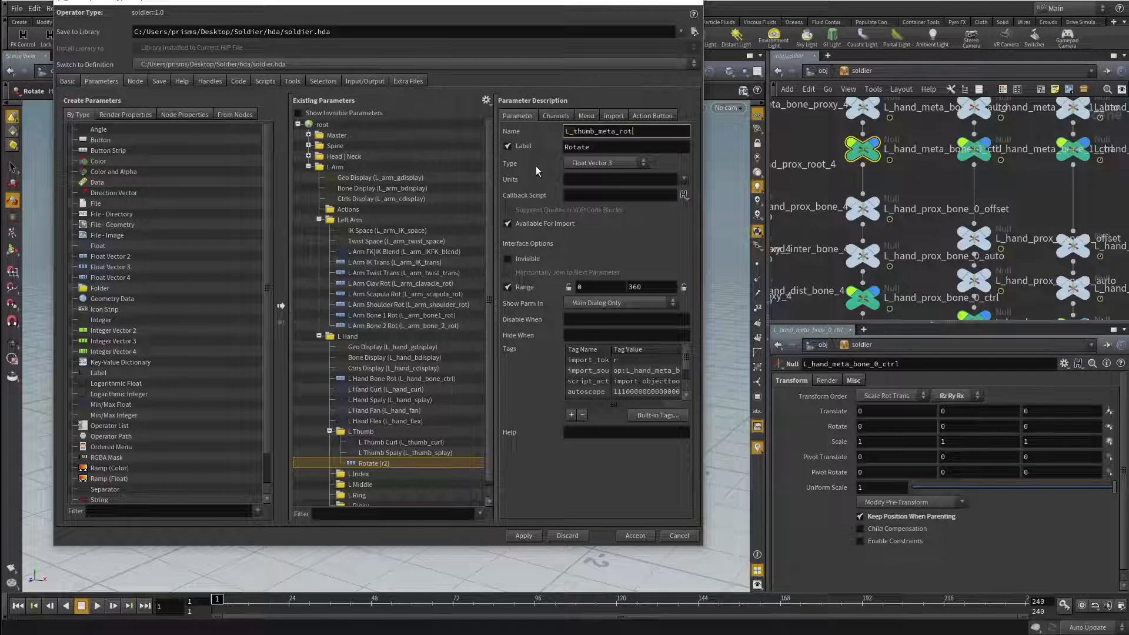
{"action": "key", "text": "Return"}
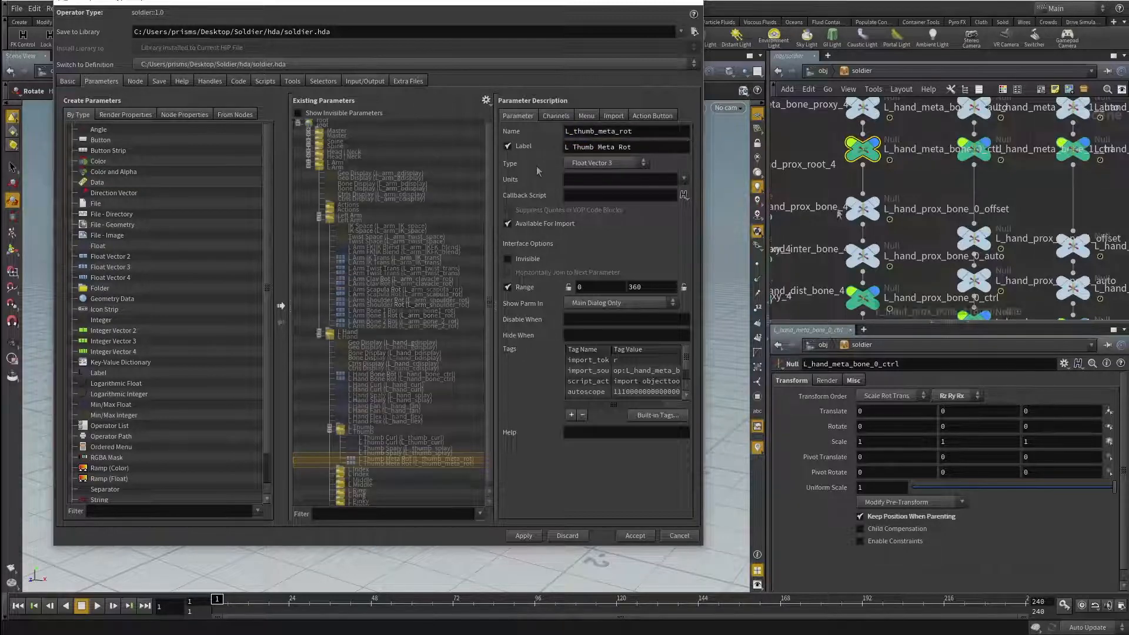
Step: Add the Rotate parameter of L_hand_prox_bone_0_ctrl to the L Thumb folder and name it L_thumb_prox_rot
{"action": "left_click", "coordinate": [864, 300]}
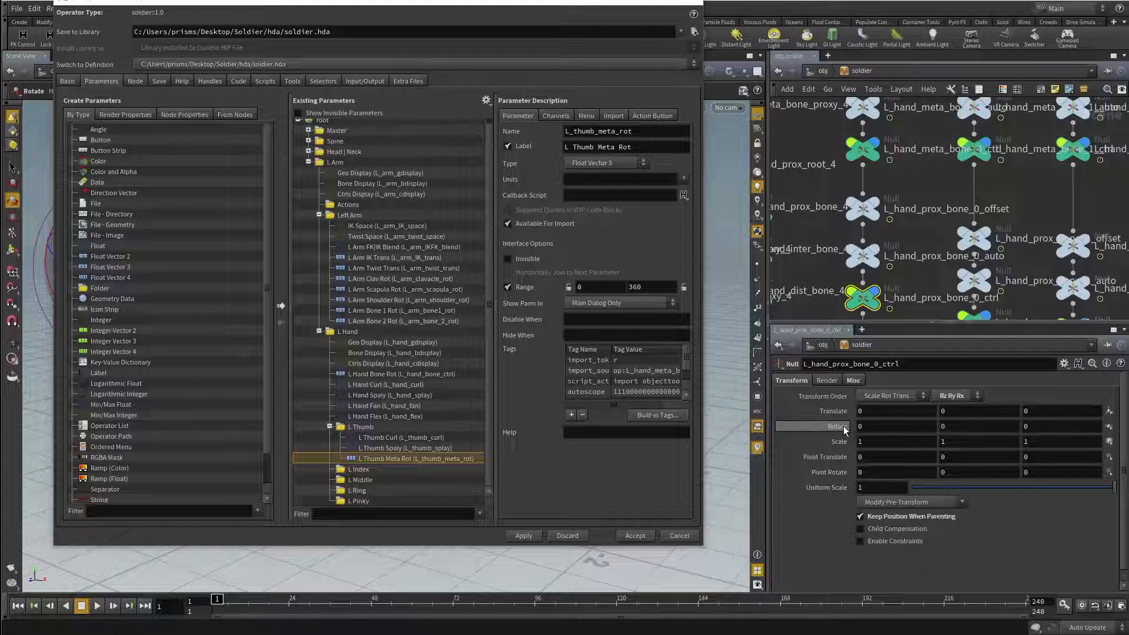
{"action": "left_click_drag", "start_coordinate": [845, 430], "coordinate": [366, 434]}
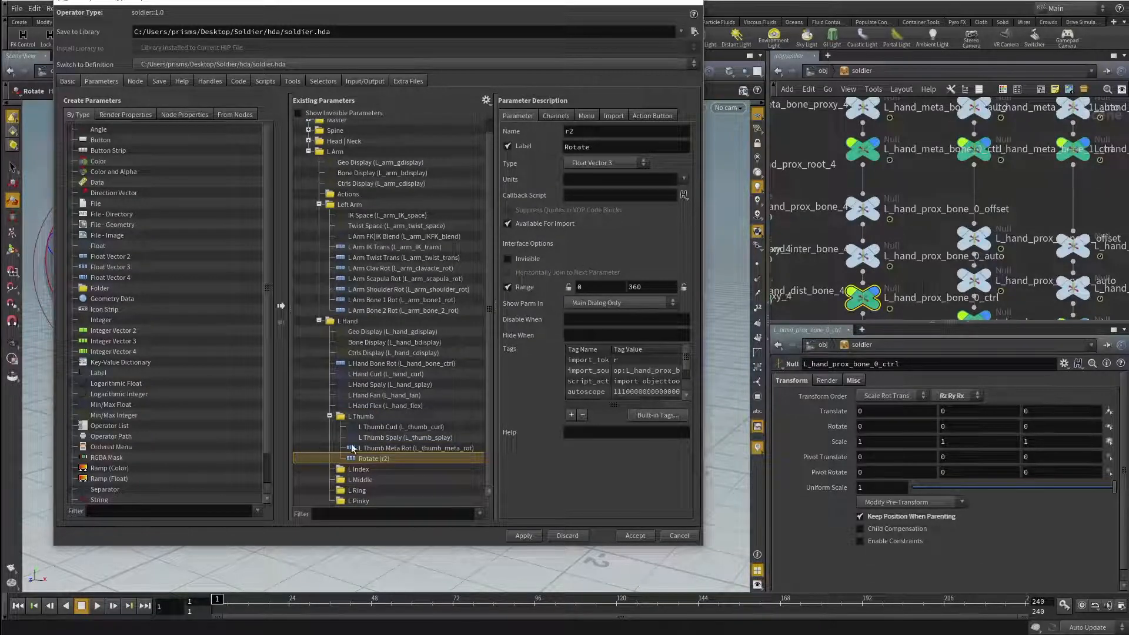
{"action": "left_click", "coordinate": [386, 437]}
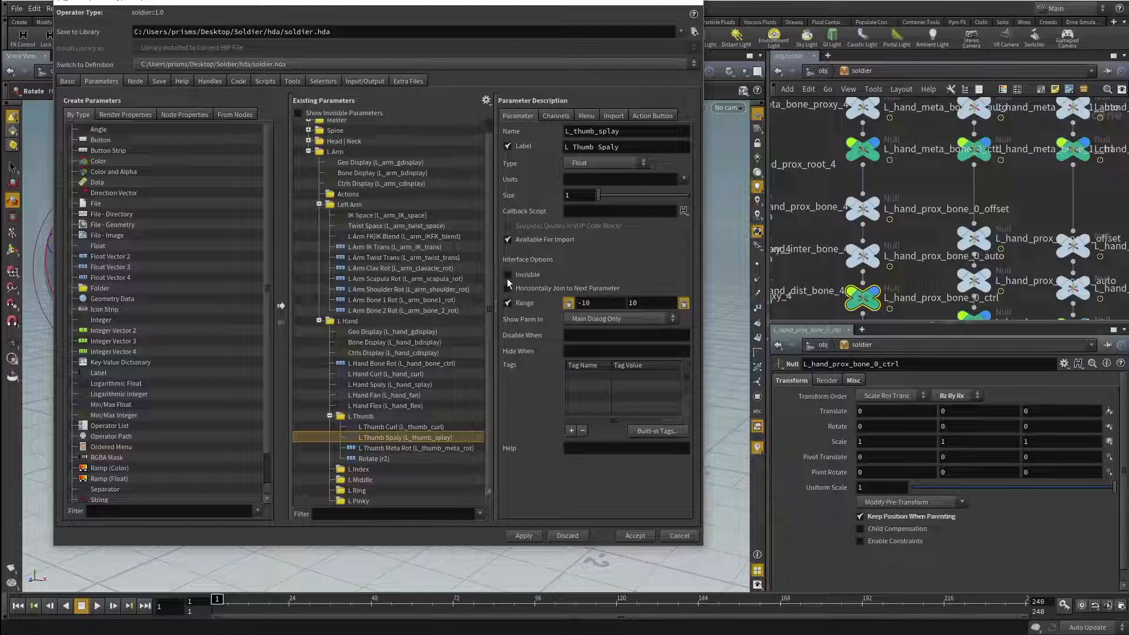
{"action": "left_click", "coordinate": [393, 448]}
{"action": "double_click", "coordinate": [655, 132]}
{"action": "key", "text": "ctrl+c"}
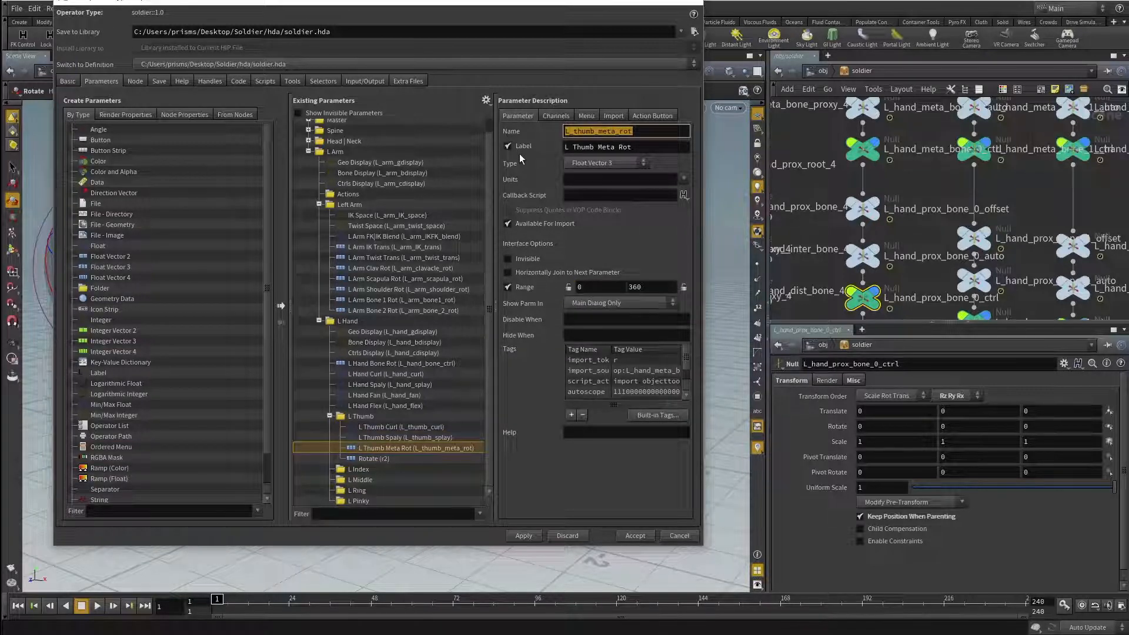
{"action": "left_click", "coordinate": [362, 458]}
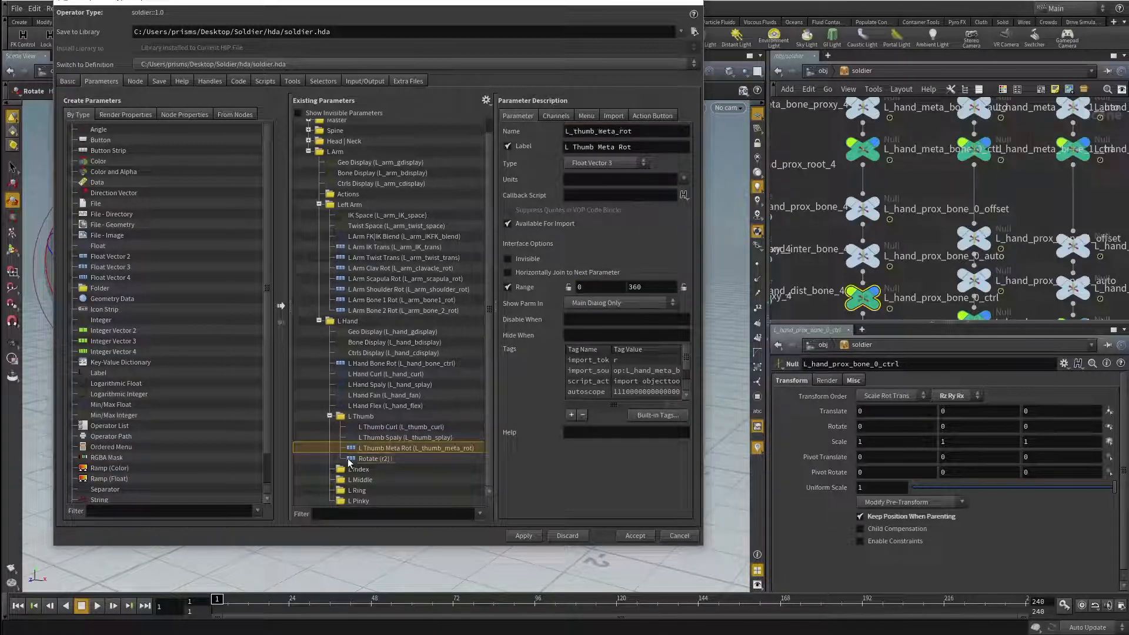
{"action": "double_click", "coordinate": [581, 131]}
{"action": "key", "text": "ctrl+v"}
{"action": "double_click", "coordinate": [600, 132]}
{"action": "type", "text": "prox"}
{"action": "key", "text": "Return"}
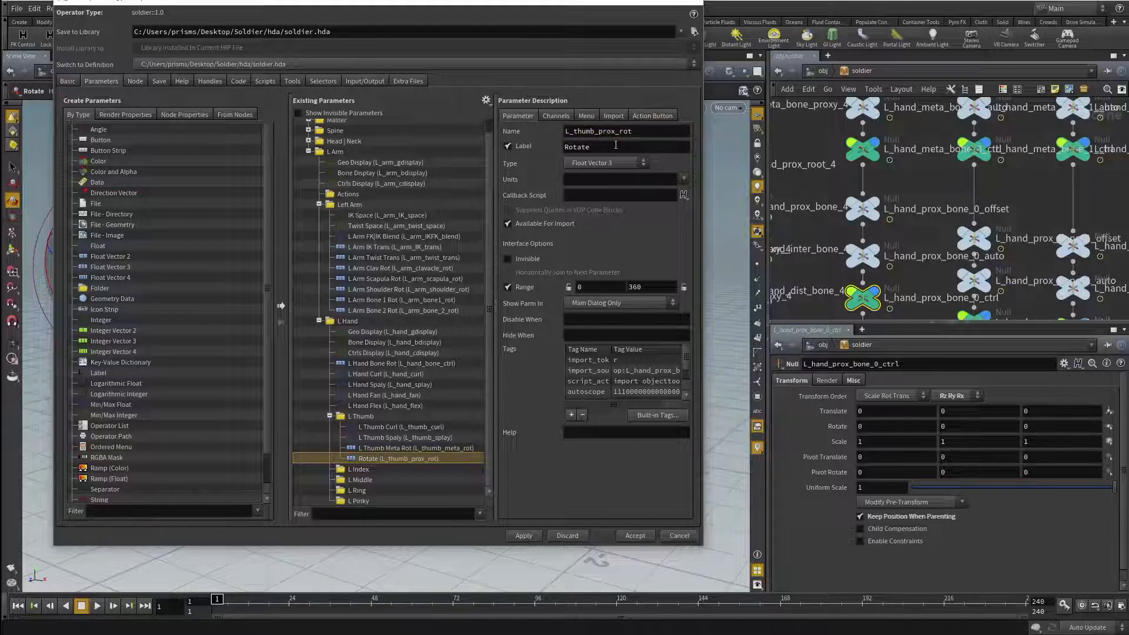
Step: Label the L_thumb_prox_rot parameter L Thumb Prox Rot, reusing the label text of the meta rotation
{"action": "left_click", "coordinate": [455, 448]}
{"action": "left_click_drag", "start_coordinate": [650, 149], "coordinate": [532, 160]}
{"action": "key", "text": "ctrl+c"}
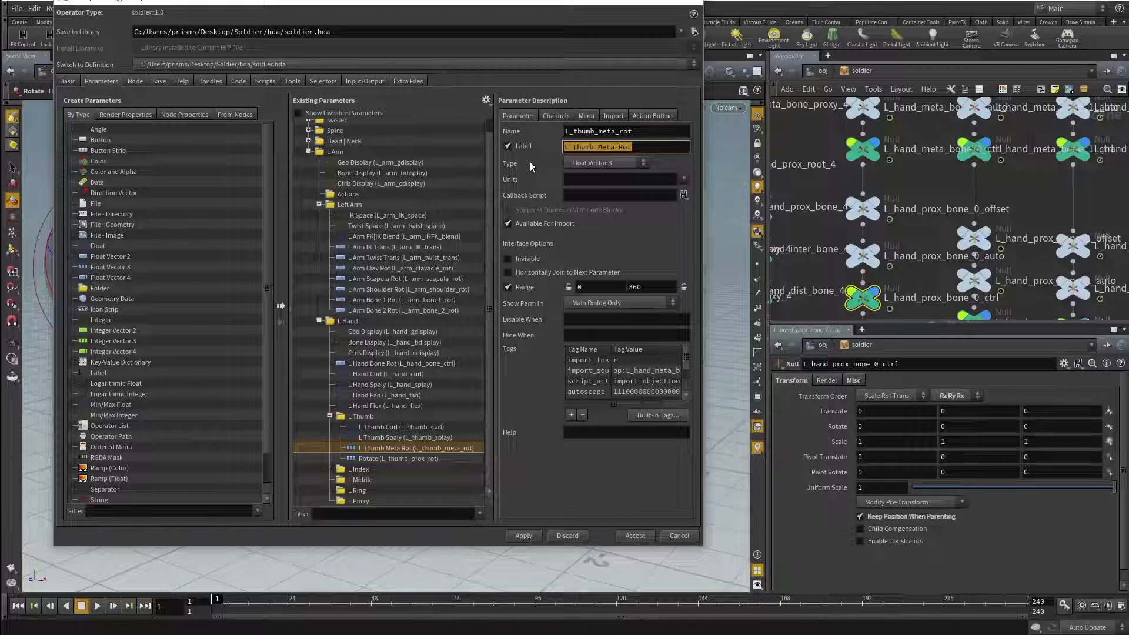
{"action": "left_click", "coordinate": [418, 459]}
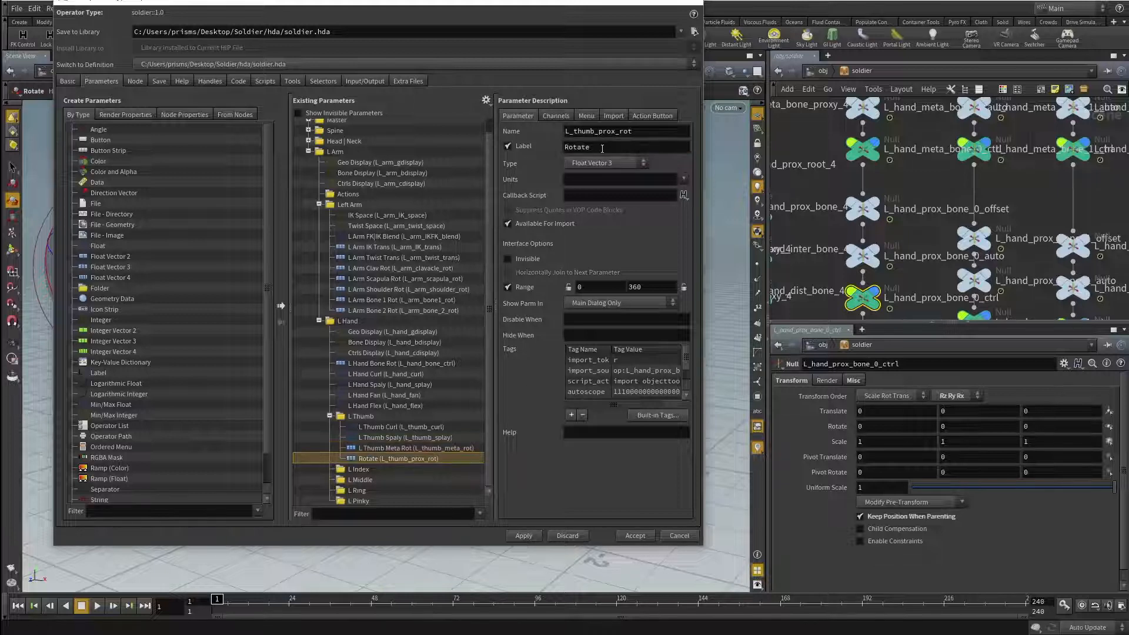
{"action": "double_click", "coordinate": [602, 147]}
{"action": "key", "text": "ctrl+v"}
{"action": "double_click", "coordinate": [606, 147]}
{"action": "type", "text": "Prox"}
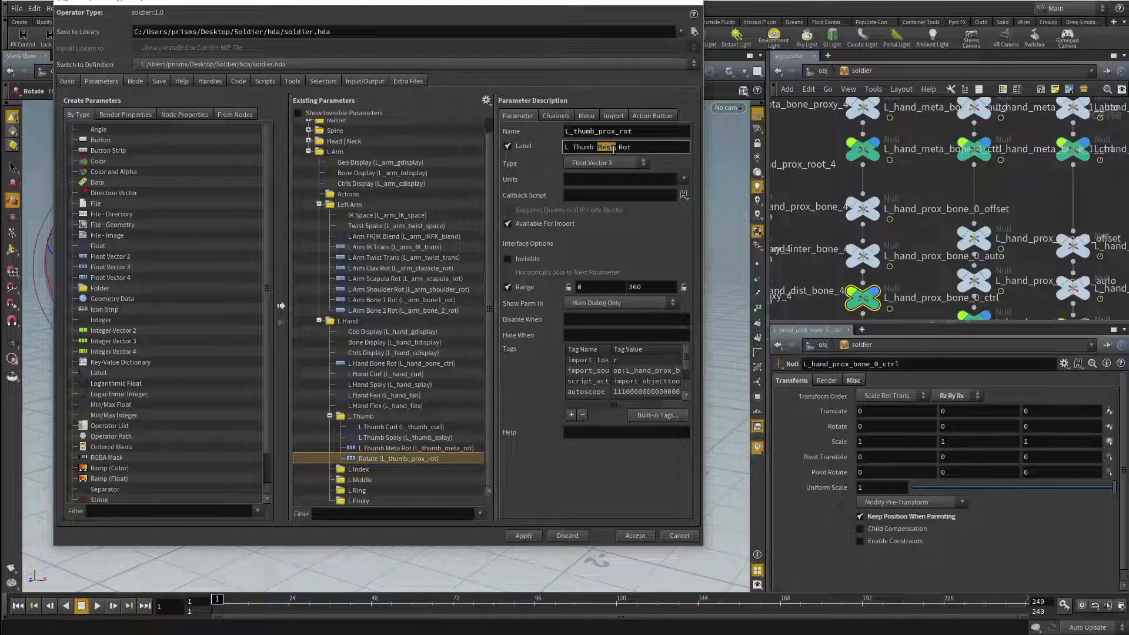
{"action": "key", "text": "Return"}
Step: Add the Rotate parameter of L_hand_dist_bone_0_ctrl to the L Thumb folder and name it L_thumb_dist_rot
{"action": "scroll", "coordinate": [882, 292], "scroll_direction": "down", "scroll_amount": 3}
{"action": "scroll", "coordinate": [882, 292], "scroll_direction": "up", "scroll_amount": 5}
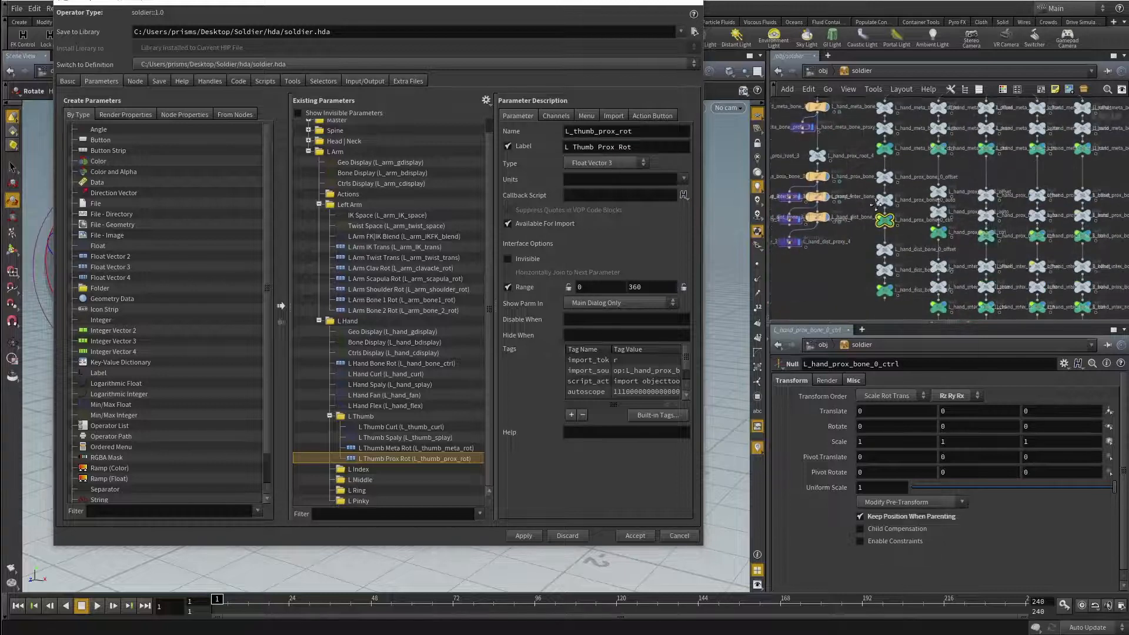
{"action": "left_click", "coordinate": [891, 264]}
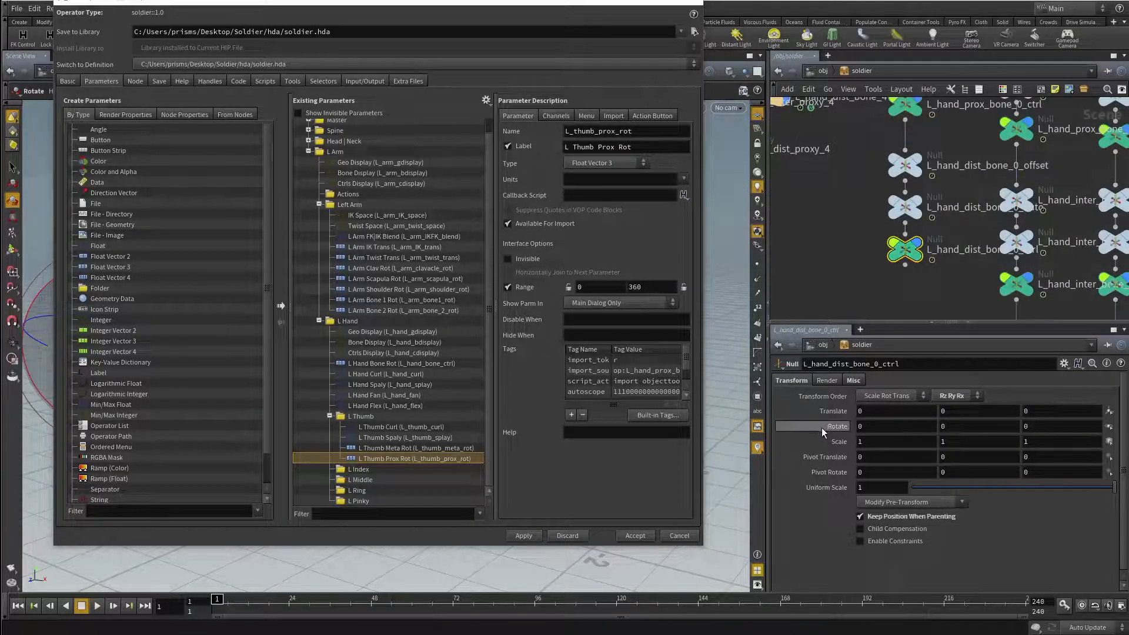
{"action": "mouse_move", "coordinate": [376, 426]}
{"action": "left_mouse_down"}
{"action": "mouse_move", "coordinate": [363, 422]}
{"action": "mouse_move", "coordinate": [372, 417]}
{"action": "left_mouse_up"}
{"action": "left_click", "coordinate": [364, 437]}
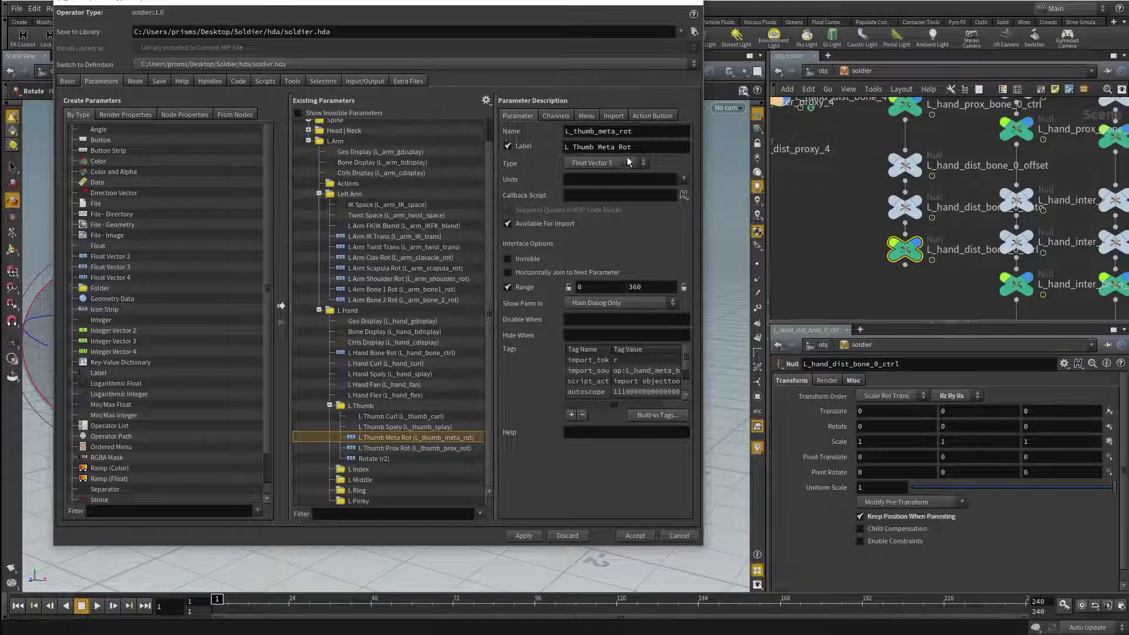
{"action": "left_click_drag", "start_coordinate": [649, 134], "coordinate": [554, 144]}
{"action": "key", "text": "ctrl+c"}
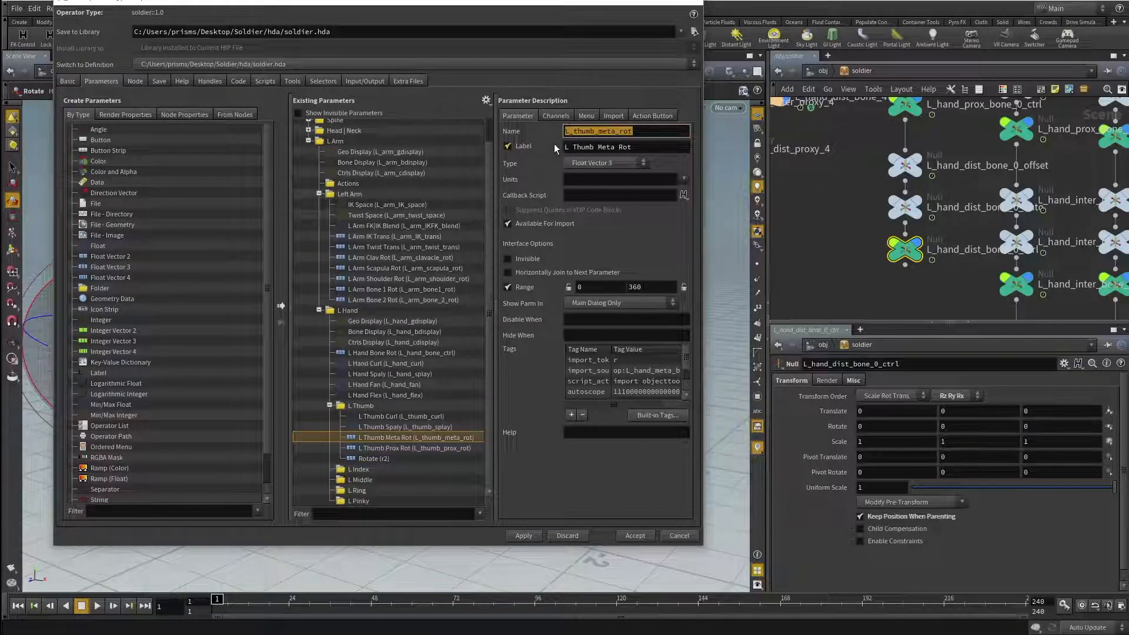
{"action": "left_click", "coordinate": [366, 458]}
{"action": "key", "text": "ctrl+v"}
{"action": "left_click_drag", "start_coordinate": [578, 132], "coordinate": [613, 133]}
{"action": "type", "text": "dist"}
{"action": "key", "text": "Return"}
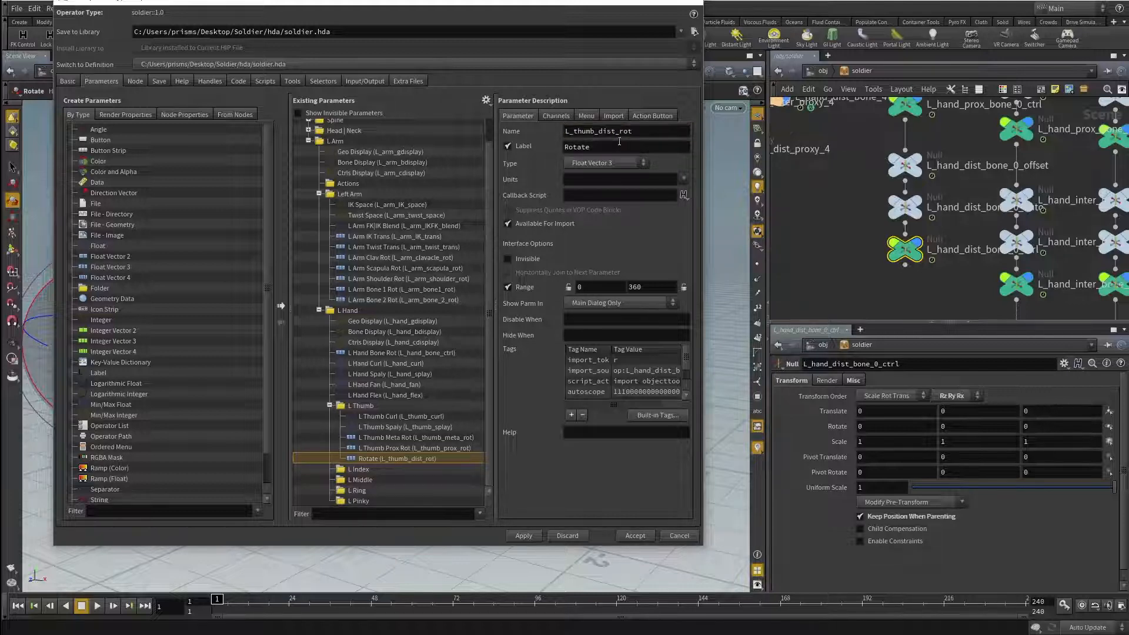
Step: Label the L_thumb_dist_rot parameter L Thumb Dist Rot and apply the interface changes to the asset
{"action": "left_click", "coordinate": [415, 437]}
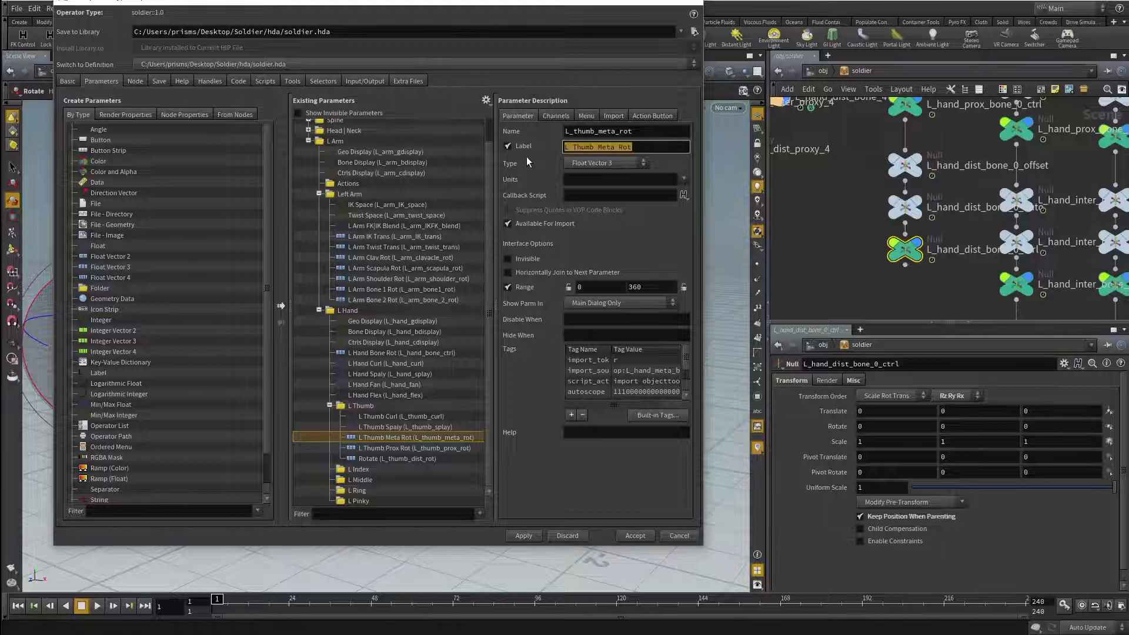
{"action": "left_click", "coordinate": [376, 459]}
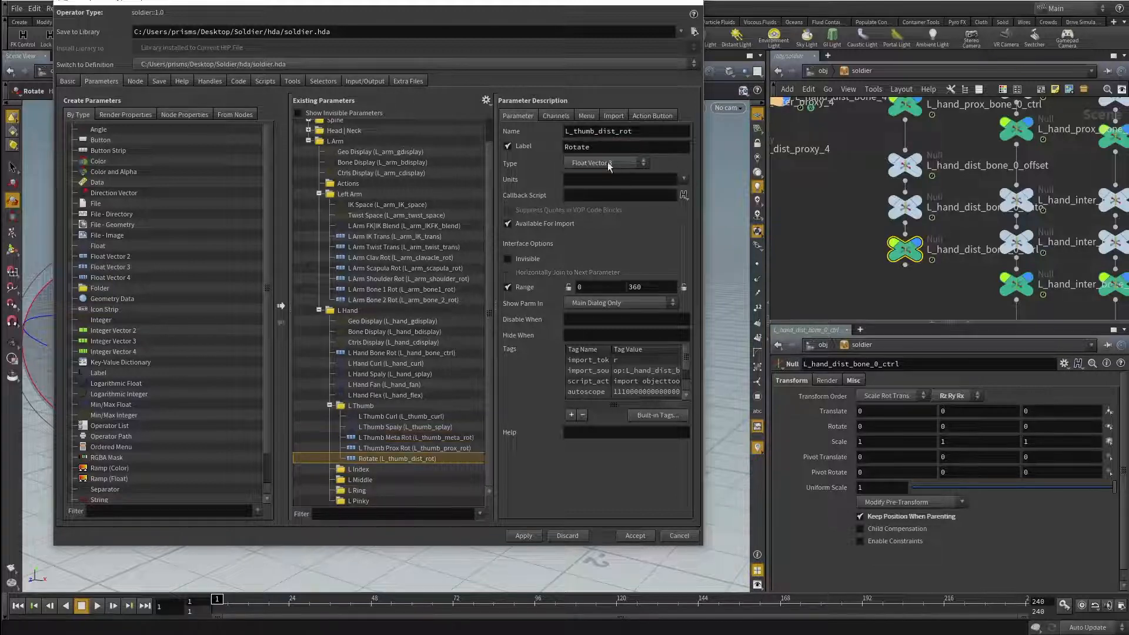
{"action": "left_click_drag", "start_coordinate": [643, 145], "coordinate": [569, 165]}
{"action": "type", "text": "L Thumb Meta Rot"}
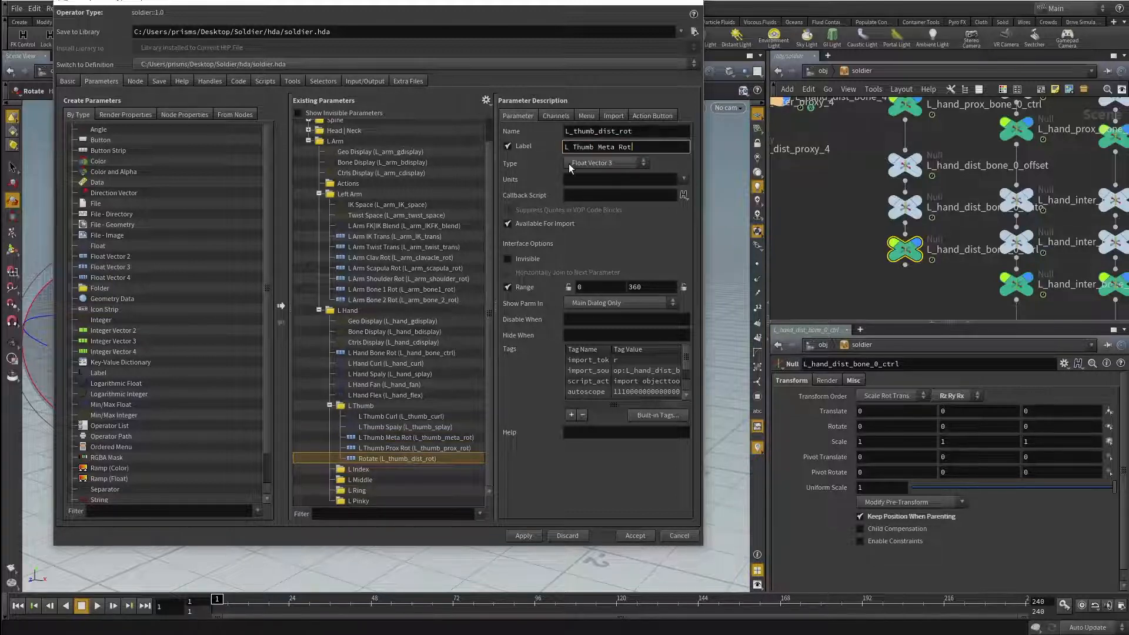
{"action": "double_click", "coordinate": [600, 147]}
{"action": "type", "text": "Dist"}
{"action": "key", "text": "Return"}
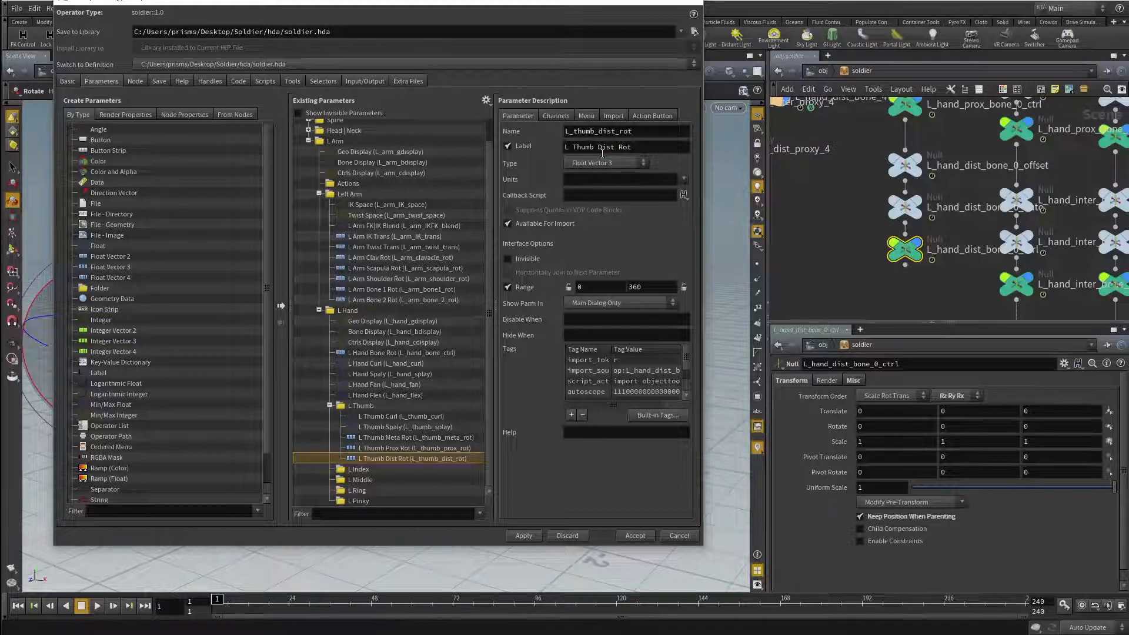
{"action": "left_click", "coordinate": [523, 536]}
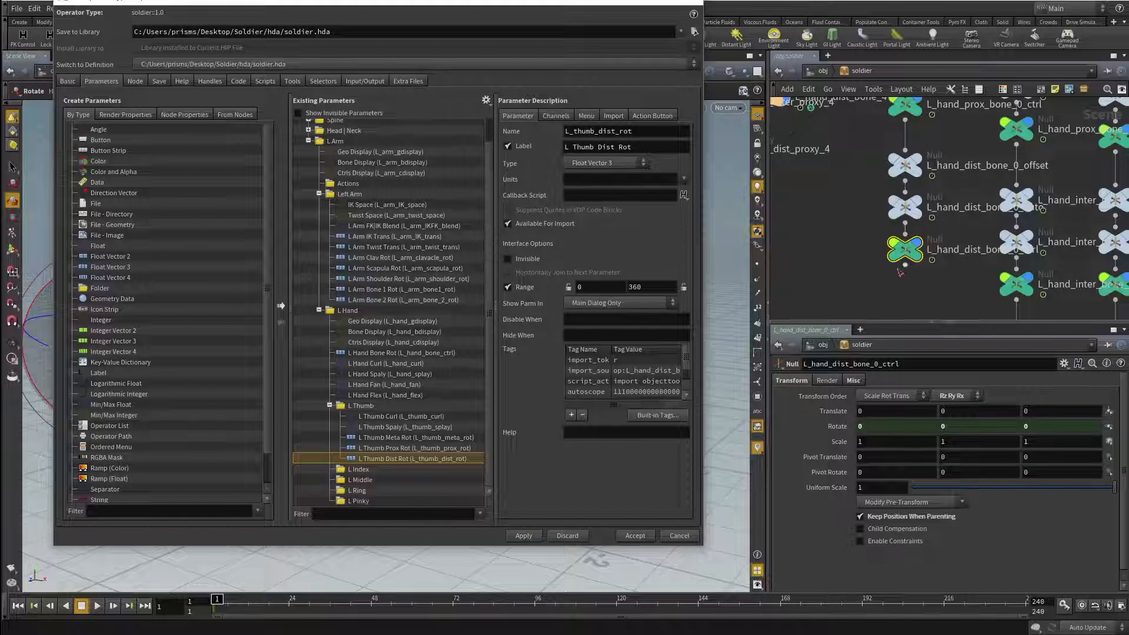
Step: Check the channel references on the Rotate values of L_hand_prox_bone_0_ctrl
{"action": "key", "text": "Up"}
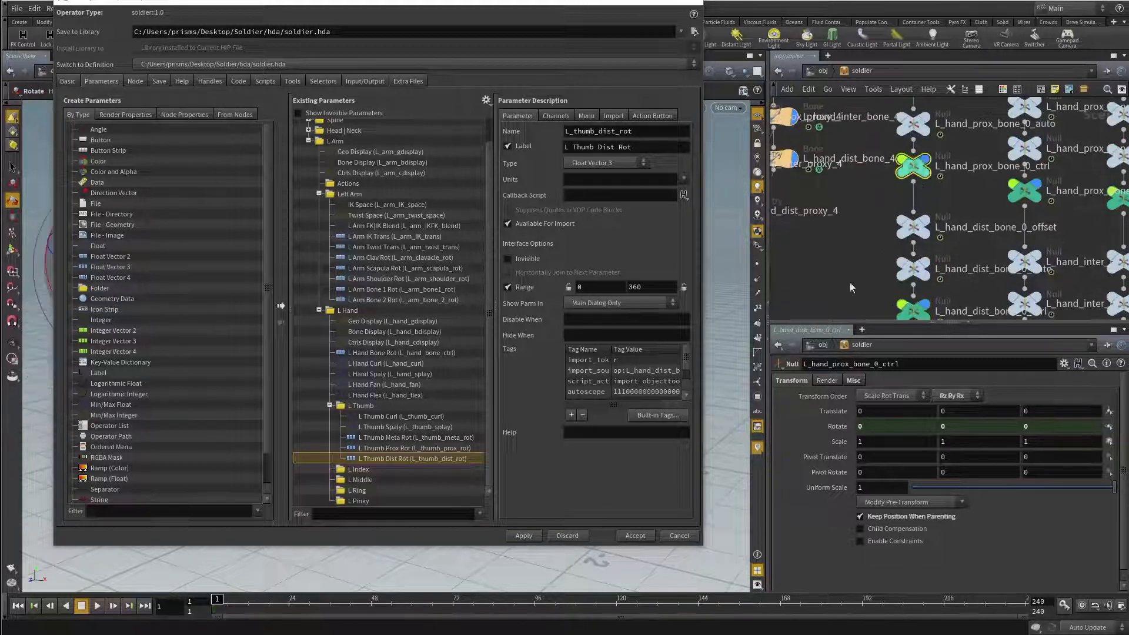
{"action": "left_click", "coordinate": [833, 427]}
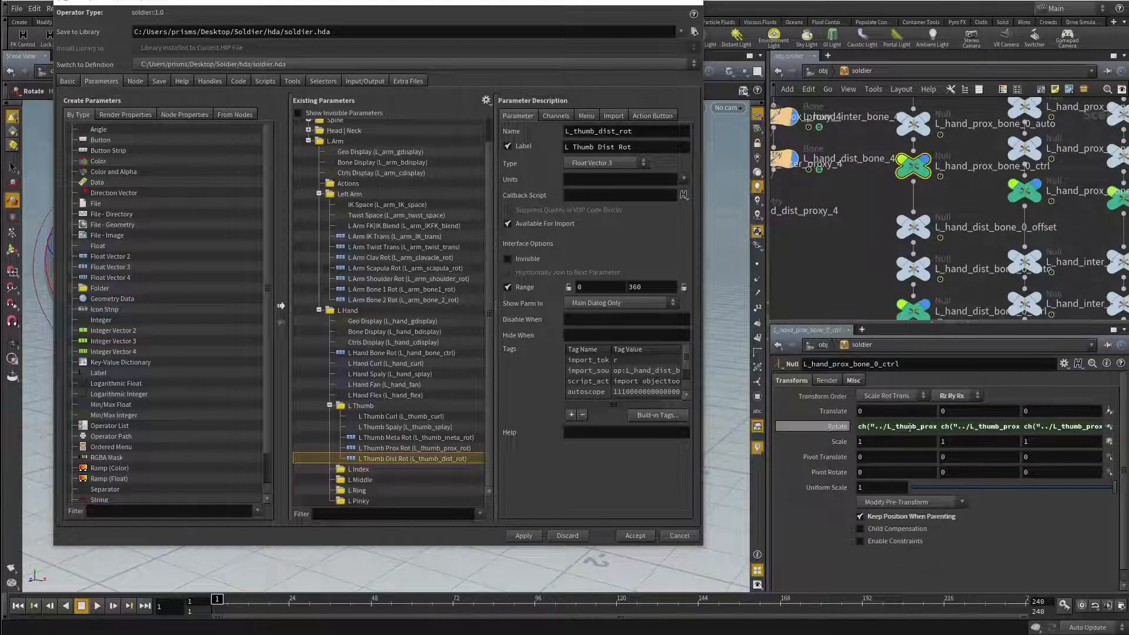
{"action": "left_click", "coordinate": [846, 430]}
Step: Open the soldier node's parameters in a separate window and try out L Hand Curl, L Thumb Curl and the finger folders
{"action": "right_click", "coordinate": [856, 72]}
{"action": "mouse_move", "coordinate": [897, 174]}
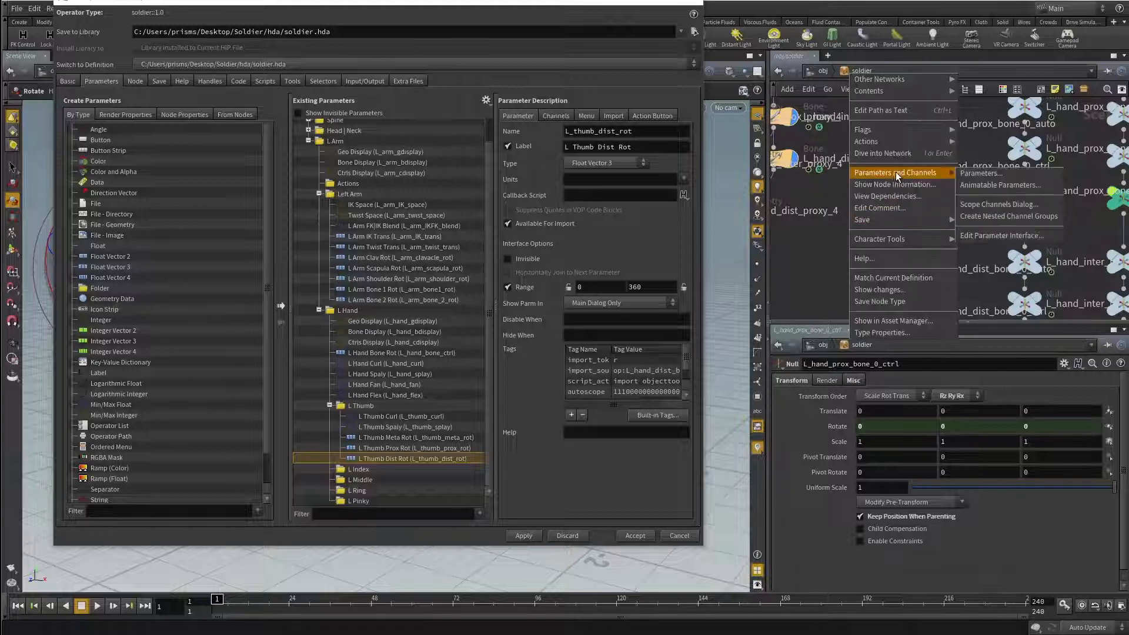
{"action": "left_click", "coordinate": [981, 173]}
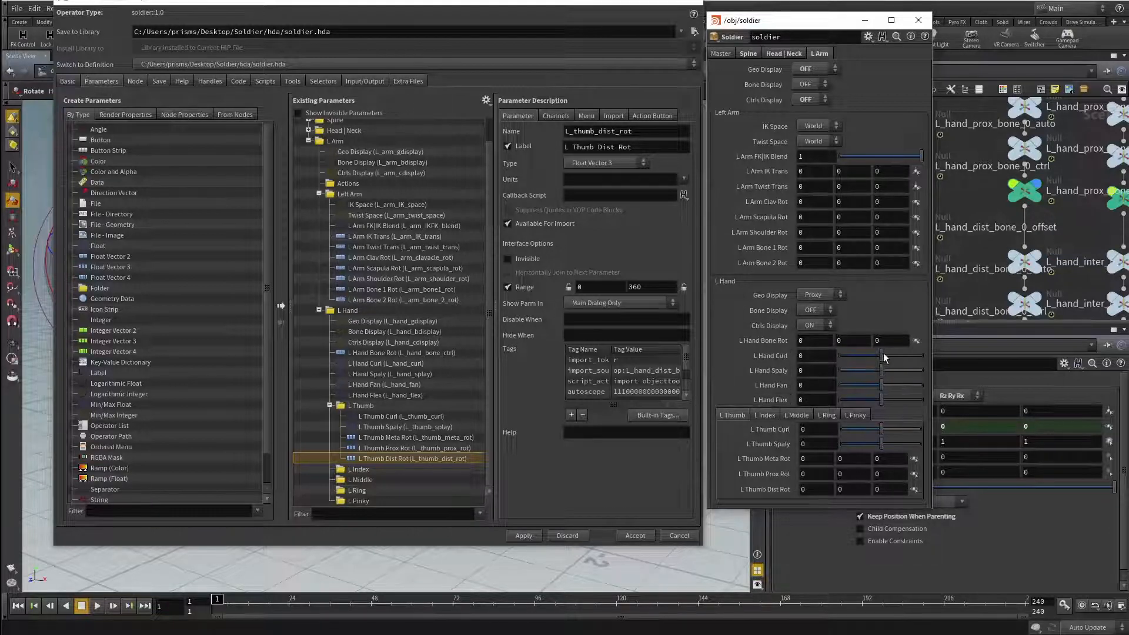
{"action": "left_click_drag", "start_coordinate": [884, 355], "coordinate": [825, 355]}
{"action": "left_click", "coordinate": [794, 414]}
{"action": "left_click", "coordinate": [732, 417]}
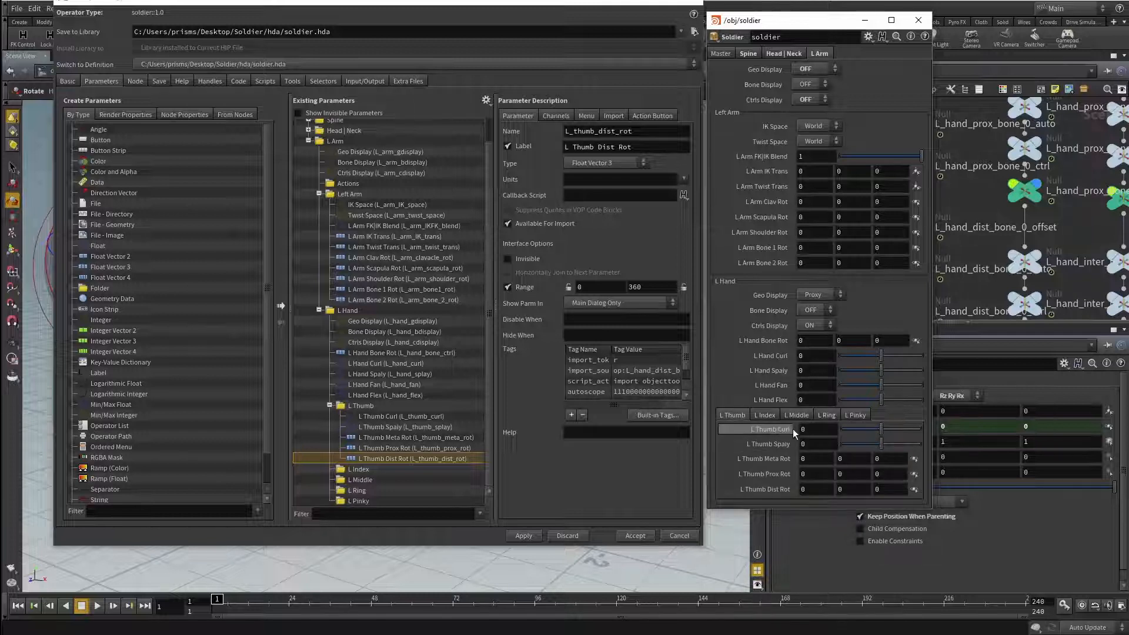
{"action": "left_click_drag", "start_coordinate": [883, 432], "coordinate": [871, 429]}
{"action": "key", "text": "ctrl+z"}
{"action": "left_click", "coordinate": [791, 415]}
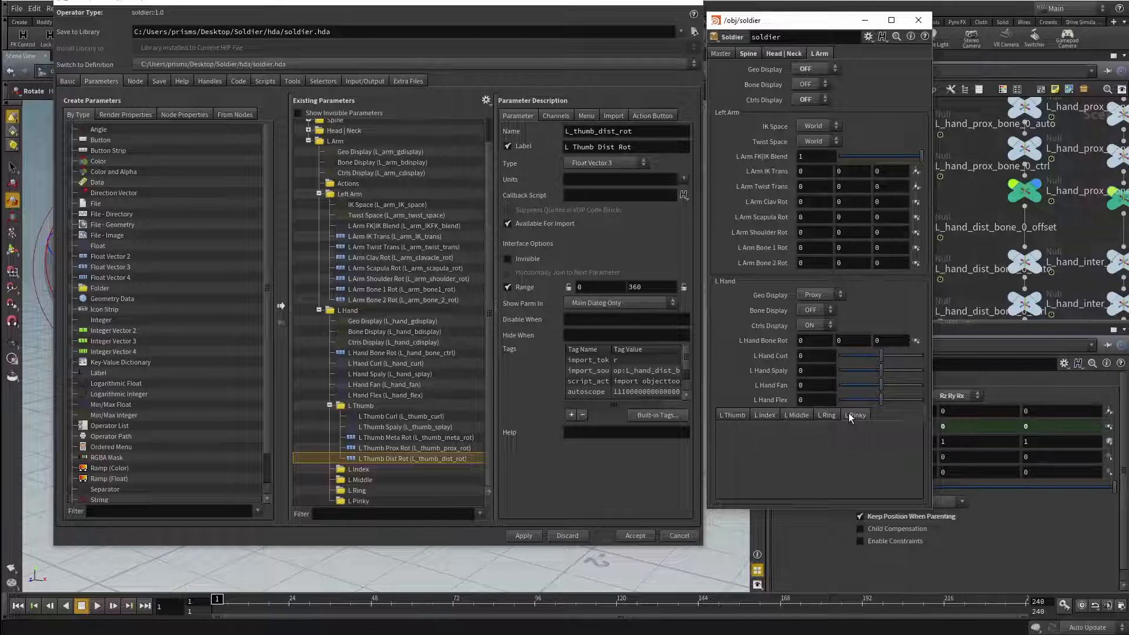
Step: Show the L Thumb parameters on the soldier node and briefly try the L Hand Curl slider
{"action": "left_click", "coordinate": [742, 416]}
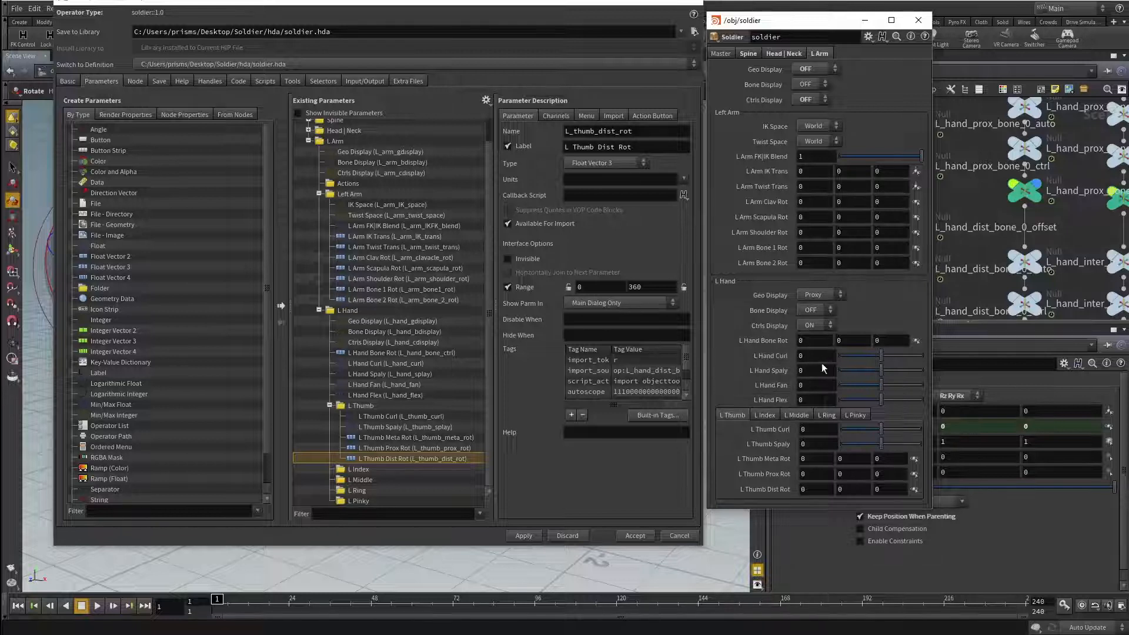
{"action": "left_click_drag", "start_coordinate": [884, 354], "coordinate": [876, 361]}
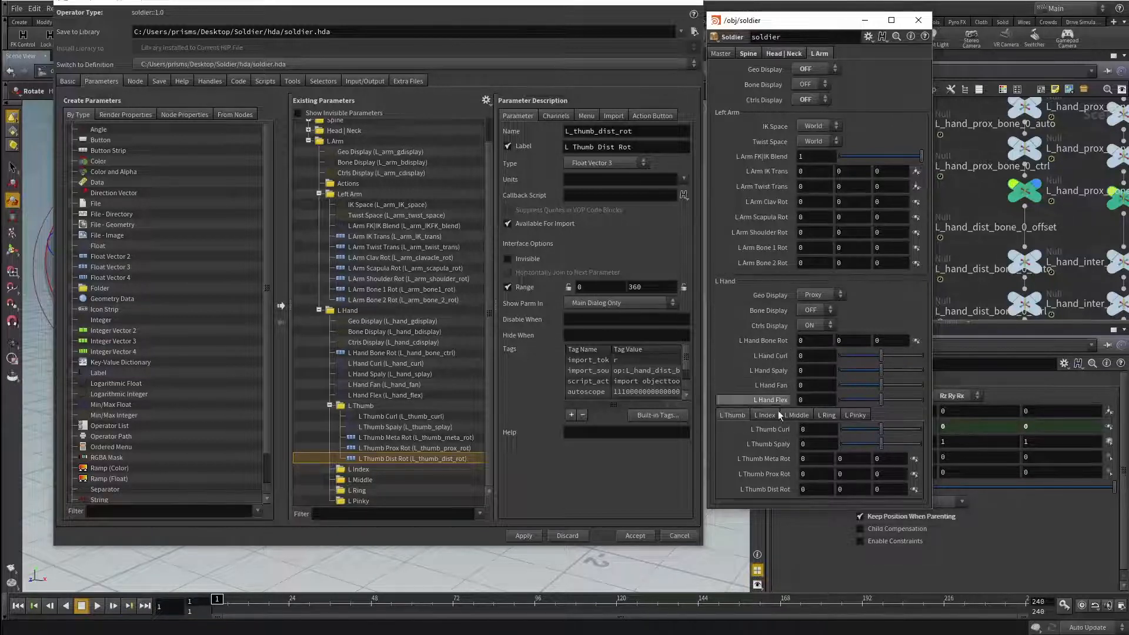
{"action": "key", "text": "ctrl+z"}
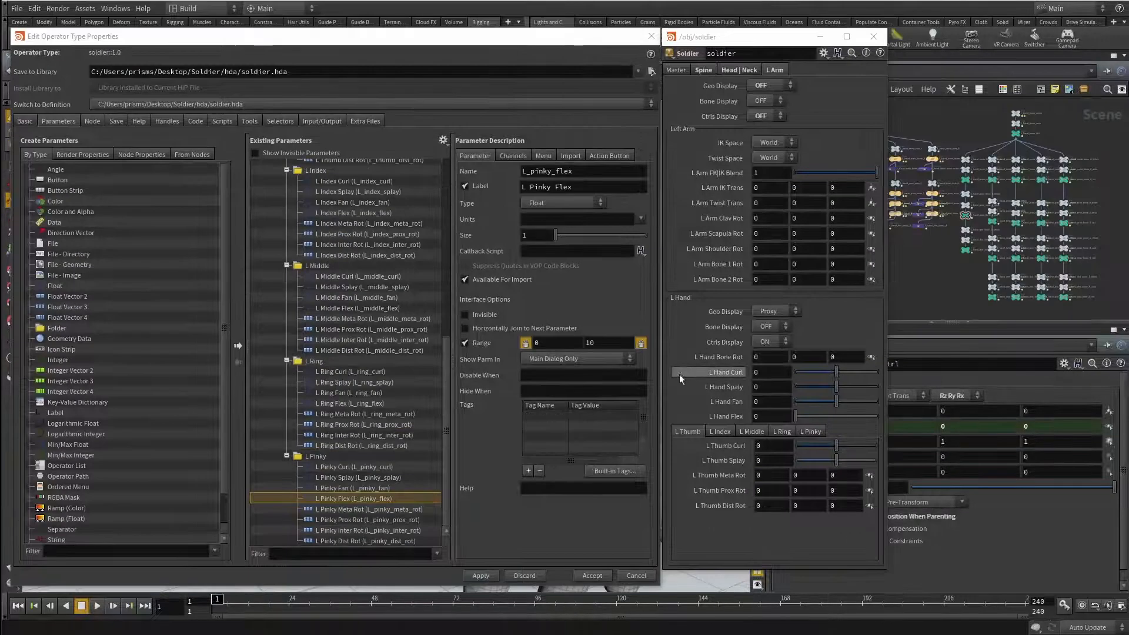
Step: Look through the L Index, L Middle, L Ring, L Pinky and L Thumb folders on the soldier node
{"action": "scroll", "coordinate": [418, 342], "scroll_direction": "up", "scroll_amount": 4}
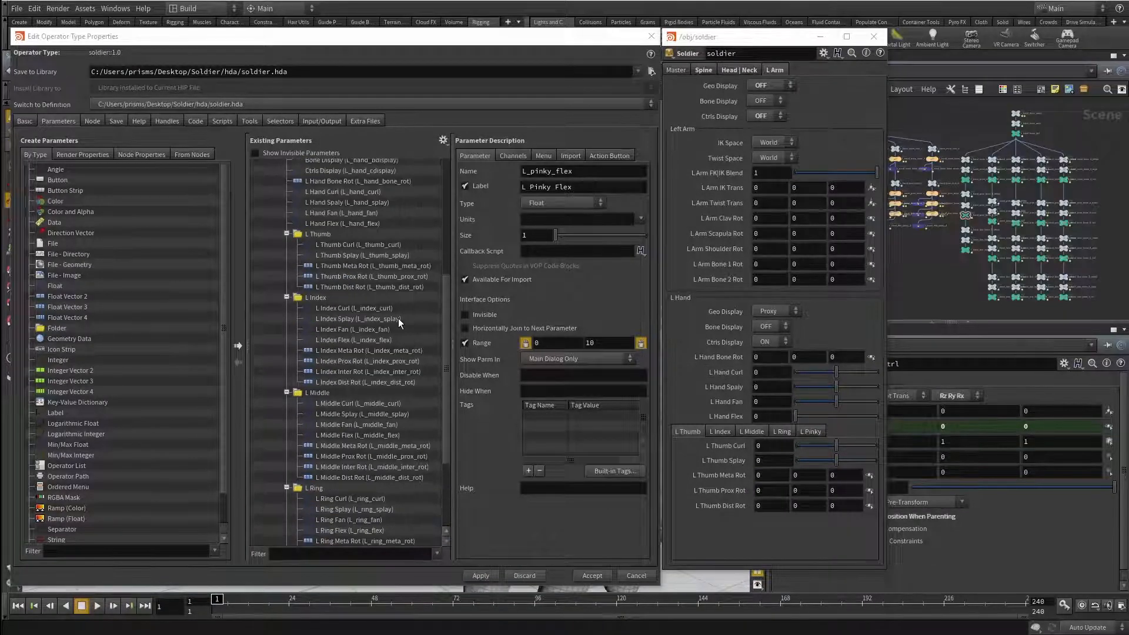
{"action": "scroll", "coordinate": [354, 255], "scroll_direction": "down", "scroll_amount": 3}
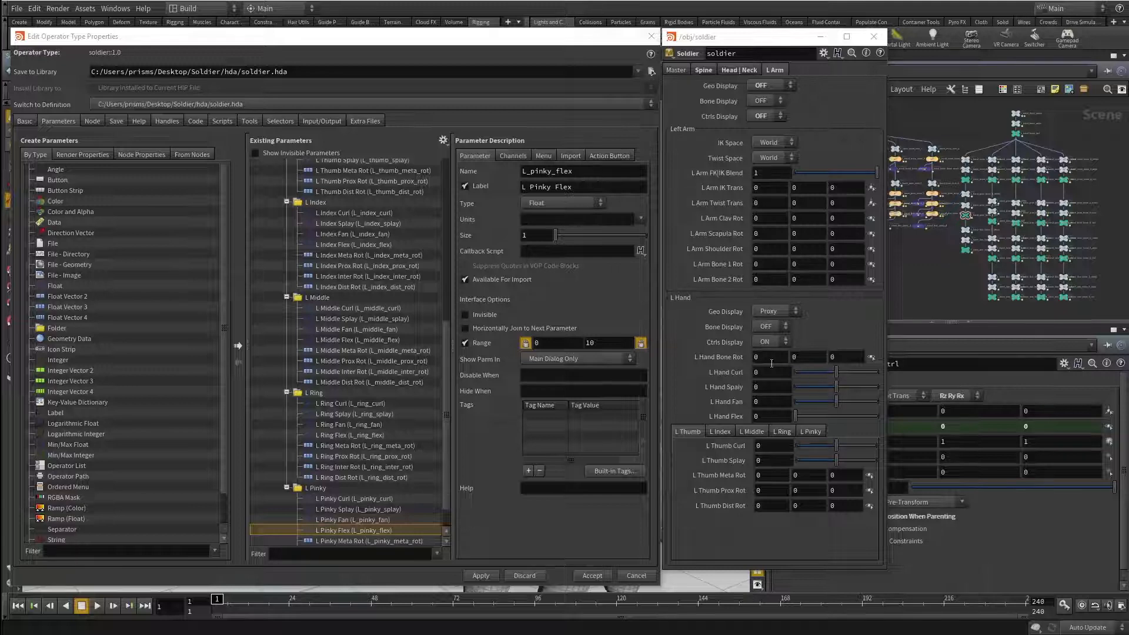
{"action": "left_click", "coordinate": [719, 432]}
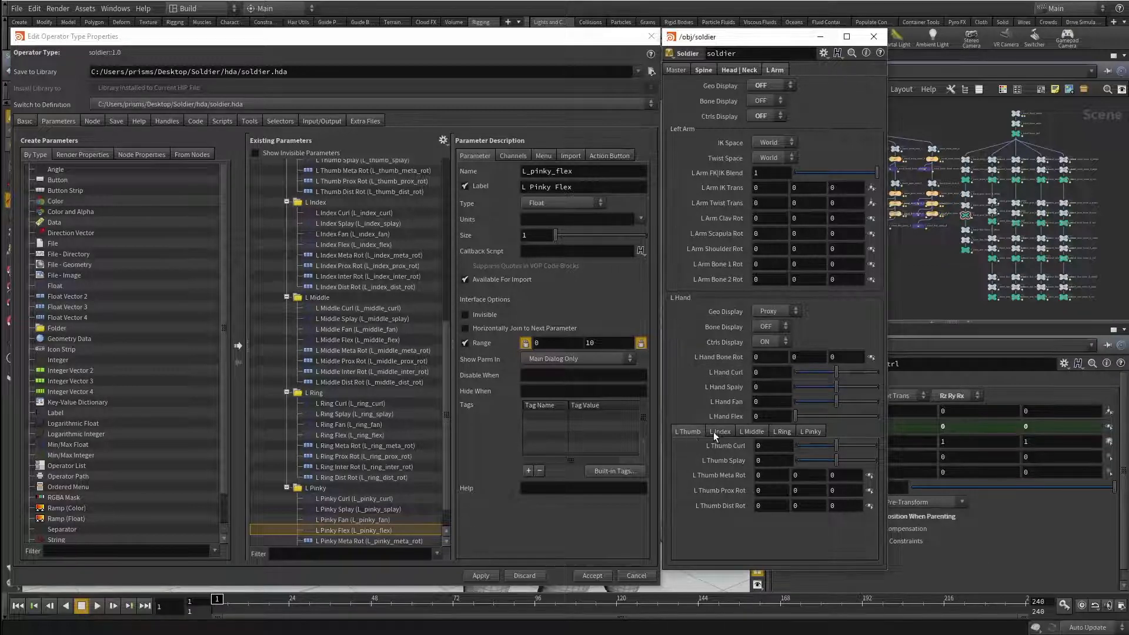
{"action": "left_click", "coordinate": [751, 432]}
{"action": "left_click", "coordinate": [780, 431]}
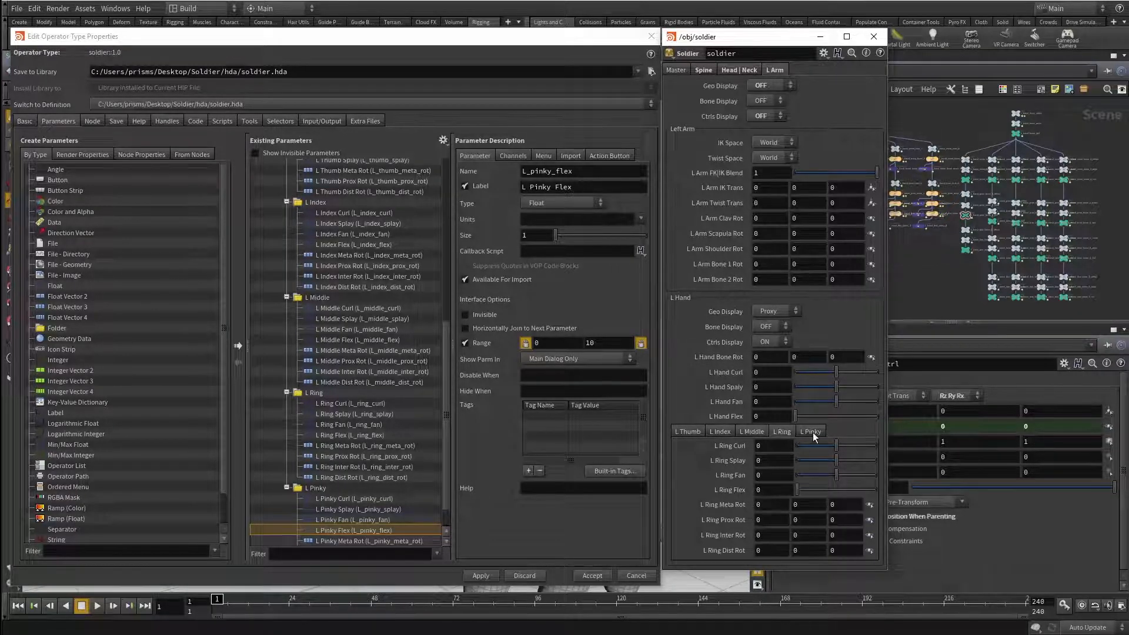
{"action": "left_click", "coordinate": [811, 432]}
{"action": "left_click", "coordinate": [684, 433]}
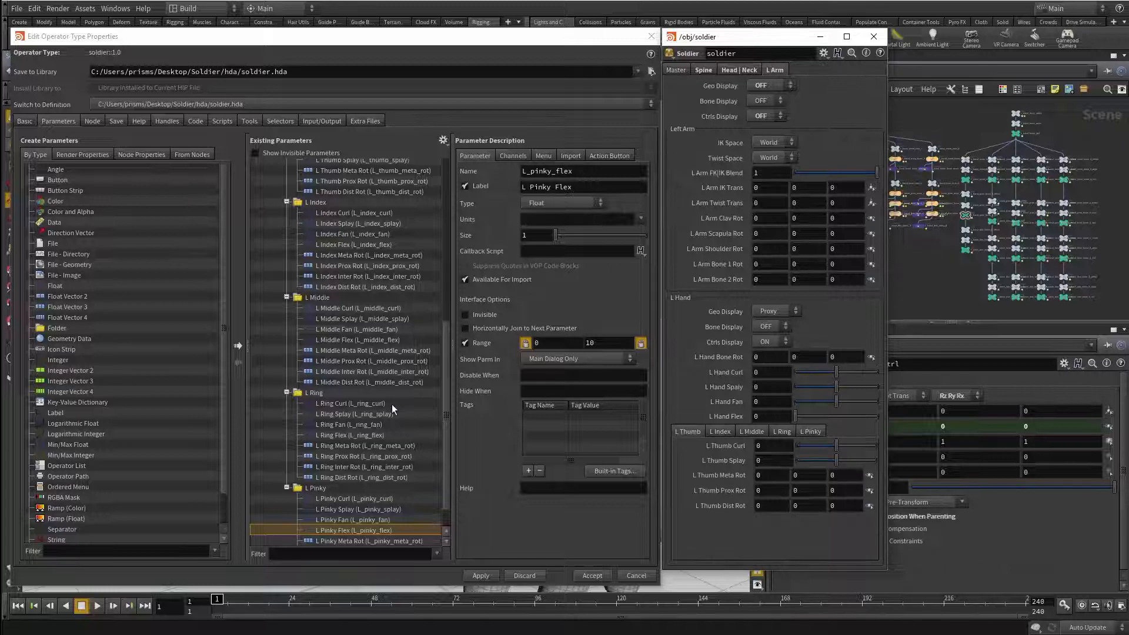
Step: Check the ranges of the L Hand Curl, Splay, Fan and Flex parameters in the L Hand folder
{"action": "scroll", "coordinate": [389, 401], "scroll_direction": "up", "scroll_amount": 5}
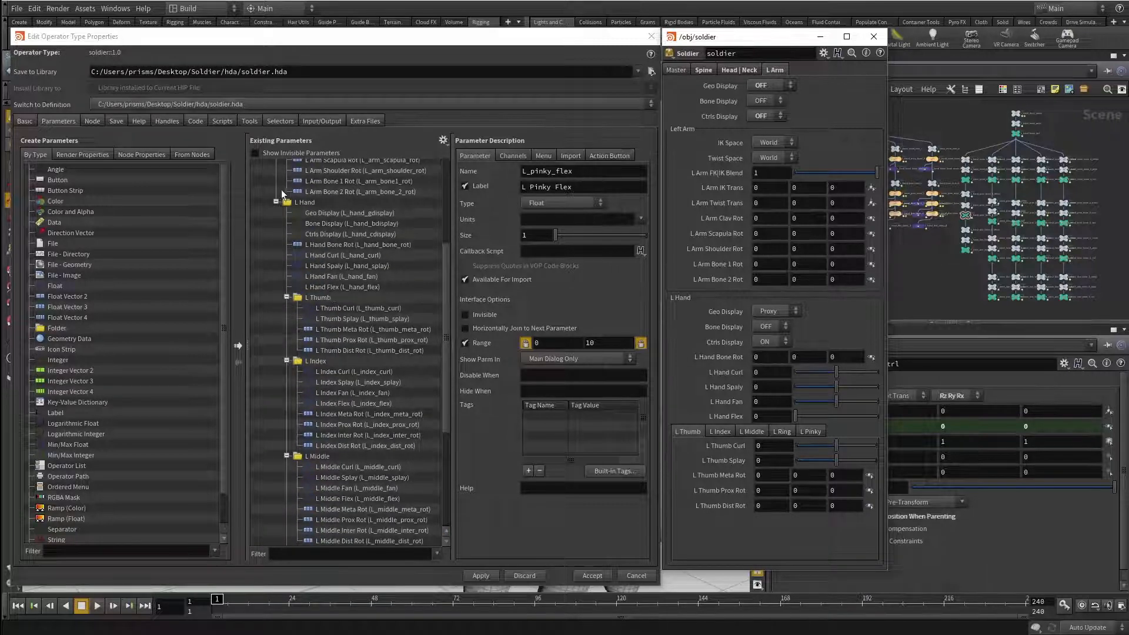
{"action": "left_click", "coordinate": [318, 286]}
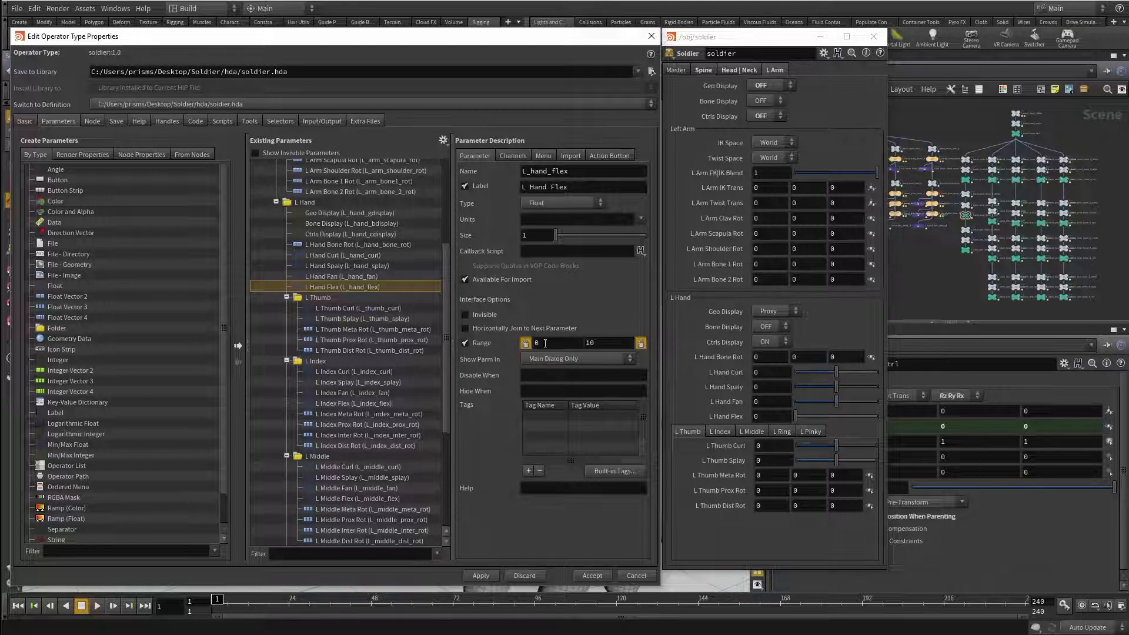
{"action": "left_click", "coordinate": [337, 275]}
{"action": "left_click", "coordinate": [334, 256]}
{"action": "left_click", "coordinate": [333, 265]}
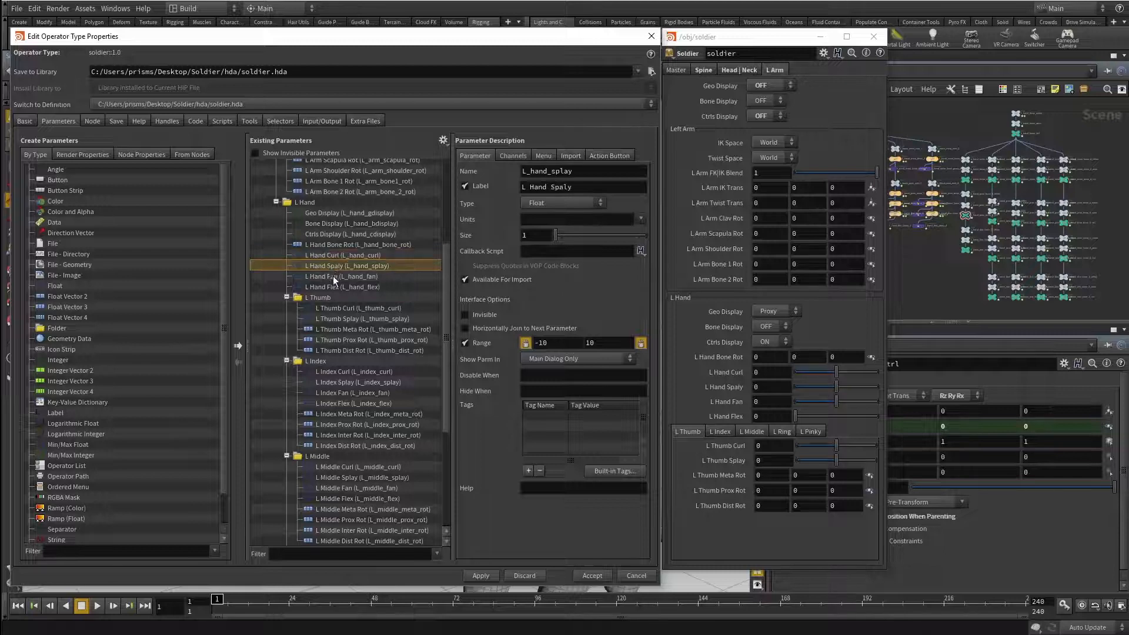
{"action": "left_click", "coordinate": [333, 277]}
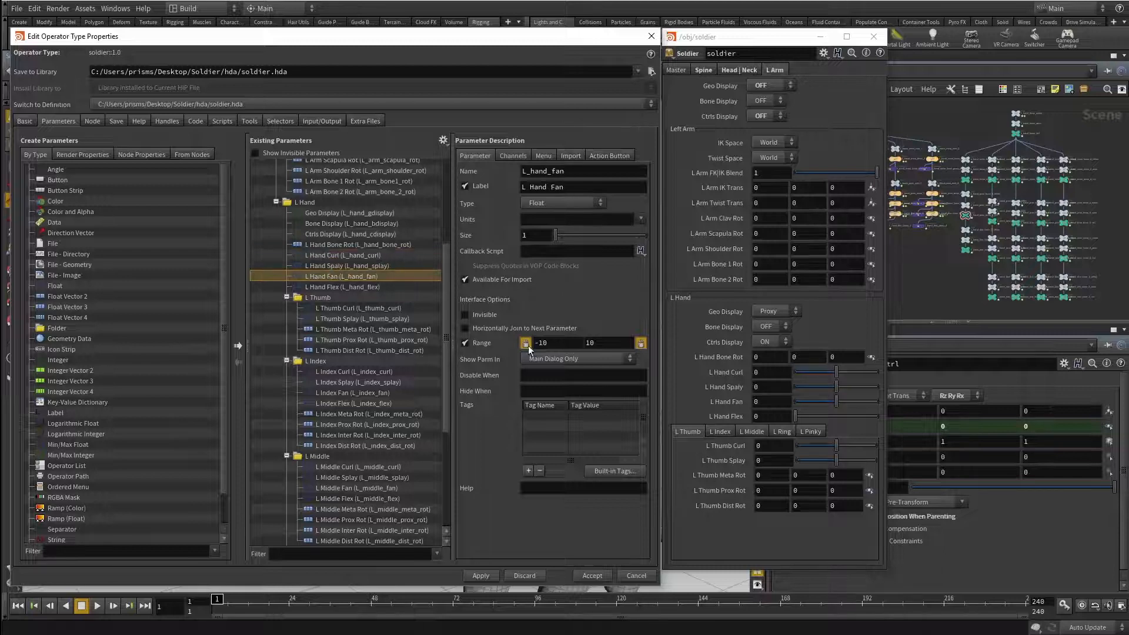
{"action": "left_click", "coordinate": [324, 287]}
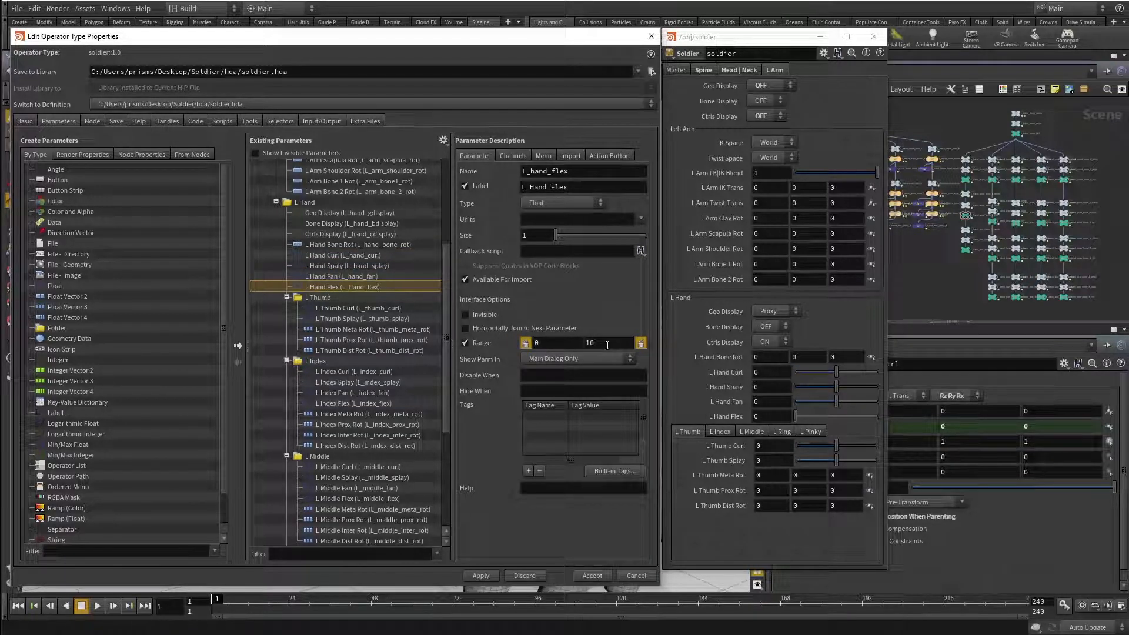
Step: Check the Flex ranges of the index, middle, ring and pinky fingers, and accept the soldier asset's operator type properties
{"action": "scroll", "coordinate": [341, 355], "scroll_direction": "down", "scroll_amount": 3}
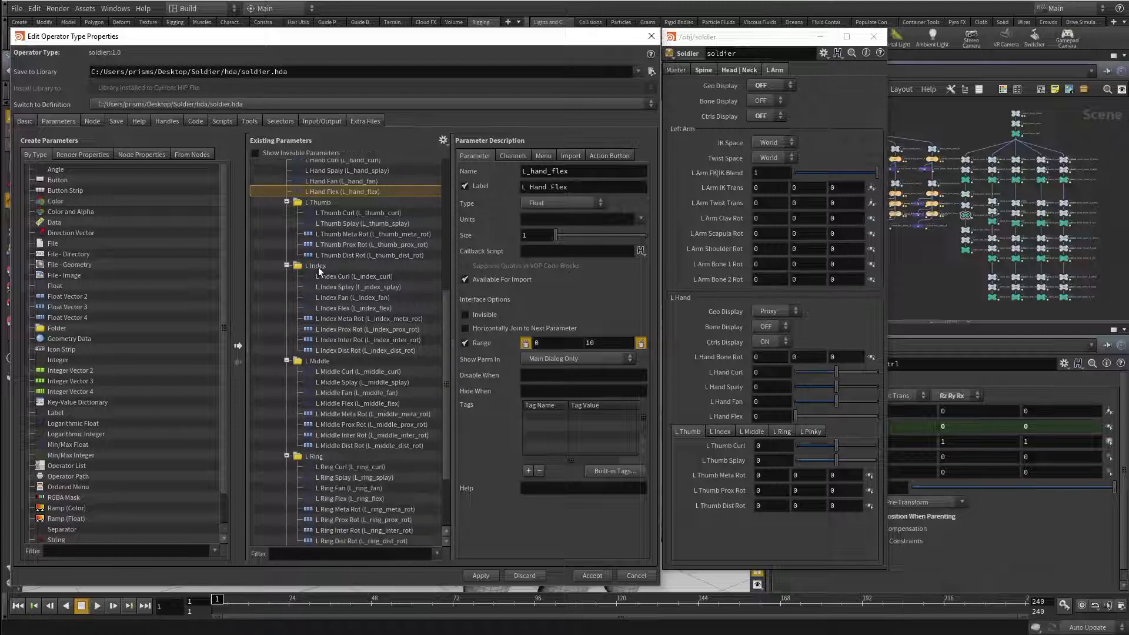
{"action": "left_click", "coordinate": [324, 311]}
{"action": "left_click", "coordinate": [338, 404]}
{"action": "scroll", "coordinate": [337, 407], "scroll_direction": "down", "scroll_amount": 3}
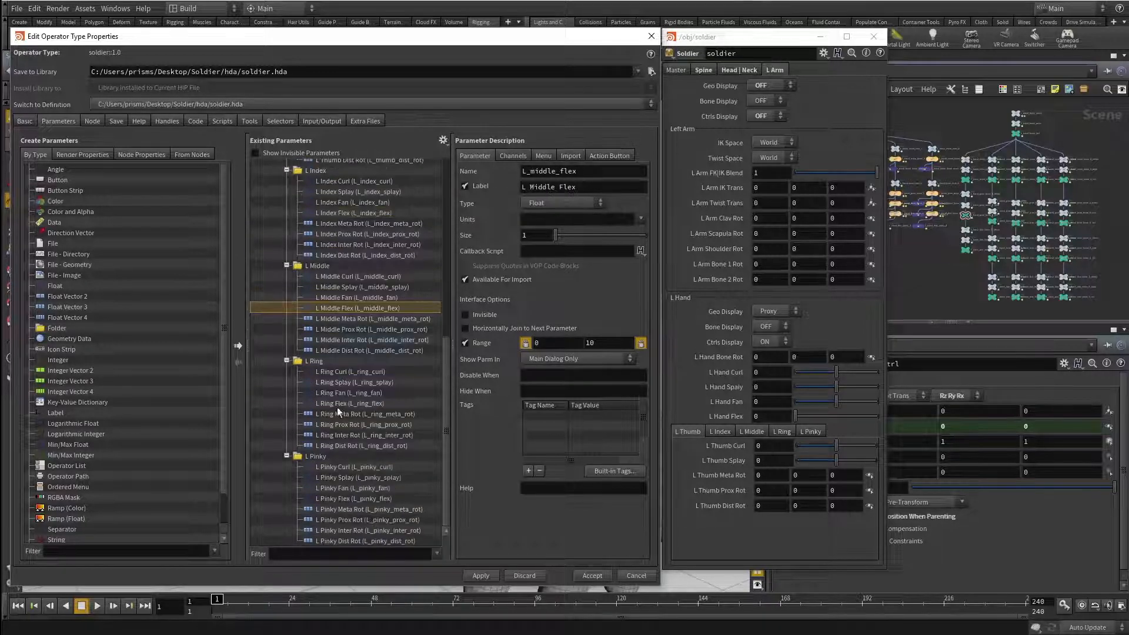
{"action": "left_click", "coordinate": [326, 404]}
{"action": "left_click", "coordinate": [325, 499]}
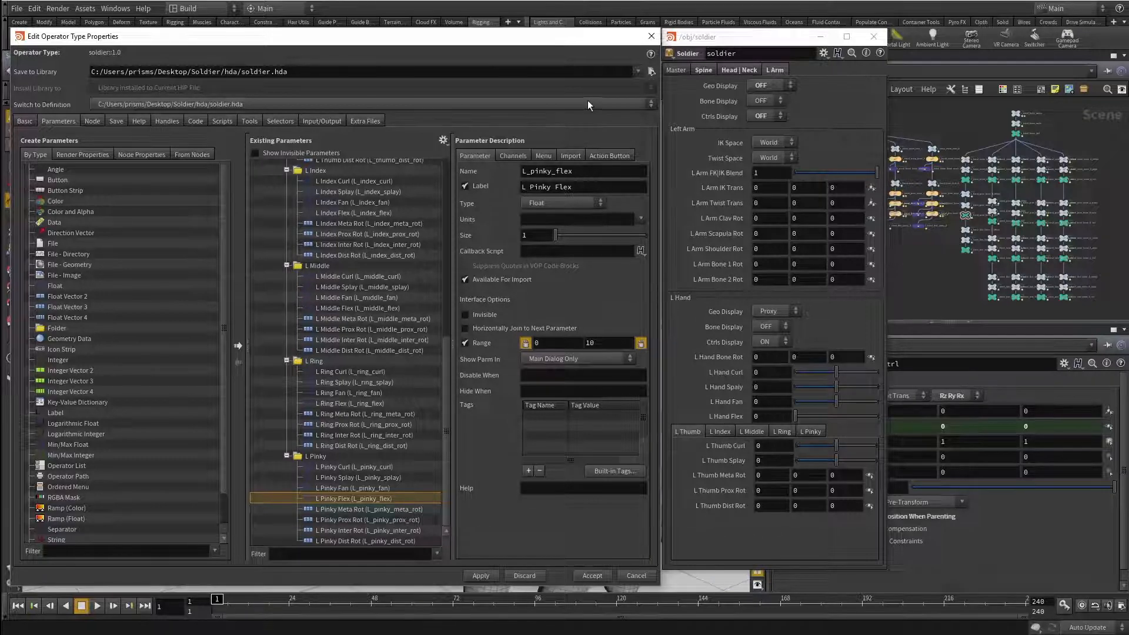
{"action": "left_click", "coordinate": [592, 575]}
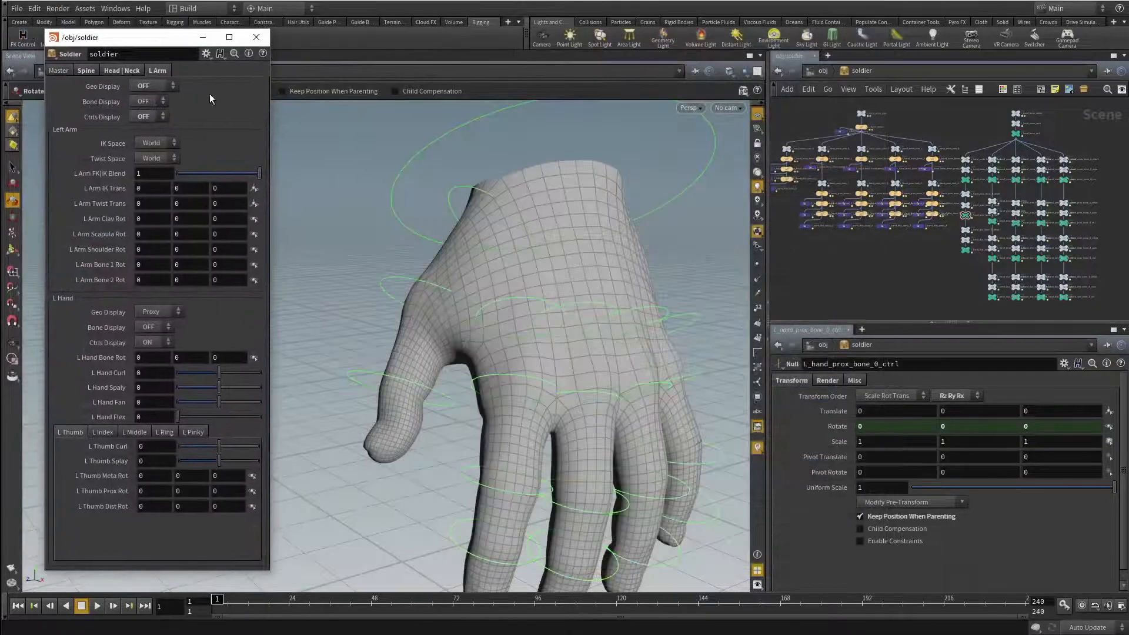
Step: Examine the Display expression of L_hand_dist_proxy_0 and the options of the L Hand Geo Display parameter
{"action": "scroll", "coordinate": [859, 257], "scroll_direction": "up", "scroll_amount": 6}
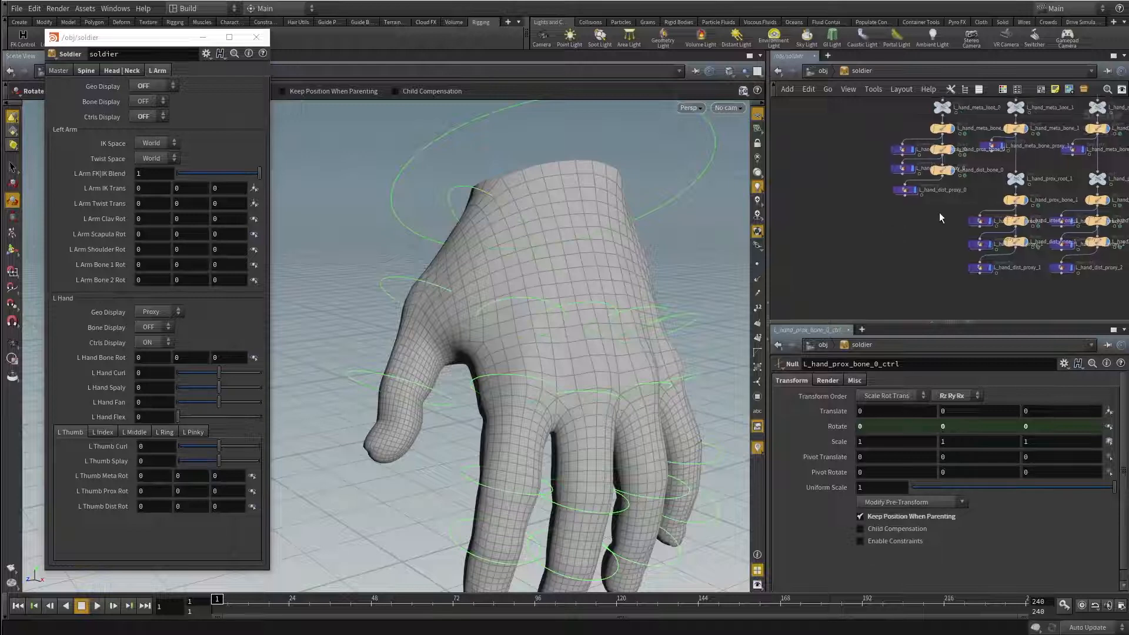
{"action": "left_click", "coordinate": [906, 190]}
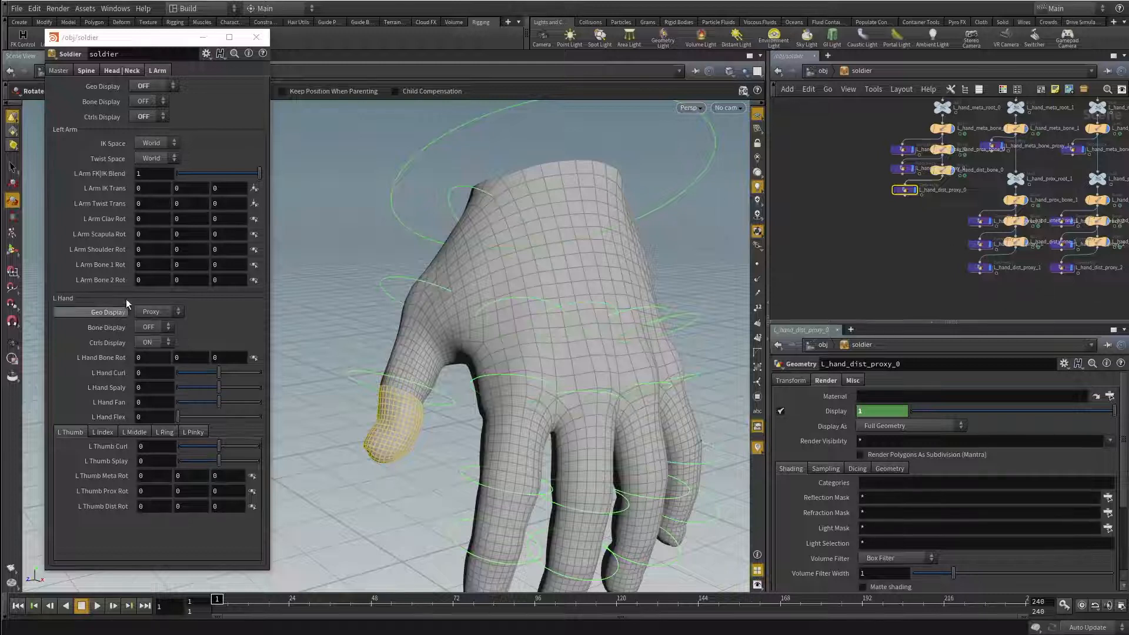
{"action": "left_click", "coordinate": [836, 411]}
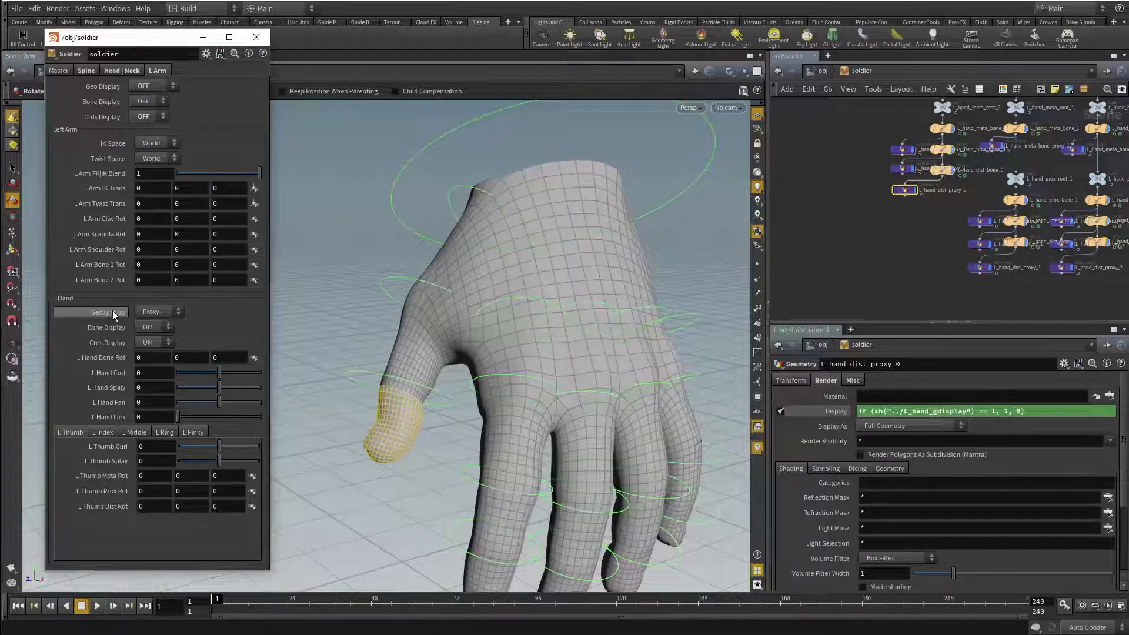
{"action": "left_click", "coordinate": [167, 313]}
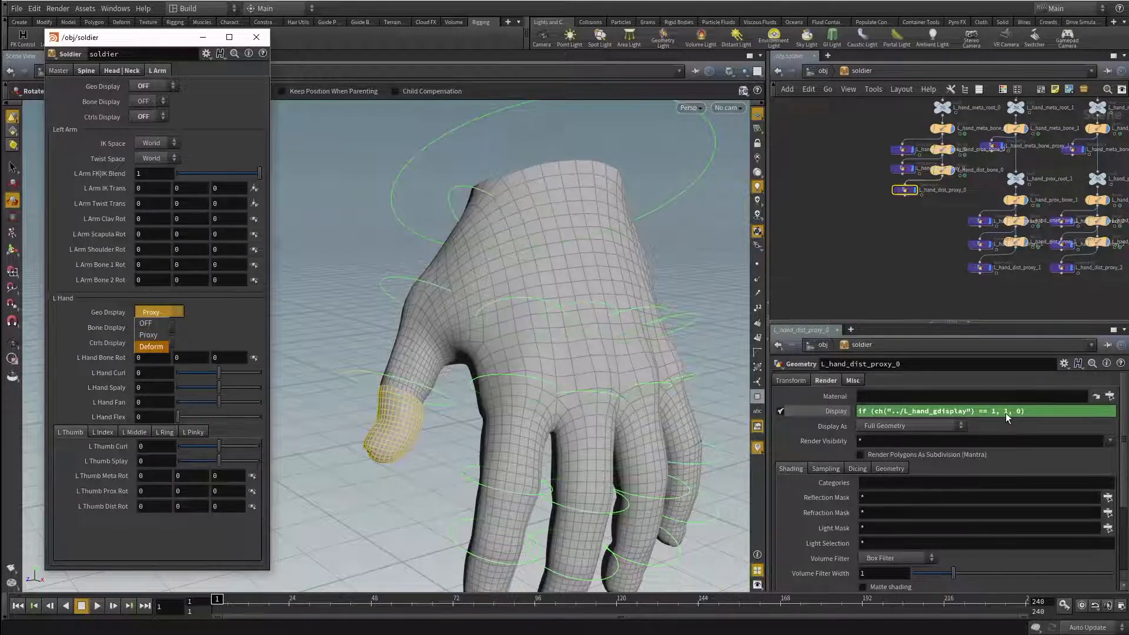
{"action": "left_click", "coordinate": [902, 252]}
Step: Test the L Hand Bone Display parameter by switching it ON and back OFF
{"action": "scroll", "coordinate": [957, 274], "scroll_direction": "down", "scroll_amount": 3}
{"action": "middle_click_drag", "start_coordinate": [953, 229], "coordinate": [854, 226]}
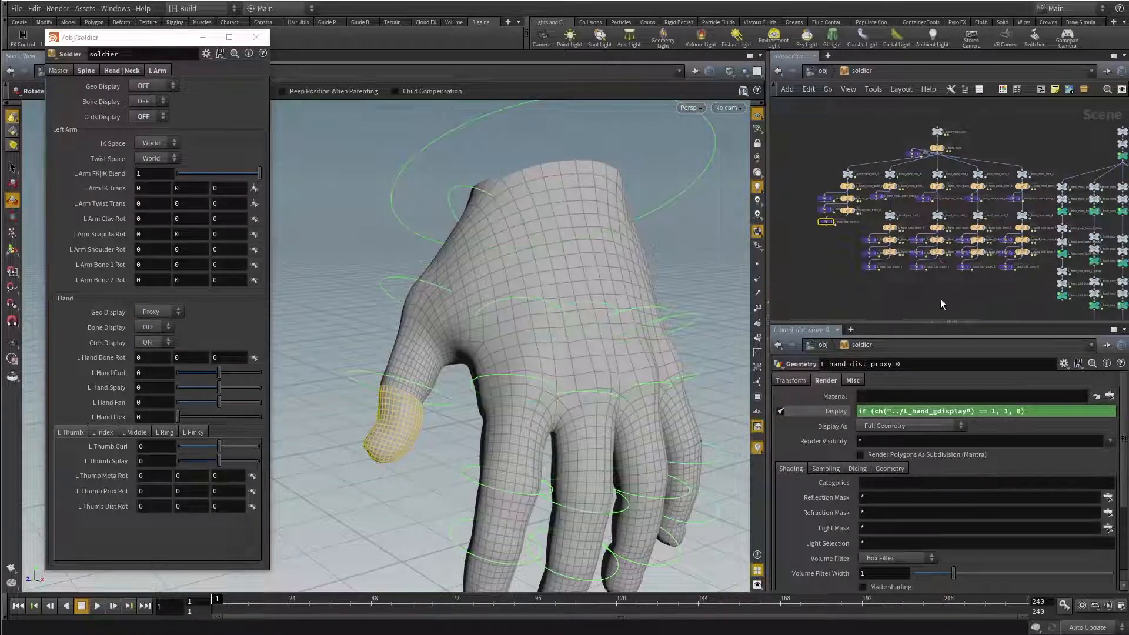
{"action": "middle_click_drag", "start_coordinate": [940, 299], "coordinate": [986, 291]}
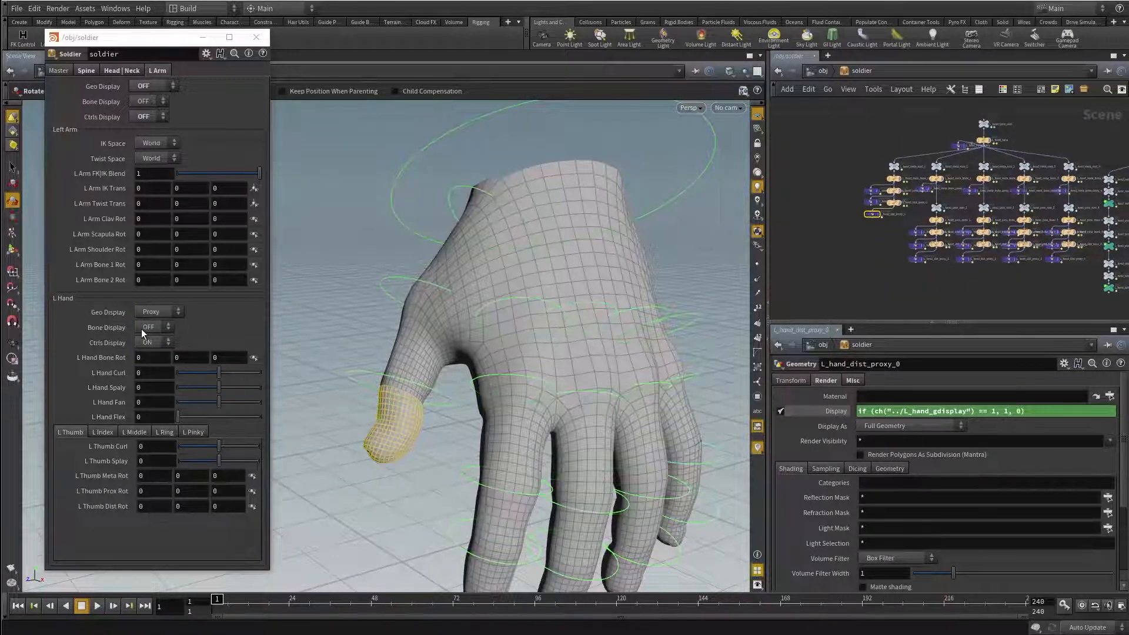
{"action": "left_click", "coordinate": [818, 281]}
{"action": "middle_click_drag", "start_coordinate": [517, 366], "coordinate": [495, 344], "text": "alt"}
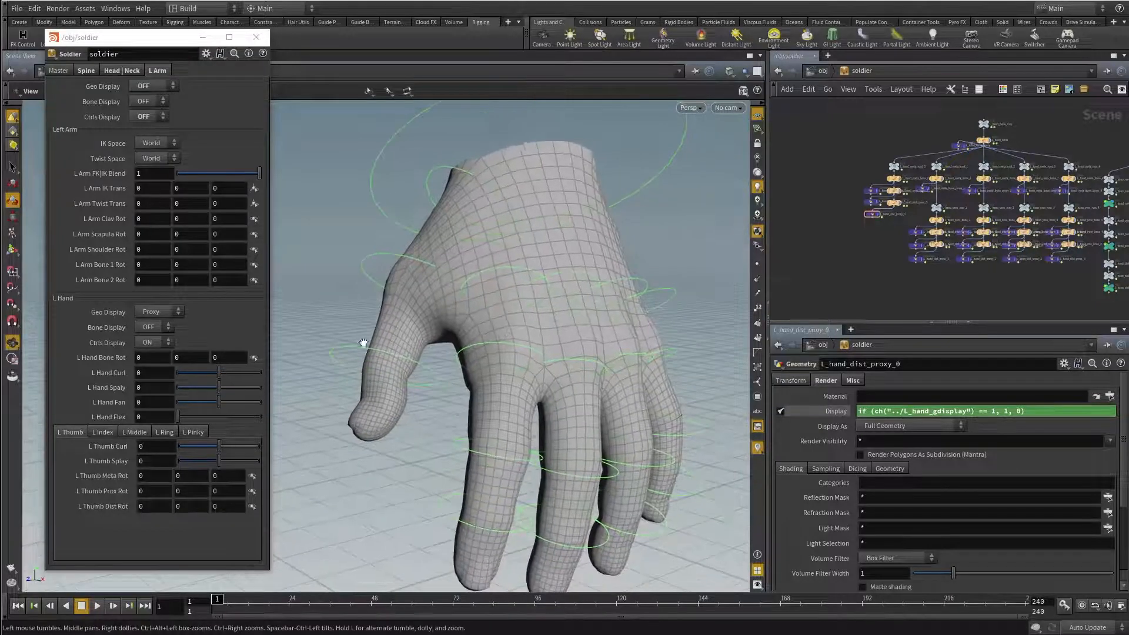
{"action": "left_click", "coordinate": [149, 327]}
{"action": "left_click", "coordinate": [147, 350]}
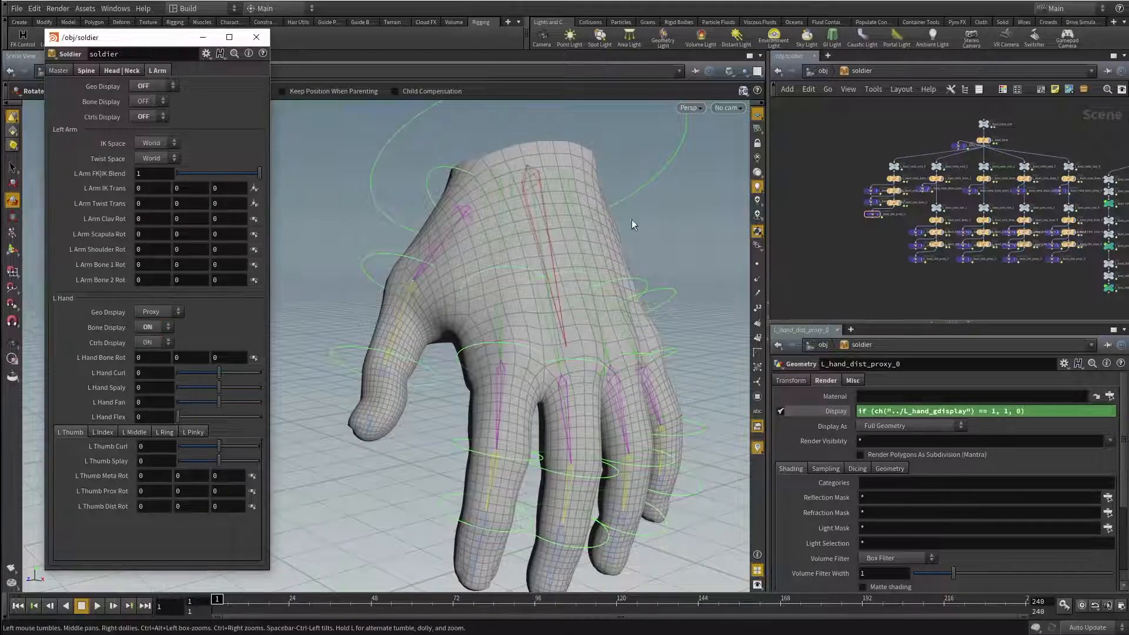
{"action": "left_click", "coordinate": [146, 338]}
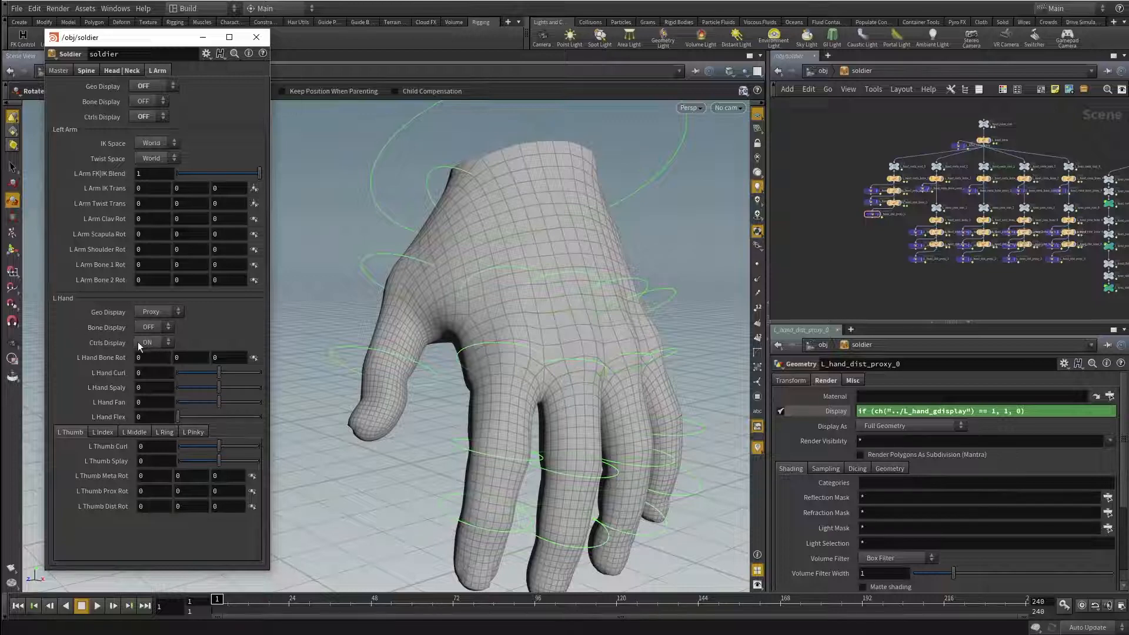
Step: Test the L Hand Ctrls Display parameter by switching it OFF and back ON
{"action": "middle_click_drag", "start_coordinate": [1086, 277], "coordinate": [823, 253]}
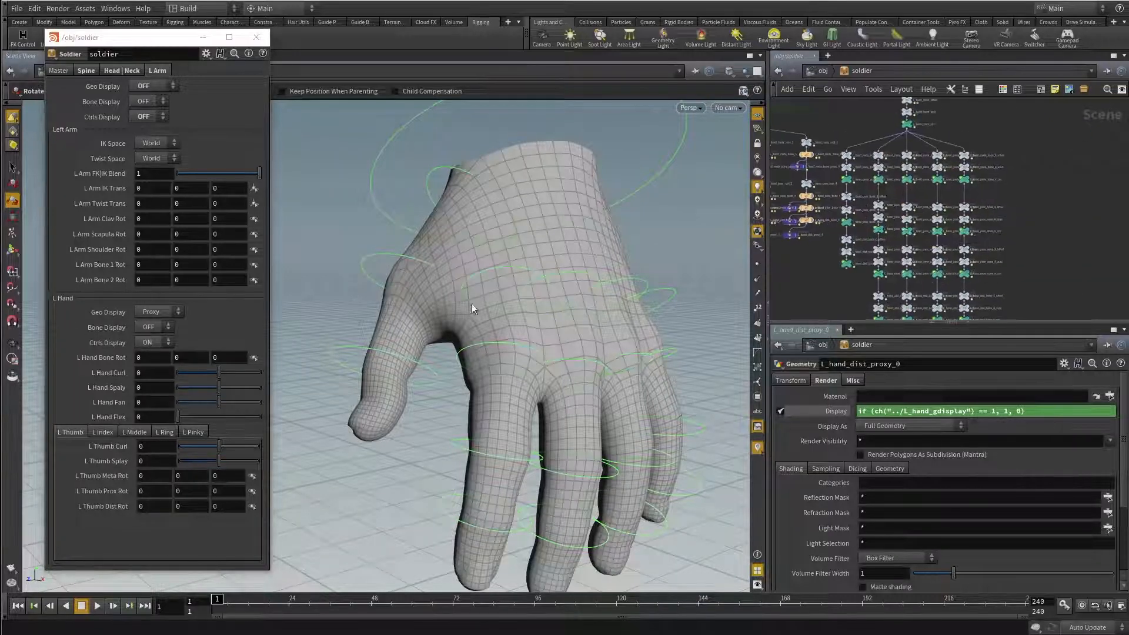
{"action": "left_click", "coordinate": [150, 341]}
{"action": "left_click", "coordinate": [148, 353]}
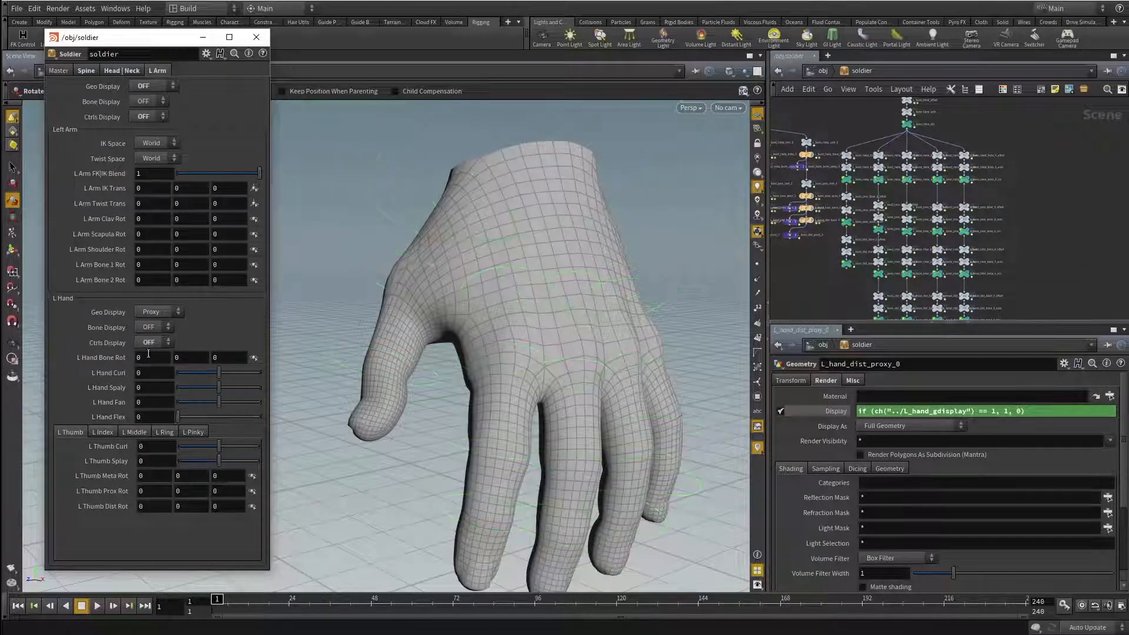
{"action": "left_click", "coordinate": [161, 348]}
{"action": "left_click", "coordinate": [147, 361]}
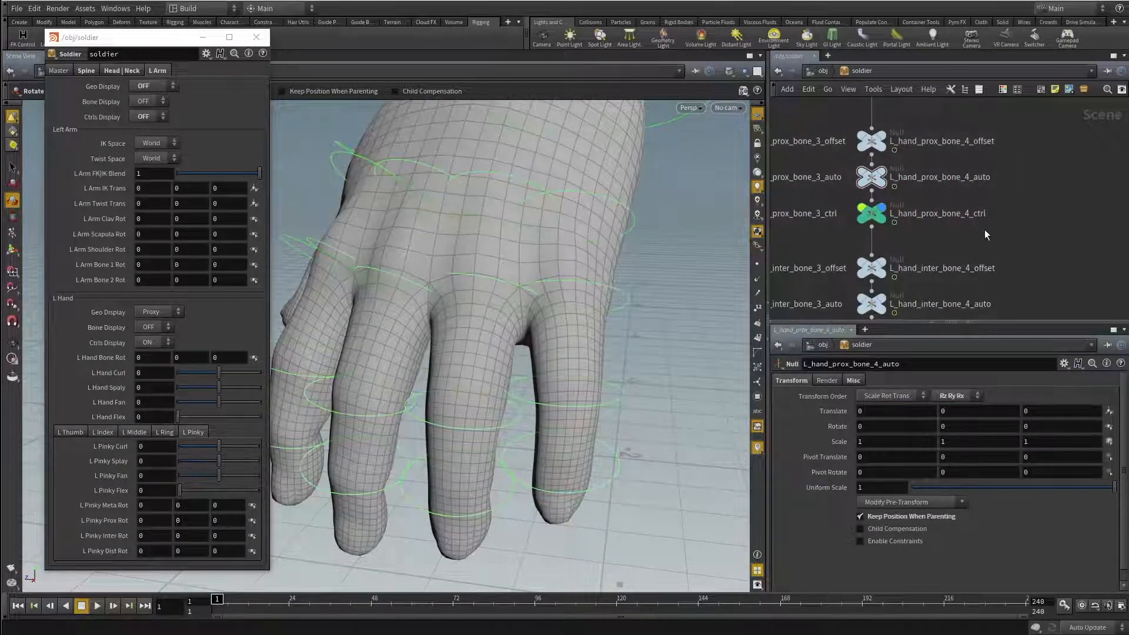
Step: Set L Pinky Splay to 10 and rotate L_hand_prox_bone_4_ctrl outward to about -22.42 in Y
{"action": "key", "text": "Escape"}
{"action": "mouse_move", "coordinate": [595, 292]}
{"action": "left_mouse_down"}
{"action": "mouse_move", "coordinate": [610, 308]}
{"action": "mouse_move", "coordinate": [585, 297]}
{"action": "mouse_move", "coordinate": [600, 294]}
{"action": "left_mouse_up"}
{"action": "key", "text": "r"}
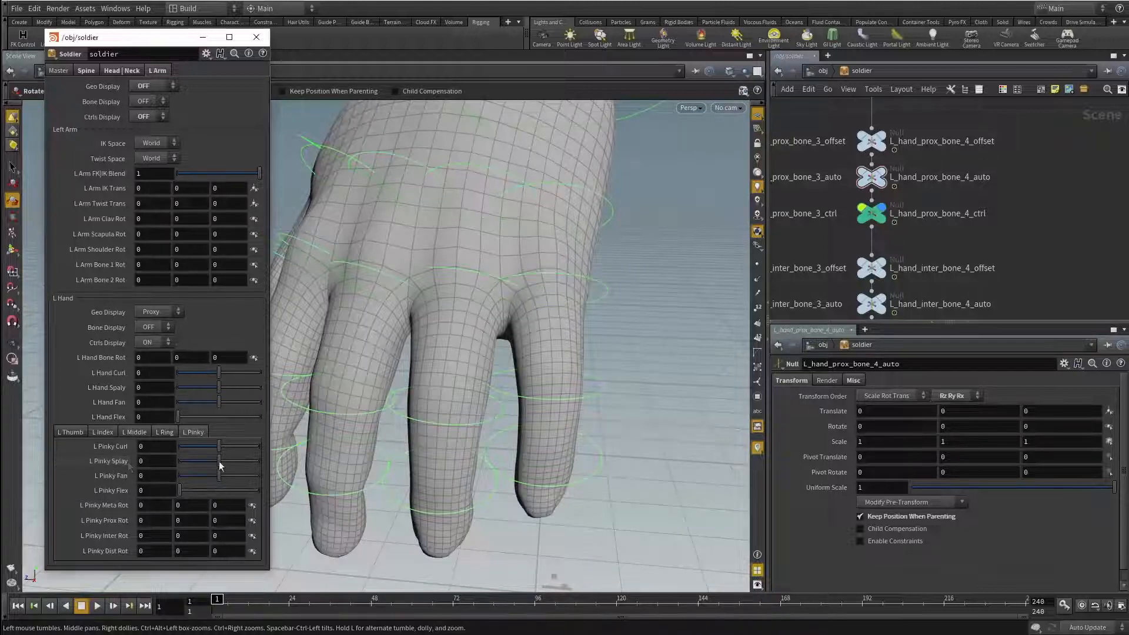
{"action": "left_click_drag", "start_coordinate": [219, 460], "coordinate": [305, 455]}
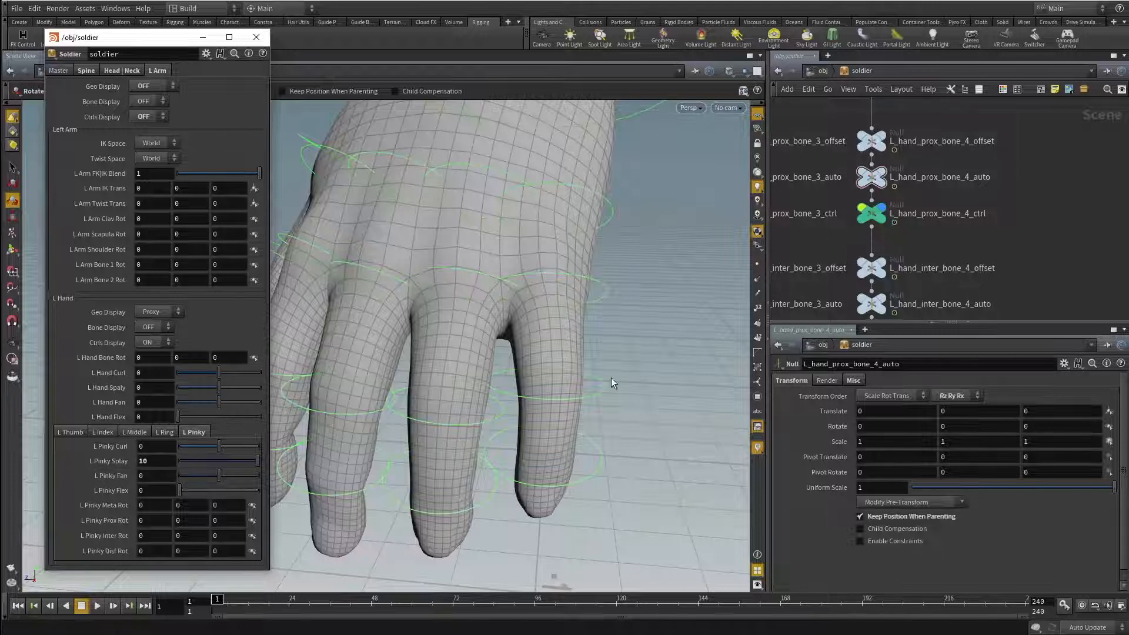
{"action": "left_click_drag", "start_coordinate": [611, 377], "coordinate": [643, 373], "text": "alt"}
{"action": "left_click", "coordinate": [607, 322]}
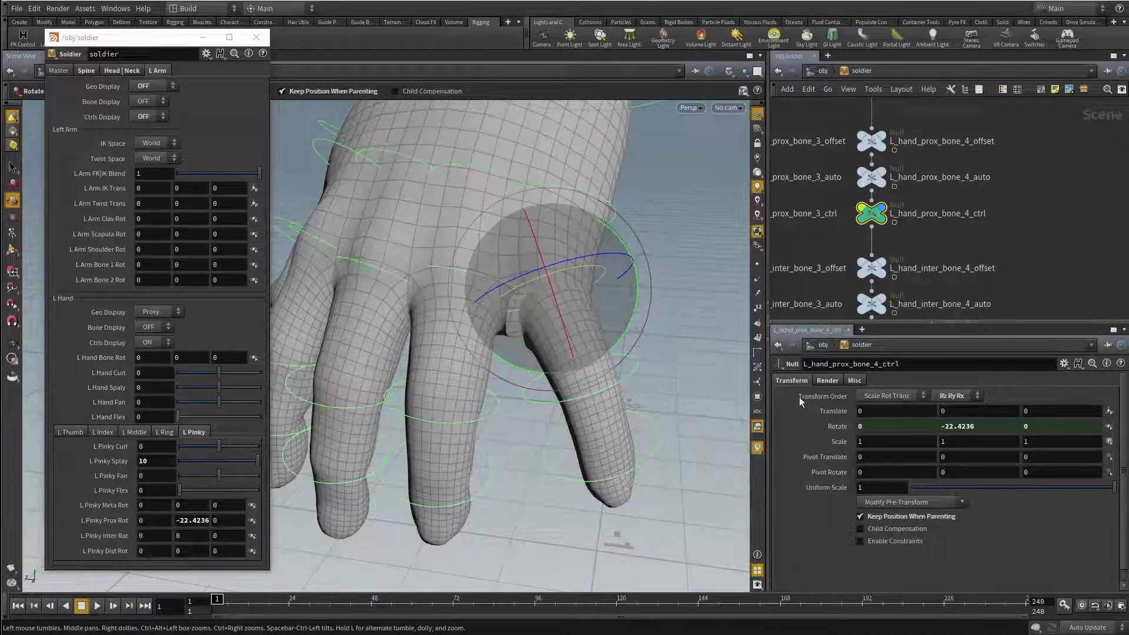
Step: Set L Pinky Splay to -10 and return the Y rotation of L_hand_prox_bone_4_ctrl to 0
{"action": "left_click_drag", "start_coordinate": [232, 465], "coordinate": [4, 476]}
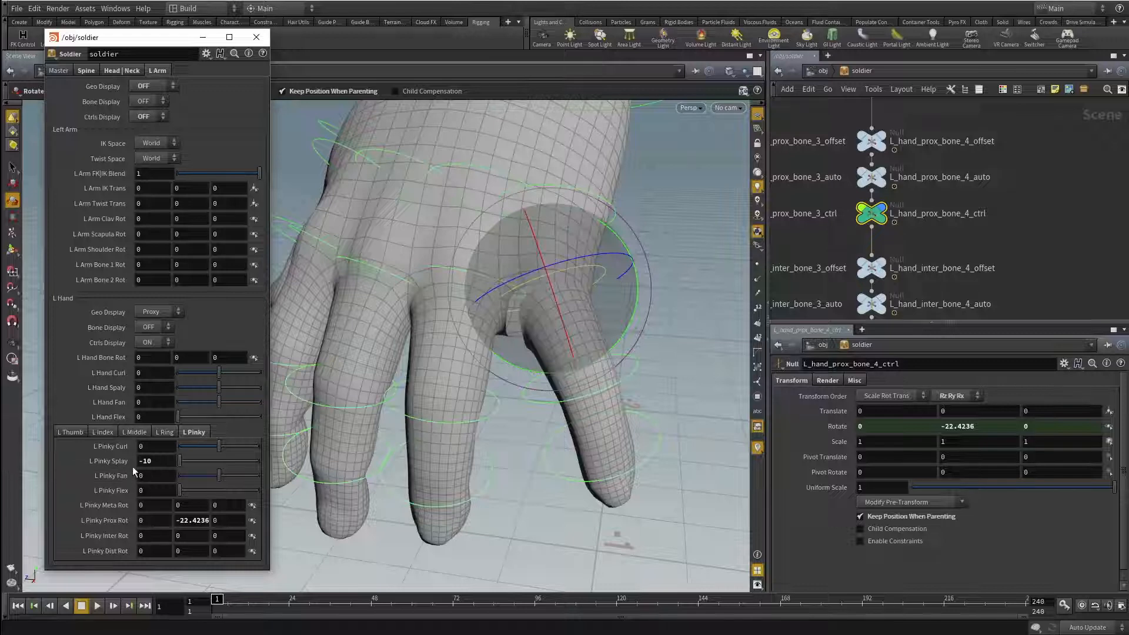
{"action": "left_click_drag", "start_coordinate": [632, 317], "coordinate": [617, 353]}
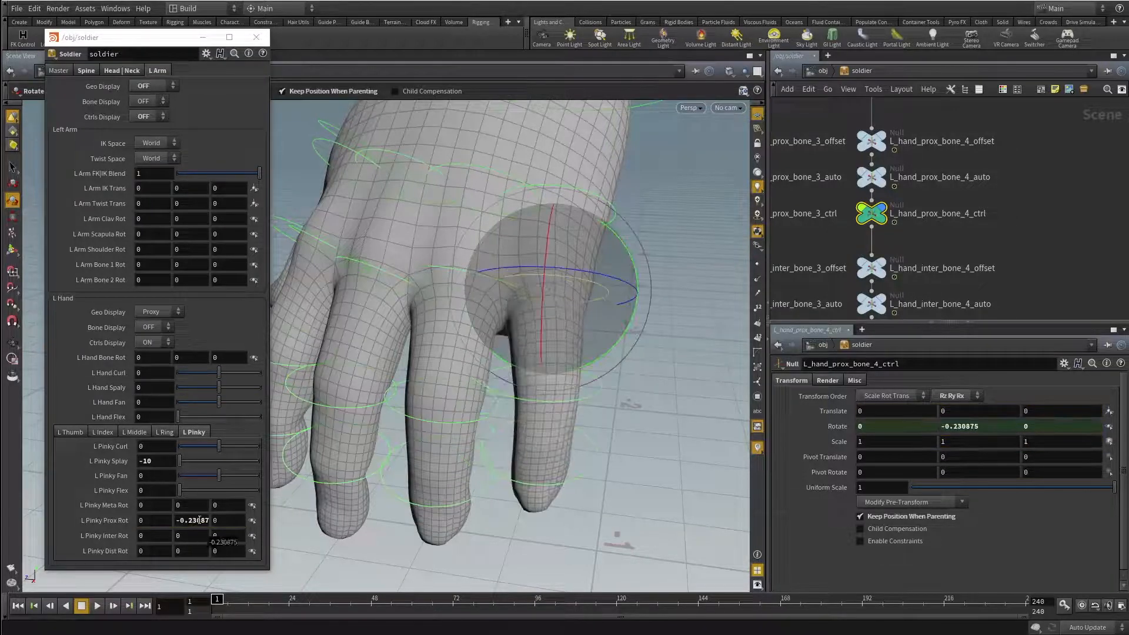
{"action": "middle_click", "coordinate": [199, 520], "text": "ctrl"}
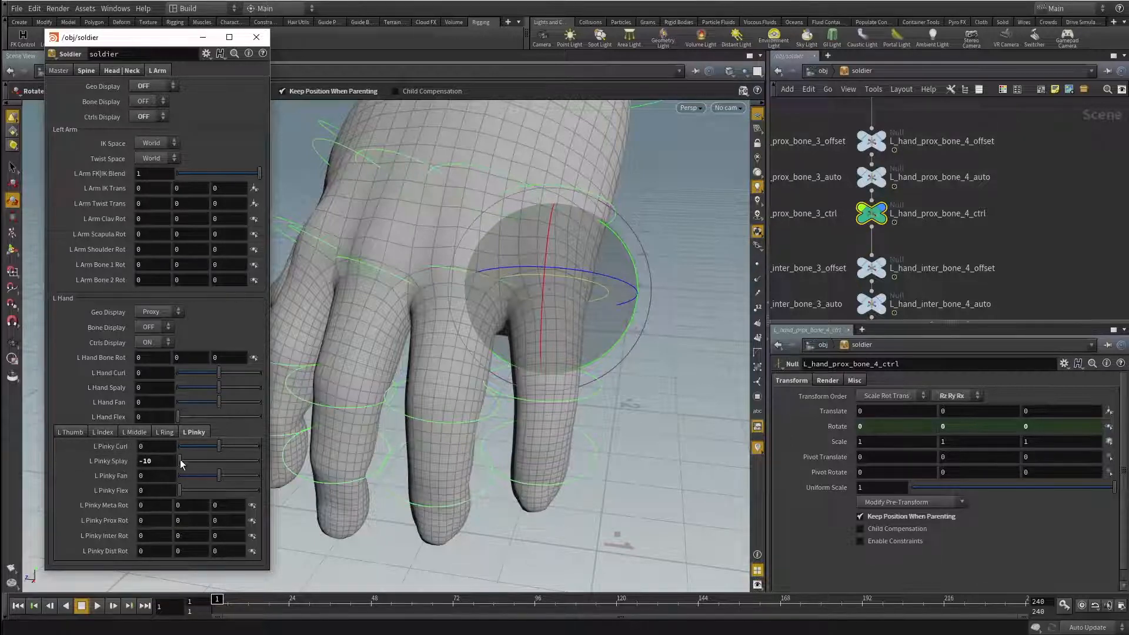
Step: Try other values for L Pinky Splay and reset the parameter to 0
{"action": "left_click_drag", "start_coordinate": [195, 465], "coordinate": [170, 459]}
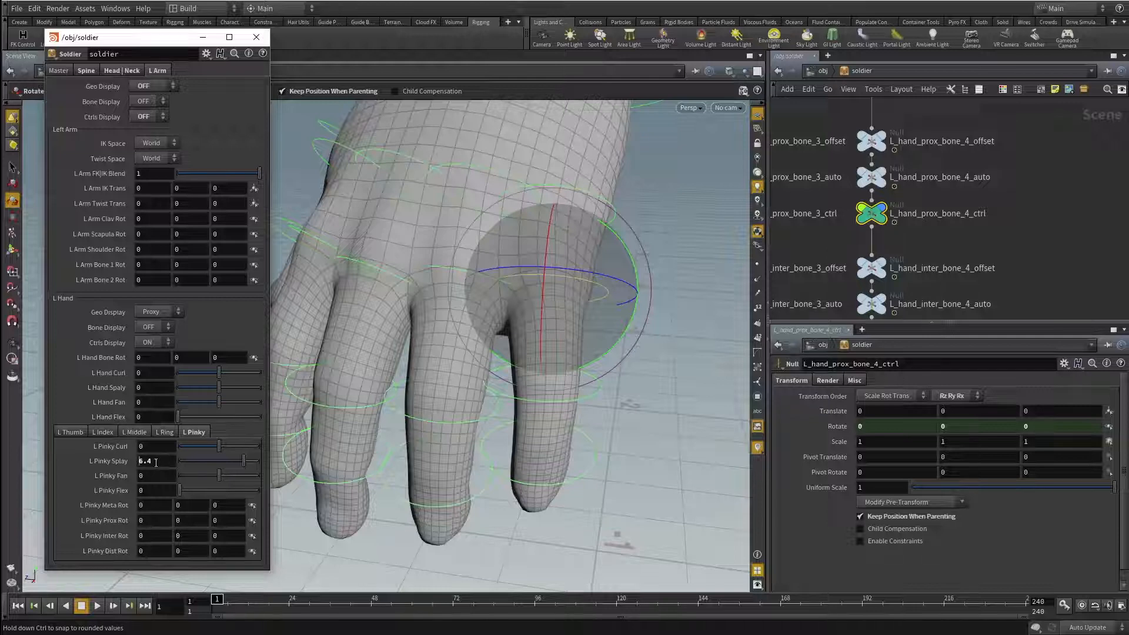
{"action": "middle_click", "coordinate": [156, 463], "text": "ctrl"}
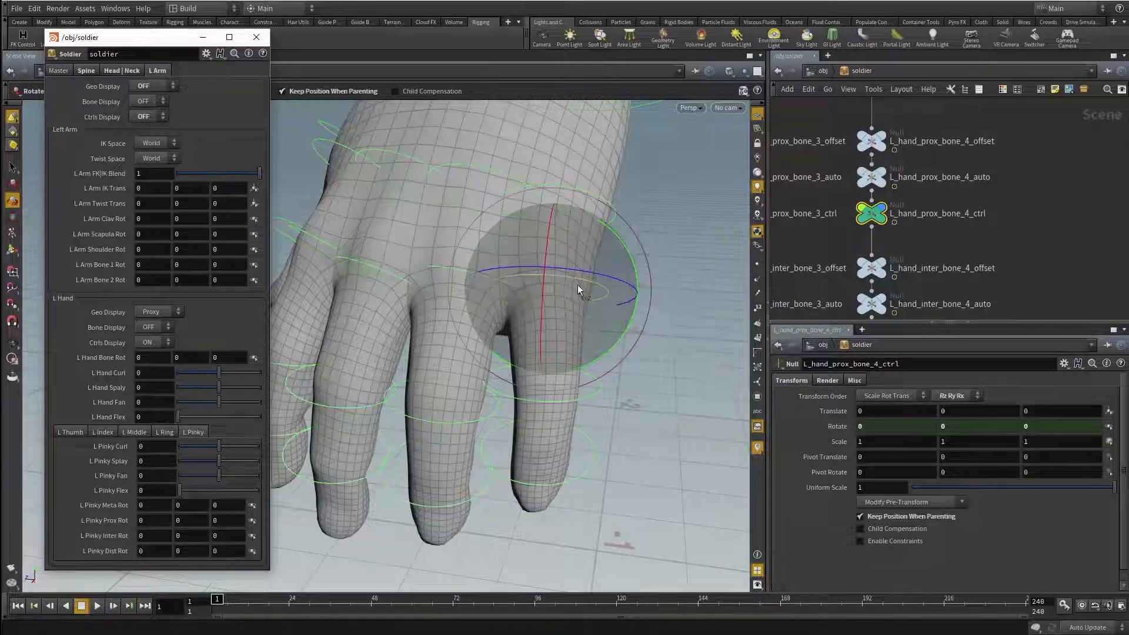
Step: Test-rotate L_hand_prox_bone_4_auto to about -16.06 in Y, inspect the rotation values of L_hand_prox_bone_4_ctrl, and undo the rotation
{"action": "left_click", "coordinate": [1017, 237]}
{"action": "middle_click_drag", "start_coordinate": [1035, 189], "coordinate": [1038, 209]}
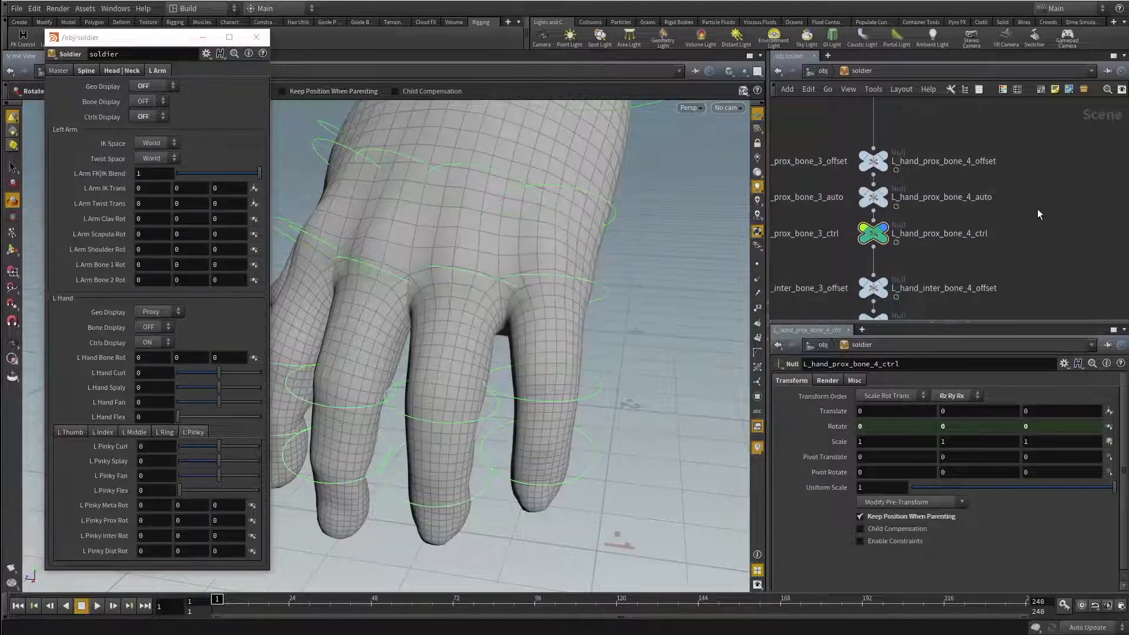
{"action": "left_click_drag", "start_coordinate": [1044, 200], "coordinate": [869, 200]}
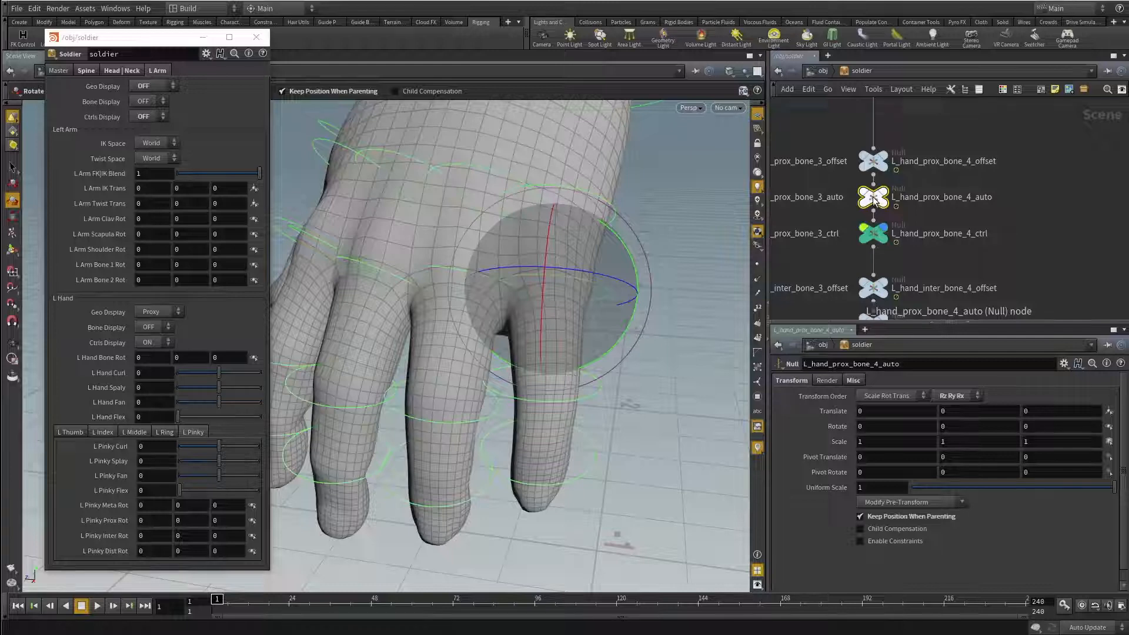
{"action": "mouse_move", "coordinate": [624, 331]}
{"action": "left_mouse_down"}
{"action": "mouse_move", "coordinate": [635, 314]}
{"action": "mouse_move", "coordinate": [612, 338]}
{"action": "mouse_move", "coordinate": [636, 316]}
{"action": "mouse_move", "coordinate": [640, 324]}
{"action": "left_mouse_up"}
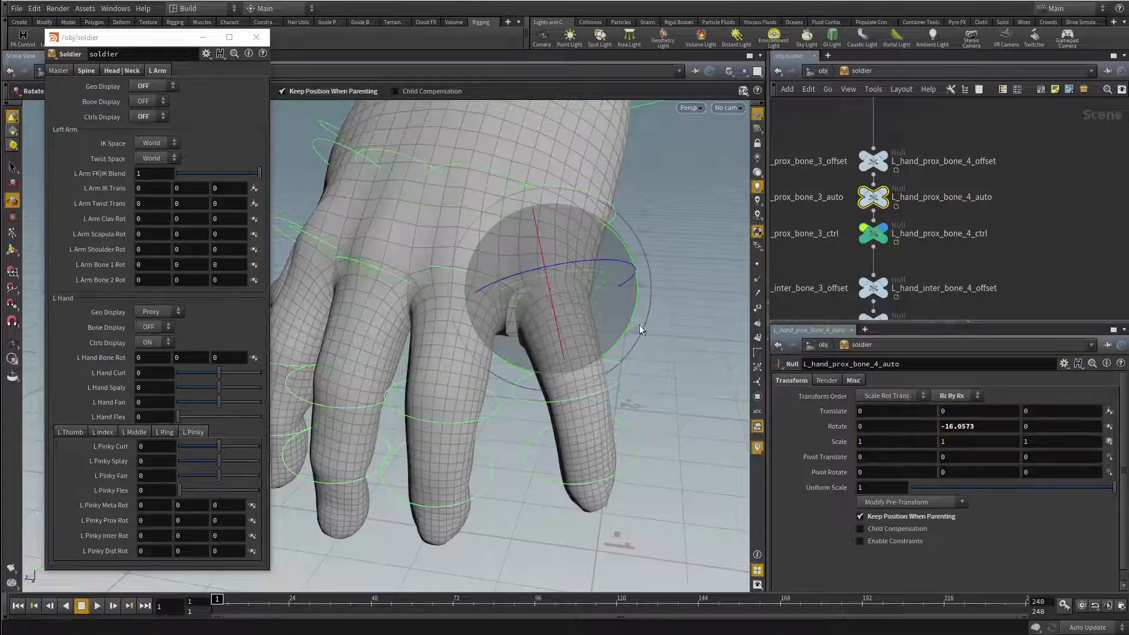
{"action": "left_click", "coordinate": [874, 235]}
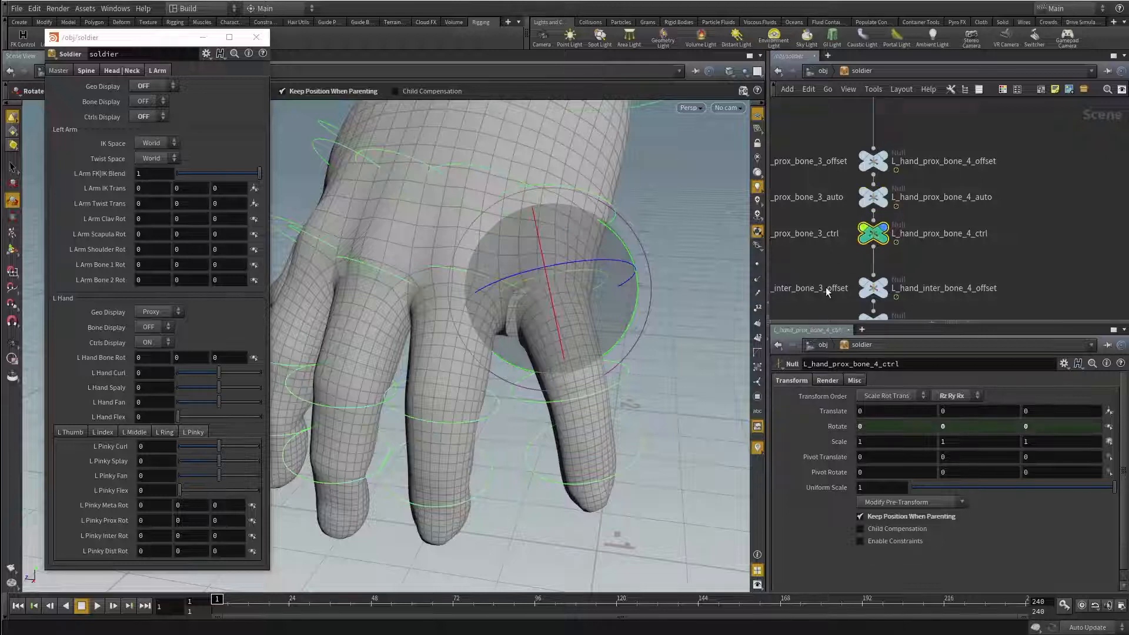
{"action": "key", "text": "ctrl+z"}
{"action": "key", "text": "ctrl+z"}
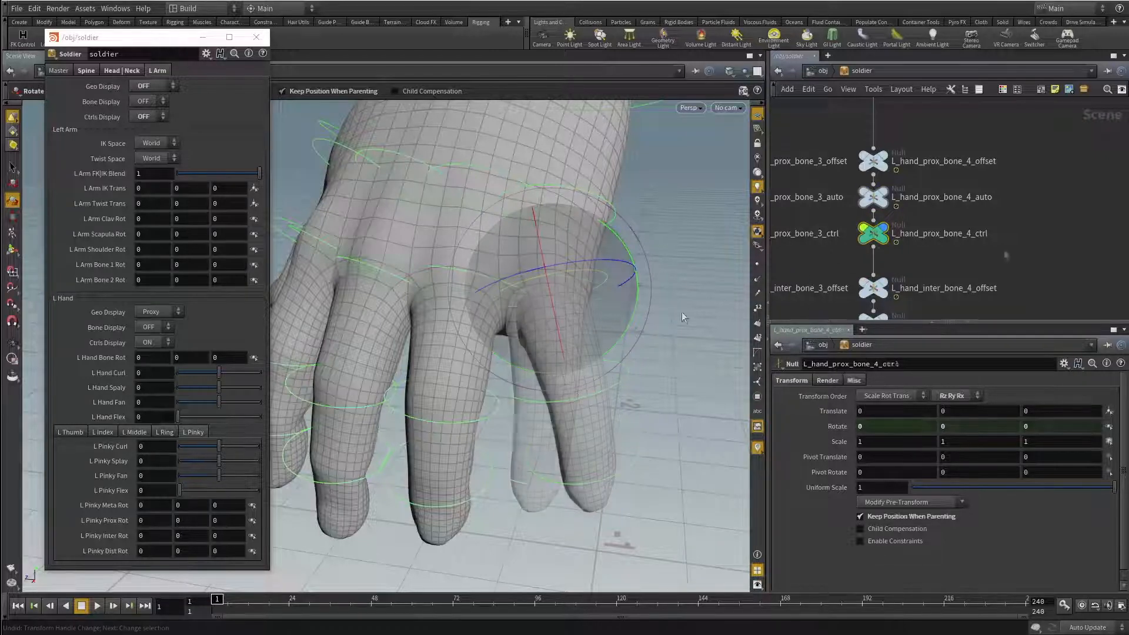
Step: Color all the left hand's finger auto nulls red in the network, covering the meta, prox, inter and dist bones
{"action": "scroll", "coordinate": [1003, 243], "scroll_direction": "down", "scroll_amount": 5}
{"action": "middle_click_drag", "start_coordinate": [1057, 244], "coordinate": [1069, 228]}
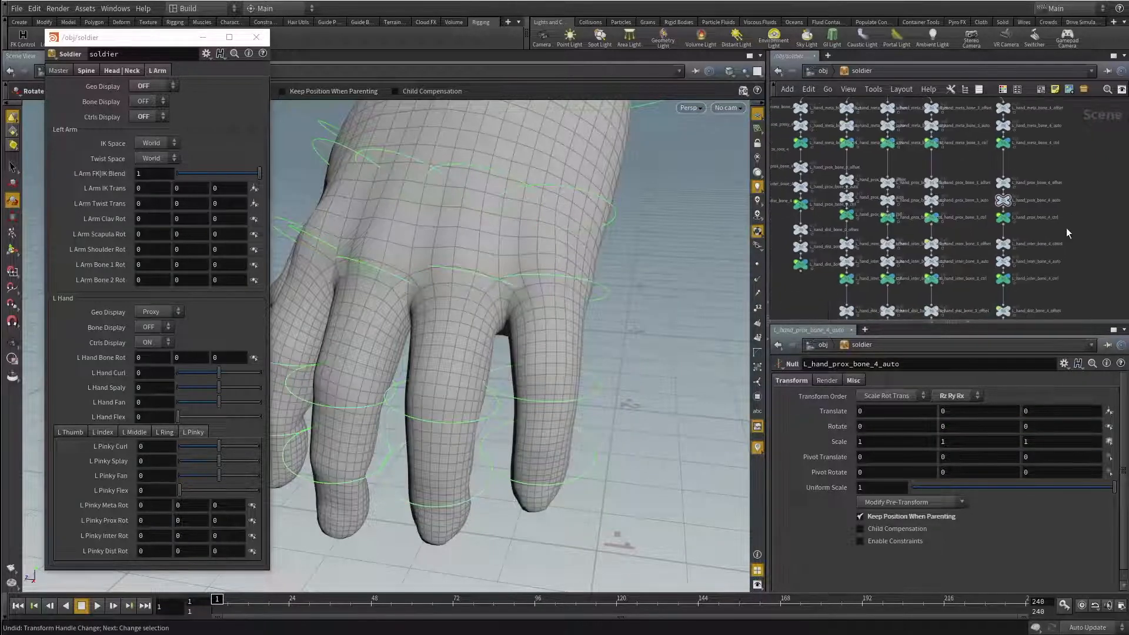
{"action": "middle_click_drag", "start_coordinate": [991, 165], "coordinate": [1017, 194]}
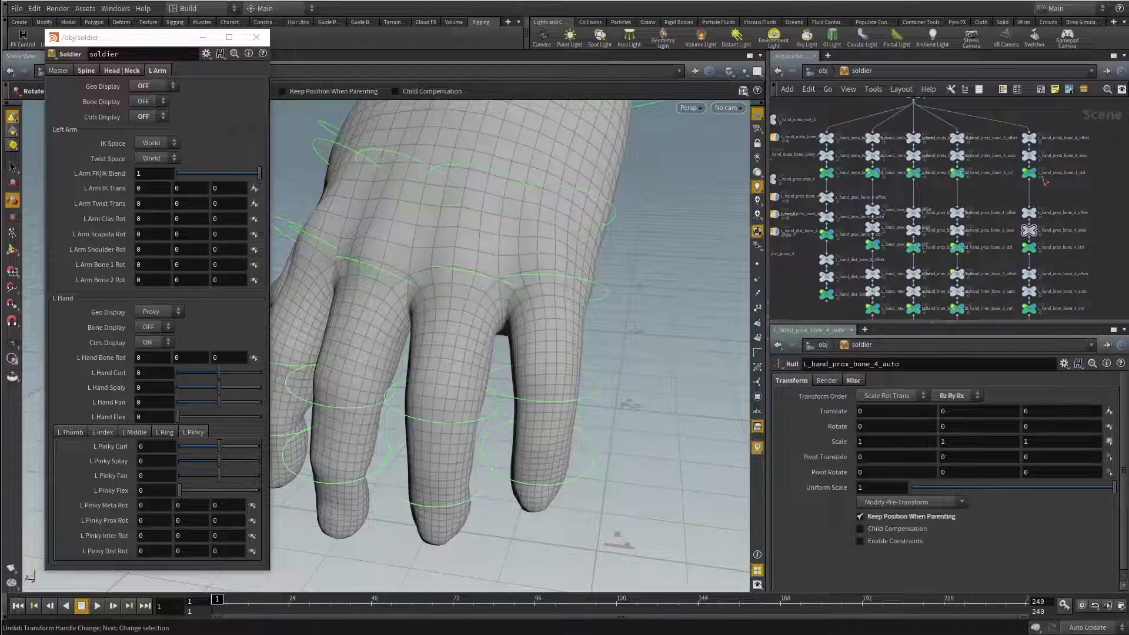
{"action": "left_click_drag", "start_coordinate": [1108, 162], "coordinate": [820, 150]}
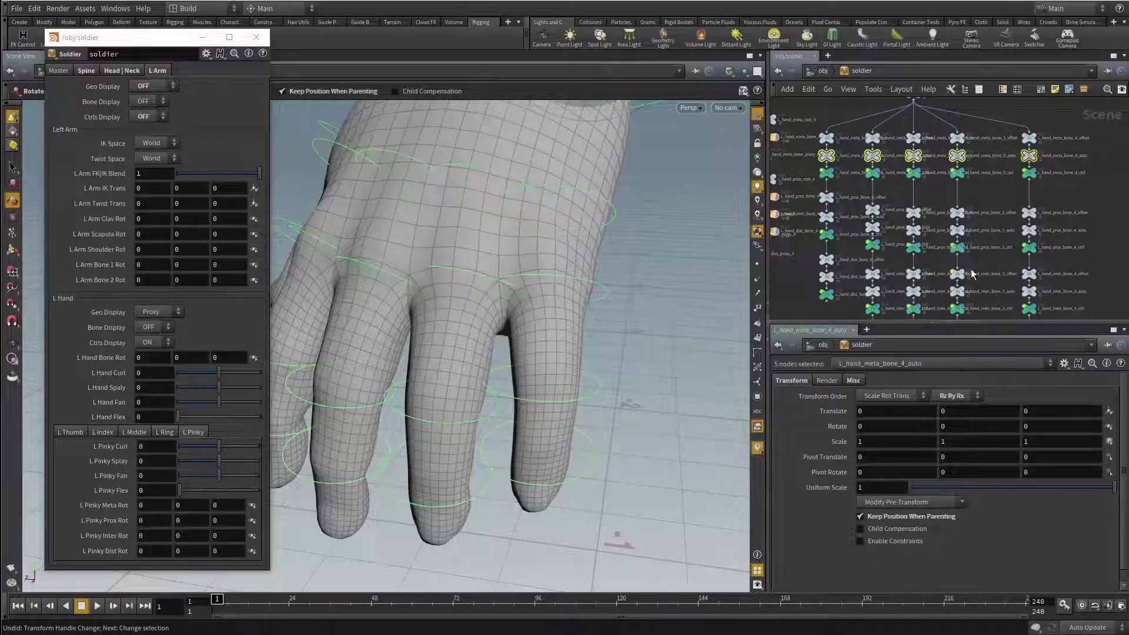
{"action": "left_click_drag", "start_coordinate": [1105, 228], "coordinate": [865, 233], "text": "shift"}
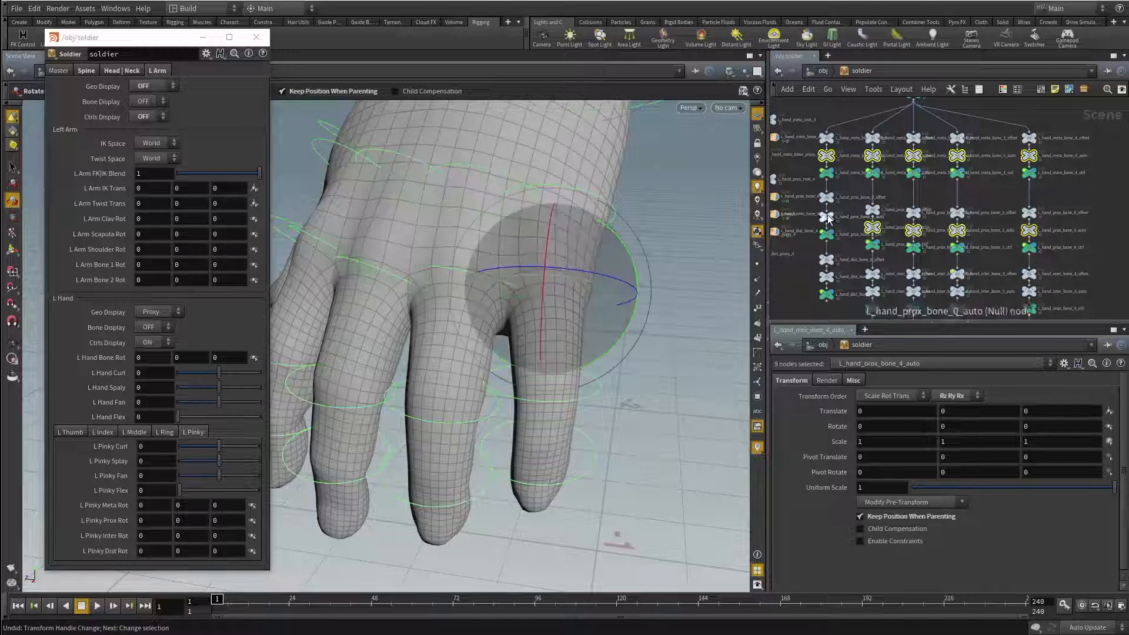
{"action": "middle_click_drag", "start_coordinate": [806, 282], "coordinate": [807, 216]}
{"action": "left_click_drag", "start_coordinate": [1105, 230], "coordinate": [849, 222], "text": "shift"}
{"action": "left_click", "coordinate": [828, 210], "text": "shift"}
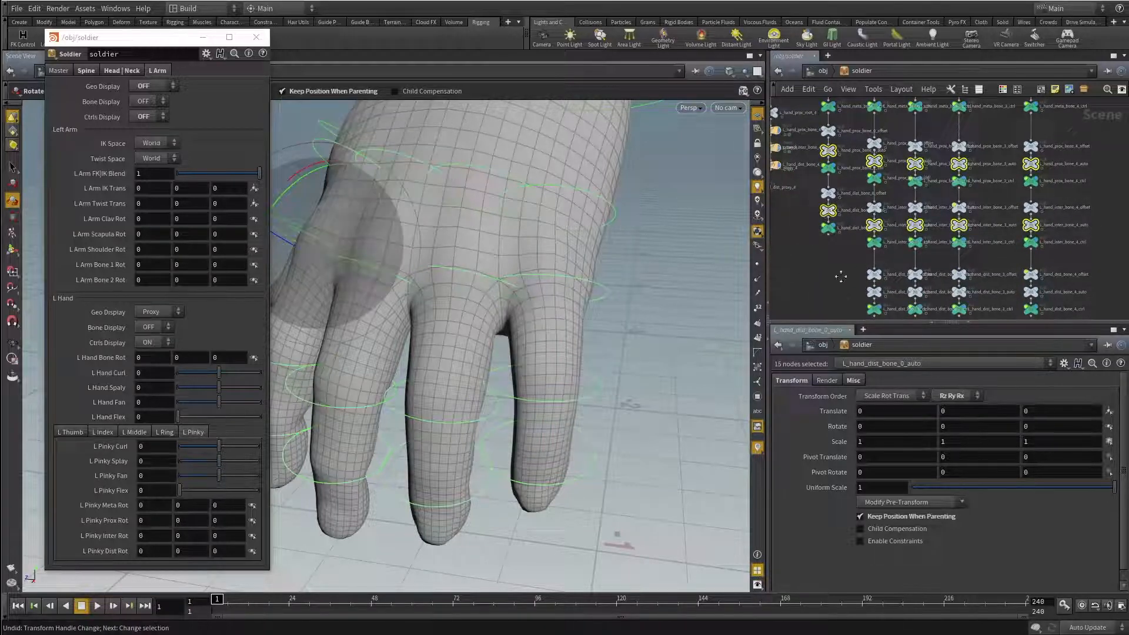
{"action": "middle_click_drag", "start_coordinate": [838, 300], "coordinate": [833, 270]}
{"action": "left_click_drag", "start_coordinate": [1103, 258], "coordinate": [856, 267], "text": "shift"}
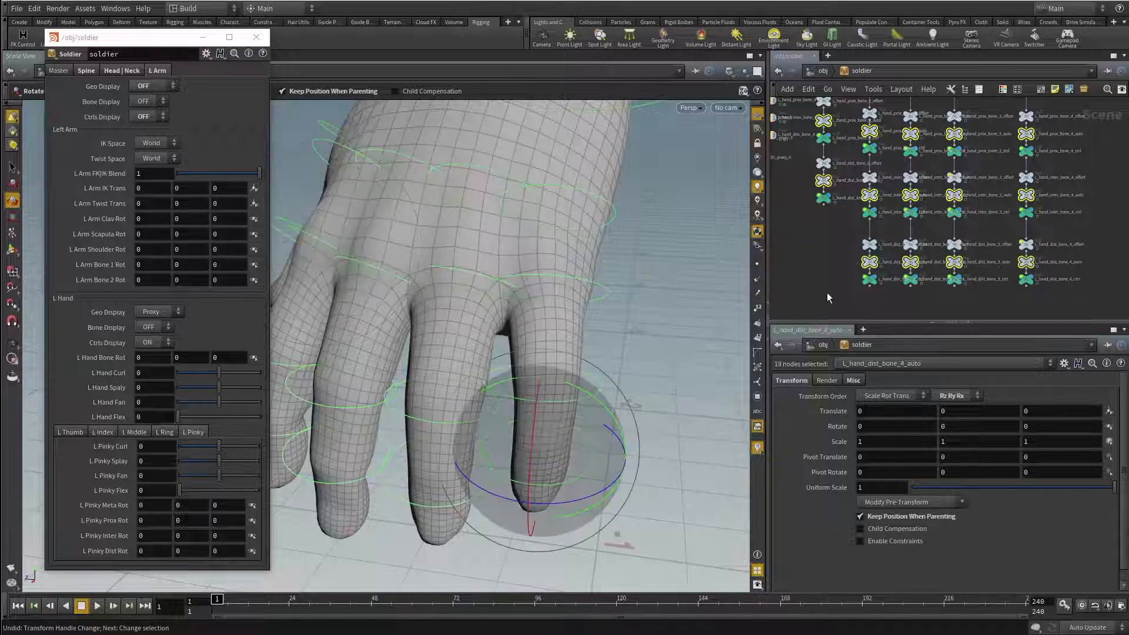
{"action": "left_click", "coordinate": [854, 381]}
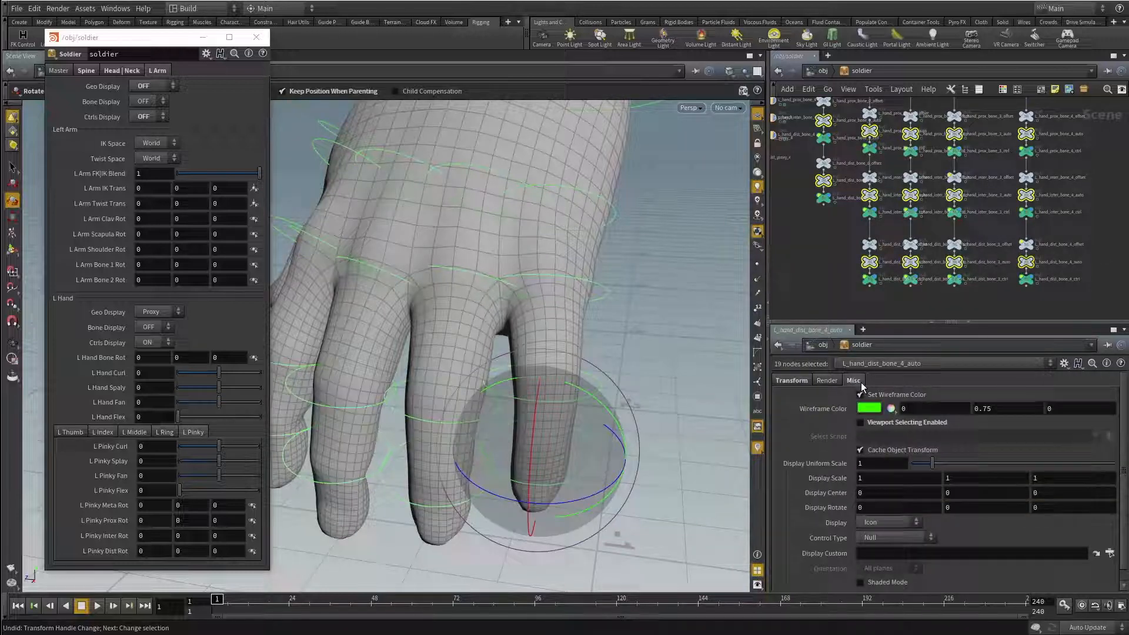
{"action": "left_click", "coordinate": [792, 381]}
{"action": "key", "text": "c"}
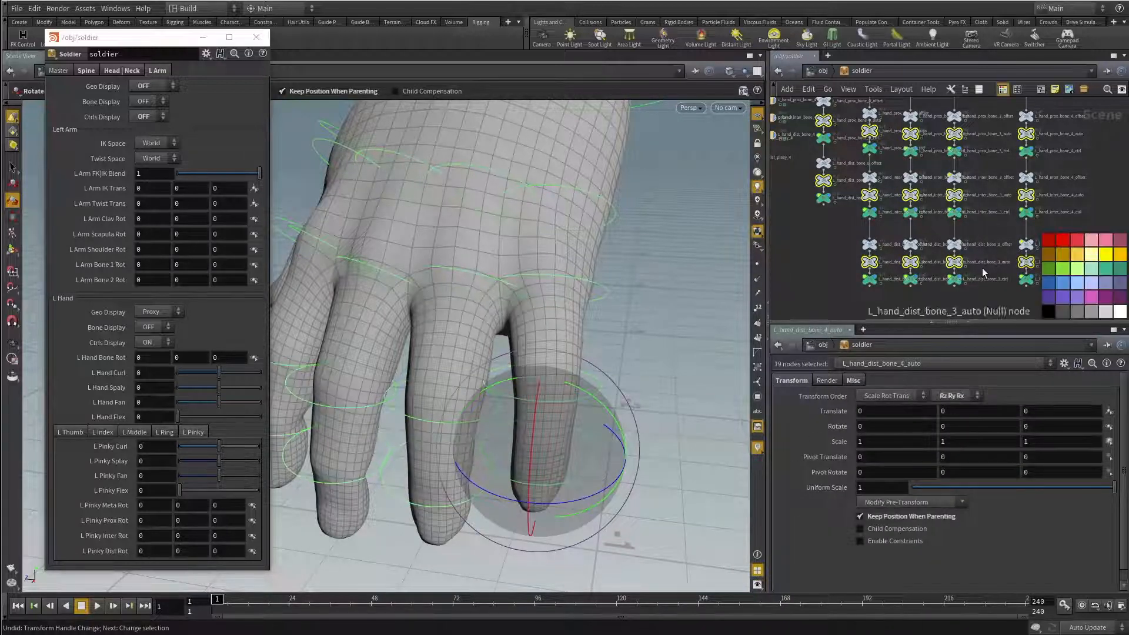
{"action": "left_click", "coordinate": [1063, 241]}
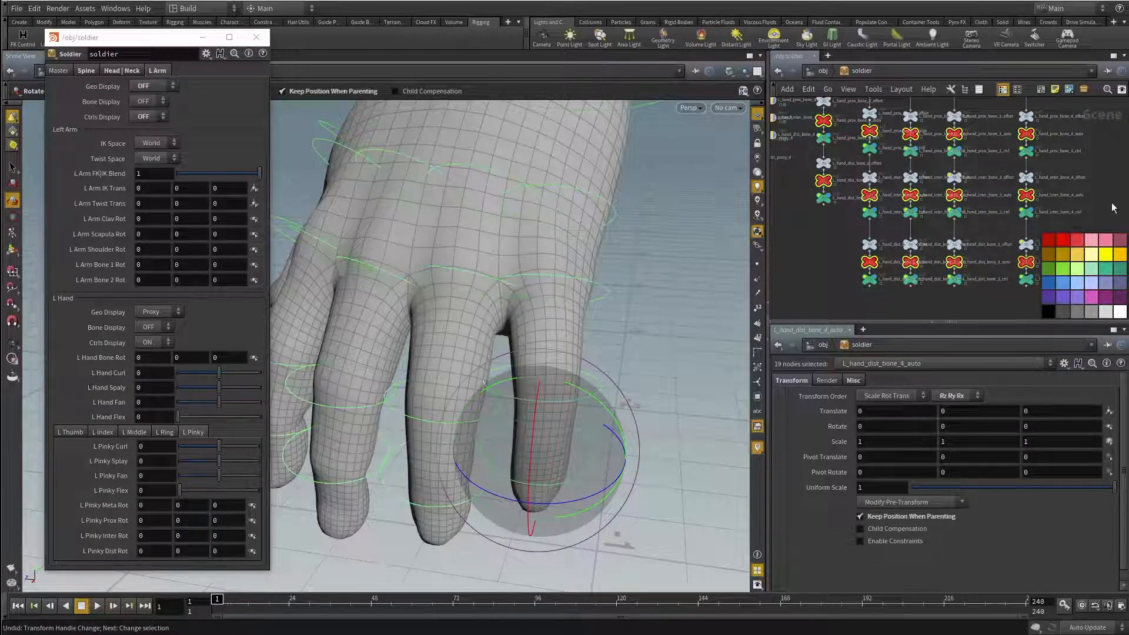
{"action": "key", "text": "c"}
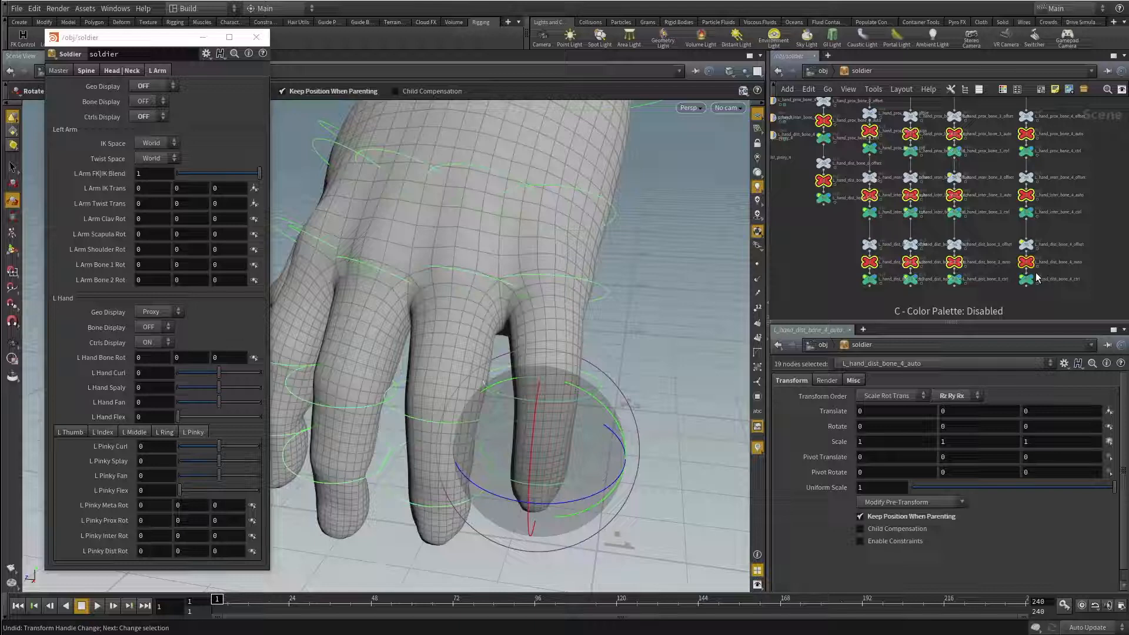
{"action": "left_click", "coordinate": [1081, 232]}
Step: Try rotating L_hand_meta_bone_4_auto slightly around X and undo the rotation
{"action": "middle_click_drag", "start_coordinate": [1084, 225], "coordinate": [1079, 256]}
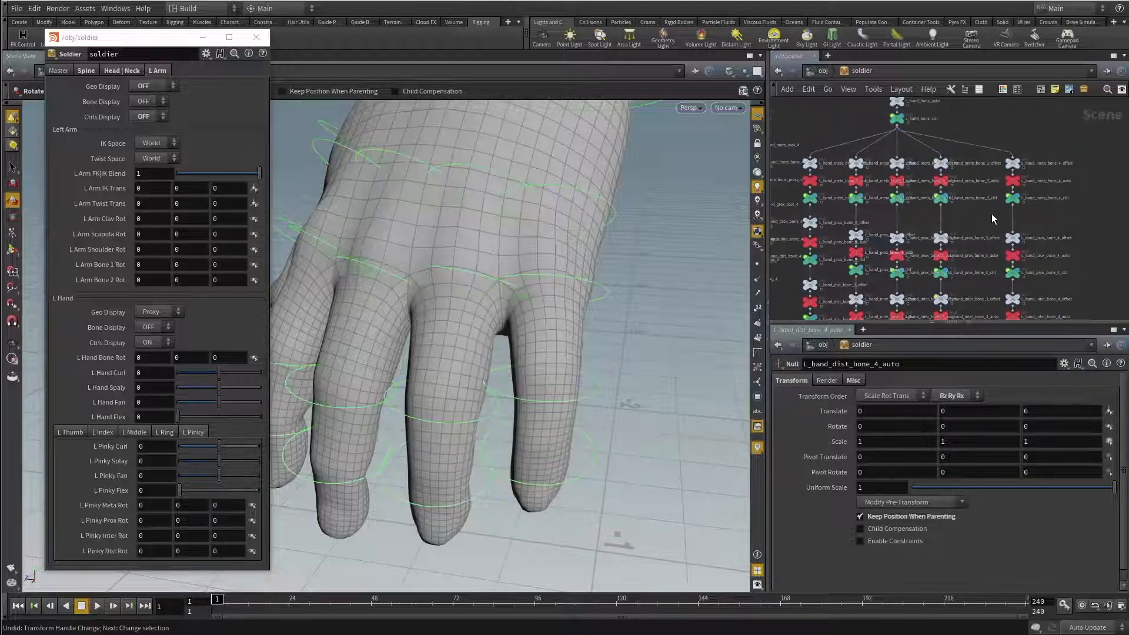
{"action": "scroll", "coordinate": [989, 215], "scroll_direction": "up", "scroll_amount": 5}
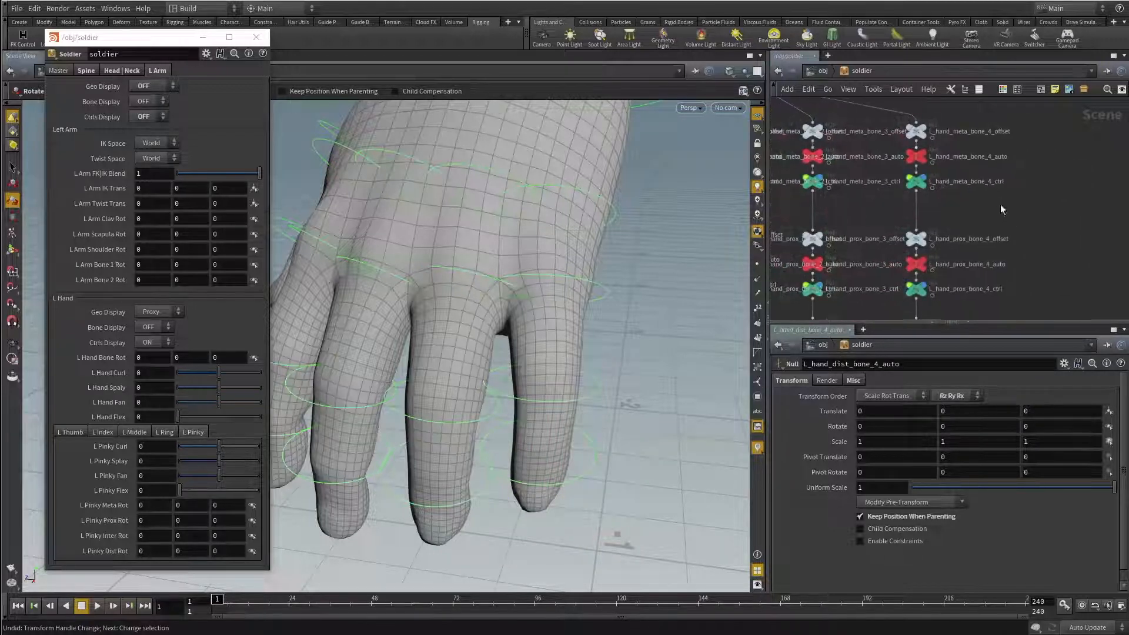
{"action": "left_click", "coordinate": [916, 156]}
{"action": "key", "text": "Escape"}
{"action": "left_click_drag", "start_coordinate": [625, 274], "coordinate": [570, 310]}
{"action": "key", "text": "r"}
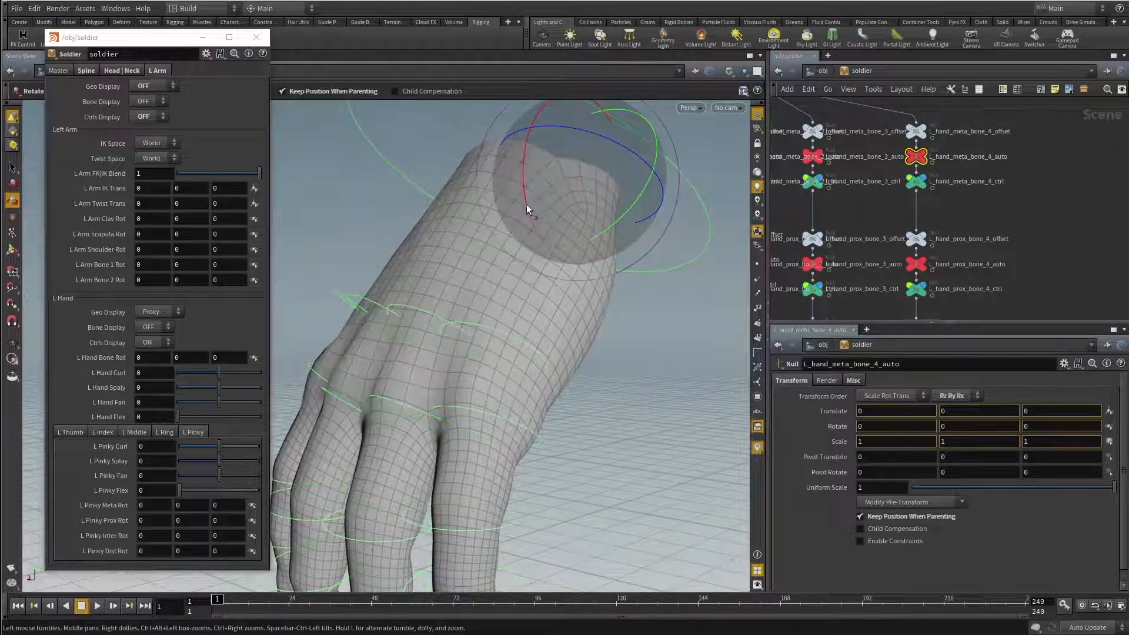
{"action": "left_click_drag", "start_coordinate": [527, 209], "coordinate": [532, 210]}
{"action": "key", "text": "ctrl+z"}
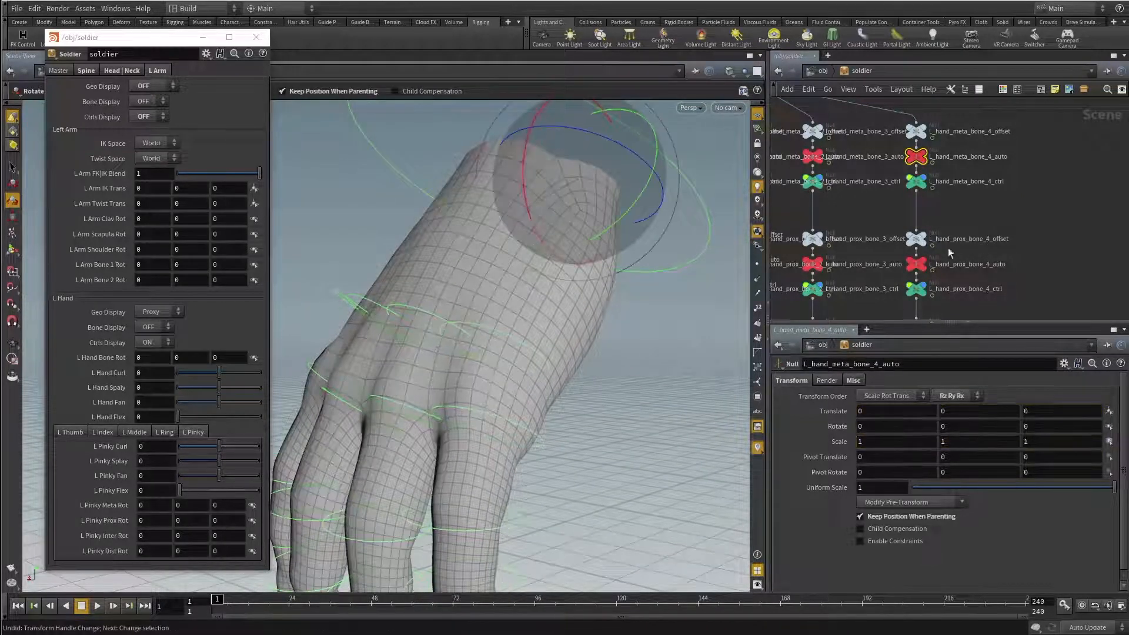
Step: Set L Pinky Splay to 10, test-rotate L_hand_prox_bone_4_auto to about -18.24 in Y, and reset both values to 0
{"action": "left_click", "coordinate": [916, 264]}
{"action": "key", "text": "Escape"}
{"action": "mouse_move", "coordinate": [583, 377]}
{"action": "left_mouse_down"}
{"action": "mouse_move", "coordinate": [552, 412]}
{"action": "mouse_move", "coordinate": [574, 333]}
{"action": "mouse_move", "coordinate": [538, 348]}
{"action": "mouse_move", "coordinate": [579, 370]}
{"action": "left_mouse_up"}
{"action": "key", "text": "r"}
{"action": "right_click_drag", "start_coordinate": [579, 370], "coordinate": [624, 352]}
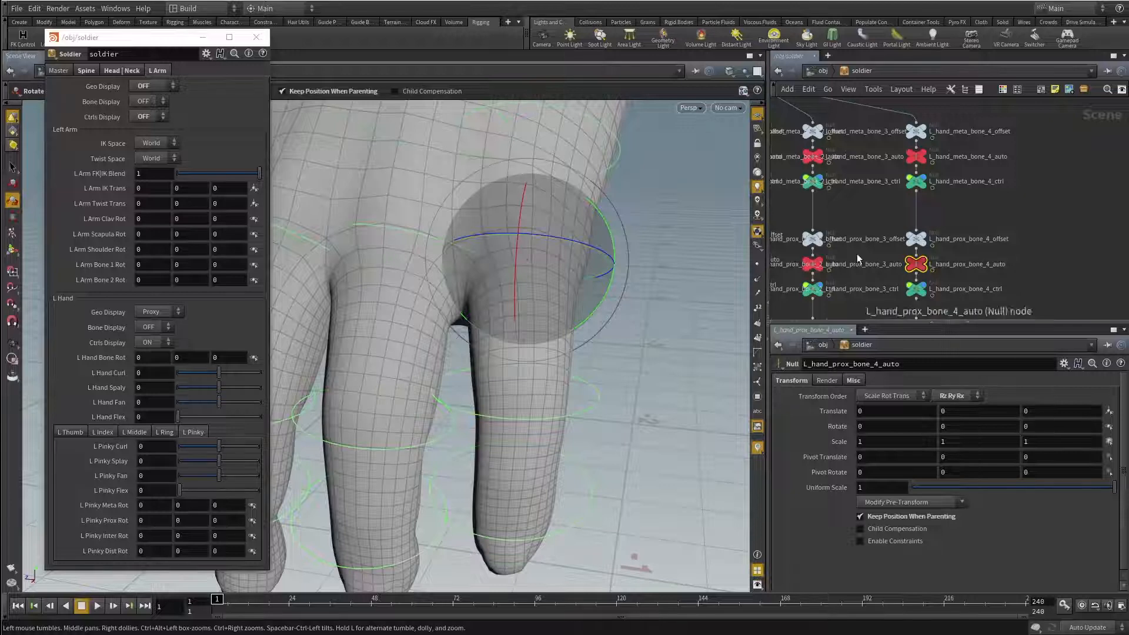
{"action": "left_click_drag", "start_coordinate": [617, 317], "coordinate": [617, 290], "text": "alt"}
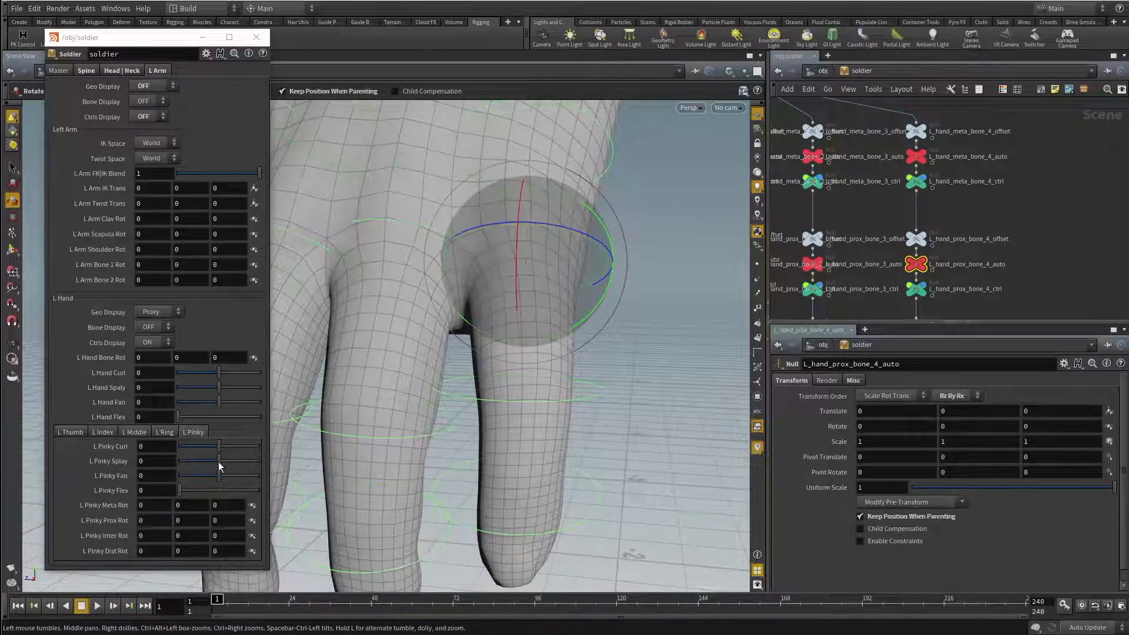
{"action": "left_click_drag", "start_coordinate": [219, 464], "coordinate": [259, 463]}
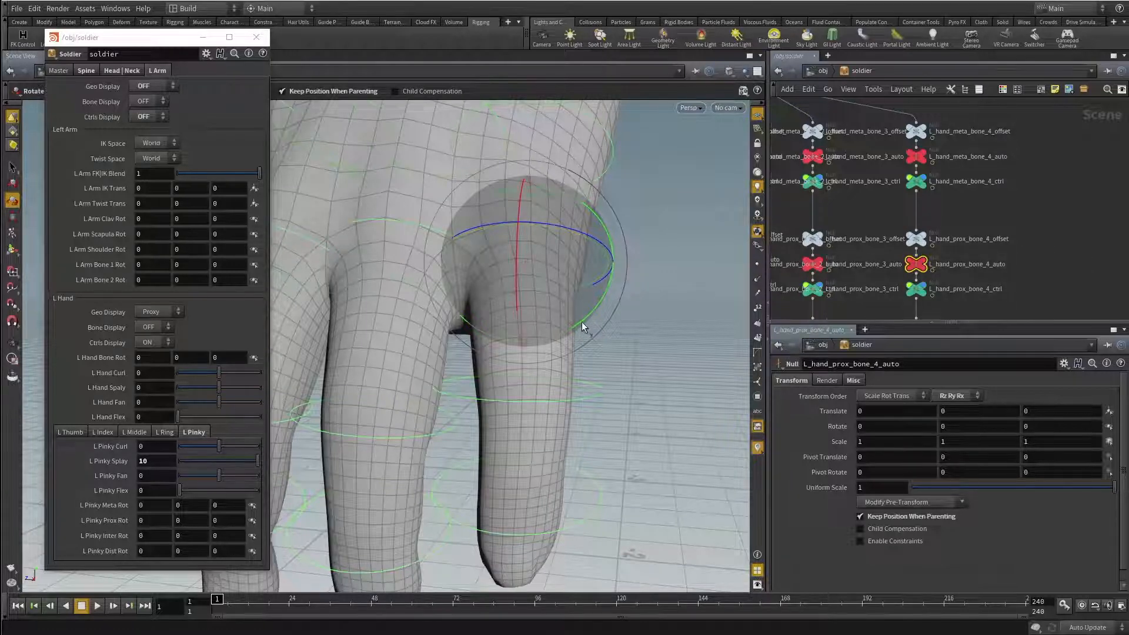
{"action": "left_click_drag", "start_coordinate": [581, 323], "coordinate": [612, 308]}
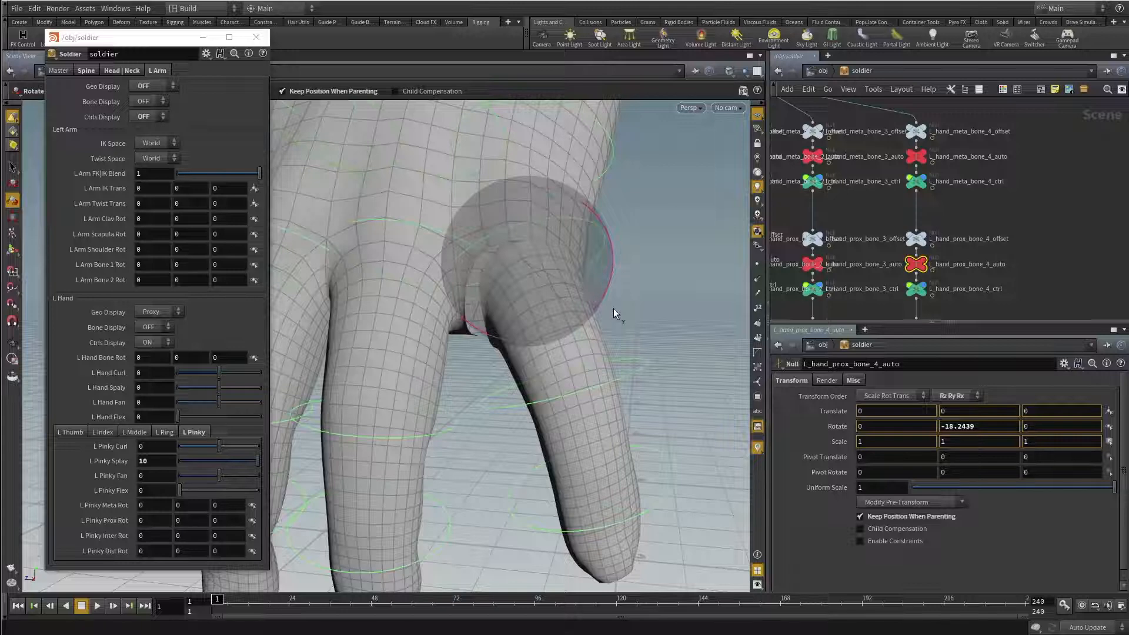
{"action": "middle_click", "coordinate": [981, 426], "text": "ctrl"}
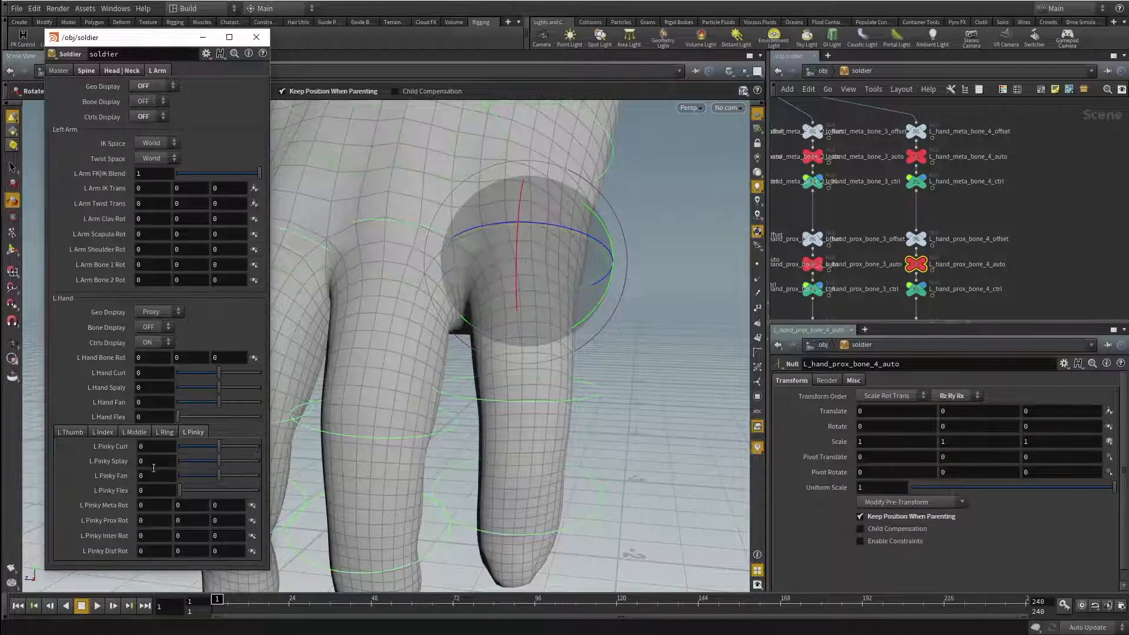
Step: Link the Y rotation of L_hand_prox_bone_4_auto to L Pinky Splay with the relative reference ch("../L_pinky_splay")
{"action": "middle_click", "coordinate": [100, 461], "text": "ctrl"}
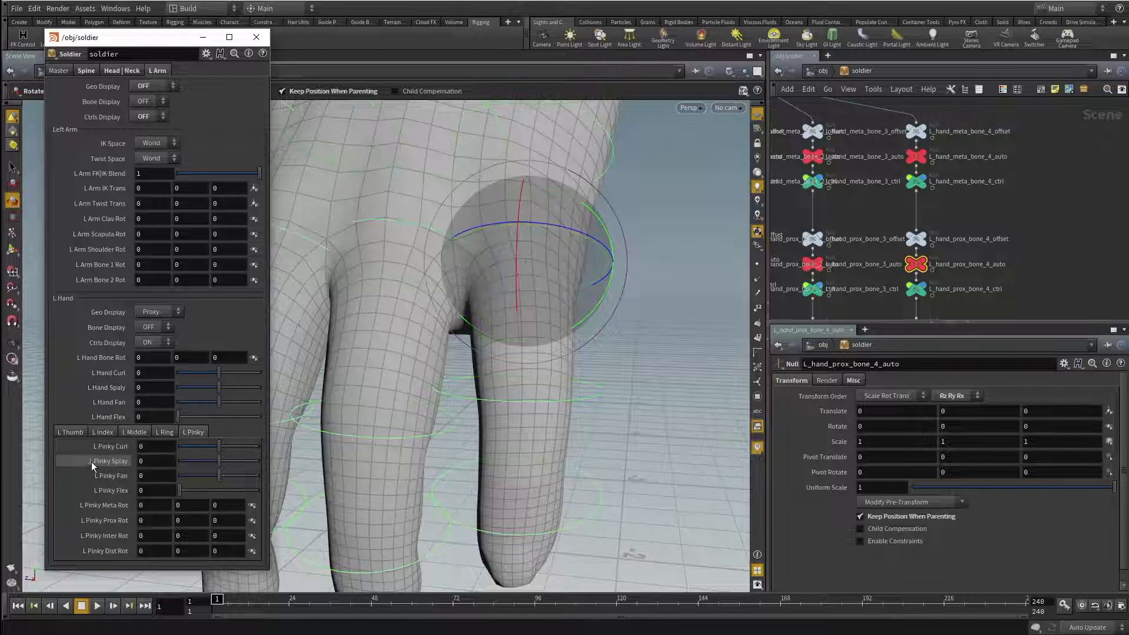
{"action": "left_click_drag", "start_coordinate": [936, 445], "coordinate": [965, 427]}
{"action": "left_click", "coordinate": [987, 458]}
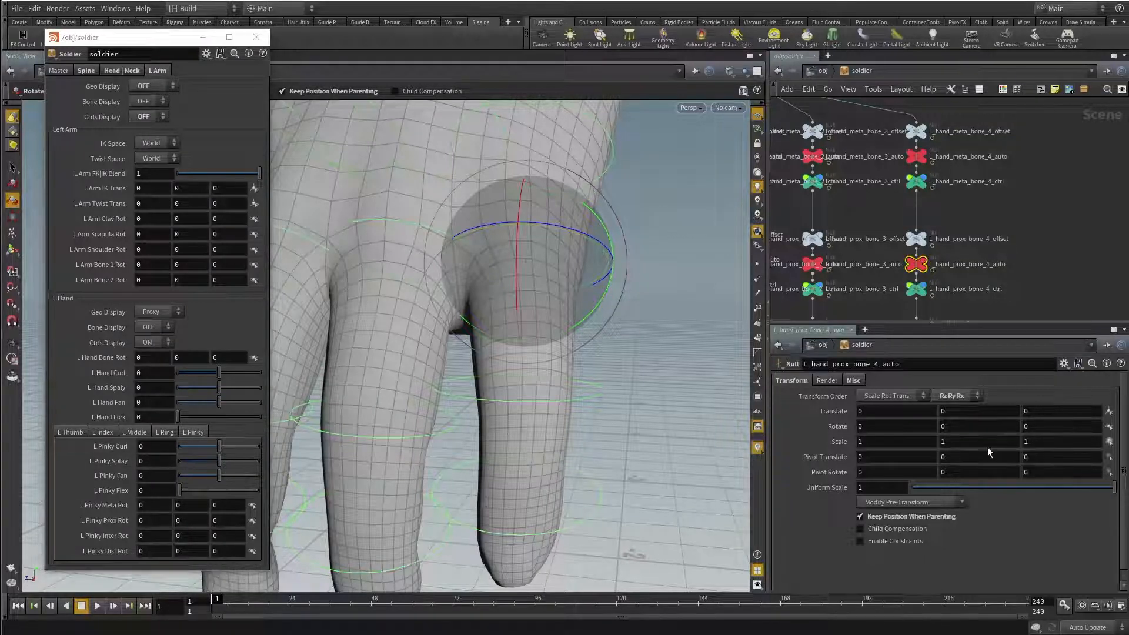
{"action": "left_click", "coordinate": [836, 427]}
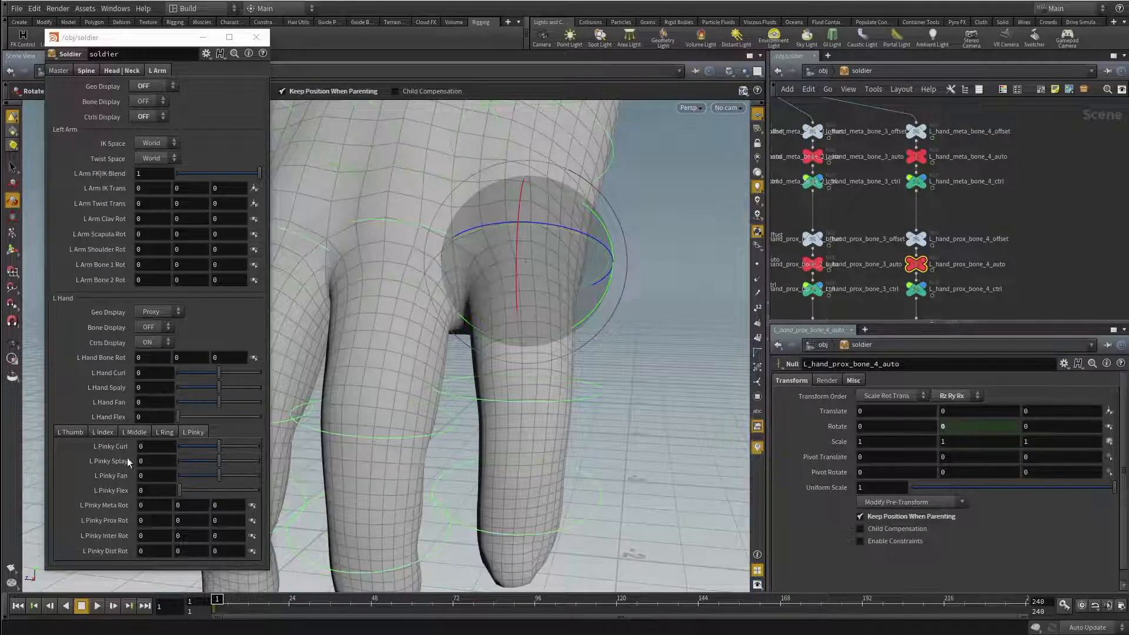
Step: Set L Pinky Splay to 10 and negate the Y rotation expression of L_hand_prox_bone_4_auto to -ch("../L_pinky_splay")
{"action": "left_click_drag", "start_coordinate": [218, 461], "coordinate": [361, 456]}
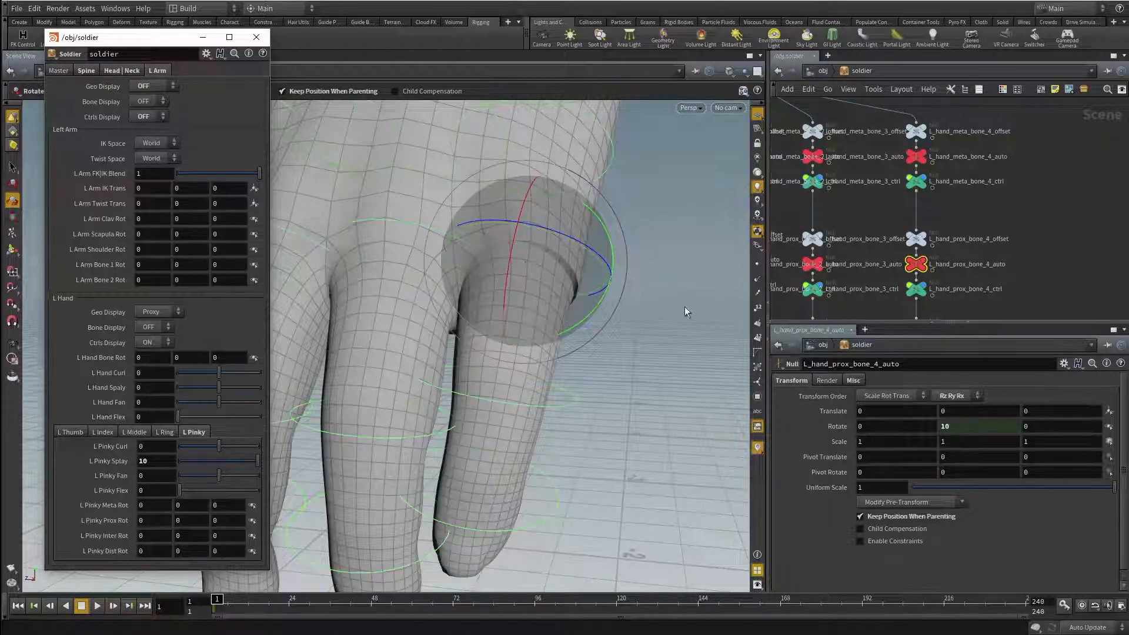
{"action": "left_click", "coordinate": [822, 430]}
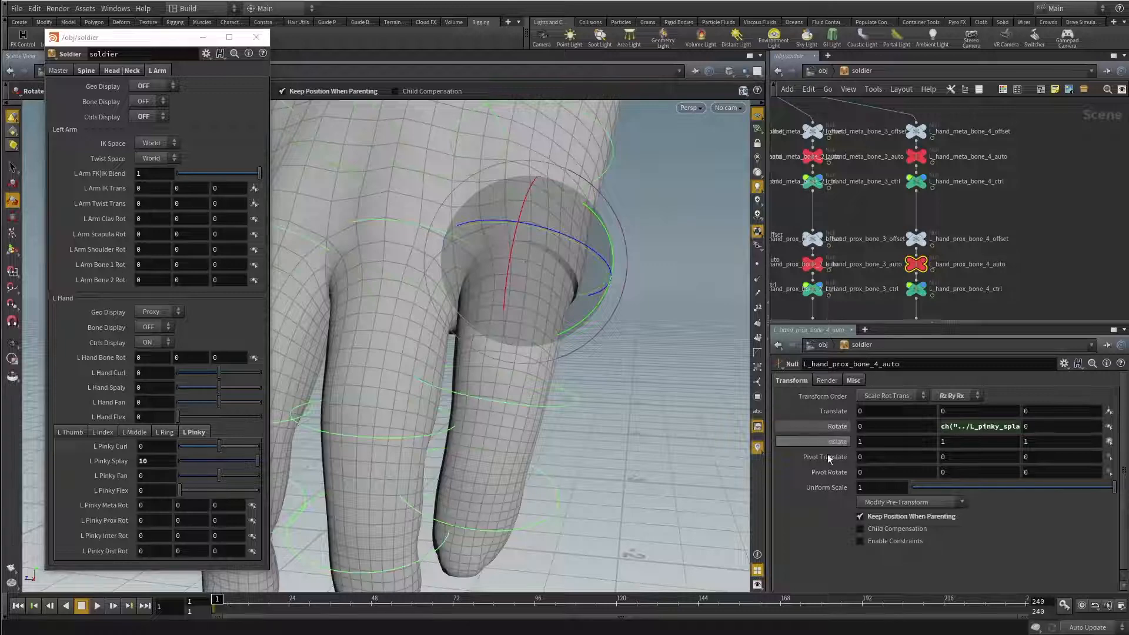
{"action": "left_click", "coordinate": [941, 429]}
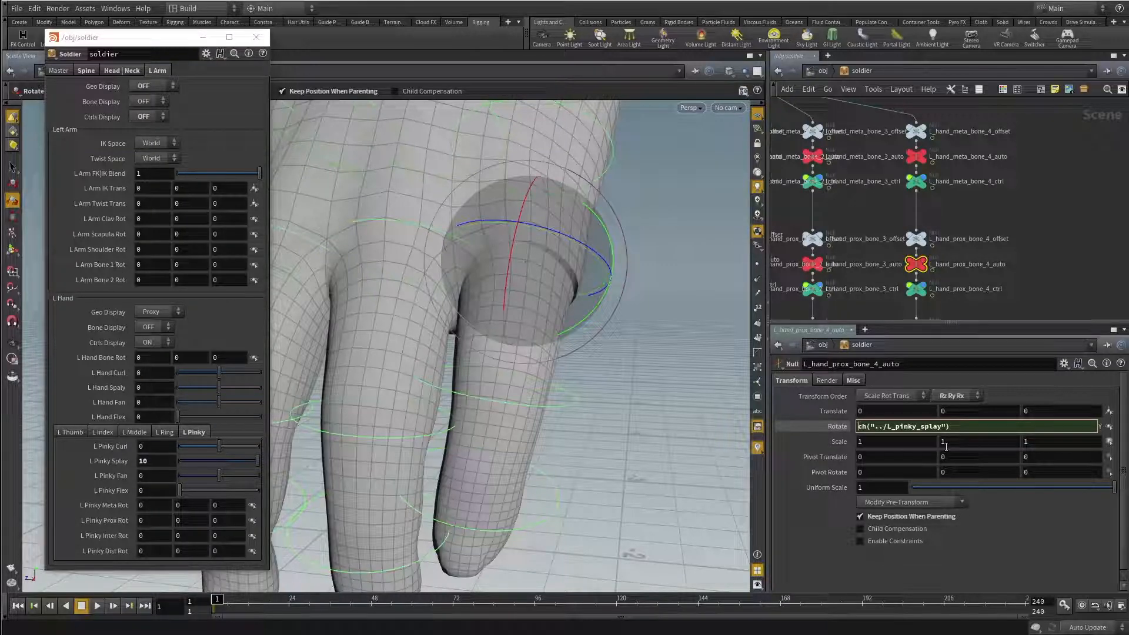
{"action": "type", "text": "-"}
{"action": "key", "text": "Return"}
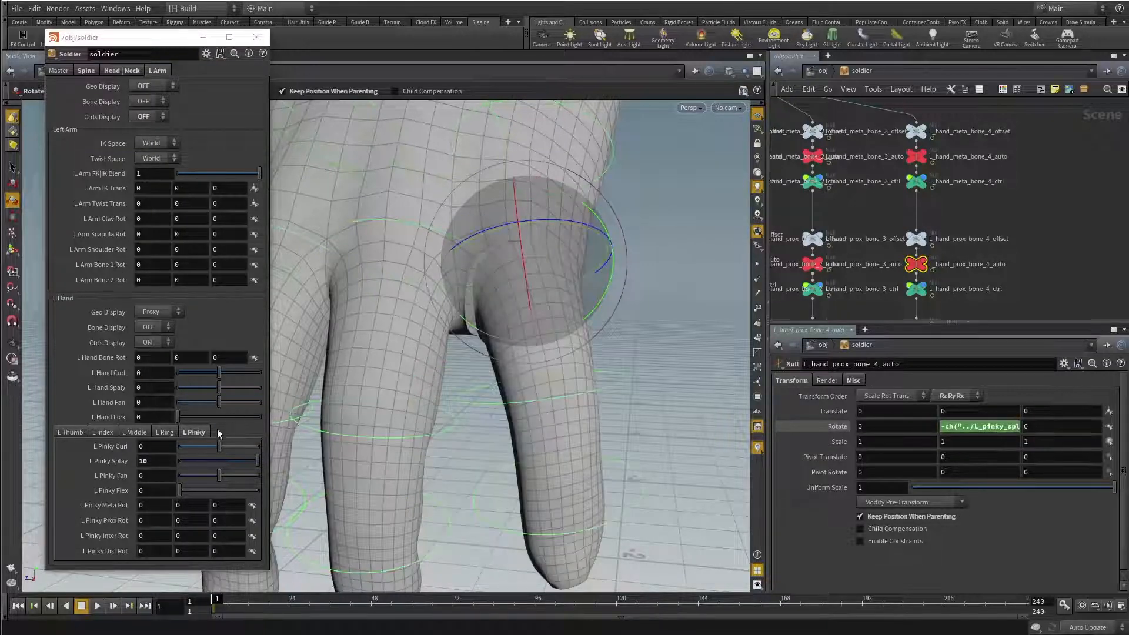
Step: Test the inverted splay link by sweeping L Pinky Splay, and reset the parameter to 0
{"action": "left_click_drag", "start_coordinate": [257, 461], "coordinate": [301, 451]}
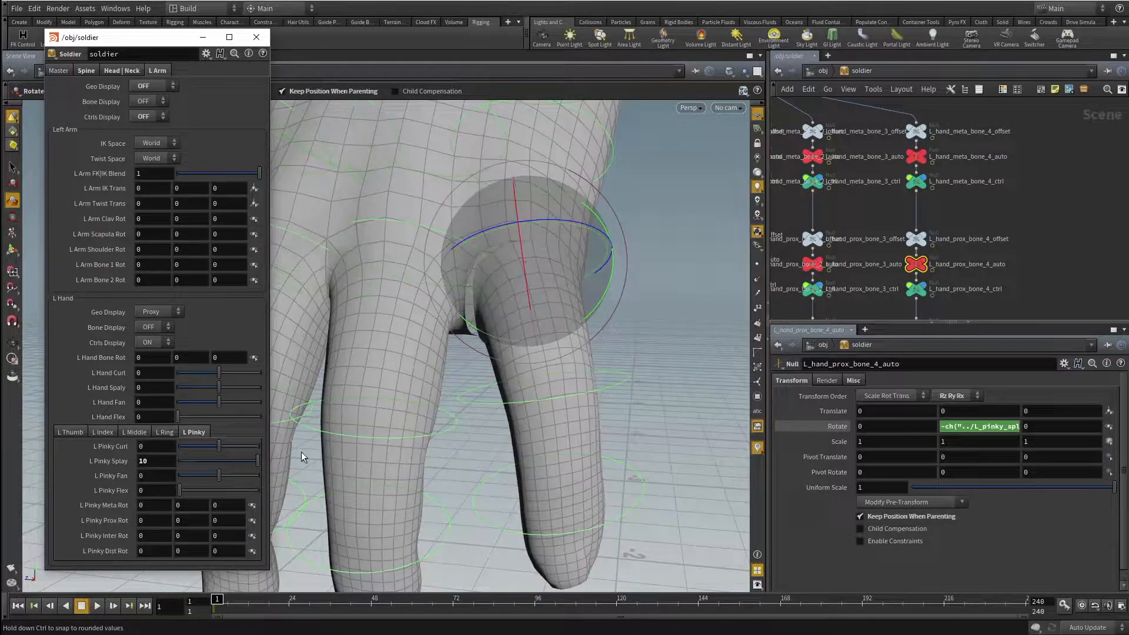
{"action": "middle_click", "coordinate": [162, 460], "text": "ctrl"}
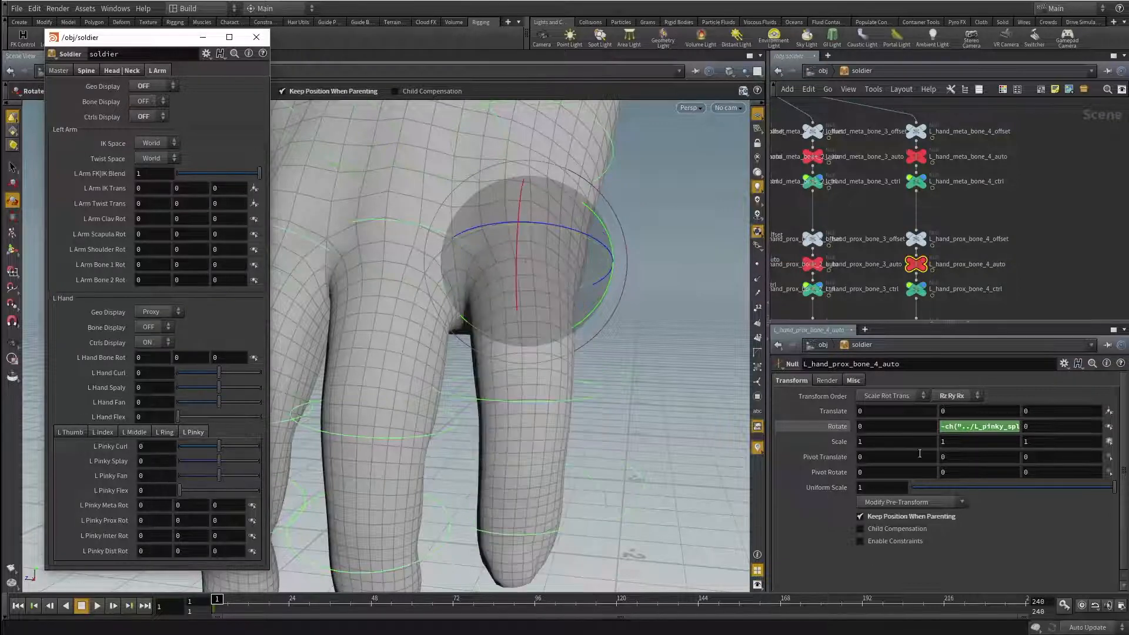
Step: In the expression editor for L_hand_prox_bone_4_auto's Y rotation, add the template fit(value, oldmin, oldmax, newmin, newmax) below the channel reference
{"action": "left_click", "coordinate": [961, 428]}
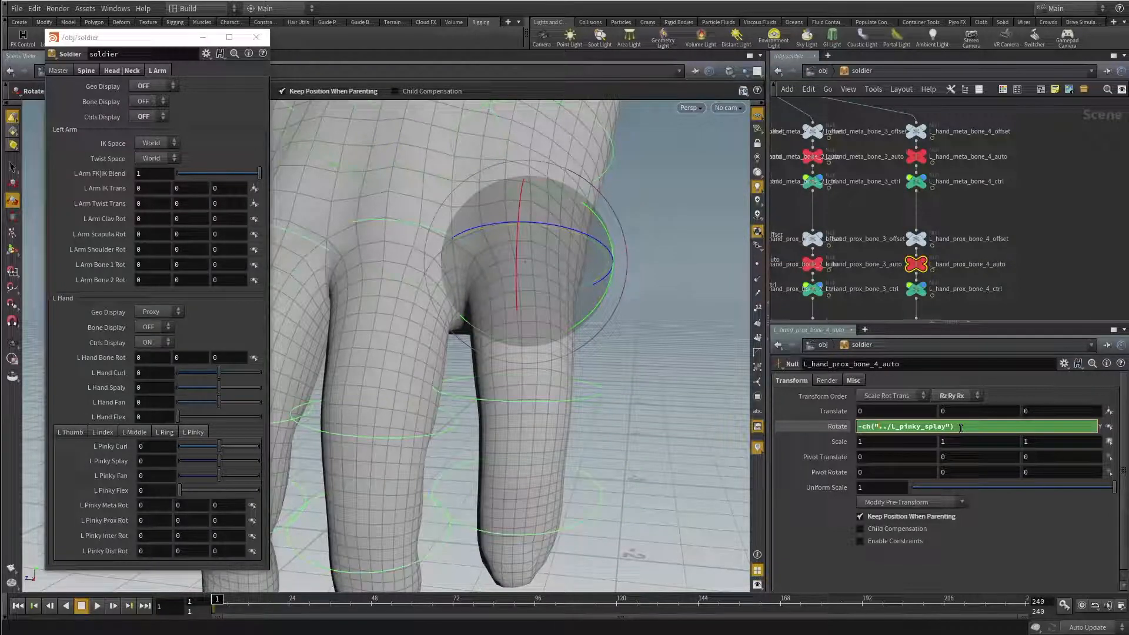
{"action": "key", "text": "alt+e"}
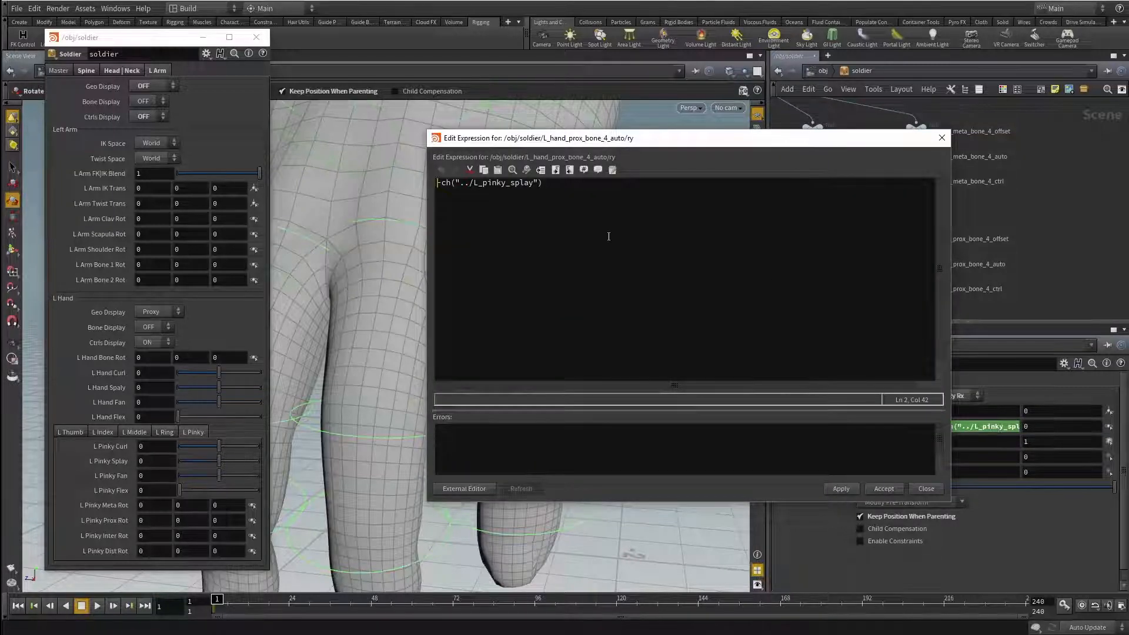
{"action": "left_click_drag", "start_coordinate": [499, 147], "coordinate": [699, 213]}
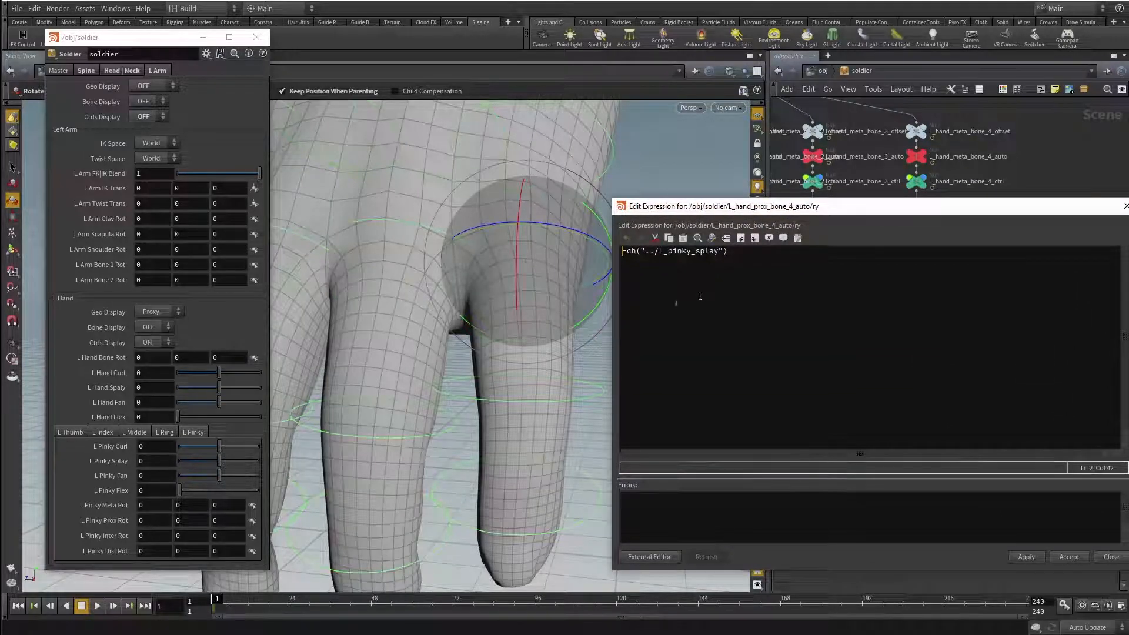
{"action": "left_click", "coordinate": [740, 258]}
{"action": "key", "text": "Return"}
{"action": "key", "text": "Return"}
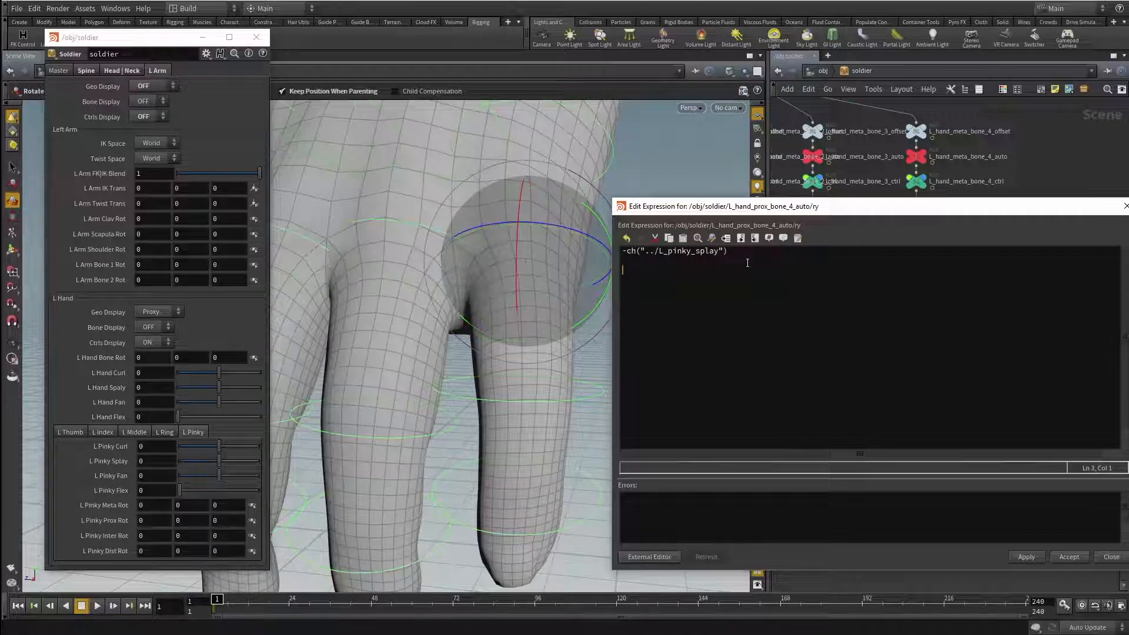
{"action": "type", "text": "fit()"}
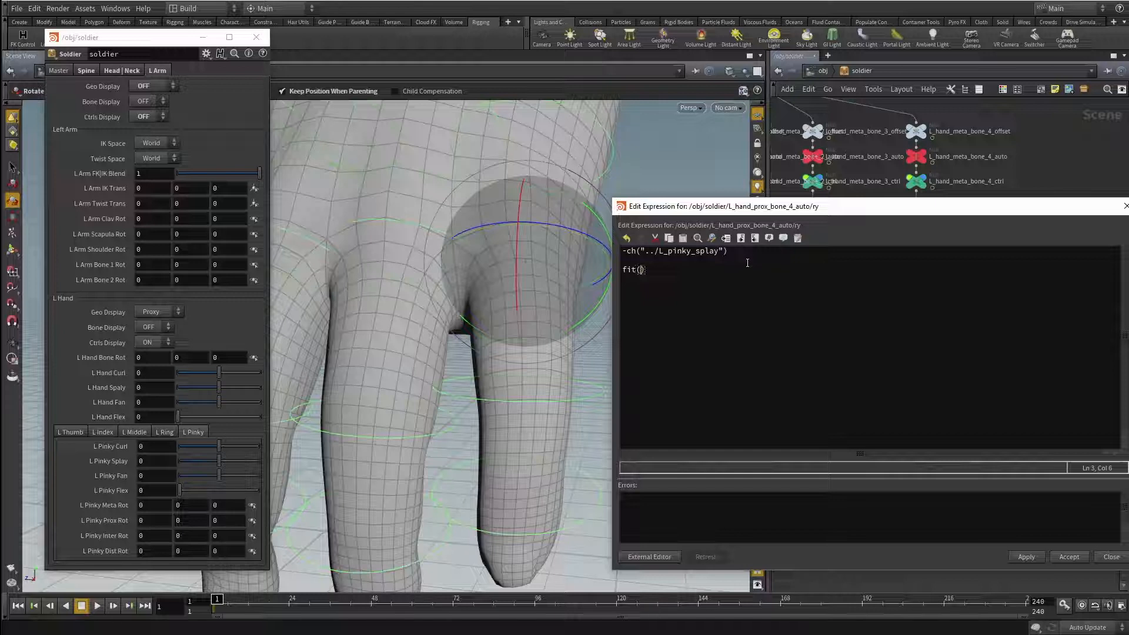
{"action": "key", "text": "Left"}
{"action": "type", "text": "value"}
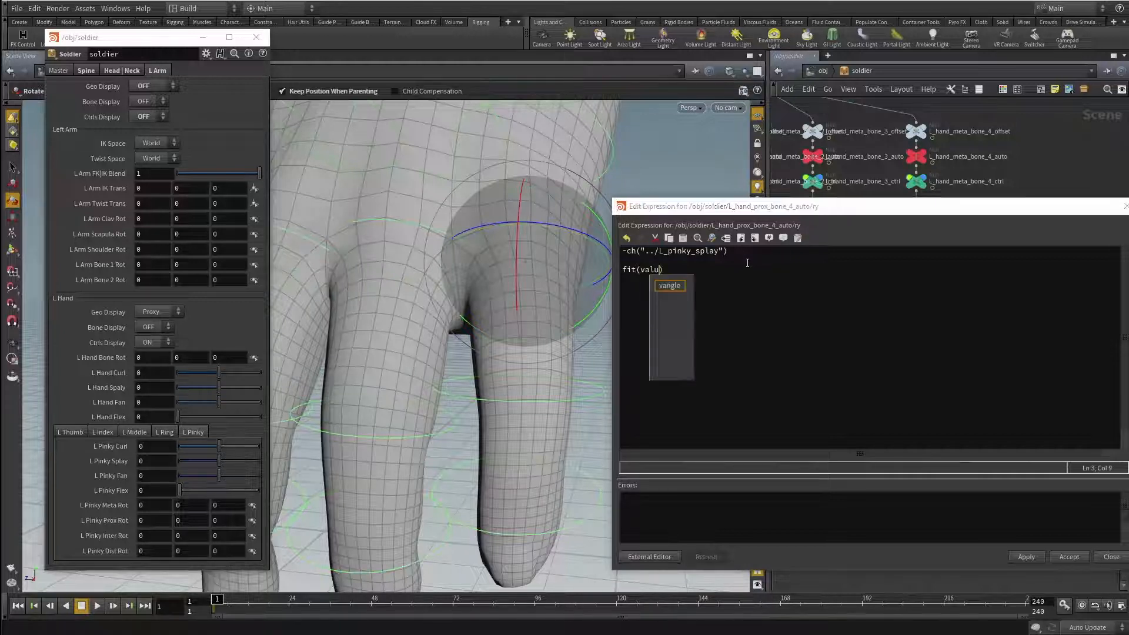
{"action": "type", "text": ", "}
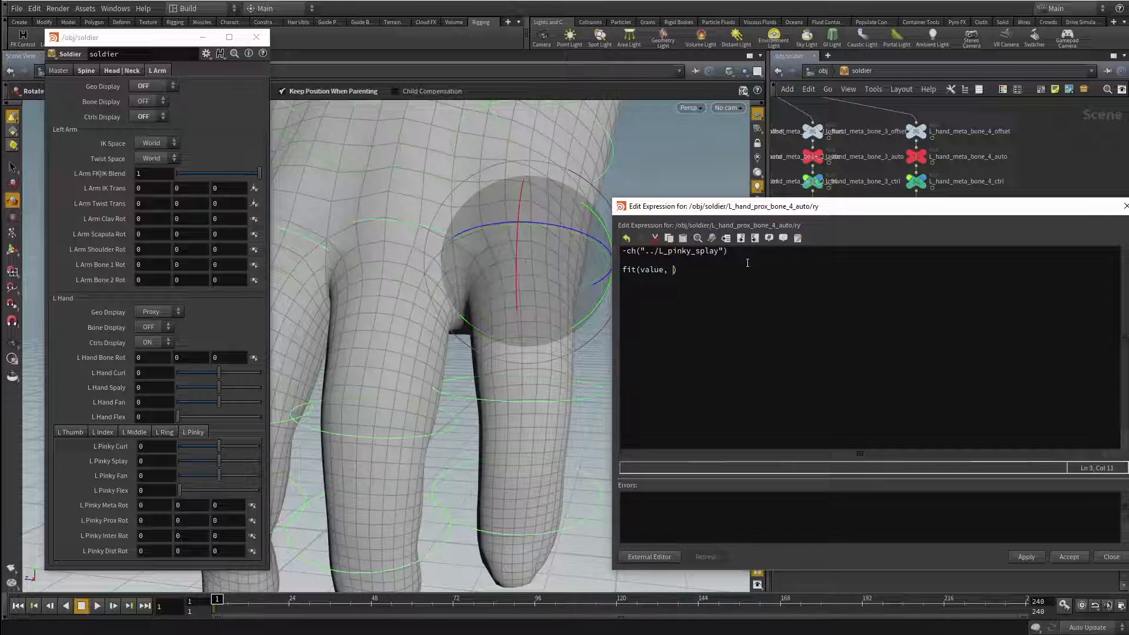
{"action": "type", "text": "oldmin"}
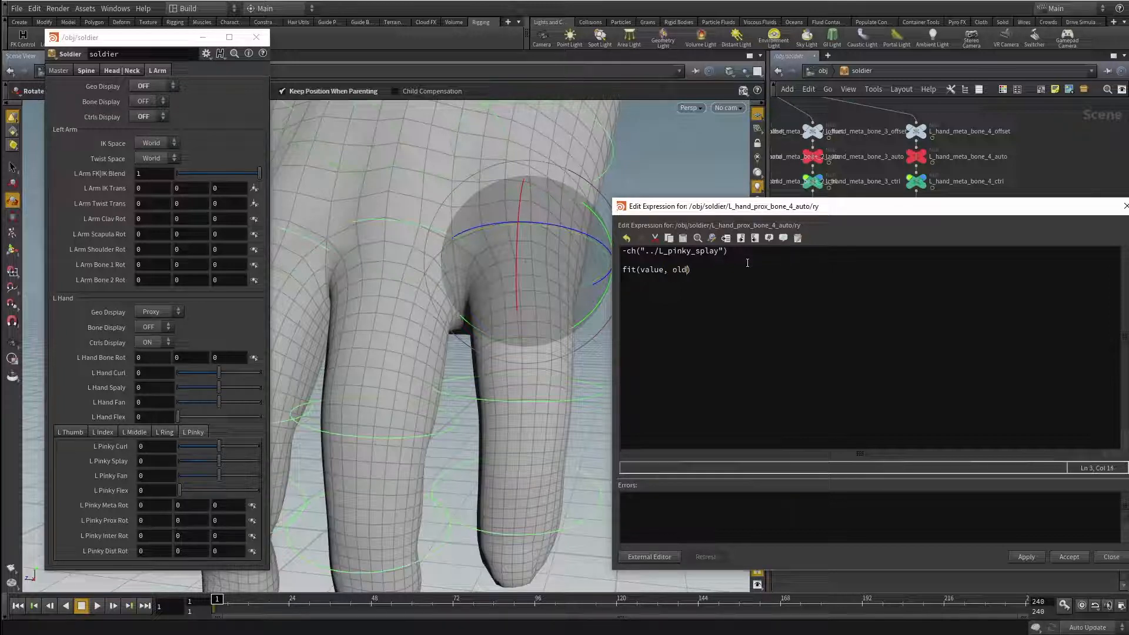
{"action": "type", "text": ", "}
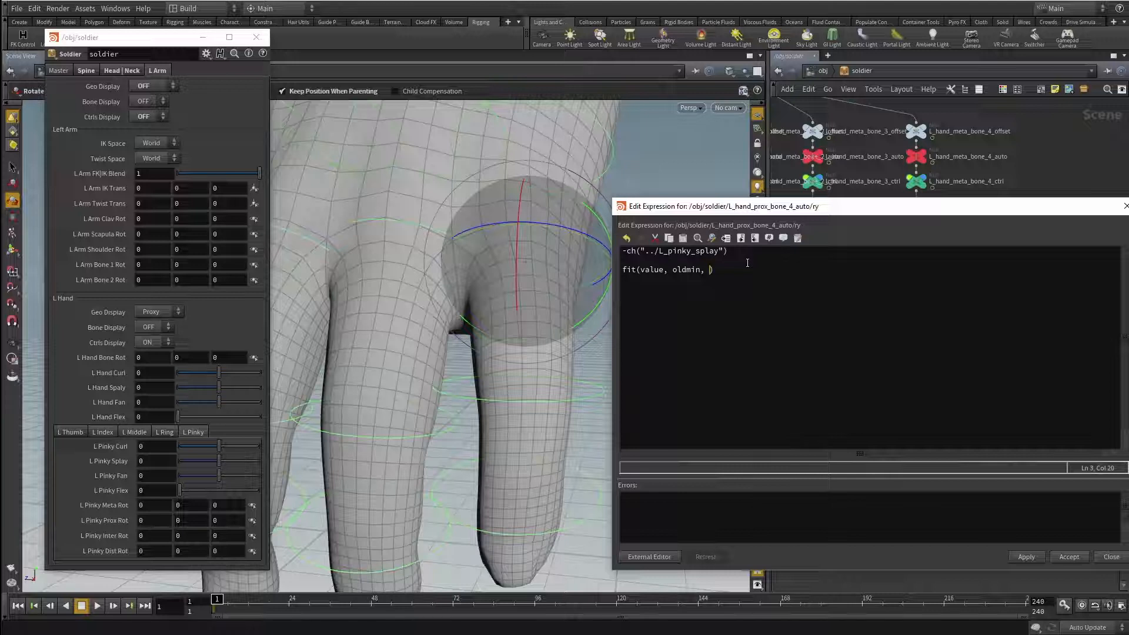
{"action": "type", "text": "oldmax, newmin, new"}
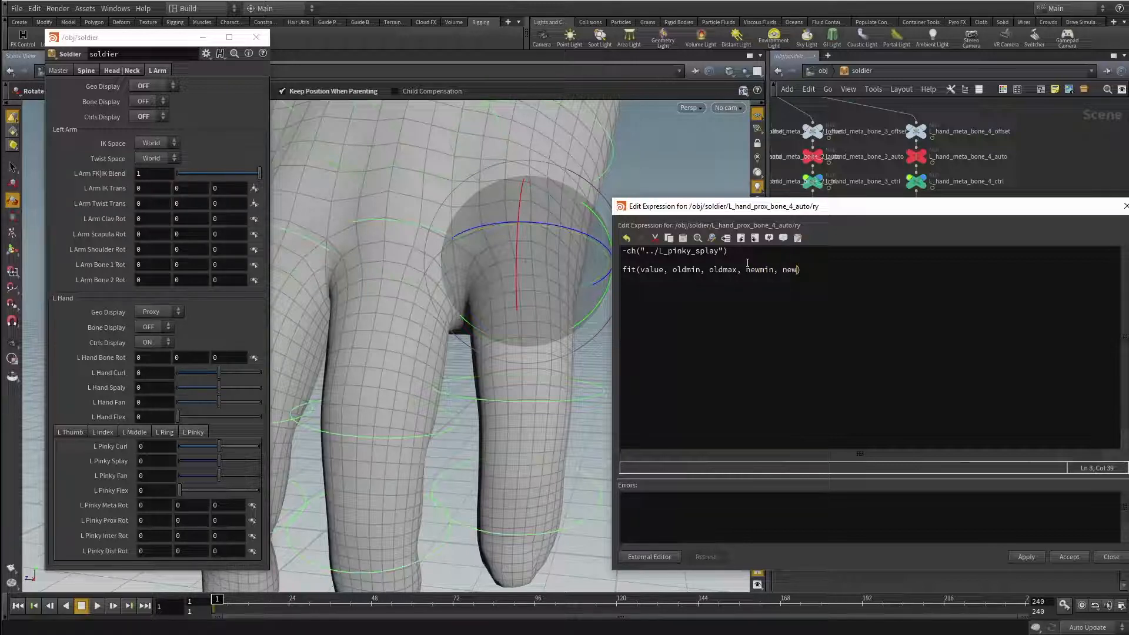
{"action": "type", "text": "max"}
{"action": "key", "text": "Return"}
Step: Set the fit function's old range to -10 and 10 and its new range to -20 and 20
{"action": "left_click_drag", "start_coordinate": [673, 269], "coordinate": [698, 269]}
{"action": "type", "text": "-10"}
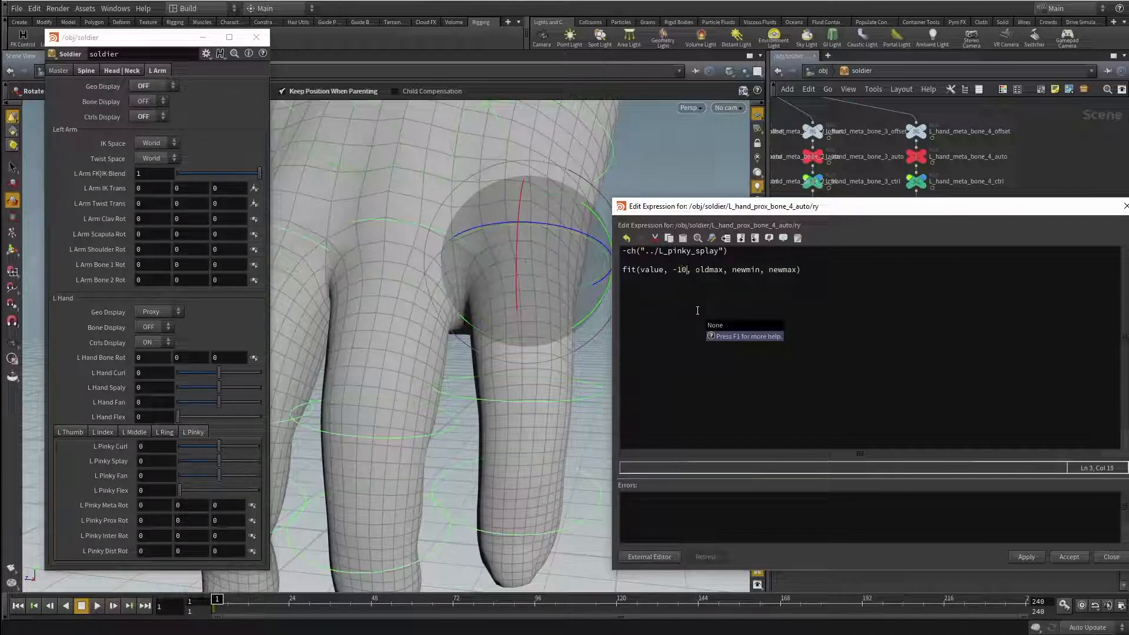
{"action": "left_click_drag", "start_coordinate": [696, 270], "coordinate": [725, 270]}
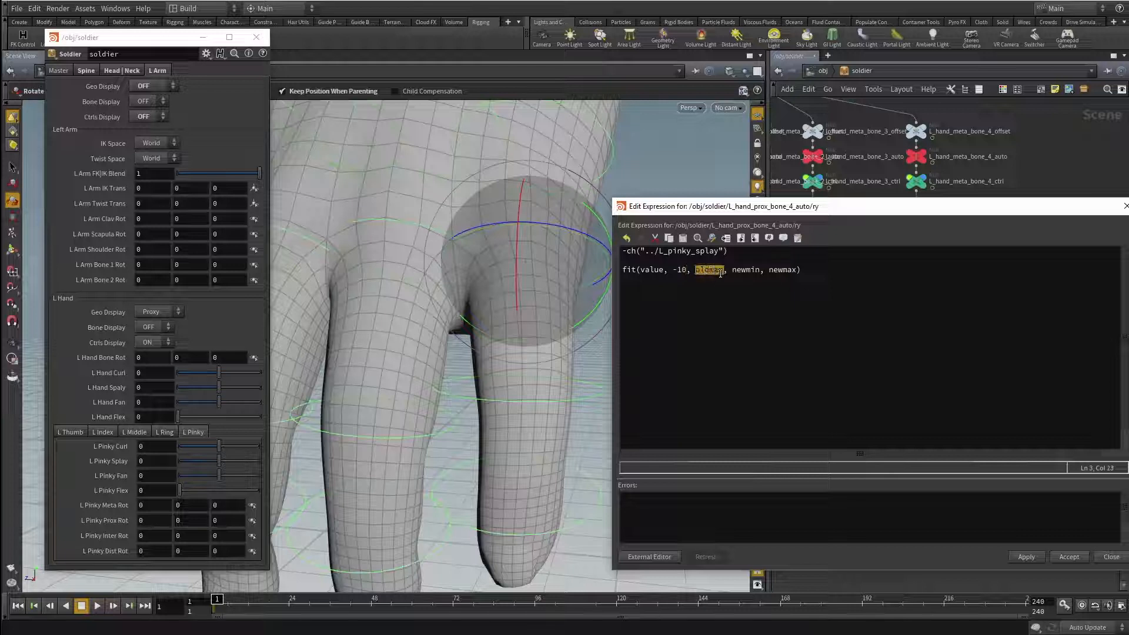
{"action": "type", "text": "10"}
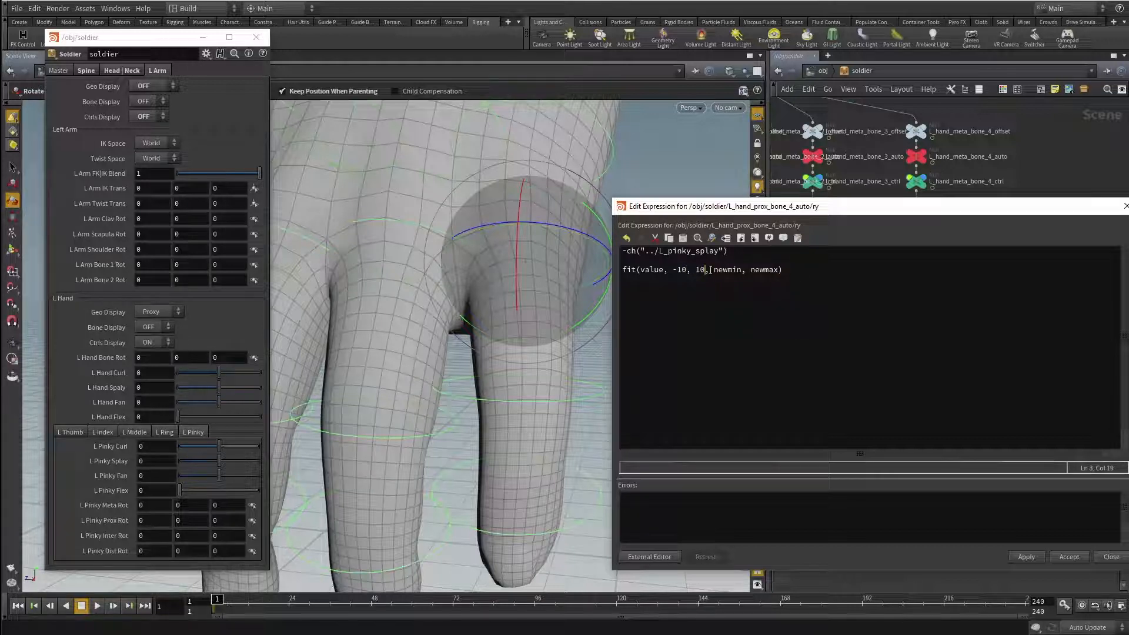
{"action": "left_click_drag", "start_coordinate": [713, 270], "coordinate": [742, 272]}
{"action": "type", "text": "-20"}
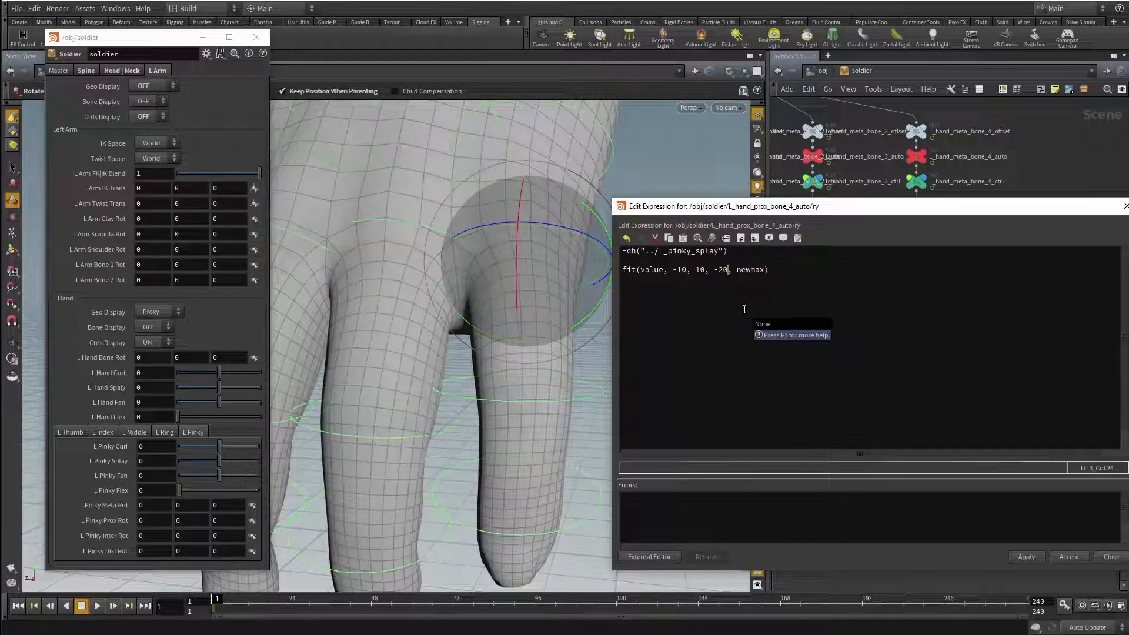
{"action": "left_click_drag", "start_coordinate": [736, 270], "coordinate": [763, 268]}
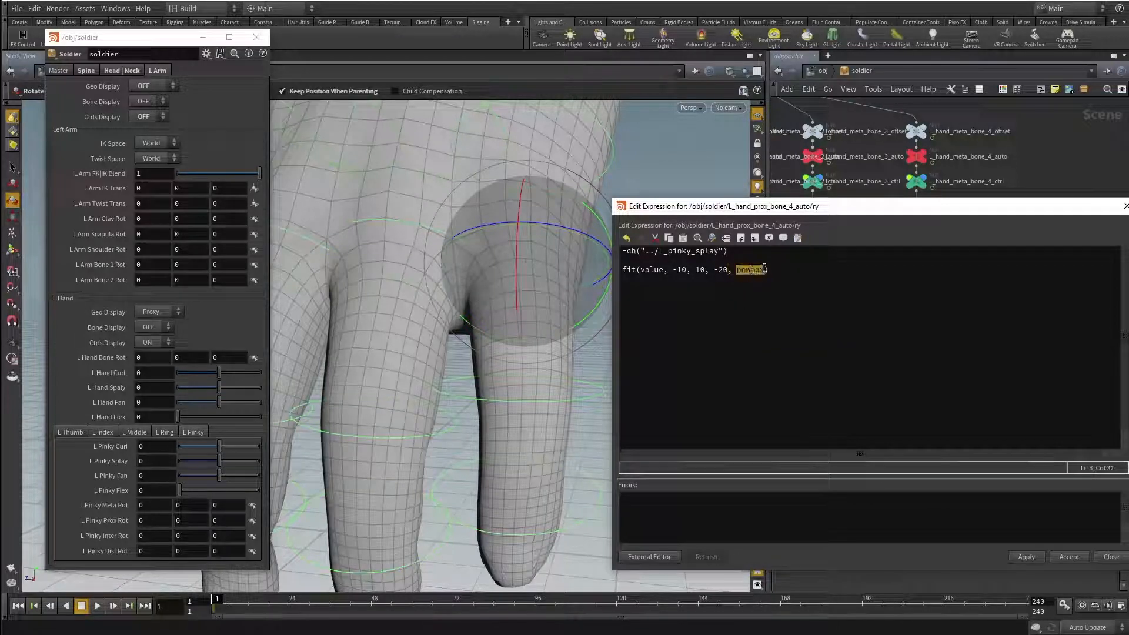
{"action": "type", "text": "20"}
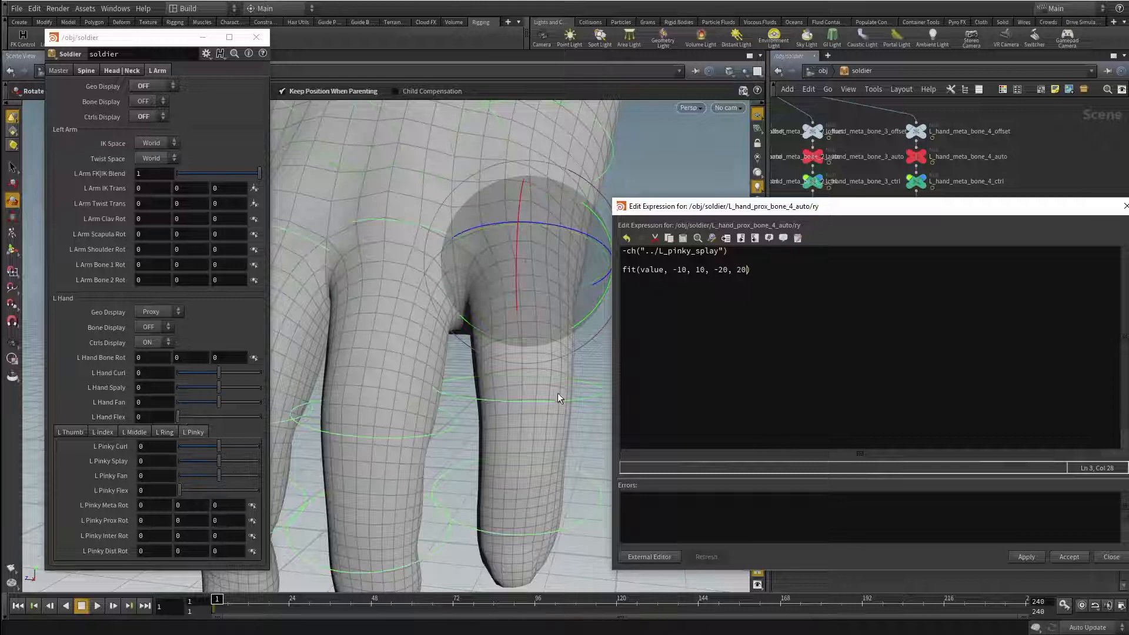
Step: Move the splay reference into the fit function so the expression reads -fit(ch("../L_pinky_splay"), -10, 10, -20, 20), and accept it
{"action": "mouse_move", "coordinate": [626, 254]}
{"action": "left_mouse_down"}
{"action": "mouse_move", "coordinate": [684, 251]}
{"action": "mouse_move", "coordinate": [637, 252]}
{"action": "left_mouse_up"}
{"action": "left_click", "coordinate": [626, 253]}
{"action": "key", "text": "BackSpace"}
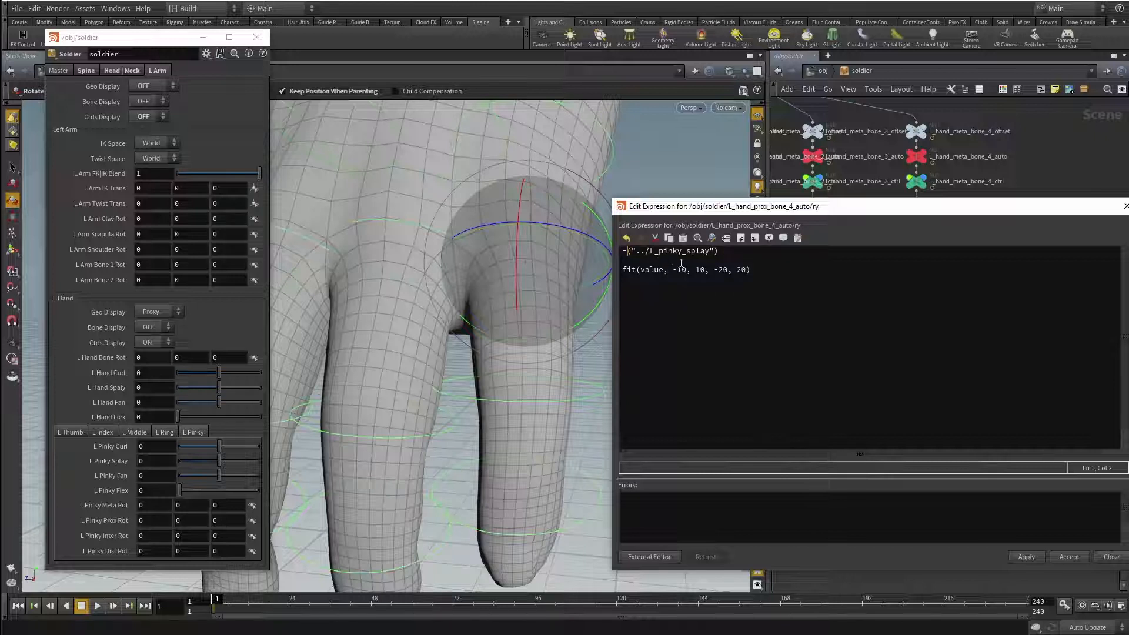
{"action": "left_click_drag", "start_coordinate": [719, 252], "coordinate": [628, 251]}
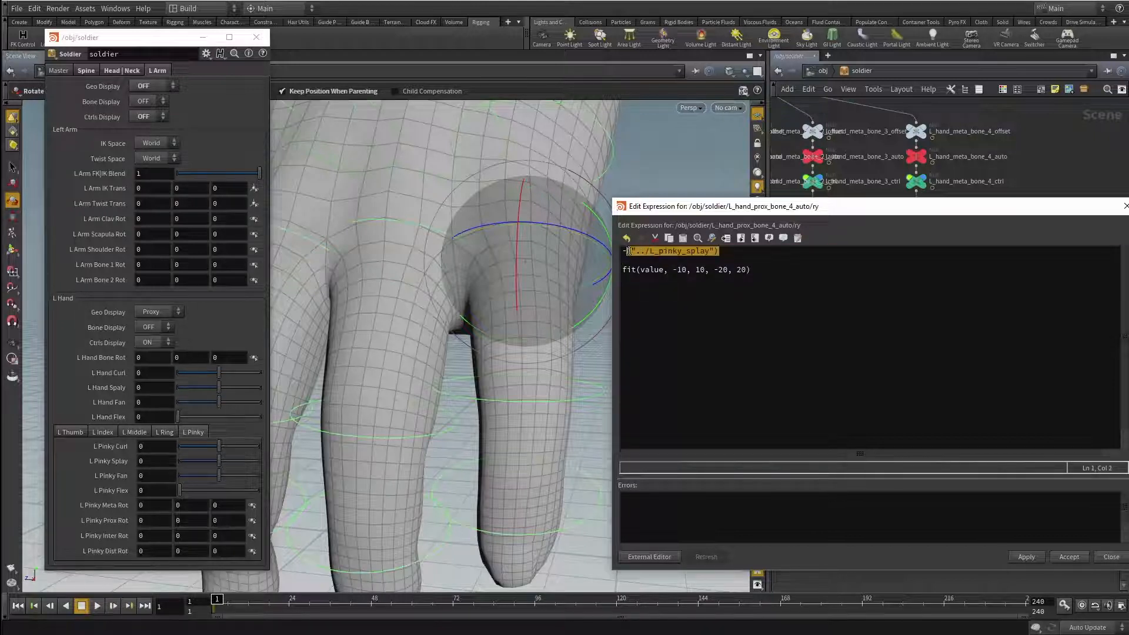
{"action": "key", "text": "BackSpace"}
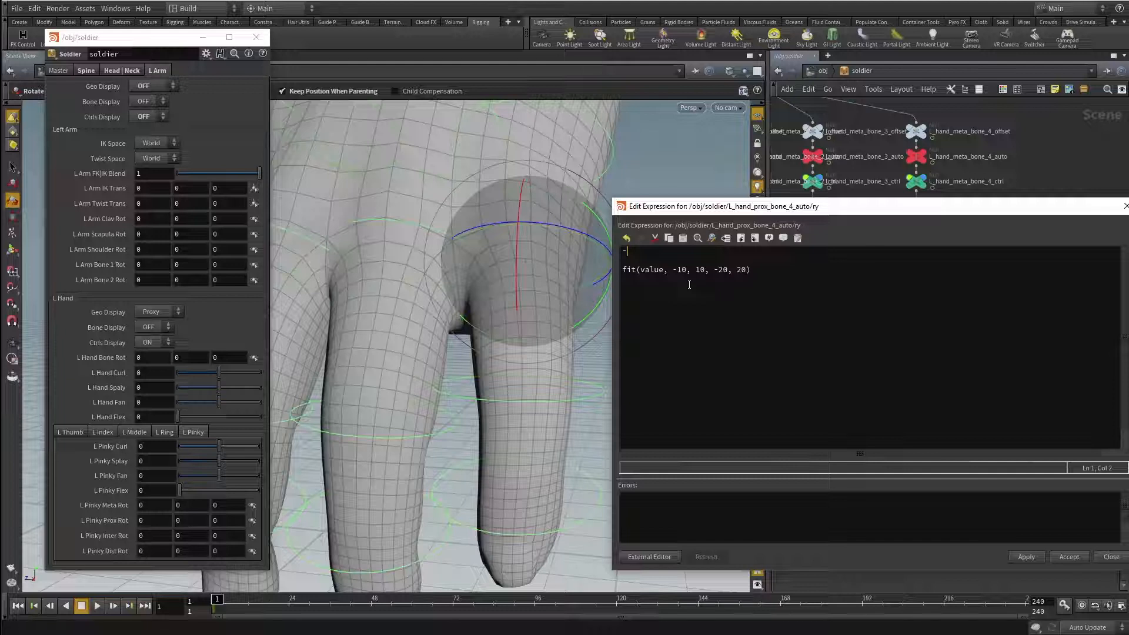
{"action": "key", "text": "Delete"}
{"action": "key", "text": "Delete"}
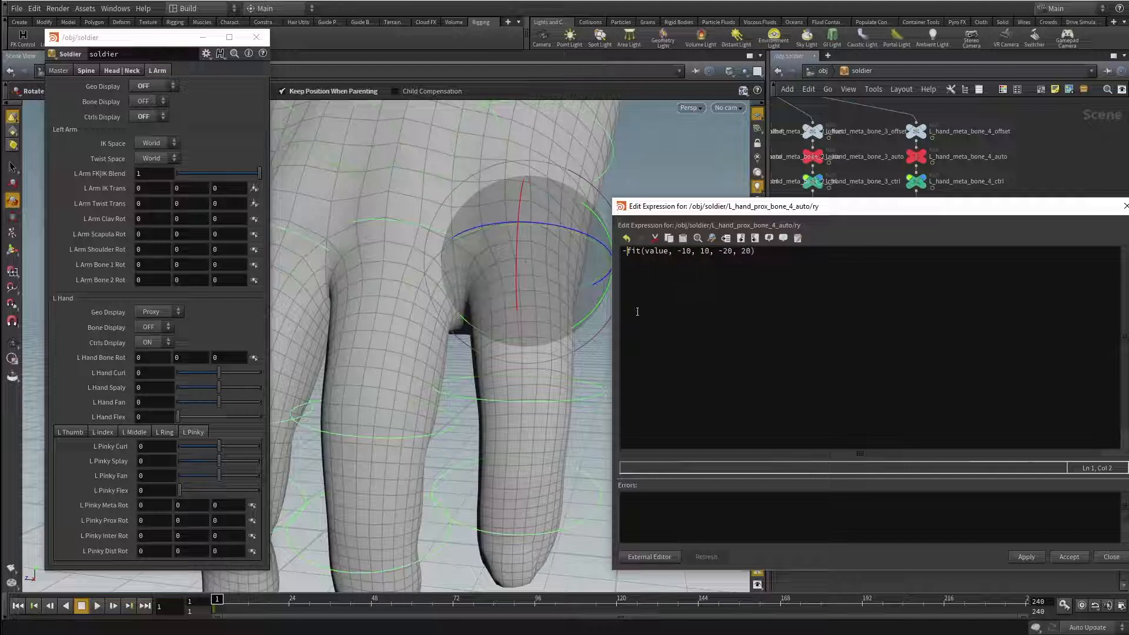
{"action": "left_click_drag", "start_coordinate": [645, 251], "coordinate": [668, 251]}
{"action": "type", "text": "ch(\"../L_pinky_splay\")"}
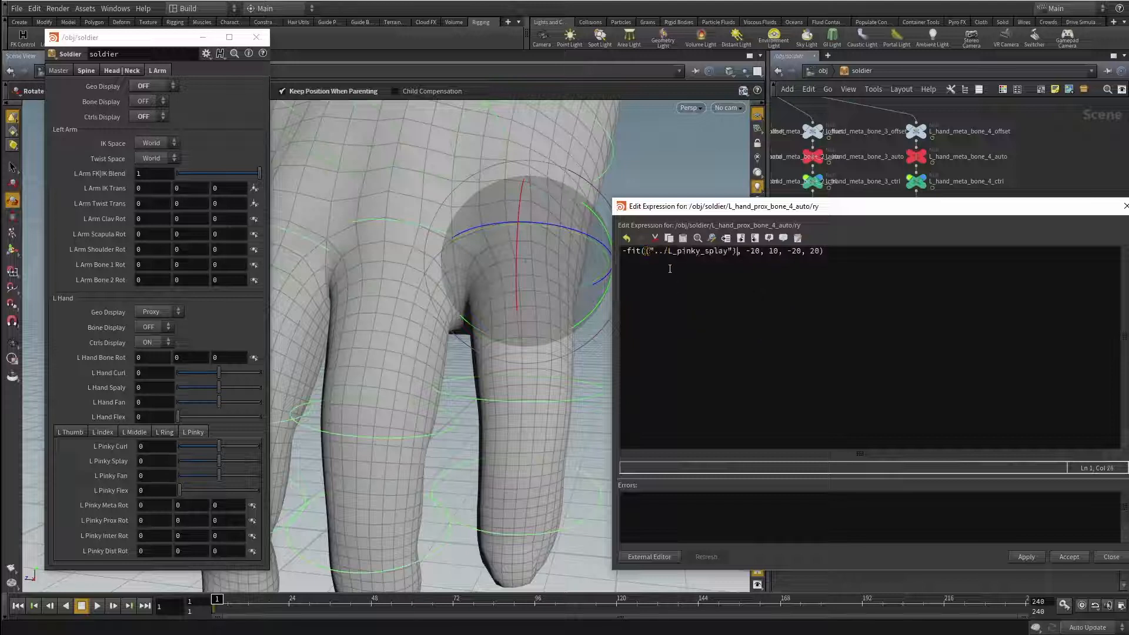
{"action": "left_click", "coordinate": [669, 269]}
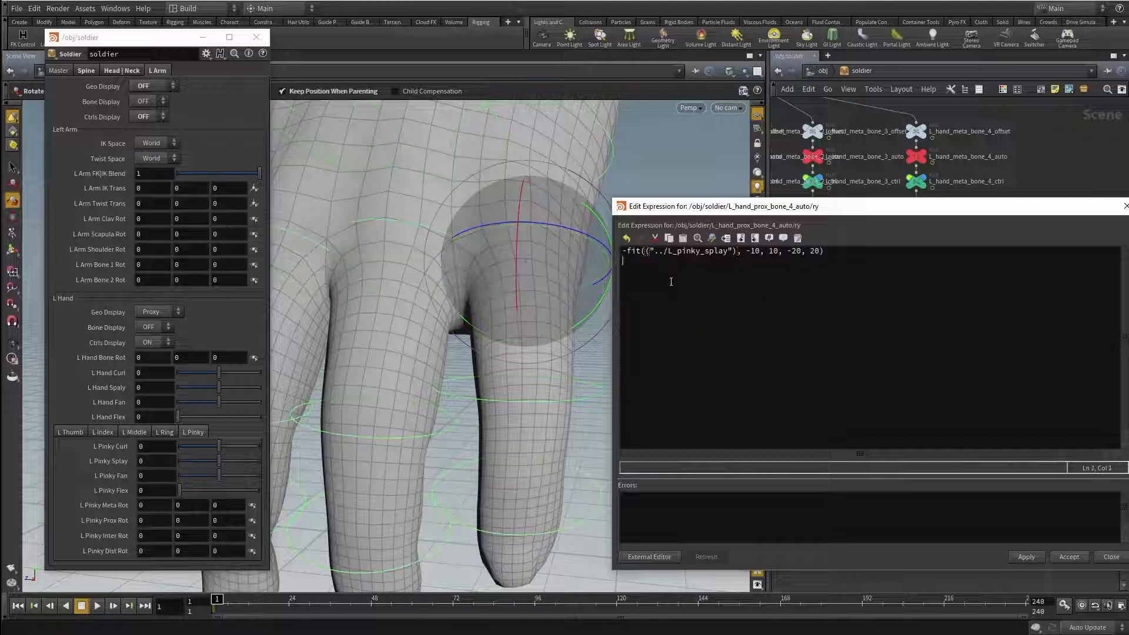
{"action": "left_click", "coordinate": [645, 251]}
{"action": "type", "text": "ch"}
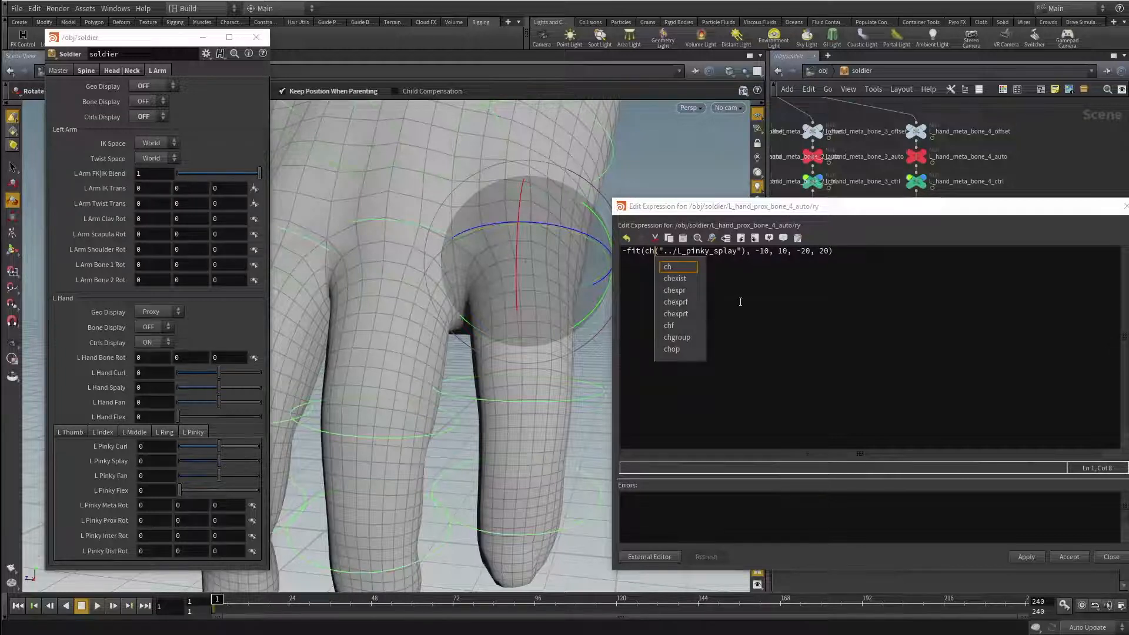
{"action": "left_click", "coordinate": [717, 306]}
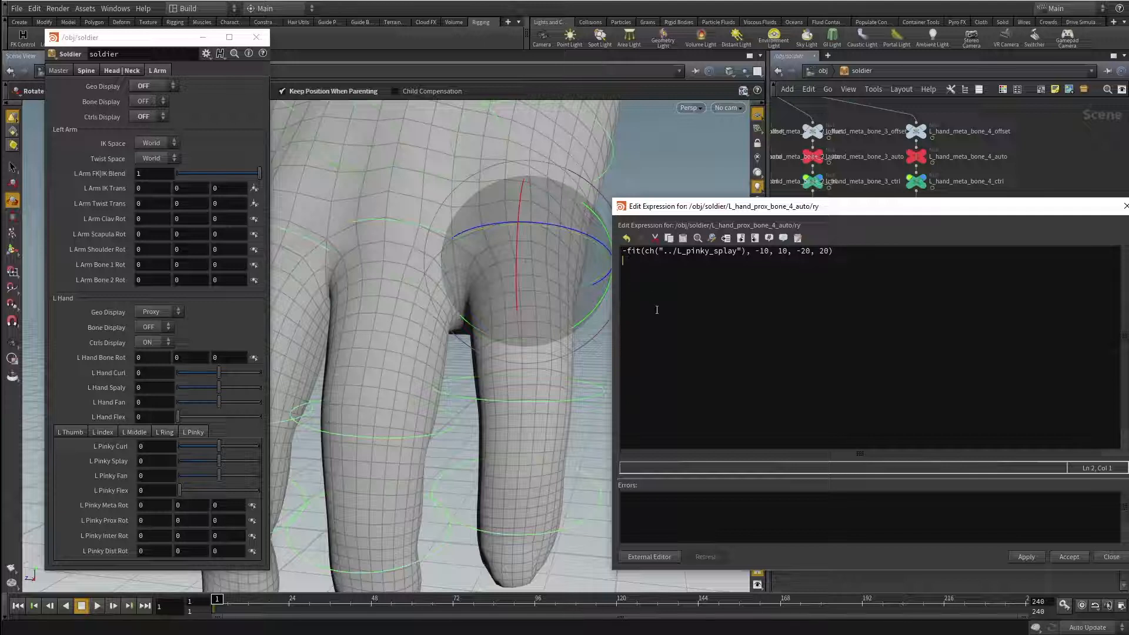
{"action": "left_click", "coordinate": [1028, 559]}
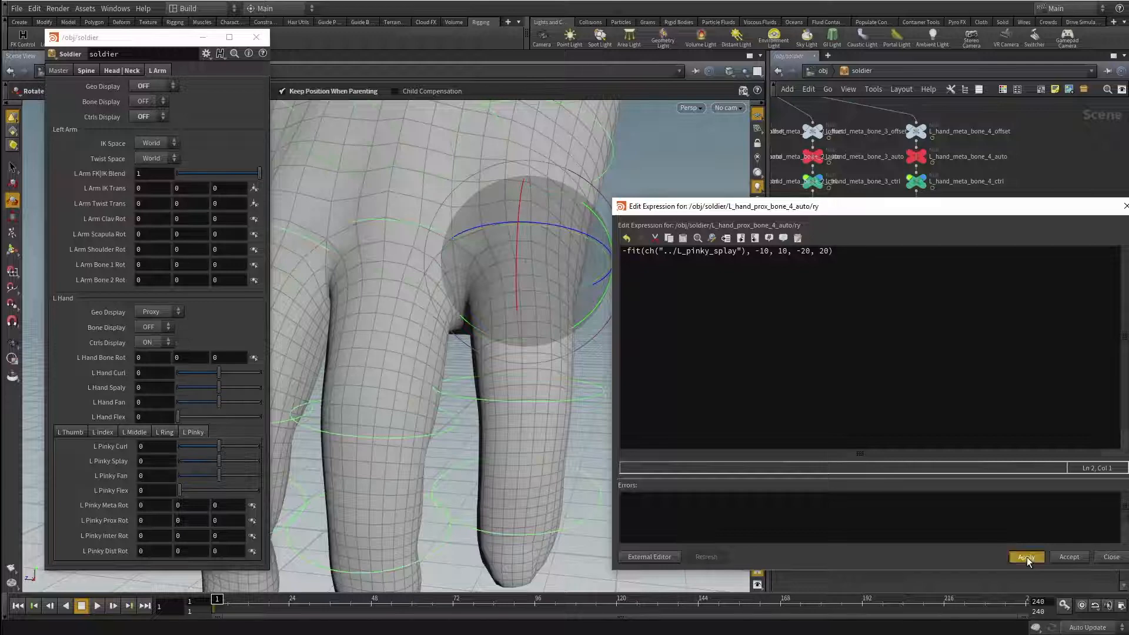
{"action": "left_click", "coordinate": [1070, 559]}
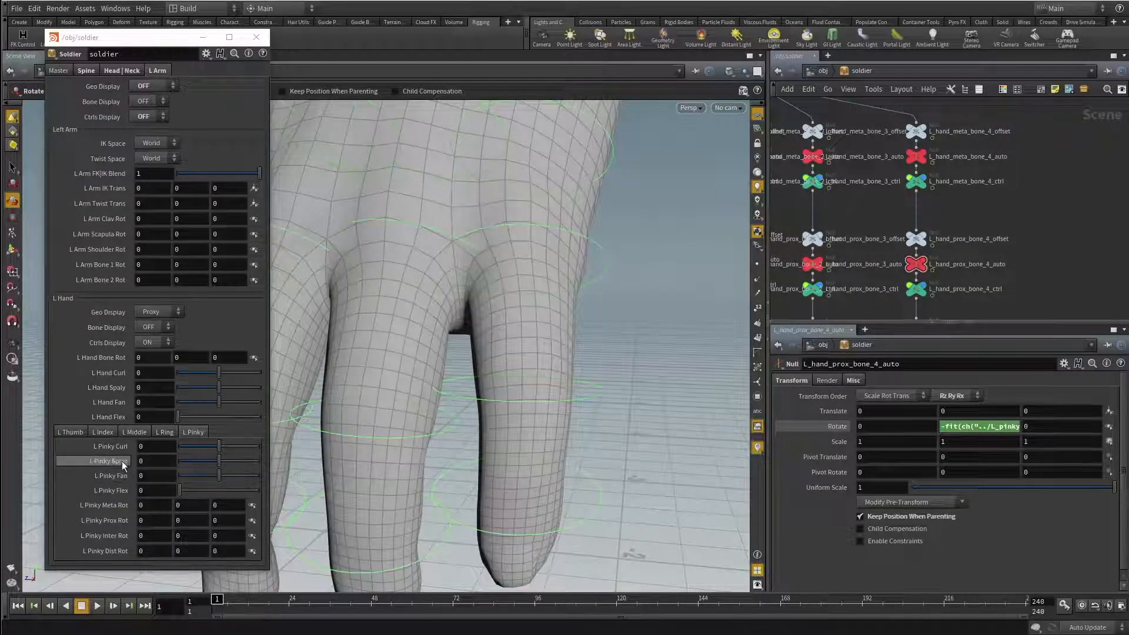
Step: Test the remapped link by sweeping L Pinky Splay between 10 and -10 with the evaluated Y rotation displayed, and reset the parameter to 0
{"action": "left_click_drag", "start_coordinate": [220, 461], "coordinate": [316, 454]}
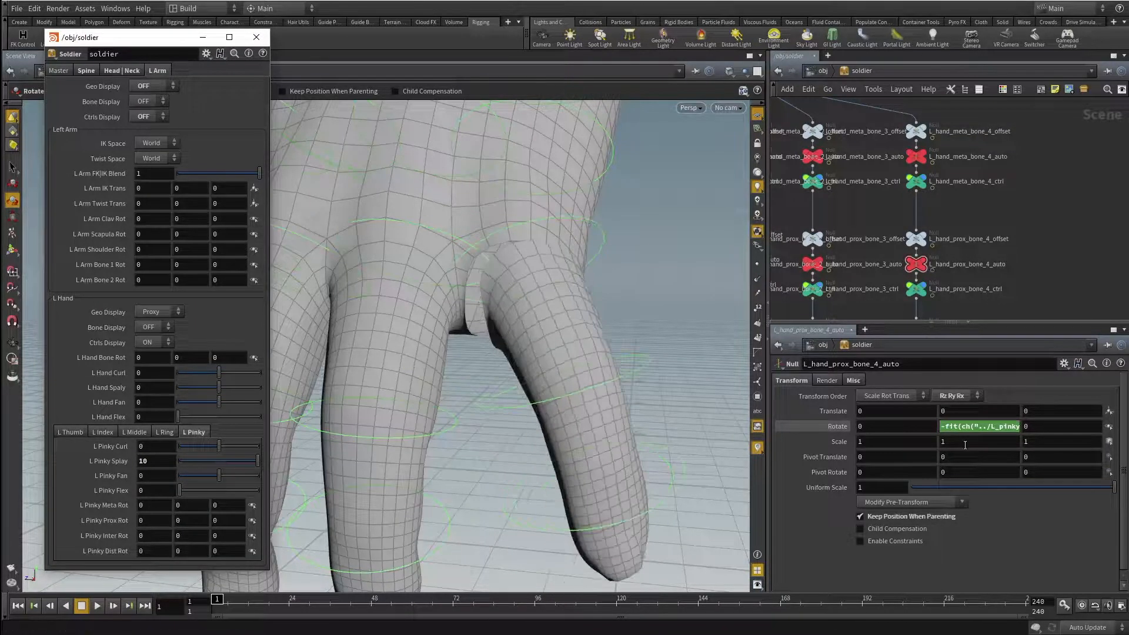
{"action": "left_click", "coordinate": [837, 427]}
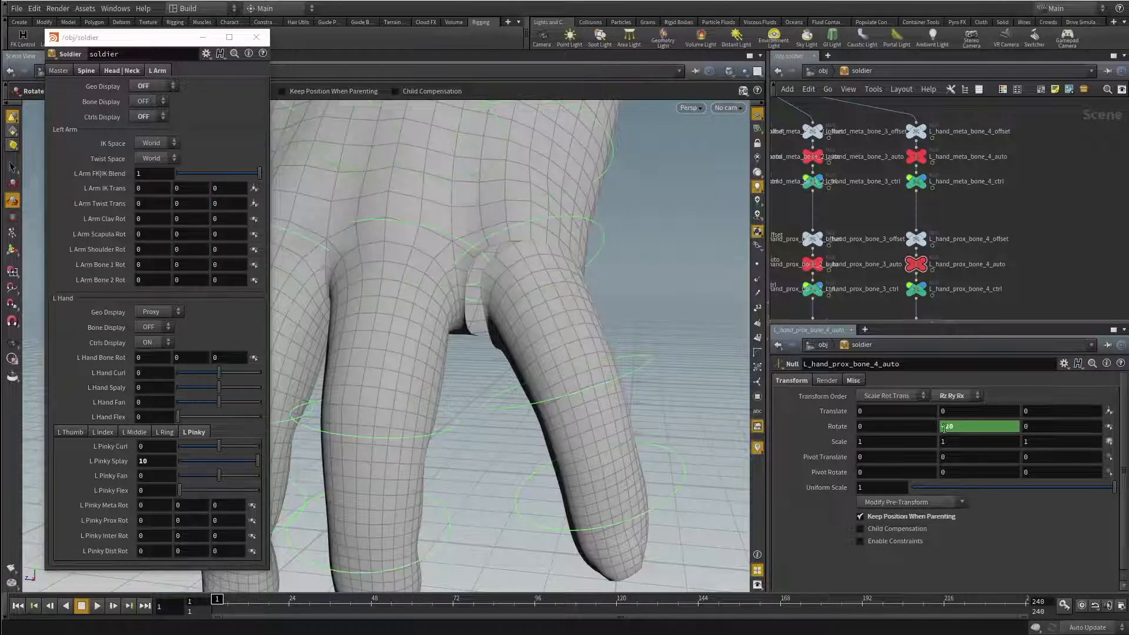
{"action": "left_click_drag", "start_coordinate": [247, 462], "coordinate": [126, 462]}
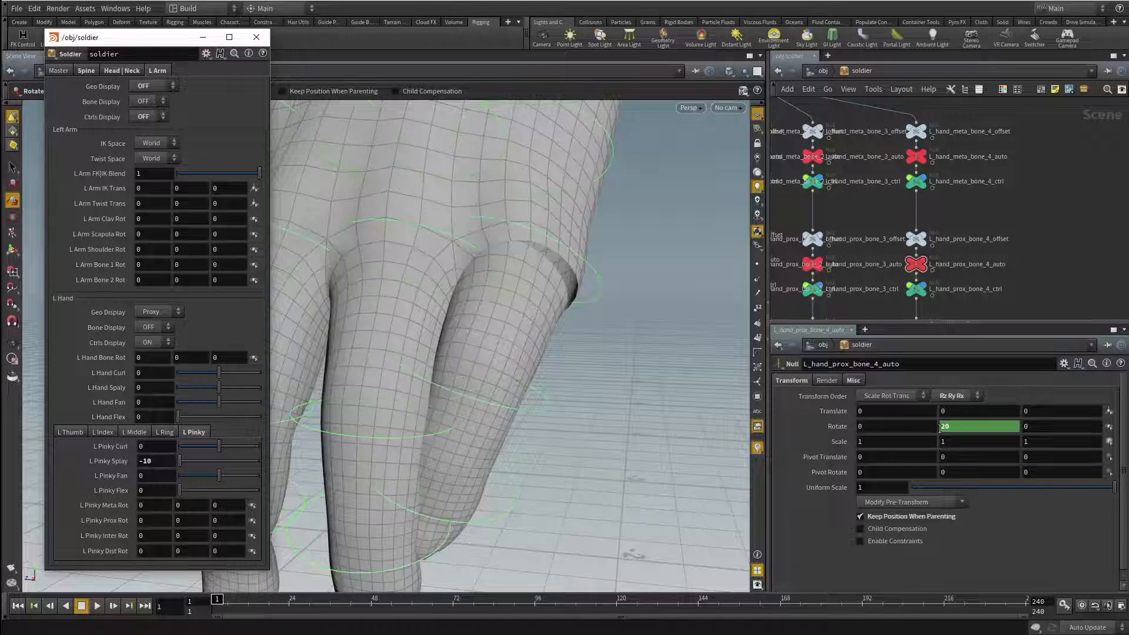
{"action": "left_click_drag", "start_coordinate": [182, 463], "coordinate": [232, 467]}
{"action": "middle_click", "coordinate": [168, 462], "text": "ctrl"}
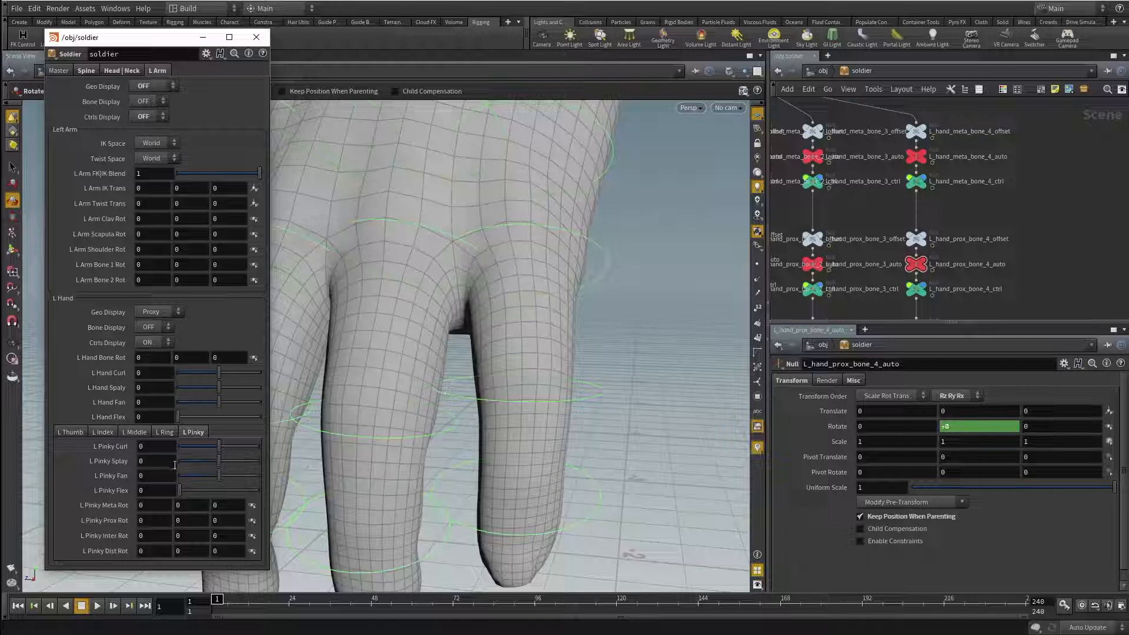
{"action": "left_click", "coordinate": [112, 433]}
{"action": "left_click", "coordinate": [133, 435]}
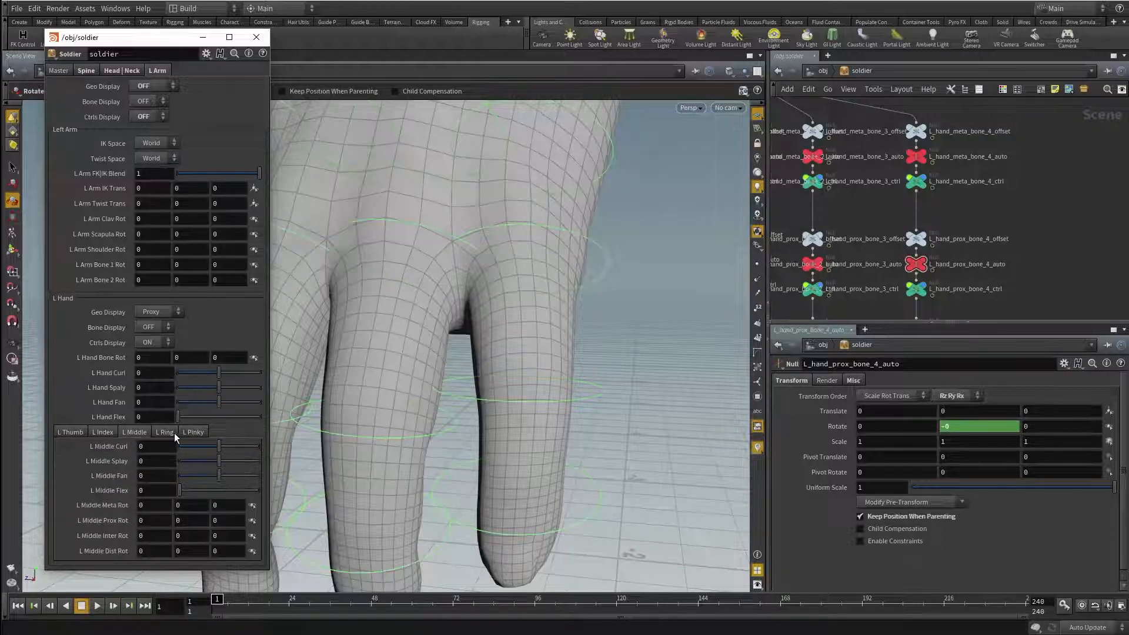
{"action": "left_click", "coordinate": [171, 433]}
{"action": "left_click", "coordinate": [192, 432]}
{"action": "left_click", "coordinate": [83, 434]}
{"action": "left_click", "coordinate": [196, 433]}
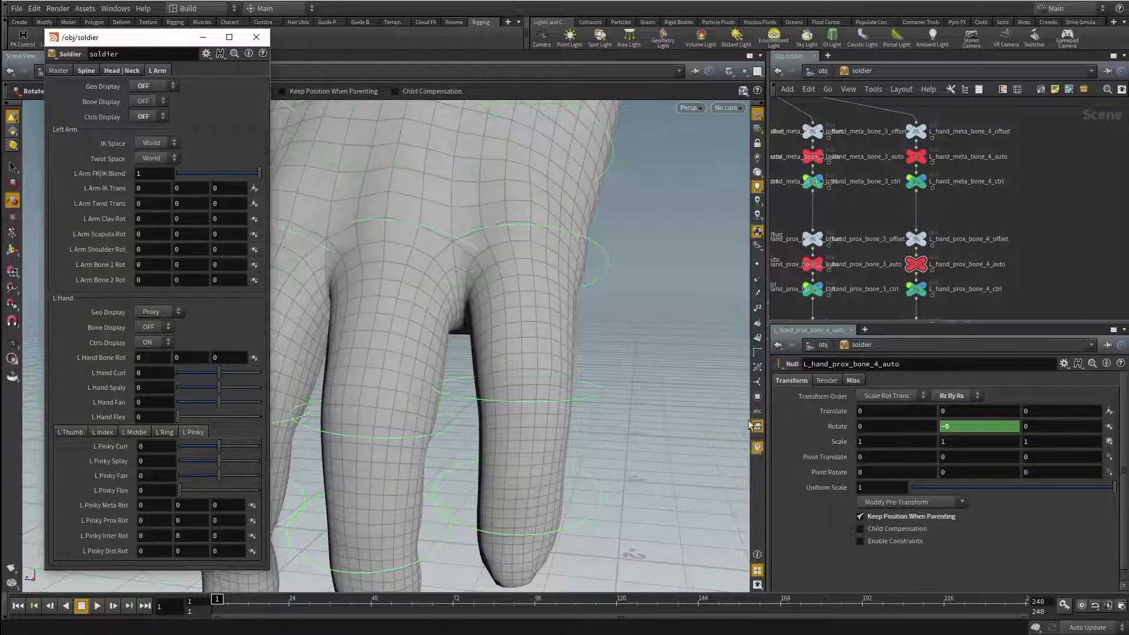
{"action": "left_click_drag", "start_coordinate": [219, 401], "coordinate": [163, 399]}
{"action": "key", "text": "ctrl+z"}
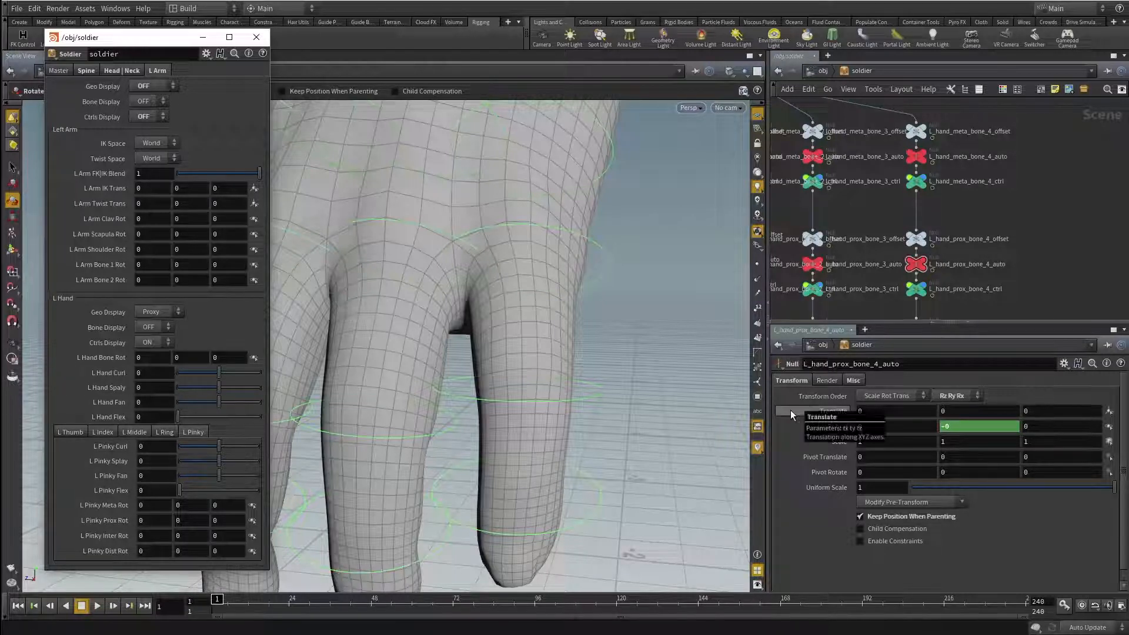
Step: Set L Pinky Fan to 10, test-rotate L_hand_prox_bone_4_ctrl to about 34.306 in X, and reset the control's rotation to 0
{"action": "left_click_drag", "start_coordinate": [588, 359], "coordinate": [625, 376], "text": "alt"}
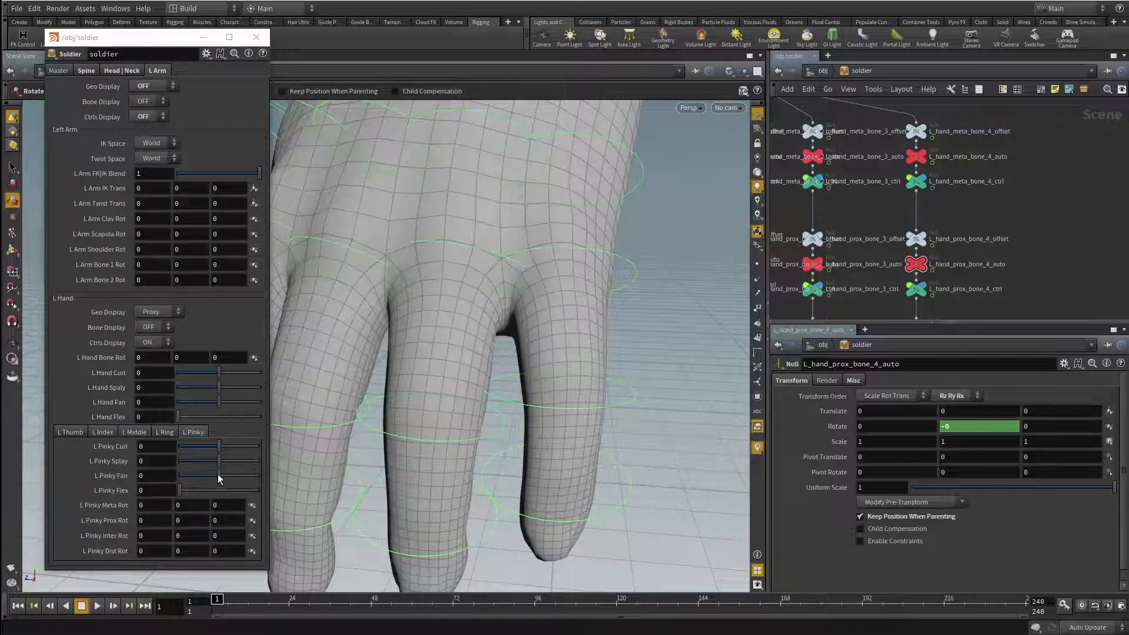
{"action": "left_click_drag", "start_coordinate": [219, 476], "coordinate": [254, 477]}
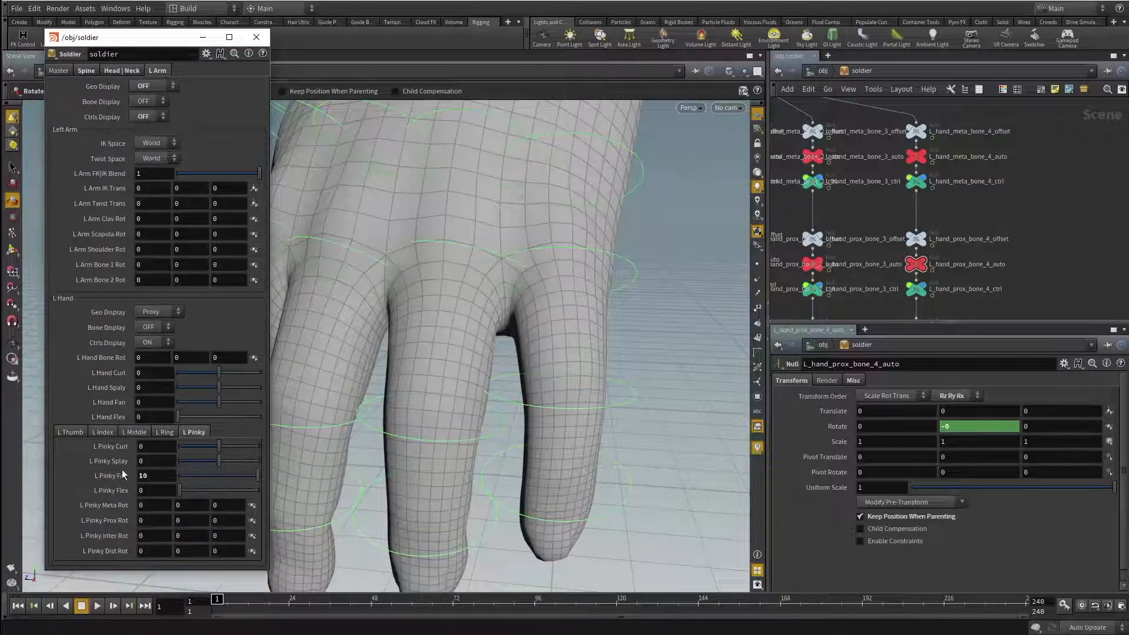
{"action": "left_click_drag", "start_coordinate": [484, 376], "coordinate": [438, 368], "text": "alt"}
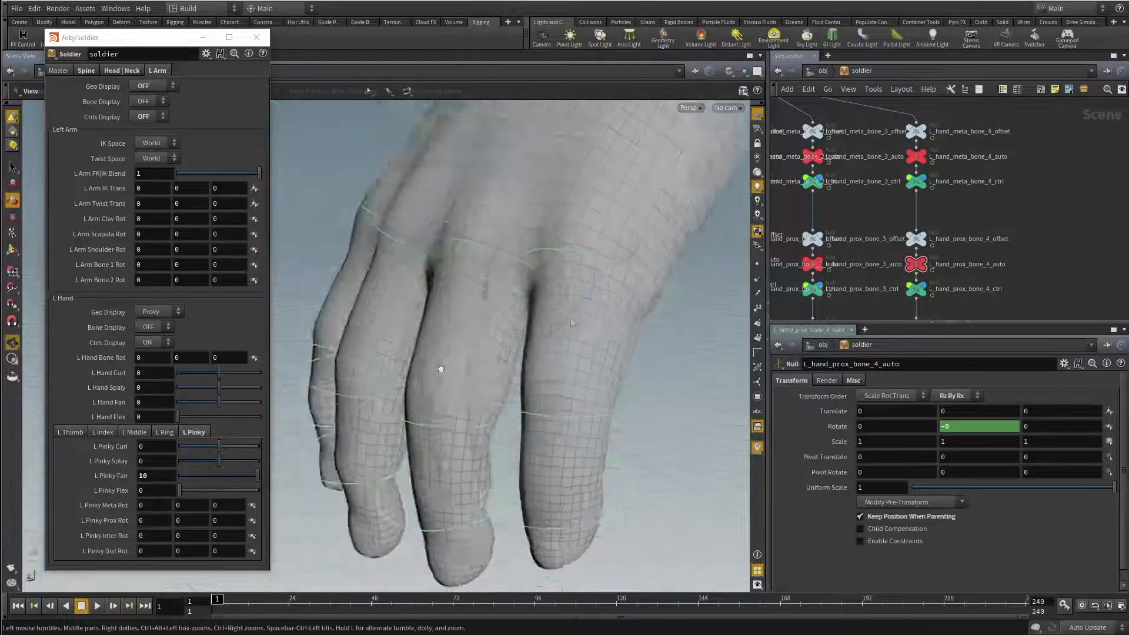
{"action": "right_click_drag", "start_coordinate": [439, 368], "coordinate": [494, 359], "text": "alt"}
{"action": "left_click", "coordinate": [557, 347]}
{"action": "left_click_drag", "start_coordinate": [557, 347], "coordinate": [515, 336], "text": "alt"}
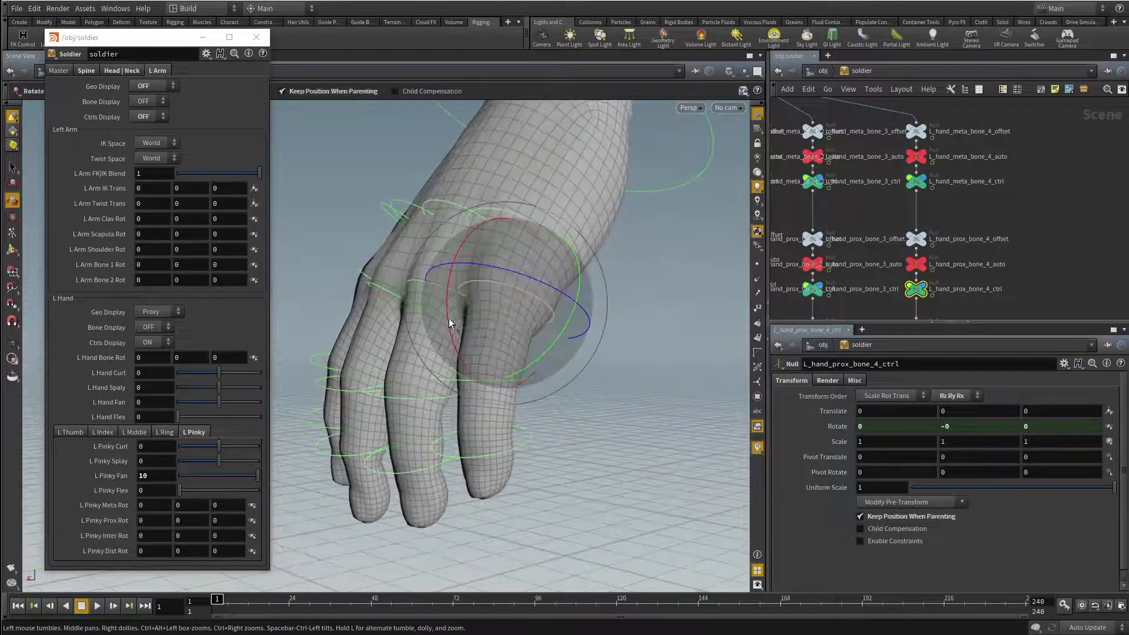
{"action": "left_click_drag", "start_coordinate": [449, 326], "coordinate": [472, 365]}
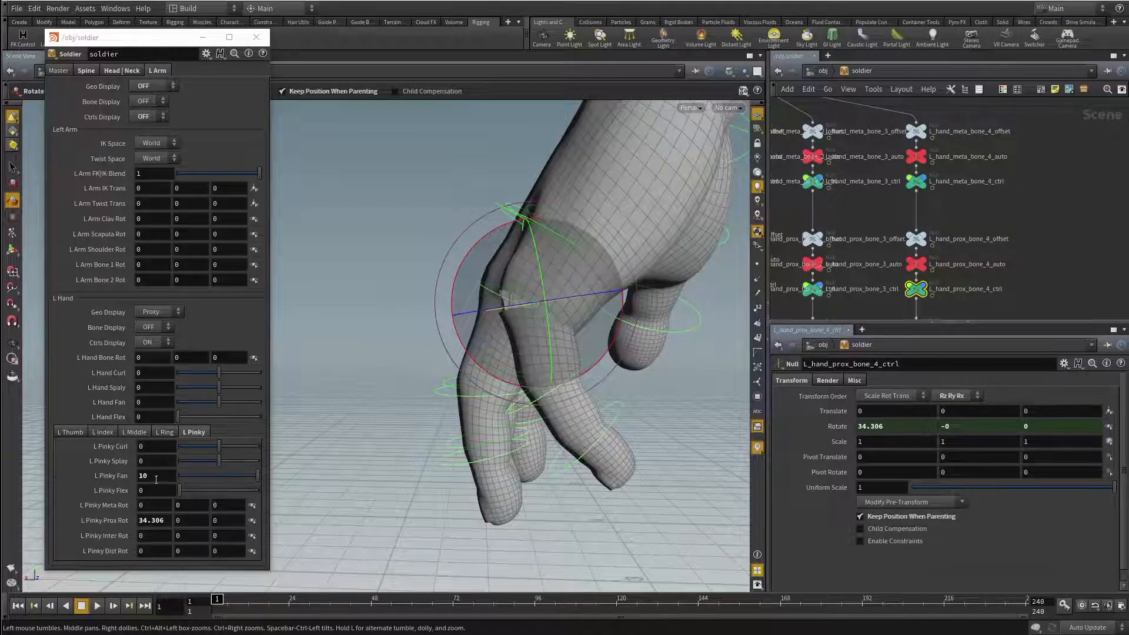
{"action": "middle_click", "coordinate": [170, 524], "text": "ctrl"}
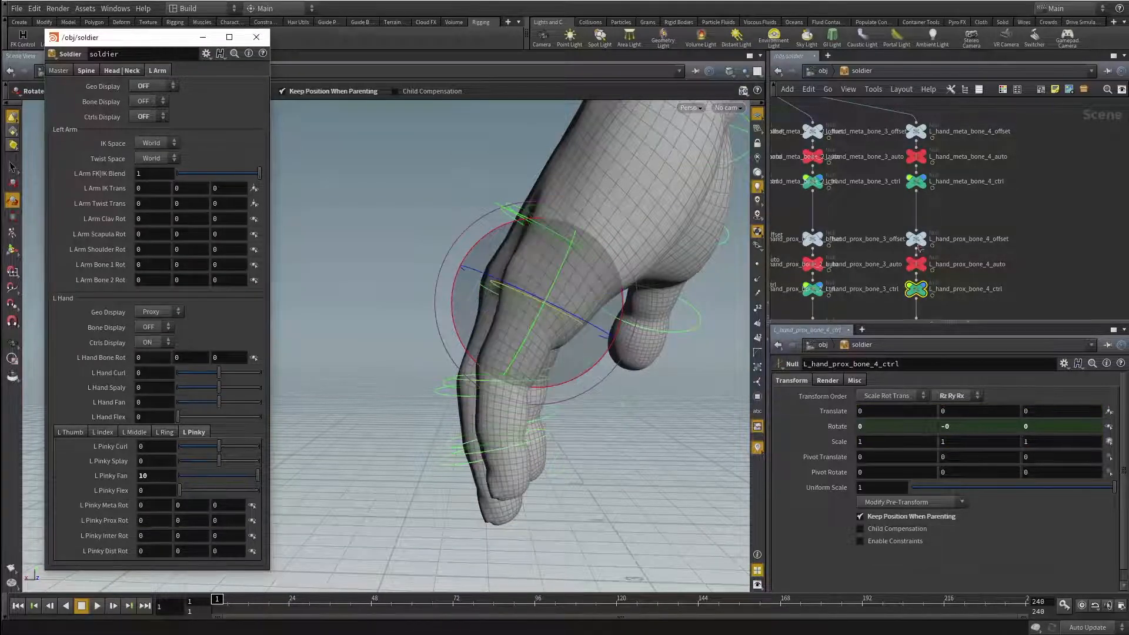
{"action": "left_click_drag", "start_coordinate": [386, 338], "coordinate": [522, 378], "text": "alt"}
{"action": "right_click_drag", "start_coordinate": [522, 378], "coordinate": [624, 347], "text": "alt"}
{"action": "key", "text": "r"}
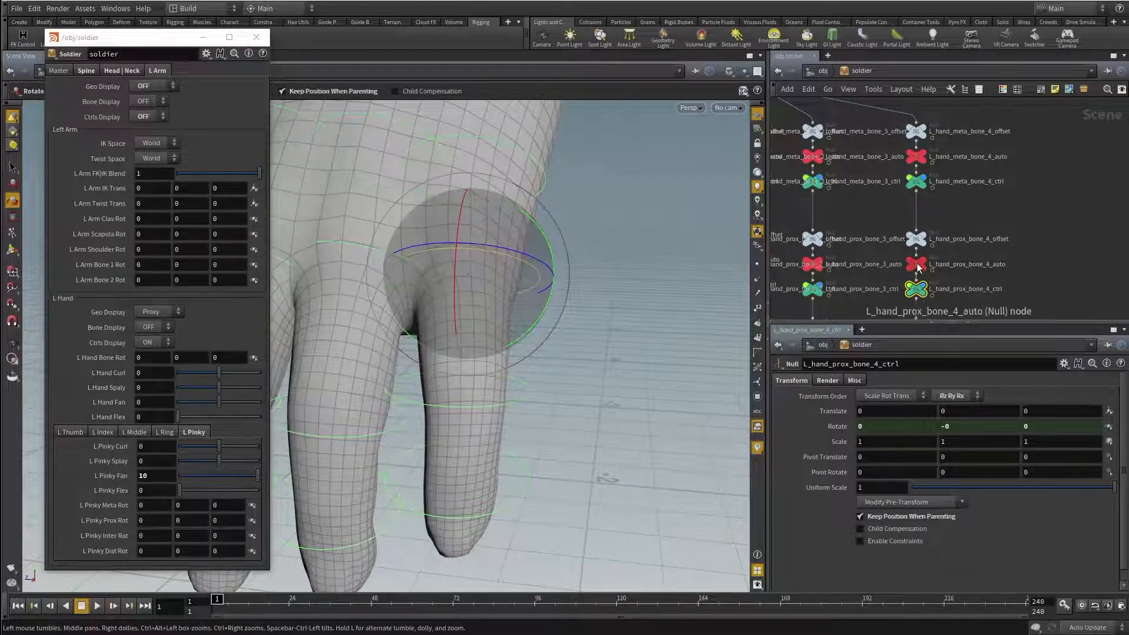
Step: Reset L Pinky Fan to 0 and link it to the X rotation of L_hand_prox_bone_4_auto as a relative channel reference
{"action": "left_click", "coordinate": [917, 266]}
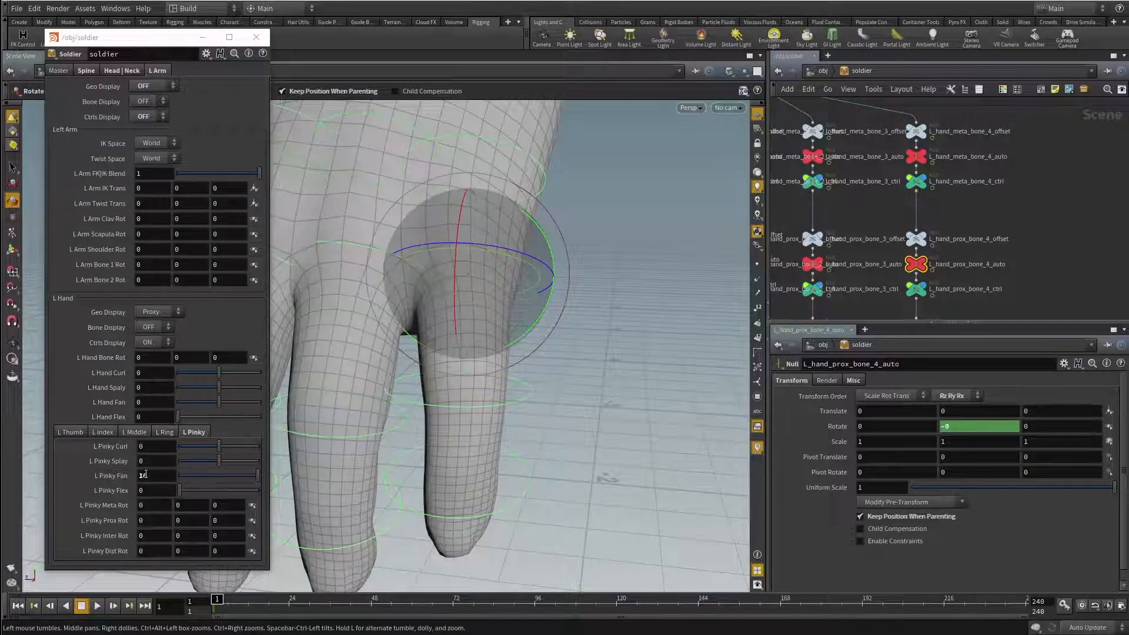
{"action": "middle_click", "coordinate": [107, 479], "text": "ctrl"}
{"action": "left_click_drag", "start_coordinate": [100, 479], "coordinate": [913, 432]}
{"action": "left_click", "coordinate": [916, 444]}
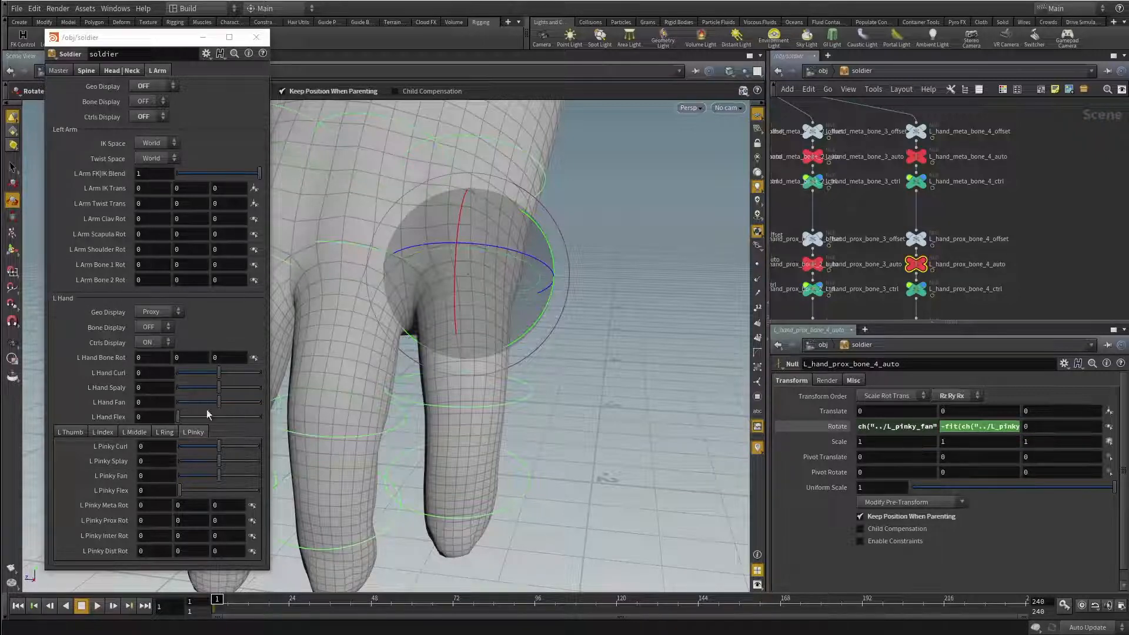
Step: Set L Pinky Fan to 10 and examine the pinky's rotation from the side of the hand
{"action": "left_click_drag", "start_coordinate": [218, 475], "coordinate": [270, 476]}
{"action": "key", "text": "space"}
{"action": "left_click_drag", "start_coordinate": [567, 432], "coordinate": [433, 418]}
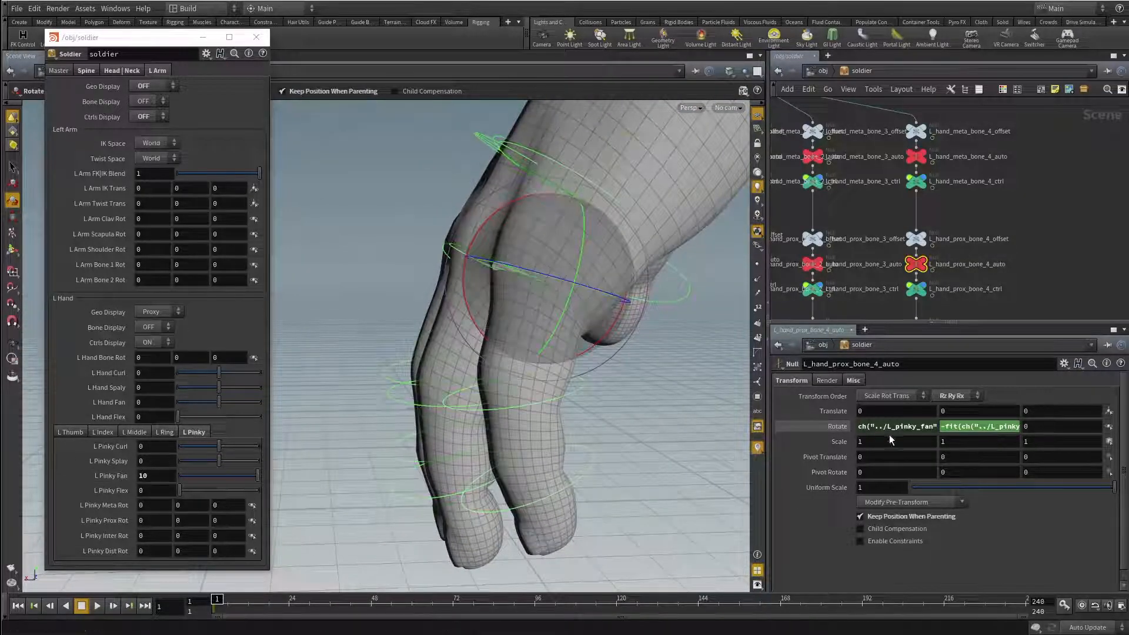
Step: Change the X rotation expression of L_hand_prox_bone_4_auto to fit( ch("../L_pinky_fan"), -10, 10, -30, 30)
{"action": "left_click", "coordinate": [837, 427]}
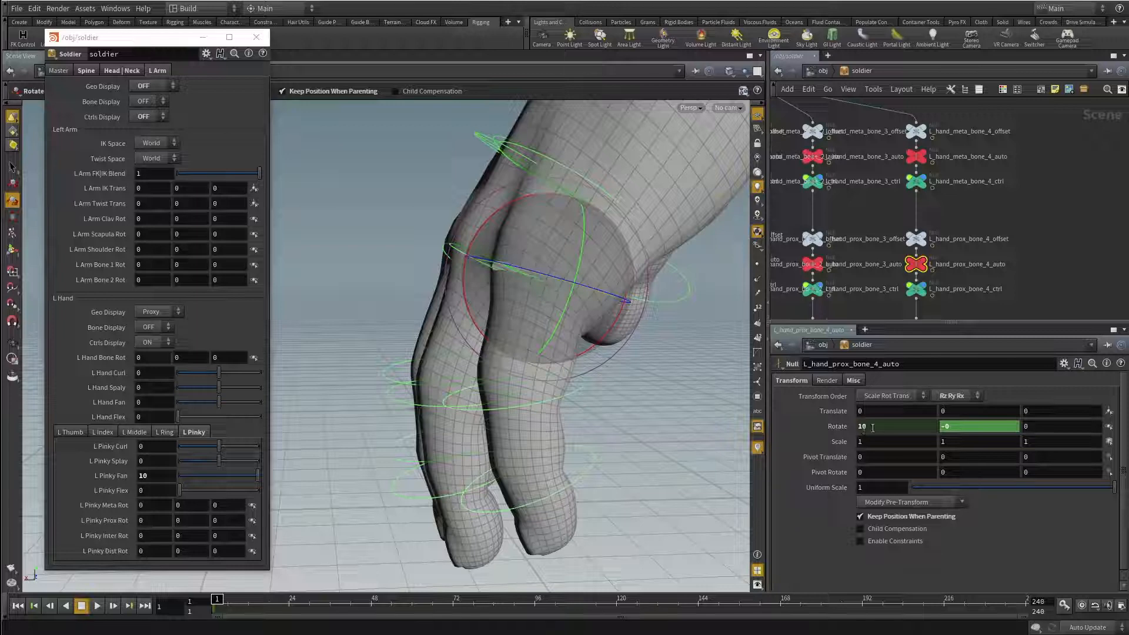
{"action": "left_click", "coordinate": [837, 426]}
{"action": "left_click", "coordinate": [874, 426]}
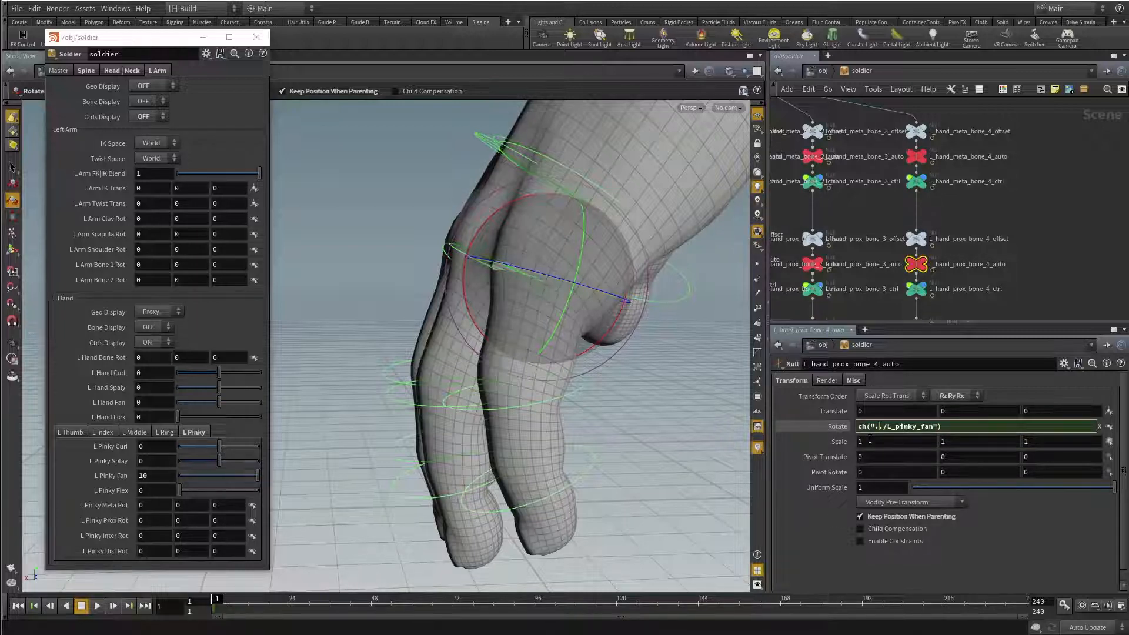
{"action": "key", "text": "alt+e"}
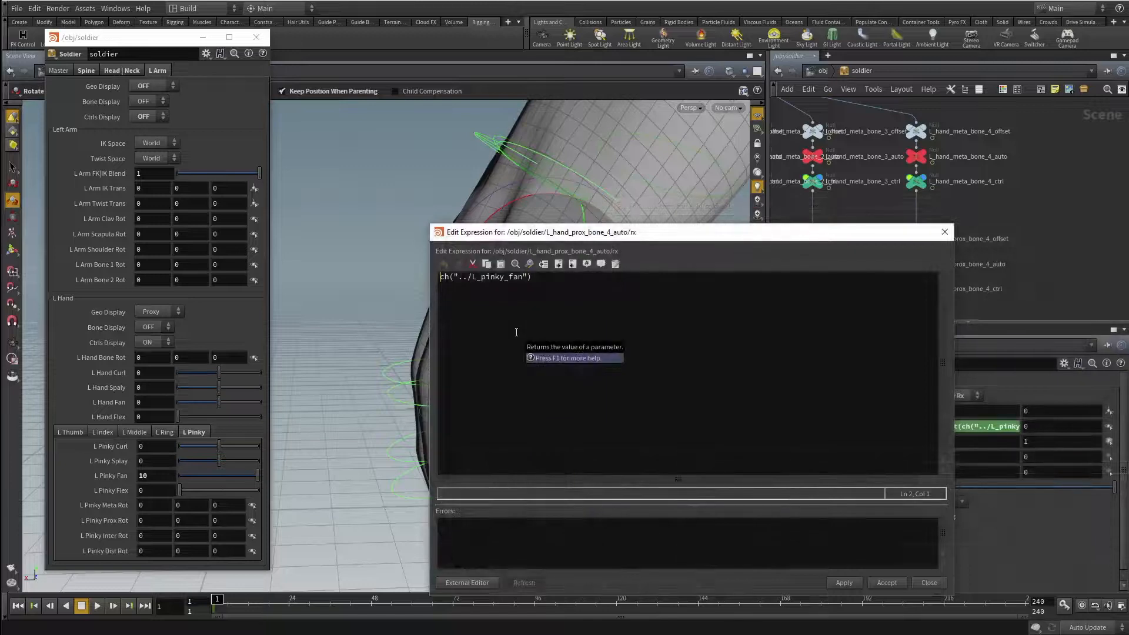
{"action": "type", "text": "fit("}
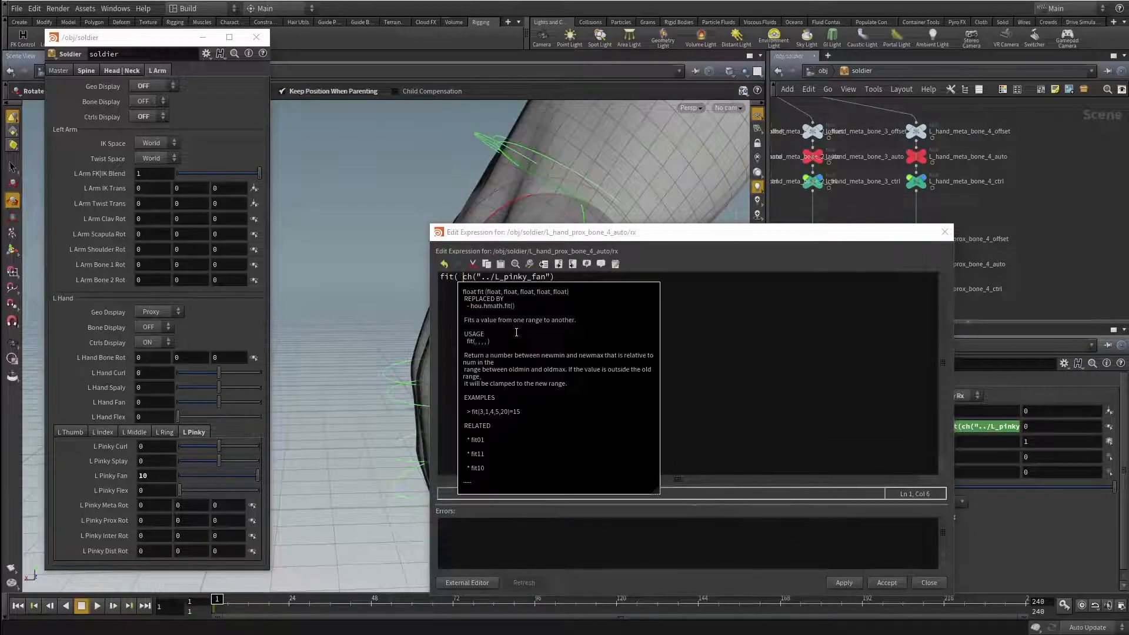
{"action": "left_click", "coordinate": [561, 277]}
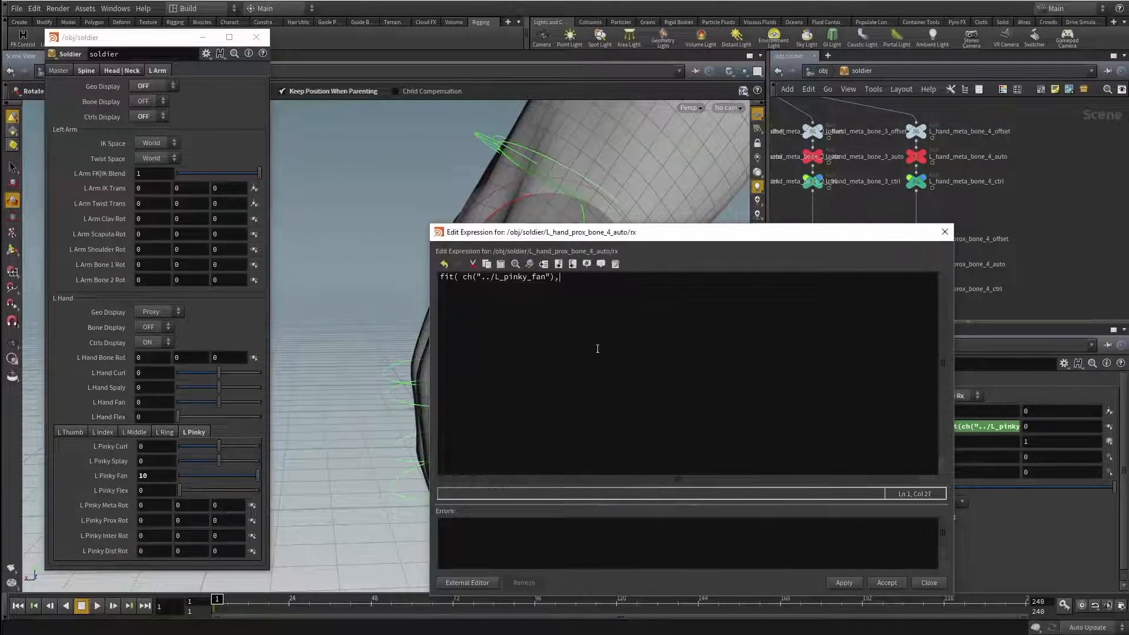
{"action": "type", "text": ", -10, 10,"}
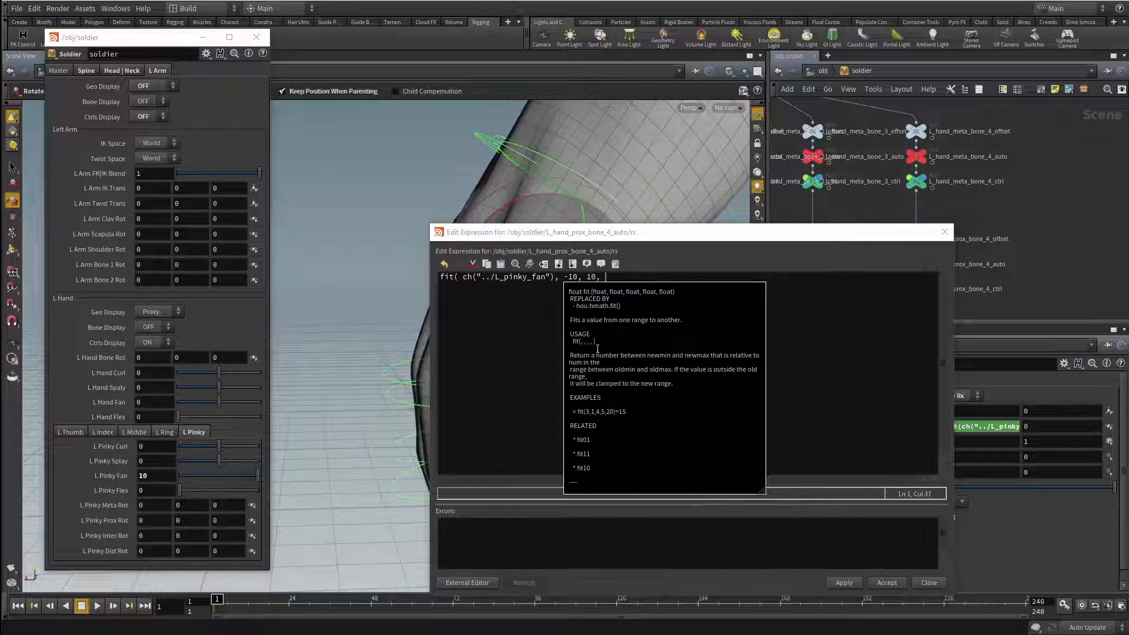
{"action": "type", "text": "-30"}
{"action": "type", "text": ", "}
{"action": "type", "text": "30"}
{"action": "type", "text": "0)"}
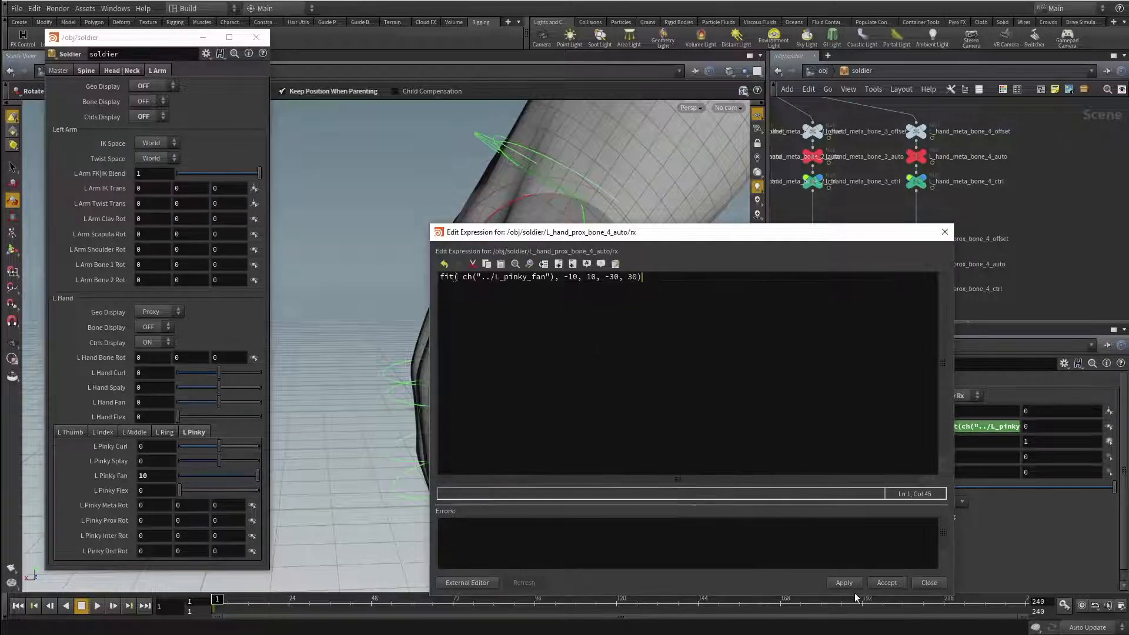
{"action": "left_click", "coordinate": [887, 583]}
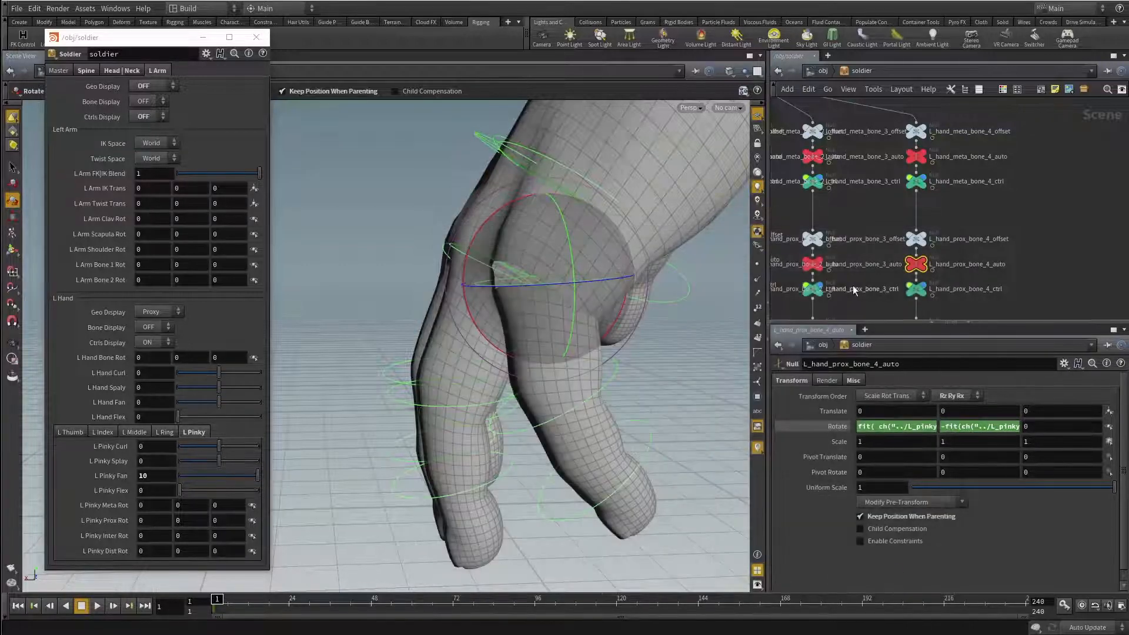
Step: Test the pinky's motion by sweeping L Pinky Fan between 10 and -10, and return it to 0
{"action": "left_click", "coordinate": [864, 216]}
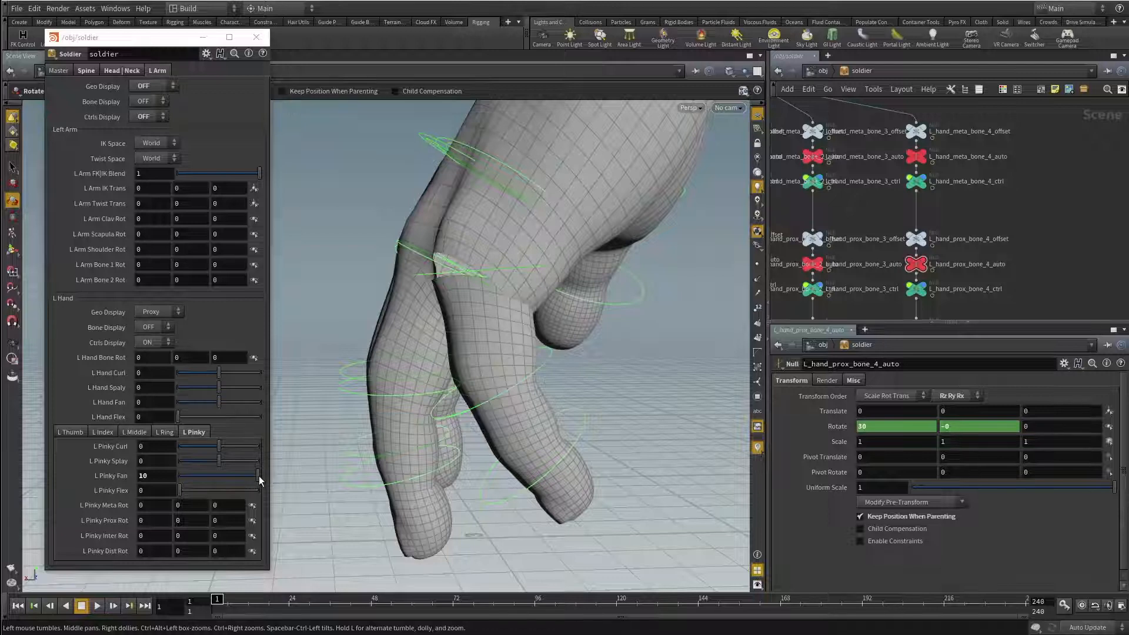
{"action": "left_click_drag", "start_coordinate": [258, 481], "coordinate": [221, 478]}
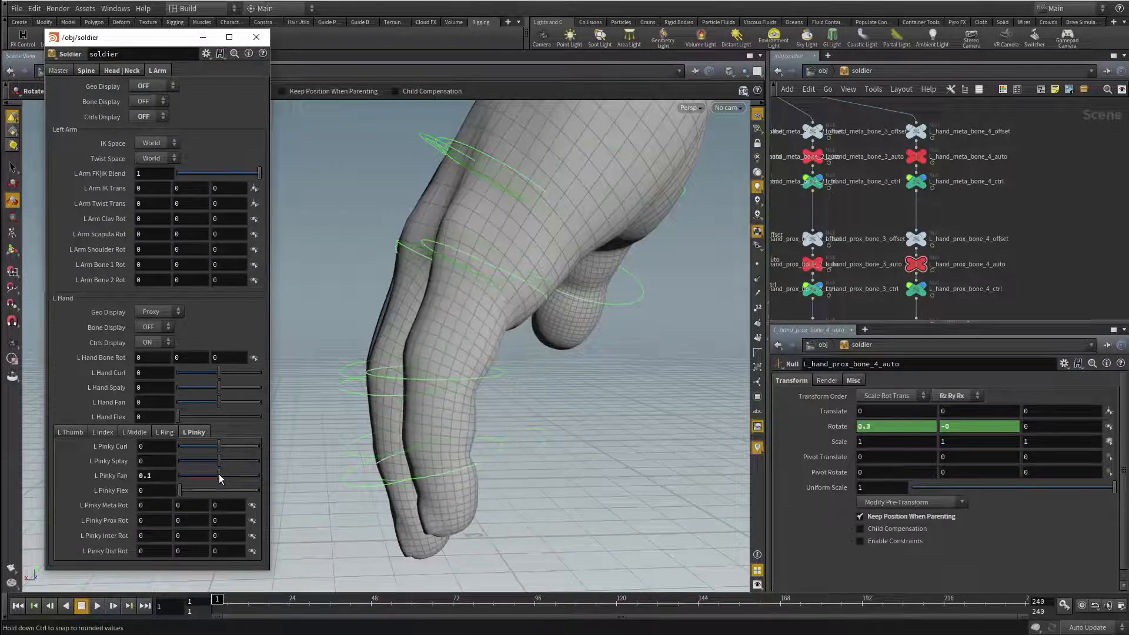
{"action": "middle_click", "coordinate": [170, 481], "text": "ctrl"}
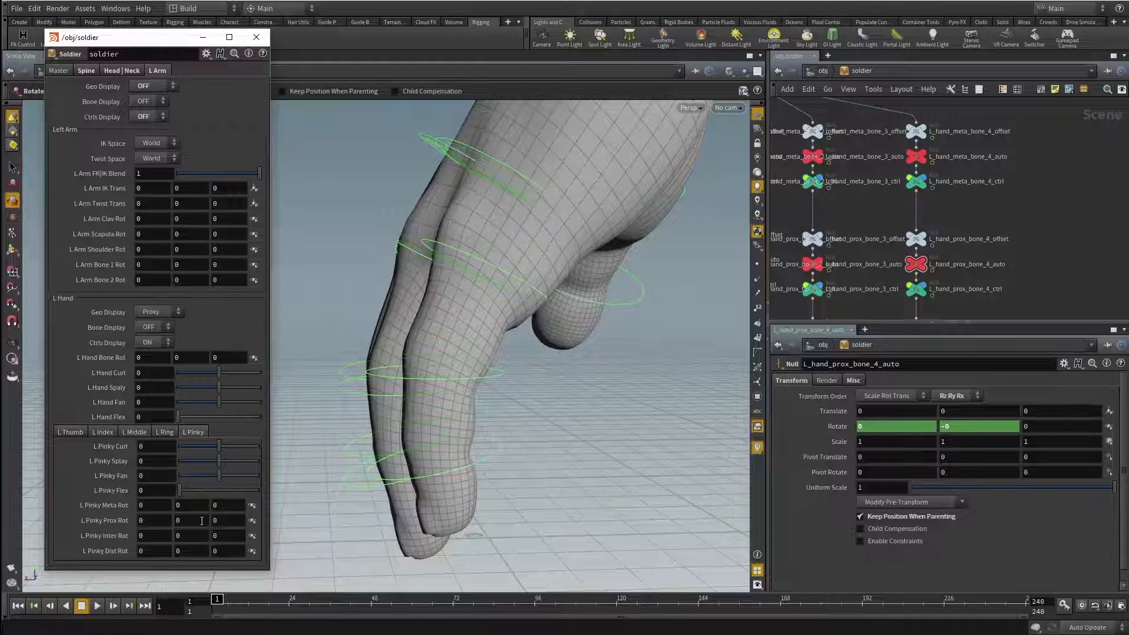
{"action": "left_click_drag", "start_coordinate": [219, 475], "coordinate": [171, 486]}
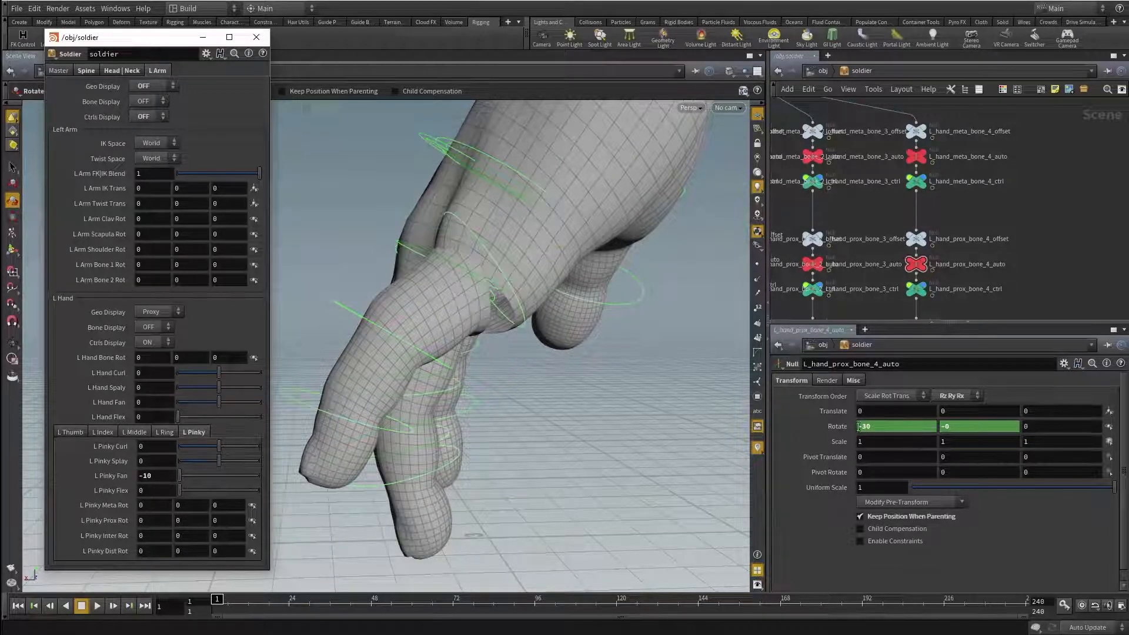
{"action": "left_click_drag", "start_coordinate": [450, 435], "coordinate": [479, 418]}
{"action": "right_click_drag", "start_coordinate": [479, 418], "coordinate": [511, 418]}
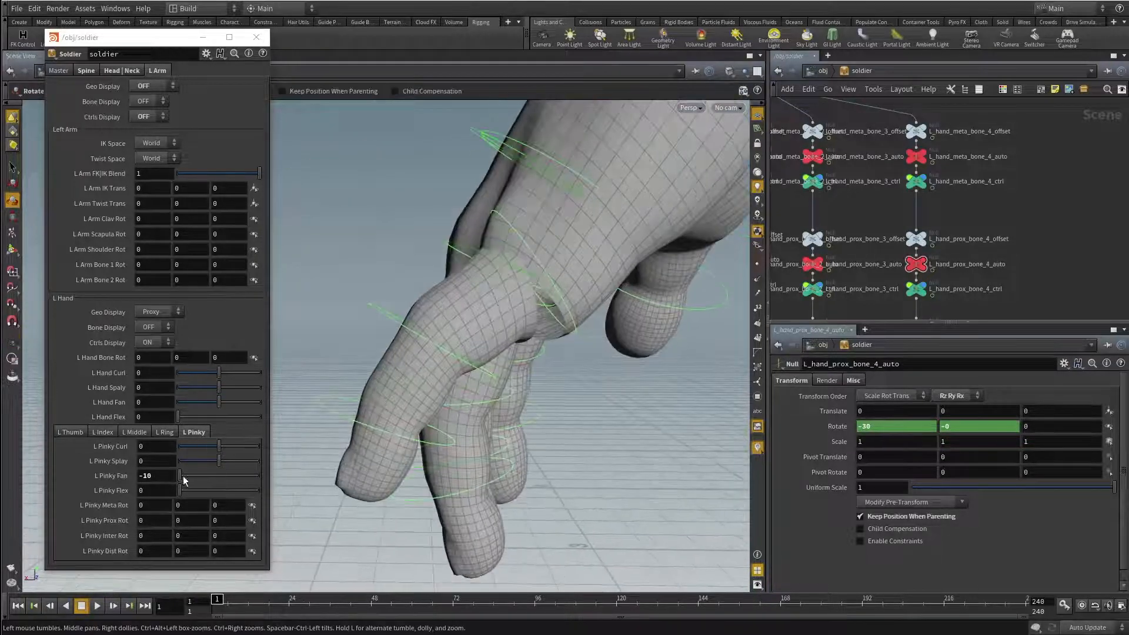
{"action": "left_click_drag", "start_coordinate": [183, 479], "coordinate": [215, 481]}
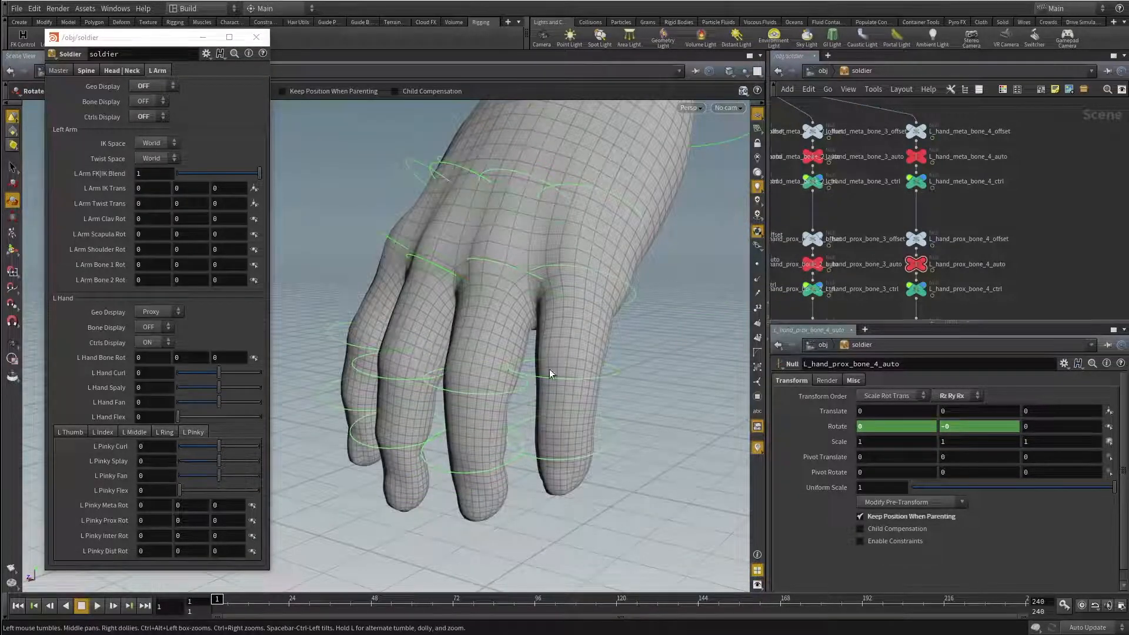
Step: Set L Pinky Fan to 10 and rotate L_hand_prox_bone_3_ctrl about 13 degrees around X to gauge the ring finger's range
{"action": "left_click_drag", "start_coordinate": [550, 374], "coordinate": [516, 378]}
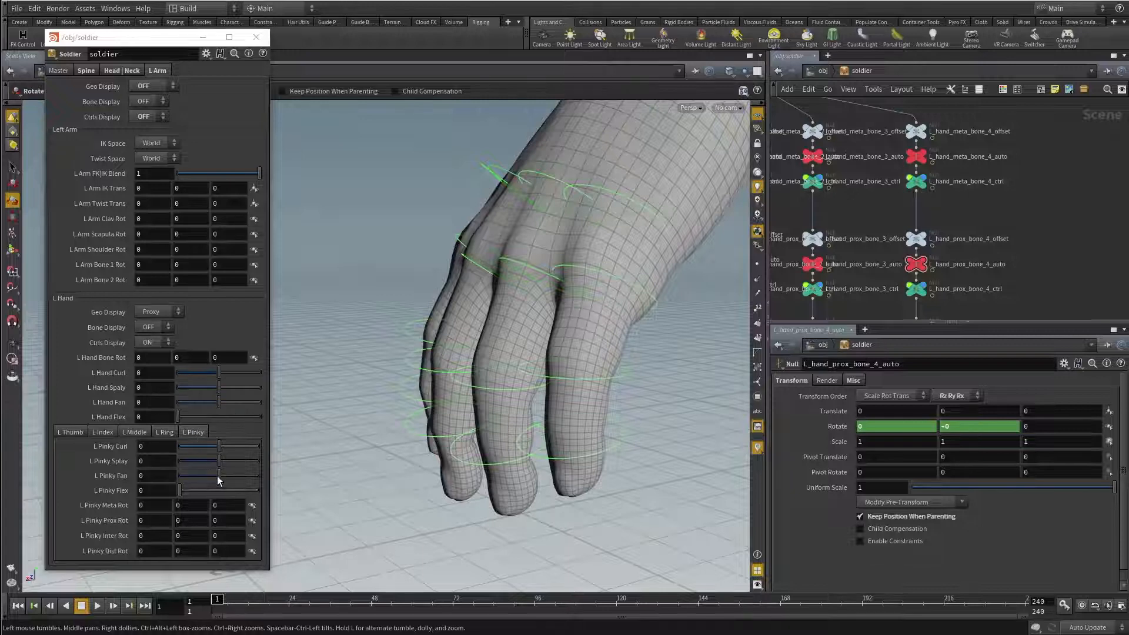
{"action": "left_click_drag", "start_coordinate": [217, 476], "coordinate": [282, 480]}
{"action": "left_click_drag", "start_coordinate": [640, 436], "coordinate": [502, 353], "text": "alt"}
{"action": "key", "text": "r"}
{"action": "left_click", "coordinate": [562, 287]}
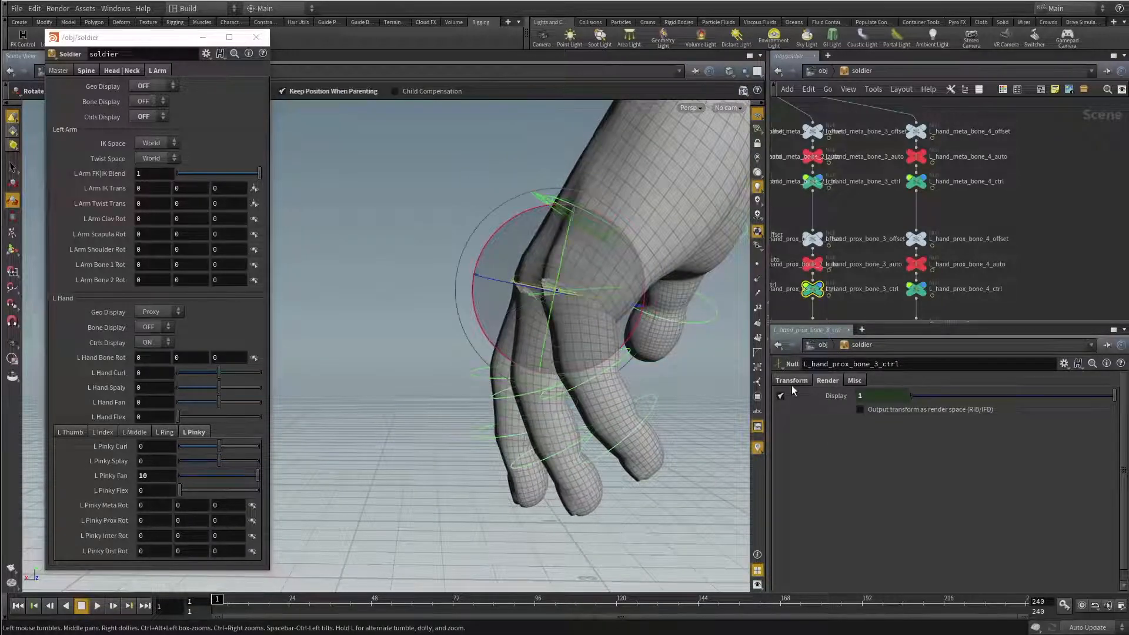
{"action": "left_click", "coordinate": [791, 382]}
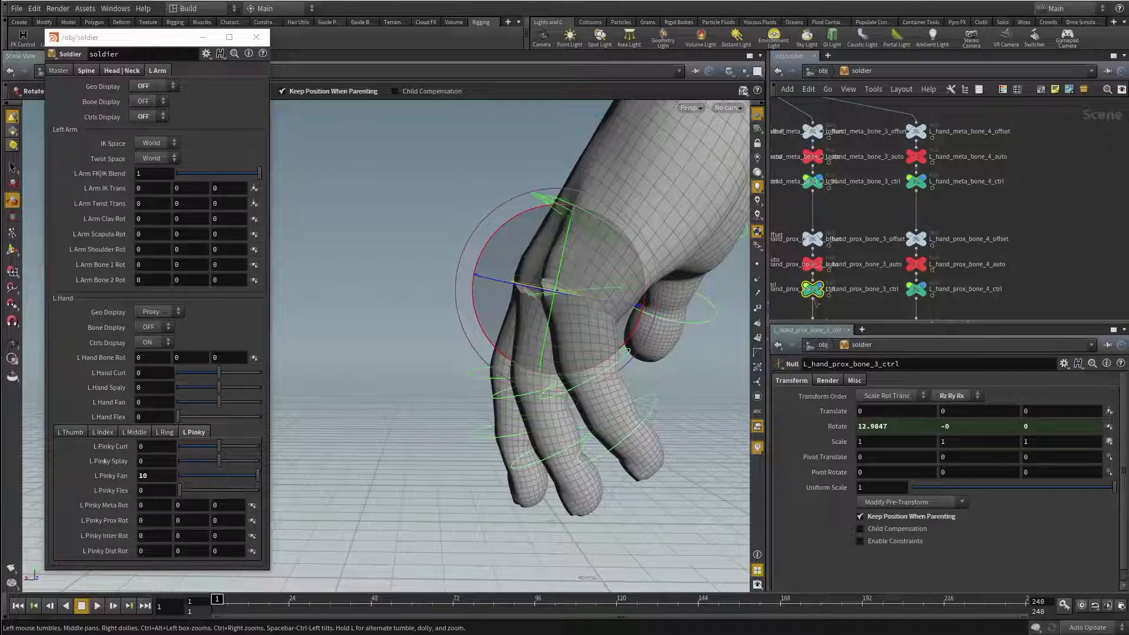
Step: Copy the X rotation fit expression from L_hand_prox_bone_4_auto
{"action": "middle_click_drag", "start_coordinate": [1060, 257], "coordinate": [1102, 247]}
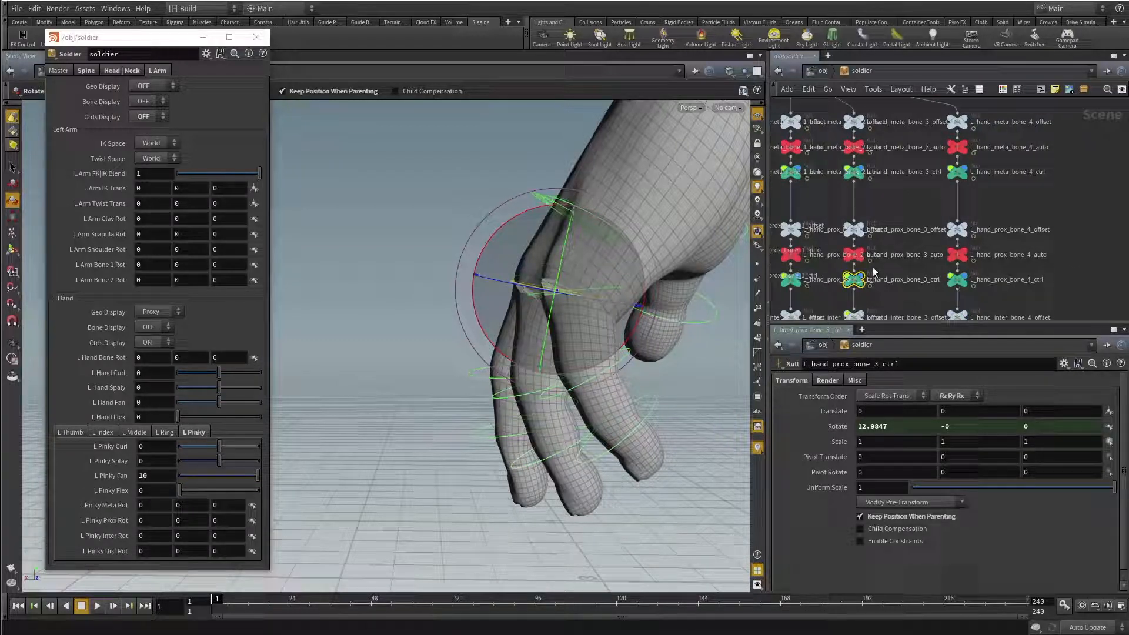
{"action": "left_click", "coordinate": [963, 259]}
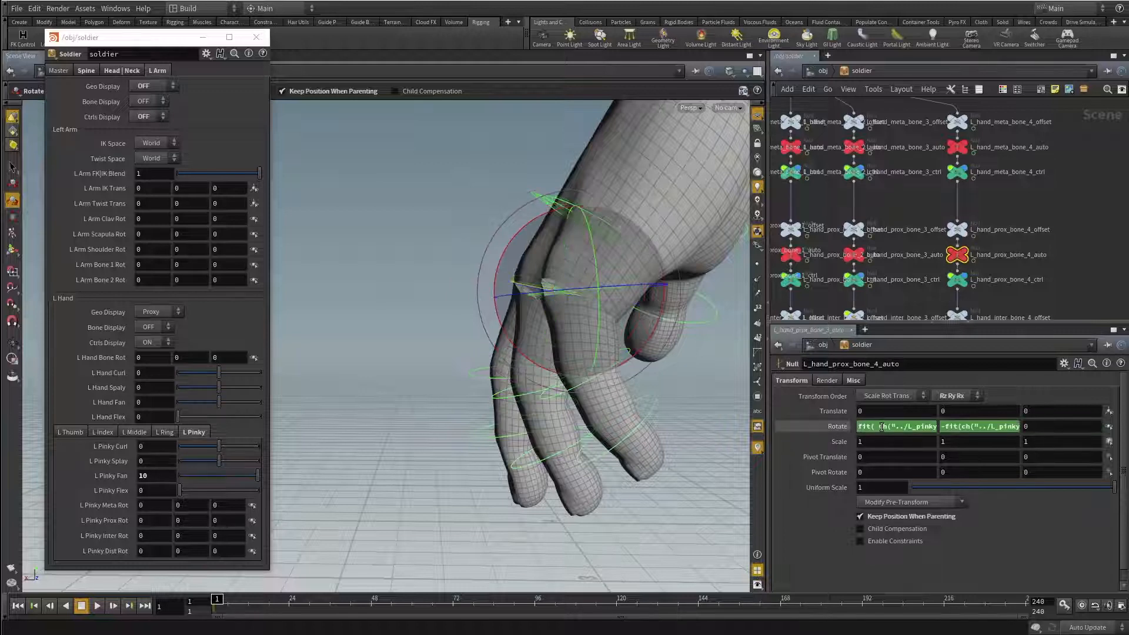
{"action": "left_click", "coordinate": [834, 426]}
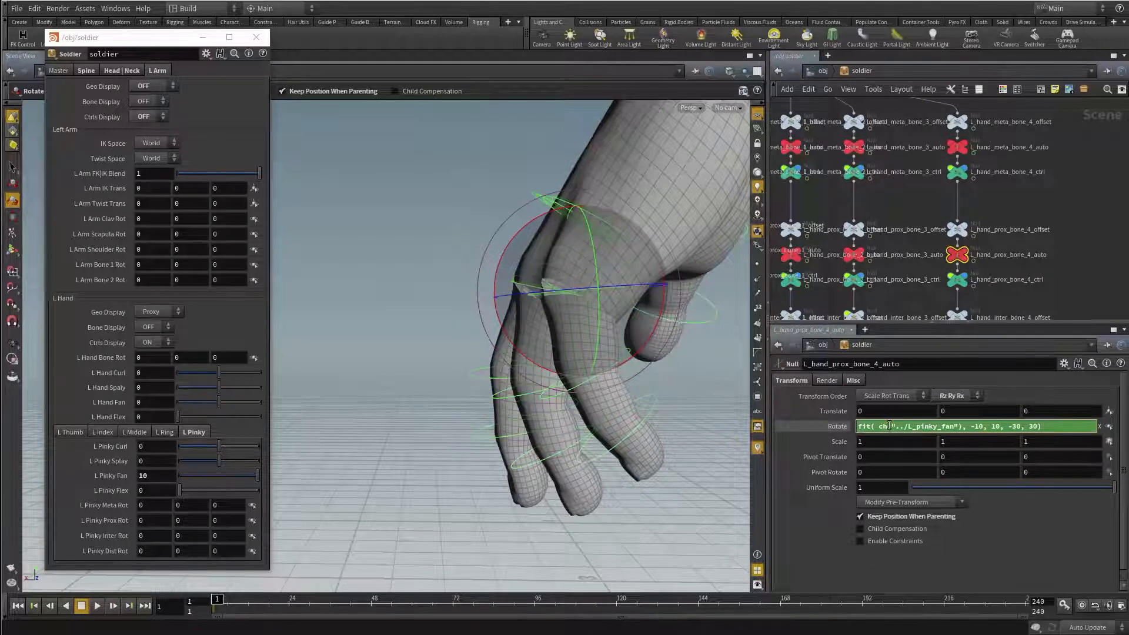
{"action": "left_click", "coordinate": [889, 425]}
{"action": "key", "text": "ctrl+c"}
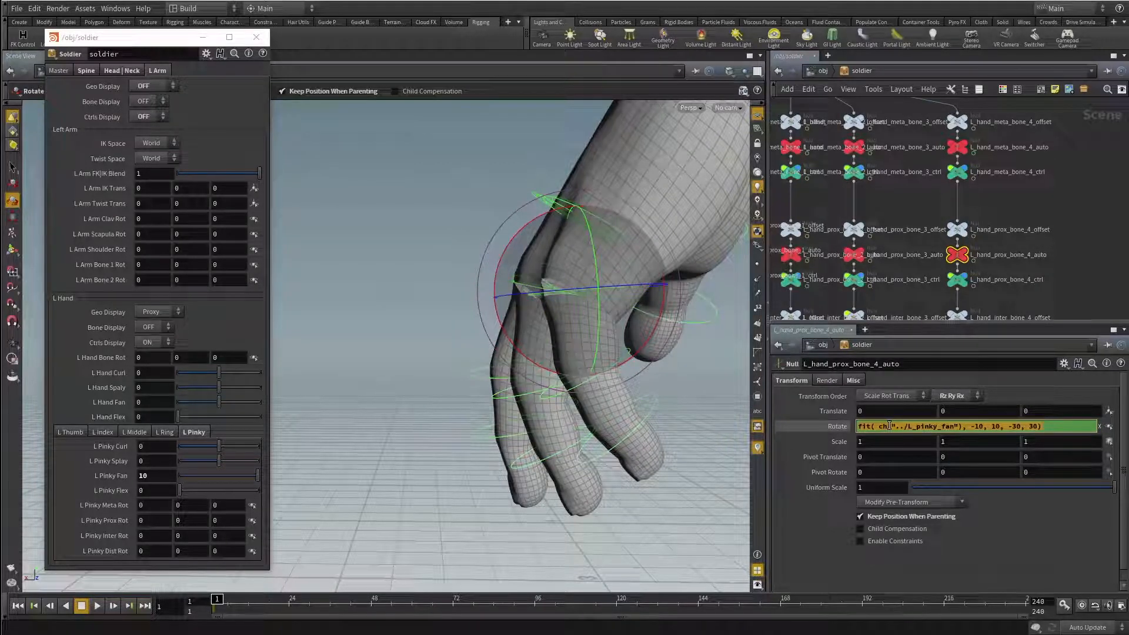
{"action": "left_click", "coordinate": [1073, 229]}
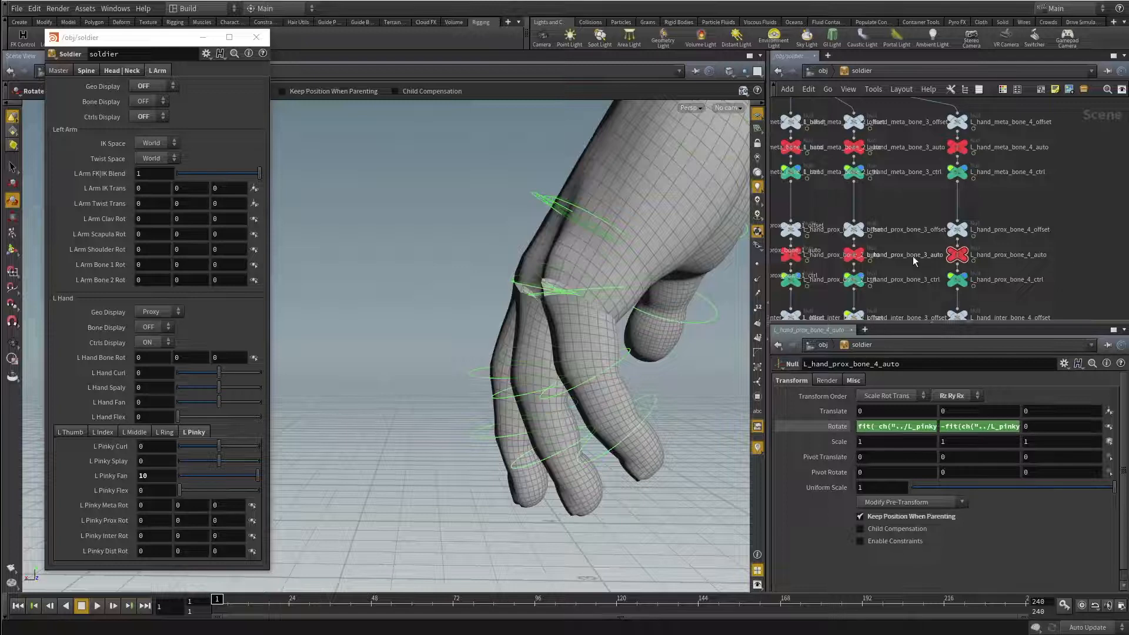
Step: Paste the expression into the X rotation of L_hand_prox_bone_3_auto, referencing L_ring_fan with an output range of -15 to 15
{"action": "left_click", "coordinate": [854, 257]}
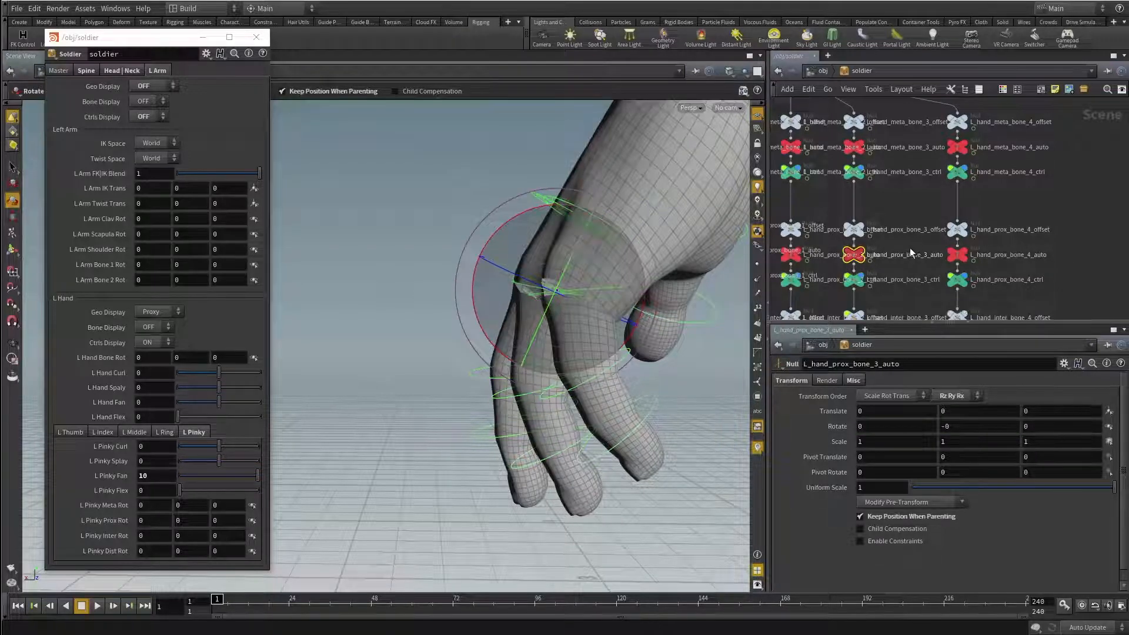
{"action": "left_click_drag", "start_coordinate": [499, 312], "coordinate": [599, 455], "text": "alt"}
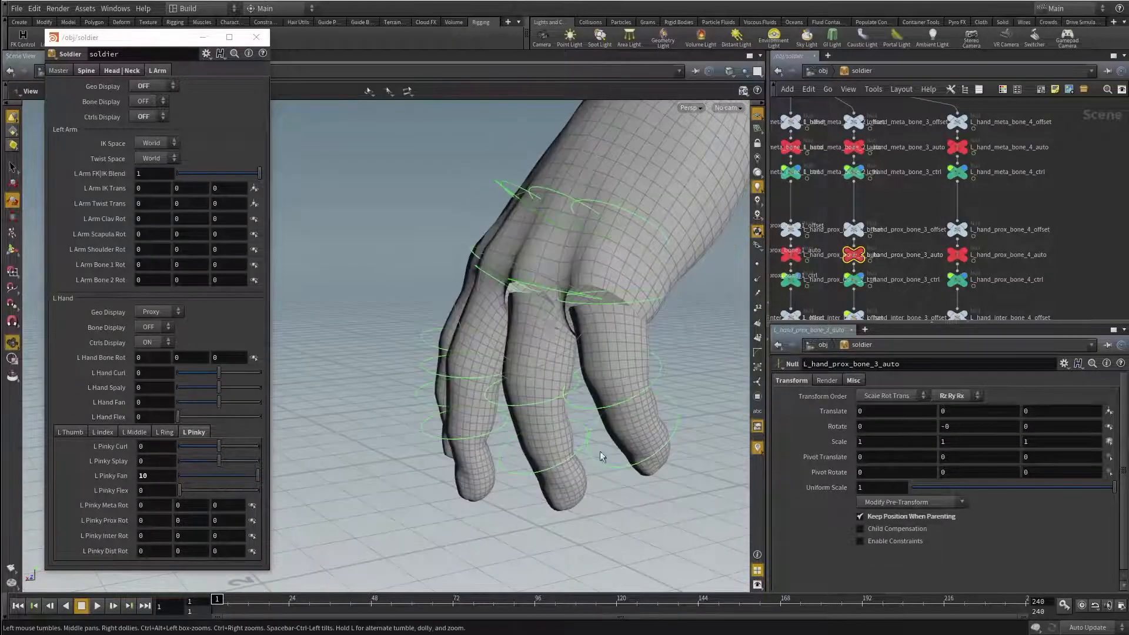
{"action": "left_click", "coordinate": [873, 428]}
{"action": "key", "text": "ctrl+v"}
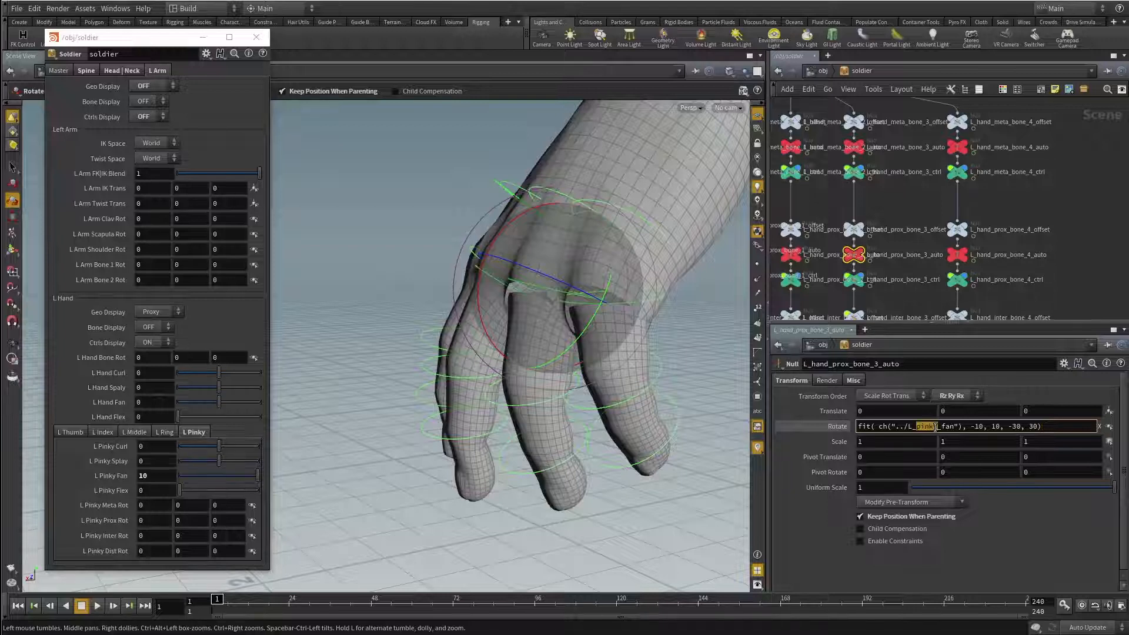
{"action": "type", "text": "ring"}
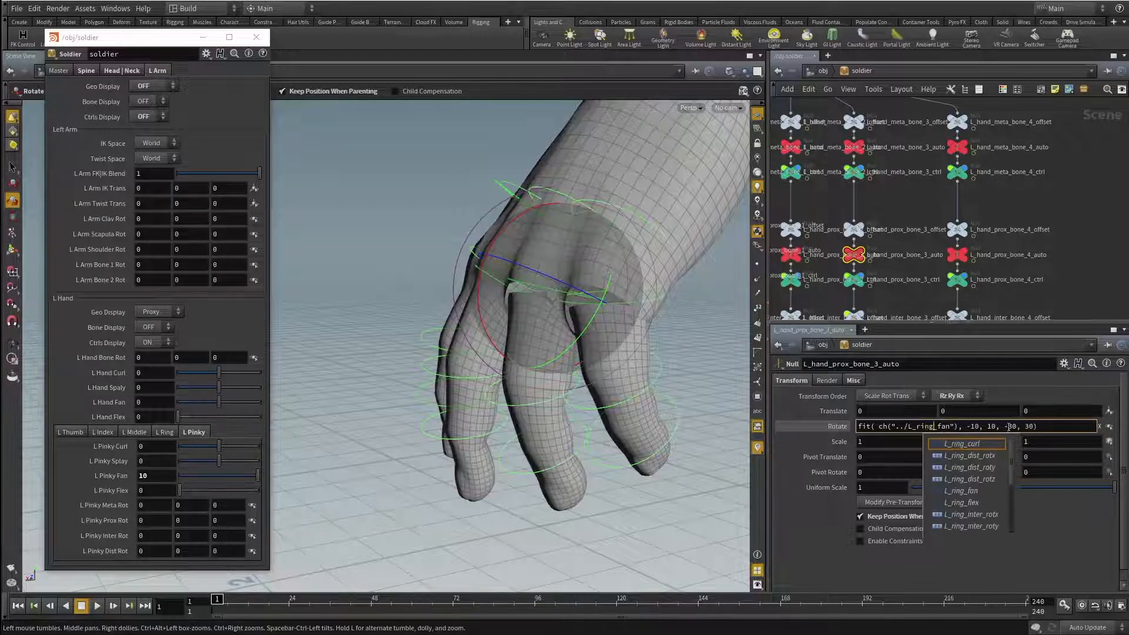
{"action": "left_click", "coordinate": [1015, 426]}
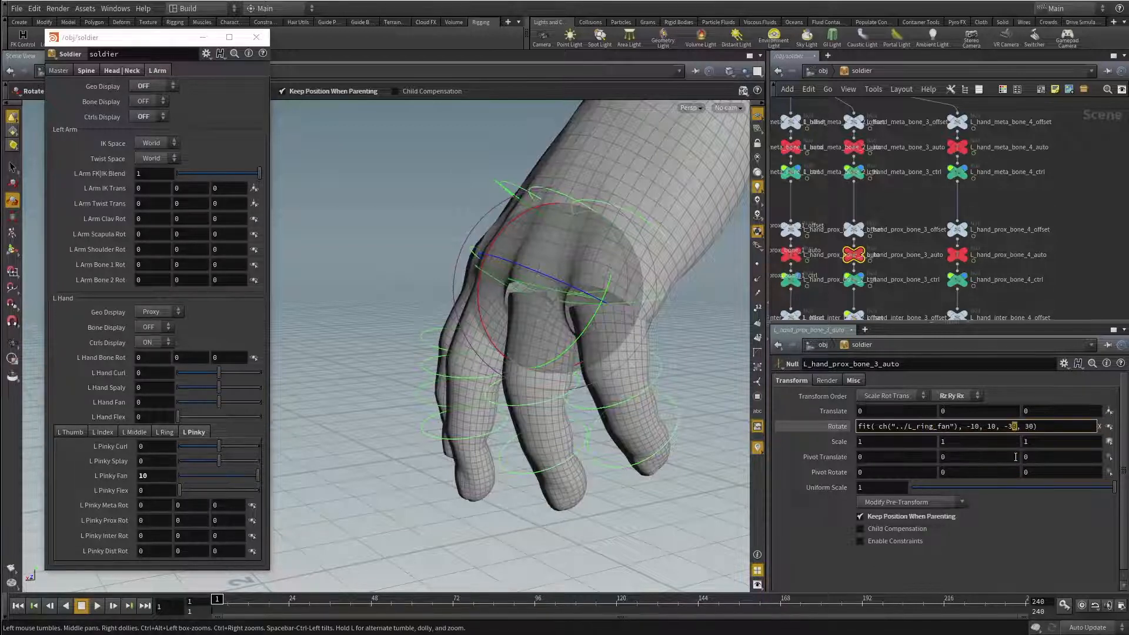
{"action": "key", "text": "BackSpace"}
{"action": "key", "text": "BackSpace"}
{"action": "type", "text": "15"}
{"action": "key", "text": "End"}
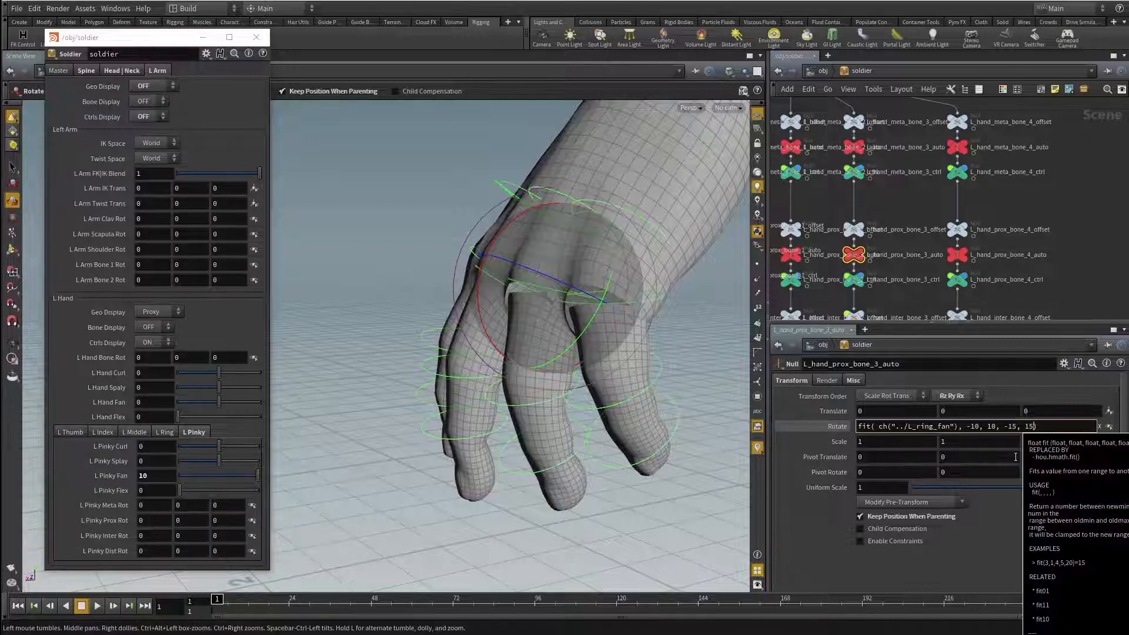
{"action": "key", "text": "Return"}
Step: Reset L Ring Prox Rot to 0 and test the ring finger by setting L Ring Fan to 10
{"action": "left_click", "coordinate": [165, 432]}
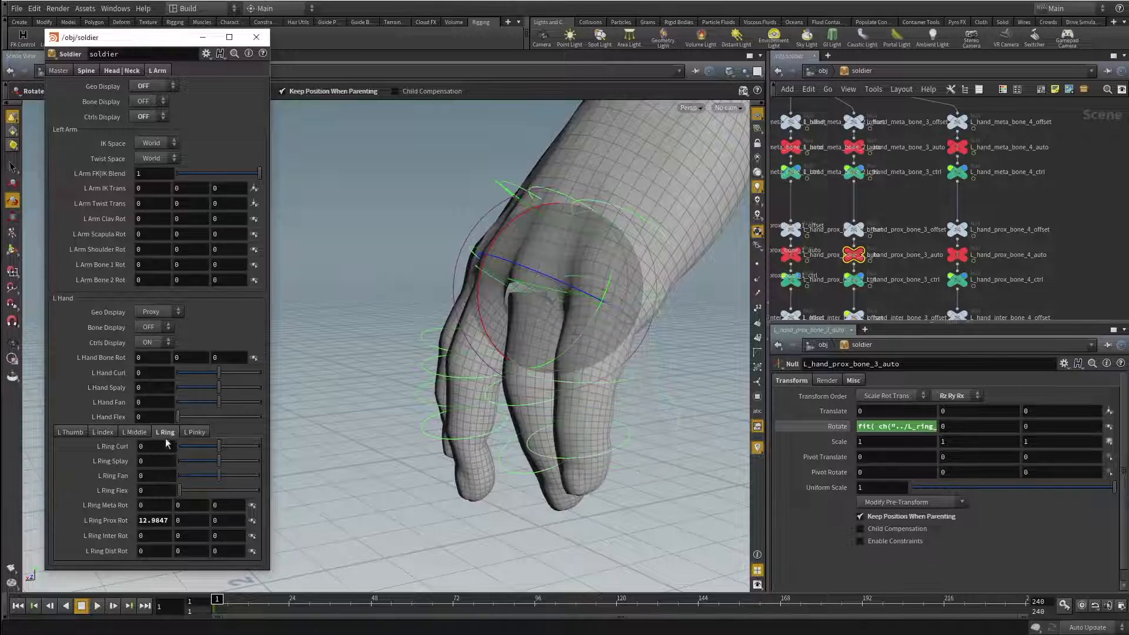
{"action": "middle_click", "coordinate": [159, 520], "text": "ctrl"}
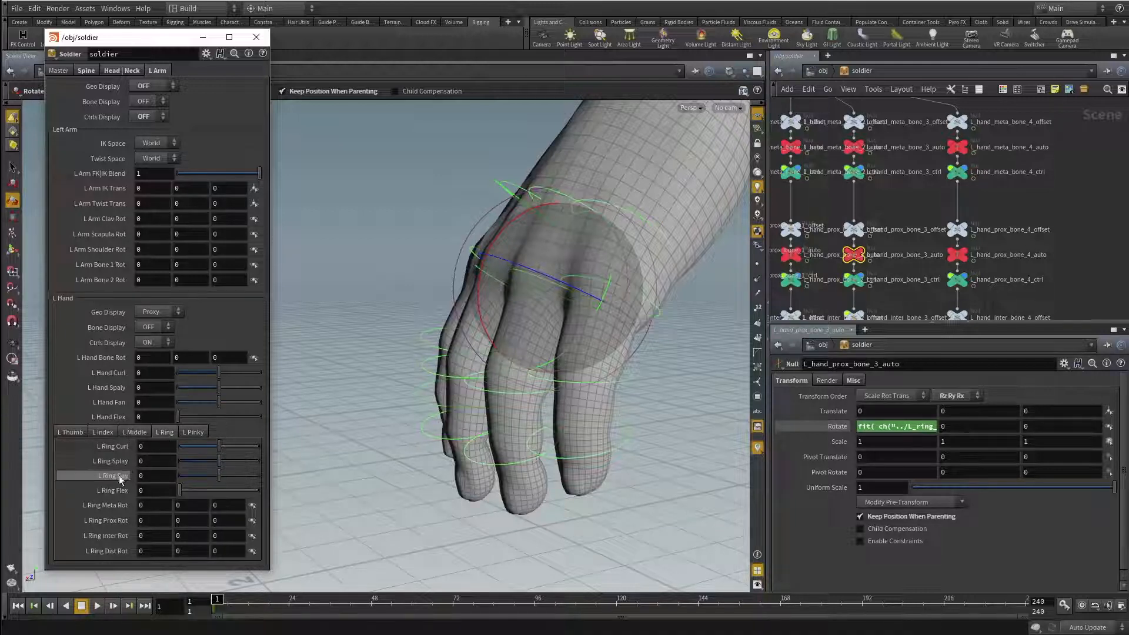
{"action": "left_click_drag", "start_coordinate": [221, 480], "coordinate": [259, 480]}
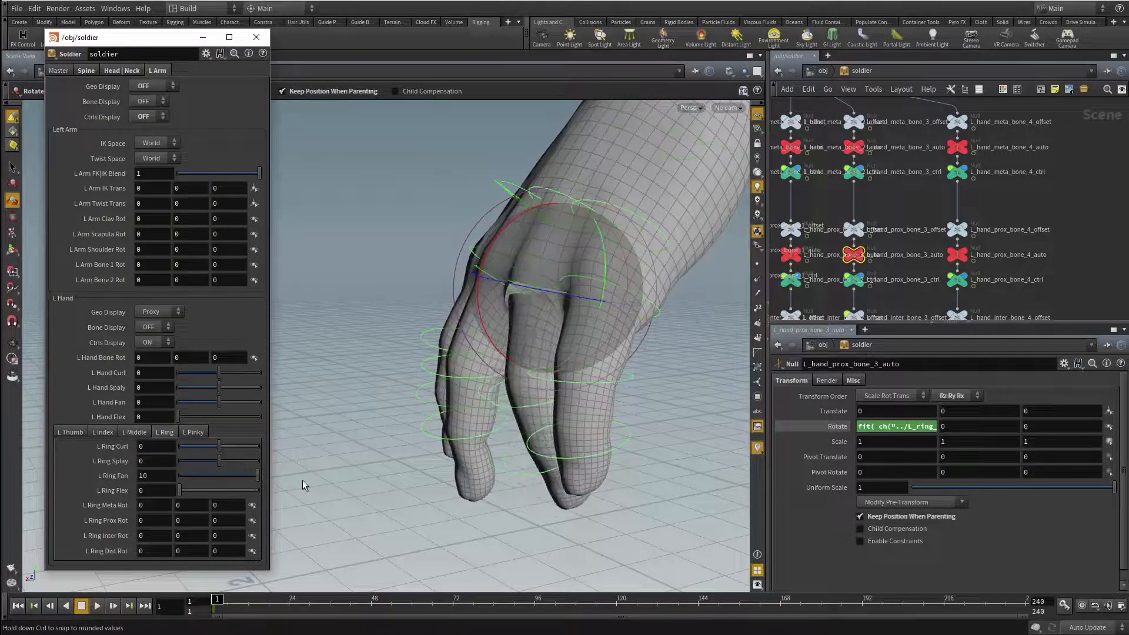
{"action": "left_click", "coordinate": [835, 426]}
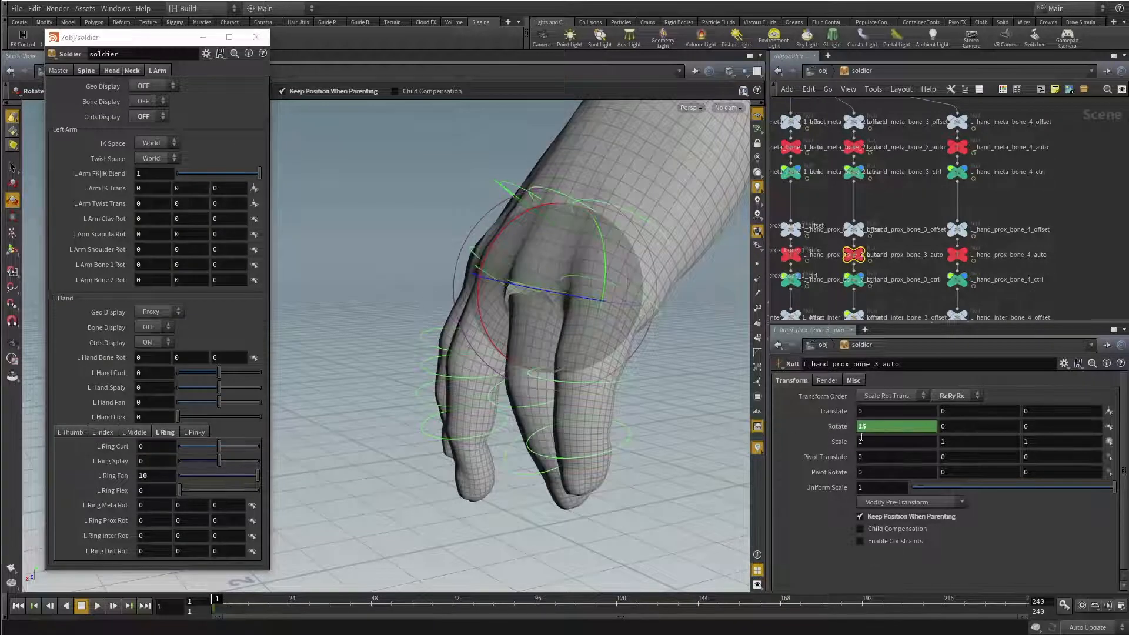
Step: Set L Pinky Fan to 10 and check the pinky against the fanned ring finger from several angles
{"action": "left_click_drag", "start_coordinate": [533, 379], "coordinate": [474, 377], "text": "alt"}
{"action": "key", "text": "r"}
{"action": "left_click", "coordinate": [194, 432]}
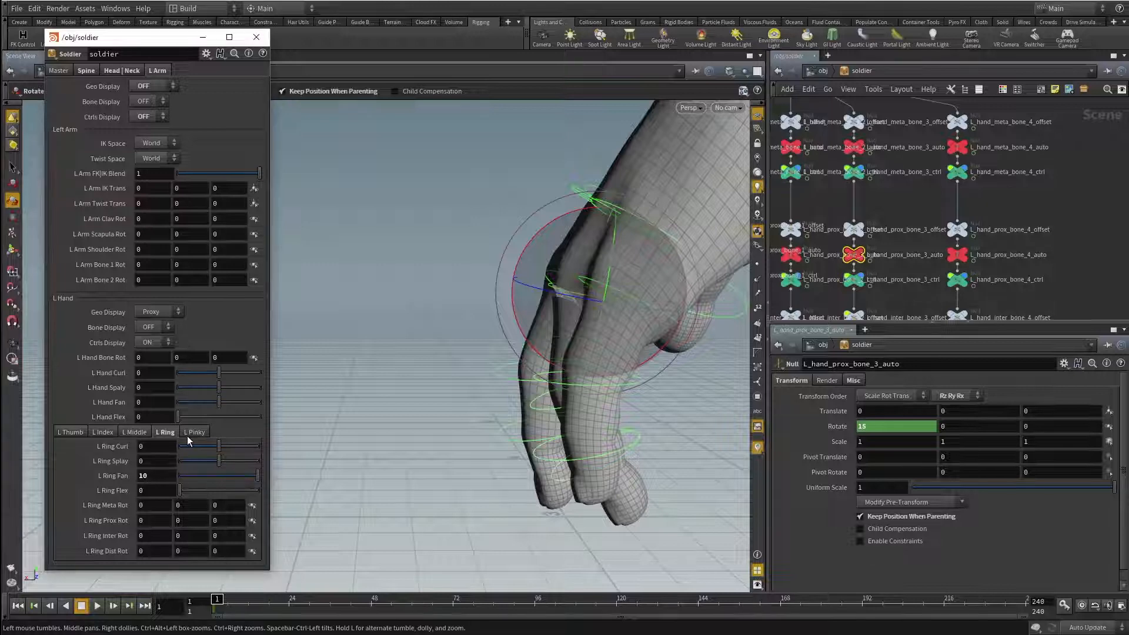
{"action": "left_click_drag", "start_coordinate": [219, 476], "coordinate": [315, 485]}
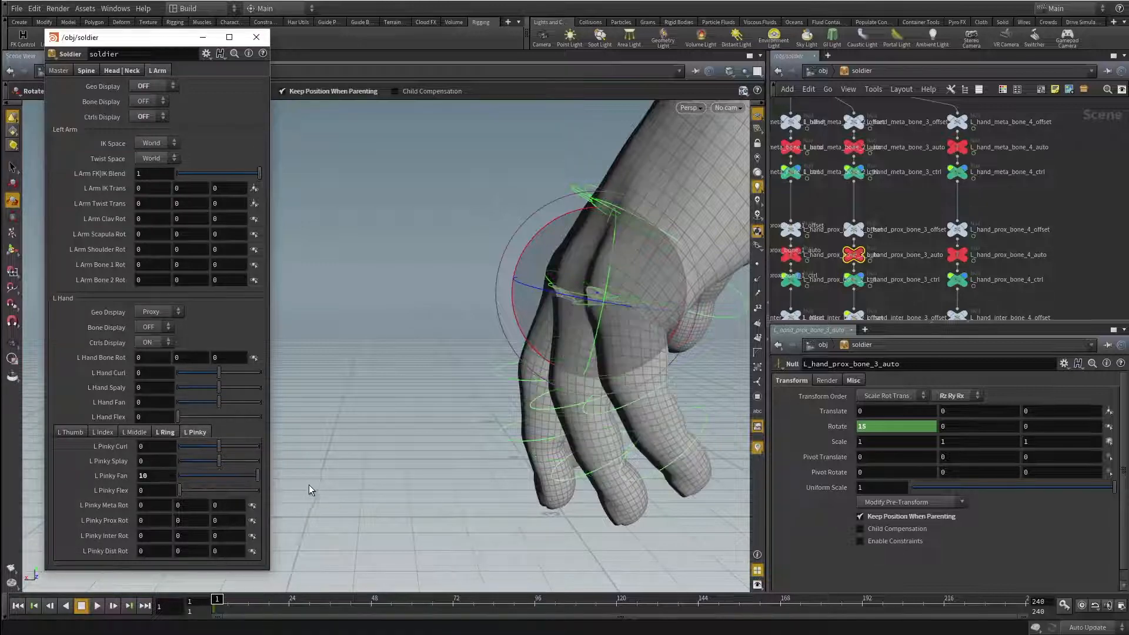
{"action": "key", "text": "Escape"}
{"action": "left_click_drag", "start_coordinate": [610, 406], "coordinate": [459, 371], "text": "alt"}
{"action": "key", "text": "Escape"}
{"action": "key", "text": "r"}
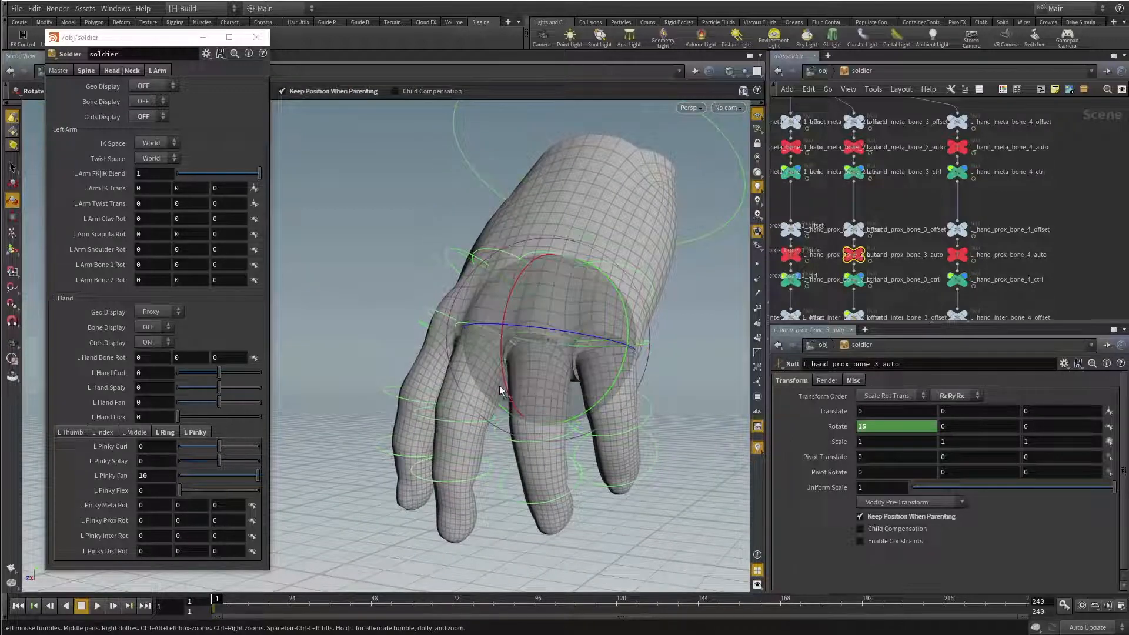
Step: Rotate the middle and index proximal controls around X by about -5.7 and -25.7 degrees to preview a full fan pose
{"action": "left_click_drag", "start_coordinate": [505, 435], "coordinate": [447, 382], "text": "alt"}
{"action": "left_click", "coordinate": [526, 360]}
{"action": "left_click", "coordinate": [483, 315]}
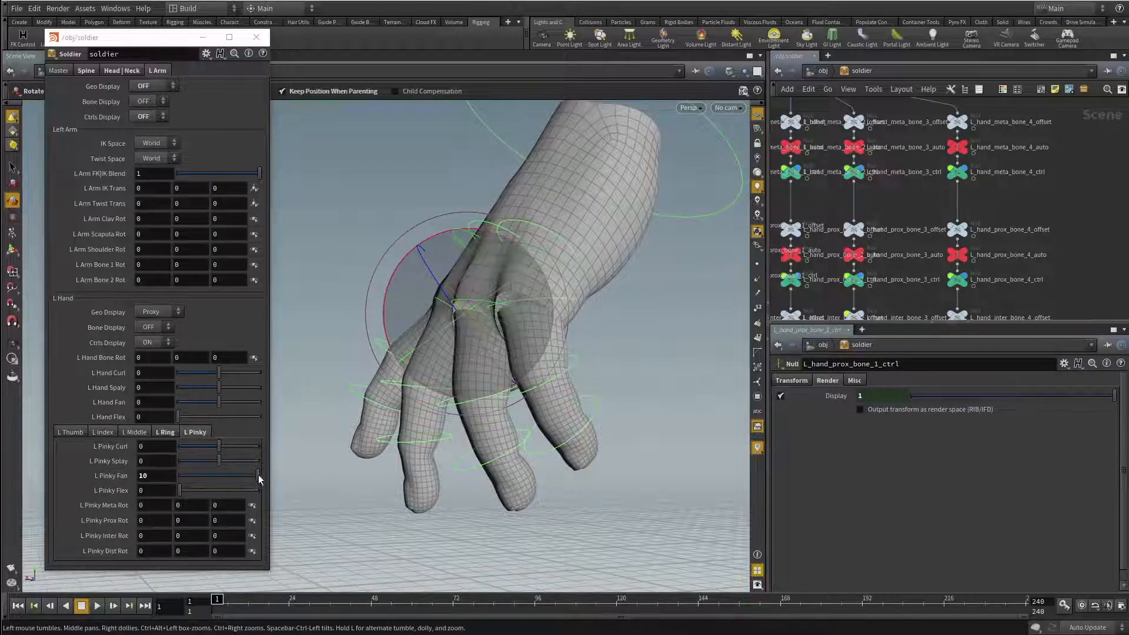
Step: Swing L Pinky Fan to -10 to test the opposite extreme and reset it to 0
{"action": "left_click_drag", "start_coordinate": [259, 474], "coordinate": [114, 472]}
{"action": "left_click_drag", "start_coordinate": [473, 471], "coordinate": [449, 356]}
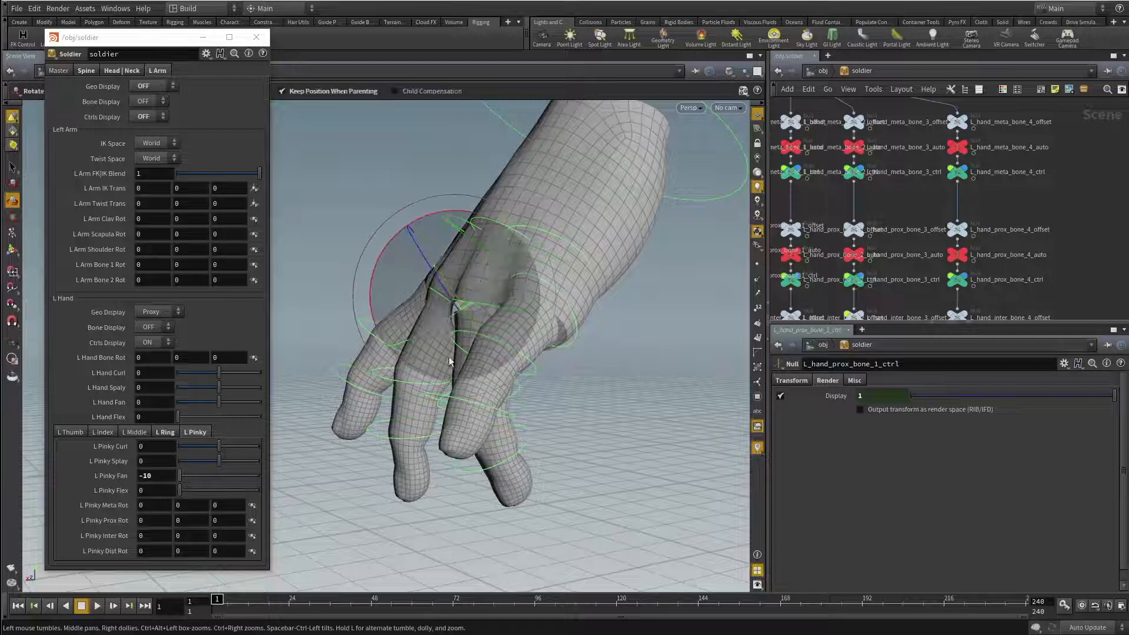
{"action": "middle_click", "coordinate": [164, 476], "text": "ctrl"}
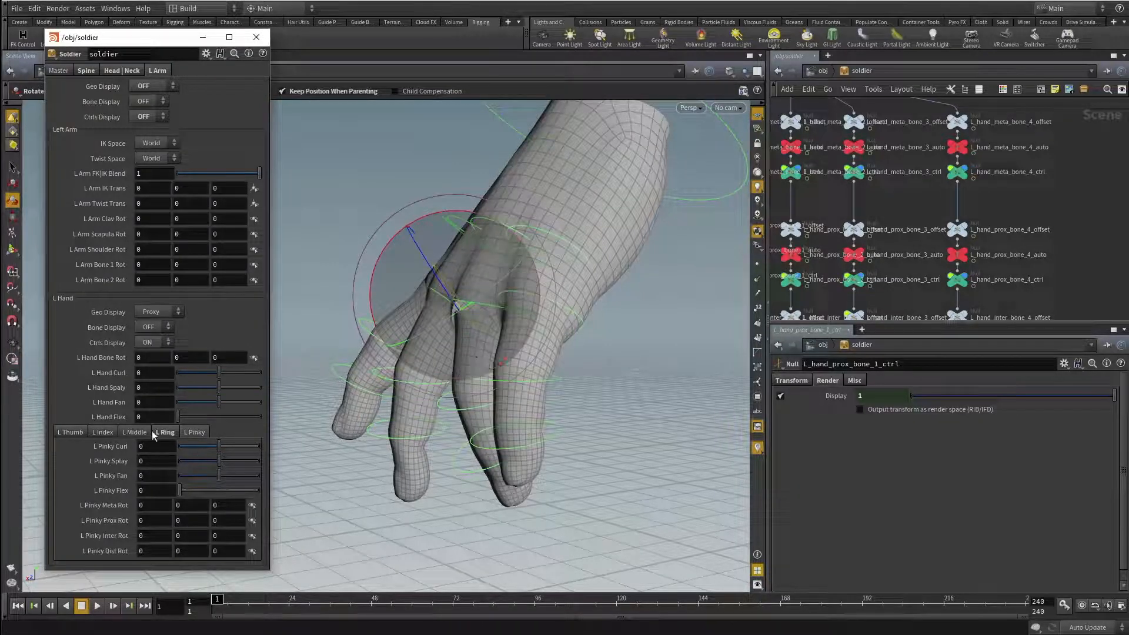
Step: Reset L Index Prox Rot, L Middle Prox Rot and L Ring Fan to 0
{"action": "left_click", "coordinate": [102, 433]}
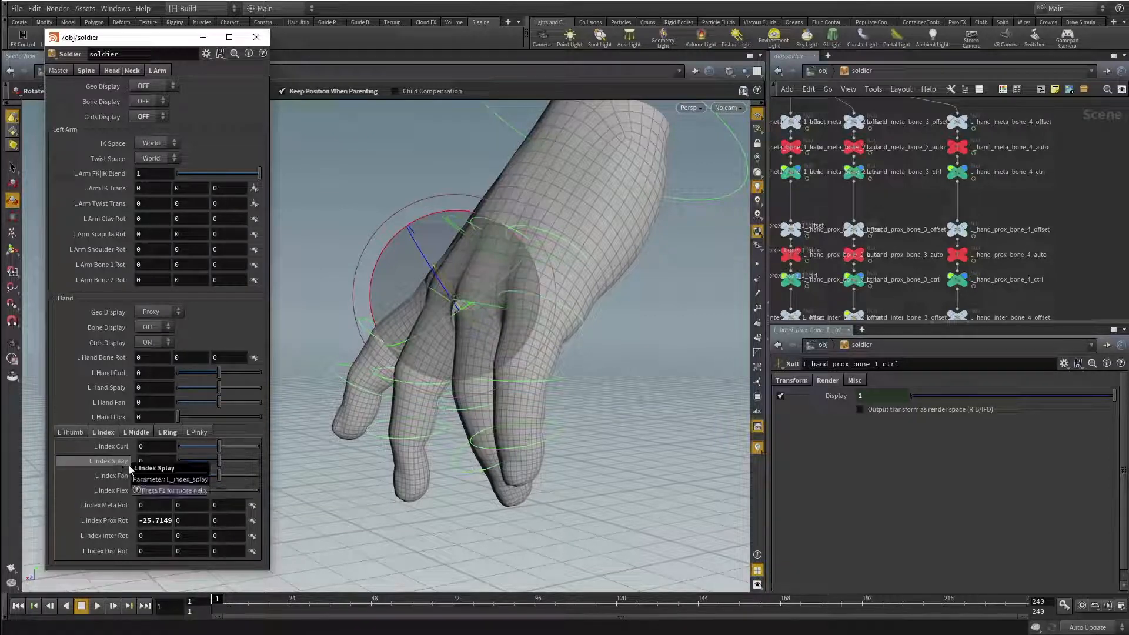
{"action": "left_click", "coordinate": [136, 433]}
{"action": "left_click", "coordinate": [104, 434]}
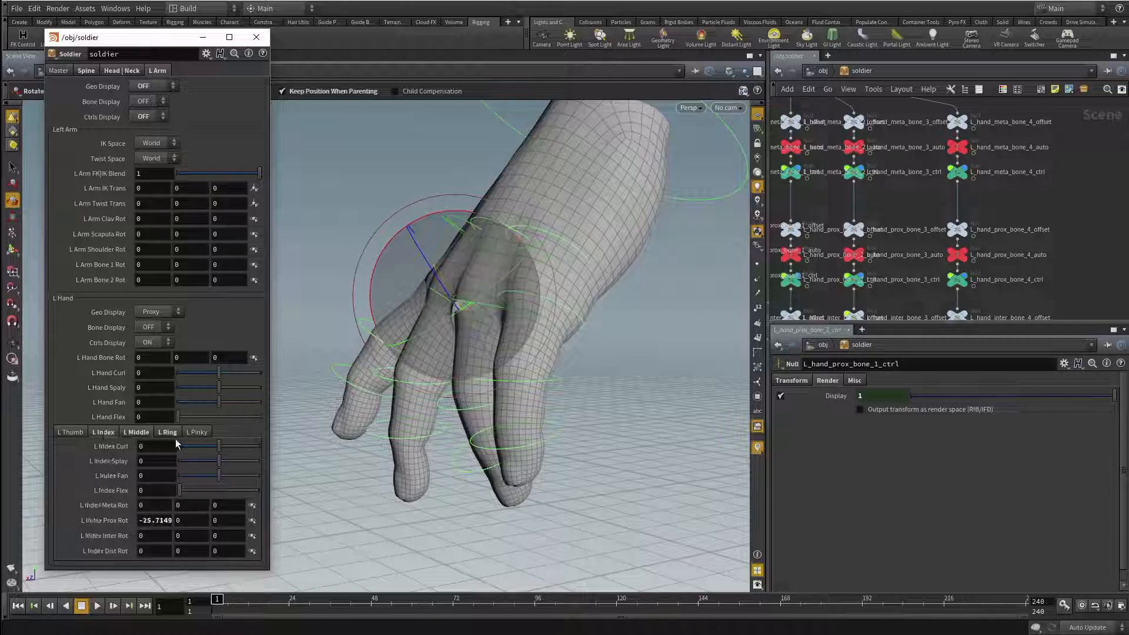
{"action": "middle_click", "coordinate": [167, 523], "text": "ctrl"}
{"action": "left_click", "coordinate": [137, 434]}
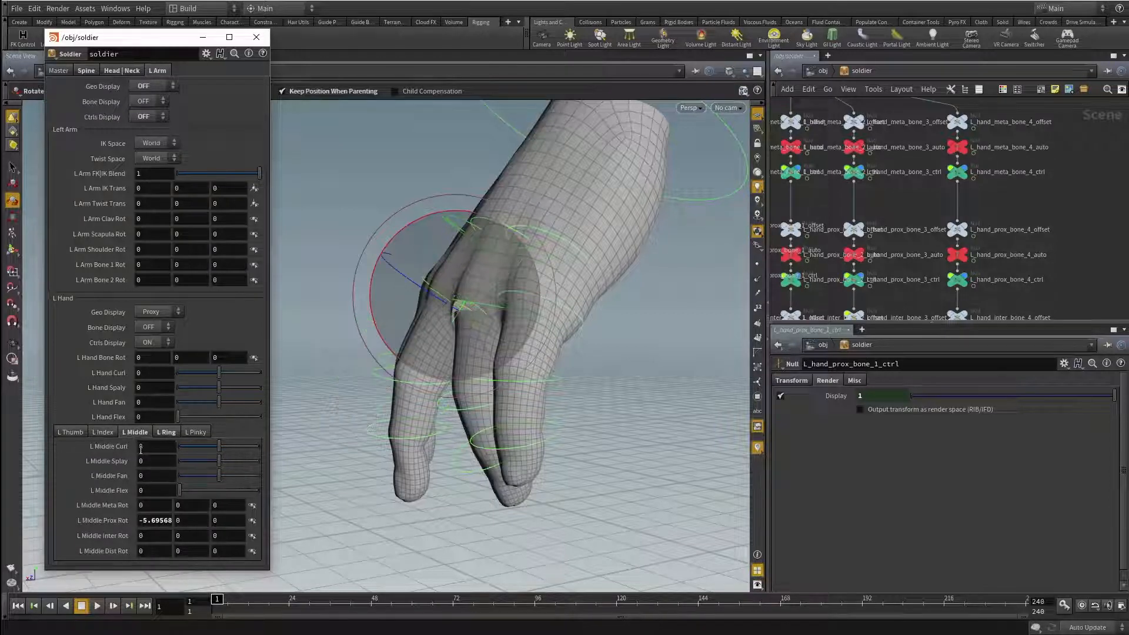
{"action": "middle_click", "coordinate": [155, 517], "text": "ctrl"}
{"action": "left_click", "coordinate": [166, 433]}
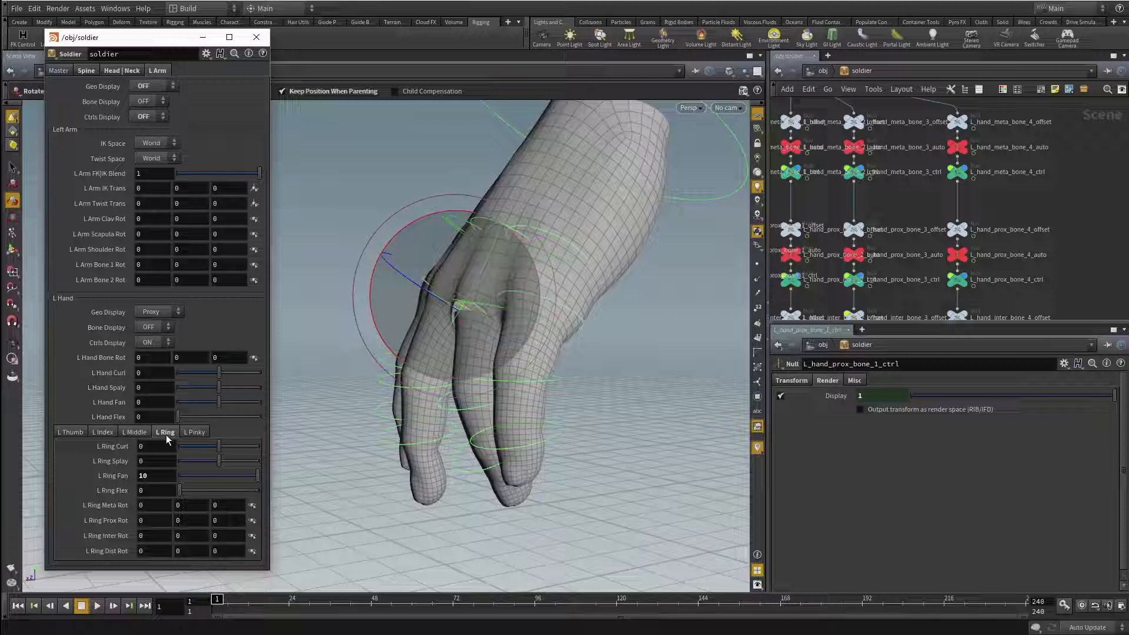
{"action": "middle_click", "coordinate": [159, 477], "text": "ctrl"}
Step: Set L Pinky Splay to 10 to test the pinky's sideways spread
{"action": "left_click_drag", "start_coordinate": [478, 413], "coordinate": [442, 410], "text": "alt"}
{"action": "right_click_drag", "start_coordinate": [442, 410], "coordinate": [497, 393], "text": "alt"}
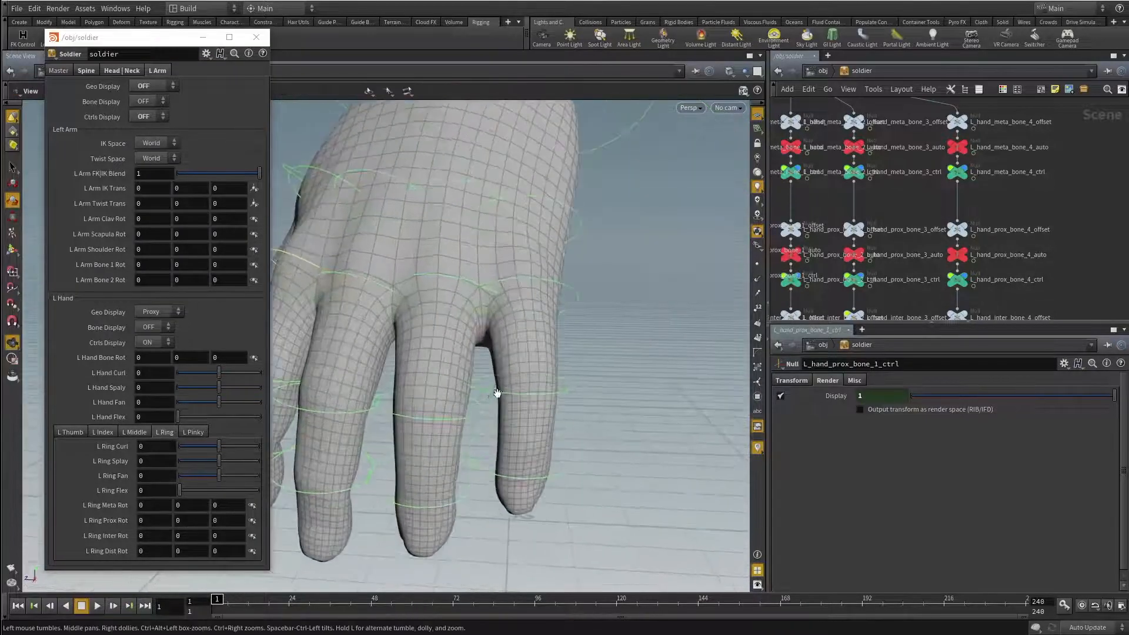
{"action": "middle_click_drag", "start_coordinate": [497, 394], "coordinate": [529, 397], "text": "alt"}
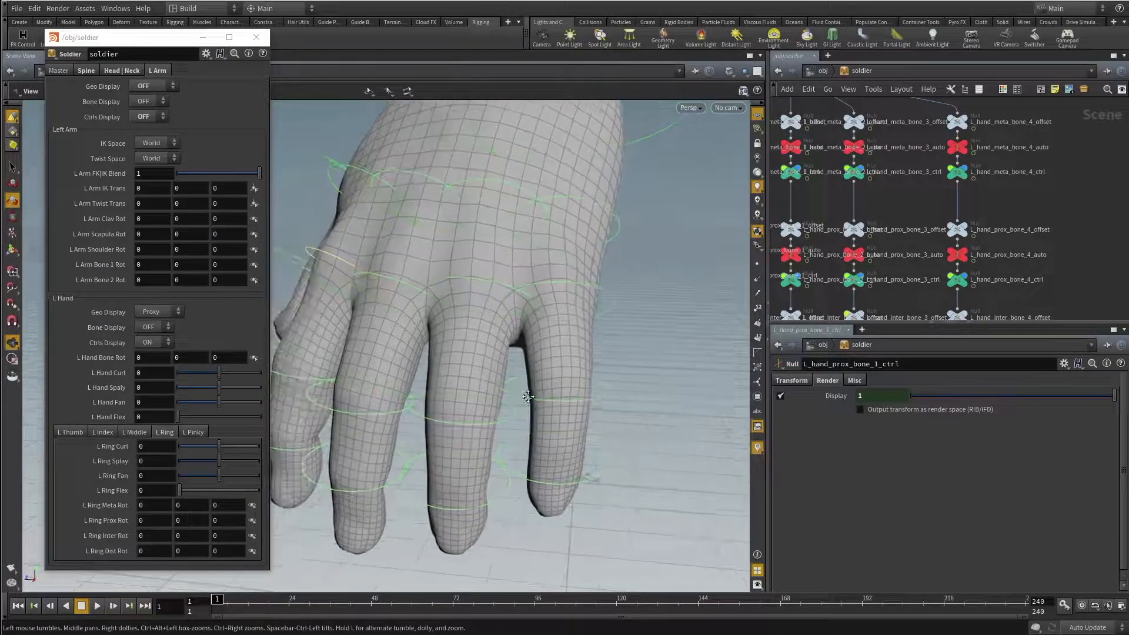
{"action": "left_click", "coordinate": [195, 432]}
{"action": "left_click_drag", "start_coordinate": [216, 460], "coordinate": [279, 460]}
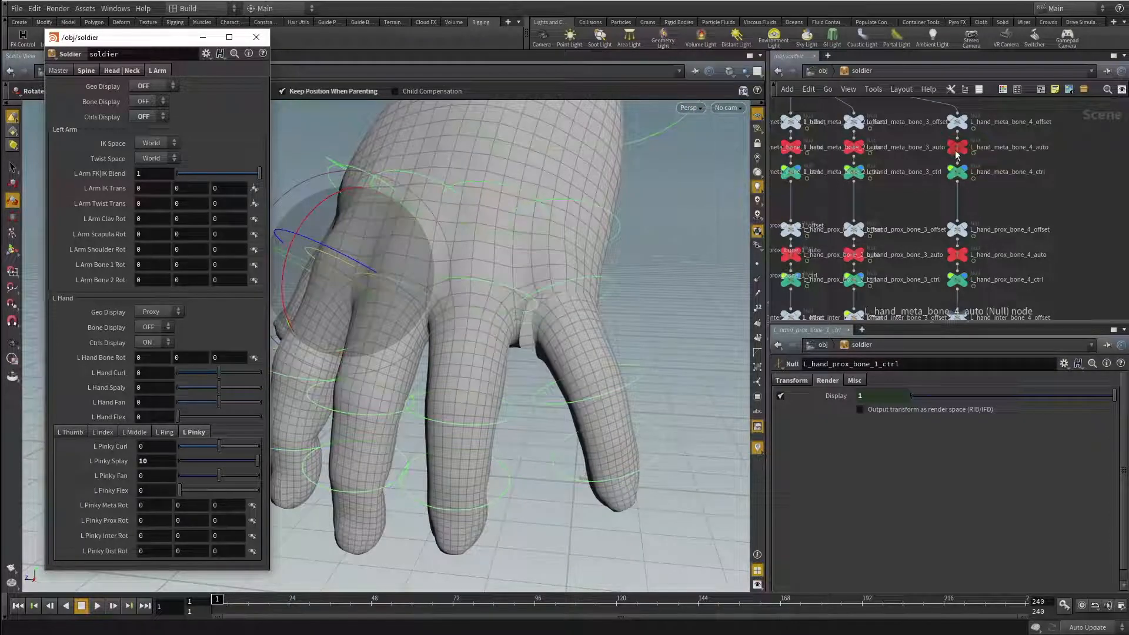
Step: Examine the rotation channels of L_hand_prox_bone_4_auto and return L Pinky Splay to 0
{"action": "left_click", "coordinate": [958, 254]}
{"action": "left_click", "coordinate": [841, 428]}
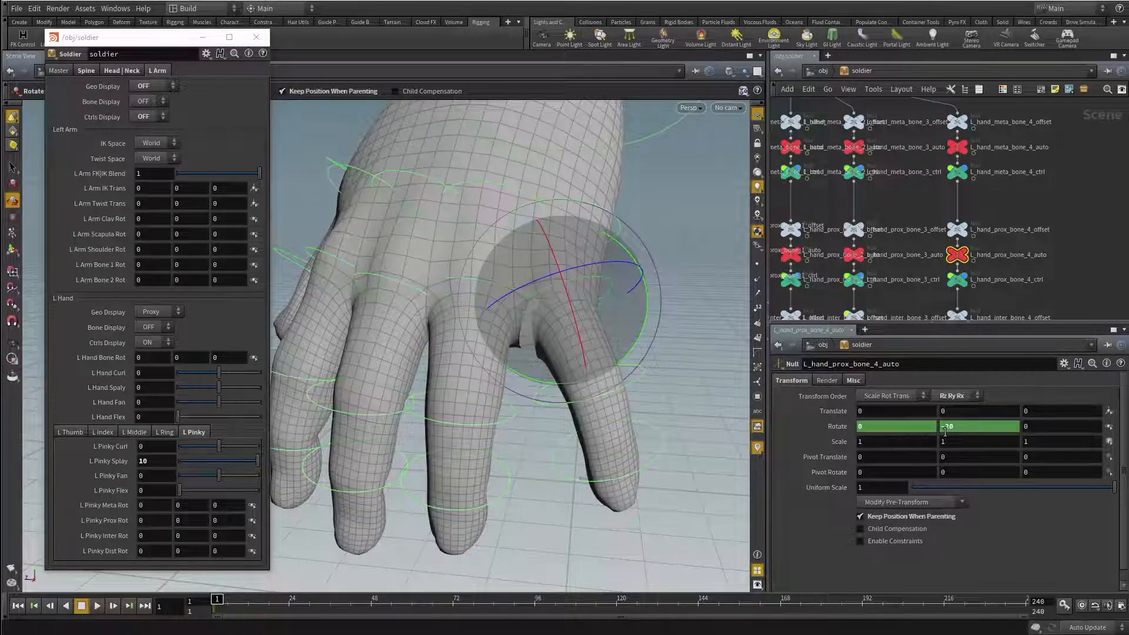
{"action": "left_click_drag", "start_coordinate": [257, 460], "coordinate": [219, 461]}
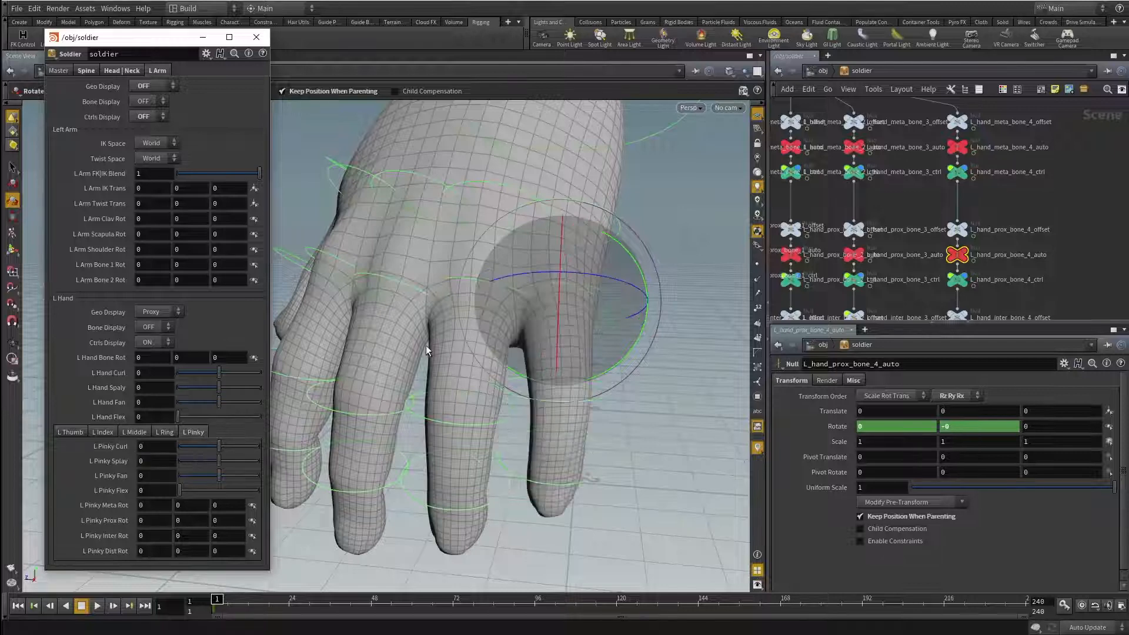
Step: Try rotating the ring finger's L_hand_prox_bone_3_ctrl by hand and undo the rotation
{"action": "left_click", "coordinate": [467, 278]}
{"action": "left_click_drag", "start_coordinate": [513, 369], "coordinate": [424, 332]}
{"action": "key", "text": "ctrl+z"}
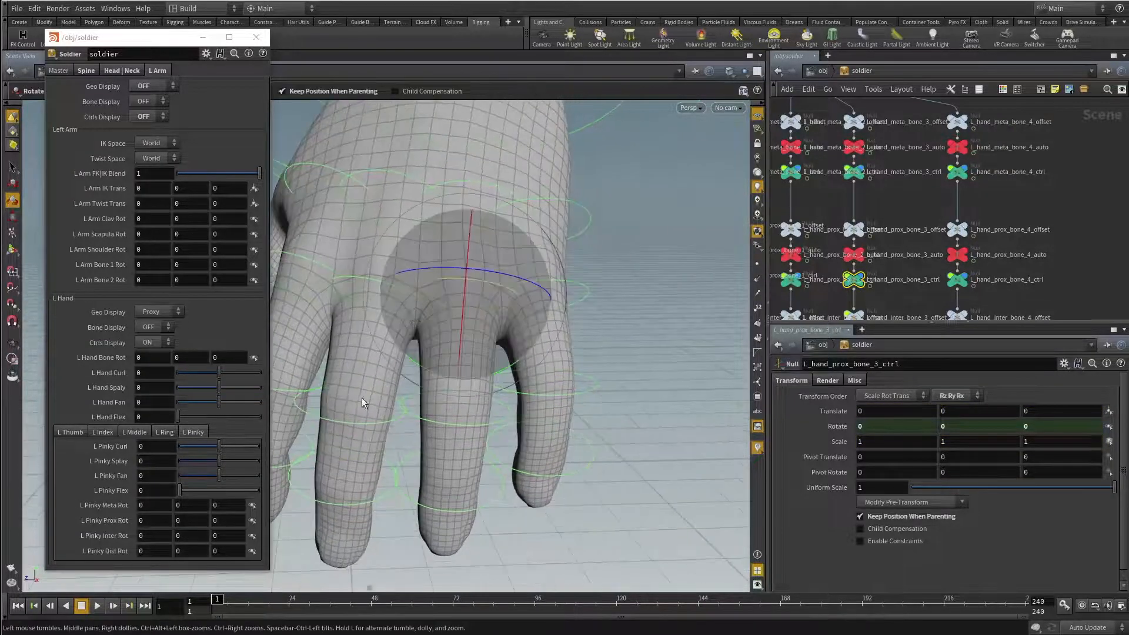
Step: Try rotating the pinky's L_hand_prox_bone_4_ctrl by hand and undo the rotation
{"action": "left_click_drag", "start_coordinate": [362, 397], "coordinate": [415, 351], "text": "alt"}
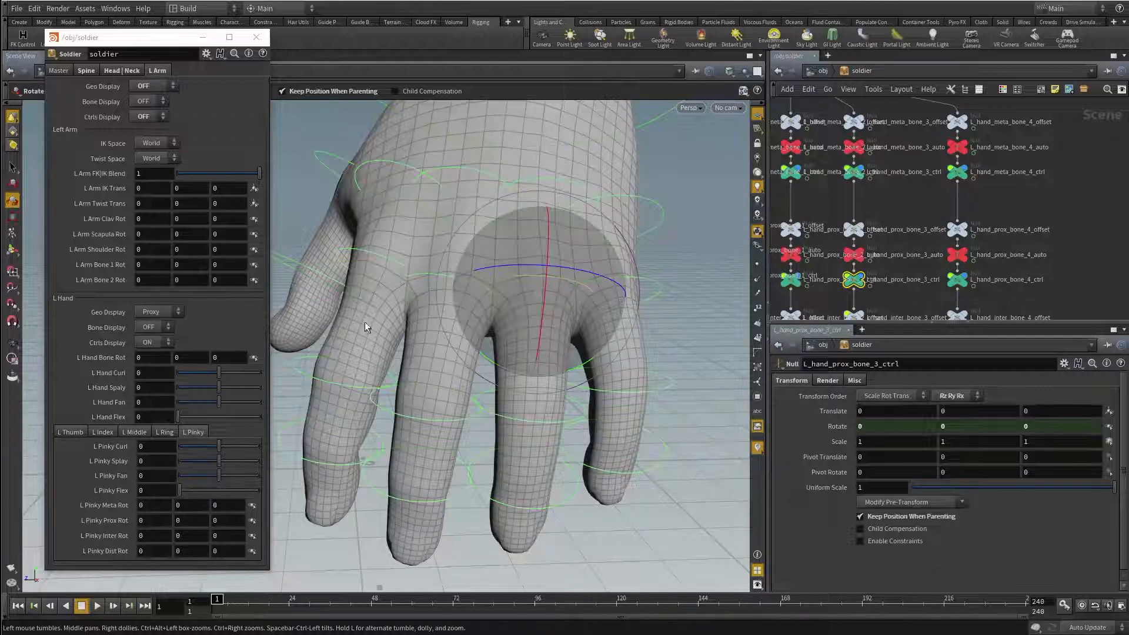
{"action": "left_click", "coordinate": [393, 264]}
{"action": "left_click", "coordinate": [648, 281]}
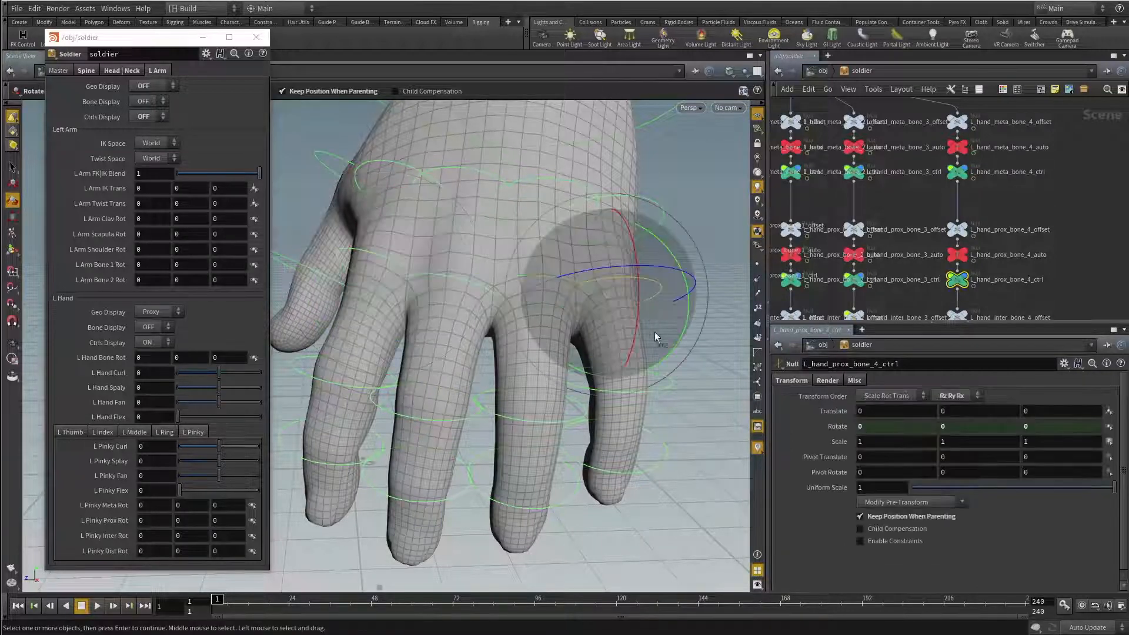
{"action": "left_click_drag", "start_coordinate": [655, 365], "coordinate": [665, 351]}
{"action": "key", "text": "ctrl+z"}
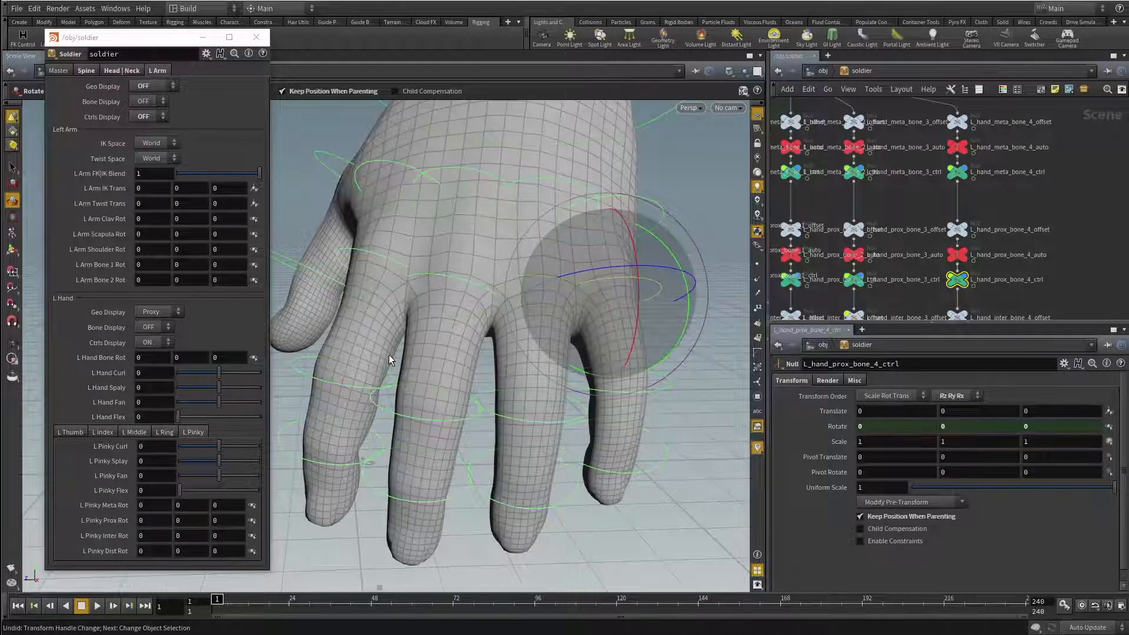
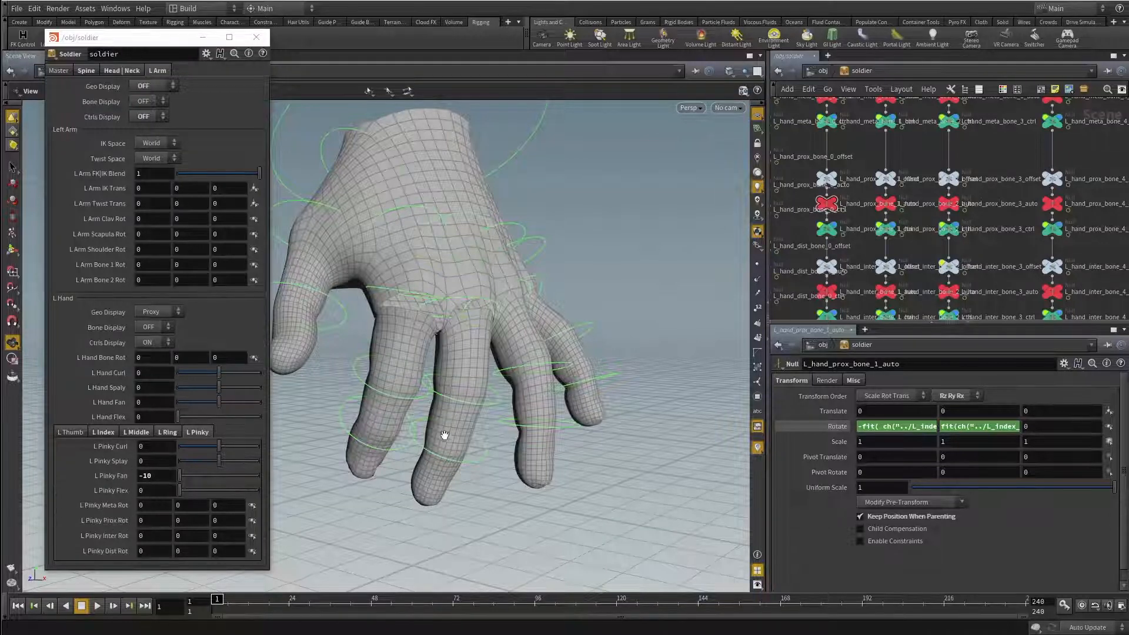
Step: Set the fan sliders of the index, middle, ring and pinky fingers to 10 to test the full fan motion
{"action": "left_click_drag", "start_coordinate": [445, 435], "coordinate": [509, 421]}
{"action": "middle_click_drag", "start_coordinate": [508, 420], "coordinate": [528, 427]}
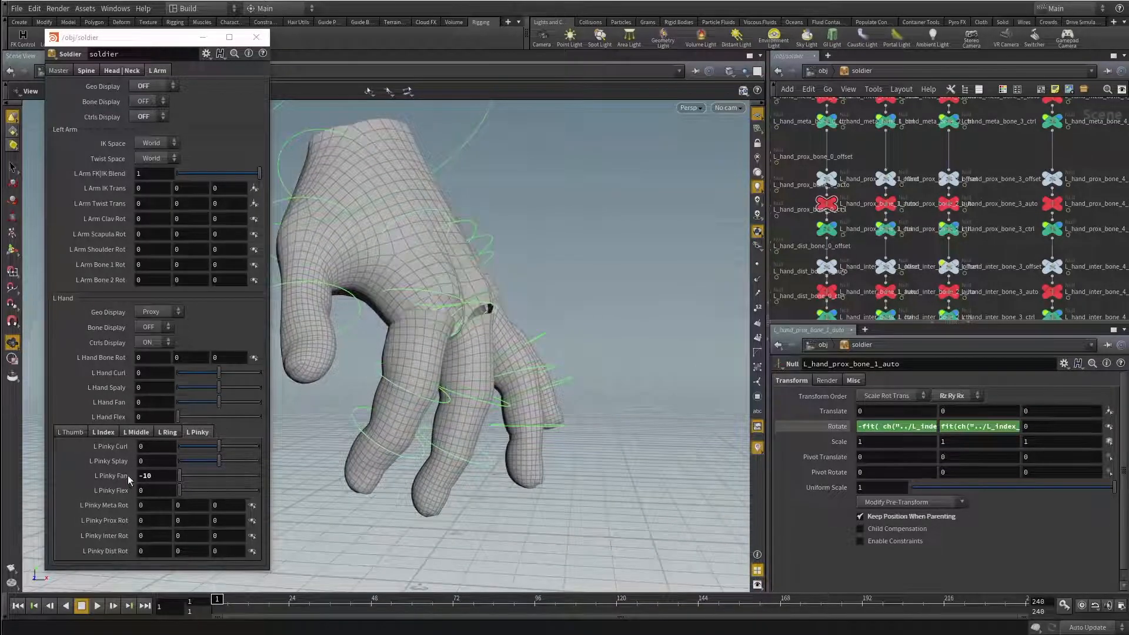
{"action": "left_click_drag", "start_coordinate": [465, 454], "coordinate": [446, 445]}
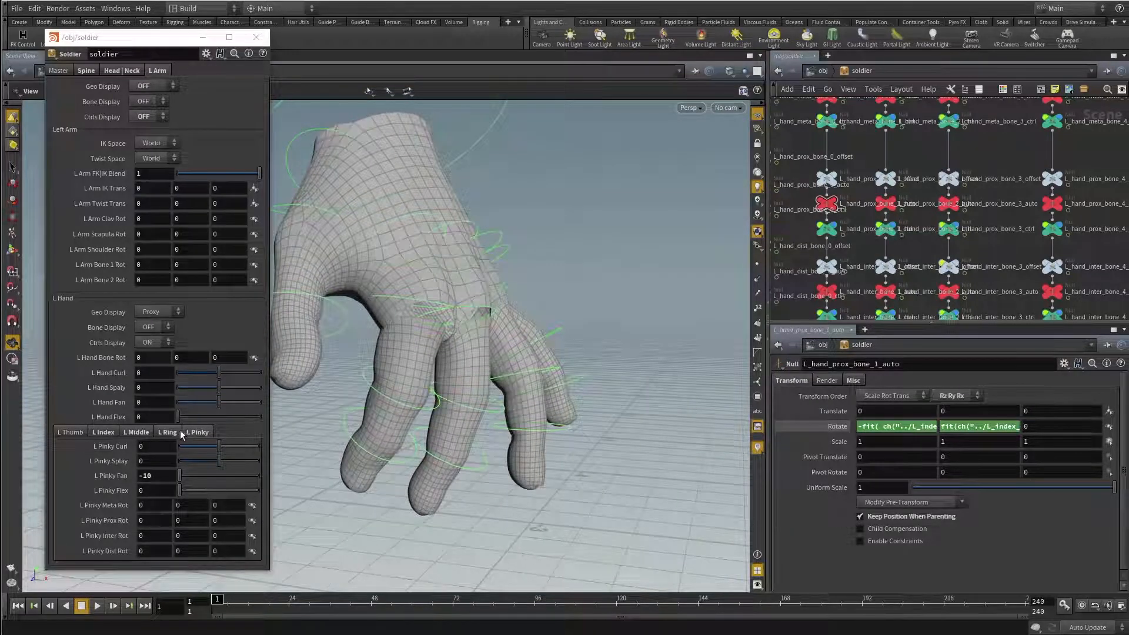
{"action": "left_click", "coordinate": [103, 432]}
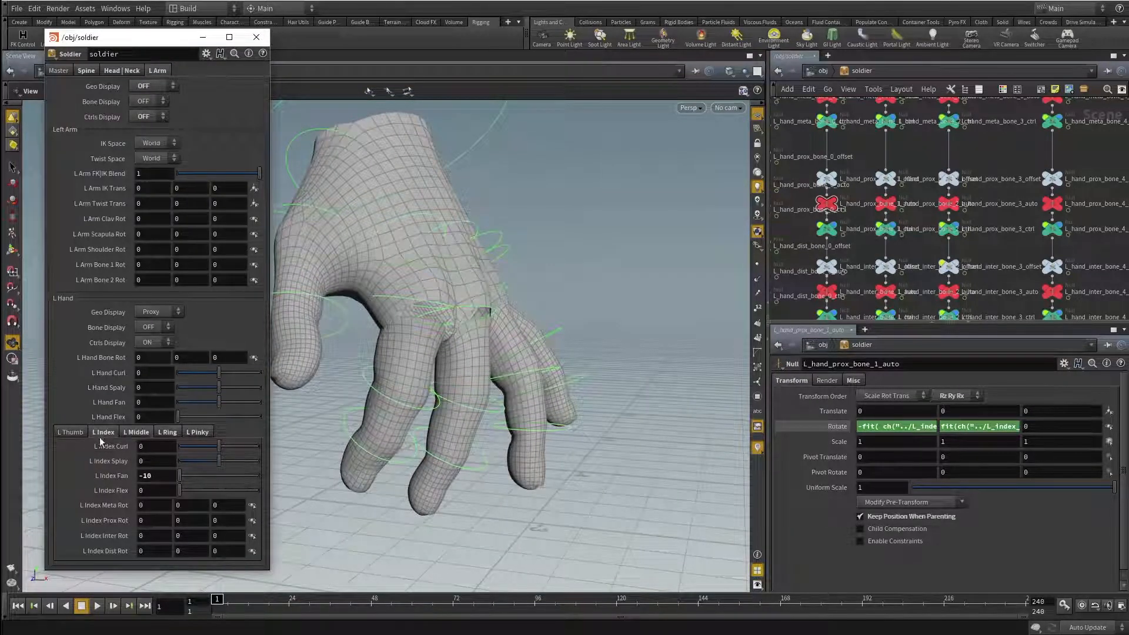
{"action": "left_click_drag", "start_coordinate": [180, 475], "coordinate": [338, 474]}
{"action": "left_click", "coordinate": [137, 432]}
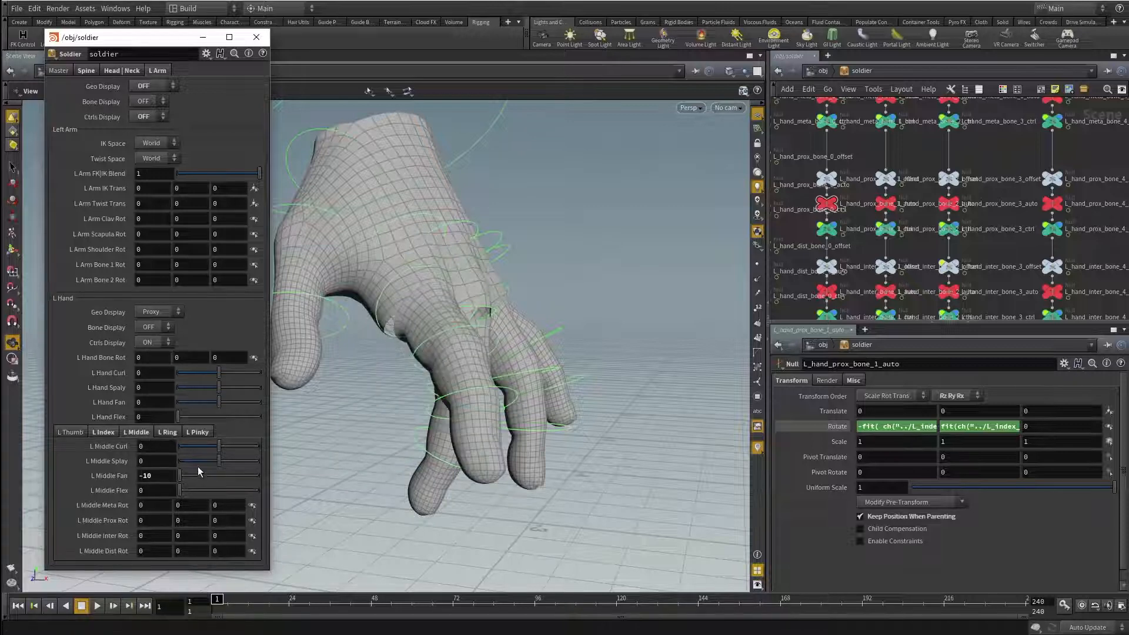
{"action": "left_click_drag", "start_coordinate": [197, 471], "coordinate": [373, 481]}
{"action": "left_click", "coordinate": [169, 433]}
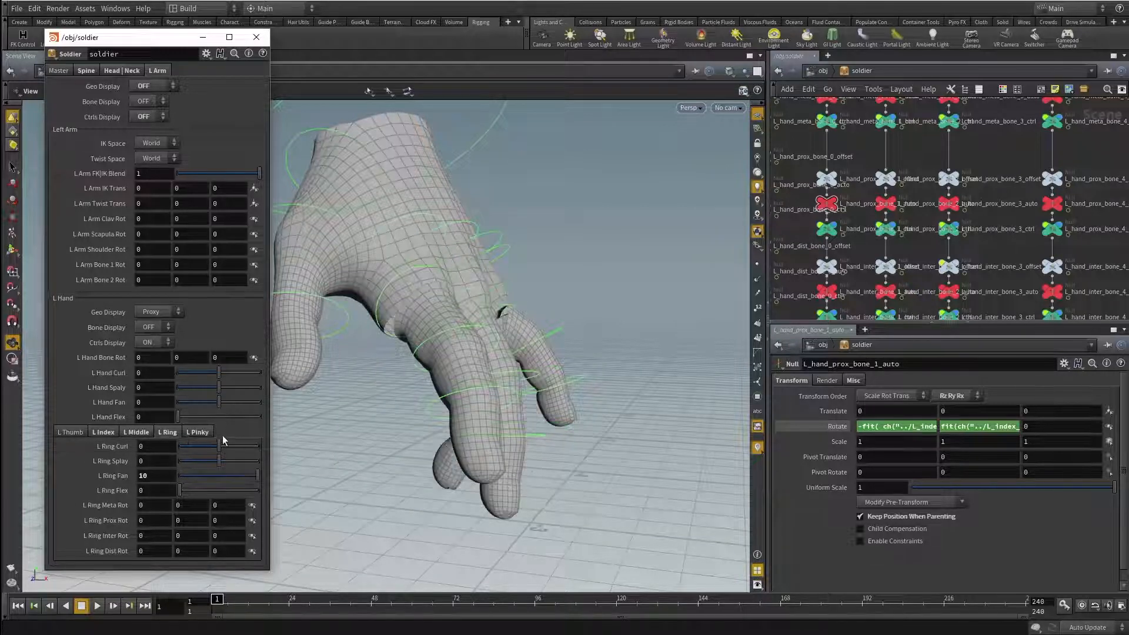
{"action": "left_click", "coordinate": [199, 432]}
{"action": "left_click_drag", "start_coordinate": [195, 475], "coordinate": [371, 464]}
{"action": "left_click_drag", "start_coordinate": [468, 443], "coordinate": [439, 399]}
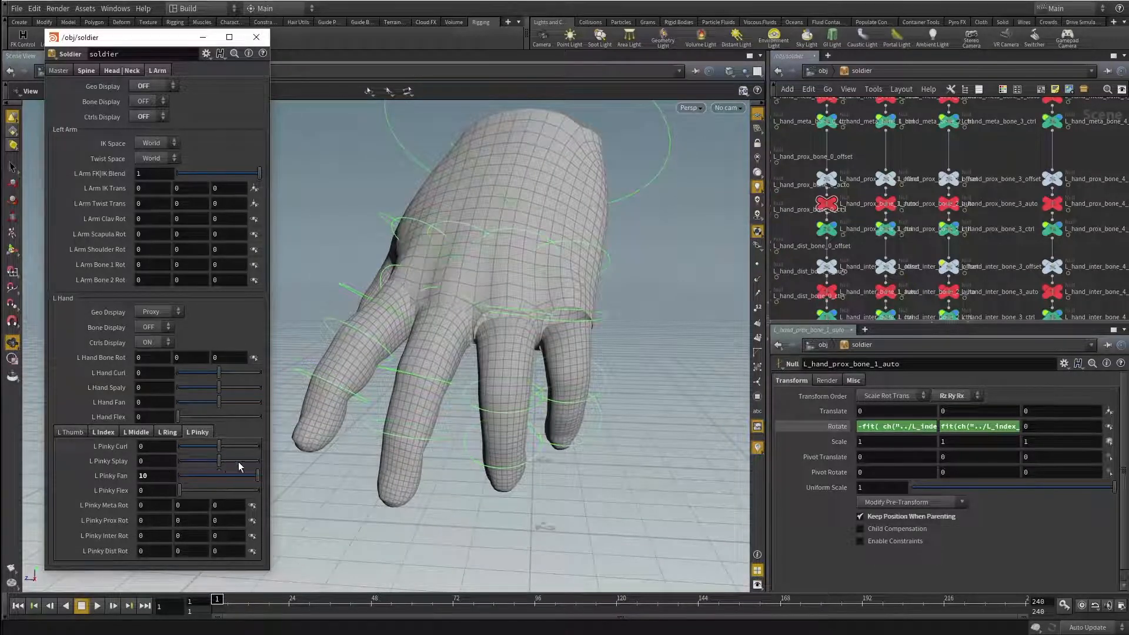
Step: Set the pinky, ring, middle and index splay sliders to 10 and reset the fan sliders to 0
{"action": "left_click_drag", "start_coordinate": [220, 463], "coordinate": [260, 463]}
{"action": "left_click", "coordinate": [167, 432]}
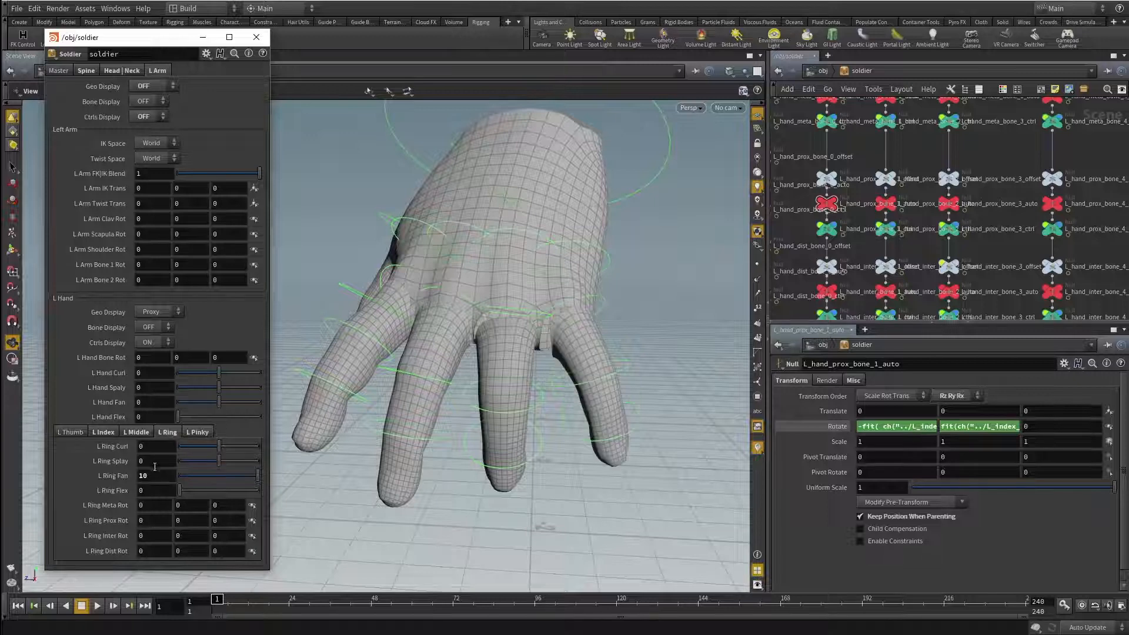
{"action": "left_click_drag", "start_coordinate": [219, 461], "coordinate": [299, 463]}
{"action": "left_click", "coordinate": [137, 433]}
{"action": "middle_click", "coordinate": [154, 477], "text": "ctrl"}
{"action": "left_click", "coordinate": [103, 433]}
{"action": "middle_click", "coordinate": [149, 461], "text": "ctrl"}
Step: Set the splay sliders of the index, middle, ring and pinky fingers to -10 to test the inward motion
{"action": "left_click_drag", "start_coordinate": [451, 425], "coordinate": [476, 416]}
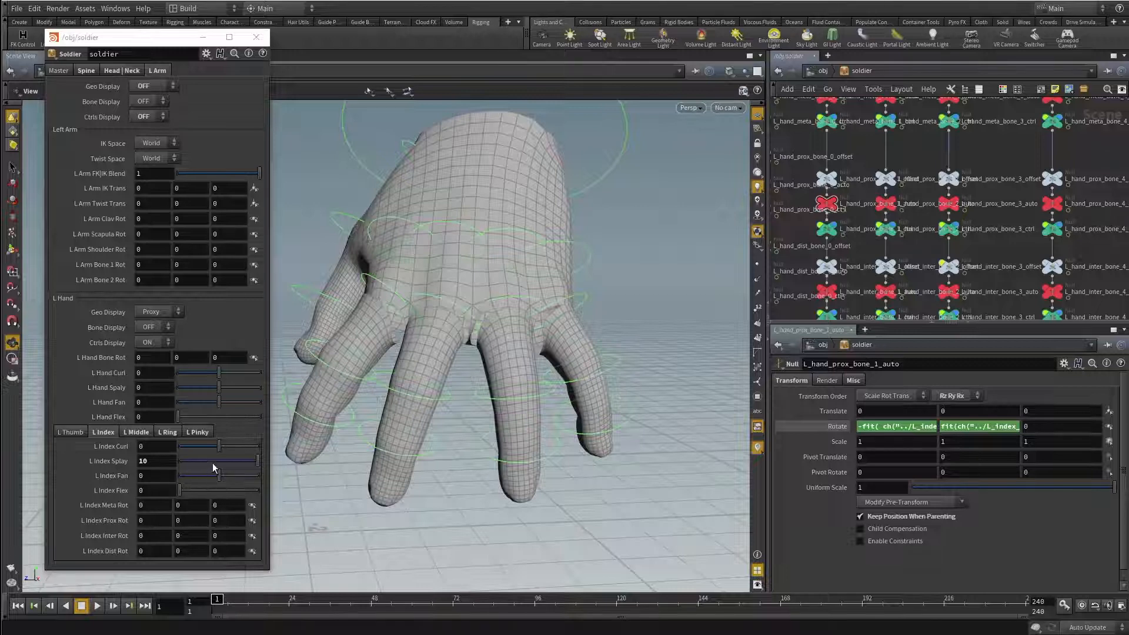
{"action": "left_click_drag", "start_coordinate": [213, 463], "coordinate": [69, 441]}
{"action": "left_click", "coordinate": [136, 432]}
{"action": "left_click_drag", "start_coordinate": [217, 462], "coordinate": [117, 447]}
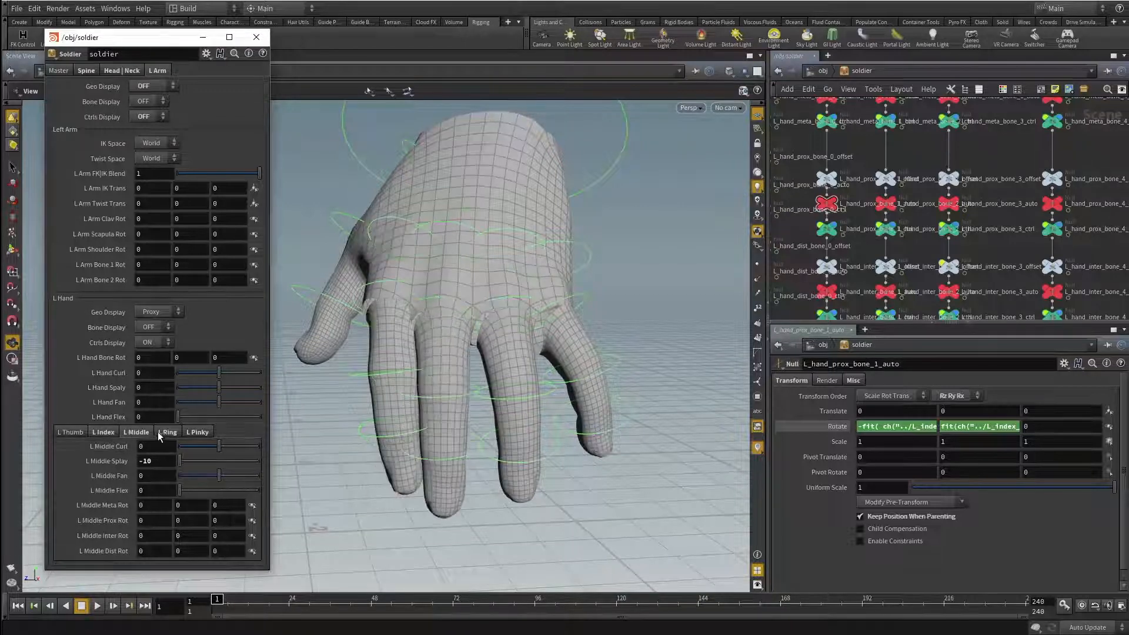
{"action": "left_click", "coordinate": [168, 433]}
{"action": "left_click_drag", "start_coordinate": [219, 461], "coordinate": [138, 462]}
{"action": "left_click", "coordinate": [197, 433]}
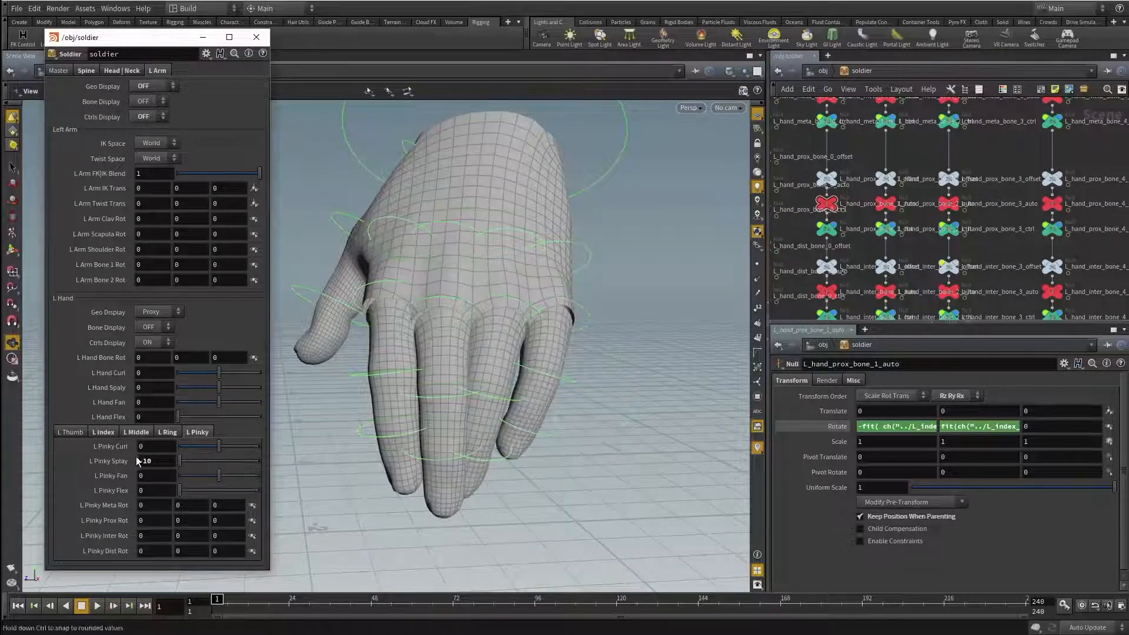
Step: Reset the splay sliders of all four fingers to 0
{"action": "left_click_drag", "start_coordinate": [449, 415], "coordinate": [510, 401]}
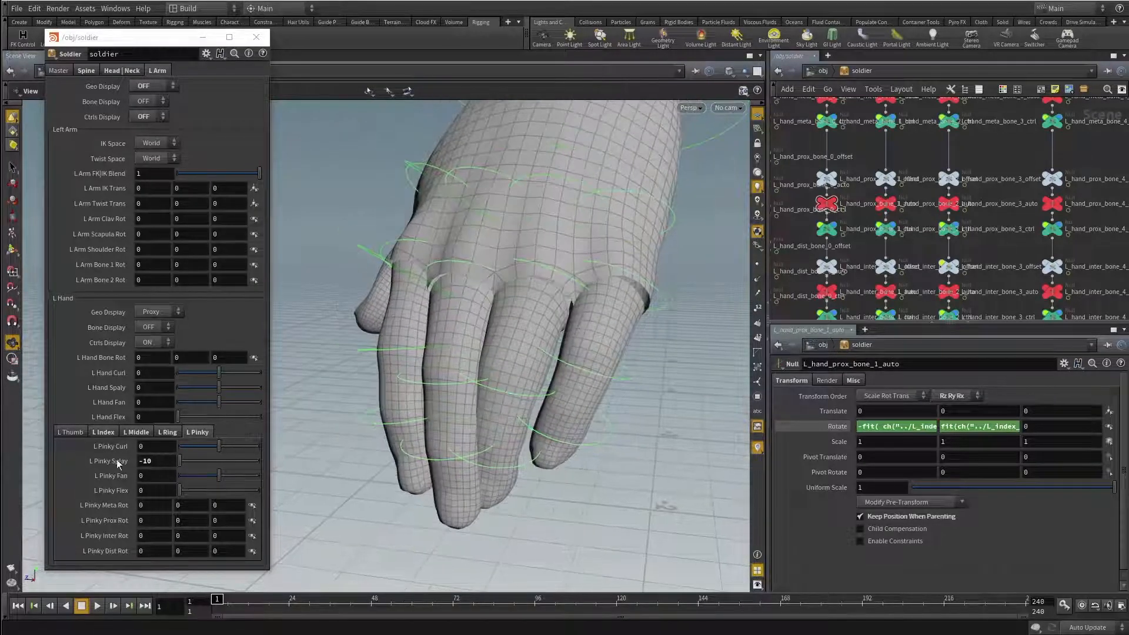
{"action": "left_click", "coordinate": [107, 434]}
{"action": "middle_click", "coordinate": [137, 460], "text": "ctrl"}
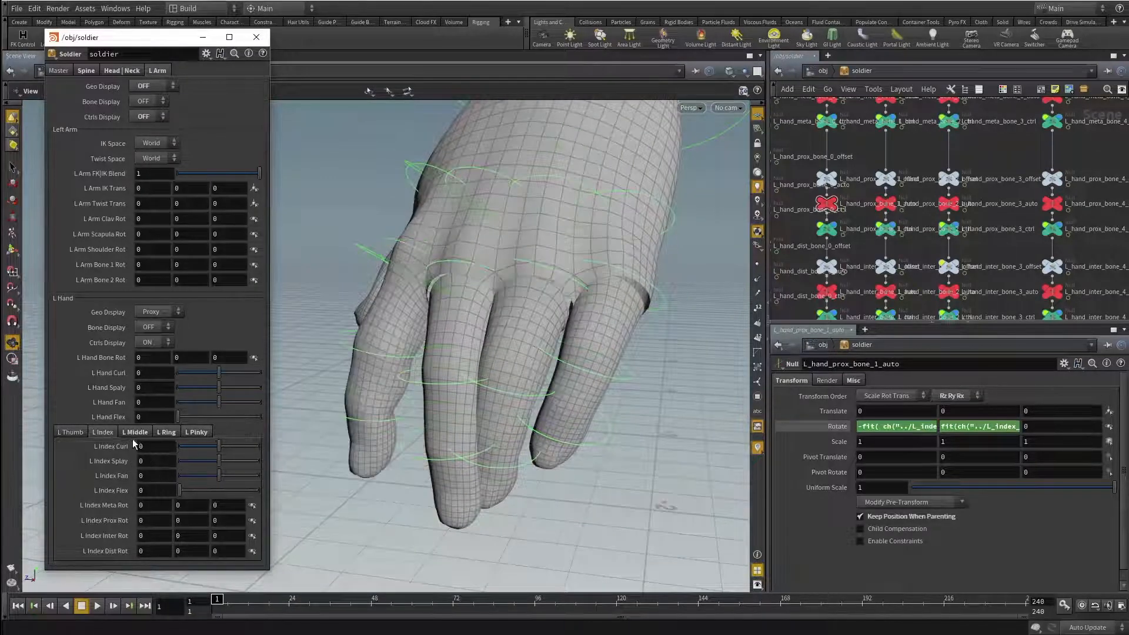
{"action": "left_click", "coordinate": [196, 432]}
{"action": "middle_click", "coordinate": [154, 460], "text": "ctrl"}
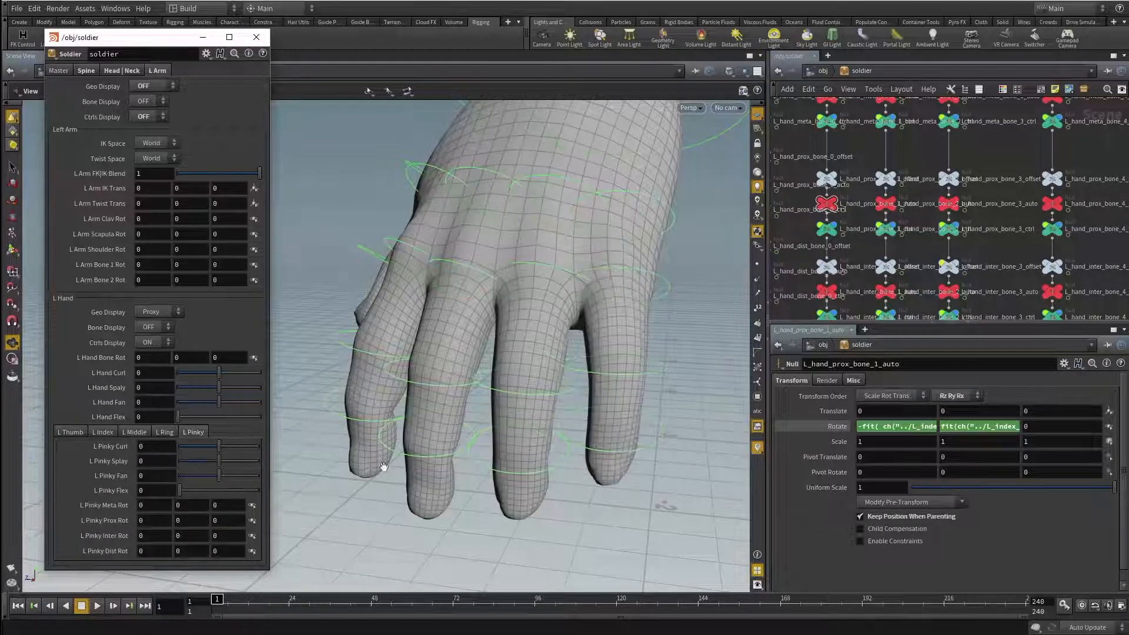
Step: Curl the pinky by rotating its proximal, intermediate and distal controls around X by about 52, 50 and 73 degrees
{"action": "left_click_drag", "start_coordinate": [516, 404], "coordinate": [579, 347]}
{"action": "key", "text": "r"}
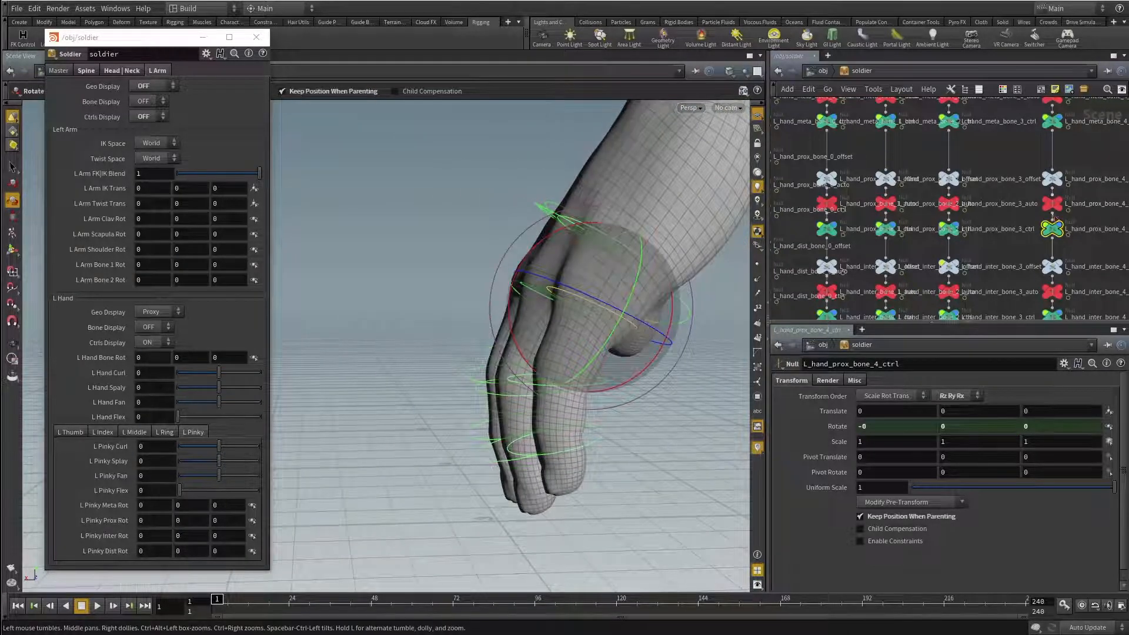
{"action": "left_click_drag", "start_coordinate": [509, 303], "coordinate": [562, 350]}
{"action": "left_click_drag", "start_coordinate": [608, 444], "coordinate": [735, 400]}
{"action": "left_click", "coordinate": [699, 404]}
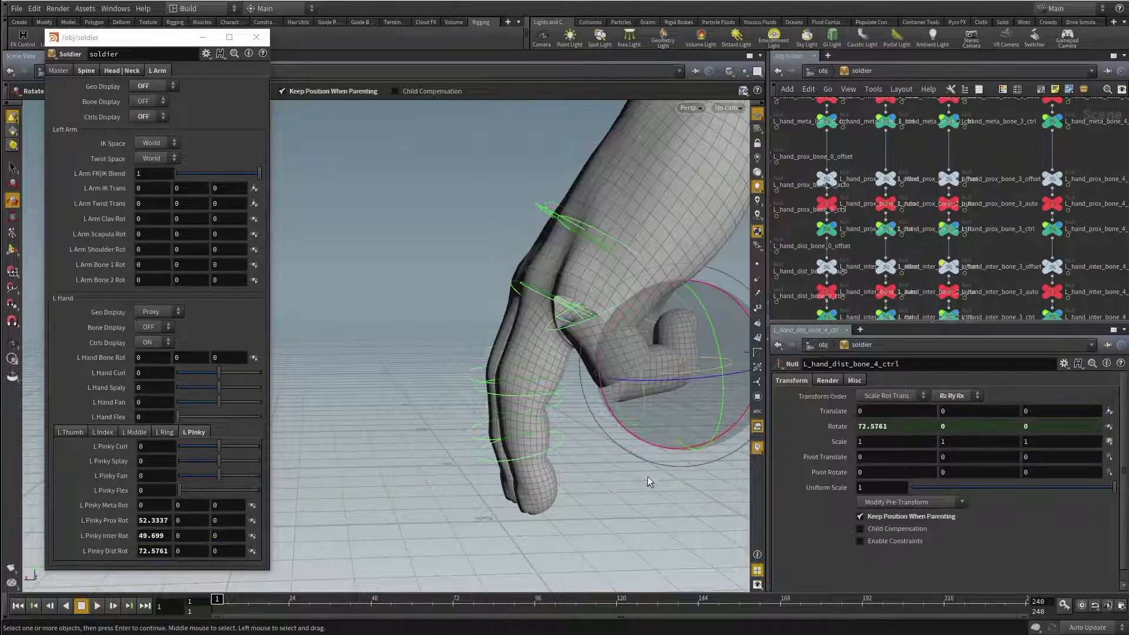
Step: Undo the trial X rotations on the pinky's proximal, intermediate and distal controls
{"action": "left_click", "coordinate": [620, 425]}
{"action": "left_click_drag", "start_coordinate": [624, 464], "coordinate": [626, 466]}
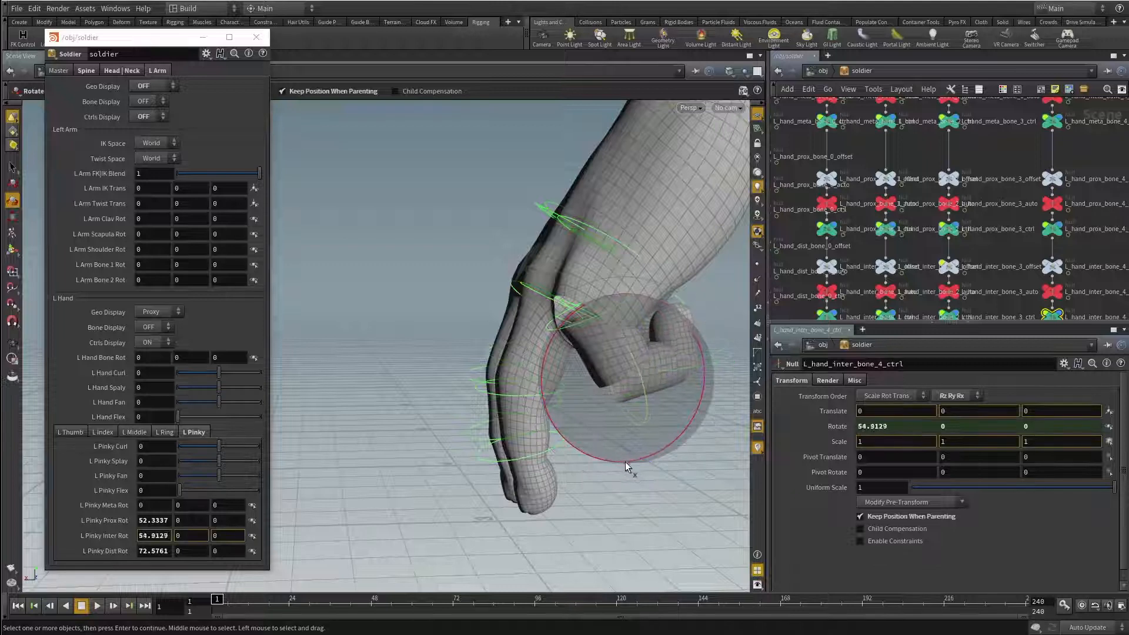
{"action": "key", "text": "ctrl+z"}
{"action": "key", "text": "ctrl+z"}
{"action": "key", "text": "ctrl+z"}
{"action": "key", "text": "ctrl+z"}
{"action": "key", "text": "ctrl+z"}
{"action": "key", "text": "ctrl+z"}
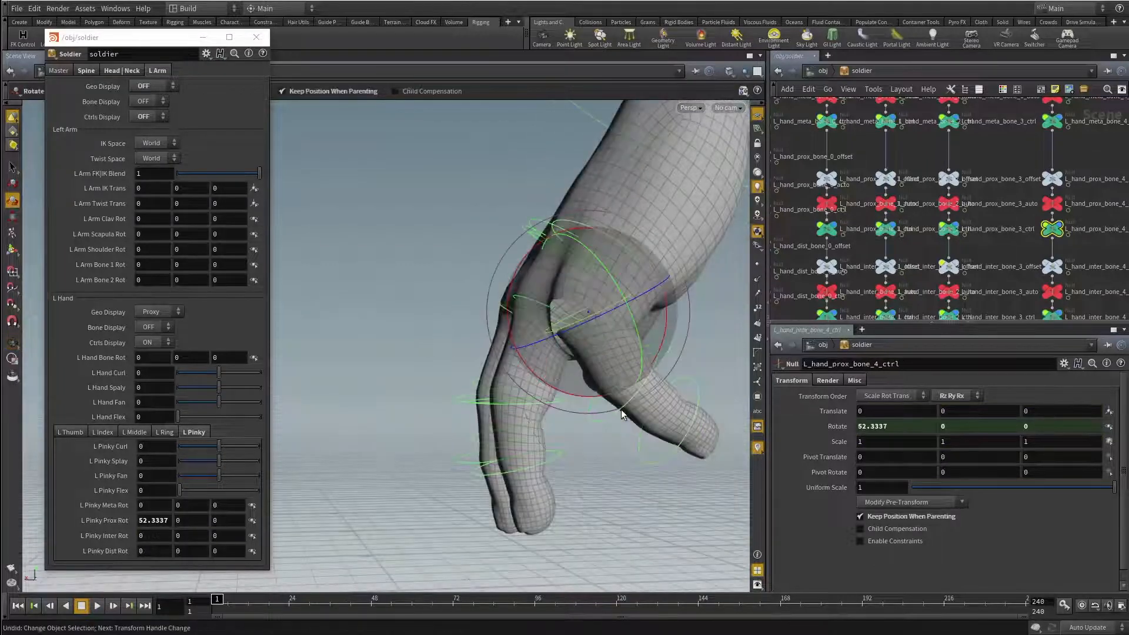
{"action": "key", "text": "ctrl+z"}
Step: Curl the pinky by rotating its distal, intermediate and proximal controls around X to about 66, 66 and 63 degrees
{"action": "key", "text": "Escape"}
{"action": "left_click_drag", "start_coordinate": [620, 415], "coordinate": [514, 356]}
{"action": "key", "text": "r"}
{"action": "left_click", "coordinate": [578, 431]}
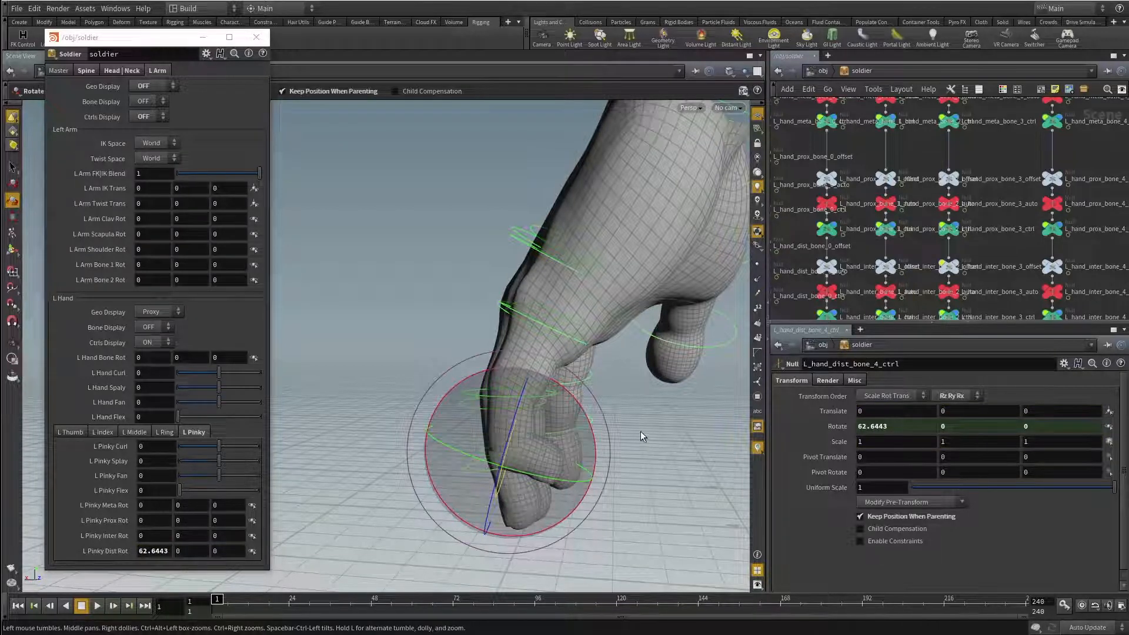
{"action": "left_click_drag", "start_coordinate": [595, 439], "coordinate": [583, 438]}
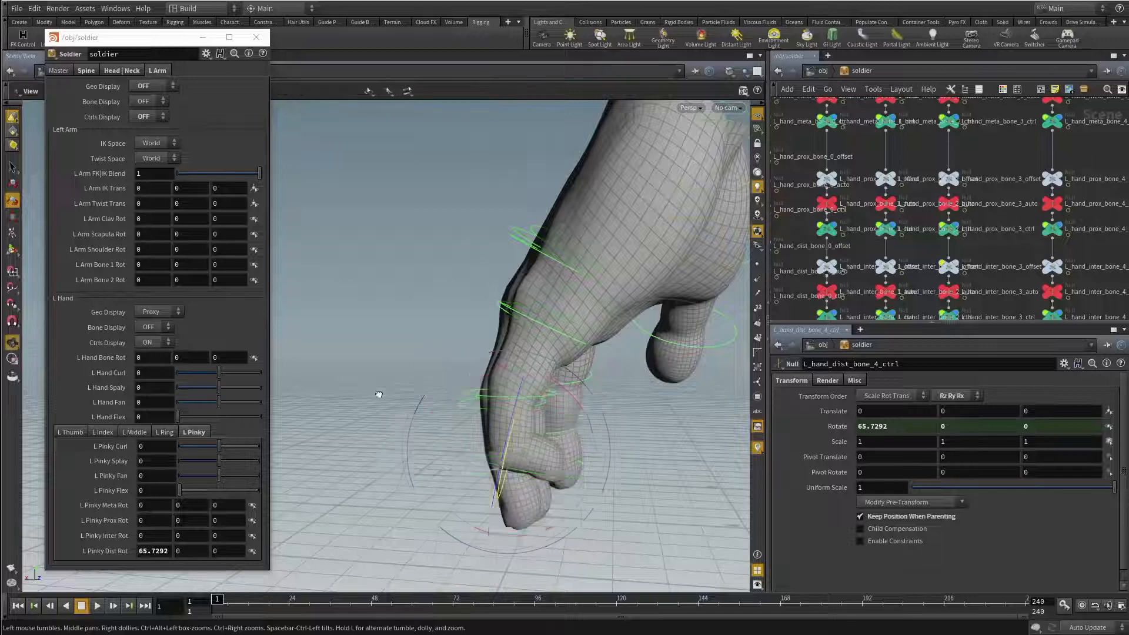
{"action": "left_click_drag", "start_coordinate": [378, 394], "coordinate": [368, 373], "text": "alt"}
{"action": "key", "text": "r"}
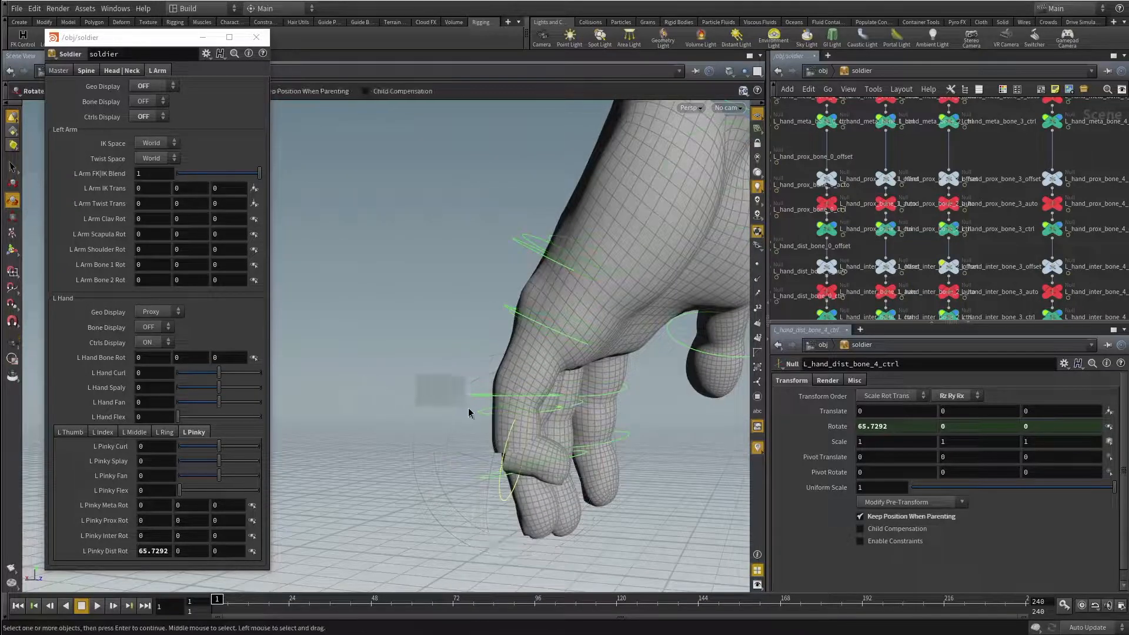
{"action": "left_click", "coordinate": [470, 414]}
{"action": "left_click_drag", "start_coordinate": [595, 434], "coordinate": [577, 335]}
{"action": "left_click_drag", "start_coordinate": [378, 340], "coordinate": [562, 339], "text": "alt"}
{"action": "left_click_drag", "start_coordinate": [610, 368], "coordinate": [489, 343], "text": "alt"}
{"action": "left_click_drag", "start_coordinate": [416, 348], "coordinate": [478, 408]}
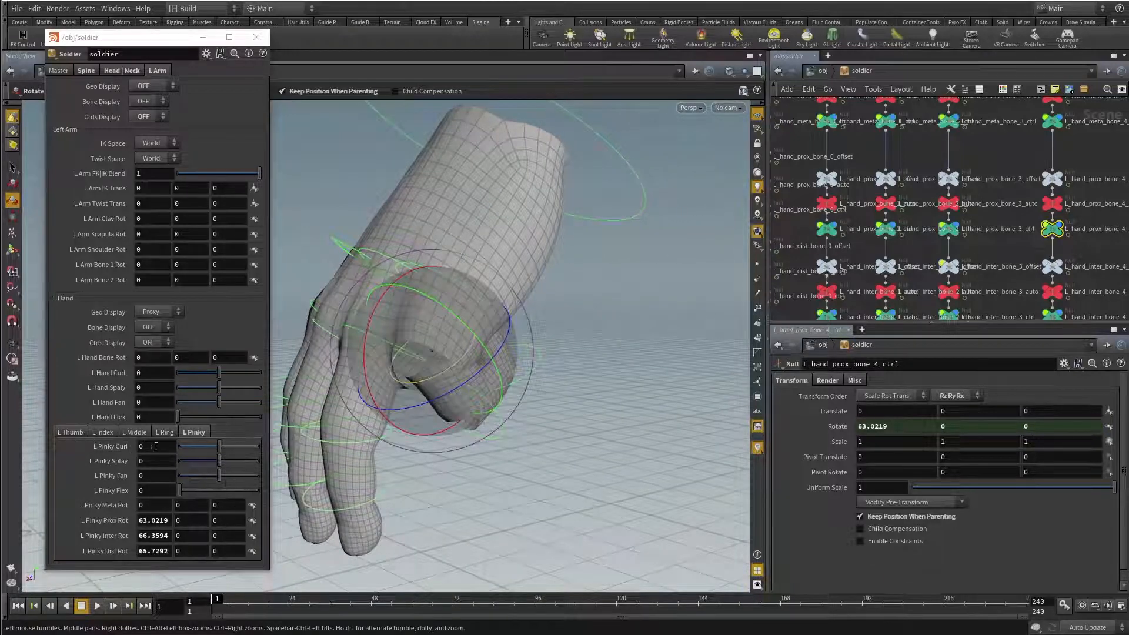
Step: Move the pinky curl slider to 10 and back to -10, and bend the three pinky controls backward about 22 degrees around X
{"action": "left_click_drag", "start_coordinate": [219, 447], "coordinate": [302, 452]}
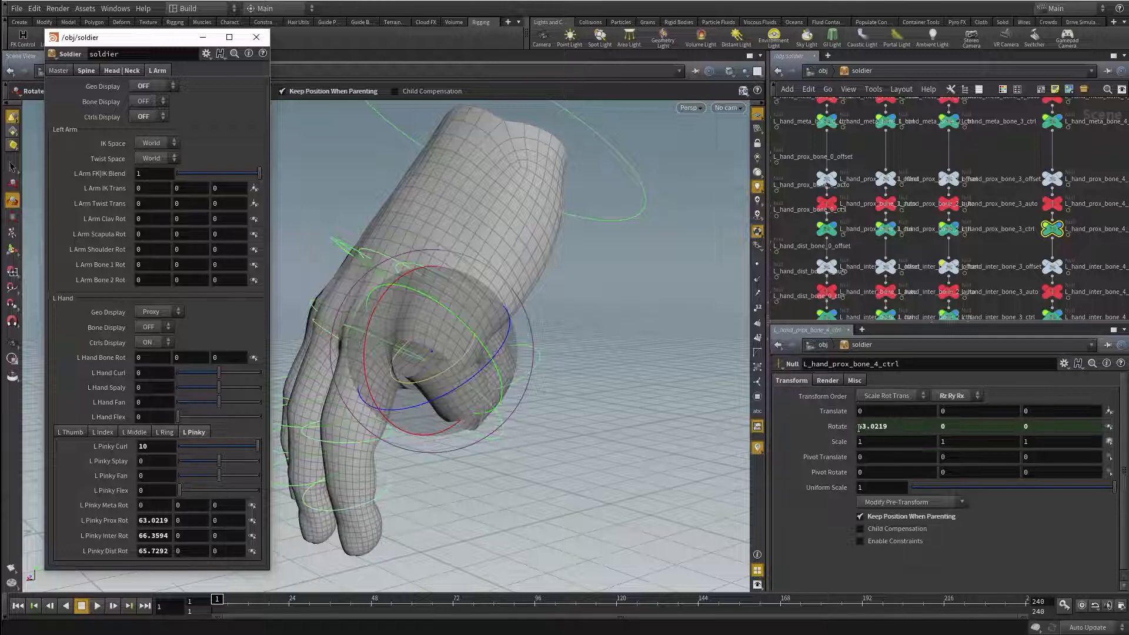
{"action": "left_click_drag", "start_coordinate": [251, 451], "coordinate": [177, 450]}
{"action": "left_click_drag", "start_coordinate": [530, 467], "coordinate": [447, 365], "text": "alt"}
{"action": "key", "text": "s"}
{"action": "left_click_drag", "start_coordinate": [536, 404], "coordinate": [524, 375], "text": "alt"}
{"action": "left_click_drag", "start_coordinate": [590, 331], "coordinate": [581, 552]}
{"action": "left_click_drag", "start_coordinate": [582, 470], "coordinate": [504, 399], "text": "alt"}
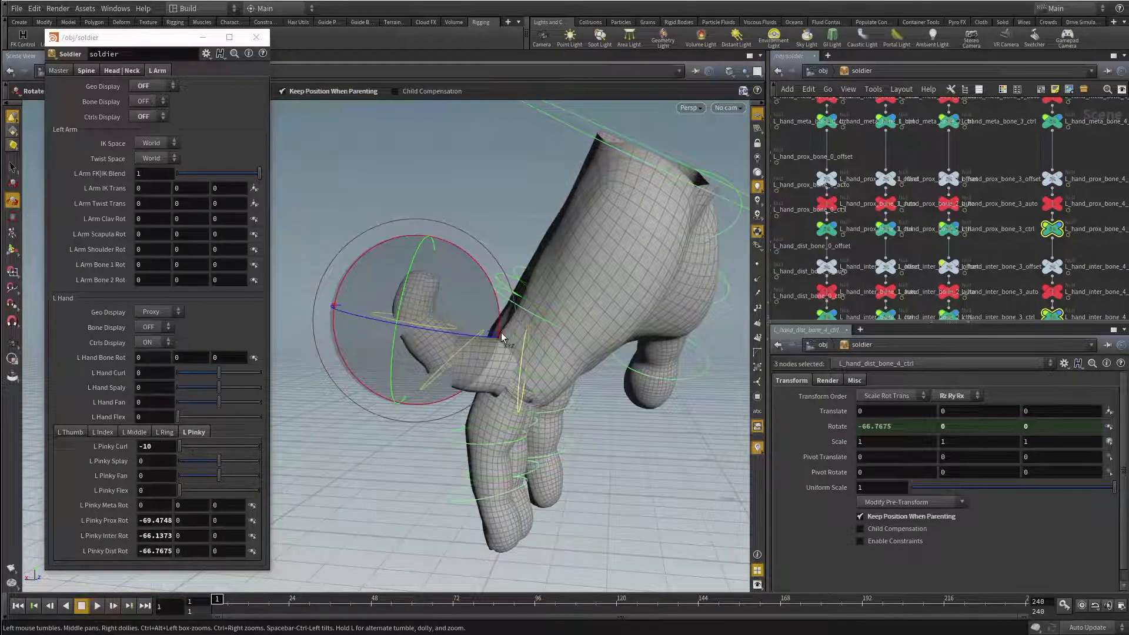
{"action": "left_click_drag", "start_coordinate": [501, 337], "coordinate": [482, 244]}
{"action": "left_click_drag", "start_coordinate": [493, 396], "coordinate": [420, 406], "text": "alt"}
Step: Reset the pinky's proximal, intermediate and distal rotations and its curl slider to 0
{"action": "middle_click", "coordinate": [156, 523], "text": "ctrl"}
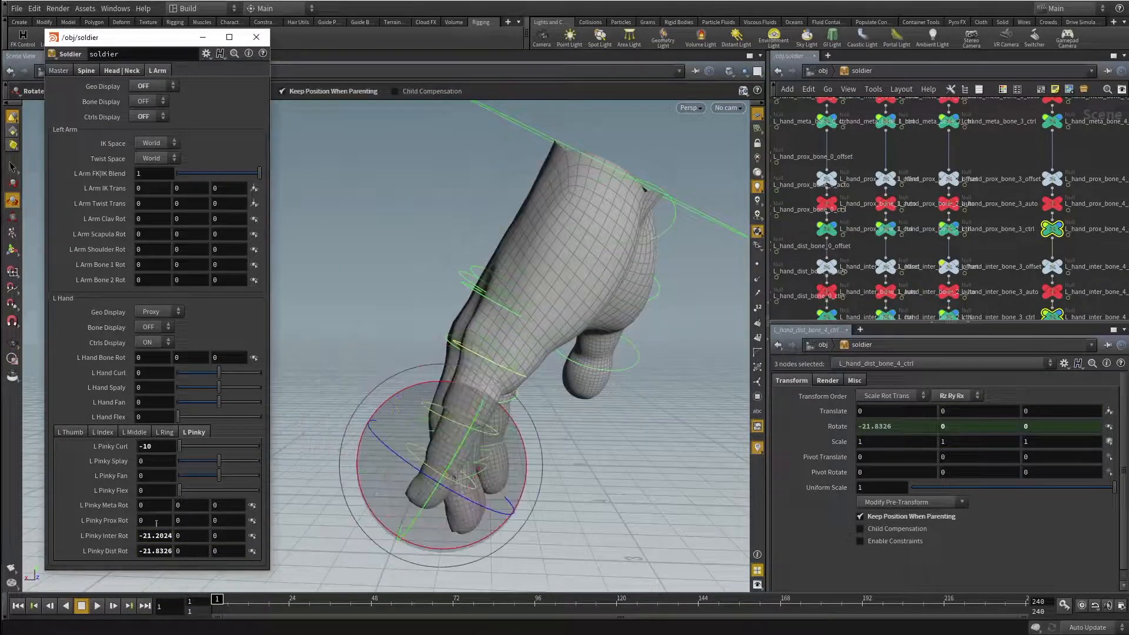
{"action": "middle_click", "coordinate": [156, 535], "text": "ctrl"}
{"action": "middle_click", "coordinate": [156, 551], "text": "ctrl"}
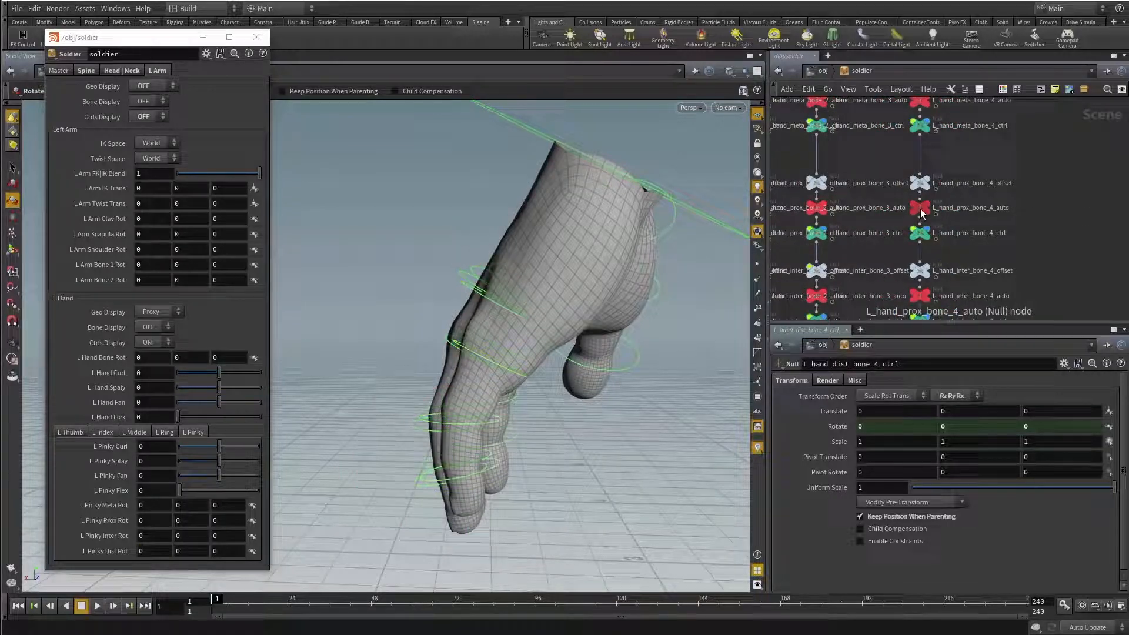
Step: In the X rotation expression of L_hand_prox_bone_4_auto, add a plus sign and a copy of the pinky fan fit term on a new line
{"action": "left_click", "coordinate": [920, 209]}
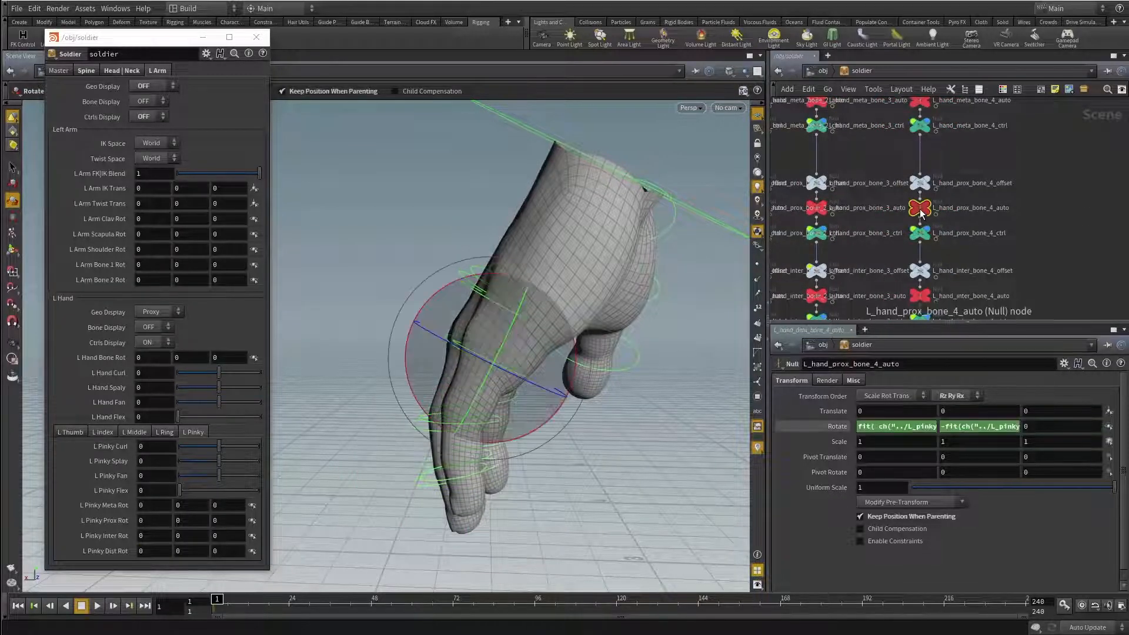
{"action": "left_click", "coordinate": [892, 426]}
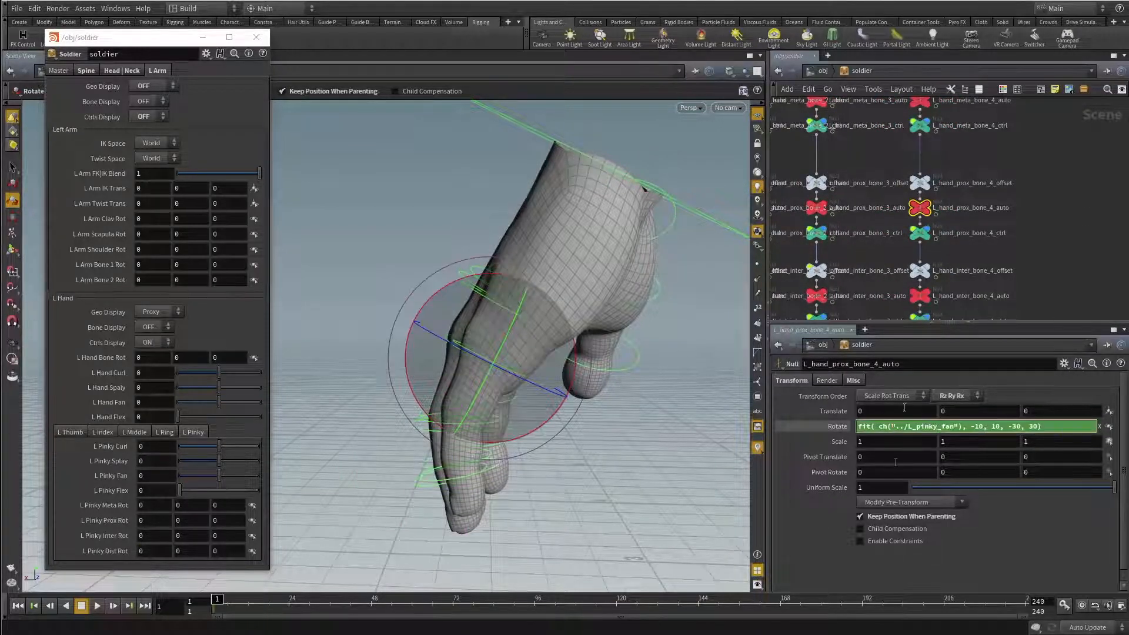
{"action": "left_click", "coordinate": [1039, 248]}
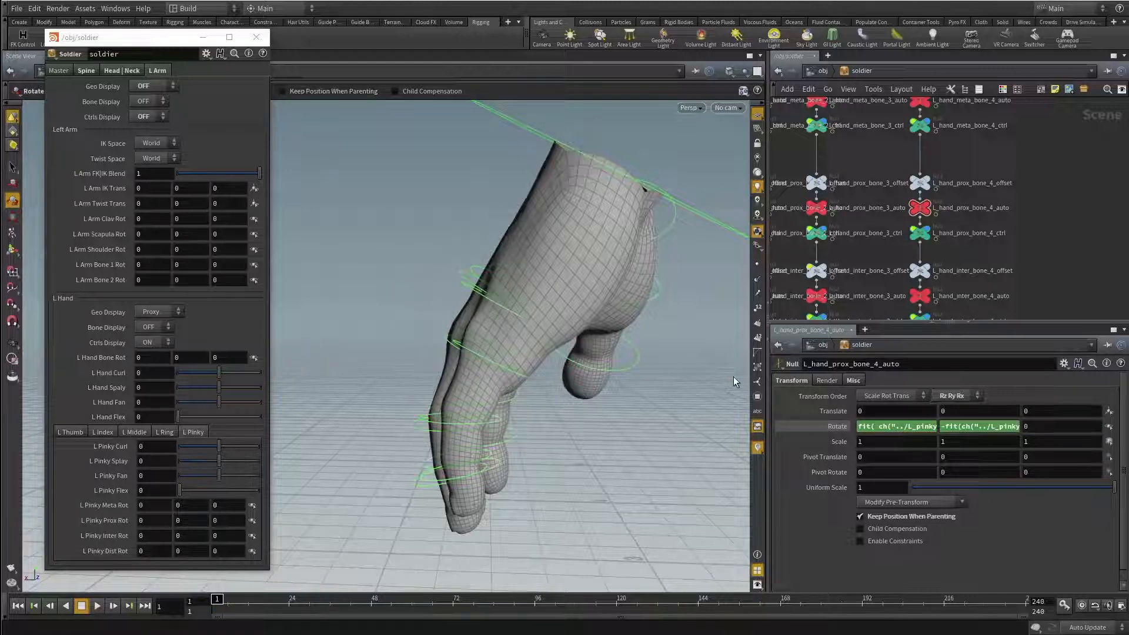
{"action": "left_click", "coordinate": [887, 427]}
{"action": "key", "text": "alt+e"}
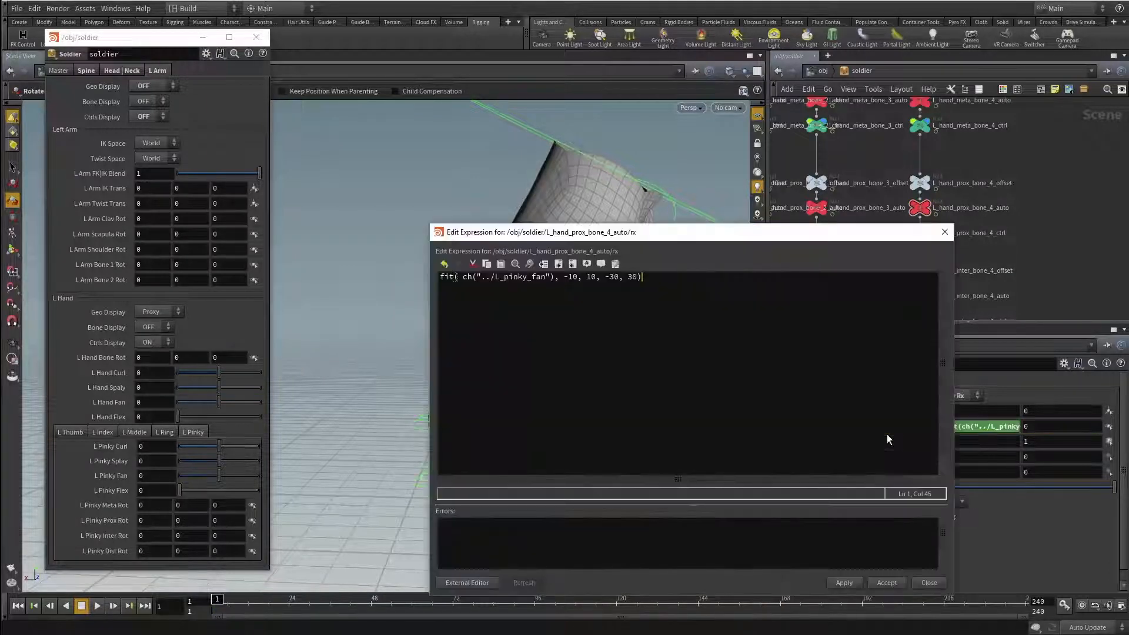
{"action": "left_click_drag", "start_coordinate": [679, 270], "coordinate": [786, 194]}
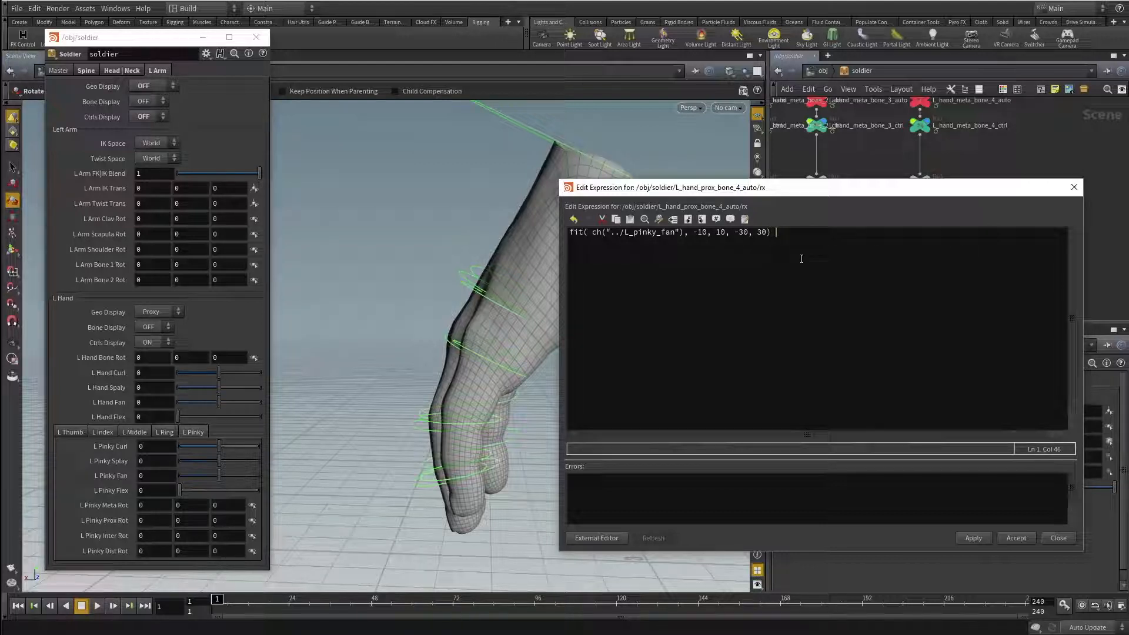
{"action": "type", "text": "+"}
{"action": "key", "text": "Return"}
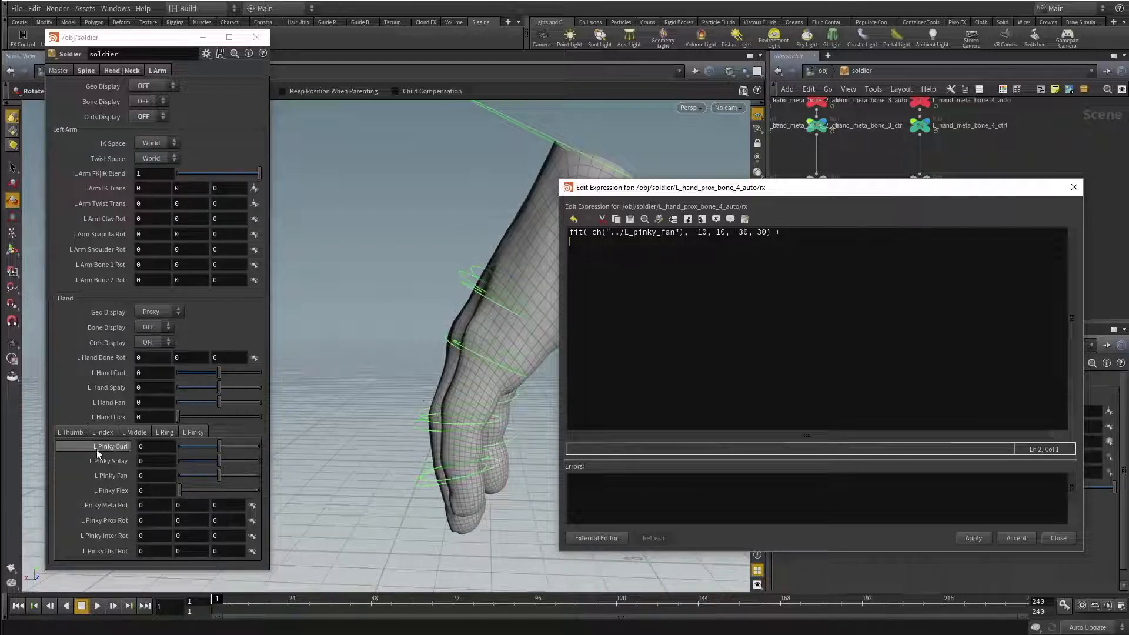
{"action": "left_click_drag", "start_coordinate": [774, 232], "coordinate": [557, 233]}
{"action": "key", "text": "ctrl+c"}
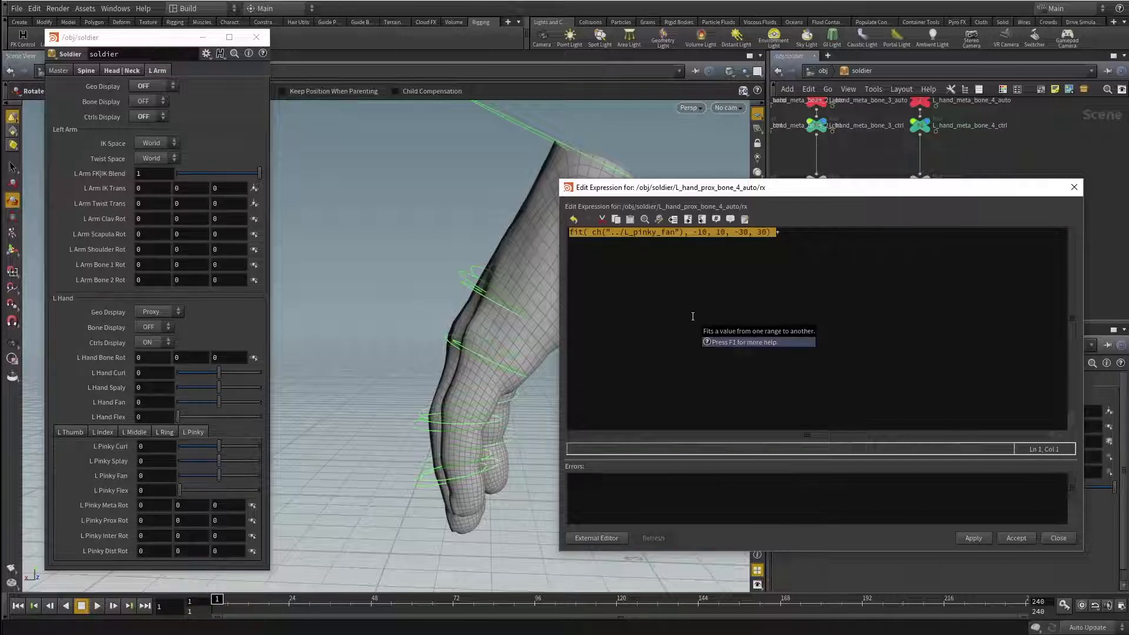
{"action": "left_click", "coordinate": [638, 245]}
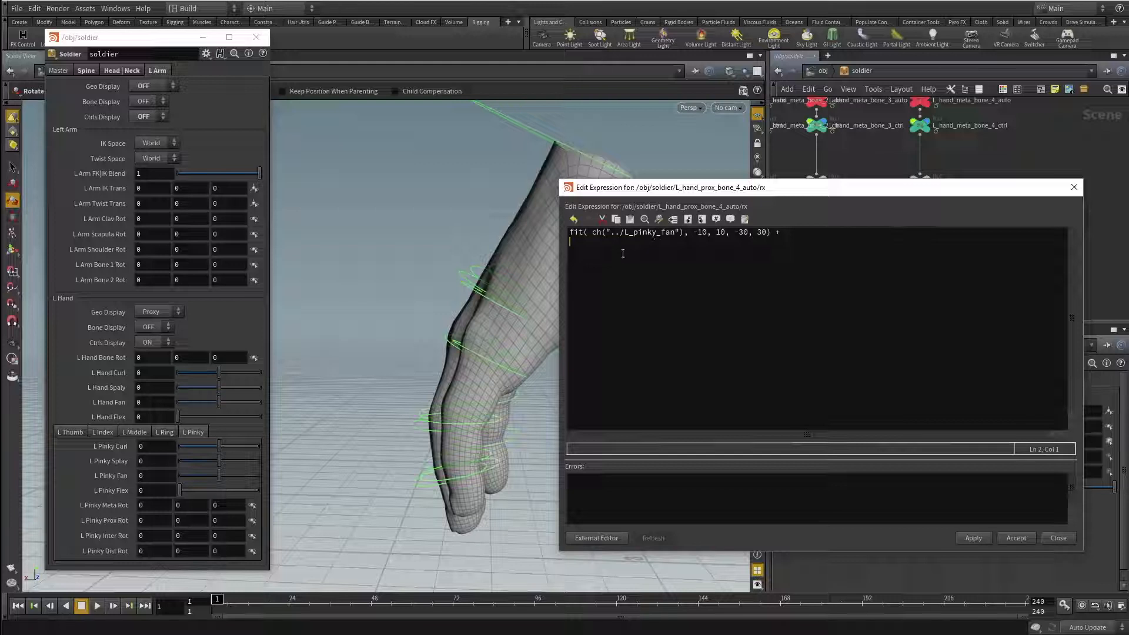
{"action": "key", "text": "ctrl+v"}
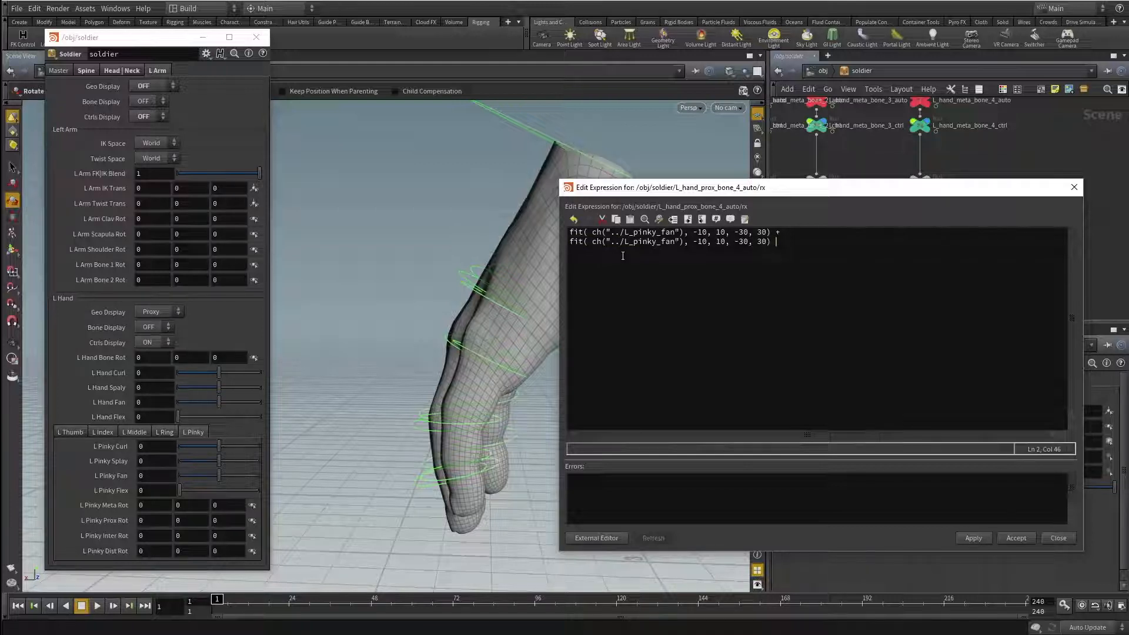
Step: Change the copied fit term to read L_pinky_curl with an output range of -20 to 65, and accept the expression
{"action": "double_click", "coordinate": [669, 241]}
{"action": "type", "text": "curl"}
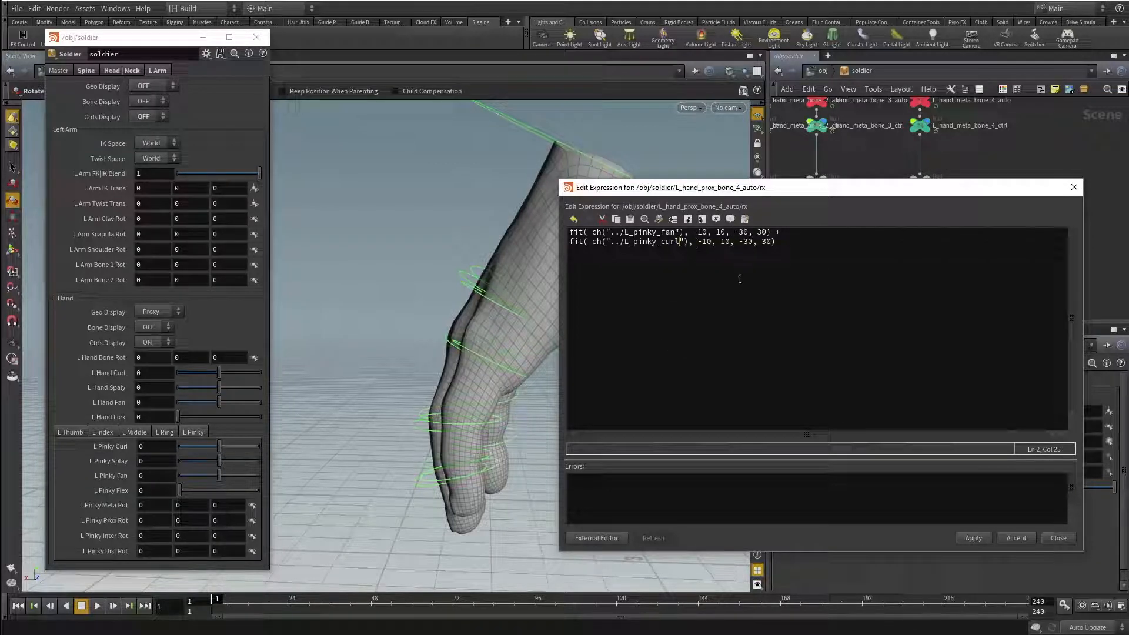
{"action": "left_click", "coordinate": [755, 243]}
{"action": "key", "text": "BackSpace"}
{"action": "key", "text": "BackSpace"}
{"action": "type", "text": "20"}
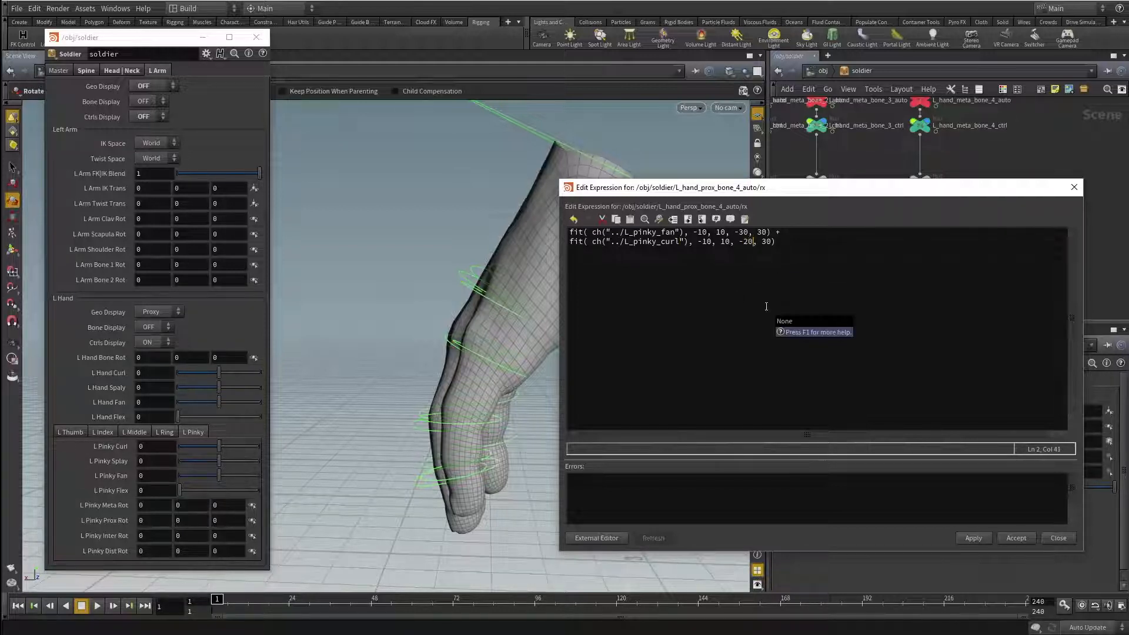
{"action": "double_click", "coordinate": [765, 242]}
{"action": "type", "text": "65"}
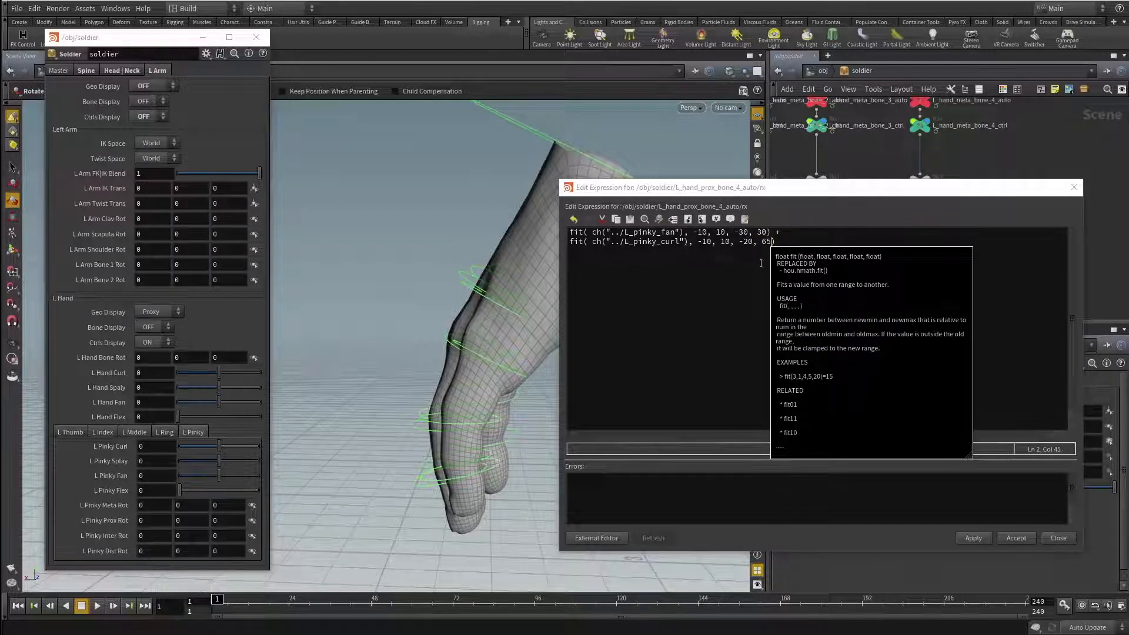
{"action": "left_click", "coordinate": [733, 258]}
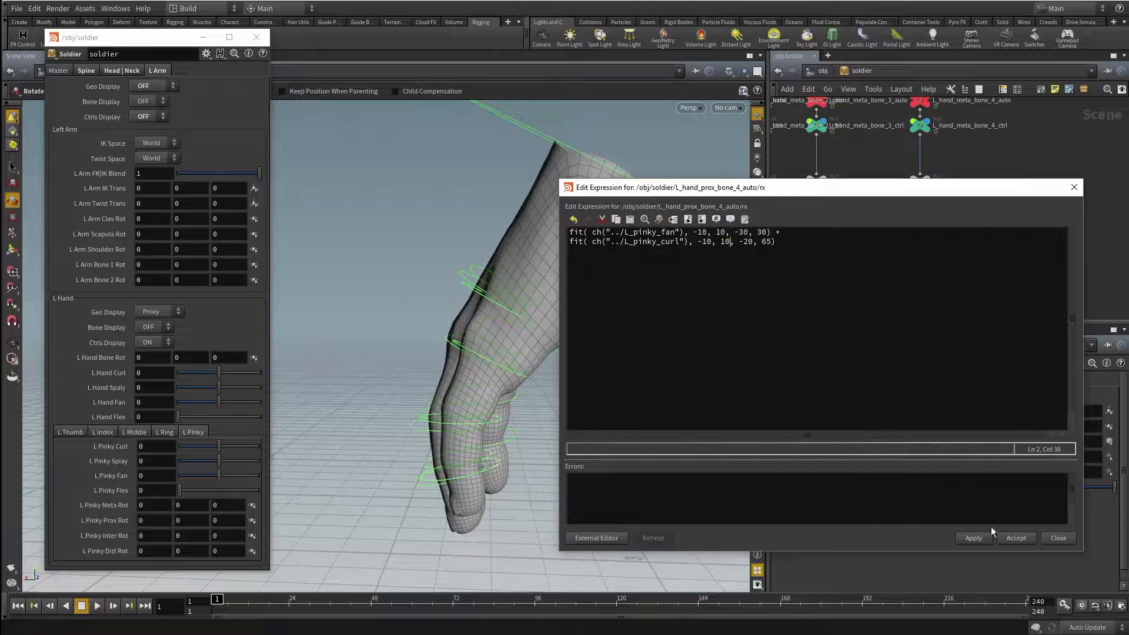
{"action": "left_click", "coordinate": [973, 538]}
{"action": "left_click", "coordinate": [1011, 538]}
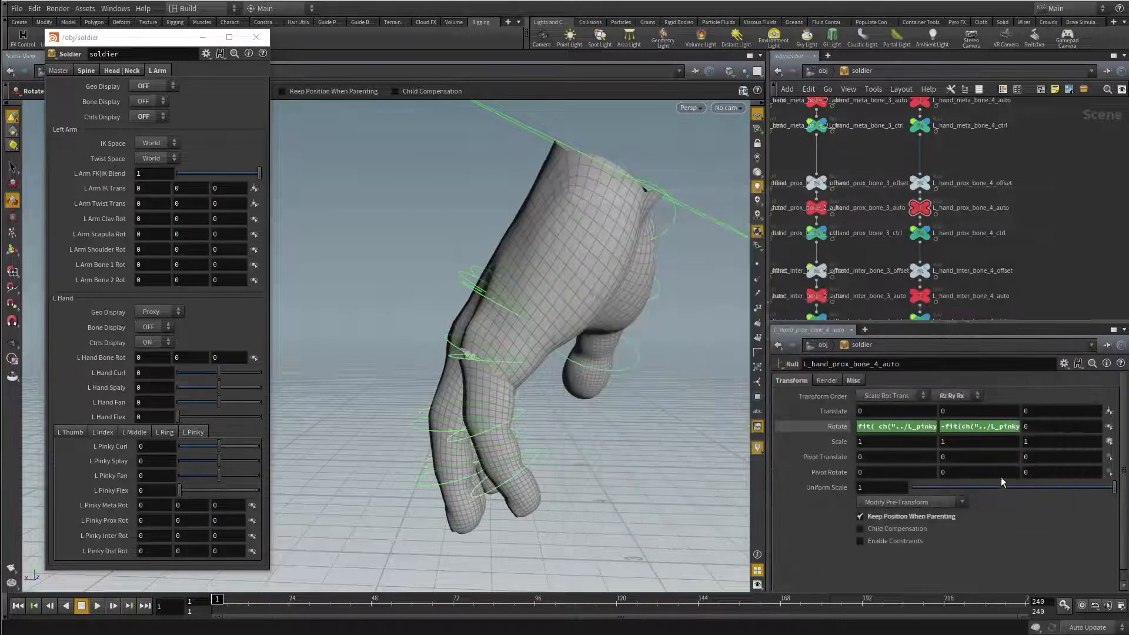
Step: Inspect the pinky's pose at zero curl and the evaluated rotation of L_hand_prox_bone_4_auto
{"action": "left_click", "coordinate": [921, 208]}
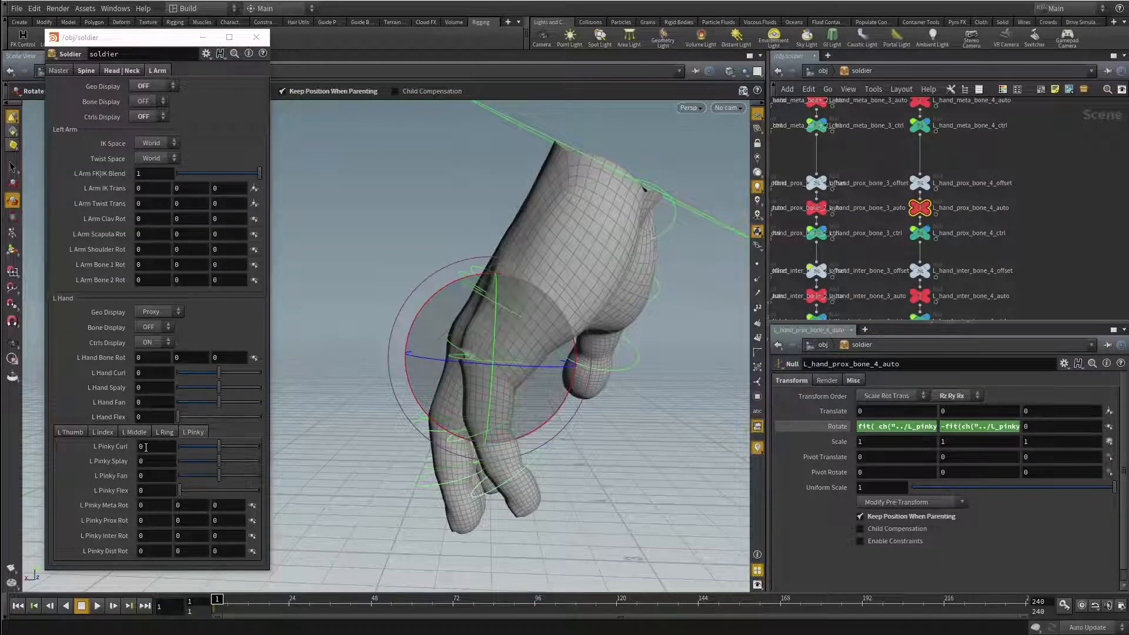
{"action": "left_click_drag", "start_coordinate": [495, 428], "coordinate": [512, 509], "text": "alt"}
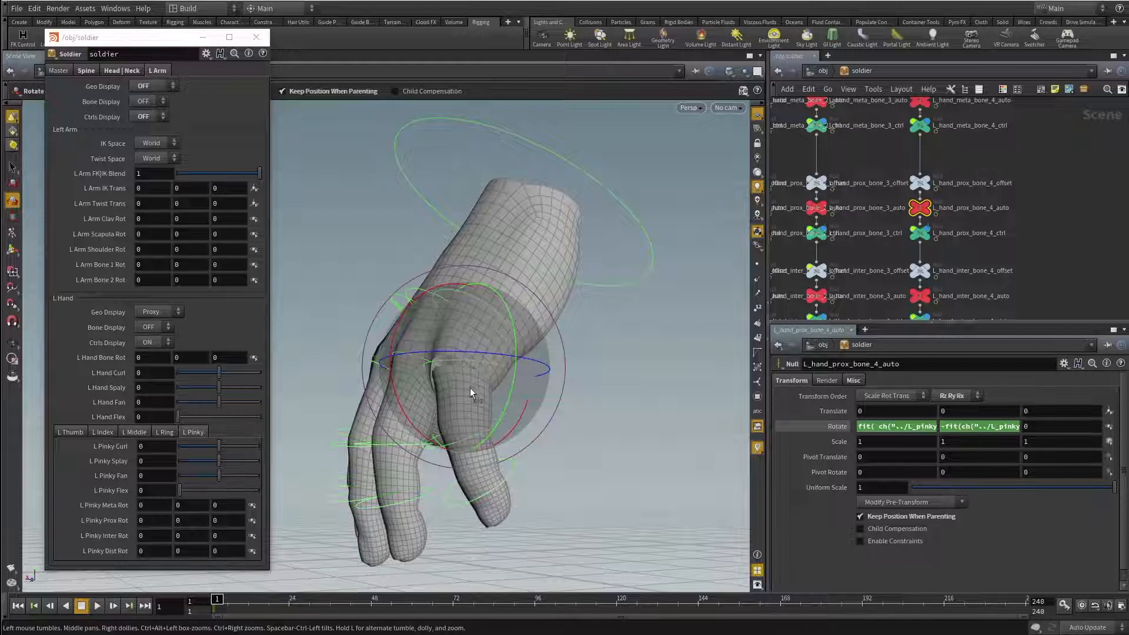
{"action": "mouse_move", "coordinate": [533, 393]}
{"action": "left_mouse_down", "text": "alt"}
{"action": "mouse_move", "coordinate": [471, 401]}
{"action": "mouse_move", "coordinate": [520, 406]}
{"action": "left_mouse_up", "text": "alt"}
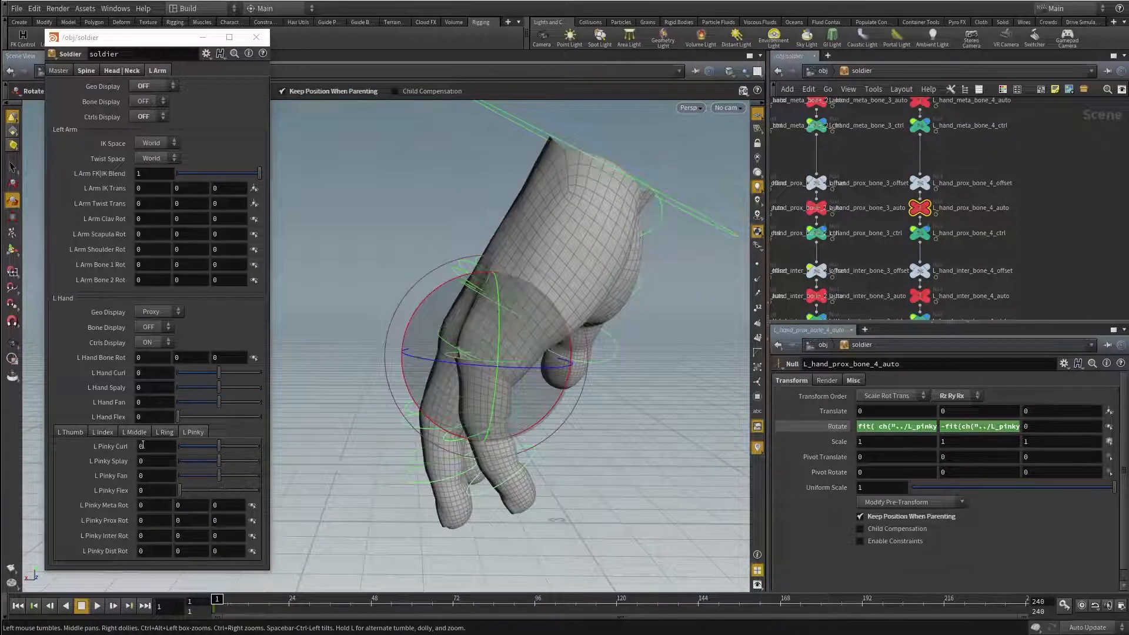
{"action": "left_click", "coordinate": [823, 427]}
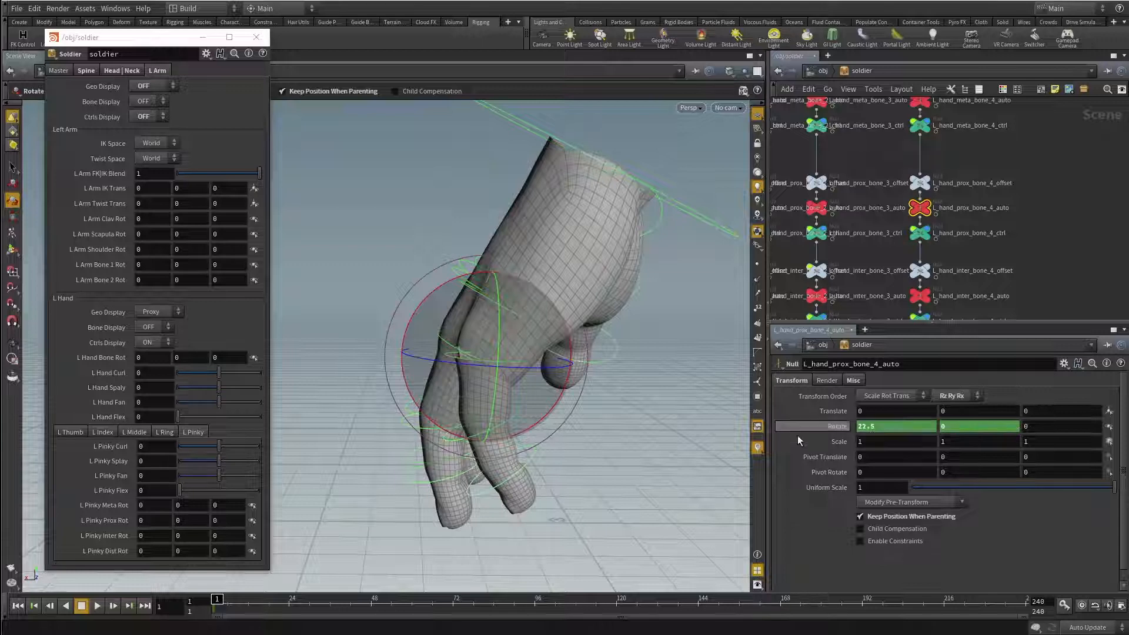
{"action": "left_click", "coordinate": [847, 428]}
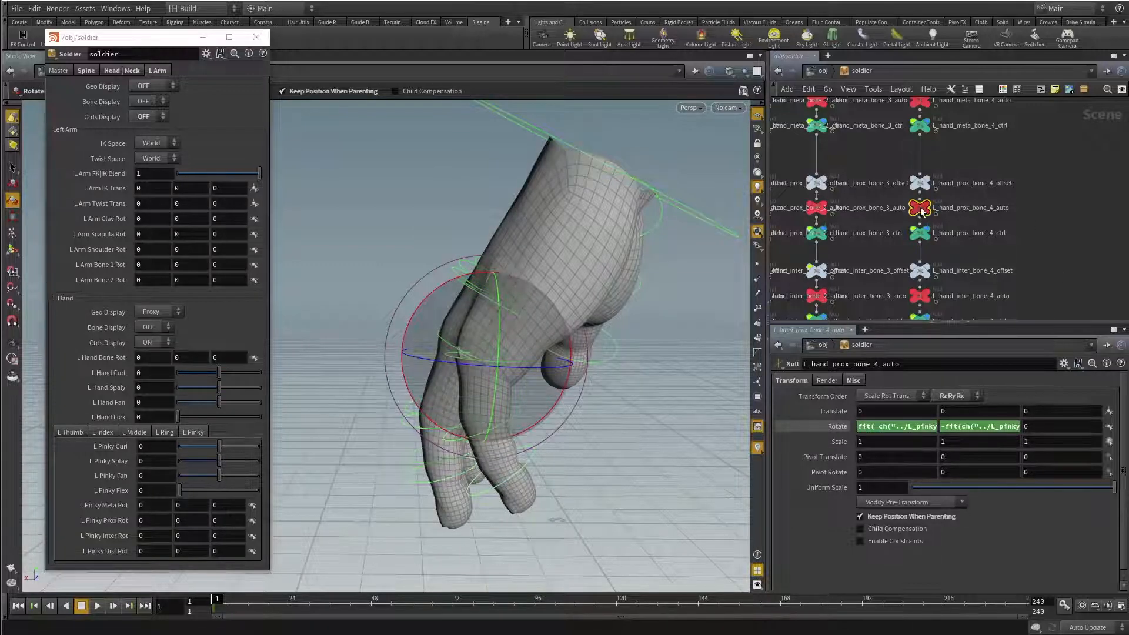
Step: Reopen the X rotation expression of L_hand_prox_bone_4_auto and paste a copy of the pinky curl fit term below it, separated by blank lines
{"action": "key", "text": "alt+e"}
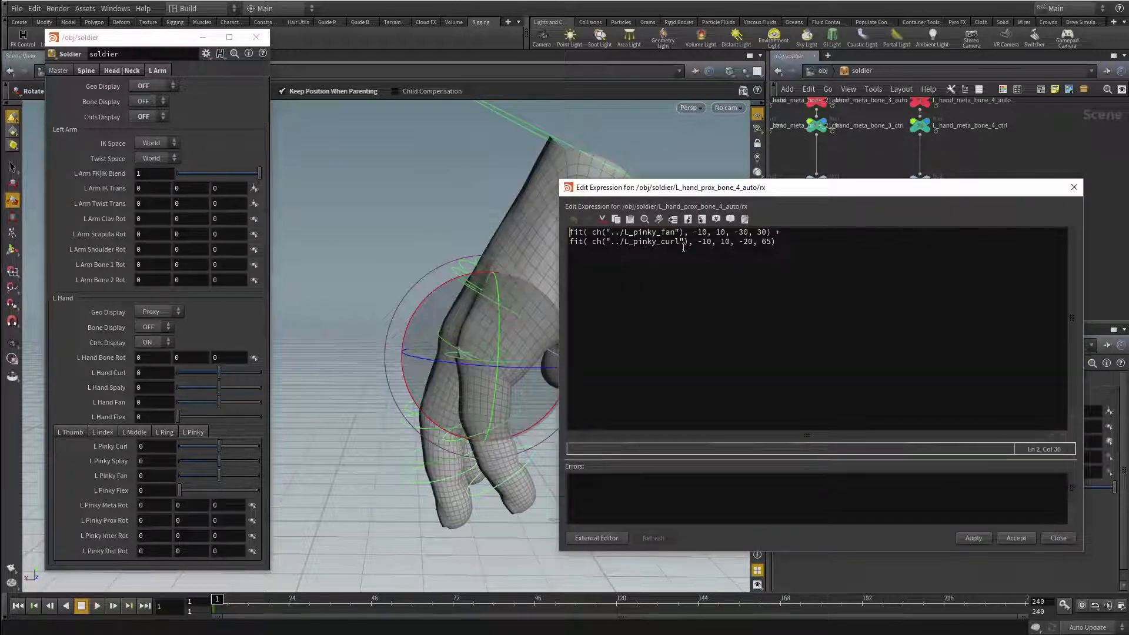
{"action": "left_click_drag", "start_coordinate": [610, 241], "coordinate": [794, 248]}
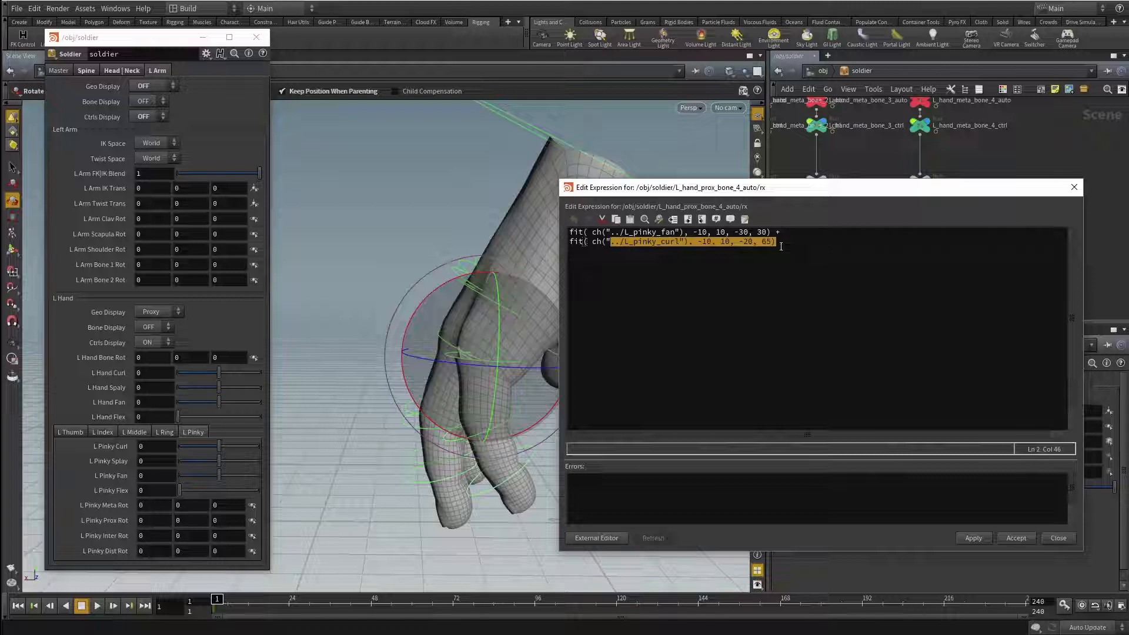
{"action": "left_click", "coordinate": [780, 245]}
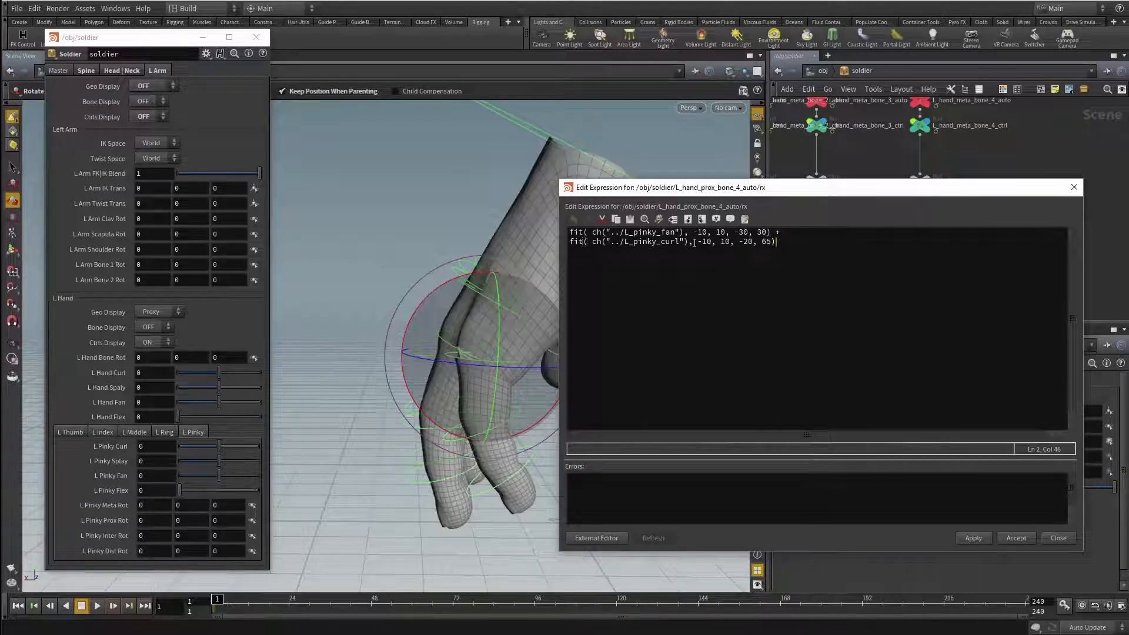
{"action": "left_click_drag", "start_coordinate": [697, 241], "coordinate": [709, 244]}
{"action": "double_click", "coordinate": [725, 242]}
{"action": "left_click_drag", "start_coordinate": [739, 242], "coordinate": [544, 243]}
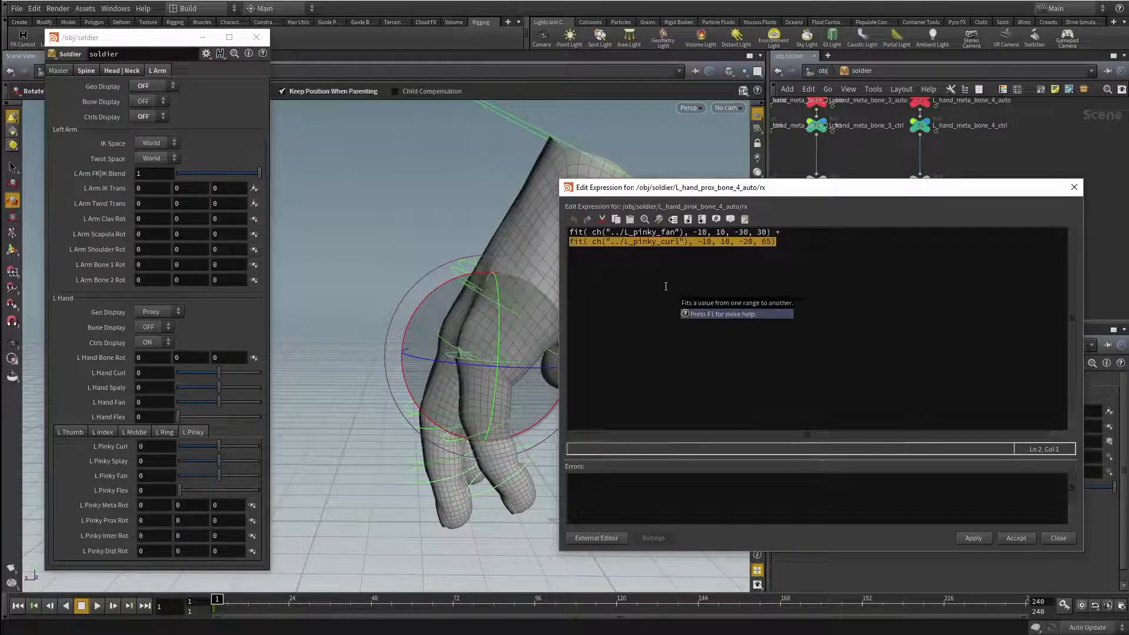
{"action": "key", "text": "ctrl+c"}
{"action": "left_click", "coordinate": [783, 241]}
{"action": "key", "text": "Return"}
{"action": "key", "text": "Return"}
{"action": "key", "text": "Return"}
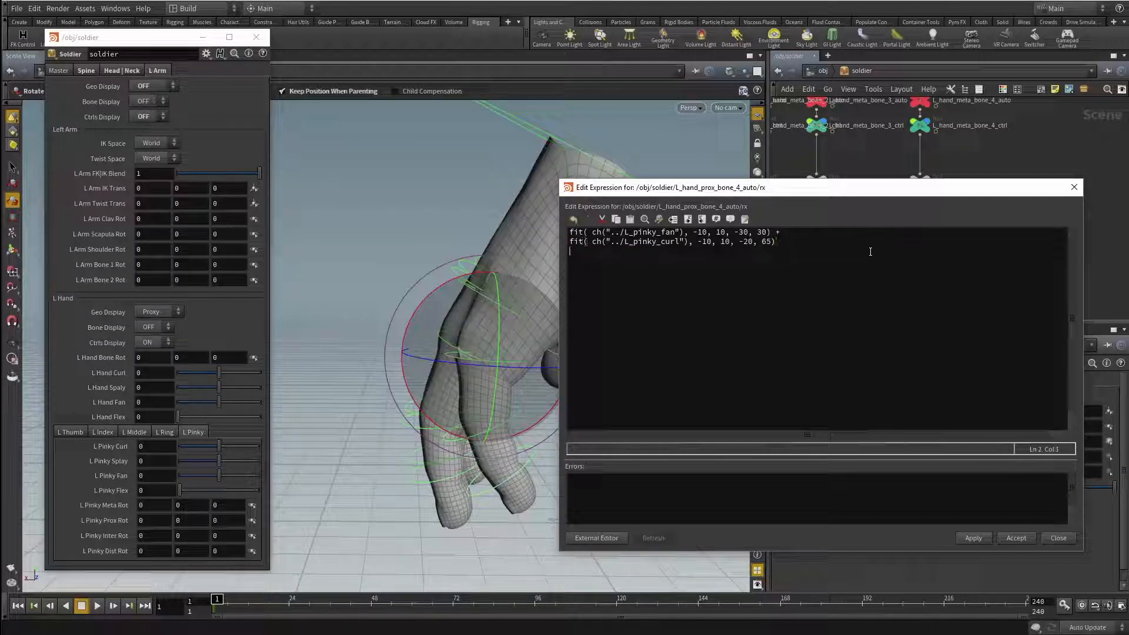
{"action": "key", "text": "ctrl+v"}
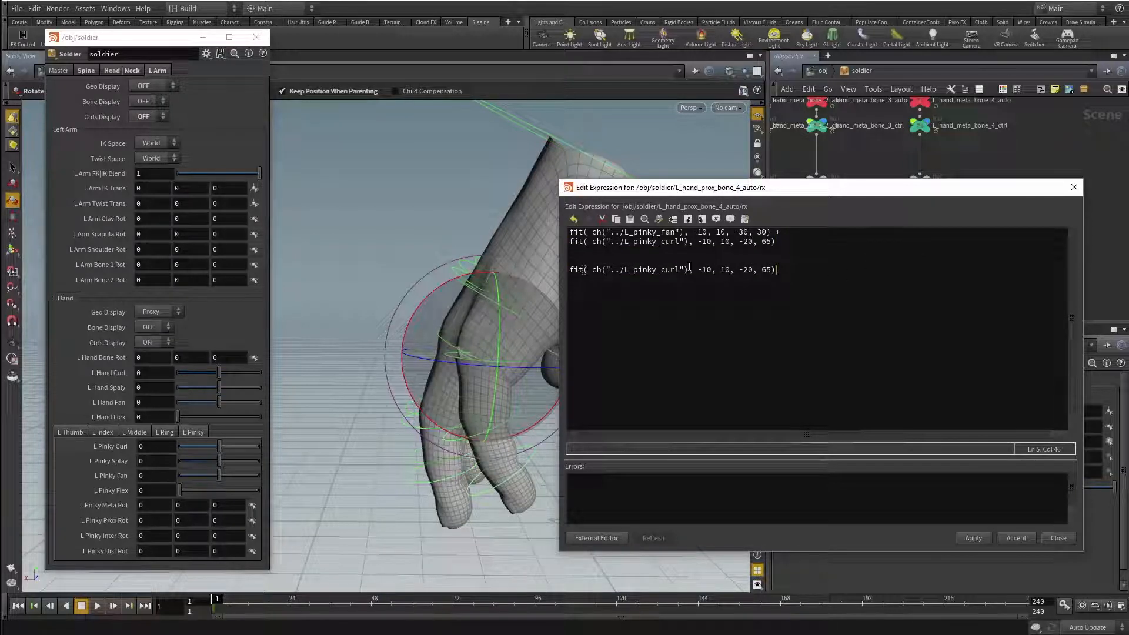
Step: Change the lower pinky curl fit term to map an input range of -10 to 0 onto an output range of -20 to 0
{"action": "double_click", "coordinate": [725, 269]}
{"action": "type", "text": "0"}
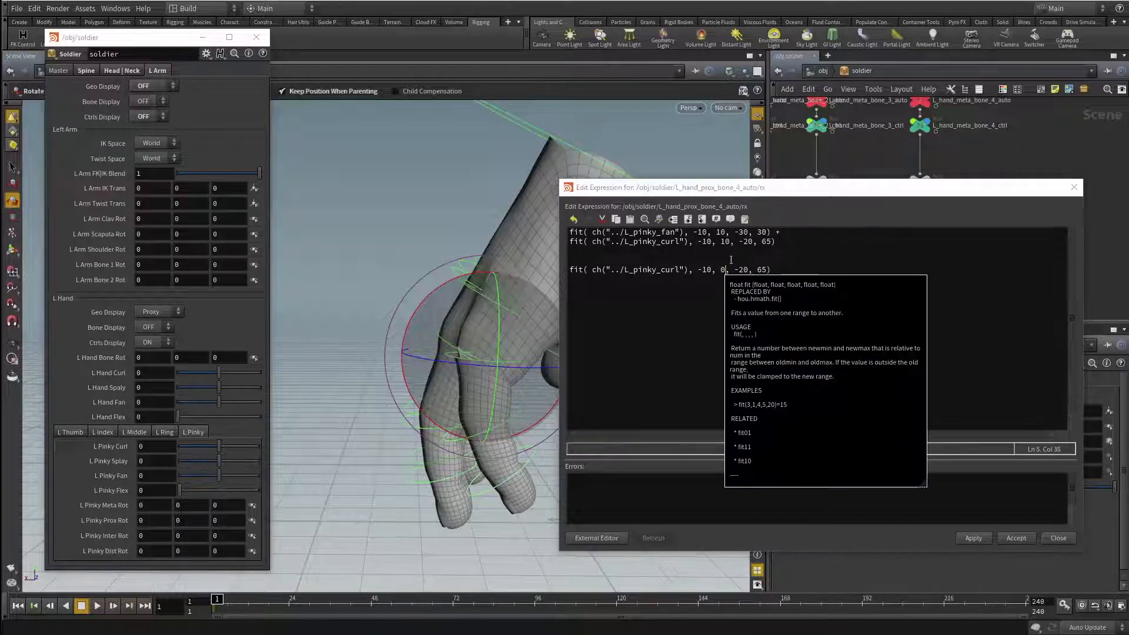
{"action": "double_click", "coordinate": [759, 269]}
{"action": "type", "text": "0"}
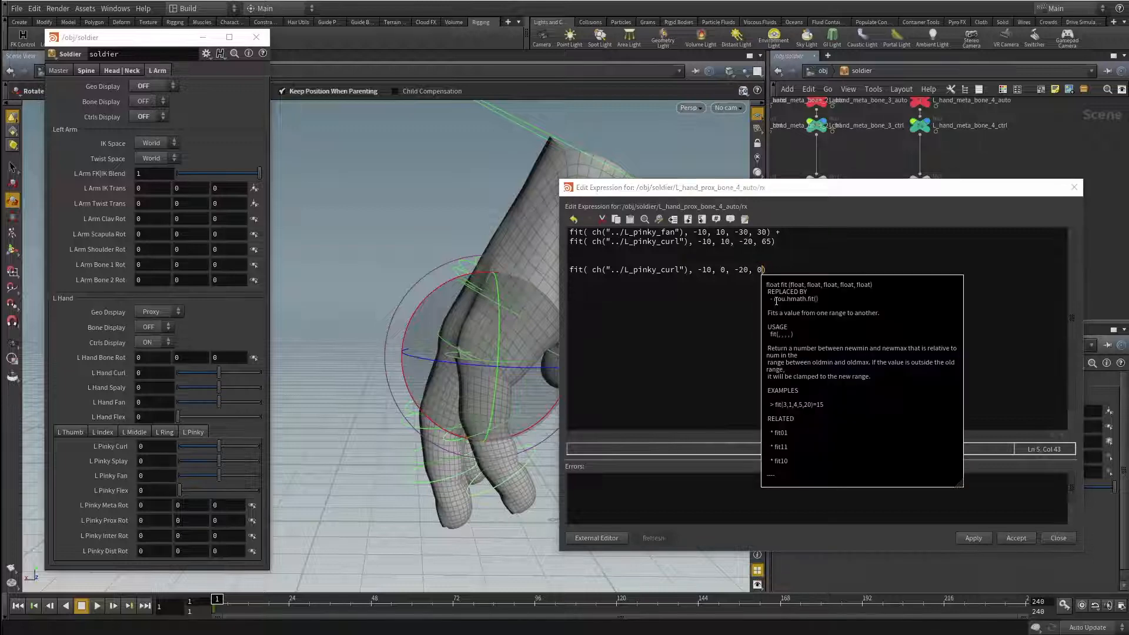
Step: Add a plus sign after the -10 to 0 pinky curl term and paste a copy of that term on a new line
{"action": "left_click_drag", "start_coordinate": [772, 270], "coordinate": [510, 274]}
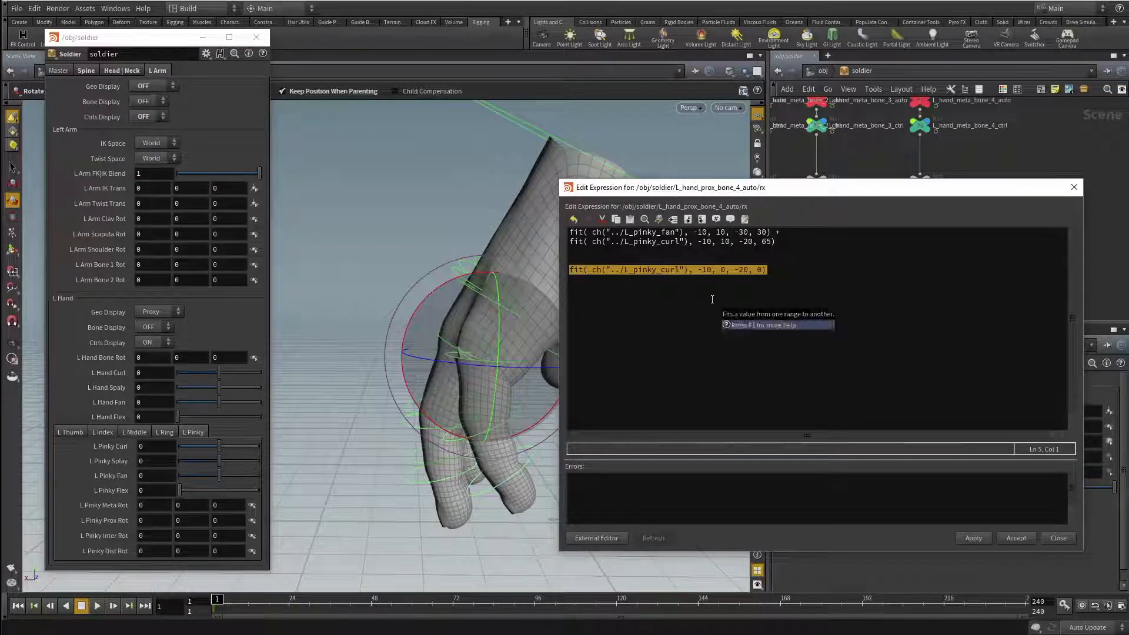
{"action": "left_click", "coordinate": [794, 273]}
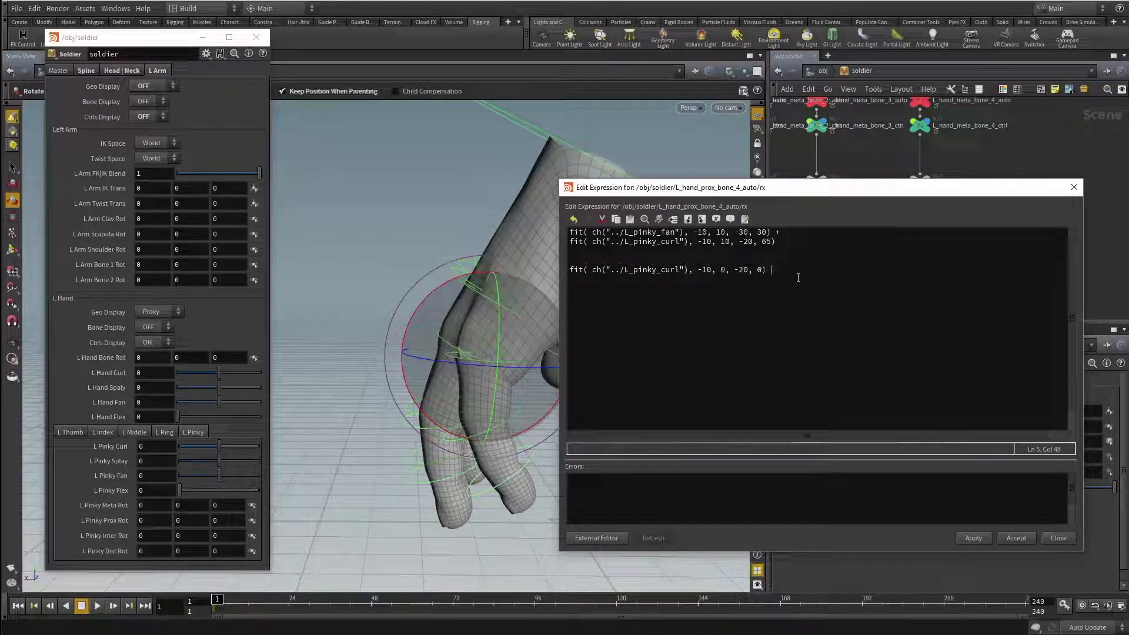
{"action": "type", "text": "+"}
{"action": "key", "text": "Return"}
{"action": "key", "text": "ctrl+v"}
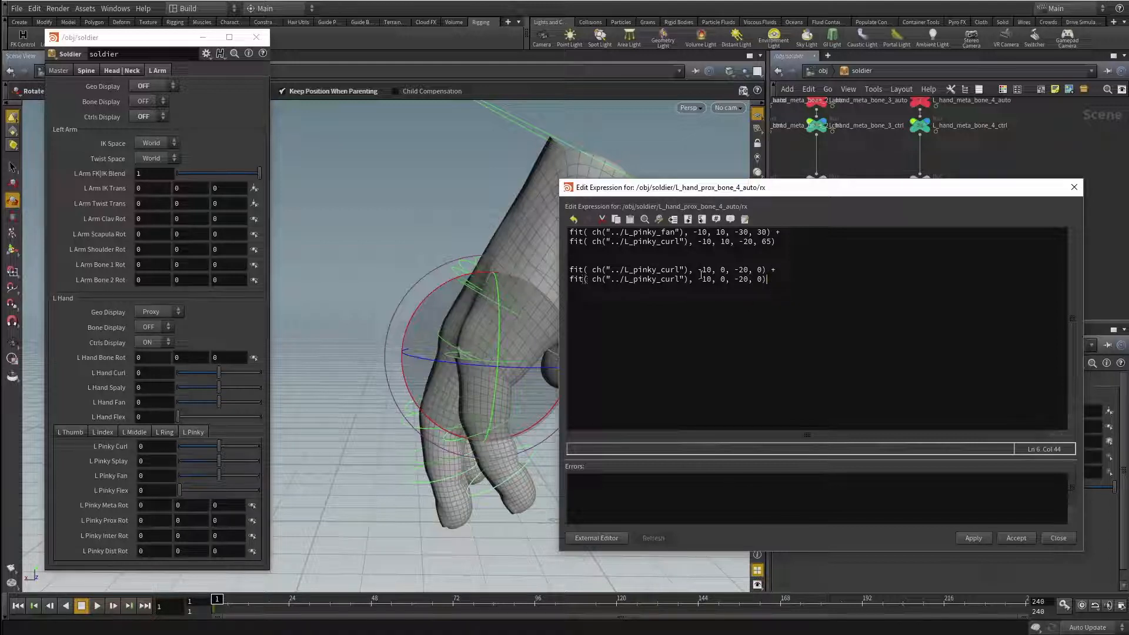
Step: Change the pasted pinky curl term to map an input range of 0 to 10 onto an output range of 0 to 65
{"action": "left_click_drag", "start_coordinate": [697, 281], "coordinate": [711, 288]}
{"action": "type", "text": "0"}
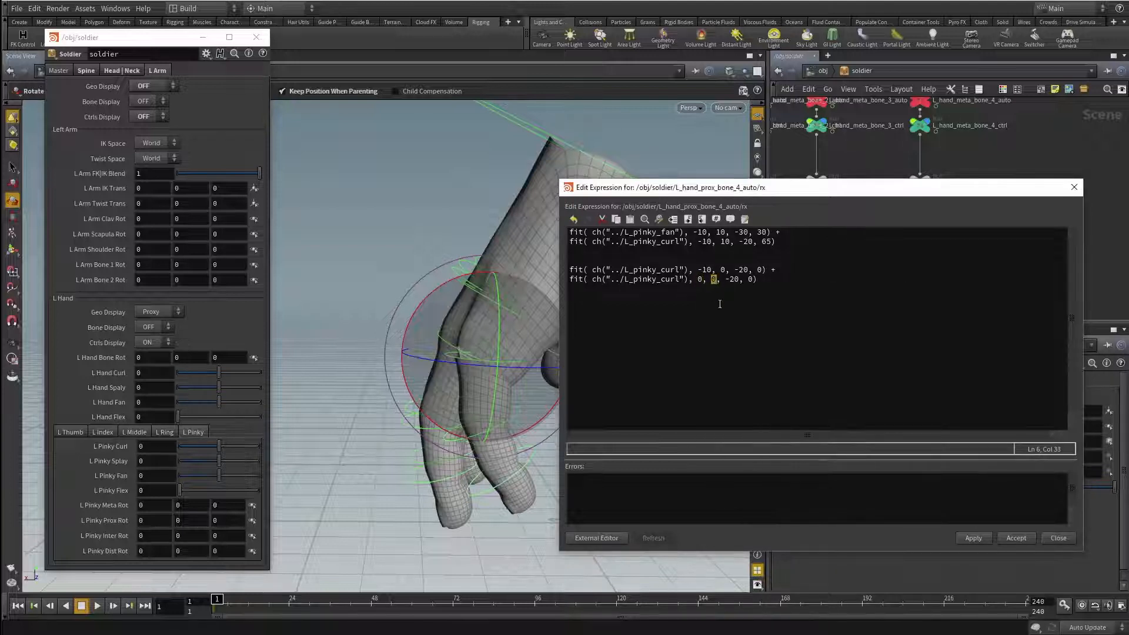
{"action": "key", "text": "BackSpace"}
{"action": "type", "text": "10"}
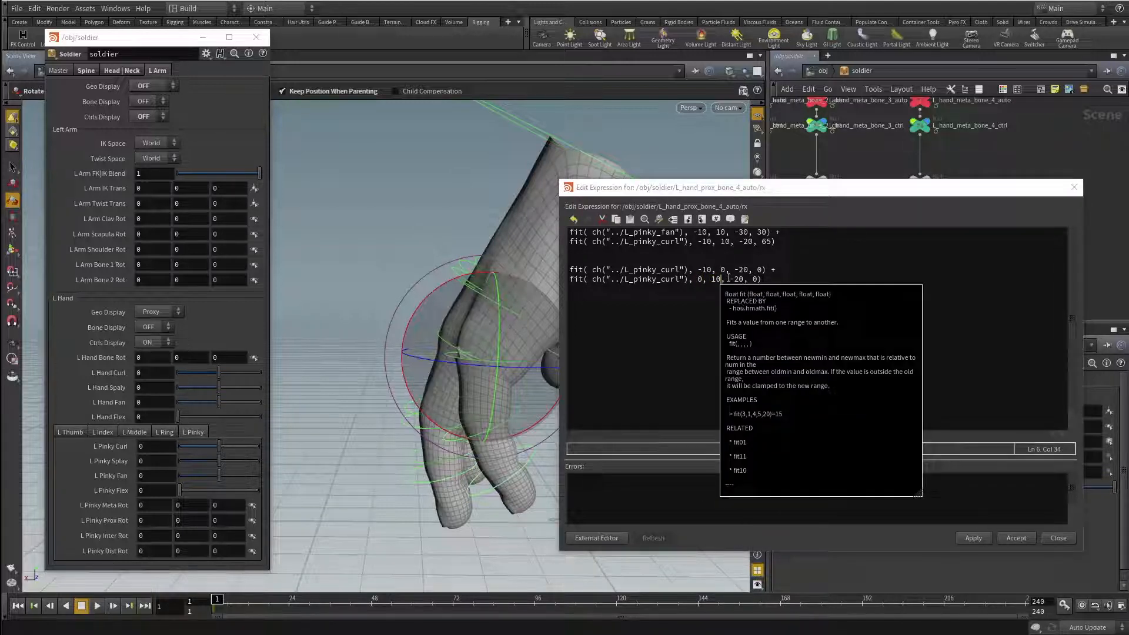
{"action": "left_click_drag", "start_coordinate": [730, 279], "coordinate": [742, 282]}
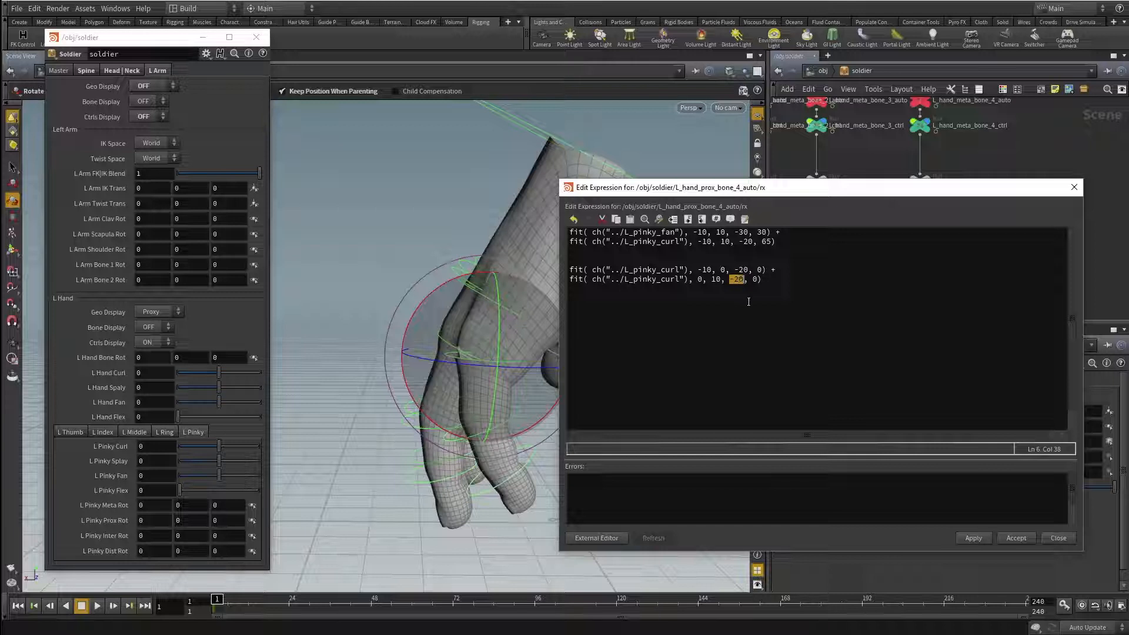
{"action": "type", "text": "0"}
{"action": "left_click", "coordinate": [745, 280]}
{"action": "type", "text": "65"}
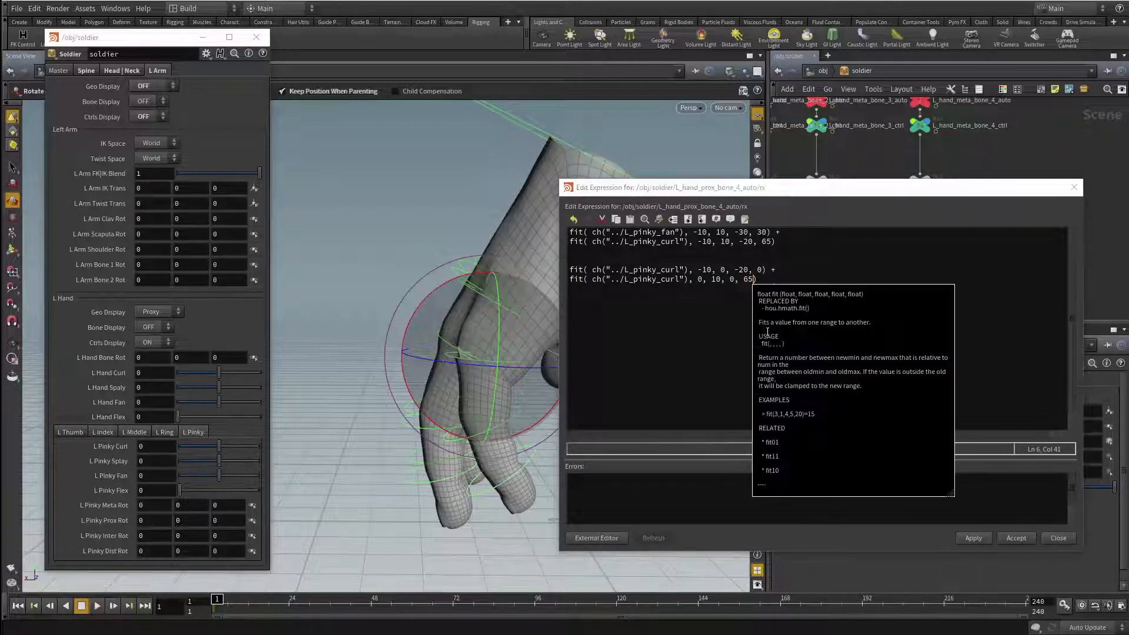
{"action": "left_click", "coordinate": [766, 282]}
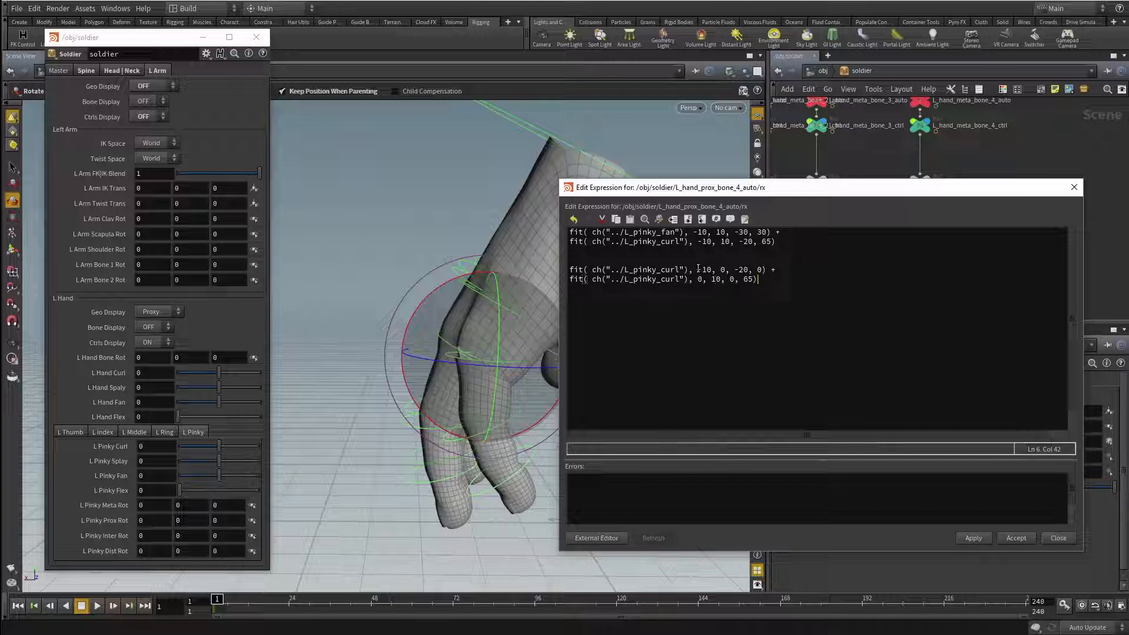
Step: Delete the original -10 to 10 pinky curl term and the blank lines below it, and accept the expression
{"action": "left_click_drag", "start_coordinate": [698, 269], "coordinate": [726, 268]}
{"action": "left_click_drag", "start_coordinate": [778, 241], "coordinate": [561, 247]}
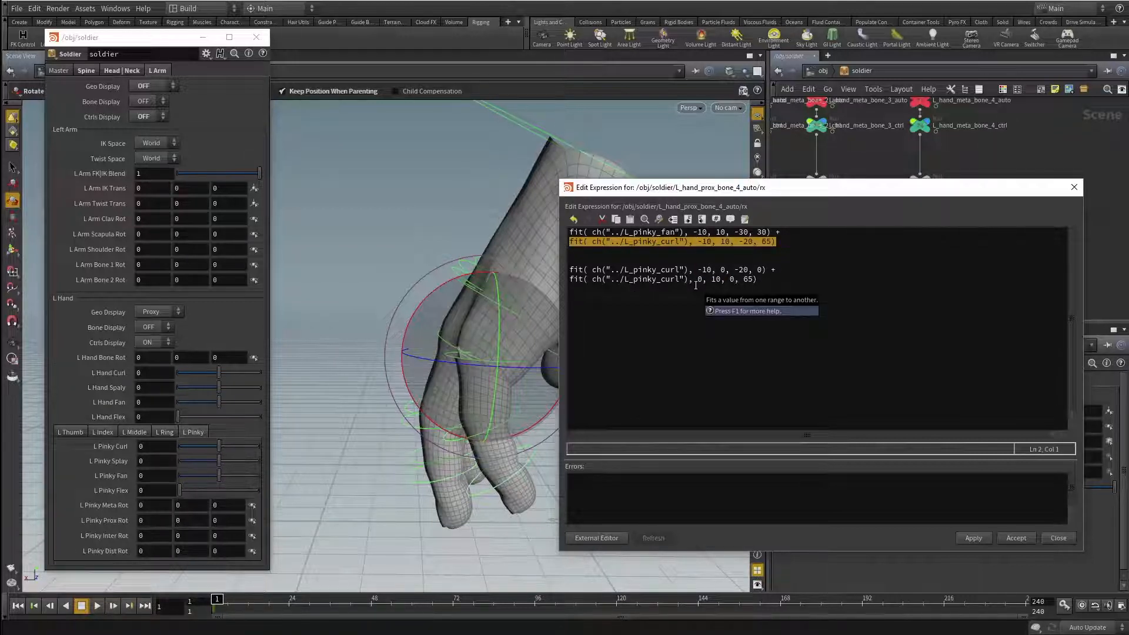
{"action": "key", "text": "Delete"}
{"action": "key", "text": "Delete"}
{"action": "key", "text": "Delete"}
{"action": "key", "text": "Delete"}
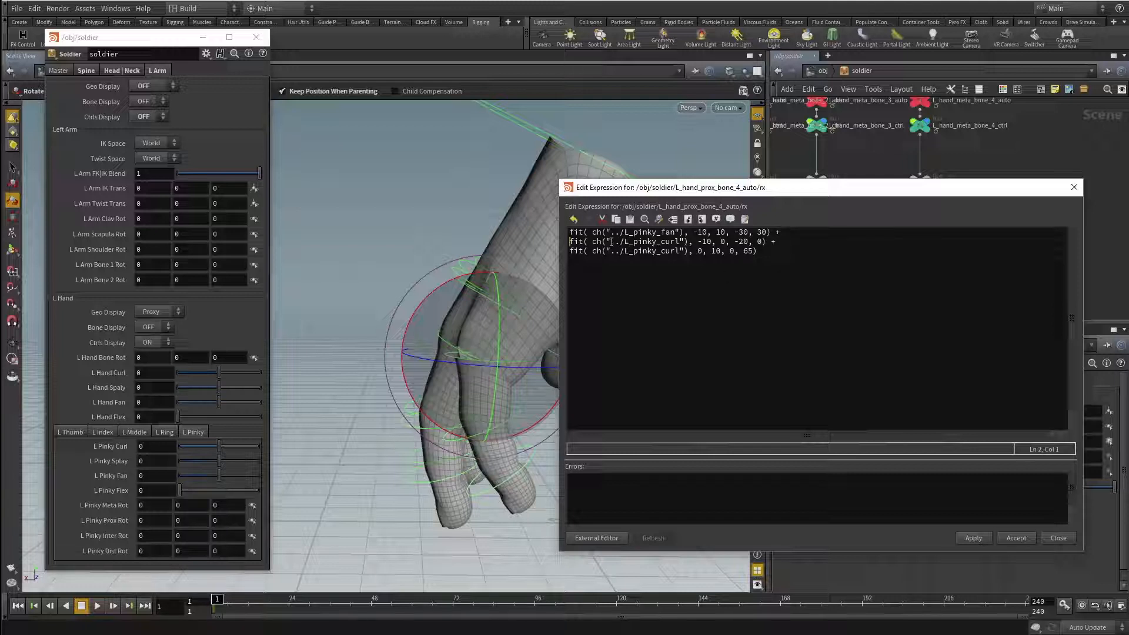
{"action": "left_click_drag", "start_coordinate": [612, 241], "coordinate": [767, 241]}
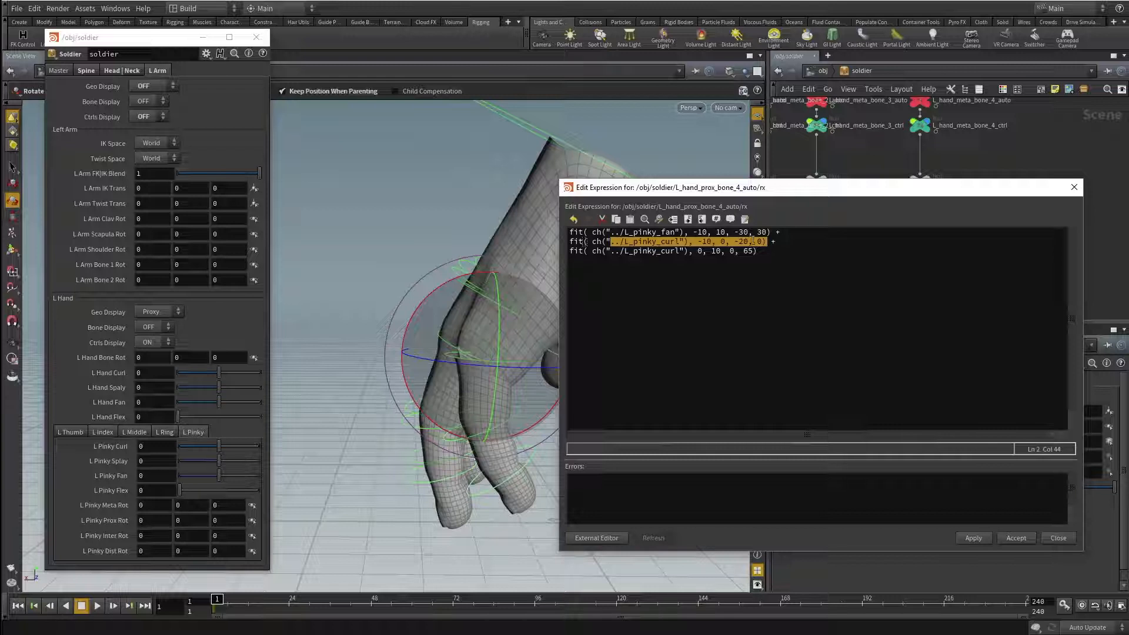
{"action": "left_click_drag", "start_coordinate": [636, 252], "coordinate": [744, 255]}
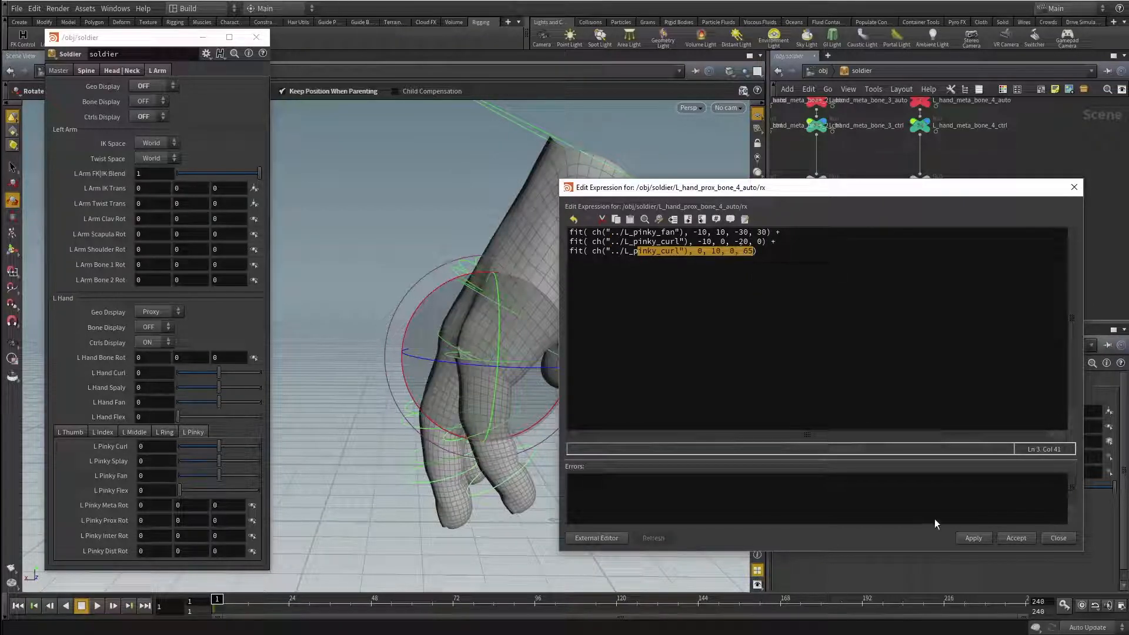
{"action": "left_click", "coordinate": [971, 539]}
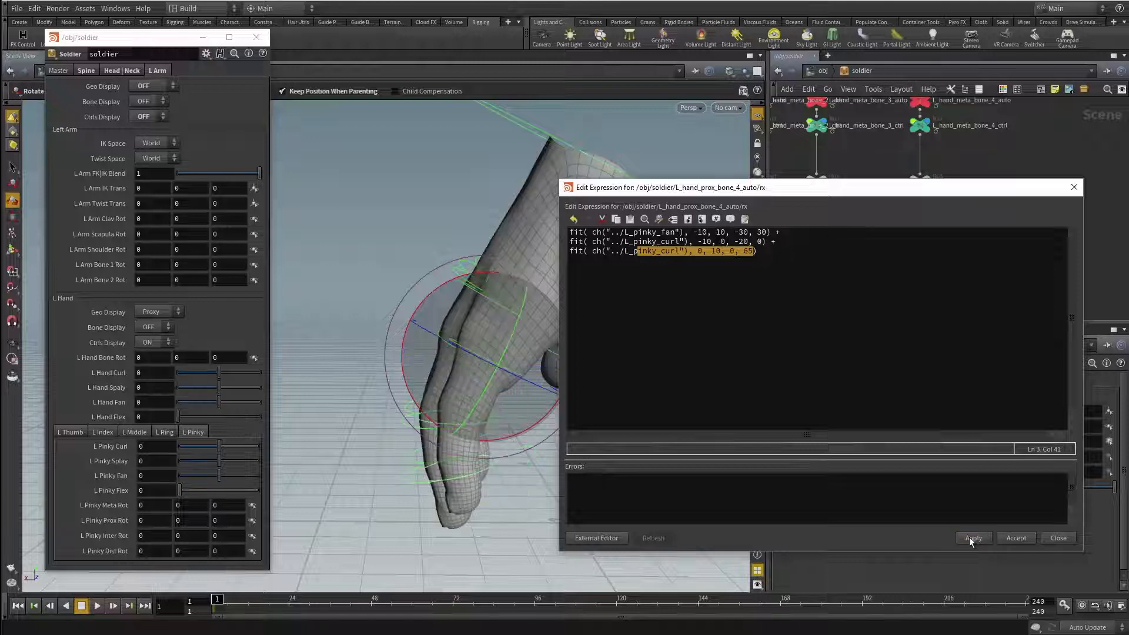
{"action": "left_click", "coordinate": [1023, 539]}
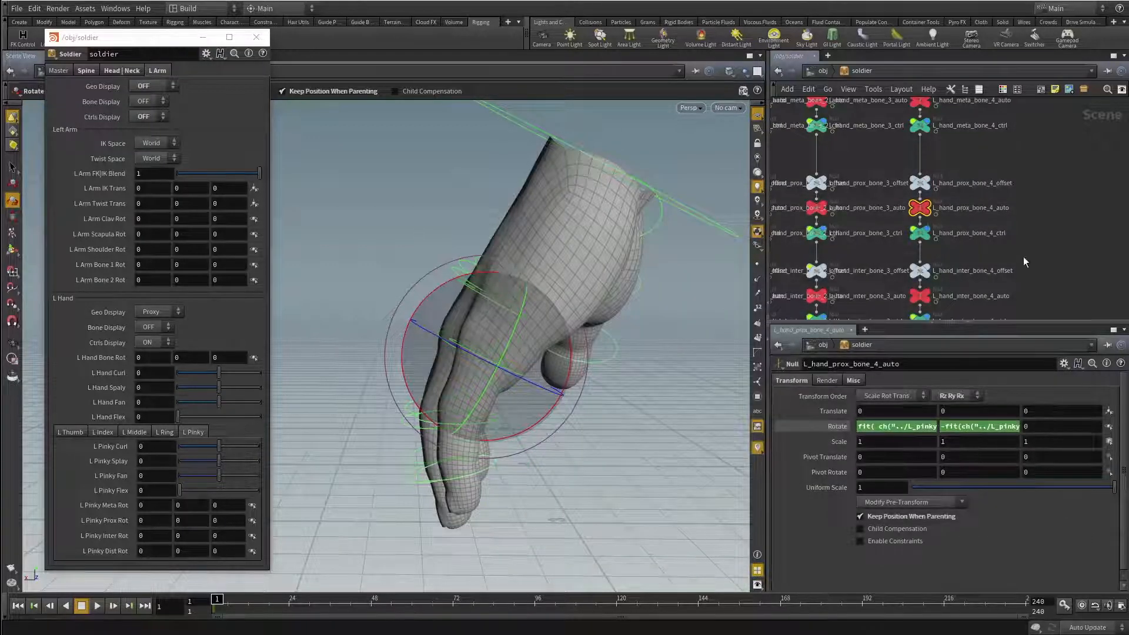
Step: Show the evaluated rotation of L_hand_prox_bone_4_auto and test the pinky's pose with L Pinky Curl at -10
{"action": "left_click", "coordinate": [942, 244]}
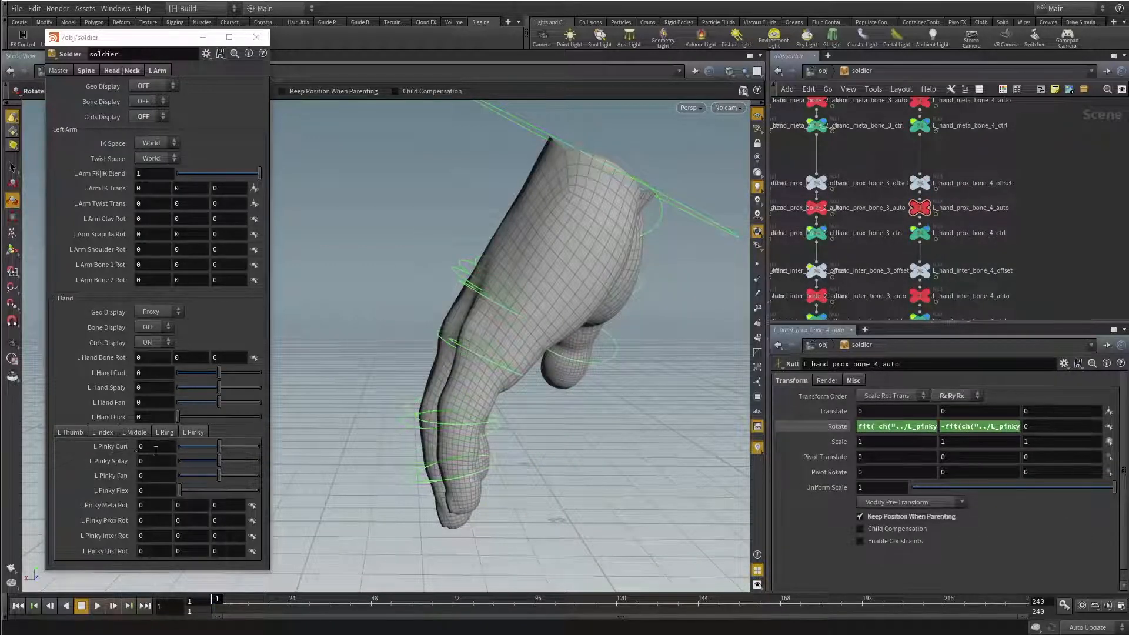
{"action": "left_click", "coordinate": [920, 210]}
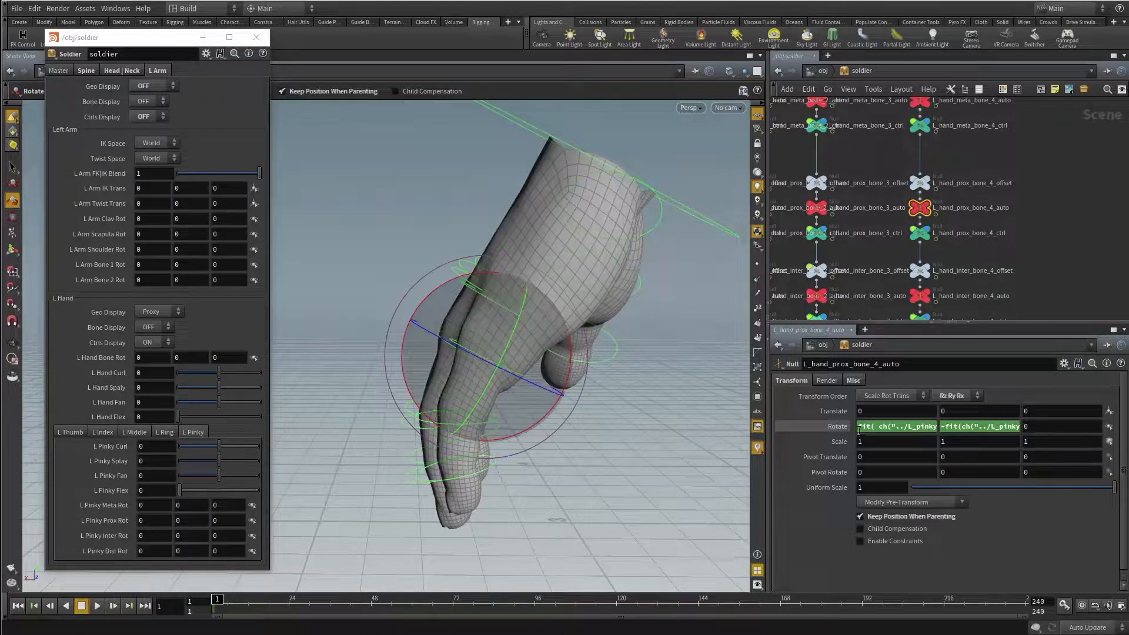
{"action": "left_click", "coordinate": [832, 427]}
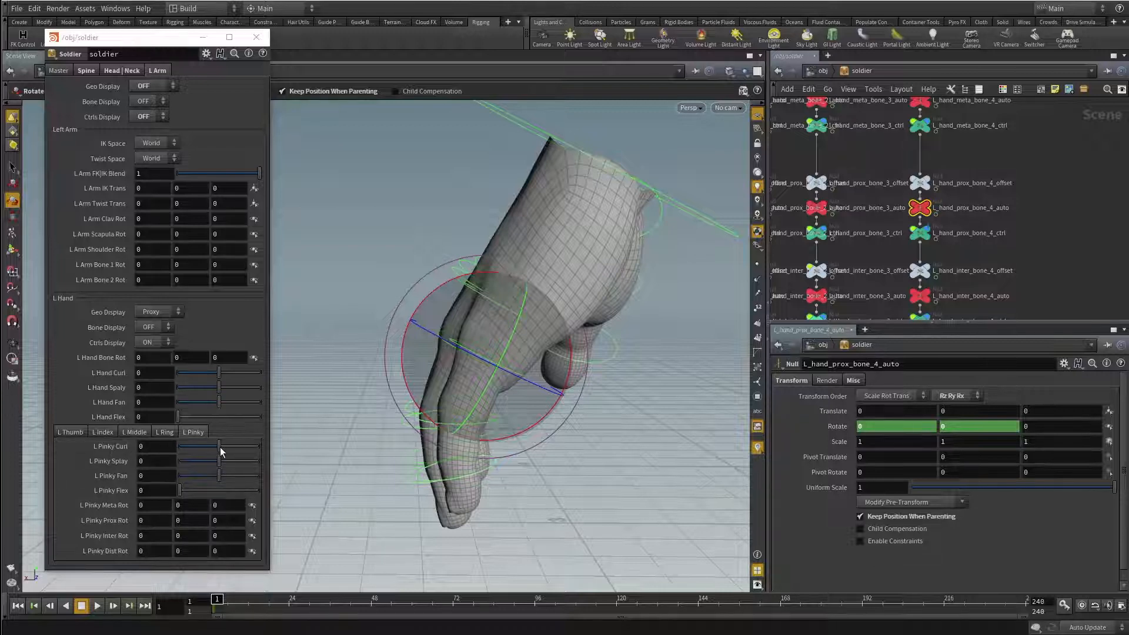
{"action": "left_click_drag", "start_coordinate": [220, 448], "coordinate": [147, 448]}
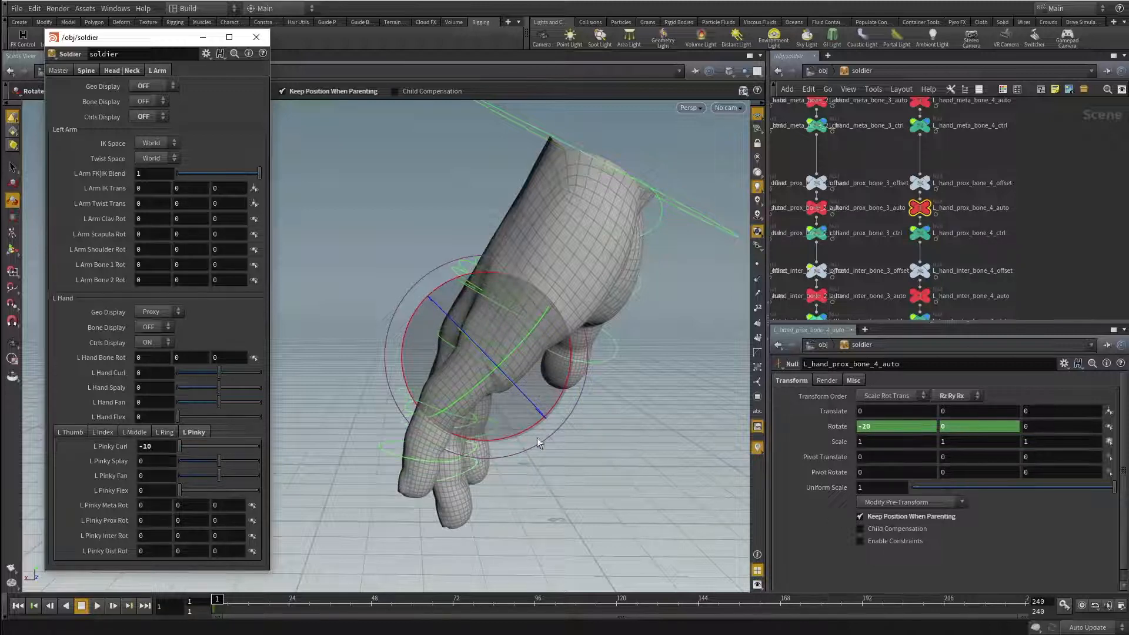
{"action": "key", "text": "Escape"}
{"action": "left_click_drag", "start_coordinate": [569, 430], "coordinate": [529, 464]}
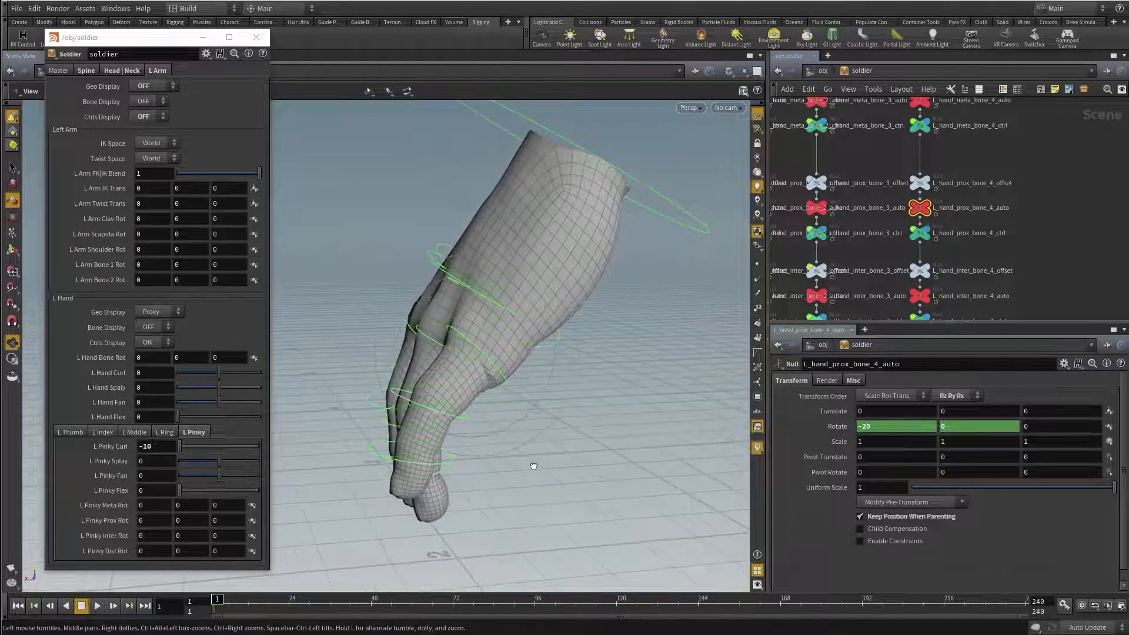
{"action": "key", "text": "r"}
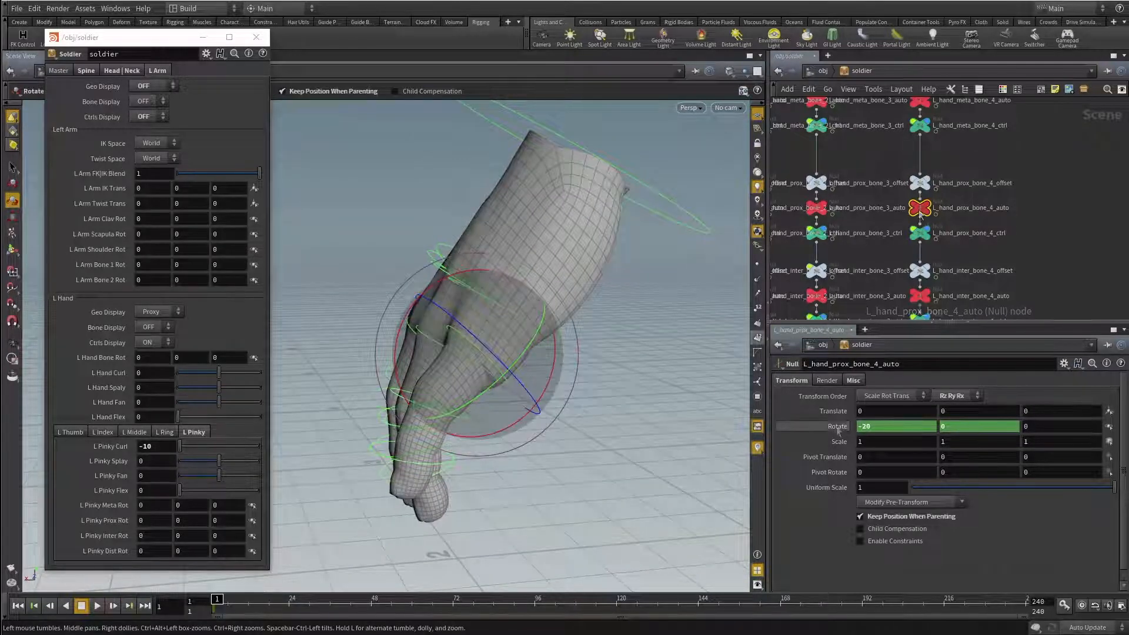
Step: Copy the two pinky curl fit terms from the X rotation expression of L_hand_prox_bone_4_auto and close the expression editor
{"action": "left_click", "coordinate": [837, 427]}
{"action": "left_click", "coordinate": [883, 426]}
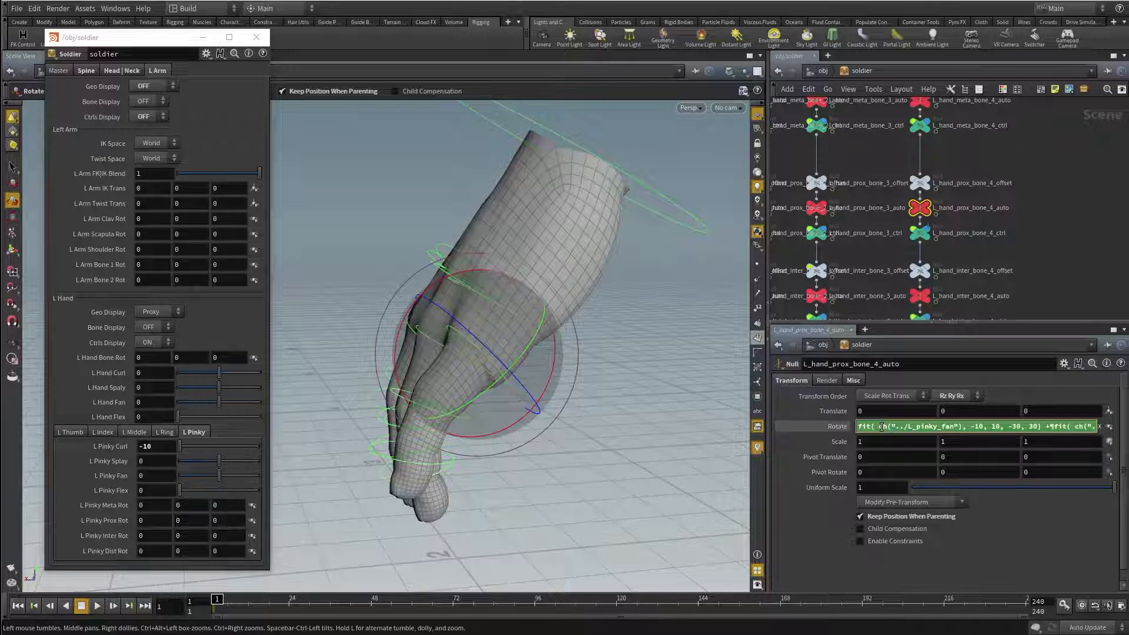
{"action": "key", "text": "alt+e"}
{"action": "left_click", "coordinate": [667, 276]}
{"action": "key", "text": "shift+Up"}
{"action": "key", "text": "shift+Home"}
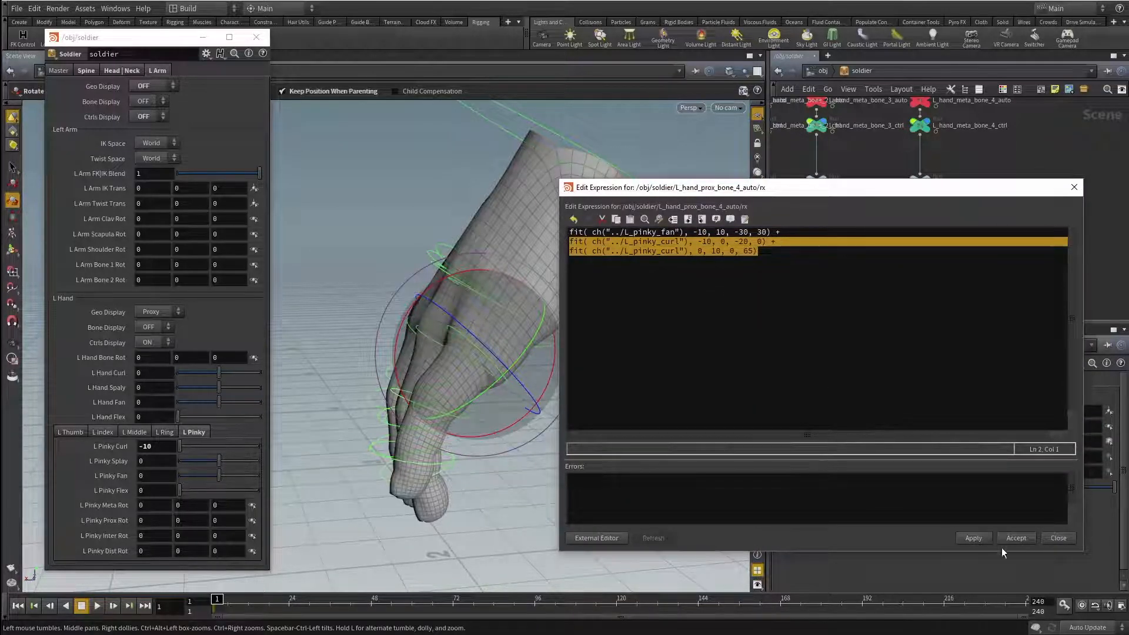
{"action": "left_click", "coordinate": [1059, 539]}
Step: Paste the two pinky curl fit terms as the X rotation expression of both L_hand_inter_bone_4_auto and L_hand_dist_bone_4_auto, and accept it
{"action": "middle_click_drag", "start_coordinate": [1039, 302], "coordinate": [1022, 231]}
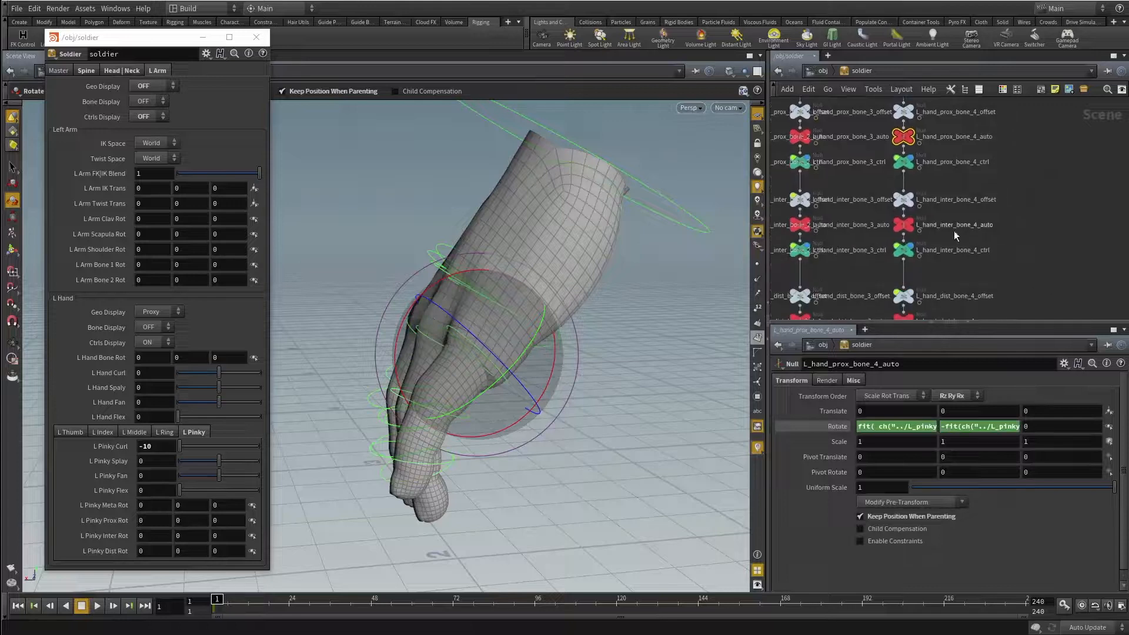
{"action": "left_click", "coordinate": [903, 225]}
{"action": "left_click", "coordinate": [907, 243], "text": "shift"}
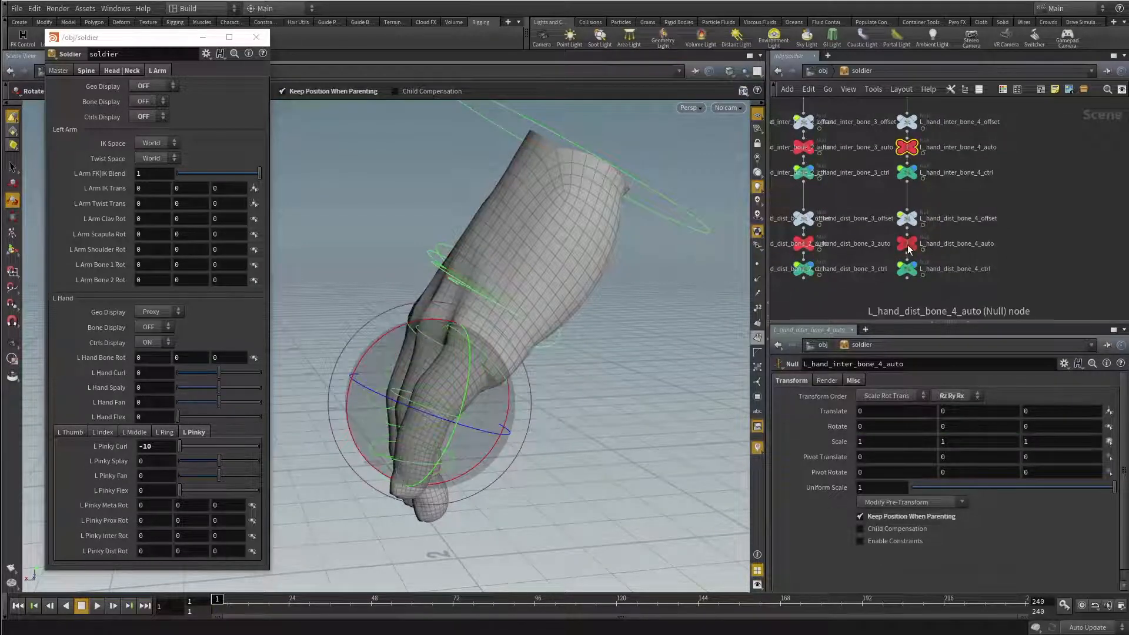
{"action": "left_click", "coordinate": [869, 428]}
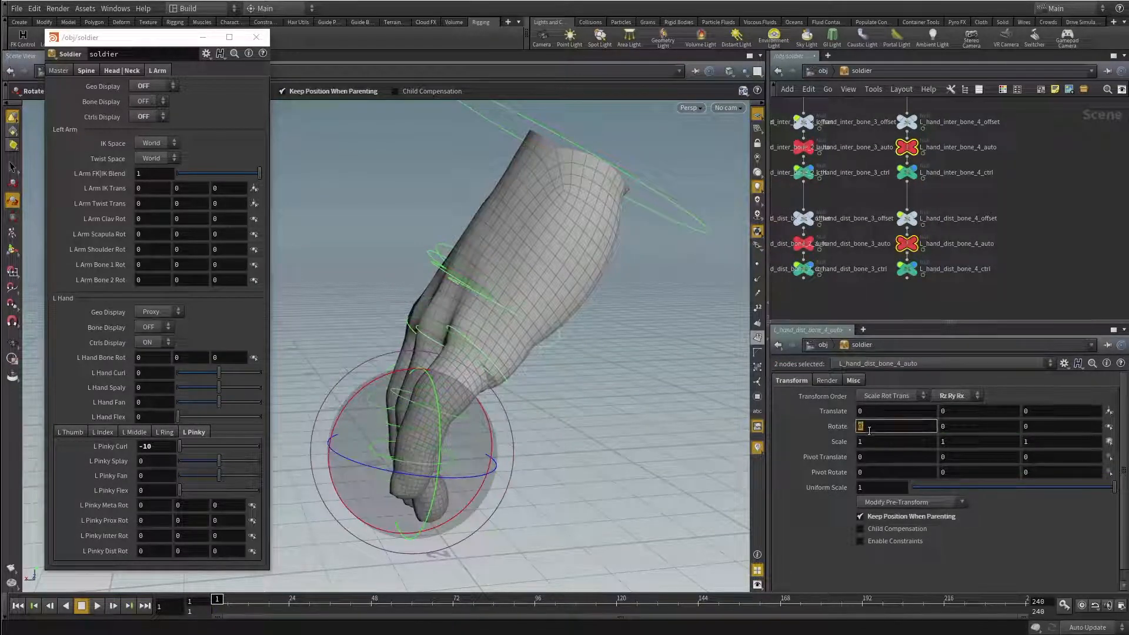
{"action": "key", "text": "alt+e"}
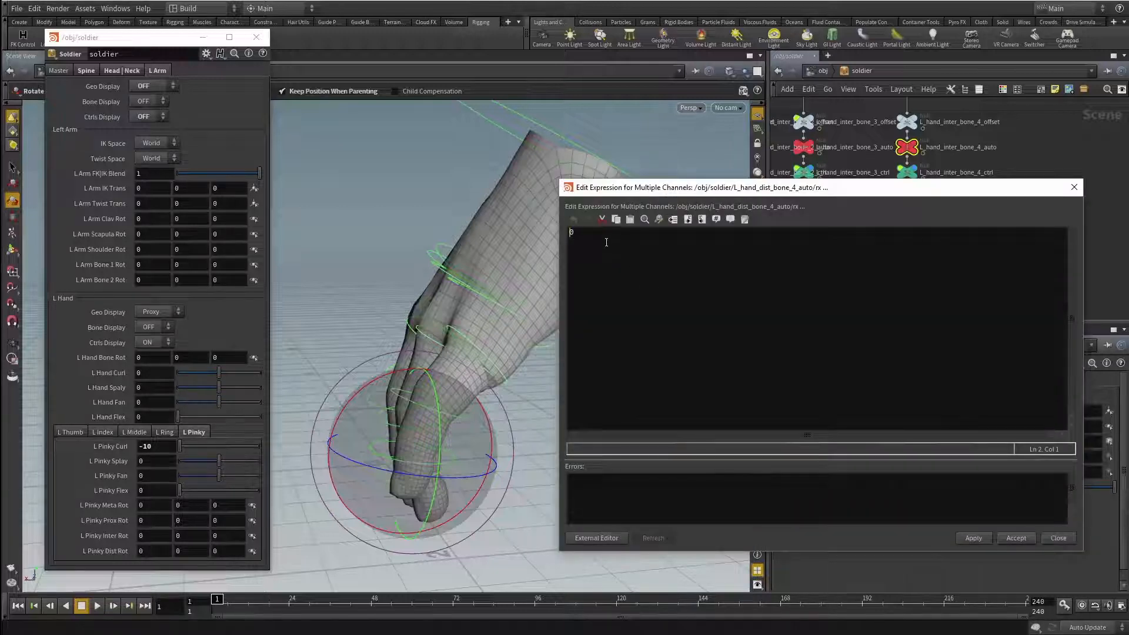
{"action": "type", "text": "fit( ch(\"../L_pinky_curl\"), -10, 0, -20, 0) + fit( ch(\"../L_pinky_curl\"), 0, 10, 0, 65)"}
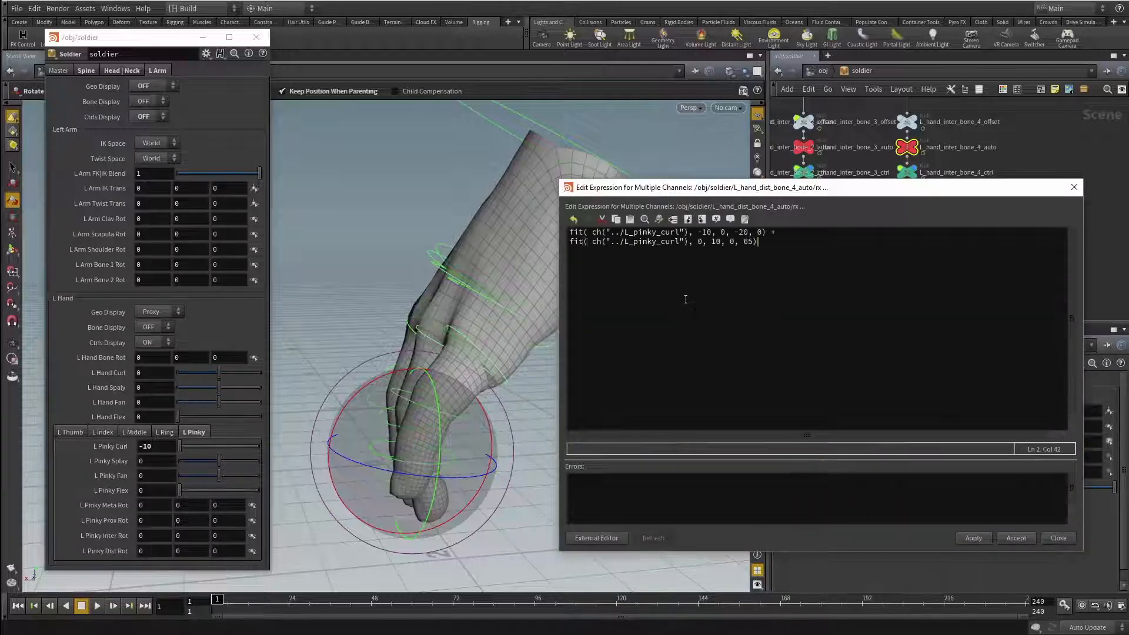
{"action": "left_click", "coordinate": [973, 538]}
{"action": "left_click", "coordinate": [1015, 538]}
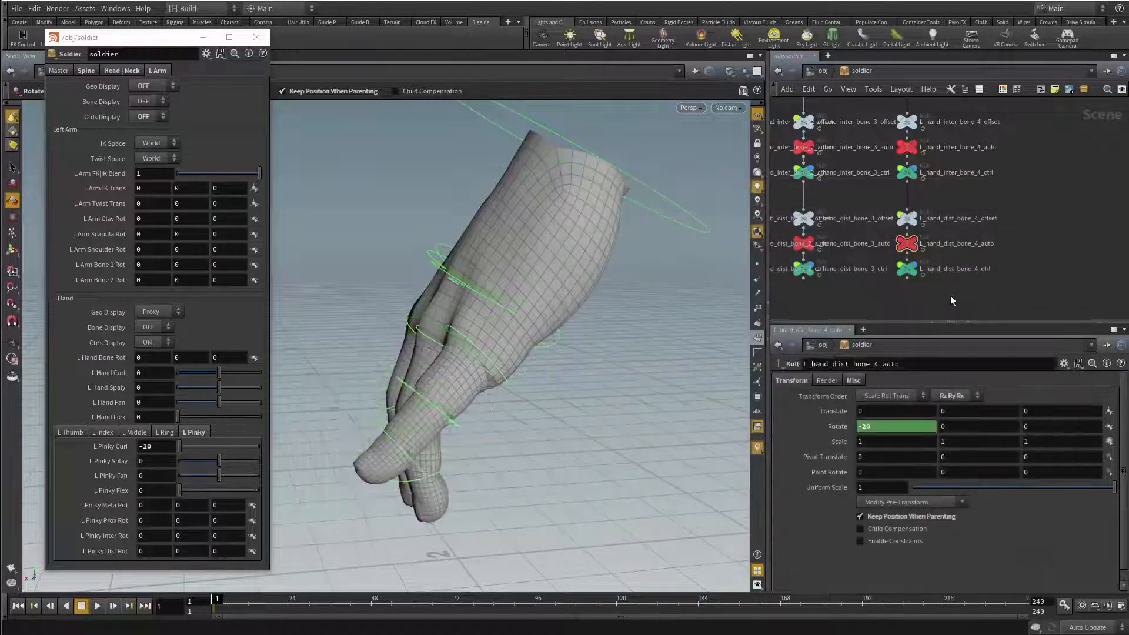
Step: Inspect the pinky's bend from several angles with L Pinky Curl at -10 and 10, and reset the curl to 0
{"action": "left_click_drag", "start_coordinate": [503, 408], "coordinate": [447, 376], "text": "alt"}
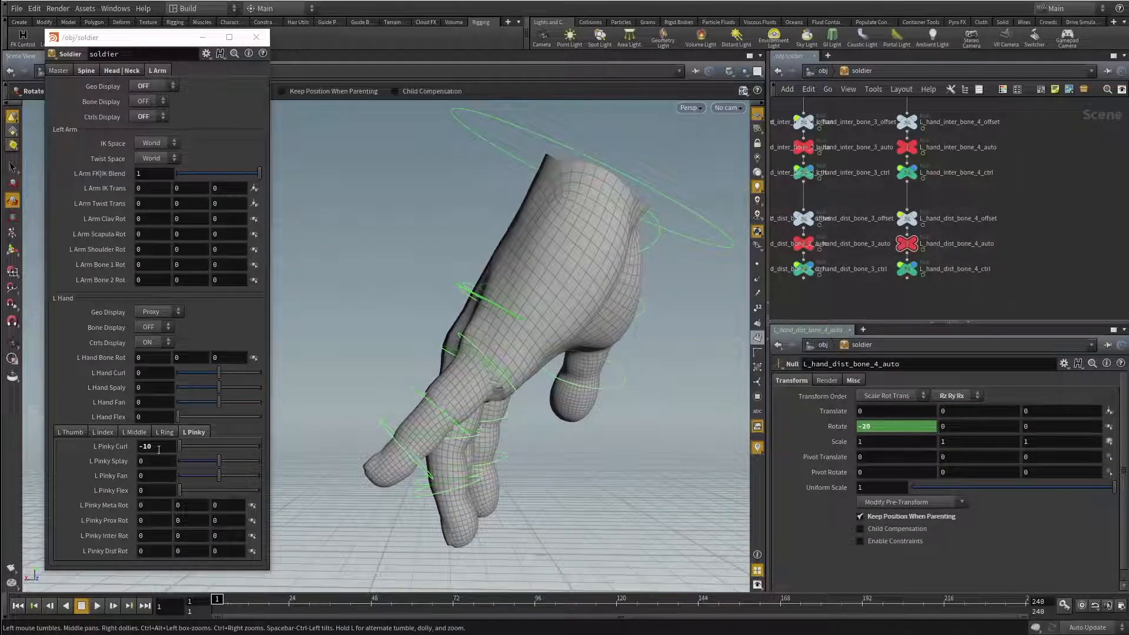
{"action": "left_click_drag", "start_coordinate": [510, 422], "coordinate": [488, 405], "text": "alt"}
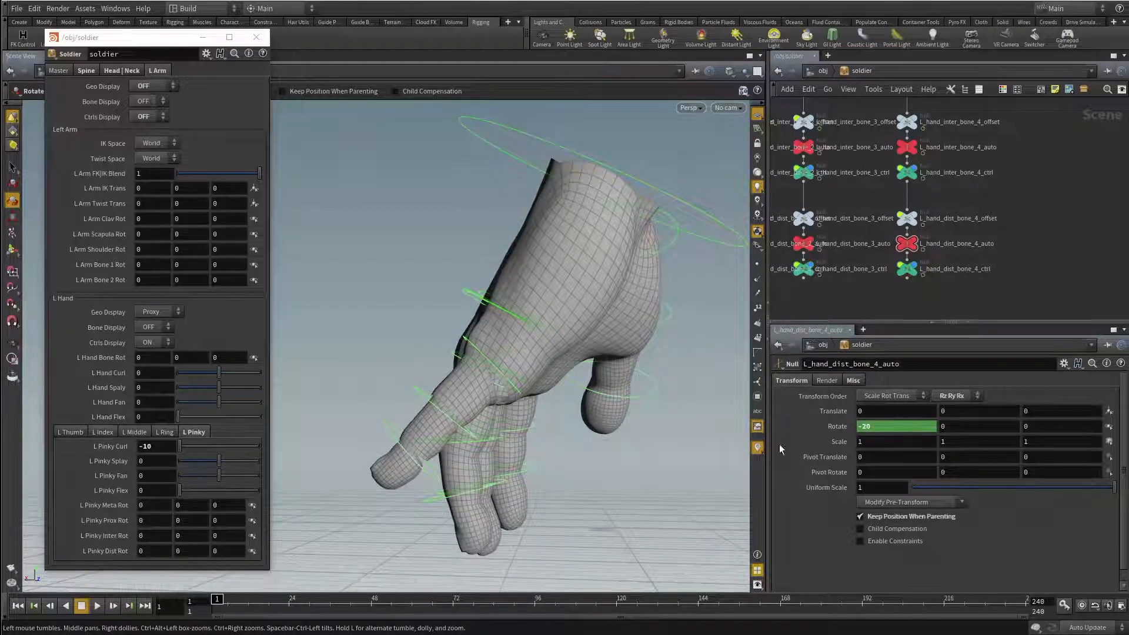
{"action": "left_click_drag", "start_coordinate": [181, 451], "coordinate": [262, 457]}
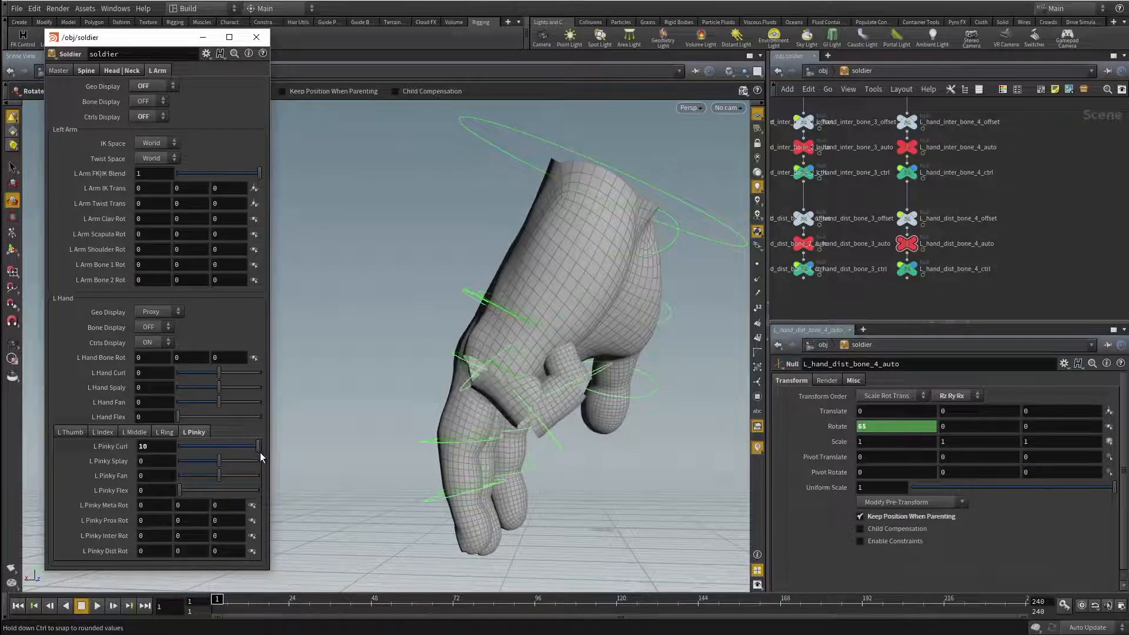
{"action": "left_click_drag", "start_coordinate": [561, 422], "coordinate": [648, 444], "text": "alt"}
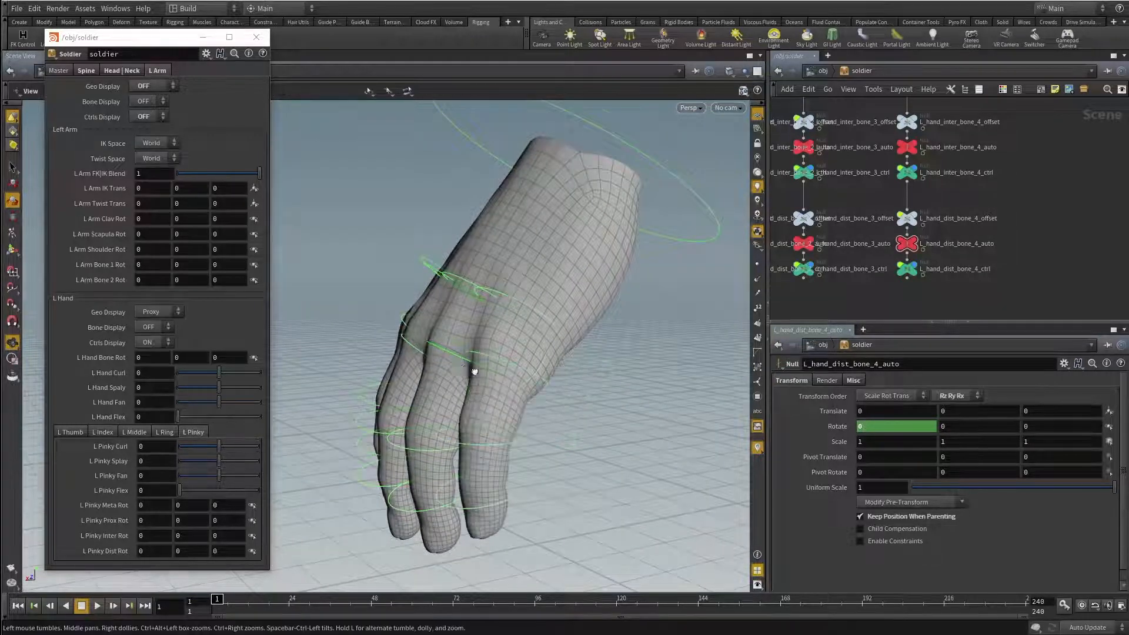
{"action": "left_click_drag", "start_coordinate": [471, 371], "coordinate": [378, 245], "text": "alt"}
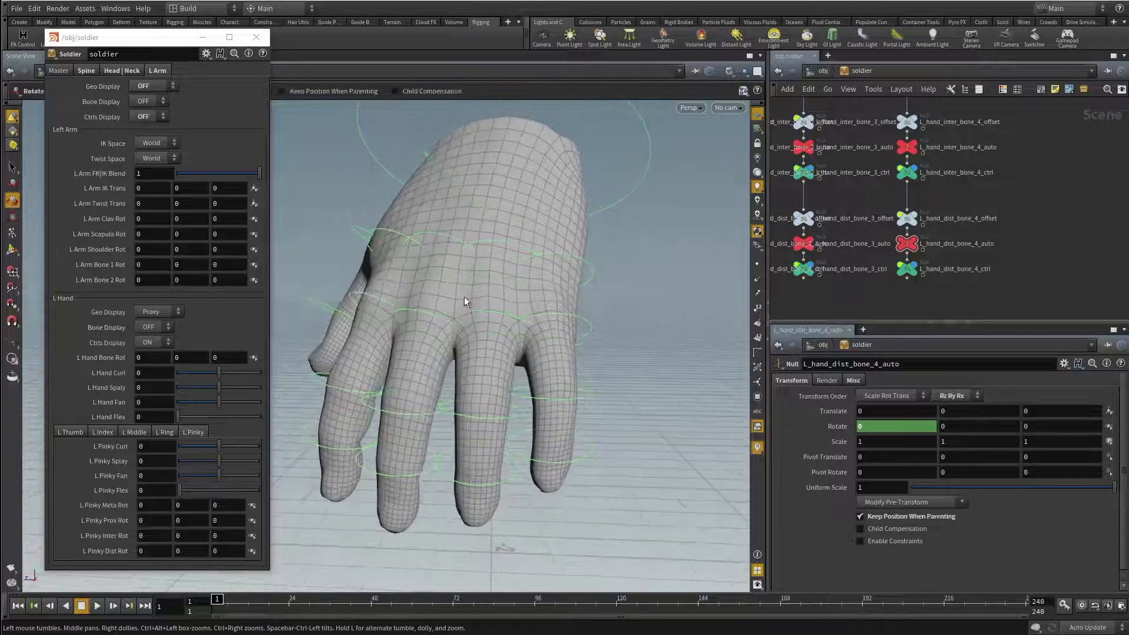
Step: Examine the left hand from several angles with the fingers straight and with them curled into a fist
{"action": "left_click_drag", "start_coordinate": [526, 351], "coordinate": [540, 380], "text": "alt"}
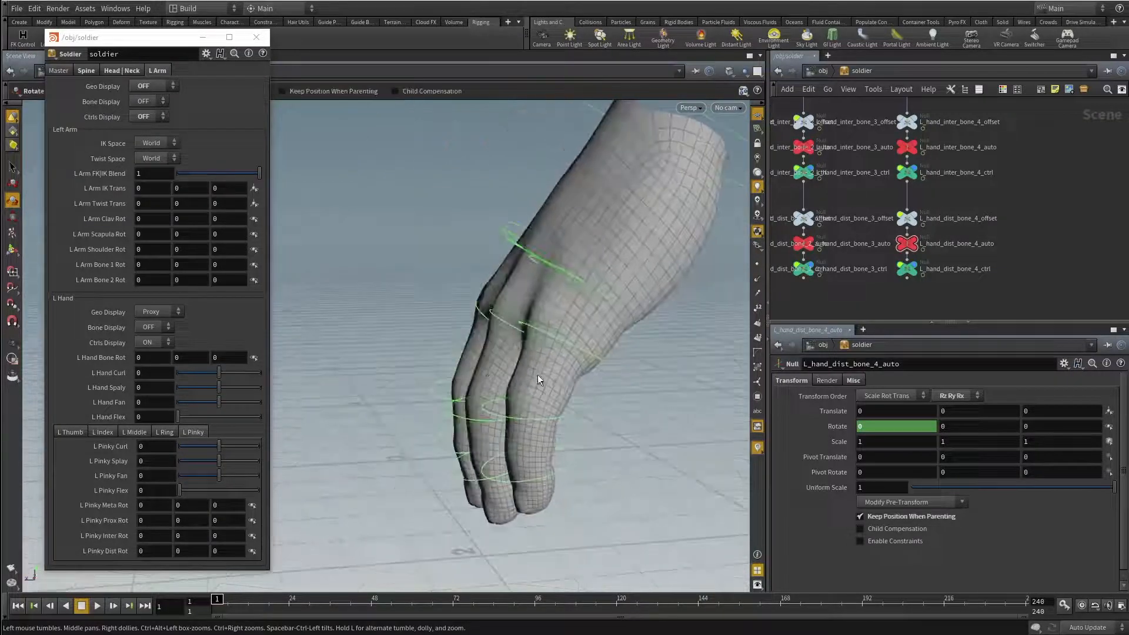
{"action": "left_click_drag", "start_coordinate": [392, 373], "coordinate": [471, 393], "text": "alt"}
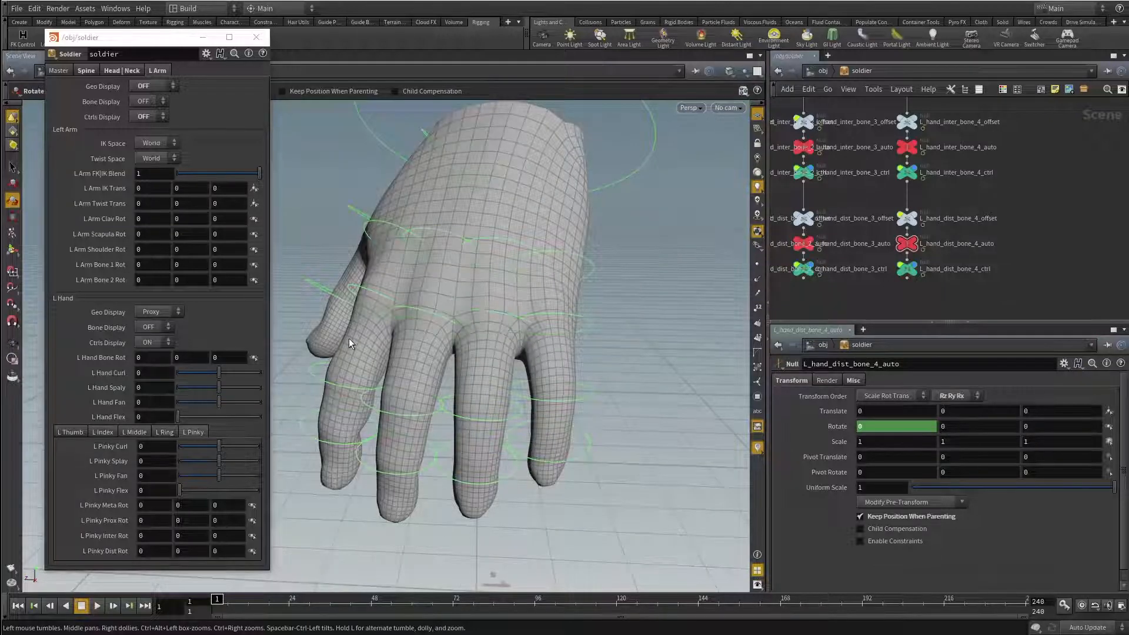
{"action": "left_click_drag", "start_coordinate": [349, 342], "coordinate": [554, 366], "text": "alt"}
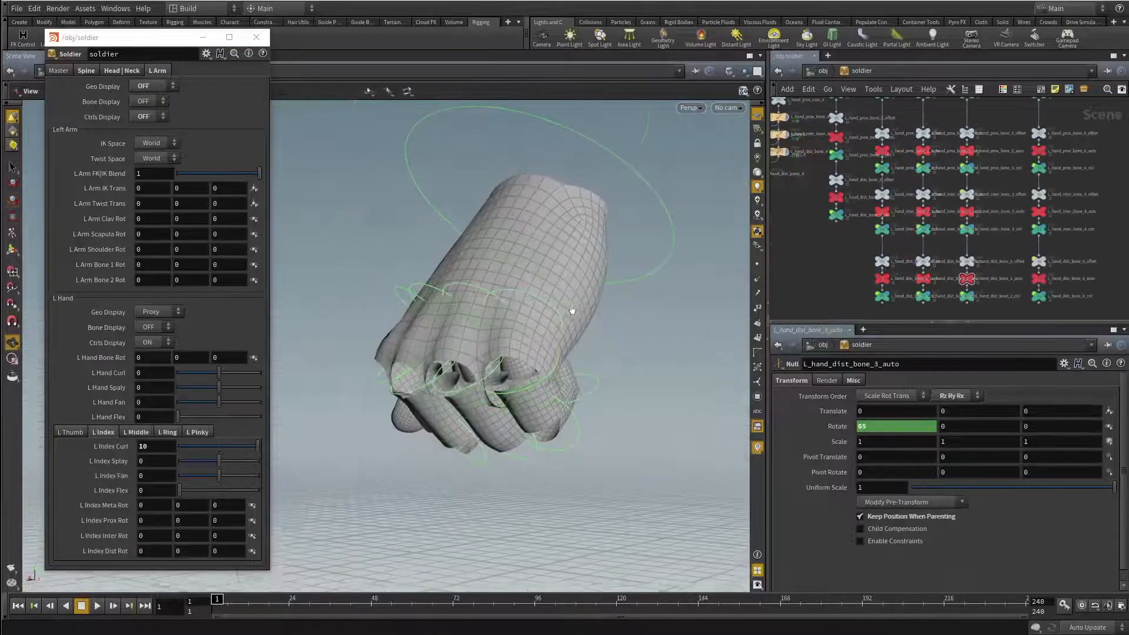
{"action": "left_click_drag", "start_coordinate": [574, 307], "coordinate": [554, 361], "text": "alt"}
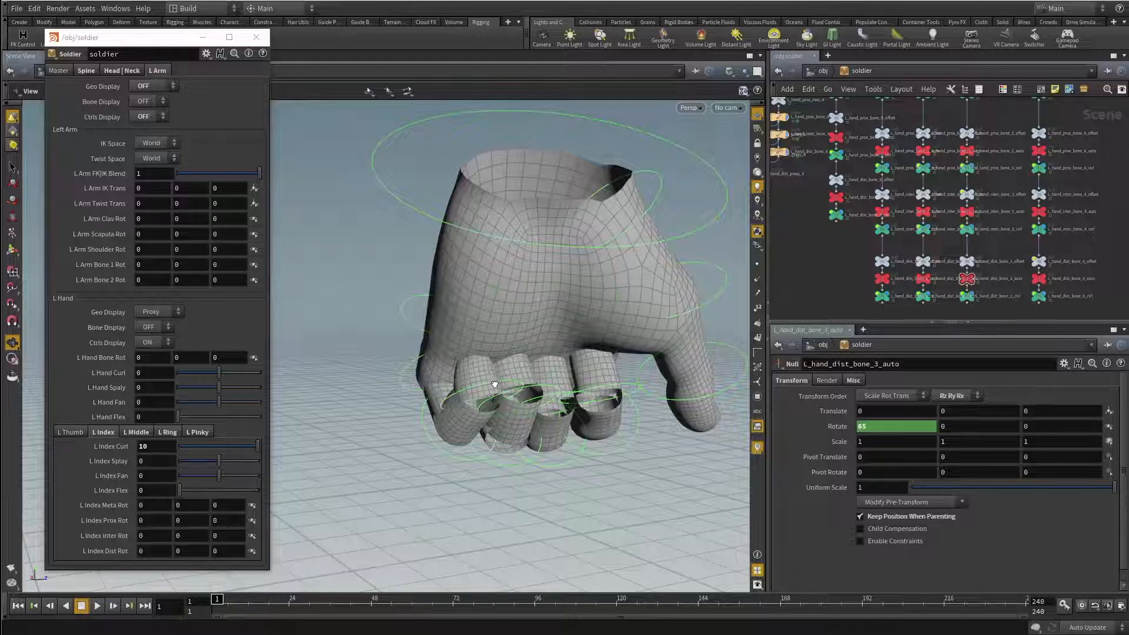
{"action": "left_click_drag", "start_coordinate": [495, 385], "coordinate": [532, 383], "text": "alt"}
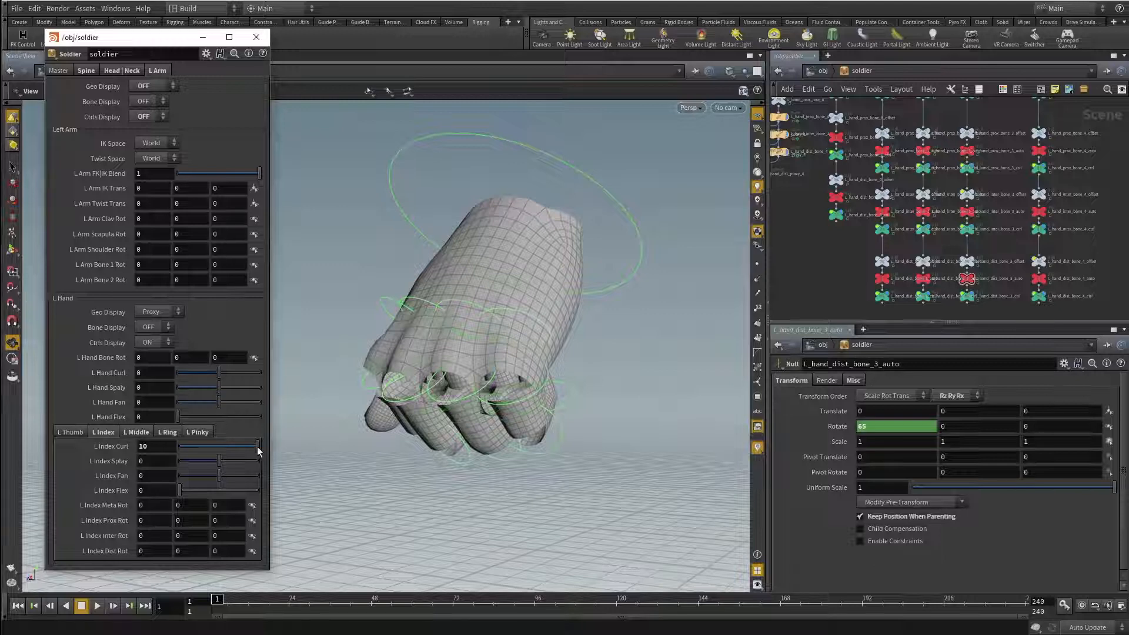
Step: Test the backward finger bend with the L Index, Middle, Ring and Pinky Curl values at -10
{"action": "left_click_drag", "start_coordinate": [256, 446], "coordinate": [136, 454]}
{"action": "left_click_drag", "start_coordinate": [350, 421], "coordinate": [415, 396], "text": "alt"}
{"action": "left_click", "coordinate": [142, 434]}
{"action": "left_click_drag", "start_coordinate": [212, 446], "coordinate": [132, 448]}
{"action": "left_click", "coordinate": [168, 433]}
{"action": "left_click", "coordinate": [196, 434]}
{"action": "mouse_move", "coordinate": [426, 433]}
{"action": "left_mouse_down", "text": "alt"}
{"action": "mouse_move", "coordinate": [360, 433]}
{"action": "mouse_move", "coordinate": [504, 429]}
{"action": "mouse_move", "coordinate": [410, 441]}
{"action": "left_mouse_up", "text": "alt"}
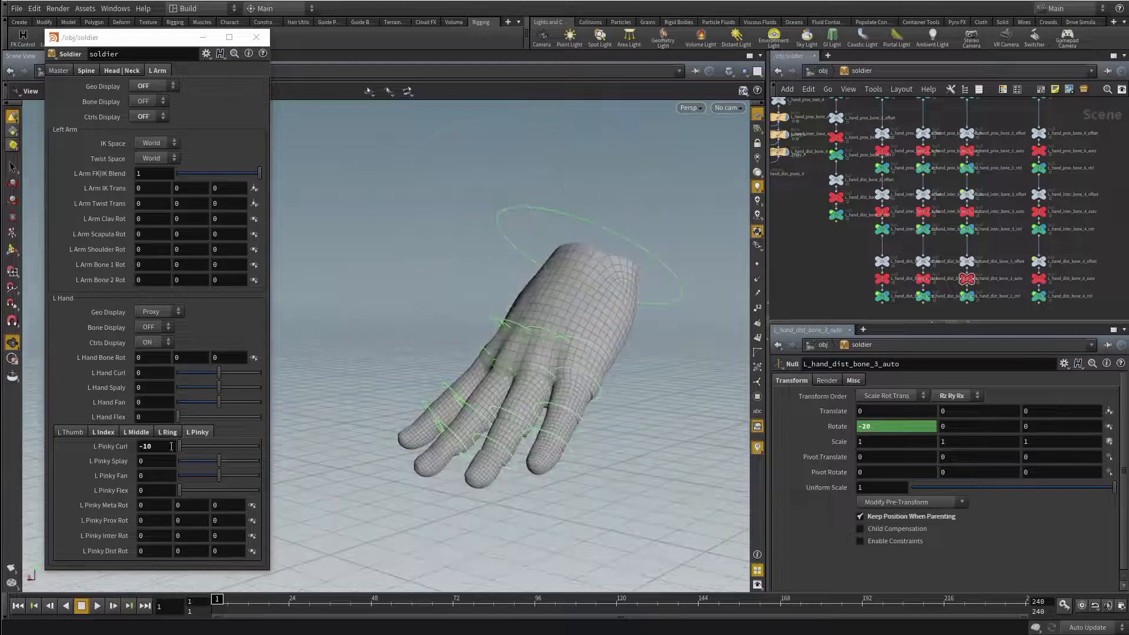
Step: Reset the L Pinky, Ring, Middle and Index Curl values to 0
{"action": "middle_click", "coordinate": [165, 448], "text": "ctrl"}
{"action": "left_click", "coordinate": [169, 433]}
{"action": "middle_click", "coordinate": [160, 446], "text": "ctrl"}
{"action": "left_click", "coordinate": [136, 433]}
{"action": "middle_click", "coordinate": [147, 446], "text": "ctrl"}
{"action": "left_click", "coordinate": [107, 434]}
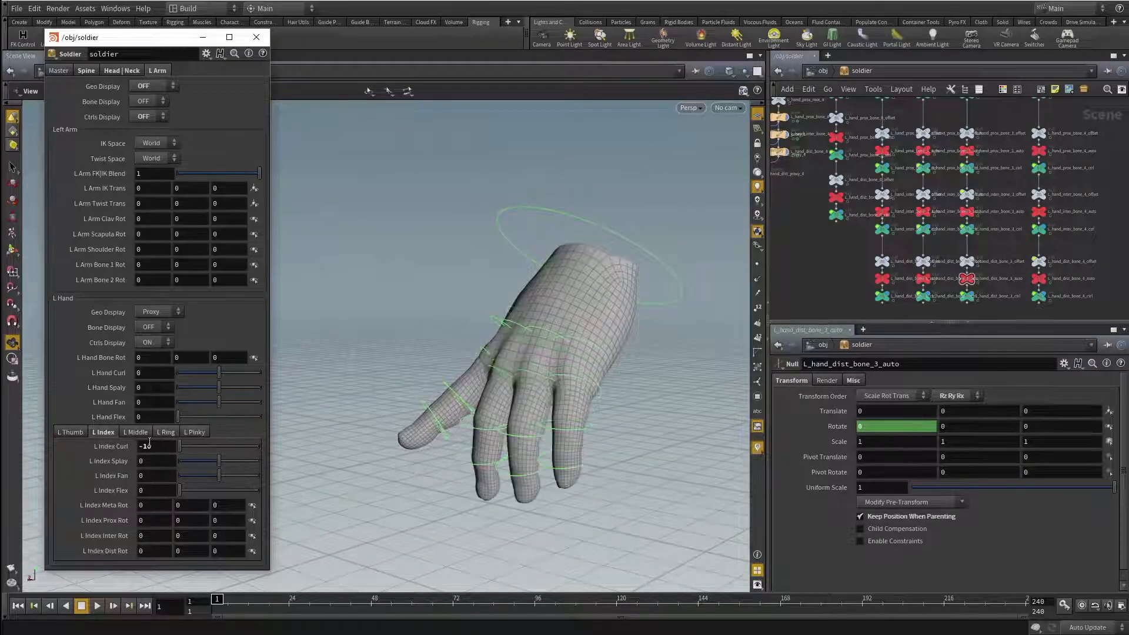
{"action": "middle_click", "coordinate": [147, 445], "text": "ctrl"}
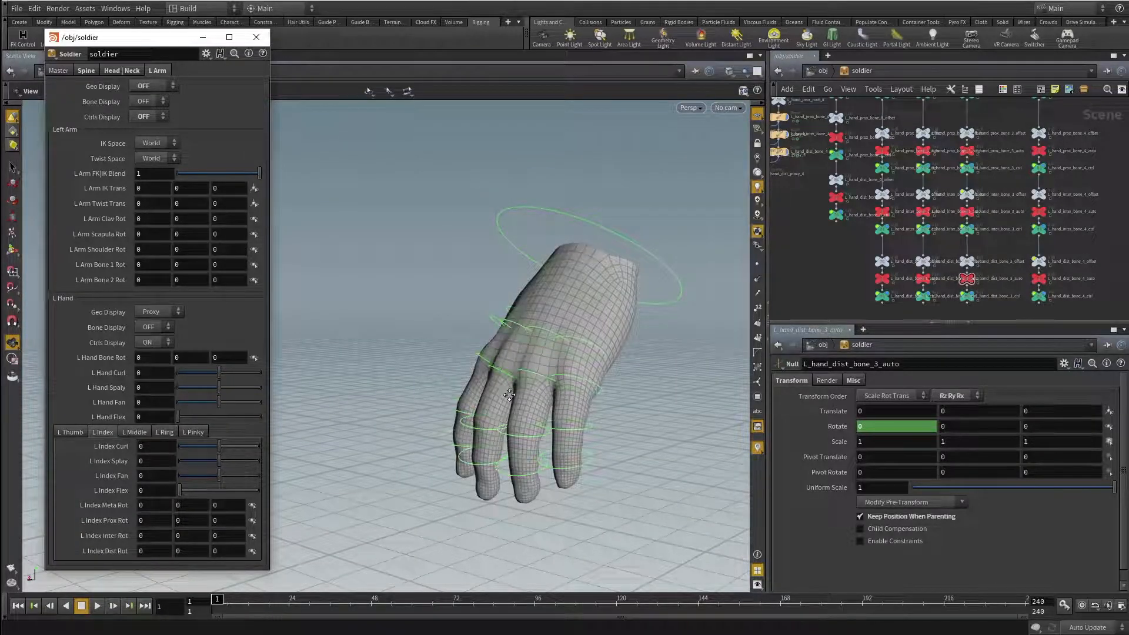
Step: Set L Index Flex to 10 and inspect the fingers up close from the side
{"action": "left_click_drag", "start_coordinate": [509, 395], "coordinate": [396, 433]}
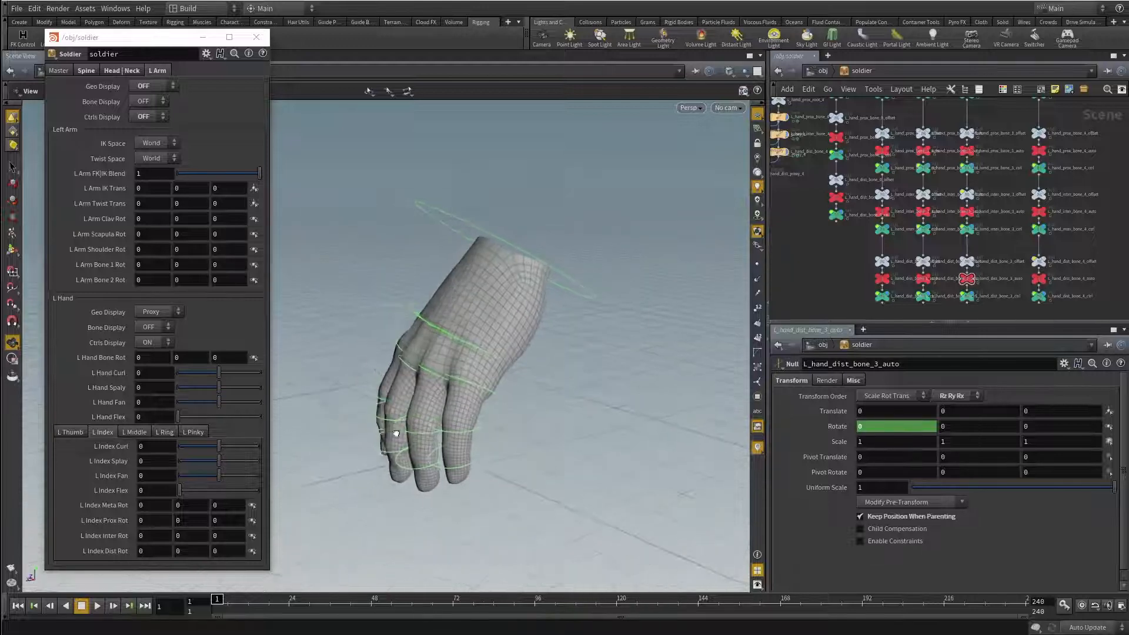
{"action": "right_click_drag", "start_coordinate": [435, 428], "coordinate": [521, 431]}
{"action": "left_click_drag", "start_coordinate": [522, 431], "coordinate": [526, 408]}
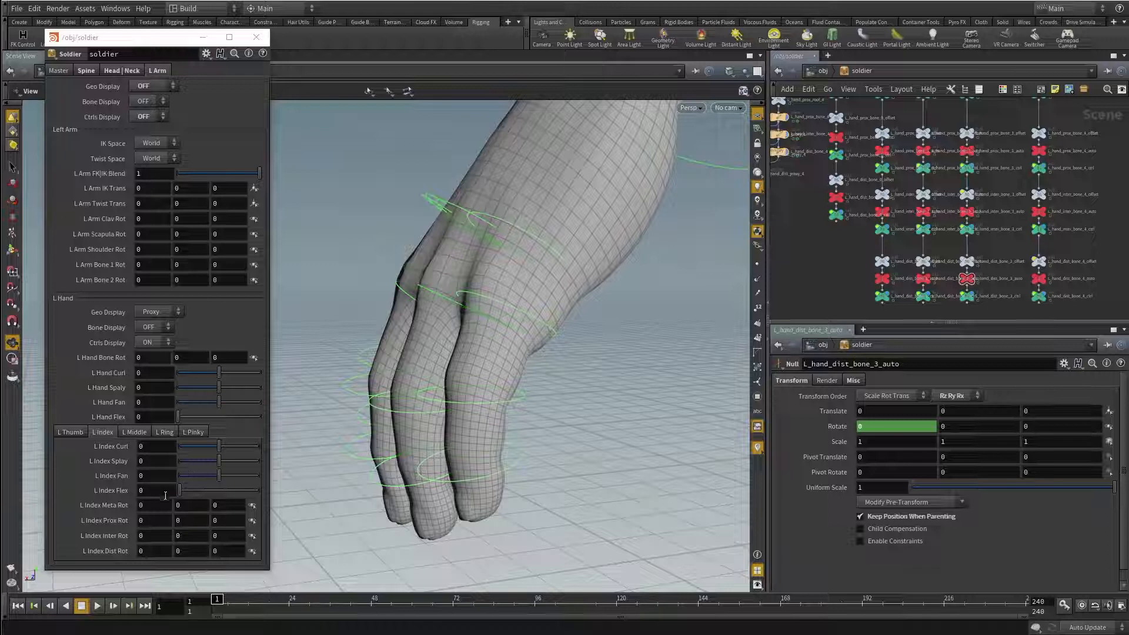
{"action": "left_click_drag", "start_coordinate": [179, 490], "coordinate": [216, 497]}
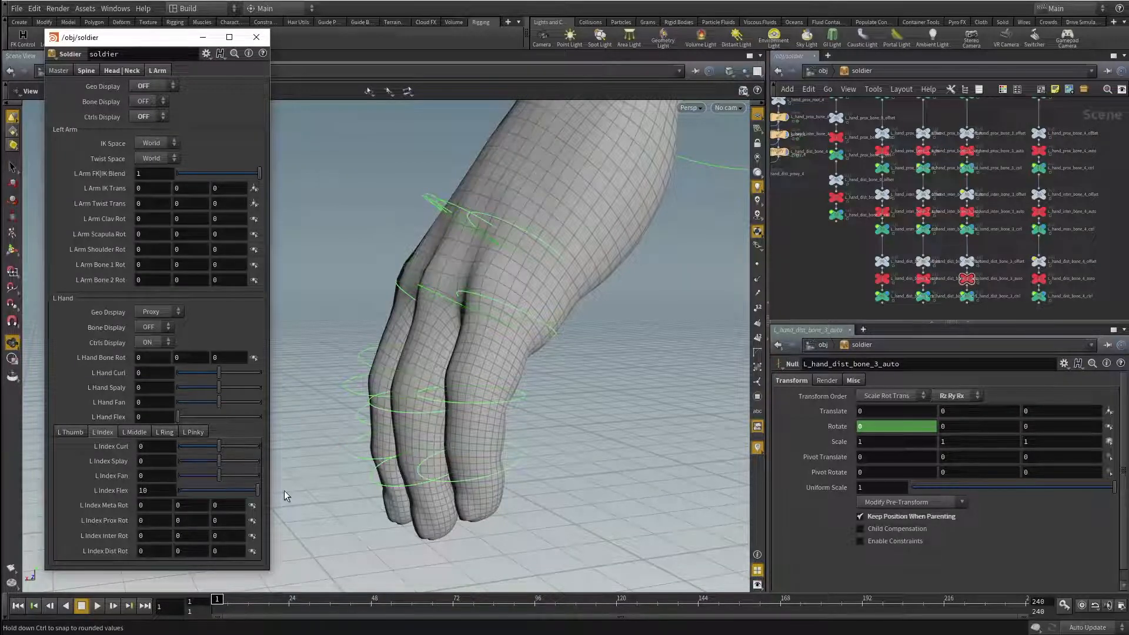
{"action": "left_click_drag", "start_coordinate": [470, 346], "coordinate": [540, 295], "text": "alt"}
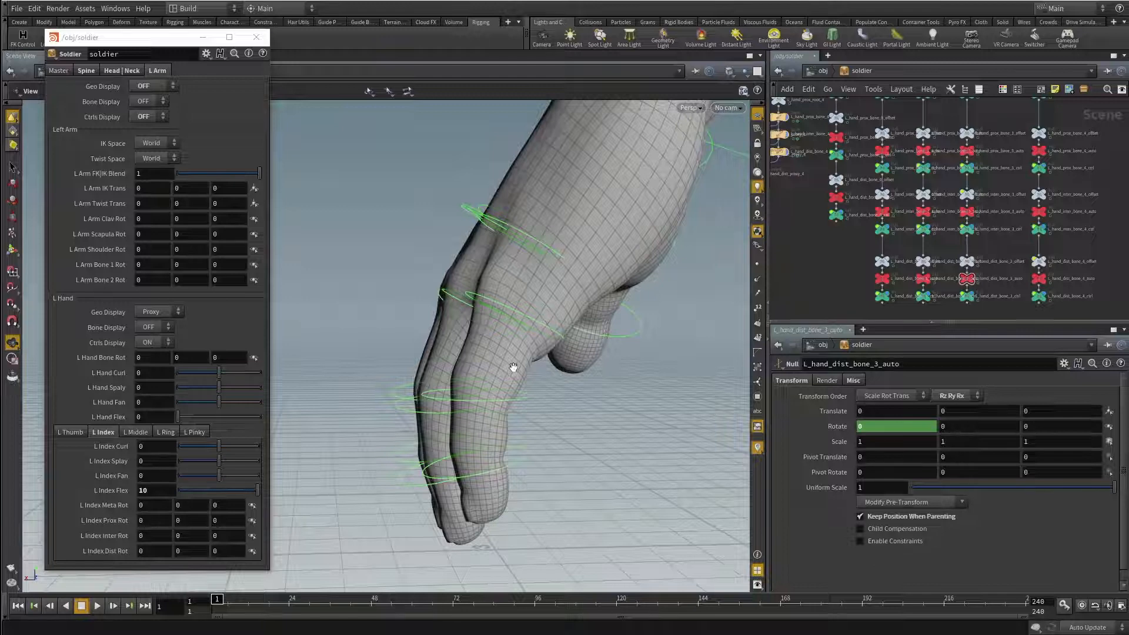
{"action": "left_click_drag", "start_coordinate": [513, 368], "coordinate": [594, 365]}
Step: Rotate the pinky's proximal control L_hand_prox_bone_4_ctrl about -27 degrees on X to mock up a flex pose
{"action": "key", "text": "r"}
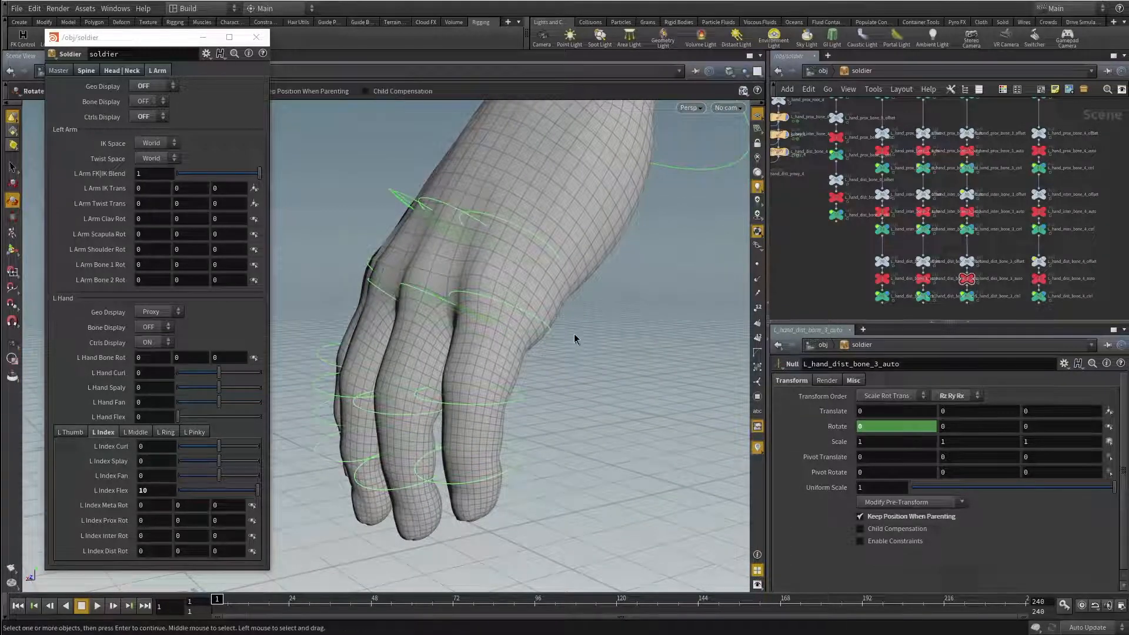
{"action": "left_click", "coordinate": [546, 352]}
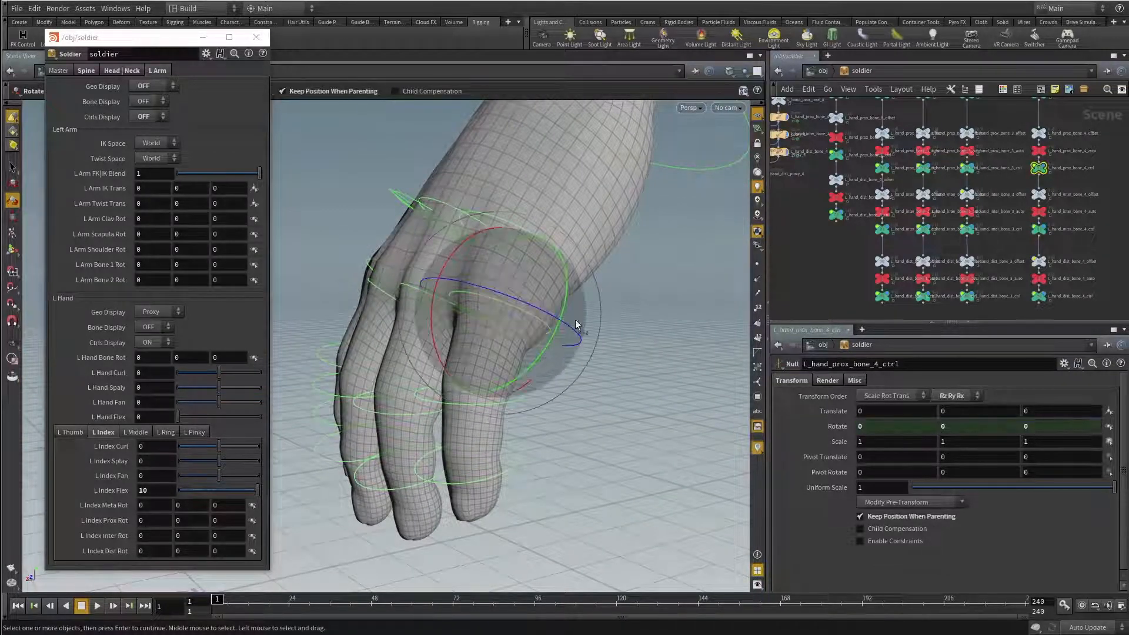
{"action": "left_click_drag", "start_coordinate": [576, 324], "coordinate": [516, 327], "text": "alt"}
{"action": "left_click_drag", "start_coordinate": [433, 345], "coordinate": [429, 305]}
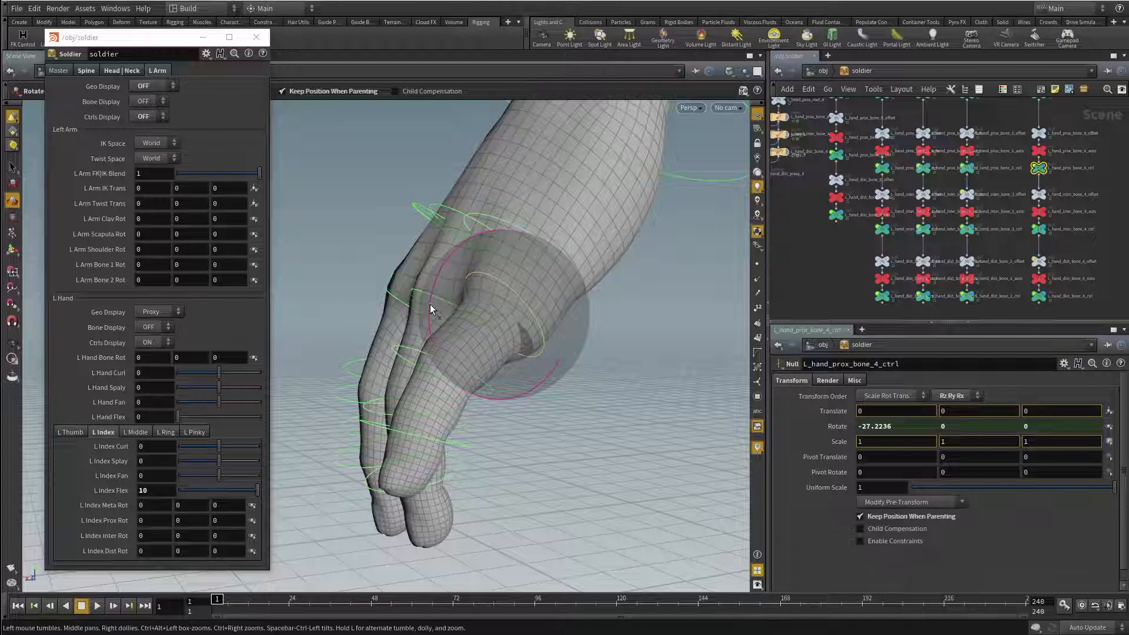
Step: Rotate the pinky's intermediate control about 33 degrees on X for the trial flex pose
{"action": "key", "text": "s"}
{"action": "left_click", "coordinate": [492, 395]}
{"action": "left_click_drag", "start_coordinate": [577, 391], "coordinate": [523, 367], "text": "alt"}
{"action": "key", "text": "r"}
{"action": "left_click_drag", "start_coordinate": [497, 450], "coordinate": [633, 439]}
Step: Rotate the pinky's distal control L_hand_dist_bone_4_ctrl about 32 degrees on X and inspect the trial flex pose
{"action": "left_click", "coordinate": [703, 456]}
{"action": "middle_click_drag", "start_coordinate": [595, 417], "coordinate": [424, 383], "text": "alt"}
{"action": "left_click_drag", "start_coordinate": [424, 383], "coordinate": [511, 399], "text": "alt"}
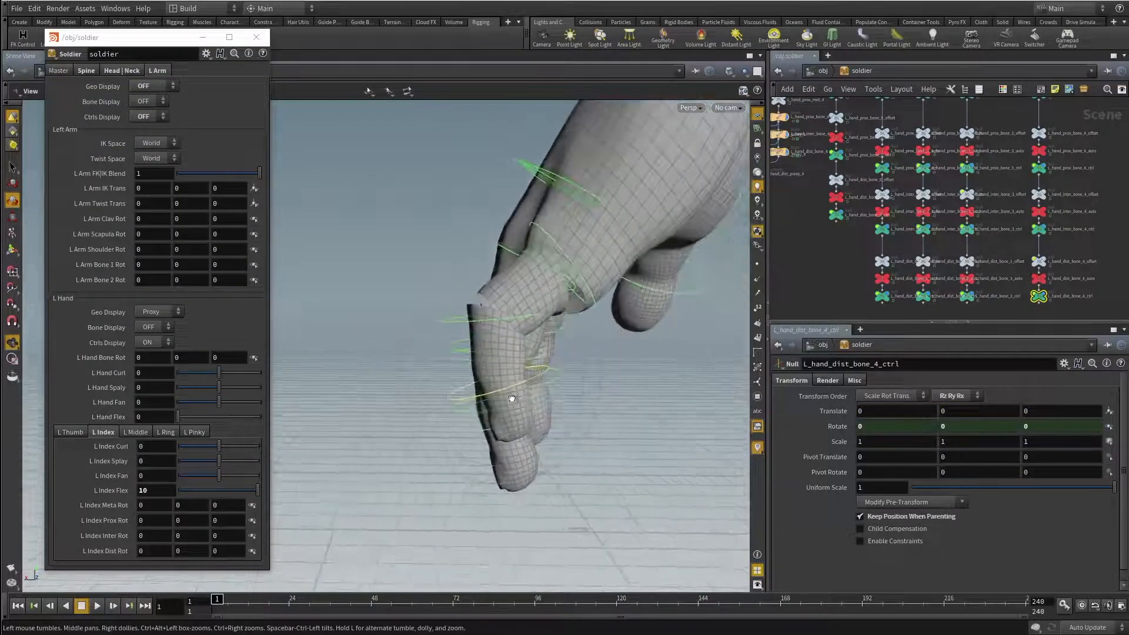
{"action": "key", "text": "r"}
{"action": "left_click_drag", "start_coordinate": [576, 415], "coordinate": [605, 368]}
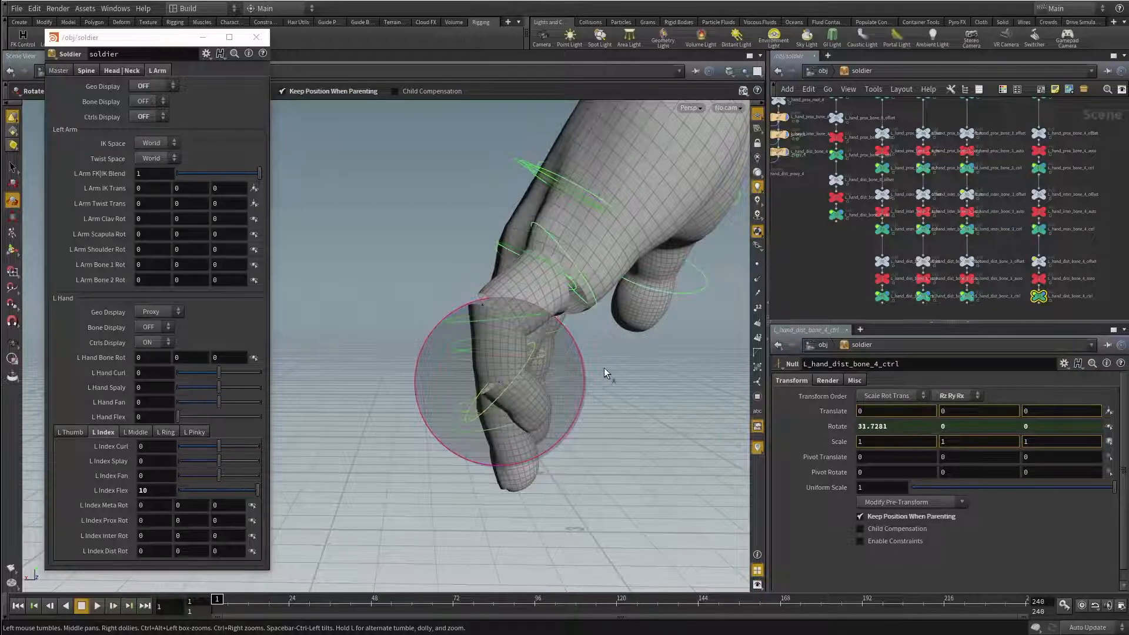
{"action": "left_click_drag", "start_coordinate": [605, 418], "coordinate": [498, 366], "text": "alt"}
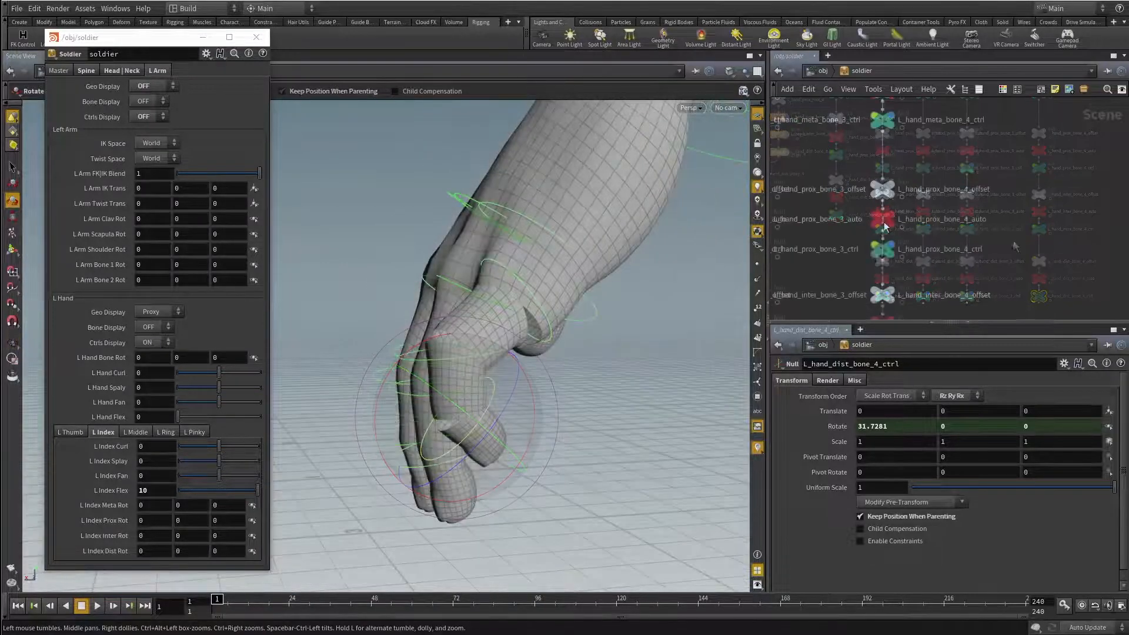
Step: Check the X rotation of the pinky's proximal control L_hand_prox_bone_4_ctrl
{"action": "left_click", "coordinate": [887, 221]}
{"action": "mouse_move", "coordinate": [553, 317]}
{"action": "left_mouse_down", "text": "alt"}
{"action": "mouse_move", "coordinate": [504, 319]}
{"action": "mouse_move", "coordinate": [538, 303]}
{"action": "left_mouse_up", "text": "alt"}
{"action": "left_click", "coordinate": [881, 249]}
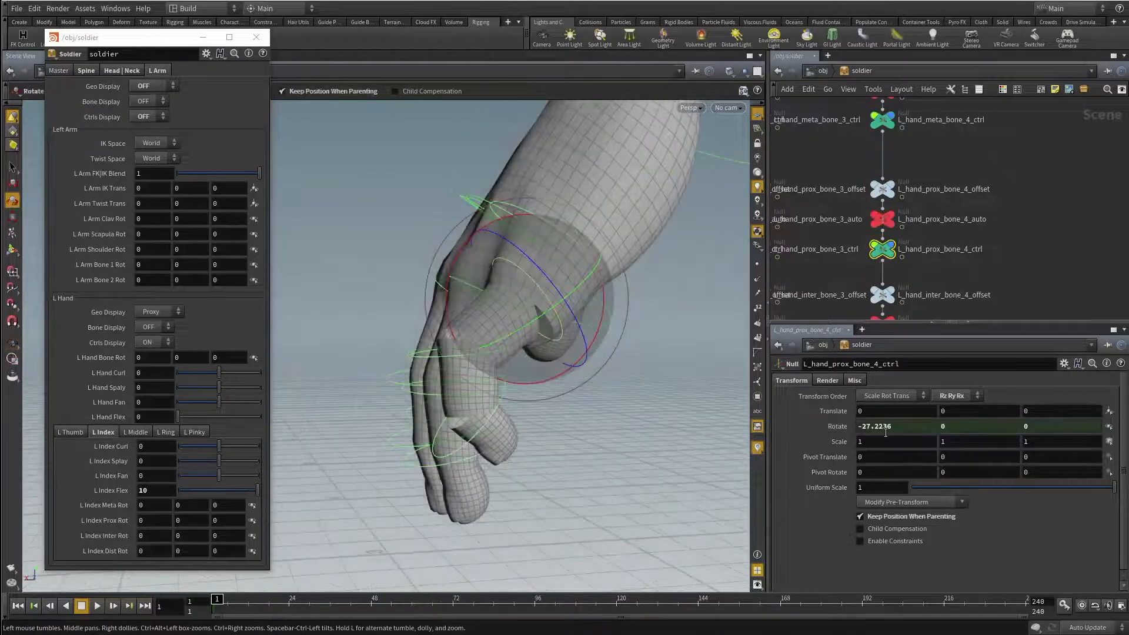
Step: Append the term fit( ch("../L_pinky_flex"), 0, 10, 0, 65) to the X rotation expression of L_hand_prox_bone_4_auto
{"action": "left_click", "coordinate": [882, 221]}
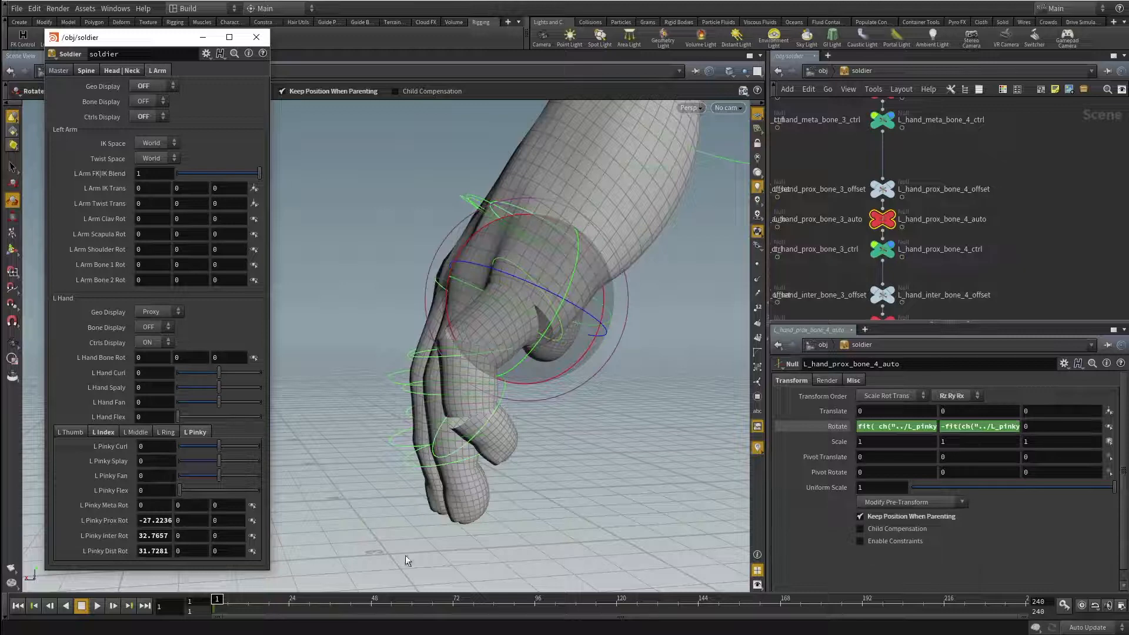
{"action": "left_click", "coordinate": [892, 425]}
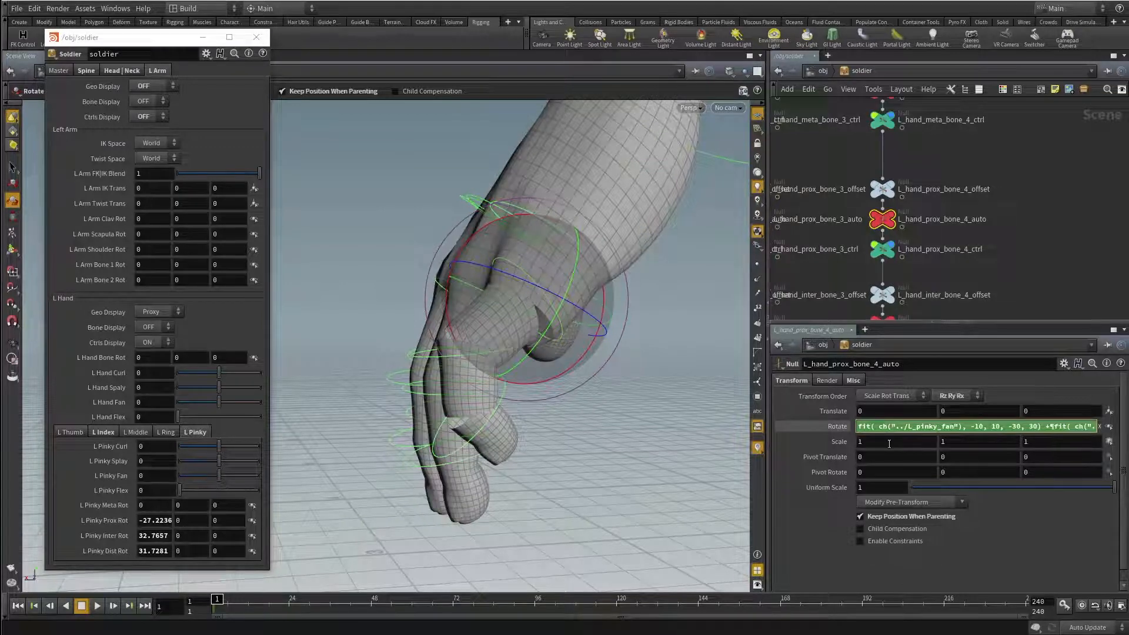
{"action": "key", "text": "alt+e"}
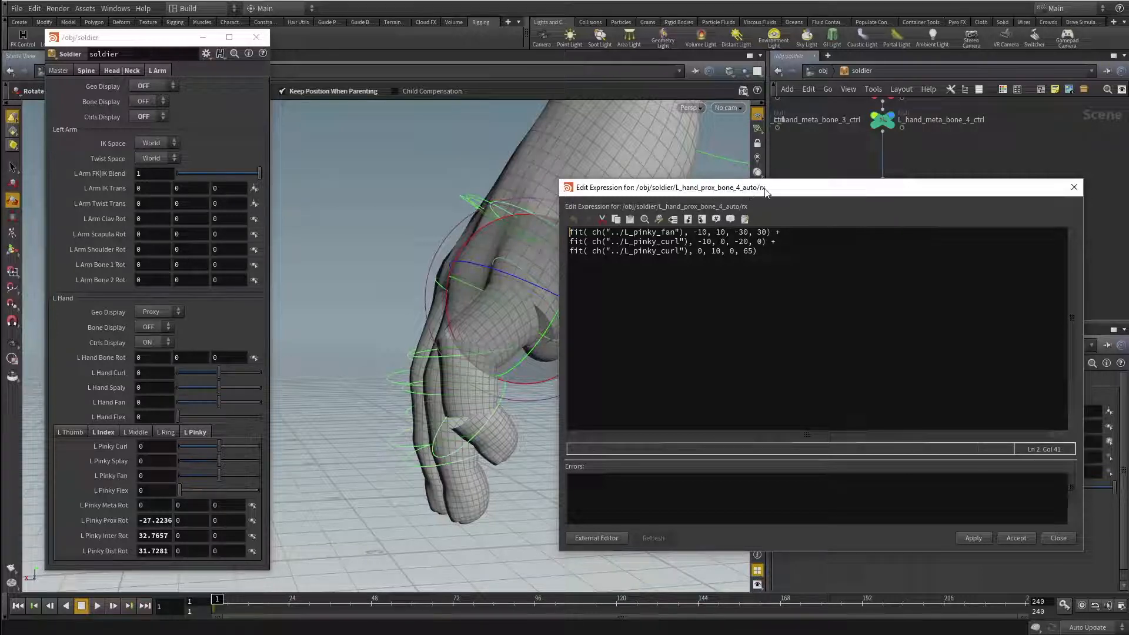
{"action": "left_click", "coordinate": [769, 258]}
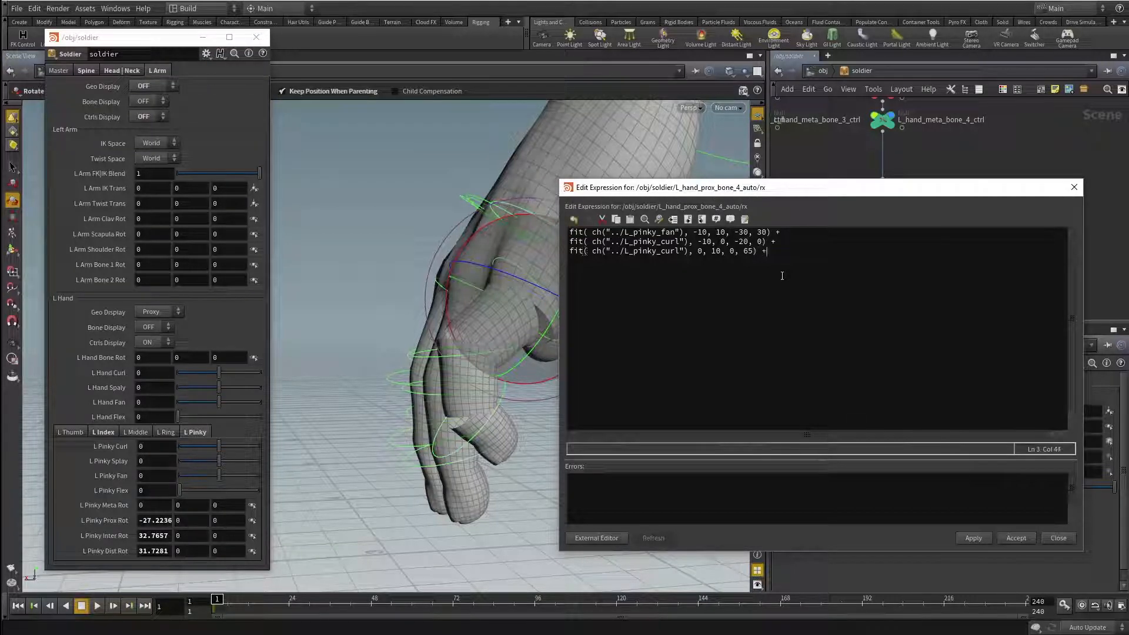
{"action": "left_click_drag", "start_coordinate": [759, 251], "coordinate": [568, 251]}
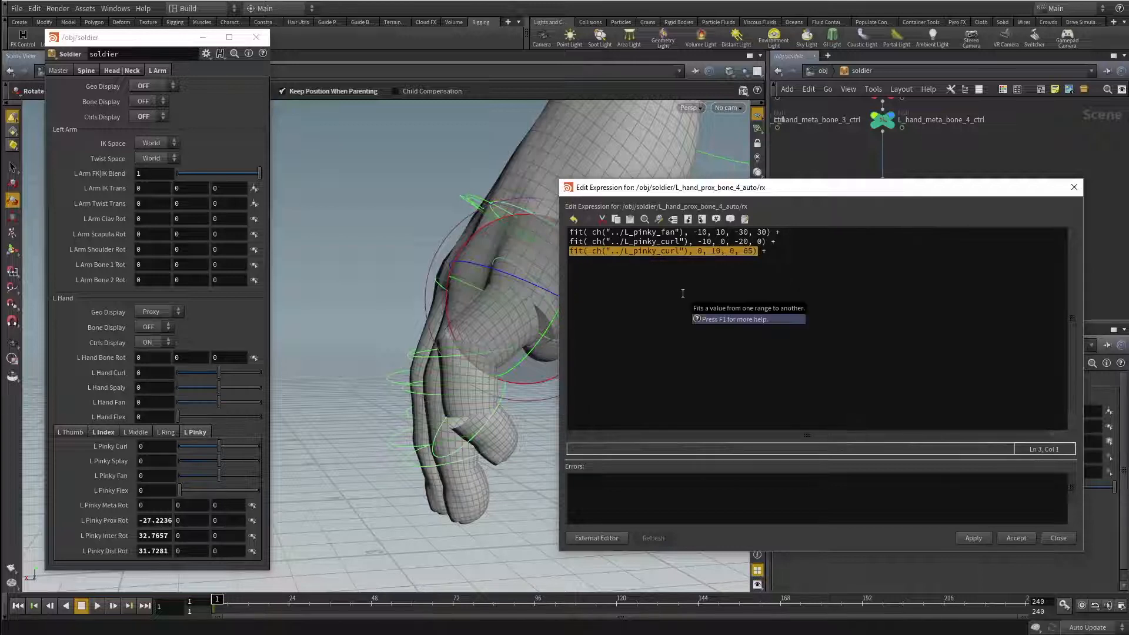
{"action": "key", "text": "ctrl+c"}
{"action": "key", "text": "End"}
{"action": "key", "text": "Return"}
{"action": "key", "text": "ctrl+v"}
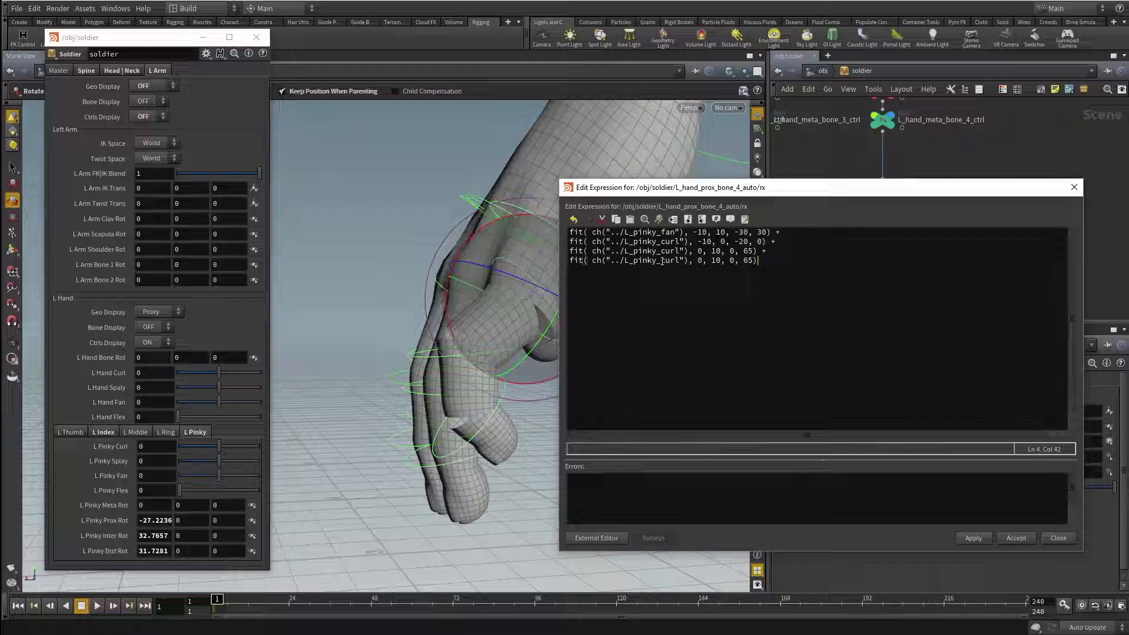
{"action": "type", "text": "flex"}
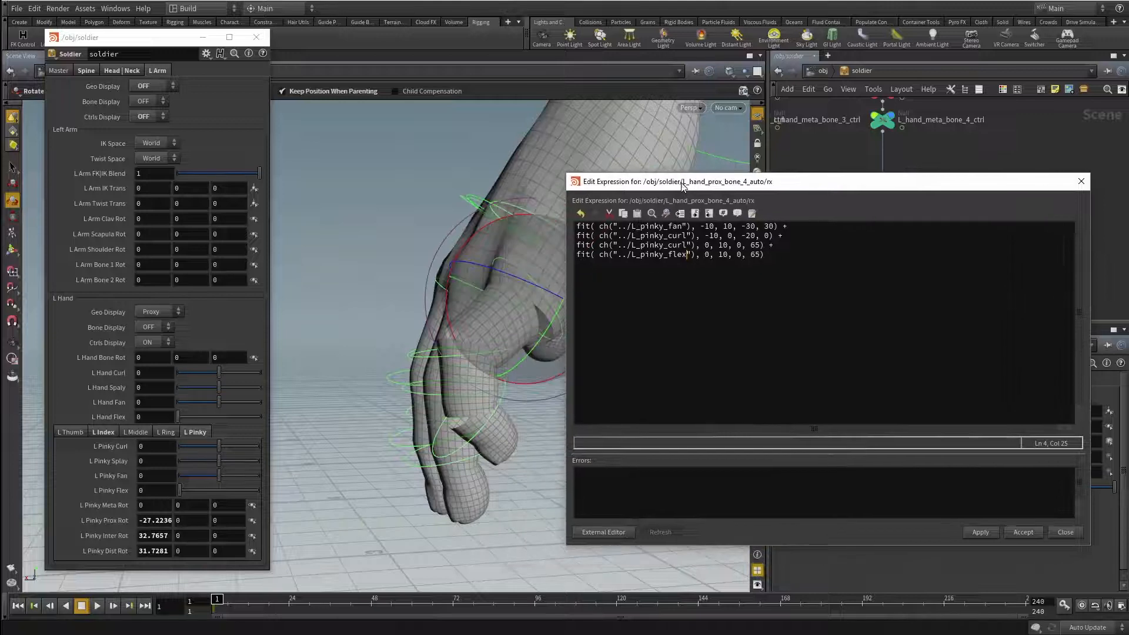
Step: Change the L_pinky_flex term's output maximum to -30, select the whole term and accept the expression
{"action": "left_click_drag", "start_coordinate": [676, 189], "coordinate": [766, 215]}
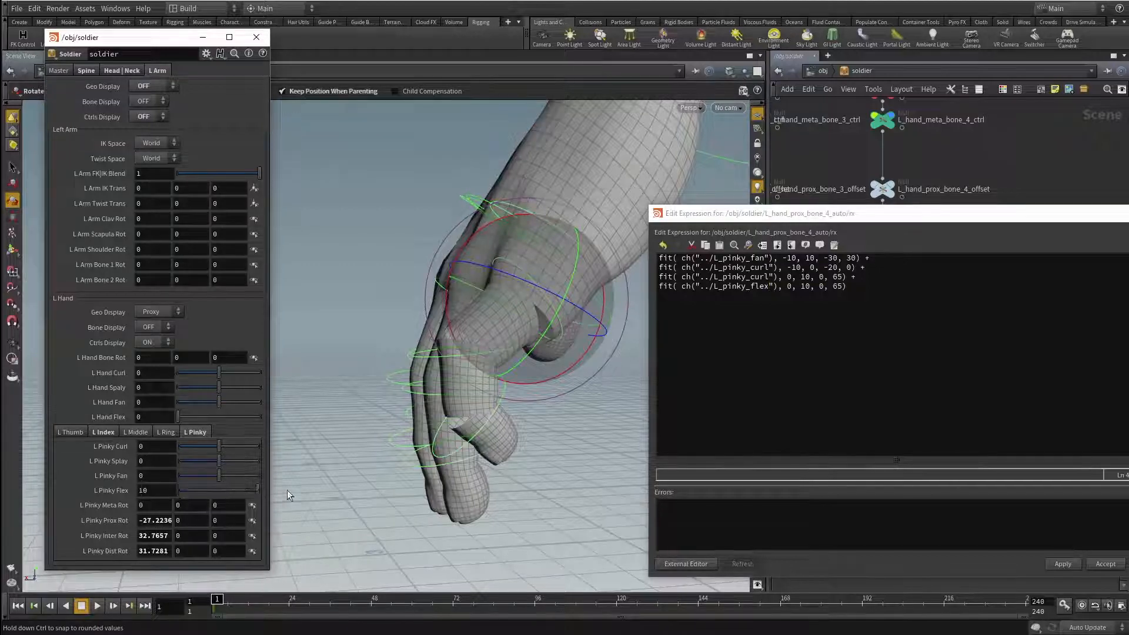
{"action": "key", "text": "ctrl+z"}
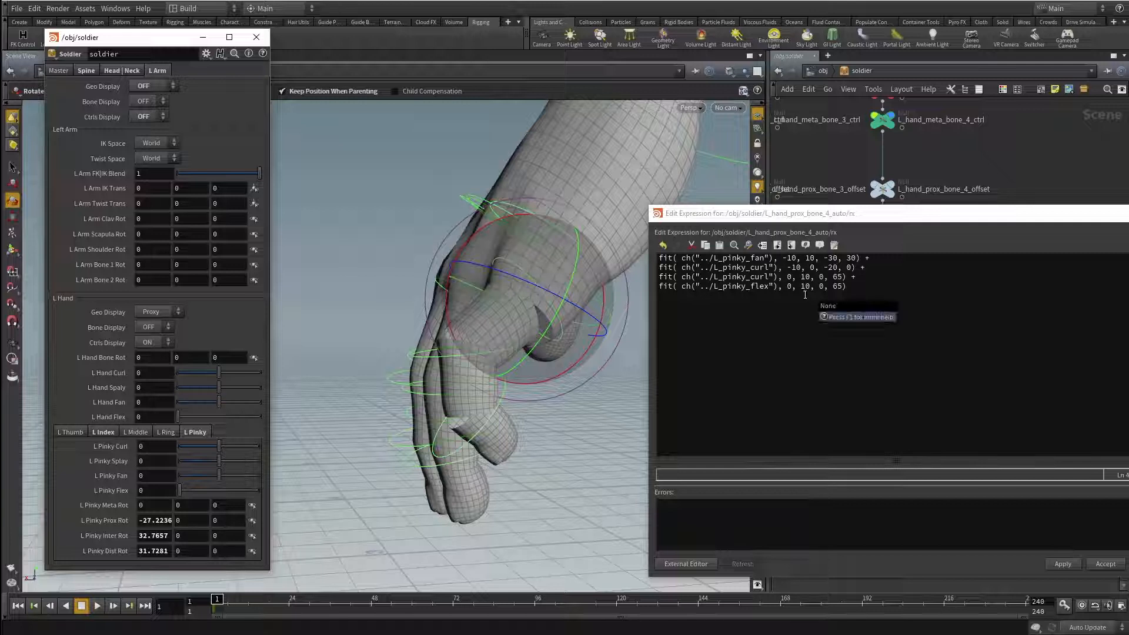
{"action": "double_click", "coordinate": [835, 287]}
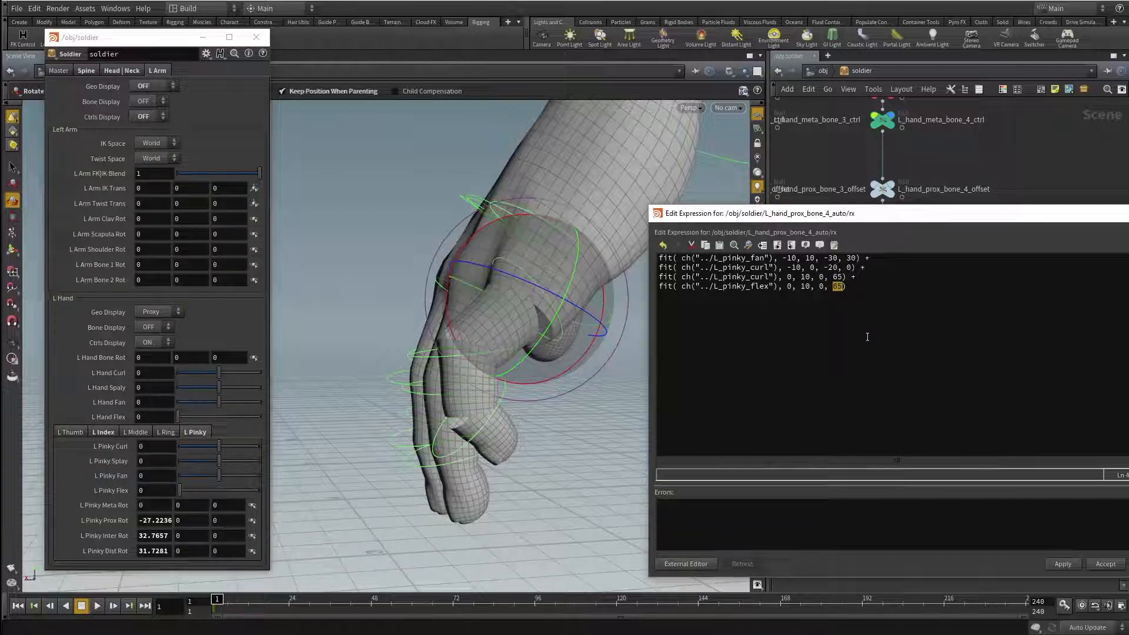
{"action": "type", "text": "-30"}
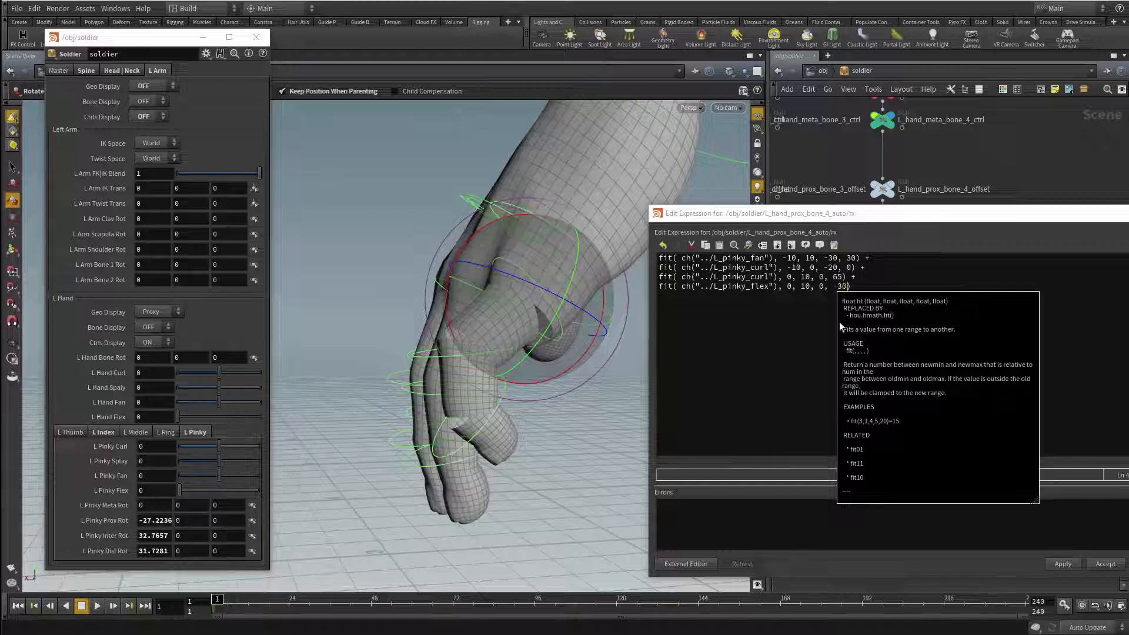
{"action": "left_click_drag", "start_coordinate": [852, 286], "coordinate": [645, 286]}
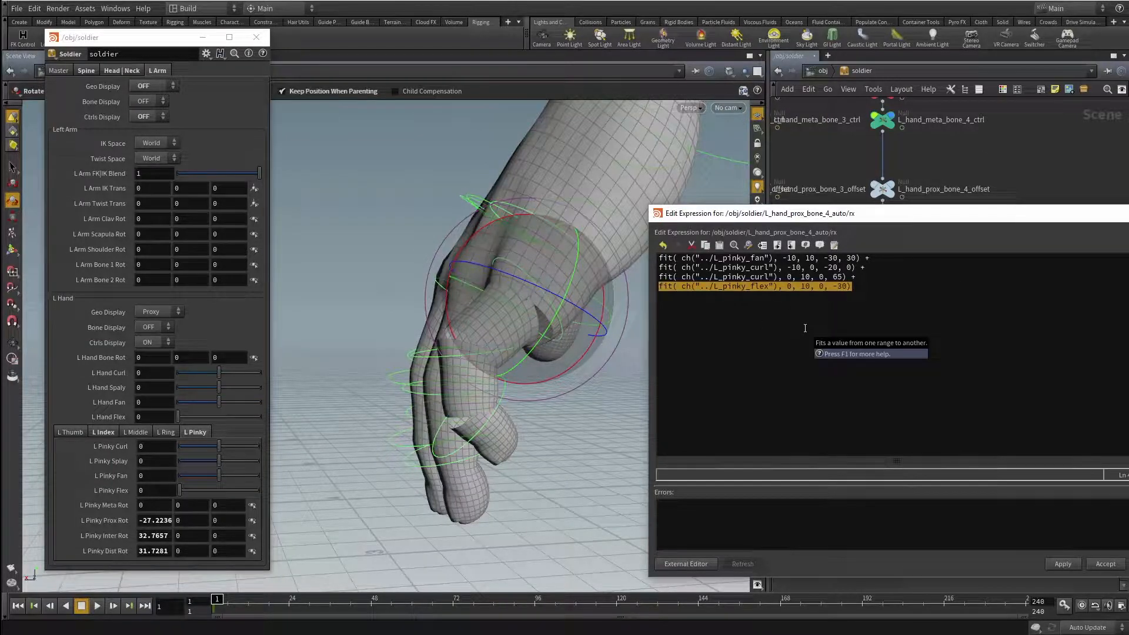
{"action": "left_click", "coordinate": [1104, 565]}
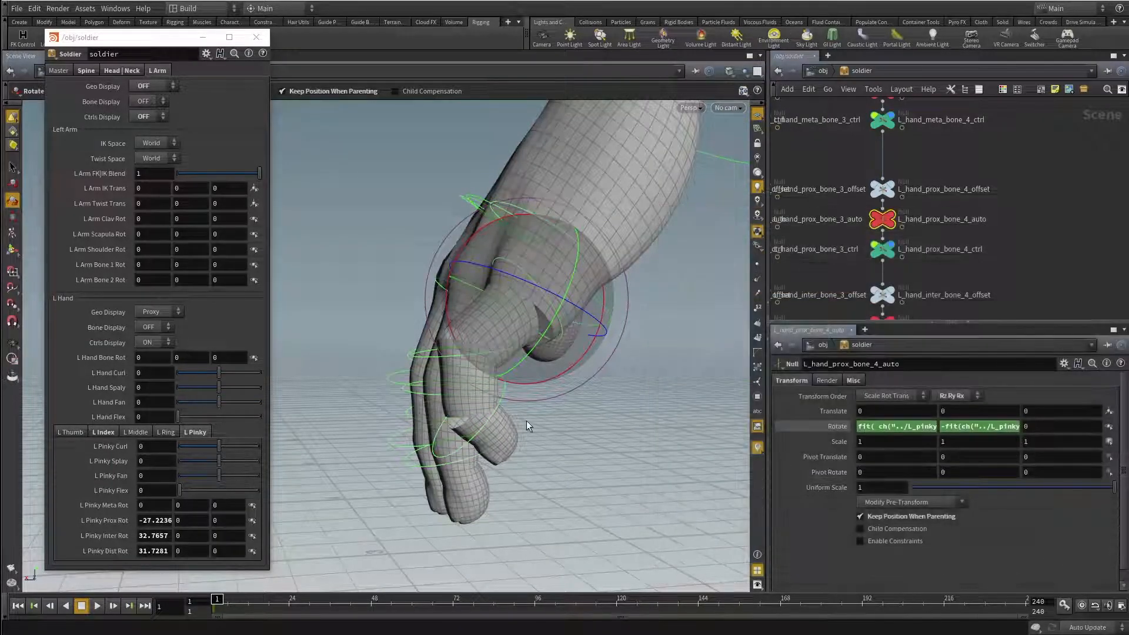
Step: Reset the X values of L Pinky Prox Rot, Inter Rot and Dist Rot to 0
{"action": "middle_click", "coordinate": [153, 523], "text": "ctrl"}
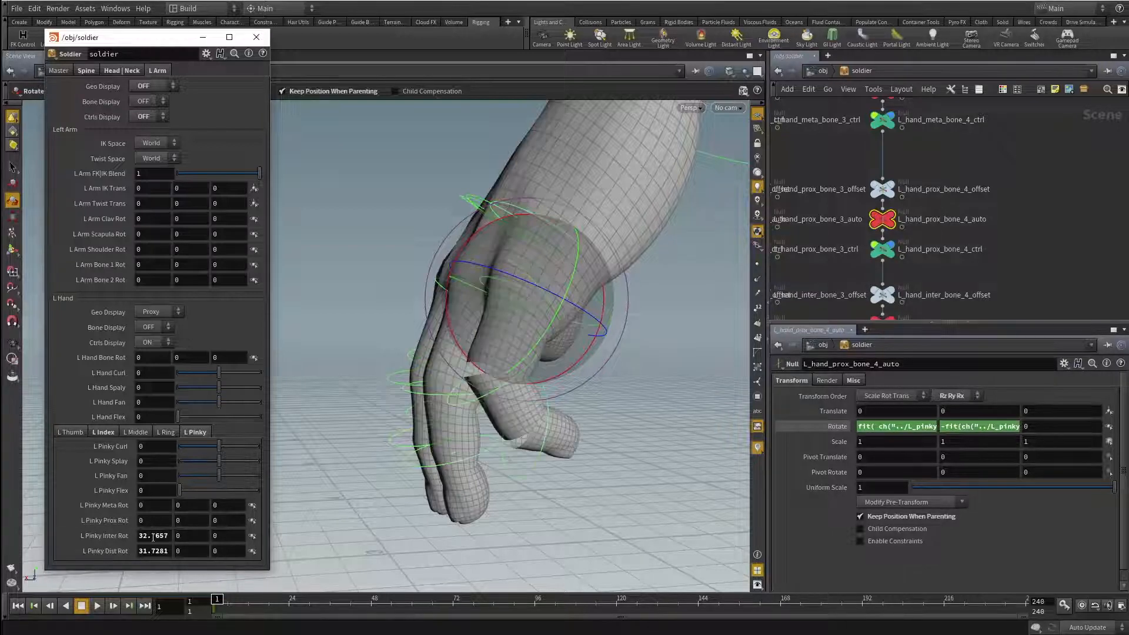
{"action": "middle_click", "coordinate": [154, 536], "text": "ctrl"}
{"action": "middle_click", "coordinate": [155, 550], "text": "ctrl"}
Step: Test the pinky's proximal flex by raising L Pinky Flex to its maximum, and reset it to 0
{"action": "mouse_move", "coordinate": [533, 435]}
{"action": "left_mouse_down", "text": "alt"}
{"action": "mouse_move", "coordinate": [504, 436]}
{"action": "mouse_move", "coordinate": [517, 436]}
{"action": "left_mouse_up", "text": "alt"}
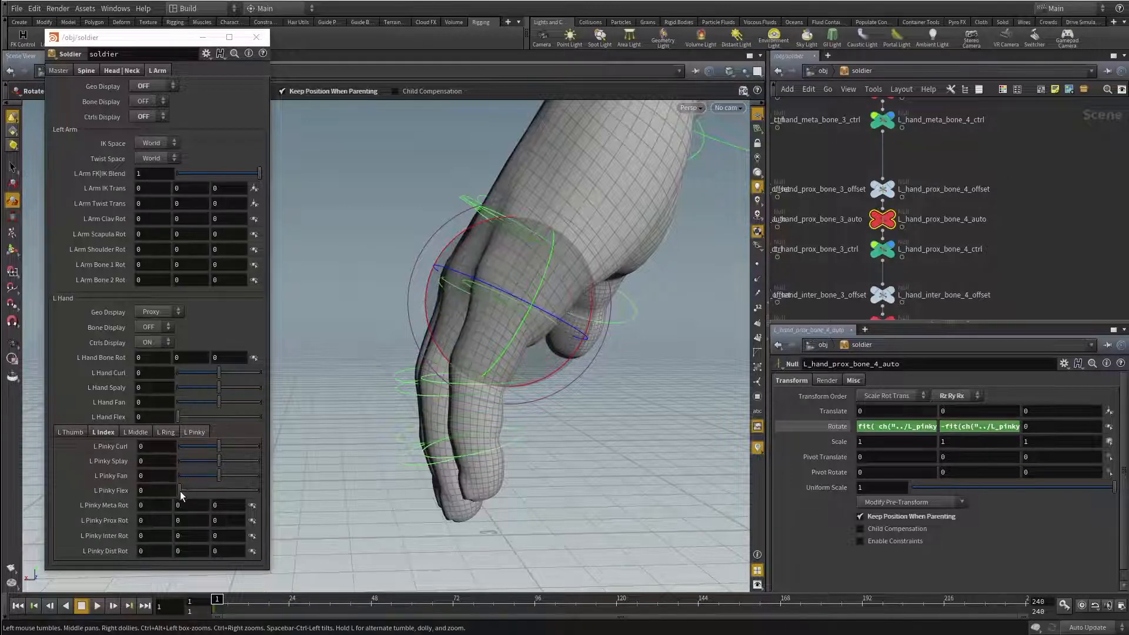
{"action": "left_click_drag", "start_coordinate": [180, 491], "coordinate": [276, 490]}
{"action": "middle_click", "coordinate": [161, 490], "text": "ctrl"}
Step: Append the term fit( ch("../L_pinky_flex"), 0, 10, 0, 30) to L_hand_inter_bone_4_auto's X rotation expression, select the term and accept
{"action": "middle_click_drag", "start_coordinate": [891, 258], "coordinate": [890, 179]}
{"action": "left_click", "coordinate": [862, 187]}
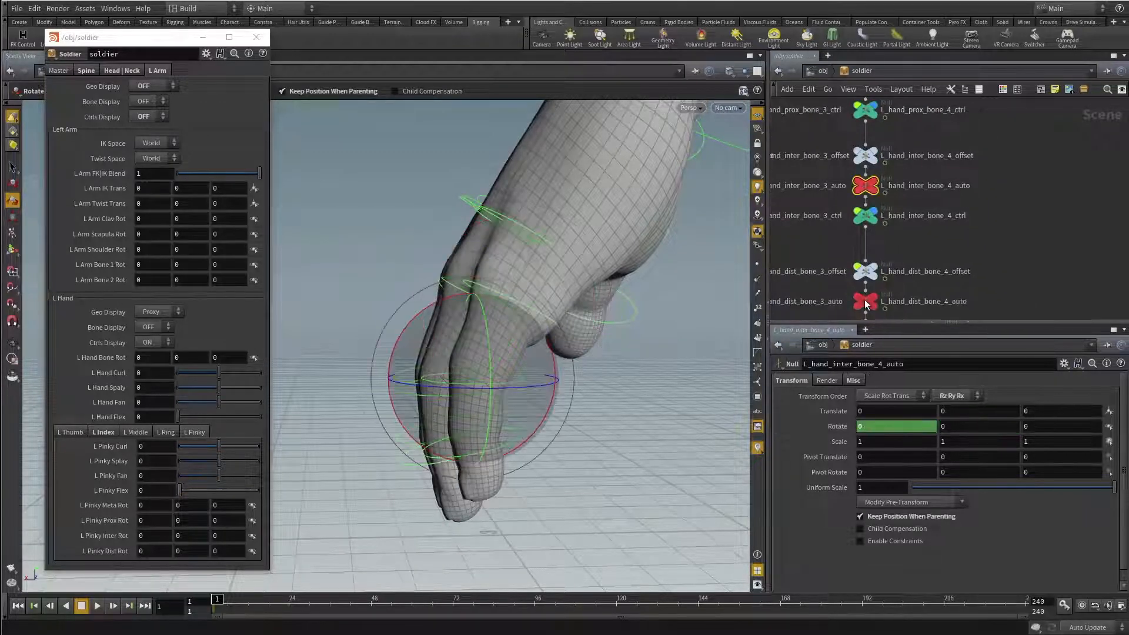
{"action": "left_click", "coordinate": [865, 299], "text": "shift"}
{"action": "left_click", "coordinate": [1035, 209]}
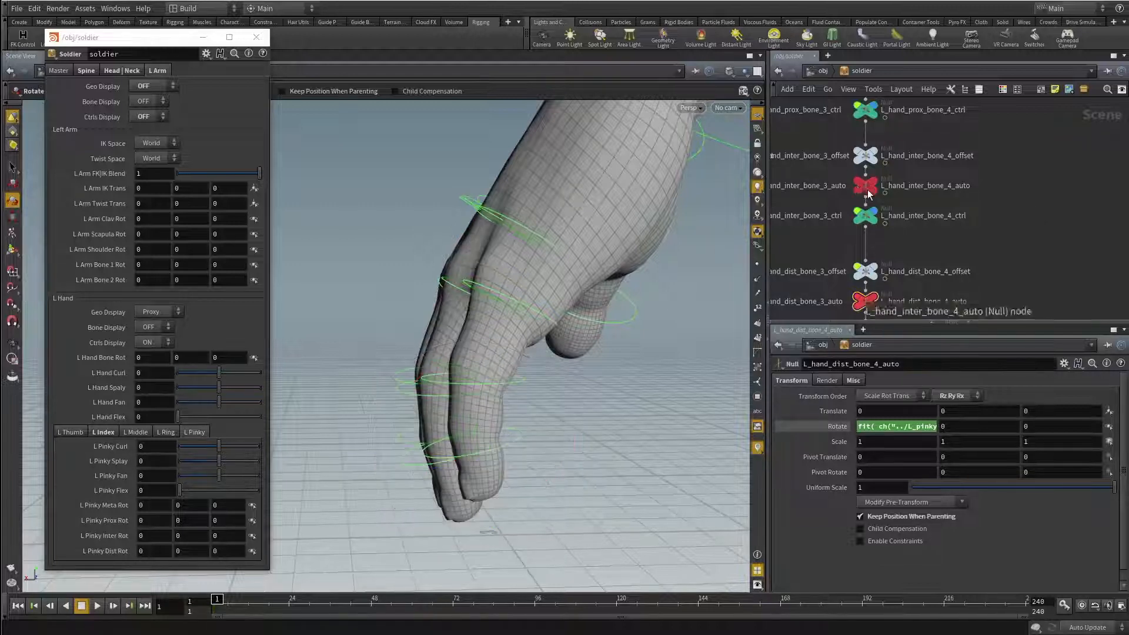
{"action": "left_click", "coordinate": [866, 188]}
{"action": "left_click", "coordinate": [880, 427]}
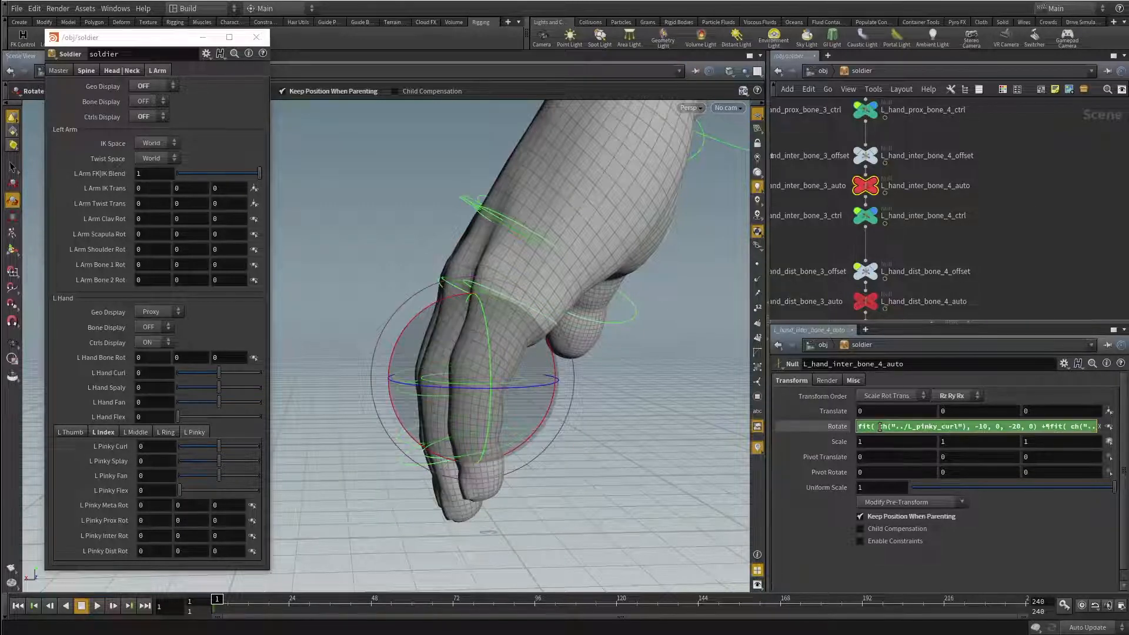
{"action": "key", "text": "alt+e"}
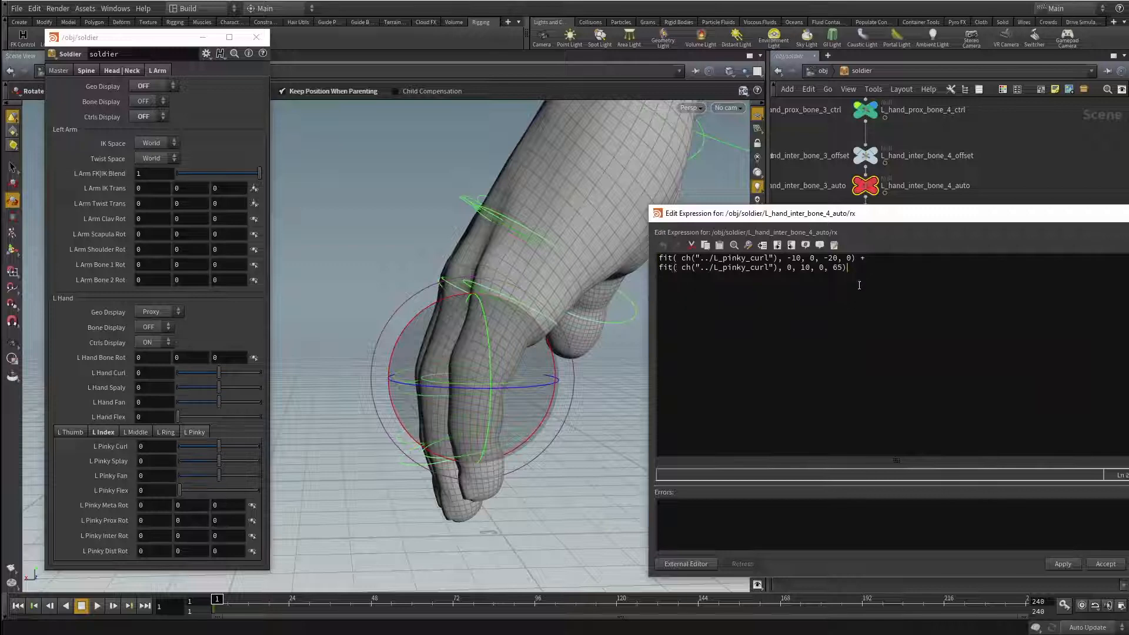
{"action": "key", "text": "ctrl+v"}
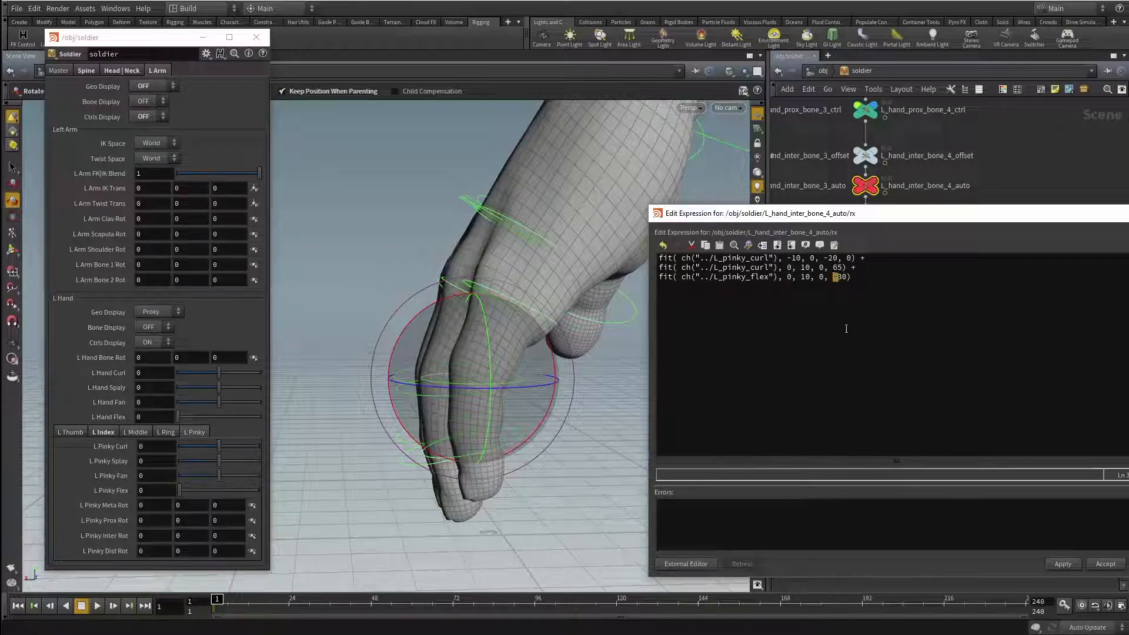
{"action": "key", "text": "Delete"}
{"action": "left_click_drag", "start_coordinate": [848, 276], "coordinate": [647, 279]}
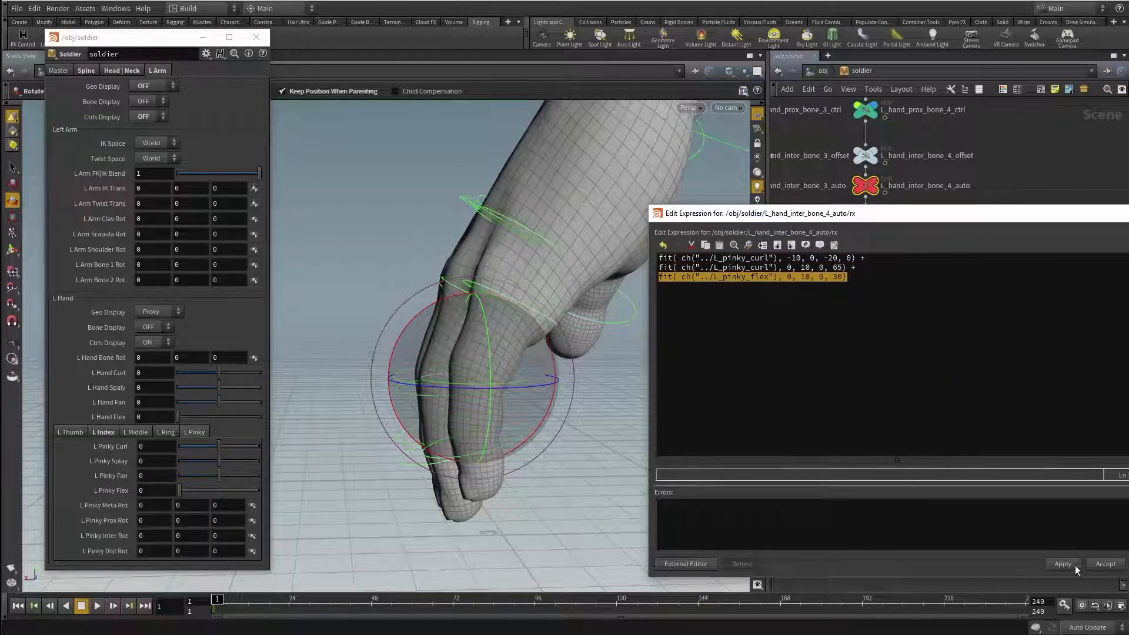
{"action": "left_click", "coordinate": [1093, 563]}
Step: Append the term fit( ch("../L_pinky_flex"), 0, 10, 0, 30) to the X rotation expression of L_hand_dist_bone_4_auto and accept it
{"action": "middle_click_drag", "start_coordinate": [1010, 270], "coordinate": [1006, 156]}
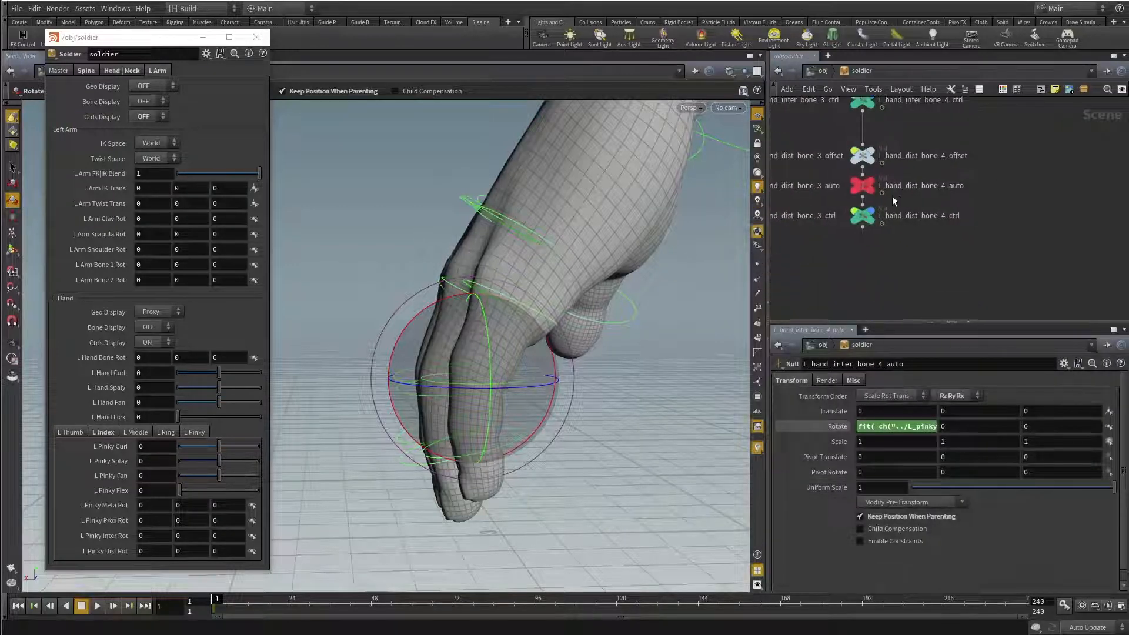
{"action": "left_click", "coordinate": [862, 187]}
{"action": "left_click", "coordinate": [903, 426]}
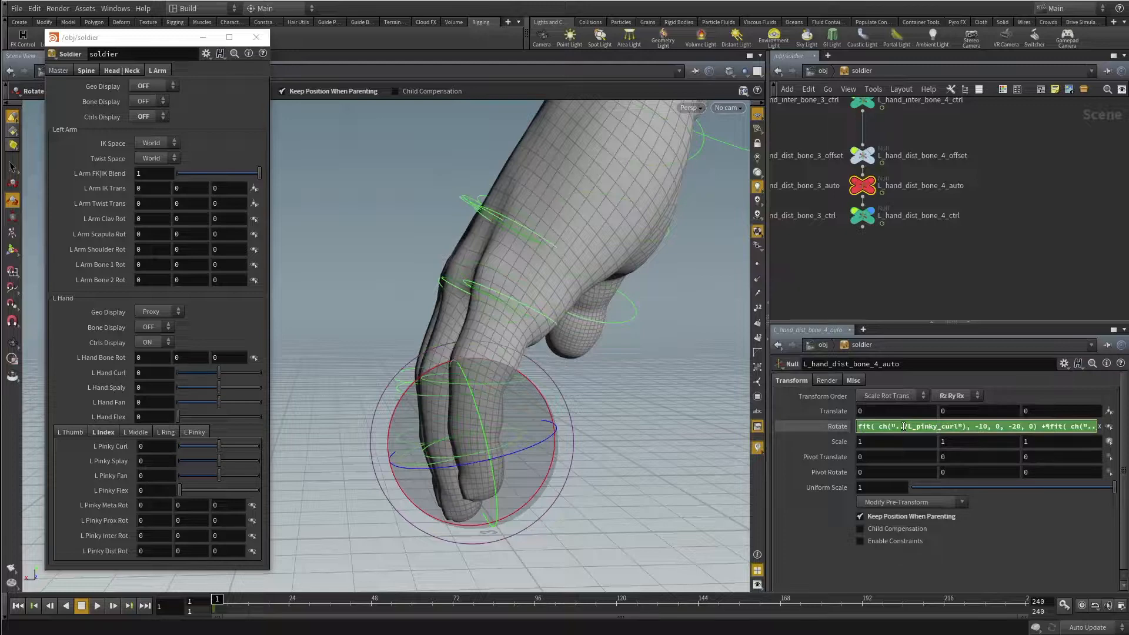
{"action": "key", "text": "alt+e"}
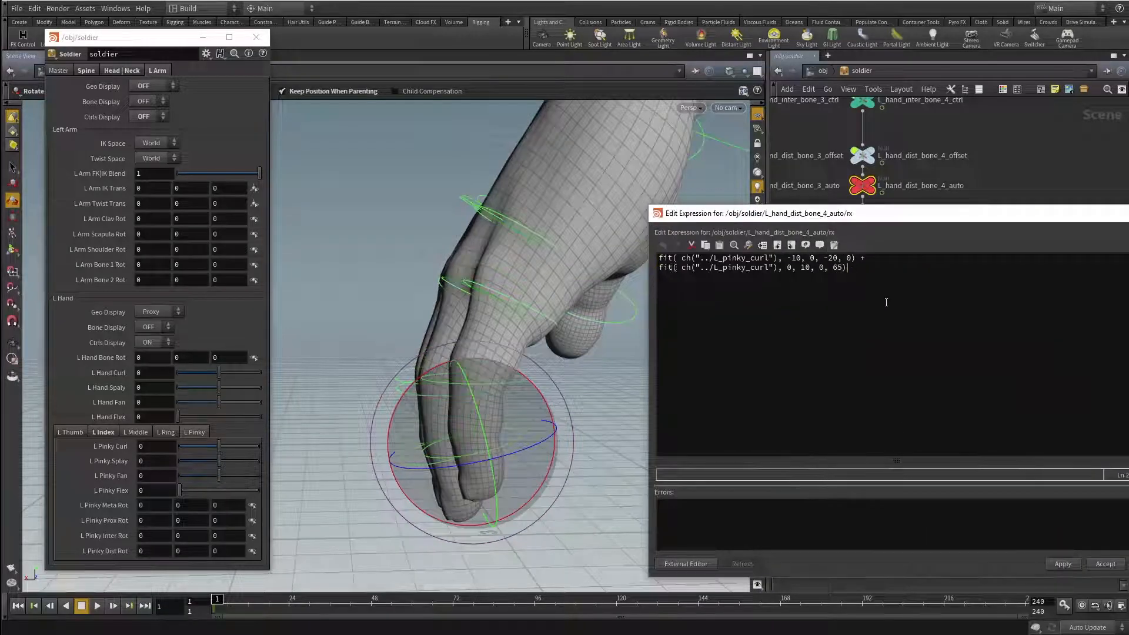
{"action": "type", "text": "+"}
{"action": "key", "text": "Return"}
{"action": "type", "text": "fit( ch(\"../L_pinky_flex\"), 0, 10, 0, 30)"}
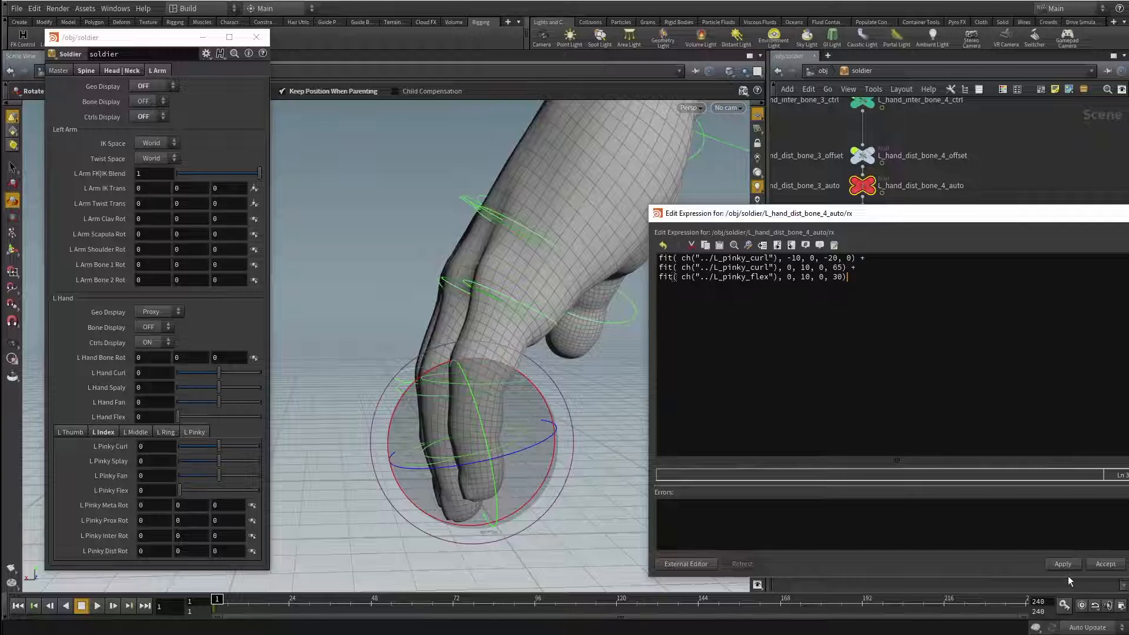
{"action": "left_click", "coordinate": [1095, 562]}
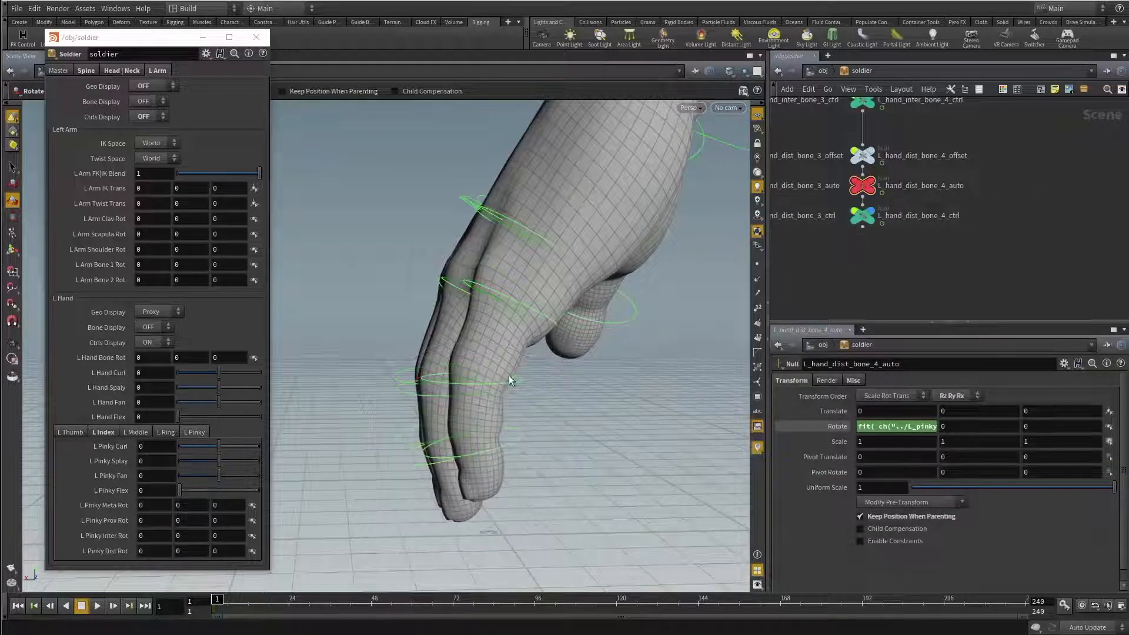
Step: Test the full pinky flex motion with L Pinky Flex, return it to 0 and inspect the fingers
{"action": "left_click_drag", "start_coordinate": [509, 376], "coordinate": [527, 353], "text": "alt"}
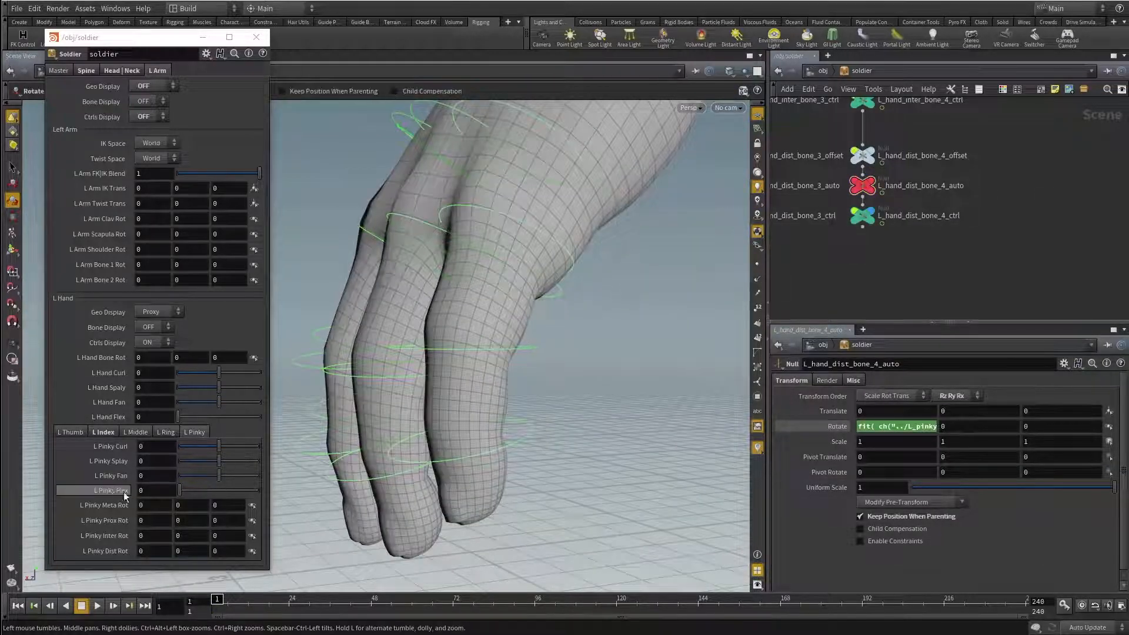
{"action": "left_click_drag", "start_coordinate": [180, 490], "coordinate": [151, 488]}
{"action": "left_click_drag", "start_coordinate": [354, 482], "coordinate": [537, 396], "text": "alt"}
{"action": "key", "text": "r"}
{"action": "key", "text": "Escape"}
{"action": "key", "text": "r"}
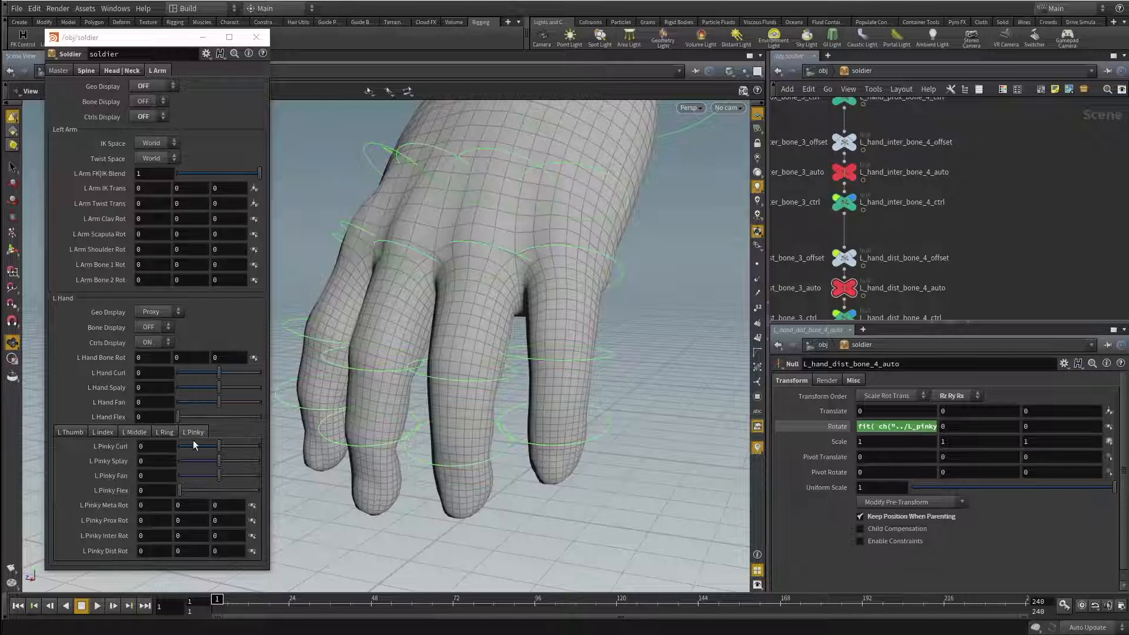
Step: Review the curl, splay, fan and flex parameters of the ring, middle, index and pinky fingers, ending on the pinky
{"action": "left_click", "coordinate": [164, 432]}
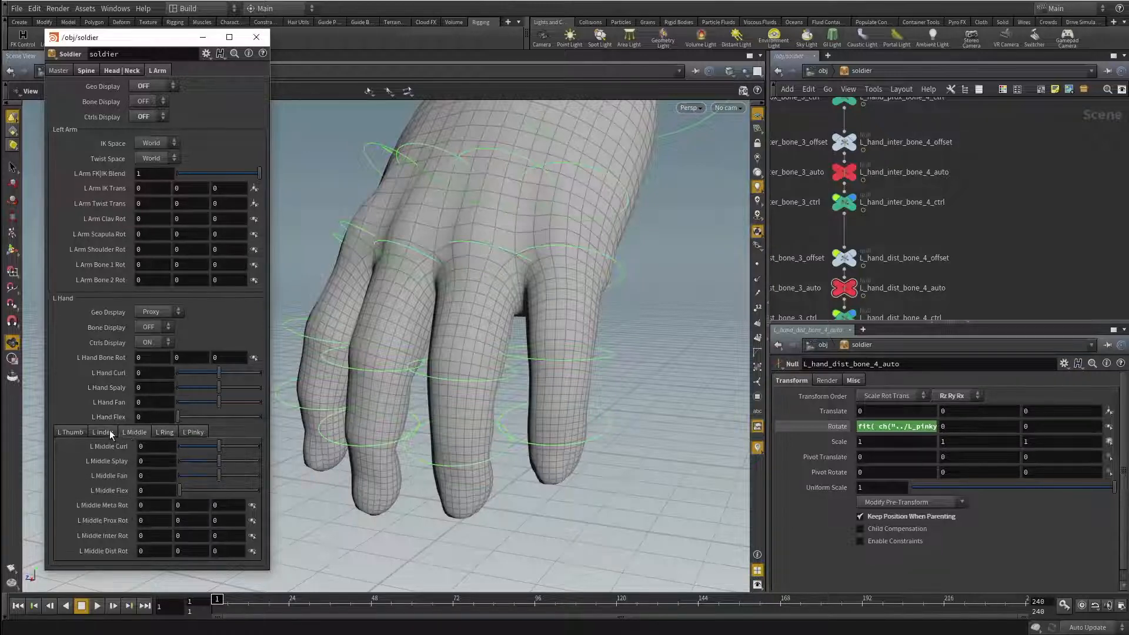
{"action": "left_click", "coordinate": [108, 431]}
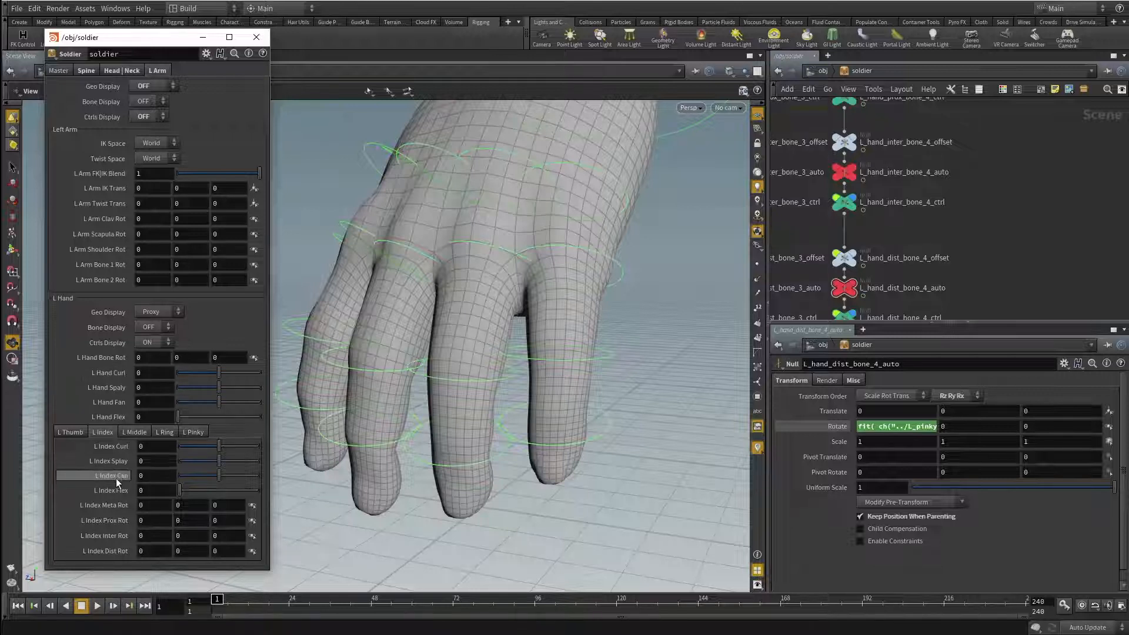
{"action": "left_click", "coordinate": [195, 432]}
{"action": "left_click", "coordinate": [165, 430]}
{"action": "left_click", "coordinate": [134, 431]}
{"action": "left_click", "coordinate": [103, 432]}
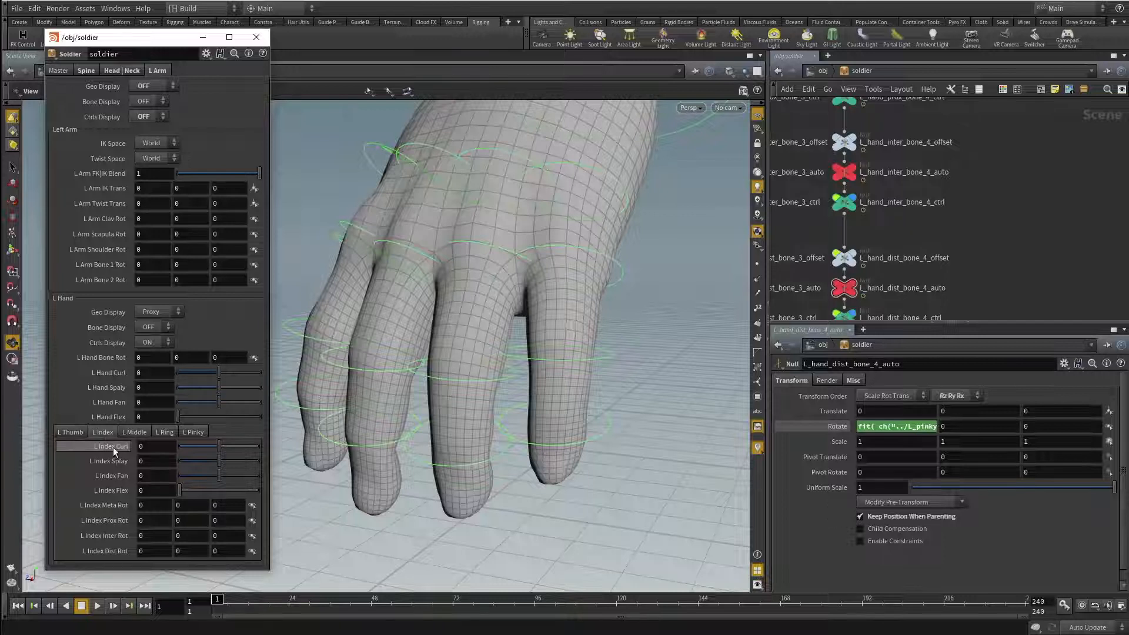
{"action": "left_click", "coordinate": [193, 431]}
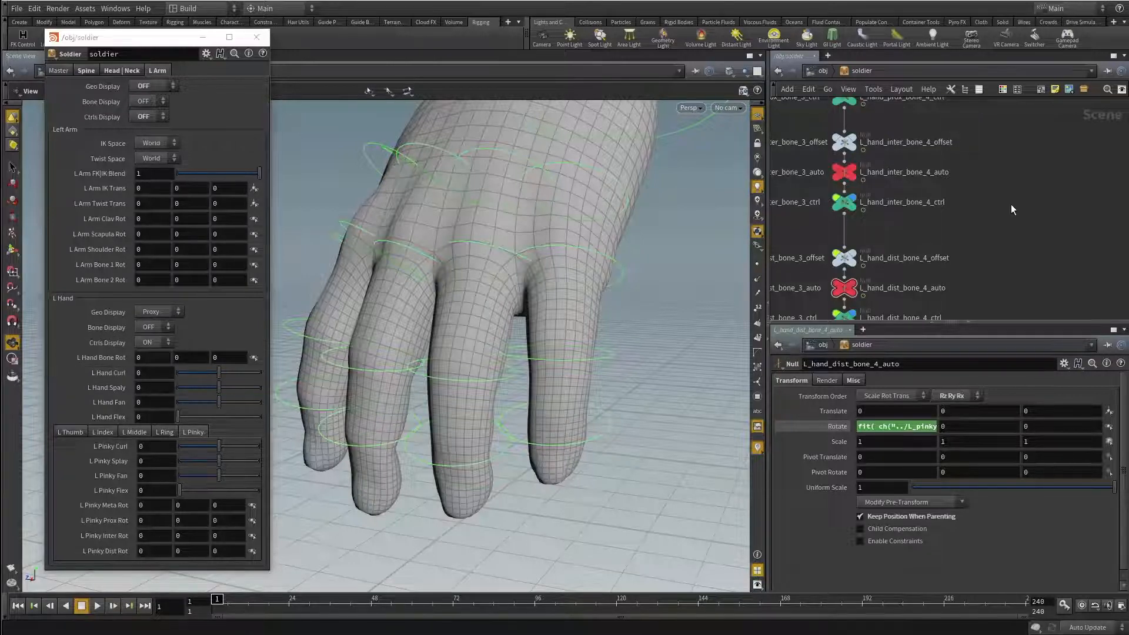
Step: Test the pinky's curl with L Pinky Curl and reset it to 0
{"action": "scroll", "coordinate": [1011, 206], "scroll_direction": "down", "scroll_amount": 3}
{"action": "middle_click_drag", "start_coordinate": [1013, 210], "coordinate": [1014, 252]}
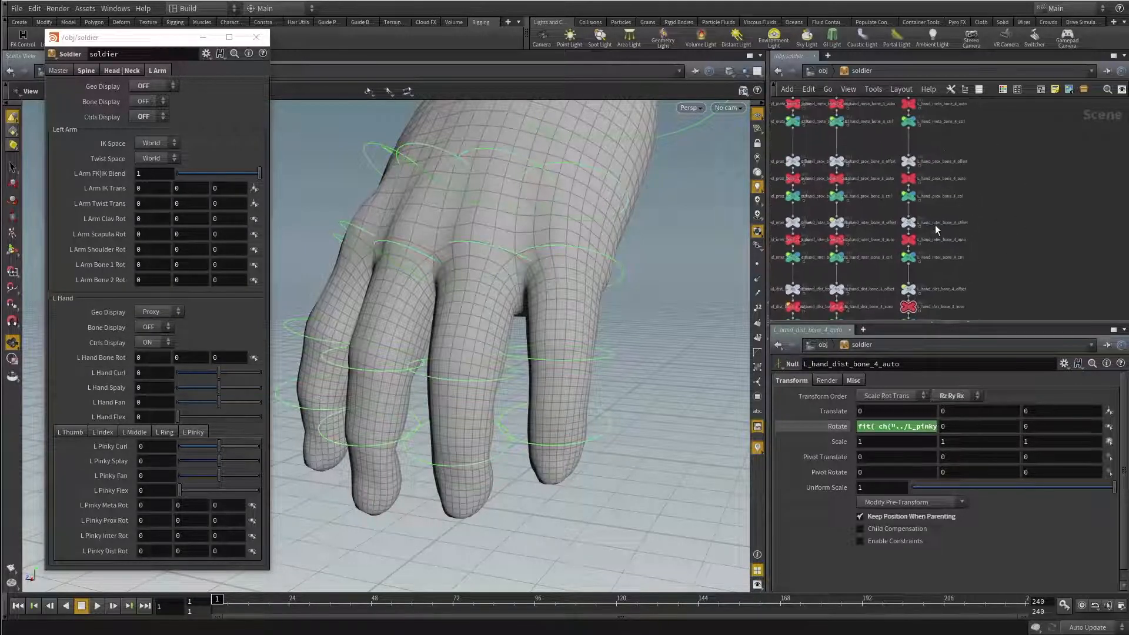
{"action": "left_click_drag", "start_coordinate": [471, 323], "coordinate": [507, 337], "text": "alt"}
{"action": "right_click_drag", "start_coordinate": [506, 338], "coordinate": [460, 350]}
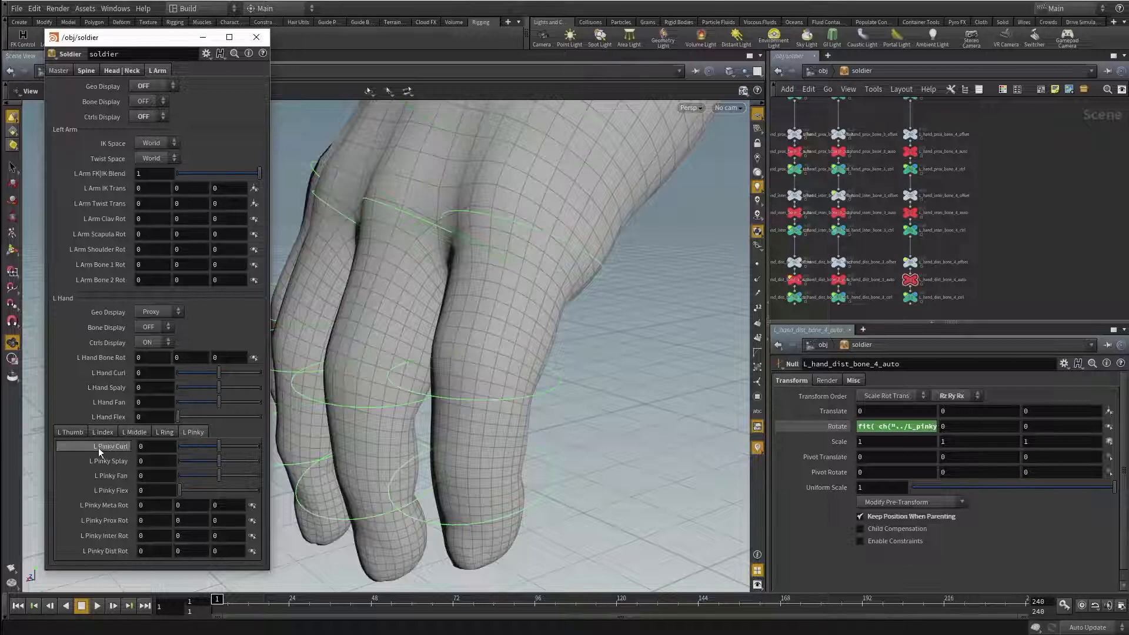
{"action": "mouse_move", "coordinate": [219, 449]}
{"action": "left_mouse_down"}
{"action": "mouse_move", "coordinate": [240, 450]}
{"action": "mouse_move", "coordinate": [179, 455]}
{"action": "mouse_move", "coordinate": [216, 456]}
{"action": "left_mouse_up"}
{"action": "triple_click", "coordinate": [161, 448]}
{"action": "type", "text": "0"}
{"action": "key", "text": "Return"}
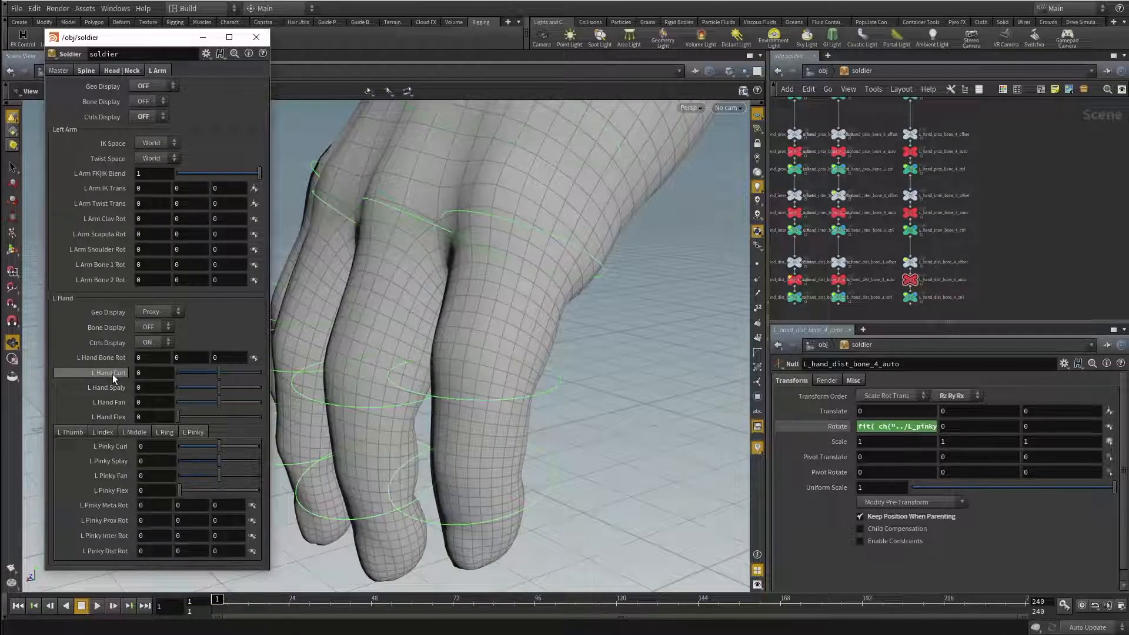
Step: Raise L Hand Curl to 10, inspect the pinky's curl from several angles and reset the value to 0
{"action": "left_click_drag", "start_coordinate": [221, 373], "coordinate": [261, 374]}
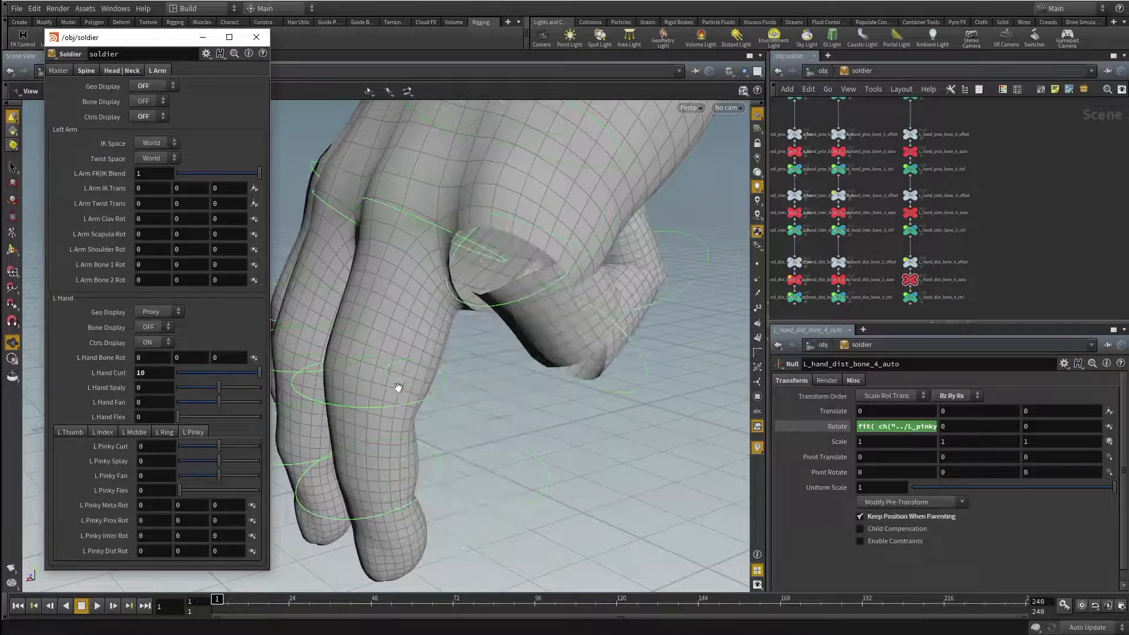
{"action": "scroll", "coordinate": [394, 383], "scroll_direction": "down", "scroll_amount": 5}
{"action": "left_click_drag", "start_coordinate": [394, 384], "coordinate": [488, 423]}
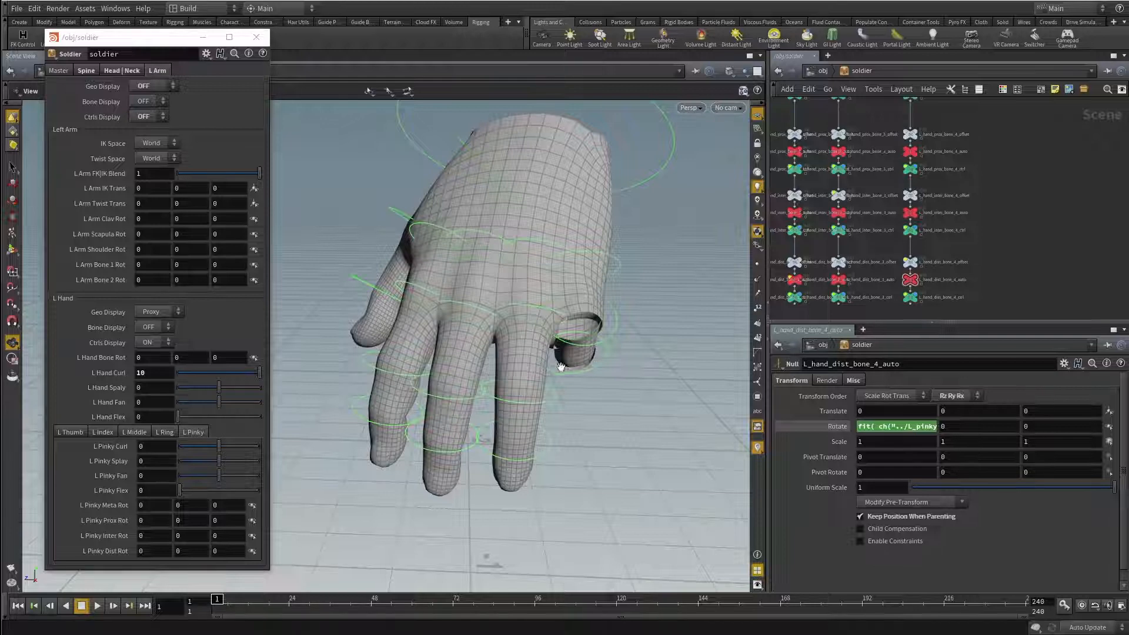
{"action": "left_click_drag", "start_coordinate": [598, 394], "coordinate": [587, 323]}
{"action": "scroll", "coordinate": [577, 396], "scroll_direction": "up", "scroll_amount": 5}
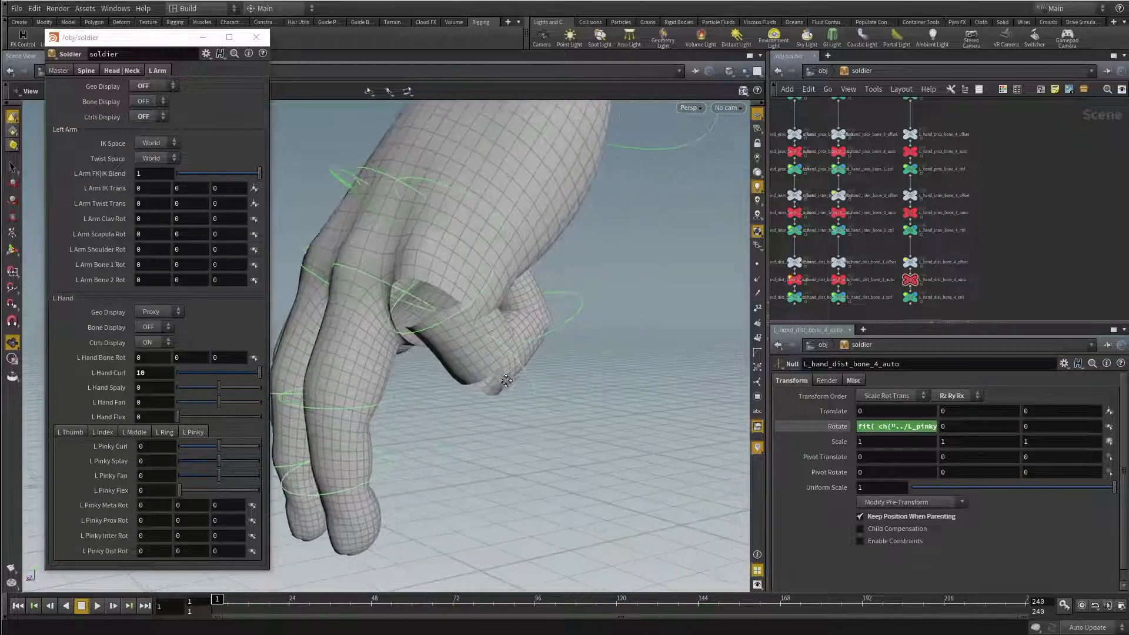
{"action": "middle_click", "coordinate": [167, 377], "text": "ctrl"}
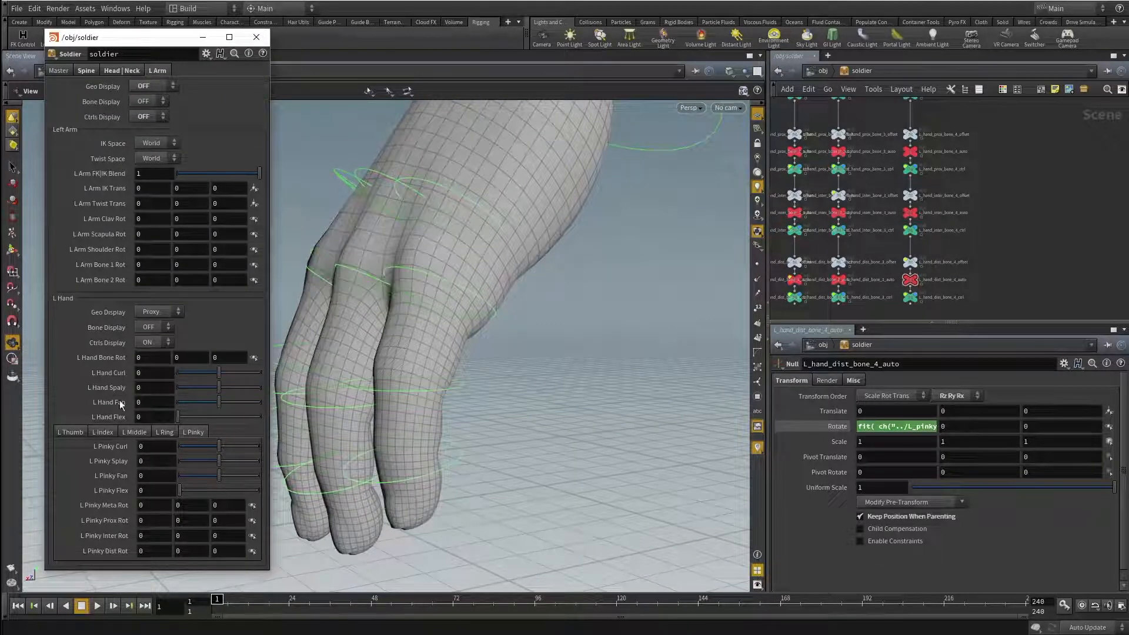
Step: Examine the L_pinky_curl terms in L_hand_prox_bone_4_auto's X rotation expression and close the expression editor
{"action": "mouse_move", "coordinate": [1007, 201]}
{"action": "middle_mouse_down"}
{"action": "mouse_move", "coordinate": [1016, 247]}
{"action": "mouse_move", "coordinate": [998, 200]}
{"action": "middle_mouse_up"}
{"action": "left_click", "coordinate": [928, 190]}
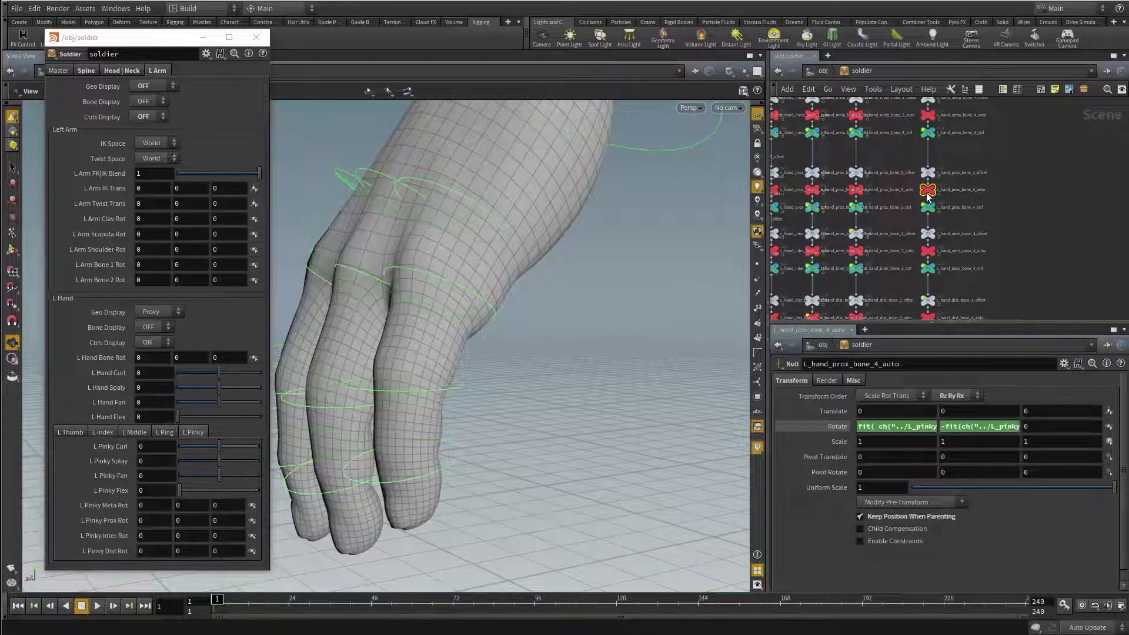
{"action": "left_click", "coordinate": [879, 427]}
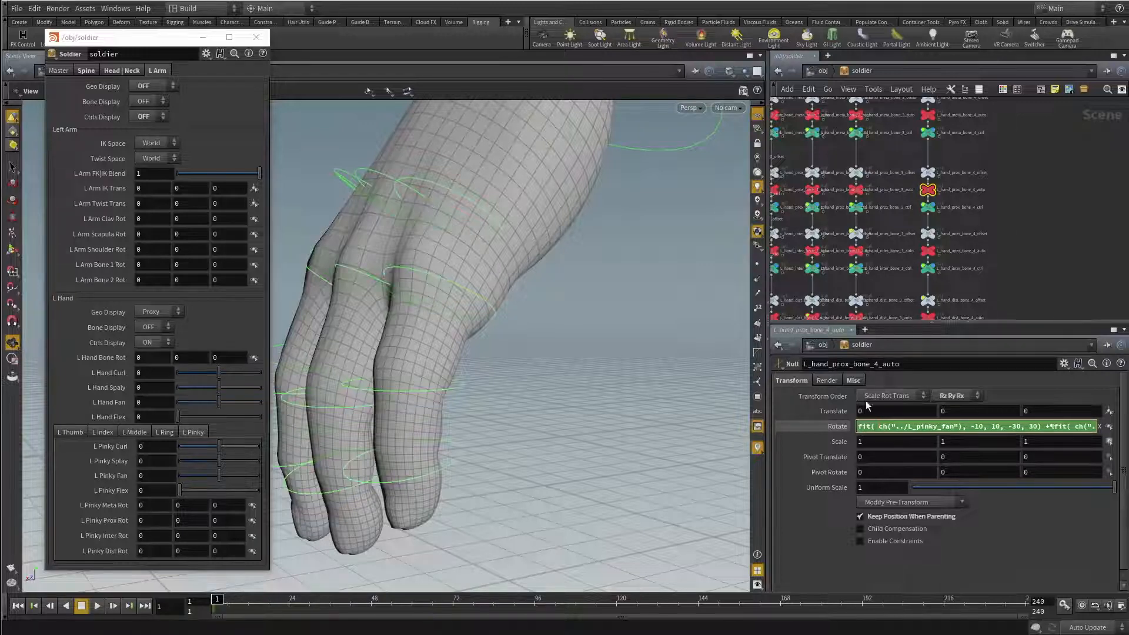
{"action": "key", "text": "alt+e"}
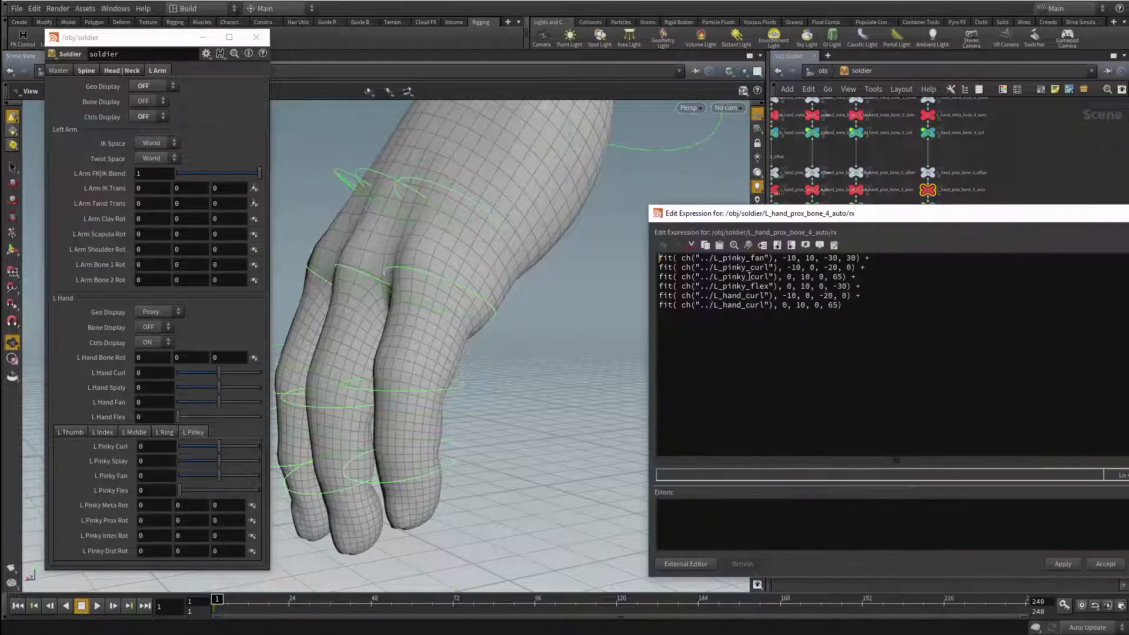
{"action": "left_click_drag", "start_coordinate": [844, 277], "coordinate": [745, 267]}
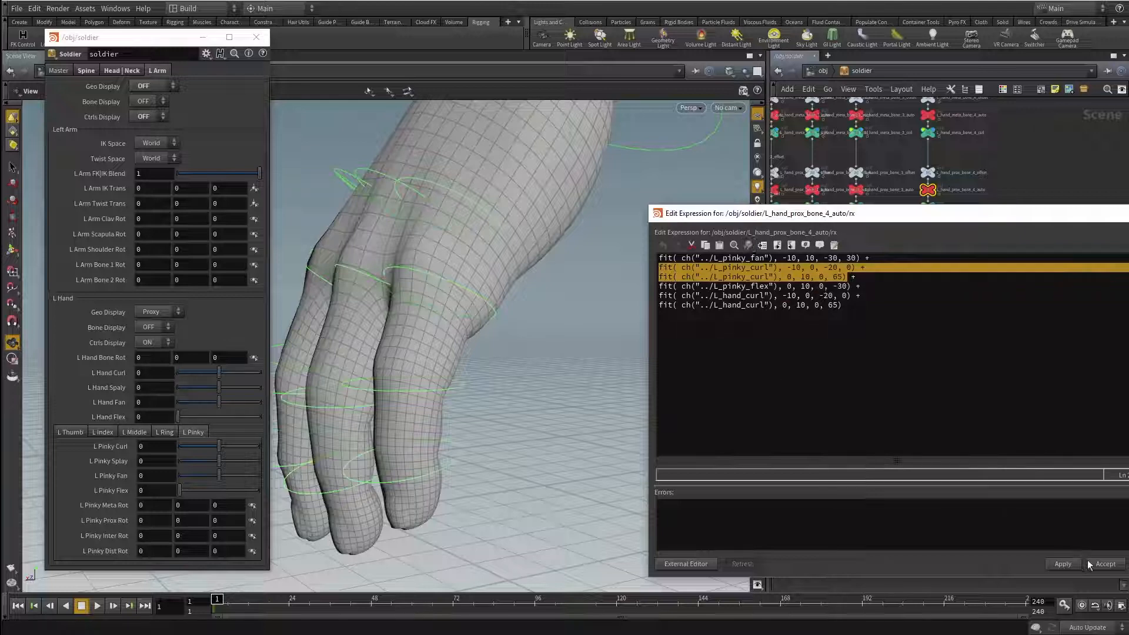
{"action": "left_click", "coordinate": [1106, 566]}
Step: Check the rotation channels of L_hand_inter_bone_4_auto and L_hand_dist_bone_4_auto
{"action": "middle_click_drag", "start_coordinate": [995, 277], "coordinate": [997, 237]}
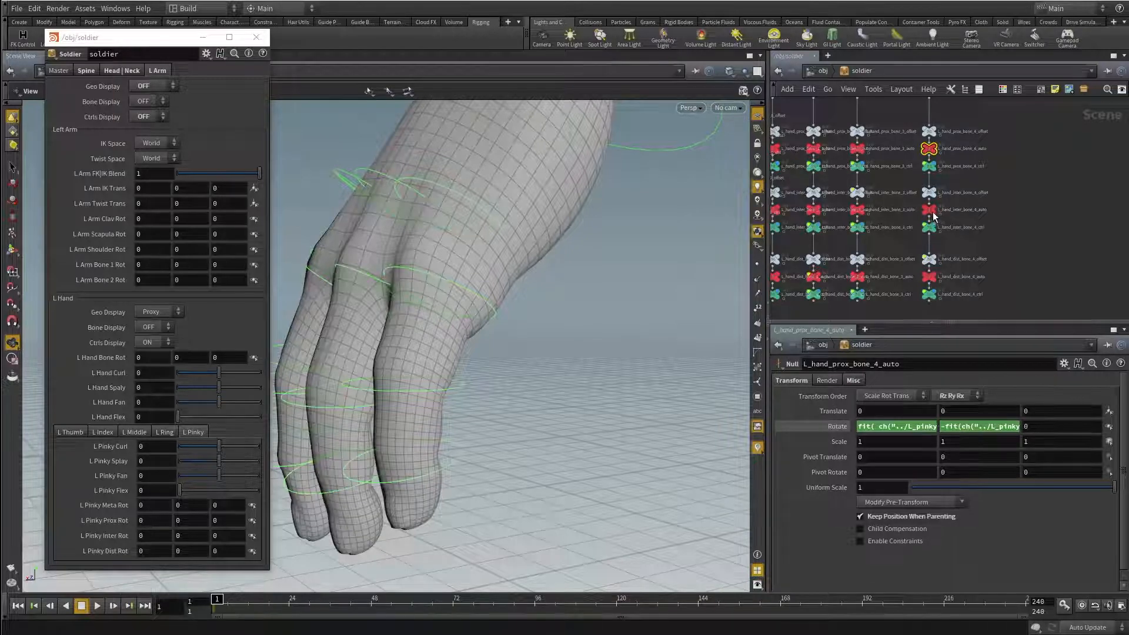
{"action": "left_click", "coordinate": [930, 210]}
{"action": "left_click", "coordinate": [930, 277]}
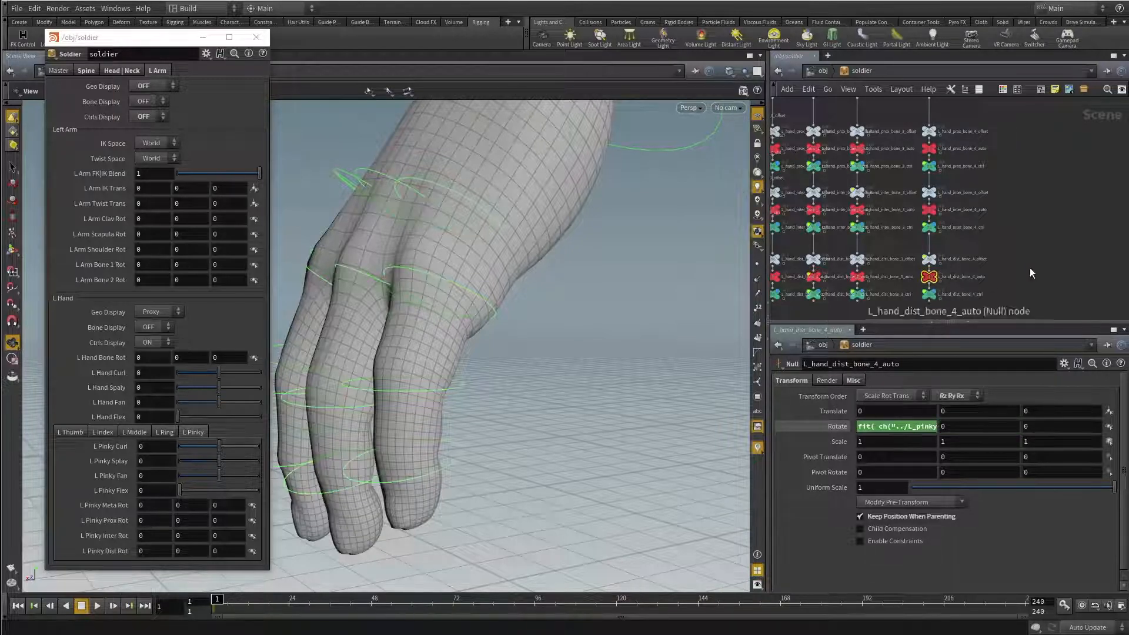
{"action": "scroll", "coordinate": [1029, 267], "scroll_direction": "down", "scroll_amount": 3}
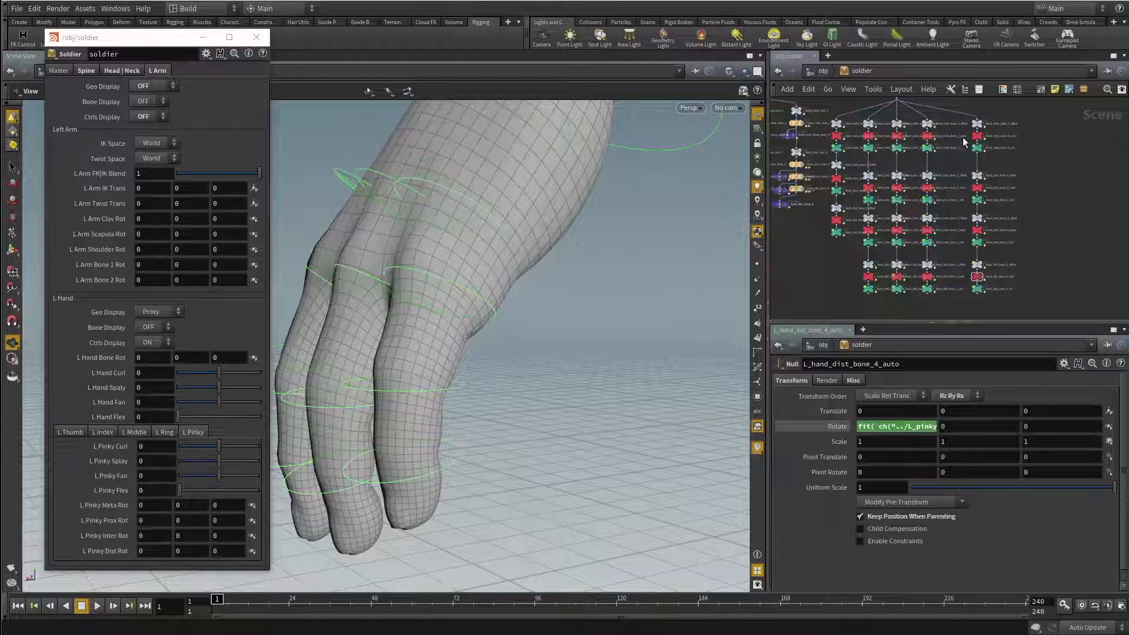
Step: Inspect the left hand from the thumb side and show the left thumb's parameters
{"action": "left_click_drag", "start_coordinate": [388, 347], "coordinate": [547, 355]}
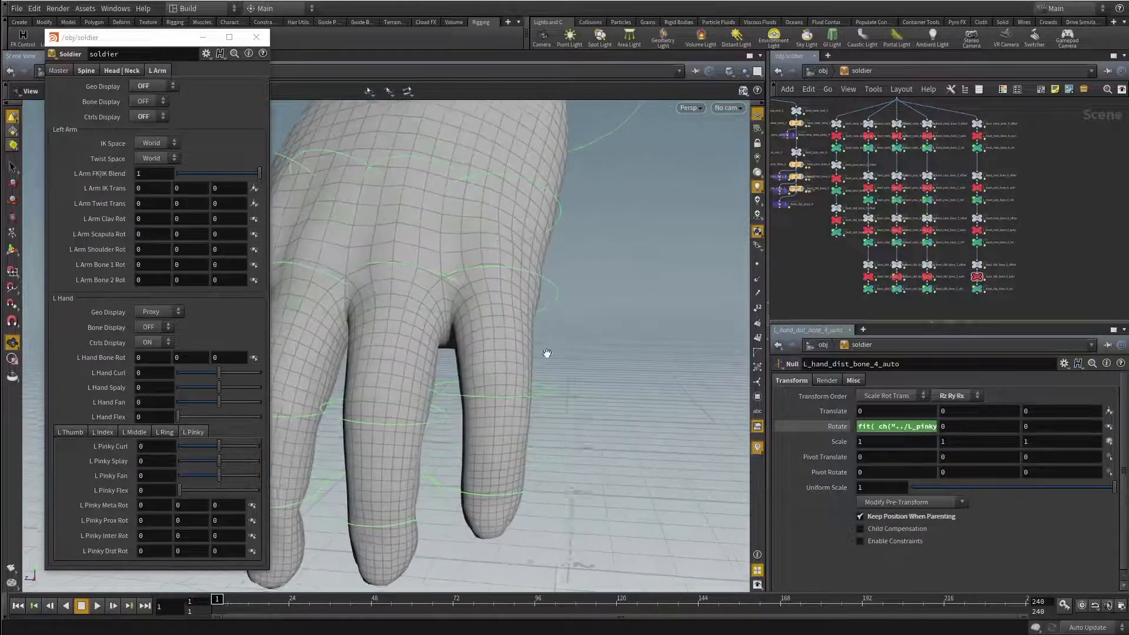
{"action": "middle_click_drag", "start_coordinate": [456, 344], "coordinate": [575, 320]}
{"action": "right_click_drag", "start_coordinate": [574, 320], "coordinate": [570, 330]}
{"action": "left_click_drag", "start_coordinate": [569, 329], "coordinate": [551, 284]}
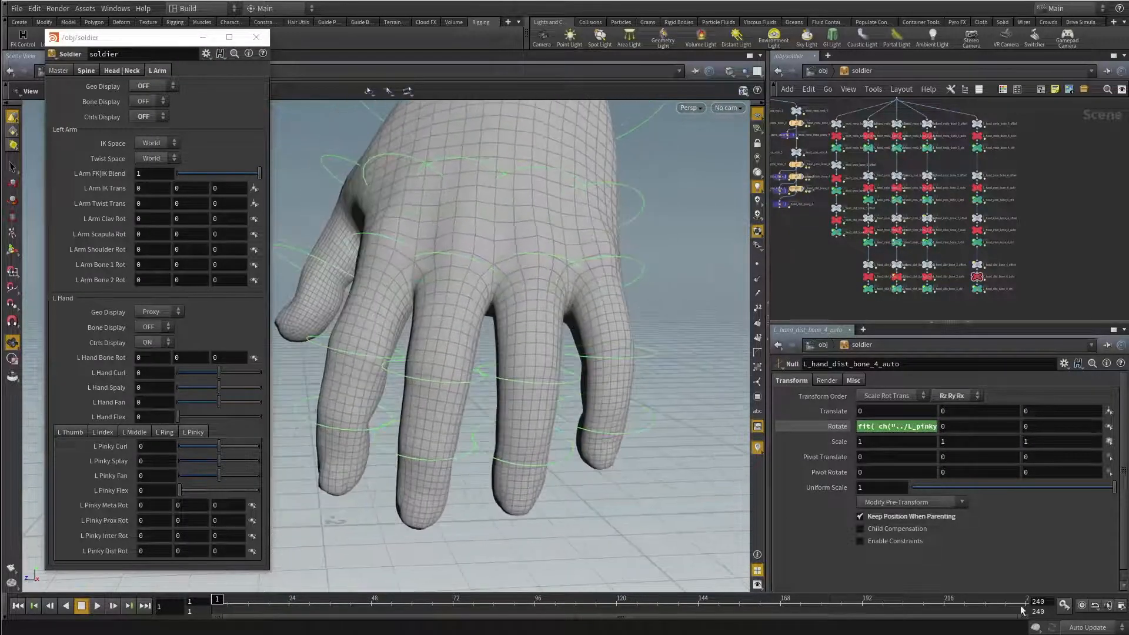
{"action": "left_click_drag", "start_coordinate": [593, 361], "coordinate": [509, 331]}
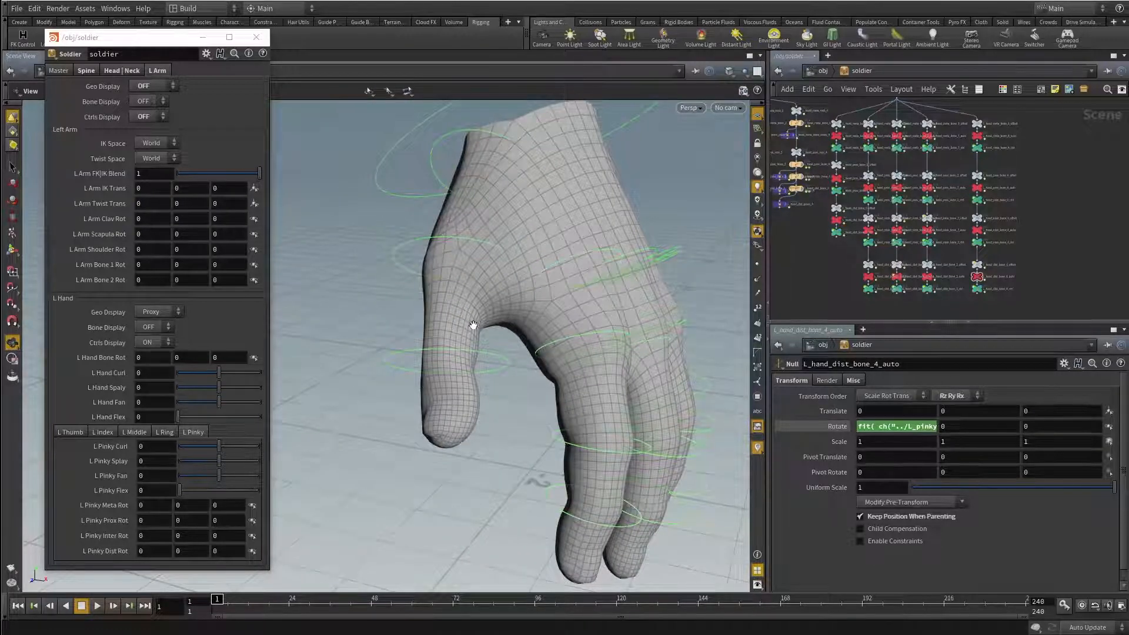
{"action": "left_click", "coordinate": [68, 432]}
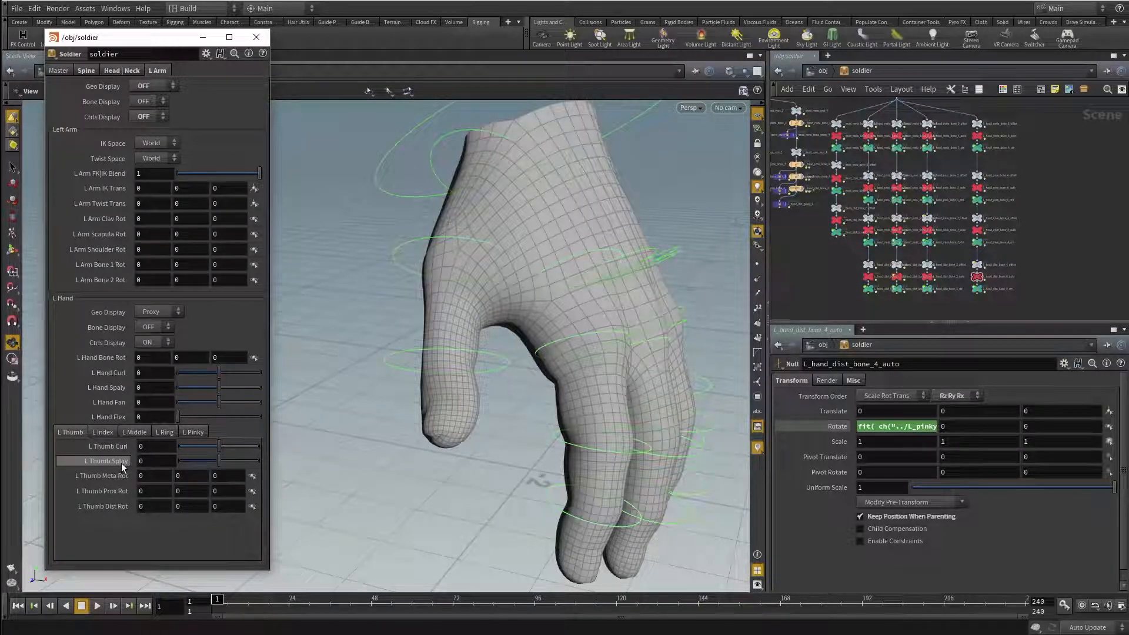
Step: Show the left thumb's parameters, raise L Thumb Splay to about 6.2, inspect the thumb from both sides and reset the value to 0
{"action": "left_click_drag", "start_coordinate": [521, 411], "coordinate": [494, 197]}
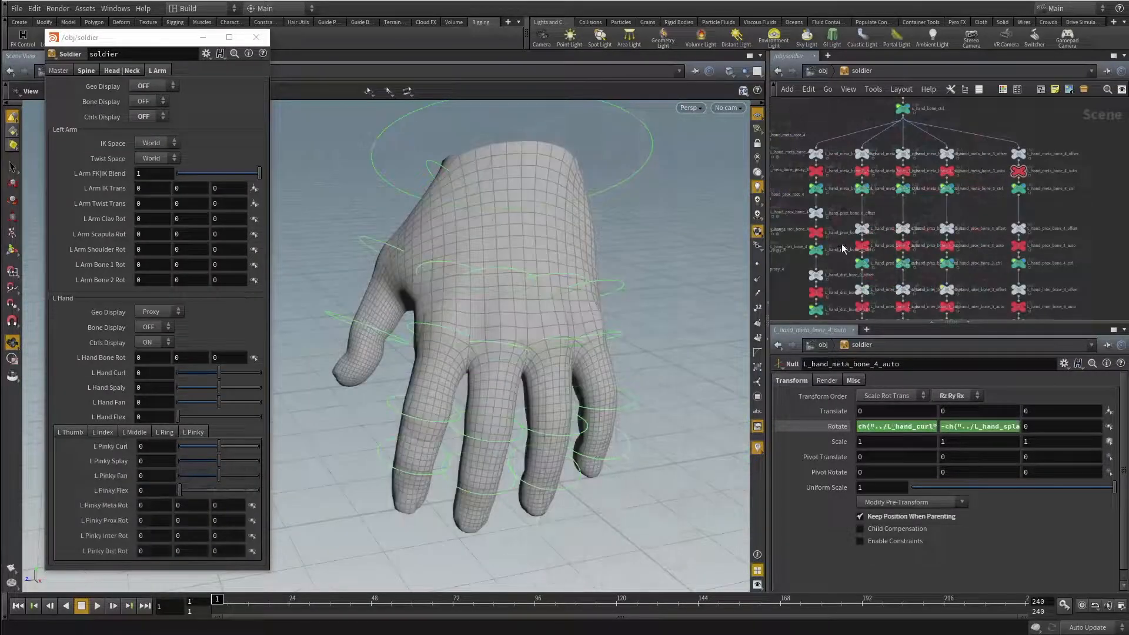
{"action": "left_click_drag", "start_coordinate": [422, 310], "coordinate": [466, 369]}
{"action": "right_click_drag", "start_coordinate": [465, 369], "coordinate": [481, 365]}
{"action": "left_click", "coordinate": [70, 431]}
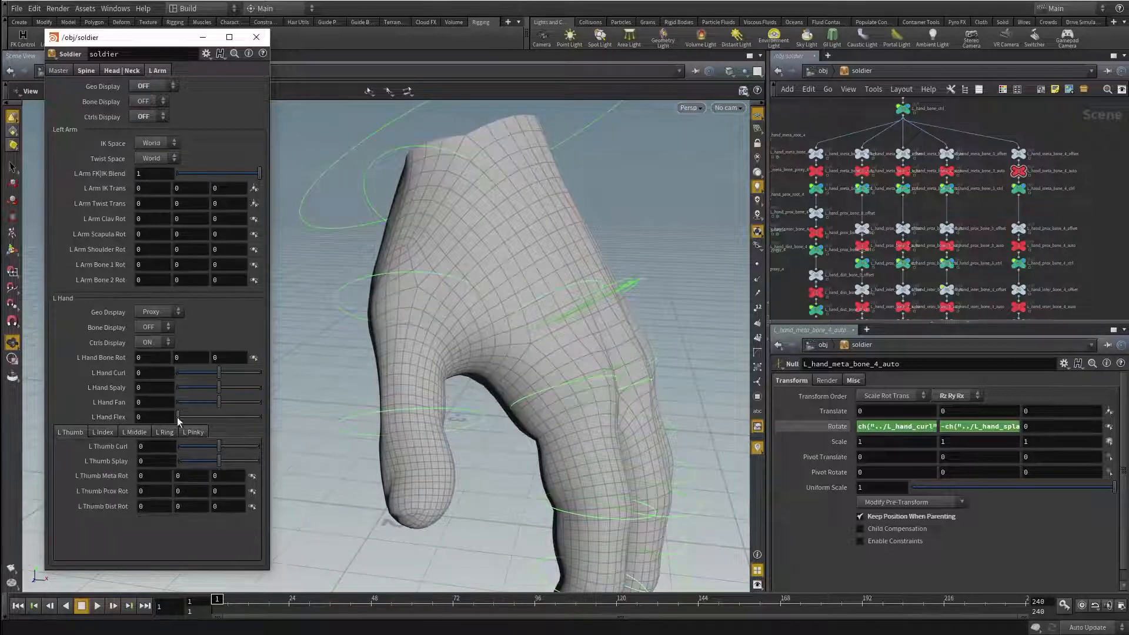
{"action": "left_click_drag", "start_coordinate": [214, 449], "coordinate": [246, 446]}
{"action": "left_click_drag", "start_coordinate": [482, 432], "coordinate": [486, 403]}
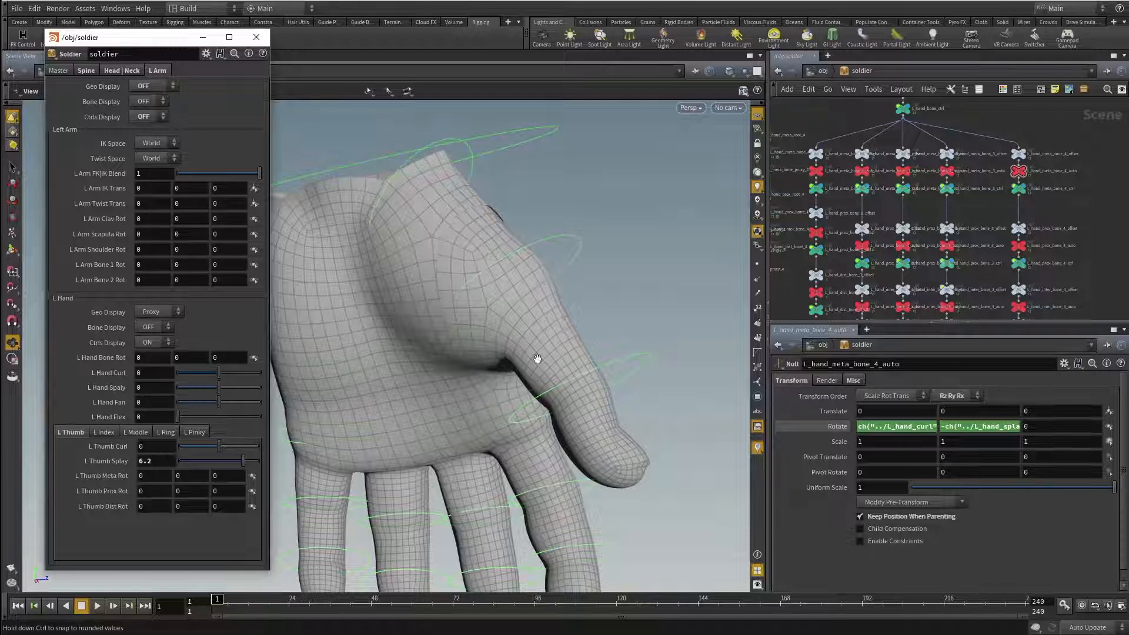
{"action": "left_click_drag", "start_coordinate": [537, 358], "coordinate": [572, 361]}
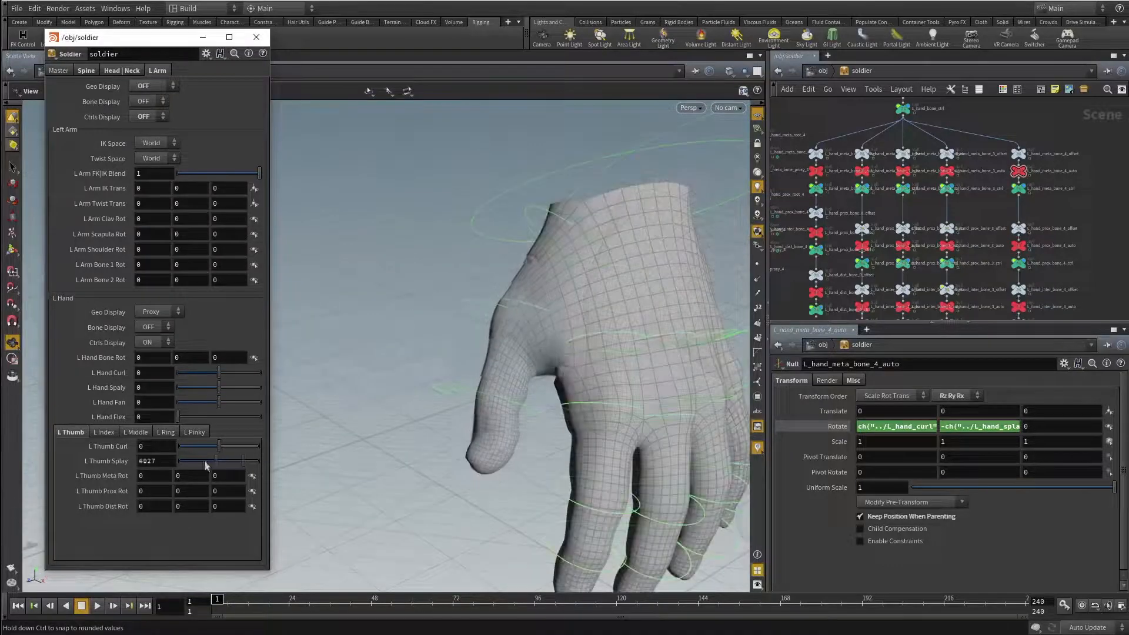
{"action": "left_click_drag", "start_coordinate": [243, 461], "coordinate": [218, 461]}
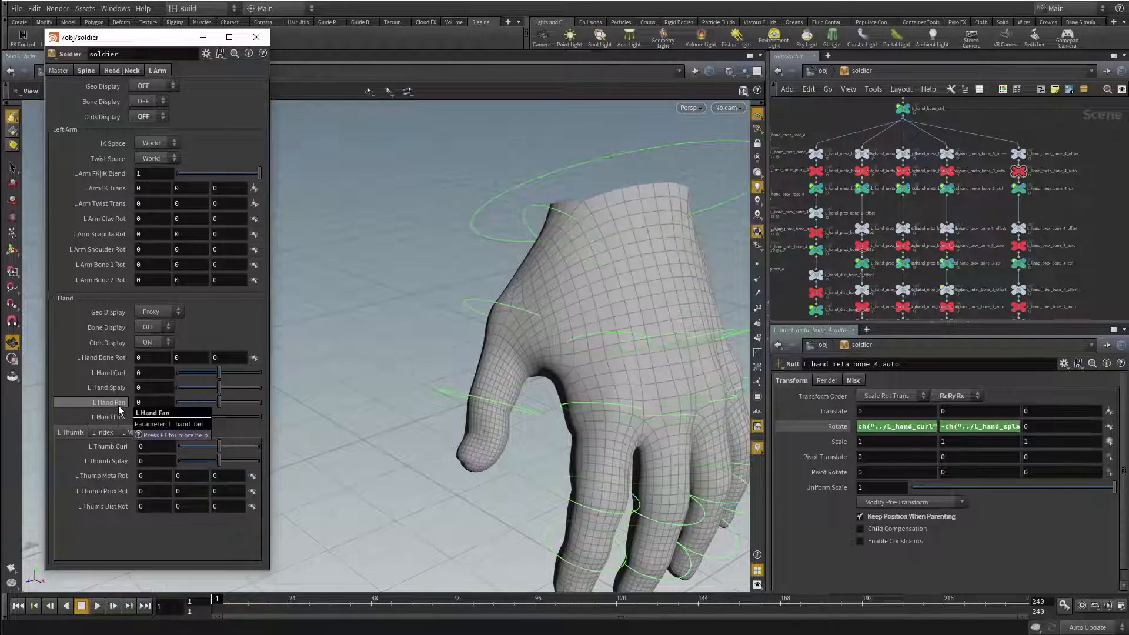
Step: Select the four L_hand_meta_bone auto nulls of the index to pinky fingers and inspect the back of the hand
{"action": "left_click_drag", "start_coordinate": [559, 259], "coordinate": [534, 252]}
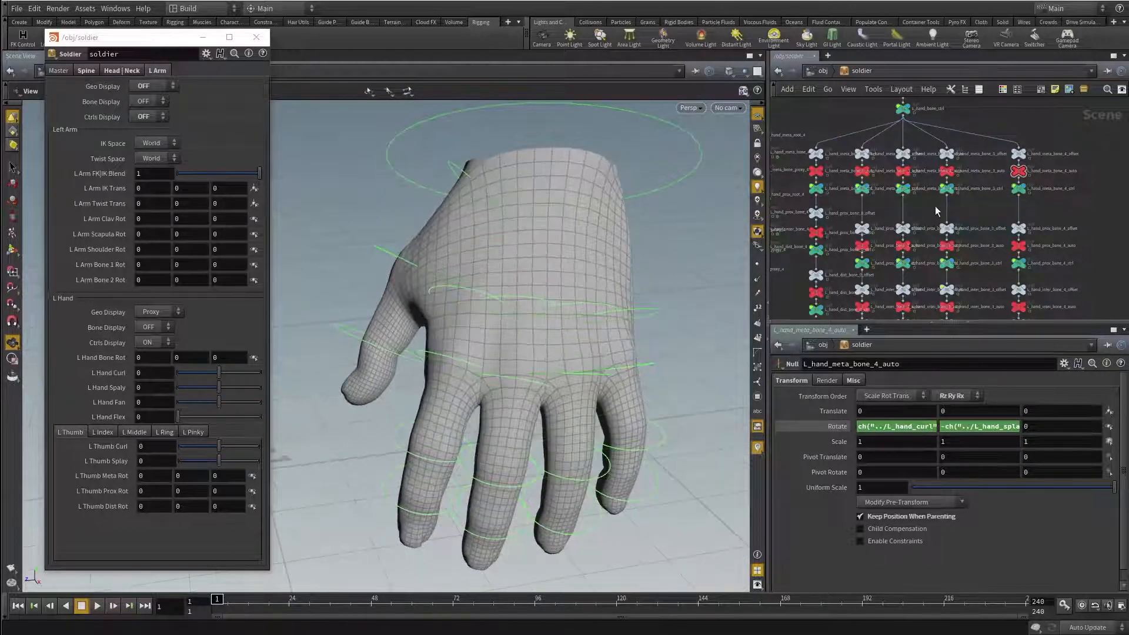
{"action": "middle_click_drag", "start_coordinate": [935, 205], "coordinate": [966, 224]}
{"action": "left_click_drag", "start_coordinate": [1105, 196], "coordinate": [878, 180]}
{"action": "left_click_drag", "start_coordinate": [676, 260], "coordinate": [562, 315]}
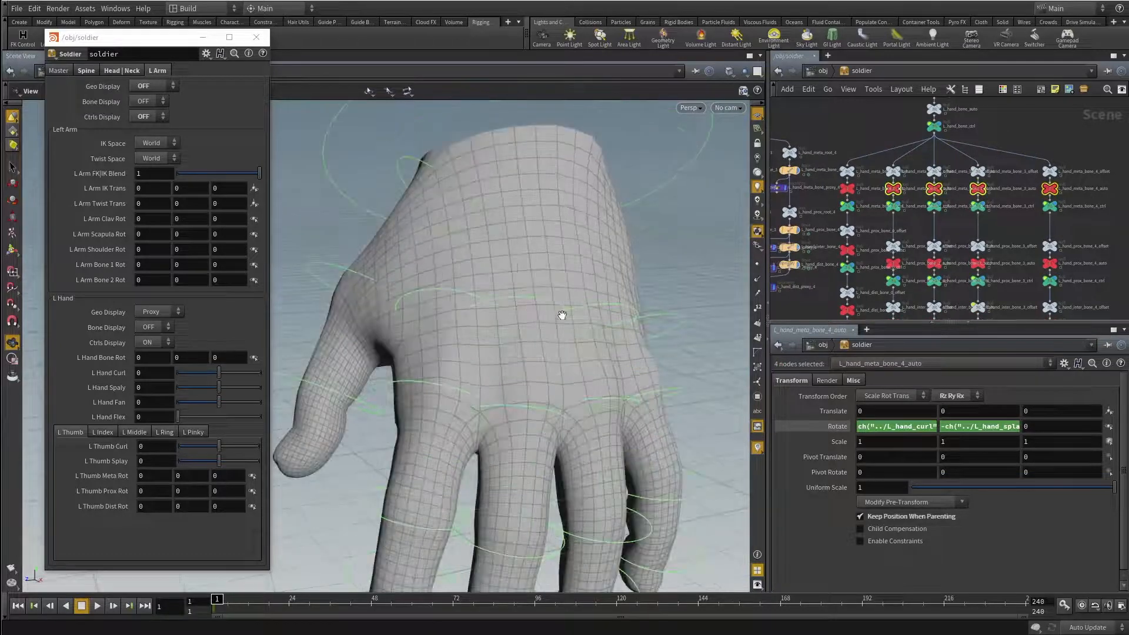
{"action": "left_click_drag", "start_coordinate": [615, 345], "coordinate": [515, 332]}
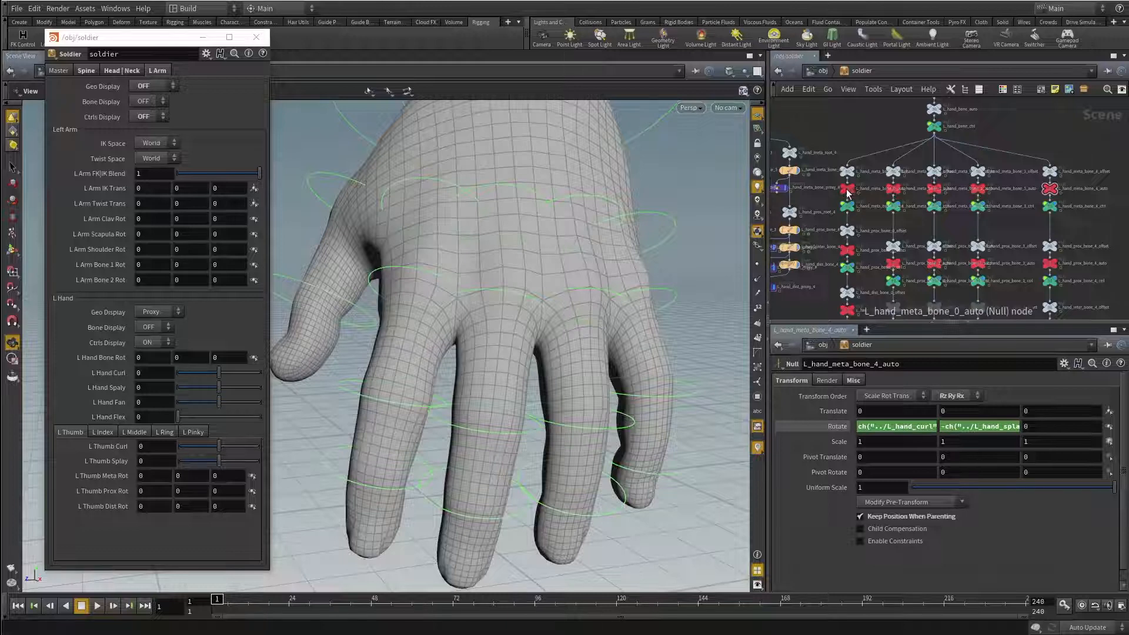
Step: Examine the curl terms in L_hand_meta_bone_1_auto's X rotation expression and close the expression editor
{"action": "left_click", "coordinate": [893, 188]}
{"action": "left_click", "coordinate": [897, 426]}
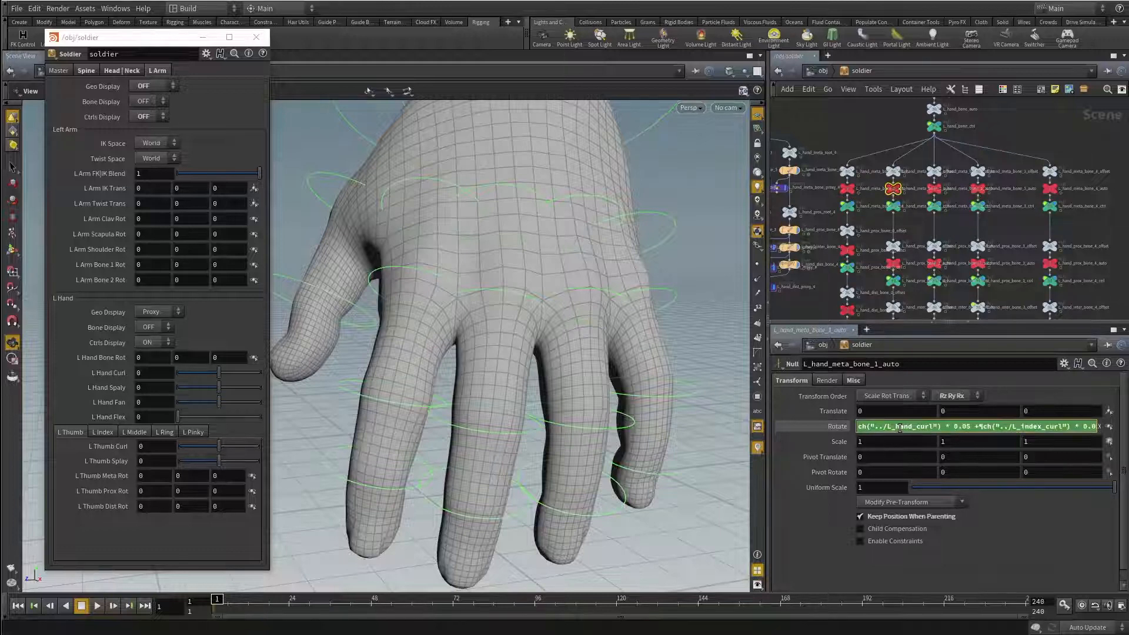
{"action": "key", "text": "alt+e"}
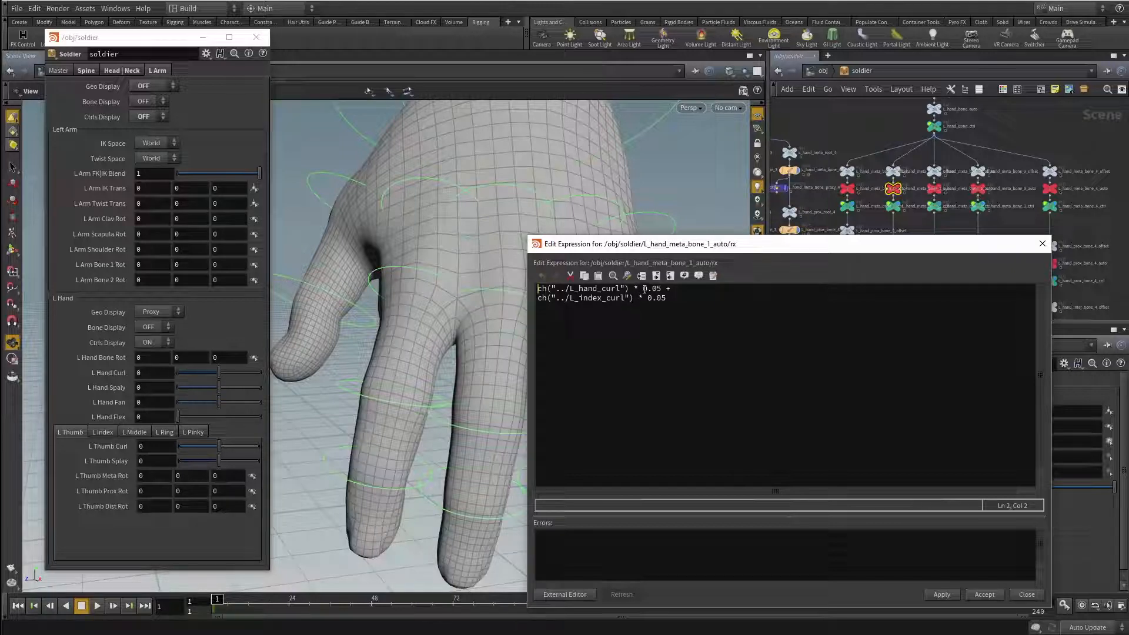
{"action": "left_click", "coordinate": [984, 599]}
Step: Raise L Hand Curl to about 7.3, inspect the index knuckle from the side and reset the value to 0
{"action": "left_click_drag", "start_coordinate": [447, 354], "coordinate": [481, 355], "text": "alt"}
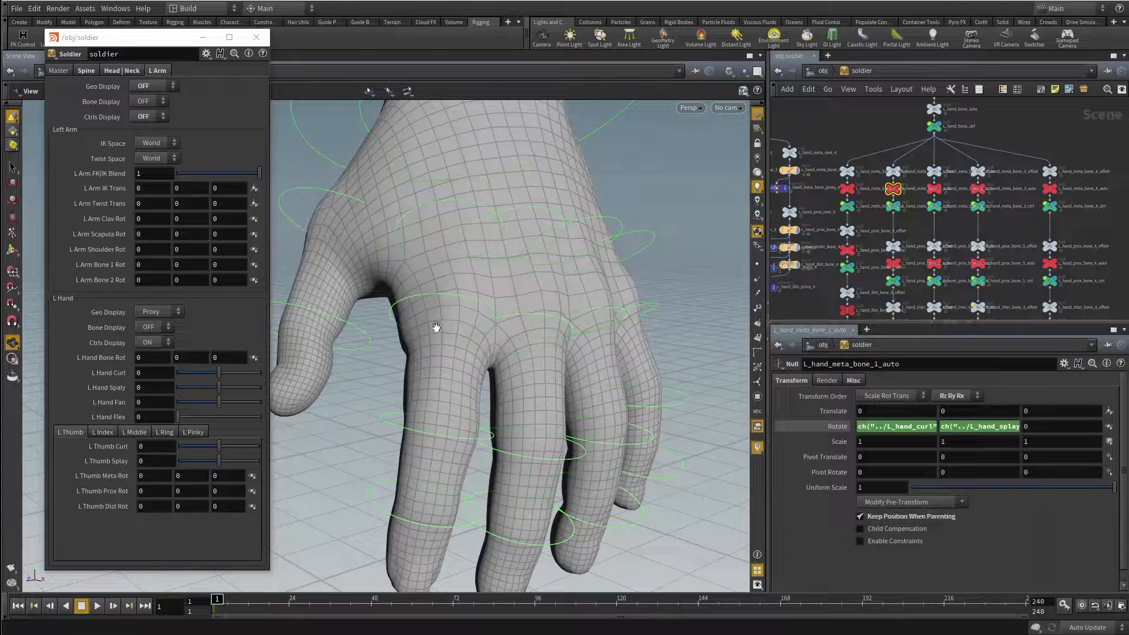
{"action": "mouse_move", "coordinate": [461, 311]}
{"action": "right_mouse_down"}
{"action": "mouse_move", "coordinate": [459, 333]}
{"action": "mouse_move", "coordinate": [484, 300]}
{"action": "mouse_move", "coordinate": [470, 309]}
{"action": "right_mouse_up"}
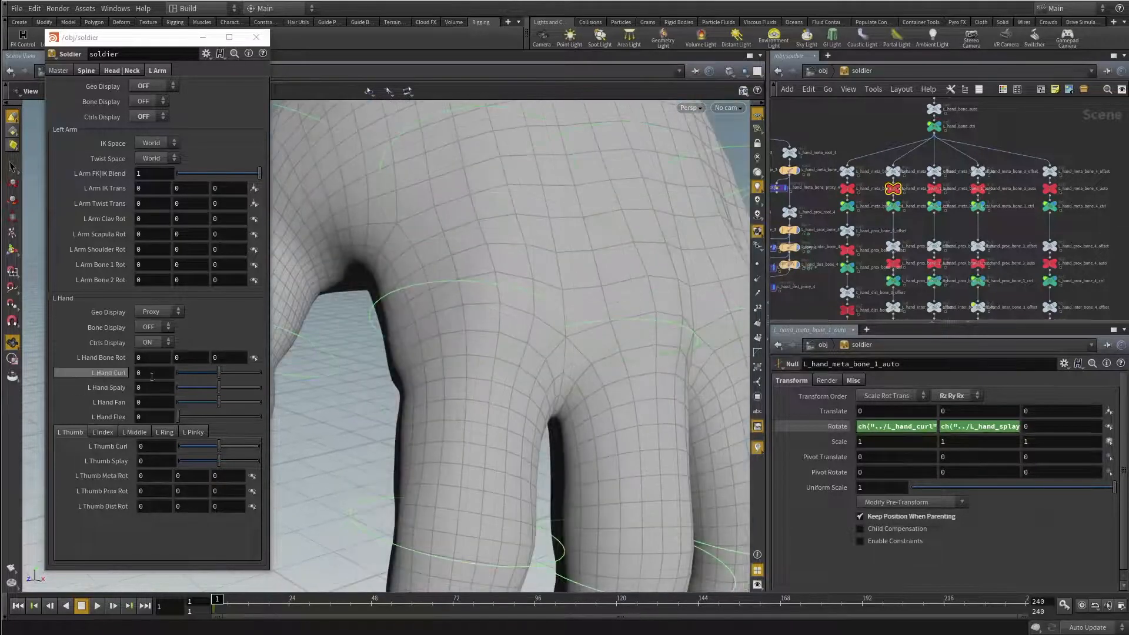
{"action": "left_click_drag", "start_coordinate": [217, 377], "coordinate": [248, 380]}
{"action": "left_click_drag", "start_coordinate": [502, 171], "coordinate": [464, 196], "text": "alt"}
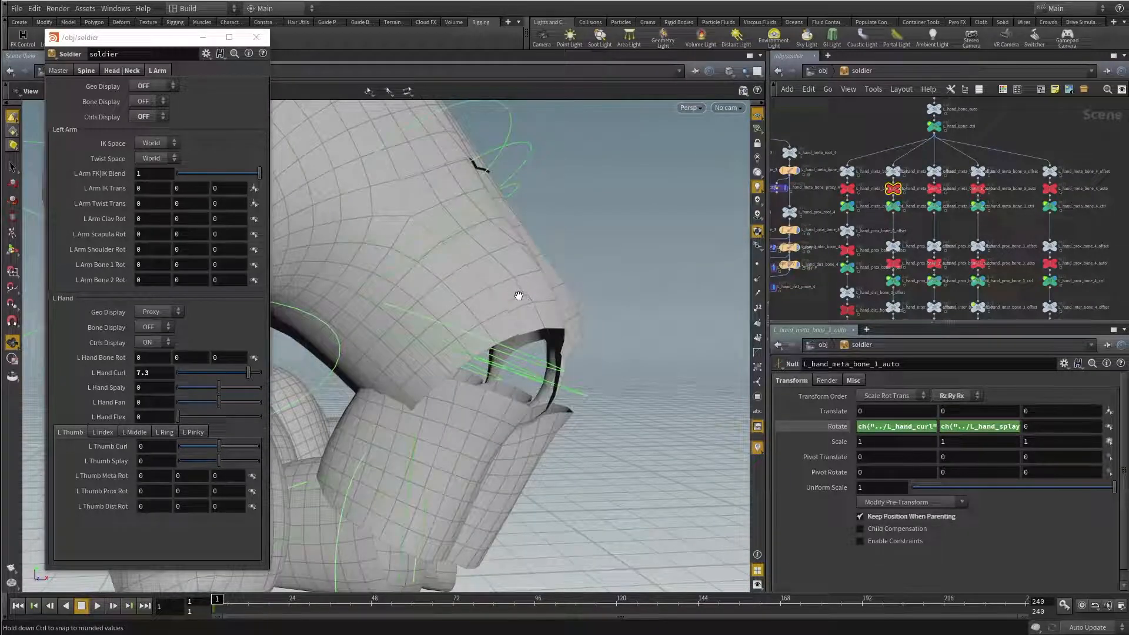
{"action": "middle_click", "coordinate": [147, 377], "text": "ctrl"}
Step: Show the left index finger's parameters, try out L Index Curl and L Index Splay, and return both values to 0
{"action": "left_click", "coordinate": [102, 432]}
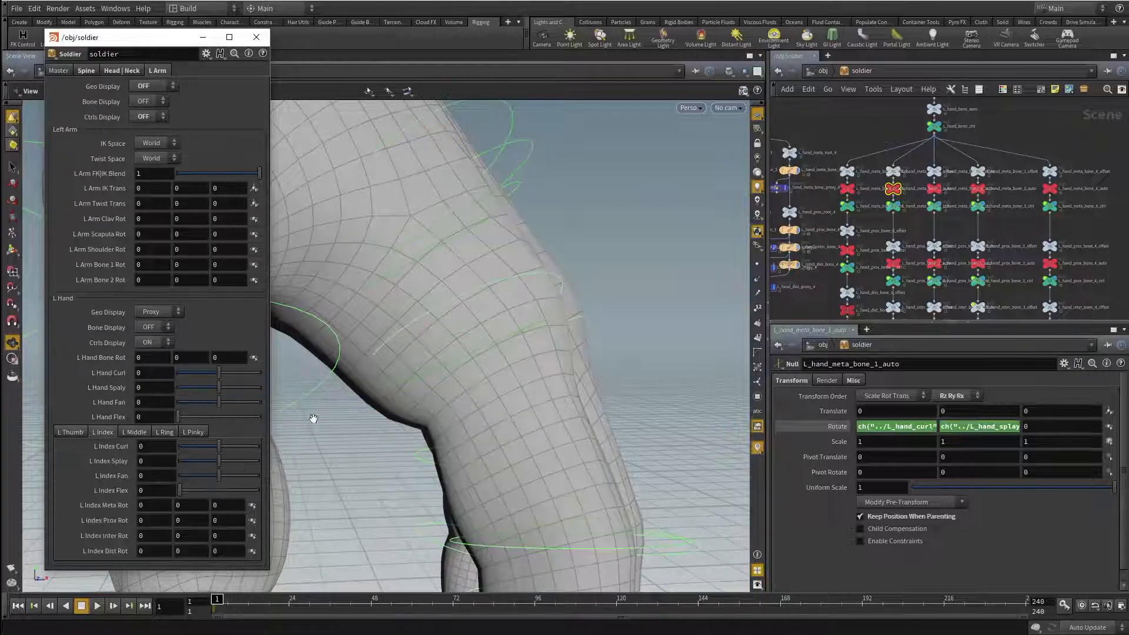
{"action": "left_click_drag", "start_coordinate": [310, 416], "coordinate": [453, 399], "text": "alt"}
{"action": "left_click_drag", "start_coordinate": [217, 450], "coordinate": [170, 452]}
{"action": "middle_click", "coordinate": [160, 450], "text": "ctrl"}
{"action": "left_click_drag", "start_coordinate": [504, 418], "coordinate": [390, 429], "text": "alt"}
{"action": "mouse_move", "coordinate": [218, 461]}
{"action": "left_mouse_down"}
{"action": "mouse_move", "coordinate": [200, 464]}
{"action": "mouse_move", "coordinate": [259, 464]}
{"action": "mouse_move", "coordinate": [185, 471]}
{"action": "mouse_move", "coordinate": [244, 464]}
{"action": "mouse_move", "coordinate": [194, 465]}
{"action": "mouse_move", "coordinate": [207, 466]}
{"action": "left_mouse_up"}
{"action": "key", "text": "ctrl+z"}
{"action": "scroll", "coordinate": [510, 438], "scroll_direction": "down", "scroll_amount": 4}
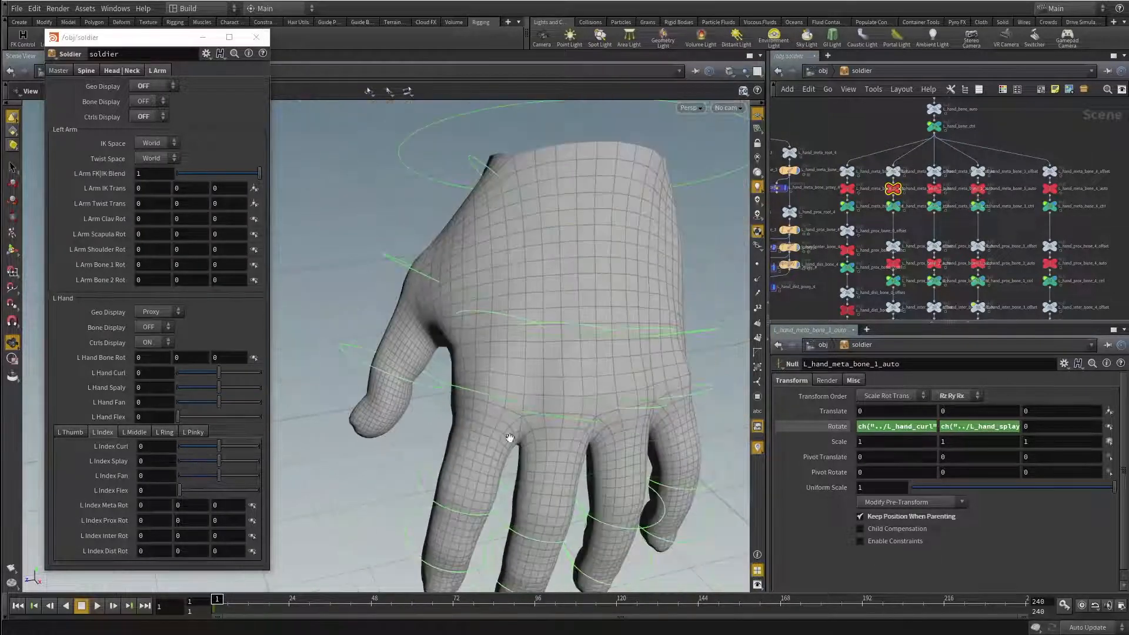
Step: Raise L Hand Spaly to 10, inspect the spread fingers and reset the value to 0
{"action": "left_click_drag", "start_coordinate": [509, 439], "coordinate": [453, 328], "text": "alt"}
{"action": "left_click_drag", "start_coordinate": [527, 307], "coordinate": [427, 371], "text": "alt"}
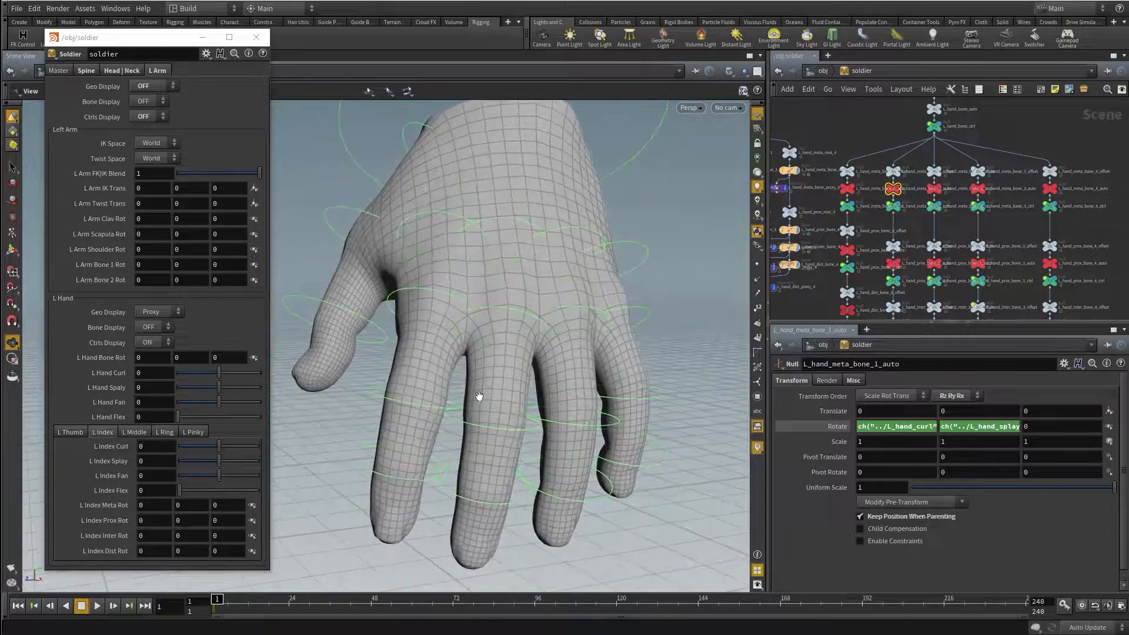
{"action": "left_click_drag", "start_coordinate": [479, 397], "coordinate": [529, 400], "text": "alt"}
{"action": "left_click_drag", "start_coordinate": [219, 387], "coordinate": [260, 389]}
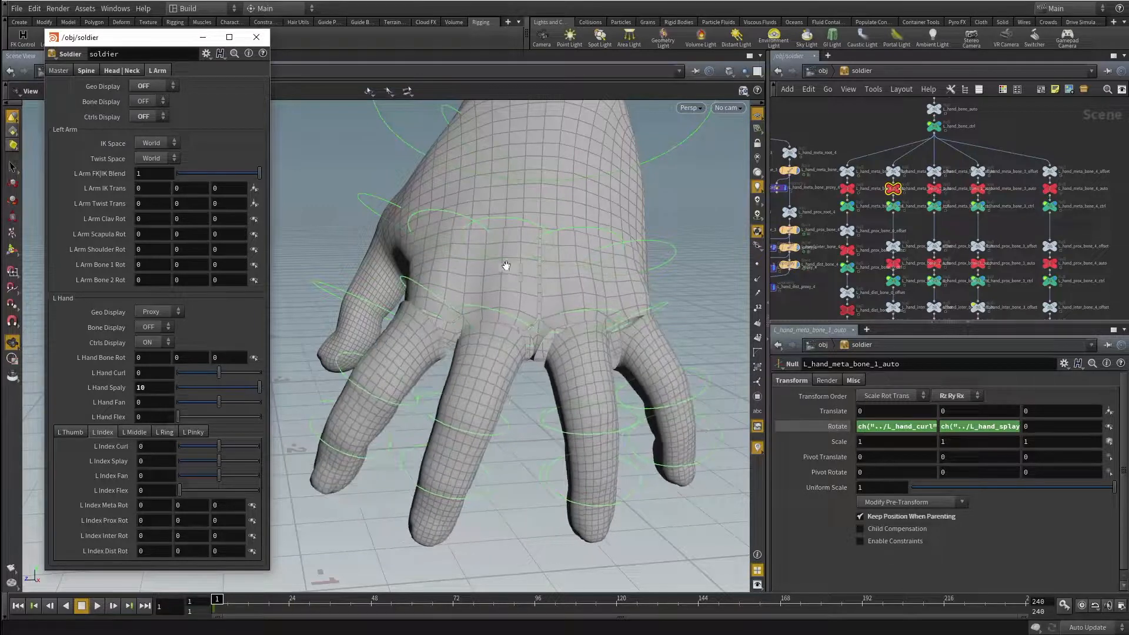
{"action": "left_click_drag", "start_coordinate": [570, 292], "coordinate": [575, 326], "text": "alt"}
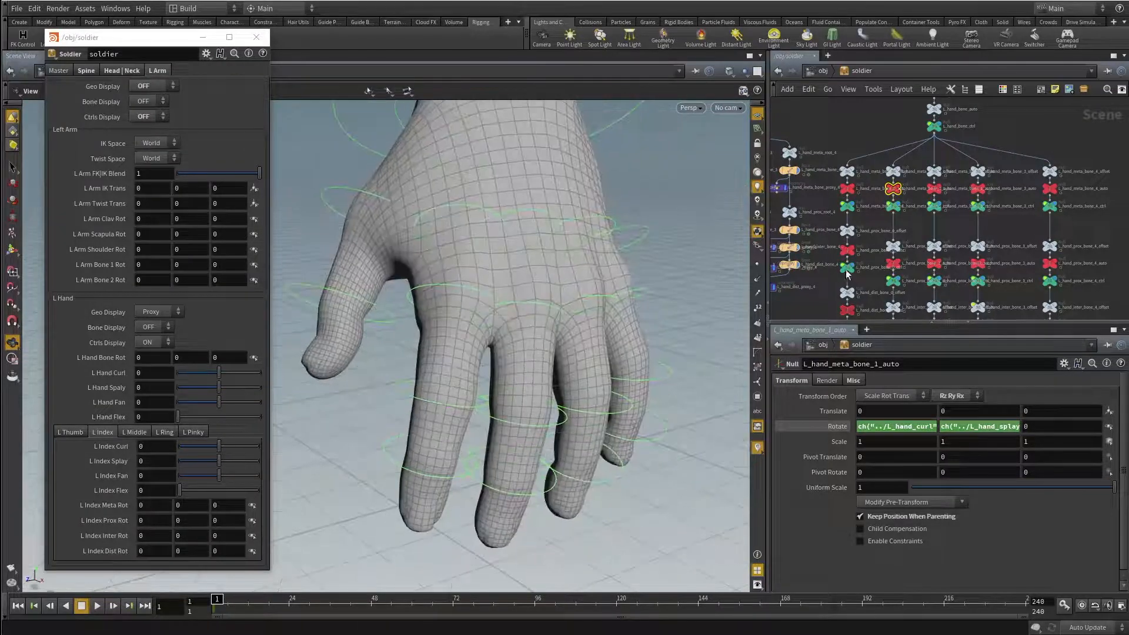
Step: Open L_hand_prox_bone_1_auto's X rotation expression and examine its index and hand fit terms
{"action": "left_click", "coordinate": [893, 263]}
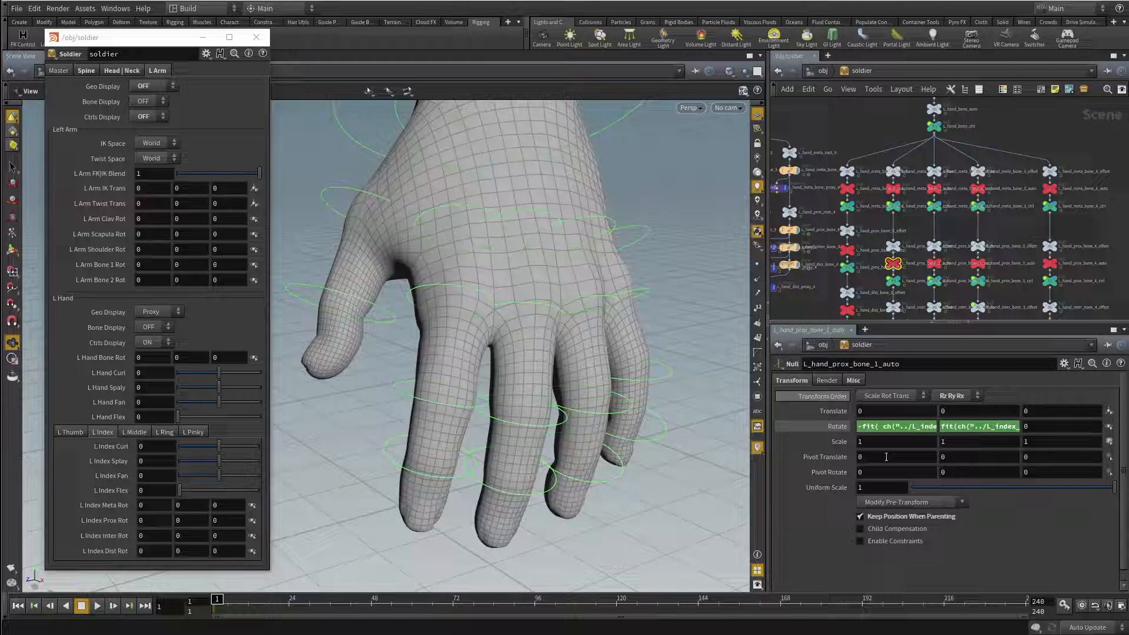
{"action": "left_click", "coordinate": [903, 428]}
{"action": "key", "text": "alt+e"}
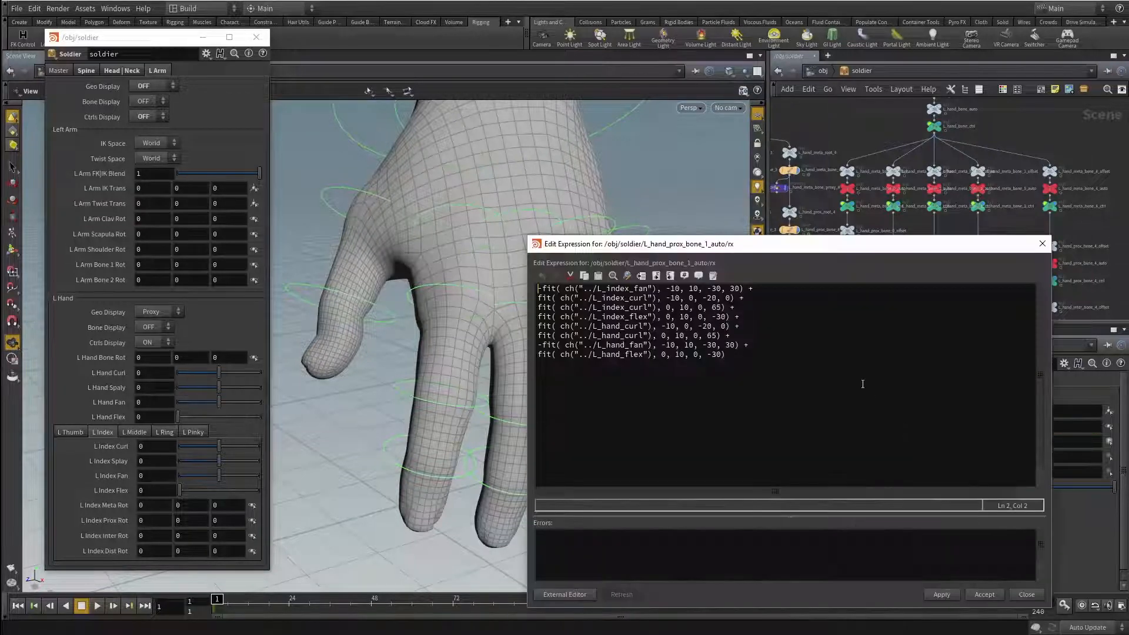
{"action": "left_click_drag", "start_coordinate": [829, 250], "coordinate": [906, 174]}
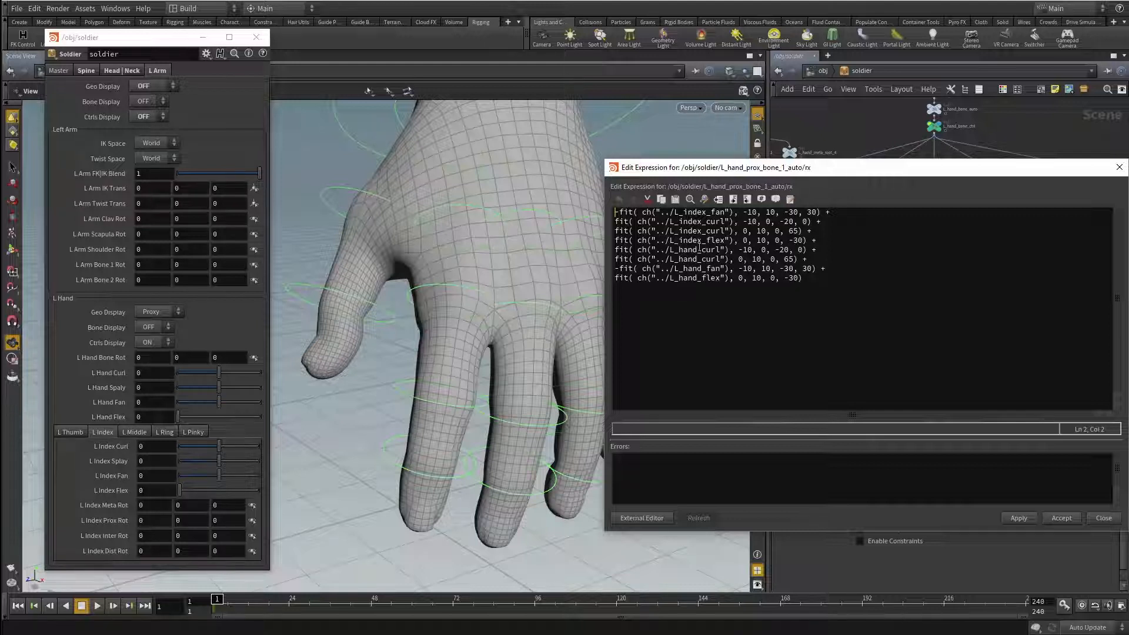
Step: Try removing the second L_index_curl term from L_hand_prox_bone_1_auto's X rotation expression, undo the deletion and close the editor
{"action": "left_click_drag", "start_coordinate": [615, 230], "coordinate": [803, 232]}
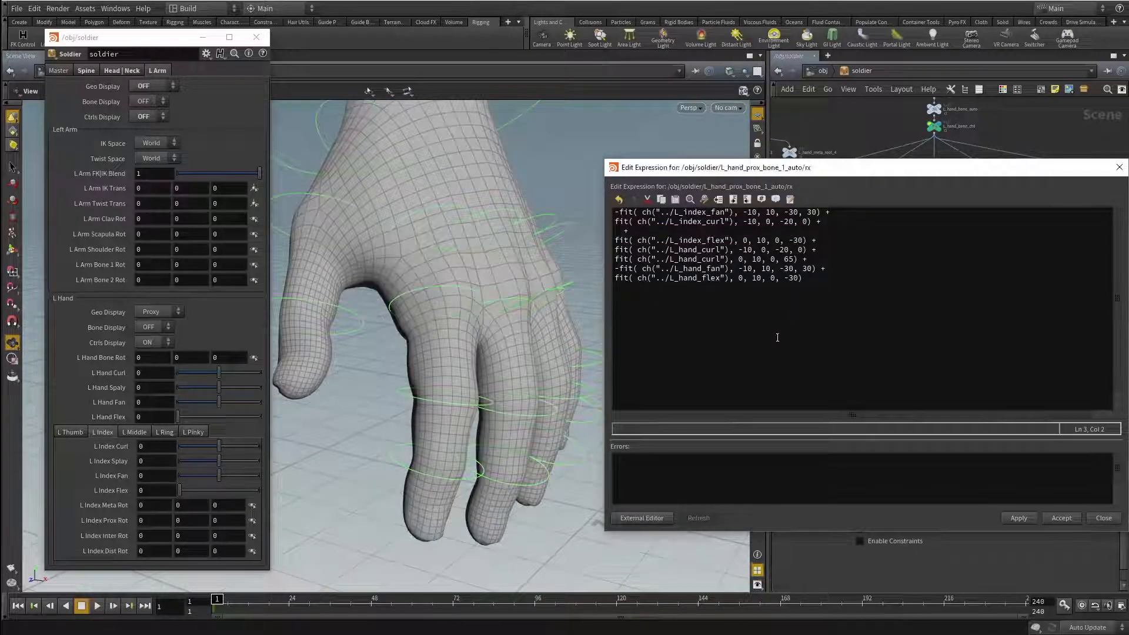
{"action": "key", "text": "ctrl+z"}
{"action": "key", "text": "ctrl+z"}
{"action": "left_click", "coordinate": [740, 281]}
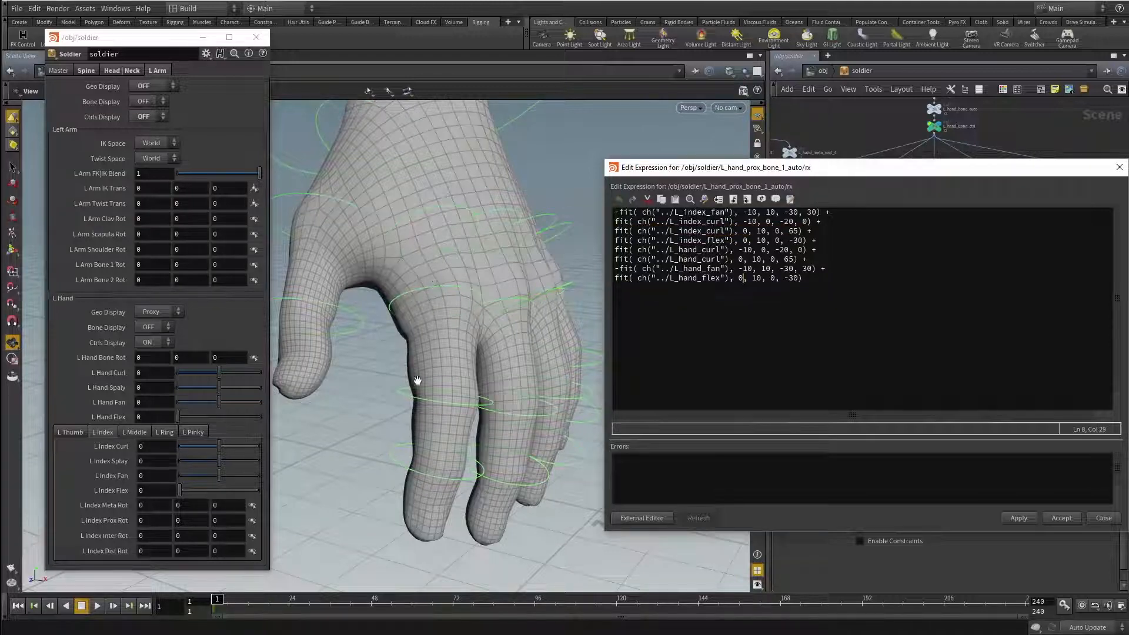
{"action": "left_click", "coordinate": [1061, 518]}
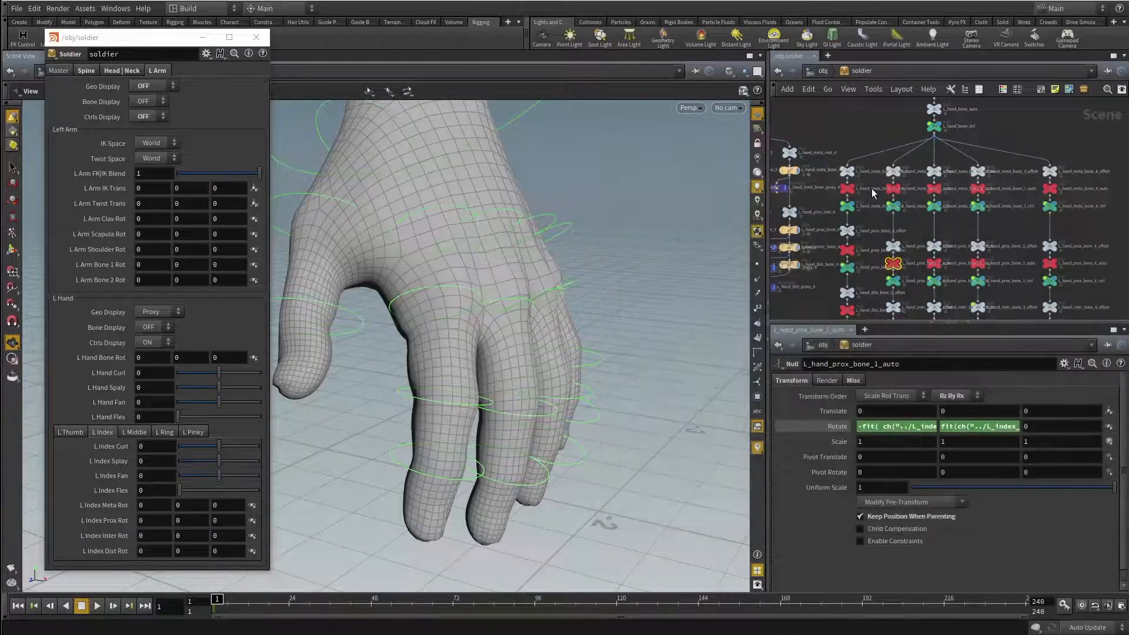
Step: Try copying L_index_curl text into the L_index_flex line of L_hand_prox_bone_1_auto's X rotation expression, undo the edit and close the editor
{"action": "left_click", "coordinate": [904, 428]}
{"action": "key", "text": "alt+e"}
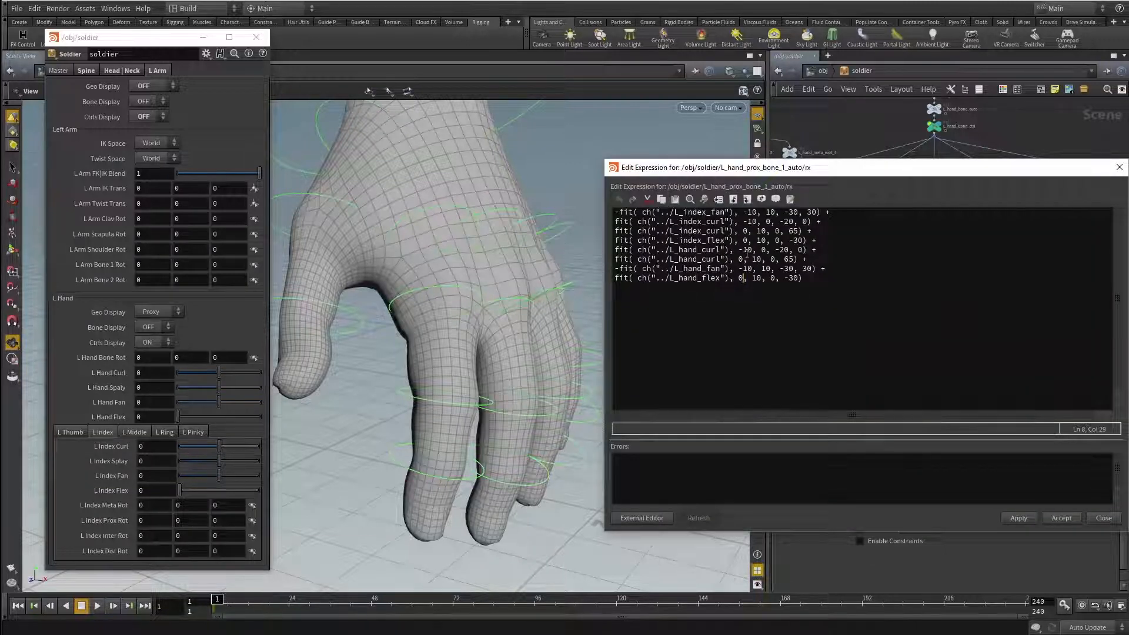
{"action": "left_click_drag", "start_coordinate": [616, 221], "coordinate": [795, 222]}
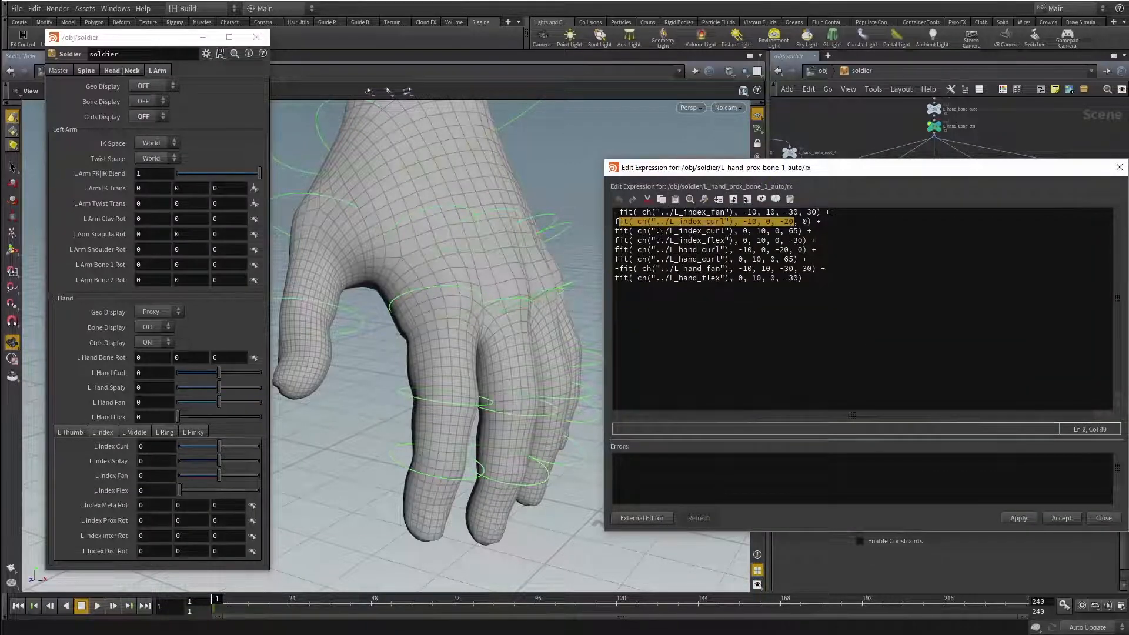
{"action": "mouse_move", "coordinate": [661, 231]}
{"action": "left_mouse_down"}
{"action": "mouse_move", "coordinate": [757, 241]}
{"action": "mouse_move", "coordinate": [679, 241]}
{"action": "left_mouse_up"}
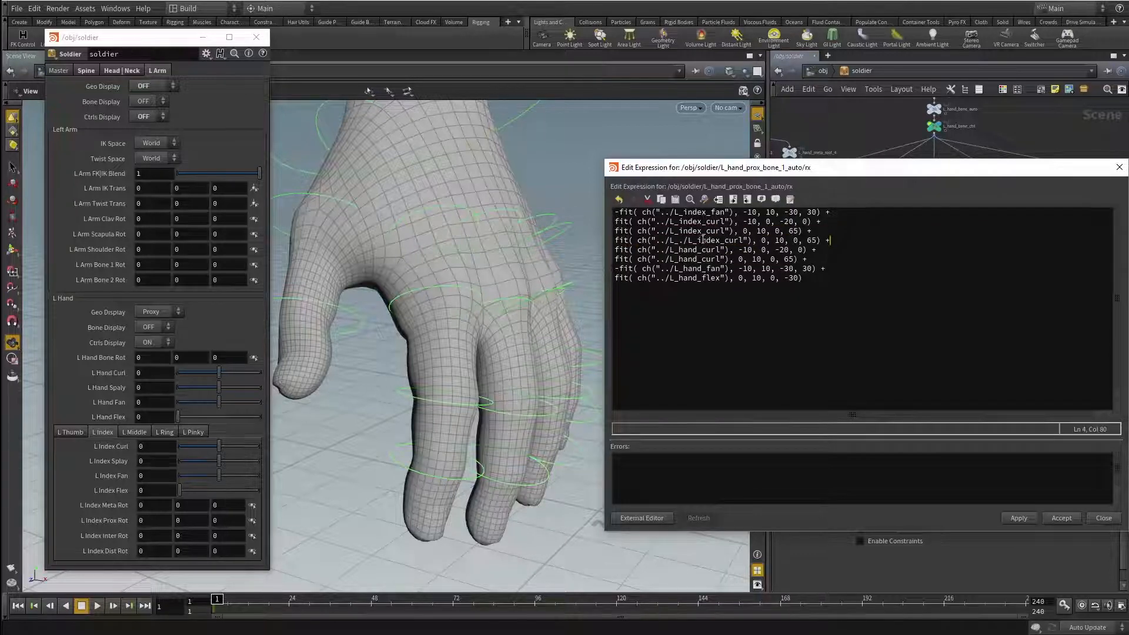
{"action": "key", "text": "ctrl+z"}
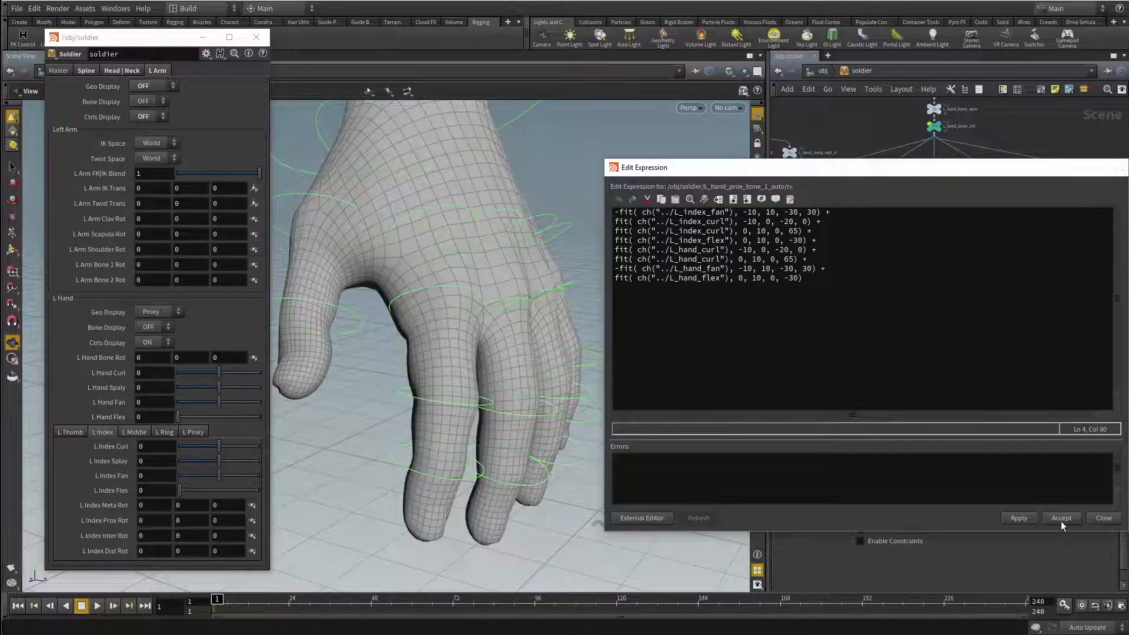
{"action": "left_click", "coordinate": [1062, 518]}
Step: Show the left thumb's parameters, select L_hand_dist_bone_0_auto and display the evaluated value of its rotation expression
{"action": "left_click_drag", "start_coordinate": [471, 317], "coordinate": [457, 254]}
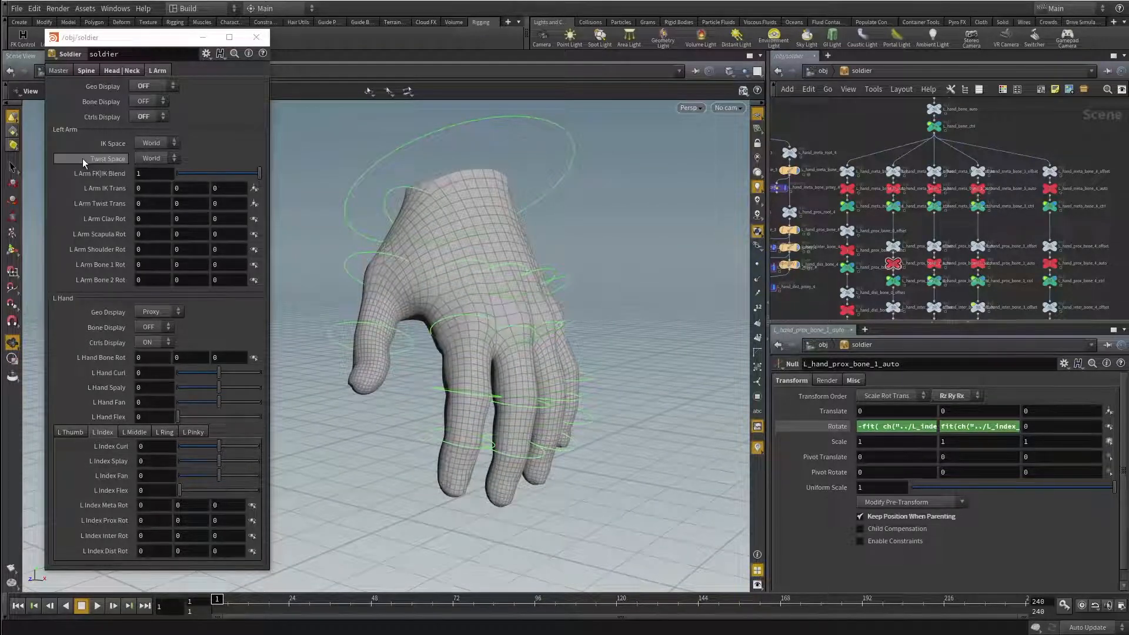
{"action": "left_click", "coordinate": [70, 432]}
{"action": "scroll", "coordinate": [822, 283], "scroll_direction": "down", "scroll_amount": 2}
{"action": "scroll", "coordinate": [820, 280], "scroll_direction": "down", "scroll_amount": 2}
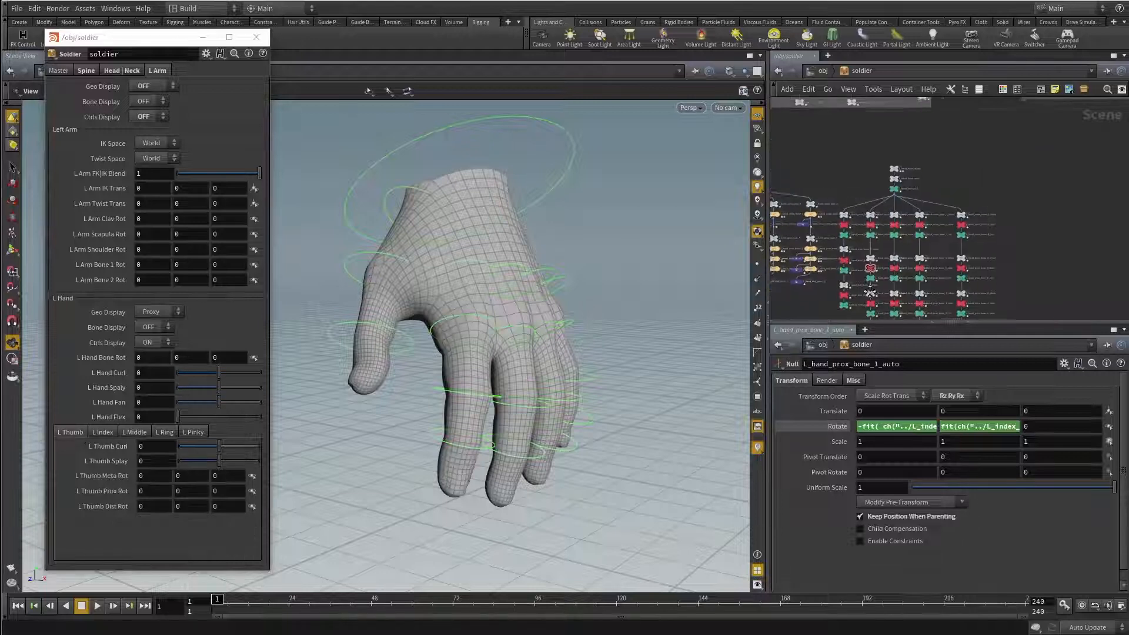
{"action": "middle_click_drag", "start_coordinate": [795, 298], "coordinate": [903, 265]}
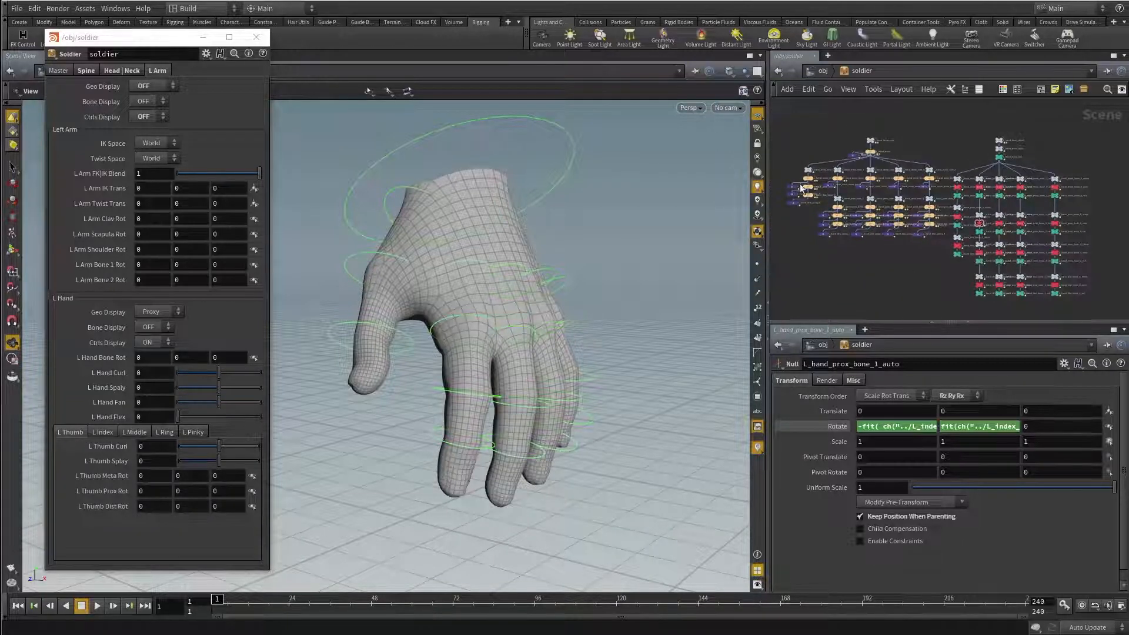
{"action": "scroll", "coordinate": [951, 298], "scroll_direction": "up", "scroll_amount": 5}
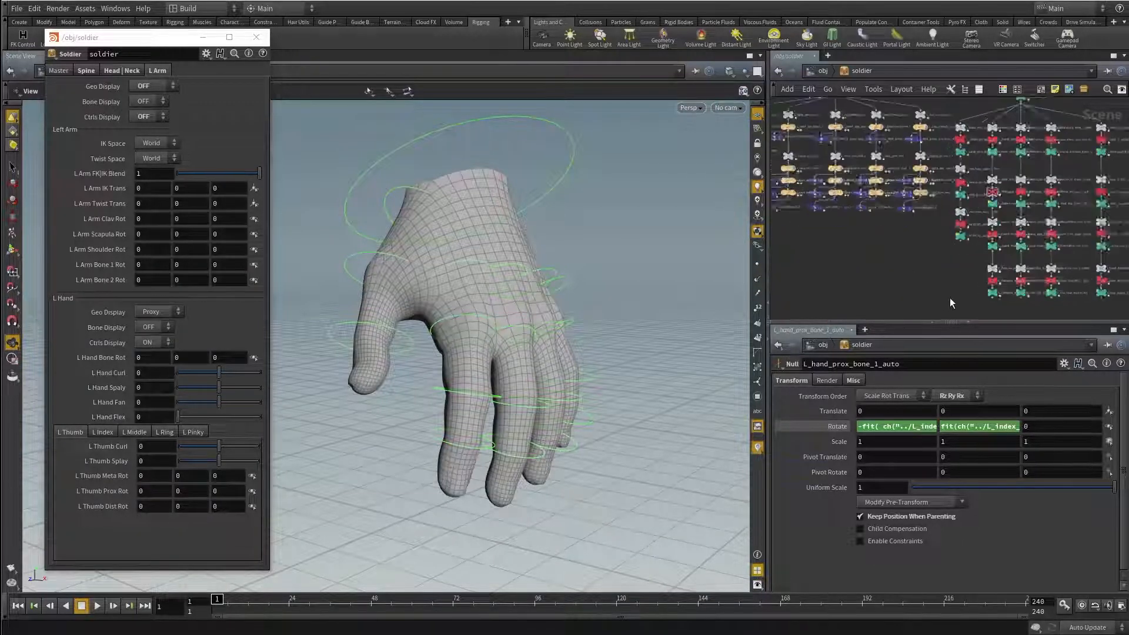
{"action": "middle_click_drag", "start_coordinate": [977, 200], "coordinate": [855, 320]}
{"action": "left_click", "coordinate": [849, 244]}
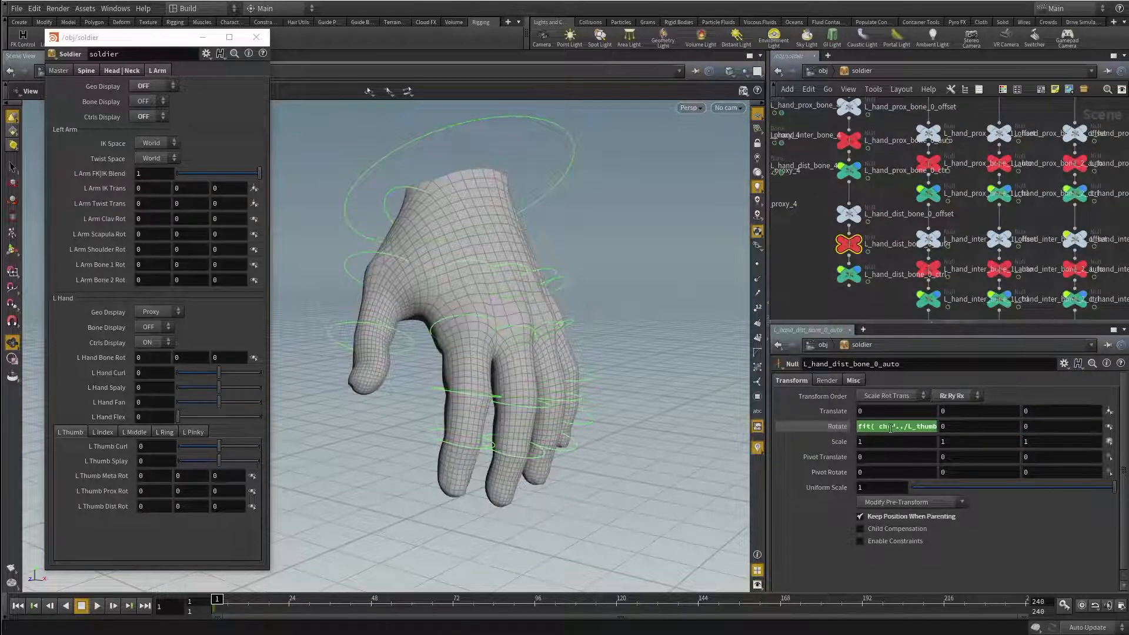
{"action": "left_click", "coordinate": [840, 427]}
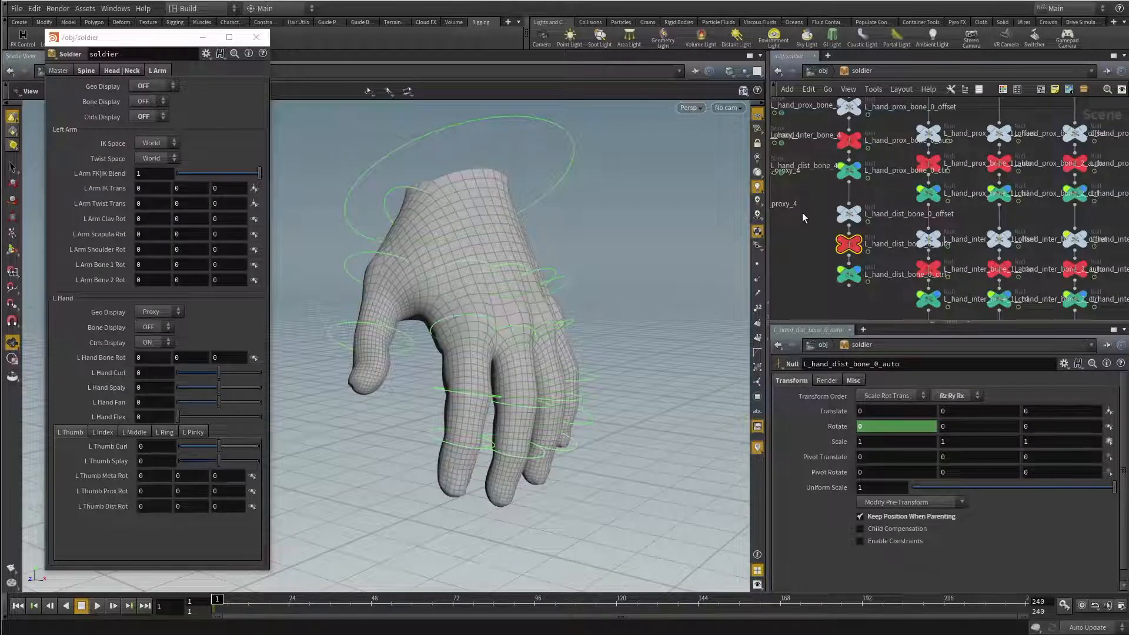
{"action": "scroll", "coordinate": [810, 228], "scroll_direction": "down", "scroll_amount": 2}
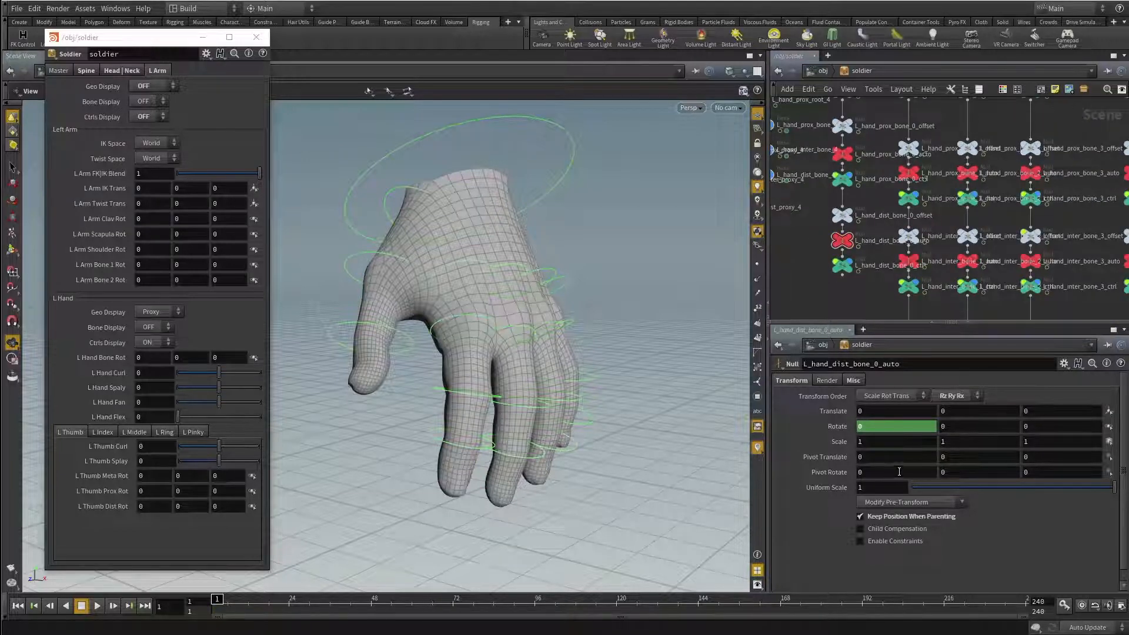
Step: Select L_hand_dist_bone_0_offset and L_hand_dist_bone_0_ctrl in turn to inspect their transform parameters
{"action": "scroll", "coordinate": [809, 281], "scroll_direction": "up", "scroll_amount": 3}
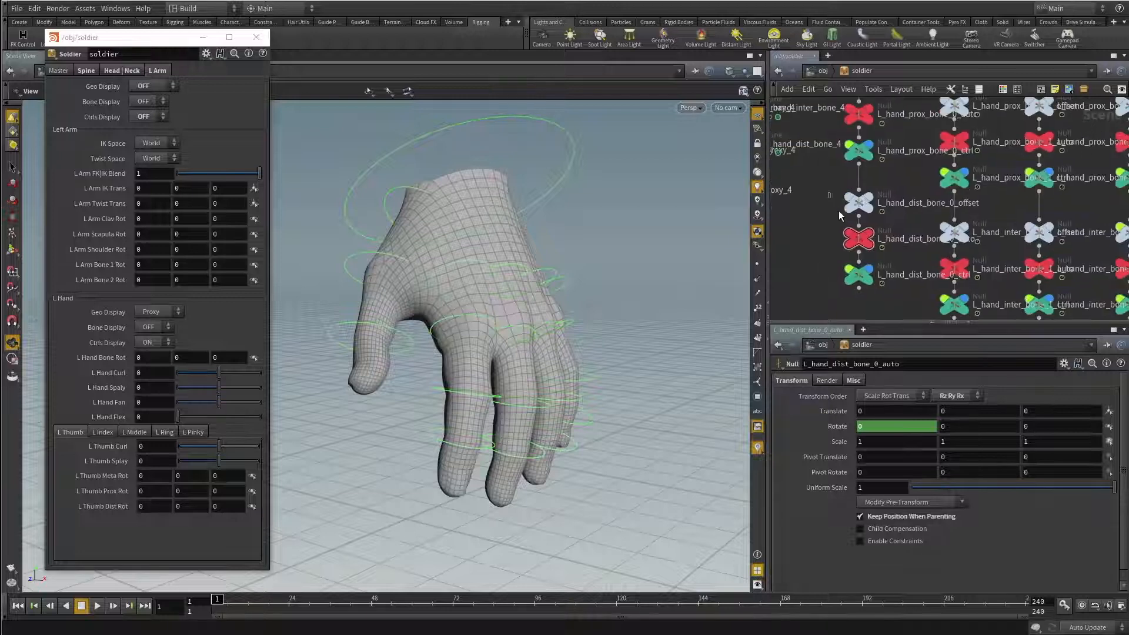
{"action": "left_click_drag", "start_coordinate": [838, 210], "coordinate": [874, 282]}
{"action": "left_click", "coordinate": [825, 244]}
{"action": "scroll", "coordinate": [825, 249], "scroll_direction": "up", "scroll_amount": 2}
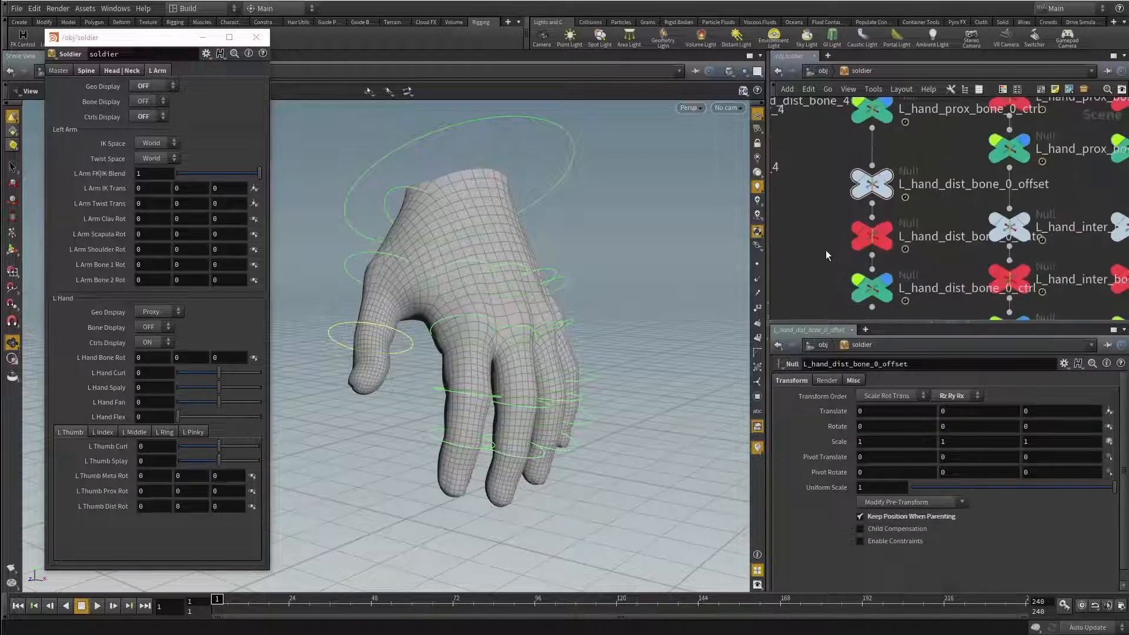
{"action": "left_click", "coordinate": [873, 290]}
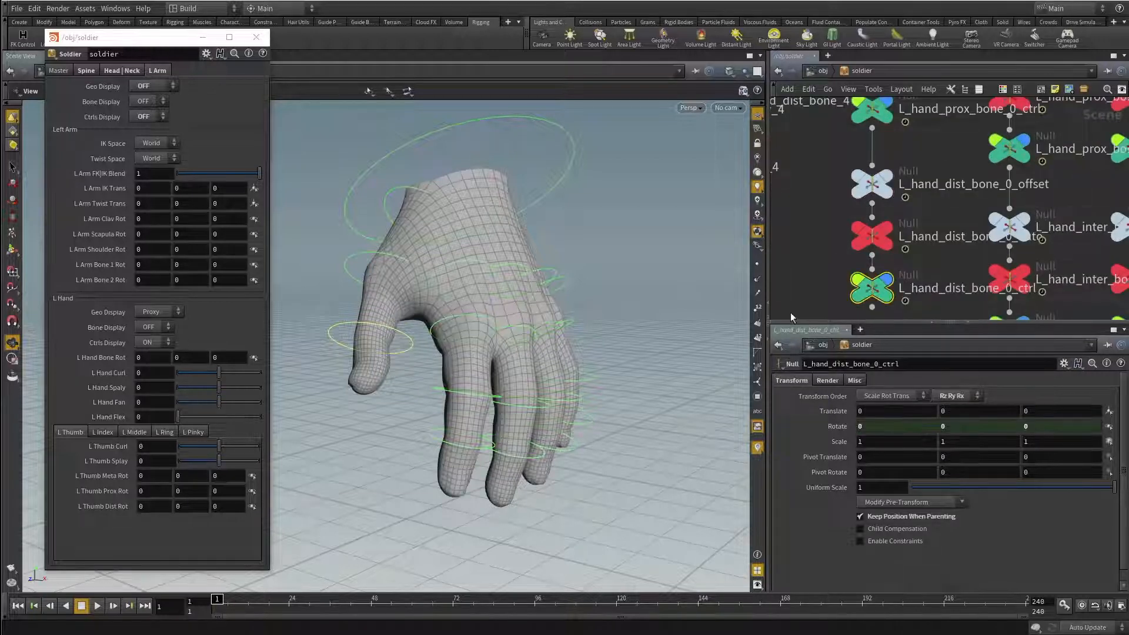
{"action": "scroll", "coordinate": [821, 266], "scroll_direction": "down", "scroll_amount": 5}
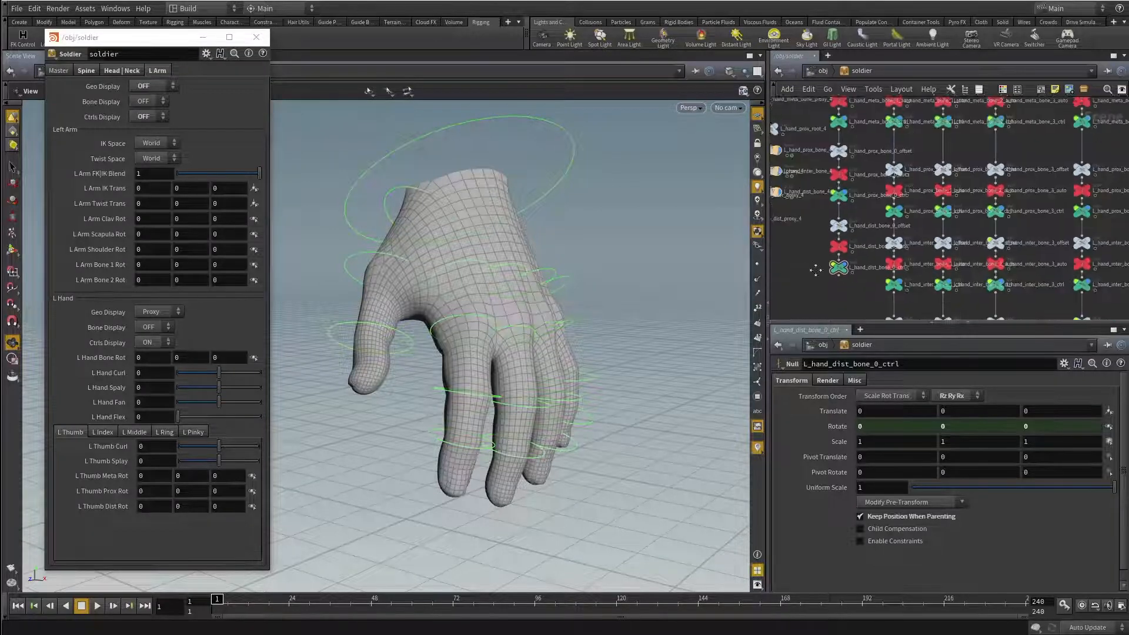
Step: Select all the left arm and left hand nodes in the soldier network to show their extent, and clear the selection
{"action": "scroll", "coordinate": [816, 270], "scroll_direction": "down", "scroll_amount": 10}
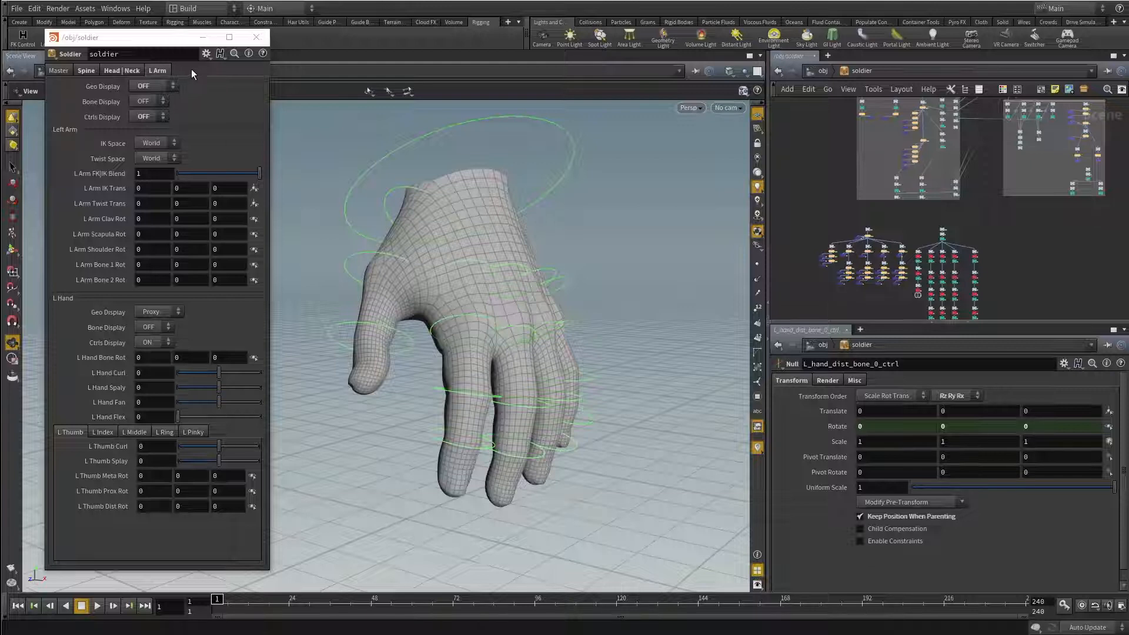
{"action": "scroll", "coordinate": [1024, 227], "scroll_direction": "down", "scroll_amount": 5}
{"action": "middle_click_drag", "start_coordinate": [937, 193], "coordinate": [873, 193]}
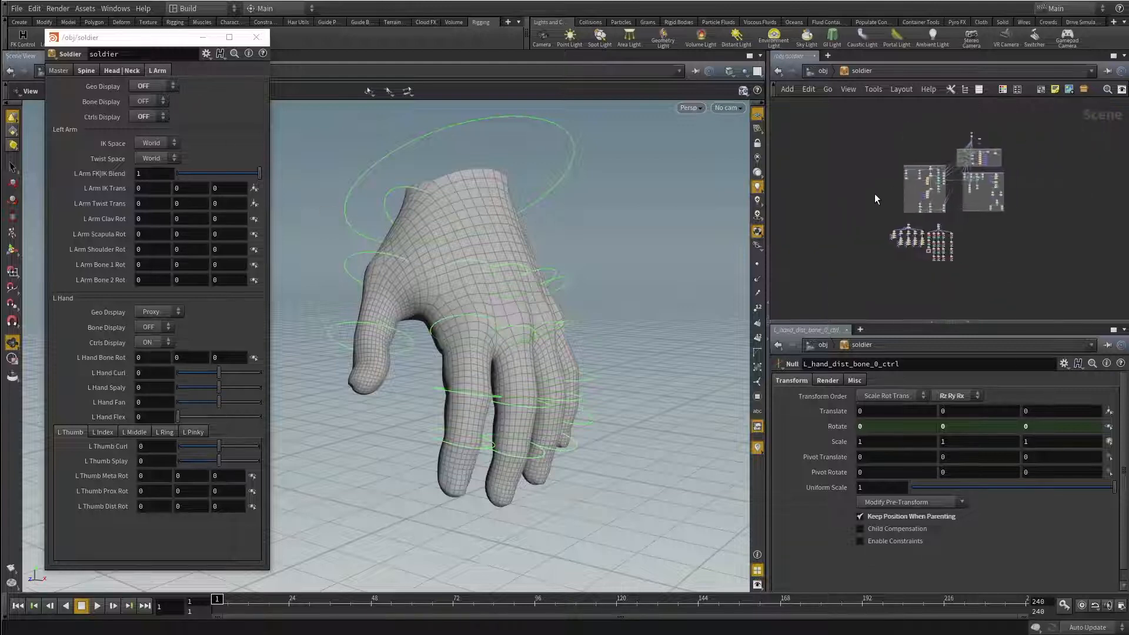
{"action": "scroll", "coordinate": [870, 192], "scroll_direction": "up", "scroll_amount": 3}
{"action": "left_click_drag", "start_coordinate": [841, 123], "coordinate": [982, 313]}
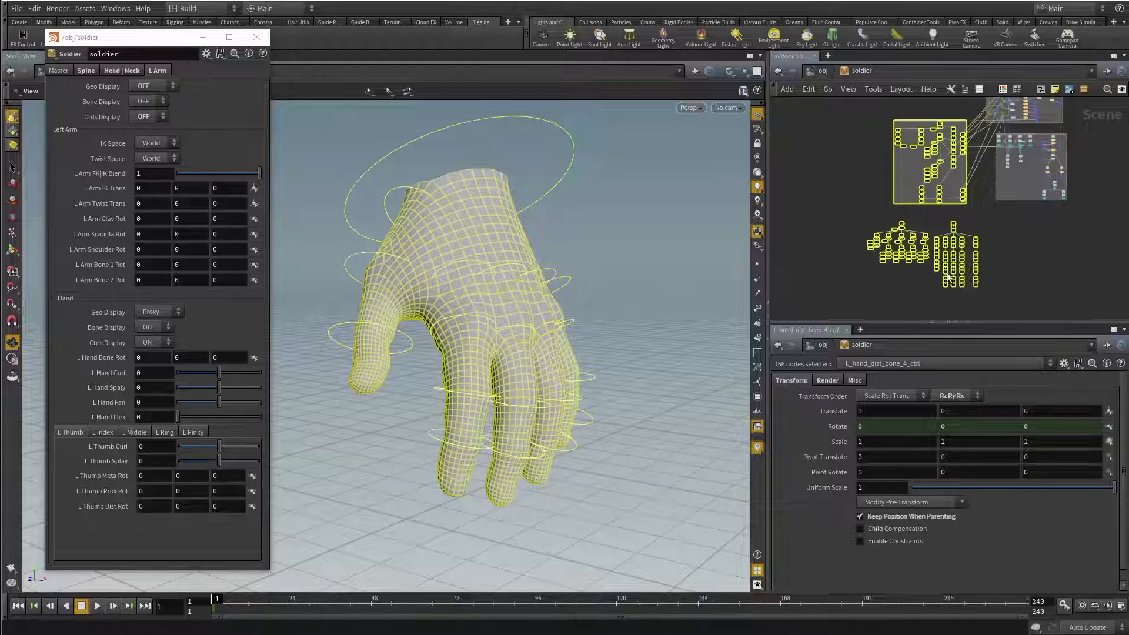
{"action": "left_click", "coordinate": [820, 217]}
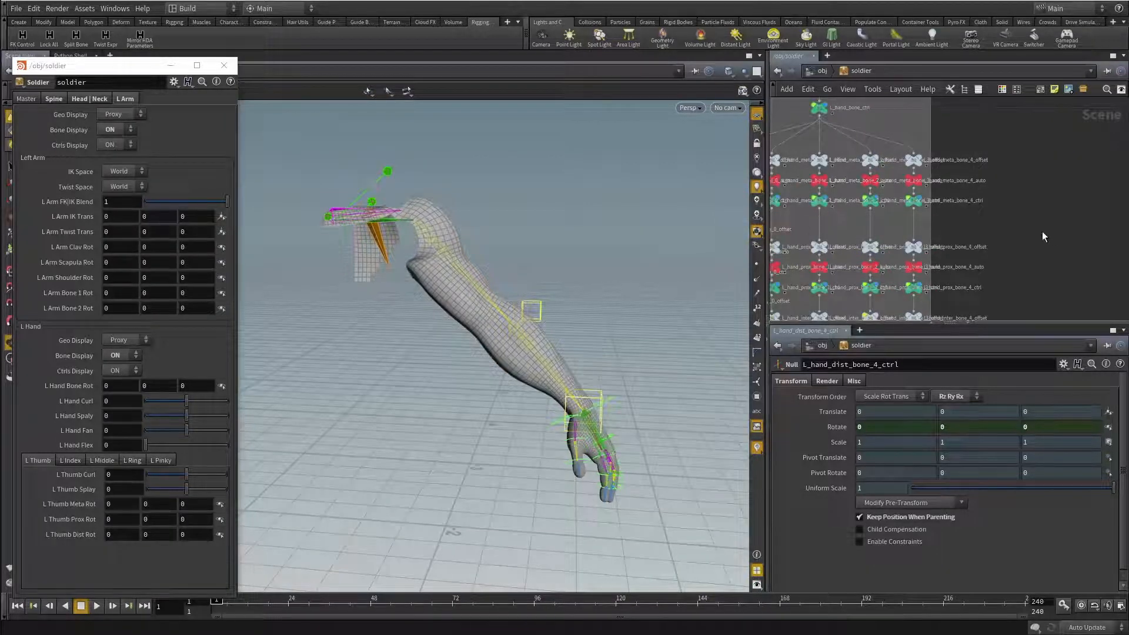
Step: Examine the L_ prefix naming of the left hand's bone nodes, such as L_hand_meta_bone_0_offset, and the neighbouring arm nodes
{"action": "middle_click_drag", "start_coordinate": [1021, 231], "coordinate": [1087, 252]}
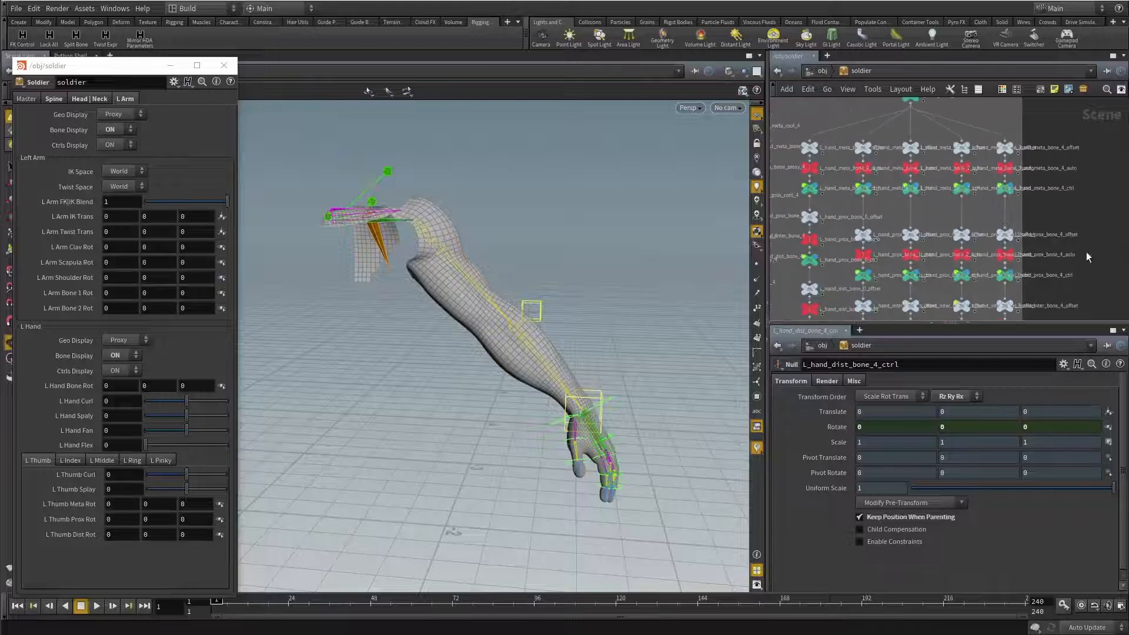
{"action": "scroll", "coordinate": [823, 134], "scroll_direction": "up", "scroll_amount": 6}
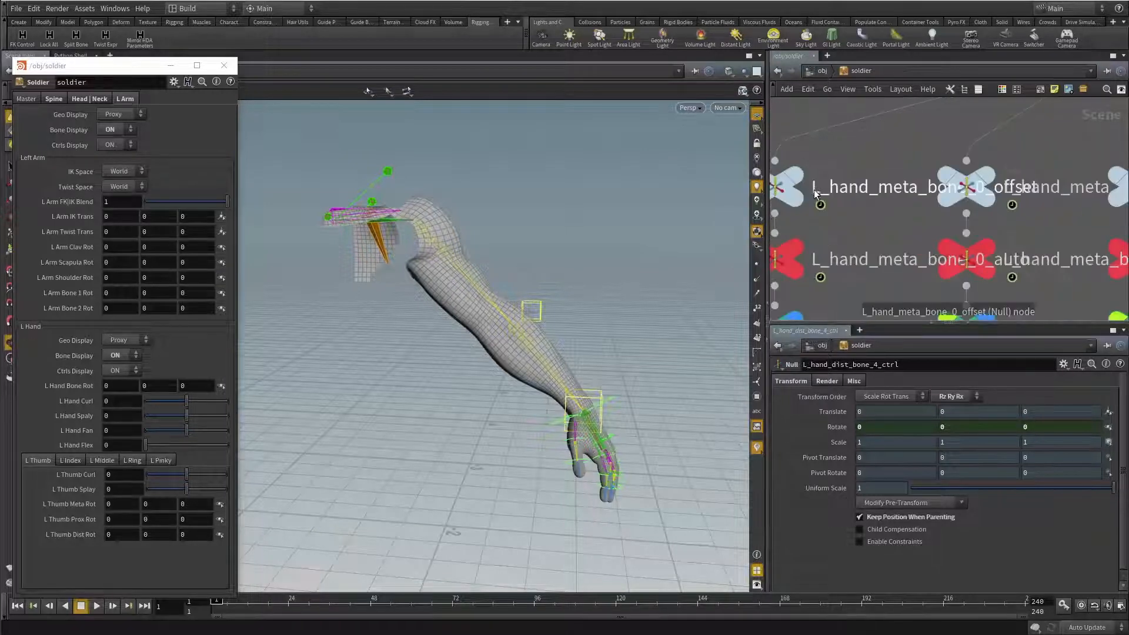
{"action": "scroll", "coordinate": [831, 192], "scroll_direction": "down", "scroll_amount": 6}
{"action": "middle_click_drag", "start_coordinate": [871, 130], "coordinate": [882, 283]}
{"action": "scroll", "coordinate": [898, 157], "scroll_direction": "down", "scroll_amount": 2}
{"action": "middle_click_drag", "start_coordinate": [898, 157], "coordinate": [882, 216]}
{"action": "scroll", "coordinate": [957, 190], "scroll_direction": "down", "scroll_amount": 5}
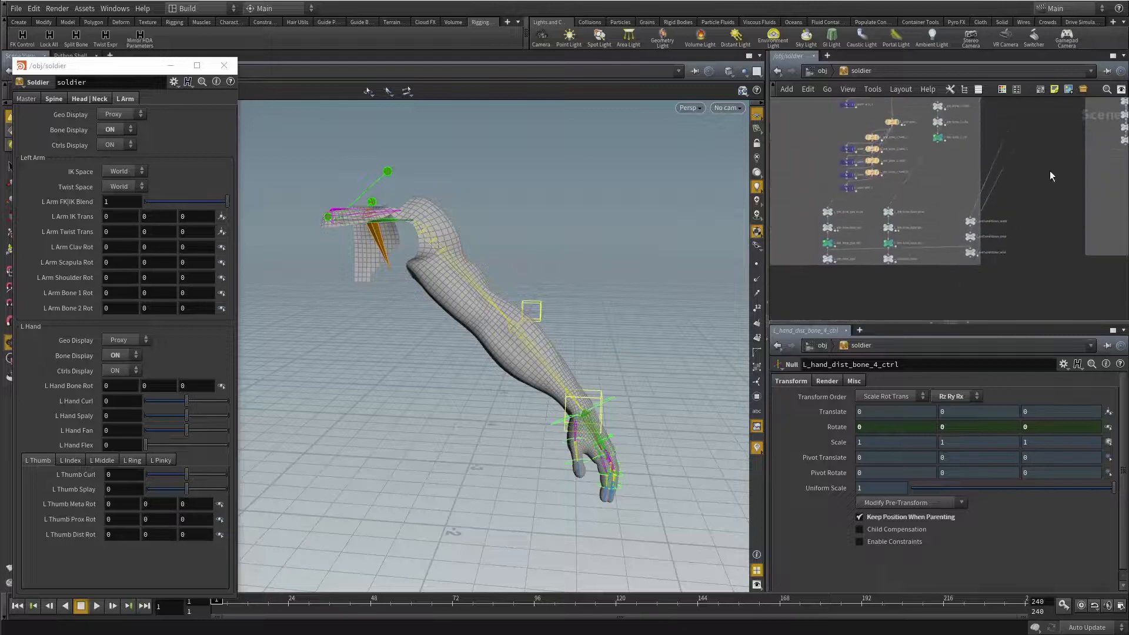
Step: Try removing the underscore after the L prefix in the L_armGoalFollows_world node name, restore it and finish renaming
{"action": "scroll", "coordinate": [993, 223], "scroll_direction": "up", "scroll_amount": 4}
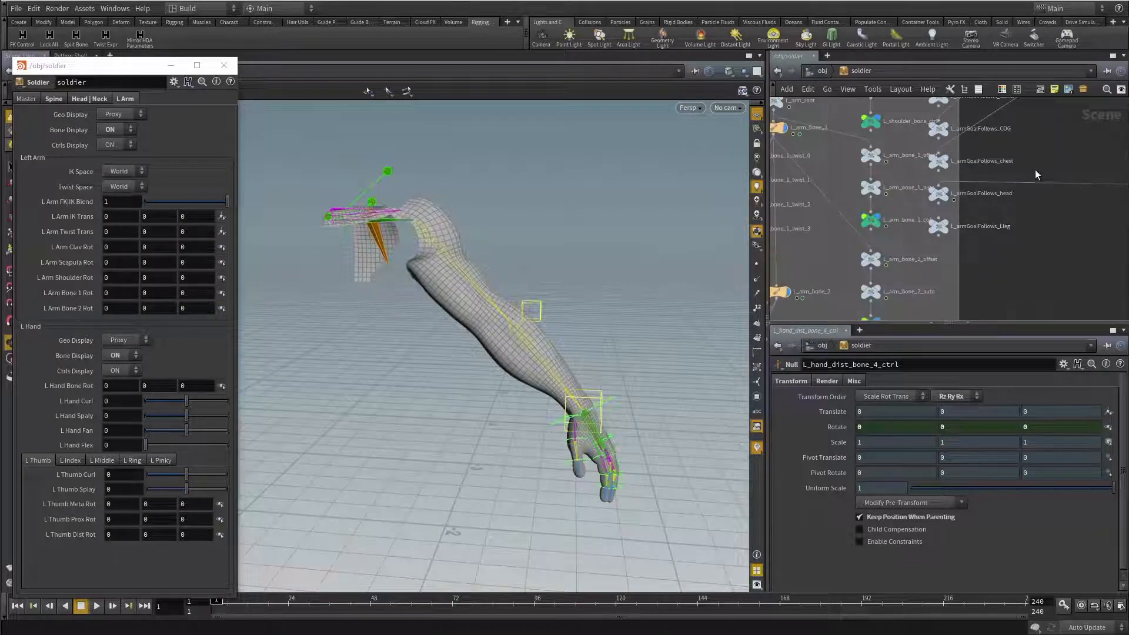
{"action": "scroll", "coordinate": [957, 178], "scroll_direction": "up", "scroll_amount": 5}
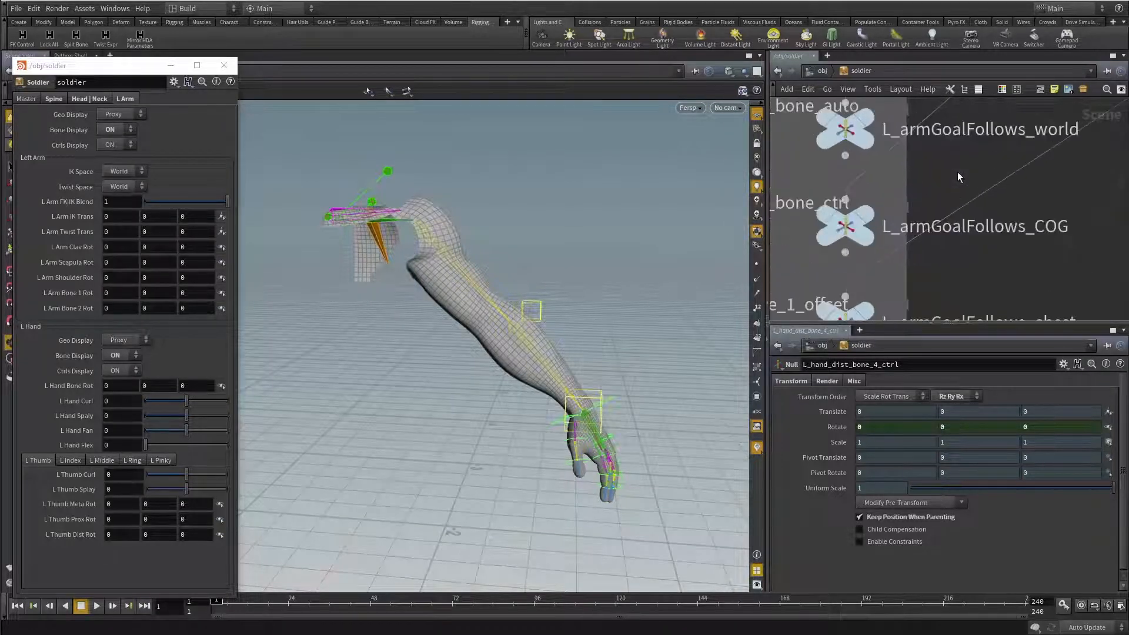
{"action": "scroll", "coordinate": [957, 177], "scroll_direction": "up", "scroll_amount": 3}
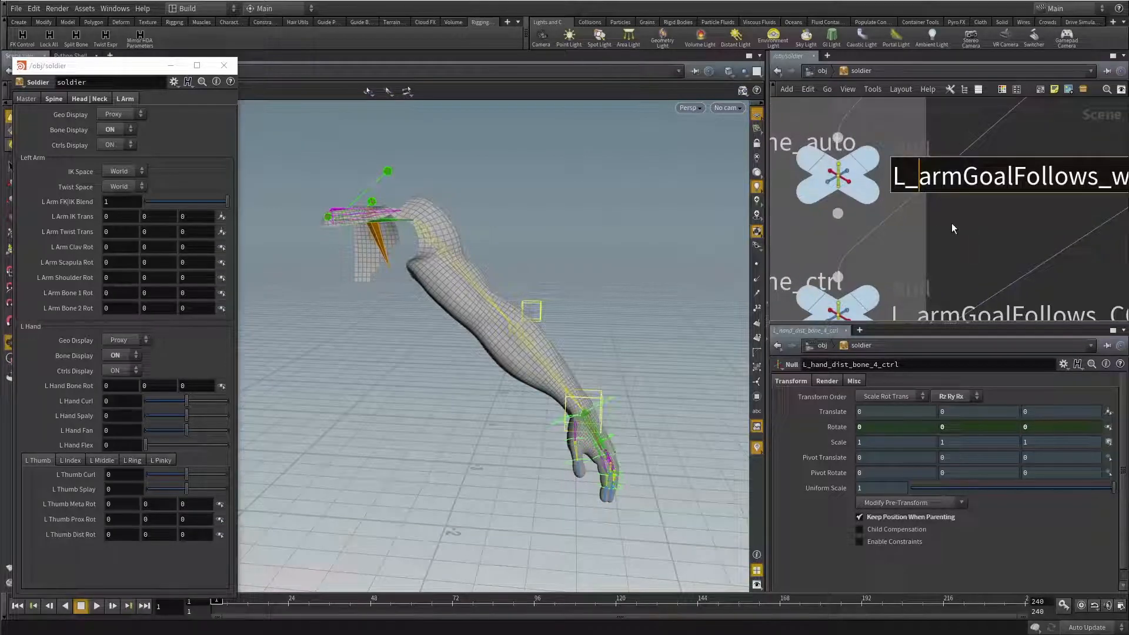
{"action": "key", "text": "BackSpace"}
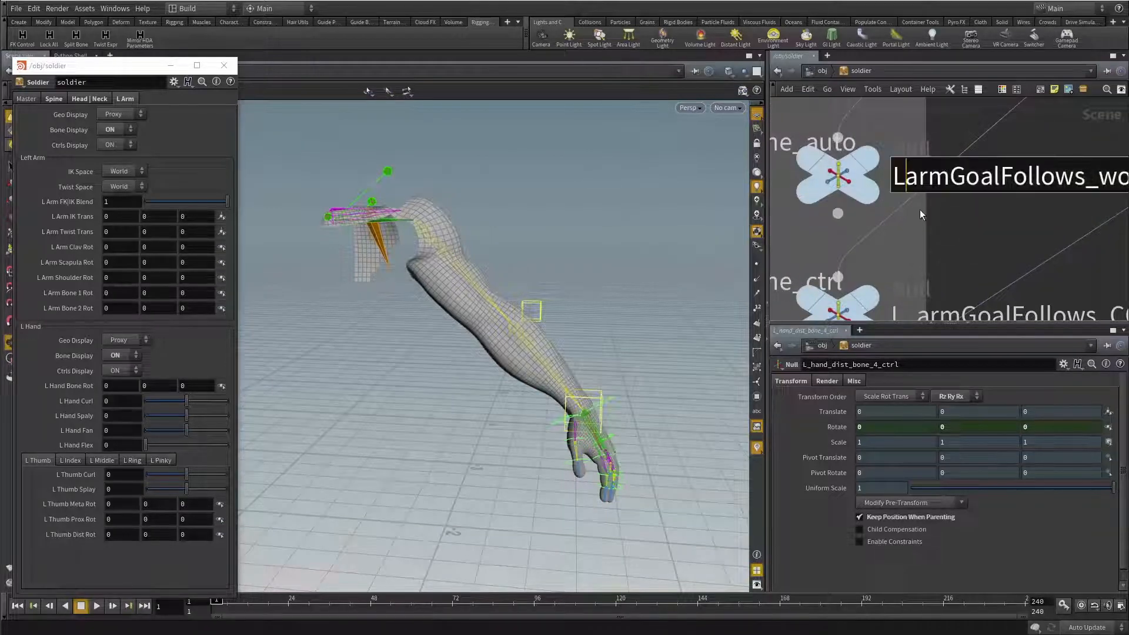
{"action": "type", "text": "_"}
{"action": "key", "text": "Return"}
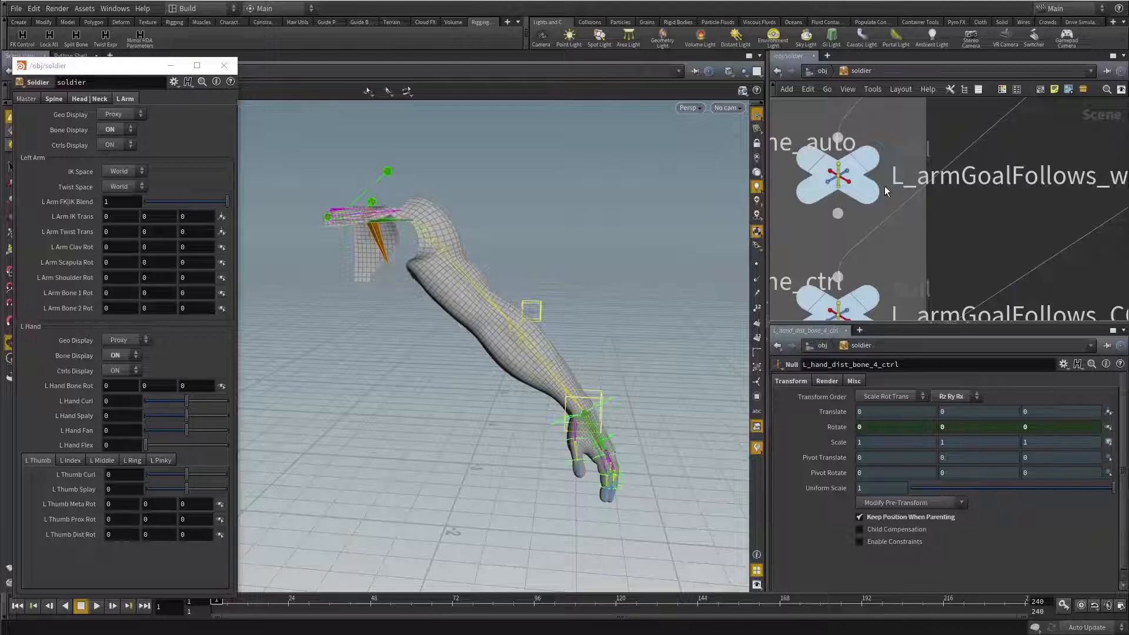
Step: Close the floating soldier parameter window and open the soldier asset's type properties
{"action": "scroll", "coordinate": [964, 227], "scroll_direction": "down", "scroll_amount": 4}
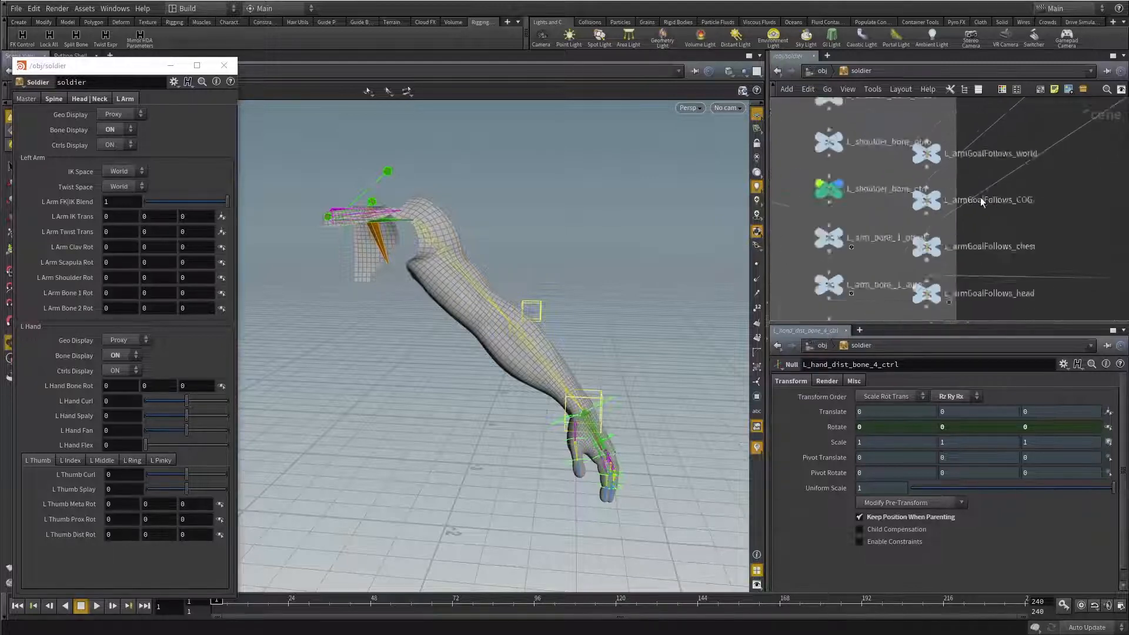
{"action": "scroll", "coordinate": [980, 201], "scroll_direction": "down", "scroll_amount": 2}
{"action": "scroll", "coordinate": [970, 296], "scroll_direction": "down", "scroll_amount": 3}
{"action": "scroll", "coordinate": [1007, 277], "scroll_direction": "down", "scroll_amount": 3}
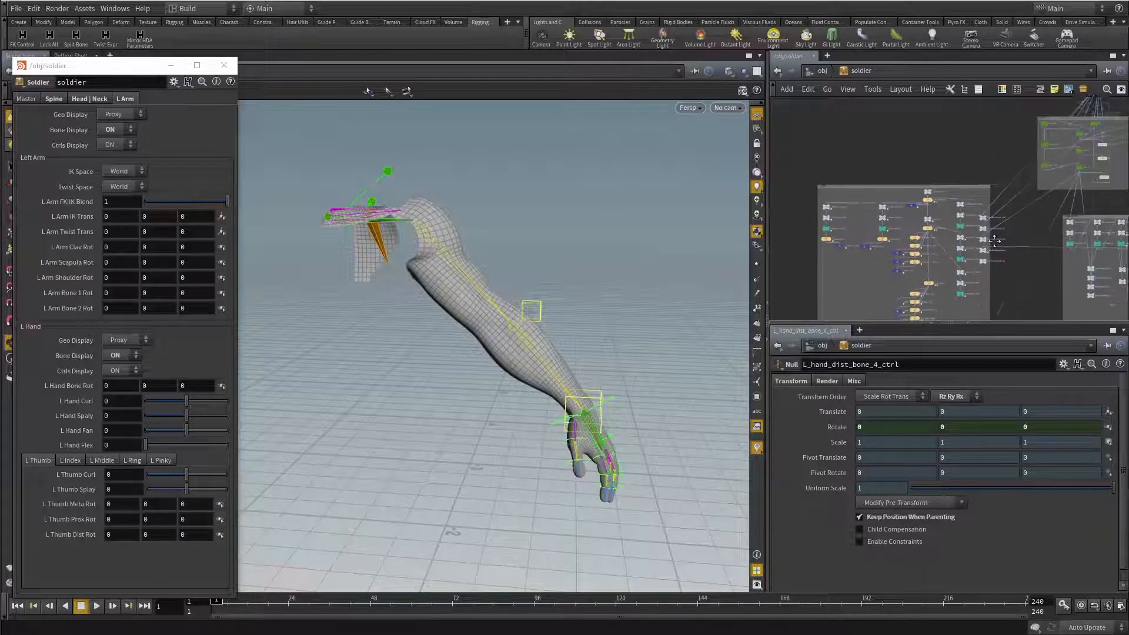
{"action": "scroll", "coordinate": [993, 259], "scroll_direction": "down", "scroll_amount": 5}
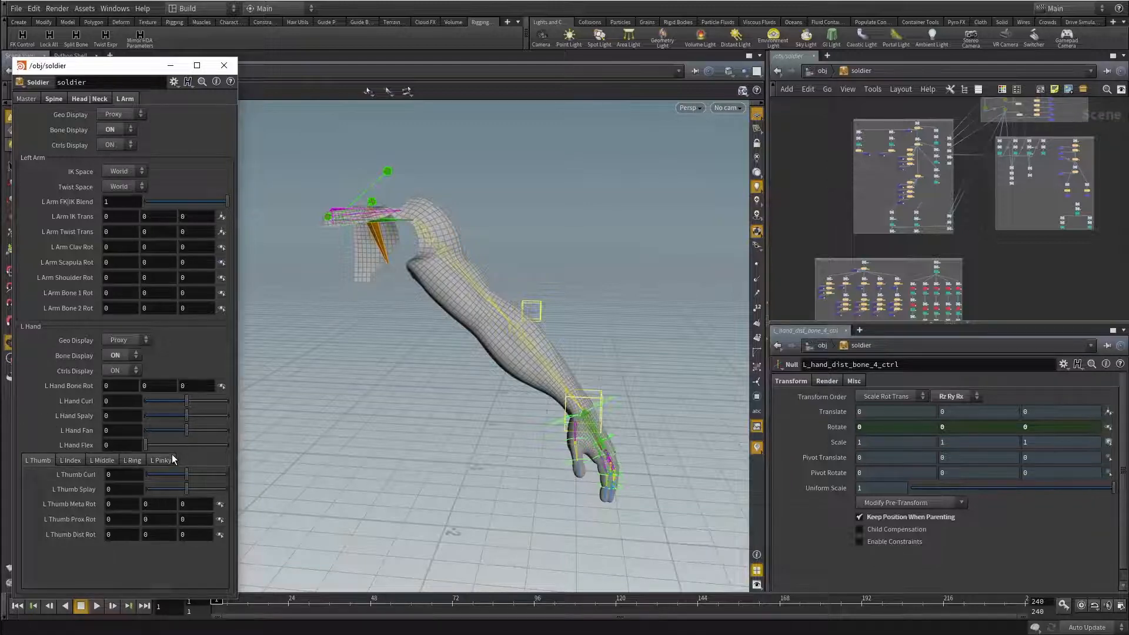
{"action": "left_click", "coordinate": [217, 70]}
{"action": "right_click", "coordinate": [852, 72]}
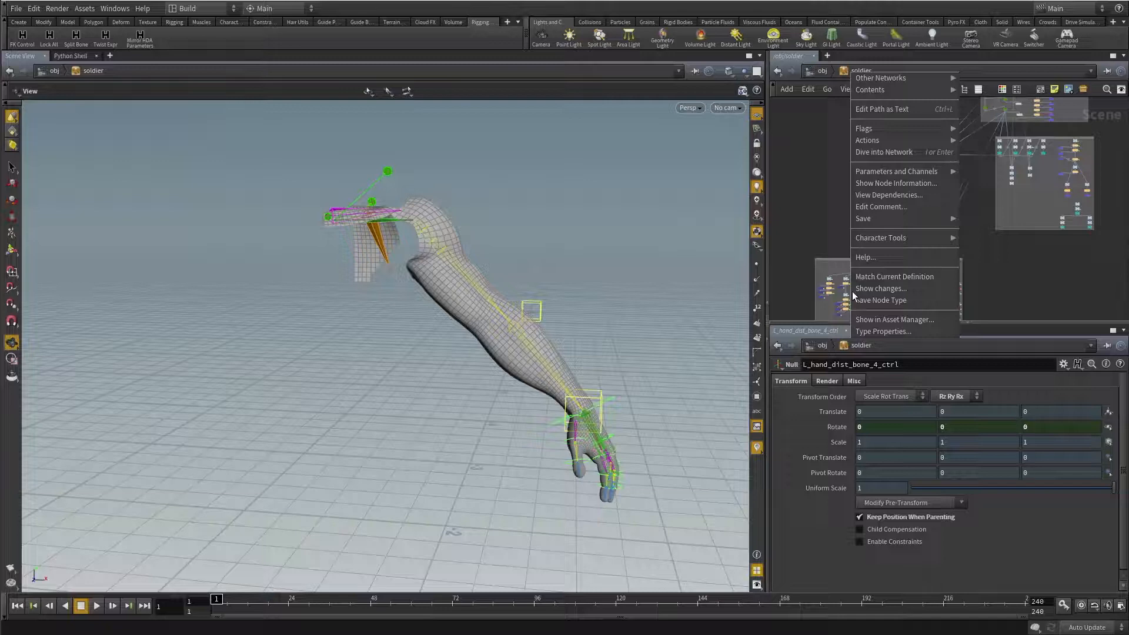
{"action": "left_click", "coordinate": [884, 331]}
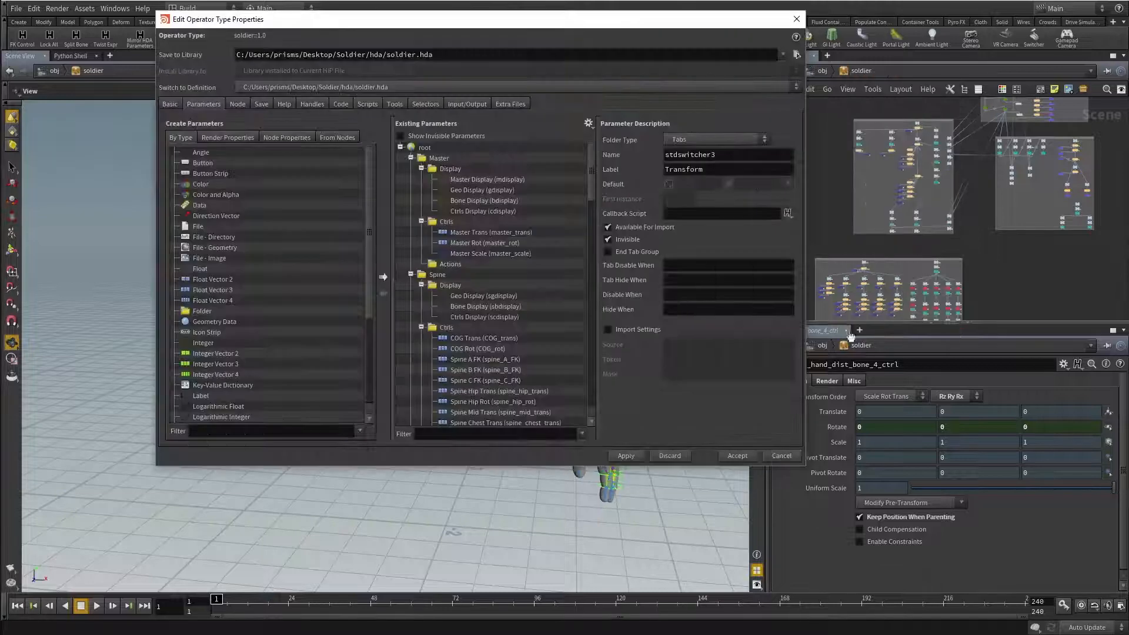
Step: Collapse the Master, Spine and Head | Neck folders and enlarge the type properties window to show the L Arm folder
{"action": "left_click", "coordinate": [410, 157]}
{"action": "left_click", "coordinate": [410, 168]}
{"action": "left_click", "coordinate": [410, 178]}
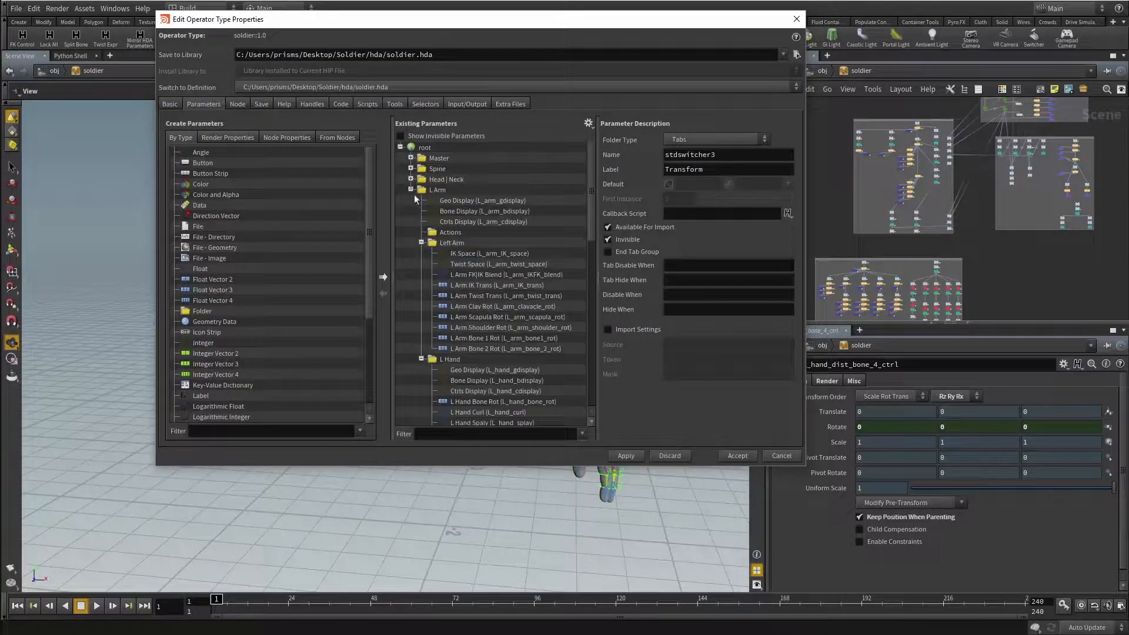
{"action": "left_click_drag", "start_coordinate": [474, 465], "coordinate": [474, 632]}
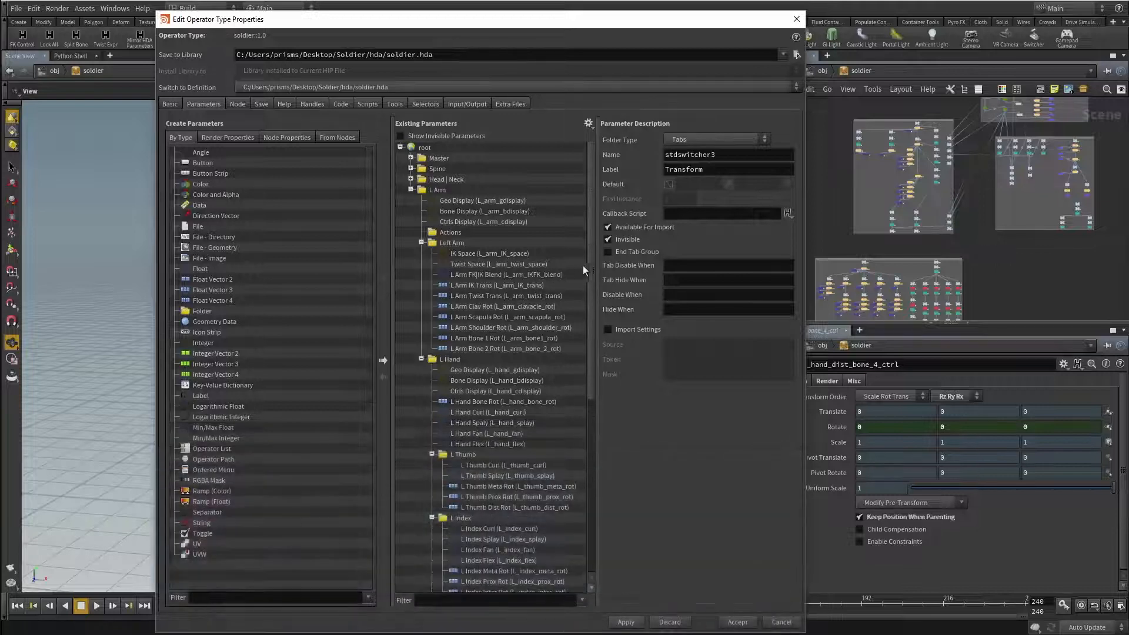
Step: Review the L Arm folder's parameter names from Left Arm through L Pinky and close the type properties without changes
{"action": "scroll", "coordinate": [587, 301], "scroll_direction": "down", "scroll_amount": 5}
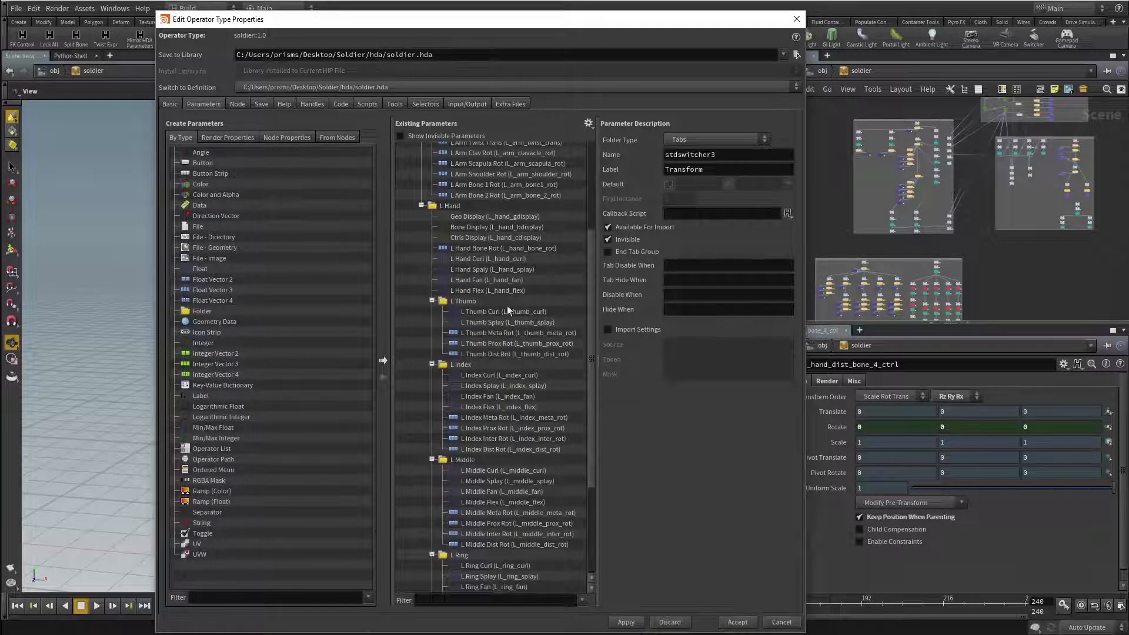
{"action": "scroll", "coordinate": [587, 238], "scroll_direction": "up", "scroll_amount": 5}
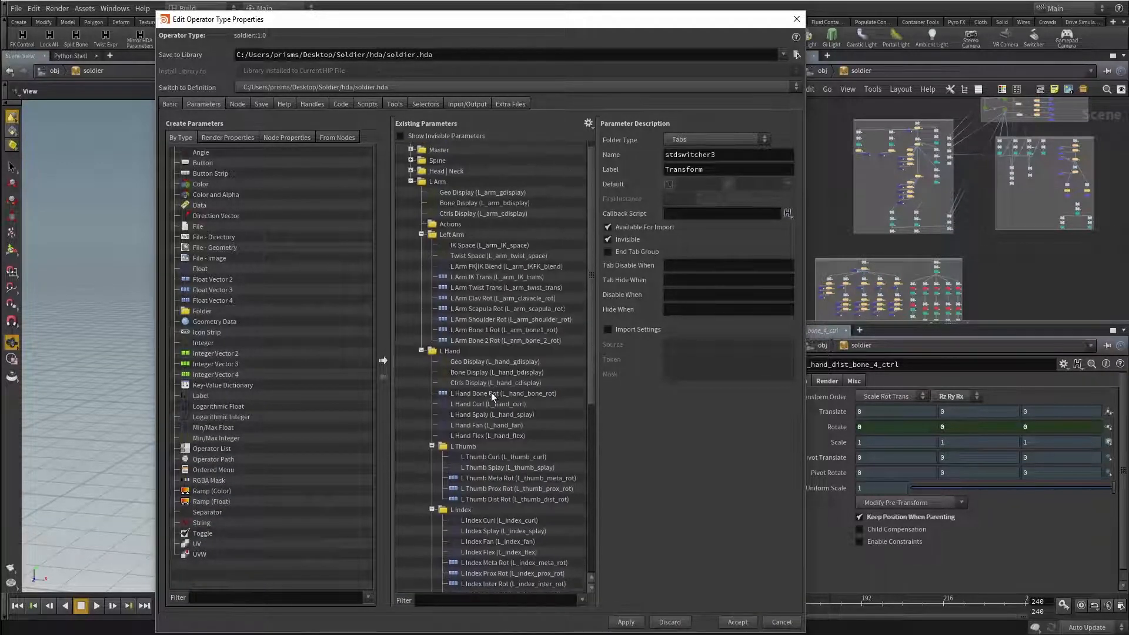
{"action": "left_click_drag", "start_coordinate": [590, 304], "coordinate": [596, 491]}
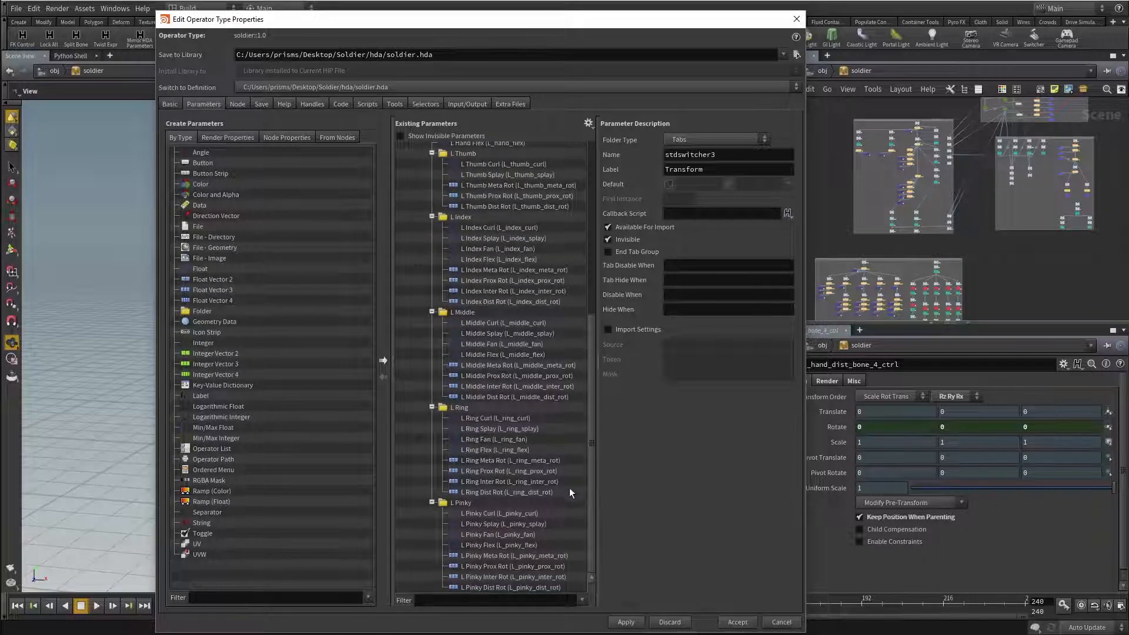
{"action": "left_click_drag", "start_coordinate": [590, 509], "coordinate": [581, 283]}
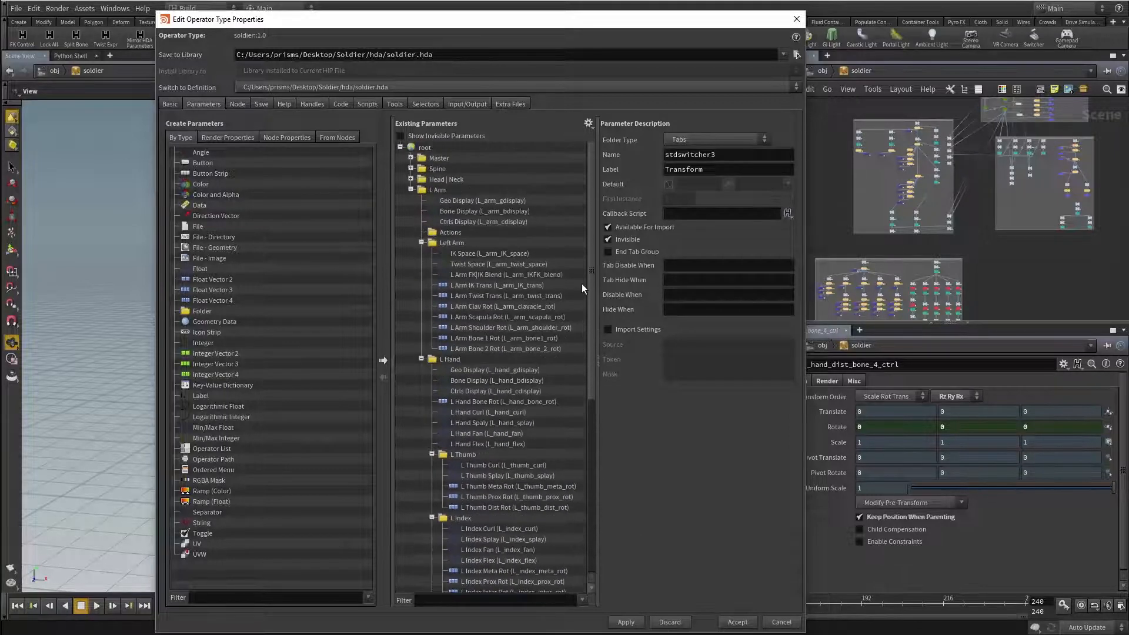
{"action": "left_click", "coordinate": [794, 21]}
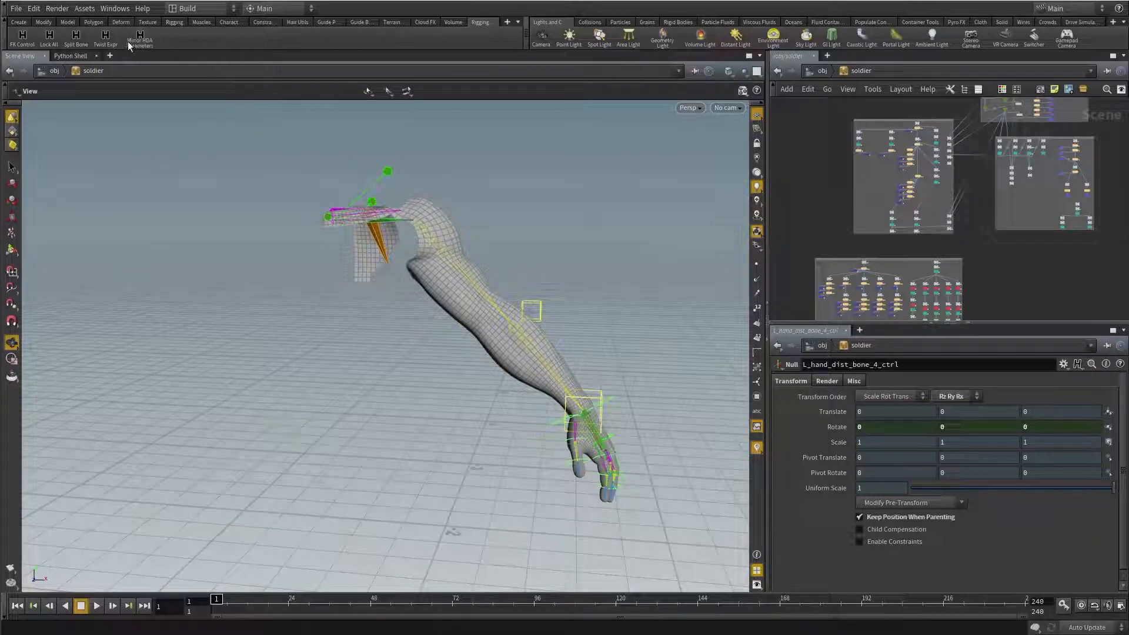
Step: Open the Mirror HDA Parameters shelf tool for editing and enlarge its window to show the script from its beginning
{"action": "right_click", "coordinate": [142, 40]}
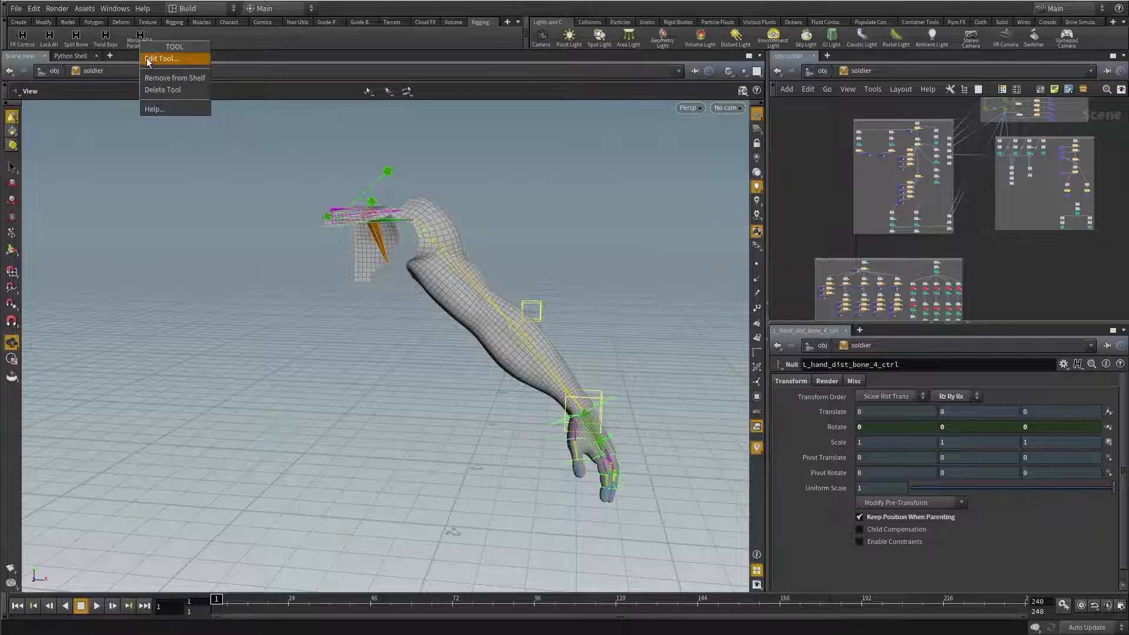
{"action": "left_click", "coordinate": [154, 58]}
{"action": "left_click_drag", "start_coordinate": [409, 29], "coordinate": [368, 7]}
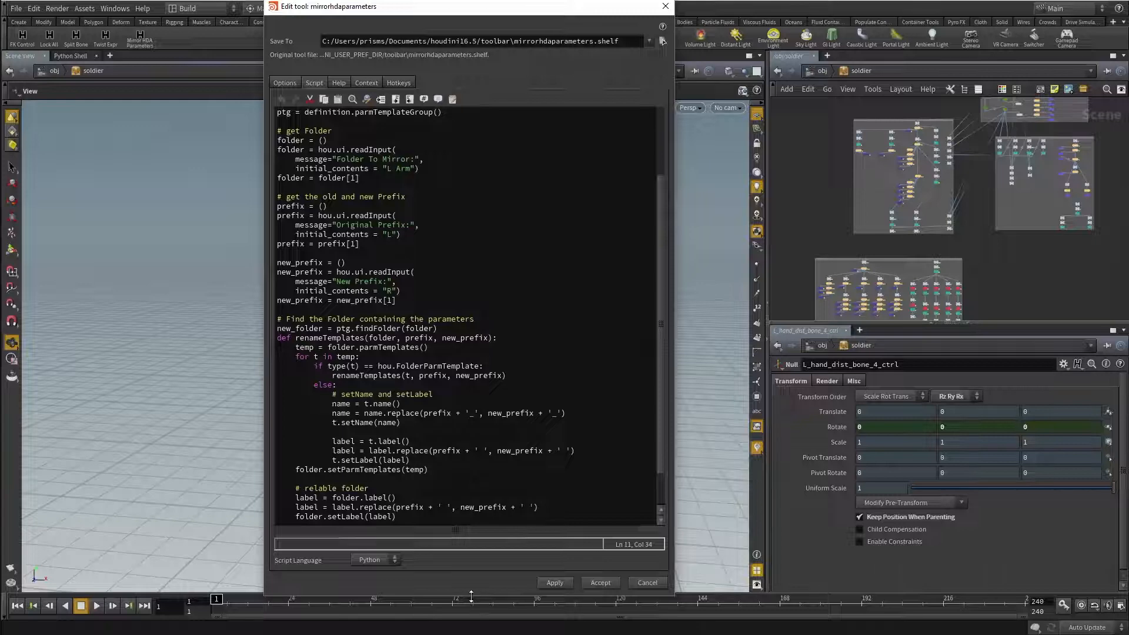
{"action": "left_click_drag", "start_coordinate": [471, 595], "coordinate": [484, 631]}
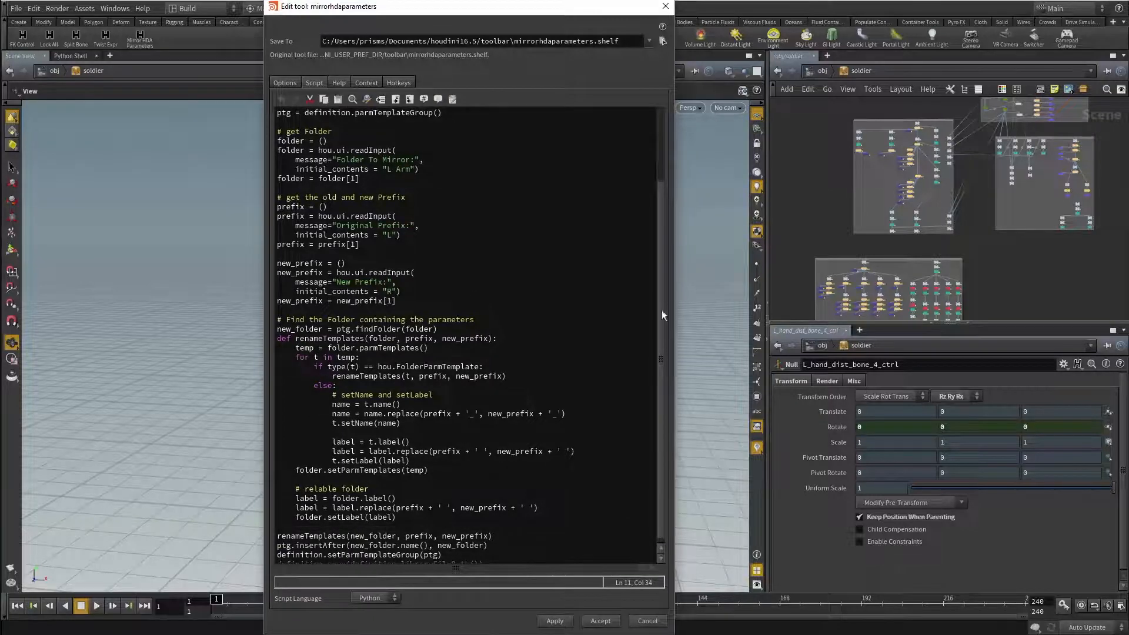
{"action": "left_click_drag", "start_coordinate": [661, 310], "coordinate": [652, 224]}
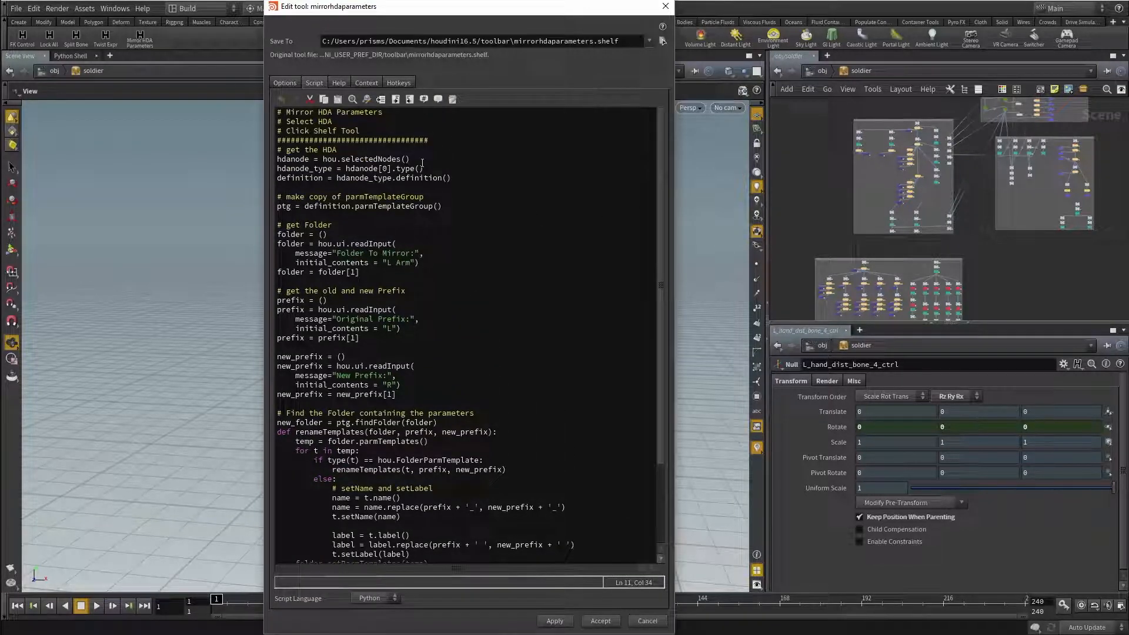
Step: Examine the script's selectedNodes, definition and parmTemplateGroup lines, highlighting each term
{"action": "left_click_drag", "start_coordinate": [436, 160], "coordinate": [349, 160]}
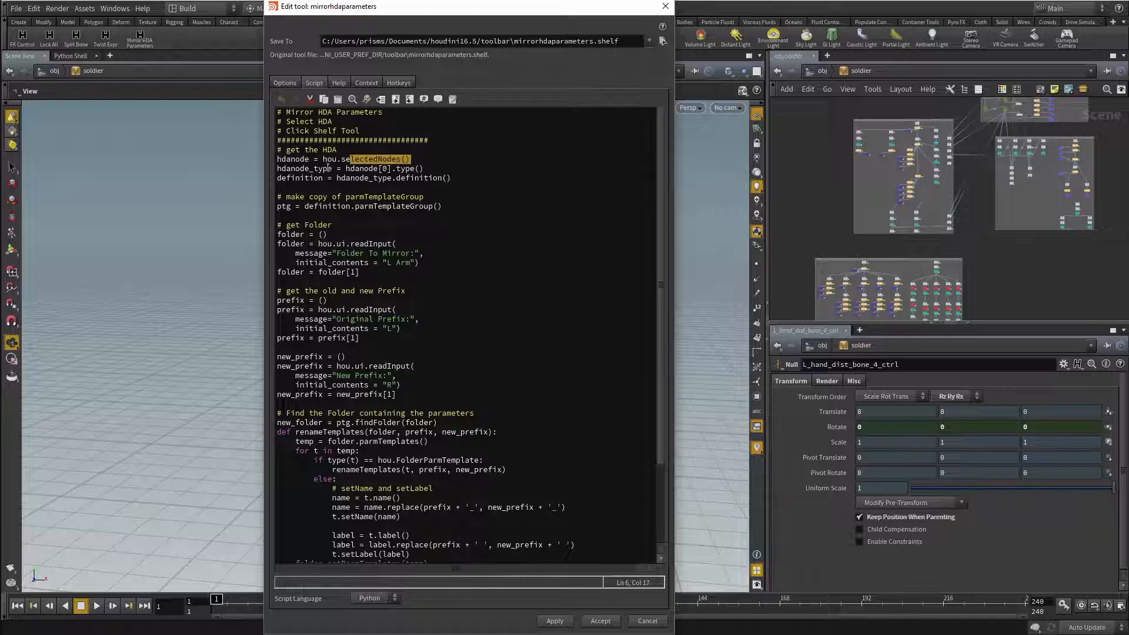
{"action": "double_click", "coordinate": [287, 177]}
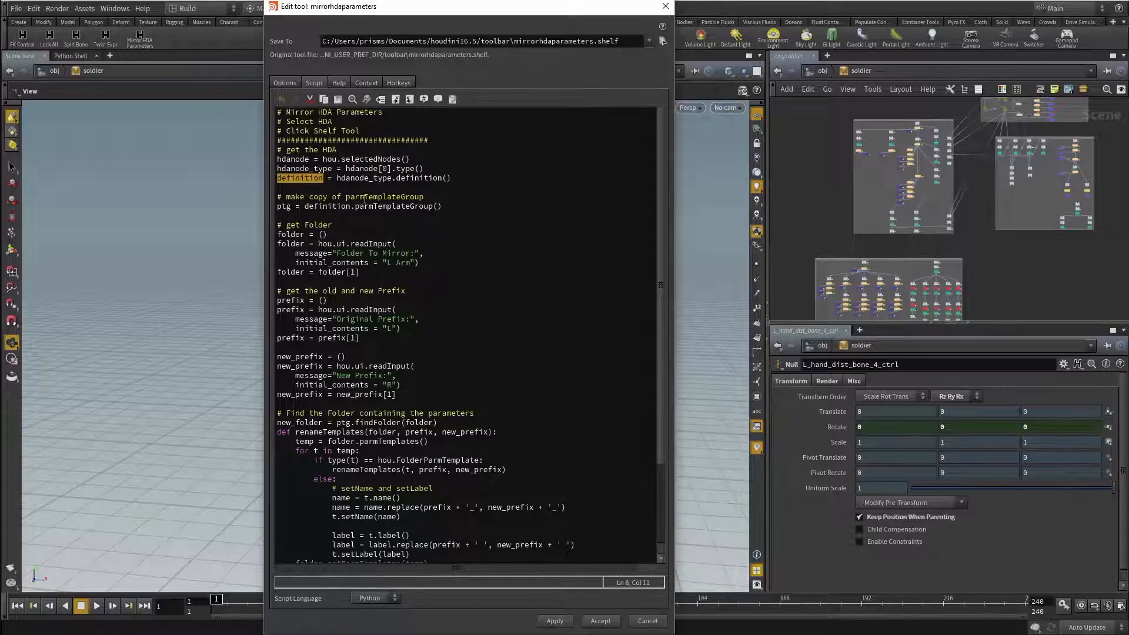
{"action": "left_click_drag", "start_coordinate": [355, 206], "coordinate": [433, 217]}
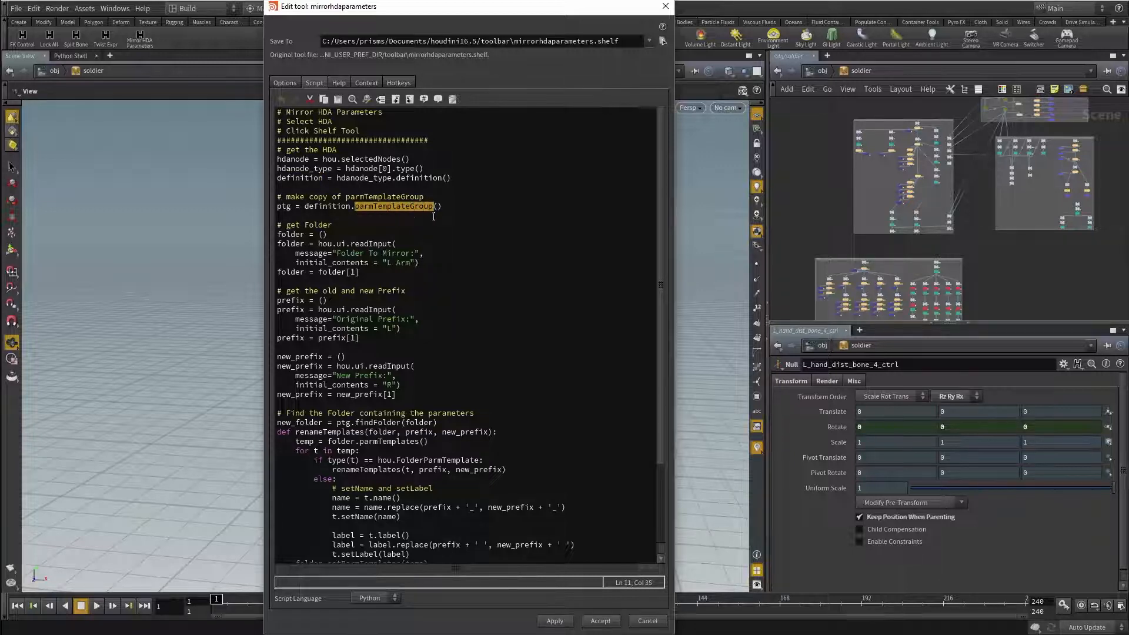
Step: Open the soldier node's parameters in a floating window beside the script, with the L Arm folder showing
{"action": "right_click", "coordinate": [852, 72]}
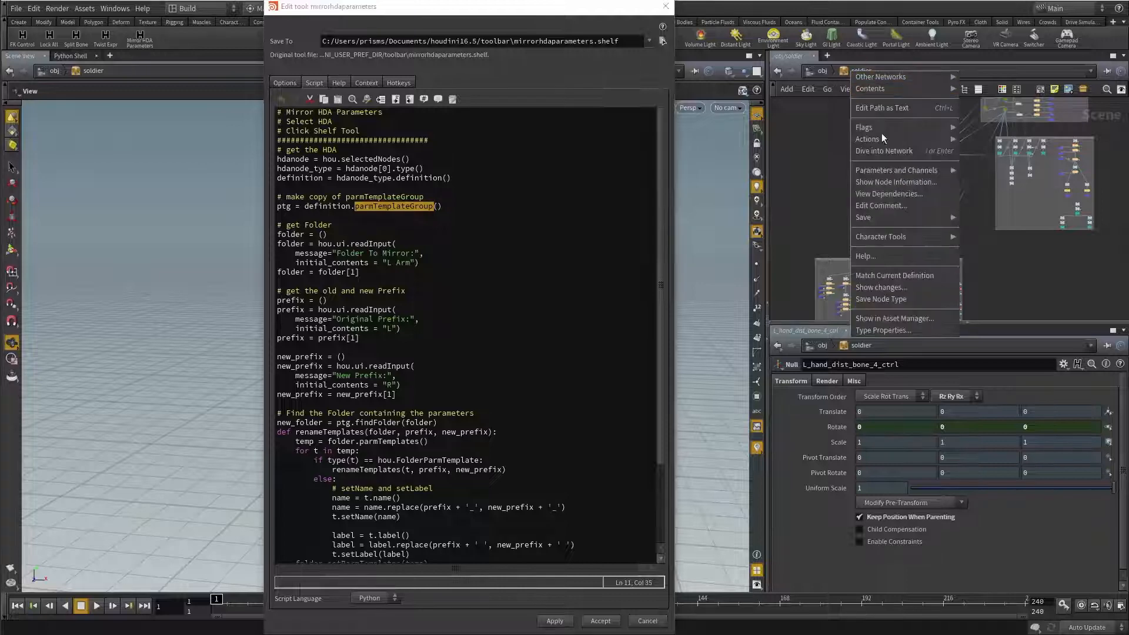
{"action": "mouse_move", "coordinate": [896, 170]}
{"action": "left_click", "coordinate": [983, 176]}
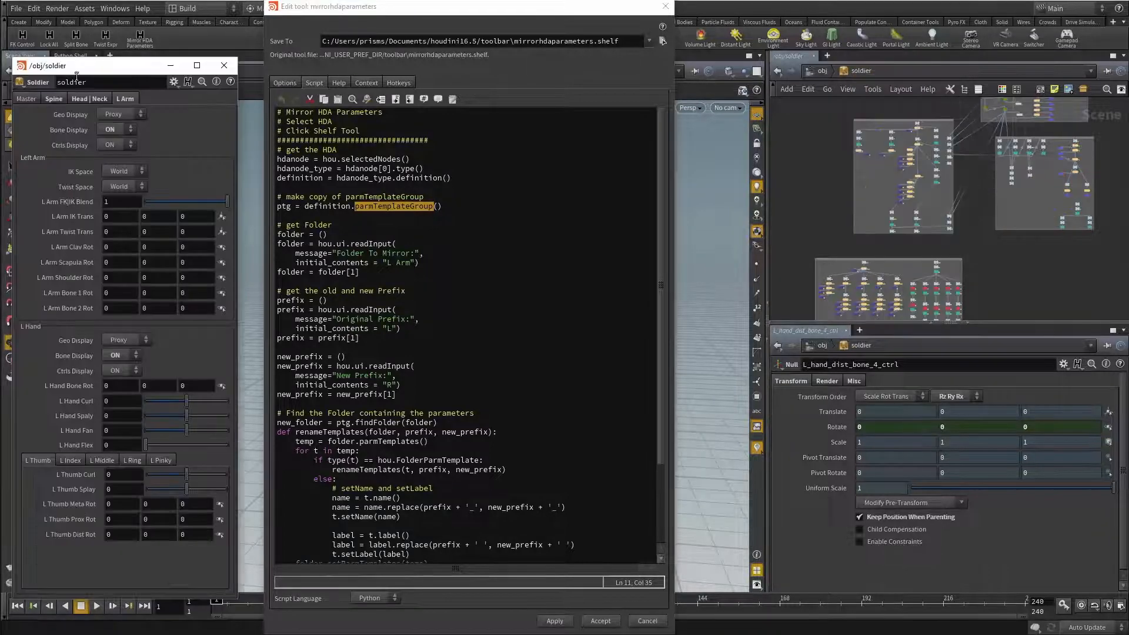
{"action": "left_click_drag", "start_coordinate": [76, 74], "coordinate": [96, 37]}
{"action": "left_click", "coordinate": [146, 61]}
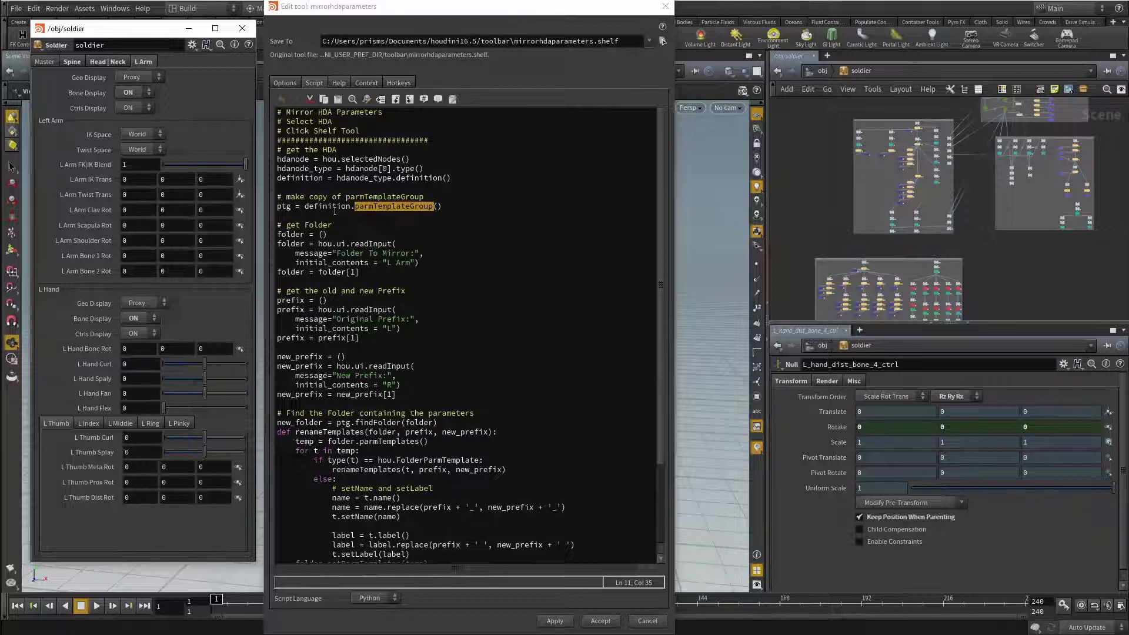
Step: Examine the script's readInput folder prompt and compare it with the soldier's Master, Spine, Head | Neck and L Arm folders
{"action": "scroll", "coordinate": [335, 211], "scroll_direction": "down", "scroll_amount": 3}
{"action": "scroll", "coordinate": [382, 179], "scroll_direction": "up", "scroll_amount": 2}
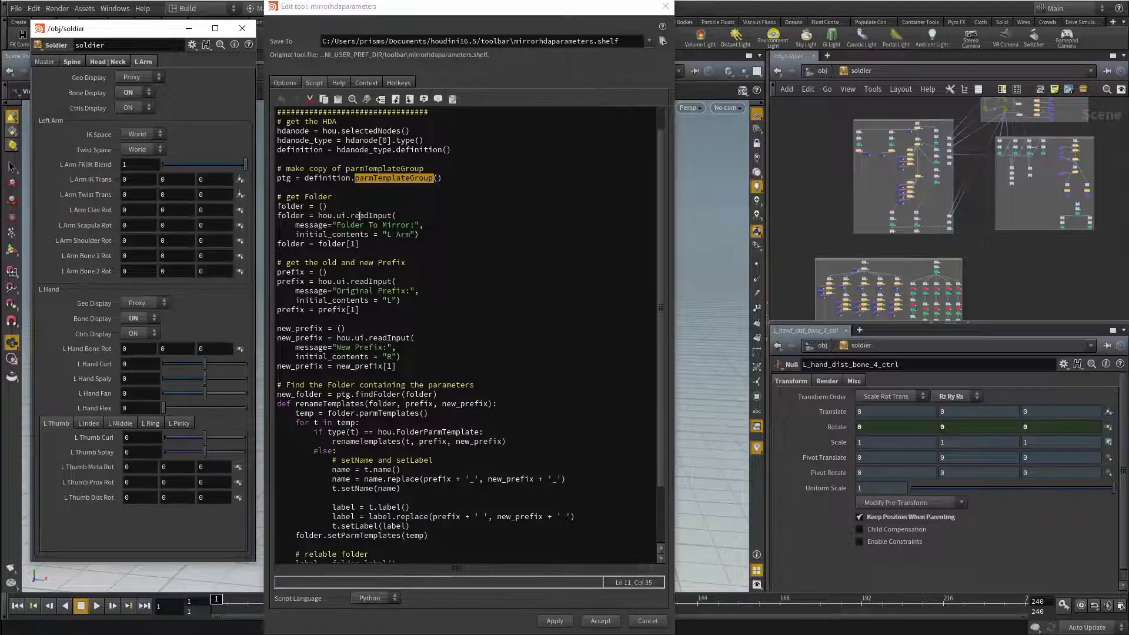
{"action": "left_click_drag", "start_coordinate": [352, 215], "coordinate": [392, 215]}
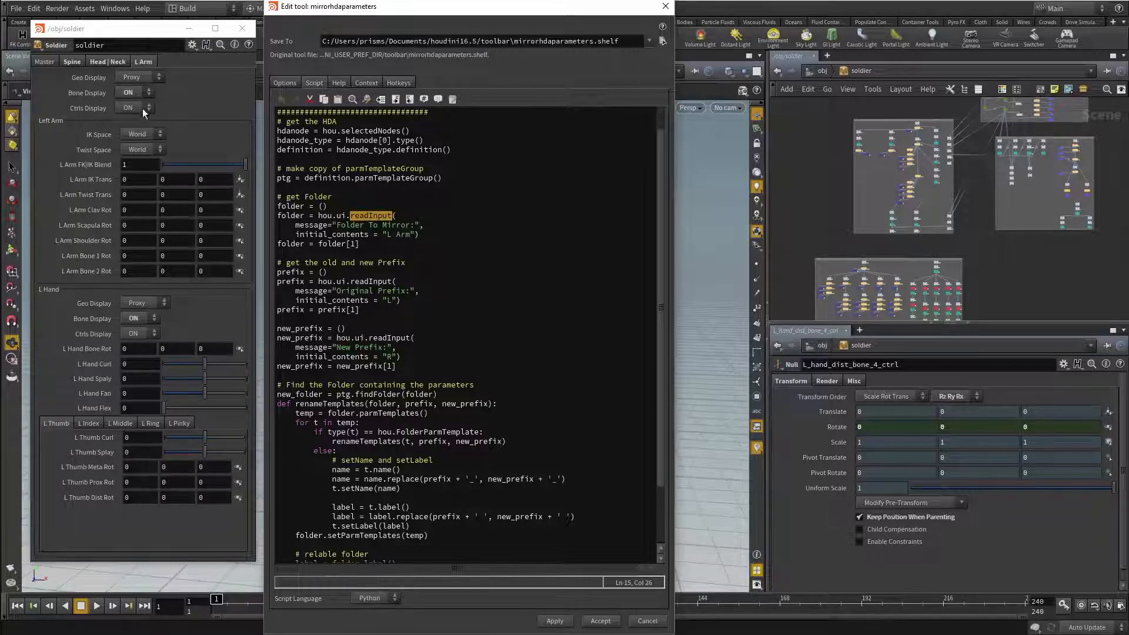
{"action": "left_click", "coordinate": [38, 62]}
{"action": "left_click", "coordinate": [70, 61]}
{"action": "left_click", "coordinate": [108, 61]}
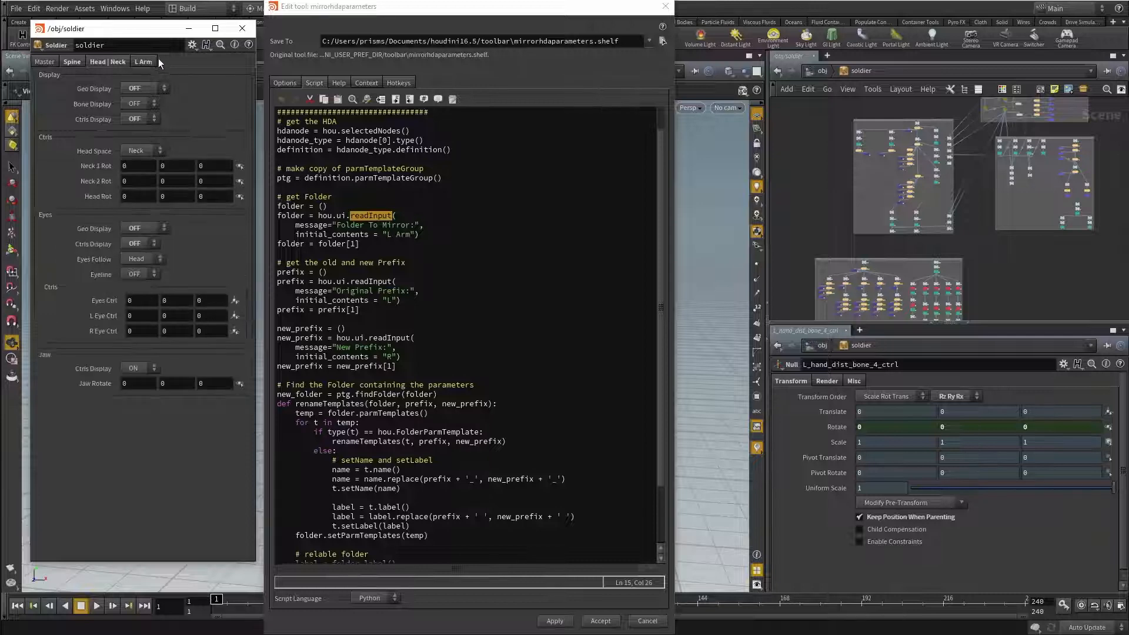
{"action": "left_click", "coordinate": [144, 62]}
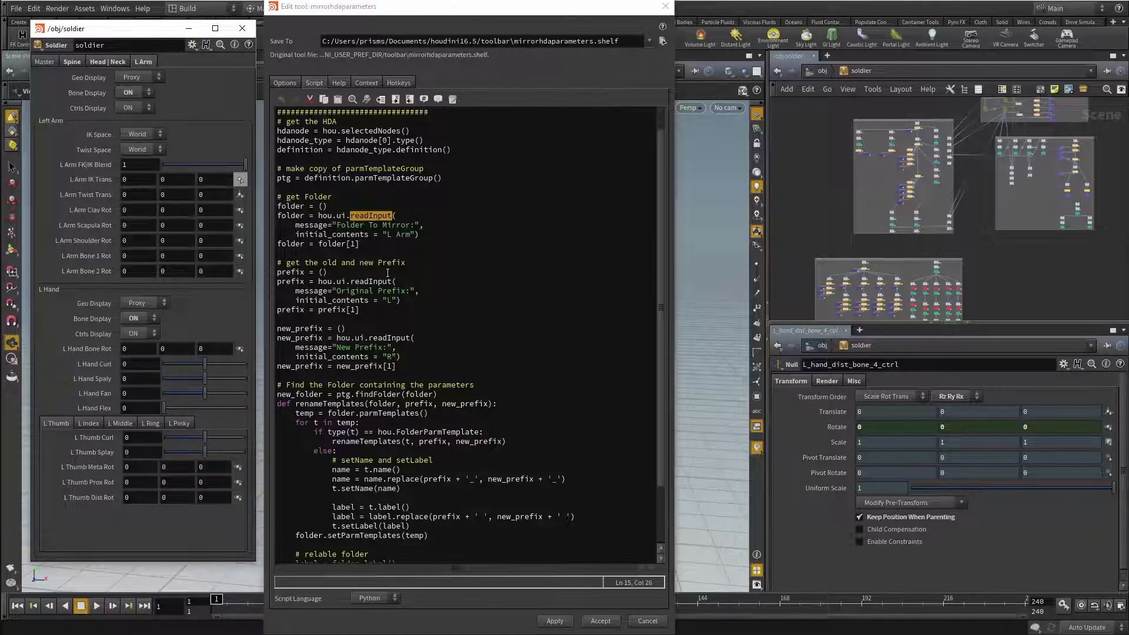
Step: Review the script's prefix prompts, renameTemplates function and final save lines, and close the tool editor without changes
{"action": "scroll", "coordinate": [447, 327], "scroll_direction": "down", "scroll_amount": 3}
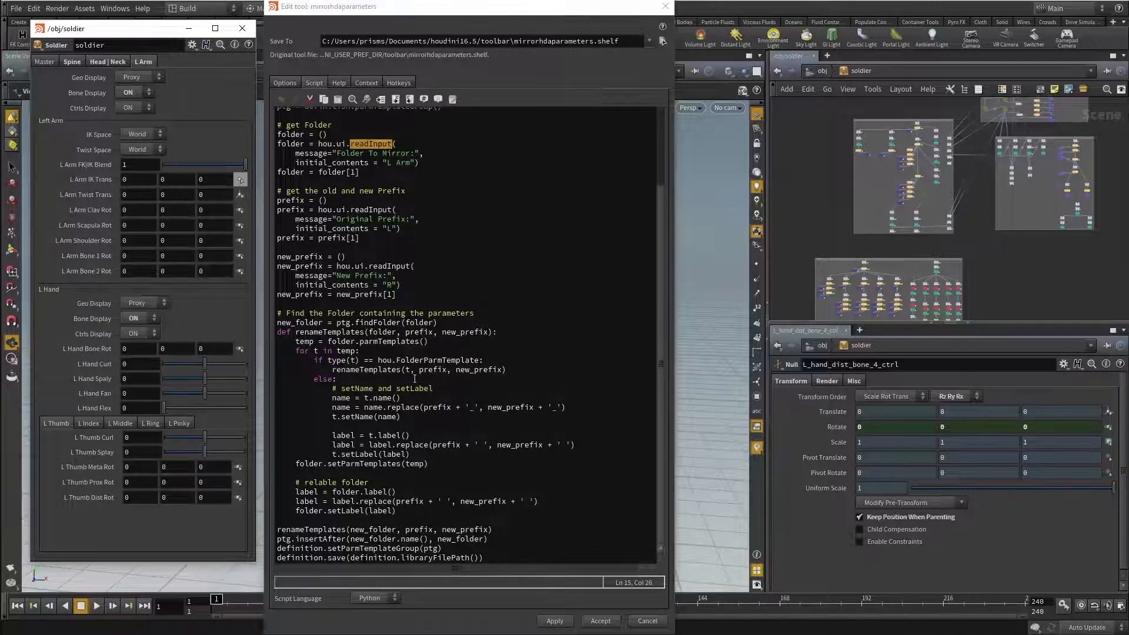
{"action": "scroll", "coordinate": [393, 282], "scroll_direction": "up", "scroll_amount": 4}
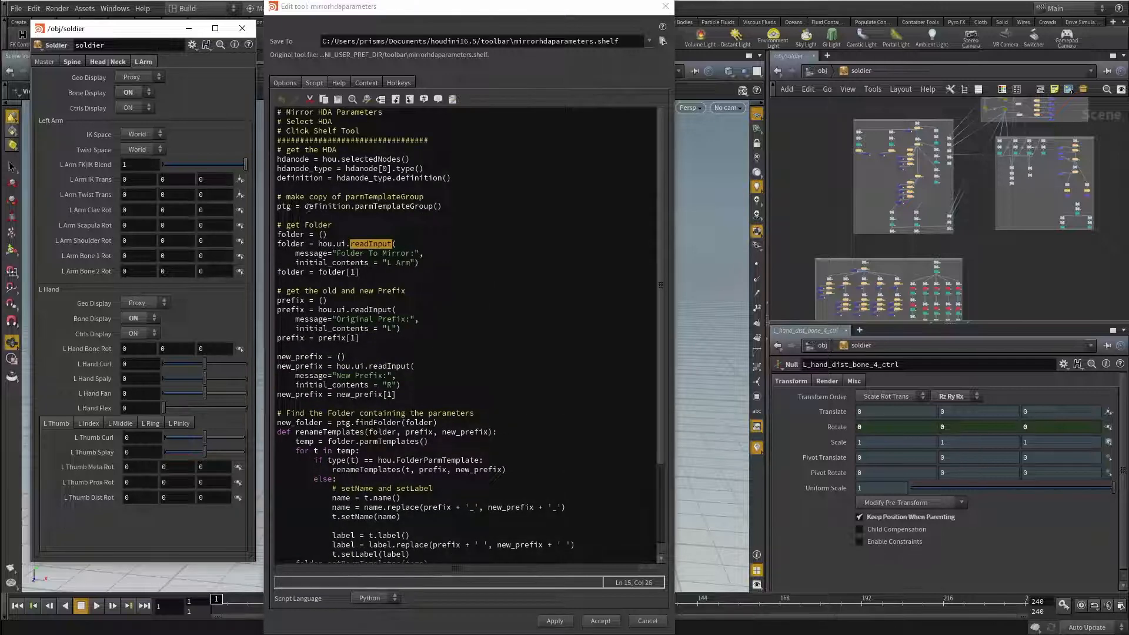
{"action": "scroll", "coordinate": [412, 337], "scroll_direction": "down", "scroll_amount": 4}
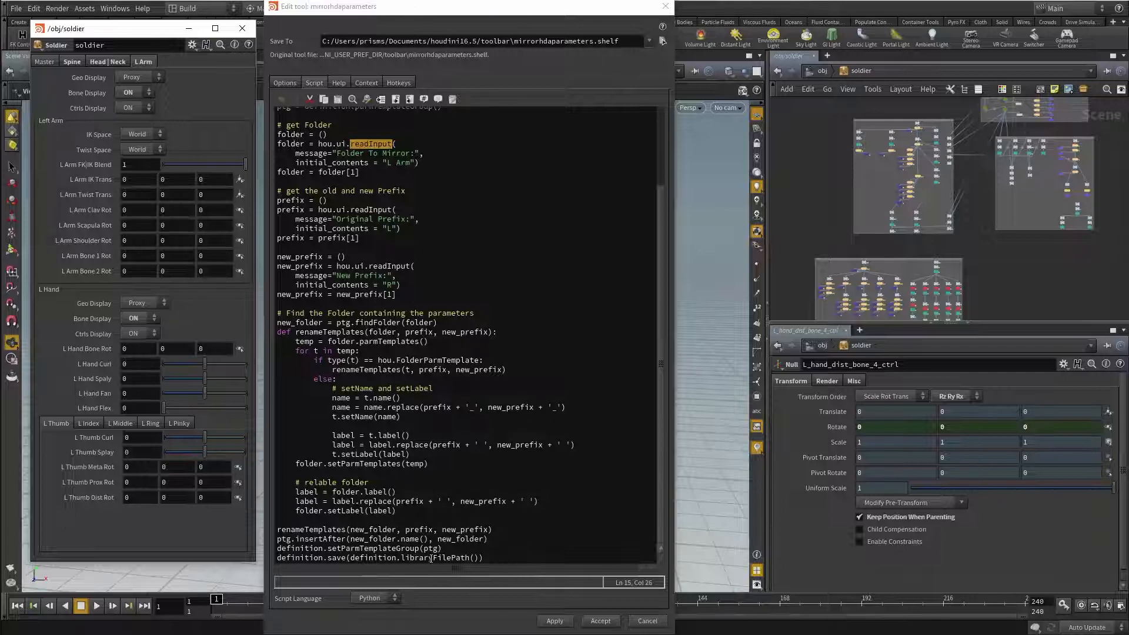
{"action": "left_click", "coordinate": [647, 621]}
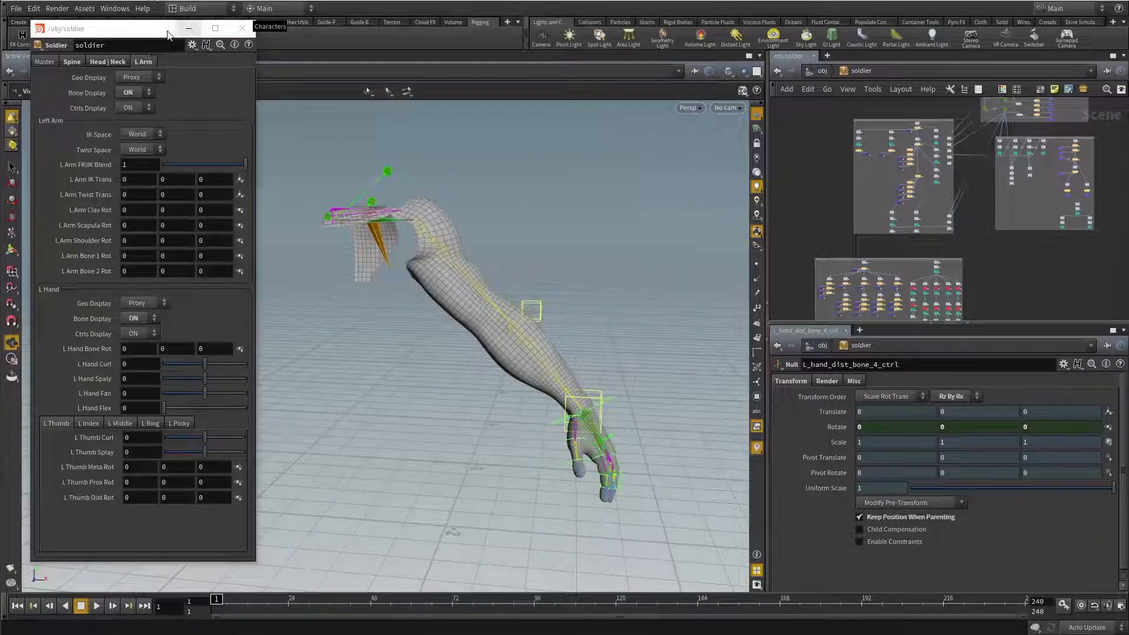
Step: Select the soldier node at object level and run Mirror HDA Parameters on the L Arm folder, replacing prefix L with R
{"action": "left_click_drag", "start_coordinate": [167, 34], "coordinate": [156, 43]}
{"action": "left_click", "coordinate": [822, 70]}
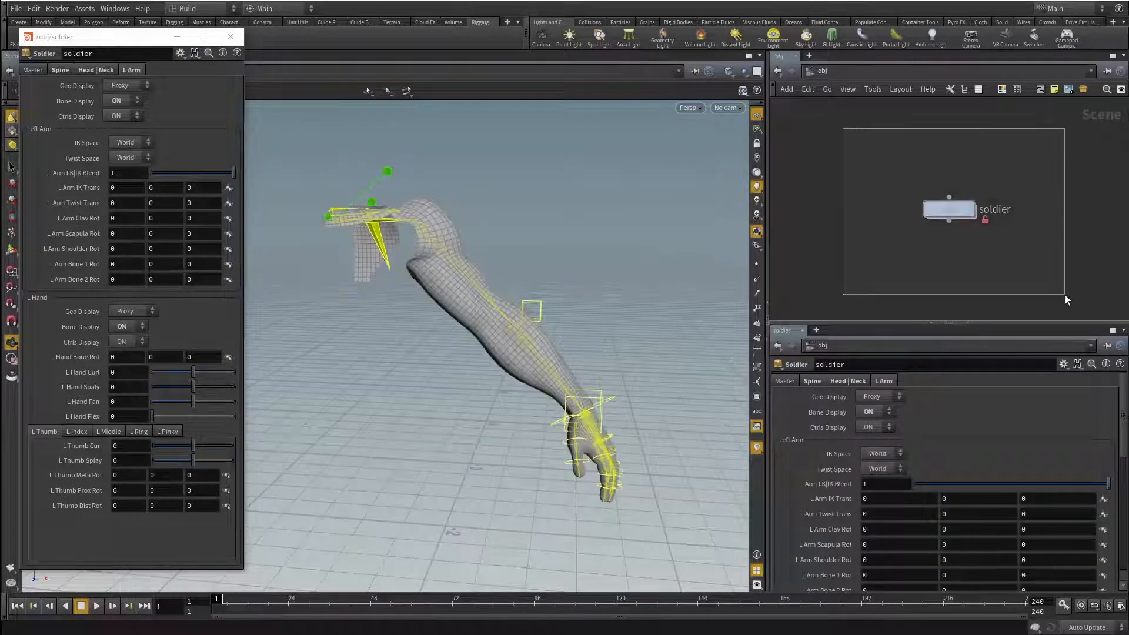
{"action": "left_click_drag", "start_coordinate": [1064, 295], "coordinate": [1064, 295]}
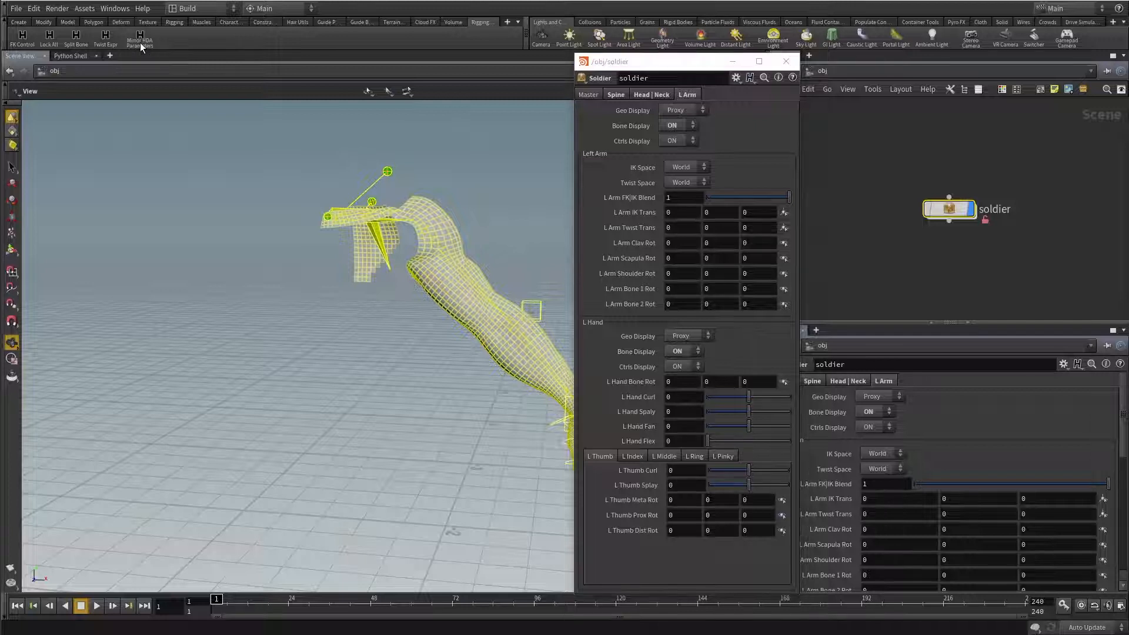
{"action": "left_click", "coordinate": [140, 40]}
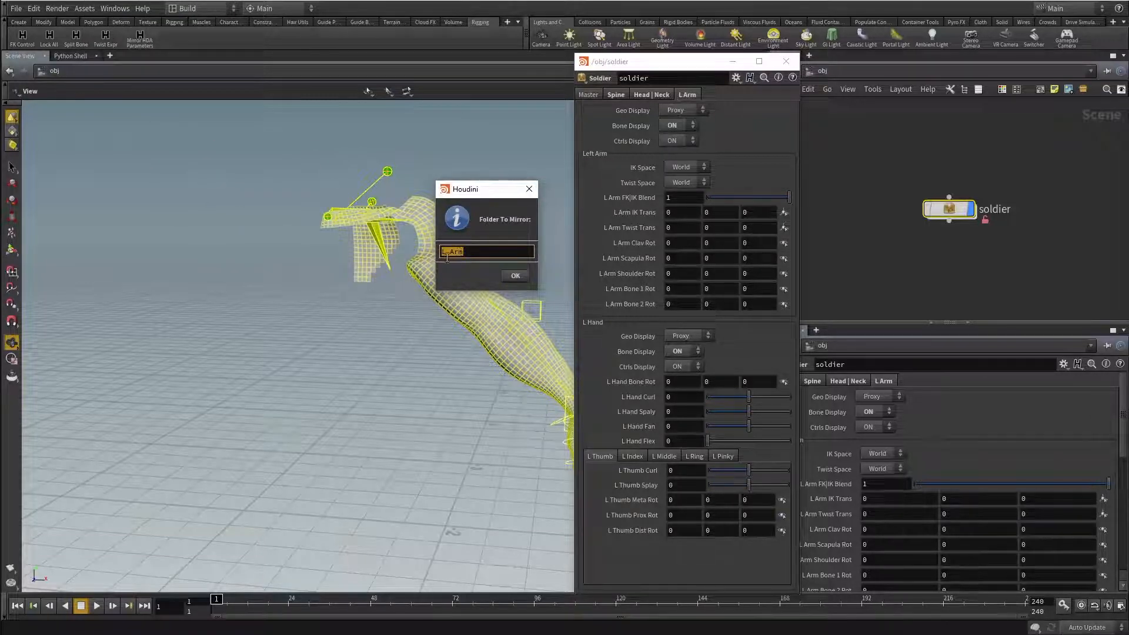
{"action": "left_click", "coordinate": [471, 252]}
{"action": "left_click", "coordinate": [512, 276]}
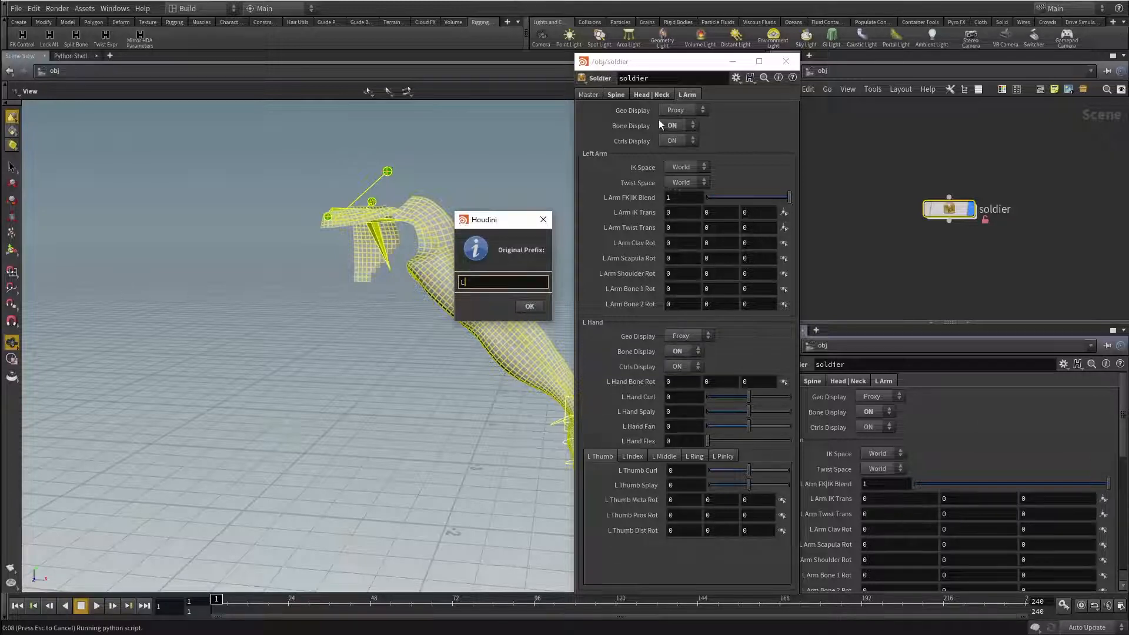
{"action": "left_click", "coordinate": [532, 306]}
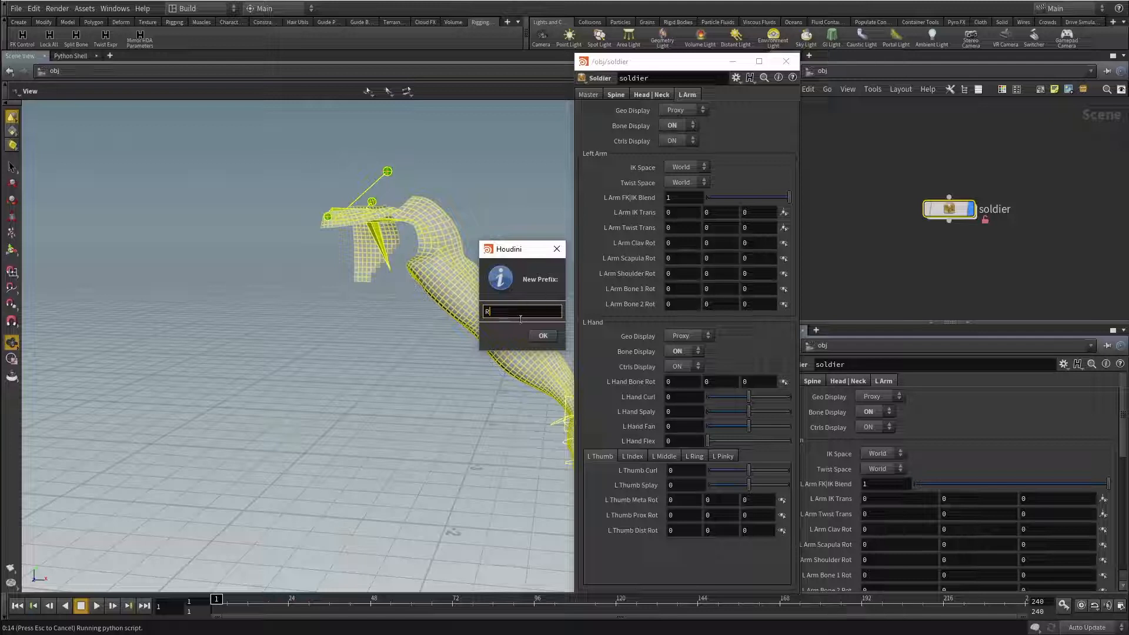
{"action": "left_click", "coordinate": [542, 337]}
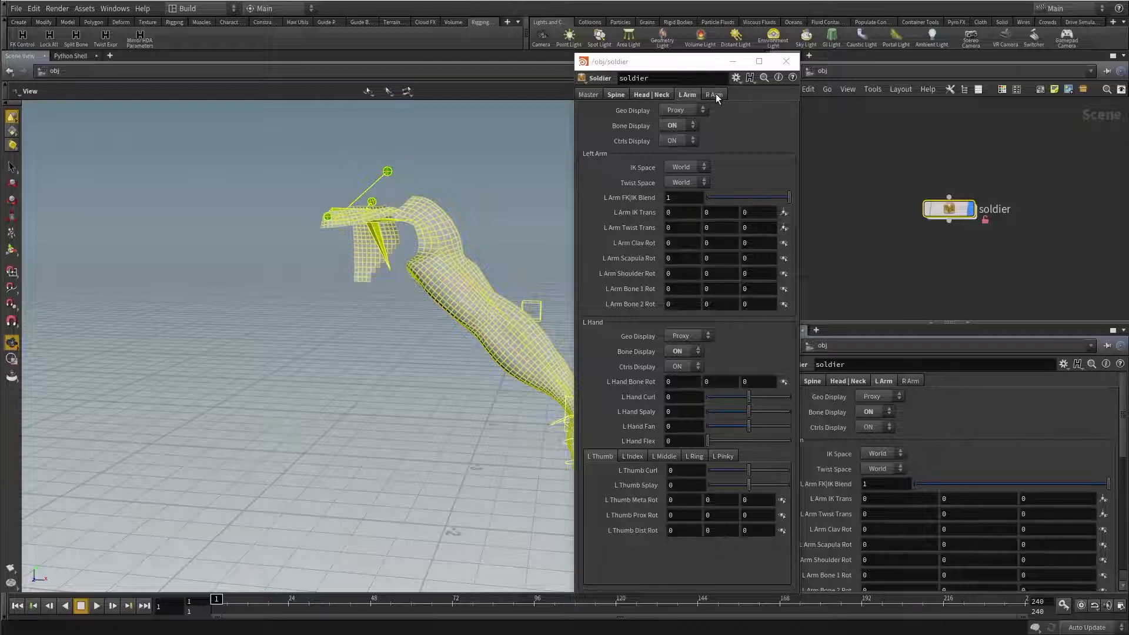
Step: Check the R Arm folder and its R Index, R Middle, R Ring, R Pinky and R Thumb parameters, and close the floating window
{"action": "left_click", "coordinate": [718, 98]}
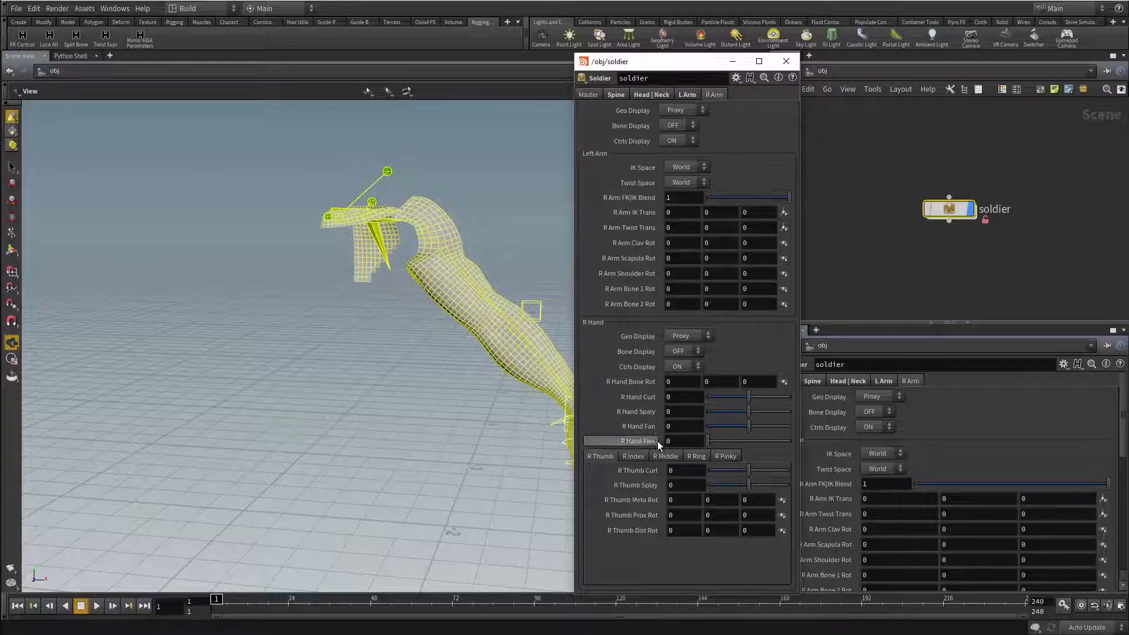
{"action": "left_click", "coordinate": [633, 456]}
{"action": "left_click", "coordinate": [674, 456]}
{"action": "left_click", "coordinate": [698, 456]}
{"action": "left_click", "coordinate": [731, 456]}
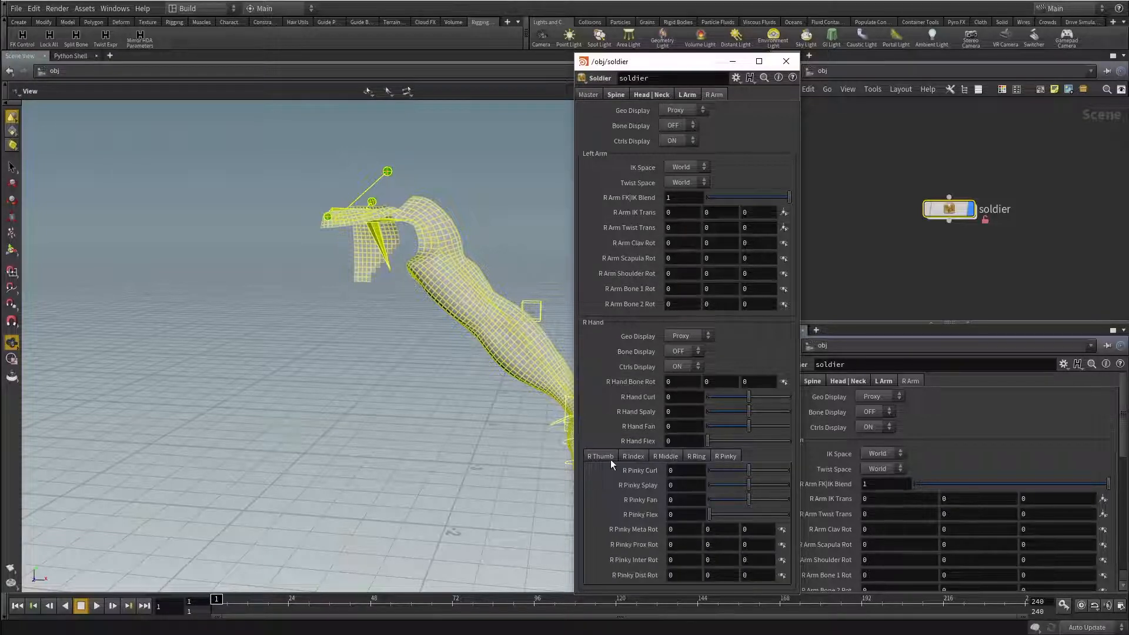
{"action": "left_click", "coordinate": [610, 458]}
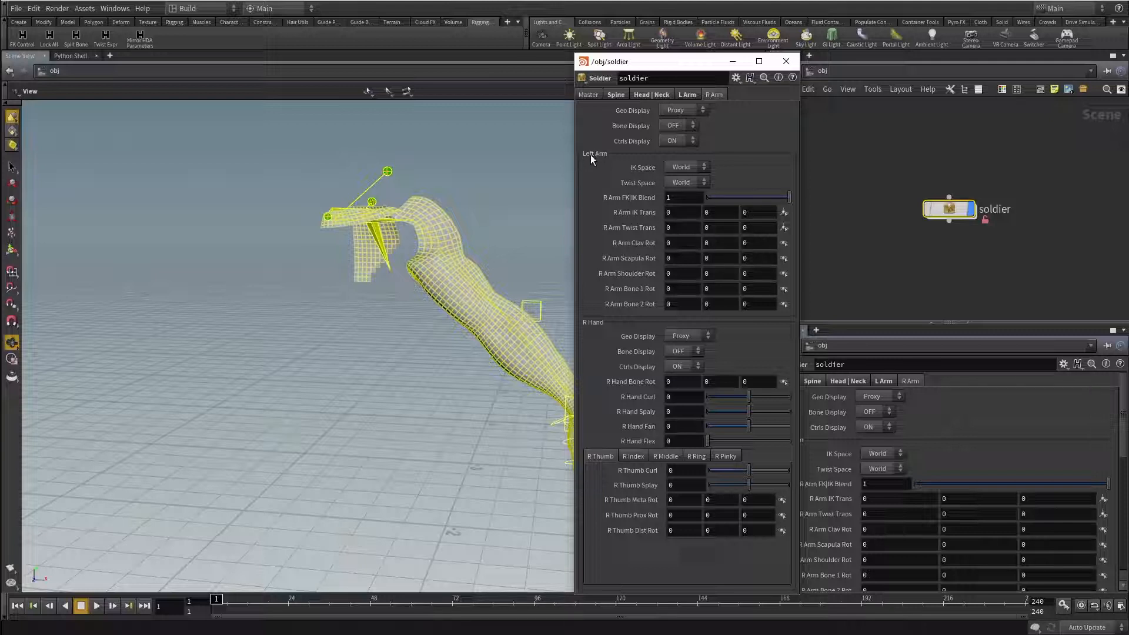
{"action": "left_click", "coordinate": [786, 62]}
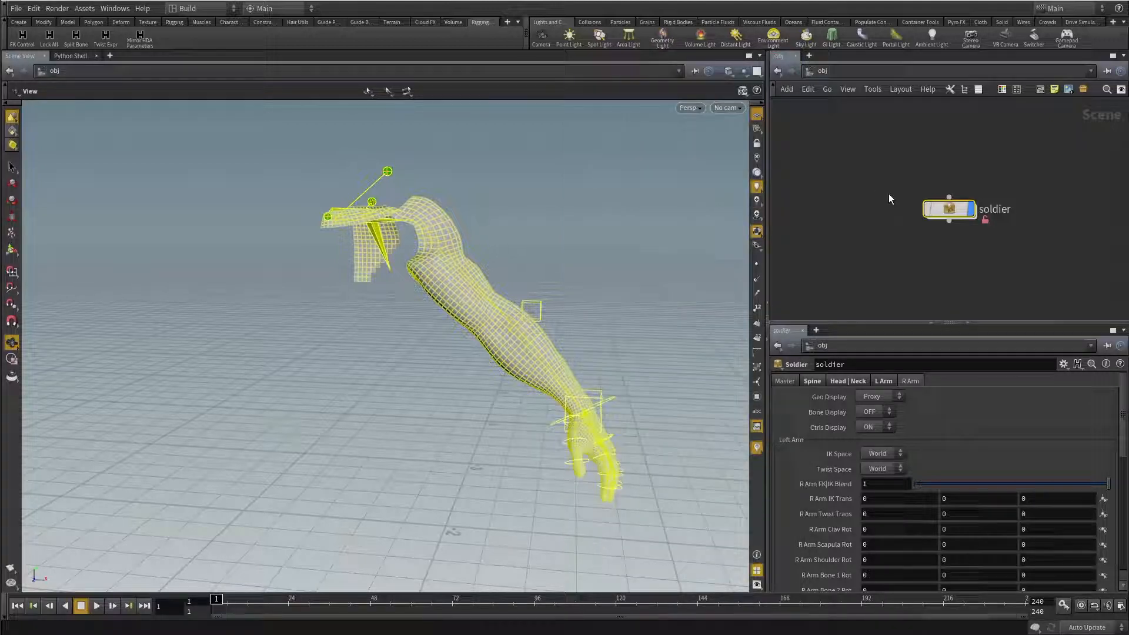
Step: Open the soldier asset's type properties and collapse the parameter folders above R Arm
{"action": "right_click", "coordinate": [948, 213]}
{"action": "left_click", "coordinate": [970, 418]}
{"action": "left_click", "coordinate": [410, 179]}
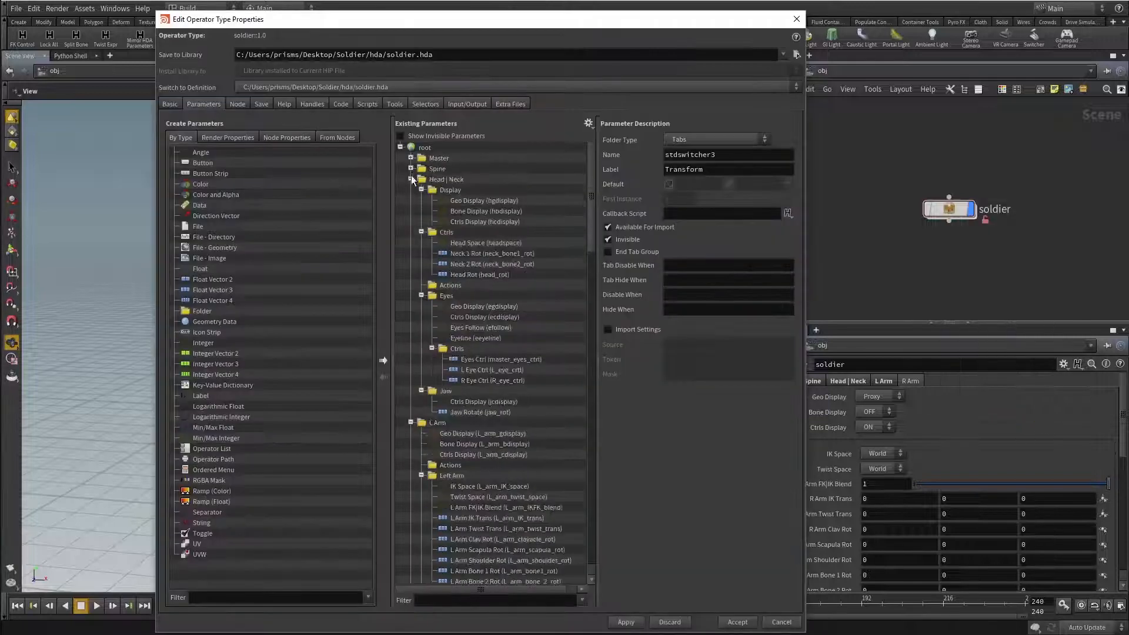
{"action": "left_click", "coordinate": [410, 179]}
{"action": "left_click", "coordinate": [411, 190]}
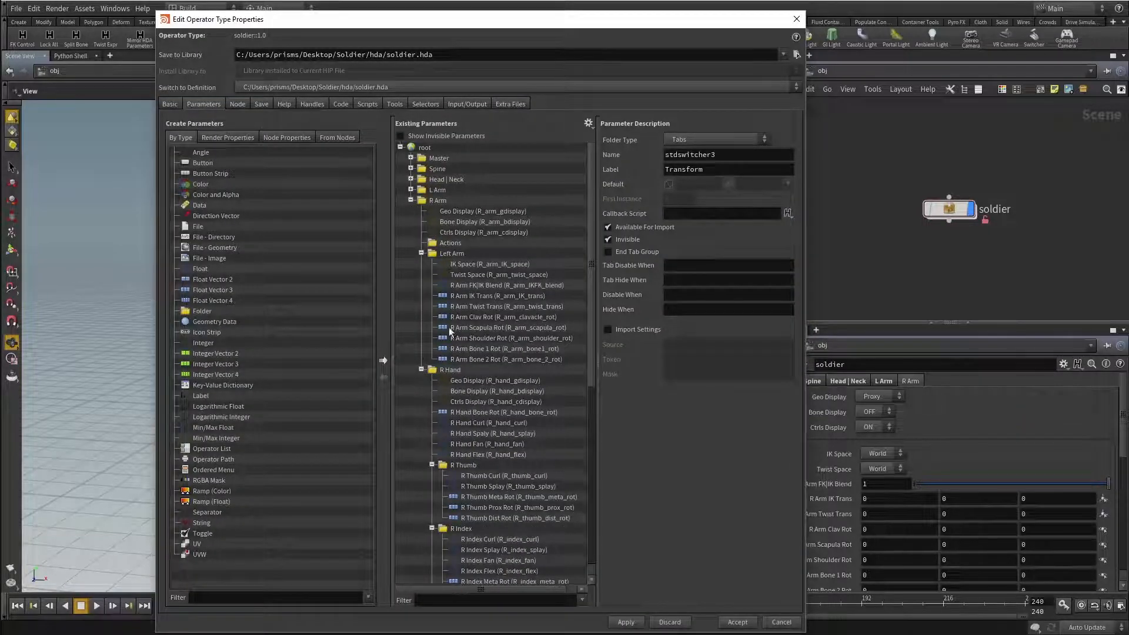
Step: Rename the Left Arm folder inside R Arm to R_arm, label it Right Arm, and accept the type properties
{"action": "left_click", "coordinate": [444, 255]}
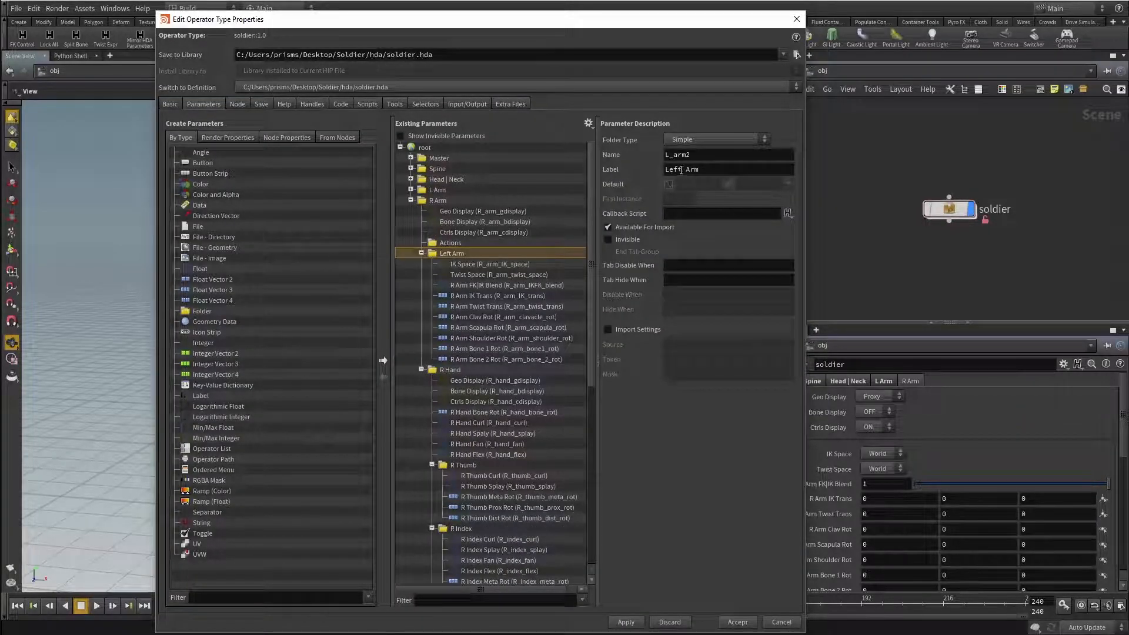
{"action": "left_click_drag", "start_coordinate": [670, 156], "coordinate": [665, 157]}
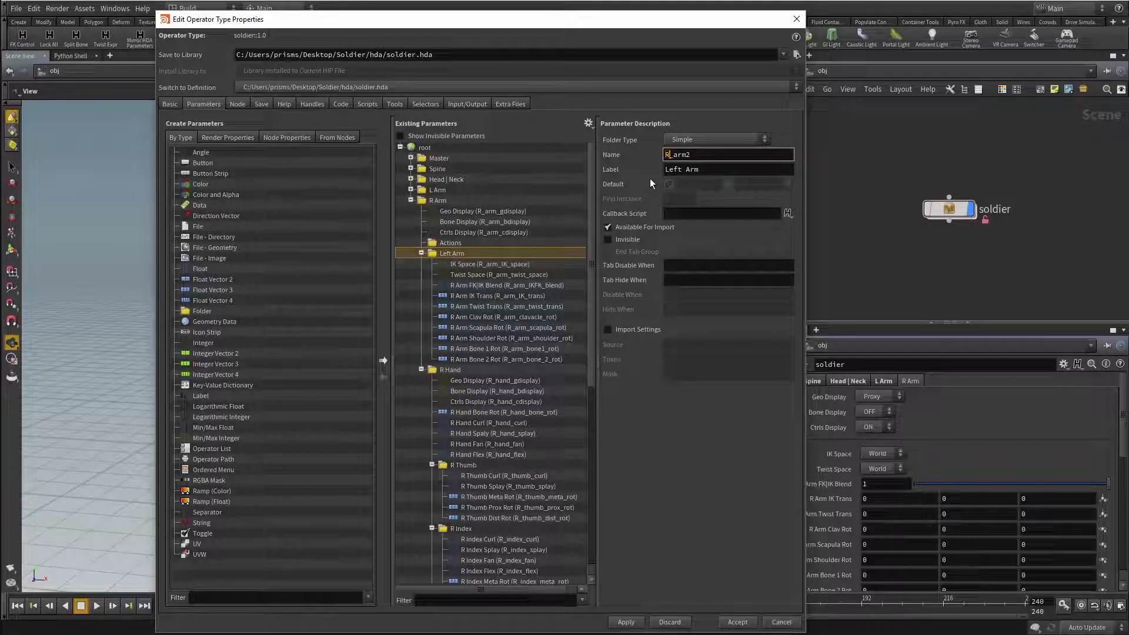
{"action": "key", "text": "End"}
{"action": "key", "text": "BackSpace"}
{"action": "key", "text": "Return"}
{"action": "double_click", "coordinate": [682, 170]}
{"action": "type", "text": "Right"}
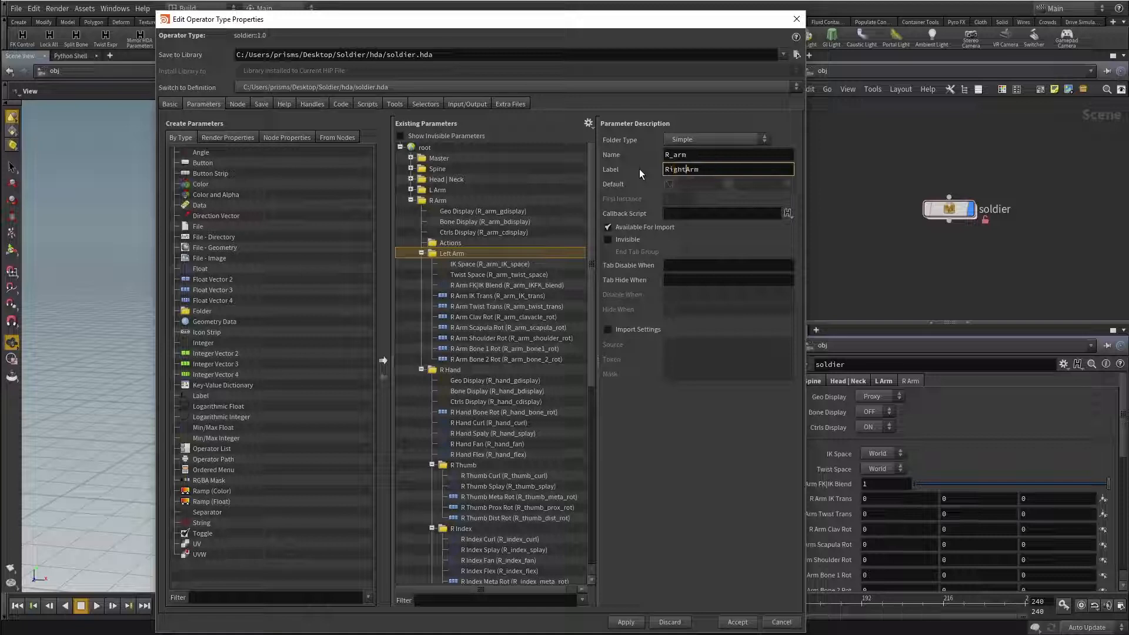
{"action": "key", "text": "Return"}
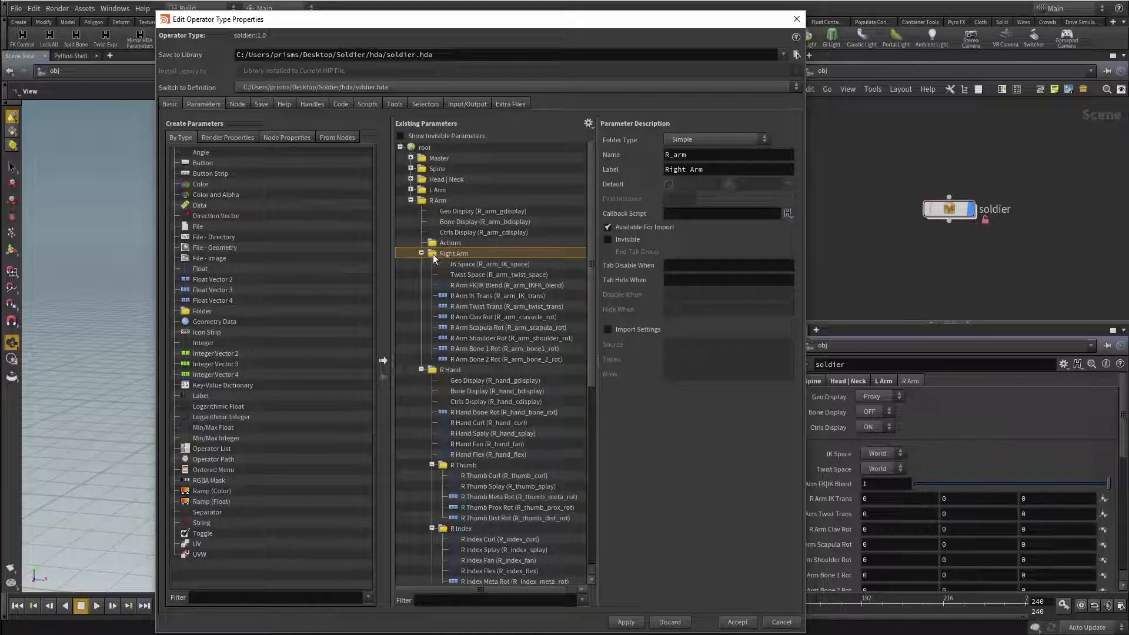
{"action": "left_click", "coordinate": [736, 621]}
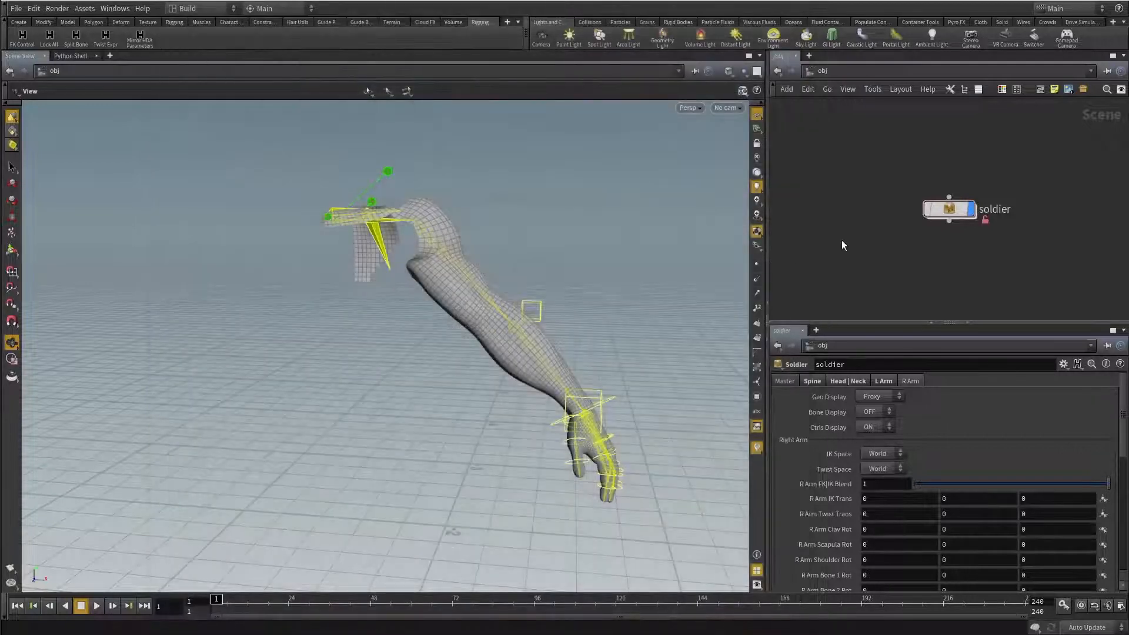
Step: Start the Mirror tool inside the soldier network and set its new prefix to R_
{"action": "scroll", "coordinate": [979, 432], "scroll_direction": "down", "scroll_amount": 8}
{"action": "scroll", "coordinate": [972, 446], "scroll_direction": "up", "scroll_amount": 8}
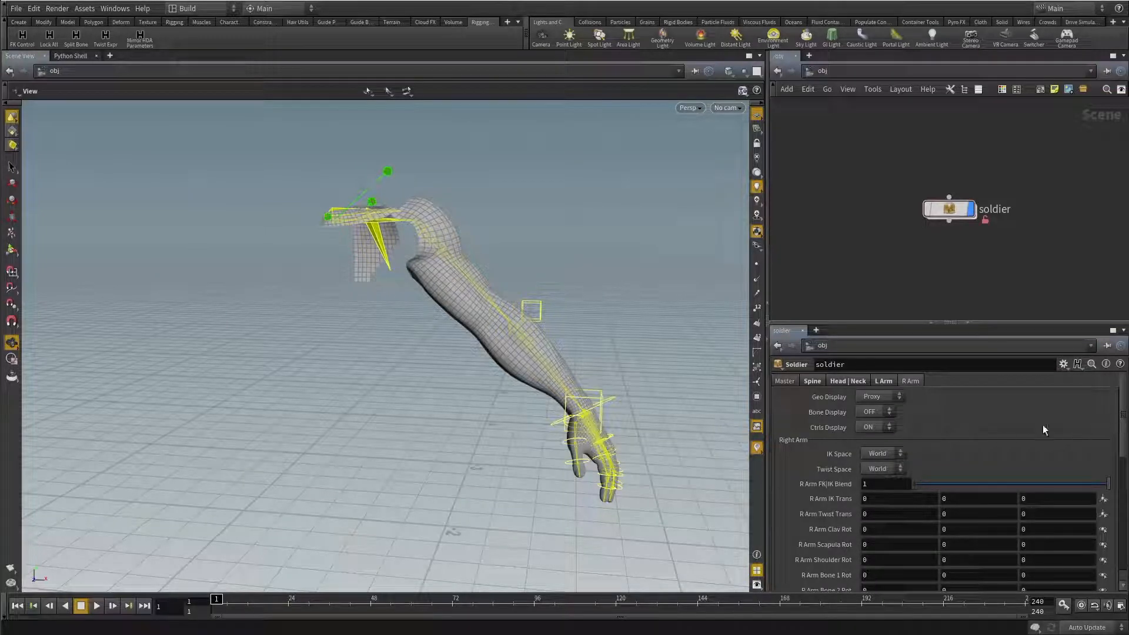
{"action": "scroll", "coordinate": [851, 443], "scroll_direction": "down", "scroll_amount": 5}
{"action": "scroll", "coordinate": [852, 470], "scroll_direction": "up", "scroll_amount": 5}
{"action": "double_click", "coordinate": [946, 210]}
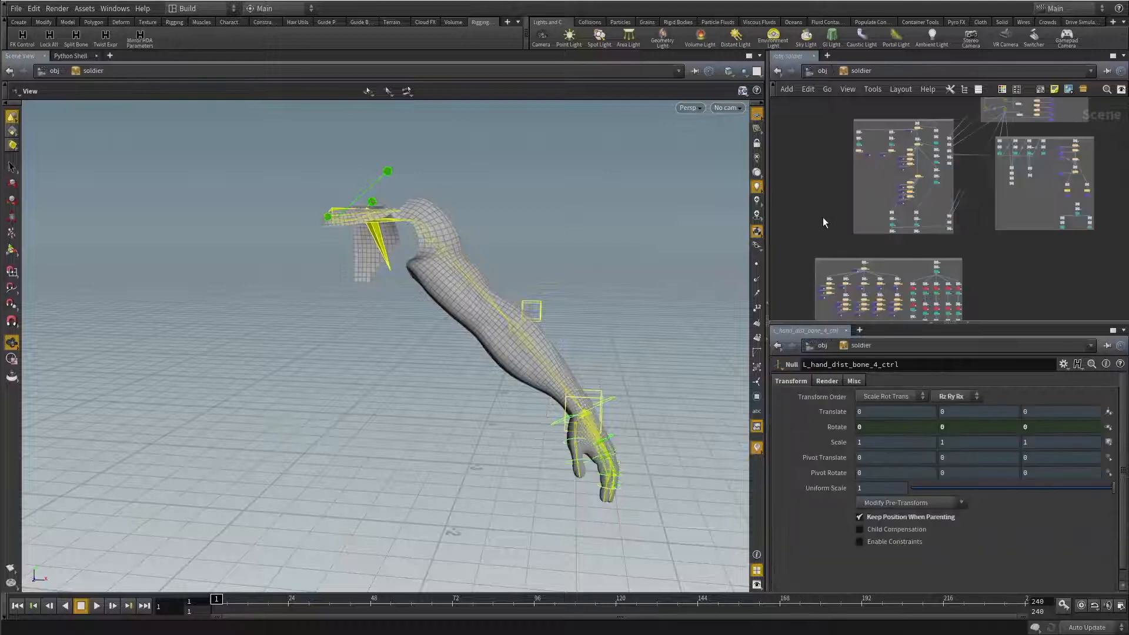
{"action": "left_click_drag", "start_coordinate": [537, 259], "coordinate": [473, 217]}
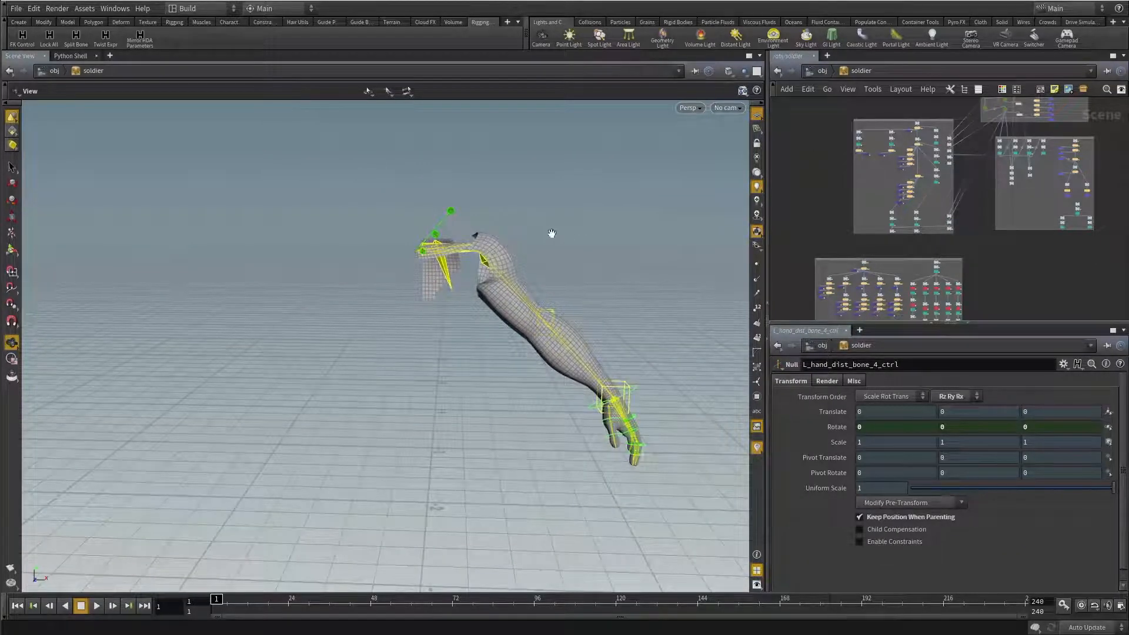
{"action": "key", "text": "Tab"}
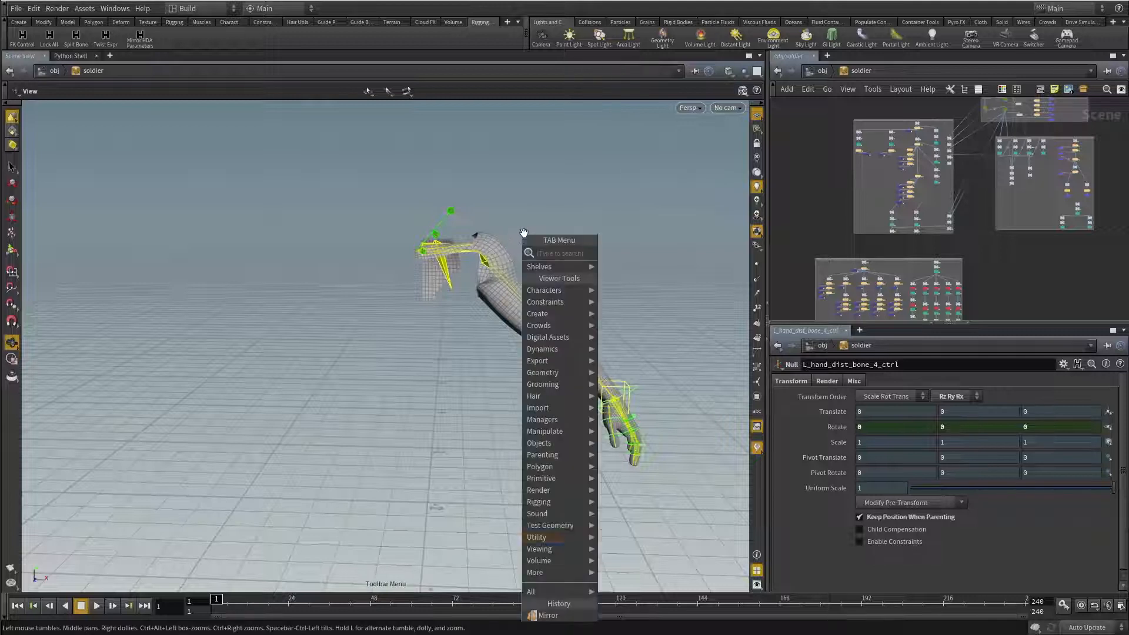
{"action": "left_click", "coordinate": [550, 614]}
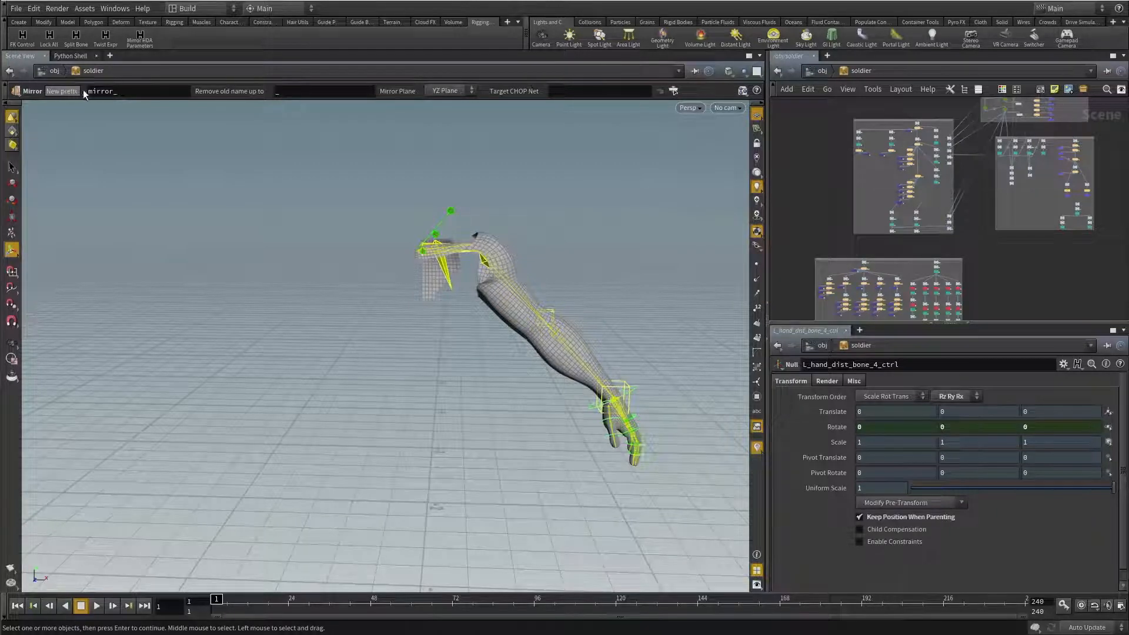
{"action": "double_click", "coordinate": [111, 91]}
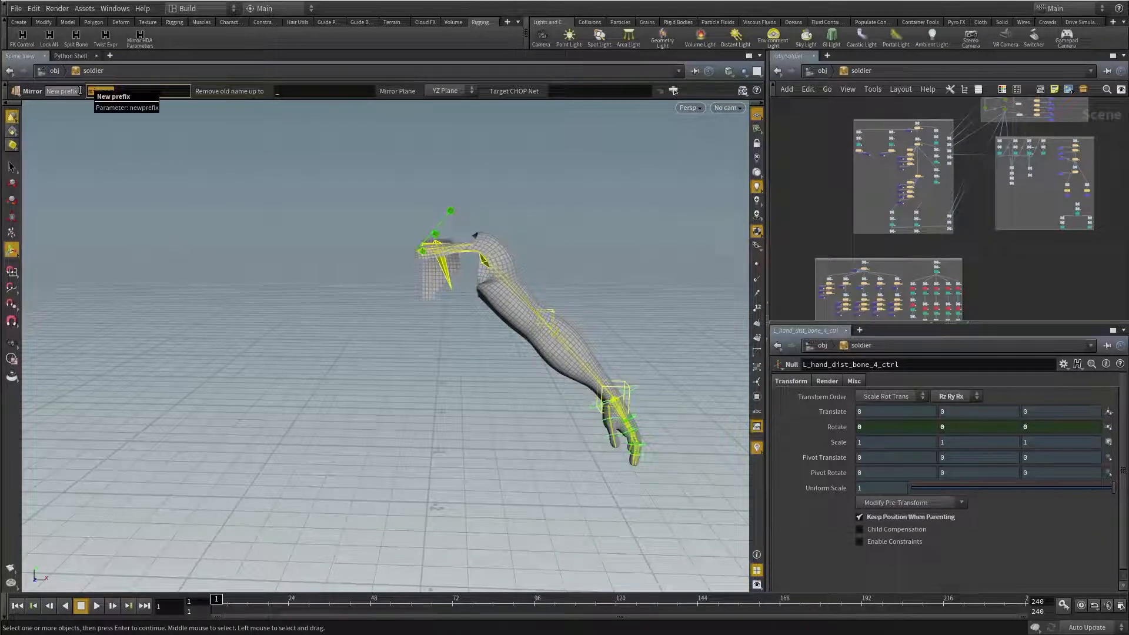
{"action": "type", "text": "R_"}
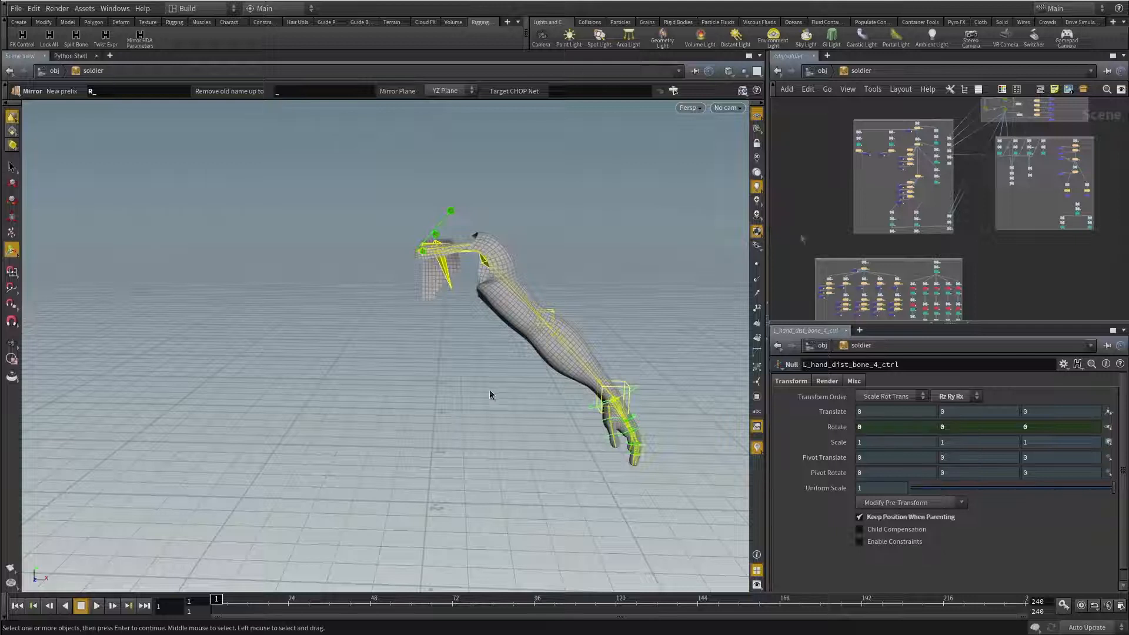
Step: Select the left arm and left hand network boxes with all their nodes and mirror them across the YZ plane
{"action": "scroll", "coordinate": [797, 225], "scroll_direction": "down", "scroll_amount": 3}
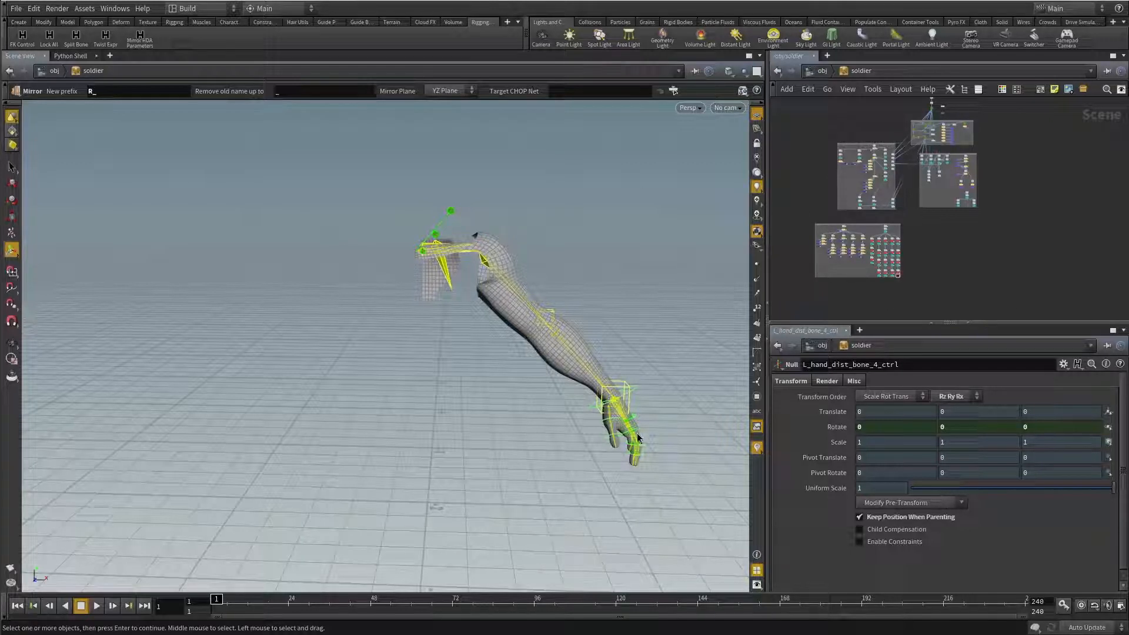
{"action": "left_click_drag", "start_coordinate": [788, 126], "coordinate": [903, 290]}
{"action": "key", "text": "Return"}
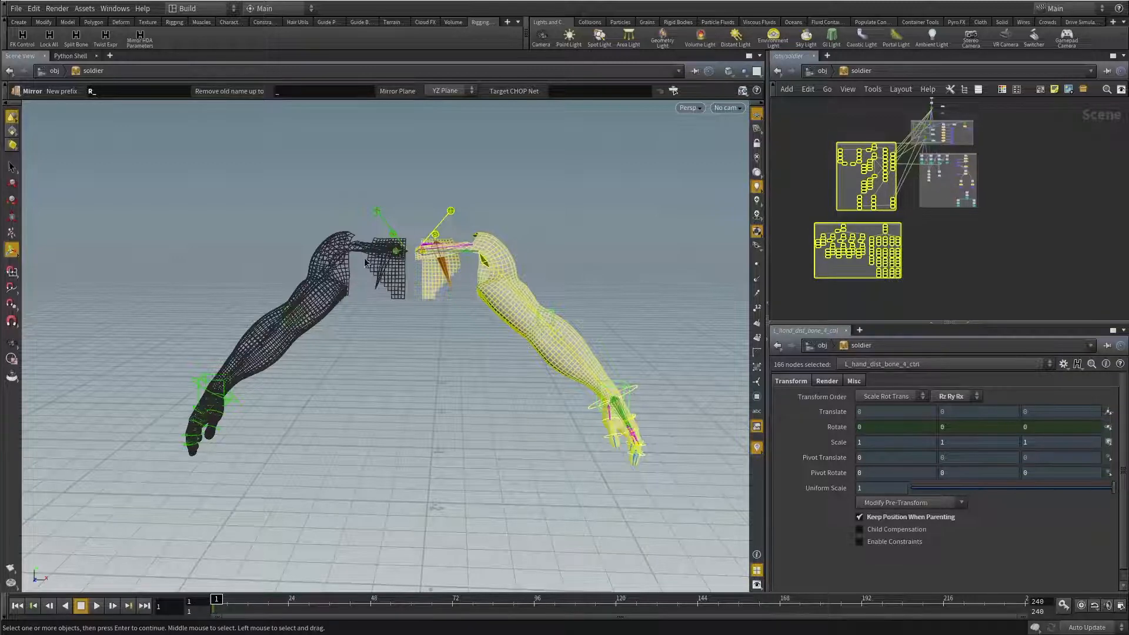
{"action": "left_click_drag", "start_coordinate": [365, 263], "coordinate": [409, 349], "text": "alt"}
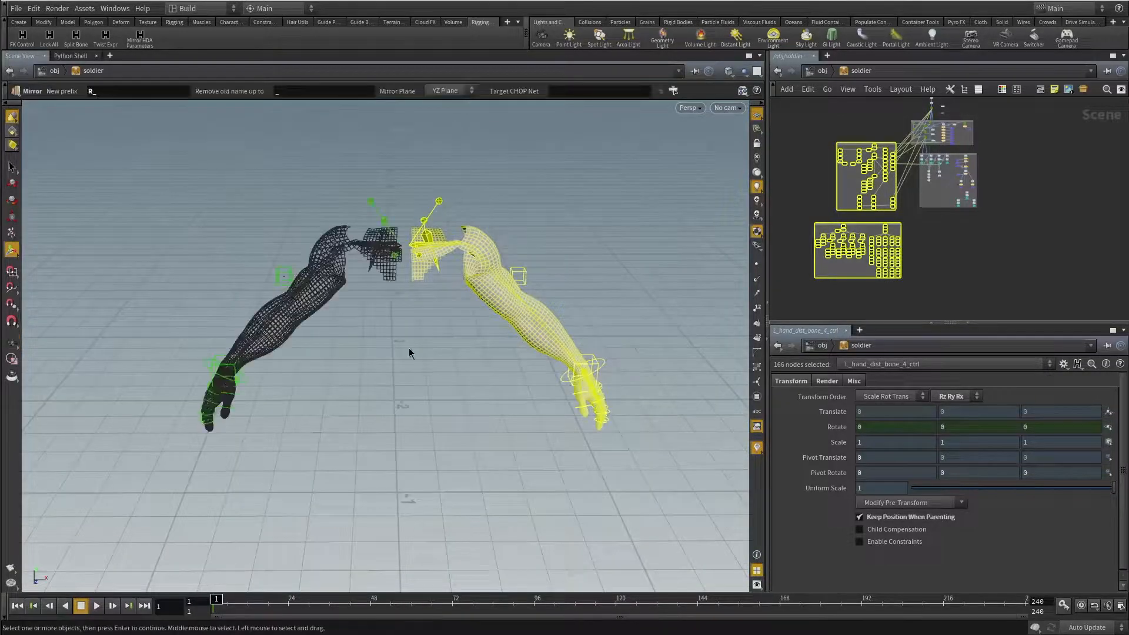
{"action": "right_click", "coordinate": [407, 362]}
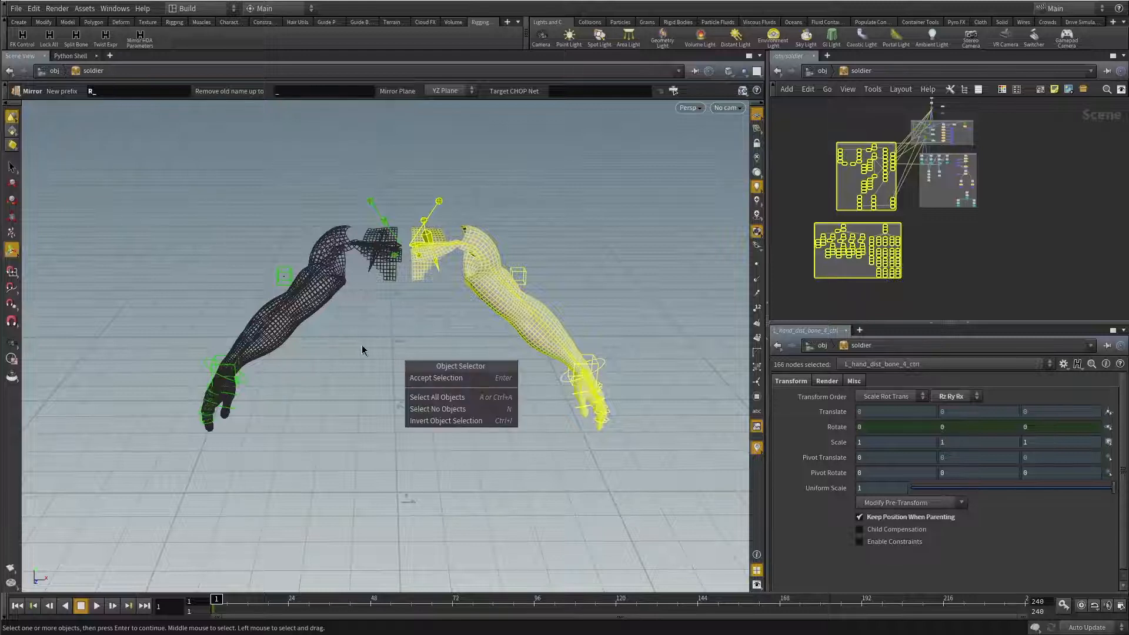
{"action": "left_click", "coordinate": [470, 378]}
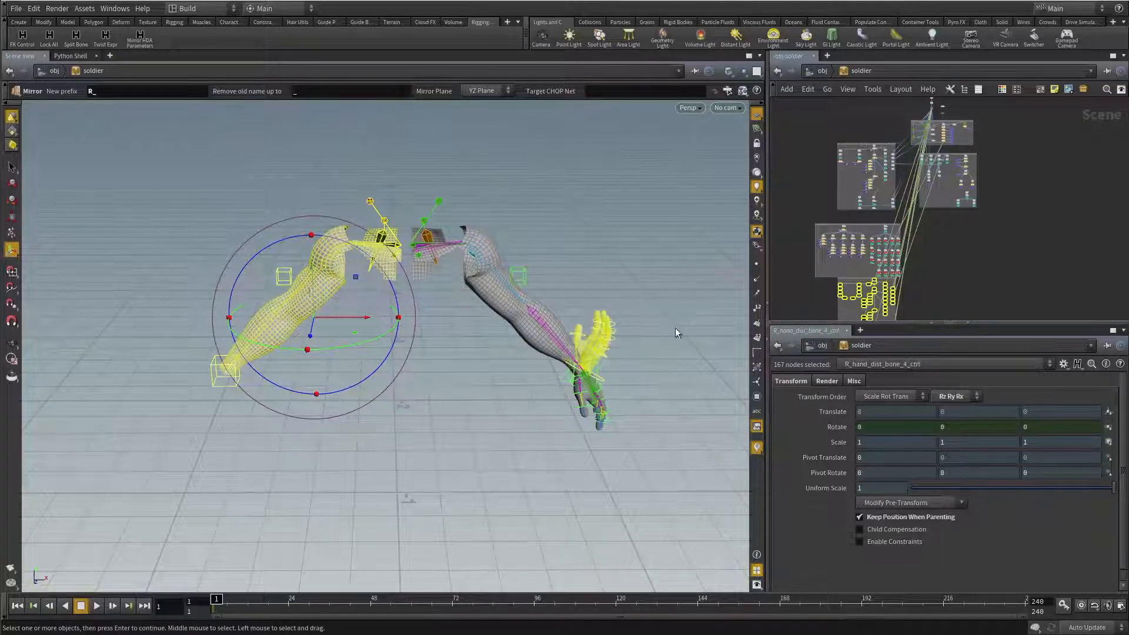
Step: Deselect the mirrored nodes and move the new right arm network box out beside the left hand network box
{"action": "middle_click_drag", "start_coordinate": [983, 284], "coordinate": [947, 214]}
{"action": "left_click", "coordinate": [947, 214]}
{"action": "right_click_drag", "start_coordinate": [813, 197], "coordinate": [894, 220]}
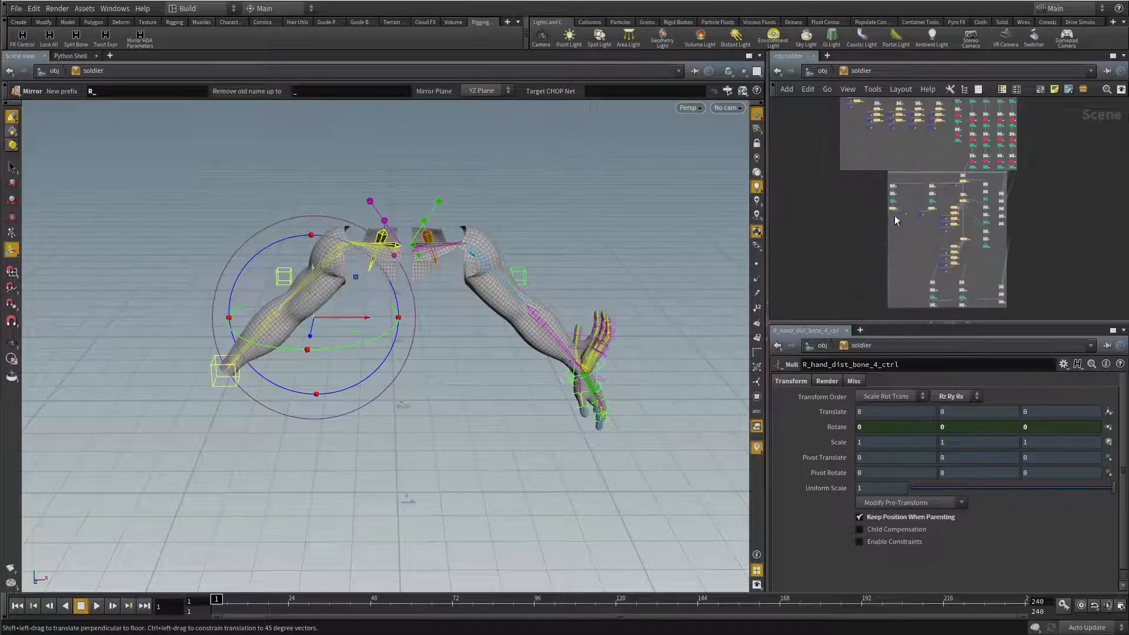
{"action": "middle_click_drag", "start_coordinate": [845, 217], "coordinate": [775, 286]}
{"action": "left_click_drag", "start_coordinate": [831, 240], "coordinate": [1020, 194]}
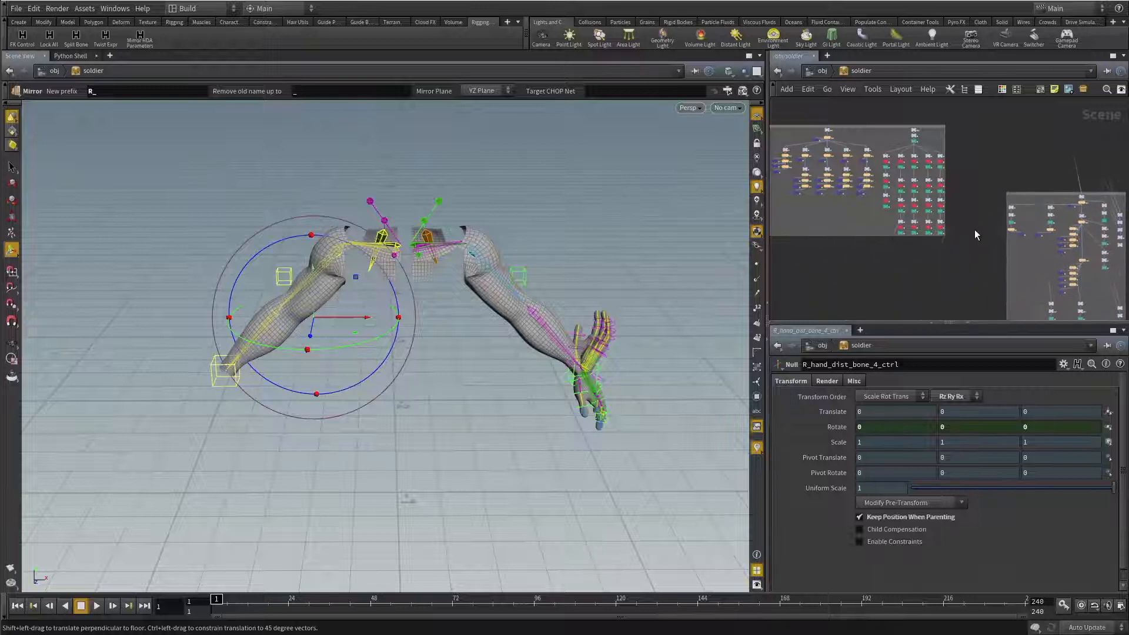
Step: Move the mirrored right-hand network box directly below the right-arm network box and leave the Mirror tool
{"action": "right_click_drag", "start_coordinate": [975, 229], "coordinate": [946, 252]}
{"action": "middle_click_drag", "start_coordinate": [945, 253], "coordinate": [828, 318]}
{"action": "left_click_drag", "start_coordinate": [887, 274], "coordinate": [963, 140]}
{"action": "middle_click_drag", "start_coordinate": [915, 284], "coordinate": [945, 119]}
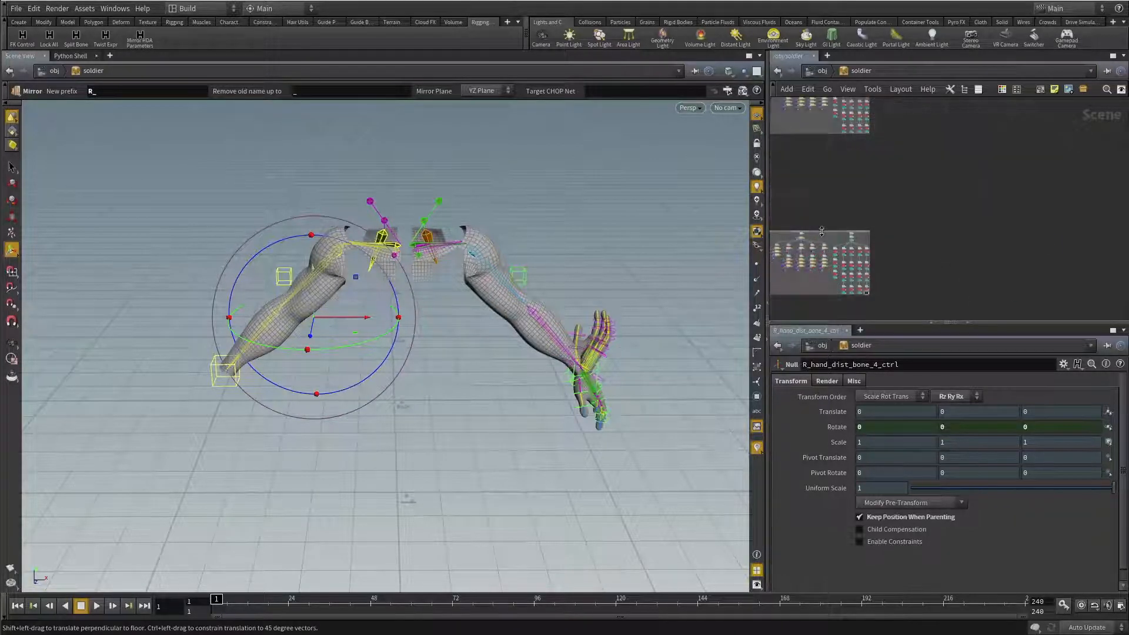
{"action": "left_click_drag", "start_coordinate": [823, 231], "coordinate": [1071, 118]}
{"action": "middle_click_drag", "start_coordinate": [981, 142], "coordinate": [943, 241]}
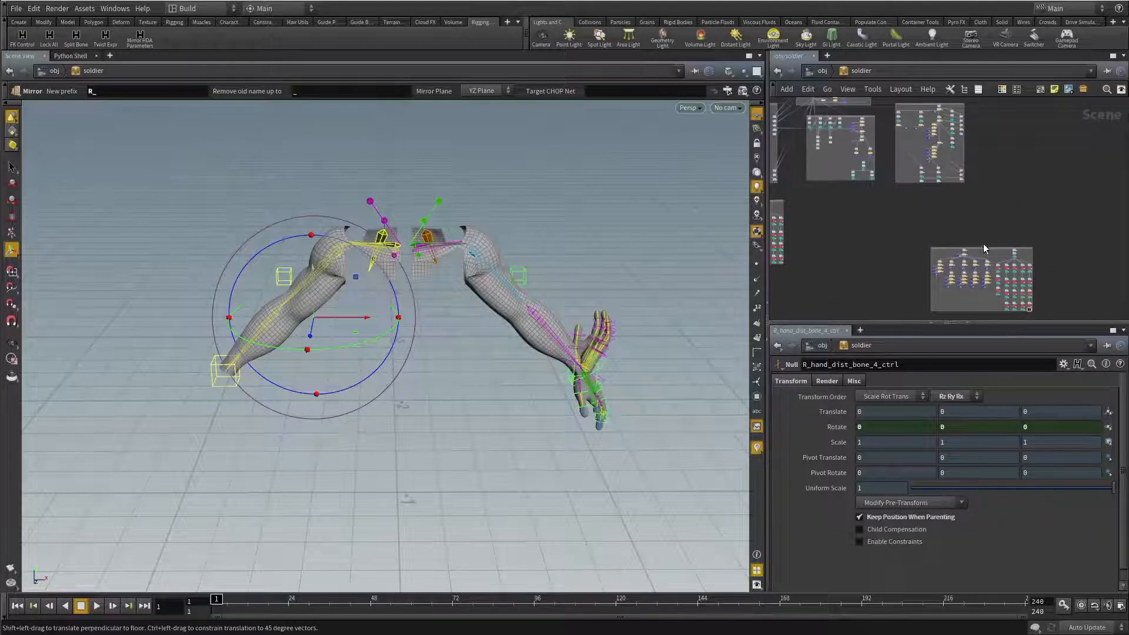
{"action": "left_click_drag", "start_coordinate": [986, 246], "coordinate": [942, 191]}
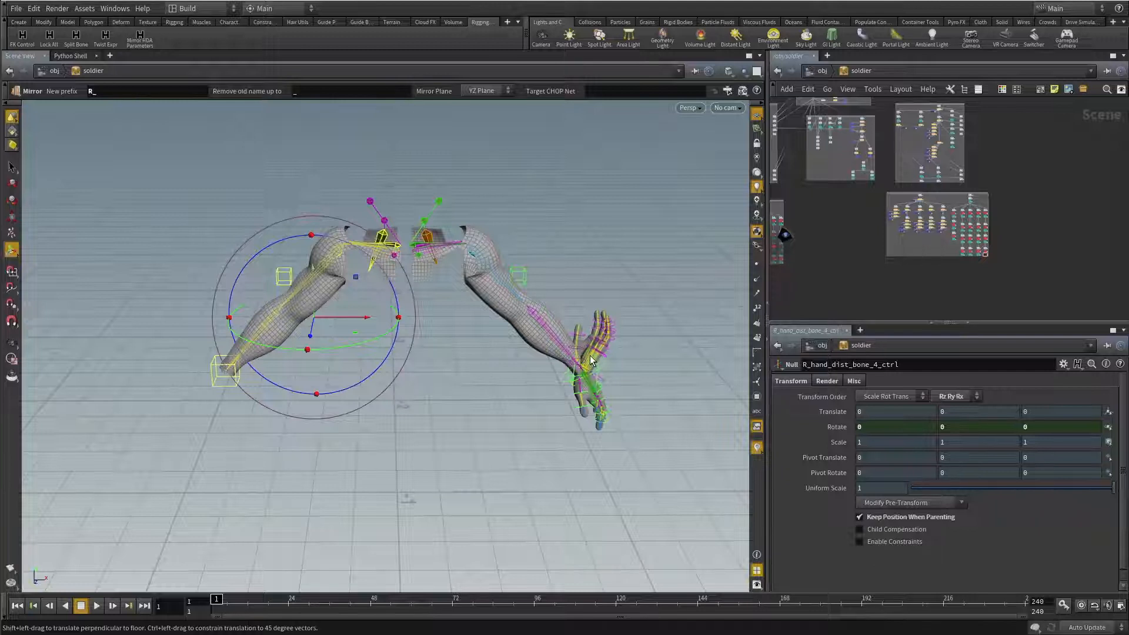
{"action": "key", "text": "Escape"}
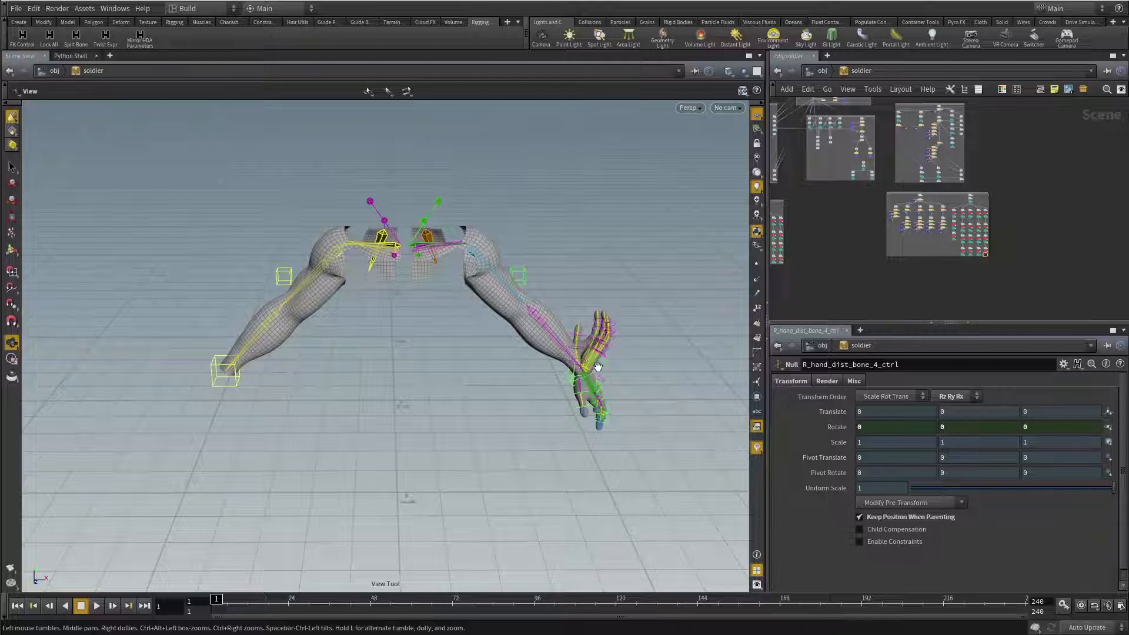
Step: Update the offset of the L_arm_bone_2 Object Offset node inside the constraints network of R_hand_bone_offset
{"action": "left_click_drag", "start_coordinate": [544, 313], "coordinate": [593, 296]}
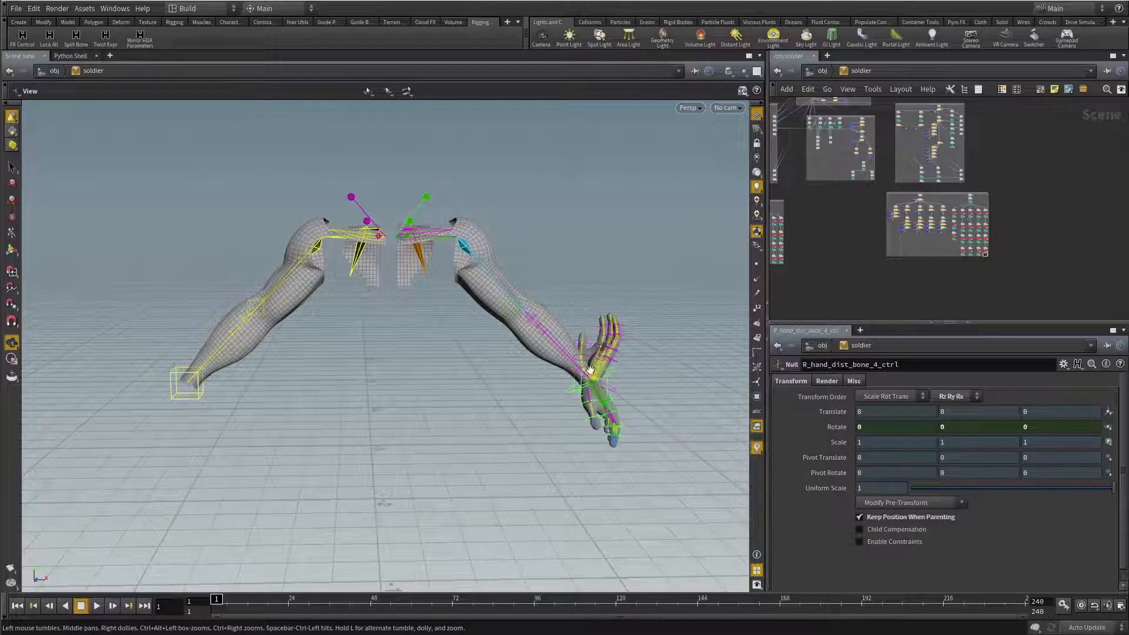
{"action": "key", "text": "f"}
{"action": "middle_click_drag", "start_coordinate": [897, 177], "coordinate": [1124, 219]}
{"action": "scroll", "coordinate": [1067, 210], "scroll_direction": "up", "scroll_amount": 3}
{"action": "scroll", "coordinate": [922, 162], "scroll_direction": "up", "scroll_amount": 3}
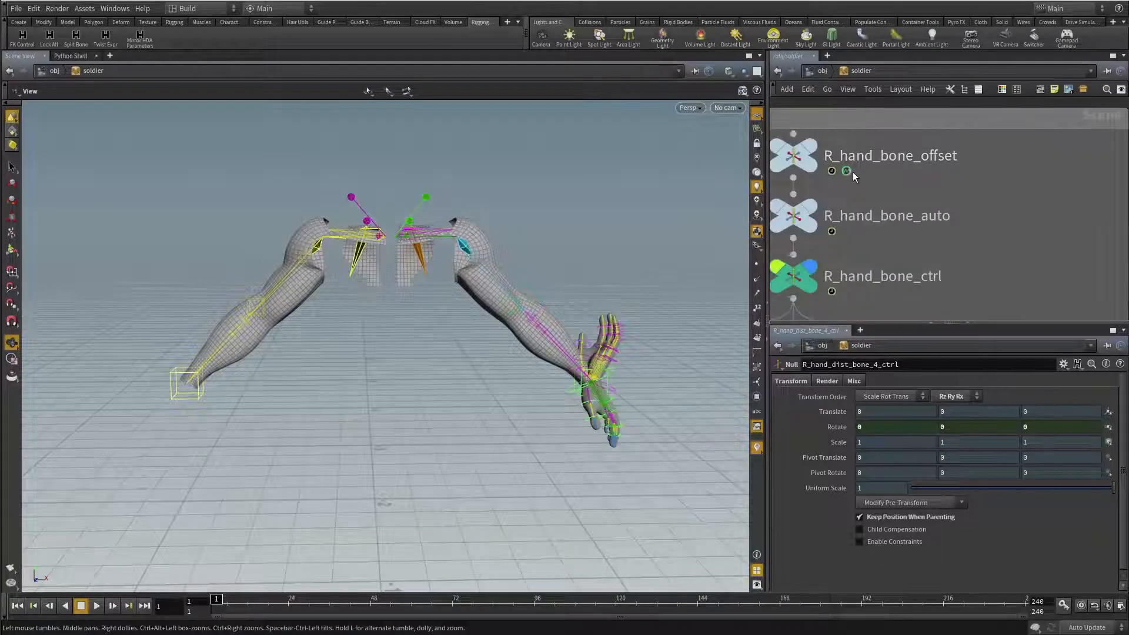
{"action": "left_click", "coordinate": [848, 171]}
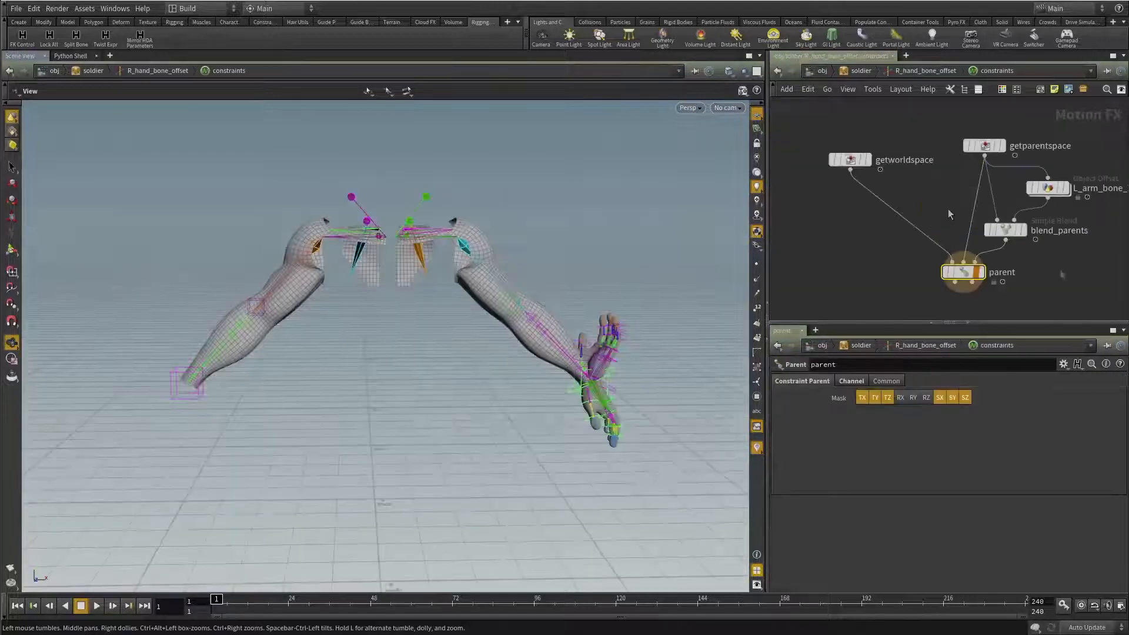
{"action": "left_click", "coordinate": [975, 186]}
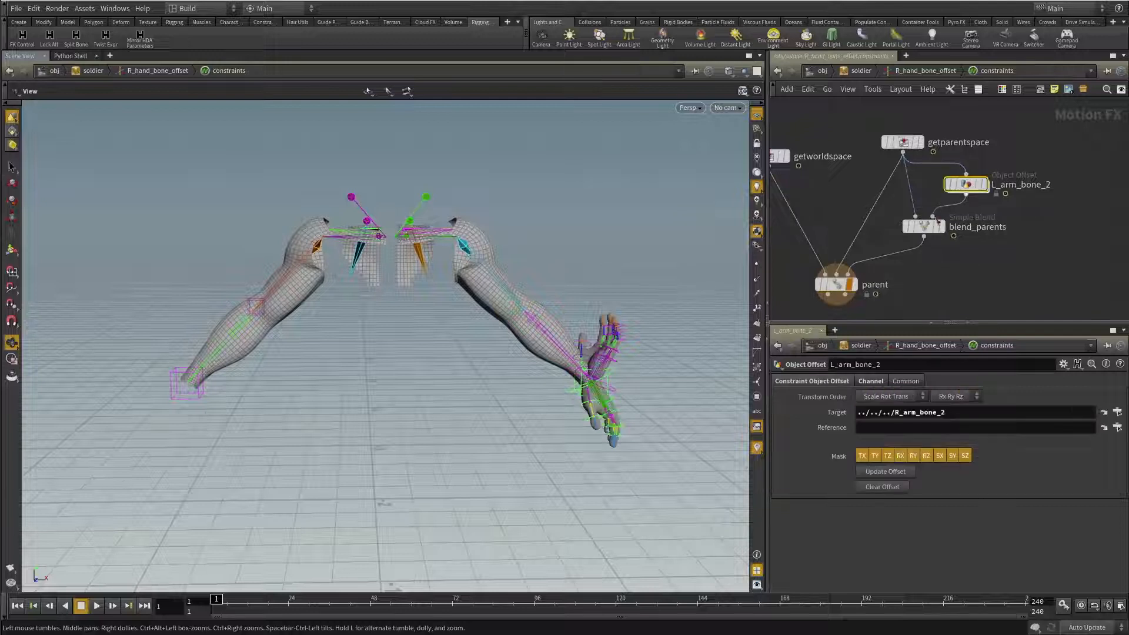
{"action": "left_click", "coordinate": [882, 472]}
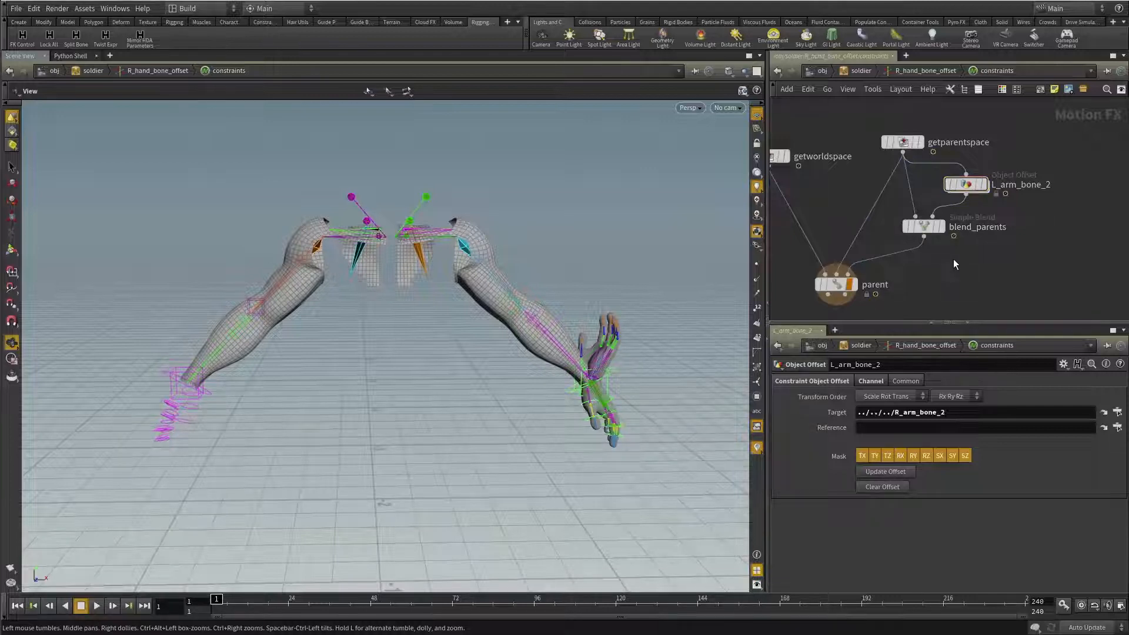
Step: Update the offset of the L_arm_bone_2 Object Offset node in R_hand_bone_root's constraints network and return to the soldier network
{"action": "key", "text": "u"}
{"action": "scroll", "coordinate": [977, 236], "scroll_direction": "down", "scroll_amount": 6}
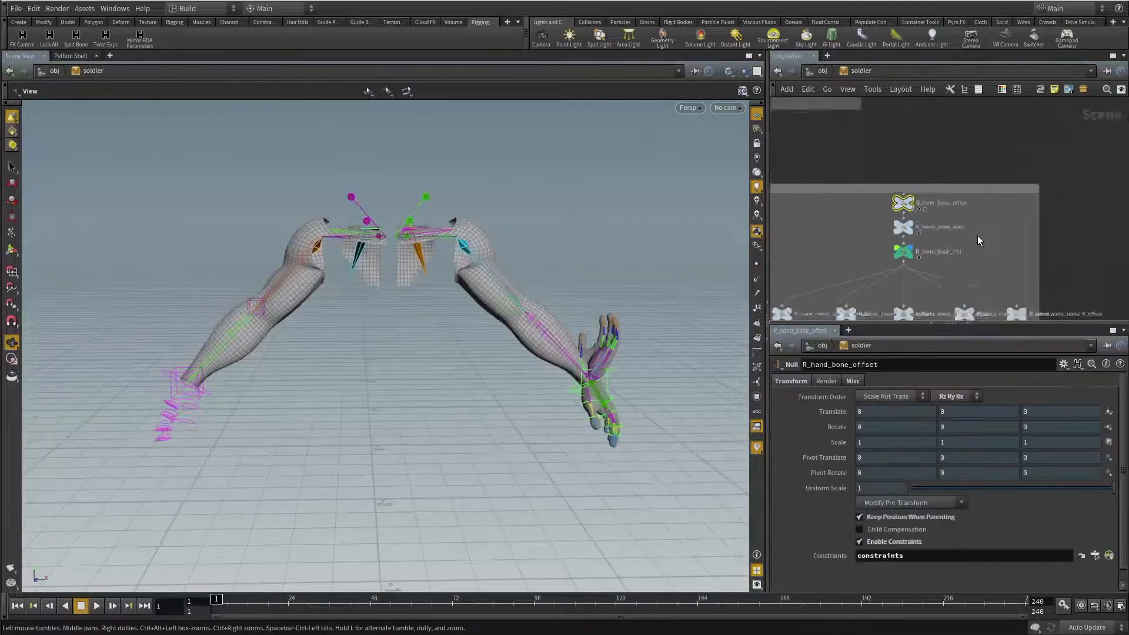
{"action": "middle_click_drag", "start_coordinate": [853, 181], "coordinate": [976, 173]}
{"action": "middle_click_drag", "start_coordinate": [896, 169], "coordinate": [1010, 159]}
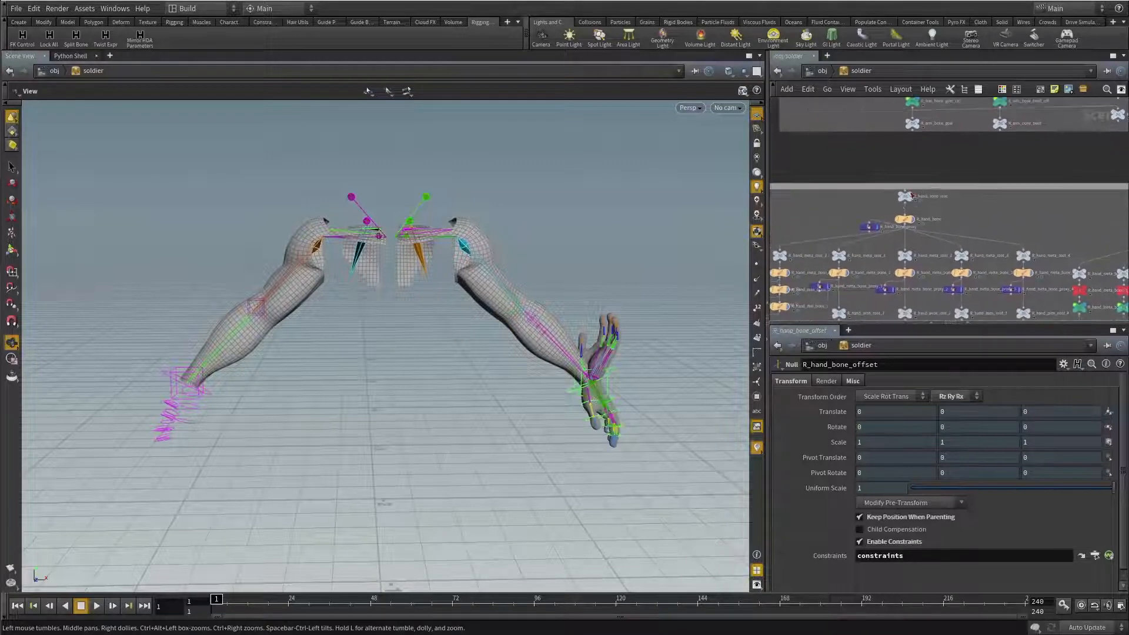
{"action": "scroll", "coordinate": [895, 196], "scroll_direction": "up", "scroll_amount": 4}
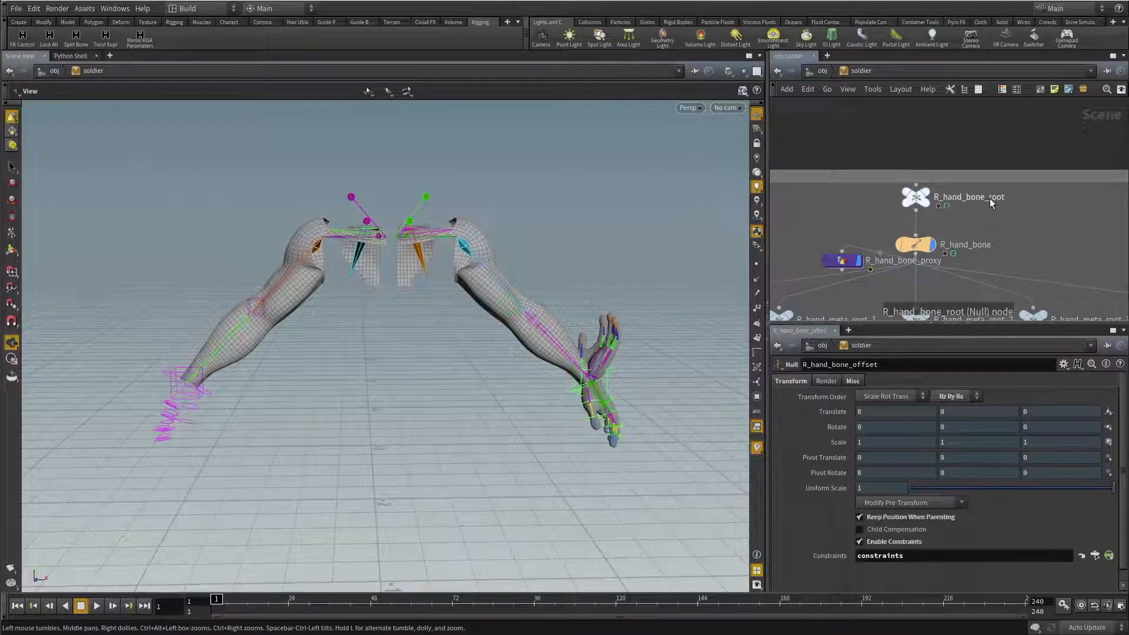
{"action": "scroll", "coordinate": [950, 212], "scroll_direction": "up", "scroll_amount": 3}
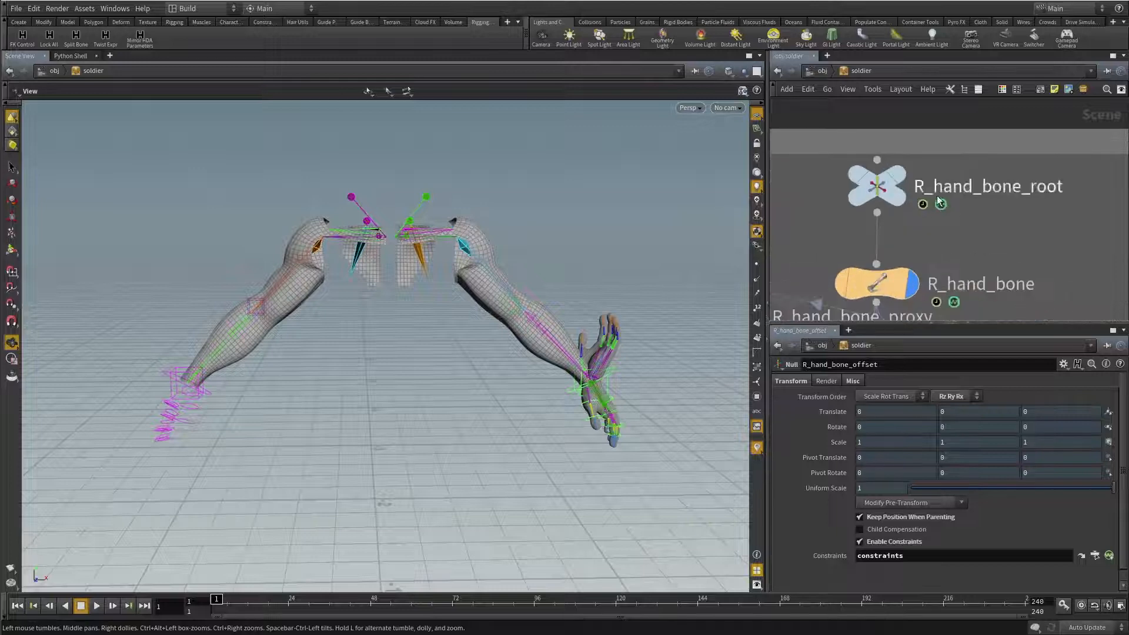
{"action": "double_click", "coordinate": [881, 188]}
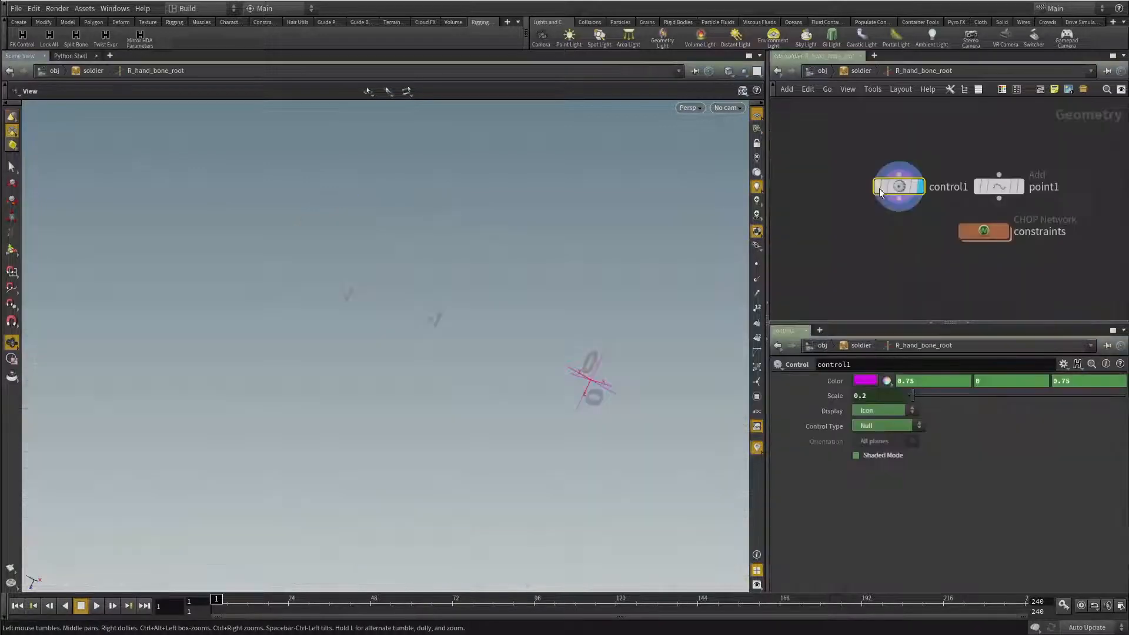
{"action": "double_click", "coordinate": [977, 232]}
{"action": "middle_click_drag", "start_coordinate": [1049, 264], "coordinate": [1000, 267]}
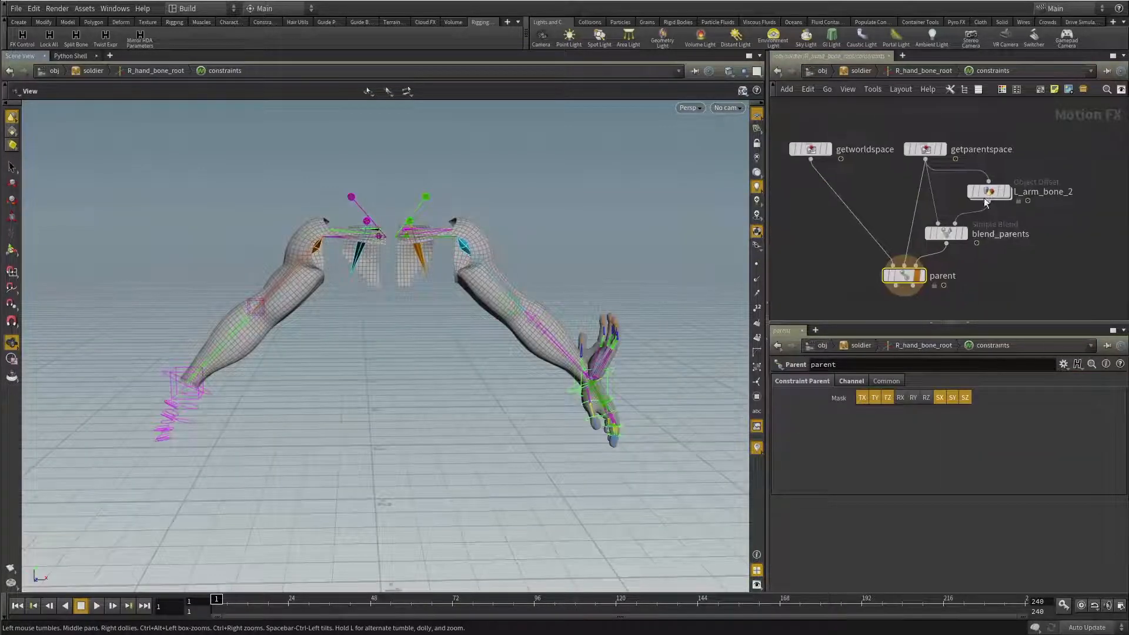
{"action": "left_click", "coordinate": [993, 193]}
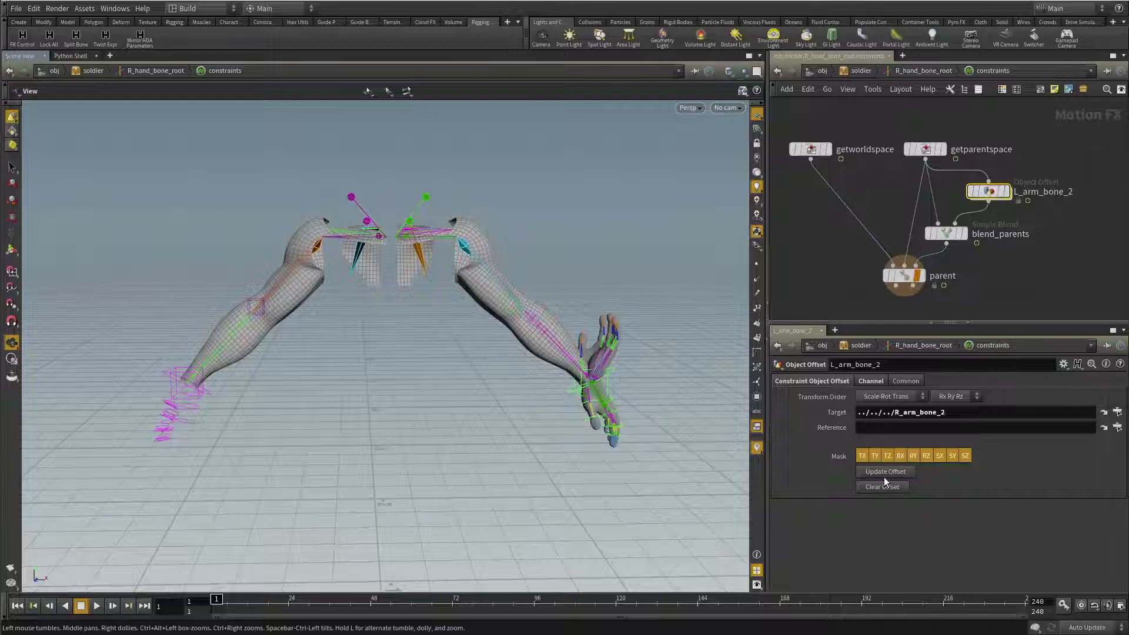
{"action": "left_click", "coordinate": [883, 475]}
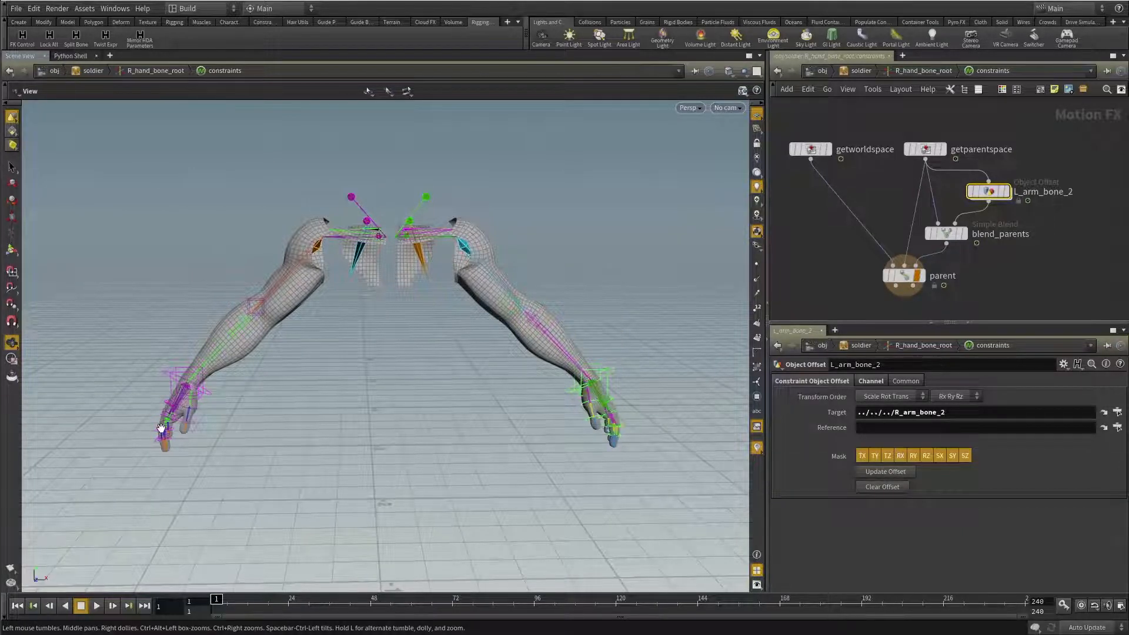
{"action": "middle_click_drag", "start_coordinate": [1070, 227], "coordinate": [1038, 223]}
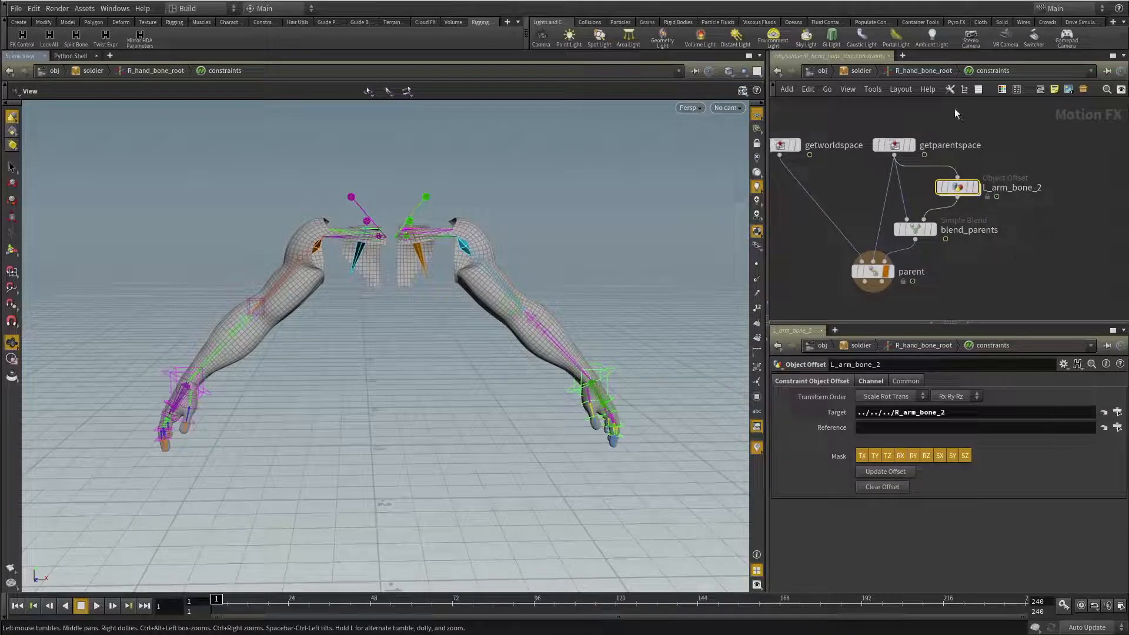
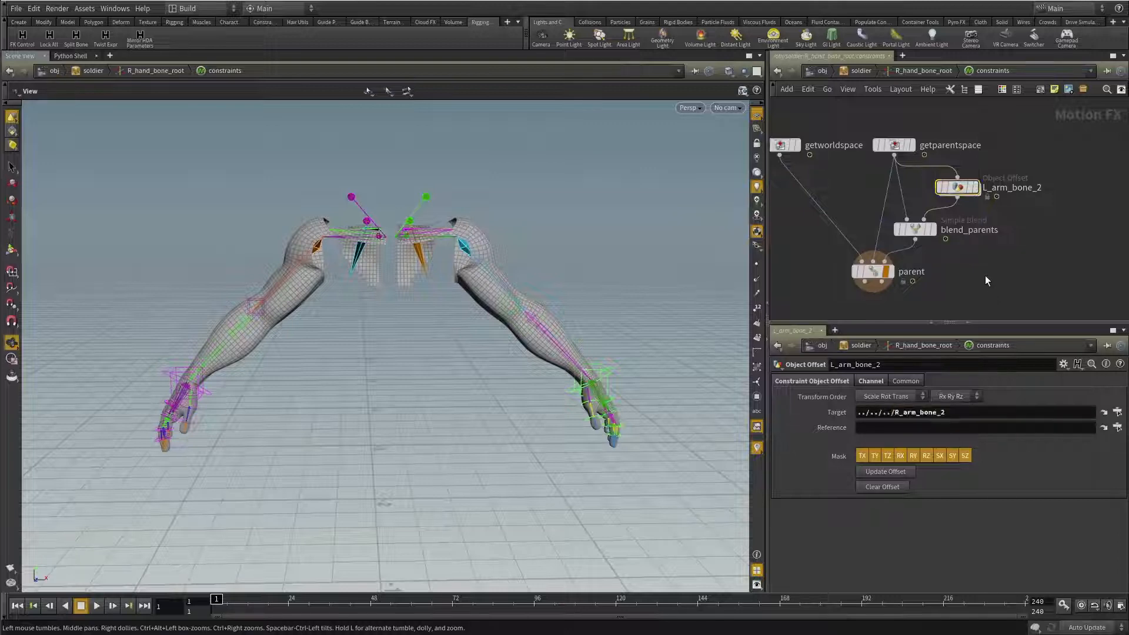
{"action": "key", "text": "u"}
{"action": "key", "text": "u"}
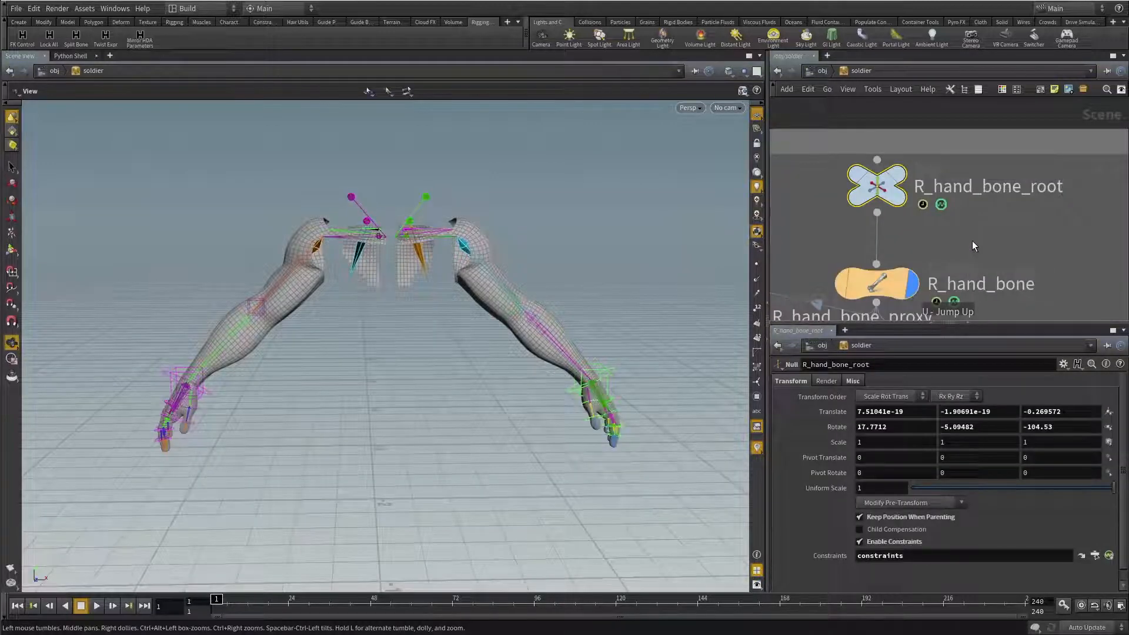
{"action": "key", "text": "u"}
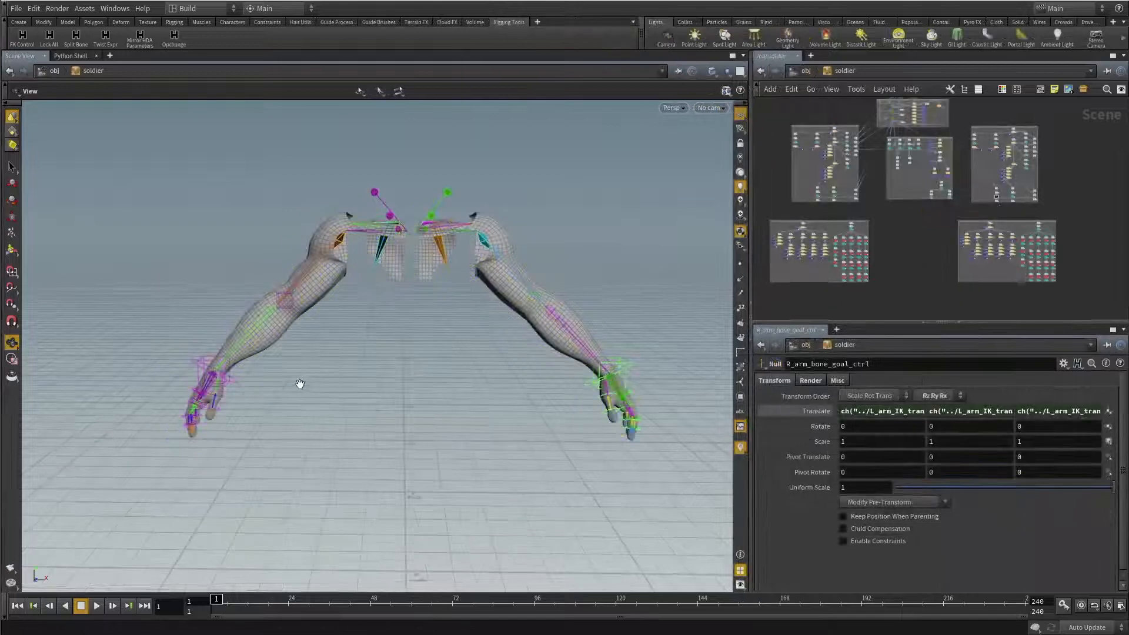
Step: Try moving the R_arm_bone_goal_ctrl control in the viewport and undo the move
{"action": "key", "text": "t"}
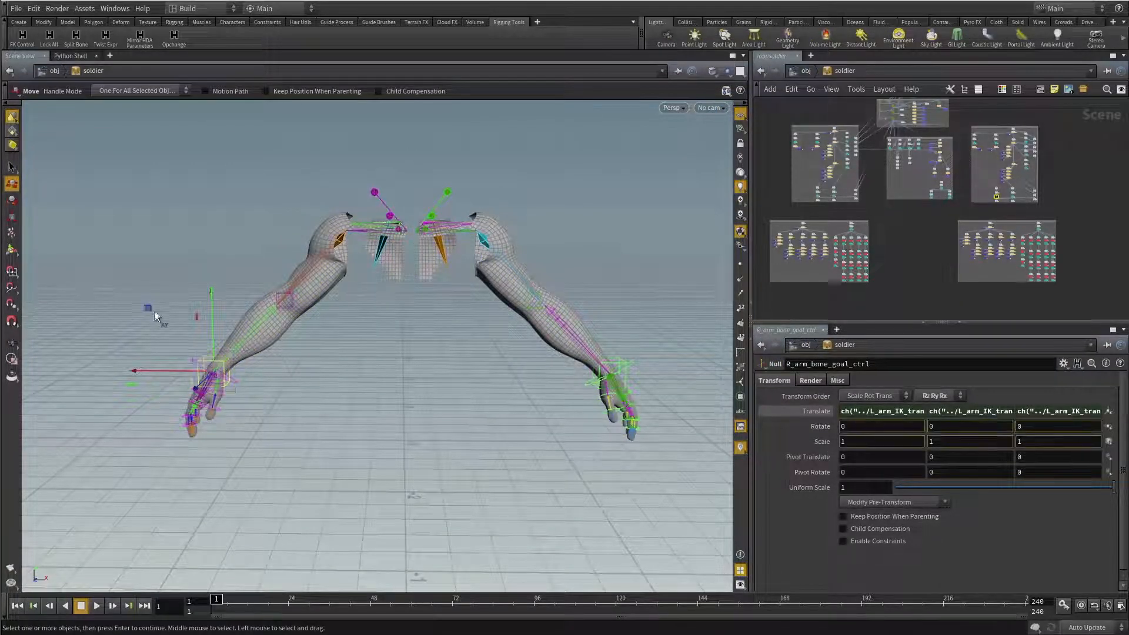
{"action": "left_click_drag", "start_coordinate": [156, 316], "coordinate": [178, 281]}
{"action": "key", "text": "ctrl+z"}
{"action": "key", "text": "ctrl+z"}
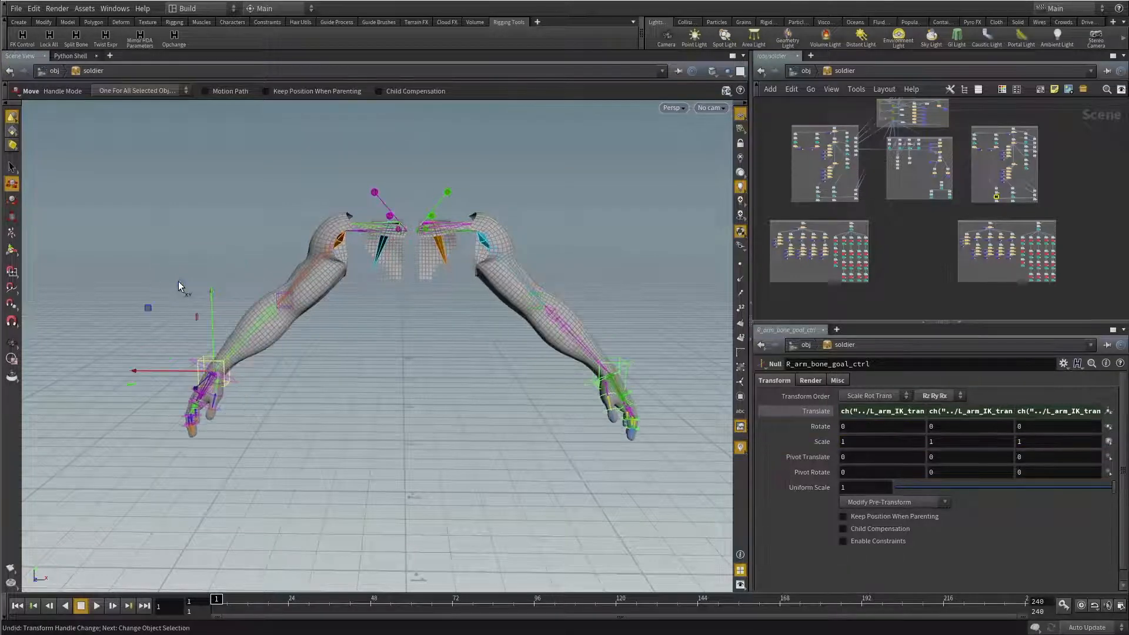
Step: Find R_arm_bone_goal_ctrl in the right-arm network box and examine the channel references in its Translate parameter
{"action": "left_click", "coordinate": [906, 272]}
{"action": "scroll", "coordinate": [1004, 199], "scroll_direction": "up", "scroll_amount": 5}
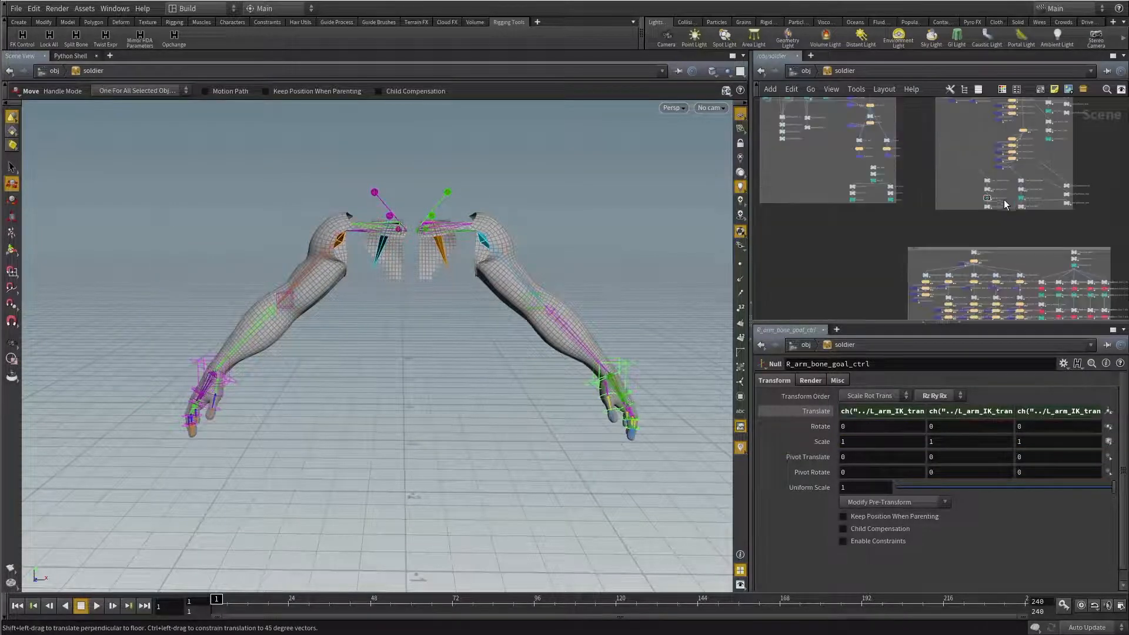
{"action": "scroll", "coordinate": [1004, 199], "scroll_direction": "up", "scroll_amount": 3}
{"action": "middle_click_drag", "start_coordinate": [886, 151], "coordinate": [810, 248]}
{"action": "scroll", "coordinate": [828, 179], "scroll_direction": "down", "scroll_amount": 3}
{"action": "scroll", "coordinate": [1035, 204], "scroll_direction": "down", "scroll_amount": 2}
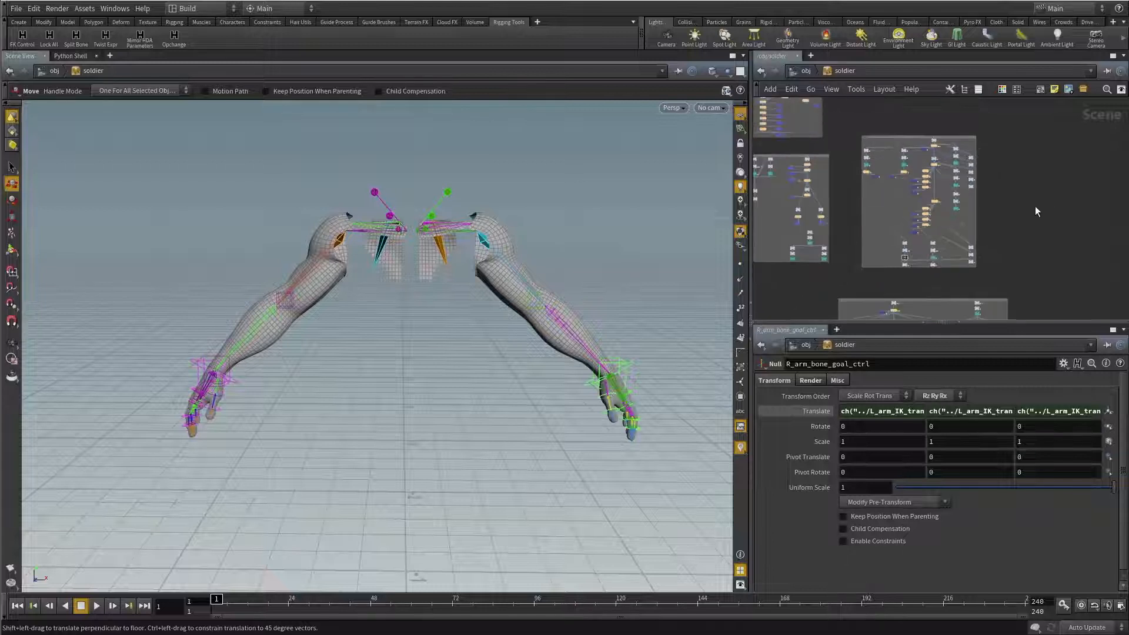
{"action": "scroll", "coordinate": [1035, 206], "scroll_direction": "down", "scroll_amount": 1}
{"action": "middle_click_drag", "start_coordinate": [1035, 206], "coordinate": [1039, 149]}
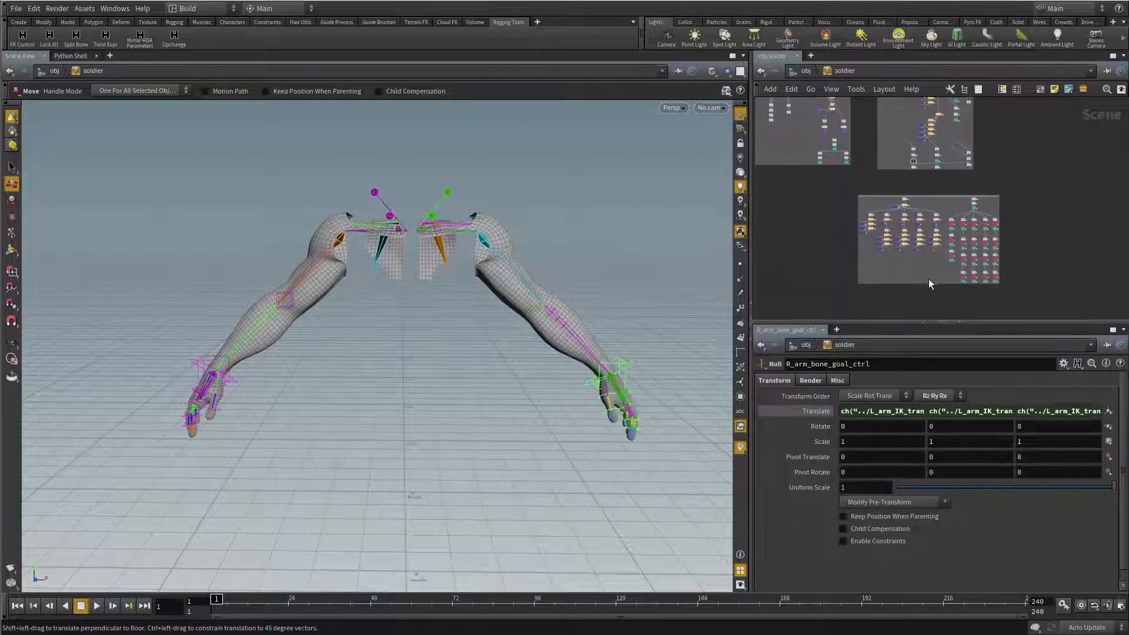
{"action": "scroll", "coordinate": [1029, 206], "scroll_direction": "up", "scroll_amount": 5}
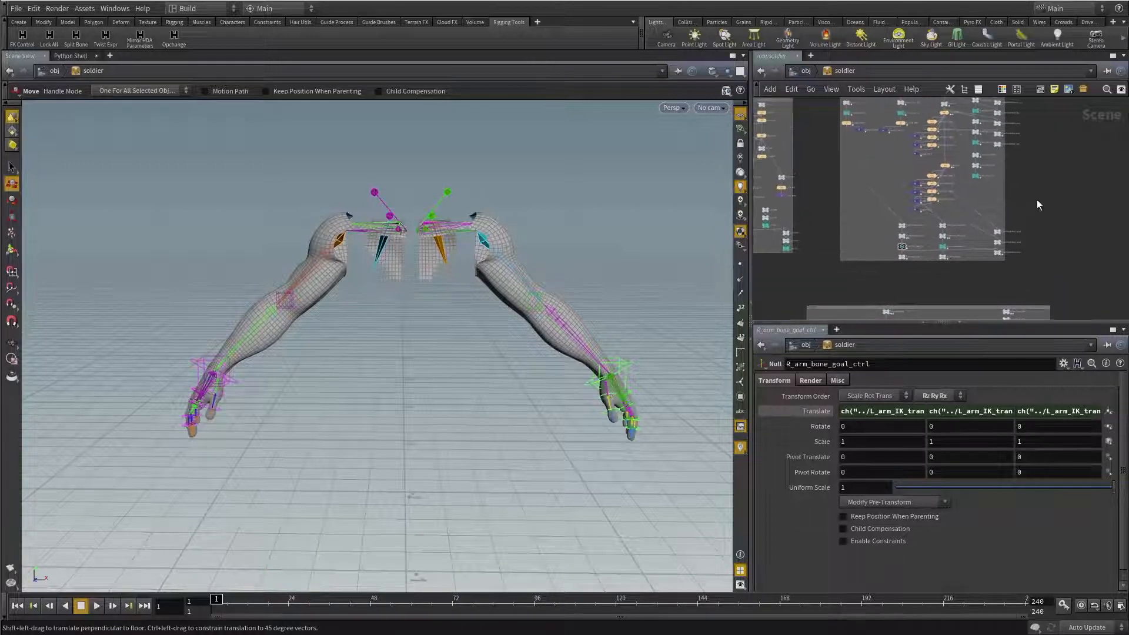
{"action": "scroll", "coordinate": [884, 243], "scroll_direction": "up", "scroll_amount": 7}
{"action": "middle_click_drag", "start_coordinate": [1000, 243], "coordinate": [949, 243]}
{"action": "left_click", "coordinate": [948, 242]}
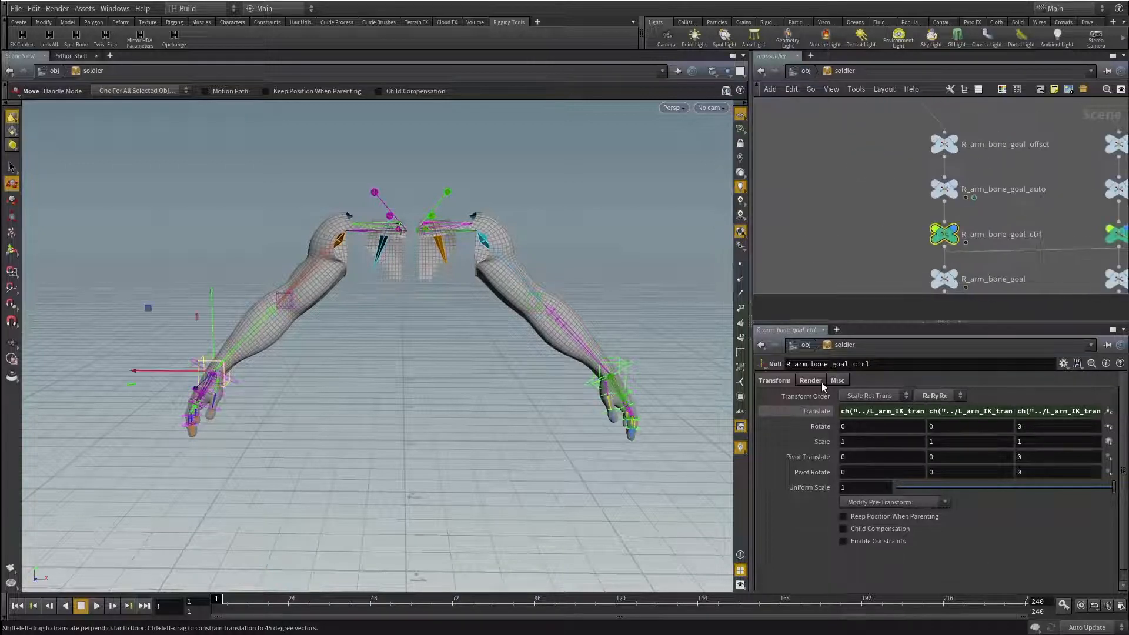
{"action": "left_click", "coordinate": [855, 412]}
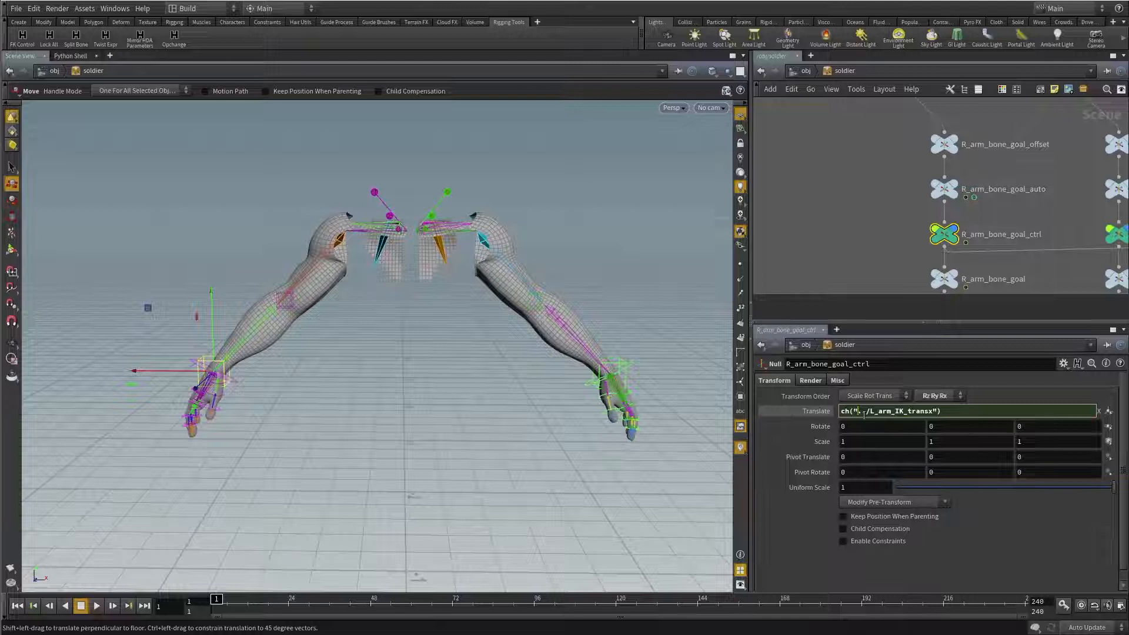
{"action": "left_click", "coordinate": [823, 415]}
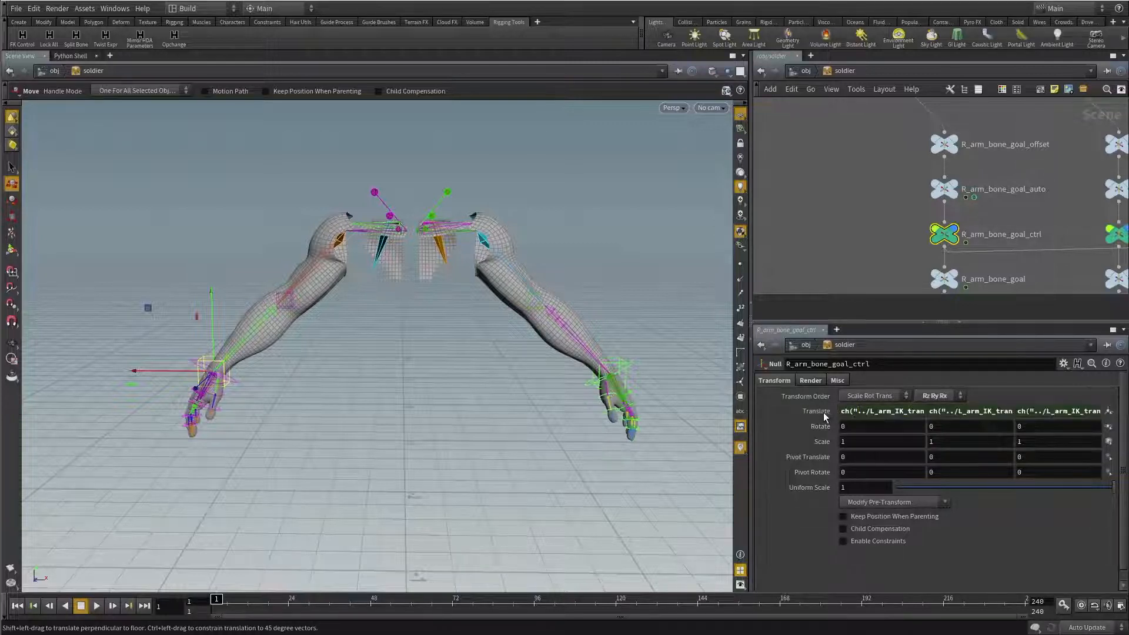
{"action": "left_click", "coordinate": [815, 410]}
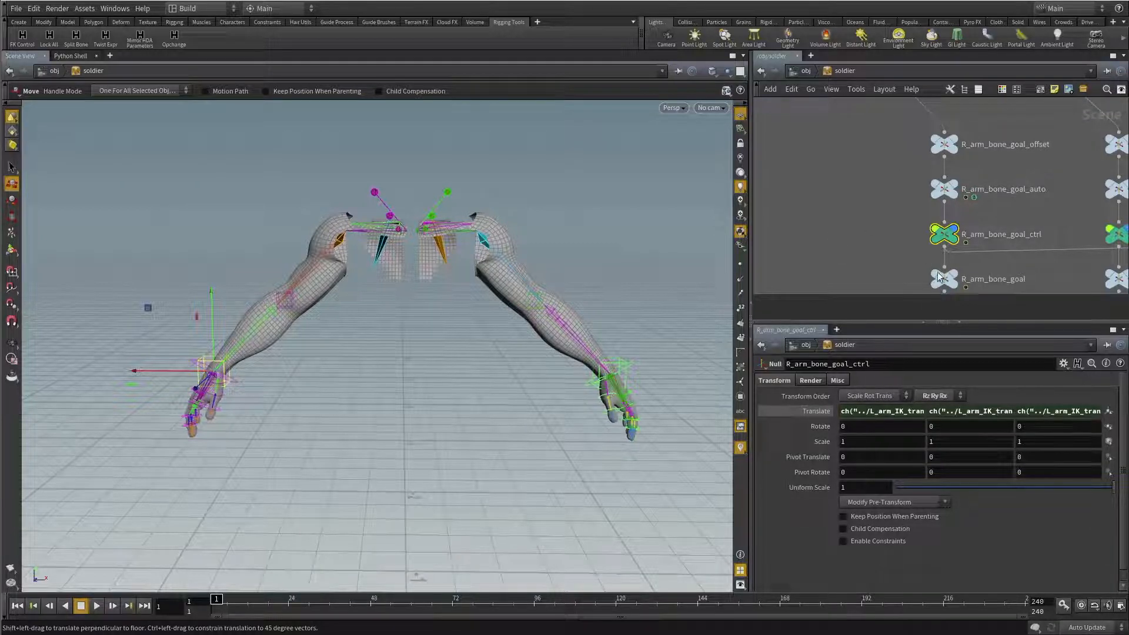
Step: Open the soldier asset's parameter interface, examine the left-arm and left-hand controls, and close it
{"action": "right_click", "coordinate": [840, 71]}
{"action": "mouse_move", "coordinate": [894, 138]}
{"action": "mouse_move", "coordinate": [922, 171]}
{"action": "left_click", "coordinate": [976, 171]}
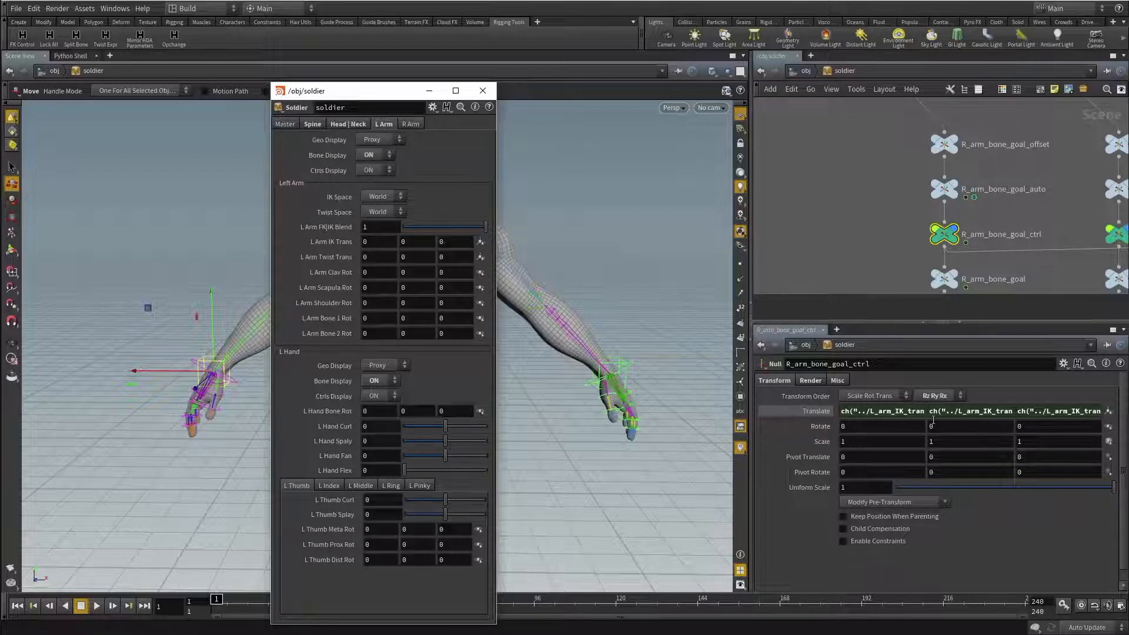
{"action": "left_click", "coordinate": [482, 91]}
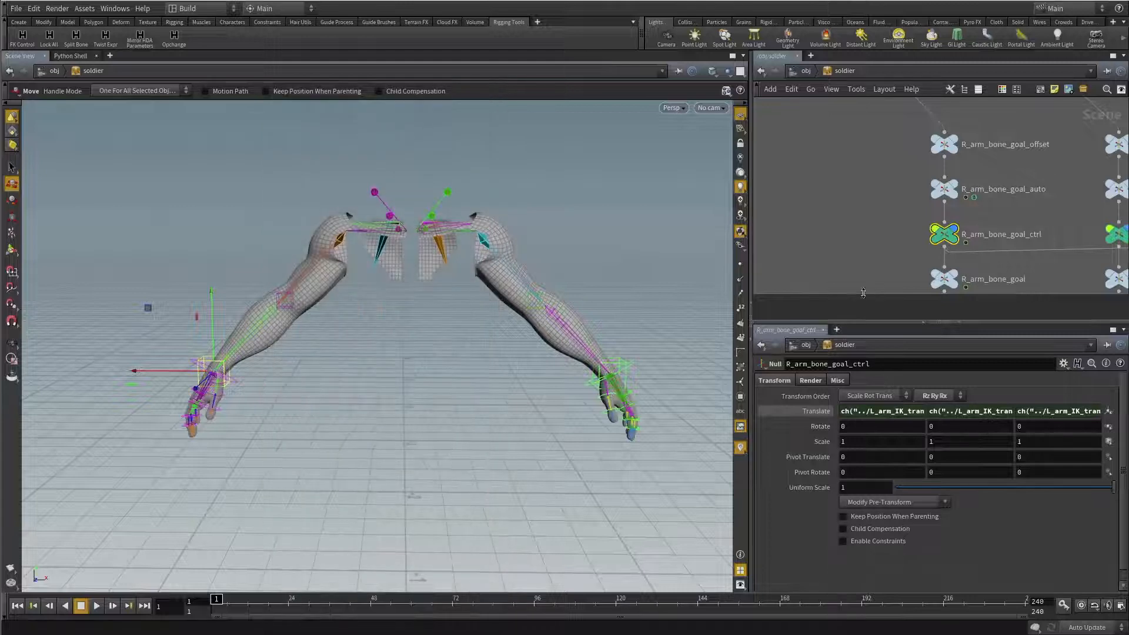
{"action": "scroll", "coordinate": [847, 224], "scroll_direction": "down", "scroll_amount": 4}
{"action": "scroll", "coordinate": [831, 216], "scroll_direction": "down", "scroll_amount": 4}
{"action": "middle_click_drag", "start_coordinate": [885, 226], "coordinate": [920, 229]}
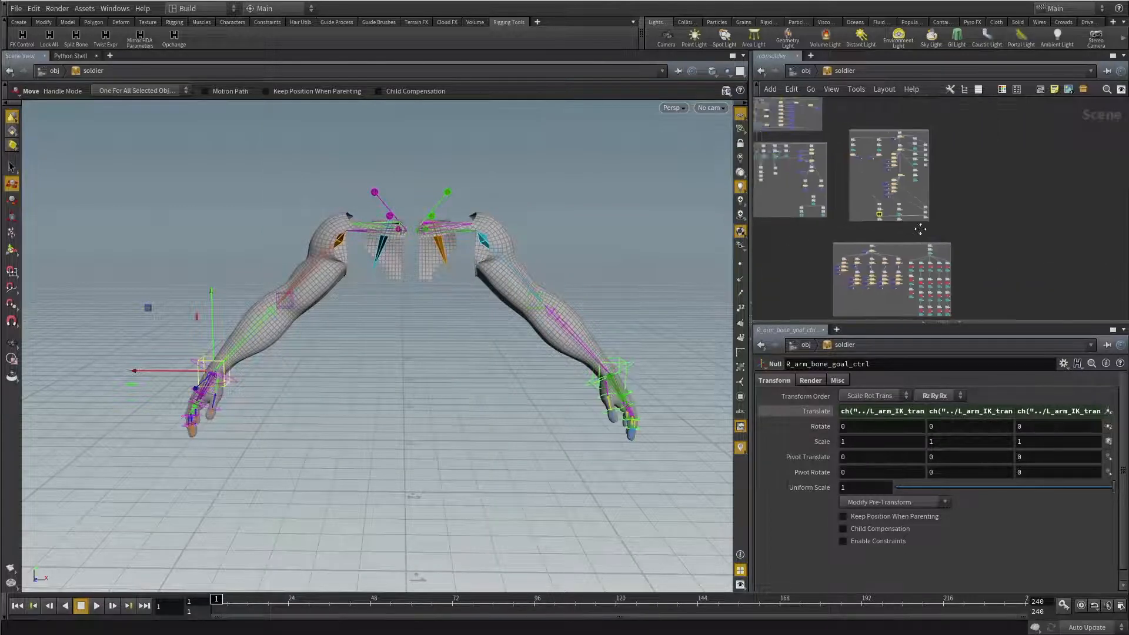
{"action": "middle_click_drag", "start_coordinate": [769, 241], "coordinate": [947, 237]}
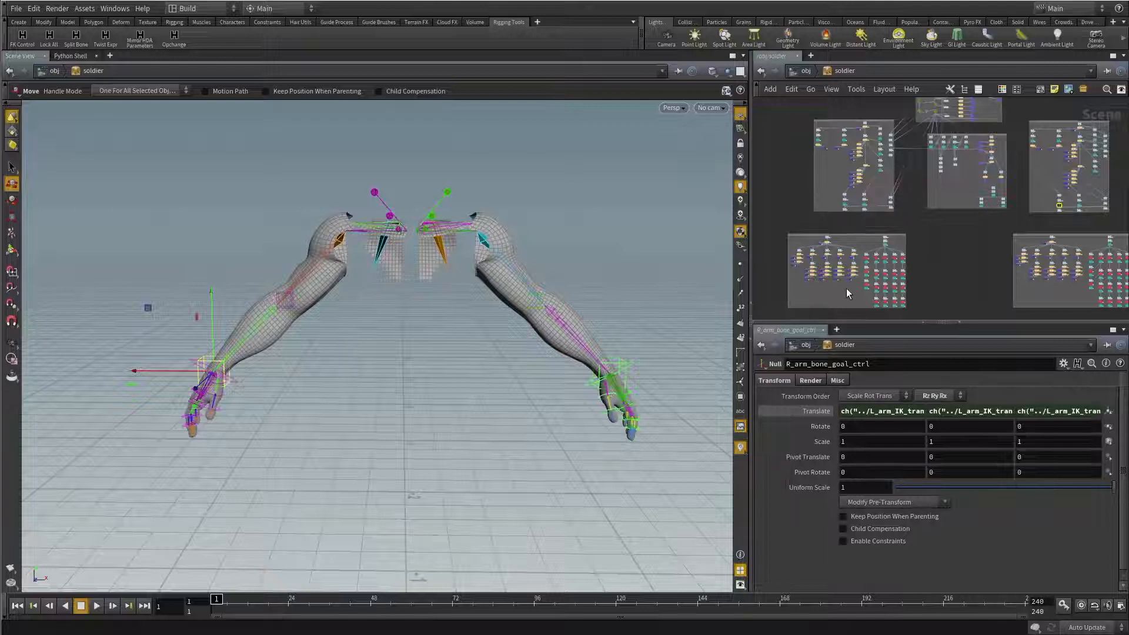
Step: Open the soldier asset's parameter interface, examine the right-arm and right-hand controls, and close it
{"action": "middle_click_drag", "start_coordinate": [1053, 160], "coordinate": [1021, 161]}
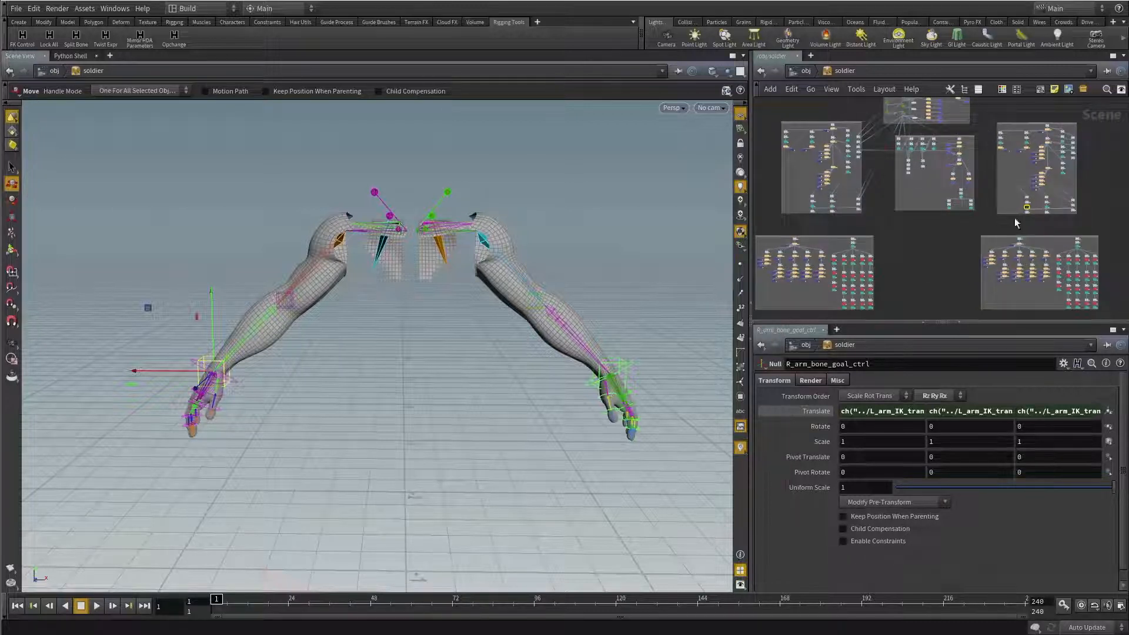
{"action": "right_click", "coordinate": [839, 73]}
{"action": "left_click", "coordinate": [954, 171]}
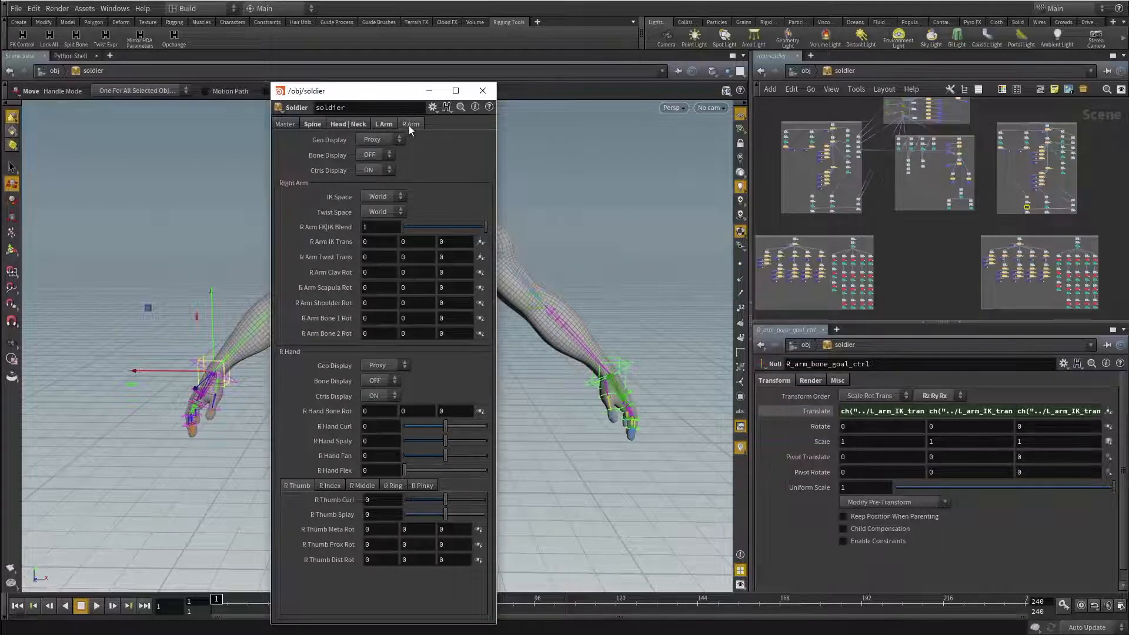
{"action": "left_click", "coordinate": [482, 90]}
{"action": "left_click", "coordinate": [929, 282]}
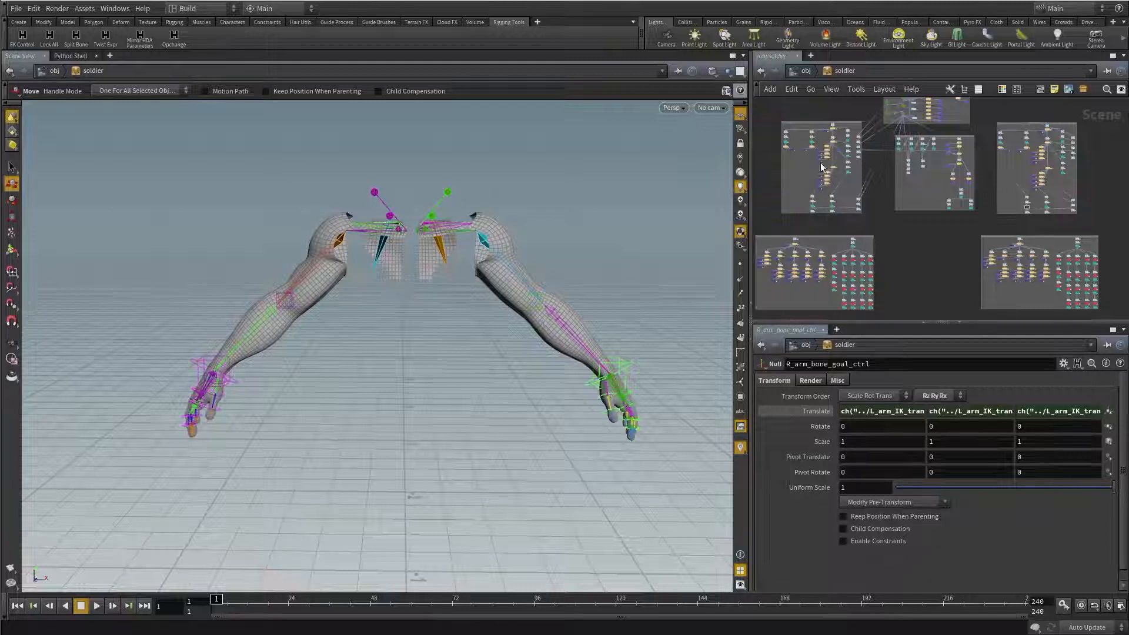
{"action": "middle_click_drag", "start_coordinate": [911, 262], "coordinate": [884, 268]}
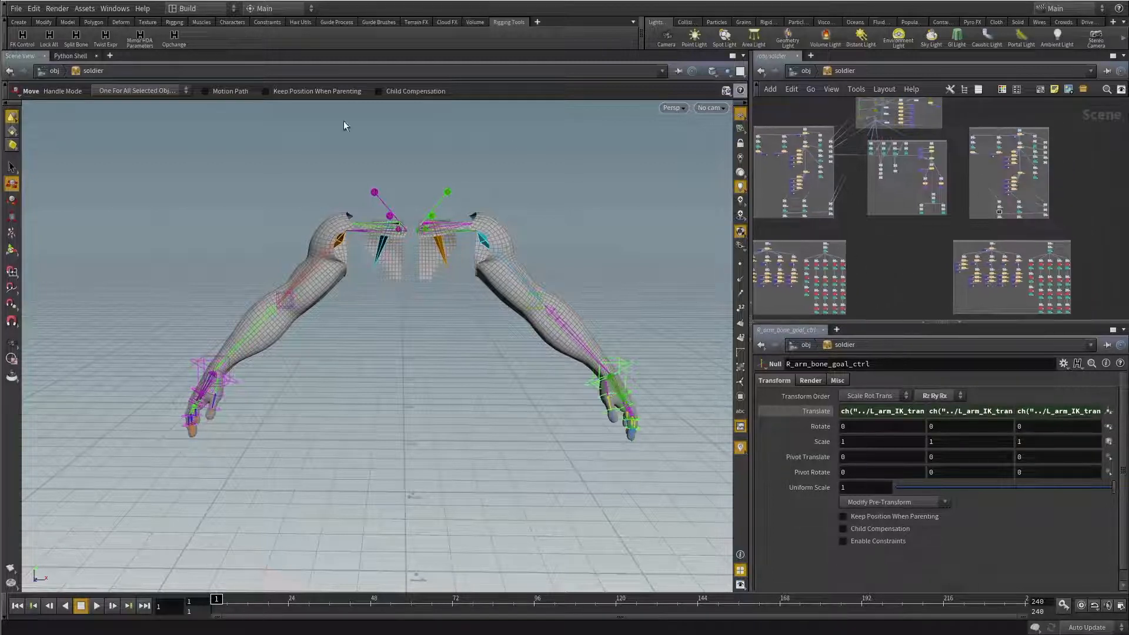
Step: Open the Opchange shelf tool's script and examine the hou.hscript call that runs the opchange command
{"action": "right_click", "coordinate": [173, 42]}
{"action": "left_click", "coordinate": [194, 58]}
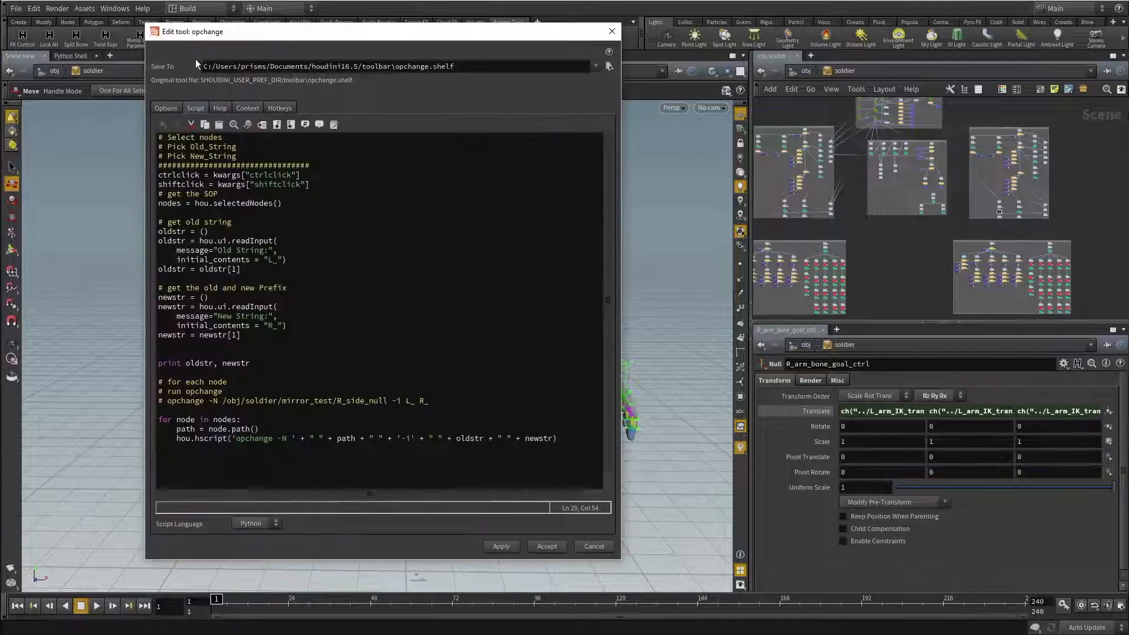
{"action": "left_click_drag", "start_coordinate": [209, 32], "coordinate": [271, 48]}
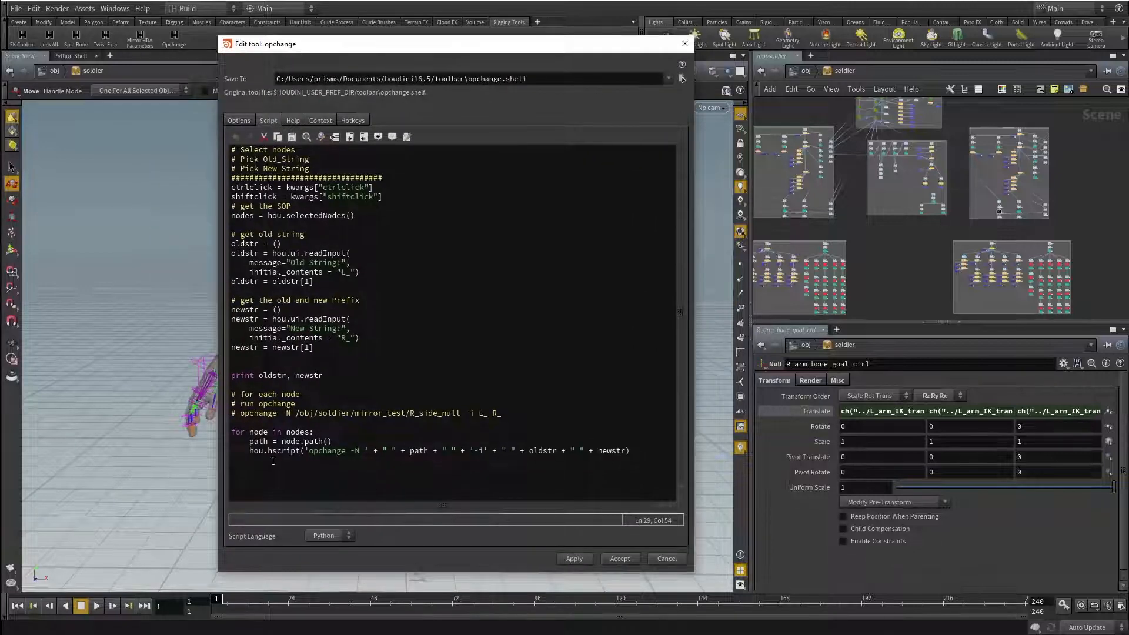
{"action": "left_click_drag", "start_coordinate": [268, 450], "coordinate": [301, 450]}
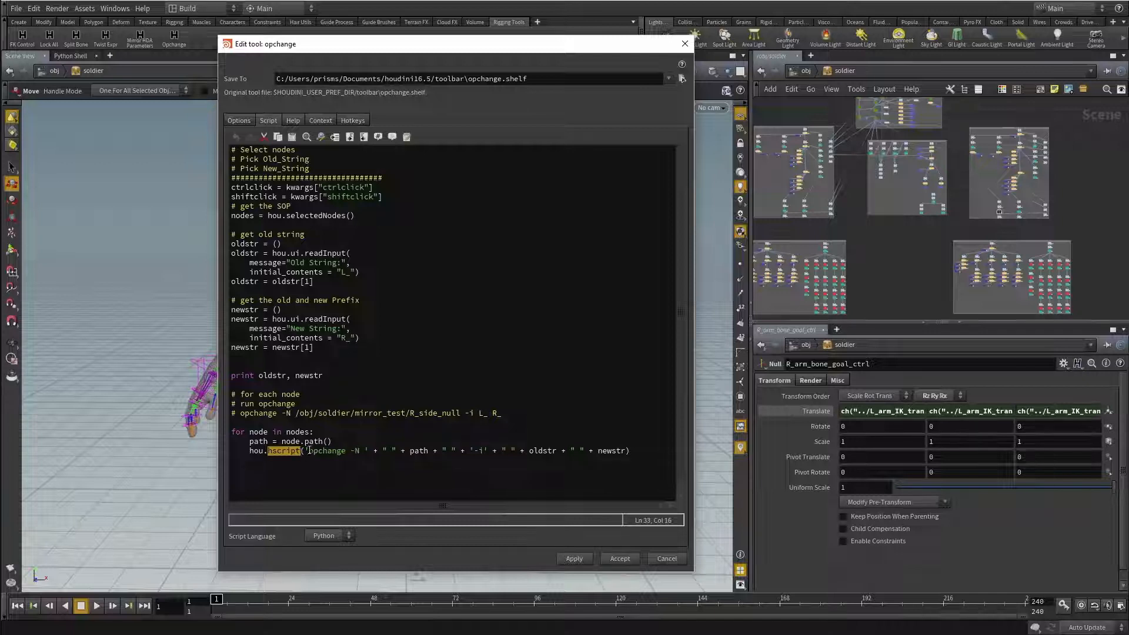
{"action": "left_click", "coordinate": [328, 451]}
{"action": "left_click_drag", "start_coordinate": [361, 45], "coordinate": [818, 59]}
Step: Open the Hscript textport and display the help for the opchange command
{"action": "left_click", "coordinate": [115, 8]}
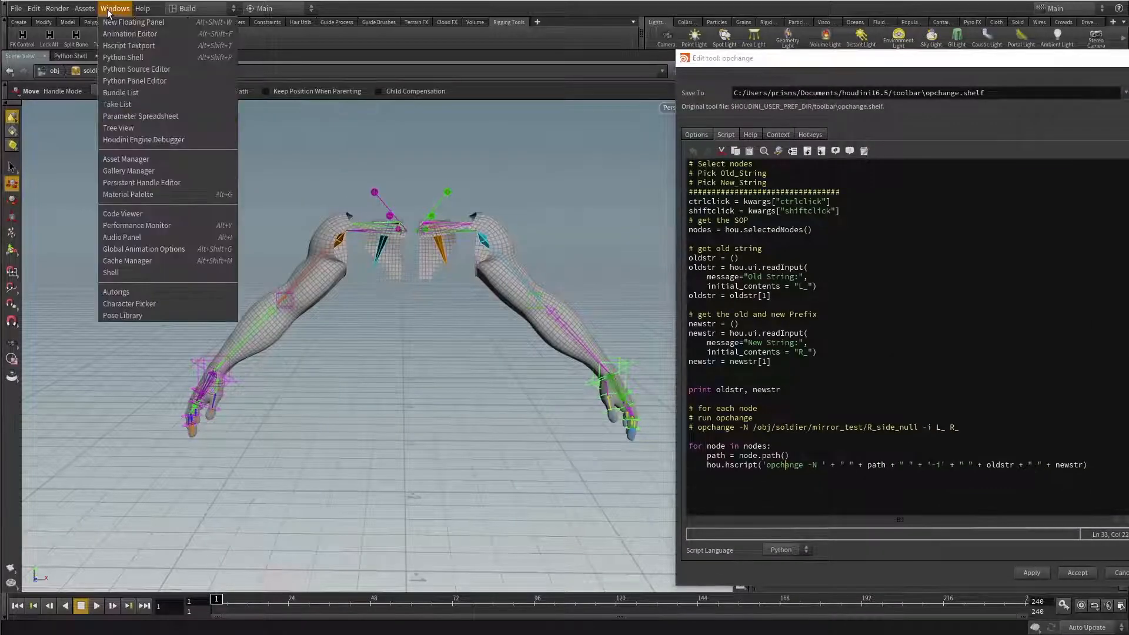
{"action": "left_click", "coordinate": [127, 48]}
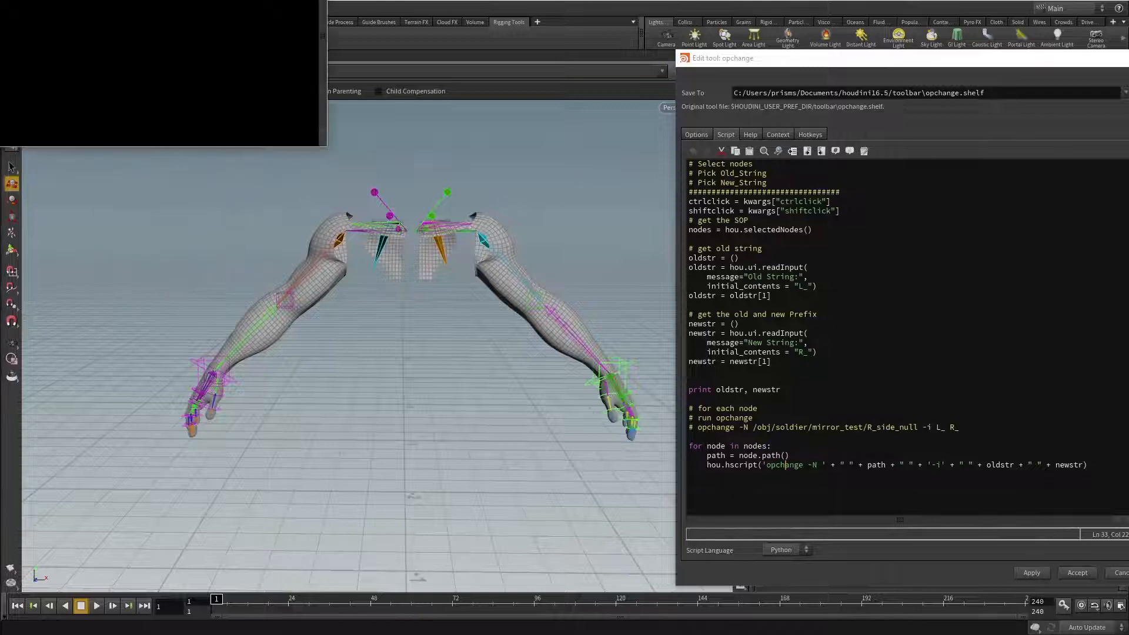
{"action": "type", "text": "help "}
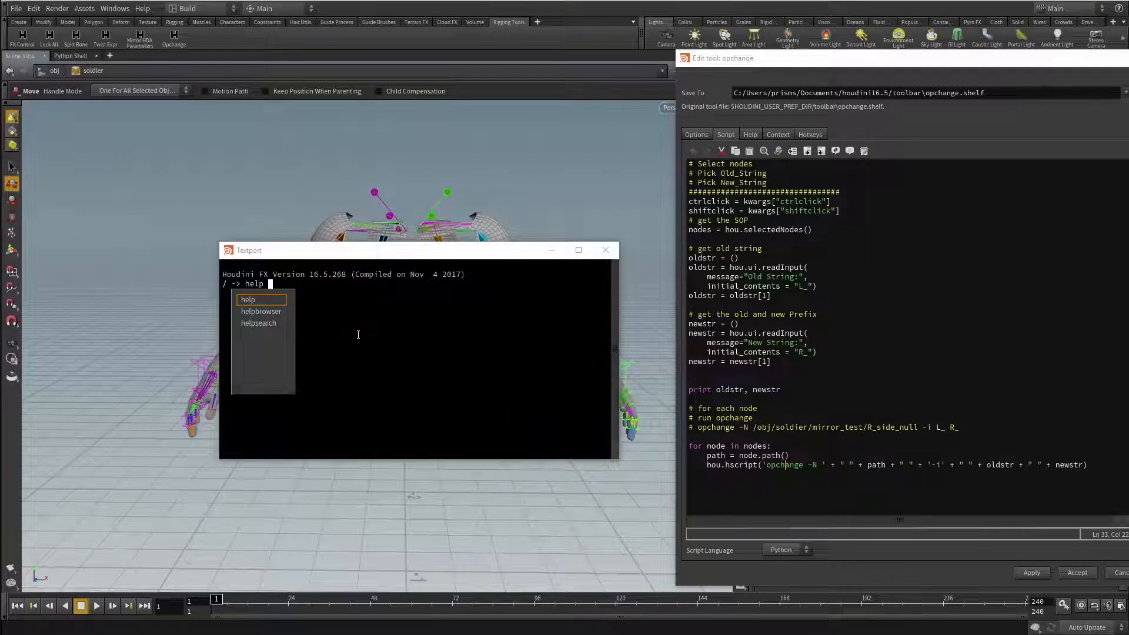
{"action": "type", "text": "opchaNGE"}
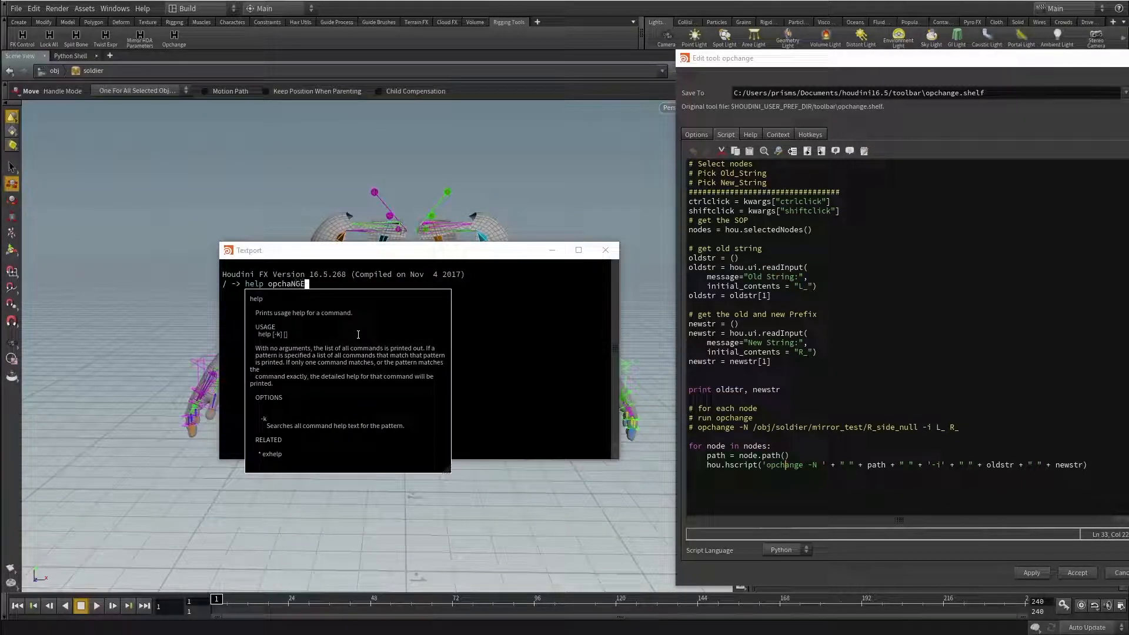
{"action": "key", "text": "BackSpace"}
{"action": "key", "text": "BackSpace"}
{"action": "key", "text": "BackSpace"}
{"action": "type", "text": "nge"}
{"action": "key", "text": "Return"}
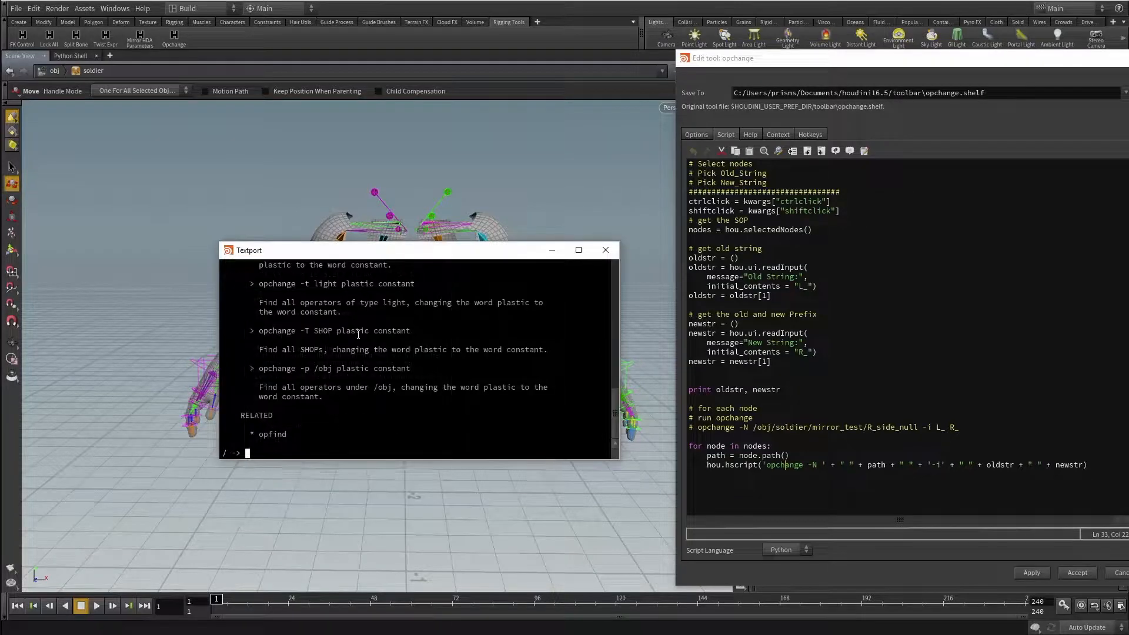
Step: Read the description and usage of opchange at the beginning of its help text
{"action": "left_click_drag", "start_coordinate": [365, 241], "coordinate": [357, 168]}
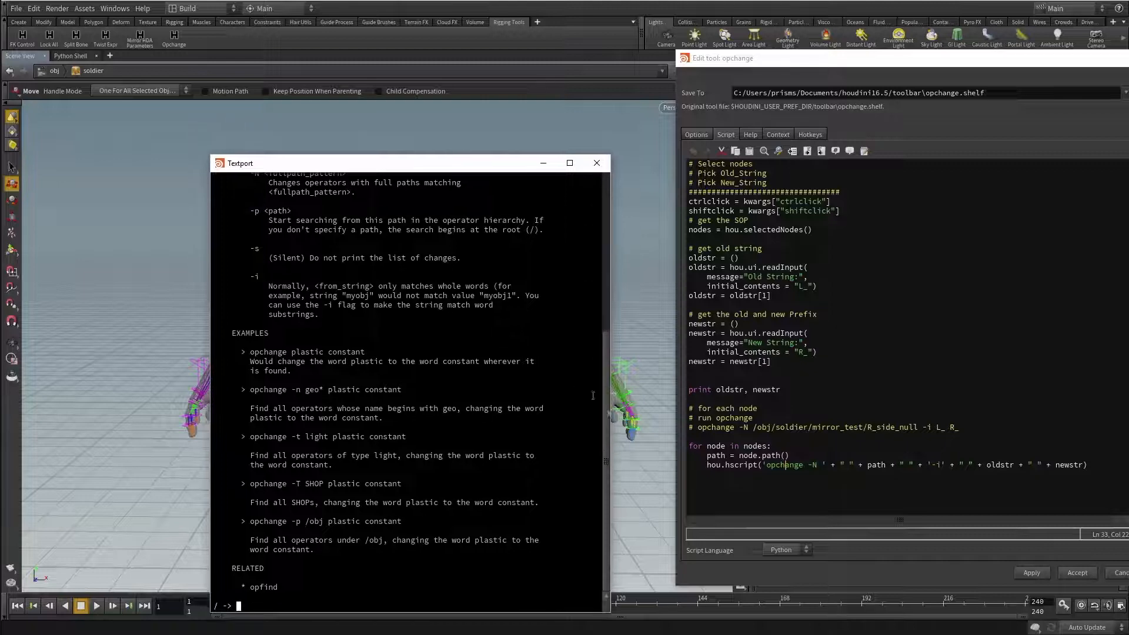
{"action": "scroll", "coordinate": [594, 347], "scroll_direction": "up", "scroll_amount": 3}
{"action": "scroll", "coordinate": [592, 277], "scroll_direction": "up", "scroll_amount": 6}
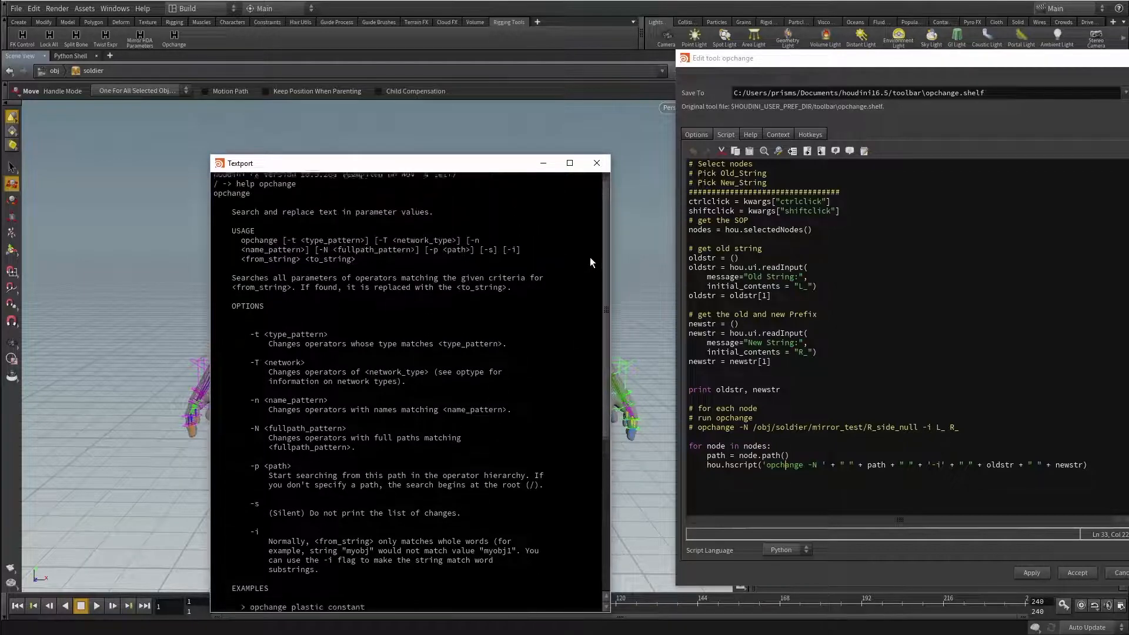
{"action": "mouse_move", "coordinate": [605, 302]}
{"action": "left_mouse_down"}
{"action": "mouse_move", "coordinate": [597, 345]}
{"action": "mouse_move", "coordinate": [599, 287]}
{"action": "left_mouse_up"}
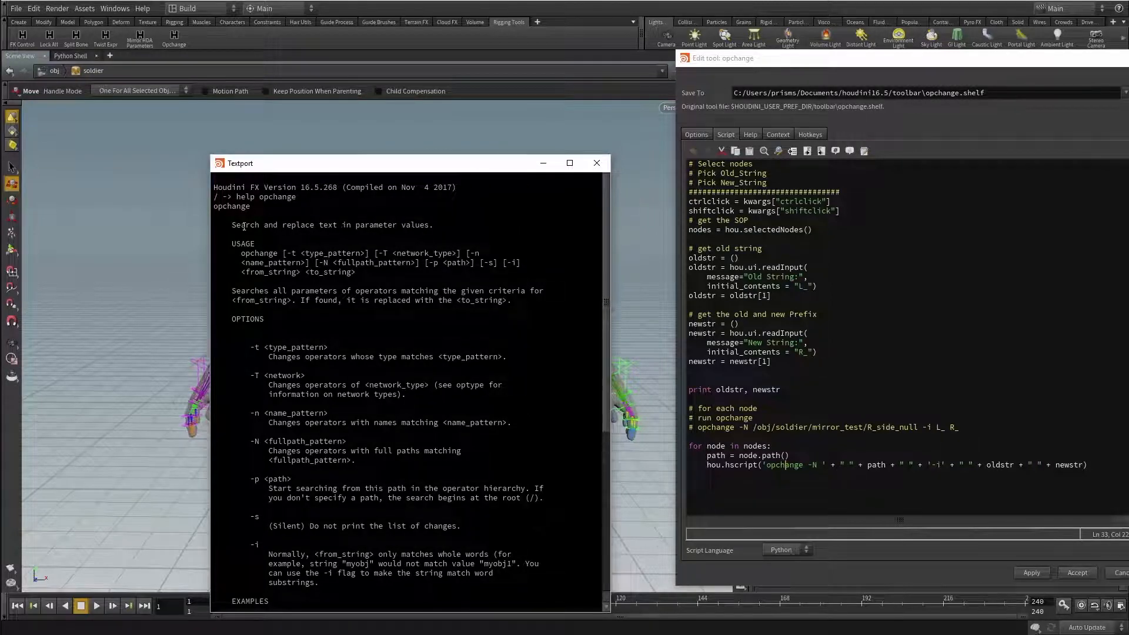
{"action": "left_click_drag", "start_coordinate": [229, 225], "coordinate": [430, 225]}
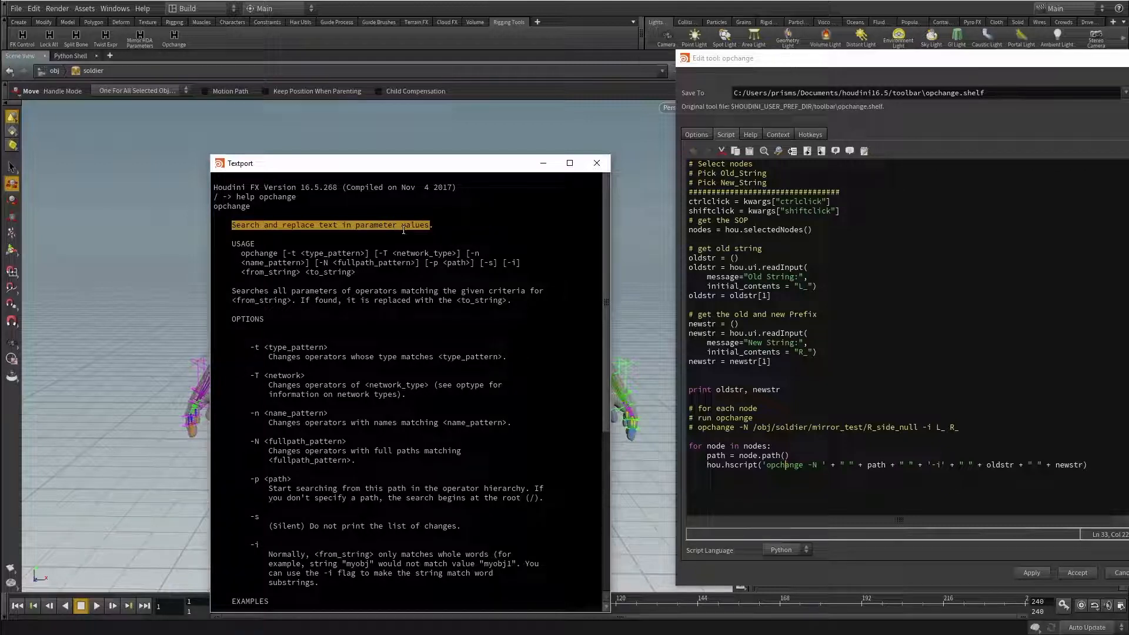
{"action": "left_click", "coordinate": [352, 225]}
{"action": "scroll", "coordinate": [364, 313], "scroll_direction": "down", "scroll_amount": 4}
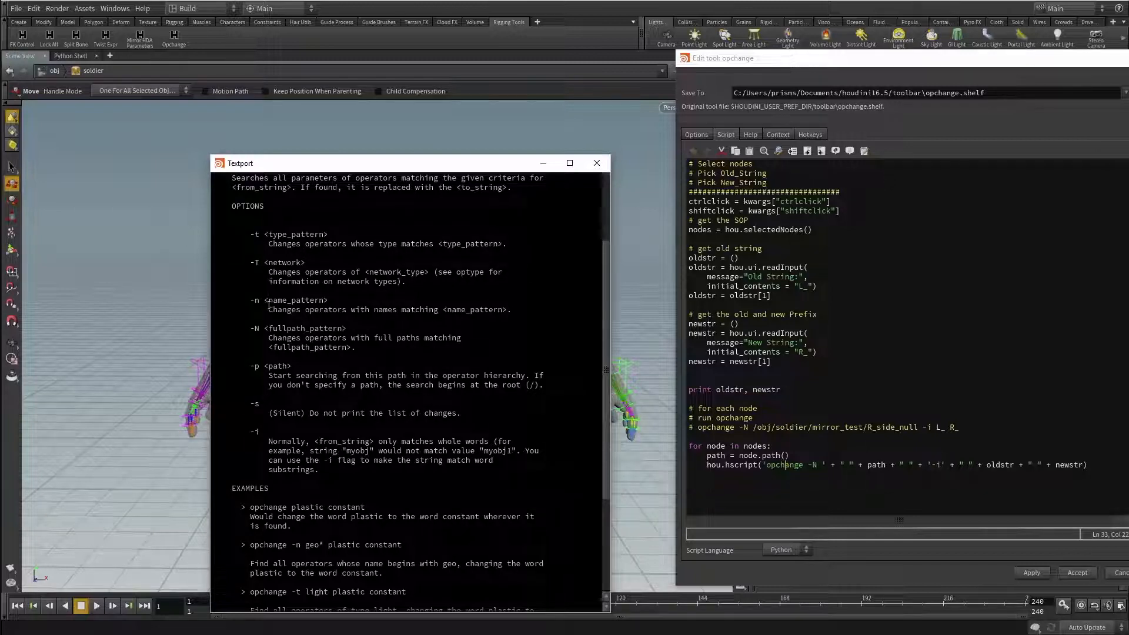
Step: Examine opchange's -n, -p and -i options and compare them with the L_ and R_ arguments in the script's commented example
{"action": "left_click_drag", "start_coordinate": [248, 302], "coordinate": [293, 305]}
{"action": "left_click", "coordinate": [296, 314]}
{"action": "left_click_drag", "start_coordinate": [252, 374], "coordinate": [289, 384]}
{"action": "left_click", "coordinate": [272, 438]}
{"action": "double_click", "coordinate": [254, 434]}
{"action": "left_click", "coordinate": [937, 427]}
{"action": "double_click", "coordinate": [937, 427]}
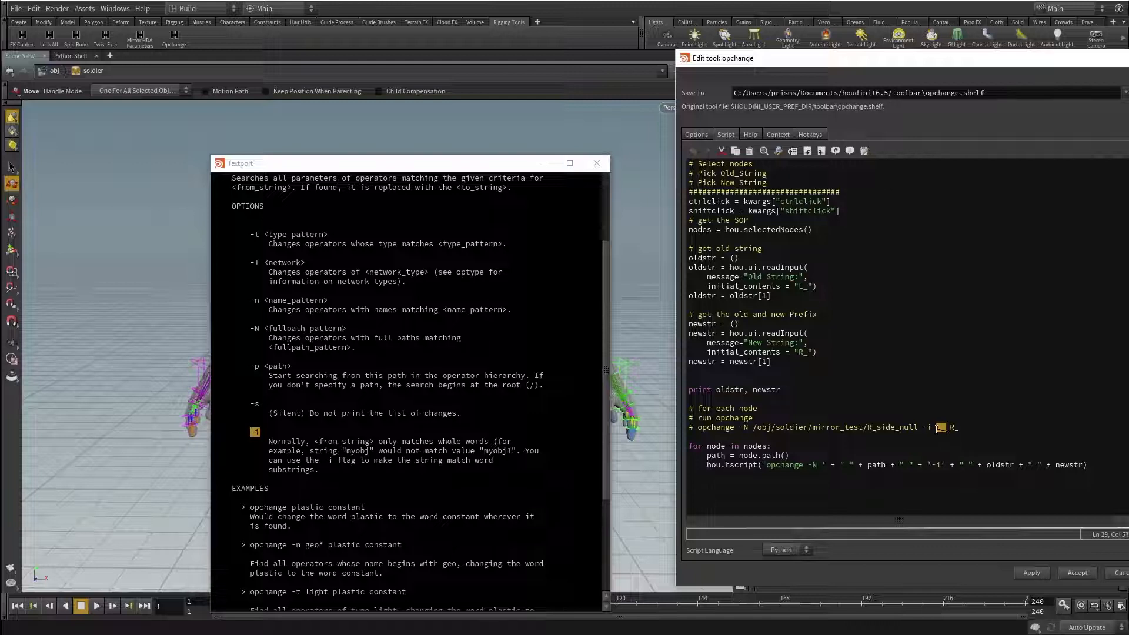
{"action": "key", "text": "Down"}
{"action": "double_click", "coordinate": [950, 427]}
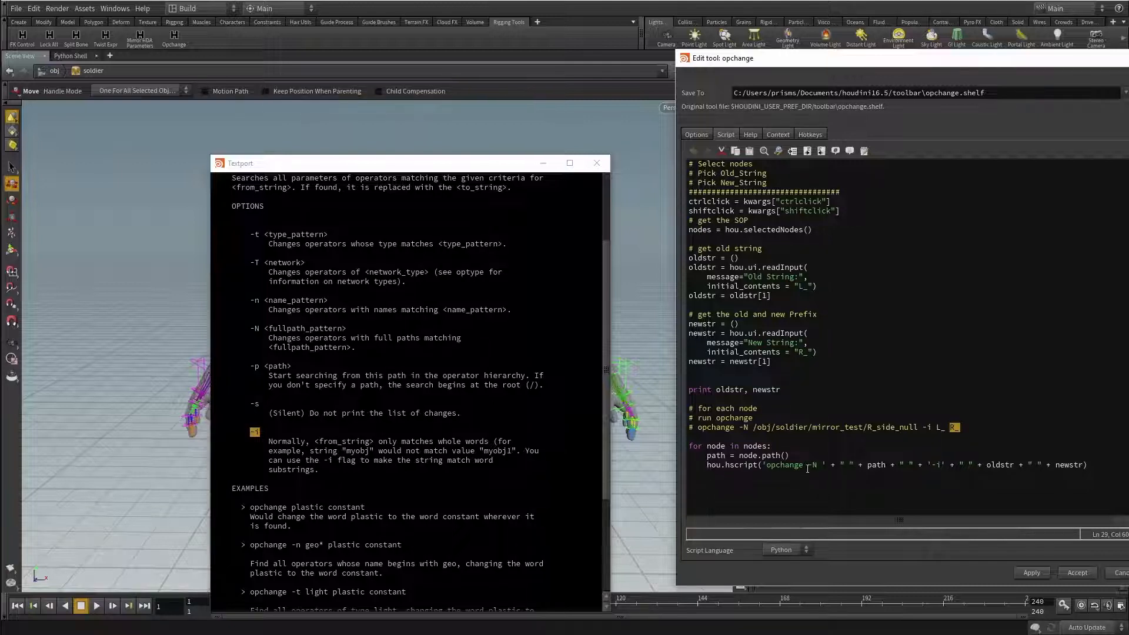
Step: Examine the -N full-path option in the opchange help and close the textport
{"action": "left_click", "coordinate": [374, 444]}
{"action": "left_click_drag", "start_coordinate": [247, 330], "coordinate": [264, 331]}
{"action": "left_click", "coordinate": [259, 345]}
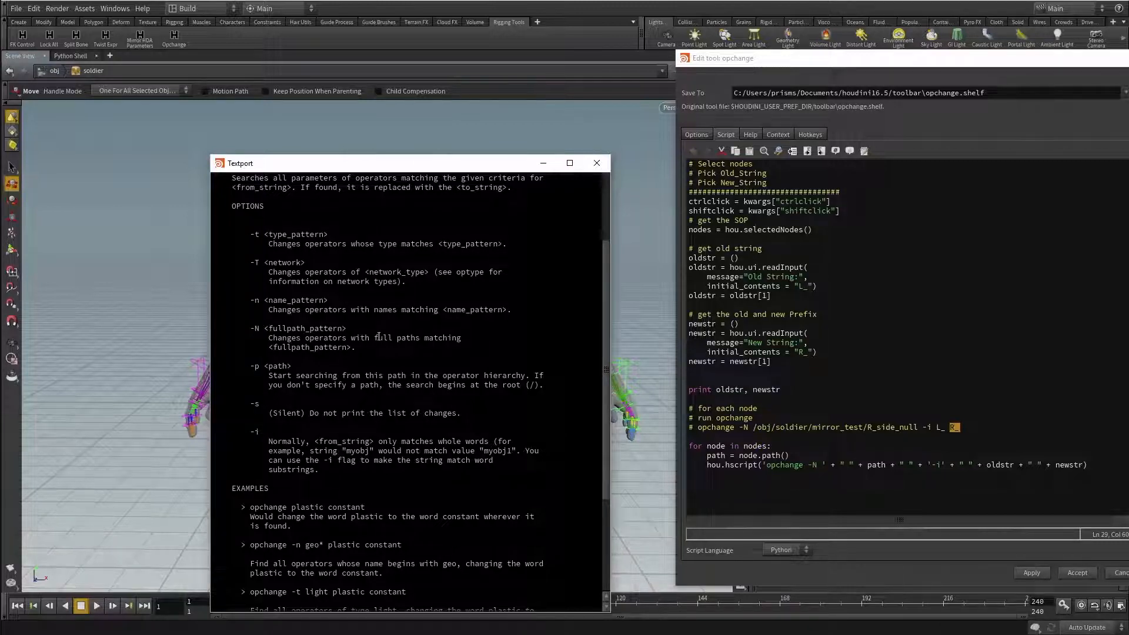
{"action": "left_click_drag", "start_coordinate": [378, 336], "coordinate": [440, 339]}
{"action": "left_click", "coordinate": [596, 163]}
Step: Examine the script's selected-nodes line, its old and new string variables and its node loop, and close the tool editor without saving
{"action": "left_click_drag", "start_coordinate": [709, 65], "coordinate": [331, 42]}
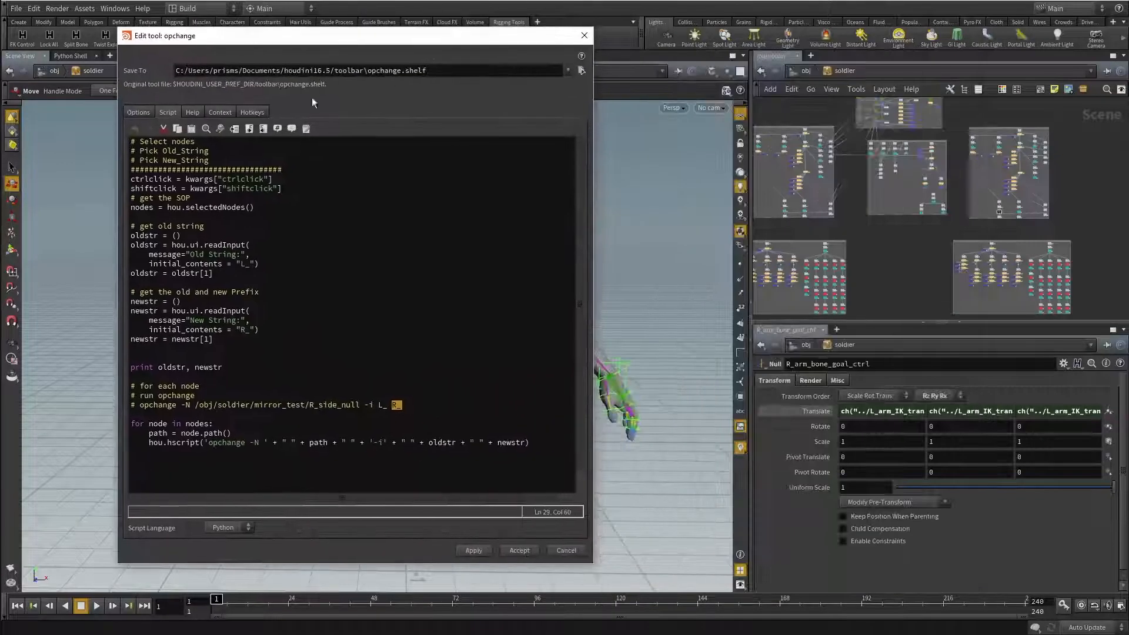
{"action": "left_click_drag", "start_coordinate": [255, 207], "coordinate": [130, 207]}
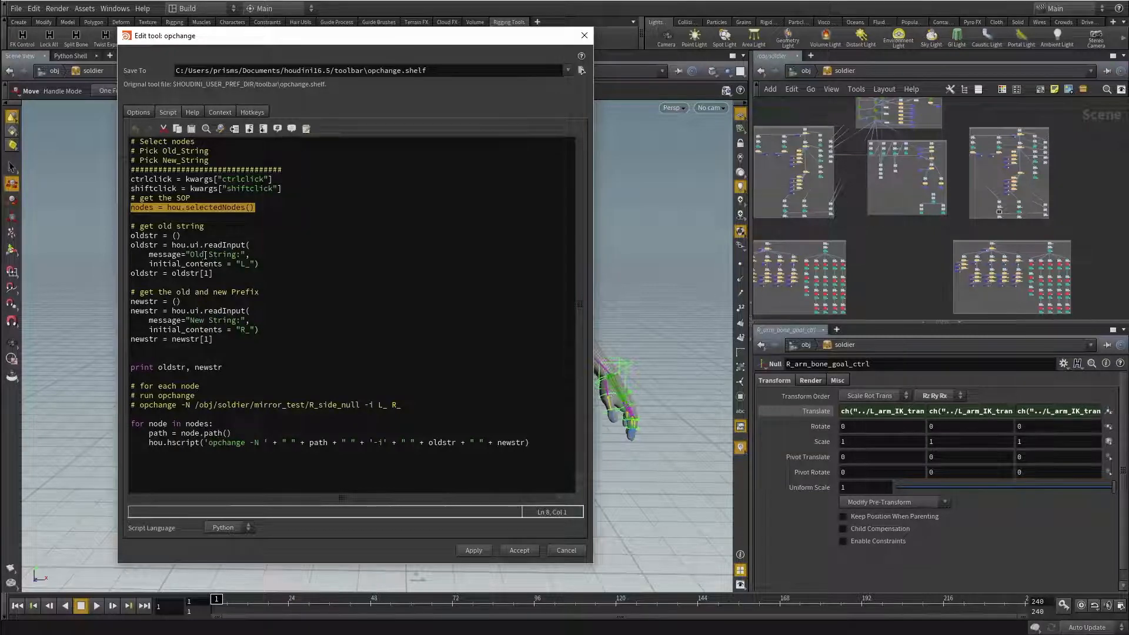
{"action": "left_click_drag", "start_coordinate": [142, 273], "coordinate": [159, 273]}
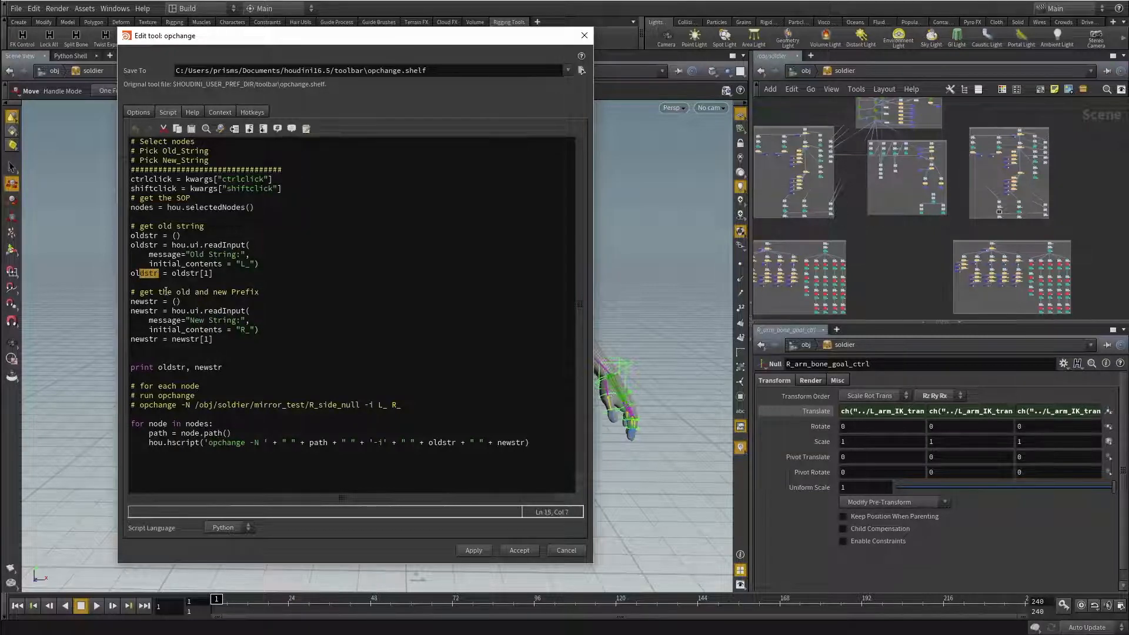
{"action": "left_click", "coordinate": [147, 356]}
{"action": "left_click_drag", "start_coordinate": [150, 434], "coordinate": [163, 431]}
{"action": "left_click_drag", "start_coordinate": [369, 441], "coordinate": [521, 443]}
{"action": "left_click", "coordinate": [424, 461]}
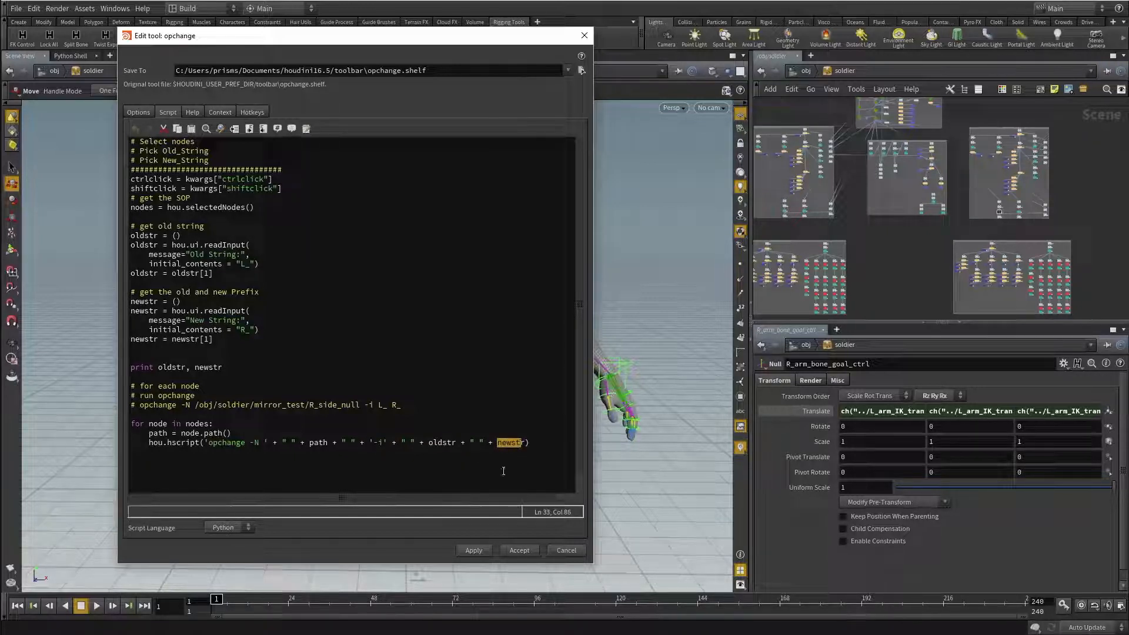
{"action": "left_click", "coordinate": [564, 550]}
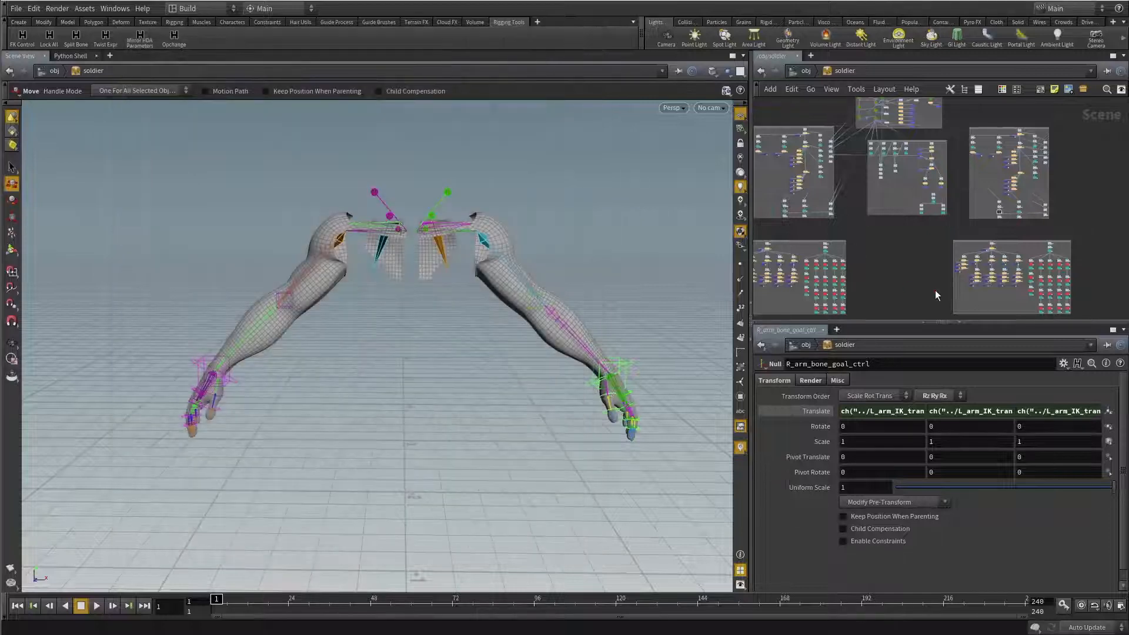
Step: Select R_arm_bone_goal_ctrl in the network, widen the parameter area, and examine the L_arm_IK_trans channel reference in its Translate parameter
{"action": "scroll", "coordinate": [888, 247], "scroll_direction": "up", "scroll_amount": 5}
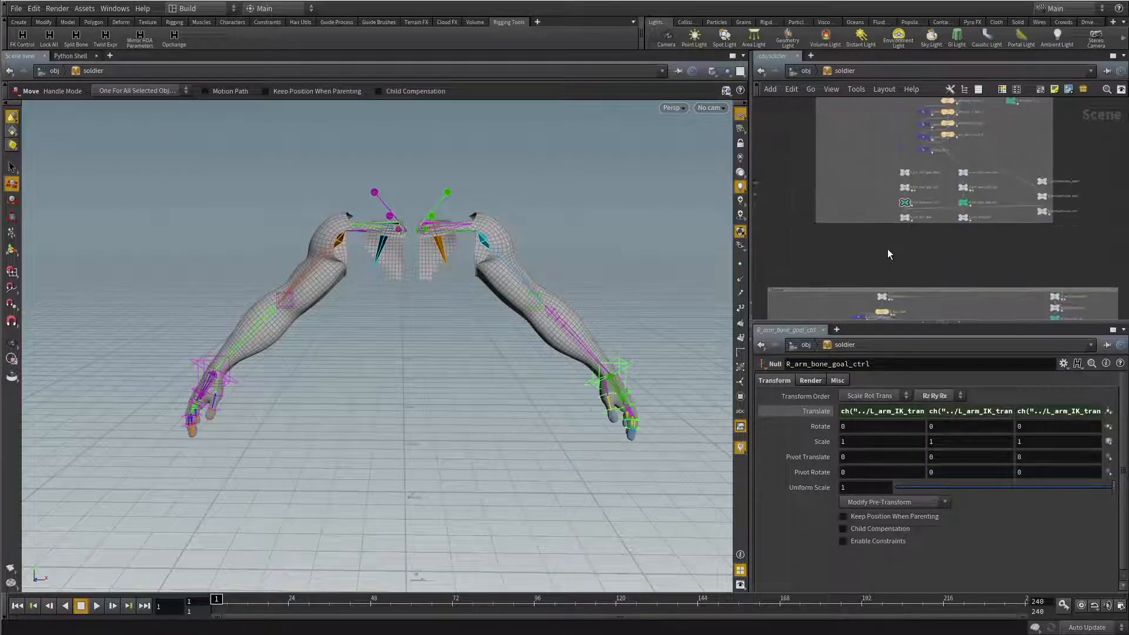
{"action": "scroll", "coordinate": [886, 277], "scroll_direction": "up", "scroll_amount": 2}
{"action": "left_click", "coordinate": [875, 235]}
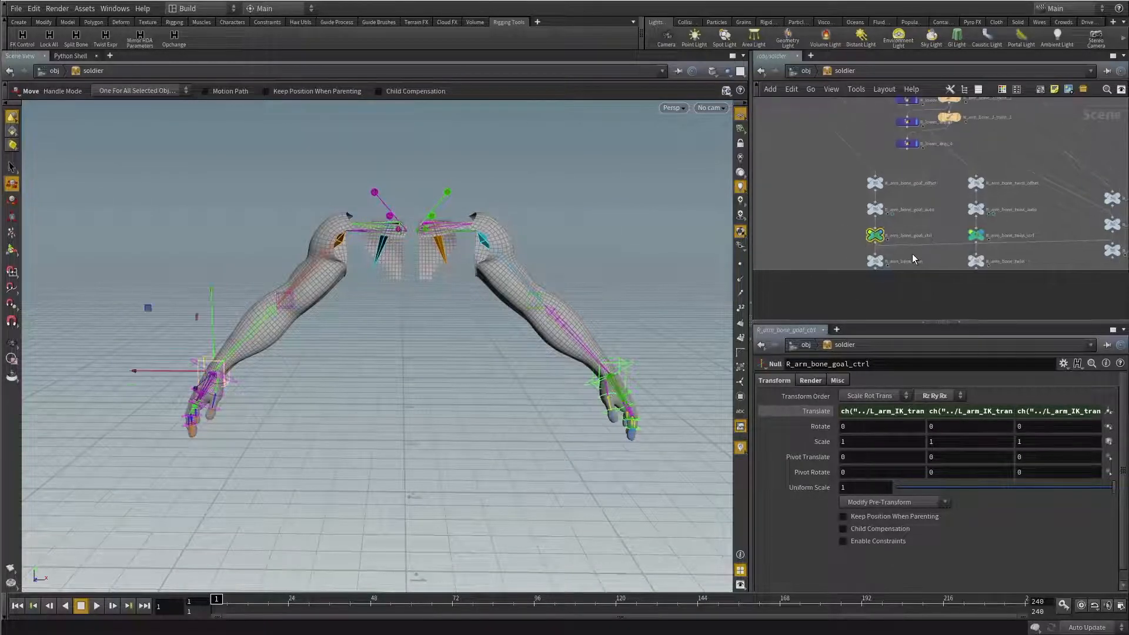
{"action": "scroll", "coordinate": [905, 238], "scroll_direction": "up", "scroll_amount": 4}
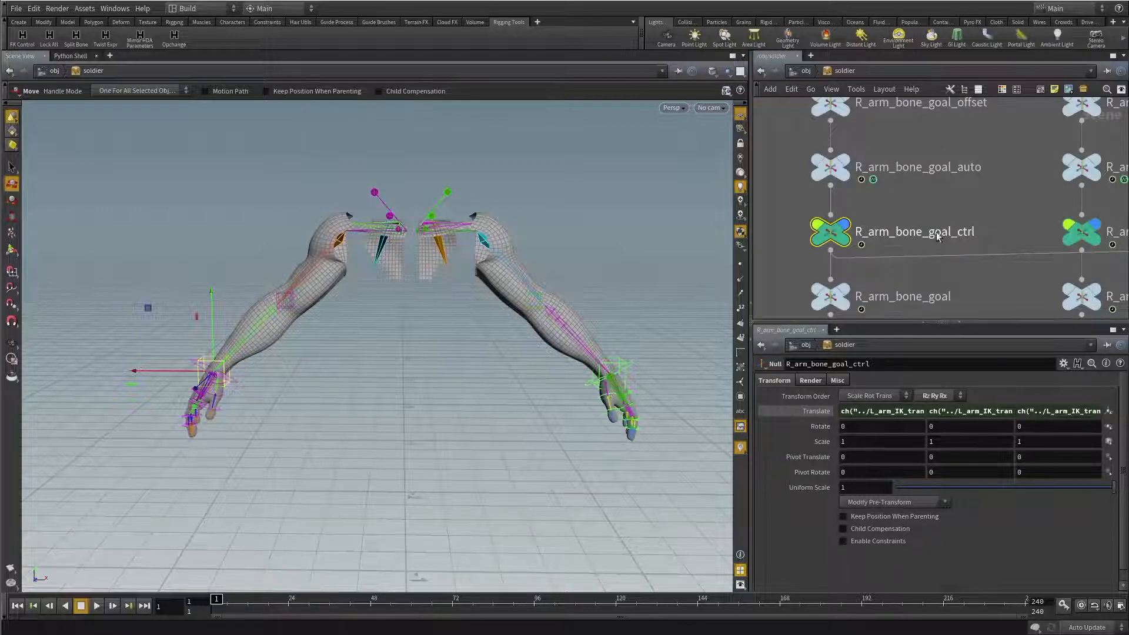
{"action": "left_click_drag", "start_coordinate": [211, 403], "coordinate": [265, 370], "text": "alt"}
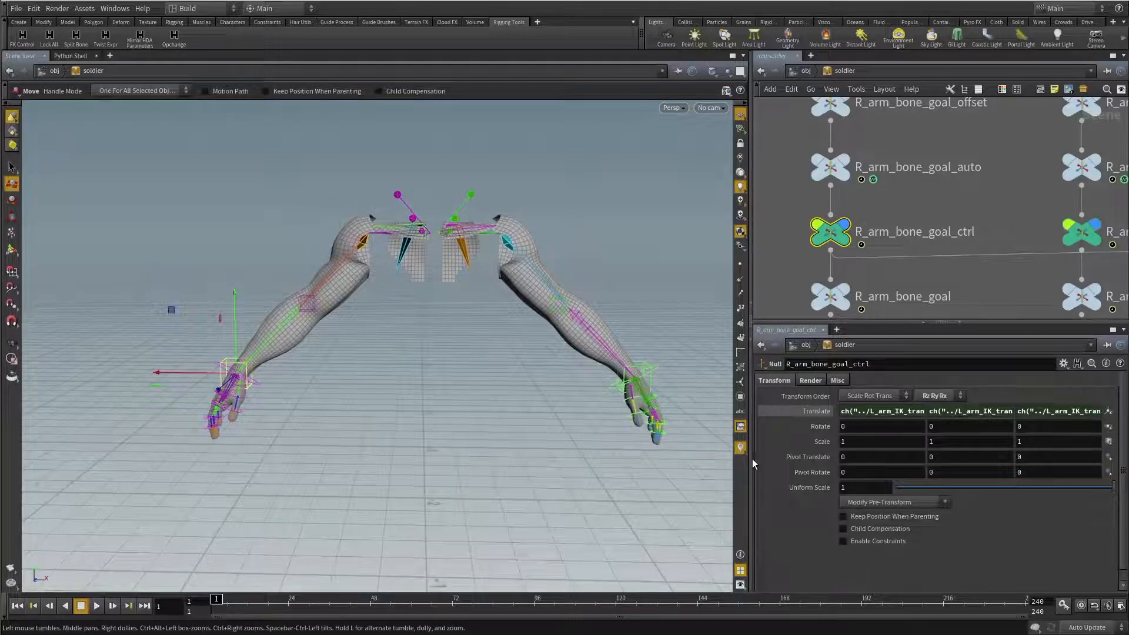
{"action": "left_click_drag", "start_coordinate": [752, 458], "coordinate": [606, 459]}
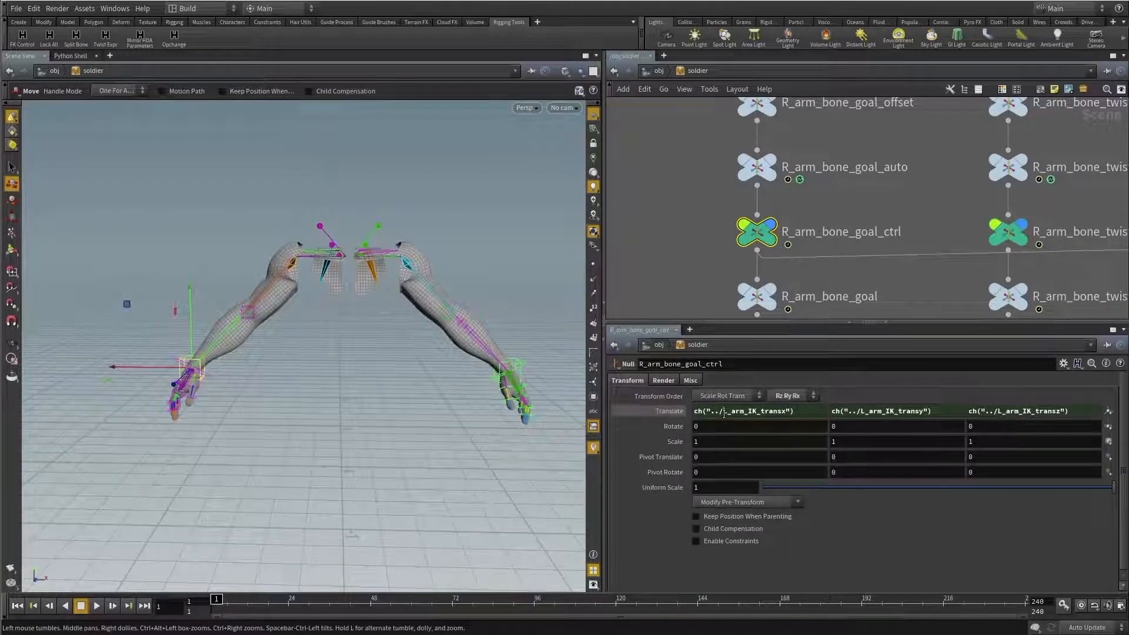
{"action": "left_click_drag", "start_coordinate": [724, 411], "coordinate": [787, 412]}
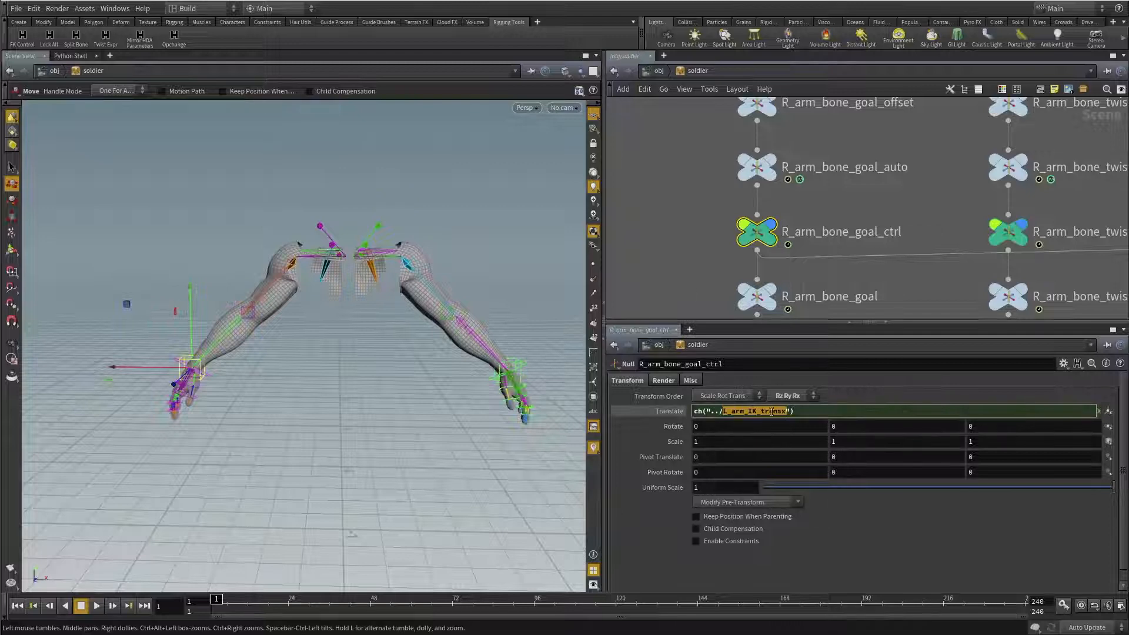
{"action": "key", "text": "Return"}
Step: Run Opchange on R_arm_bone_goal_ctrl with old string L_ and new string R_, and close the console output
{"action": "scroll", "coordinate": [915, 163], "scroll_direction": "down", "scroll_amount": 5}
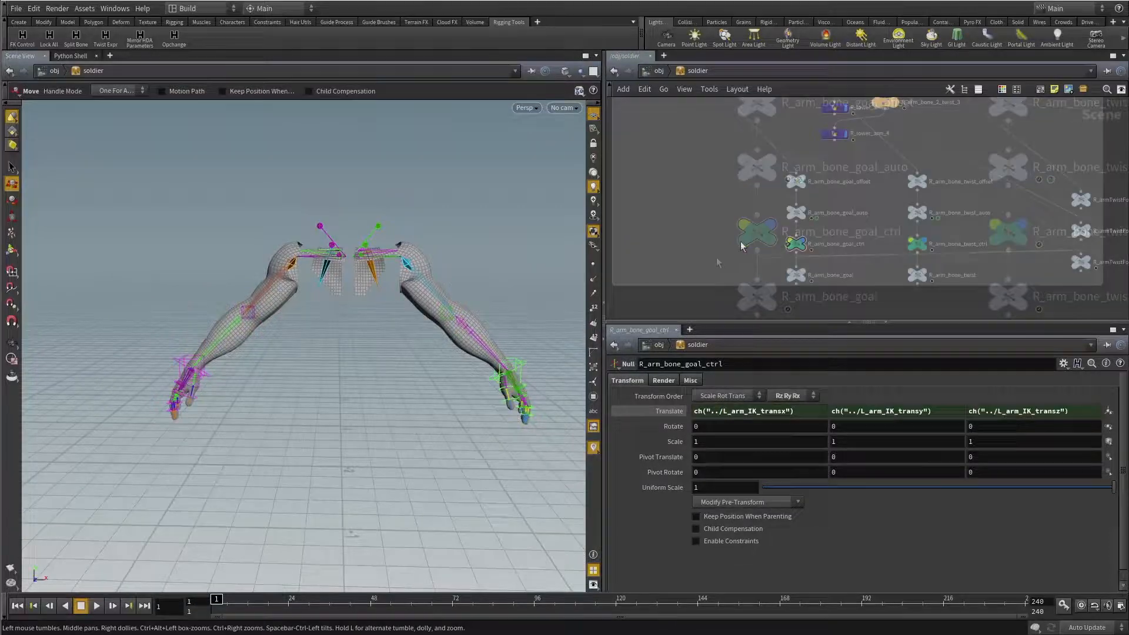
{"action": "left_click", "coordinate": [789, 247]}
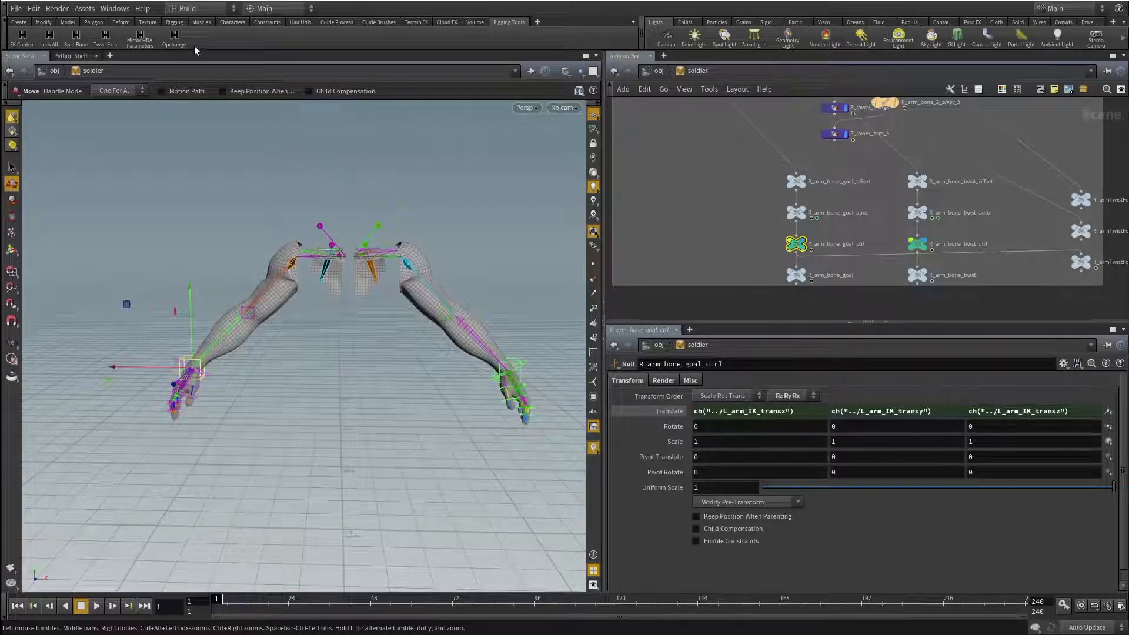
{"action": "left_click", "coordinate": [174, 43]}
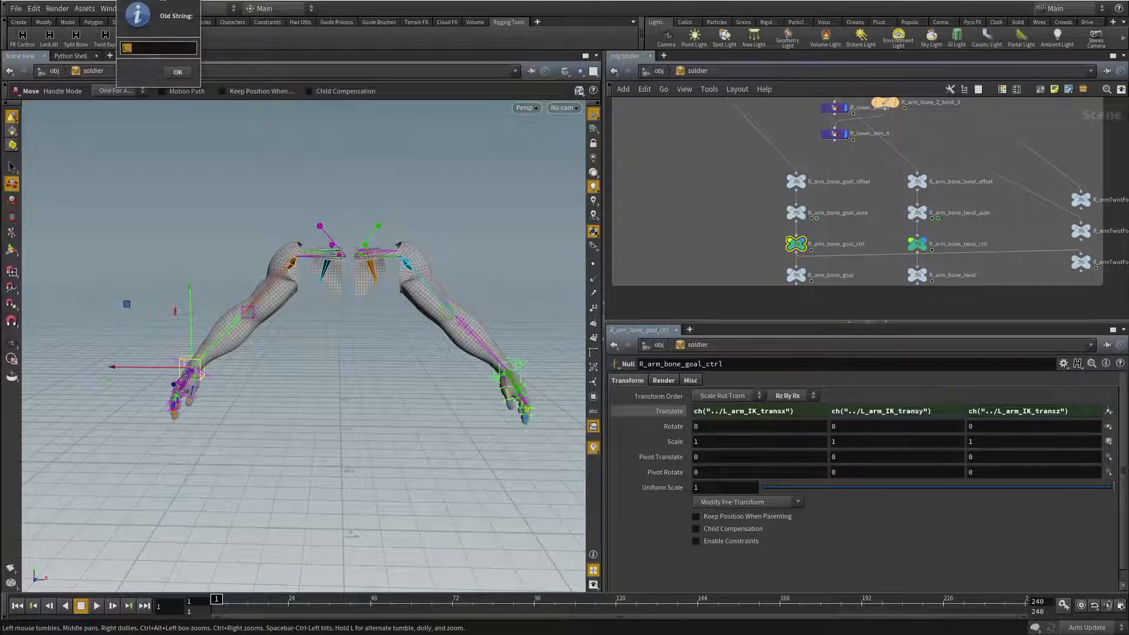
{"action": "left_click_drag", "start_coordinate": [164, 2], "coordinate": [562, 273]}
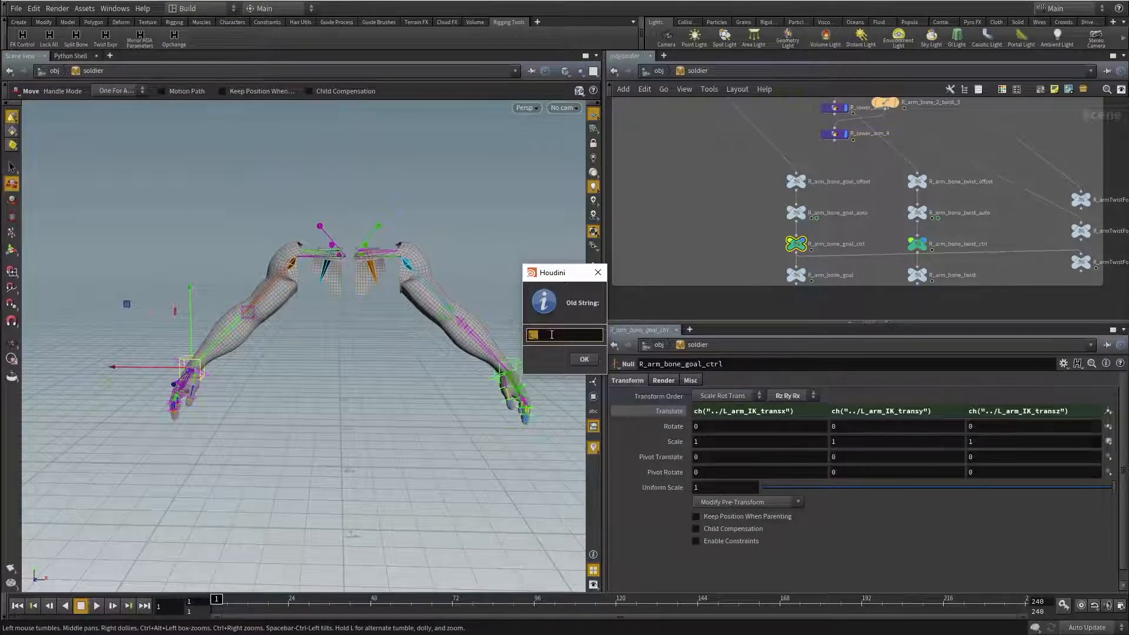
{"action": "left_click", "coordinate": [559, 334]}
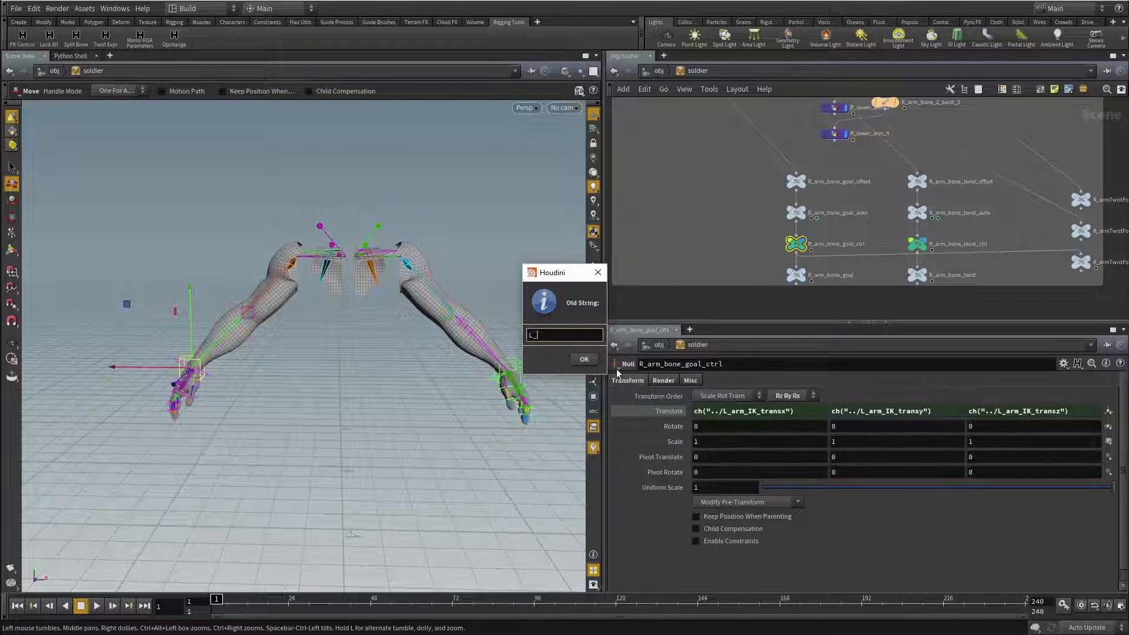
{"action": "left_click", "coordinate": [584, 359]}
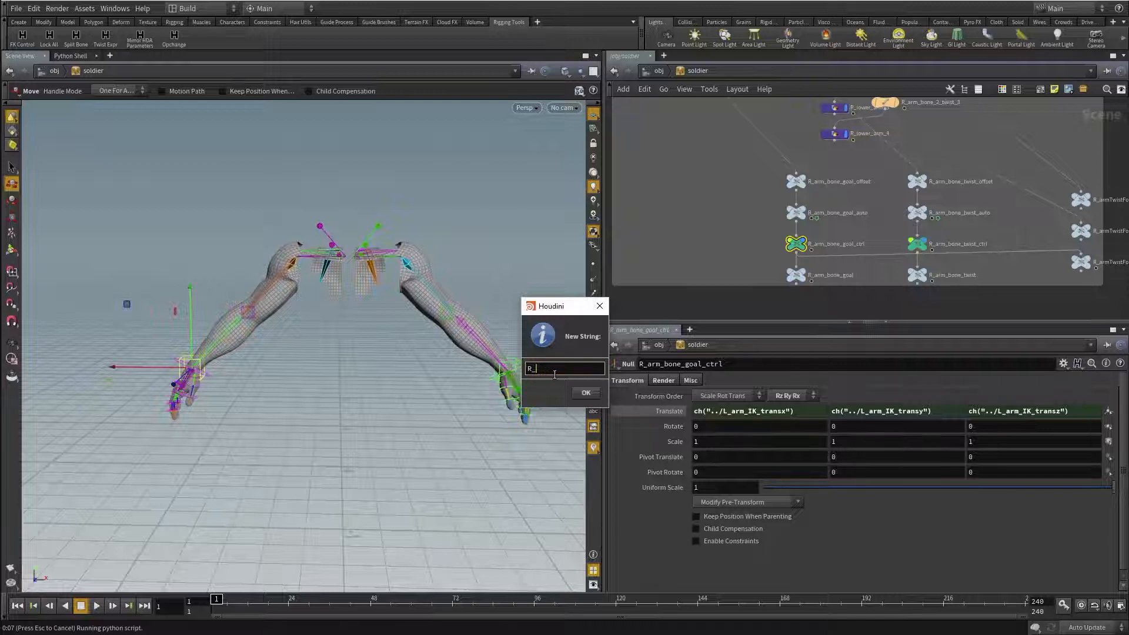
{"action": "left_click", "coordinate": [586, 392]}
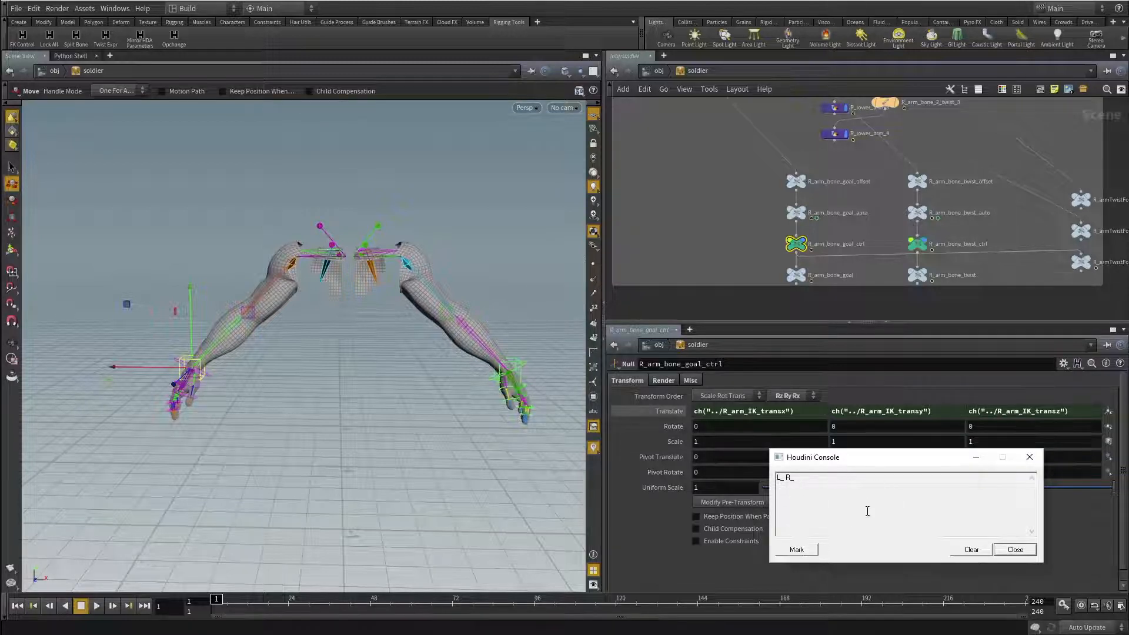
{"action": "left_click", "coordinate": [1016, 550]}
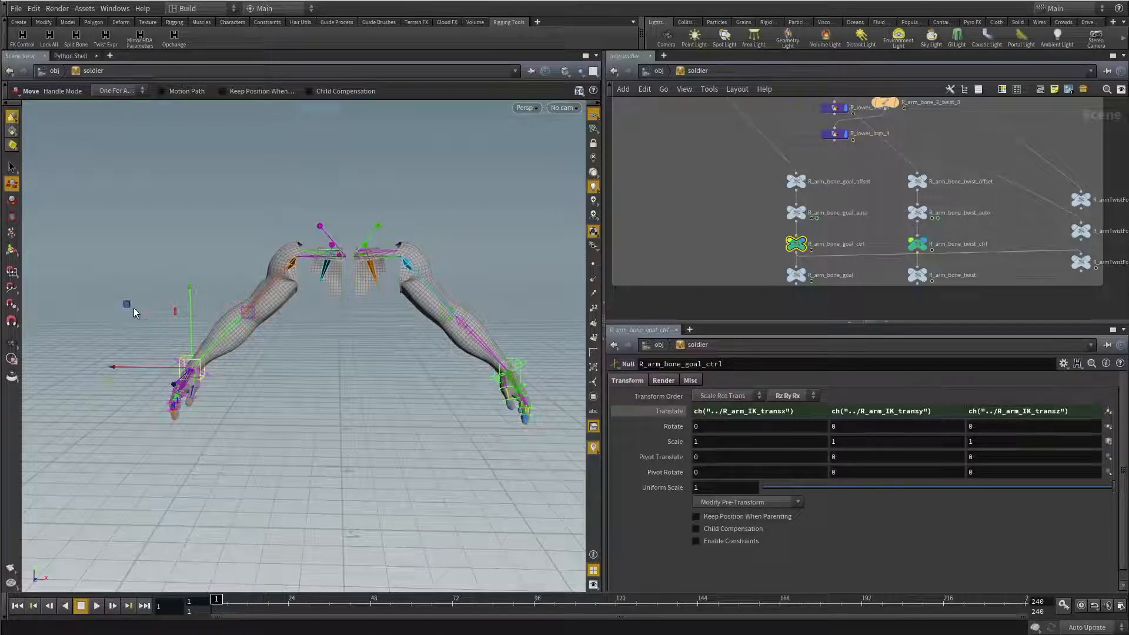
Step: Test-move R_arm_bone_goal_ctrl in the viewport against the soldier's R Arm parameters, undo each move, and close the parameter window
{"action": "mouse_move", "coordinate": [126, 304]}
{"action": "left_mouse_down"}
{"action": "mouse_move", "coordinate": [157, 325]}
{"action": "mouse_move", "coordinate": [125, 277]}
{"action": "mouse_move", "coordinate": [176, 320]}
{"action": "mouse_move", "coordinate": [141, 312]}
{"action": "left_mouse_up"}
{"action": "key", "text": "ctrl+z"}
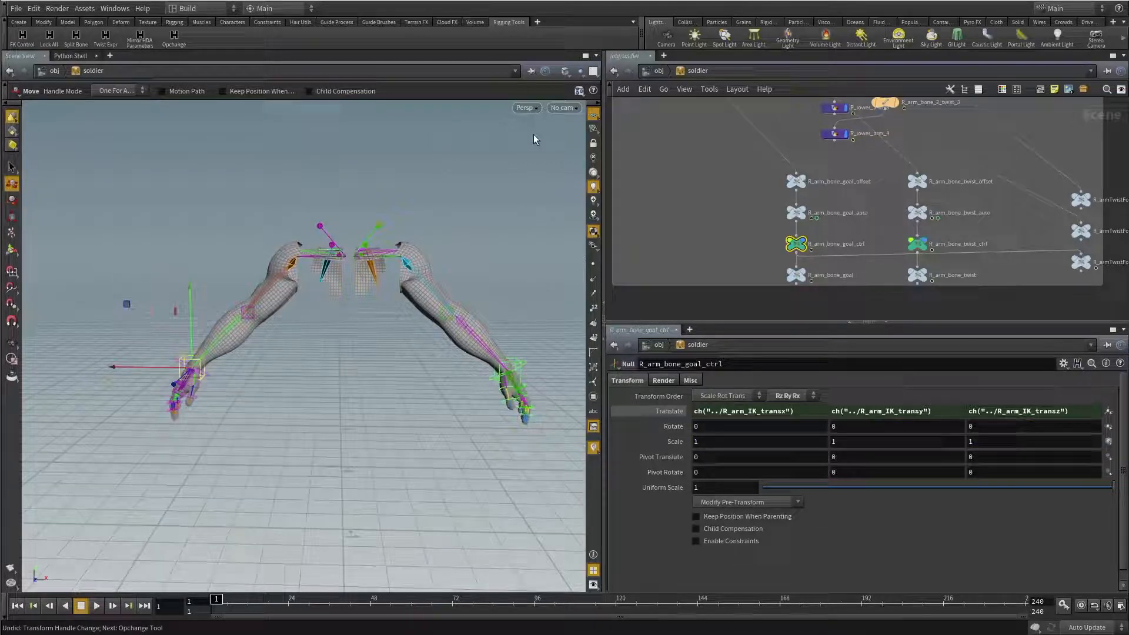
{"action": "right_click", "coordinate": [686, 75]}
{"action": "mouse_move", "coordinate": [729, 173]}
{"action": "left_click", "coordinate": [815, 173]}
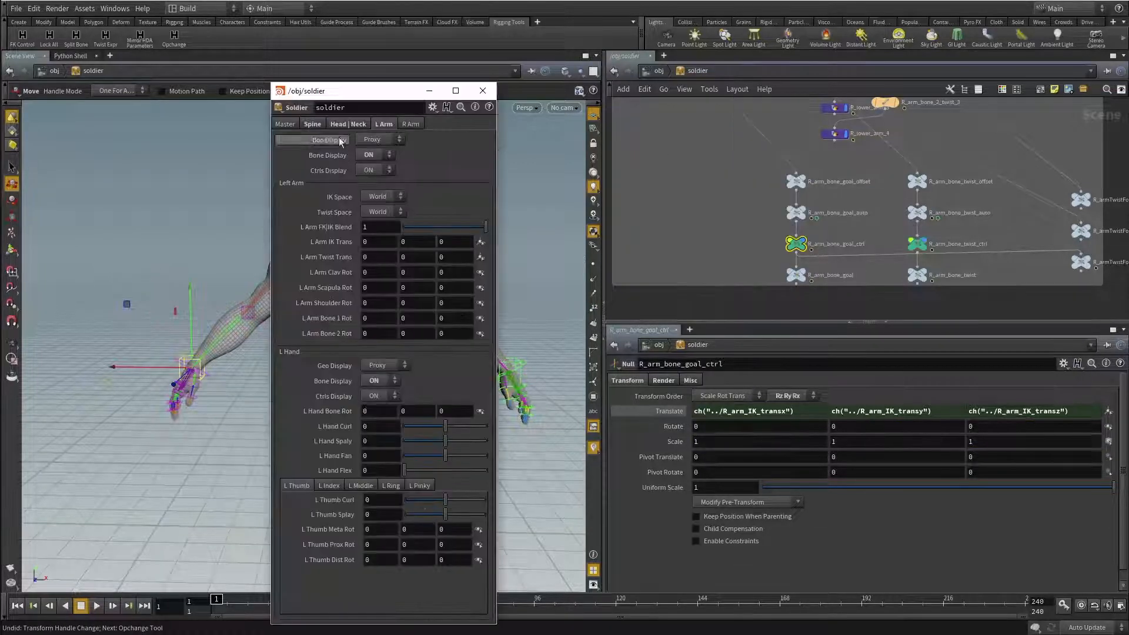
{"action": "left_click_drag", "start_coordinate": [397, 95], "coordinate": [555, 57]}
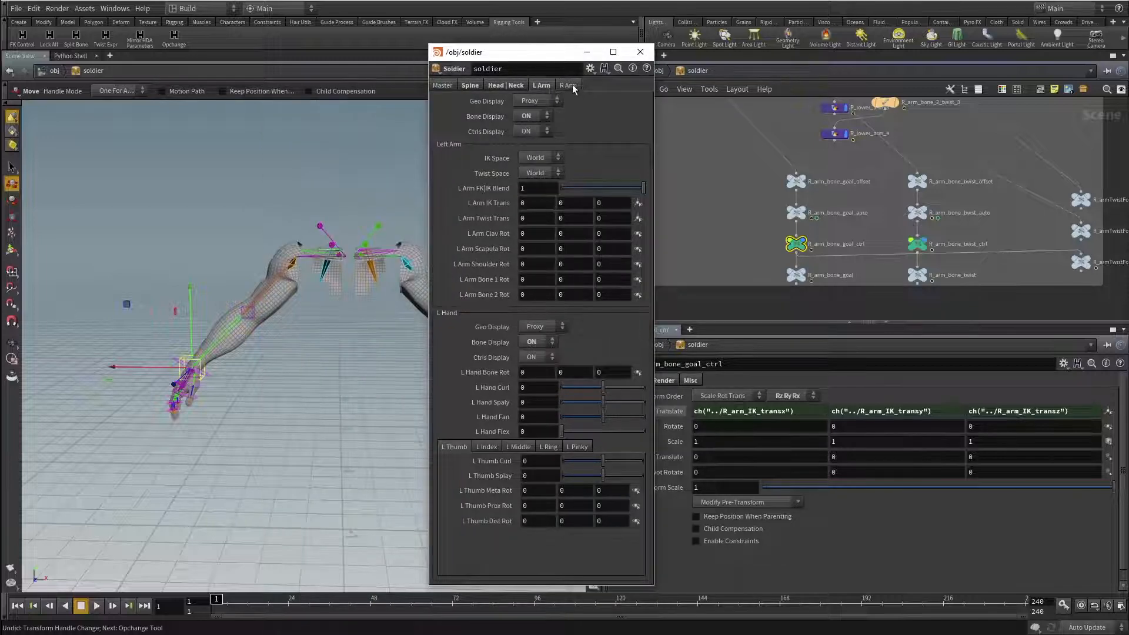
{"action": "left_click", "coordinate": [568, 86]}
{"action": "mouse_move", "coordinate": [127, 304]}
{"action": "left_mouse_down"}
{"action": "mouse_move", "coordinate": [172, 318]}
{"action": "mouse_move", "coordinate": [127, 318]}
{"action": "mouse_move", "coordinate": [108, 293]}
{"action": "mouse_move", "coordinate": [125, 284]}
{"action": "left_mouse_up"}
{"action": "key", "text": "ctrl+z"}
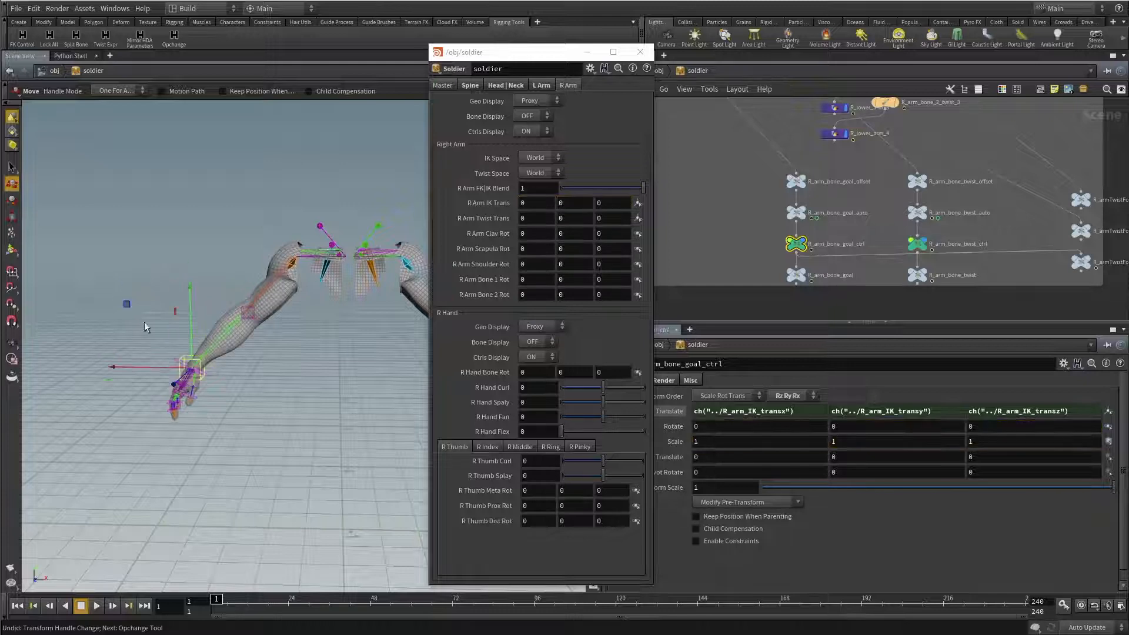
{"action": "left_click", "coordinate": [643, 58]}
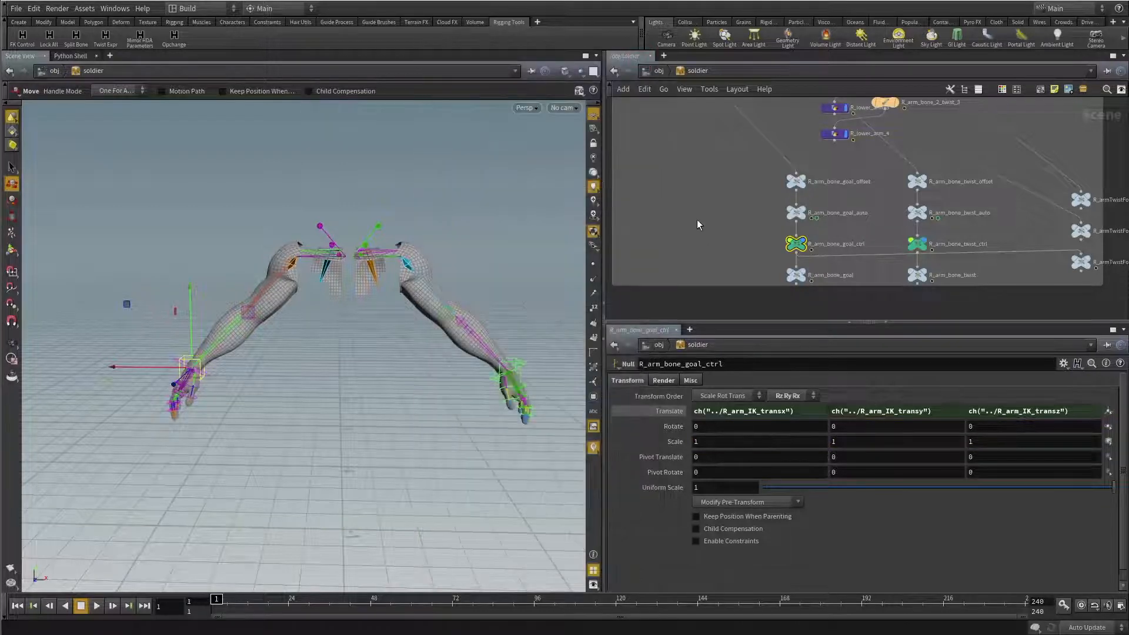
Step: Select all right arm and hand nodes and run Opchange on them, replacing L_ with R_
{"action": "key", "text": "h"}
{"action": "key", "text": "l"}
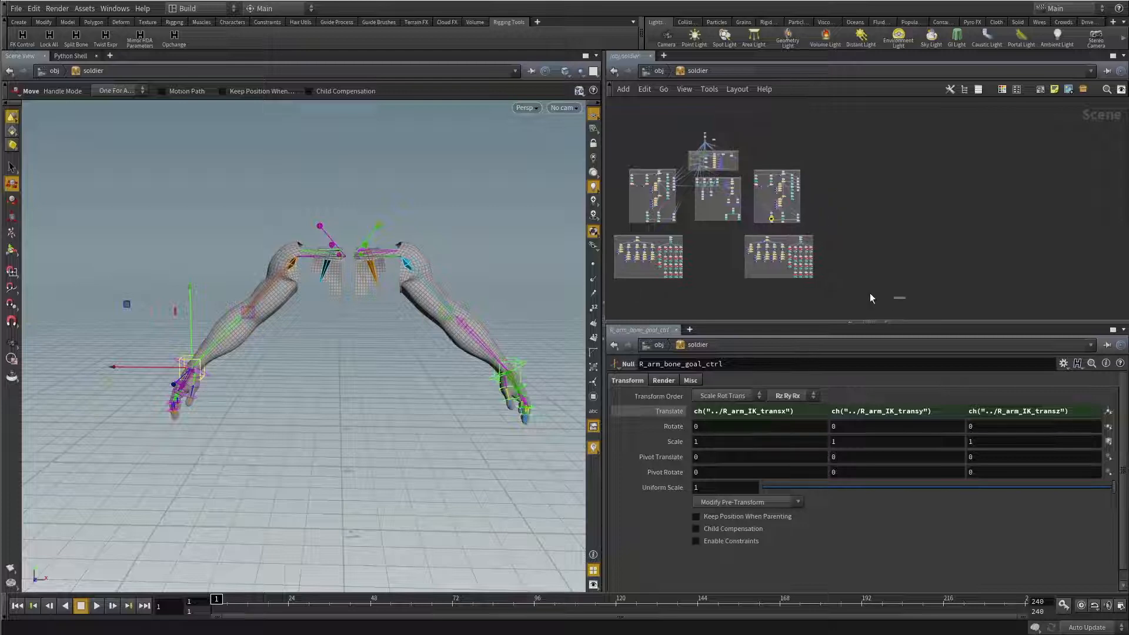
{"action": "left_click_drag", "start_coordinate": [870, 299], "coordinate": [748, 159]}
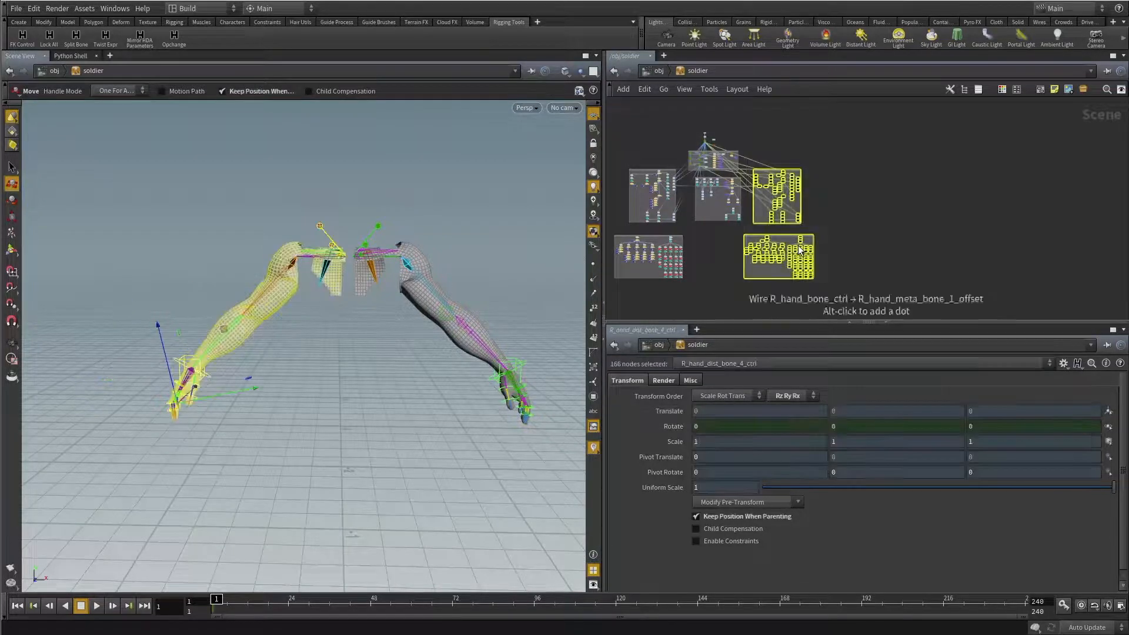
{"action": "left_click", "coordinate": [174, 38]}
{"action": "type", "text": "L_"}
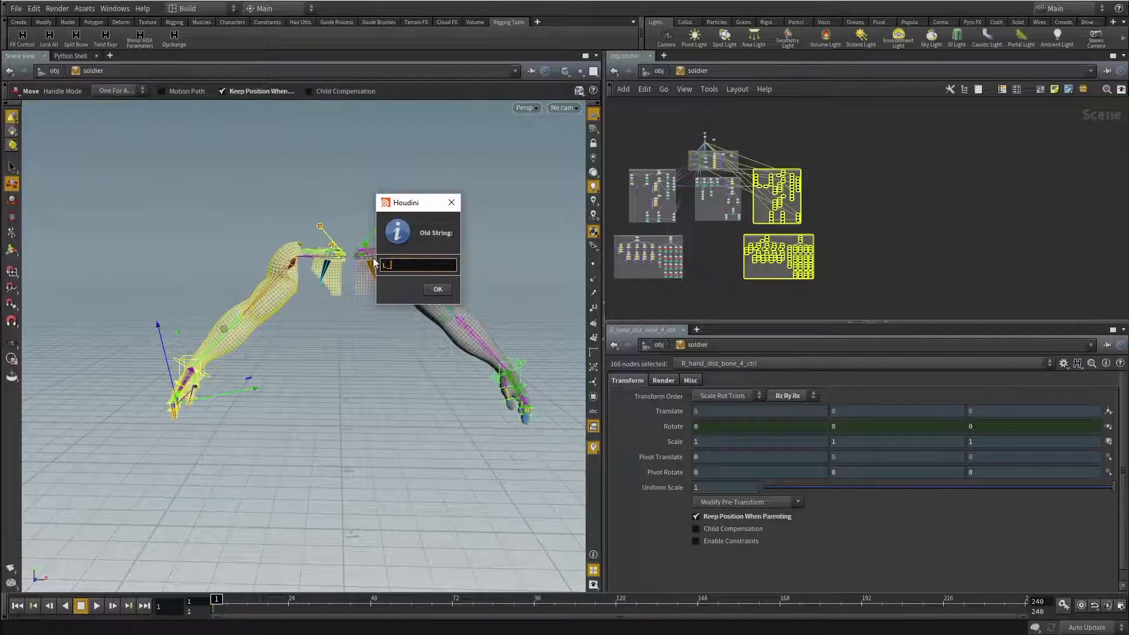
{"action": "left_click", "coordinate": [437, 290]}
{"action": "type", "text": "R_"}
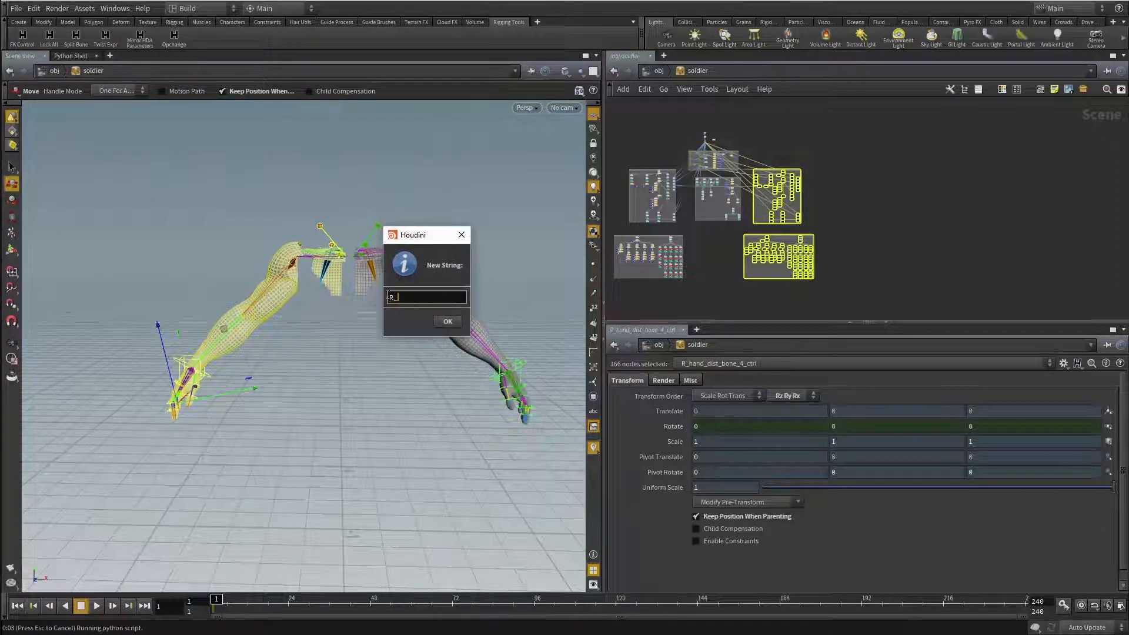
{"action": "left_click", "coordinate": [448, 322]}
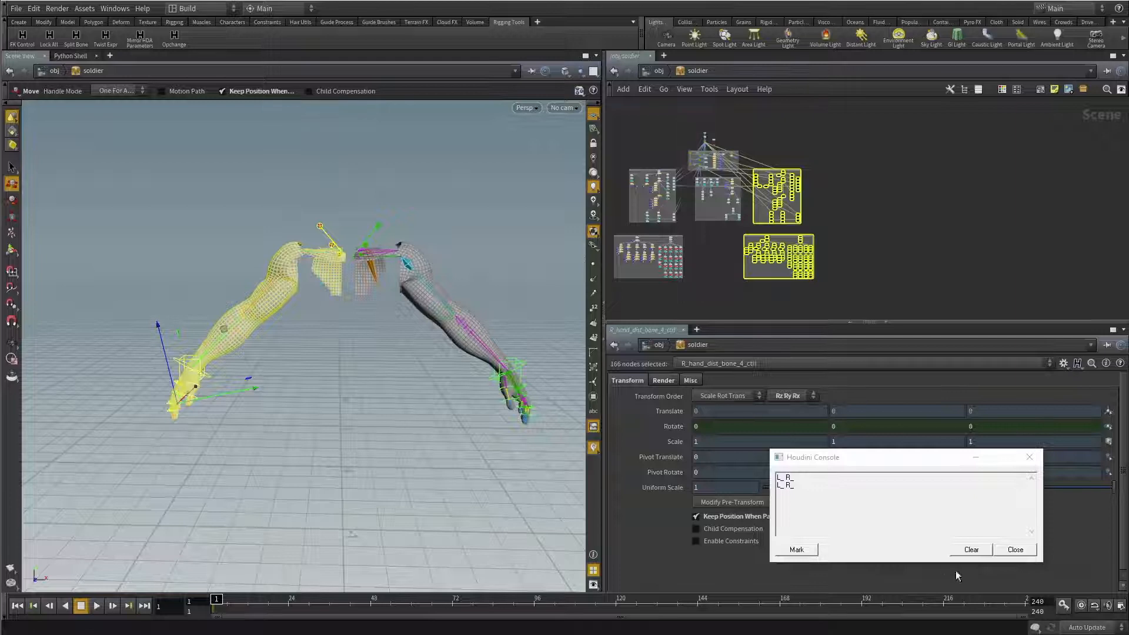
{"action": "left_click", "coordinate": [1015, 549]}
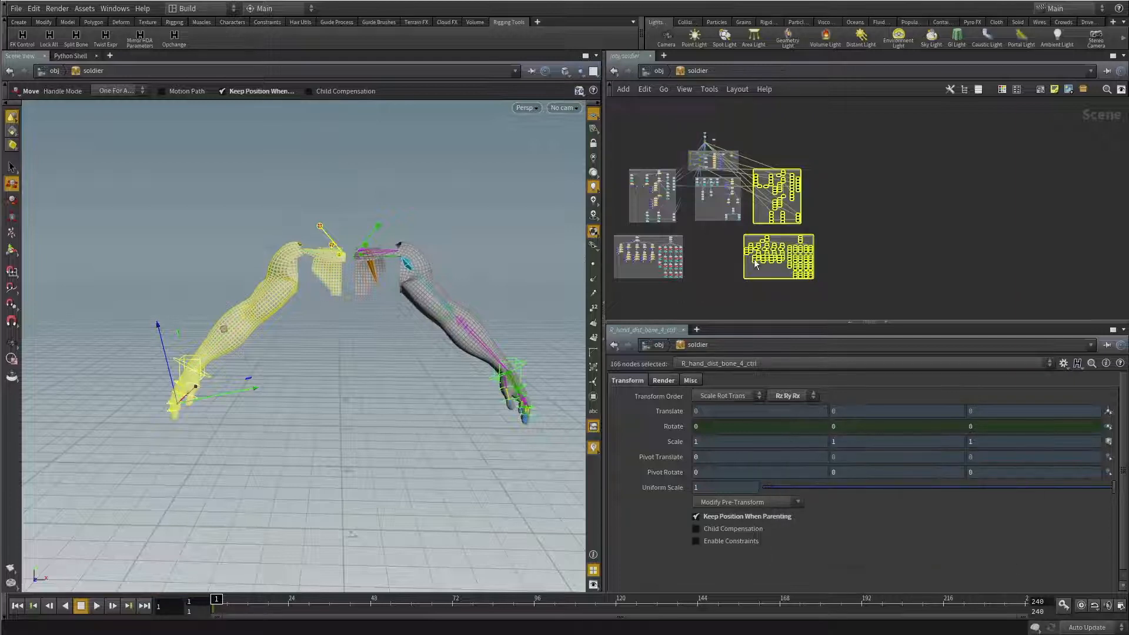
{"action": "left_click", "coordinate": [720, 270]}
Step: Show the soldier asset's R Arm parameters in a floating window beside a closer view of the right arm
{"action": "left_click_drag", "start_coordinate": [254, 328], "coordinate": [279, 351], "text": "alt"}
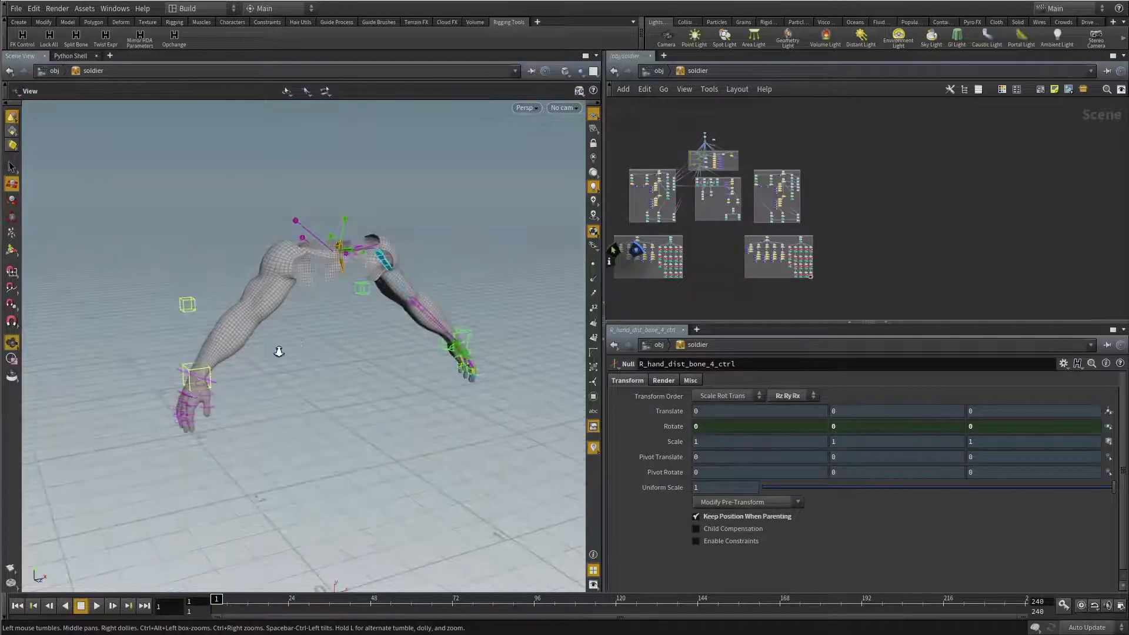
{"action": "right_click_drag", "start_coordinate": [278, 351], "coordinate": [324, 352], "text": "alt"}
{"action": "middle_click_drag", "start_coordinate": [323, 351], "coordinate": [433, 327], "text": "alt"}
{"action": "left_click_drag", "start_coordinate": [432, 326], "coordinate": [447, 294], "text": "alt"}
{"action": "right_click", "coordinate": [705, 70]}
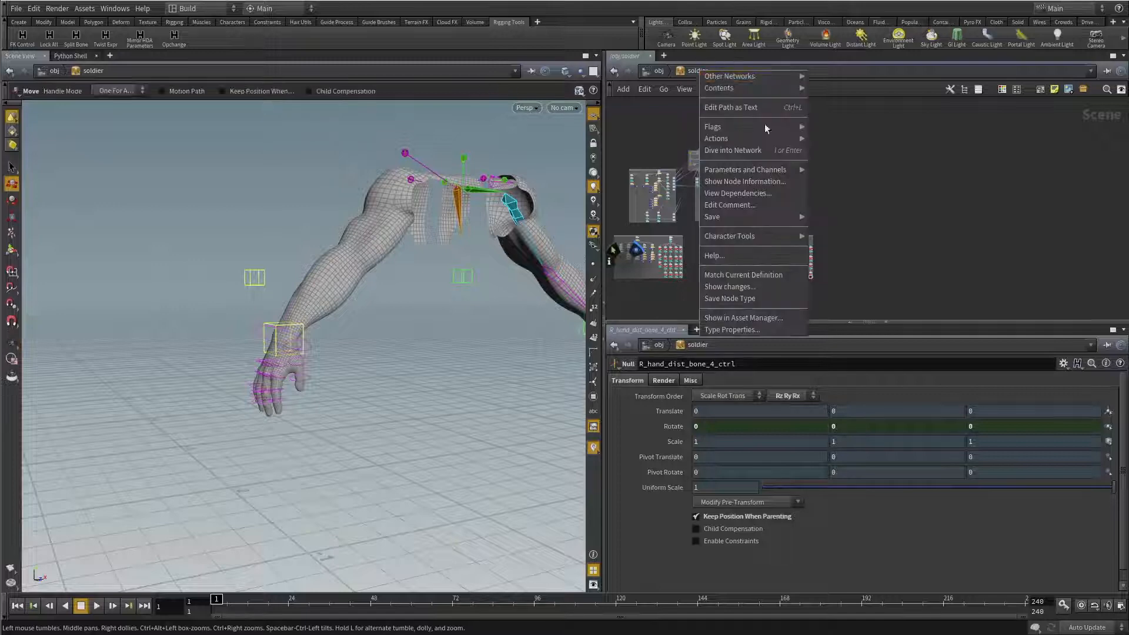
{"action": "mouse_move", "coordinate": [782, 171]}
{"action": "left_click", "coordinate": [829, 172]}
{"action": "left_click_drag", "start_coordinate": [497, 59], "coordinate": [680, 85]}
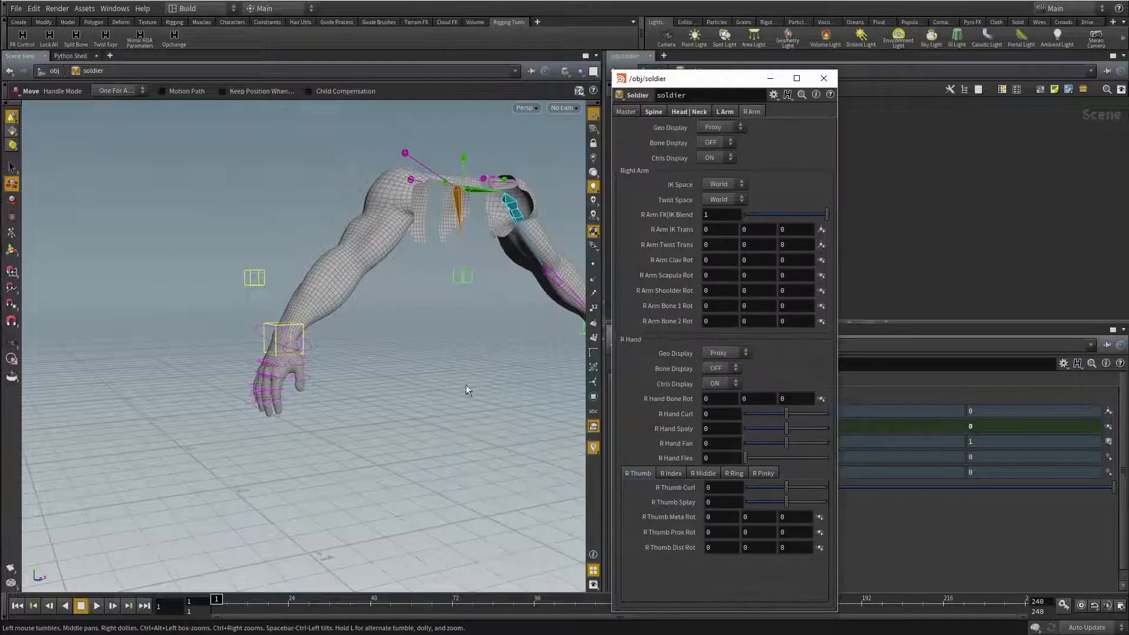
{"action": "left_click_drag", "start_coordinate": [328, 449], "coordinate": [623, 416], "text": "alt"}
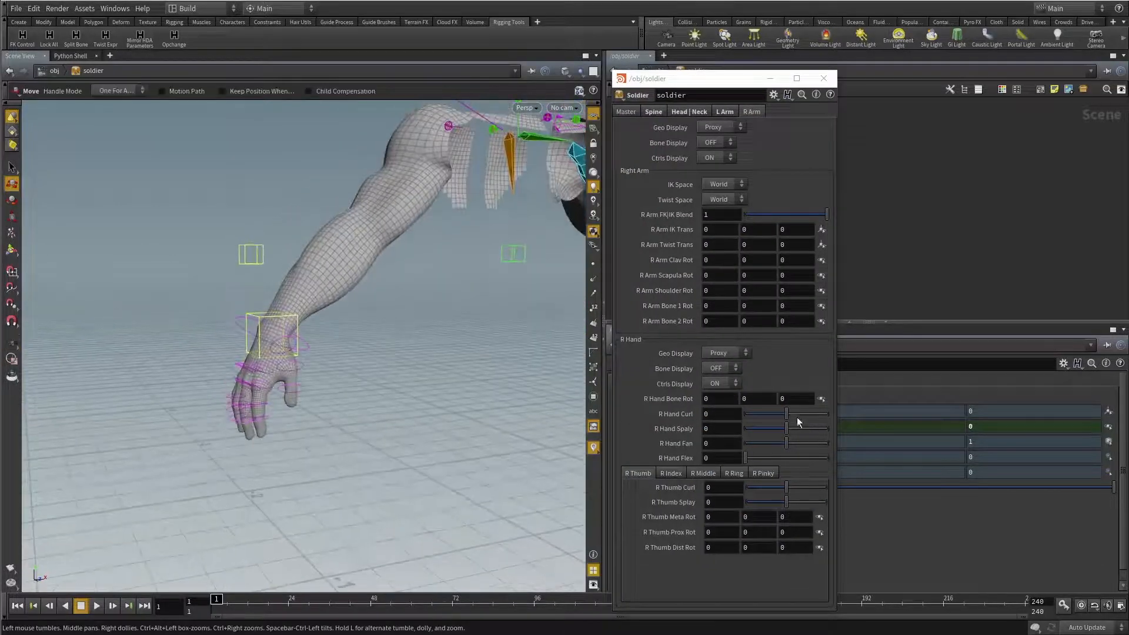
Step: Test the right hand's fingers with R Hand Curl at 1.9, and reset the parameter to its default
{"action": "left_click_drag", "start_coordinate": [786, 414], "coordinate": [794, 414]}
{"action": "left_click_drag", "start_coordinate": [414, 395], "coordinate": [356, 418], "text": "alt"}
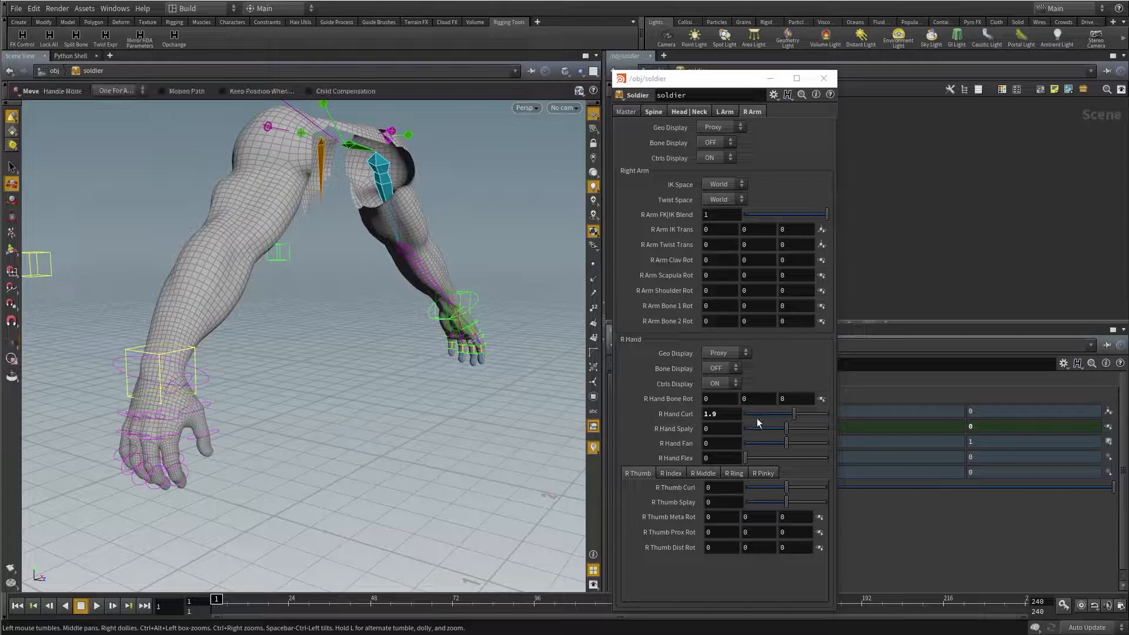
{"action": "left_click_drag", "start_coordinate": [756, 418], "coordinate": [729, 414]}
{"action": "middle_click", "coordinate": [729, 413], "text": "ctrl"}
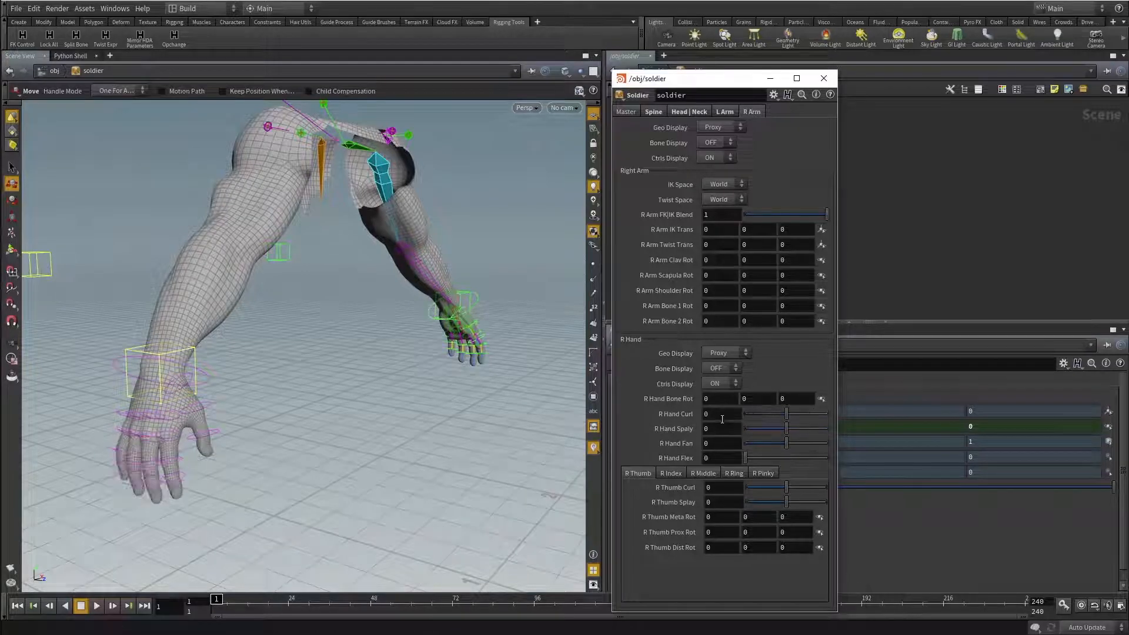
Step: Set the right arm's Bone Display to ON, check both arms in the viewport, and close the parameter window
{"action": "left_click_drag", "start_coordinate": [736, 83], "coordinate": [925, 76]}
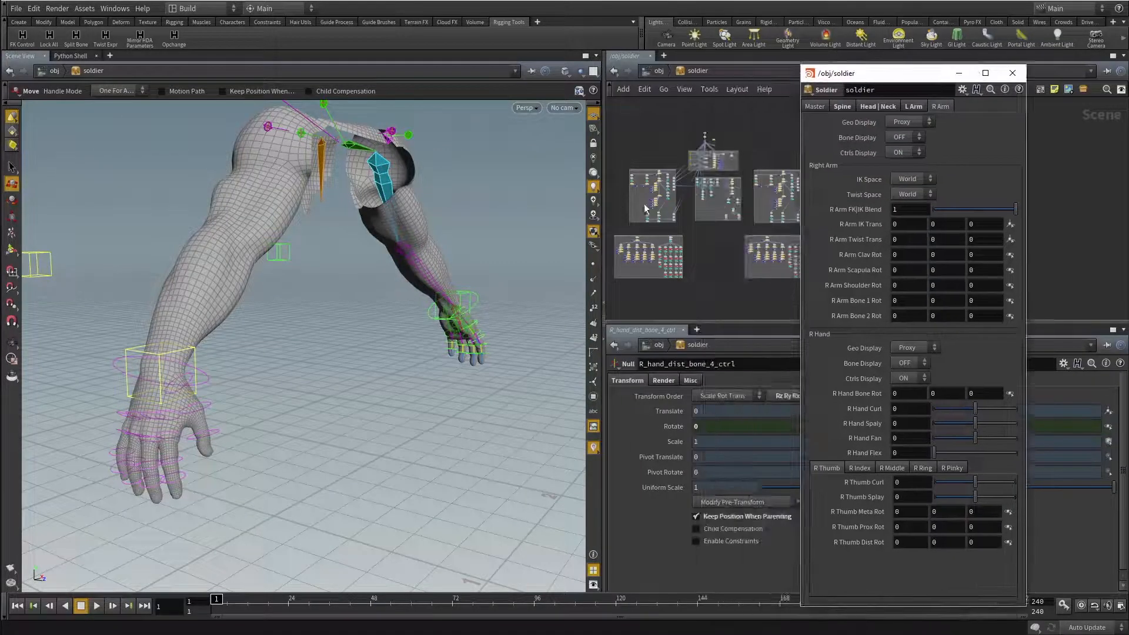
{"action": "left_click_drag", "start_coordinate": [376, 276], "coordinate": [311, 276], "text": "alt"}
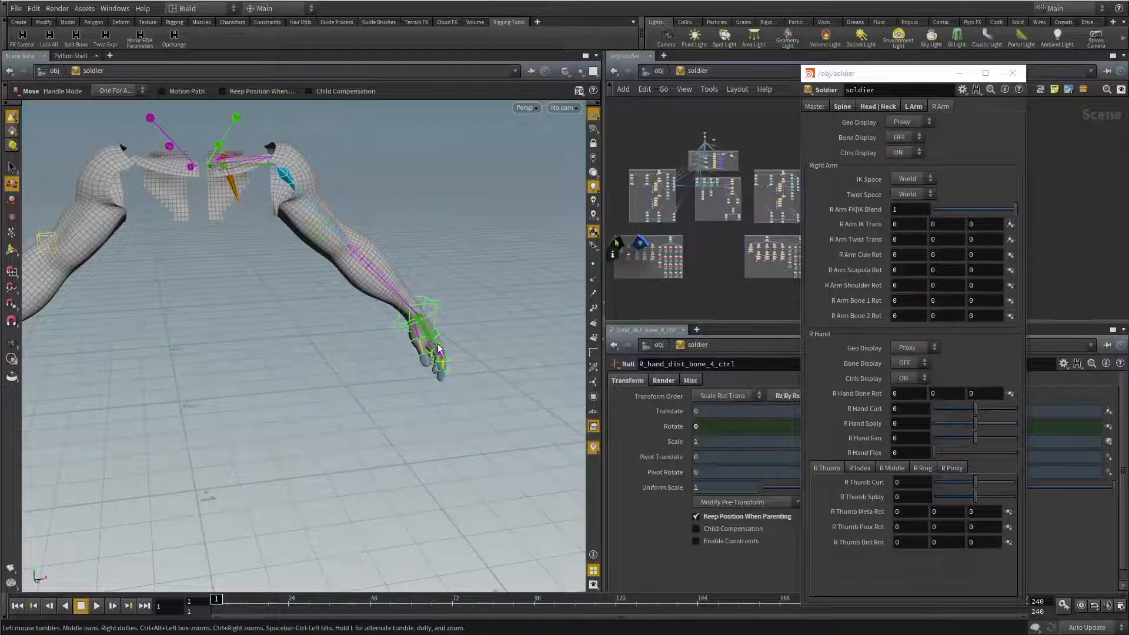
{"action": "middle_click_drag", "start_coordinate": [225, 352], "coordinate": [369, 330], "text": "alt"}
{"action": "right_click_drag", "start_coordinate": [368, 330], "coordinate": [302, 287], "text": "alt"}
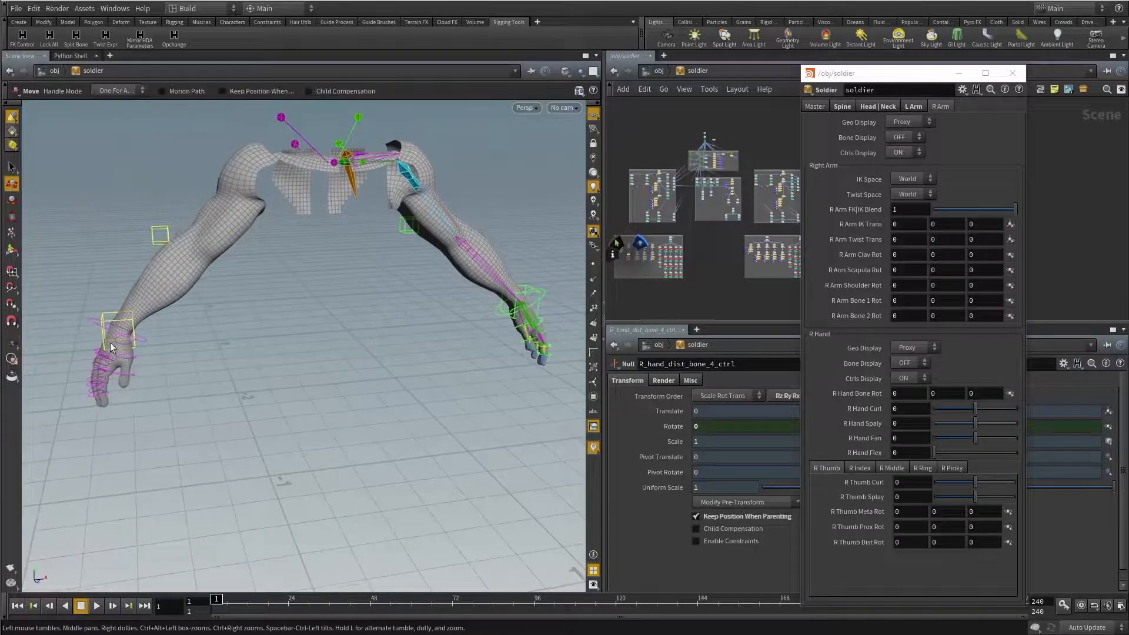
{"action": "middle_click_drag", "start_coordinate": [364, 313], "coordinate": [322, 329], "text": "alt"}
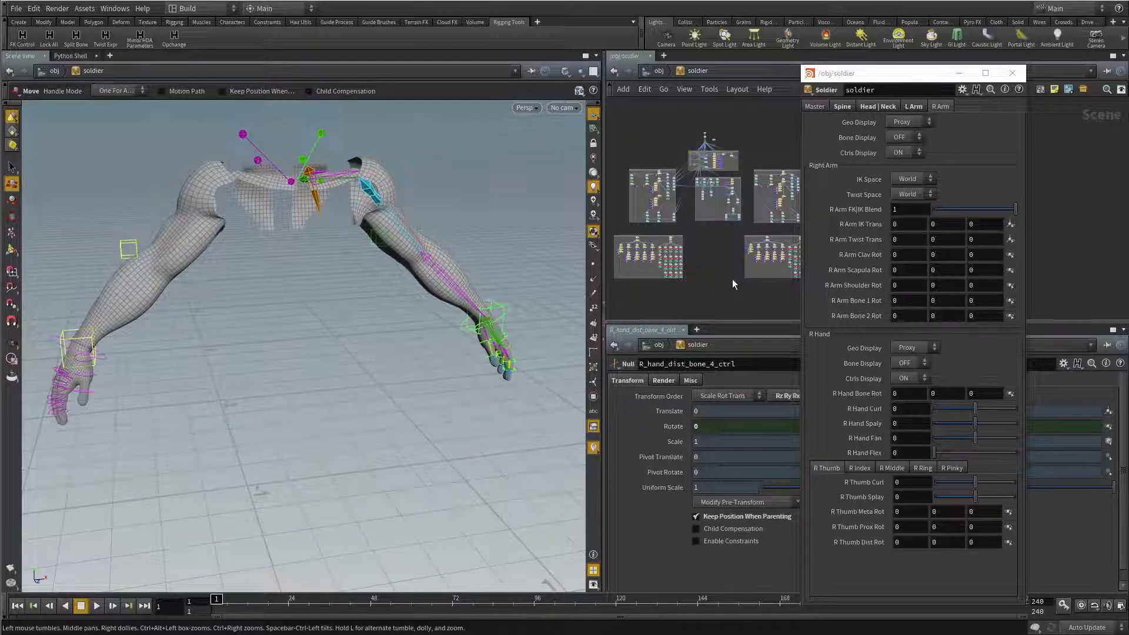
{"action": "left_click", "coordinate": [905, 137]}
{"action": "left_click", "coordinate": [905, 149]}
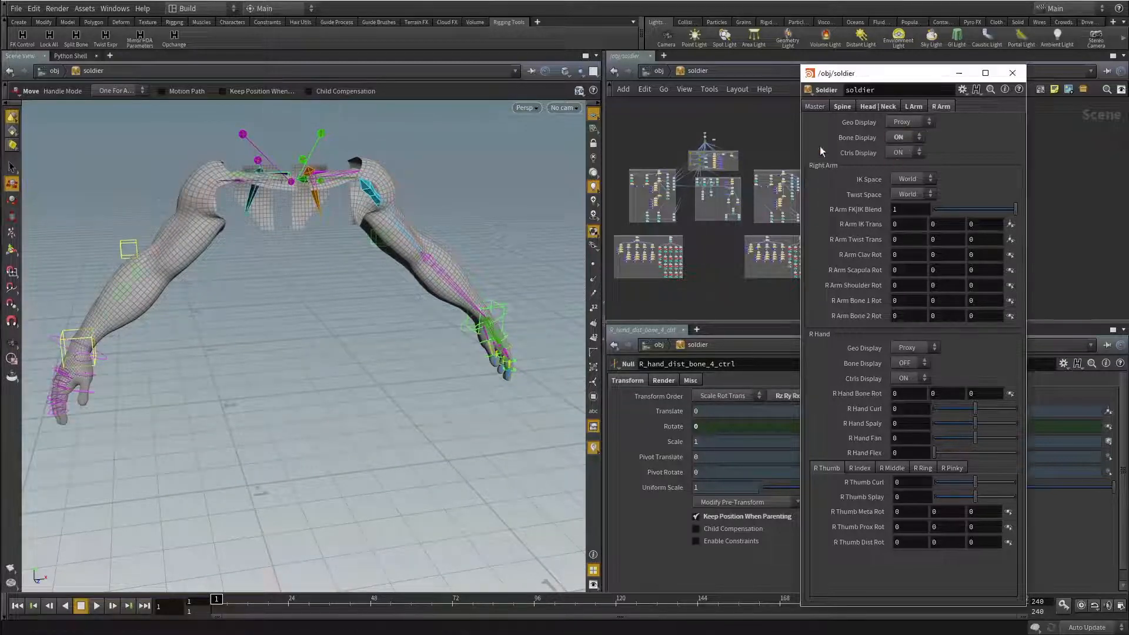
{"action": "left_click_drag", "start_coordinate": [280, 277], "coordinate": [317, 284]}
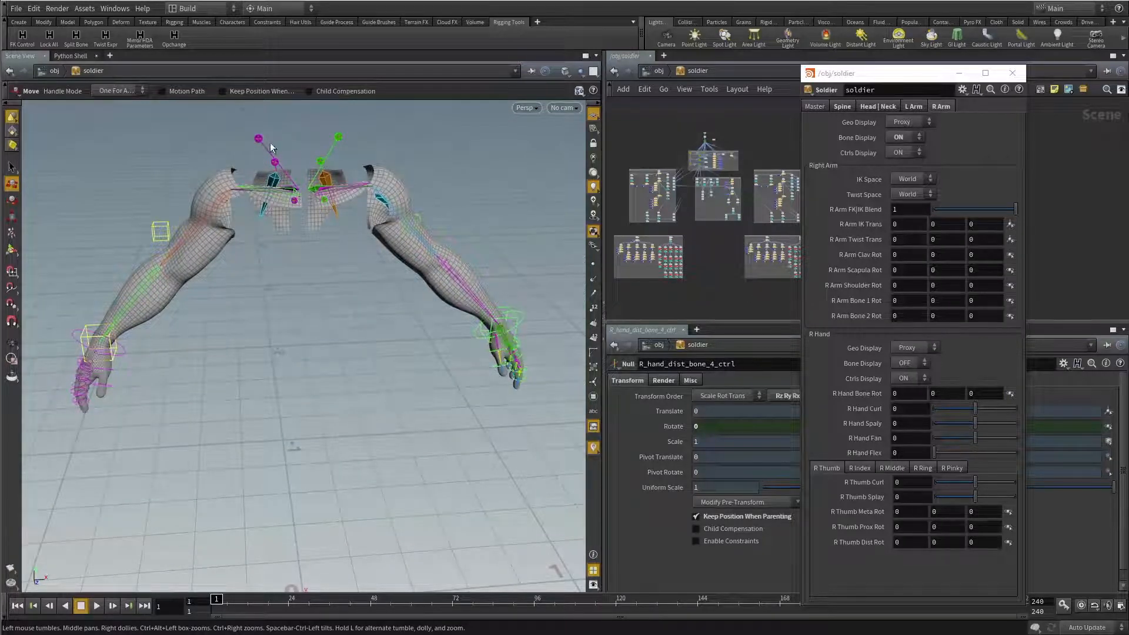
{"action": "left_click", "coordinate": [1012, 73]}
Step: Select R_arm_bone_2_ctrl in the right arm network and examine the channel references in its Rotate parameter
{"action": "middle_click_drag", "start_coordinate": [787, 280], "coordinate": [871, 292]}
{"action": "left_click_drag", "start_coordinate": [318, 329], "coordinate": [400, 306], "text": "alt"}
{"action": "left_click_drag", "start_coordinate": [330, 298], "coordinate": [370, 297], "text": "alt"}
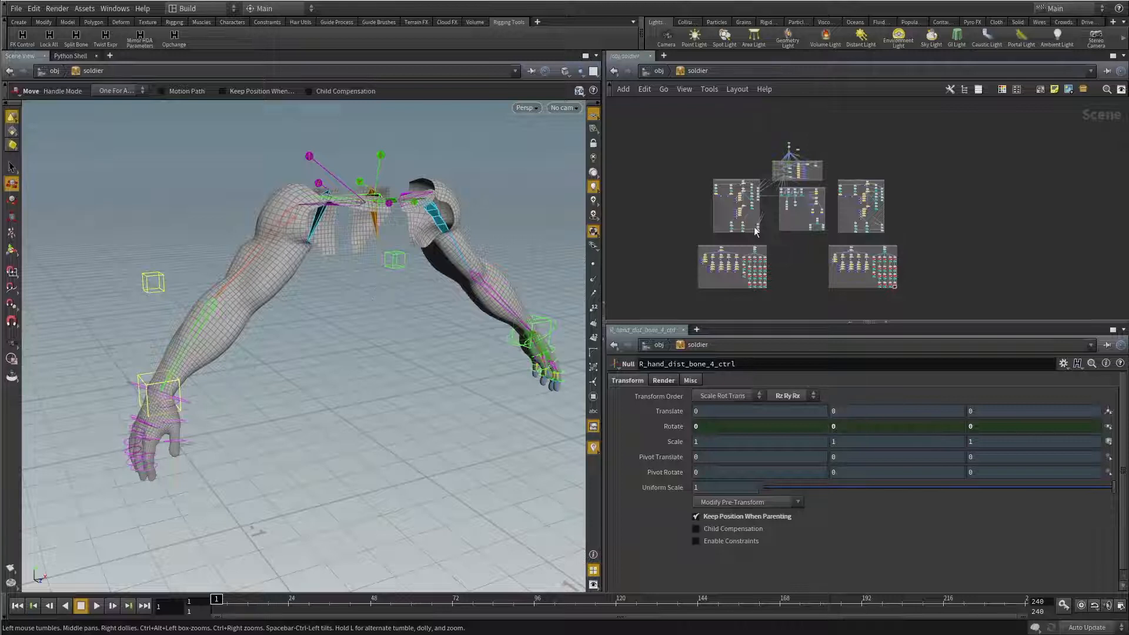
{"action": "scroll", "coordinate": [876, 207], "scroll_direction": "up", "scroll_amount": 10}
{"action": "middle_click_drag", "start_coordinate": [906, 277], "coordinate": [888, 255]}
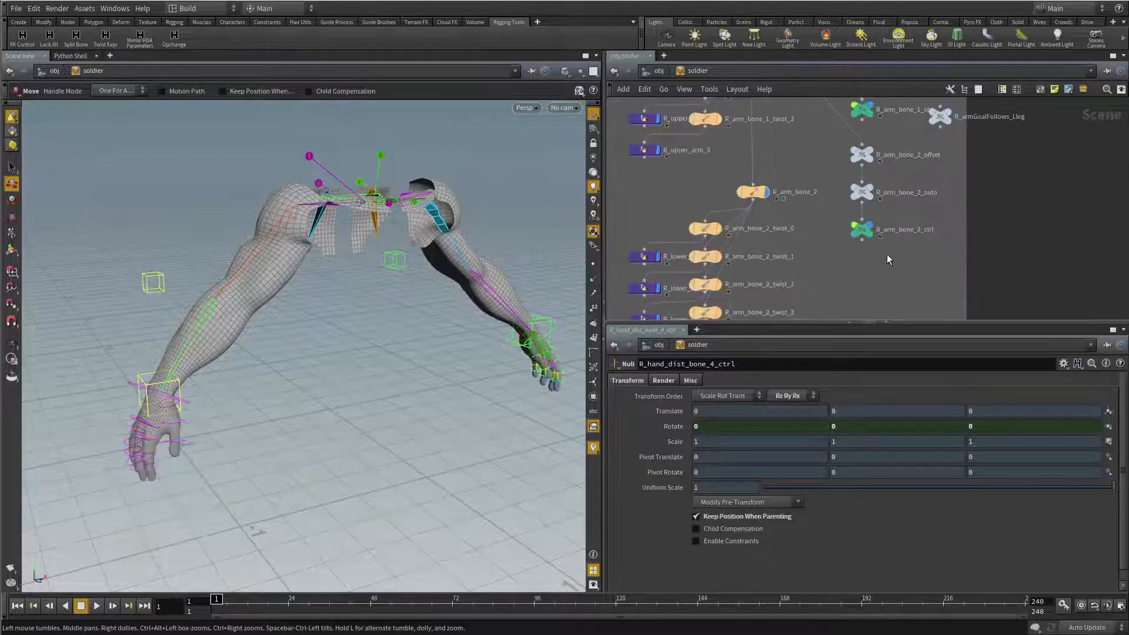
{"action": "left_click", "coordinate": [862, 230]}
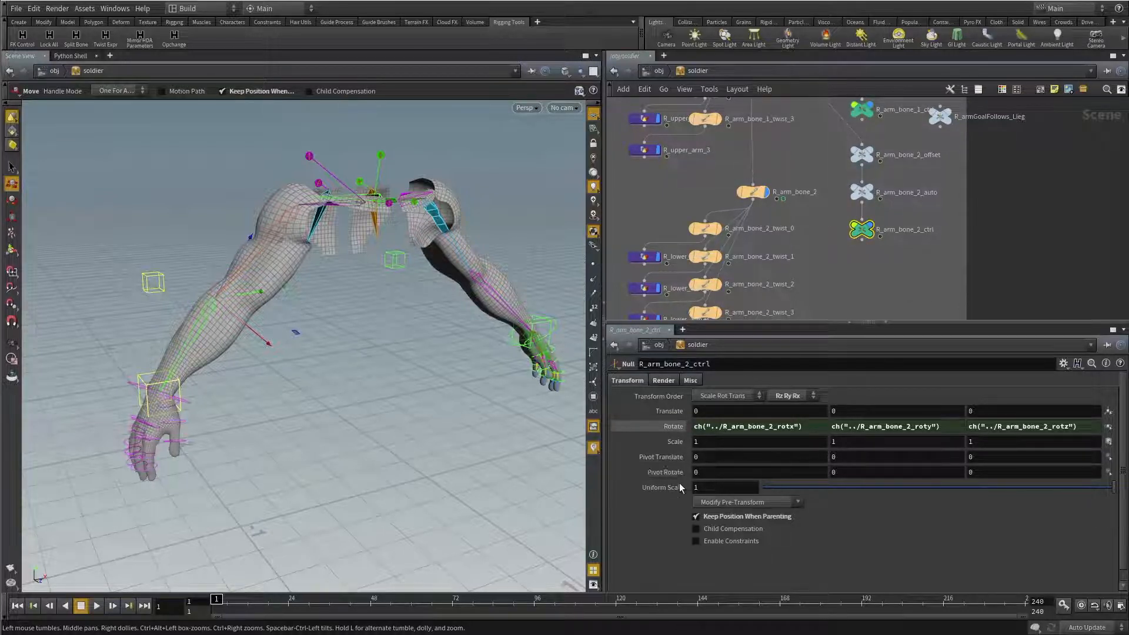
{"action": "scroll", "coordinate": [847, 282], "scroll_direction": "down", "scroll_amount": 3}
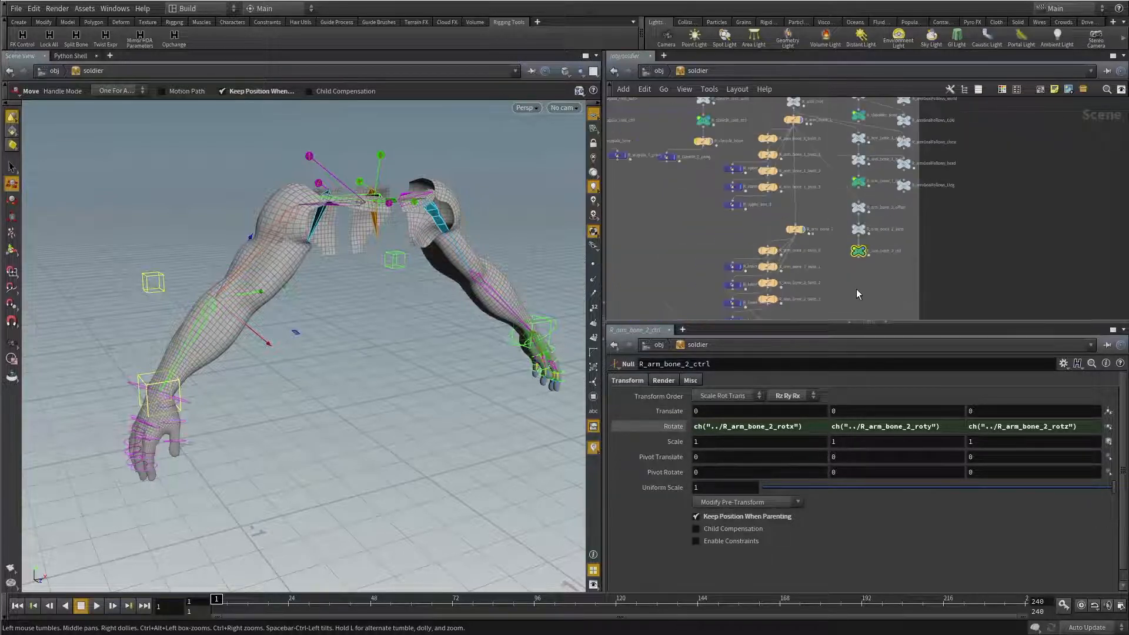
Step: Try raising L_arm_bone_goal_ctrl from a front view of both arms to test how the left shoulder reacts
{"action": "left_click", "coordinate": [688, 273]}
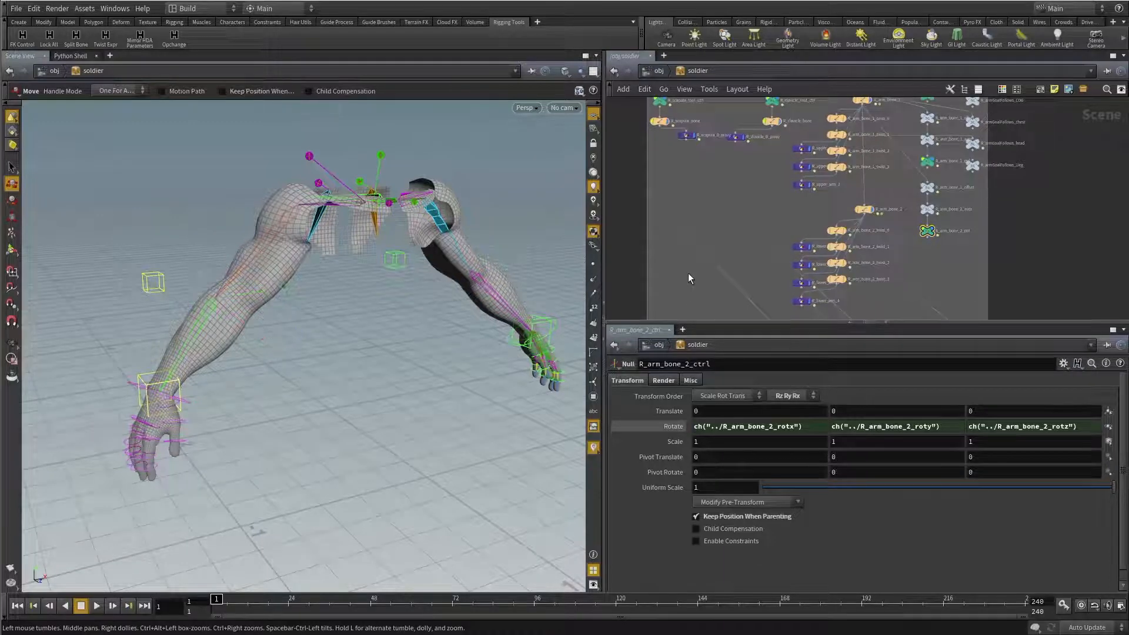
{"action": "middle_click_drag", "start_coordinate": [753, 176], "coordinate": [747, 299]}
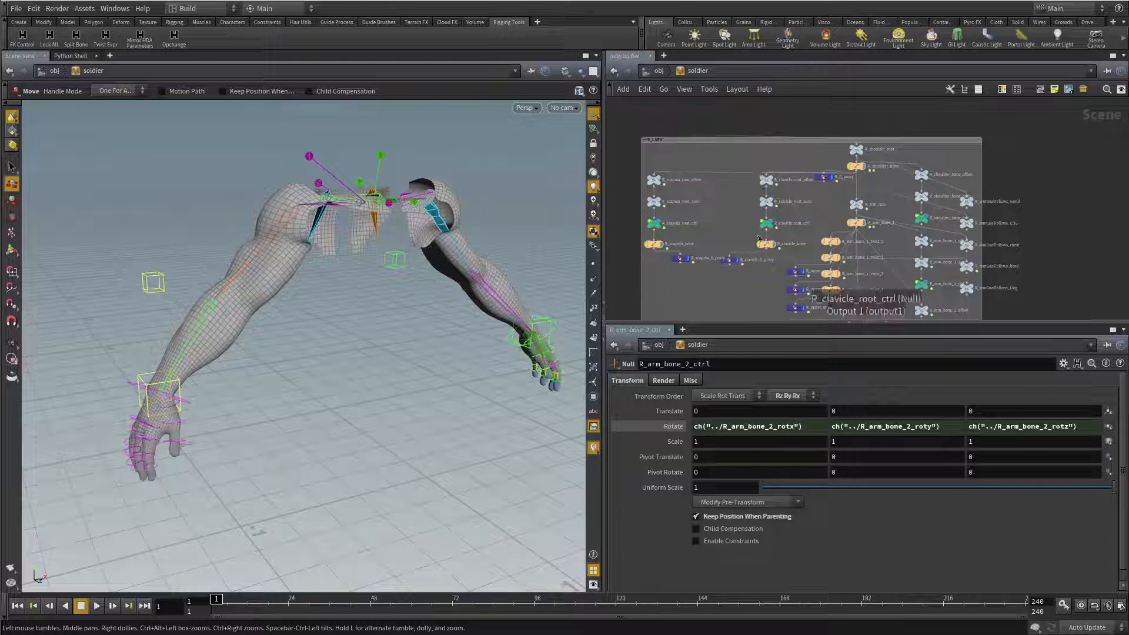
{"action": "left_click_drag", "start_coordinate": [447, 338], "coordinate": [381, 340], "text": "alt"}
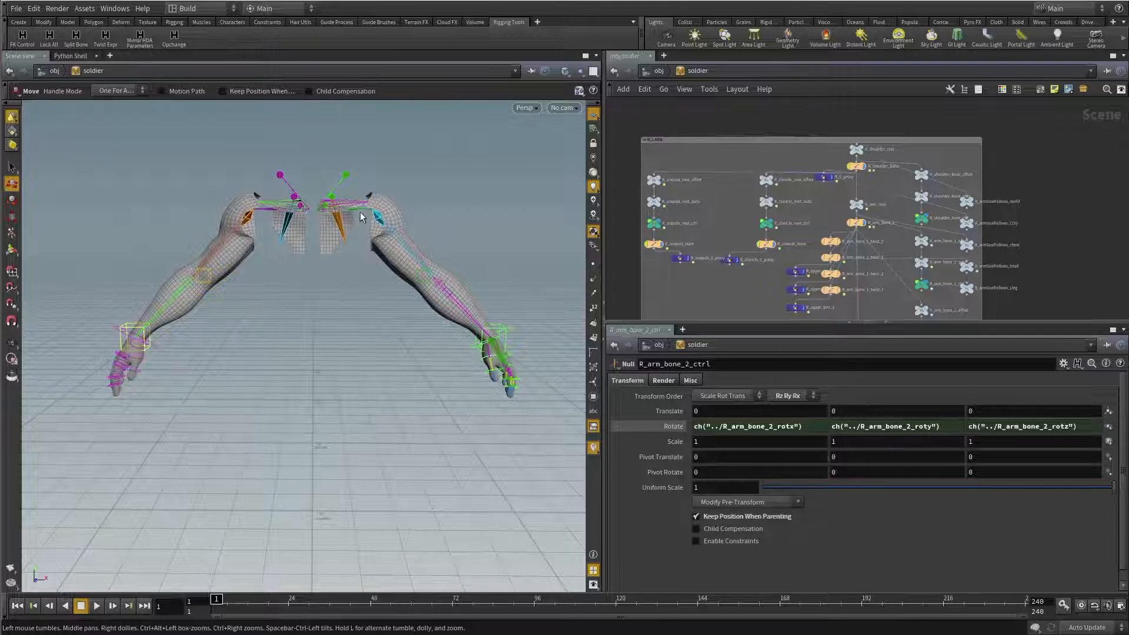
{"action": "left_click_drag", "start_coordinate": [365, 223], "coordinate": [361, 284], "text": "alt"}
{"action": "left_click", "coordinate": [495, 338]}
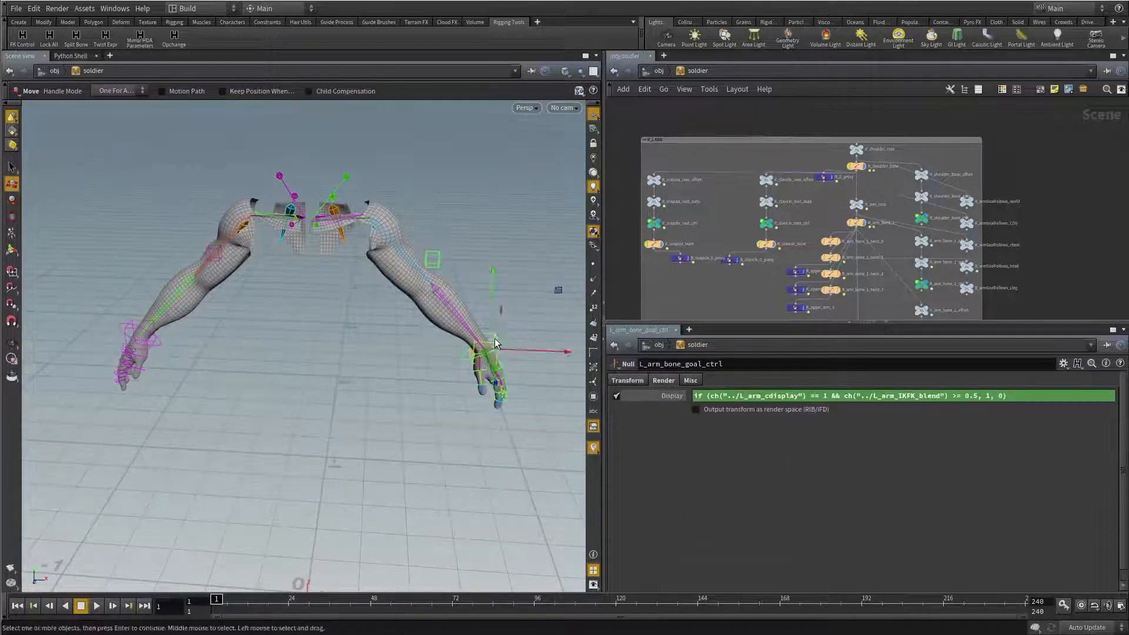
{"action": "left_click_drag", "start_coordinate": [495, 337], "coordinate": [504, 241]}
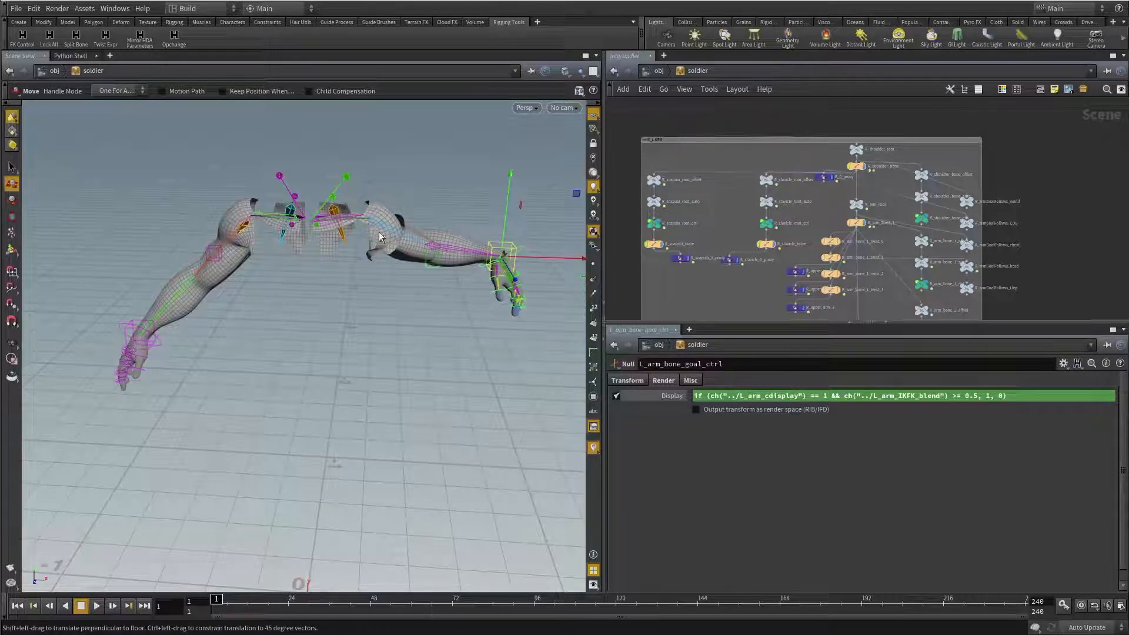
{"action": "left_click_drag", "start_coordinate": [357, 217], "coordinate": [435, 308], "text": "alt"}
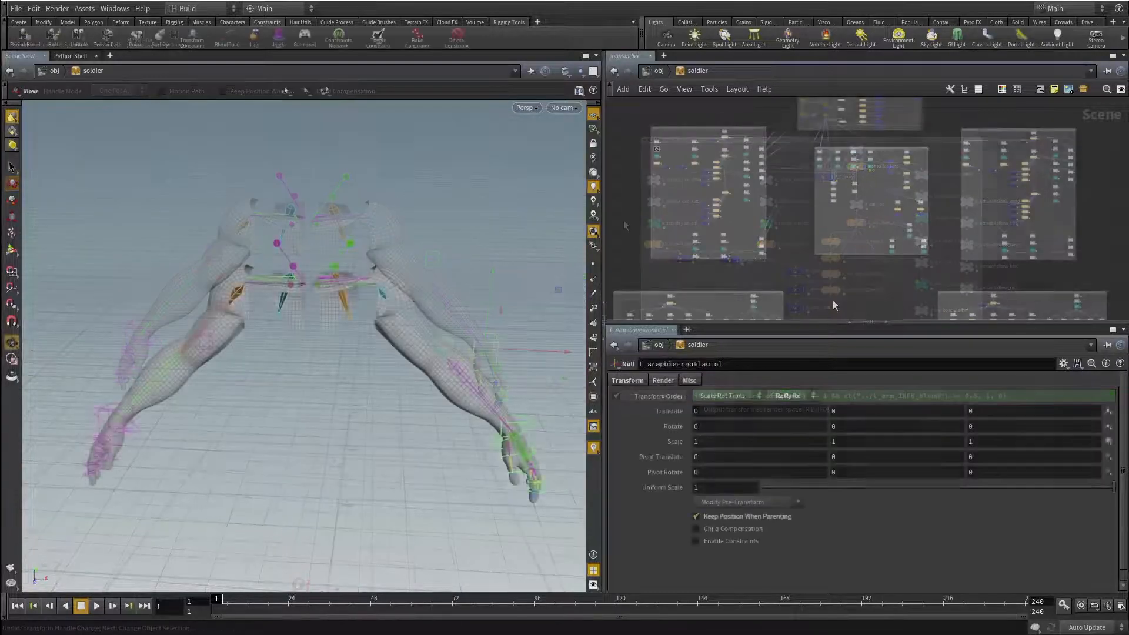
Step: Examine the transform parameters of L_scapula_root_ctrl and L_clavicle_root_ctrl in the left arm network
{"action": "middle_click_drag", "start_coordinate": [829, 293], "coordinate": [856, 318]}
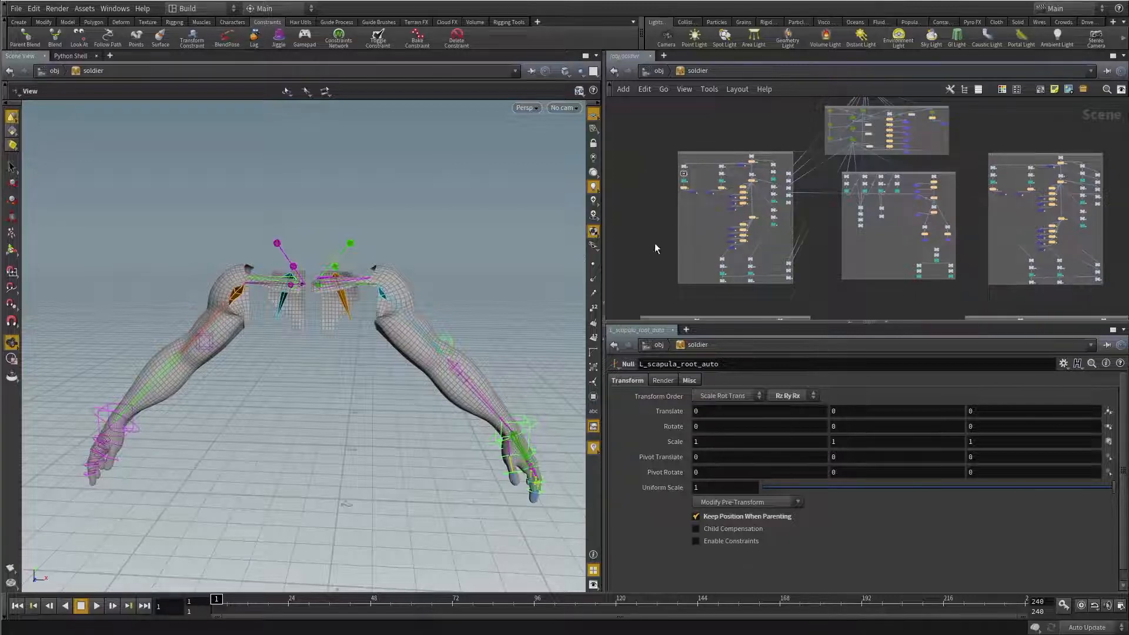
{"action": "middle_click_drag", "start_coordinate": [655, 244], "coordinate": [668, 169]}
{"action": "middle_click_drag", "start_coordinate": [1078, 134], "coordinate": [849, 231]}
{"action": "middle_click_drag", "start_coordinate": [944, 225], "coordinate": [960, 104]}
{"action": "middle_click_drag", "start_coordinate": [639, 191], "coordinate": [818, 299]}
{"action": "scroll", "coordinate": [817, 300], "scroll_direction": "up", "scroll_amount": 6}
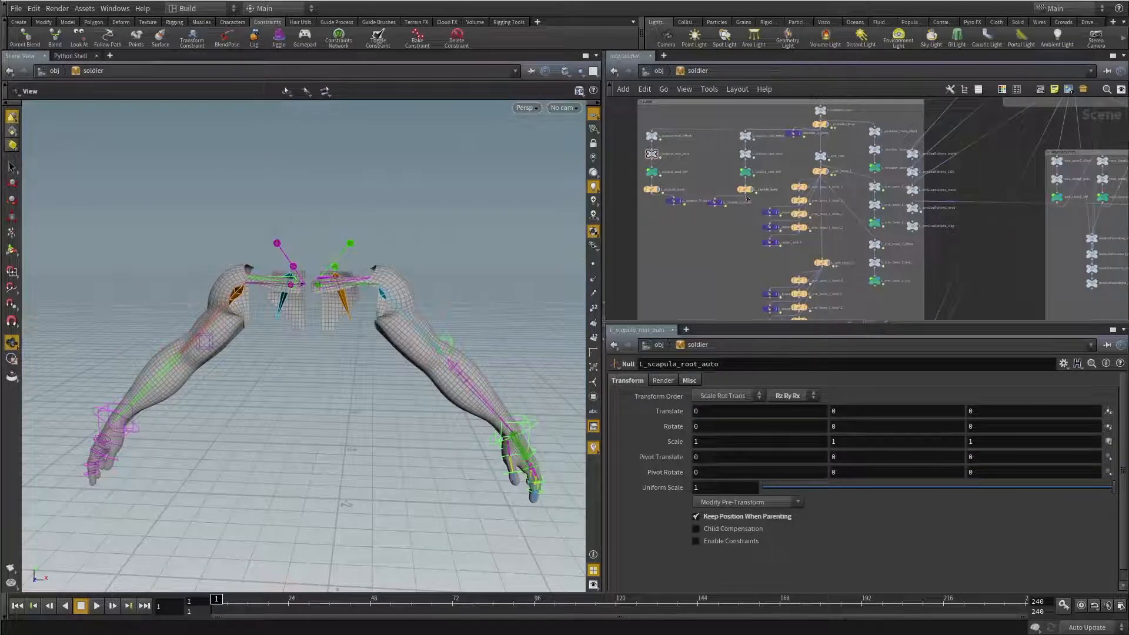
{"action": "mouse_move", "coordinate": [725, 188]}
{"action": "scroll", "coordinate": [725, 188], "scroll_direction": "up", "scroll_amount": 3}
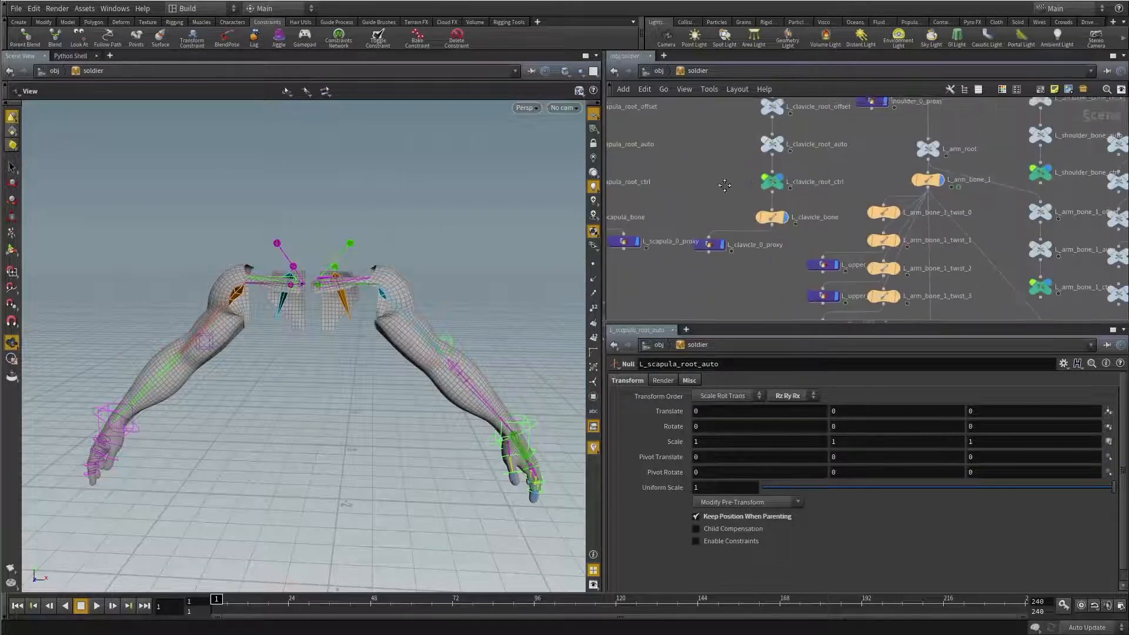
{"action": "middle_click_drag", "start_coordinate": [777, 143], "coordinate": [768, 158]}
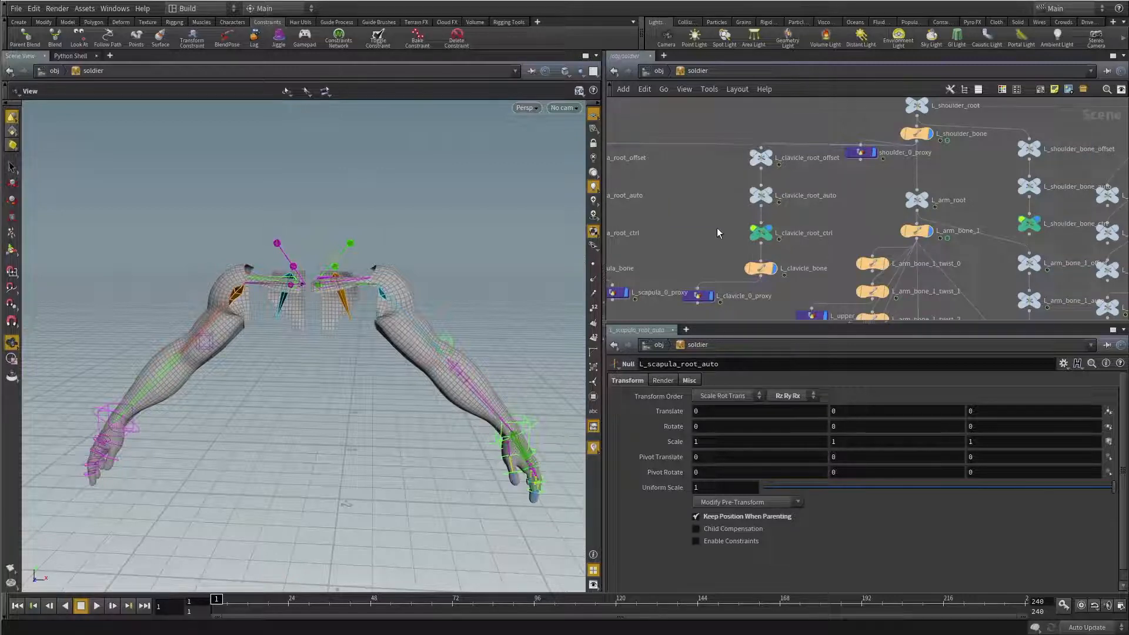
{"action": "middle_click_drag", "start_coordinate": [717, 233], "coordinate": [871, 190]}
{"action": "left_click", "coordinate": [716, 193]}
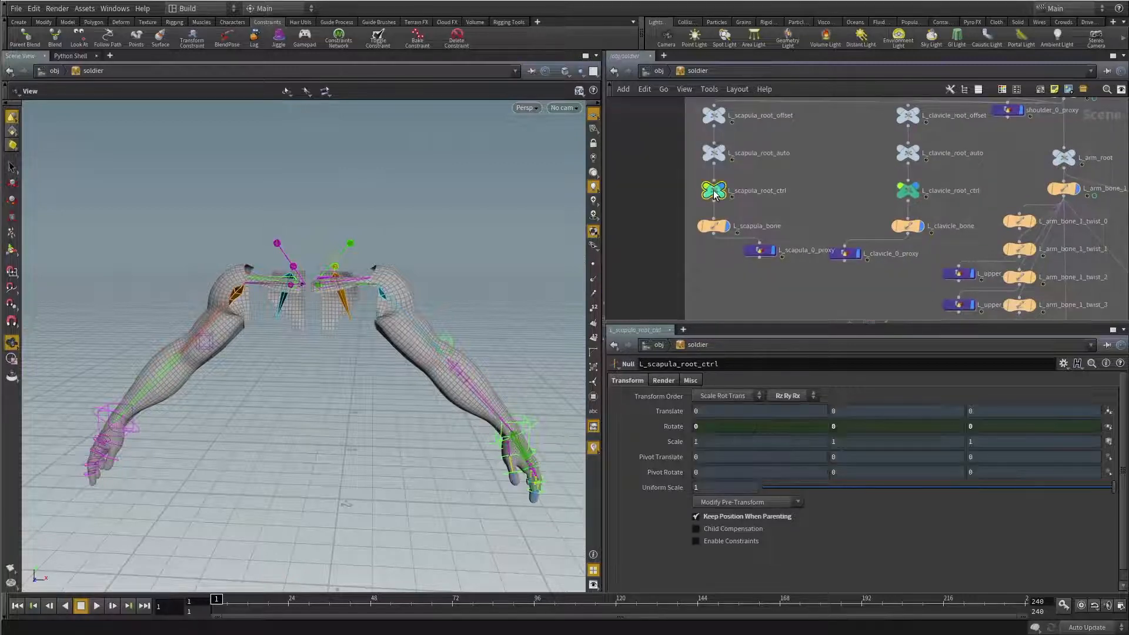
{"action": "left_click_drag", "start_coordinate": [875, 180], "coordinate": [929, 207]}
{"action": "middle_click_drag", "start_coordinate": [868, 281], "coordinate": [869, 243]}
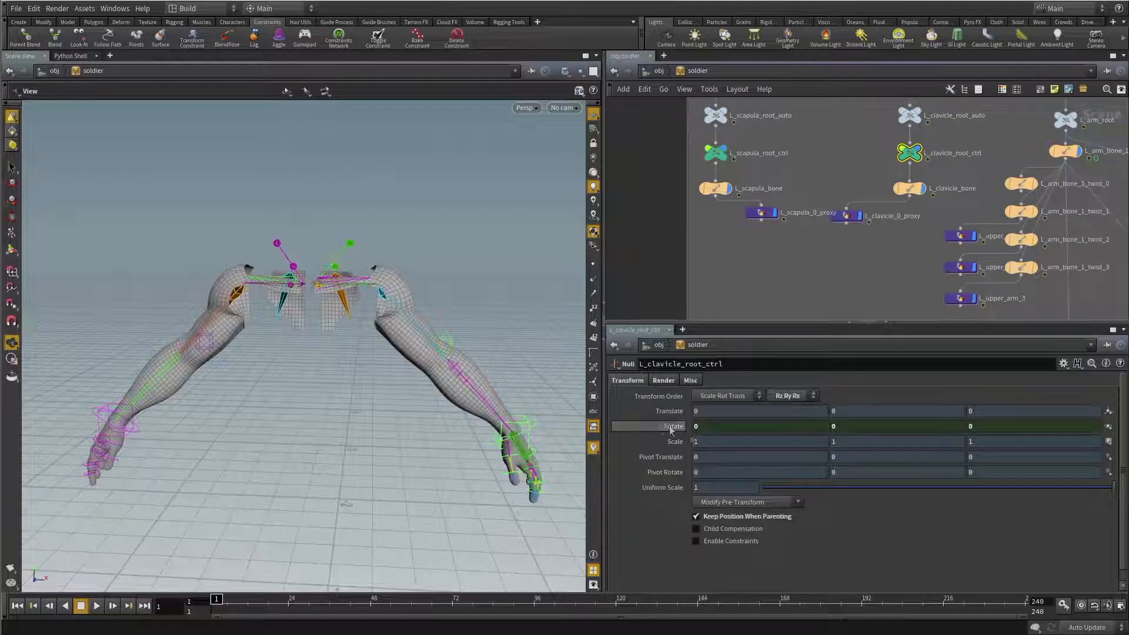
{"action": "scroll", "coordinate": [844, 273], "scroll_direction": "down", "scroll_amount": 3}
{"action": "middle_click_drag", "start_coordinate": [845, 273], "coordinate": [819, 286]}
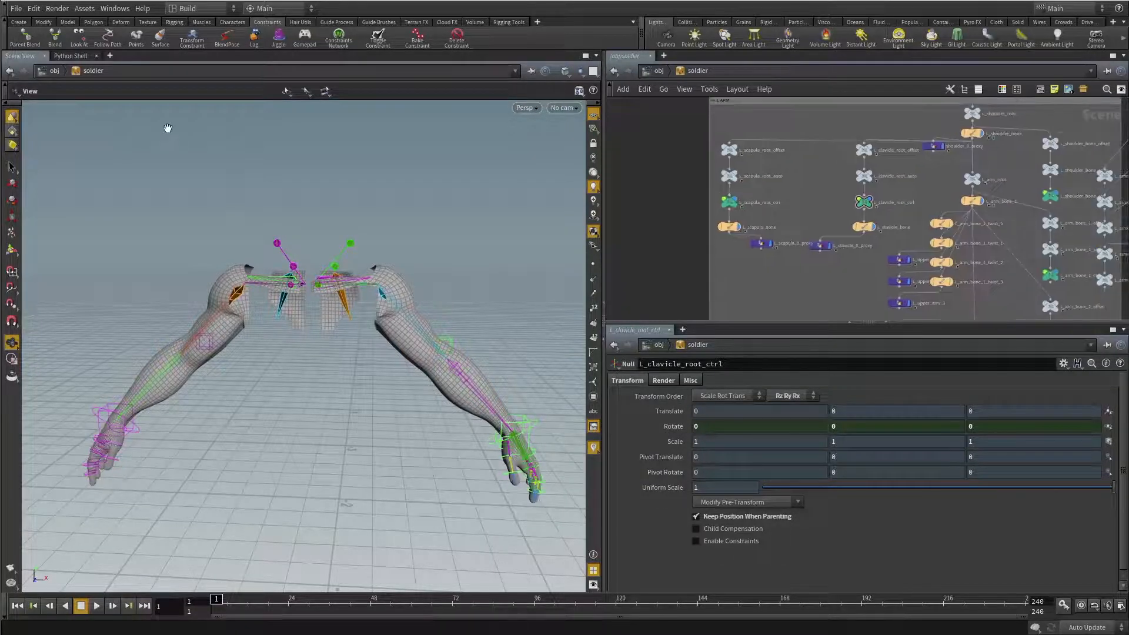
Step: Show the Rigging Tools shelf and review the whole layout of arm and hand network boxes
{"action": "left_click", "coordinate": [508, 24]}
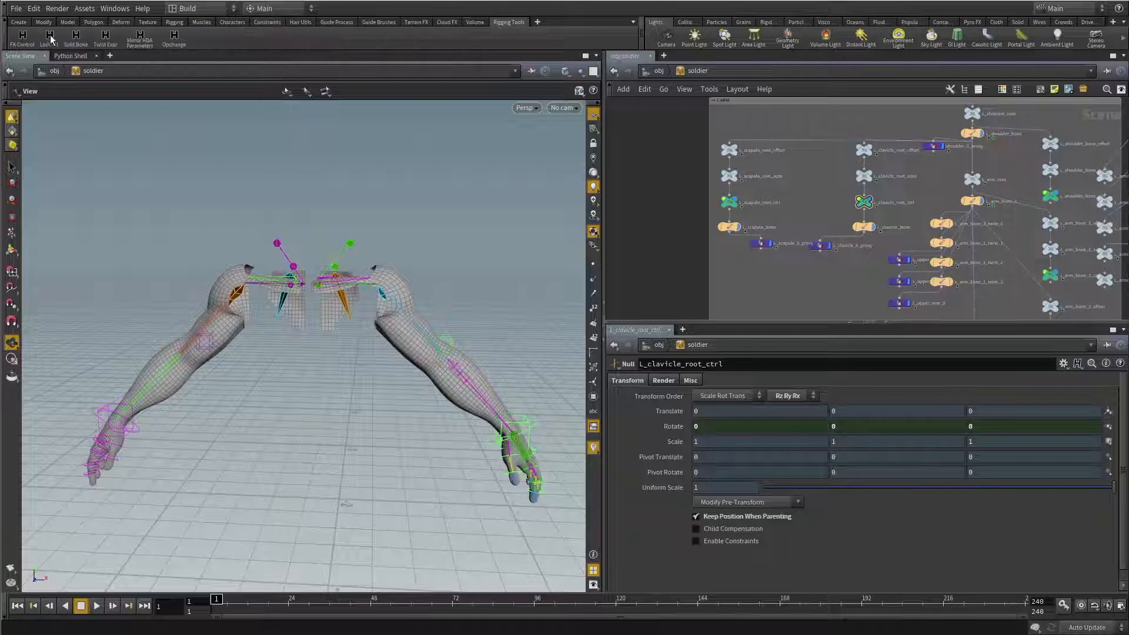
{"action": "scroll", "coordinate": [679, 209], "scroll_direction": "down", "scroll_amount": 5}
{"action": "middle_click_drag", "start_coordinate": [869, 287], "coordinate": [815, 258]}
{"action": "scroll", "coordinate": [803, 209], "scroll_direction": "down", "scroll_amount": 3}
Step: Raise L_arm_bone_goal_ctrl about 0.29 units with the Move tool to test the left shoulder, and undo the move
{"action": "left_click_drag", "start_coordinate": [330, 286], "coordinate": [351, 300]}
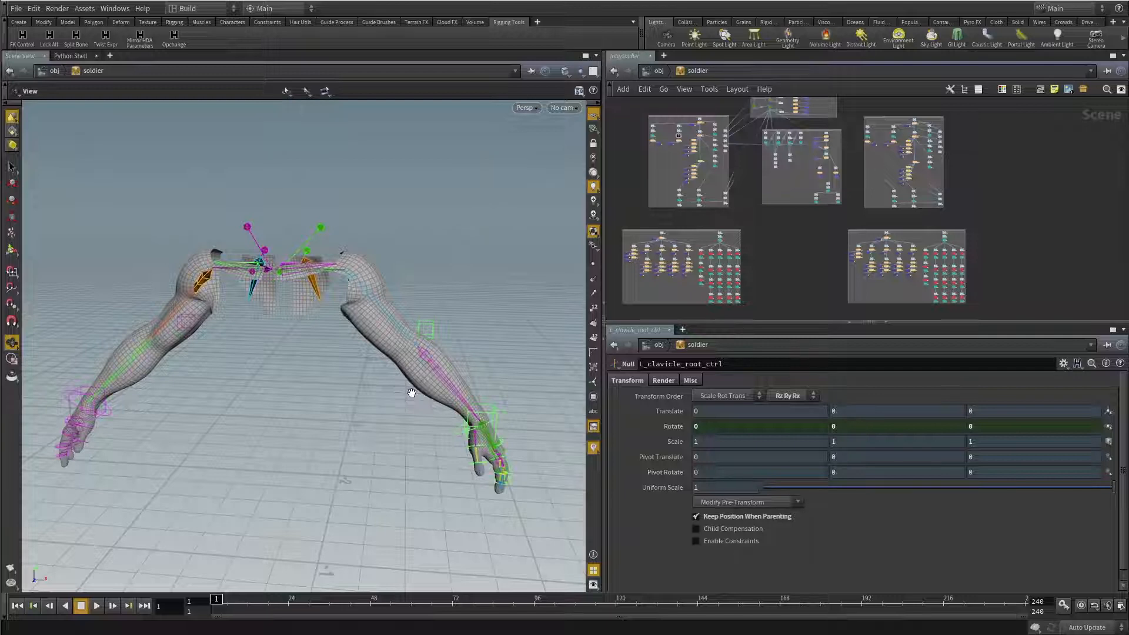
{"action": "left_click_drag", "start_coordinate": [410, 398], "coordinate": [389, 377]}
{"action": "middle_click_drag", "start_coordinate": [388, 377], "coordinate": [392, 393]}
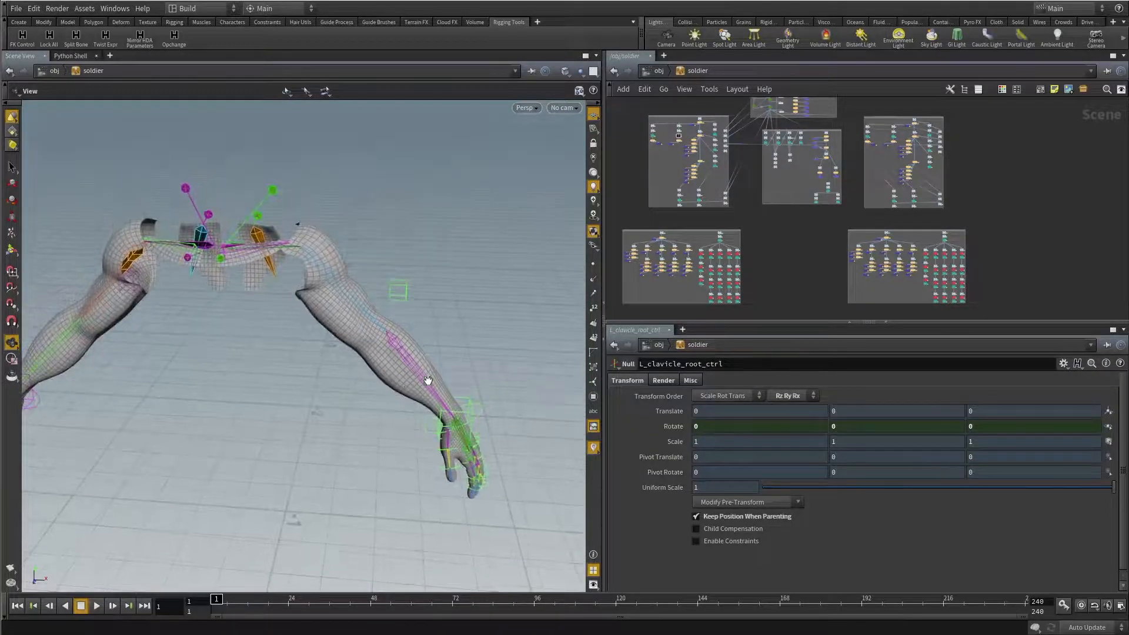
{"action": "left_click_drag", "start_coordinate": [428, 381], "coordinate": [365, 271]}
{"action": "key", "text": "t"}
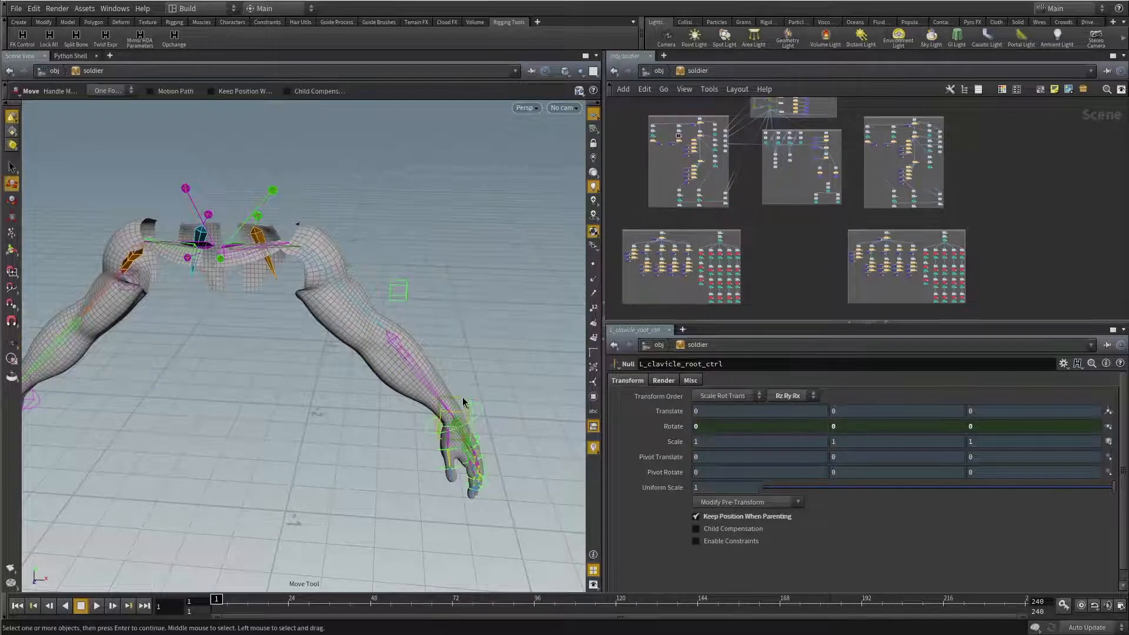
{"action": "left_click", "coordinate": [462, 400]}
{"action": "left_click_drag", "start_coordinate": [456, 393], "coordinate": [431, 339], "text": "alt"}
{"action": "left_click_drag", "start_coordinate": [519, 376], "coordinate": [520, 315]}
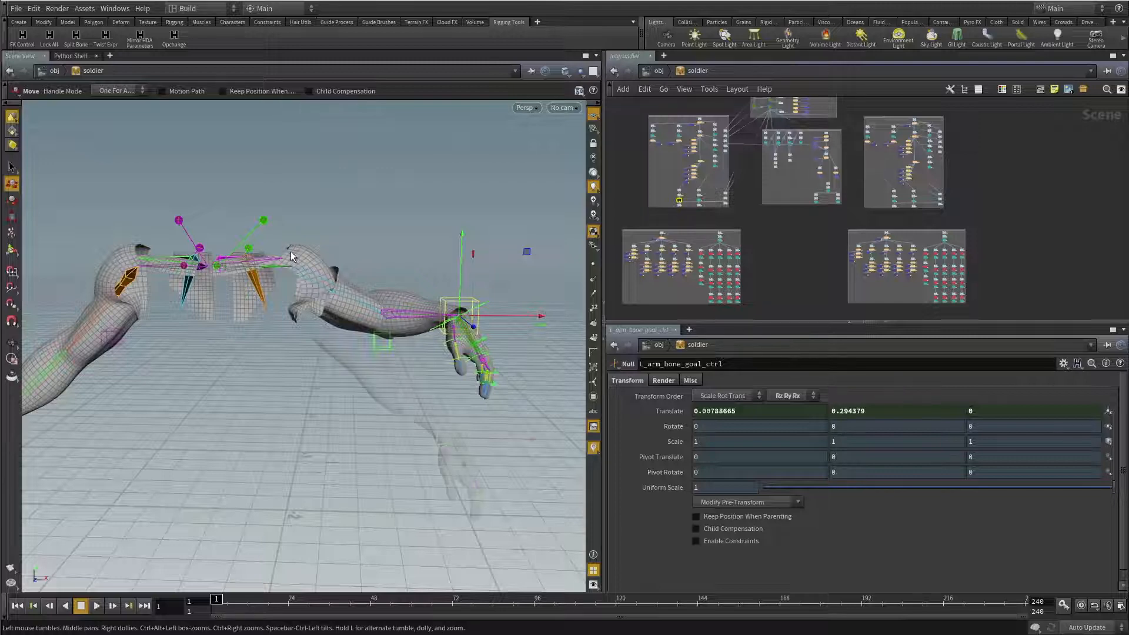
{"action": "key", "text": "ctrl+z"}
Step: Locate the left shoulder nulls in the network and inspect L_shoulder_bone_auto and L_shoulder_bone_ctrl
{"action": "scroll", "coordinate": [693, 213], "scroll_direction": "up", "scroll_amount": 6}
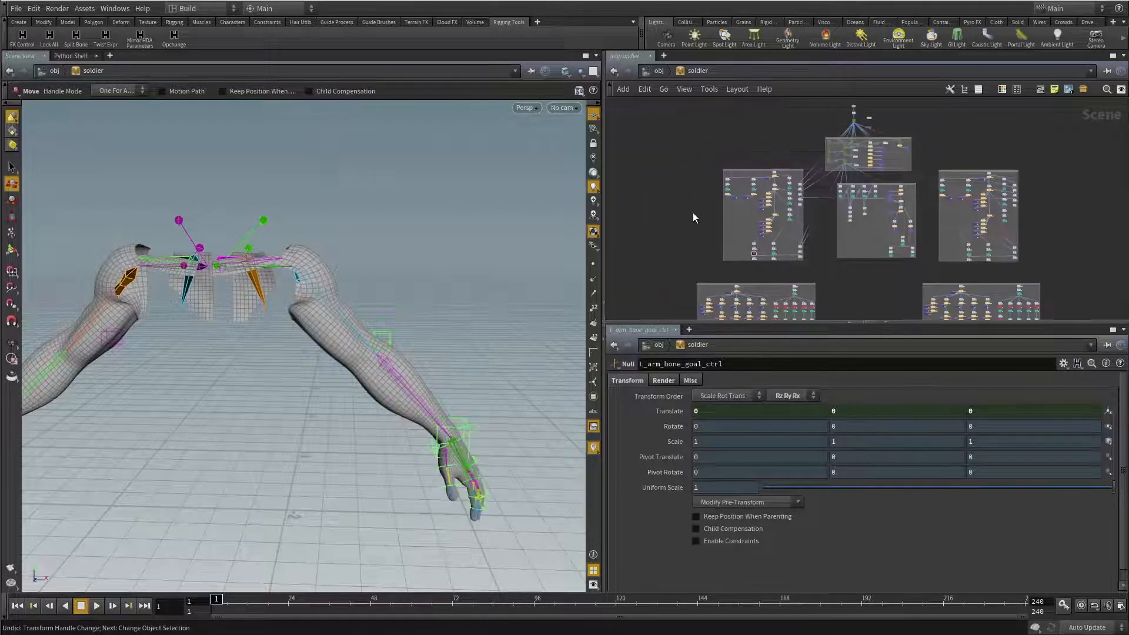
{"action": "mouse_move", "coordinate": [356, 290]}
{"action": "left_mouse_down", "text": "alt"}
{"action": "mouse_move", "coordinate": [376, 328]}
{"action": "mouse_move", "coordinate": [353, 328]}
{"action": "mouse_move", "coordinate": [351, 284]}
{"action": "left_mouse_up", "text": "alt"}
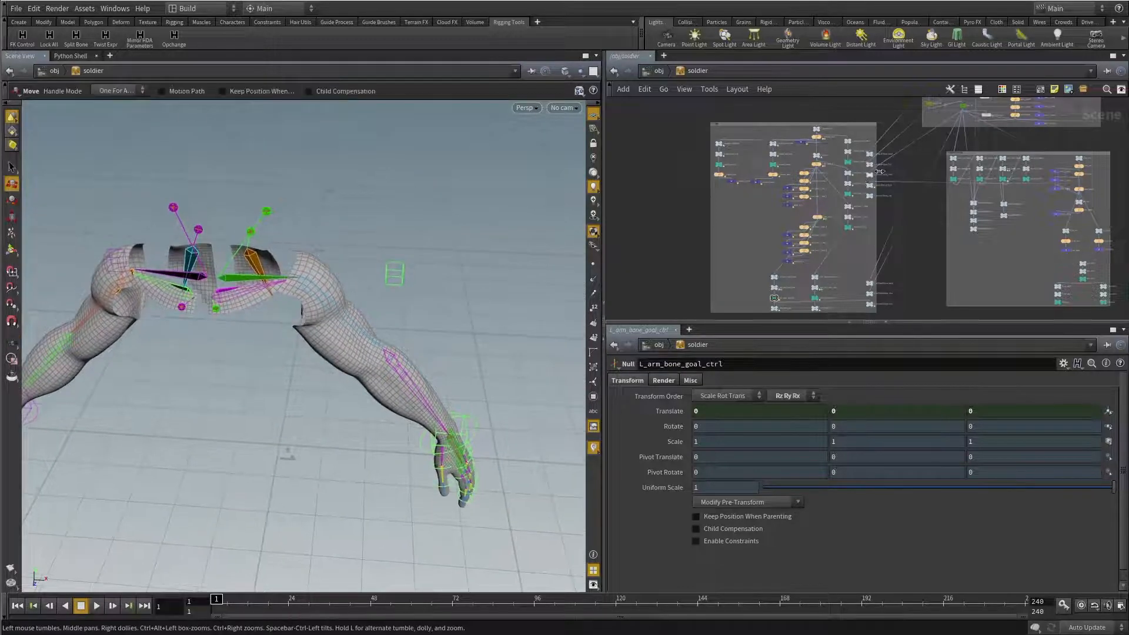
{"action": "scroll", "coordinate": [707, 116], "scroll_direction": "up", "scroll_amount": 5}
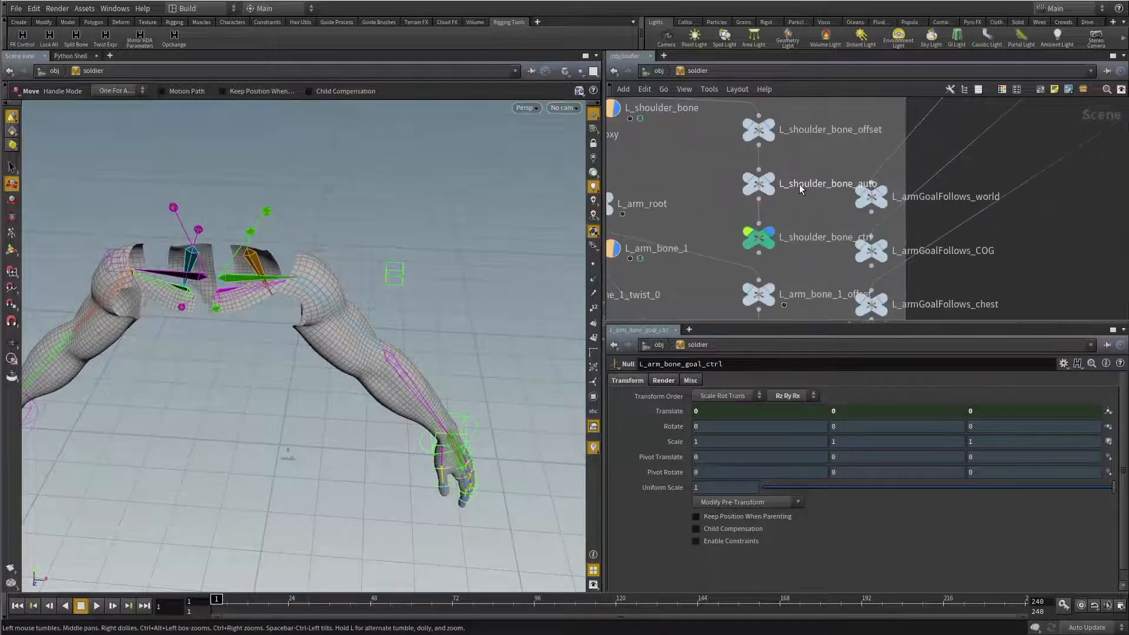
{"action": "left_click", "coordinate": [757, 184]}
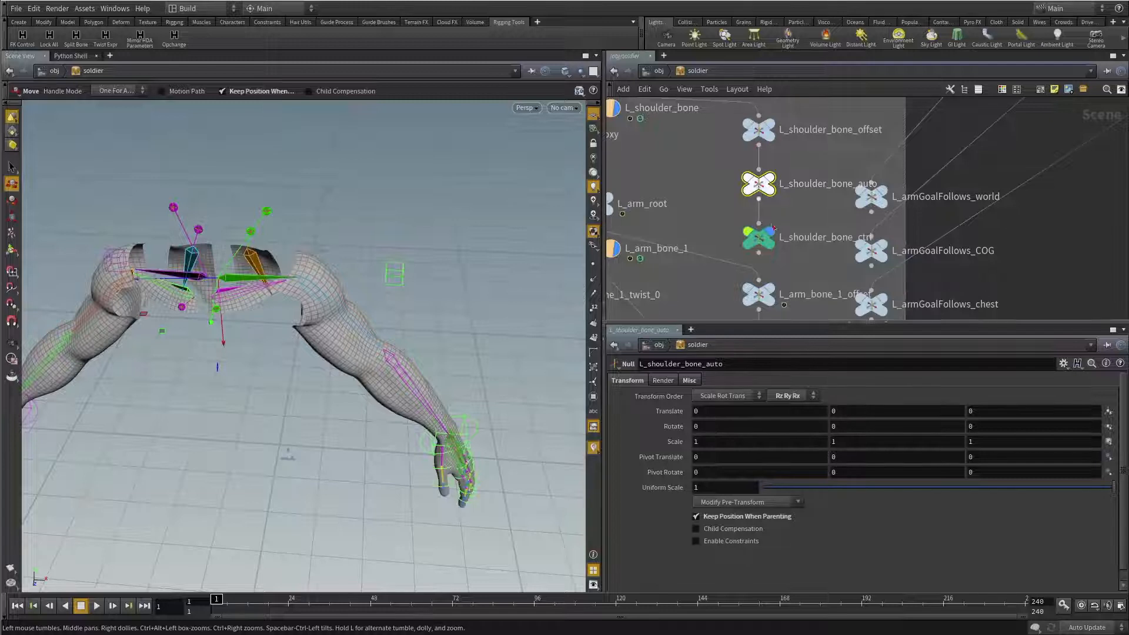
{"action": "left_click", "coordinate": [756, 239]}
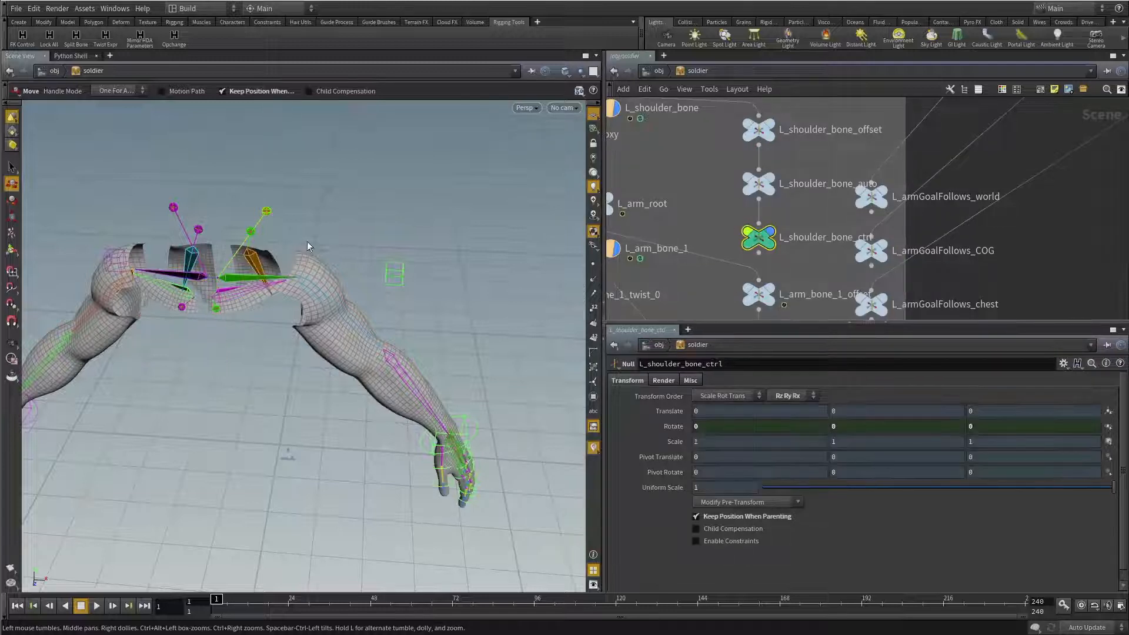
{"action": "left_click", "coordinate": [298, 253]}
{"action": "left_click_drag", "start_coordinate": [703, 170], "coordinate": [795, 201]}
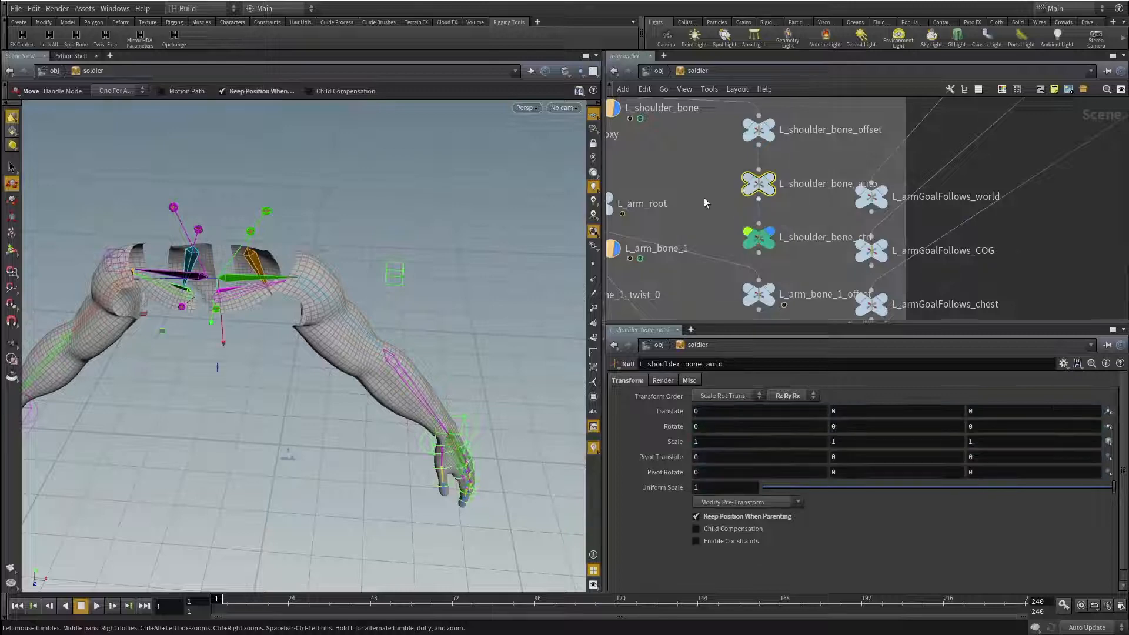
Step: Try lifting the left arm by its goal control toward shoulder height, and leave the Move tool
{"action": "left_click_drag", "start_coordinate": [423, 396], "coordinate": [458, 344], "text": "alt"}
{"action": "left_click", "coordinate": [438, 380]}
{"action": "left_click_drag", "start_coordinate": [434, 400], "coordinate": [450, 241]}
{"action": "left_click_drag", "start_coordinate": [302, 252], "coordinate": [234, 272], "text": "alt"}
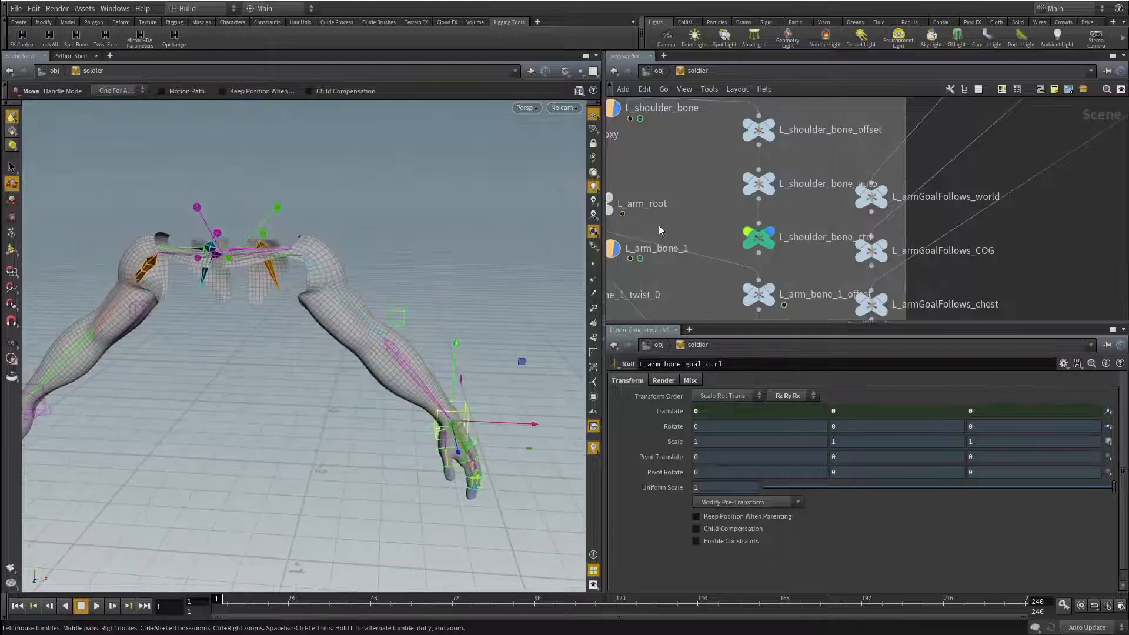
{"action": "key", "text": "Escape"}
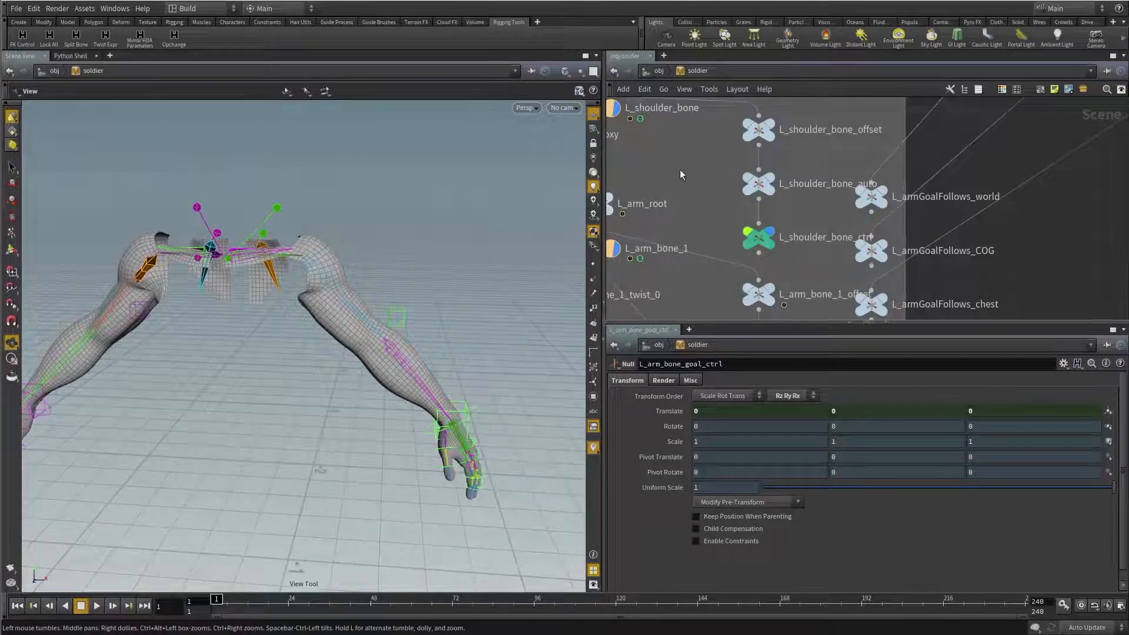
Step: Start a Look At constraint from the Constraints shelf with L_shoulder_bone_auto as the constrained object
{"action": "left_click", "coordinate": [756, 184]}
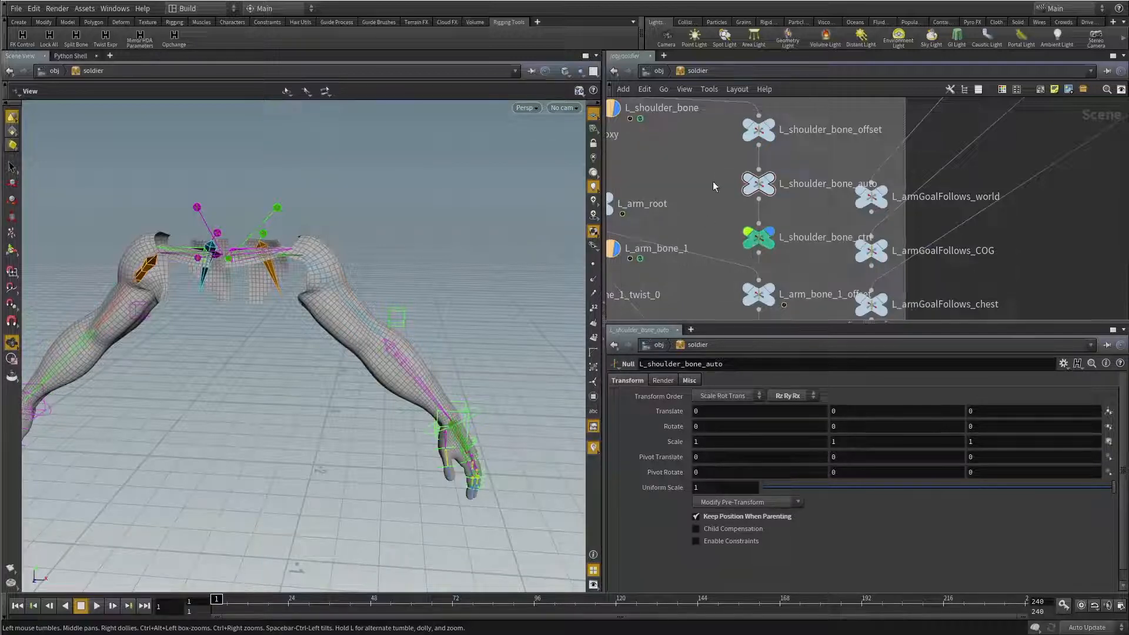
{"action": "left_click", "coordinate": [267, 22]}
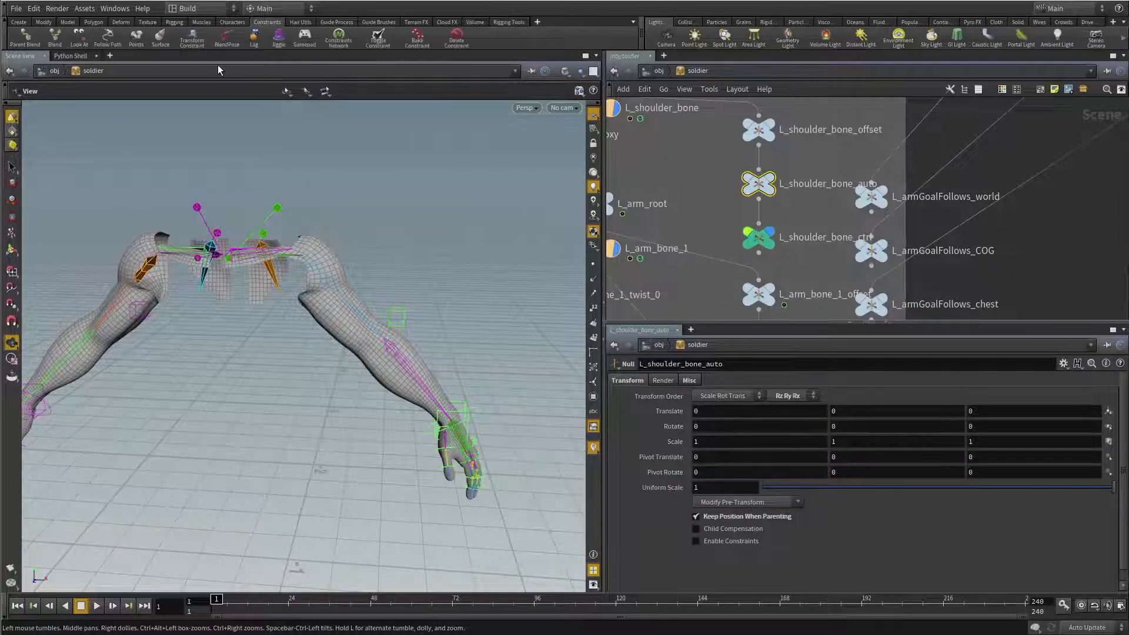
{"action": "left_click", "coordinate": [81, 37]}
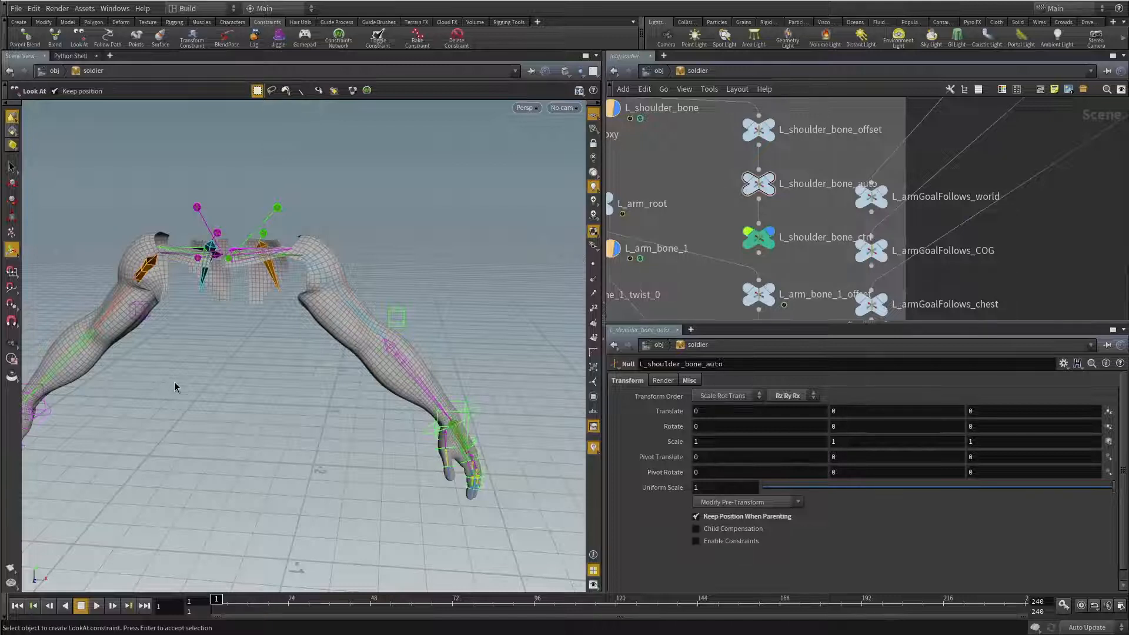
{"action": "left_click_drag", "start_coordinate": [694, 163], "coordinate": [802, 202]}
{"action": "right_click", "coordinate": [428, 186]}
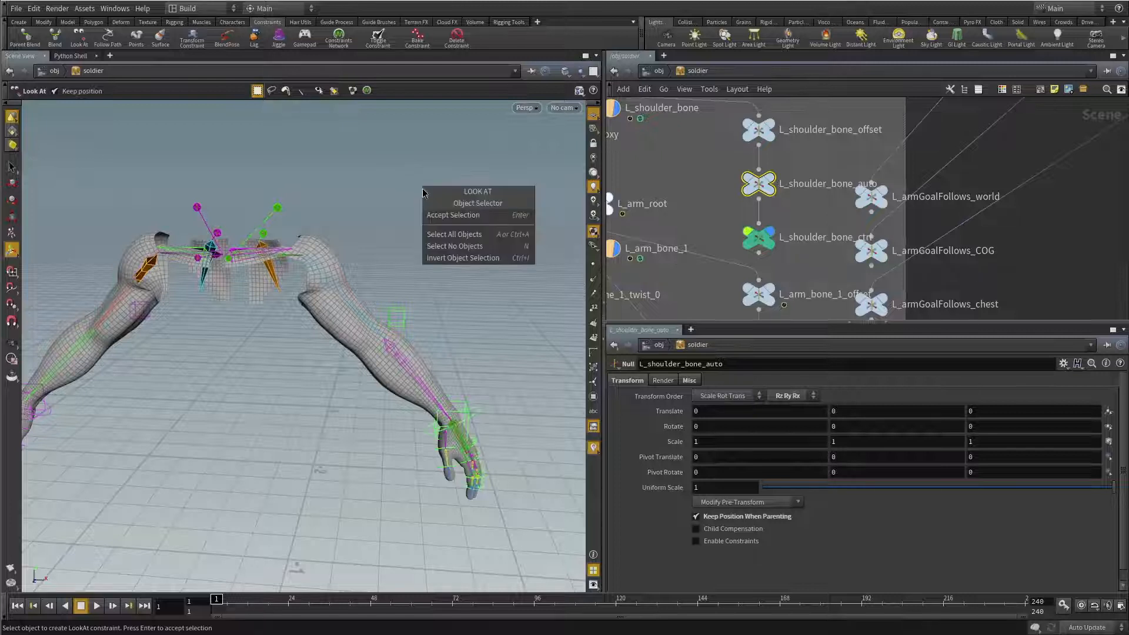
{"action": "left_click", "coordinate": [456, 216]}
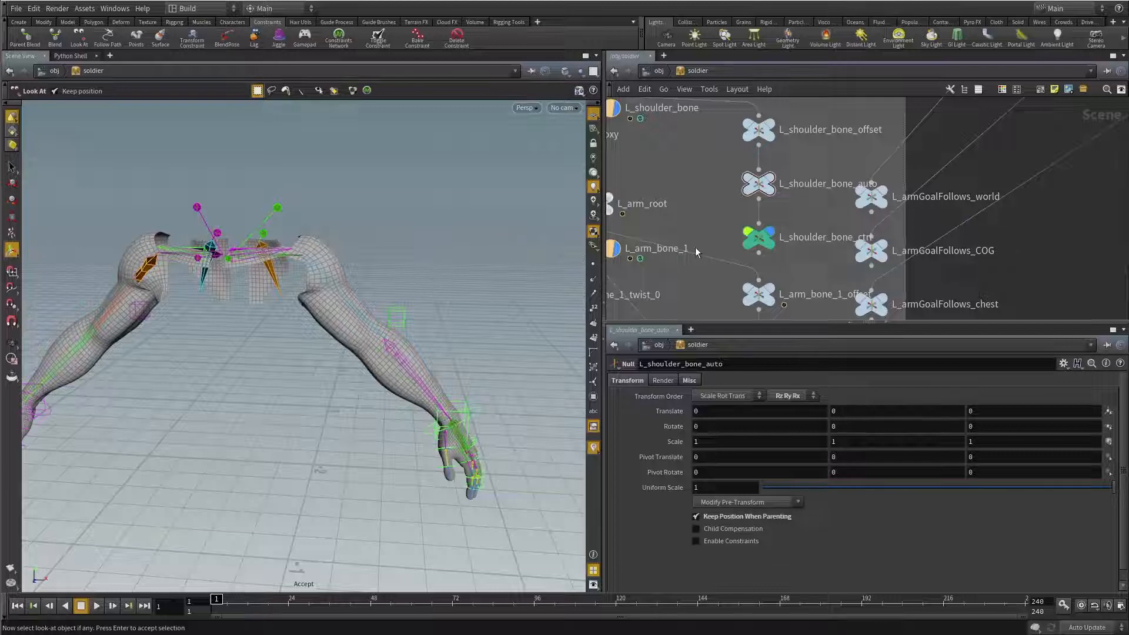
Step: Pick L_arm_bone_goal_ctrl as the look-at target and complete the Look At constraint without a look-up object
{"action": "scroll", "coordinate": [695, 248], "scroll_direction": "down", "scroll_amount": 6}
{"action": "middle_click_drag", "start_coordinate": [706, 266], "coordinate": [757, 125]}
{"action": "middle_click_drag", "start_coordinate": [732, 240], "coordinate": [789, 172]}
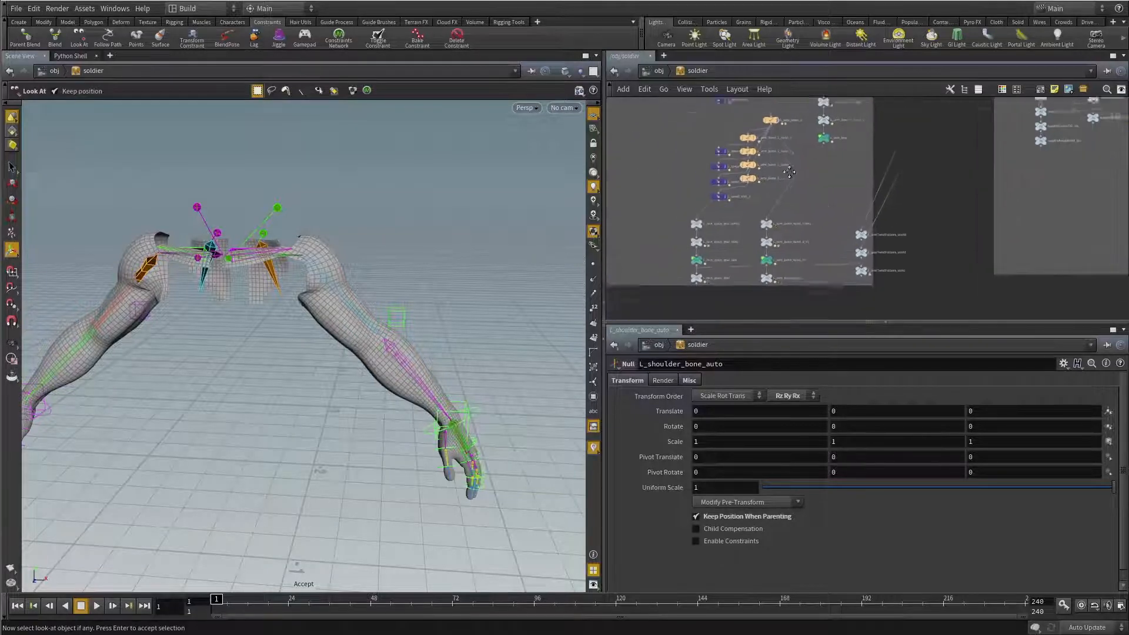
{"action": "scroll", "coordinate": [688, 229], "scroll_direction": "up", "scroll_amount": 8}
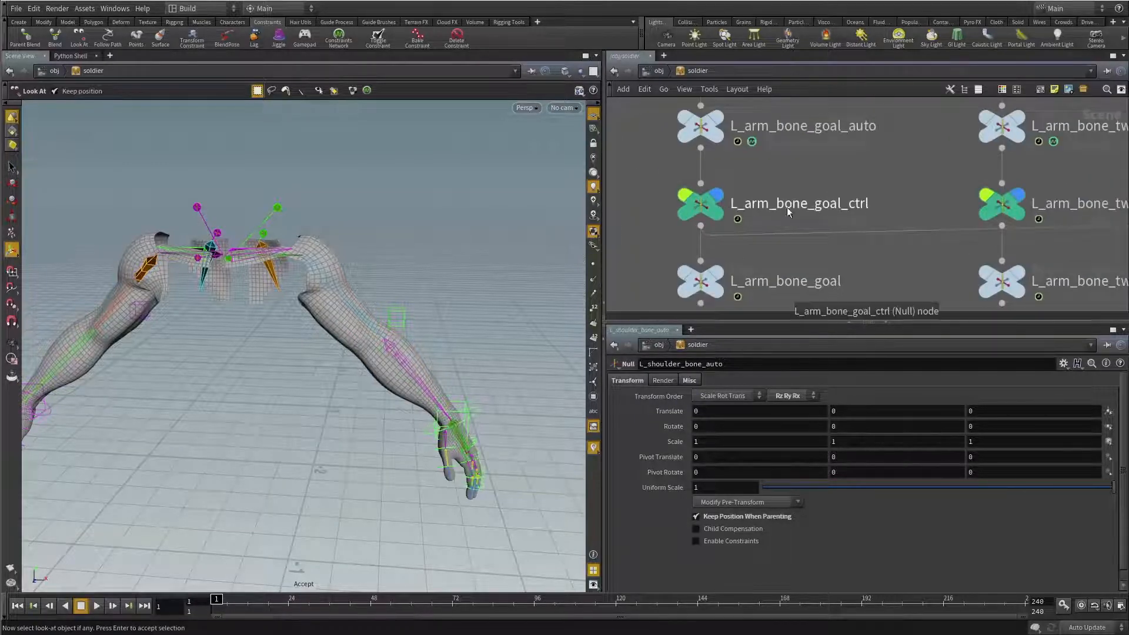
{"action": "left_click", "coordinate": [447, 411]}
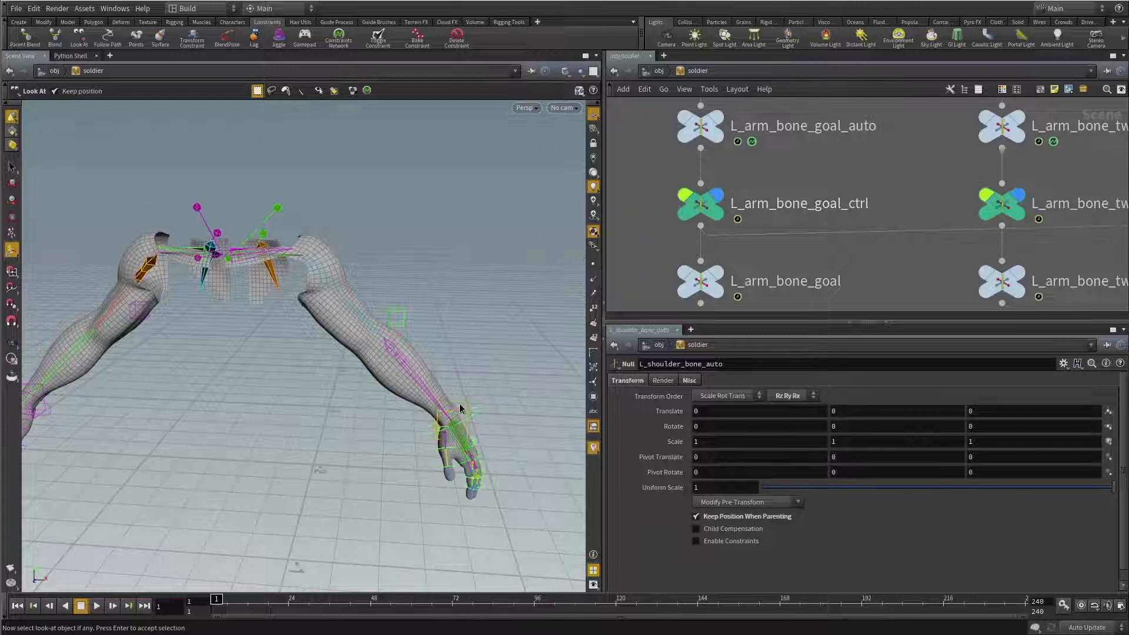
{"action": "right_click", "coordinate": [491, 282]}
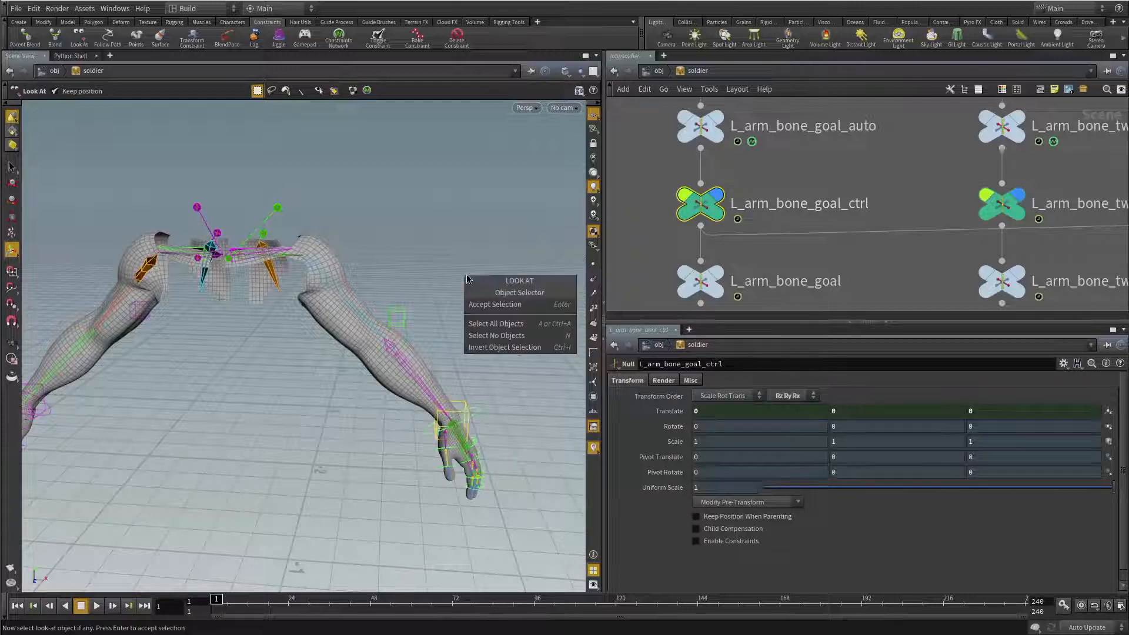
{"action": "left_click", "coordinate": [509, 306]}
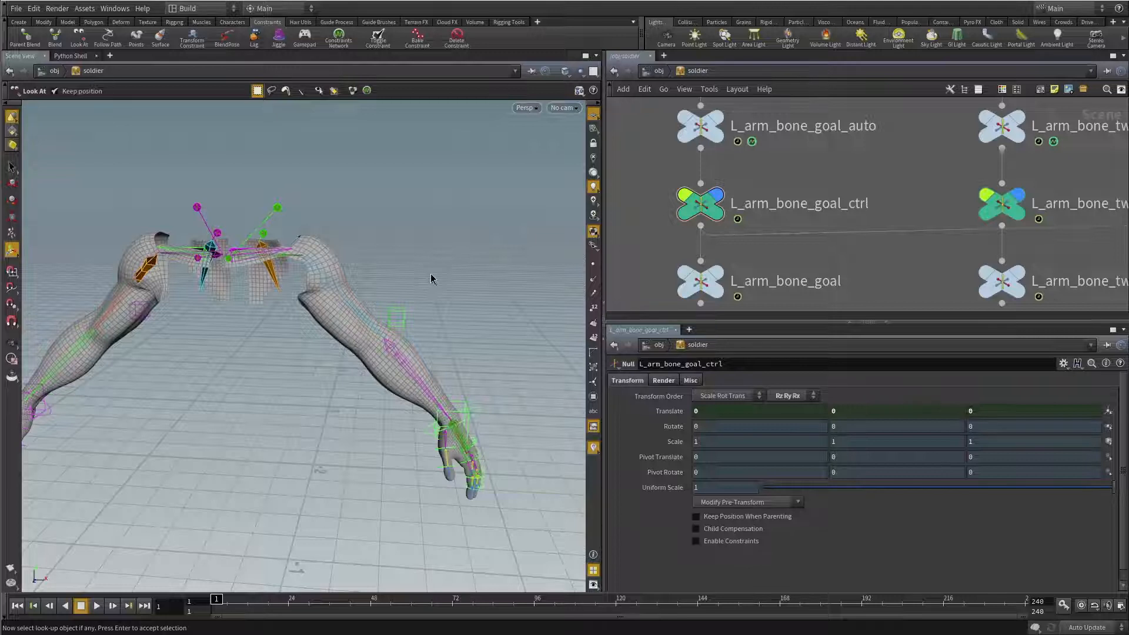
{"action": "key", "text": "Return"}
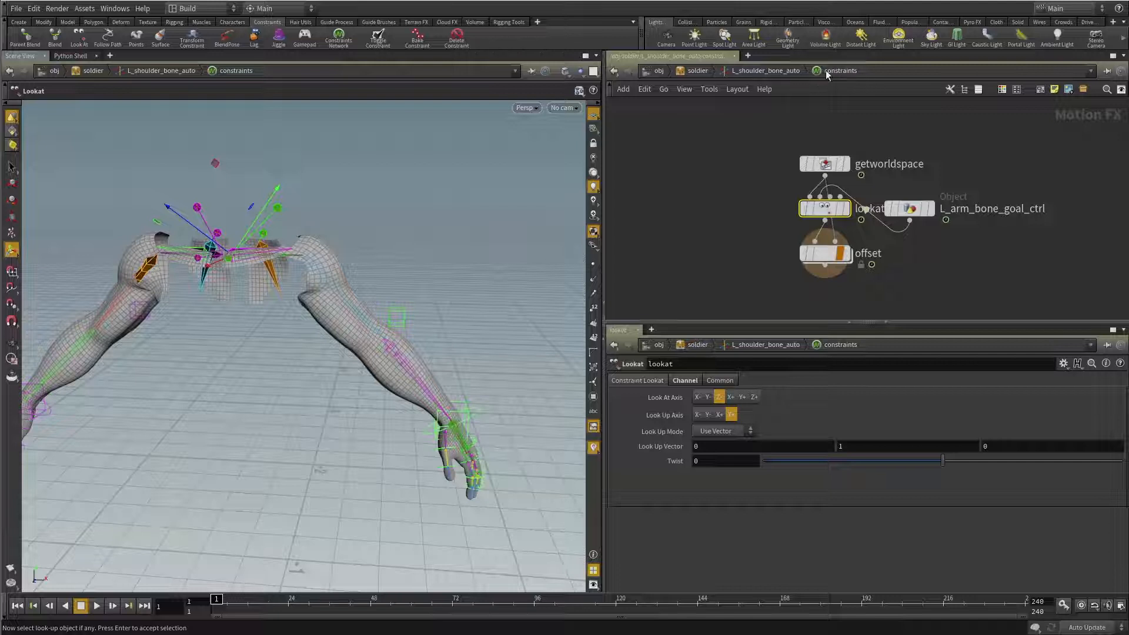
Step: Spread out the getworldspace, lookat and offset nodes in the constraints network so their connections are readable
{"action": "left_click_drag", "start_coordinate": [823, 164], "coordinate": [764, 139]}
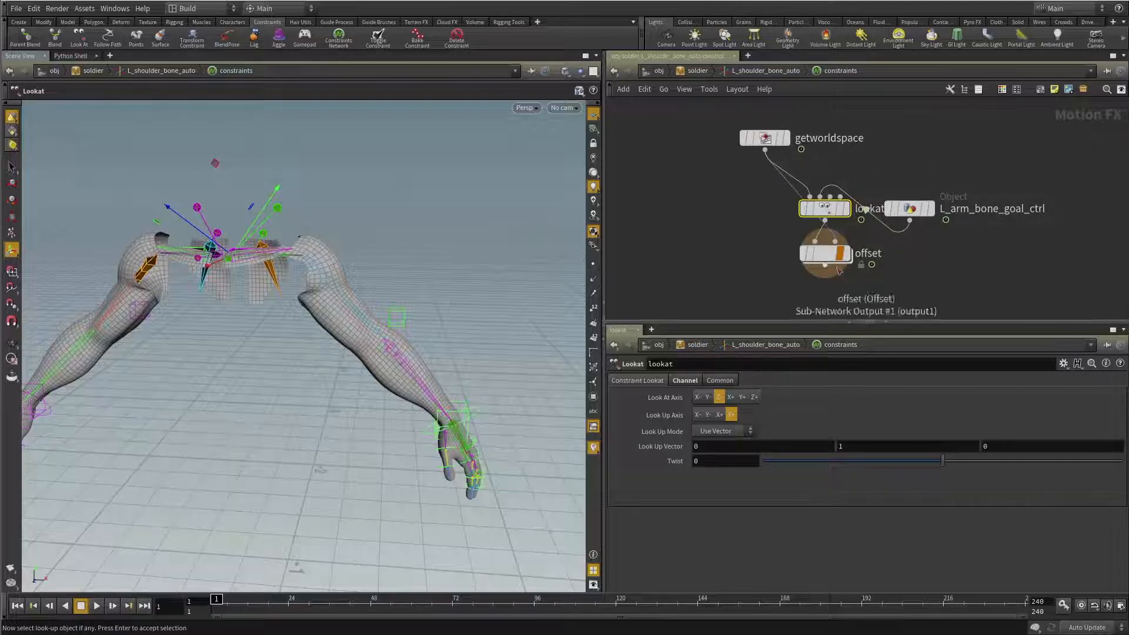
{"action": "left_click_drag", "start_coordinate": [807, 258], "coordinate": [753, 297]}
{"action": "left_click_drag", "start_coordinate": [764, 139], "coordinate": [734, 137]}
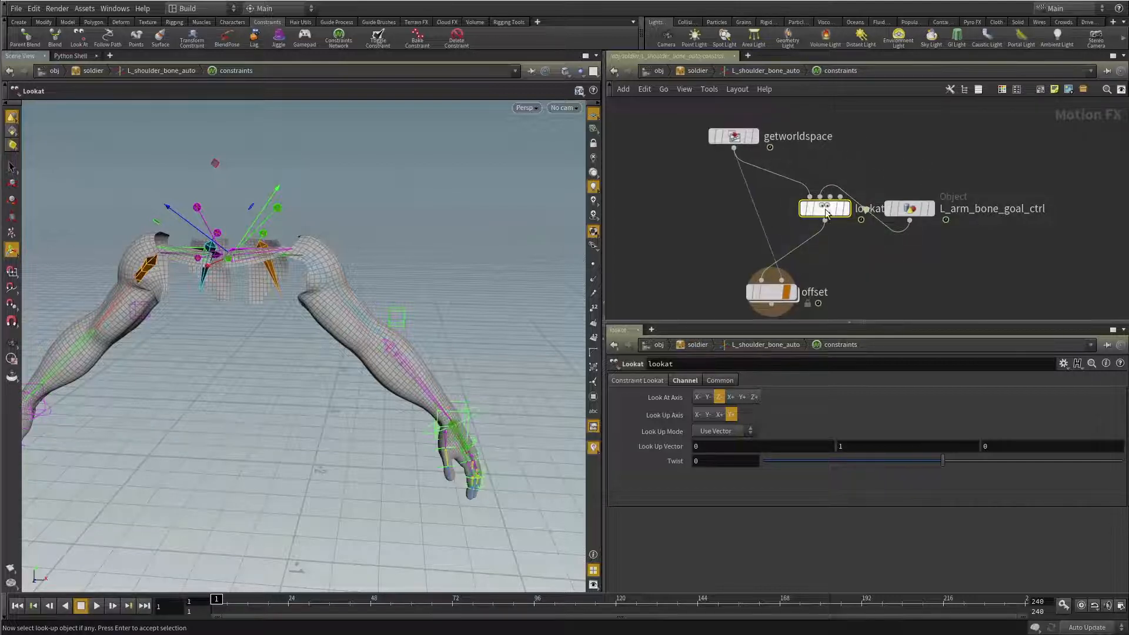
{"action": "left_click_drag", "start_coordinate": [821, 218], "coordinate": [721, 243]}
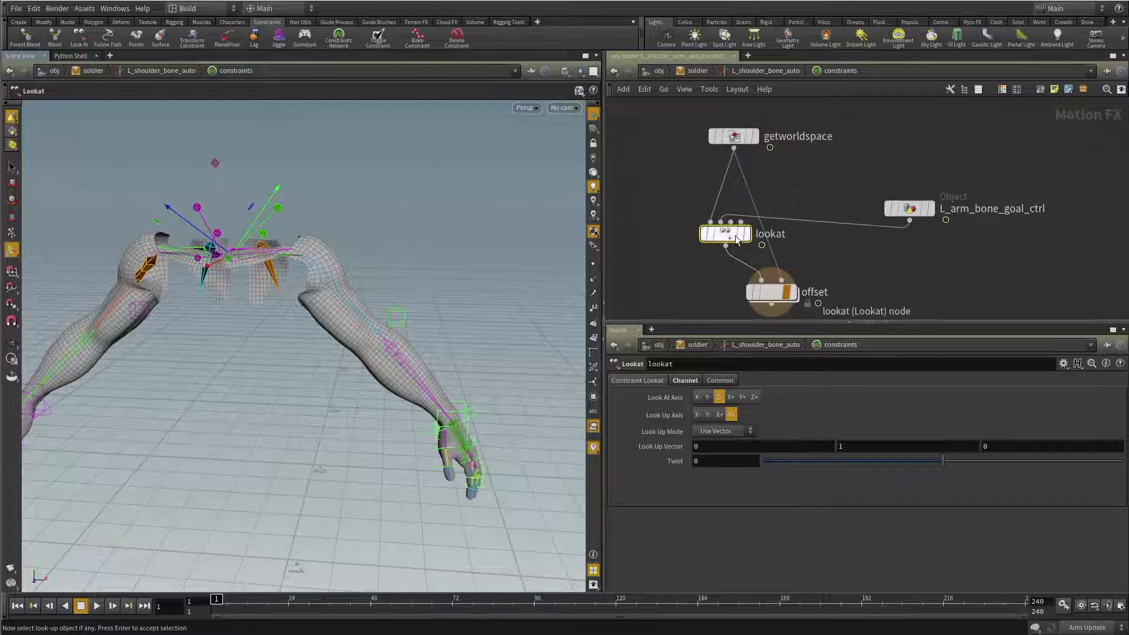
Step: Inspect the parameters of the L_arm_bone_goal_ctrl, offset and lookat nodes in the constraint network
{"action": "left_click", "coordinate": [909, 208]}
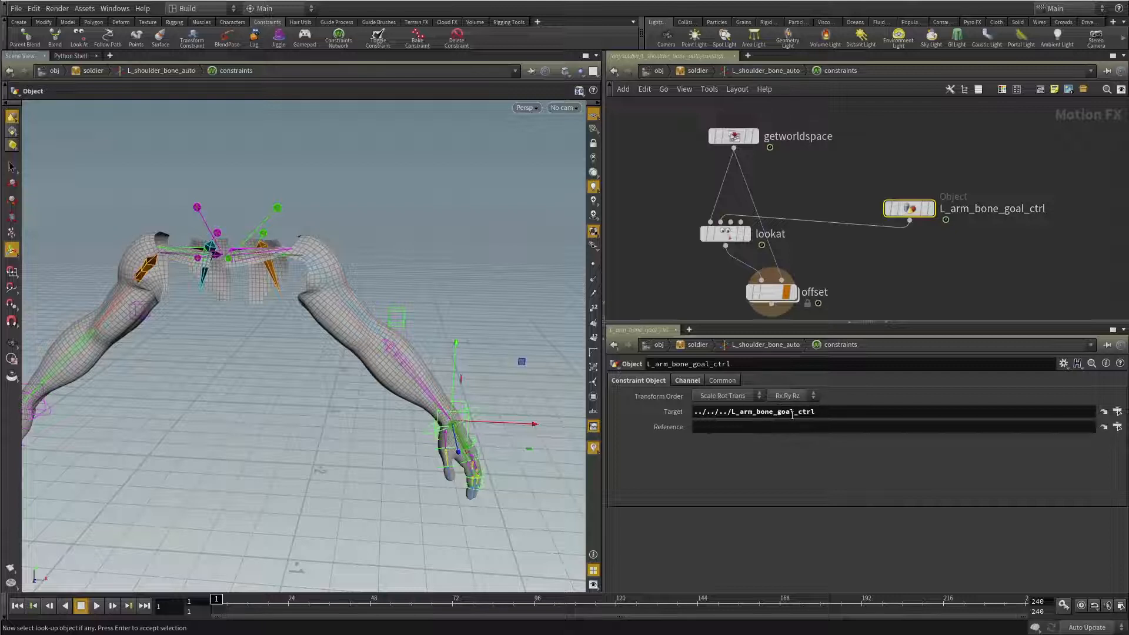
{"action": "double_click", "coordinate": [773, 413]}
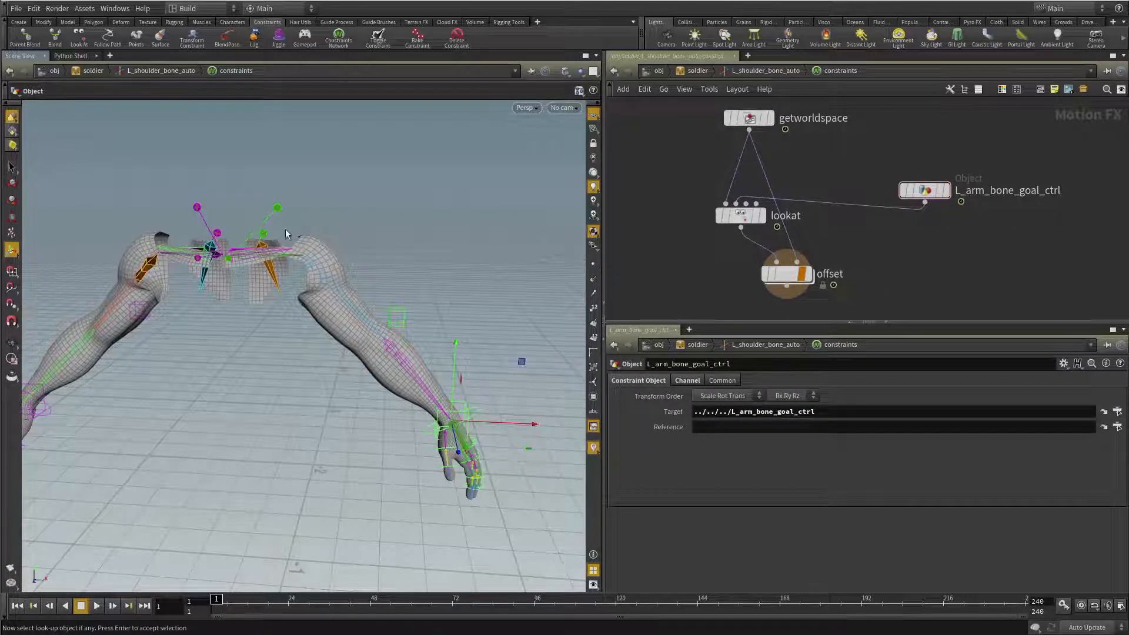
{"action": "left_click_drag", "start_coordinate": [654, 174], "coordinate": [743, 267]}
{"action": "left_click", "coordinate": [785, 274]}
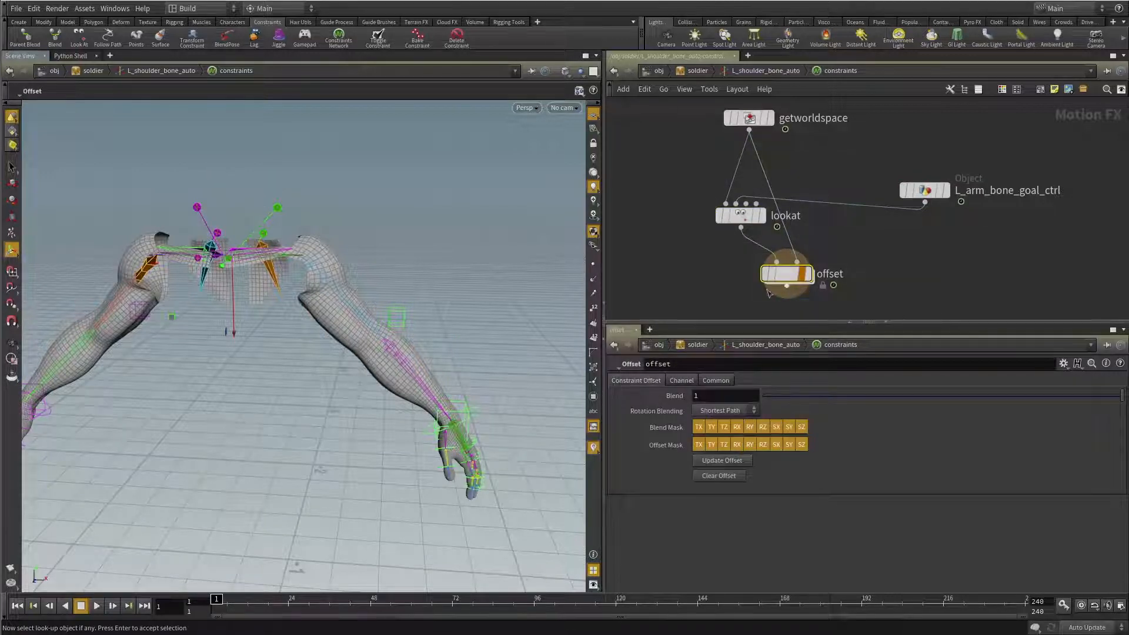
{"action": "left_click_drag", "start_coordinate": [690, 198], "coordinate": [798, 228]}
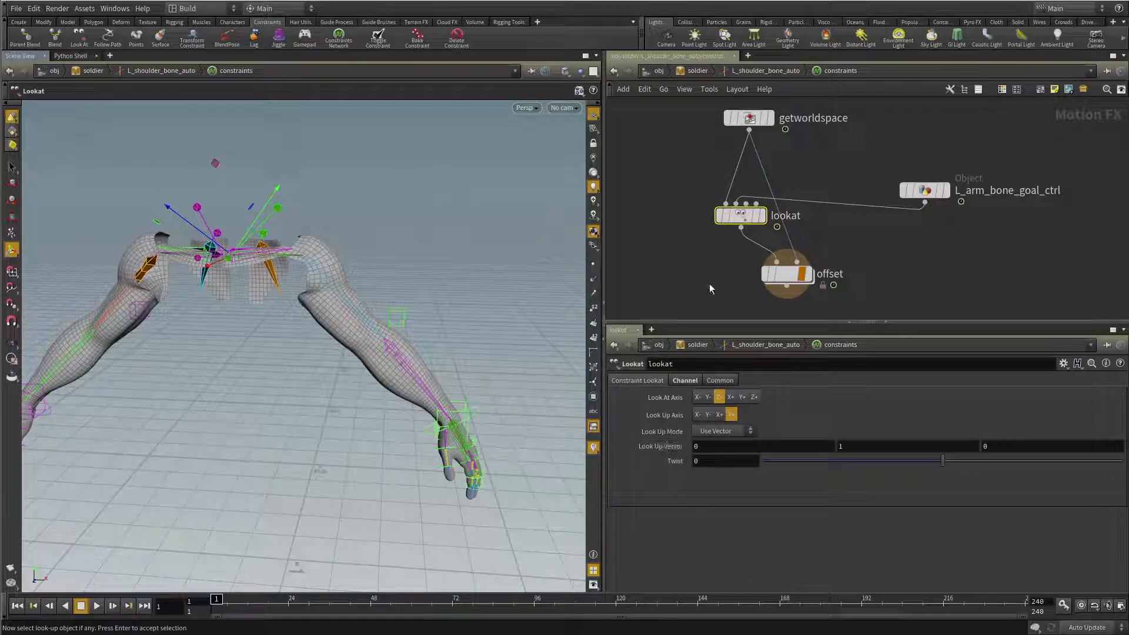
{"action": "left_click_drag", "start_coordinate": [682, 260], "coordinate": [862, 292]}
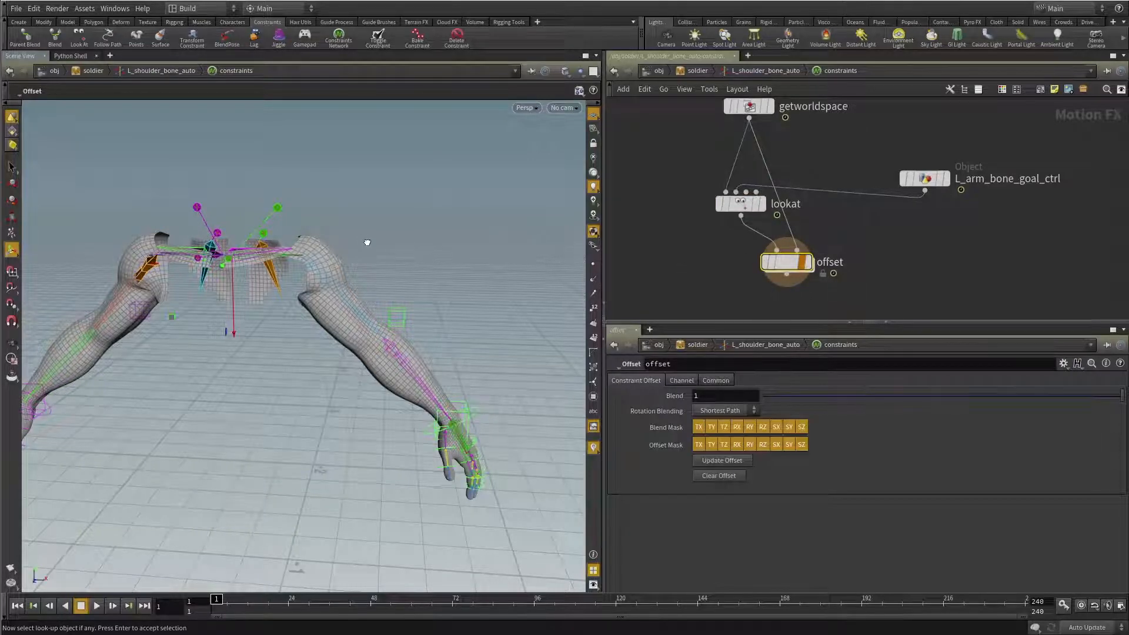
Step: Return to the soldier network, raise L_arm_bone_goal_ctrl about 0.39 units to test the shoulder, and undo the move
{"action": "key", "text": "Escape"}
{"action": "left_click_drag", "start_coordinate": [348, 295], "coordinate": [399, 290]}
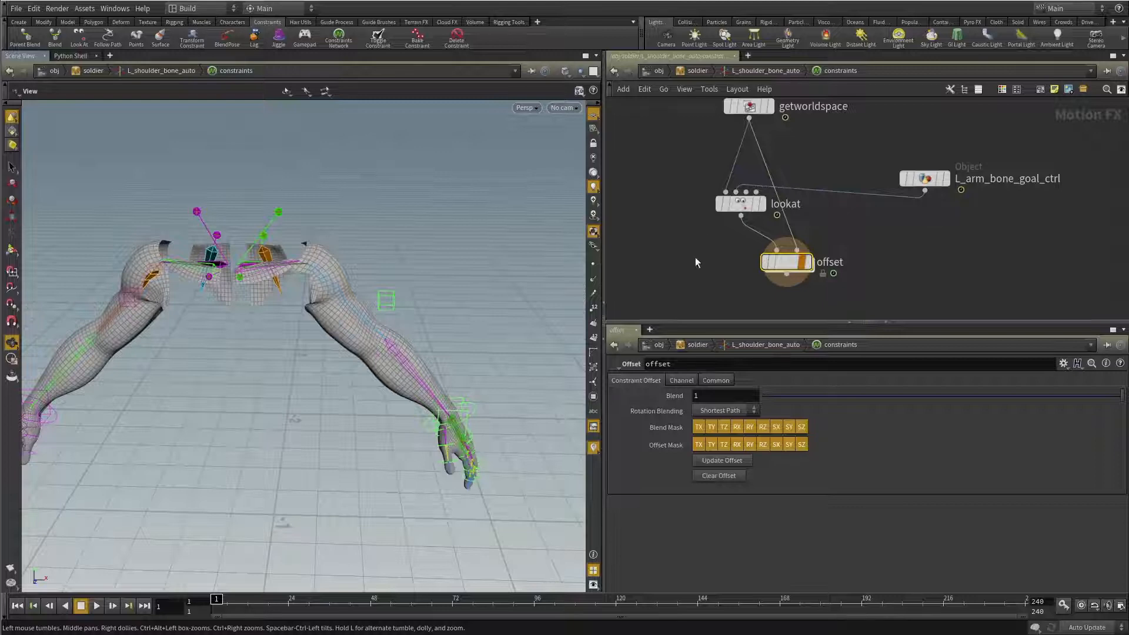
{"action": "key", "text": "u"}
{"action": "key", "text": "u"}
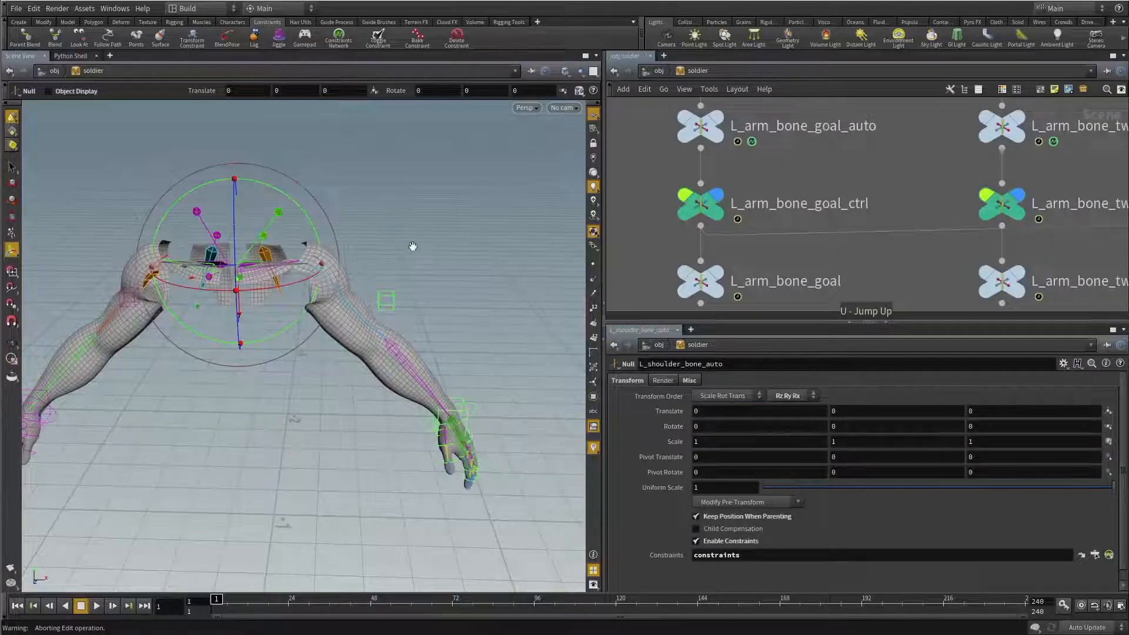
{"action": "key", "text": "t"}
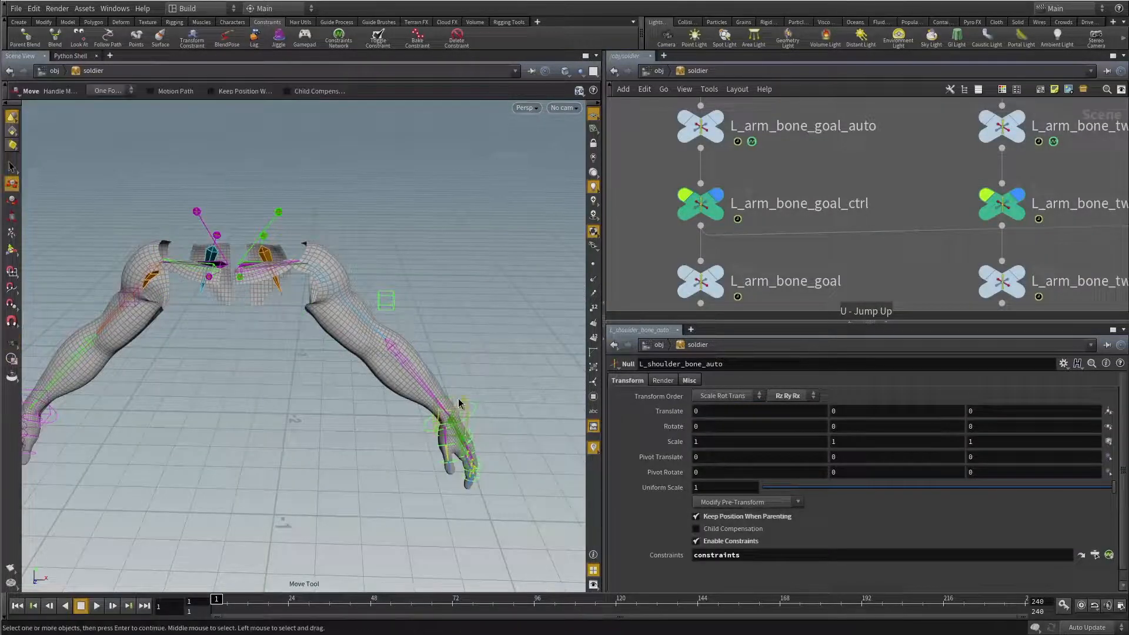
{"action": "left_click", "coordinate": [459, 403]}
{"action": "left_click_drag", "start_coordinate": [472, 361], "coordinate": [461, 200], "text": "alt"}
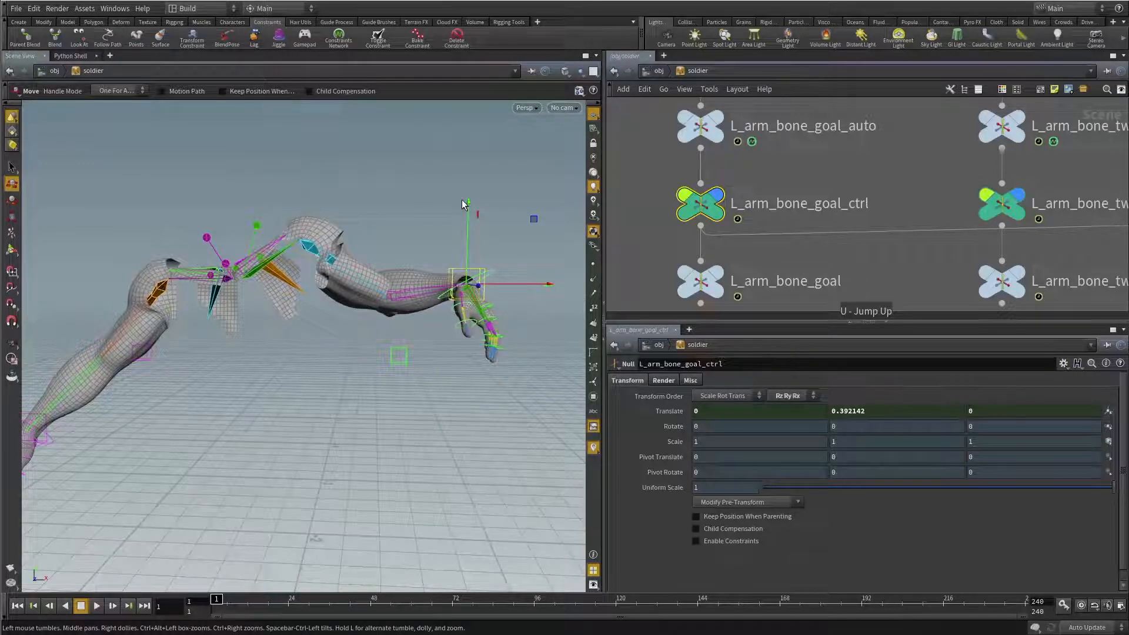
{"action": "key", "text": "ctrl+z"}
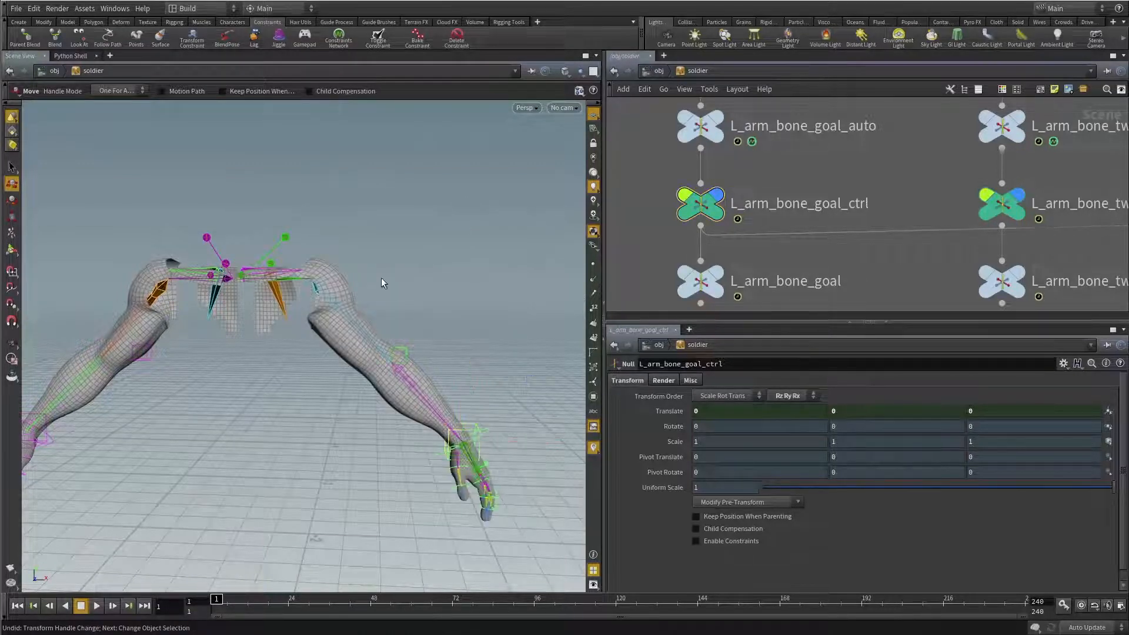
Step: Open the constraints network of L_shoulder_bone_auto and lower the offset node's Blend to 0
{"action": "left_click_drag", "start_coordinate": [381, 277], "coordinate": [309, 319], "text": "alt"}
{"action": "scroll", "coordinate": [834, 209], "scroll_direction": "down", "scroll_amount": 5}
{"action": "scroll", "coordinate": [841, 210], "scroll_direction": "up", "scroll_amount": 8}
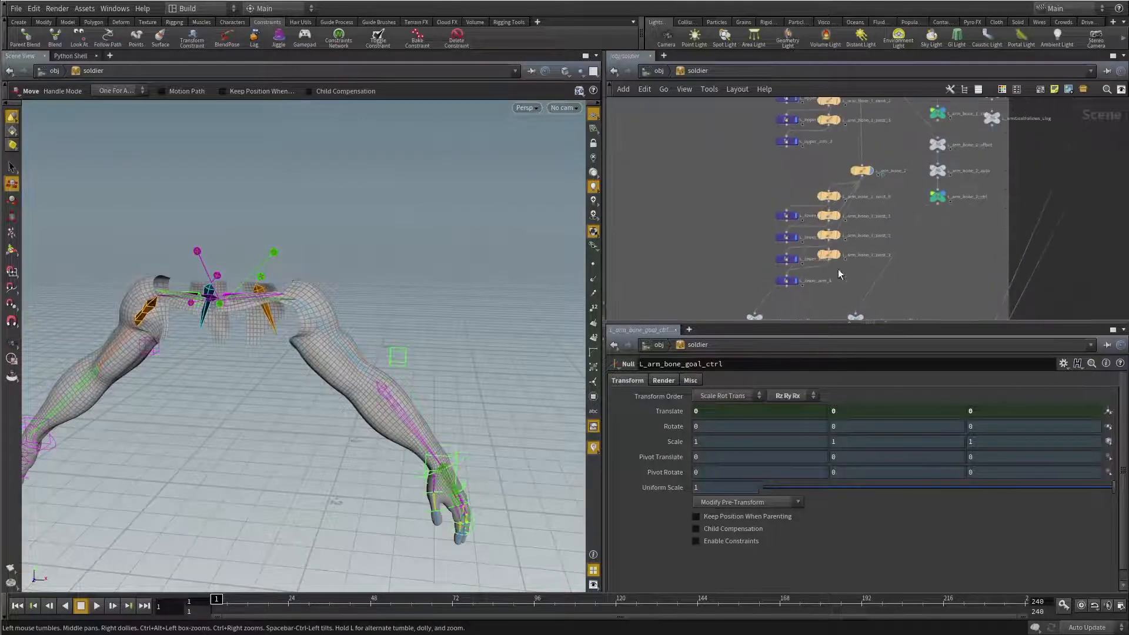
{"action": "middle_click_drag", "start_coordinate": [806, 218], "coordinate": [726, 233]}
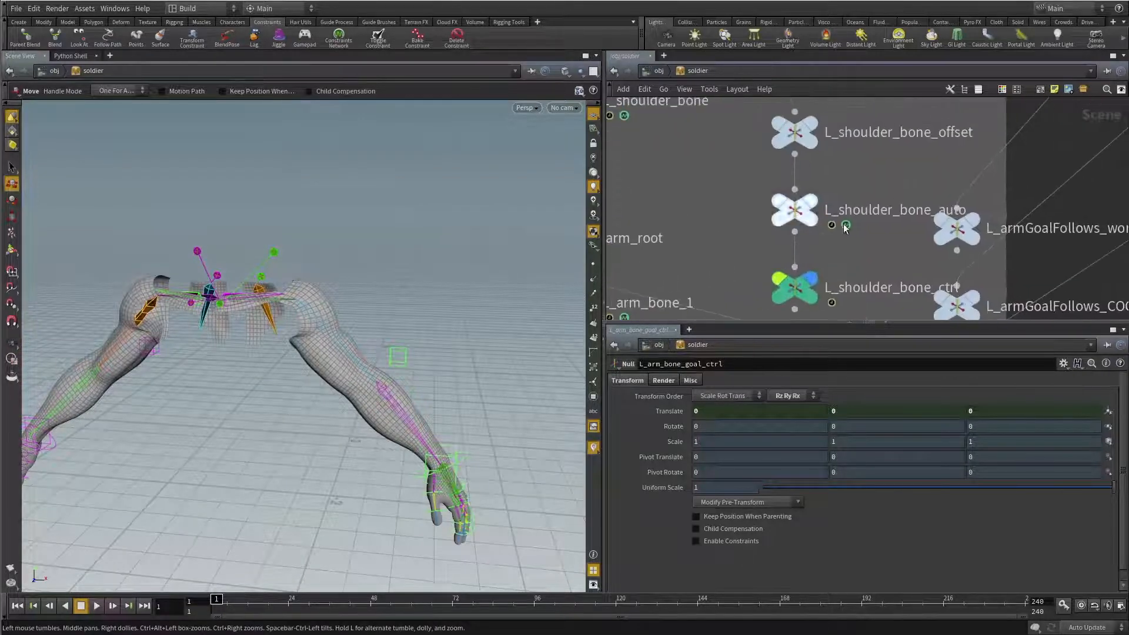
{"action": "left_click", "coordinate": [846, 225]}
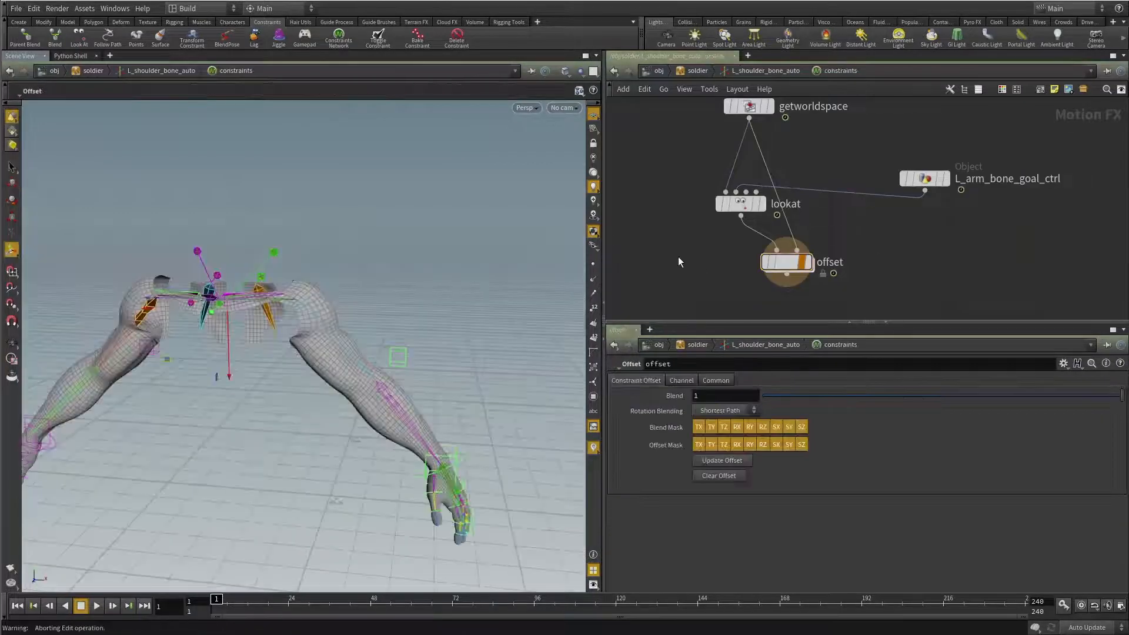
{"action": "left_click_drag", "start_coordinate": [677, 246], "coordinate": [935, 294]}
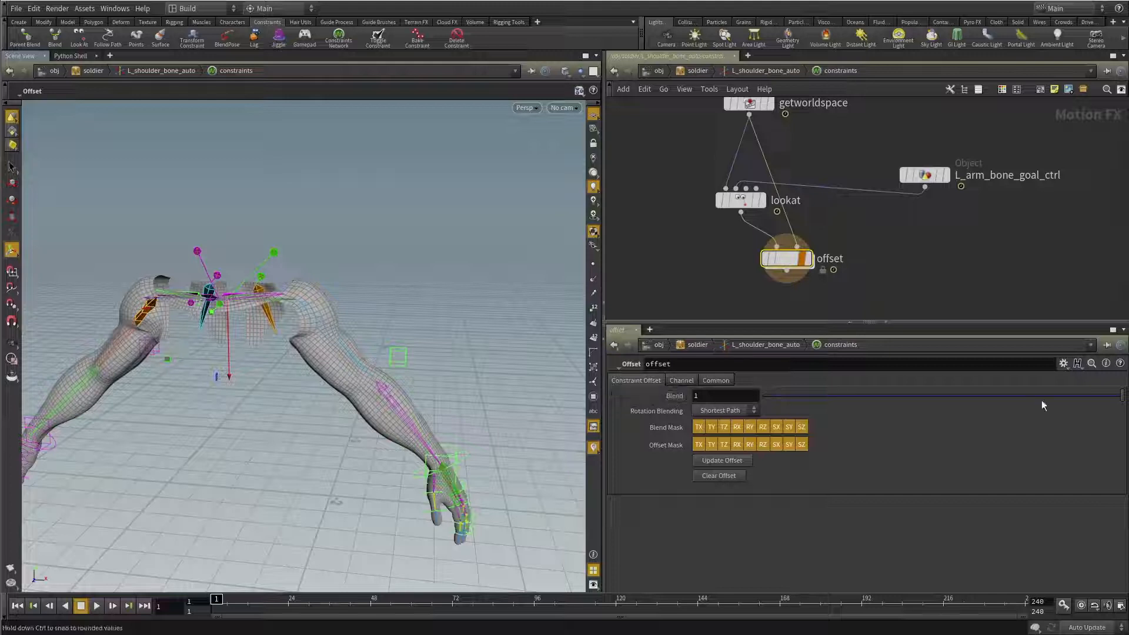
{"action": "left_click_drag", "start_coordinate": [1121, 395], "coordinate": [568, 413]}
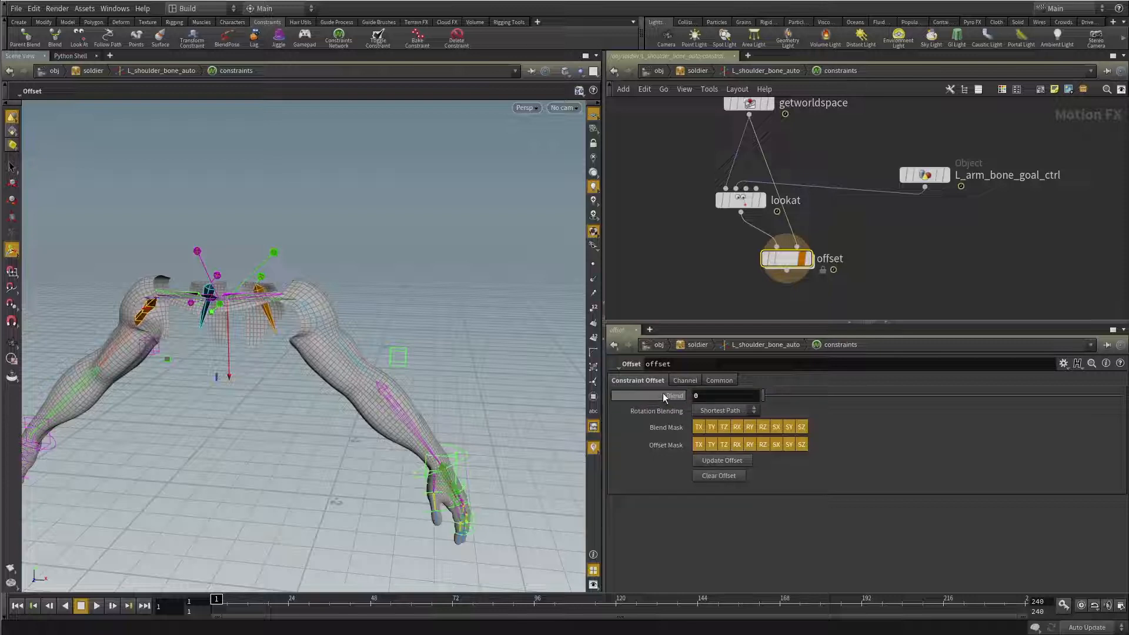
Step: Look over the soldier asset's right arm parameters in a floating parameter window, and close the window
{"action": "right_click", "coordinate": [692, 70]}
{"action": "mouse_move", "coordinate": [752, 157]}
{"action": "left_click", "coordinate": [797, 163]}
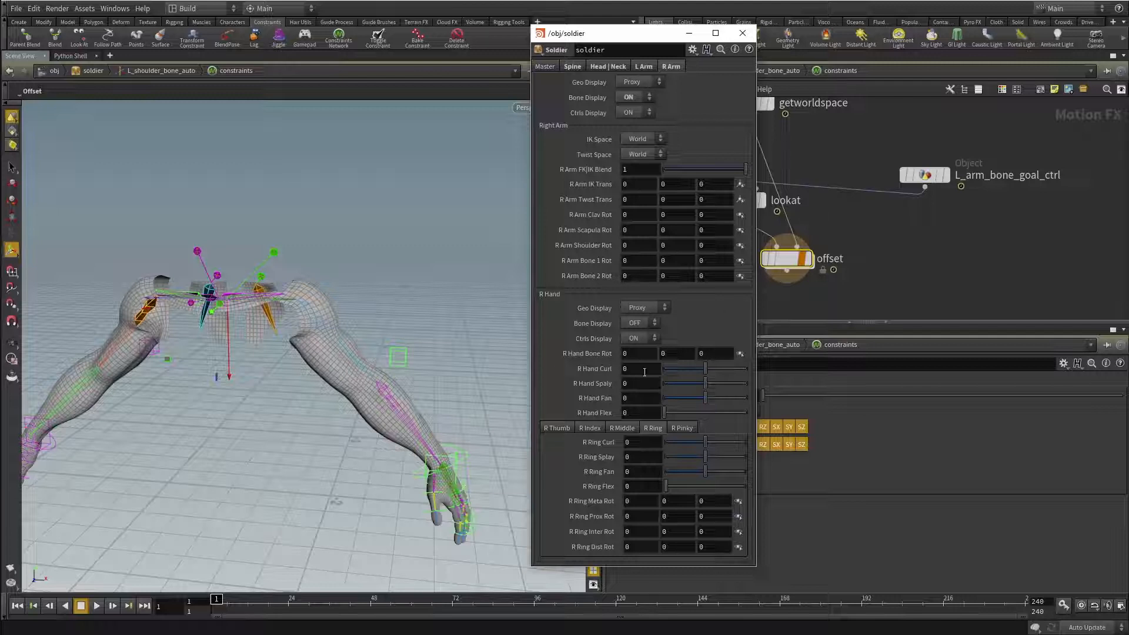
{"action": "left_click", "coordinate": [742, 33]}
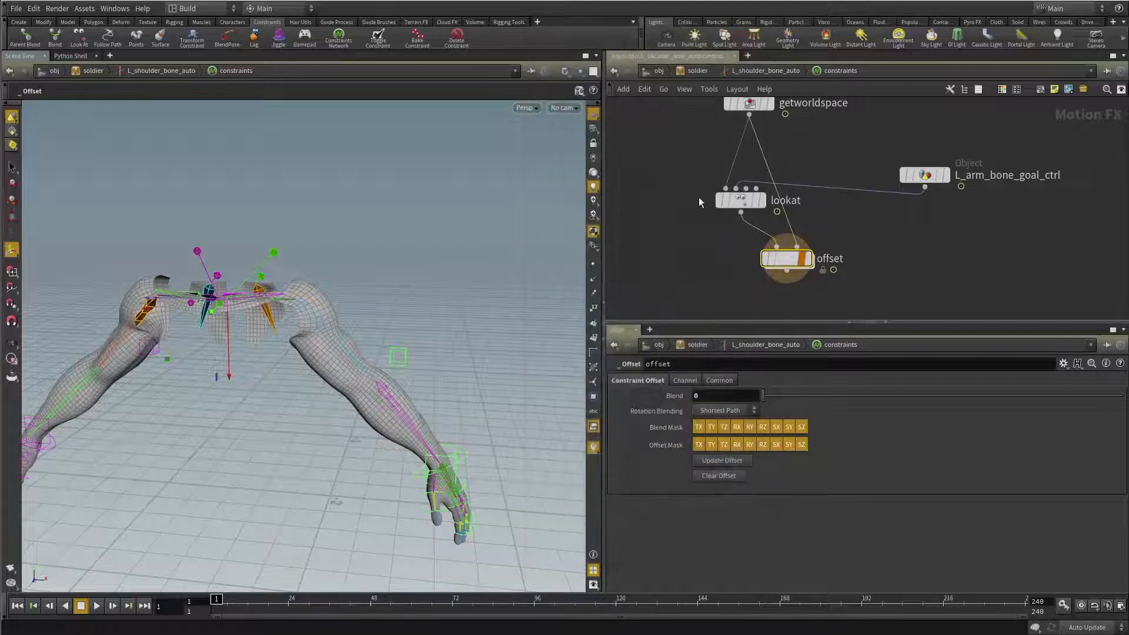
Step: Set the offset node's Blend to 0.2
{"action": "left_click_drag", "start_coordinate": [763, 395], "coordinate": [787, 396]}
{"action": "double_click", "coordinate": [709, 396]}
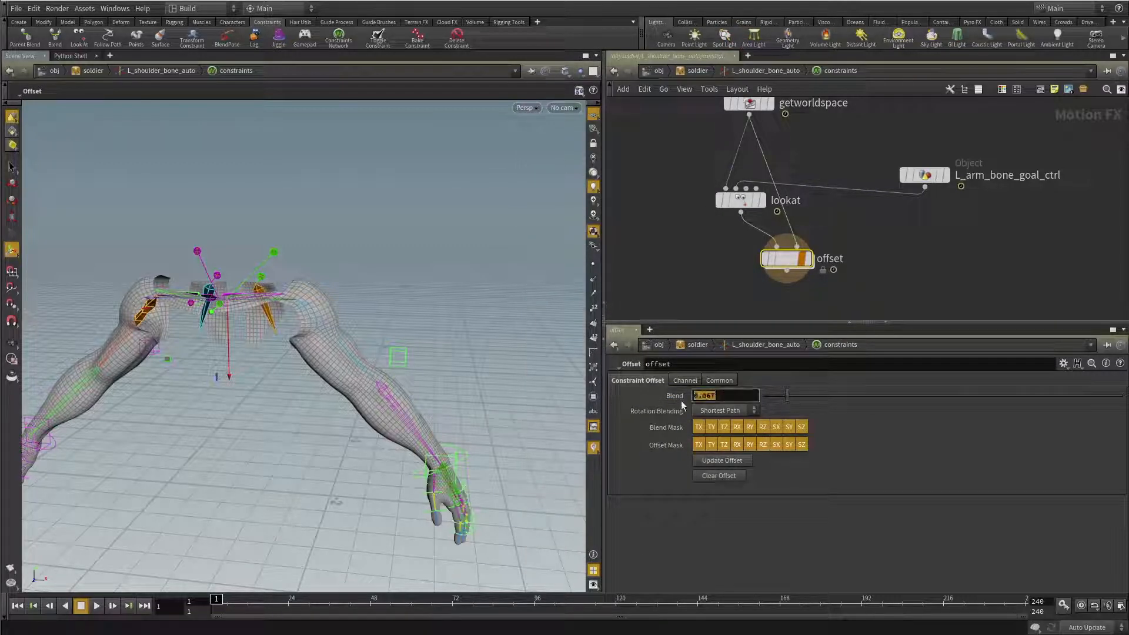
{"action": "type", "text": "0.2"}
{"action": "key", "text": "Return"}
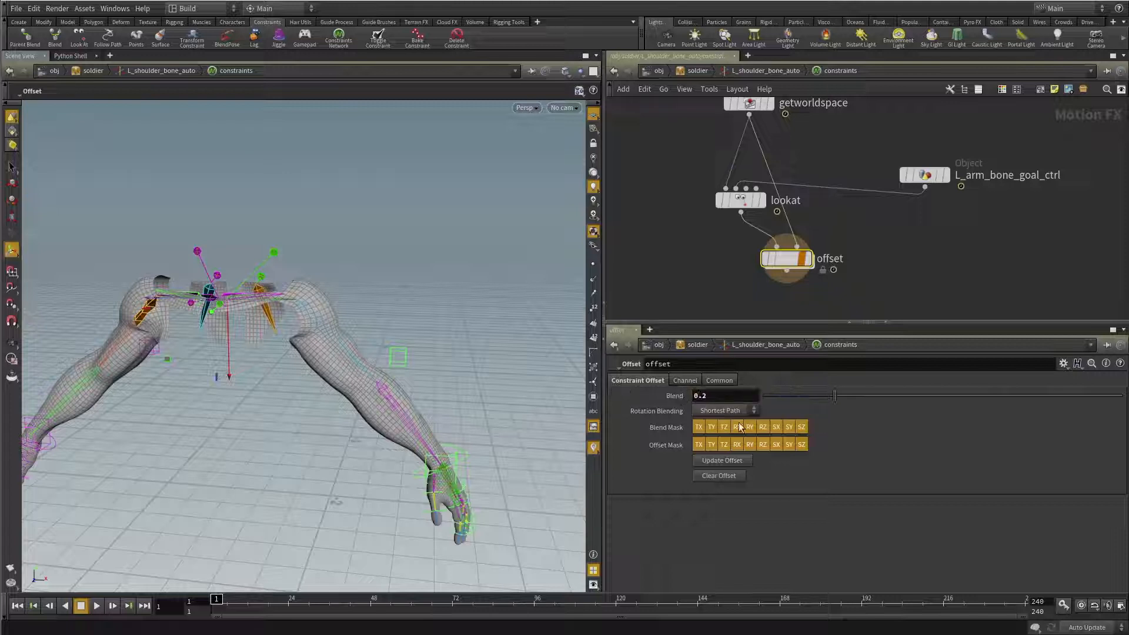
Step: Return to the soldier network, test the blended shoulder by moving L_arm_bone_goal_ctrl, and undo the move
{"action": "key", "text": "u"}
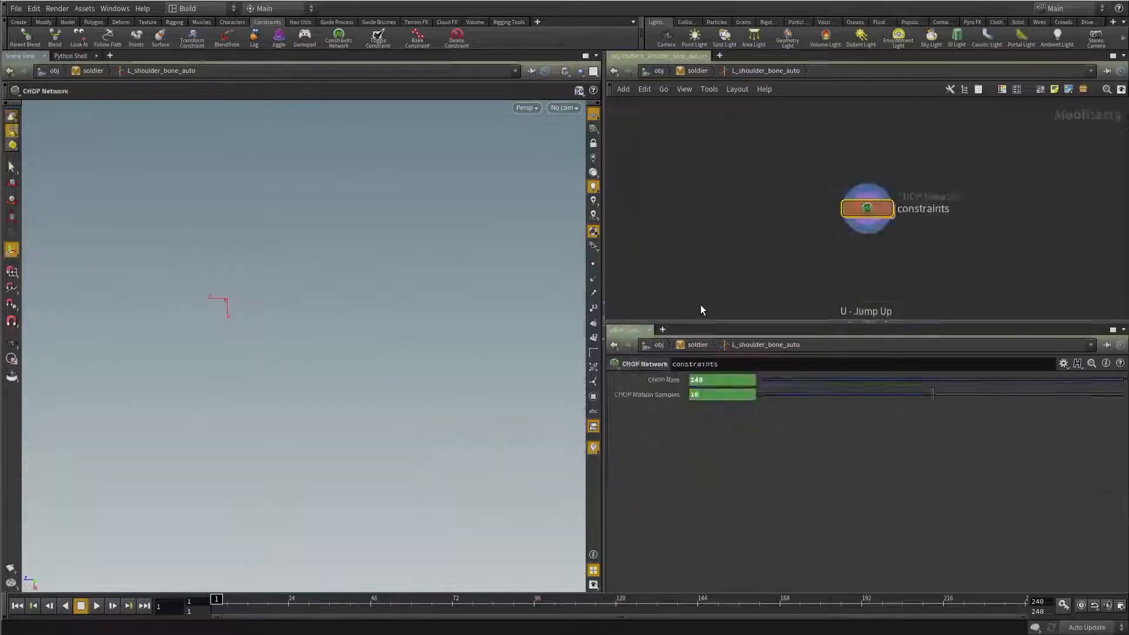
{"action": "key", "text": "u"}
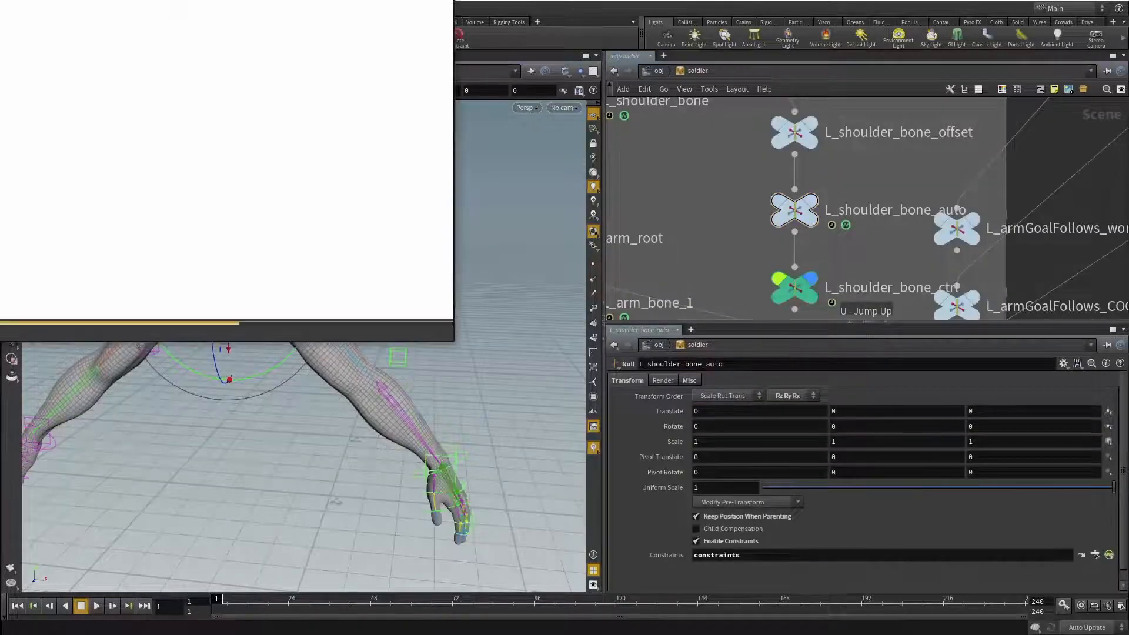
{"action": "key", "text": "t"}
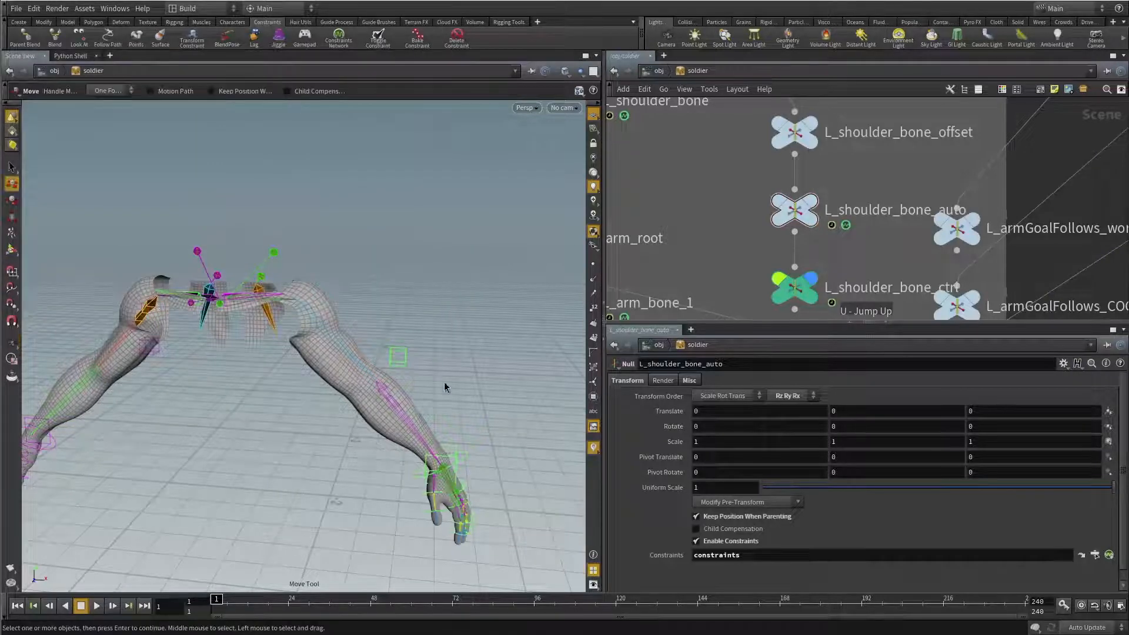
{"action": "left_click", "coordinate": [443, 451]}
{"action": "left_click_drag", "start_coordinate": [457, 389], "coordinate": [252, 373]}
{"action": "key", "text": "ctrl+z"}
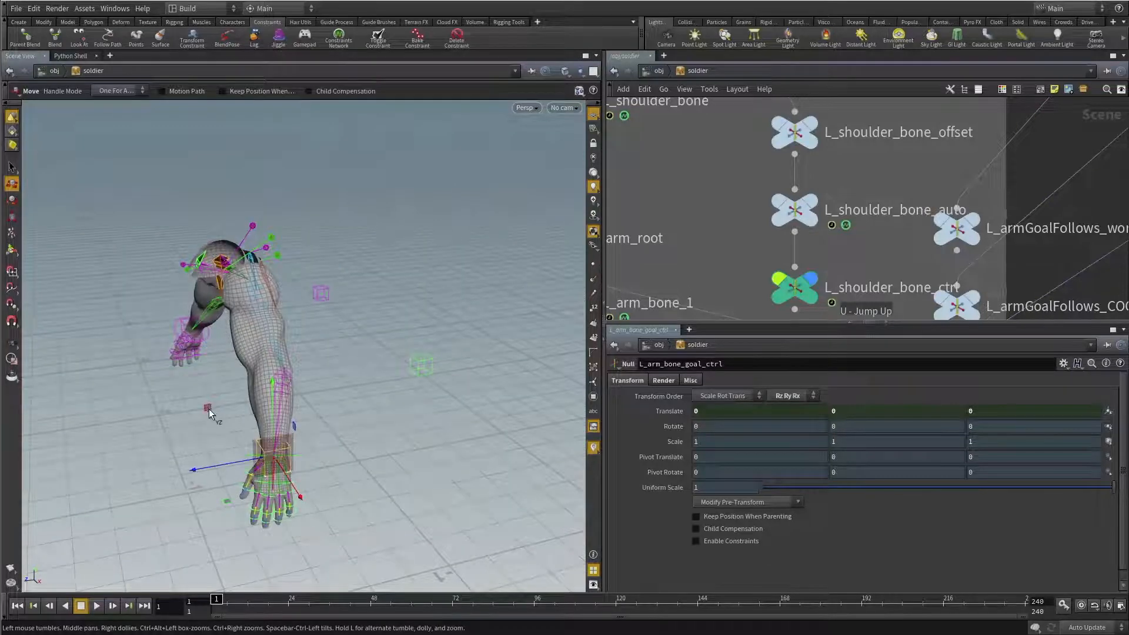
Step: Try moving the left arm goal control again while viewing the shoulder from other angles, and undo the moves
{"action": "mouse_move", "coordinate": [210, 409]}
{"action": "left_mouse_down"}
{"action": "mouse_move", "coordinate": [156, 407]}
{"action": "mouse_move", "coordinate": [261, 393]}
{"action": "mouse_move", "coordinate": [194, 384]}
{"action": "mouse_move", "coordinate": [196, 393]}
{"action": "left_mouse_up"}
{"action": "key", "text": "ctrl+z"}
{"action": "left_click_drag", "start_coordinate": [290, 405], "coordinate": [415, 461], "text": "alt"}
{"action": "key", "text": "ctrl+z"}
{"action": "left_click_drag", "start_coordinate": [381, 389], "coordinate": [470, 344], "text": "alt"}
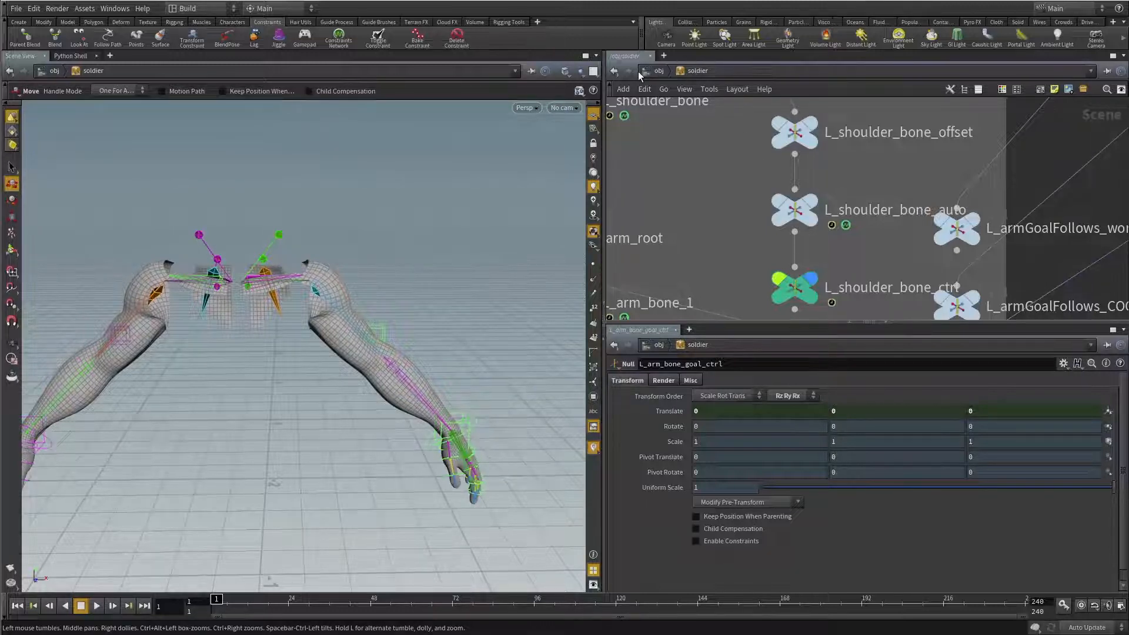
Step: Open the soldier asset's type properties at its parameter list and enlarge the window
{"action": "right_click", "coordinate": [691, 70]}
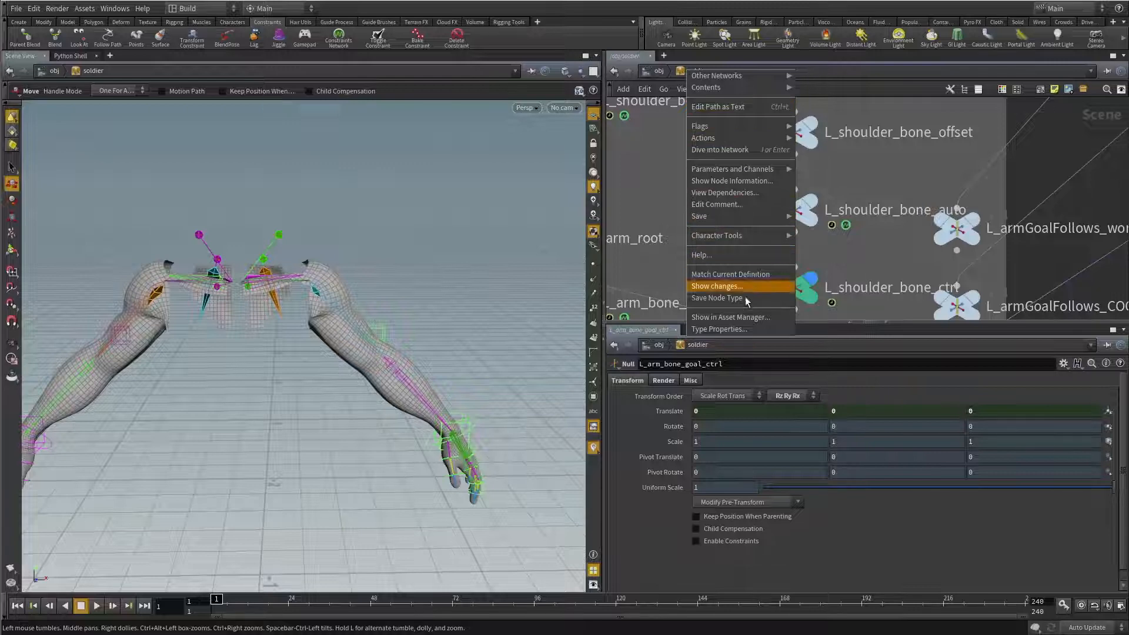
{"action": "left_click", "coordinate": [730, 330]}
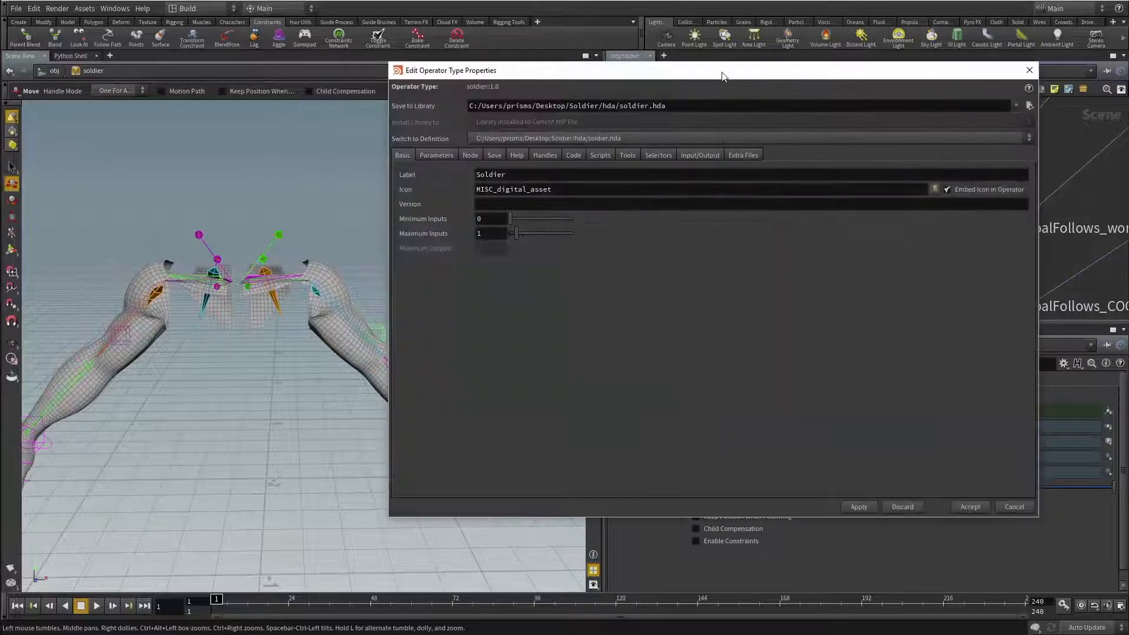
{"action": "left_click_drag", "start_coordinate": [722, 77], "coordinate": [411, 34]}
{"action": "left_click", "coordinate": [125, 112]}
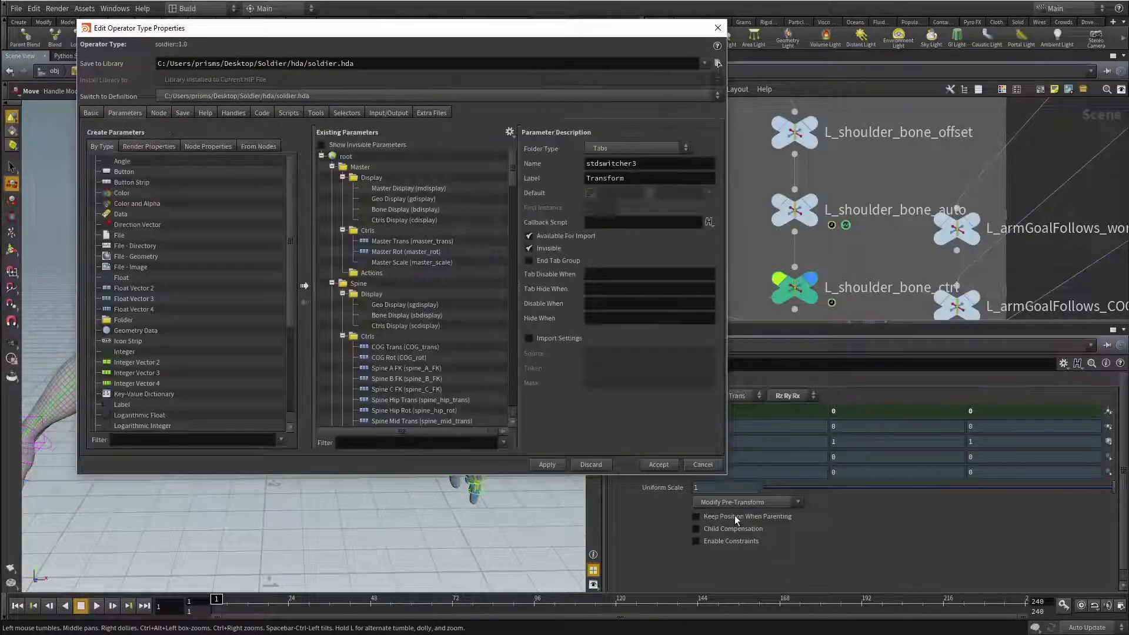
{"action": "left_click_drag", "start_coordinate": [726, 473], "coordinate": [666, 586]}
Step: Collapse the Master, Spine and Head | Neck folders and add a separator below L Arm FK|IK Blend in the Left Arm folder
{"action": "left_click", "coordinate": [332, 167]}
{"action": "left_click", "coordinate": [332, 177]}
{"action": "left_click", "coordinate": [332, 188]}
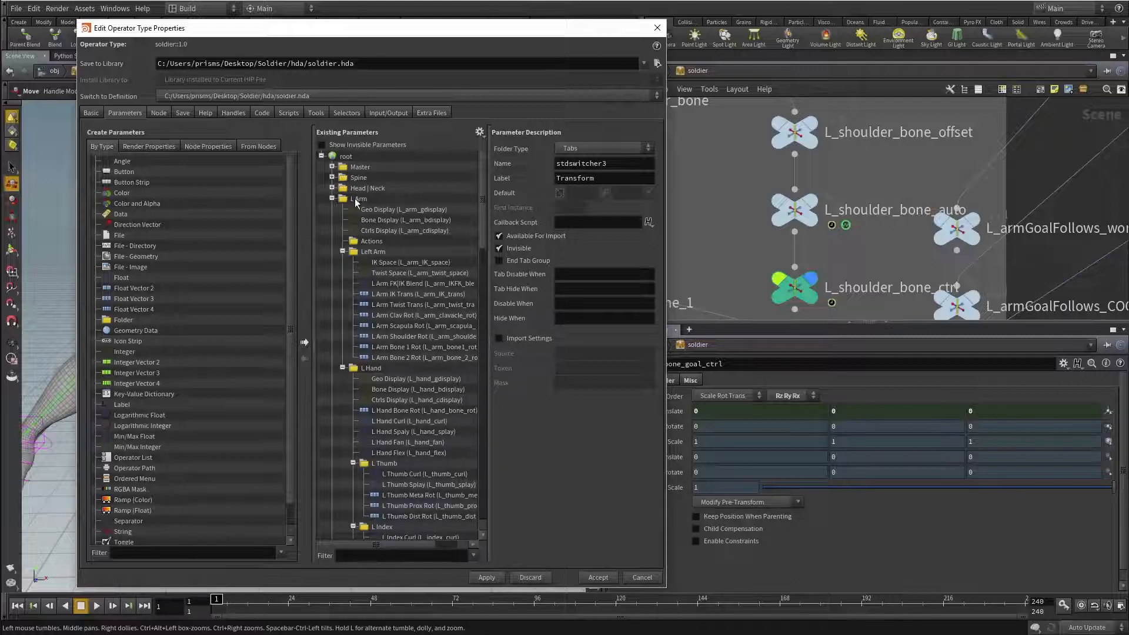
{"action": "left_click", "coordinate": [373, 251]}
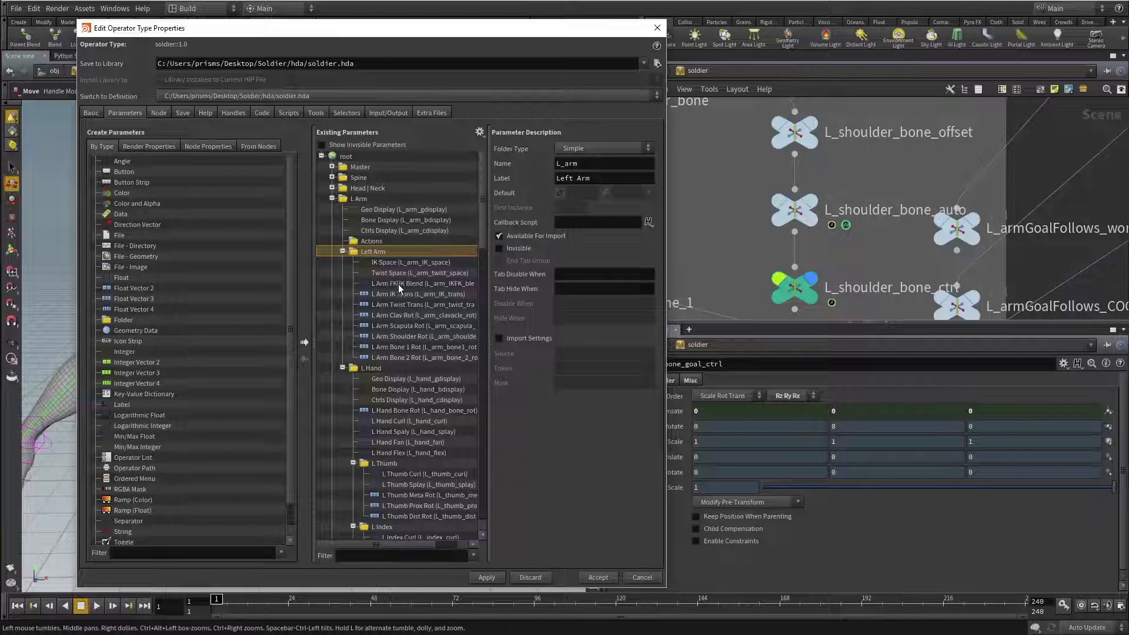
{"action": "left_click", "coordinate": [370, 284]}
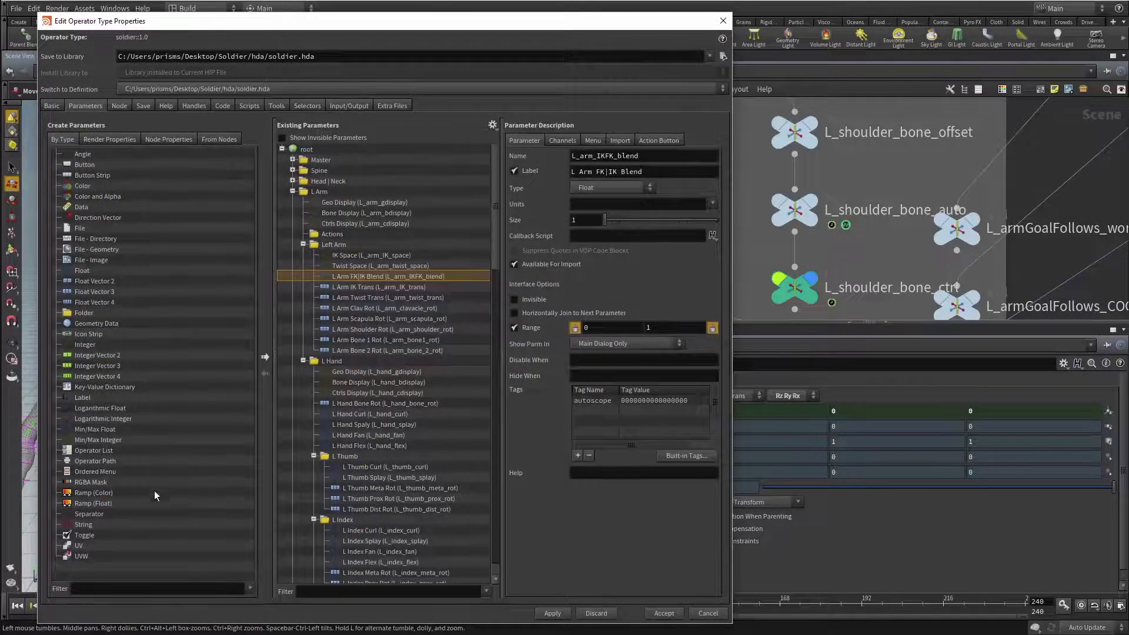
{"action": "left_click_drag", "start_coordinate": [93, 513], "coordinate": [348, 285]}
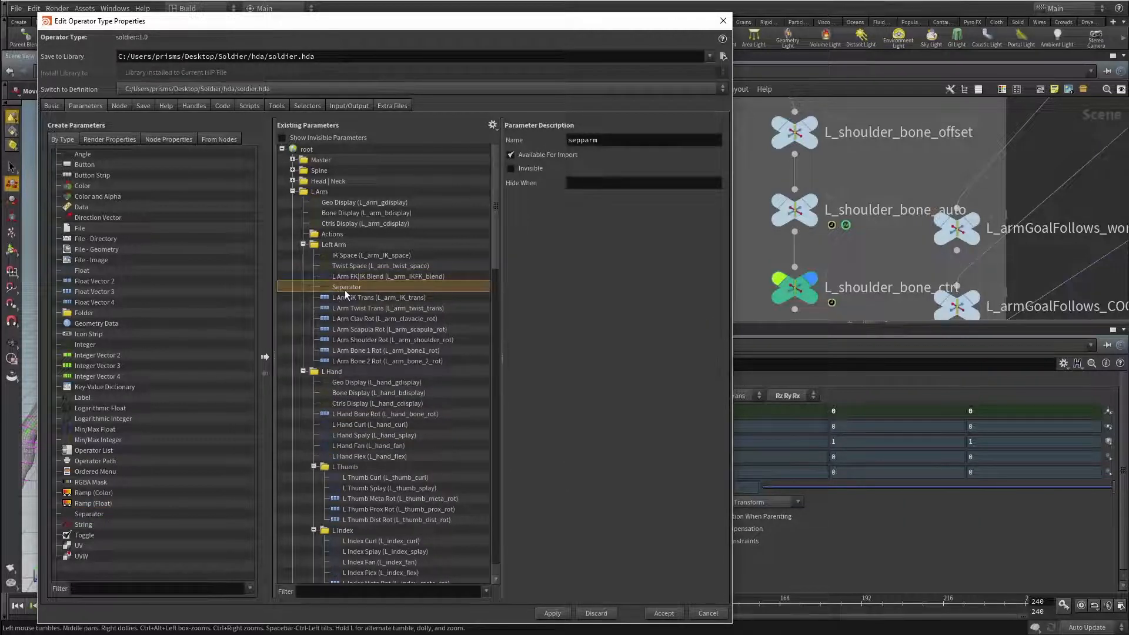
Step: Enter the constraints network of L_shoulder_bone_auto and promote the offset node's Blend to the Left Arm folder below the separator
{"action": "double_click", "coordinate": [794, 210]}
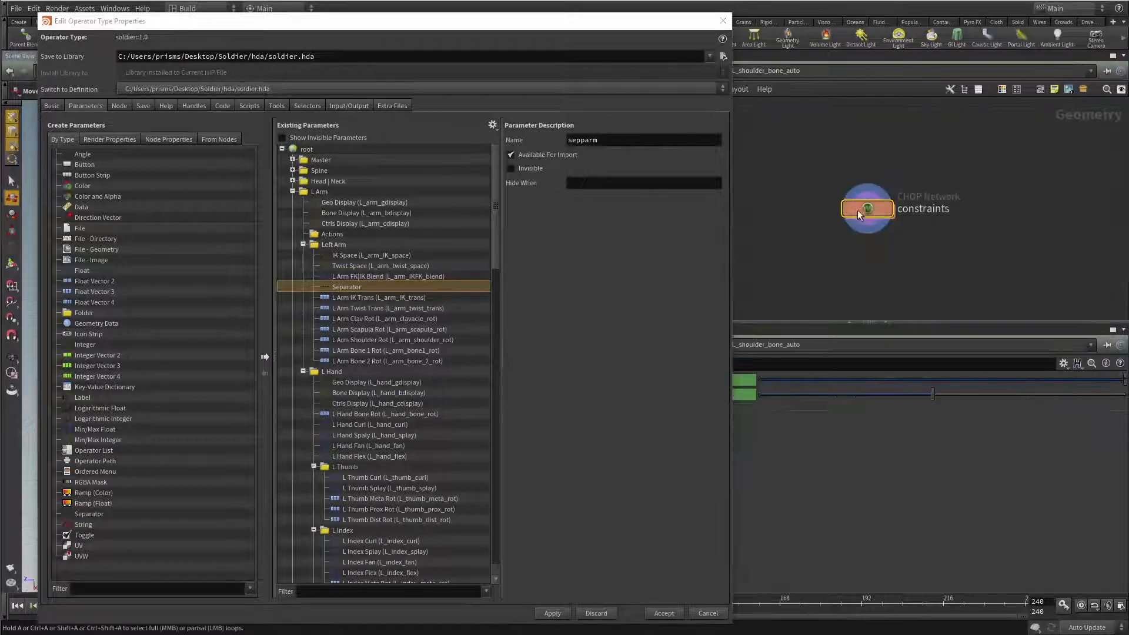
{"action": "double_click", "coordinate": [859, 210]}
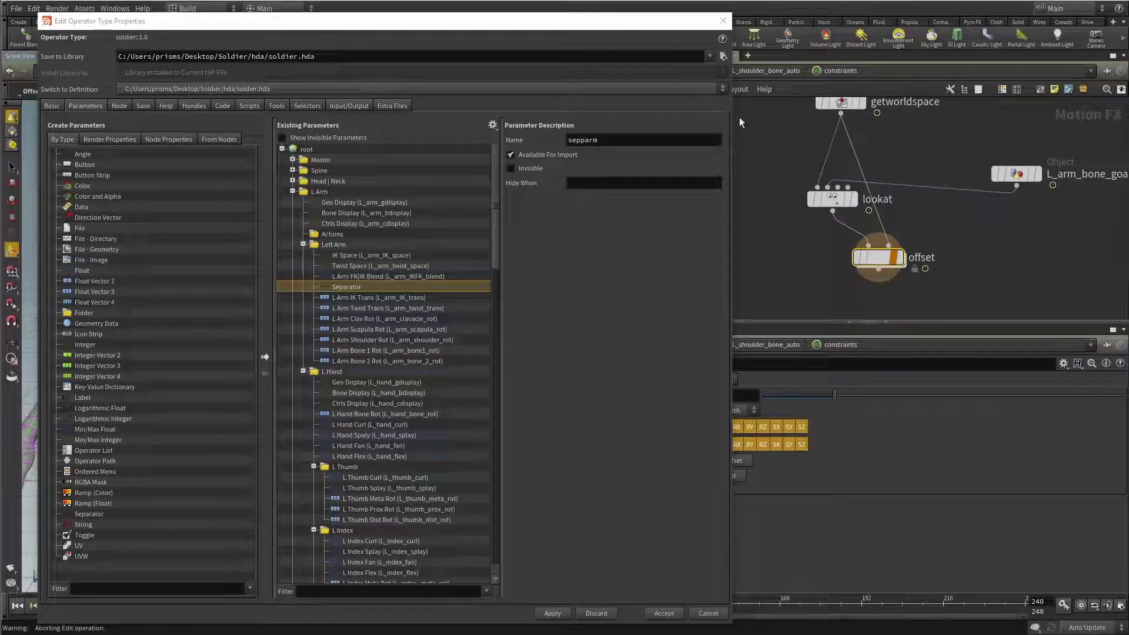
{"action": "left_click_drag", "start_coordinate": [740, 122], "coordinate": [633, 234]}
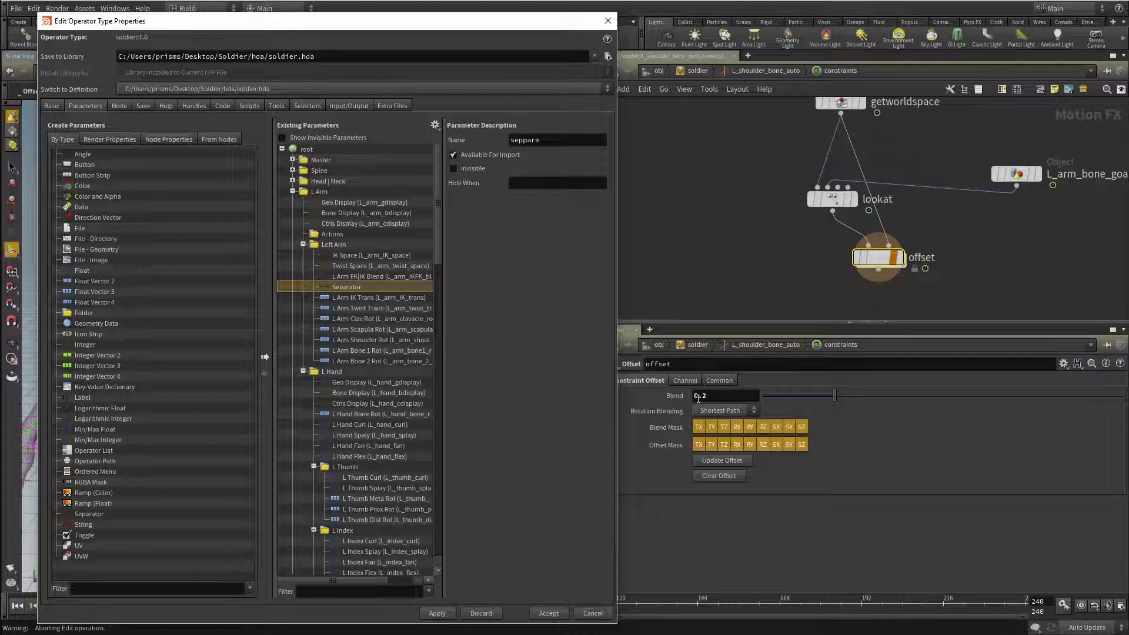
{"action": "left_click_drag", "start_coordinate": [676, 393], "coordinate": [344, 295]}
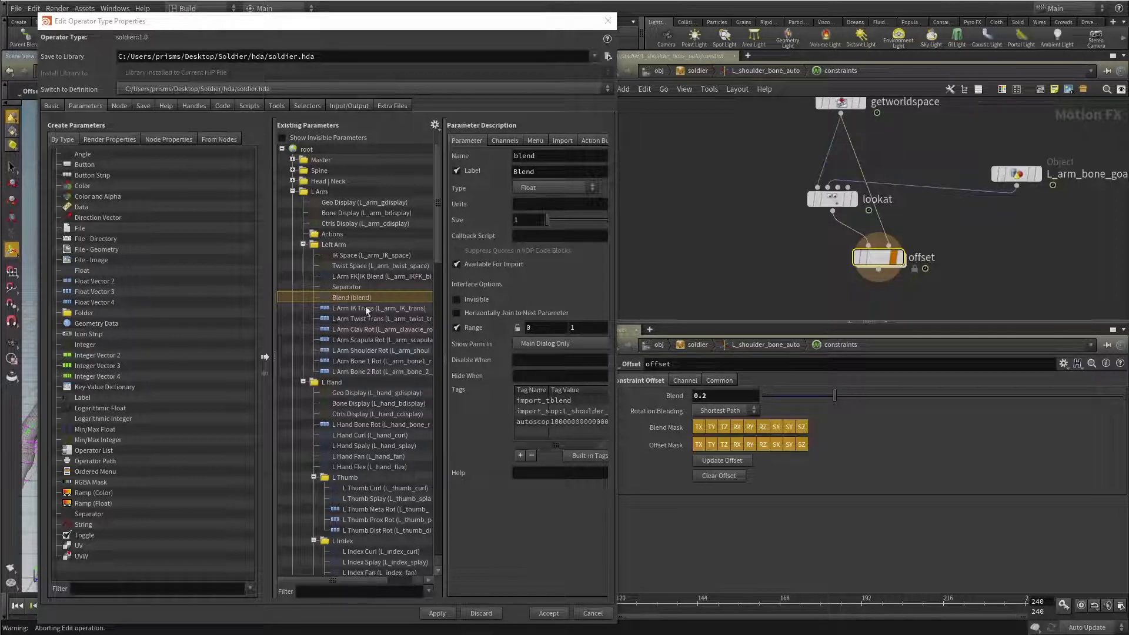
Step: Name the promoted parameter L_arm_autoShoulder_blend, label it "L Arm Auto Should Blend", and apply and accept the type changes
{"action": "left_click_drag", "start_coordinate": [618, 294], "coordinate": [833, 294]}
{"action": "left_click_drag", "start_coordinate": [657, 156], "coordinate": [595, 172]}
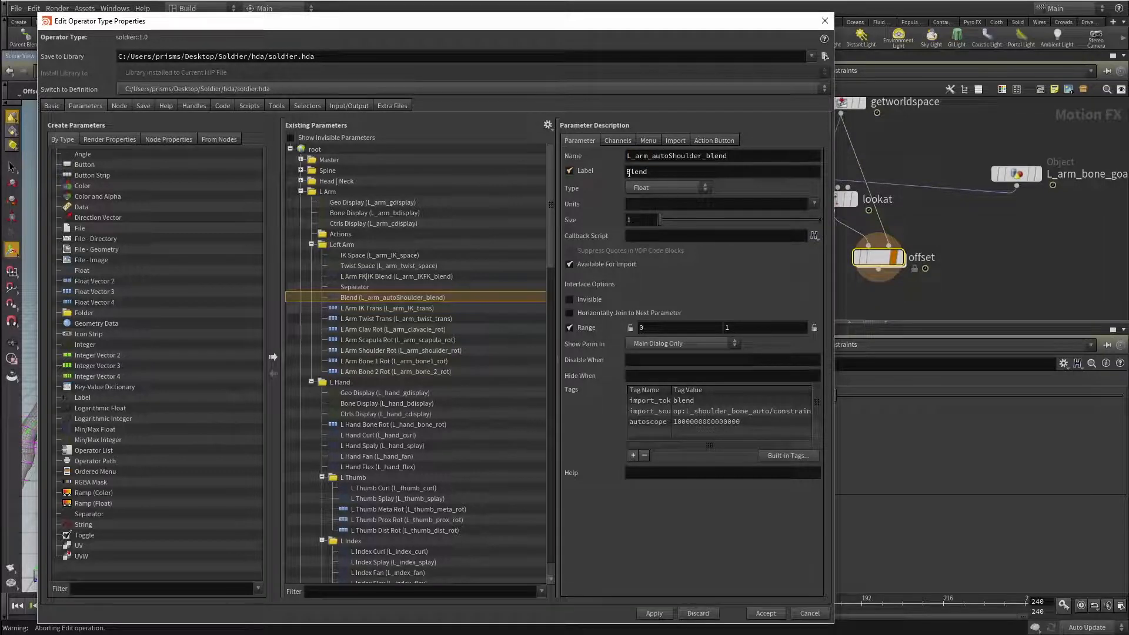
{"action": "left_click", "coordinate": [628, 172]}
{"action": "type", "text": "L Arm Auto Should"}
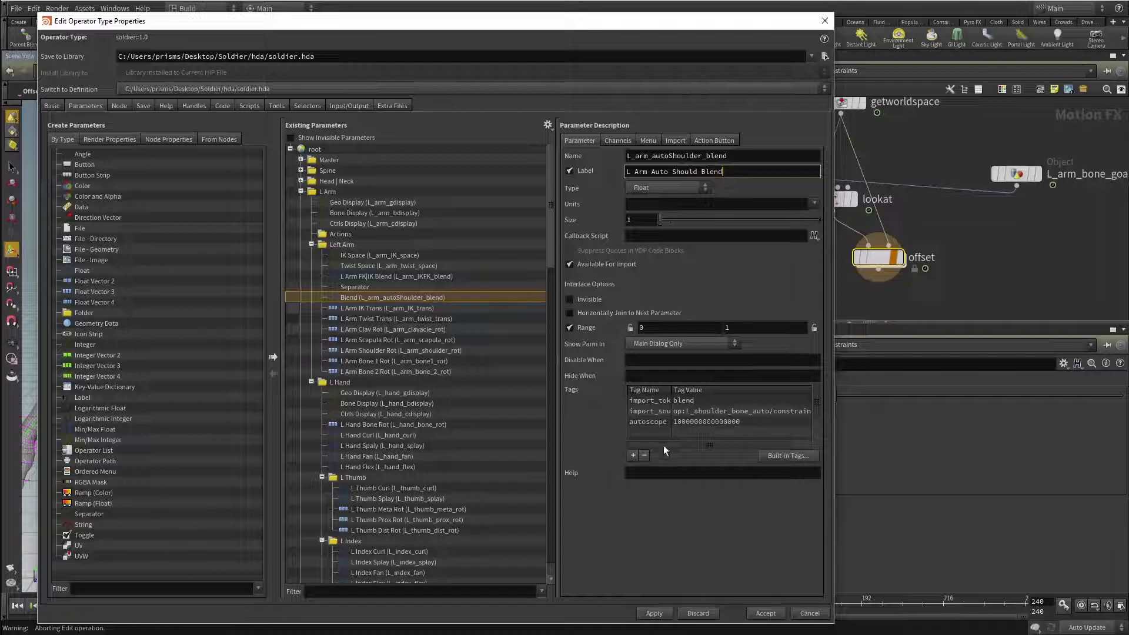
{"action": "left_click", "coordinate": [659, 614]}
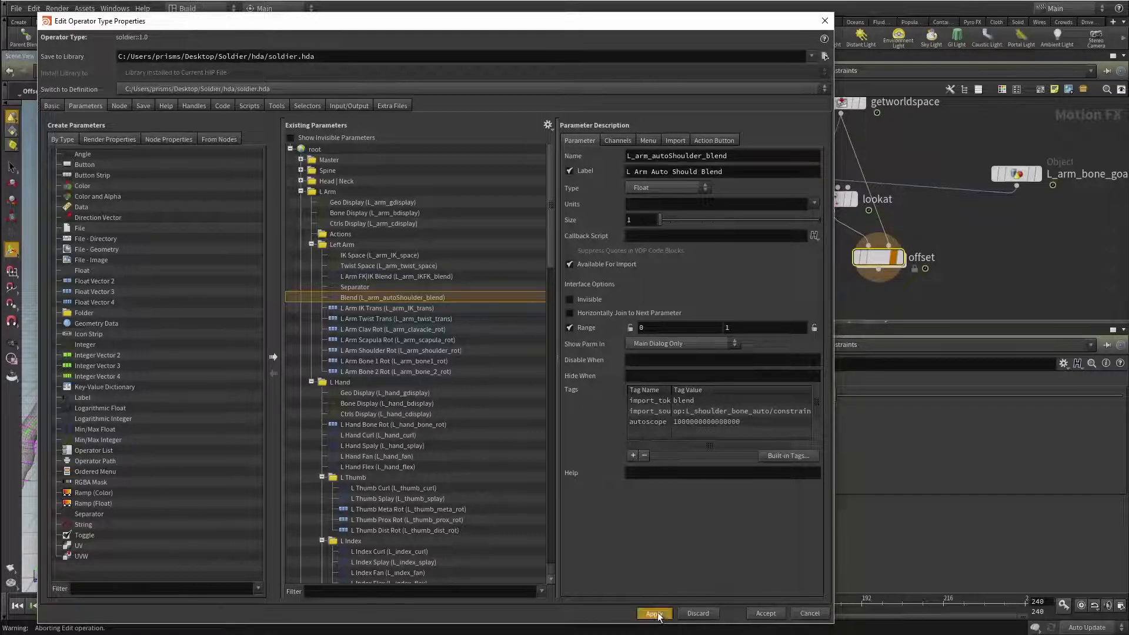
{"action": "left_click", "coordinate": [758, 616]}
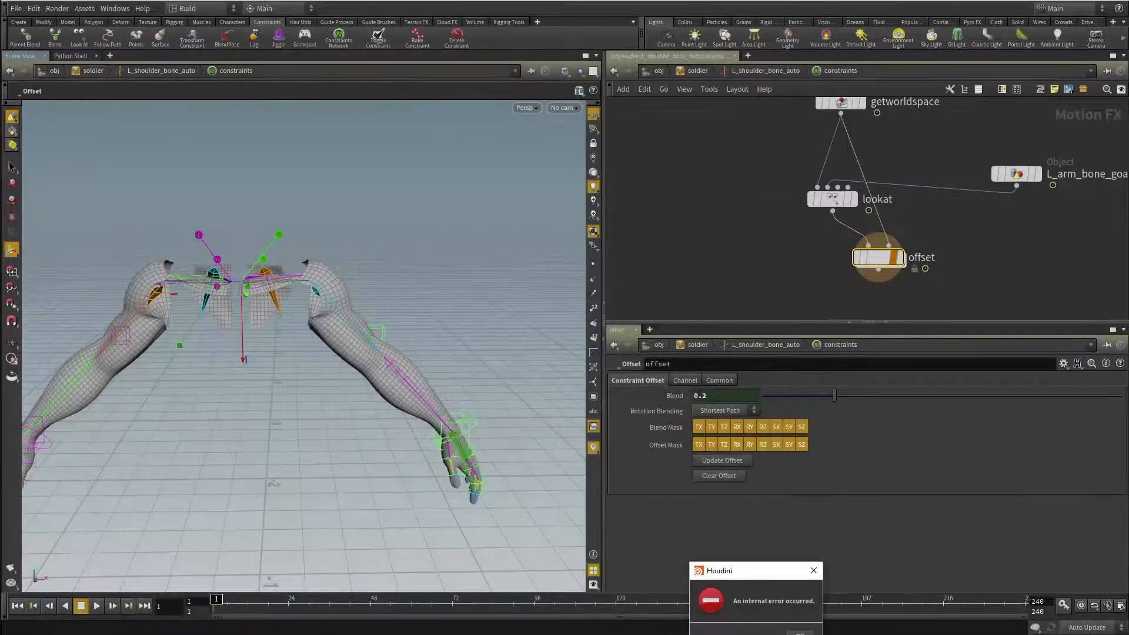
{"action": "left_click", "coordinate": [800, 632]}
Step: Reopen the soldier type properties, check the L Arm Auto Should Blend parameter, and apply and accept the definition again
{"action": "right_click", "coordinate": [698, 77]}
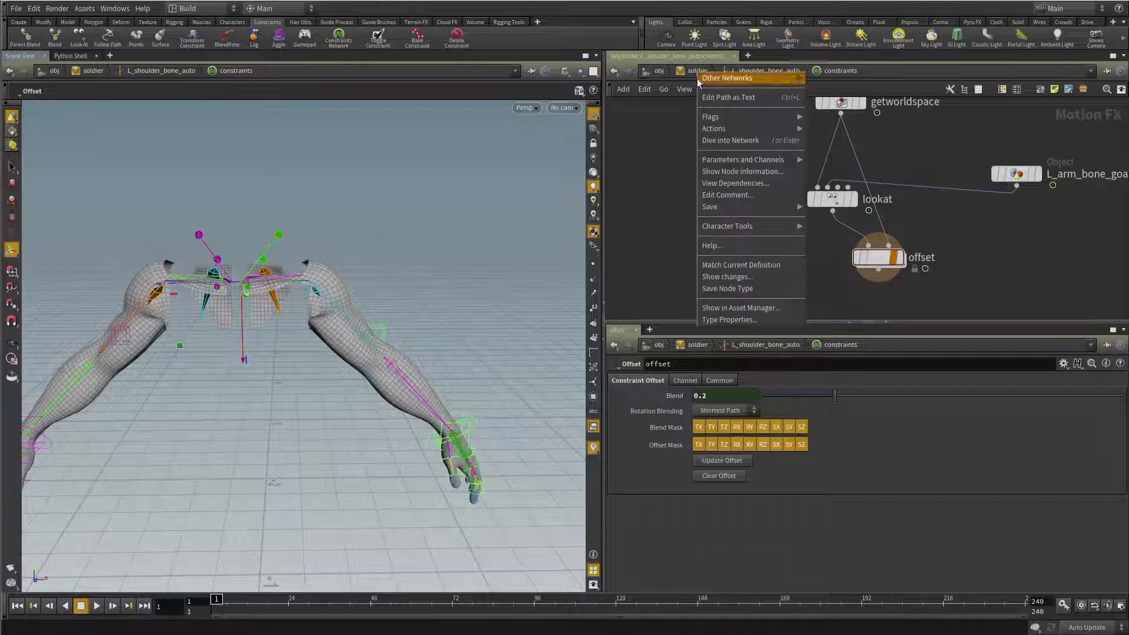
{"action": "left_click", "coordinate": [742, 320]}
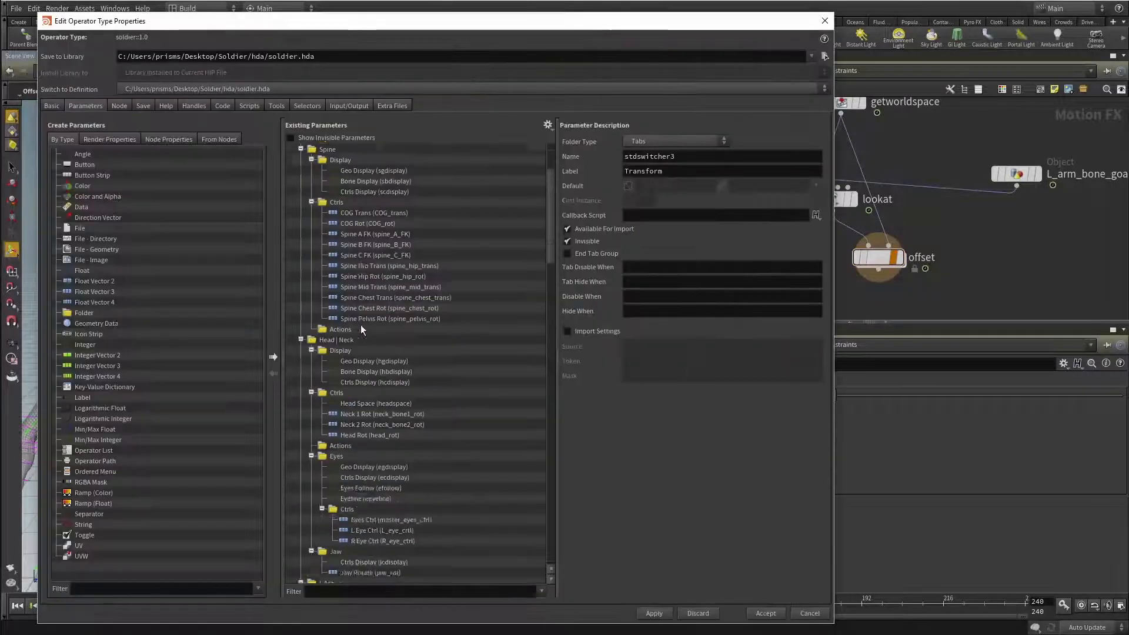
{"action": "scroll", "coordinate": [377, 327], "scroll_direction": "down", "scroll_amount": 12}
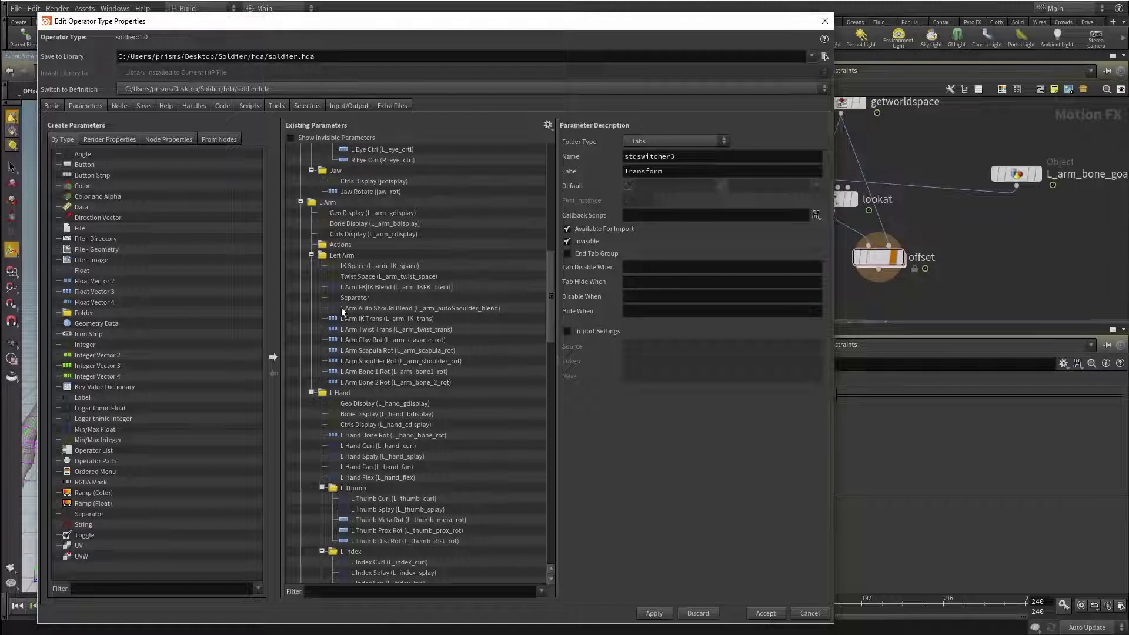
{"action": "left_click", "coordinate": [342, 309]}
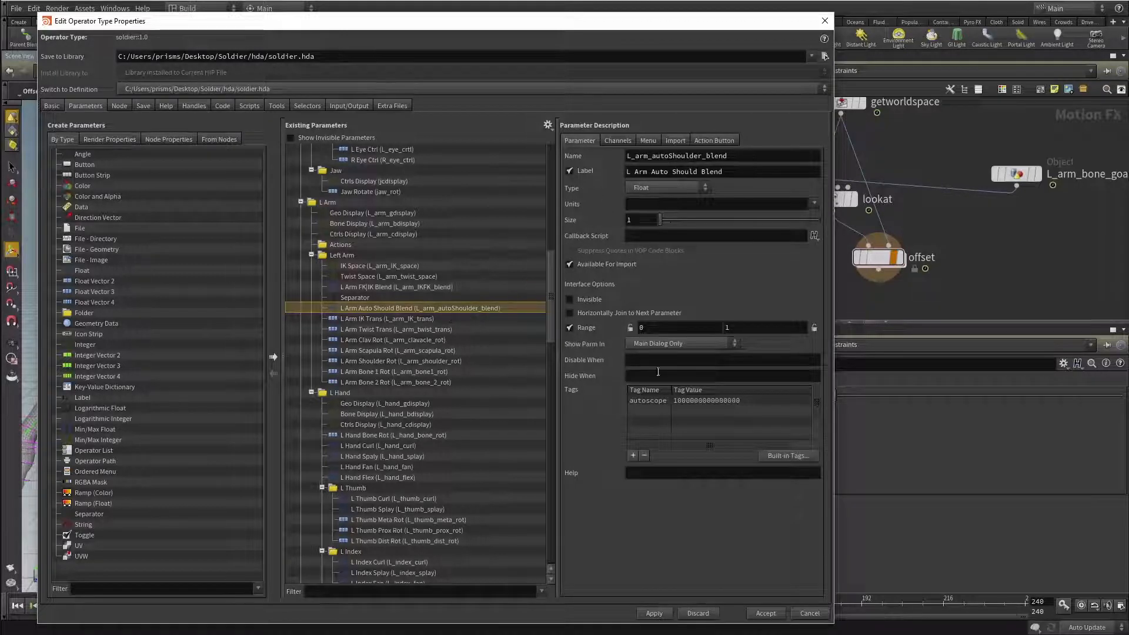
{"action": "left_click", "coordinate": [654, 614]}
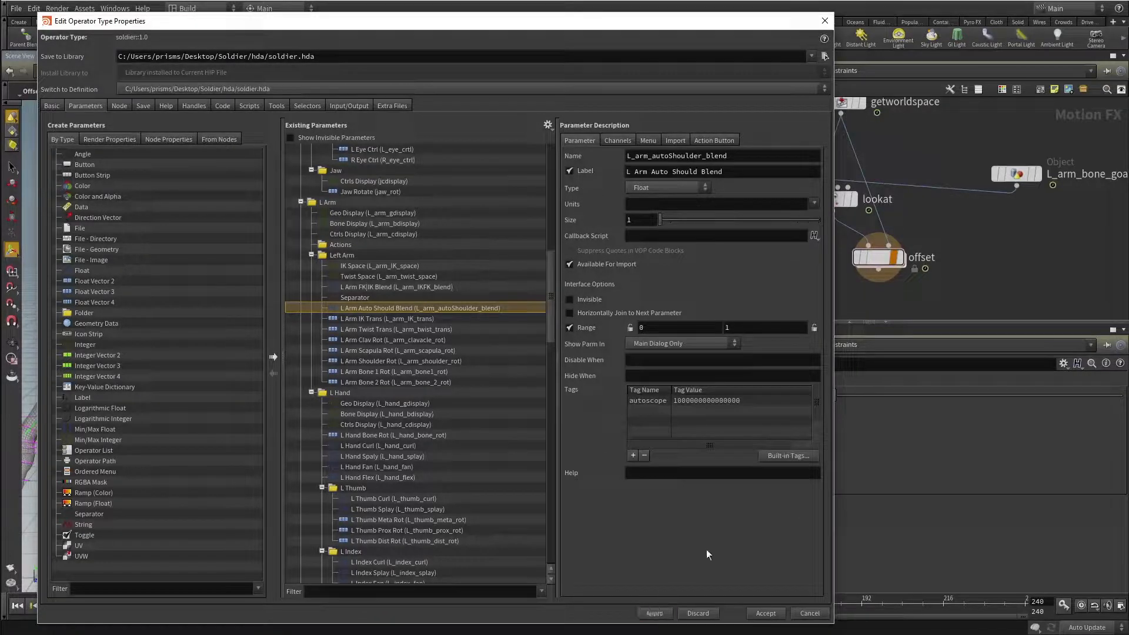
{"action": "left_click", "coordinate": [758, 615]}
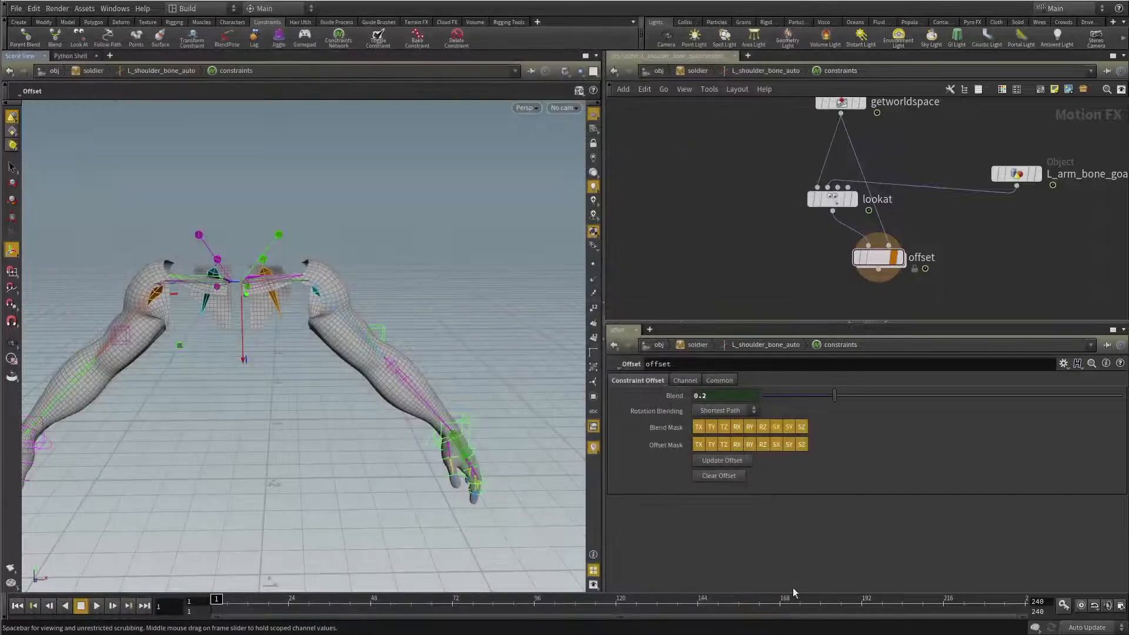
Step: Return to the soldier network, test the shoulder by moving L_arm_bone_goal_ctrl, and undo the move
{"action": "left_click", "coordinate": [688, 70]}
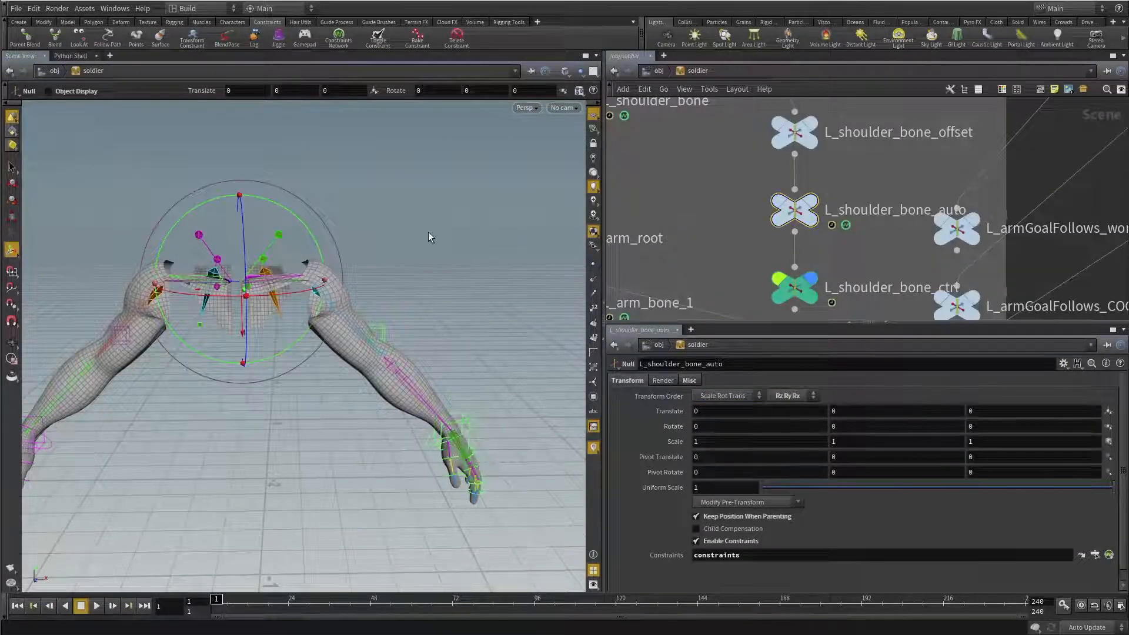
{"action": "key", "text": "Escape"}
{"action": "left_click_drag", "start_coordinate": [428, 231], "coordinate": [407, 282]}
{"action": "key", "text": "t"}
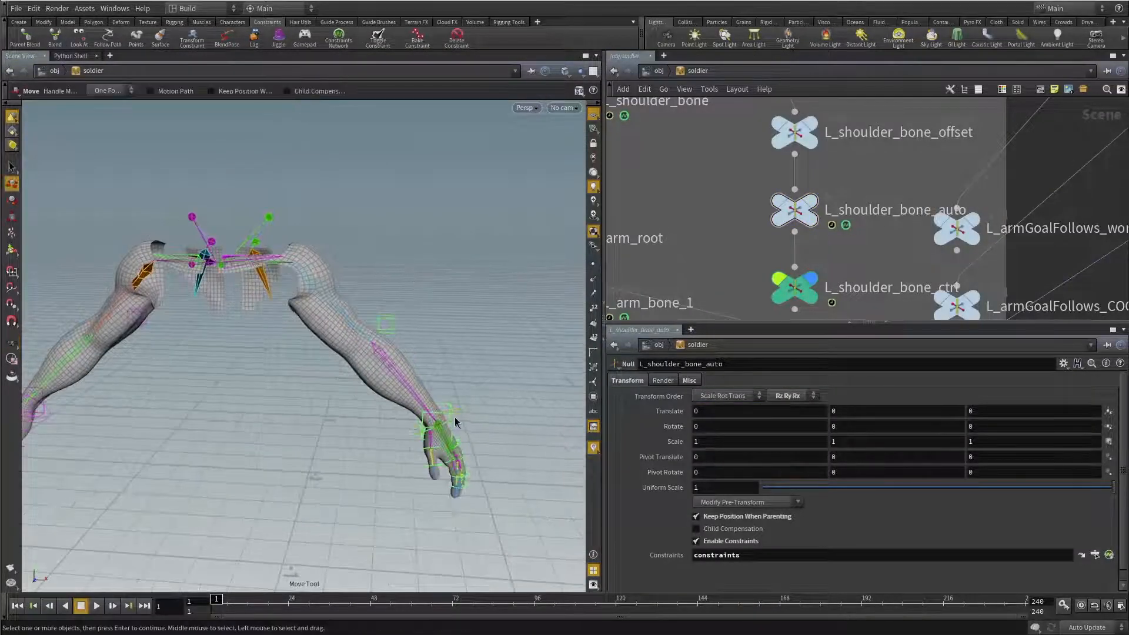
{"action": "left_click", "coordinate": [442, 401]}
{"action": "left_click_drag", "start_coordinate": [505, 364], "coordinate": [459, 288]}
{"action": "key", "text": "ctrl+z"}
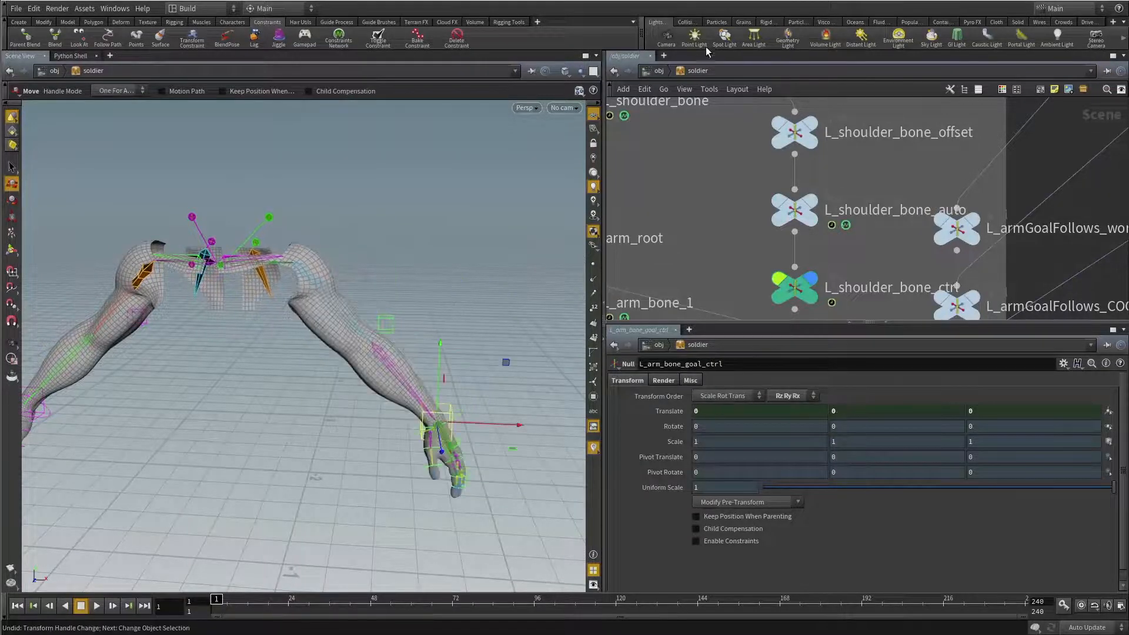
Step: Open the soldier asset's parameters in a floating window
{"action": "right_click", "coordinate": [695, 70]}
{"action": "mouse_move", "coordinate": [767, 168]}
{"action": "left_click", "coordinate": [824, 168]}
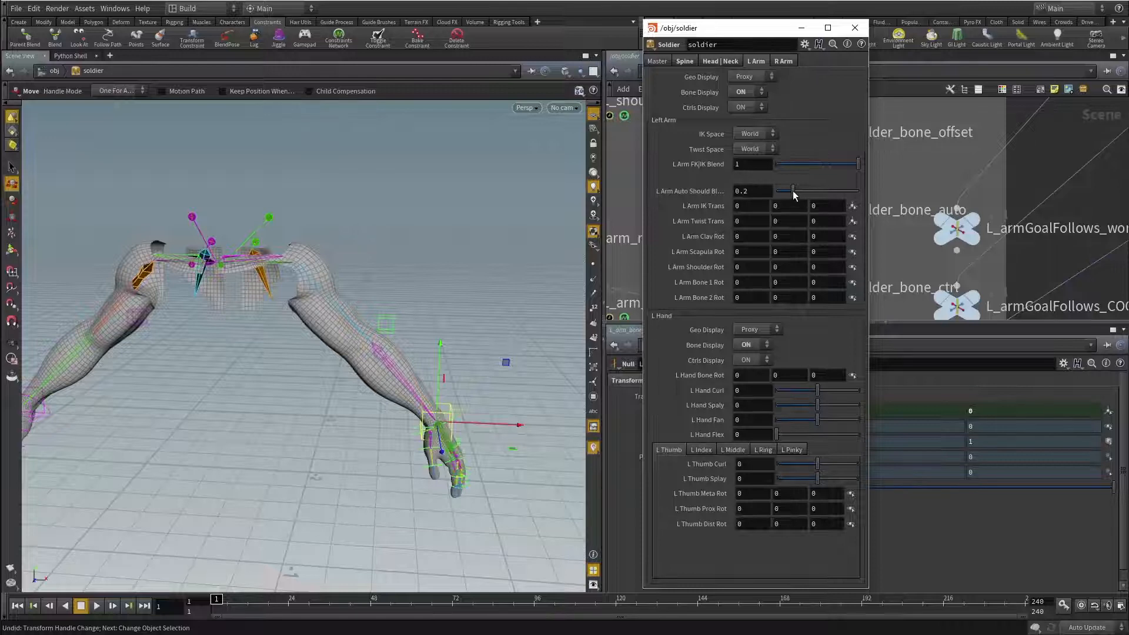
Step: Test L Arm Auto Should Blend at 0 and at 1 by raising the left arm goal control, undoing each move
{"action": "left_click_drag", "start_coordinate": [734, 195], "coordinate": [733, 195]}
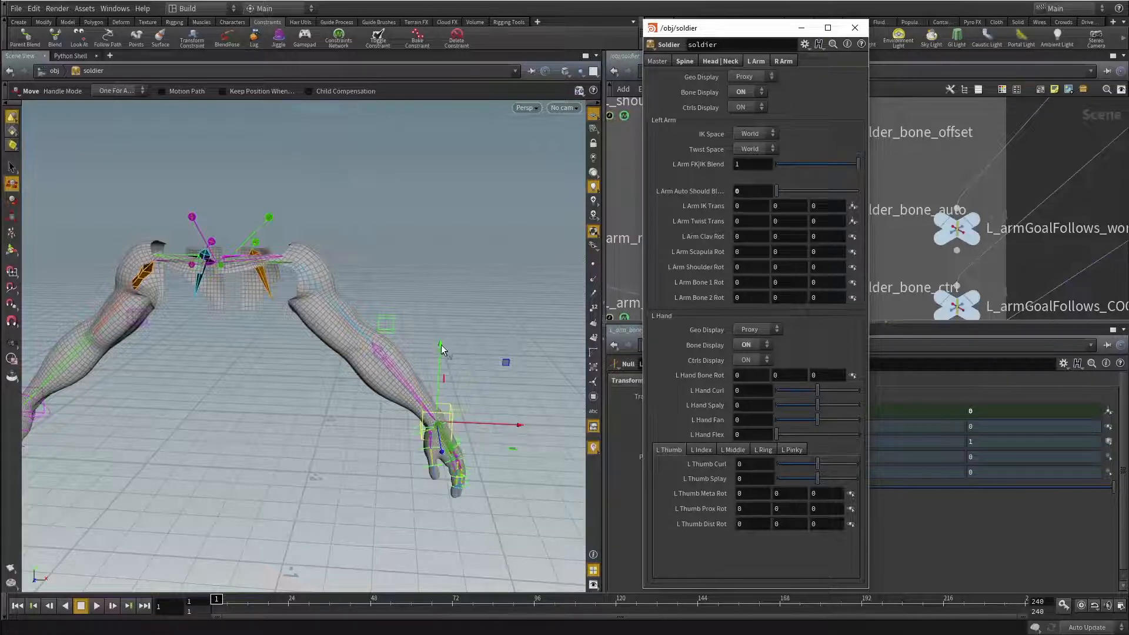
{"action": "left_click_drag", "start_coordinate": [442, 349], "coordinate": [464, 242]}
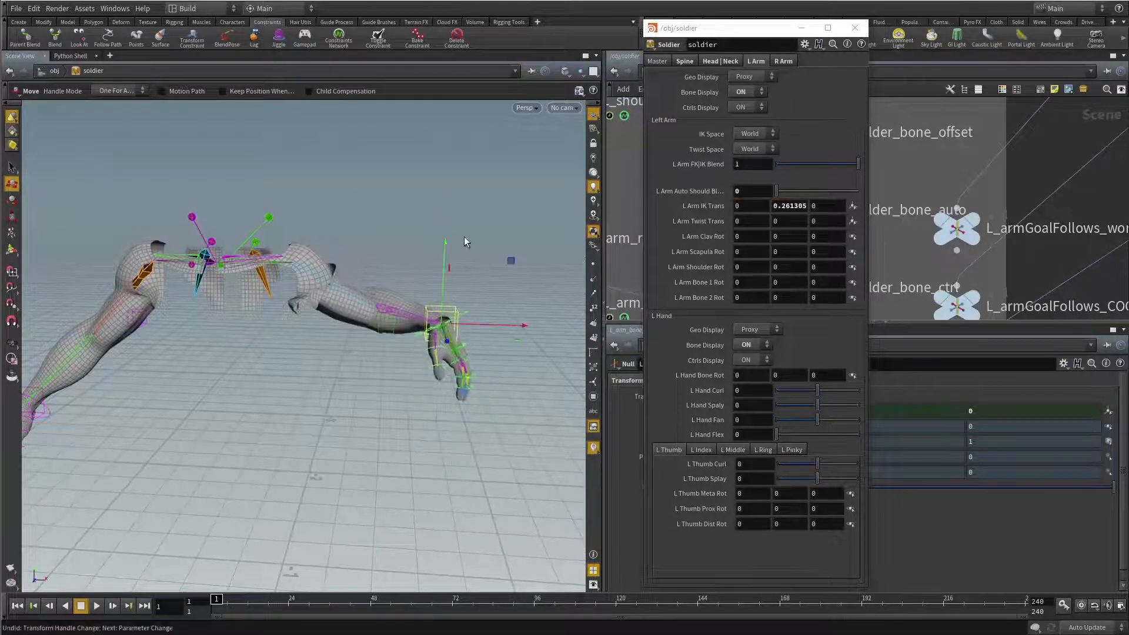
{"action": "key", "text": "ctrl+z"}
{"action": "left_click_drag", "start_coordinate": [776, 191], "coordinate": [912, 196]}
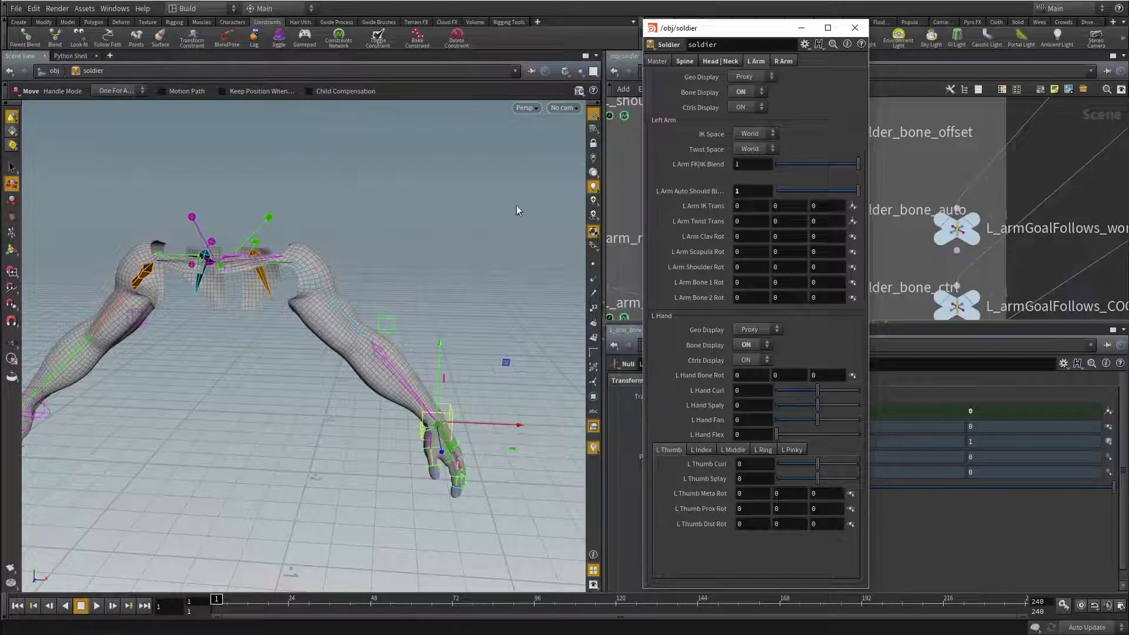
{"action": "left_click_drag", "start_coordinate": [442, 344], "coordinate": [439, 312]}
{"action": "key", "text": "ctrl+z"}
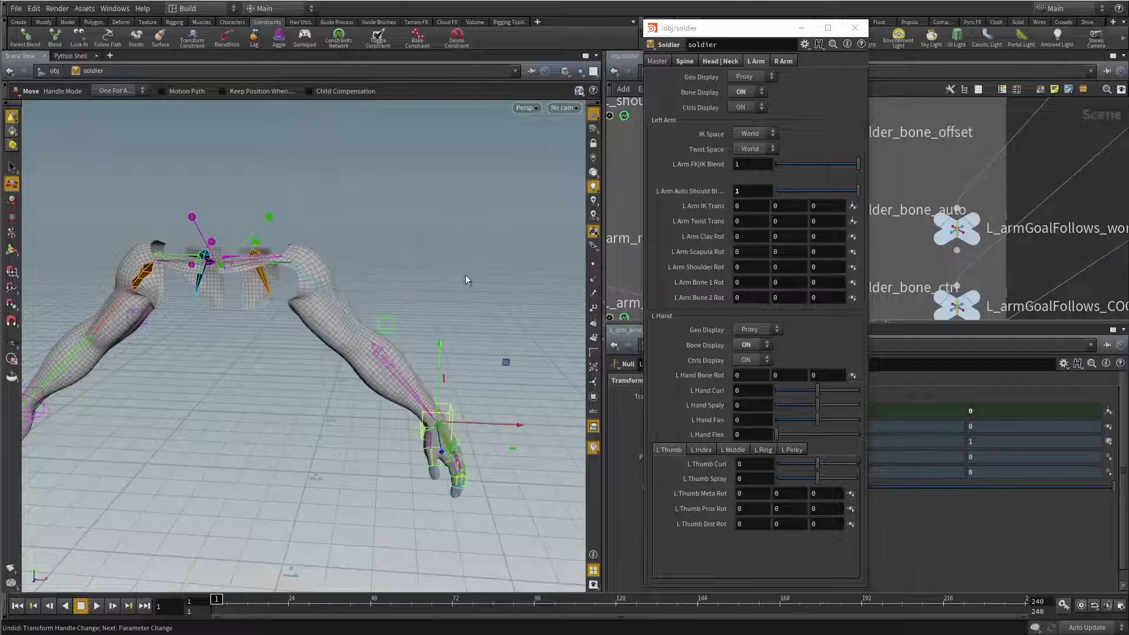
Step: Set L Arm Auto Should Blend to 0.2 and move the parameter window over the viewport, clear of the network
{"action": "left_click", "coordinate": [737, 191]}
{"action": "type", "text": "0.2"}
{"action": "key", "text": "Return"}
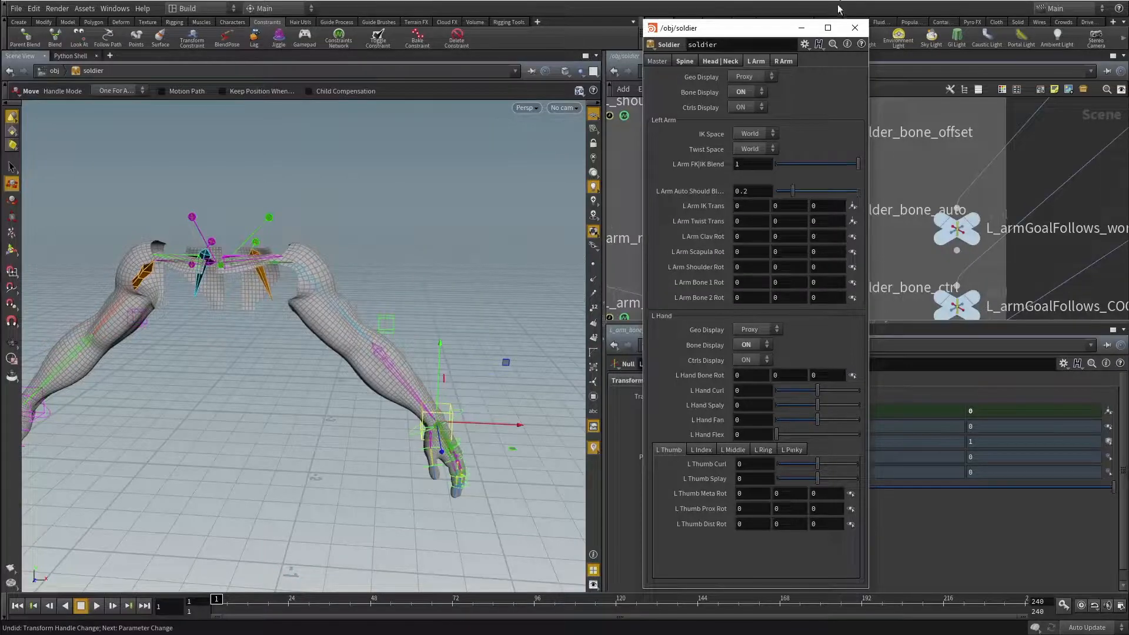
{"action": "left_click_drag", "start_coordinate": [773, 32], "coordinate": [152, 29]}
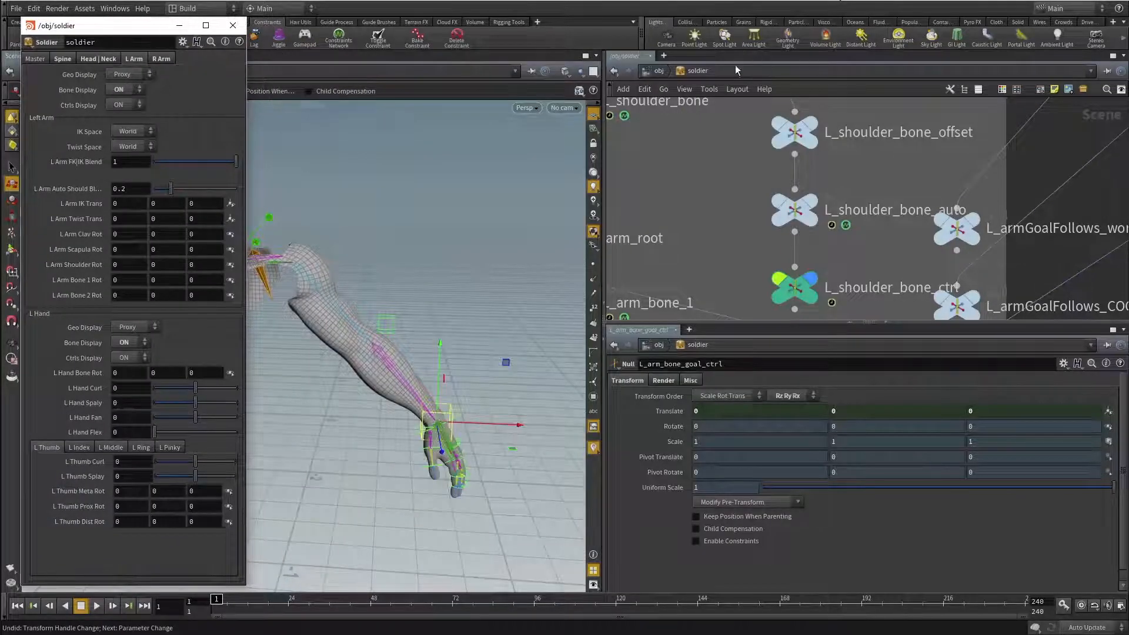
Step: Check the channel default of L Arm Auto Should Blend in the soldier asset's type properties and close them without saving changes
{"action": "right_click", "coordinate": [700, 71]}
{"action": "left_click", "coordinate": [831, 168]}
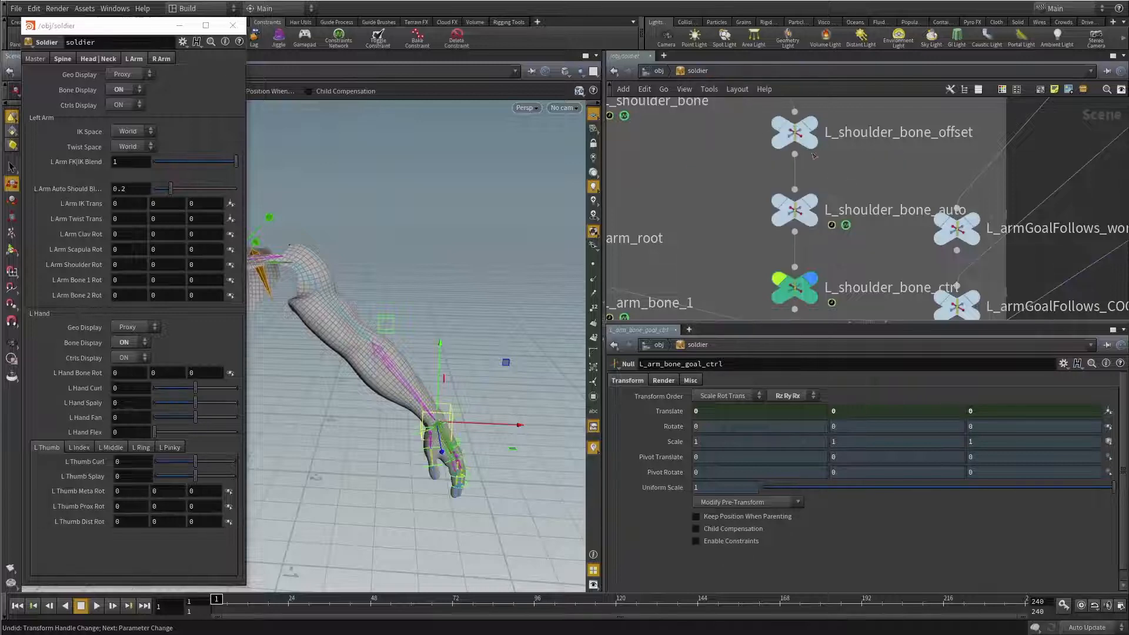
{"action": "right_click", "coordinate": [698, 72]}
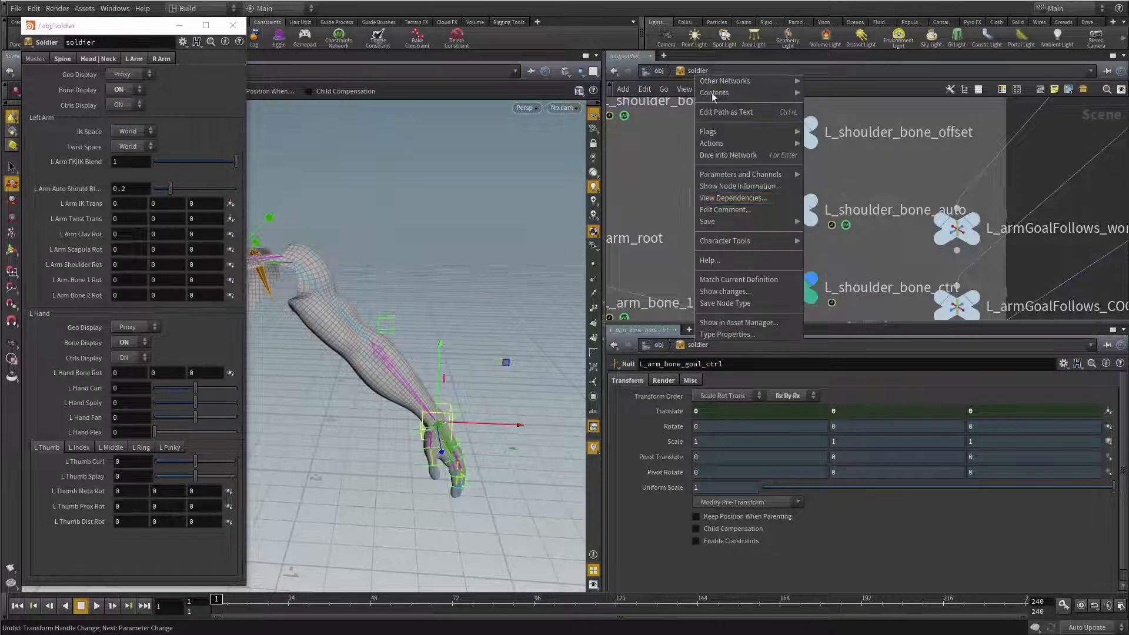
{"action": "left_click", "coordinate": [759, 334]}
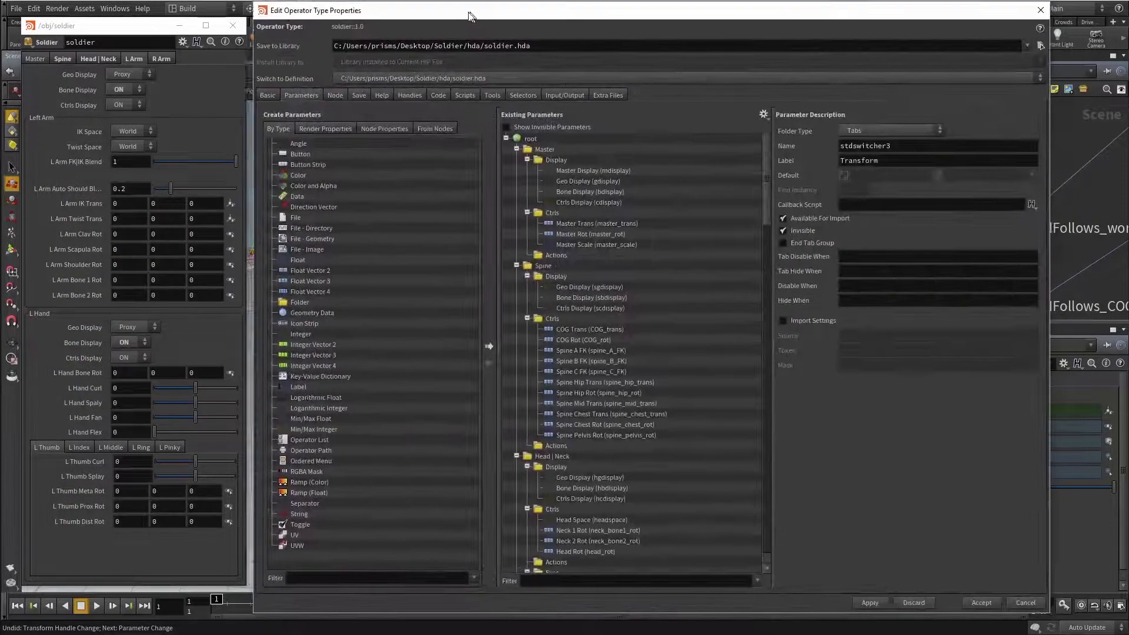
{"action": "left_click", "coordinate": [513, 149]}
{"action": "left_click", "coordinate": [513, 159]}
{"action": "left_click", "coordinate": [514, 170]}
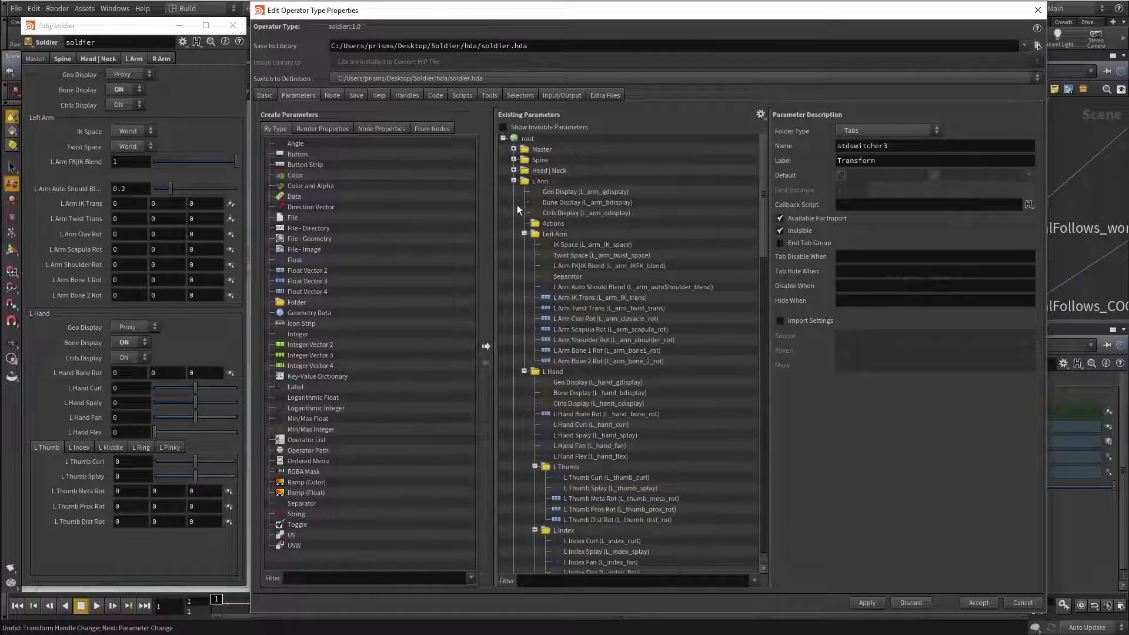
{"action": "left_click", "coordinate": [582, 287]}
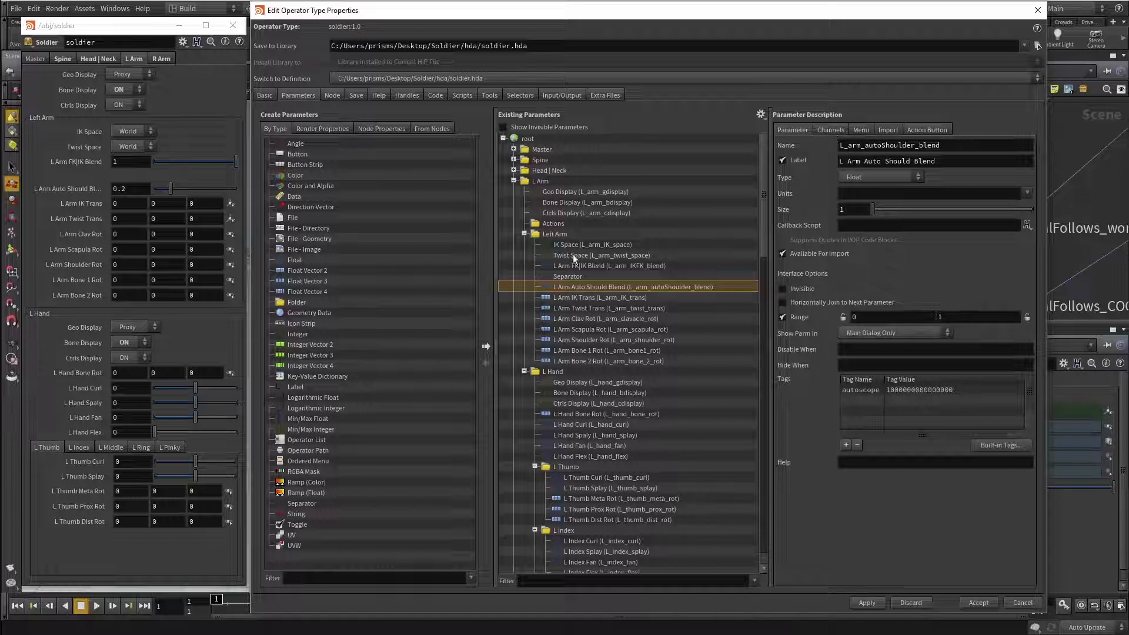
{"action": "left_click", "coordinate": [831, 129]}
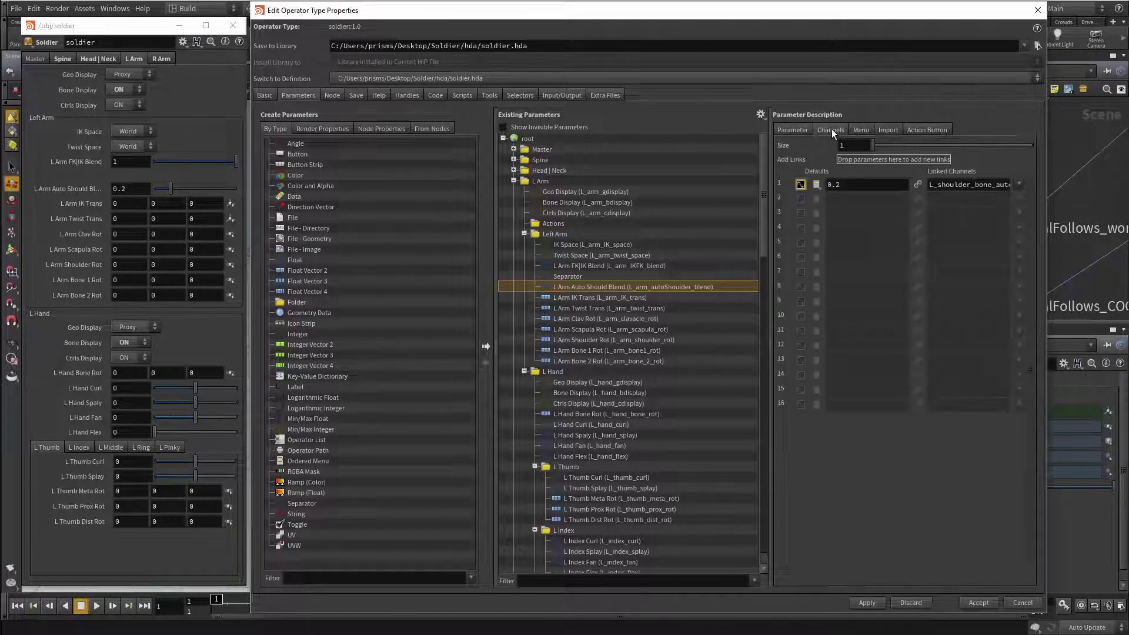
{"action": "left_click", "coordinate": [842, 183]}
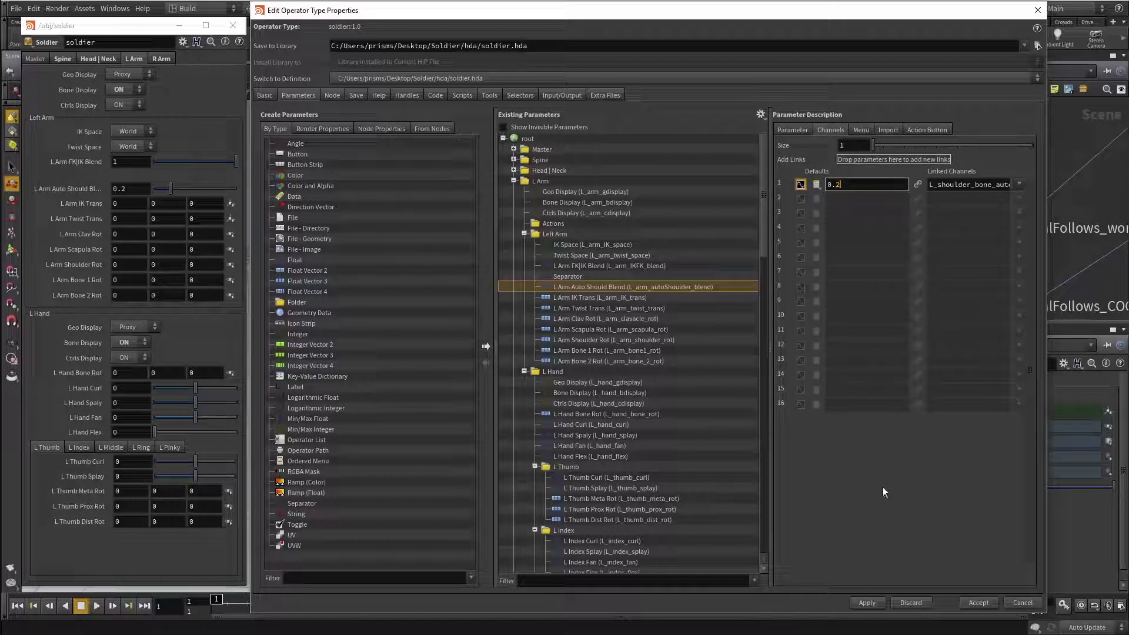
{"action": "left_click", "coordinate": [1022, 602]}
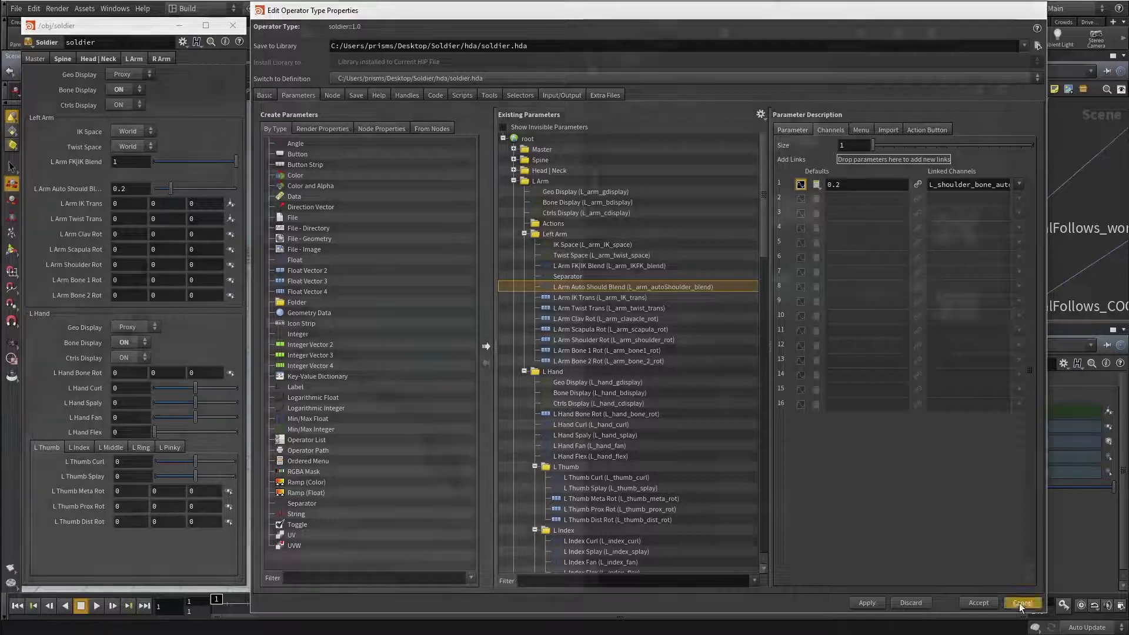
Step: Test the left shoulder by rotating L_shoulder_bone_ctrl about 20.5 degrees around Y
{"action": "left_click_drag", "start_coordinate": [393, 307], "coordinate": [345, 332], "text": "alt"}
{"action": "right_click_drag", "start_coordinate": [345, 333], "coordinate": [416, 315], "text": "alt"}
{"action": "middle_click_drag", "start_coordinate": [416, 315], "coordinate": [425, 323], "text": "alt"}
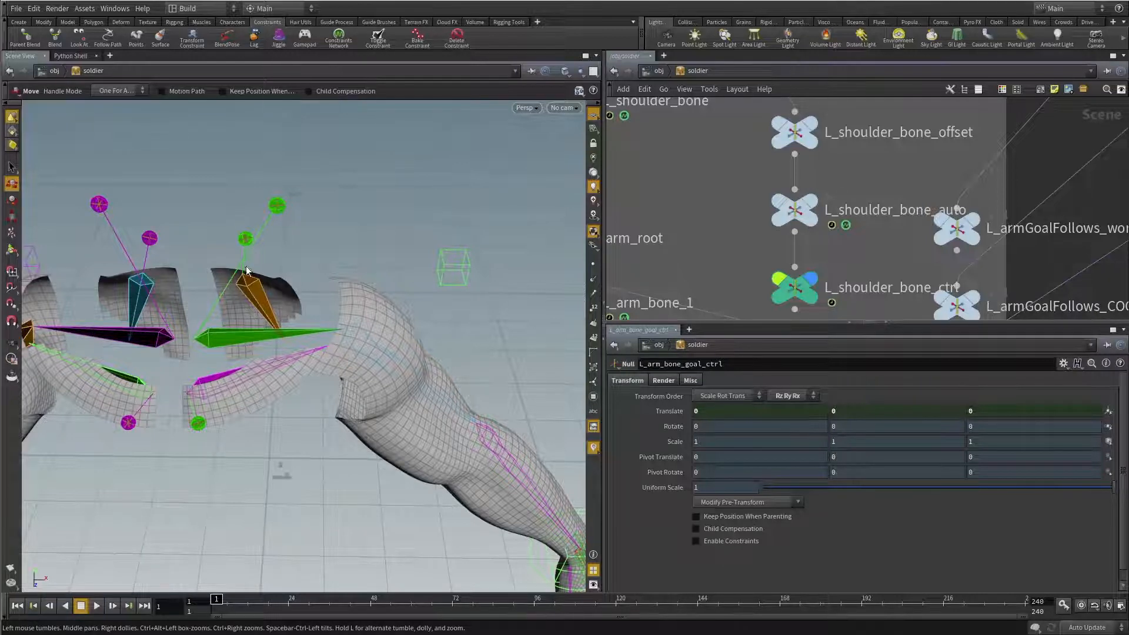
{"action": "left_click_drag", "start_coordinate": [257, 234], "coordinate": [314, 238], "text": "alt"}
{"action": "key", "text": "r"}
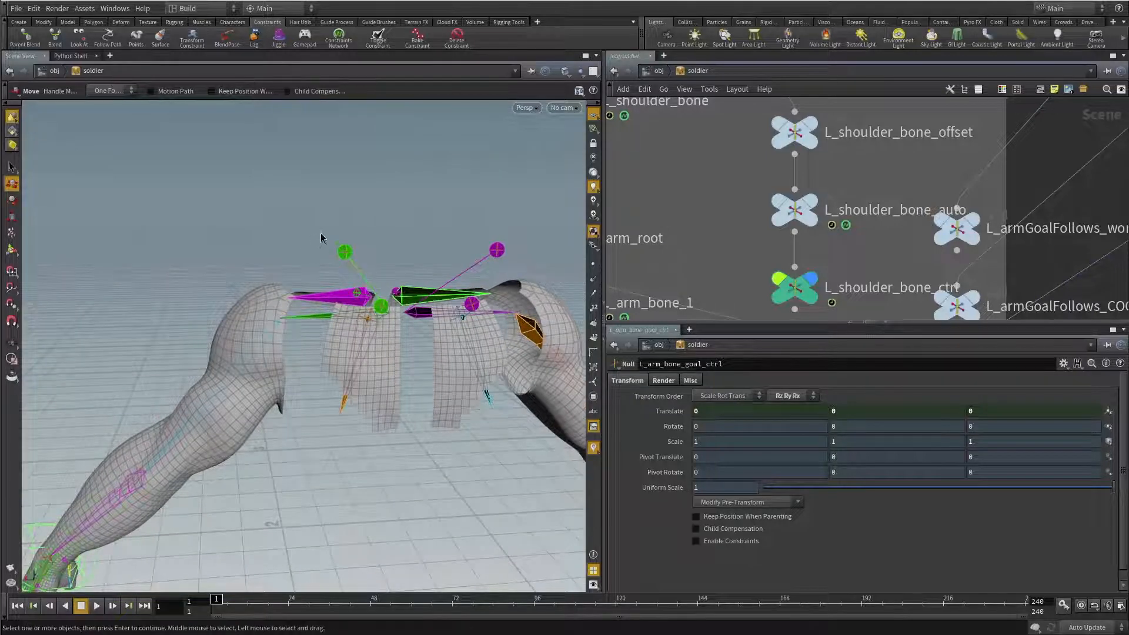
{"action": "left_click", "coordinate": [384, 267]}
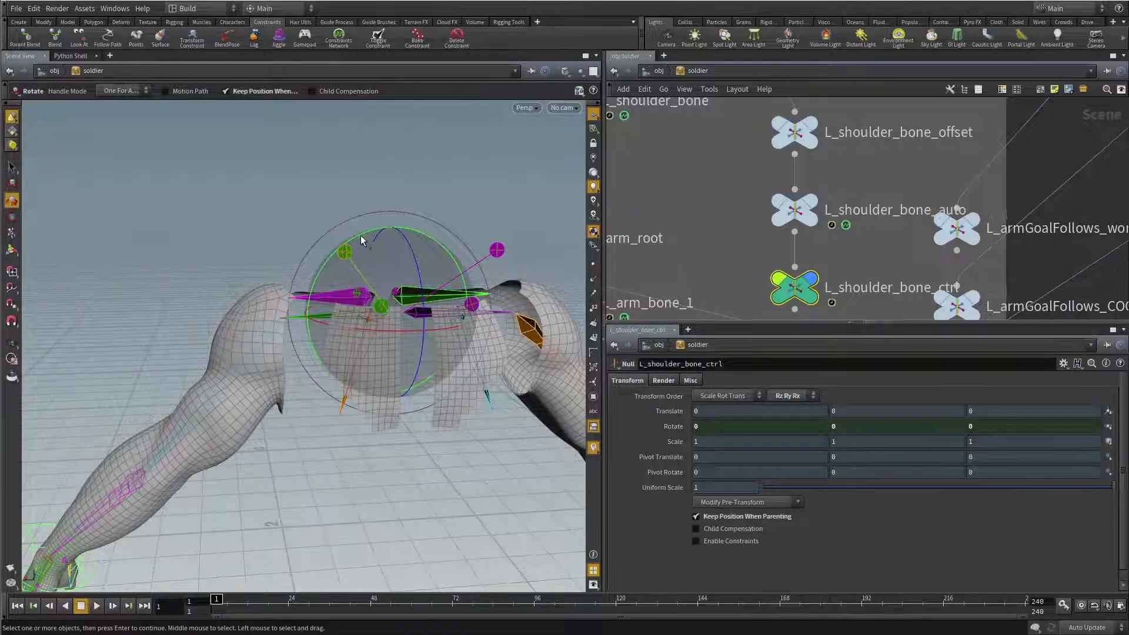
{"action": "left_click_drag", "start_coordinate": [361, 235], "coordinate": [353, 326]}
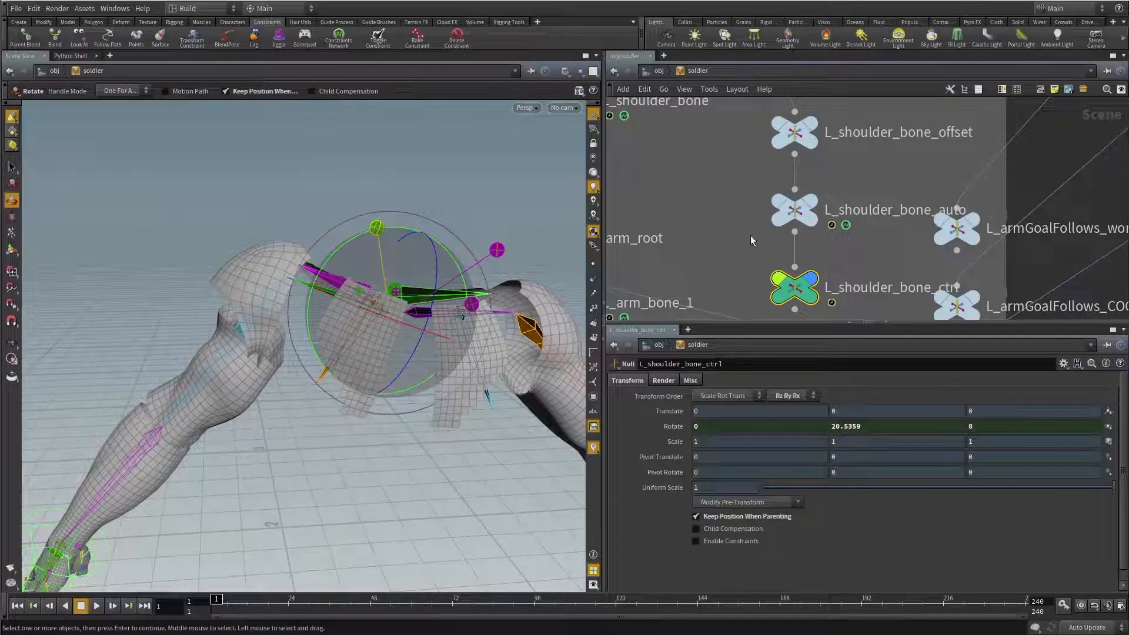
Step: Try a rotation of L_scapula_root_ctrl and undo both the scapula and shoulder rotations
{"action": "scroll", "coordinate": [748, 234], "scroll_direction": "down", "scroll_amount": 5}
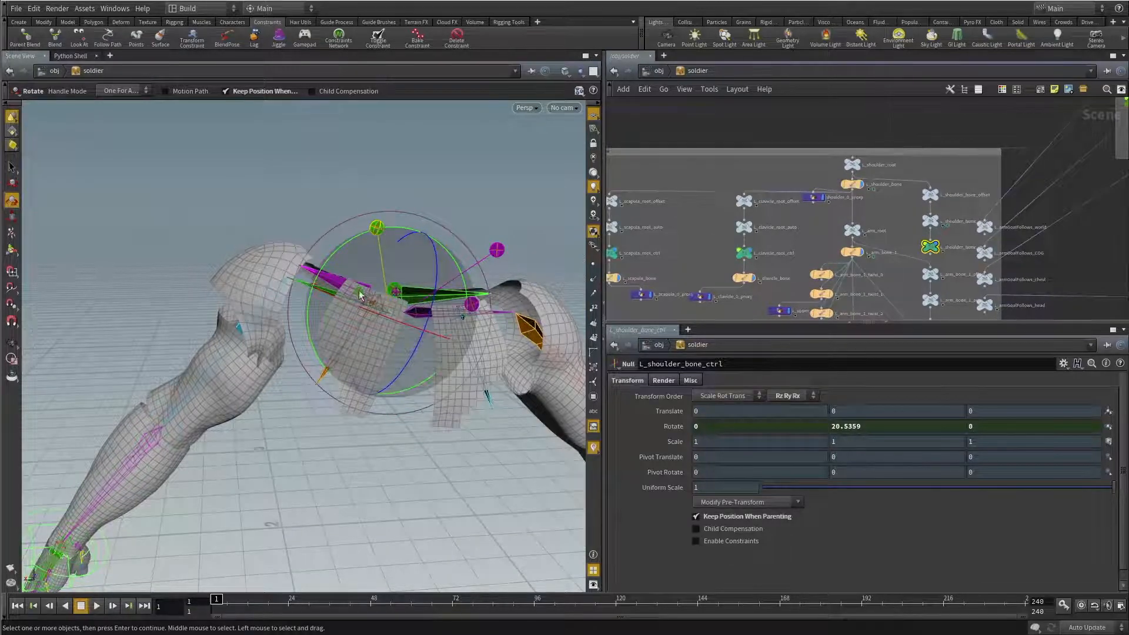
{"action": "left_click", "coordinate": [346, 482]}
{"action": "left_click", "coordinate": [398, 296]}
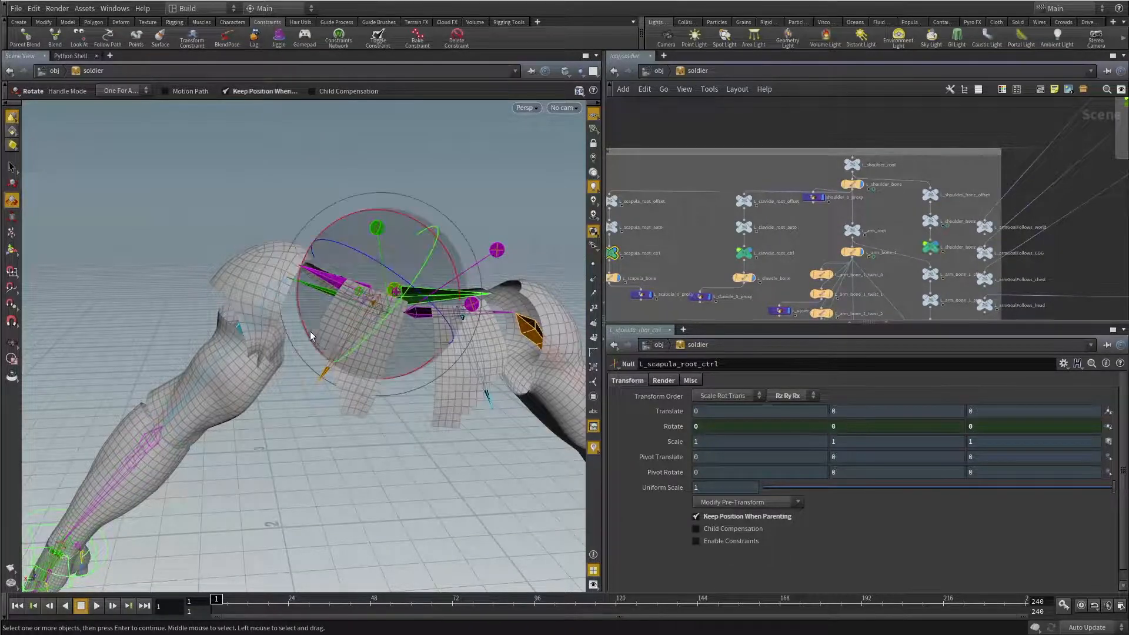
{"action": "left_click_drag", "start_coordinate": [302, 328], "coordinate": [319, 334]}
{"action": "key", "text": "ctrl+z"}
{"action": "key", "text": "ctrl+z"}
{"action": "key", "text": "ctrl+z"}
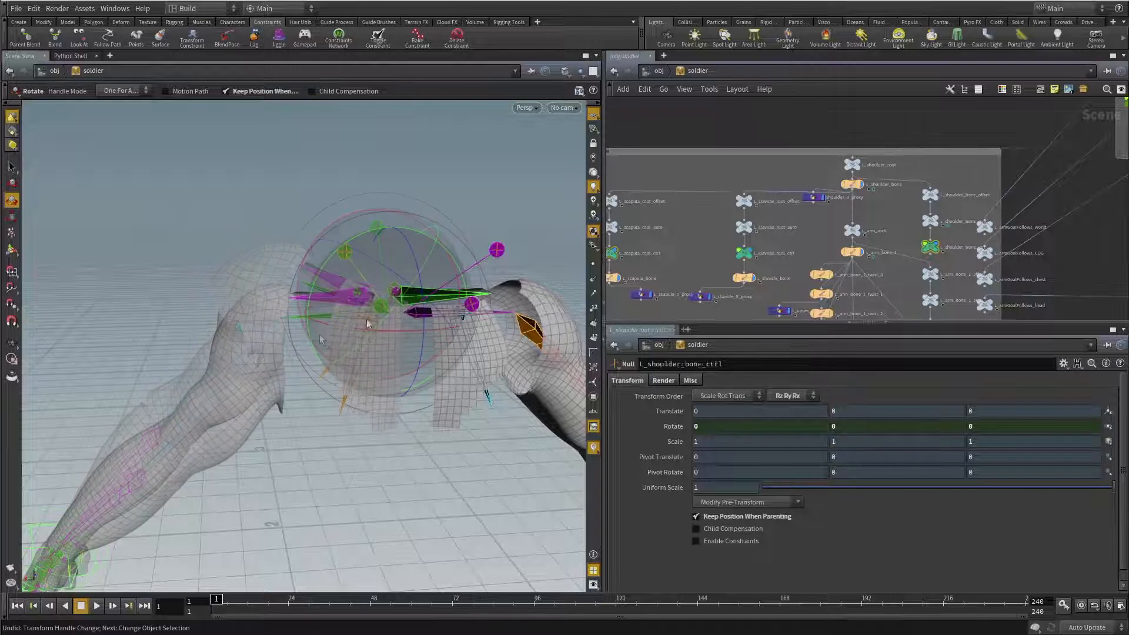
Step: Copy the Rotate Y parameter of L_shoulder_bone_ctrl
{"action": "left_click", "coordinate": [685, 135]}
{"action": "left_click_drag", "start_coordinate": [347, 277], "coordinate": [241, 232], "text": "alt"}
{"action": "left_click", "coordinate": [243, 241]}
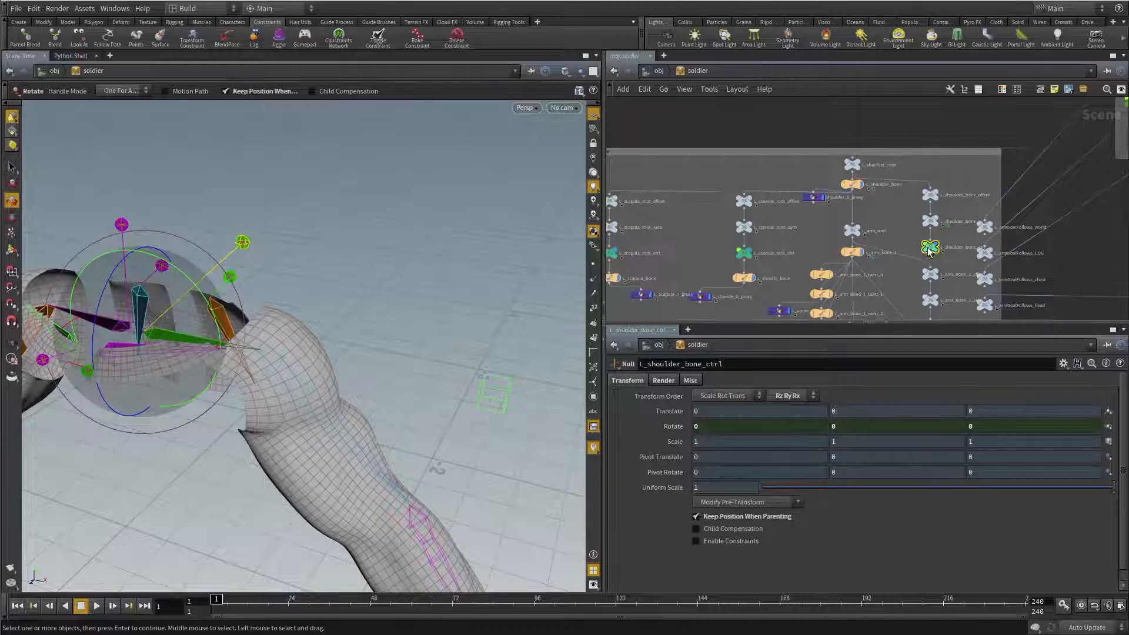
{"action": "left_click_drag", "start_coordinate": [270, 305], "coordinate": [219, 303], "text": "alt"}
{"action": "key", "text": "ctrl+z"}
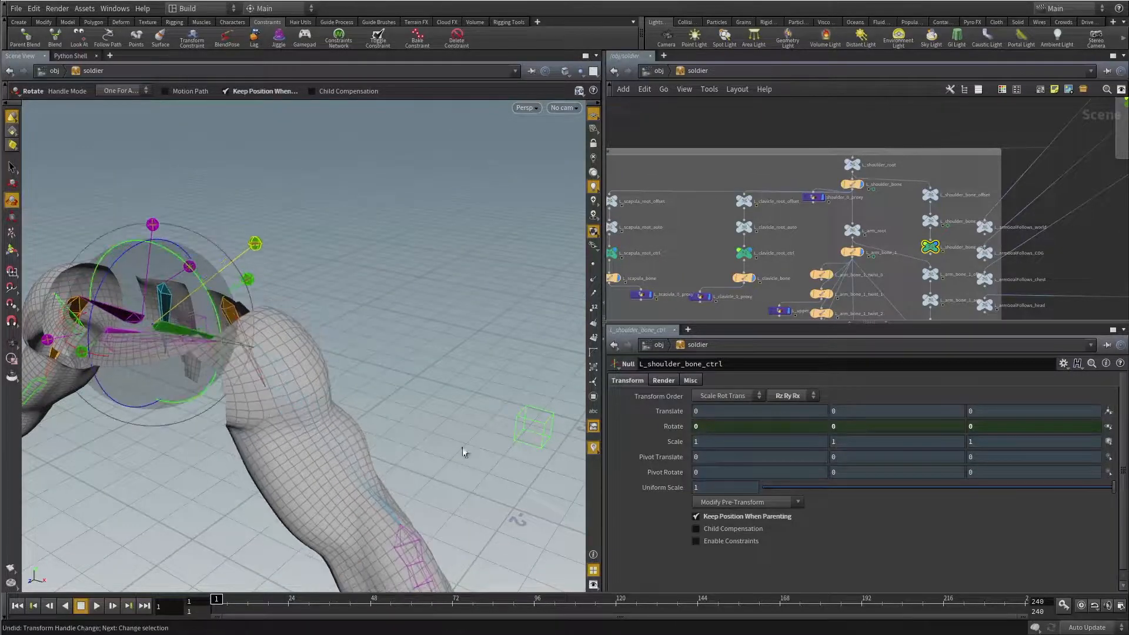
{"action": "right_click", "coordinate": [835, 426]}
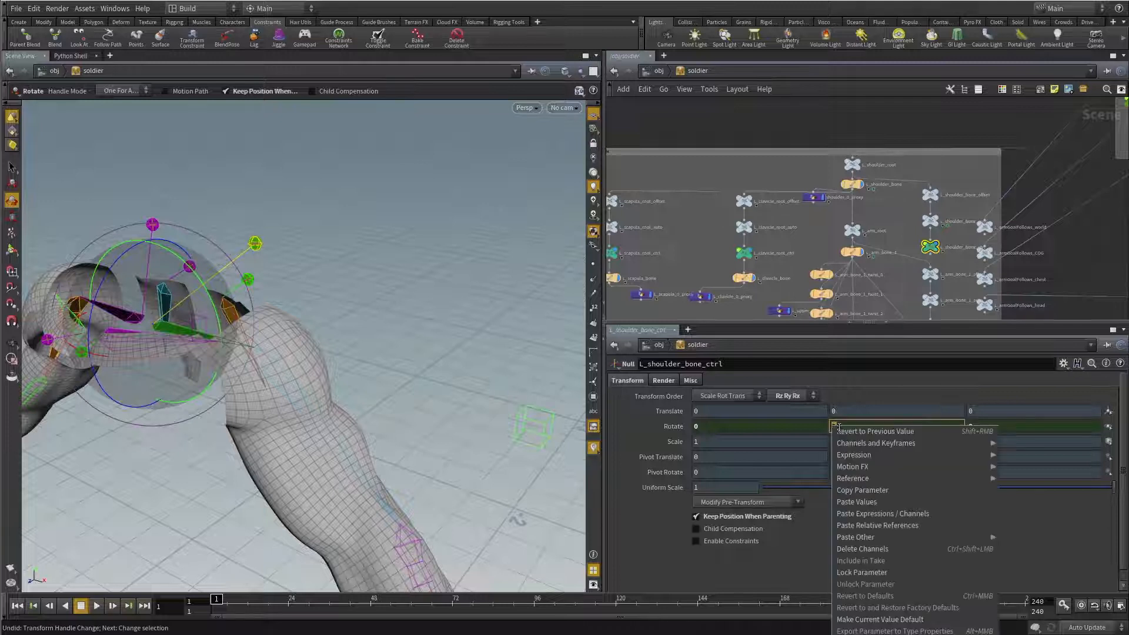
{"action": "left_click", "coordinate": [874, 490]}
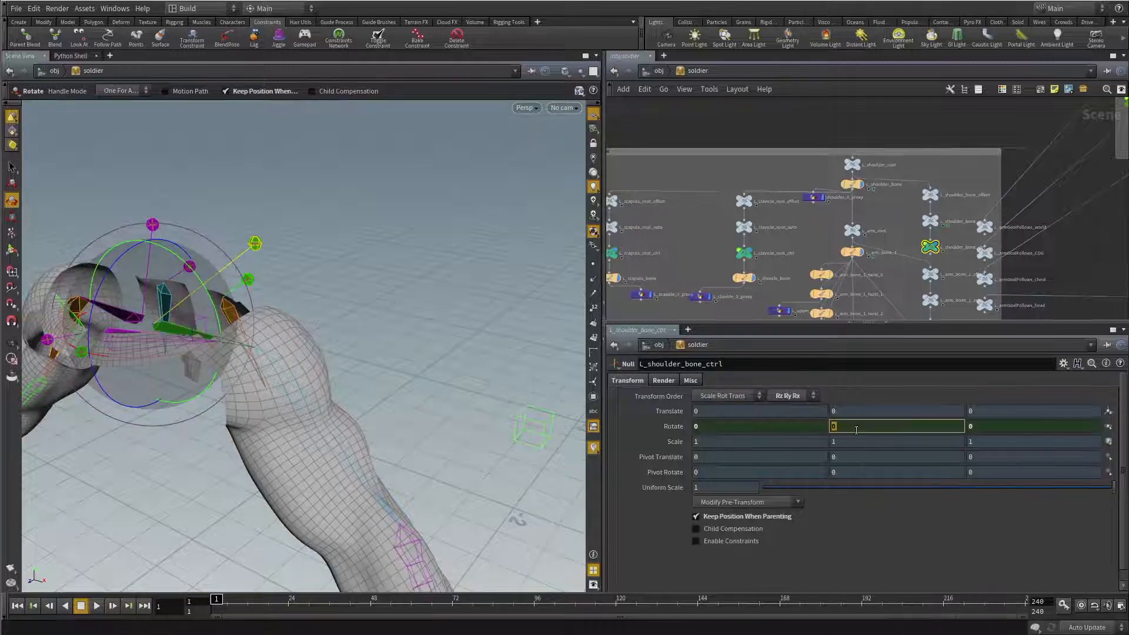
Step: Paste the copied shoulder rotation as a relative reference into Rotate X of L_scapula_root_auto
{"action": "left_click", "coordinate": [710, 232]}
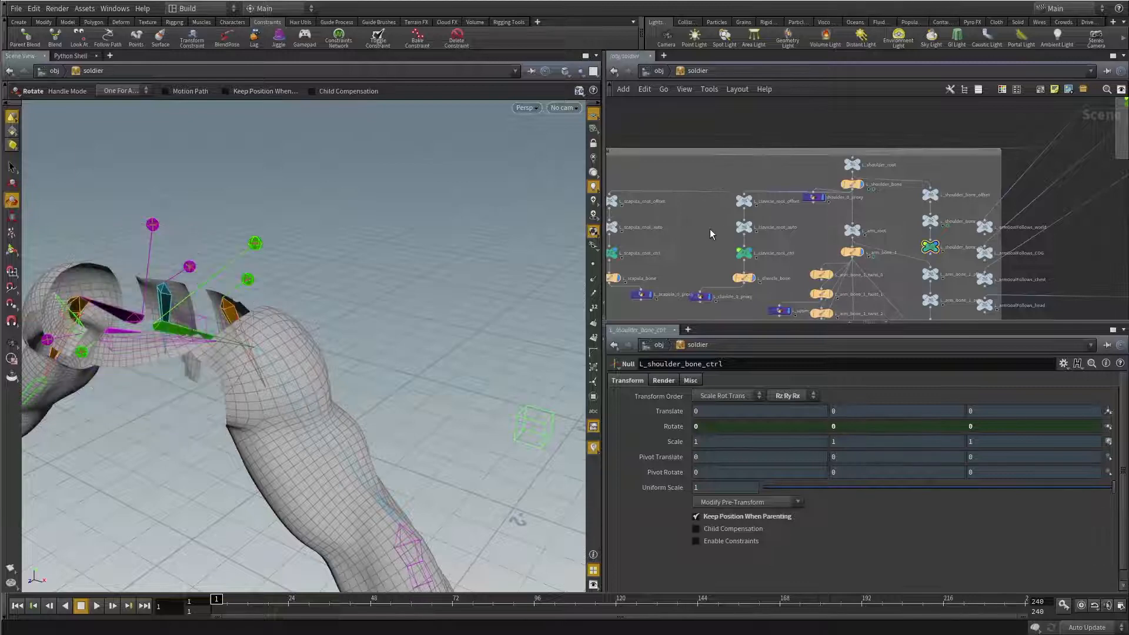
{"action": "middle_click_drag", "start_coordinate": [711, 233], "coordinate": [836, 226]}
{"action": "scroll", "coordinate": [802, 234], "scroll_direction": "up", "scroll_amount": 4}
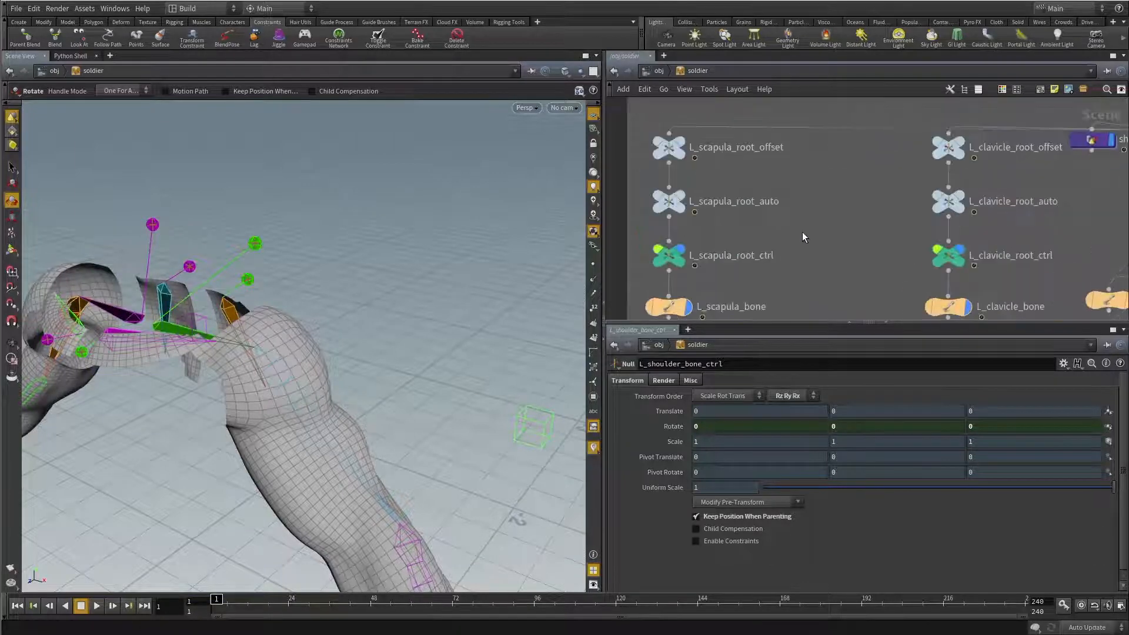
{"action": "left_click", "coordinate": [672, 202]}
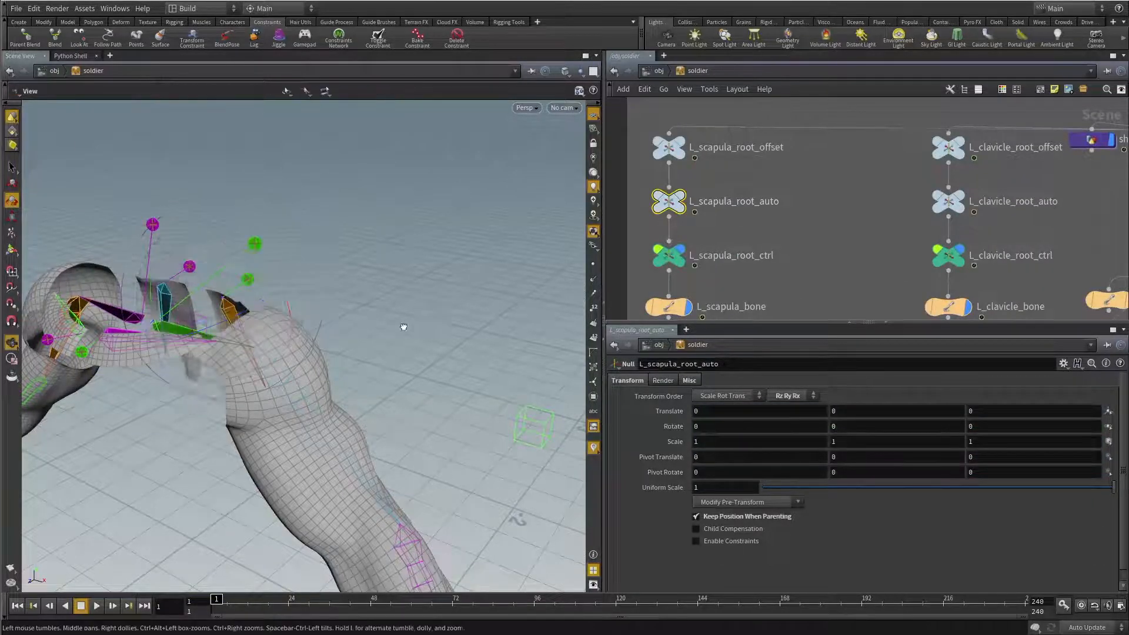
{"action": "left_click_drag", "start_coordinate": [403, 327], "coordinate": [291, 320], "text": "alt"}
{"action": "key", "text": "ctrl+z"}
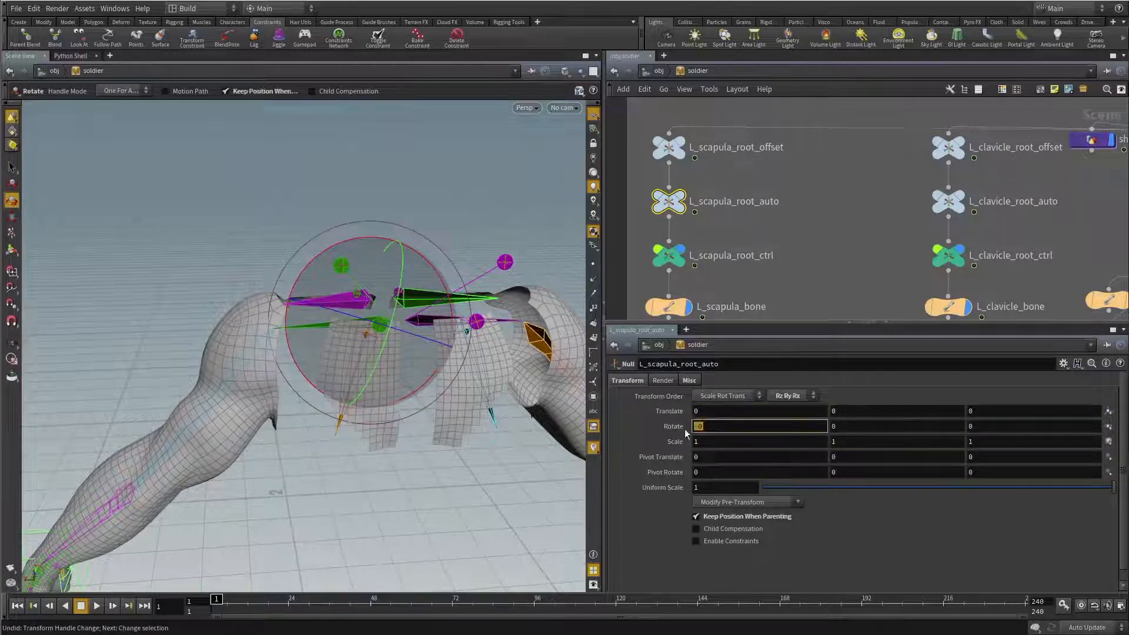
{"action": "right_click", "coordinate": [695, 424]}
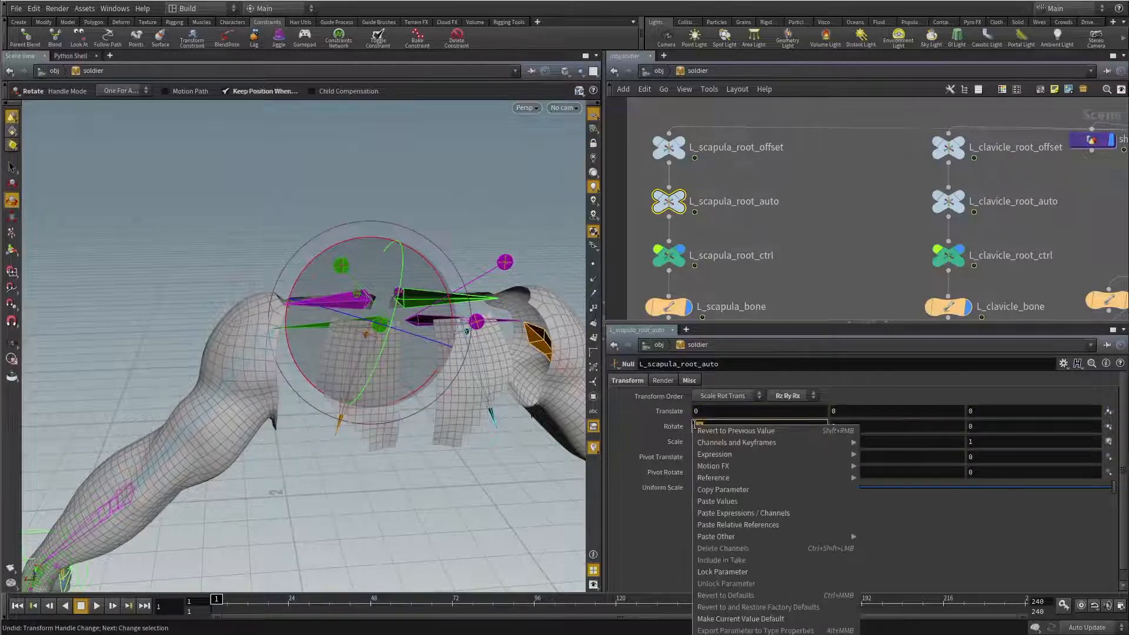
{"action": "left_click", "coordinate": [765, 524]}
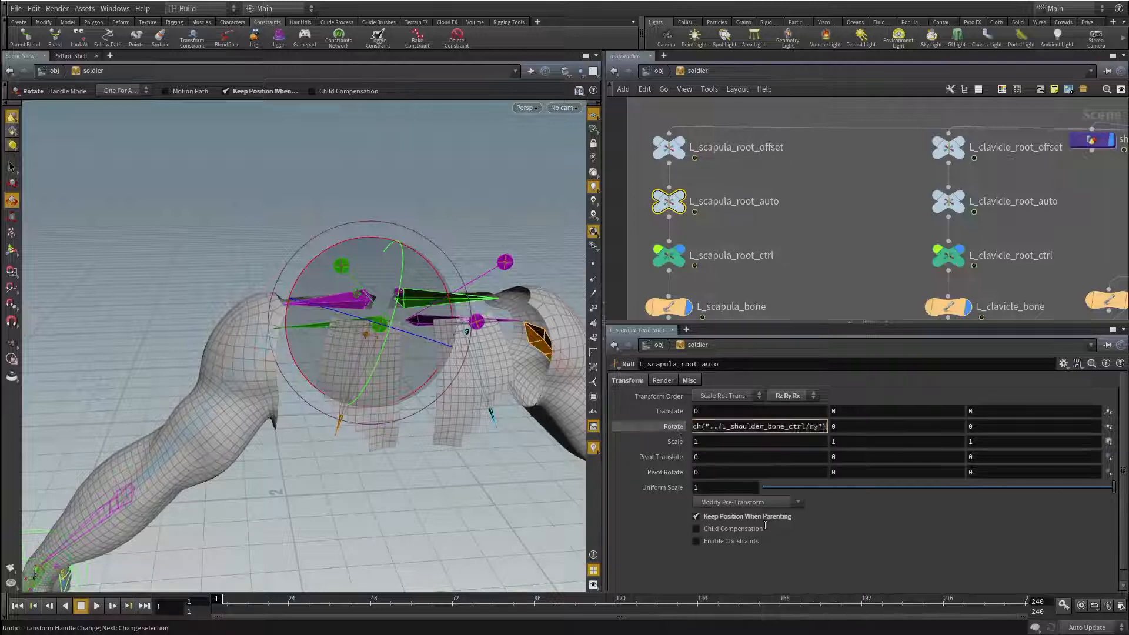
Step: Test the scapula link by rotating L_shoulder_bone_ctrl about 27 degrees around Y, and undo the rotation
{"action": "left_click", "coordinate": [323, 258]}
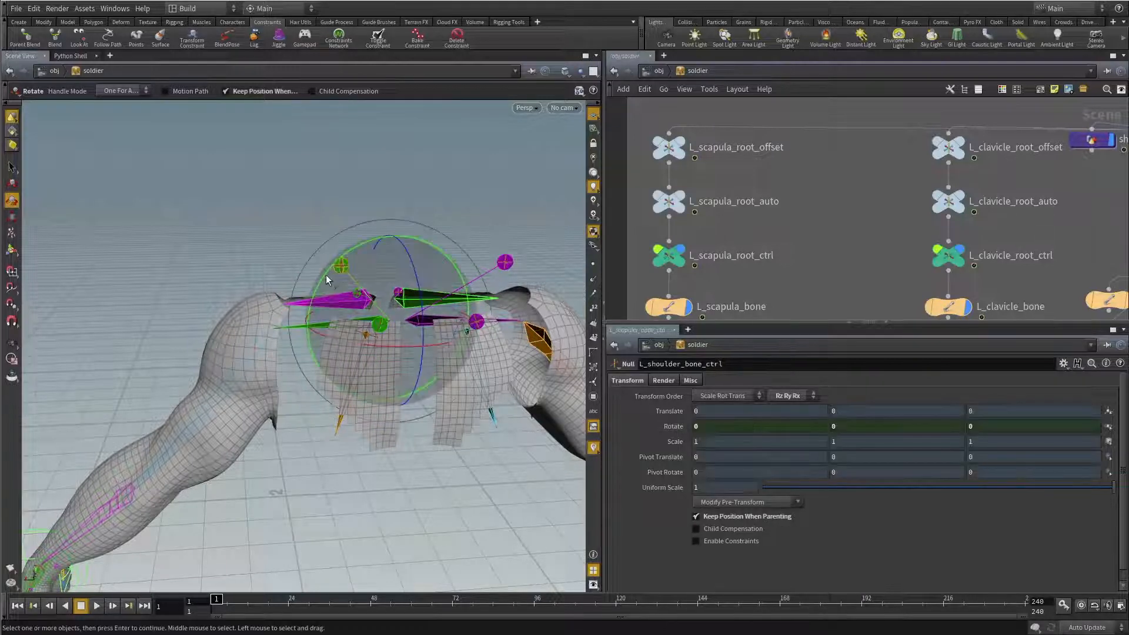
{"action": "left_click_drag", "start_coordinate": [326, 274], "coordinate": [365, 263]}
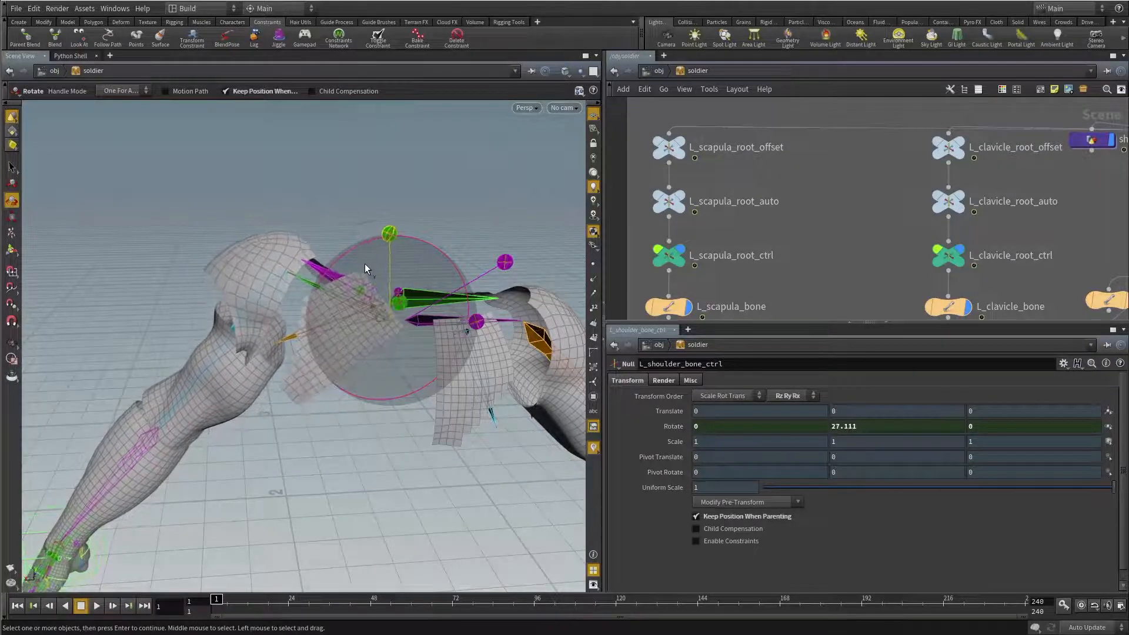
{"action": "key", "text": "ctrl+z"}
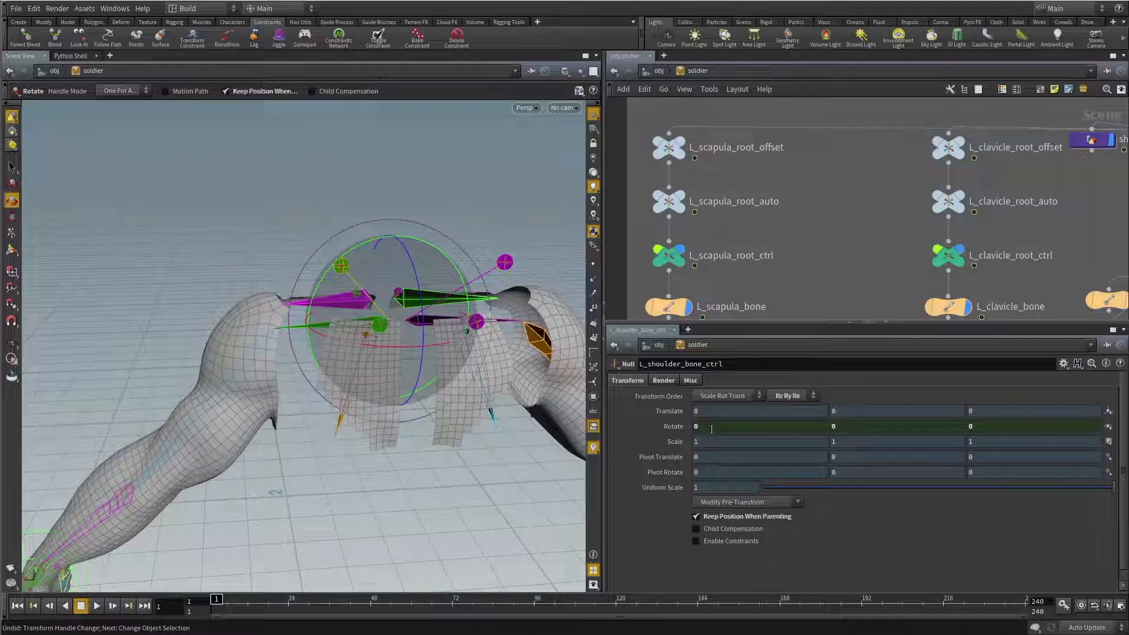
Step: Invert the Rotate X expression of L_scapula_root_auto by putting -1 * before the ch reference to the shoulder control
{"action": "left_click", "coordinate": [675, 206]}
{"action": "left_click", "coordinate": [694, 426]}
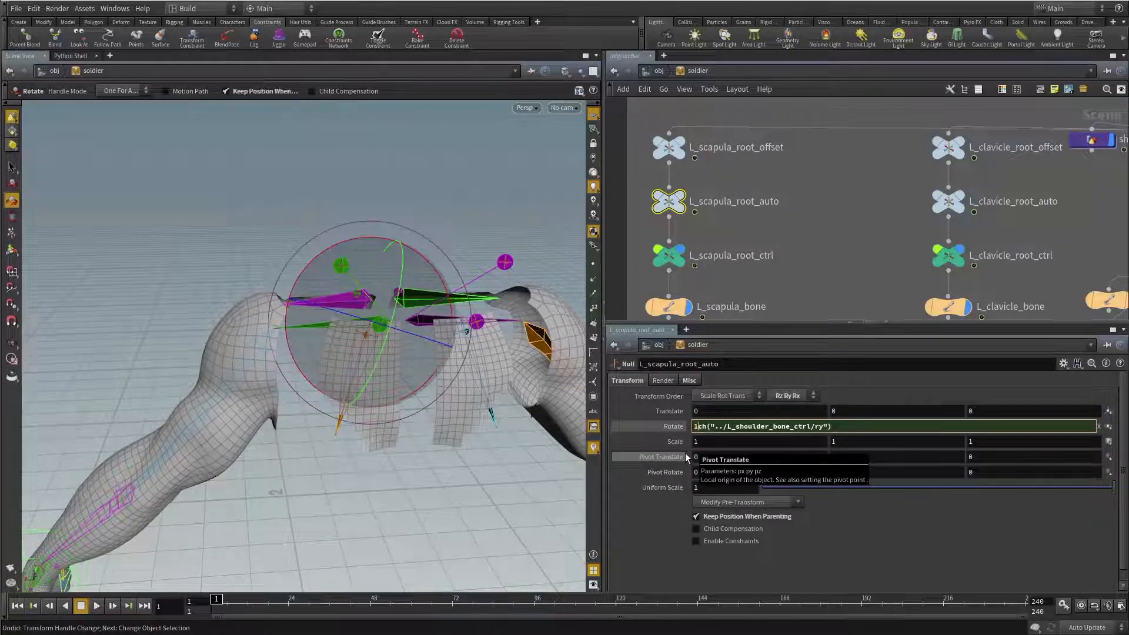
{"action": "type", "text": "-1 "}
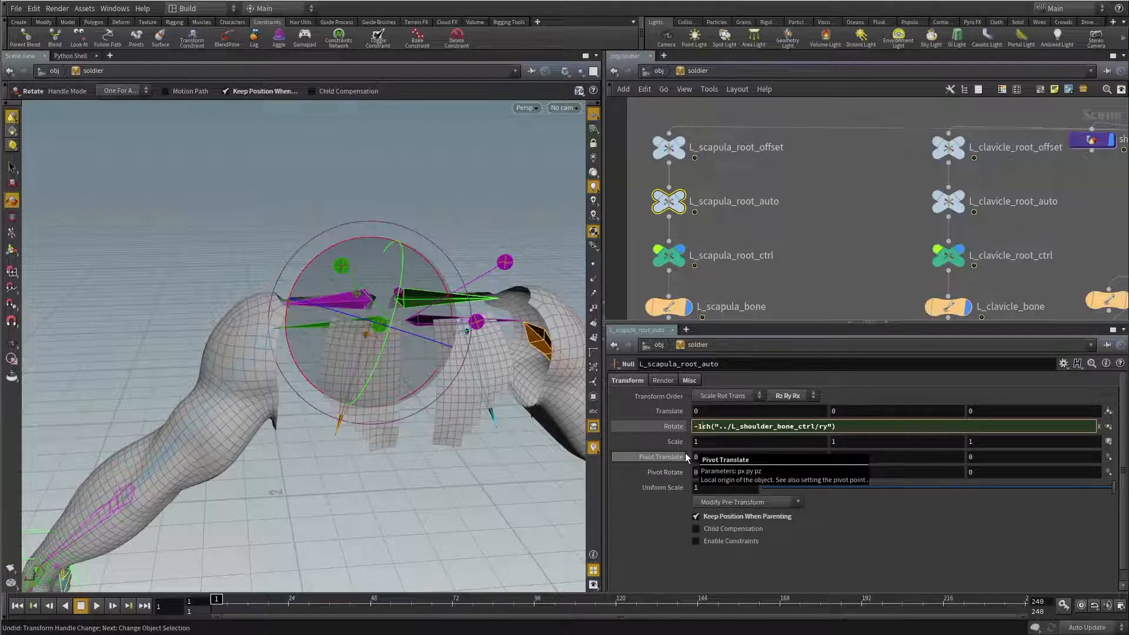
{"action": "type", "text": "*"}
{"action": "key", "text": "Return"}
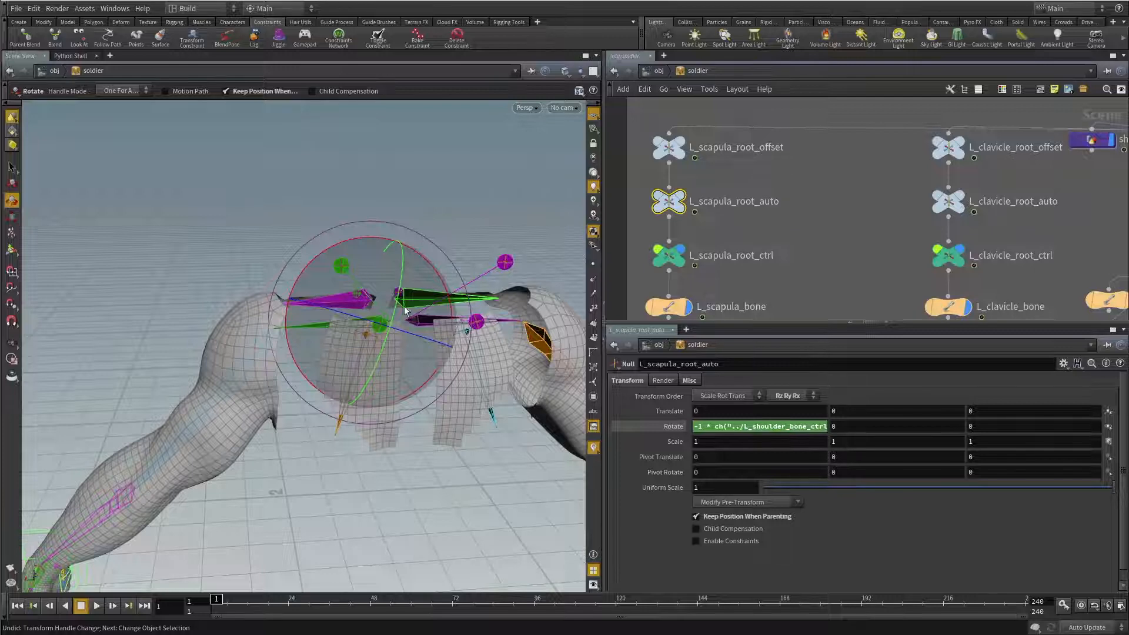
Step: Swing L_shoulder_bone_ctrl up and down around Y to test the inverted scapula motion, leaving it at about 14.9 degrees
{"action": "left_click", "coordinate": [326, 256]}
{"action": "left_click_drag", "start_coordinate": [302, 222], "coordinate": [328, 281]}
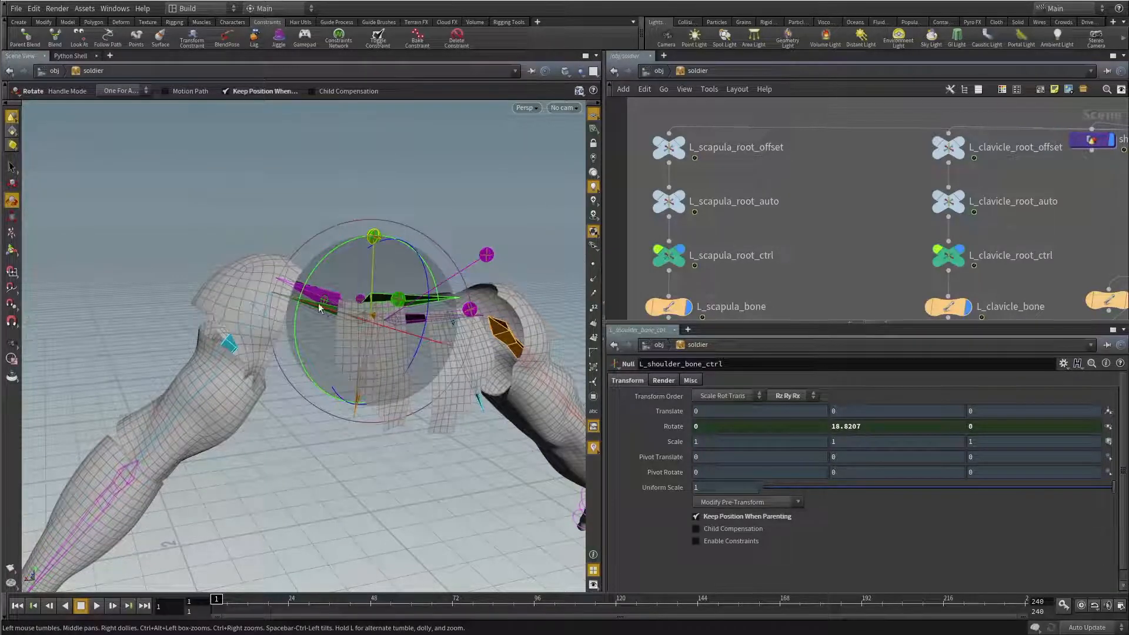
{"action": "left_click_drag", "start_coordinate": [316, 269], "coordinate": [367, 341]}
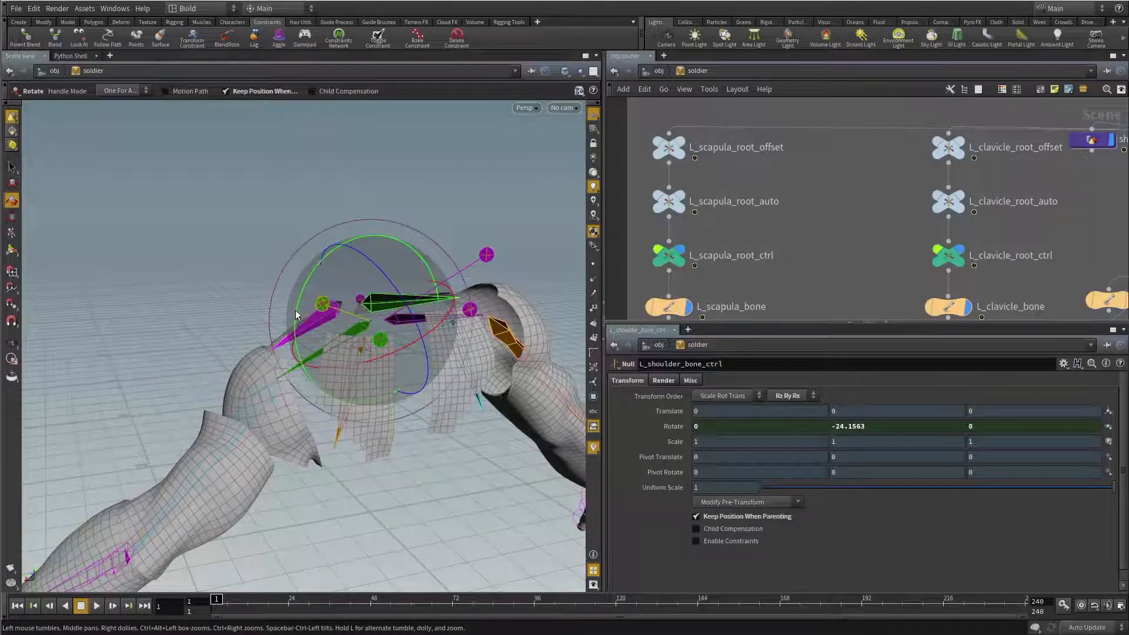
{"action": "left_click_drag", "start_coordinate": [297, 315], "coordinate": [320, 259]}
Step: Reopen the soldier asset's parameters in a floating window
{"action": "right_click", "coordinate": [698, 71]}
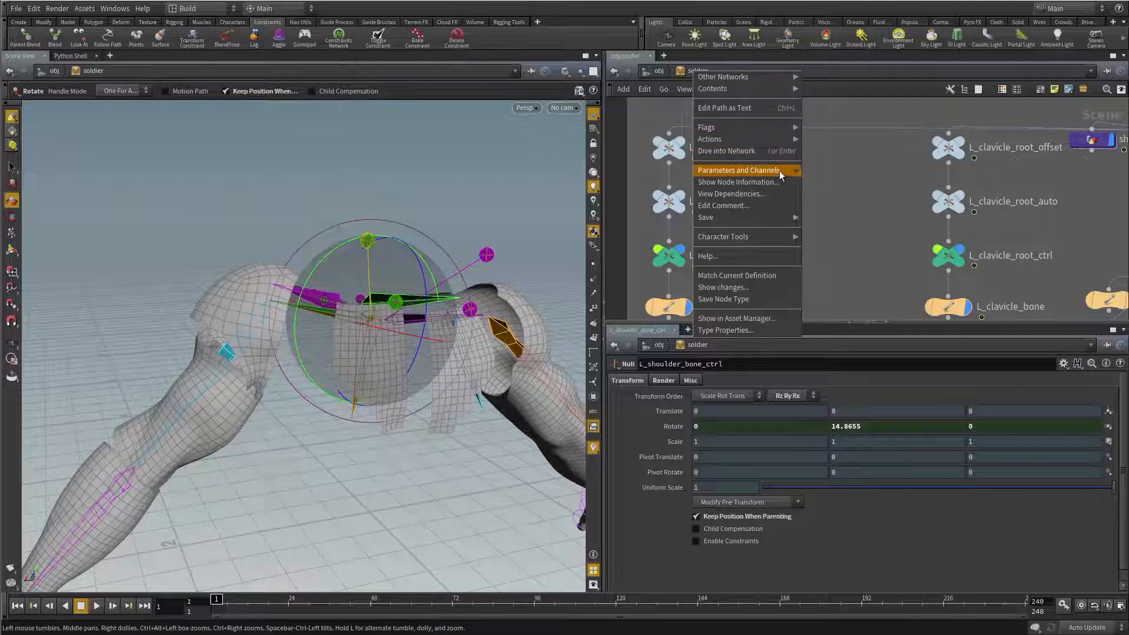
{"action": "mouse_move", "coordinate": [782, 170]}
{"action": "left_click", "coordinate": [856, 172]}
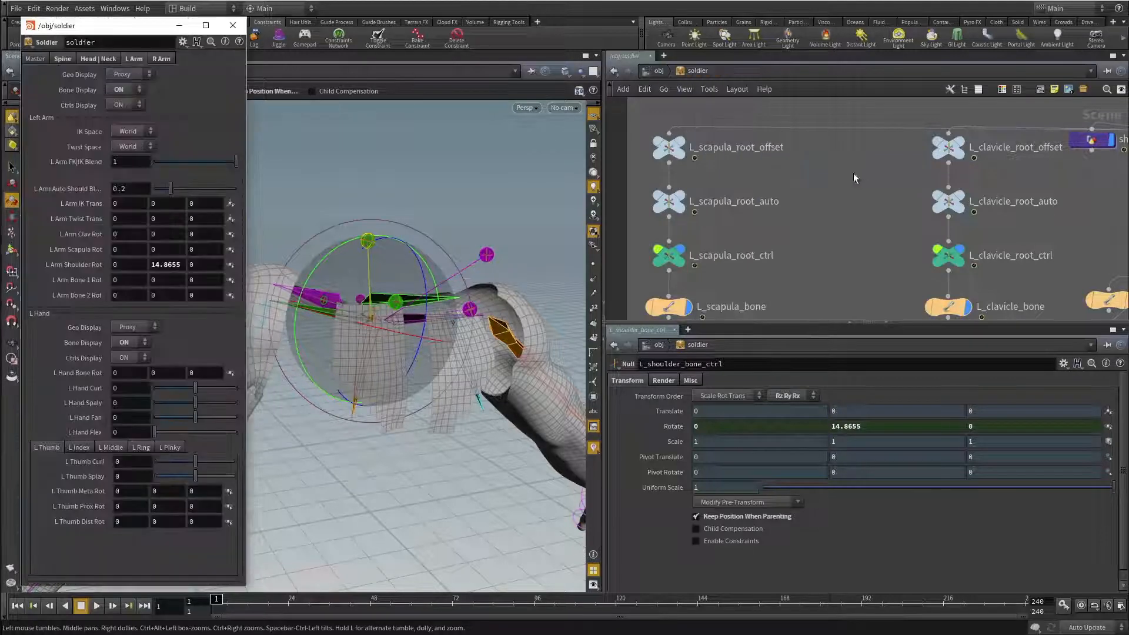
Step: Reset the L Arm Shoulder Rot parameter to its default, close the floating soldier parameter window, and clear the selection
{"action": "middle_click", "coordinate": [171, 266], "text": "ctrl"}
{"action": "left_click", "coordinate": [233, 25]}
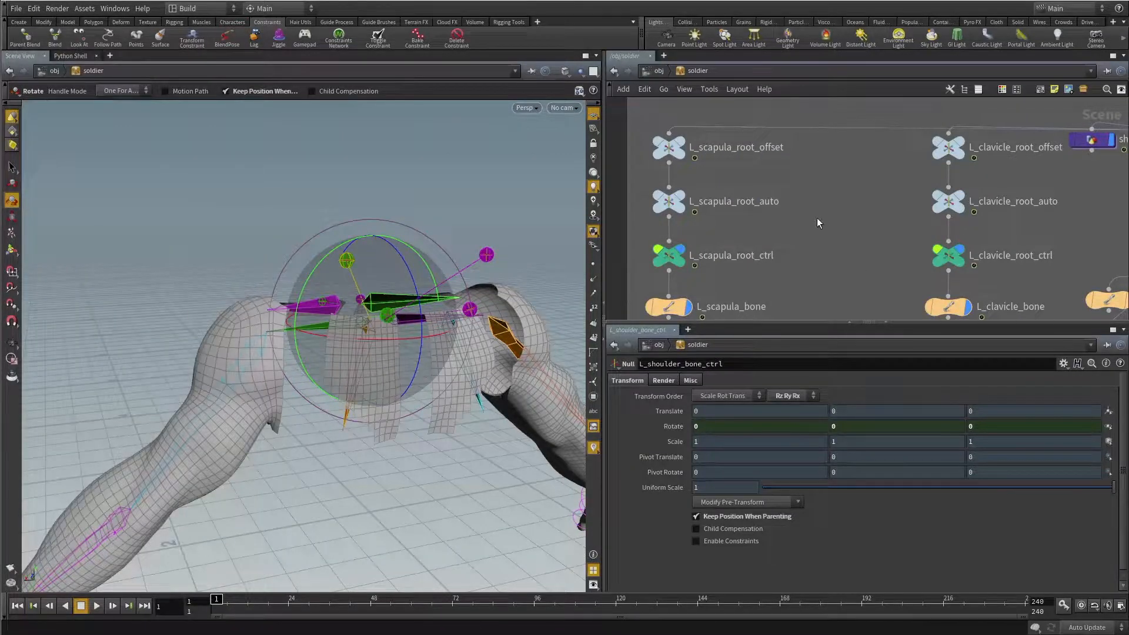
{"action": "left_click", "coordinate": [817, 218]}
{"action": "key", "text": "Escape"}
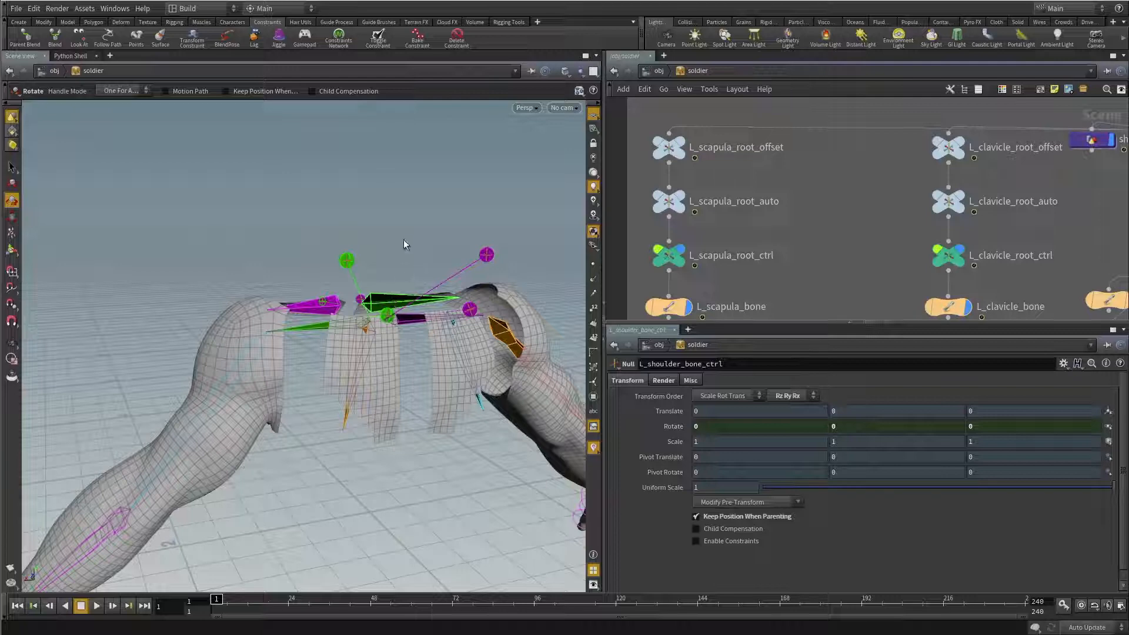
{"action": "left_click_drag", "start_coordinate": [403, 238], "coordinate": [398, 244]}
{"action": "middle_click_drag", "start_coordinate": [817, 234], "coordinate": [829, 223]}
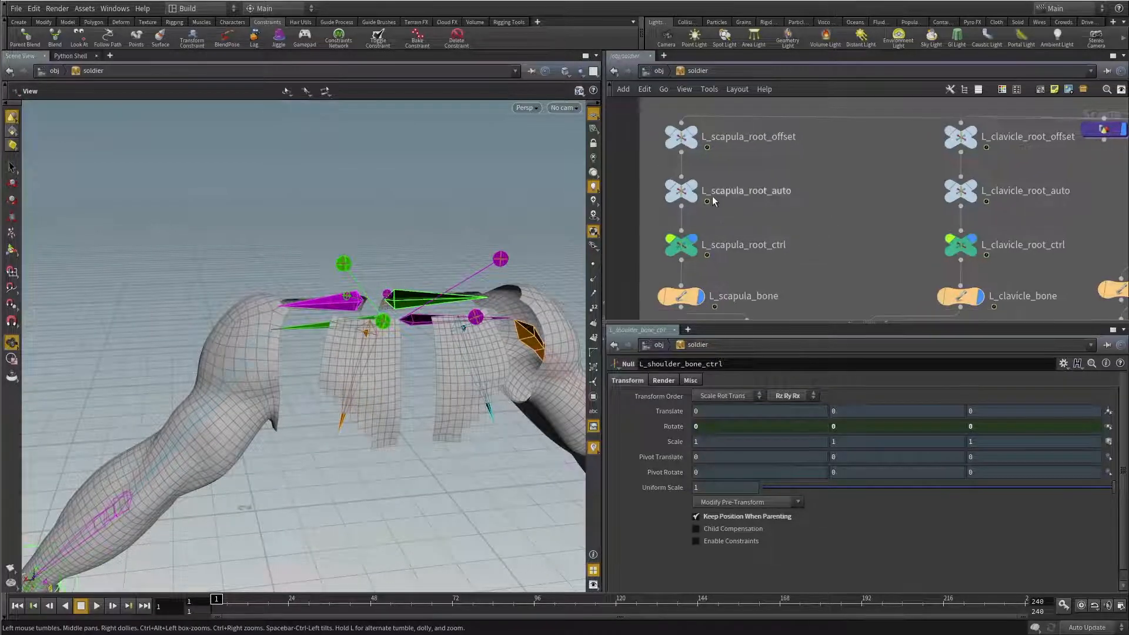
Step: Halve the scapula's automatic motion by adding * 0.5 after the ch reference in the Rotate X expression of L_scapula_root_auto
{"action": "left_click", "coordinate": [683, 188]}
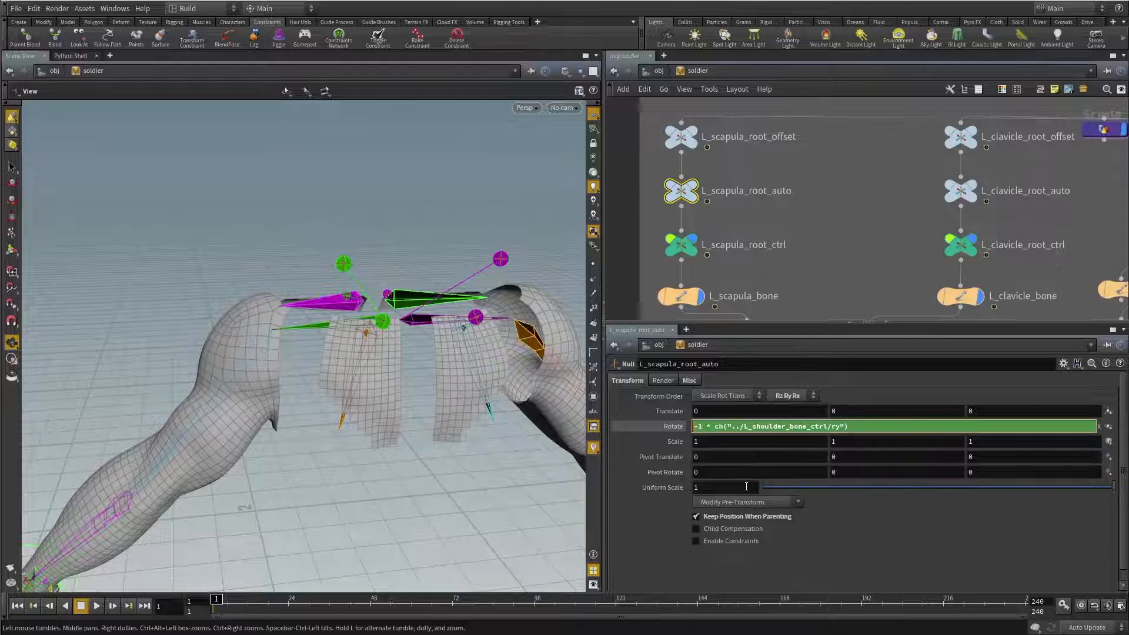
{"action": "key", "text": "BackSpace"}
{"action": "type", "text": "0.5"}
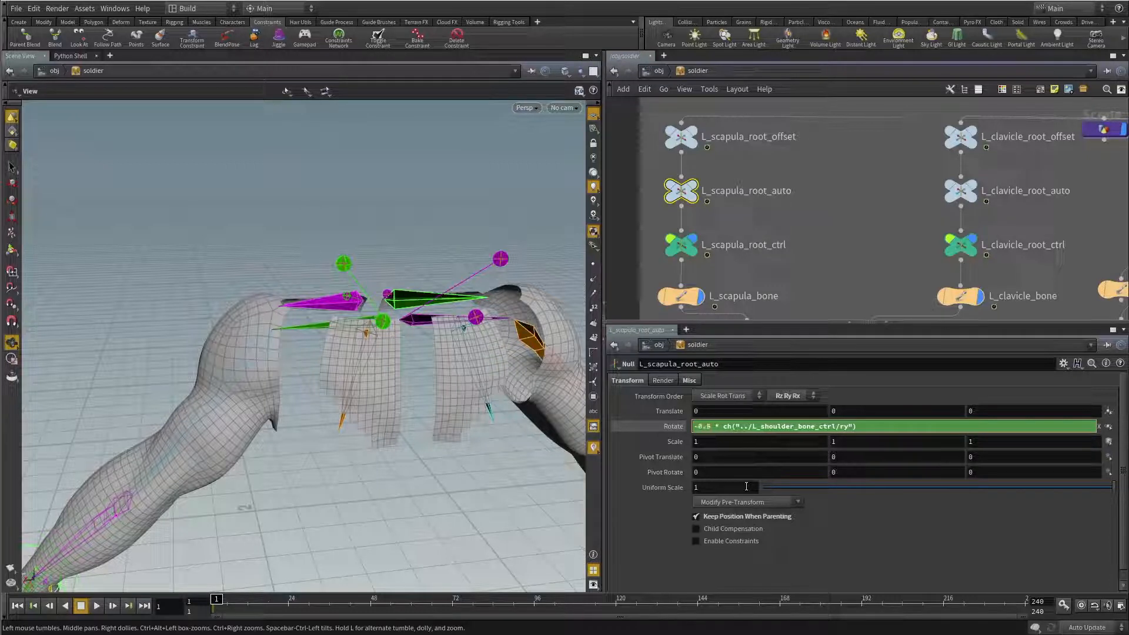
{"action": "key", "text": "BackSpace"}
{"action": "key", "text": "BackSpace"}
{"action": "key", "text": "BackSpace"}
{"action": "type", "text": "1"}
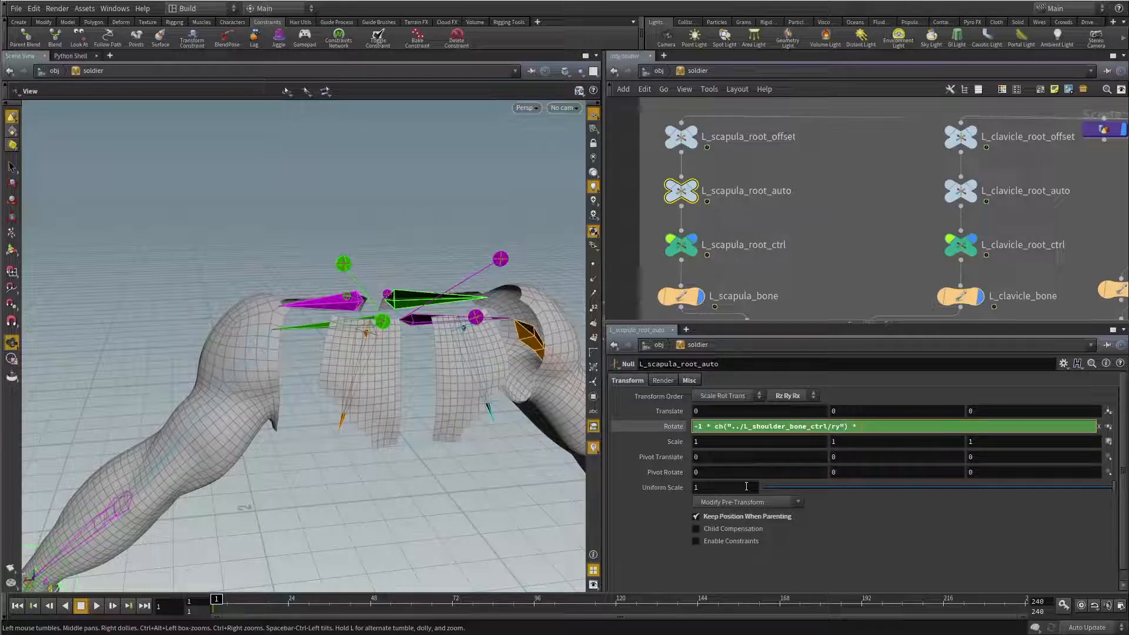
{"action": "type", "text": "0.5"}
{"action": "key", "text": "Return"}
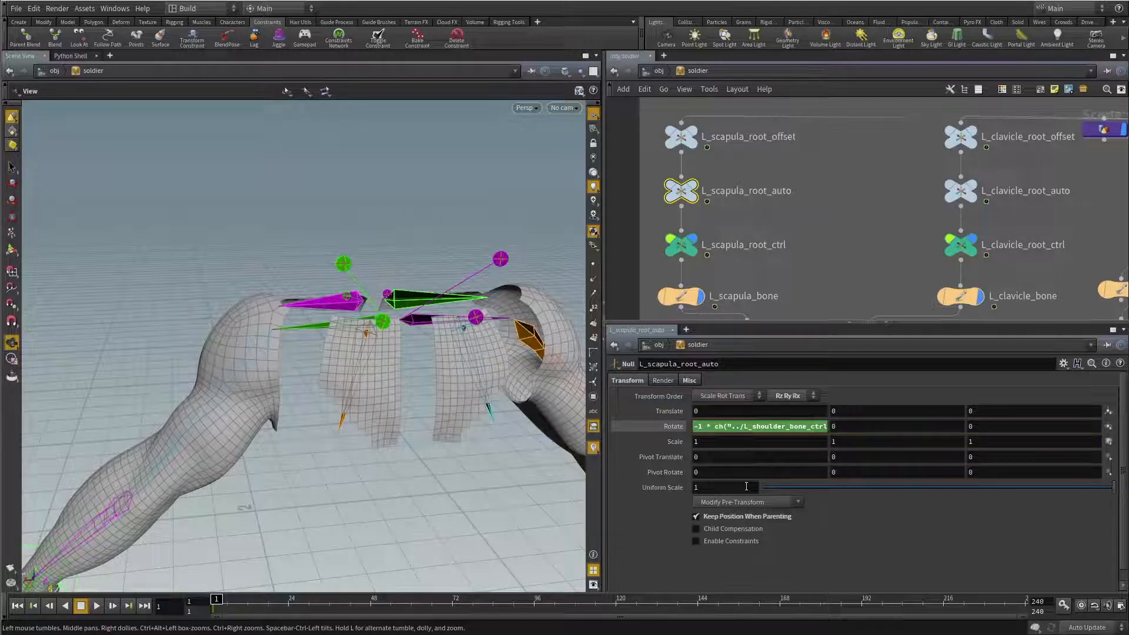
Step: Test the reduced scapula motion by rotating L_shoulder_bone_ctrl to about -22.9 degrees around Y
{"action": "key", "text": "r"}
{"action": "left_click", "coordinate": [343, 263]}
{"action": "left_click_drag", "start_coordinate": [318, 263], "coordinate": [307, 249], "text": "alt"}
{"action": "left_click_drag", "start_coordinate": [331, 287], "coordinate": [336, 320]}
{"action": "left_click_drag", "start_coordinate": [270, 257], "coordinate": [378, 343]}
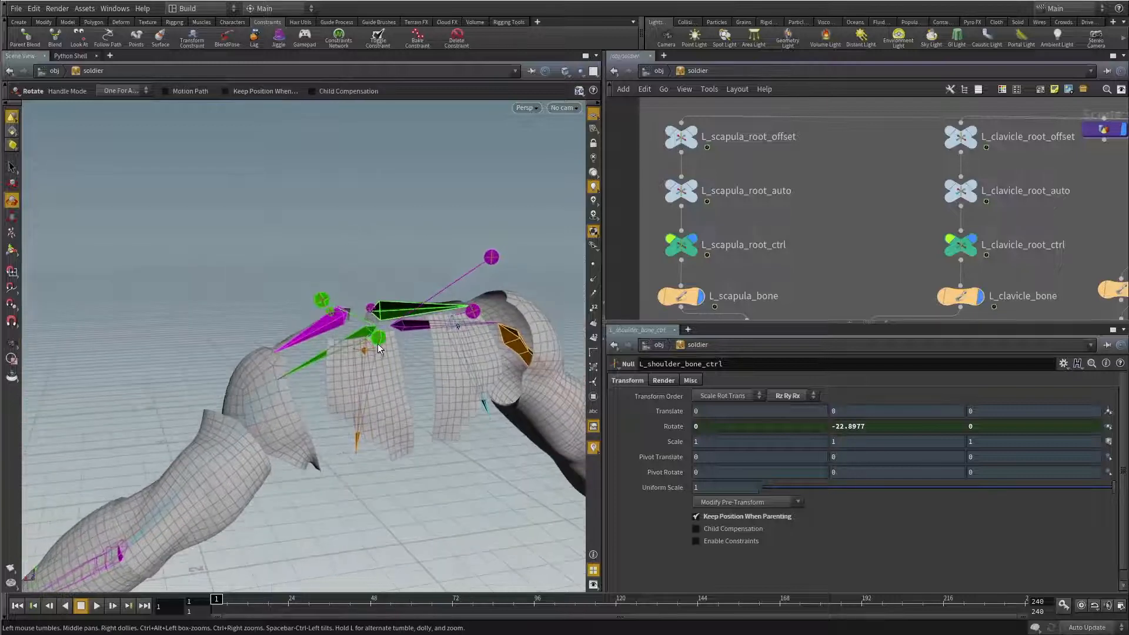
Step: Try a small manual rotation of L_scapula_root_ctrl, and undo it together with the shoulder control's test rotation
{"action": "left_click", "coordinate": [684, 197]}
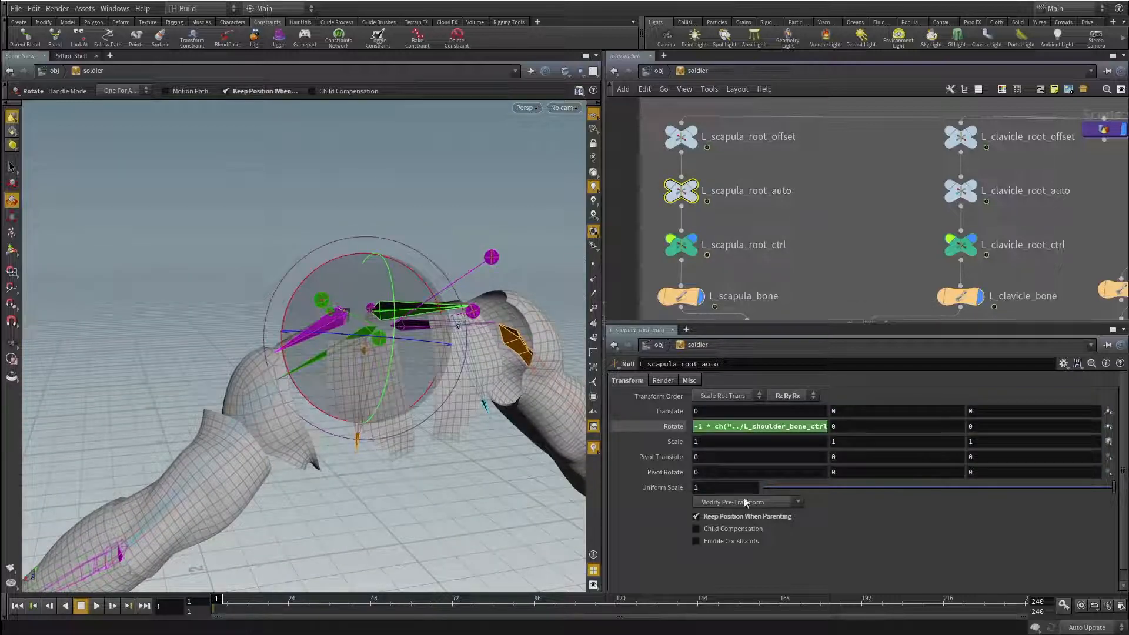
{"action": "left_click", "coordinate": [682, 247]}
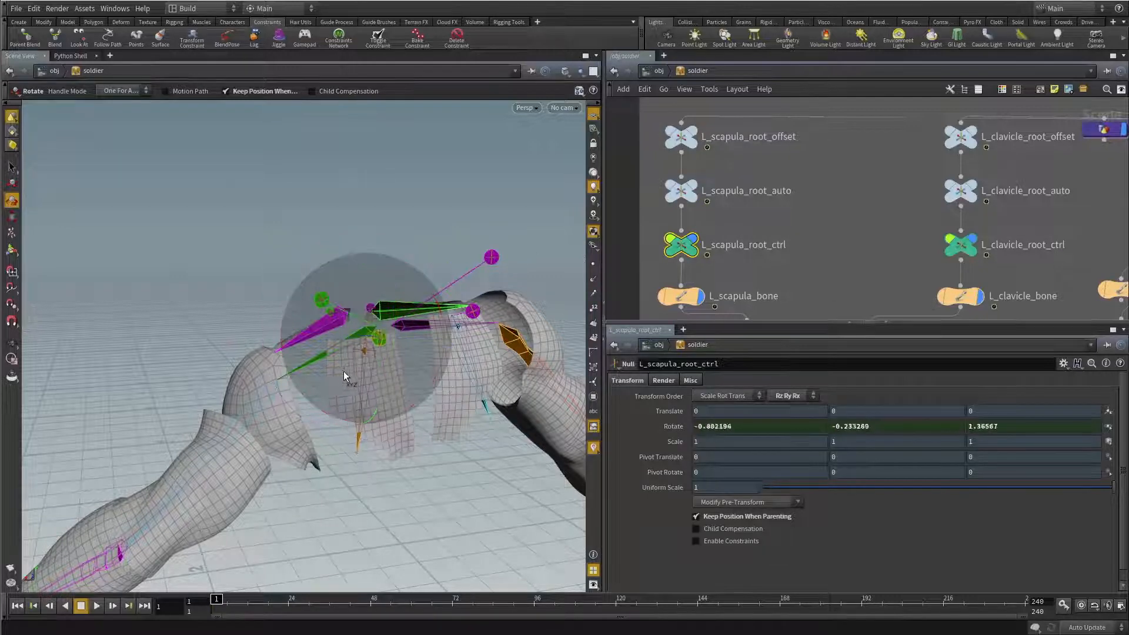
{"action": "key", "text": "ctrl+z"}
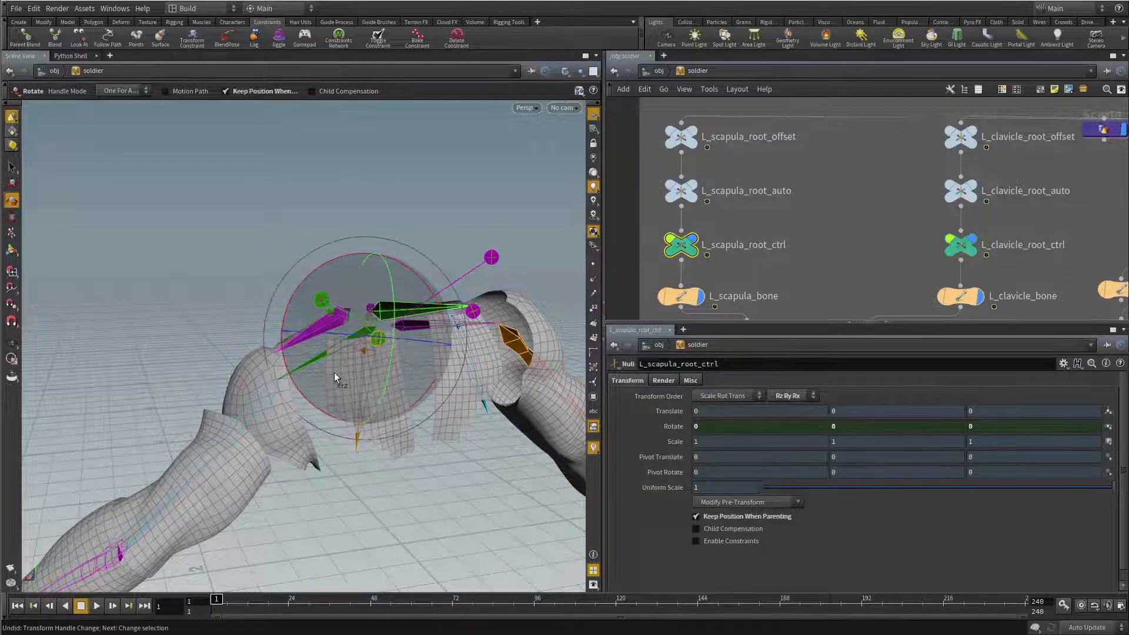
{"action": "key", "text": "ctrl+z"}
{"action": "left_click_drag", "start_coordinate": [334, 372], "coordinate": [369, 324], "text": "alt"}
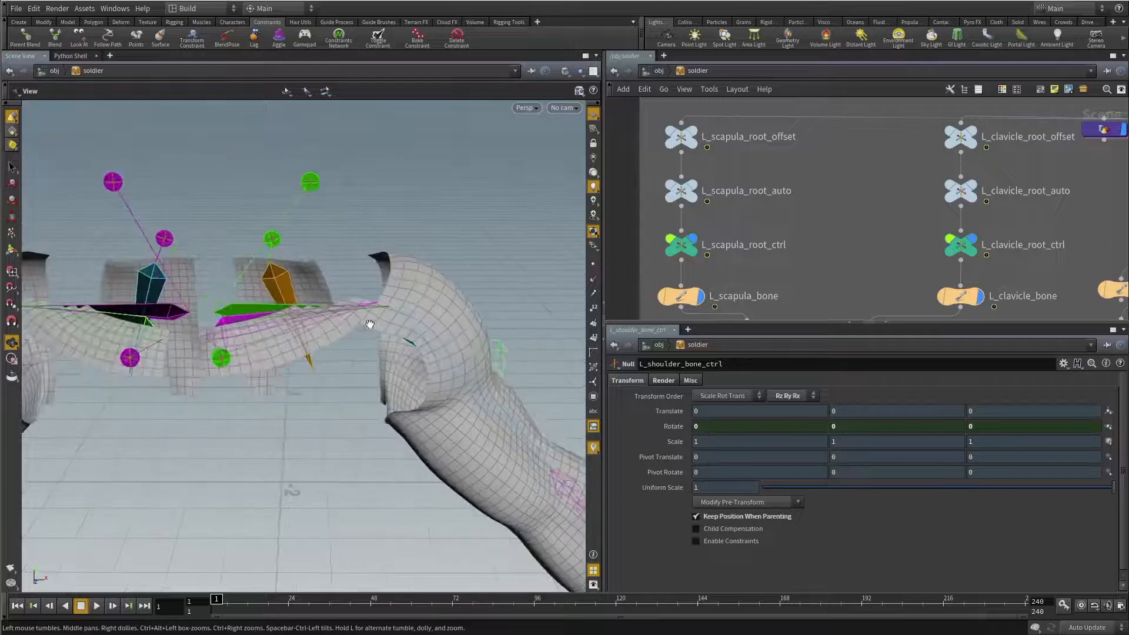
Step: Test rotating L_clavicle_root_ctrl by hand, and undo the rotation
{"action": "left_click", "coordinate": [228, 363]}
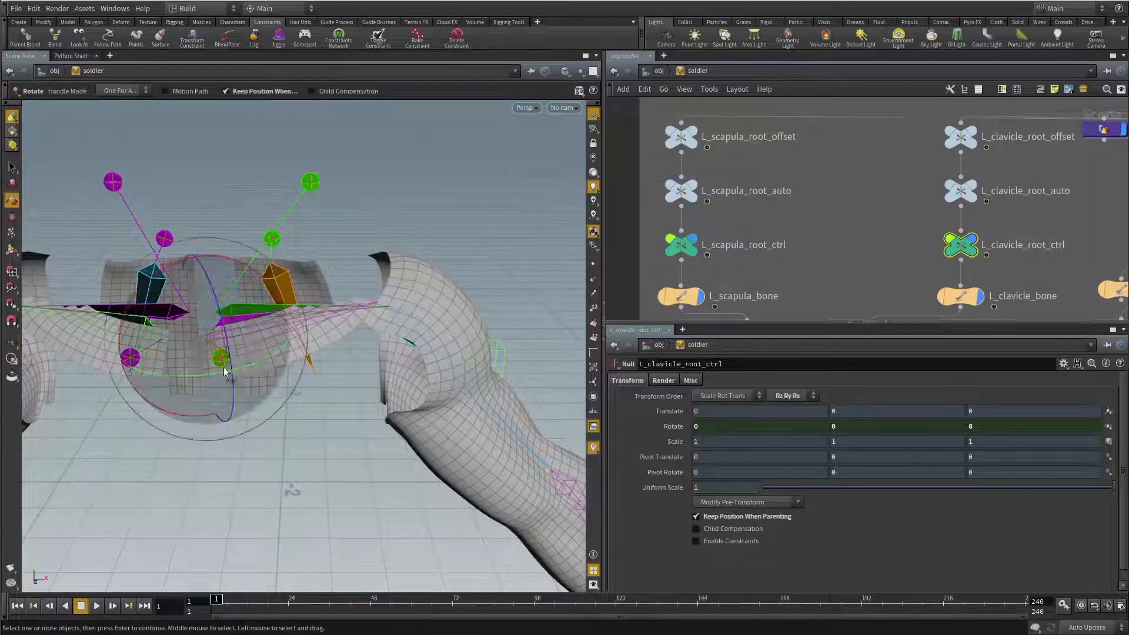
{"action": "left_click_drag", "start_coordinate": [228, 363], "coordinate": [327, 340], "text": "alt"}
{"action": "key", "text": "ctrl+z"}
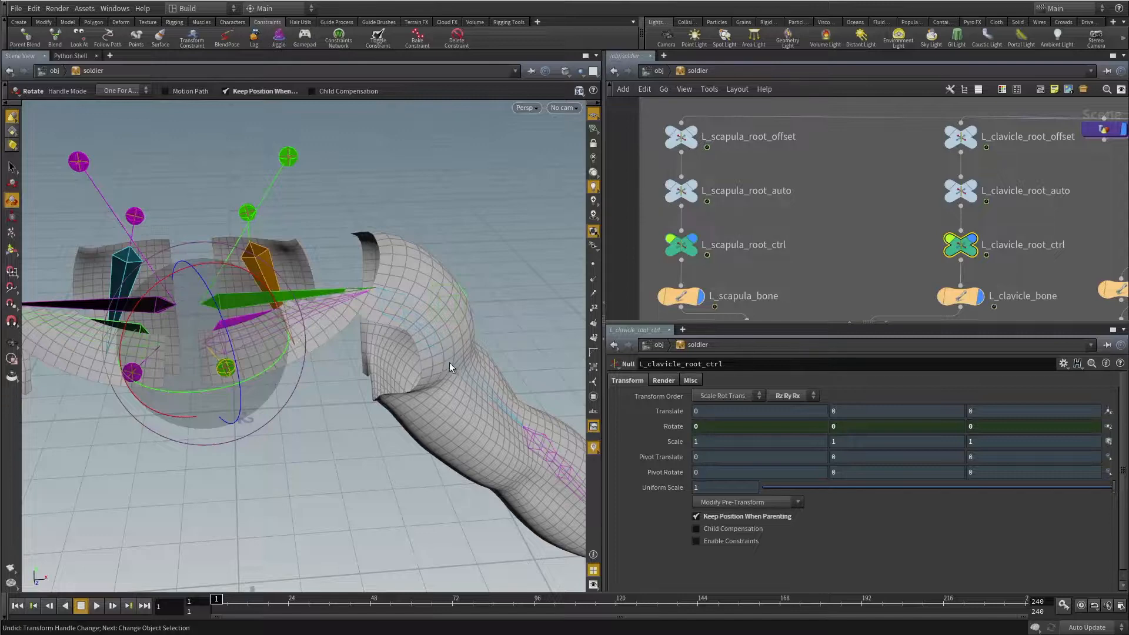
Step: Examine how L_arm_bone_1 lies relative to the left clavicle, and clear the selection
{"action": "scroll", "coordinate": [688, 249], "scroll_direction": "down", "scroll_amount": 3}
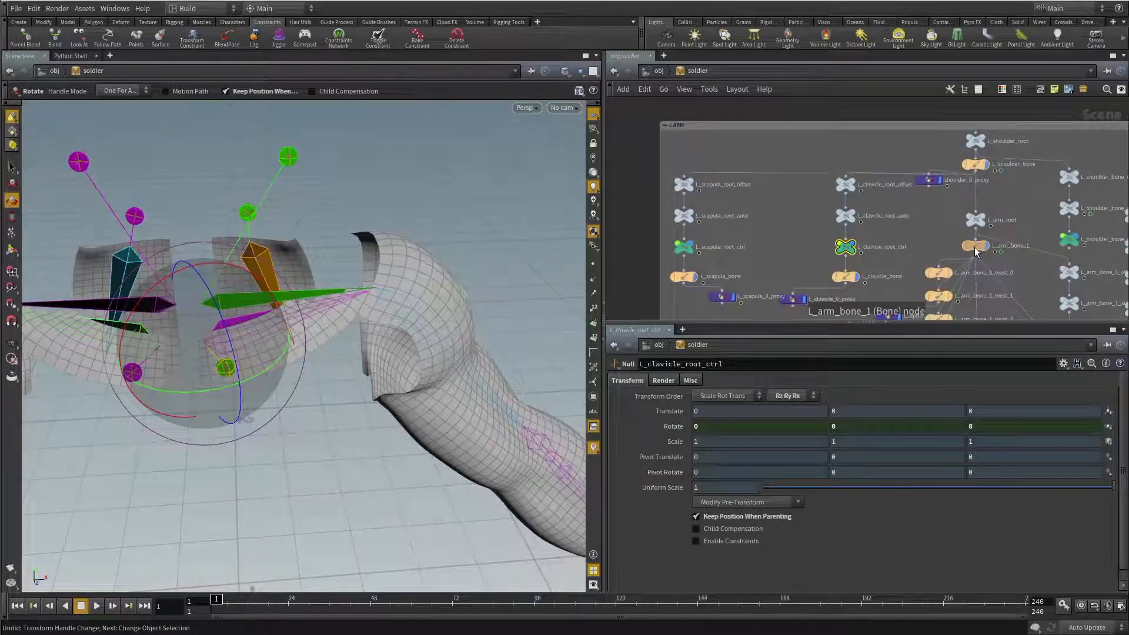
{"action": "left_click", "coordinate": [975, 247]}
{"action": "left_click_drag", "start_coordinate": [478, 328], "coordinate": [458, 316]}
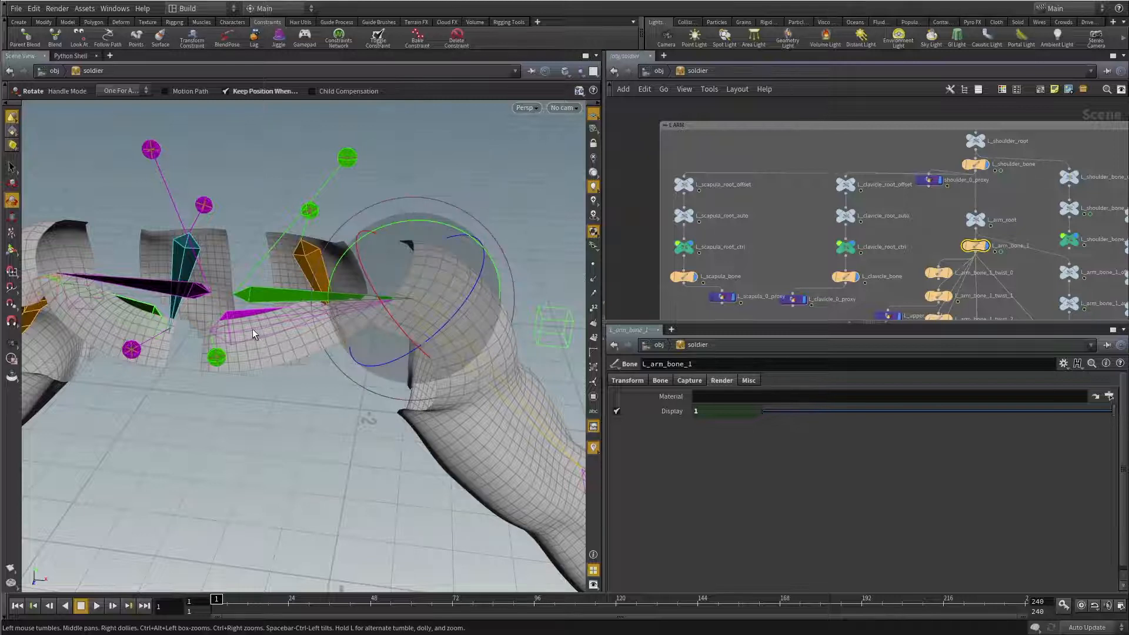
{"action": "left_click", "coordinate": [801, 243]}
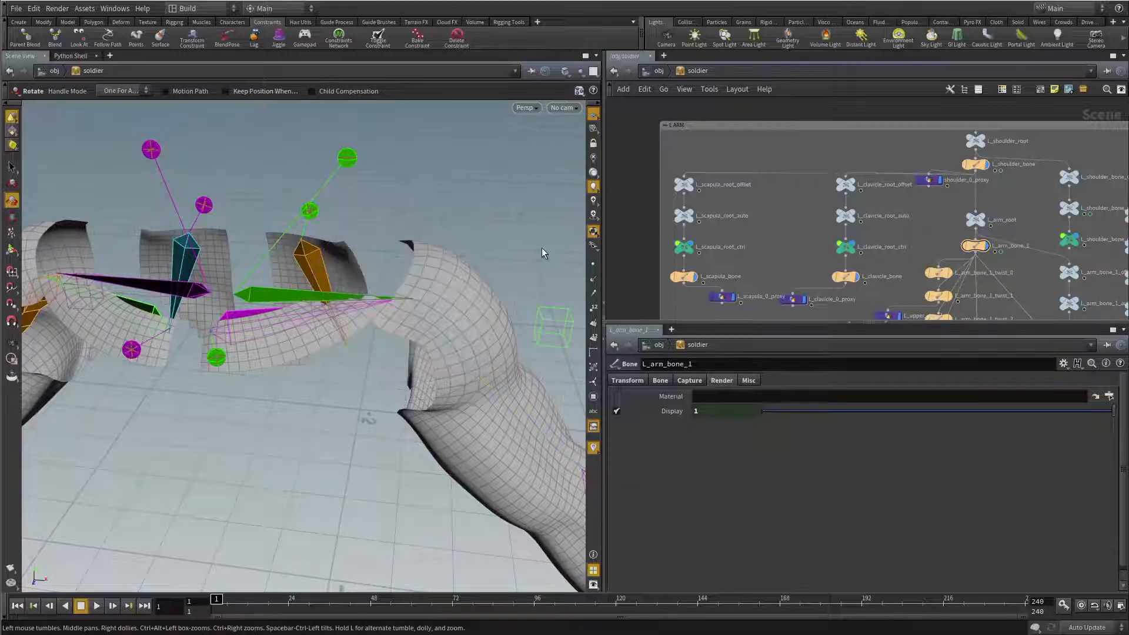
{"action": "key", "text": "Escape"}
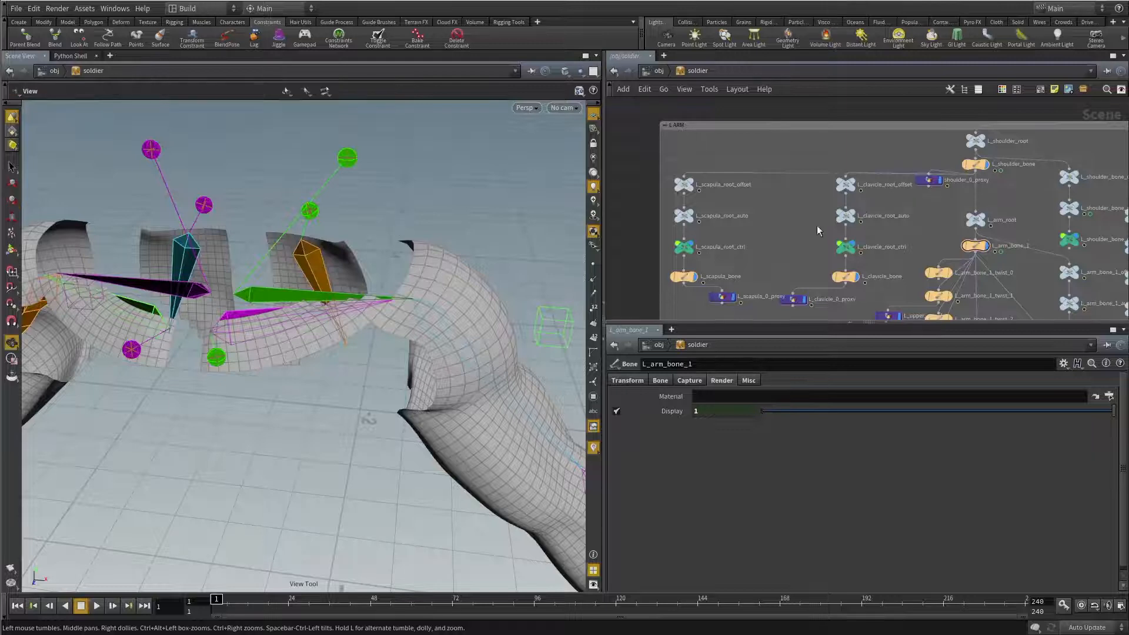
{"action": "left_click_drag", "start_coordinate": [395, 234], "coordinate": [390, 106]}
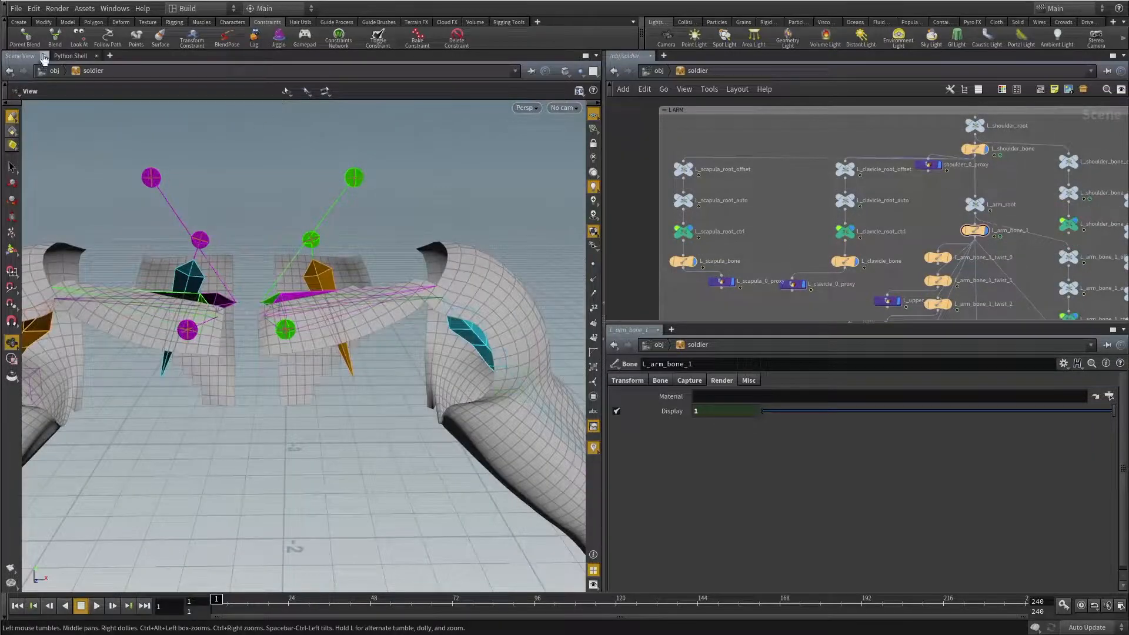
Step: Start a Simple Blend constraint on the RX, RY and RZ channels with L_clavicle_root_auto as the constrained object
{"action": "left_click", "coordinate": [54, 40]}
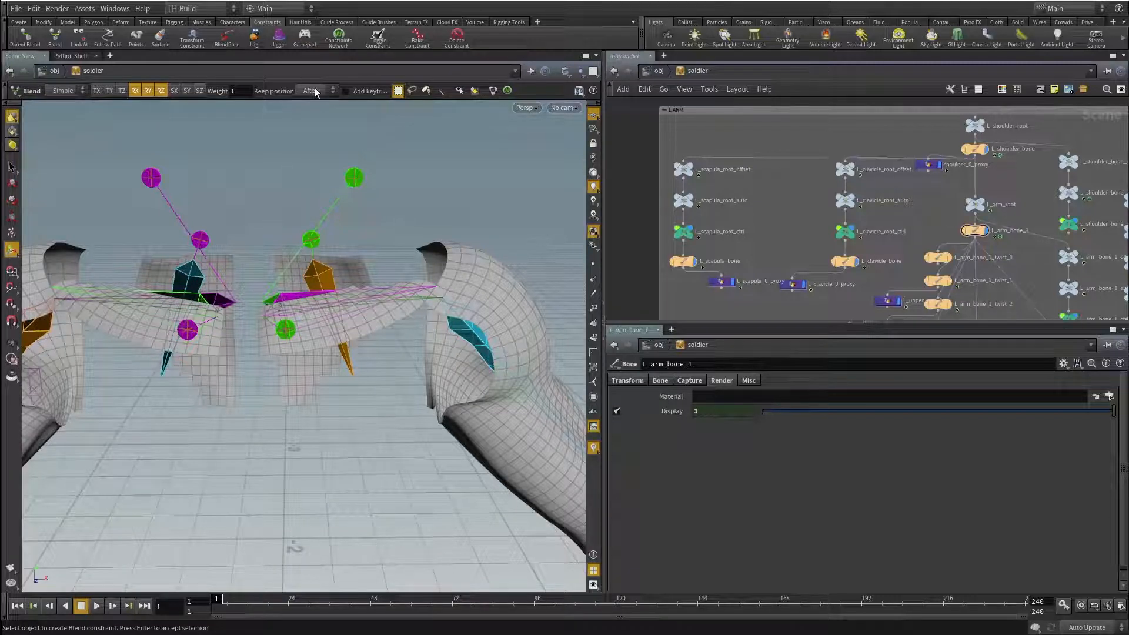
{"action": "middle_click_drag", "start_coordinate": [788, 239], "coordinate": [821, 229]}
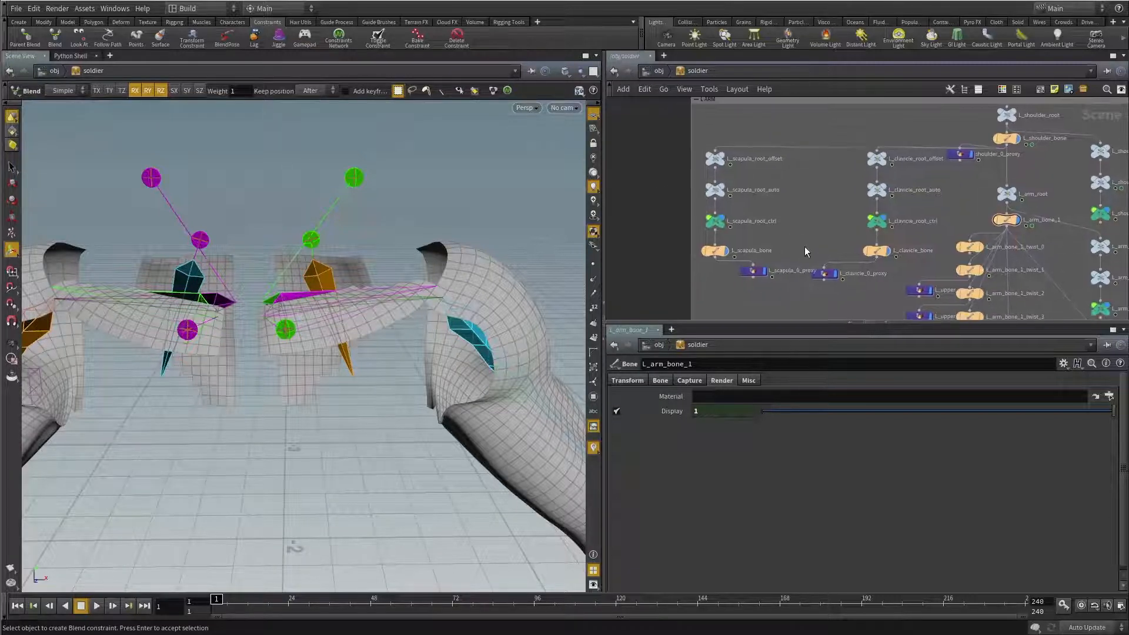
{"action": "scroll", "coordinate": [916, 204], "scroll_direction": "up", "scroll_amount": 4}
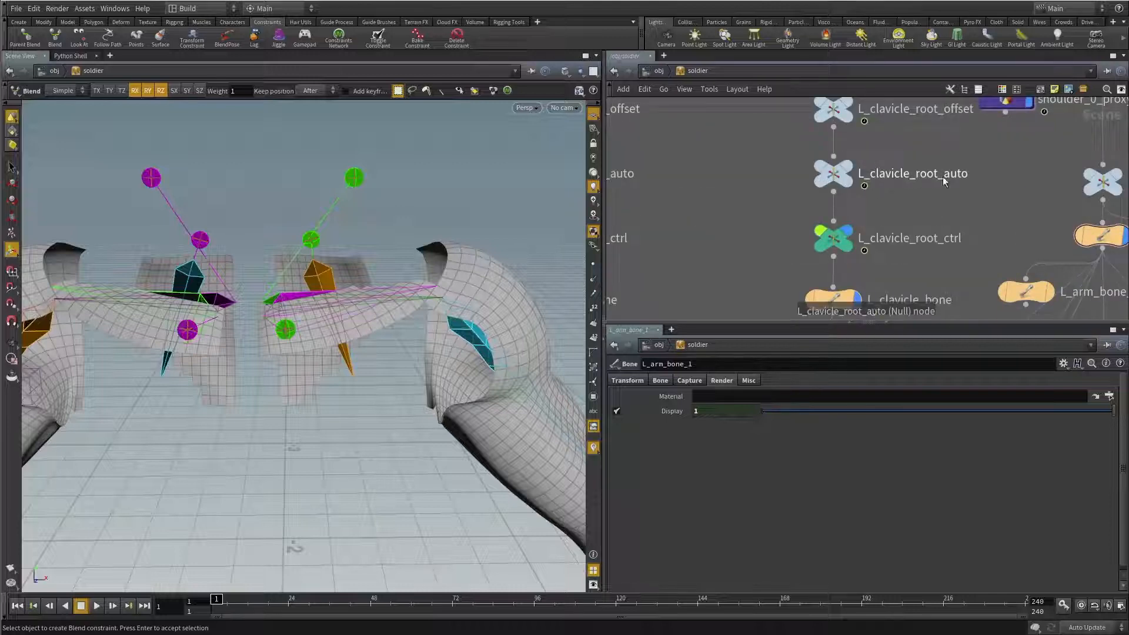
{"action": "left_click_drag", "start_coordinate": [799, 152], "coordinate": [916, 210]}
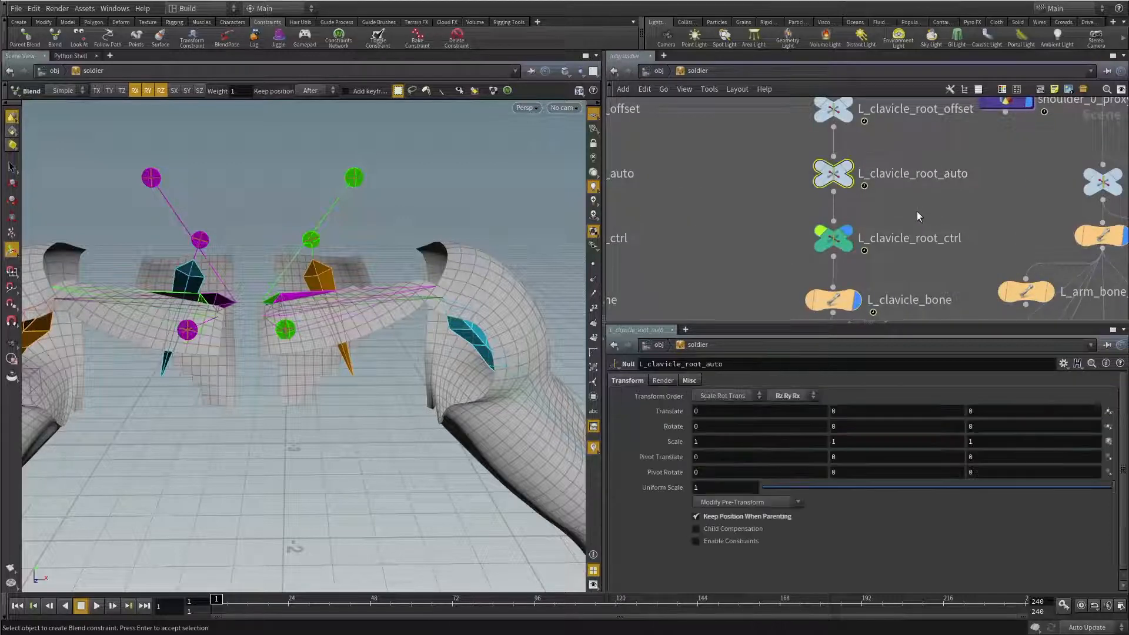
{"action": "right_click", "coordinate": [471, 159]}
{"action": "left_click", "coordinate": [492, 182]}
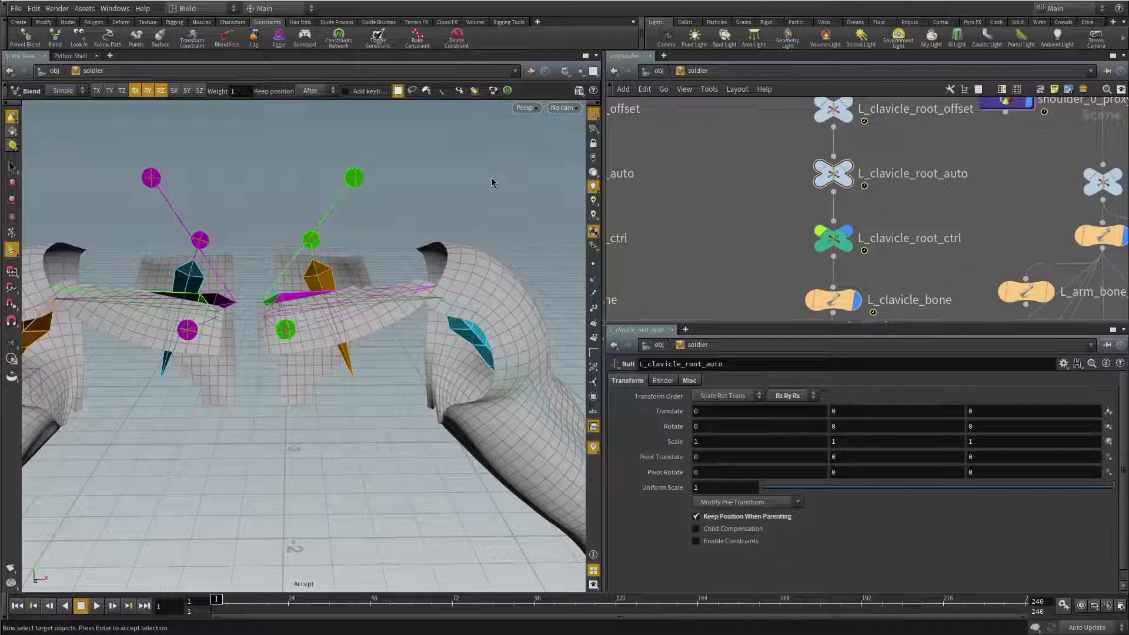
Step: Accept L_arm_bone_1 as the blend target, and rearrange the resulting constraint network around the simpleblend node
{"action": "scroll", "coordinate": [819, 226], "scroll_direction": "down", "scroll_amount": 4}
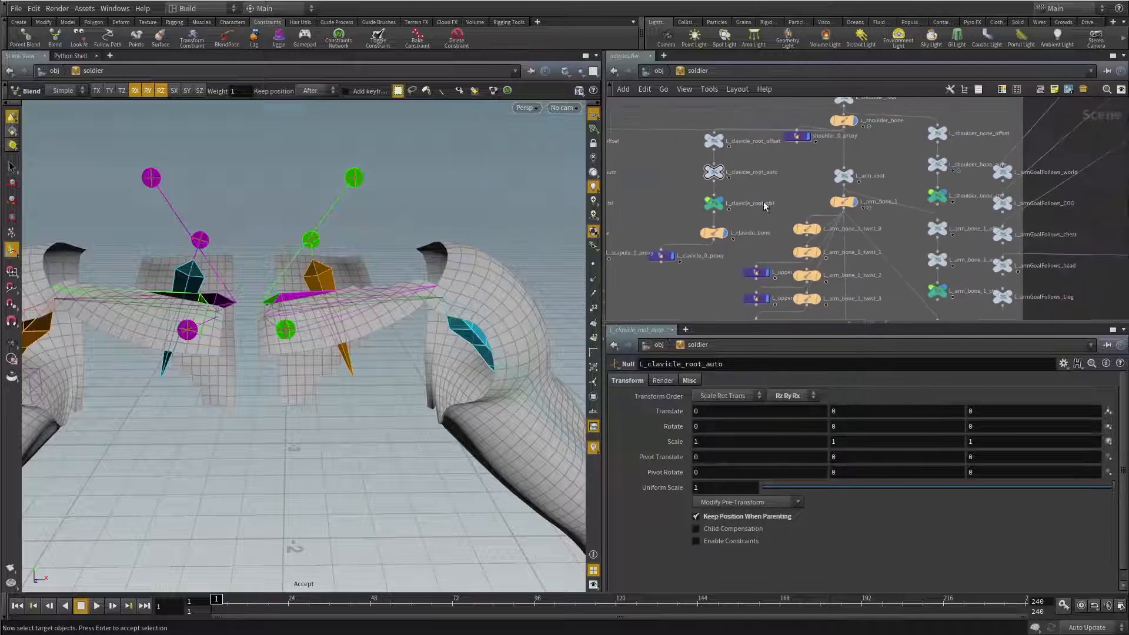
{"action": "scroll", "coordinate": [863, 216], "scroll_direction": "up", "scroll_amount": 4}
{"action": "left_click", "coordinate": [811, 190]}
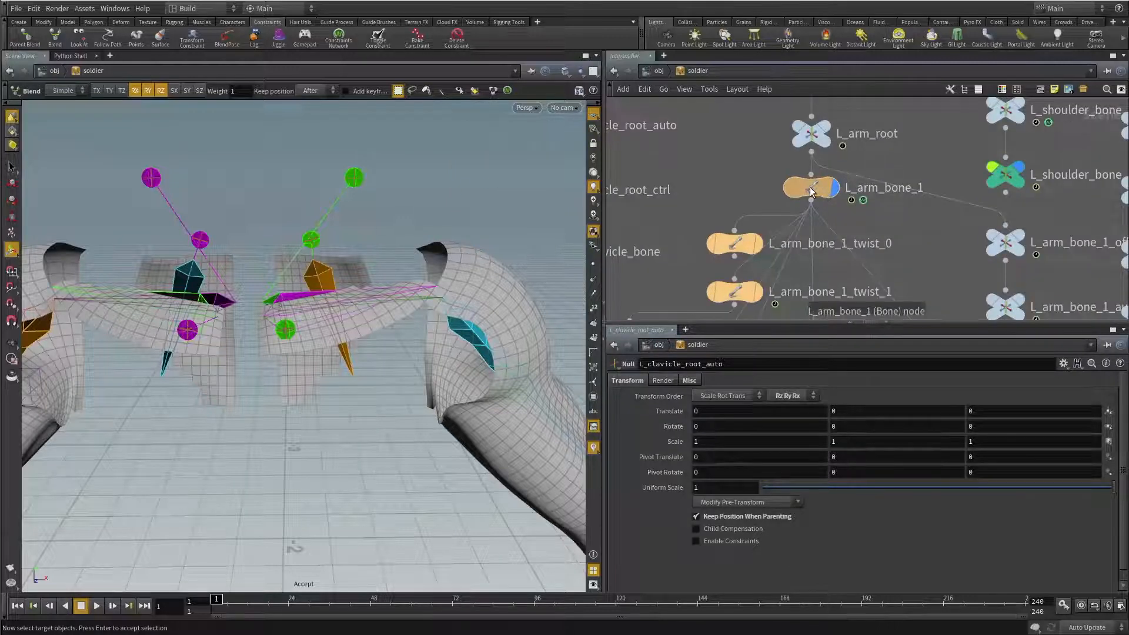
{"action": "right_click", "coordinate": [392, 178]}
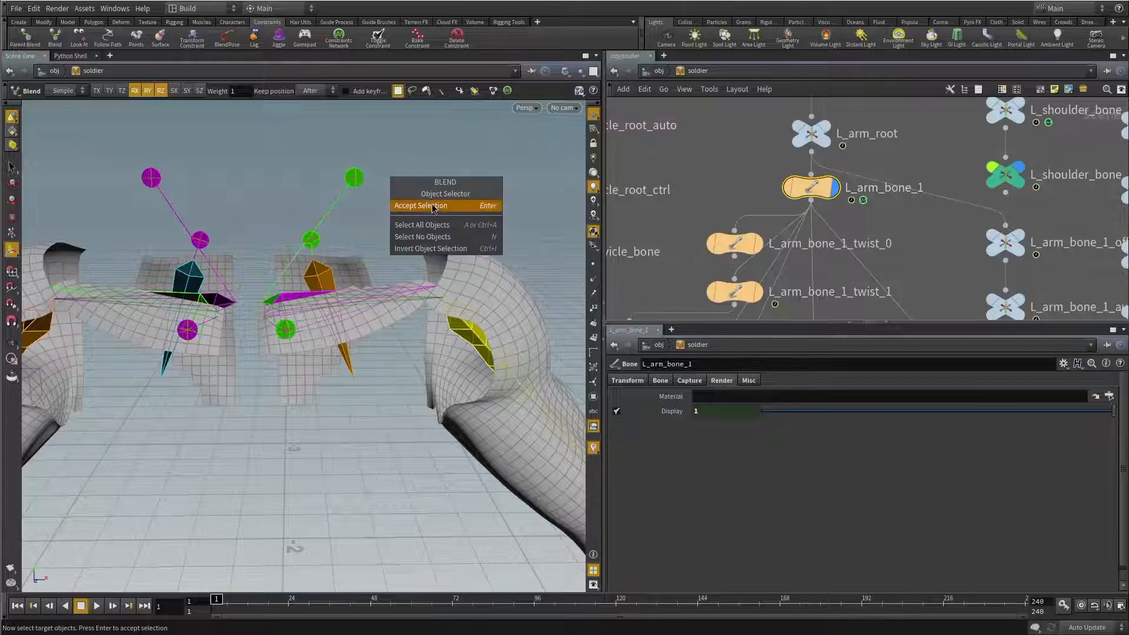
{"action": "left_click", "coordinate": [435, 203]}
{"action": "left_click_drag", "start_coordinate": [803, 181], "coordinate": [764, 211]}
{"action": "left_click", "coordinate": [800, 273]}
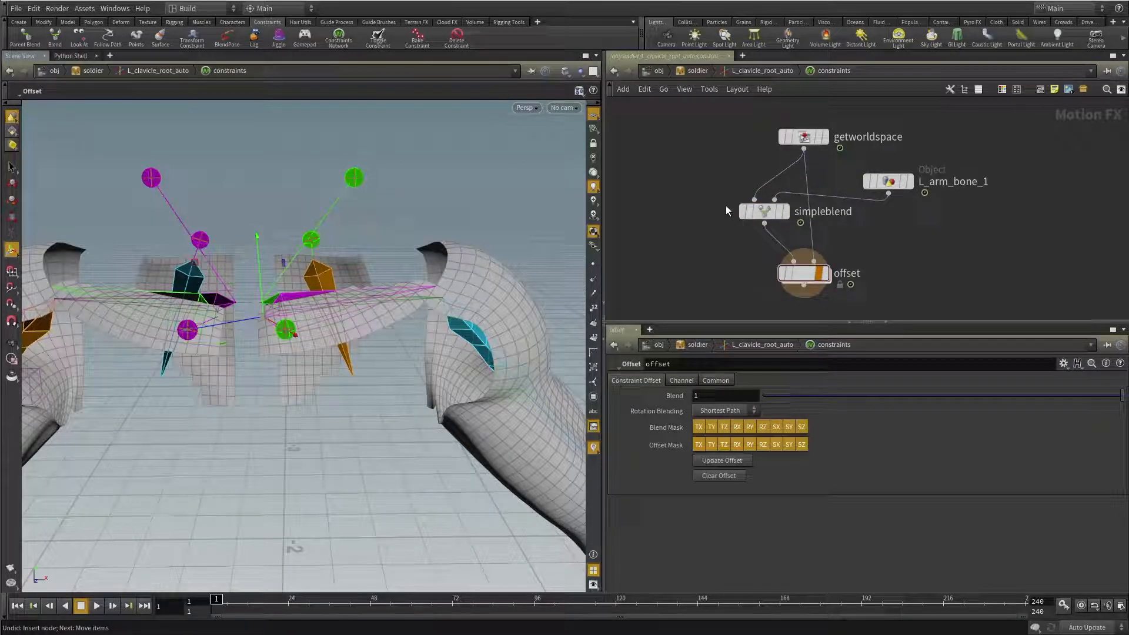
Step: Test the simpleblend node's Blend at about 0.457 and 0.227, and return it to 1
{"action": "left_click_drag", "start_coordinate": [700, 176], "coordinate": [788, 234]}
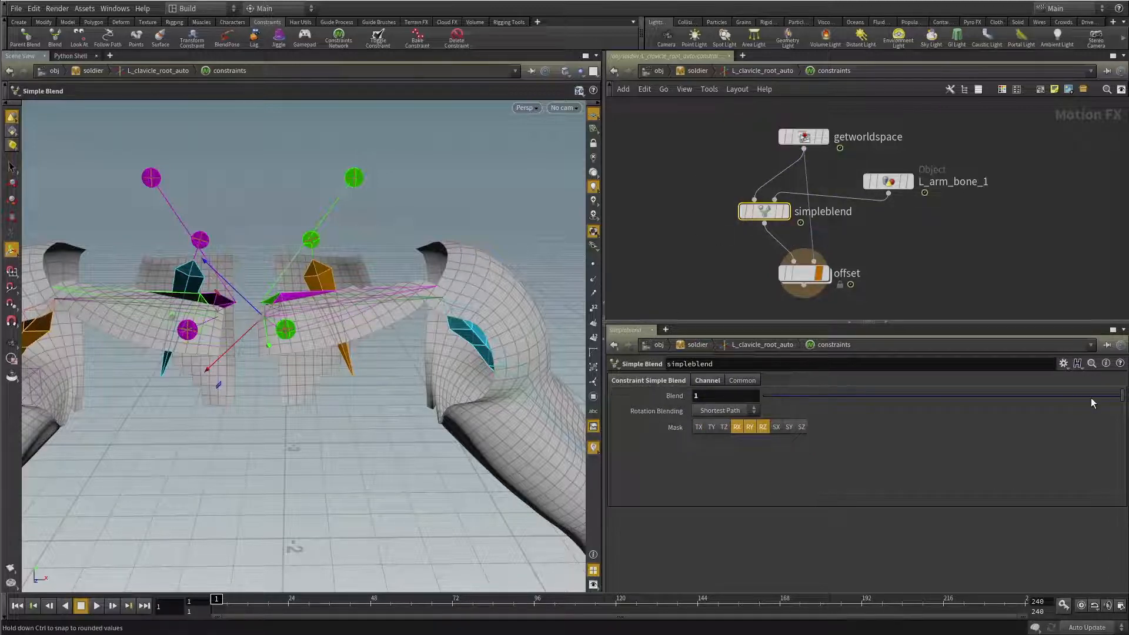
{"action": "left_click_drag", "start_coordinate": [1121, 401], "coordinate": [929, 406]}
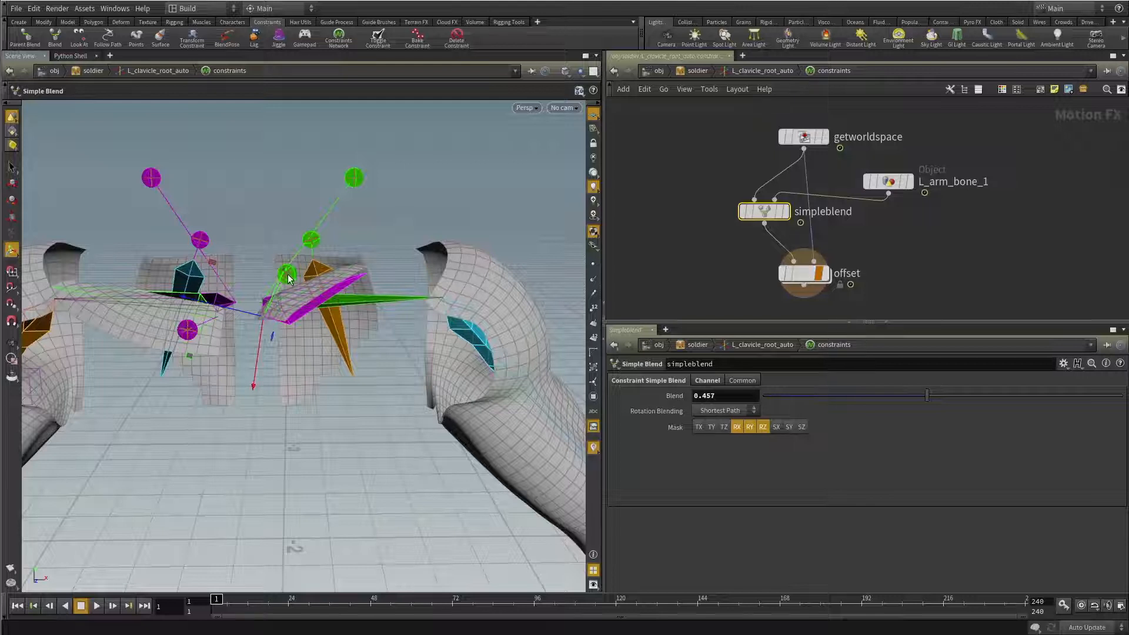
{"action": "left_click_drag", "start_coordinate": [890, 394], "coordinate": [845, 399]}
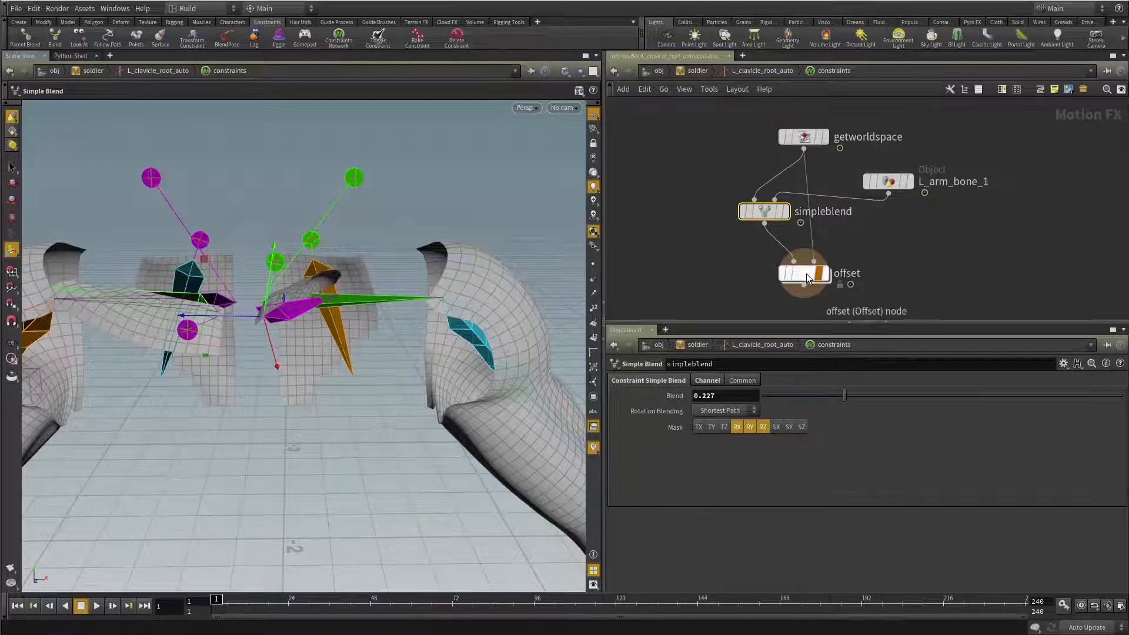
{"action": "left_click_drag", "start_coordinate": [927, 405], "coordinate": [1123, 395]}
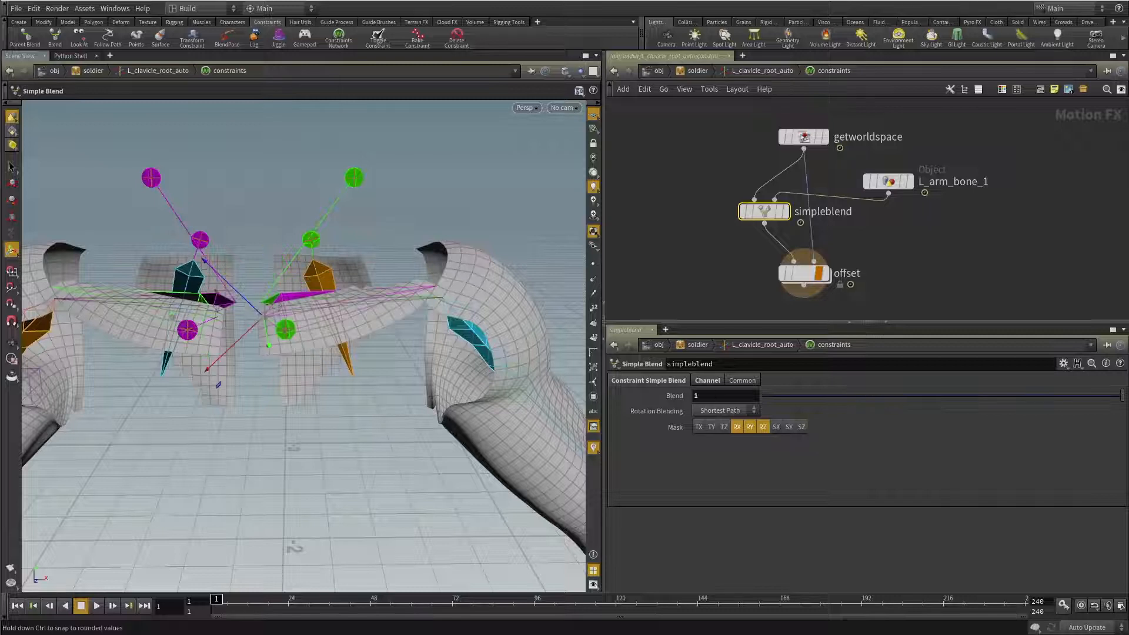
Step: Test lowering the offset node's Blend to about 0.285 and beyond, and return it to 1
{"action": "left_click_drag", "start_coordinate": [724, 255], "coordinate": [980, 301]}
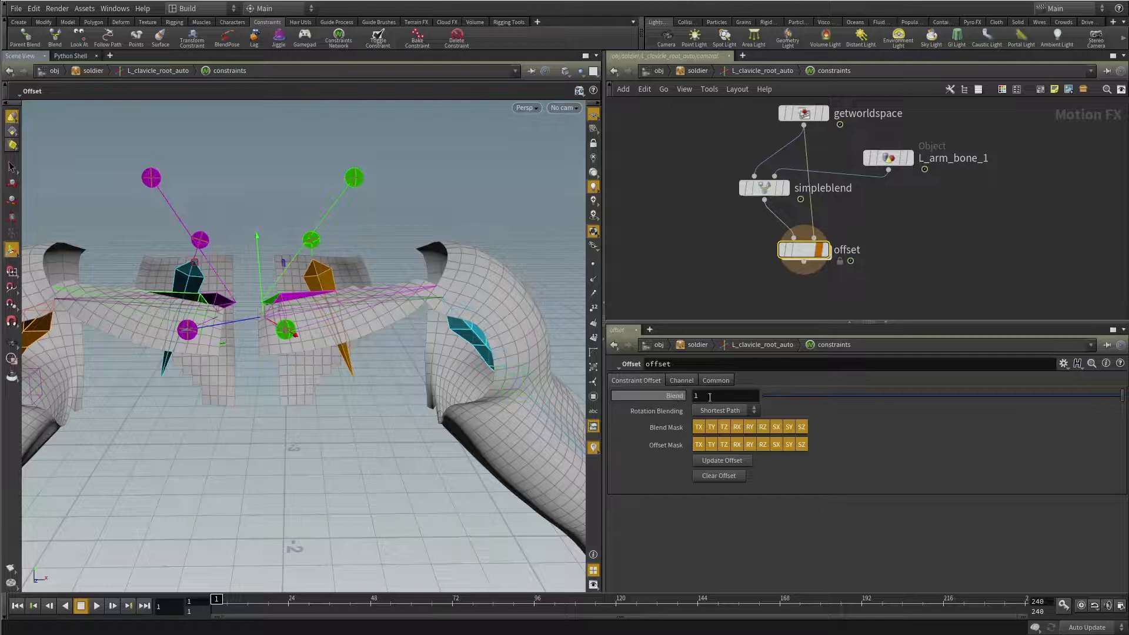
{"action": "left_click_drag", "start_coordinate": [1118, 396], "coordinate": [845, 383]}
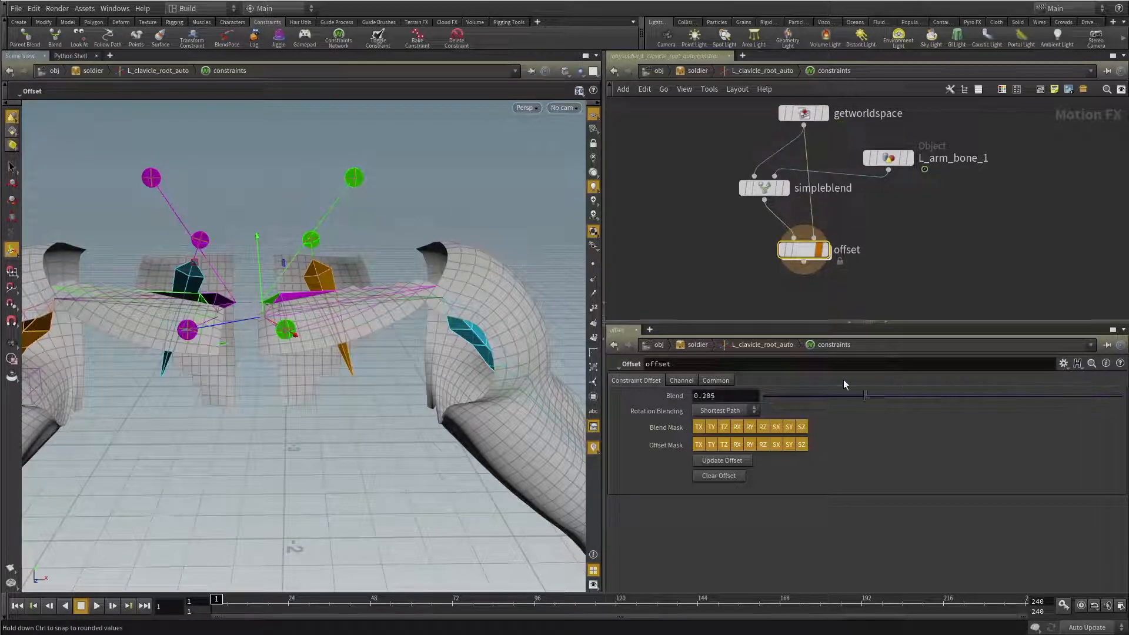
{"action": "left_click_drag", "start_coordinate": [745, 396], "coordinate": [805, 399]}
{"action": "left_click_drag", "start_coordinate": [920, 401], "coordinate": [1121, 397]}
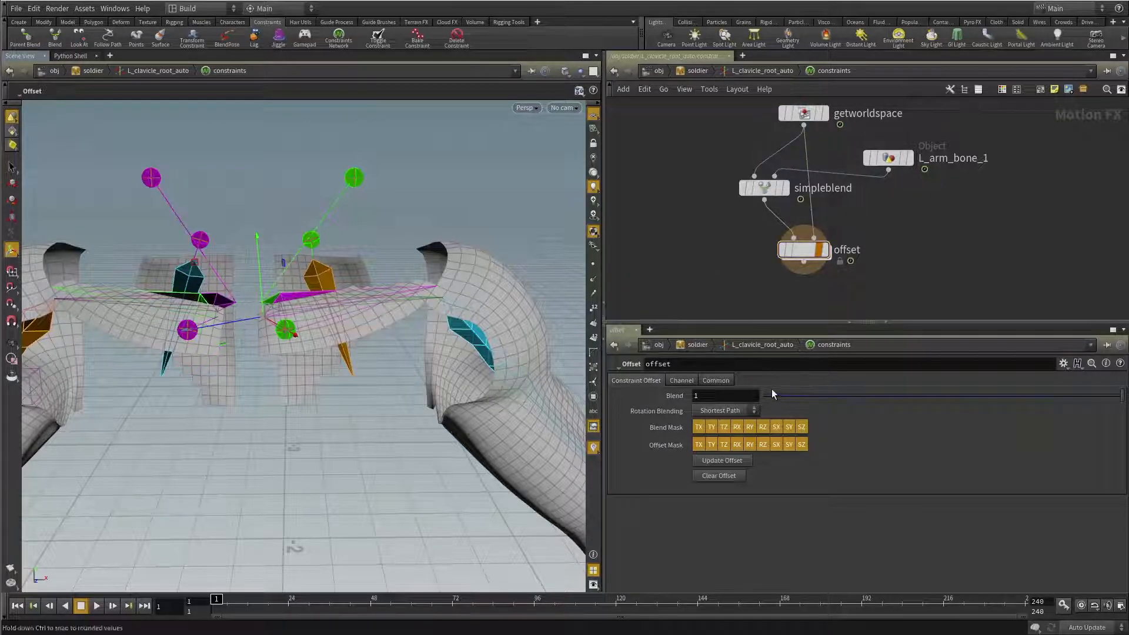
Step: Test the left arm by raising L_arm_bone_goal_ctrl in Y, and undo the move
{"action": "key", "text": "u"}
{"action": "key", "text": "u"}
{"action": "key", "text": "Escape"}
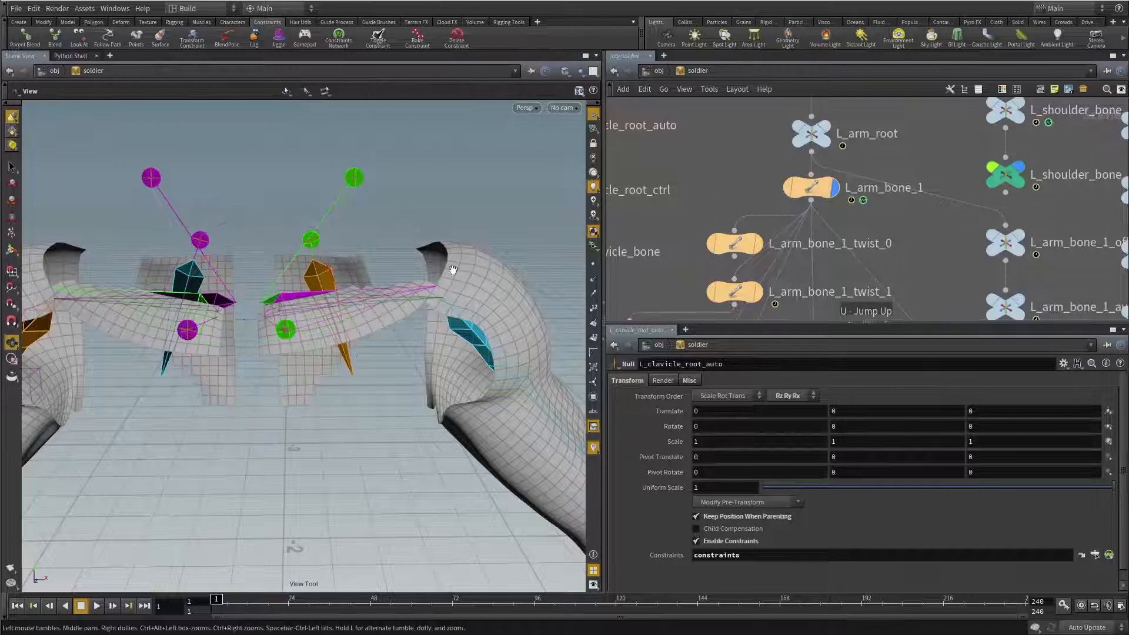
{"action": "right_click_drag", "start_coordinate": [332, 275], "coordinate": [353, 263], "text": "alt"}
{"action": "left_click_drag", "start_coordinate": [349, 264], "coordinate": [382, 341], "text": "alt"}
{"action": "left_click", "coordinate": [555, 485]}
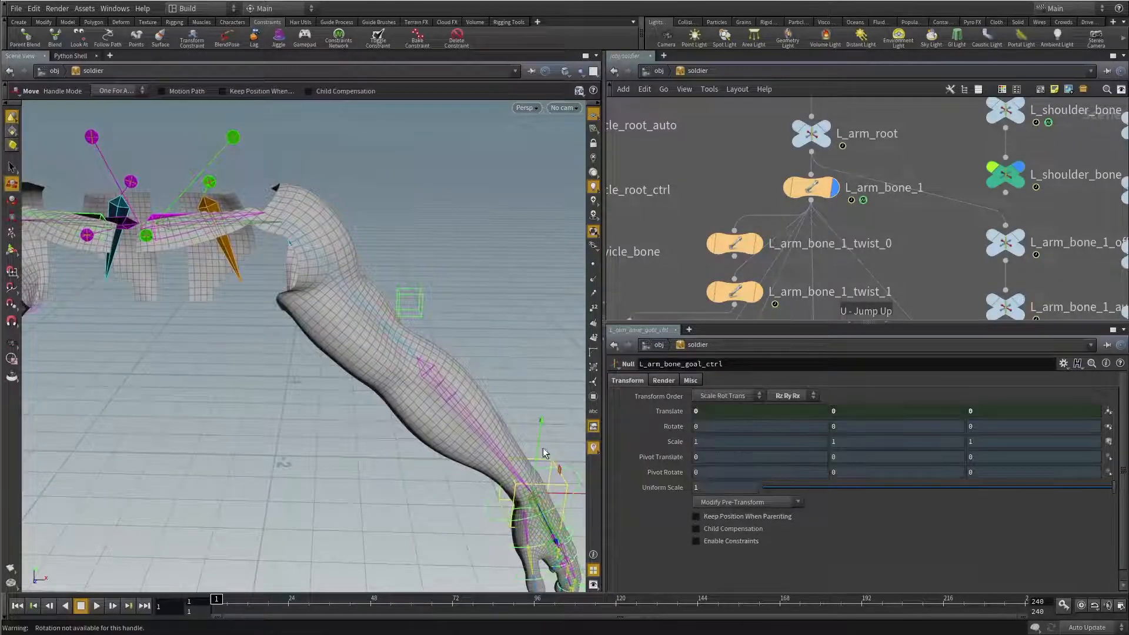
{"action": "left_click_drag", "start_coordinate": [542, 447], "coordinate": [569, 384], "text": "alt"}
{"action": "mouse_move", "coordinate": [556, 418]}
{"action": "left_mouse_down"}
{"action": "mouse_move", "coordinate": [543, 447]}
{"action": "mouse_move", "coordinate": [559, 375]}
{"action": "mouse_move", "coordinate": [557, 415]}
{"action": "left_mouse_up"}
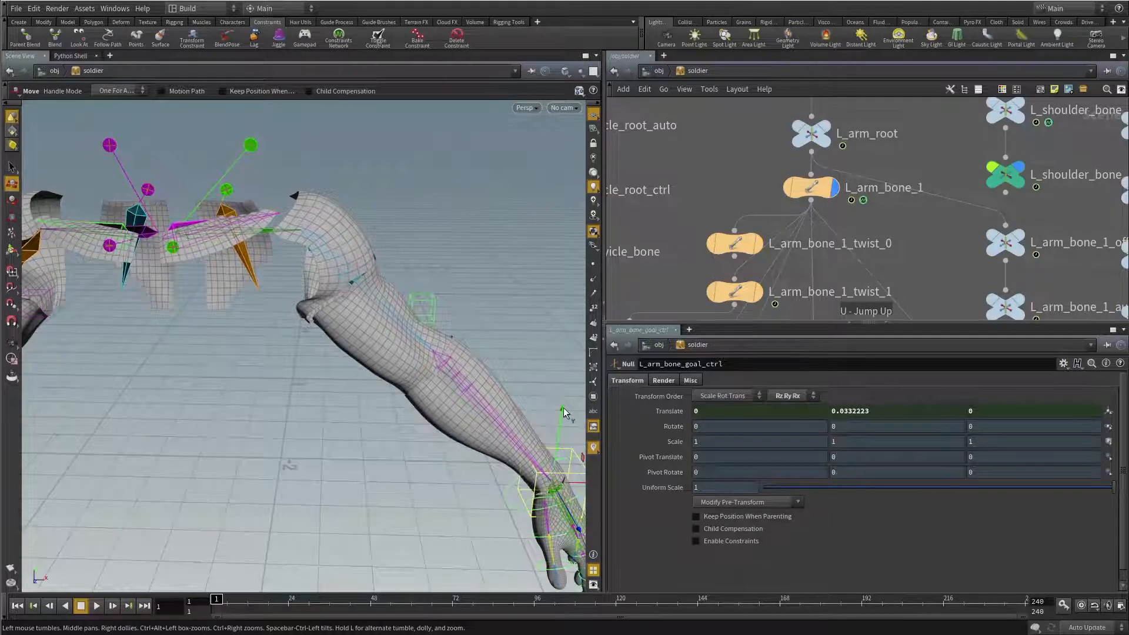
{"action": "key", "text": "ctrl+z"}
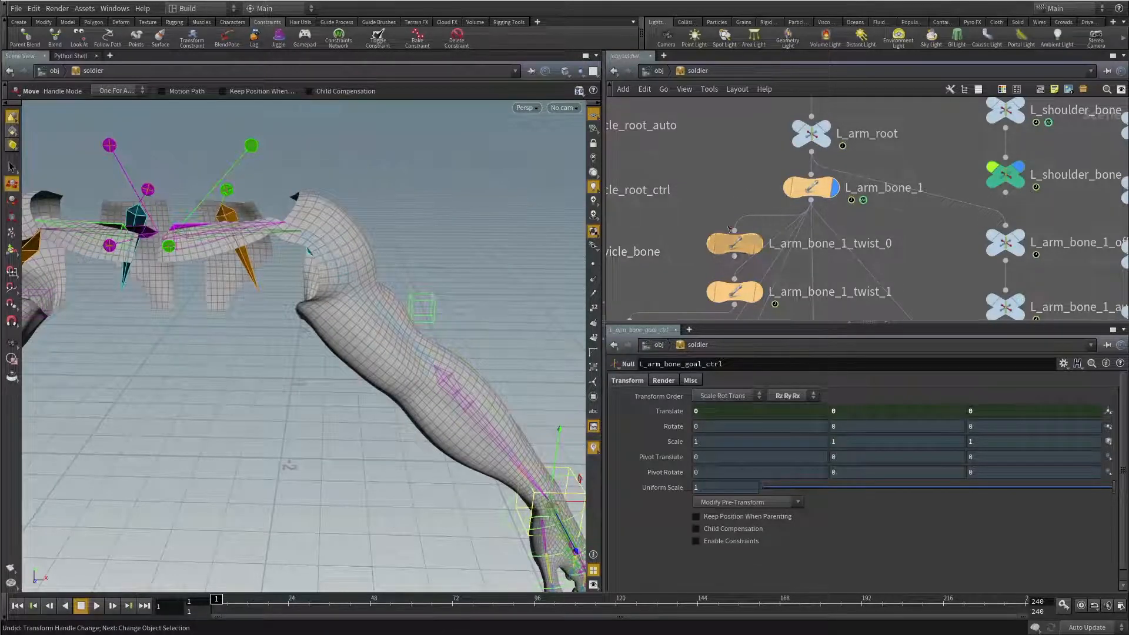
Step: Set the Blend of the offset node in L_clavicle_root_auto's constraints network to 0.05
{"action": "scroll", "coordinate": [742, 232], "scroll_direction": "down", "scroll_amount": 4}
{"action": "middle_click_drag", "start_coordinate": [760, 231], "coordinate": [932, 251]}
{"action": "scroll", "coordinate": [811, 215], "scroll_direction": "up", "scroll_amount": 2}
{"action": "scroll", "coordinate": [812, 217], "scroll_direction": "up", "scroll_amount": 1}
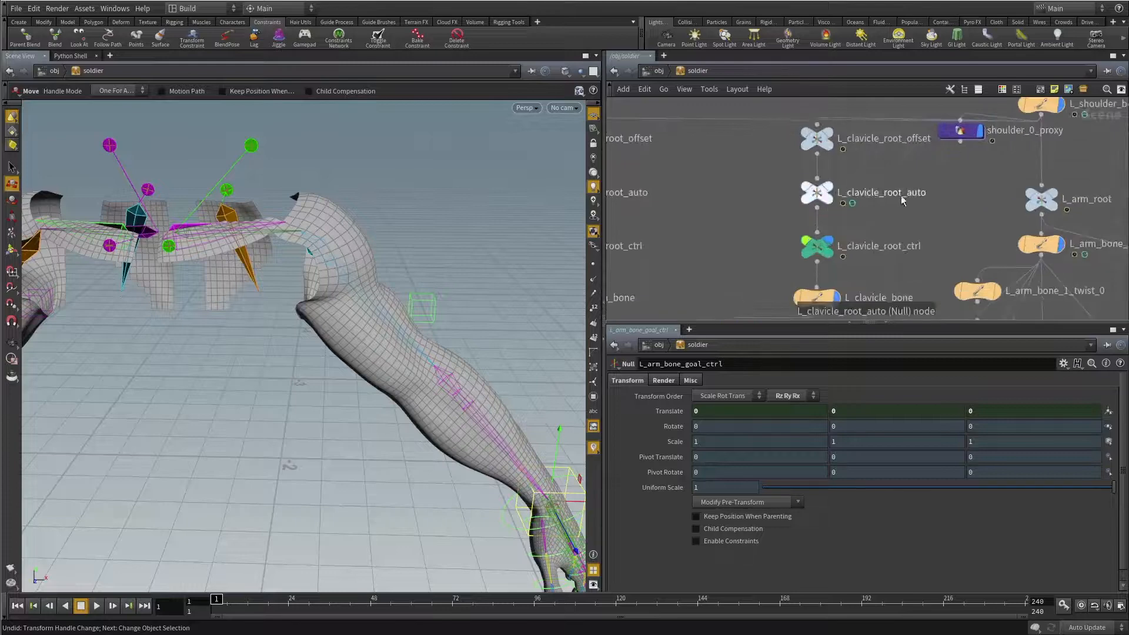
{"action": "double_click", "coordinate": [820, 192]}
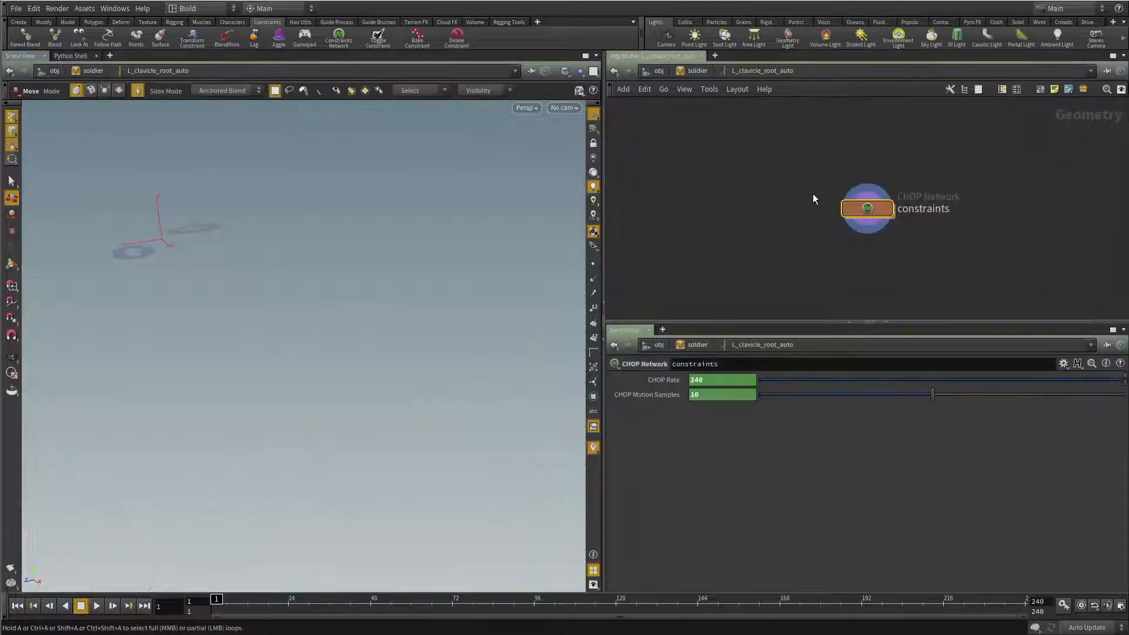
{"action": "double_click", "coordinate": [864, 207]}
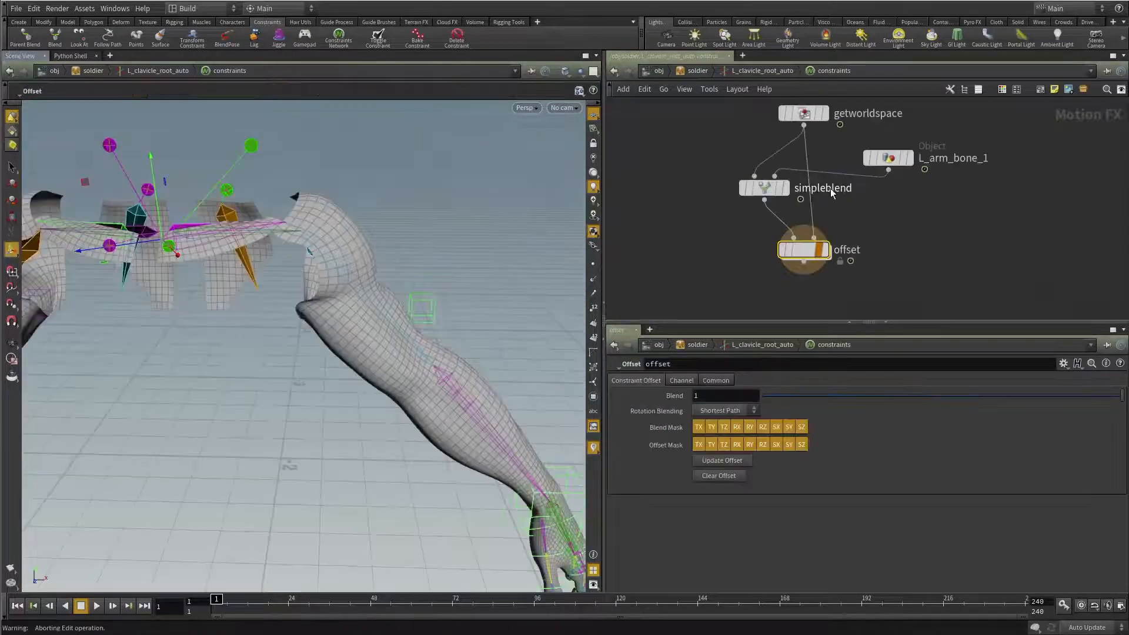
{"action": "left_click", "coordinate": [710, 393]}
{"action": "type", "text": "0.05"}
{"action": "key", "text": "Return"}
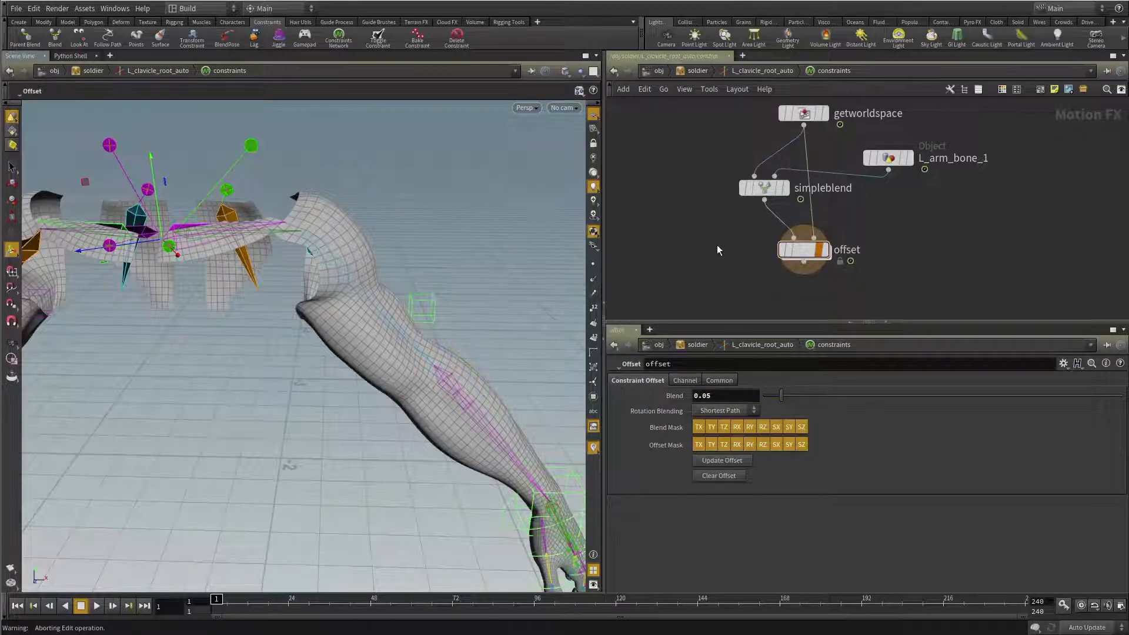
Step: Test the reduced clavicle blend by moving L_arm_bone_goal_ctrl up and inward, undo the move, and inspect both arms
{"action": "key", "text": "u"}
{"action": "key", "text": "t"}
{"action": "middle_click_drag", "start_coordinate": [530, 422], "coordinate": [498, 387], "text": "alt"}
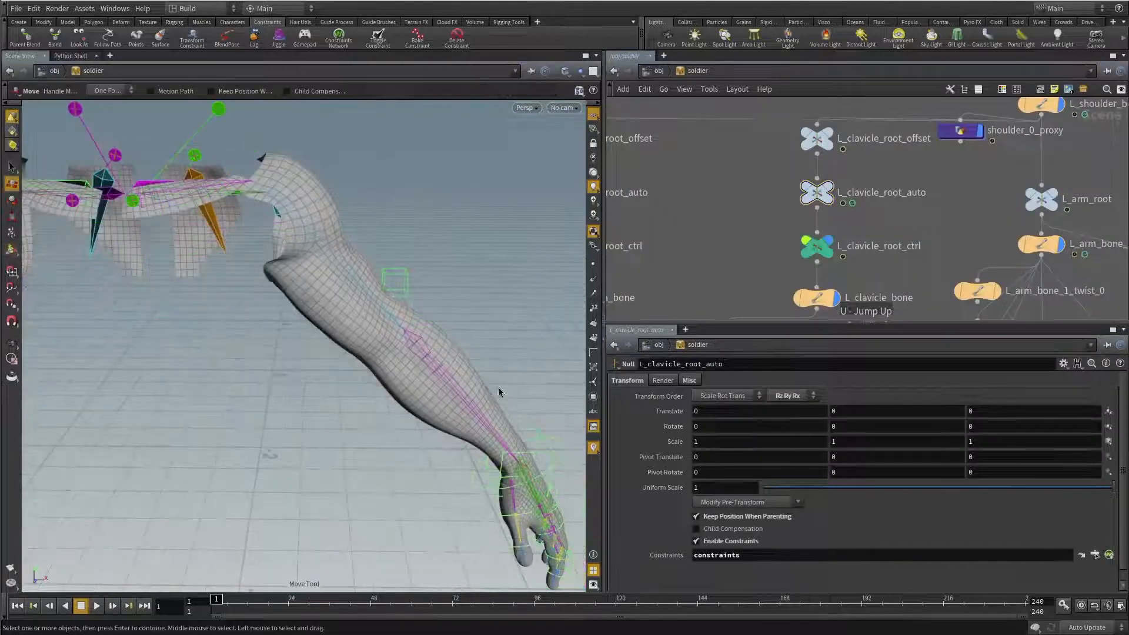
{"action": "left_click", "coordinate": [526, 434]}
{"action": "left_click_drag", "start_coordinate": [526, 391], "coordinate": [498, 274]}
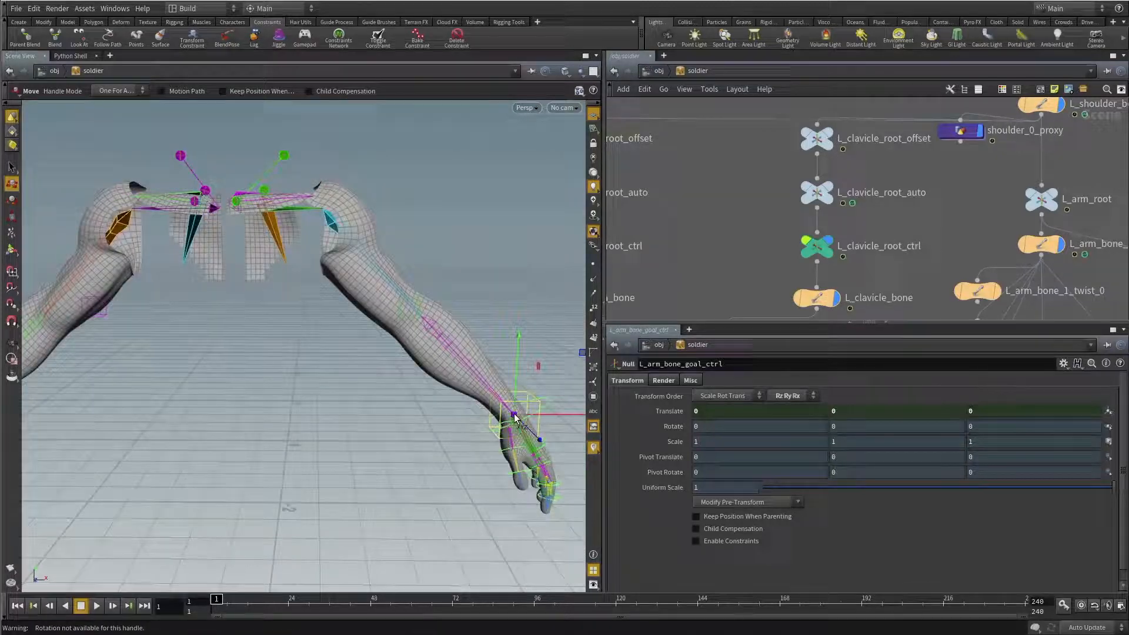
{"action": "left_click_drag", "start_coordinate": [515, 417], "coordinate": [462, 336]}
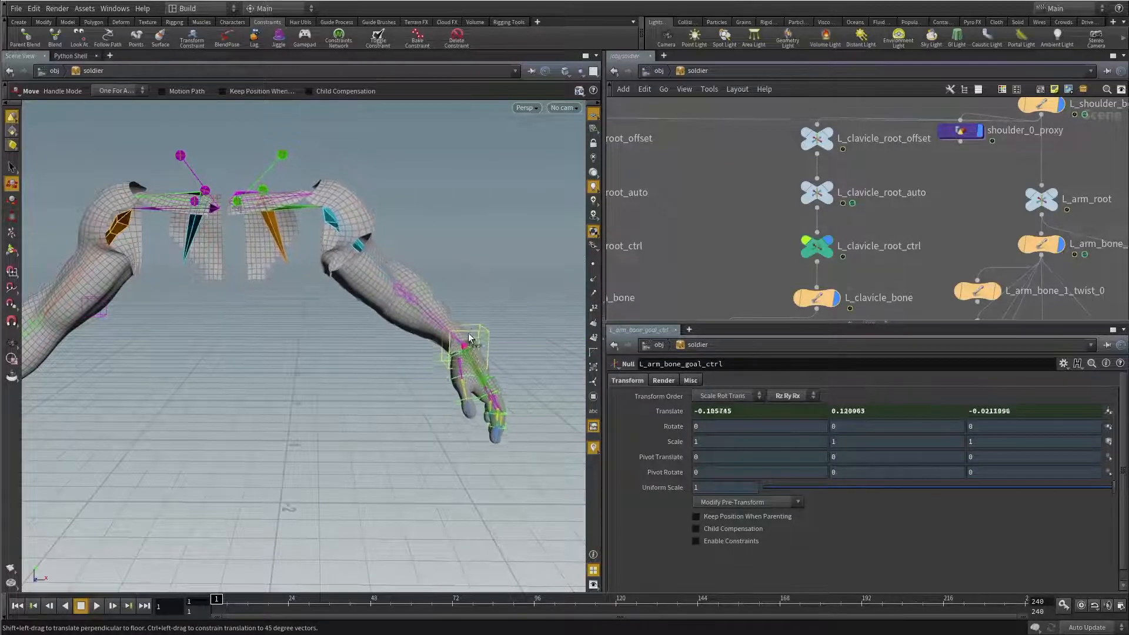
{"action": "key", "text": "ctrl+z"}
{"action": "left_click_drag", "start_coordinate": [406, 288], "coordinate": [347, 349], "text": "alt"}
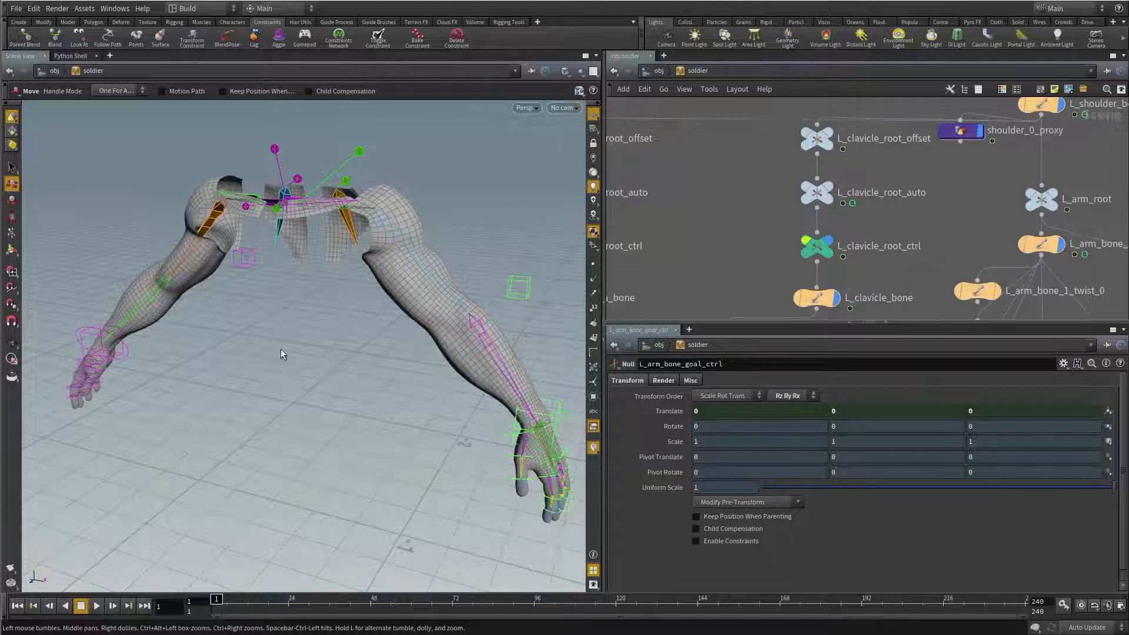
{"action": "left_click_drag", "start_coordinate": [280, 348], "coordinate": [353, 344], "text": "alt"}
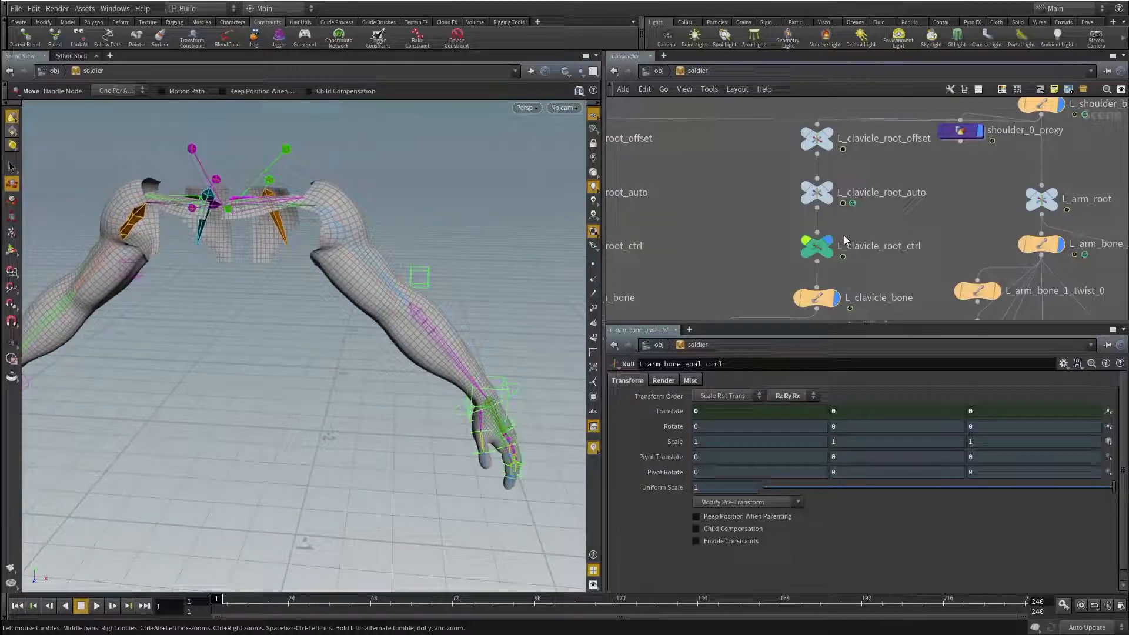
Step: Review the offset Blend in L_clavicle_root_auto's constraints and the 0.5 multiplier in L_scapula_root_auto's X rotation expression
{"action": "double_click", "coordinate": [819, 194]}
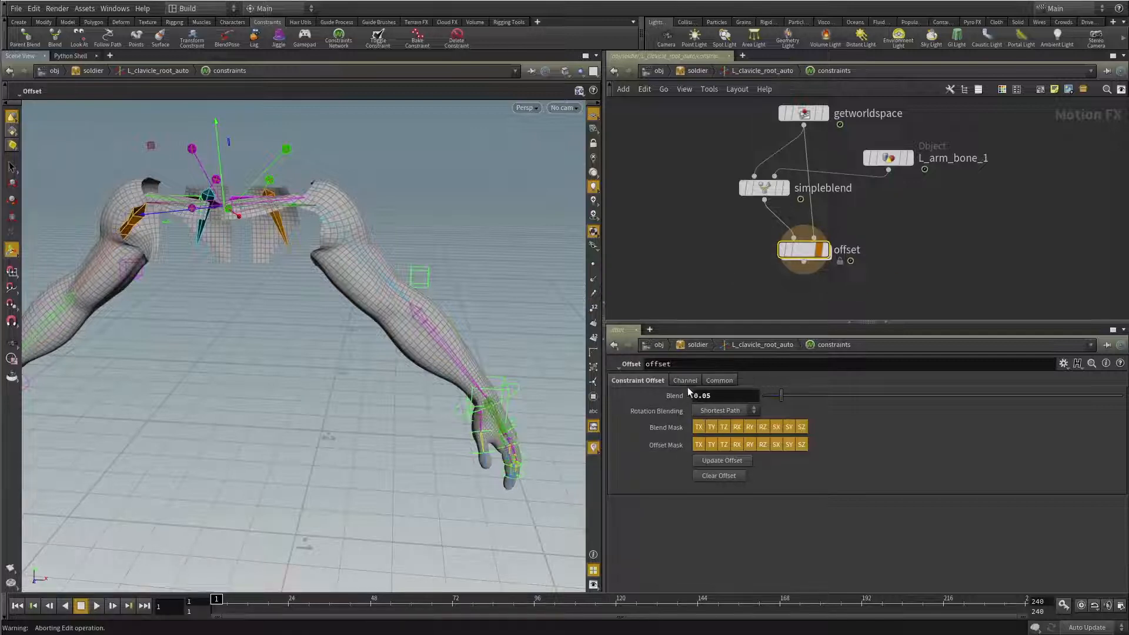
{"action": "key", "text": "u"}
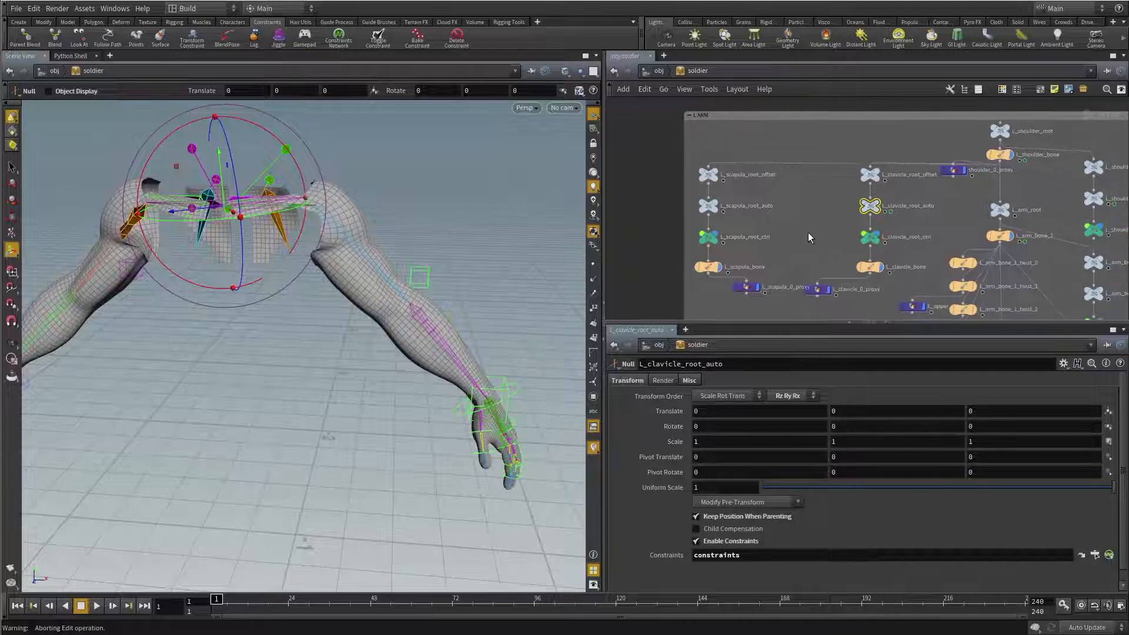
{"action": "left_click", "coordinate": [689, 201]}
{"action": "left_click", "coordinate": [739, 427]}
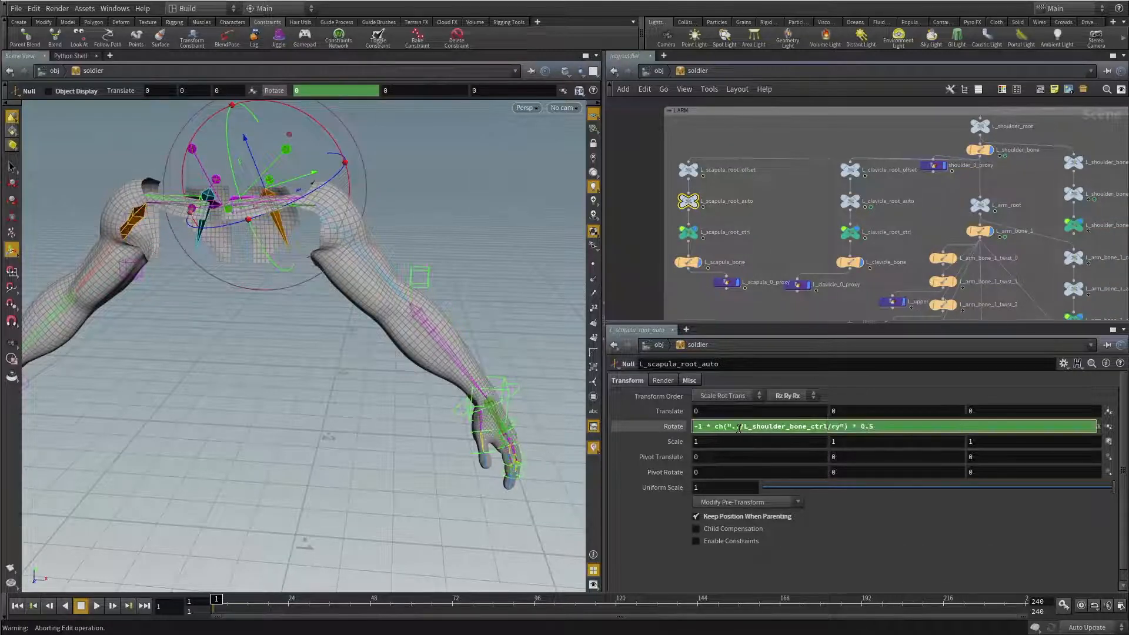
{"action": "left_click_drag", "start_coordinate": [858, 428], "coordinate": [886, 430]}
{"action": "left_click", "coordinate": [645, 282]}
{"action": "key", "text": "Escape"}
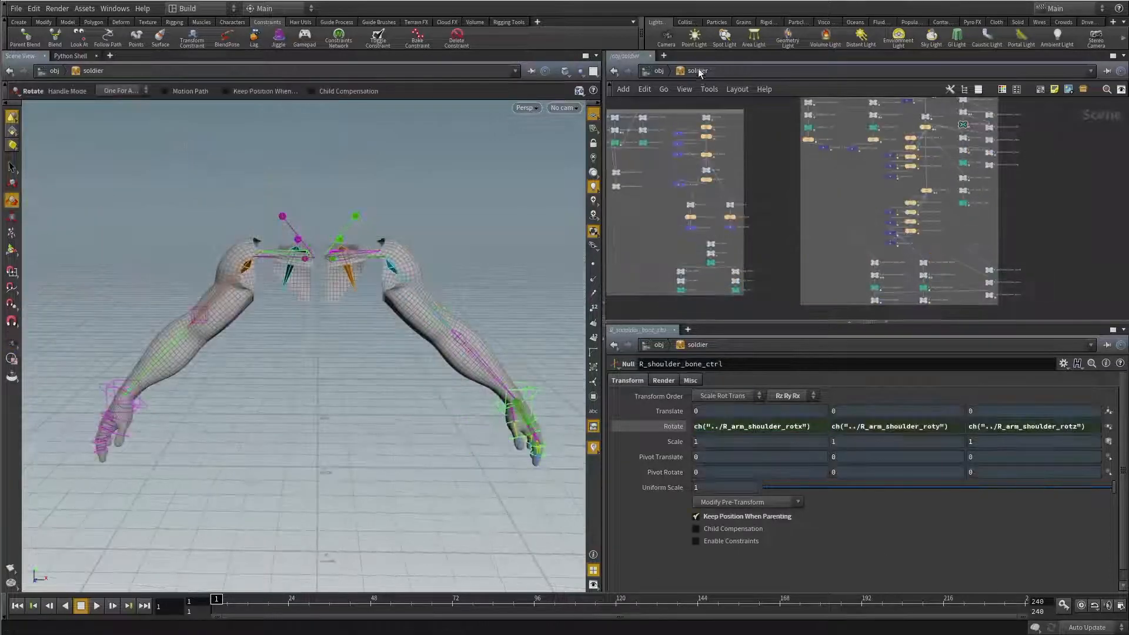
Step: Open the soldier asset's parameters in a floating window and place it clear of the viewport
{"action": "right_click", "coordinate": [699, 71]}
{"action": "mouse_move", "coordinate": [781, 172]}
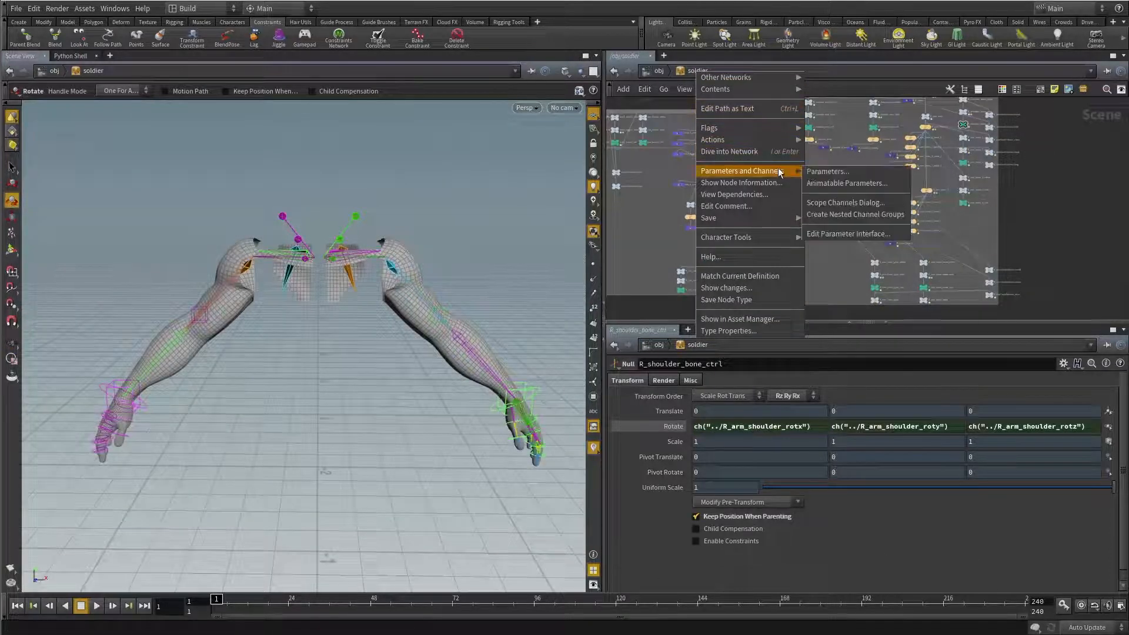
{"action": "left_click", "coordinate": [825, 171]}
{"action": "left_click_drag", "start_coordinate": [166, 5], "coordinate": [974, 16]}
Step: Test the right arm's automation by moving R_arm_bone_goal_ctrl and rotating R_shoulder_bone_ctrl, and undo the changes
{"action": "left_click_drag", "start_coordinate": [272, 332], "coordinate": [107, 445], "text": "alt"}
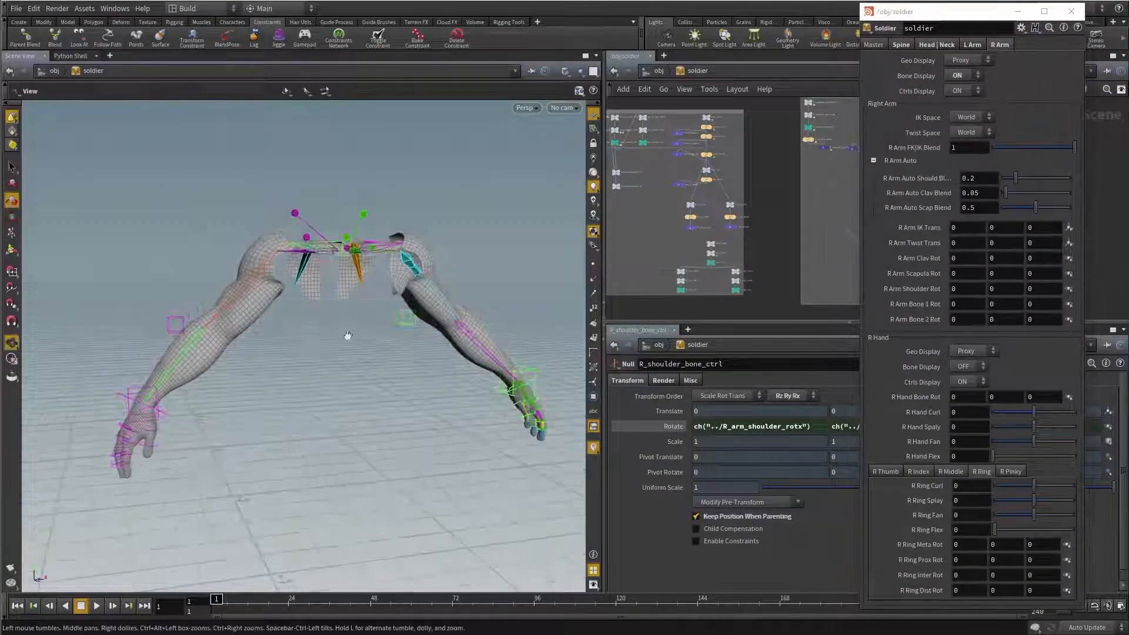
{"action": "key", "text": "t"}
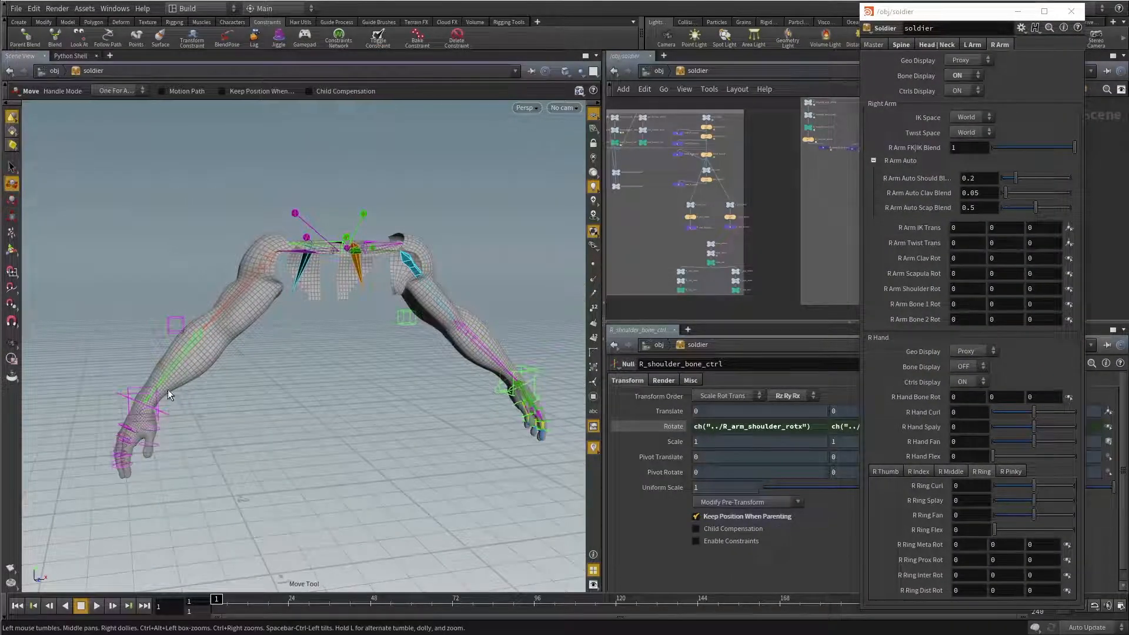
{"action": "left_click", "coordinate": [127, 389]}
{"action": "left_click_drag", "start_coordinate": [72, 343], "coordinate": [136, 308]}
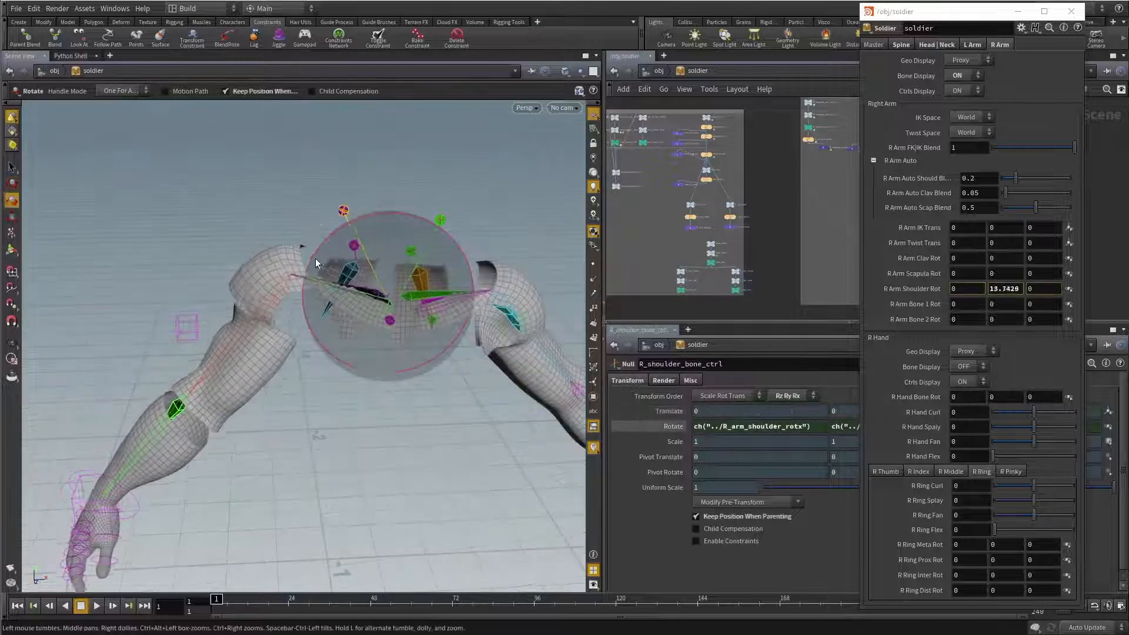
{"action": "mouse_move", "coordinate": [315, 259]}
{"action": "left_mouse_down"}
{"action": "mouse_move", "coordinate": [295, 292]}
{"action": "mouse_move", "coordinate": [330, 230]}
{"action": "mouse_move", "coordinate": [298, 285]}
{"action": "mouse_move", "coordinate": [326, 246]}
{"action": "left_mouse_up"}
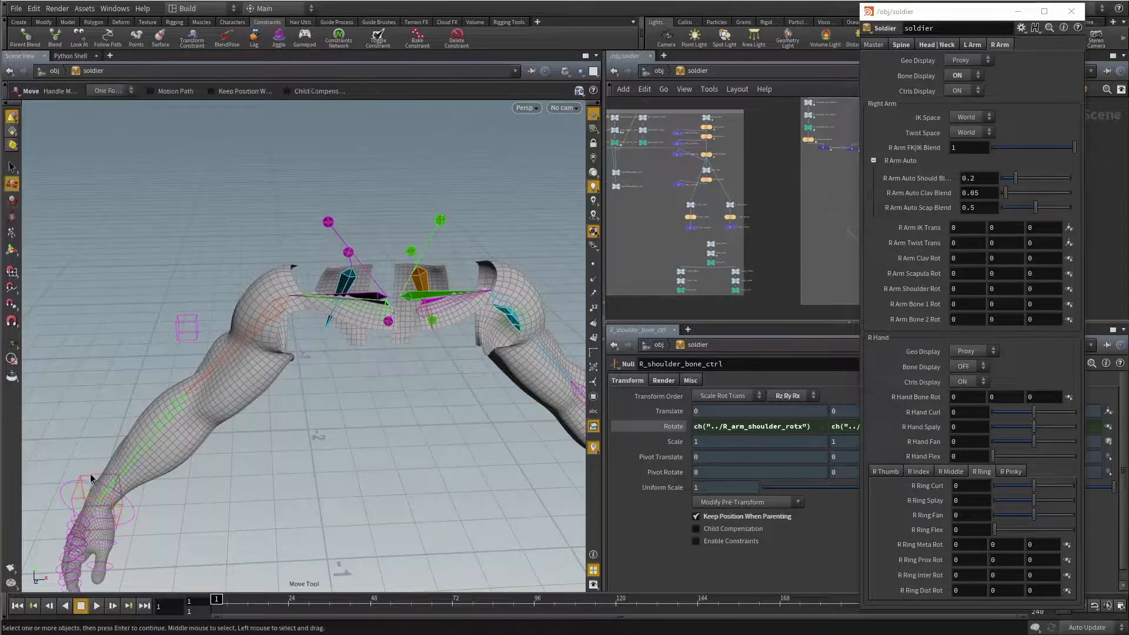
{"action": "key", "text": "t"}
{"action": "left_click", "coordinate": [90, 475]}
{"action": "left_click_drag", "start_coordinate": [89, 433], "coordinate": [157, 337]}
{"action": "key", "text": "ctrl+z"}
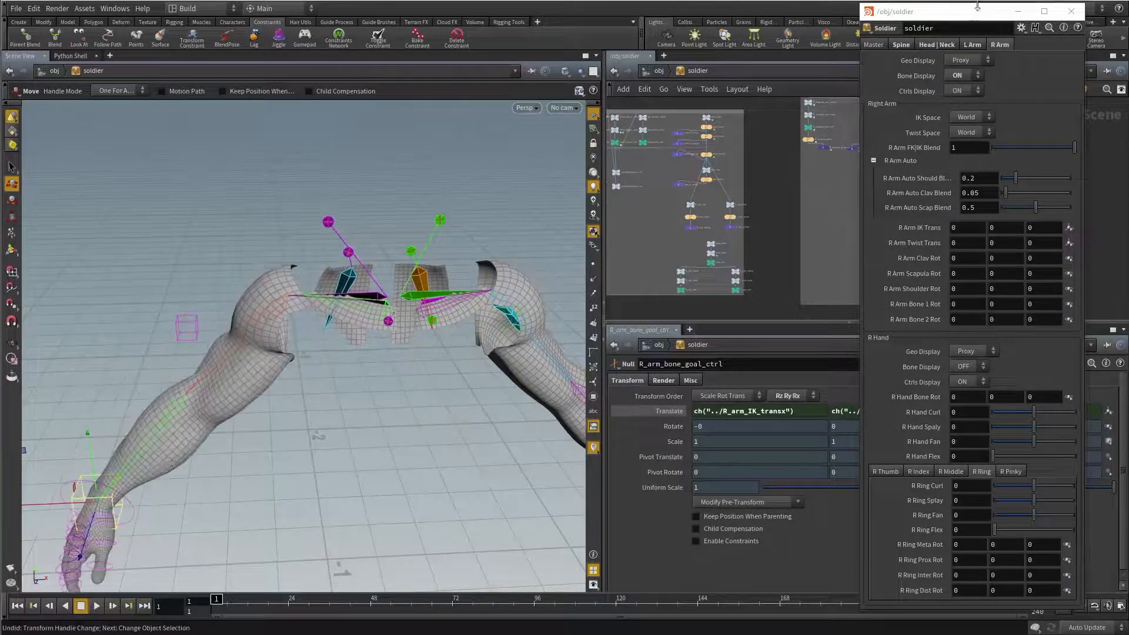
Step: Show the soldier's L Arm parameters beside the network, and collapse and re-expand the L Arm Auto group
{"action": "left_click_drag", "start_coordinate": [979, 14], "coordinate": [247, 18]}
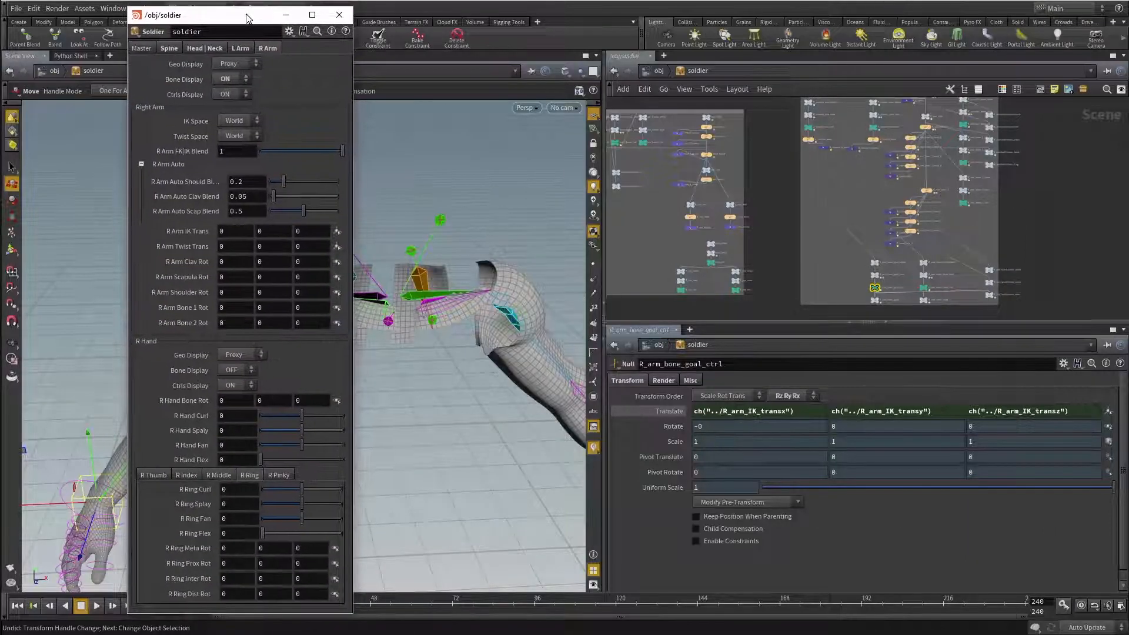
{"action": "left_click", "coordinate": [241, 48]}
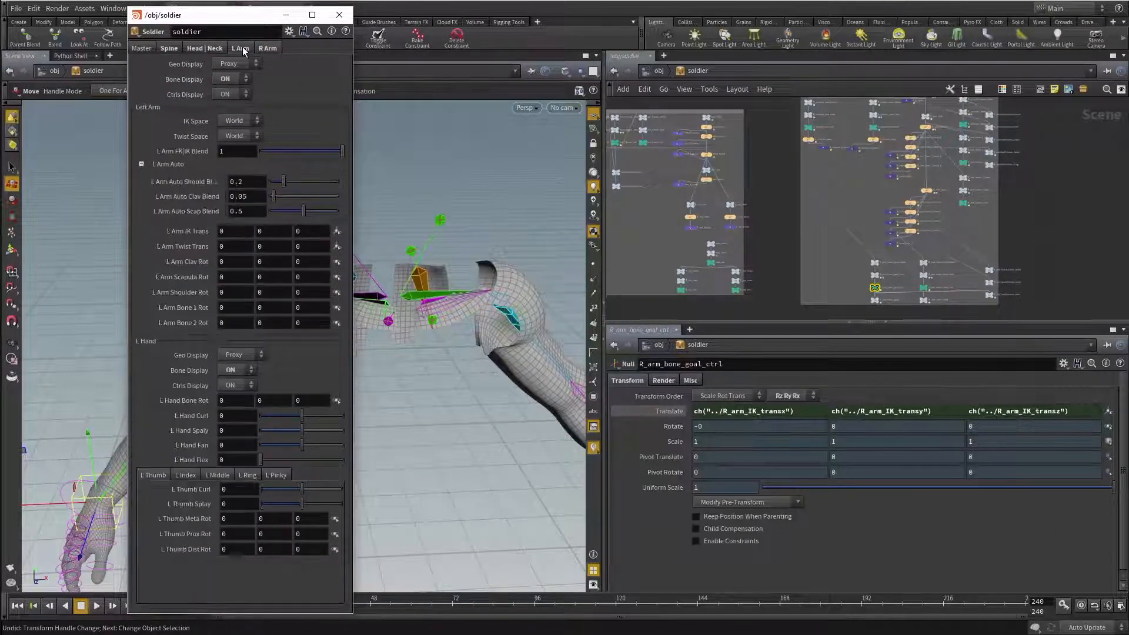
{"action": "left_click", "coordinate": [150, 164]}
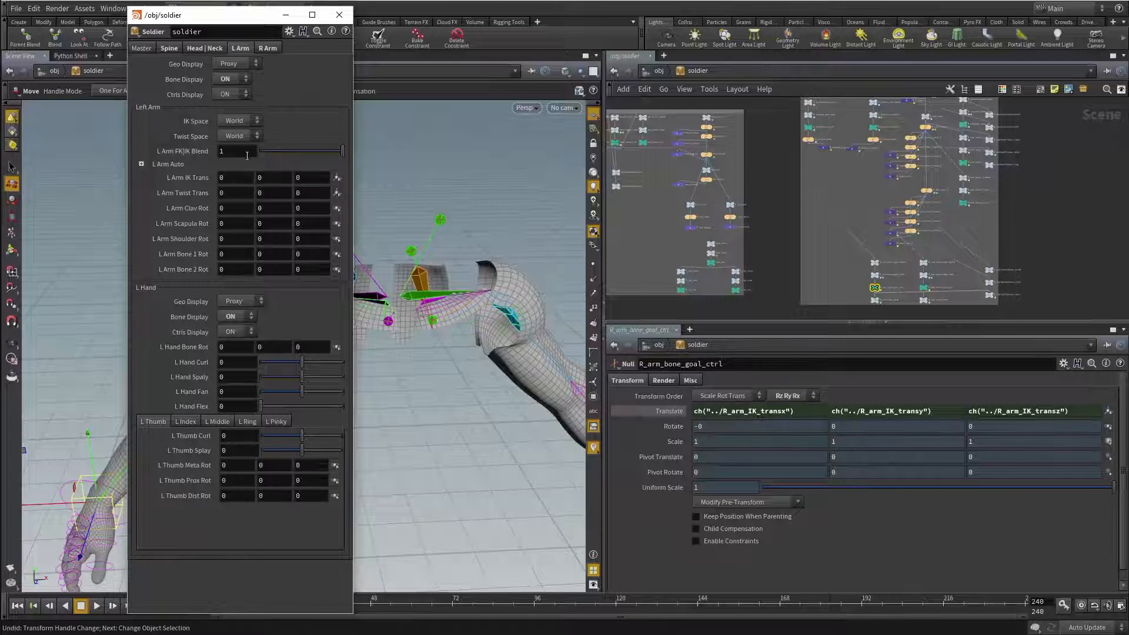
{"action": "left_click", "coordinate": [142, 164]}
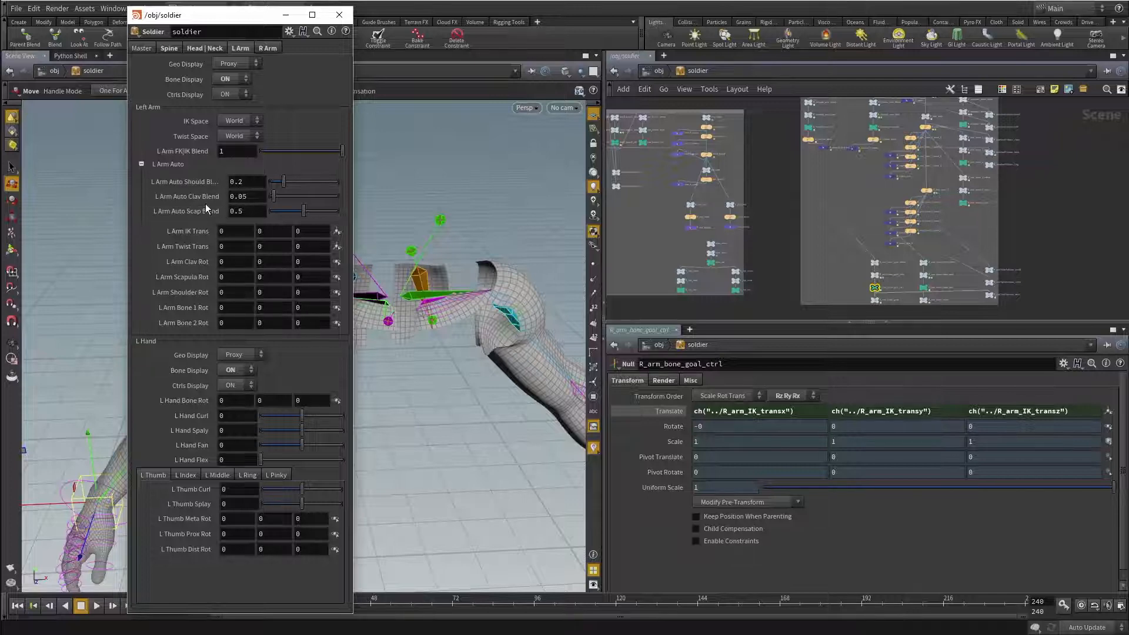
Step: Open the soldier asset's type properties and place the window beside the floating parameters
{"action": "right_click", "coordinate": [698, 71]}
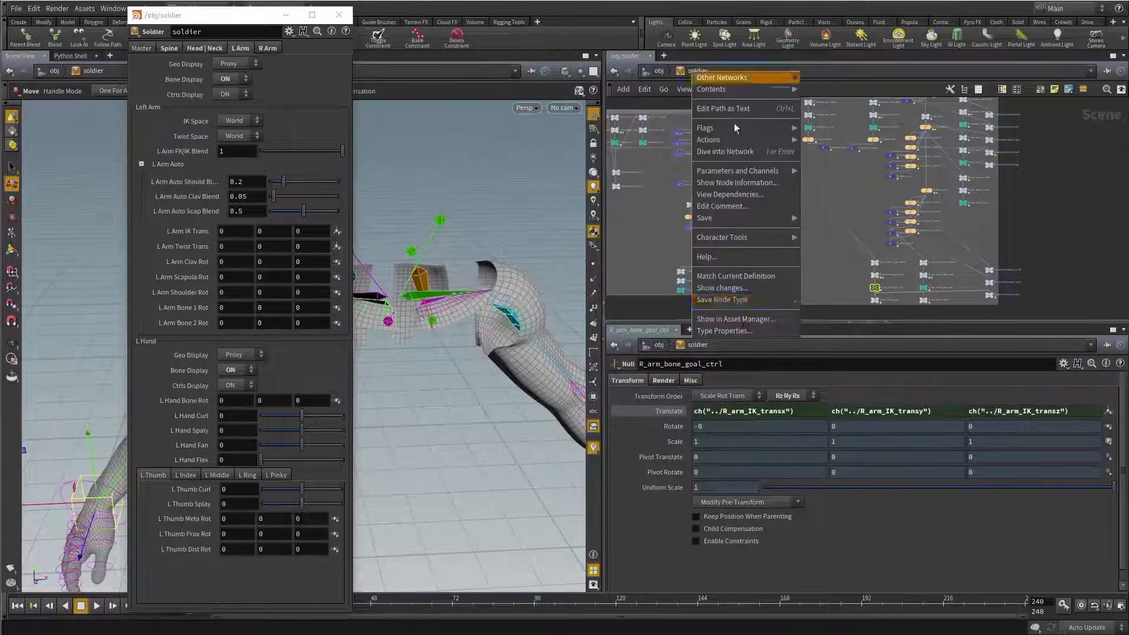
{"action": "left_click", "coordinate": [740, 334]}
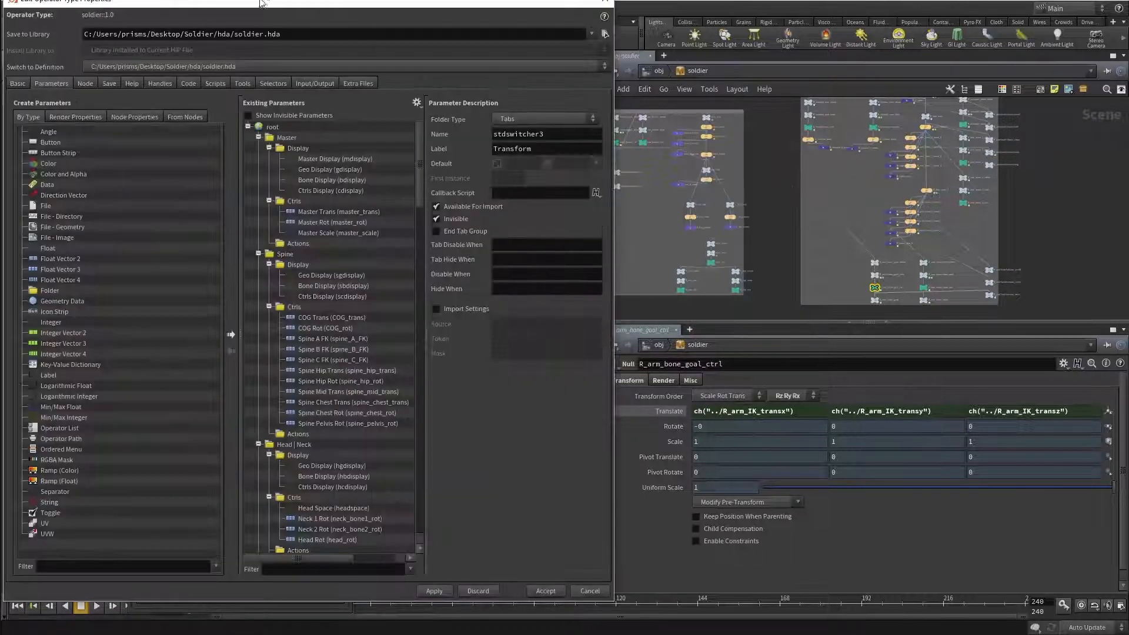
{"action": "left_click_drag", "start_coordinate": [262, 3], "coordinate": [613, 16]}
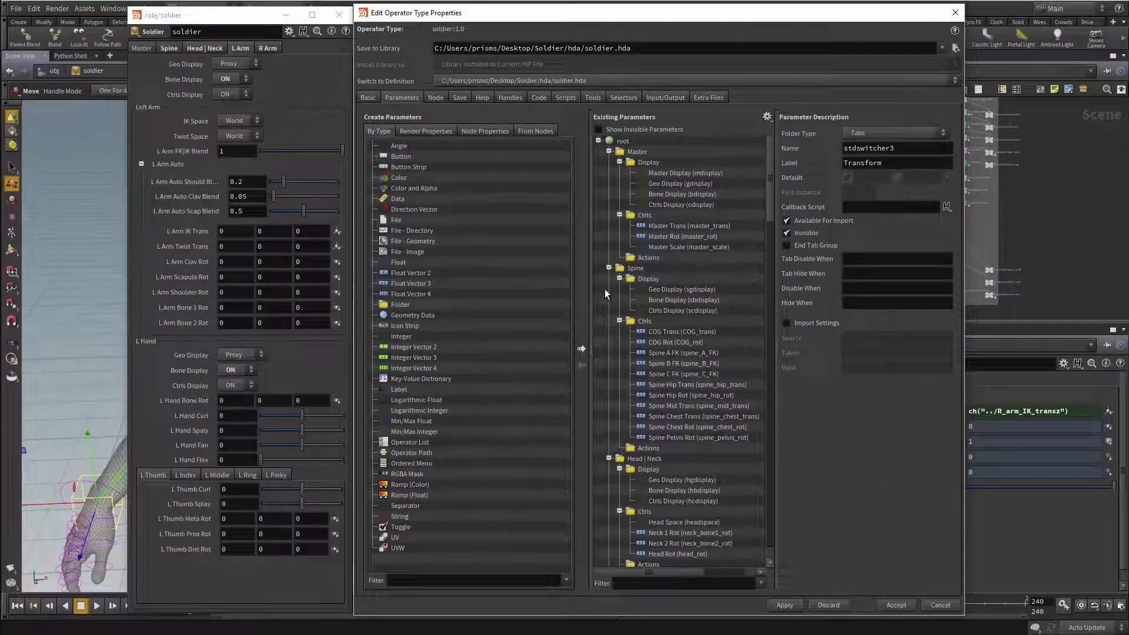
Step: Collapse the Master, Spine, Head | Neck and R Arm folders among the existing parameters, and select the L Arm Auto folder
{"action": "left_click", "coordinate": [609, 152]}
{"action": "left_click", "coordinate": [609, 162]}
{"action": "left_click", "coordinate": [610, 173]}
{"action": "left_click", "coordinate": [610, 184]}
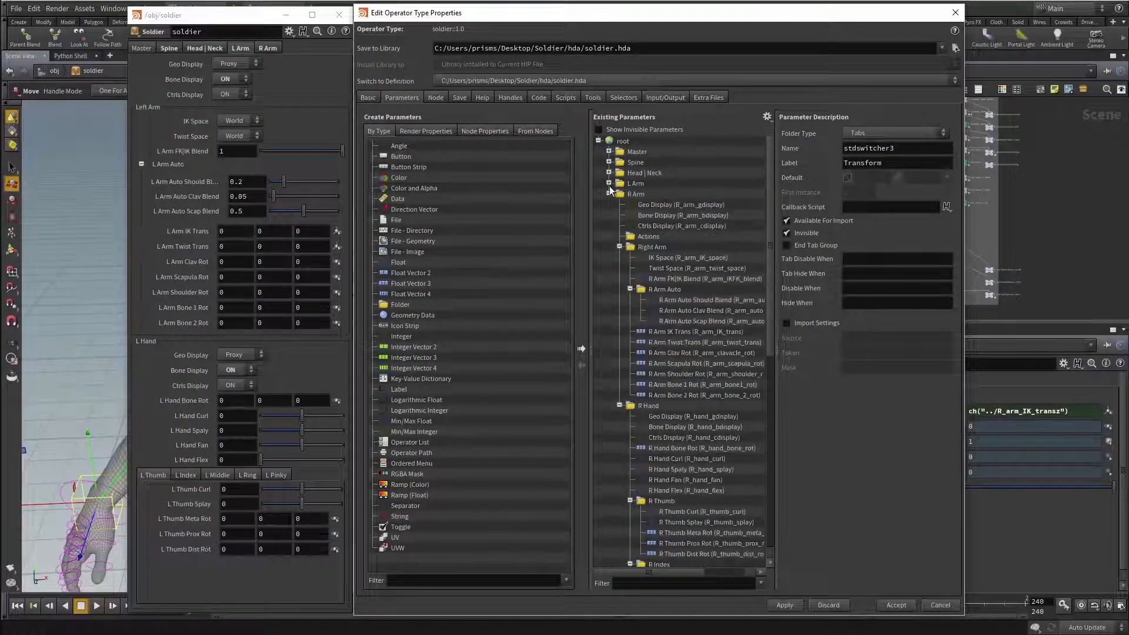
{"action": "left_click", "coordinate": [610, 193]}
{"action": "left_click", "coordinate": [610, 183]}
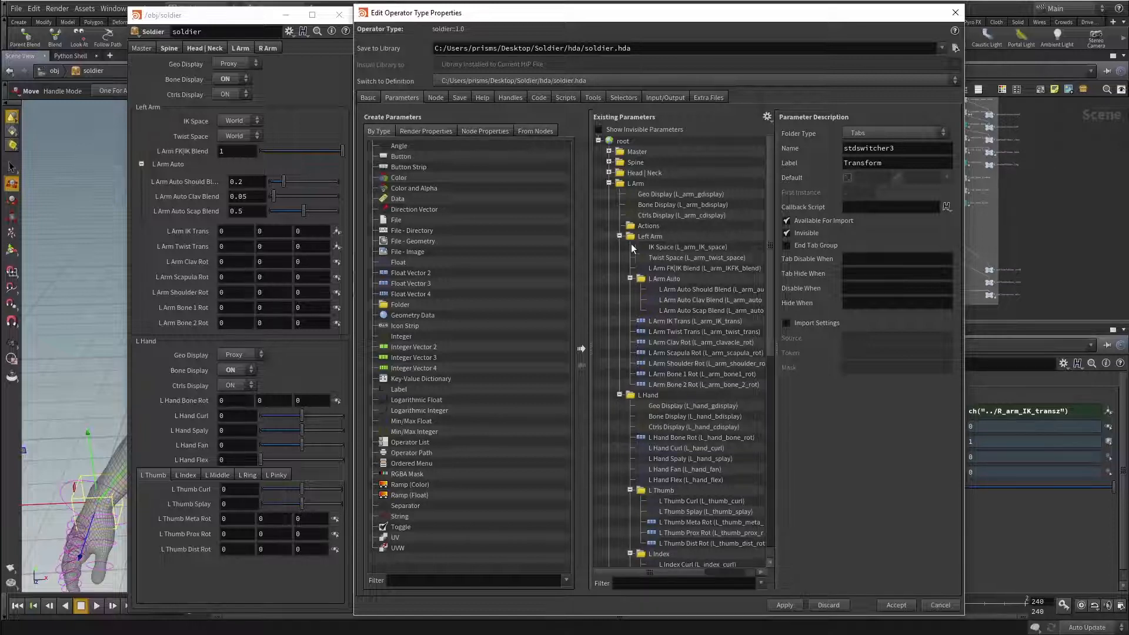
{"action": "left_click", "coordinate": [642, 283]}
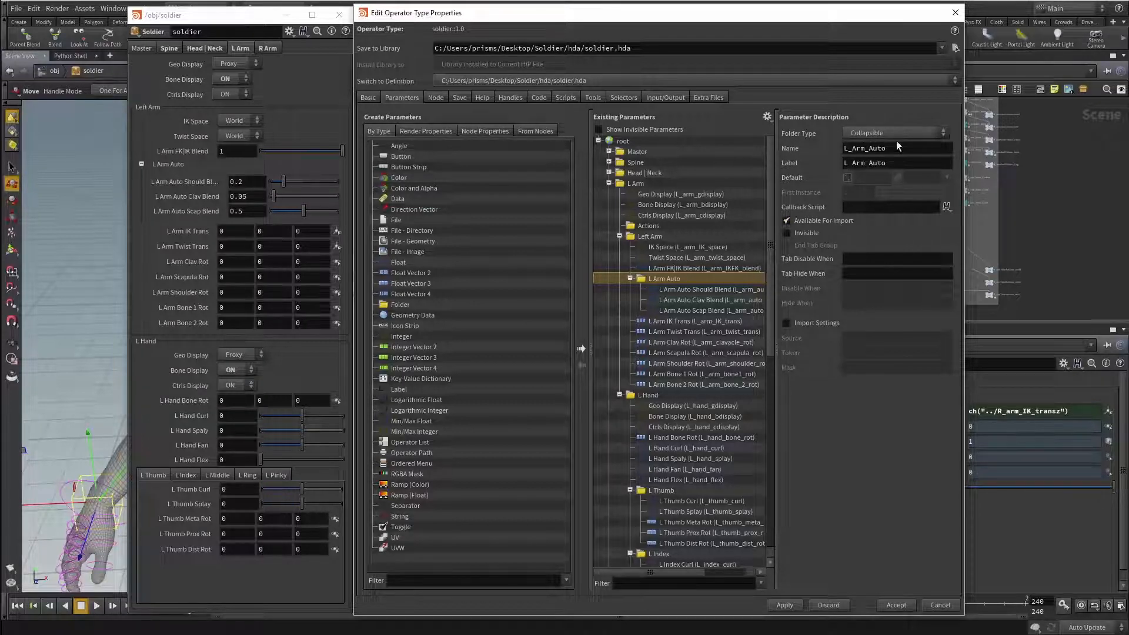
Step: Check the Collapsible folder type by repeatedly collapsing and expanding L Arm Auto in the soldier's parameters, leaving it expanded
{"action": "left_click", "coordinate": [142, 165]}
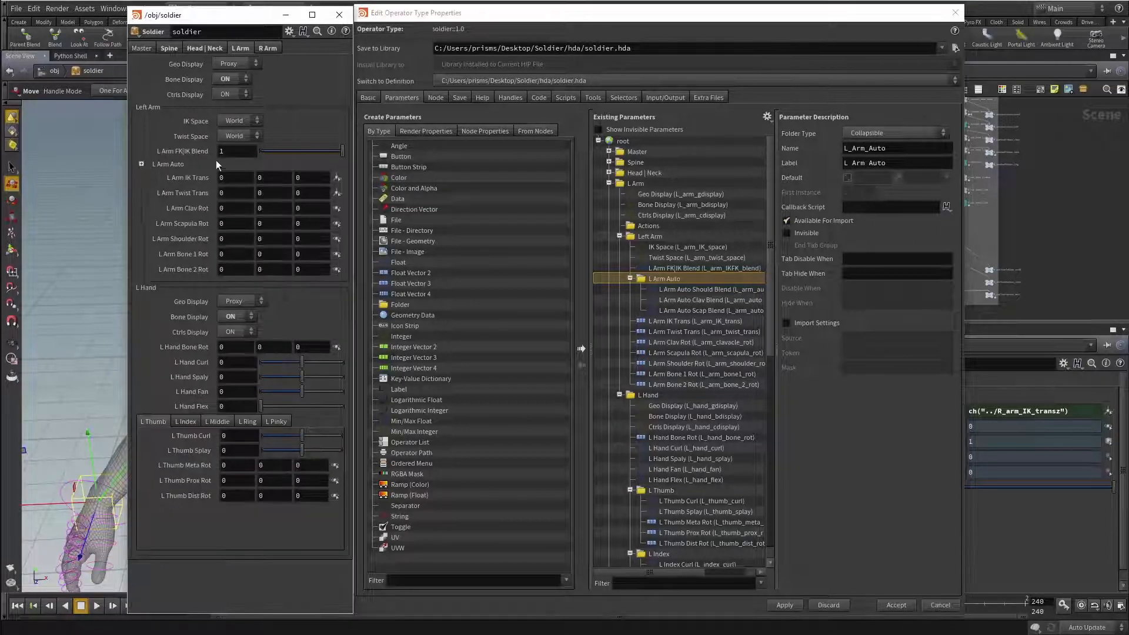
{"action": "left_click", "coordinate": [143, 165]}
{"action": "left_click", "coordinate": [143, 164]}
{"action": "left_click", "coordinate": [141, 165]}
{"action": "left_click", "coordinate": [141, 165]}
{"action": "left_click", "coordinate": [142, 165]}
{"action": "left_click", "coordinate": [142, 165]}
{"action": "left_click", "coordinate": [142, 165]}
{"action": "left_click", "coordinate": [141, 165]}
{"action": "left_click", "coordinate": [141, 165]}
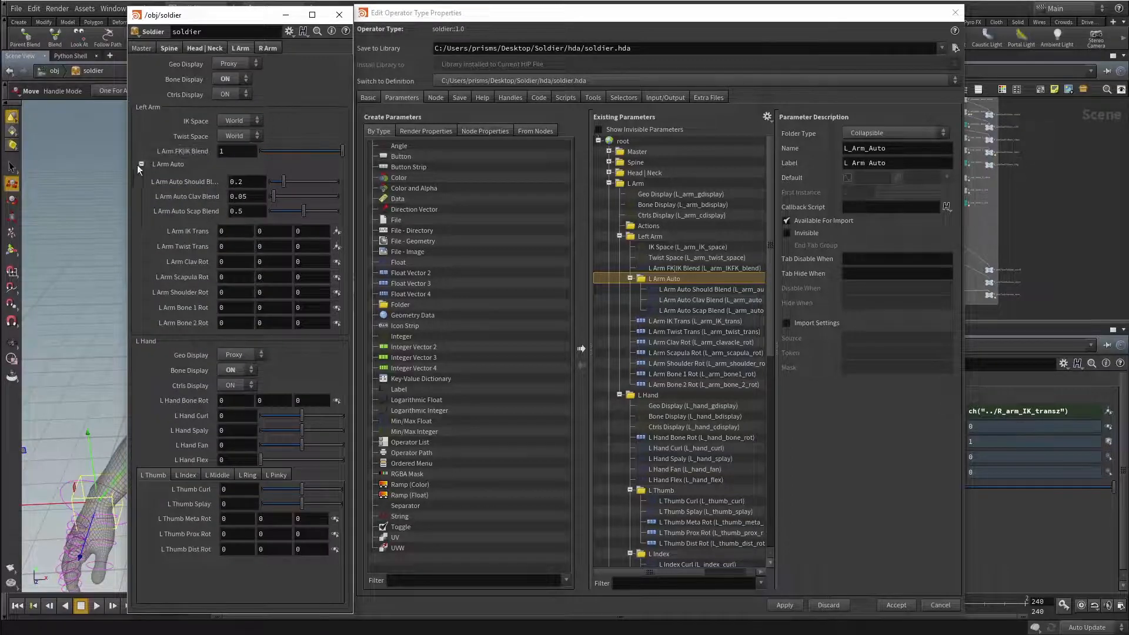
Step: Dismiss the soldier's type properties without applying changes and select the L_scapula_root_auto null in the network
{"action": "middle_click", "coordinate": [254, 182], "text": "ctrl"}
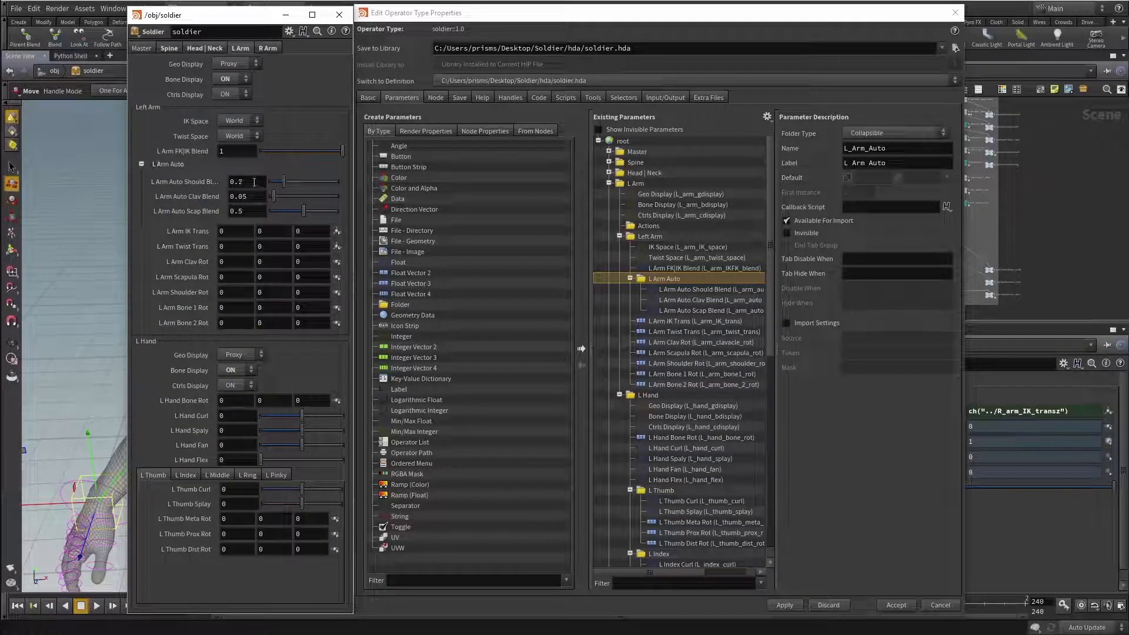
{"action": "left_click", "coordinate": [941, 606]}
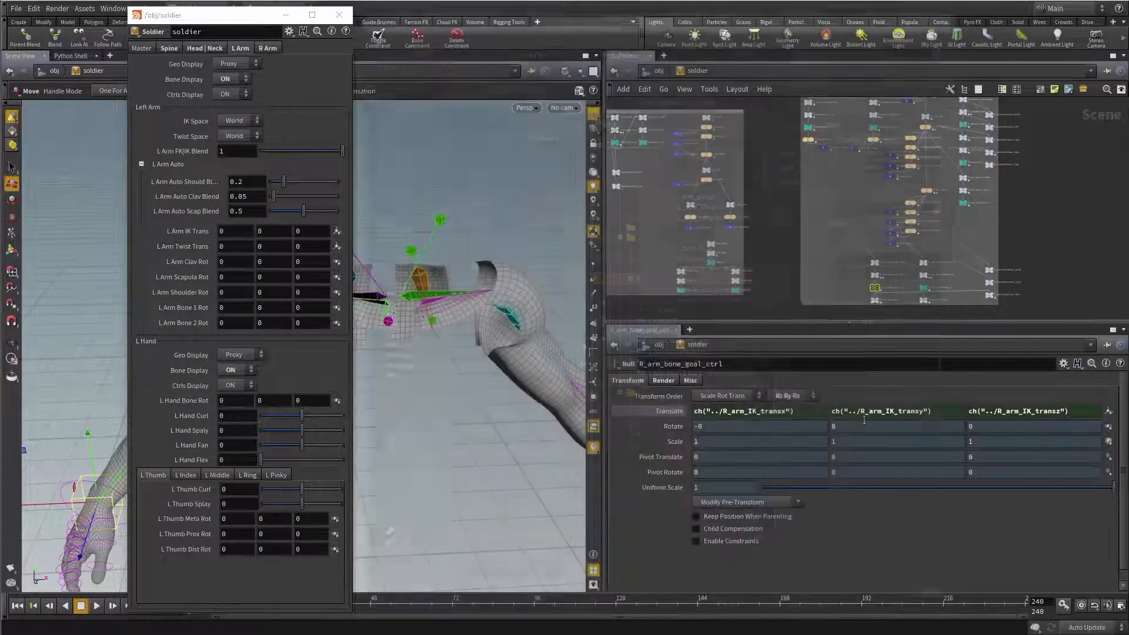
{"action": "scroll", "coordinate": [775, 221], "scroll_direction": "up", "scroll_amount": 6}
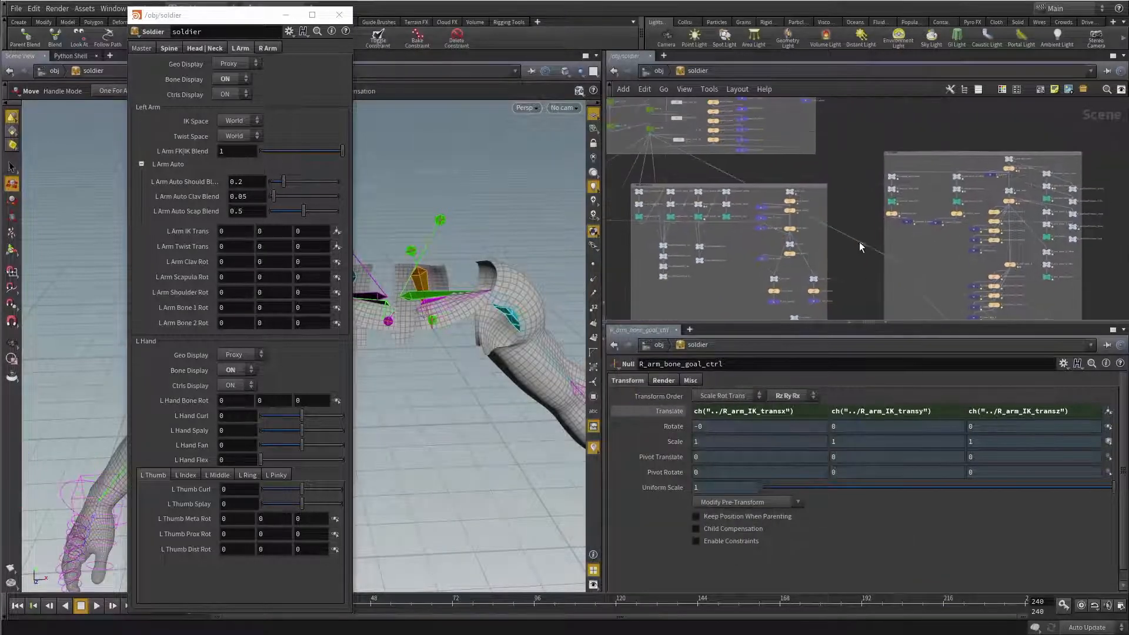
{"action": "scroll", "coordinate": [729, 232], "scroll_direction": "up", "scroll_amount": 5}
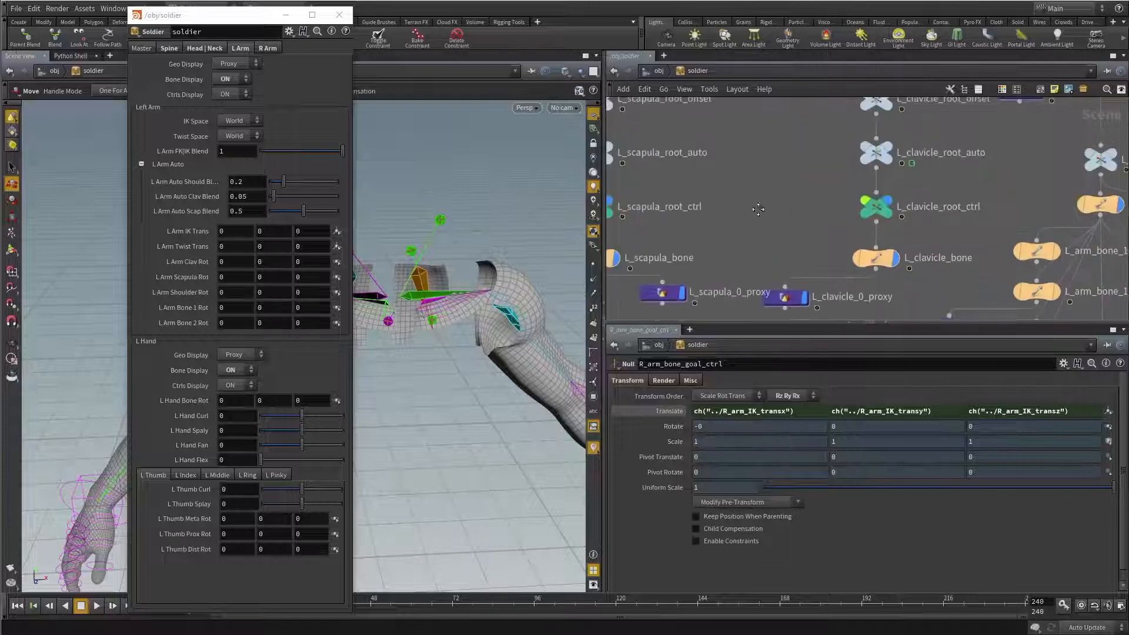
{"action": "left_click", "coordinate": [650, 238]}
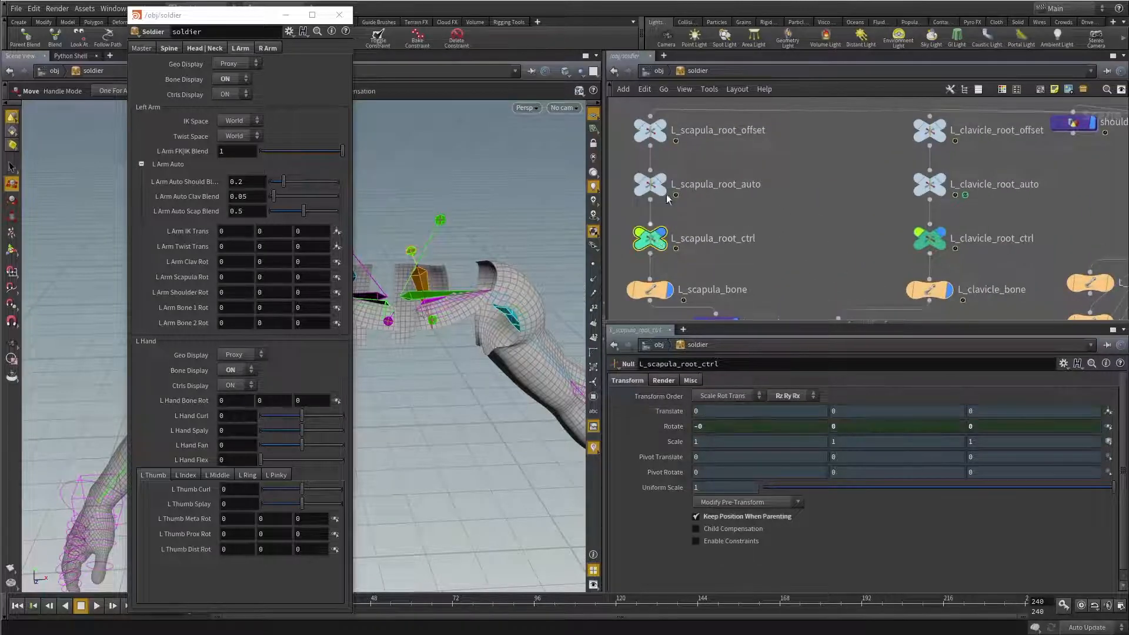
{"action": "left_click", "coordinate": [648, 186]}
Step: Examine the Rotate X expression of L_scapula_root_auto, highlighting its reference to the L_arm_autoScapula_blend parameter
{"action": "left_click", "coordinate": [710, 426]}
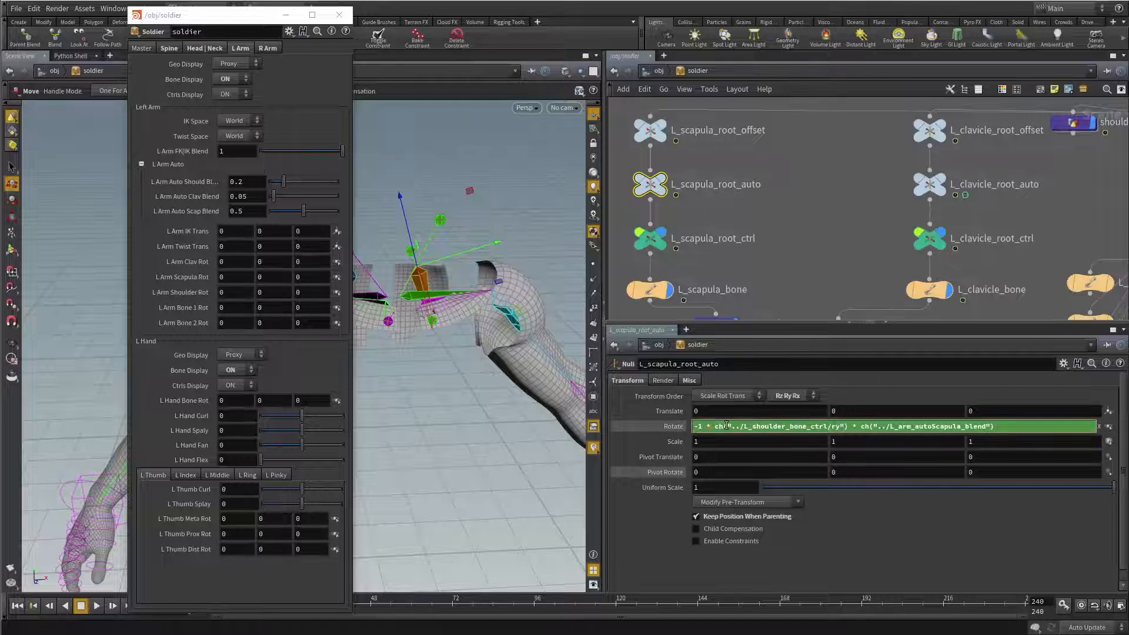
{"action": "left_click_drag", "start_coordinate": [726, 426], "coordinate": [1001, 434]}
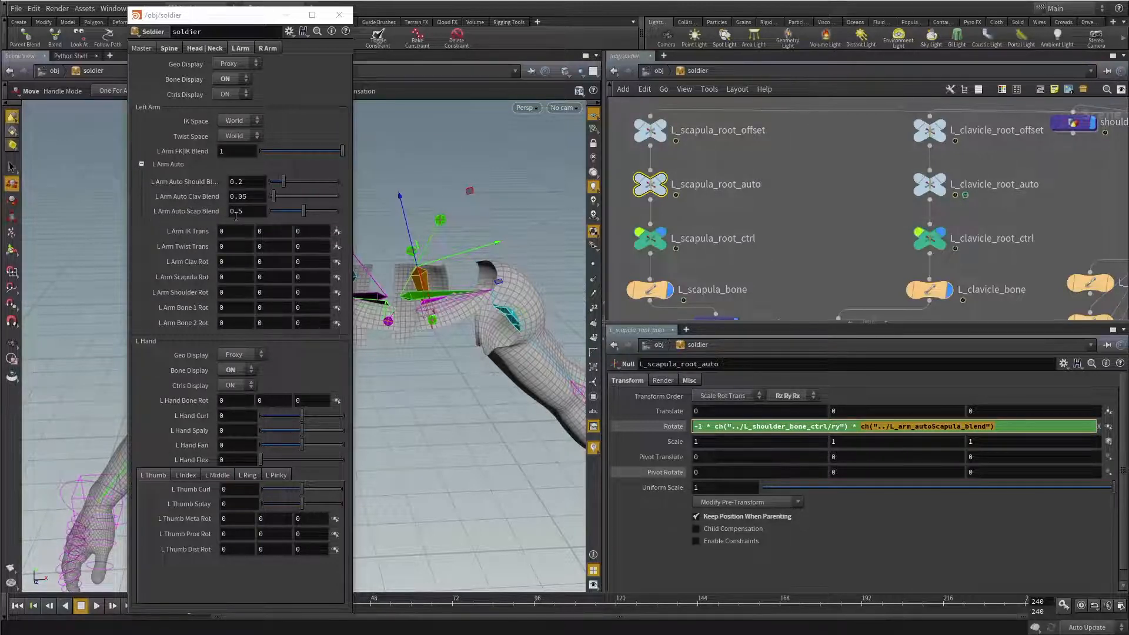
{"action": "left_click", "coordinate": [817, 269]}
Step: Replace the blend channel reference in the Rotate X expression of L_scapula_root_auto with a fixed factor of 0.5
{"action": "left_click", "coordinate": [745, 428]}
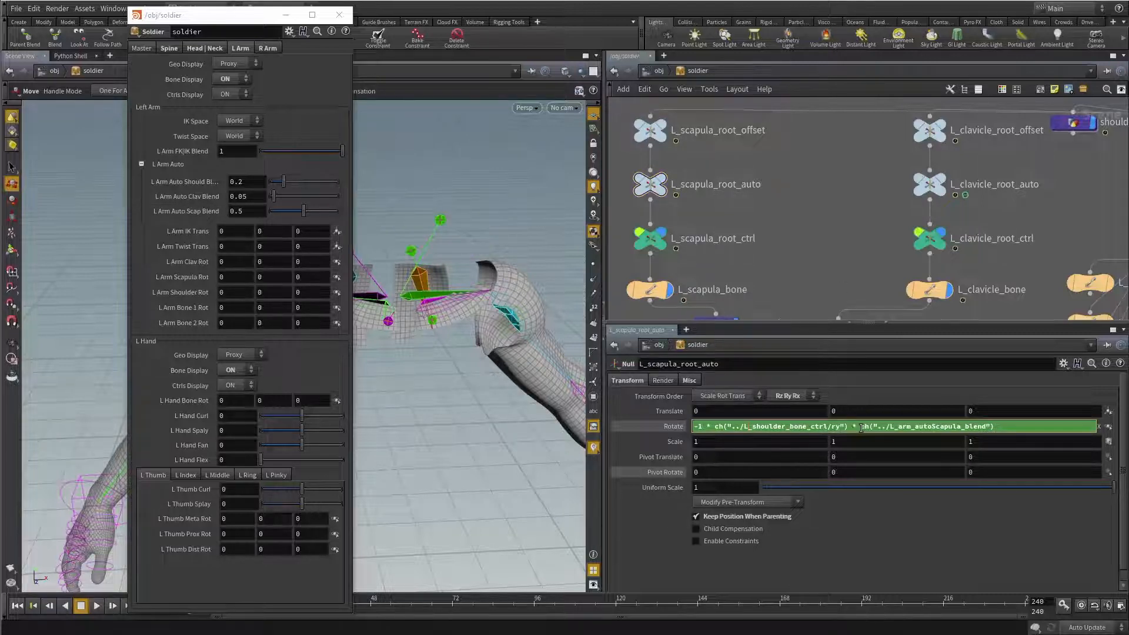
{"action": "left_click_drag", "start_coordinate": [862, 429], "coordinate": [992, 437]}
{"action": "type", "text": "0."}
{"action": "key", "text": "Return"}
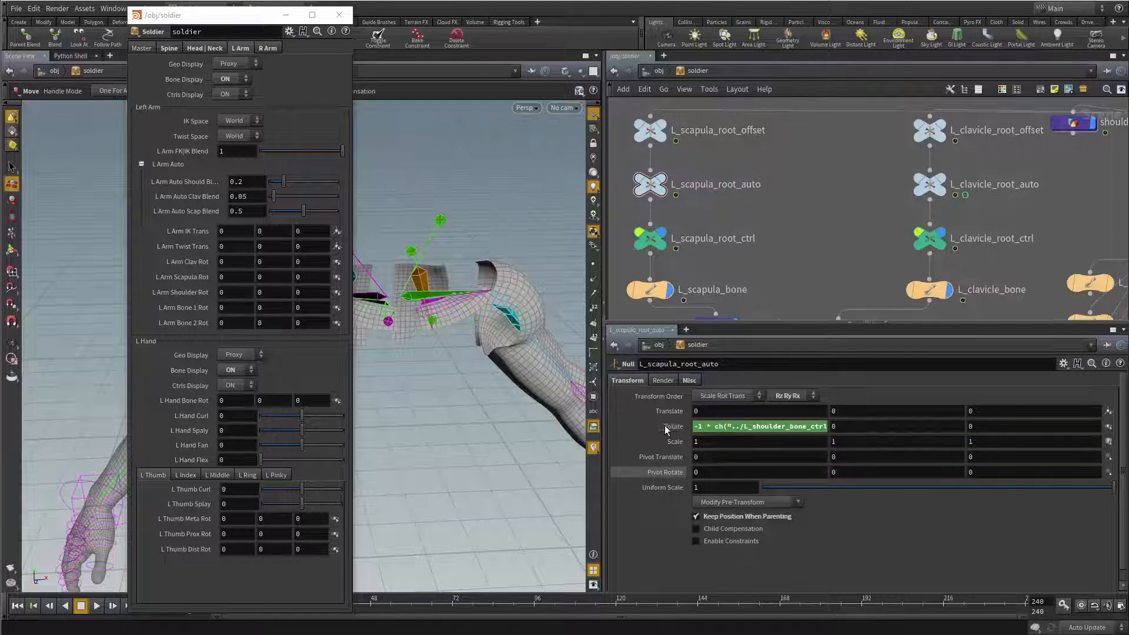
Step: Link Pivot Rotate X of L_scapula_root_auto to L Arm Auto Scap Blend by relative reference and copy the resulting expression
{"action": "left_click", "coordinate": [755, 428]}
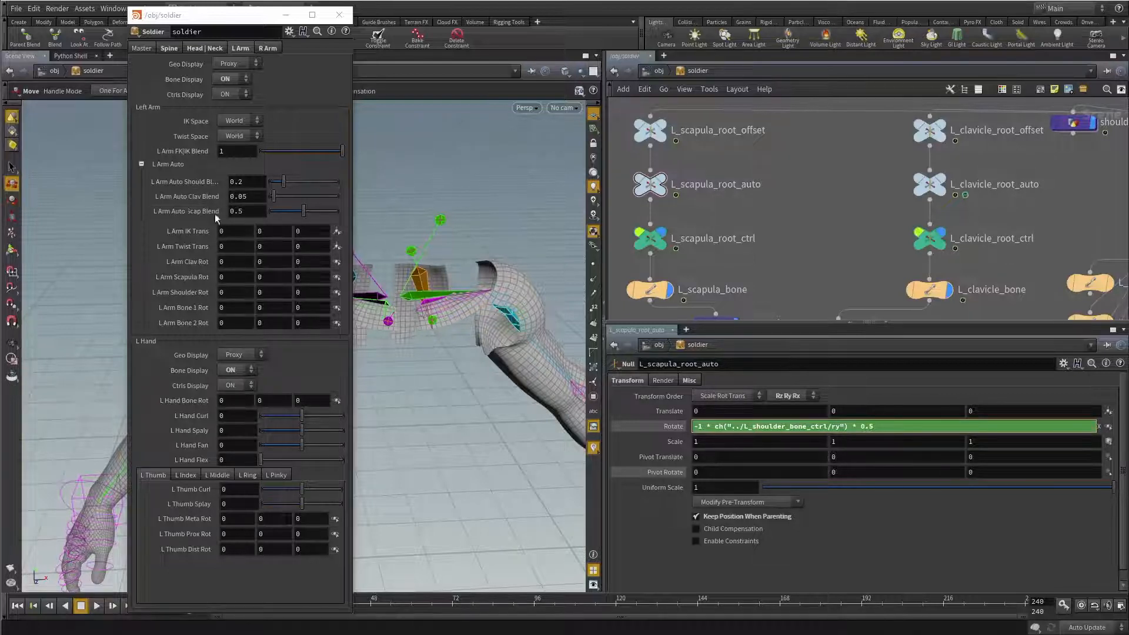
{"action": "left_click_drag", "start_coordinate": [188, 211], "coordinate": [720, 484]}
{"action": "left_click", "coordinate": [742, 491]}
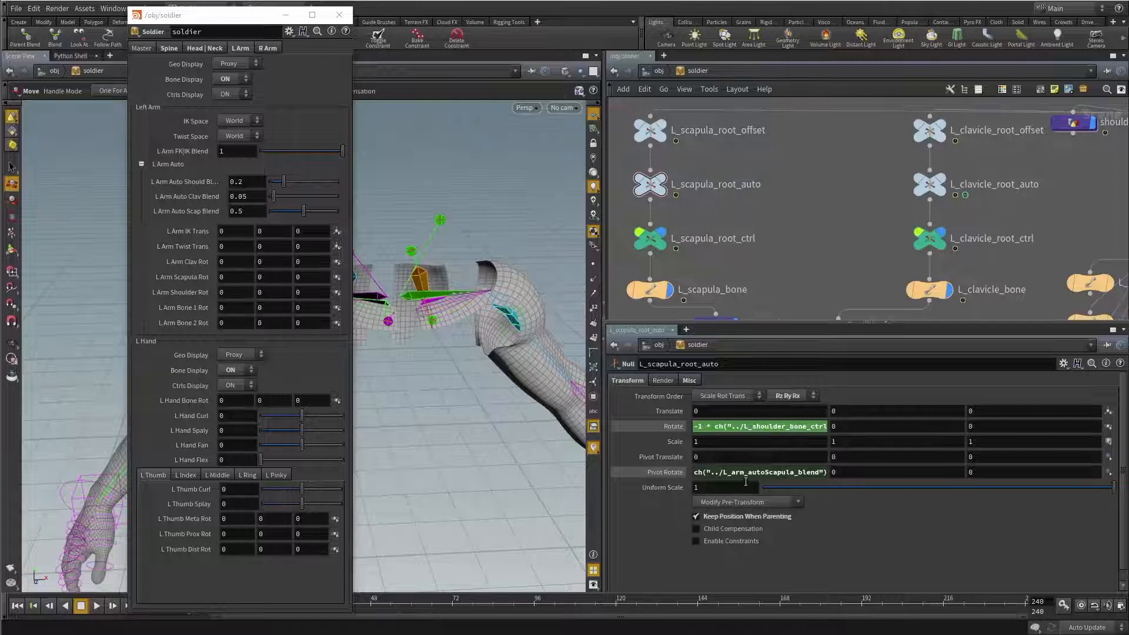
{"action": "left_click", "coordinate": [745, 474]}
{"action": "key", "text": "ctrl+c"}
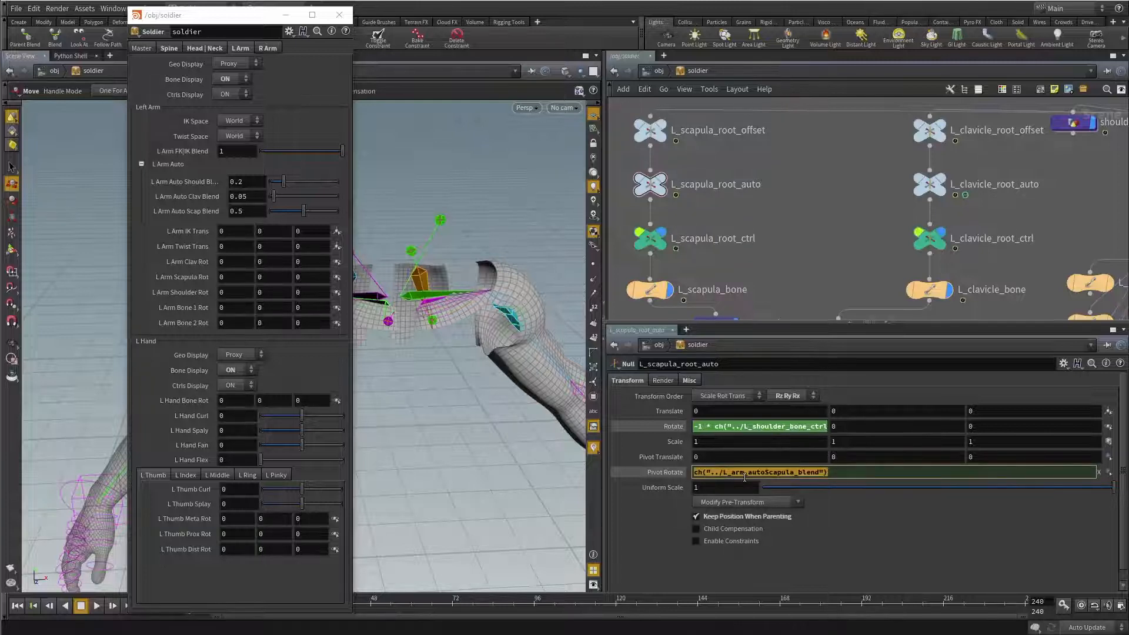
Step: Delete the channel reference from Pivot Rotate on L_scapula_root_auto and revert the parameter to its default
{"action": "right_click", "coordinate": [665, 473]}
{"action": "left_click", "coordinate": [685, 598]}
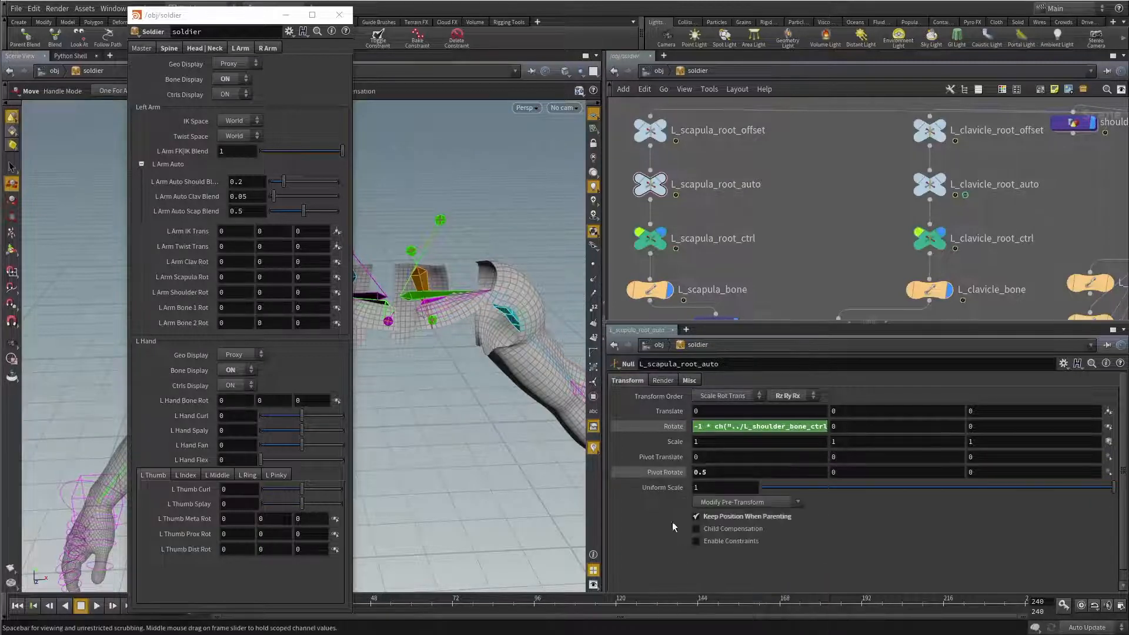
{"action": "middle_click", "coordinate": [673, 474], "text": "ctrl"}
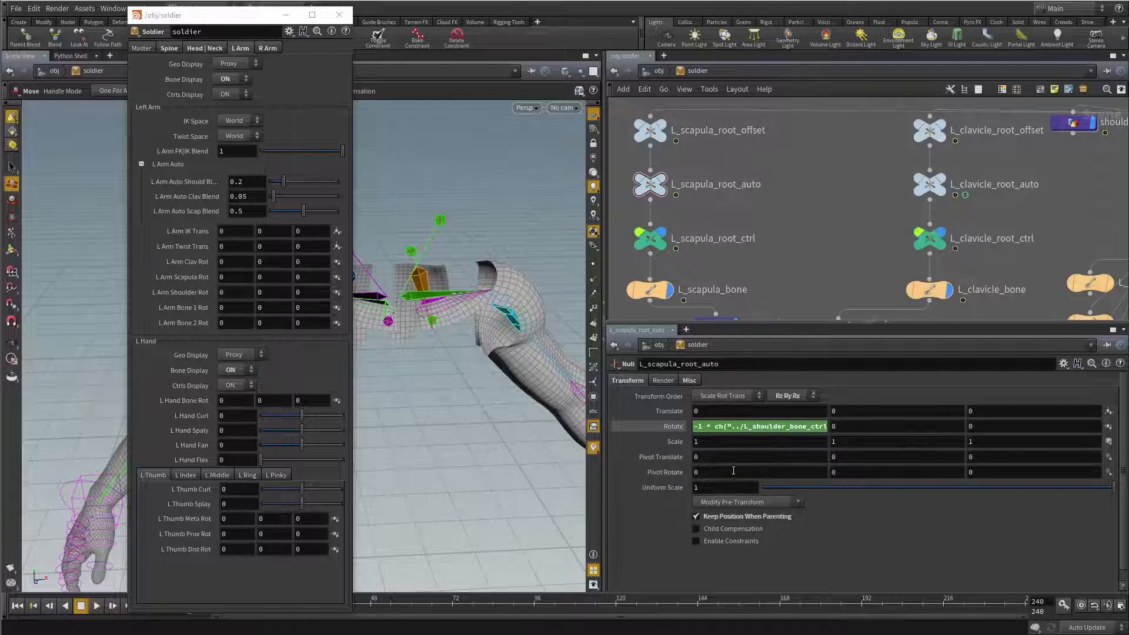
Step: Replace the constant factor in the Rotate X expression with the copied ch("../L_arm_autoScapula_blend") reference and switch Rotate to its value display
{"action": "left_click", "coordinate": [738, 428]}
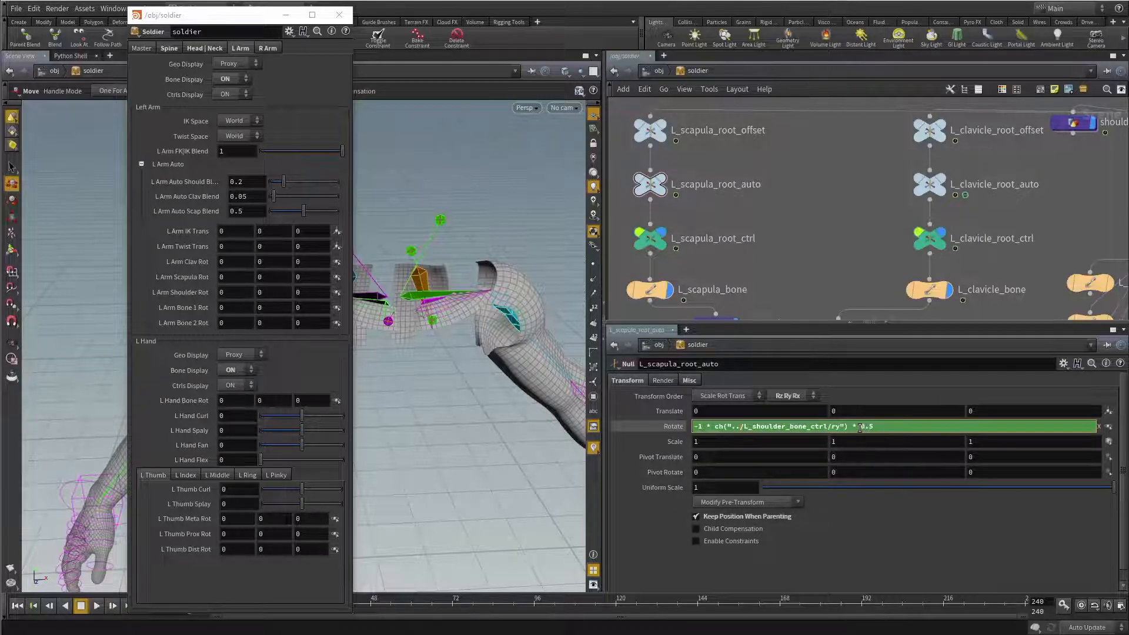
{"action": "left_click_drag", "start_coordinate": [860, 428], "coordinate": [967, 427]}
{"action": "key", "text": "ctrl+v"}
{"action": "key", "text": "Return"}
{"action": "left_click", "coordinate": [732, 425]}
{"action": "left_click", "coordinate": [852, 246]}
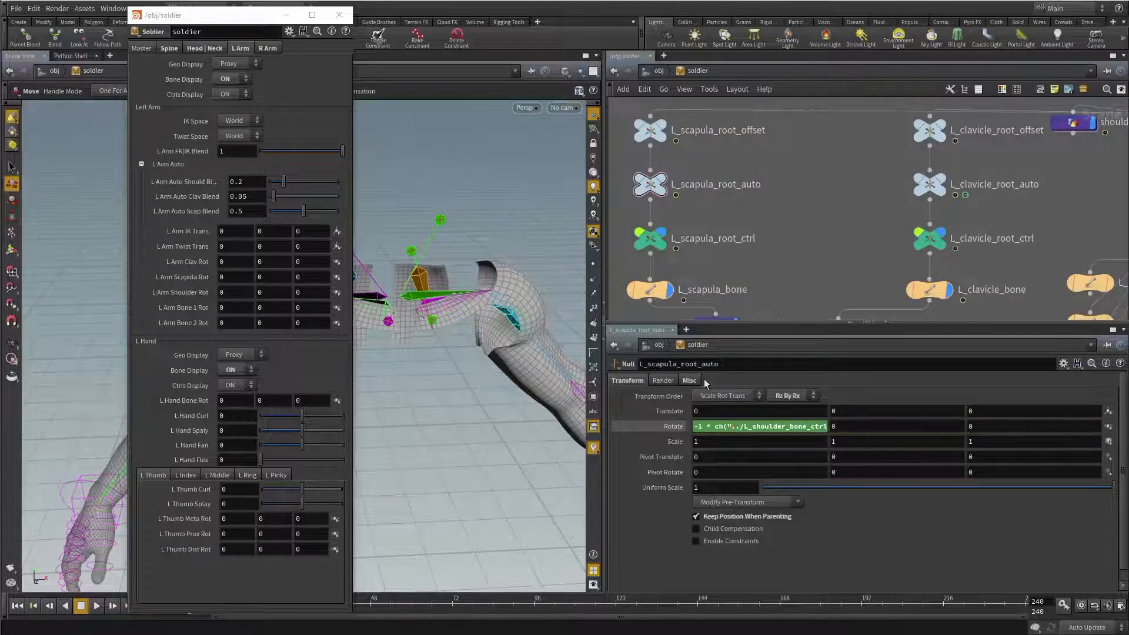
{"action": "left_click", "coordinate": [671, 425]}
Step: Compare the R Arm and L Arm parameters in the floating soldier window, and view both arms together in the viewport
{"action": "left_click_drag", "start_coordinate": [253, 16], "coordinate": [284, 15]}
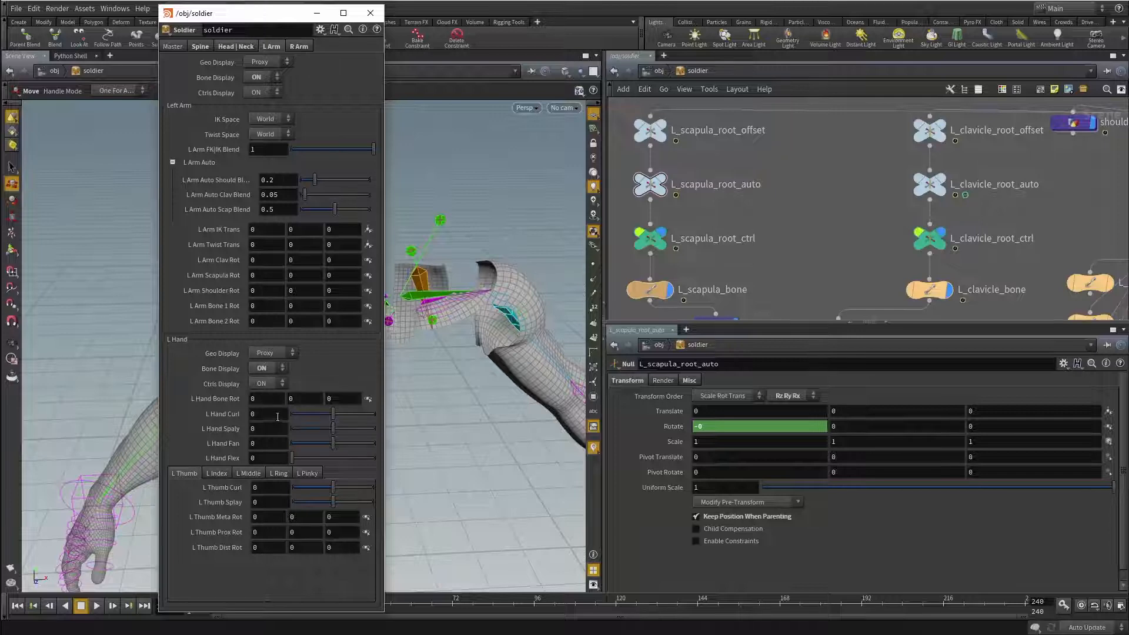
{"action": "left_click", "coordinate": [295, 43]}
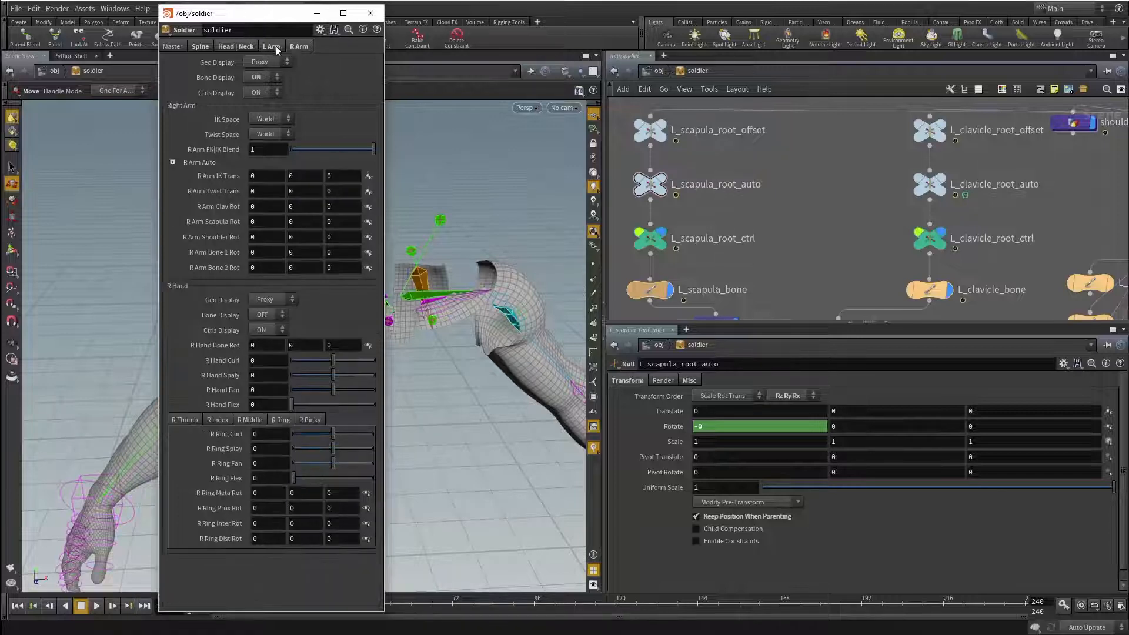
{"action": "left_click", "coordinate": [273, 44]}
{"action": "left_click", "coordinate": [294, 45]}
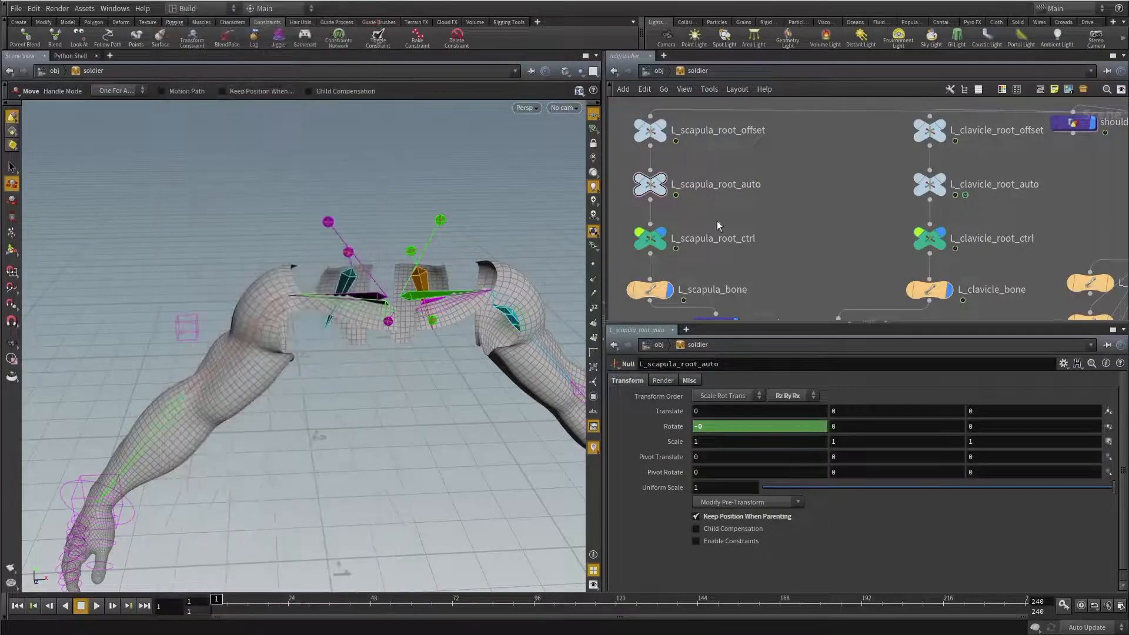
{"action": "left_click_drag", "start_coordinate": [294, 262], "coordinate": [373, 270]}
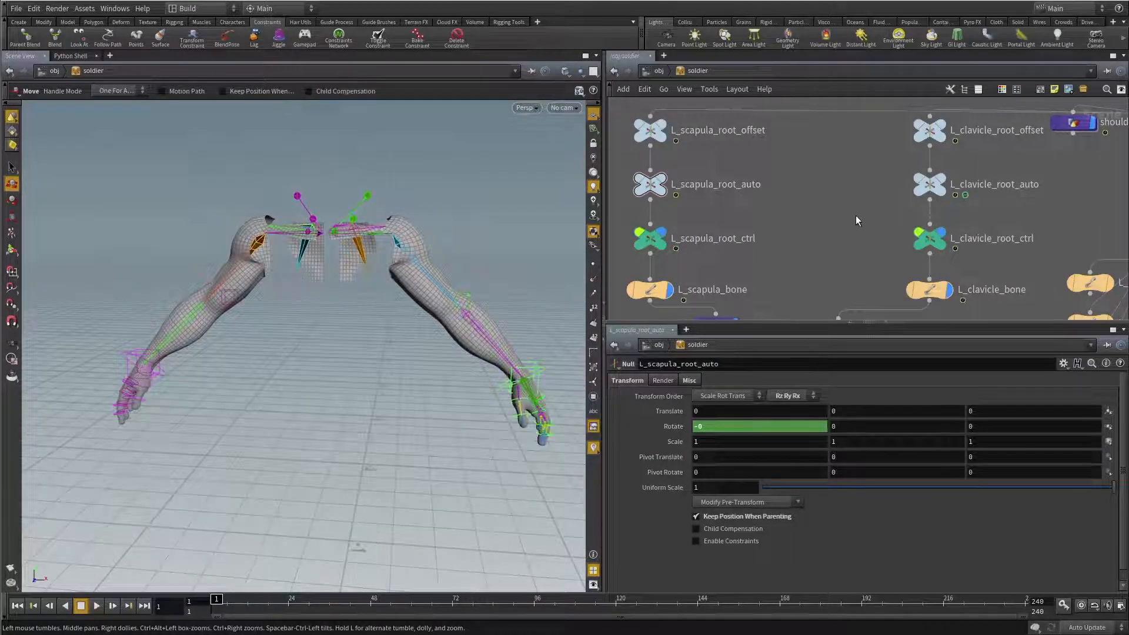